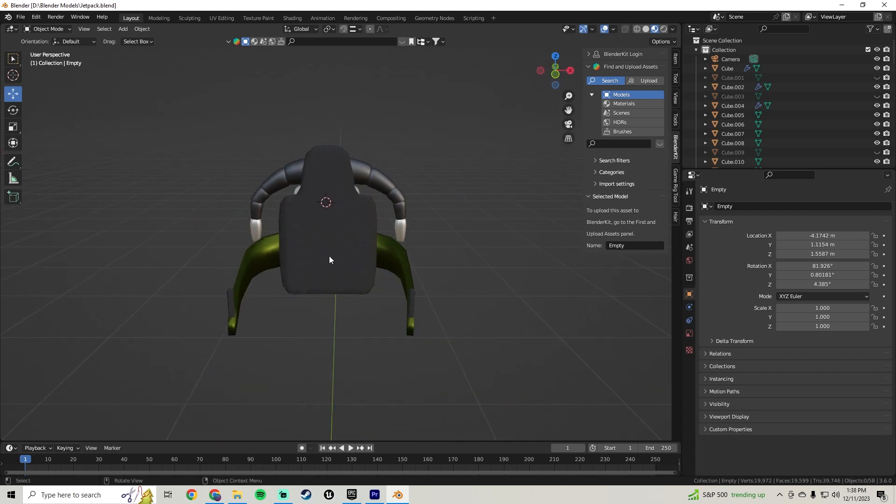
Examine the finished jetpack model from the back, front and both sides
middle_drag(329, 260, 126, 290)
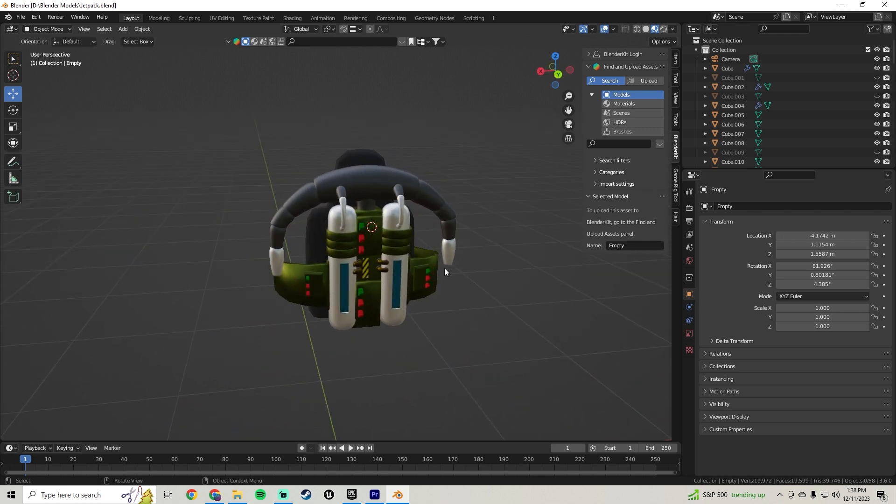
middle_drag(444, 272, 392, 266)
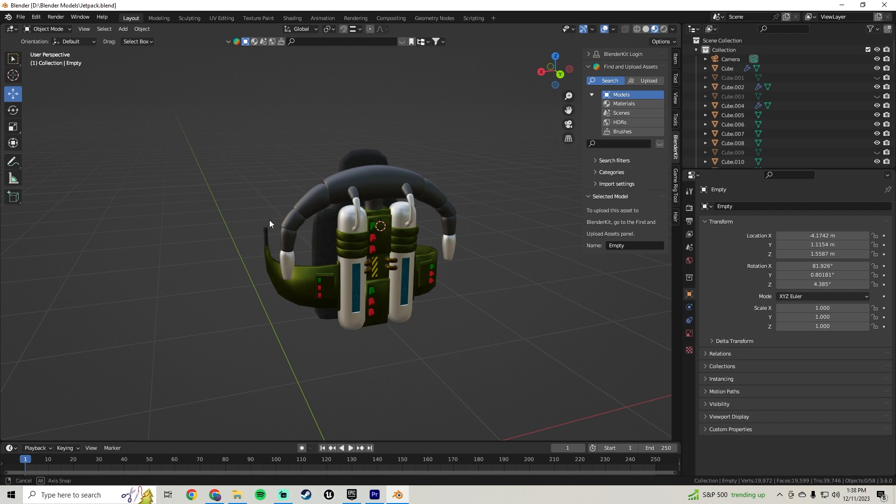
mouse_move(270, 220)
middle_down()
mouse_move(360, 220)
mouse_move(353, 238)
mouse_move(315, 245)
mouse_move(439, 245)
mouse_move(335, 268)
mouse_move(379, 274)
mouse_move(362, 259)
mouse_move(307, 260)
mouse_move(256, 276)
mouse_move(413, 259)
mouse_move(365, 248)
mouse_move(428, 253)
mouse_move(410, 265)
mouse_move(185, 264)
mouse_move(290, 240)
mouse_move(281, 241)
mouse_move(386, 240)
mouse_move(353, 257)
mouse_move(385, 217)
mouse_move(334, 254)
mouse_move(440, 252)
mouse_move(267, 222)
middle_up()
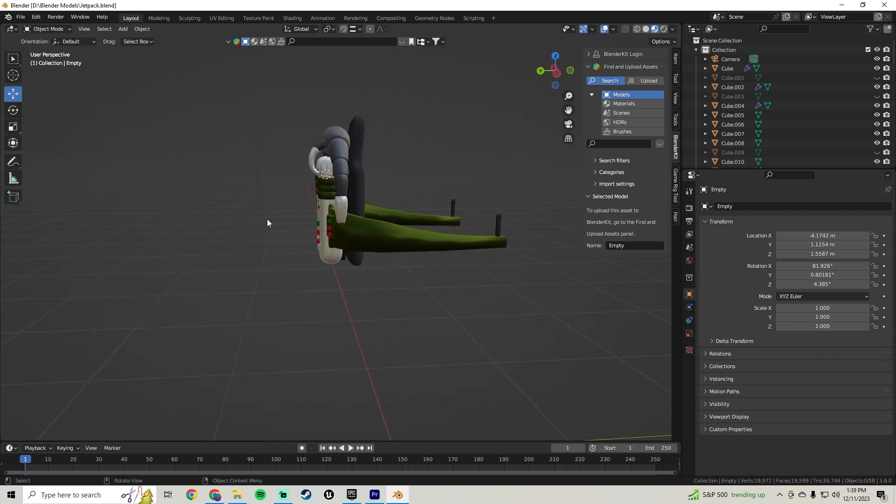
middle_drag(352, 223, 453, 343)
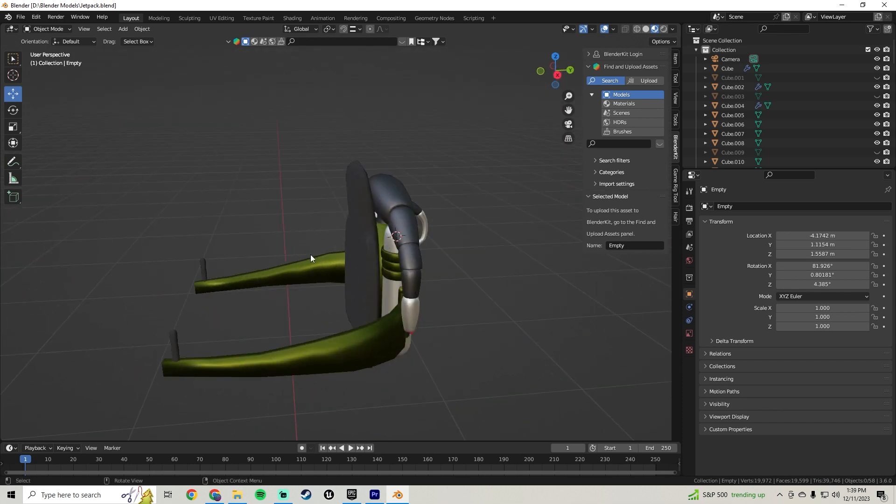
middle_drag(474, 245, 417, 236)
middle_drag(305, 225, 338, 228)
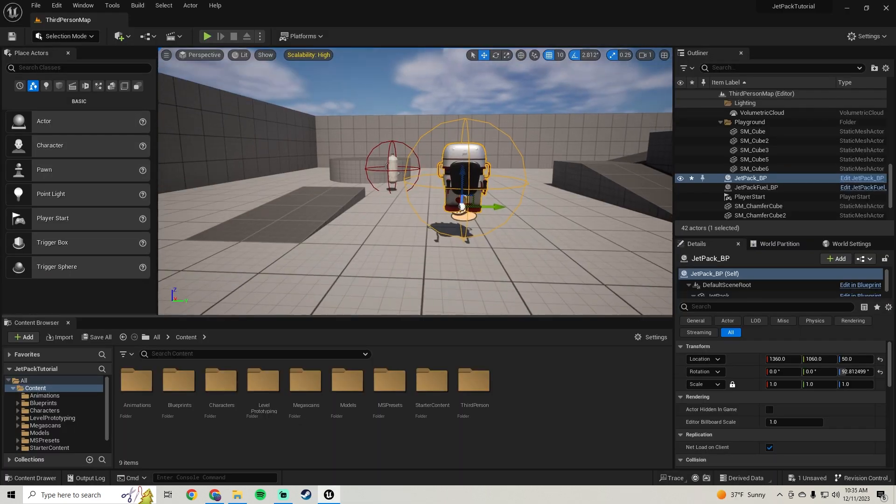
Switch to Unreal Editor and browse to the Meshes folder of the Mannequins character content
middle_drag(352, 192, 352, 193)
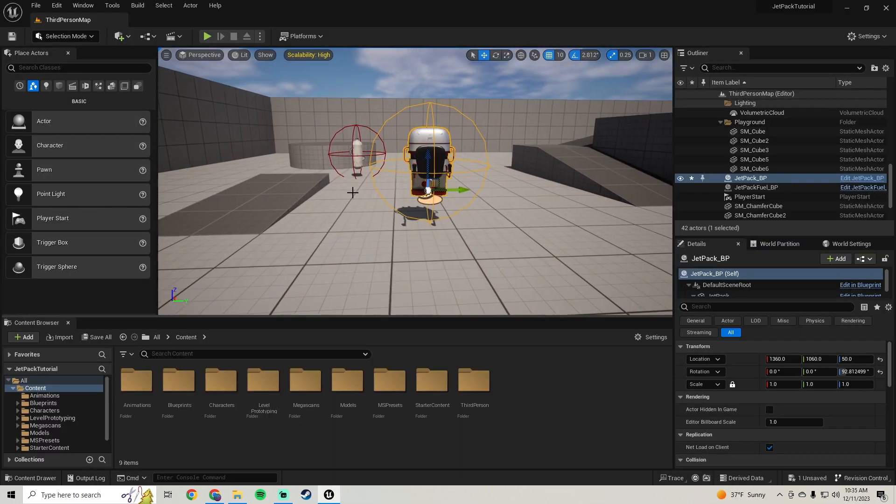
click(45, 410)
right_drag(386, 228, 425, 218)
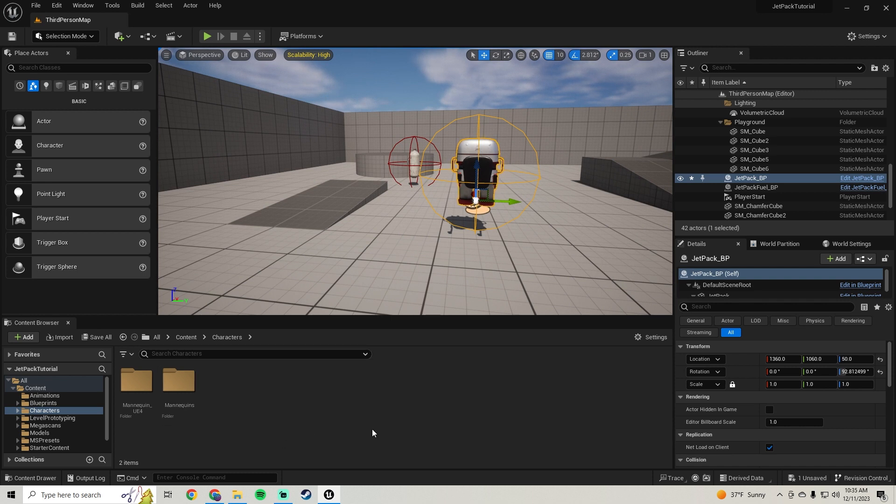
double_click(193, 395)
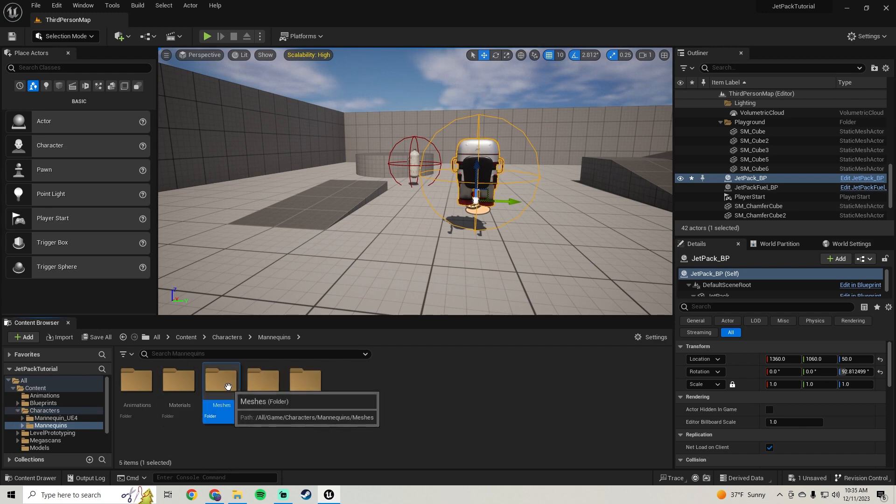
double_click(221, 382)
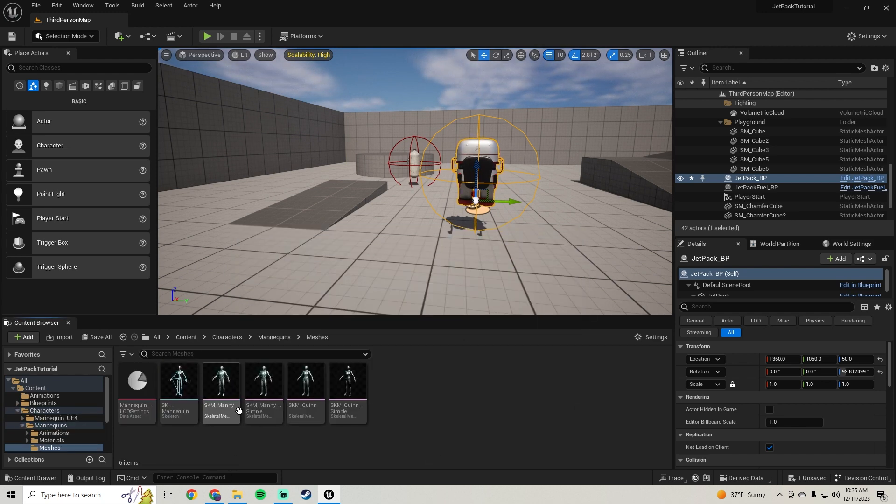
right_click(216, 411)
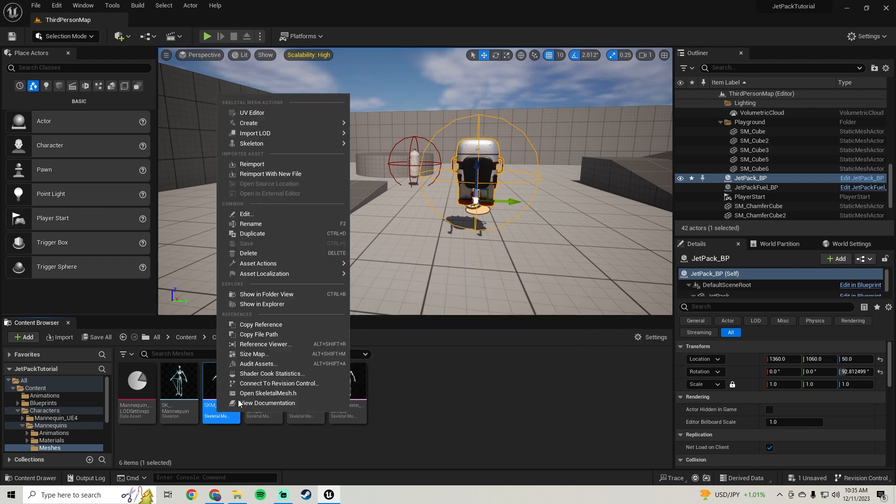
click(346, 415)
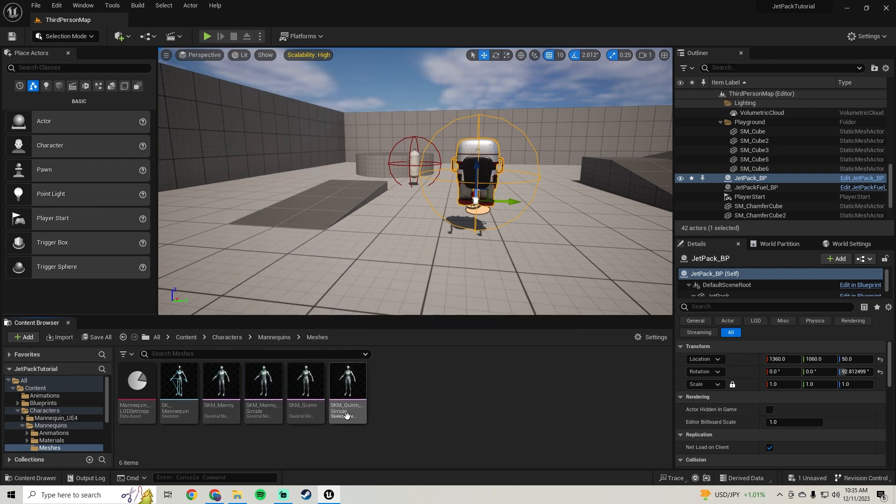
right_click(301, 410)
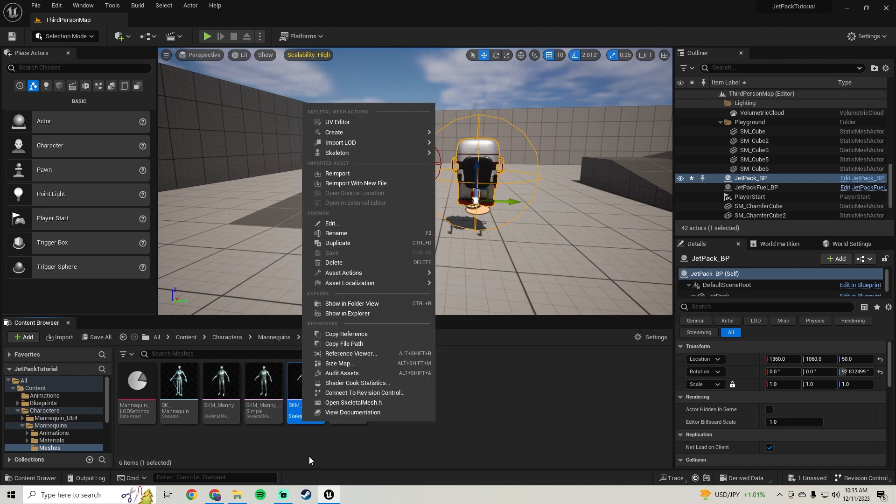
mouse_move(367, 274)
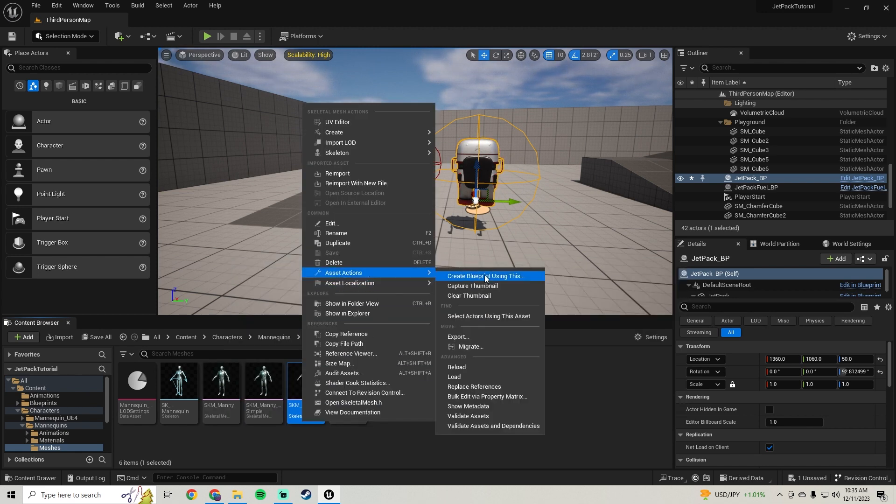
click(458, 337)
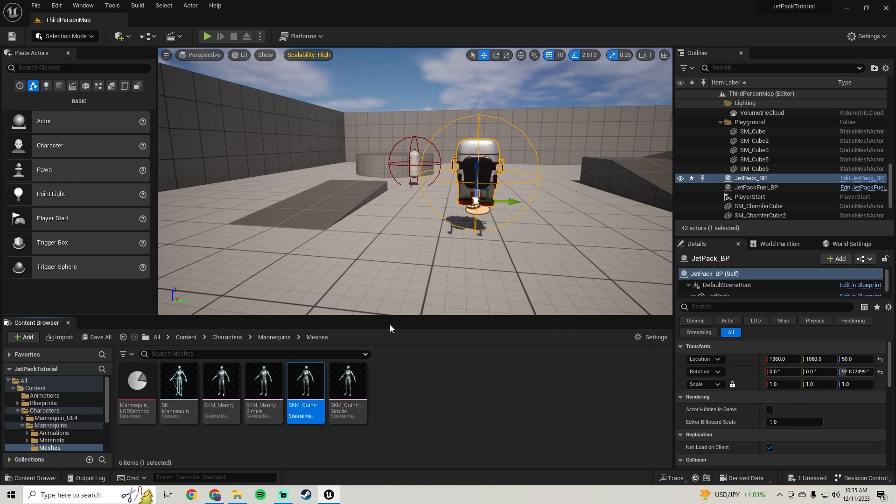
scroll(209, 203, down, 3)
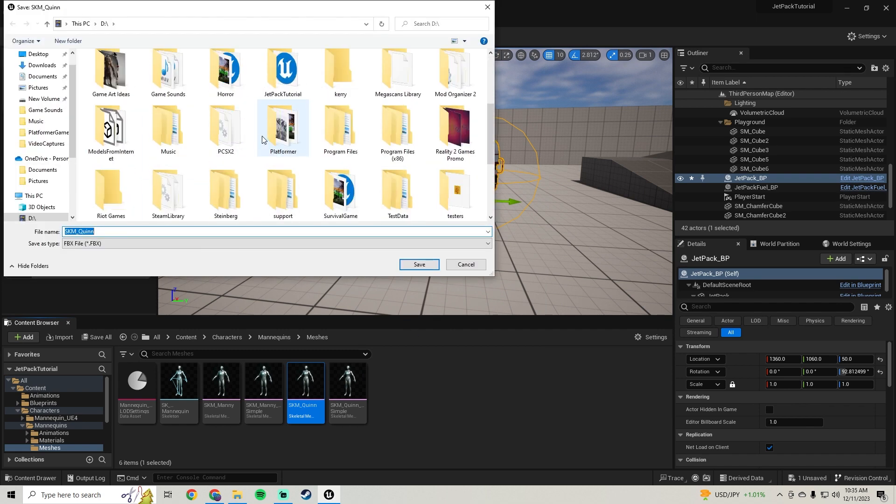
scroll(306, 150, up, 3)
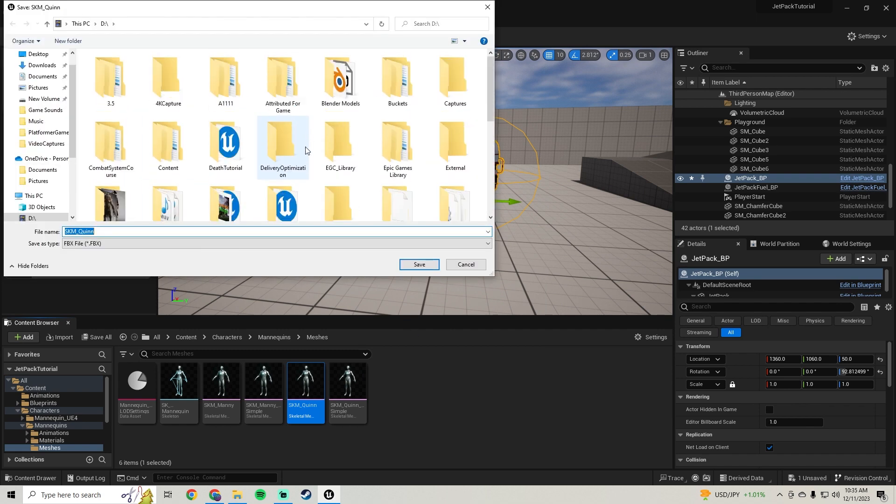
click(466, 264)
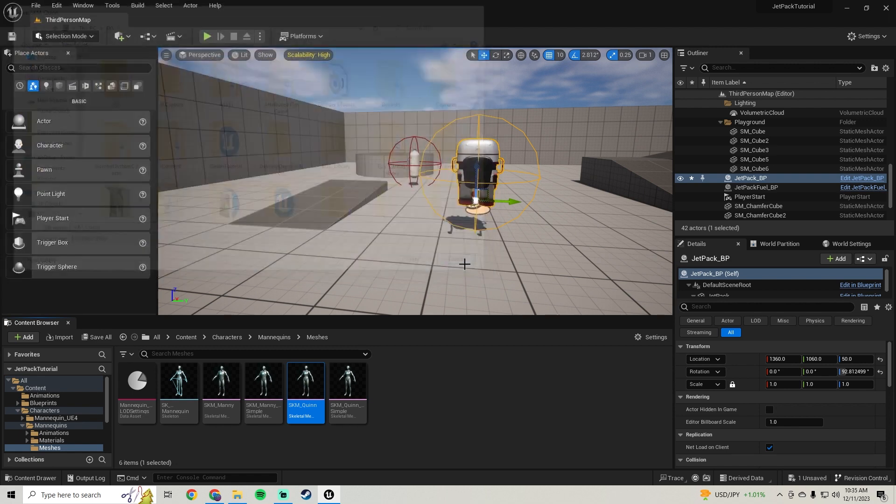
right_drag(420, 243, 434, 220)
key(a)
key(w)
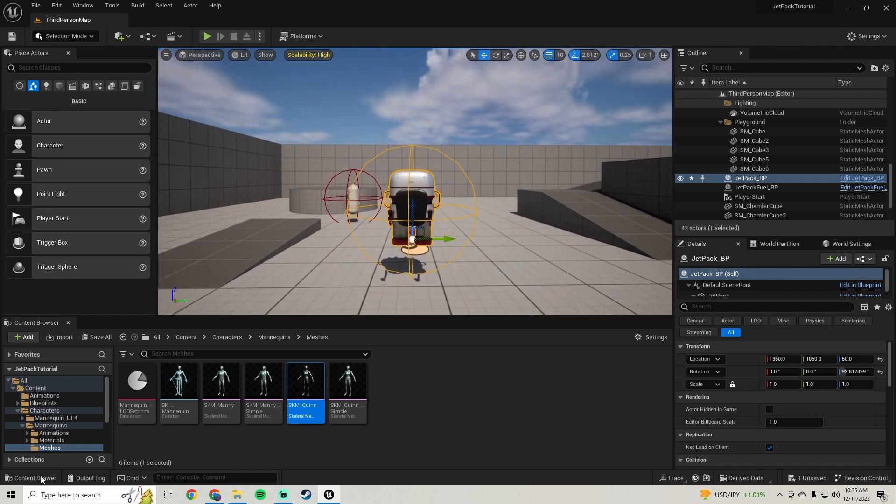
Launch Blender from the installed programs and start with the default scene
click(16, 501)
scroll(74, 327, down, 4)
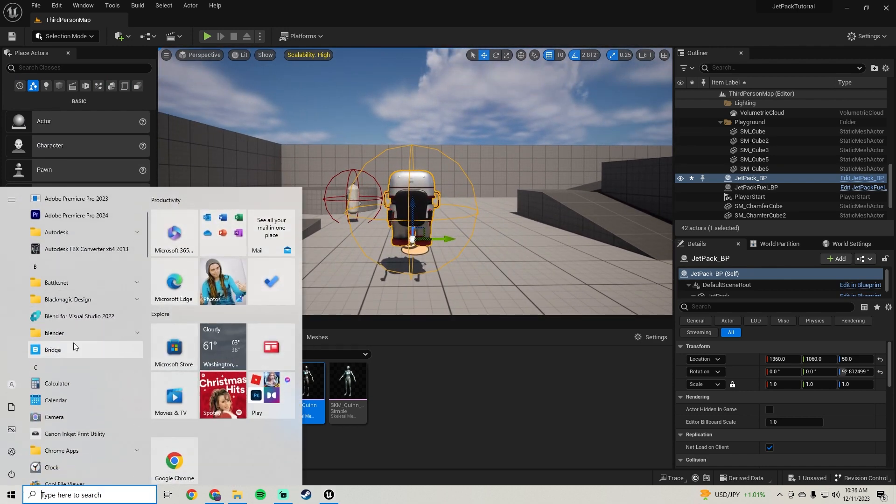
click(77, 336)
click(74, 348)
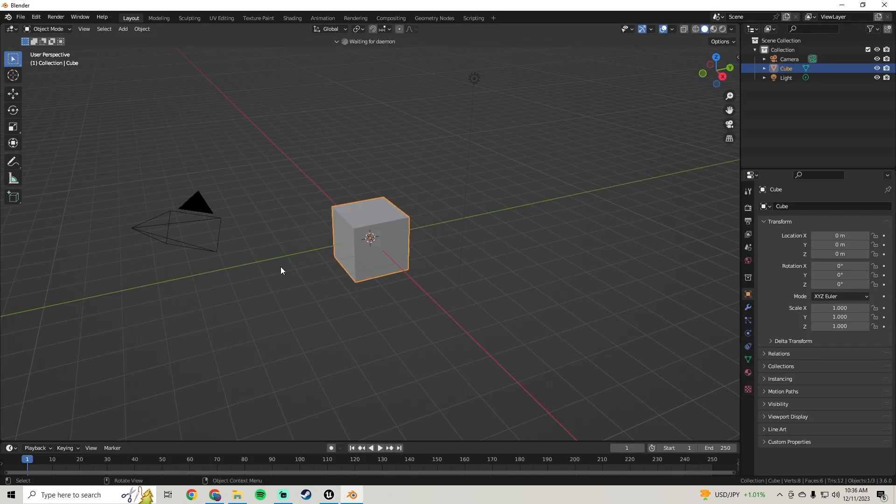
middle_drag(281, 267, 322, 247)
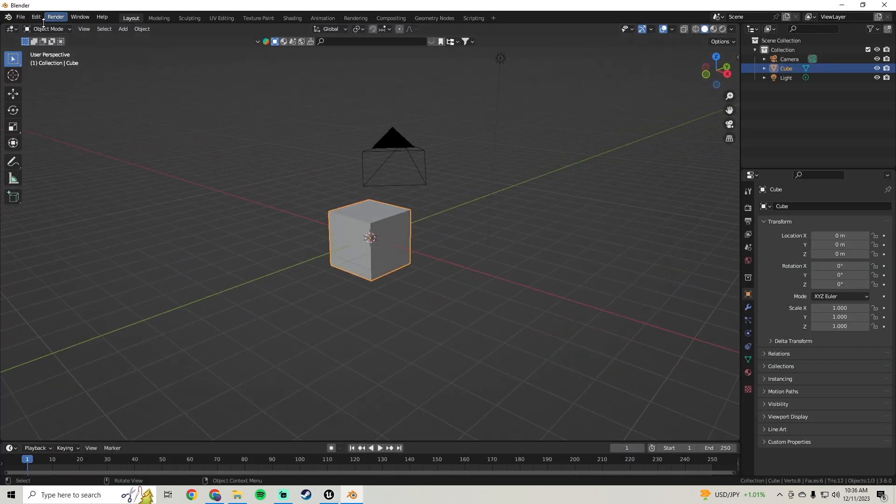
middle_drag(363, 217, 351, 221)
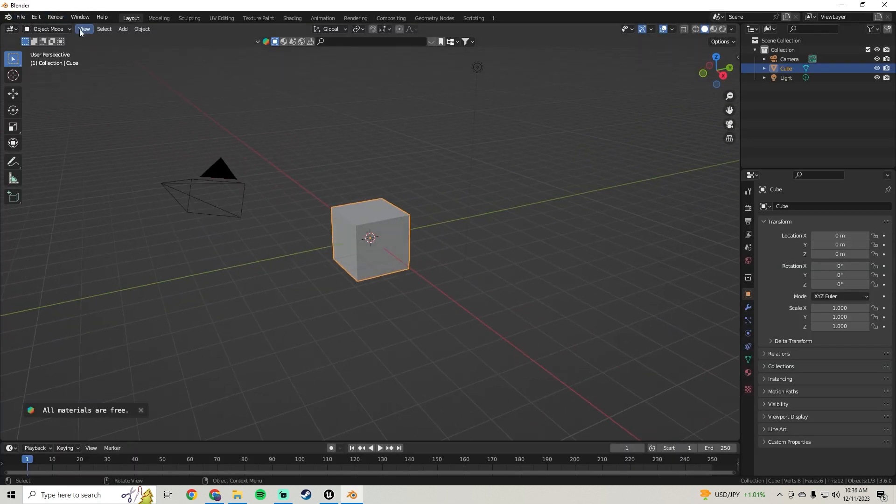
click(26, 18)
mouse_move(72, 140)
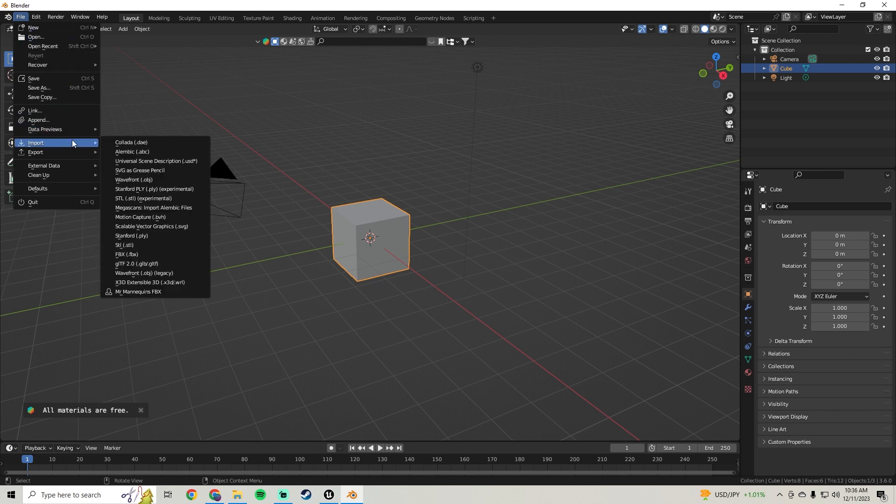
click(139, 254)
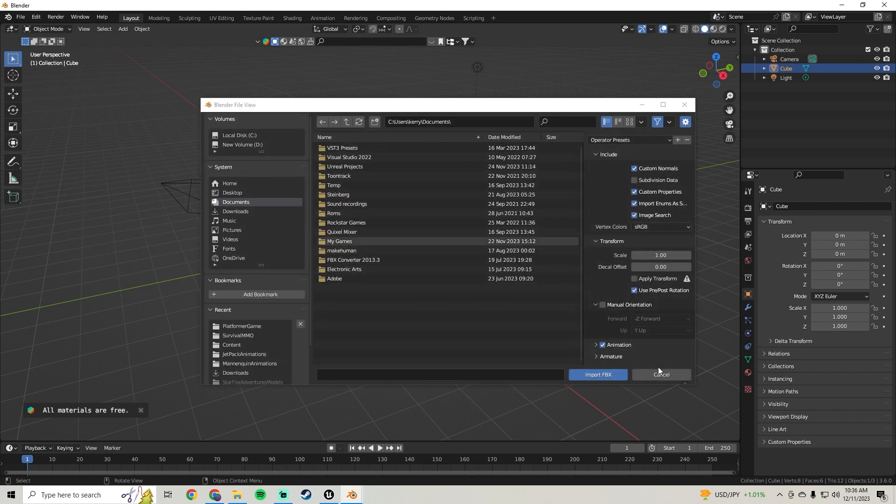
click(671, 375)
Delete the default cube from the scene
middle_drag(372, 189, 357, 205)
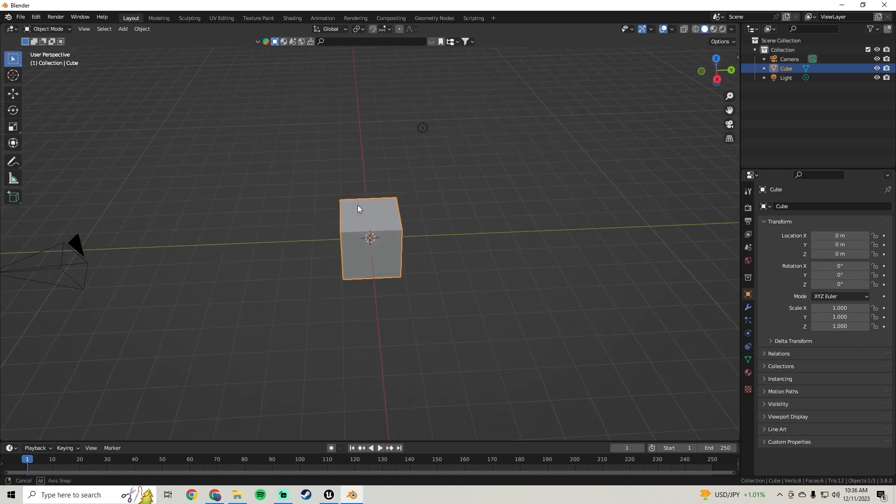
middle_drag(391, 295, 355, 202)
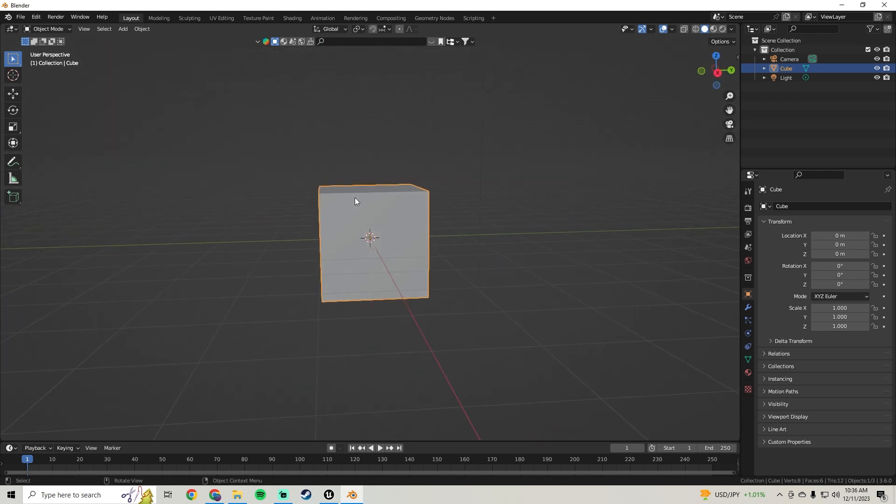
key(x)
click(384, 218)
Add the Mr Mannequins biped template Mannequin (Epic) with armatures, meshes and materials, using the scene scale
mouse_move(362, 163)
middle_down()
mouse_move(360, 198)
mouse_move(353, 169)
middle_up()
click(123, 29)
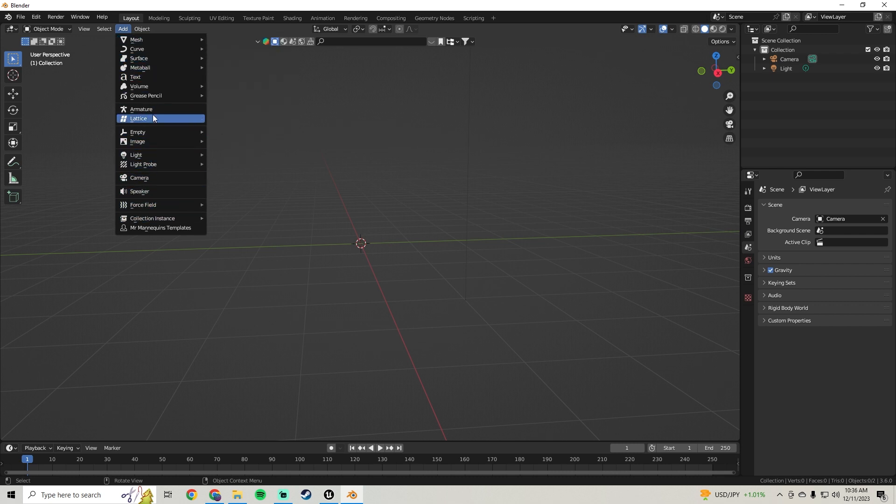
mouse_move(123, 37)
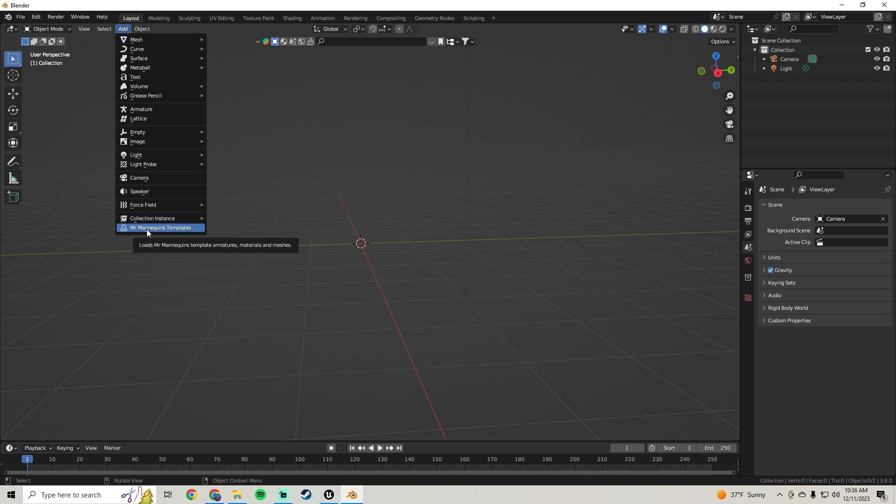
click(195, 224)
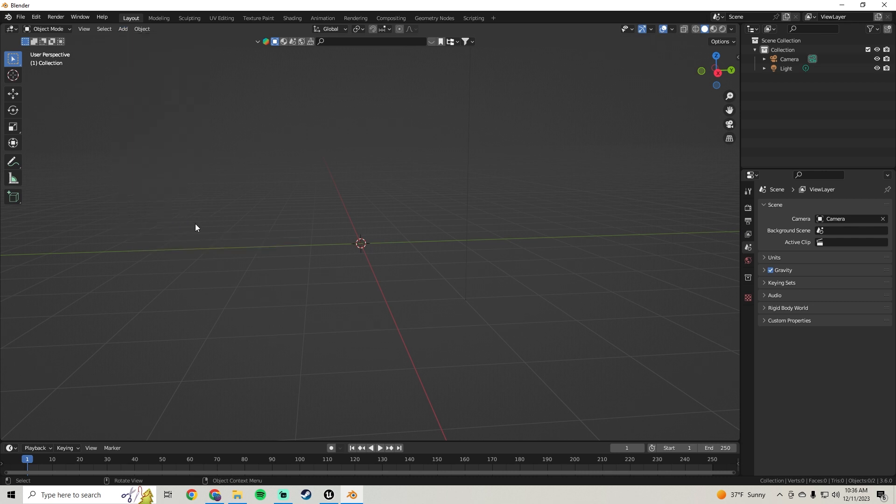
click(123, 29)
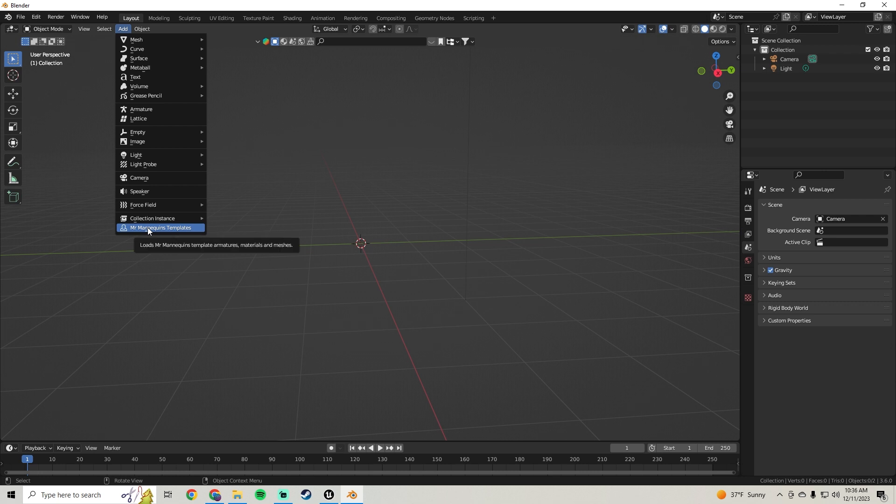
click(180, 228)
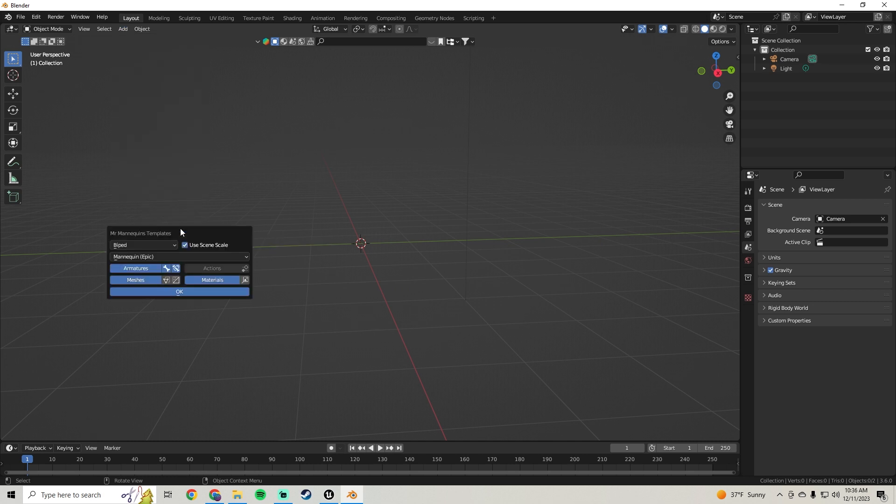
click(187, 291)
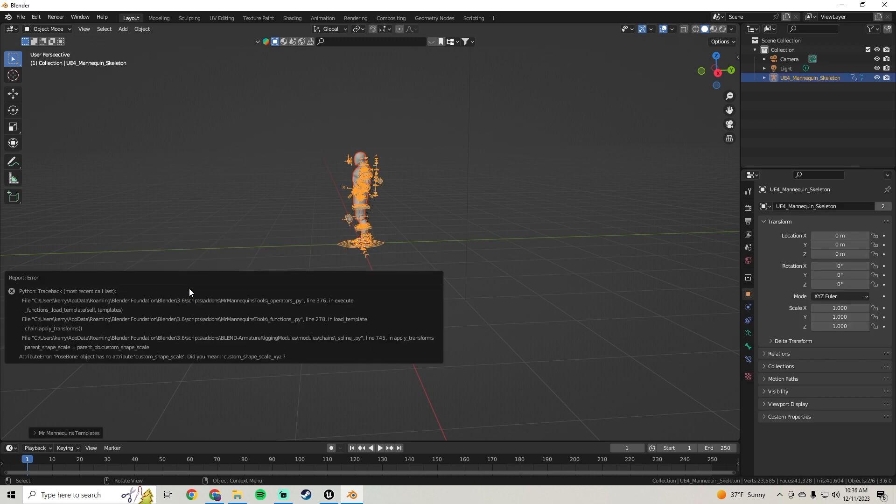
Examine the added mannequin and its control rig from several angles and distances
middle_drag(328, 240, 406, 176)
scroll(386, 203, up, 5)
middle_drag(438, 130, 356, 180)
scroll(327, 232, up, 4)
scroll(326, 227, down, 2)
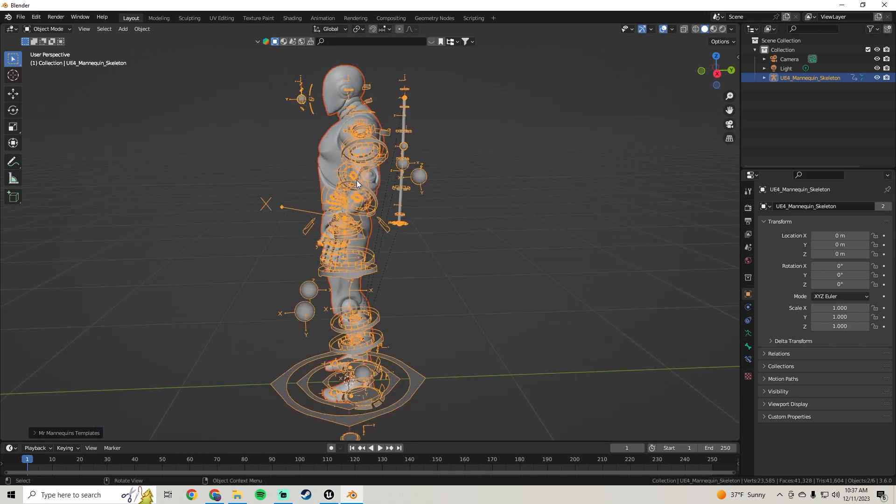
middle_drag(468, 177, 366, 181)
scroll(350, 196, up, 3)
middle_drag(335, 210, 428, 201)
scroll(428, 200, down, 3)
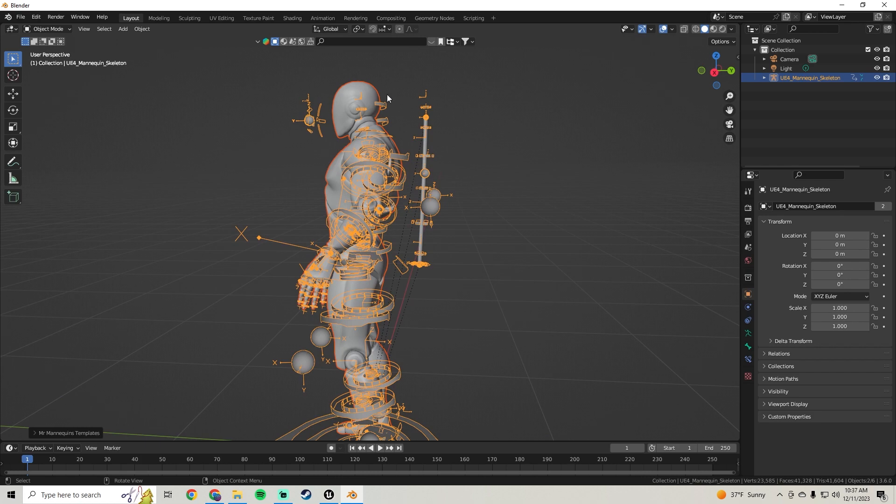
middle_drag(471, 184, 439, 203)
scroll(217, 184, down, 2)
scroll(393, 198, up, 3)
scroll(490, 192, down, 3)
scroll(468, 206, up, 3)
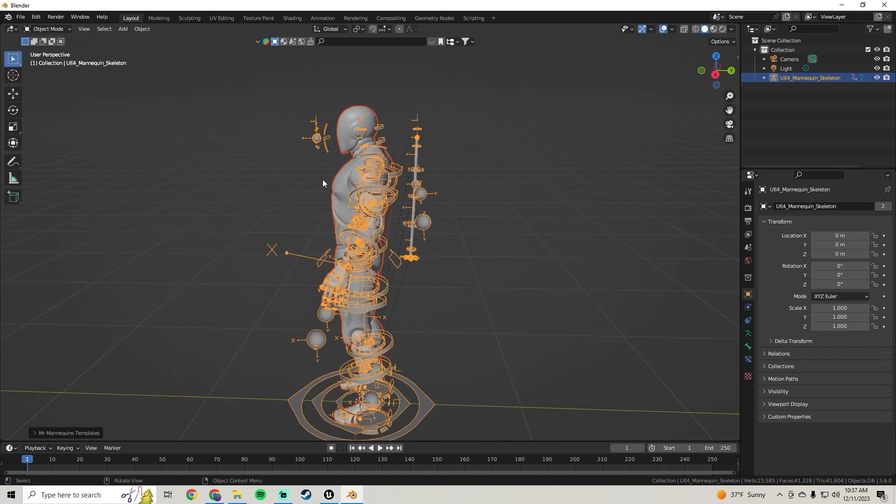
Show only the first bone layer of the mannequin's armature and deselect the mannequin
middle_drag(355, 178, 373, 189)
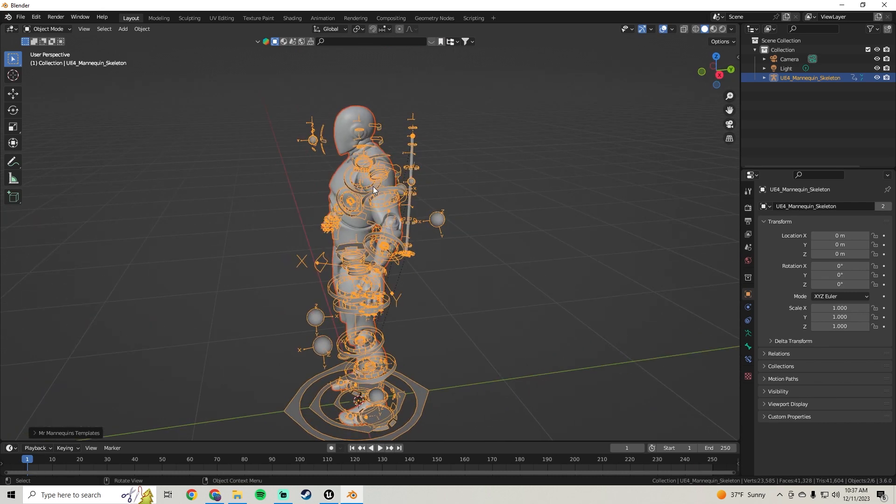
click(748, 332)
click(766, 257)
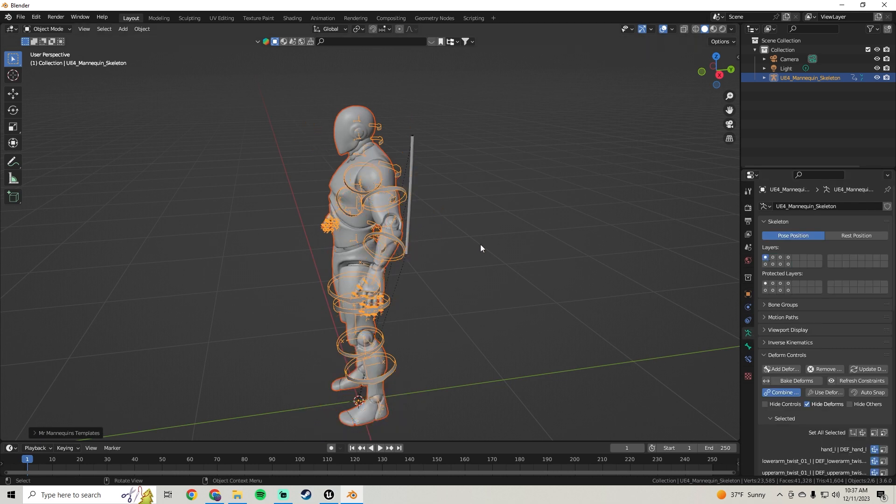
click(495, 236)
Delete the mannequin mesh, its UE4_Mannequin_Skeleton armature and the rigging curve behind it from the scene
middle_drag(503, 209, 380, 243)
scroll(365, 247, down, 1)
click(367, 242)
key(Delete)
middle_drag(437, 206, 397, 216)
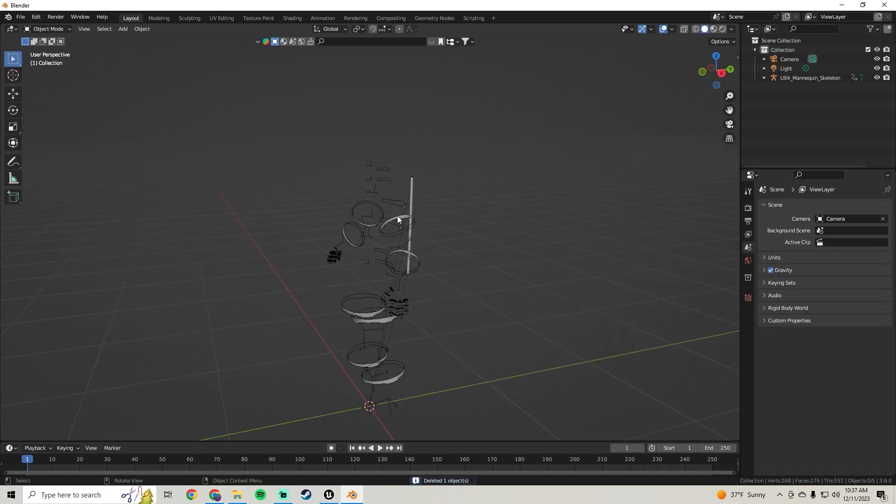
click(397, 215)
key(Delete)
click(410, 209)
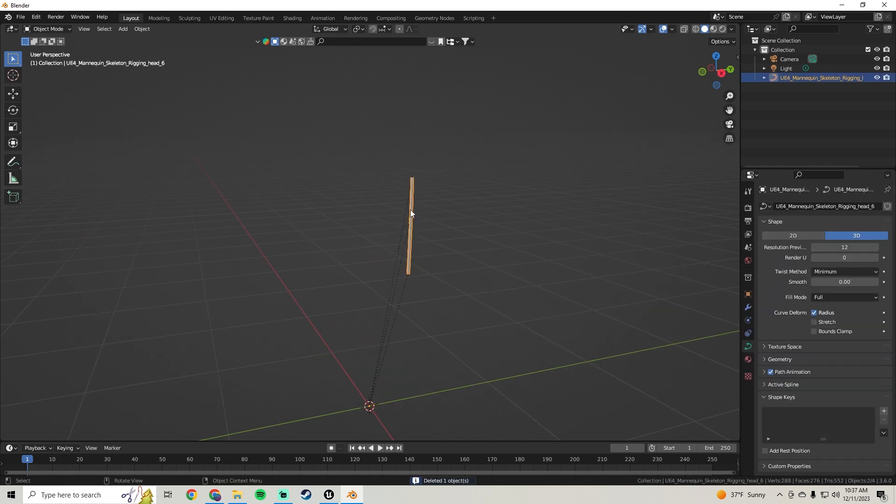
key(Delete)
Import _SKM_Manny.FBX as FBX from the "Manny unreal engin 5" folder under mixamo_converter's Mannequins in Downloads
click(20, 17)
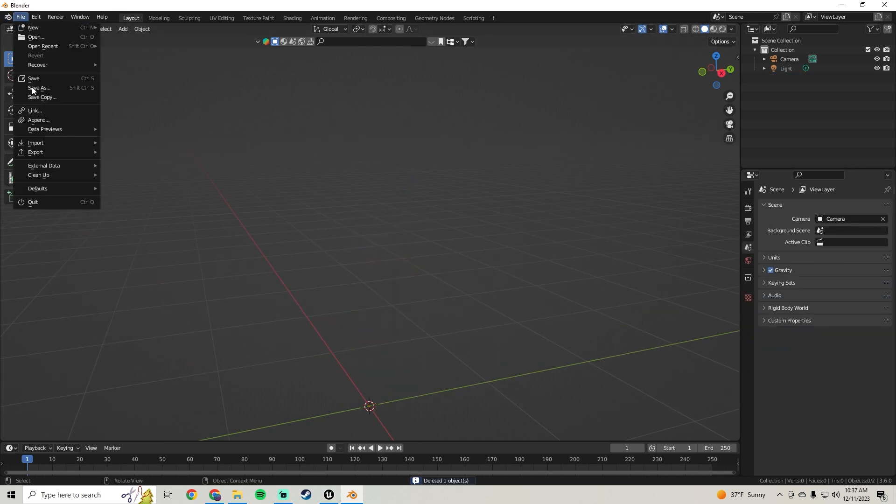
mouse_move(49, 143)
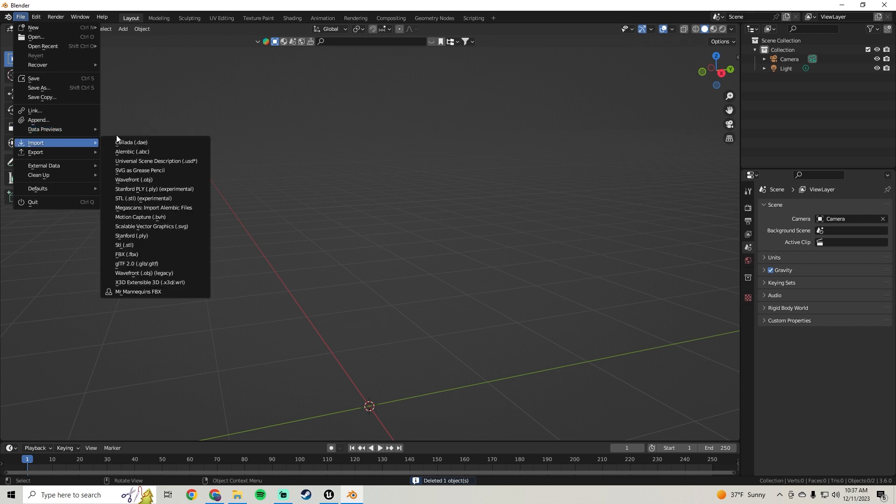
click(138, 254)
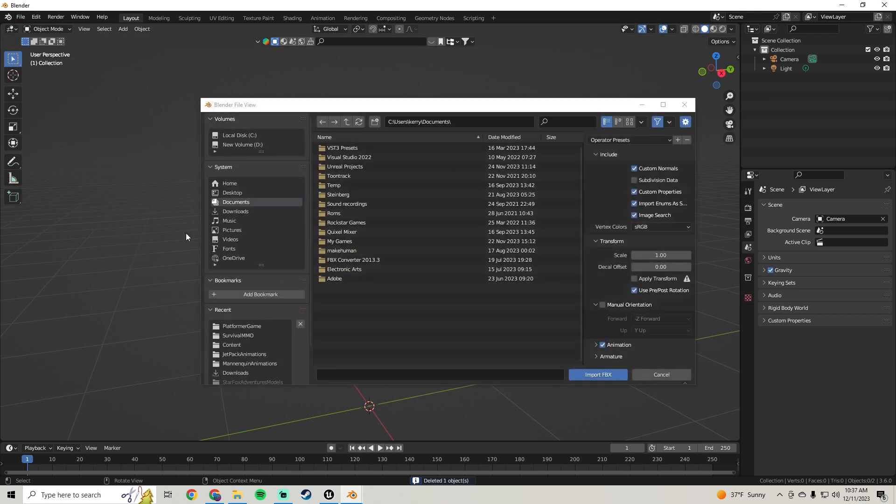
click(241, 212)
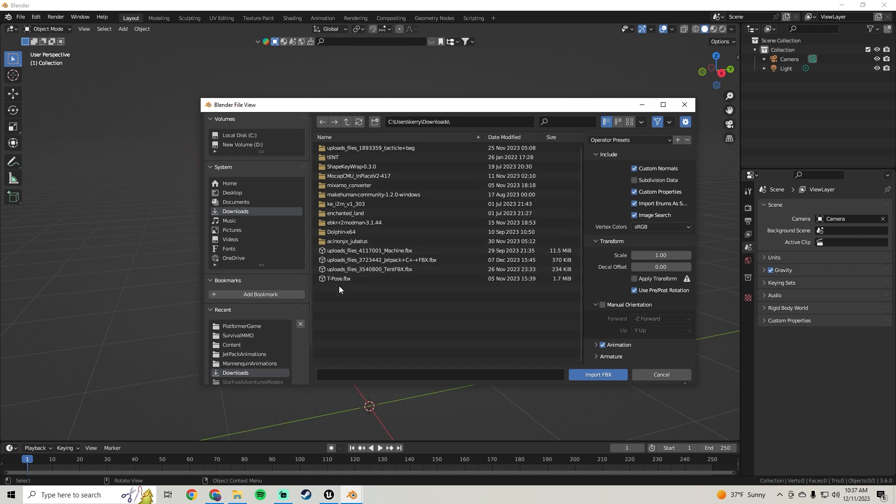
click(351, 185)
click(359, 146)
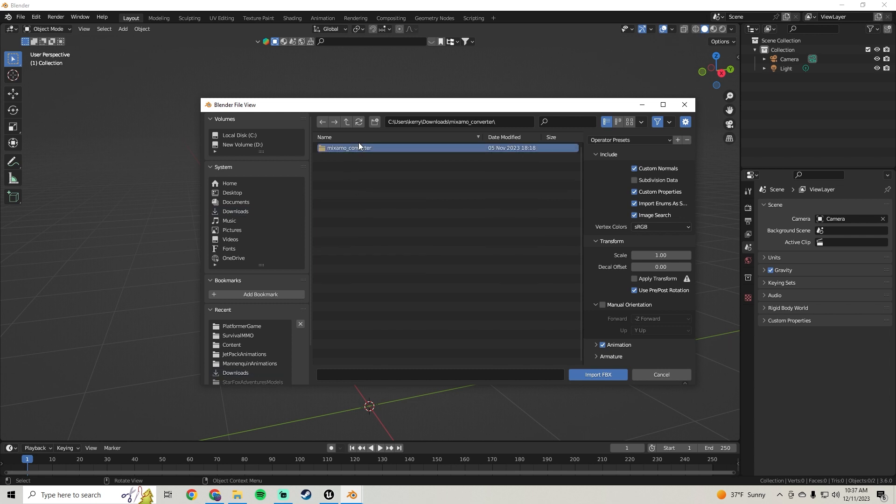
double_click(358, 148)
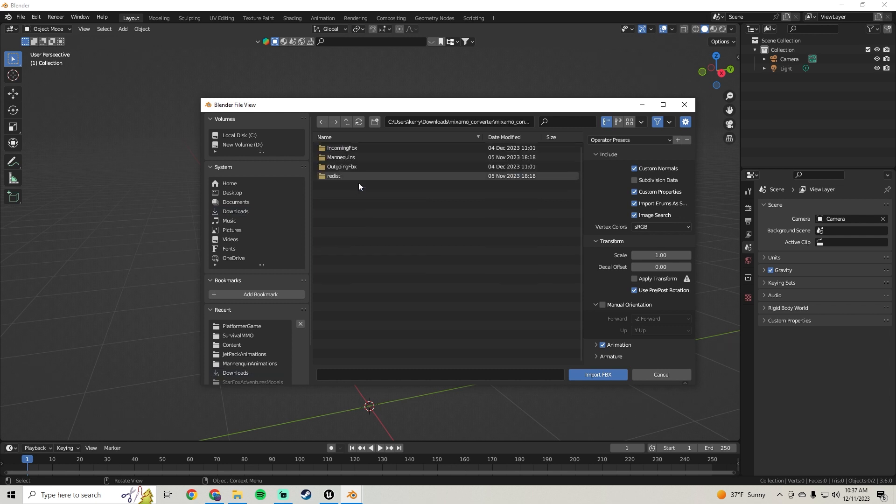
double_click(351, 158)
double_click(356, 147)
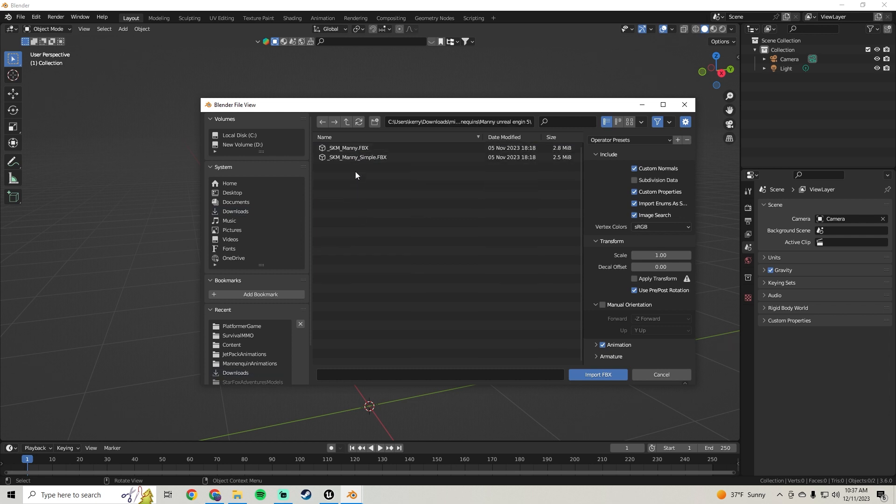
click(354, 147)
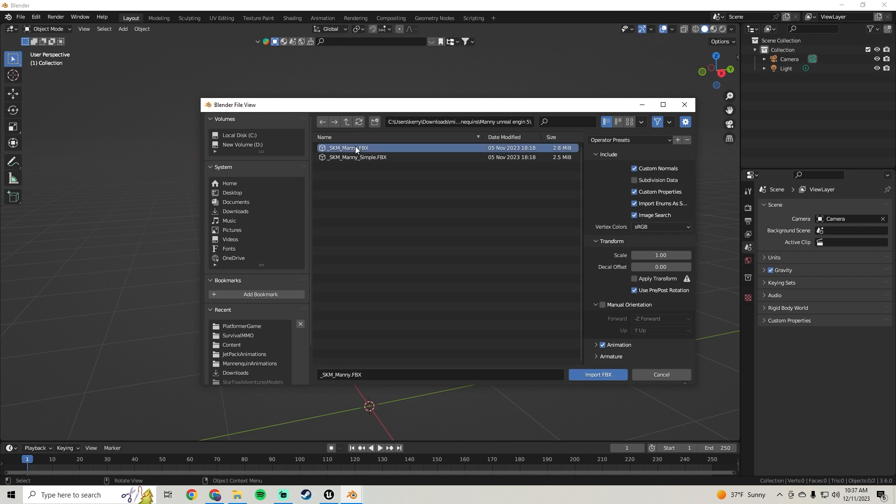
click(606, 376)
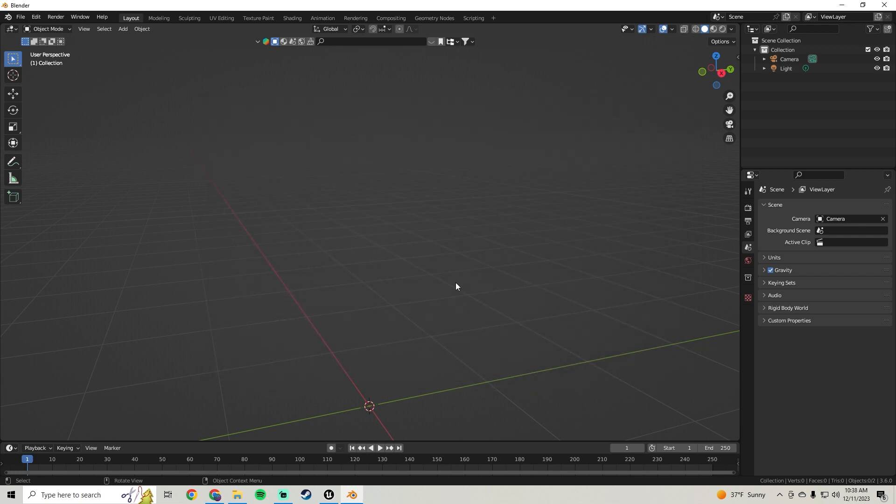
Delete the imported Manny mannequin from the scene
middle_drag(456, 284, 360, 178)
key(Delete)
Add the Mr Mannequins Biped template Mannequin (Epic) again with armatures, meshes and materials at scene scale
click(121, 29)
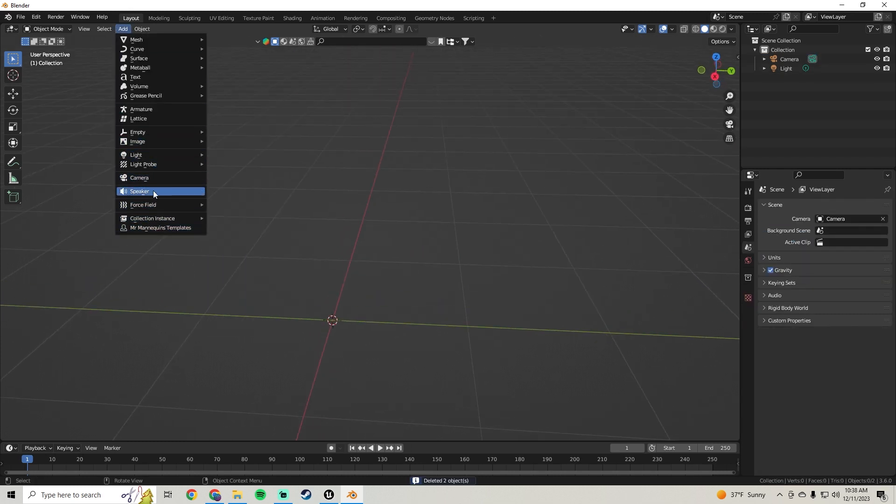
click(166, 228)
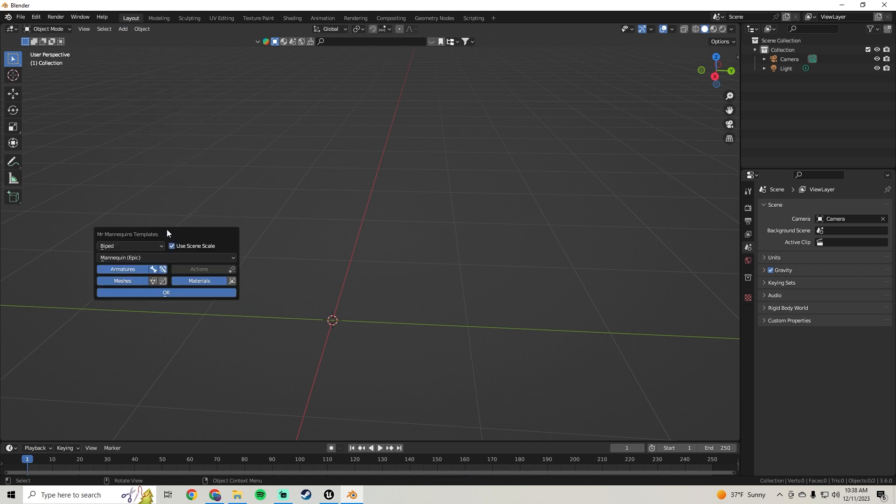
click(190, 293)
middle_drag(343, 240, 394, 200)
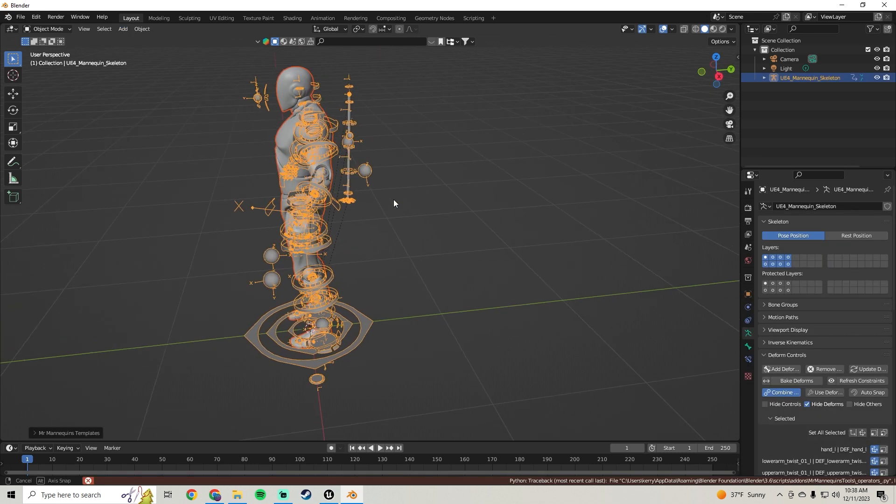
Expand the UE4_Mannequin_Skeleton hierarchy and hide its rigging head curve in the viewport
click(764, 78)
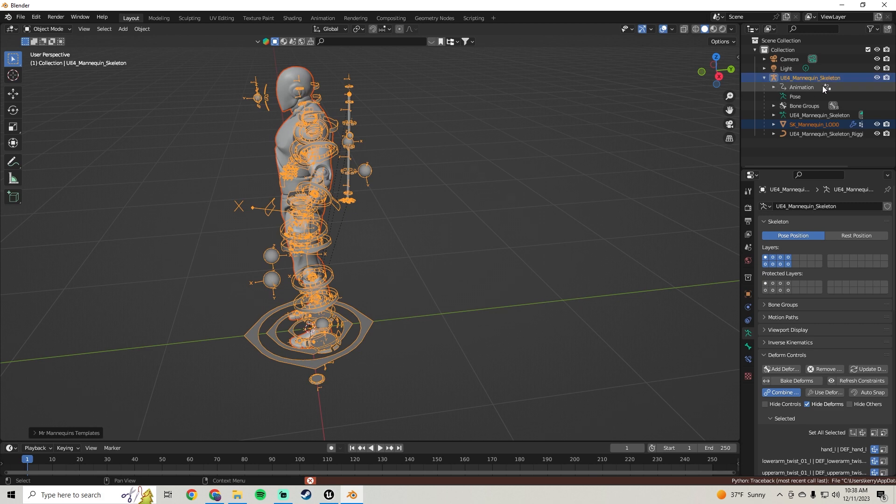
click(877, 133)
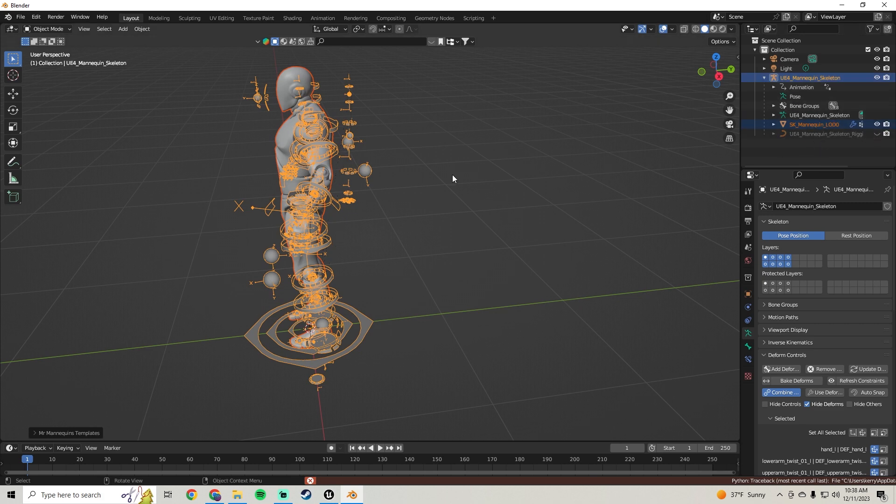
middle_drag(452, 178, 401, 184)
Select the UE4_Mannequin_Skeleton armature data, widen the outliner and properties area, and show only the first bone layer
click(806, 123)
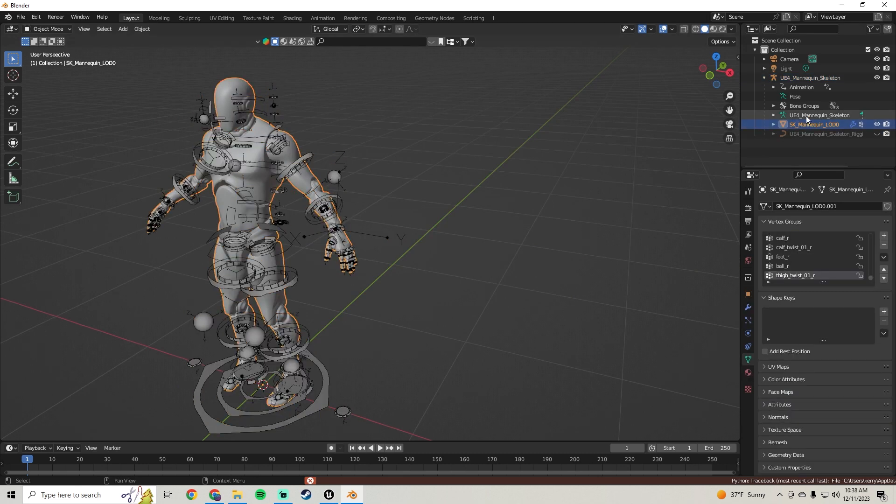
click(806, 117)
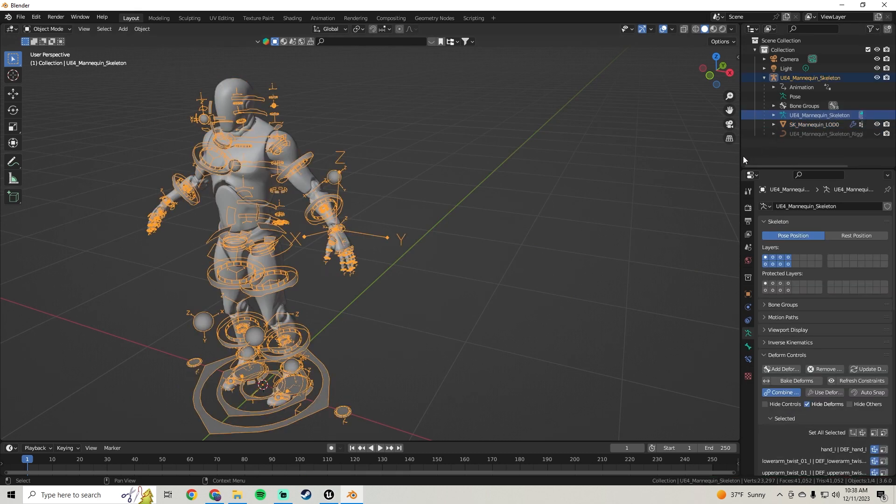
drag(740, 154, 682, 154)
click(709, 257)
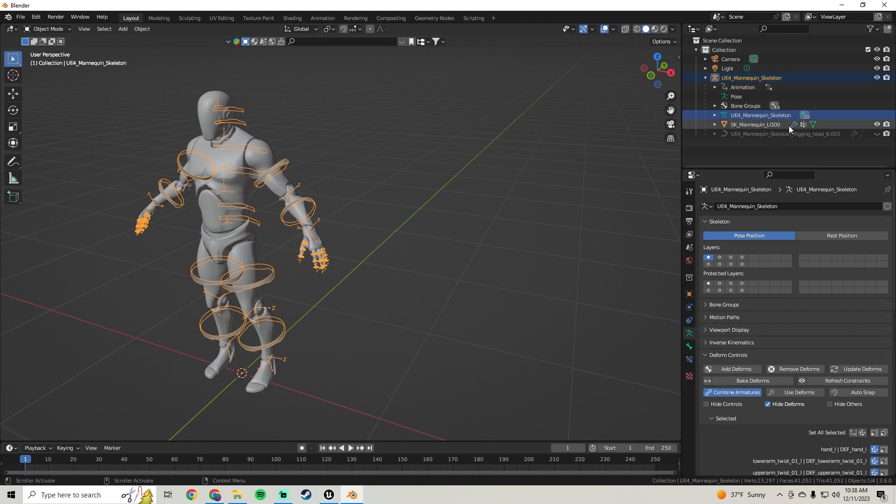
middle_drag(401, 211, 354, 212)
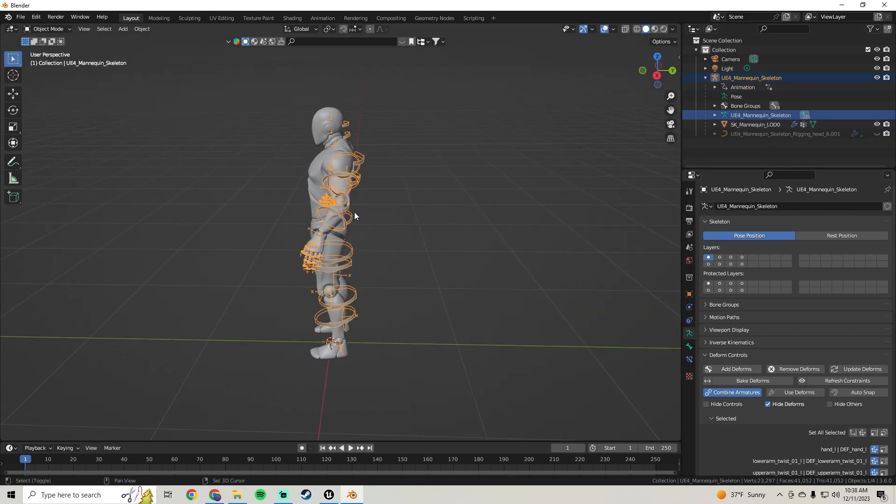
scroll(355, 212, up, 3)
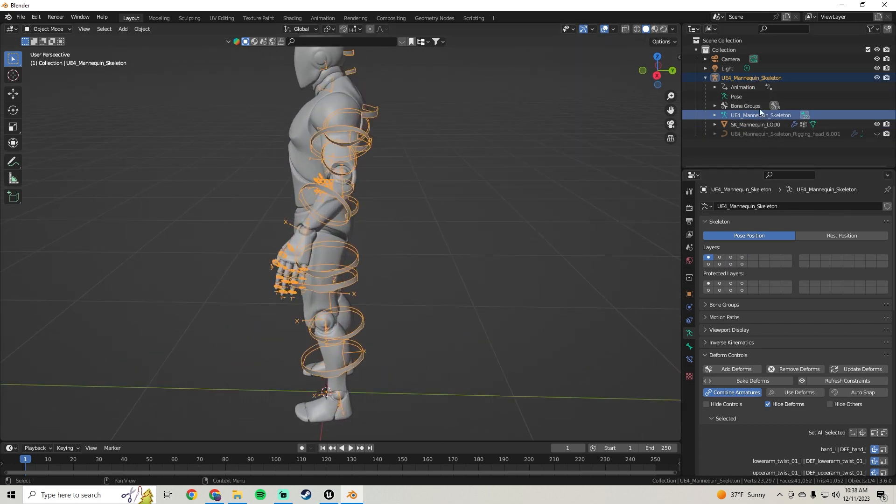
Check the SK_Mannequin_LOD0 mesh by toggling its visibility, and inspect the skeleton and pose entries in the hierarchy
click(876, 125)
click(876, 125)
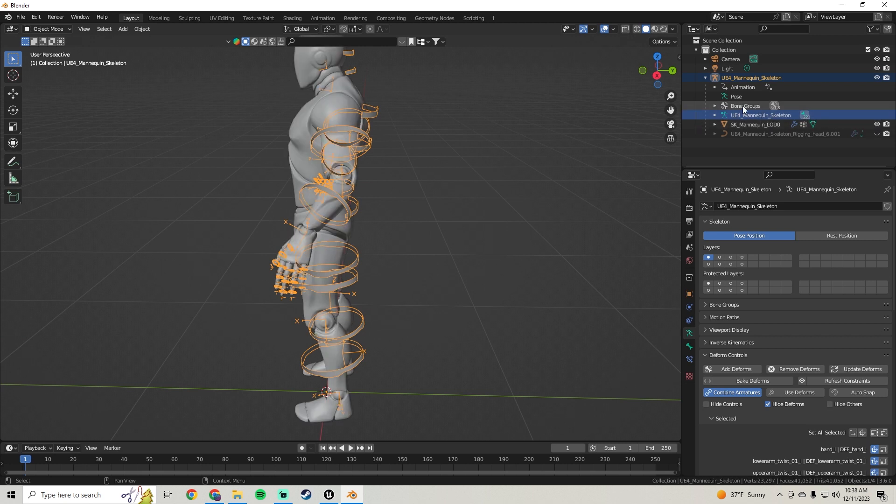
click(744, 79)
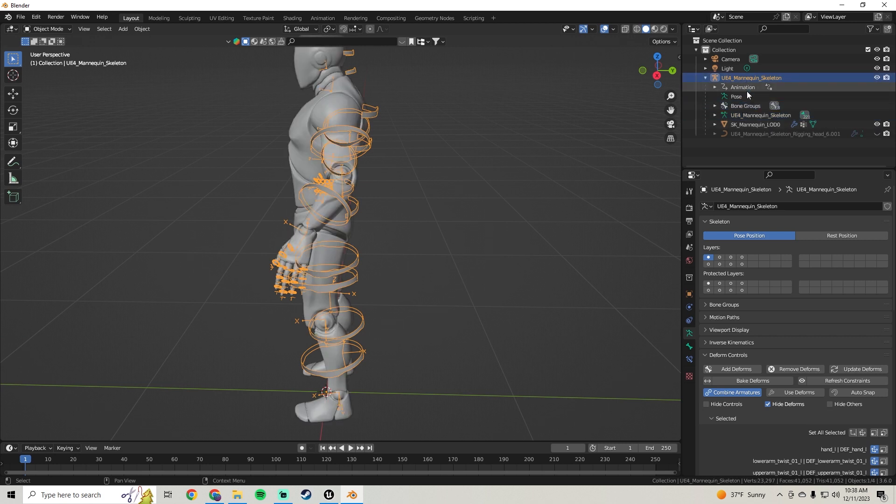
click(741, 95)
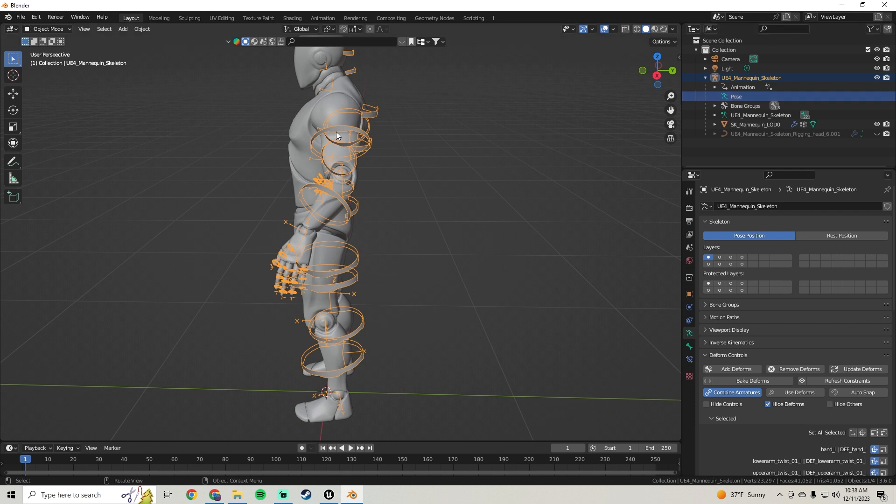
right_click(709, 257)
click(578, 203)
Preview several of the armature's bone layers and show only the fourth layer of the first row
click(708, 265)
click(709, 257)
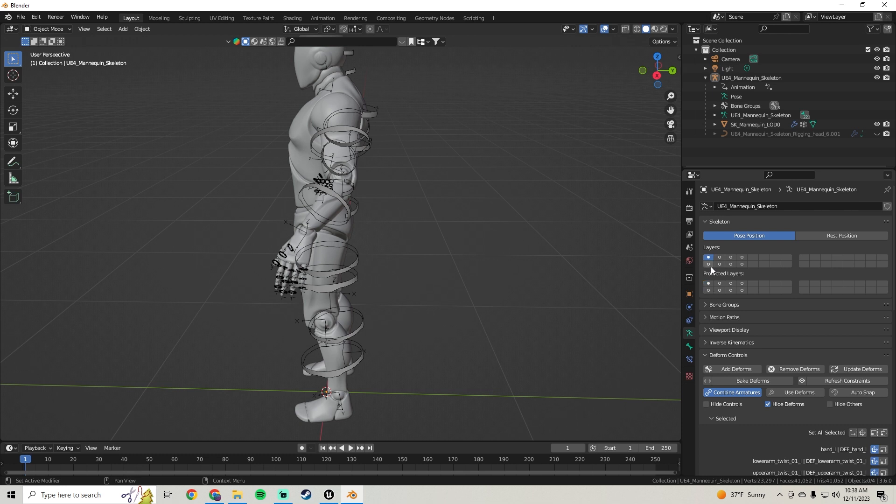
shift+middle_drag(445, 197, 464, 224)
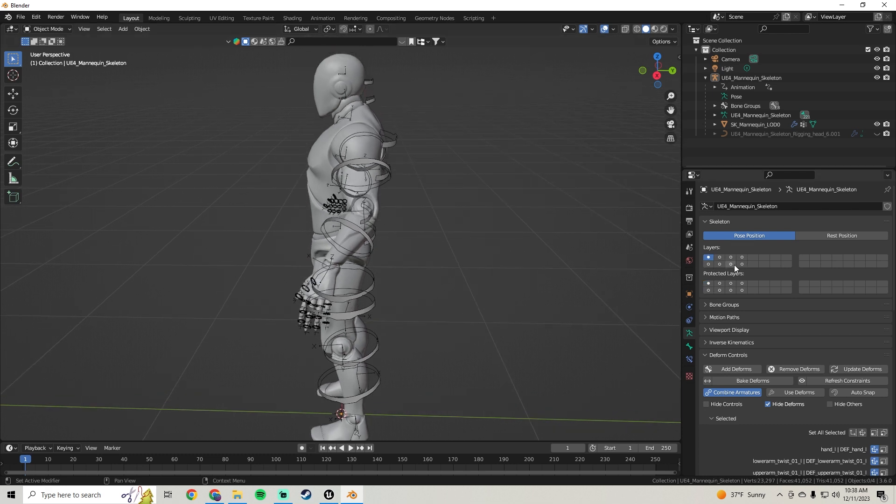
click(744, 265)
click(743, 257)
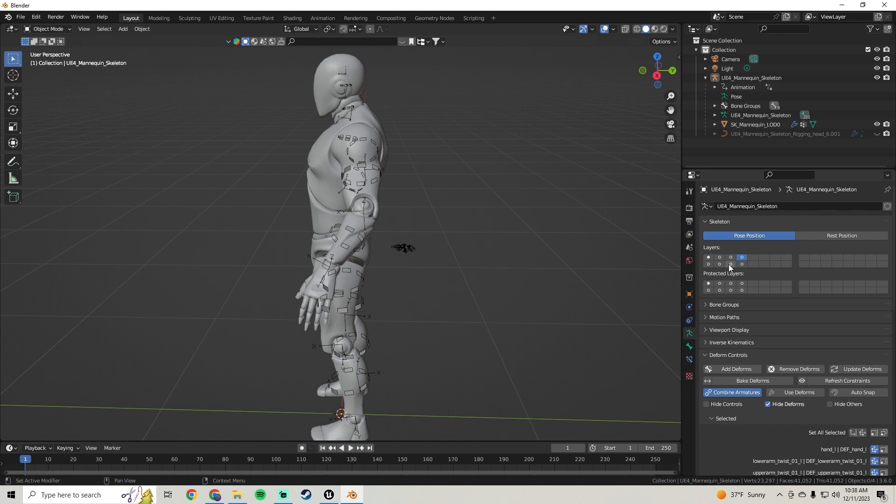
middle_drag(513, 228, 471, 192)
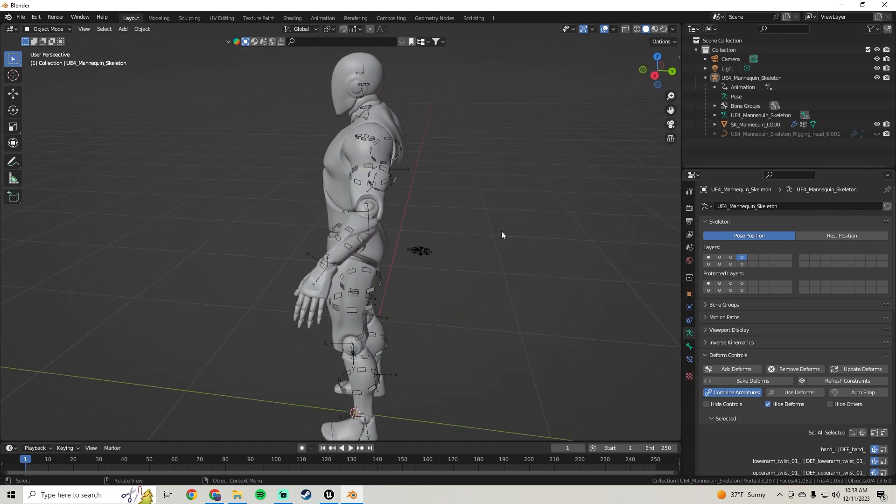
middle_drag(502, 234, 444, 237)
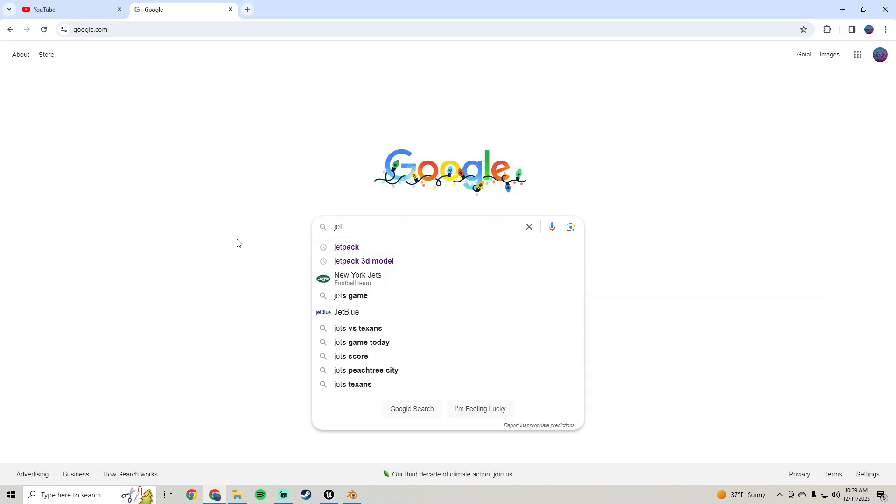
Switch to Chrome, search Google for "jetpack", and browse the image results for jetpack designs
click(351, 251)
click(163, 94)
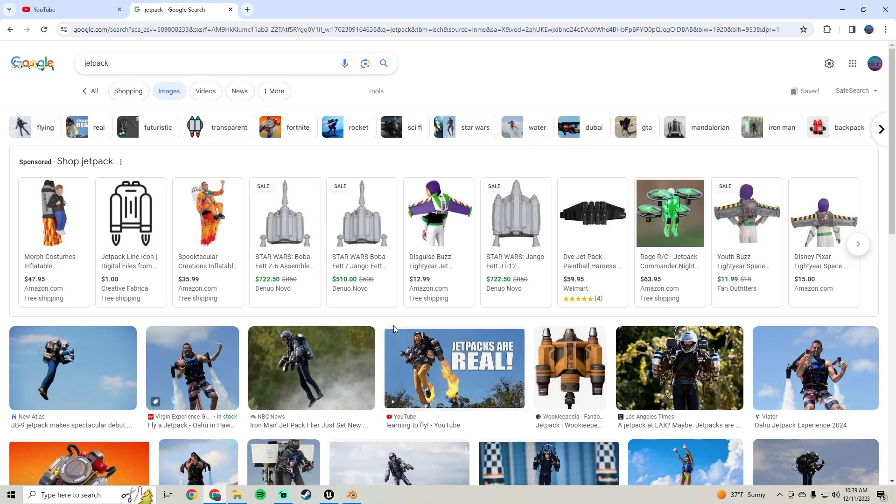
scroll(393, 326, down, 3)
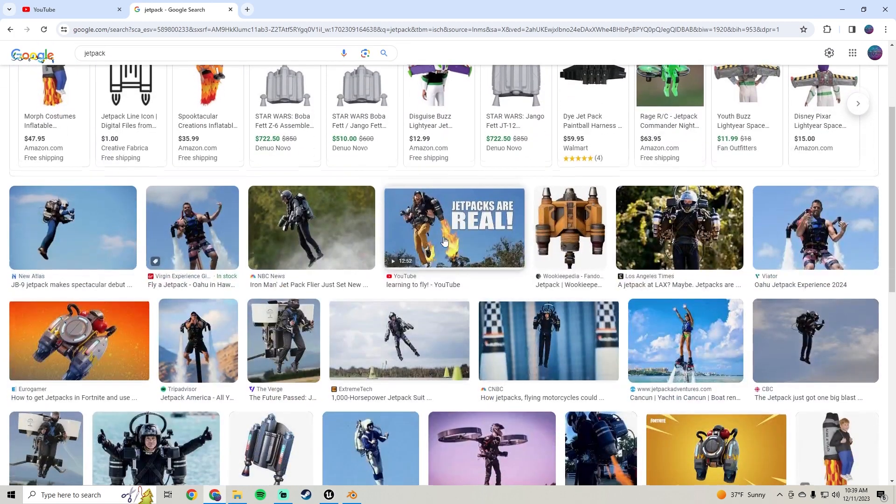
scroll(445, 241, down, 7)
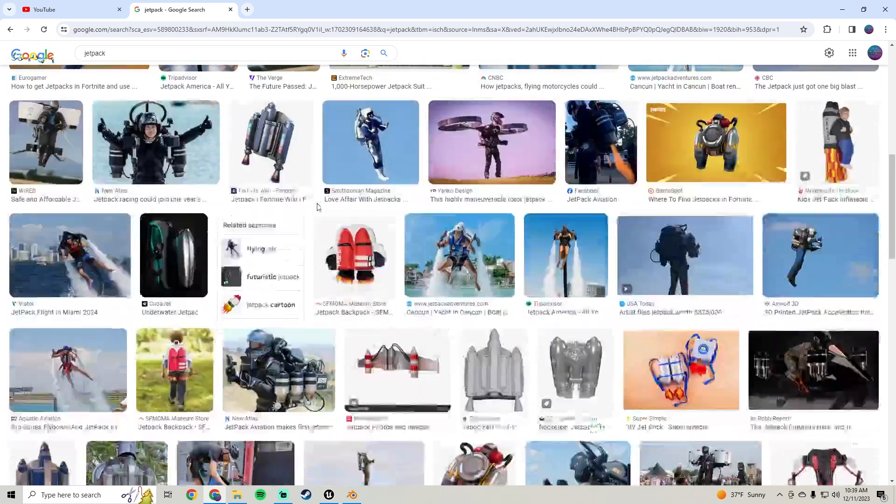
scroll(318, 207, down, 5)
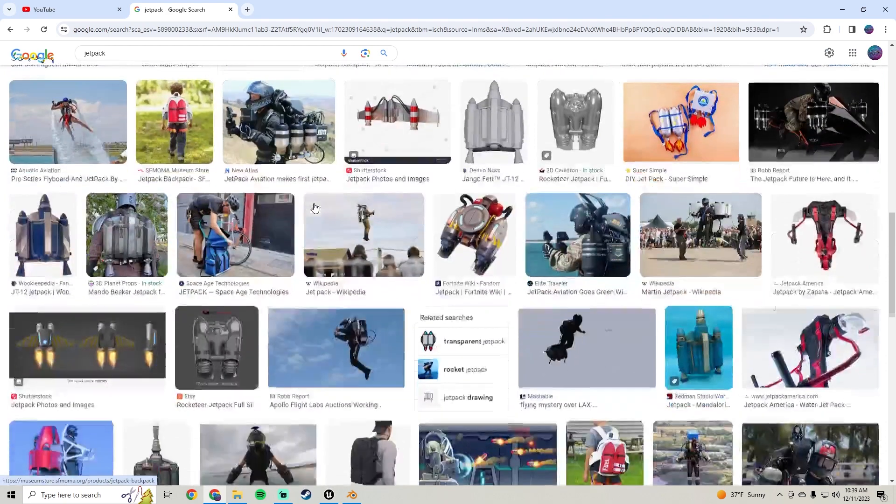
Browse further down the jetpack image results and open the GTA Inspired Jetpack Cosplay Prop picture from Cults 3D
scroll(316, 208, down, 2)
scroll(316, 201, down, 3)
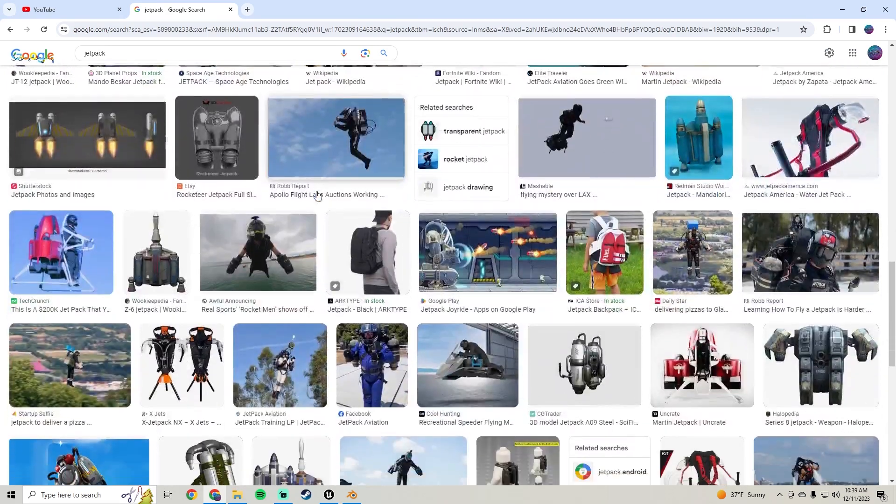
scroll(318, 195, down, 5)
click(201, 271)
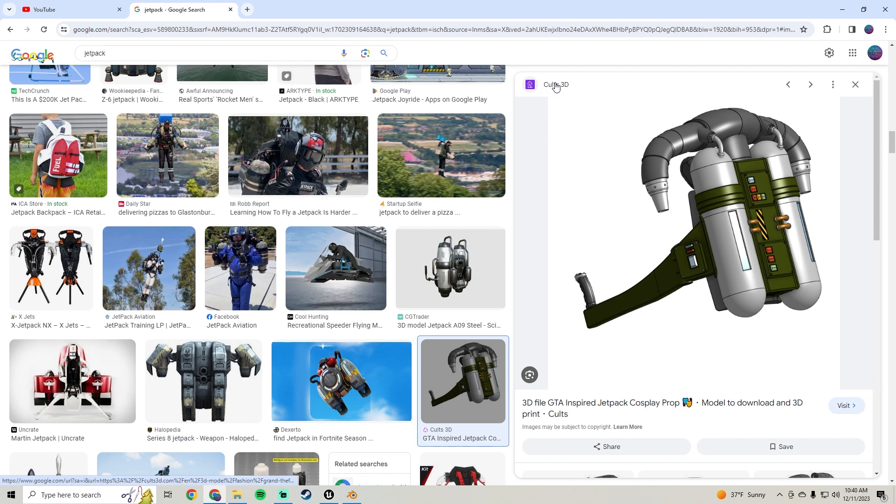
scroll(161, 243, down, 1)
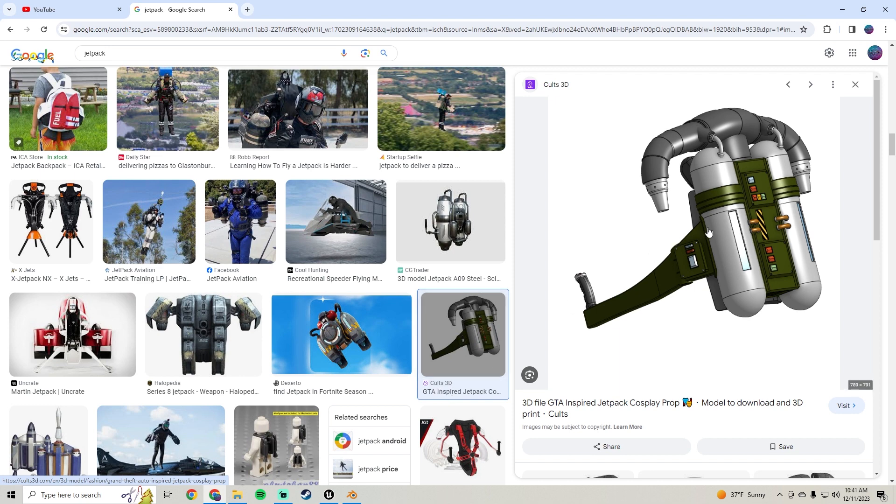
Save the enlarged jetpack picture as the PNG image GTASA-Jetpack on New Volume (D:)
right_click(653, 215)
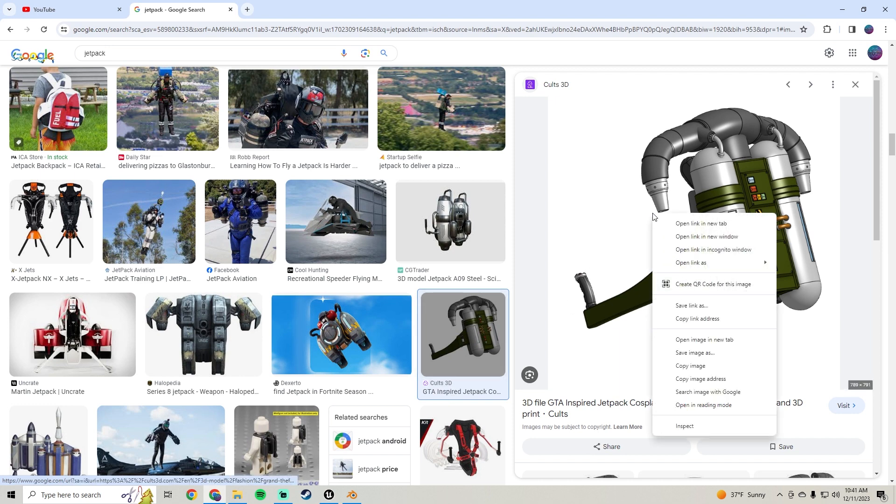
click(688, 353)
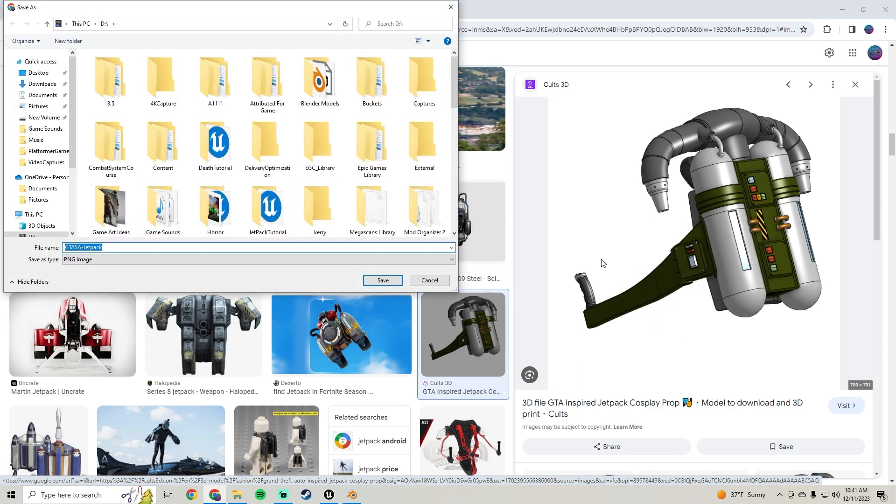
click(43, 120)
scroll(276, 198, down, 15)
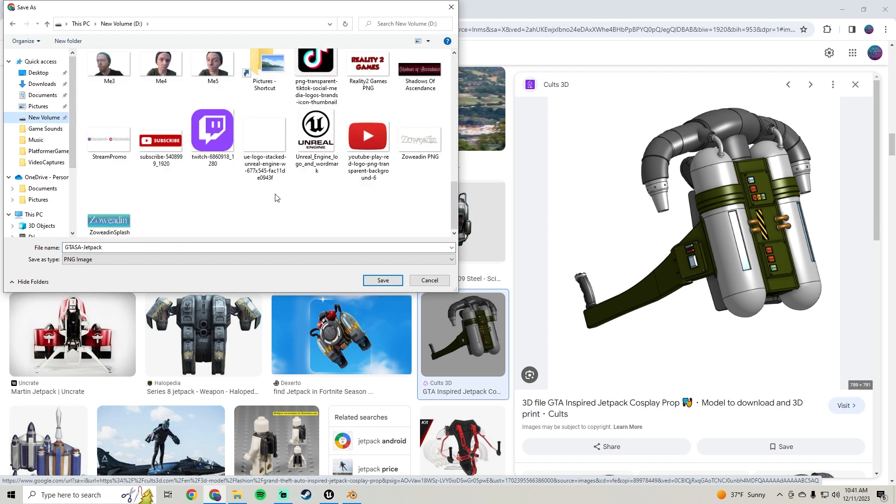
click(382, 280)
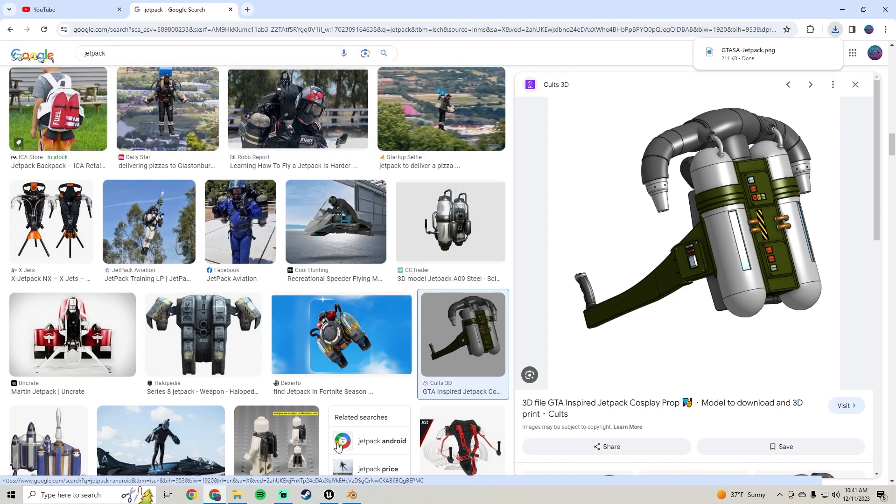
Switch to Blender and bring GTASA-Jetpack from New Volume (D:) into the scene as a reference image
click(352, 495)
middle_drag(288, 210, 113, 71)
click(21, 18)
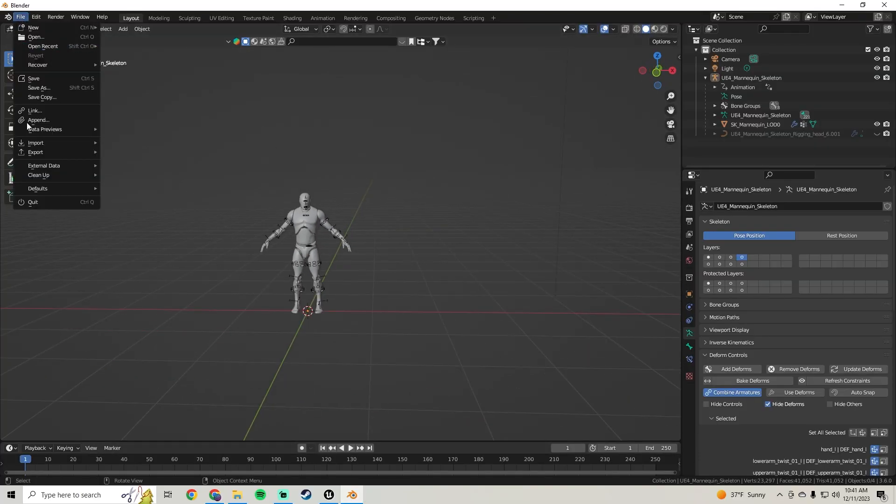
mouse_move(35, 145)
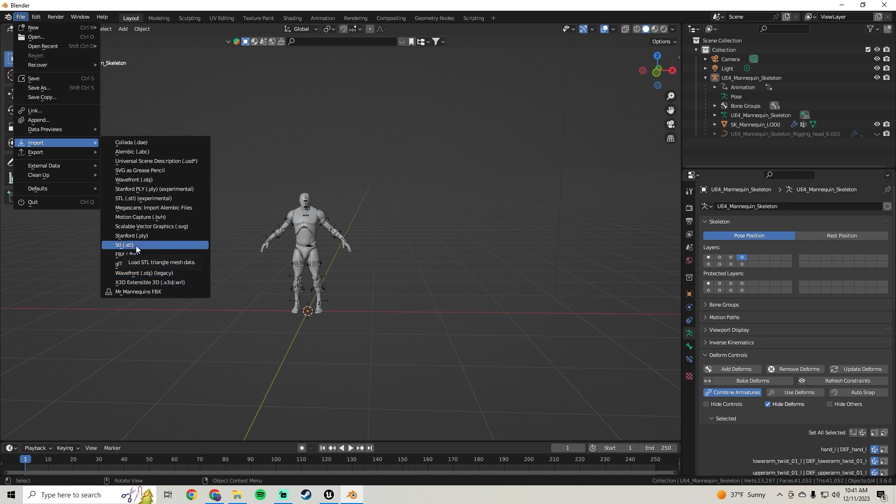
click(237, 495)
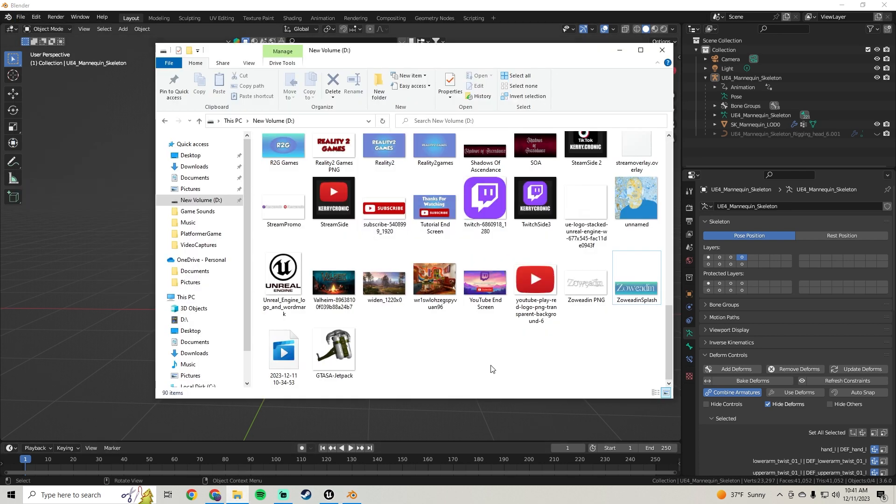
drag(334, 349, 107, 275)
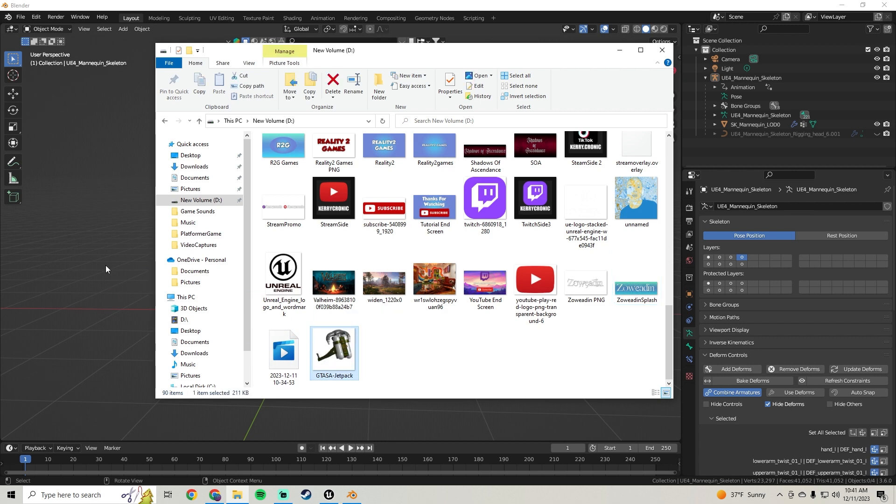
click(108, 269)
Move the jetpack reference image backward along the Y axis so it stands behind the mannequin
scroll(182, 279, down, 3)
middle_drag(343, 266, 378, 243)
scroll(337, 265, up, 3)
middle_drag(256, 236, 274, 219)
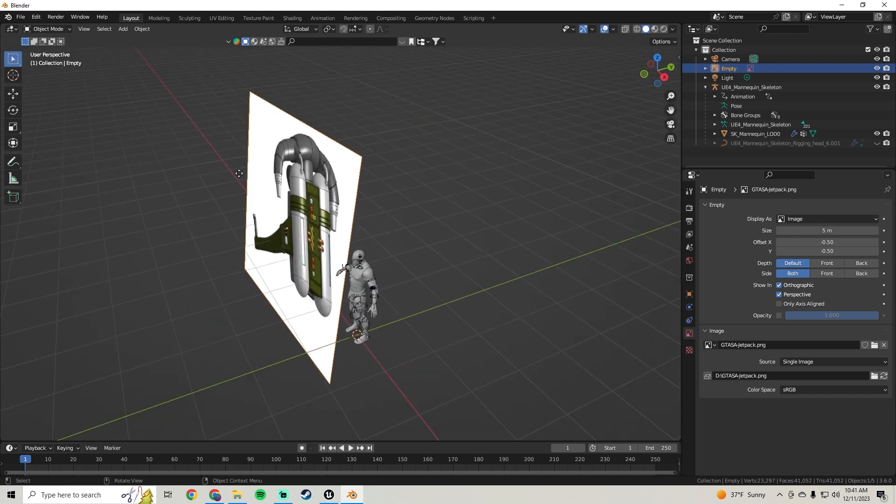
click(13, 95)
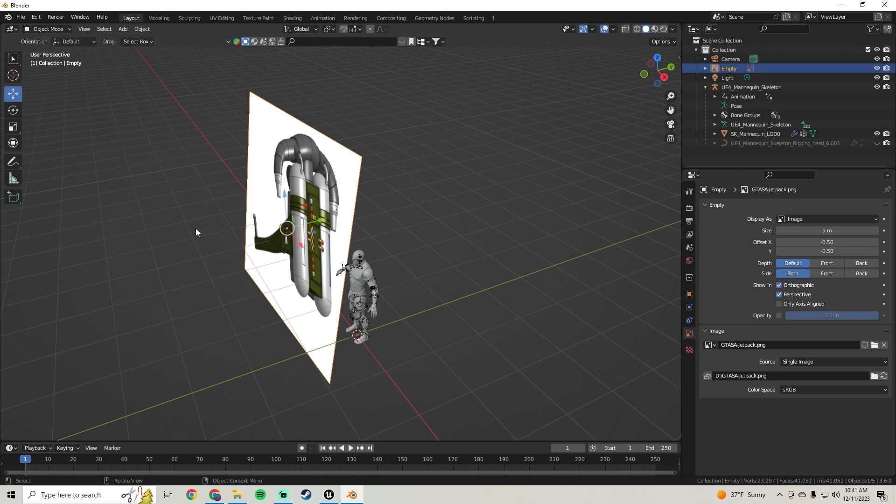
drag(320, 225, 392, 204)
middle_drag(457, 205, 371, 215)
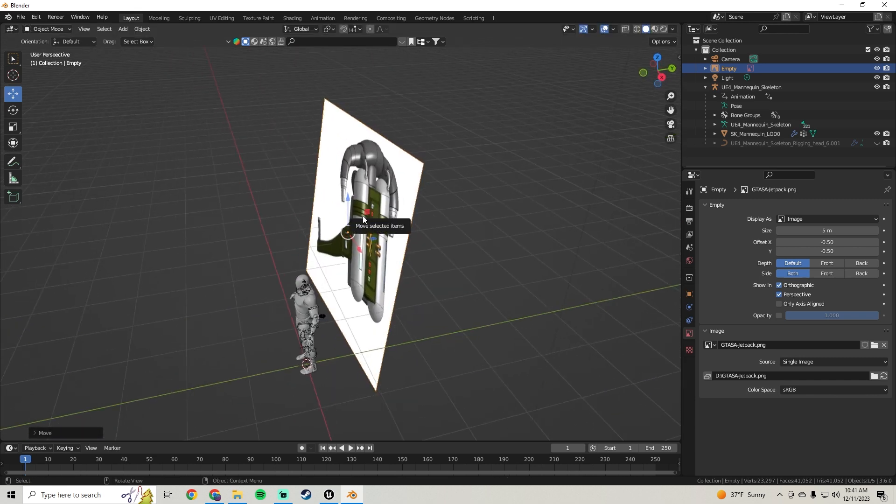
drag(363, 219, 331, 211)
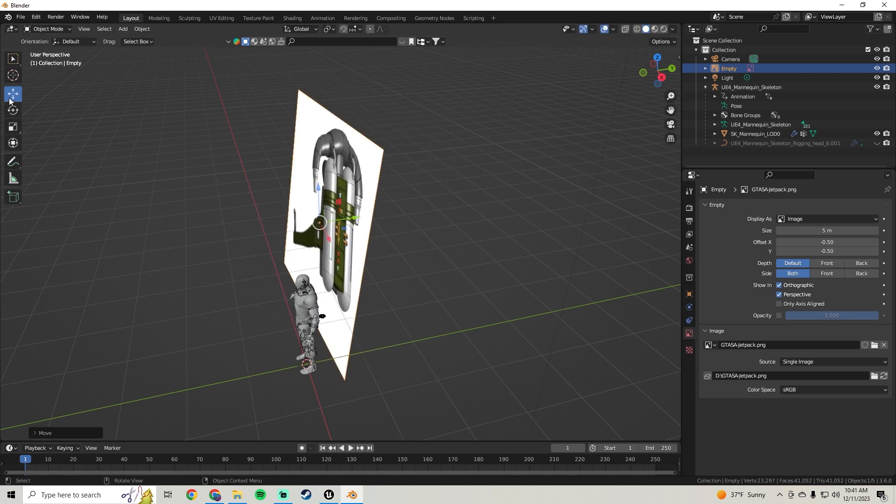
Raise the jetpack reference image along the Z axis beside the mannequin
middle_drag(87, 157, 180, 173)
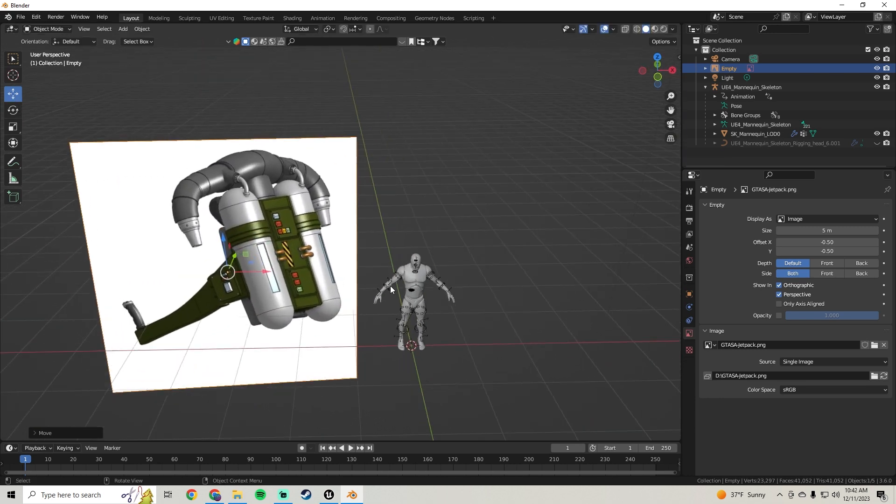
middle_drag(389, 286, 365, 251)
middle_drag(307, 256, 299, 218)
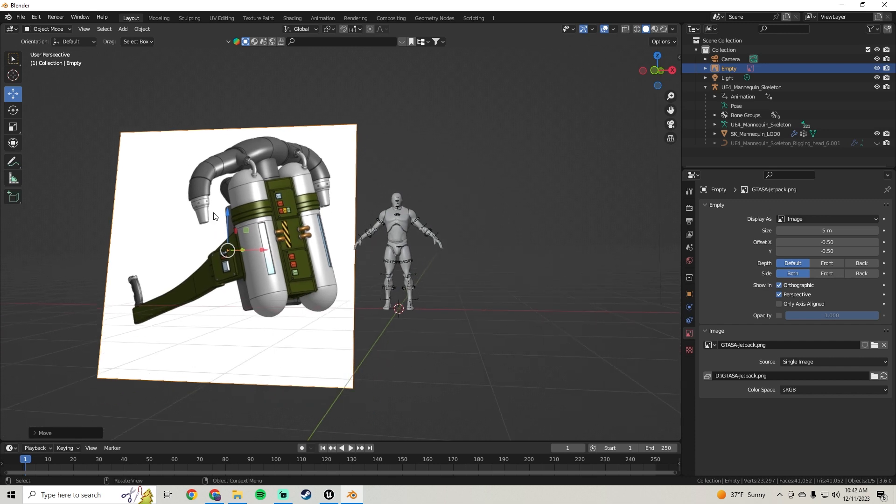
drag(226, 211, 226, 180)
Examine the jetpack reference next to the mannequin, looking at its tanks and basic shapes and how its size compares with the body
middle_drag(226, 222, 238, 251)
shift+middle_drag(428, 270, 452, 208)
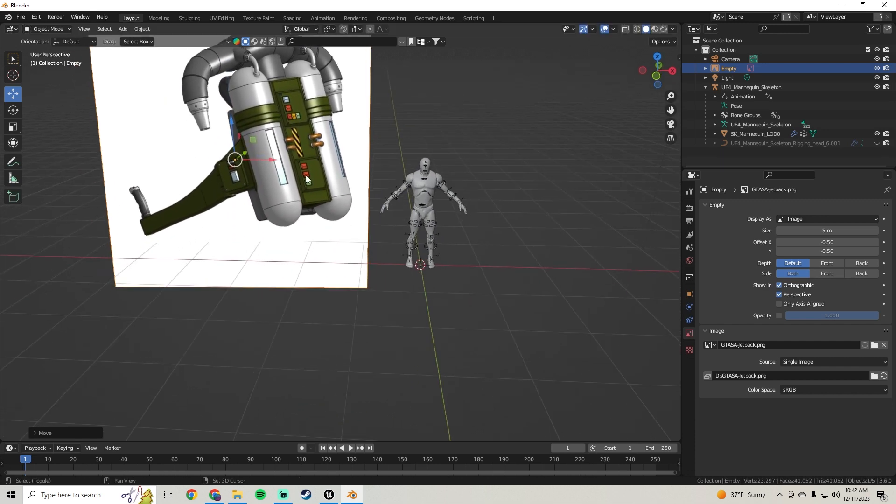
shift+middle_drag(306, 175, 312, 211)
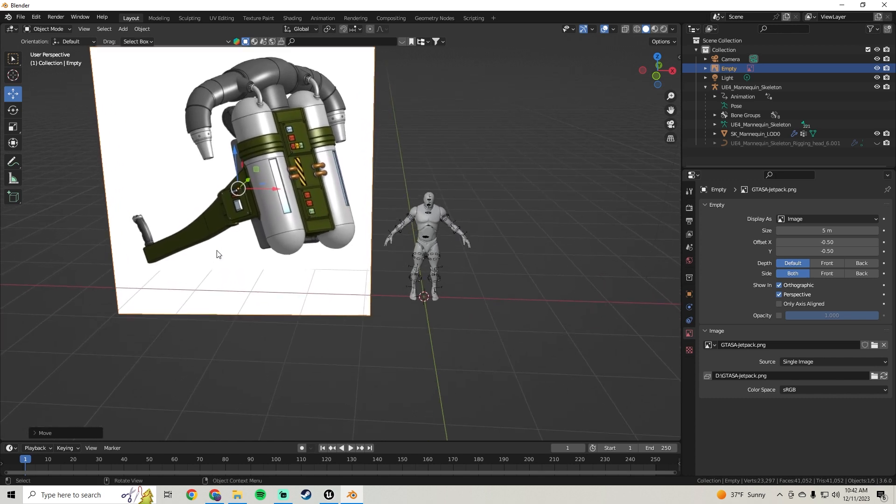
middle_drag(293, 205, 329, 198)
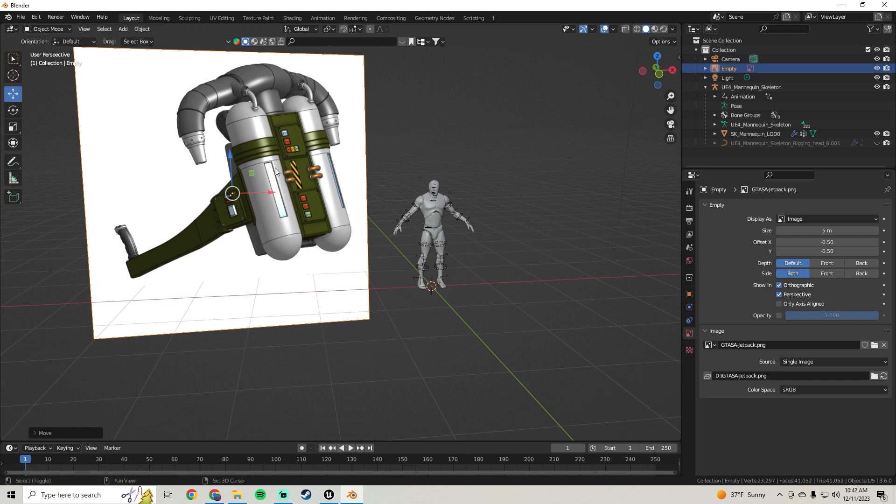
shift+middle_drag(275, 167, 248, 114)
scroll(316, 221, up, 3)
scroll(279, 229, down, 3)
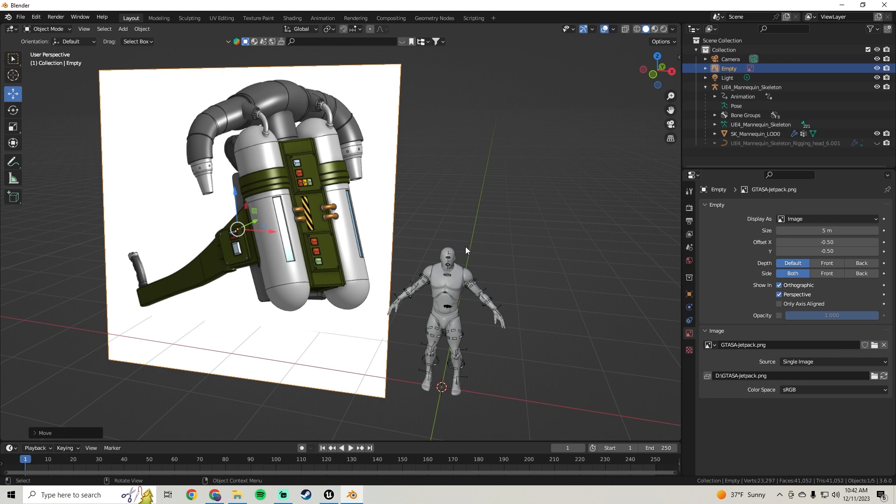
shift+middle_drag(292, 272, 339, 219)
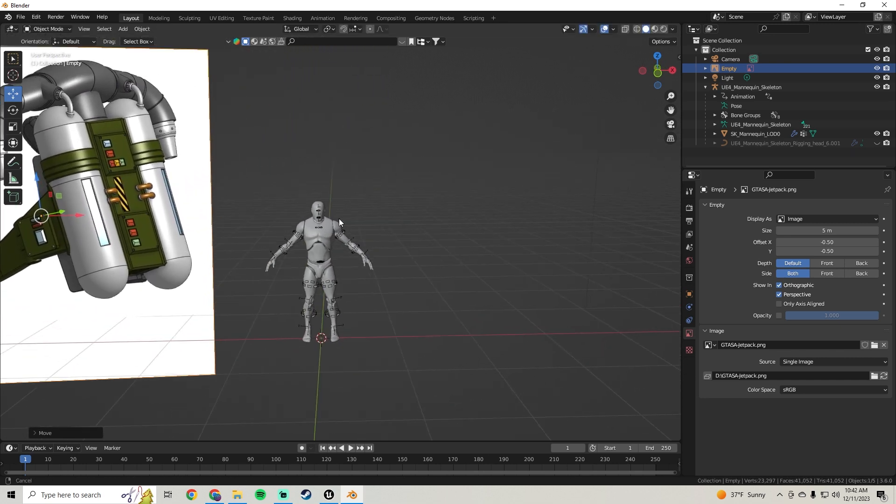
click(122, 29)
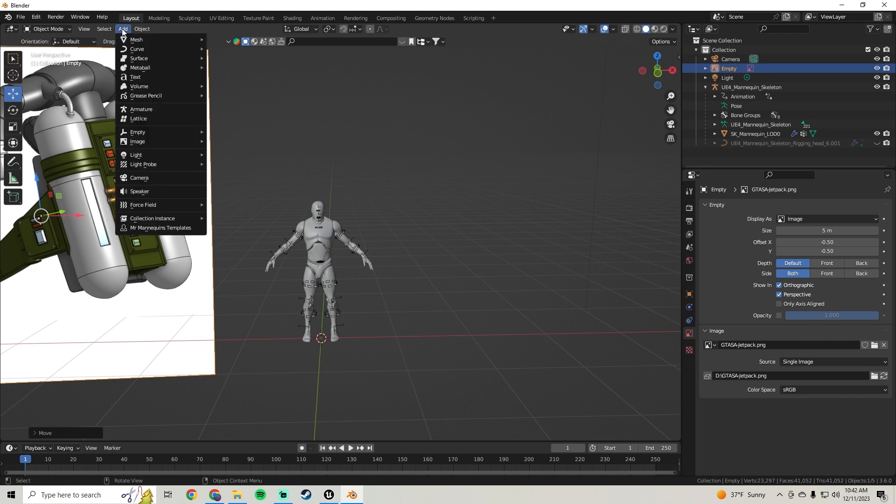
mouse_move(133, 41)
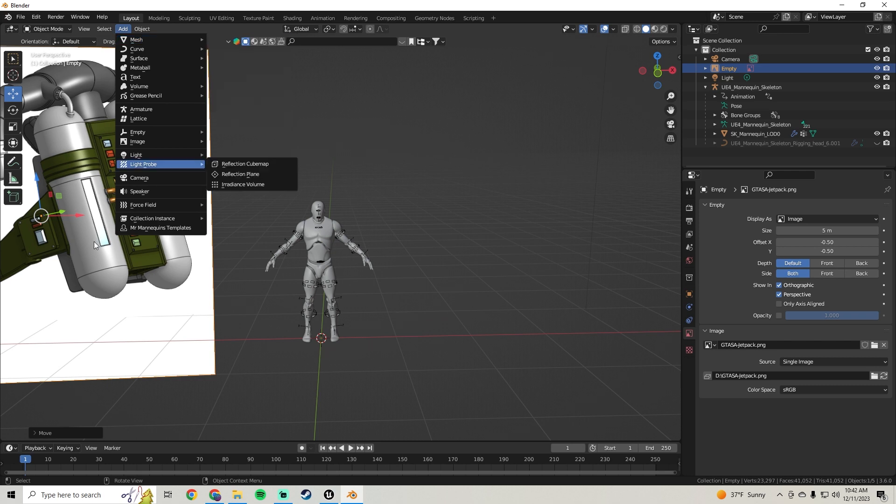
shift+middle_drag(182, 224, 338, 265)
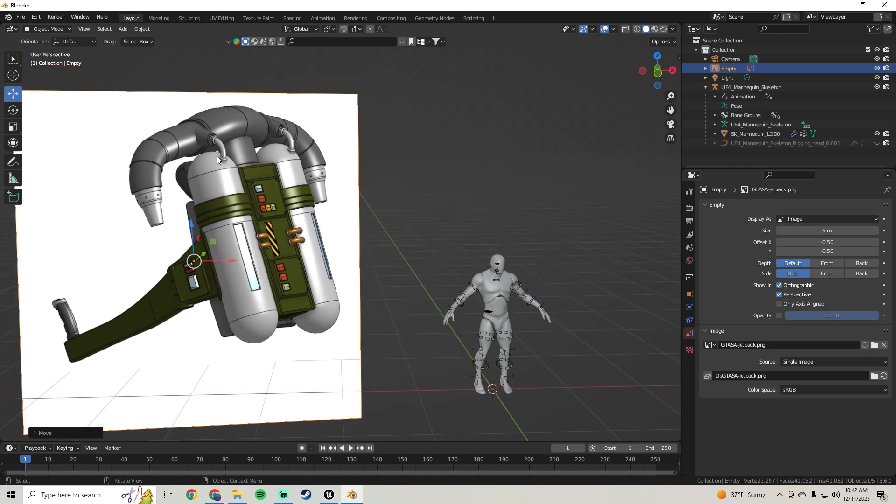
shift+middle_drag(276, 229, 196, 197)
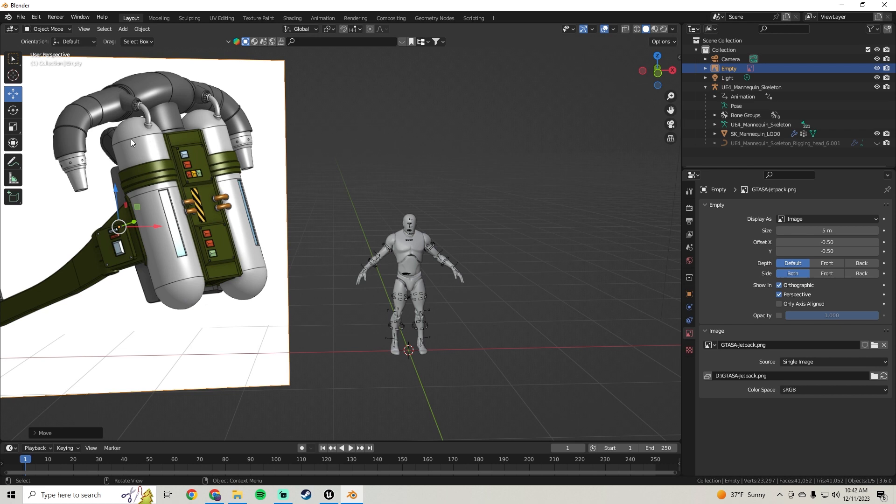
mouse_move(219, 239)
middle_down()
mouse_move(233, 253)
mouse_move(222, 253)
middle_up()
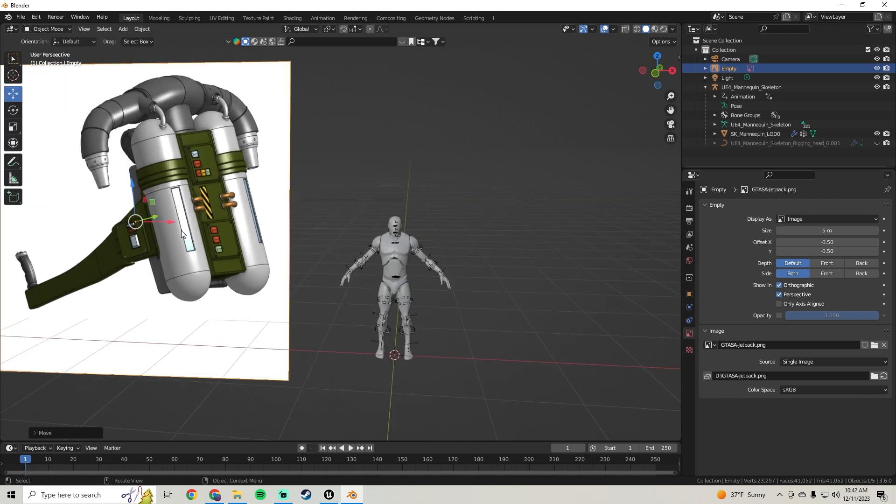
middle_drag(181, 213, 180, 208)
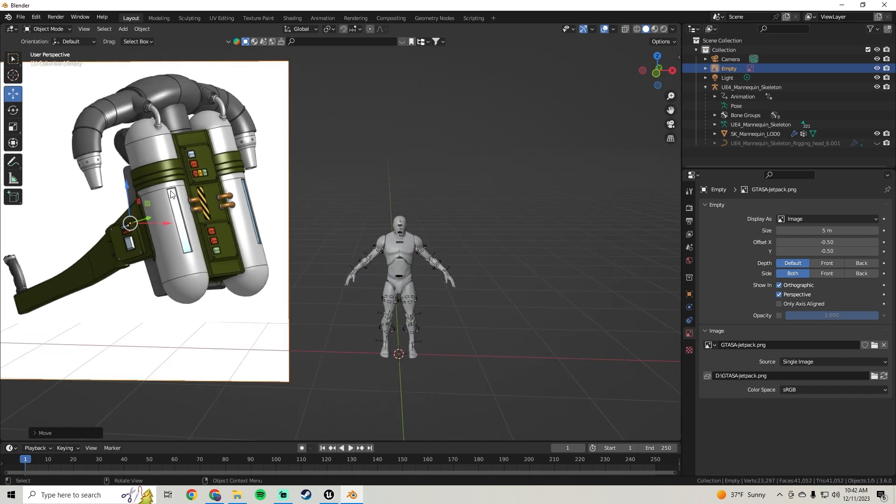
Add a cylinder mesh to the scene at the mannequin's feet
click(123, 29)
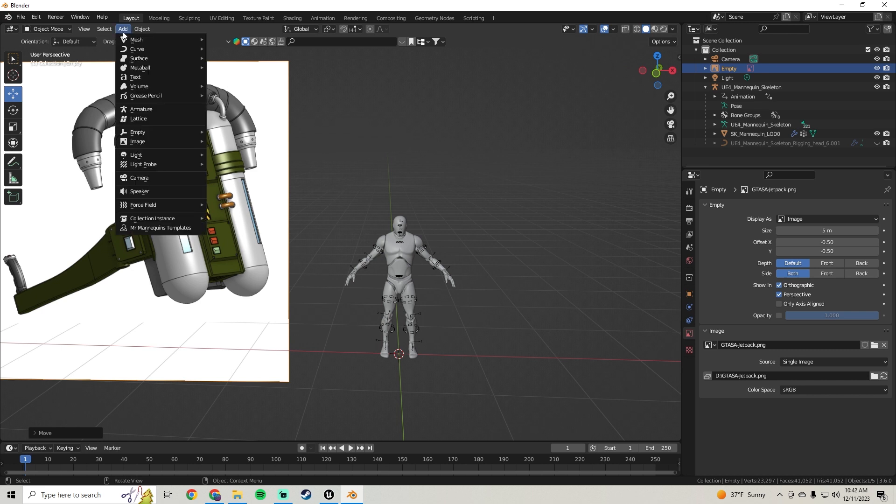
mouse_move(145, 41)
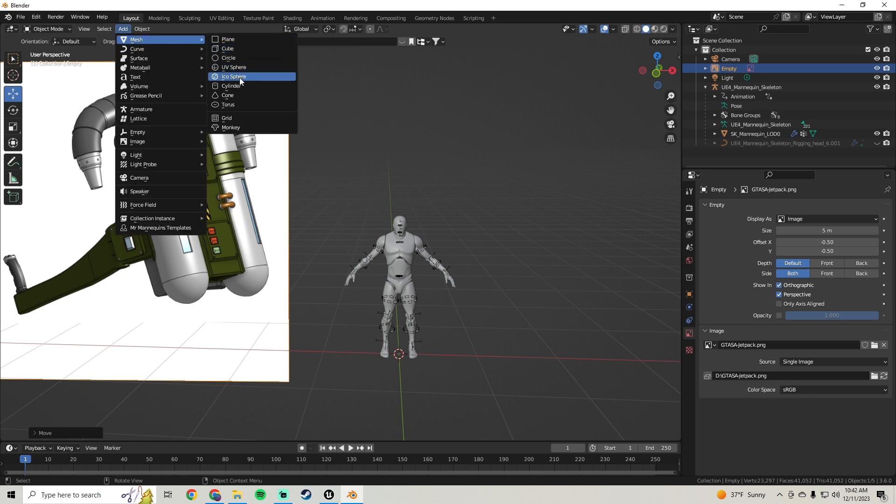
click(236, 86)
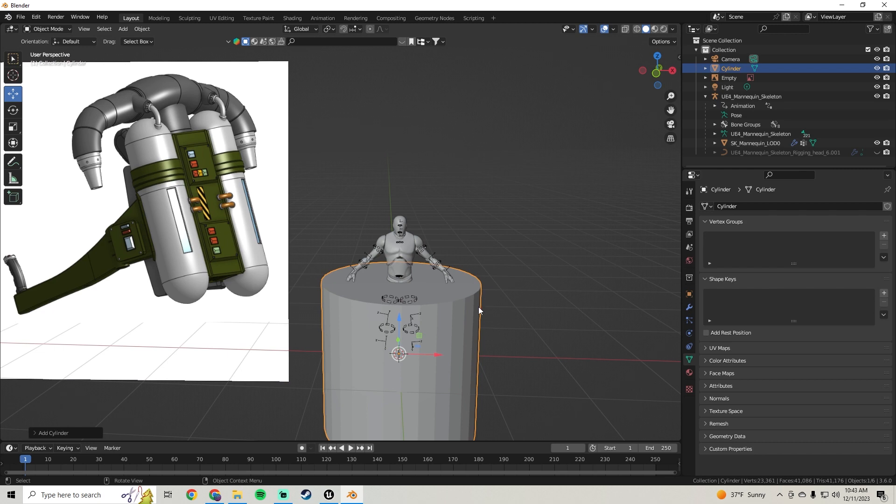
Try smooth shading on the new cylinder, inspect it from several sides, and undo the shading
middle_drag(478, 307, 136, 90)
right_click(304, 239)
click(304, 239)
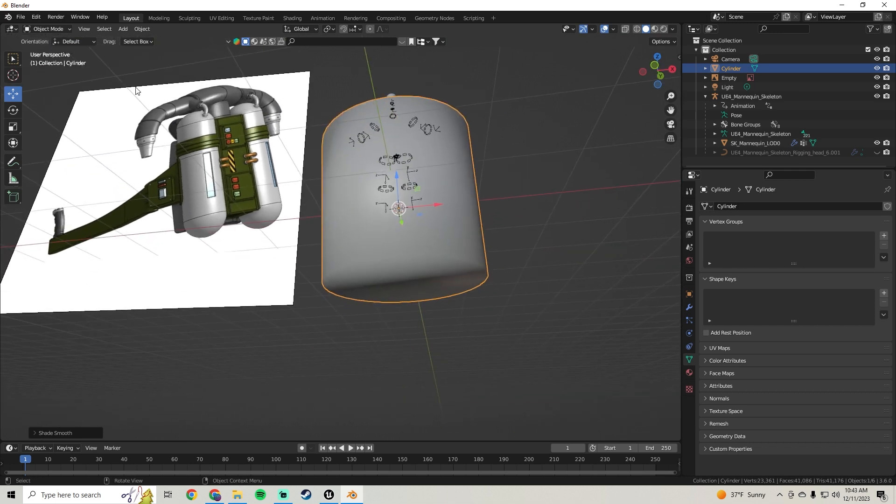
middle_drag(303, 163, 371, 248)
right_click(287, 231)
click(287, 231)
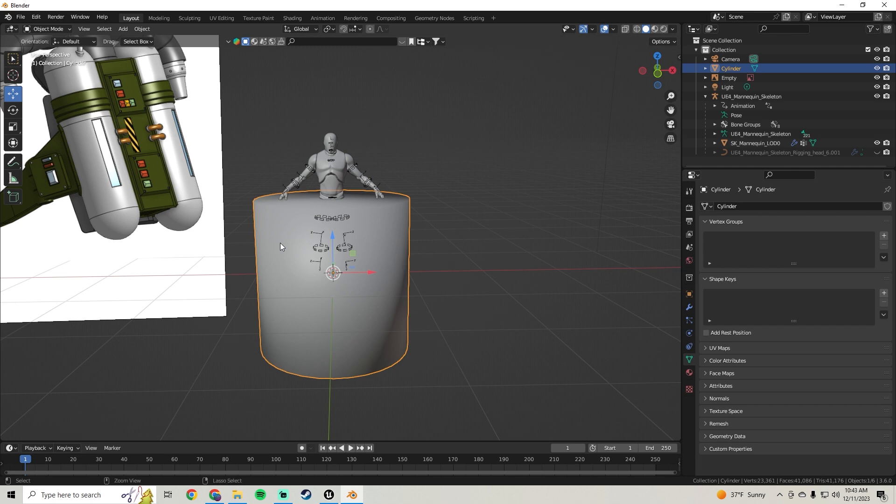
key(ctrl+z)
Apply smooth shading to the cylinder
middle_drag(280, 246, 323, 243)
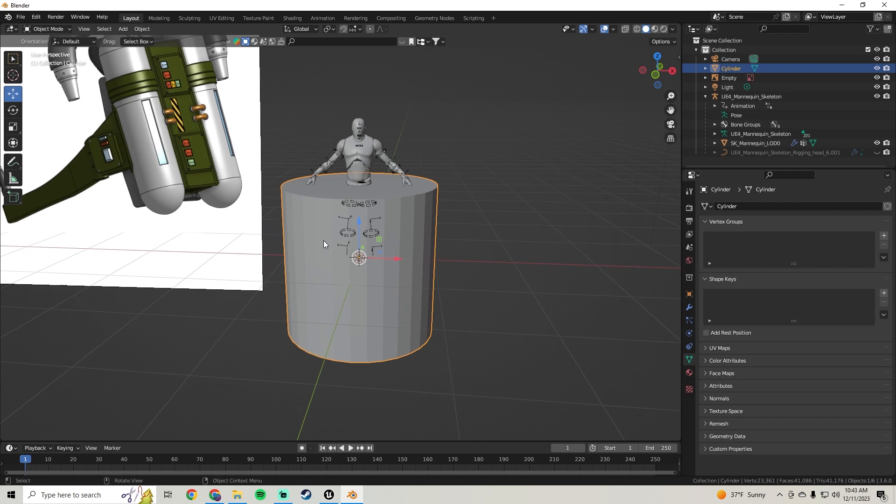
right_click(304, 220)
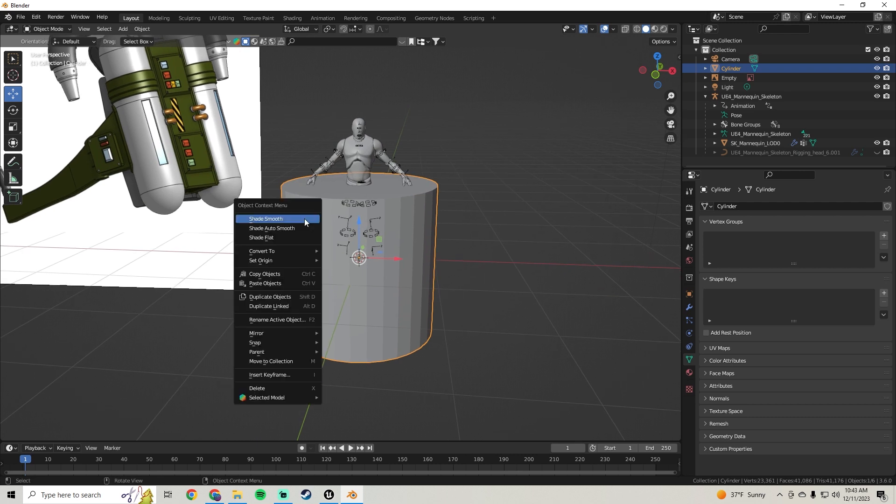
click(272, 220)
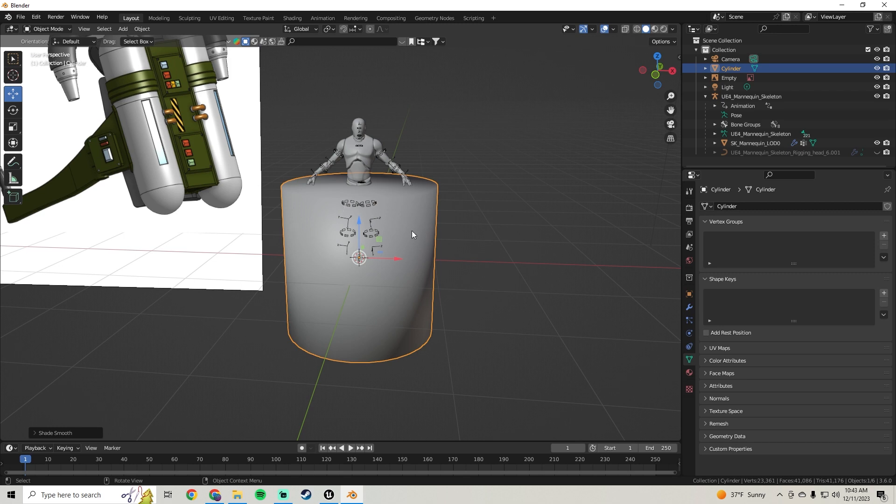
Move the cylinder along the Y axis out behind the mannequin and scale it down uniformly
middle_drag(481, 228, 386, 244)
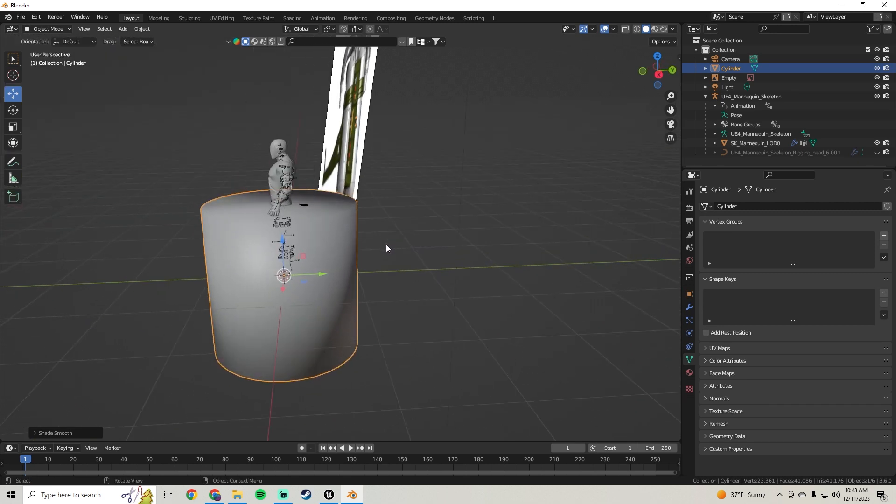
drag(318, 273, 413, 265)
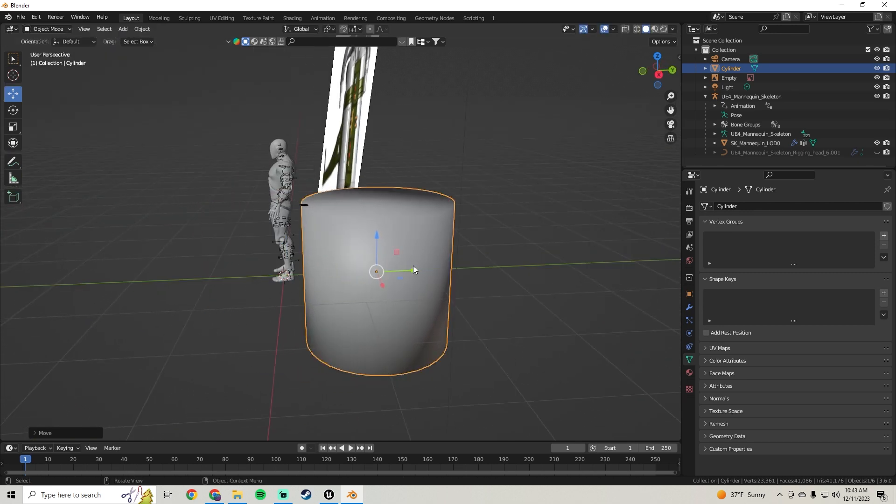
key(s)
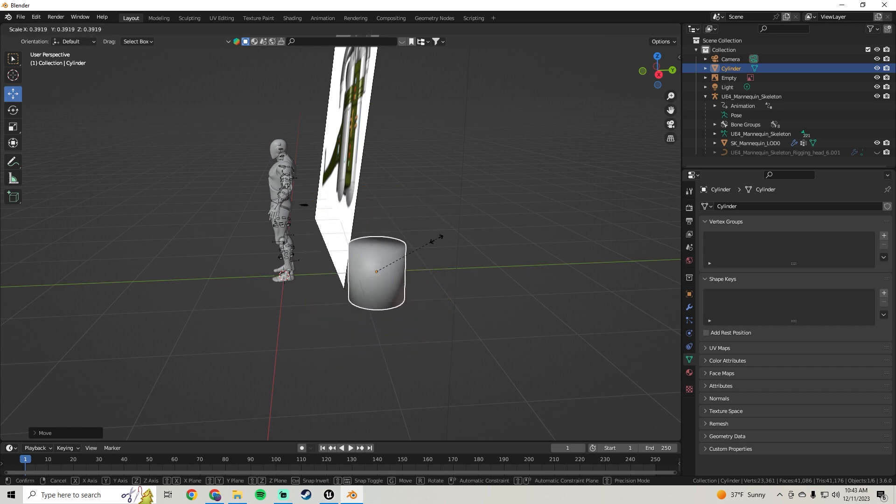
click(418, 264)
Raise the cylinder along Z to the mannequin's torso height and bring it along Y close to the back
key(g)
key(z)
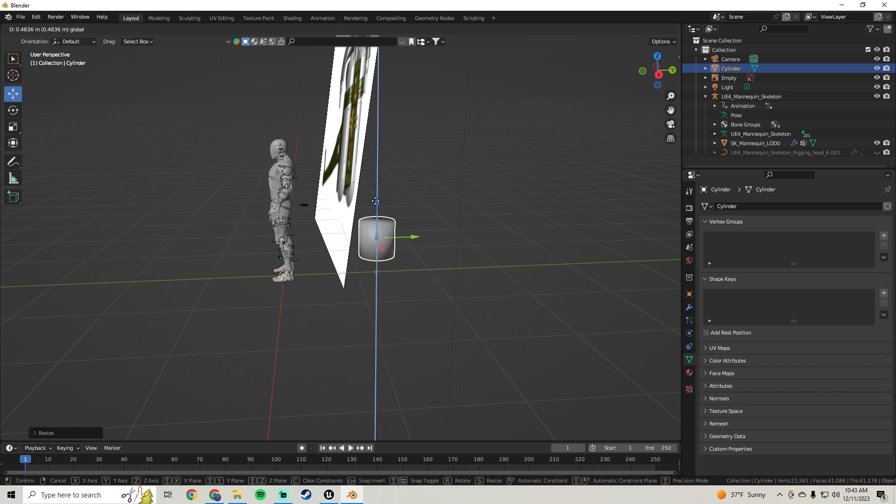
click(418, 195)
drag(419, 195, 356, 197)
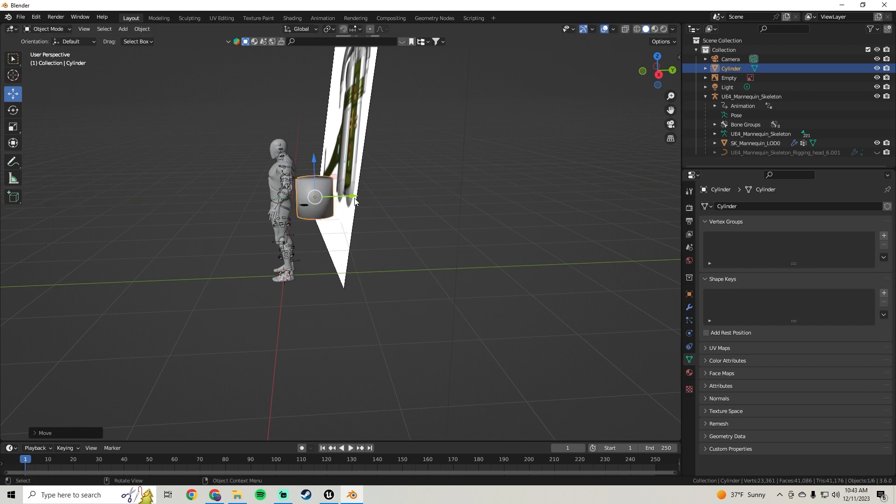
Raise the cylinder slightly, shift it away from the mannequin along Y, and scale it down to less than half its size
shift+middle_drag(326, 173, 360, 217)
scroll(377, 243, up, 5)
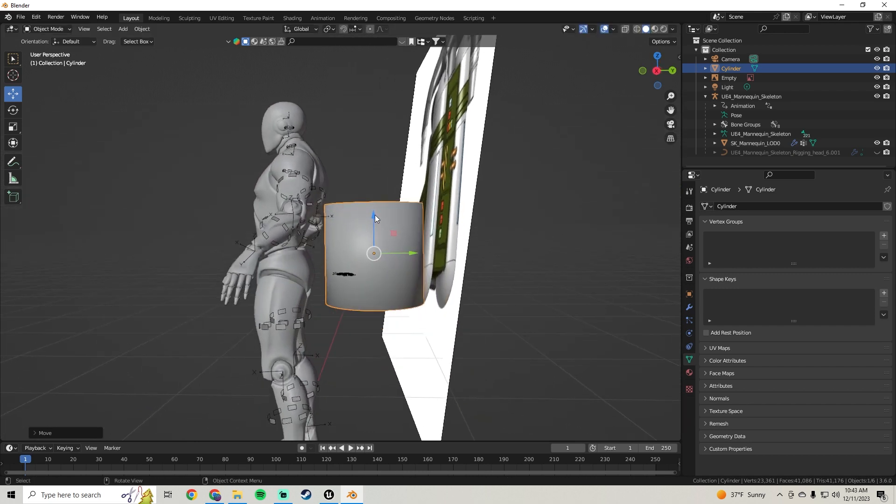
drag(375, 215, 374, 192)
drag(413, 231, 430, 231)
key(s)
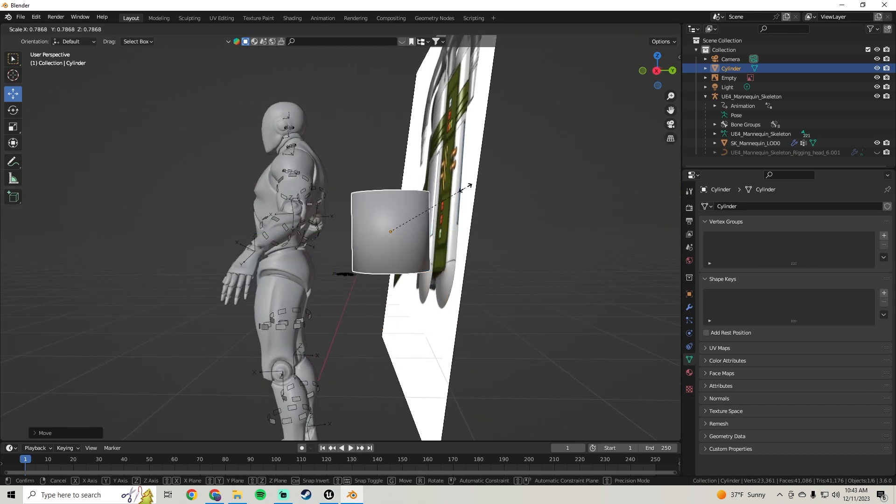
click(411, 231)
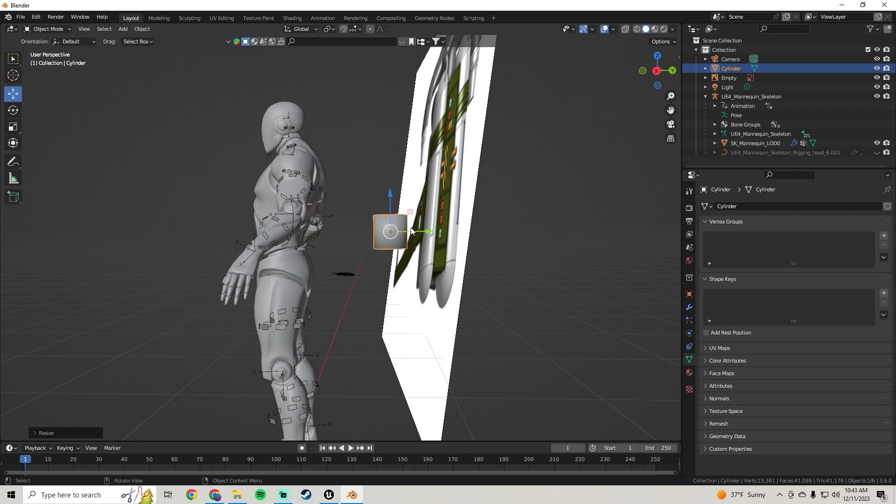
Move the cylinder in against the mannequin's back, offset it along X to one side of the spine, and raise it slightly
drag(411, 230, 355, 230)
middle_drag(354, 230, 356, 250)
scroll(308, 252, up, 4)
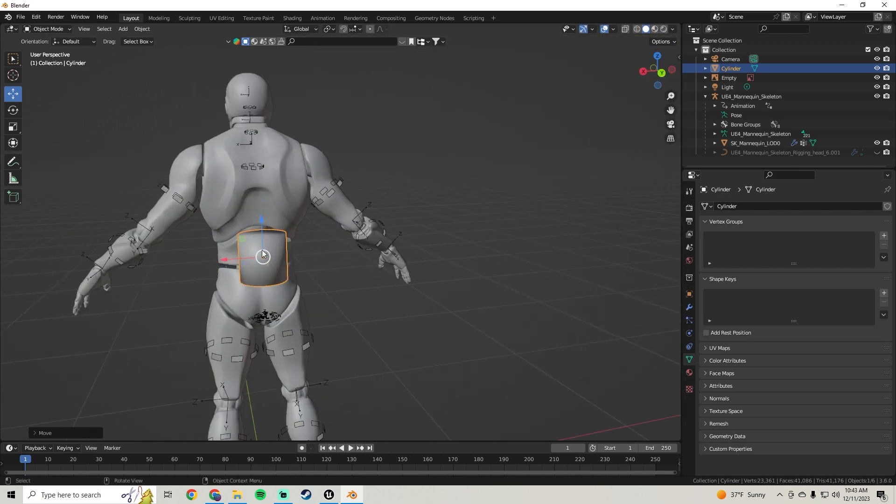
drag(225, 260, 200, 259)
middle_drag(210, 257, 234, 250)
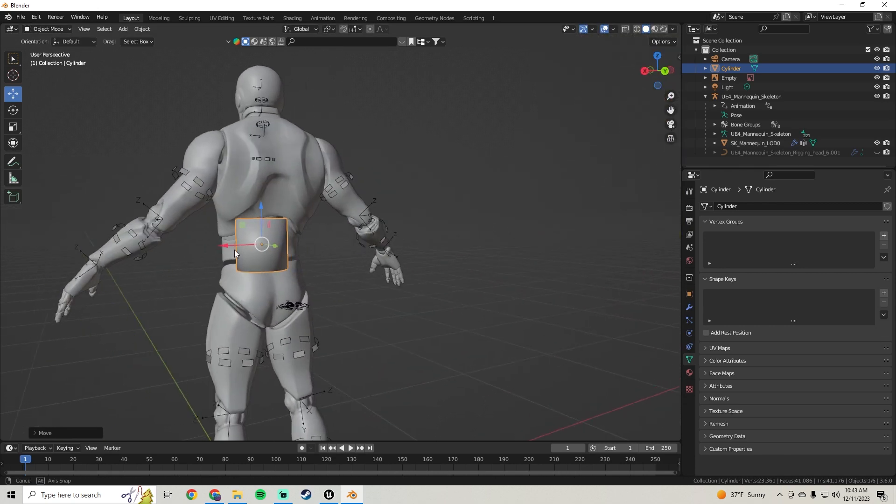
drag(247, 212, 259, 196)
middle_drag(259, 196, 457, 175)
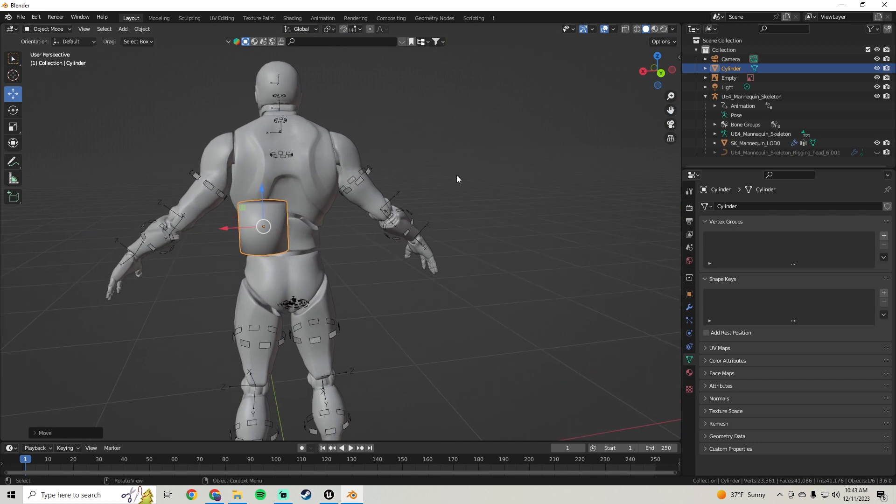
Scale the cylinder down further and nudge it into place just behind the mannequin's back
key(s)
click(408, 189)
middle_drag(409, 189, 491, 194)
drag(436, 221, 430, 217)
middle_drag(430, 216, 343, 240)
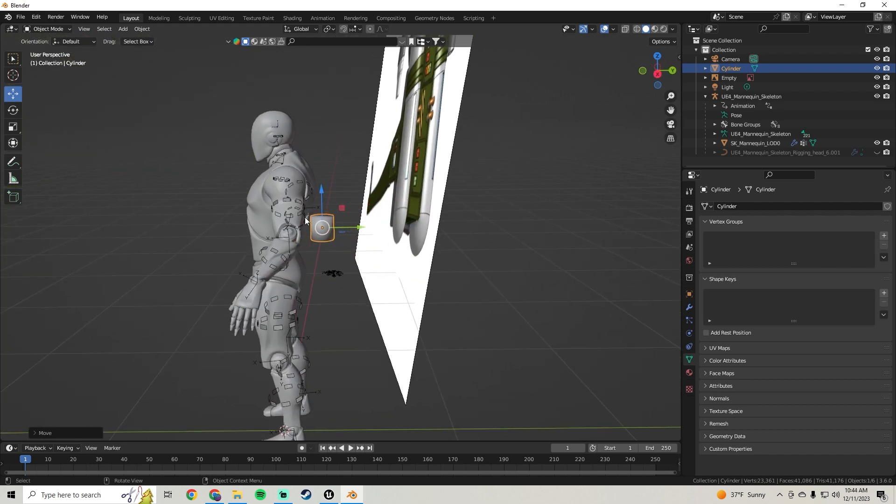
Launch Quixel Bridge and postpone its available update
key(super)
scroll(100, 397, down, 5)
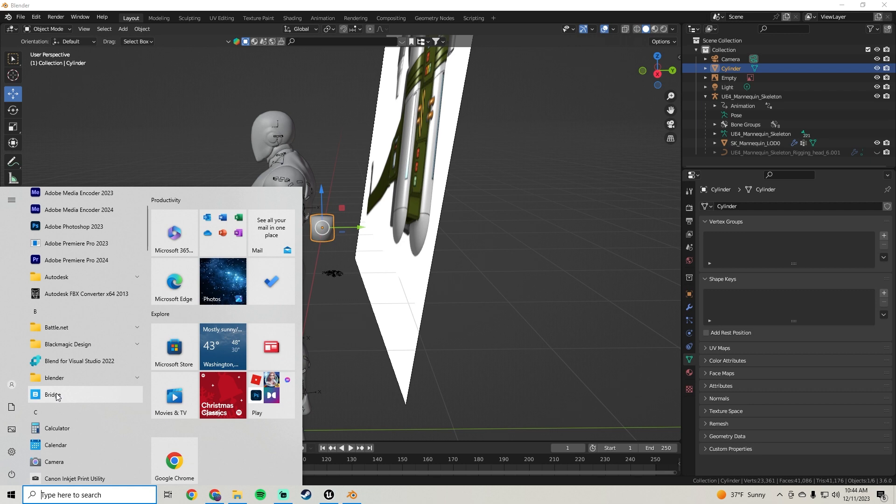
click(56, 396)
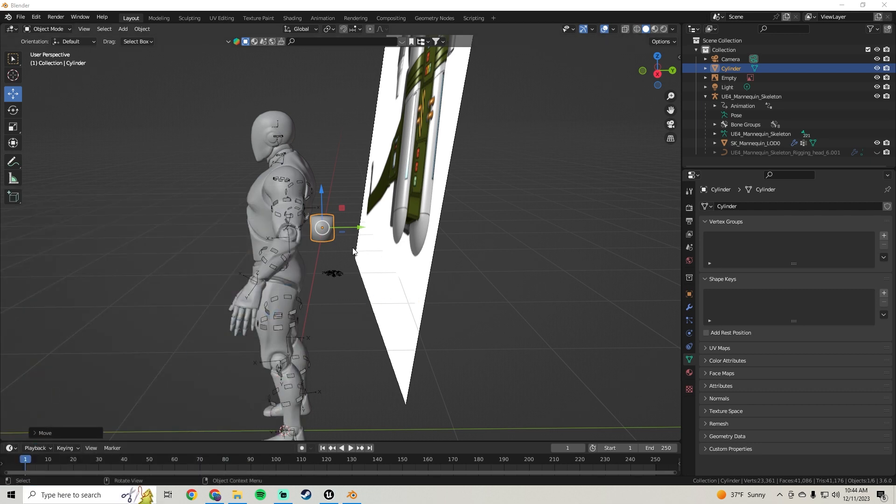
middle_drag(325, 236, 400, 236)
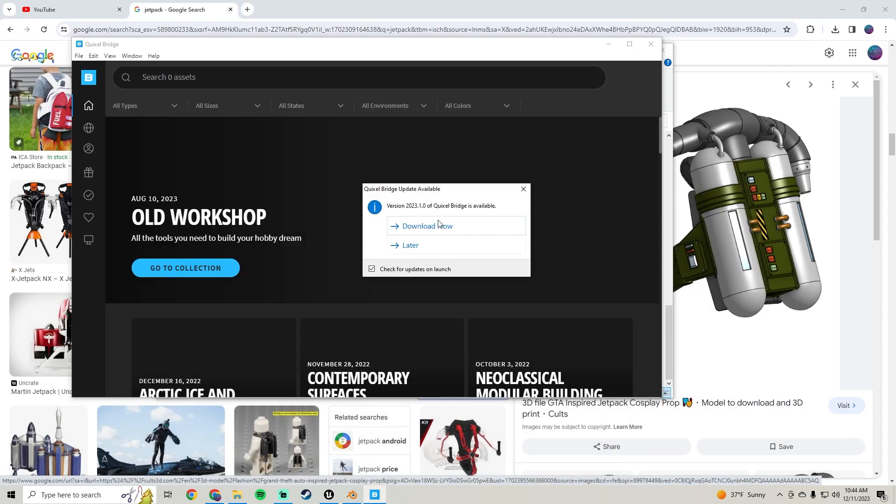
click(411, 247)
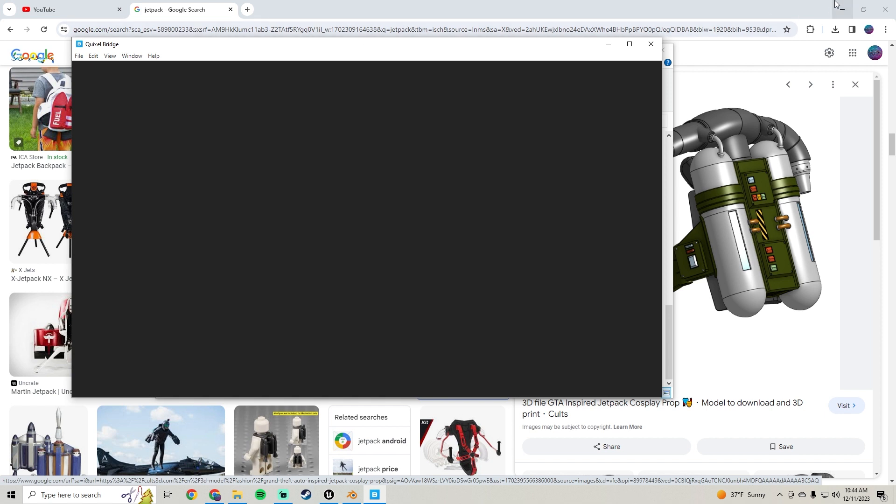
Clear the desktop around Quixel Bridge by closing Unreal Editor and minimising the browser, Streamlabs Desktop and file explorer windows
click(843, 9)
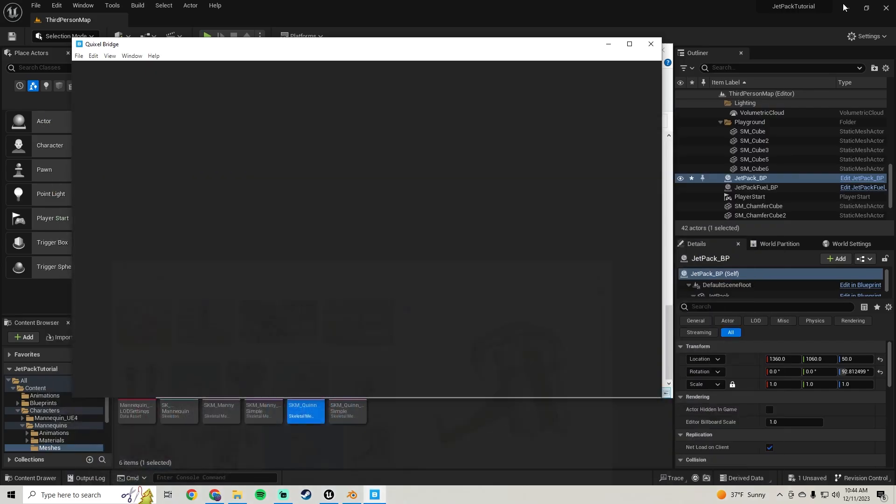
click(886, 8)
click(483, 357)
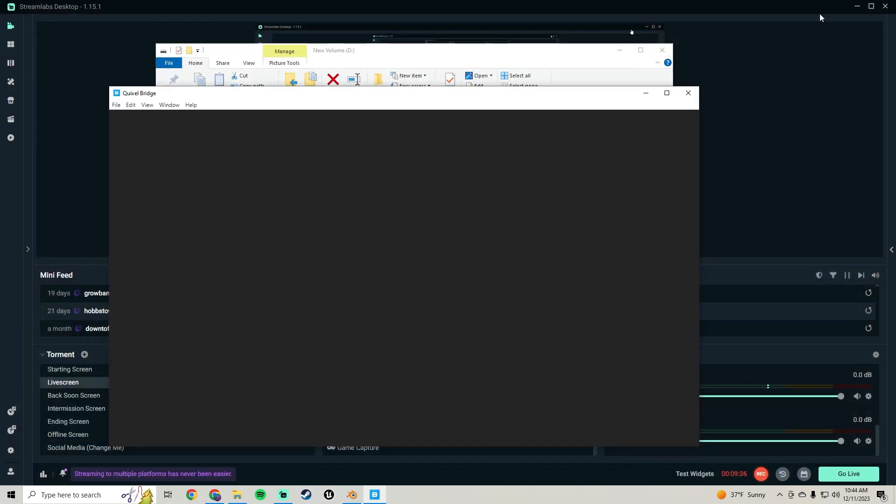
click(859, 8)
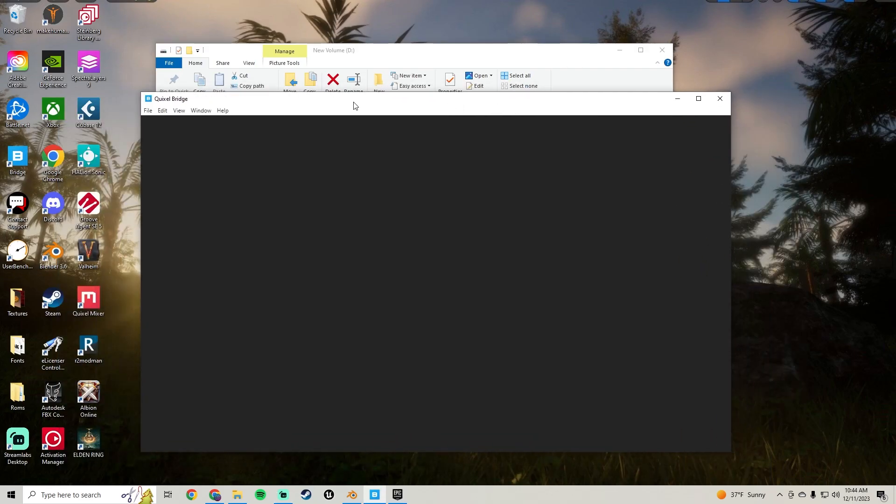
mouse_move(353, 103)
mouse_down()
mouse_move(381, 31)
mouse_move(360, 91)
mouse_up()
click(619, 53)
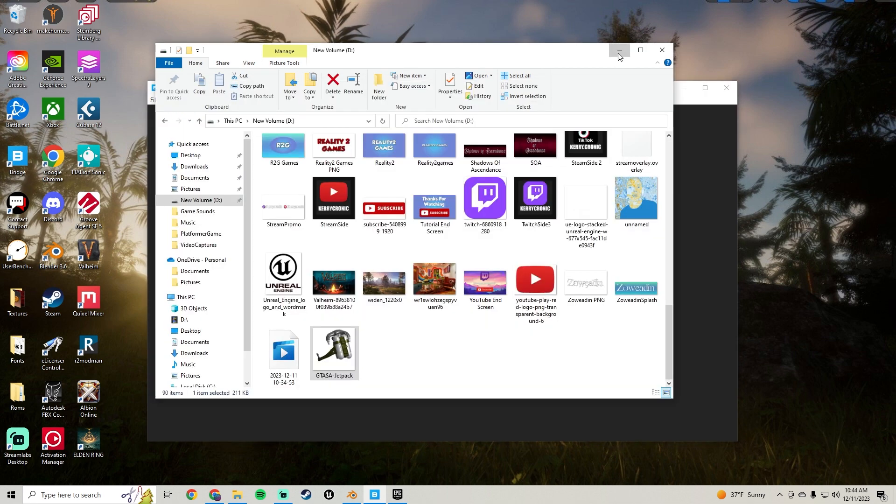
click(620, 53)
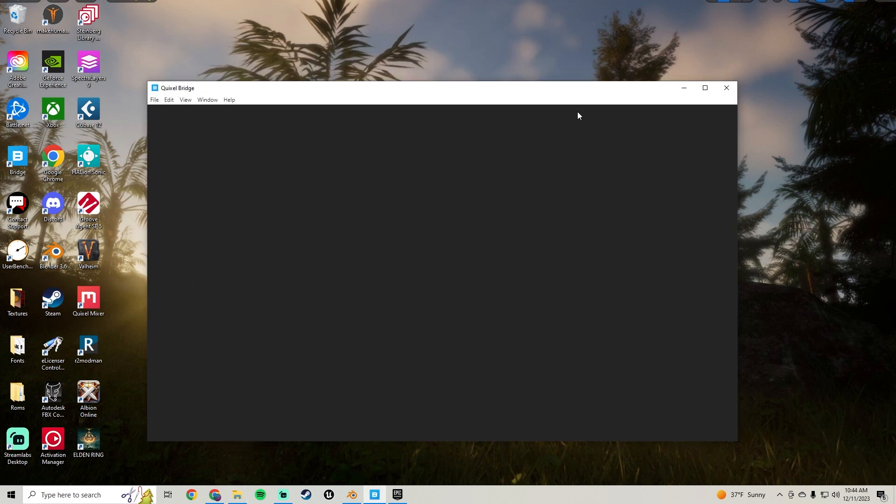
Restart Quixel Bridge and start downloading its version 2023.1.0 update
click(729, 90)
click(11, 495)
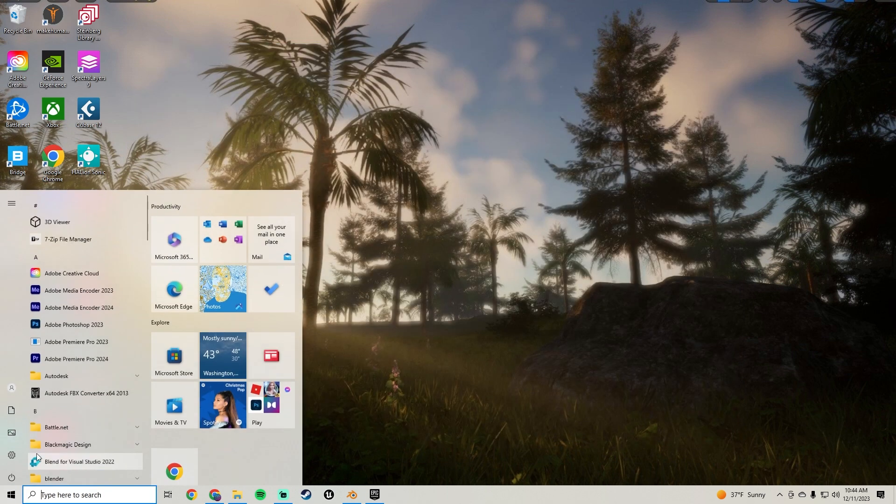
scroll(53, 373, down, 5)
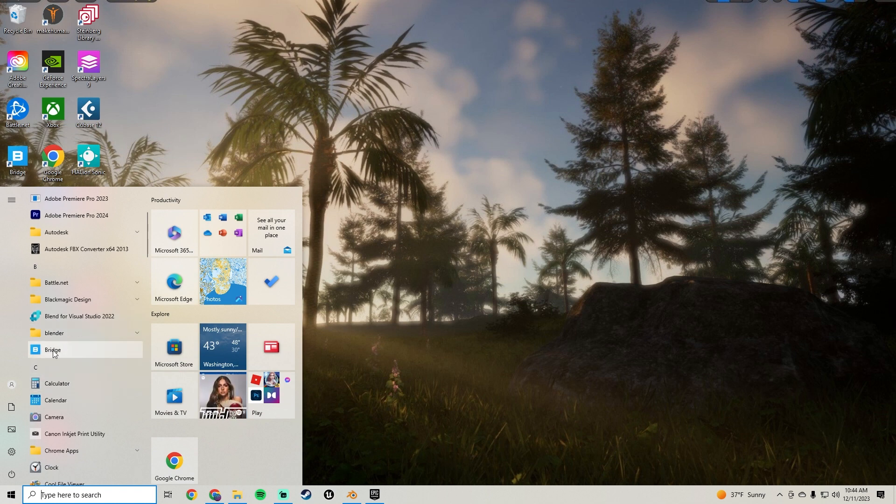
click(54, 350)
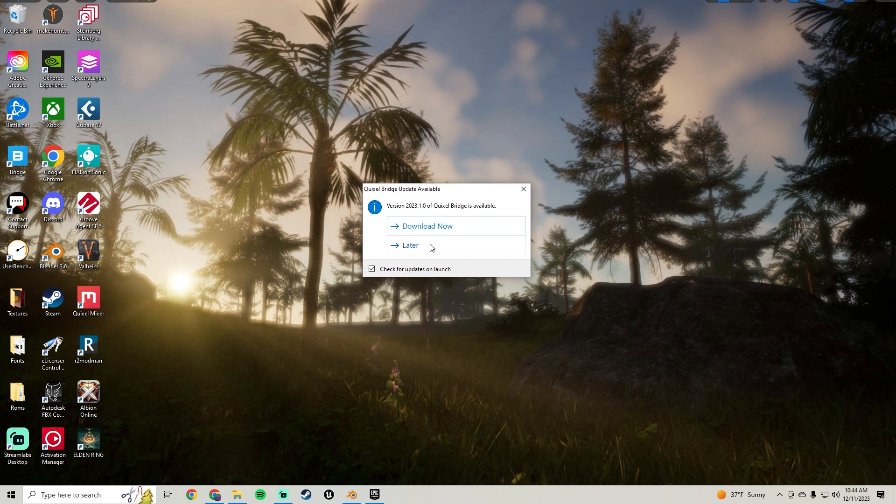
click(422, 227)
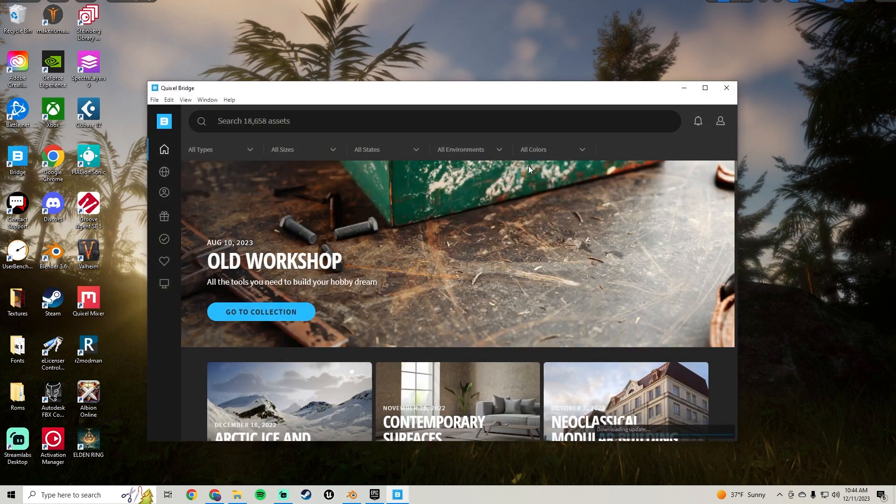
Reposition the Quixel Bridge window, browse the material types in the Surfaces category, and switch back to Blender
drag(396, 88, 374, 55)
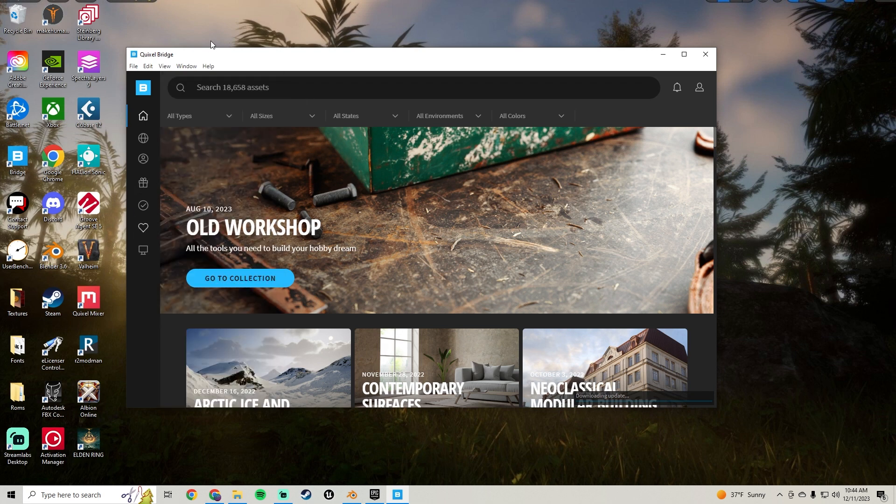
drag(372, 65, 456, 28)
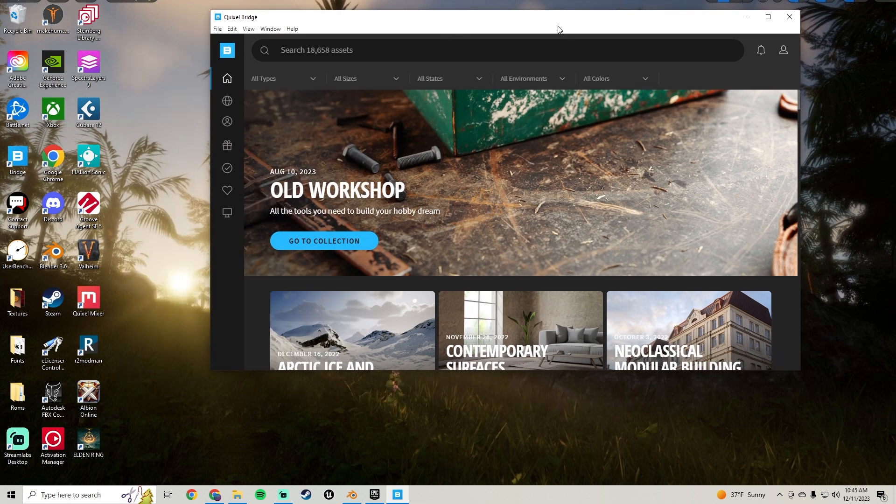
drag(559, 27, 518, 20)
mouse_move(184, 116)
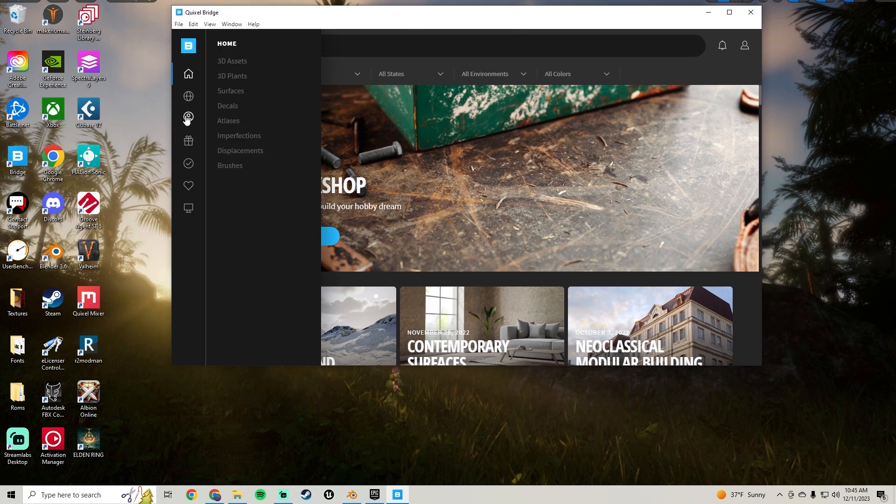
click(230, 95)
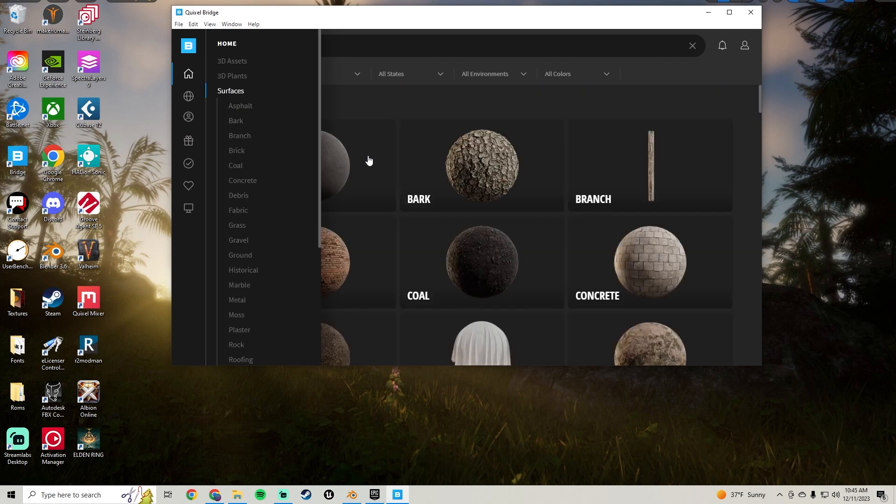
scroll(369, 236, down, 5)
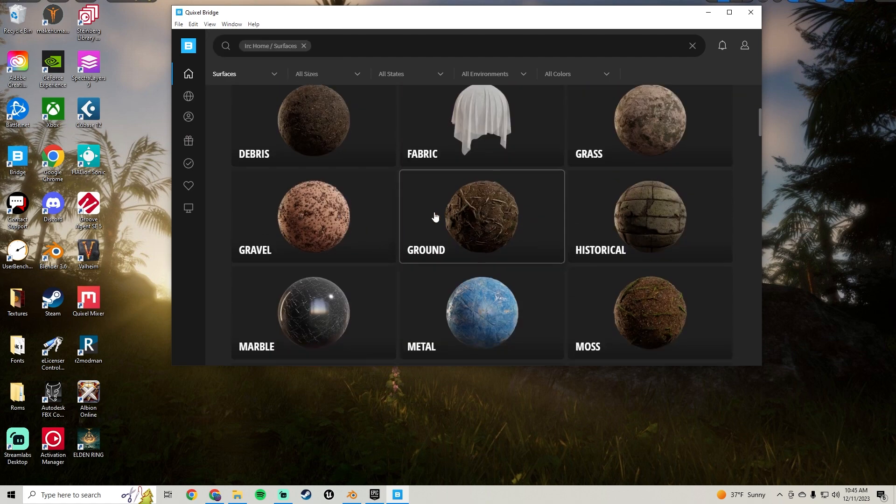
scroll(432, 215, down, 2)
scroll(392, 220, up, 7)
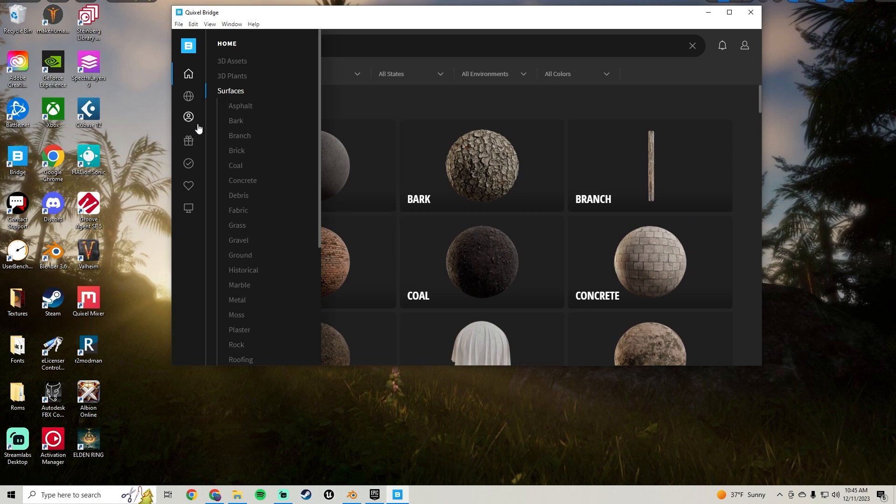
click(353, 495)
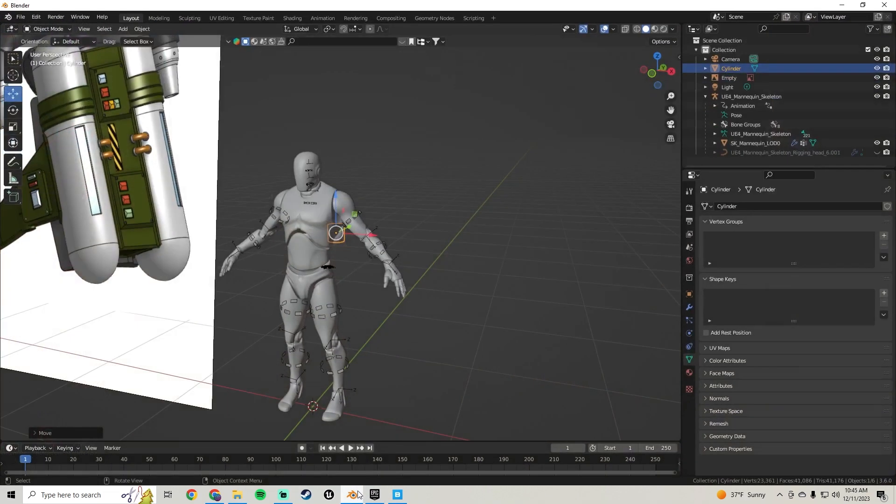
Switch to Quixel Bridge and open the Brushed Aluminum surface from the Metal category
scroll(116, 236, up, 4)
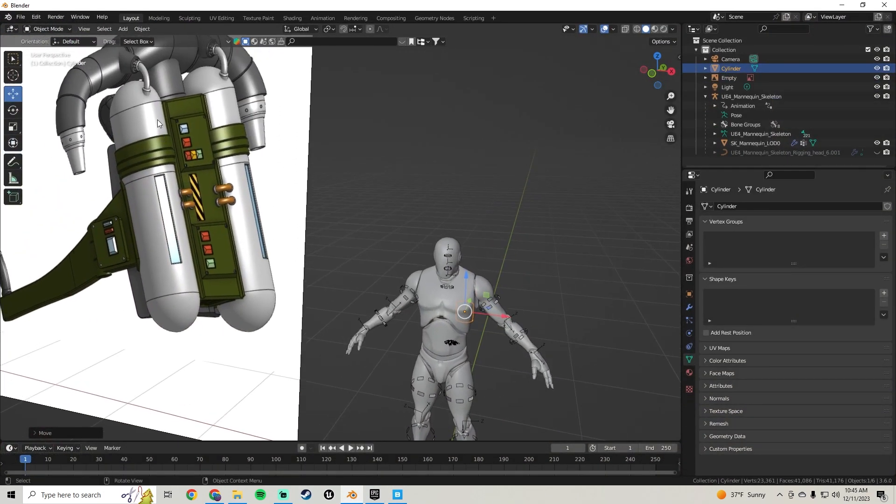
middle_drag(180, 311, 212, 248)
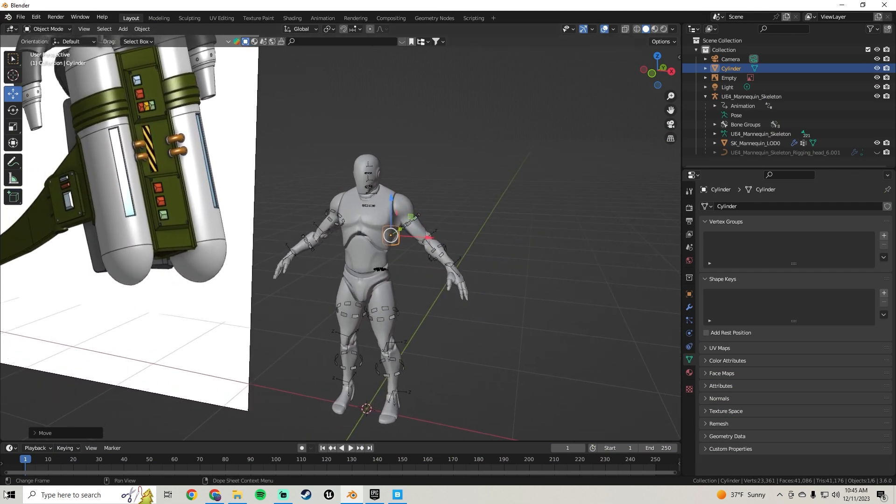
click(398, 497)
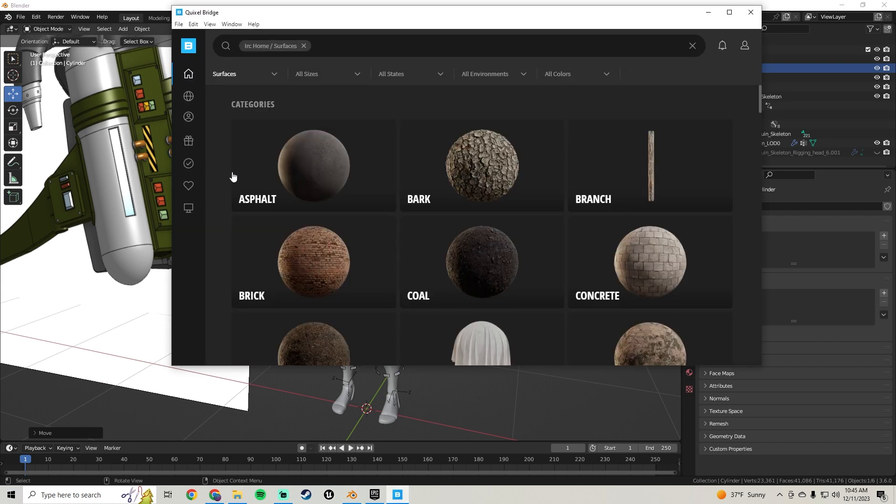
mouse_move(202, 125)
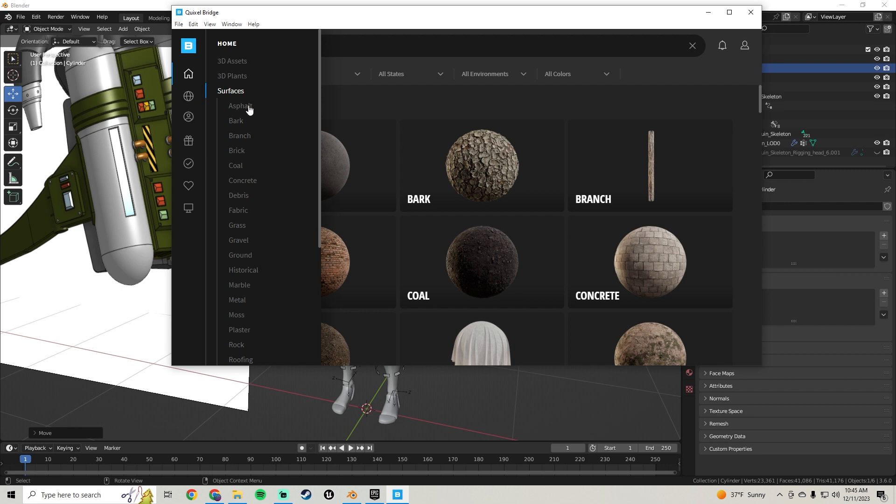
scroll(240, 238, down, 2)
click(237, 207)
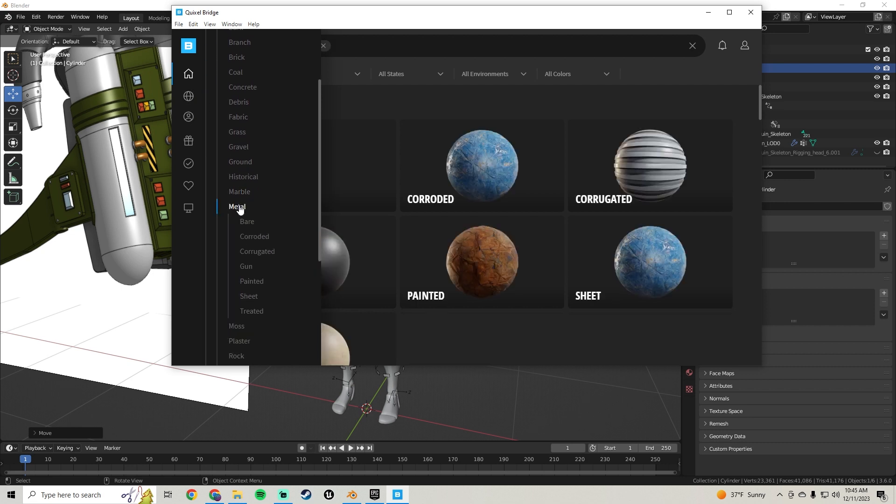
scroll(412, 212, down, 4)
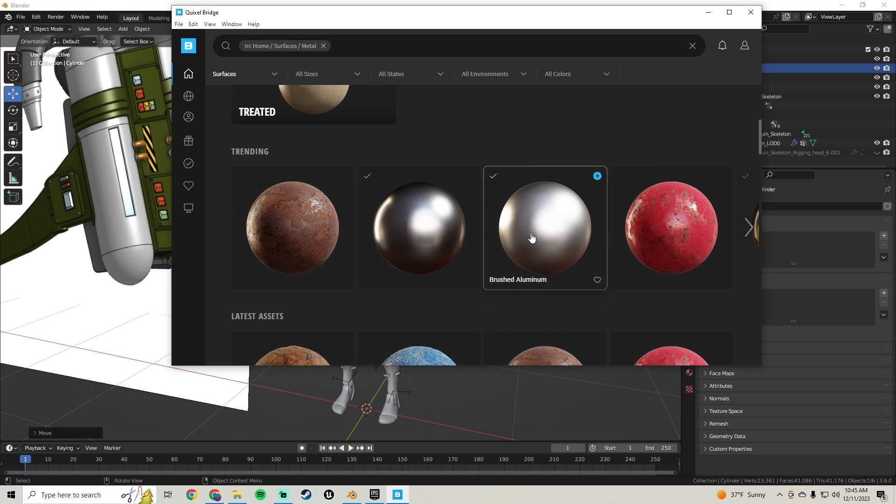
click(531, 233)
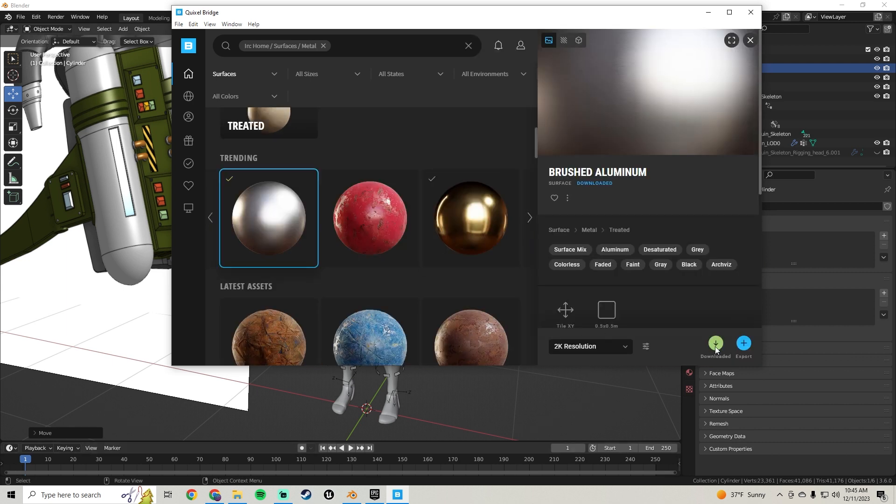
Examine the Brushed Aluminum asset's details, including its related assets and collections
scroll(654, 276, down, 5)
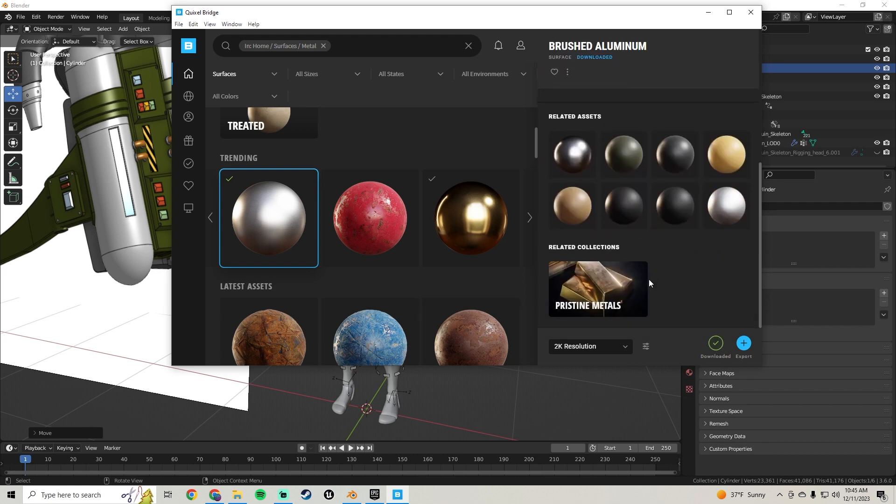
scroll(649, 279, up, 2)
scroll(649, 279, up, 3)
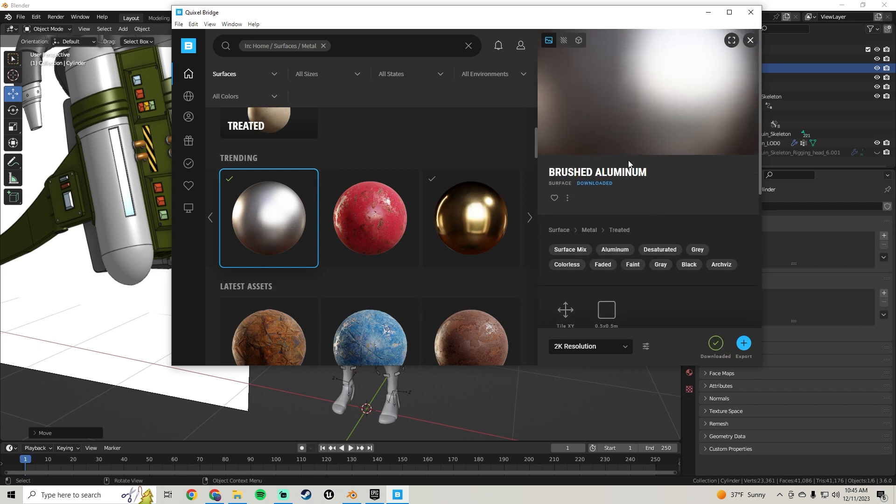
click(194, 25)
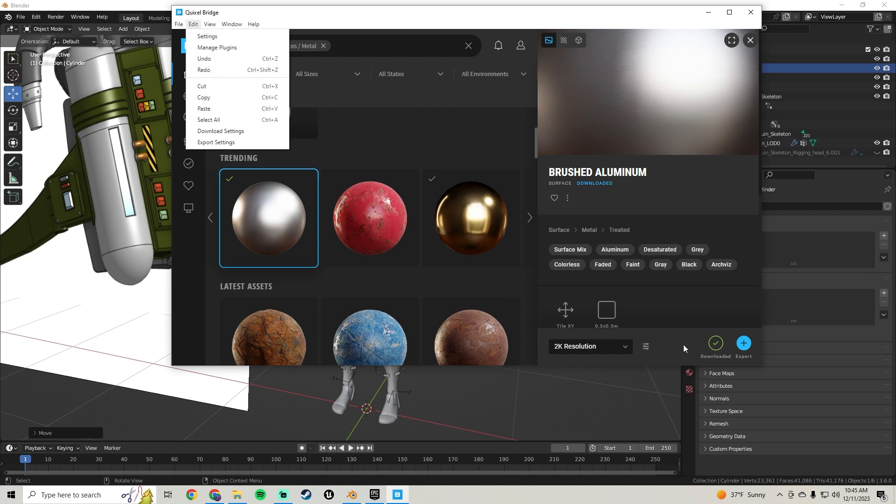
click(634, 286)
Review the download settings for textures and models, and return to the Brushed Aluminum details
scroll(631, 288, down, 5)
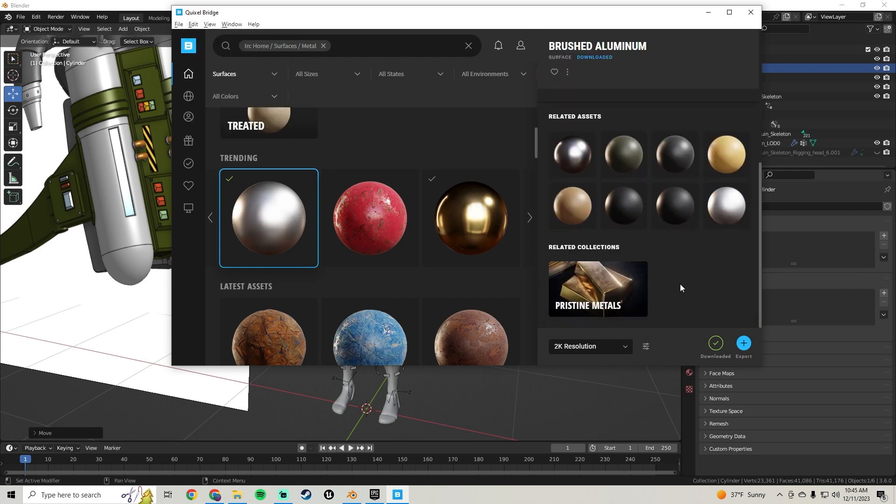
click(646, 347)
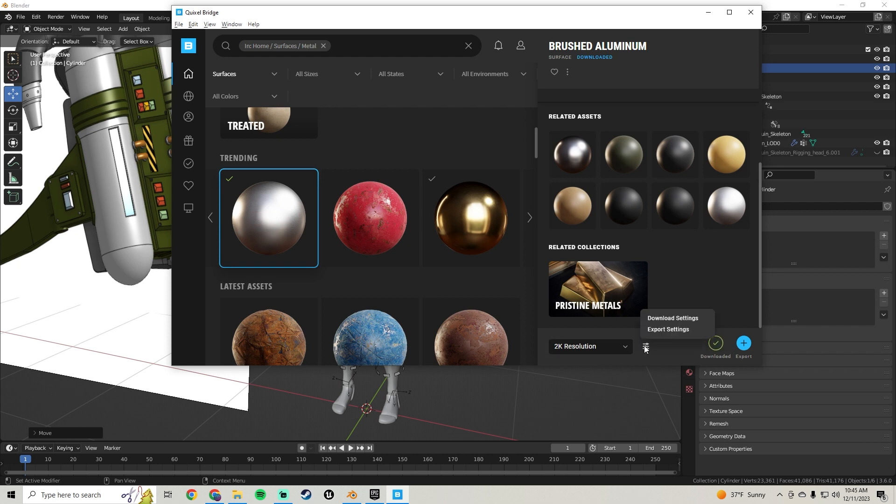
click(681, 321)
scroll(604, 127, down, 5)
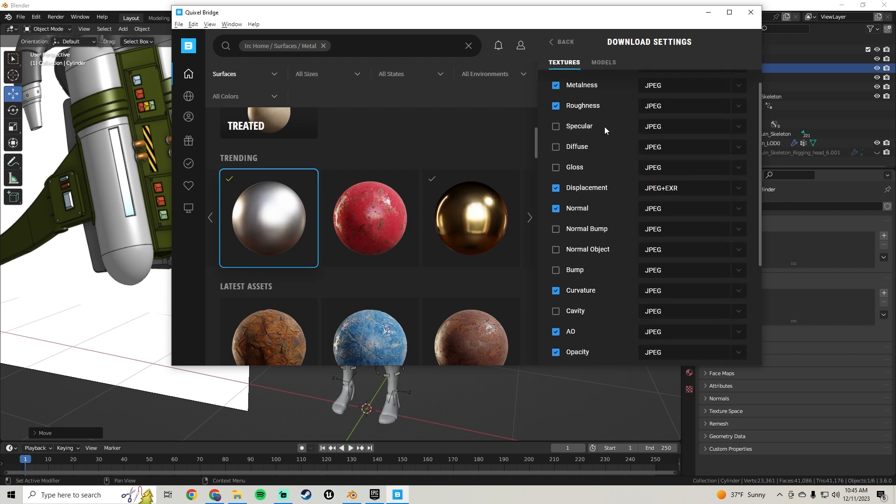
scroll(607, 212, up, 2)
scroll(607, 220, down, 3)
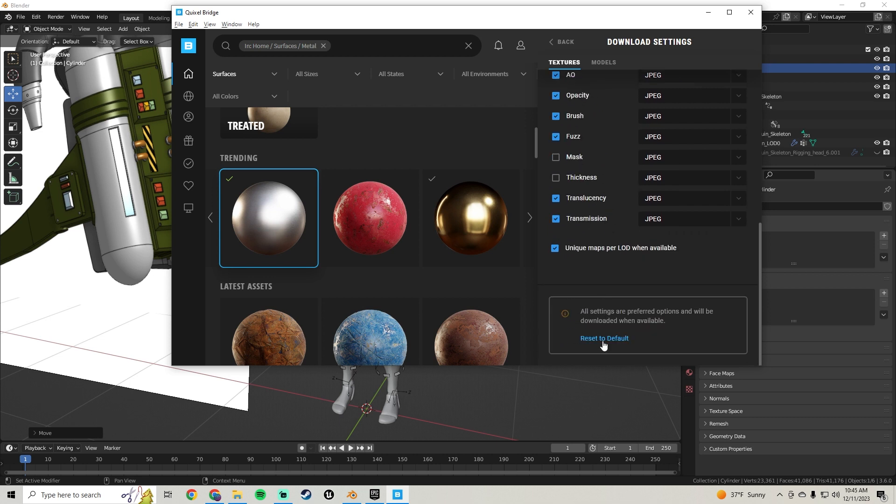
scroll(611, 321, up, 5)
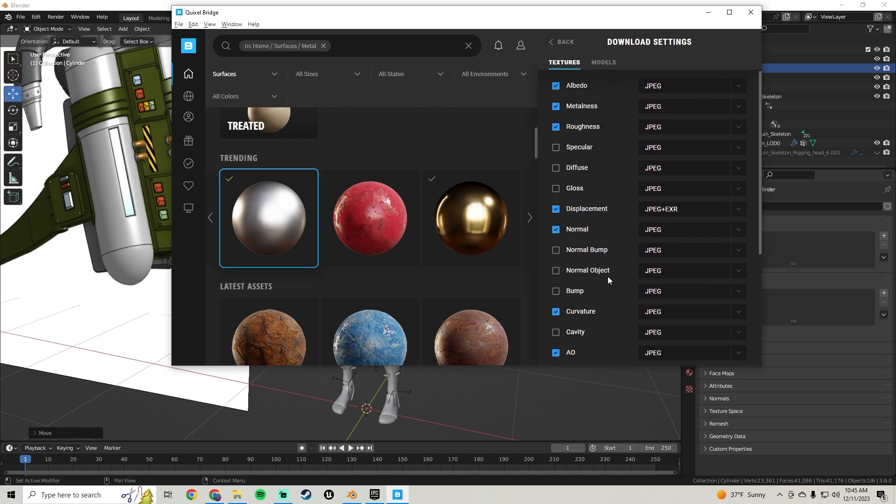
click(603, 62)
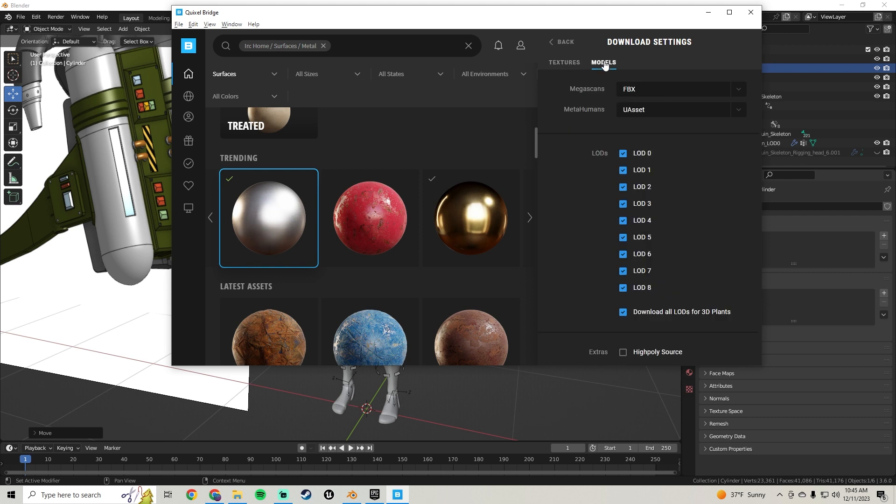
scroll(573, 209, down, 3)
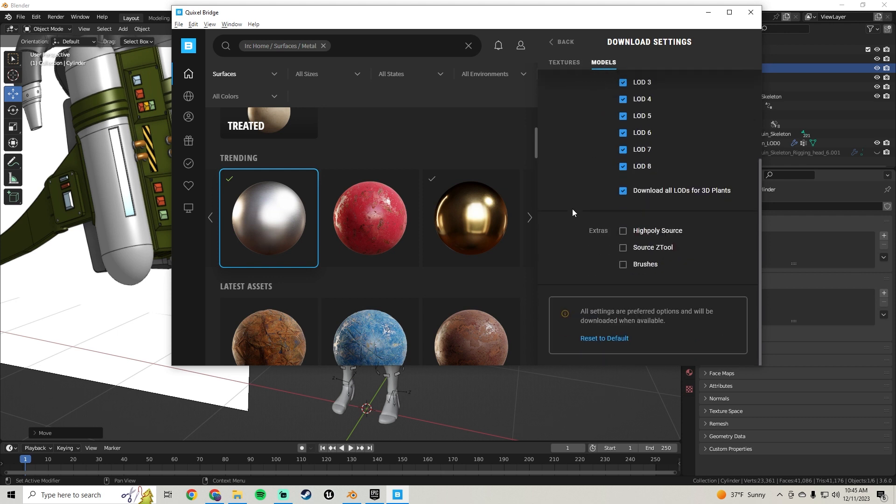
scroll(572, 208, up, 3)
click(557, 45)
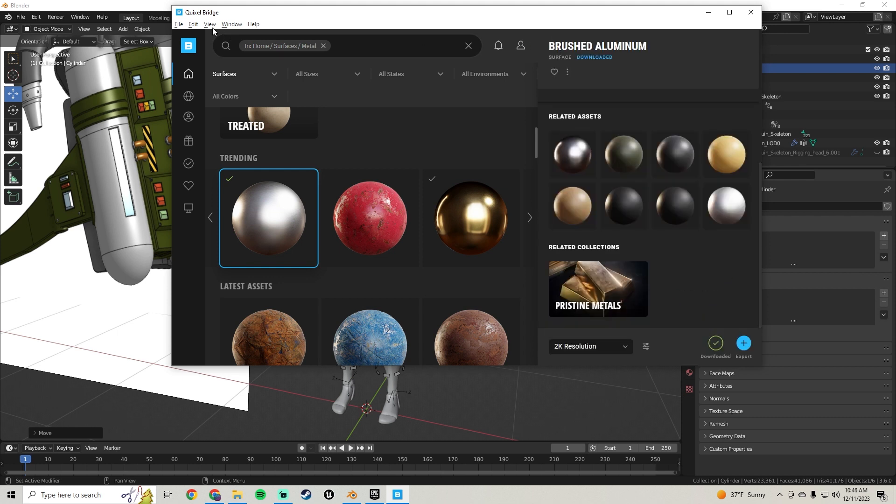
Open the export settings and check the export target choices, keeping Blender as the target
click(193, 24)
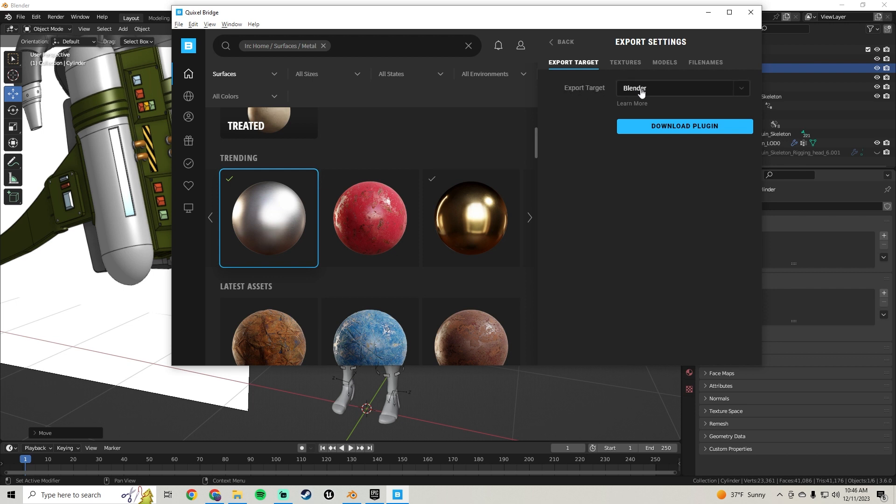
click(743, 90)
click(742, 91)
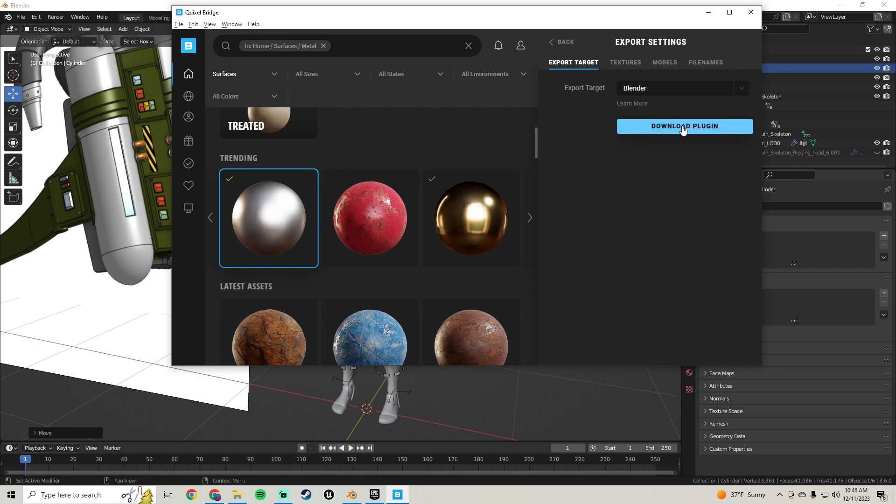
Switch to Blender, search the add-ons in Preferences for "bridg", and clear the search
click(353, 494)
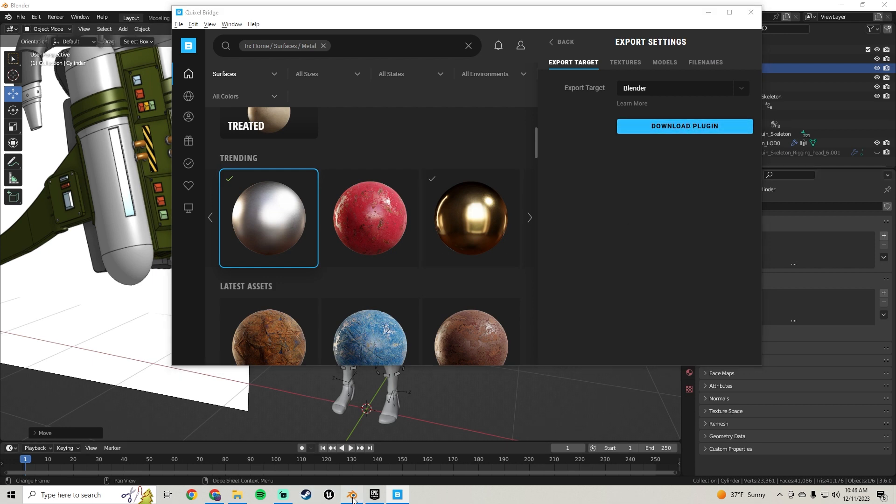
click(21, 17)
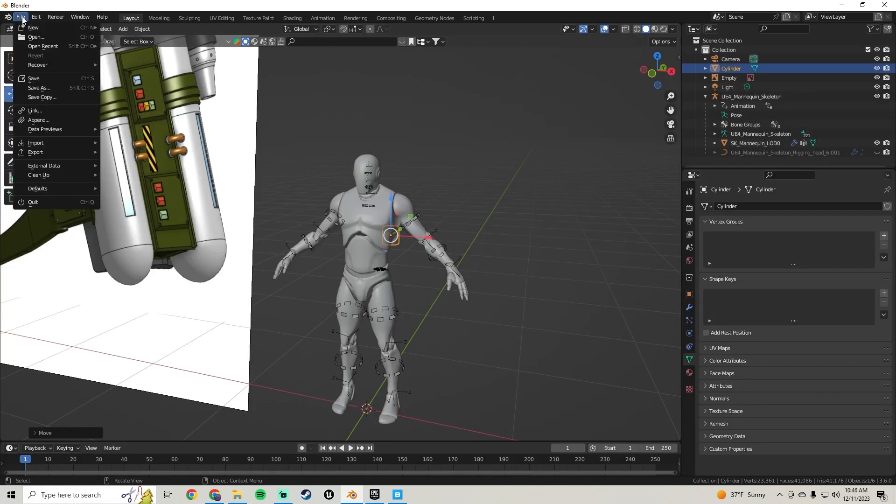
mouse_move(36, 16)
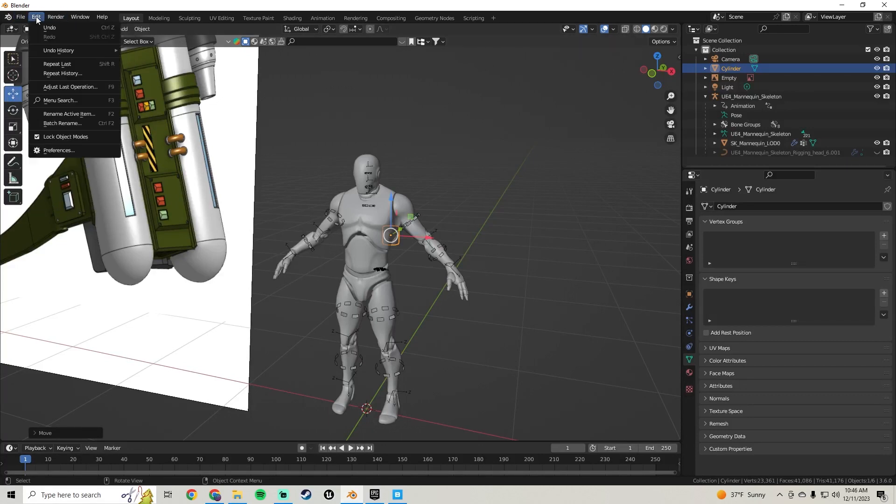
click(62, 150)
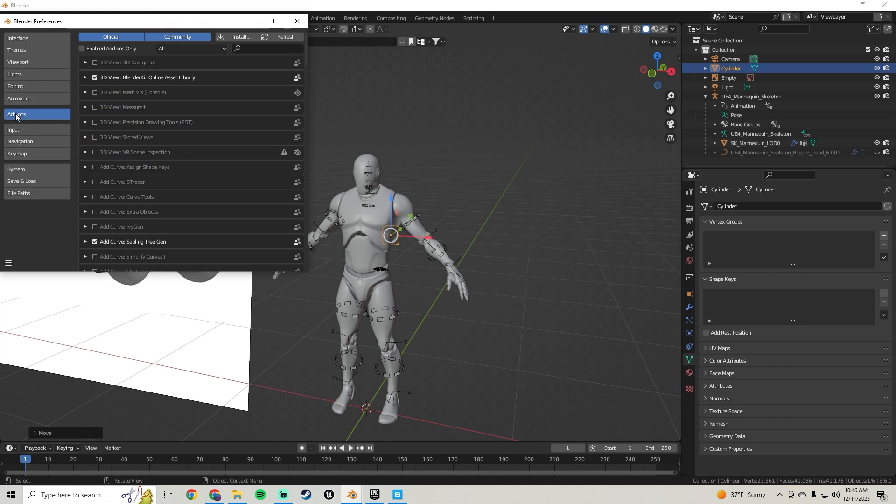
click(245, 49)
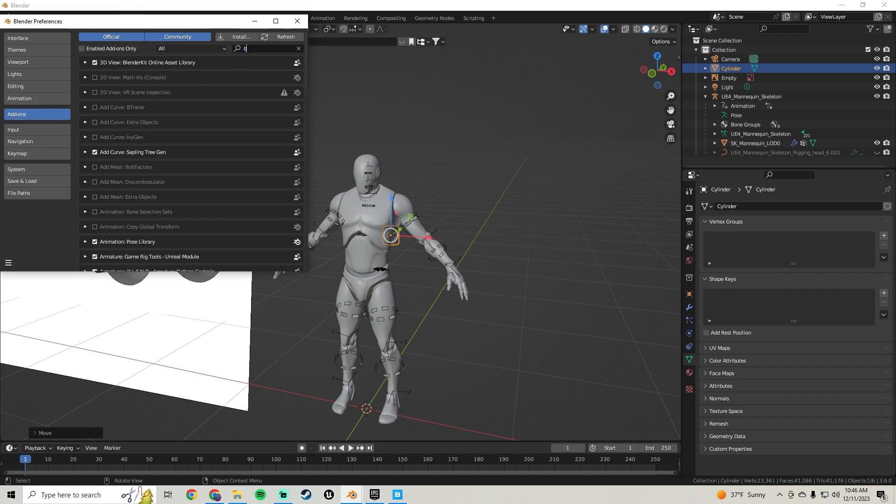
text(bridg)
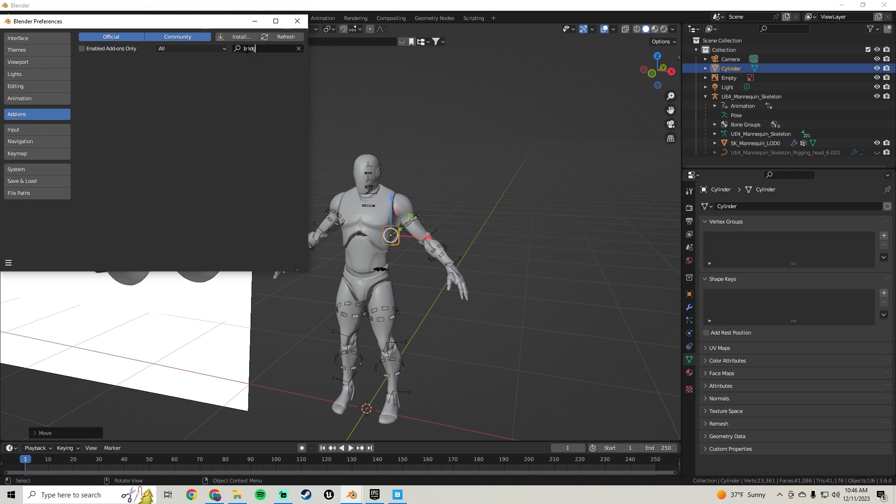
key(BackSpace)
key(BackSpace)
key(BackSpace)
key(BackSpace)
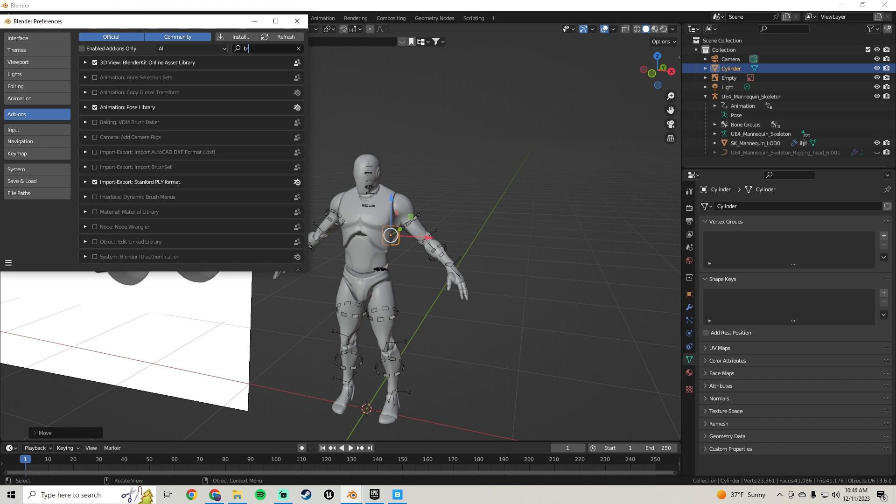
text(r)
key(BackSpace)
key(BackSpace)
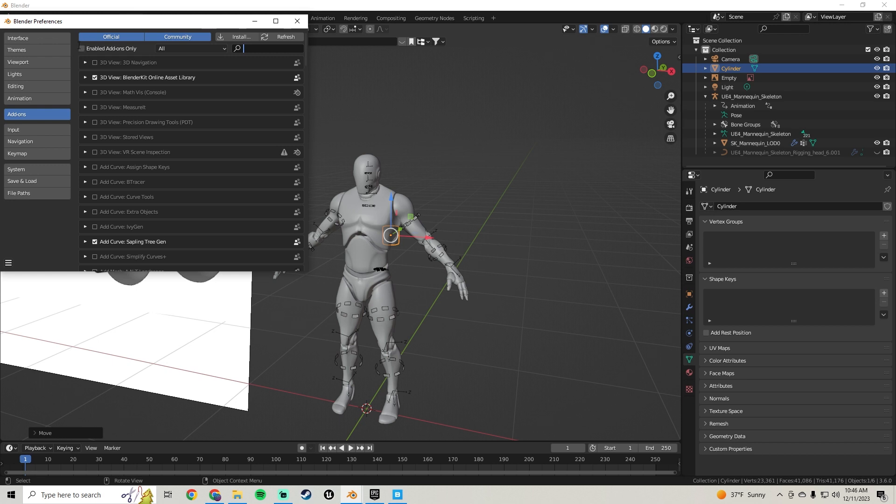
click(242, 37)
click(243, 36)
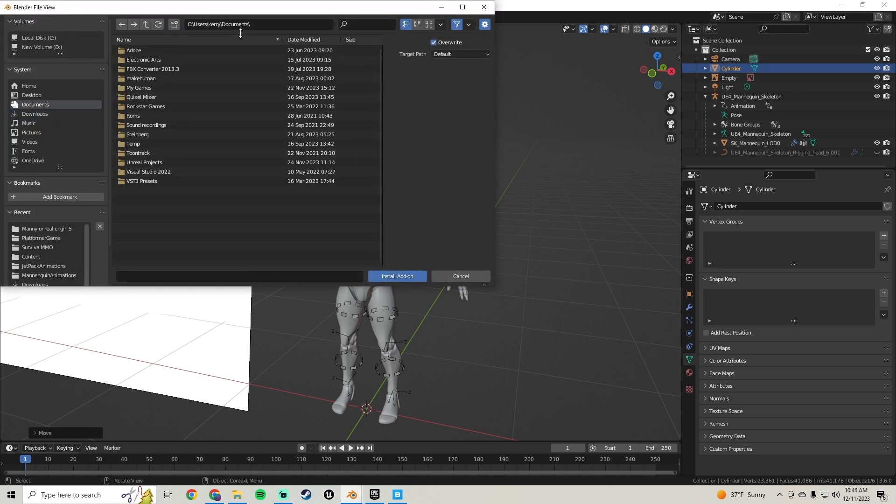
click(467, 277)
click(232, 38)
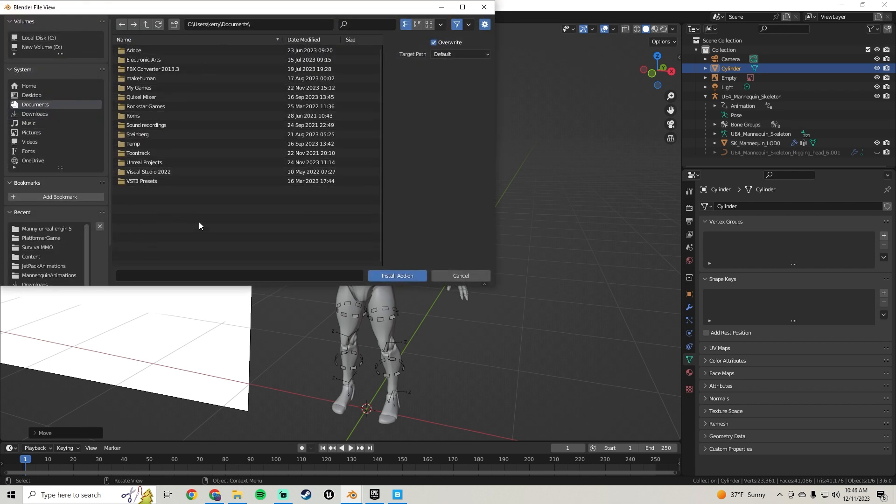
click(461, 276)
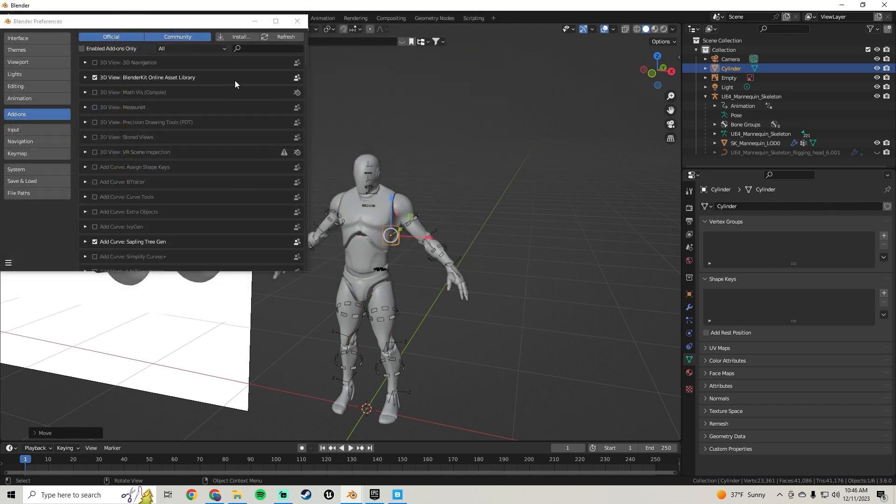
Search the add-ons for "bridg" again, clear the search, and switch back to Quixel Bridge's export settings
click(258, 49)
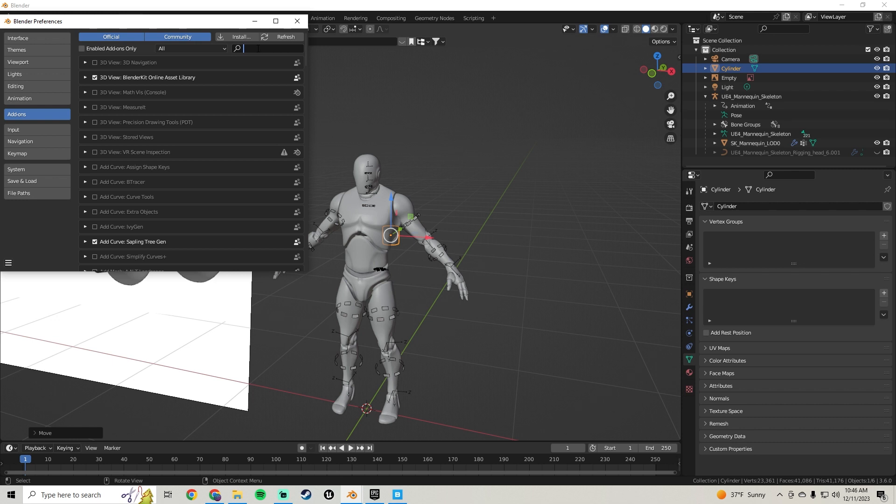
text(bridg)
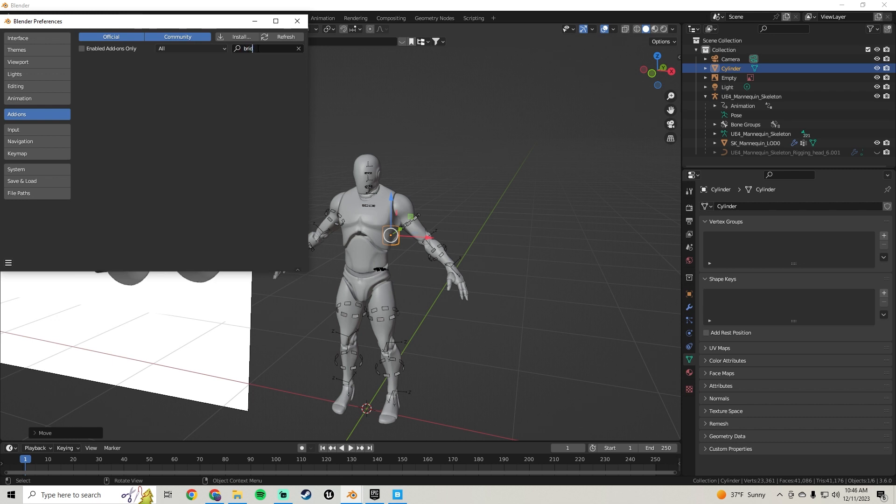
key(BackSpace)
key(BackSpace)
key(BackSpace)
key(BackSpace)
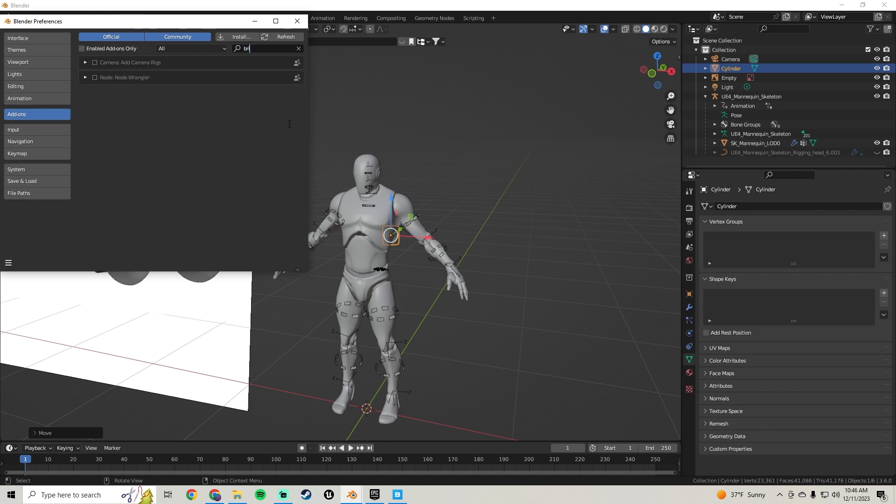
click(400, 495)
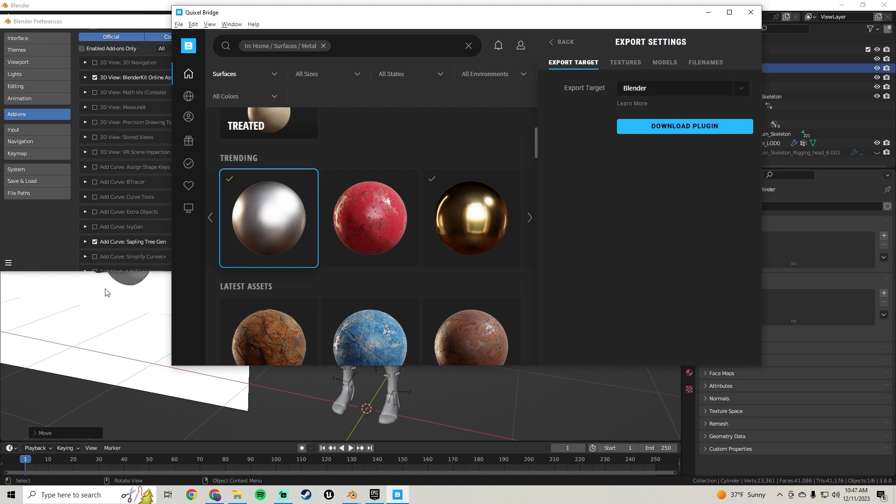
Return to Blender, close the Preferences window, and view the mannequin with the cylinder behind its back
click(708, 13)
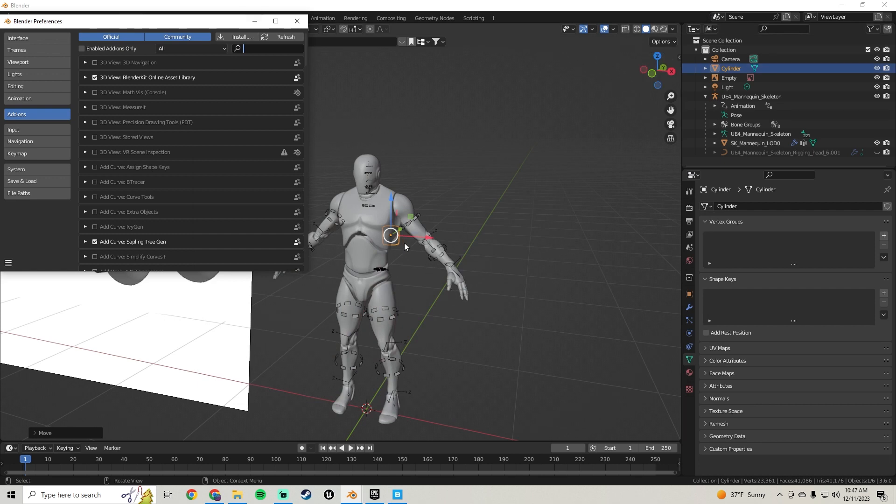
middle_drag(405, 243, 380, 192)
click(297, 21)
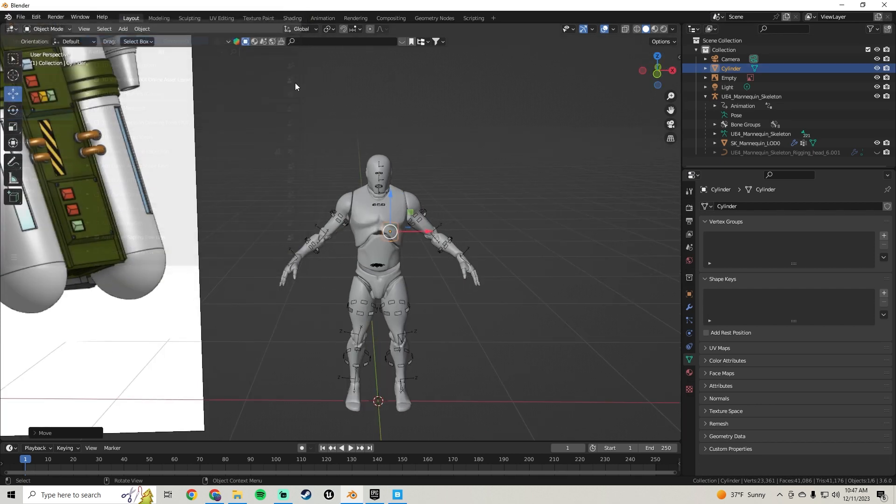
middle_drag(296, 84, 362, 280)
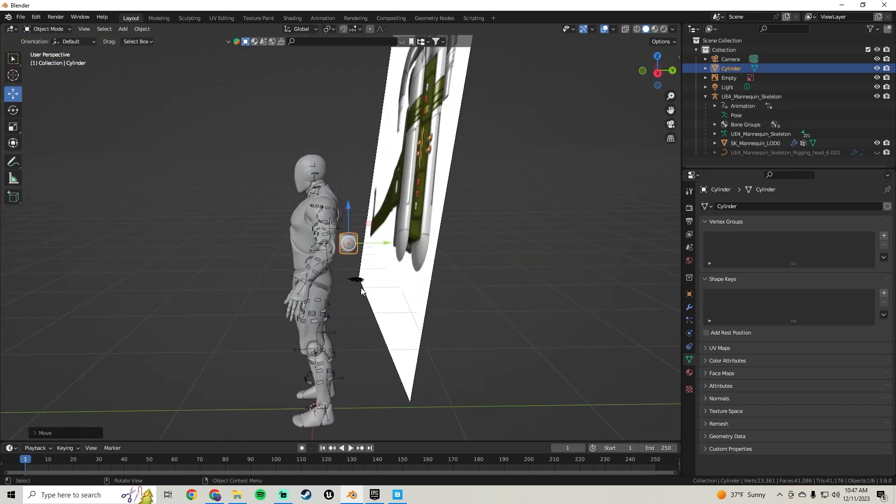
Switch to Quixel Bridge, export the Brushed Aluminum surface to Blender, and return to Blender
click(399, 496)
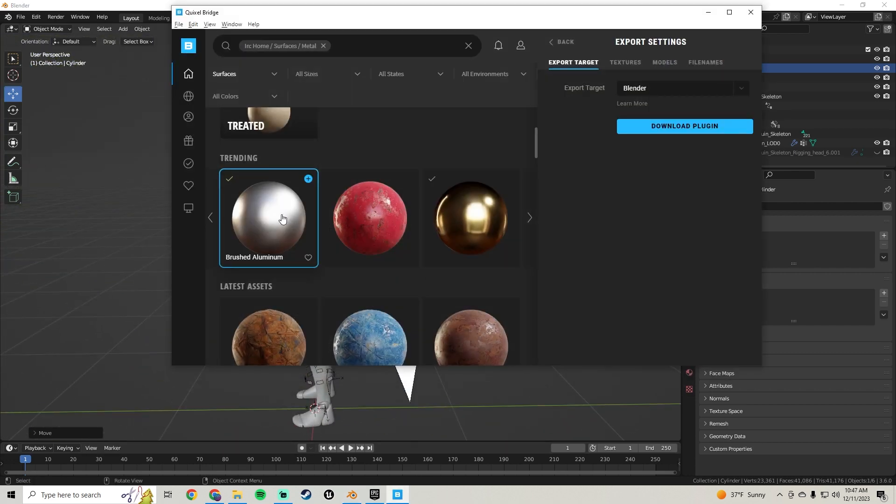
click(563, 42)
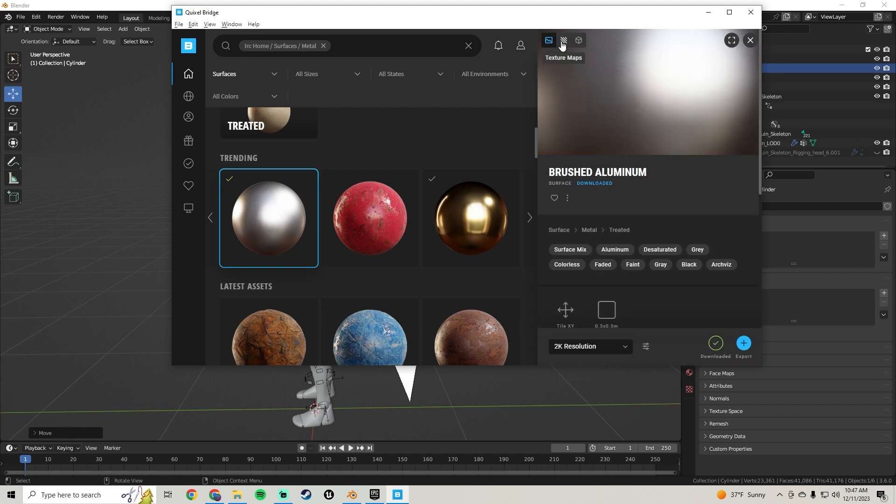
click(745, 344)
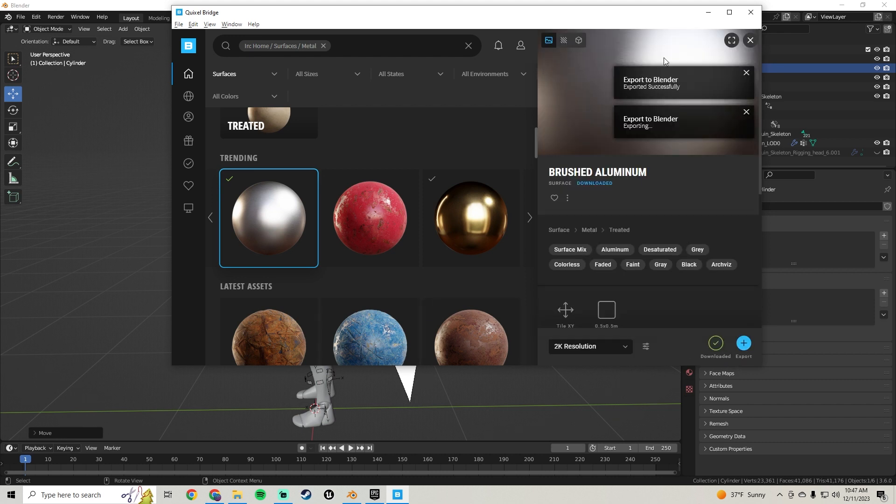
click(707, 14)
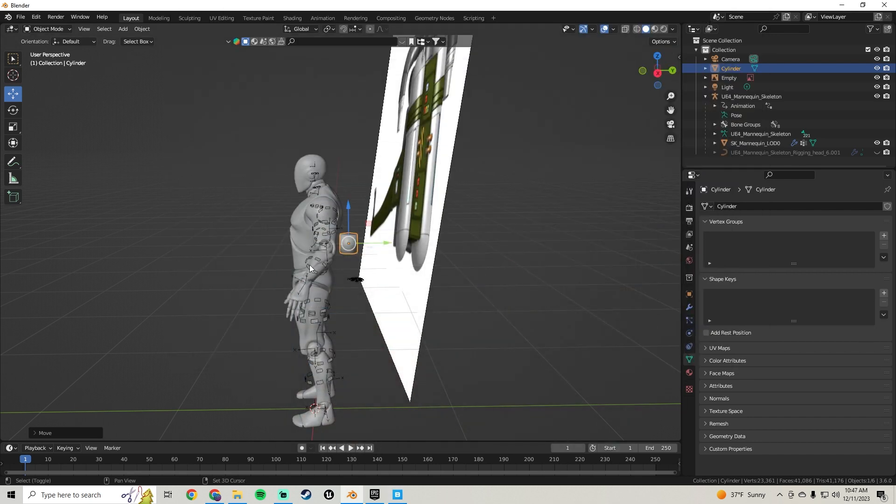
Assign the imported Brushed_Aluminum_shkaaafc material to the cylinder behind the mannequin
shift+middle_drag(310, 265, 340, 248)
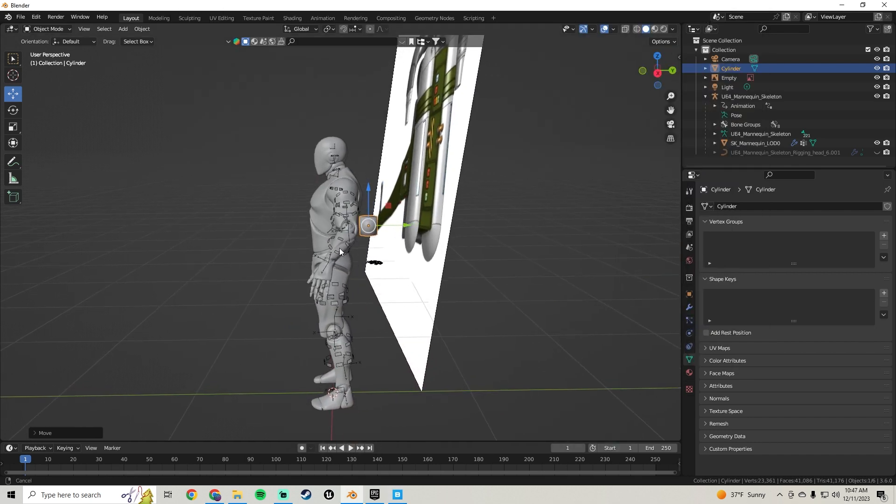
click(691, 374)
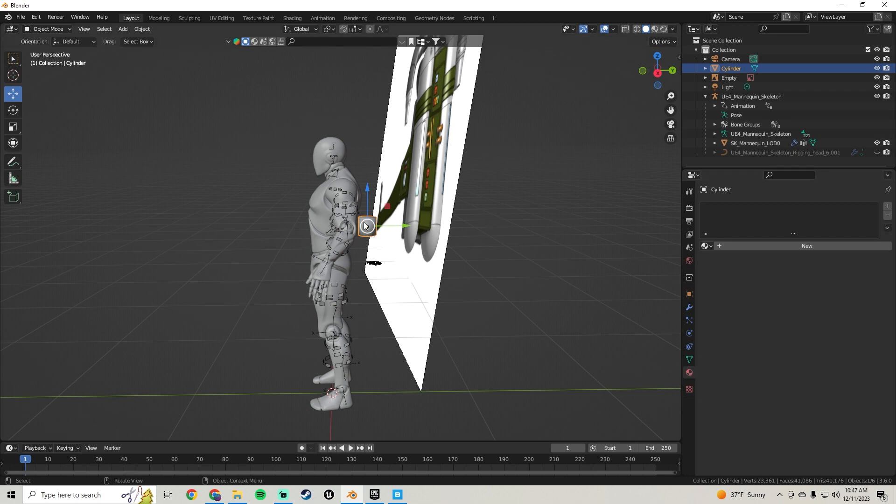
scroll(363, 220, up, 5)
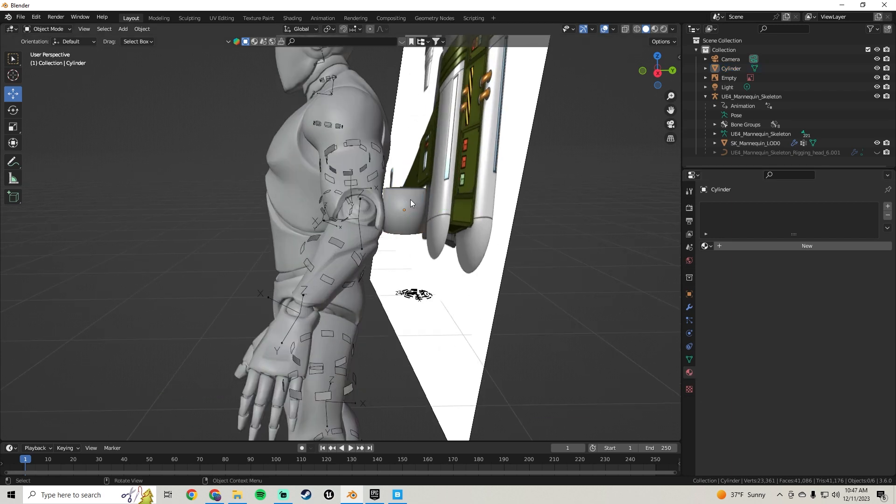
click(707, 246)
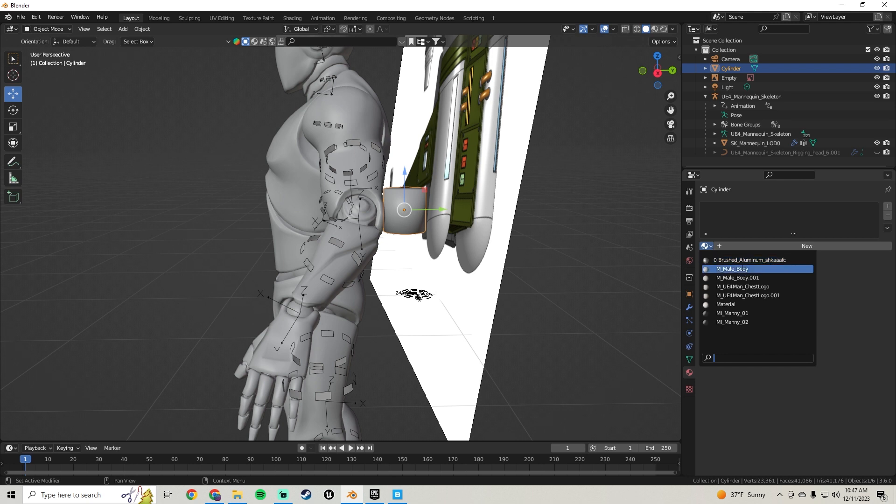
click(740, 260)
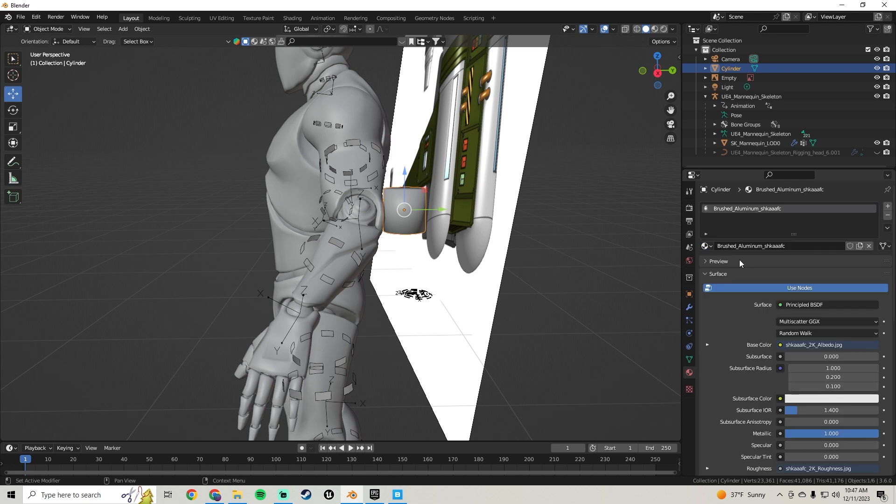
Compare the scene in Wireframe, Solid and Rendered viewport shading
click(637, 29)
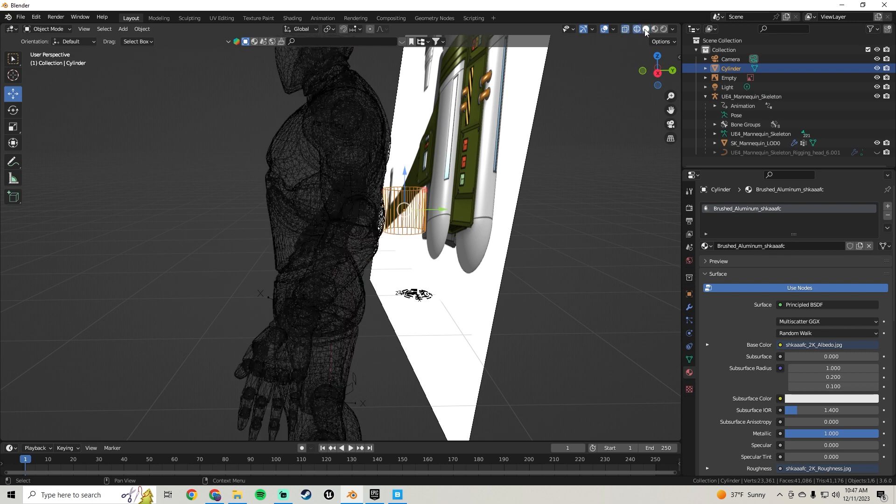
click(645, 29)
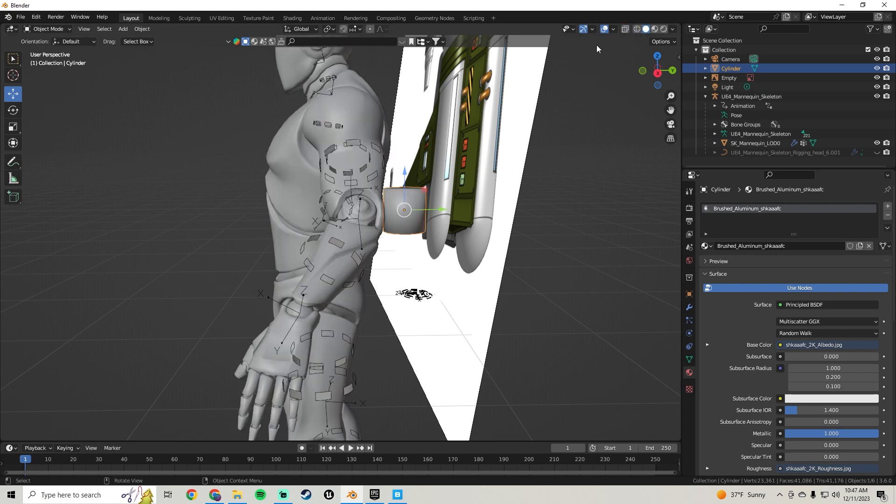
mouse_move(511, 143)
middle_down()
mouse_move(458, 172)
mouse_move(500, 155)
middle_up()
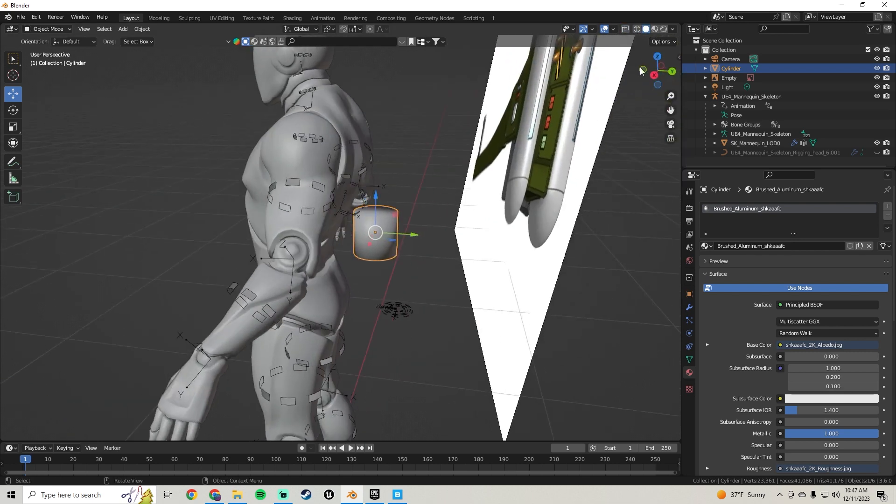
click(655, 29)
middle_drag(467, 197, 401, 211)
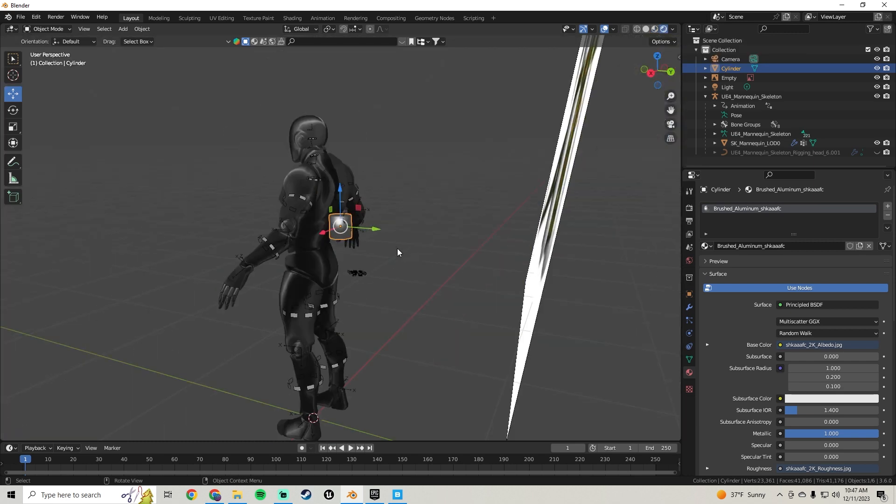
mouse_move(400, 252)
middle_down()
mouse_move(404, 192)
mouse_move(479, 224)
mouse_move(434, 191)
middle_up()
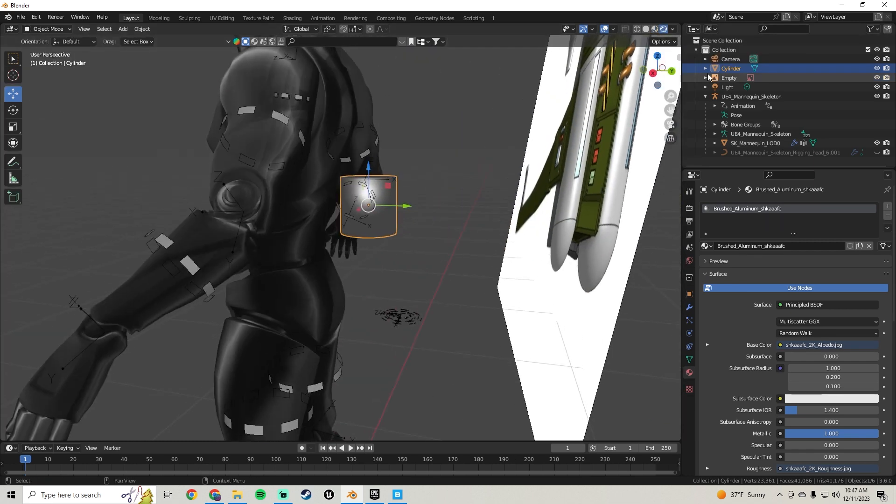
Set the viewport shading to Material Preview and inspect the aluminum cylinder from behind the mannequin
click(655, 29)
middle_drag(419, 287, 400, 277)
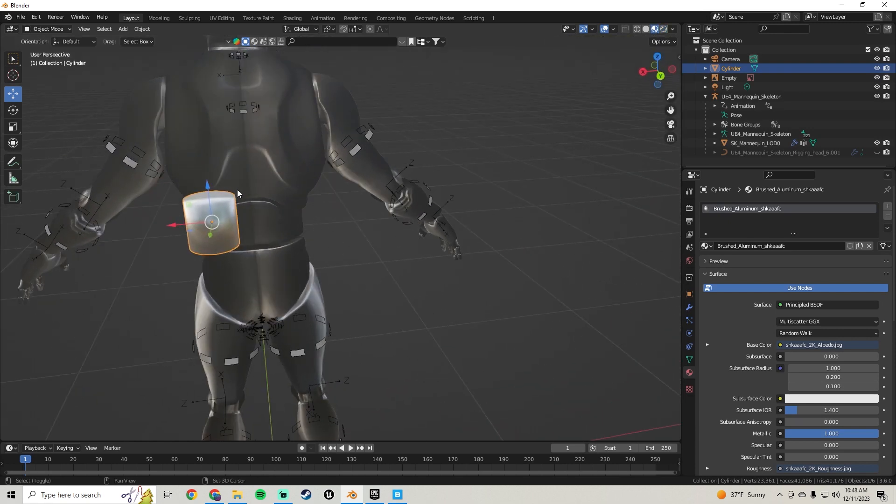
middle_drag(237, 189, 386, 226)
scroll(439, 217, up, 4)
scroll(402, 224, down, 4)
scroll(416, 221, up, 4)
Enter Edit Mode on the cylinder, clear the selection, and try edge selection on its vertical side edges
key(Tab)
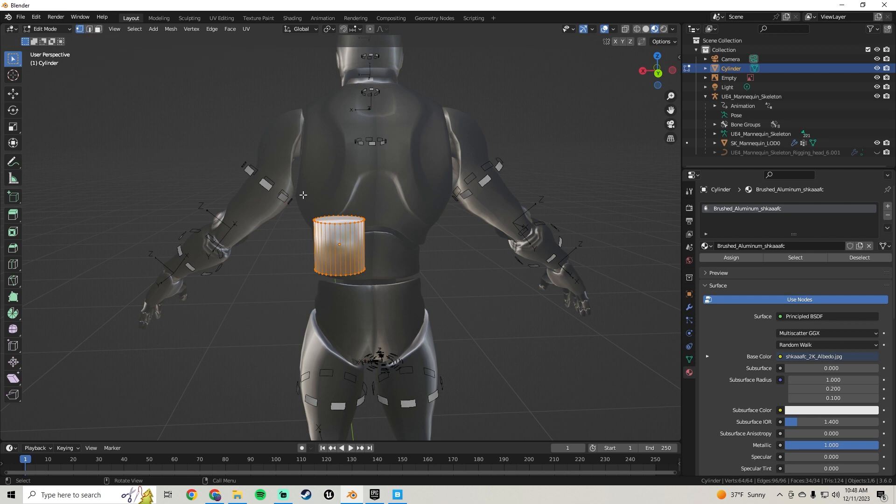
scroll(297, 182, up, 4)
key(alt+a)
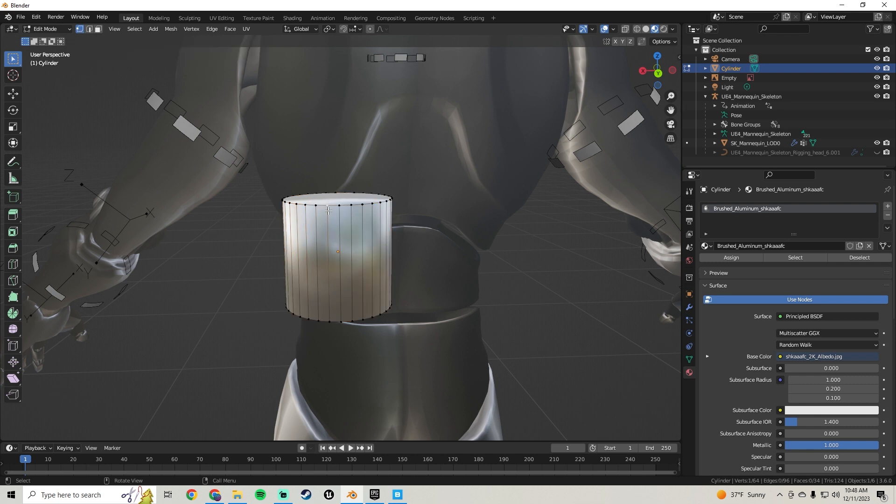
scroll(317, 182, up, 4)
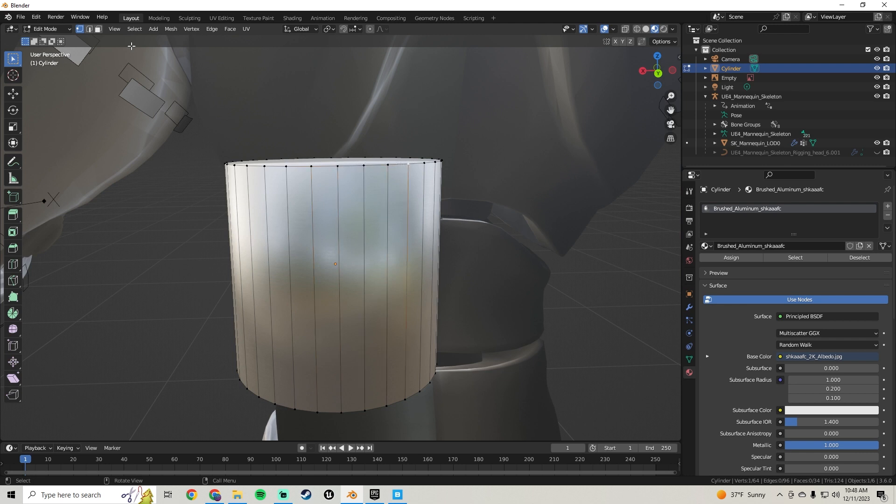
click(89, 29)
click(319, 207)
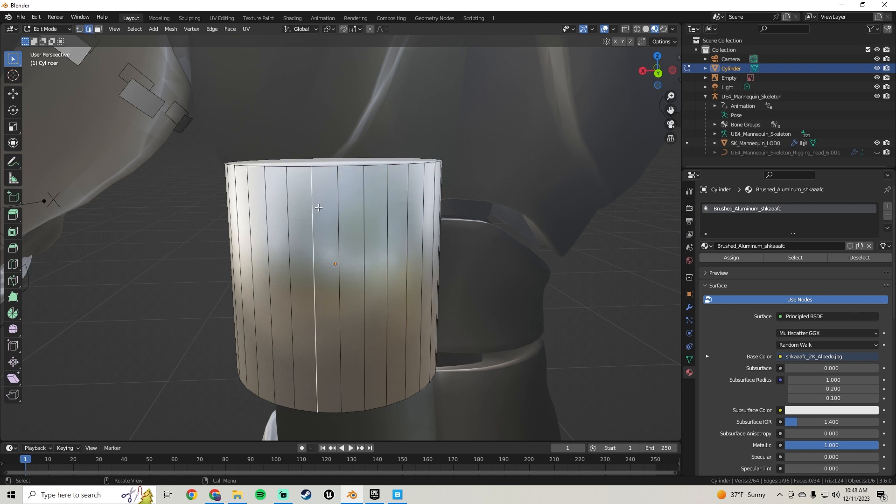
click(336, 206)
click(363, 206)
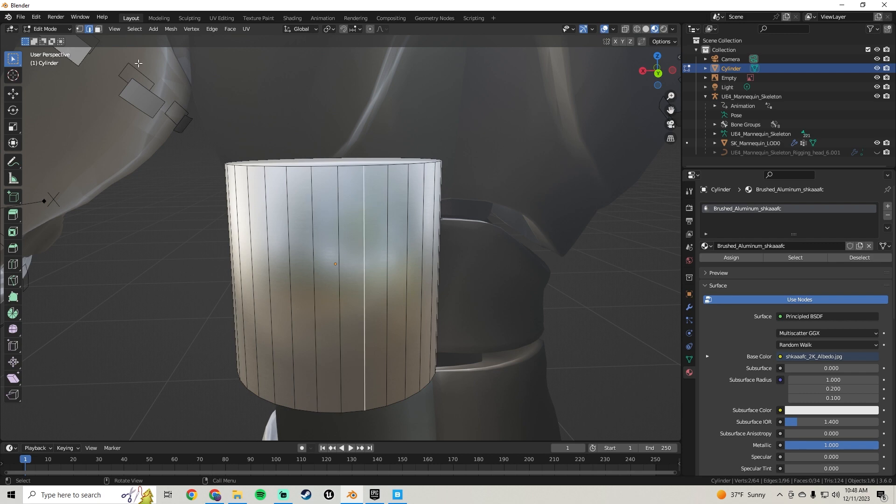
Switch to face selection and select the cylinder's top face
click(98, 29)
middle_drag(320, 212, 341, 233)
click(388, 270)
middle_drag(387, 270, 417, 231)
click(381, 233)
click(407, 220)
click(416, 221)
scroll(332, 232, down, 3)
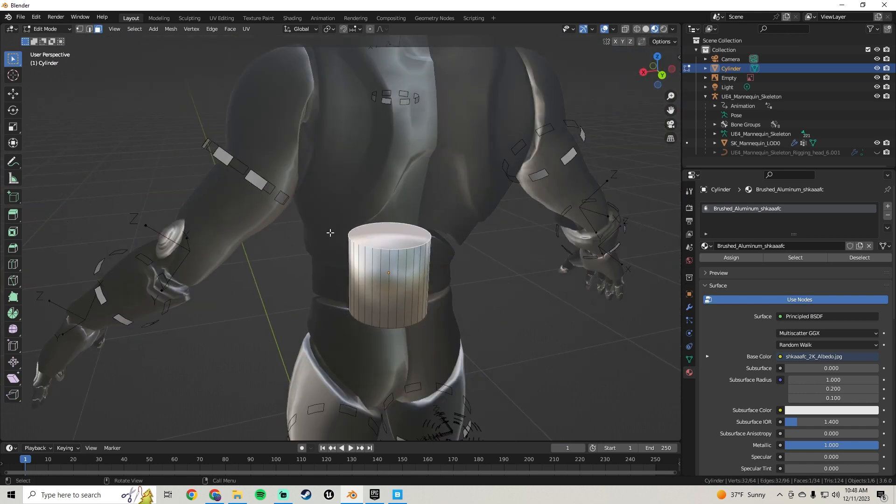
Raise the cylinder's selected top face vertically with the Move tool to lengthen the cylinder upward
middle_drag(330, 232, 334, 256)
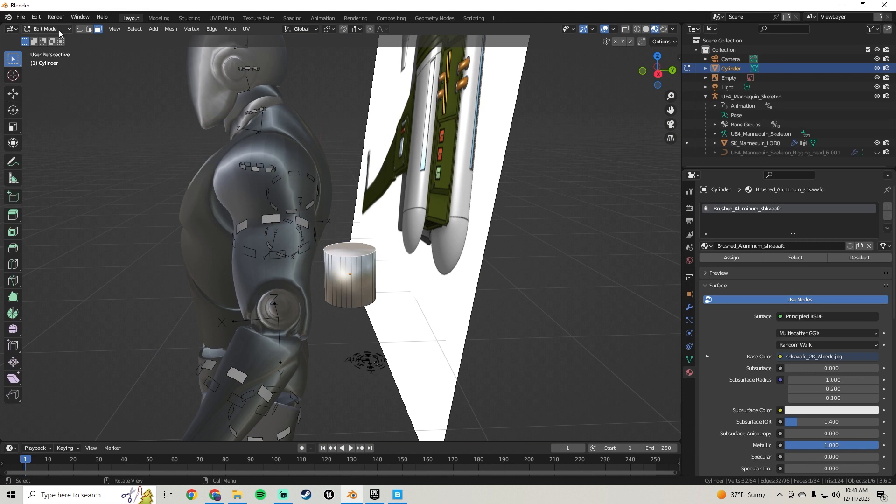
key(Tab)
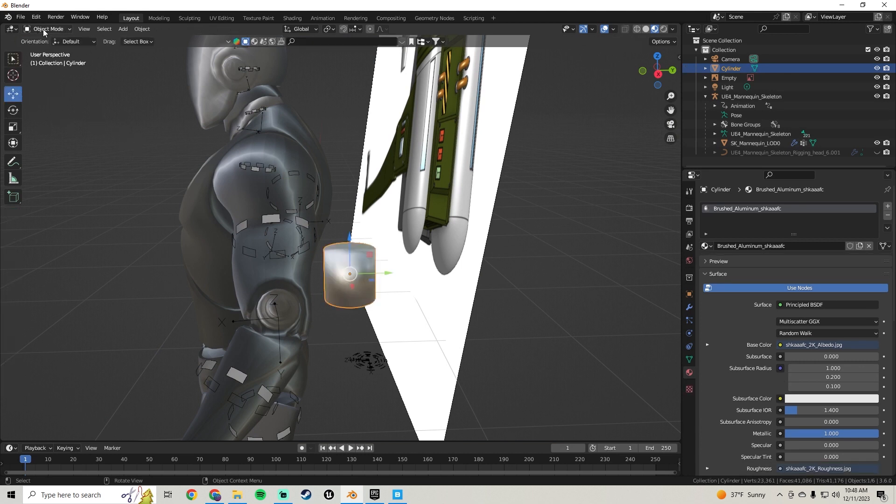
key(Tab)
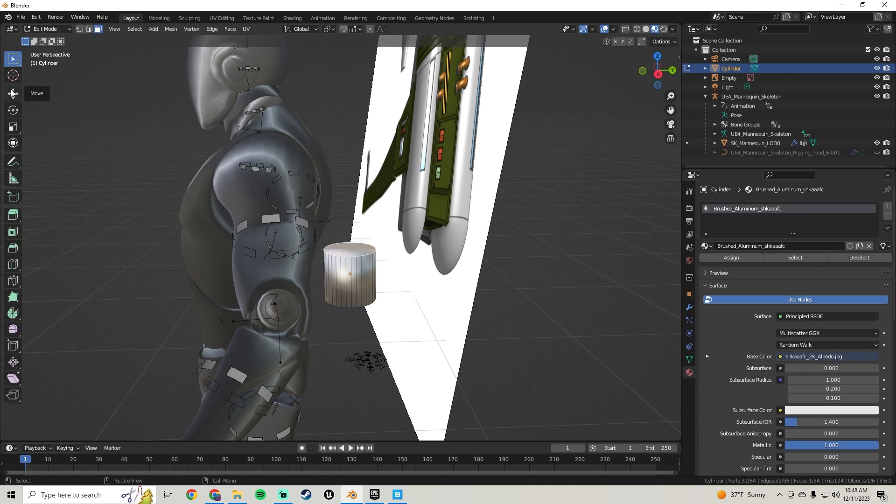
click(12, 95)
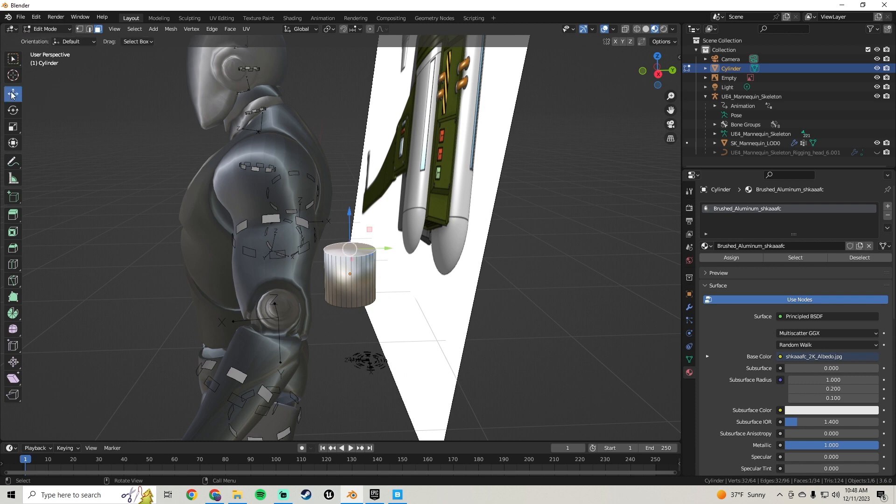
scroll(398, 277, up, 4)
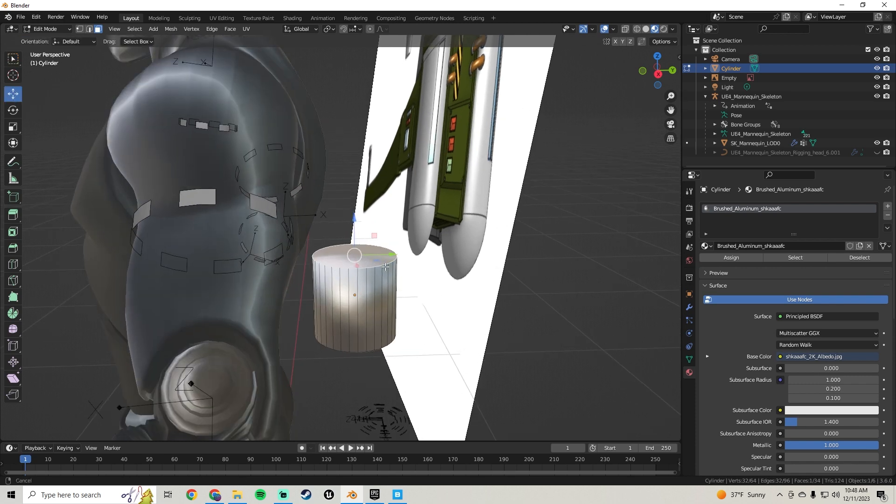
shift+middle_drag(394, 276, 336, 269)
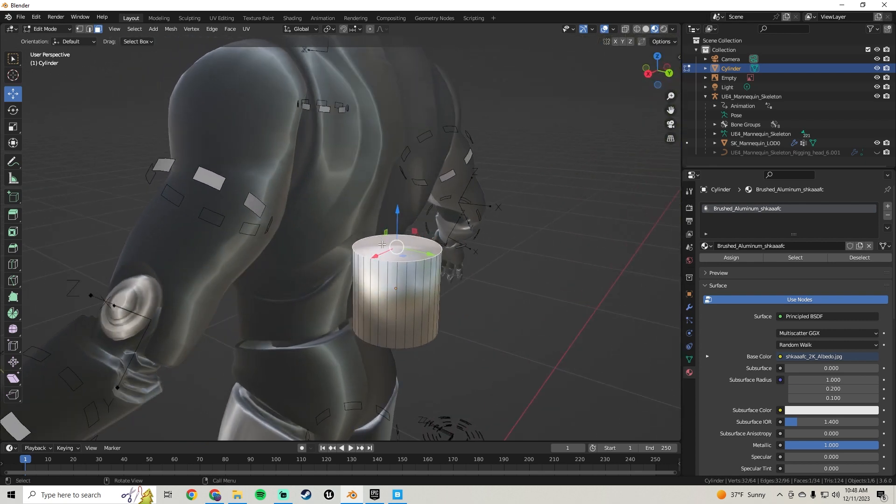
middle_drag(381, 245, 400, 218)
drag(378, 220, 378, 110)
Select the cylinder's bottom face and move it down along the Z axis to lengthen the cylinder
middle_drag(408, 295, 405, 228)
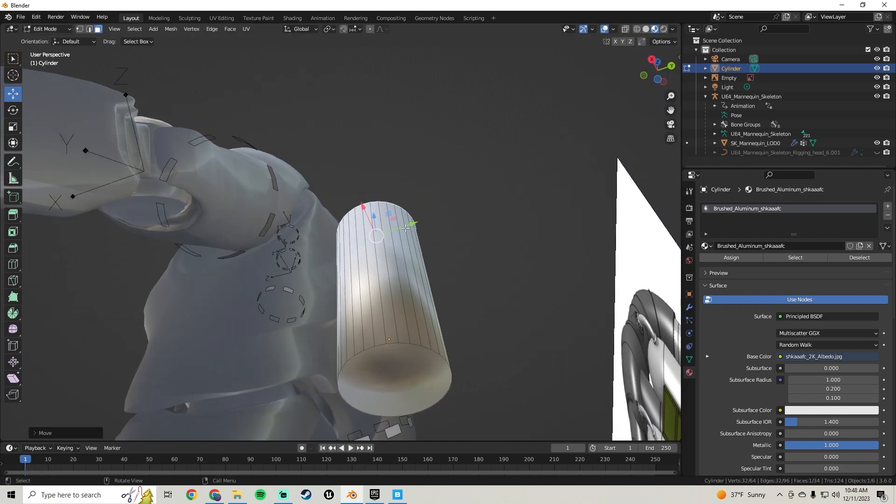
middle_drag(408, 356, 363, 228)
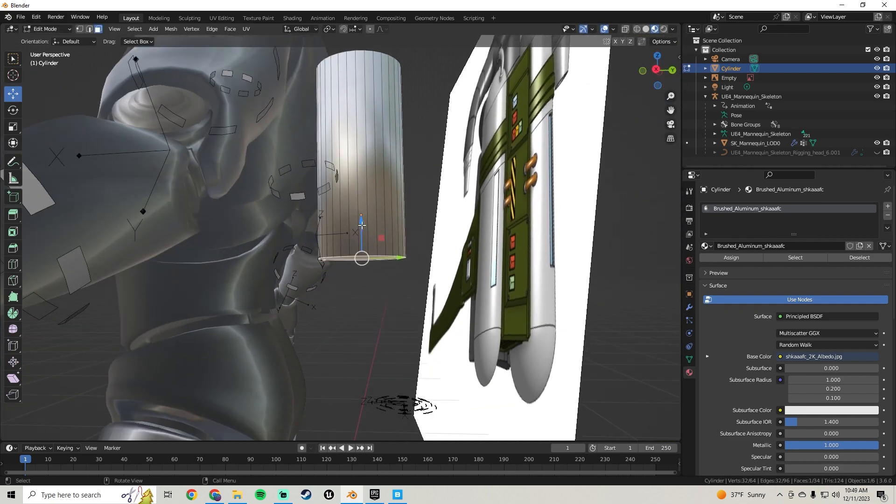
key(g)
key(z)
click(363, 311)
Examine the lengthened cylinder's proportions against the mannequin's back and the jetpack reference image from several angles
middle_drag(364, 311, 512, 232)
scroll(361, 243, down, 4)
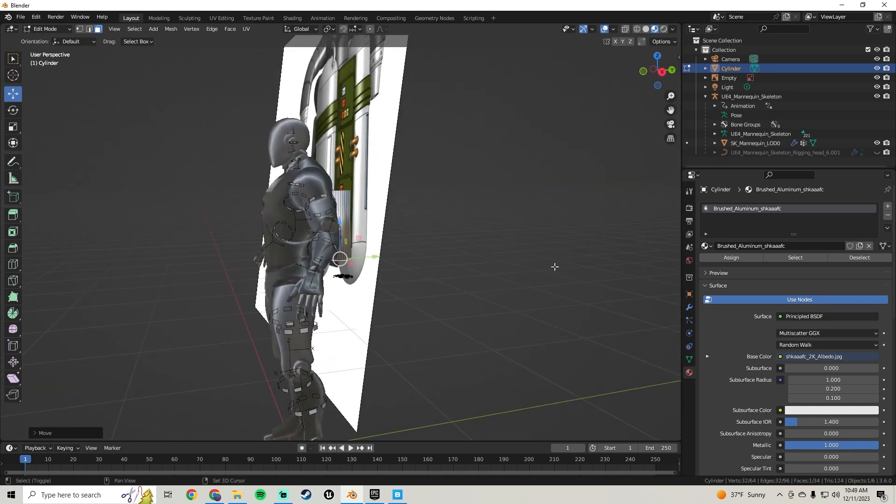
middle_drag(593, 268, 423, 262)
scroll(486, 261, up, 2)
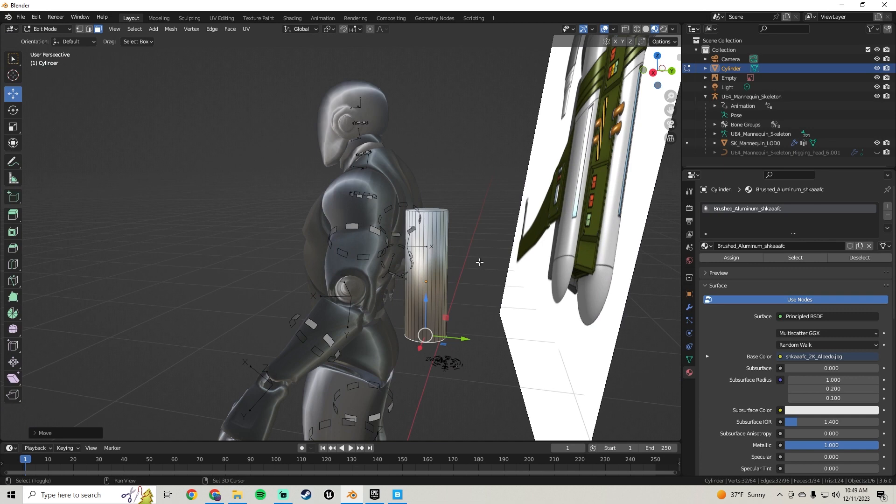
scroll(351, 248, up, 1)
shift+middle_drag(478, 262, 430, 262)
scroll(351, 248, up, 2)
scroll(444, 230, down, 4)
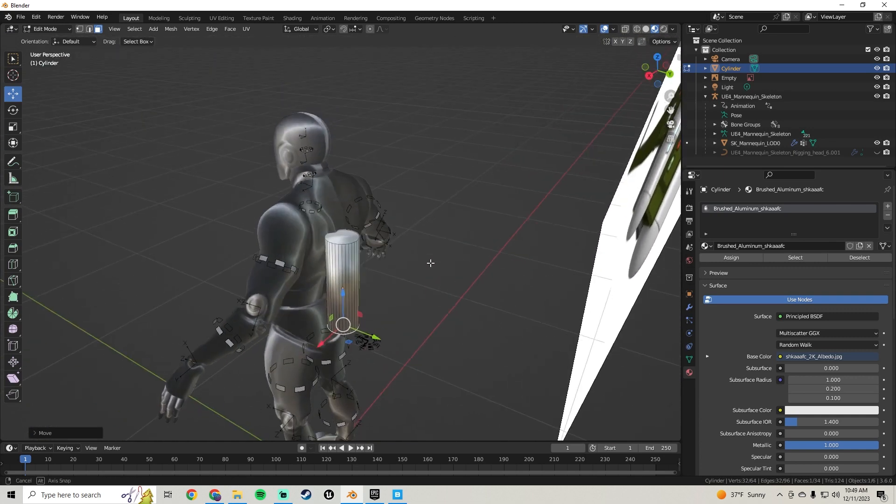
Extrude the cylinder's top face a short distance upward, adjust its height along Z, and scale it slightly inward
click(342, 239)
middle_drag(341, 238, 401, 231)
scroll(376, 227, up, 4)
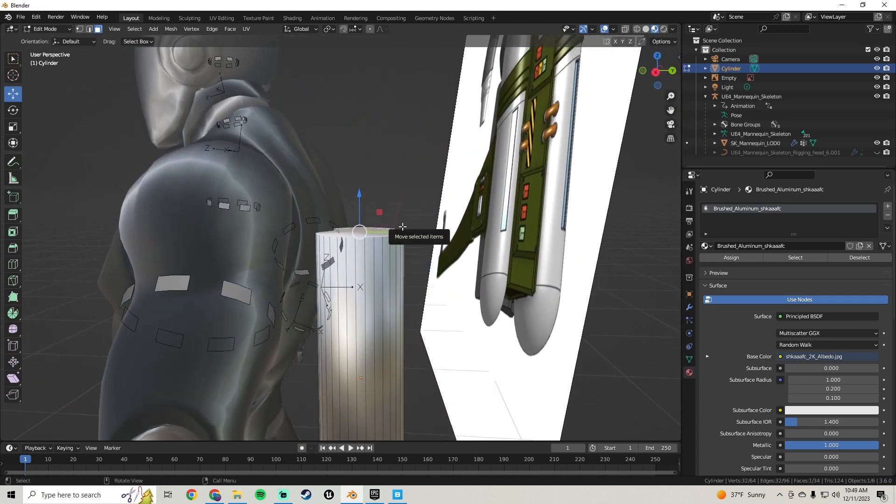
key(e)
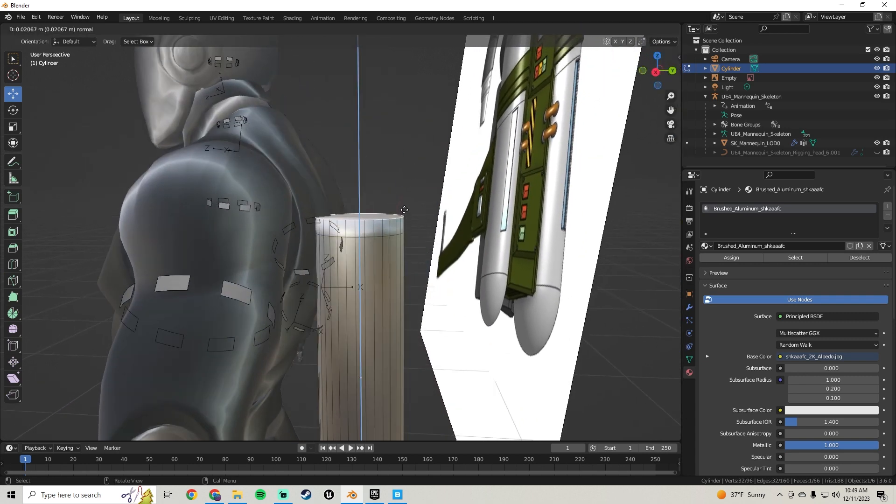
click(405, 197)
middle_drag(461, 214, 417, 230)
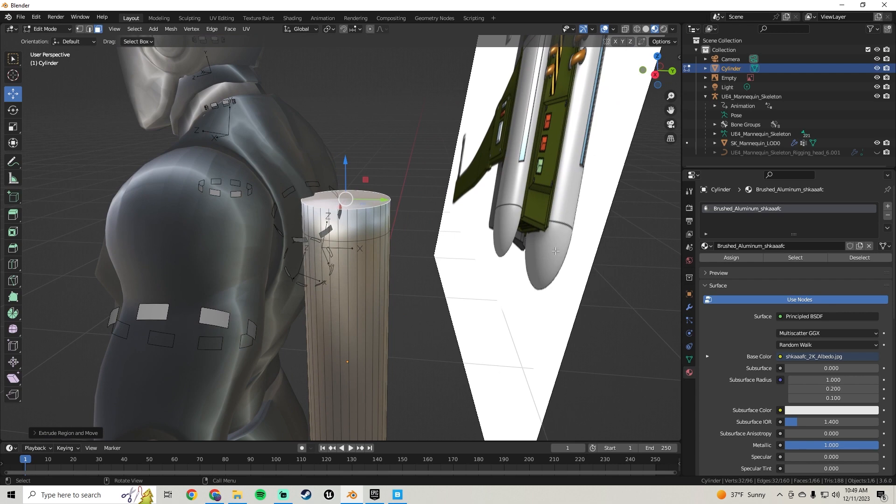
middle_drag(428, 266, 434, 215)
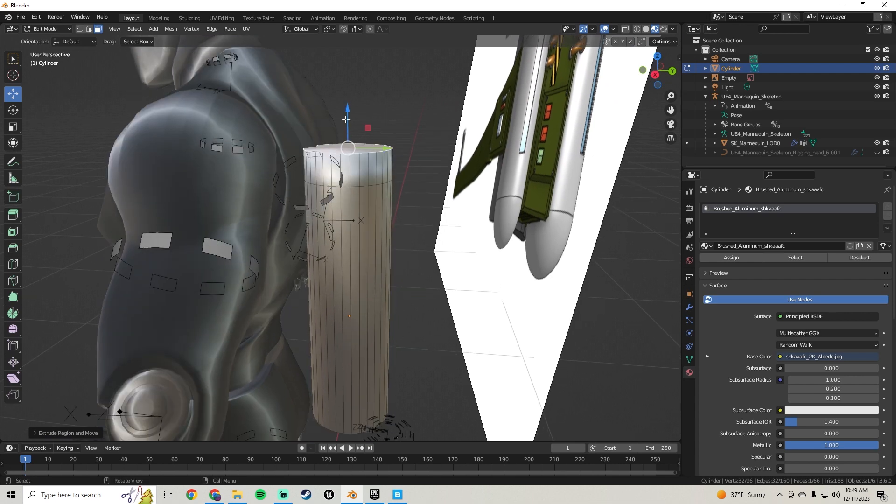
drag(351, 108, 354, 119)
mouse_move(403, 197)
middle_down()
mouse_move(400, 212)
mouse_move(408, 206)
middle_up()
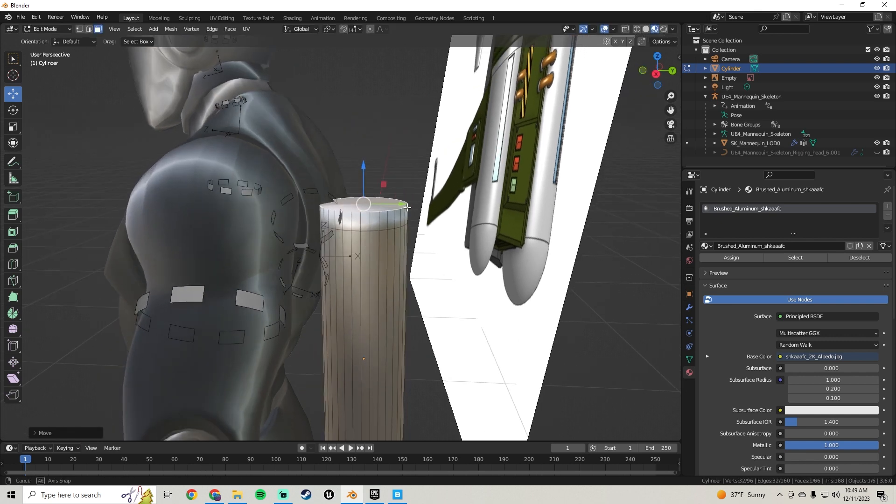
key(s)
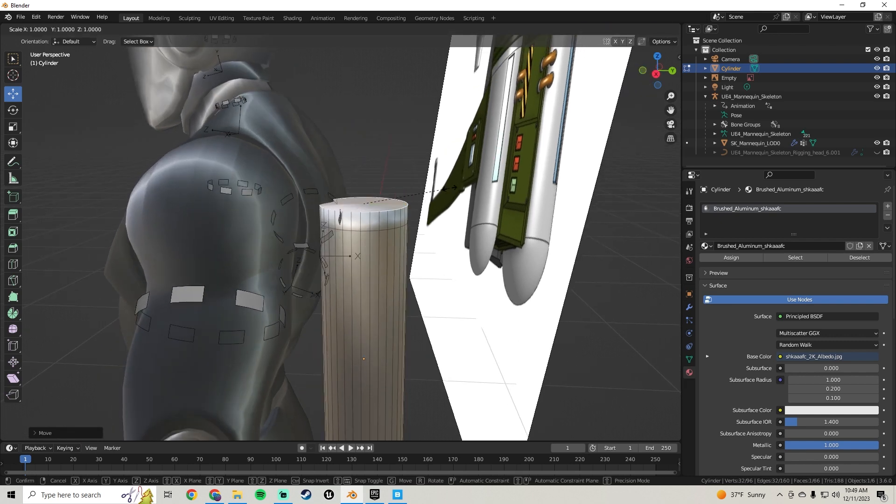
click(438, 188)
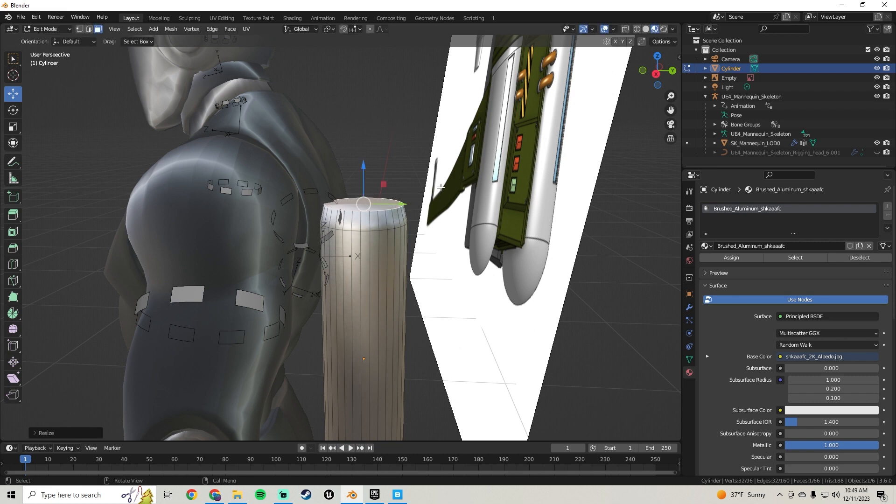
Extrude the top face upward three more times, scaling it smaller after each extrusion to form a rounded dome
key(e)
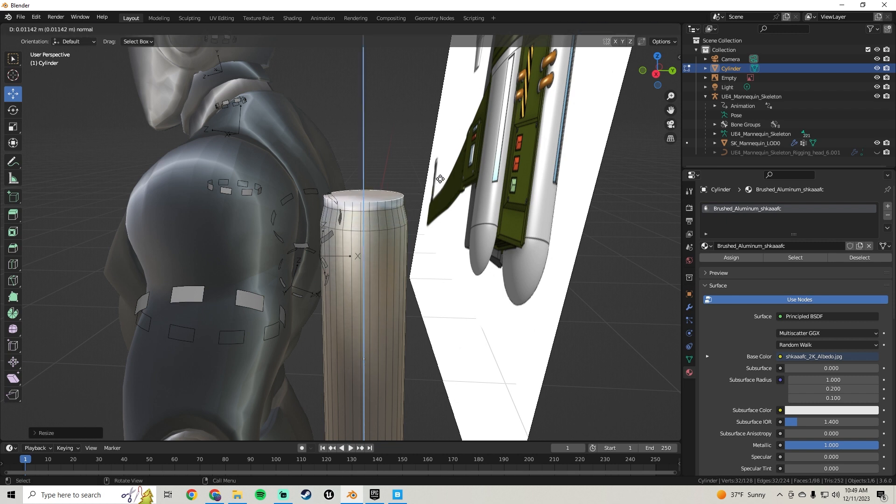
click(440, 177)
key(s)
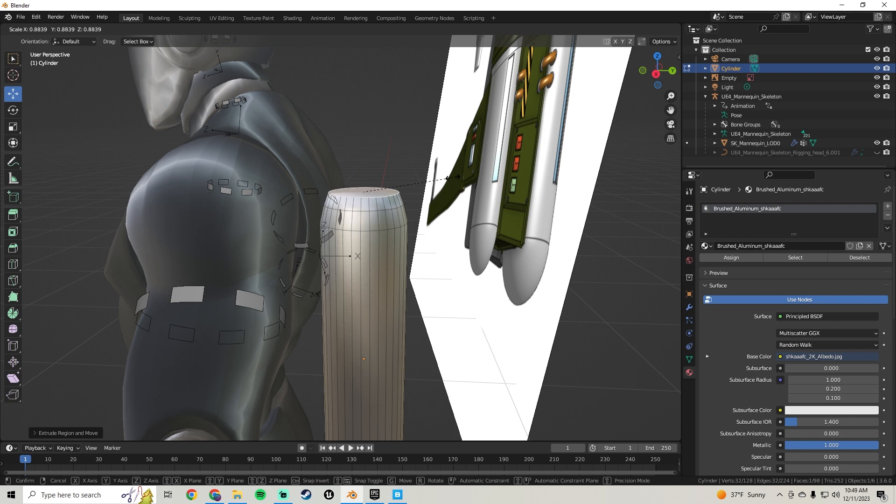
click(447, 178)
key(e)
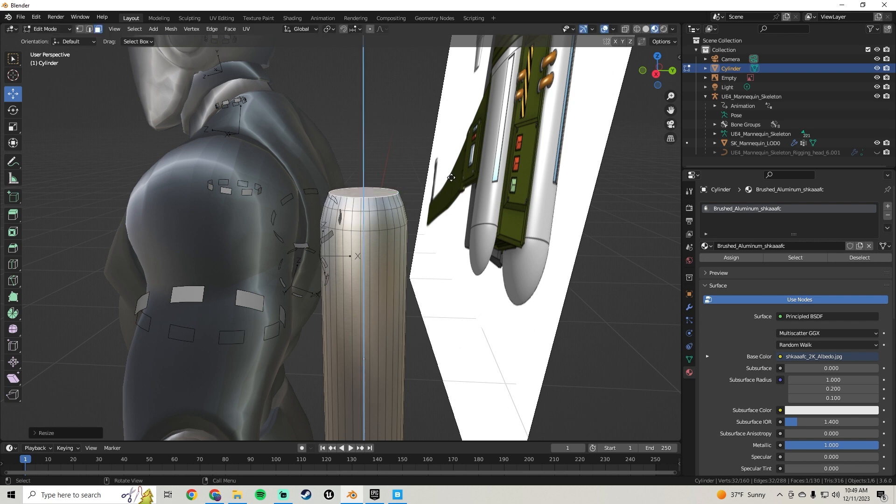
click(450, 172)
key(s)
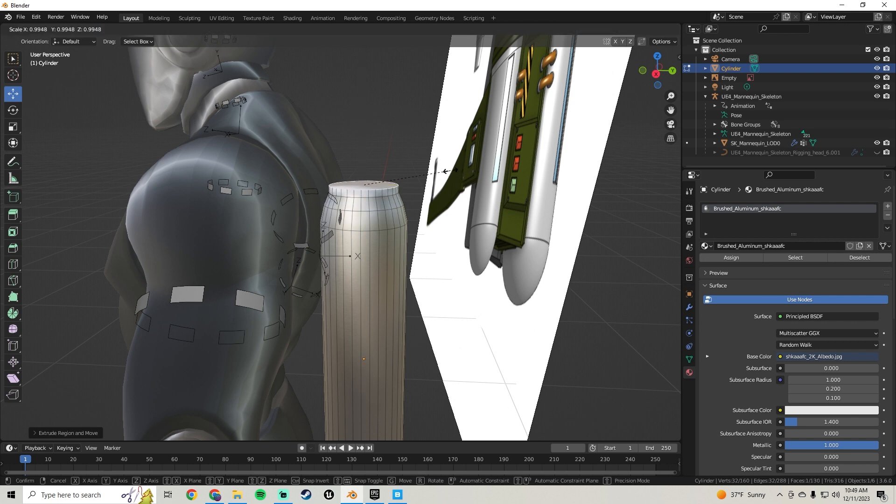
click(429, 172)
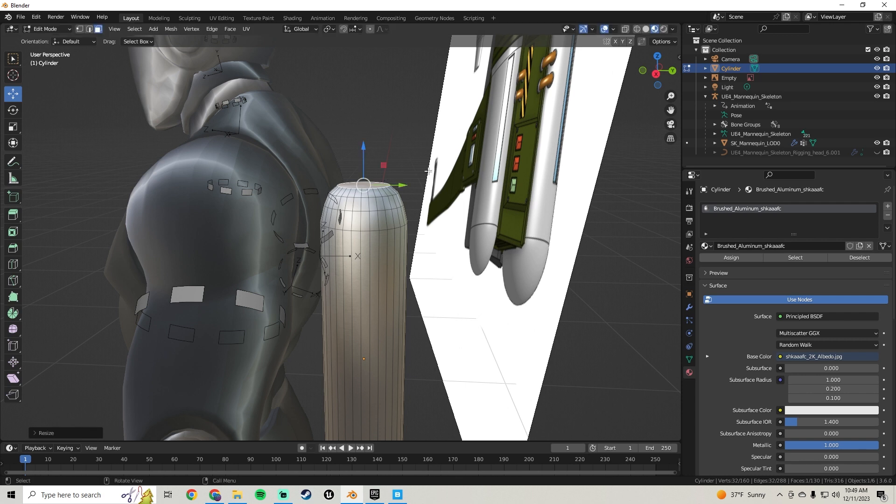
key(e)
click(428, 166)
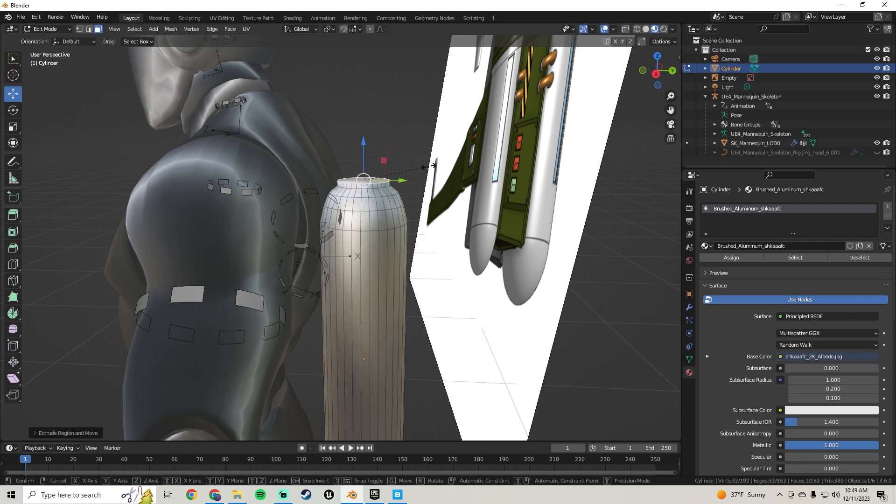
key(s)
click(406, 166)
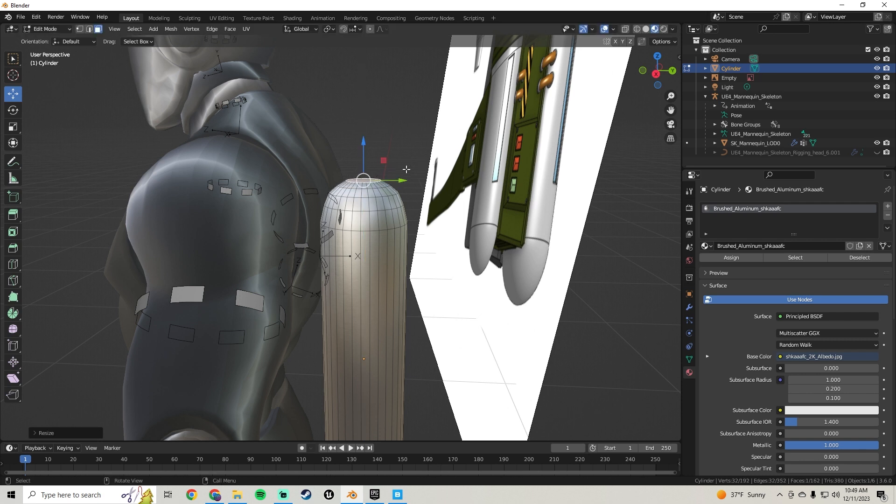
key(Tab)
middle_drag(406, 166, 374, 194)
key(Tab)
Extrude the cylinder's bottom face downward twice, scaling it inward after each extrusion to start the lower taper
middle_drag(298, 174, 449, 232)
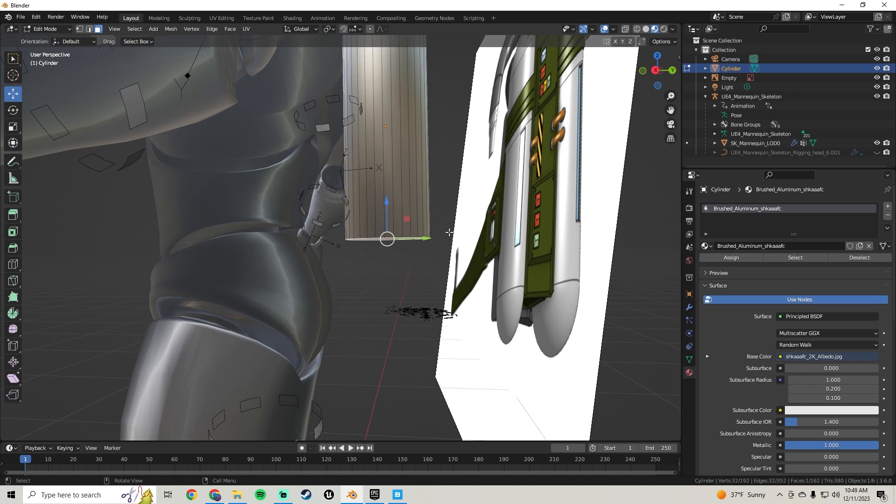
key(e)
click(451, 246)
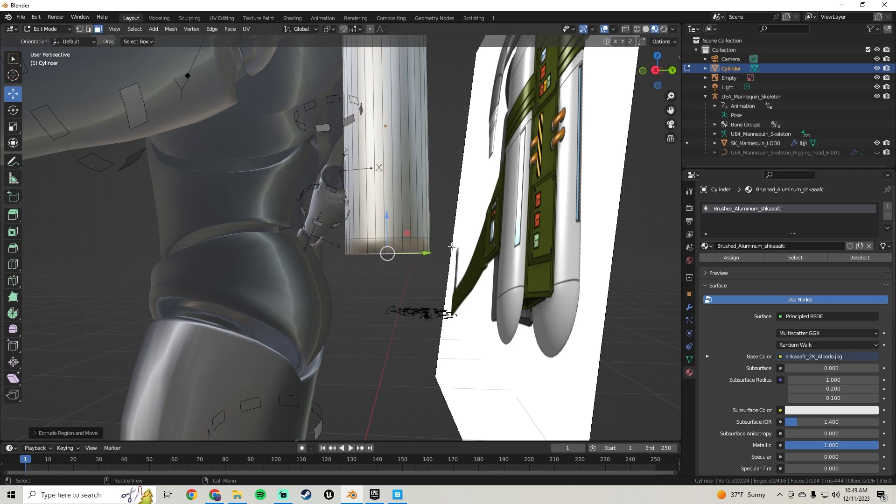
key(s)
click(503, 238)
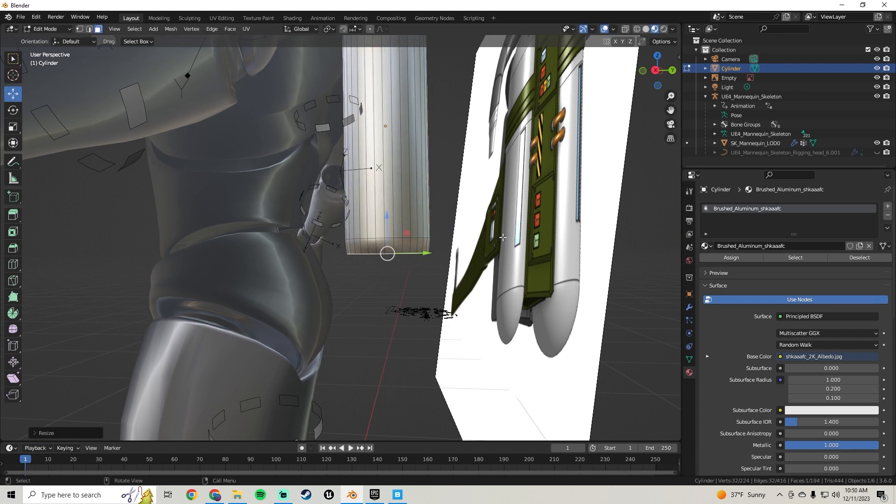
key(e)
click(503, 250)
key(s)
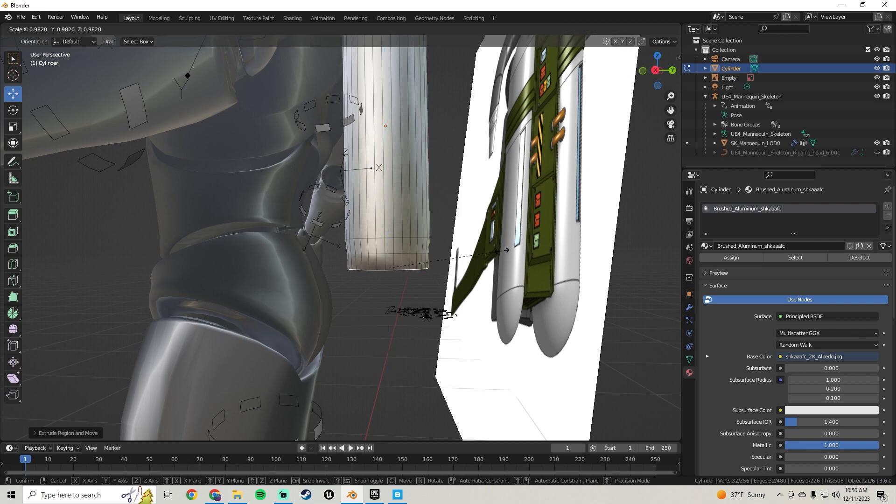
click(485, 244)
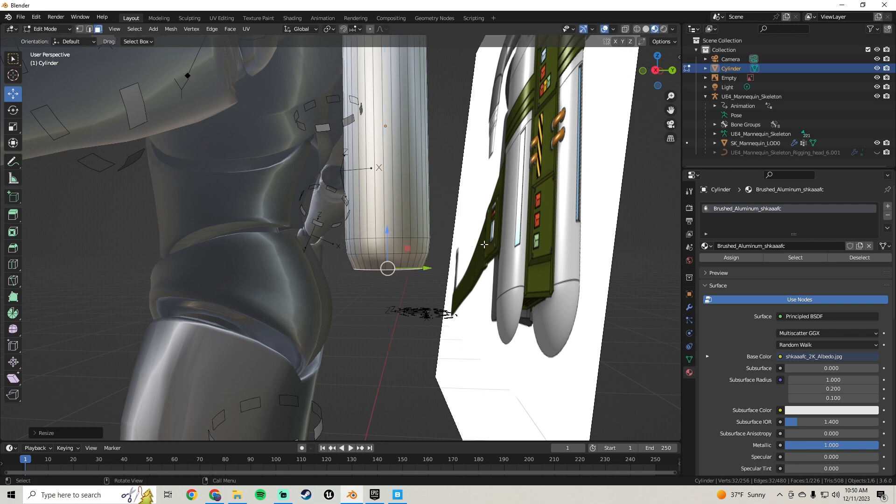
Extrude the bottom face downward two more times with stronger inward scaling to round off the lower end, and return to Object Mode
shift+middle_drag(501, 281, 492, 218)
key(e)
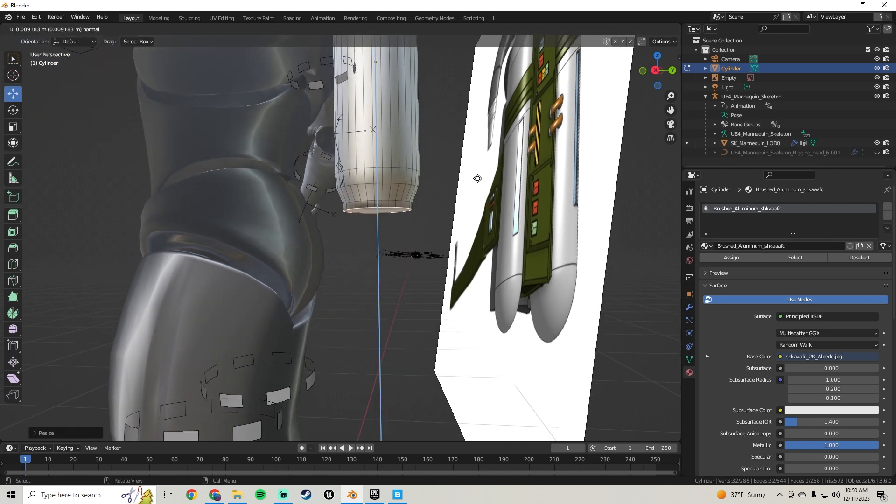
click(479, 187)
key(s)
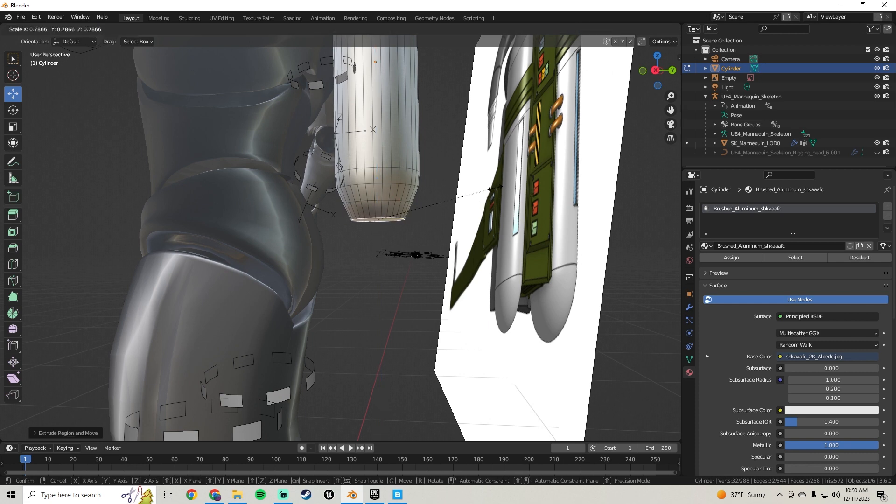
click(487, 187)
middle_drag(487, 187, 477, 216)
drag(393, 192, 478, 204)
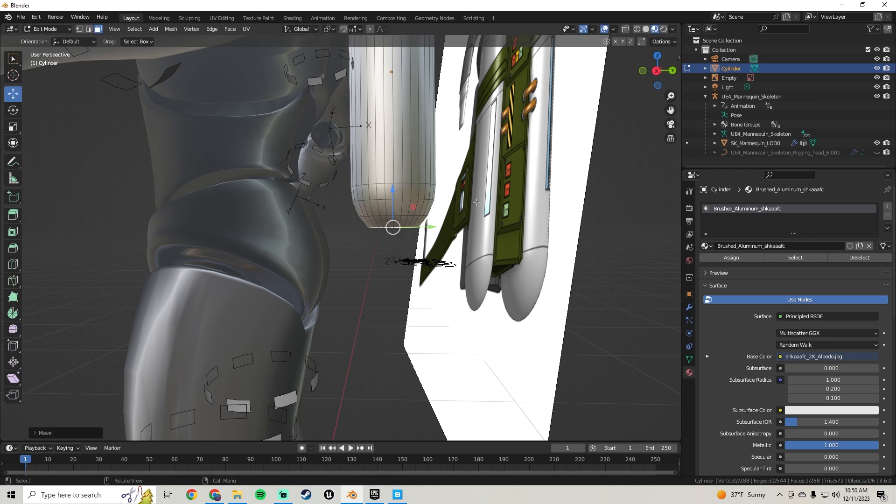
right_click(480, 210)
key(s)
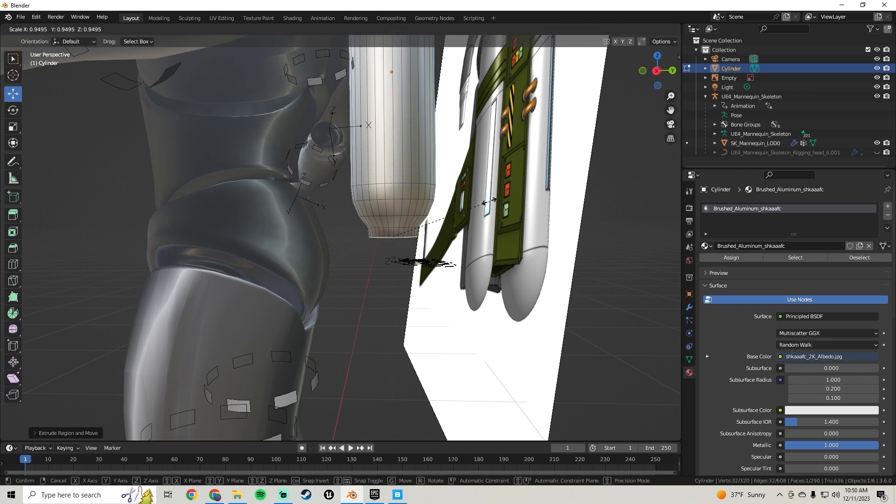
click(442, 196)
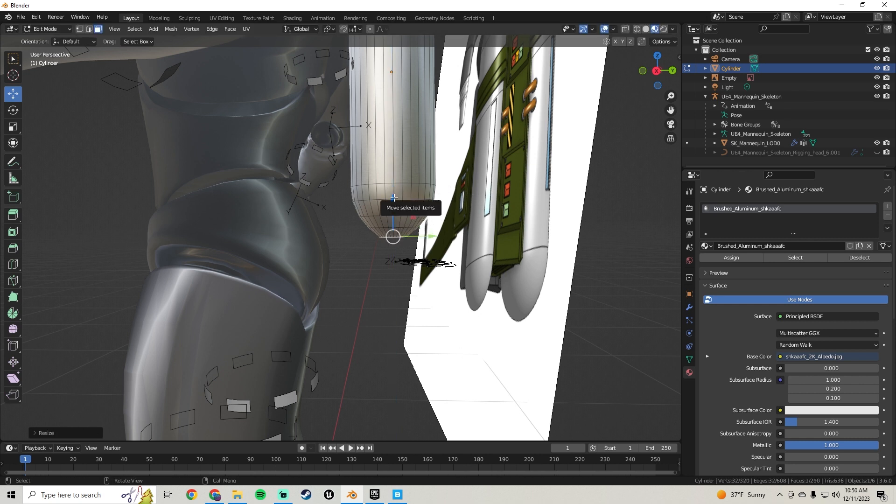
drag(393, 192, 393, 193)
key(Tab)
Examine the rounded tank's shape and placement on the mannequin's back and compare it with the jetpack reference image
scroll(392, 193, down, 6)
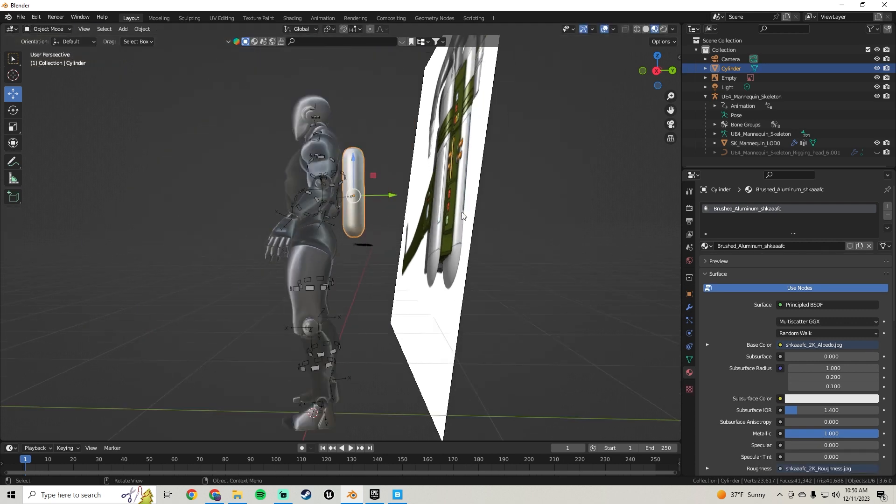
middle_drag(393, 193, 413, 209)
scroll(383, 256, up, 2)
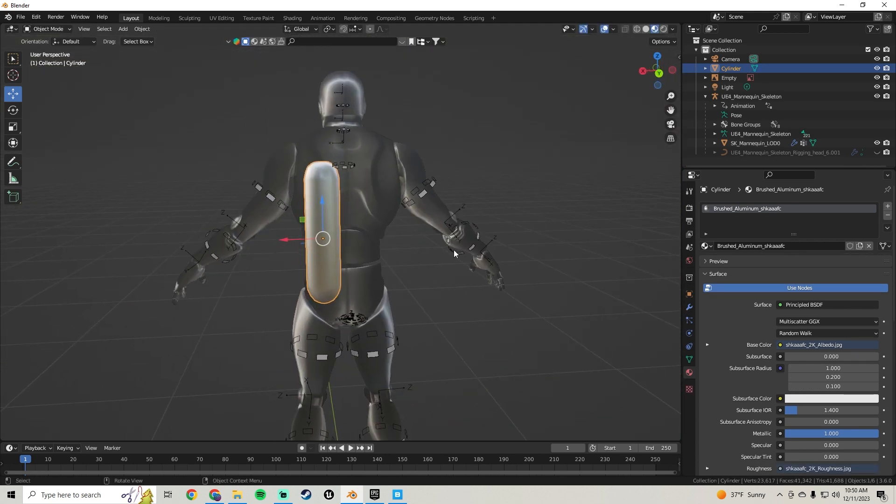
scroll(454, 250, up, 3)
middle_drag(334, 176, 382, 174)
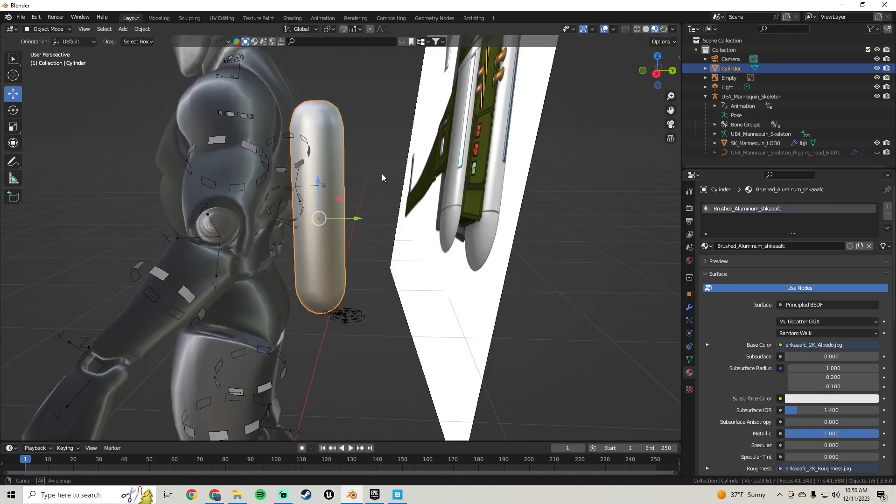
middle_drag(400, 142, 476, 148)
scroll(287, 164, down, 5)
shift+middle_drag(288, 163, 516, 149)
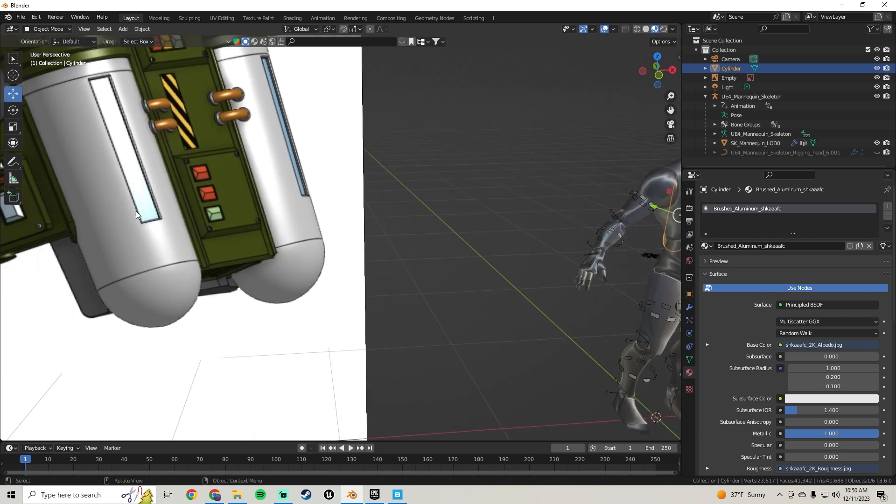
mouse_move(417, 242)
shift+middle_down()
mouse_move(127, 218)
mouse_move(285, 218)
mouse_move(288, 180)
mouse_move(391, 276)
mouse_move(408, 238)
mouse_move(508, 239)
mouse_move(420, 248)
shift+middle_up()
scroll(288, 180, up, 3)
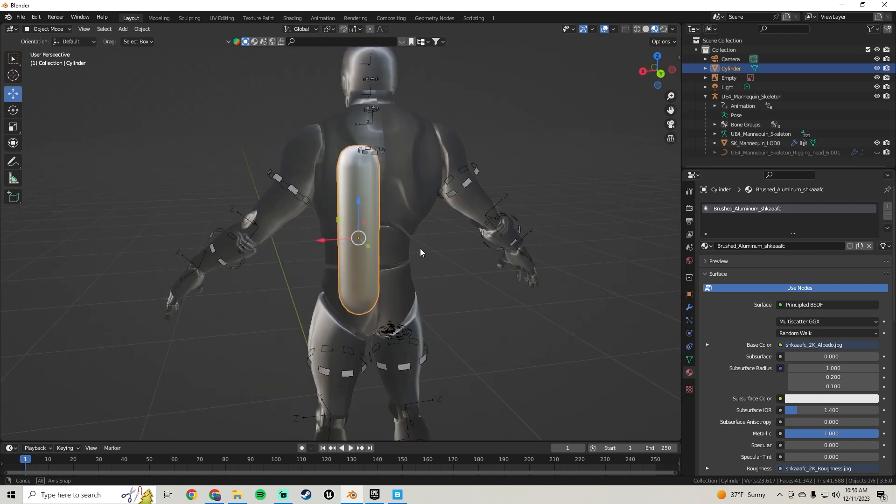
key(Tab)
key(Tab)
middle_drag(402, 217, 427, 229)
scroll(380, 252, up, 4)
Unwrap the tank's entire mesh in Edit Mode with Smart UV Project, using a 66° angle limit and the Scaled margin method
key(Tab)
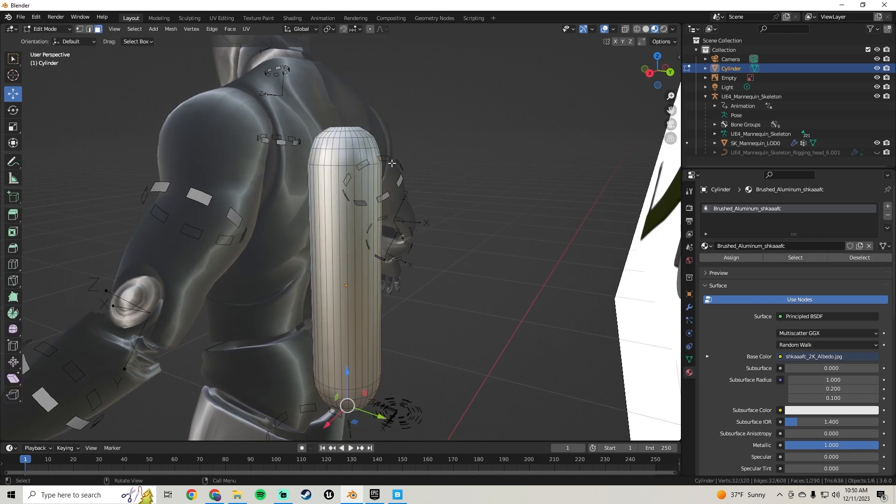
scroll(391, 162, down, 2)
key(a)
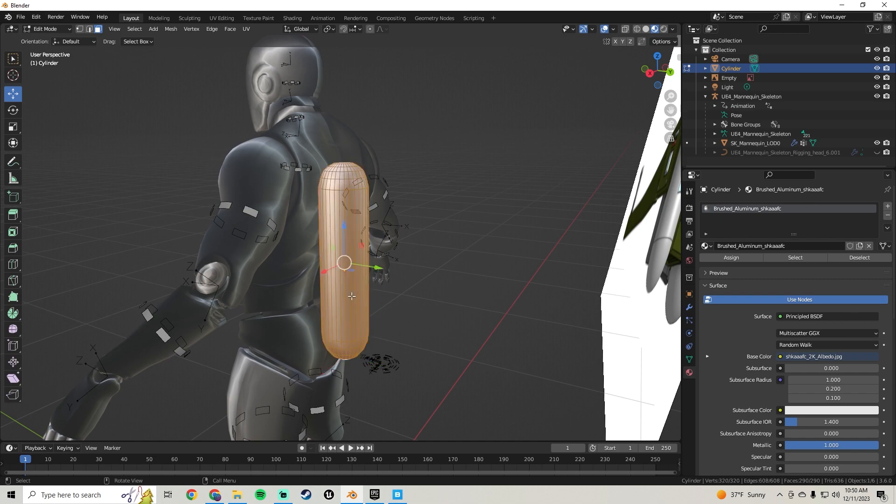
middle_drag(352, 231, 320, 218)
middle_drag(367, 197, 299, 197)
scroll(301, 203, up, 4)
shift+middle_drag(316, 242, 322, 161)
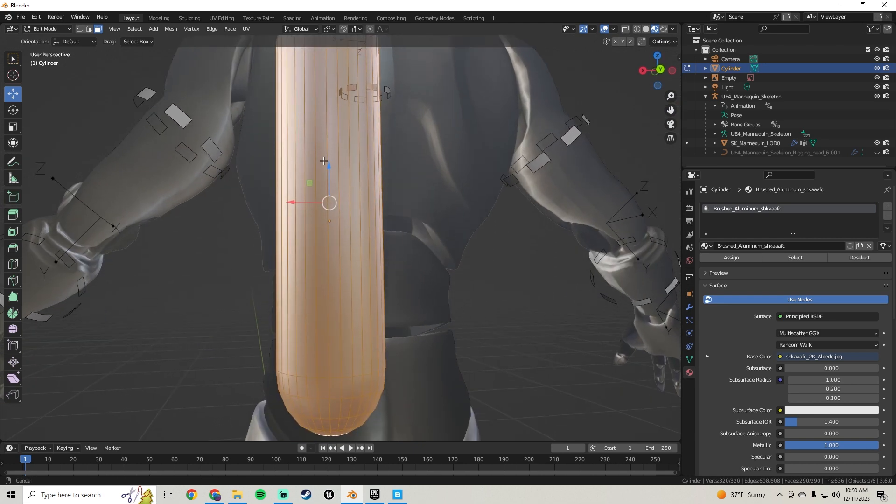
scroll(322, 161, down, 2)
click(246, 30)
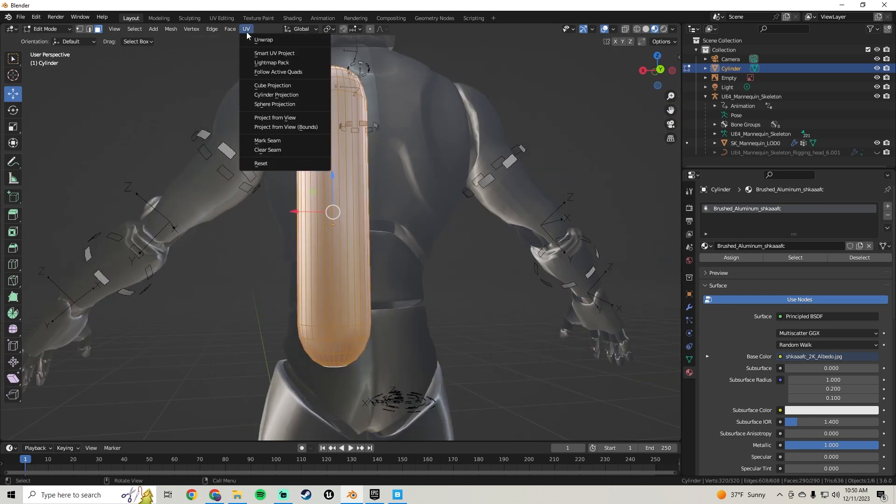
click(272, 54)
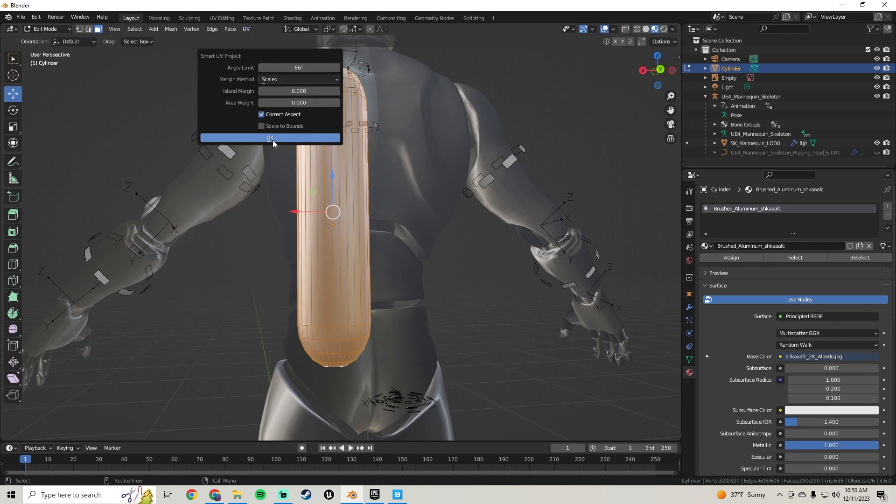
click(273, 140)
middle_drag(276, 145, 291, 51)
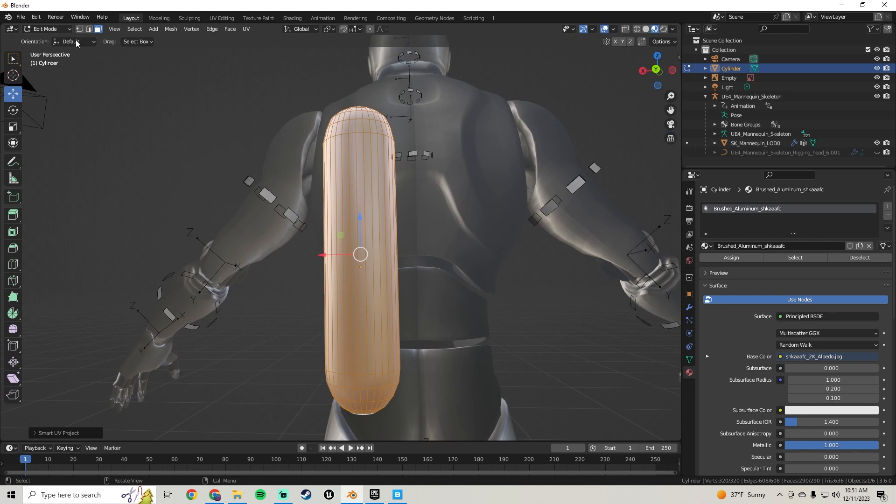
Select the edge loop around the tank's bottom cap in edge select mode and mark it as a seam
click(90, 30)
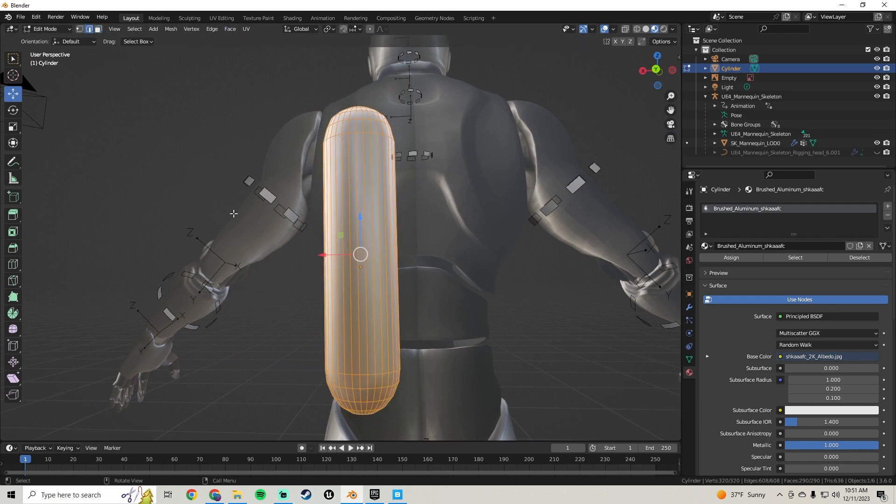
shift+middle_drag(312, 328, 309, 190)
scroll(317, 211, up, 2)
middle_drag(354, 284, 369, 236)
click(370, 236)
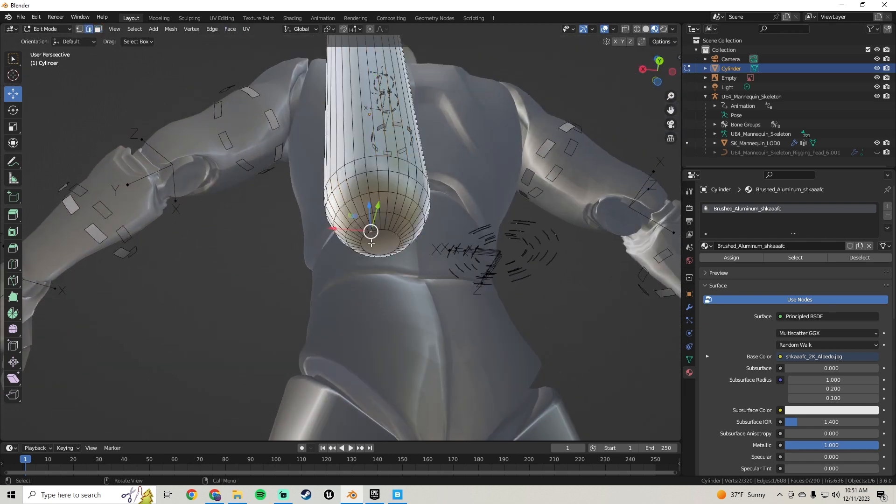
scroll(383, 233, up, 2)
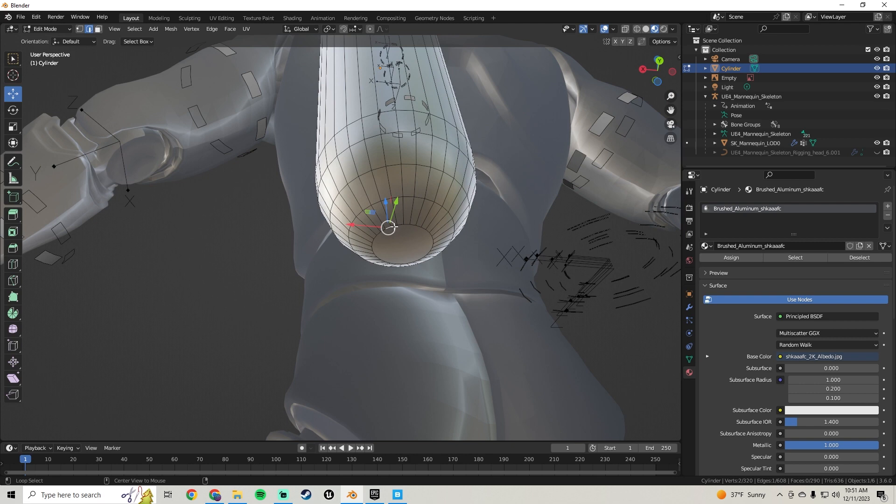
alt+click(395, 227)
scroll(402, 241, up, 2)
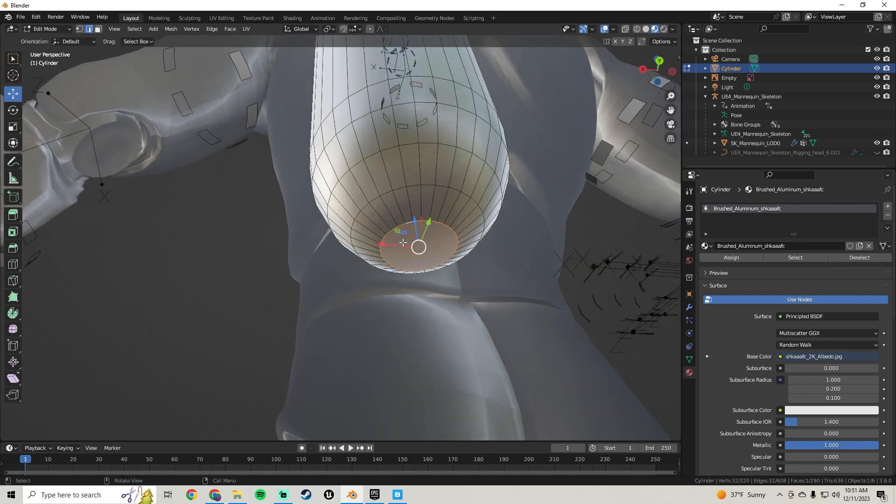
right_click(404, 236)
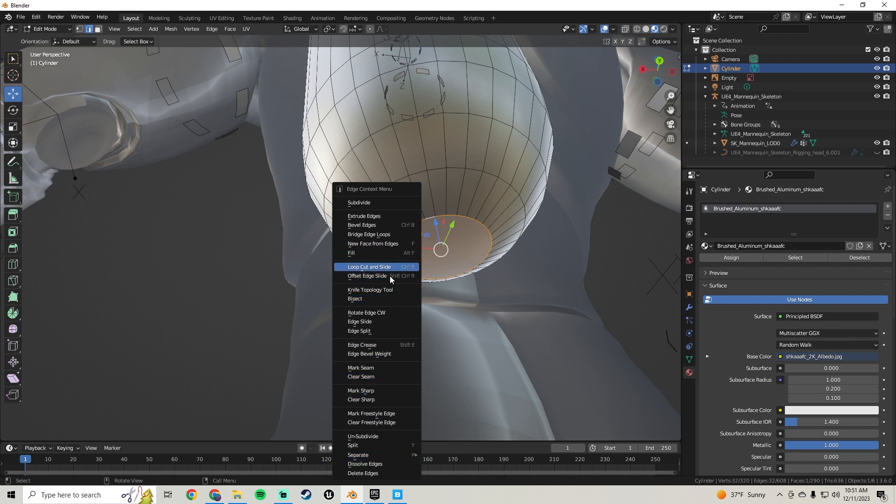
click(369, 367)
Mark a seam along one lengthwise edge line on the tank's side, running between the two end caps
middle_drag(369, 366, 283, 280)
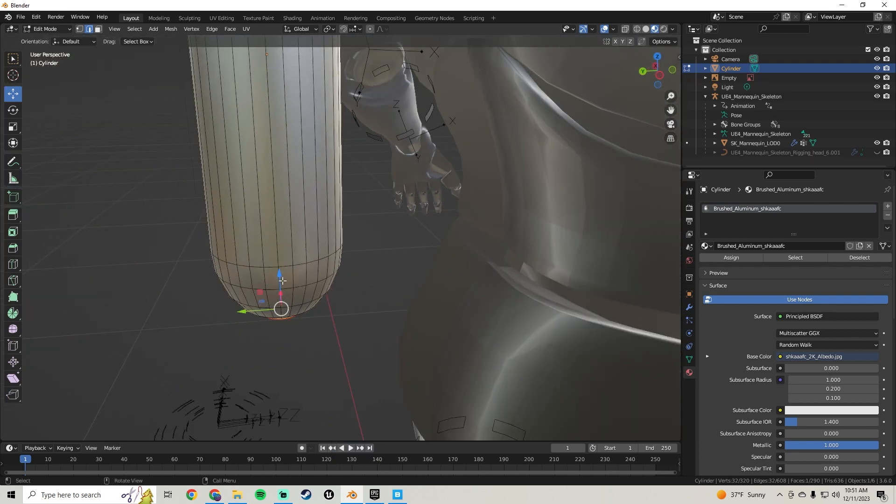
alt+click(277, 258)
middle_drag(277, 204, 277, 190)
right_click(277, 188)
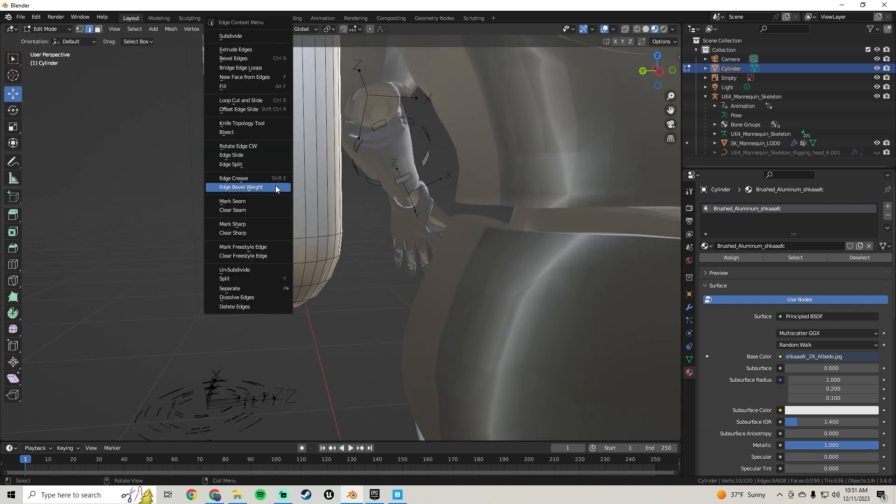
click(254, 201)
Select the edge loop around the tank's top cap and mark it as a seam
middle_drag(281, 191, 353, 130)
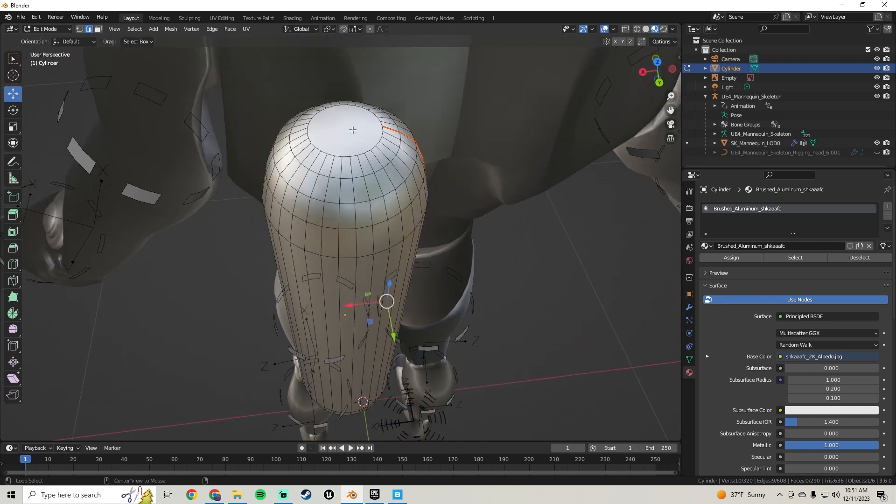
alt+click(352, 130)
right_click(353, 130)
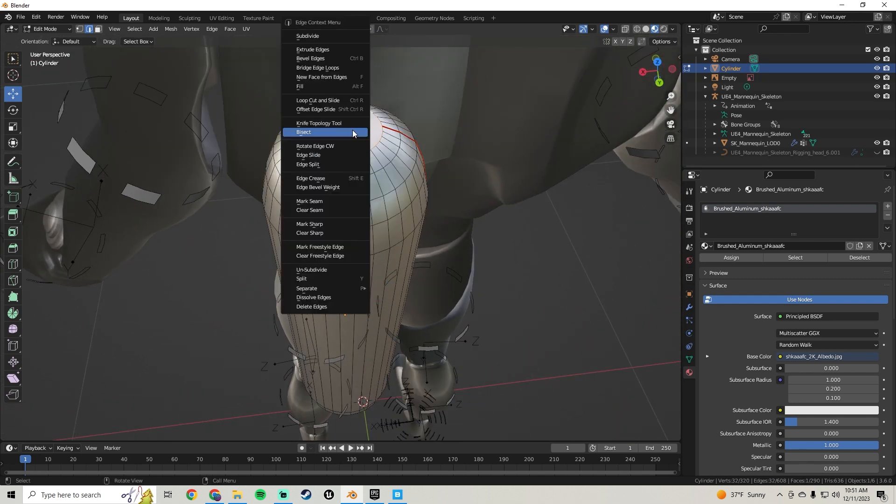
click(330, 201)
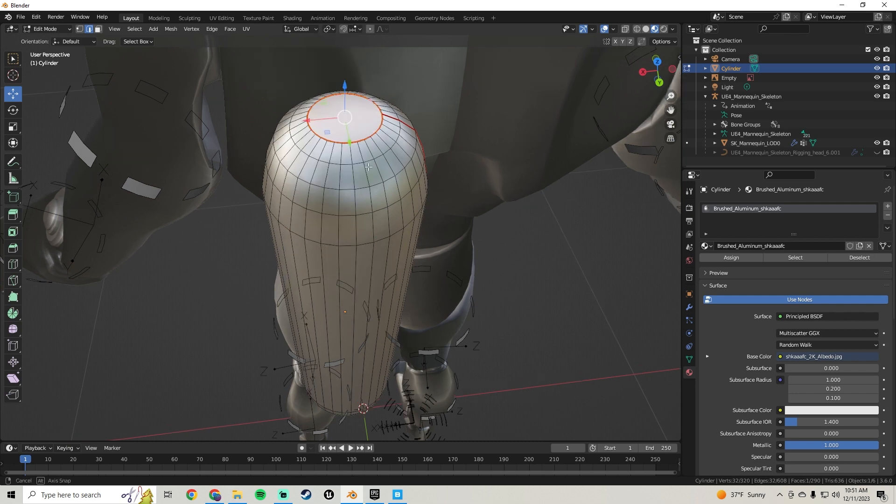
Select the tank's entire mesh and unwrap it along the marked seams, repeating the unwrap once
middle_drag(368, 167, 372, 150)
key(a)
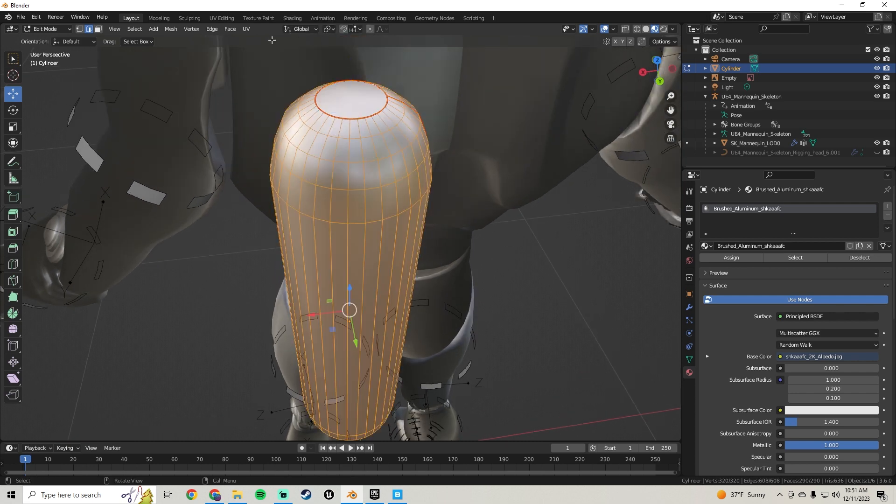
click(247, 29)
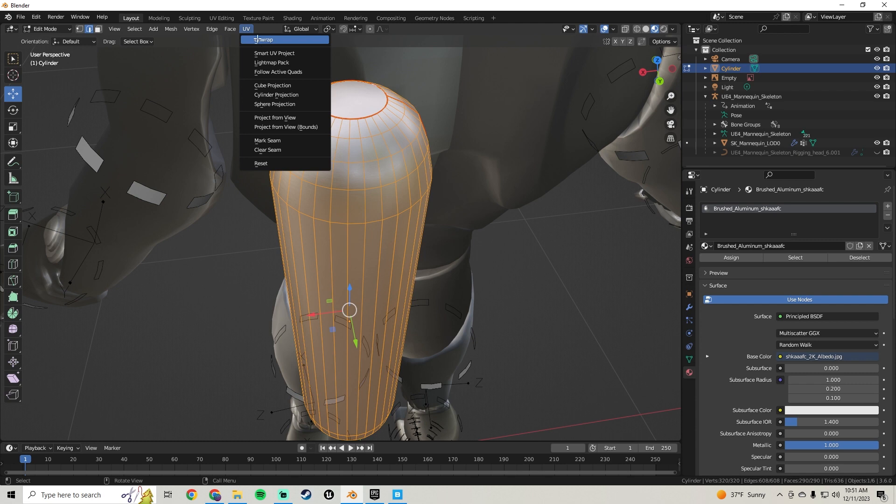
click(257, 40)
scroll(312, 144, down, 6)
middle_drag(312, 144, 344, 120)
click(246, 31)
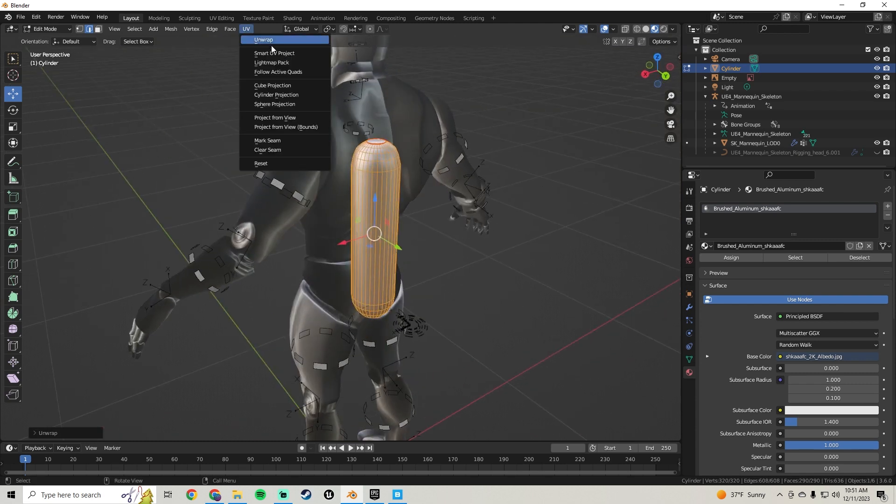
click(285, 43)
scroll(411, 212, up, 1)
shift+middle_drag(408, 163, 342, 210)
scroll(377, 224, up, 1)
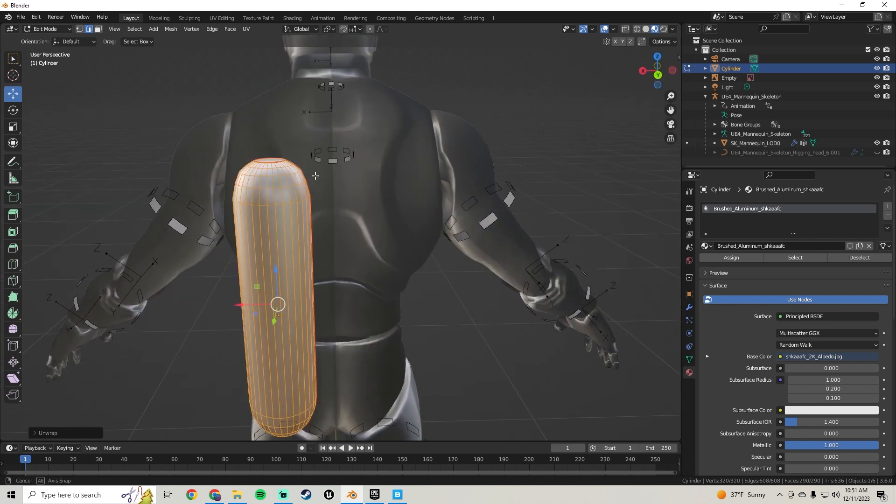
Unwrap the whole tank with Smart UV Project at a 66° angle limit and Scaled margin method, and clear all its seams
click(247, 28)
click(267, 50)
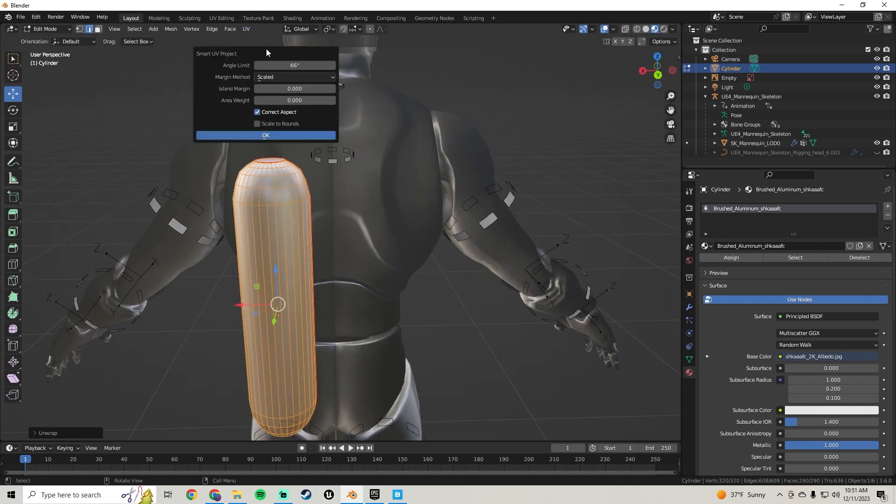
click(286, 137)
scroll(348, 210, down, 2)
middle_drag(383, 274, 308, 295)
scroll(281, 128, up, 2)
right_click(254, 108)
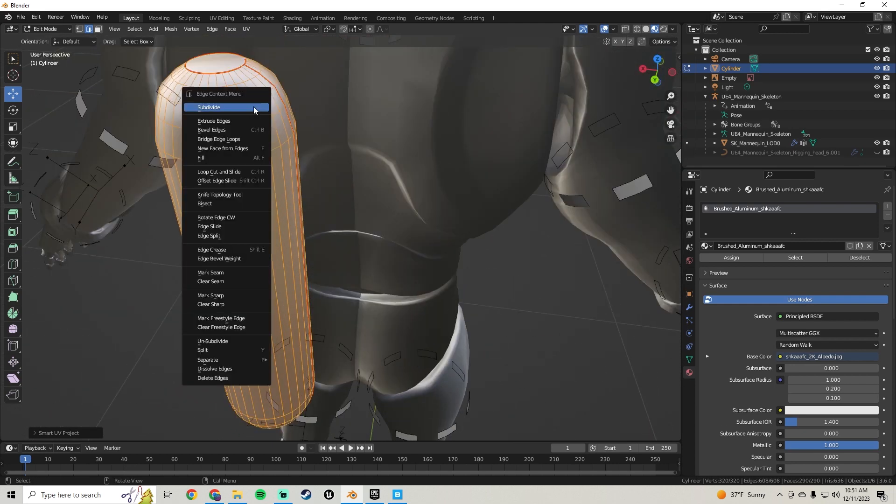
click(211, 280)
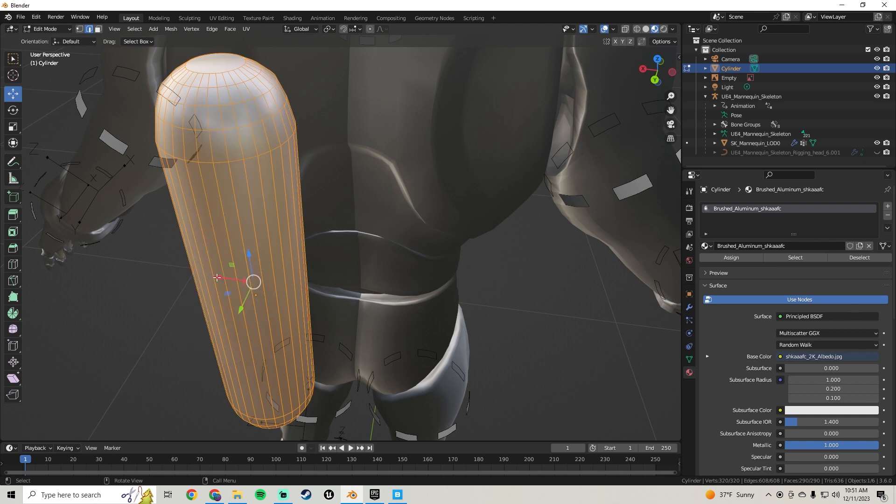
Examine the tank's metal surface and end caps from several sides and compare it with the jetpack reference image
scroll(286, 224, down, 4)
middle_drag(284, 224, 400, 190)
scroll(394, 179, up, 3)
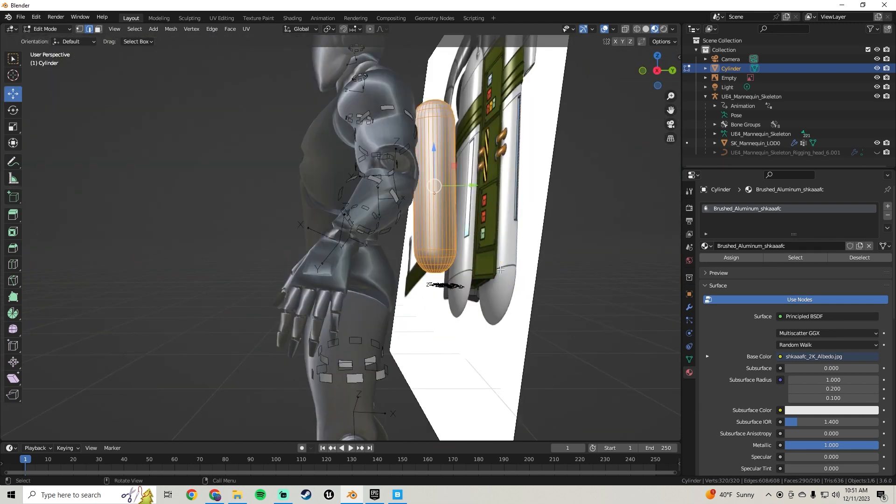
middle_drag(501, 220, 441, 177)
scroll(311, 251, up, 2)
middle_drag(404, 211, 428, 208)
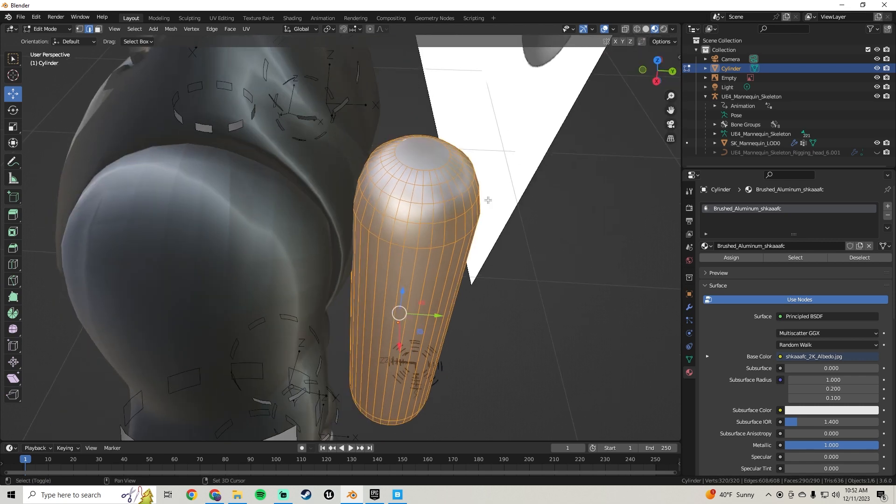
shift+middle_drag(486, 198, 423, 229)
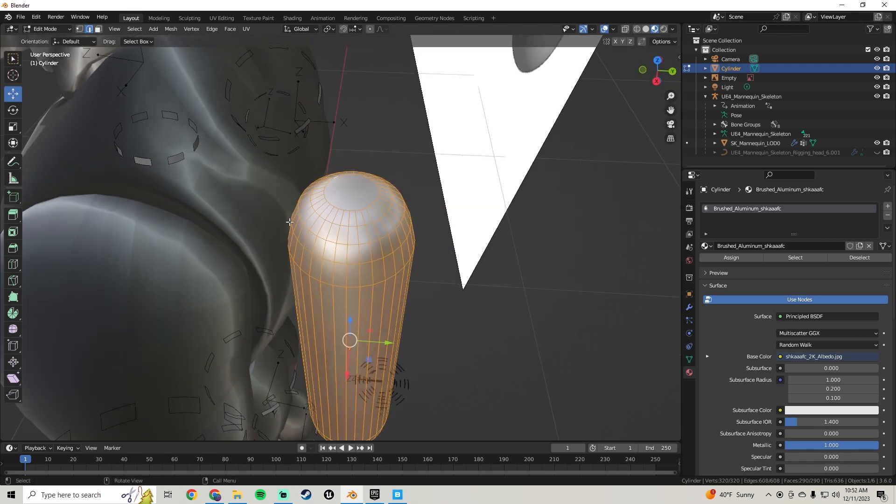
middle_drag(290, 222, 270, 240)
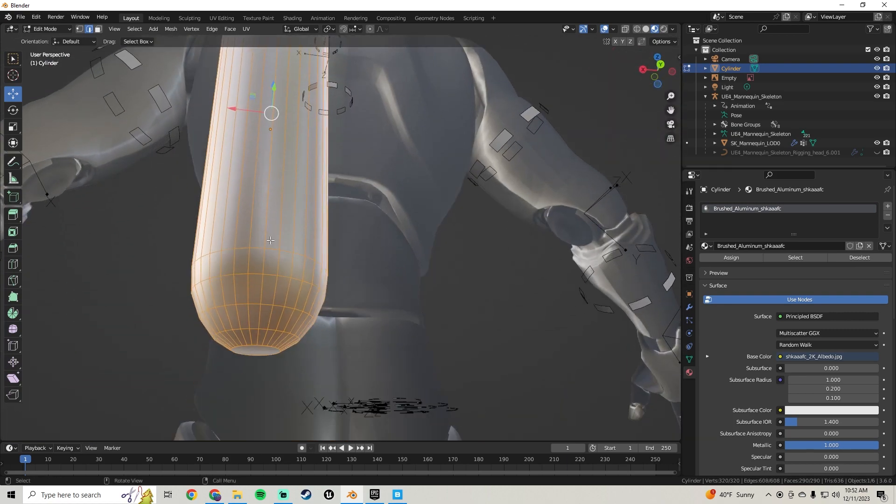
middle_drag(248, 340, 333, 198)
shift+middle_drag(228, 50, 265, 153)
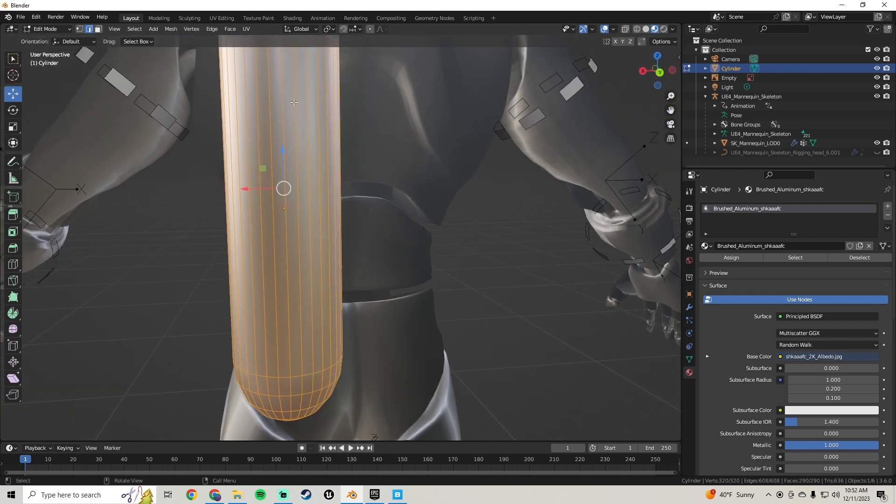
middle_drag(287, 121, 381, 133)
scroll(377, 126, down, 2)
Split the 3D viewport and show the tank's full UV layout in a UV Editor beside it
drag(3, 29, 159, 35)
click(11, 29)
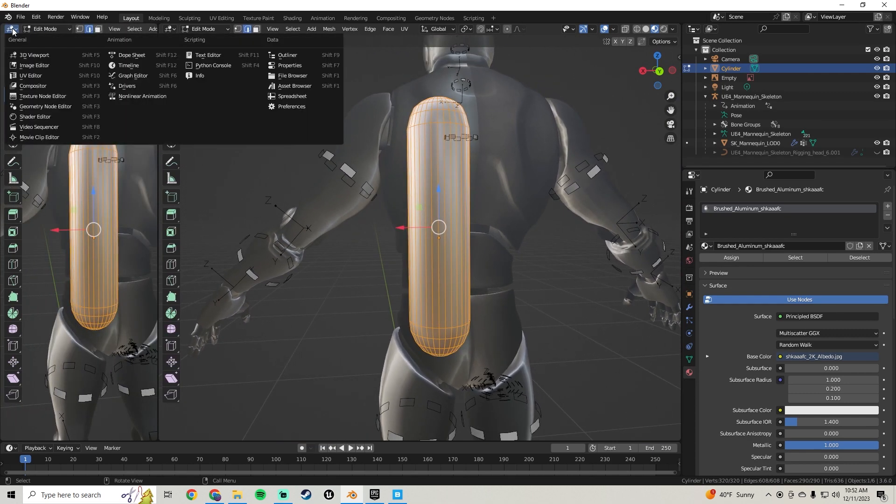
click(12, 31)
drag(162, 29, 263, 32)
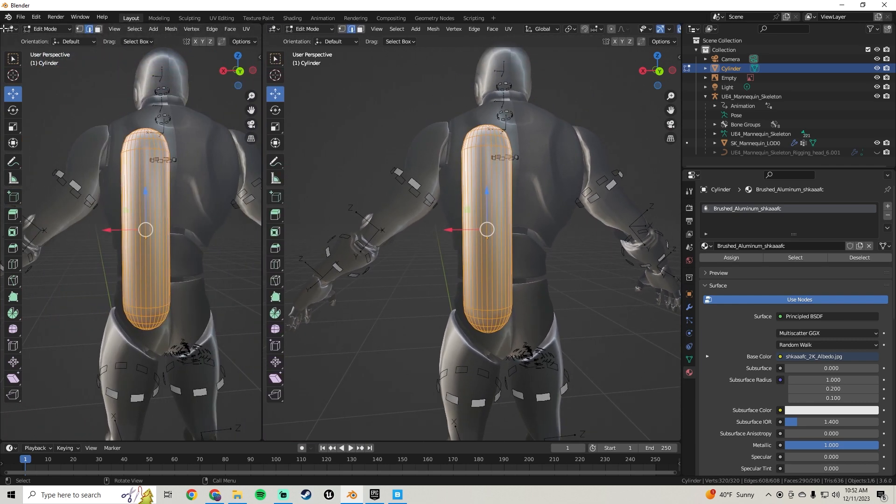
click(12, 29)
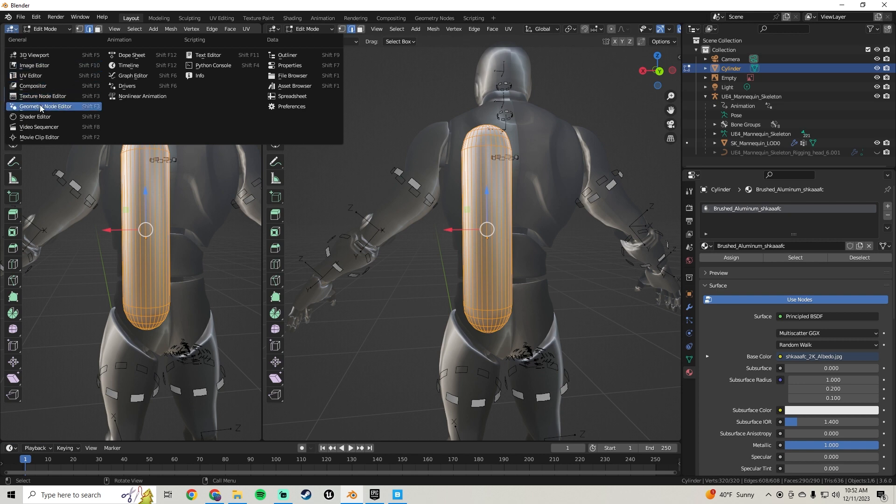
click(31, 76)
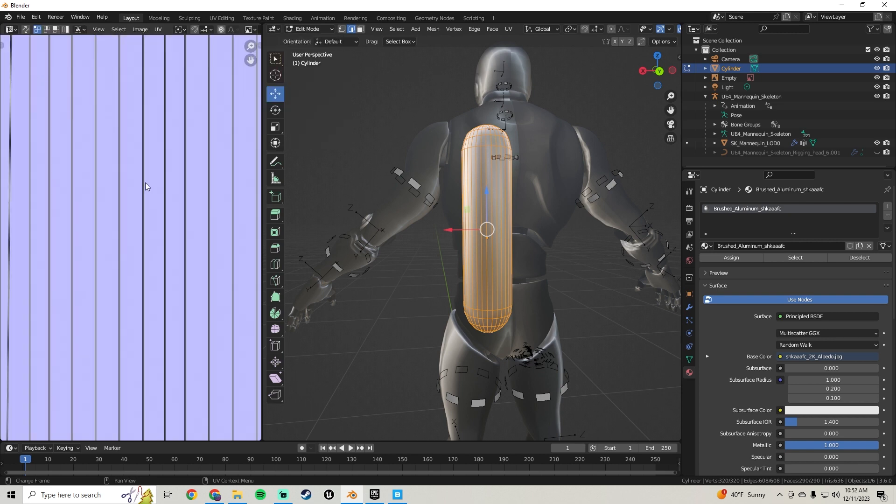
scroll(144, 183, down, 4)
scroll(148, 200, up, 1)
scroll(139, 215, up, 1)
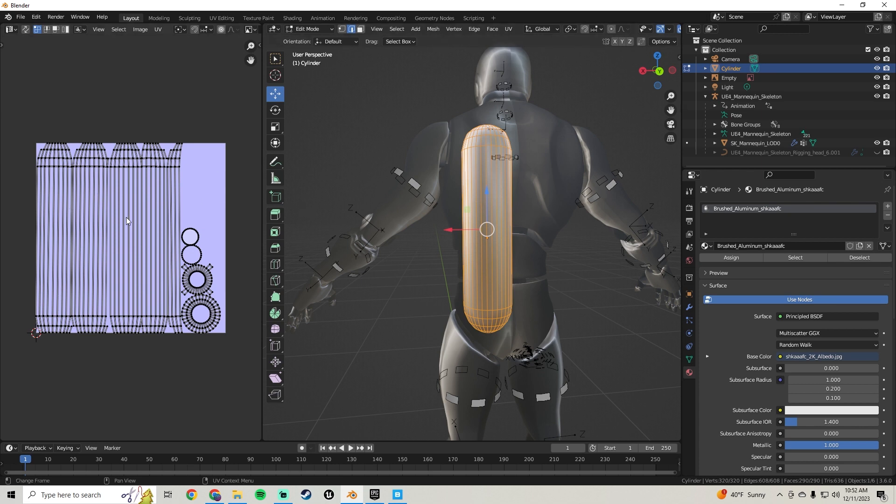
Mark the edge loop around the tank's bottom cap as a seam again
middle_drag(518, 397, 511, 348)
scroll(511, 347, up, 3)
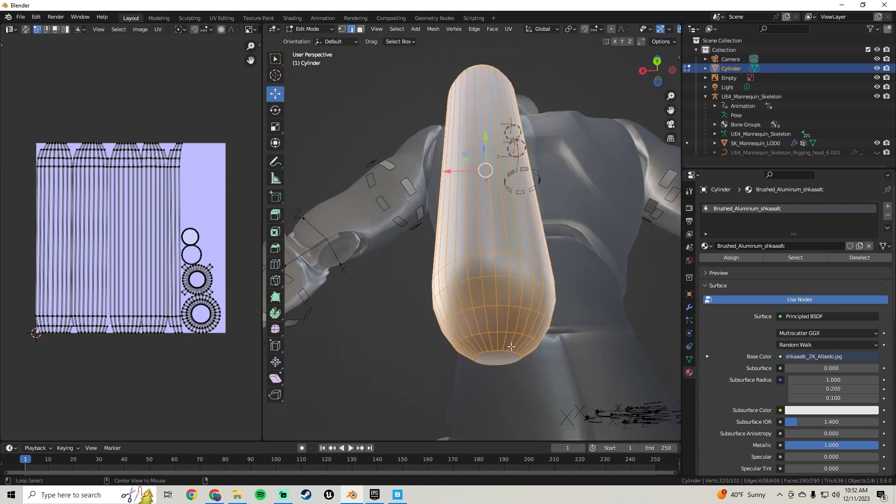
alt+click(502, 356)
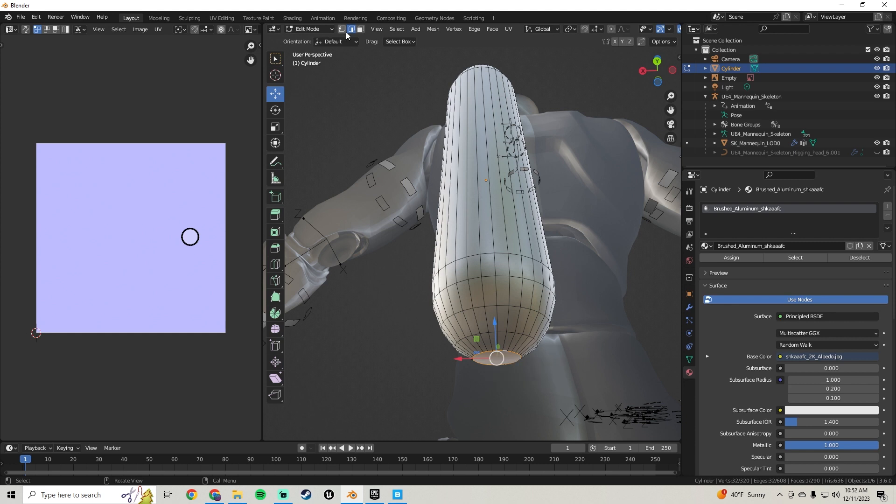
right_click(490, 366)
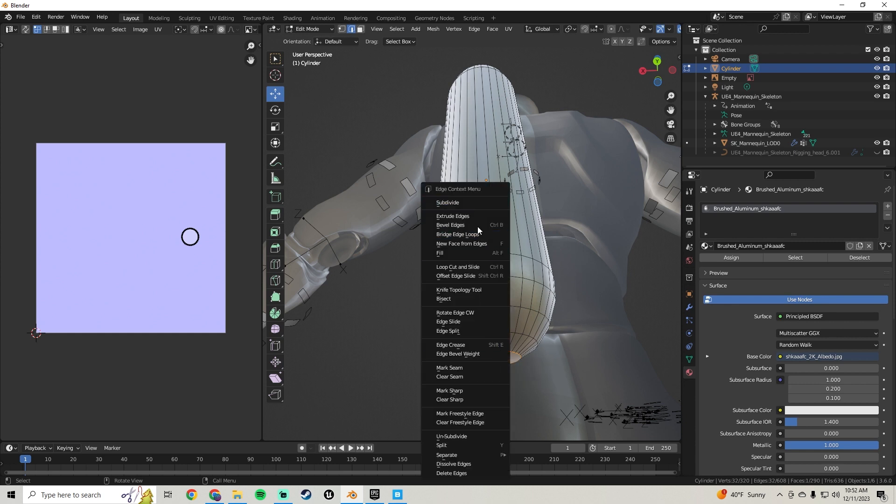
click(451, 368)
Mark a lengthwise edge line on the tank's side as a seam connecting its bottom and top caps
middle_drag(452, 371, 364, 264)
right_click(406, 282)
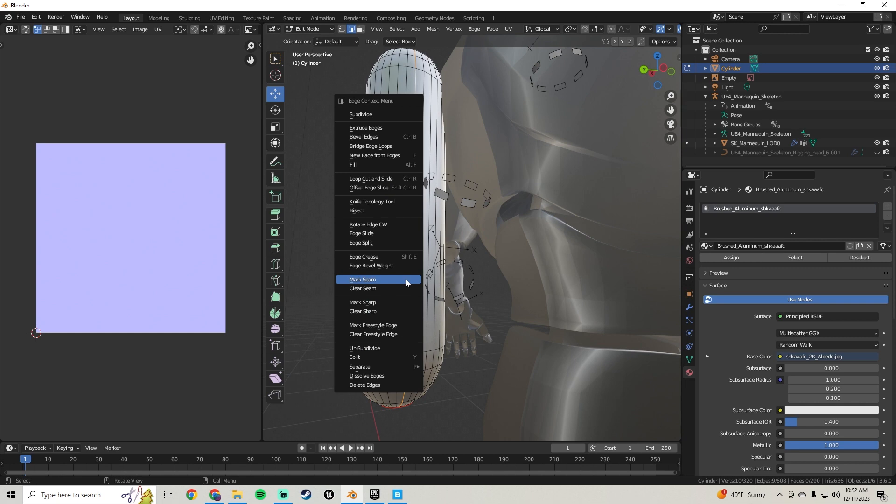
click(406, 283)
Mark the edge loop around the tank's top cap as a seam again
middle_drag(410, 200, 352, 160)
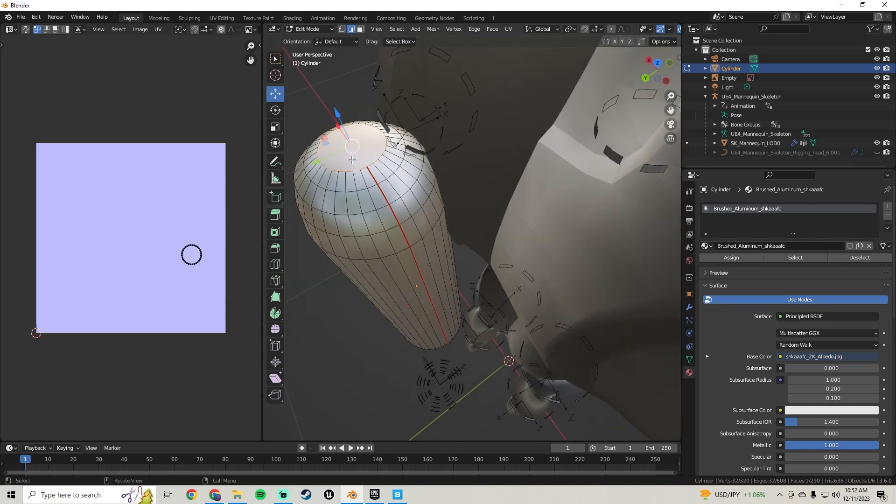
right_click(353, 160)
click(327, 201)
middle_drag(327, 201, 387, 48)
Select the tank's entire mesh and close the UV Editor area so the 3D viewport fills the space
key(a)
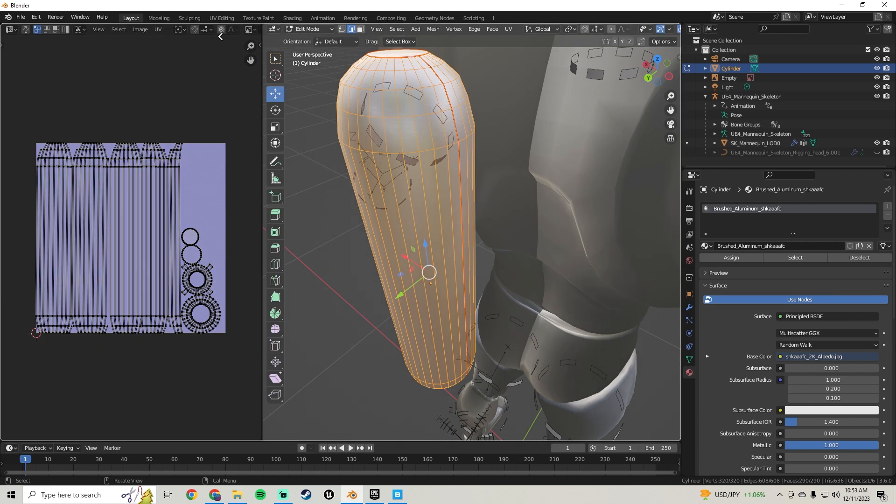
click(220, 36)
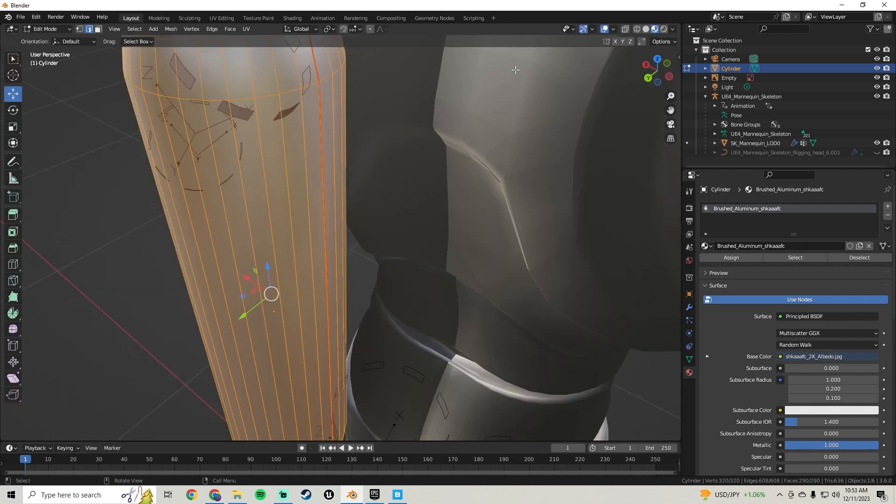
scroll(380, 92, down, 1)
scroll(312, 83, up, 1)
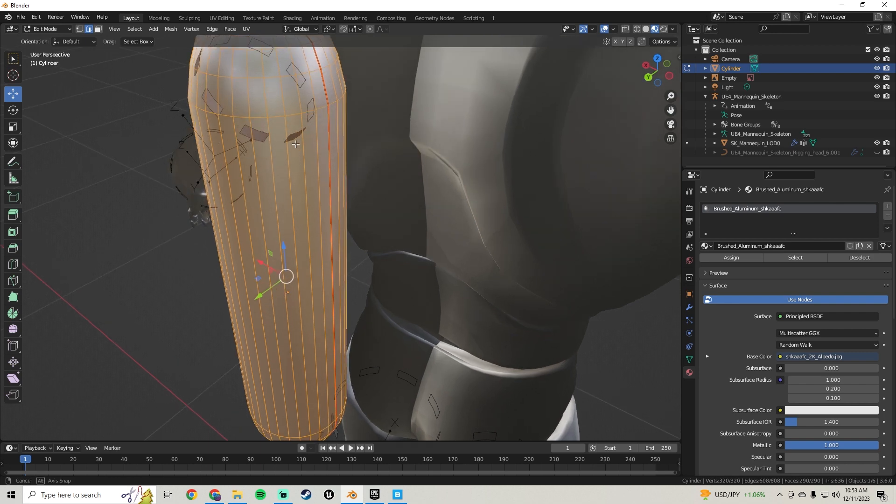
Unwrap the tank along its marked seams and show its UV layout in a UV Editor beside the 3D viewport
click(246, 28)
click(260, 41)
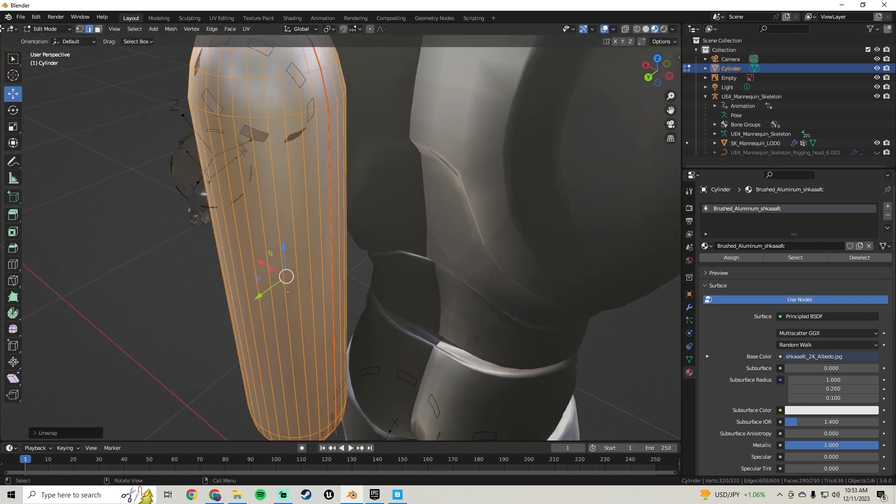
drag(2, 28, 267, 41)
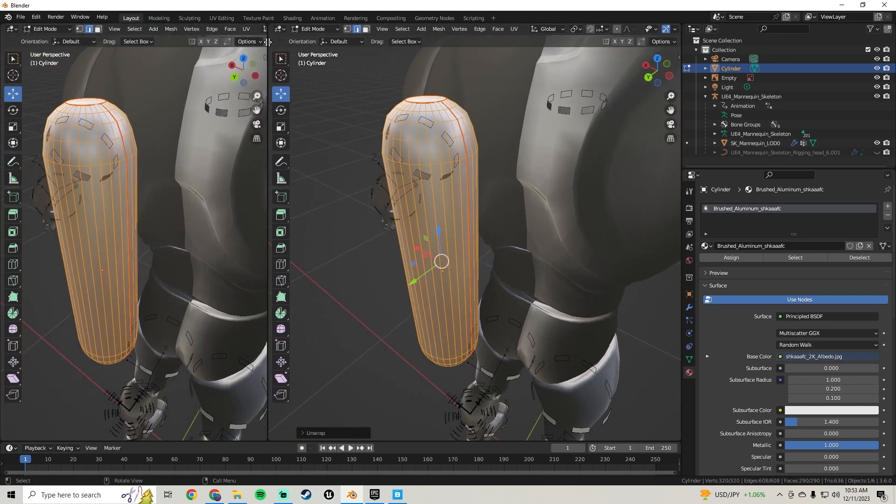
click(11, 29)
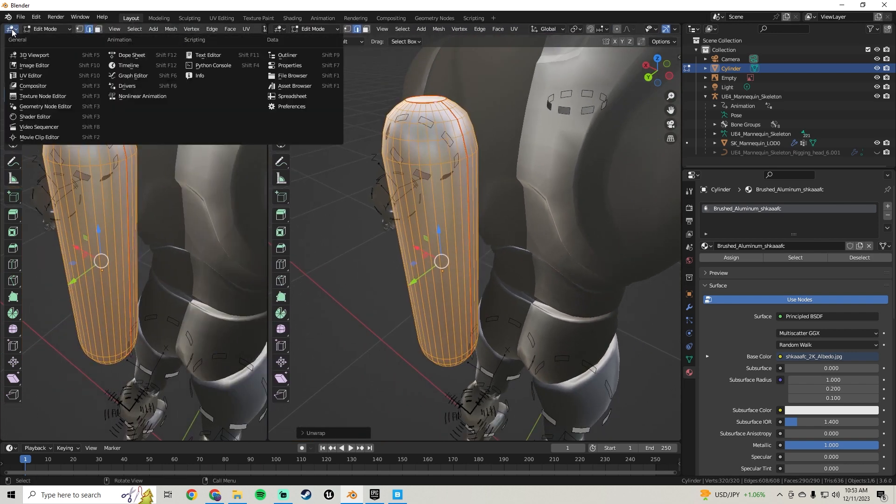
click(30, 75)
scroll(132, 204, down, 8)
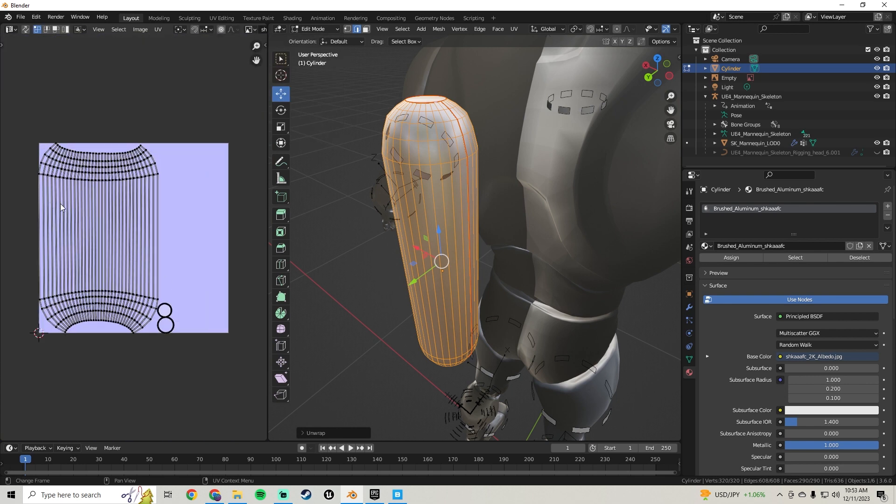
Unwrap the tank again with Smart UV Project and close the UV Editor area
middle_drag(386, 166, 389, 144)
click(514, 28)
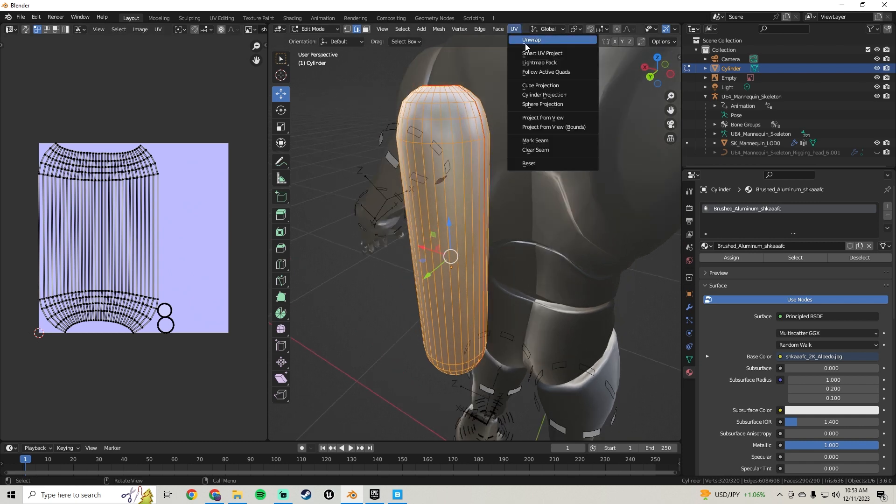
click(525, 54)
click(519, 137)
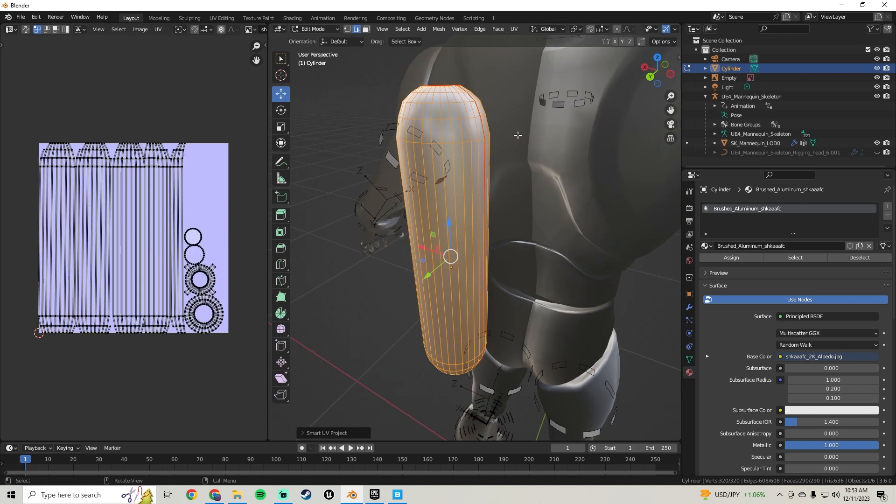
middle_drag(300, 255, 374, 234)
drag(271, 27, 245, 36)
Clear all seams from the tank's fully selected mesh
scroll(423, 160, down, 3)
middle_drag(357, 178, 309, 180)
right_click(309, 179)
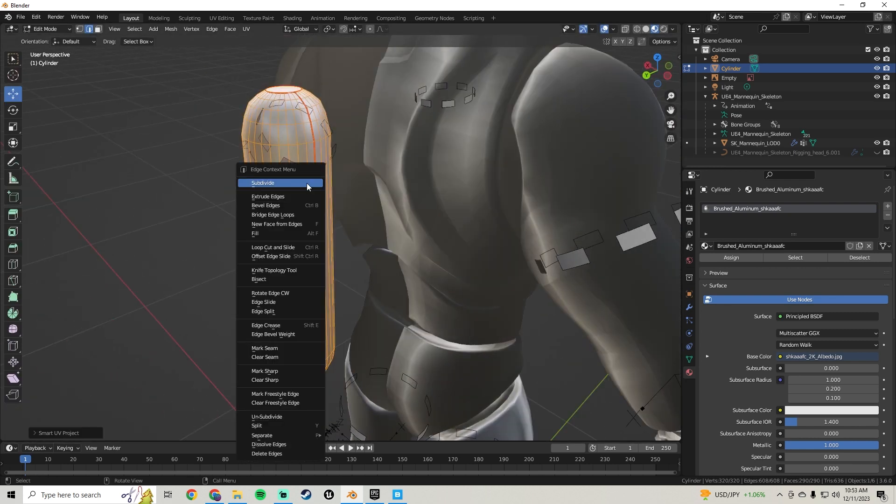
click(267, 357)
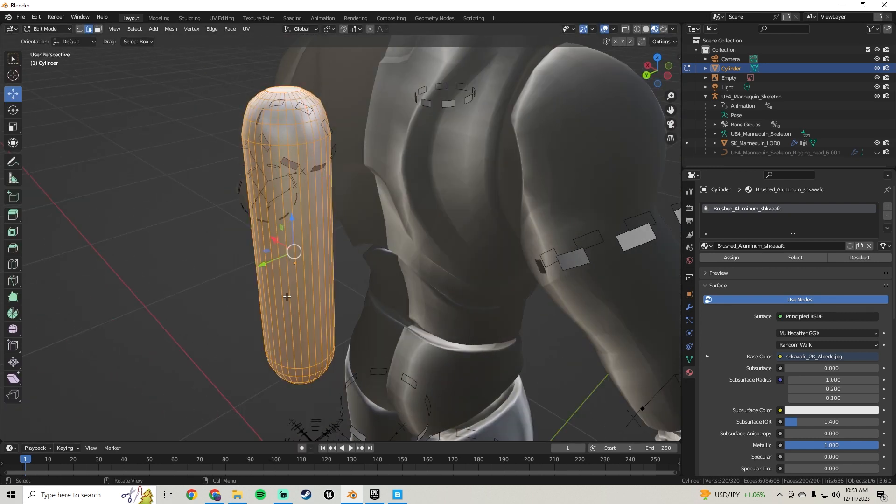
Compare the tank on the mannequin's back with the tanks in the jetpack reference image
middle_drag(280, 327, 396, 317)
middle_drag(340, 249, 223, 216)
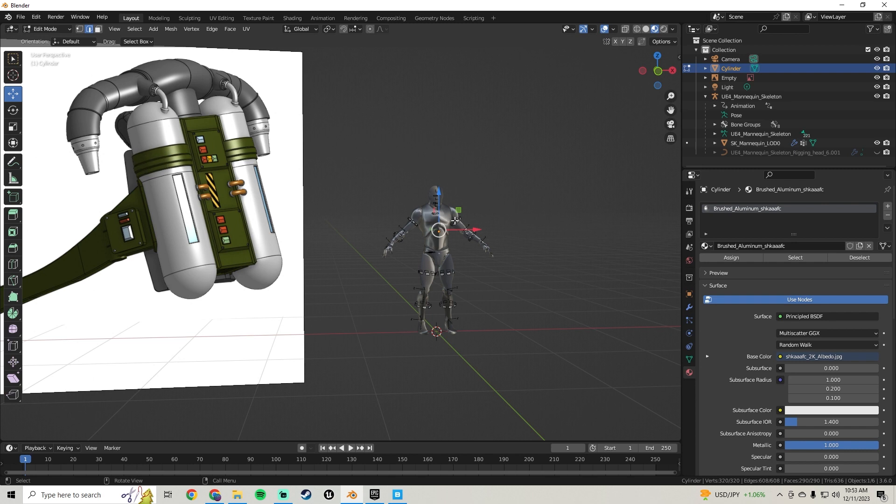
middle_drag(455, 221, 364, 228)
middle_drag(290, 228, 342, 217)
middle_drag(441, 231, 284, 208)
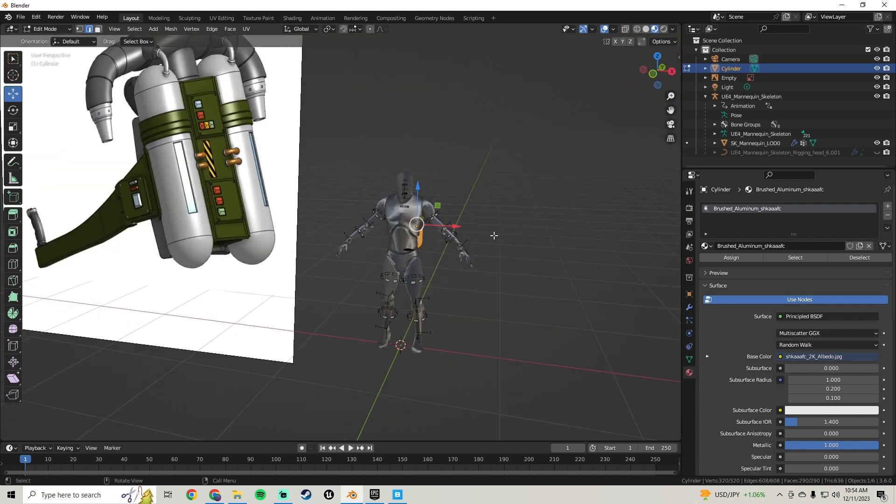
middle_drag(495, 236, 196, 243)
middle_drag(342, 220, 266, 245)
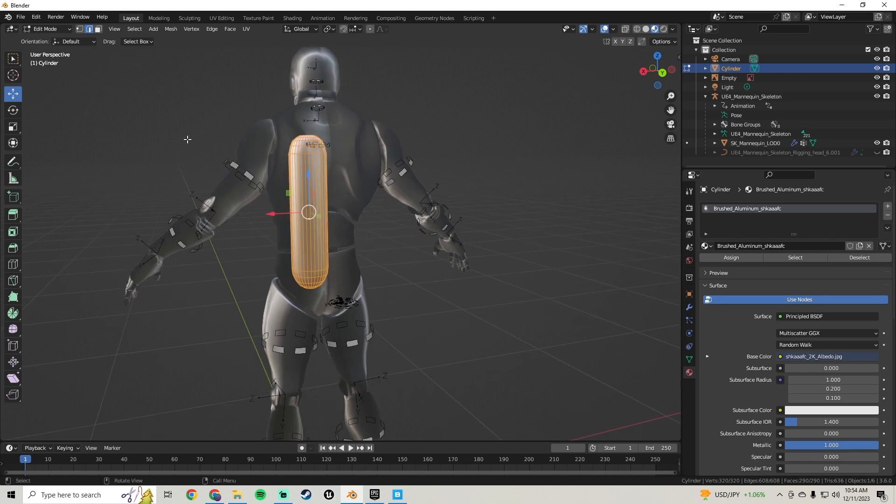
Return the tank to Object Mode and add a cube mesh to the scene
key(Tab)
click(123, 29)
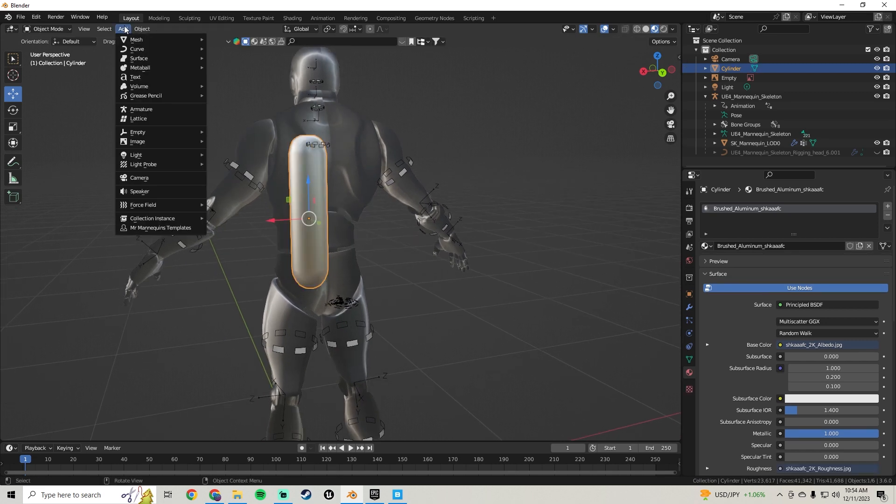
mouse_move(136, 41)
click(233, 49)
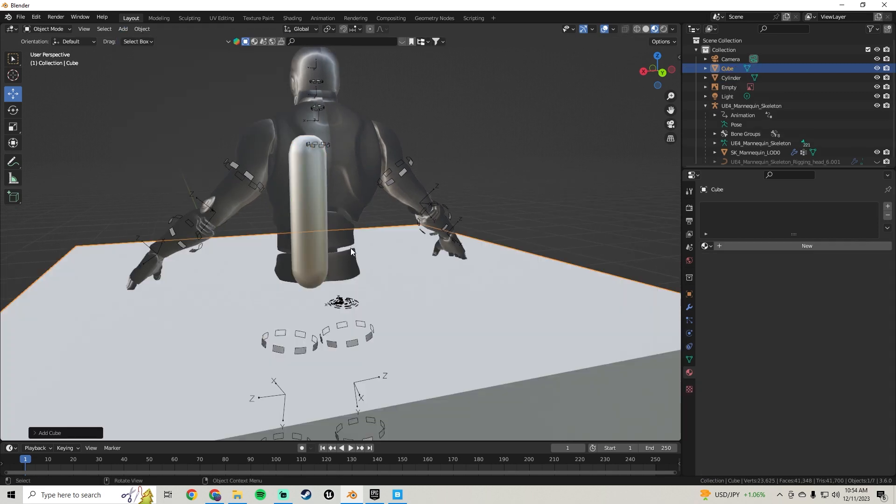
Scale the cube down, then move it along Y behind the mannequin and raise it to about torso height
middle_drag(351, 248, 212, 192)
scroll(310, 234, down, 5)
scroll(355, 247, up, 4)
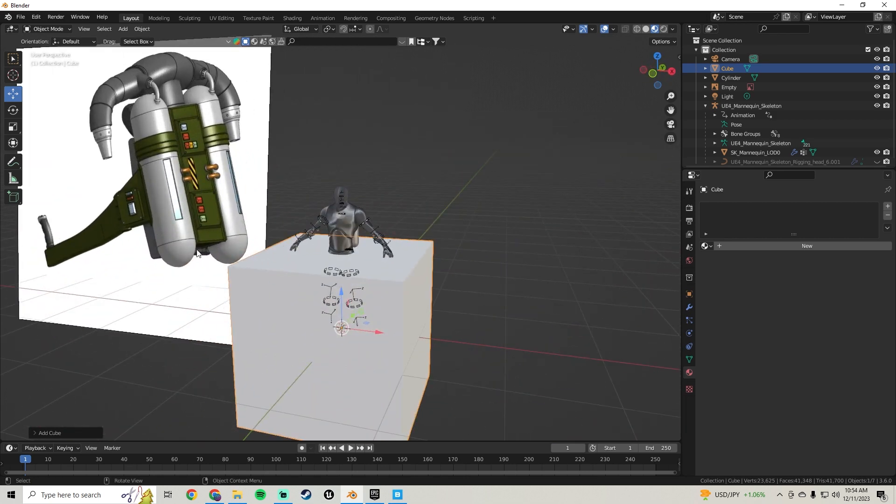
middle_drag(198, 253, 488, 276)
key(s)
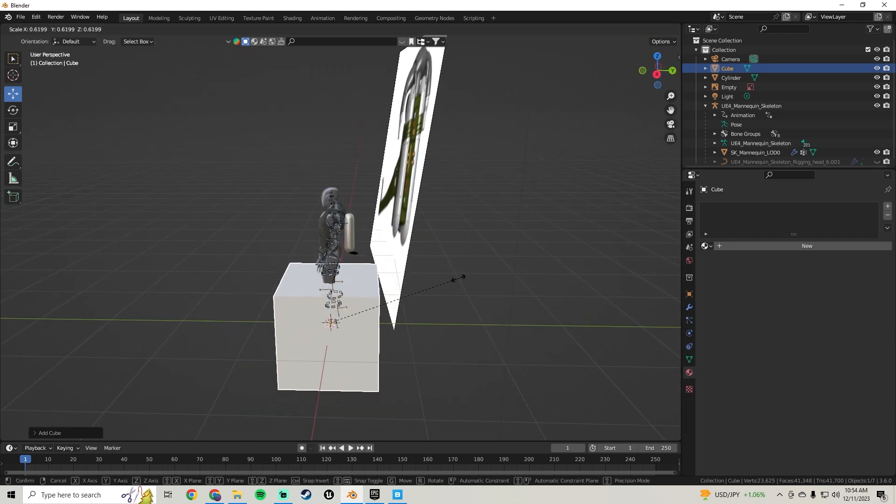
click(413, 301)
drag(368, 323, 429, 323)
drag(391, 289, 440, 209)
Shrink the cube further and shift it along Y closer to the tank
key(s)
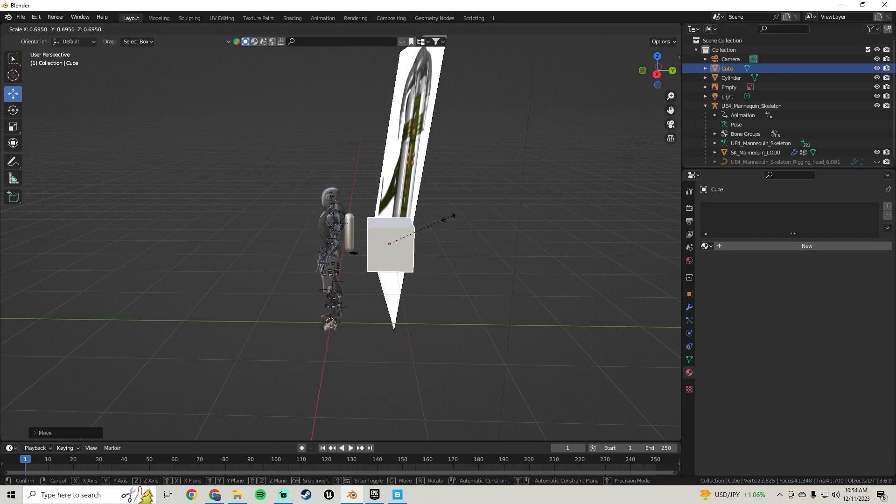
click(430, 225)
scroll(430, 225, up, 4)
middle_drag(411, 247, 390, 256)
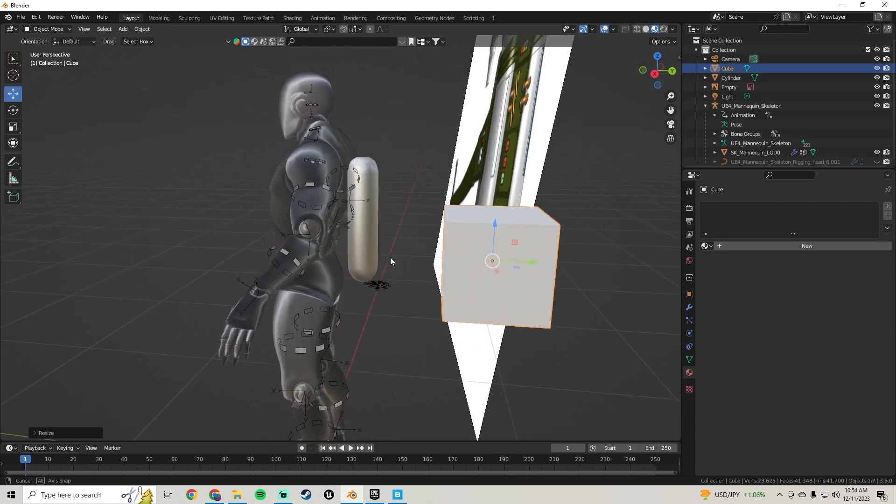
drag(531, 260, 485, 259)
Show the cube's modifier properties and scale the cube down to a smaller block near the tank
middle_drag(405, 239, 419, 225)
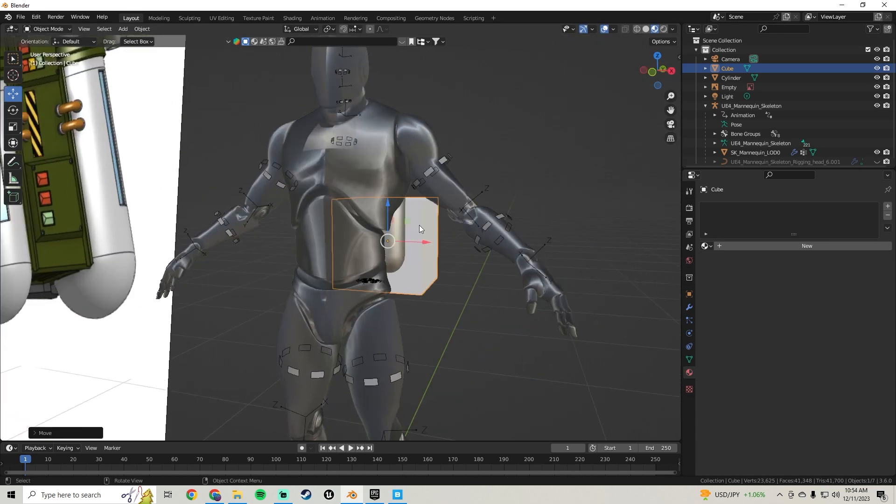
scroll(251, 236, down, 3)
shift+middle_drag(251, 237, 439, 260)
scroll(439, 260, up, 2)
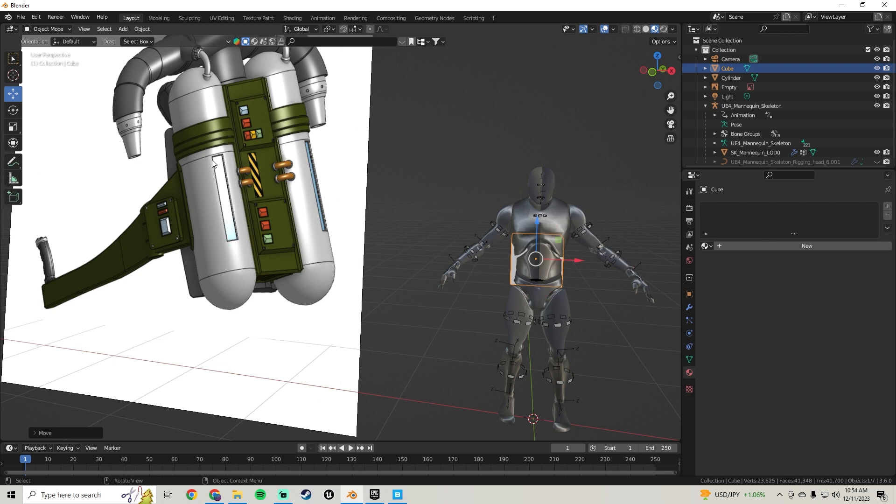
middle_drag(536, 263, 356, 274)
scroll(346, 267, up, 4)
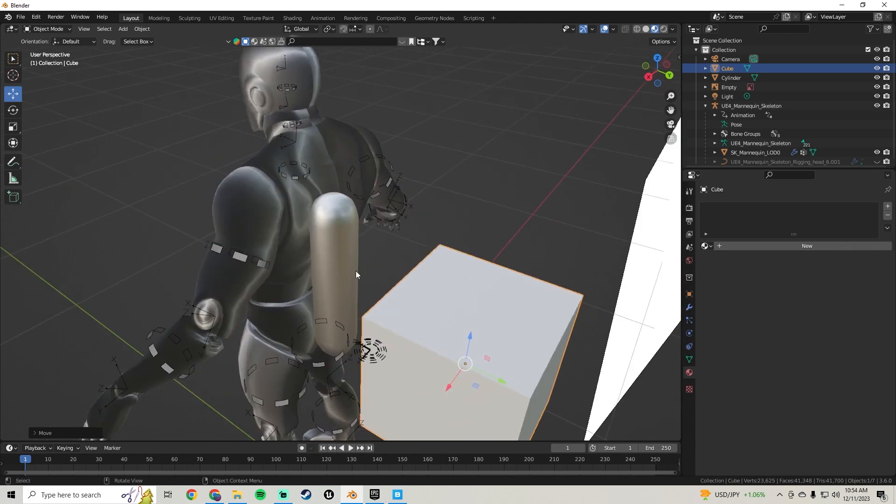
click(689, 308)
middle_drag(441, 270, 484, 214)
scroll(481, 233, down, 3)
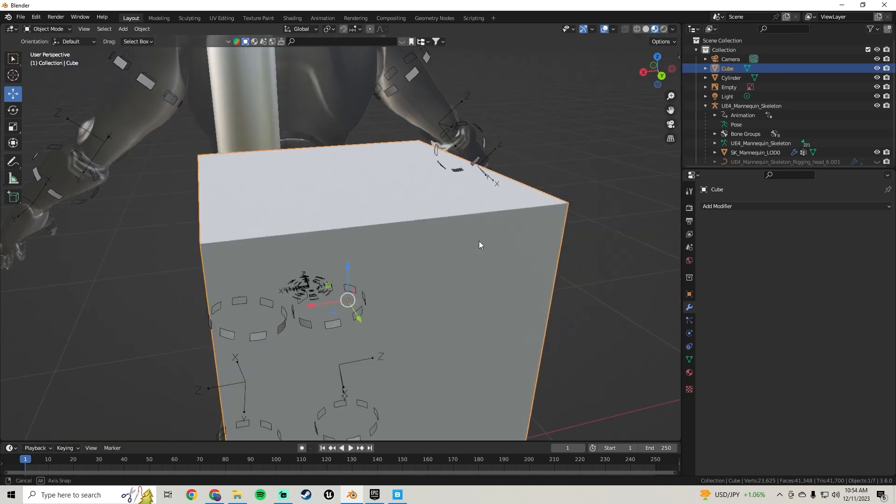
key(s)
click(443, 270)
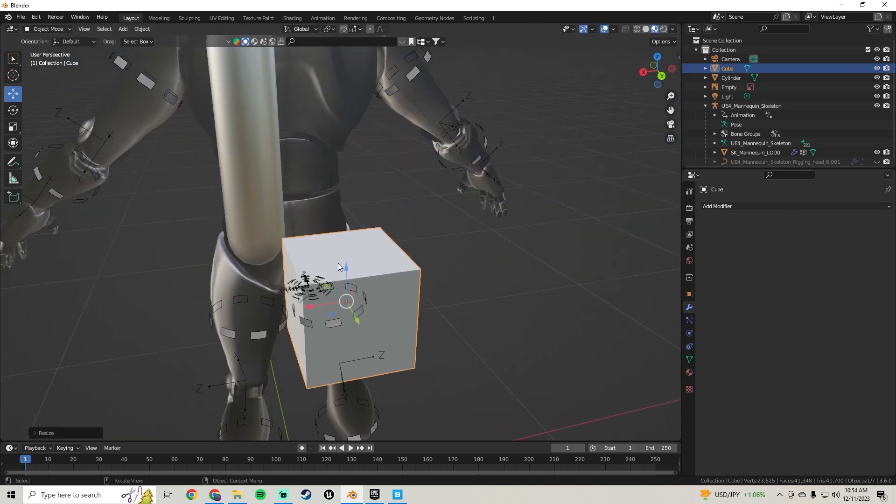
Raise the cube along Z and slide it along X until it sits behind the tank
key(g)
key(z)
click(349, 179)
key(g)
key(x)
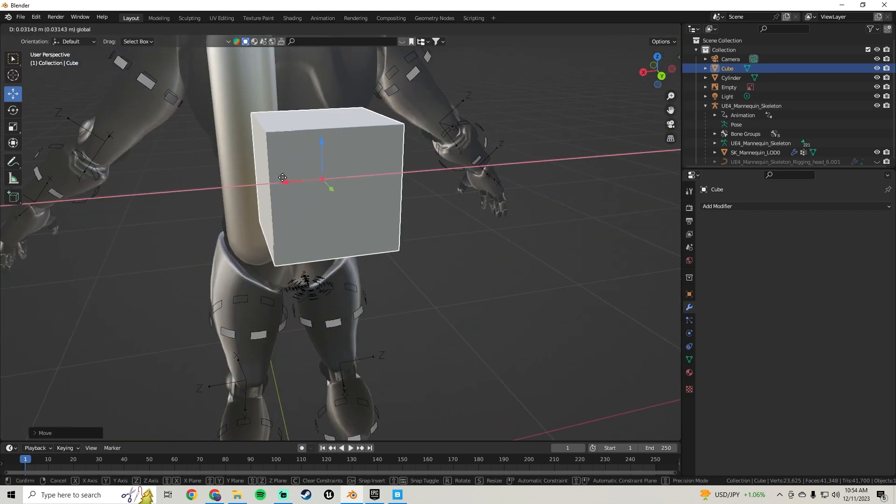
click(236, 183)
Move the cube along Y toward the tank's back and lower it slightly to refine its placement
middle_drag(235, 183, 492, 177)
drag(486, 179, 392, 185)
middle_drag(433, 197, 321, 240)
scroll(322, 239, up, 3)
drag(295, 276, 307, 277)
middle_drag(307, 278, 366, 217)
scroll(402, 281, up, 3)
drag(403, 164, 404, 189)
In face editing of the cube, move its outer side face inward along X
middle_drag(450, 208, 379, 222)
key(Tab)
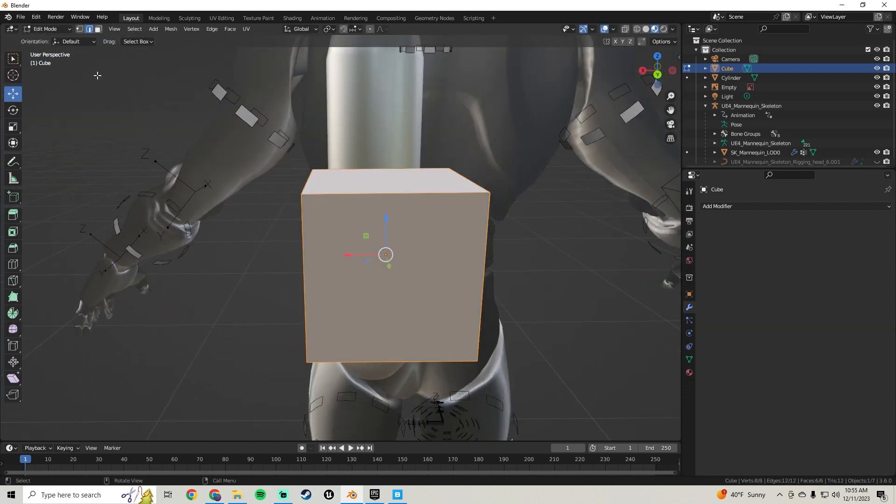
click(100, 29)
mouse_move(326, 244)
middle_down()
mouse_move(354, 225)
mouse_move(320, 249)
middle_up()
click(354, 226)
drag(278, 265, 320, 265)
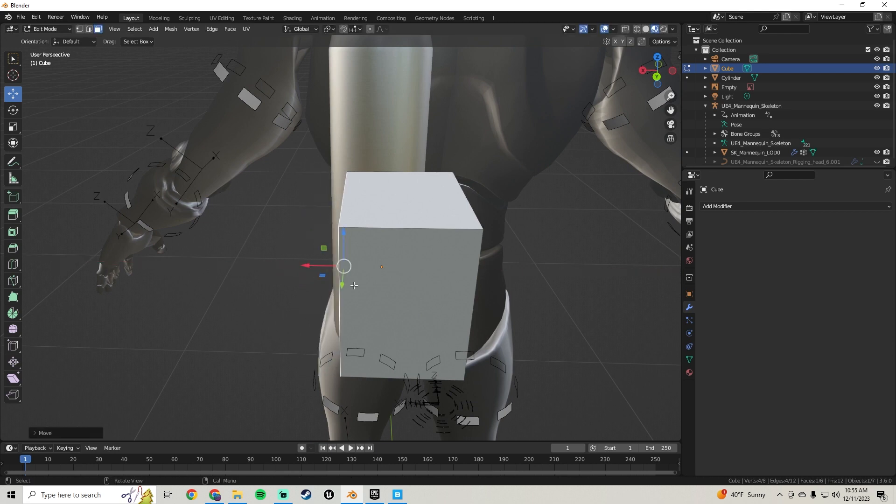
Move the cube's opposite side face inward along X and adjust the sides to form a narrow slab
middle_drag(320, 265, 373, 242)
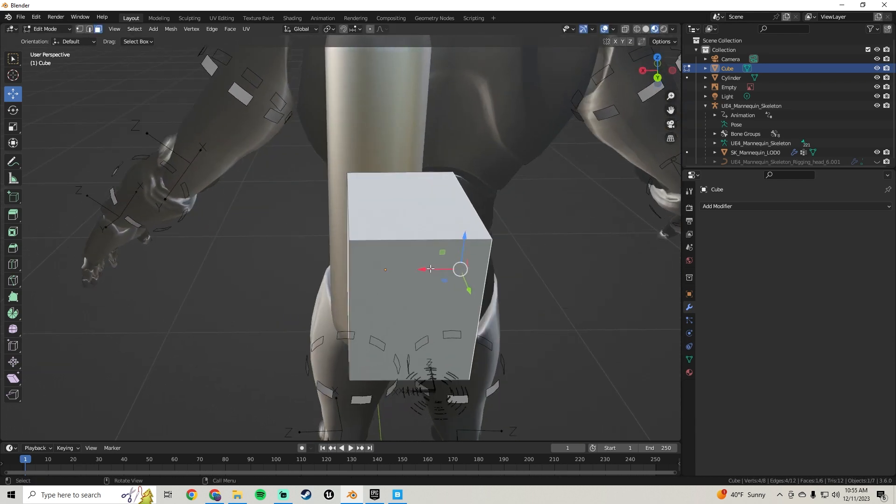
key(g)
key(x)
click(370, 253)
middle_drag(307, 238, 327, 294)
drag(290, 298, 324, 292)
Move the slab's rear face along Y toward the tank to reduce its depth
middle_drag(325, 291, 403, 285)
click(417, 255)
middle_drag(417, 256, 438, 251)
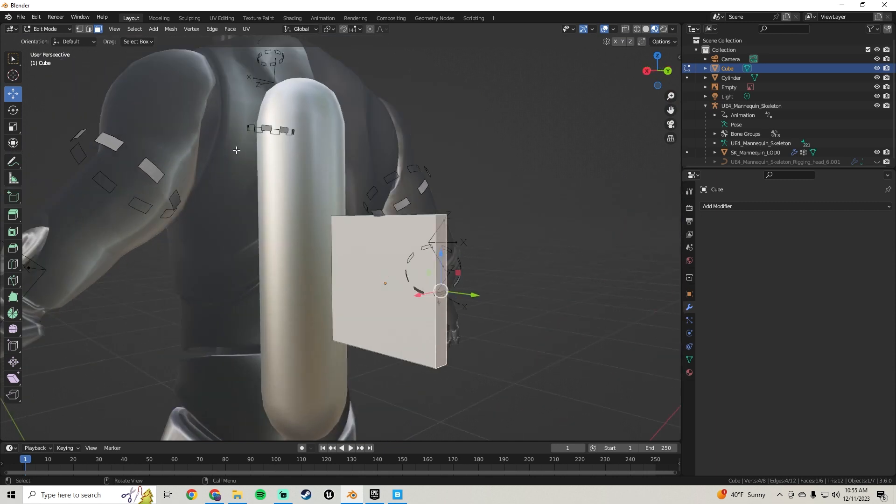
drag(472, 294, 397, 273)
middle_drag(397, 273, 418, 265)
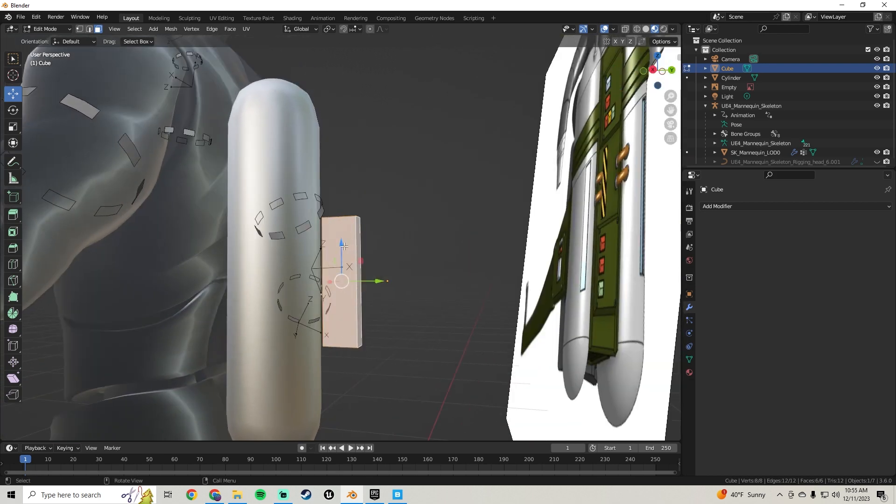
Lower the whole slab along Z and move it along Y until it meets the tank's rear surface
drag(340, 246, 341, 277)
middle_drag(341, 276, 354, 227)
drag(349, 223, 349, 231)
drag(390, 251, 362, 250)
middle_drag(363, 249, 265, 258)
drag(327, 247, 324, 248)
Add a Boolean modifier to the slab and try to pick its operand object in the viewport
middle_drag(279, 266, 471, 138)
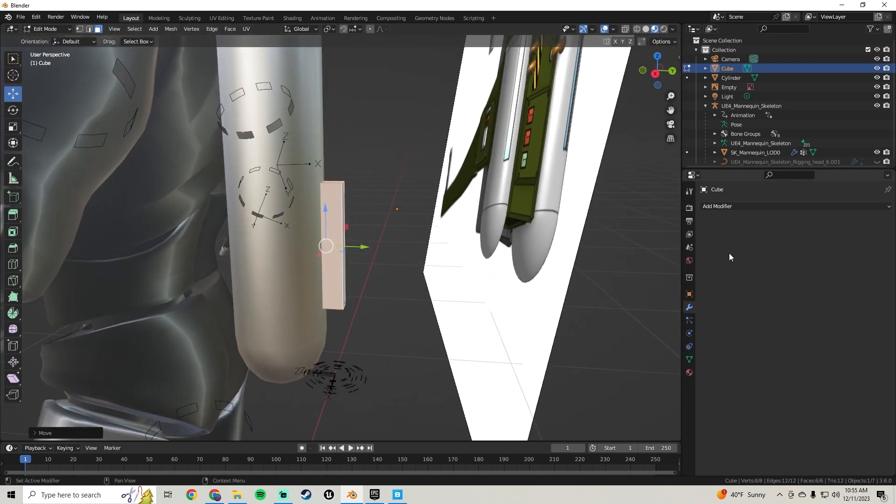
click(727, 205)
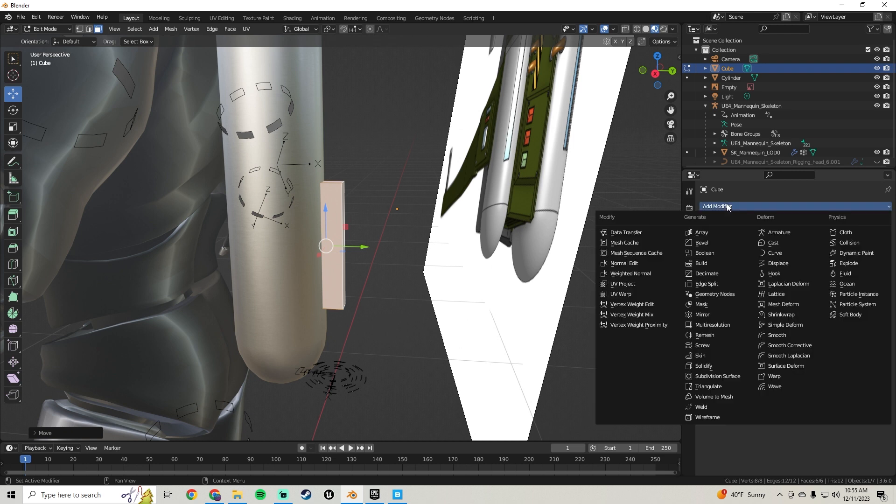
click(705, 252)
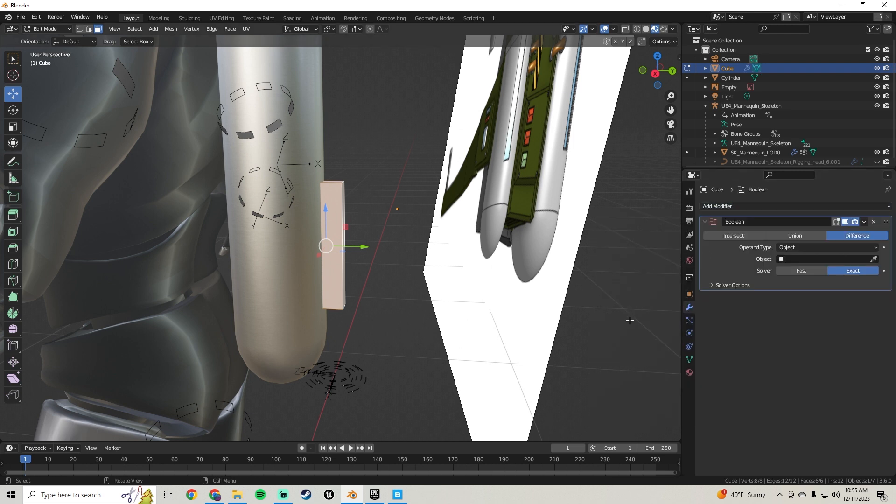
click(874, 259)
click(342, 200)
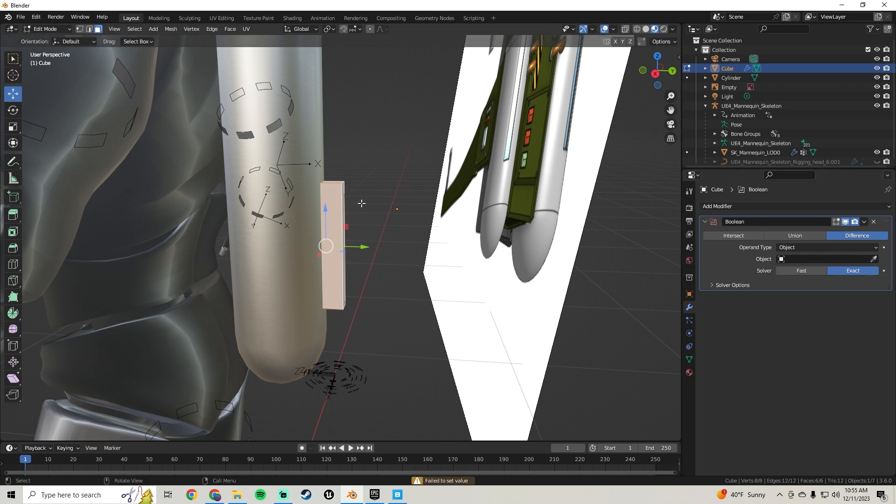
Set the tank's Cylinder as the operand object of the slab's Boolean modifier
middle_drag(360, 200, 351, 240)
scroll(326, 243, up, 2)
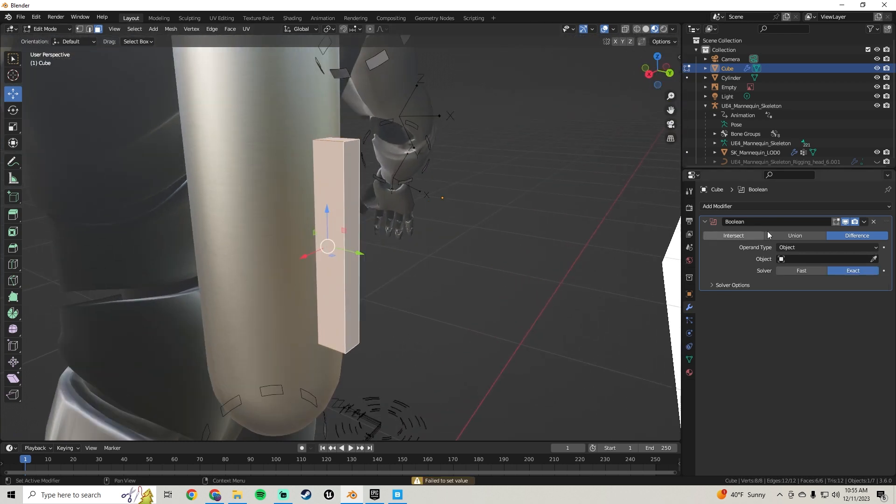
click(842, 258)
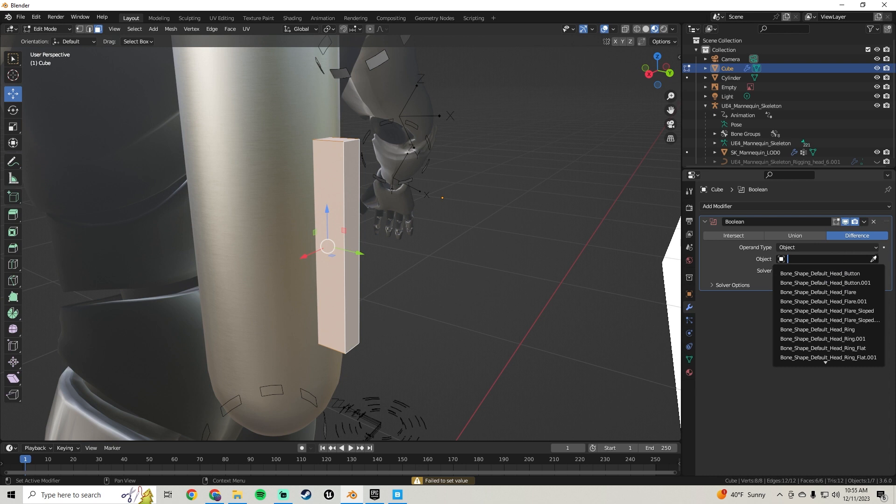
click(874, 260)
click(289, 193)
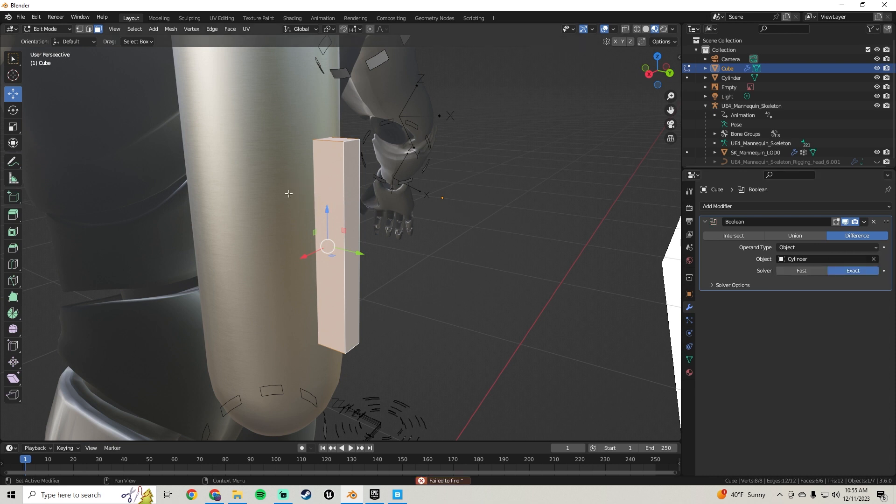
Leave Edit Mode on the slab and return to Object Mode
click(328, 186)
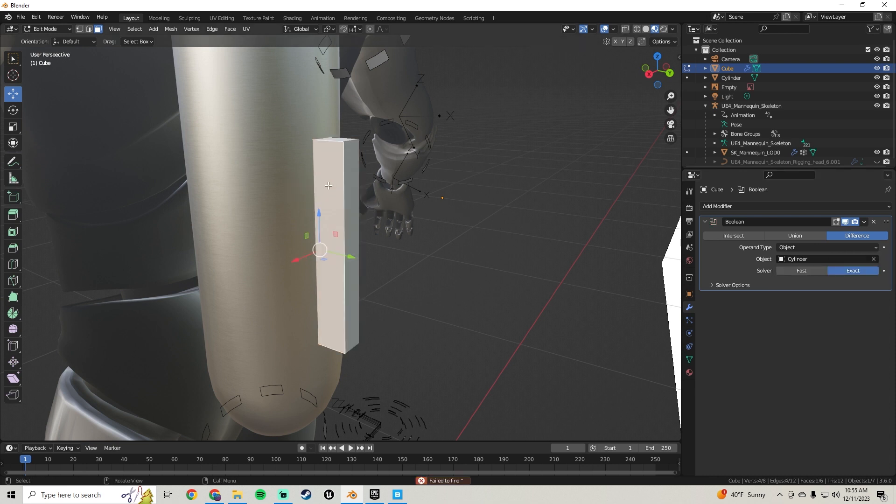
click(47, 29)
click(44, 34)
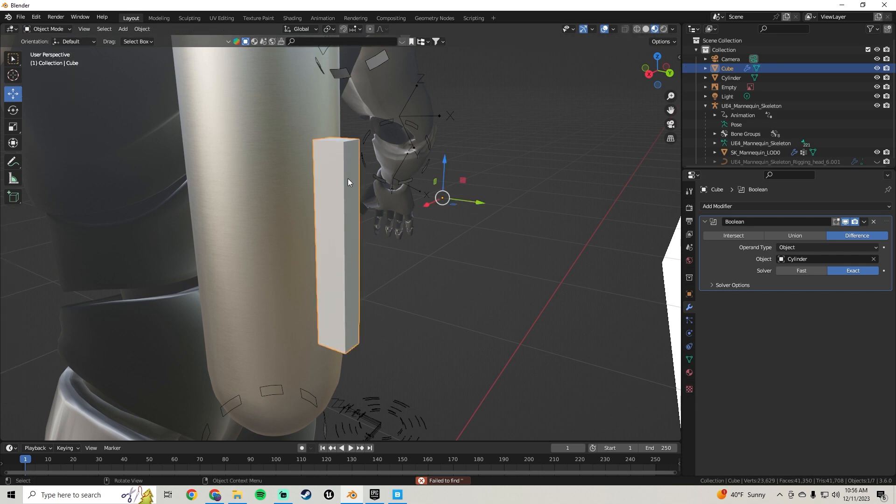
Temporarily hide the slab, examine the tank surface behind it, and unhide the slab
key(h)
middle_drag(374, 195, 336, 195)
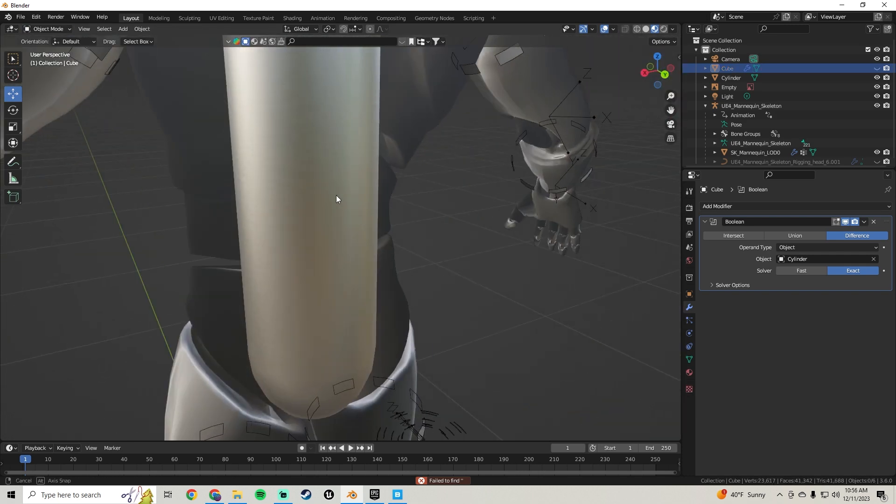
middle_drag(437, 209, 446, 221)
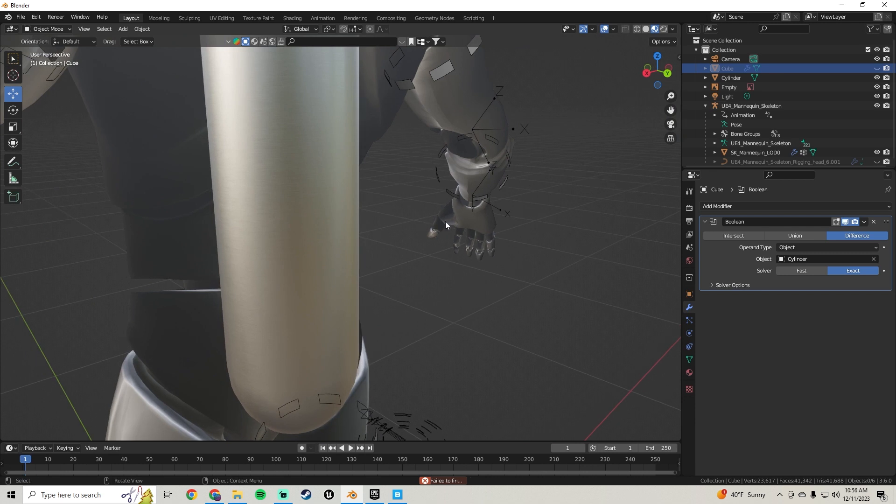
key(alt+h)
Clear the Cylinder operand object from the slab's Boolean modifier
click(294, 138)
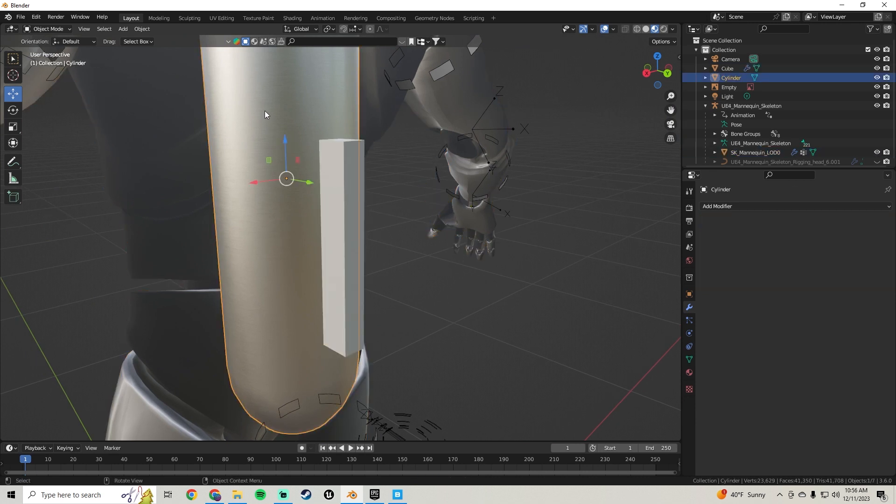
click(334, 184)
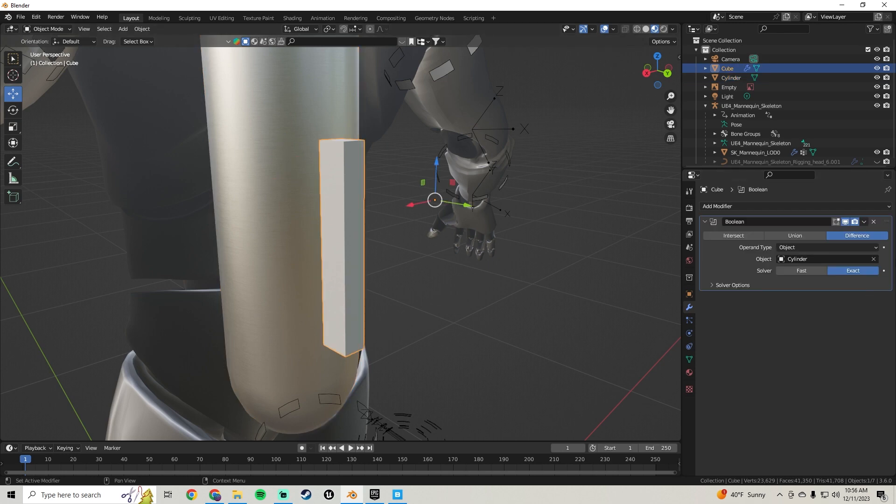
click(874, 259)
Select the tank cylinder and add a Boolean modifier to it
click(271, 164)
middle_drag(271, 164, 370, 190)
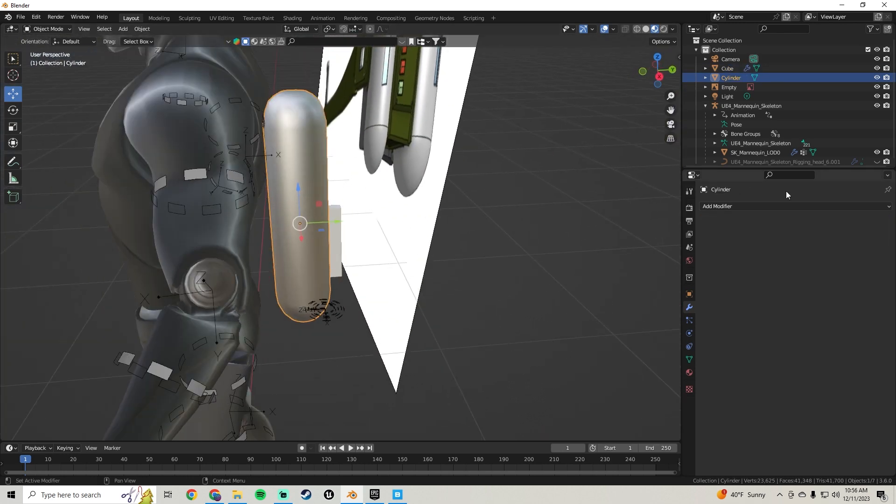
middle_drag(306, 203, 407, 103)
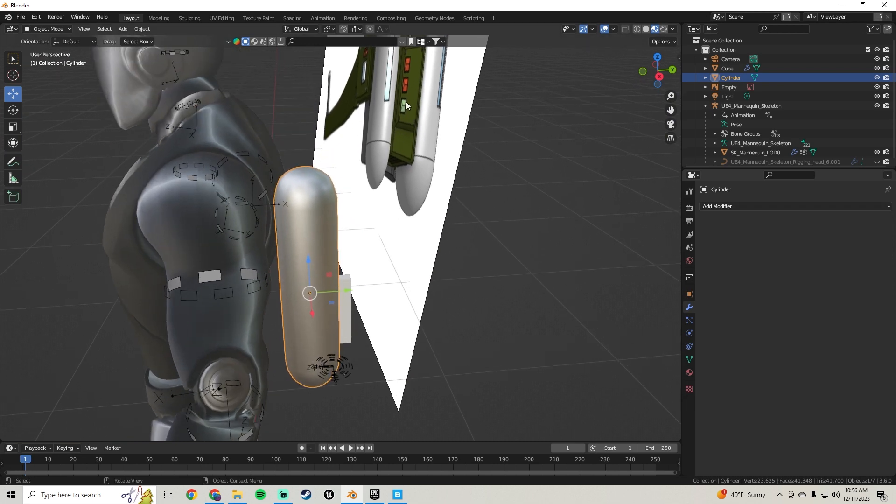
middle_drag(441, 307, 300, 265)
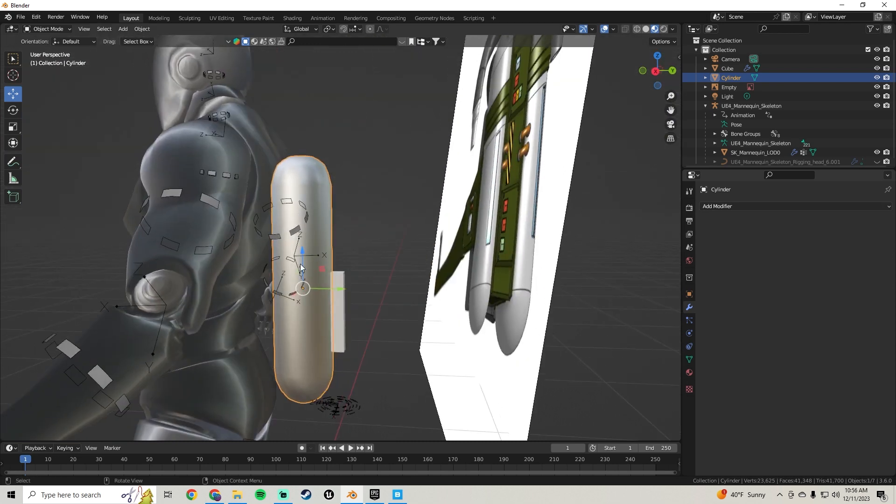
click(323, 254)
click(313, 313)
middle_drag(332, 322, 369, 289)
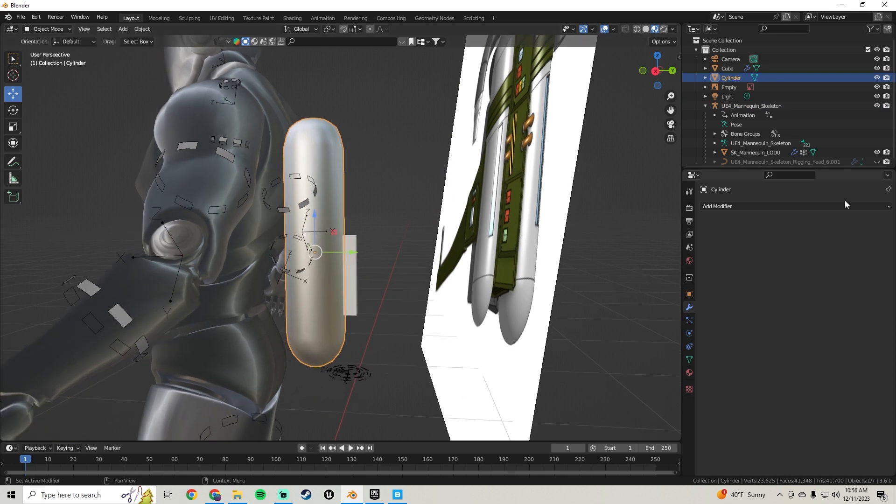
click(753, 207)
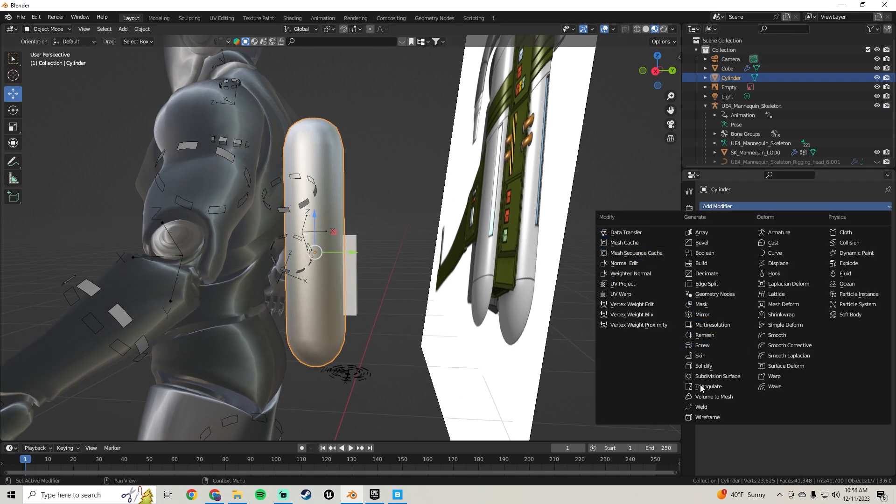
click(705, 253)
Select the slab and remove its Boolean modifier
scroll(366, 265, up, 3)
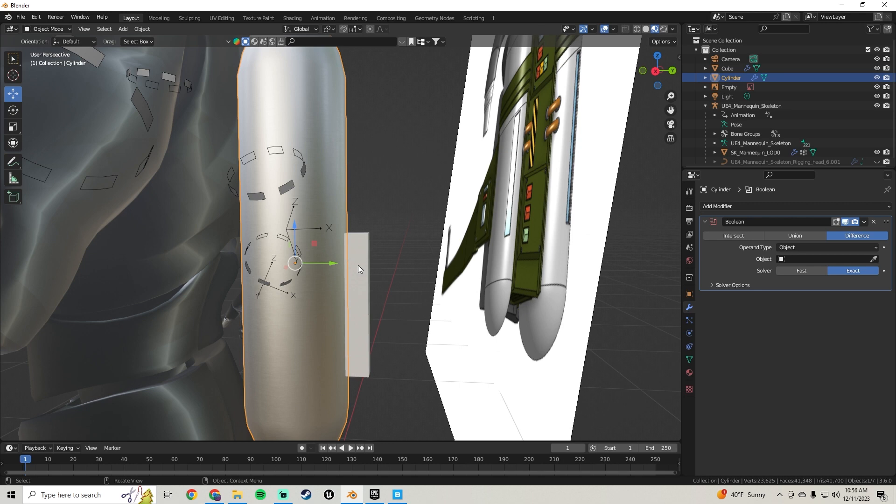
click(358, 265)
middle_drag(358, 265, 354, 252)
click(290, 229)
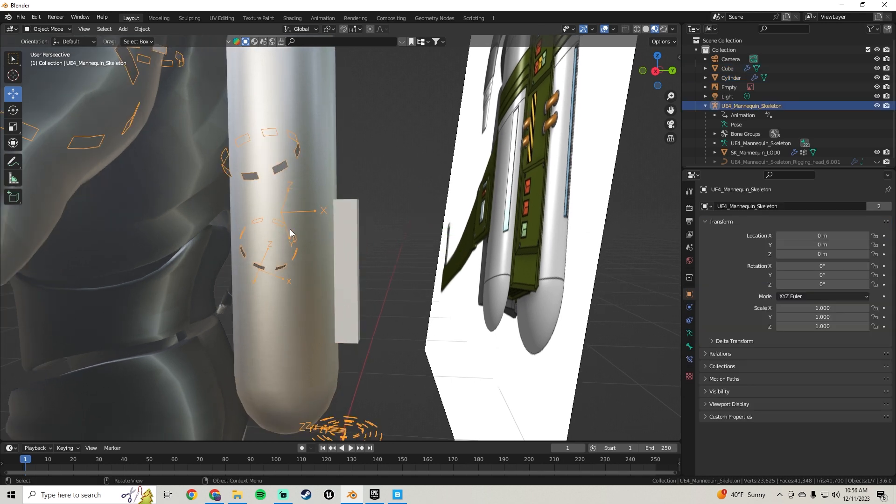
click(351, 244)
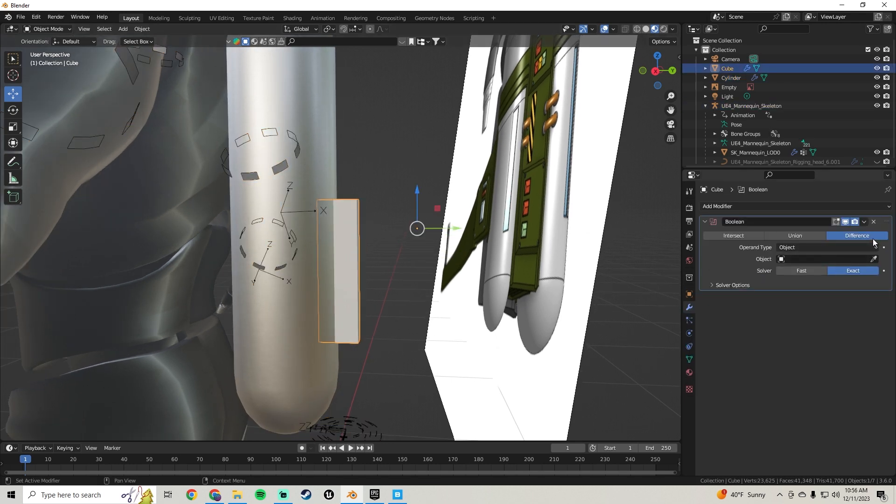
click(873, 225)
Set the slab Cube as the operand object of the tank's Difference Boolean modifier
click(304, 326)
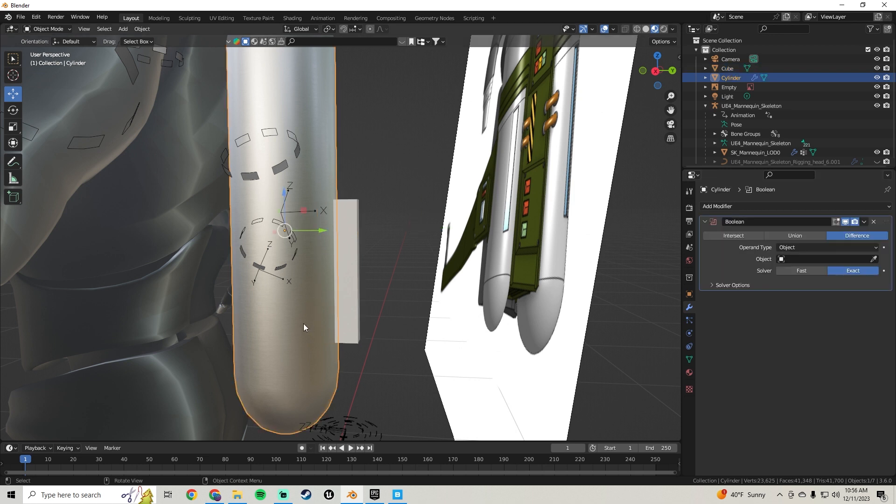
click(874, 260)
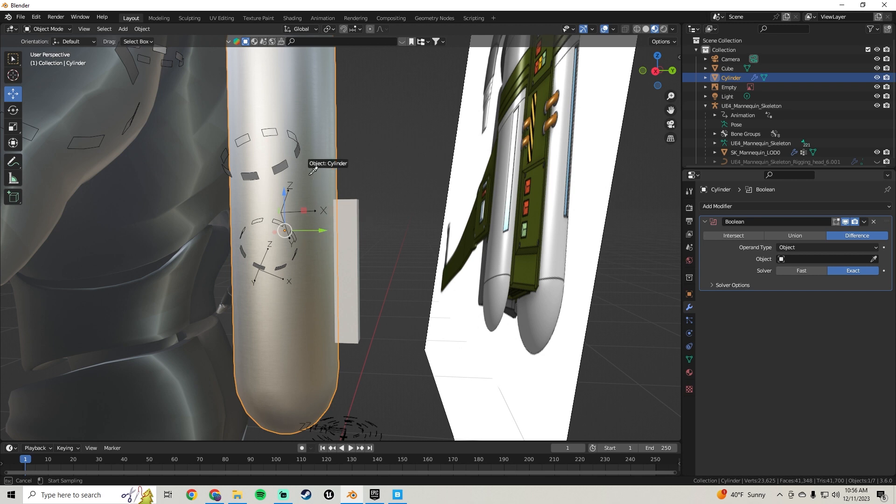
click(346, 221)
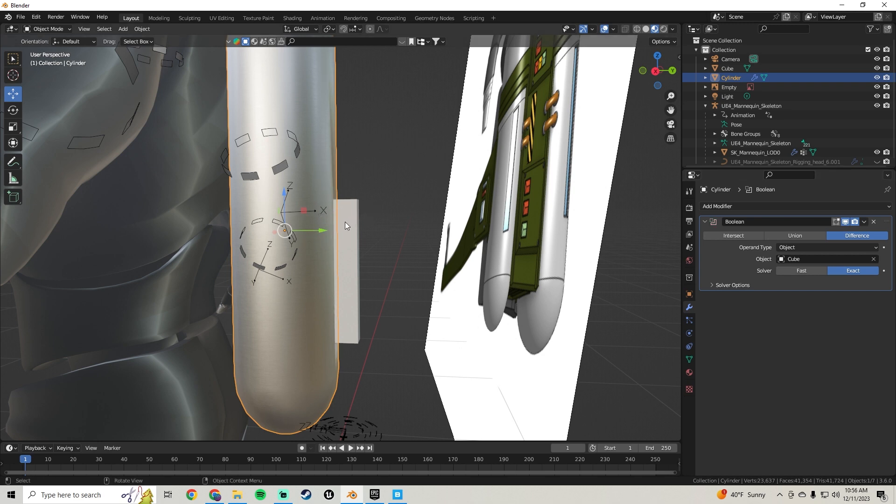
Hide the slab to examine the slot cut into the back of the tank
middle_drag(354, 281, 299, 279)
click(322, 242)
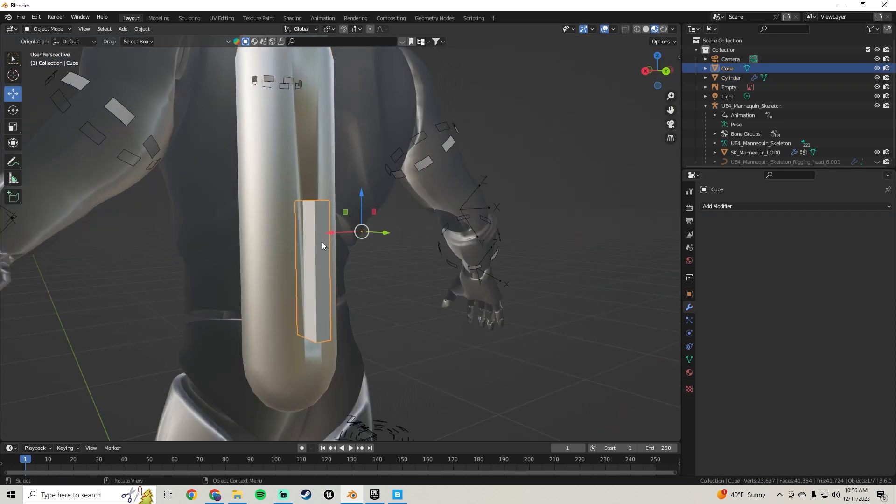
middle_drag(321, 242, 334, 197)
key(h)
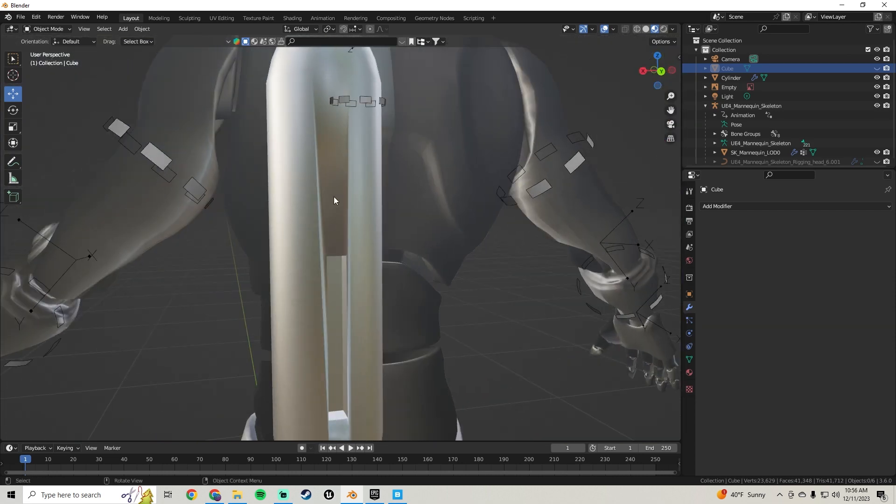
Select the tank cylinder and apply its Boolean modifier to make the slot permanent
click(334, 197)
scroll(330, 242, down, 4)
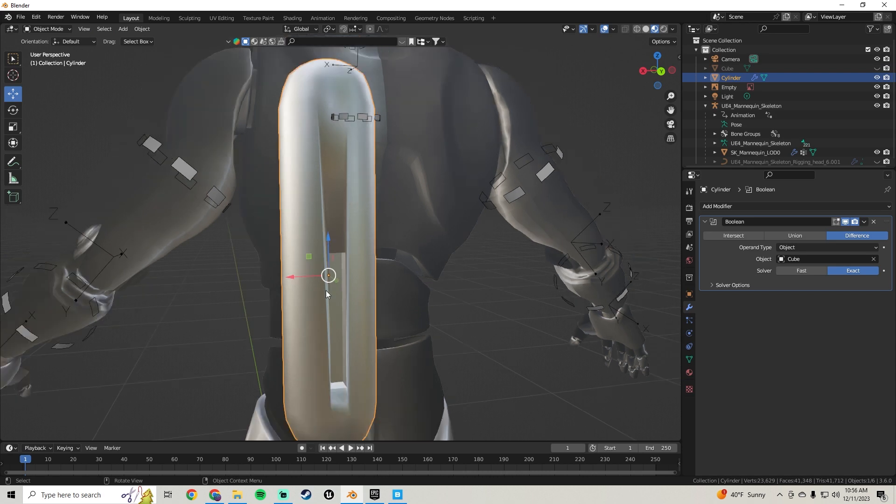
middle_drag(337, 310, 357, 284)
scroll(354, 244, up, 4)
middle_drag(289, 279, 315, 278)
click(865, 222)
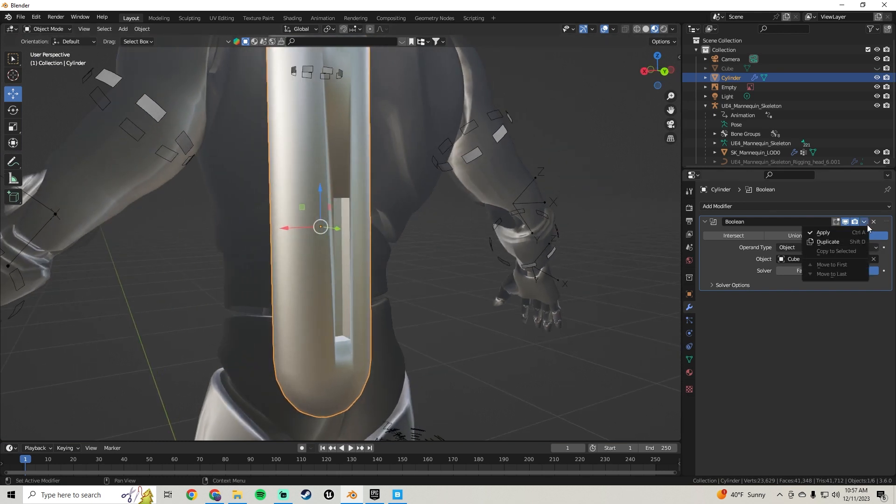
click(839, 230)
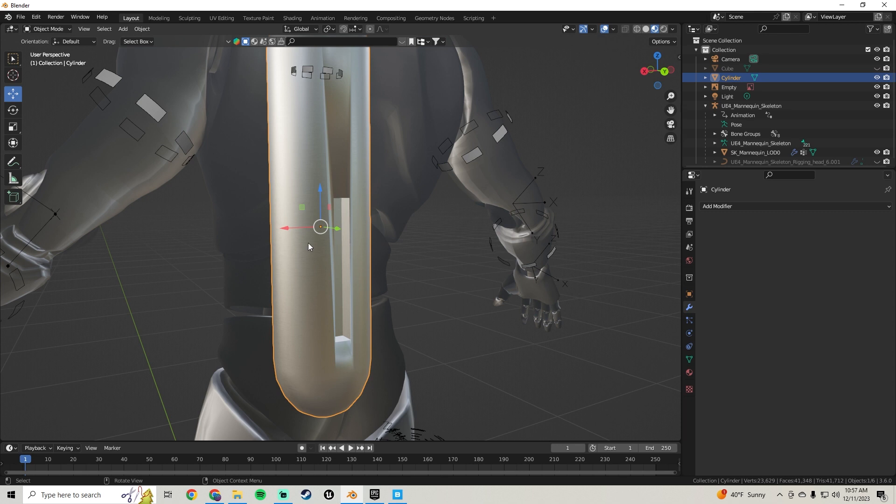
Unhide all objects and delete the slab that served as the slot cutter
key(ctrl+h)
key(alt+h)
click(348, 236)
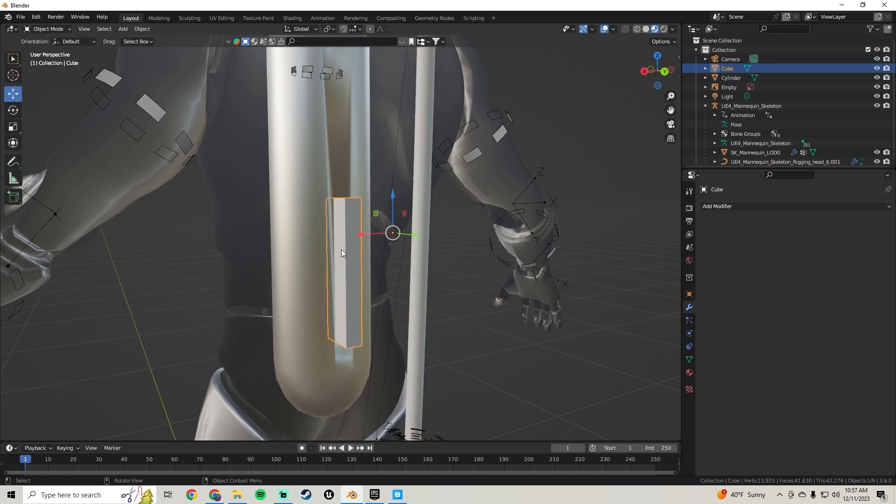
key(h)
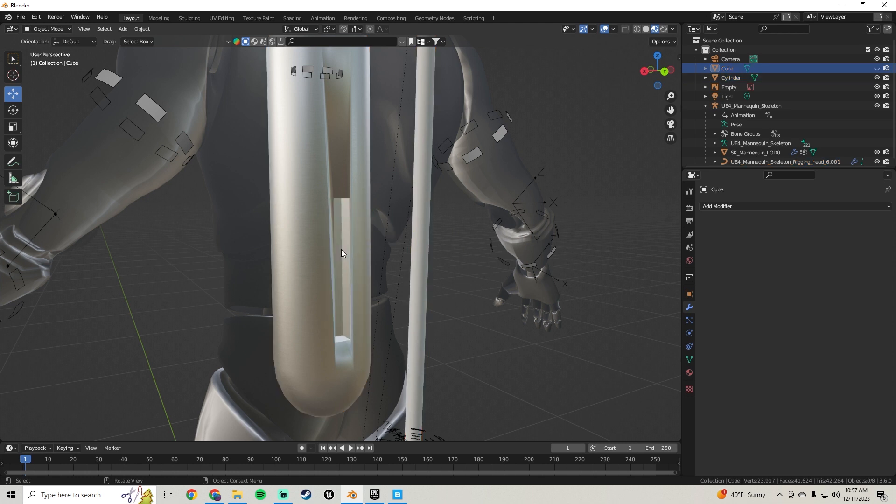
key(alt+h)
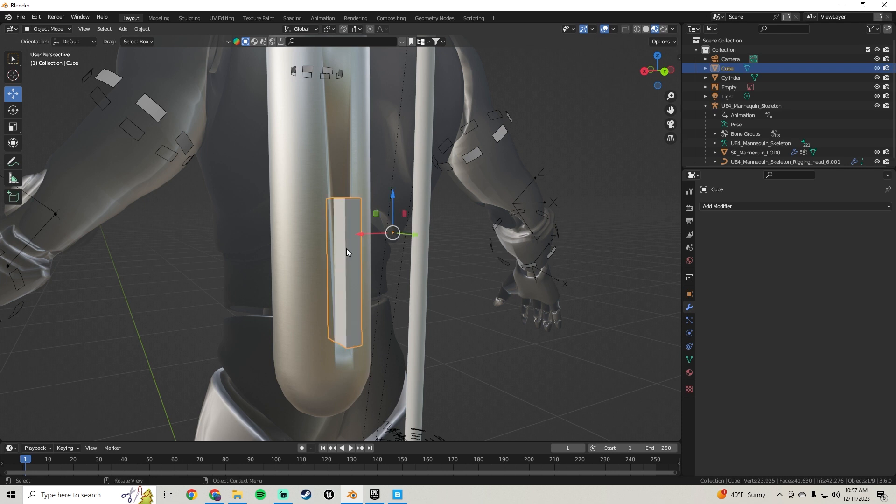
click(313, 169)
click(346, 226)
key(Delete)
Unwrap all faces of the tank with Smart UV Project, keeping the 66° angle limit and Scaled margin method
middle_drag(346, 226, 320, 186)
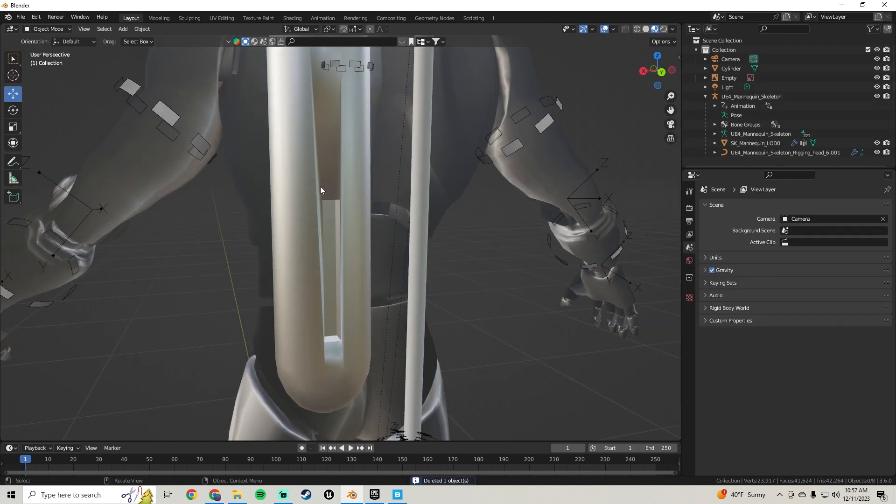
click(316, 177)
key(Tab)
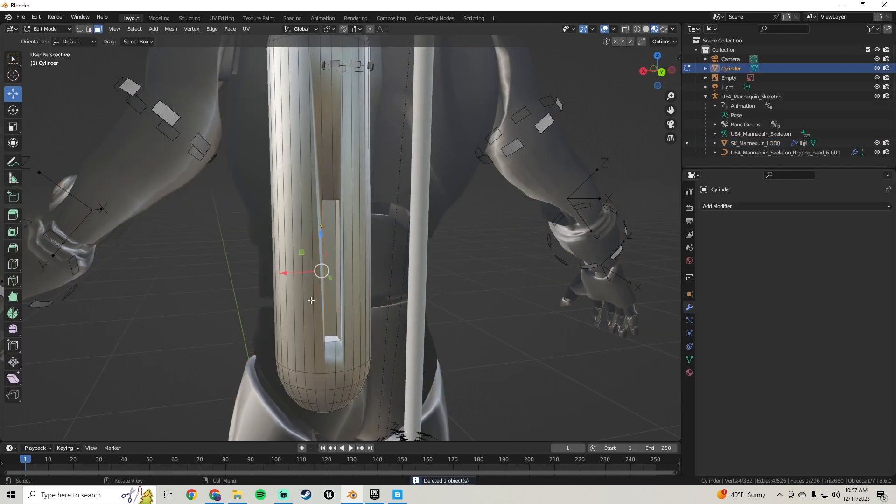
key(a)
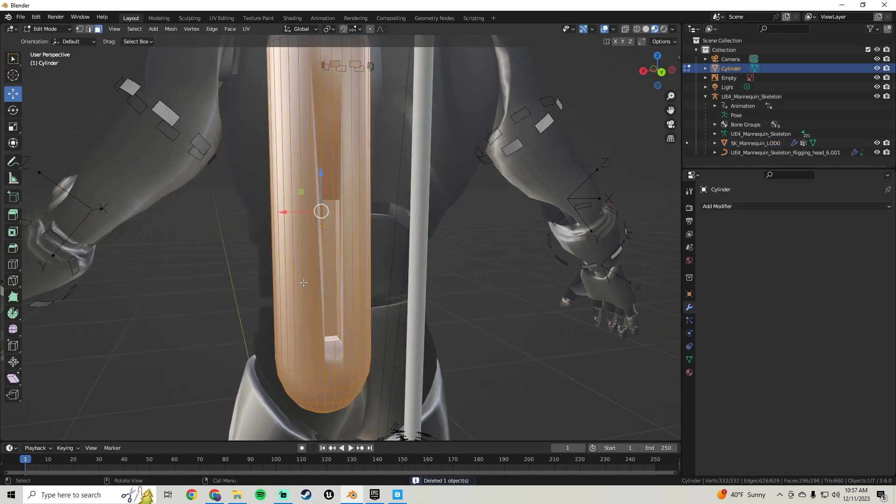
click(246, 29)
click(276, 53)
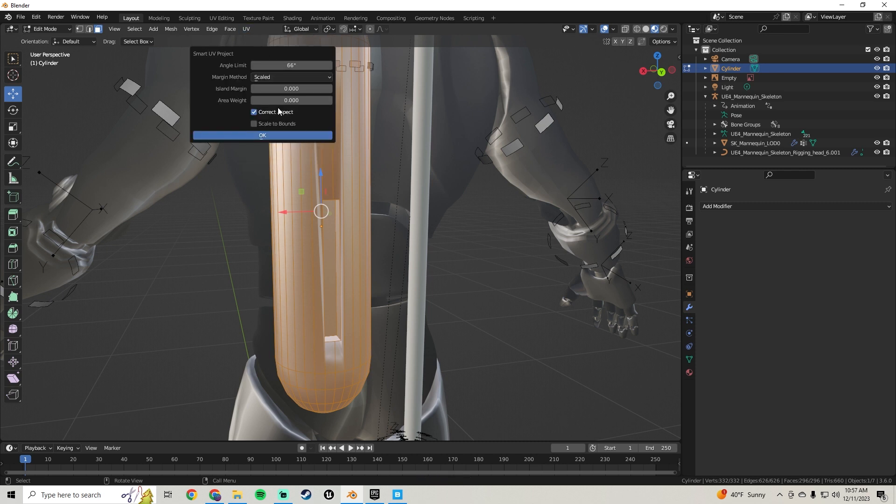
click(270, 135)
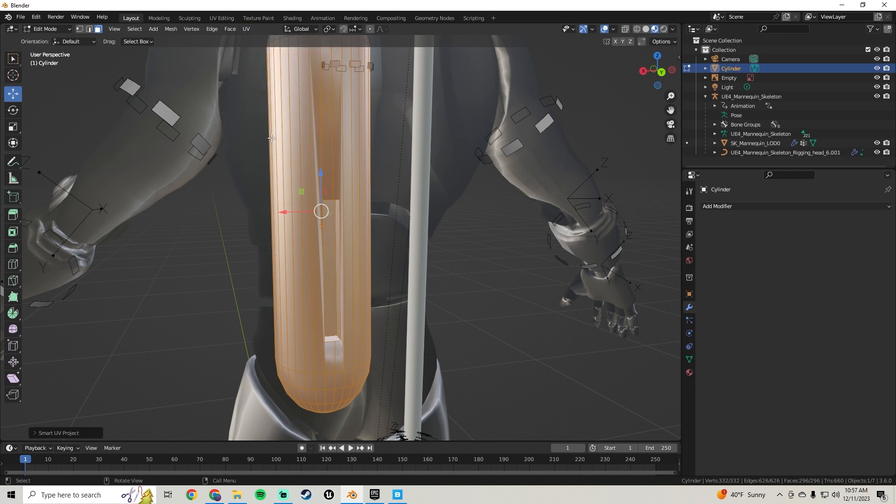
Return to Object Mode and apply Shade Smooth to the tank
key(Tab)
right_click(295, 183)
click(295, 183)
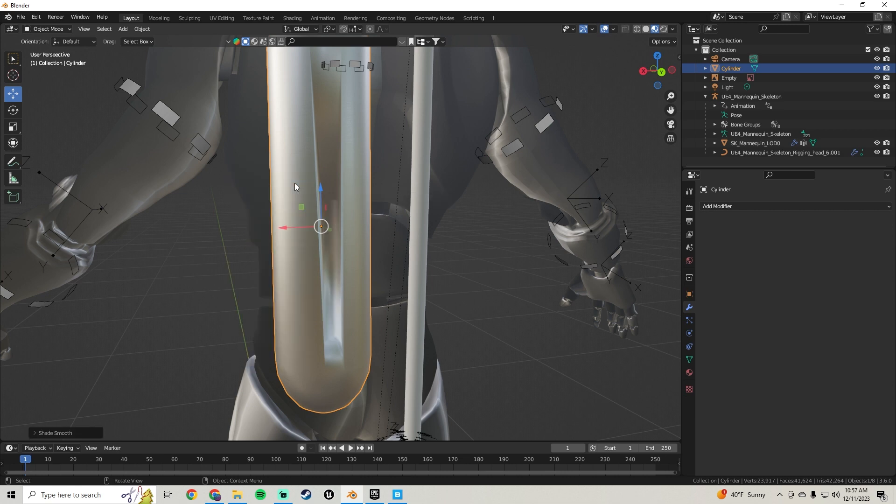
Try Shade Auto Smooth on the tank and switch it back to Shade Smooth
middle_drag(295, 184, 326, 165)
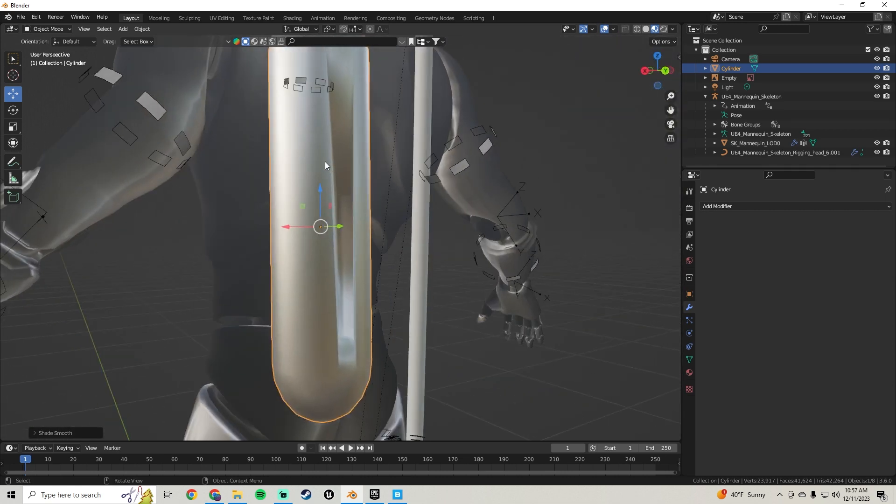
click(120, 29)
middle_drag(348, 73, 312, 125)
right_click(312, 126)
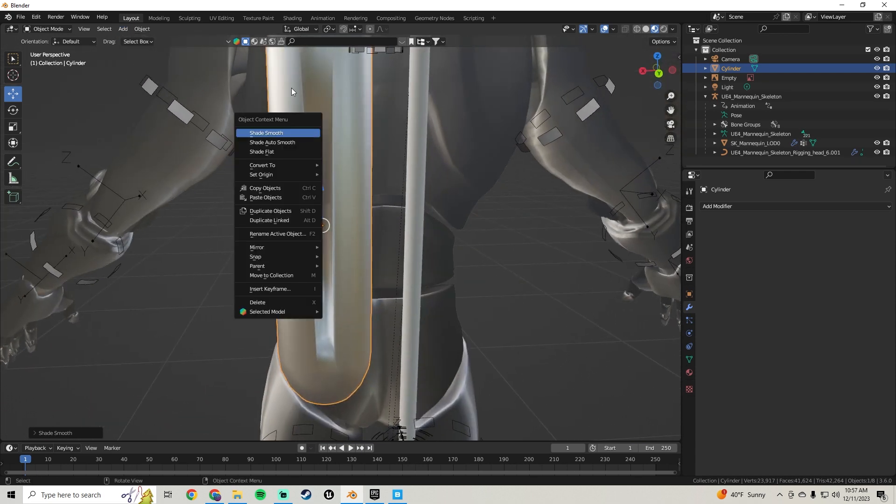
click(284, 142)
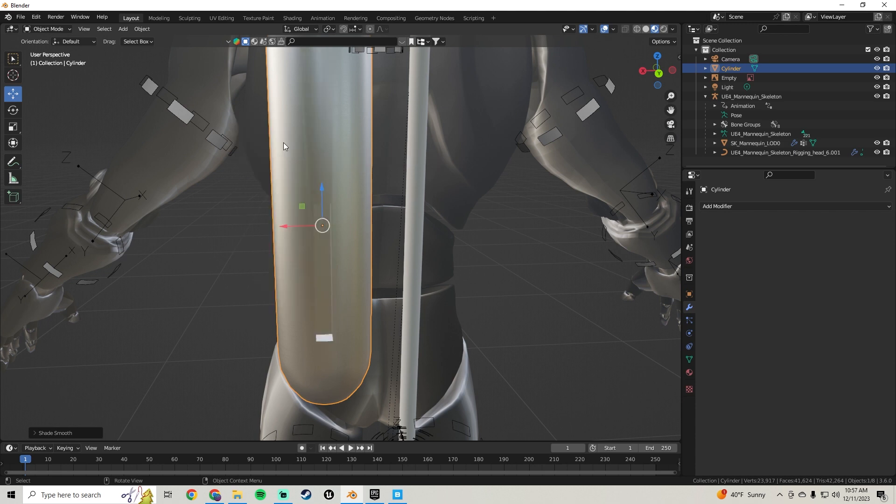
mouse_move(359, 158)
middle_down()
mouse_move(319, 174)
mouse_move(390, 159)
mouse_move(303, 174)
mouse_move(316, 141)
mouse_move(362, 214)
mouse_move(364, 205)
middle_up()
right_click(364, 205)
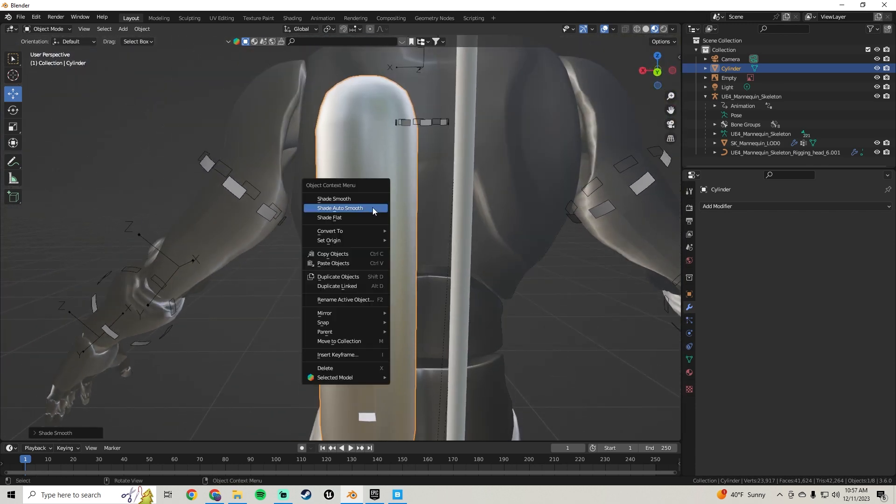
click(363, 201)
middle_drag(374, 250, 225, 83)
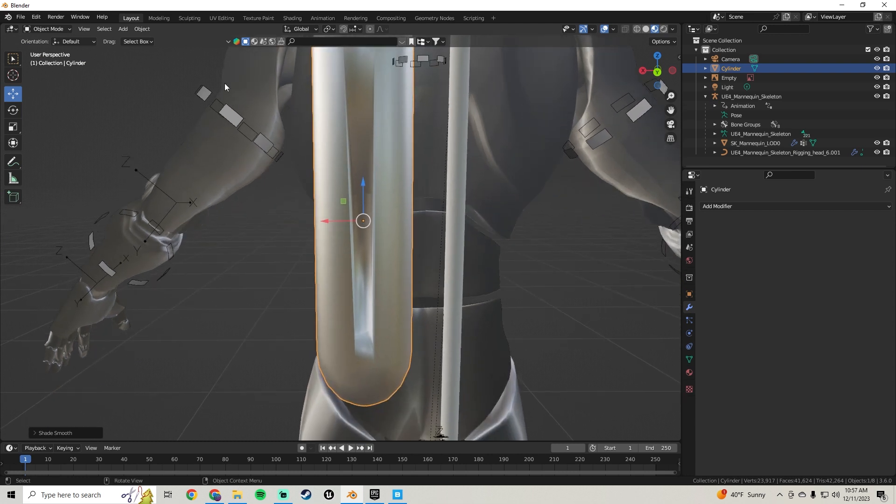
click(113, 26)
mouse_move(120, 27)
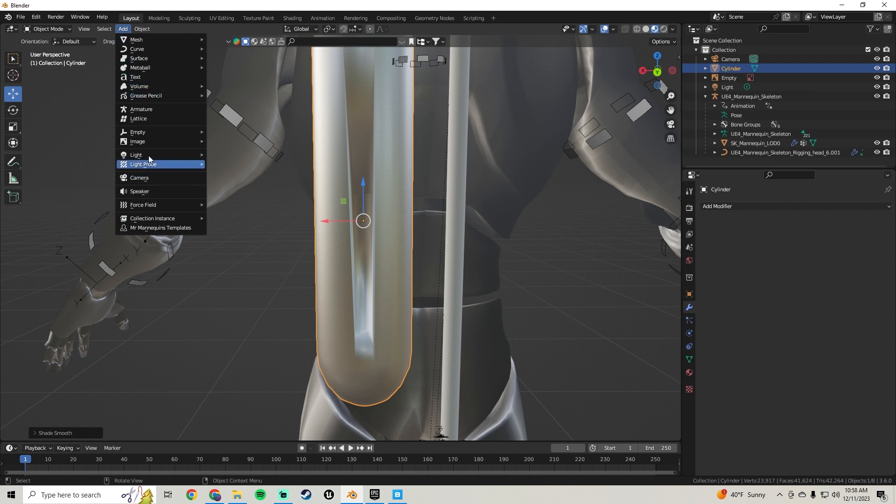
click(123, 30)
mouse_move(141, 43)
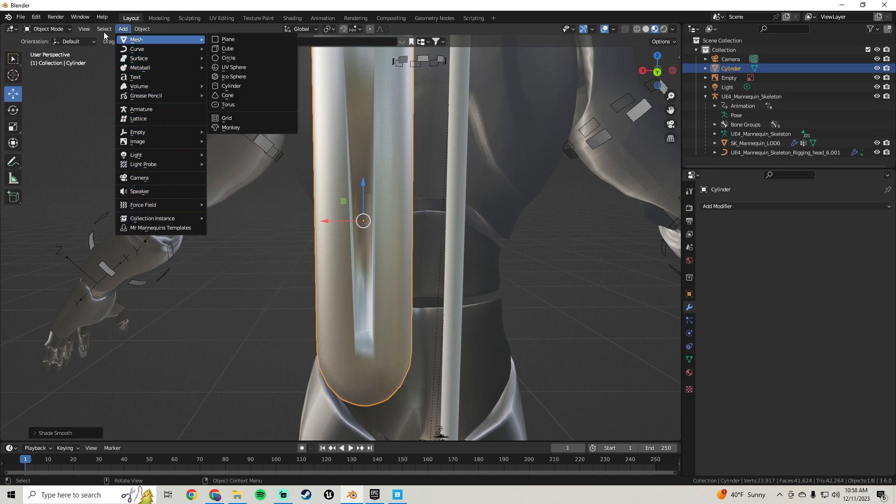
mouse_move(104, 34)
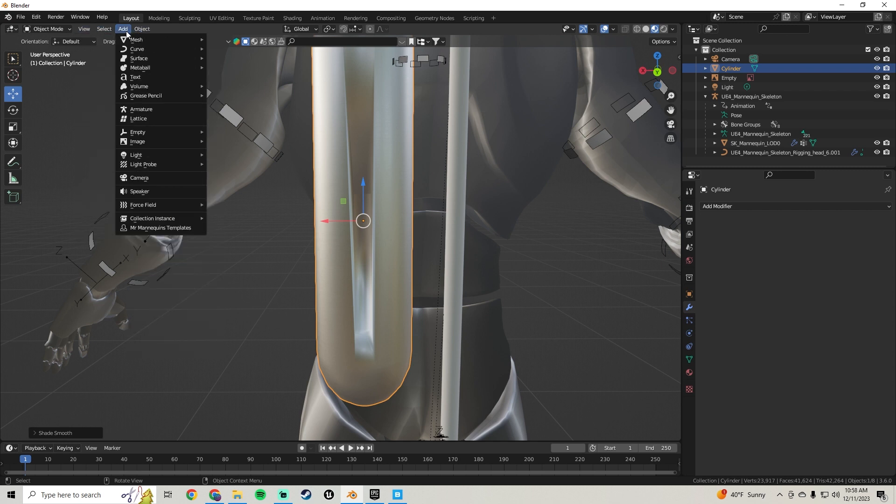
Recalculate the normals of all the tank's faces to the outside in Edit Mode
key(Tab)
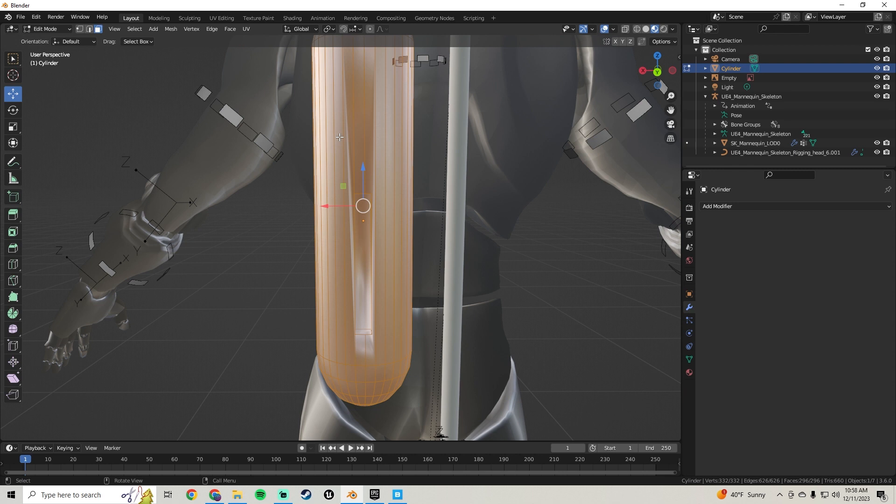
right_click(339, 137)
click(243, 29)
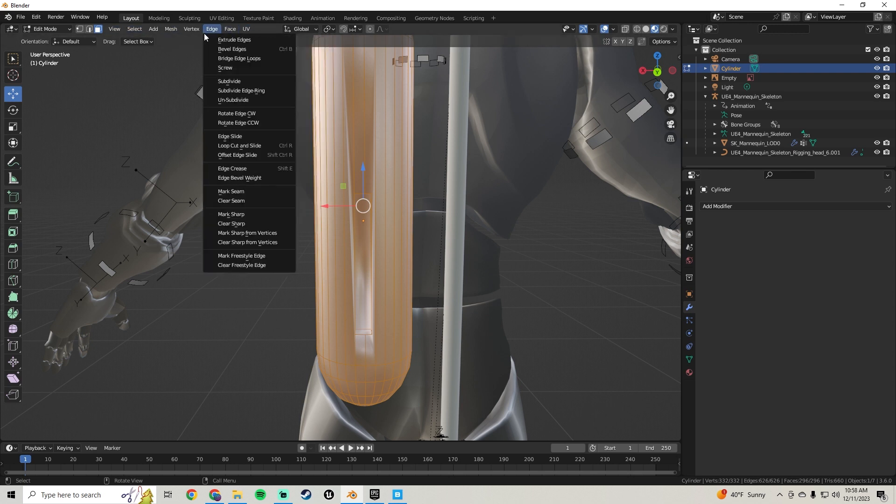
mouse_move(215, 31)
mouse_move(165, 27)
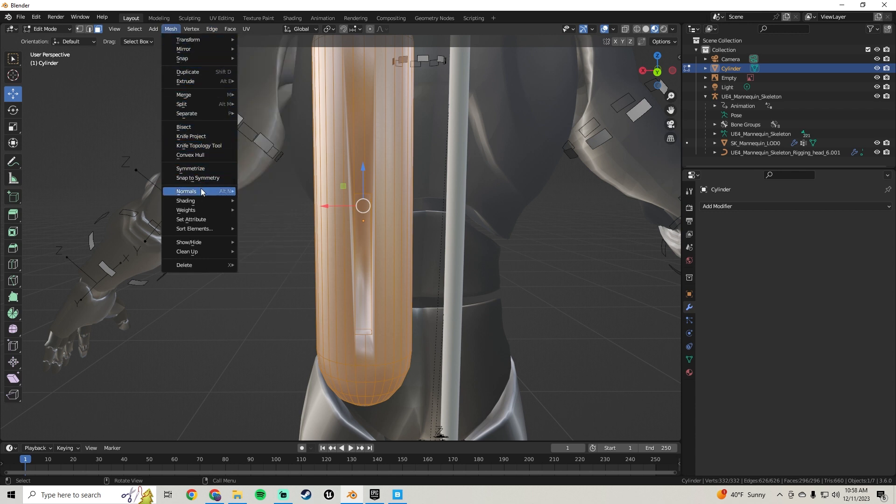
mouse_move(202, 191)
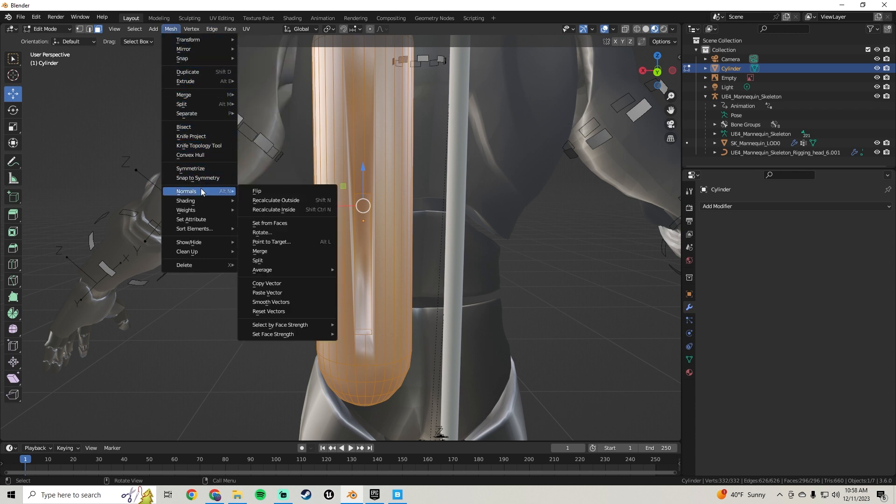
click(286, 202)
middle_drag(300, 200, 338, 182)
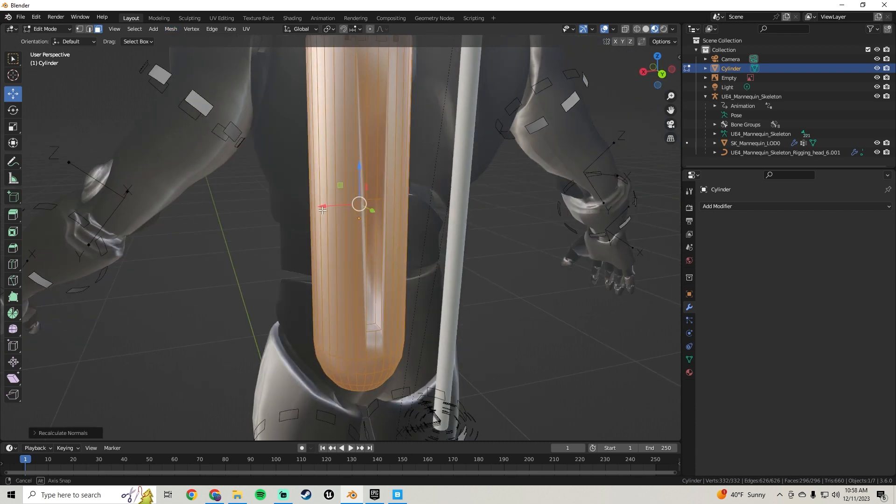
click(166, 19)
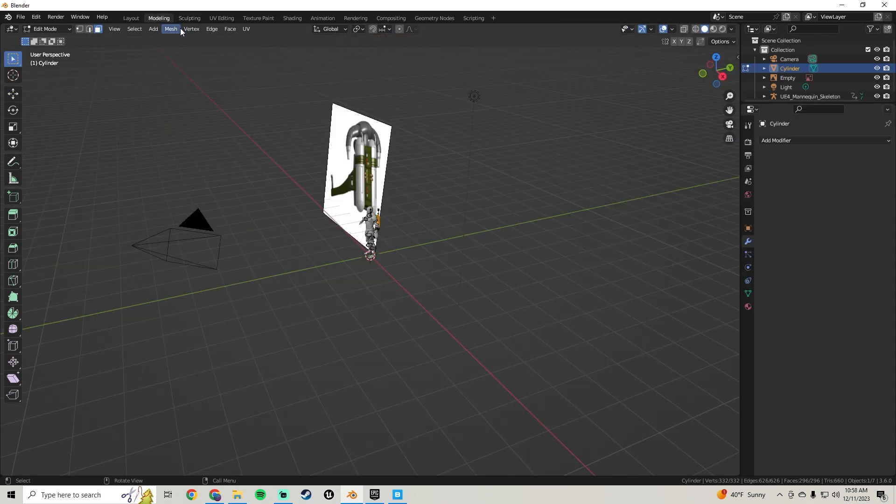
click(137, 18)
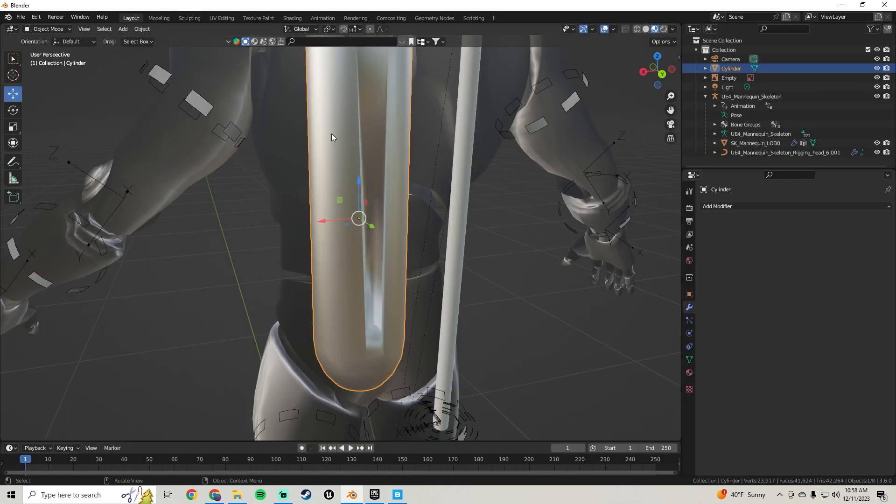
Smooth the normal vectors of the whole tank mesh and check its shading in Object Mode
key(Tab)
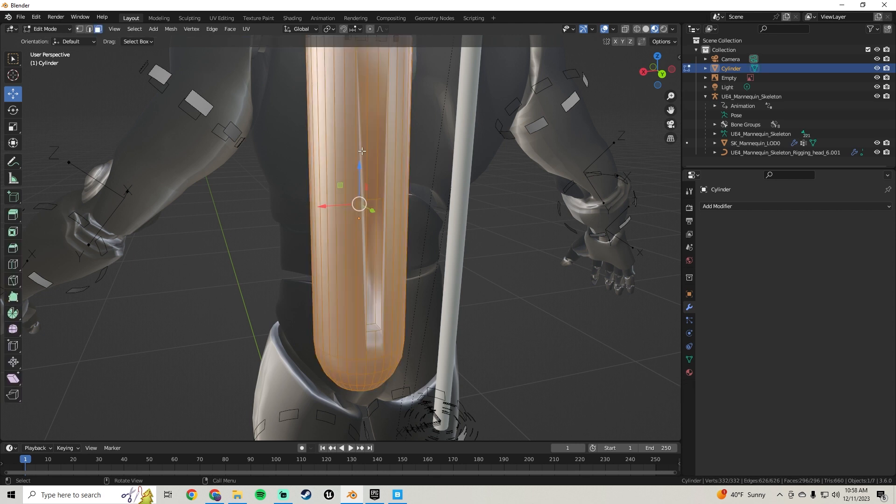
click(166, 30)
mouse_move(203, 195)
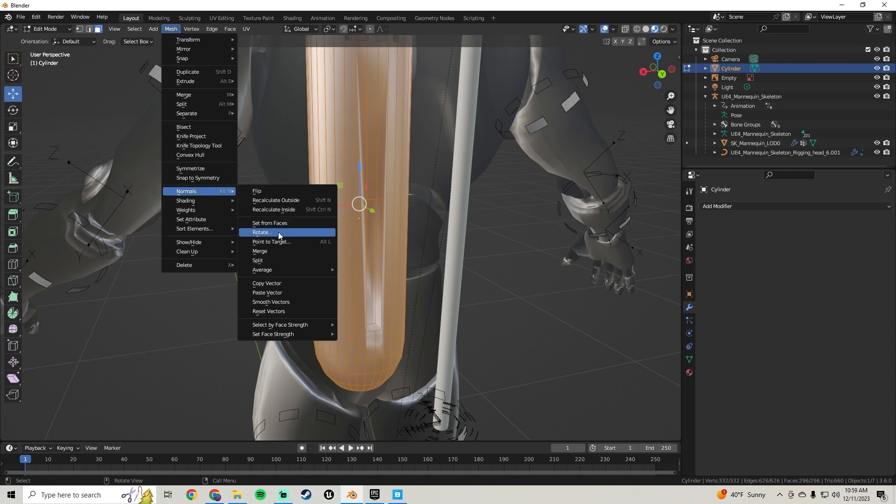
click(283, 302)
key(Tab)
middle_drag(280, 300, 304, 224)
key(Tab)
click(167, 29)
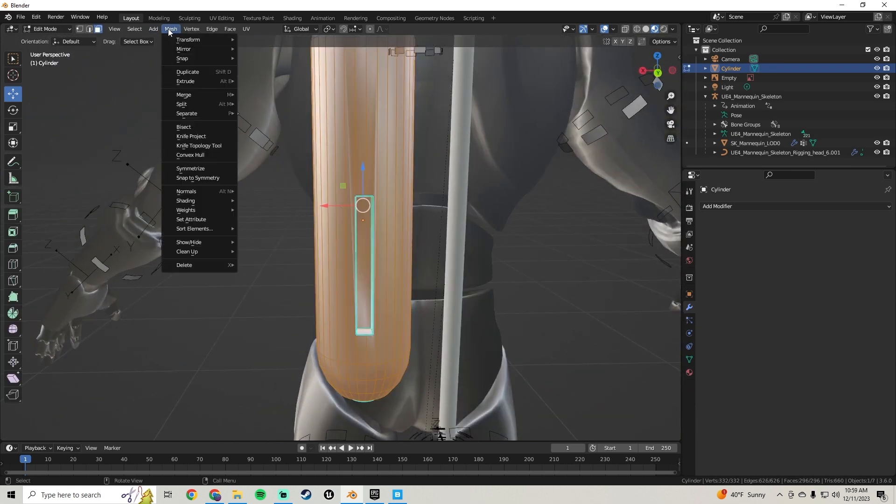
mouse_move(196, 190)
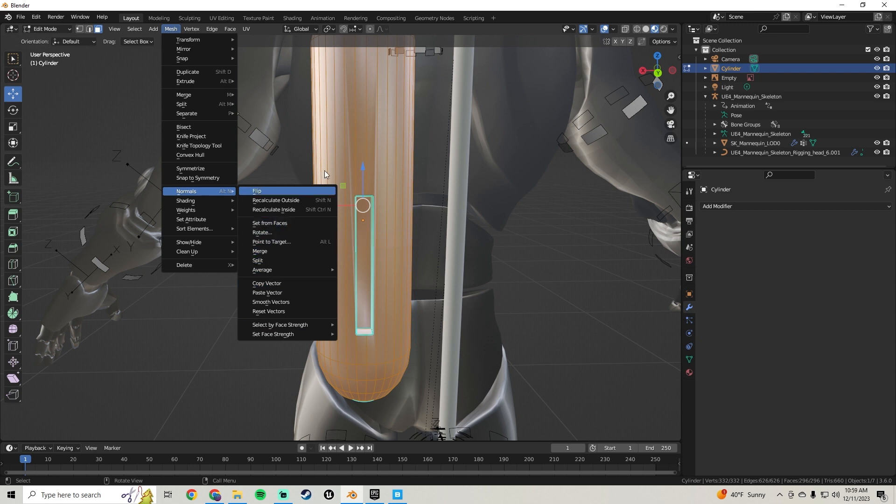
key(Escape)
key(Tab)
Apply Shade Auto Smooth to the tank, replace it with Shade Smooth, and check the mesh edges around the slot
right_click(336, 140)
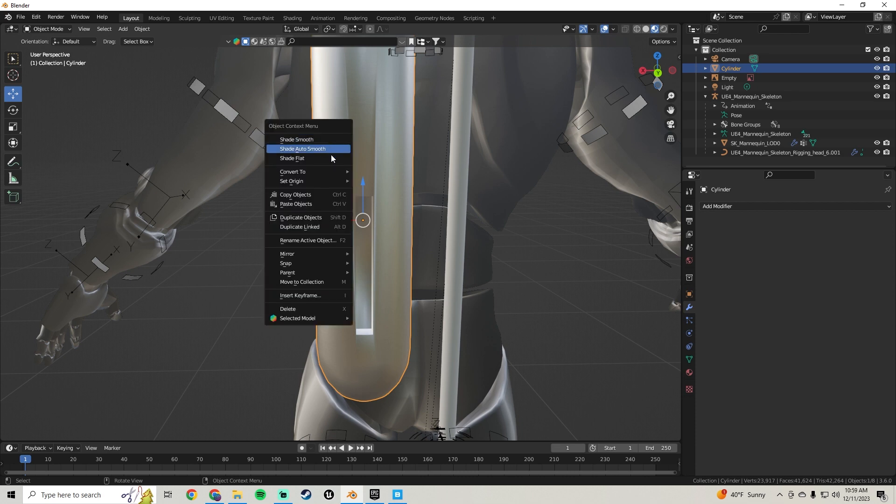
click(331, 150)
right_click(338, 155)
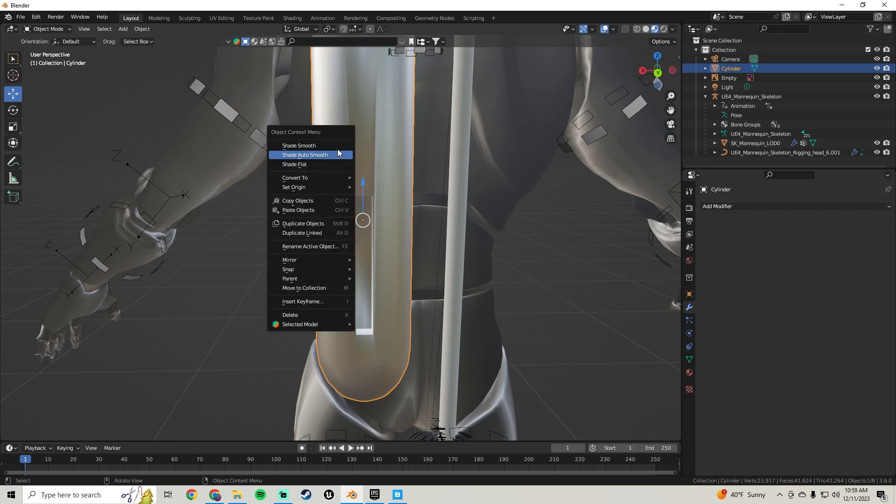
click(338, 144)
mouse_move(343, 164)
middle_down()
mouse_move(307, 173)
mouse_move(338, 166)
middle_up()
key(Tab)
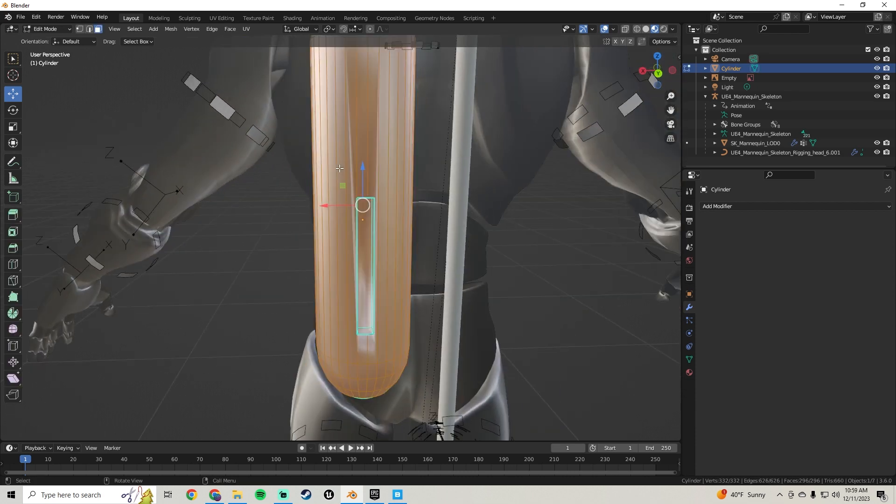
key(Tab)
Try Shade Flat on the tank and set it back to Shade Smooth
right_click(338, 166)
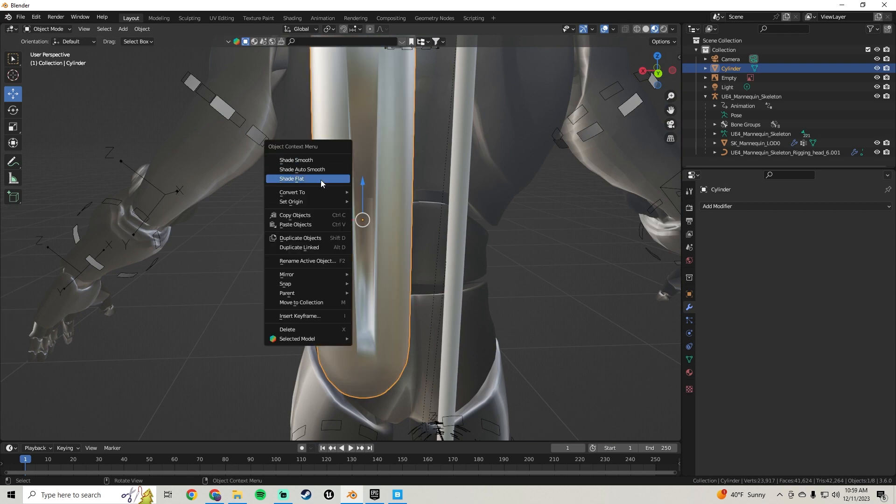
click(320, 181)
right_click(331, 148)
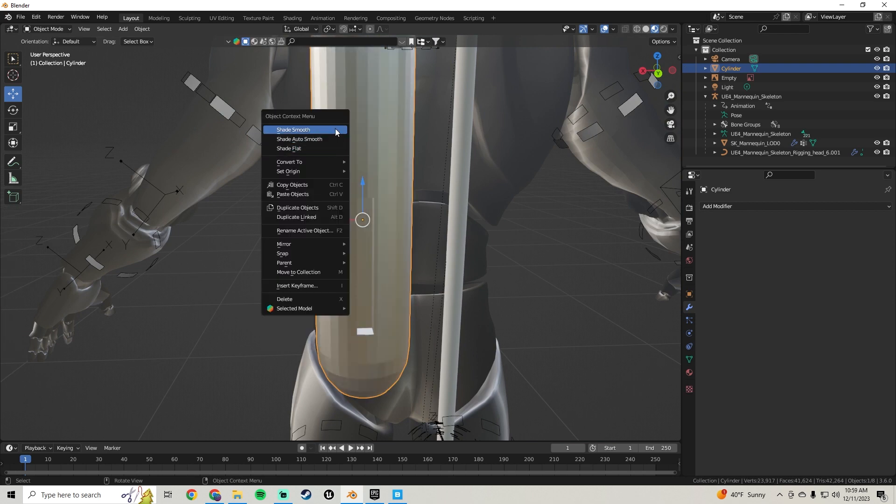
click(335, 129)
middle_drag(360, 187, 340, 169)
Apply Smooth Faces shading to all faces of the tank in Edit Mode
key(Tab)
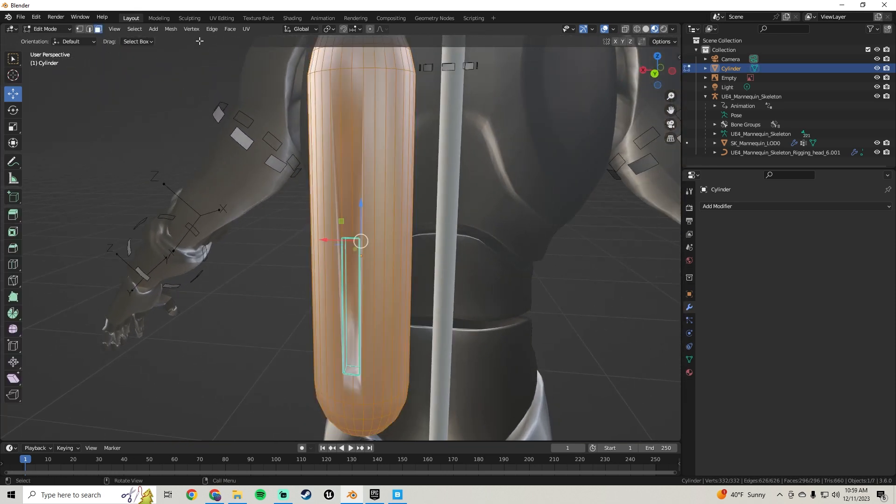
click(179, 28)
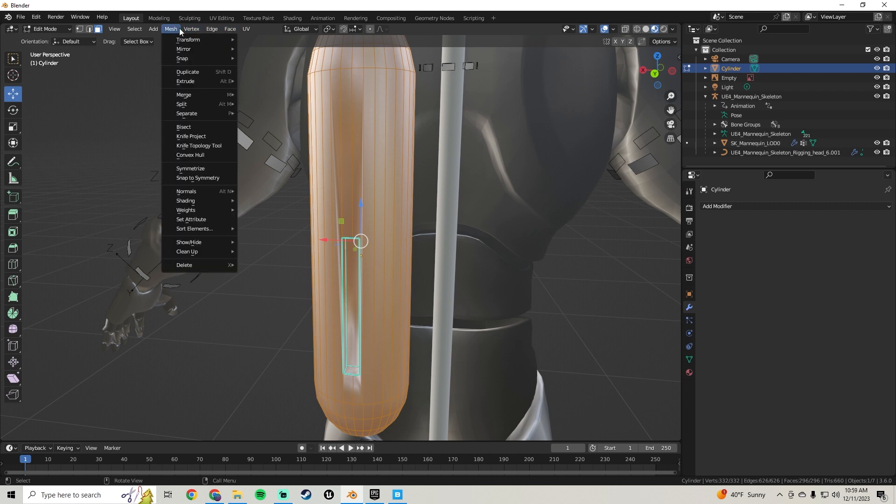
click(171, 28)
click(171, 29)
mouse_move(207, 97)
mouse_move(213, 201)
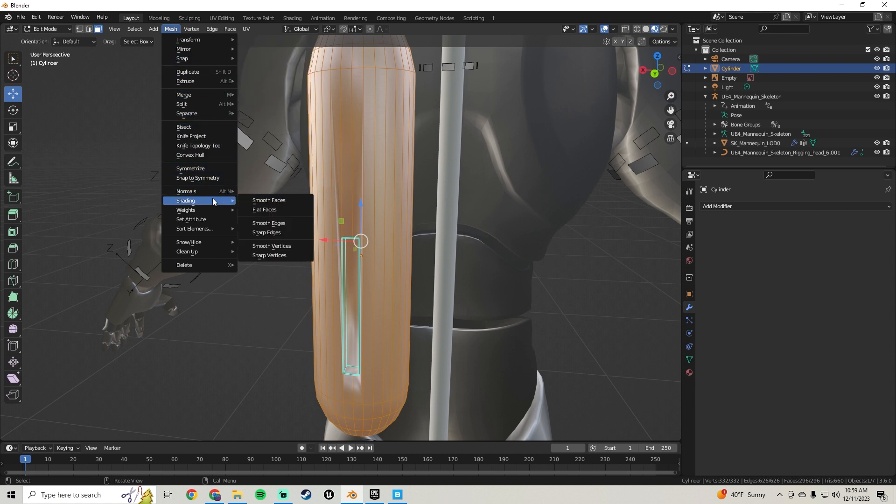
click(265, 200)
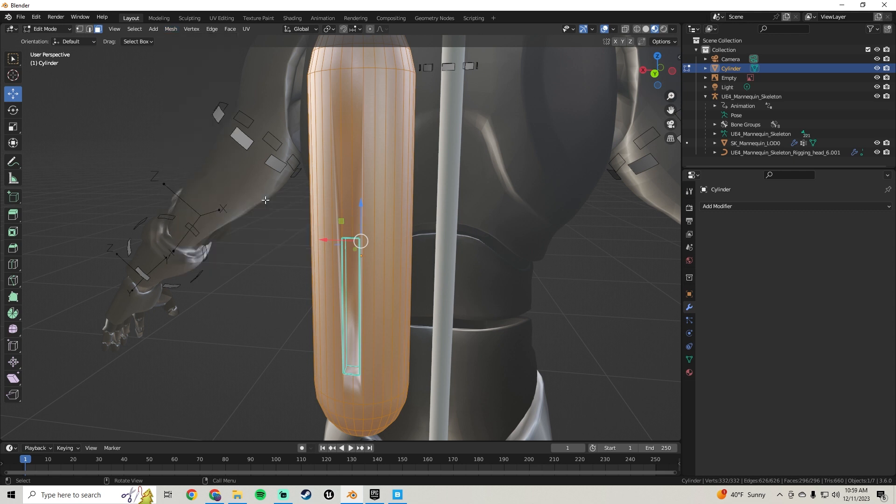
Apply Smooth Edges and Smooth Vertices shading to the whole tank mesh to clear its sharp marks
click(166, 29)
mouse_move(197, 200)
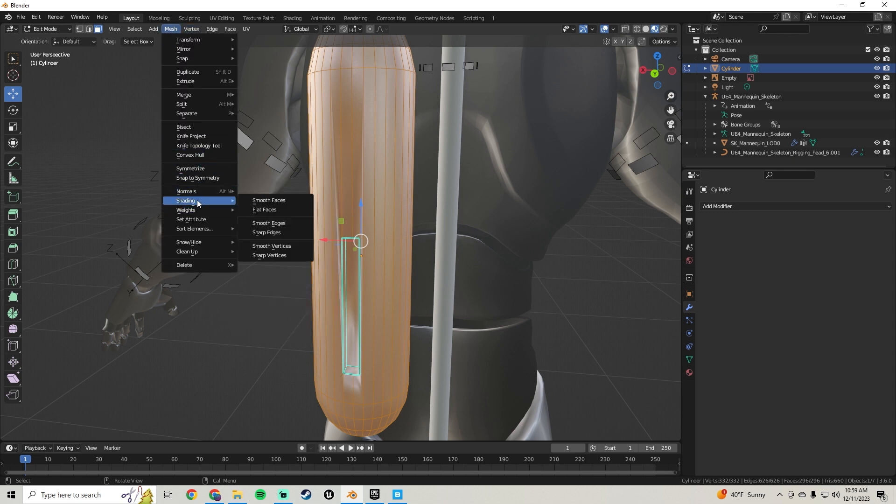
click(280, 223)
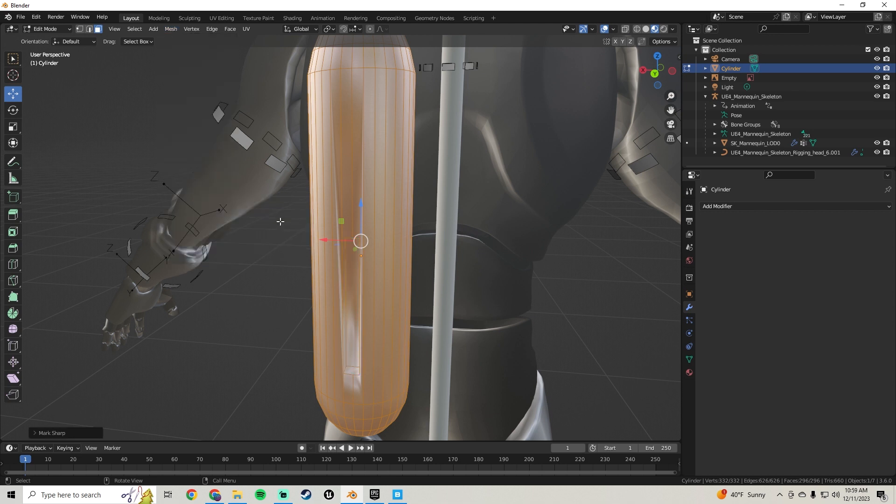
click(166, 29)
mouse_move(205, 199)
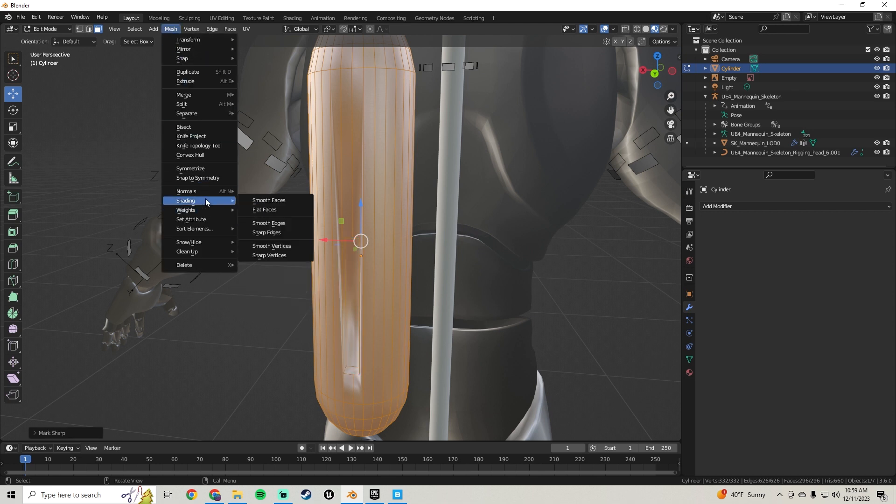
click(269, 246)
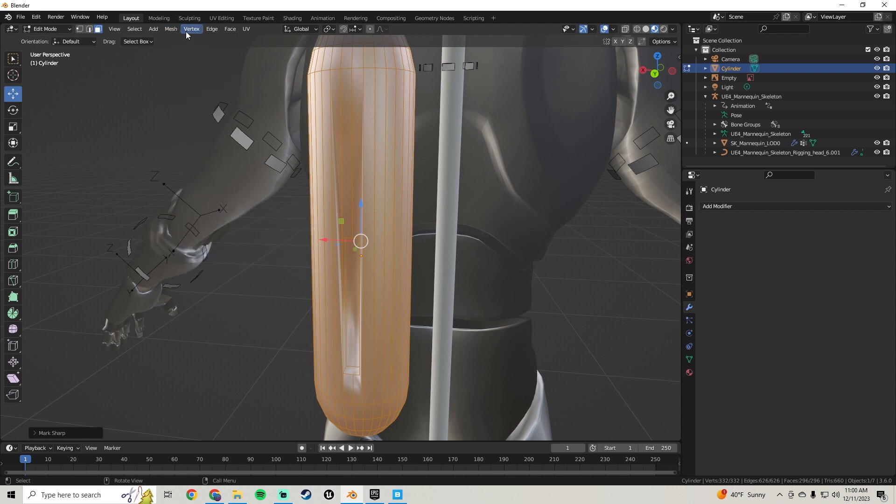
Recalculate the tank's normals to the outside again and check its shading in Object Mode
click(174, 30)
mouse_move(199, 253)
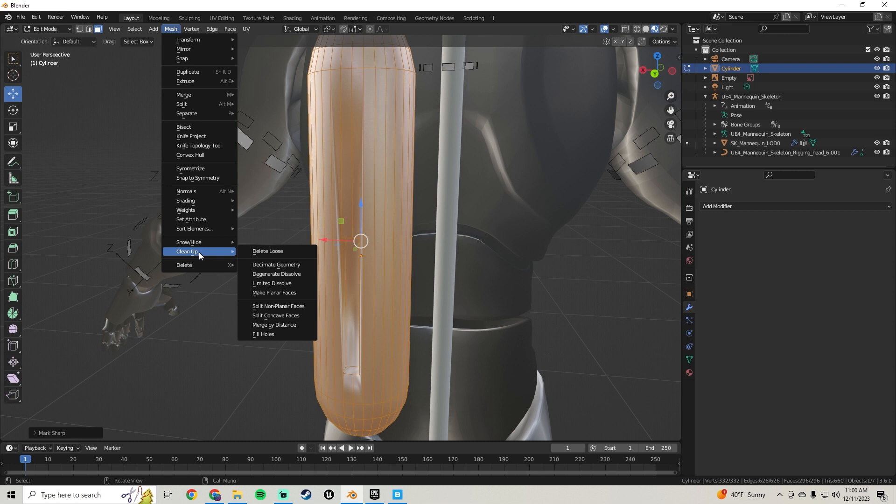
mouse_move(206, 203)
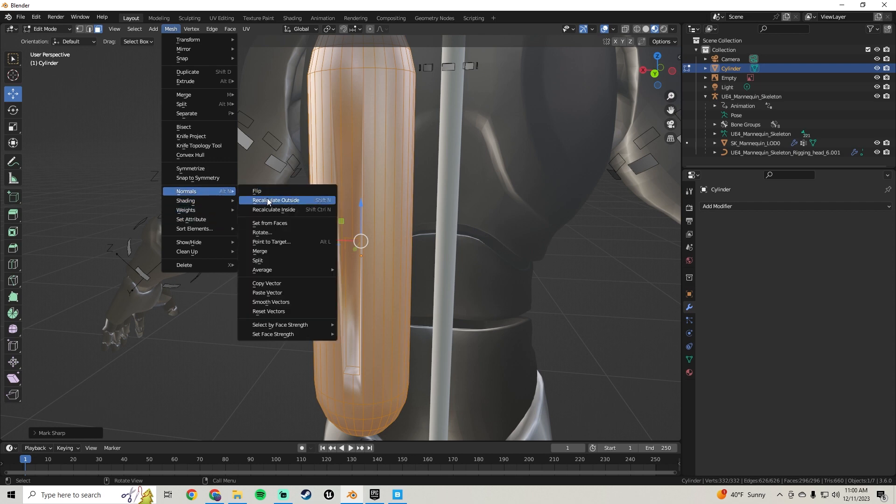
click(268, 201)
key(Tab)
middle_drag(268, 200, 327, 189)
right_click(363, 147)
click(363, 147)
key(Tab)
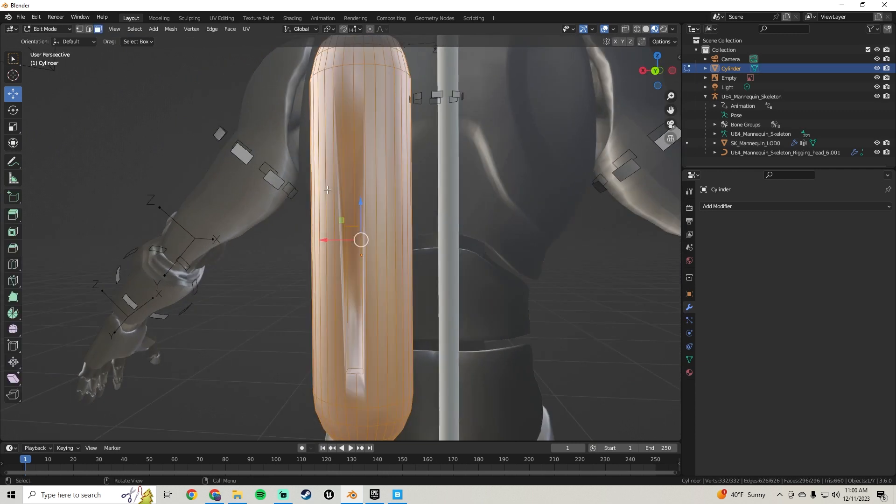
Try recalculating the tank's normals to the inside and merging the normals of its selected faces
click(171, 29)
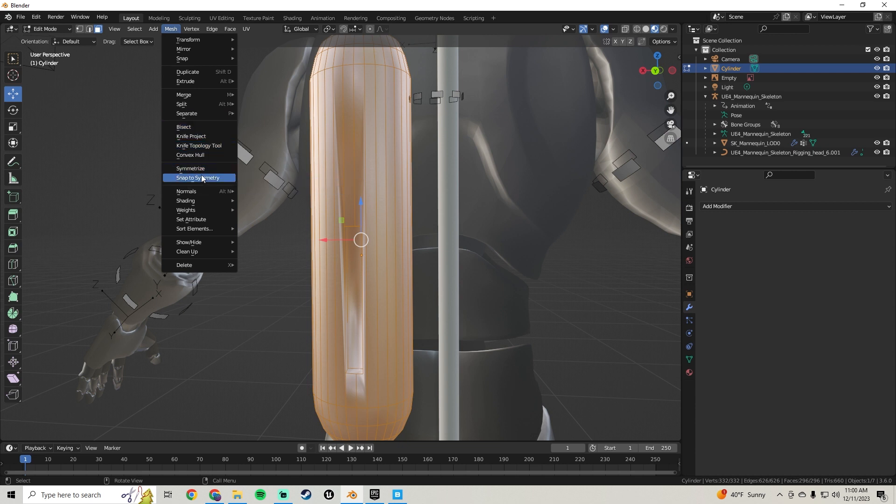
mouse_move(203, 189)
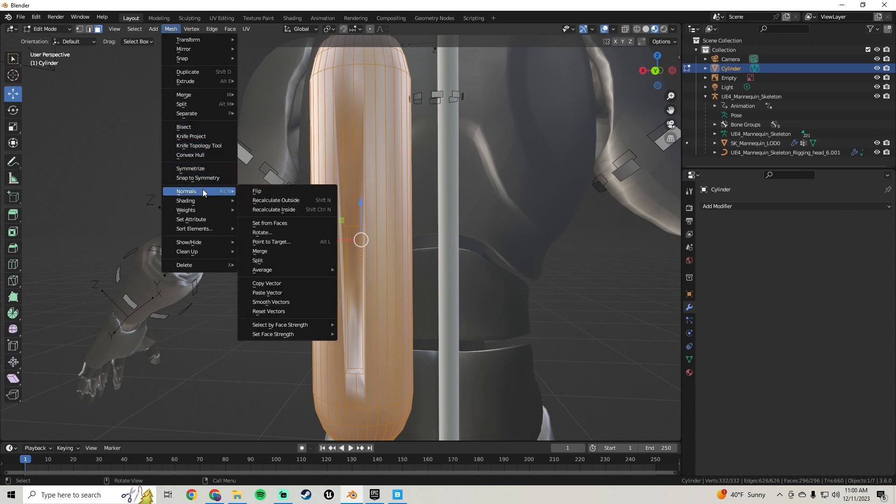
click(291, 211)
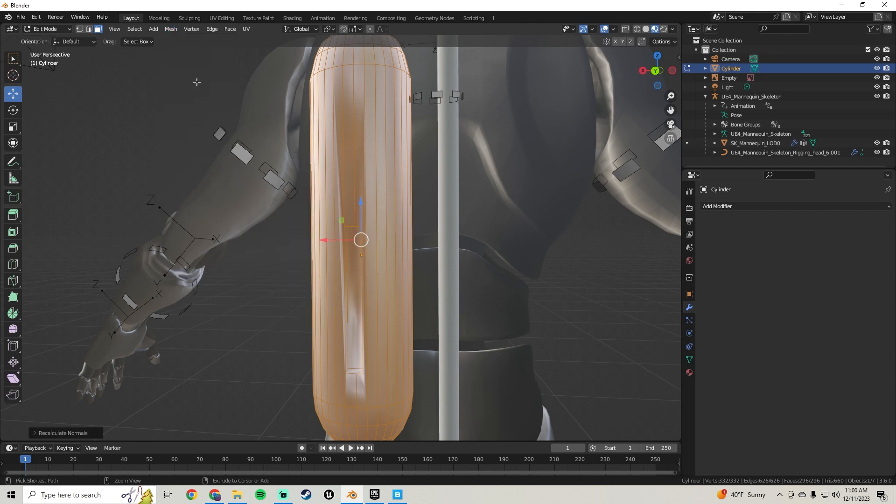
click(170, 29)
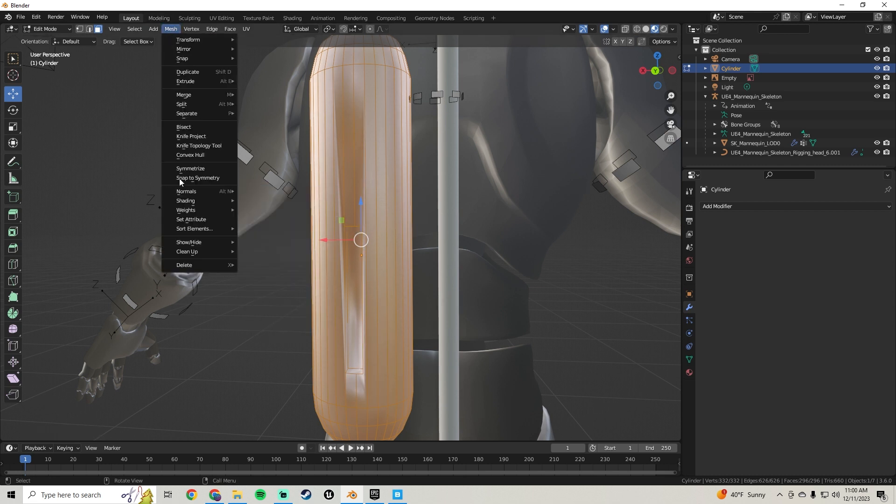
mouse_move(194, 188)
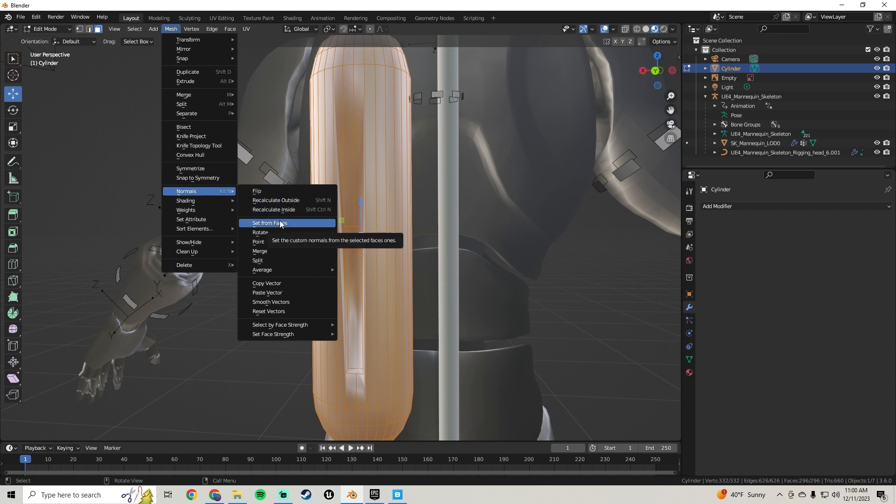
click(289, 252)
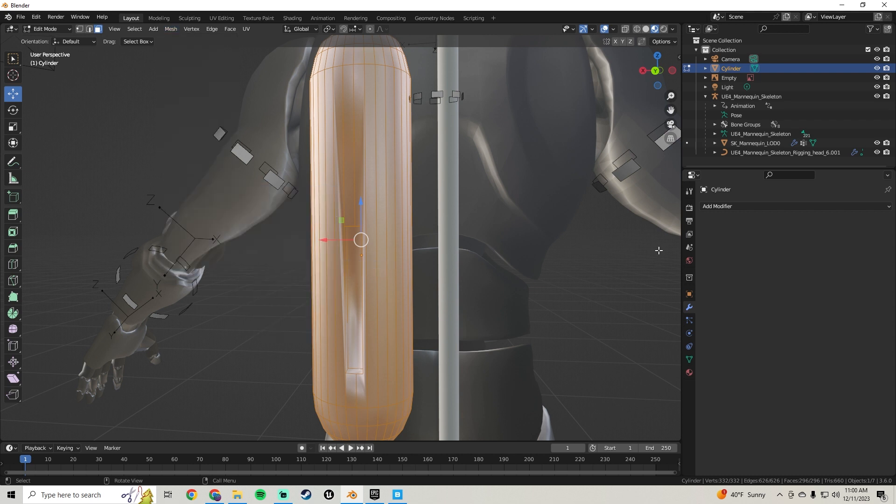
Try a Subdivision Surface modifier on the tank, check its shading in Object Mode, and undo it
click(728, 207)
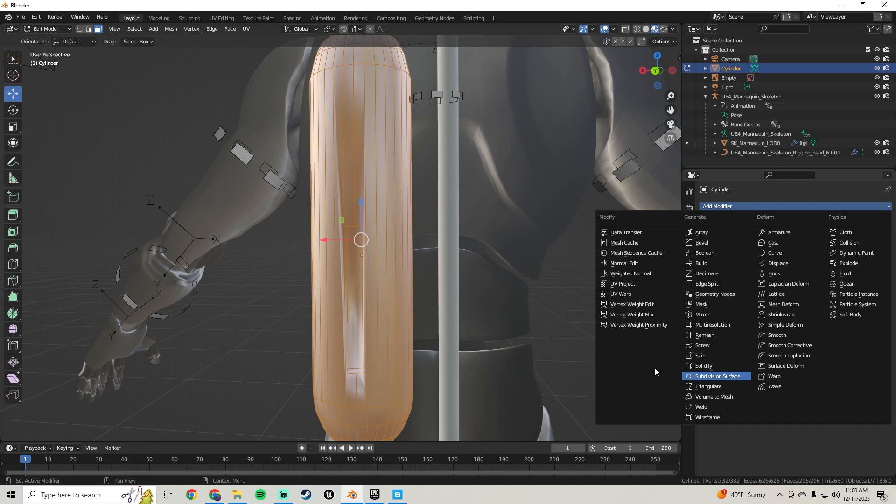
key(Return)
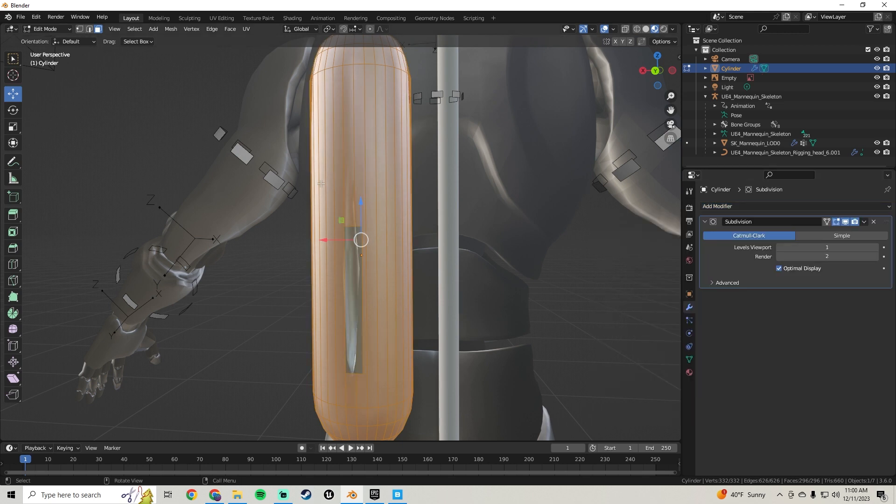
key(Tab)
mouse_move(350, 183)
middle_down()
mouse_move(394, 169)
mouse_move(427, 129)
mouse_move(348, 162)
mouse_move(463, 200)
mouse_move(341, 173)
middle_up()
key(ctrl+z)
key(ctrl+z)
Return the tank to Object Mode and bring up its shading options
key(Tab)
right_click(354, 137)
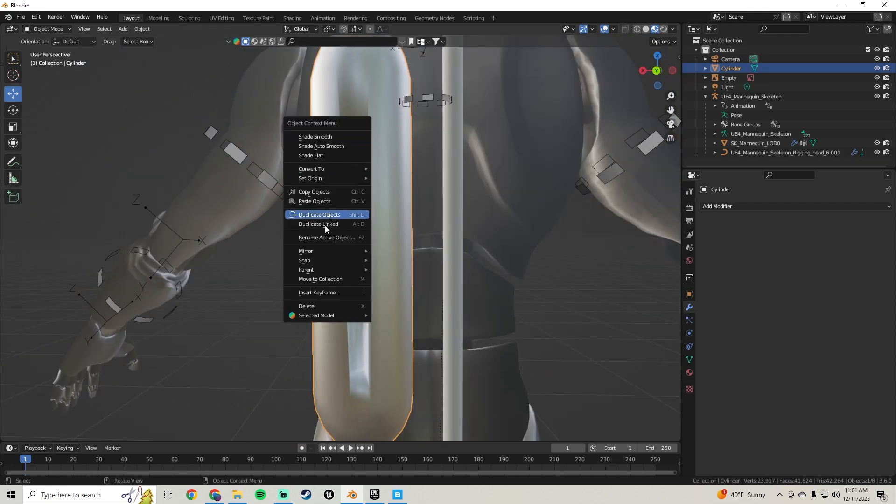
mouse_move(321, 252)
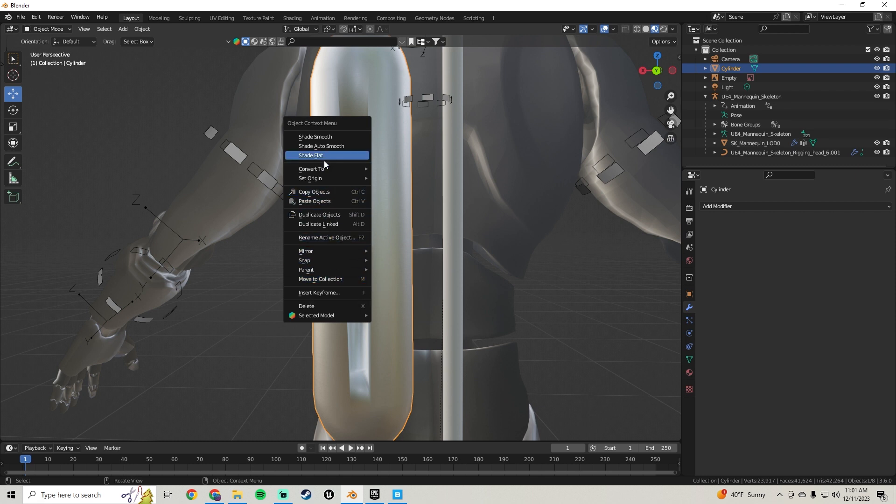
mouse_move(329, 168)
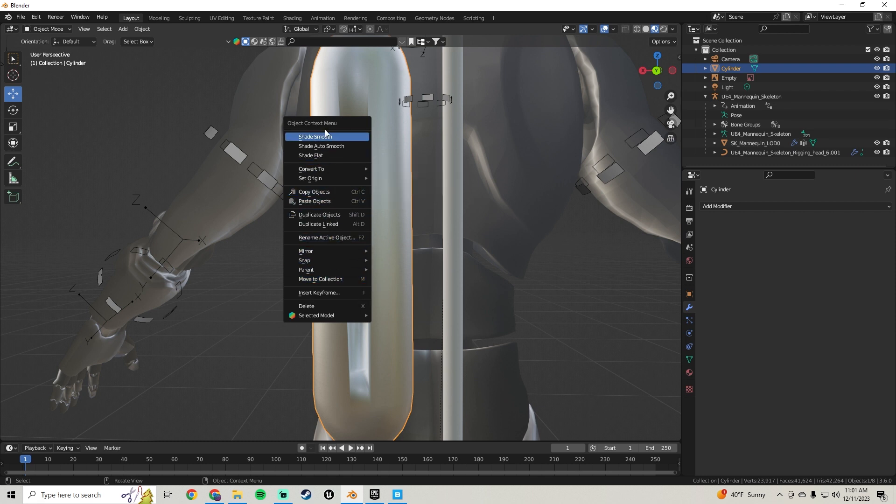
Apply Shade Smooth to the selected cylinder and inspect the grooved side of its surface
click(326, 136)
right_click(351, 146)
click(346, 158)
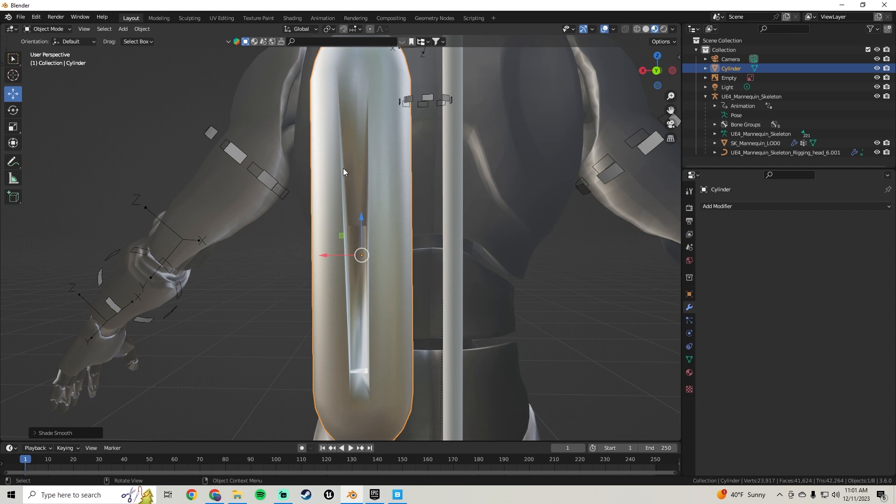
middle_drag(344, 168, 513, 187)
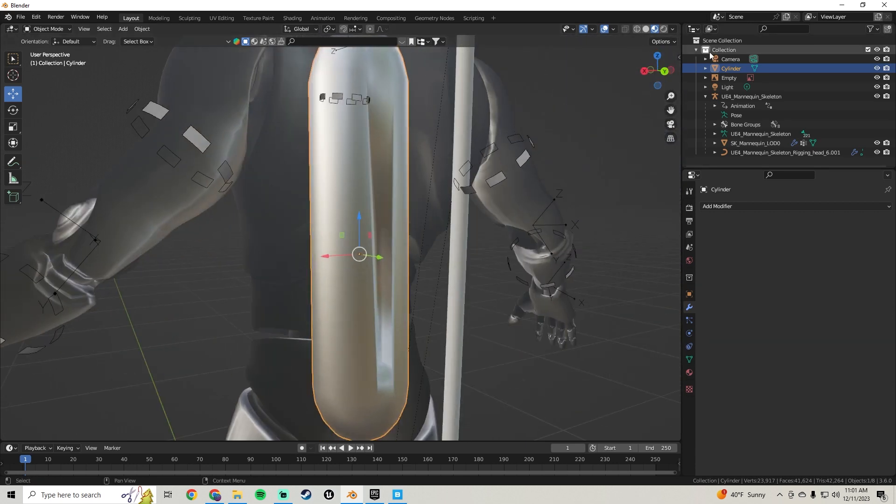
Switch the viewport to Rendered shading and reapply Shade Smooth to the cylinder
click(664, 29)
mouse_move(379, 229)
middle_down()
mouse_move(345, 229)
mouse_move(316, 175)
mouse_move(321, 147)
mouse_move(385, 198)
mouse_move(416, 244)
mouse_move(263, 250)
mouse_move(335, 203)
mouse_move(343, 141)
mouse_move(329, 318)
mouse_move(308, 71)
mouse_move(296, 186)
mouse_move(300, 172)
mouse_move(327, 213)
mouse_move(276, 195)
mouse_move(304, 220)
mouse_move(313, 254)
mouse_move(262, 252)
mouse_move(258, 294)
mouse_move(374, 220)
mouse_move(266, 272)
mouse_move(310, 235)
mouse_move(393, 248)
mouse_move(347, 173)
mouse_move(257, 183)
middle_up()
scroll(374, 220, down, 2)
right_click(304, 172)
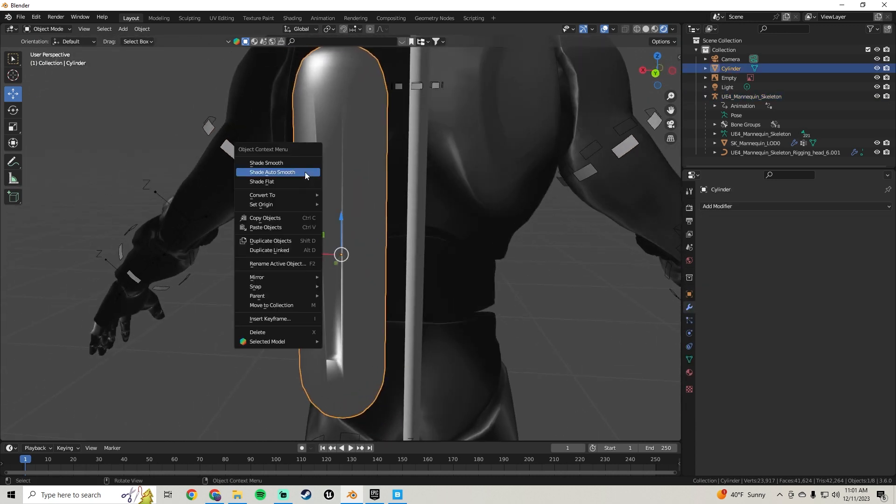
click(304, 162)
scroll(308, 172, up, 3)
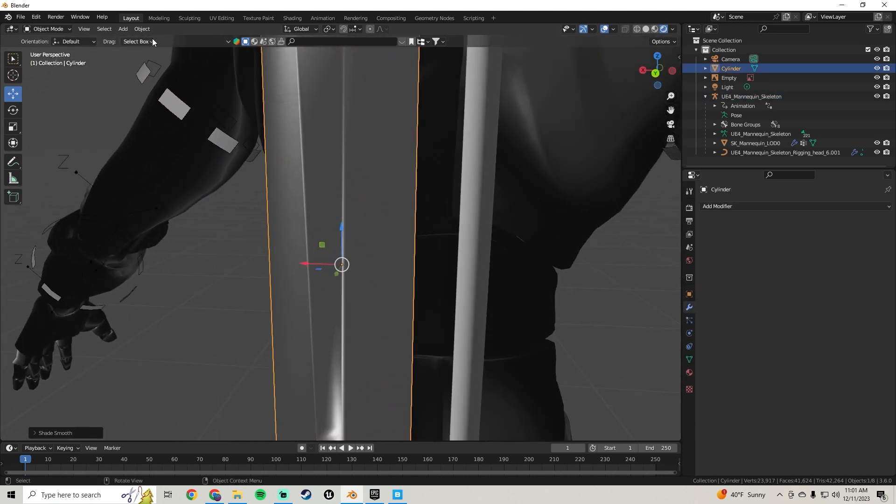
Enter Edit Mode on the cylinder
click(124, 29)
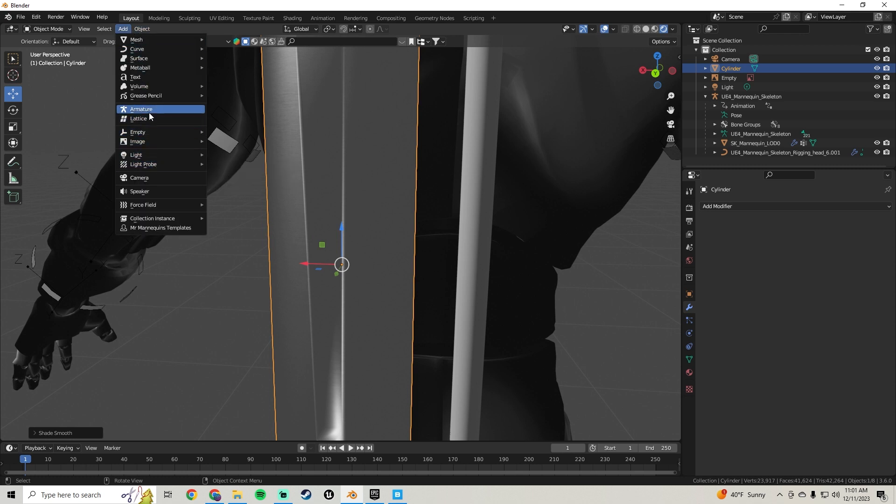
mouse_move(157, 49)
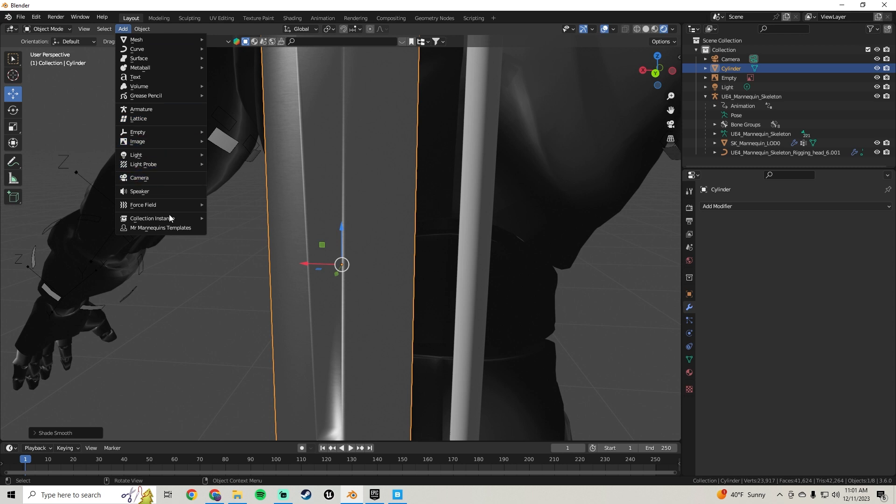
key(Tab)
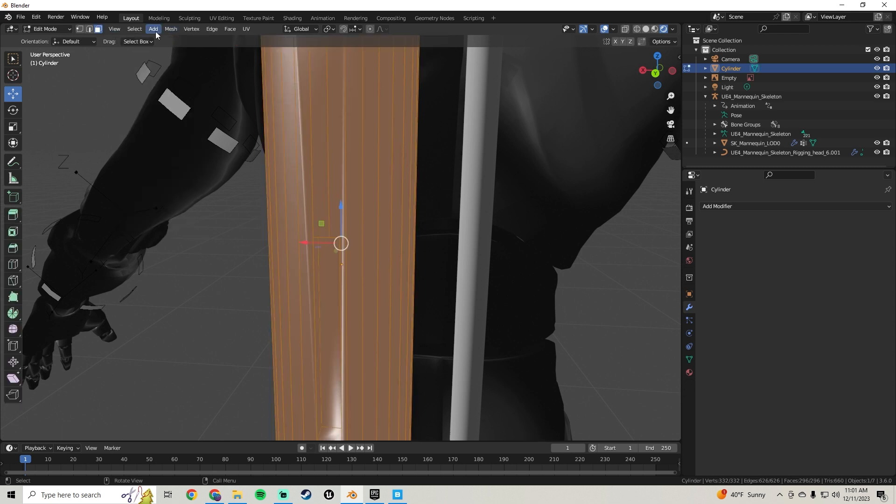
Try the Fill operation on all selected faces of the cylinder and undo it
click(170, 30)
mouse_move(228, 29)
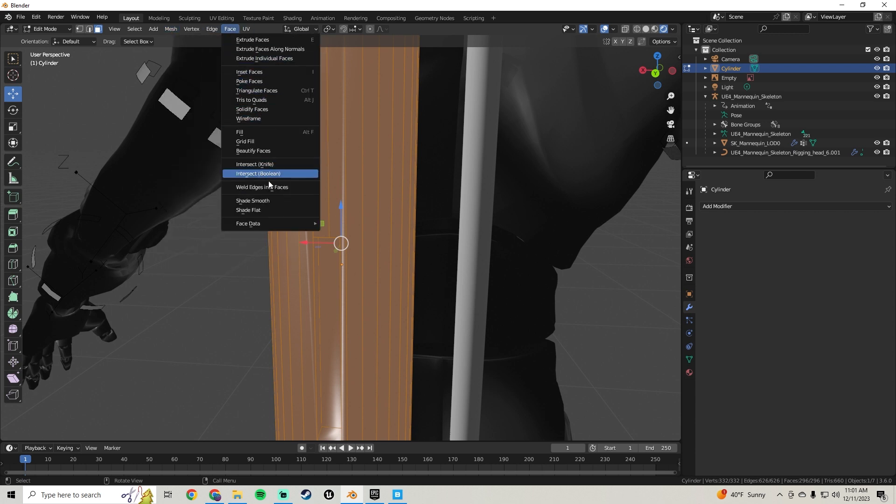
click(247, 132)
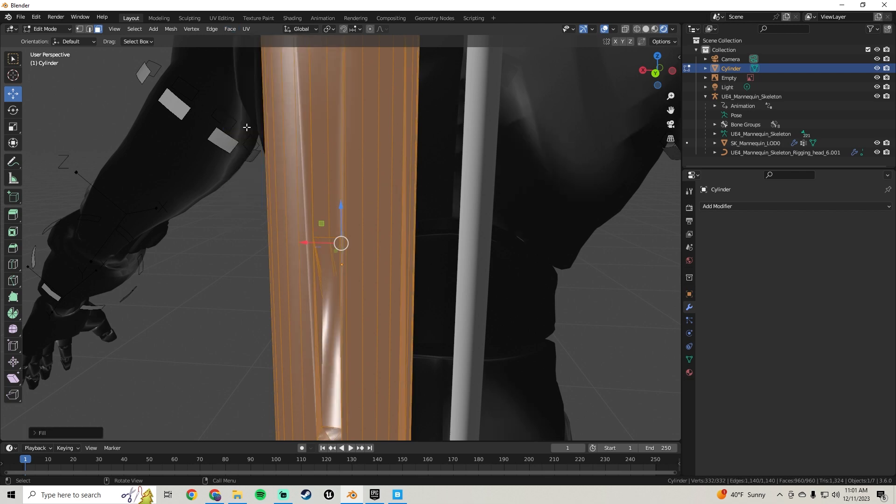
middle_drag(246, 126, 334, 117)
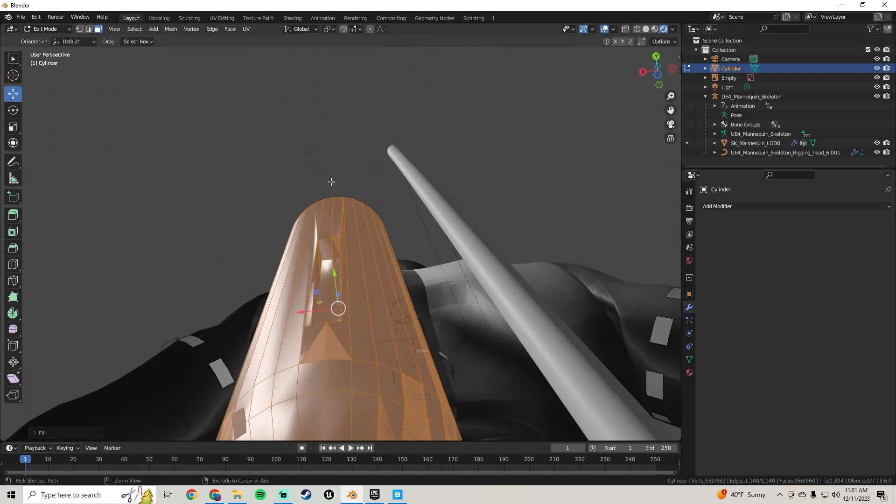
key(ctrl+z)
middle_drag(342, 197, 332, 242)
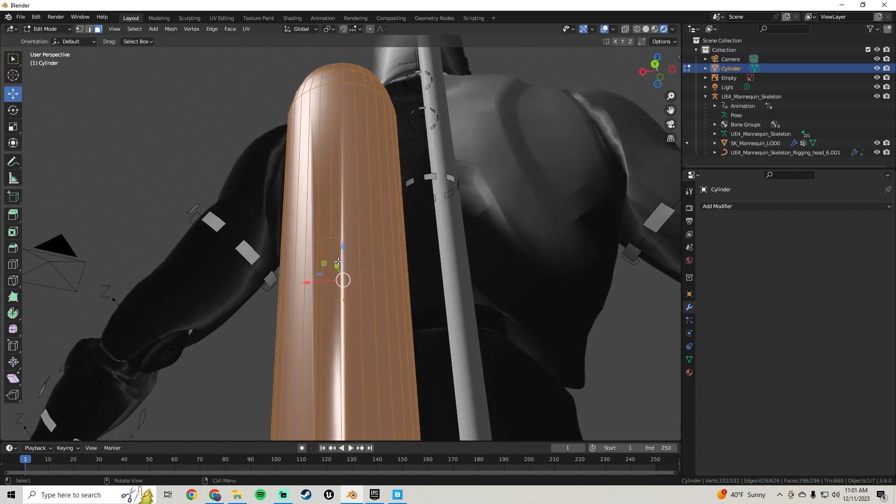
Merge the normals of the whole cylinder mesh and check the resulting shading in Object Mode
click(154, 31)
mouse_move(170, 29)
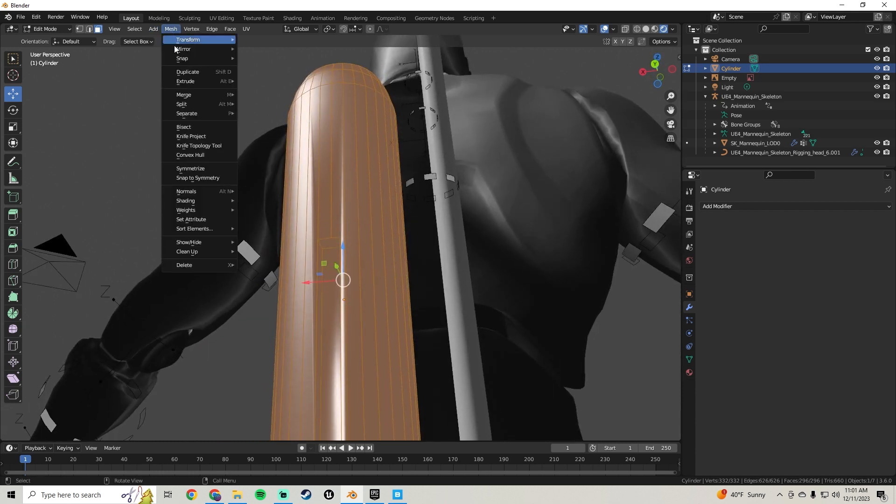
mouse_move(213, 194)
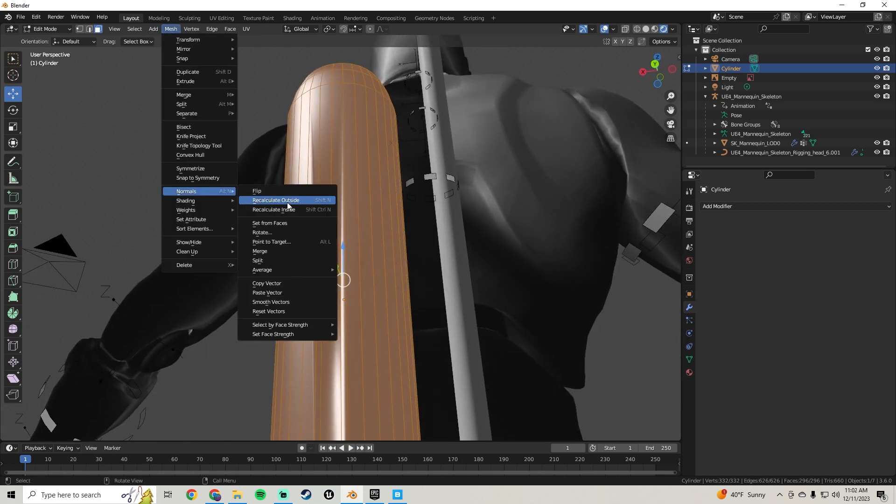
mouse_move(289, 334)
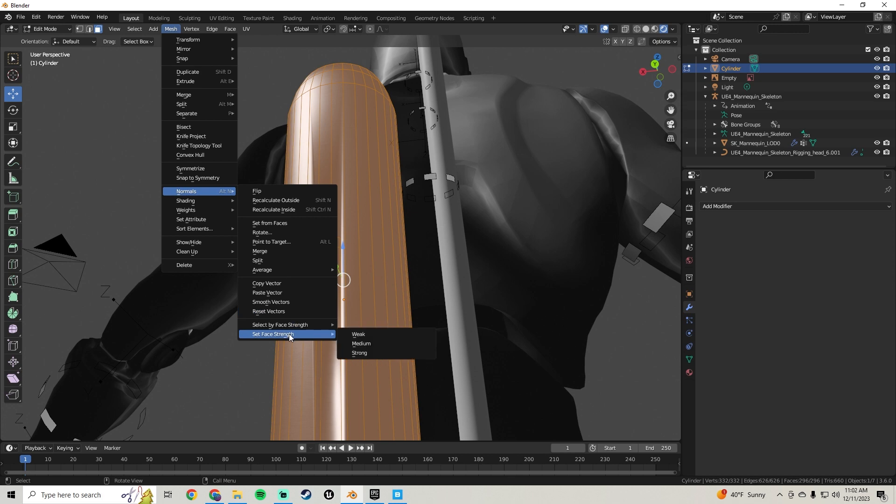
click(271, 251)
mouse_move(312, 185)
middle_down()
mouse_move(302, 140)
mouse_move(314, 187)
middle_up()
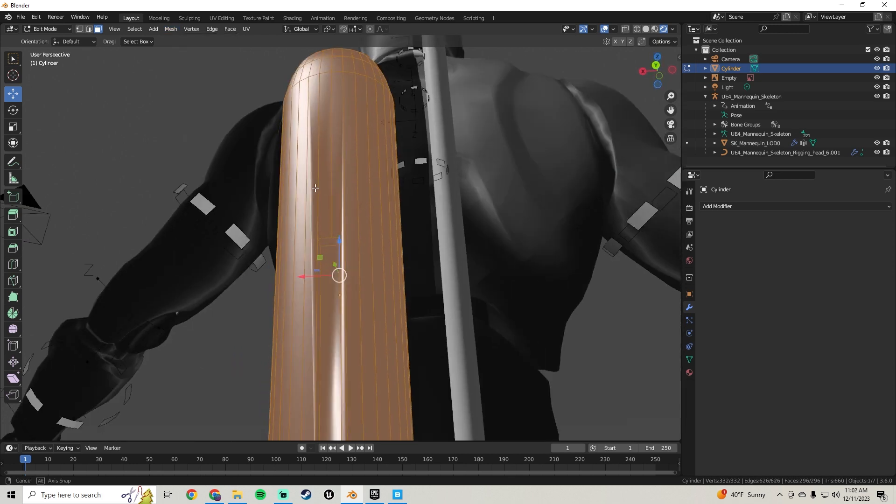
key(Tab)
mouse_move(345, 216)
middle_down()
mouse_move(277, 267)
mouse_move(350, 240)
mouse_move(430, 245)
mouse_move(346, 258)
mouse_move(331, 178)
mouse_move(357, 254)
mouse_move(335, 213)
middle_up()
key(Tab)
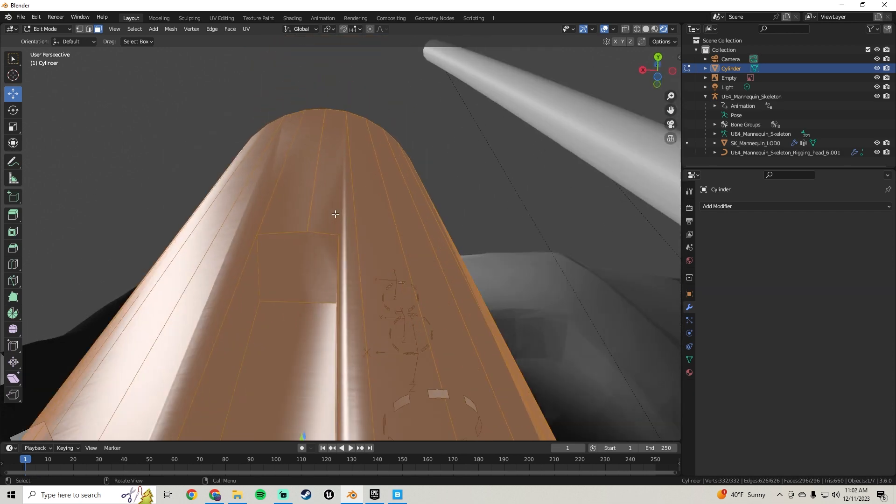
Switch to vertex selection, select the vertex at the slot's upper outer corner, and compare the shading there in Object Mode
click(80, 29)
click(258, 235)
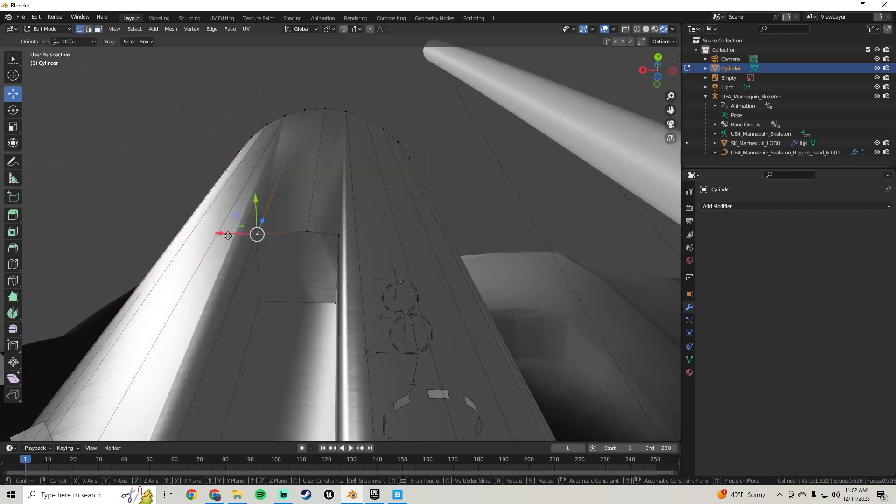
middle_drag(305, 232, 353, 195)
key(Tab)
scroll(294, 193, up, 5)
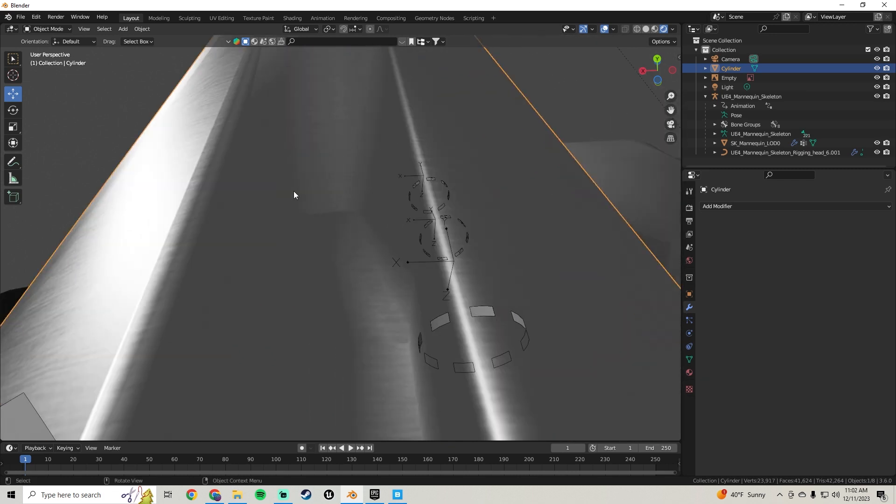
key(Tab)
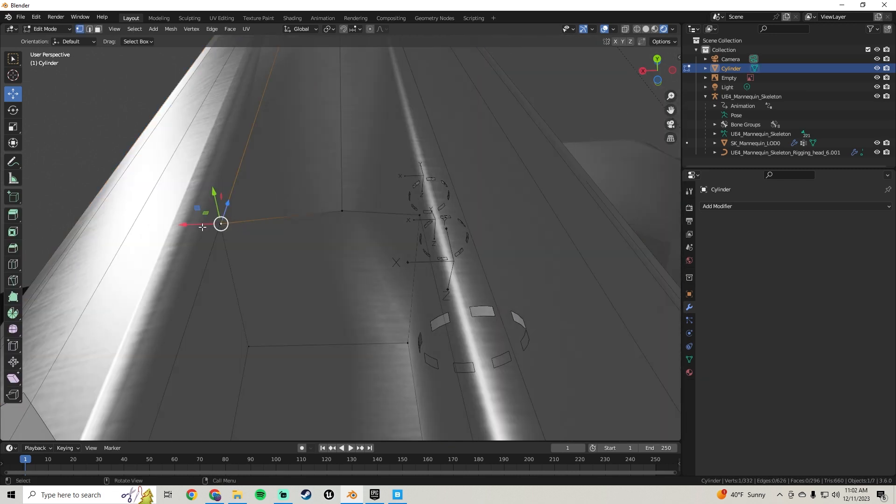
Pull the slot's upper corner vertex aside along X to check for a duplicate beneath it, and undo the trial moves
drag(202, 227, 285, 224)
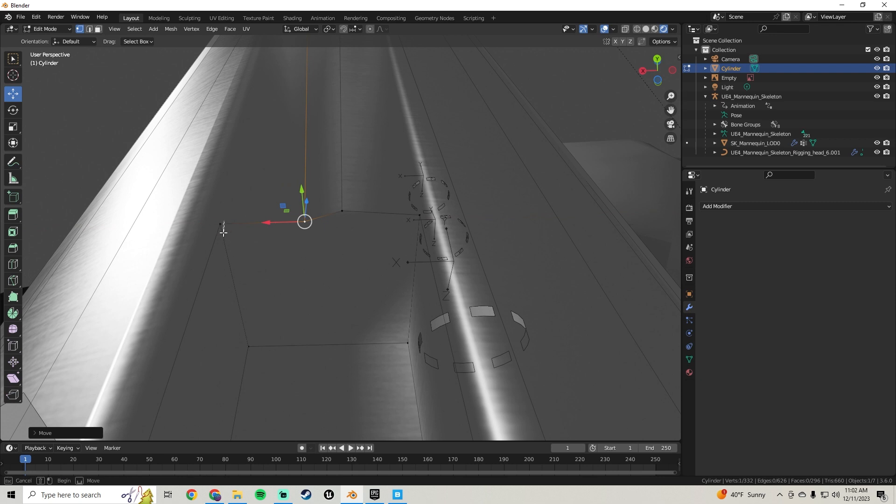
click(224, 213)
mouse_move(224, 214)
middle_down()
mouse_move(234, 194)
mouse_move(234, 217)
middle_up()
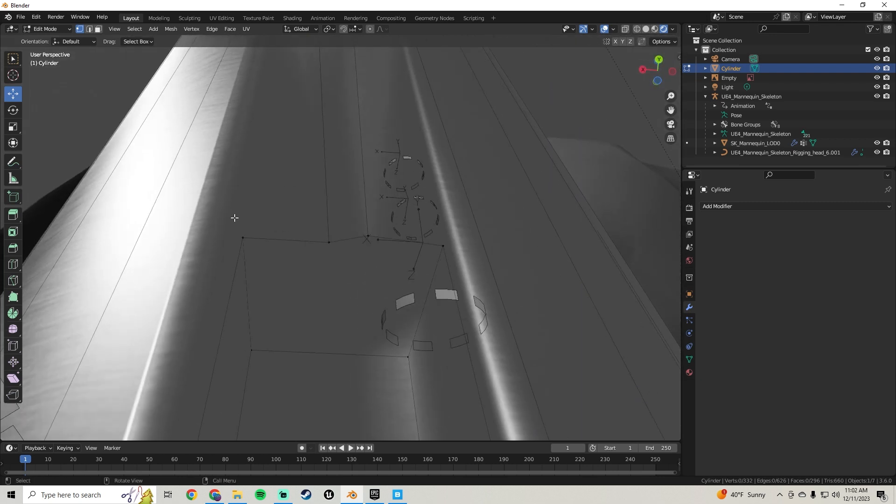
click(327, 245)
drag(300, 242, 271, 238)
key(ctrl+z)
key(ctrl+z)
key(ctrl+shift+z)
key(ctrl+shift+z)
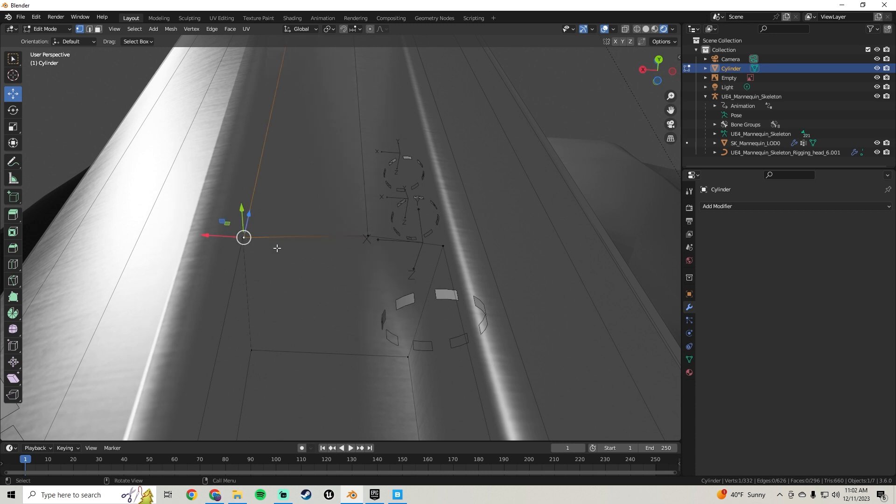
Try shifting the stacked corner vertices along X individually and undo the shifts
click(302, 302)
click(235, 239)
drag(224, 238, 206, 236)
click(239, 238)
key(ctrl+z)
key(ctrl+z)
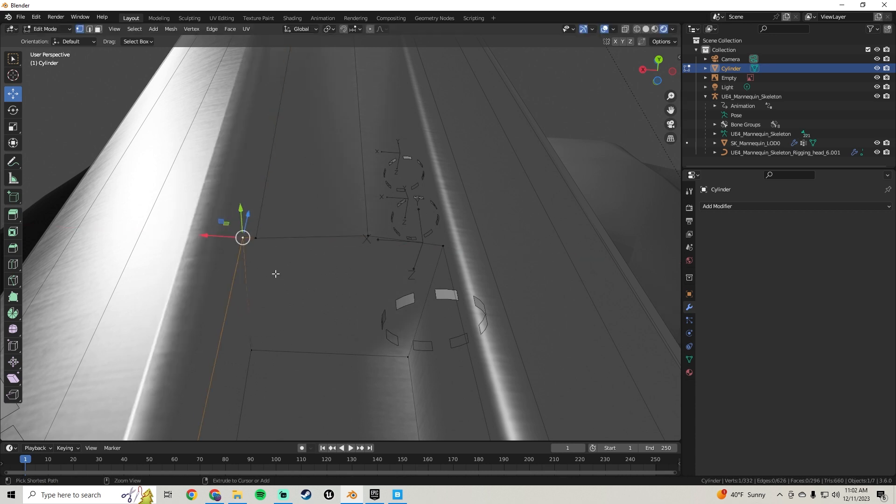
key(ctrl+z)
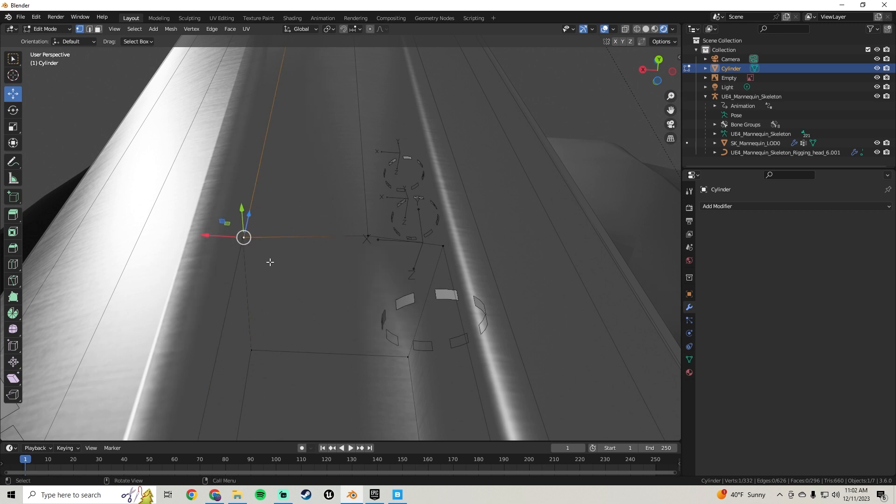
Box-select the two overlapping vertices at the slot's upper corner and merge them at center
click(270, 262)
key(b)
drag(232, 227, 234, 228)
middle_drag(258, 256, 267, 252)
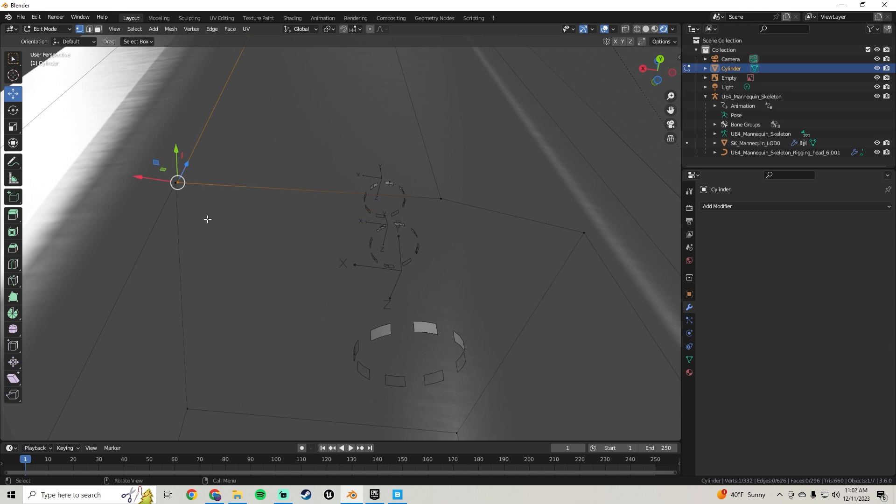
drag(154, 170, 153, 167)
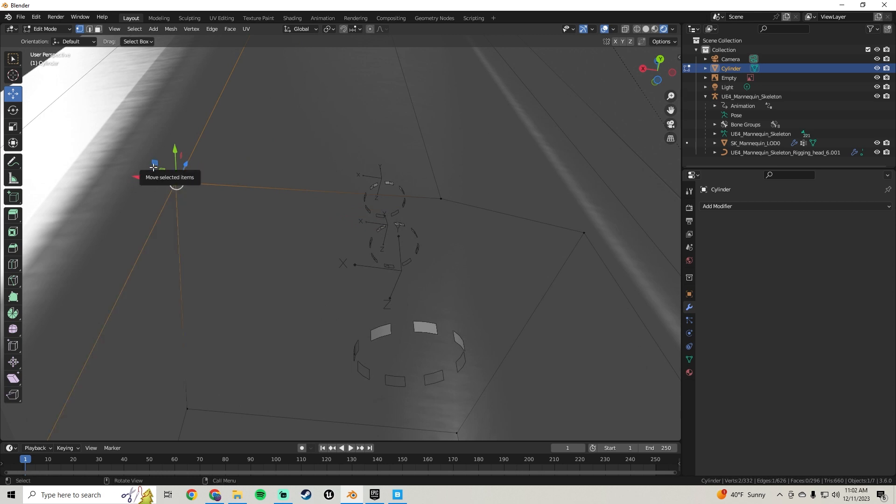
key(m)
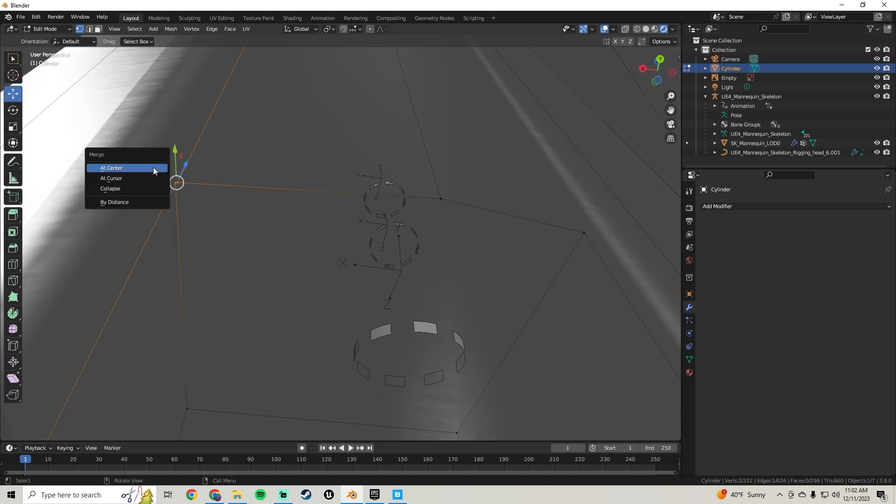
click(153, 167)
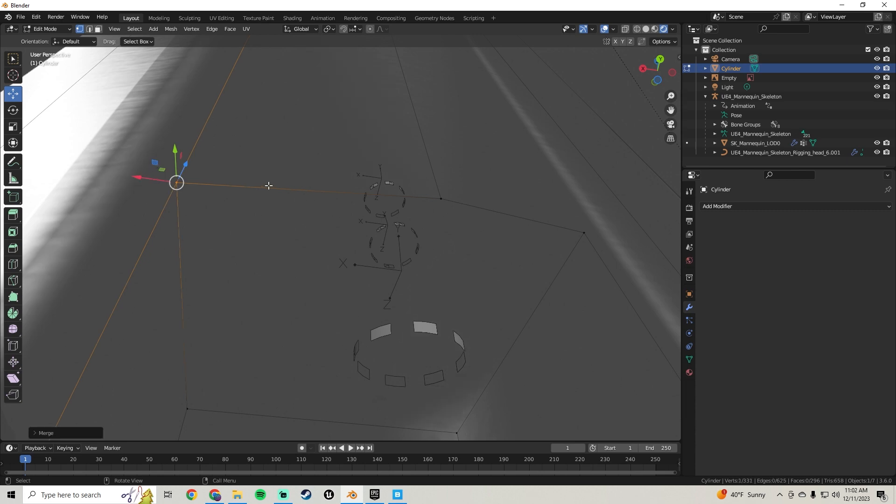
Examine the slot's opposite upper corner vertex and the surrounding shading in both Object Mode and Edit Mode
key(Tab)
middle_drag(289, 183, 358, 197)
scroll(371, 247, up, 2)
key(Tab)
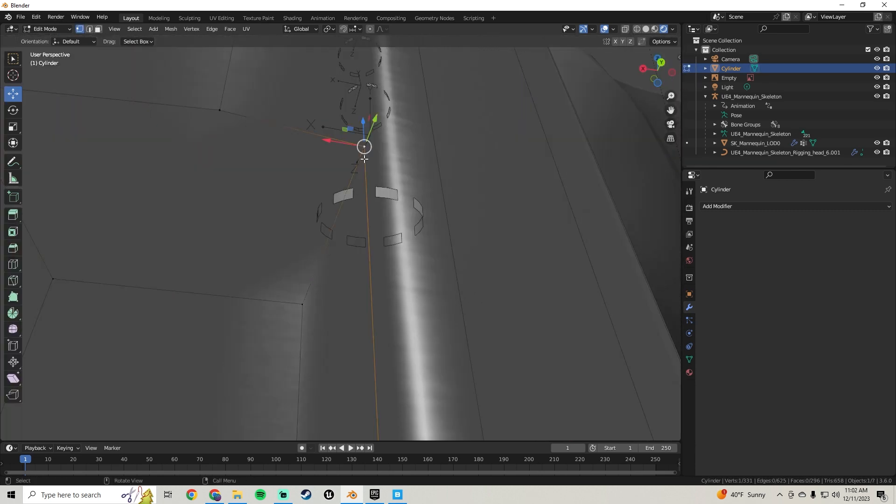
drag(336, 145, 329, 145)
middle_drag(329, 146, 122, 180)
key(Tab)
key(Tab)
key(Tab)
key(Tab)
shift+middle_drag(208, 175, 170, 252)
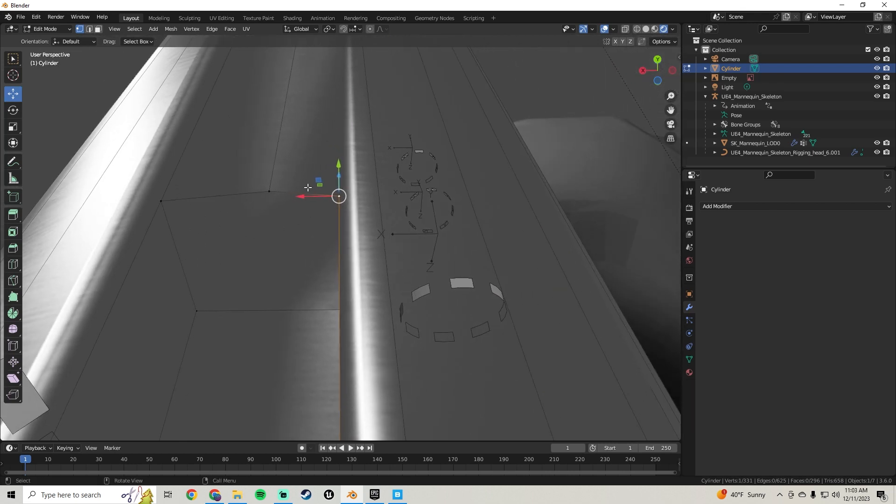
Return to Object Mode and apply Shade Smooth to the cylinder with the merged corner vertex
middle_drag(342, 188, 324, 207)
key(Tab)
right_click(286, 147)
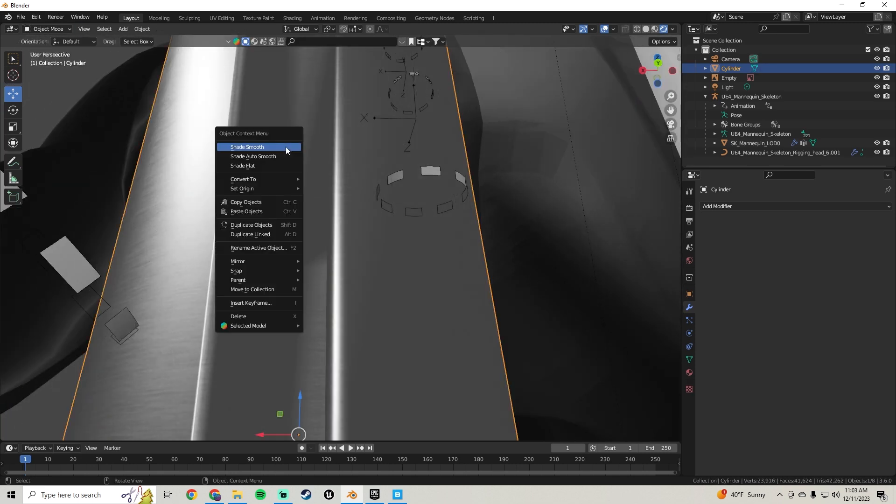
click(286, 147)
middle_drag(285, 147, 300, 164)
Examine the shading and edges around the slot's upper and lower ends in Edit Mode
key(Tab)
middle_drag(370, 76, 326, 372)
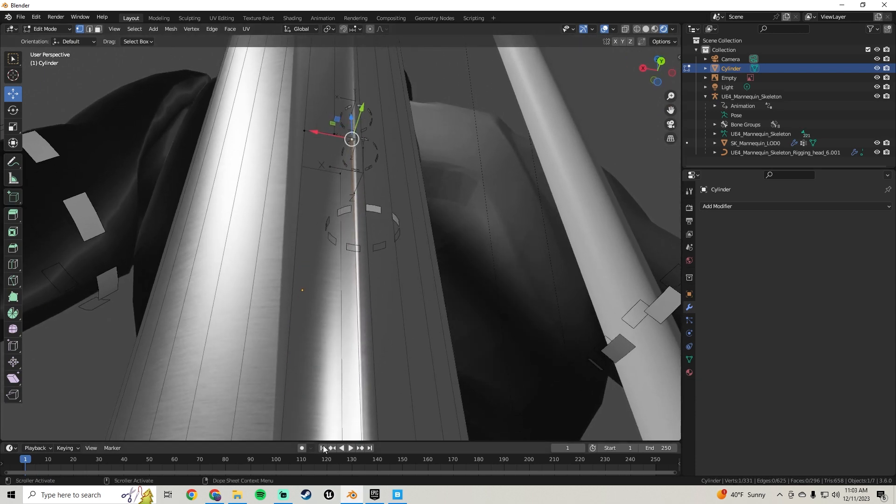
middle_drag(371, 315, 231, 205)
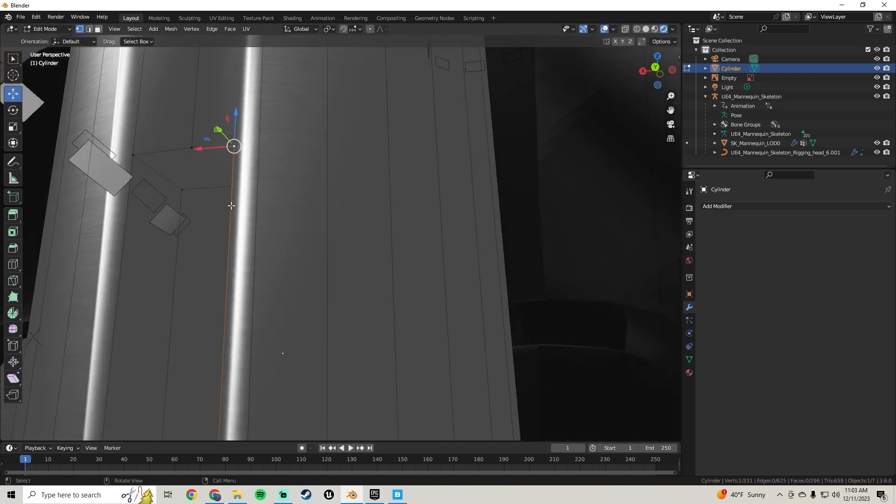
key(Tab)
key(Tab)
middle_drag(199, 133, 309, 233)
scroll(309, 233, up, 4)
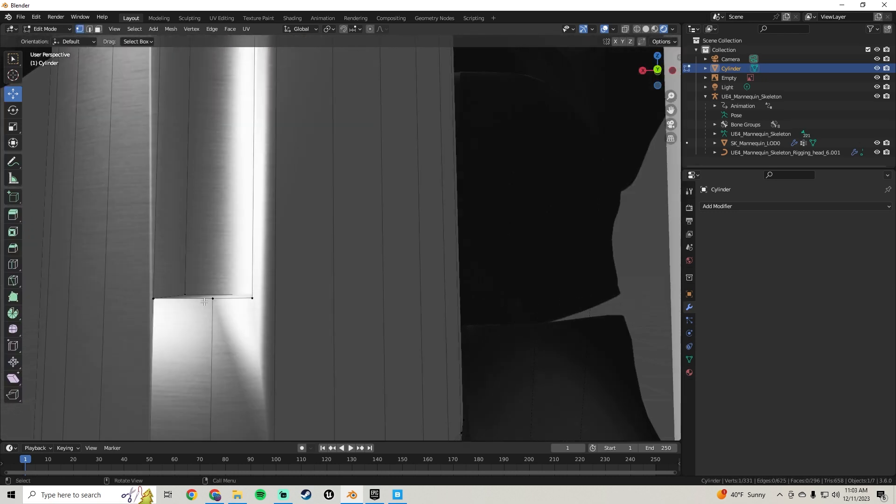
Select the two overlapping vertices at the slot's lower corner and merge them at center
shift+middle_drag(171, 290, 308, 248)
scroll(308, 247, up, 3)
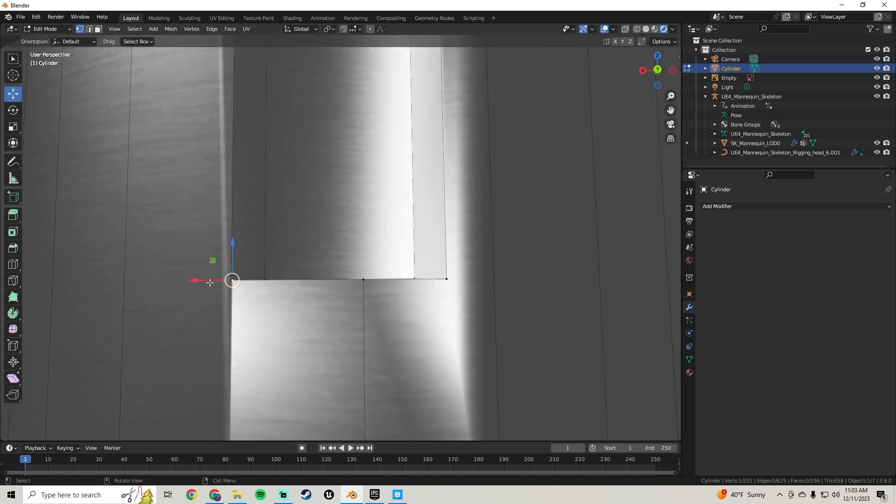
key(g)
key(x)
click(246, 359)
middle_drag(246, 359, 308, 288)
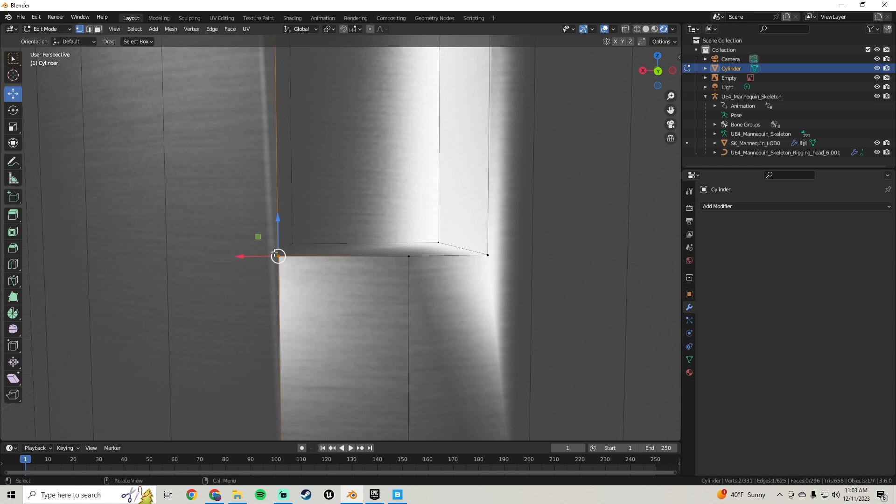
key(m)
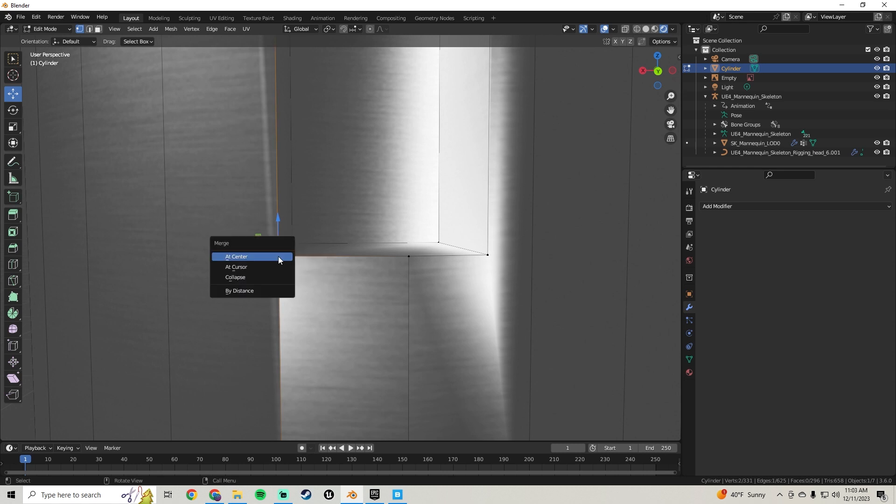
click(278, 257)
Check the shading at the slot's lower end in Object Mode and inspect the edges around its upper end in Edit Mode
key(Tab)
scroll(301, 271, down, 8)
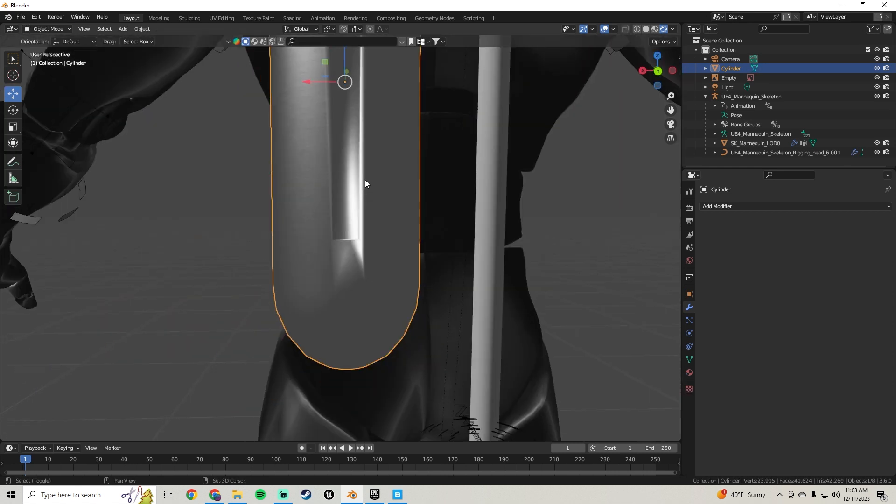
scroll(359, 210, up, 6)
key(Tab)
scroll(348, 223, up, 3)
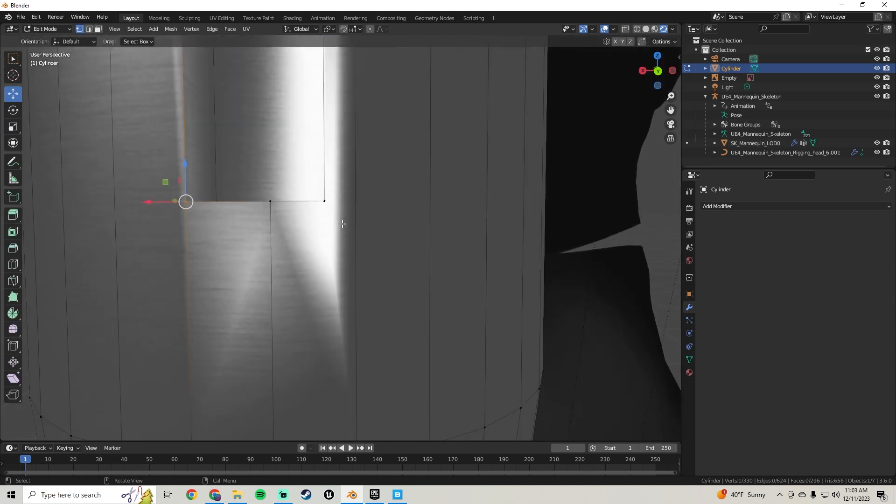
middle_drag(343, 224, 367, 437)
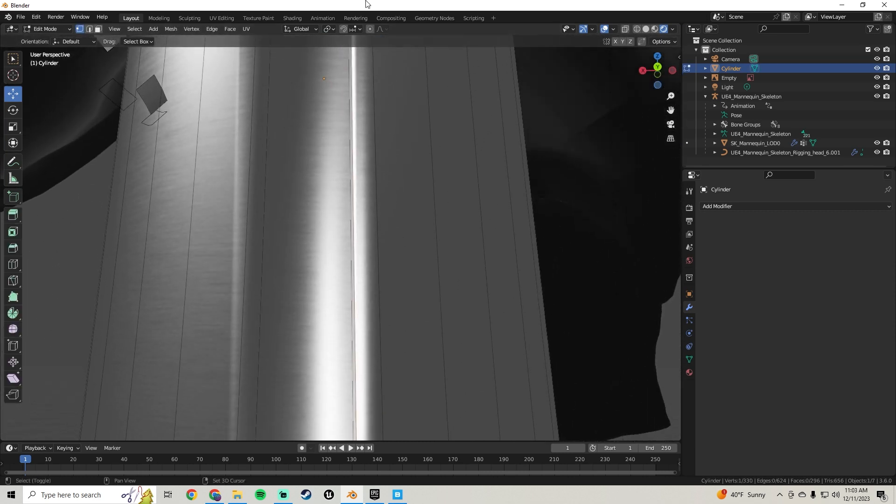
middle_drag(404, 135, 329, 439)
scroll(320, 283, down, 2)
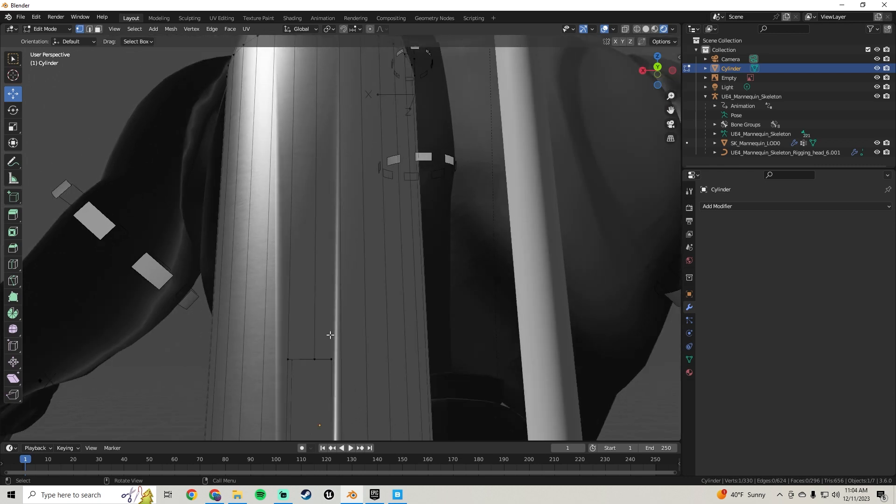
Subdivide the long vertical cylinder edge running beside the slot's upper corner
mouse_move(340, 306)
middle_down()
mouse_move(348, 346)
mouse_move(324, 216)
mouse_move(333, 295)
middle_up()
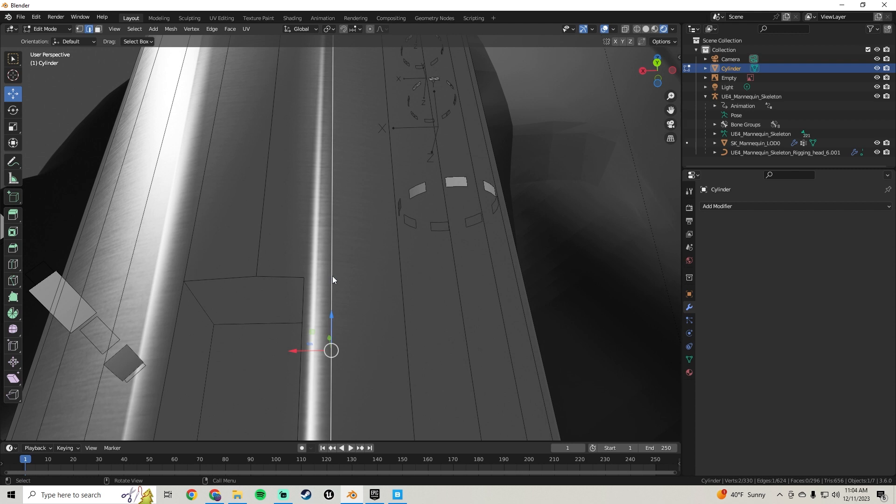
right_click(332, 276)
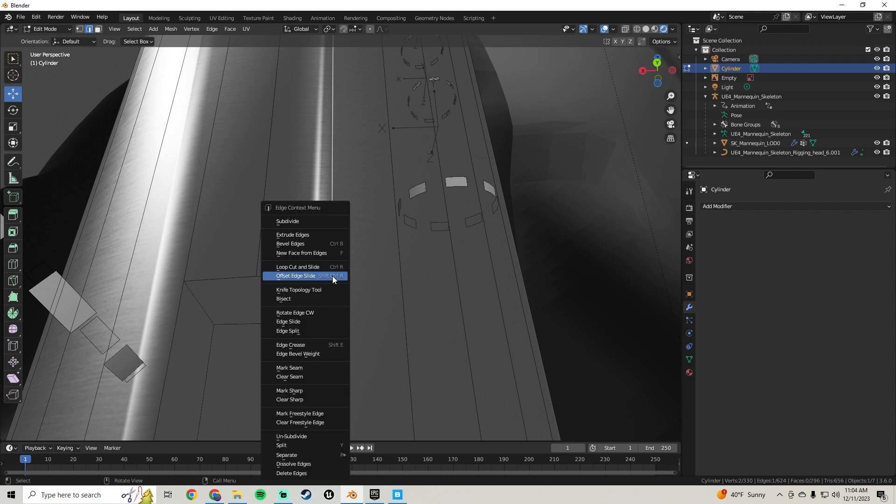
click(308, 221)
middle_drag(316, 234, 340, 289)
middle_drag(348, 222, 343, 231)
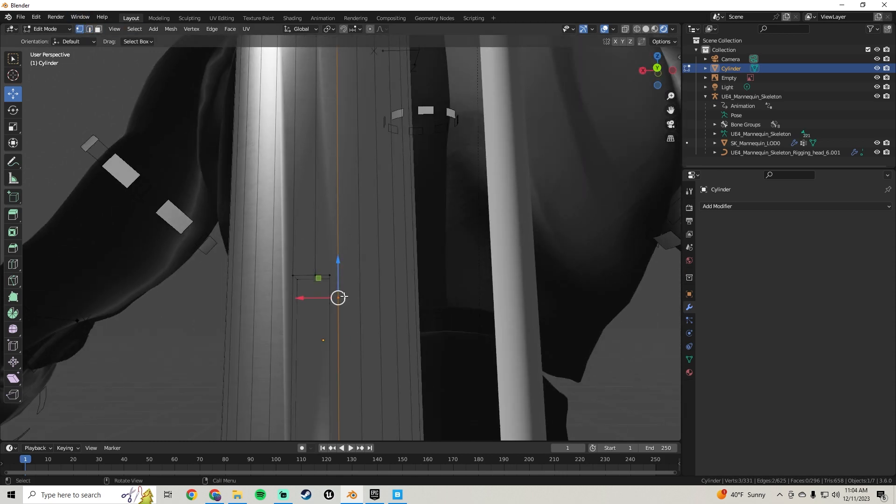
Move the new midpoint vertex up along Z until it is level with the slot's upper edge
scroll(344, 296, up, 3)
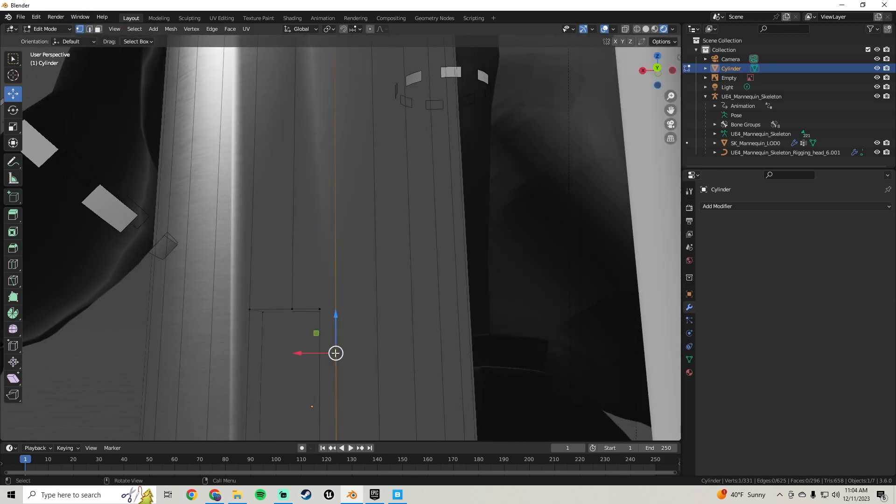
drag(336, 316, 334, 277)
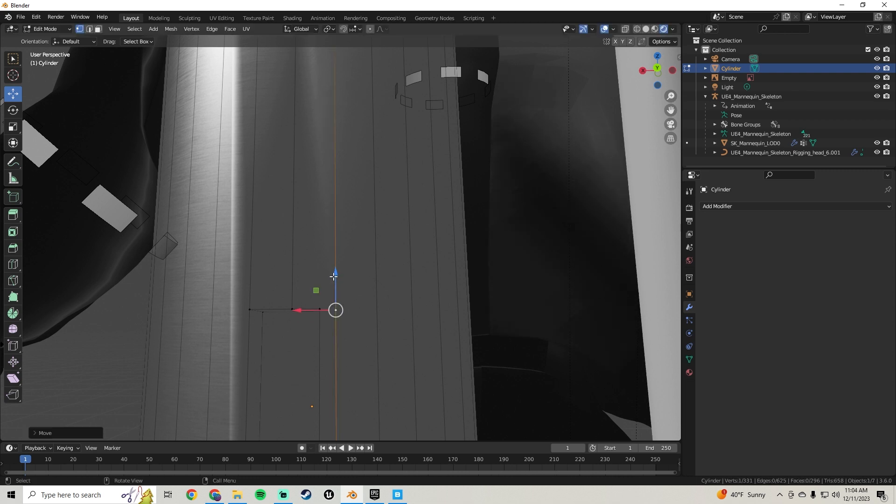
middle_drag(333, 277, 313, 269)
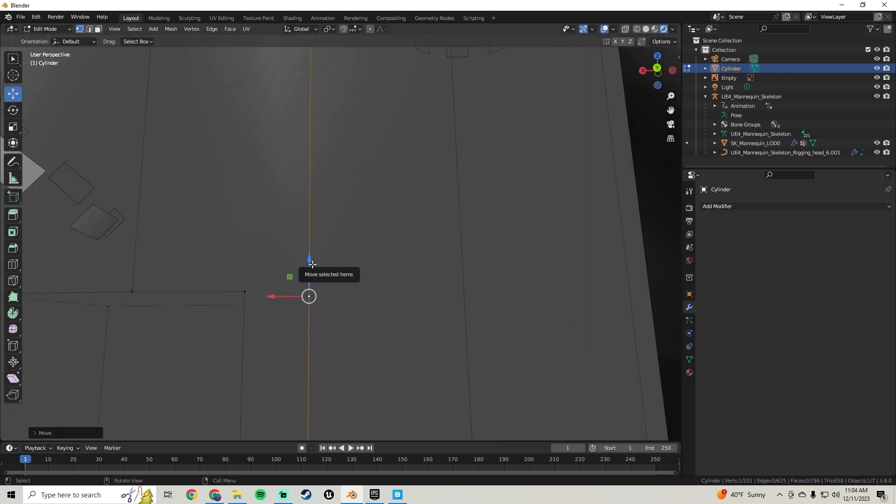
drag(312, 264, 307, 256)
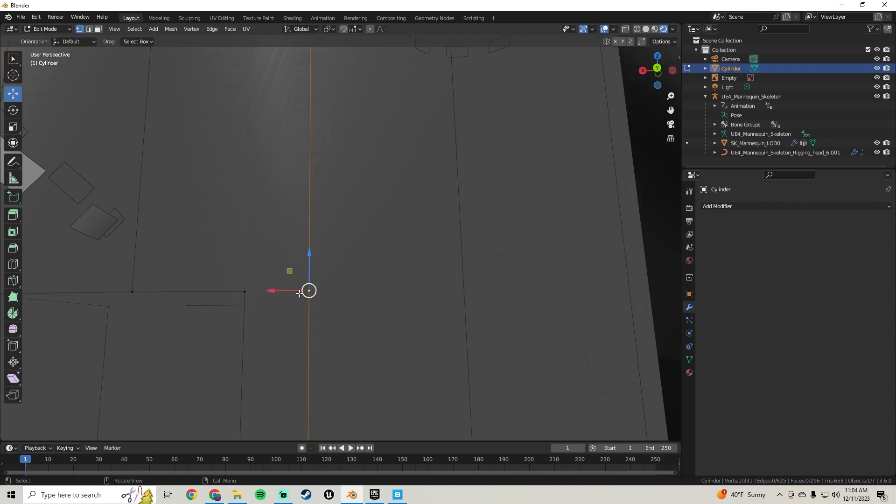
Connect the slot's upper corner vertex to the neighbouring new vertex with Connect Vertex Path
middle_drag(241, 293, 280, 296)
right_click(197, 320)
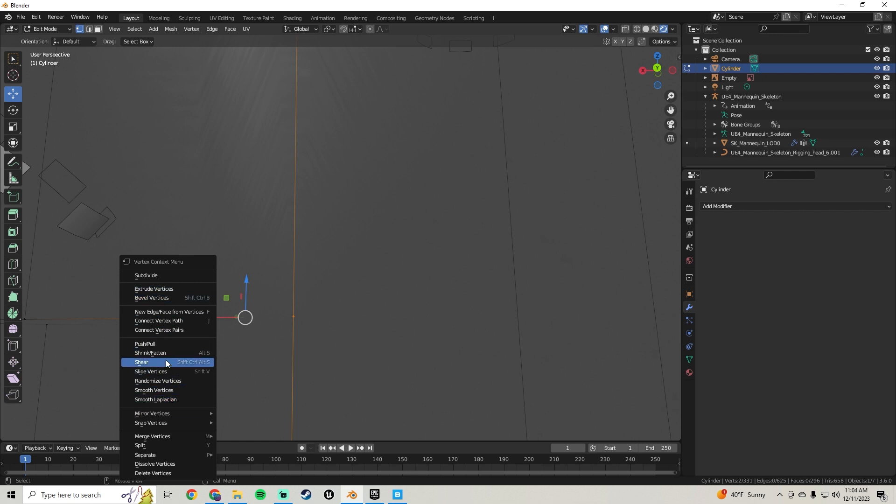
click(171, 321)
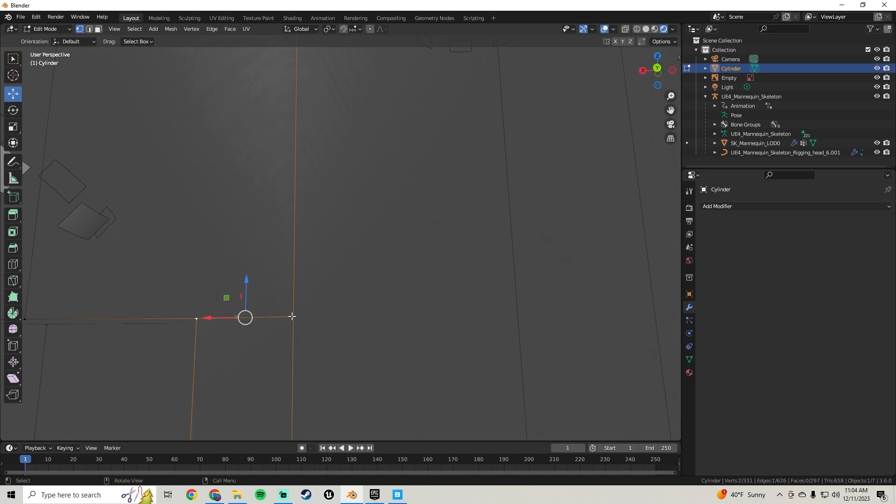
Check the upper slot end in Object Mode, select the whole cylinder mesh in Edit Mode and unwrap it with Smart UV Project
key(Tab)
scroll(342, 287, down, 12)
scroll(323, 233, up, 7)
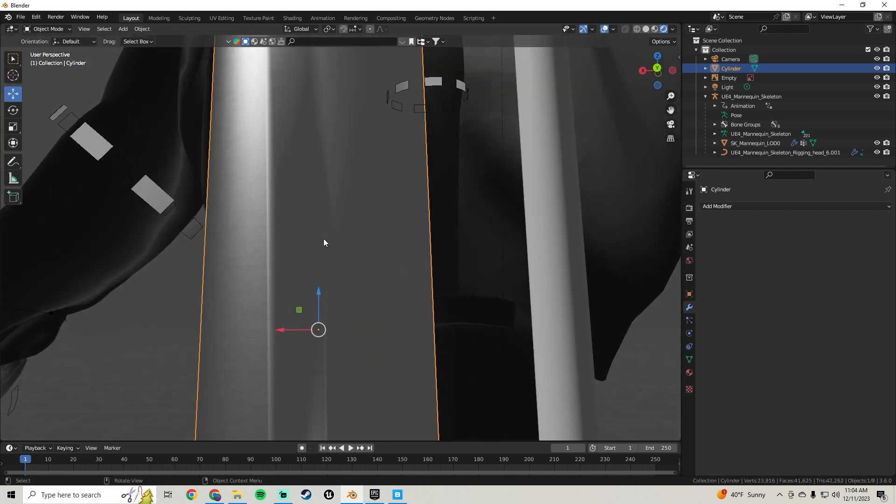
key(Tab)
key(a)
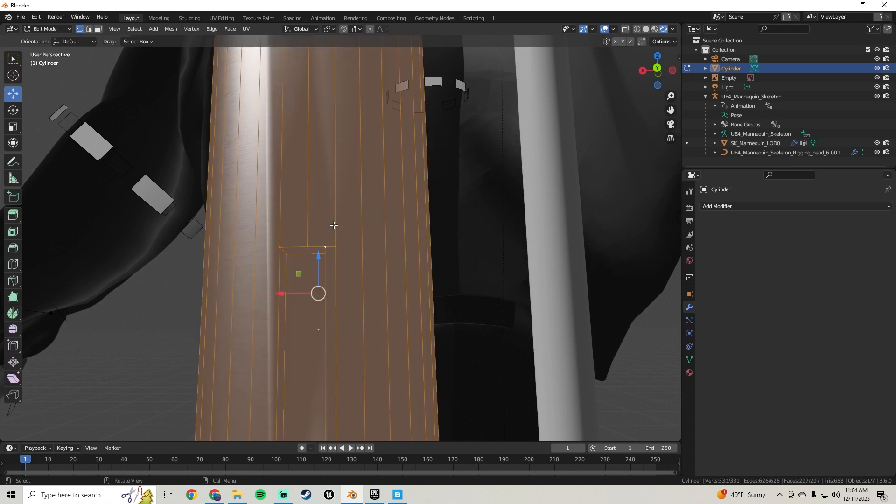
click(246, 29)
click(281, 53)
click(276, 136)
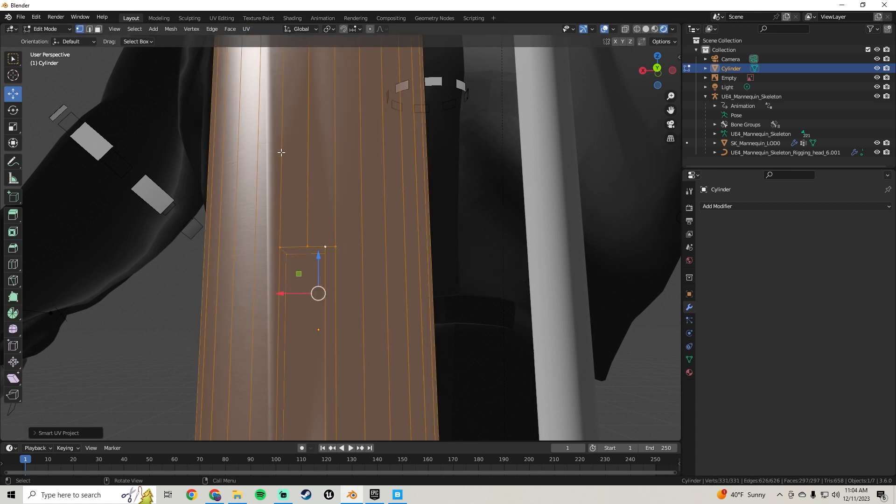
Return to Object Mode and apply Shade Smooth to the cylinder
key(Tab)
right_click(284, 153)
click(283, 153)
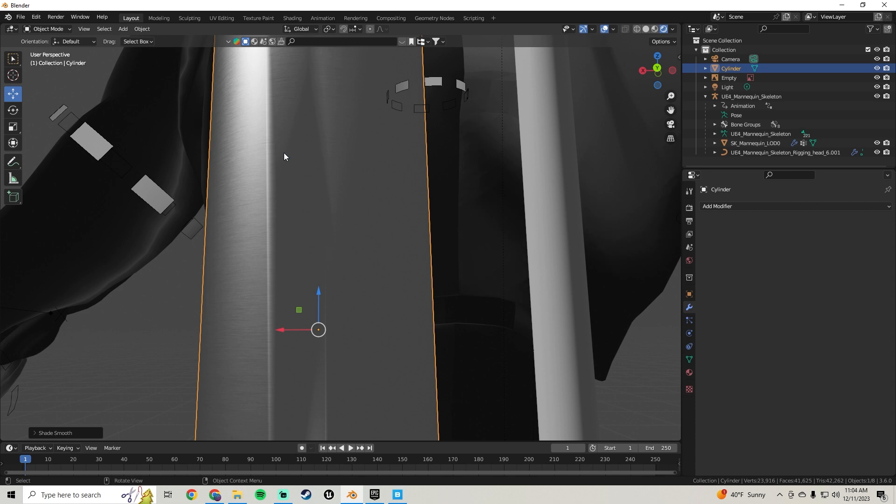
right_click(284, 155)
click(284, 157)
Examine the cylinder's shading from the side and at the slot's lower end, clearing the mesh selection in Edit Mode
scroll(286, 164, down, 2)
middle_drag(288, 170, 299, 136)
middle_drag(322, 174, 289, 306)
key(Tab)
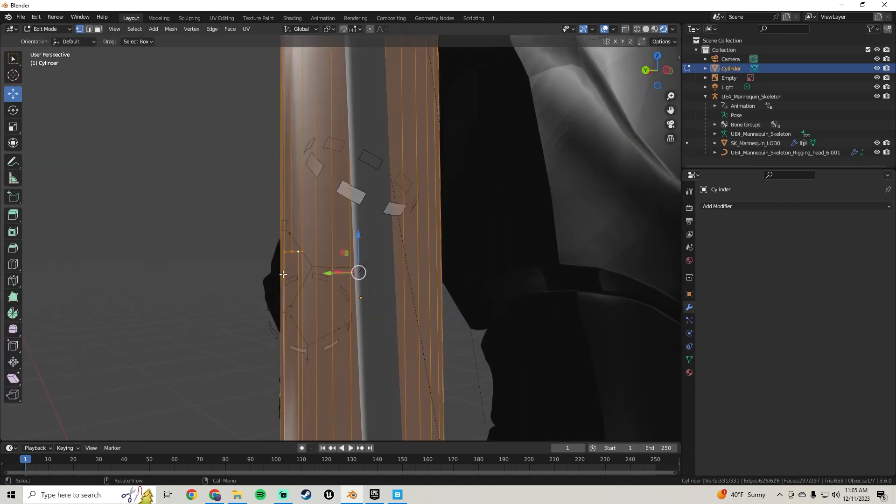
middle_drag(266, 266, 312, 225)
scroll(310, 224, up, 3)
middle_drag(282, 255, 333, 241)
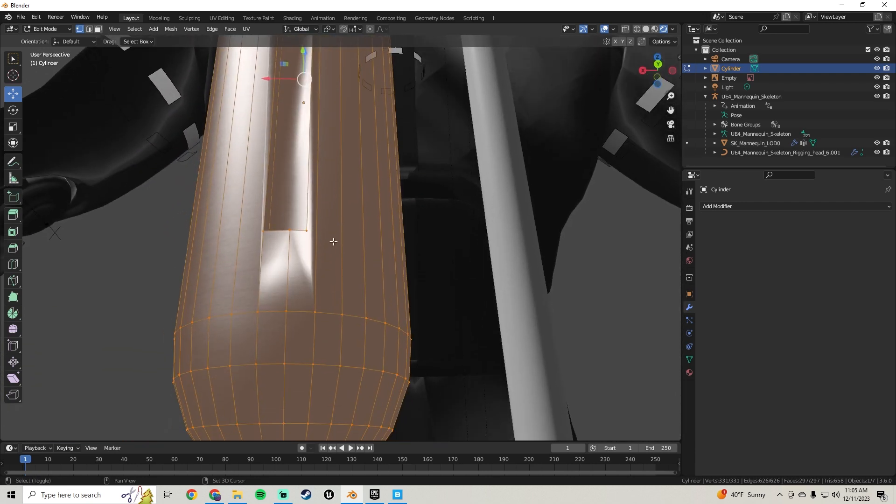
scroll(312, 239, up, 3)
click(240, 218)
shift+middle_drag(279, 215, 326, 250)
scroll(326, 251, down, 5)
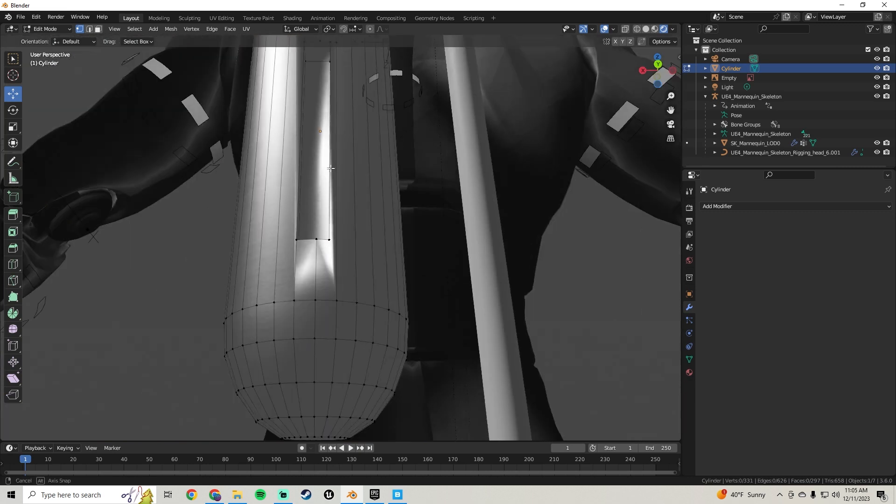
Subdivide the lower section of the long vertical edge beside the slot, between the added vertex and the rounded end
shift+middle_drag(329, 270, 316, 245)
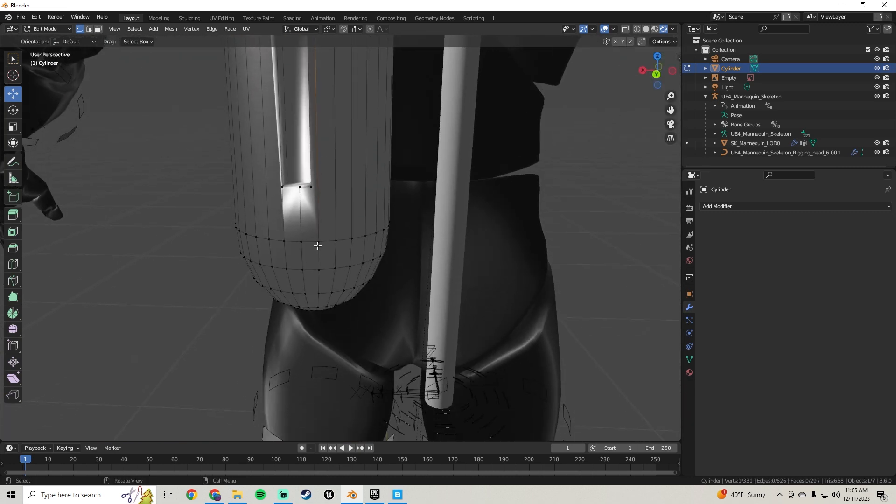
scroll(304, 246, up, 3)
right_click(293, 156)
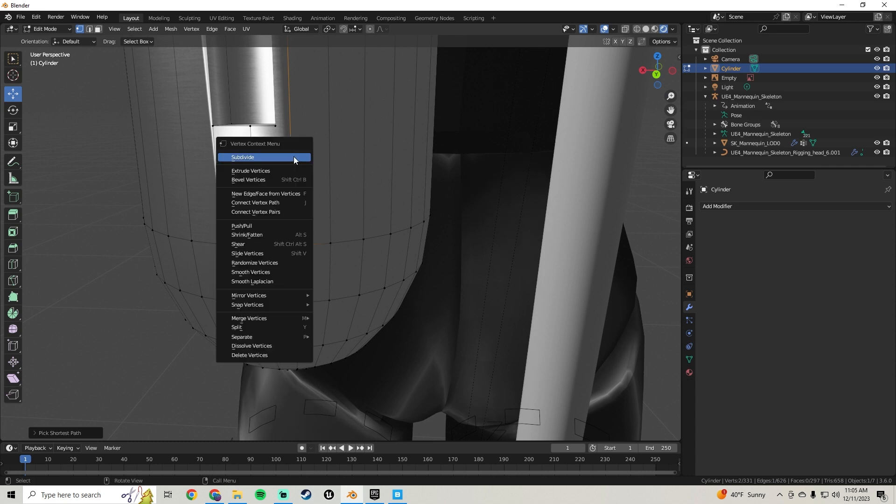
click(293, 155)
scroll(316, 238, up, 3)
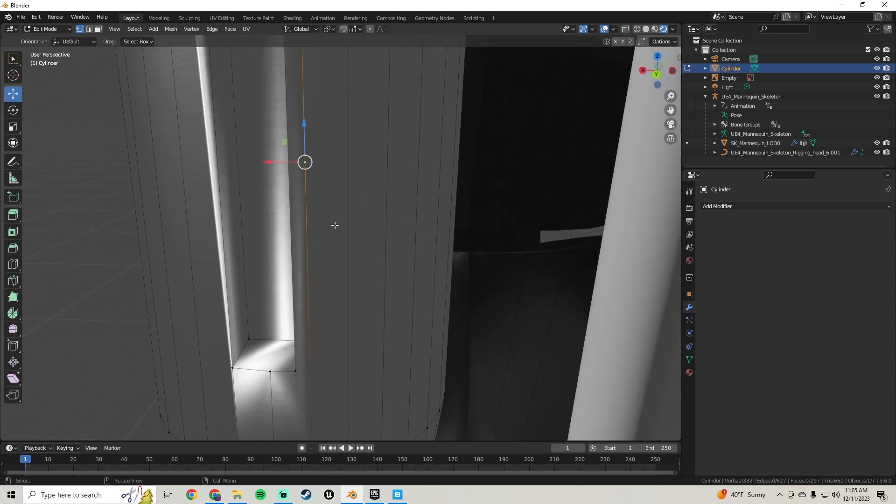
Move the newly added vertex down along Z until it is level with the slot's lower edge
middle_drag(335, 225, 329, 119)
drag(324, 61, 328, 194)
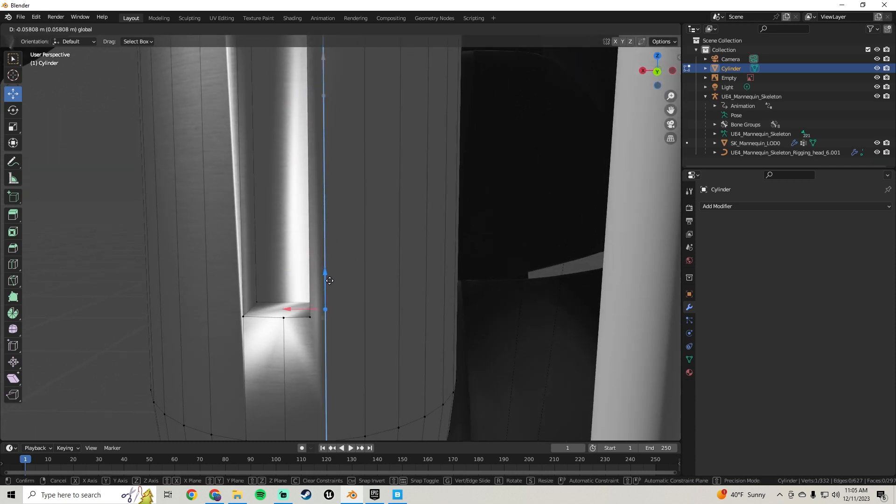
drag(329, 281, 330, 281)
scroll(337, 318, up, 2)
shift+middle_drag(338, 321, 344, 223)
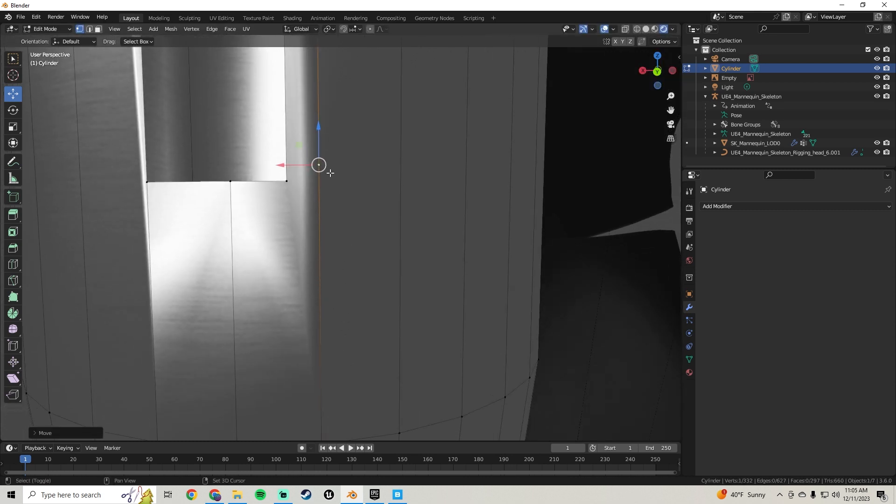
drag(318, 130, 324, 148)
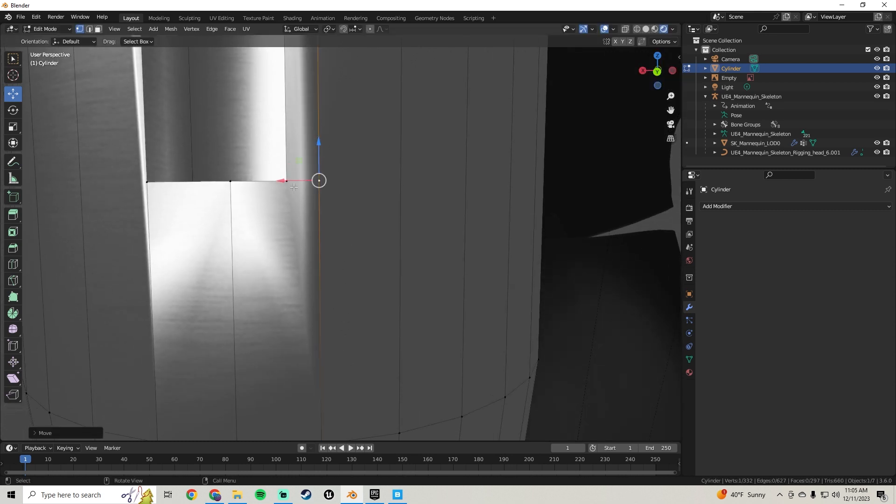
Connect the slot's lower corner vertex to the neighbouring new vertex with Connect Vertex Path
right_click(285, 182)
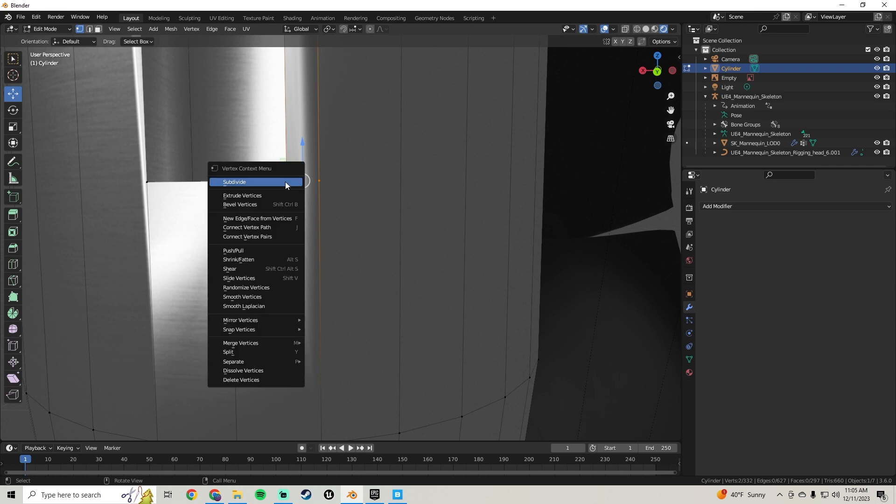
click(272, 226)
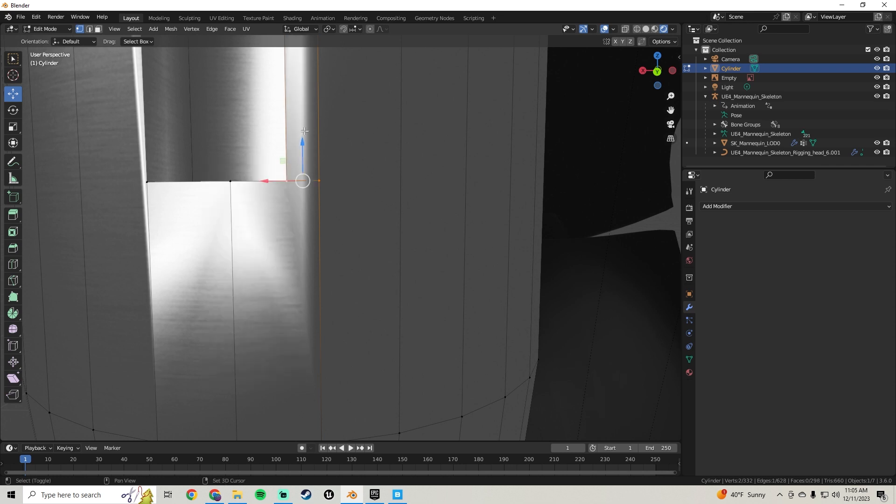
Re-unwrap the whole cylinder mesh with Smart UV Project, and shade the object smooth in Object Mode
shift+middle_drag(294, 156, 315, 221)
scroll(308, 226, down, 3)
key(a)
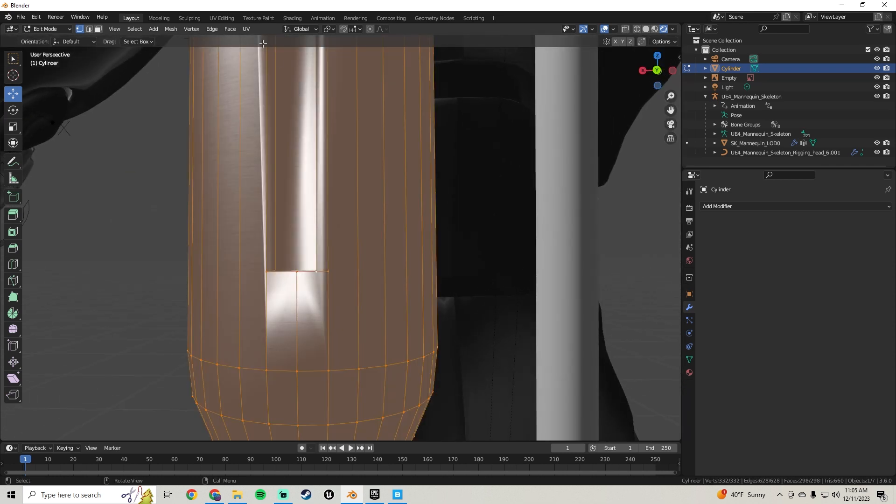
click(246, 29)
click(262, 50)
click(289, 135)
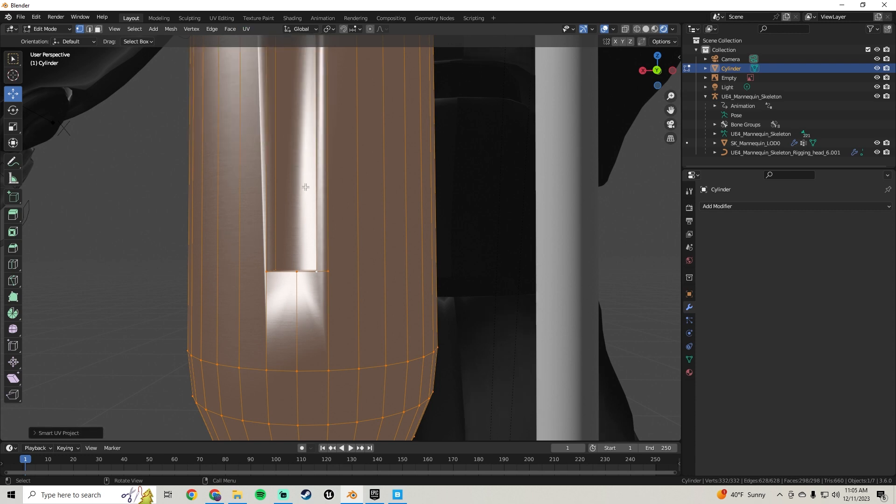
key(Tab)
mouse_move(346, 248)
middle_down()
mouse_move(353, 153)
mouse_move(352, 255)
mouse_move(352, 198)
mouse_move(355, 235)
mouse_move(341, 253)
middle_up()
right_click(346, 230)
click(330, 220)
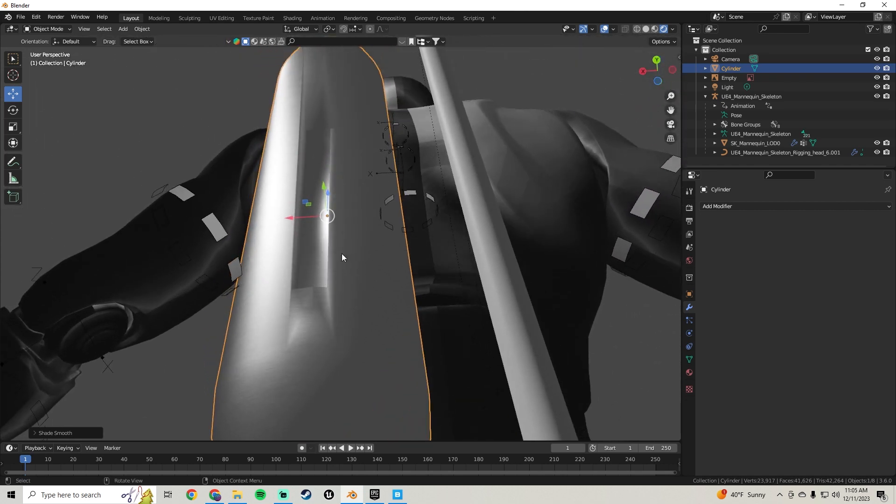
Examine the slot's shading from above, below and the front, comparing Object Mode with the Edit Mode wireframe
scroll(338, 240, up, 2)
key(a)
click(338, 240)
key(Tab)
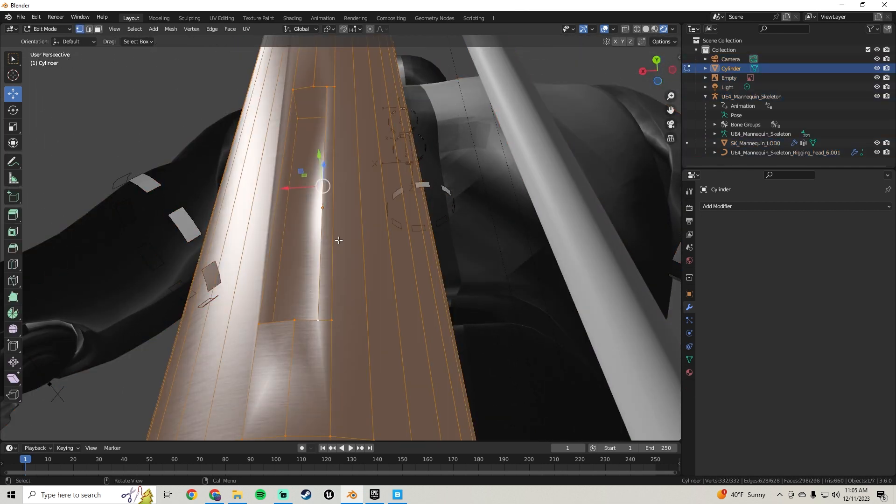
middle_drag(327, 170, 344, 208)
key(Tab)
scroll(317, 192, down, 5)
key(Tab)
scroll(312, 246, up, 3)
scroll(344, 209, up, 3)
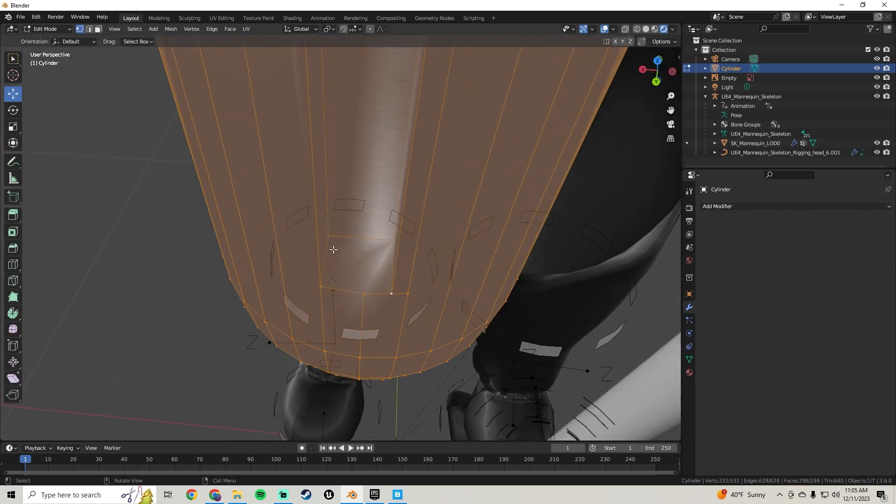
scroll(350, 298, up, 1)
middle_drag(349, 298, 369, 184)
scroll(369, 184, up, 3)
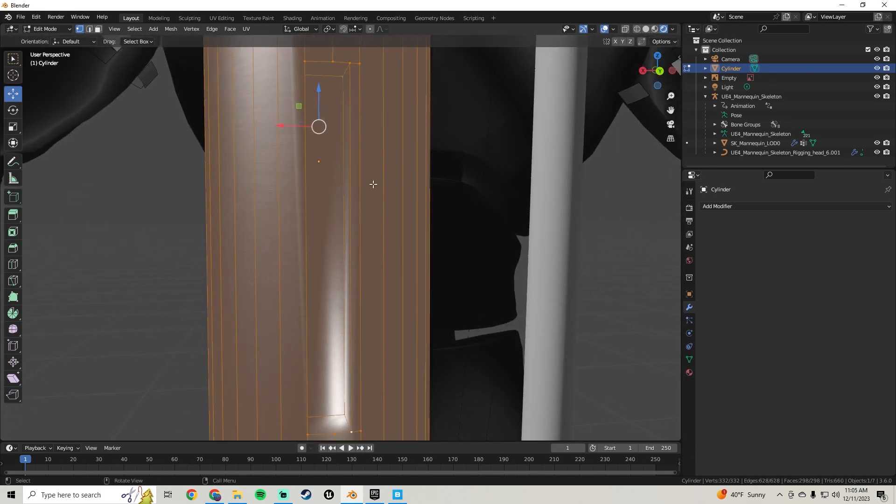
Select the slot's narrow long side face and move it slightly along X toward the neighbouring outer edge
click(98, 30)
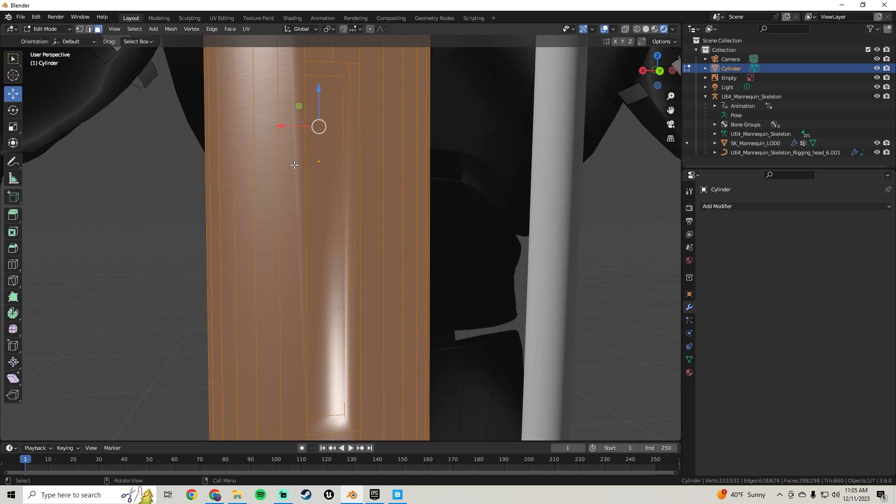
click(346, 157)
middle_drag(345, 158, 343, 95)
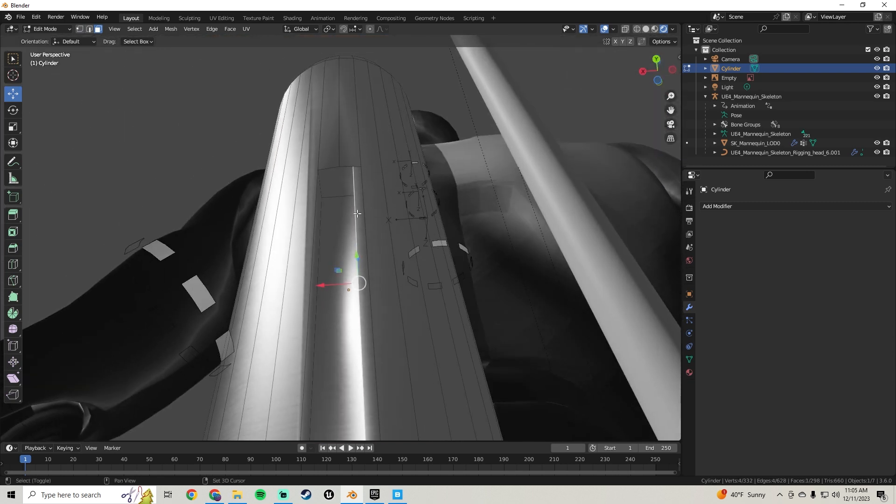
shift+middle_drag(357, 214, 339, 127)
drag(303, 210, 322, 212)
scroll(357, 187, up, 1)
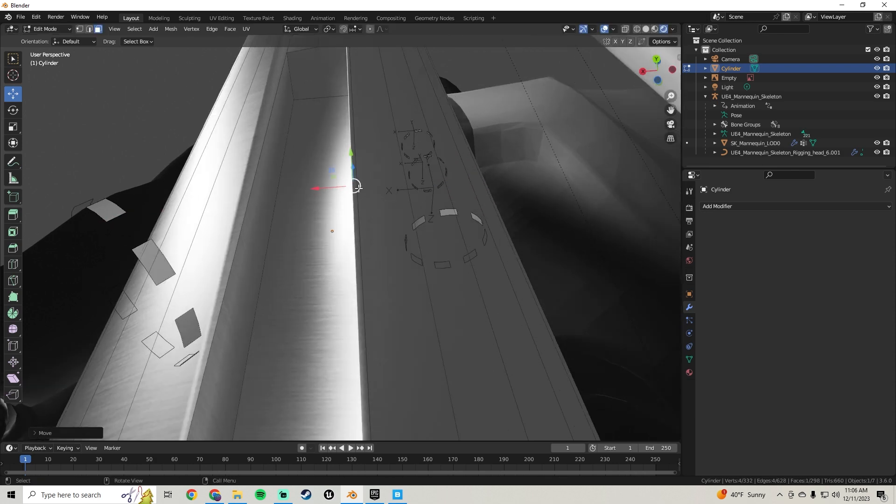
middle_drag(362, 204, 374, 250)
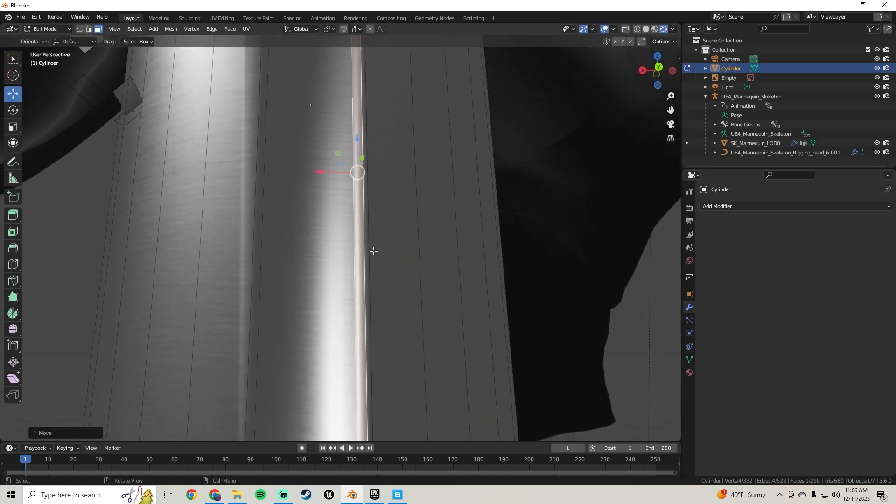
Try to merge the two close parallel long edges beside the slot, and undo the merge
click(92, 29)
click(367, 214)
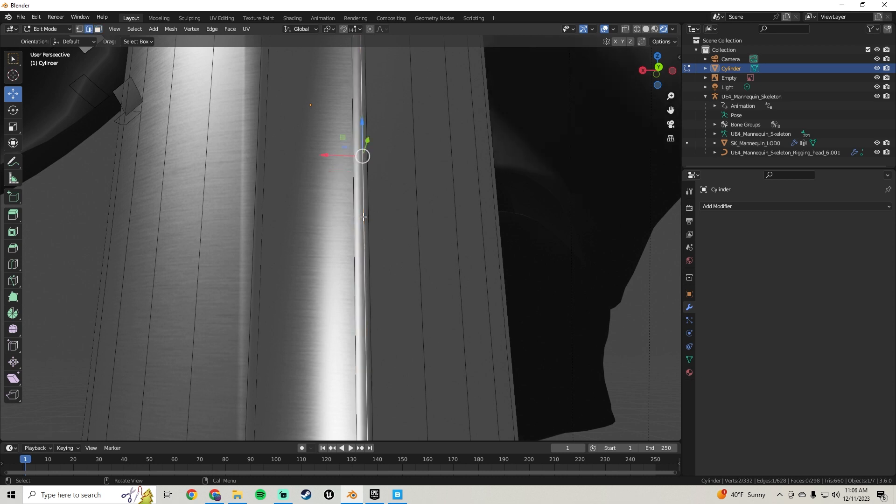
right_click(370, 218)
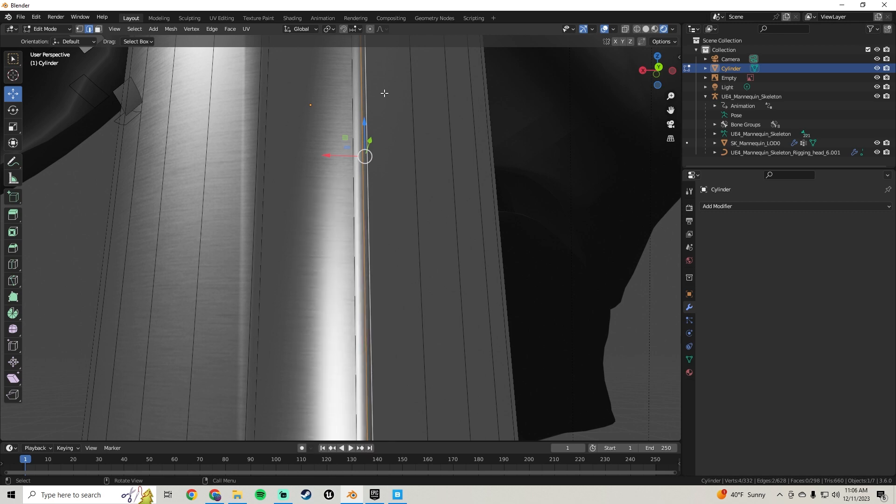
click(367, 181)
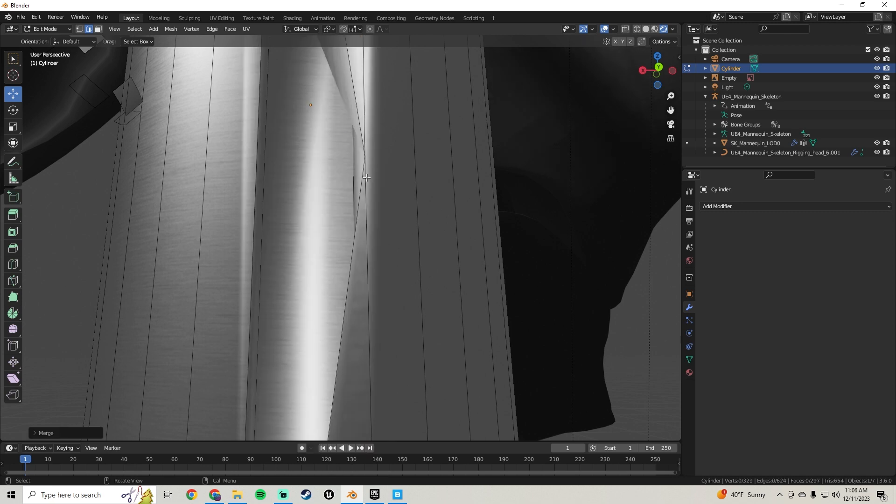
middle_drag(367, 181, 344, 200)
key(ctrl+z)
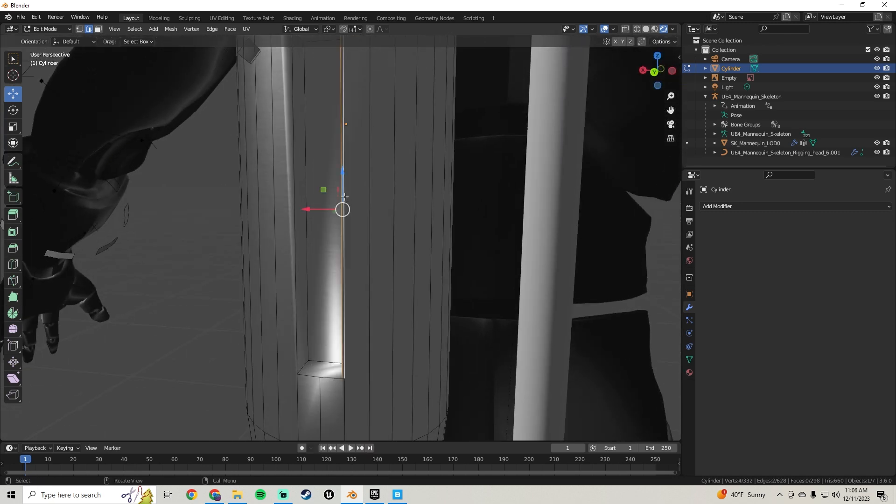
Merge the close vertex pairs at the slot's upper and lower corners beside the long edge, each At Center
scroll(359, 127, up, 8)
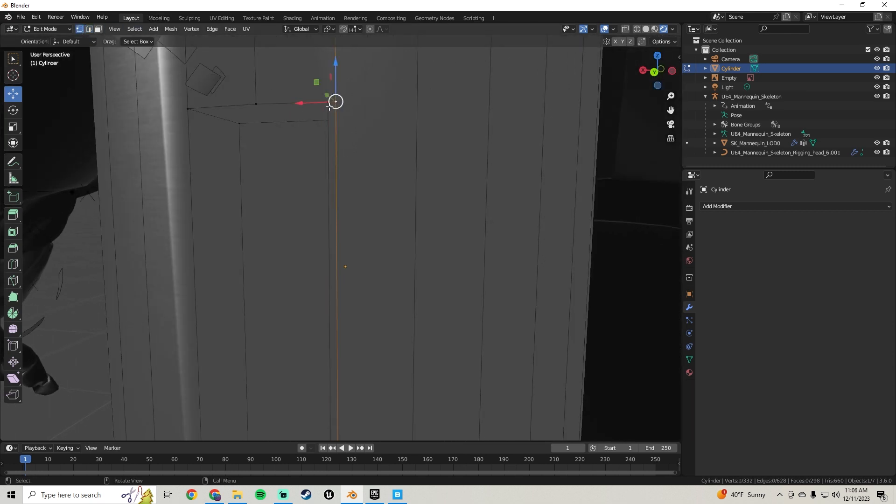
key(m)
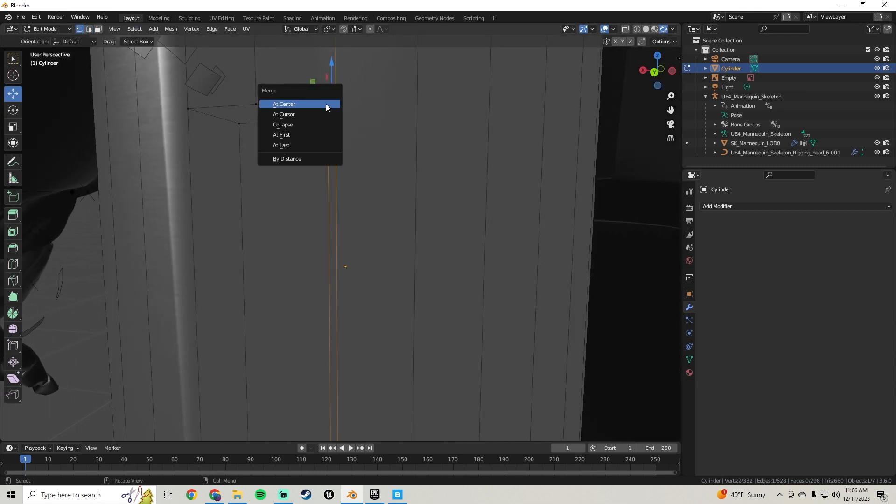
click(326, 104)
mouse_move(344, 262)
middle_down()
mouse_move(330, 289)
mouse_move(330, 217)
mouse_move(328, 307)
middle_up()
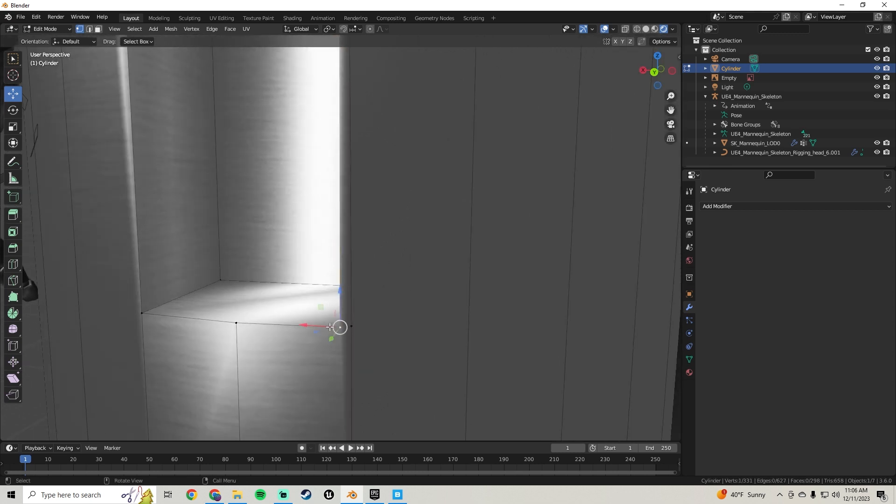
key(m)
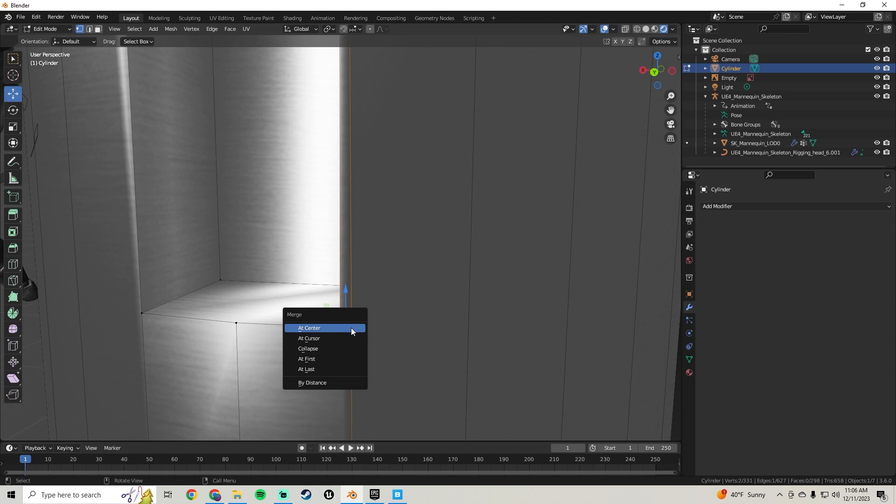
click(351, 328)
Shade the cylinder smooth again and re-project the UVs of its whole mesh with Smart UV Project
key(Tab)
middle_drag(329, 268, 337, 189)
right_click(368, 234)
click(368, 234)
key(Tab)
click(244, 29)
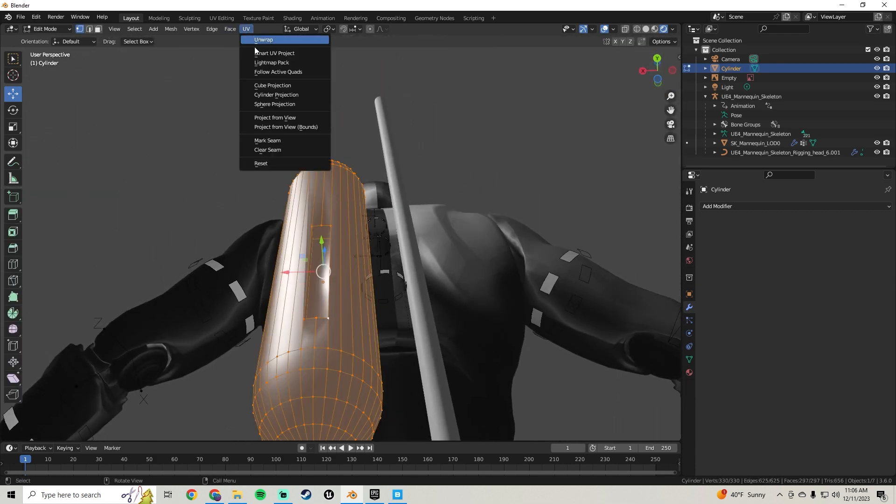
click(258, 54)
click(266, 139)
key(Tab)
Mark the edges outlining the slot's lower end face as seams
middle_drag(267, 144, 308, 324)
key(Tab)
scroll(318, 281, down, 2)
click(276, 327)
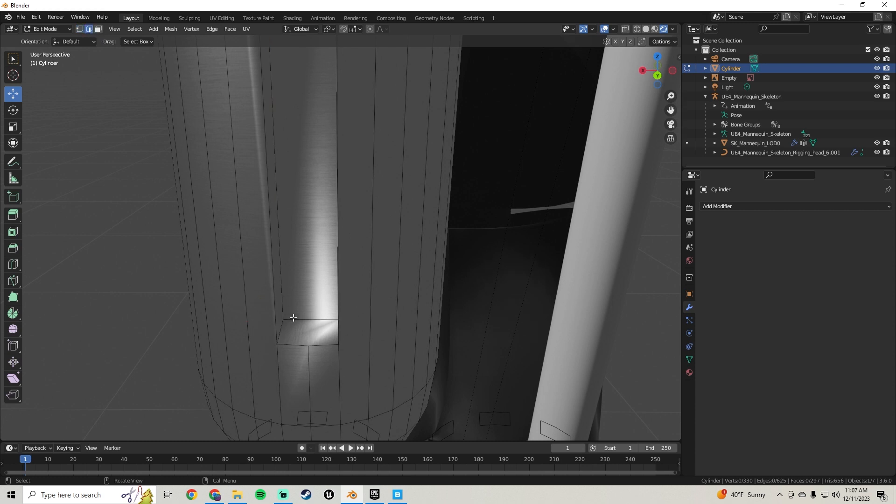
middle_drag(302, 309, 342, 282)
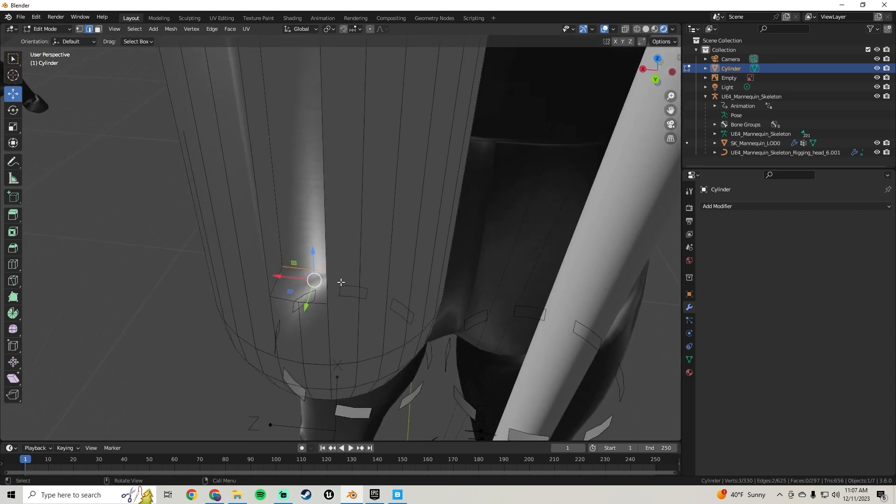
right_click(275, 278)
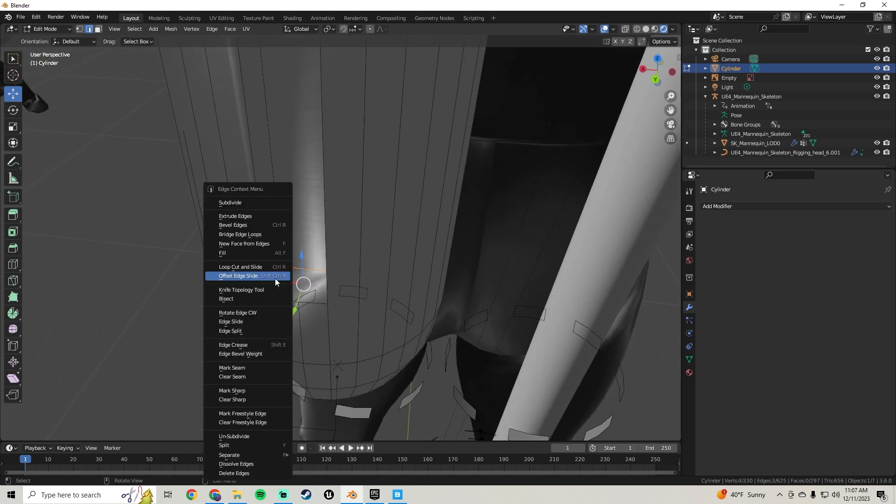
click(257, 369)
middle_drag(342, 253, 350, 252)
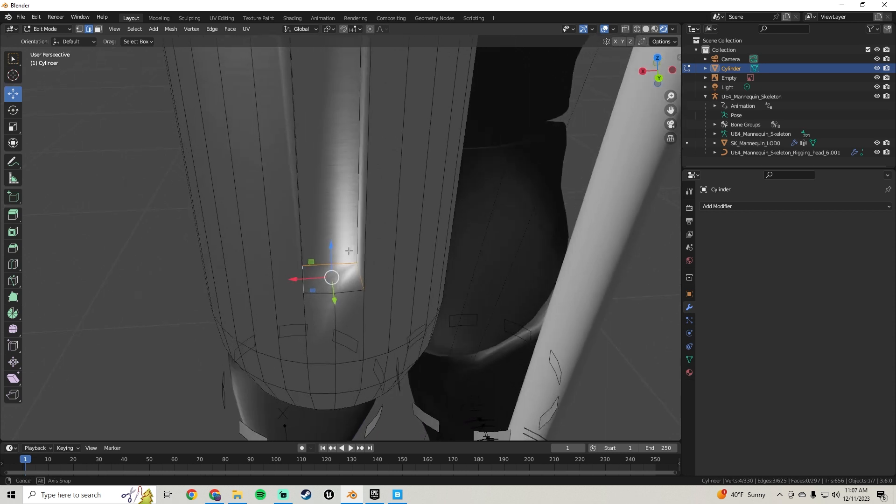
right_click(349, 291)
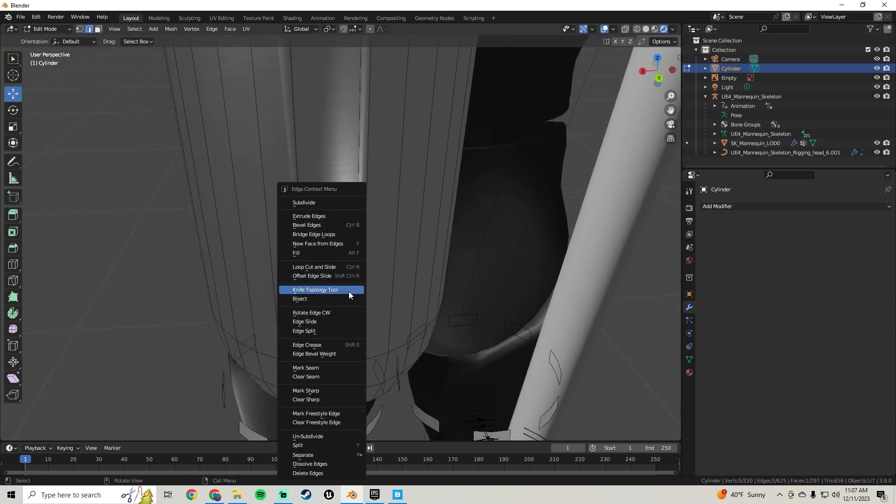
click(322, 367)
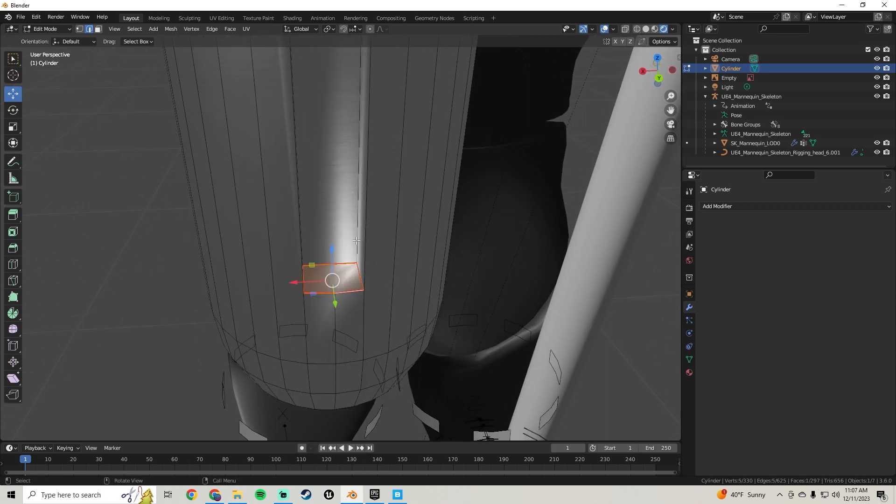
Mark the slot's long inner side edge and the edges outlining its upper end face as seams
middle_drag(356, 241, 334, 248)
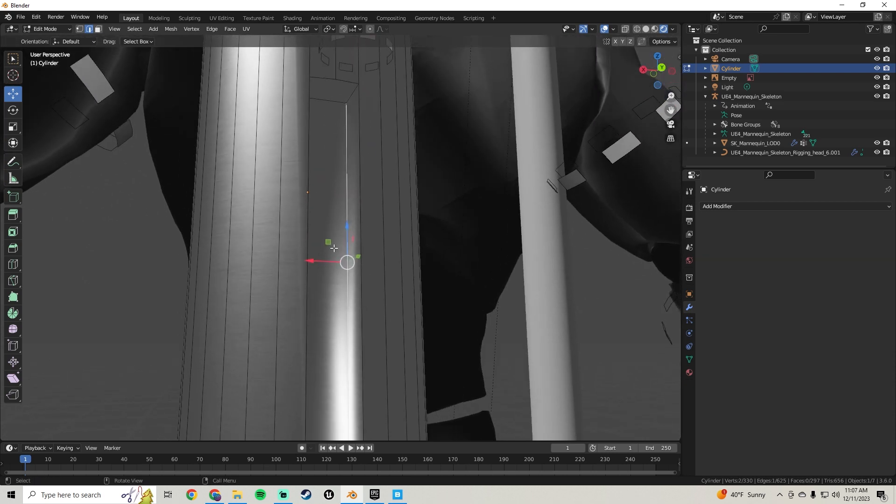
right_click(344, 187)
click(344, 187)
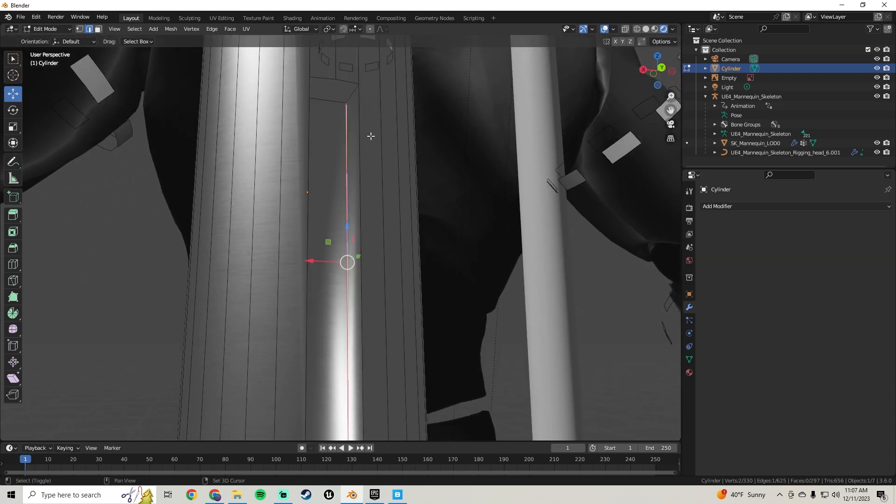
middle_drag(371, 136, 348, 147)
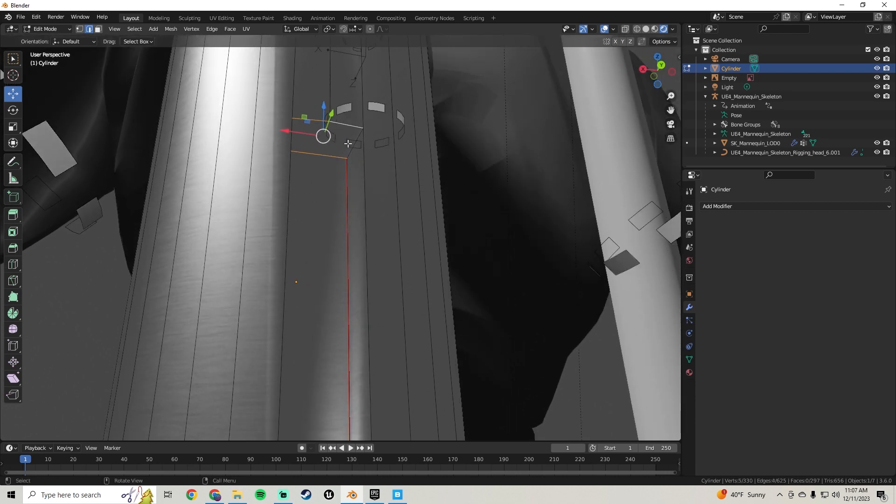
shift+click(351, 150)
right_click(351, 149)
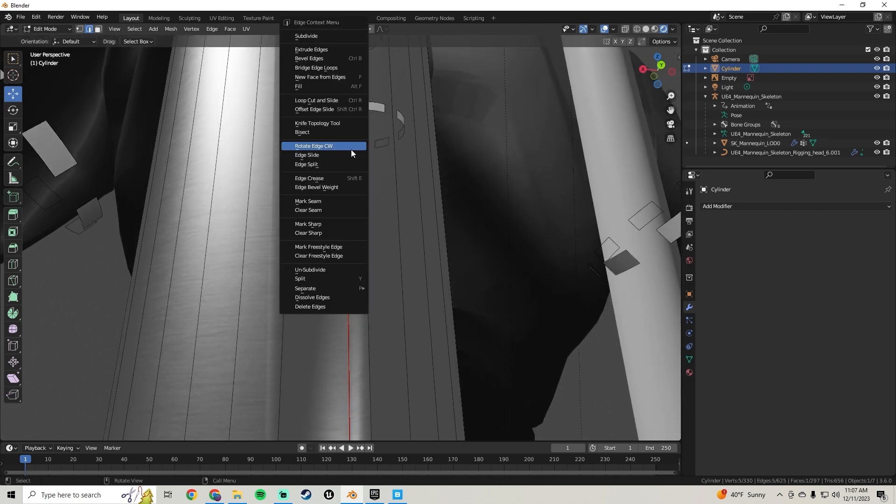
click(336, 202)
Unwrap the entire cylinder mesh using the marked seams and check the shading in Object Mode
scroll(335, 215, down, 2)
shift+middle_drag(337, 216, 350, 145)
key(a)
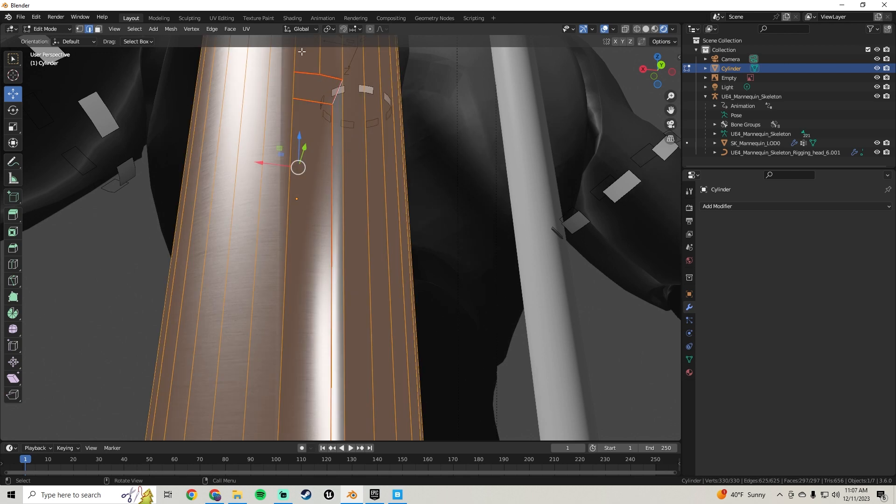
click(246, 29)
click(267, 41)
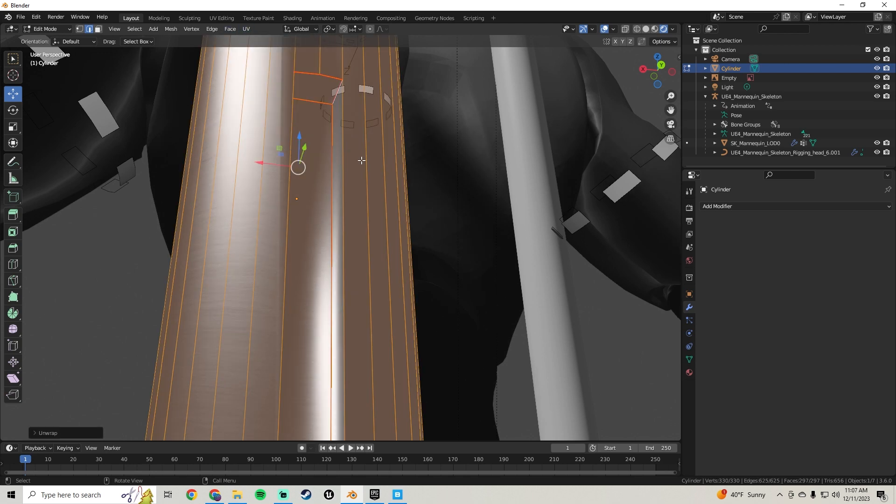
key(Tab)
scroll(385, 155, down, 3)
middle_drag(382, 153, 371, 180)
key(Tab)
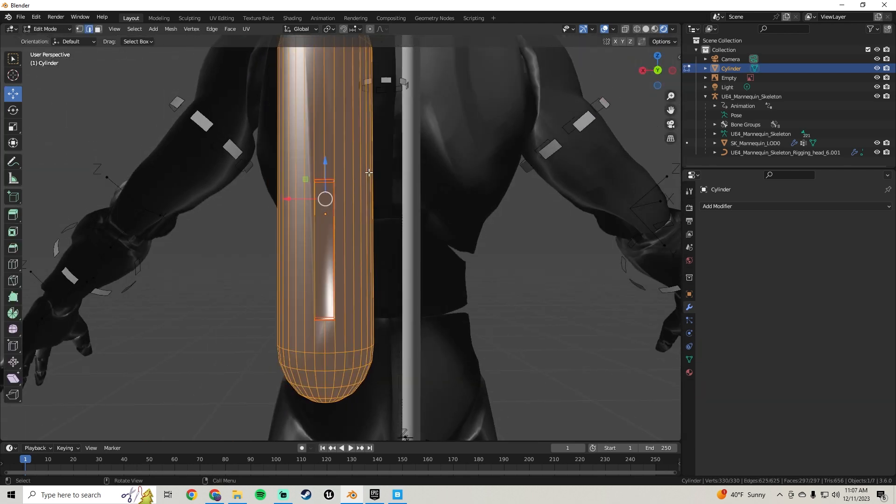
Re-project the UVs of the entire seamed mesh with Smart UV Project and check the cylinder in Object Mode
scroll(347, 179, up, 4)
right_click(349, 162)
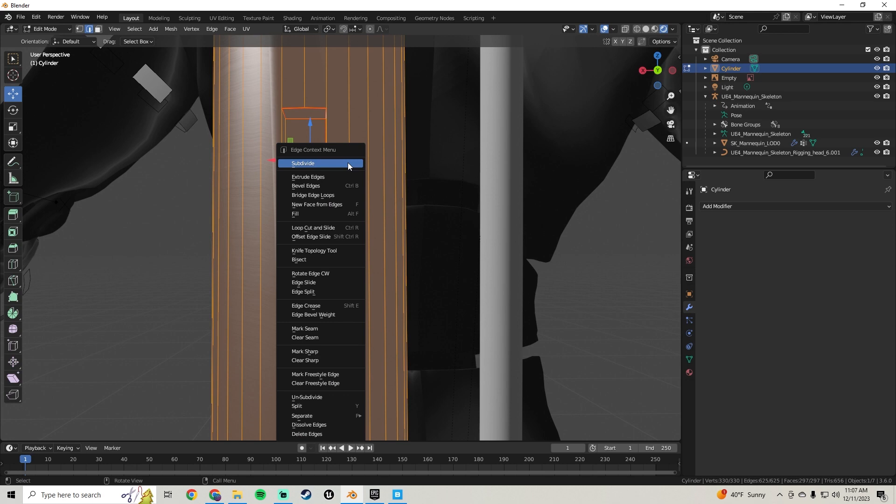
click(247, 29)
click(267, 53)
click(277, 143)
key(Tab)
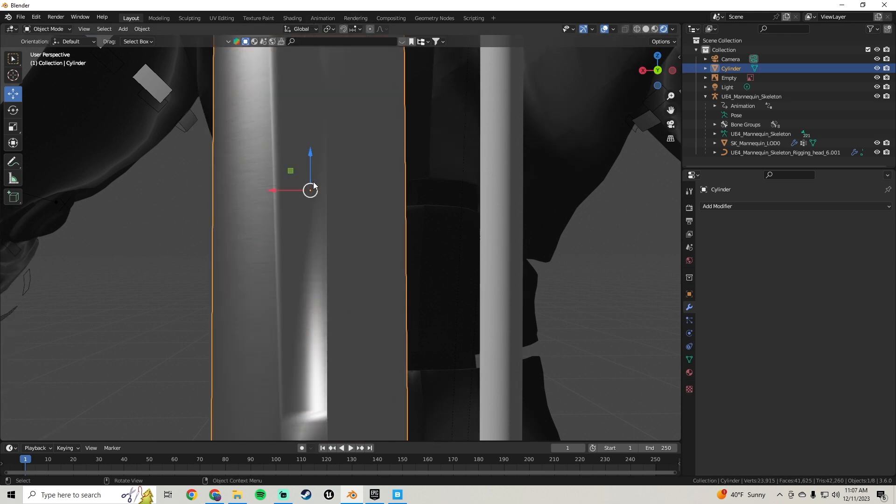
scroll(313, 186, down, 4)
middle_drag(313, 181, 344, 191)
key(Tab)
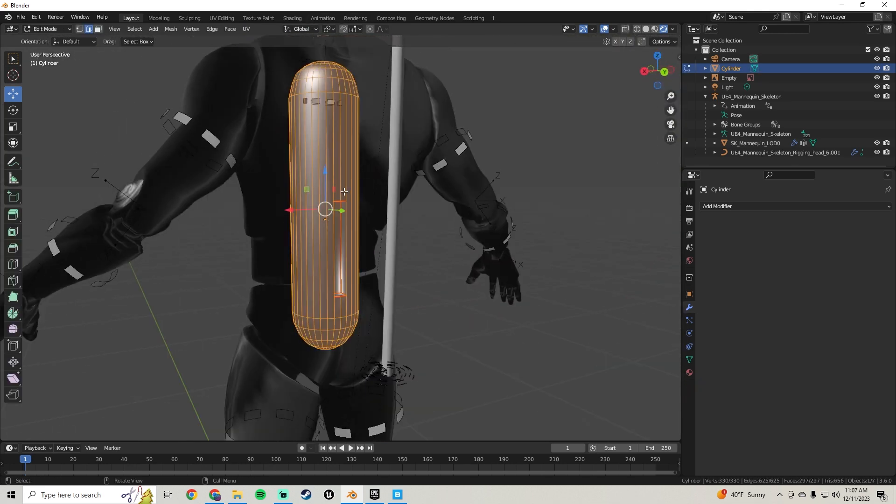
Check the slot's shading in Object Mode and rerun Smart UV Project on the whole cylinder mesh
middle_drag(371, 144, 366, 152)
key(Tab)
scroll(363, 165, up, 6)
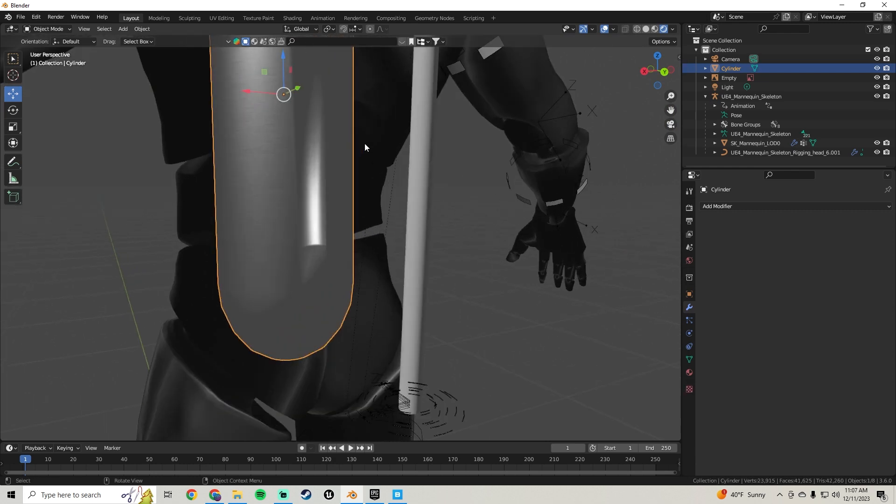
middle_drag(341, 124, 359, 223)
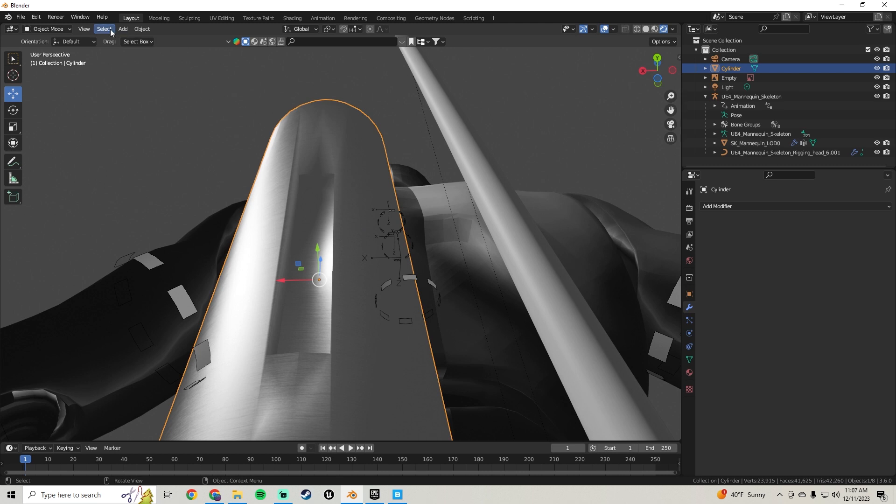
key(Tab)
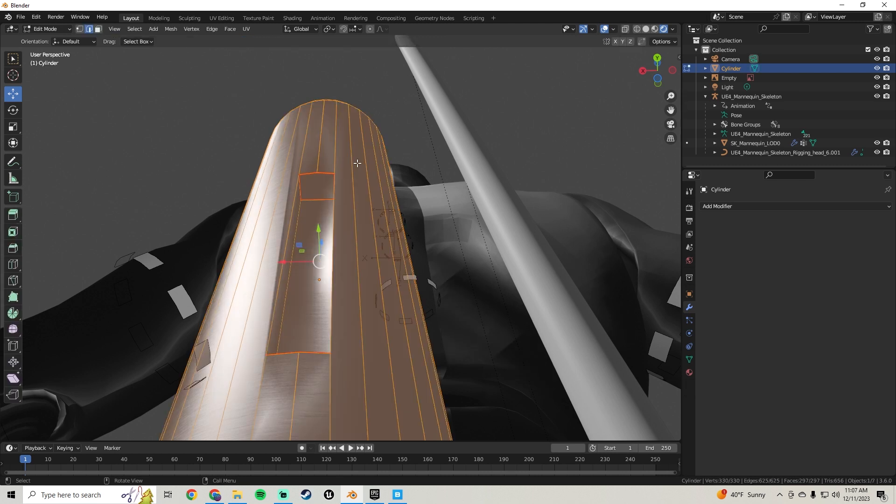
click(246, 29)
click(259, 58)
click(260, 136)
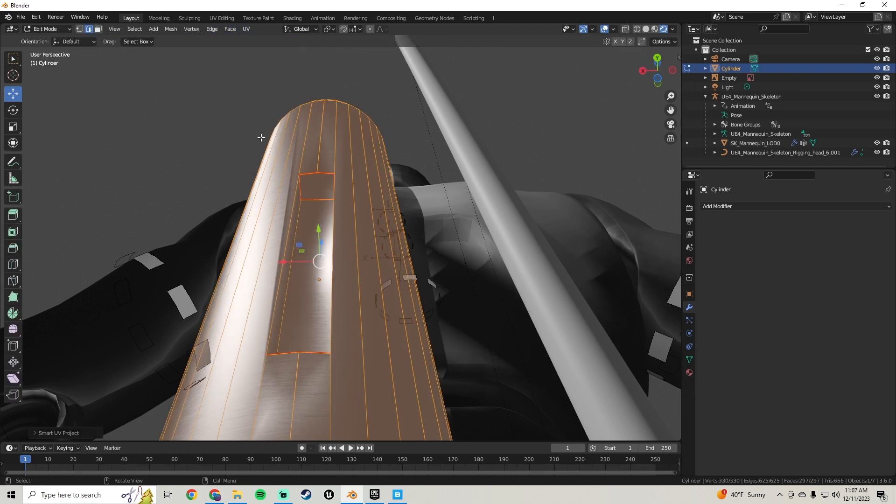
Recalculate the normals of the entire cylinder mesh to face outside
middle_drag(261, 136, 269, 120)
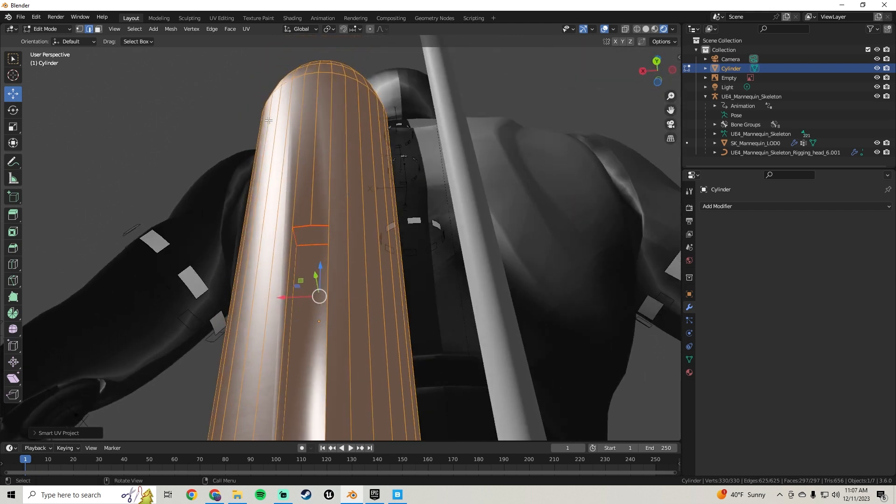
click(168, 31)
mouse_move(195, 96)
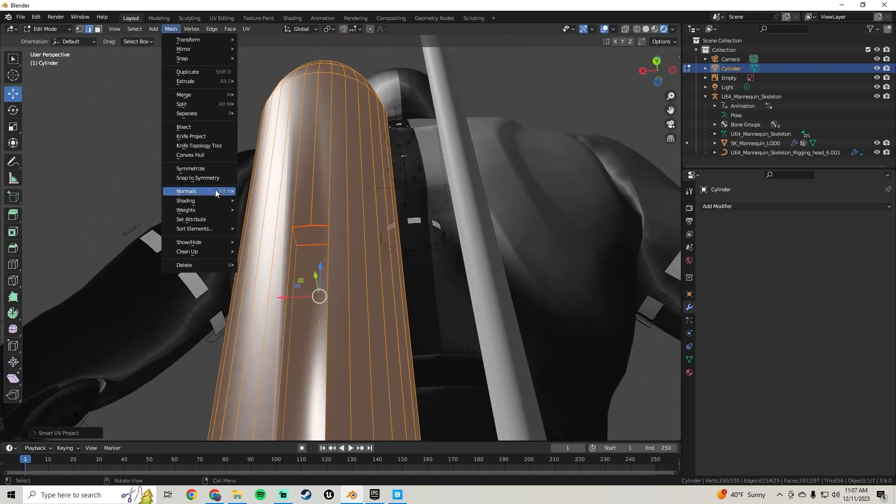
mouse_move(214, 189)
click(301, 201)
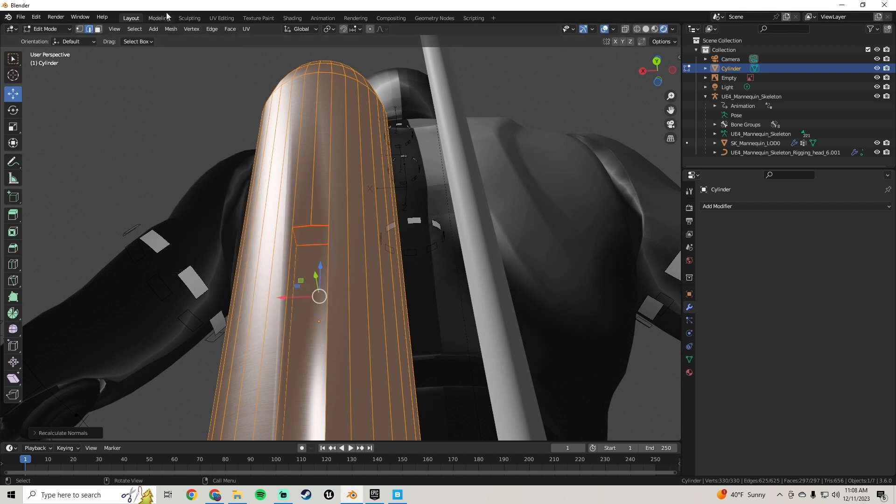
Smooth the normal vectors of the whole cylinder mesh and check the slot's shading in Object Mode
click(174, 29)
mouse_move(207, 192)
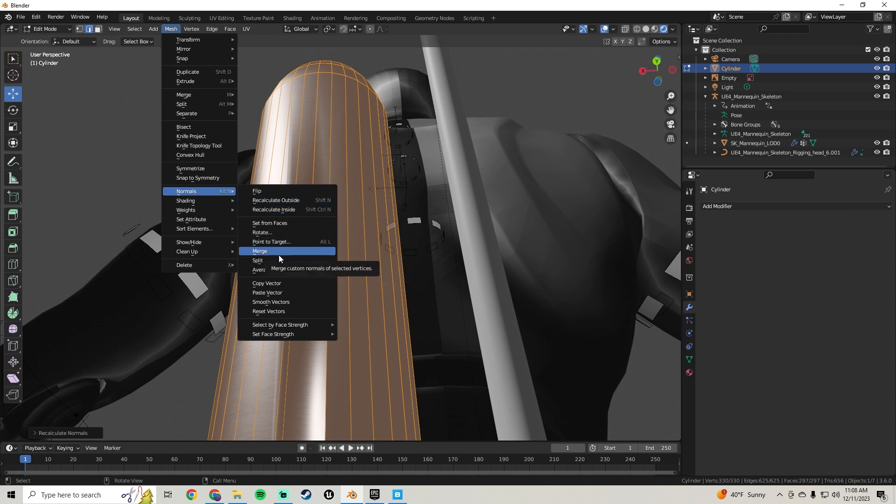
click(276, 304)
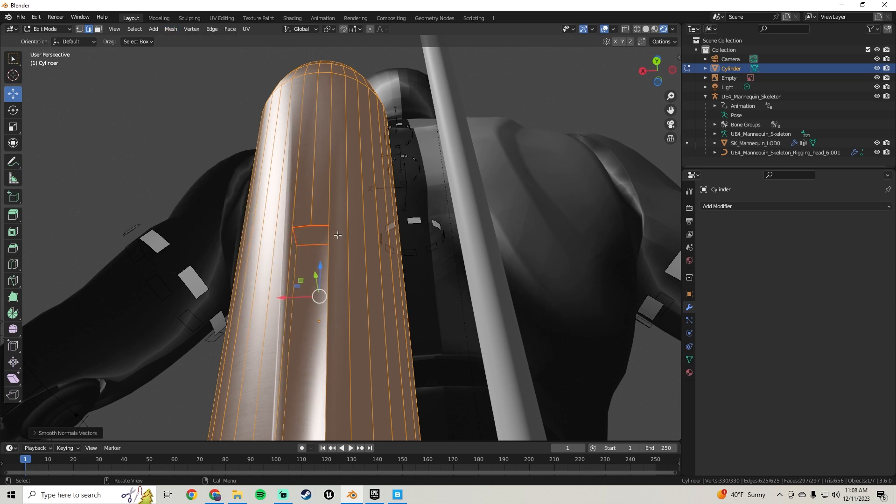
key(Tab)
middle_drag(337, 234, 371, 213)
key(Tab)
key(Tab)
key(Tab)
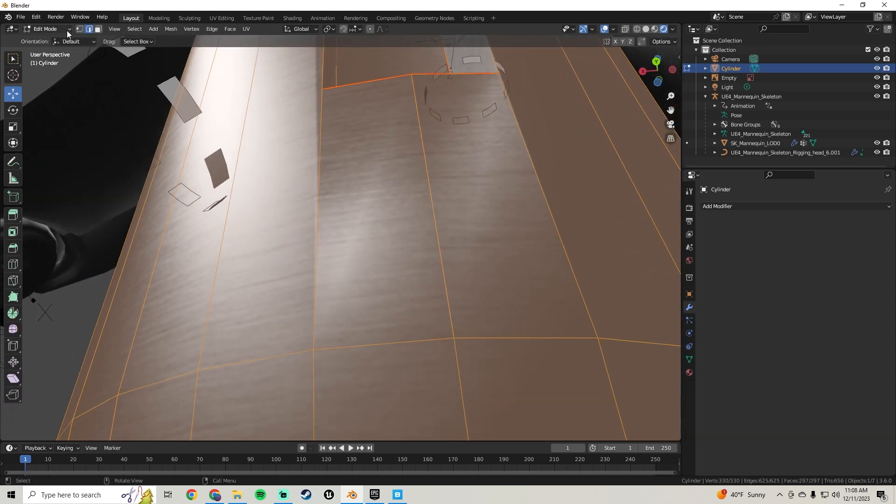
Try to shift the vertex at the slot's lower outer corner sideways and check the shading in Object Mode
middle_drag(186, 137, 262, 239)
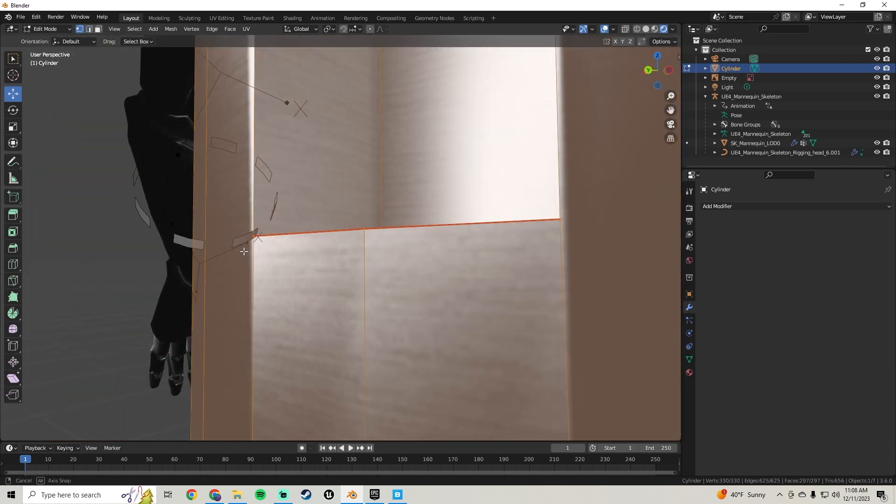
click(267, 236)
drag(227, 237, 270, 252)
middle_drag(271, 252, 292, 207)
key(ctrl+z)
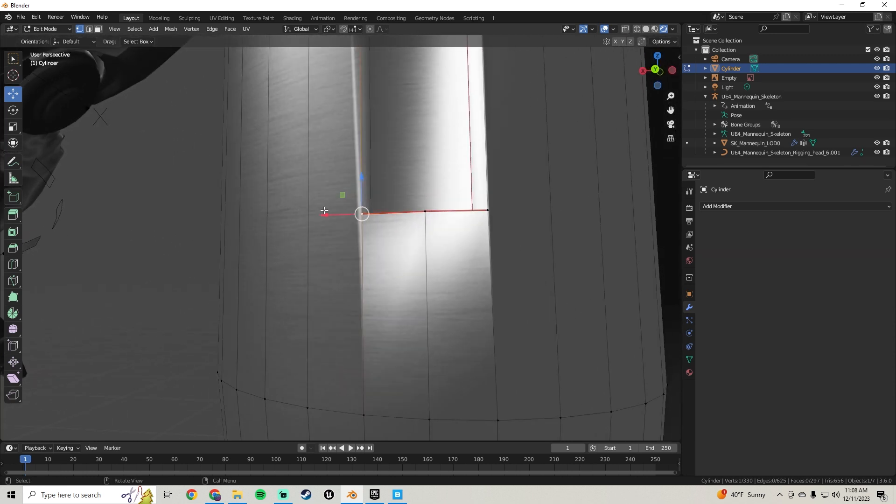
drag(325, 214, 316, 235)
scroll(316, 234, down, 7)
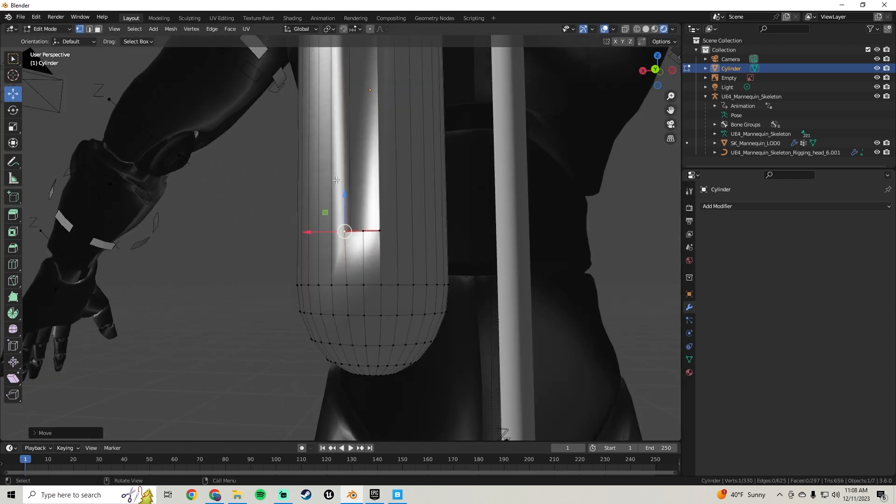
middle_drag(334, 187, 335, 212)
key(Tab)
key(Tab)
key(Tab)
key(Tab)
Examine the shading around the slot's lower end from several angles in Edit Mode and Object Mode
scroll(335, 212, up, 6)
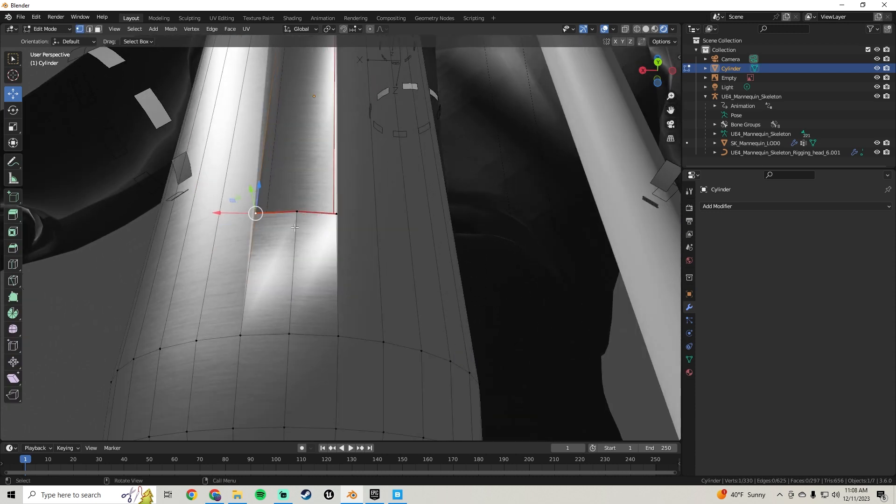
scroll(183, 213, down, 3)
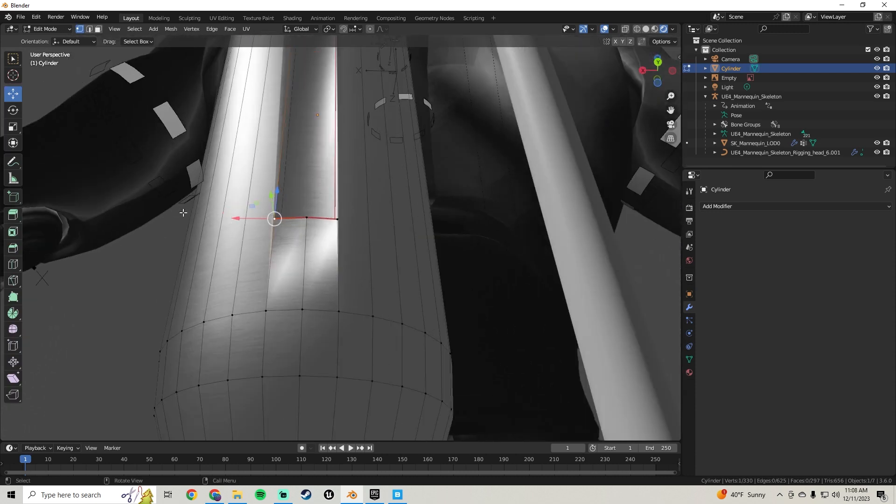
scroll(183, 212, up, 3)
middle_drag(281, 213, 274, 240)
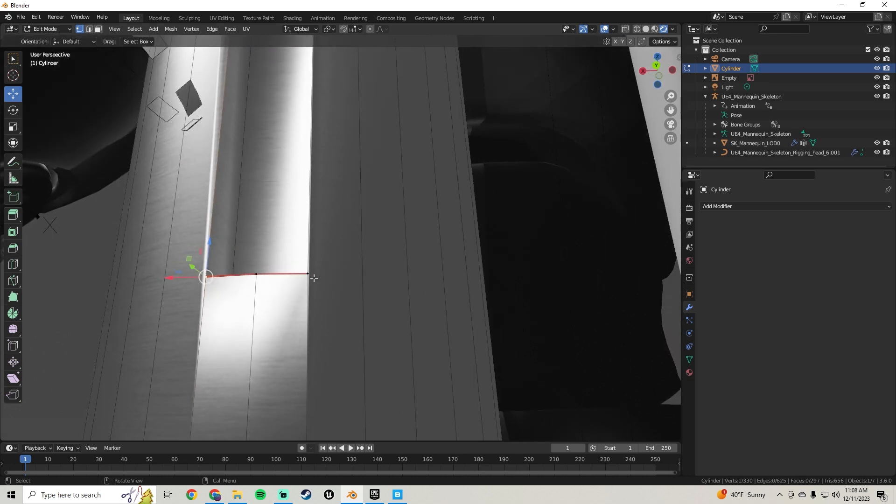
scroll(314, 278, down, 8)
key(Tab)
mouse_move(340, 240)
middle_down()
mouse_move(328, 332)
mouse_move(344, 254)
middle_up()
key(Tab)
scroll(331, 273, up, 6)
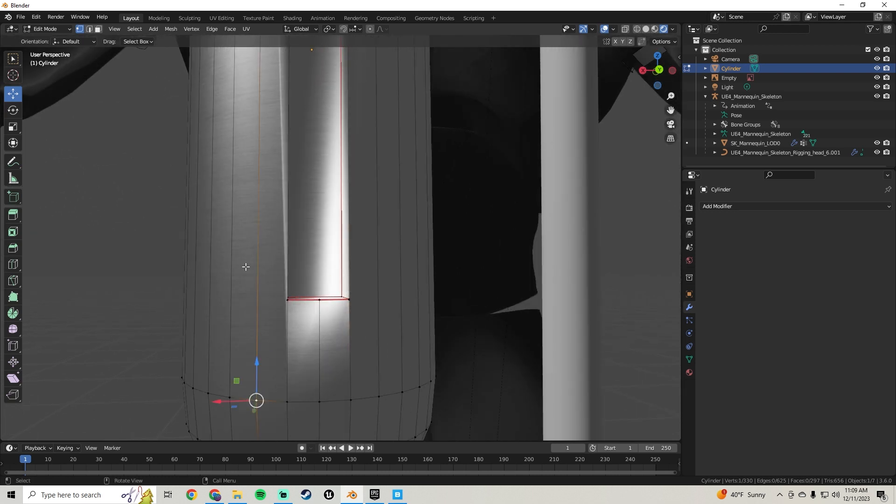
Try to reposition the cap-ring vertex below and beside the slot's lower corner, and undo the attempt
drag(256, 299, 248, 346)
scroll(277, 304, up, 2)
key(ctrl+z)
key(ctrl+z)
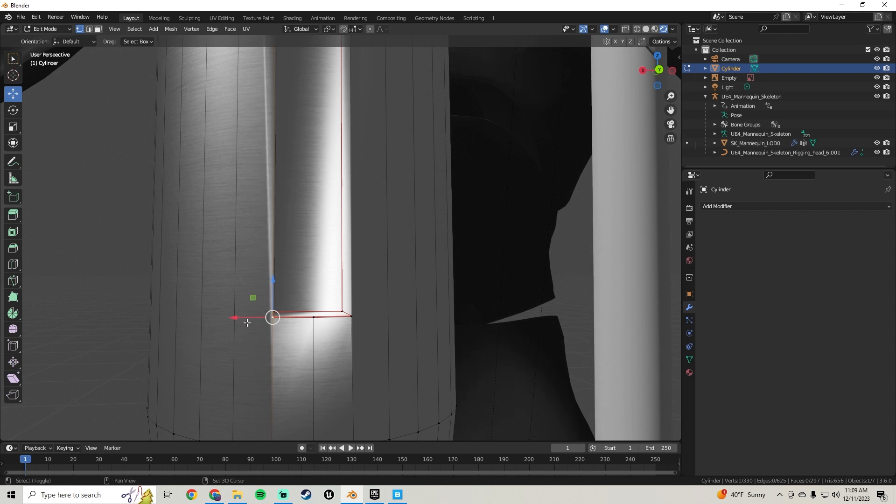
Subdivide the long vertical edge beside the slot, between its lower and upper cap-ring vertices
shift+middle_drag(248, 323, 263, 230)
click(250, 345)
scroll(251, 332, down, 4)
shift+middle_drag(310, 138, 305, 338)
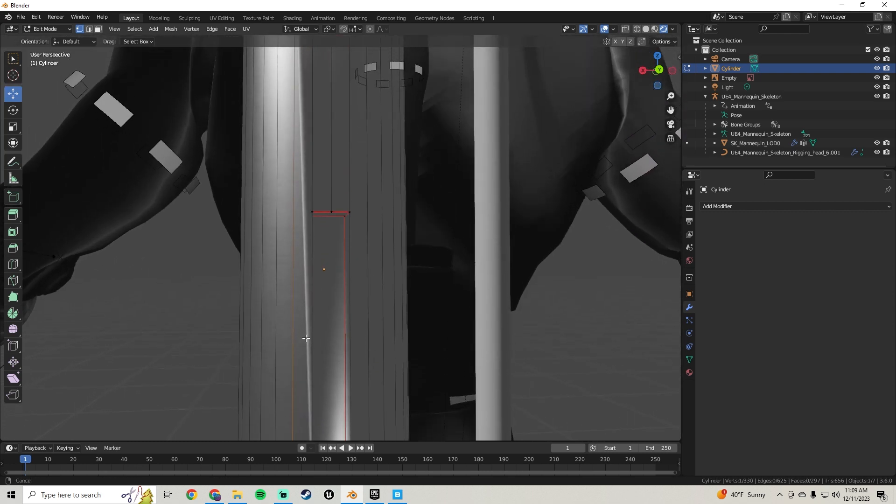
shift+middle_drag(313, 198, 315, 349)
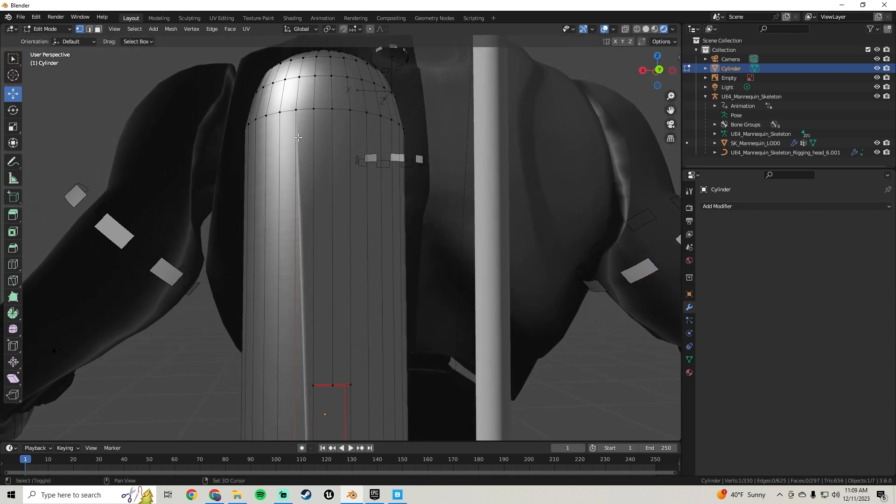
right_click(295, 112)
click(295, 113)
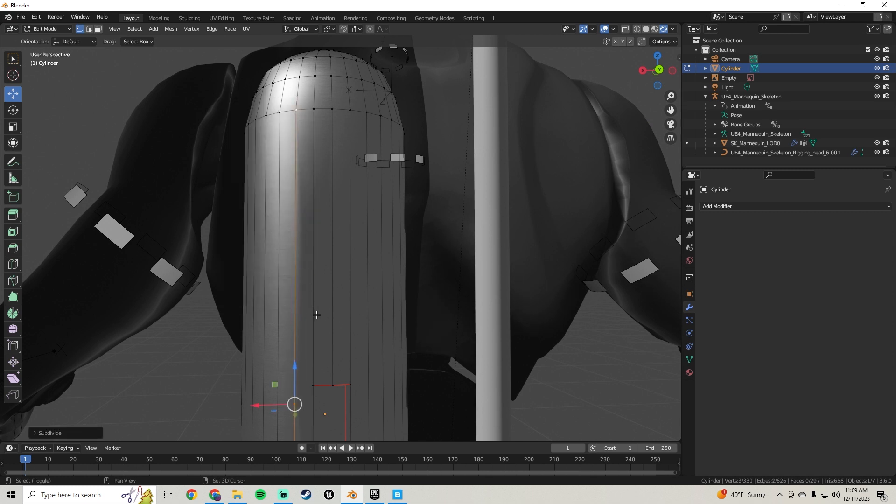
Move the new midpoint vertex down its edge until it is level with the slot's lower end
shift+middle_drag(317, 315, 261, 295)
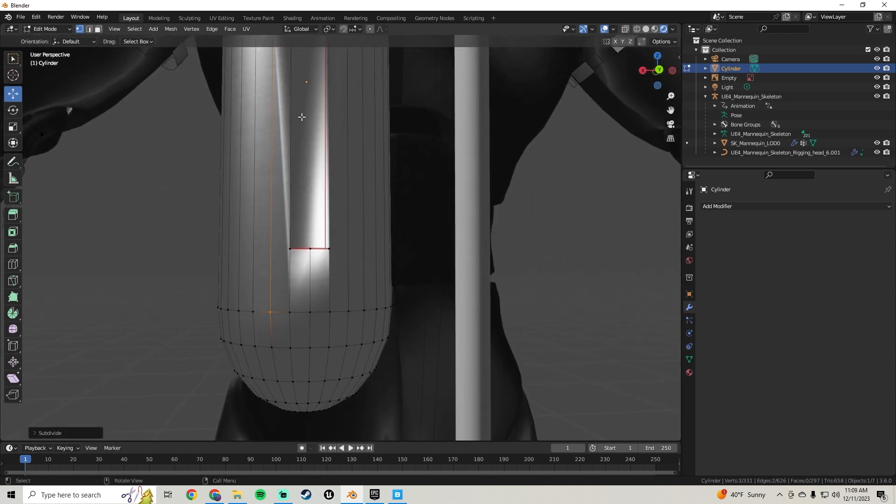
shift+middle_drag(302, 117, 286, 238)
drag(267, 154, 265, 397)
scroll(304, 224, up, 6)
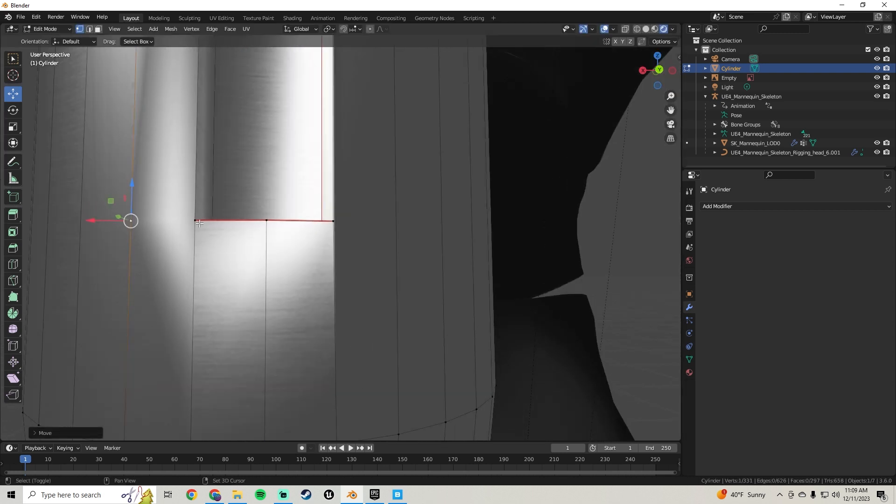
Connect the lowered vertex to the slot's adjacent lower corner with Connect Vertex Path and check the shading in Object Mode
right_click(197, 223)
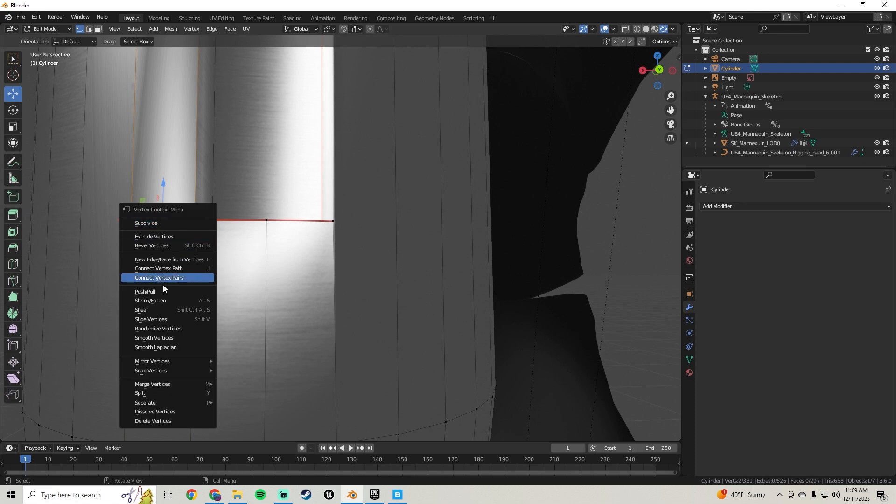
click(170, 269)
key(Tab)
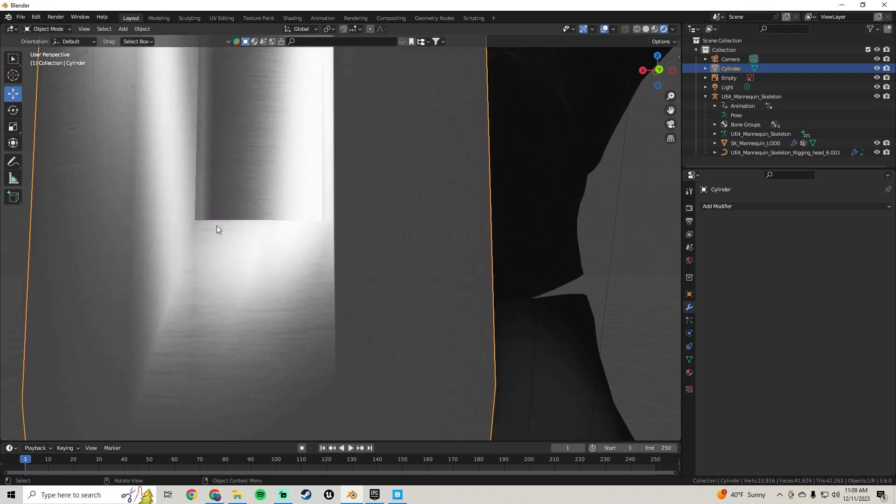
scroll(216, 226, down, 3)
middle_drag(220, 225, 310, 224)
scroll(310, 224, down, 3)
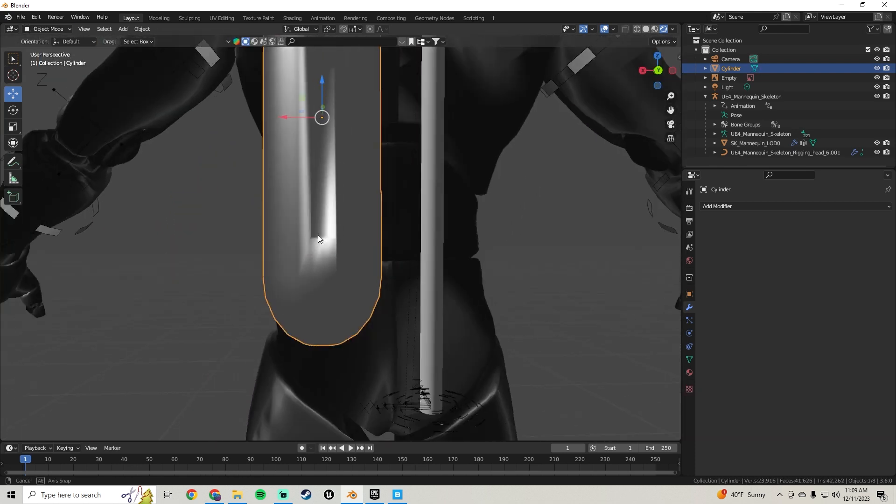
Nudge the slot's lower outer corner vertex along the Y axis and check the cylinder in Object Mode
key(Tab)
scroll(317, 238, up, 4)
scroll(317, 238, up, 4)
shift+click(239, 250)
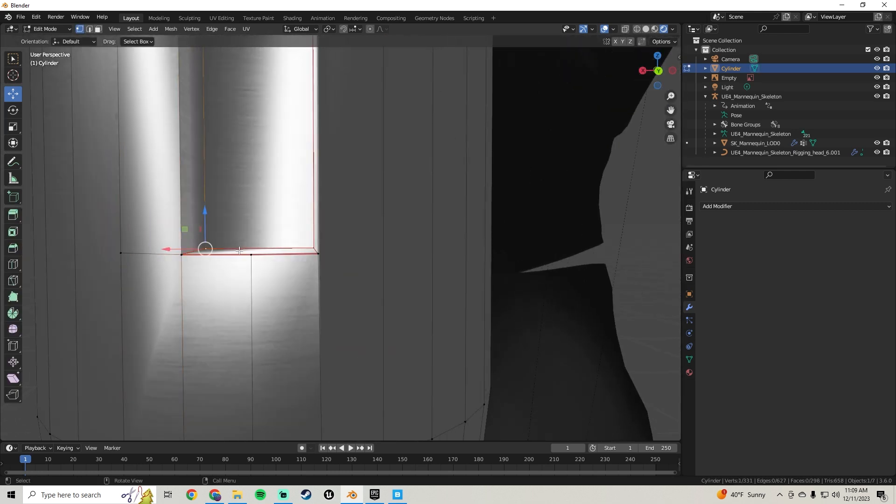
middle_drag(190, 258, 223, 260)
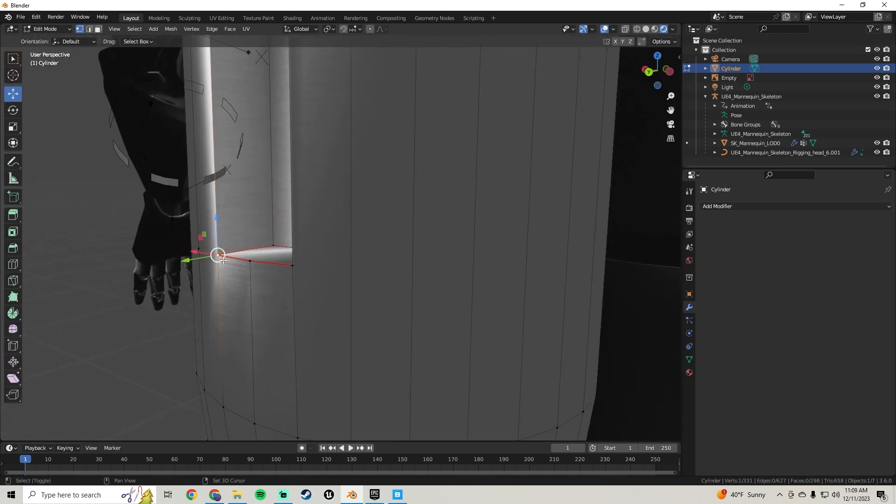
drag(199, 264, 164, 262)
middle_drag(164, 263, 248, 240)
drag(247, 241, 245, 247)
scroll(245, 247, down, 3)
key(Tab)
middle_drag(374, 173, 385, 124)
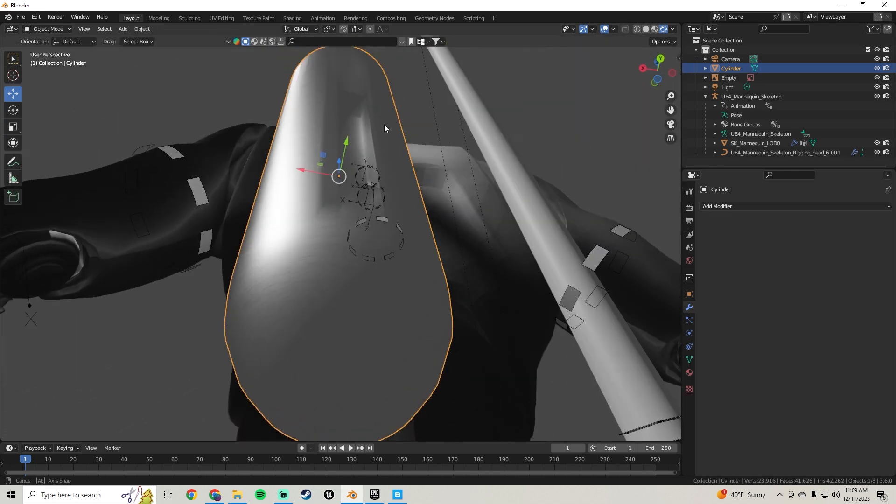
Examine the shading on the faces just below the slot, comparing Object Mode with Edit Mode
right_click(308, 186)
click(308, 185)
middle_drag(309, 184, 362, 200)
key(Tab)
key(Tab)
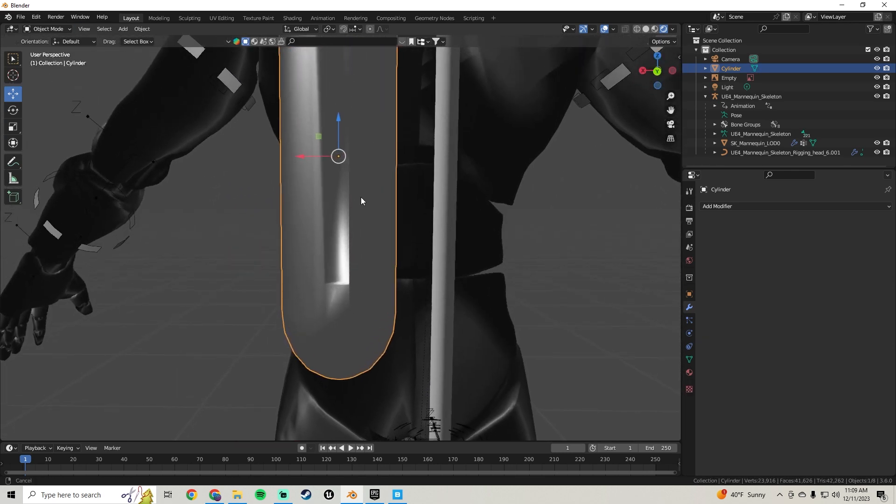
scroll(332, 204, up, 4)
key(Tab)
scroll(350, 256, up, 3)
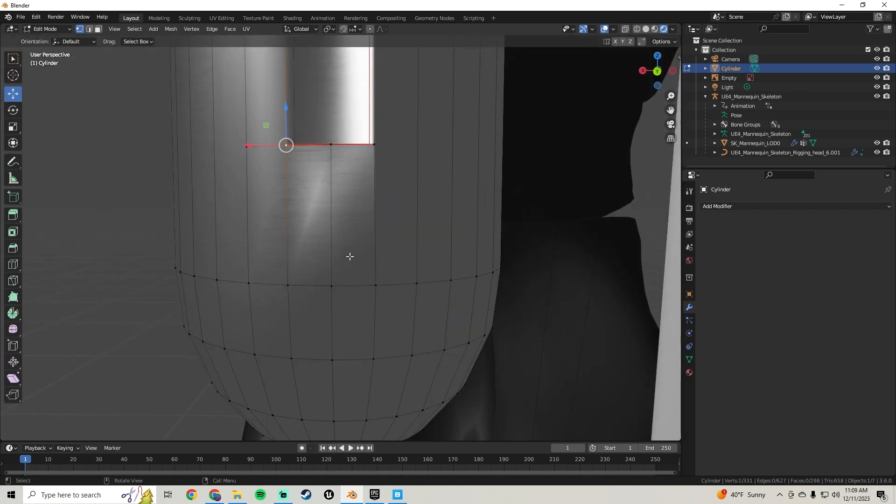
key(Tab)
middle_drag(351, 260, 362, 324)
Try to push the cap-ring vertex directly below the middle of the slot inward along the Y axis
key(Tab)
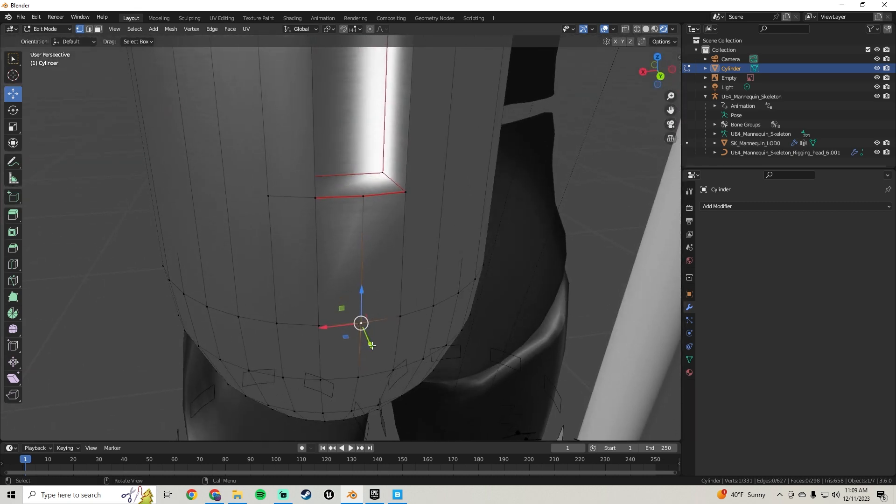
drag(372, 345, 379, 298)
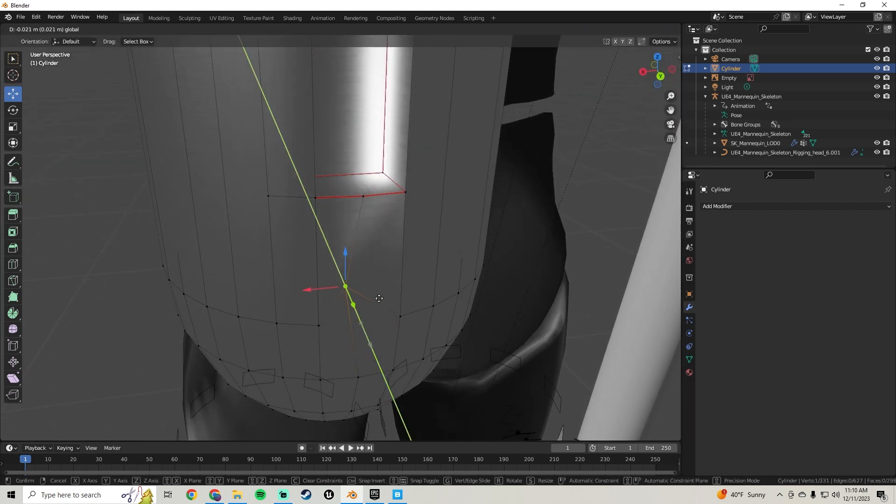
drag(366, 266, 364, 266)
middle_drag(364, 266, 390, 209)
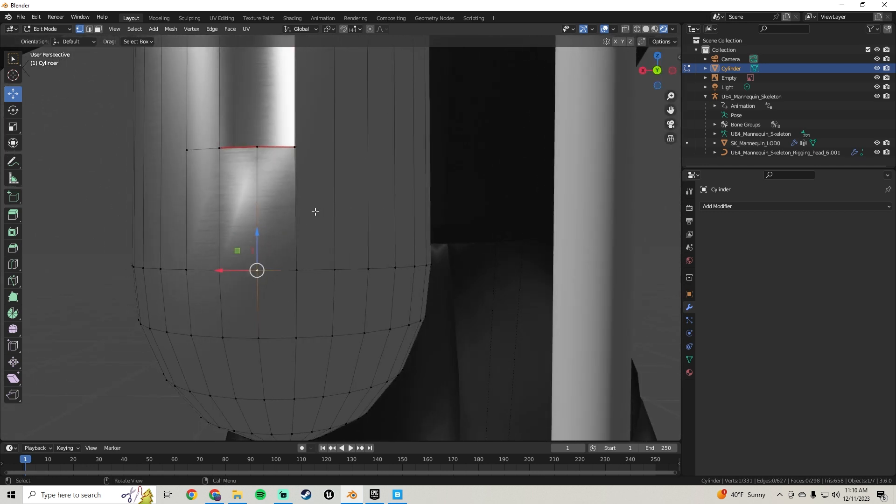
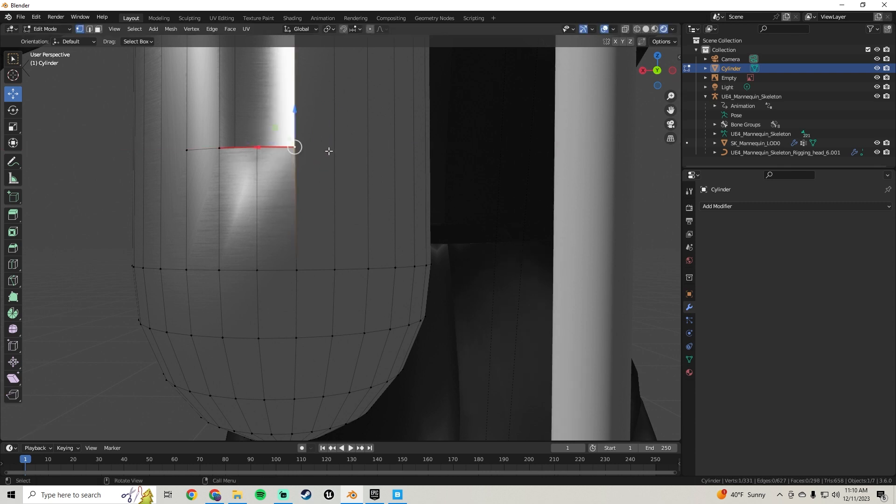
Subdivide the long vertical edge next to the slot's side edge, running between the cylinder's two cap rings
middle_drag(329, 150, 326, 221)
scroll(336, 216, up, 3)
middle_drag(385, 282, 358, 309)
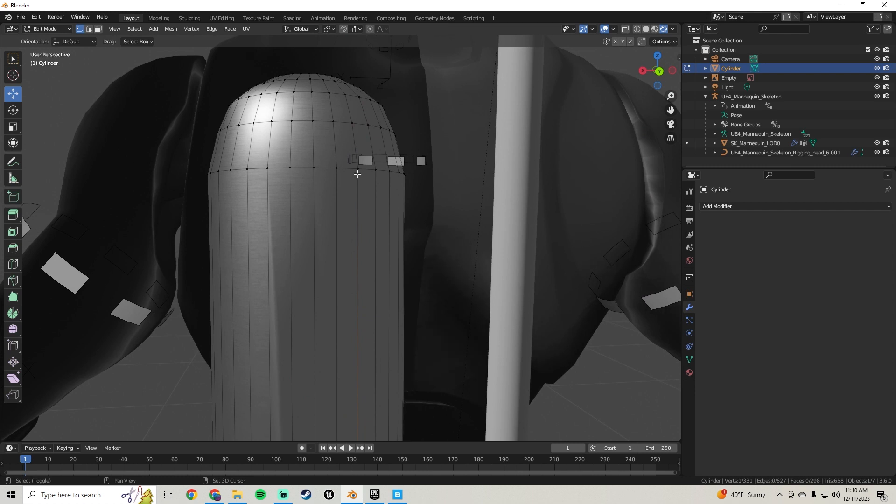
middle_drag(363, 240, 364, 250)
scroll(326, 213, up, 3)
right_click(326, 190)
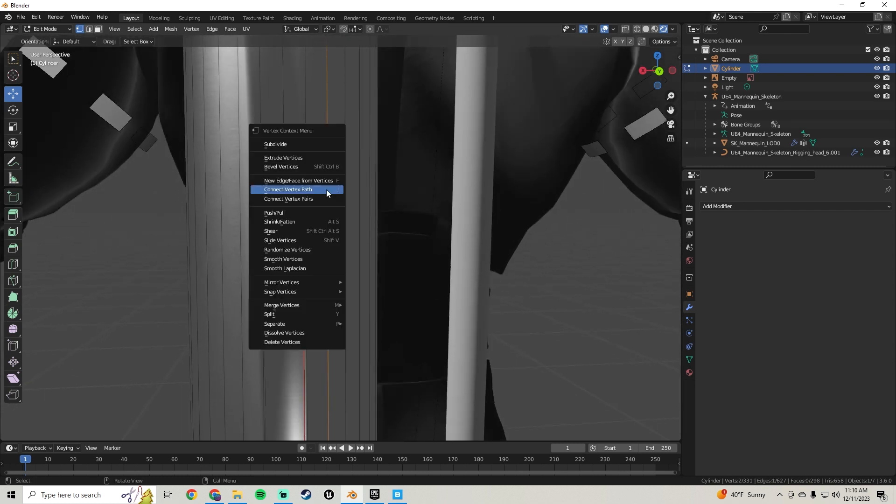
click(309, 144)
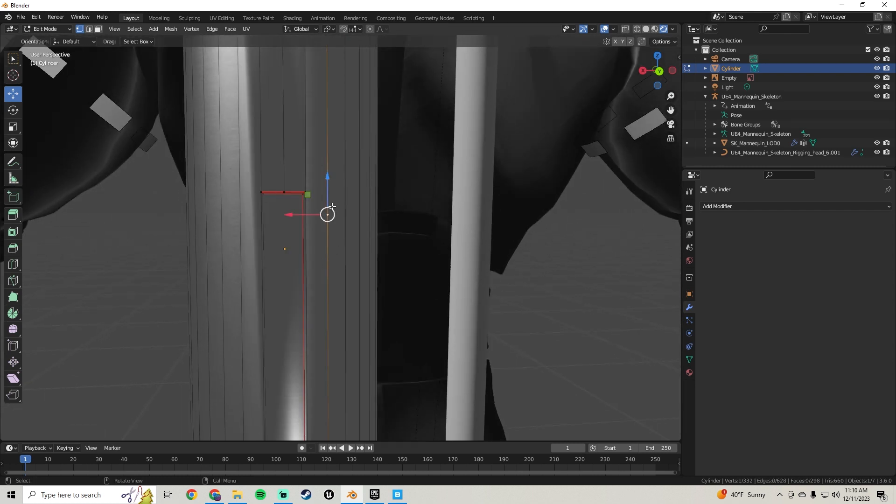
Lower the new vertex along Z to the level of the slot's lower edge and connect it to the adjacent outer corner
drag(327, 176, 331, 351)
shift+middle_drag(343, 327, 329, 163)
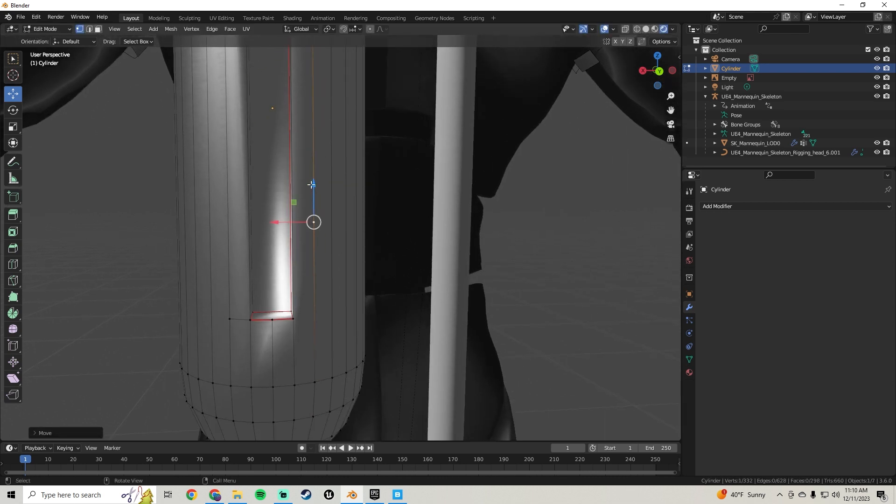
drag(320, 192, 311, 276)
scroll(310, 252, up, 5)
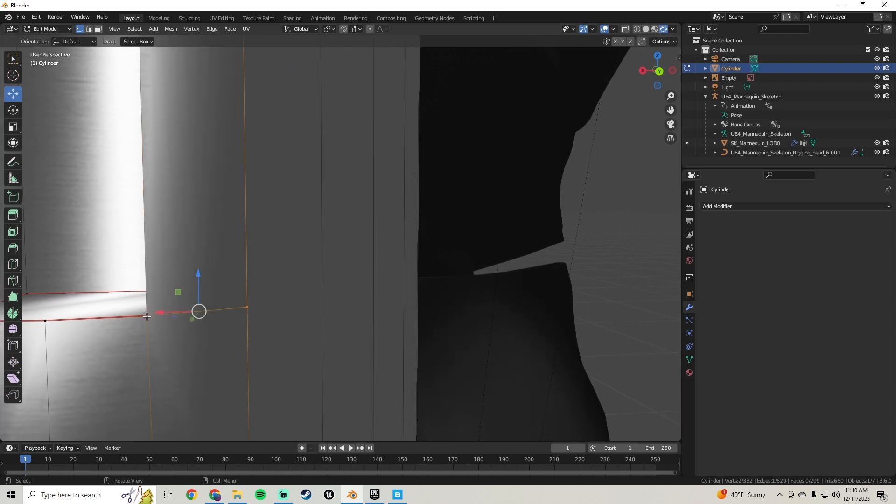
click(243, 308)
middle_drag(244, 308, 244, 279)
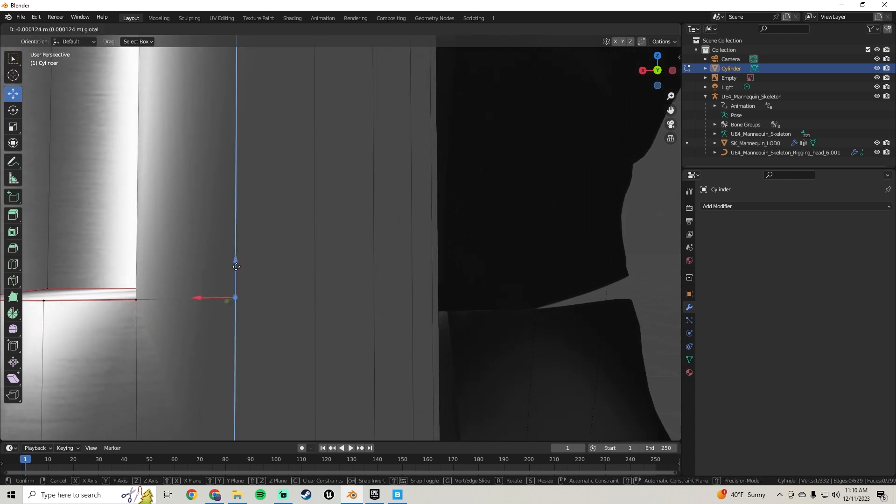
drag(236, 267, 236, 266)
Re-unwrap the whole cylinder mesh with Smart UV Project at a 66° angle limit and apply Shade Smooth in Object Mode
middle_drag(237, 264, 297, 188)
key(a)
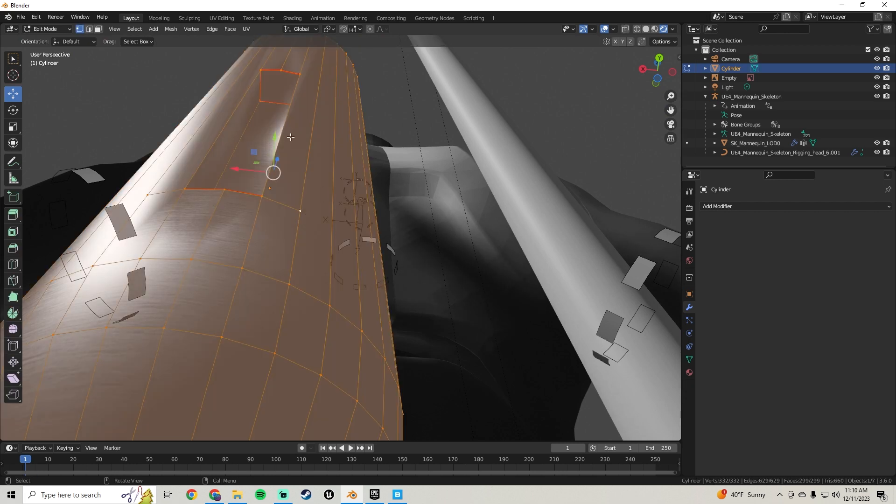
click(247, 29)
click(259, 52)
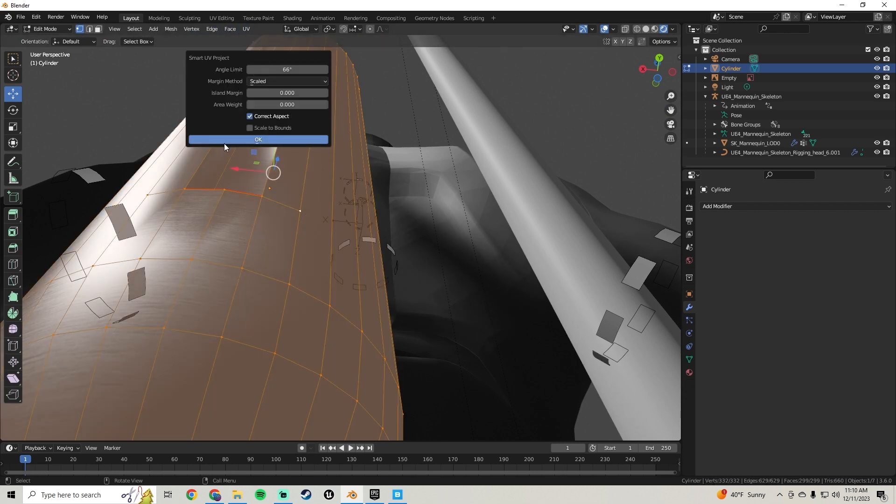
click(224, 141)
key(Tab)
middle_drag(359, 220, 293, 263)
right_click(310, 264)
click(294, 265)
Clear the seams on all of the cylinder's edges and reapply Shade Smooth in Object Mode
key(Tab)
right_click(293, 263)
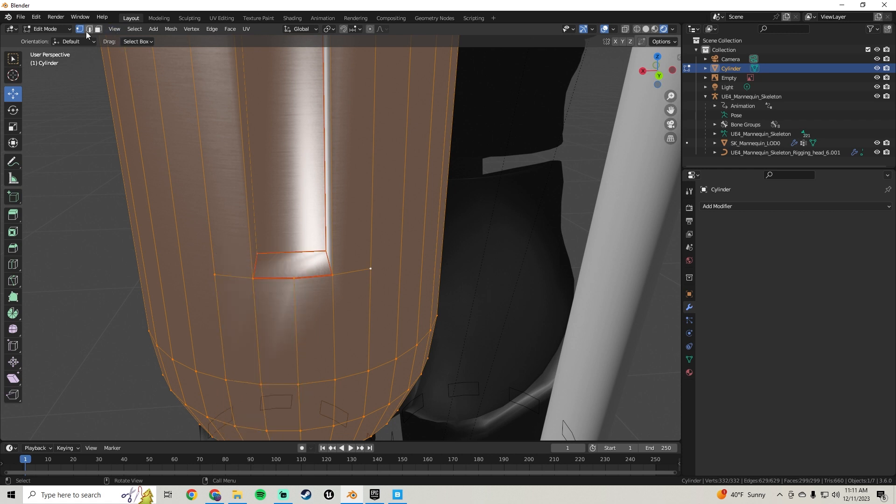
right_click(261, 230)
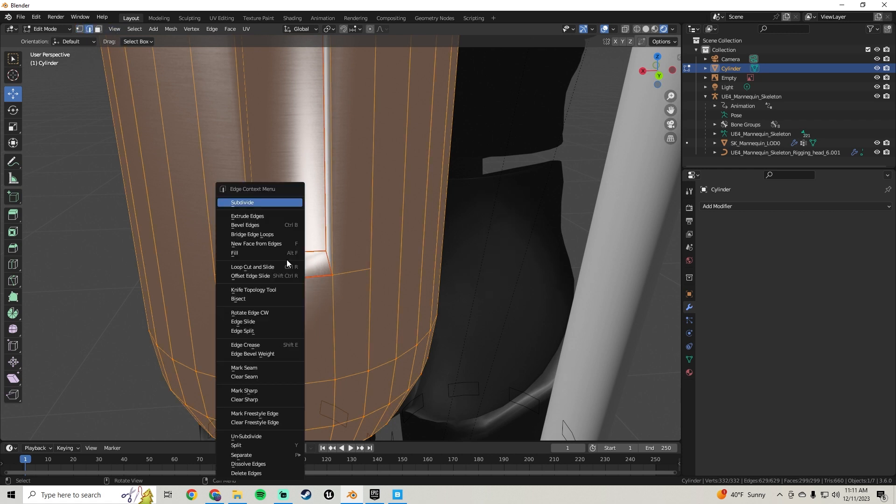
click(244, 377)
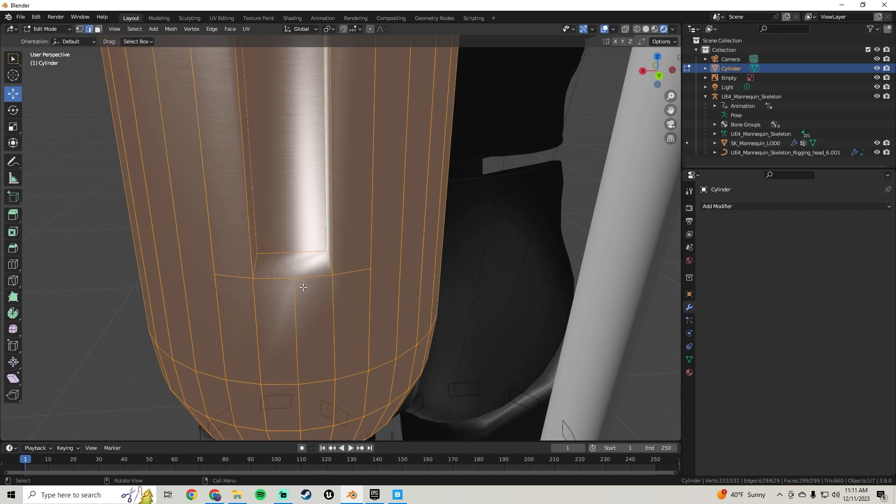
key(Tab)
middle_drag(311, 261, 312, 209)
right_click(310, 213)
click(310, 213)
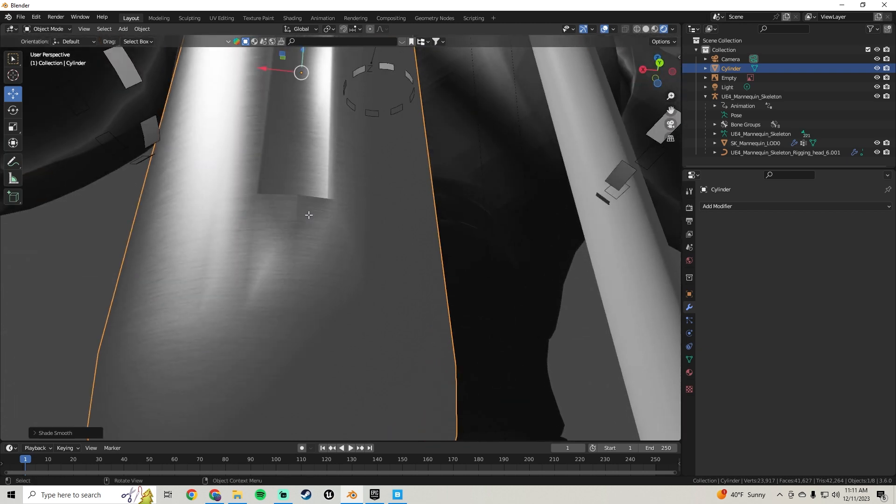
Subdivide the slot's inner lower edge and connect its midpoint to the middle vertex of the outer lower edge
key(Tab)
middle_drag(308, 247, 333, 270)
scroll(333, 271, up, 2)
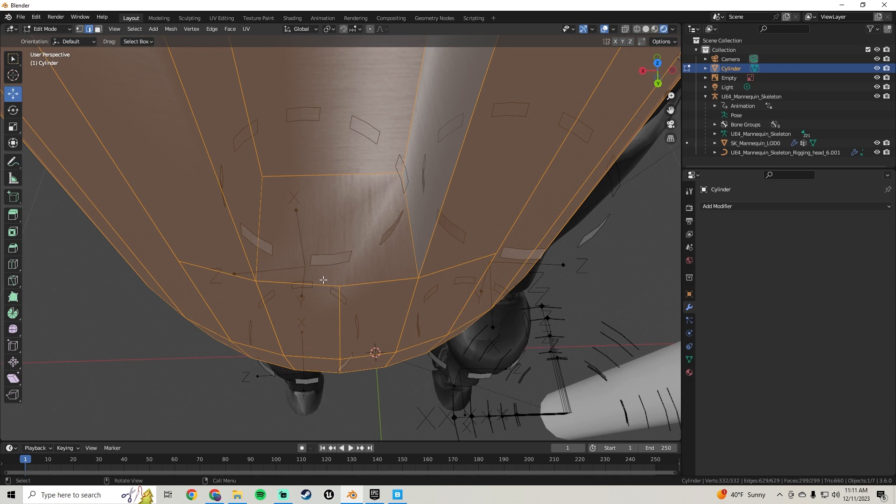
click(323, 281)
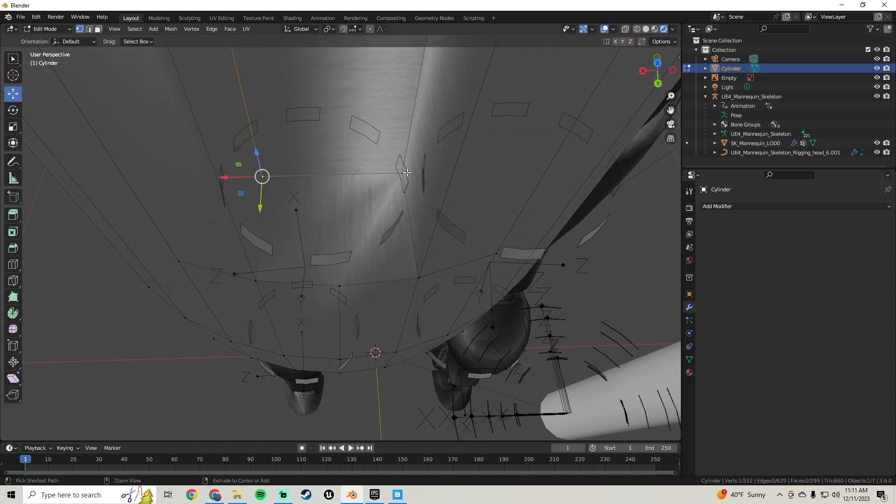
right_click(341, 174)
click(341, 176)
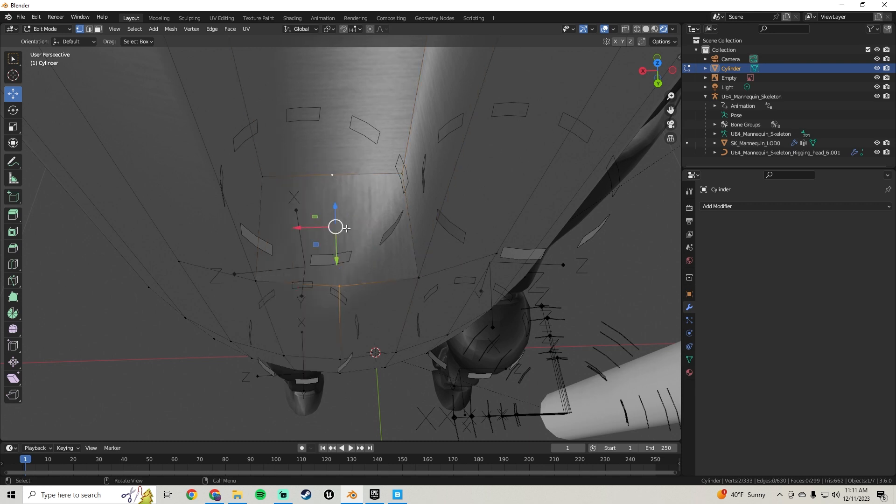
middle_drag(346, 228, 332, 171)
key(Tab)
key(Tab)
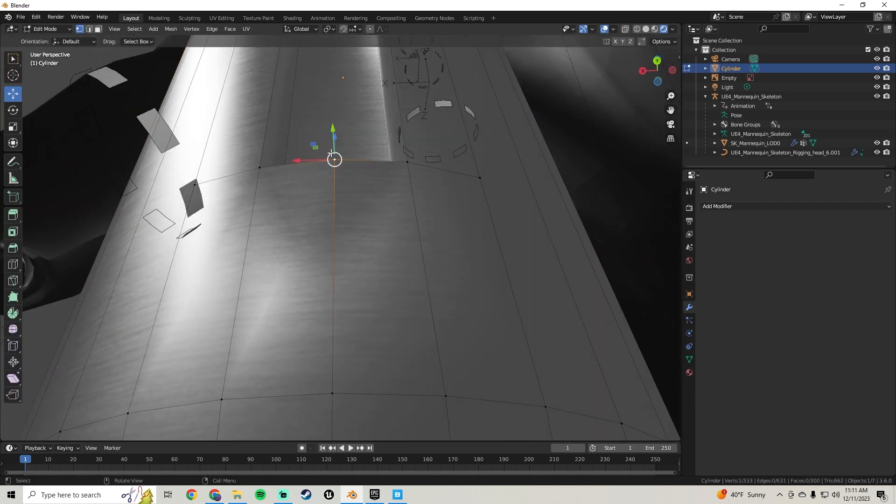
Adjust the middle vertex of the slot's outer lower edge along the Y axis and check the shading in Object Mode
drag(331, 154, 331, 224)
middle_drag(331, 223, 356, 238)
drag(329, 255, 332, 314)
middle_drag(331, 313, 366, 286)
key(Tab)
key(Tab)
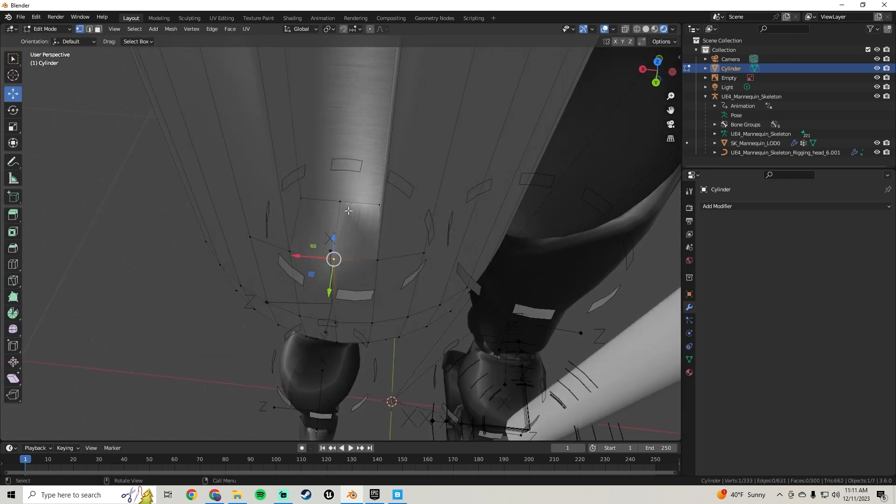
Move the middle vertex of the slot's inner lower edge along the Y axis and return to Object Mode
mouse_move(318, 199)
mouse_down()
mouse_move(300, 199)
mouse_move(351, 203)
mouse_move(318, 205)
mouse_up()
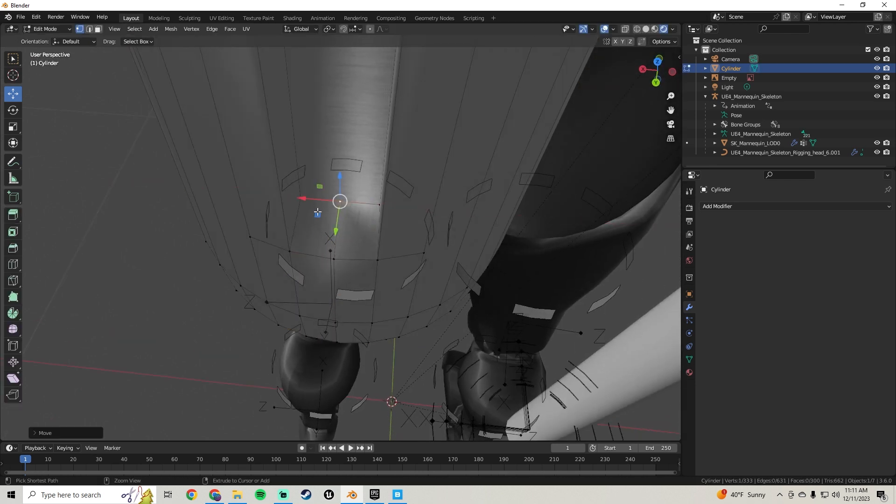
middle_drag(319, 211, 358, 192)
key(g)
key(y)
click(405, 224)
key(Tab)
Apply Shade Smooth to the cylinder and inspect the slot's lower end
scroll(358, 194, down, 3)
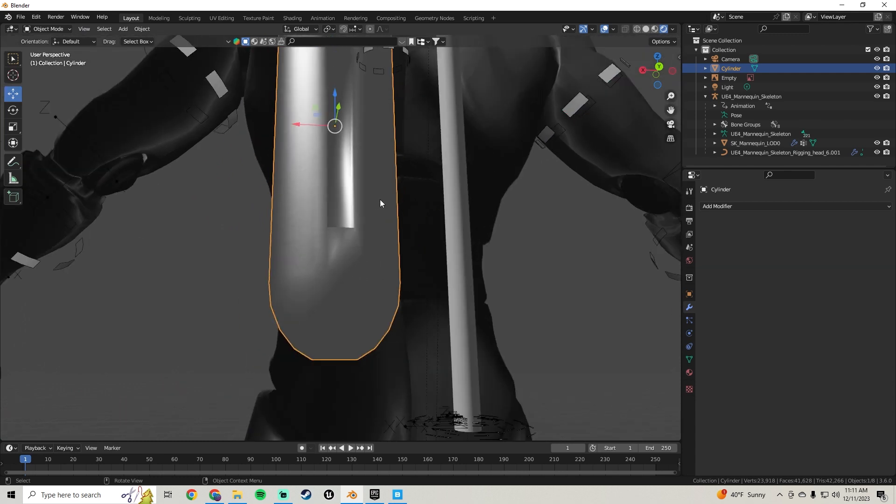
right_click(380, 200)
click(380, 200)
scroll(381, 250, up, 3)
middle_drag(381, 250, 370, 241)
Unwrap the whole cylinder mesh, redo its UVs with Smart UV Project, and inspect the slot in Object Mode
key(Tab)
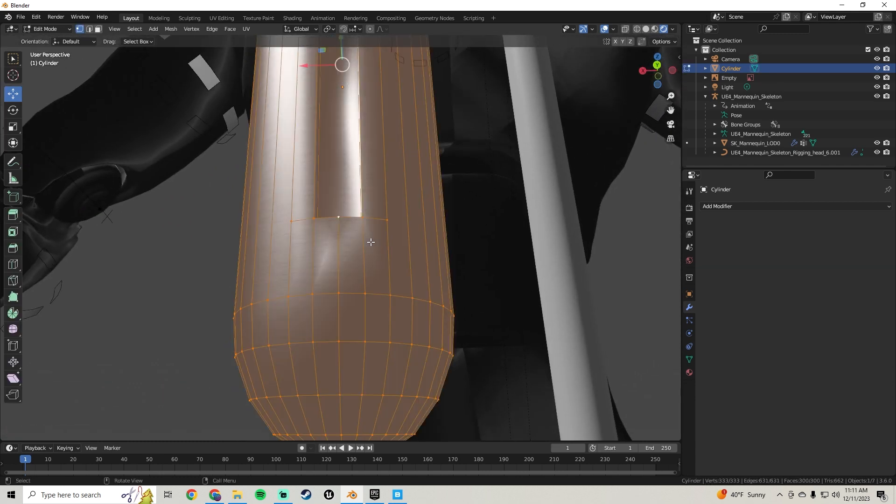
click(246, 29)
click(264, 39)
click(246, 29)
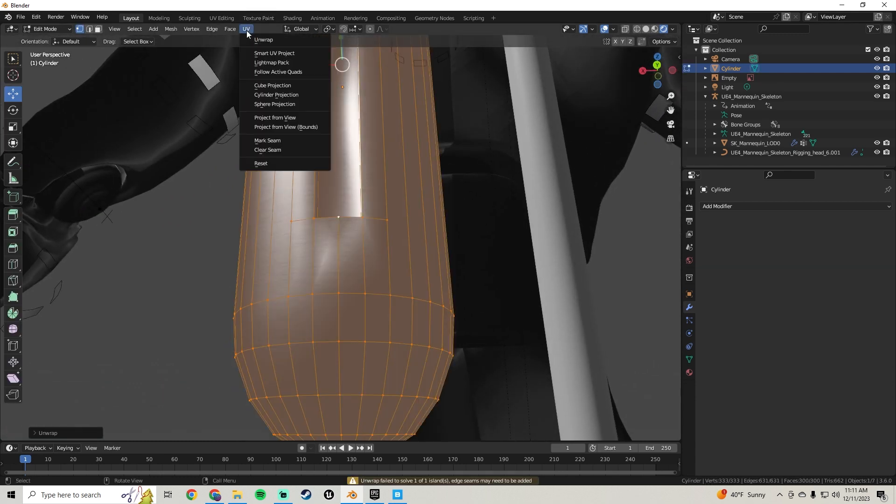
click(269, 53)
click(278, 141)
key(Tab)
middle_drag(278, 140, 383, 195)
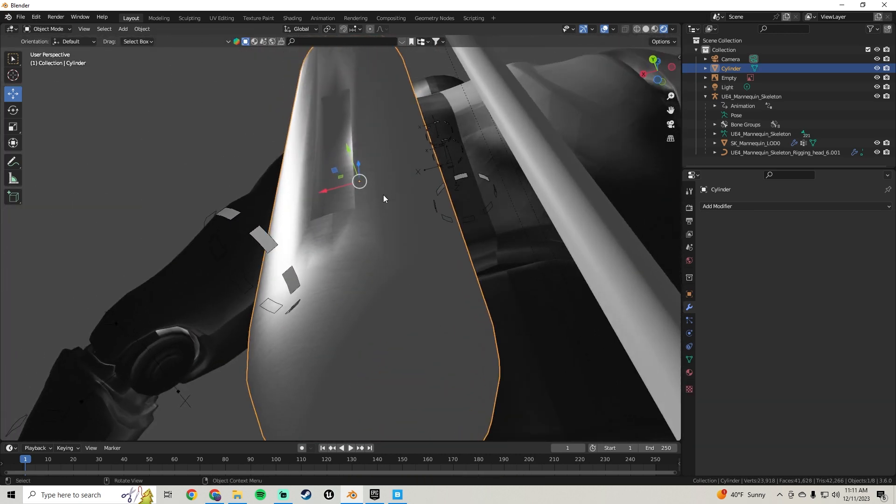
Recalculate the normals of the whole cylinder mesh to the outside and check it in Object Mode
key(Tab)
click(173, 30)
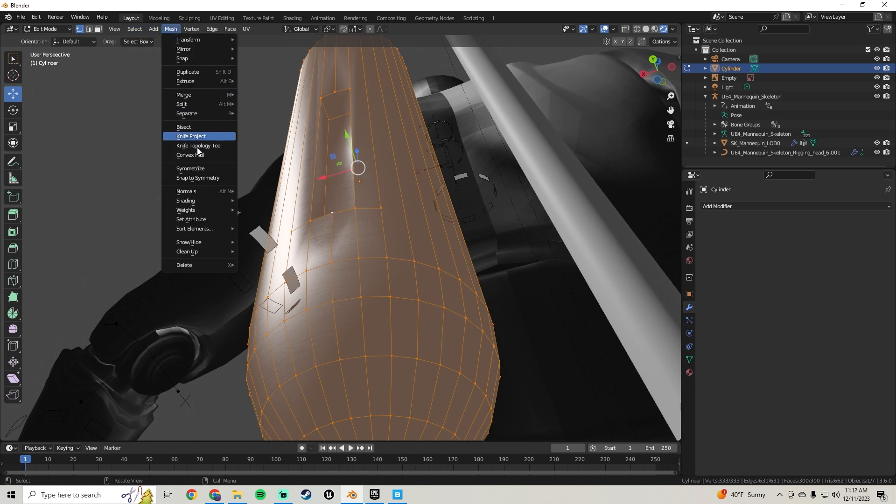
mouse_move(200, 190)
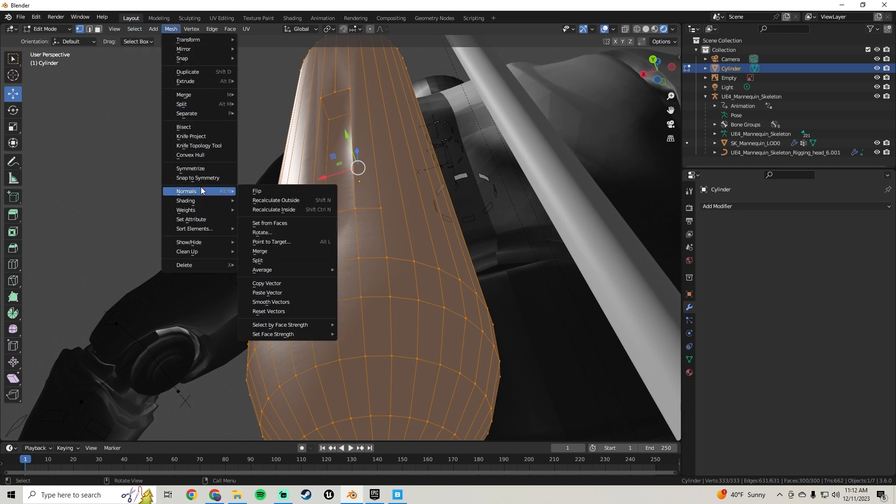
click(290, 200)
key(Tab)
key(Tab)
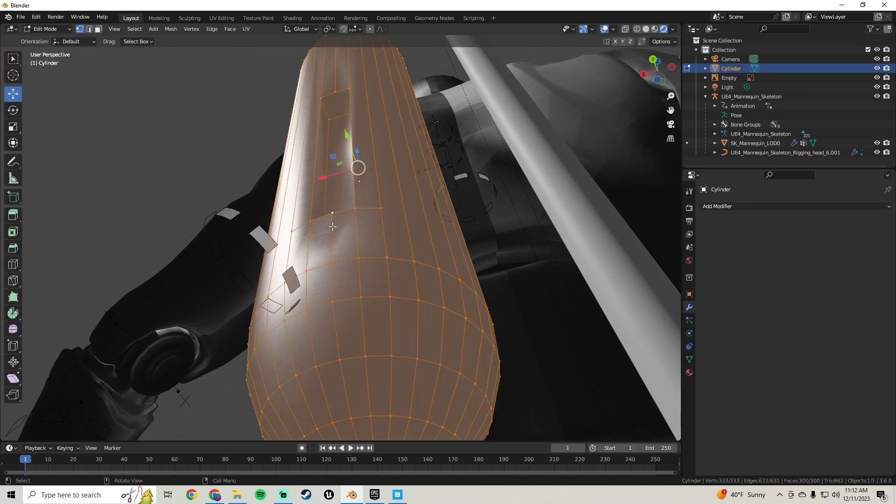
Apply Shade Smooth and then Shade Auto Smooth to the cylinder in Object Mode
right_click(325, 215)
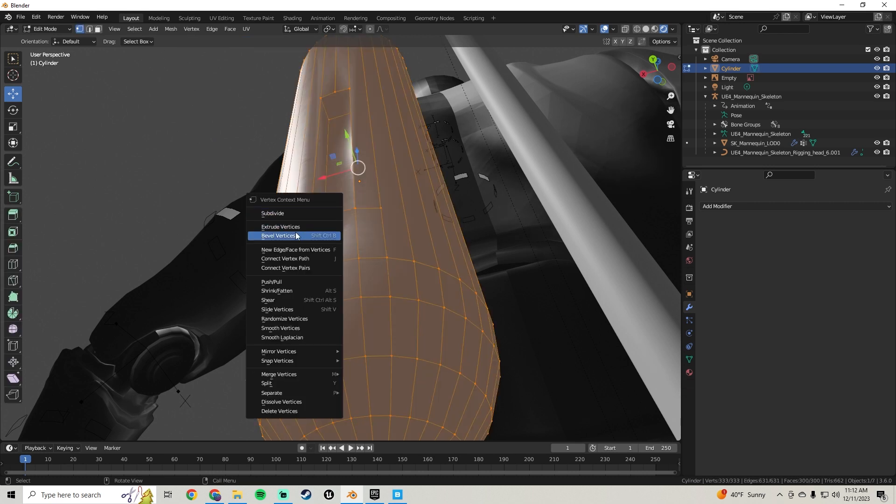
key(Tab)
right_click(375, 243)
click(375, 243)
right_click(375, 243)
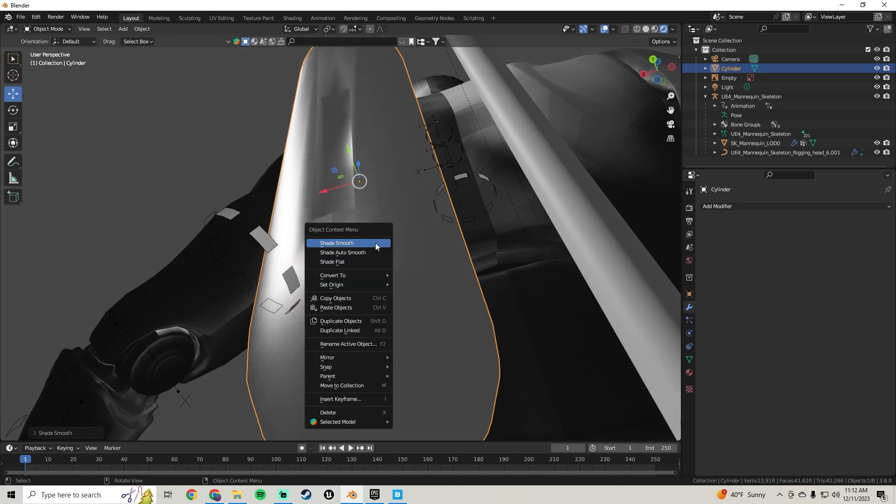
click(371, 254)
mouse_move(372, 254)
middle_down()
mouse_move(355, 228)
mouse_move(371, 258)
mouse_move(344, 240)
mouse_move(359, 198)
mouse_move(433, 284)
mouse_move(360, 370)
mouse_move(347, 208)
mouse_move(386, 279)
mouse_move(434, 317)
mouse_move(384, 335)
mouse_move(327, 322)
mouse_move(260, 330)
mouse_move(265, 263)
middle_up()
Reposition one lower outer corner vertex of the slot along the Y axis, close to the cylinder's outer surface
key(Tab)
click(403, 302)
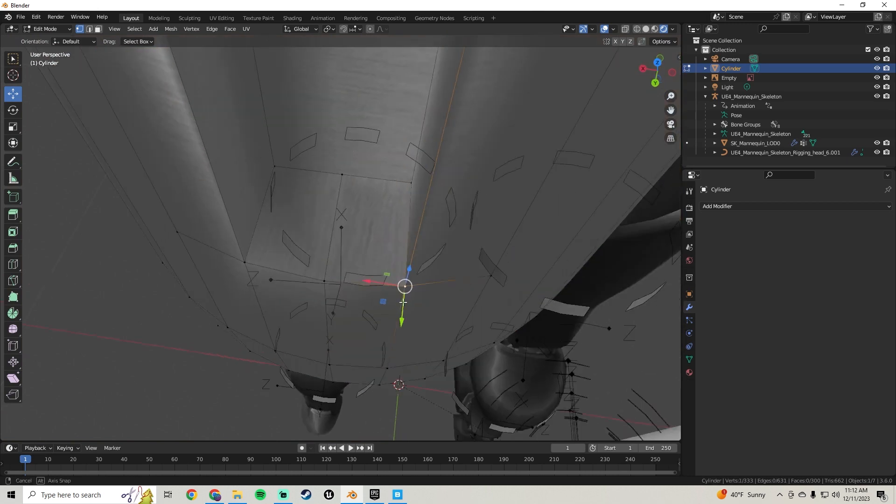
middle_drag(403, 303, 387, 180)
drag(437, 305, 422, 292)
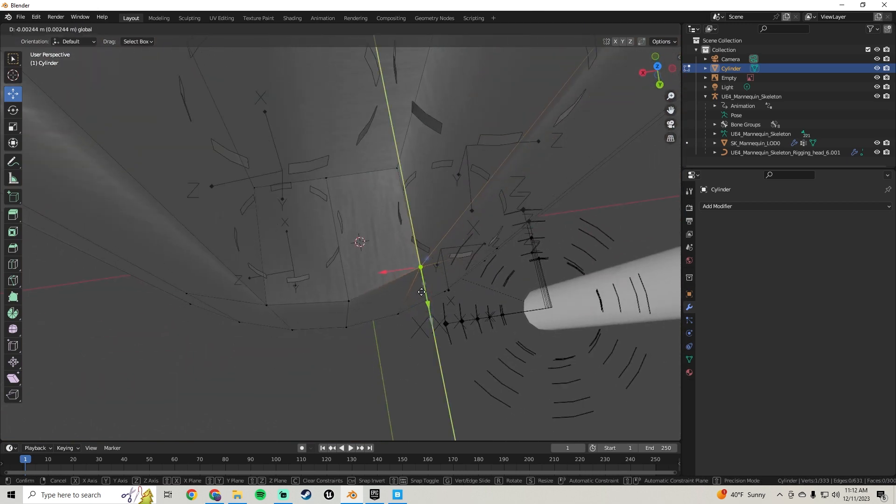
drag(439, 349, 440, 351)
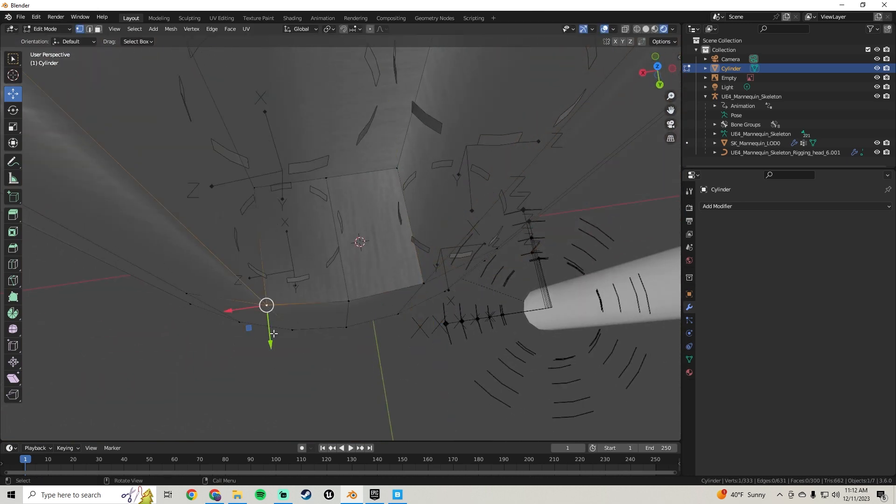
Try to shift the slot's opposite lower outer corner and its inner lower corners
drag(273, 333, 283, 365)
key(ctrl+z)
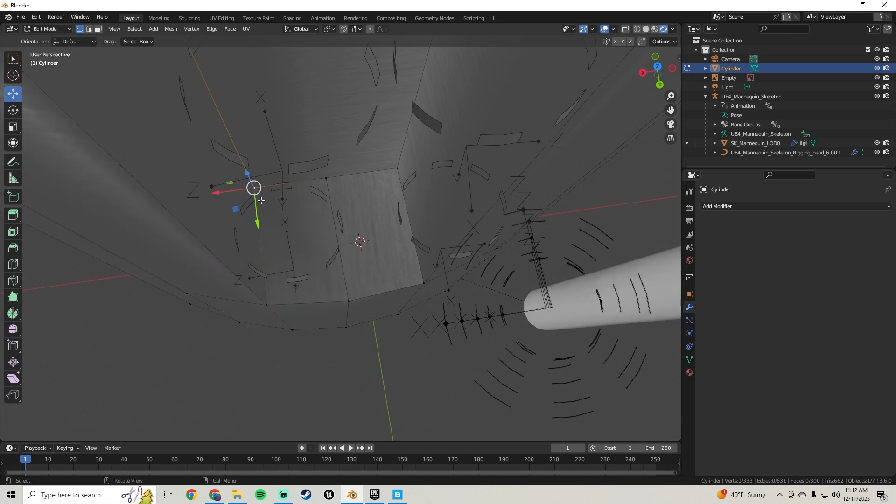
drag(261, 201, 252, 158)
drag(404, 200, 409, 218)
key(ctrl+z)
Examine the slot's lower end and the cylinder's silhouette from below and from the front in Object Mode
middle_drag(408, 225, 380, 160)
key(Tab)
scroll(356, 228, down, 3)
middle_drag(356, 229, 358, 103)
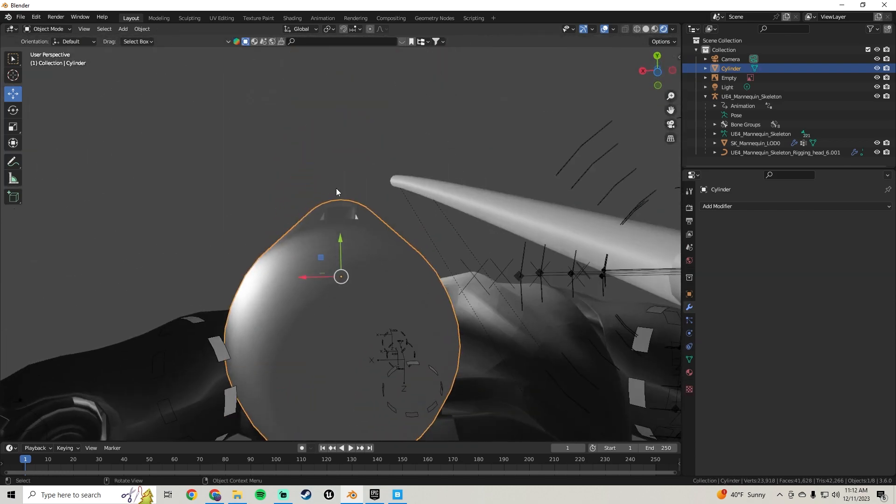
scroll(341, 190, up, 4)
middle_drag(343, 191, 324, 247)
middle_drag(369, 194, 301, 281)
scroll(347, 233, up, 2)
key(Tab)
key(Tab)
Try to subdivide the whole cylinder mesh and check the shading in Object Mode
key(a)
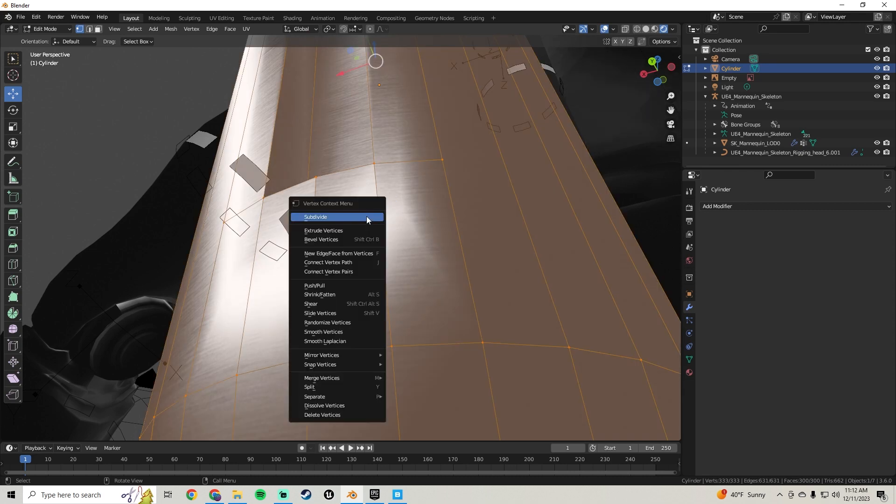
click(366, 216)
key(Tab)
middle_drag(368, 223, 329, 88)
key(ctrl+z)
key(ctrl+z)
Examine the mesh edges and shading along the slot's sides and lower end, comparing Object Mode with Edit Mode
key(Tab)
scroll(378, 242, up, 2)
key(Tab)
scroll(361, 192, up, 3)
scroll(357, 206, up, 3)
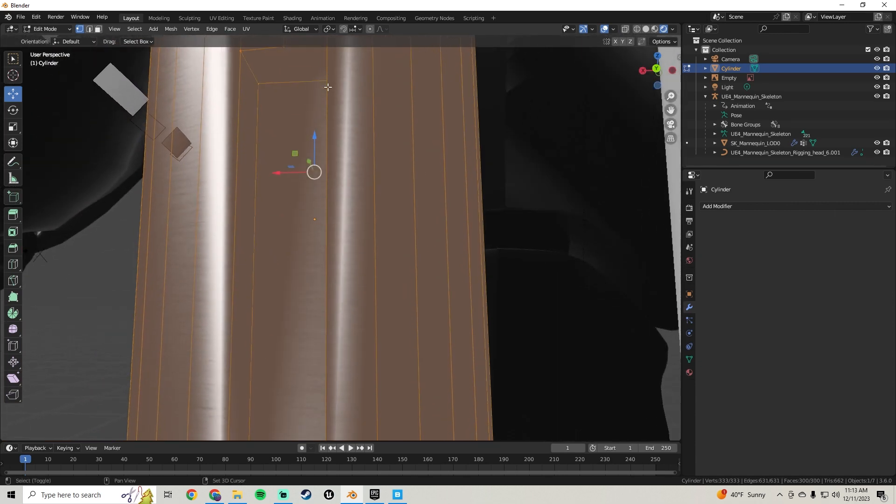
scroll(340, 201, down, 4)
scroll(346, 299, down, 3)
shift+middle_drag(346, 304, 346, 215)
scroll(345, 249, up, 4)
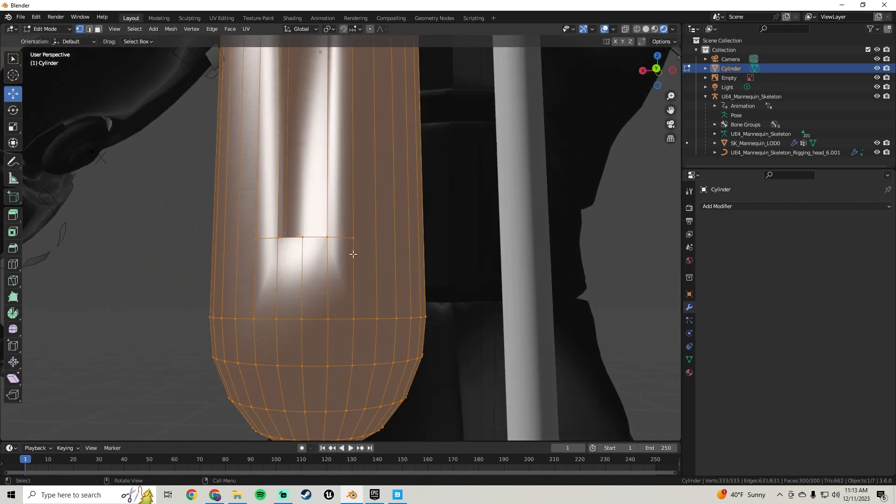
Subdivide the long edge beside the slot, align the new vertex with the slot's upper end and connect it to the neighbouring corner
click(353, 239)
middle_drag(386, 181, 358, 348)
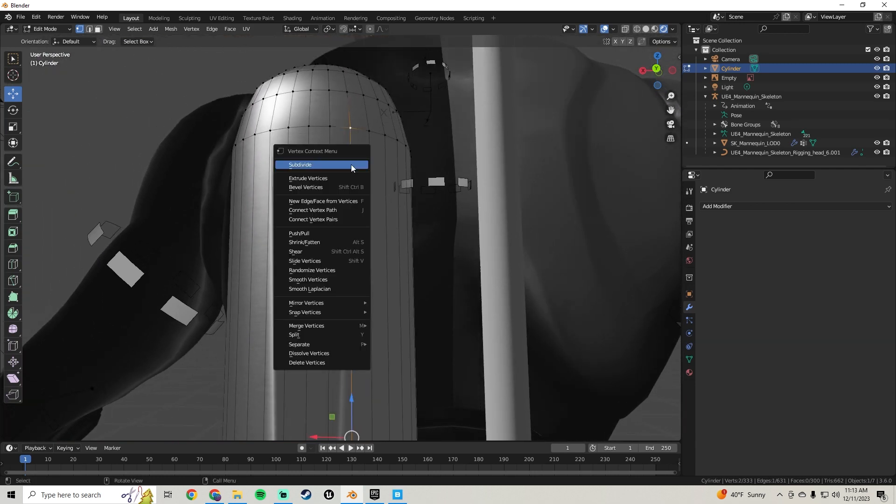
click(351, 164)
key(KP_Decimal)
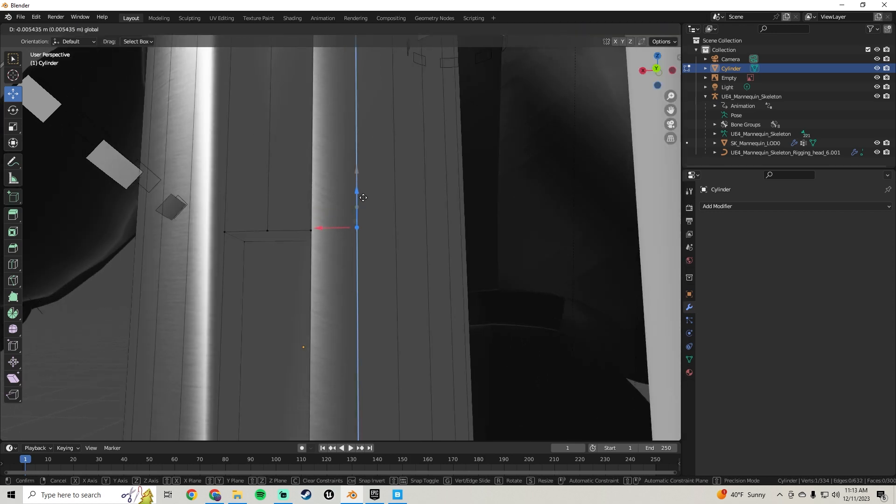
scroll(313, 230, down, 8)
middle_drag(313, 224, 335, 191)
scroll(335, 192, up, 8)
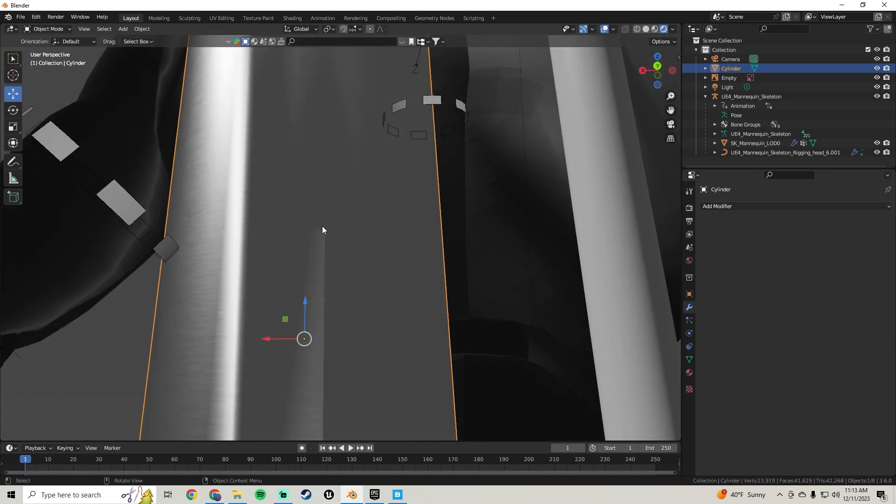
mouse_move(322, 226)
middle_down()
mouse_move(321, 175)
mouse_move(318, 229)
middle_up()
Subdivide the long edge on the slot's opposite side, level the new vertex with the upper end and connect it to the slot corner
key(Tab)
middle_drag(239, 246, 379, 208)
click(294, 231)
scroll(293, 231, down, 4)
shift+middle_drag(376, 150, 318, 102)
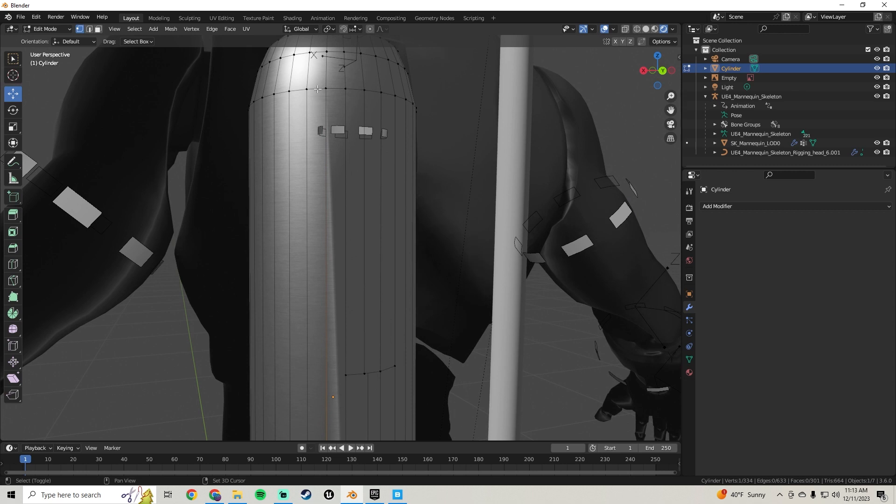
right_click(318, 89)
click(329, 89)
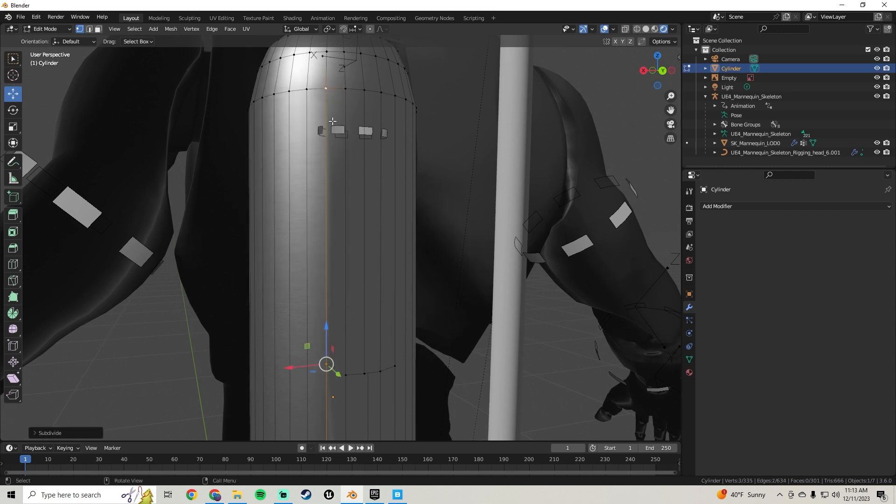
shift+middle_drag(327, 299, 326, 213)
scroll(326, 213, up, 4)
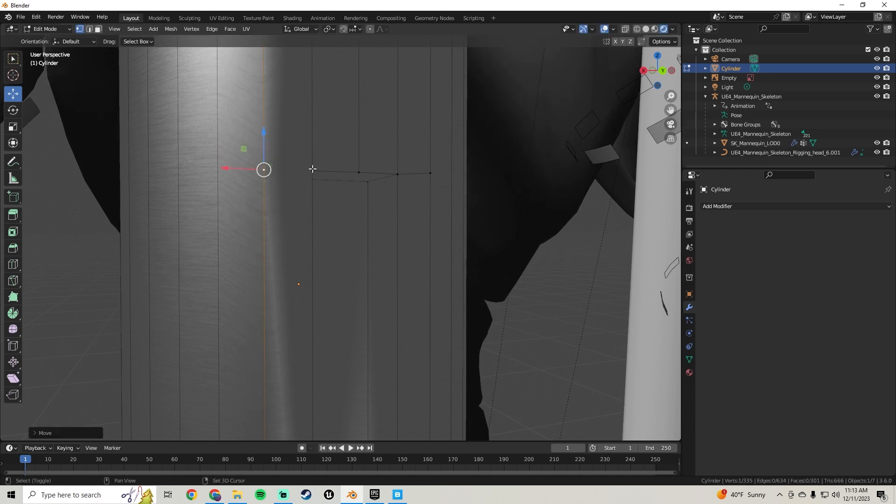
key(j)
scroll(312, 169, down, 3)
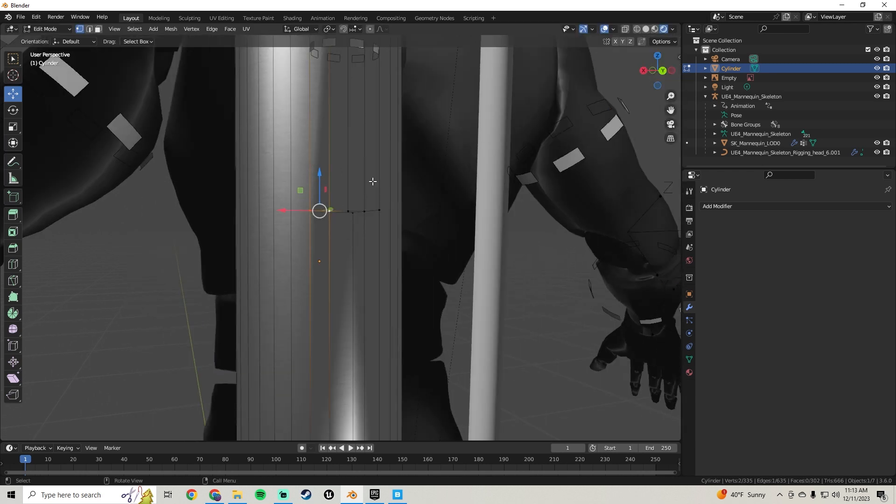
Unwrap the whole cylinder with Smart UV Project and apply Shade Smooth in Object Mode
key(Tab)
key(a)
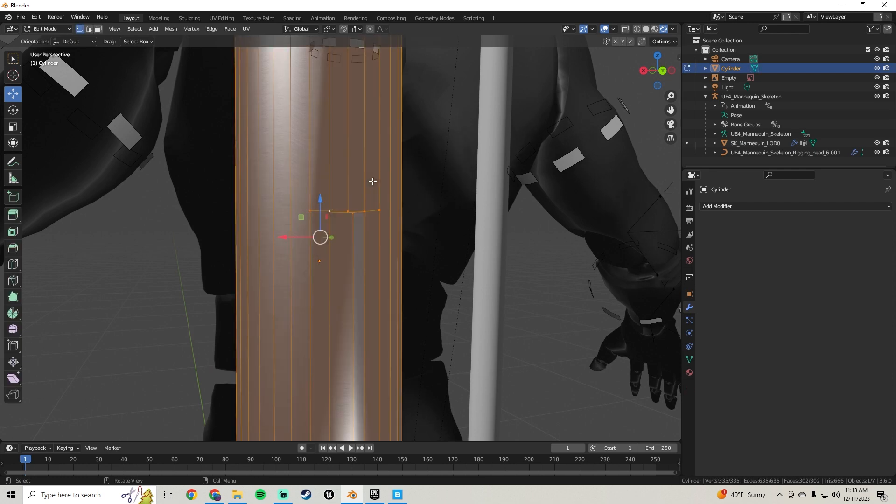
click(250, 33)
click(262, 56)
click(264, 141)
key(Tab)
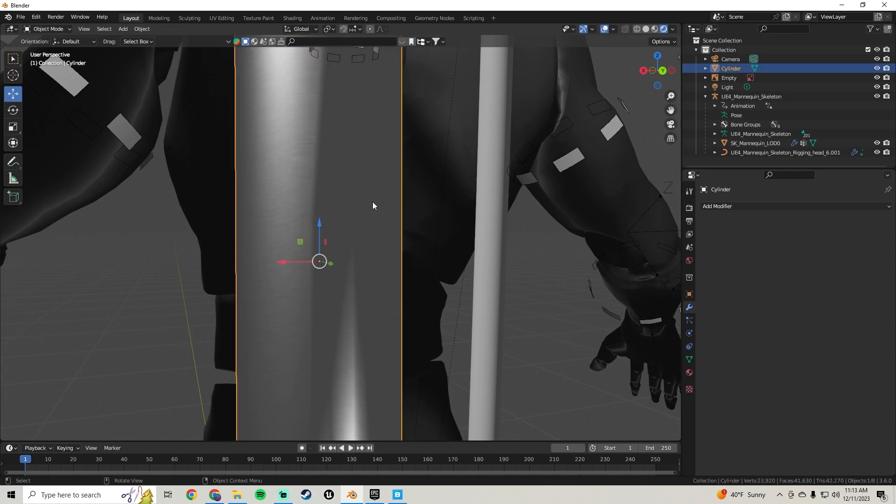
middle_drag(373, 206, 330, 181)
right_click(326, 167)
click(325, 164)
Subdivide the slot's inner upper edge and connect its midpoint to the middle vertex of the outer upper edge
key(Tab)
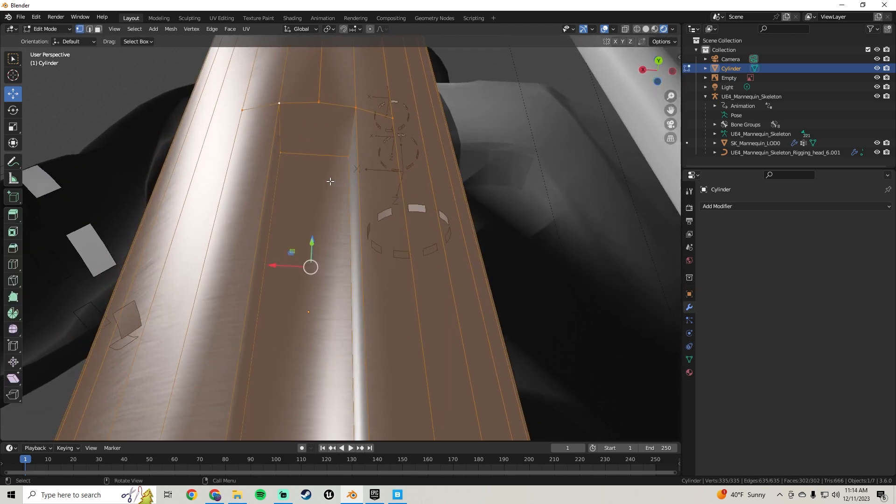
click(280, 153)
right_click(315, 158)
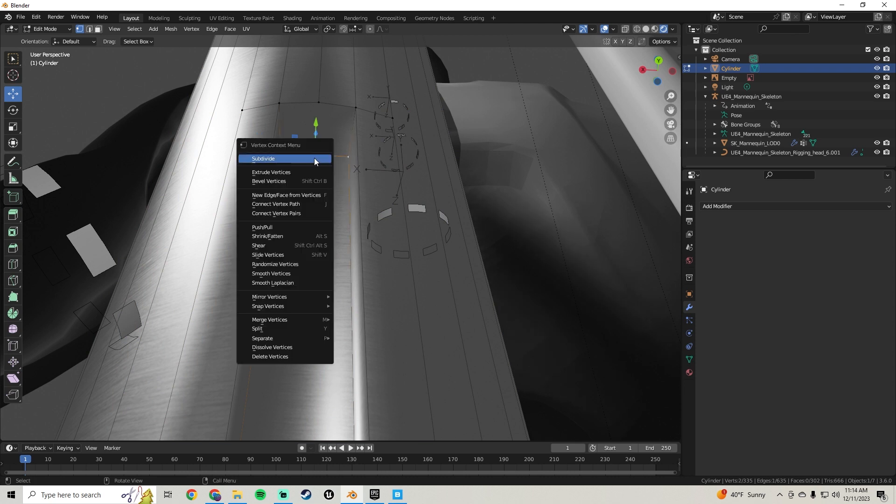
click(280, 154)
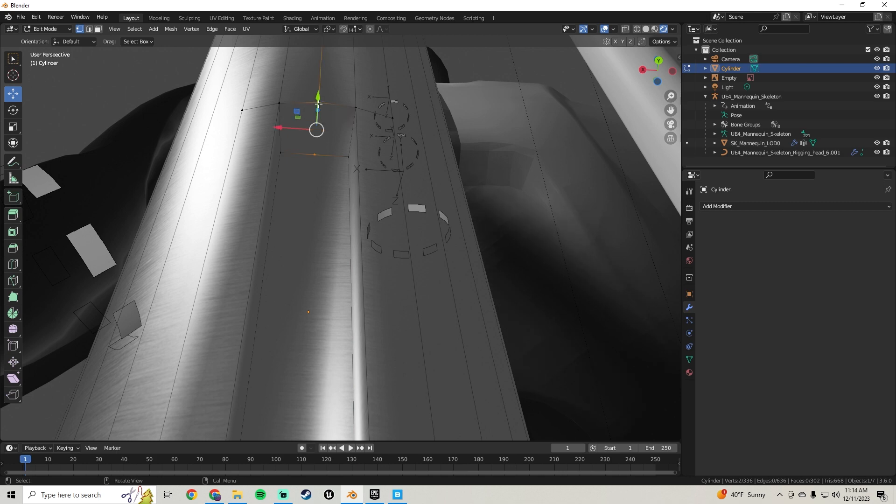
Compare Shade Smooth and Shade Auto Smooth on the cylinder in Object Mode, leaving it on Shade Smooth
key(Tab)
middle_drag(328, 134, 343, 109)
right_click(343, 131)
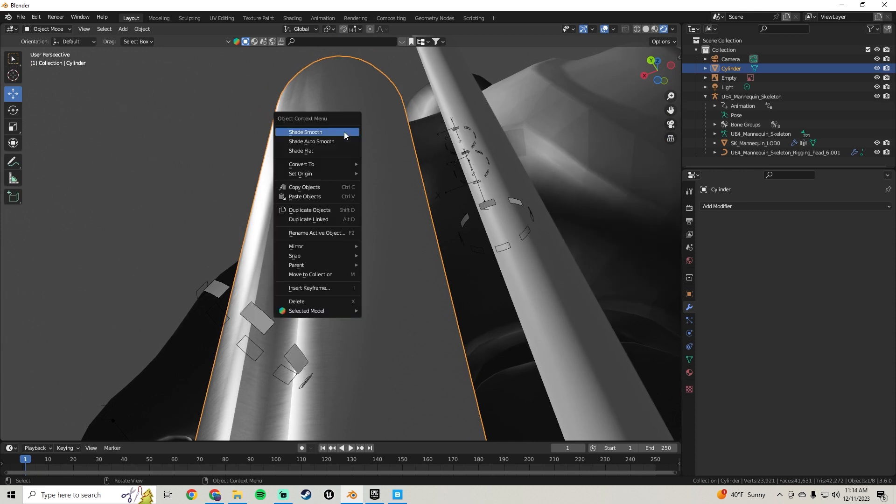
click(344, 132)
right_click(355, 172)
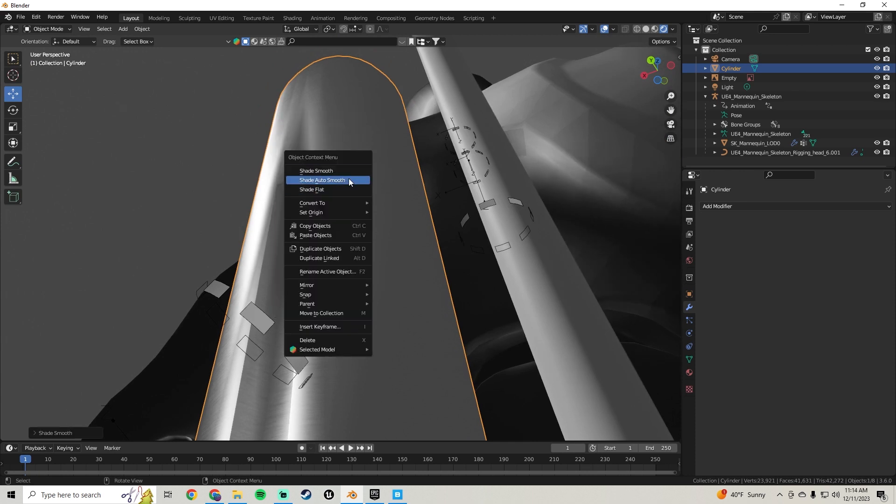
click(349, 179)
right_click(348, 179)
click(351, 170)
Unwrap all of the cylinder's faces again using Smart UV Project with a 66° angle limit and Scaled margin method
key(Tab)
key(a)
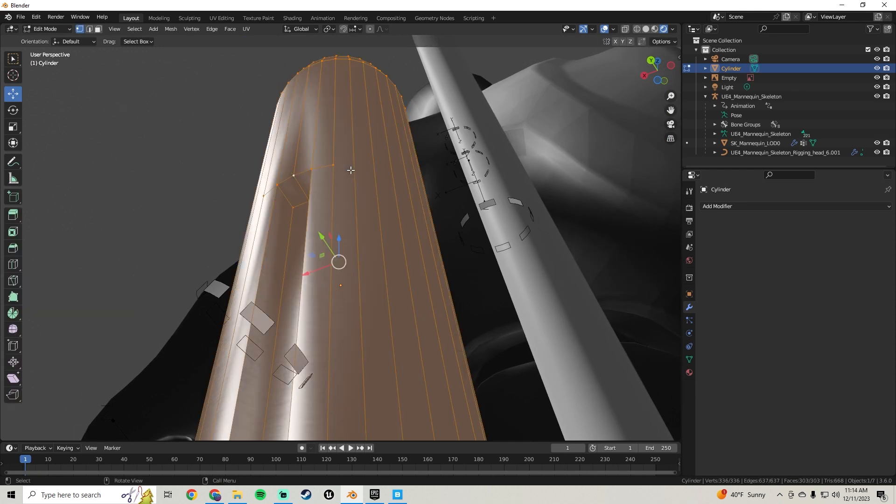
click(262, 53)
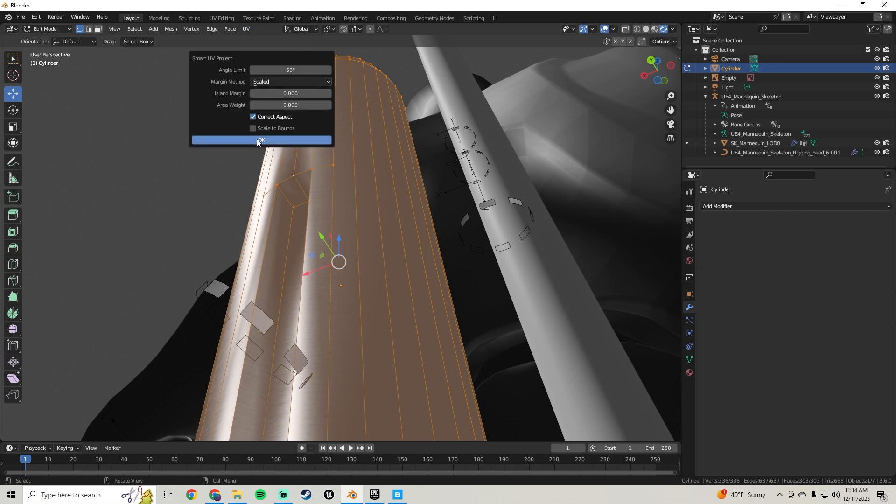
click(258, 139)
key(Tab)
Examine the edges and shading around the slot's upper end, comparing Object Mode with Edit Mode
middle_drag(274, 148, 362, 280)
key(Tab)
key(Tab)
scroll(337, 263, up, 6)
key(Tab)
click(406, 254)
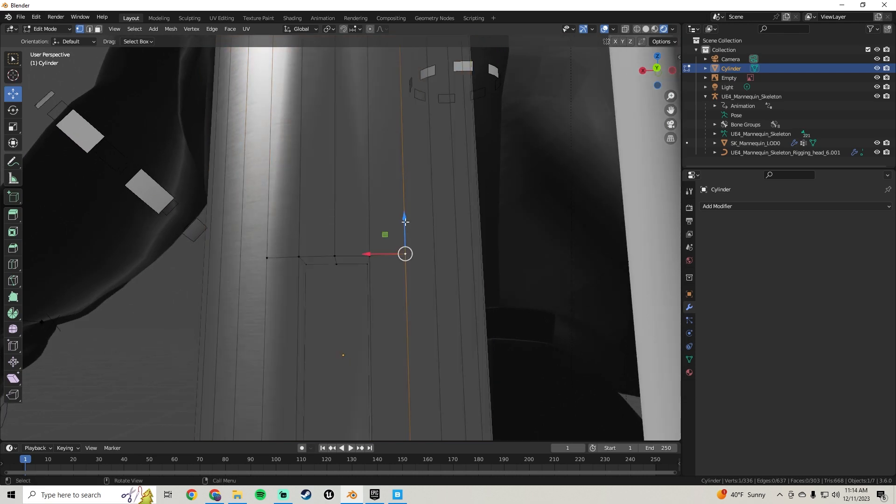
key(Escape)
key(Tab)
middle_drag(408, 225, 319, 261)
key(Tab)
shift+middle_drag(323, 169, 338, 260)
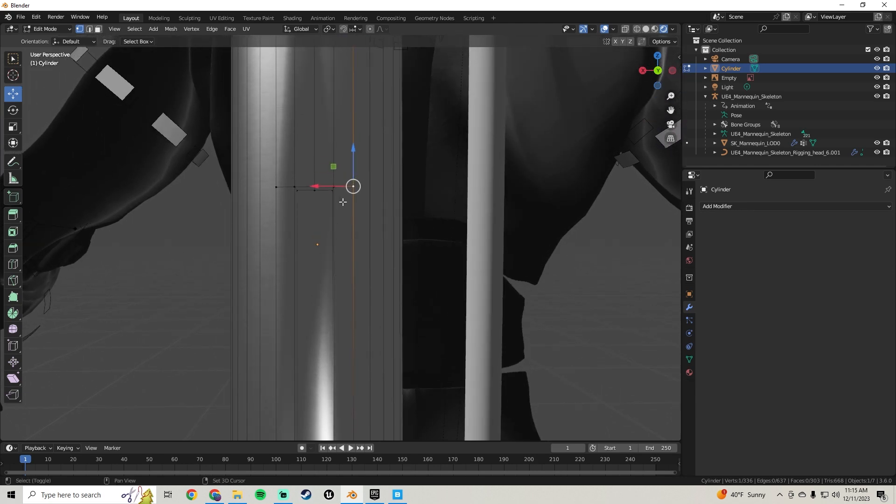
shift+middle_drag(342, 202, 403, 243)
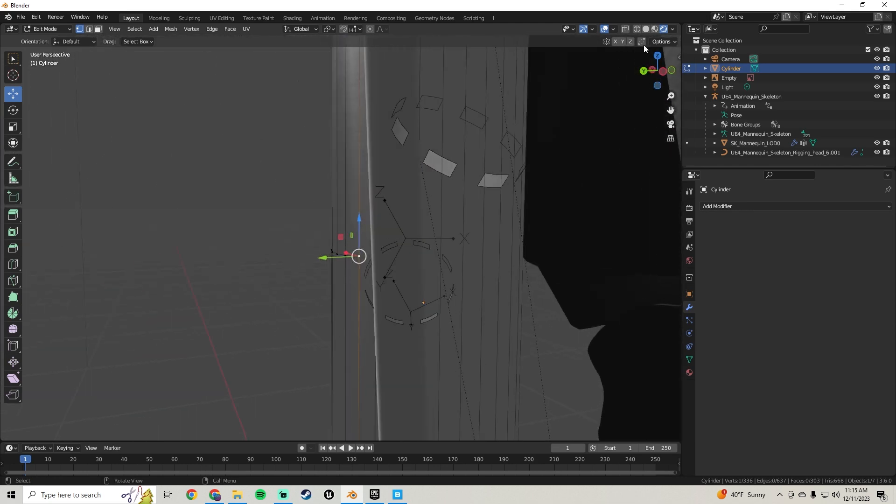
Switch the viewport to Material Preview and examine the cylinder's shading from the side and back in Object Mode
click(654, 30)
middle_drag(294, 222, 415, 208)
key(Tab)
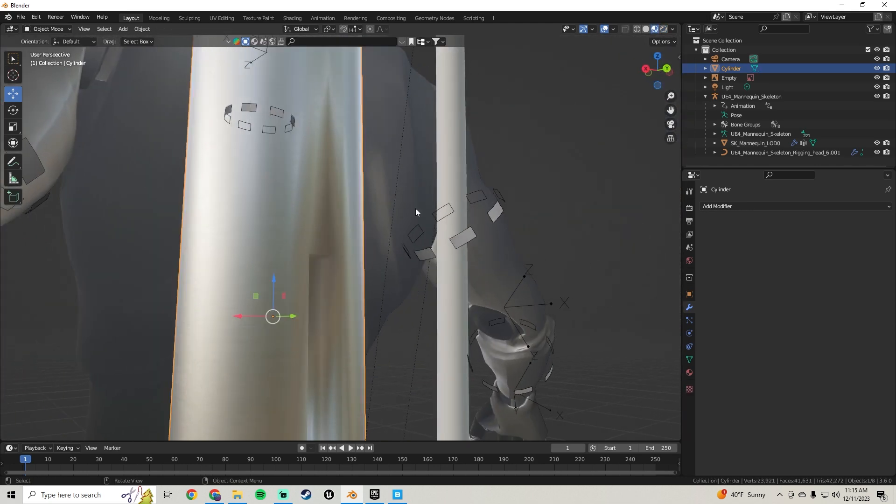
scroll(469, 232, down, 3)
middle_drag(468, 232, 430, 238)
scroll(329, 250, down, 4)
click(429, 229)
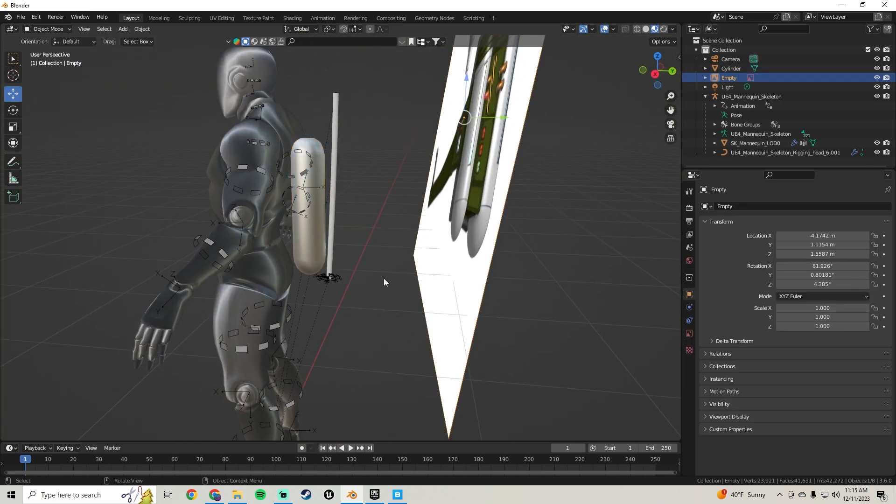
middle_drag(384, 278, 258, 250)
scroll(347, 201, up, 5)
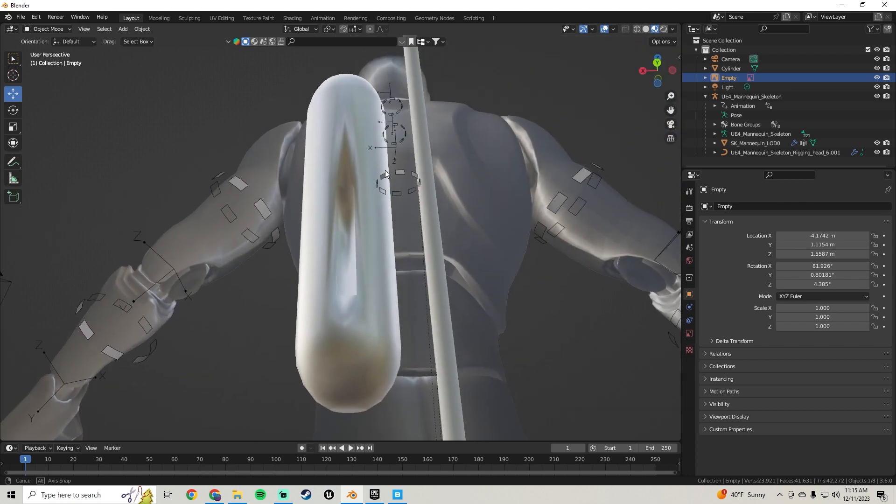
middle_drag(378, 182, 353, 179)
Connect the middle vertices of the slot's inner upper and lower edges with an edge along the slot floor
click(407, 225)
key(Tab)
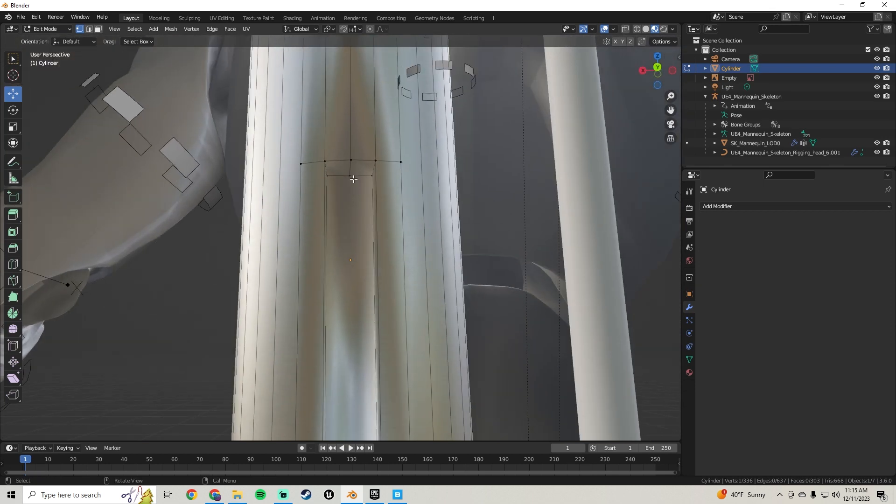
shift+middle_drag(357, 289, 357, 84)
middle_drag(351, 227, 349, 271)
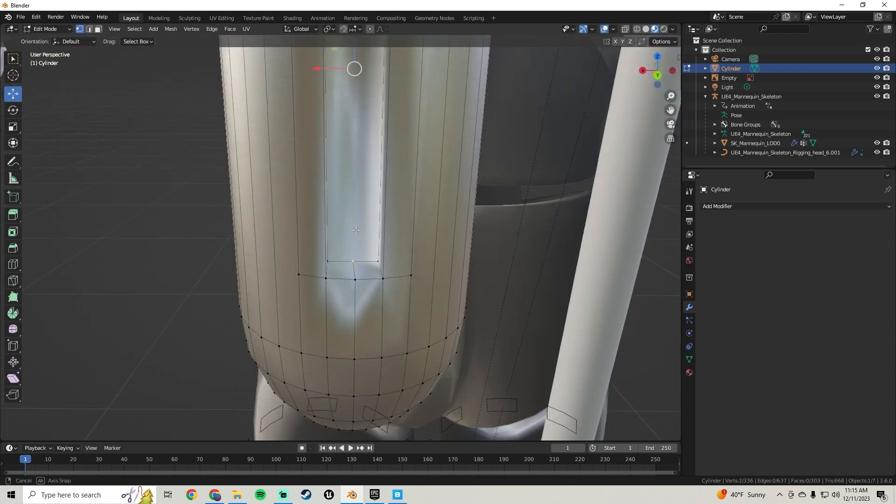
middle_drag(356, 230, 357, 222)
scroll(357, 222, down, 3)
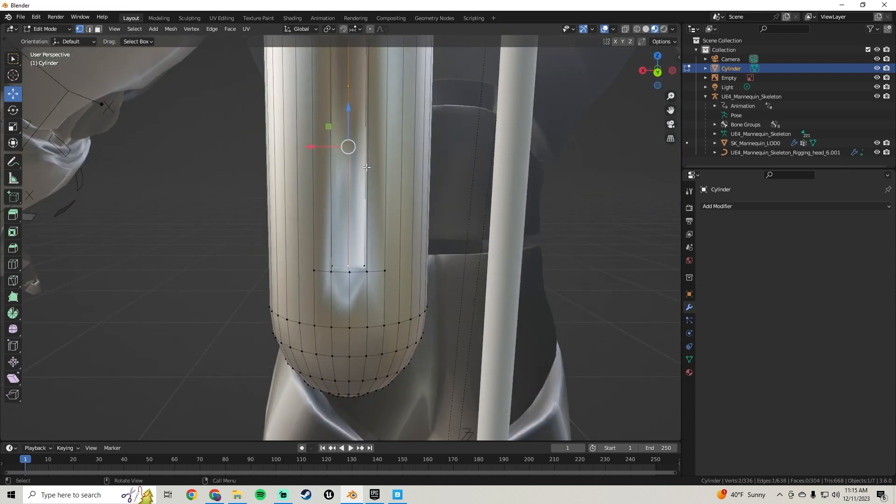
mouse_move(366, 166)
shift+middle_down()
mouse_move(363, 262)
mouse_move(362, 150)
shift+middle_up()
Compare smooth and flat shading on the cylinder in Object Mode, leaving it on Shade Smooth
key(Tab)
key(Tab)
mouse_move(371, 216)
middle_down()
mouse_move(309, 230)
mouse_move(358, 213)
middle_up()
right_click(388, 189)
click(389, 190)
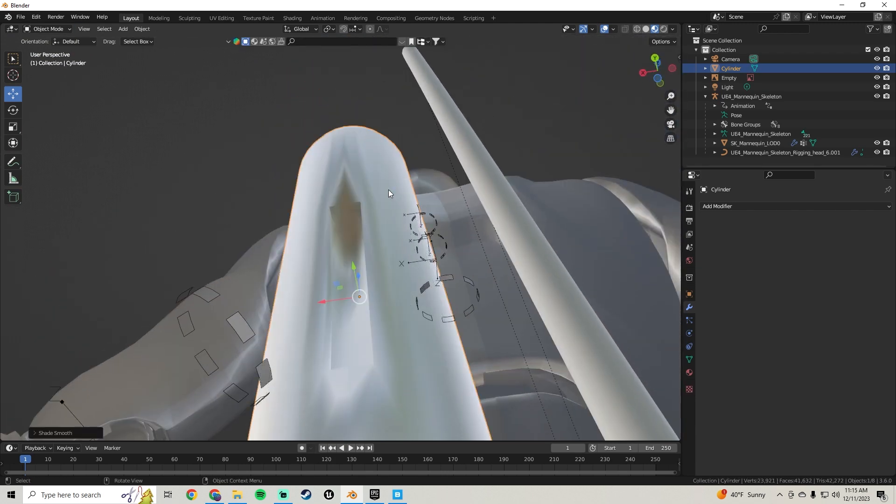
right_click(388, 189)
click(376, 208)
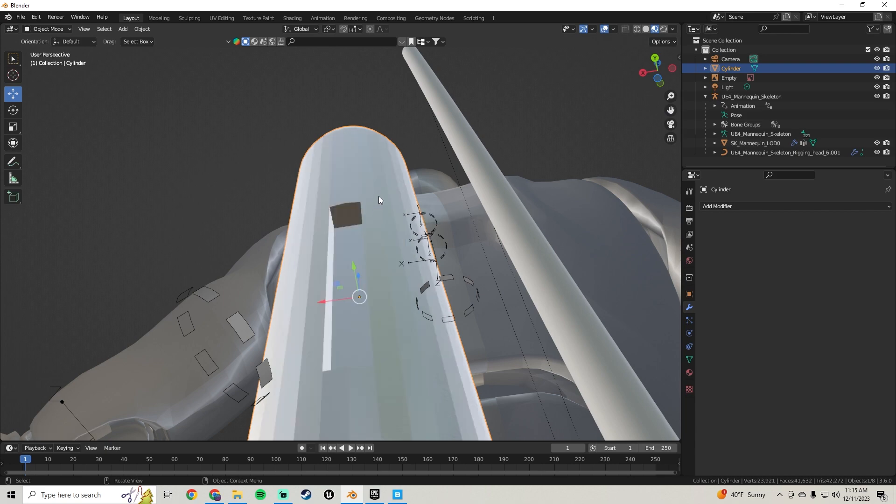
middle_drag(379, 196, 370, 261)
right_click(316, 259)
click(329, 237)
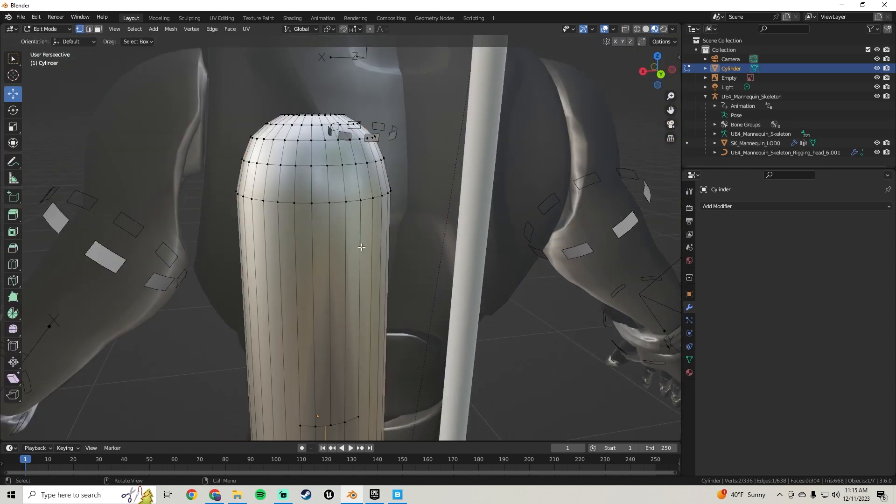
Examine the cylinder's mesh and the shading around the slot from several angles in Edit Mode and Object Mode
middle_drag(355, 304, 326, 212)
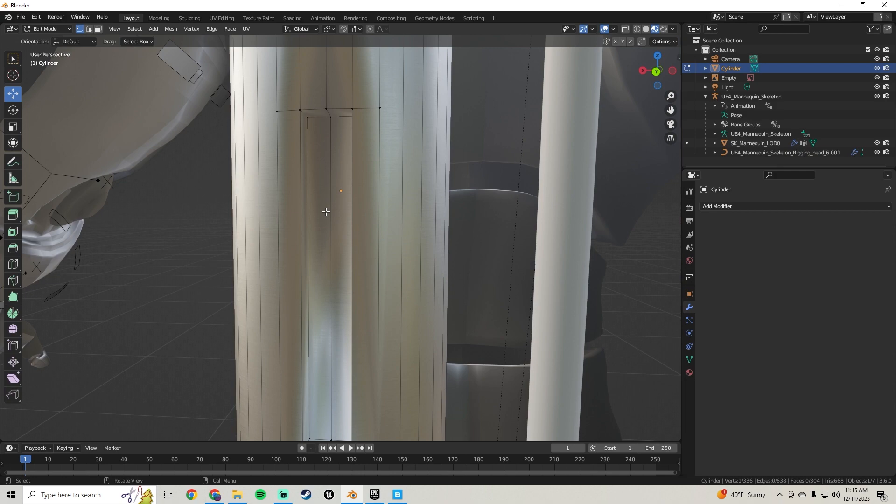
scroll(363, 137, down, 8)
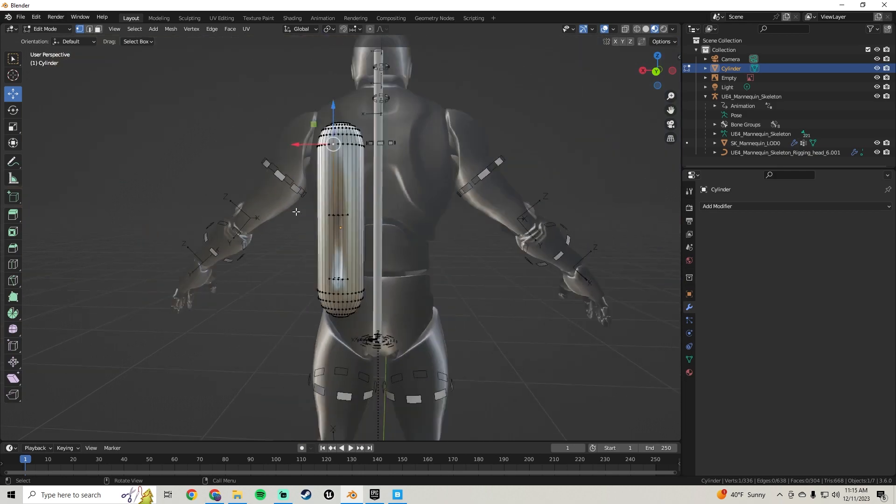
mouse_move(296, 210)
middle_down()
mouse_move(434, 204)
mouse_move(313, 218)
mouse_move(428, 202)
mouse_move(393, 214)
mouse_move(289, 210)
middle_up()
scroll(313, 213, up, 6)
mouse_move(351, 228)
middle_down()
mouse_move(367, 181)
mouse_move(366, 223)
middle_up()
middle_drag(340, 182, 428, 160)
key(Tab)
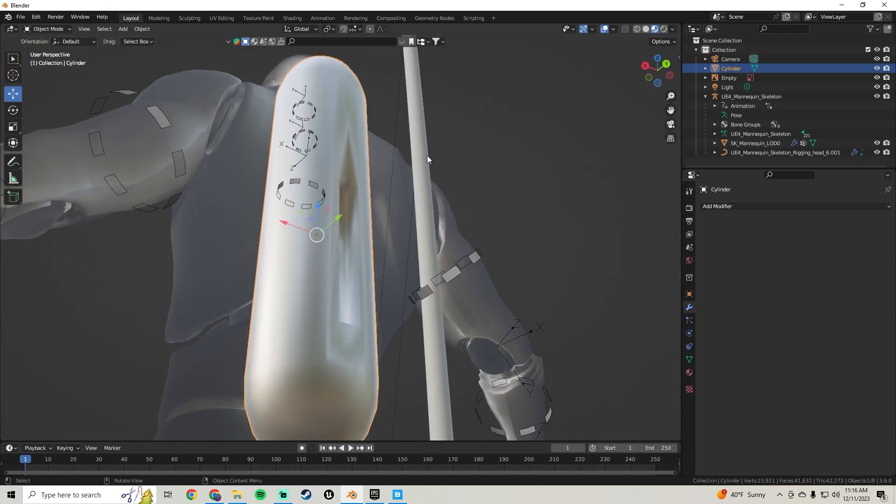
middle_drag(406, 245, 343, 293)
Recalculate the cylinder's normals to the outside and apply Smooth Vectors to them
key(Tab)
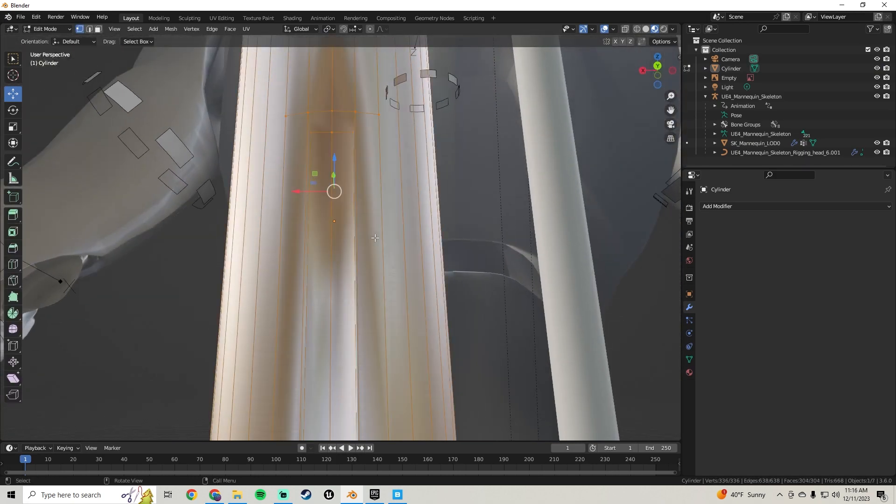
click(171, 29)
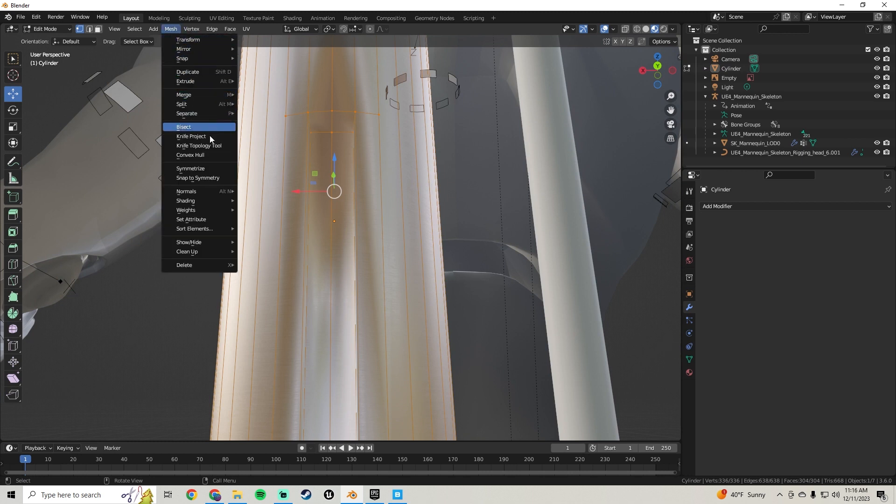
mouse_move(210, 191)
click(291, 202)
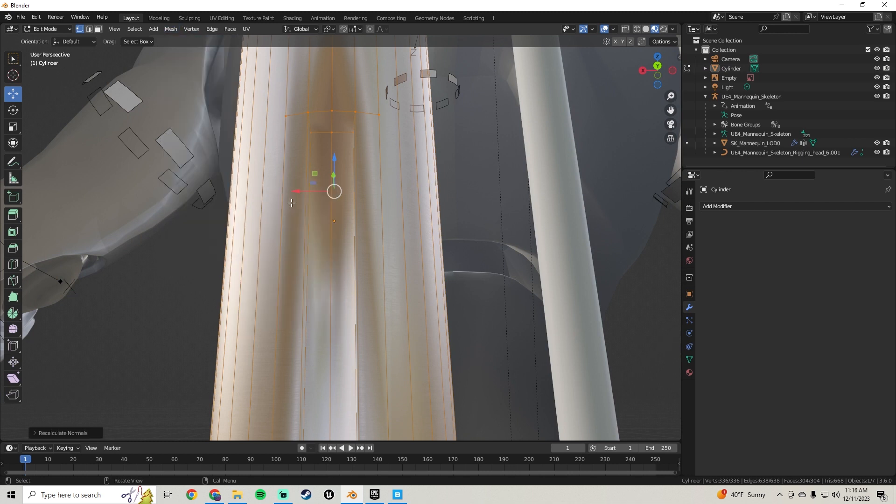
click(172, 30)
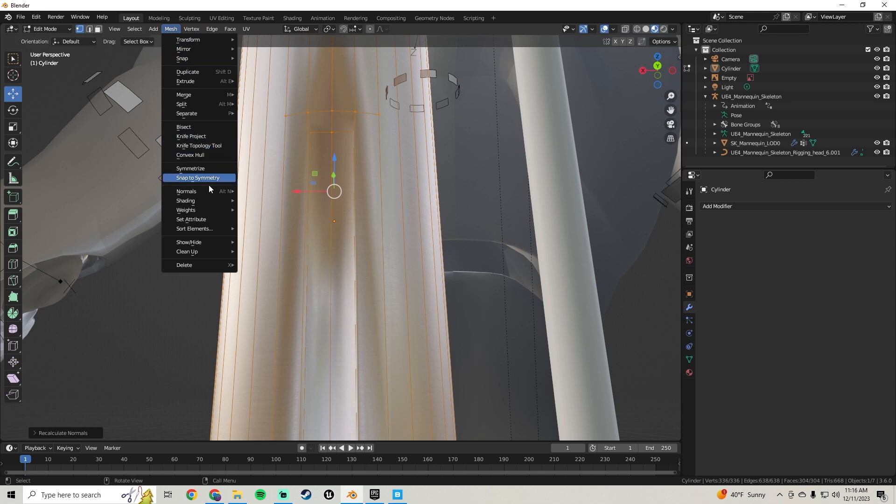
mouse_move(208, 192)
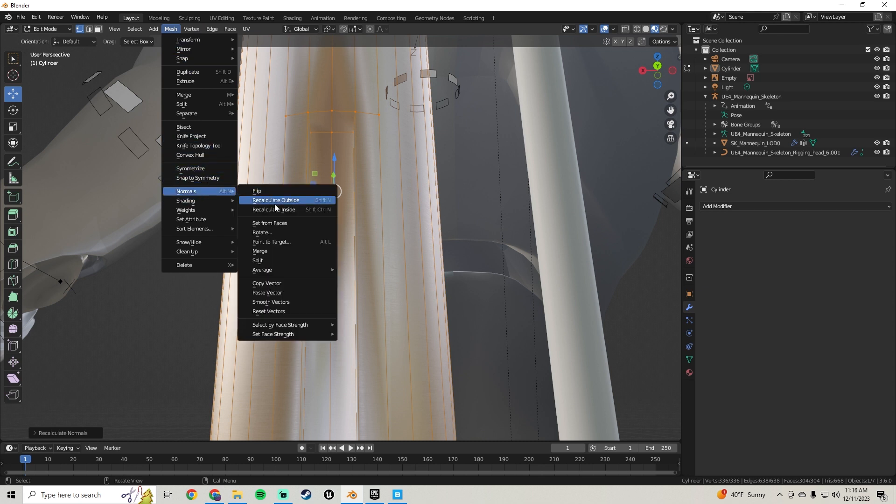
click(286, 303)
Examine the cylinder's shading around the slot up close in Object Mode and Edit Mode
key(Tab)
scroll(353, 195, down, 3)
middle_drag(354, 195, 347, 248)
click(339, 211)
key(Tab)
scroll(358, 256, up, 3)
scroll(393, 288, up, 3)
scroll(338, 289, down, 3)
scroll(338, 289, down, 4)
key(Tab)
scroll(369, 215, down, 3)
Compare the cylinder on the mannequin's back with the jetpack tanks in the reference image
middle_drag(369, 215, 441, 211)
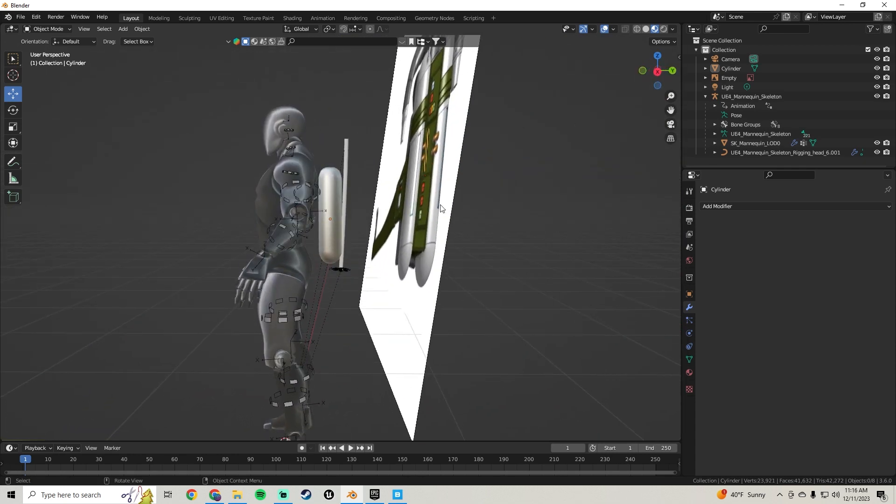
scroll(299, 182, down, 2)
middle_drag(271, 198, 407, 205)
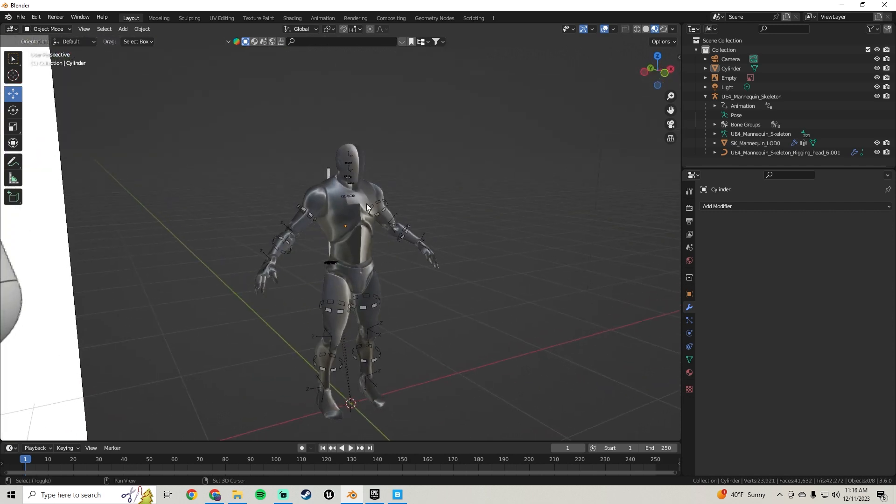
shift+middle_drag(145, 234, 315, 231)
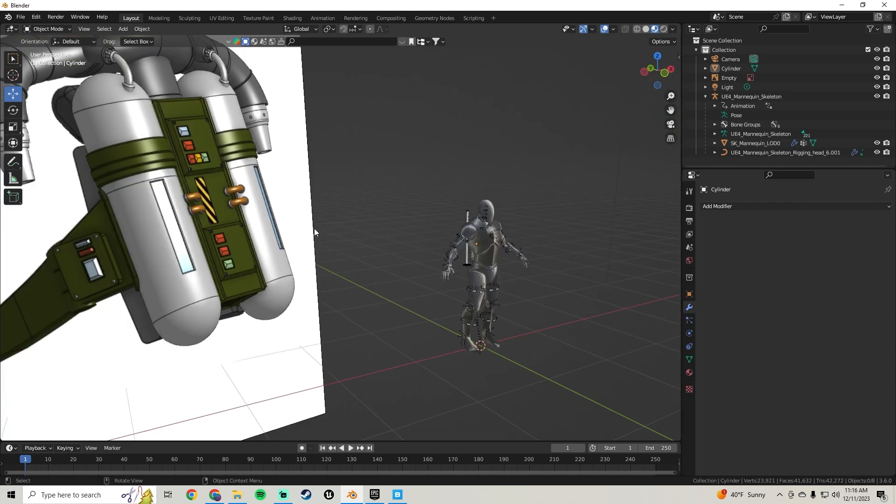
shift+middle_drag(408, 195, 310, 187)
scroll(338, 230, up, 3)
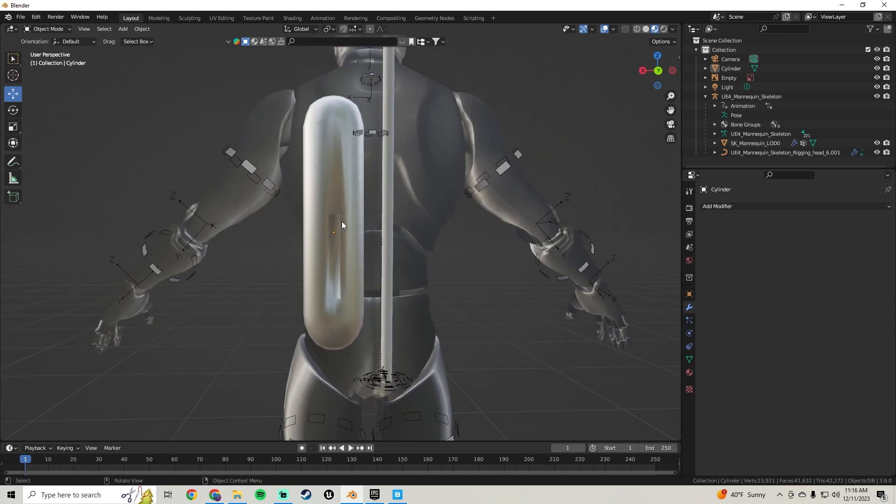
Inspect the cylinder's slot and mesh from behind, alternating between Object Mode and Edit Mode
middle_drag(342, 221, 312, 114)
scroll(315, 207, up, 3)
click(317, 207)
key(Tab)
key(Tab)
key(Tab)
key(Tab)
scroll(349, 274, down, 6)
scroll(458, 286, up, 4)
scroll(312, 114, up, 2)
scroll(203, 84, down, 5)
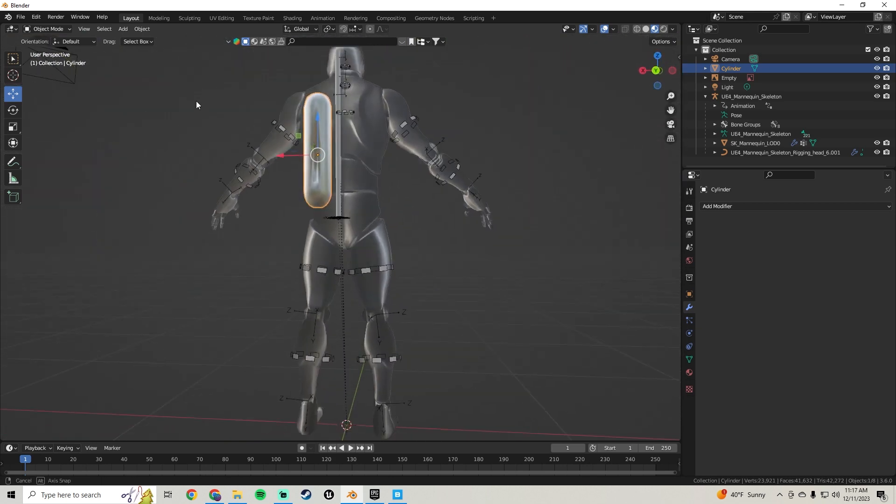
Add a cube mesh and give it a Subdivision Surface modifier
click(123, 29)
mouse_move(140, 39)
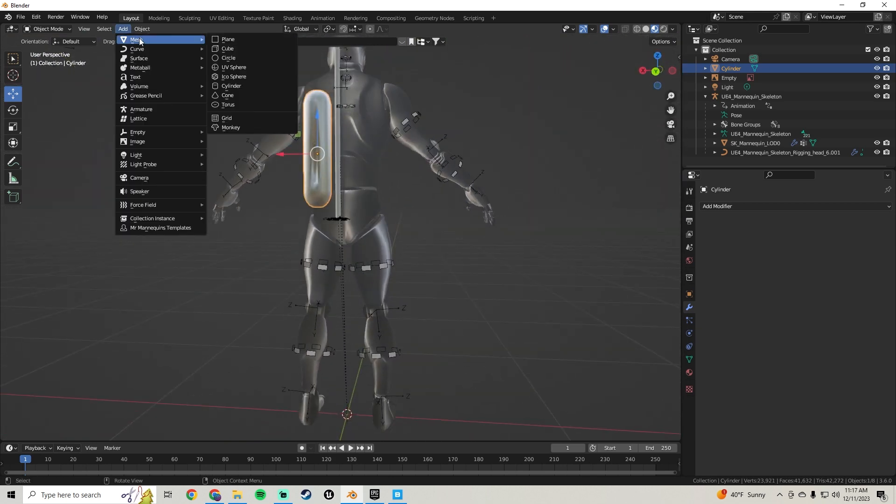
click(237, 51)
scroll(350, 240, down, 2)
middle_drag(350, 240, 450, 265)
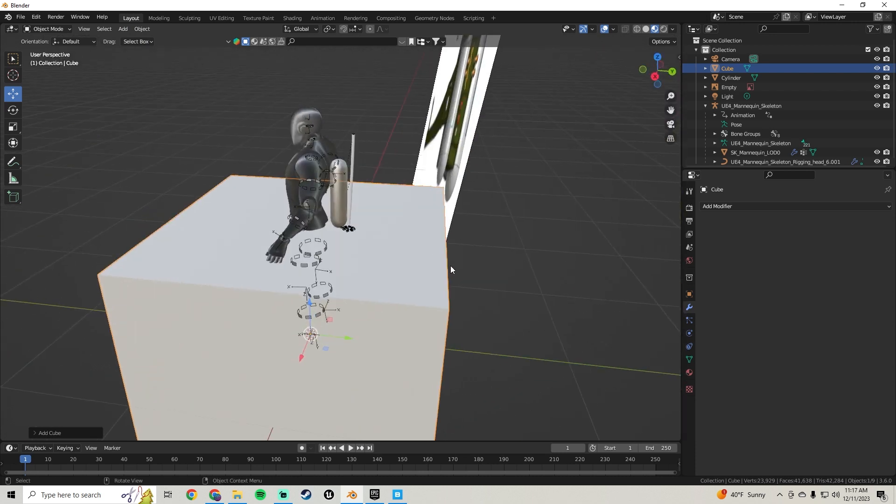
click(748, 206)
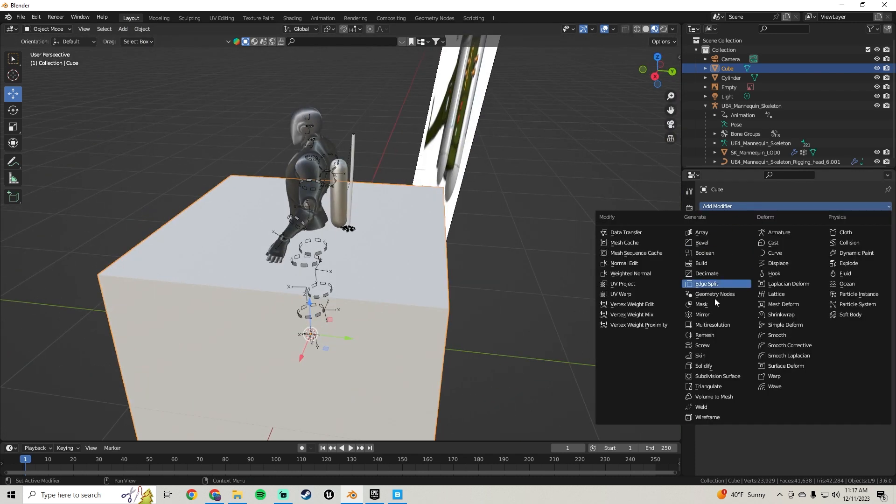
click(721, 377)
Scale the cube's whole mesh down in Edit Mode to a small box at the mannequin's feet
middle_drag(404, 280, 274, 261)
right_click(322, 215)
click(322, 214)
key(Tab)
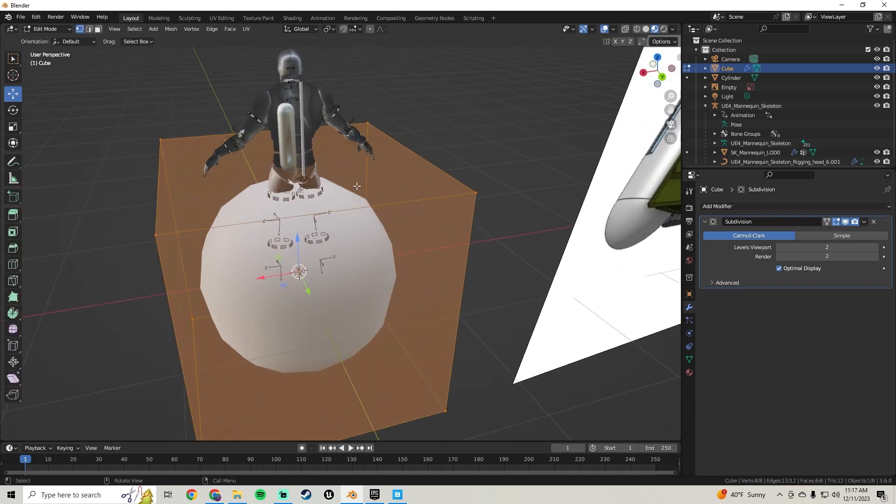
scroll(357, 186, down, 2)
key(s)
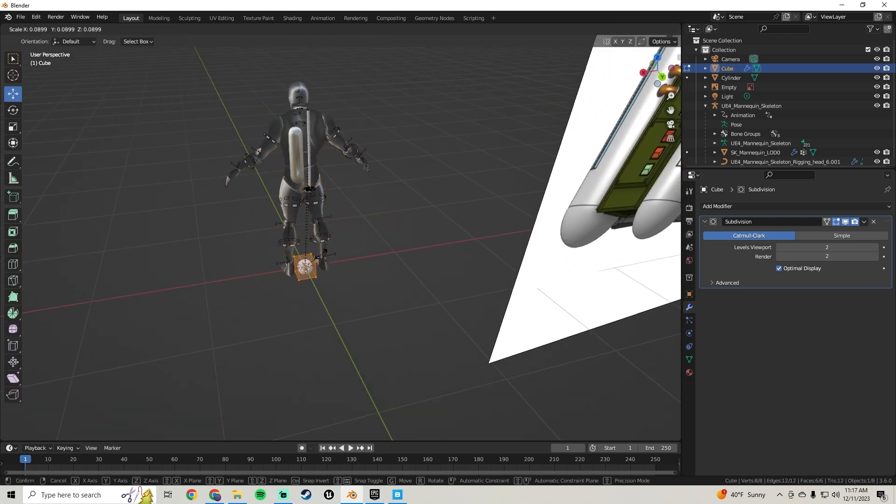
click(337, 242)
Move the cube behind the mannequin and raise its top face about 0.83 m to form a tall box
middle_drag(337, 242, 299, 301)
drag(299, 302, 314, 308)
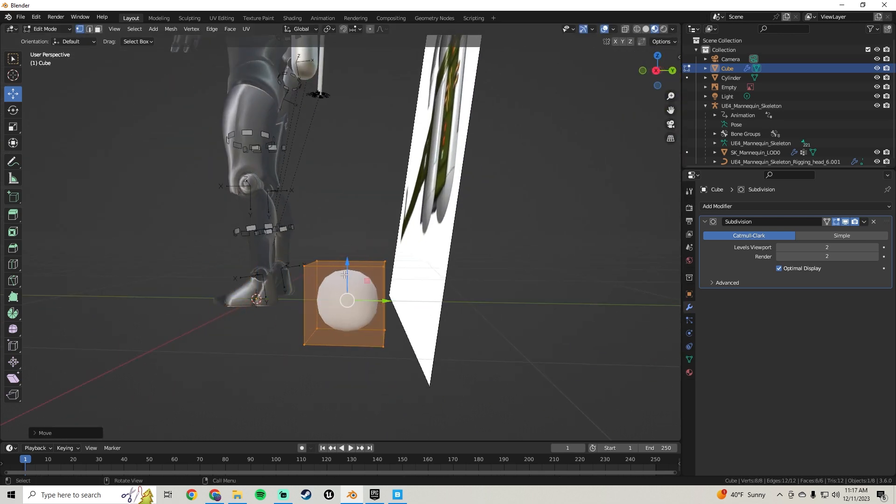
drag(344, 274, 349, 234)
shift+middle_drag(358, 145, 311, 307)
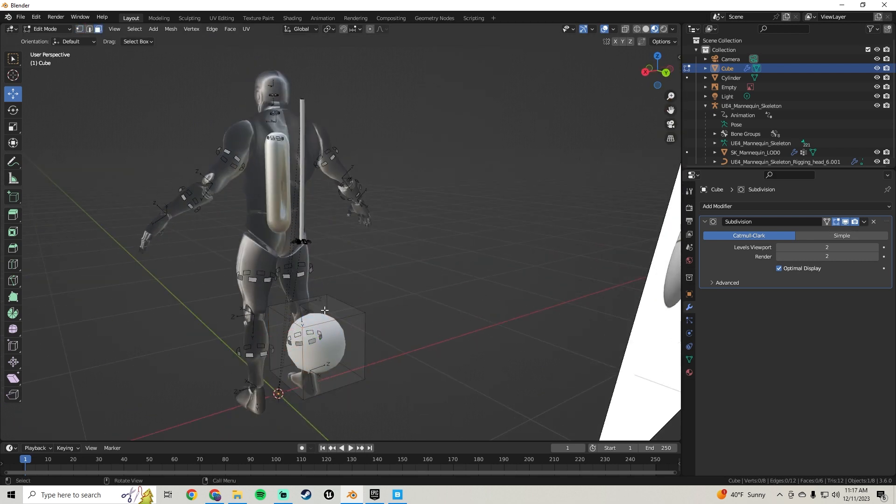
drag(317, 272, 317, 220)
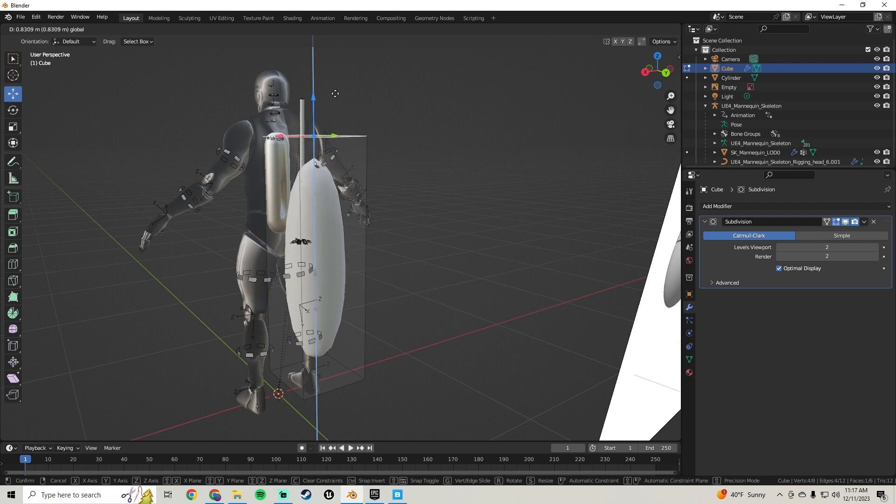
middle_drag(379, 244, 513, 212)
Scale the whole box down and move it sideways and inward toward the mannequin's back
key(a)
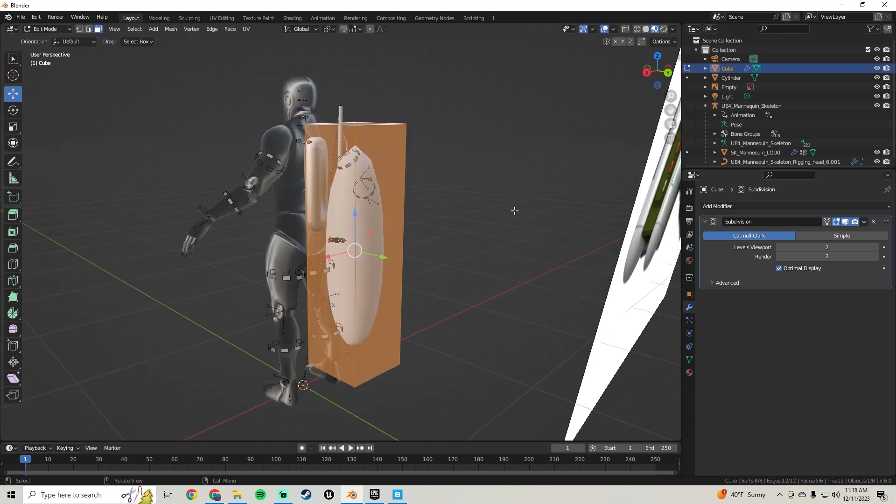
key(s)
scroll(397, 251, up, 3)
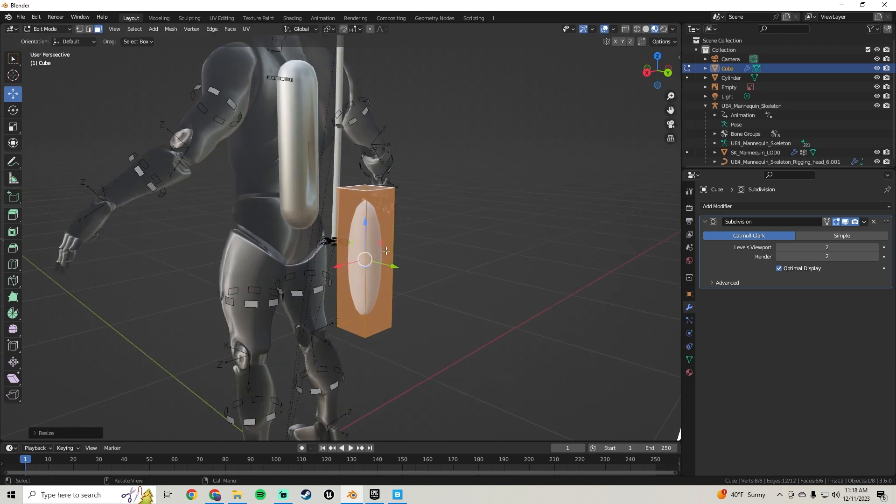
drag(338, 268, 301, 279)
middle_drag(300, 279, 402, 274)
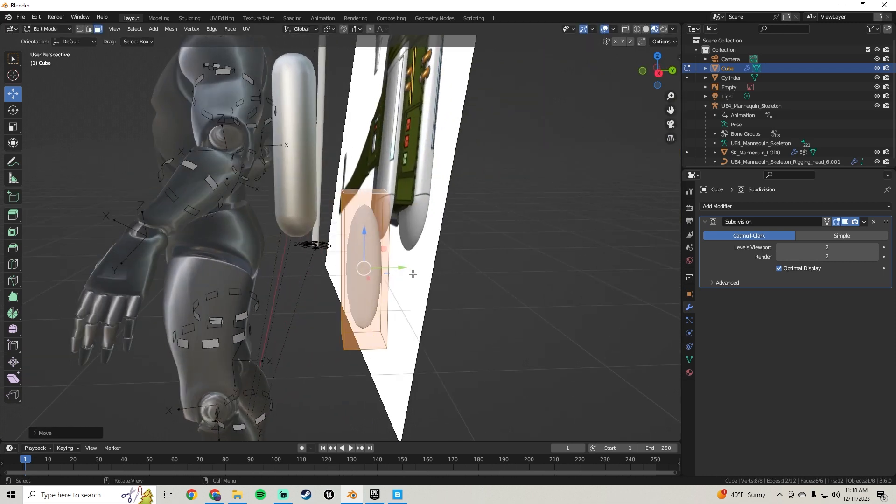
drag(402, 268, 335, 264)
Raise the box to the cylinder's height and align it over the cylinder in the back and side views
middle_drag(334, 264, 262, 248)
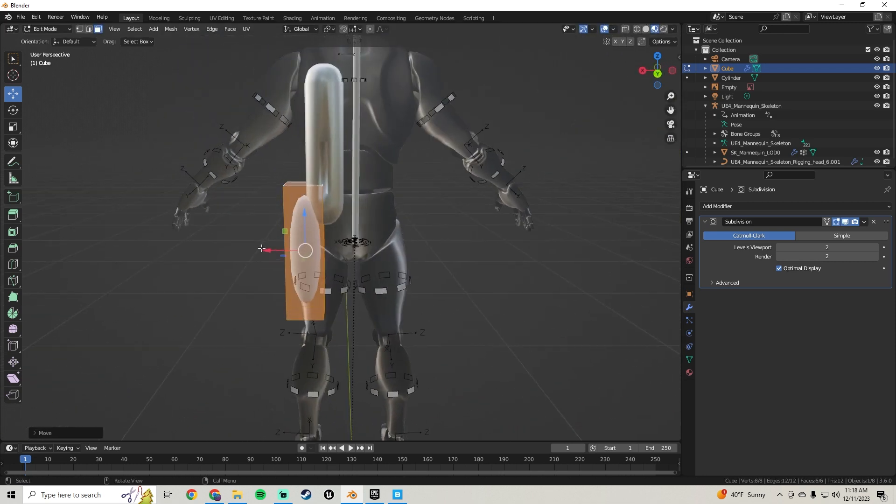
drag(309, 218, 314, 146)
drag(323, 114, 323, 115)
scroll(321, 226, up, 5)
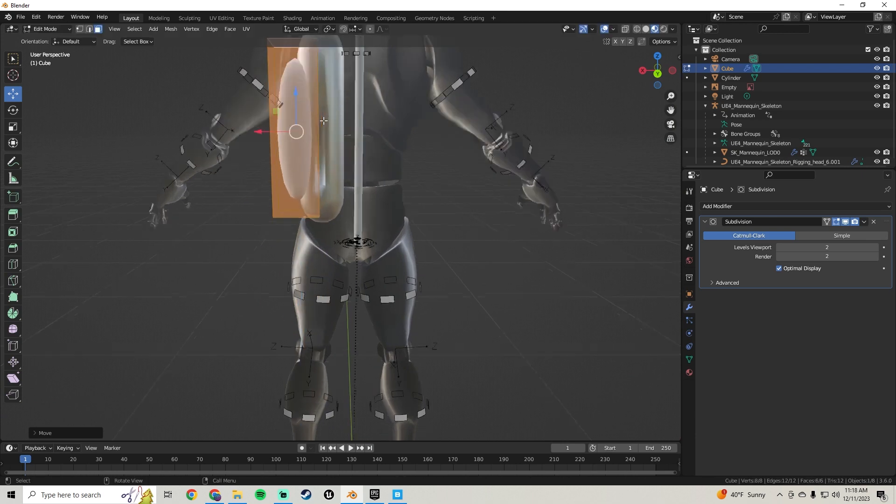
drag(259, 176, 301, 182)
middle_drag(301, 182, 380, 180)
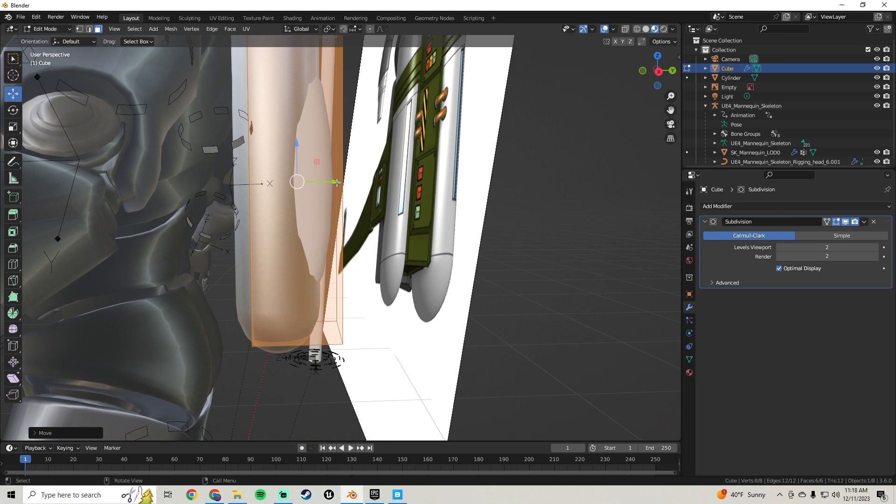
drag(336, 182, 322, 184)
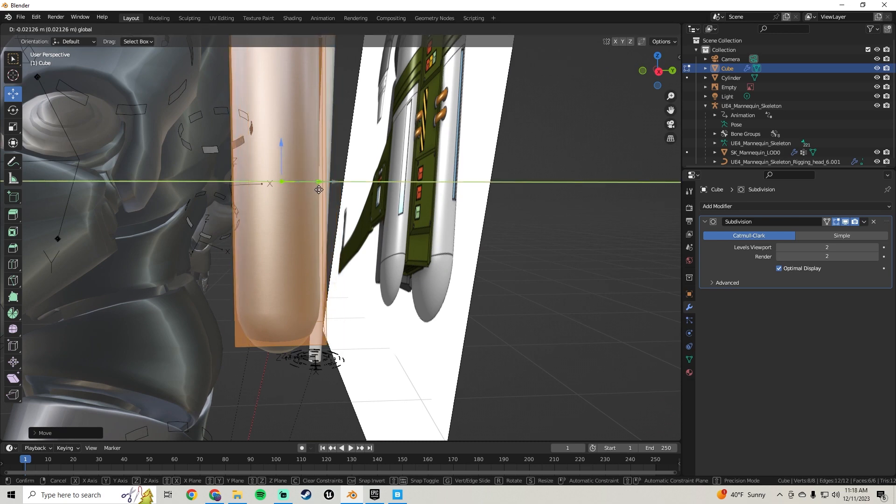
middle_drag(410, 202, 328, 205)
Hide the cylinder in Object Mode and reopen the cube's mesh for editing
key(Tab)
click(296, 211)
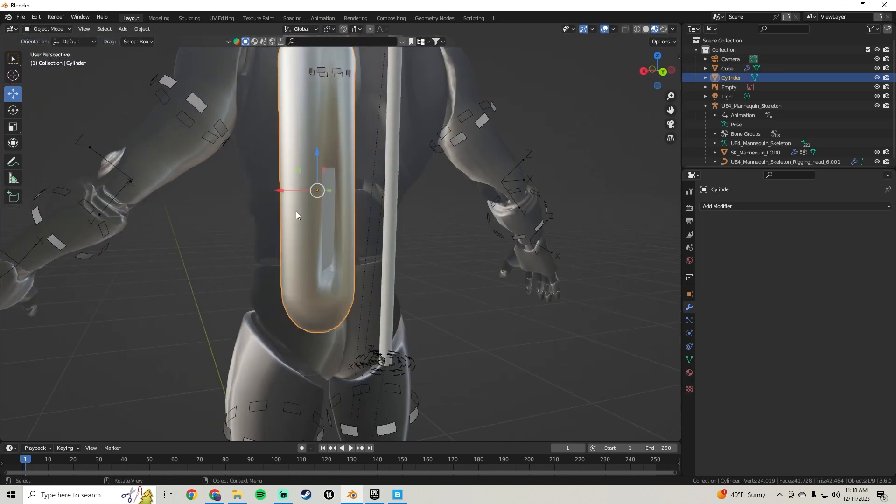
key(h)
middle_drag(297, 212, 318, 203)
click(307, 203)
key(Tab)
Try subdividing the box's faces and dissolving the selection, and undo these changes
right_click(324, 201)
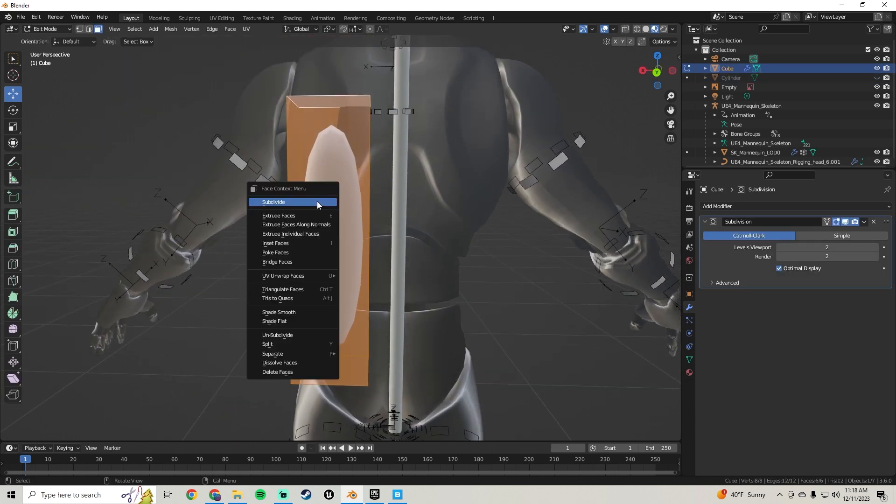
click(317, 201)
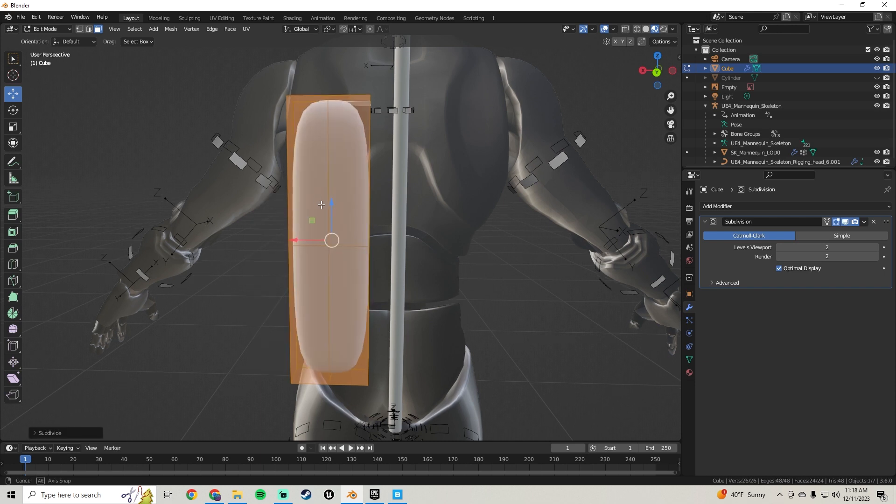
middle_drag(321, 204, 333, 238)
right_click(332, 236)
key(Escape)
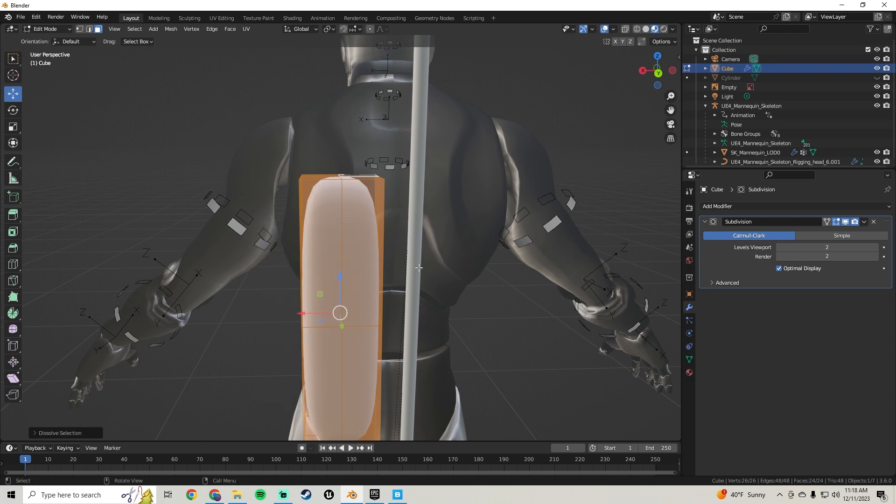
right_click(450, 245)
middle_drag(388, 228, 369, 230)
key(ctrl+z)
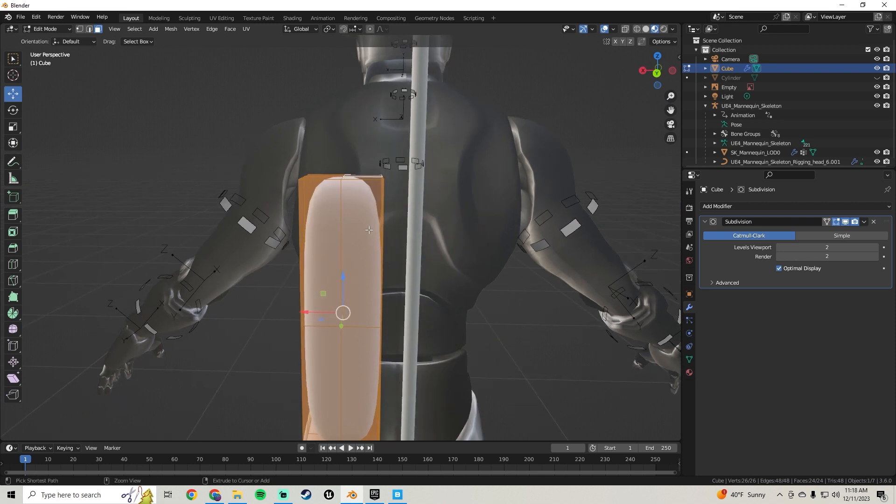
key(ctrl+z)
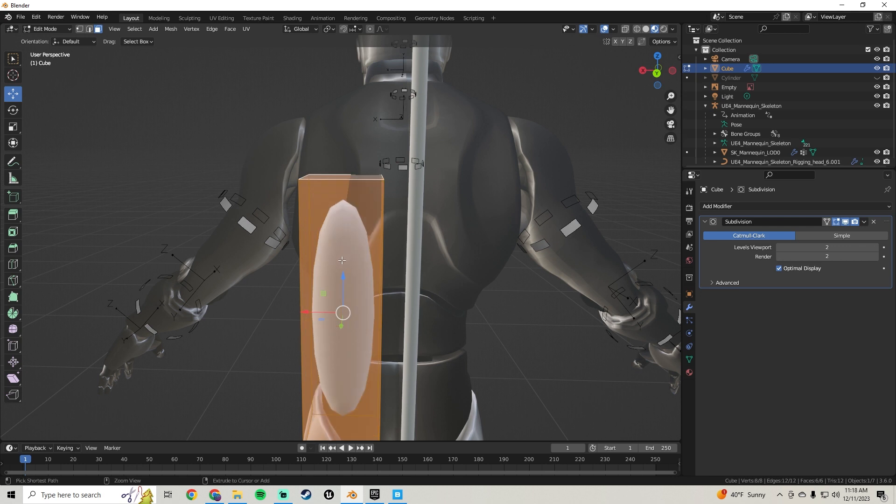
Add five evenly spaced horizontal edge loops around the box and inspect its rounded shape
click(303, 312)
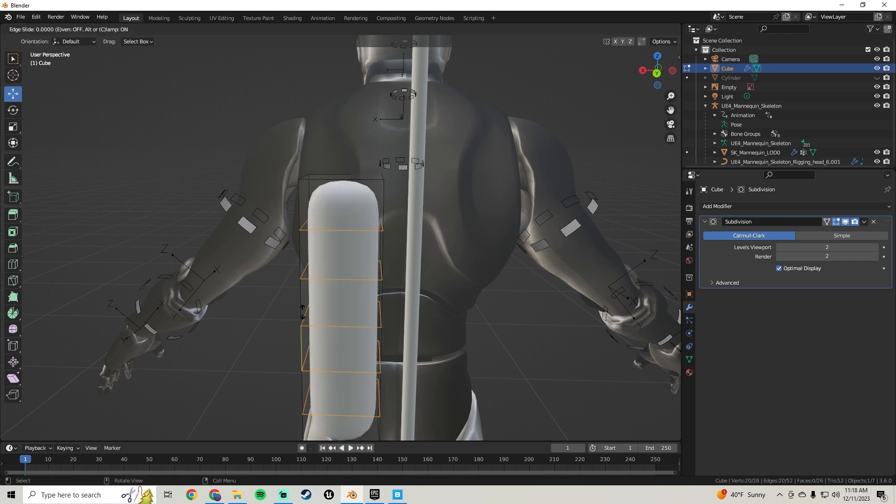
click(302, 312)
middle_drag(302, 312, 263, 204)
shift+middle_drag(362, 160, 364, 235)
key(Tab)
key(Tab)
scroll(361, 247, up, 3)
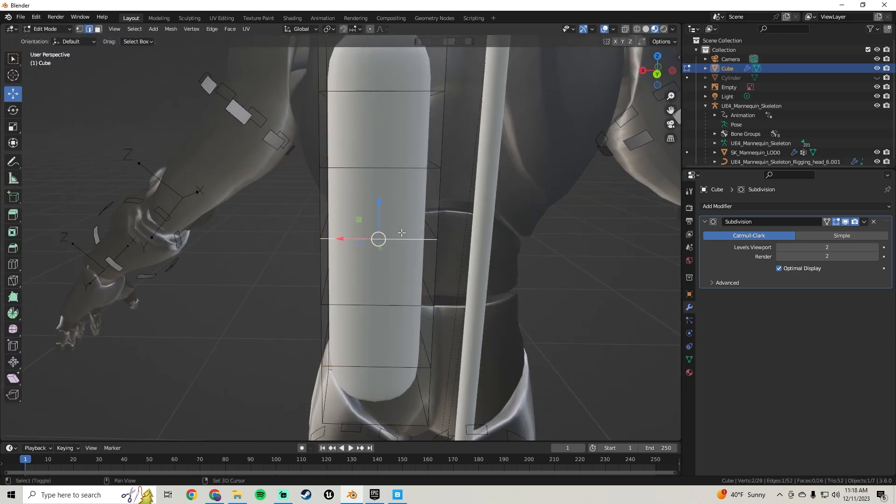
scroll(402, 233, down, 5)
Delete the cube in Object Mode and unhide the cylinder
key(Tab)
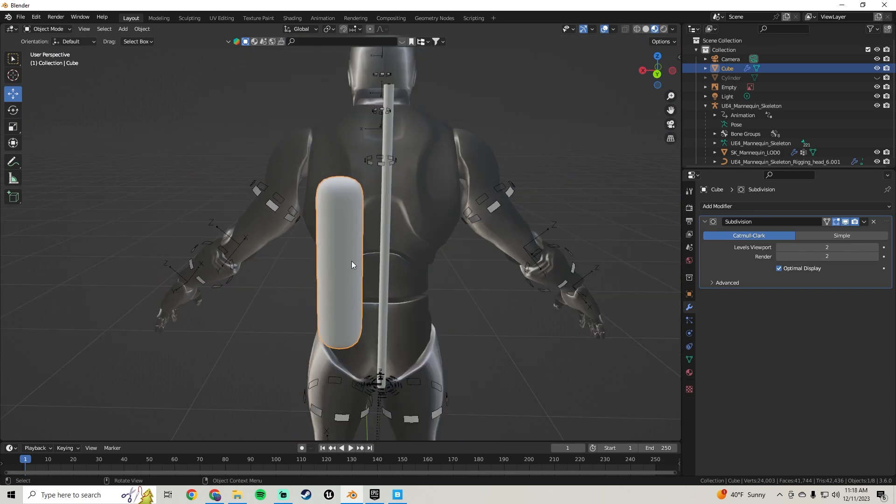
key(Delete)
key(alt+h)
key(KP_Decimal)
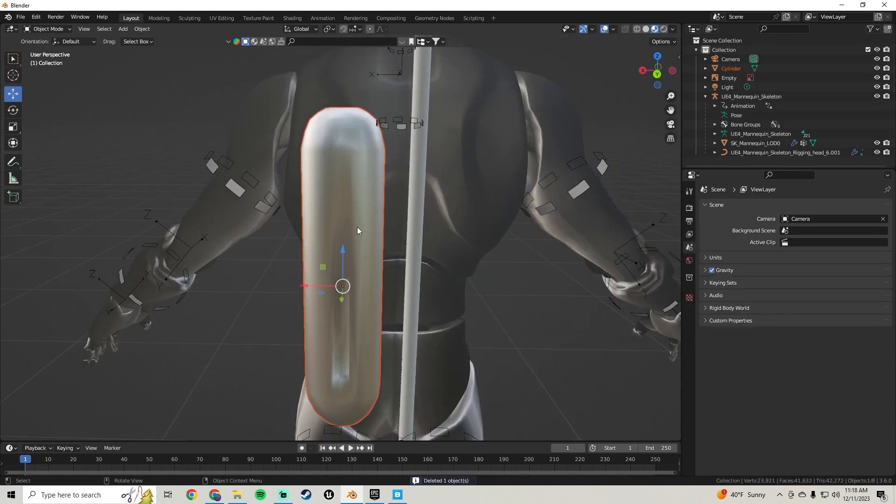
Delete the cylinder and add a new cube mesh to the scene
middle_drag(318, 210, 294, 209)
key(Delete)
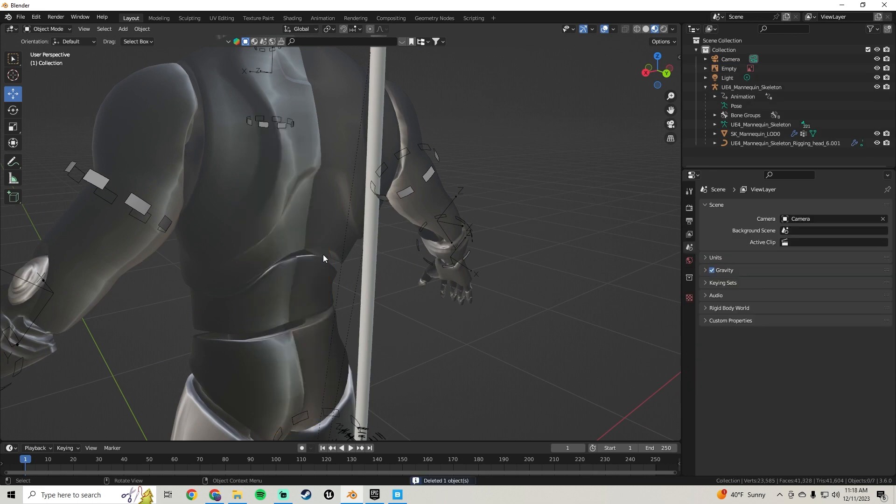
middle_drag(323, 254, 289, 213)
shift+middle_drag(312, 283, 311, 215)
click(125, 29)
mouse_move(153, 37)
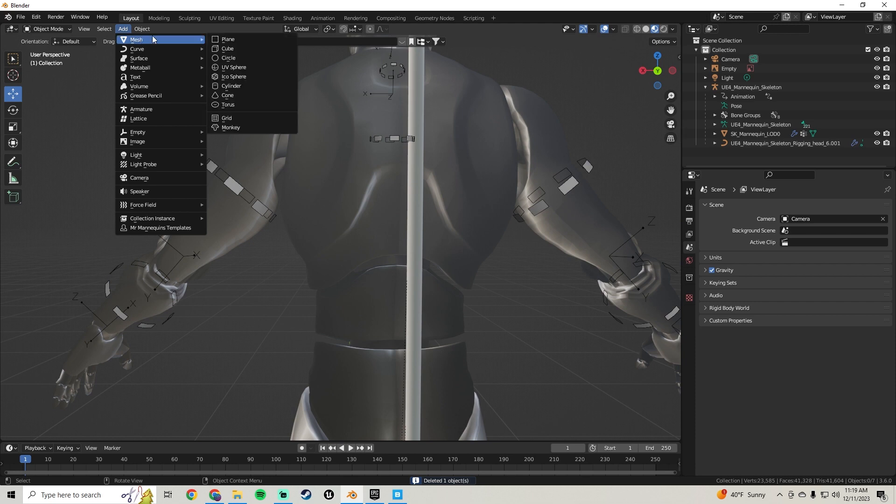
click(228, 48)
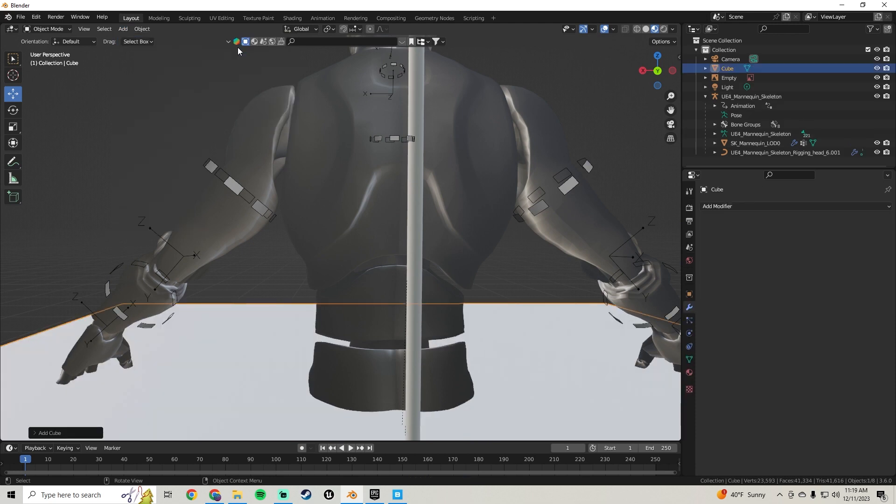
Scale the new cube uniformly down to about 0.18
scroll(354, 293, down, 6)
middle_drag(296, 290, 513, 191)
key(s)
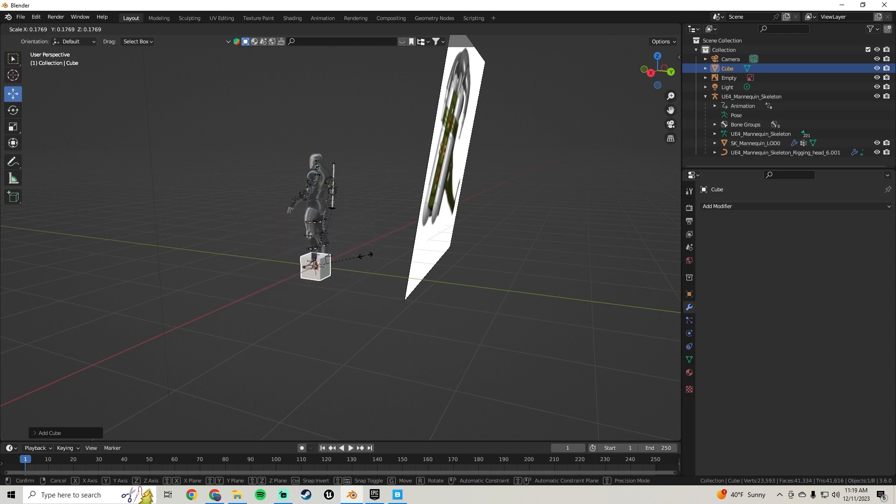
click(366, 256)
Move the cube behind the mannequin along Y and raise it along Z to the lower back
scroll(316, 280, up, 6)
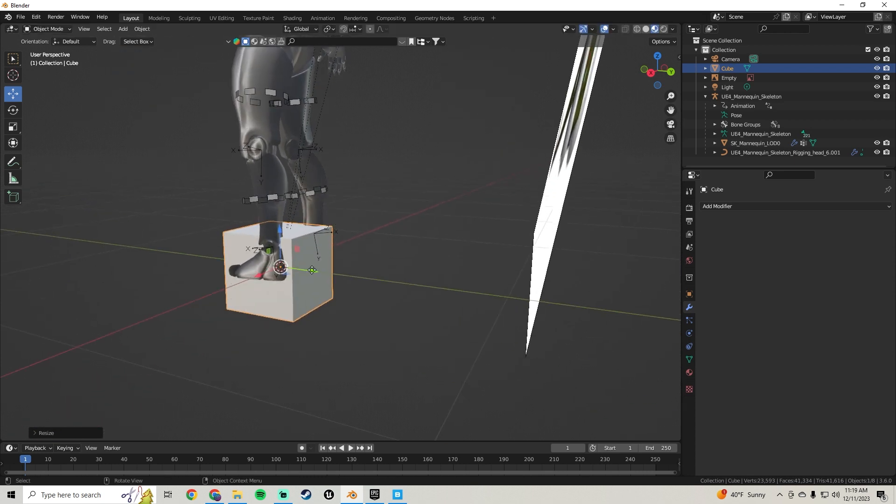
drag(312, 270, 357, 294)
drag(334, 234, 335, 56)
shift+middle_drag(350, 102, 427, 274)
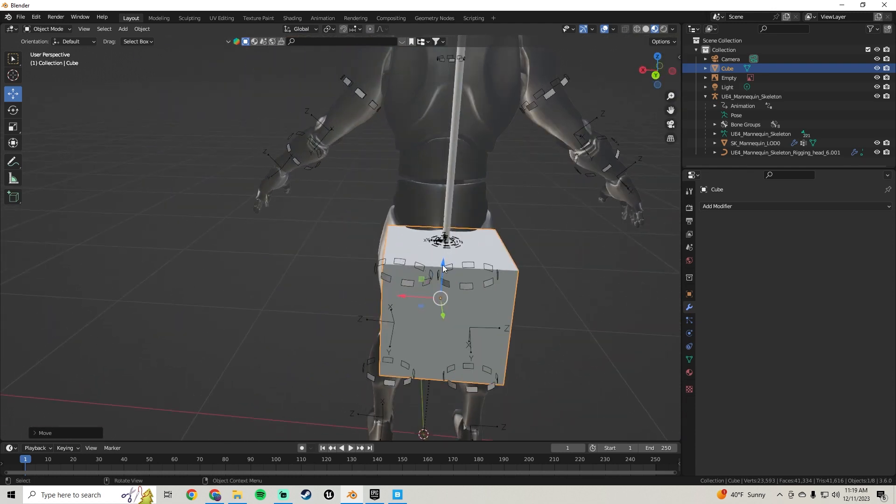
drag(443, 268, 438, 169)
middle_drag(437, 145, 372, 278)
scroll(371, 279, up, 2)
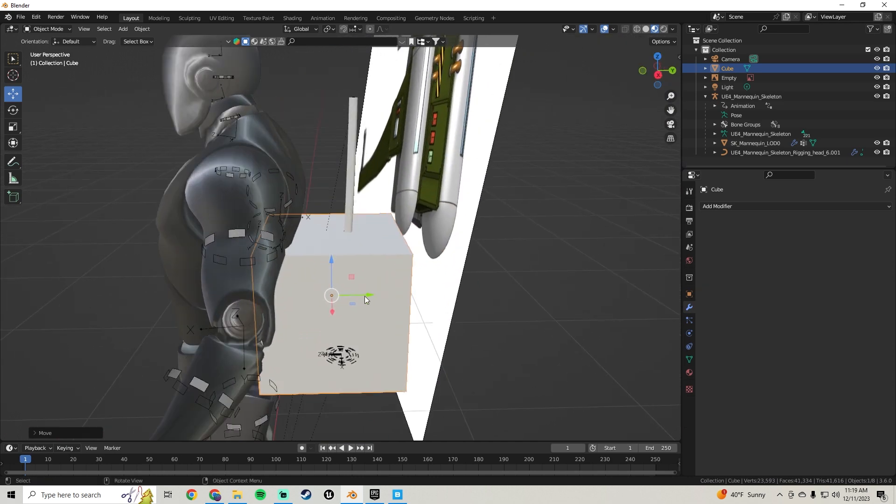
drag(366, 297, 395, 295)
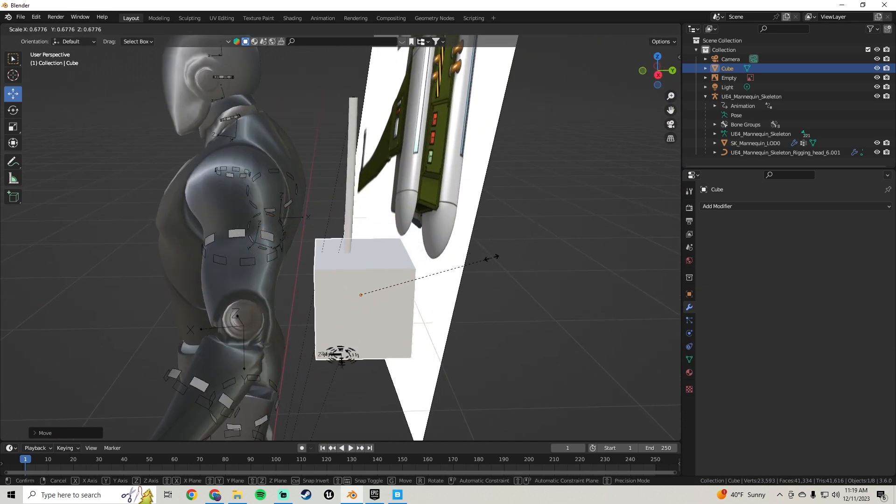
Scale the cube down further and shift it along X toward the left half of the mannequin's back
middle_drag(478, 269, 406, 272)
click(372, 266)
middle_drag(371, 266, 401, 251)
key(g)
key(x)
click(313, 267)
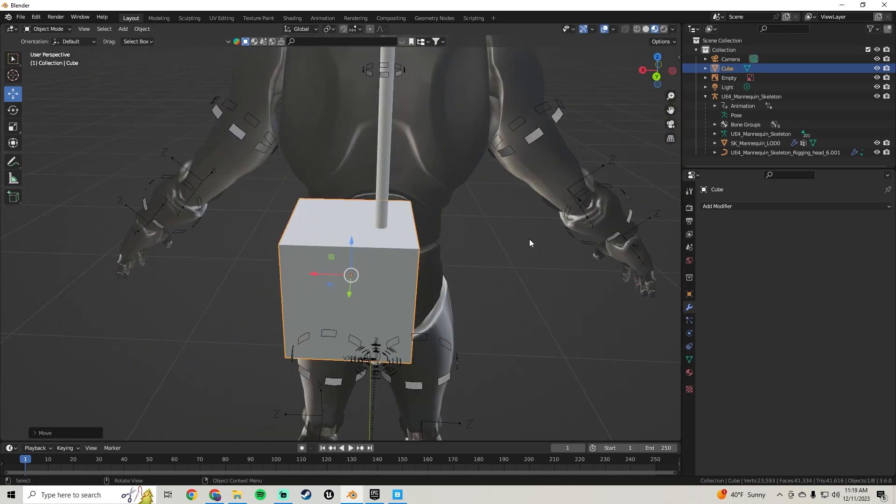
Shrink the cube to tank width beside the vertical pole and move it along Y closer to the mannequin's back
key(s)
click(451, 257)
middle_drag(452, 257, 549, 239)
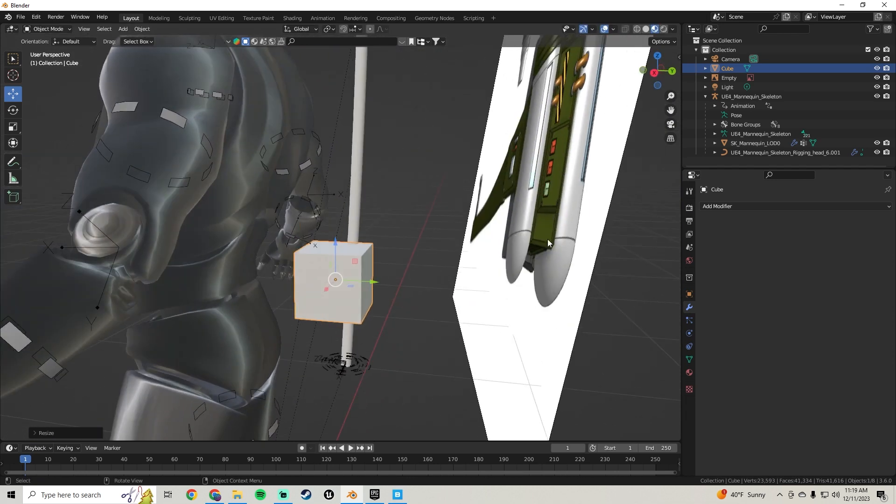
drag(372, 282, 346, 284)
middle_drag(434, 248, 341, 244)
key(s)
key(x)
key(Escape)
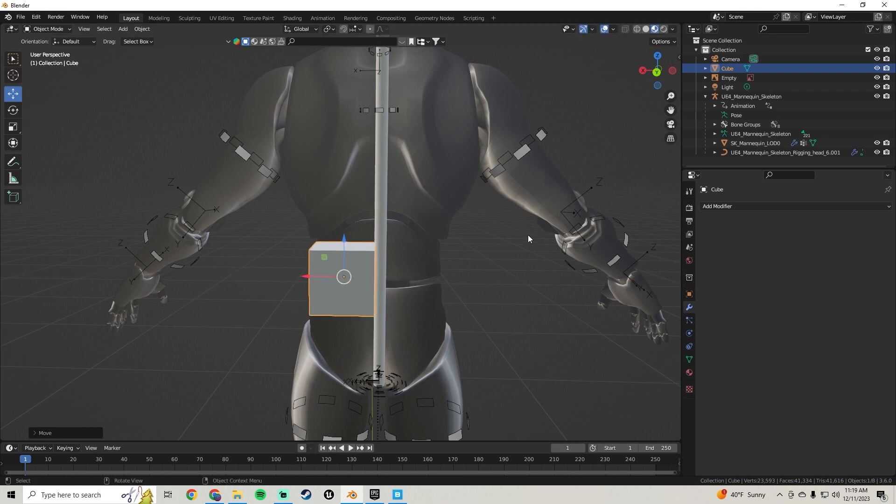
key(s)
click(499, 239)
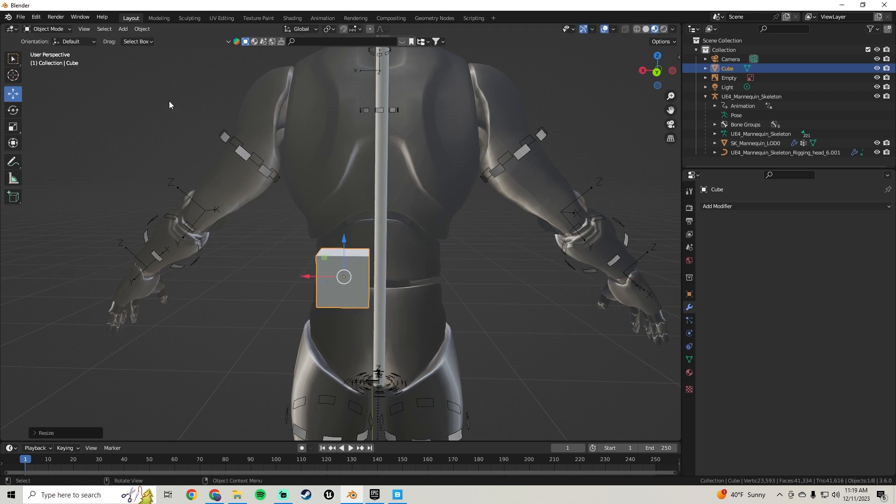
Raise the cube's top face in Edit Mode to the upper back to form a tall box, and return to Object Mode
key(Tab)
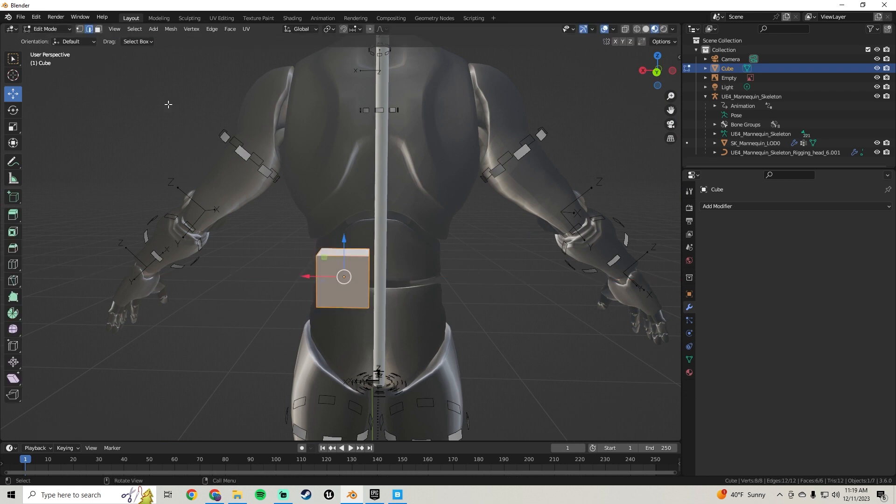
click(347, 252)
middle_drag(347, 253, 348, 223)
drag(341, 214, 340, 73)
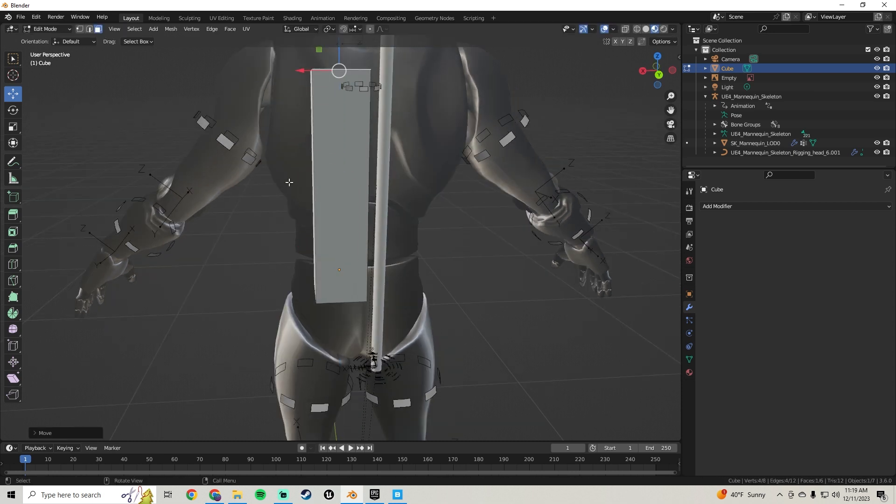
middle_drag(289, 183, 314, 211)
scroll(374, 231, up, 3)
key(Tab)
Shade the tall box smooth and assign it the Brushed_Aluminum_shkaaafc material
right_click(343, 190)
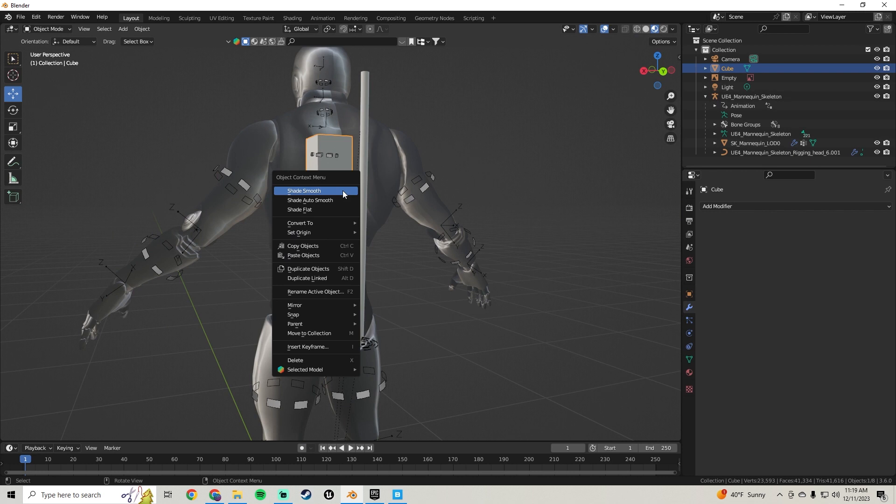
click(343, 190)
click(689, 373)
click(706, 246)
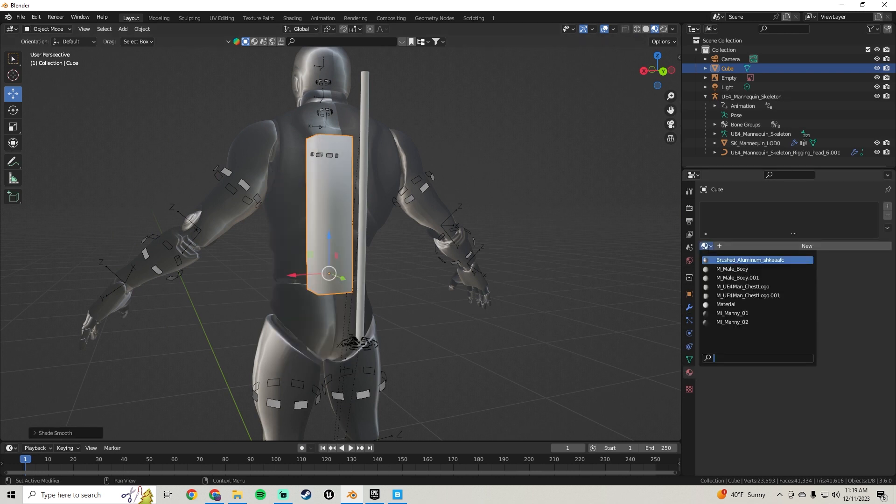
click(721, 261)
middle_drag(300, 209, 410, 252)
Add a Subdivision Surface modifier to the tall box
click(689, 307)
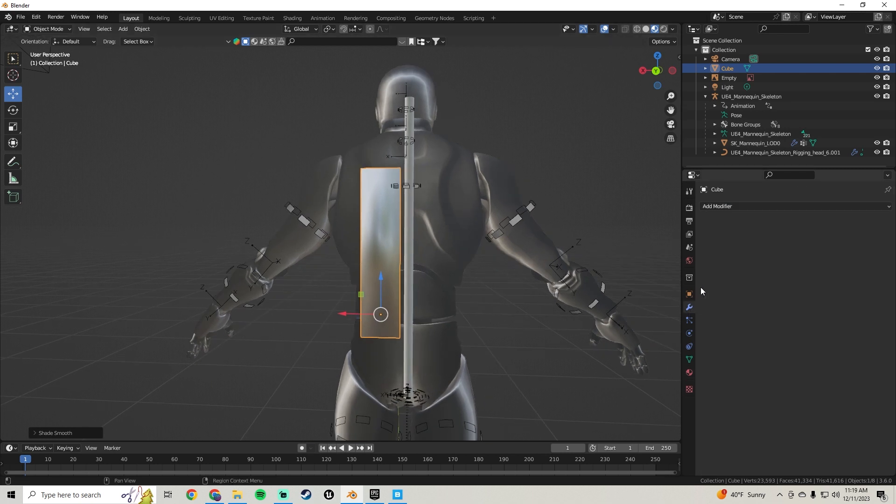
click(730, 207)
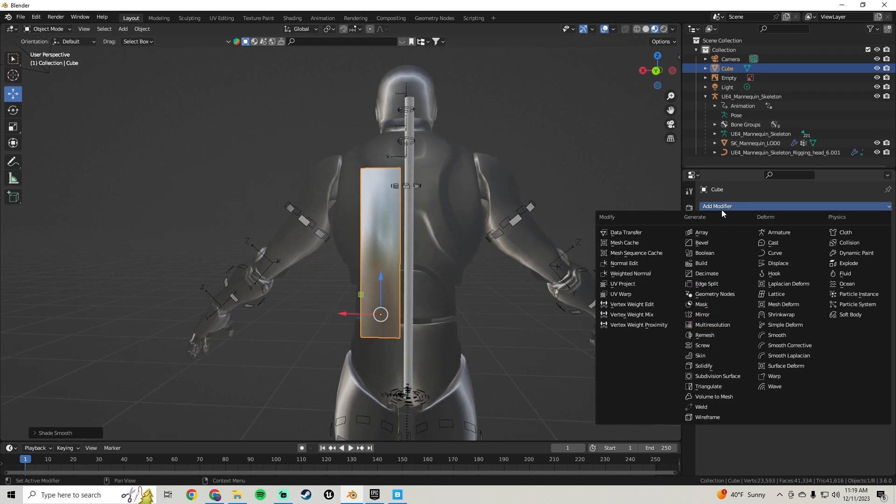
click(724, 209)
click(725, 207)
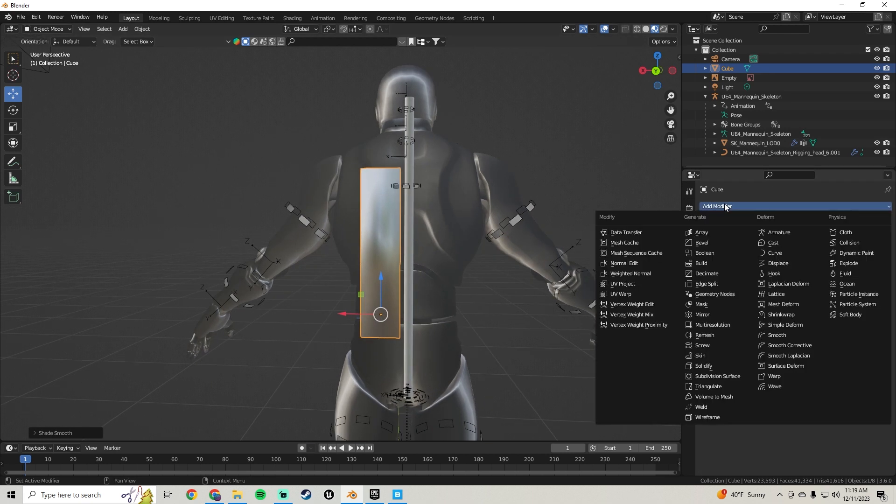
click(708, 378)
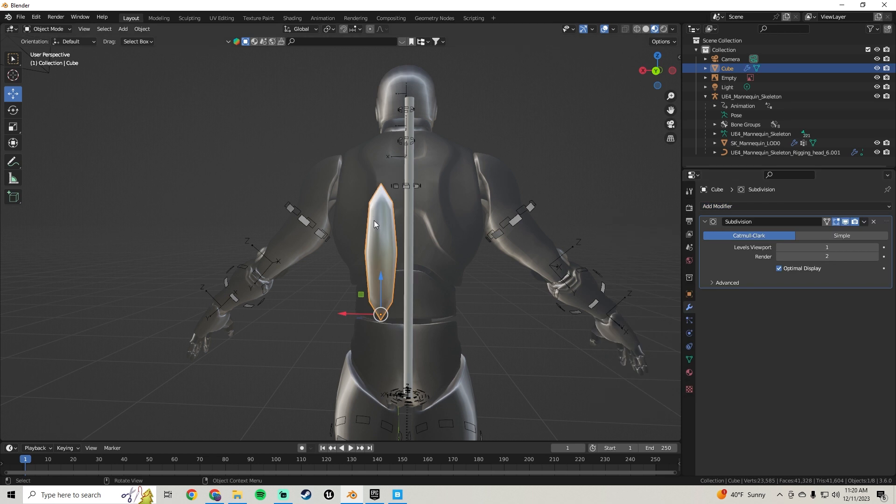
scroll(374, 220, up, 2)
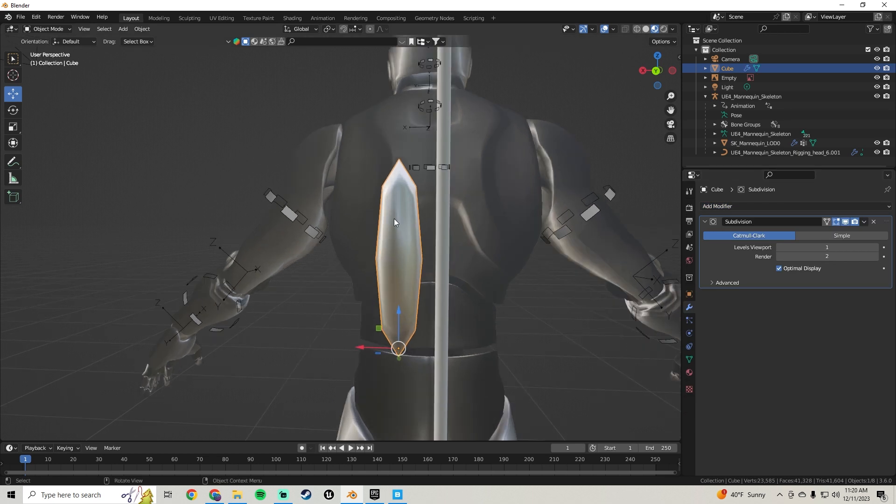
Add six evenly spaced horizontal edge loops around the box in Edit Mode and return to Object Mode
key(Tab)
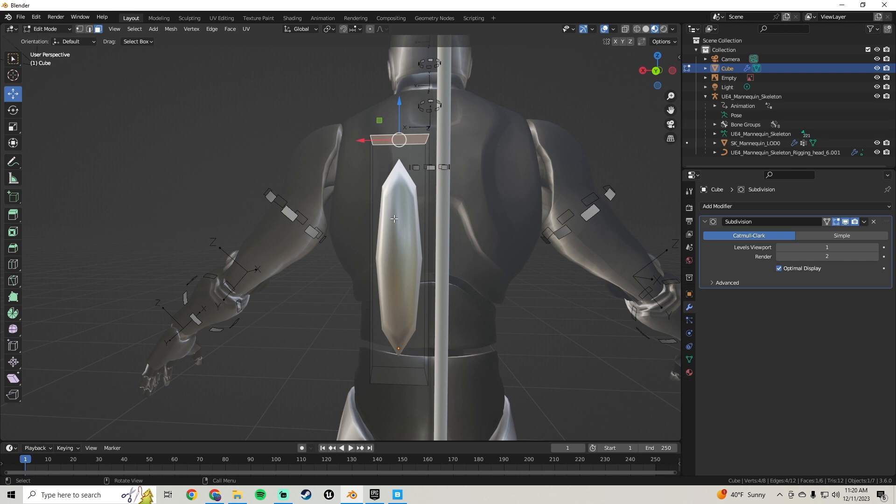
key(a)
right_click(395, 219)
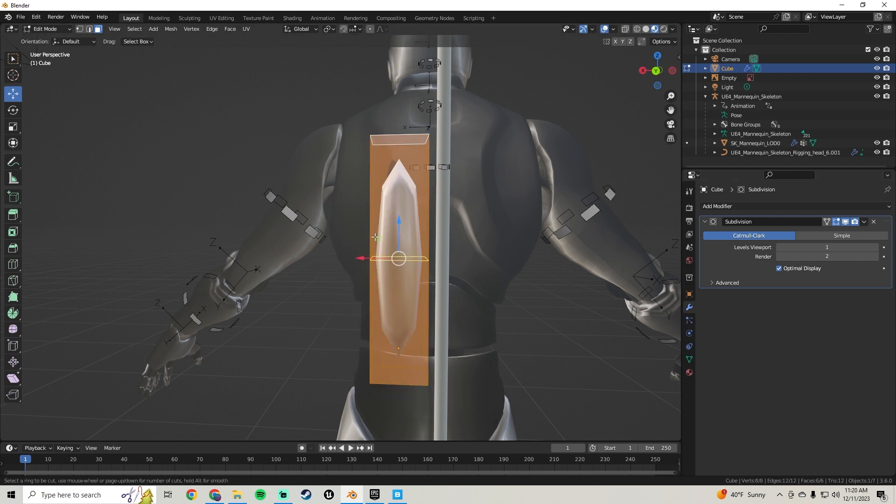
scroll(375, 237, up, 3)
click(376, 237)
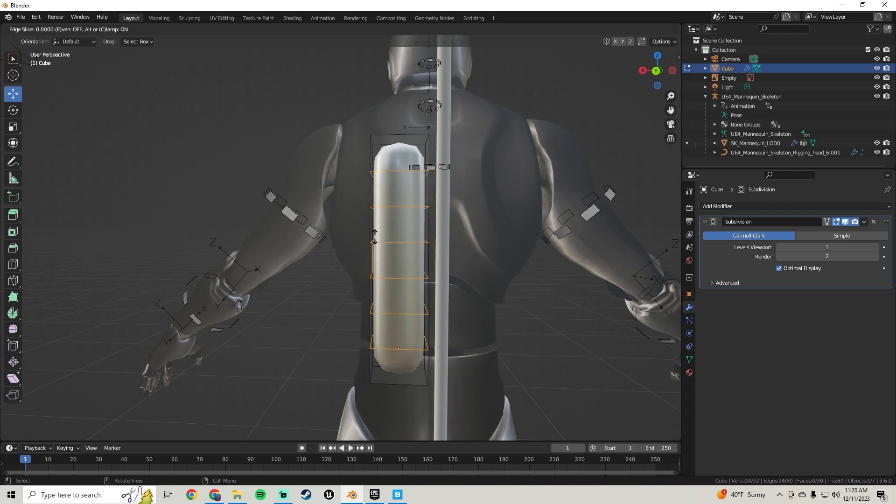
click(375, 237)
key(Tab)
mouse_move(468, 269)
middle_down()
mouse_move(469, 280)
mouse_move(265, 294)
mouse_move(478, 284)
mouse_move(427, 274)
mouse_move(377, 298)
mouse_move(379, 214)
mouse_move(432, 229)
mouse_move(472, 150)
mouse_move(456, 280)
middle_up()
key(Tab)
key(Tab)
mouse_move(363, 236)
middle_down()
mouse_move(393, 243)
mouse_move(338, 270)
mouse_move(374, 238)
middle_up()
Shade the rounded tank smooth, set its subdivision viewport level to 2, and inspect the shape
right_click(340, 166)
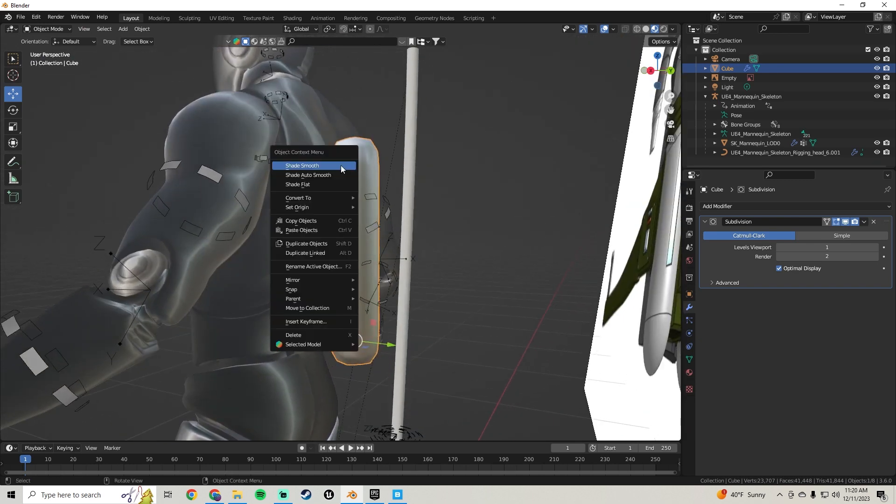
click(341, 165)
middle_drag(341, 166, 330, 232)
scroll(330, 233, up, 2)
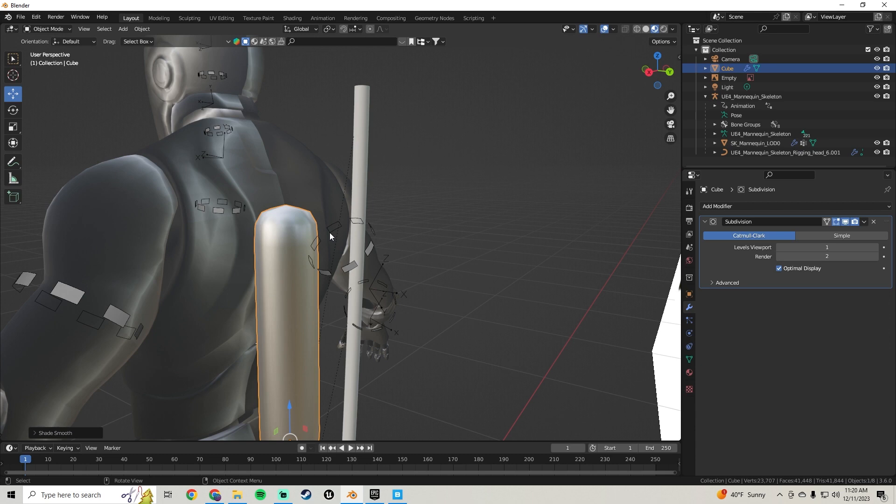
click(876, 248)
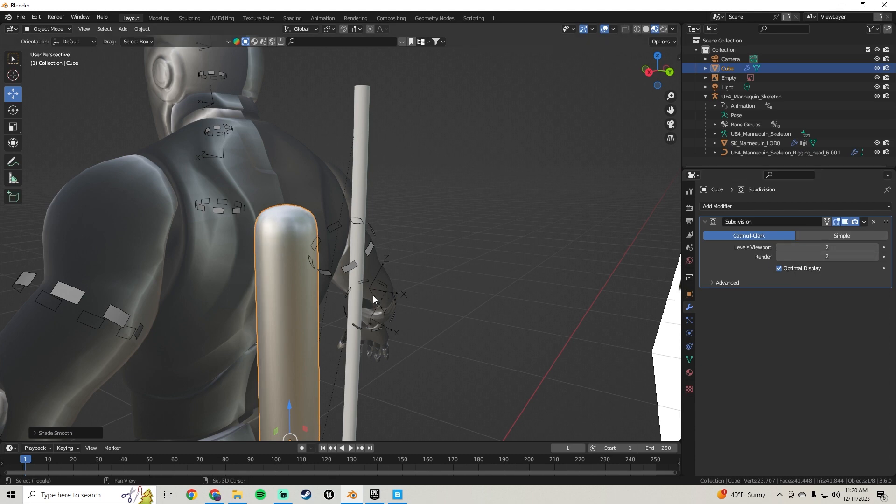
middle_drag(373, 296, 372, 274)
middle_drag(300, 248, 189, 97)
key(Tab)
scroll(334, 337, down, 3)
key(Tab)
scroll(332, 342, up, 3)
Add a second cube mesh and scale it down uniformly
click(124, 29)
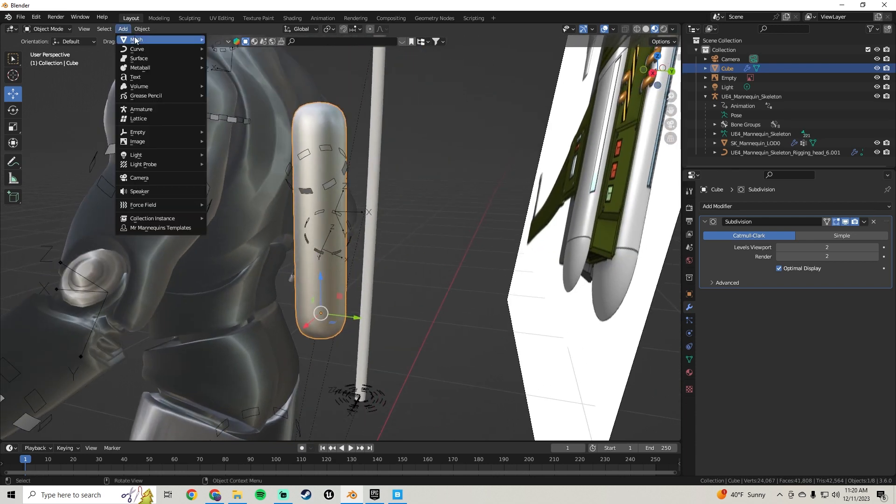
mouse_move(159, 39)
click(245, 51)
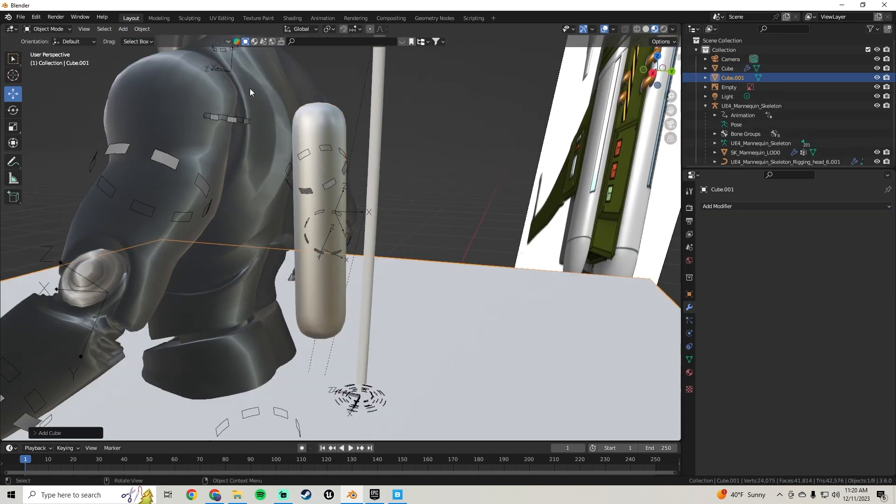
scroll(379, 253, down, 8)
key(s)
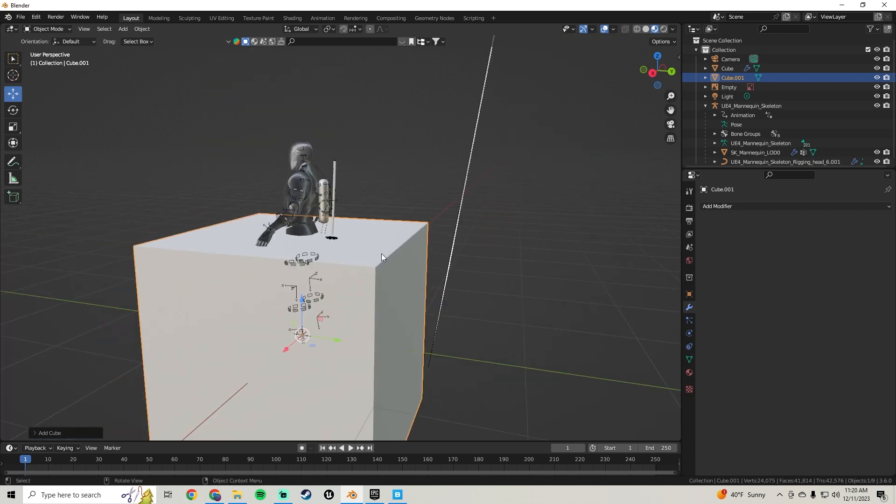
click(354, 304)
Raise the second cube along Z and move it along Y behind the tank and pole
drag(303, 302, 304, 193)
drag(338, 228, 385, 230)
scroll(381, 212, up, 4)
middle_drag(376, 205, 410, 271)
scroll(393, 254, up, 1)
drag(410, 280, 438, 282)
Shrink the second cube, raise it slightly along Z, and bring it closer to the tank along Y
key(s)
click(411, 252)
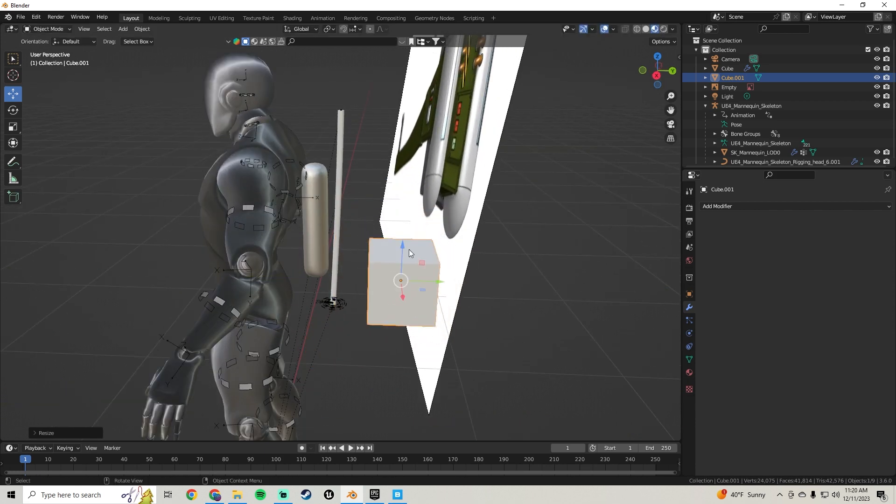
key(g)
key(z)
drag(401, 215, 402, 204)
drag(441, 245, 404, 243)
key(s)
click(453, 230)
Shift the second cube along X in line with the rounded tank and scale it down further
scroll(364, 231, up, 4)
middle_drag(360, 230, 262, 237)
drag(280, 262, 233, 261)
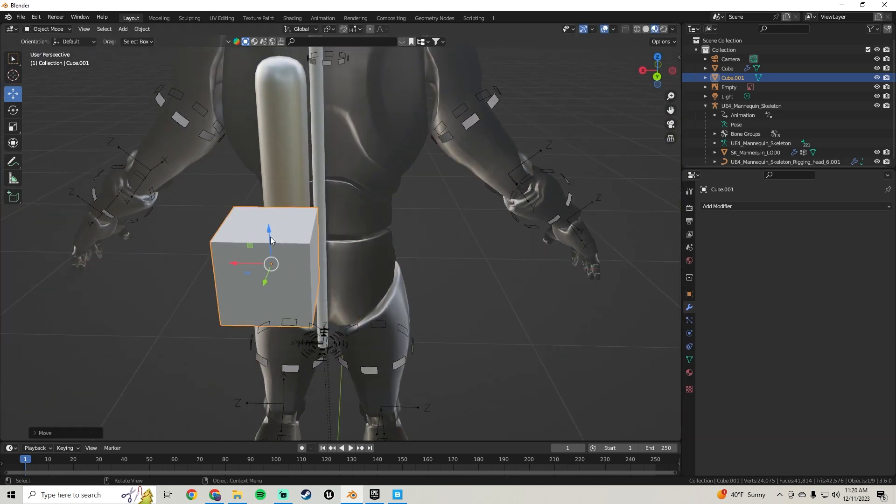
middle_drag(238, 259, 334, 248)
key(s)
click(419, 277)
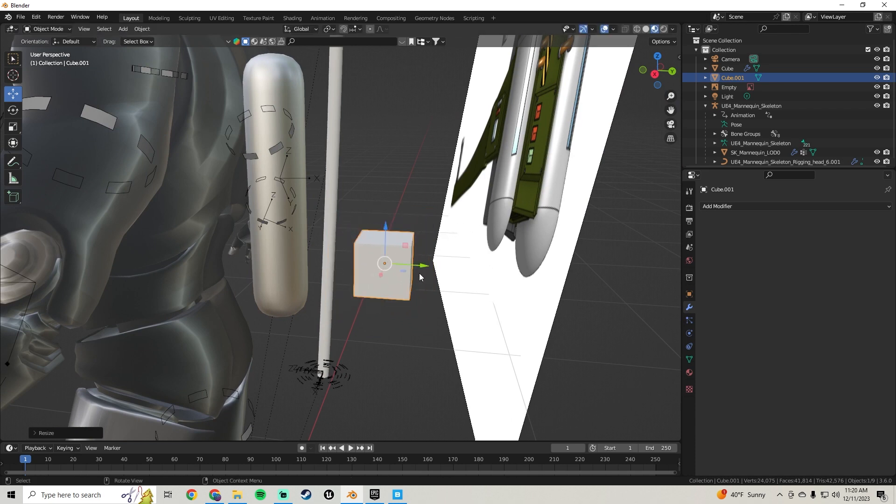
Move the second cube along Y against the tank's lower section and shrink it narrower than the tank
drag(420, 269, 348, 264)
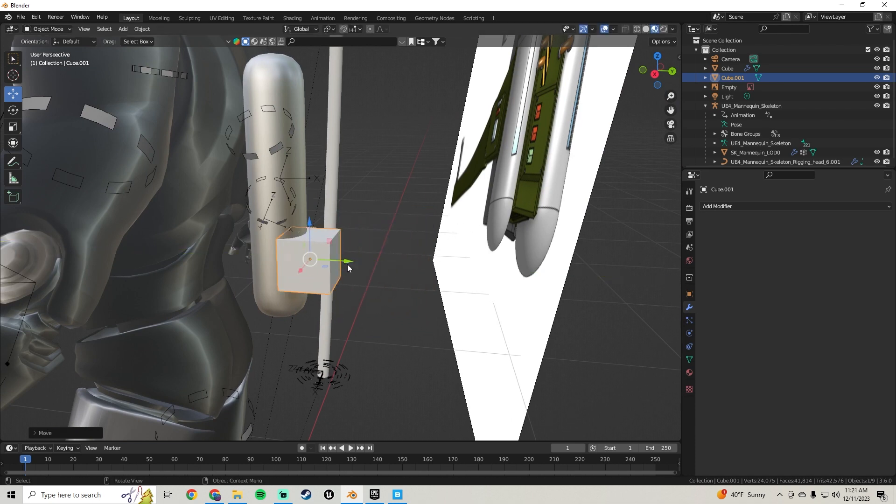
middle_drag(347, 264, 452, 256)
scroll(515, 272, up, 3)
shift+middle_drag(515, 272, 493, 212)
key(s)
click(426, 243)
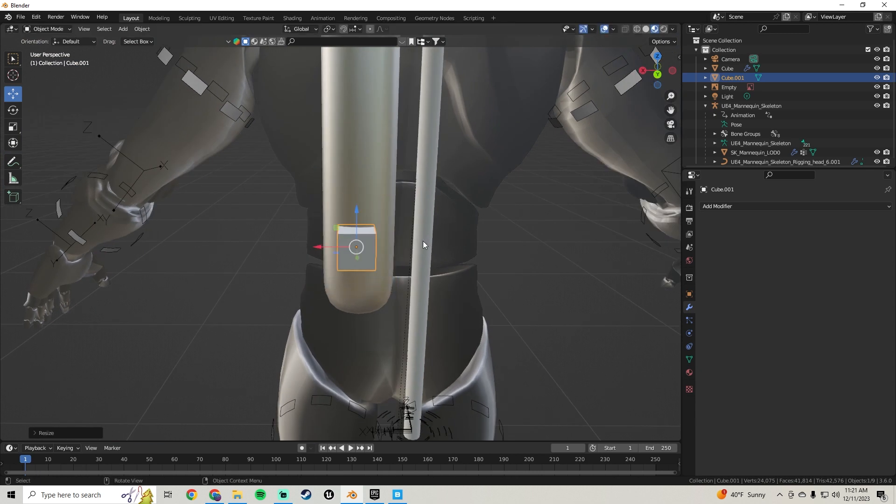
Nudge the second cube along X over the tank's lower section and scale it down slightly
drag(323, 247, 325, 254)
key(s)
click(536, 232)
Raise the second cube's top face along Z to stretch it into a tall bar against the tank
middle_drag(452, 233, 297, 210)
key(Tab)
click(318, 228)
scroll(322, 227, down, 2)
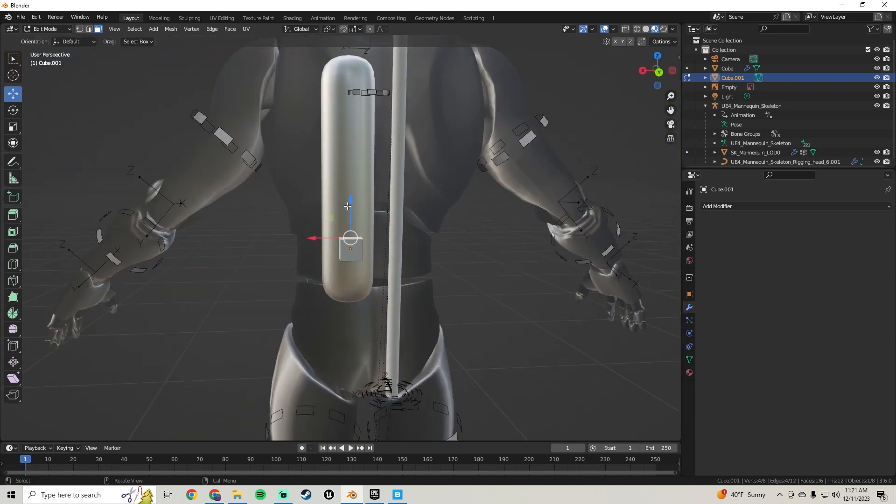
drag(351, 201, 351, 164)
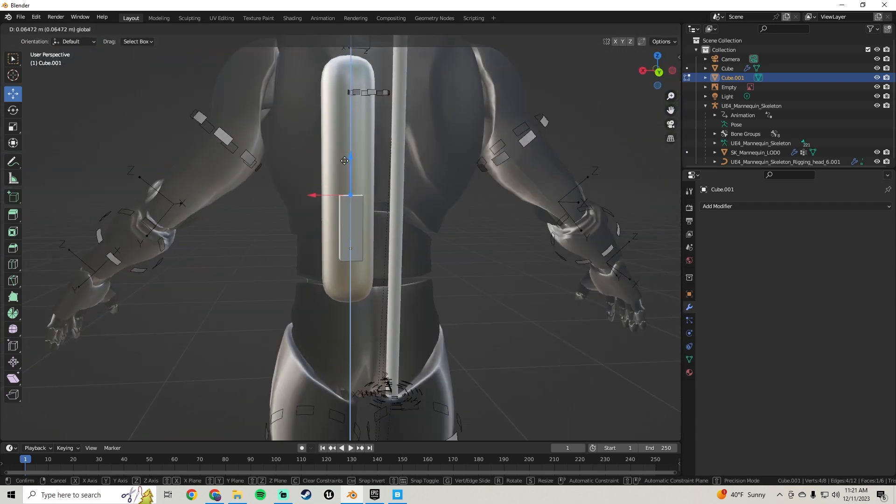
drag(341, 138, 342, 139)
Leave mesh editing of the bar and scale the tank up uniformly
middle_drag(345, 215, 433, 220)
key(Tab)
click(360, 215)
key(s)
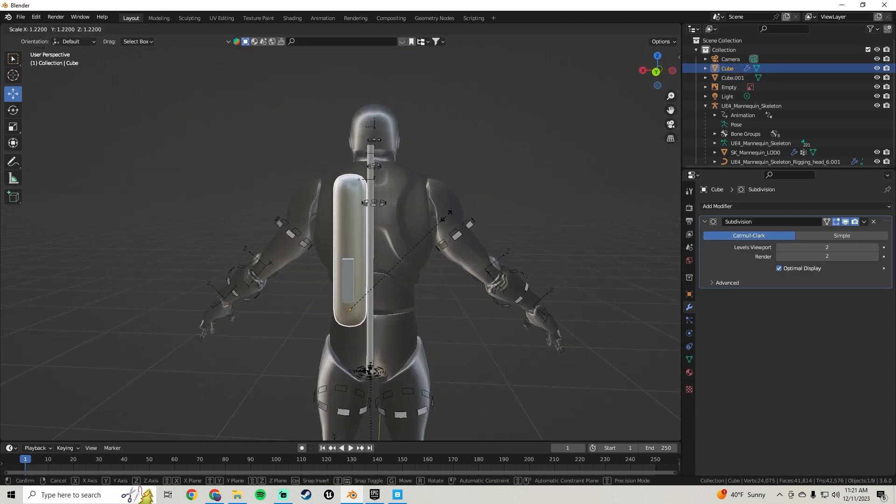
click(459, 219)
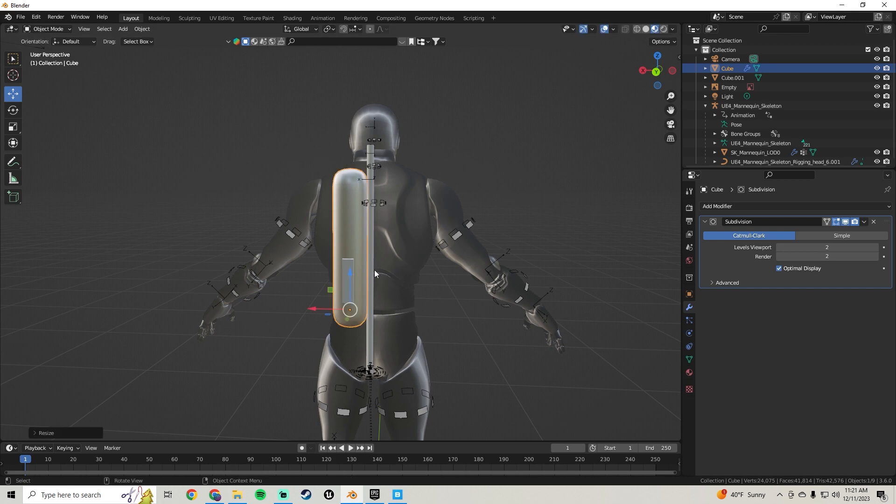
Edit the bar's mesh and extend it upward along Z so it spans more of the enlarged tank
middle_drag(375, 269, 367, 233)
click(337, 304)
key(Tab)
drag(354, 248, 357, 204)
middle_drag(357, 204, 467, 224)
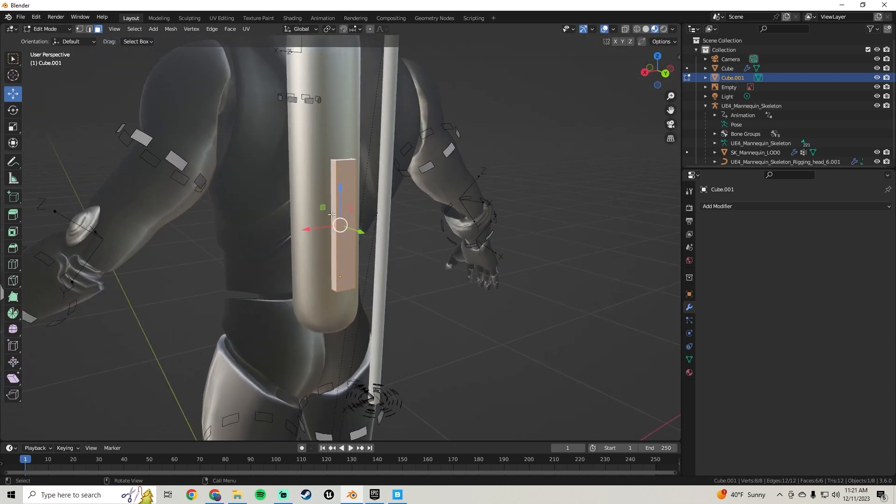
Add a Boolean modifier set to Difference on the tank, with Cube.001 as the cutting object
key(Tab)
click(313, 183)
middle_drag(313, 183, 407, 179)
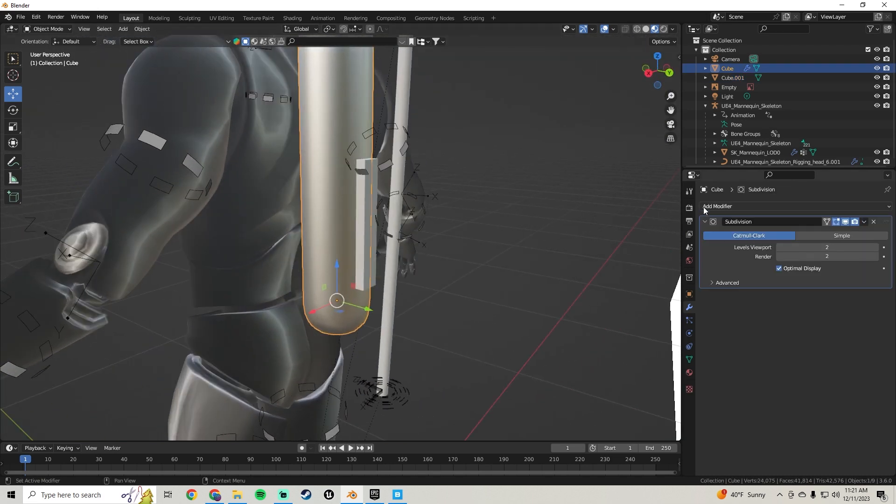
click(738, 206)
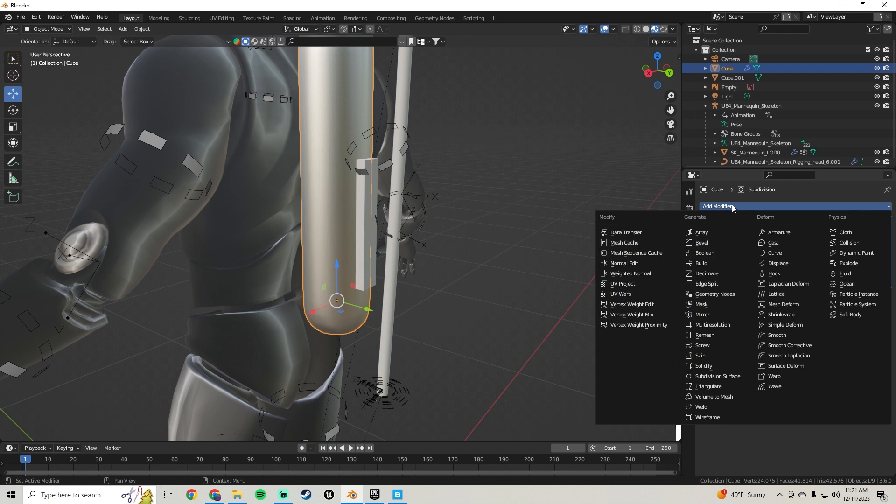
click(710, 253)
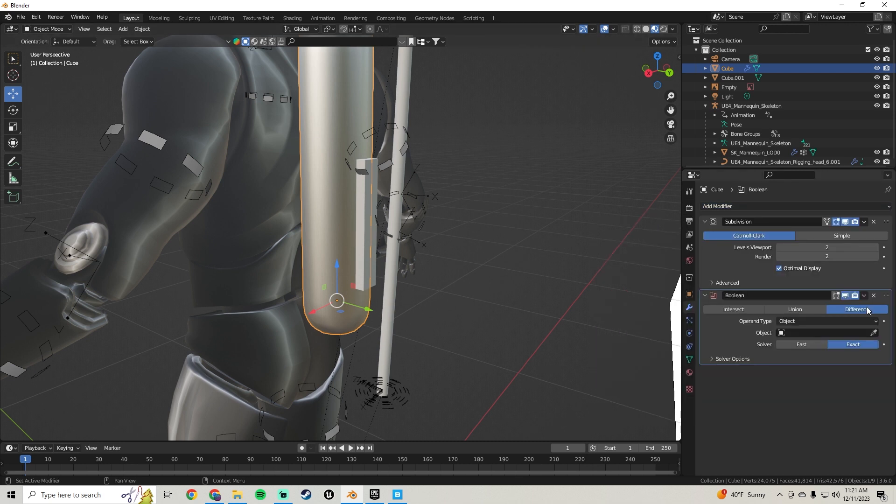
click(368, 217)
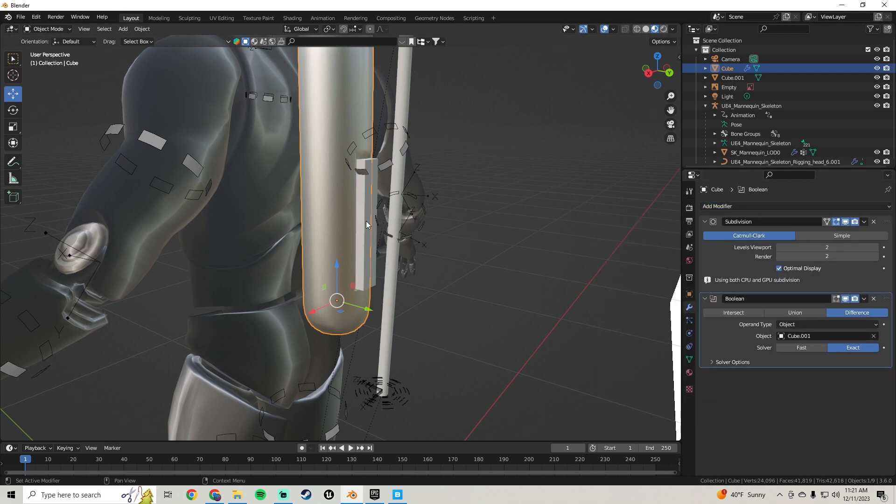
Hide the cutter bar to reveal the slot cut into the tank
middle_drag(366, 220, 372, 248)
shift+middle_drag(373, 248, 393, 321)
scroll(394, 321, up, 3)
shift+middle_drag(374, 289, 374, 201)
click(434, 190)
key(h)
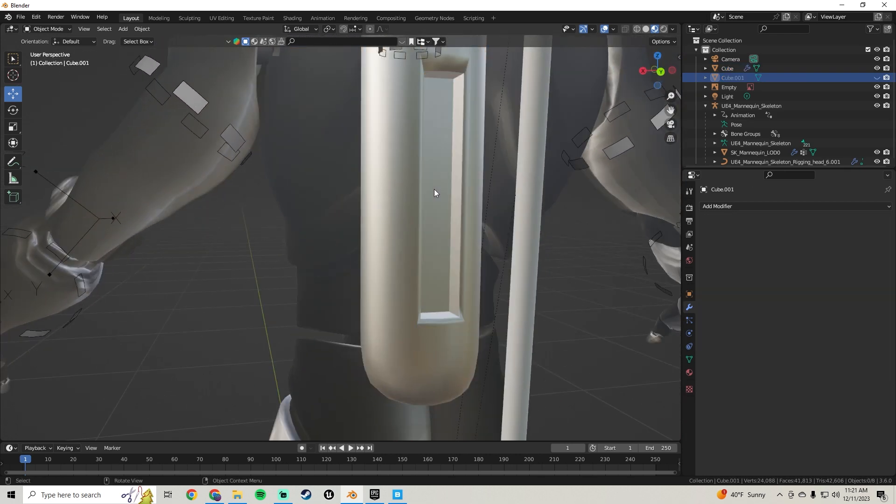
middle_drag(434, 189, 370, 203)
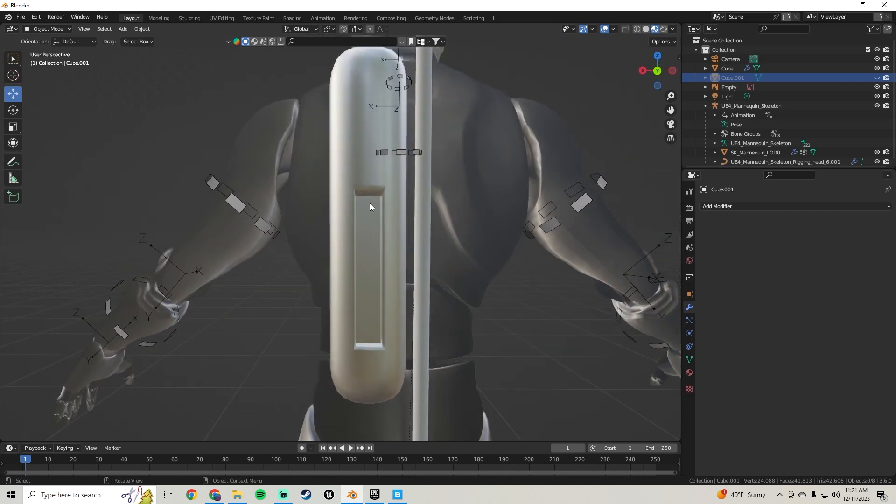
Select the tank and apply its Boolean modifier beneath the Subdivision modifier
click(349, 176)
right_click(349, 176)
click(348, 177)
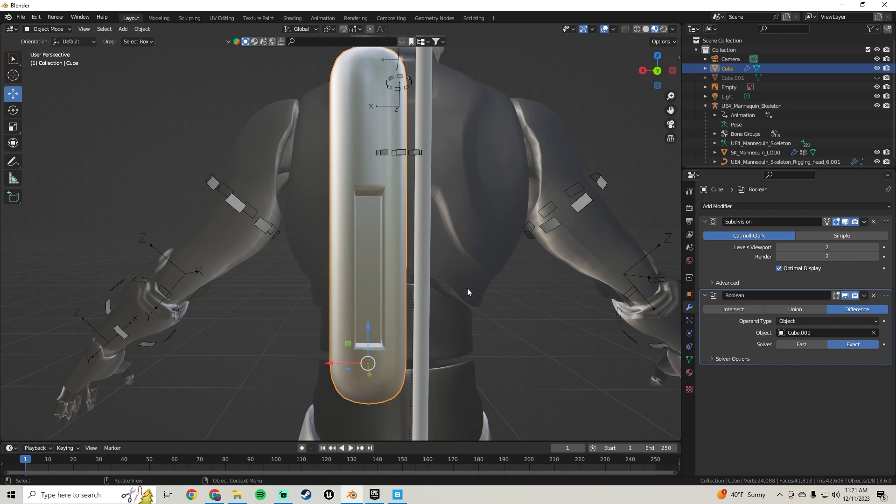
mouse_move(468, 293)
middle_down()
mouse_move(428, 286)
mouse_move(465, 288)
middle_up()
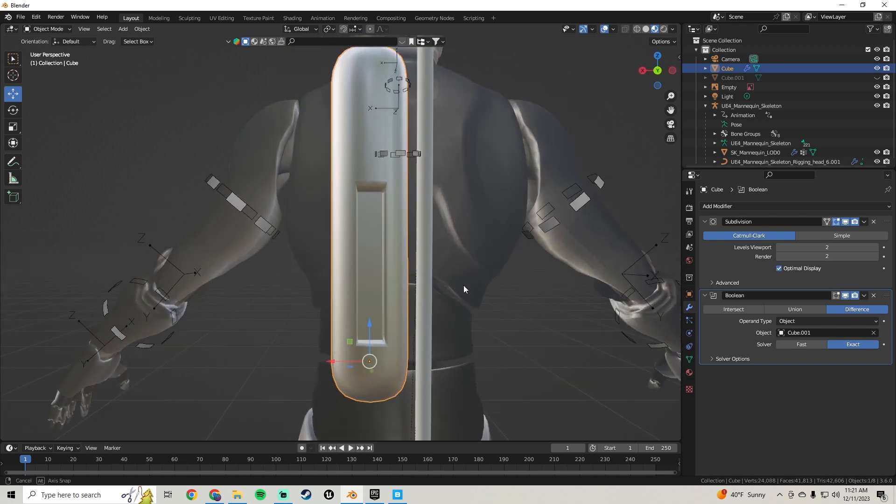
click(864, 295)
click(824, 308)
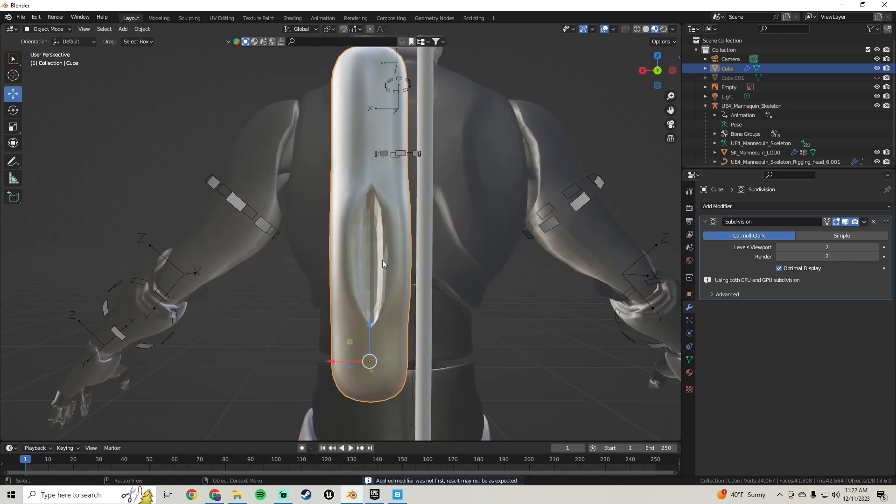
Try changing the tank's shading, and undo that along with the applied Boolean modifier
middle_drag(383, 261, 501, 280)
right_click(364, 270)
click(349, 268)
key(ctrl+z)
key(ctrl+z)
Unhide the cutter bar, try deleting it, and undo the deletion
scroll(369, 256, down, 4)
click(501, 280)
click(574, 279)
middle_drag(575, 278, 408, 291)
scroll(408, 291, up, 5)
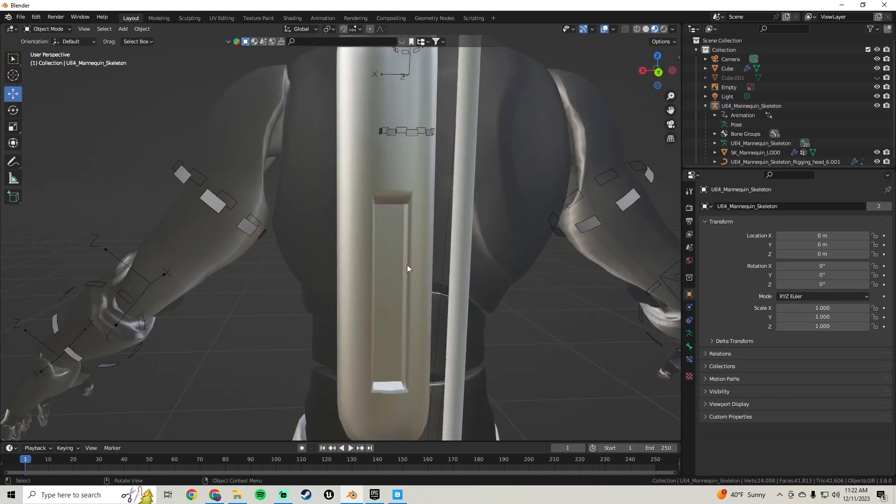
click(407, 264)
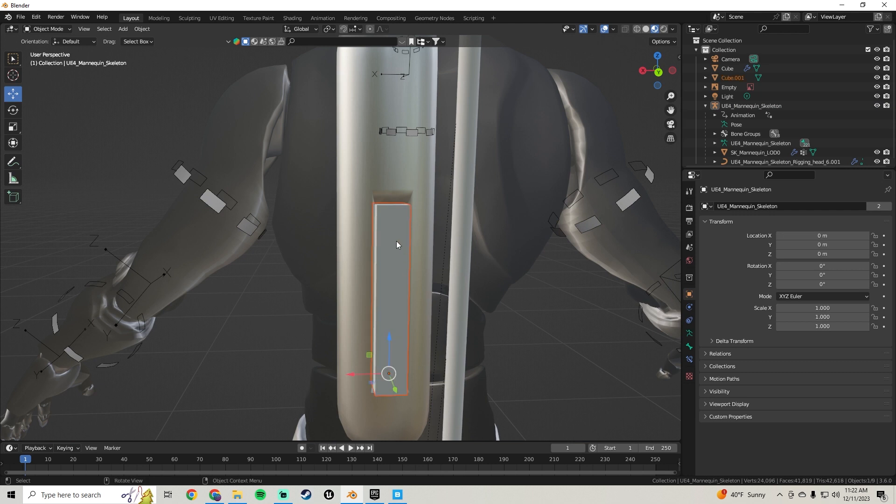
key(Delete)
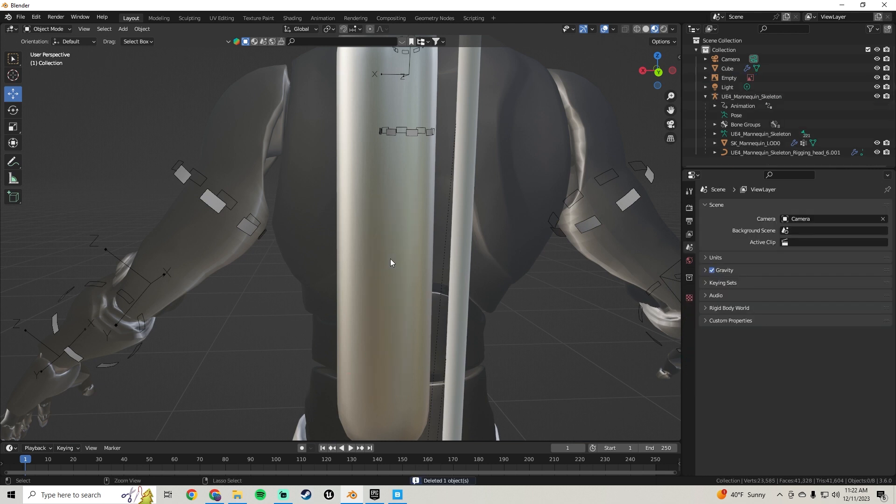
key(ctrl+z)
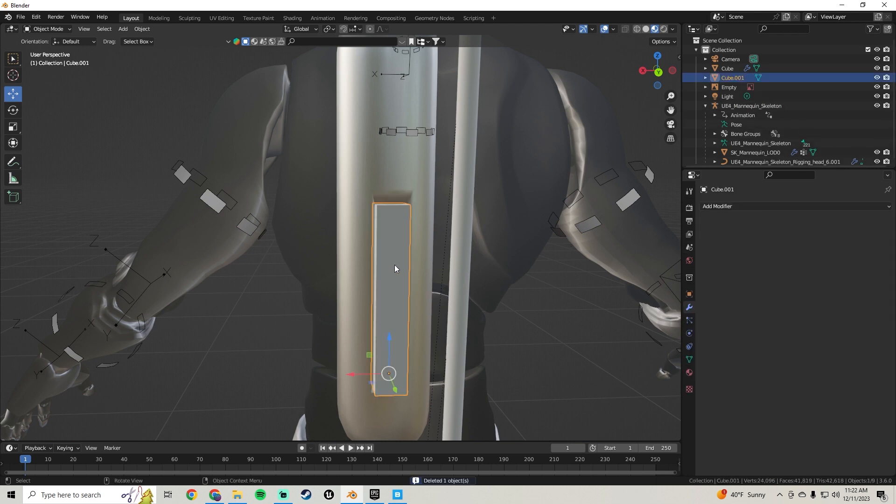
Try applying the tank's Boolean modifier with the cutter bar visible, and undo it
middle_drag(394, 265, 482, 311)
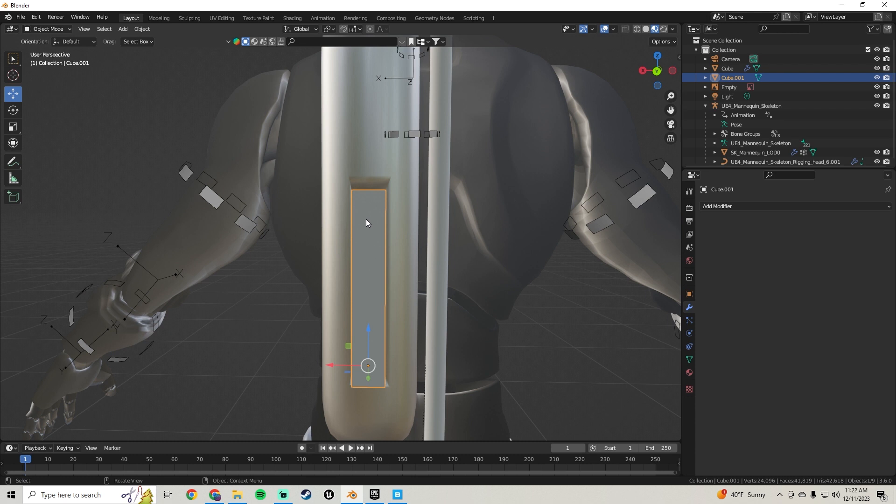
click(335, 210)
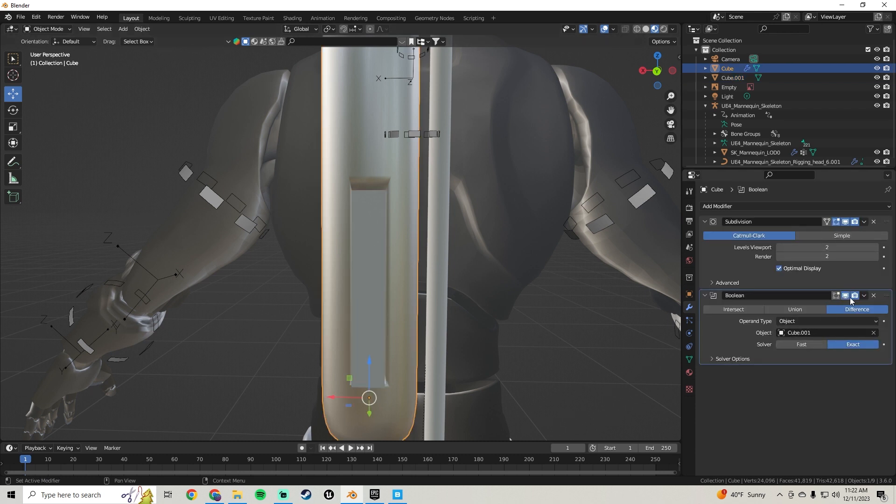
click(865, 296)
click(831, 307)
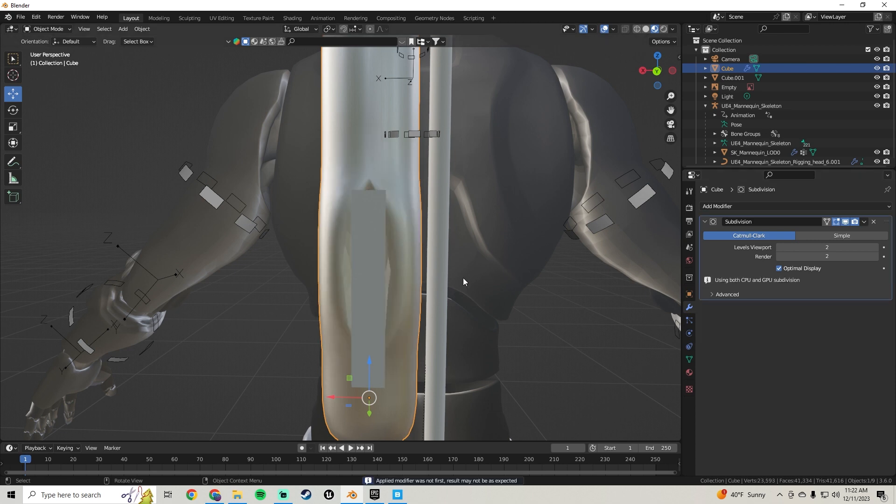
mouse_move(387, 270)
middle_down()
mouse_move(433, 262)
mouse_move(388, 270)
middle_up()
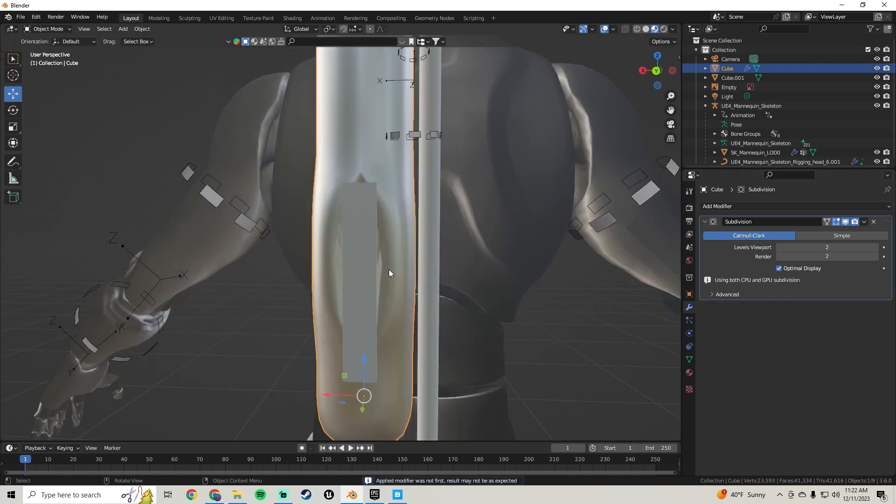
key(ctrl+z)
Hide the cutter bar again so that the tank's slot is exposed
click(351, 250)
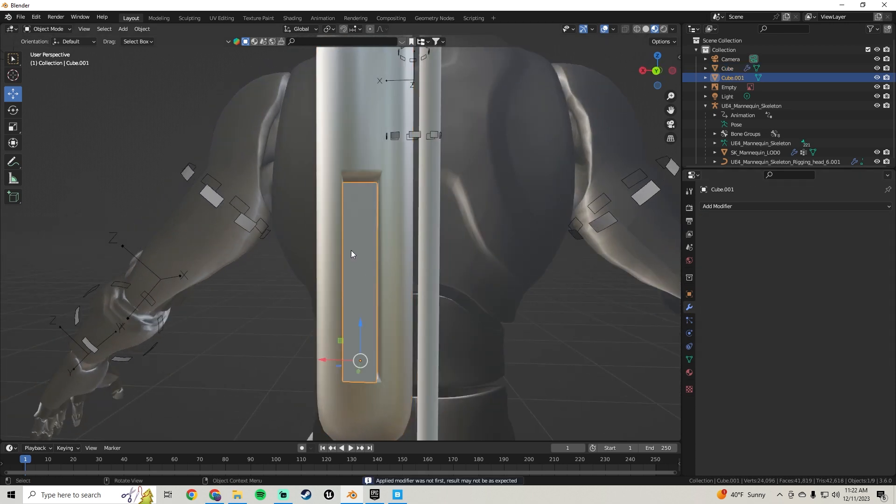
key(h)
scroll(351, 250, down, 5)
mouse_move(366, 251)
middle_down()
mouse_move(445, 225)
mouse_move(388, 256)
mouse_move(365, 253)
mouse_move(363, 161)
mouse_move(357, 236)
middle_up()
scroll(357, 245, up, 5)
Try Shade Auto Smooth on the tank and return it to Shade Smooth
click(365, 157)
right_click(365, 157)
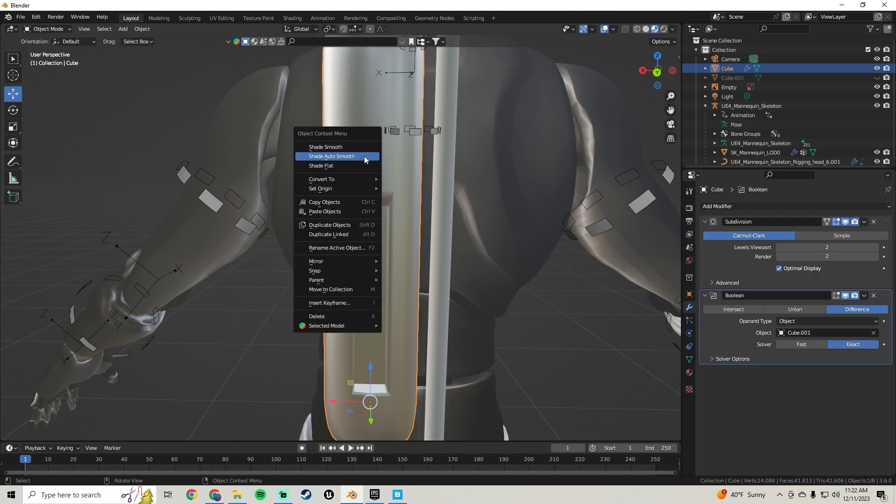
click(365, 156)
right_click(361, 150)
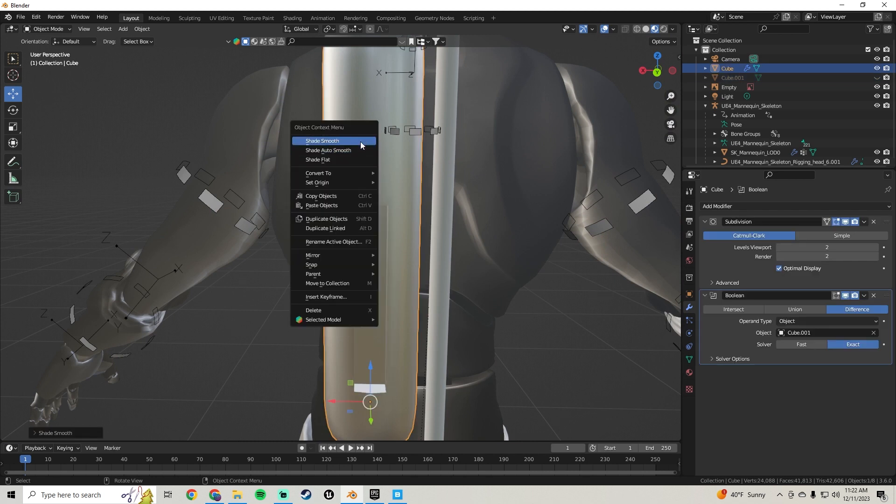
click(359, 141)
click(120, 31)
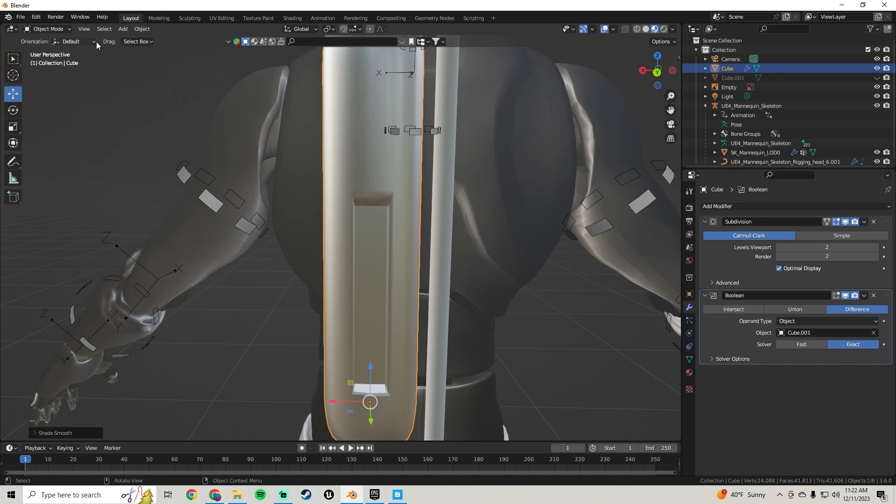
Inspect the tank's slot from several angles and unhide the cutter bar
scroll(393, 171, down, 3)
middle_drag(393, 171, 354, 273)
click(428, 273)
click(347, 256)
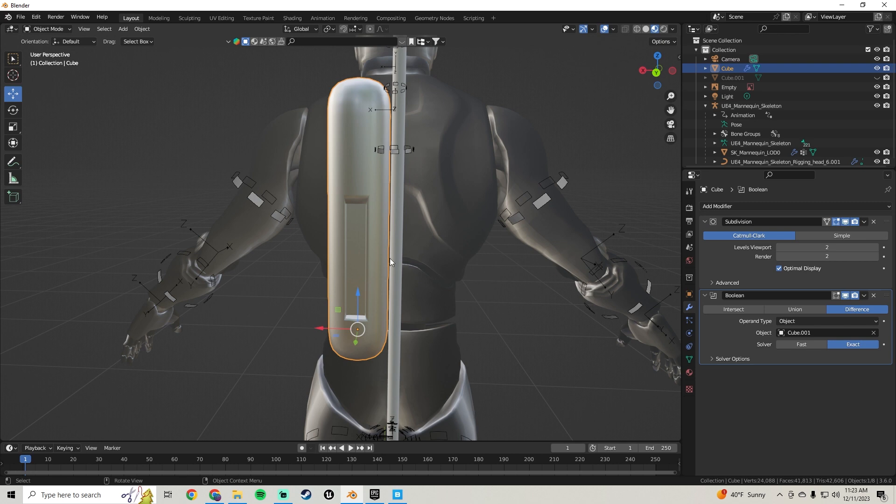
middle_drag(359, 264, 361, 192)
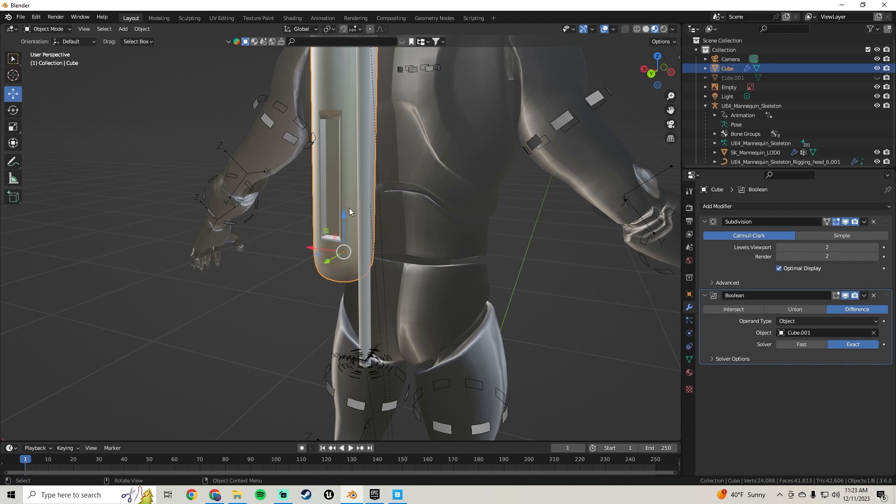
middle_drag(349, 208, 334, 139)
scroll(371, 228, up, 5)
scroll(332, 173, down, 4)
middle_drag(332, 172, 342, 177)
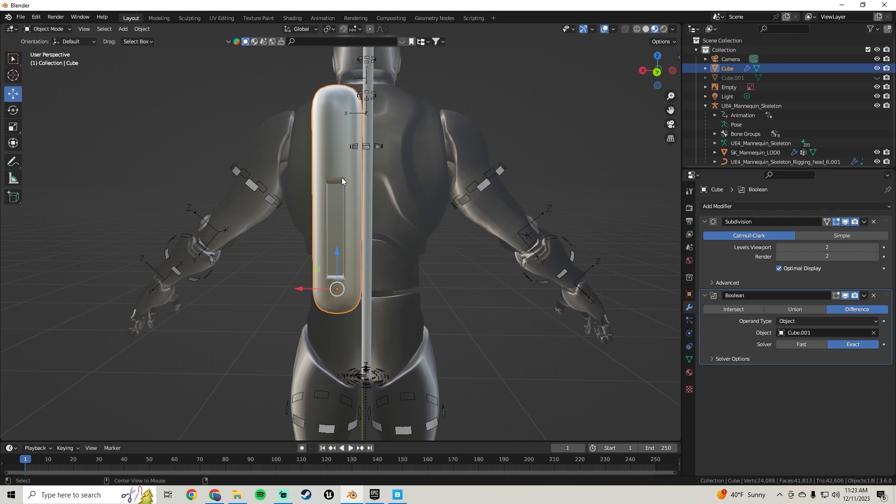
key(alt+h)
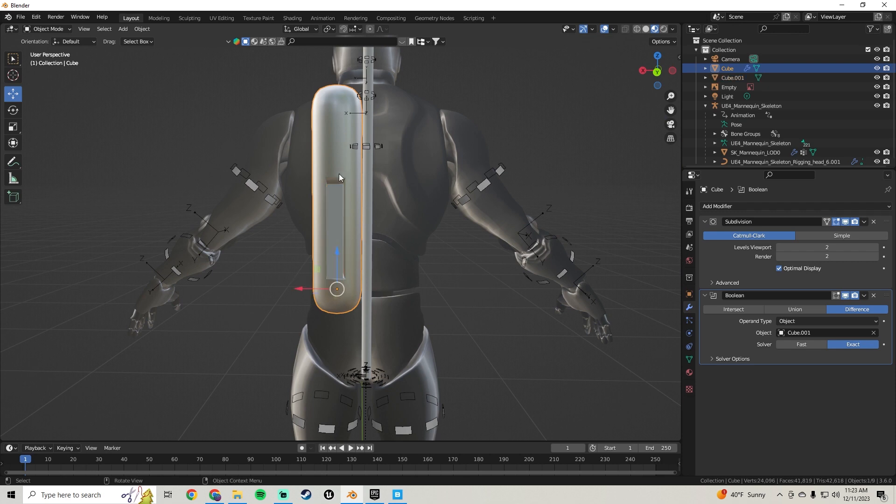
Examine the slotted tank on the mannequin's back and the reference image from several angles
middle_drag(339, 174, 452, 244)
scroll(436, 183, down, 5)
scroll(346, 226, down, 2)
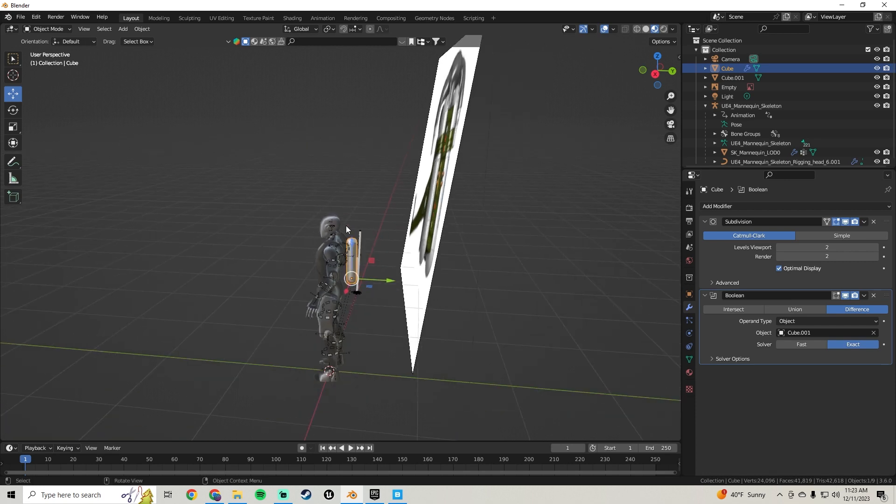
middle_drag(346, 225, 337, 273)
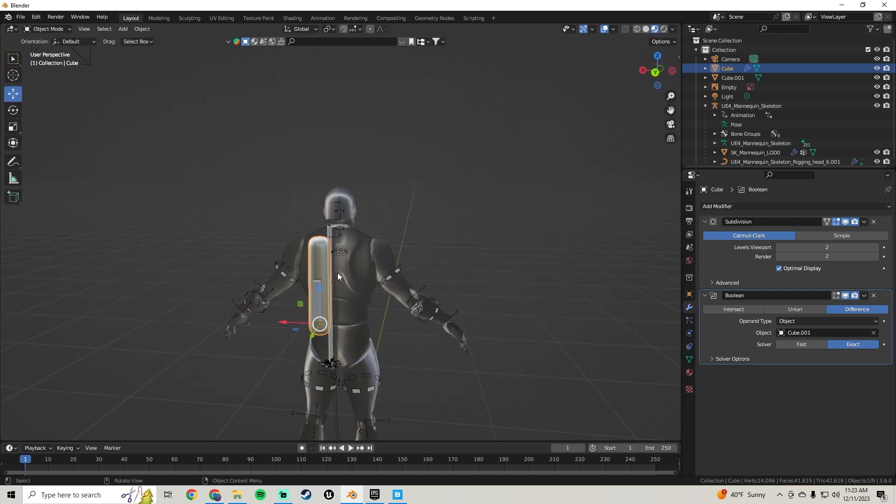
scroll(340, 242, up, 6)
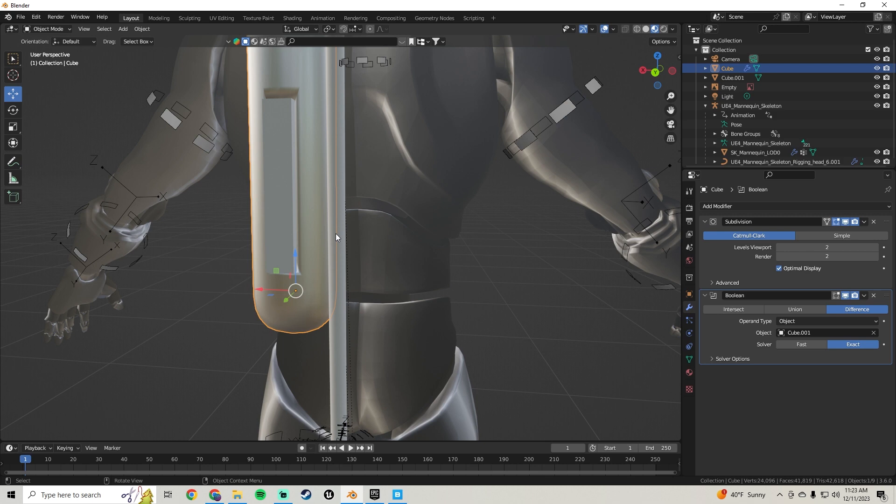
scroll(385, 233, down, 5)
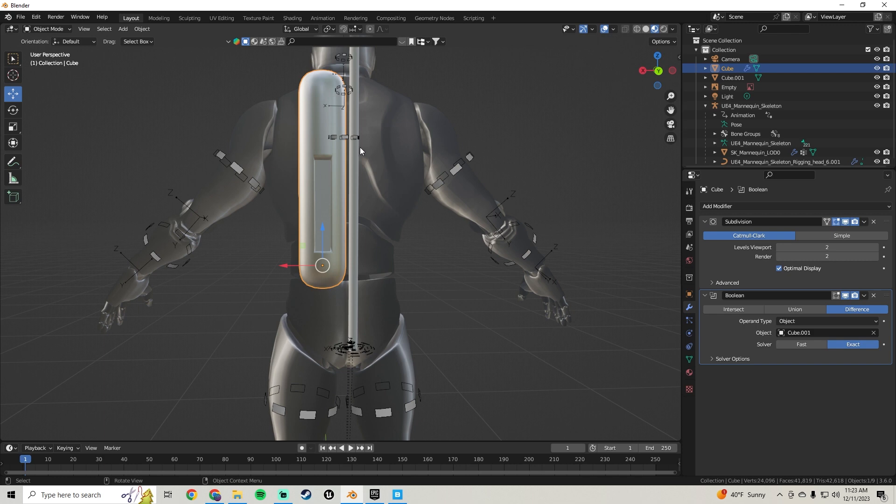
shift+middle_drag(362, 147, 422, 210)
scroll(412, 209, up, 3)
shift+middle_drag(509, 265, 427, 223)
mouse_move(354, 254)
middle_down()
mouse_move(344, 189)
mouse_move(352, 161)
mouse_move(348, 256)
middle_up()
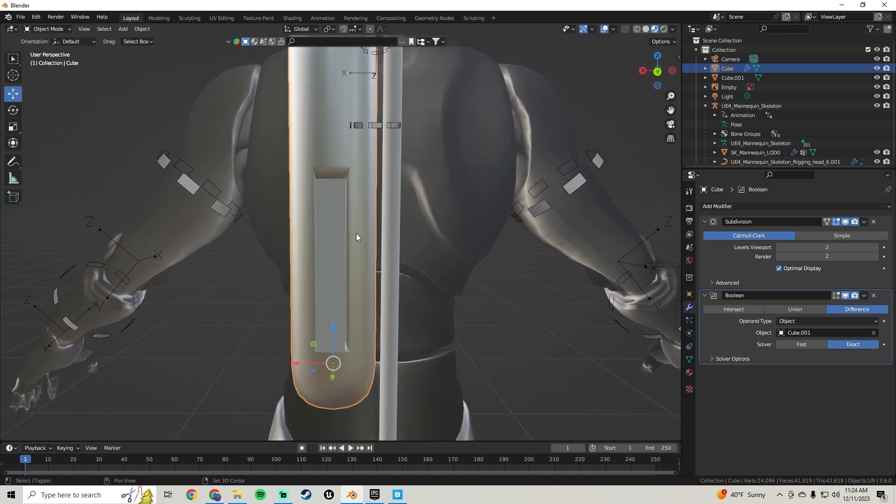
Apply Shade Auto Smooth to the slotted tank
scroll(340, 176, up, 4)
middle_drag(341, 175, 351, 132)
right_click(338, 85)
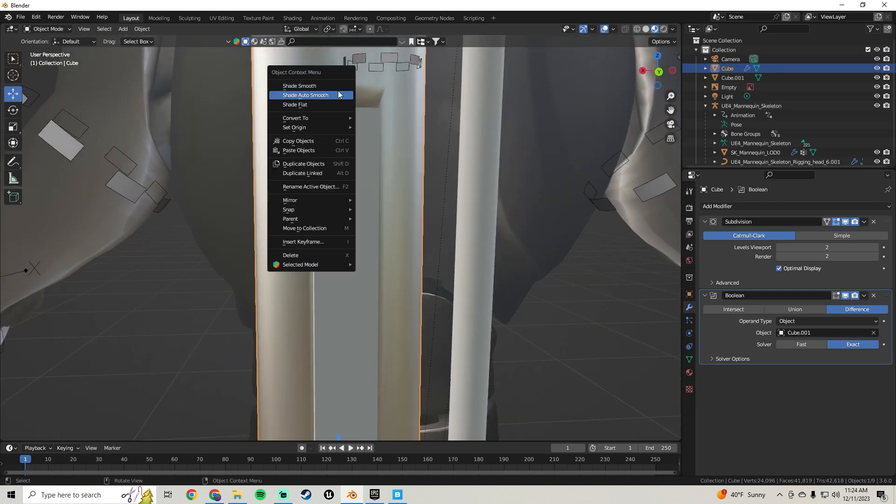
click(338, 91)
middle_drag(338, 93, 382, 204)
Hide the cutter bar and inspect the auto-smoothed tank's slot from several angles
click(365, 220)
key(h)
scroll(378, 201, down, 4)
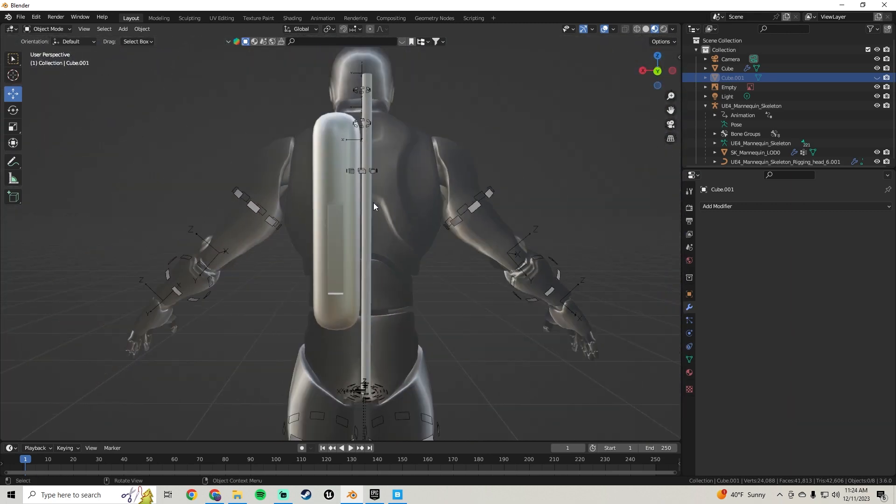
scroll(373, 202, up, 4)
shift+middle_drag(377, 243, 327, 181)
scroll(356, 213, down, 3)
click(304, 164)
scroll(325, 157, up, 3)
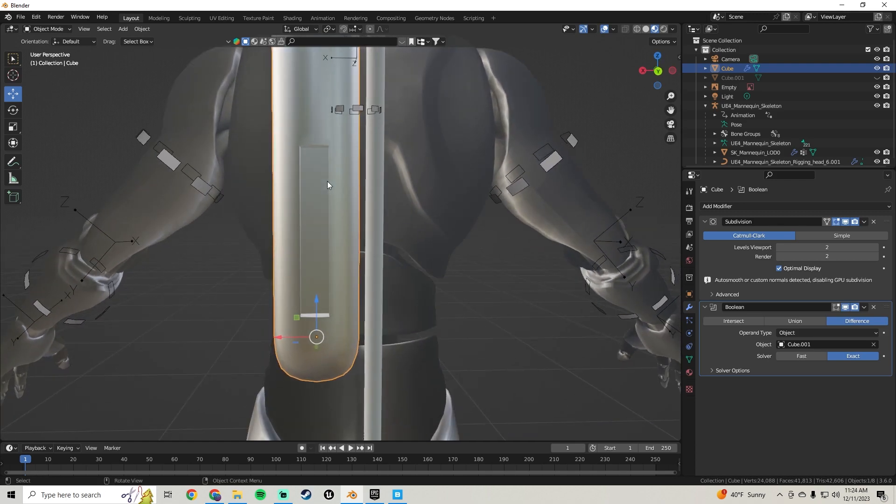
middle_drag(324, 219, 406, 192)
click(477, 180)
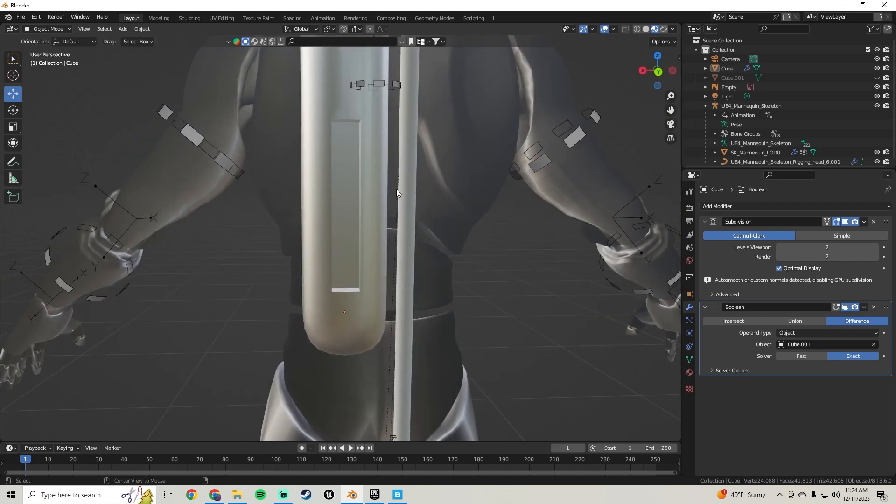
Unhide the cutter bar, then duplicate the tank together with it and move the copies along X to the other side of the central rod
key(alt+h)
click(301, 164)
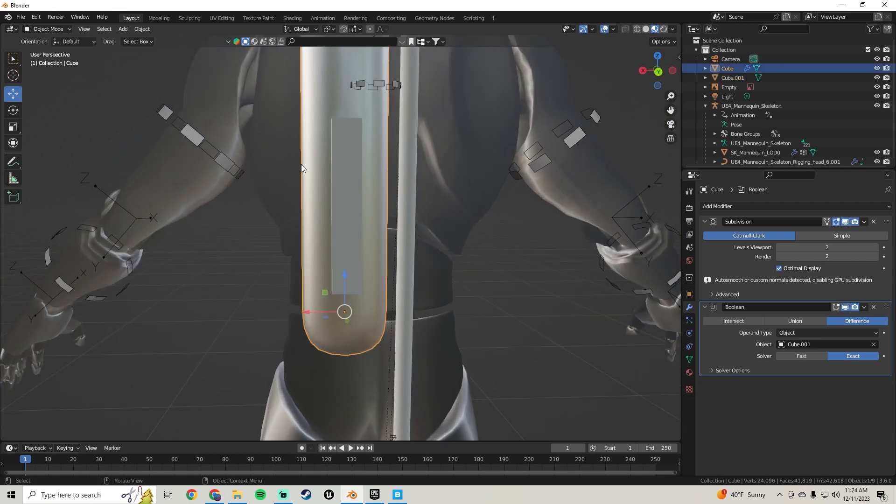
shift+click(356, 179)
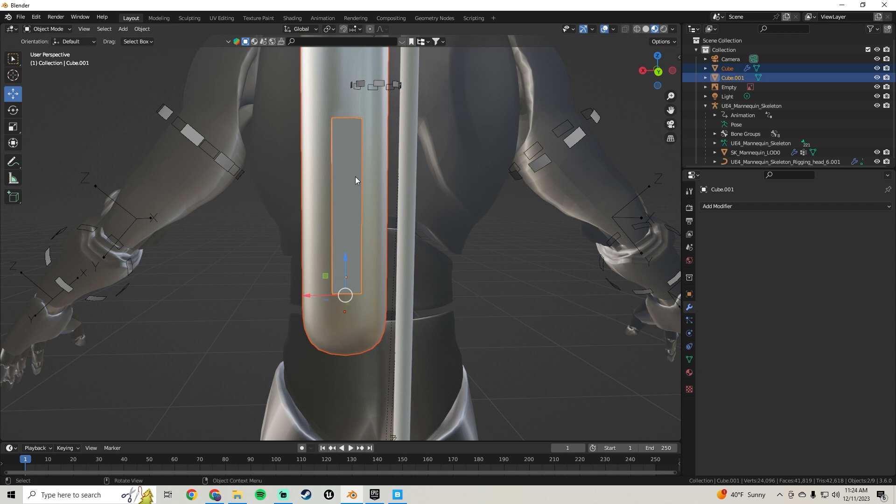
key(shift+d)
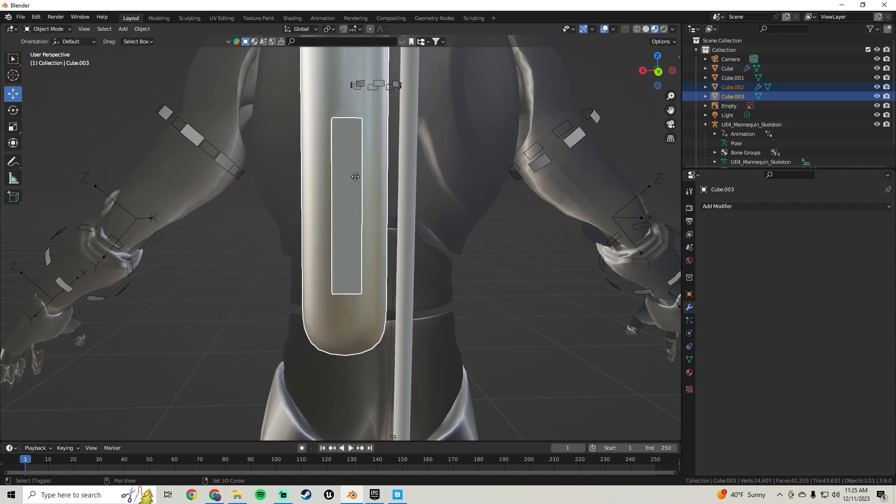
right_click(356, 180)
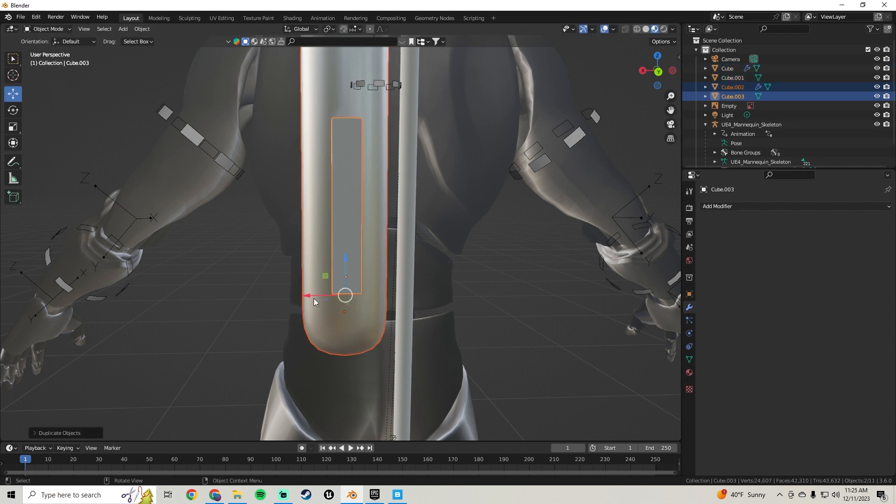
drag(309, 294, 420, 310)
scroll(422, 298, down, 4)
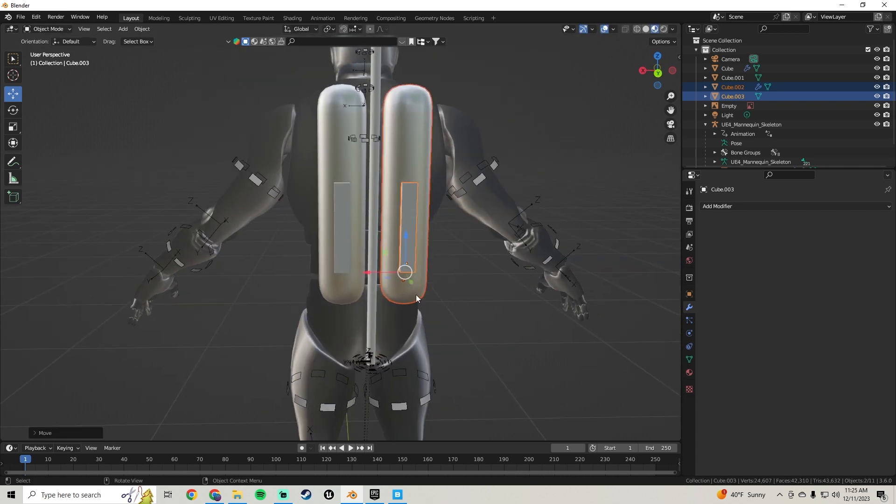
Spread the two tanks apart along X with their cutter bars, moving the duplicate pair outward by about 0.04 m
click(325, 251)
shift+click(338, 245)
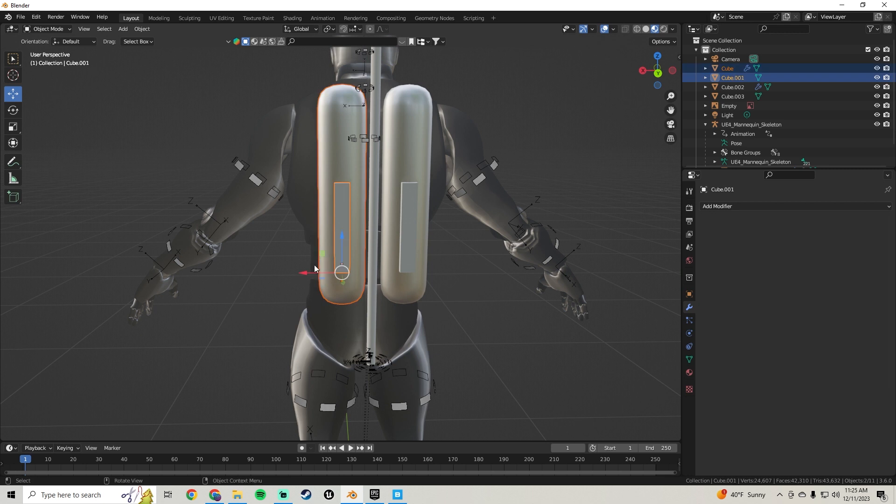
drag(302, 272, 294, 271)
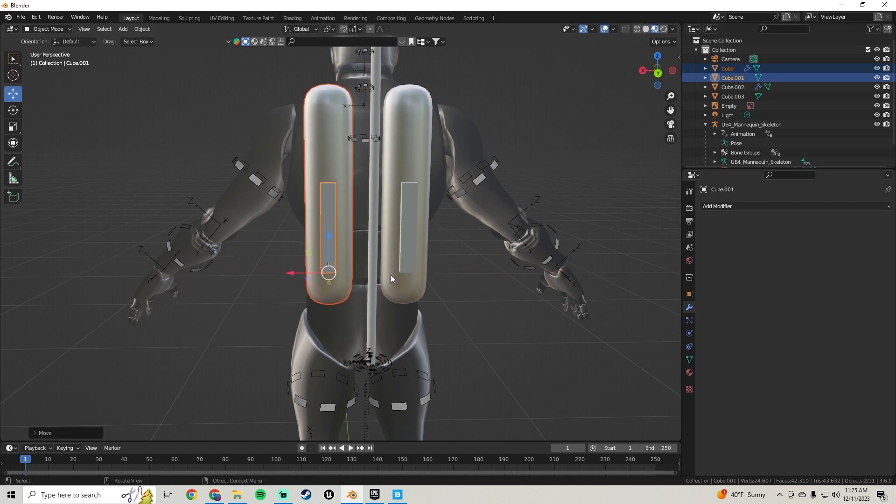
click(402, 256)
shift+click(402, 256)
drag(377, 272, 390, 285)
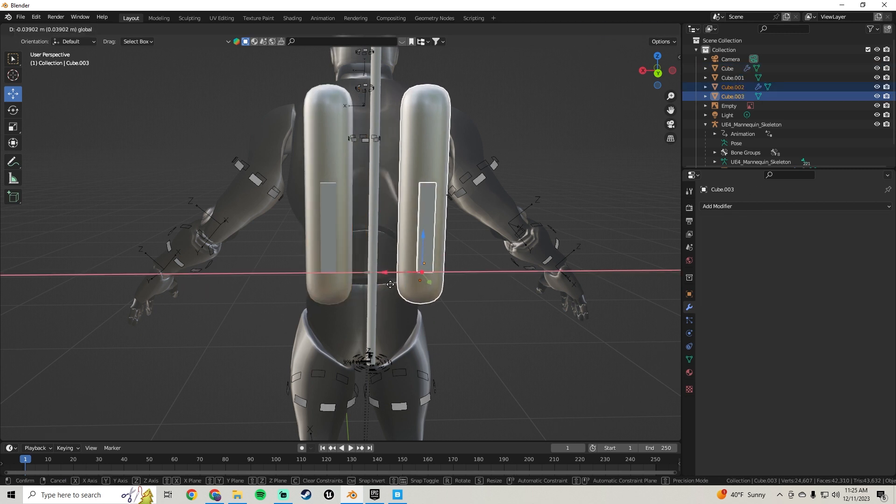
click(390, 285)
Hide the cutter bars of both tanks to expose the two slots
middle_drag(390, 284, 419, 211)
click(419, 208)
key(h)
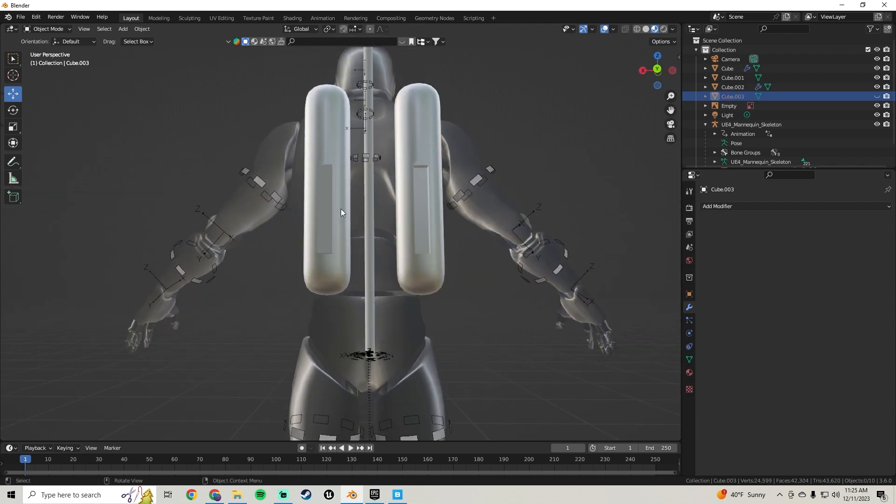
click(326, 204)
key(h)
scroll(327, 205, down, 2)
middle_drag(327, 209, 362, 244)
scroll(333, 242, up, 5)
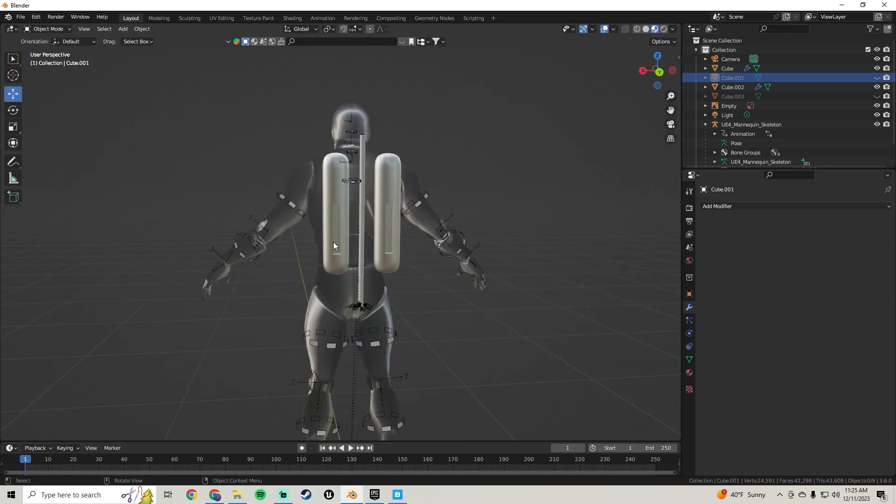
Save the project as Jetpack.blend in the D:\Blender Models folder
click(21, 17)
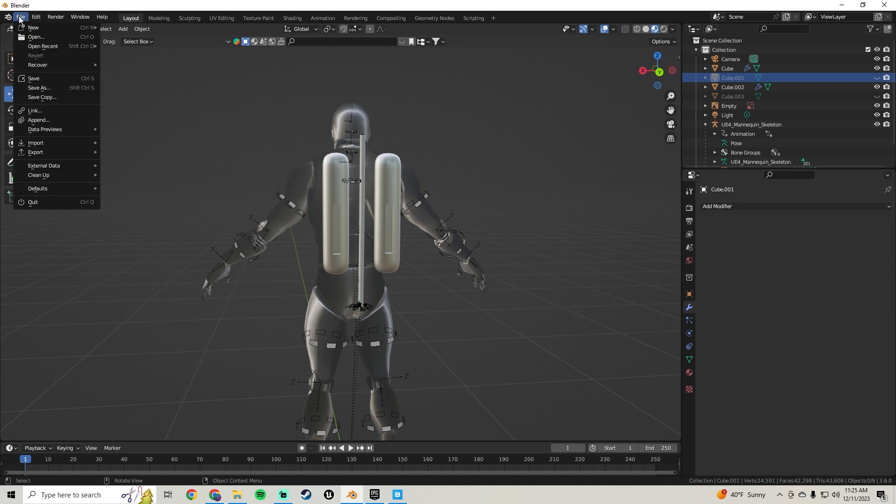
click(42, 89)
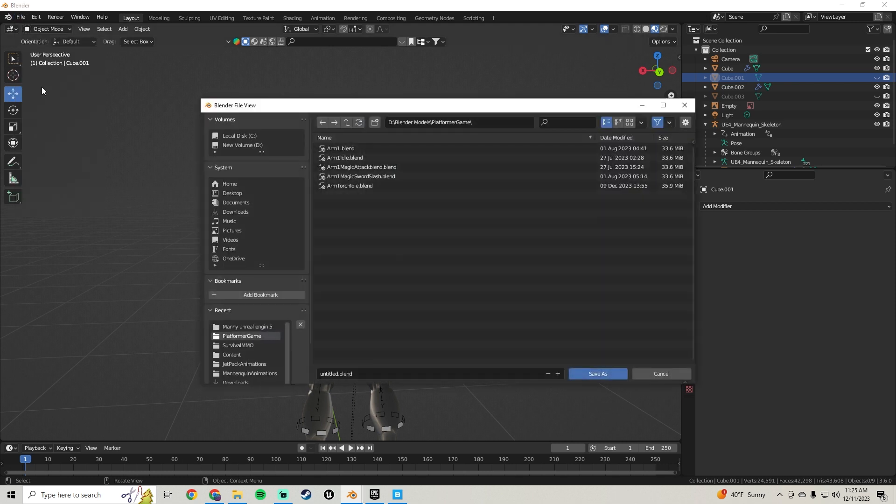
click(265, 147)
double_click(343, 189)
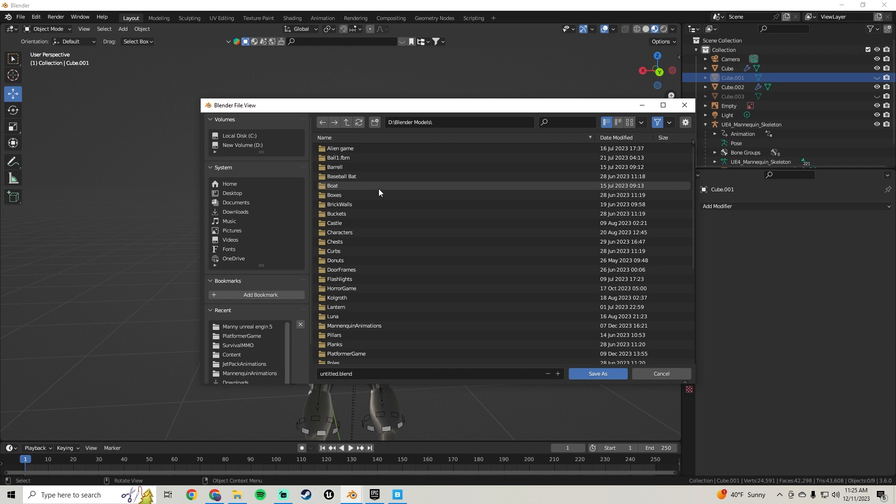
scroll(366, 200, down, 2)
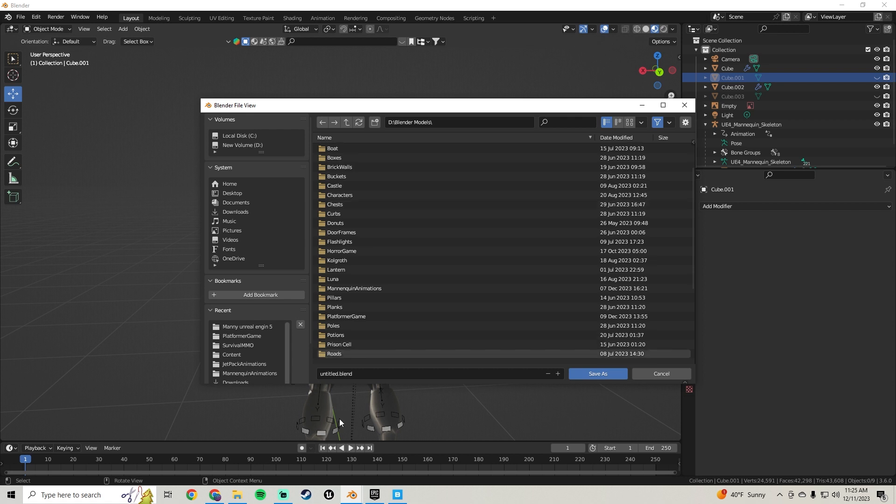
click(362, 374)
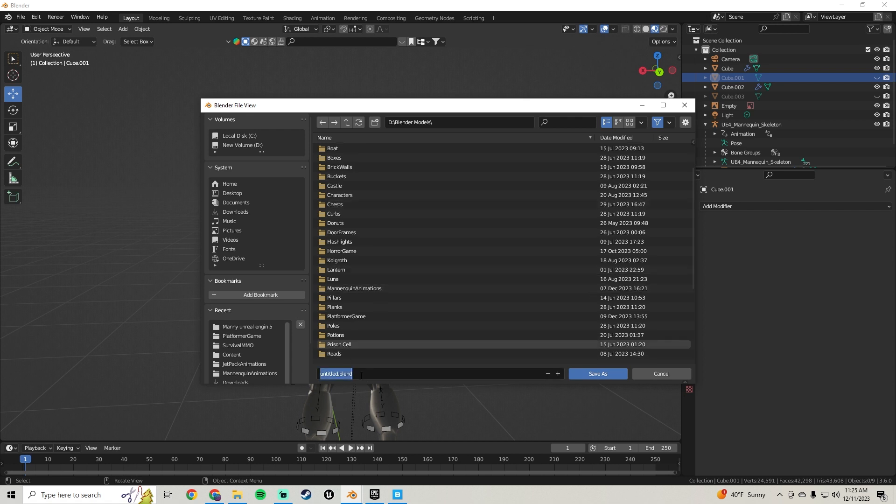
text(Jetpack)
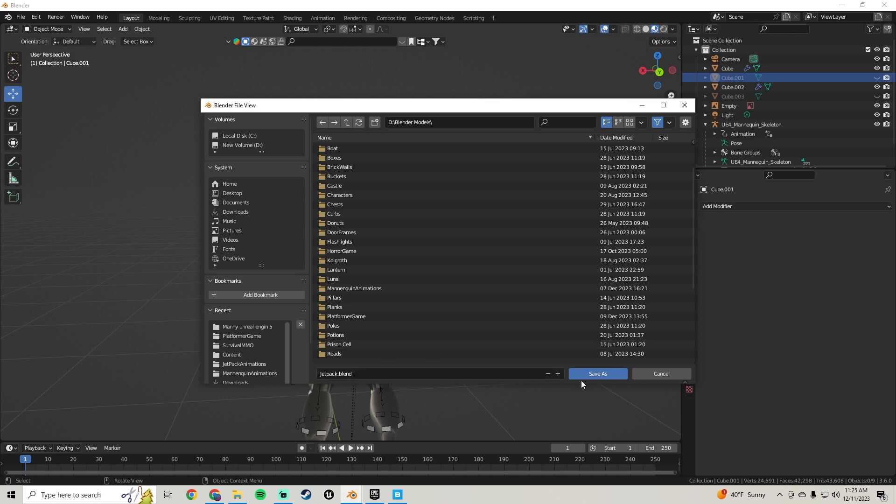
click(597, 374)
Examine the twin slotted tanks on the mannequin's back from several angles
scroll(363, 292, down, 2)
scroll(353, 225, up, 5)
middle_drag(392, 268, 359, 233)
middle_drag(276, 232, 344, 241)
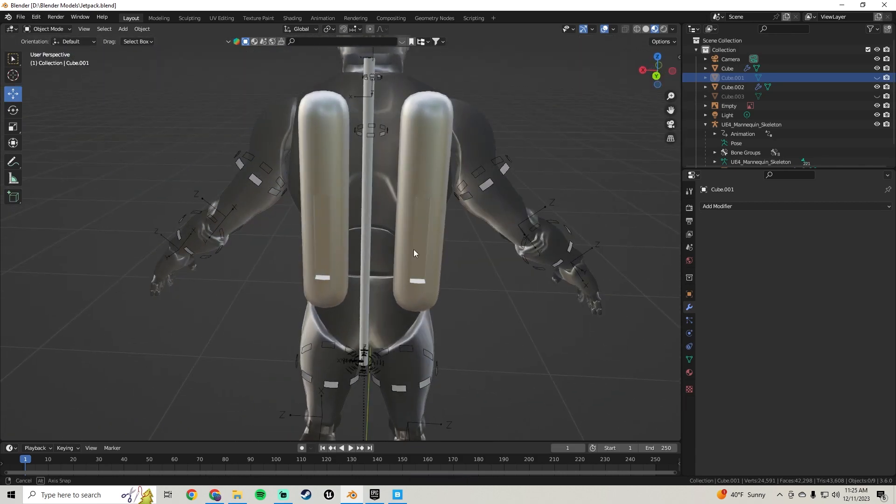
middle_drag(413, 249, 366, 229)
middle_drag(357, 188, 359, 223)
middle_drag(202, 129, 357, 242)
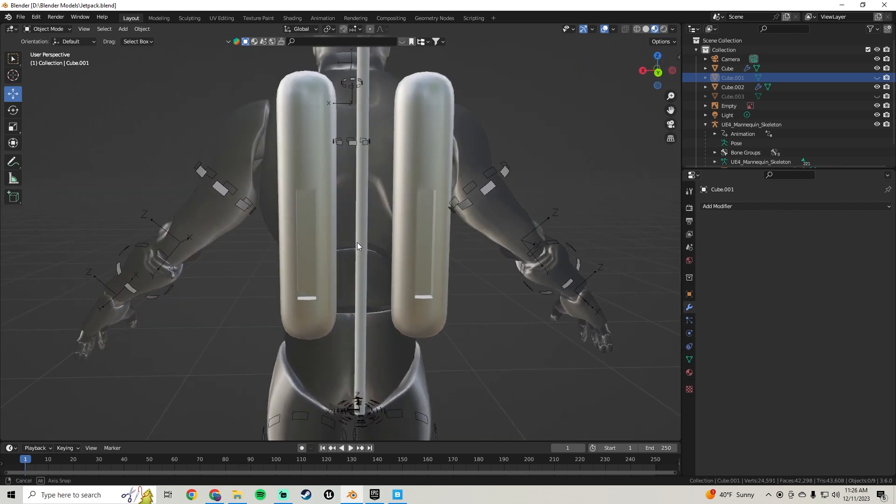
Add a new cube mesh and scale it down to roughly a quarter of its size
click(123, 29)
mouse_move(137, 41)
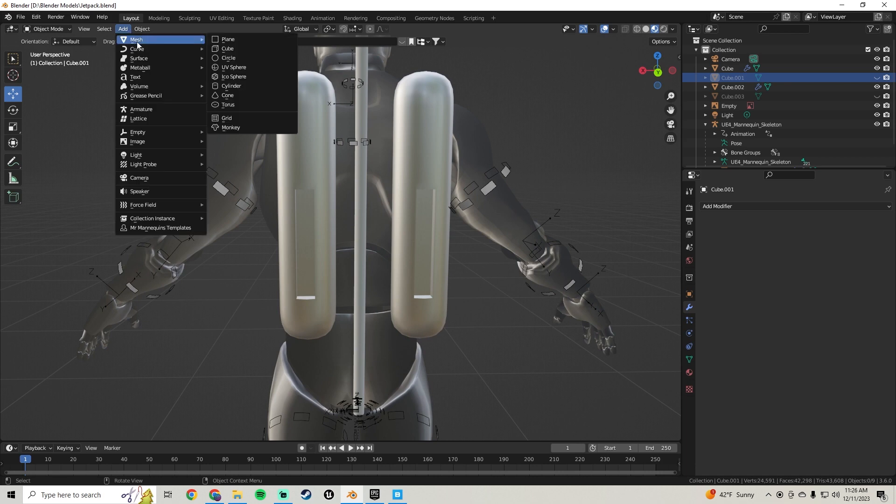
click(238, 48)
scroll(369, 246, down, 3)
scroll(369, 245, down, 4)
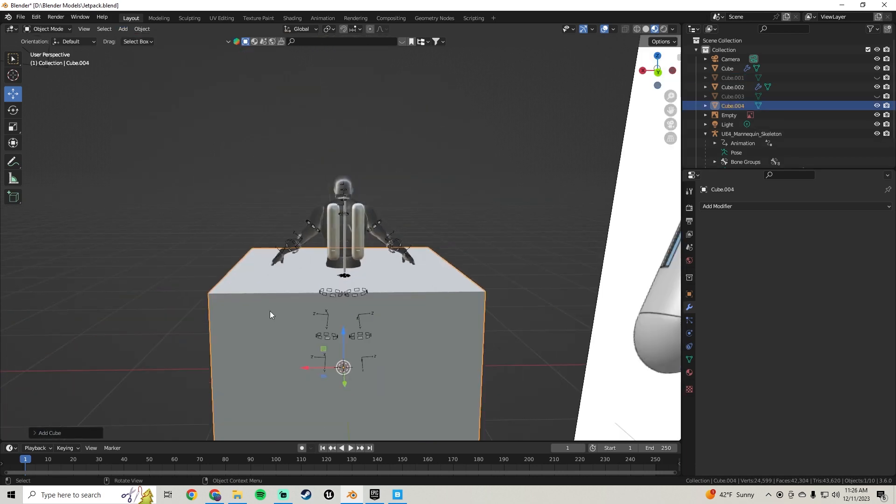
middle_drag(242, 301, 551, 206)
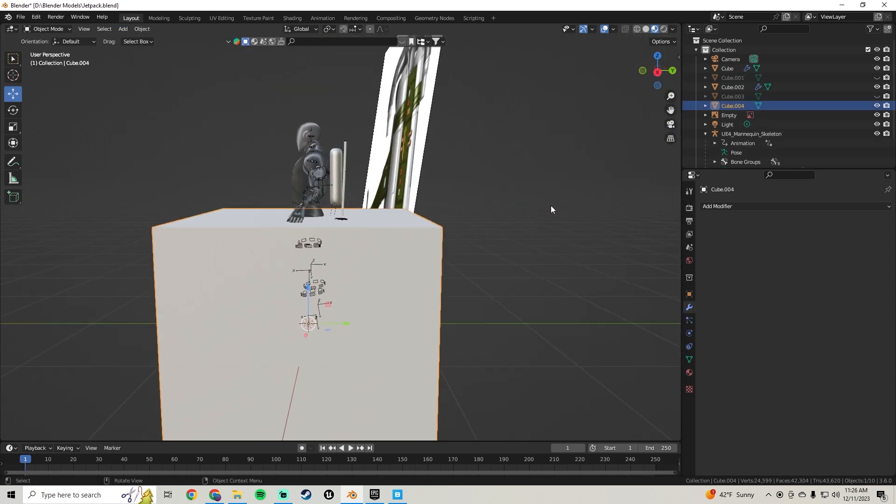
key(s)
click(307, 281)
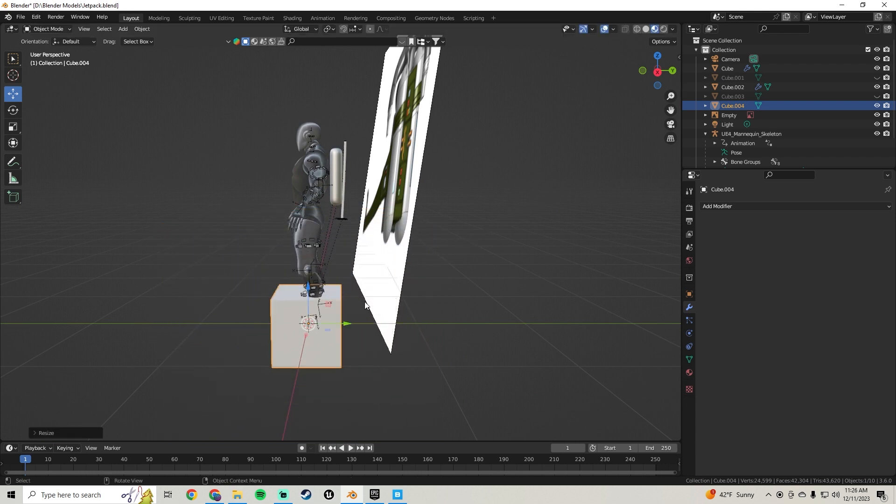
Raise the new cube along Z to the mannequin's hips and move it along Y behind its back
key(g)
key(z)
click(341, 189)
scroll(341, 192, up, 2)
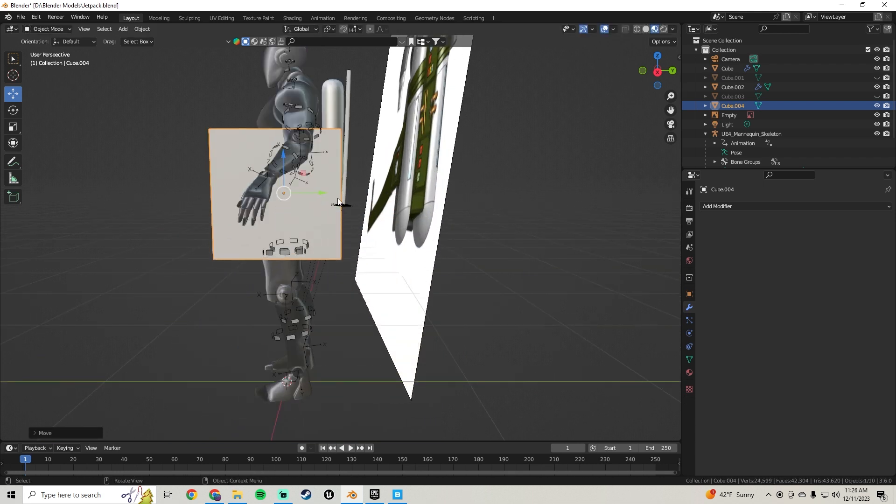
key(g)
key(y)
click(410, 193)
middle_drag(410, 192, 303, 205)
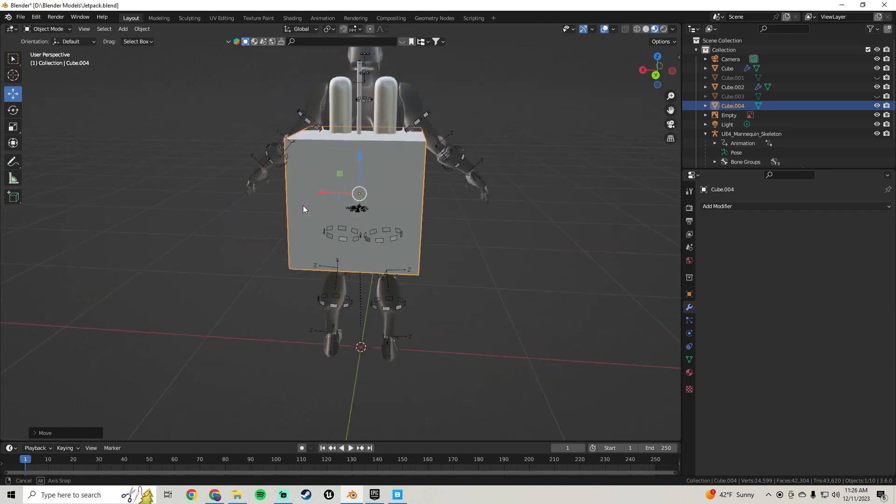
Shrink the cube to about the width of the gap between the tanks and raise it to their lower ends
key(s)
click(394, 171)
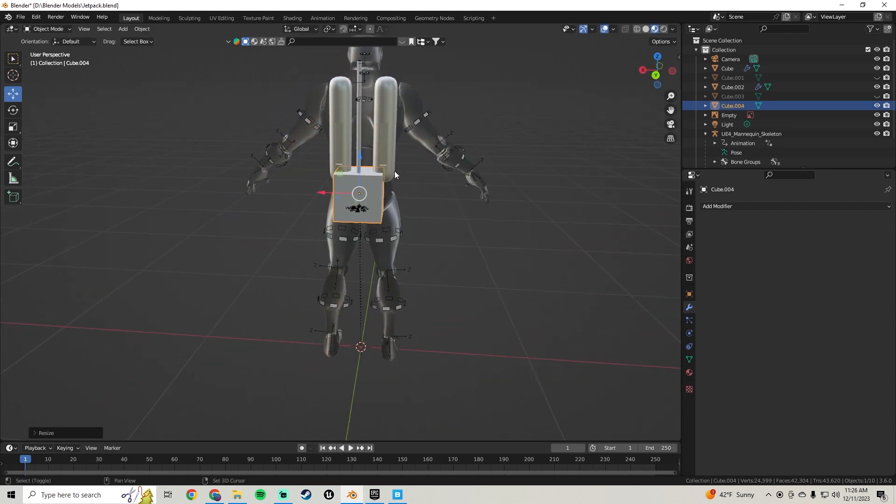
shift+middle_drag(394, 171, 396, 269)
scroll(395, 273, up, 6)
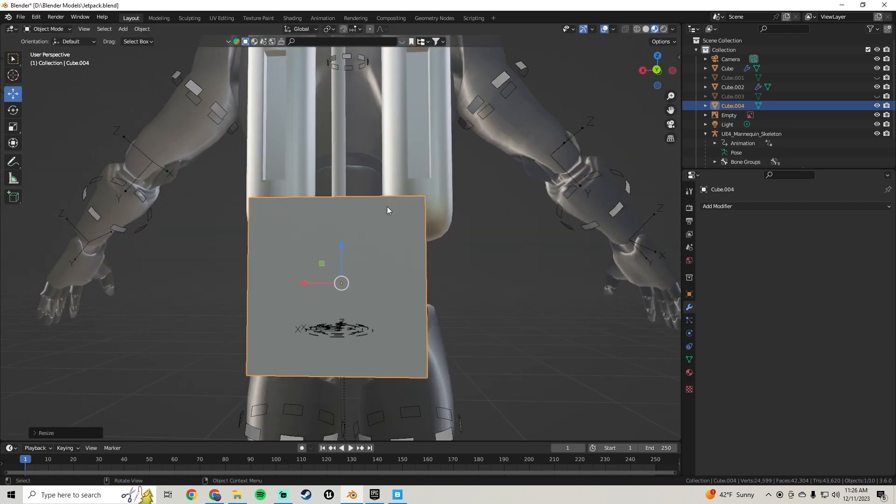
drag(343, 248, 343, 178)
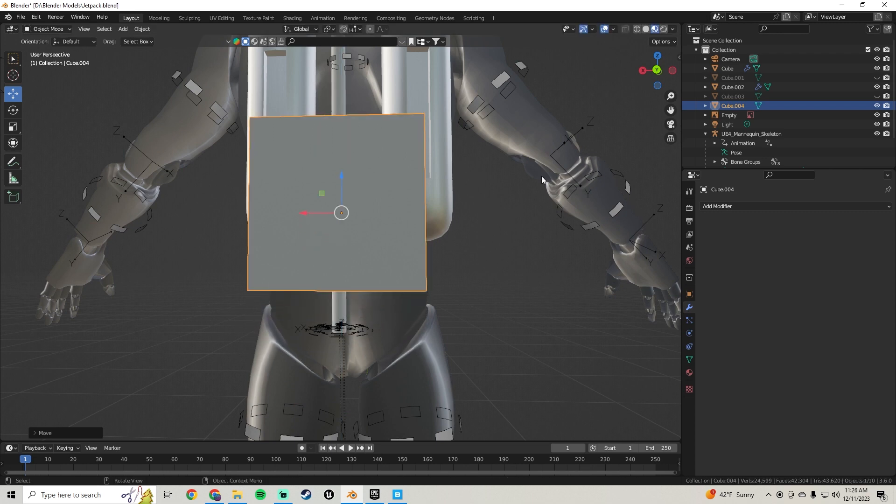
key(s)
click(457, 195)
middle_drag(457, 195, 351, 242)
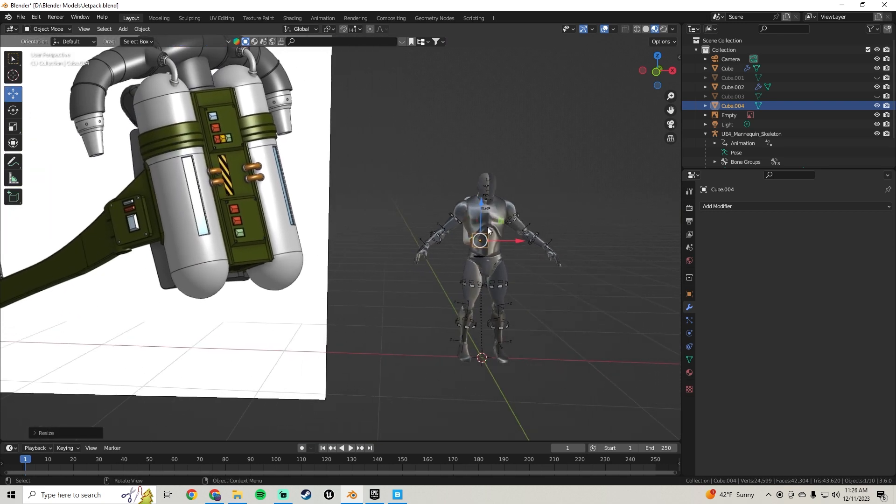
middle_drag(487, 227, 346, 217)
scroll(358, 228, up, 5)
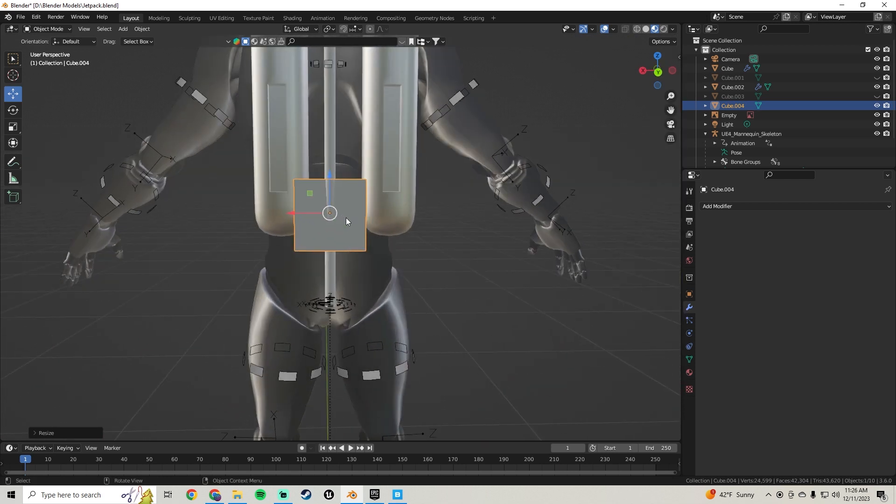
Create a new material for the cube and open a Shader Editor beside the 3D view
click(689, 373)
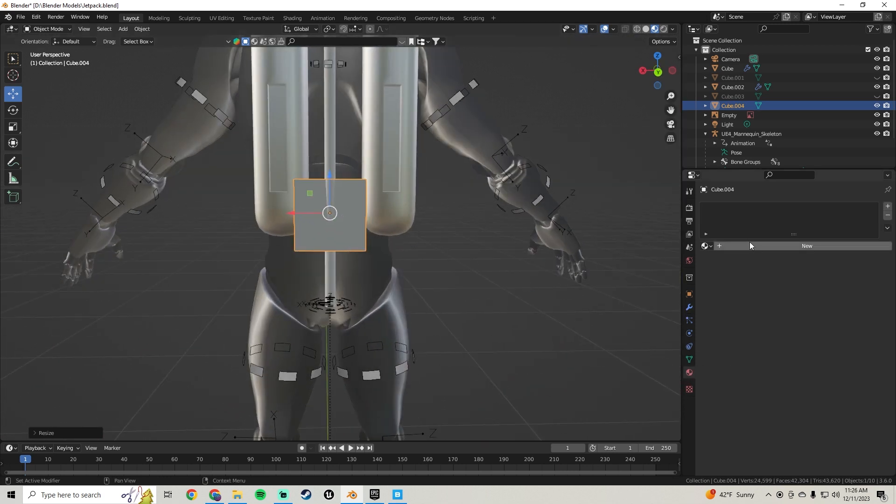
click(765, 247)
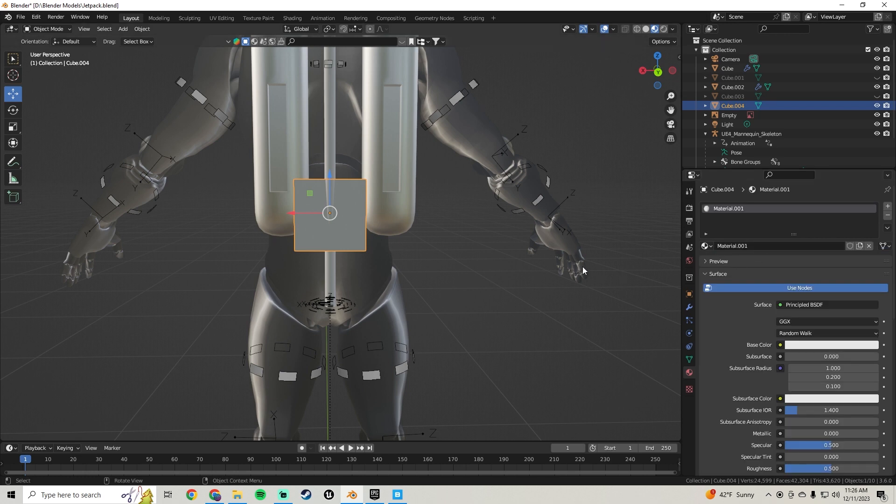
drag(3, 28, 240, 50)
click(12, 29)
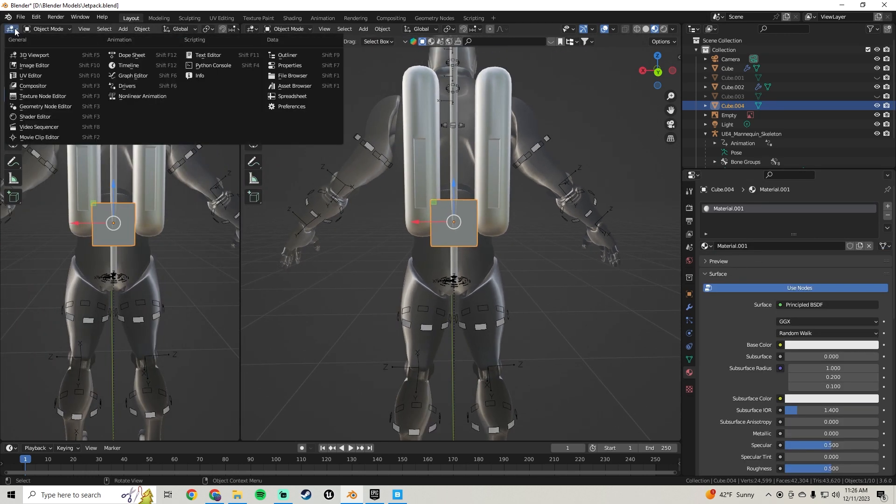
click(38, 116)
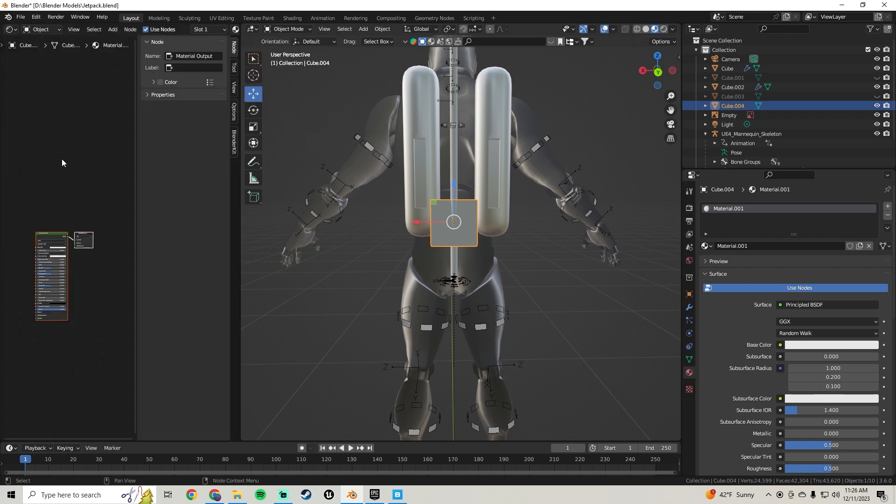
middle_drag(45, 214, 77, 176)
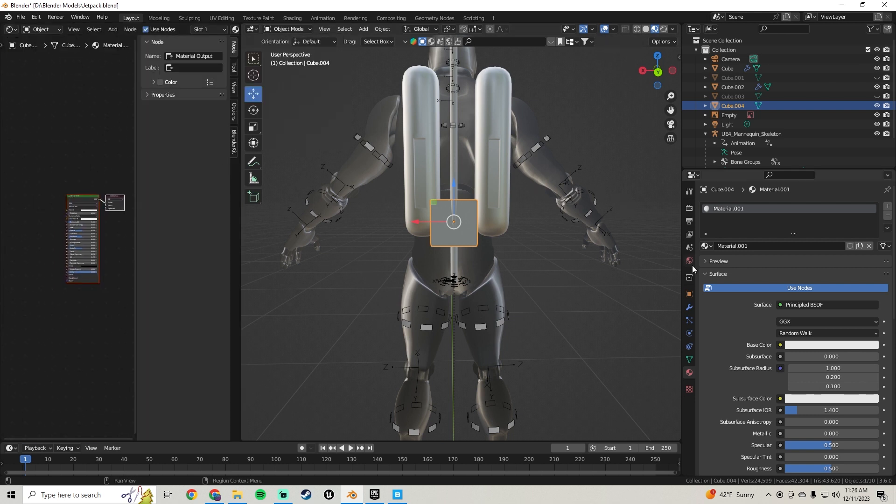
Copy all nodes of the tank's brushed aluminum material into the cube's new material
click(423, 115)
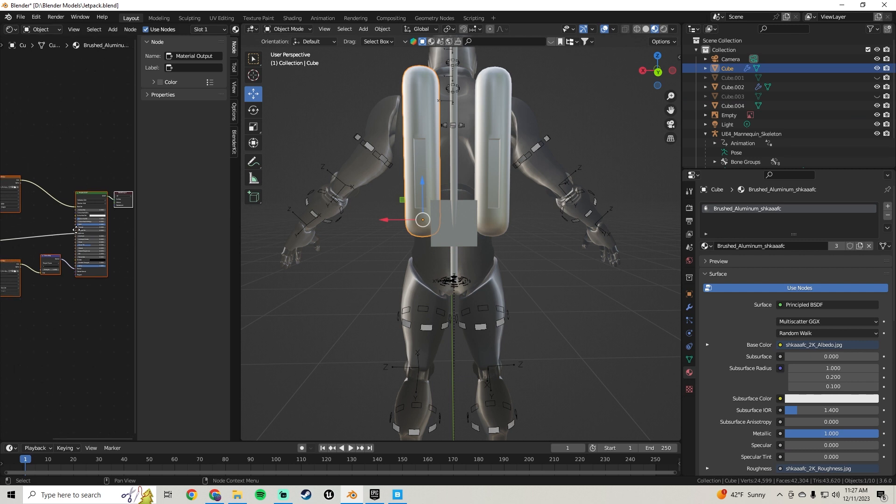
middle_drag(72, 230, 97, 228)
key(n)
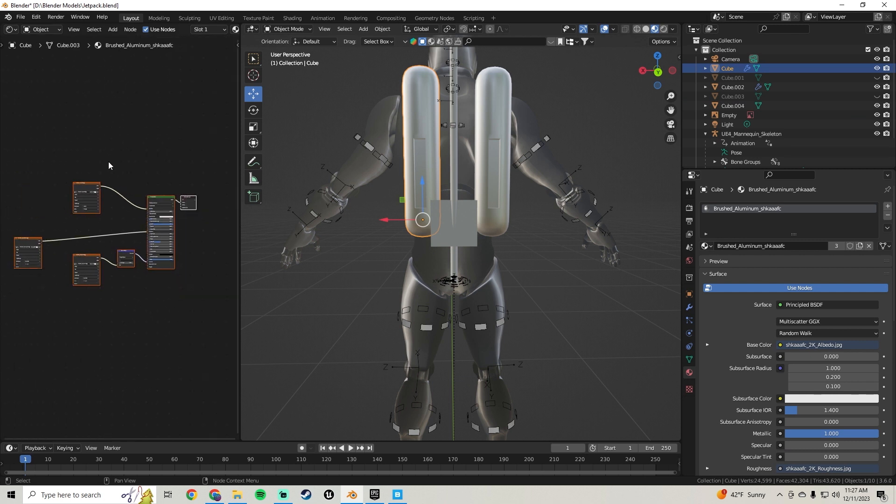
drag(180, 162, 7, 309)
click(442, 214)
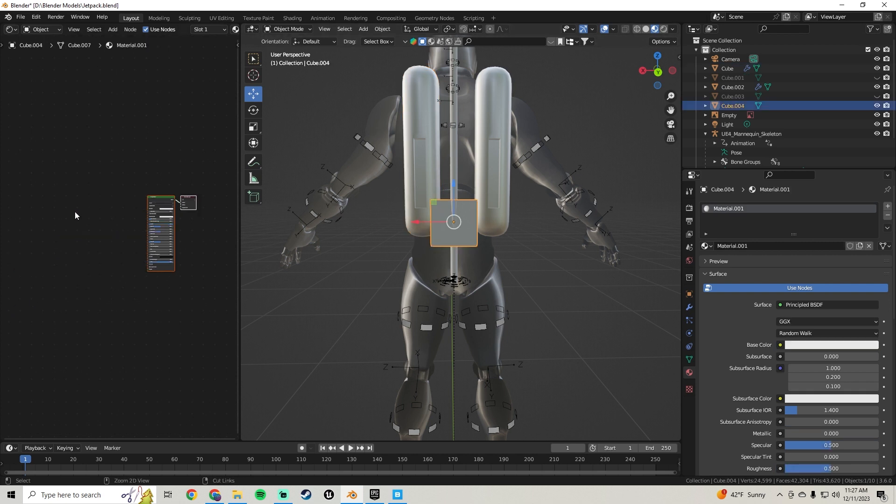
key(ctrl+v)
scroll(153, 169, up, 2)
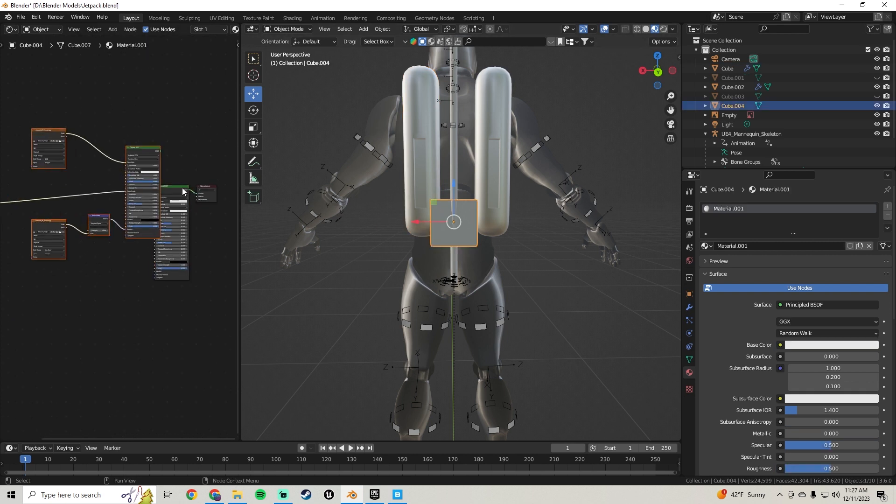
Delete the cube material's original Principled BSDF and connect the copied one to the Material Output's surface input
click(178, 223)
key(x)
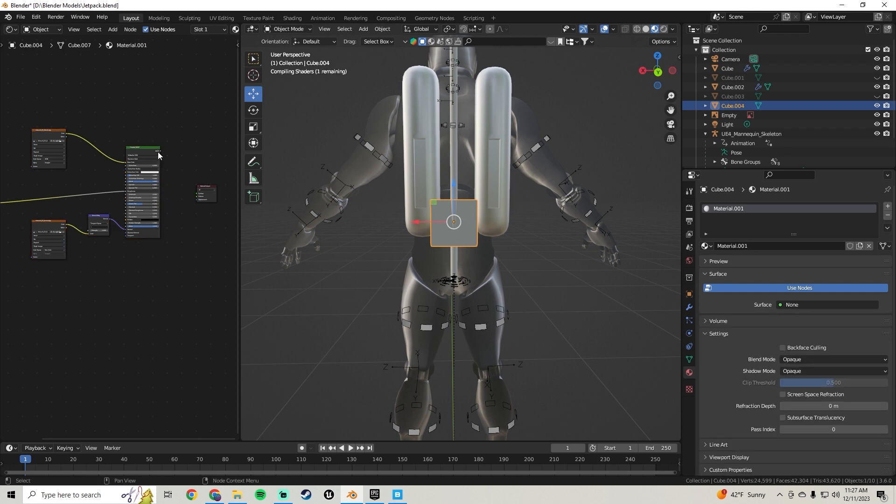
scroll(158, 152, up, 1)
drag(167, 136, 210, 187)
scroll(105, 189, up, 1)
scroll(104, 189, up, 2)
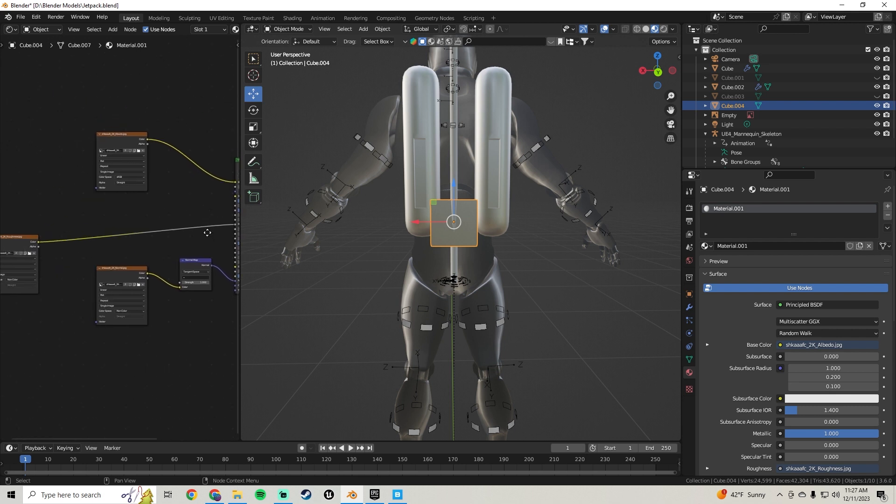
Widen the Shader Editor and insert a Color Ramp between the albedo texture and the Principled BSDF's base color
middle_drag(108, 122, 236, 215)
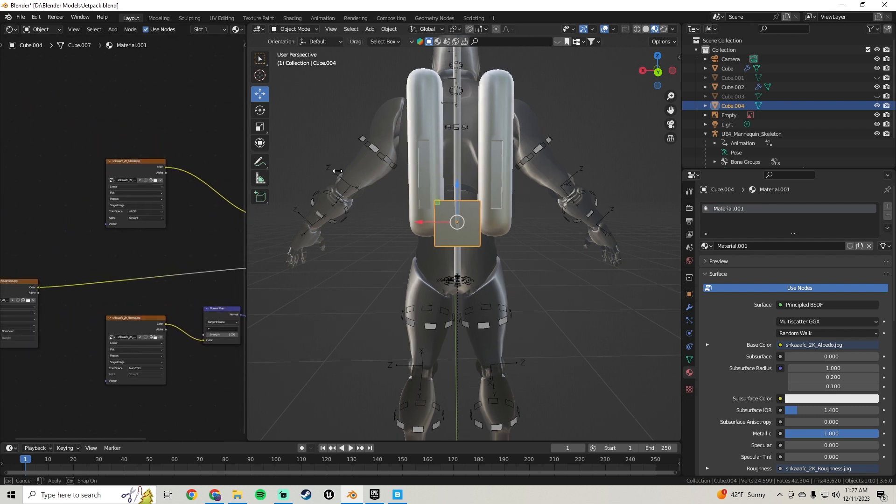
drag(240, 150, 383, 150)
middle_drag(254, 199, 223, 216)
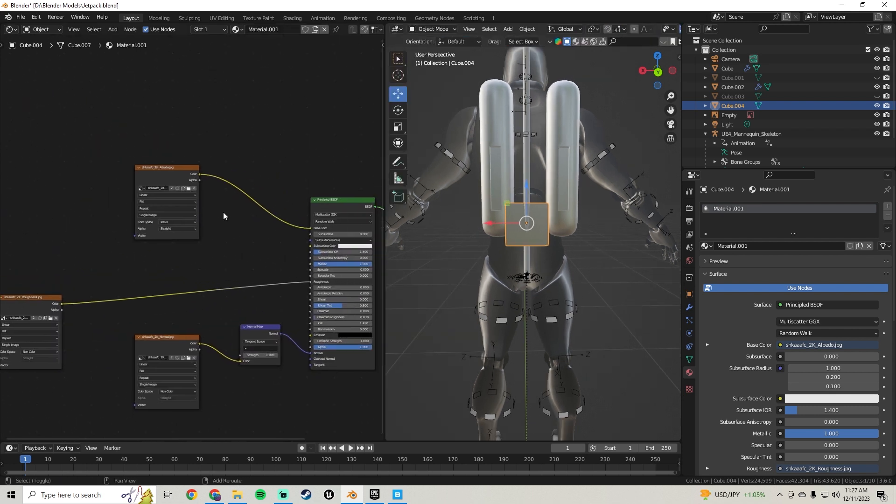
key(shift+a)
click(227, 213)
text(color)
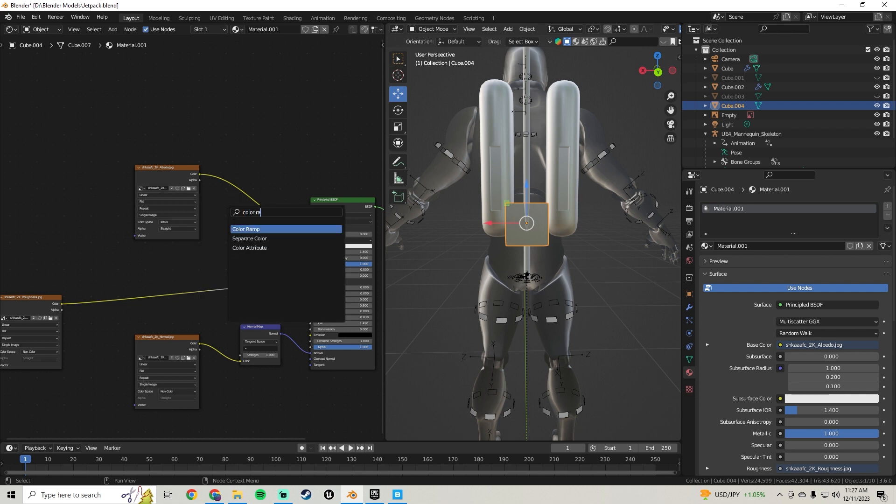
text( ra)
click(268, 229)
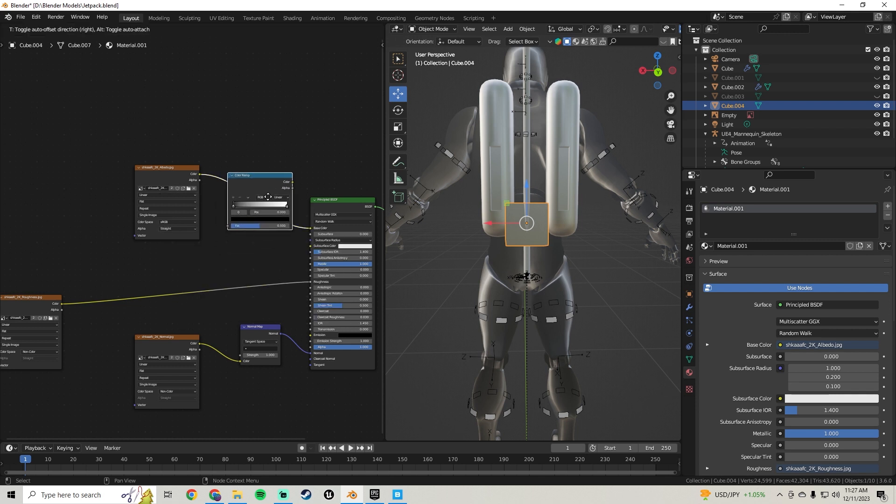
click(269, 200)
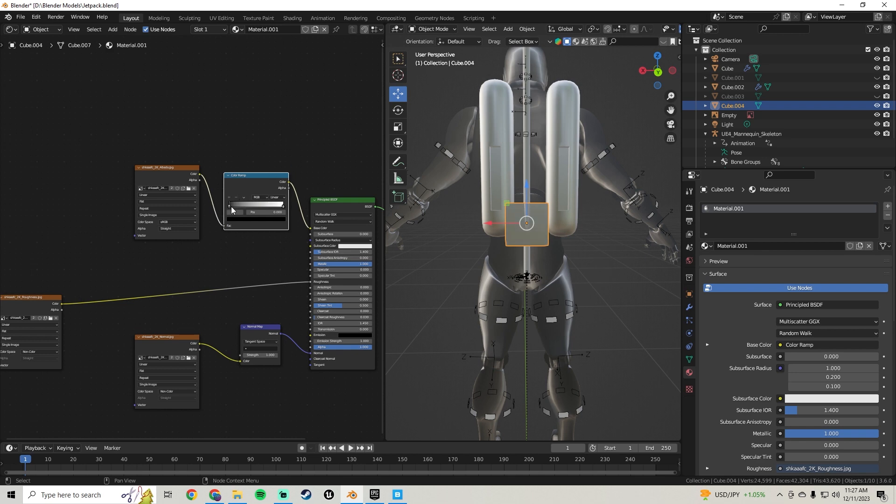
Set the Color Ramp's white stop to the olive green sampled from the jetpack reference image
scroll(232, 209, up, 3)
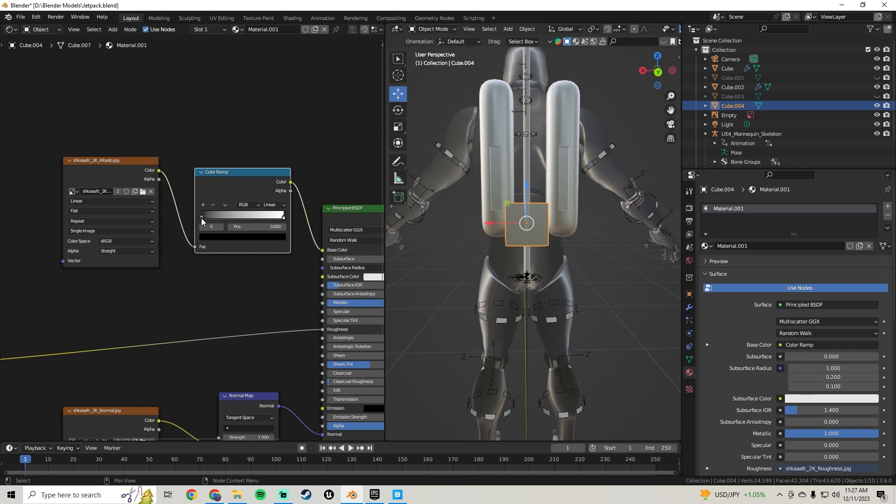
scroll(289, 229, down, 1)
scroll(443, 237, down, 3)
middle_drag(447, 238, 583, 232)
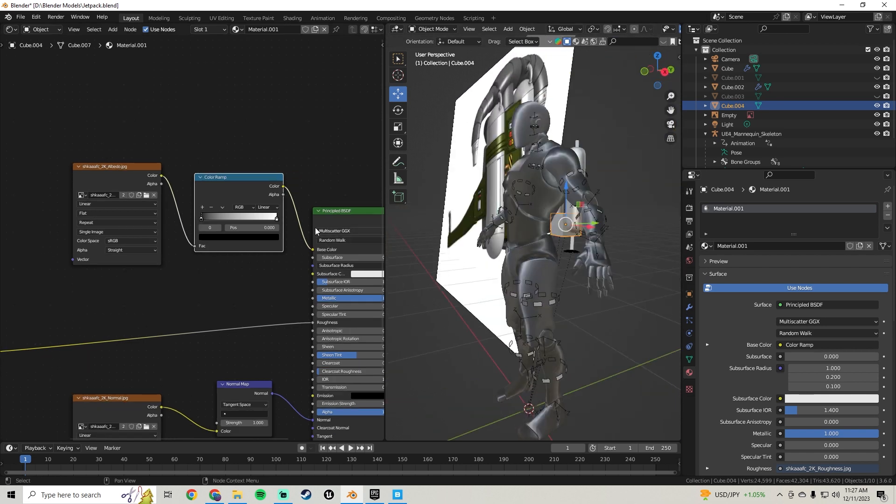
click(218, 238)
middle_drag(440, 192, 481, 194)
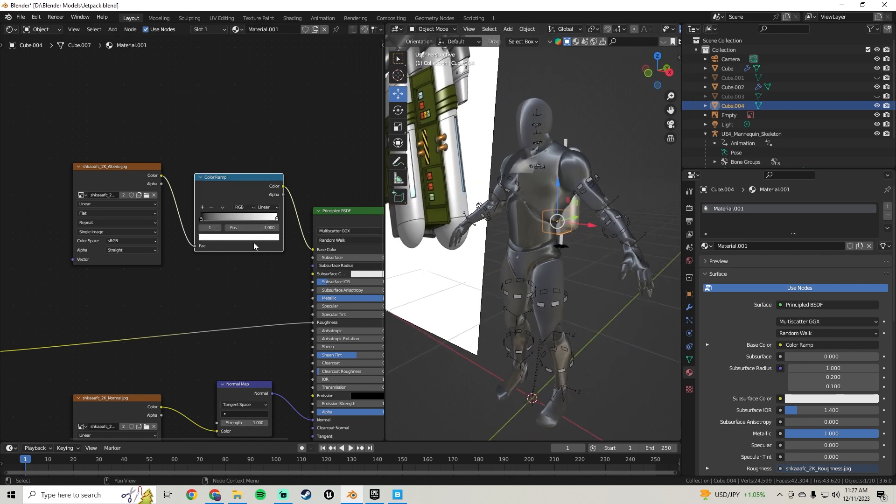
click(253, 238)
click(265, 238)
click(262, 205)
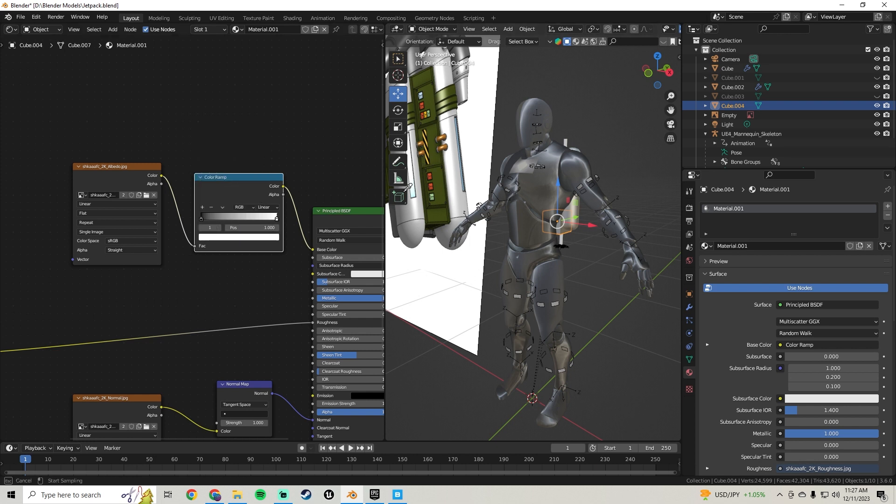
click(441, 180)
Move the cube slightly along Y relative to the tanks behind the mannequin's back
middle_drag(504, 213, 418, 214)
scroll(539, 221, up, 4)
middle_drag(538, 220, 514, 257)
scroll(498, 270, up, 4)
drag(467, 314, 477, 311)
middle_drag(477, 312, 550, 300)
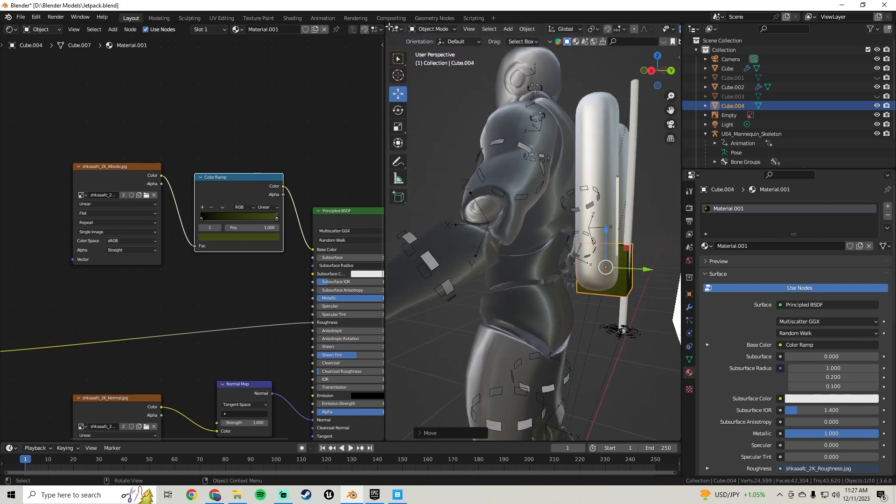
Close the Shader Editor area and save the Blender file
drag(389, 27, 366, 46)
middle_drag(467, 245, 355, 248)
click(21, 18)
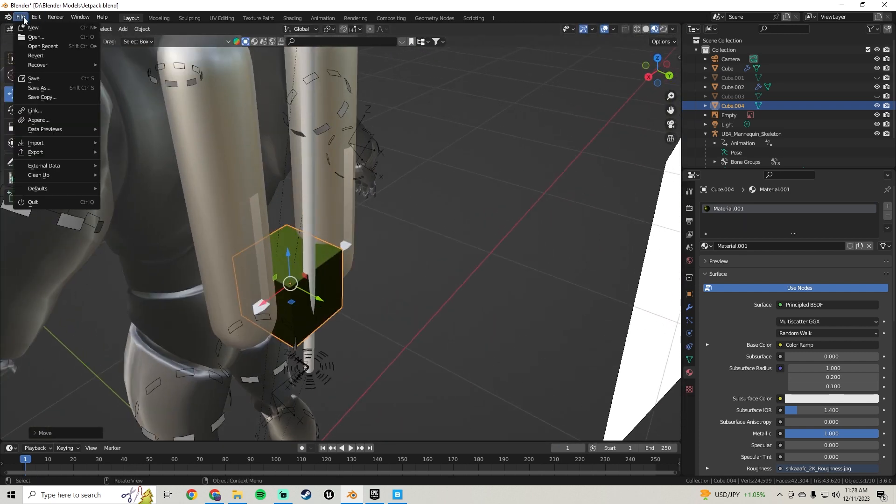
click(37, 79)
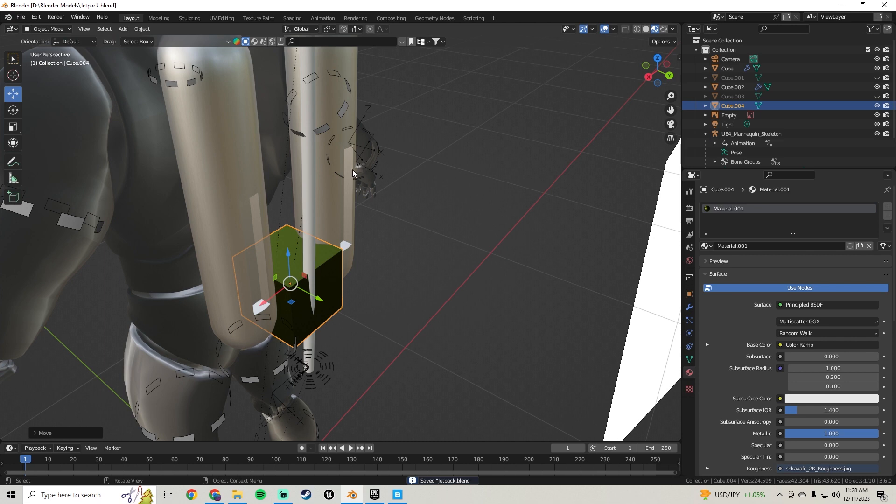
Adjust the cube's rear face along Y so it projects slightly past the tanks, and raise its bottom face a little
key(Tab)
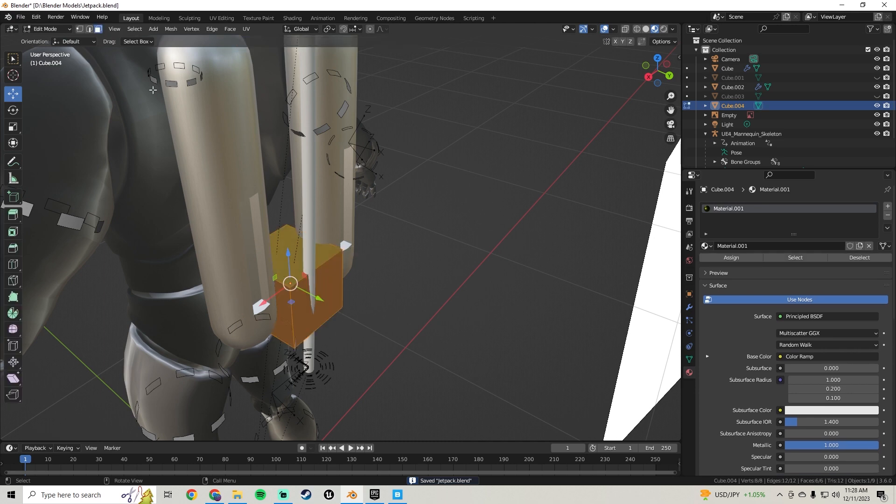
click(323, 282)
mouse_move(397, 278)
middle_down()
mouse_move(344, 282)
mouse_move(408, 286)
middle_up()
drag(361, 317, 340, 308)
middle_drag(365, 296, 337, 243)
drag(331, 235, 358, 241)
middle_drag(371, 245, 303, 277)
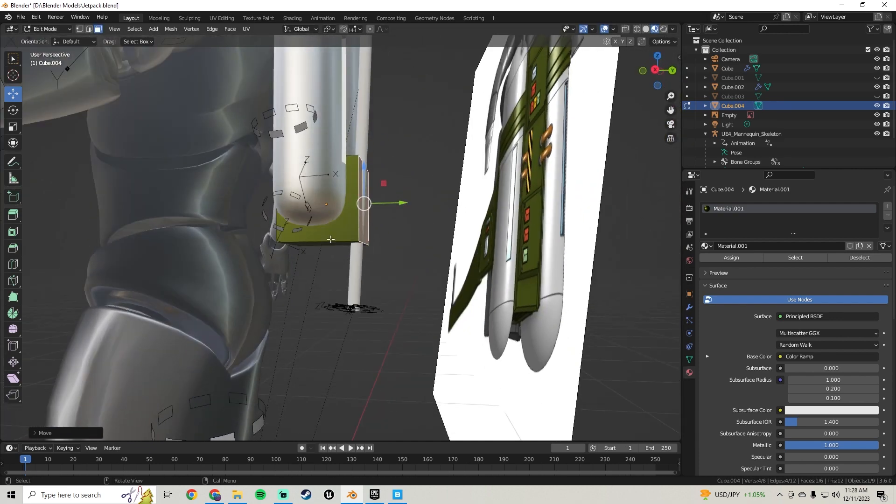
middle_drag(330, 239, 284, 242)
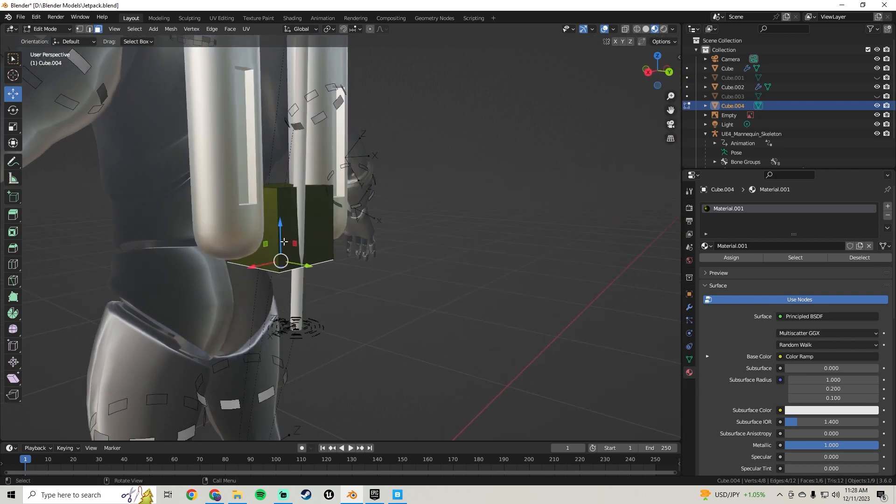
drag(279, 227, 280, 216)
Move the cube's whole mesh about 0.014 m along X to center it between the two tanks
middle_drag(428, 214, 313, 257)
scroll(326, 224, up, 3)
key(a)
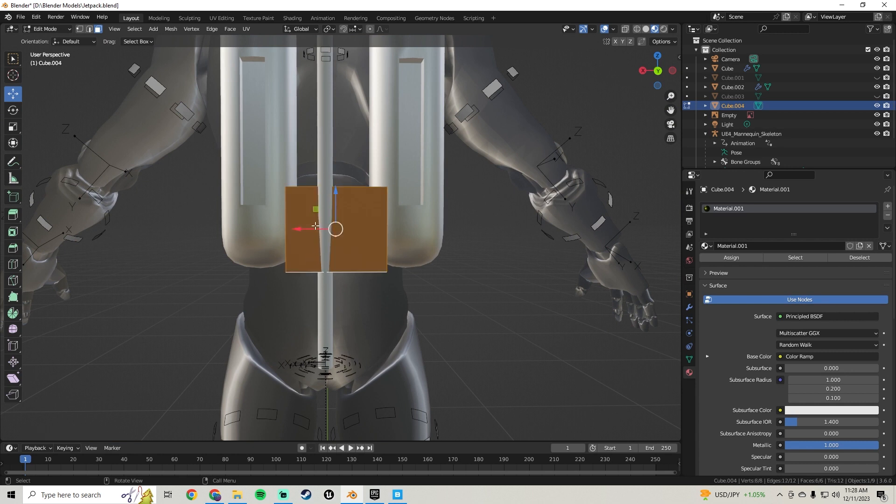
drag(315, 226, 301, 233)
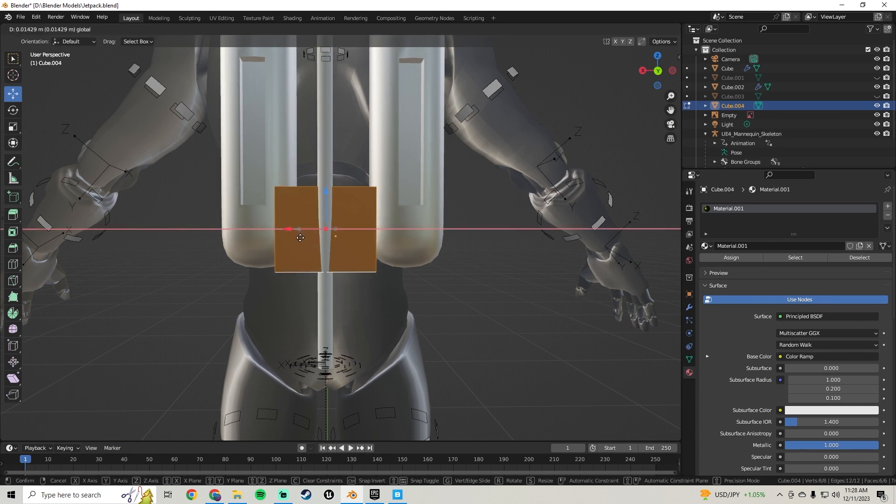
drag(300, 238, 300, 238)
scroll(300, 237, down, 4)
mouse_move(322, 210)
shift+middle_down()
mouse_move(330, 227)
mouse_move(330, 198)
mouse_move(326, 222)
shift+middle_up()
key(Tab)
scroll(329, 227, up, 3)
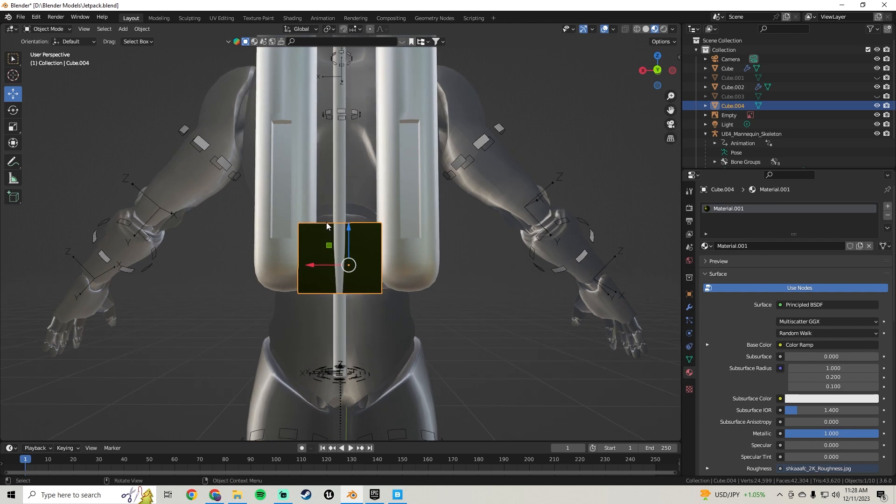
Move both side faces of the cube inward along X so it just fits the gap between the tanks
middle_drag(327, 222, 314, 241)
scroll(365, 216, up, 4)
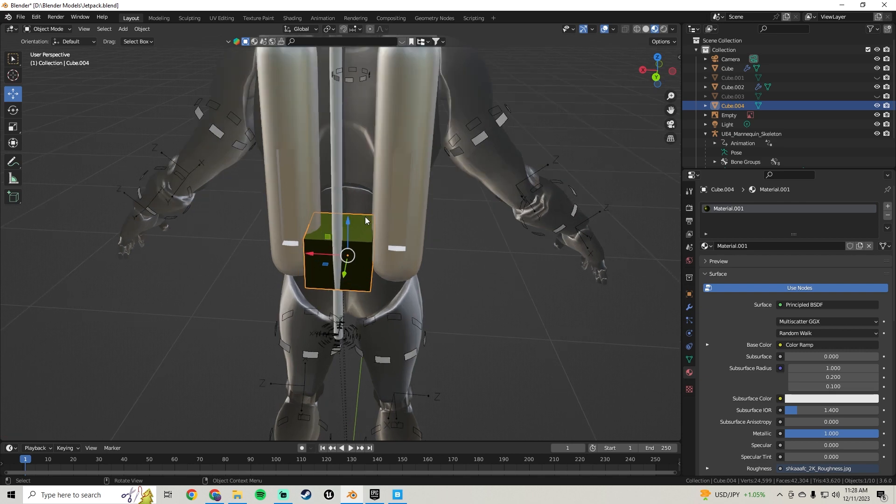
mouse_move(365, 217)
middle_down()
mouse_move(506, 200)
mouse_move(389, 216)
mouse_move(367, 233)
middle_up()
key(Tab)
middle_drag(288, 273, 267, 264)
click(298, 256)
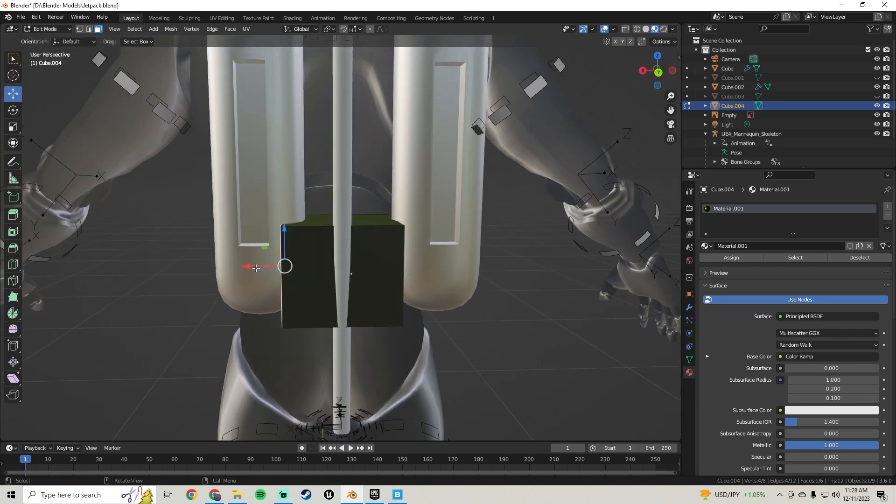
drag(256, 268, 275, 275)
middle_drag(276, 275, 413, 276)
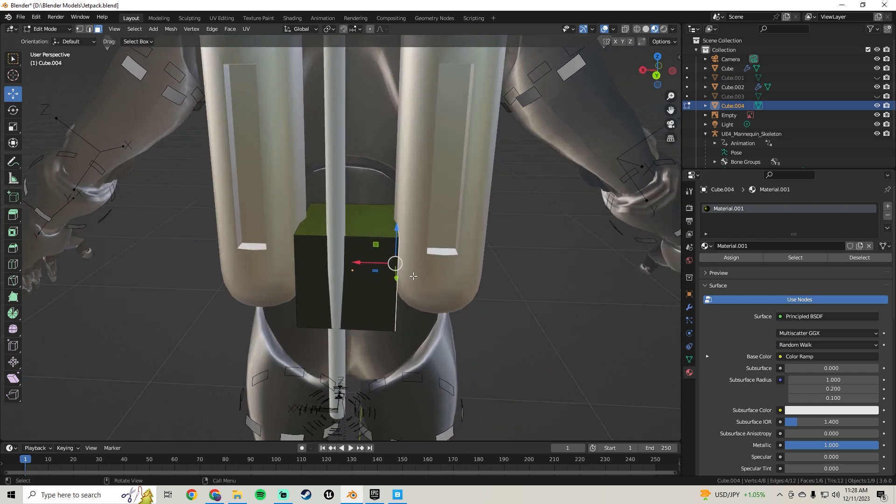
drag(367, 263, 364, 265)
middle_drag(365, 266, 370, 246)
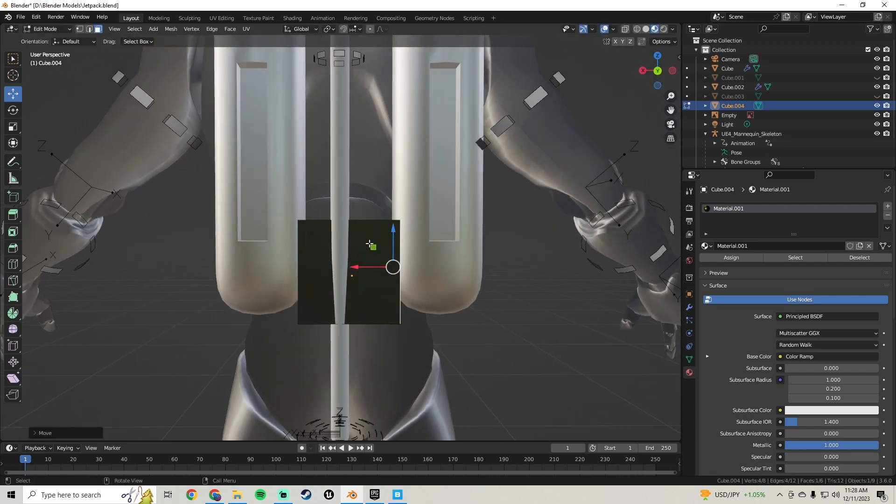
Select the cube's entire mesh and return to Object Mode
key(a)
scroll(318, 262, down, 4)
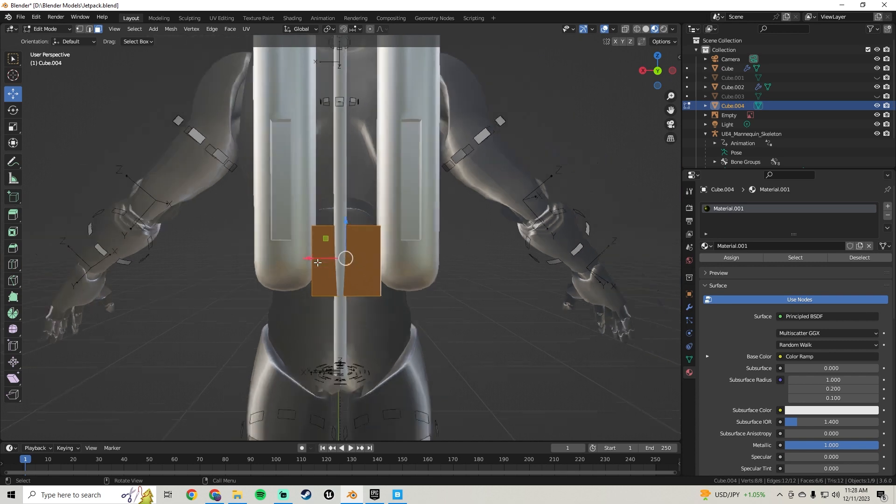
mouse_move(320, 262)
middle_down()
mouse_move(325, 175)
mouse_move(332, 255)
middle_up()
key(Tab)
scroll(332, 256, down, 3)
scroll(335, 254, up, 4)
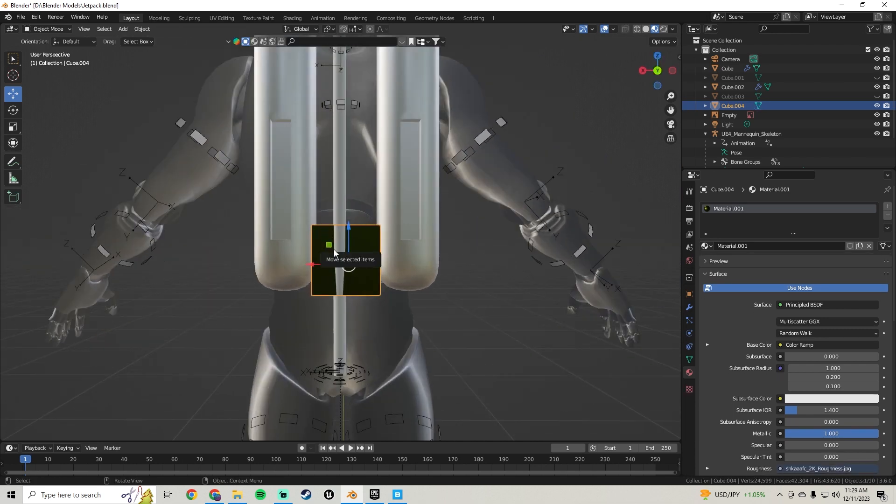
Shift the cube's whole mesh slightly along X toward the slotted tank on the red-arrow side, then return to Object Mode
key(Tab)
drag(322, 262, 312, 257)
key(Tab)
Unhide the slot cutter blocks, select Cube.002 with its cutter Cube.003, and move both slightly along X toward the central cube
click(408, 255)
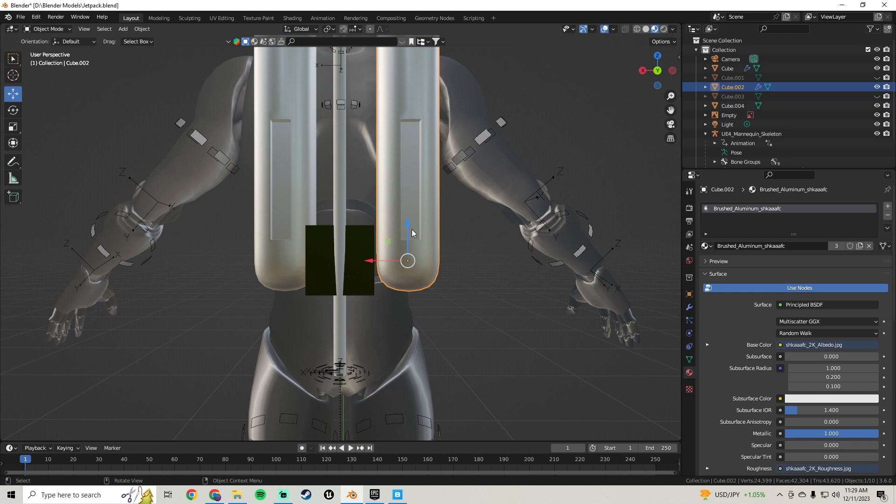
click(409, 200)
shift+click(409, 212)
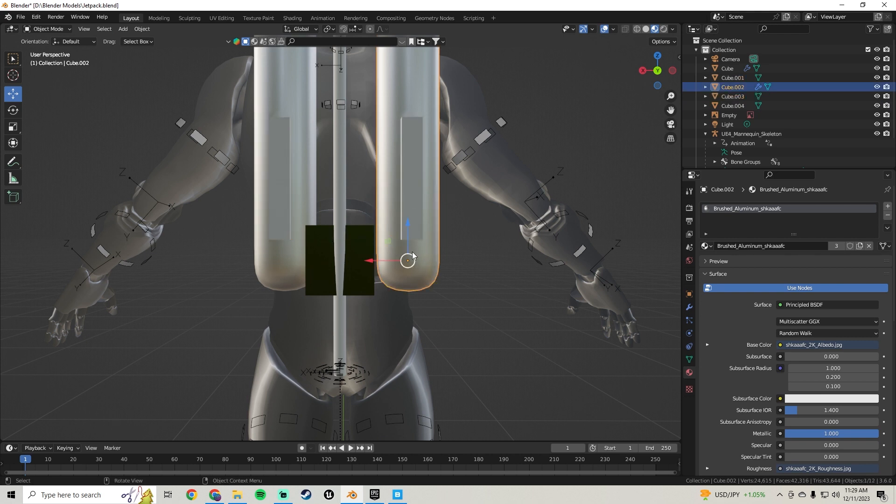
drag(380, 245, 376, 247)
scroll(364, 229, down, 4)
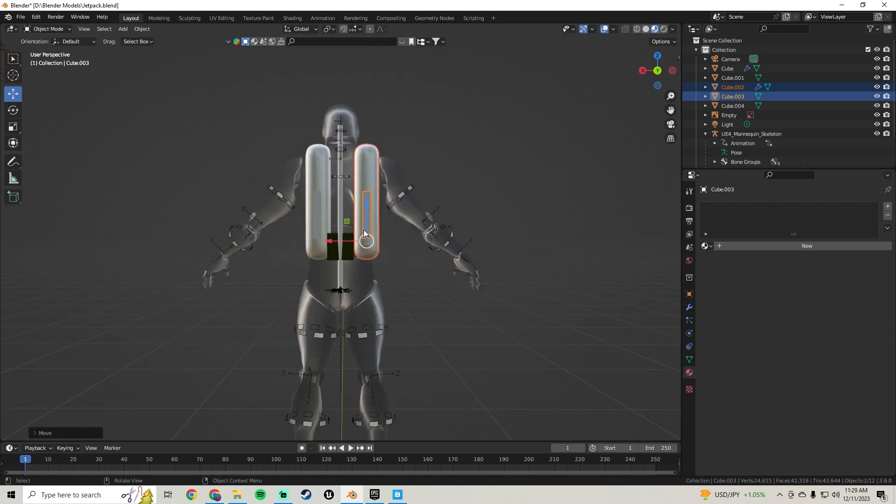
Examine the tanks, cutter blocks and central cube from the side, front and back against the reference image
middle_drag(363, 230, 436, 226)
scroll(435, 226, up, 4)
scroll(223, 248, down, 5)
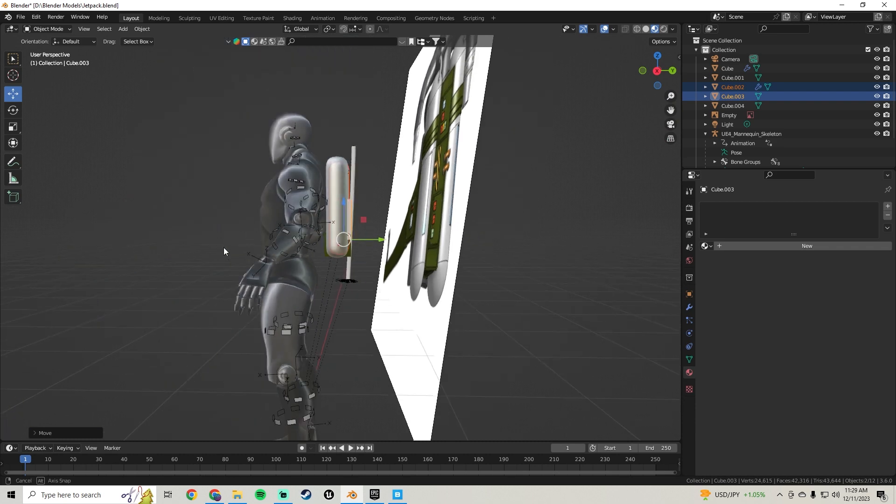
middle_drag(223, 248, 313, 255)
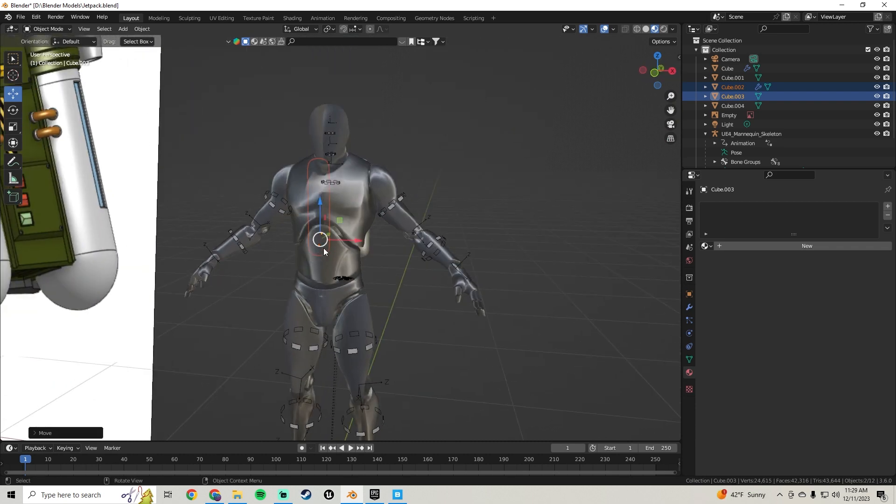
scroll(323, 248, down, 3)
middle_drag(429, 225, 324, 236)
scroll(346, 238, up, 5)
key(Tab)
key(Tab)
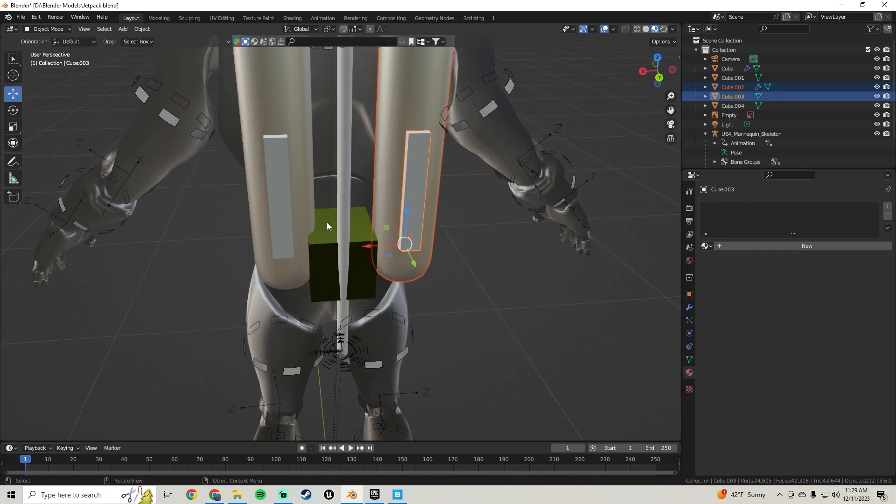
Select the central cube's top face in Edit Mode and raise it along Z to stretch the panel up between the tanks
click(327, 222)
key(Tab)
click(327, 222)
scroll(316, 200, down, 5)
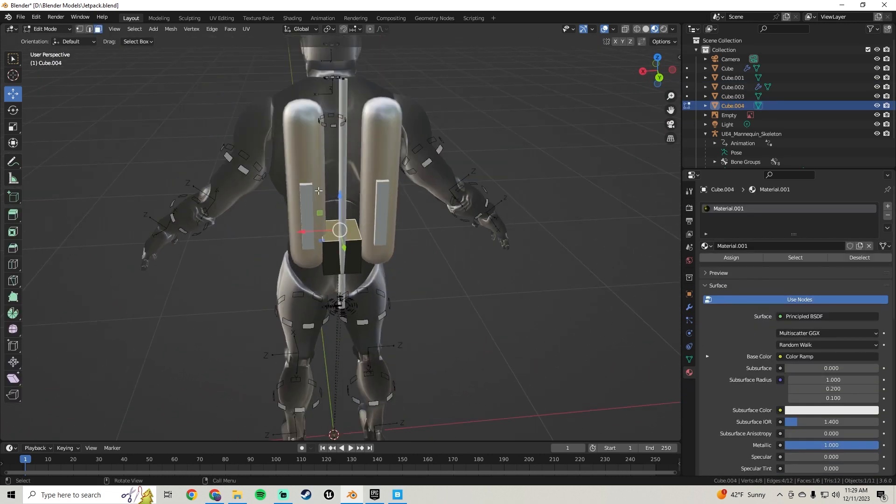
middle_drag(315, 200, 476, 170)
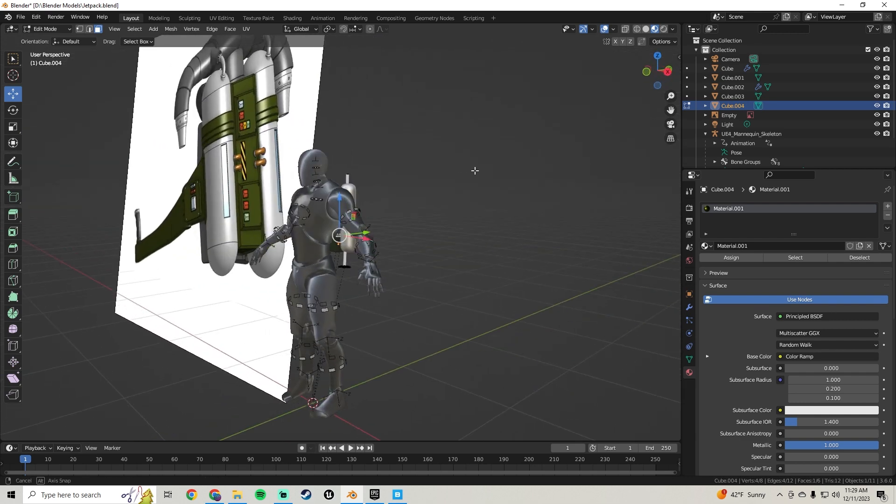
middle_drag(475, 170, 353, 214)
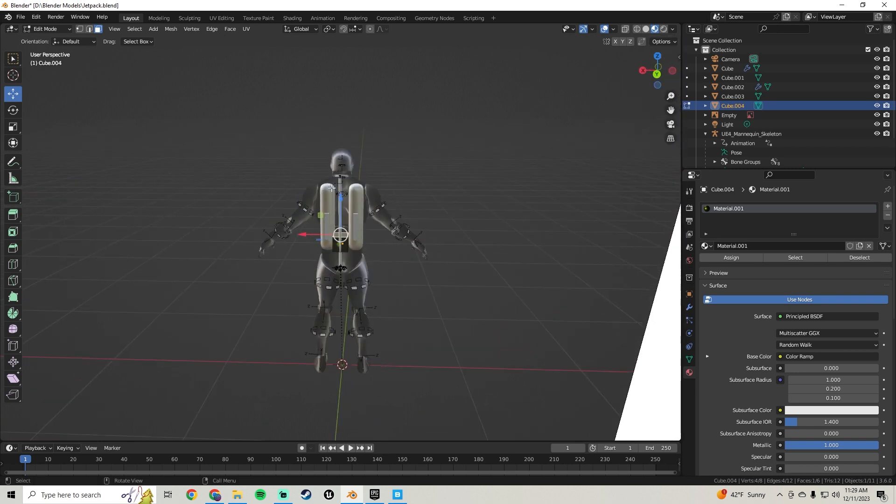
scroll(353, 214, up, 6)
drag(344, 191, 343, 159)
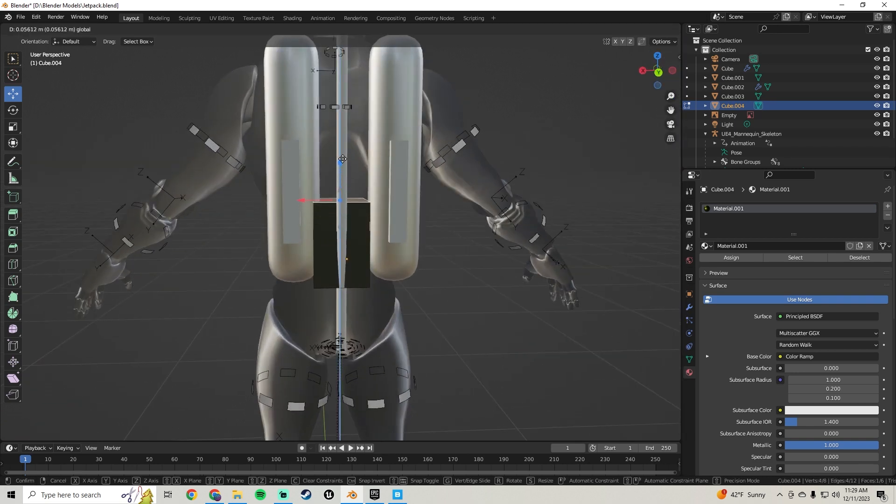
drag(345, 438, 347, 439)
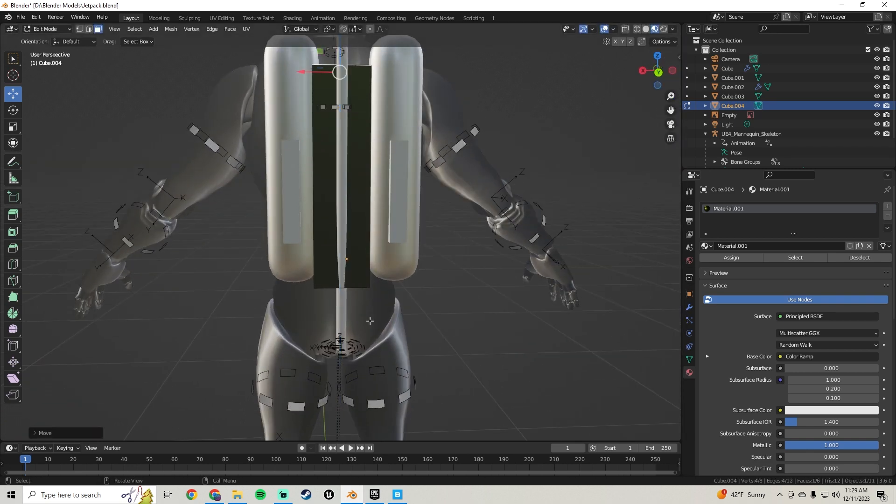
Raise the central panel's top face further along Z until it sits just below the rounded tops of the tanks
middle_drag(370, 322, 364, 240)
drag(350, 167, 350, 126)
scroll(427, 329, down, 3)
middle_drag(427, 329, 410, 345)
scroll(362, 257, up, 3)
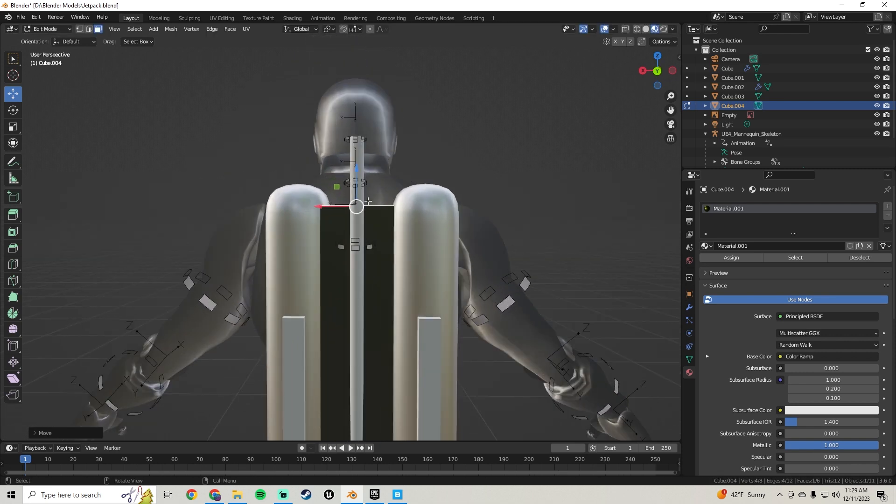
drag(359, 175, 358, 160)
scroll(374, 203, down, 2)
scroll(354, 178, up, 2)
shift+middle_drag(434, 249, 394, 98)
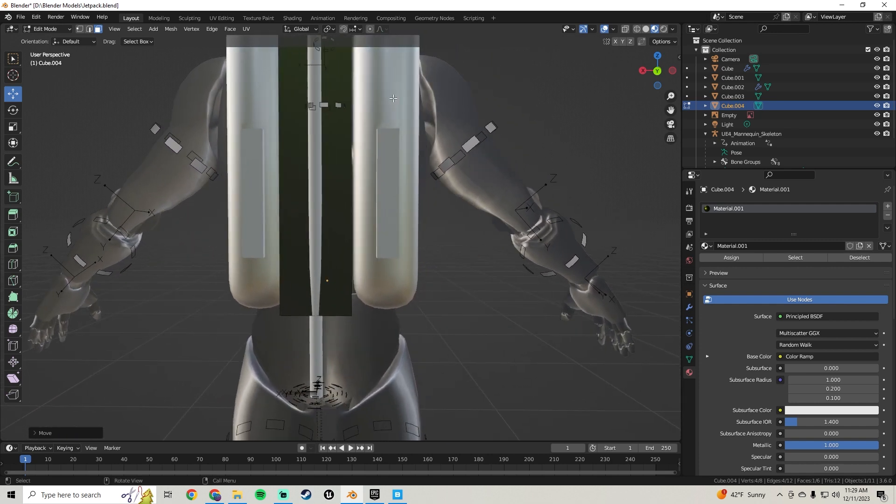
In Object Mode, select Cube.002 and its cutter Cube.003 together and move them along X against the central panel
key(Tab)
click(399, 279)
shift+click(392, 220)
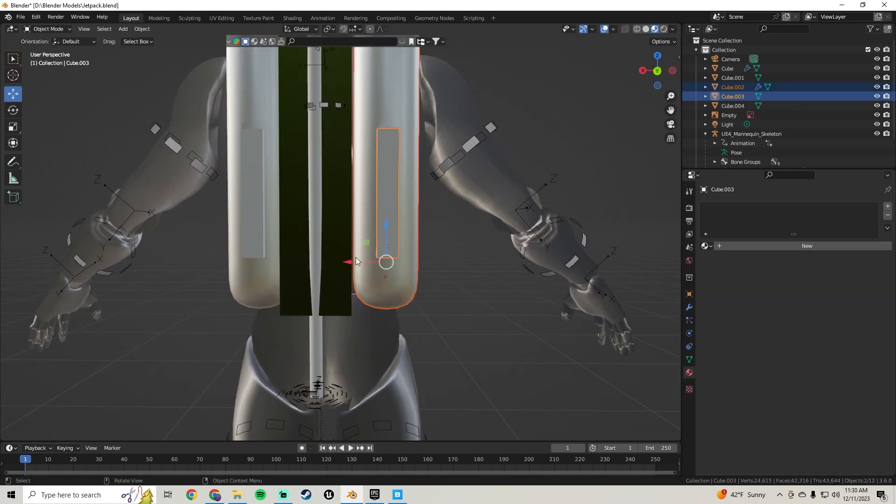
drag(350, 261, 345, 254)
scroll(345, 254, down, 5)
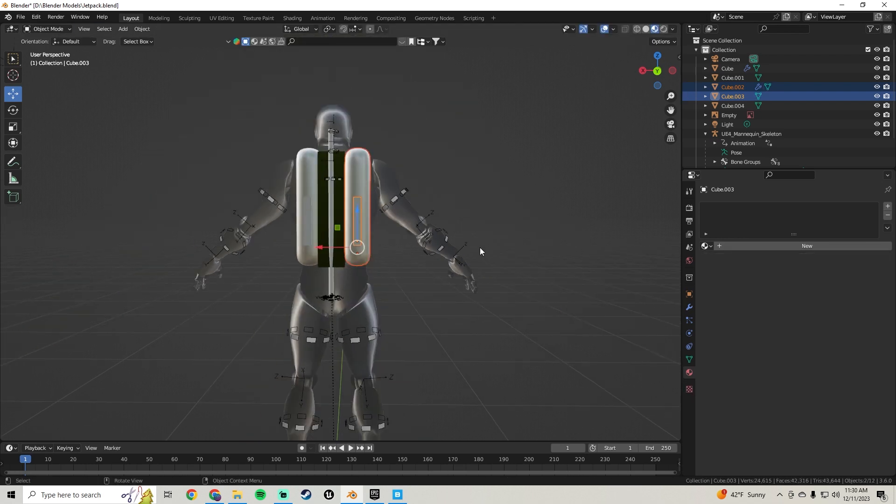
Deselect all objects and bring up the file commands
scroll(481, 251, down, 3)
mouse_move(380, 307)
middle_down()
mouse_move(492, 304)
mouse_move(378, 309)
middle_up()
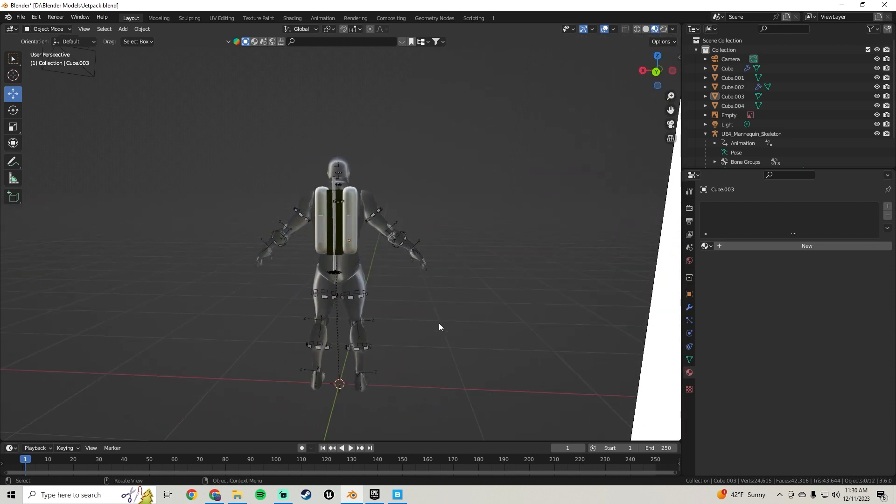
click(28, 18)
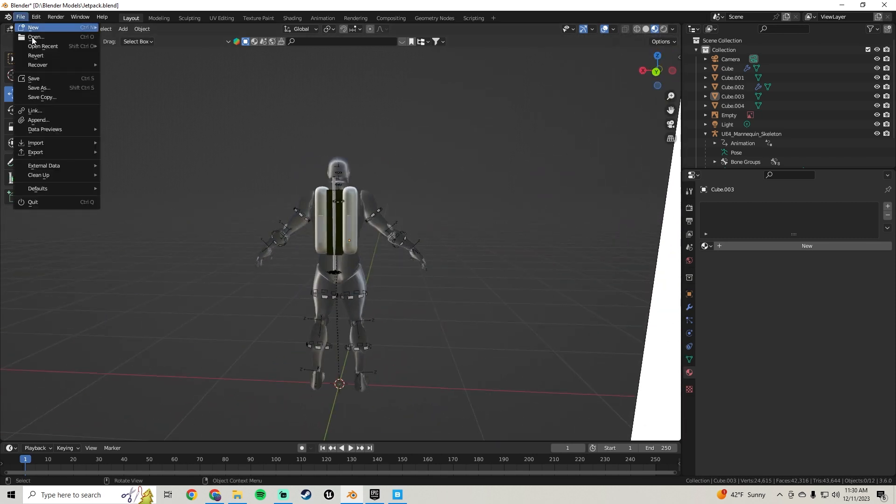
Save the file and hide the two rectangular blocks Cube.001 and Cube.003 behind the jetpack tanks
click(43, 78)
scroll(393, 203, up, 6)
middle_drag(326, 211, 400, 218)
click(339, 211)
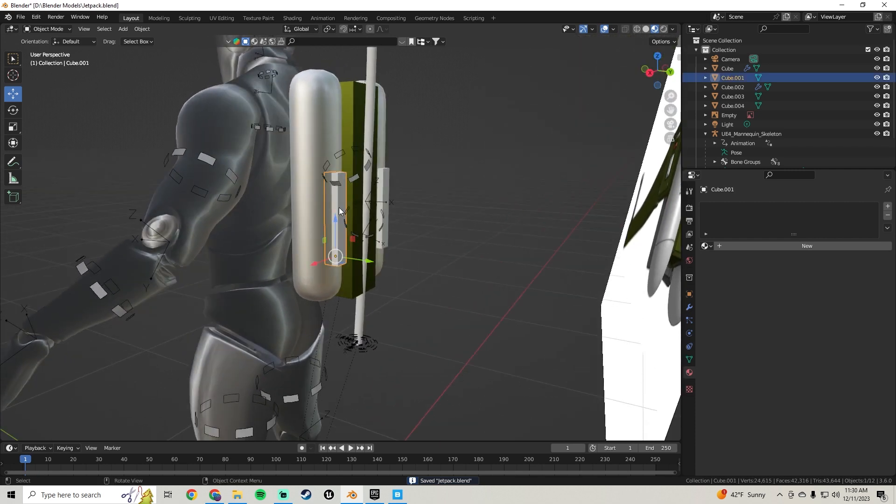
key(Delete)
click(385, 186)
key(h)
middle_drag(442, 205, 478, 216)
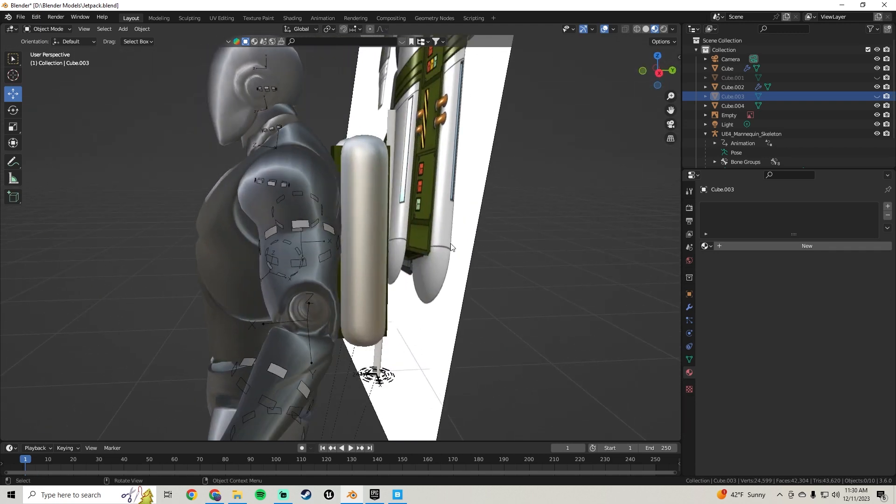
Move the rear face of the central green block inward and extrude it outward about 0.011 m
scroll(451, 247, down, 5)
middle_drag(318, 216, 358, 223)
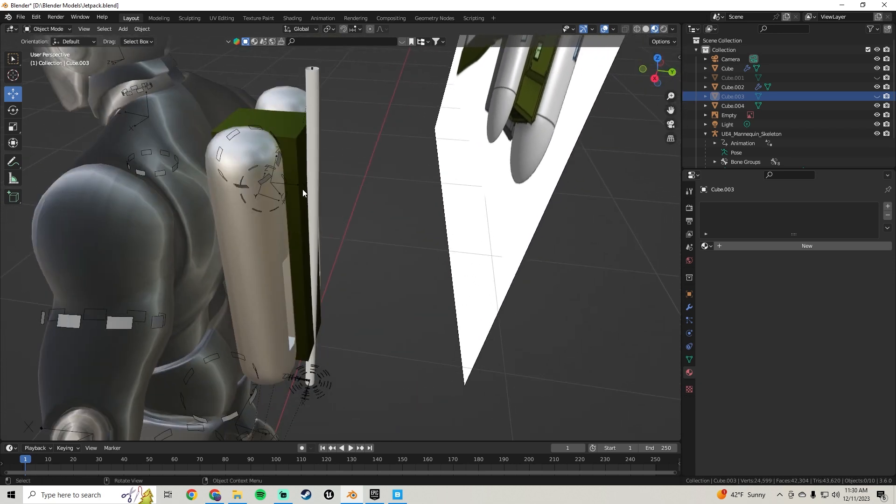
click(292, 180)
key(Tab)
click(300, 171)
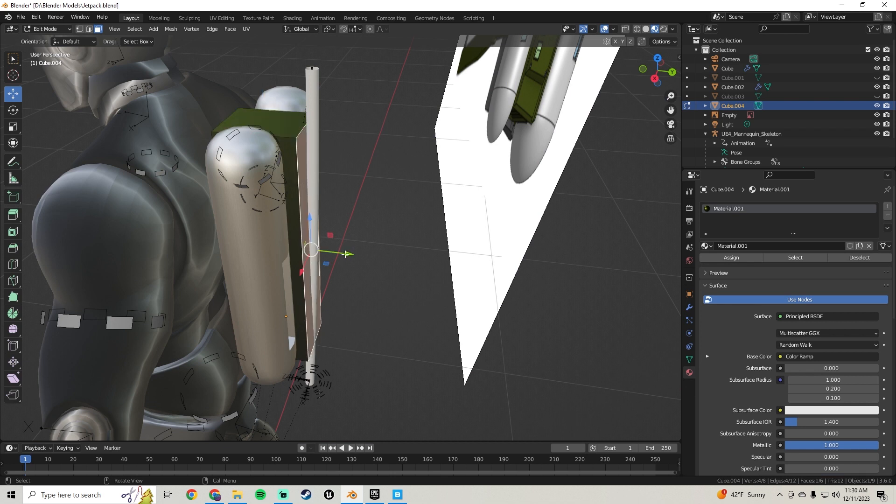
mouse_move(346, 254)
mouse_down()
mouse_move(334, 251)
mouse_move(352, 256)
mouse_move(340, 259)
mouse_up()
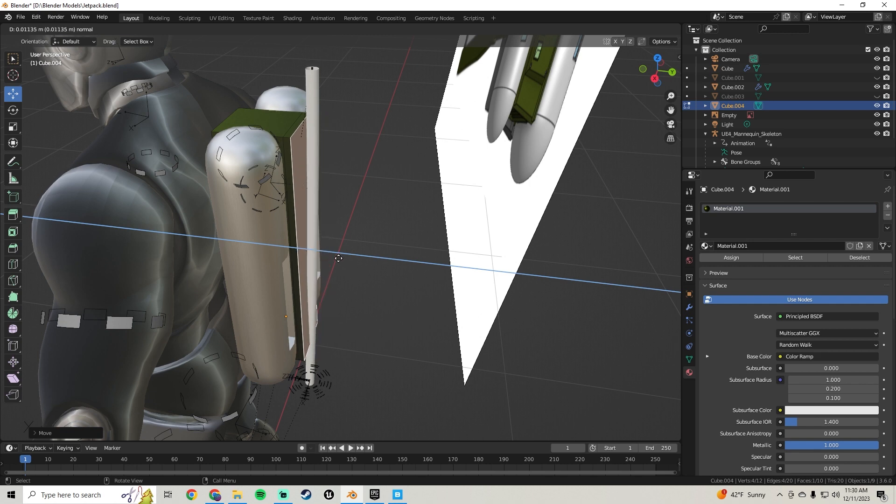
click(337, 257)
Scale the extruded rear face to about 0.96 to give the central block sloped edges
middle_drag(458, 188, 367, 135)
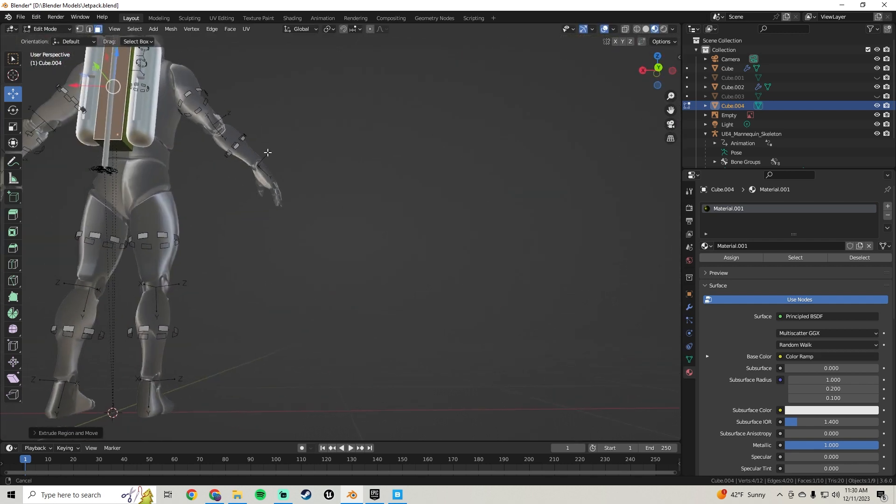
shift+middle_drag(179, 79, 440, 253)
key(s)
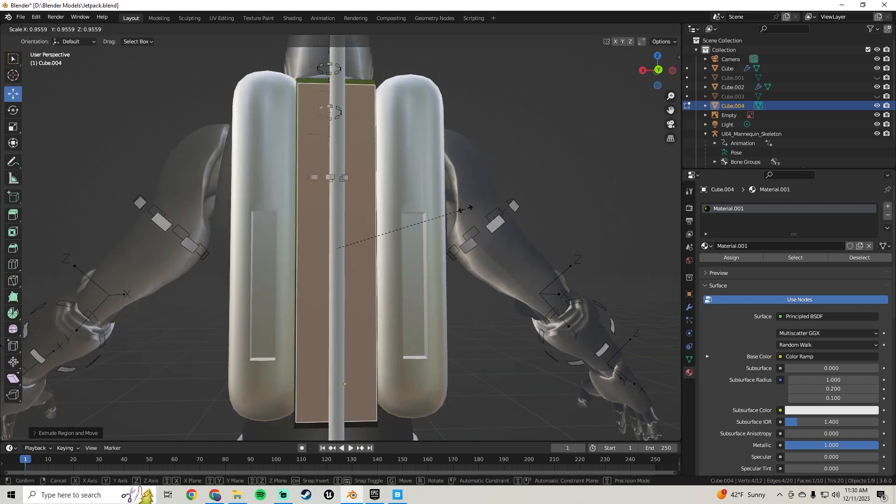
click(468, 208)
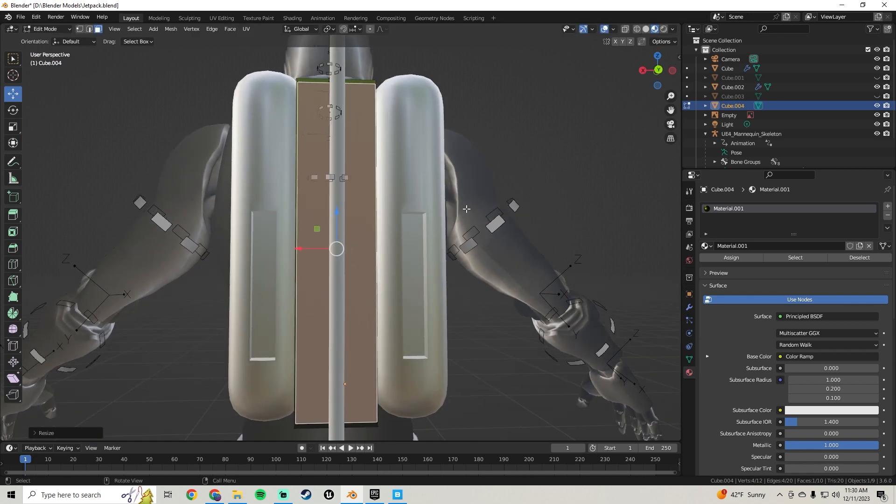
middle_drag(468, 208, 353, 241)
key(Tab)
Try smooth shading on the central green block
scroll(412, 237, down, 5)
scroll(353, 242, up, 5)
right_click(344, 150)
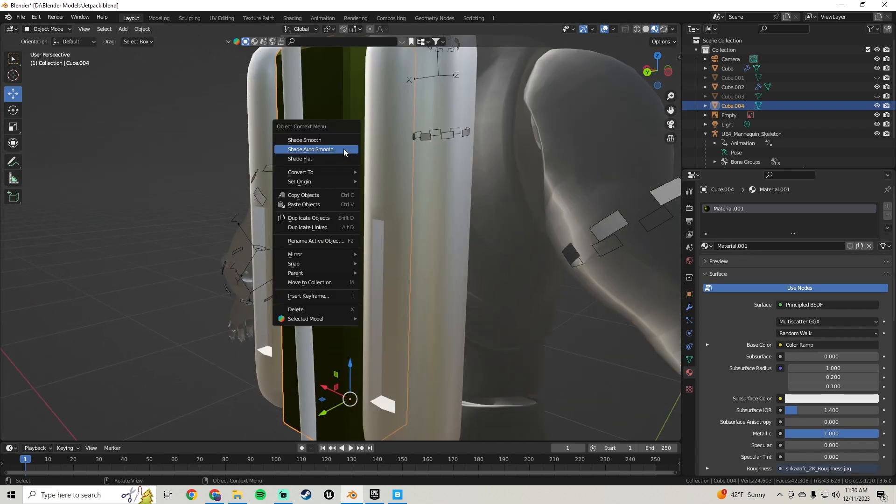
click(345, 142)
scroll(344, 144, down, 2)
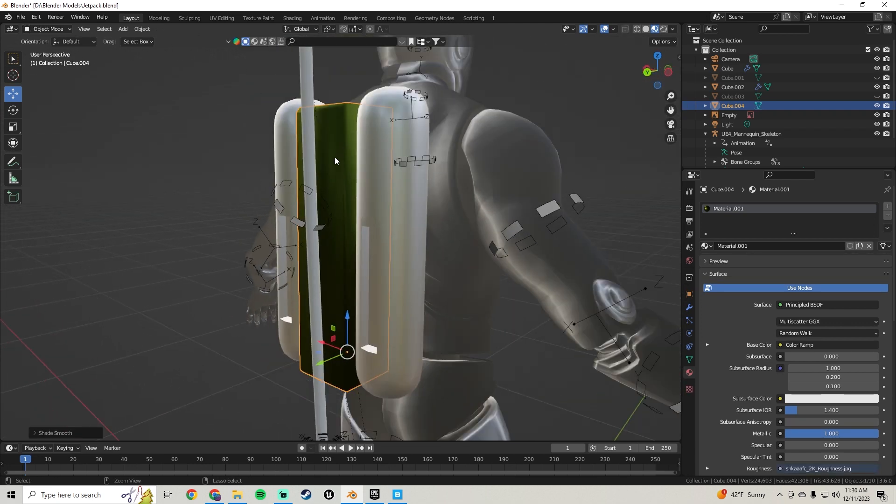
Examine the jetpack's central block and tanks from behind and from both sides
middle_drag(334, 156, 387, 203)
scroll(490, 169, down, 3)
scroll(485, 168, down, 2)
scroll(336, 228, up, 3)
scroll(336, 228, up, 2)
key(Tab)
key(Tab)
scroll(458, 184, down, 3)
middle_drag(458, 184, 478, 202)
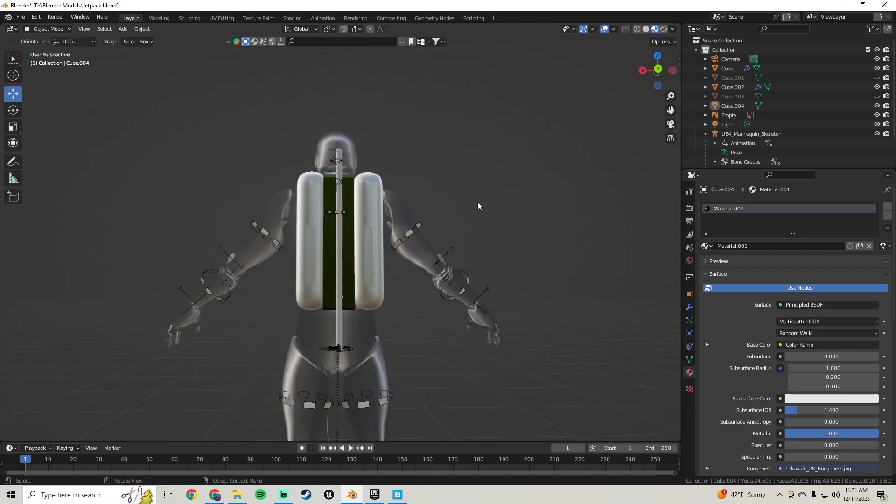
scroll(418, 265, up, 3)
scroll(416, 262, down, 3)
middle_drag(407, 257, 382, 215)
scroll(382, 215, up, 3)
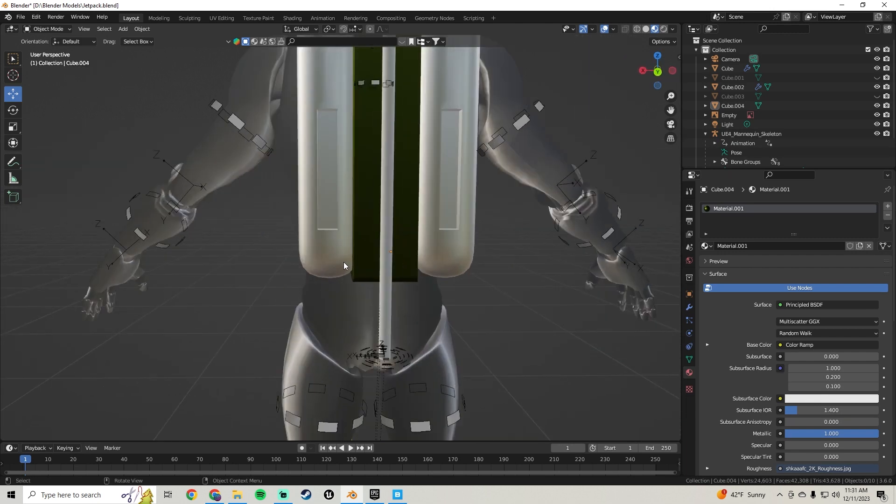
middle_drag(344, 262, 363, 284)
scroll(353, 262, down, 3)
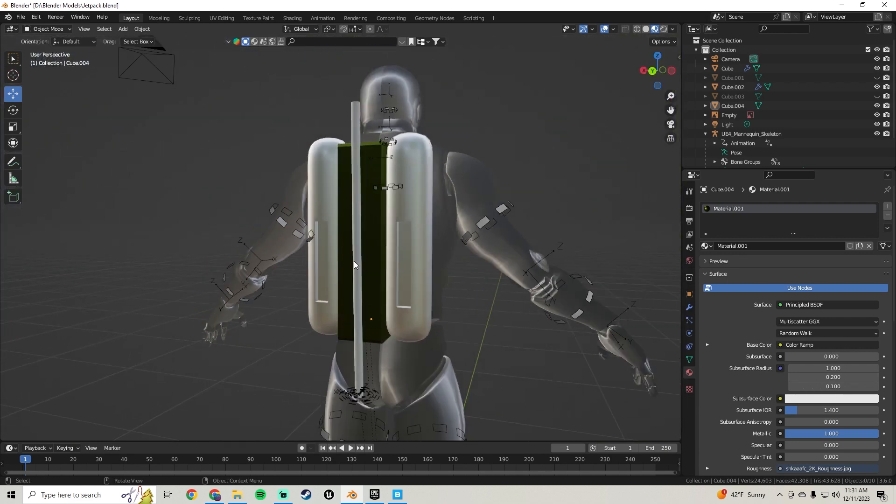
Duplicate the central green block, move the copy backward along Y away from the jetpack, and open its mesh for editing
click(370, 207)
middle_drag(369, 208, 504, 225)
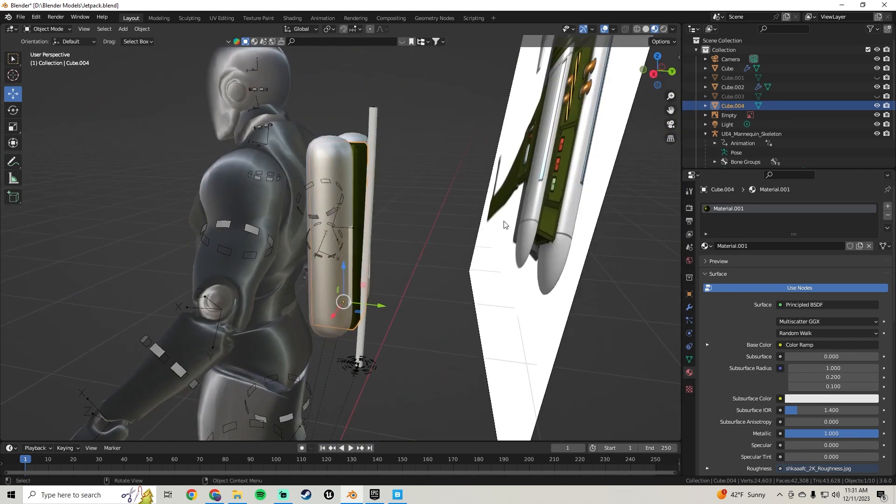
key(shift+d)
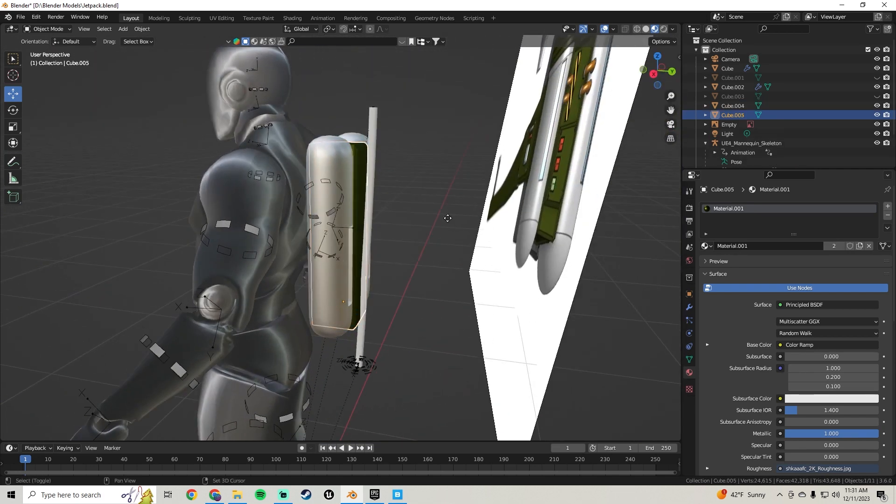
key(Escape)
drag(379, 306, 404, 308)
middle_drag(404, 308, 382, 156)
key(Tab)
Try deleting the copied block's rear face, then try scaling only that face
key(x)
click(379, 245)
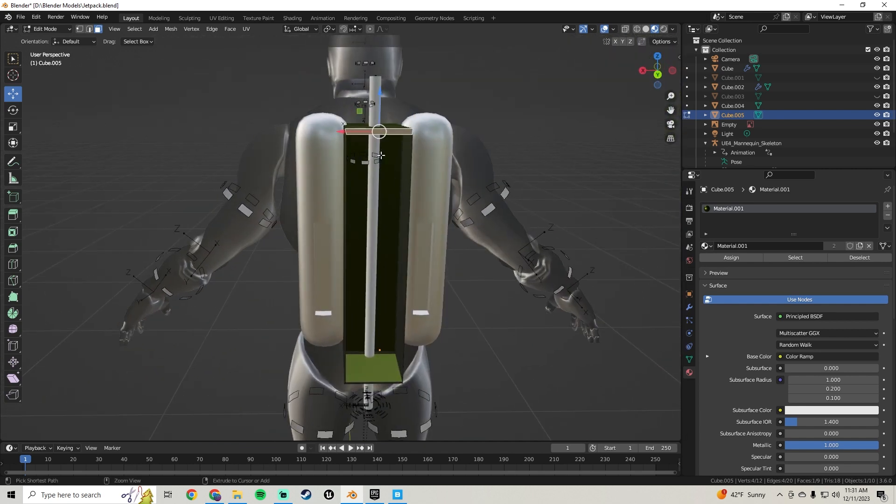
key(ctrl+z)
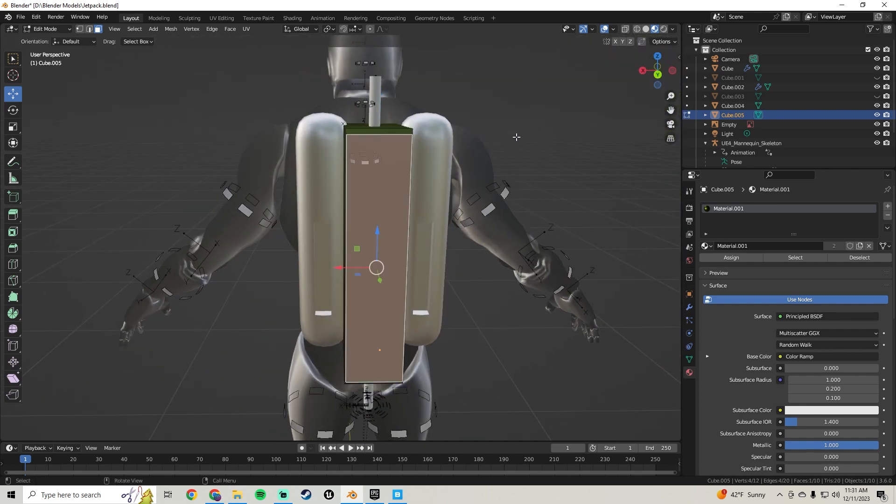
key(s)
click(490, 152)
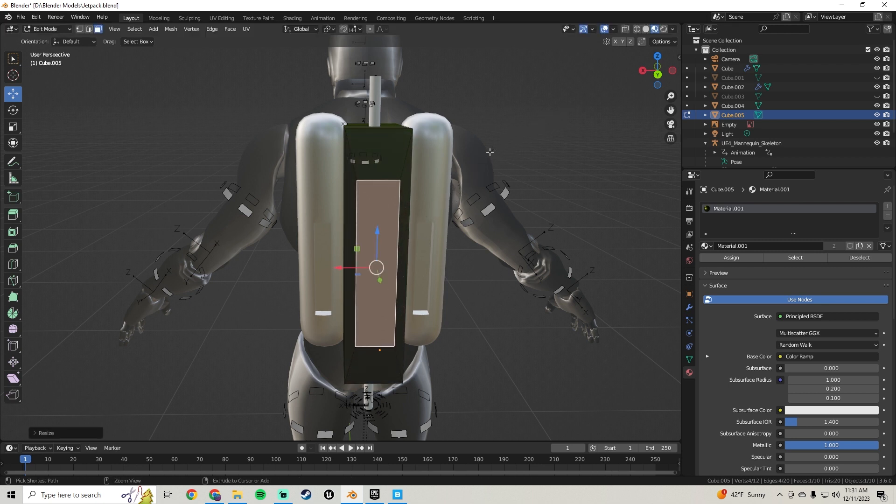
key(ctrl+z)
key(s)
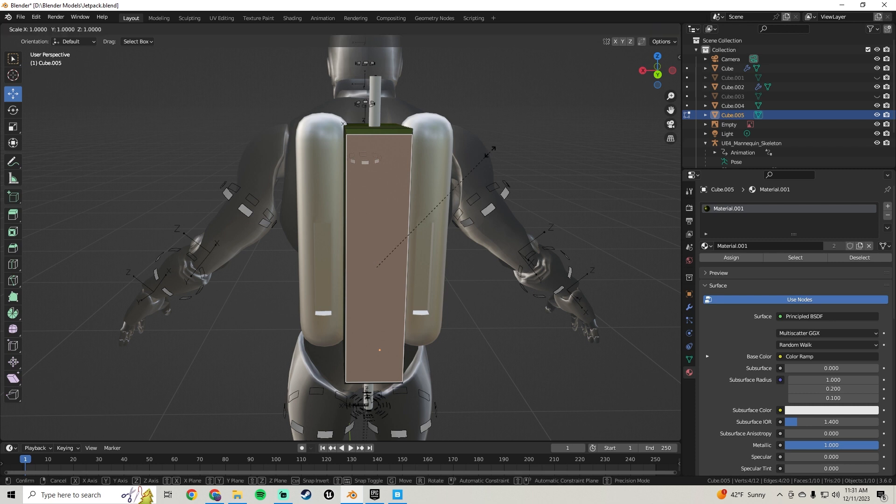
click(489, 152)
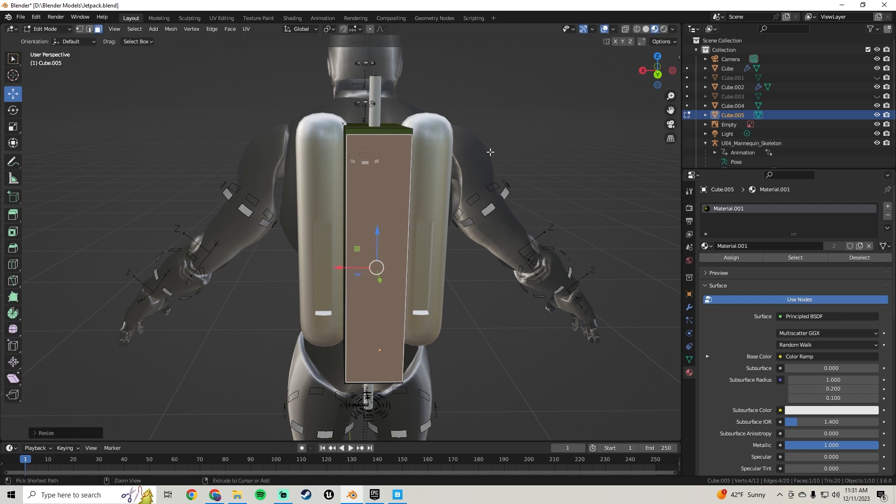
Scale the whole copied block down uniformly so it is much smaller than the central block
key(s)
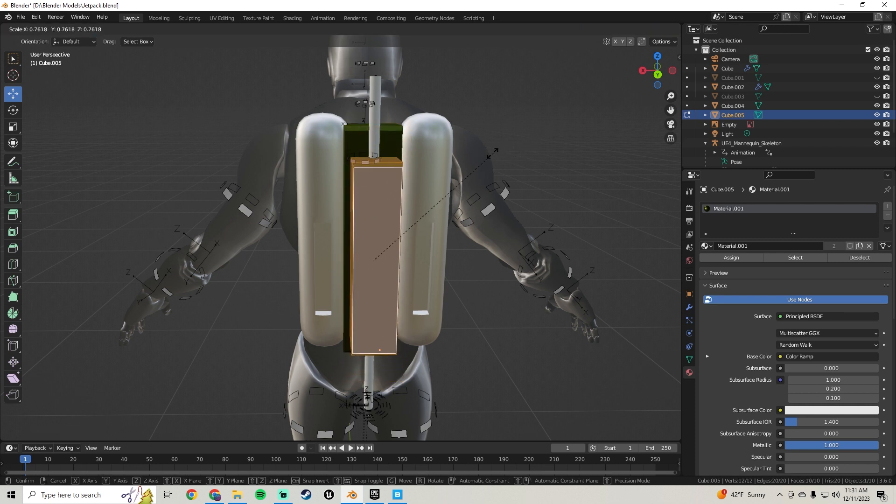
click(366, 245)
scroll(366, 246, up, 5)
scroll(366, 246, up, 3)
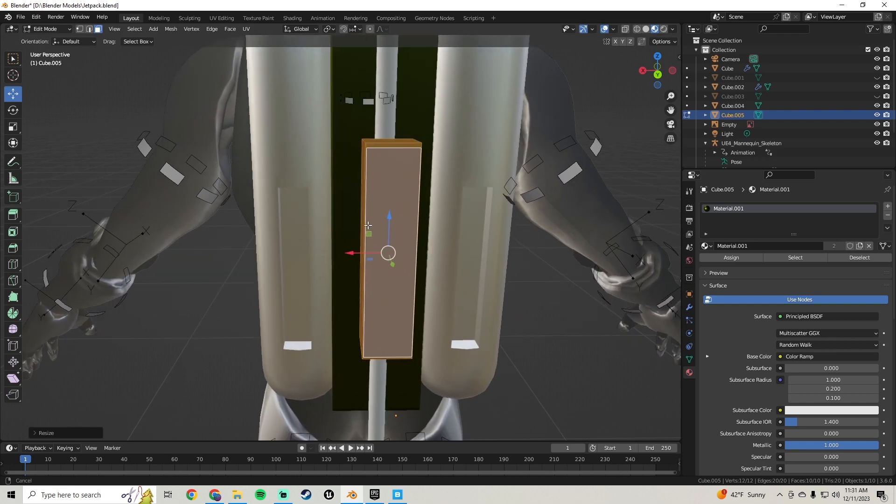
Move the small block's rear face and its sloped edge faces toward the jetpack along Y to thin the block
middle_drag(408, 259, 430, 253)
scroll(394, 240, down, 3)
scroll(430, 253, up, 2)
click(424, 222)
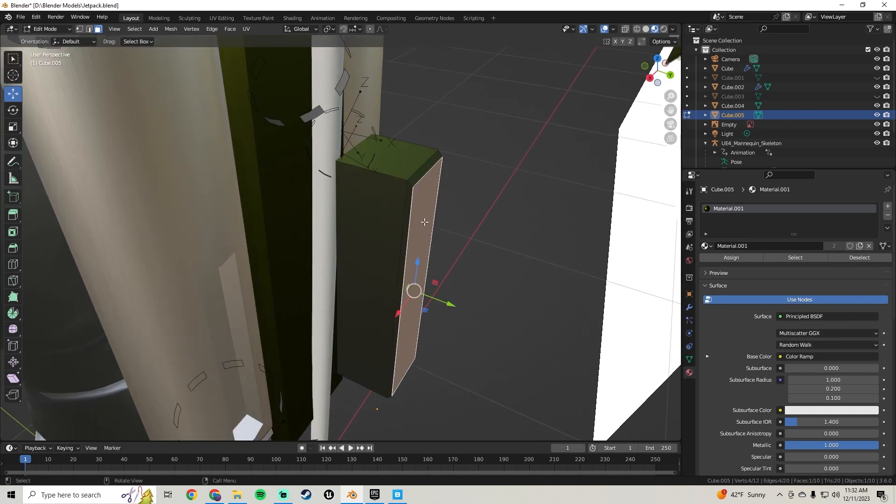
shift+click(421, 175)
middle_drag(406, 207, 455, 222)
drag(473, 263, 426, 248)
middle_drag(425, 249, 442, 227)
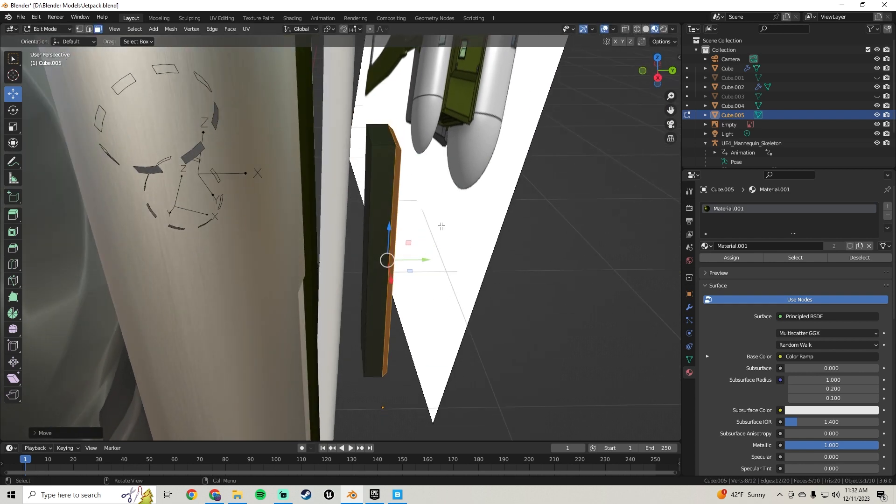
Shorten the small block by lowering its top faces and raising its bottom faces along Z
middle_drag(415, 154, 385, 114)
shift+click(316, 163)
drag(366, 94, 366, 174)
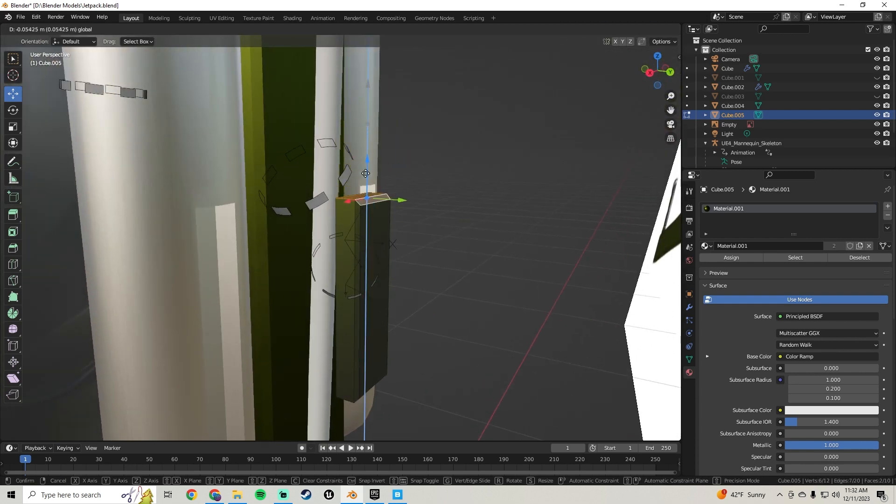
drag(367, 210, 366, 212)
middle_drag(367, 213, 382, 224)
click(377, 224)
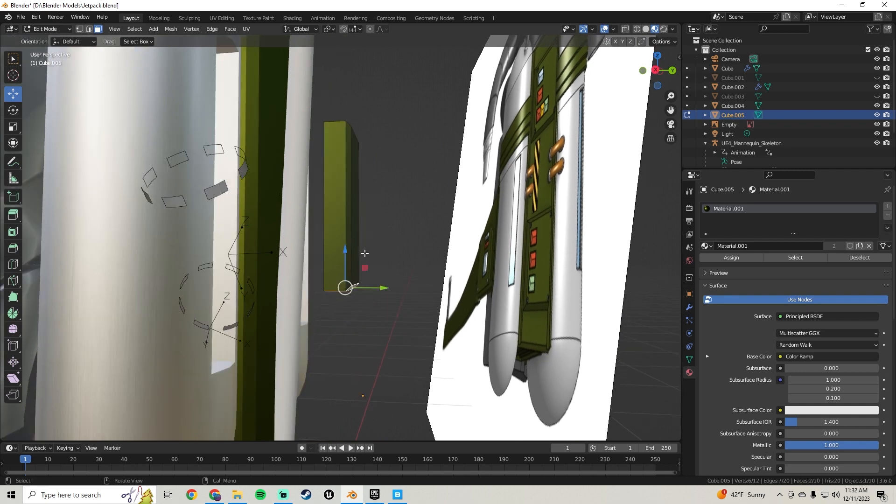
drag(346, 248, 348, 227)
Move the entire small block forward along Y against the back of the jetpack
middle_drag(442, 226, 441, 251)
key(a)
drag(384, 204, 329, 214)
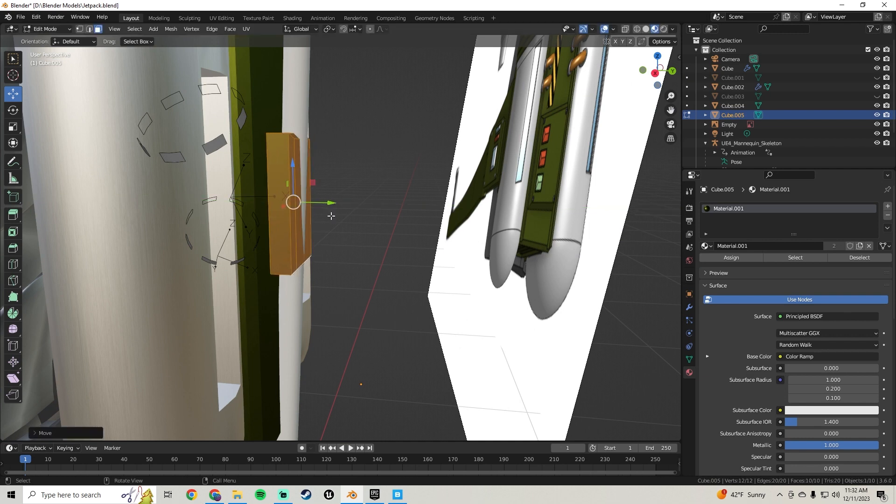
Widen the small block by moving the faces on both sides outward along X toward the central block's edges
middle_drag(329, 214, 387, 235)
click(426, 230)
shift+click(434, 244)
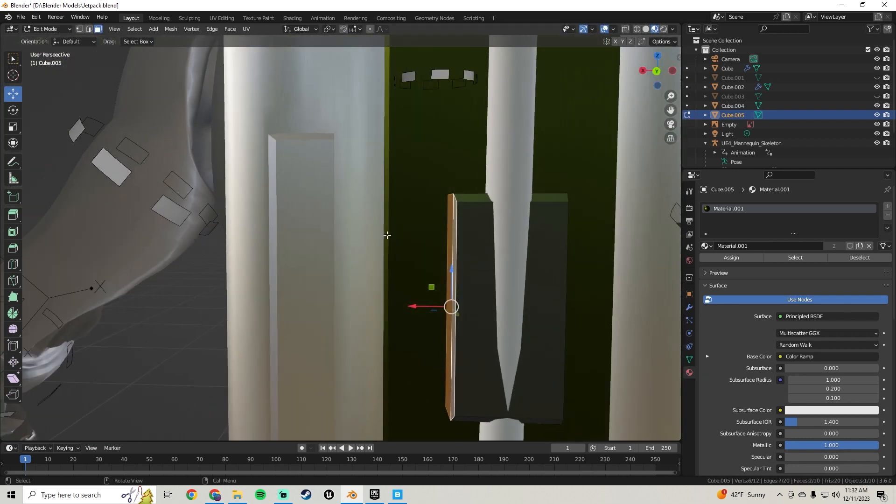
drag(427, 309, 367, 297)
middle_drag(368, 290, 410, 248)
click(483, 250)
shift+click(463, 257)
scroll(463, 266, down, 4)
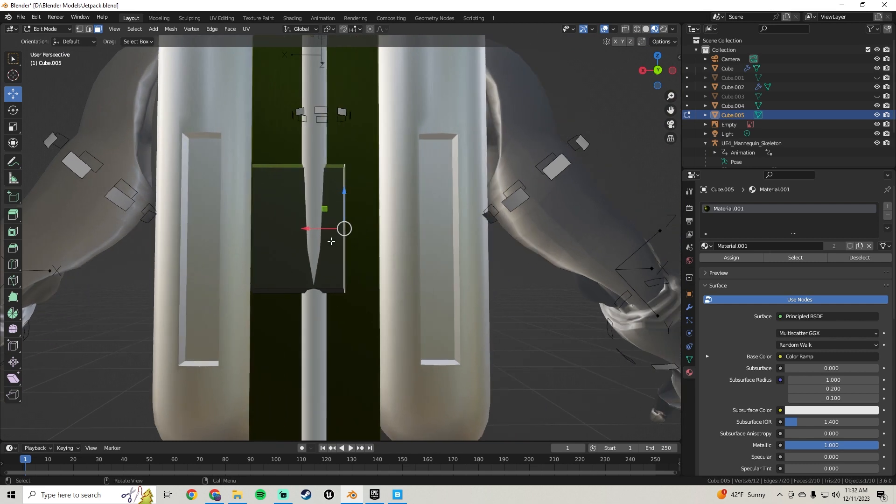
drag(307, 231, 345, 235)
Move the entire small block down along Z to the lower part of the central block
scroll(345, 234, down, 4)
middle_drag(344, 235, 388, 242)
key(a)
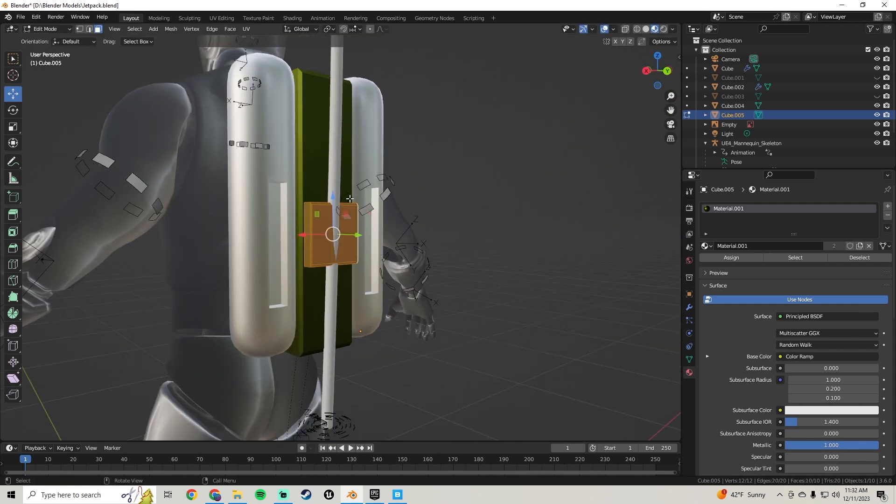
drag(330, 197, 346, 257)
Raise the small block's top faces along Z to make it taller, and return to Object Mode
middle_drag(345, 257, 466, 275)
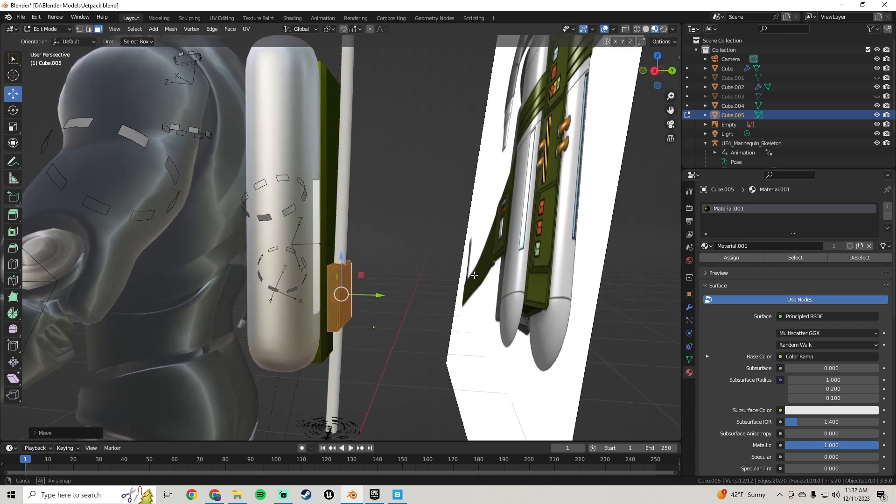
middle_drag(474, 275, 27, 291)
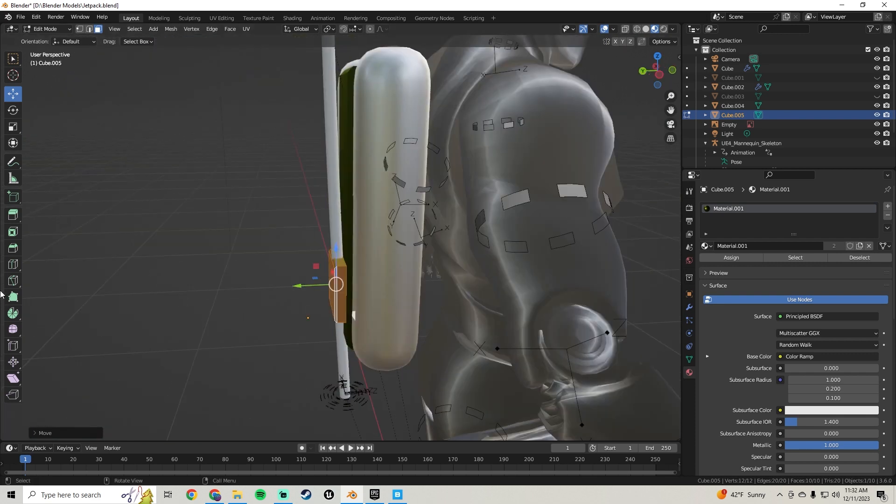
middle_drag(413, 220, 222, 260)
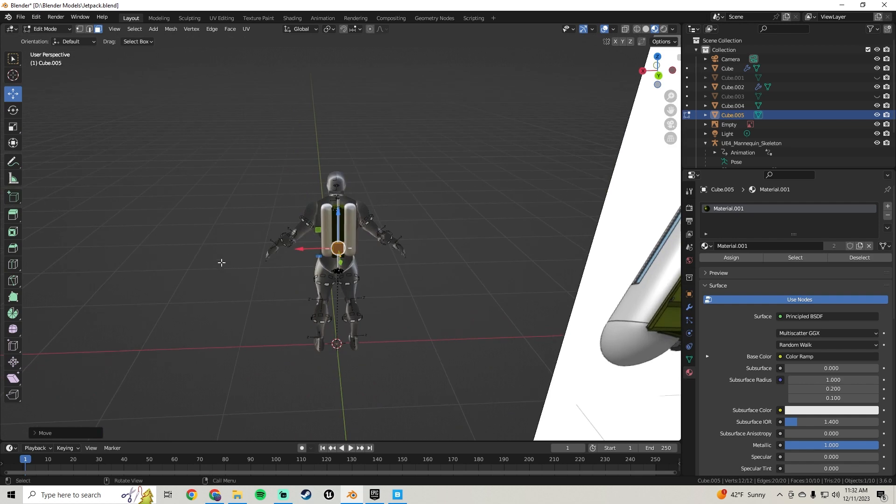
scroll(330, 264, up, 6)
scroll(330, 264, up, 4)
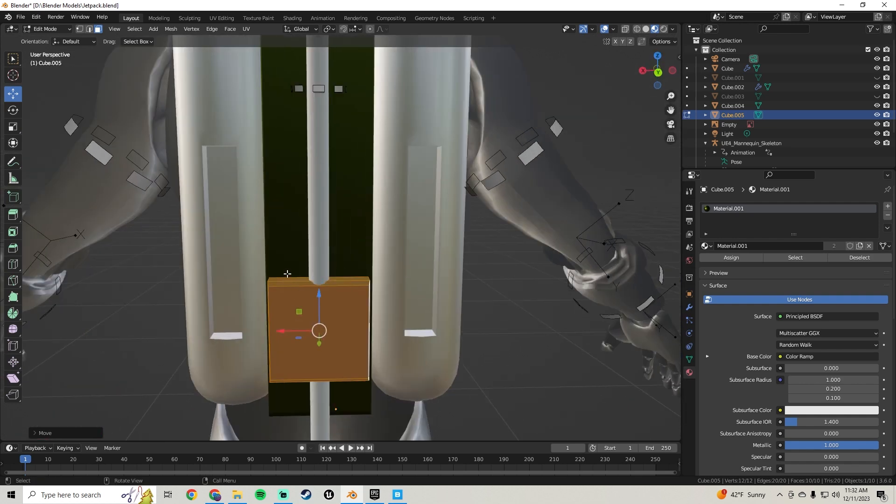
click(288, 274)
shift+click(285, 283)
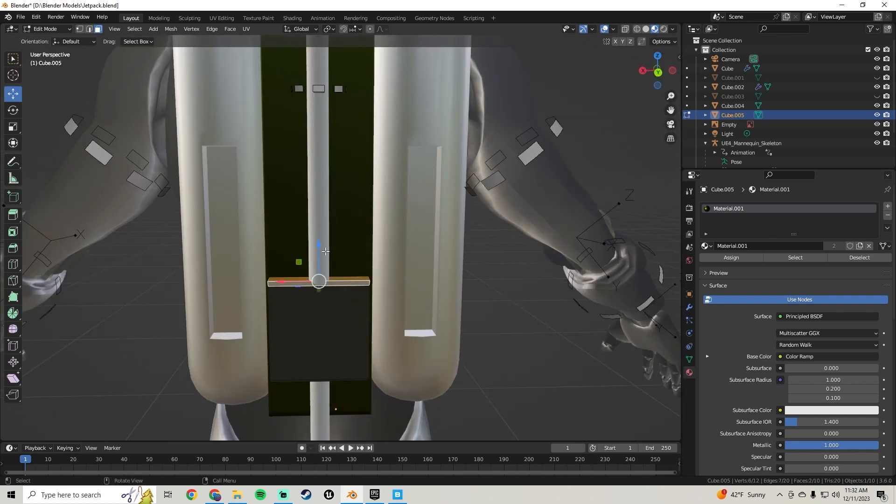
drag(319, 246, 317, 202)
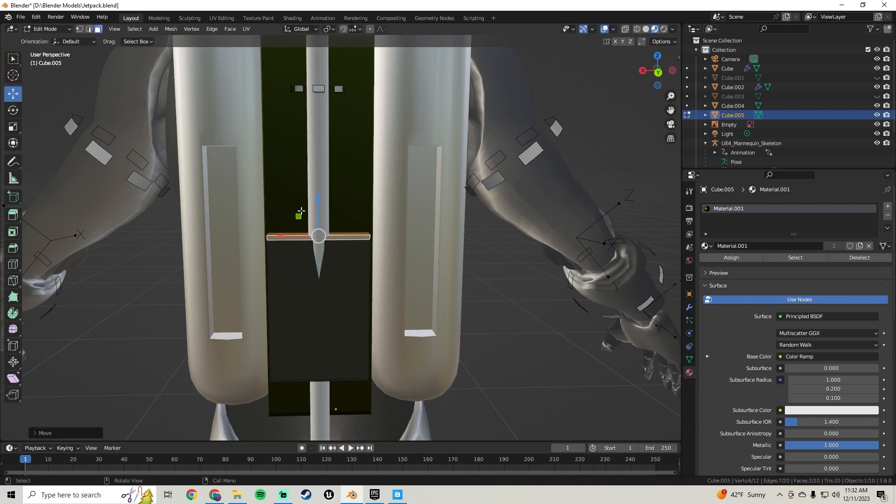
scroll(480, 247, down, 3)
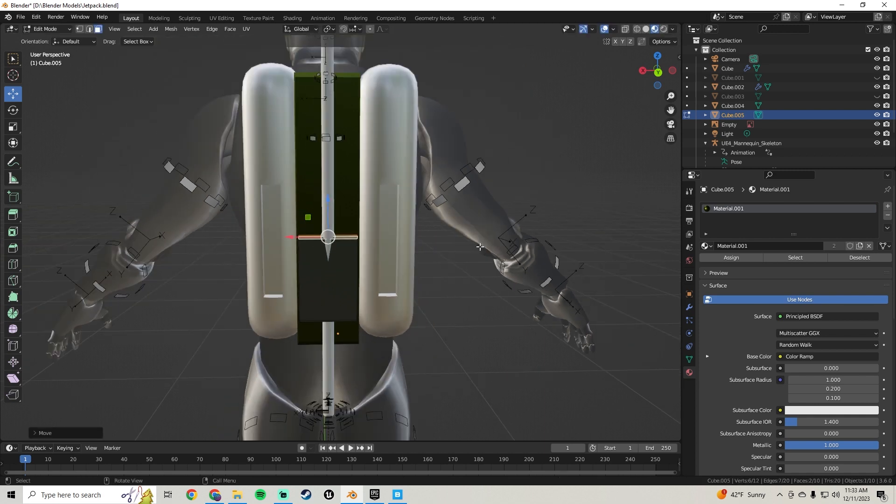
key(Tab)
middle_drag(352, 273, 395, 258)
click(388, 334)
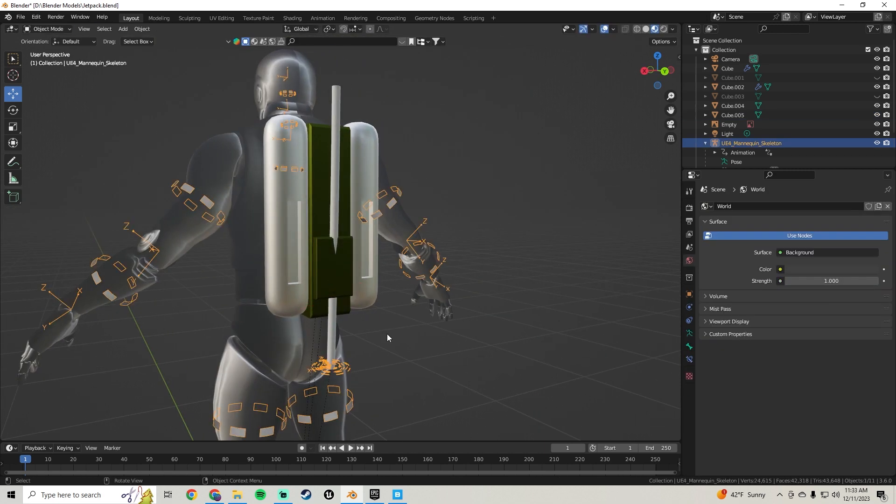
middle_drag(387, 334, 334, 274)
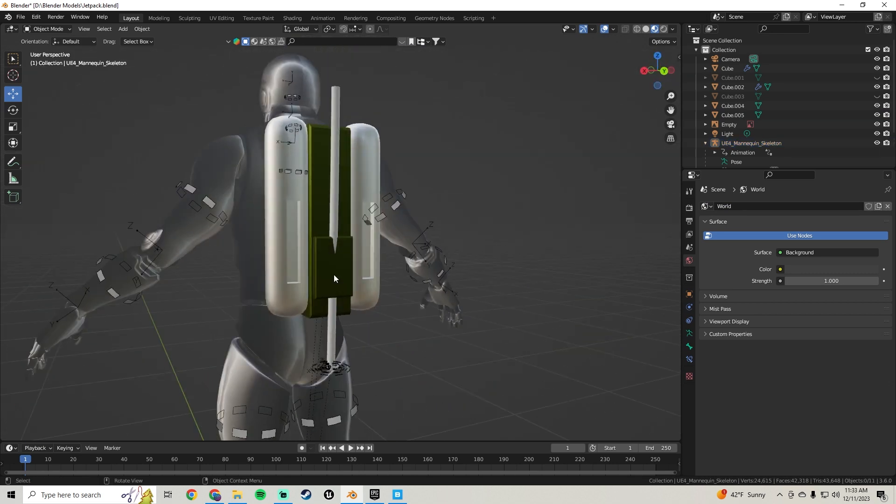
Unwrap the entire small block with Smart UV Project, using a 66° angle limit and the Scaled margin method
click(333, 271)
key(Tab)
key(a)
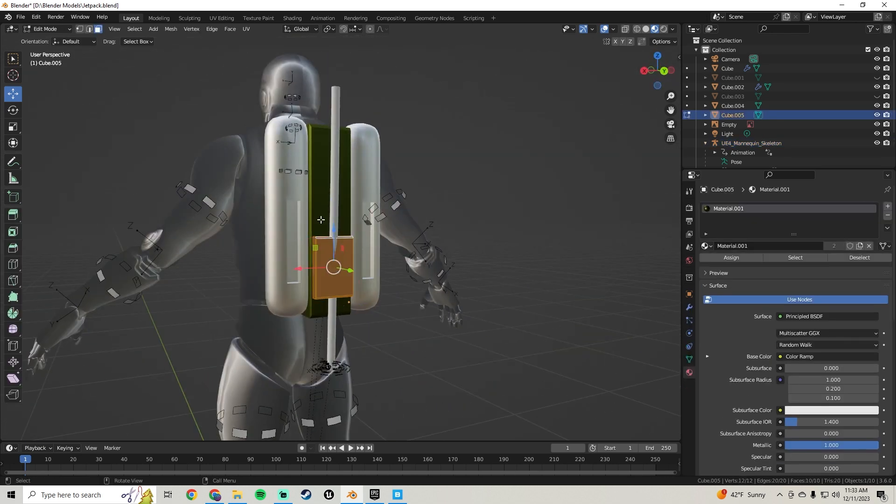
click(246, 29)
click(244, 55)
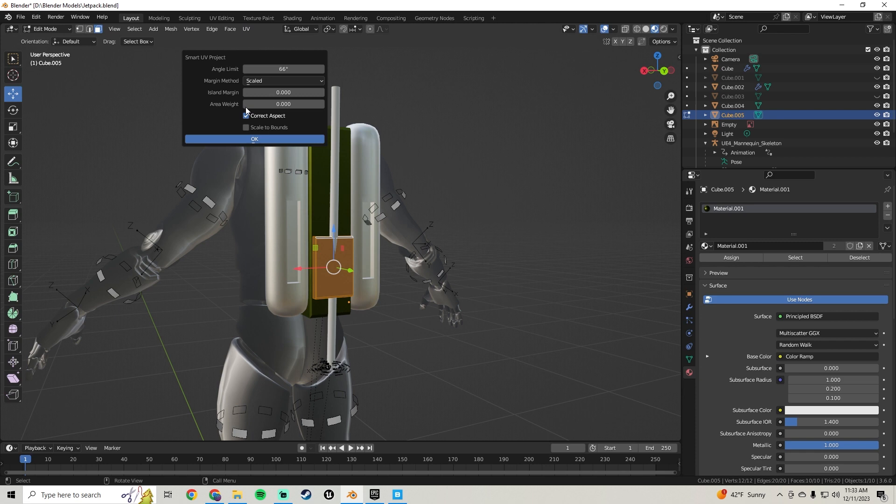
click(243, 139)
Unwrap the whole central block behind the small block with Smart UV Project and return to Object Mode
key(Tab)
click(316, 163)
key(Tab)
key(a)
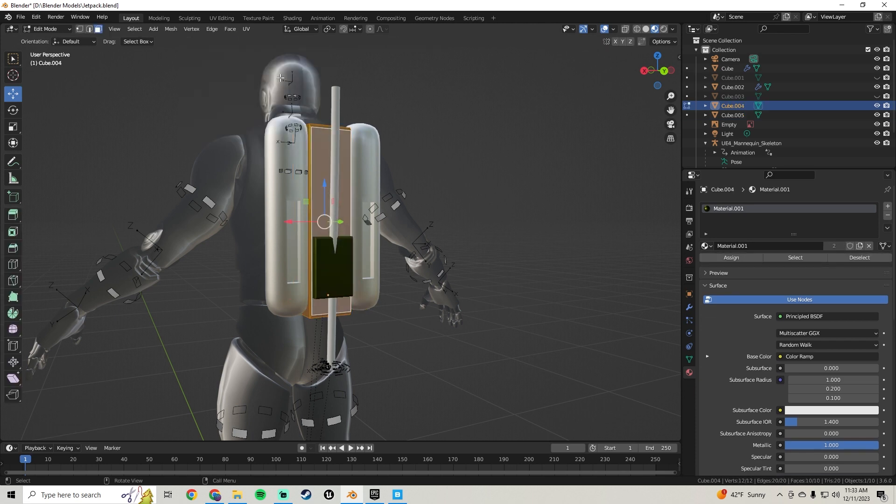
click(246, 29)
click(254, 55)
click(260, 139)
key(Tab)
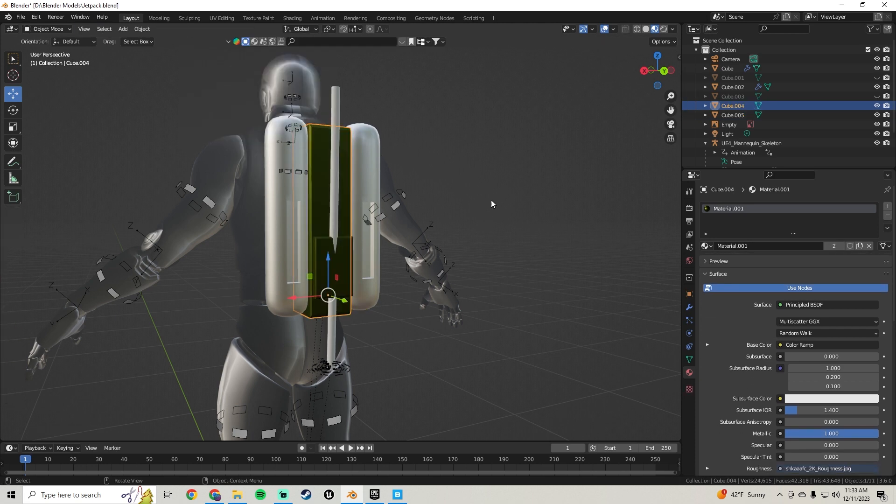
Save the changes to the Jetpack.blend file
scroll(495, 193, down, 3)
middle_drag(494, 192, 444, 196)
click(23, 18)
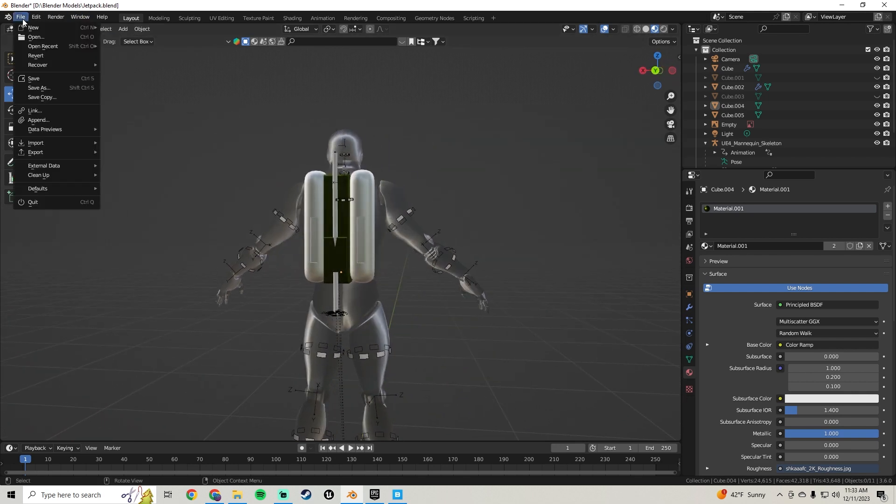
click(32, 78)
middle_drag(303, 278, 437, 268)
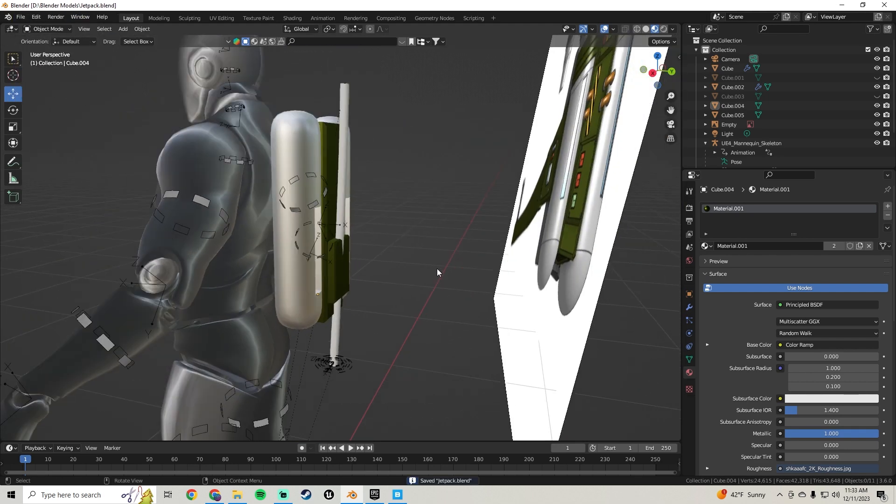
scroll(437, 259, up, 4)
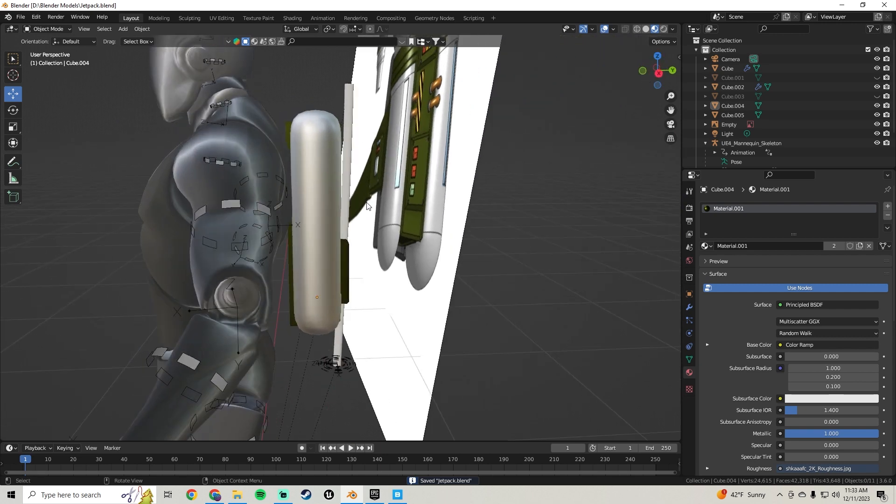
middle_drag(367, 206, 277, 192)
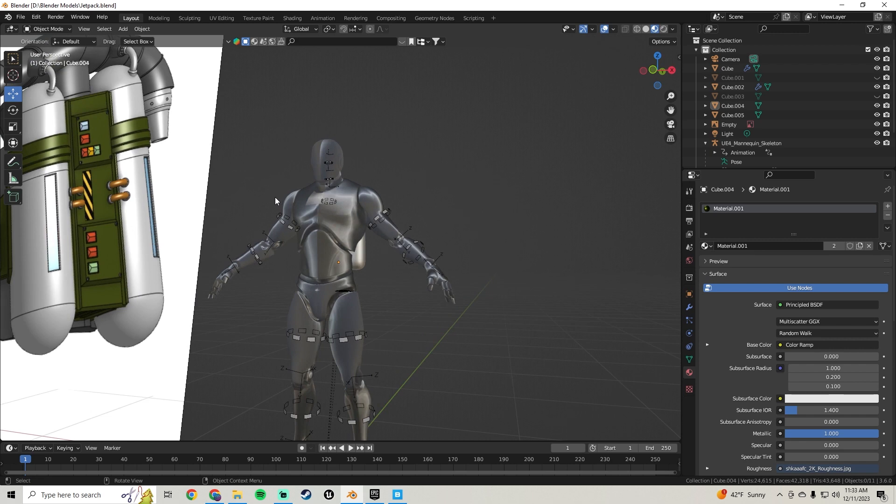
middle_drag(386, 200, 332, 246)
scroll(321, 261, up, 8)
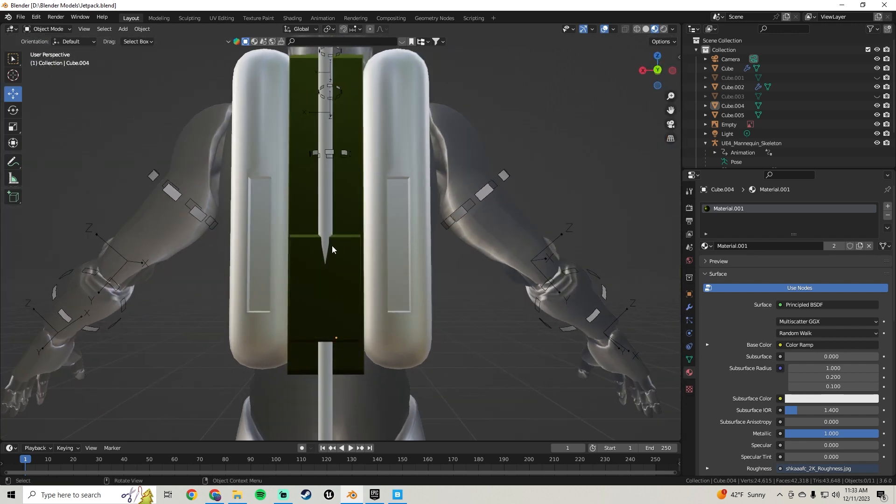
Switch to Quixel Bridge, clear the Surfaces / Metal filter and search all assets for plastic
click(398, 493)
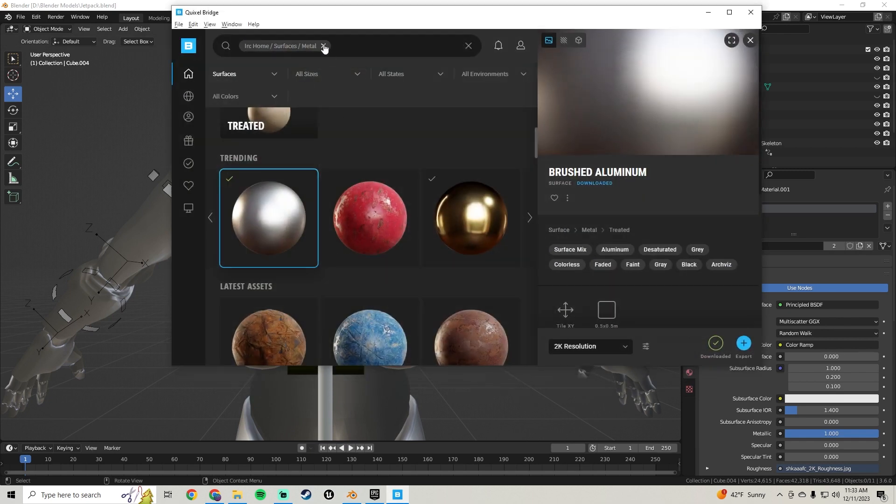
click(323, 45)
click(327, 46)
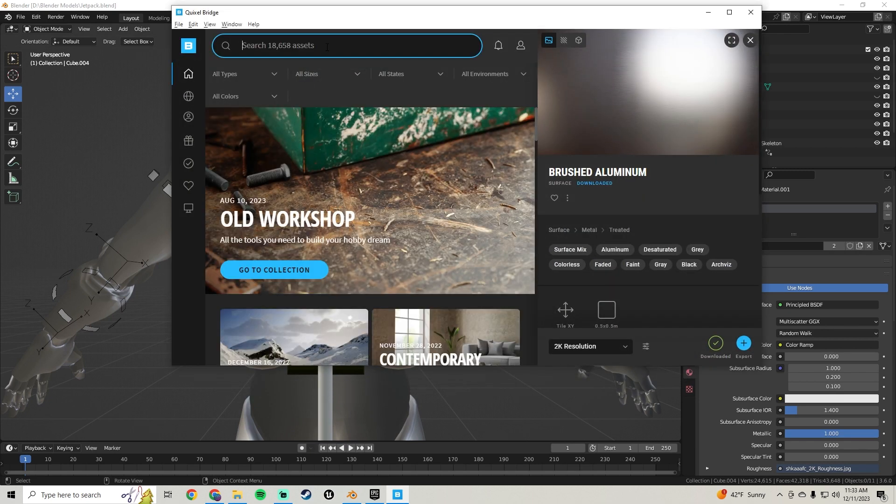
text(plastic)
key(Return)
Limit the plastic results to Surfaces and select the red Scratched Polyvinyl Carbonate surface
scroll(473, 244, down, 2)
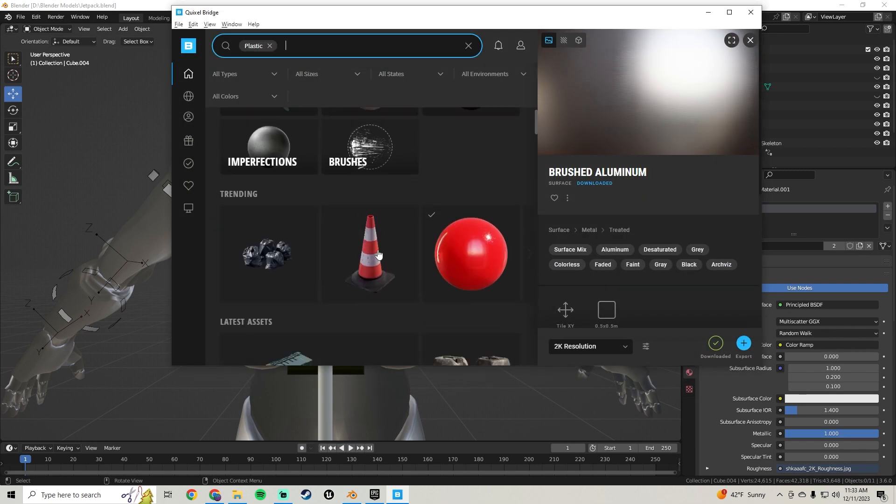
scroll(401, 240, down, 8)
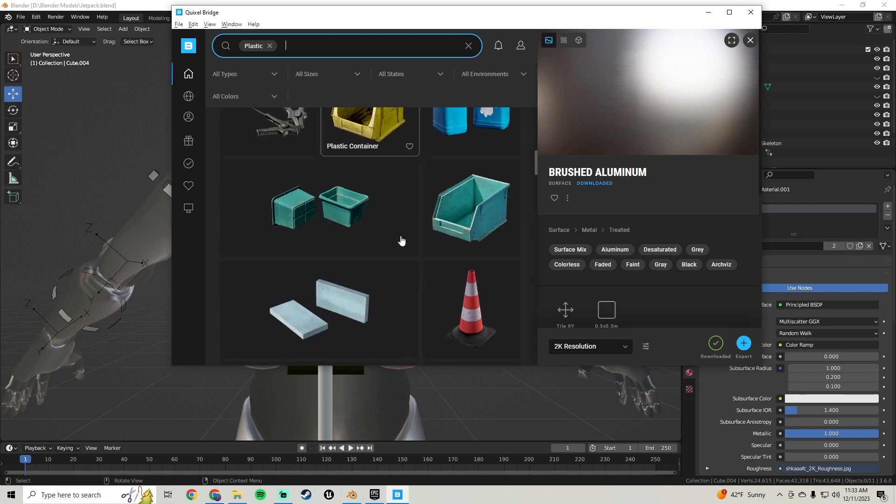
scroll(361, 223, up, 10)
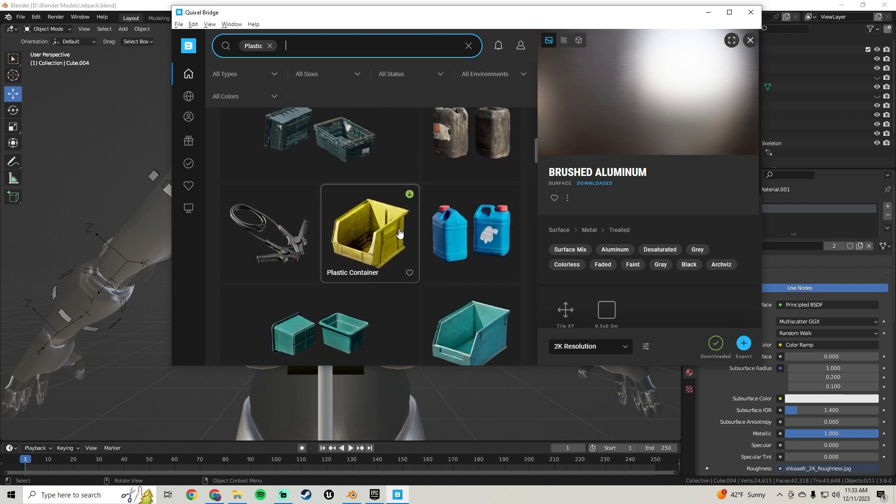
click(349, 177)
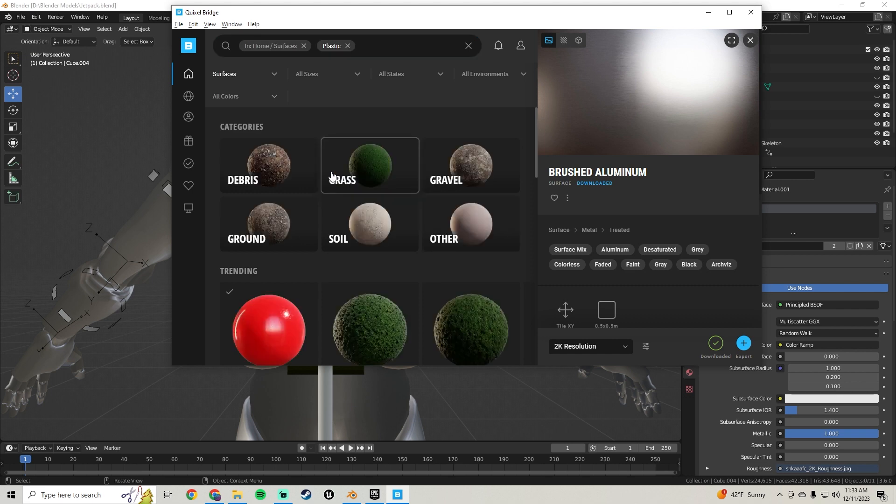
scroll(330, 175, down, 6)
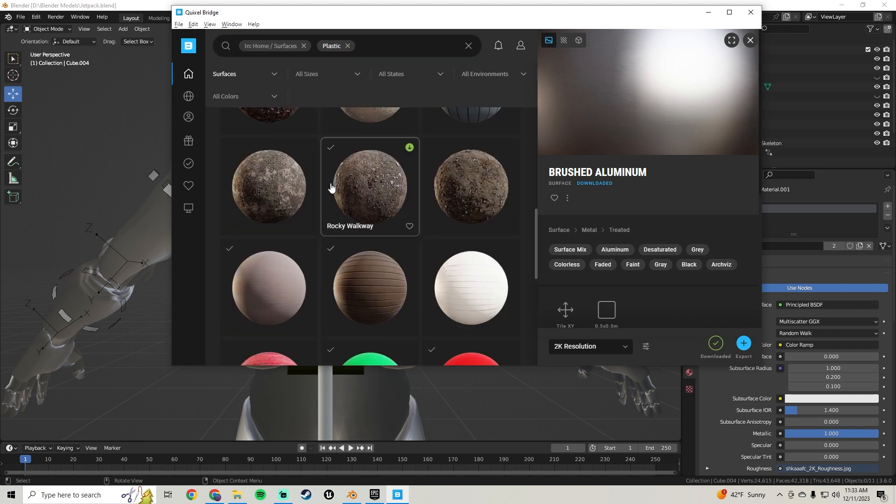
scroll(331, 189, down, 4)
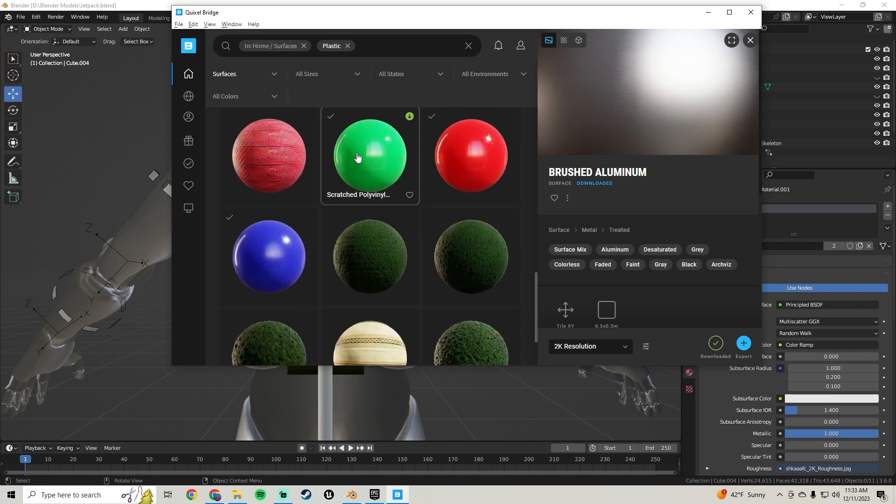
scroll(358, 159, up, 3)
scroll(357, 159, down, 4)
click(273, 156)
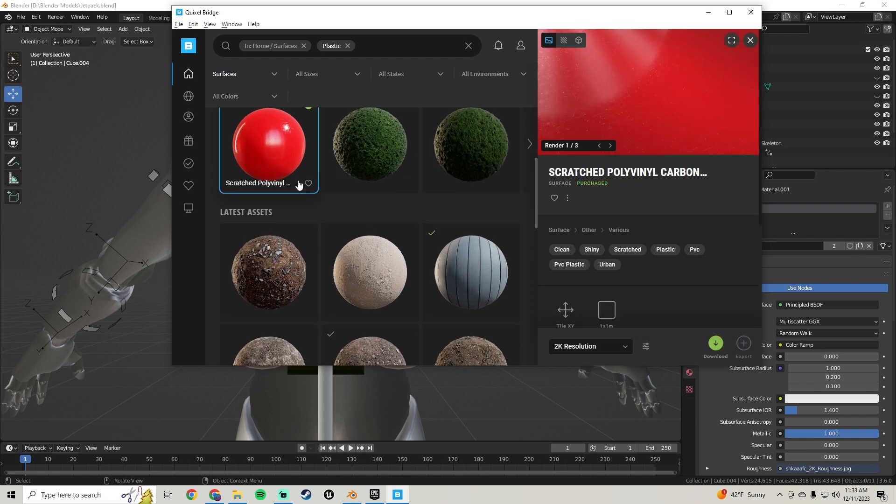
Download the red Scratched Polyvinyl Carbonate surface at 2K resolution, export it to Blender and minimize Quixel Bridge
drag(432, 31, 369, 64)
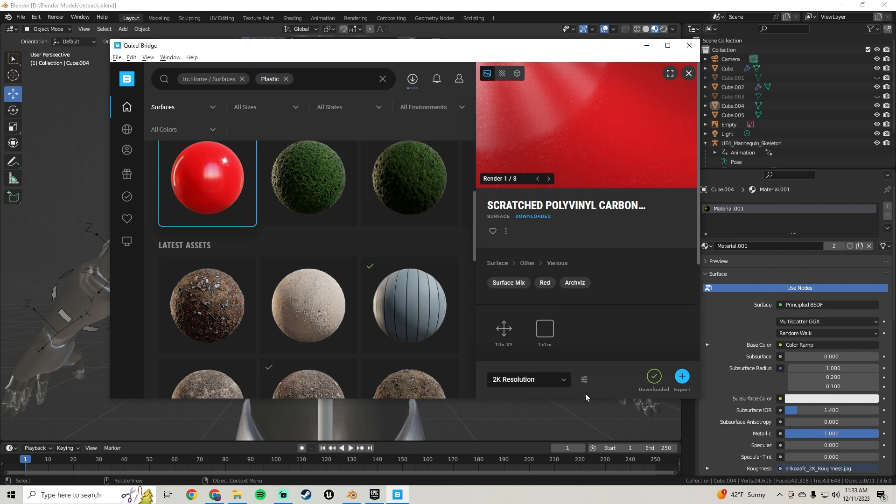
click(683, 377)
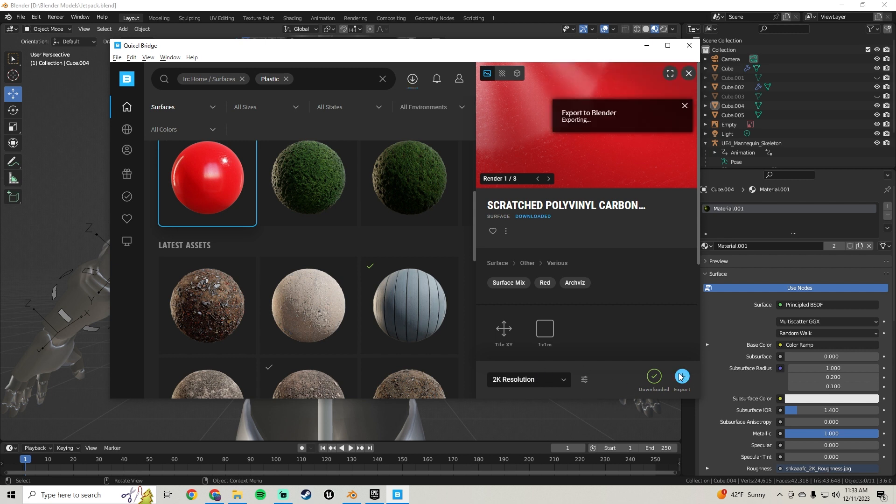
click(681, 377)
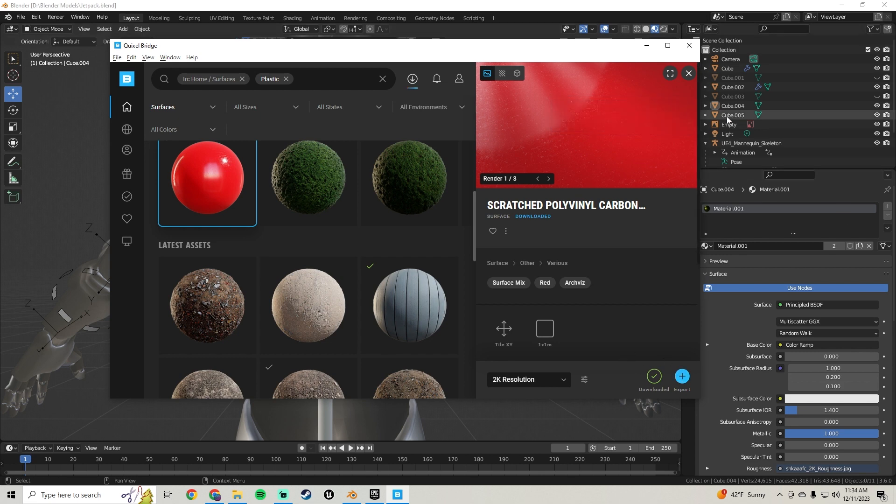
click(647, 45)
Add a new cube mesh to the scene in Blender
scroll(352, 267, down, 5)
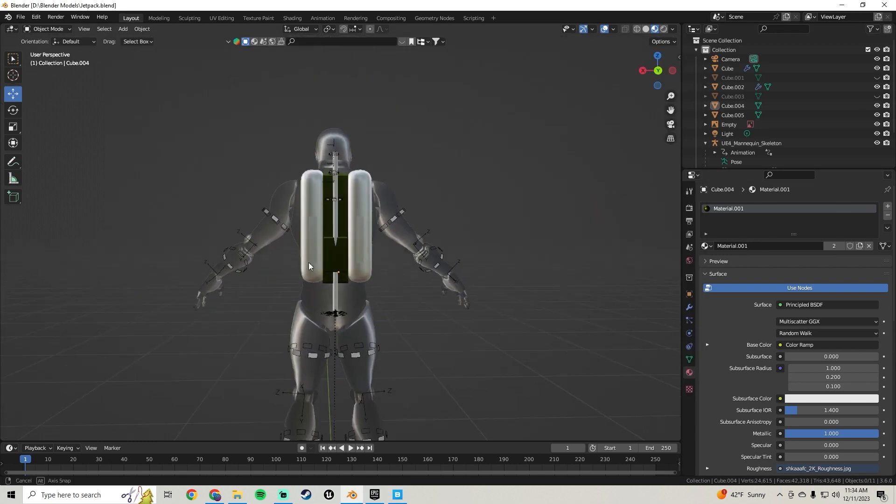
scroll(311, 254, up, 5)
click(125, 32)
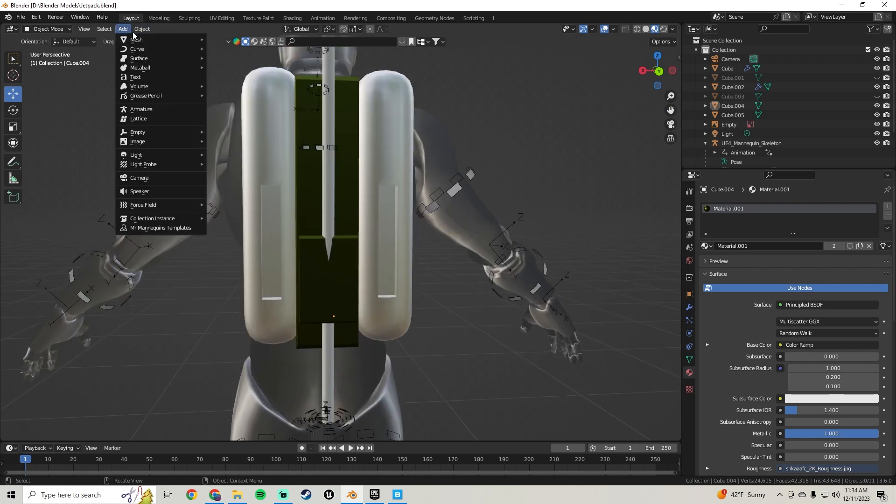
click(124, 34)
click(122, 29)
click(228, 48)
scroll(306, 142, down, 5)
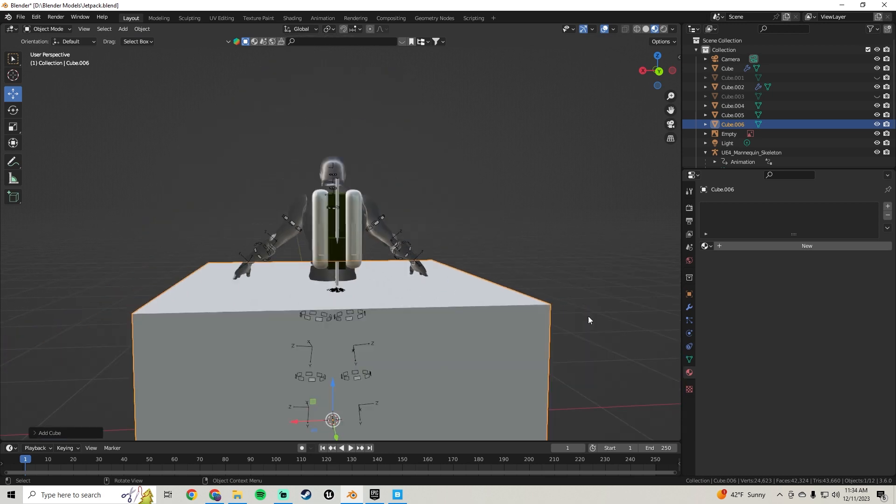
Assign the existing Scratched_Polyvinyl_Carbonate_sccnbdnp material to the new cube
click(705, 246)
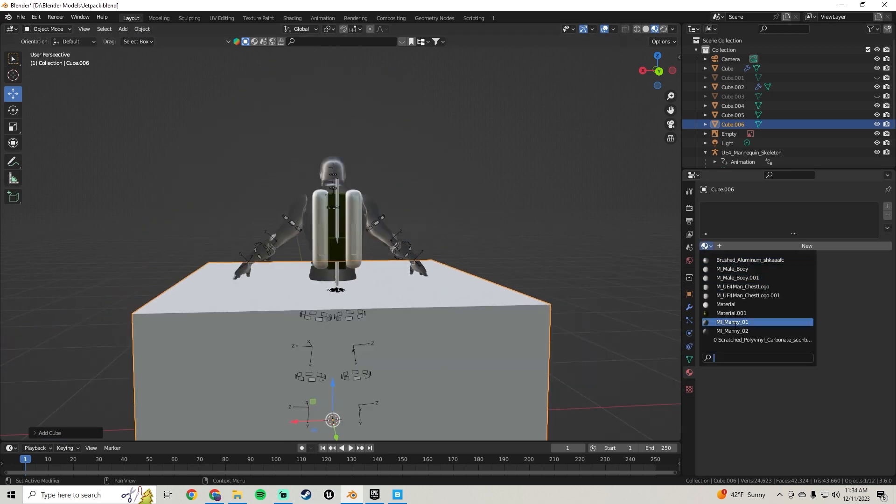
click(761, 340)
scroll(409, 306, down, 3)
scroll(410, 304, down, 2)
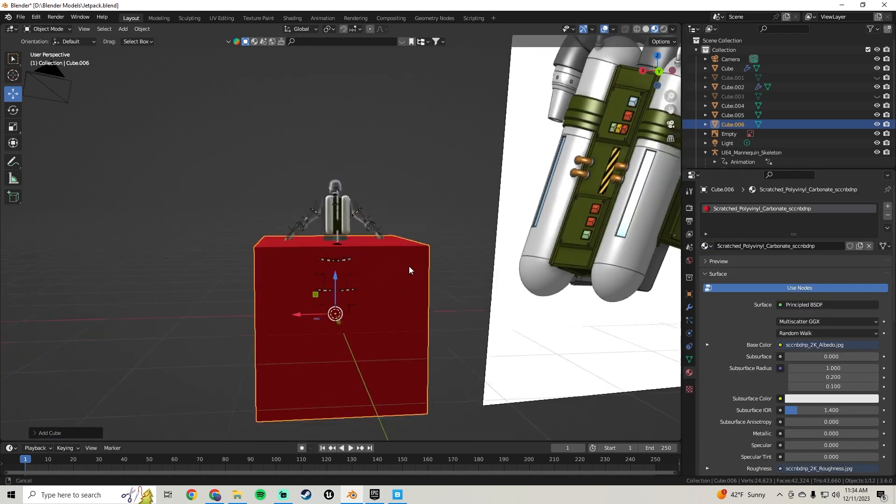
Scale the red cube down, raise it to the jetpack's height and move it behind the jetpack
key(s)
click(373, 251)
scroll(356, 240, up, 3)
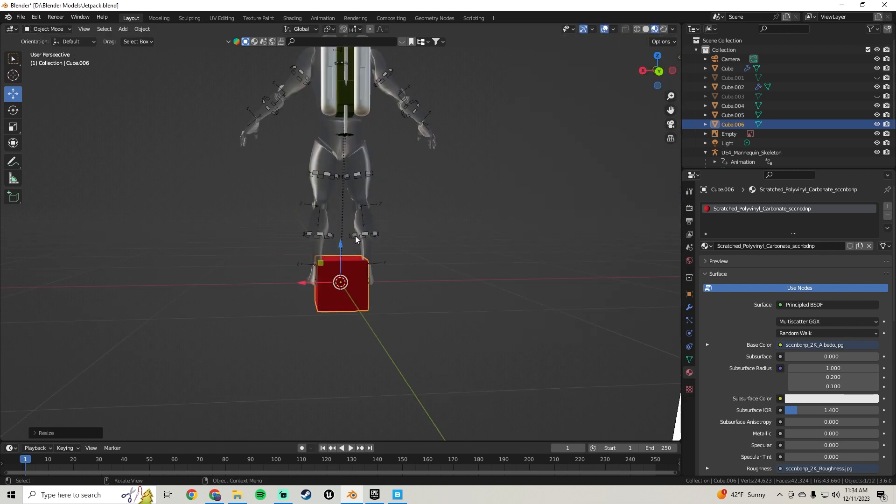
drag(343, 250, 344, 81)
shift+middle_drag(360, 125, 443, 266)
scroll(381, 262, up, 4)
drag(315, 244, 414, 244)
Shrink the red cube to a small block and move it along Y towards the green centre panel
key(s)
click(452, 247)
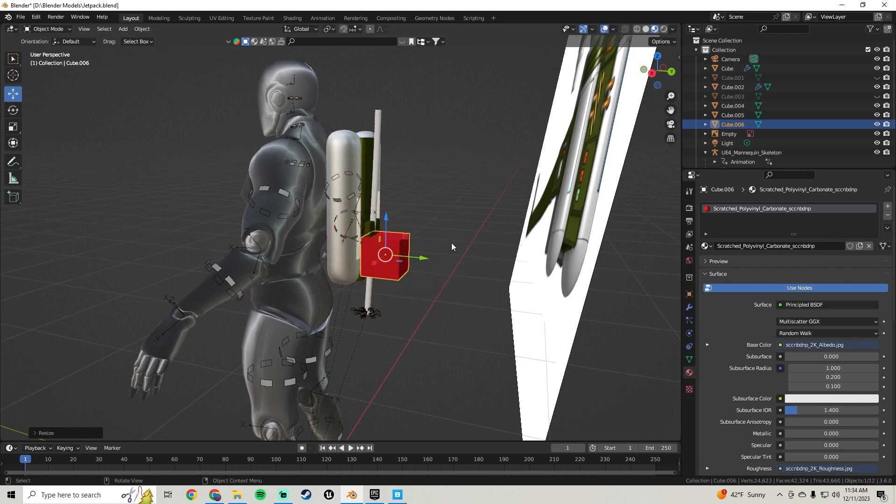
key(s)
click(485, 243)
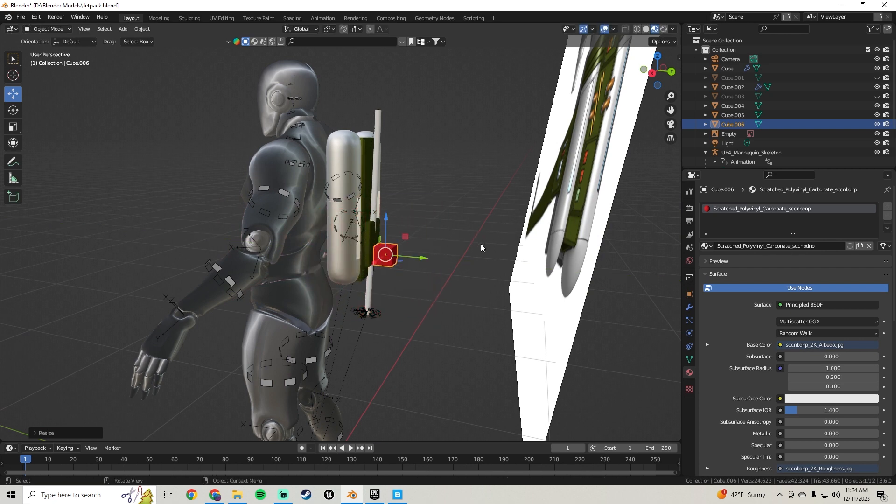
scroll(492, 248, up, 5)
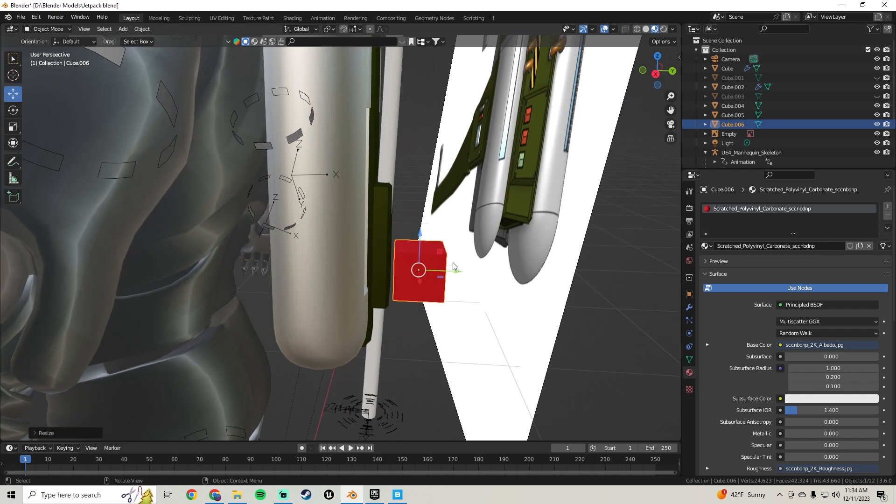
drag(453, 262, 446, 268)
Scale the red cube down again, shift it along X towards the panel's left side and move it closer along Y
middle_drag(445, 268, 408, 259)
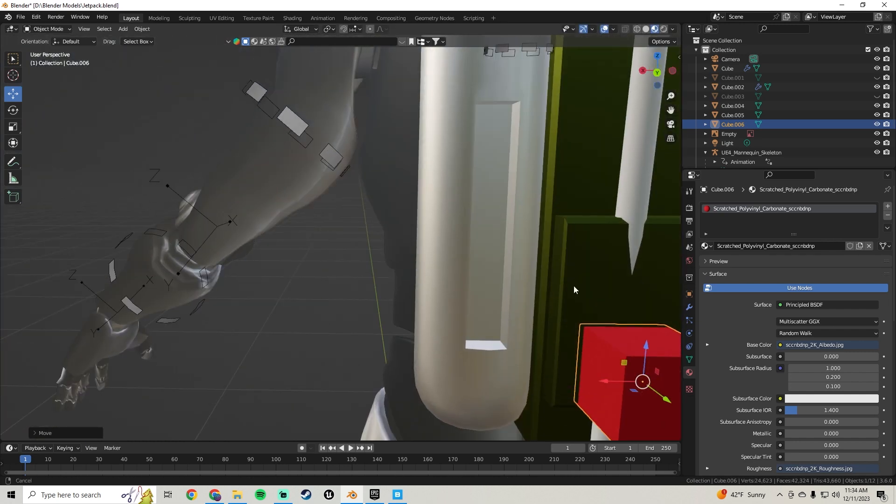
shift+middle_drag(573, 285, 436, 235)
key(s)
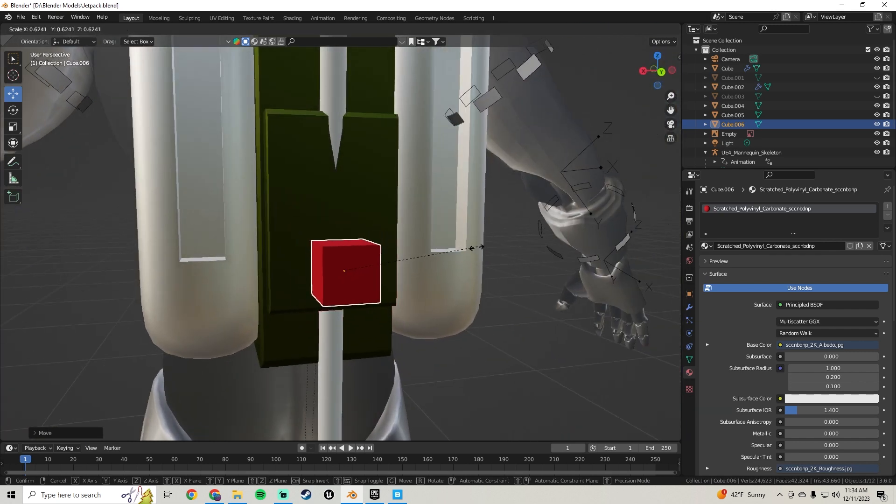
click(445, 264)
drag(314, 274, 277, 274)
middle_drag(277, 274, 463, 256)
drag(463, 255, 449, 255)
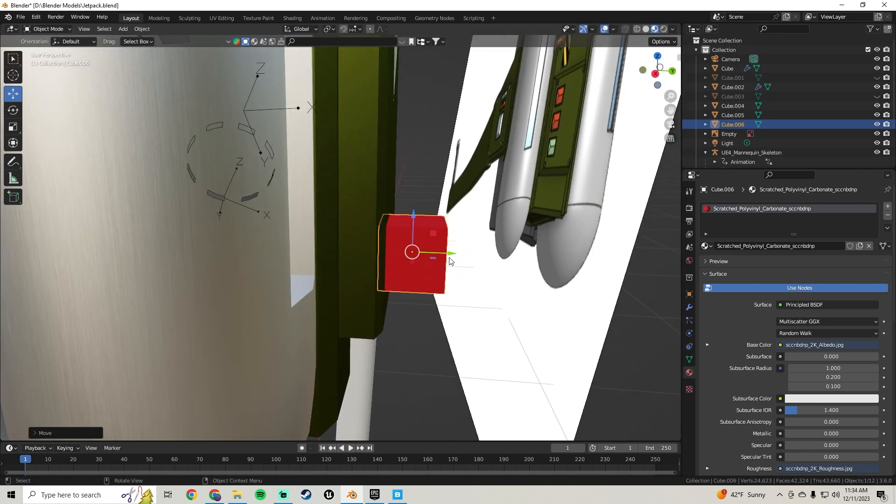
Reduce the red cube to button size and seat it against the surface of the green panel
key(s)
click(467, 241)
middle_drag(503, 237, 472, 253)
drag(447, 258, 426, 254)
middle_drag(427, 254, 377, 259)
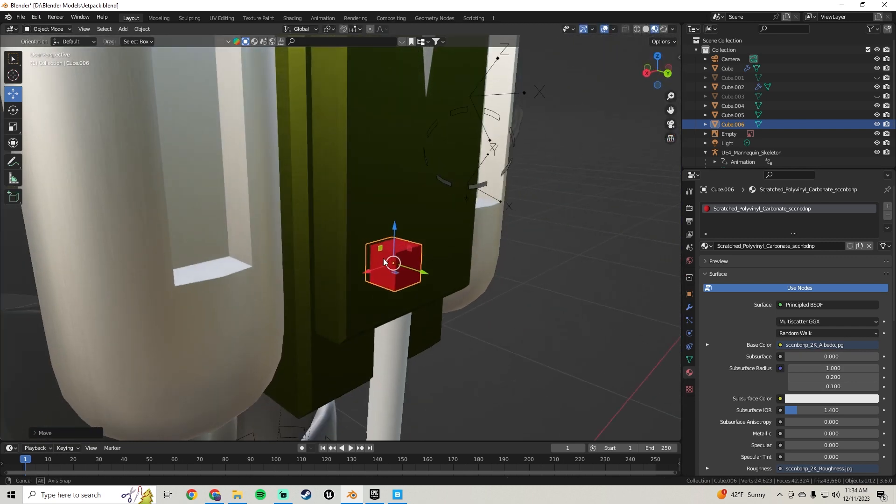
Thin the red cube by moving its outer face inward along Y and narrow it by moving a side face inward along X
key(Tab)
click(407, 265)
middle_drag(431, 264, 453, 262)
drag(457, 263, 438, 263)
middle_drag(439, 262, 296, 251)
key(g)
key(x)
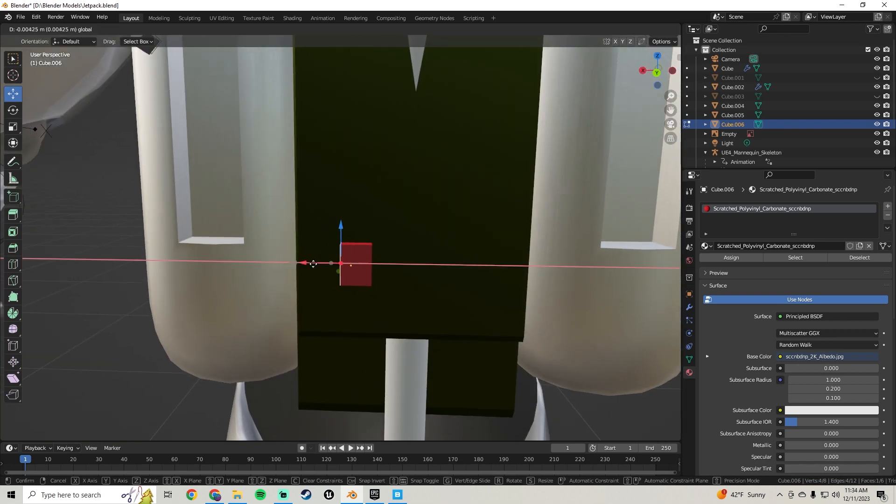
click(326, 261)
Move the cube's entire mesh beside the lower left edge of the green panel and subdivide it once
key(a)
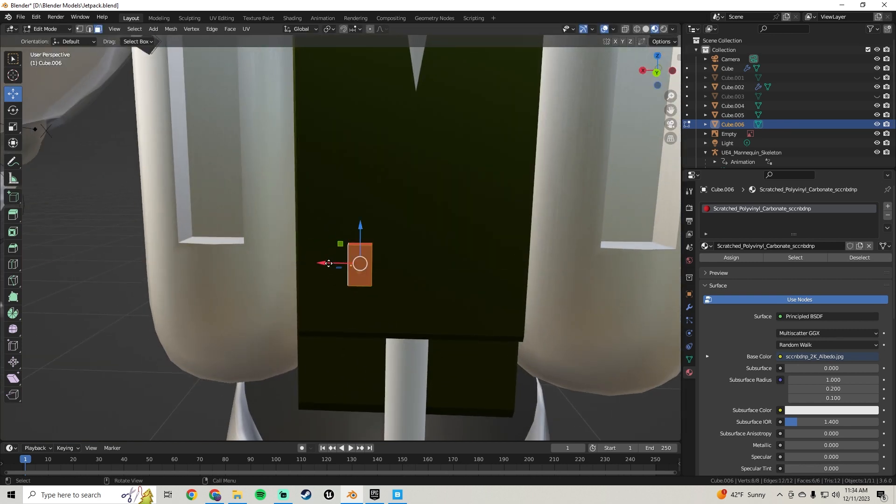
drag(329, 264, 288, 272)
middle_drag(288, 272, 415, 244)
middle_drag(360, 228, 329, 202)
scroll(385, 203, up, 2)
drag(328, 201, 329, 227)
scroll(329, 229, up, 2)
right_click(328, 238)
click(328, 237)
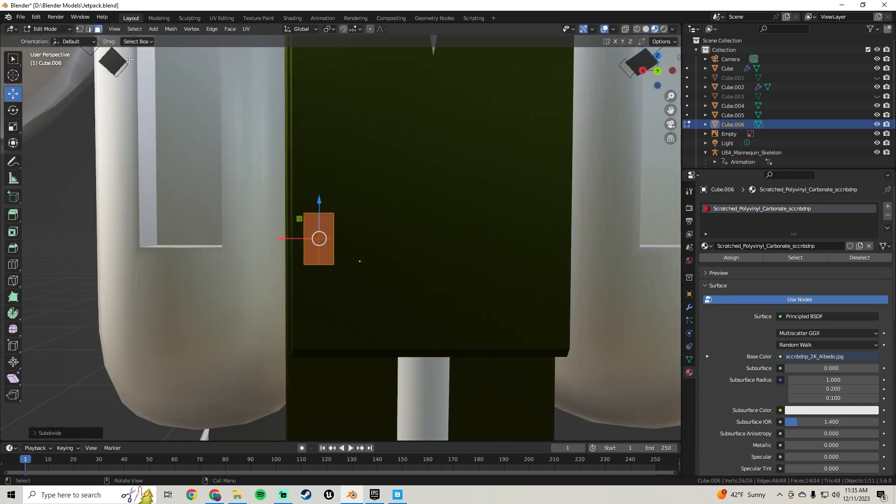
Pull the horizontal middle edges of the button's outer face outward about 0.006 m along Y to form a pointed ridge
click(90, 29)
click(309, 238)
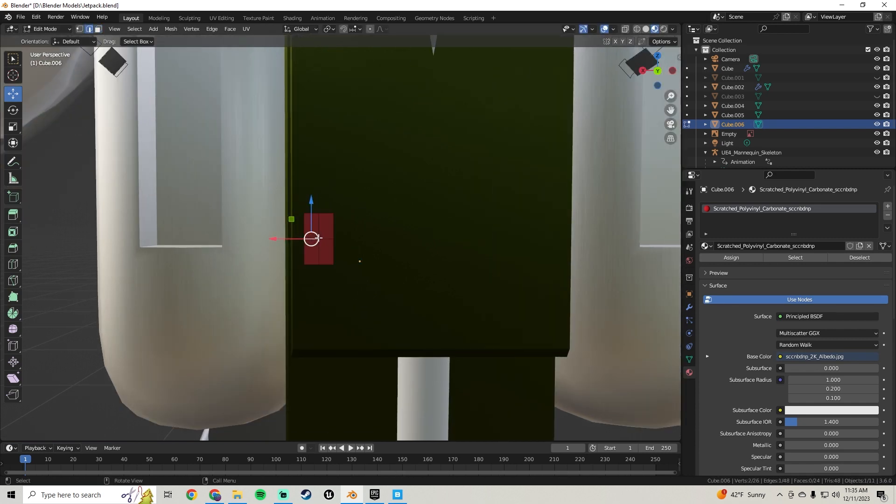
middle_drag(310, 240, 430, 251)
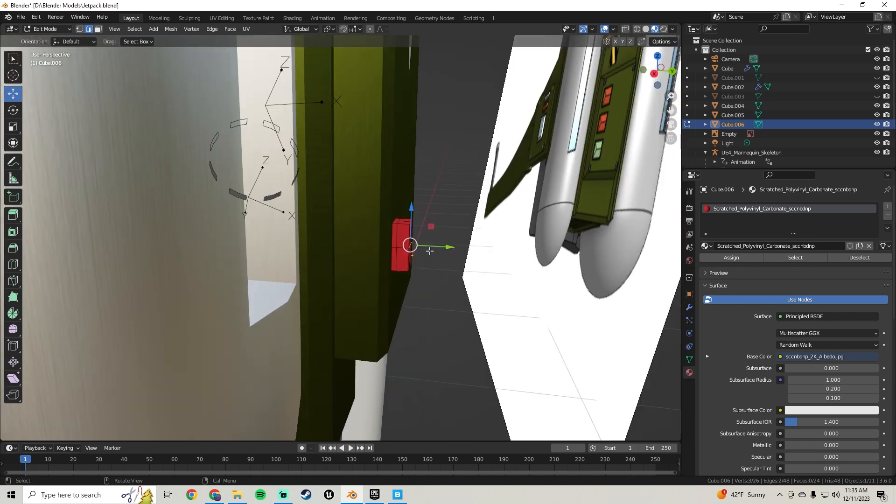
key(e)
click(475, 246)
key(ctrl+z)
drag(443, 247, 454, 247)
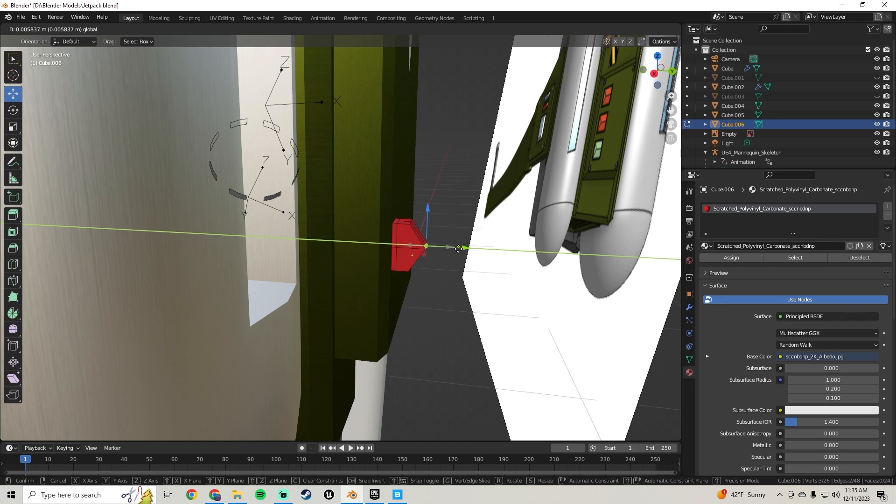
drag(459, 249, 459, 249)
Select the edge loop around the button's mid-depth and adjust its position along Y
middle_drag(452, 247, 419, 257)
scroll(417, 287, up, 2)
alt+click(420, 255)
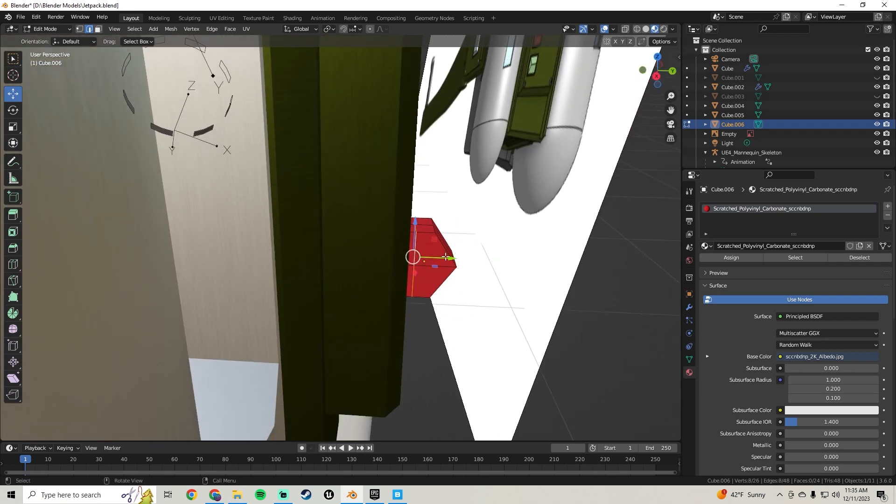
mouse_move(446, 256)
mouse_down()
mouse_move(467, 262)
mouse_move(449, 262)
mouse_up()
middle_drag(449, 261, 412, 230)
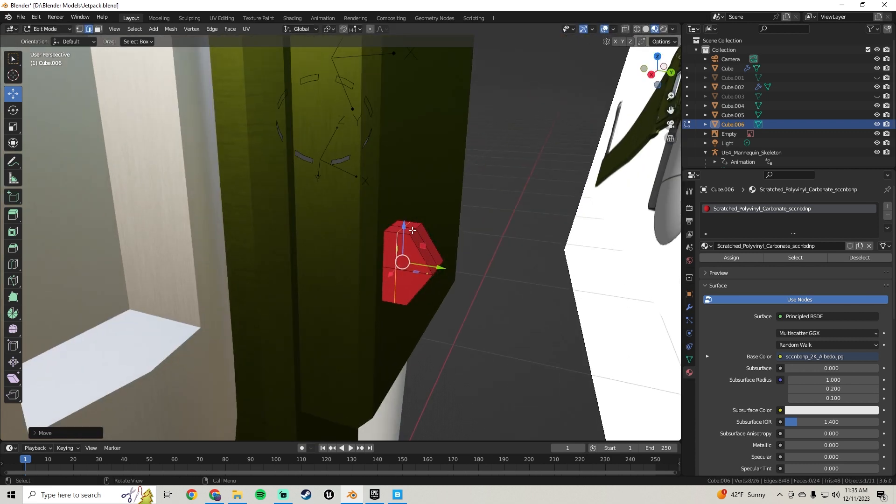
drag(427, 263, 422, 262)
Move the ridge edges of the red button about 0.003 m back towards the panel, leave Edit Mode and deselect the button
click(419, 229)
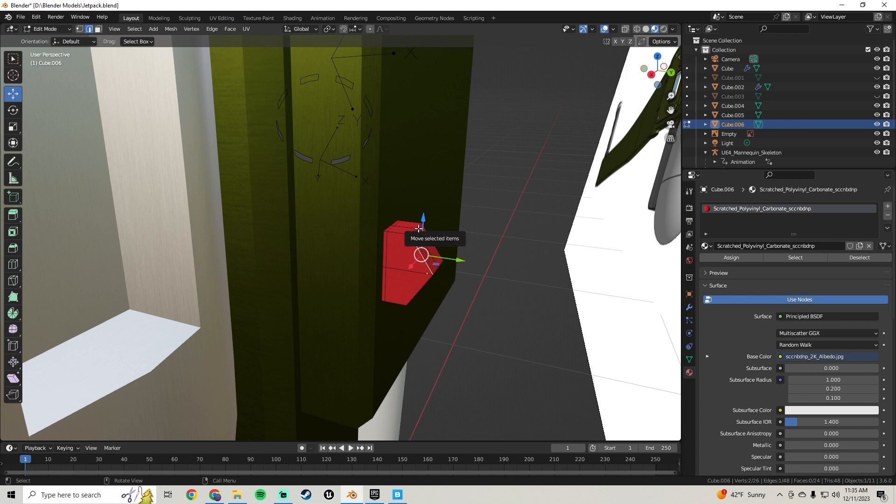
ctrl+click(411, 232)
middle_drag(426, 297, 445, 264)
shift+click(417, 216)
drag(465, 231, 462, 232)
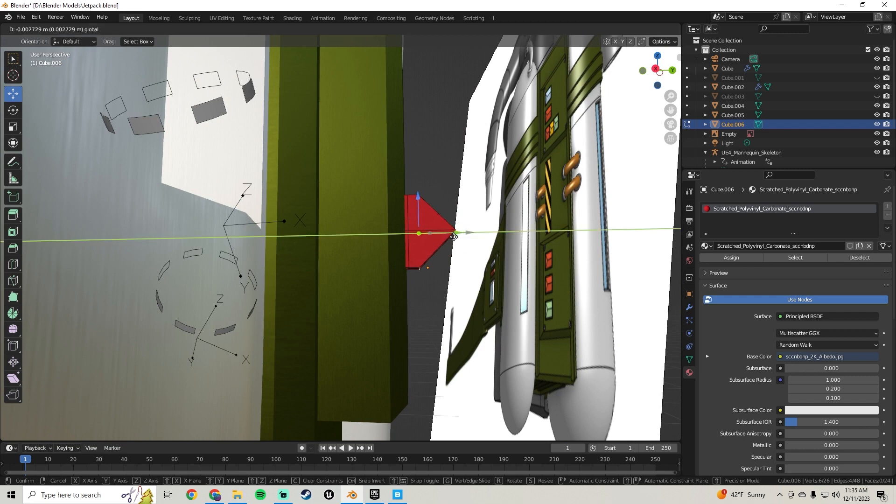
drag(462, 232, 456, 237)
key(Tab)
middle_drag(420, 247, 400, 298)
key(Tab)
key(Tab)
click(469, 281)
Unwrap the red button's mesh with Smart UV Project at the default settings and return to Object Mode
mouse_move(469, 281)
middle_down()
mouse_move(424, 298)
mouse_move(460, 292)
middle_up()
scroll(345, 253, up, 4)
scroll(342, 254, up, 3)
click(327, 246)
key(Tab)
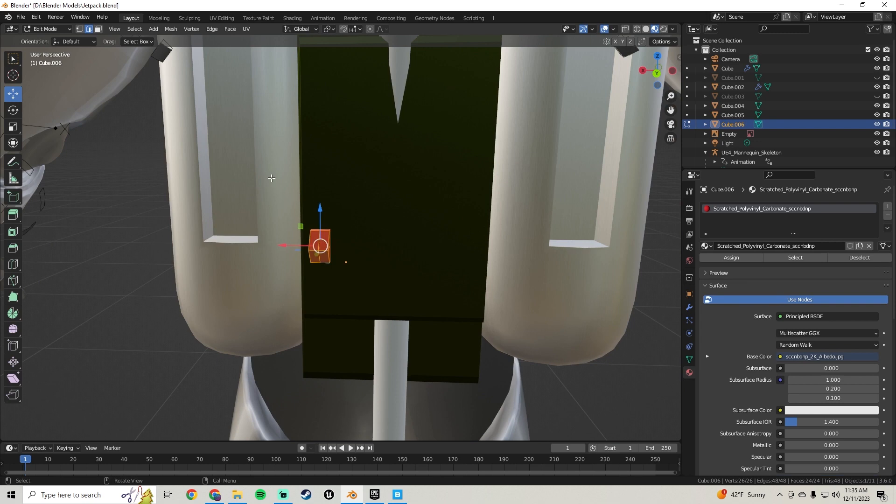
click(247, 29)
click(260, 53)
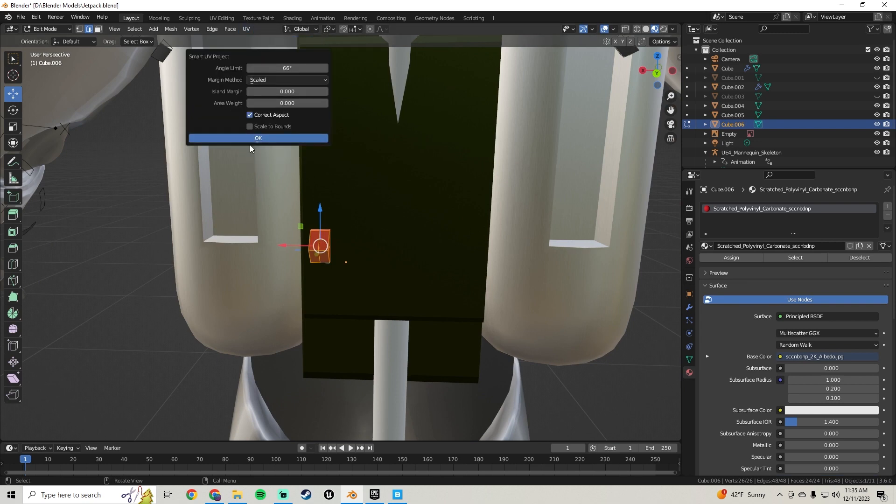
click(254, 138)
key(Tab)
scroll(522, 264, down, 3)
click(409, 263)
middle_drag(409, 263, 332, 243)
scroll(351, 239, up, 3)
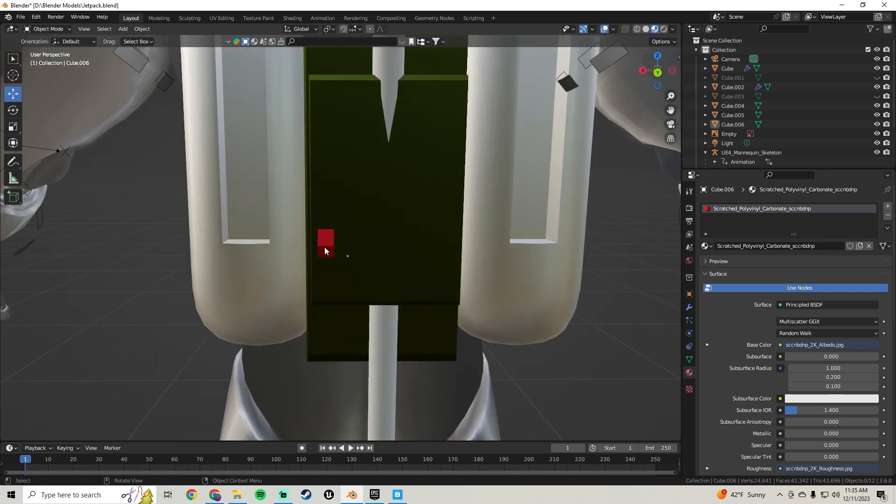
click(324, 246)
key(shift+d)
click(324, 246)
drag(347, 217, 346, 167)
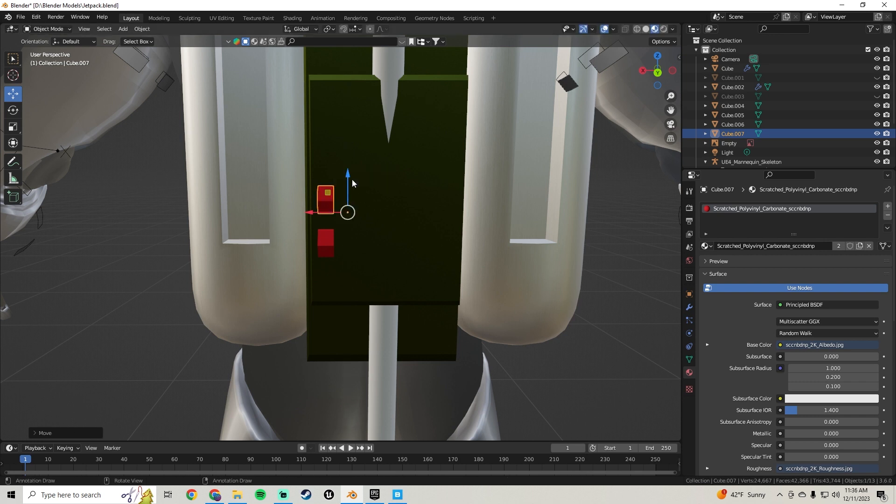
key(Delete)
Duplicate the red button and move the copy up along Z to sit just above the original
click(326, 242)
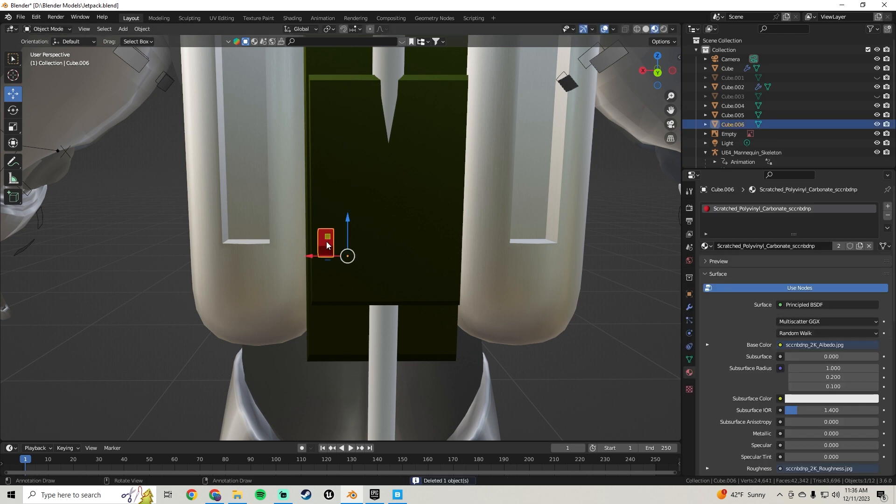
key(shift+d)
key(Escape)
key(z)
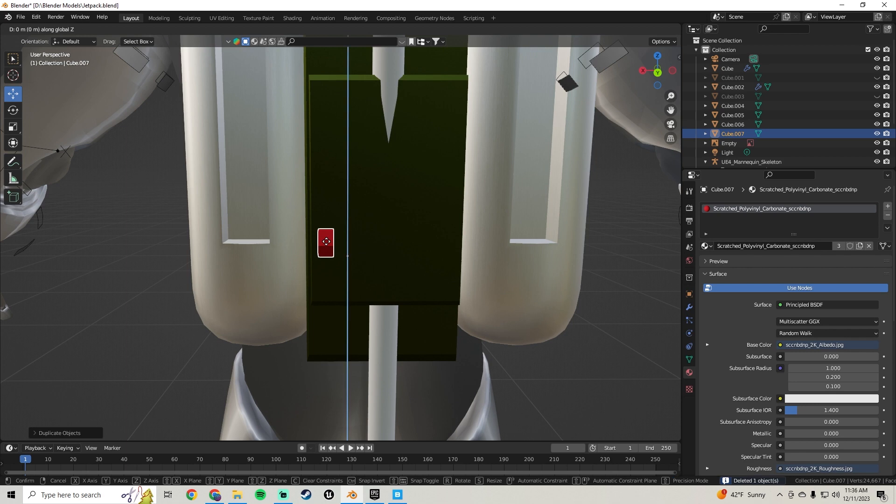
click(327, 242)
scroll(362, 224, down, 10)
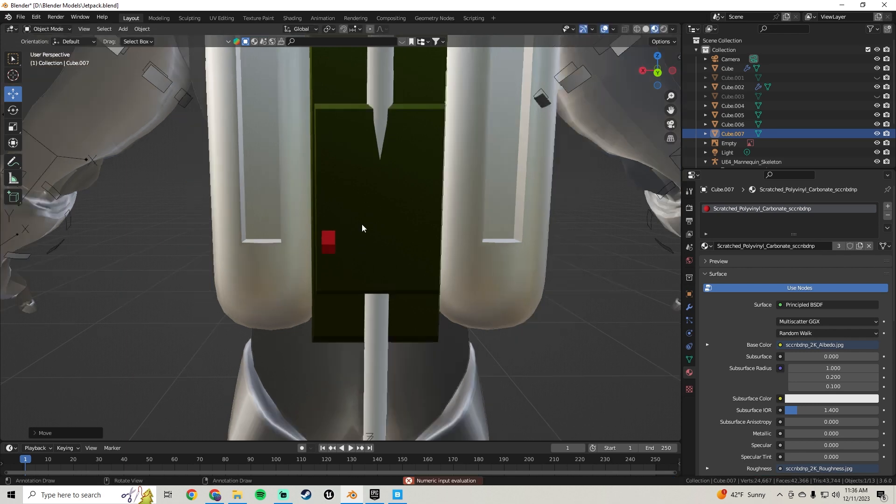
scroll(358, 230, up, 4)
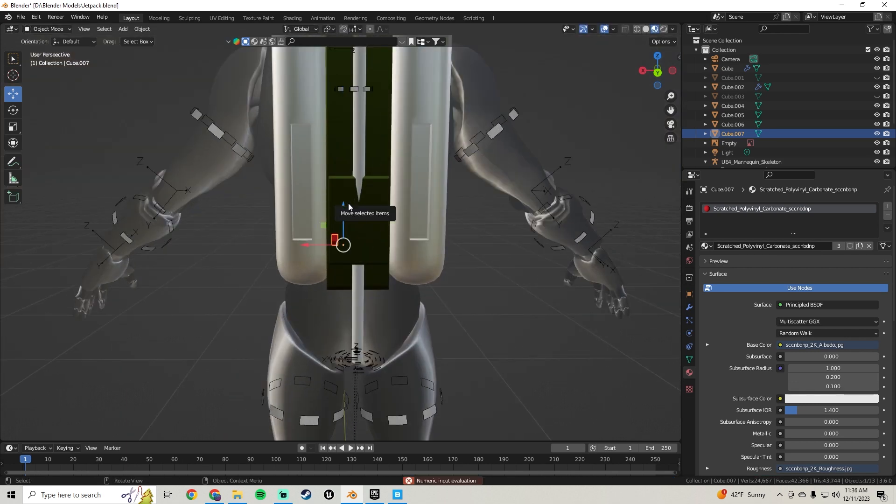
key(g)
key(z)
click(349, 203)
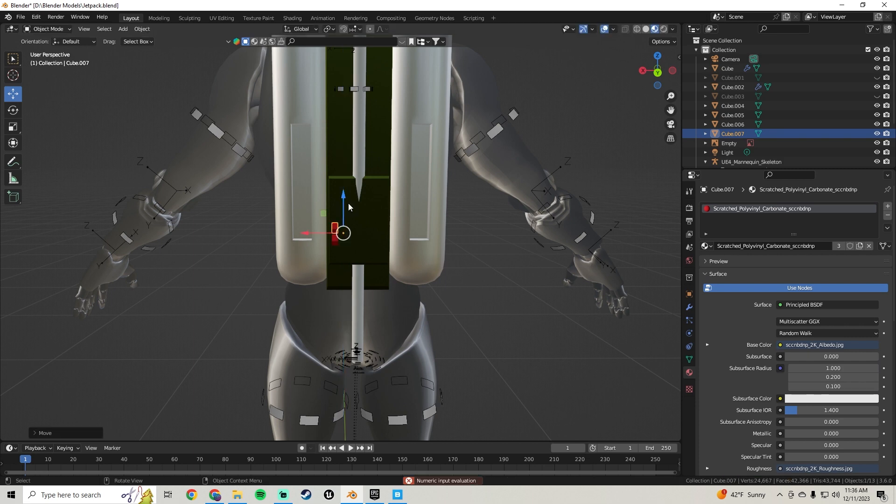
scroll(348, 203, up, 4)
middle_drag(382, 256, 402, 254)
click(662, 239)
scroll(603, 239, down, 4)
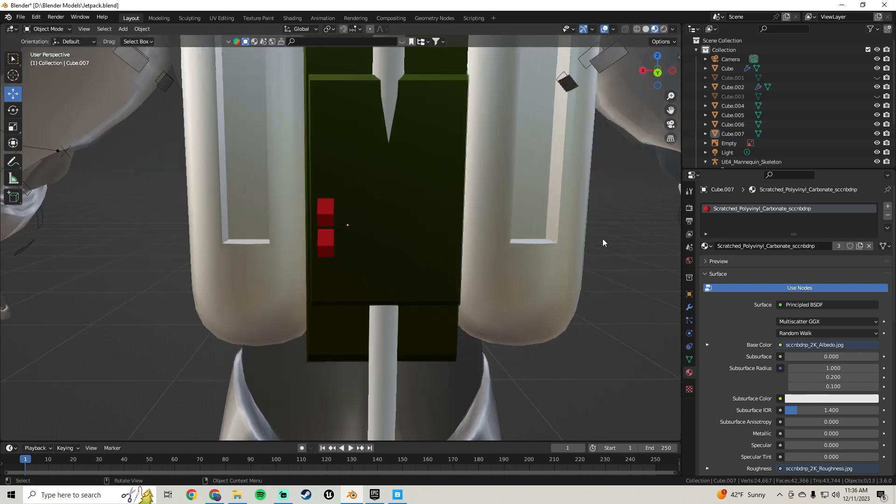
middle_drag(366, 224, 346, 226)
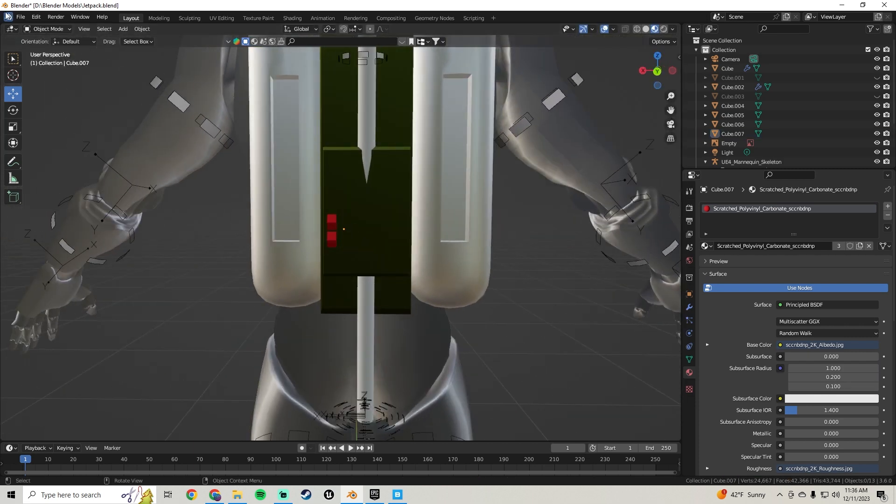
Split the 3D viewport, make the new area a Shader Editor, hide its sidebar and frame the red plastic material's nodes
click(10, 29)
click(4, 26)
drag(4, 26, 242, 49)
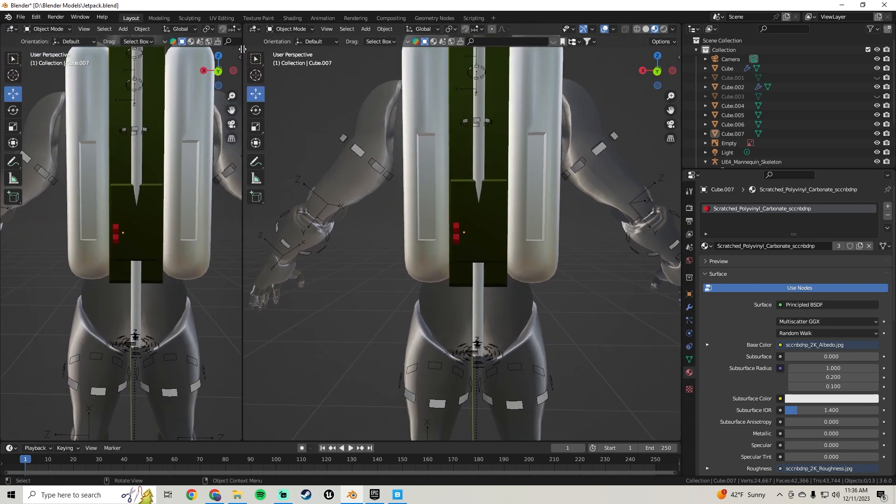
click(9, 30)
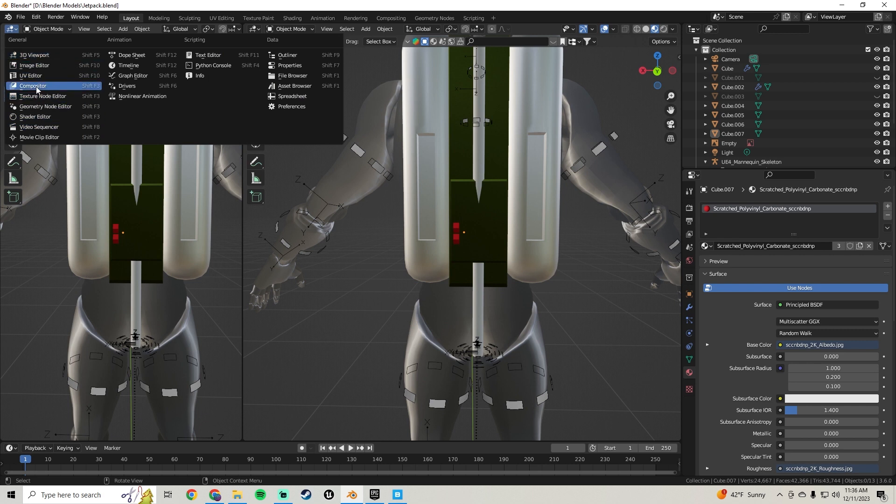
click(38, 117)
scroll(61, 162, down, 2)
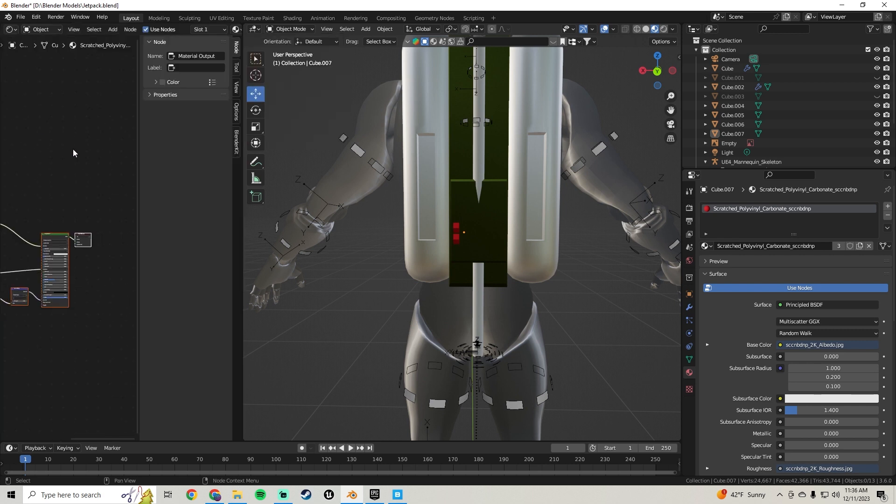
key(n)
key(Home)
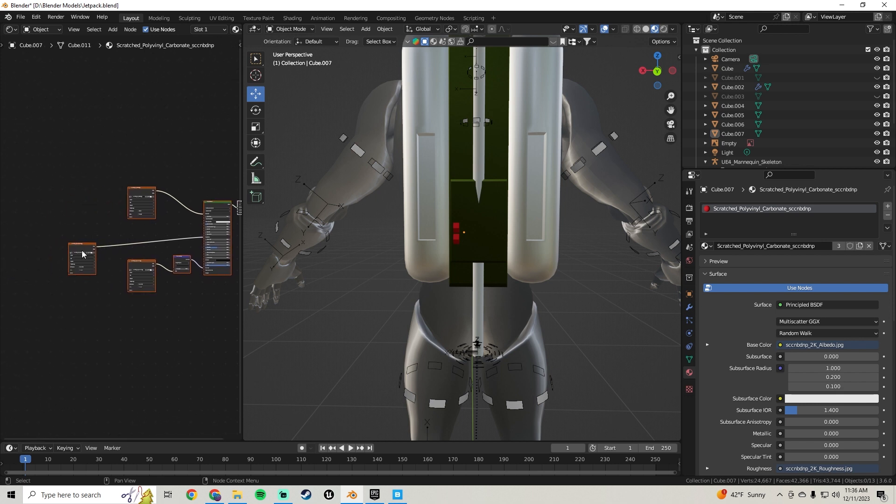
scroll(86, 252, up, 5)
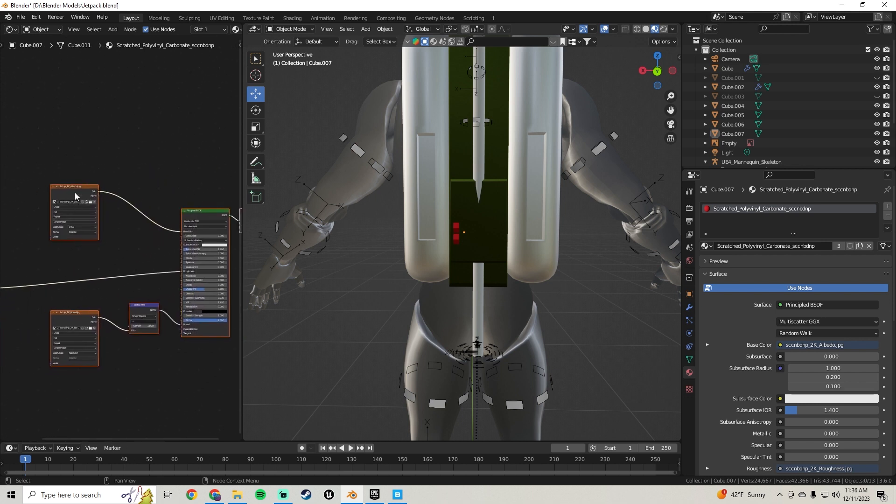
Move the albedo texture node further away from the Principled BSDF to make room between them
drag(75, 193, 34, 182)
click(106, 147)
key(shift+a)
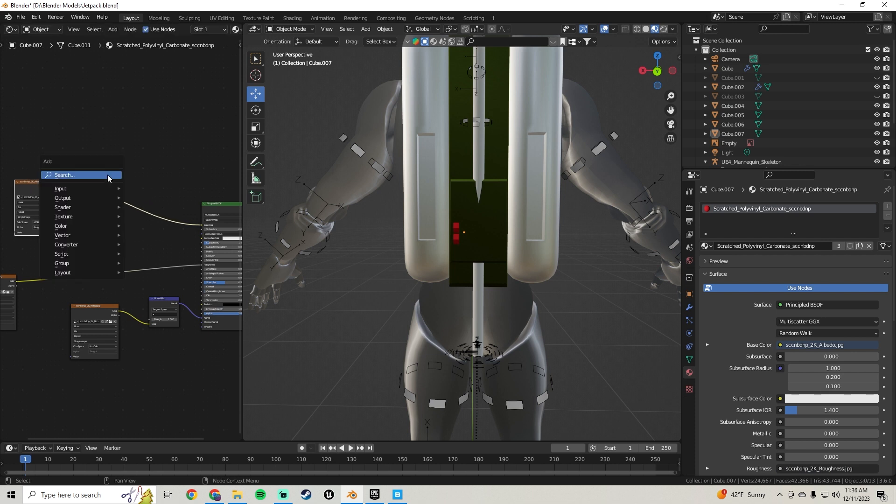
mouse_move(61, 226)
click(145, 220)
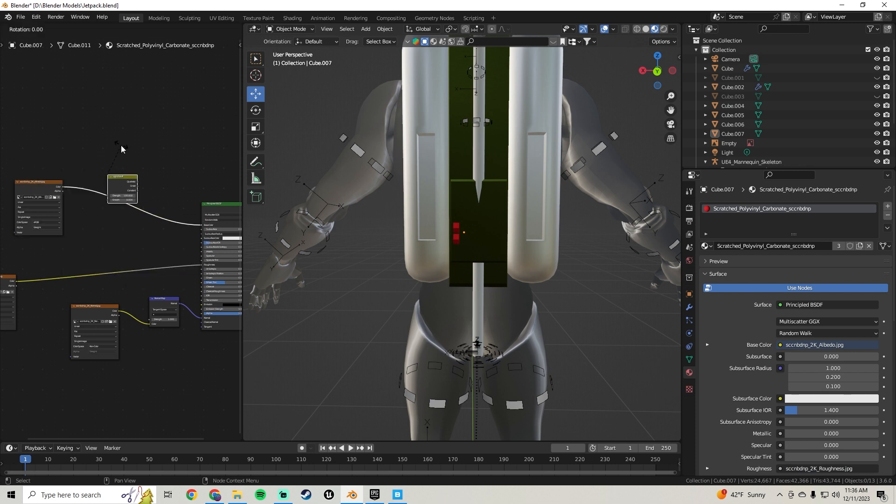
key(Escape)
key(x)
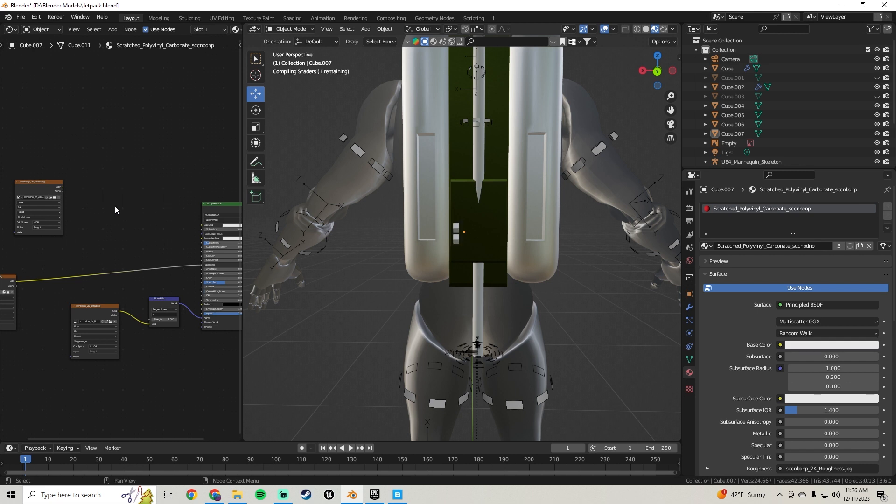
key(ctrl+z)
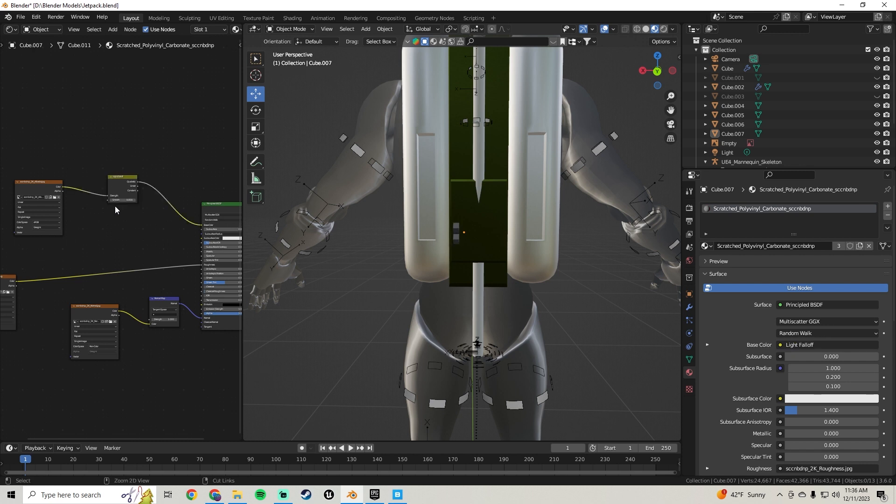
key(ctrl+z)
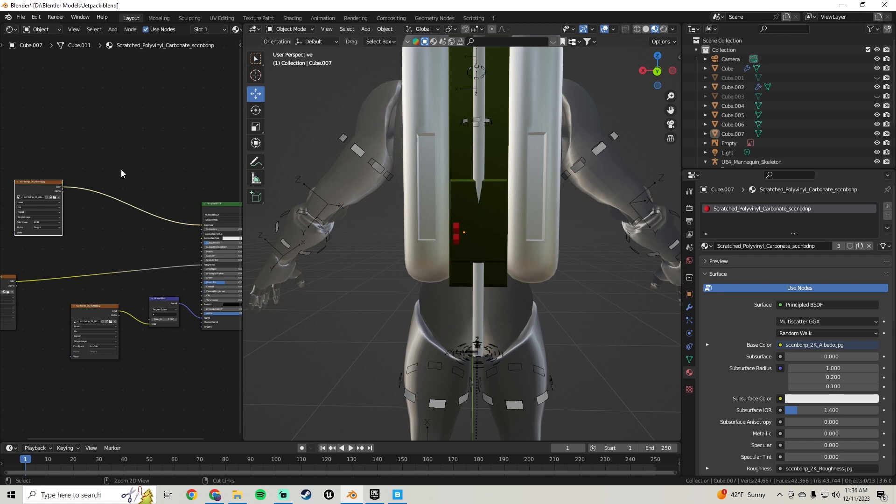
Try a Color Ramp between the red plastic's albedo texture and Base Color, check the buttons, and remove the node again
key(shift+a)
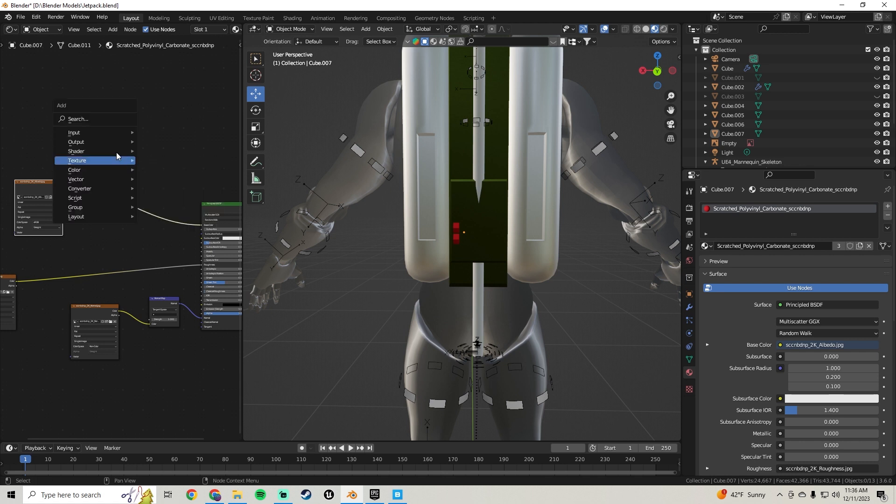
click(99, 121)
text(color)
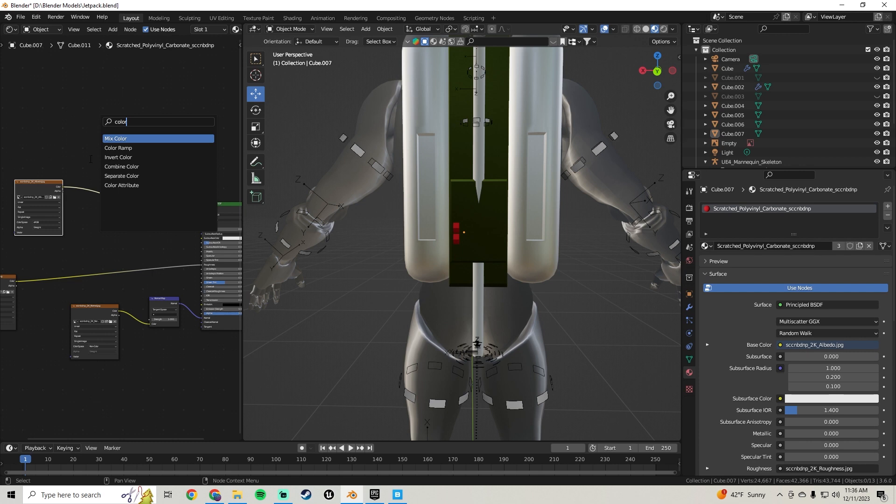
click(118, 148)
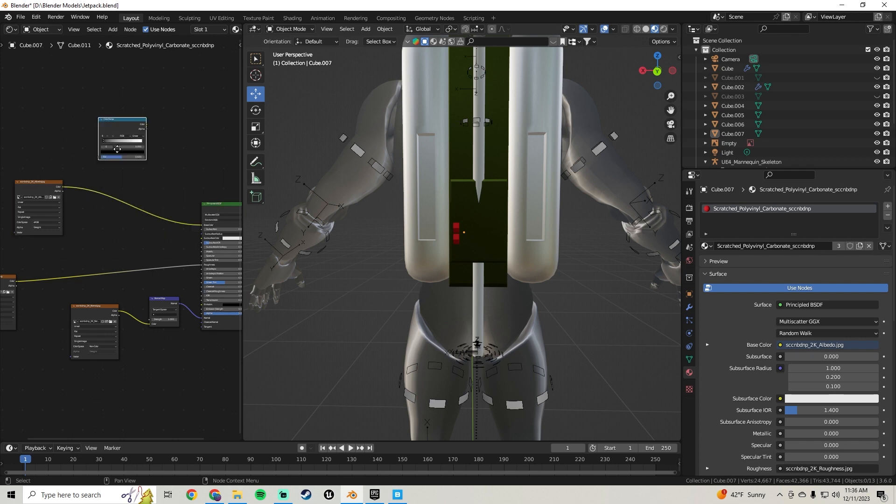
click(106, 209)
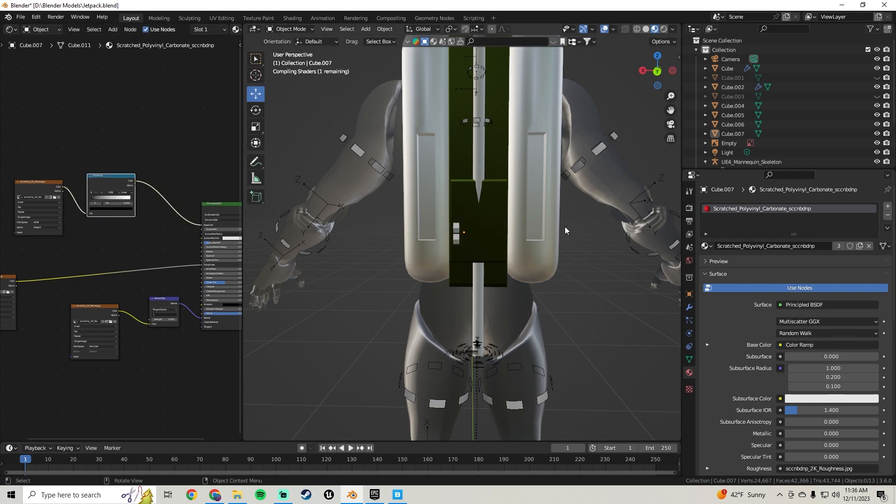
scroll(486, 228, up, 6)
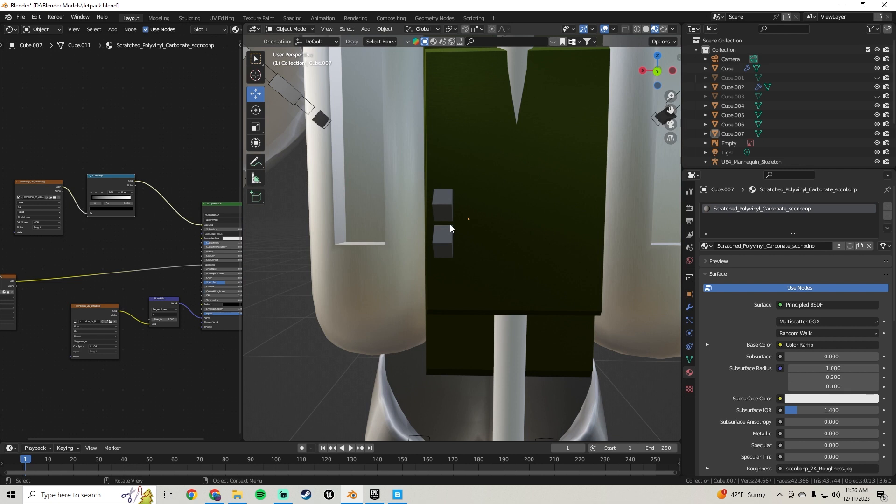
key(ctrl+x)
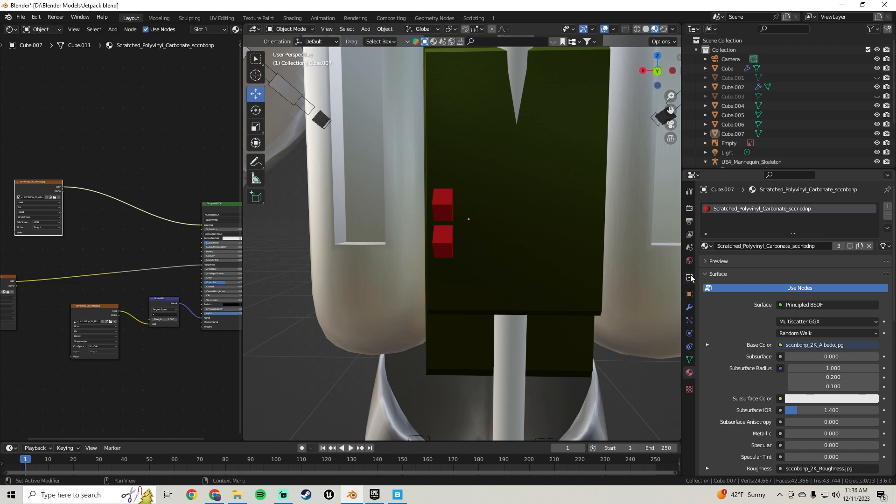
click(433, 203)
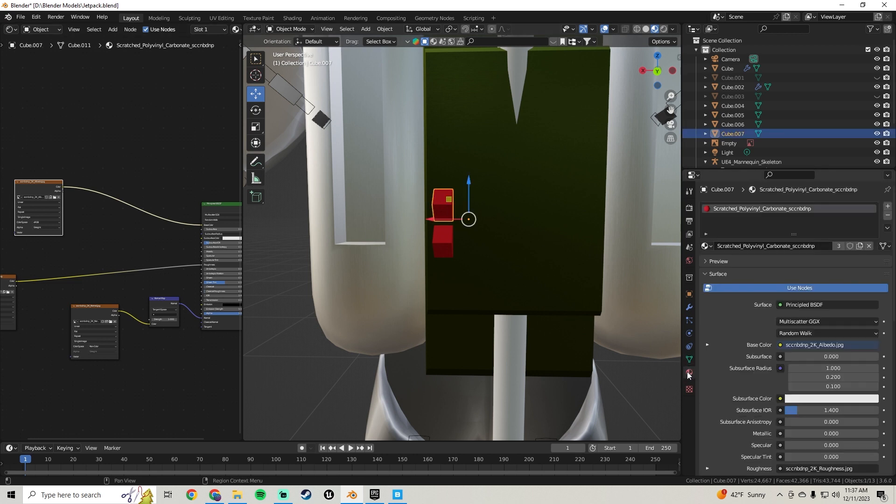
click(287, 229)
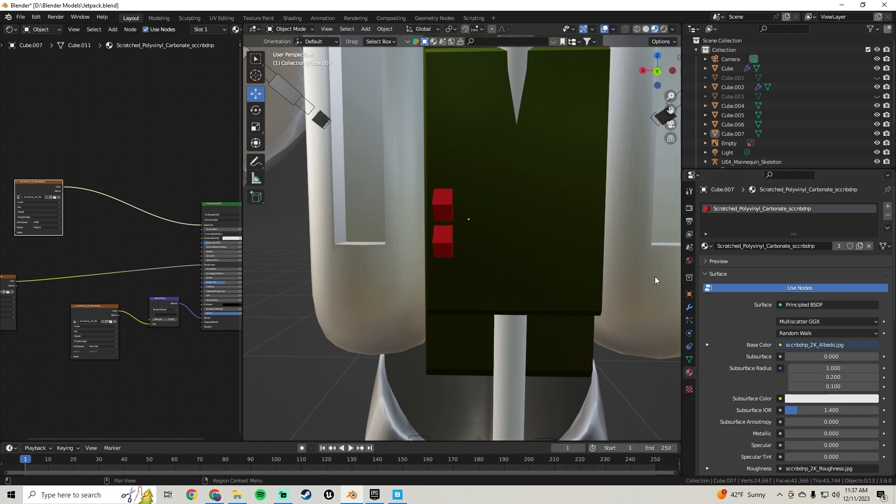
click(334, 233)
Add a second material slot with a new material to the long green back panel
click(517, 350)
click(302, 364)
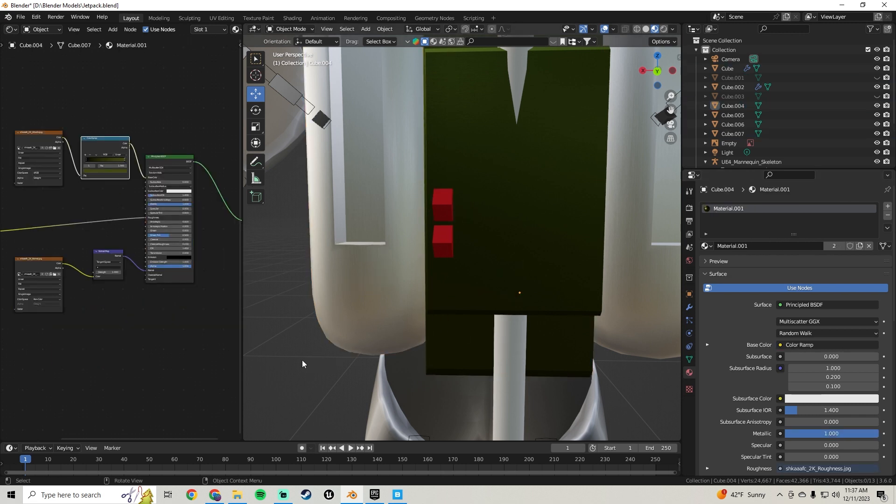
scroll(305, 214, down, 3)
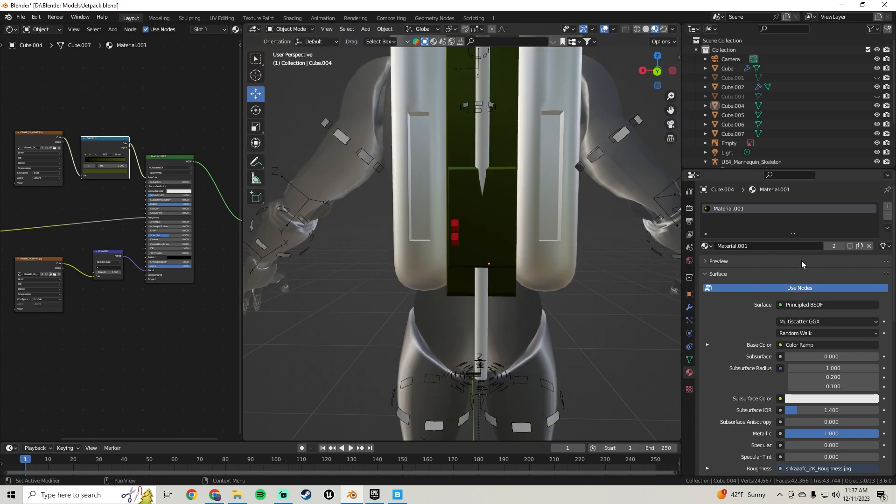
click(888, 206)
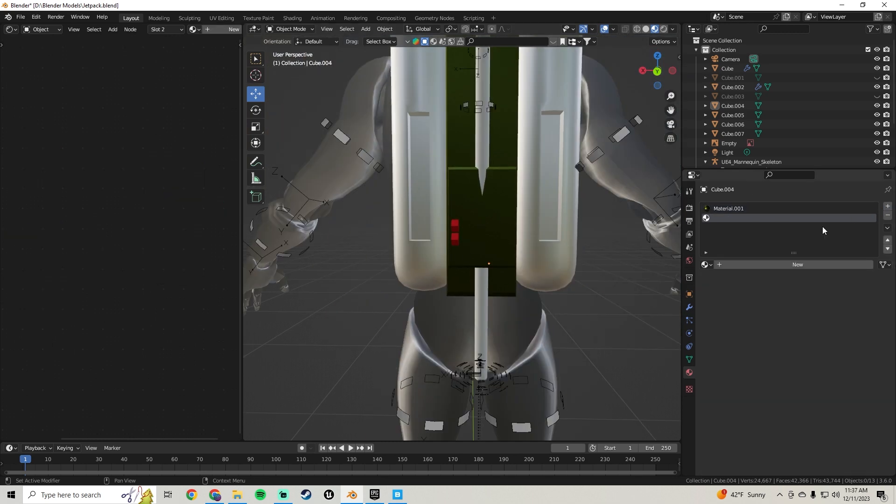
click(772, 264)
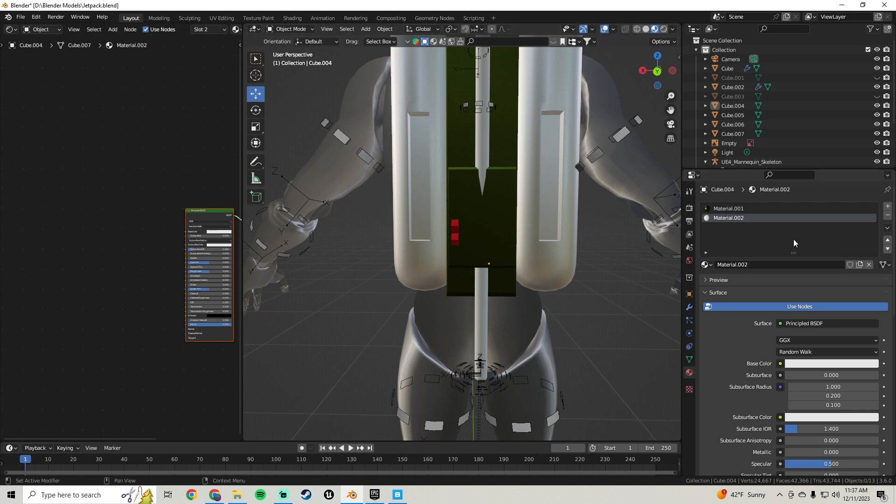
click(744, 210)
scroll(143, 213, down, 3)
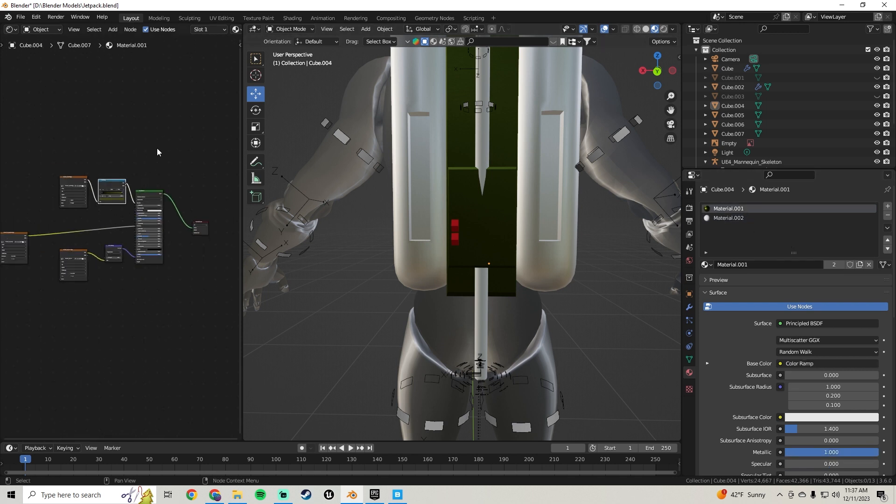
drag(157, 148, 33, 290)
Copy the red plastic's texture, Normal Map and Principled BSDF nodes into the back panel's Material.002, replacing its default Principled BSDF
click(454, 225)
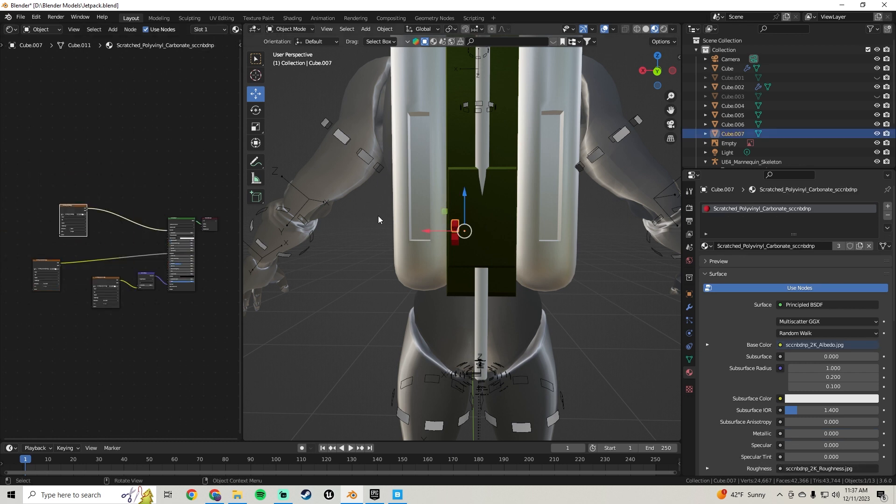
drag(187, 180, 43, 329)
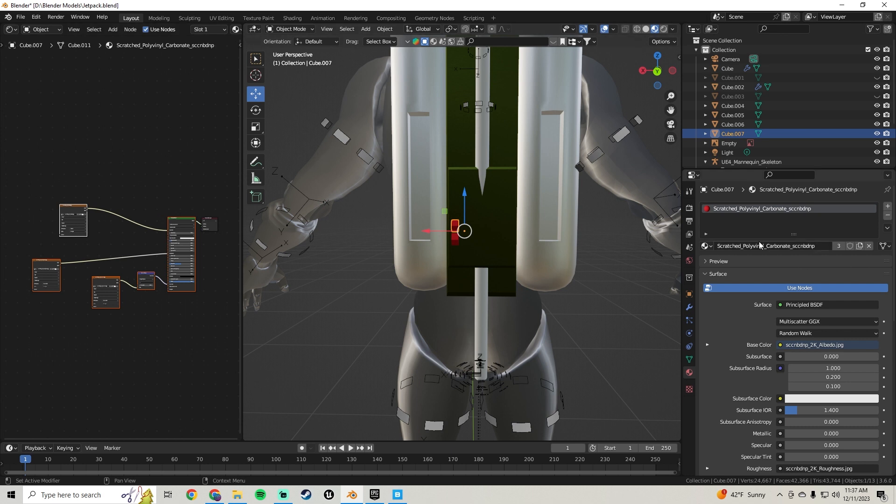
click(482, 231)
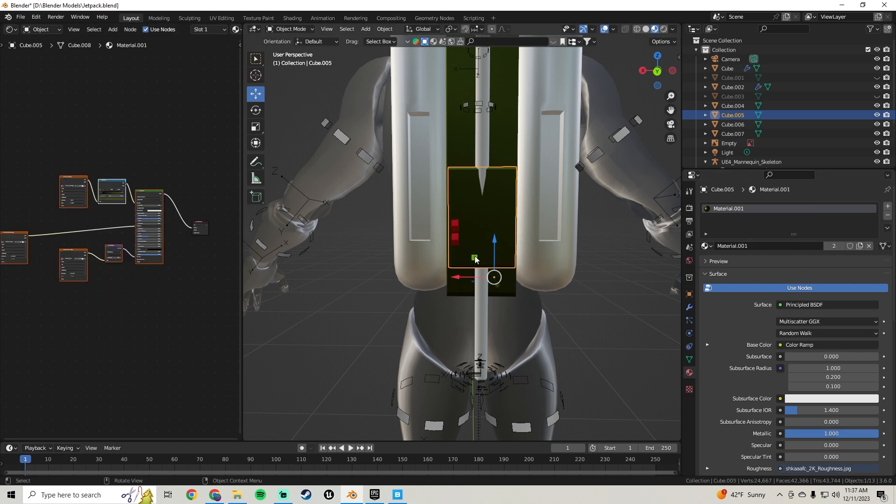
click(461, 279)
click(724, 218)
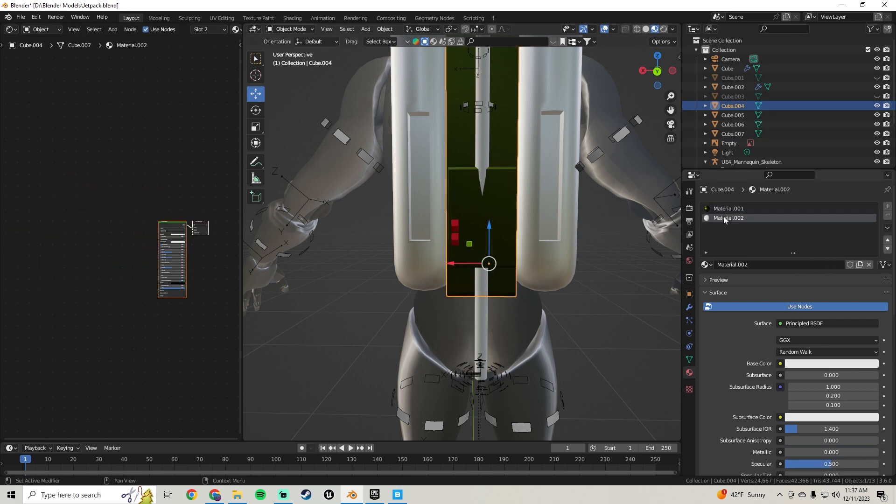
click(167, 257)
key(x)
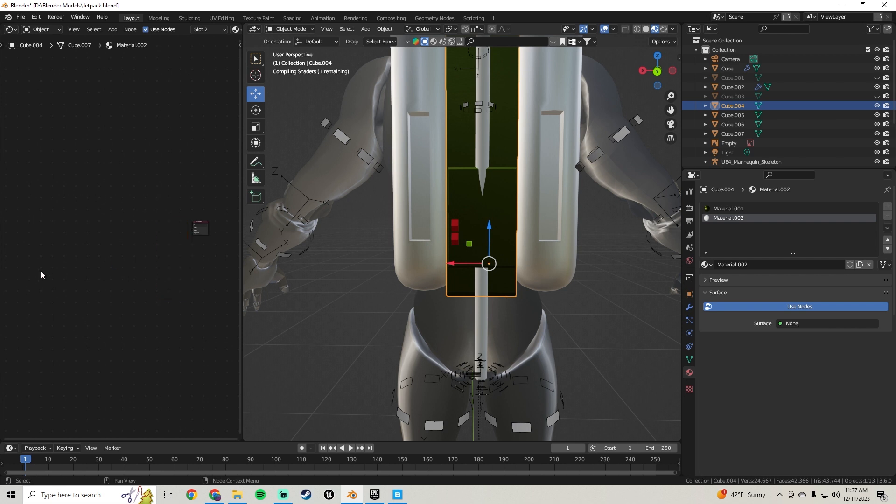
key(ctrl+z)
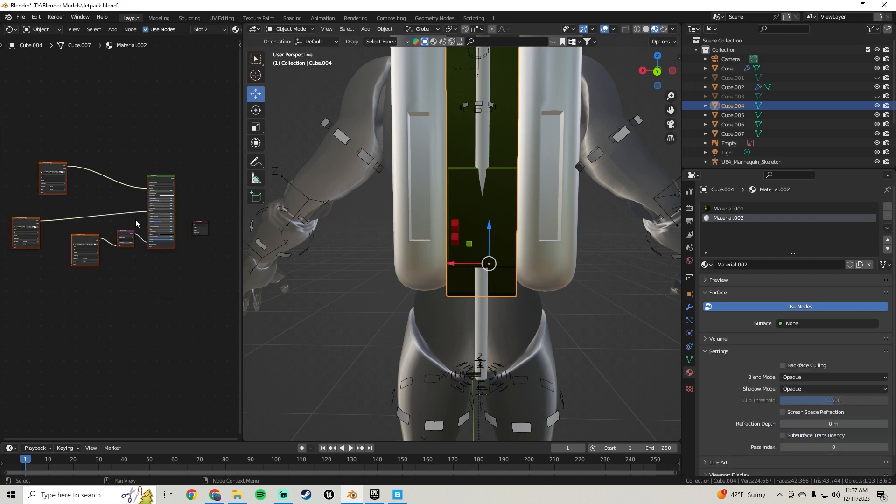
Connect the pasted Principled BSDF to the Surface input of the Material Output in Material.002
scroll(191, 168, up, 4)
drag(200, 151, 214, 222)
scroll(209, 197, up, 1)
drag(182, 140, 192, 142)
scroll(192, 141, down, 1)
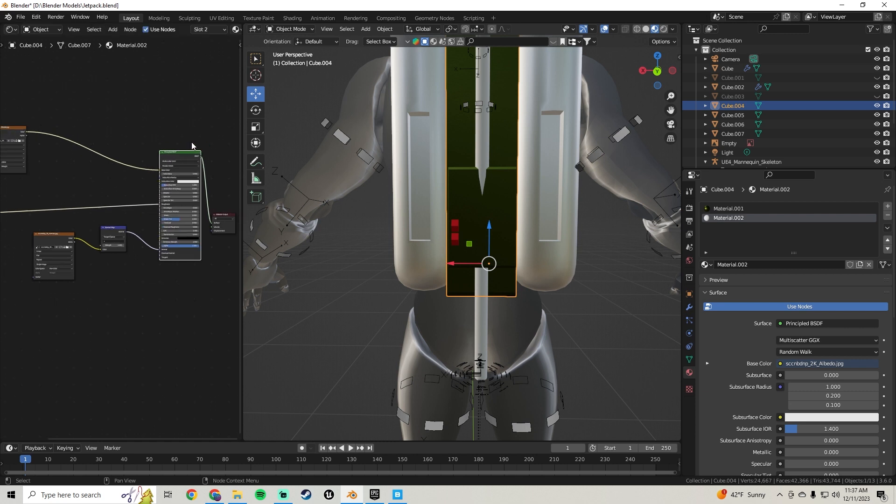
Select the texture, Normal Map and Principled BSDF nodes and move them together level with the Material Output
drag(193, 100, 7, 321)
scroll(7, 320, down, 1)
middle_drag(42, 307, 108, 283)
drag(220, 151, 3, 307)
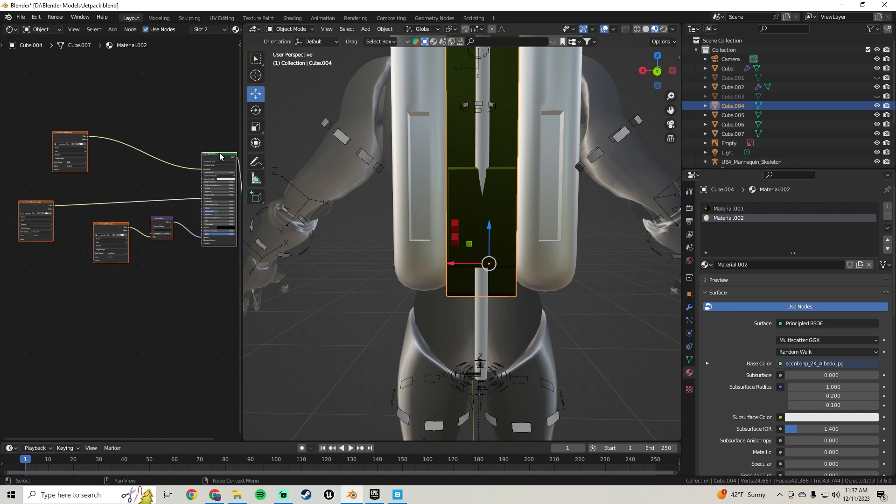
drag(219, 154, 207, 207)
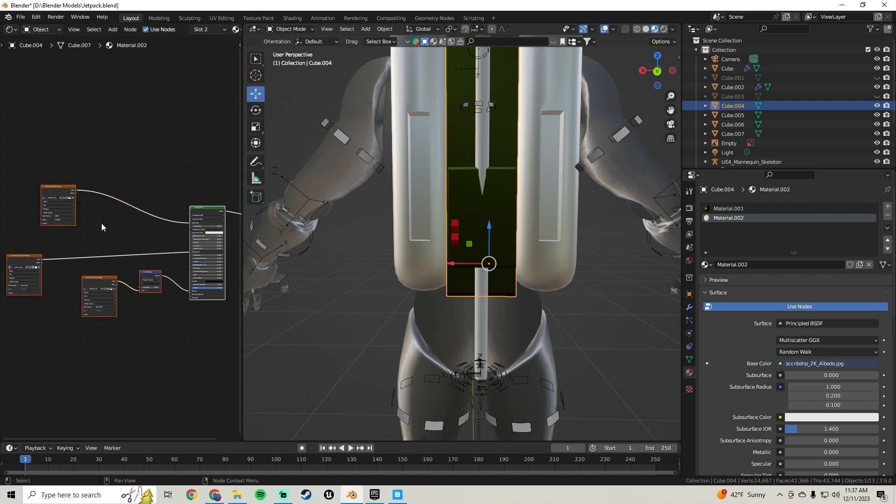
Insert a Color Ramp node between the albedo texture and the Base Color input in Material.002
key(shift+a)
text(color)
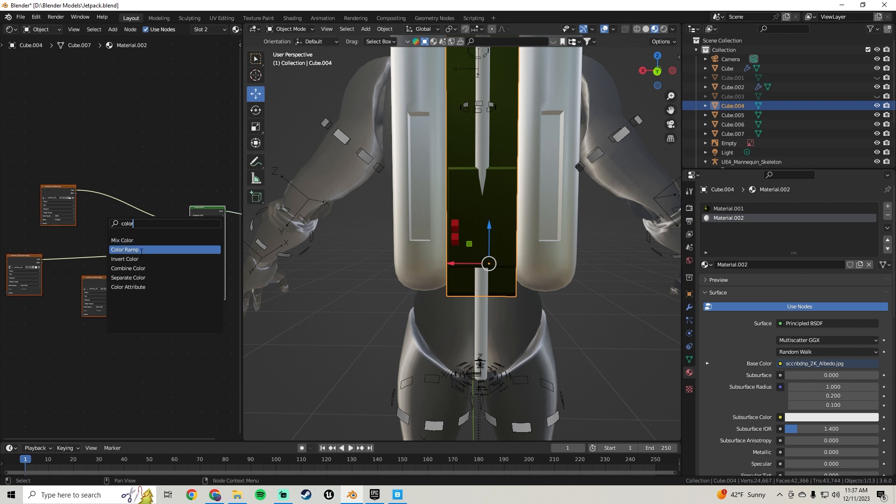
click(142, 250)
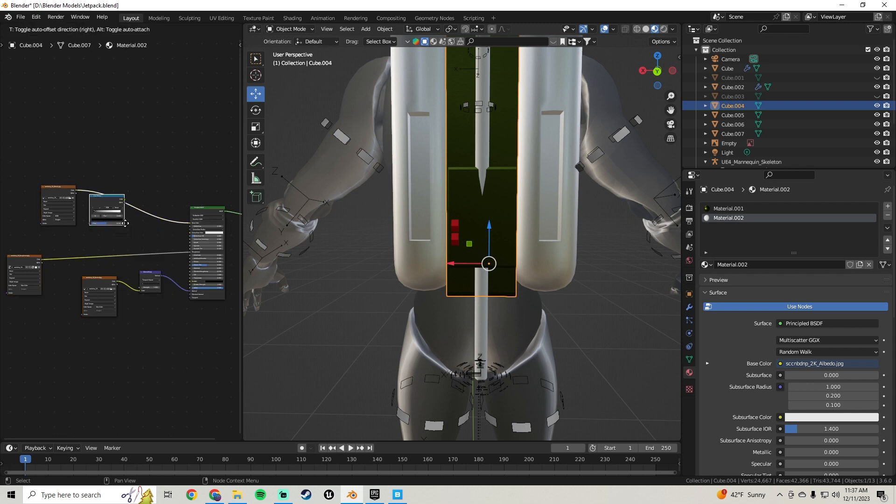
click(145, 222)
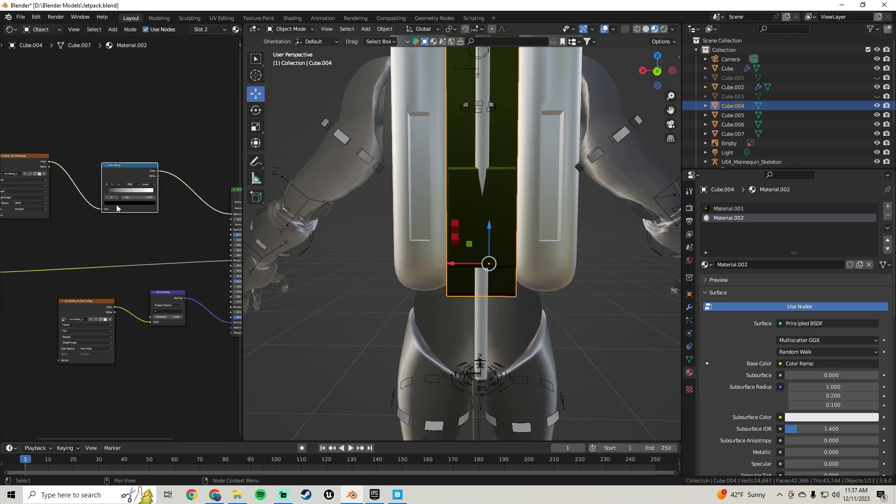
Set the Color Ramp's white end stop to a bright green
scroll(116, 205, up, 4)
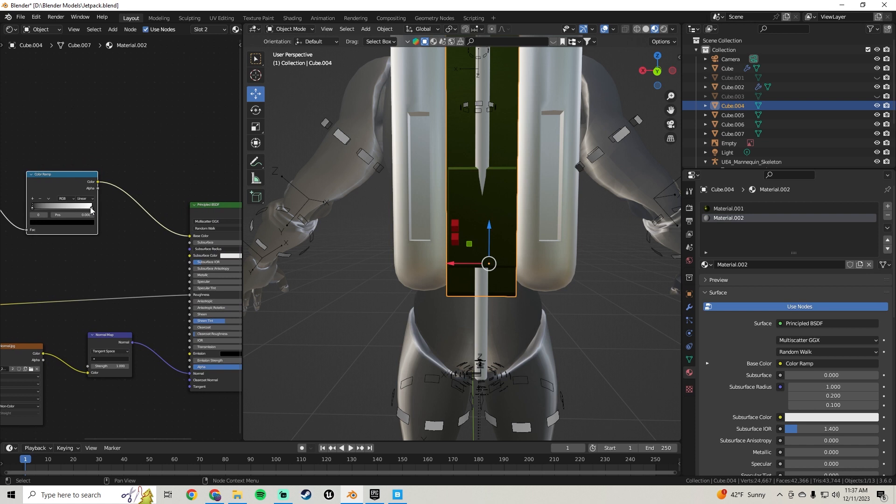
click(92, 209)
click(80, 223)
click(40, 156)
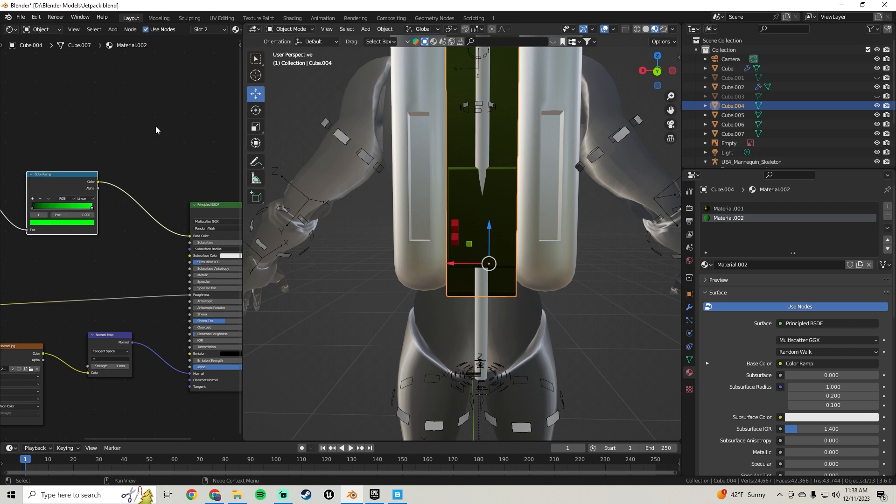
Duplicate the upper red button and move the copy 0.02 m up along Z
click(456, 227)
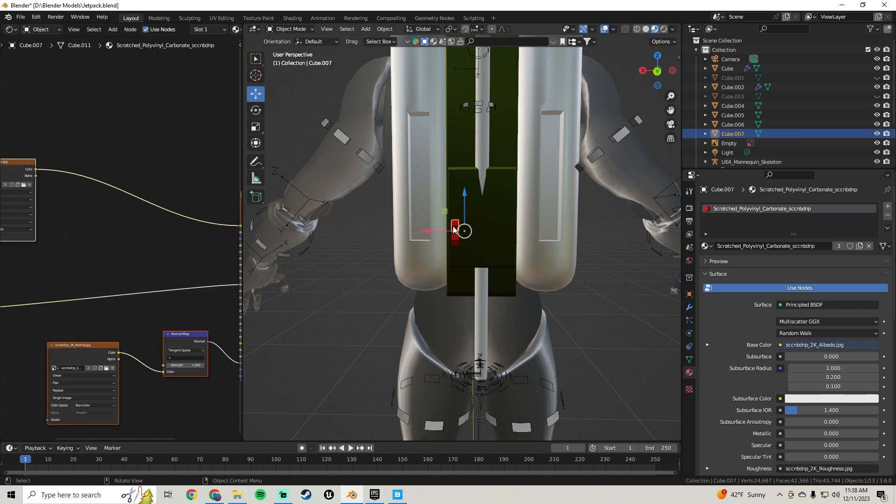
key(shift+d)
right_click(455, 209)
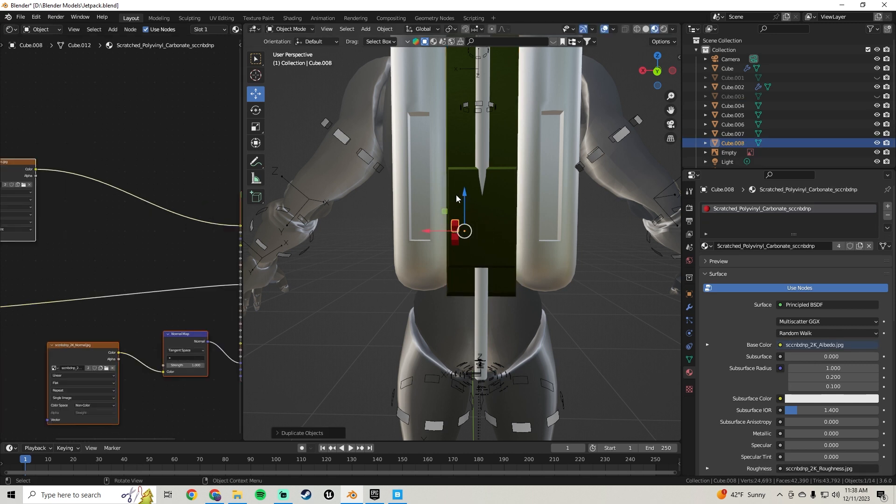
text(gz.02)
key(Return)
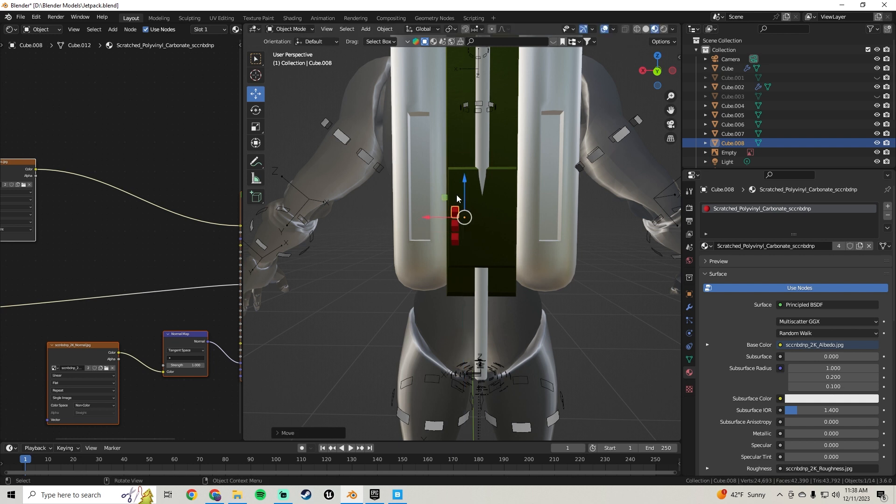
Assign the green Material.002 to the topmost panel button
click(707, 246)
click(725, 311)
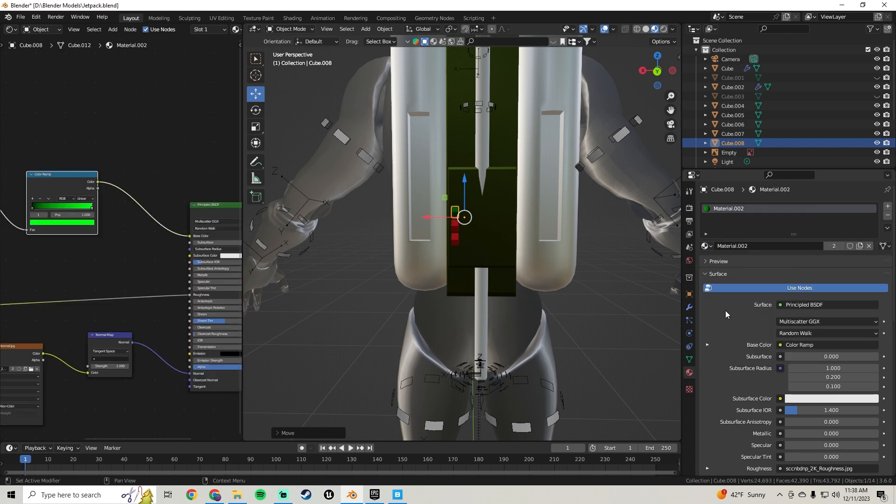
scroll(450, 215, up, 5)
middle_drag(446, 173, 521, 178)
click(579, 164)
Move the lowest red button 0.02 m down along the Z axis
scroll(579, 164, down, 8)
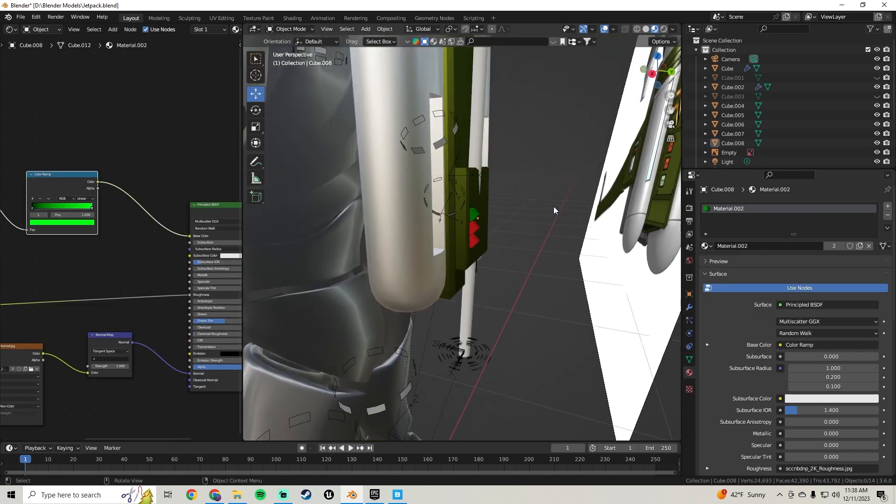
middle_drag(554, 210, 489, 228)
scroll(477, 238, up, 6)
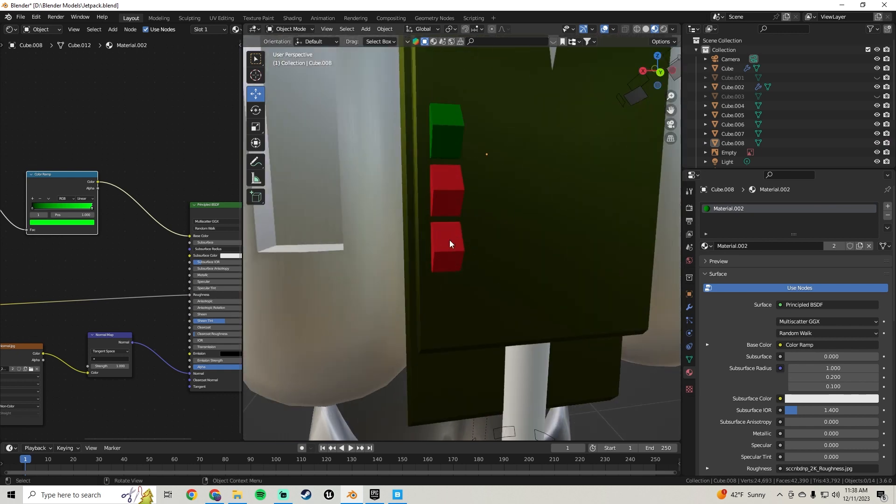
click(449, 243)
text(gz)
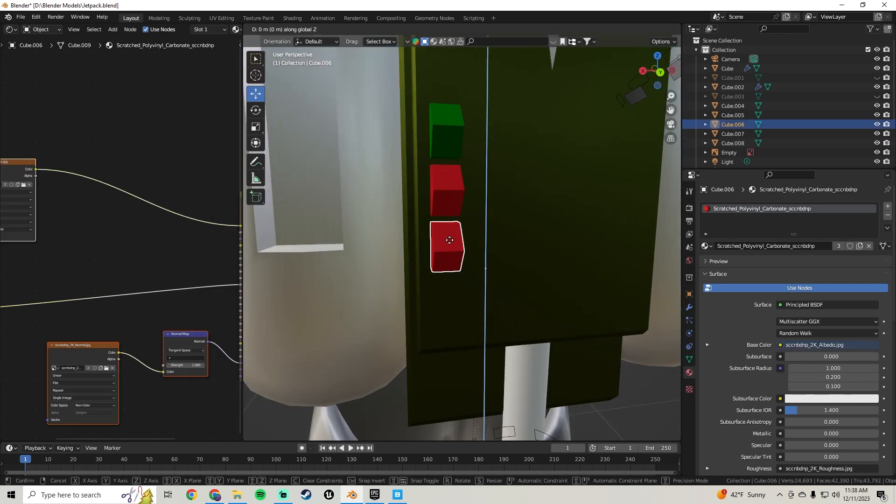
text(-0.1)
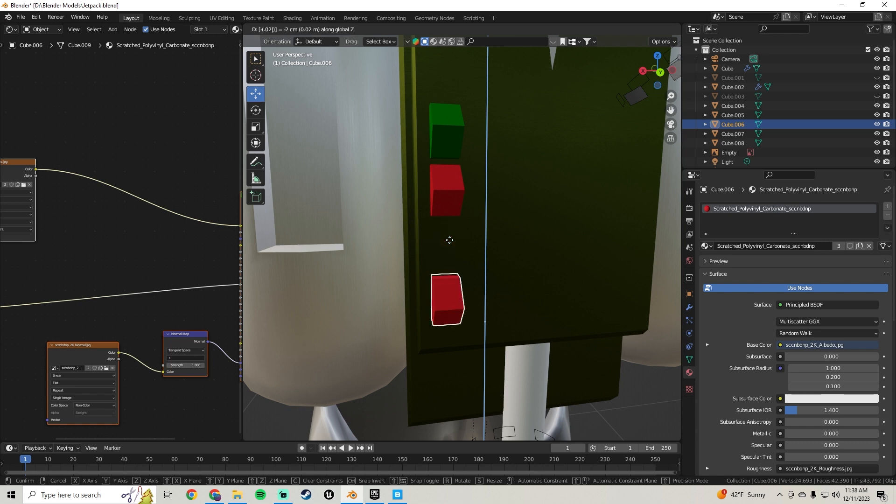
key(Return)
Move the middle red button 0.02 m down along the Z axis
click(444, 207)
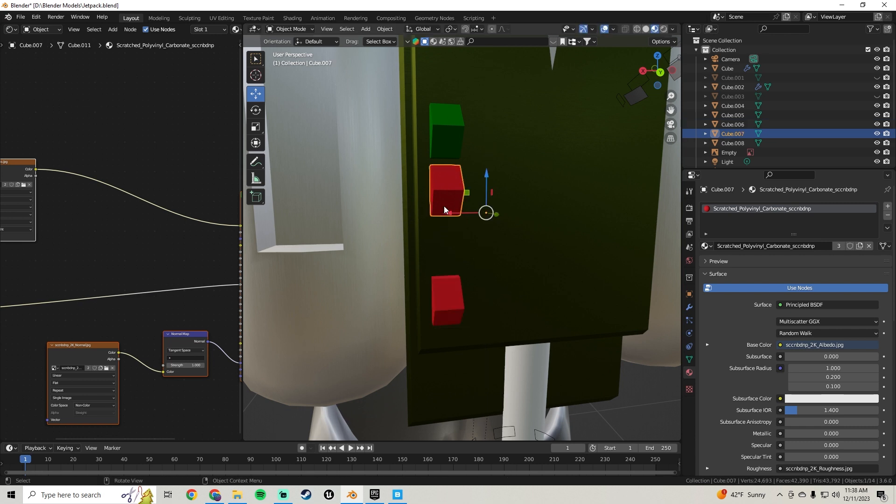
key(g)
text(z)
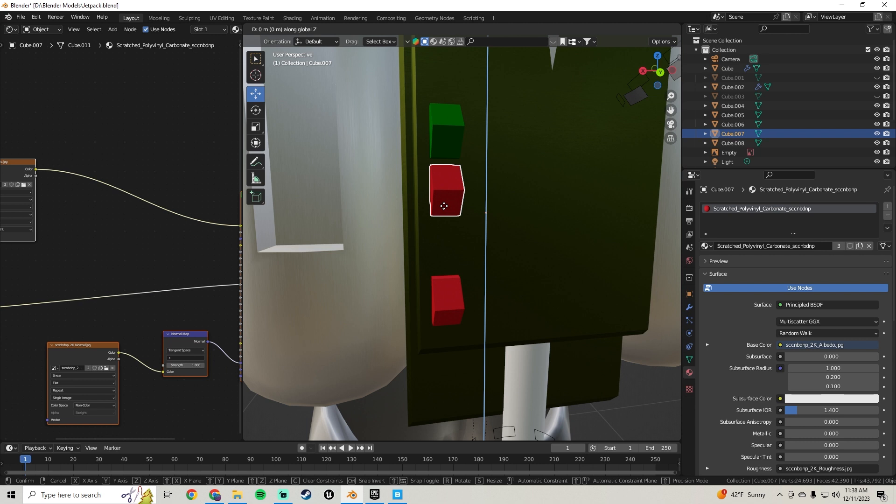
text(-.02)
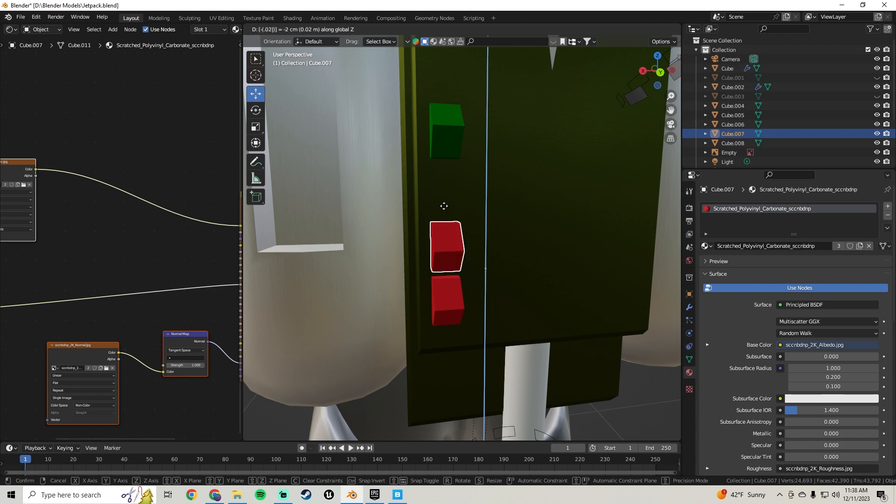
key(Return)
Raise the middle red button by 0.01 m along the Z axis and deselect it
scroll(444, 206, up, 1)
text(gz)
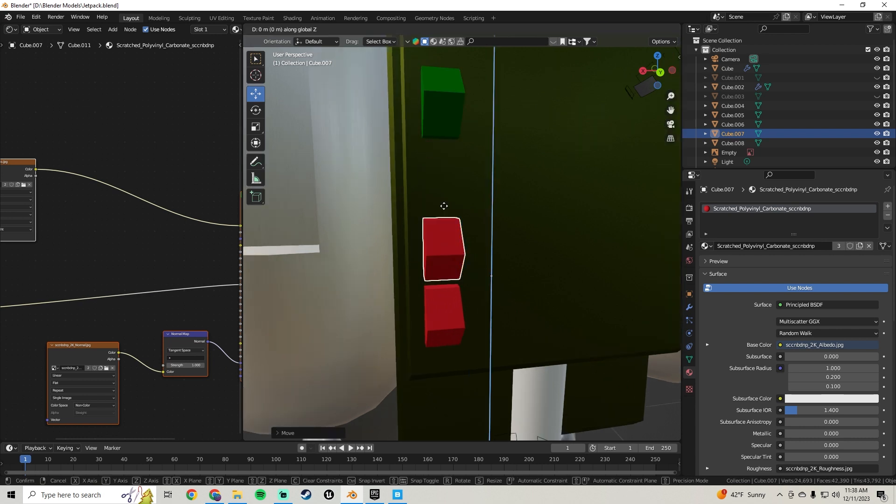
text(.02)
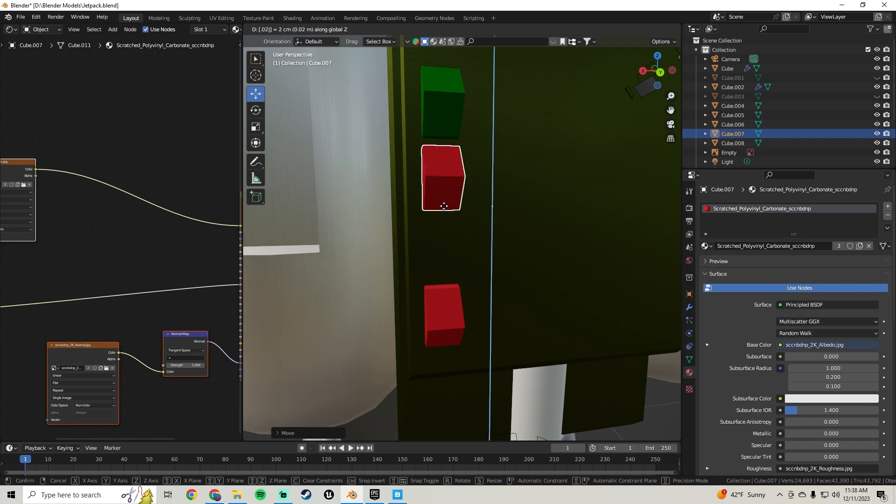
key(BackSpace)
key(BackSpace)
key(BackSpace)
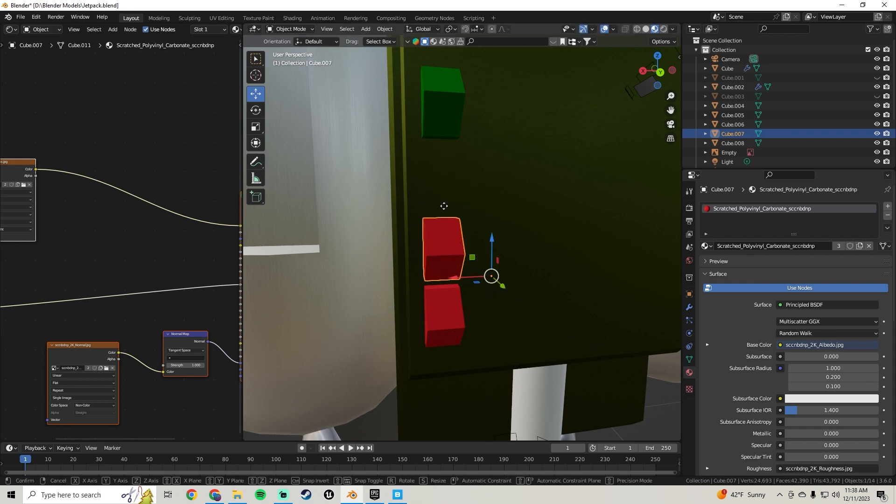
text(.01)
key(Return)
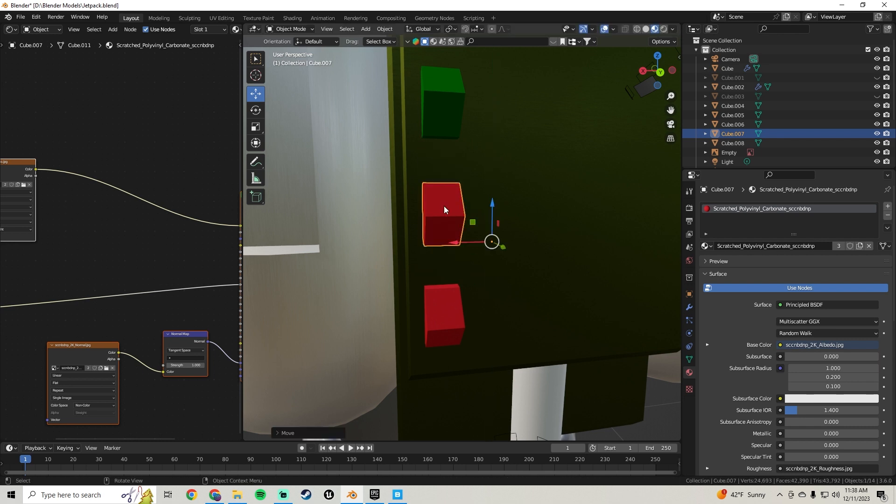
scroll(444, 195, down, 12)
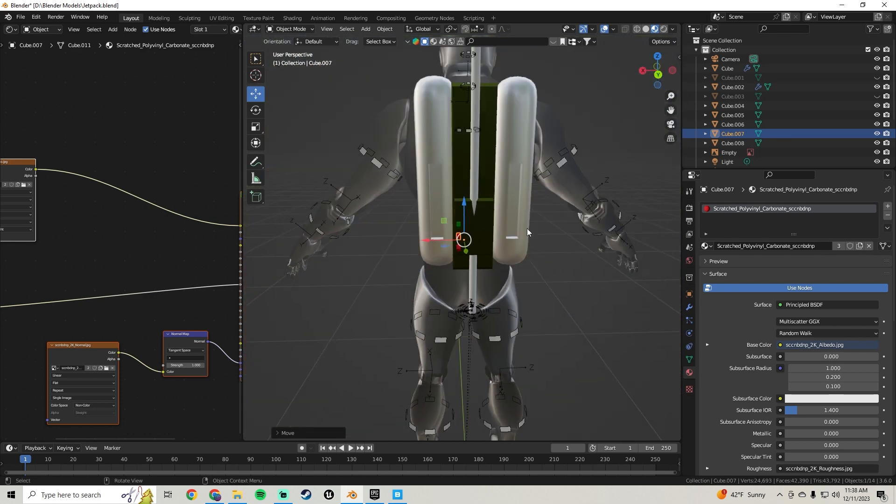
click(556, 262)
Select the lowest red button and extend the 3D viewport over the whole Shader Editor area
mouse_move(420, 274)
middle_down()
mouse_move(527, 261)
mouse_move(431, 271)
middle_up()
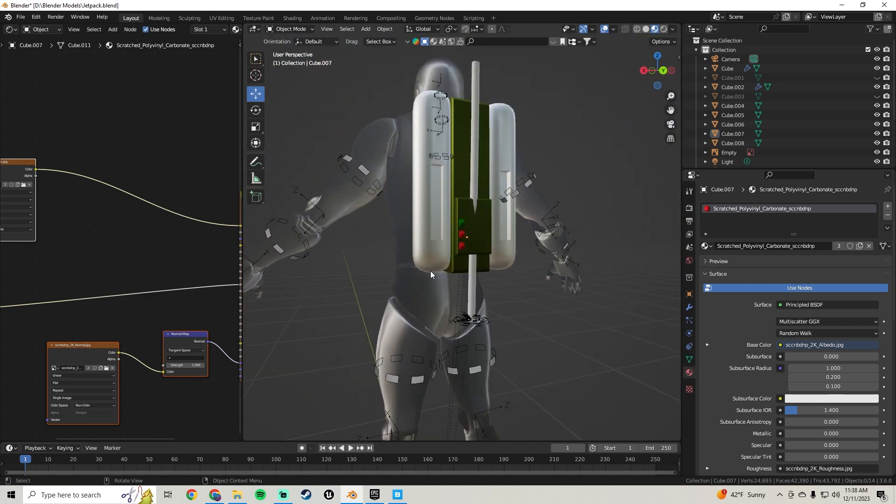
scroll(481, 264, up, 3)
middle_drag(486, 264, 478, 248)
scroll(480, 252, up, 4)
click(448, 272)
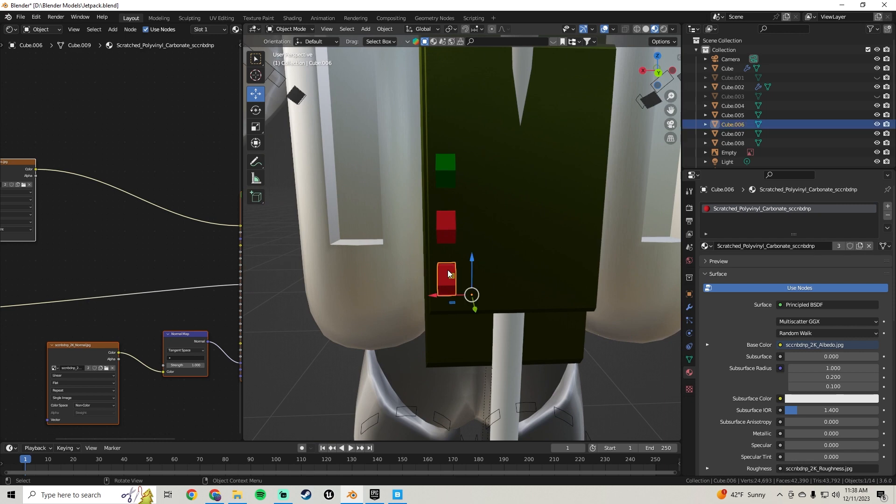
key(Tab)
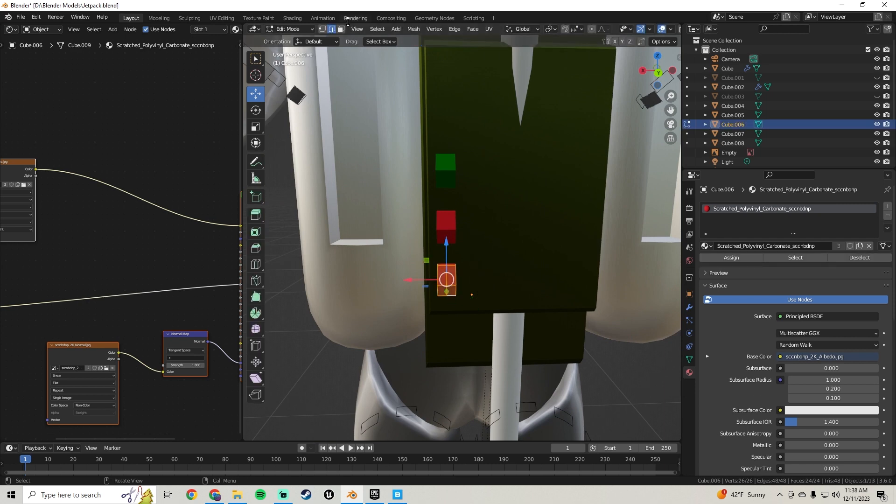
drag(244, 27, 218, 58)
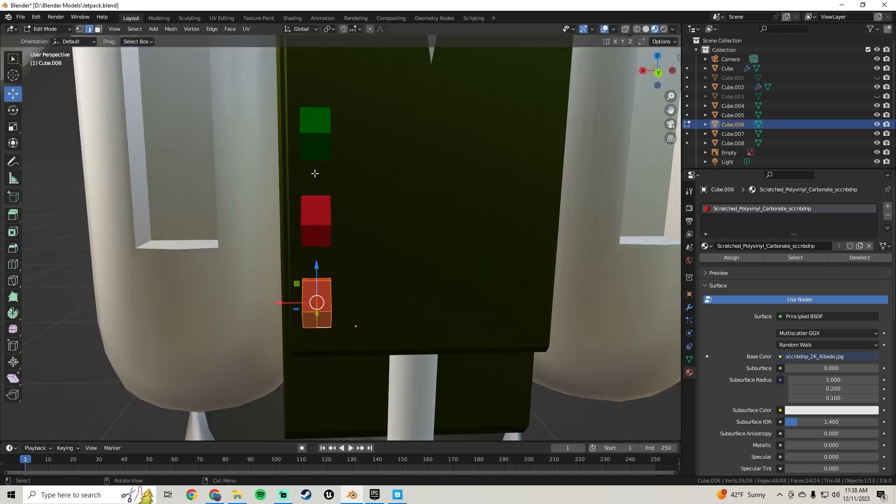
scroll(352, 184, down, 3)
key(Tab)
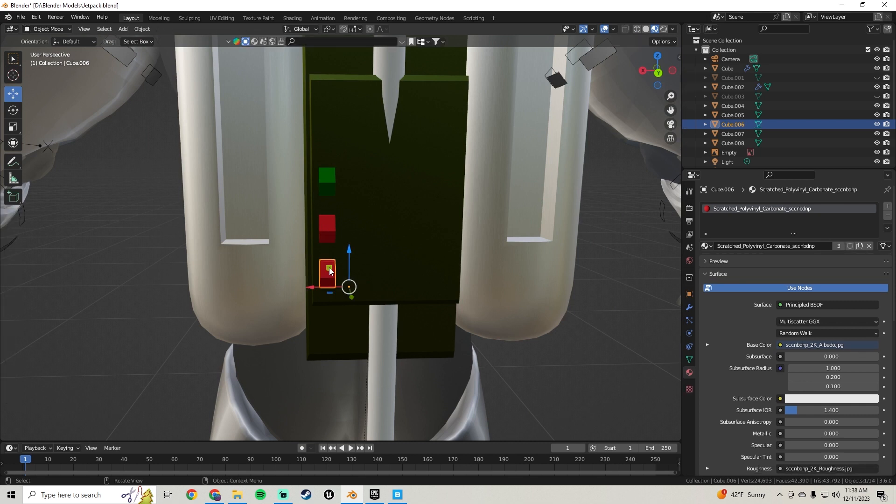
Unwrap the lowest red button's mesh with Smart UV Project at its default settings
key(Tab)
click(246, 28)
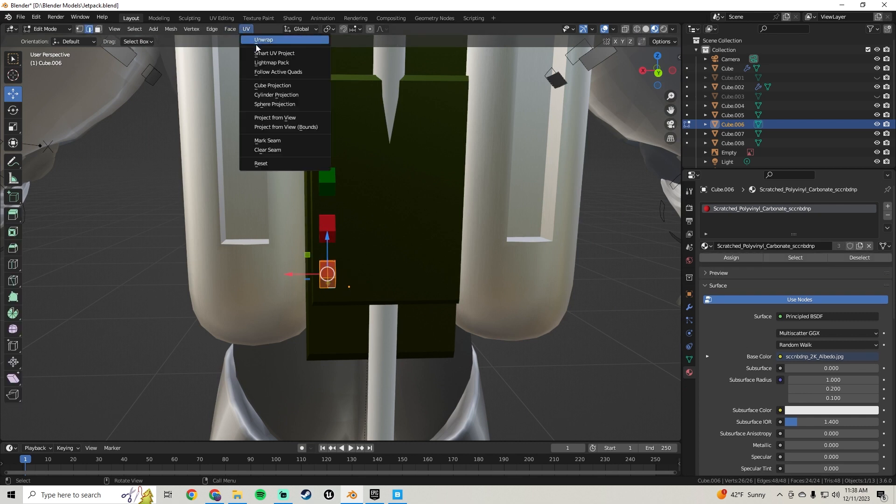
click(259, 53)
click(259, 136)
key(Tab)
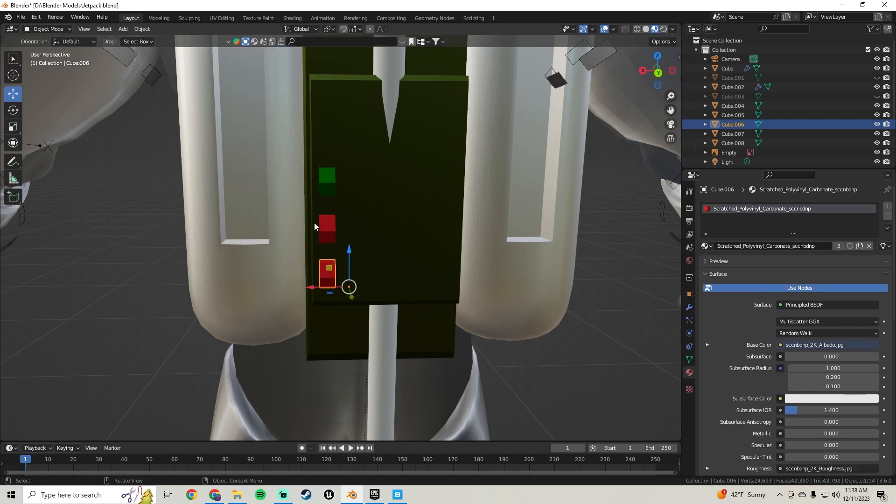
Unwrap the middle red button's mesh with Smart UV Project at its default settings
click(328, 227)
key(Tab)
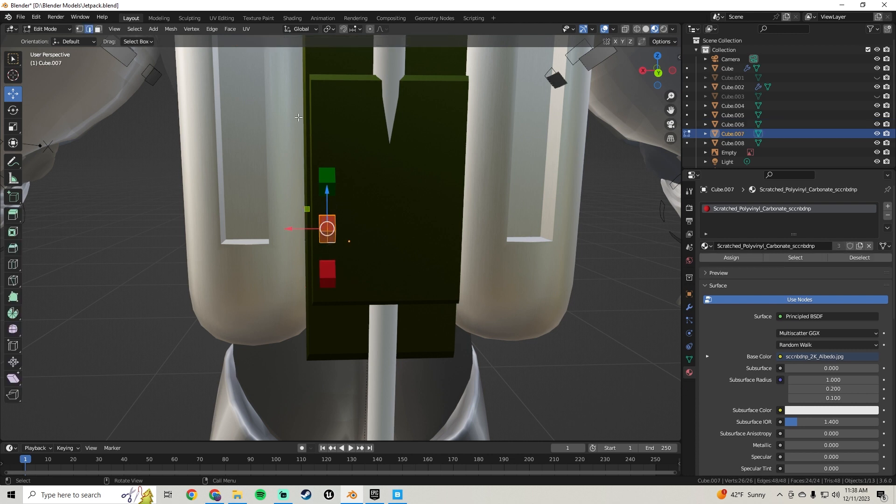
click(246, 29)
click(262, 54)
click(266, 140)
key(Tab)
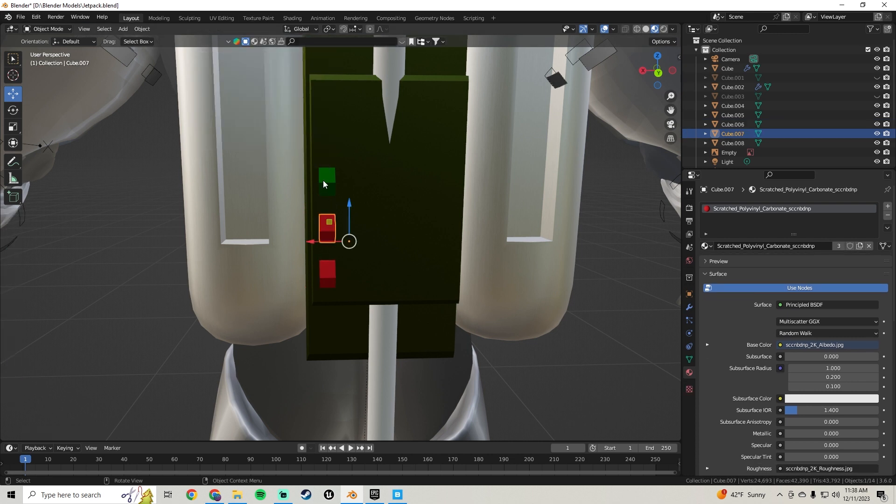
Unwrap the green button's mesh with Smart UV Project at its default settings
click(327, 180)
key(Tab)
click(248, 28)
click(259, 56)
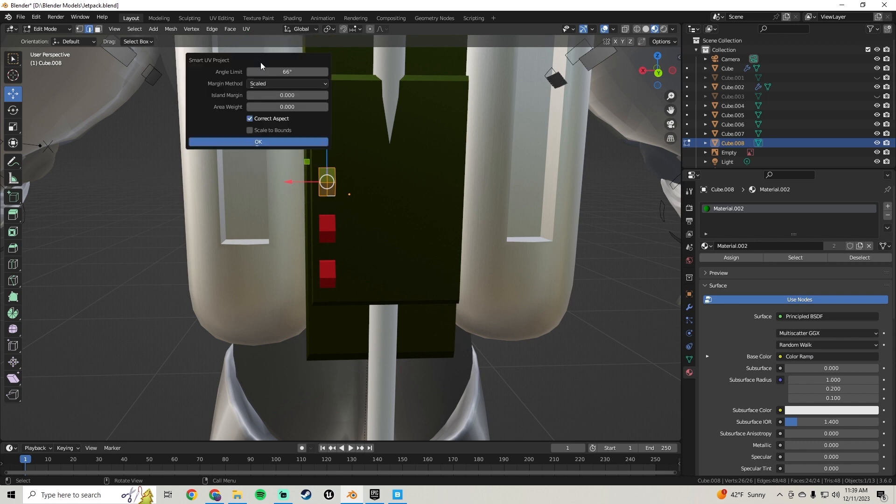
click(268, 143)
key(Tab)
Deselect everything and save the jetpack file
scroll(431, 226, down, 5)
click(489, 240)
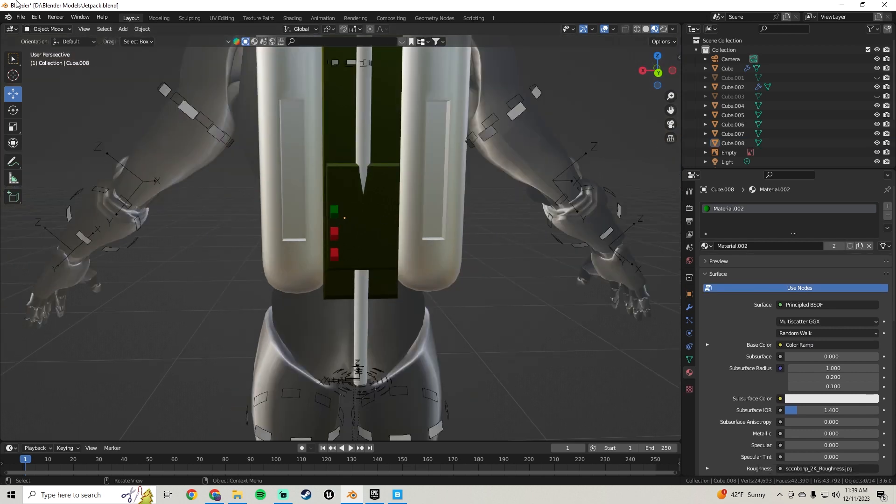
click(20, 17)
click(40, 77)
Delete the long white rigging pole that runs down behind the mannequin through the jetpack
scroll(366, 214, up, 3)
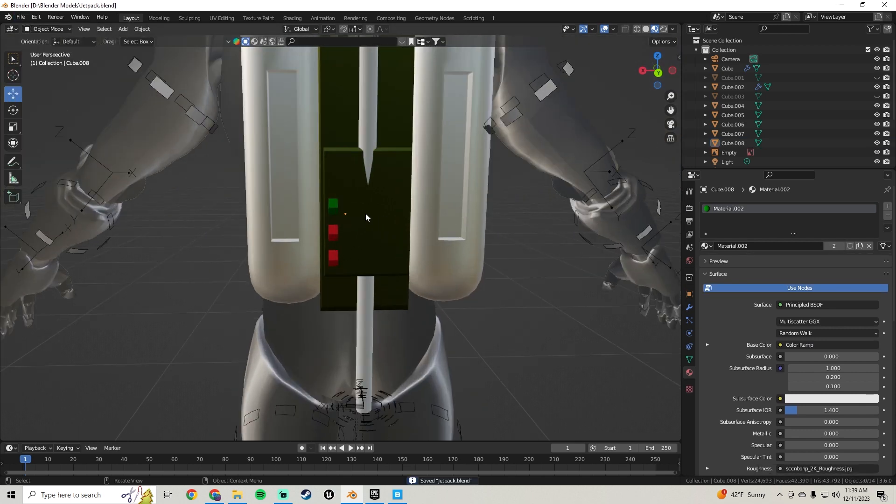
middle_drag(365, 213, 405, 214)
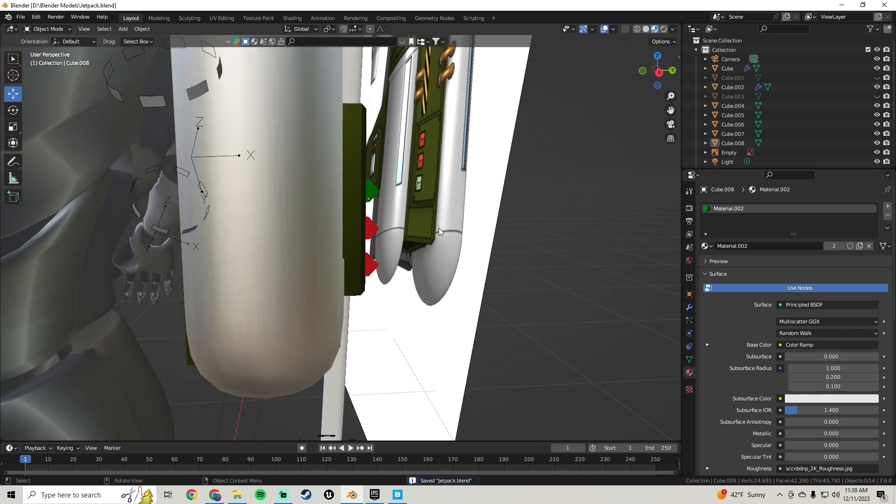
middle_drag(439, 228, 387, 249)
click(359, 328)
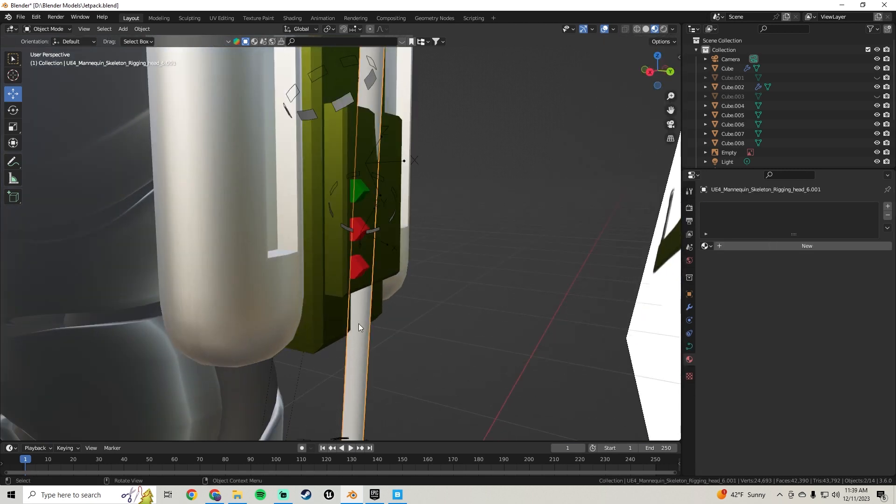
key(Delete)
Delete the UE4_Mannequin_Skeleton armature with its bone control shapes around the mannequin
scroll(326, 309, down, 9)
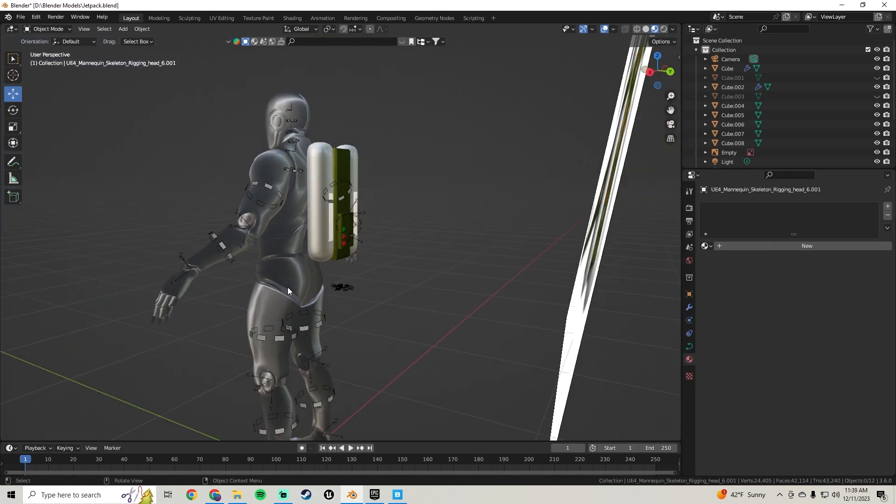
scroll(206, 250, up, 3)
click(110, 260)
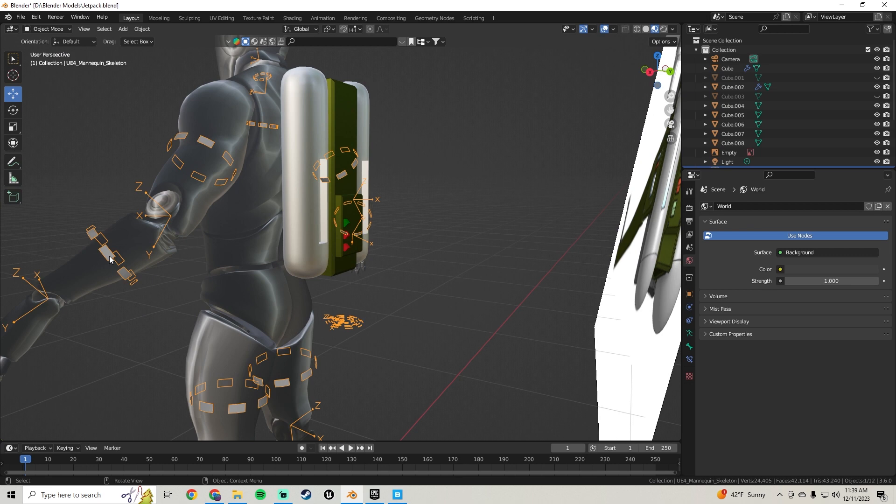
key(Delete)
Examine the jetpack and its panel buttons from several angles against the reference image
middle_drag(167, 216, 476, 209)
scroll(346, 189, up, 8)
scroll(423, 229, down, 4)
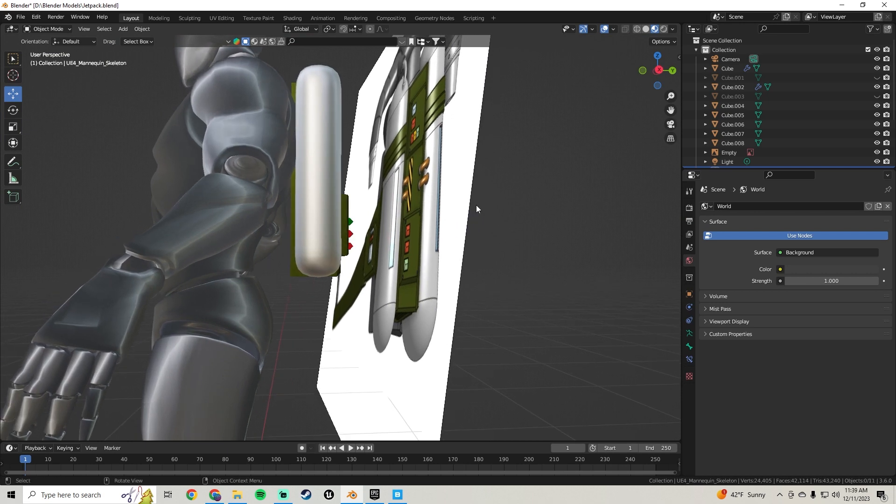
scroll(278, 175, down, 5)
middle_drag(278, 175, 374, 189)
scroll(374, 189, down, 4)
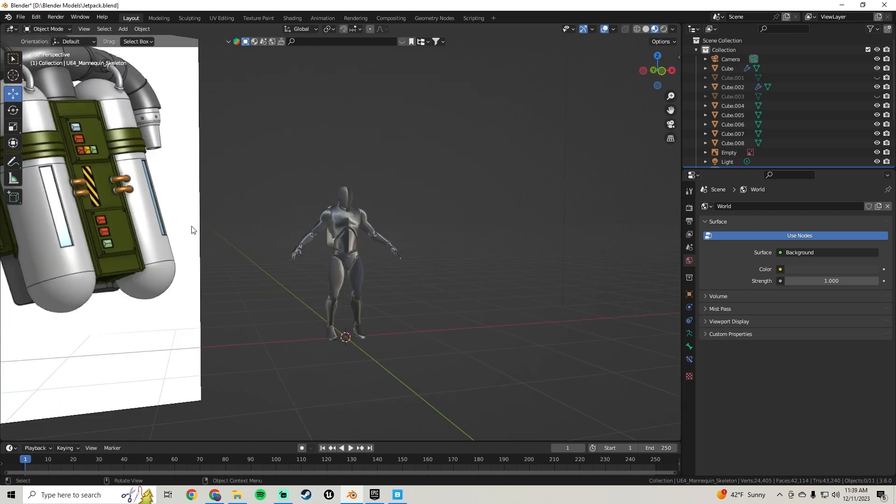
middle_drag(318, 220, 154, 252)
scroll(366, 240, up, 7)
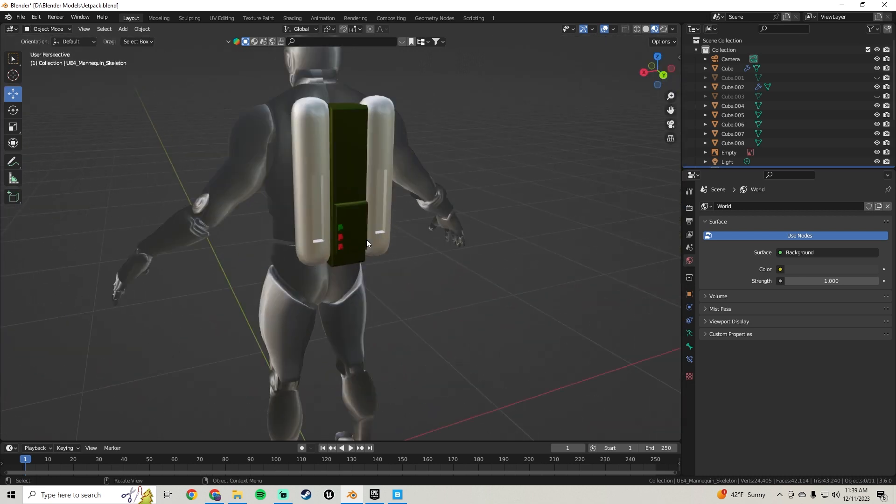
middle_drag(366, 240, 340, 225)
scroll(340, 222, up, 4)
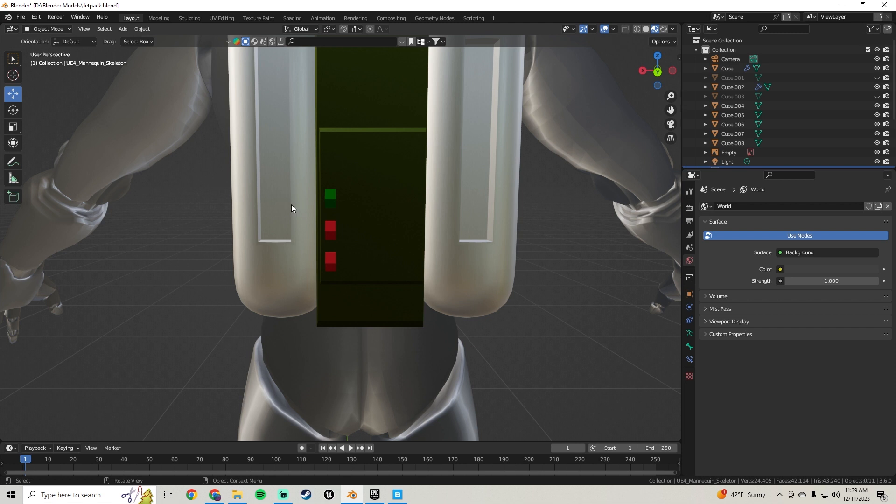
Enlarge the green and two red panel buttons together, shift them slightly inward across the panel, and deselect them
scroll(345, 197, up, 5)
click(326, 278)
shift+click(326, 231)
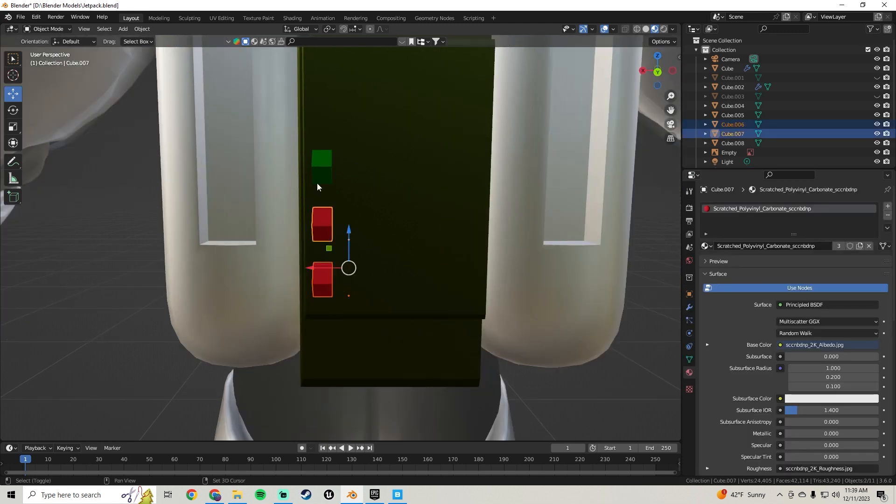
shift+click(319, 178)
key(s)
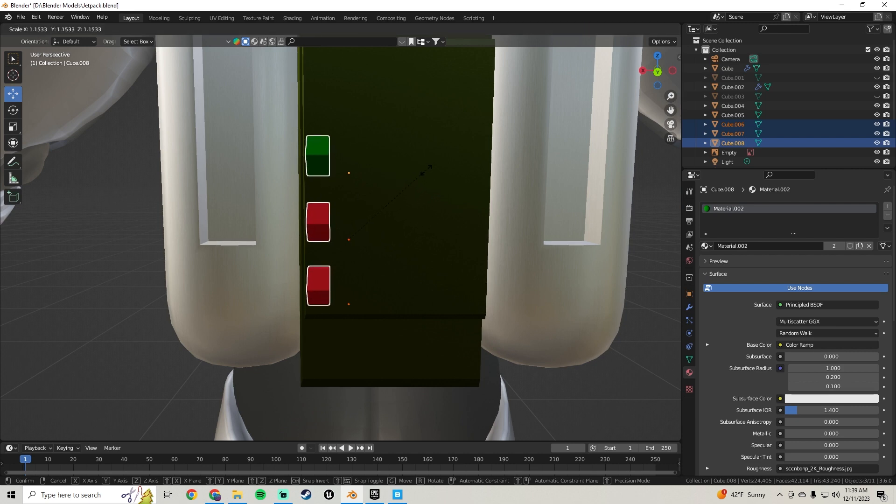
click(433, 172)
middle_drag(433, 172, 309, 236)
drag(309, 236, 315, 232)
scroll(327, 233, down, 4)
click(489, 258)
middle_drag(489, 258, 346, 260)
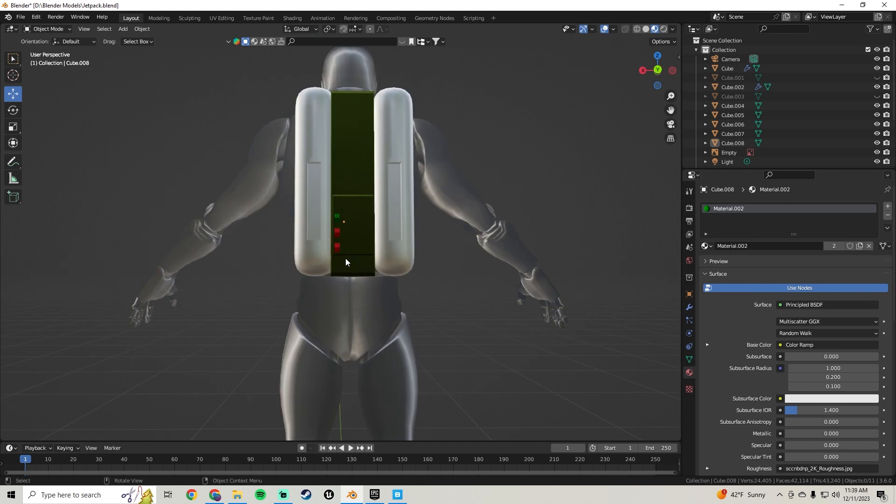
Raise the green and two red buttons together along Z so they sit higher on the jetpack's lower panel
scroll(346, 259, up, 4)
key(Tab)
key(Tab)
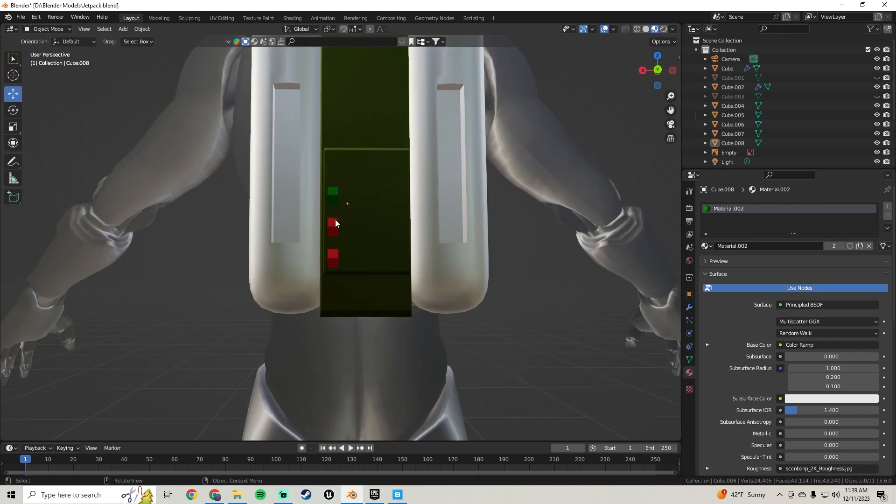
click(330, 198)
shift+click(332, 226)
shift+click(333, 258)
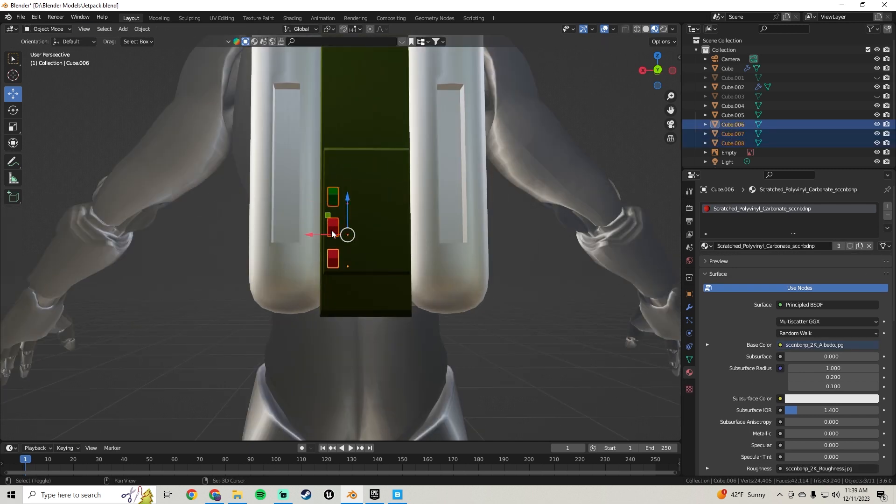
drag(346, 204, 352, 179)
scroll(351, 178, down, 3)
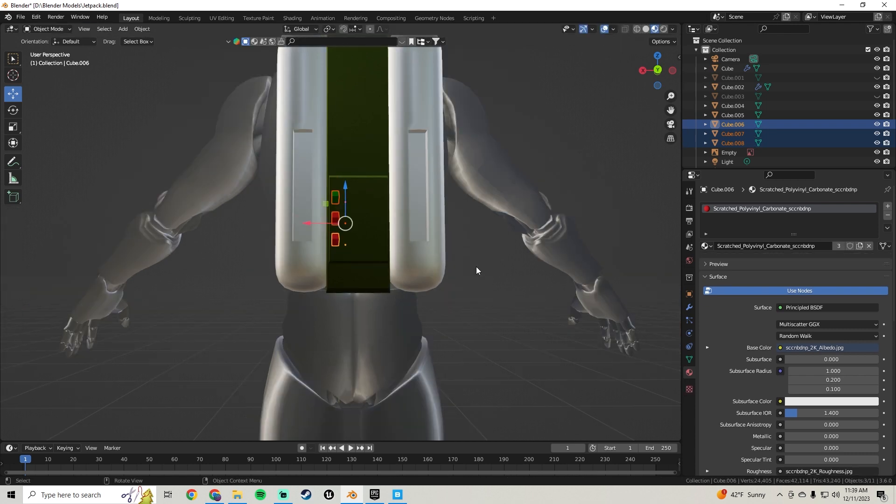
Deselect the buttons, check their new height from behind the mannequin, and save the jetpack file
scroll(476, 267, down, 2)
click(452, 270)
middle_drag(452, 271, 423, 279)
scroll(316, 169, up, 4)
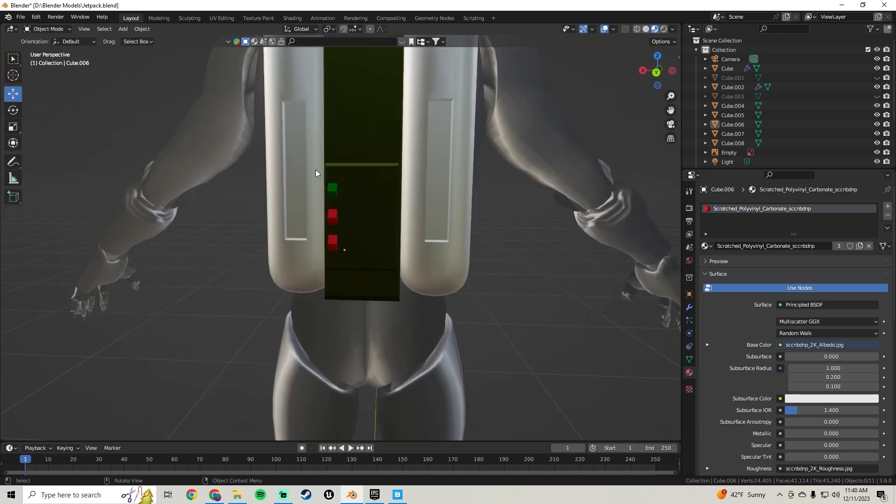
middle_drag(315, 169, 341, 167)
scroll(340, 171, down, 5)
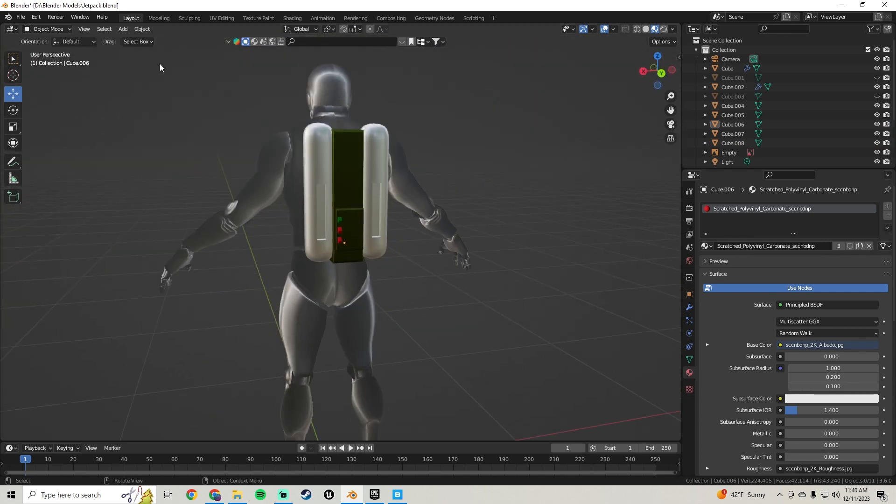
click(19, 17)
click(28, 80)
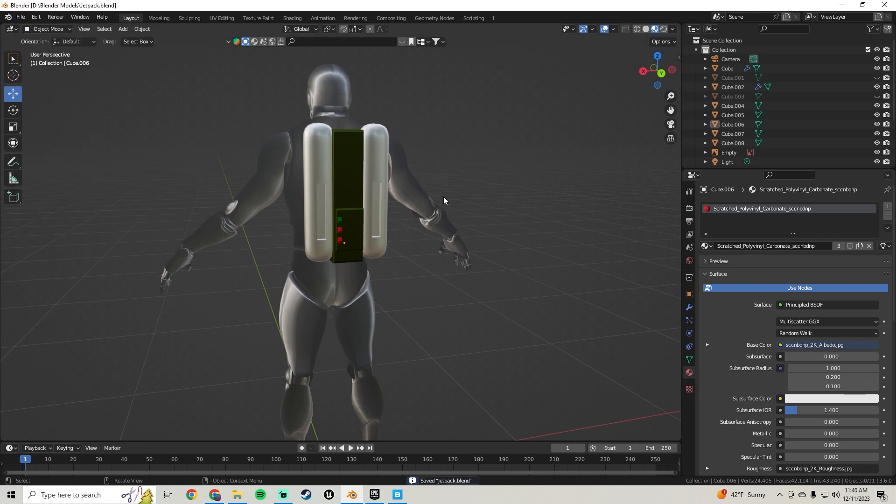
Scale up the green and two red buttons together to enlarge them and spread them further apart
scroll(351, 189, down, 4)
scroll(351, 189, up, 6)
mouse_move(445, 214)
middle_down()
mouse_move(350, 198)
mouse_move(417, 108)
mouse_move(461, 189)
mouse_move(446, 206)
middle_up()
scroll(446, 206, down, 3)
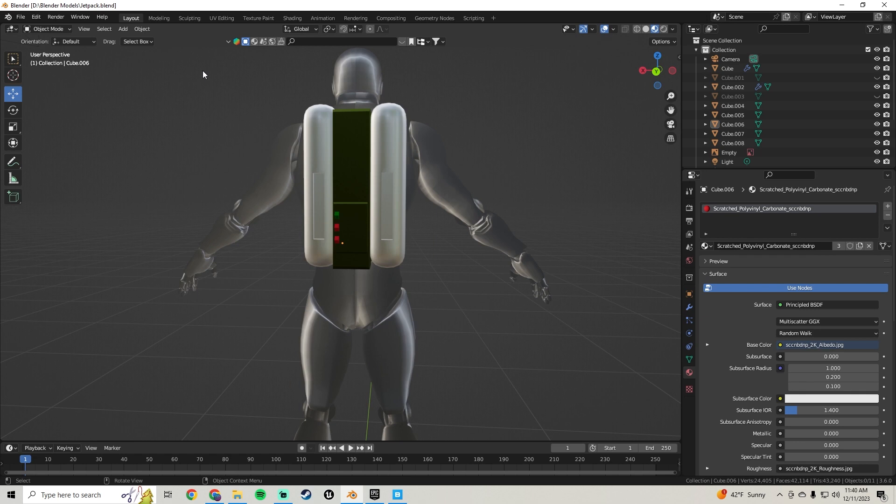
middle_drag(264, 89, 334, 210)
scroll(334, 210, up, 5)
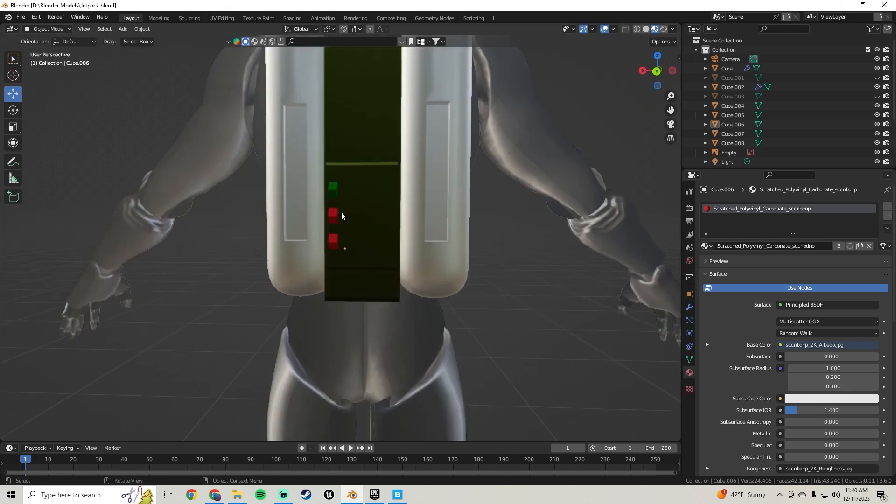
click(329, 239)
shift+click(329, 204)
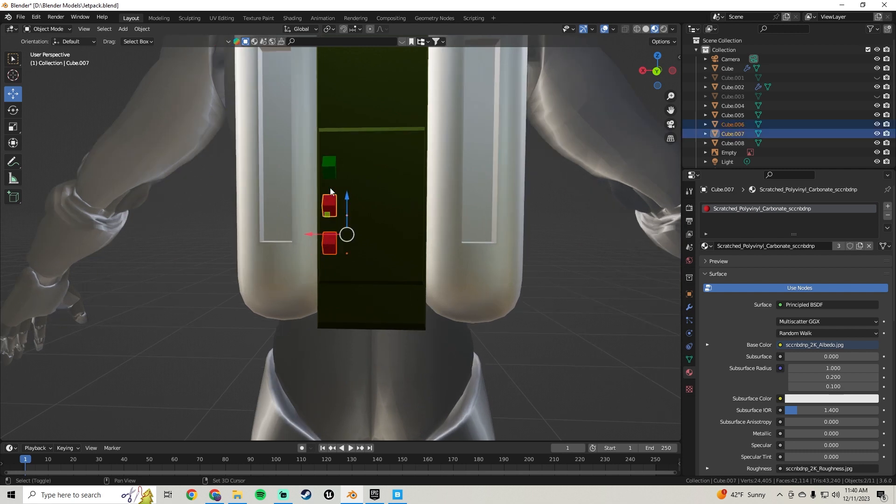
shift+click(329, 164)
key(s)
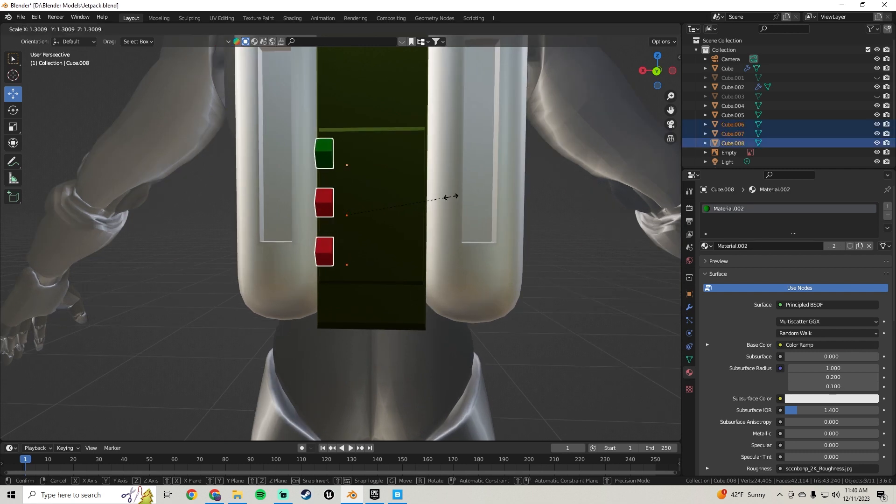
click(458, 197)
Move the three enlarged buttons about 0.015 m along X and slightly down along Z to fit inside the panel
middle_drag(457, 197, 349, 230)
key(g)
key(x)
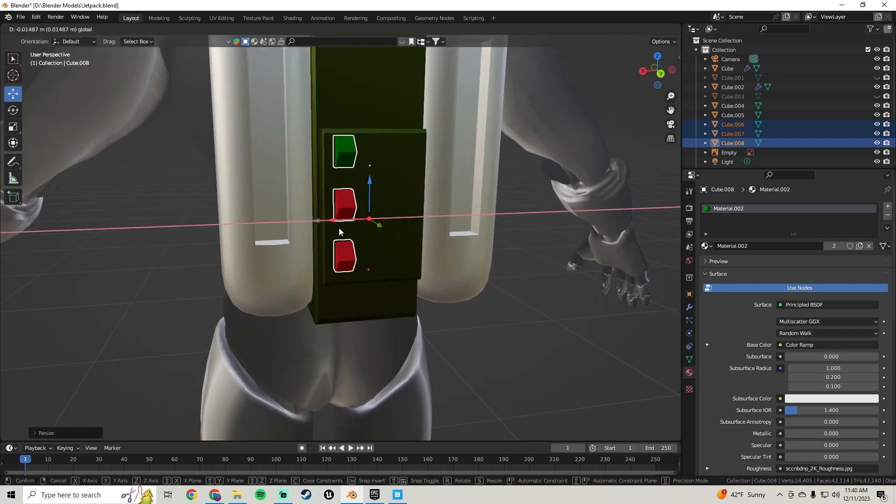
click(339, 232)
key(g)
key(z)
click(367, 189)
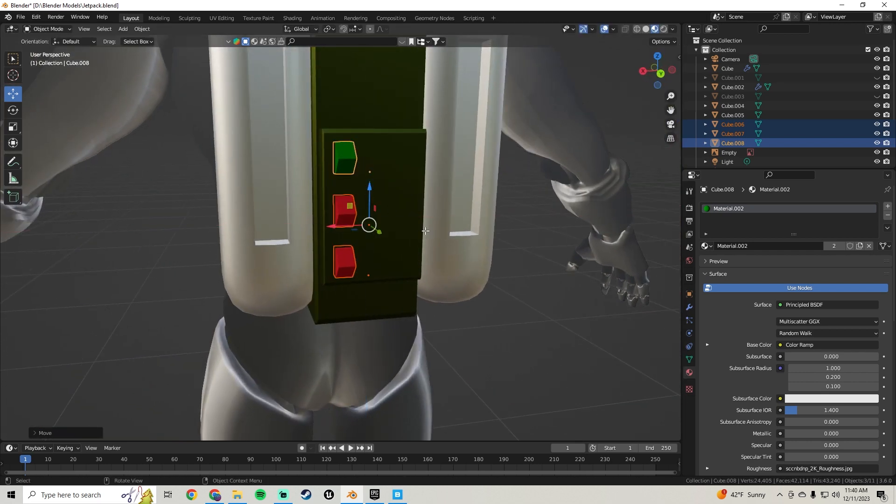
scroll(367, 189, down, 5)
key(alt+a)
Move the green and two red buttons together outward along Y so they protrude more from the panel's face
mouse_move(366, 279)
middle_down()
mouse_move(455, 268)
mouse_move(358, 265)
middle_up()
scroll(385, 224, up, 4)
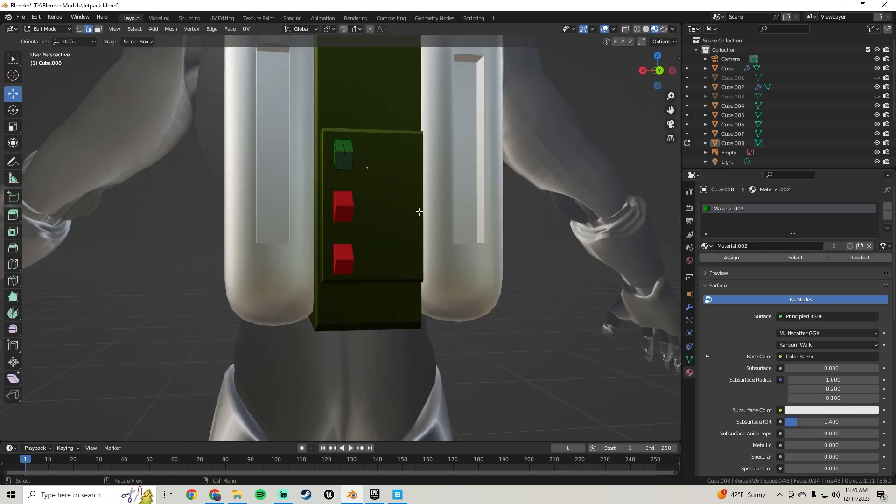
click(349, 257)
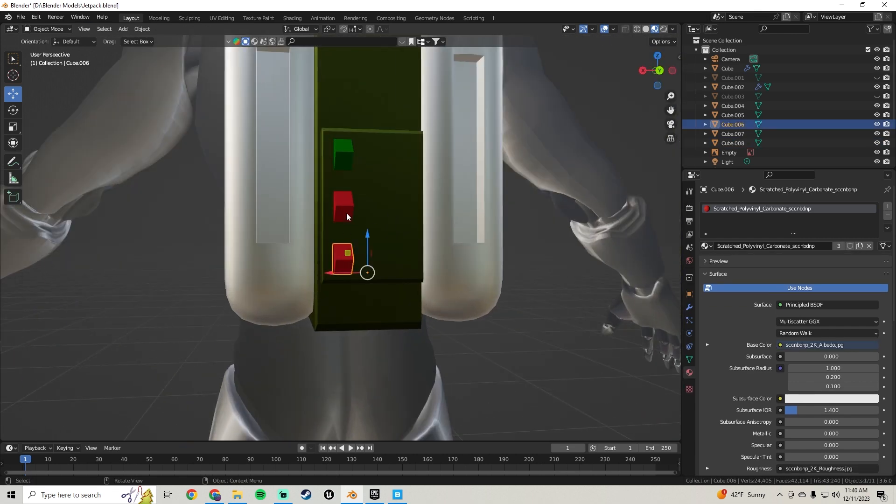
shift+click(344, 206)
shift+click(345, 156)
middle_drag(348, 156, 397, 216)
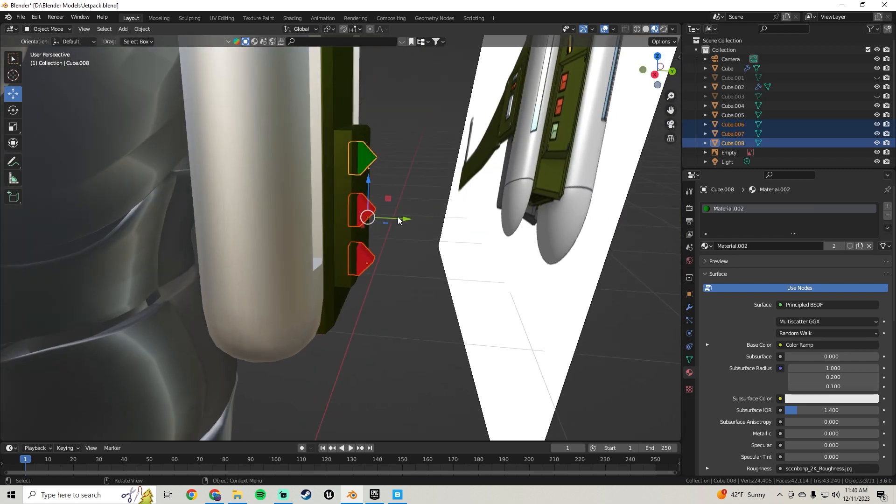
drag(399, 218, 408, 216)
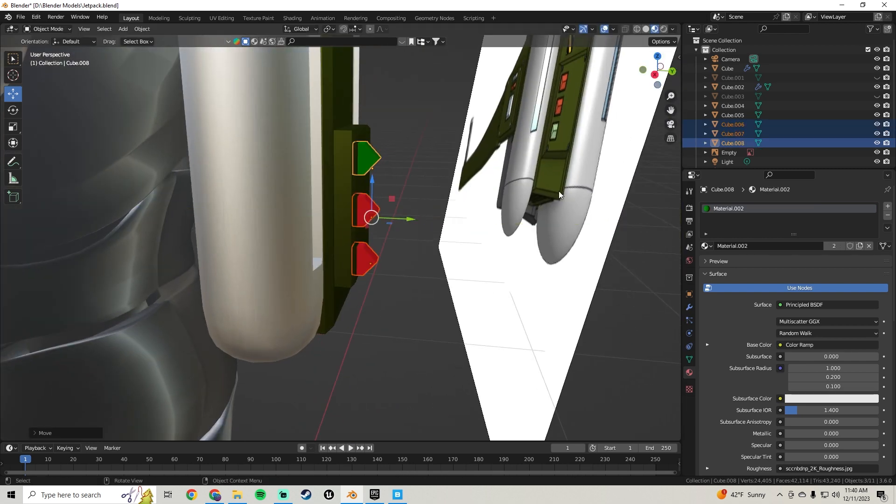
Scale the three buttons down slightly and nudge them along X toward the panel's outer edge
middle_drag(559, 191, 472, 178)
key(s)
click(511, 171)
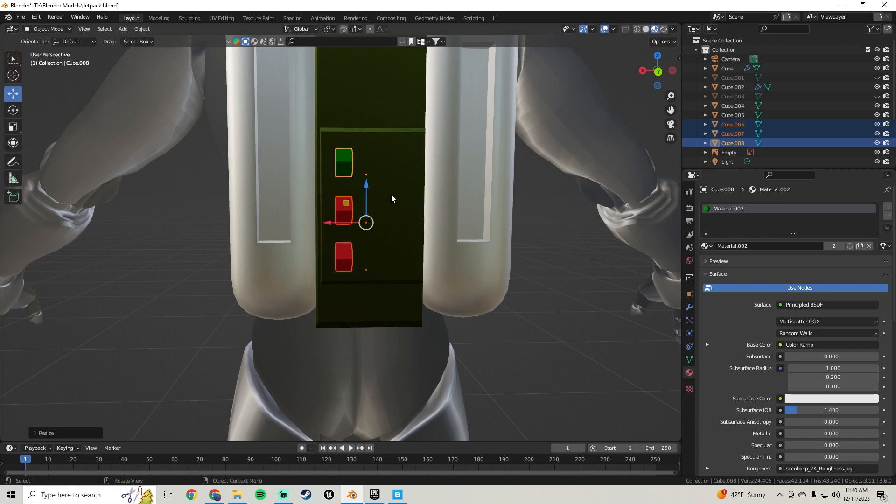
drag(330, 221, 324, 220)
Deselect the resized buttons and save the jetpack file
middle_drag(362, 184, 334, 195)
click(419, 181)
click(20, 17)
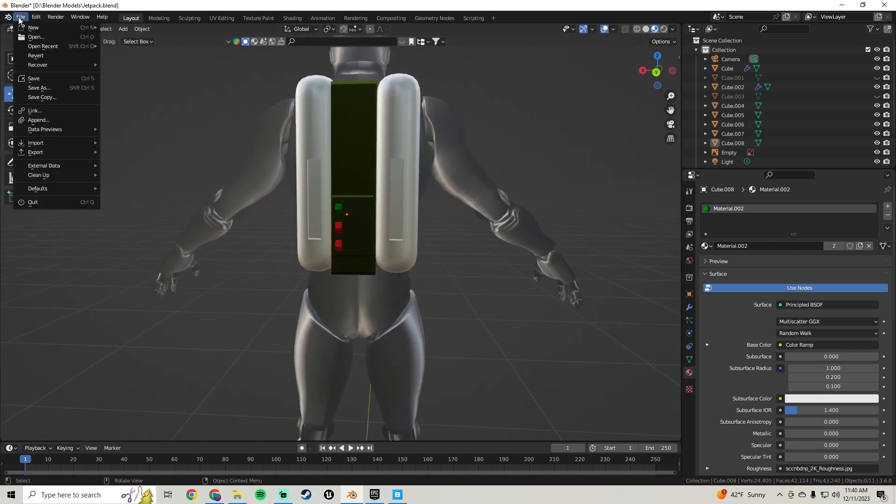
click(47, 79)
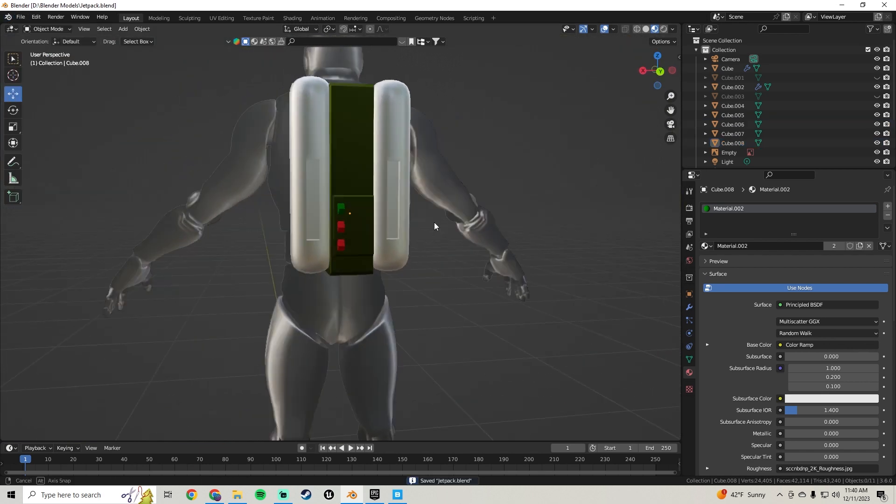
Scale the front face of the button panel (Cube.005) to about 0.94 to give the panel sloped edges
middle_drag(434, 222, 272, 231)
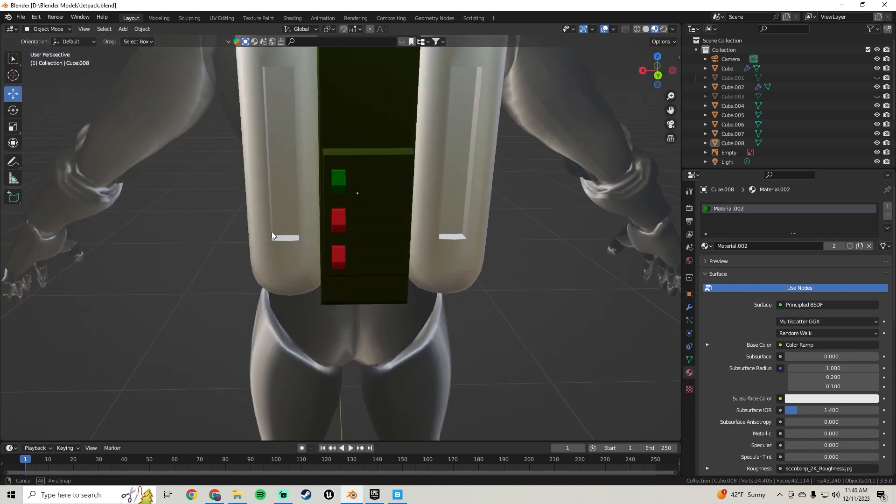
click(413, 192)
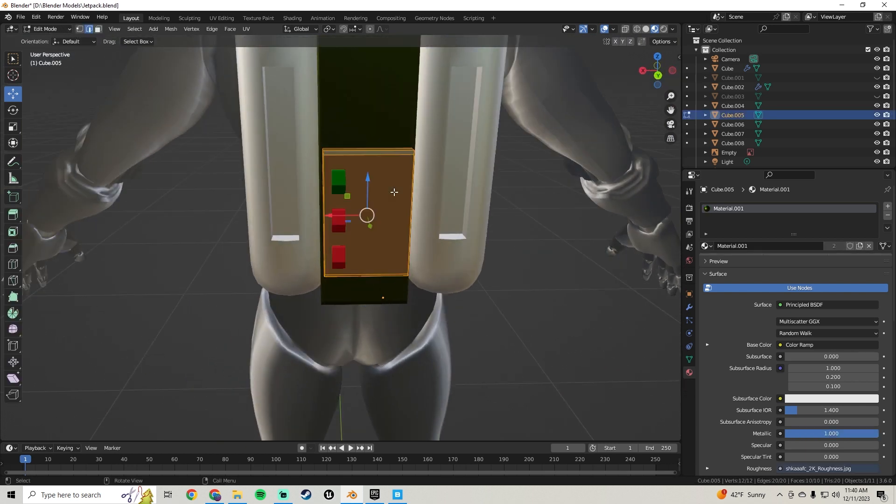
key(Tab)
middle_drag(396, 193, 125, 62)
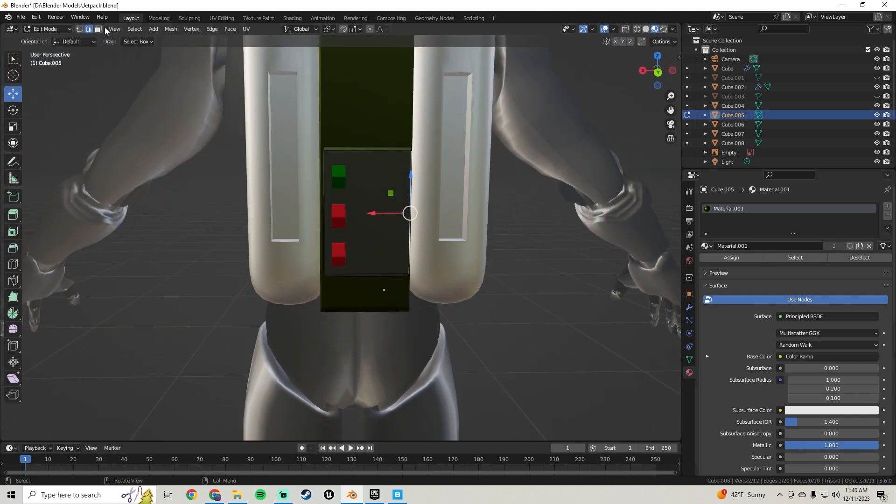
click(369, 187)
key(s)
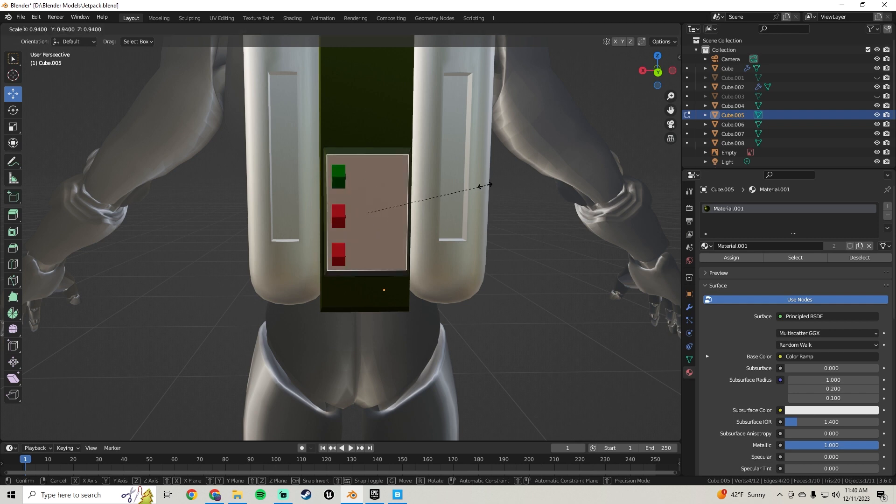
click(483, 186)
key(Tab)
Pull the button panel's front face slightly outward along Y to deepen its sloped edges
mouse_move(377, 225)
middle_down()
mouse_move(438, 226)
mouse_move(421, 259)
mouse_move(386, 245)
mouse_move(359, 207)
mouse_move(376, 112)
mouse_move(364, 224)
middle_up()
key(Tab)
click(485, 247)
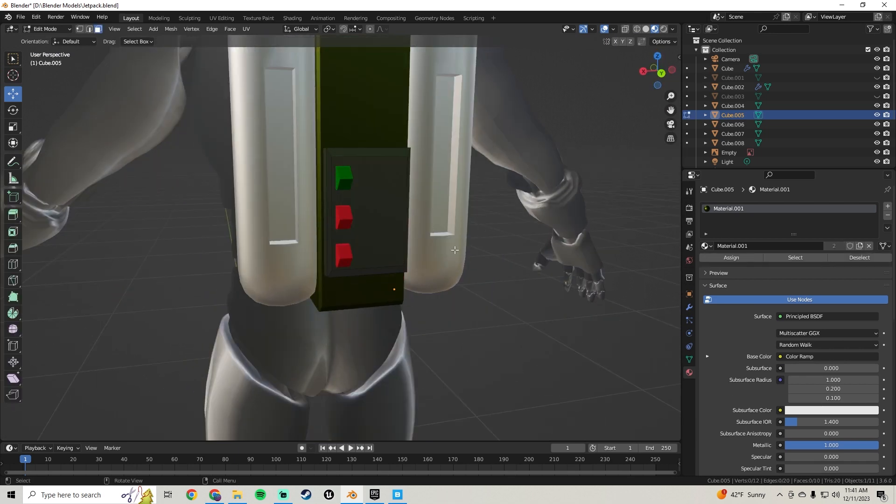
middle_drag(445, 253, 395, 191)
key(Tab)
scroll(416, 205, up, 2)
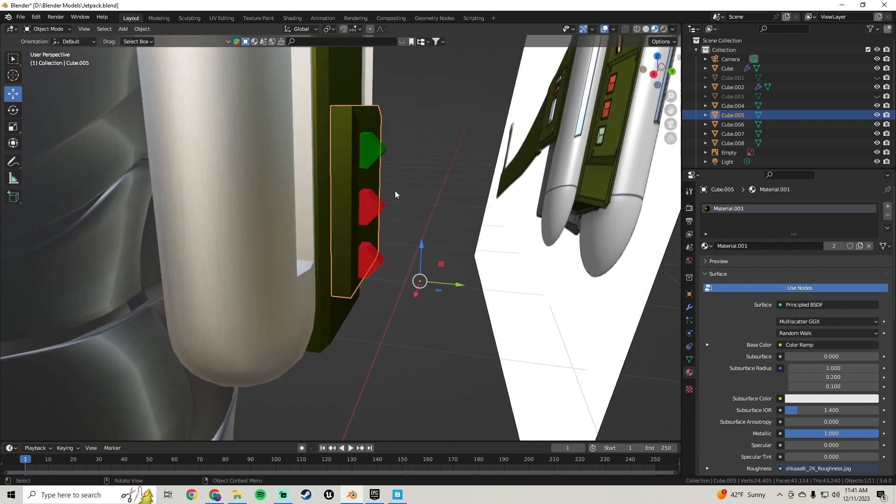
key(Tab)
click(369, 180)
drag(405, 198, 412, 199)
key(Tab)
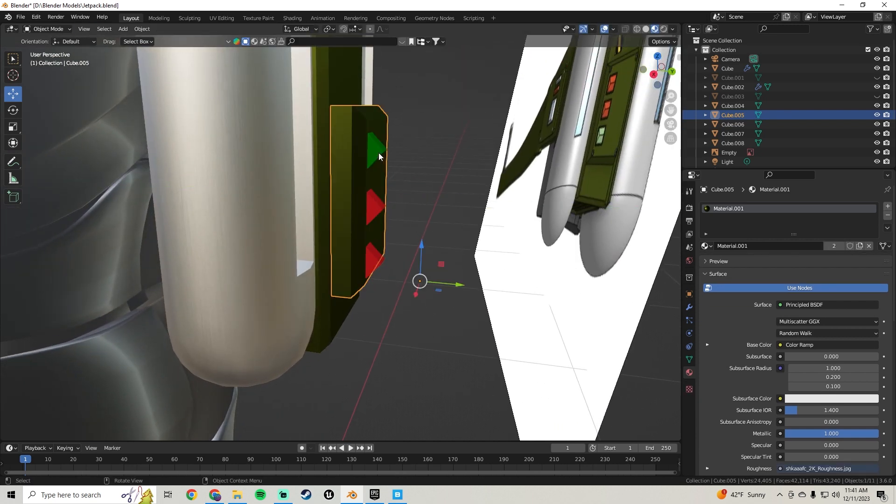
Move the green and two red buttons outward along Y to clear the deepened panel face, and deselect them
click(379, 152)
shift+click(372, 208)
shift+click(376, 250)
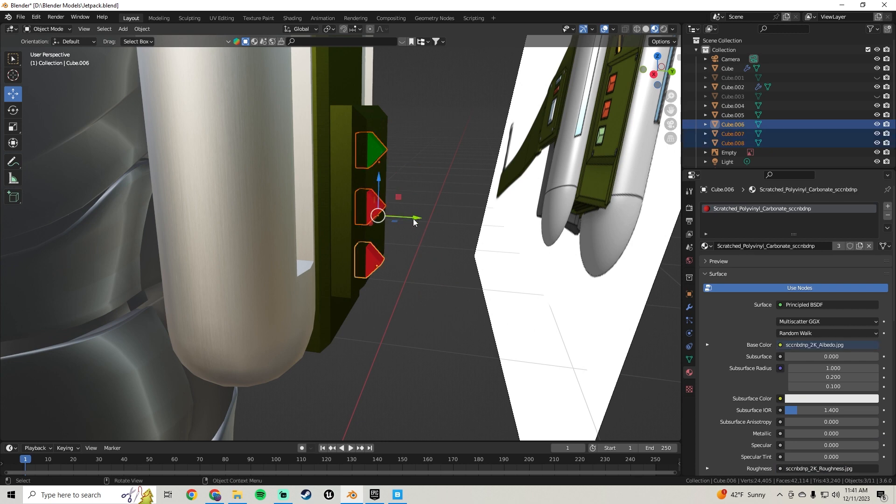
drag(413, 218, 421, 218)
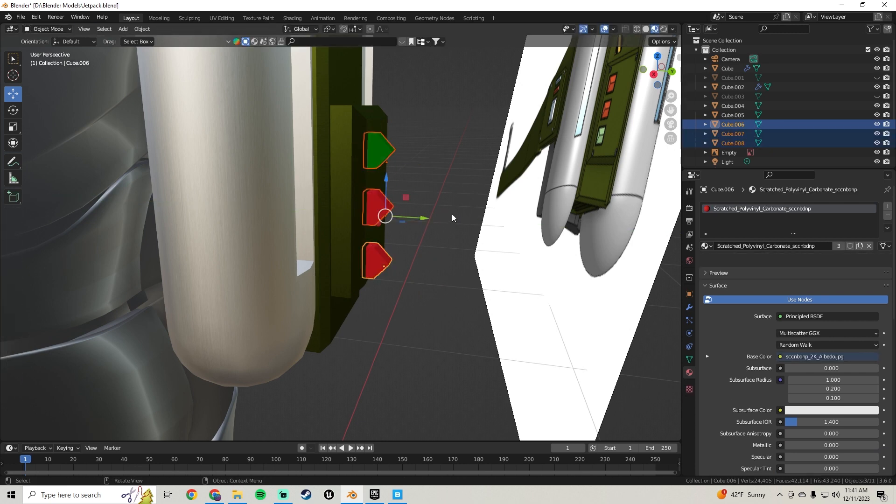
click(452, 214)
Reselect the three buttons and nudge them a tiny bit further outward along Y
middle_drag(452, 214, 450, 264)
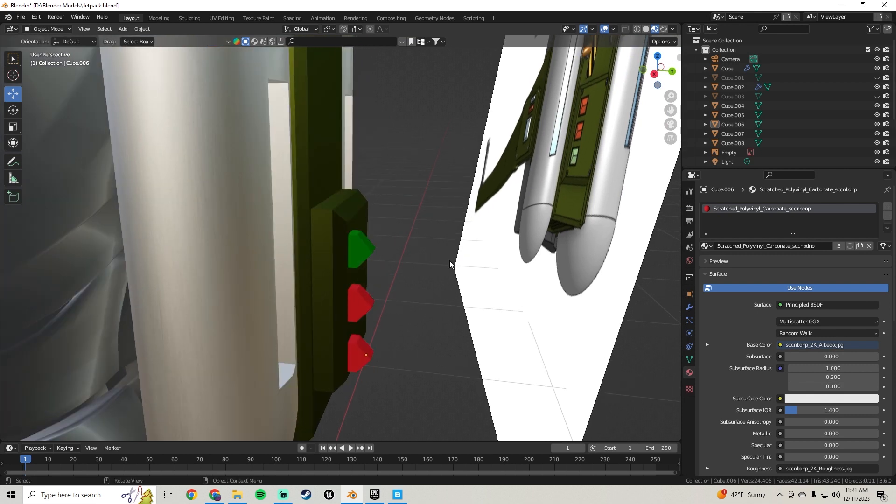
click(361, 250)
shift+click(360, 301)
shift+click(360, 355)
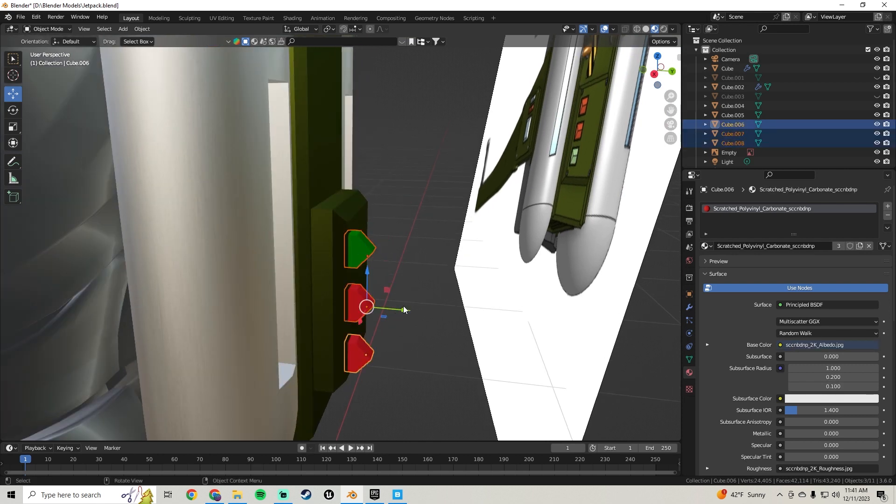
drag(404, 309, 405, 309)
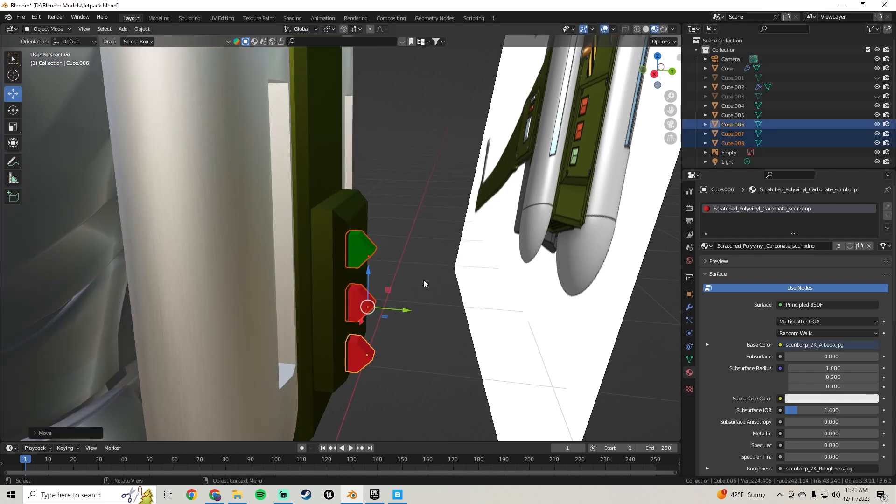
Deselect the three buttons and save the jetpack file
scroll(435, 245, down, 2)
click(436, 245)
middle_drag(436, 246, 382, 215)
click(21, 18)
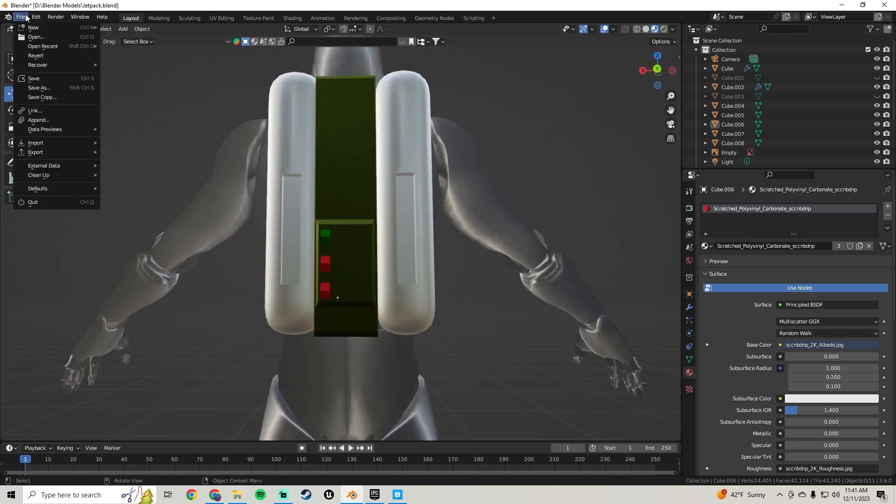
click(34, 17)
click(21, 17)
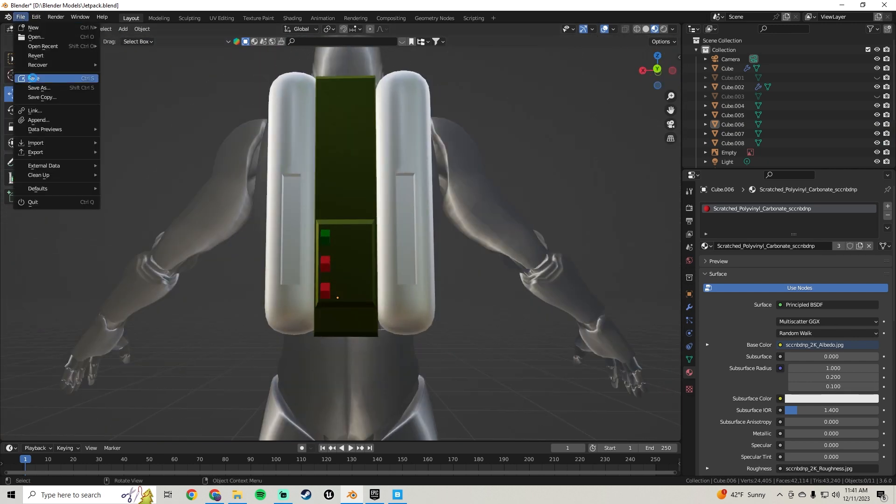
click(34, 78)
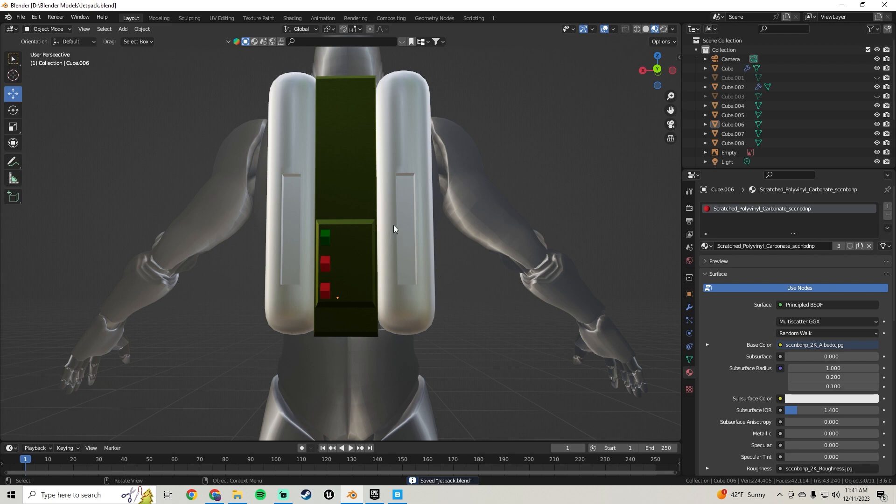
Try subdividing the bottom face of the jetpack's green center block (Cube.004) twice into a 4 × 4 grid
middle_drag(351, 200, 441, 141)
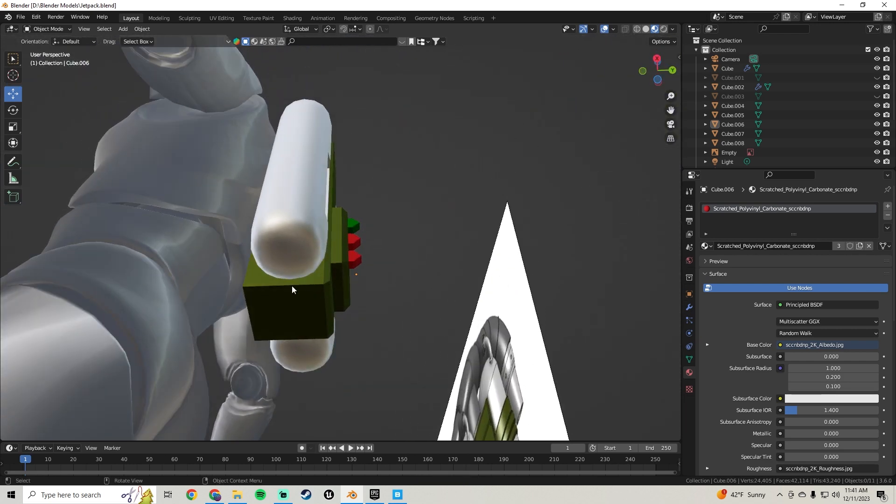
click(273, 293)
key(Tab)
middle_drag(284, 297, 319, 237)
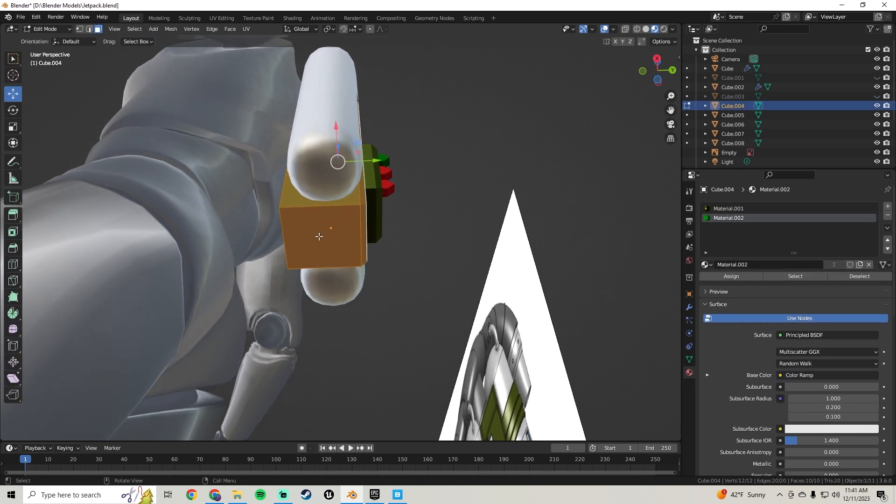
click(317, 224)
right_click(325, 227)
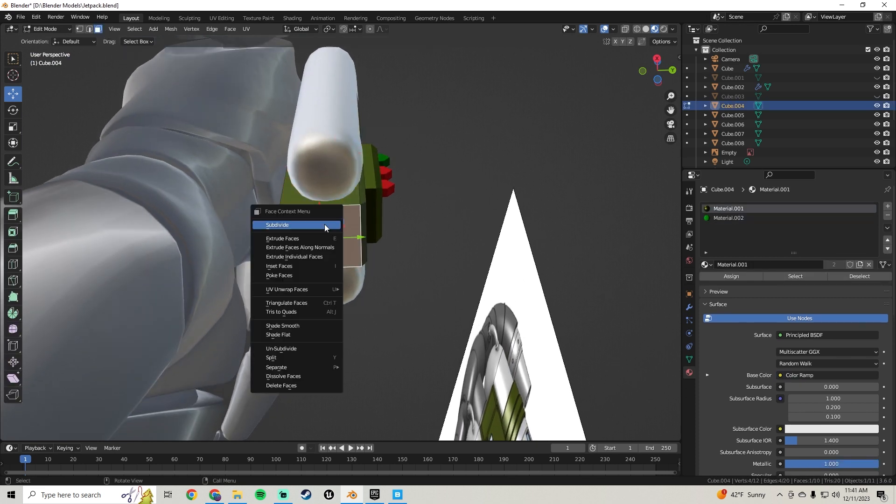
click(325, 226)
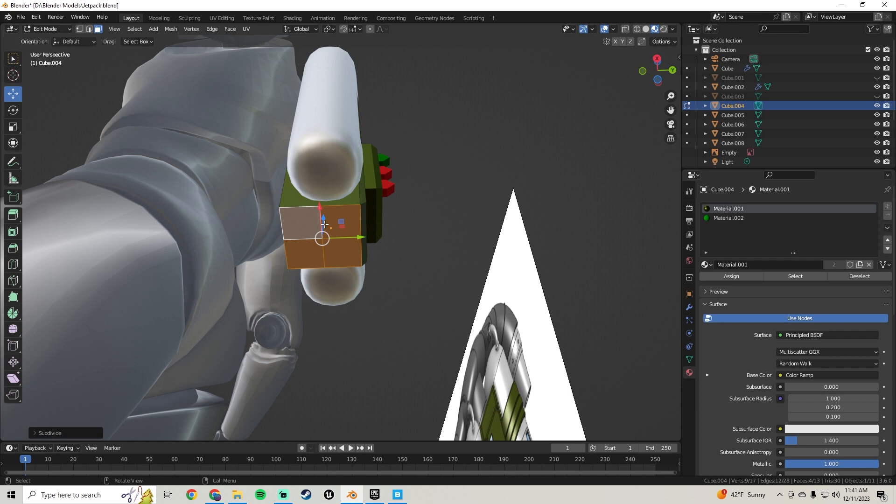
shift+middle_drag(326, 226, 339, 173)
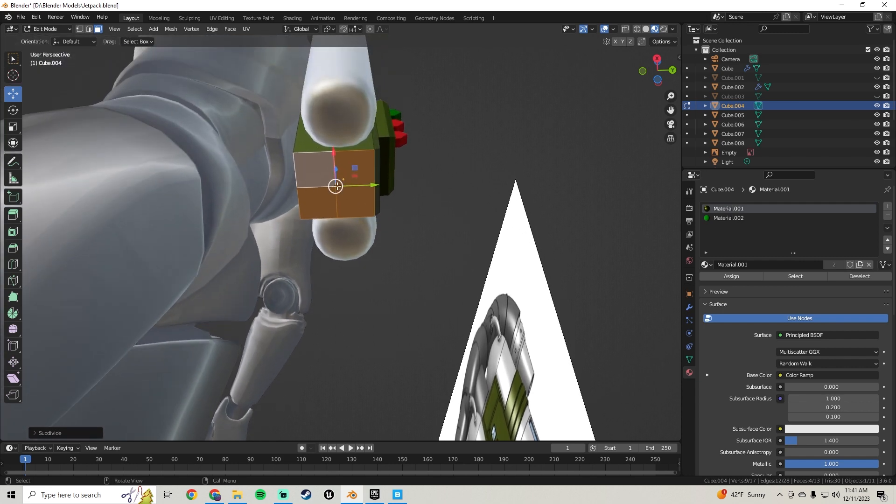
scroll(339, 173, up, 3)
right_click(315, 149)
click(316, 149)
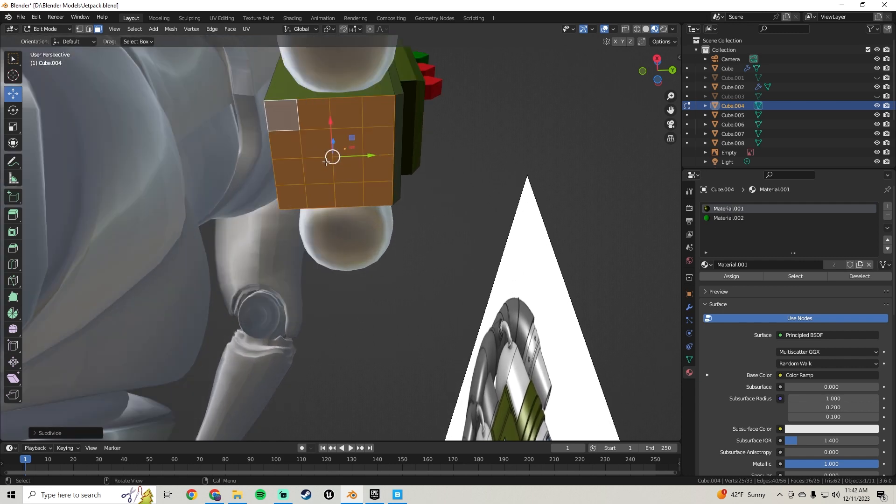
Try selecting the grid's four inner faces, then the ring of faces around the edge of the block's bottom
click(318, 146)
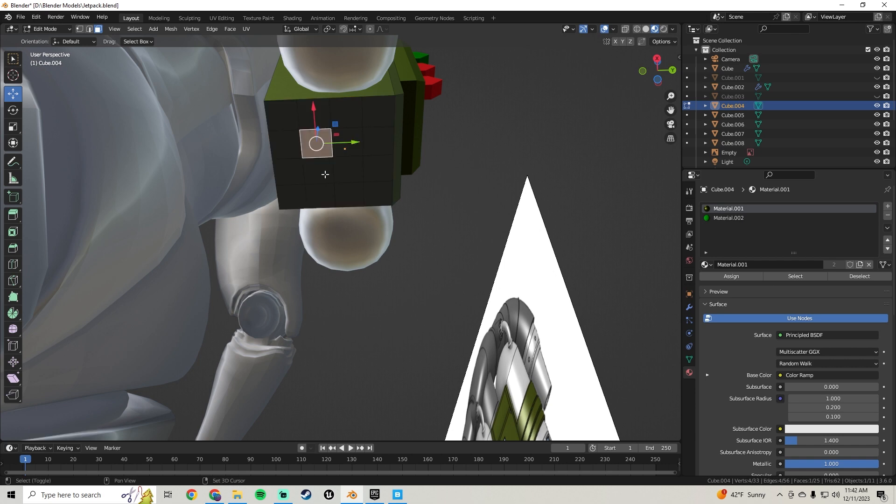
shift+click(325, 174)
shift+click(347, 170)
shift+click(346, 147)
middle_drag(352, 146, 341, 170)
key(a)
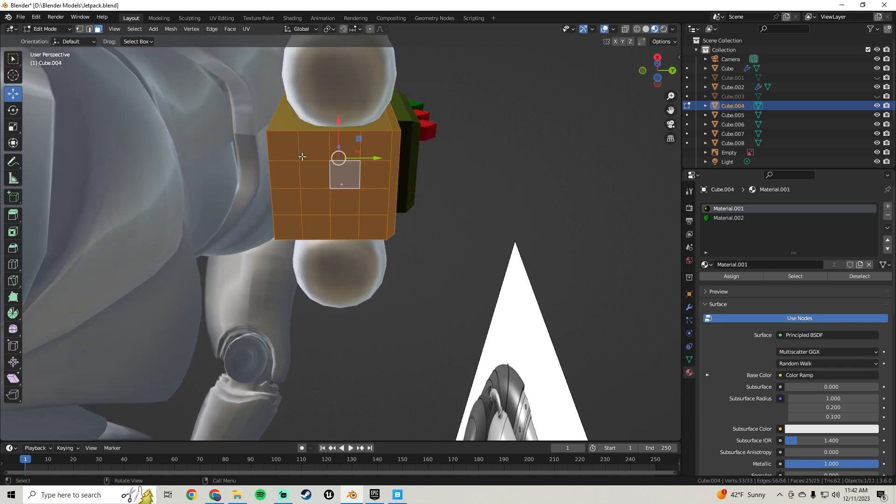
click(289, 151)
ctrl+click(384, 146)
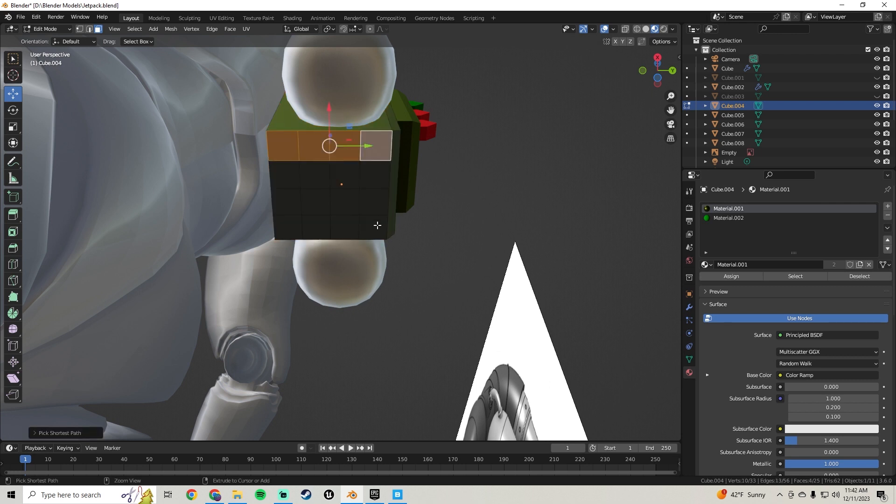
ctrl+click(378, 226)
ctrl+click(281, 232)
ctrl+click(293, 180)
ctrl+click(344, 176)
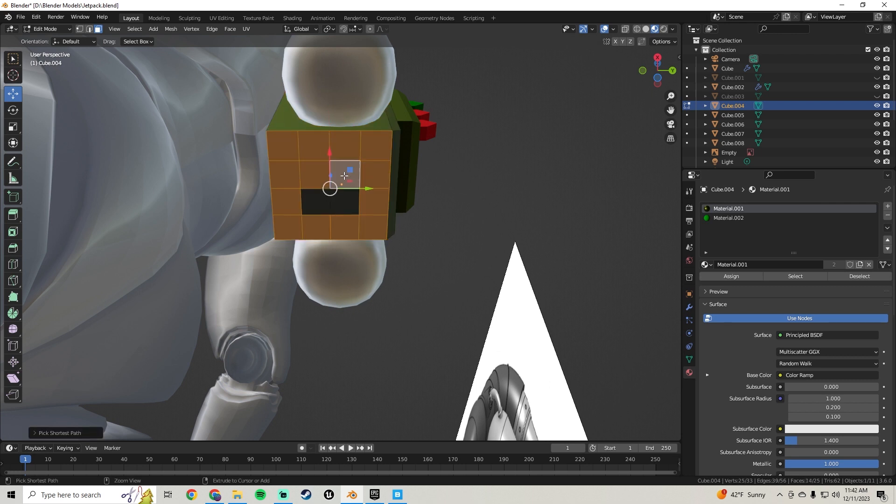
Undo the face selections and both subdivisions on the center block's bottom face
key(ctrl+z)
key(ctrl+z)
key(ctrl+z)
key(ctrl+z)
key(ctrl+z)
key(ctrl+z)
key(ctrl+z)
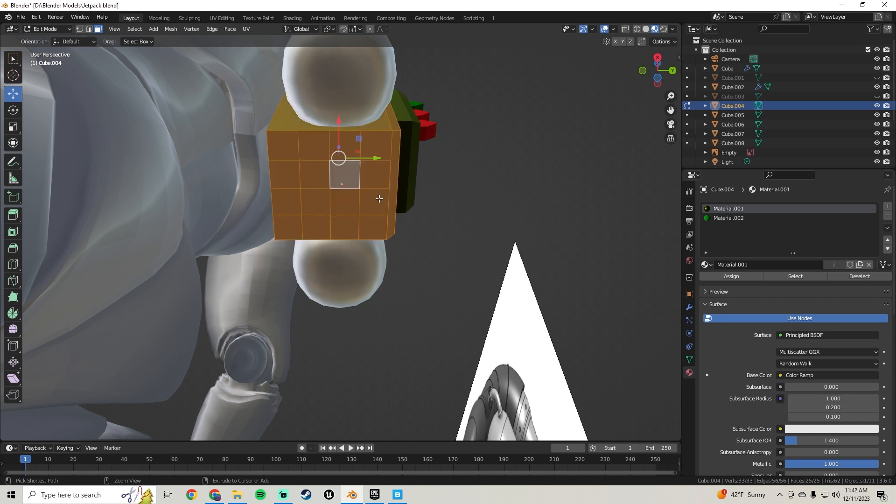
key(ctrl+z)
key(ctrl+z)
key(ctrl+z)
key(ctrl+z)
key(ctrl+z)
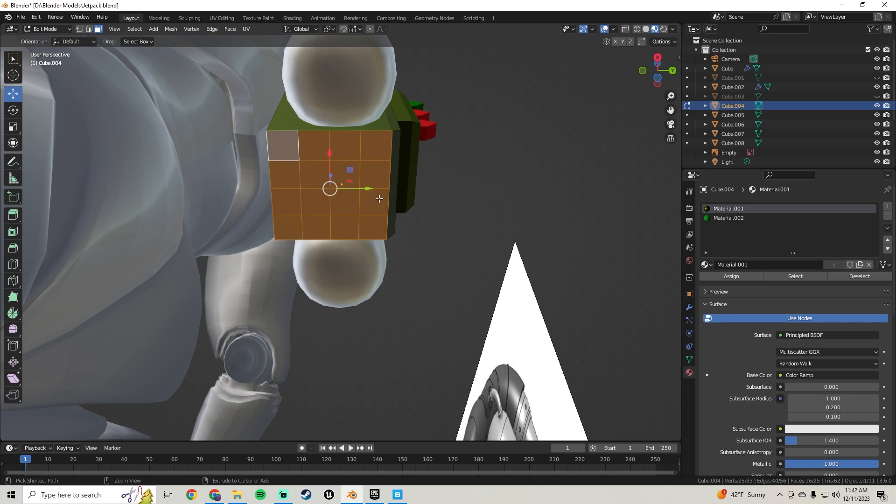
key(ctrl+z)
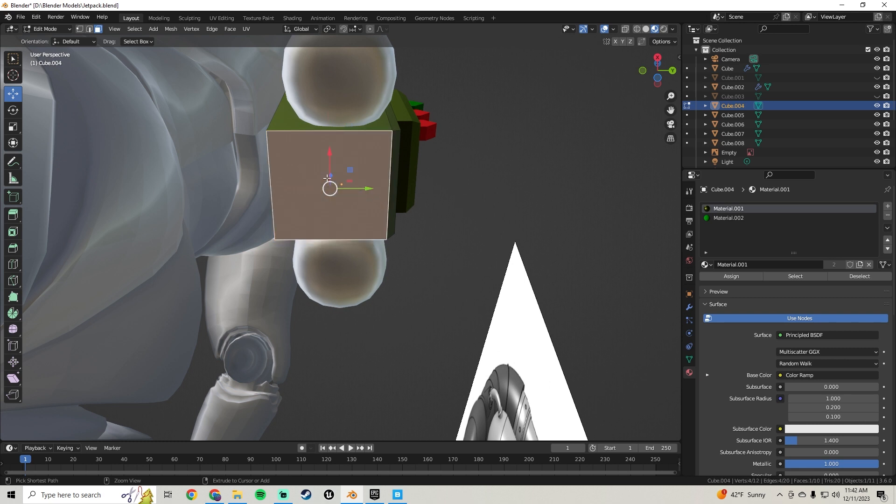
Add two loop cuts to the center block, each slid close to one of its sides facing the white tanks
key(ctrl+r)
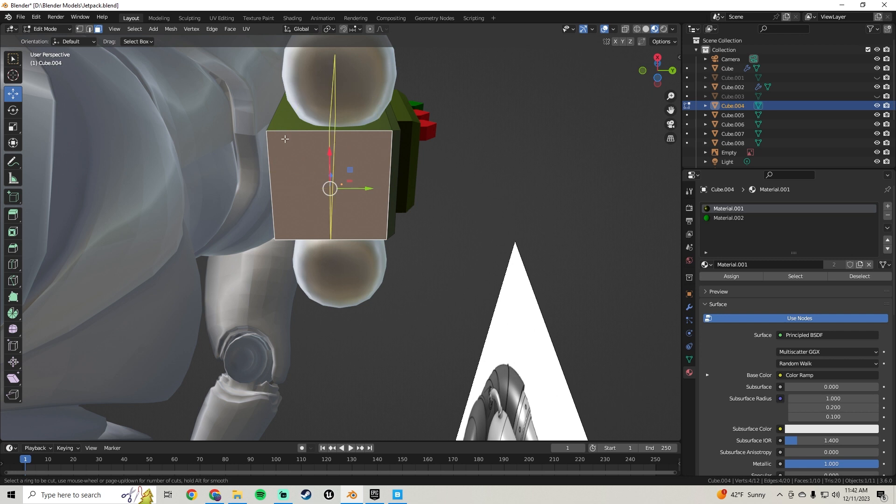
click(279, 164)
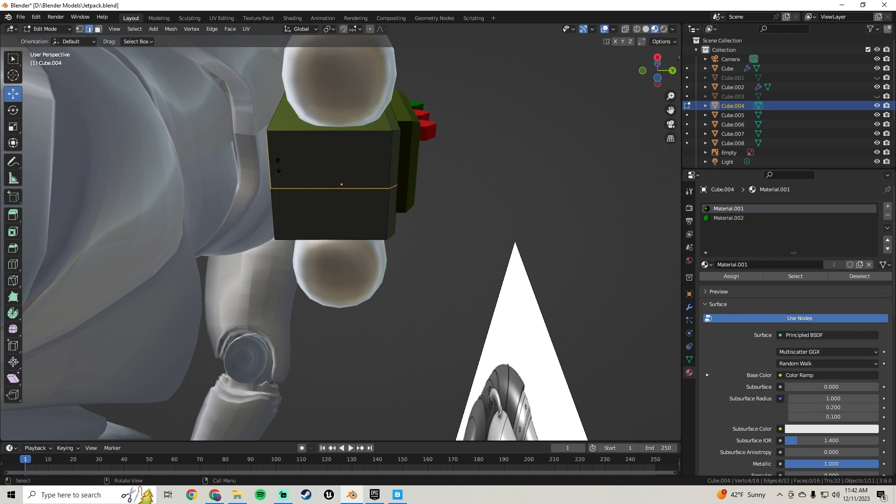
click(286, 127)
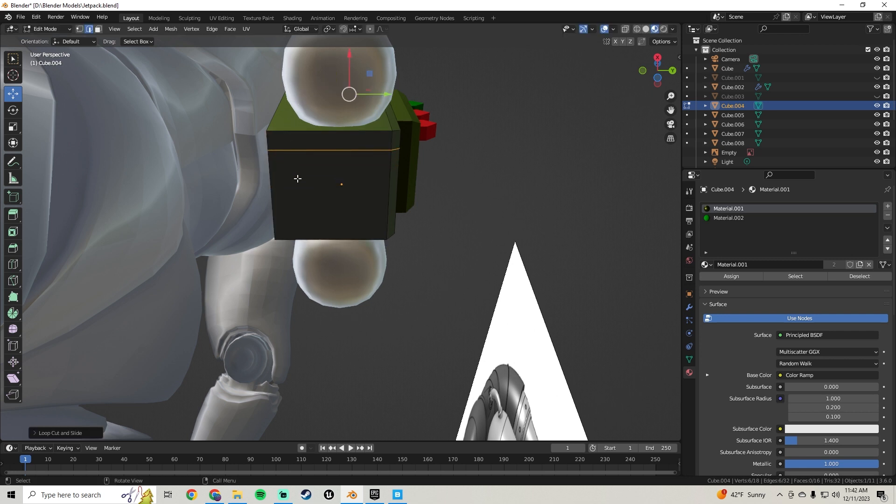
key(ctrl+r)
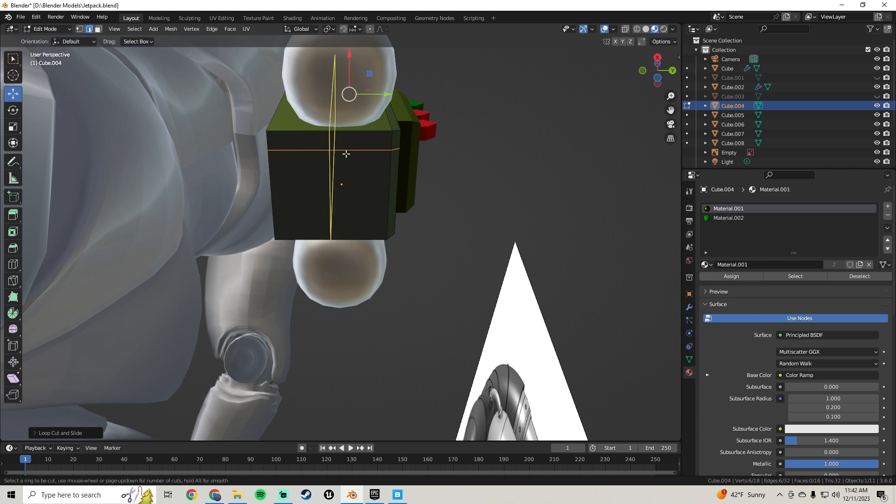
click(395, 177)
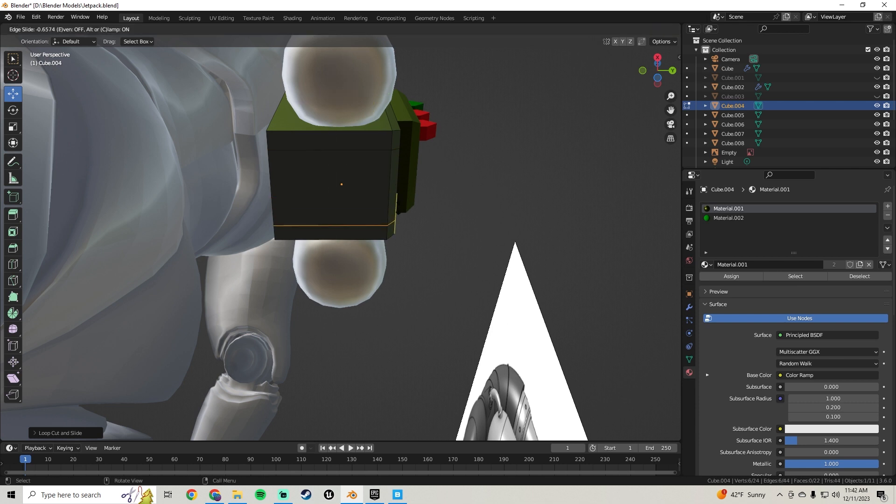
click(401, 206)
Add two more loop cuts to the center block, one near the mannequin's back and one near the outer side
key(ctrl+r)
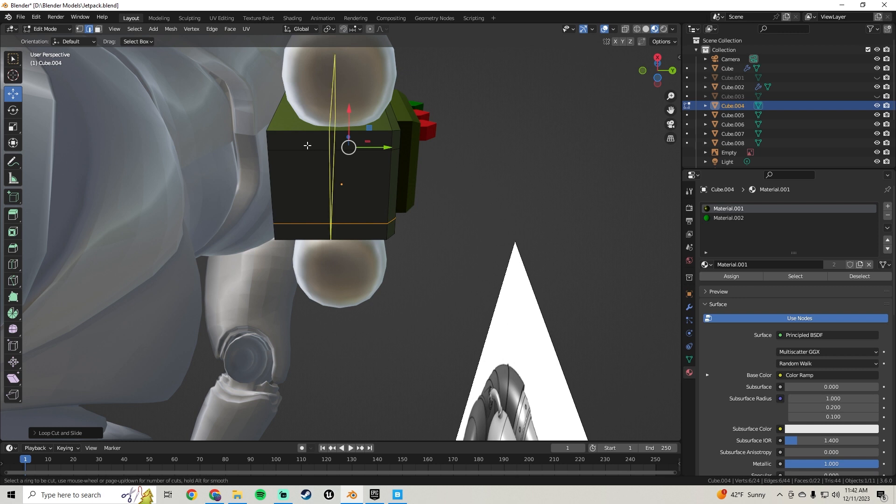
click(304, 148)
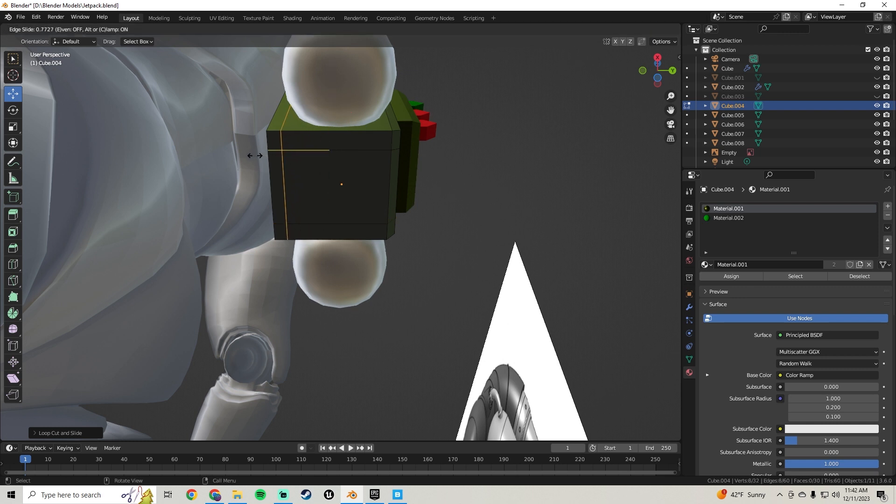
click(255, 156)
key(ctrl+r)
click(364, 149)
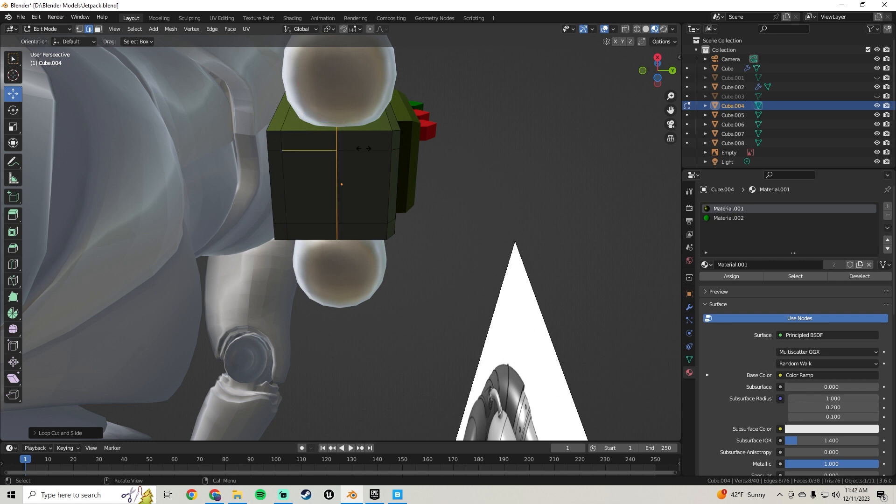
click(326, 177)
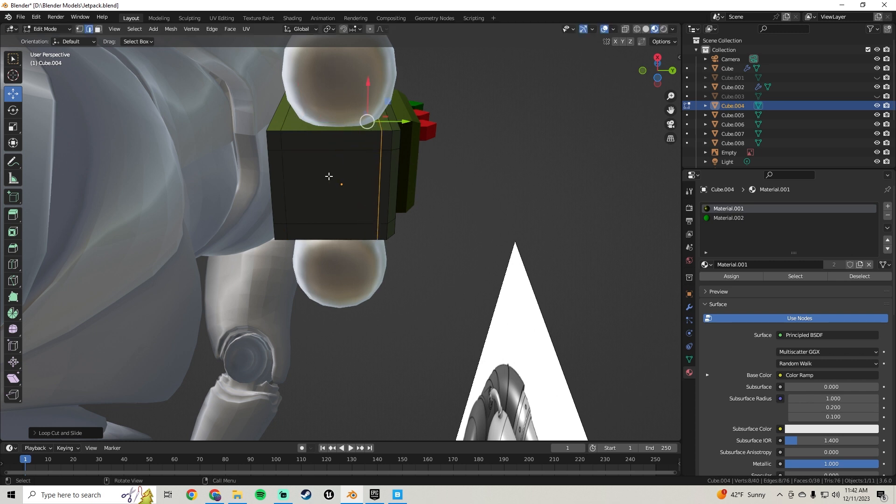
Try recessing the central bottom face of the block by moving it up along Z about 0.01 m
click(327, 177)
click(359, 193)
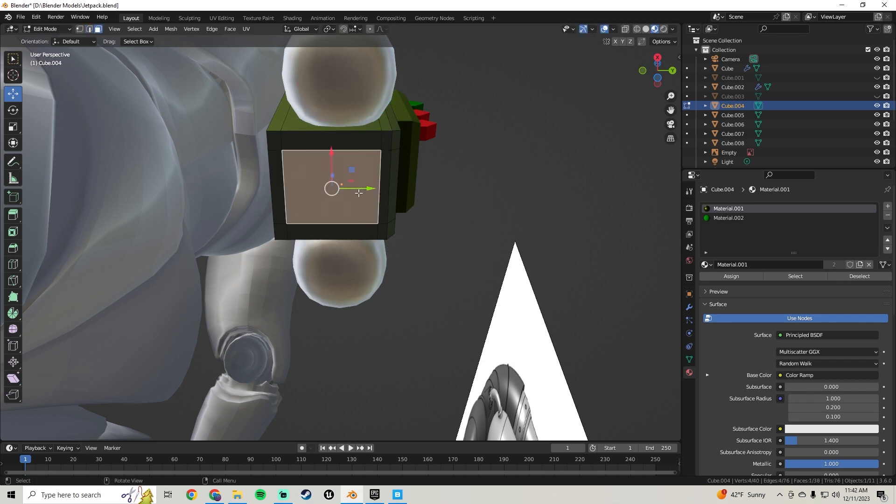
middle_drag(359, 193, 380, 112)
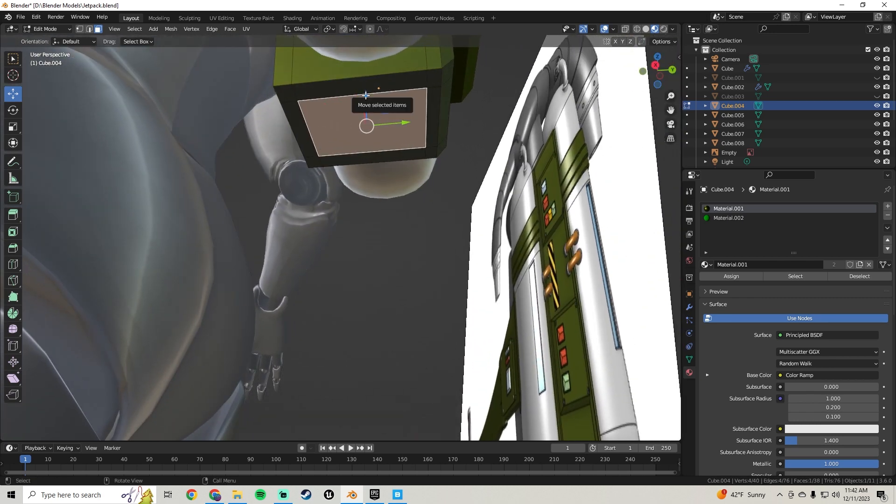
drag(365, 95, 371, 87)
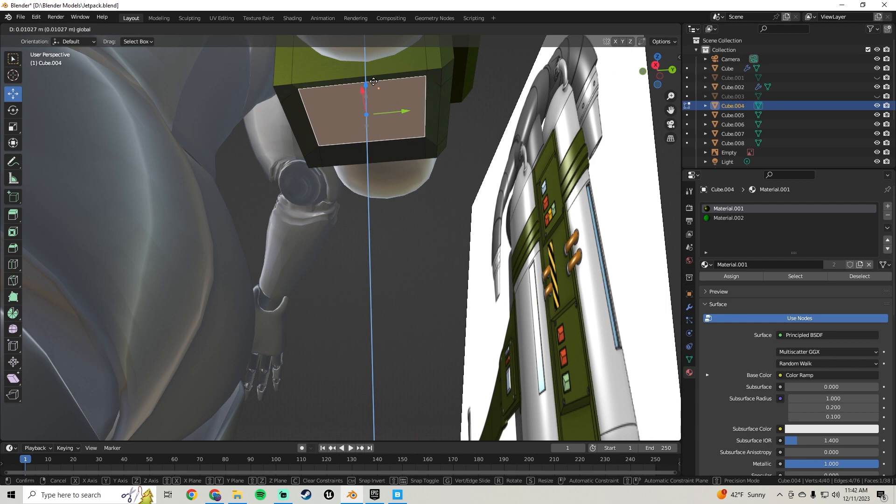
click(373, 82)
shift+middle_drag(435, 202, 434, 134)
shift+middle_drag(458, 214, 326, 154)
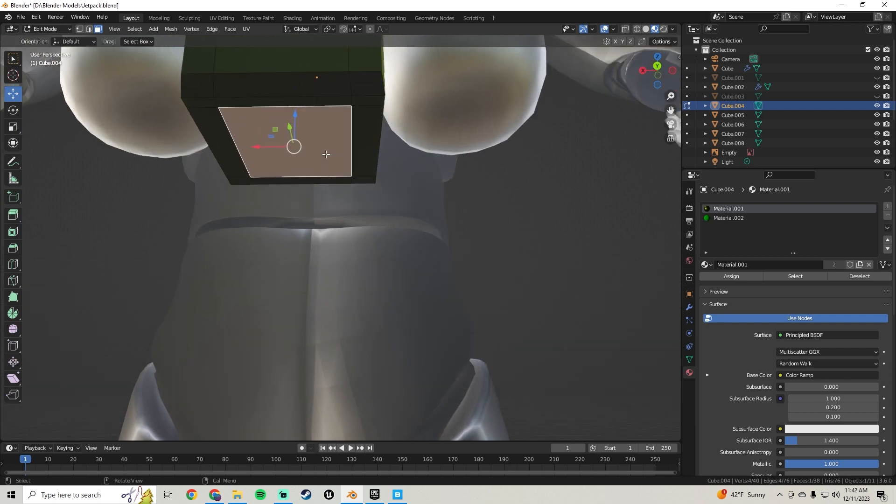
key(ctrl+r)
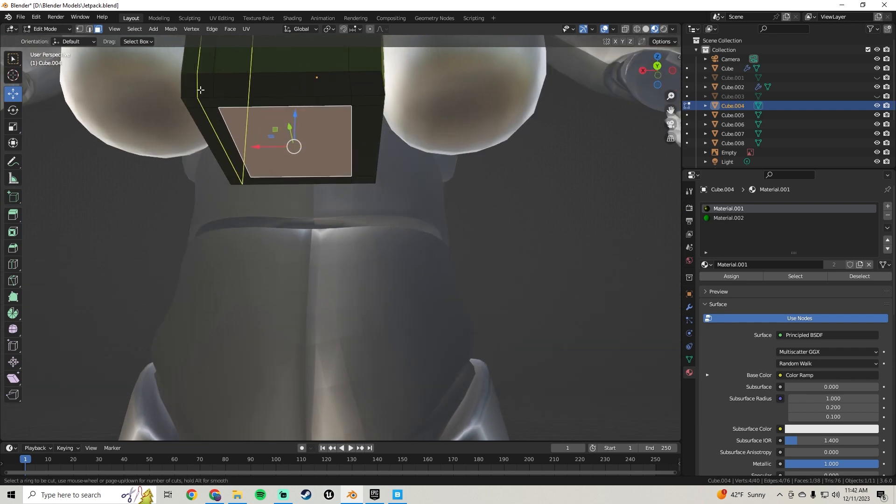
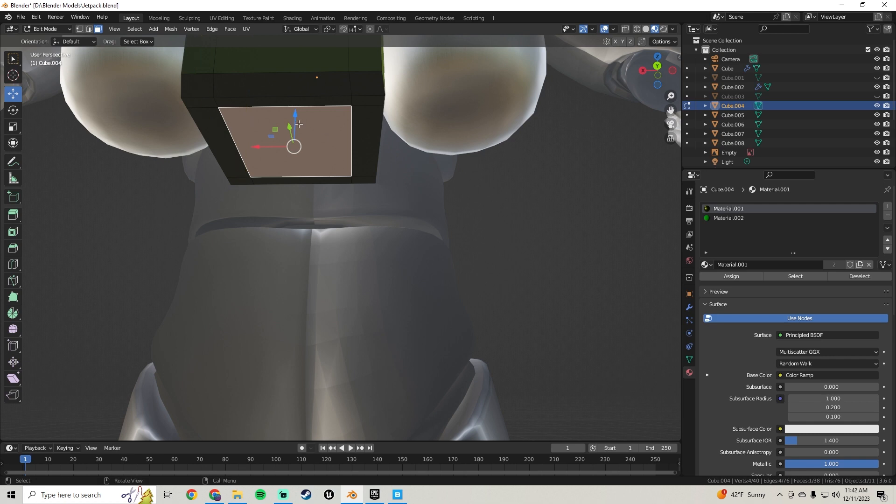
Undo the bottom face's recess and all four loop cuts on the center block
middle_drag(299, 123, 333, 175)
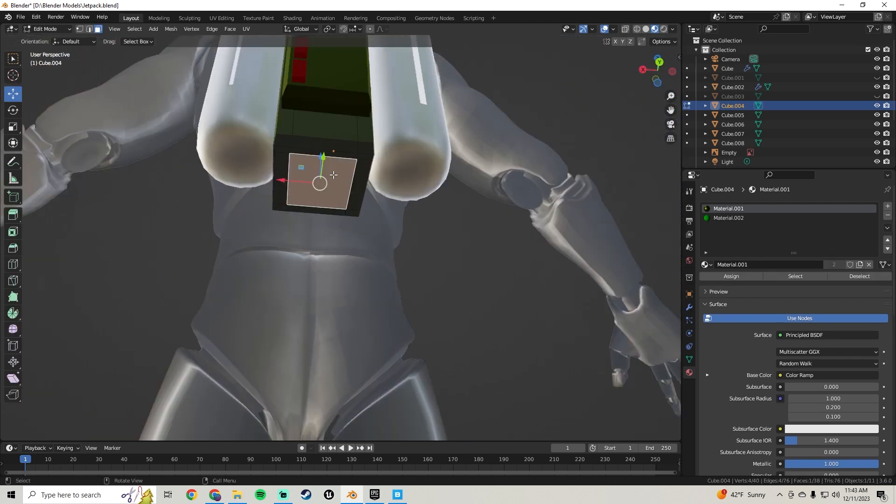
scroll(334, 175, up, 2)
key(ctrl+z)
key(ctrl+z)
key(ctrl+z)
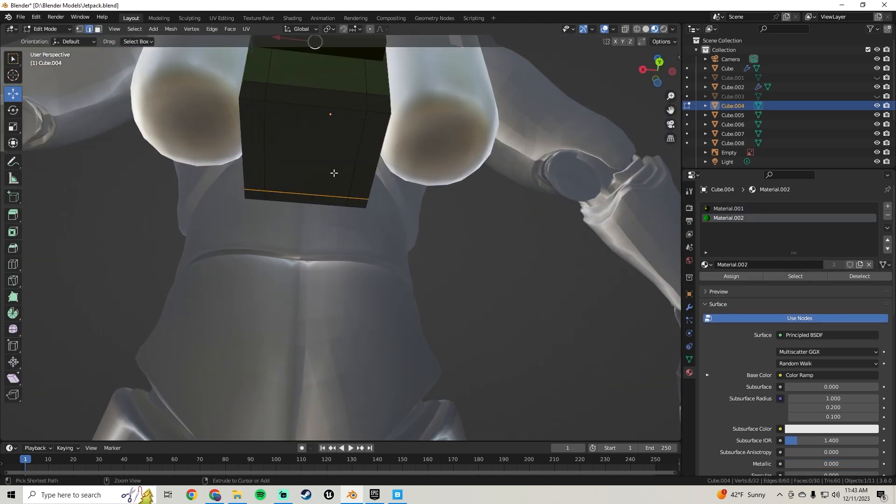
key(ctrl+z)
key(ctrl+z)
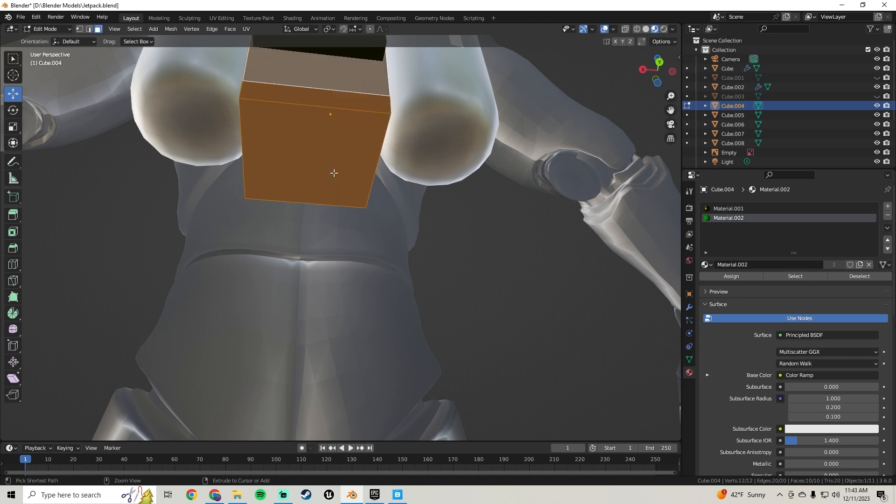
scroll(334, 172, down, 6)
mouse_move(334, 173)
middle_down()
mouse_move(406, 313)
mouse_move(337, 176)
middle_up()
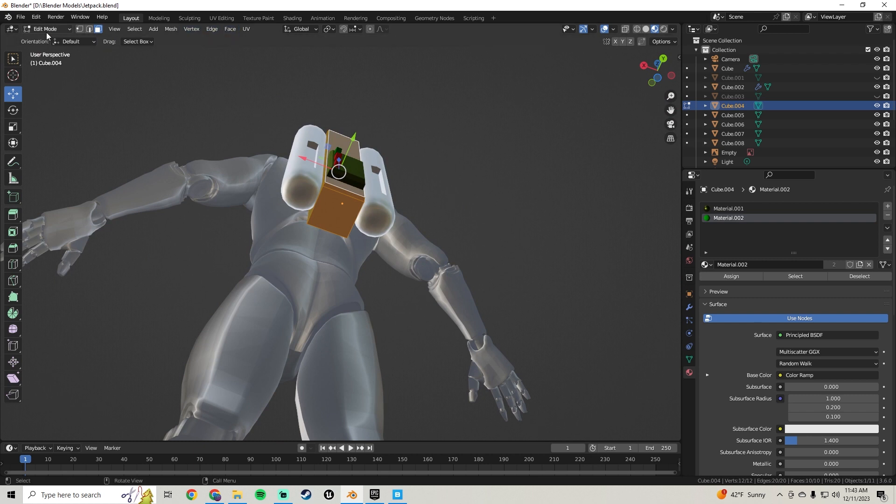
Leave mesh editing on the center block, then add a new cube and scale it down
key(Tab)
click(397, 164)
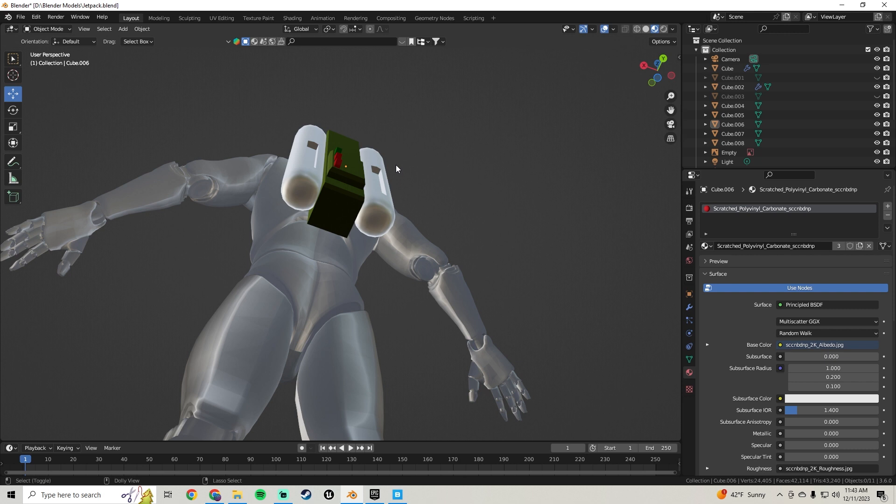
click(396, 164)
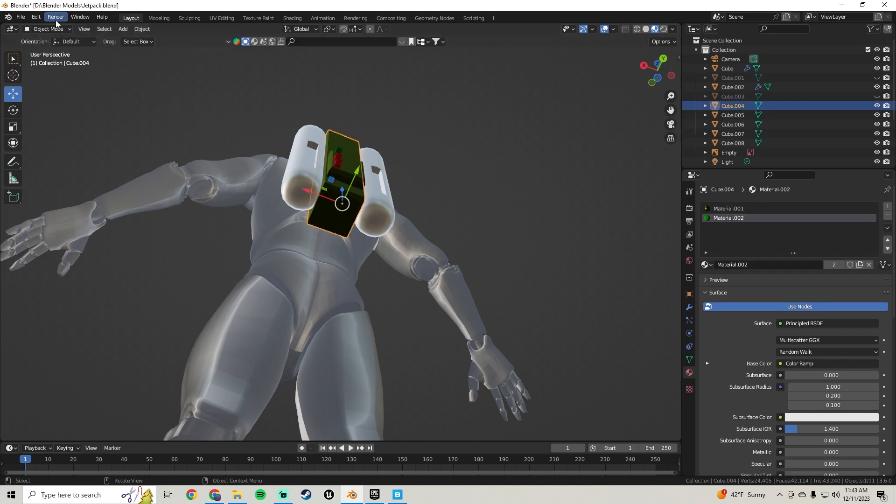
click(119, 32)
mouse_move(149, 40)
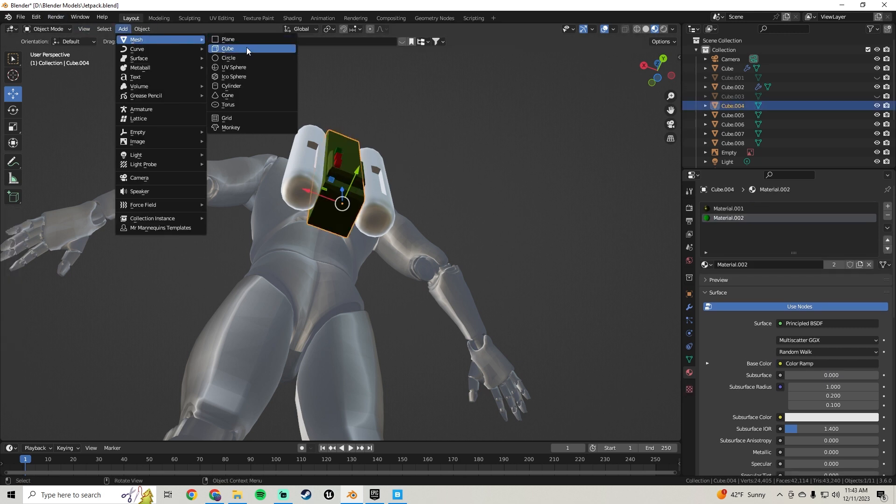
click(246, 48)
middle_drag(458, 220, 385, 261)
scroll(385, 262, down, 5)
key(s)
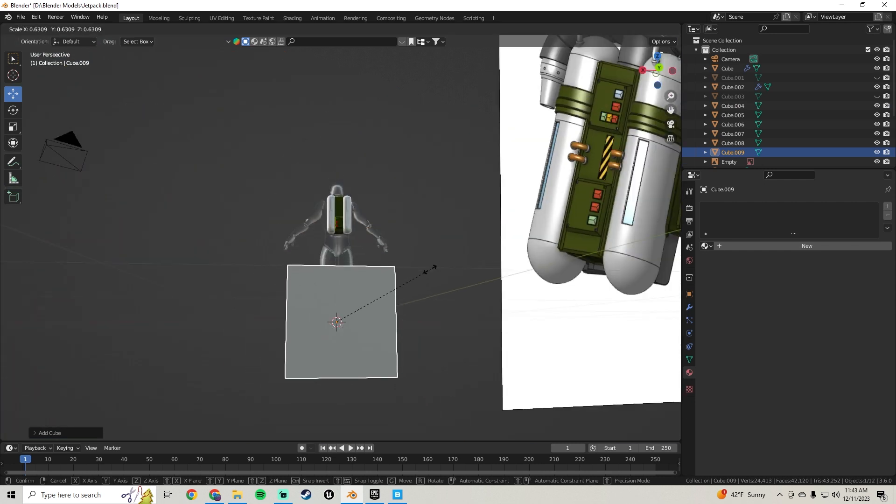
click(374, 299)
Raise the new cube toward the jetpack, move it outward beneath the center block, and shrink it to roughly the block's width
scroll(340, 315, up, 5)
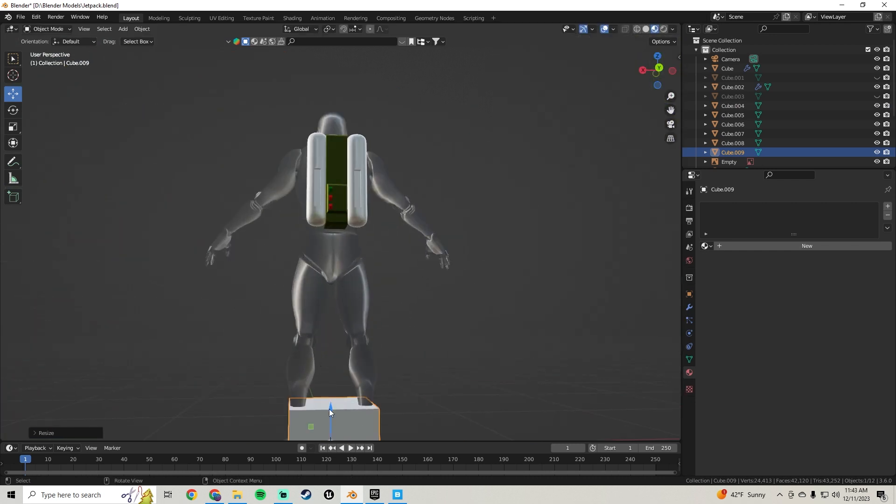
drag(329, 409, 332, 227)
scroll(332, 228, up, 5)
middle_drag(331, 228, 432, 228)
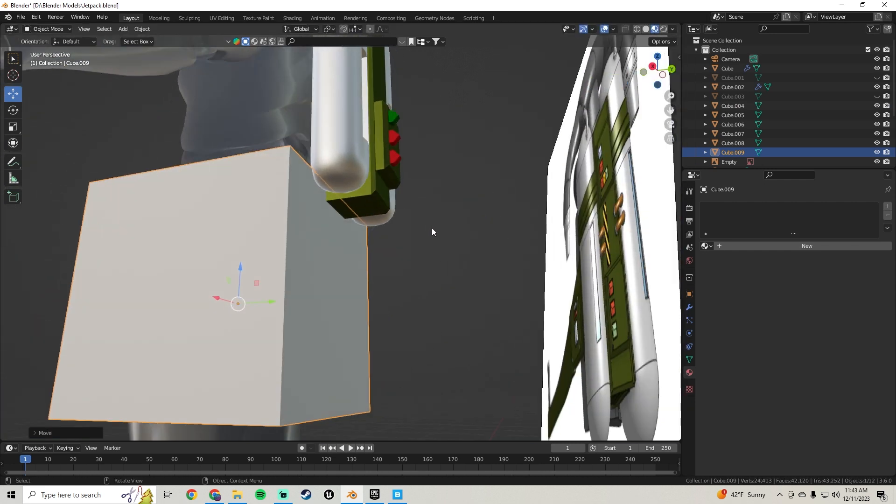
middle_drag(240, 307, 589, 247)
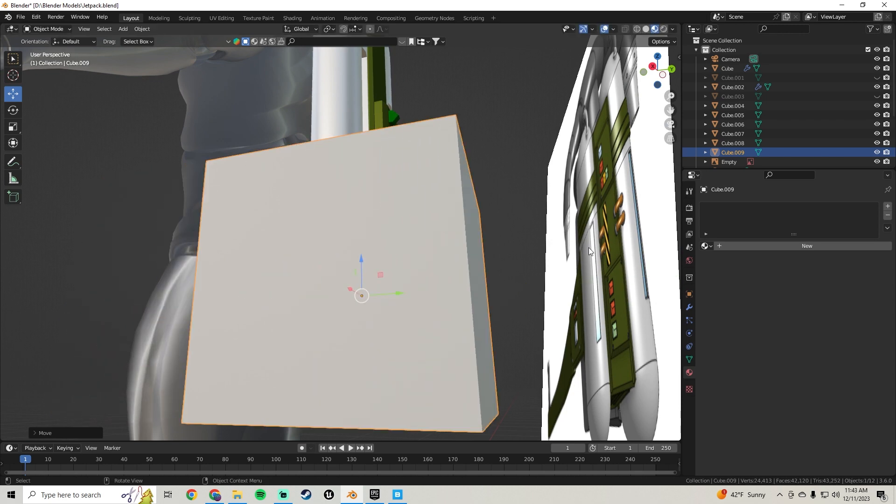
key(s)
click(415, 271)
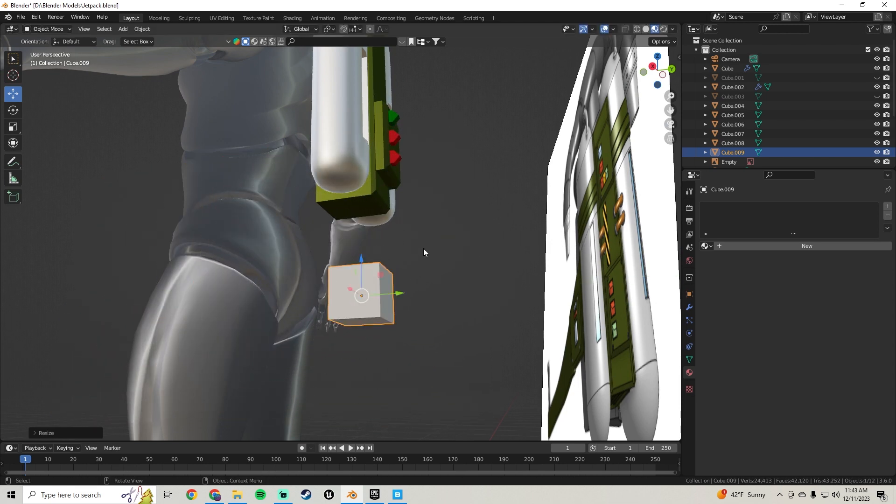
Move the cube up so its top sinks into the center block's underside, and scale it to fit inside the block's bottom edges
middle_drag(424, 248, 438, 233)
drag(373, 267, 366, 195)
middle_drag(366, 195, 417, 217)
key(s)
click(441, 180)
mouse_move(416, 221)
mouse_down()
mouse_move(407, 219)
mouse_move(418, 219)
mouse_up()
key(s)
click(482, 209)
middle_drag(419, 219, 320, 223)
mouse_move(307, 191)
mouse_down()
mouse_move(306, 177)
mouse_move(301, 191)
mouse_up()
middle_drag(301, 191, 383, 149)
Add a Boolean modifier to the center block, set to Difference with Cube.009 as the cutting object
click(397, 118)
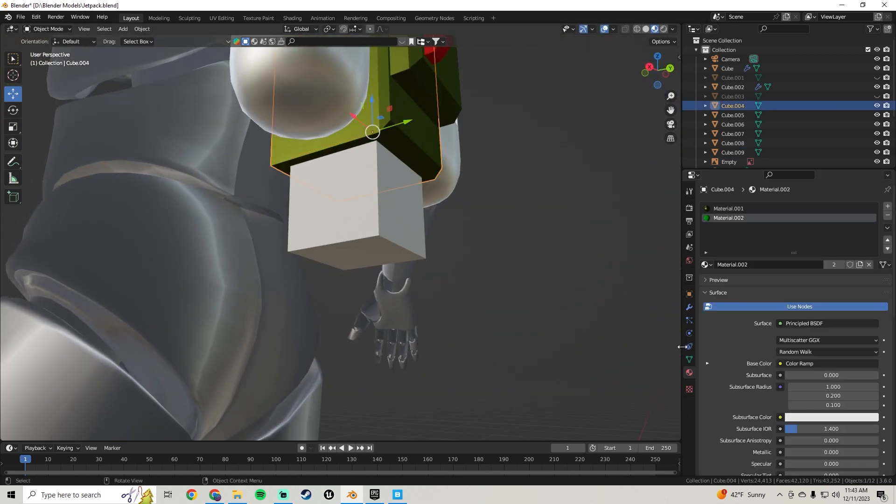
click(689, 307)
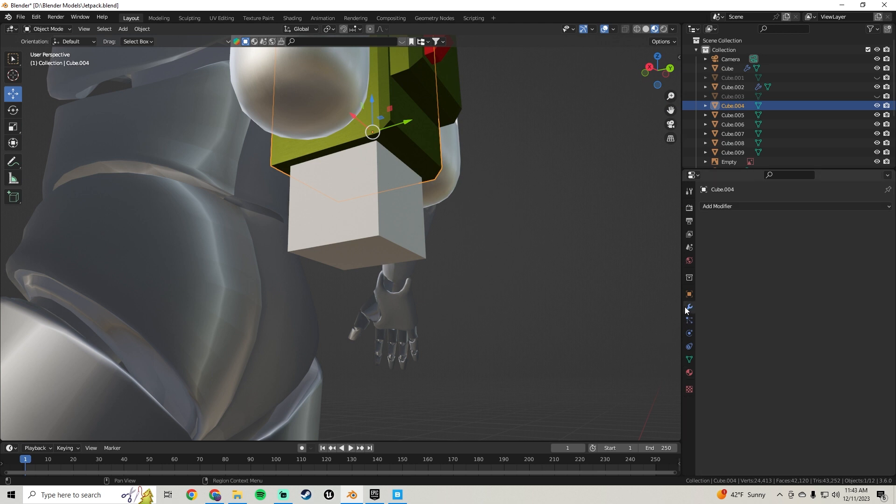
click(727, 205)
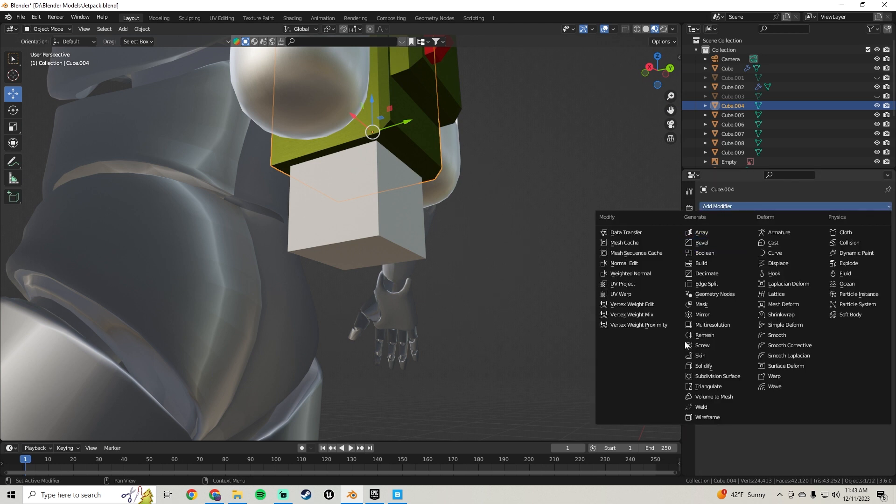
click(704, 256)
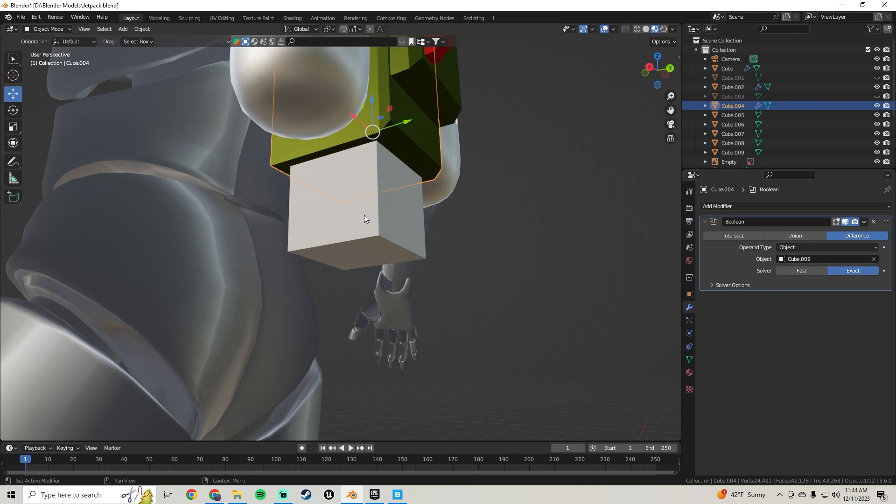
Hide the cutter cube beneath the center block
click(338, 190)
key(h)
middle_drag(362, 209, 393, 222)
shift+middle_drag(368, 185, 377, 231)
scroll(385, 219, up, 4)
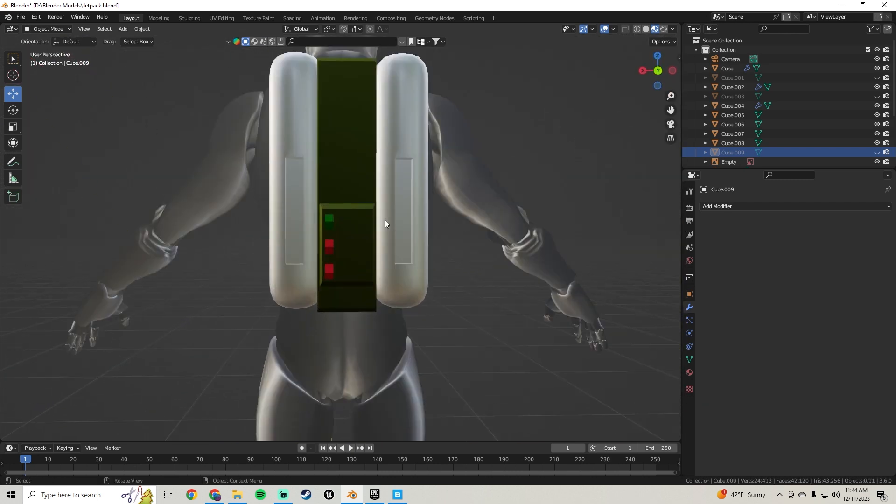
Save the jetpack file and deselect all objects
click(20, 17)
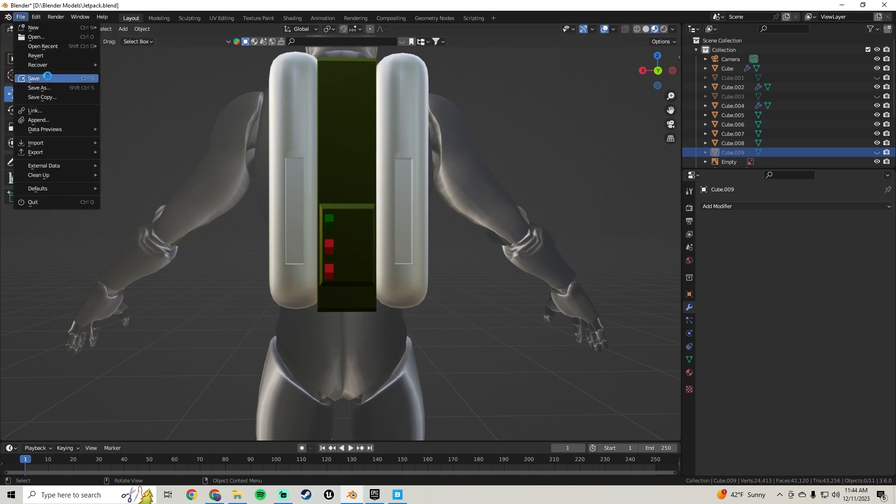
click(47, 77)
scroll(324, 250, down, 4)
middle_drag(324, 250, 206, 282)
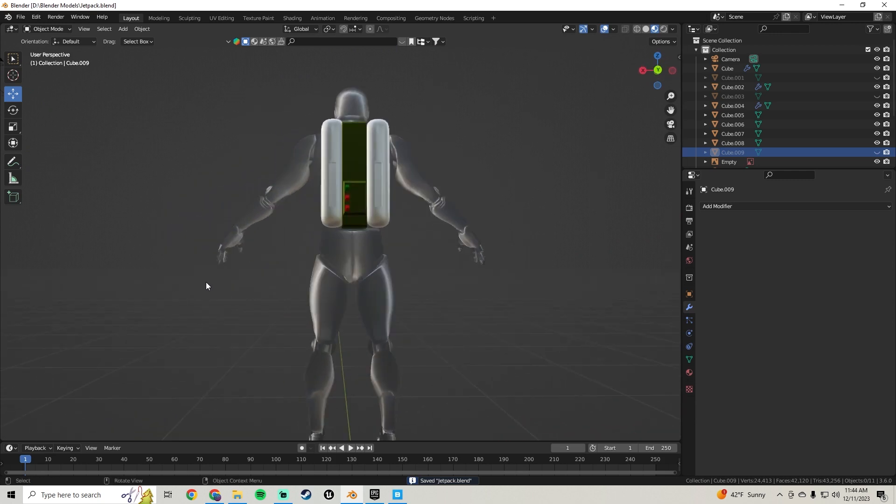
scroll(385, 212, up, 5)
middle_drag(385, 211, 372, 243)
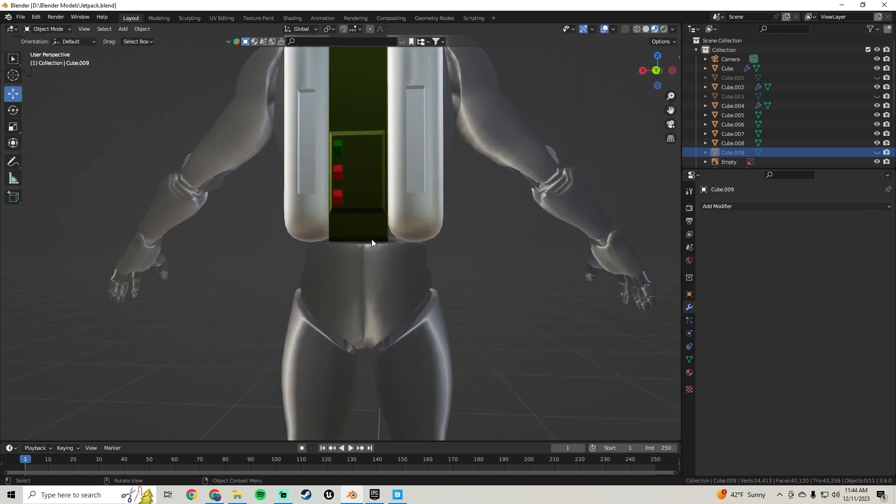
key(a)
click(473, 226)
scroll(472, 227, down, 4)
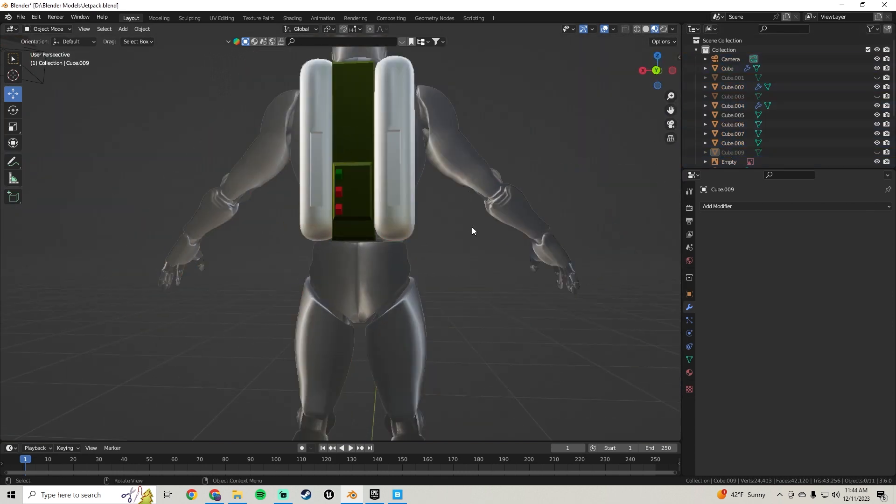
Duplicate the lower panel together with its green button and two red buttons, leaving the copy in place
middle_drag(385, 263, 402, 290)
scroll(403, 289, down, 3)
middle_drag(346, 265, 371, 181)
scroll(372, 181, up, 8)
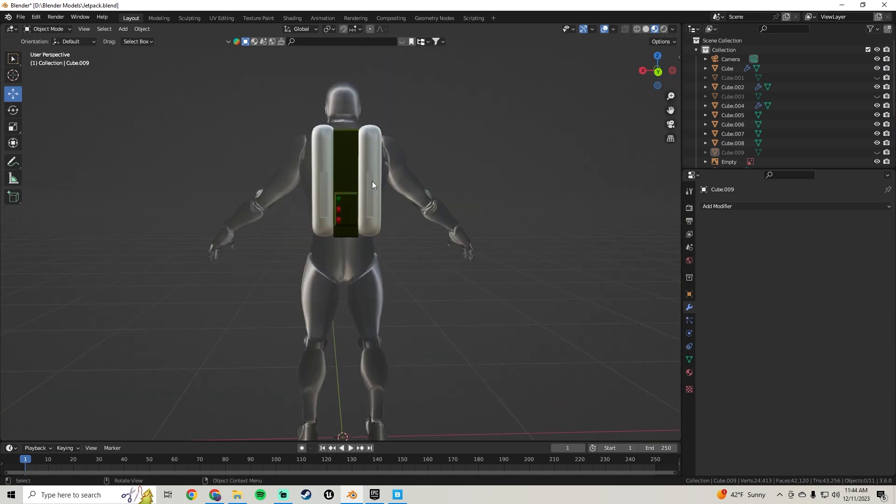
click(362, 215)
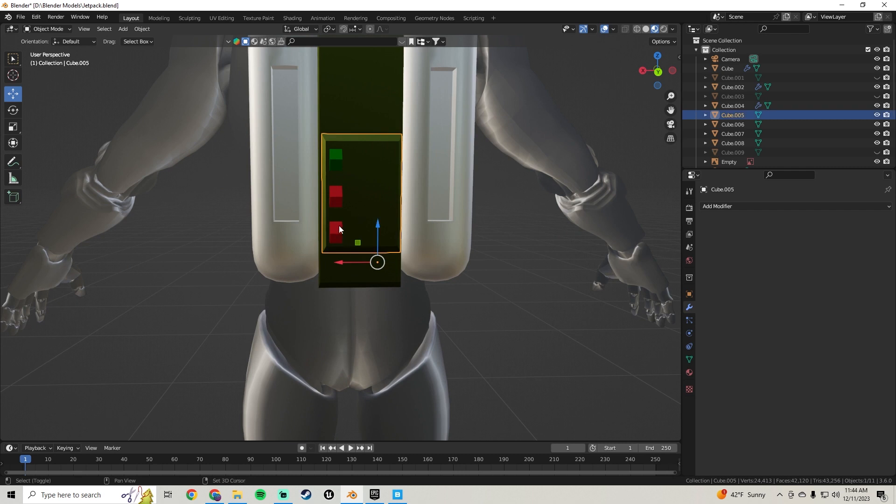
shift+click(337, 230)
shift+click(336, 197)
shift+click(335, 157)
key(shift+d)
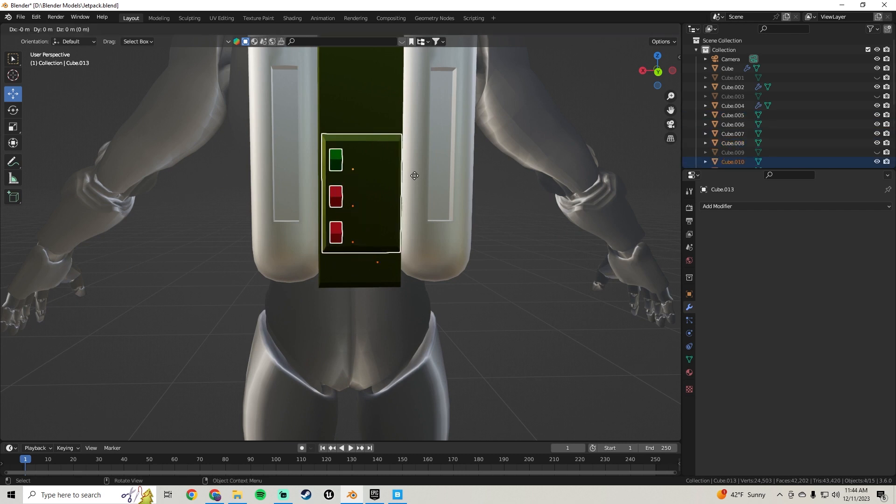
right_click(414, 175)
Move the copied panel and buttons up along Z to the upper end of the center block, and deselect them
scroll(415, 176, down, 6)
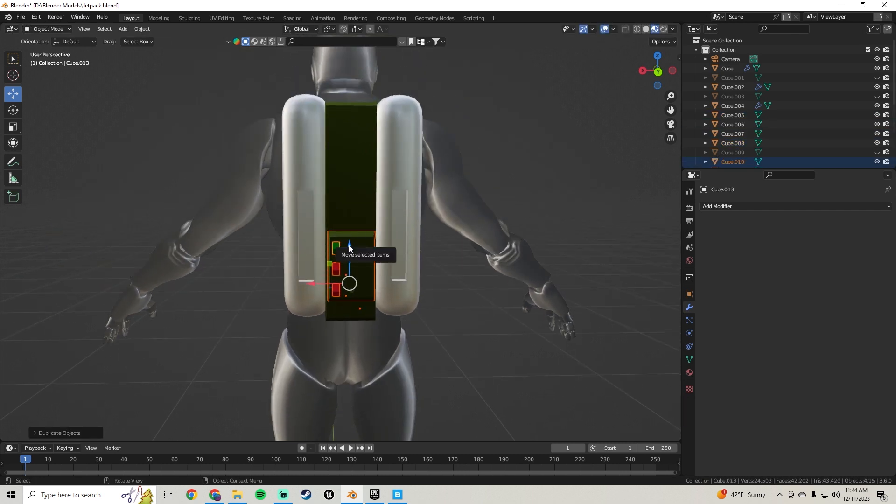
drag(349, 244, 349, 117)
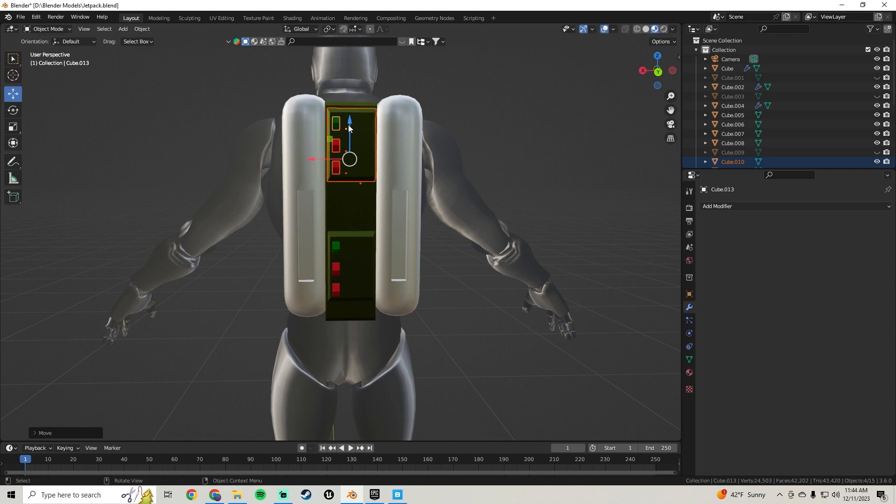
scroll(333, 188, down, 3)
middle_drag(333, 189, 213, 233)
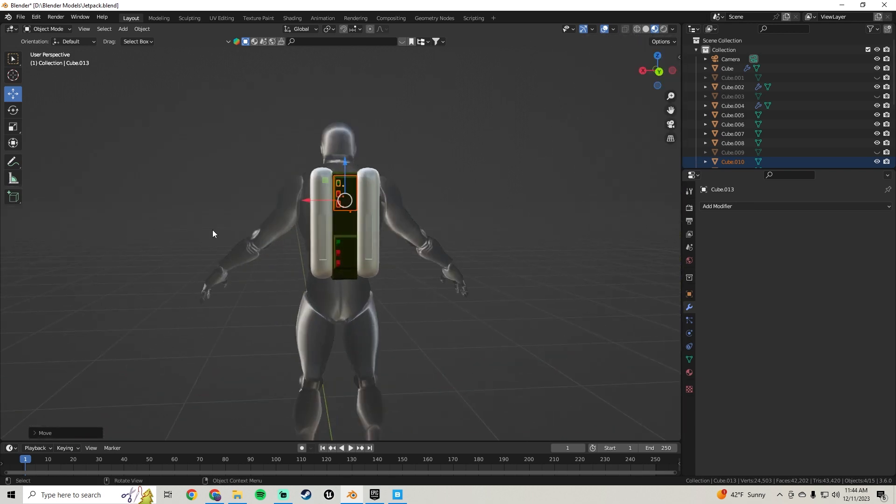
click(225, 186)
Add another cube and scale it down to about the width of the mannequin's feet
scroll(288, 243, up, 4)
middle_drag(399, 232, 496, 226)
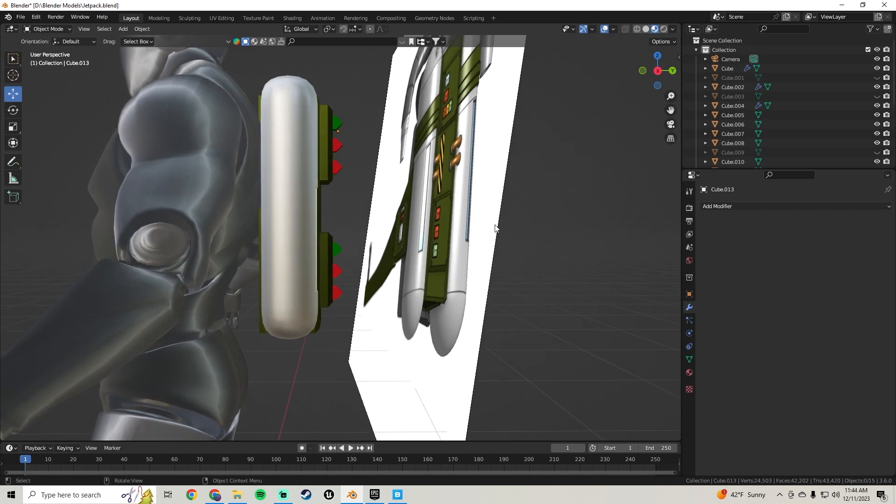
scroll(279, 246, down, 3)
middle_drag(400, 226, 370, 233)
scroll(364, 224, up, 5)
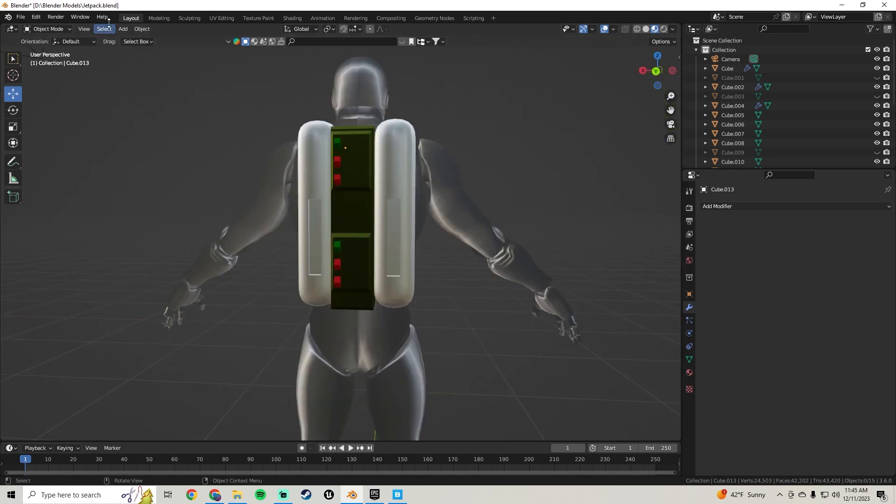
click(123, 30)
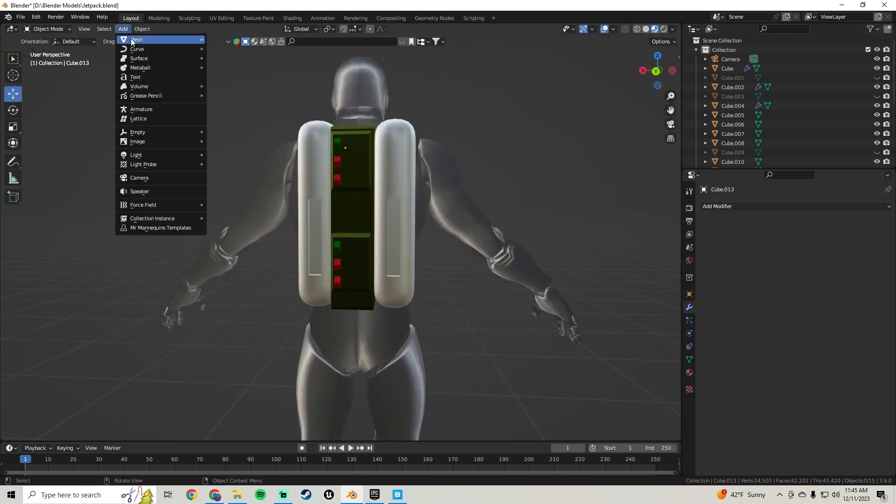
mouse_move(205, 40)
click(255, 54)
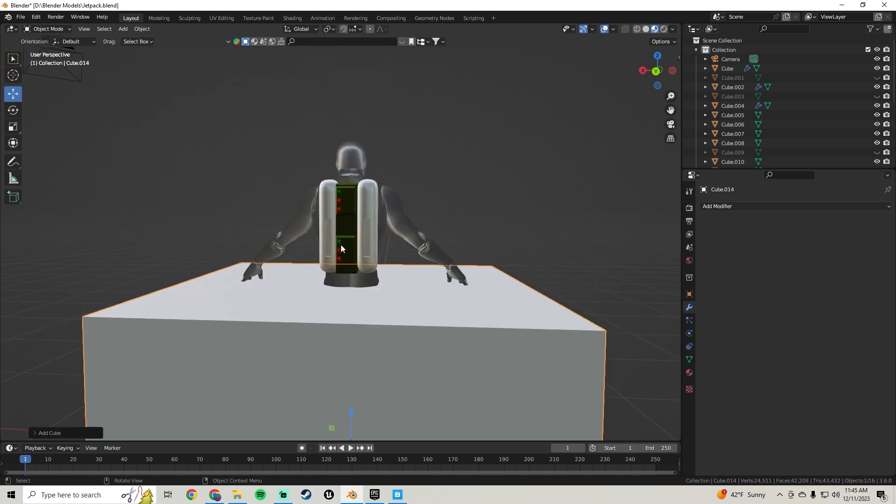
scroll(341, 244, down, 5)
key(s)
click(372, 326)
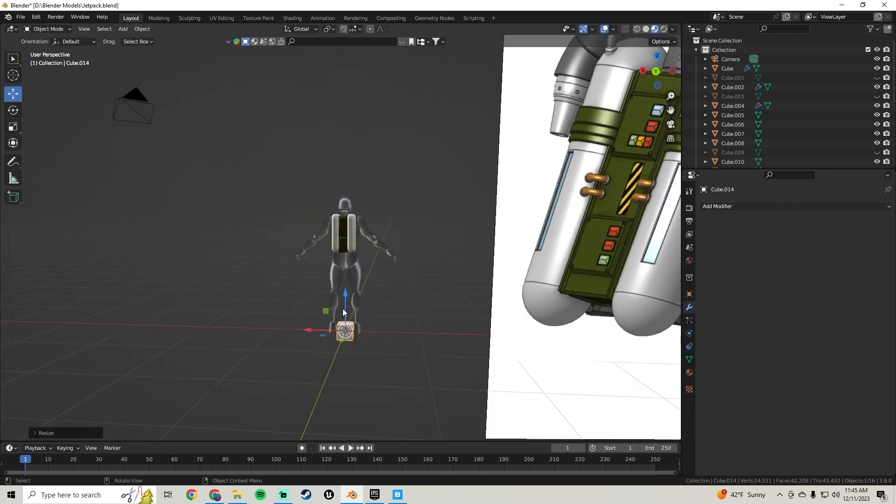
Move the cube up to the jetpack, sideways past the tank nearest the buttons, and back along Y in line with it
drag(345, 296, 355, 209)
scroll(334, 244, up, 8)
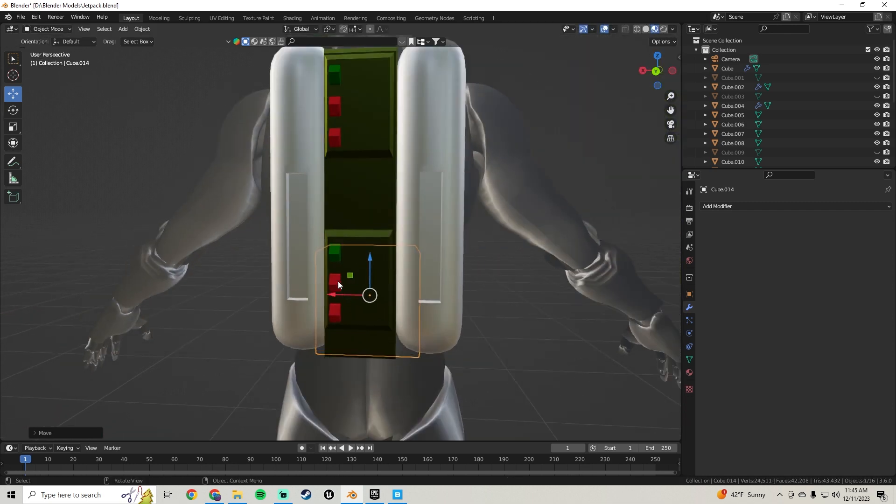
drag(340, 293, 259, 293)
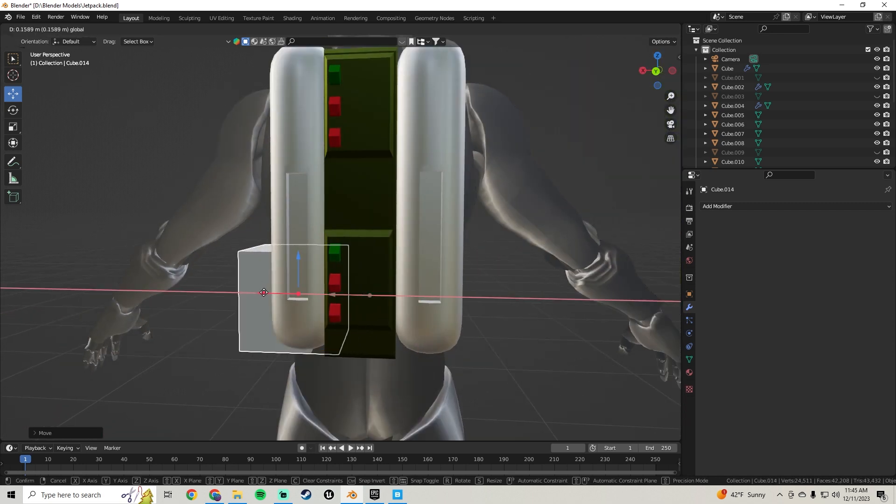
middle_drag(259, 293, 274, 275)
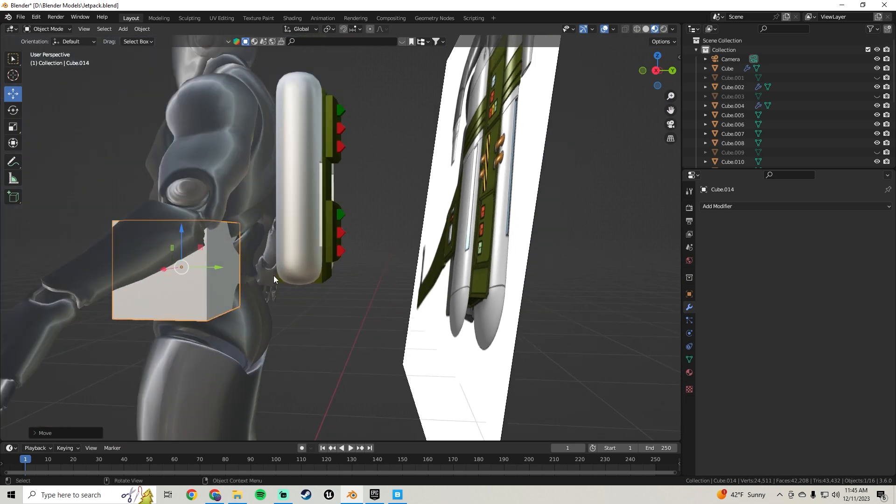
drag(209, 267, 331, 267)
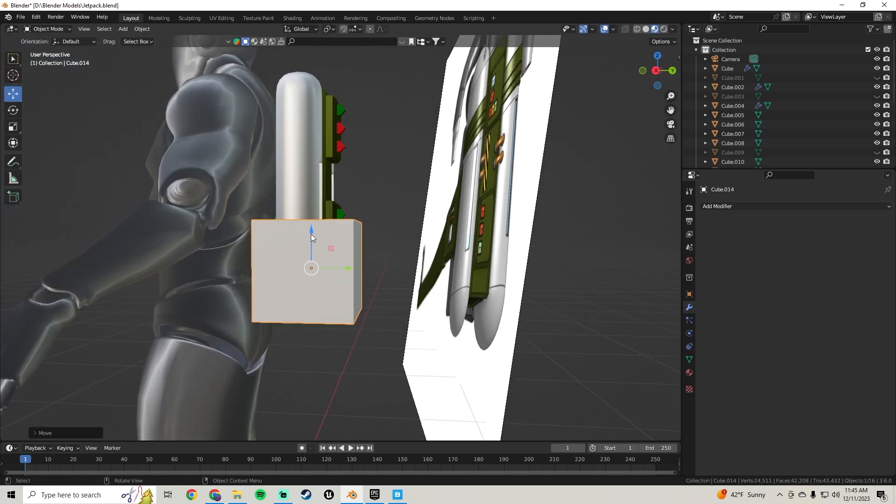
drag(311, 233, 310, 198)
Scale the cube down, move it along X over the tank beside the buttons, and scale it down further toward the recess's width
key(s)
click(361, 226)
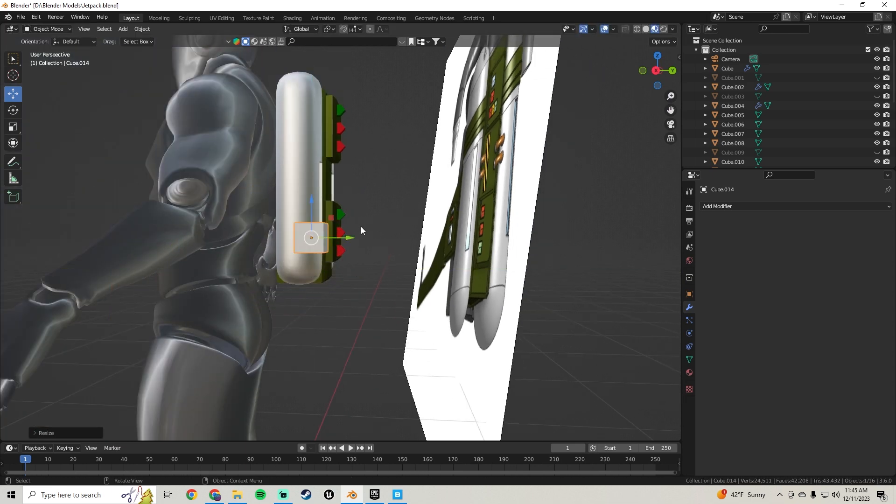
middle_drag(360, 227, 265, 216)
scroll(248, 243, up, 3)
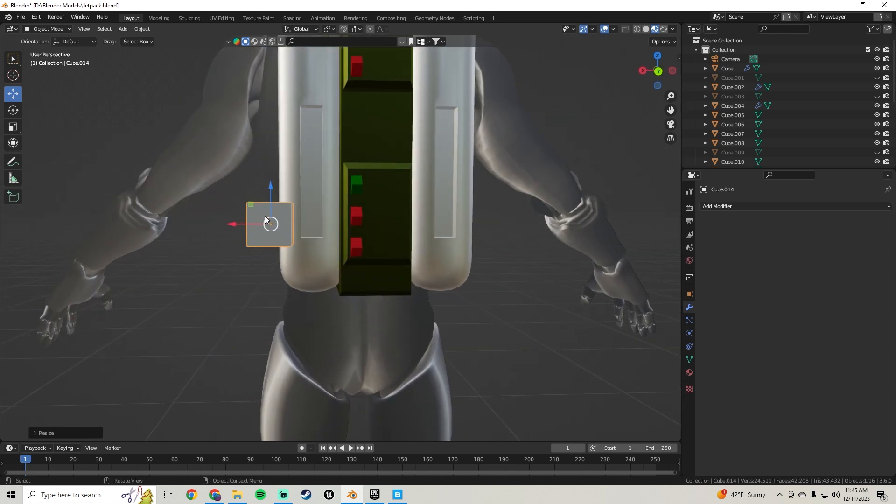
scroll(261, 216, up, 2)
drag(206, 218, 261, 218)
key(s)
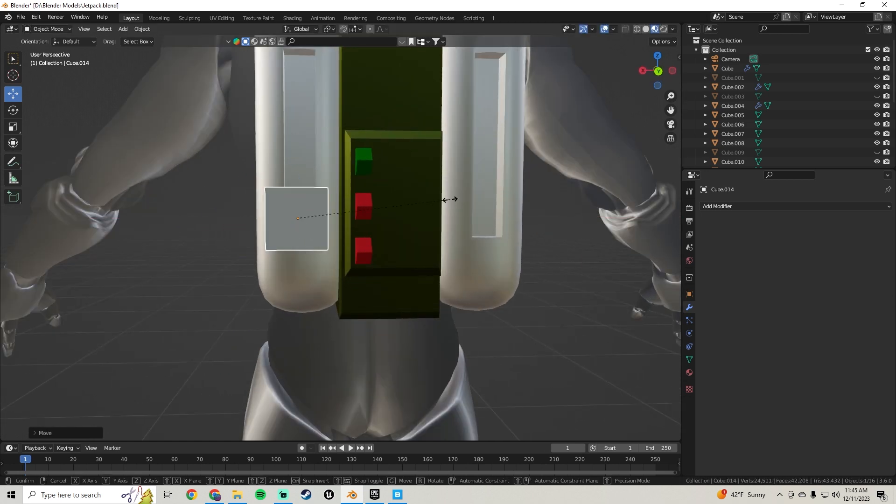
click(429, 228)
In Edit Mode, move the cube's mesh outward along Y and scale it down by about 0.56
middle_drag(429, 227, 379, 282)
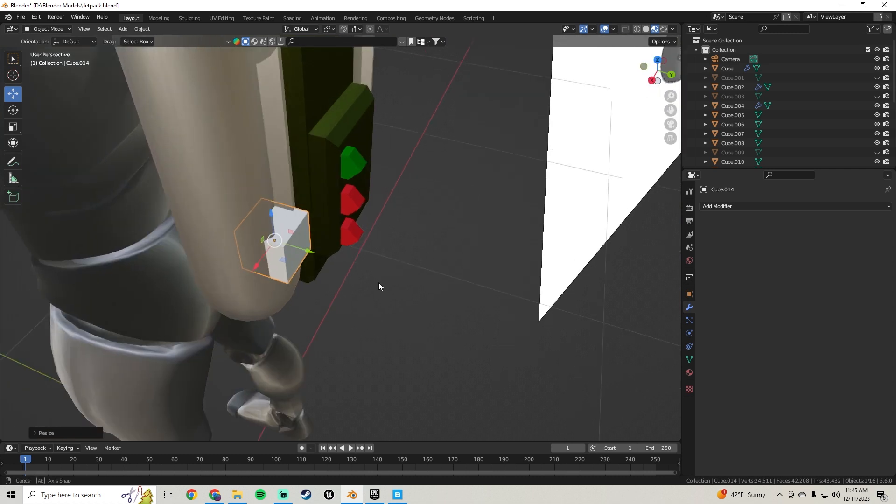
key(Tab)
mouse_move(316, 253)
mouse_down()
mouse_move(301, 249)
mouse_move(338, 263)
mouse_move(327, 257)
mouse_up()
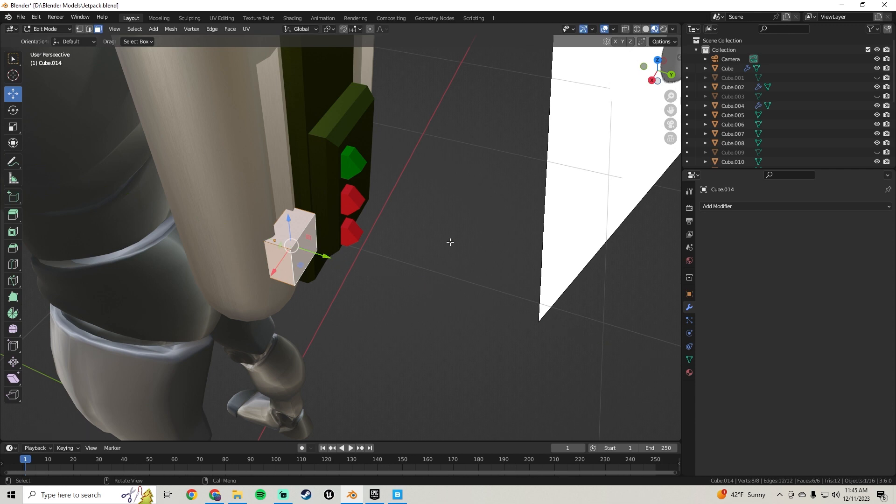
key(s)
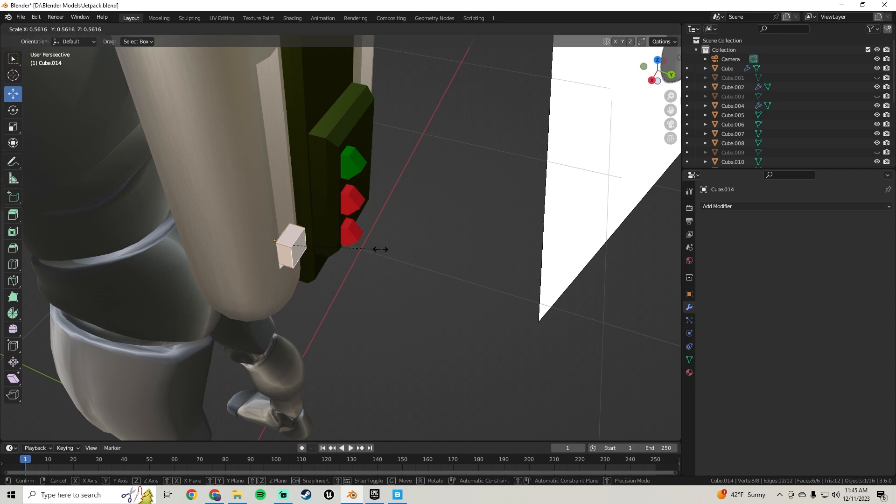
click(379, 249)
Move the cube's mesh back along Y toward the tank and down along Z to the lower end of the recess
middle_drag(388, 244, 370, 201)
scroll(337, 225, up, 3)
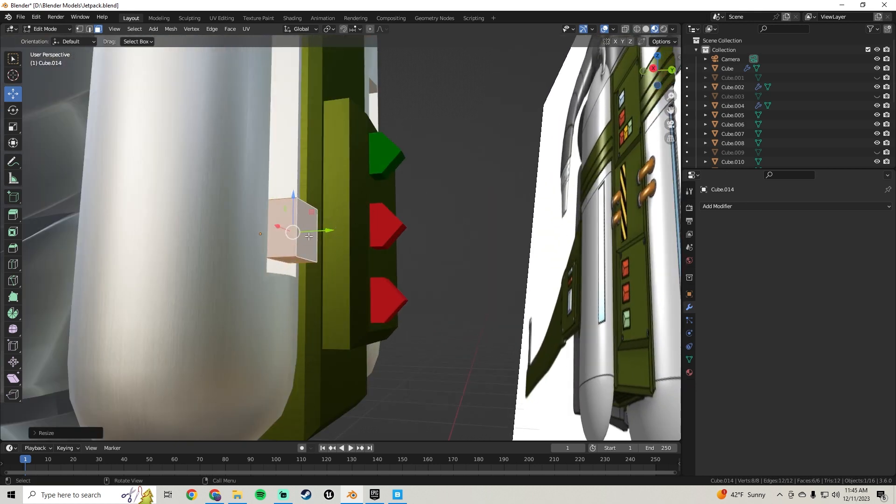
drag(342, 228, 318, 232)
mouse_move(318, 233)
middle_down()
mouse_move(274, 241)
mouse_move(312, 240)
middle_up()
scroll(311, 241, up, 3)
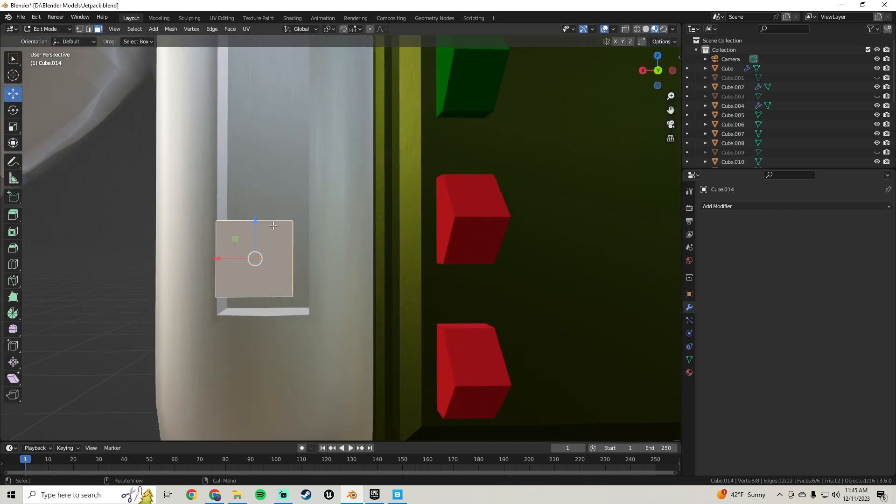
drag(257, 229, 263, 248)
middle_drag(274, 264, 317, 207)
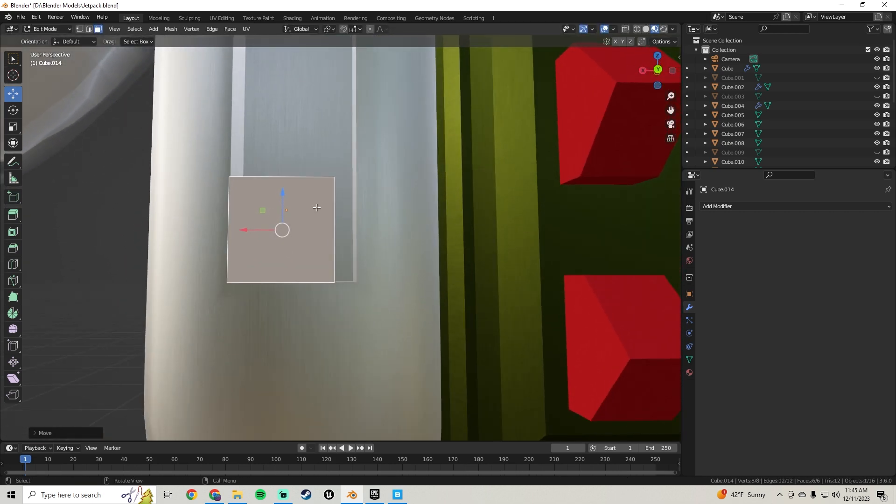
Align the cube along X with the recess's outer side edge and push it along Y into the recess
mouse_move(245, 231)
mouse_down()
mouse_move(257, 231)
mouse_move(248, 232)
mouse_up()
middle_drag(250, 234, 286, 311)
drag(272, 250, 259, 235)
middle_drag(259, 235, 243, 153)
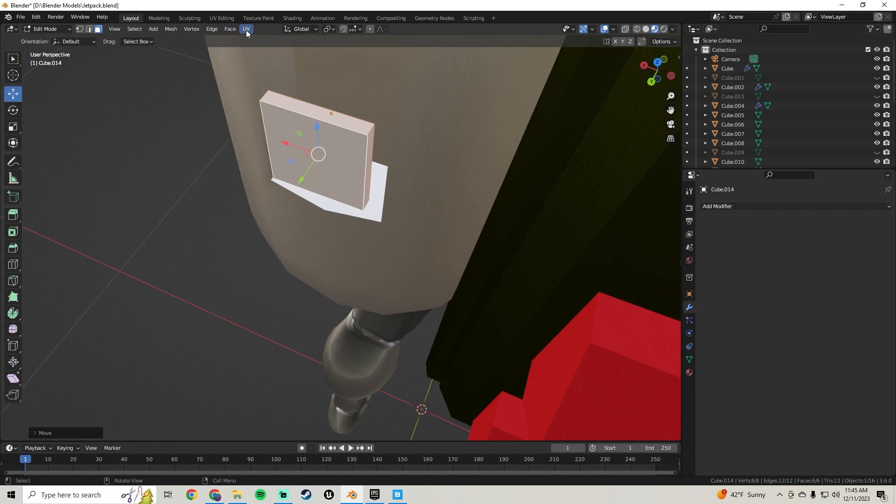
Turn on snapping to edges and extend the cube's inner side face along X to the recess's opposite edge
click(352, 29)
click(332, 76)
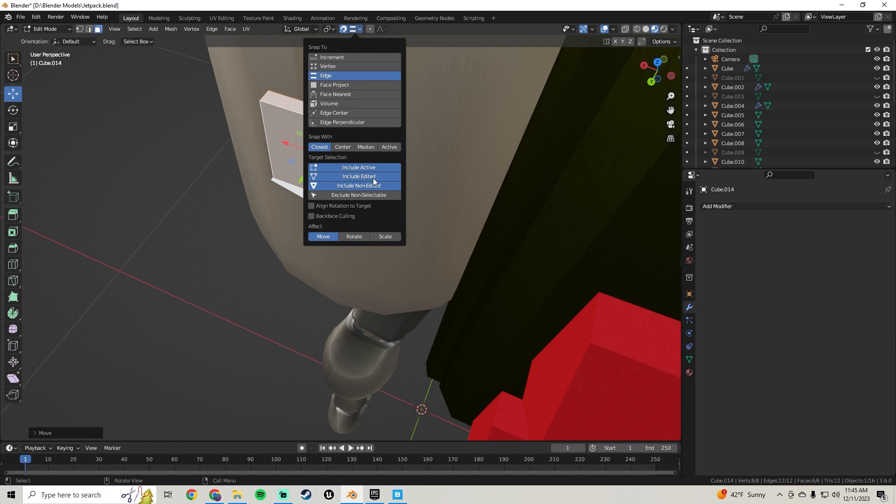
click(373, 161)
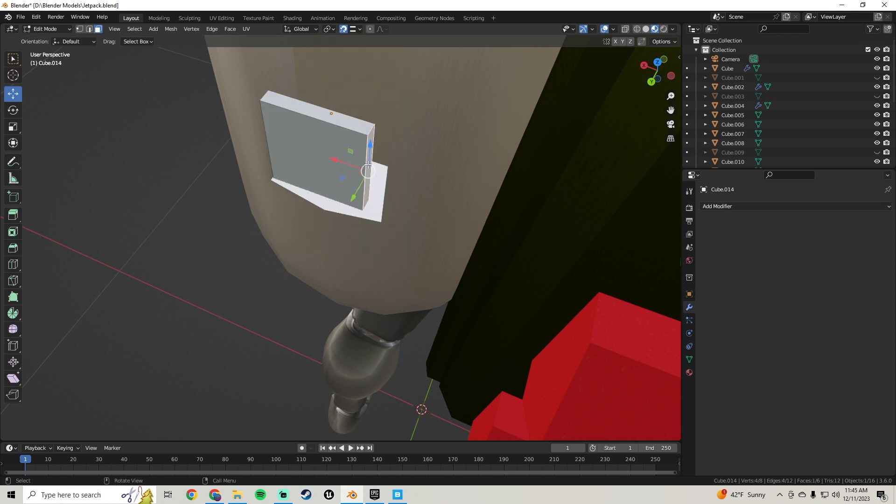
middle_drag(369, 164, 316, 175)
drag(307, 169, 373, 161)
middle_drag(373, 161, 320, 139)
middle_drag(329, 120, 344, 196)
Adjust another face of the cube to fit the recess, pull its top face up to the recess's upper end, and leave Edit Mode
click(350, 254)
drag(310, 227, 344, 215)
scroll(409, 219, down, 6)
shift+middle_drag(410, 218, 345, 269)
click(375, 315)
scroll(346, 269, up, 1)
drag(337, 285, 351, 149)
middle_drag(351, 150, 350, 210)
scroll(334, 196, up, 3)
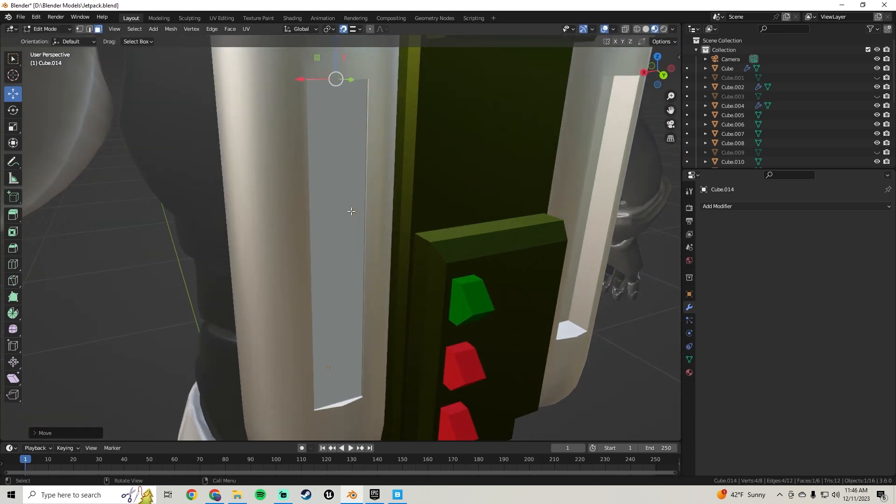
key(Tab)
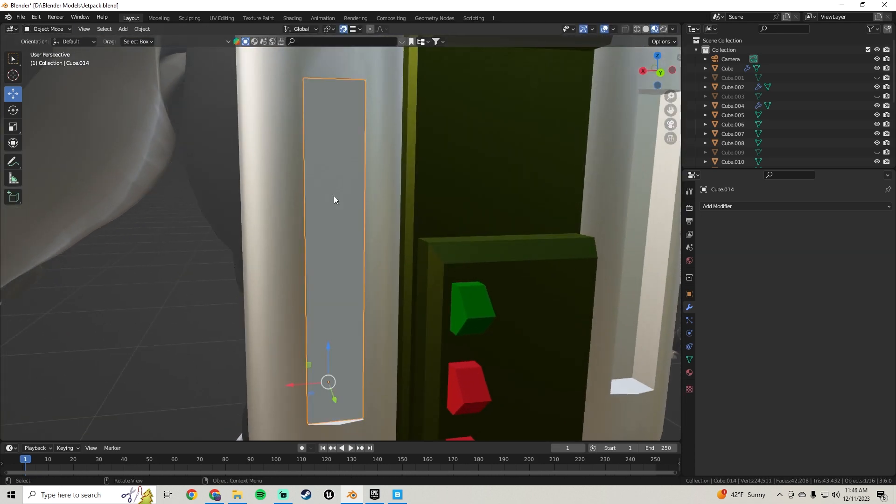
Search the BlenderKit materials for "glass" and apply the third result, a clear glass, to the recess panel
click(399, 497)
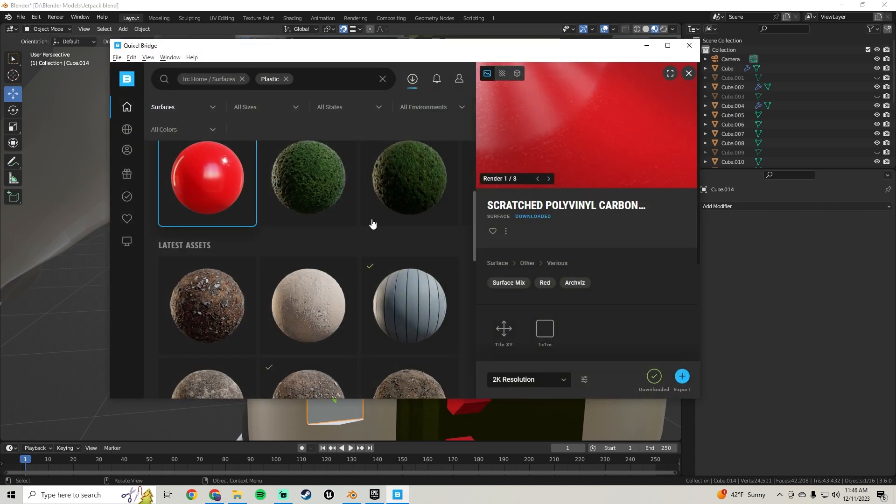
click(647, 46)
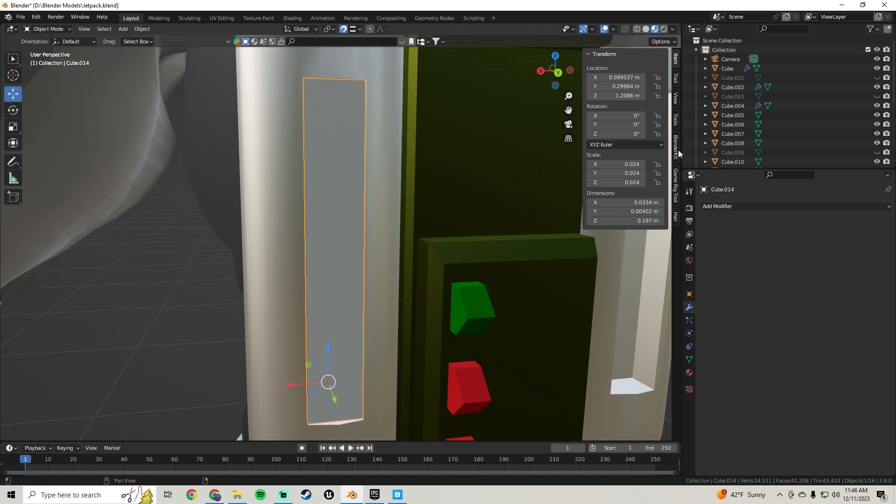
click(676, 147)
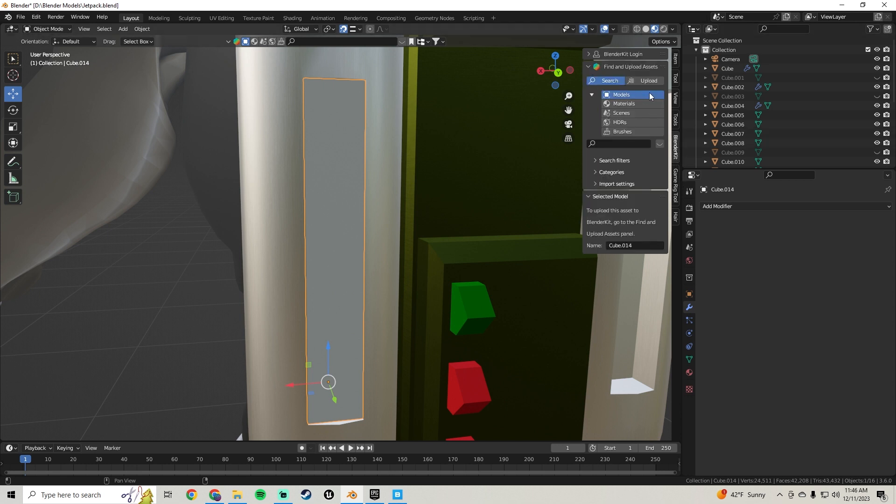
click(627, 104)
click(607, 141)
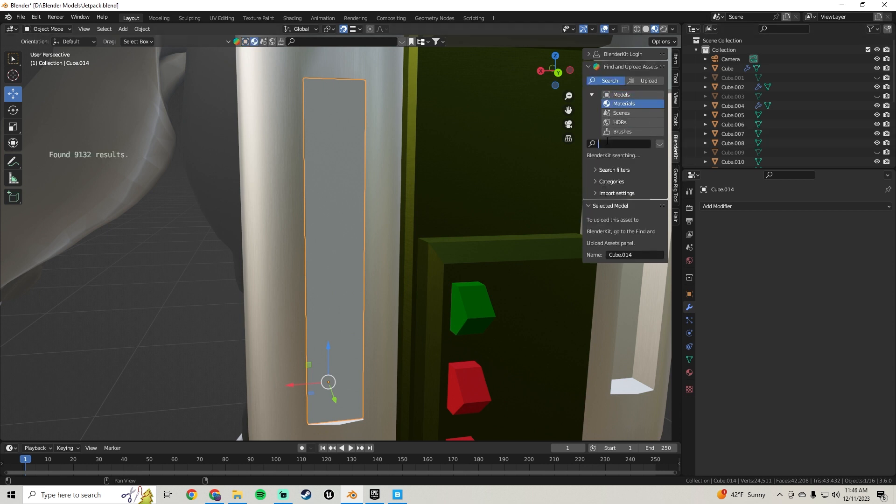
text(glass)
key(Return)
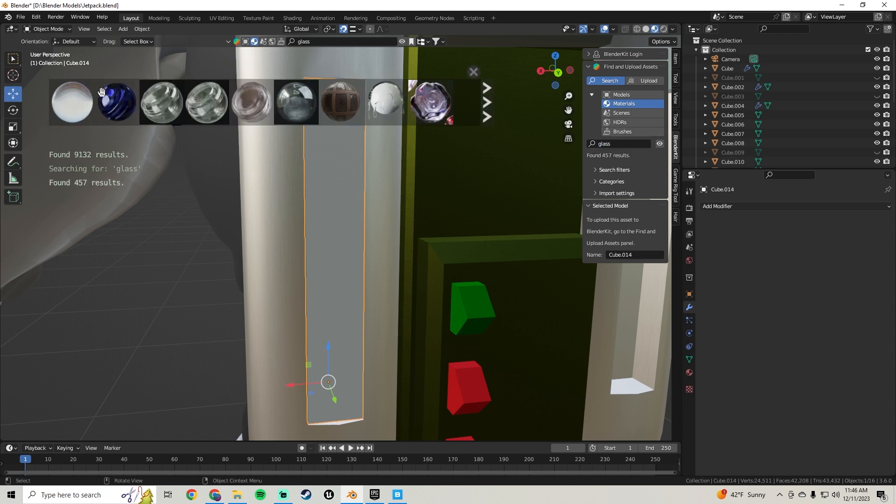
click(172, 112)
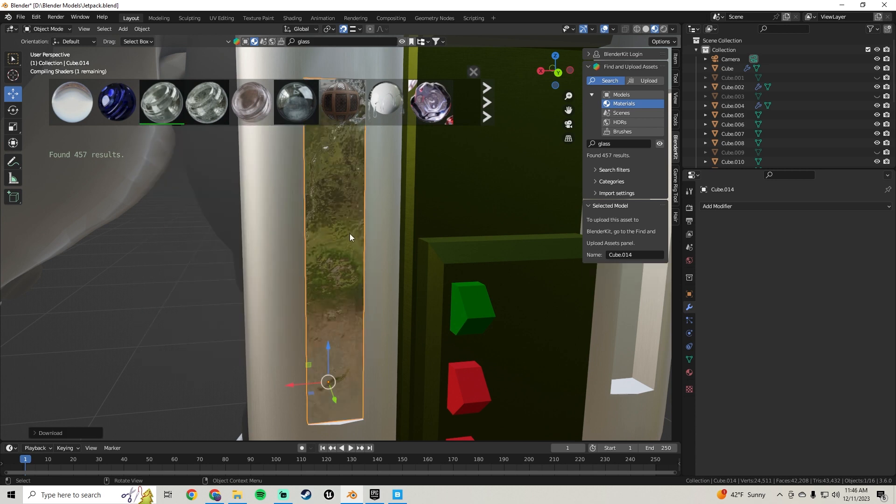
Delete the glass panel from the tank's recess and close the material search results
key(Tab)
scroll(343, 226, down, 3)
key(Tab)
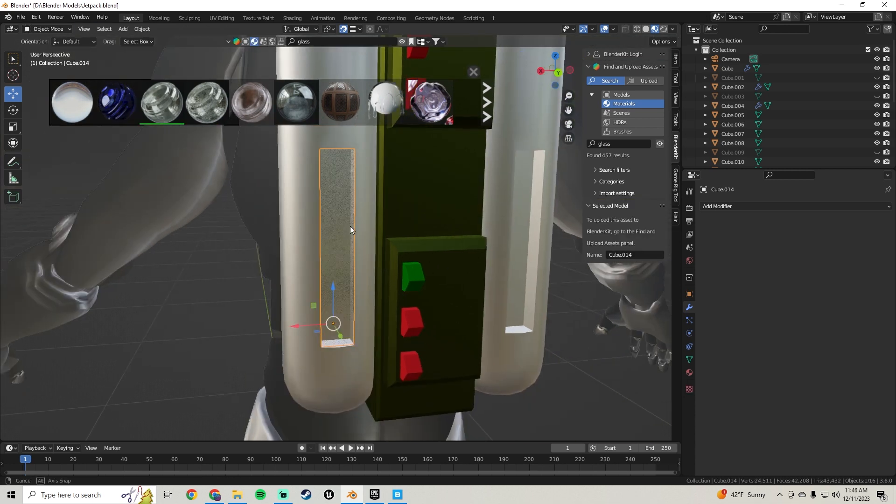
mouse_move(350, 226)
middle_down()
mouse_move(452, 224)
mouse_move(415, 214)
mouse_move(318, 225)
mouse_move(337, 144)
mouse_move(337, 218)
middle_up()
key(Delete)
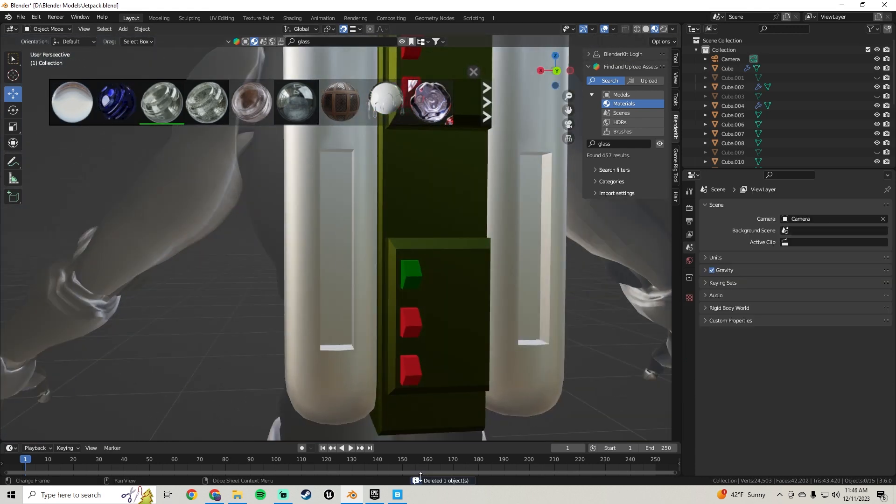
click(474, 71)
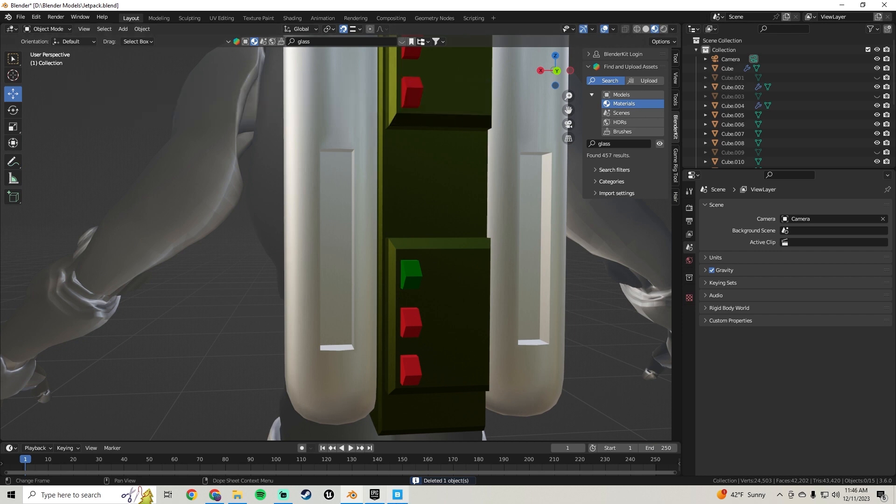
Switch to Quixel Bridge, search its surfaces for "glass", export Fiber Glass at 2K resolution, and return to Blender
click(397, 495)
click(286, 79)
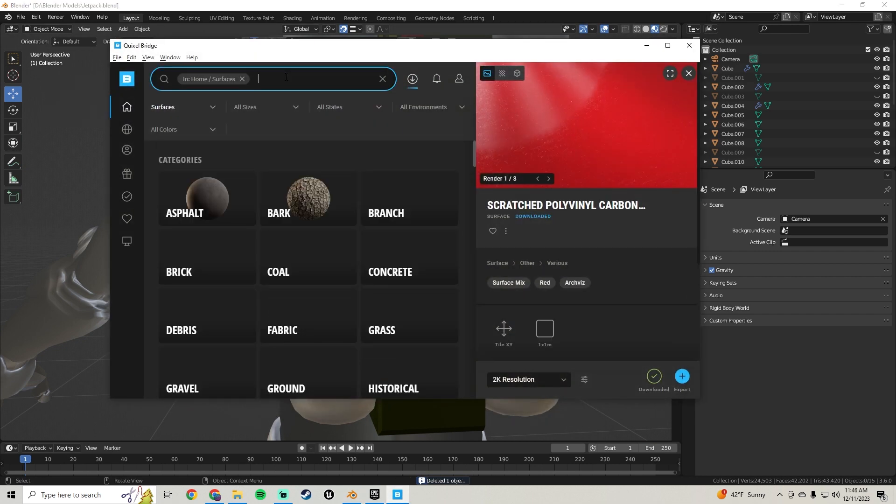
text(glass)
key(Return)
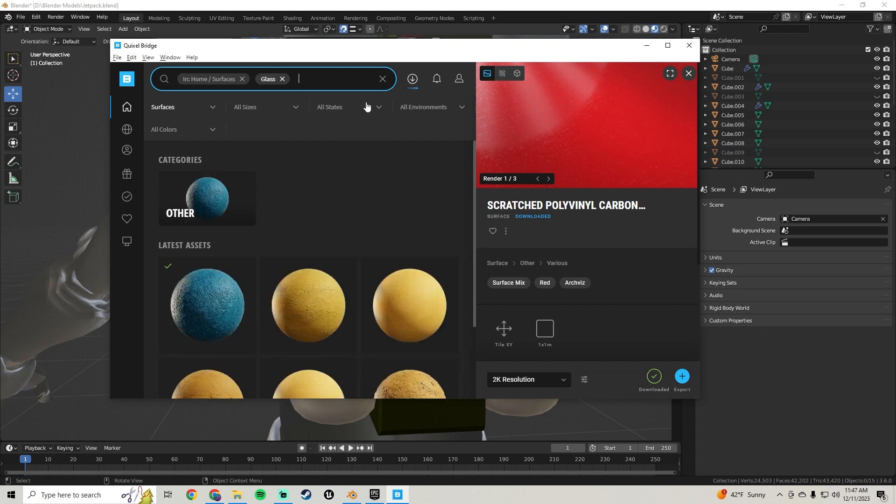
click(208, 303)
click(681, 378)
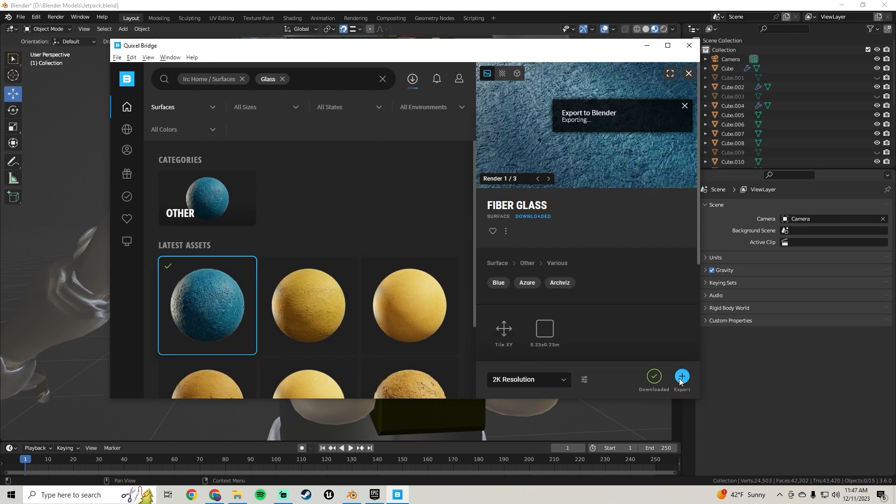
click(646, 45)
Undo the glass panel's deletion and choose the existing Glass material for it
scroll(332, 235, down, 1)
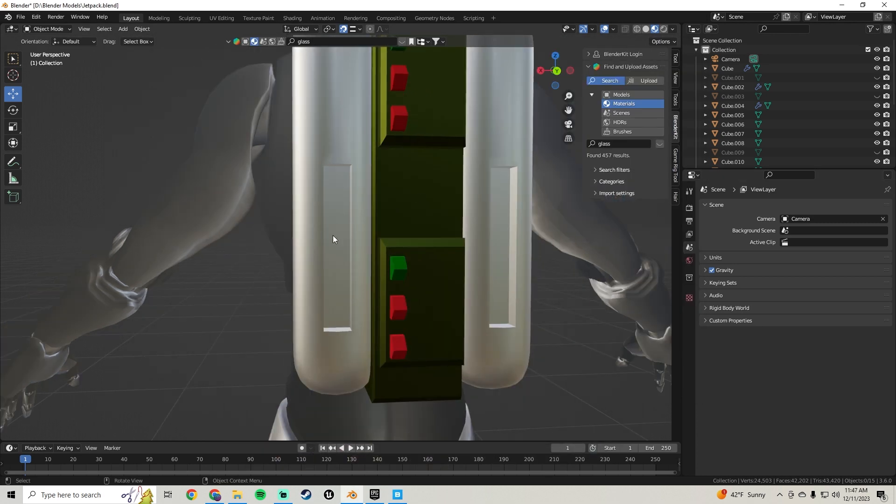
scroll(332, 235, up, 4)
middle_drag(333, 235, 330, 151)
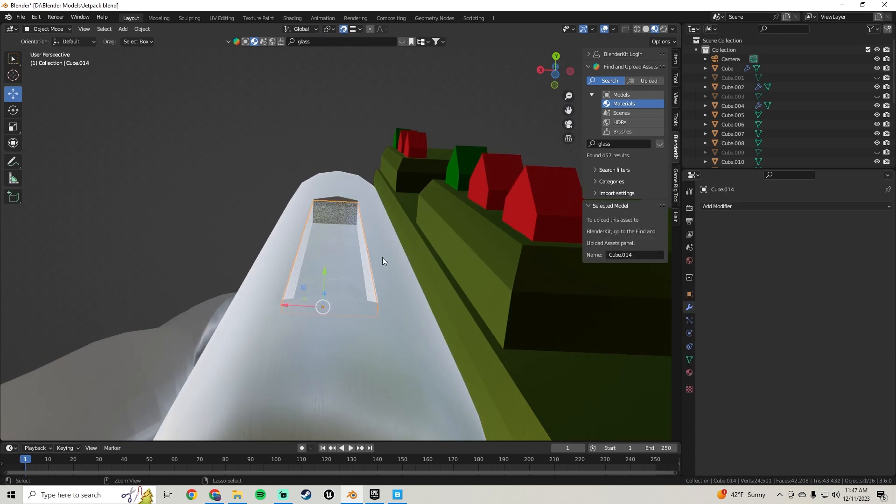
click(689, 372)
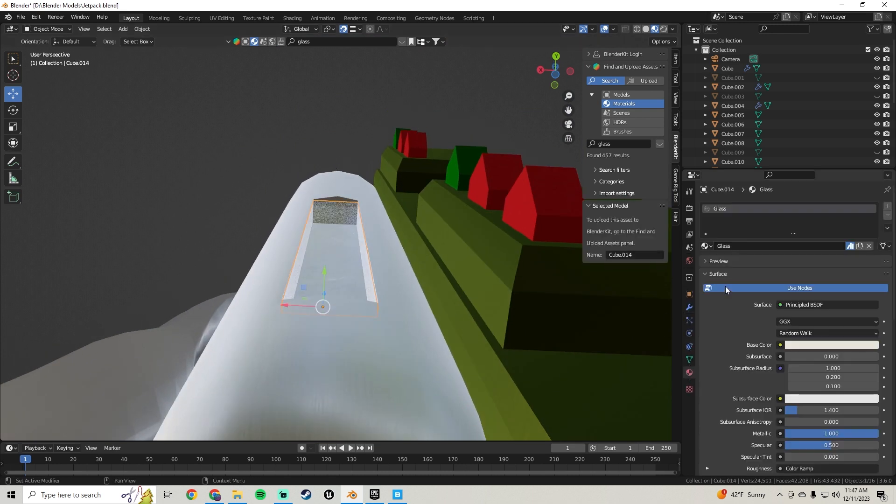
click(707, 246)
scroll(731, 313, down, 5)
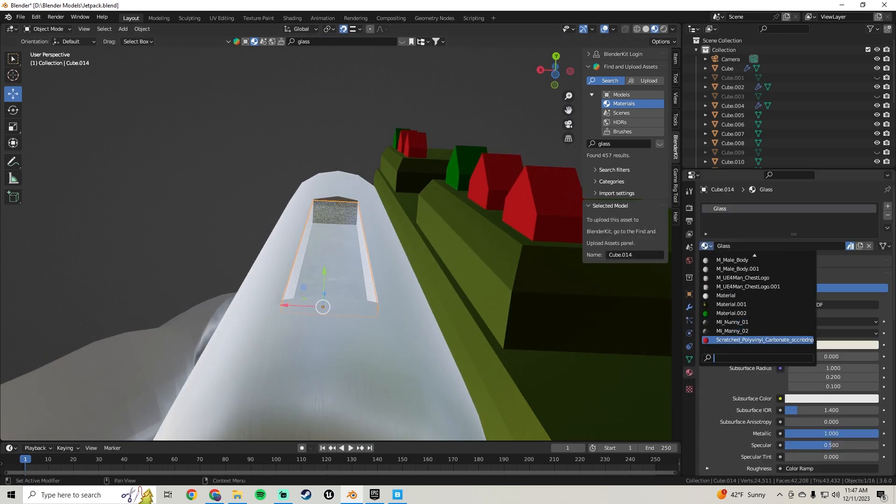
scroll(725, 313, up, 11)
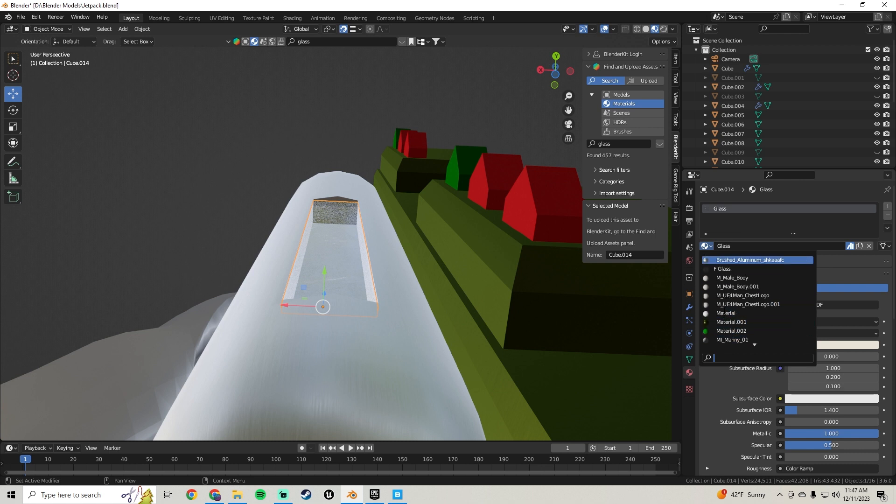
click(730, 269)
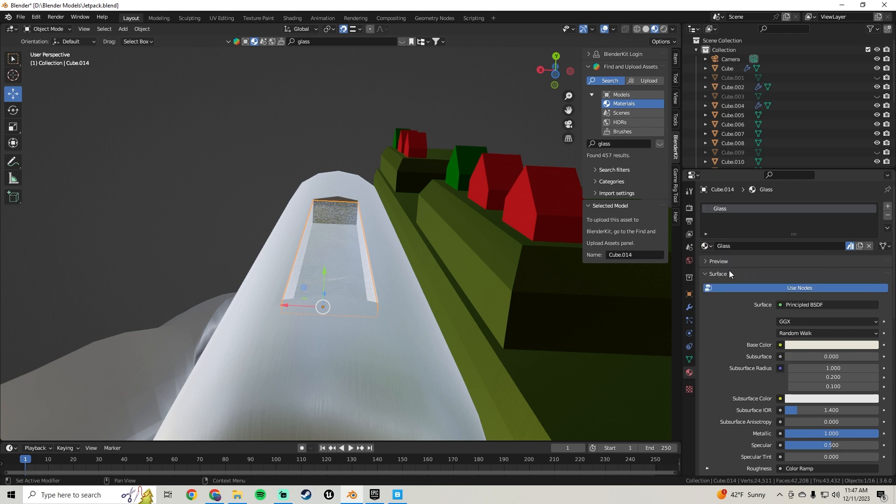
Export Fiber Glass from Quixel Bridge to Blender again and assign the Fiber_Glass_rllxyep0 material to the tank's recess panel
click(705, 248)
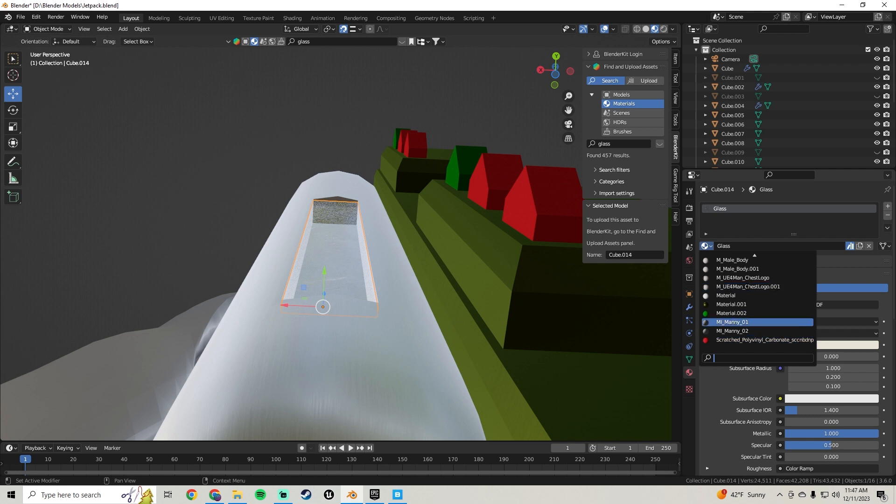
scroll(756, 299, up, 5)
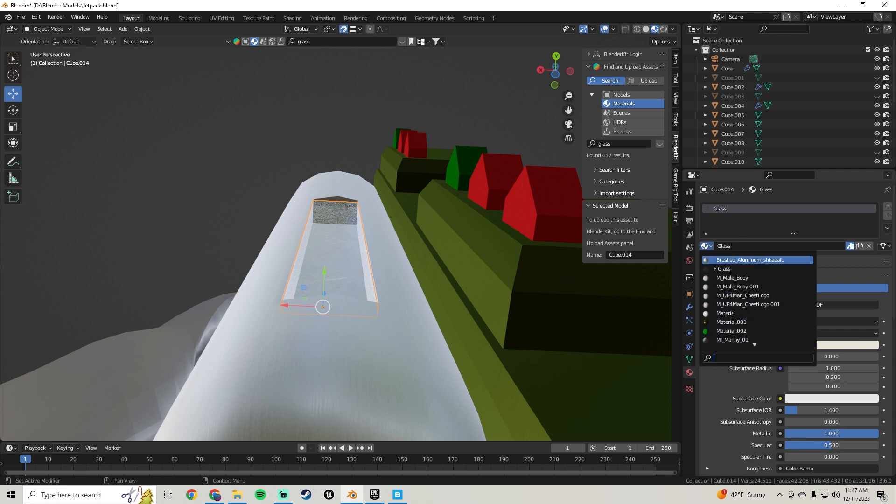
scroll(754, 341, down, 3)
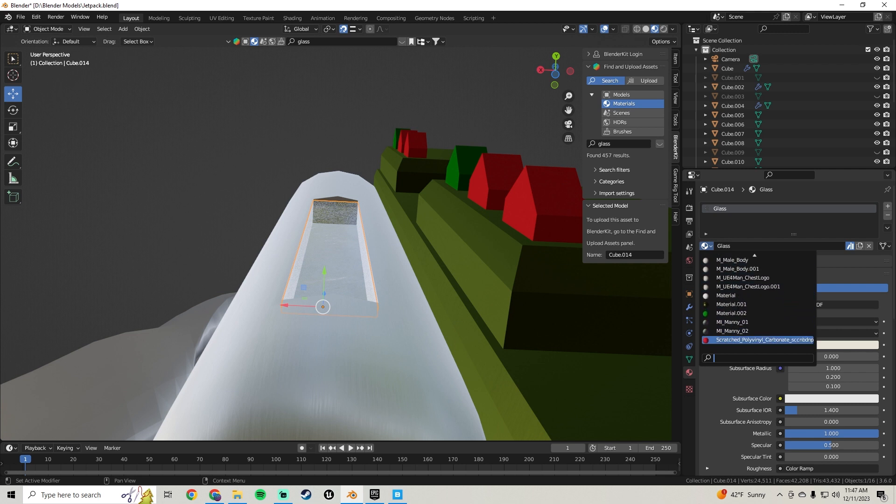
click(398, 495)
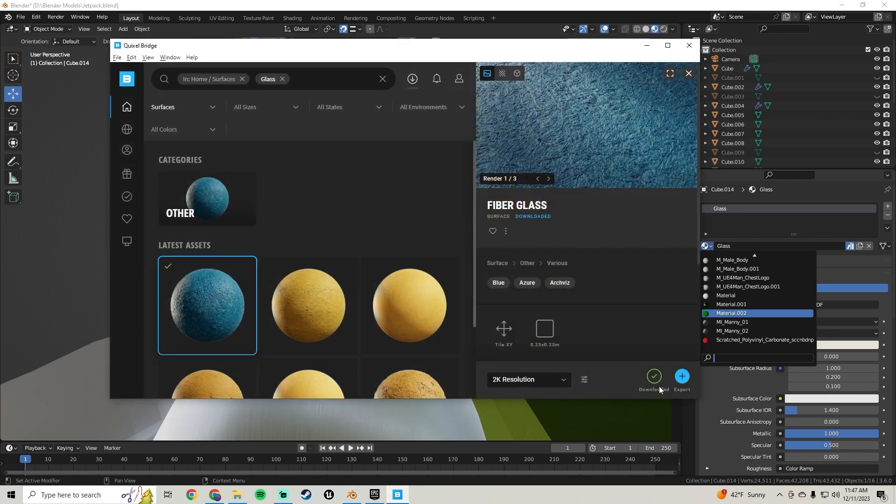
click(682, 376)
click(682, 377)
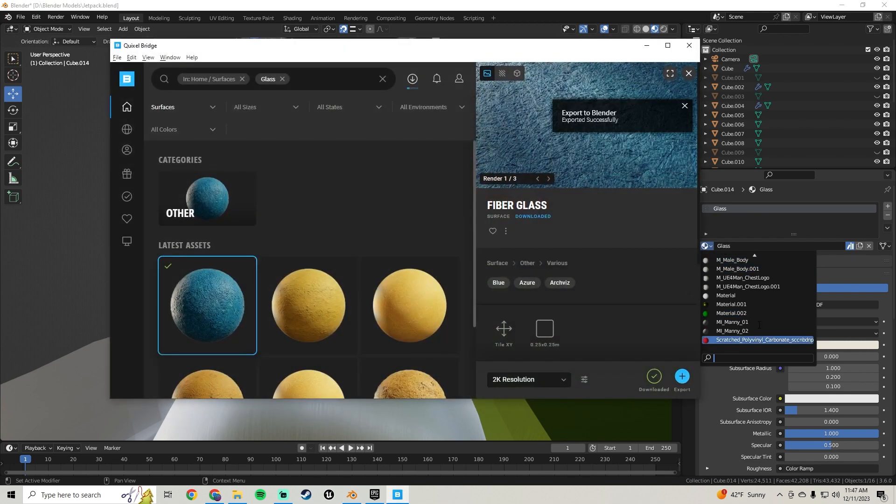
scroll(758, 261, up, 3)
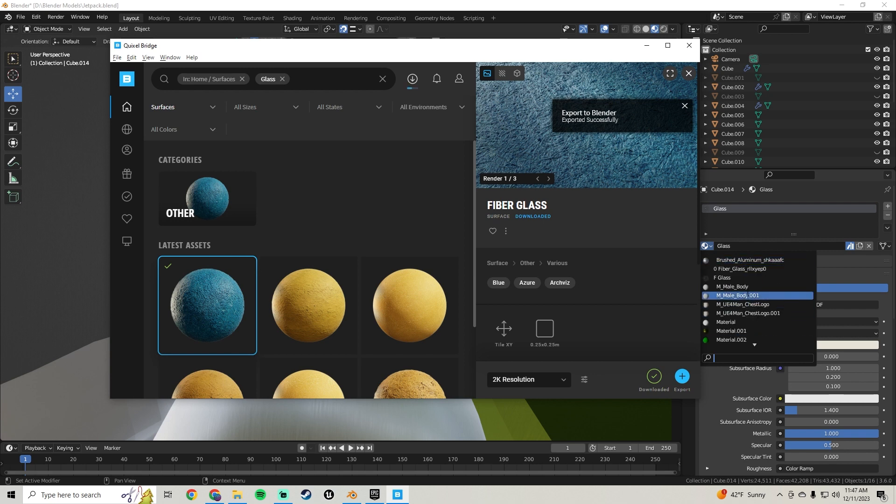
click(742, 269)
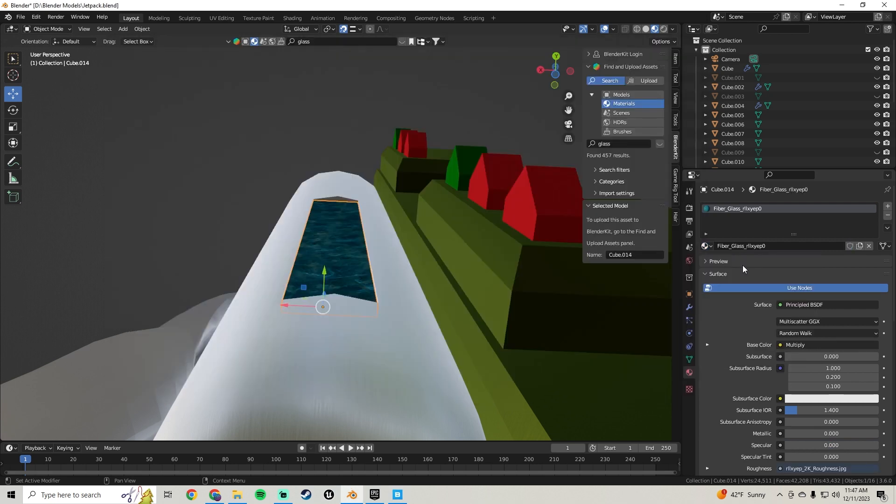
Unwrap the recess panel's faces with Smart UV Project at the default settings, return to Object Mode and deselect the panel
middle_drag(340, 254, 363, 320)
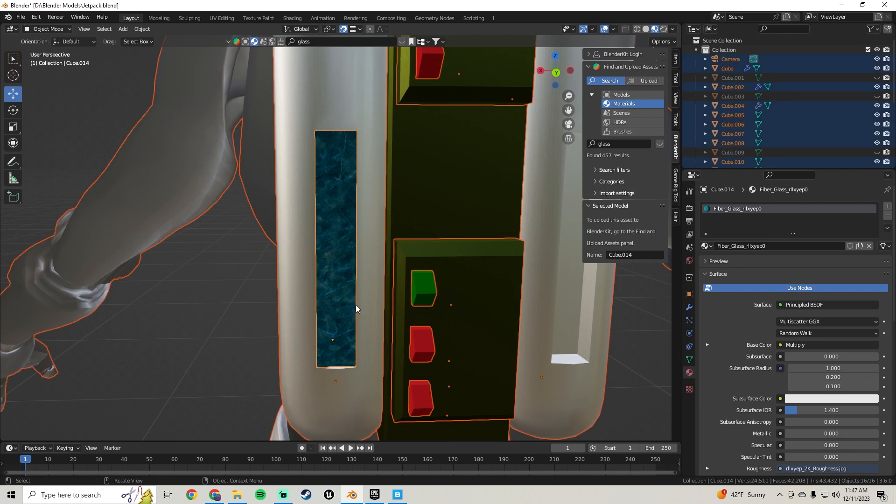
key(Tab)
click(246, 29)
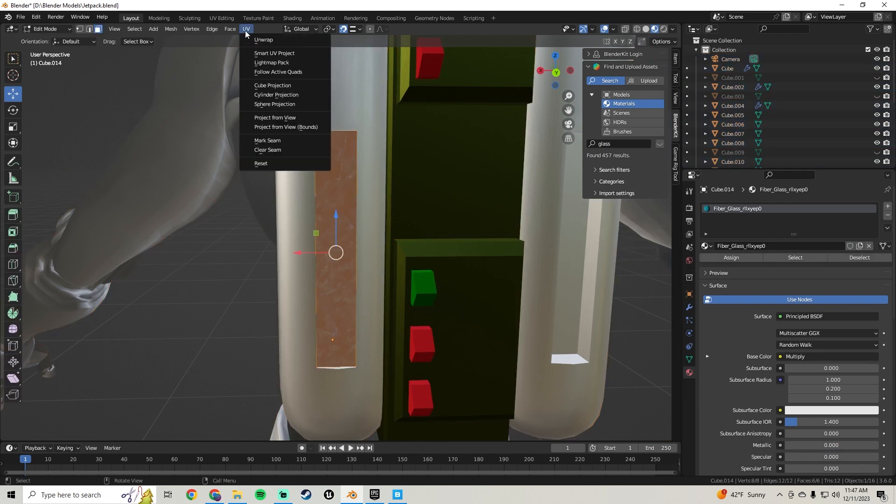
click(263, 54)
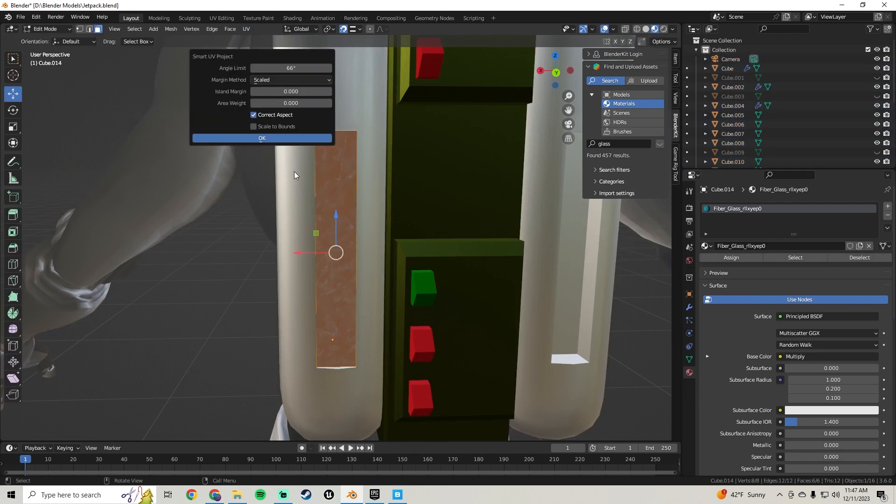
click(261, 140)
key(Tab)
scroll(364, 239, down, 3)
click(222, 141)
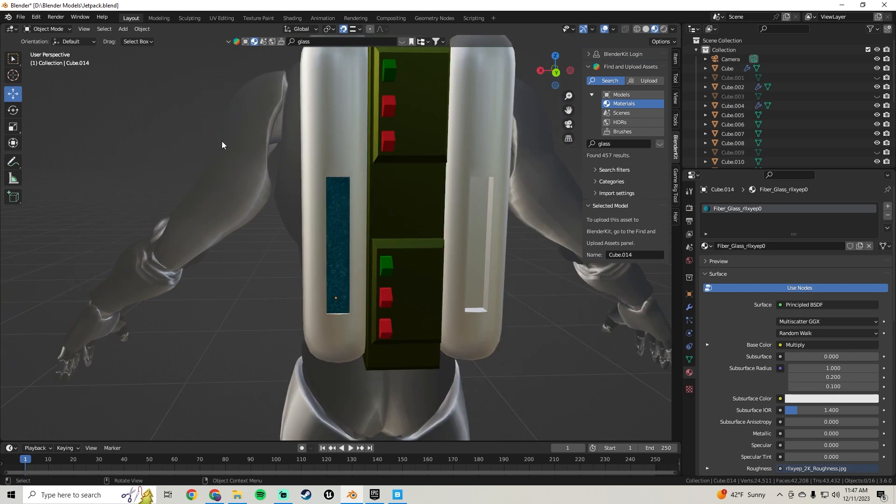
Save the Jetpack.blend file
scroll(287, 215, down, 5)
click(20, 16)
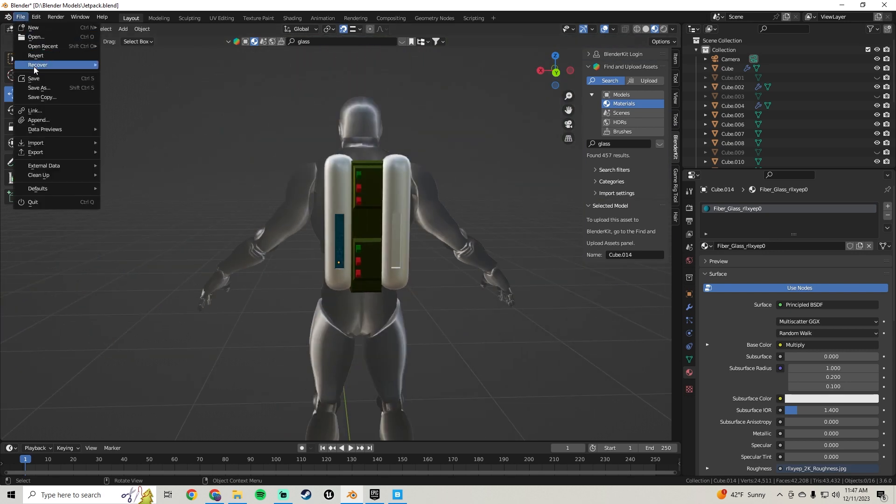
click(37, 80)
Try to duplicate the textured recess panel and move the copy, and undo the duplication
scroll(336, 257, up, 1)
scroll(336, 256, up, 2)
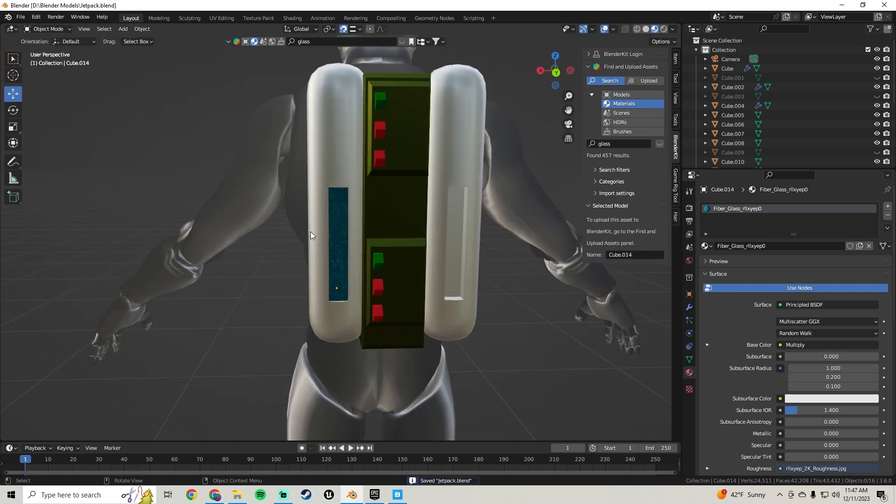
click(347, 226)
scroll(347, 228, up, 2)
key(shift+d)
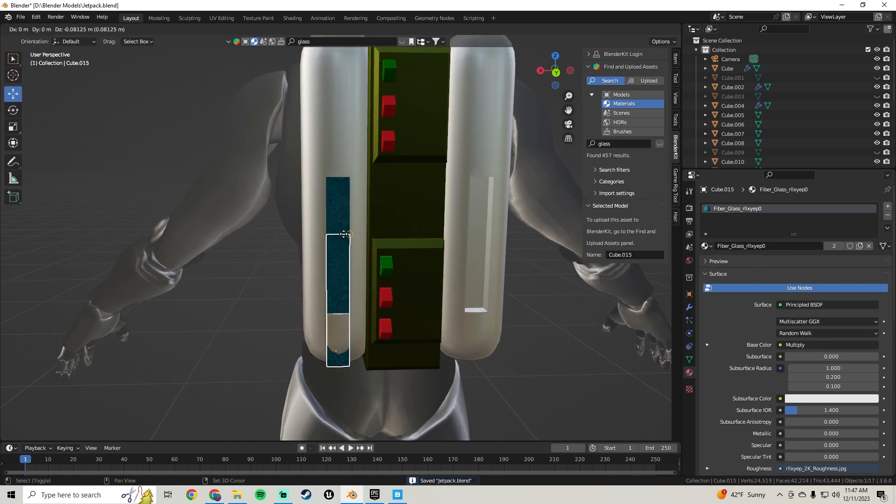
click(344, 234)
key(ctrl+z)
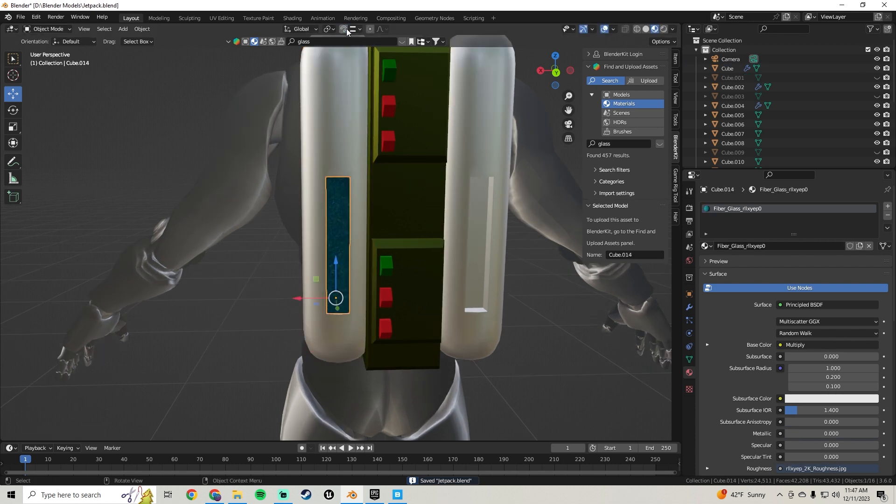
Duplicate the textured recess panel and move the copy along the X axis to fit into the other tank's recess
key(shift+d)
click(364, 209)
drag(303, 301, 441, 290)
key(KP_Decimal)
scroll(326, 241, up, 4)
shift+middle_drag(430, 259, 362, 204)
scroll(363, 204, up, 3)
drag(263, 241, 270, 243)
scroll(272, 248, down, 5)
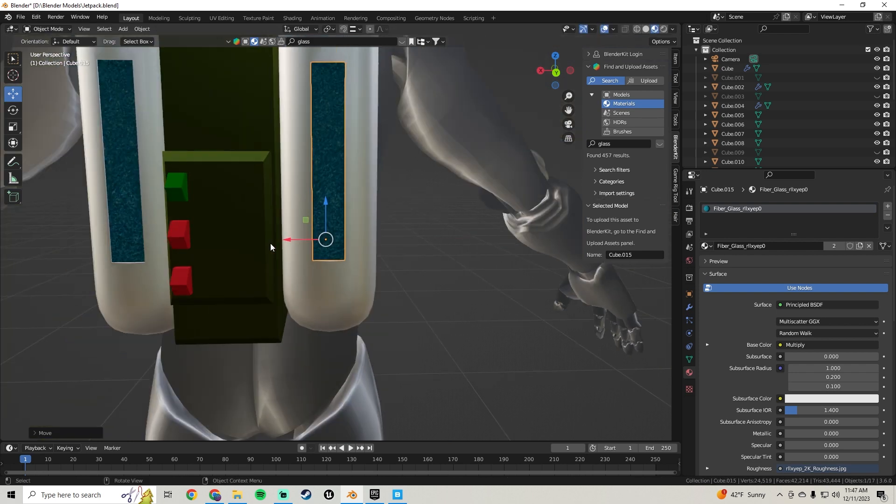
Deselect the copied panel and inspect both tanks' recess panels from behind at several angles and distances
shift+middle_drag(306, 184, 391, 273)
mouse_move(233, 253)
middle_down()
mouse_move(265, 239)
mouse_move(281, 180)
mouse_move(228, 194)
mouse_move(220, 251)
mouse_move(236, 254)
middle_up()
scroll(236, 251, down, 3)
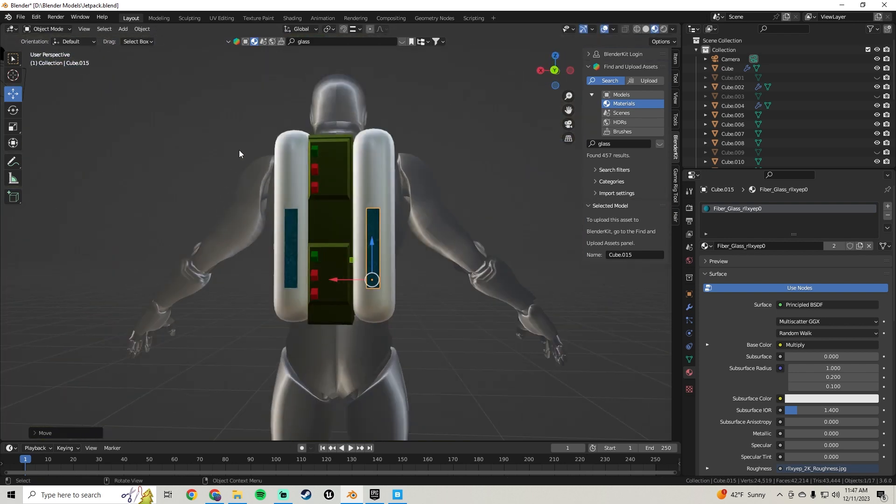
click(239, 151)
middle_drag(265, 204, 261, 230)
scroll(294, 231, up, 4)
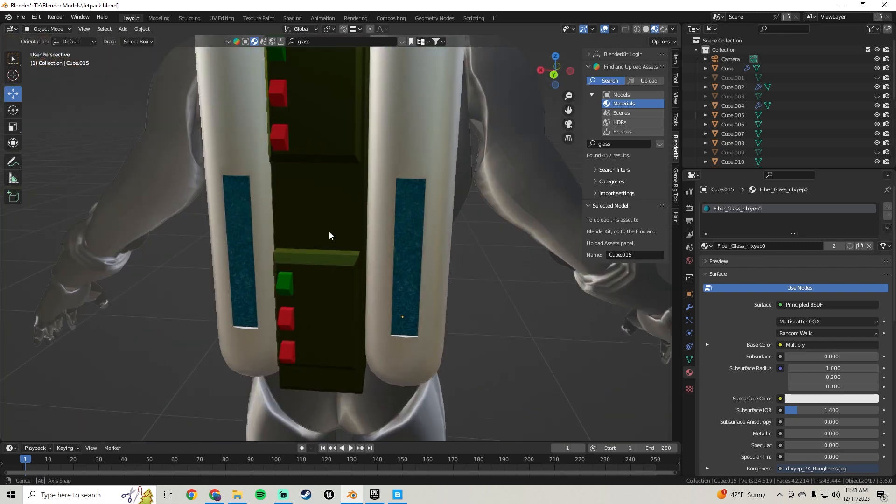
middle_drag(329, 232, 368, 206)
scroll(334, 223, down, 3)
scroll(423, 214, up, 3)
middle_drag(423, 215, 348, 214)
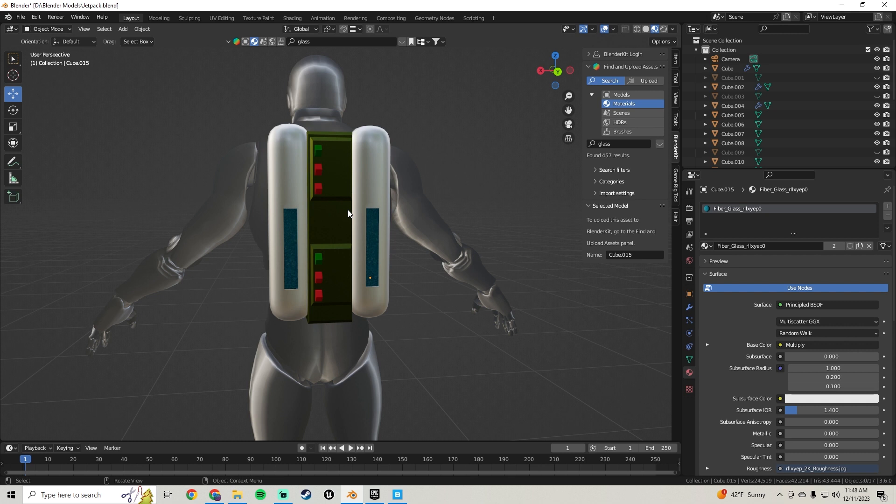
Compare the jetpack's tanks, center section and button panels with the reference image
scroll(383, 219, up, 4)
middle_drag(391, 205, 430, 225)
scroll(432, 224, down, 5)
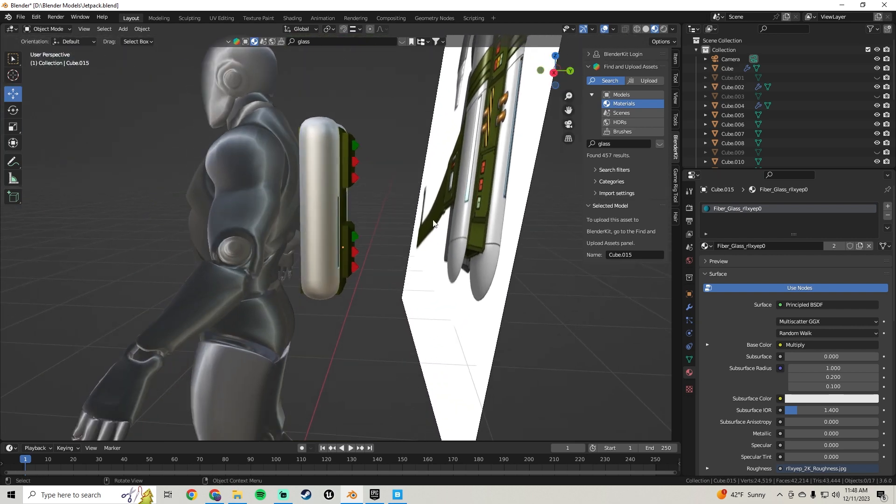
scroll(433, 224, down, 4)
middle_drag(294, 224, 261, 237)
scroll(398, 224, down, 4)
scroll(398, 223, down, 3)
scroll(327, 250, up, 9)
mouse_move(337, 193)
shift+middle_down()
mouse_move(341, 223)
mouse_move(452, 220)
mouse_move(469, 209)
mouse_move(354, 229)
mouse_move(340, 200)
shift+middle_up()
scroll(359, 228, up, 3)
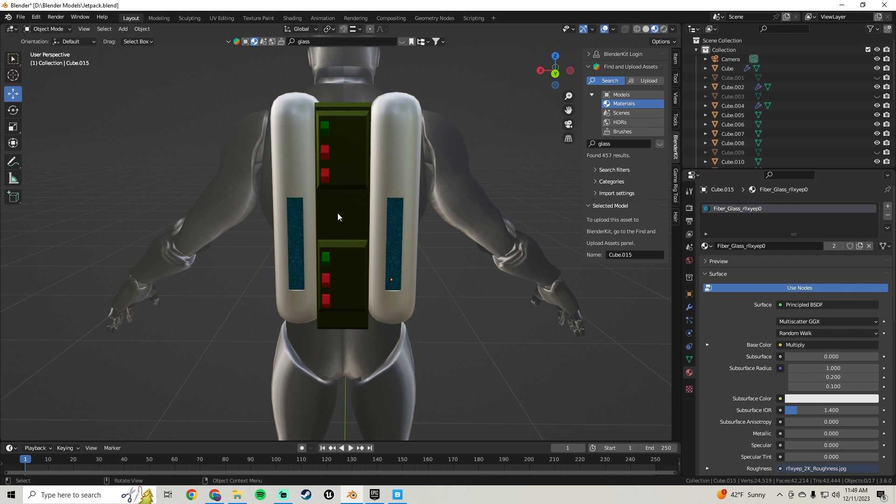
mouse_move(398, 202)
middle_down()
mouse_move(213, 212)
mouse_move(313, 295)
mouse_move(395, 253)
mouse_move(390, 190)
mouse_move(303, 178)
mouse_move(287, 128)
mouse_move(310, 134)
mouse_move(342, 175)
mouse_move(411, 194)
mouse_move(393, 199)
mouse_move(366, 187)
mouse_move(407, 187)
middle_up()
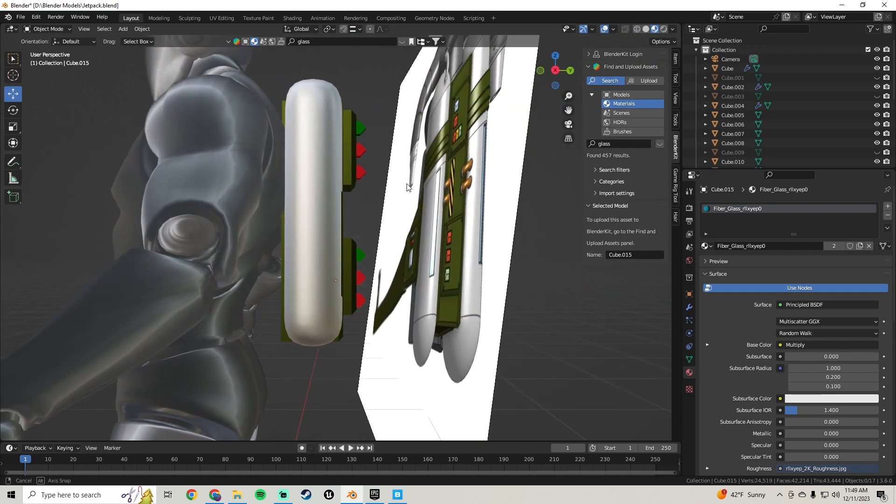
middle_drag(407, 187, 233, 228)
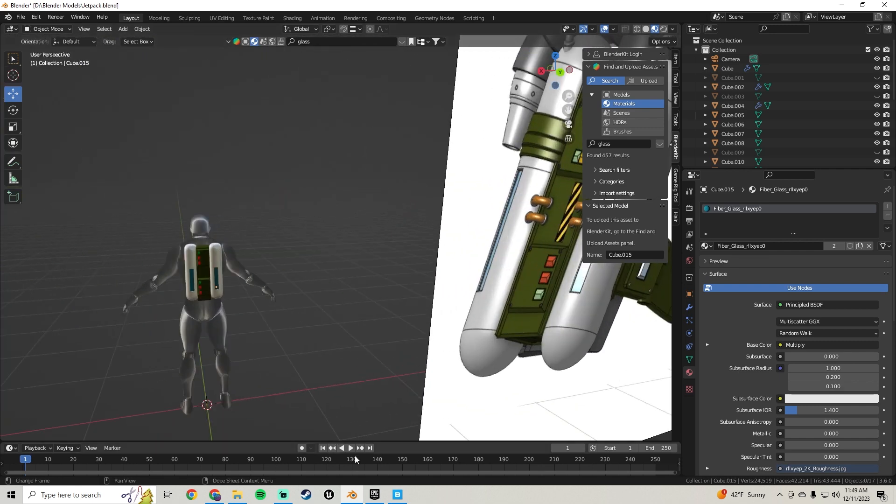
Switch to Quixel Bridge, clear the Surfaces and Glass search filters, and search all assets for "caution"
click(397, 494)
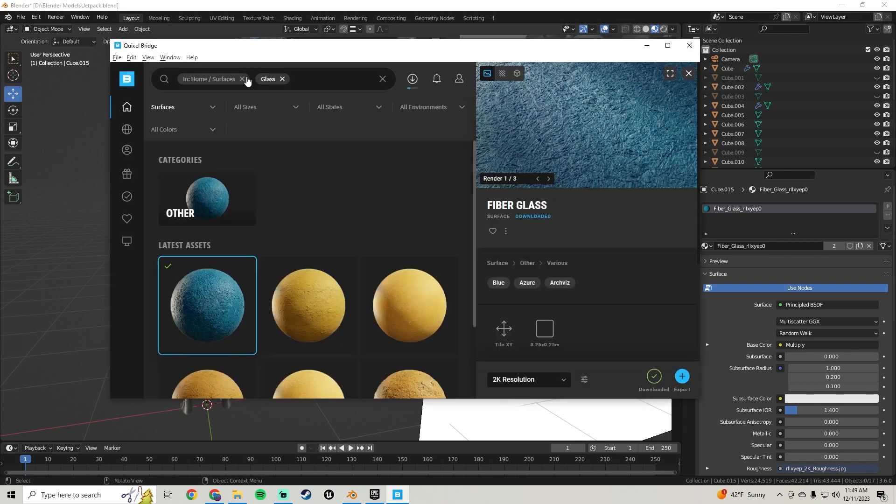
click(242, 79)
click(242, 79)
click(281, 80)
text(c)
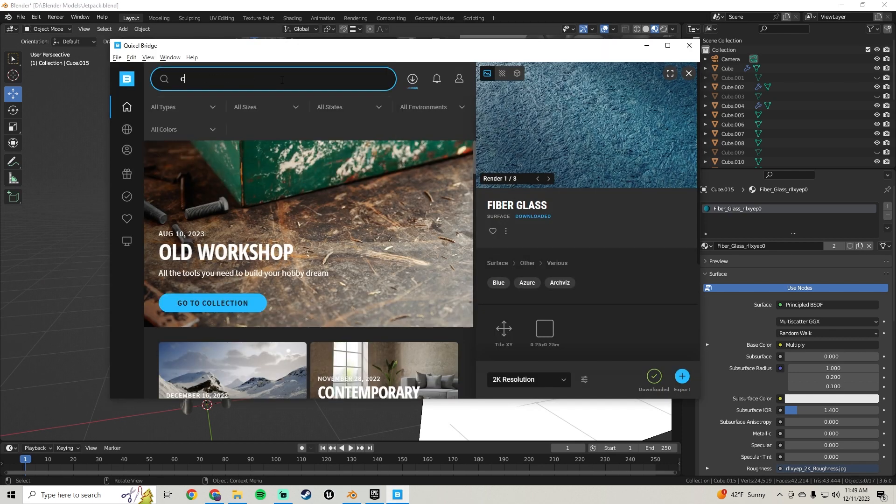
text(aution)
key(Return)
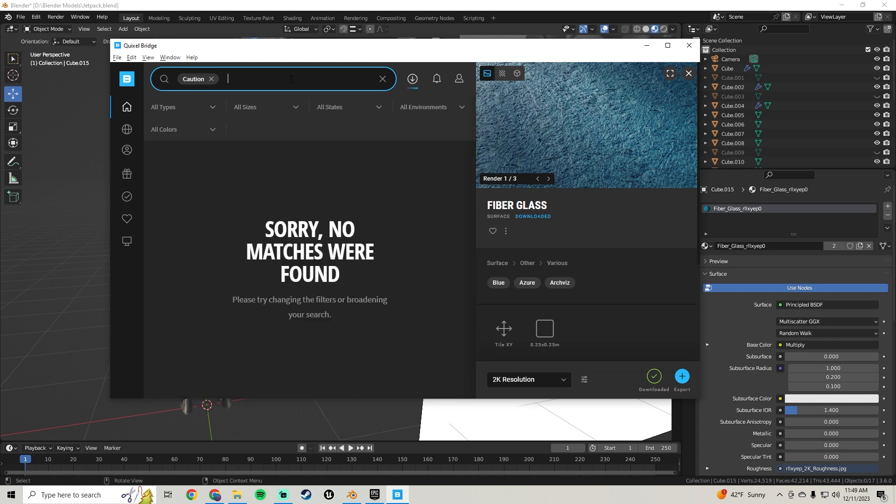
Replace the asset search with "tape", look through its surface category, and minimize Quixel Bridge to return to Blender
click(211, 79)
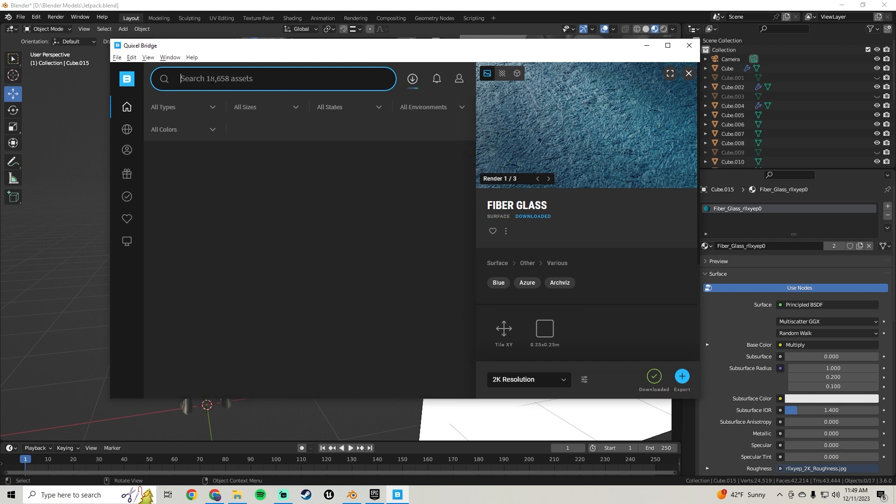
text(tape)
key(Return)
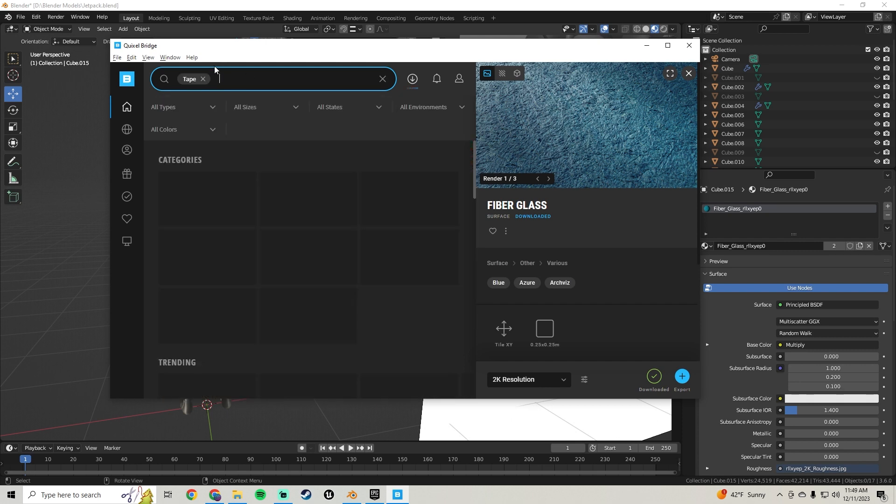
click(313, 206)
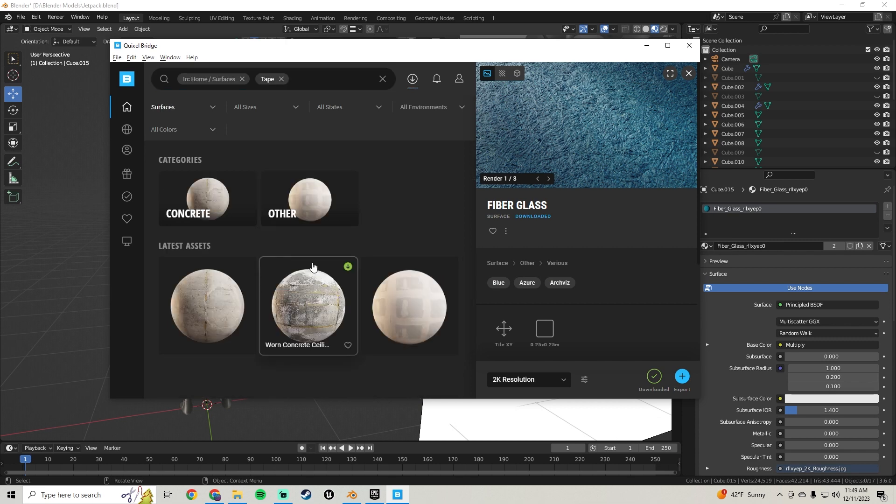
click(647, 45)
Examine the black-and-yellow hazard strip in the reference image and the matching area between the jetpack's two button panels
middle_drag(230, 261, 343, 283)
scroll(272, 196, up, 6)
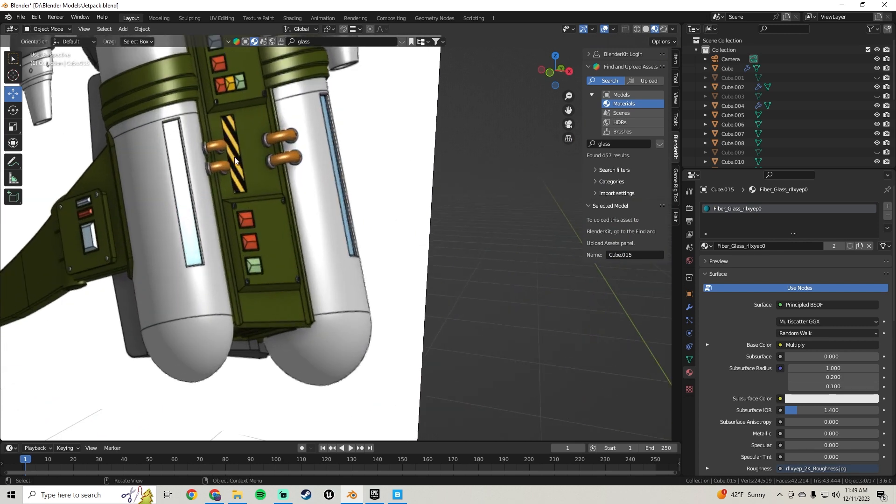
middle_drag(251, 174, 273, 256)
scroll(291, 207, up, 10)
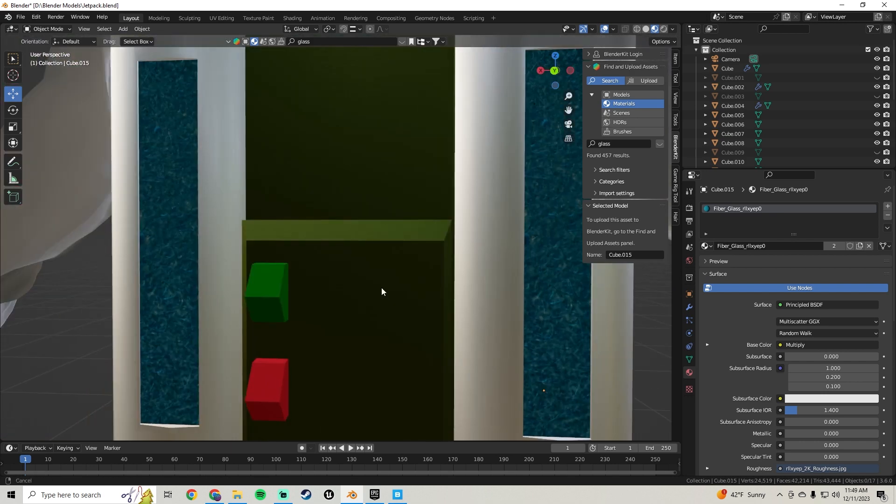
scroll(381, 289, down, 10)
middle_drag(382, 288, 270, 232)
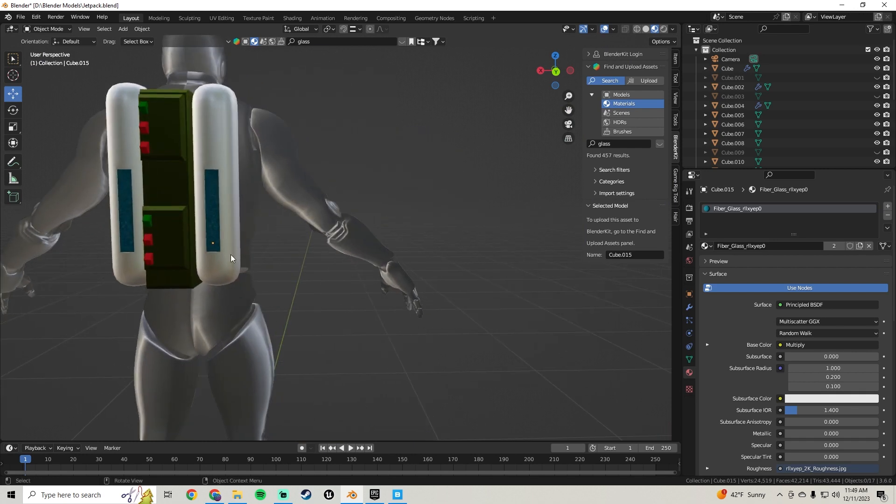
Launch Adobe Photoshop 2023 and create a new 1200 x 400 px document
key(super)
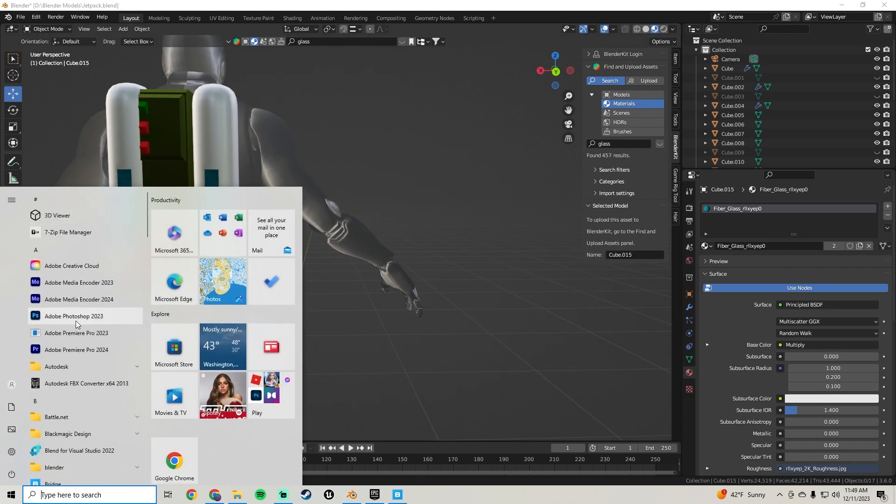
click(76, 320)
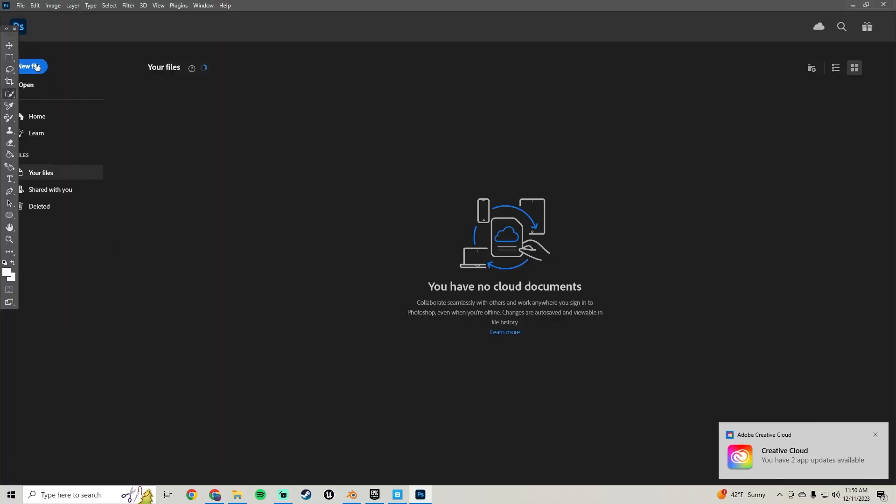
click(35, 66)
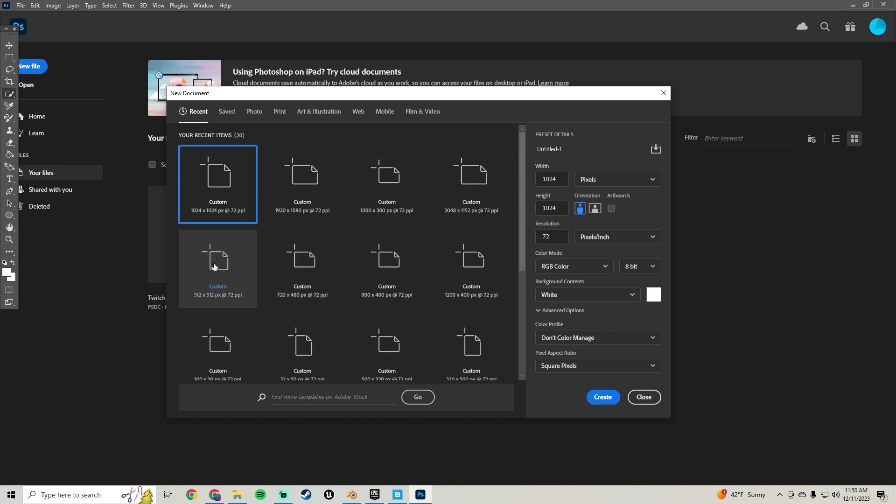
click(464, 291)
click(602, 396)
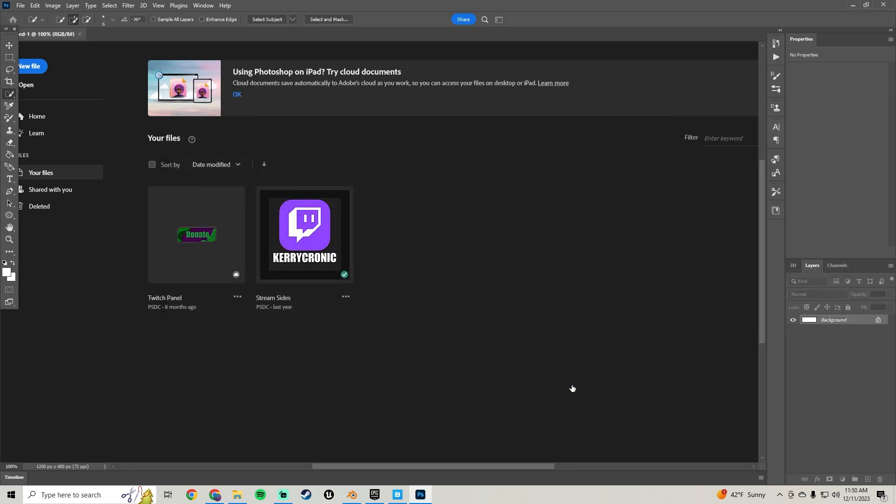
click(21, 6)
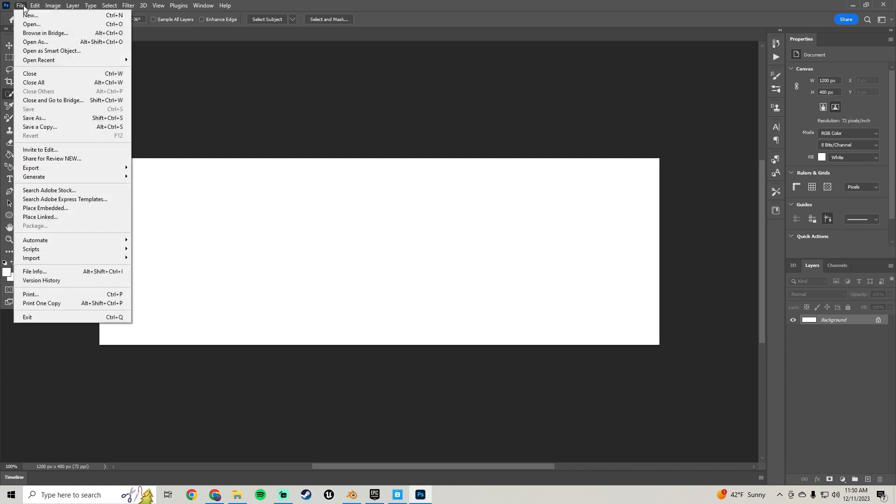
click(28, 24)
click(333, 280)
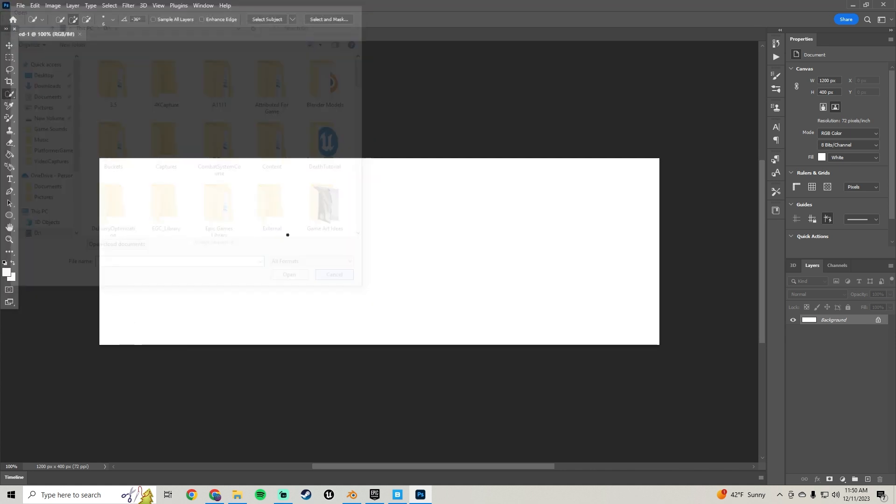
Create a second new document with its width set to 400 px
click(20, 5)
click(32, 16)
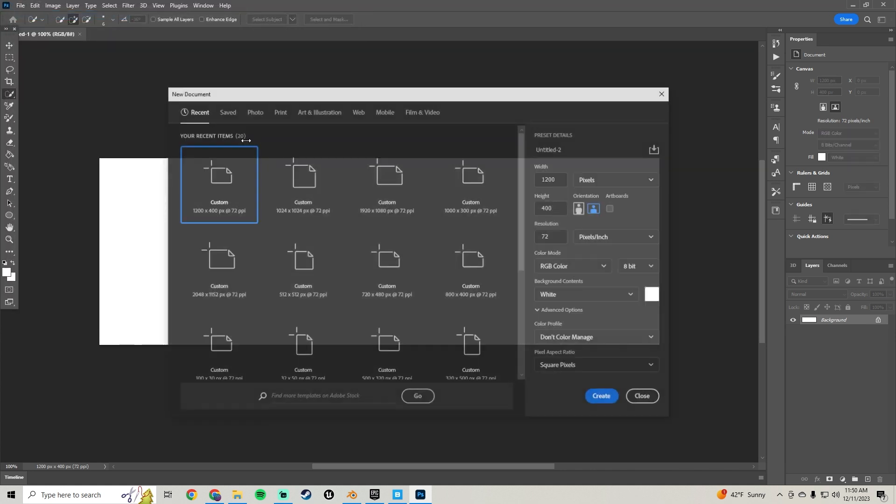
click(556, 179)
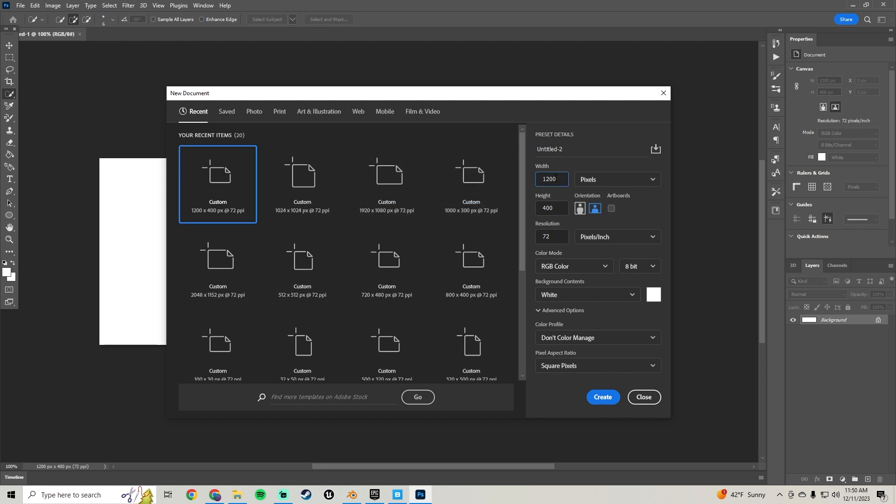
text(400)
key(Return)
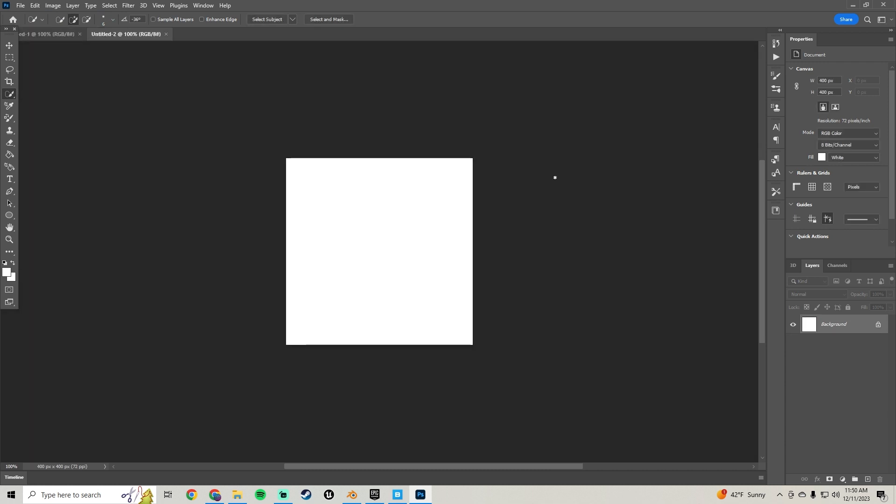
Create another 400 px wide document with its height set to 1200 px
click(21, 6)
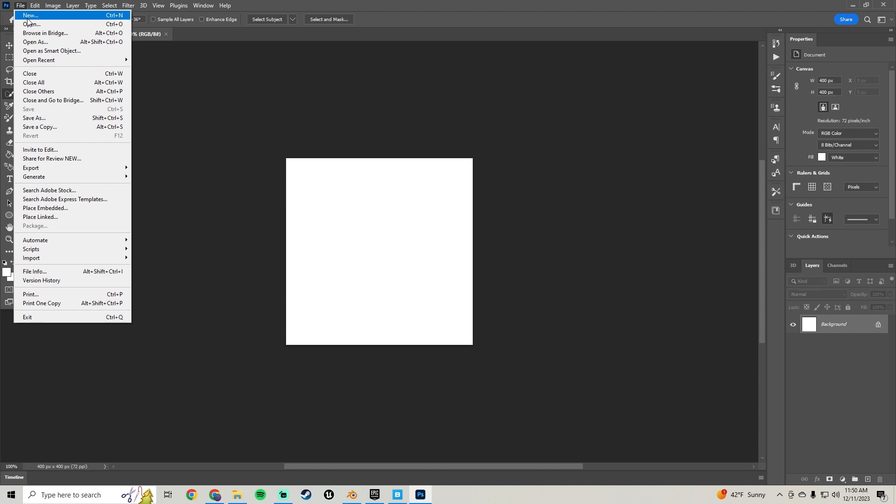
click(32, 16)
click(565, 207)
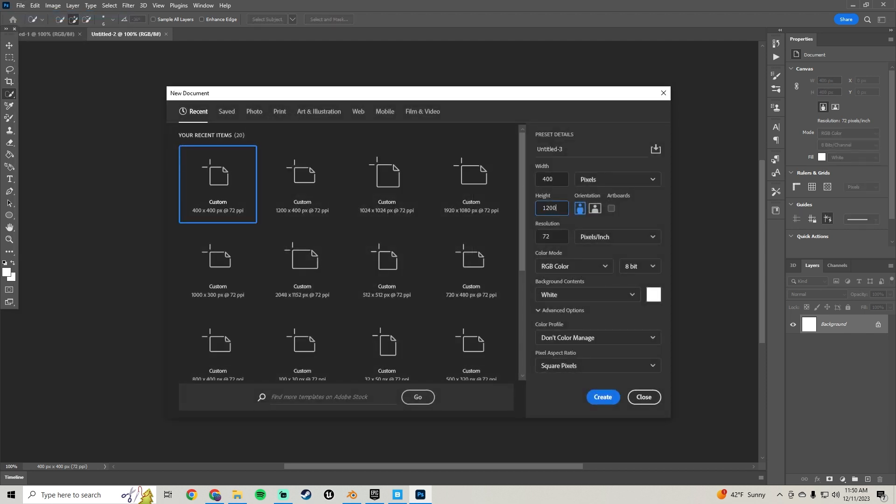
key(Return)
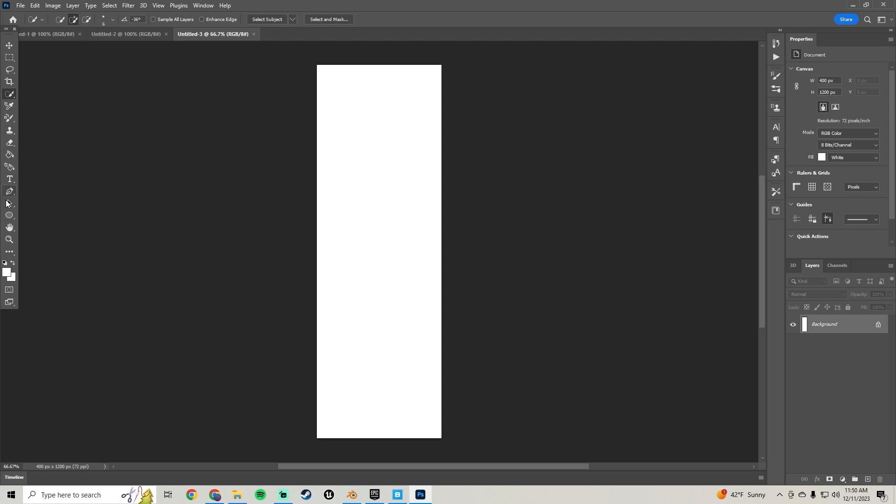
Draw a rectangle of about 868 x 117 px, angled about -47°, diagonally across the upper part of the canvas
click(9, 216)
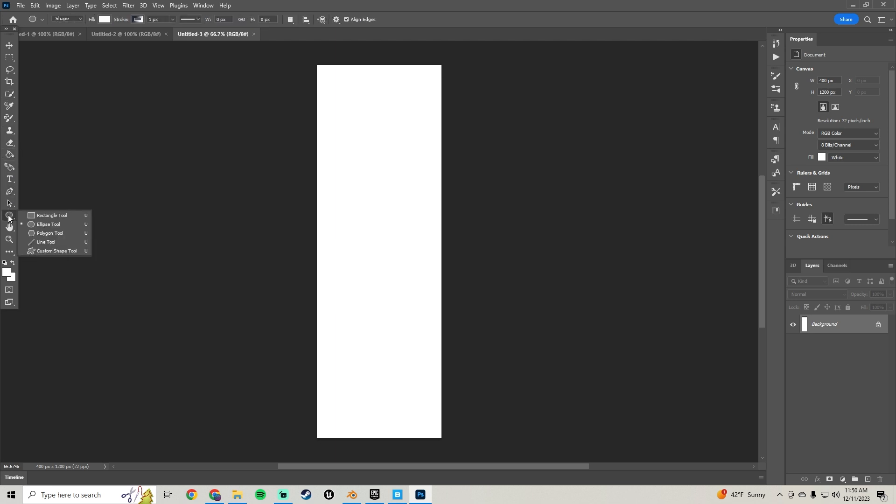
click(44, 215)
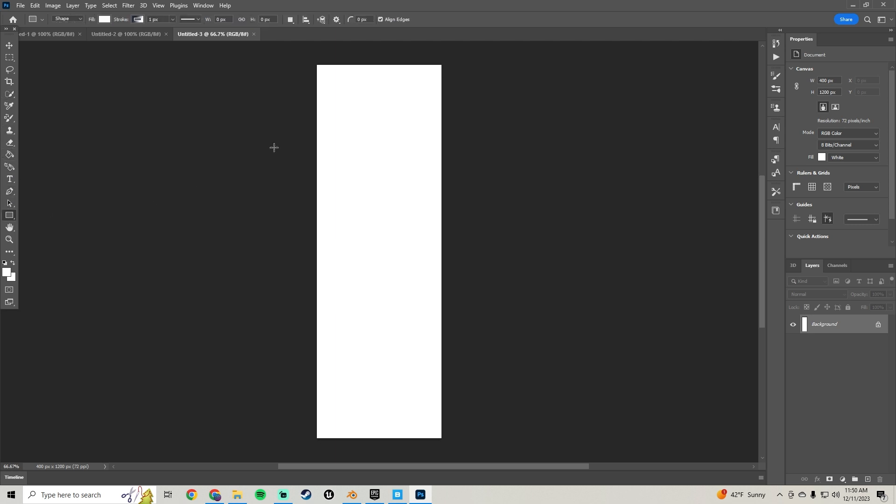
drag(241, 152, 459, 47)
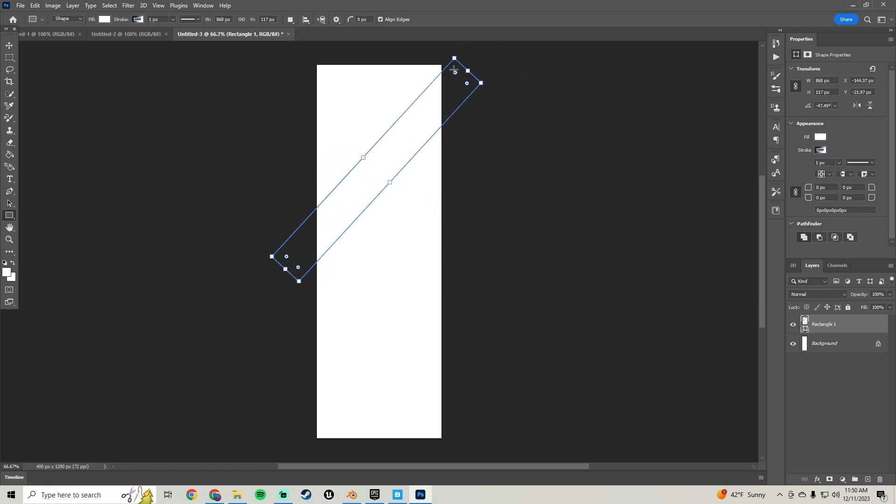
Fill the diagonal rectangle with the recently used yellow
click(8, 45)
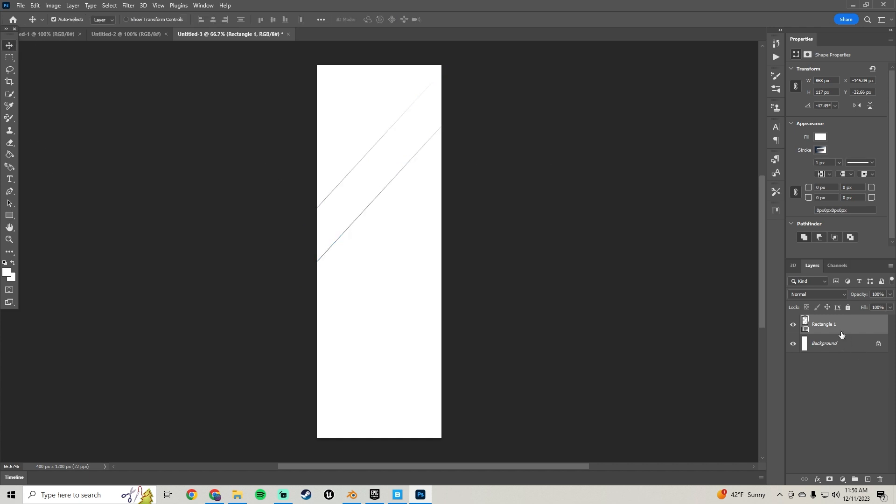
click(821, 138)
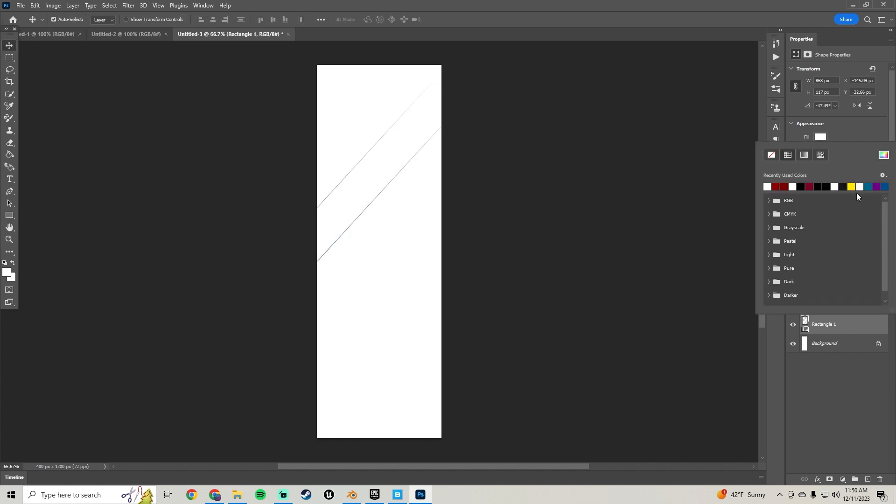
click(853, 185)
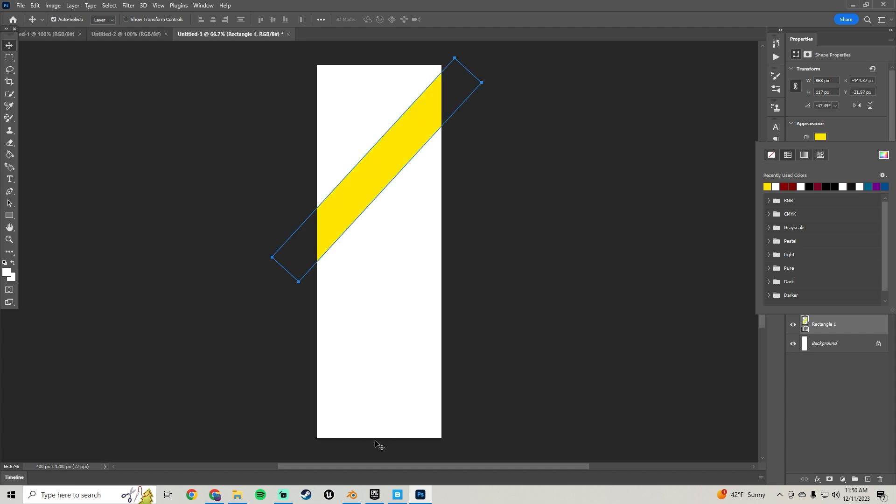
Switch to Blender to check the hazard strip in the reference image, and return to Photoshop
click(352, 495)
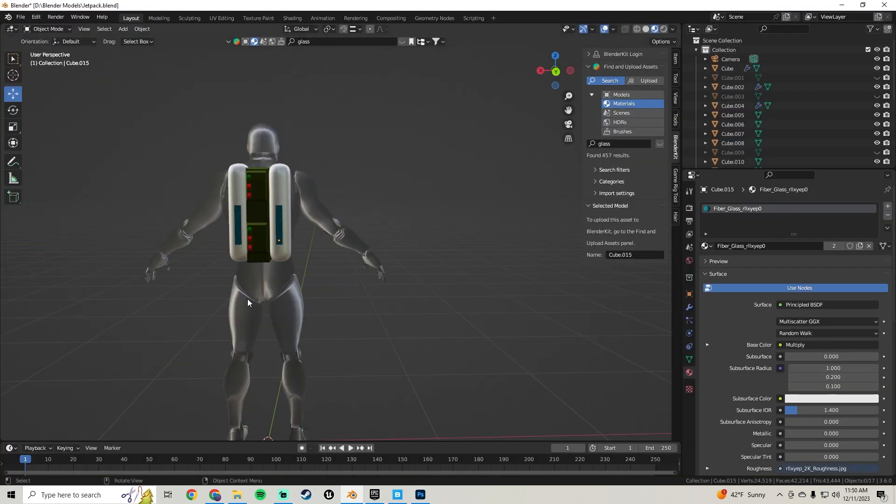
middle_drag(248, 302, 513, 299)
click(420, 495)
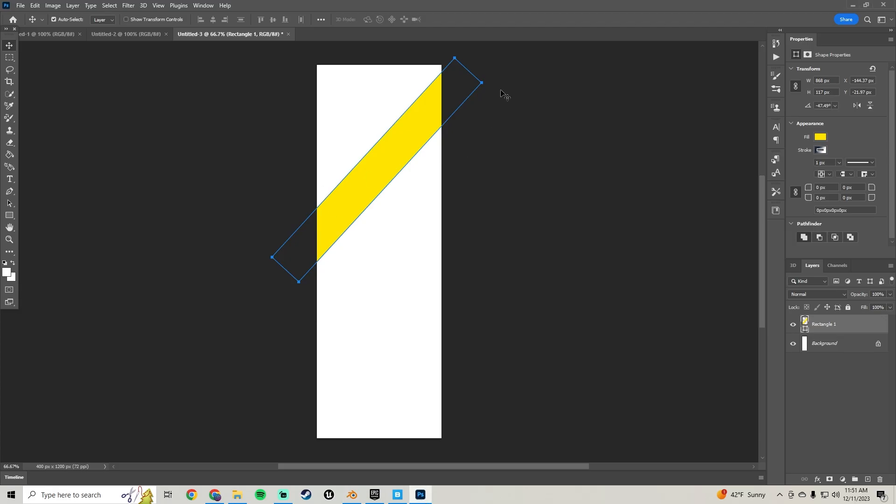
Rotate the yellow stripe by about -84° and move it across the canvas's upper-right corner
key(ctrl+t)
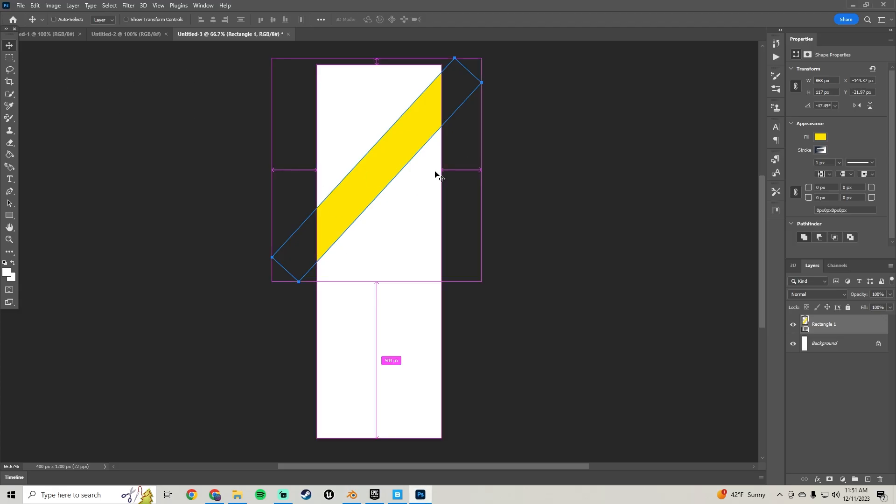
drag(493, 83, 310, 57)
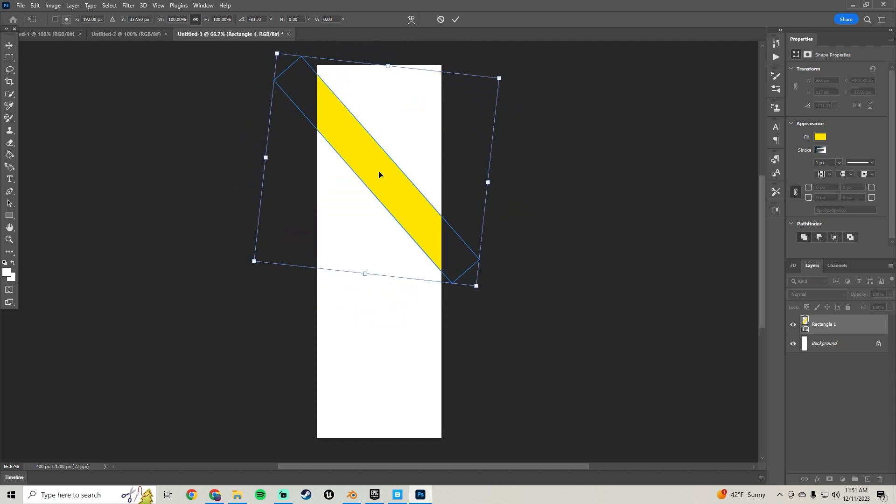
drag(379, 175, 453, 106)
scroll(409, 141, down, 1)
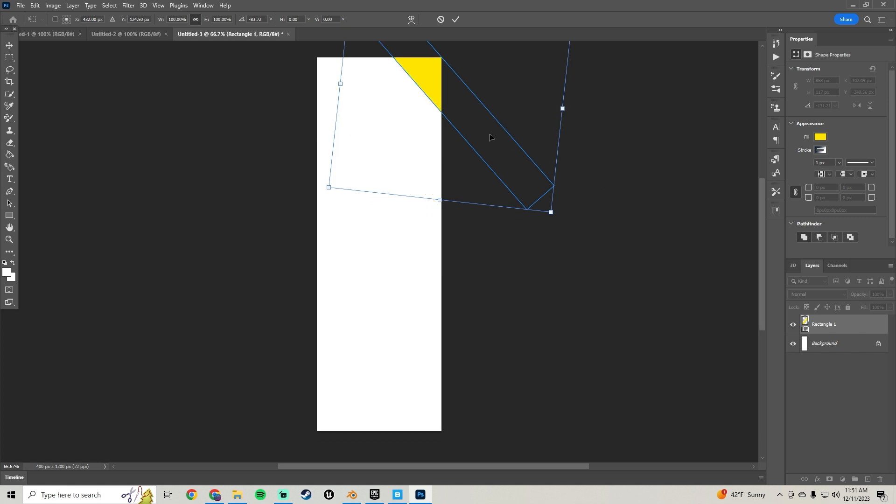
key(Return)
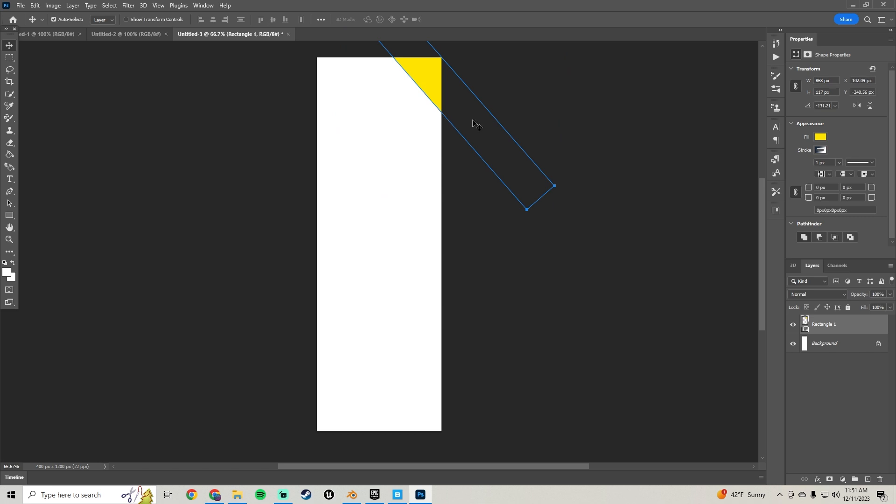
scroll(511, 112, down, 1)
scroll(507, 107, up, 2)
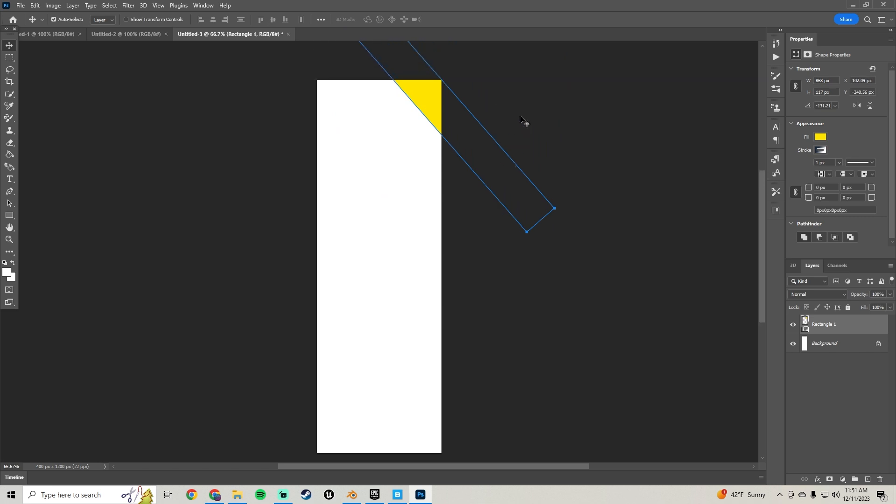
Replace the yellow stripe's gradient stroke with solid black
click(490, 114)
click(433, 103)
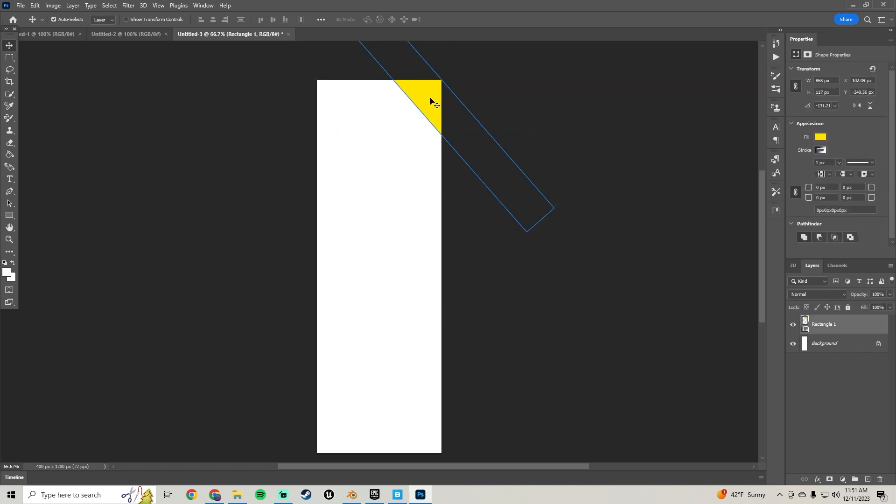
click(821, 150)
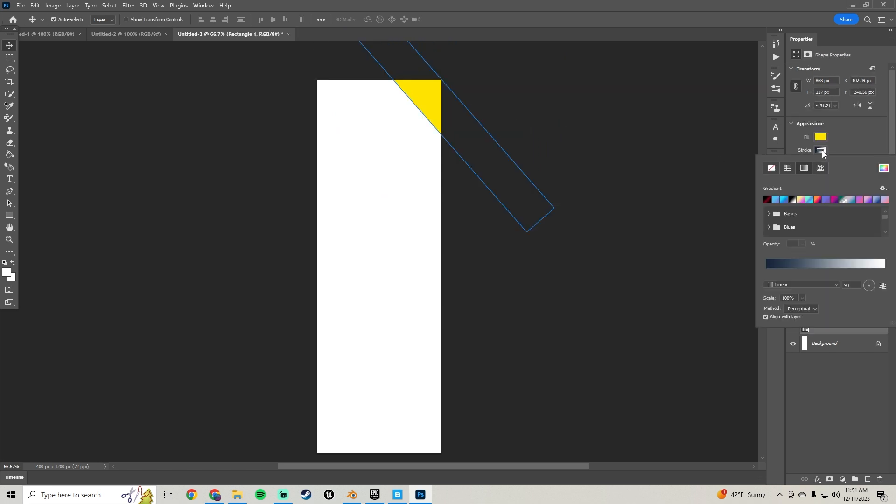
click(771, 169)
click(787, 169)
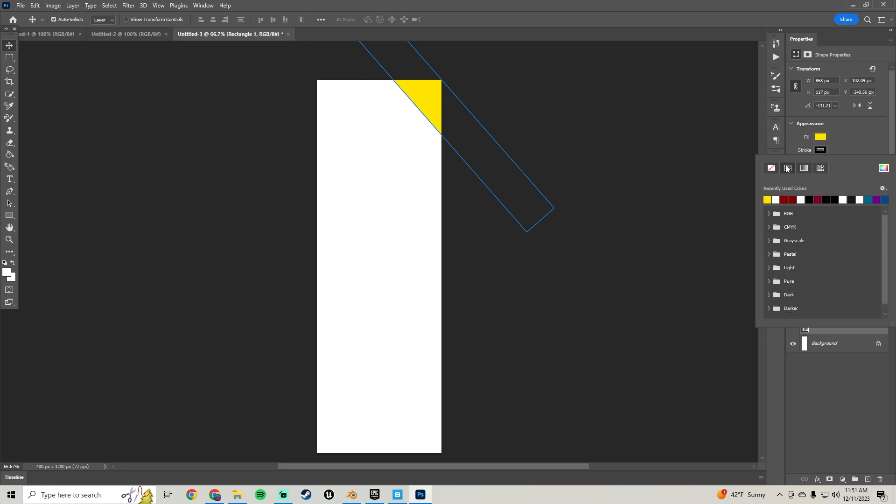
click(812, 199)
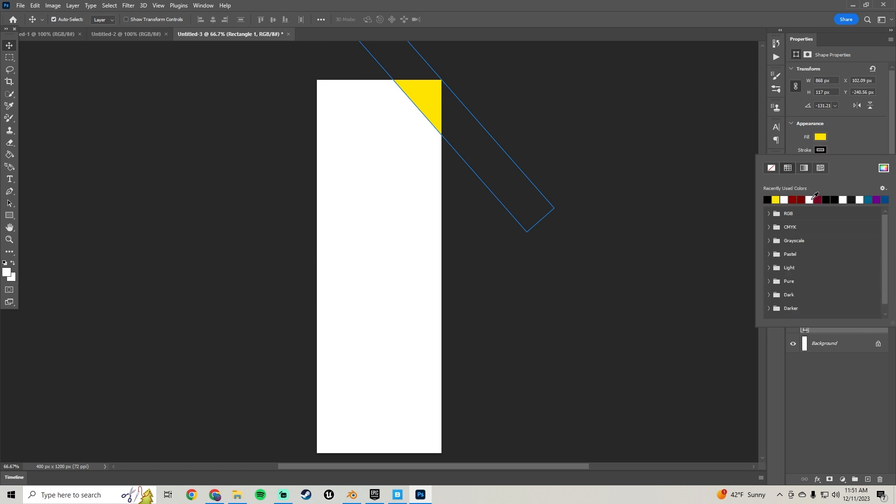
click(618, 137)
Set the yellow stripe's stroke width to 5 px and deselect the shape
click(432, 95)
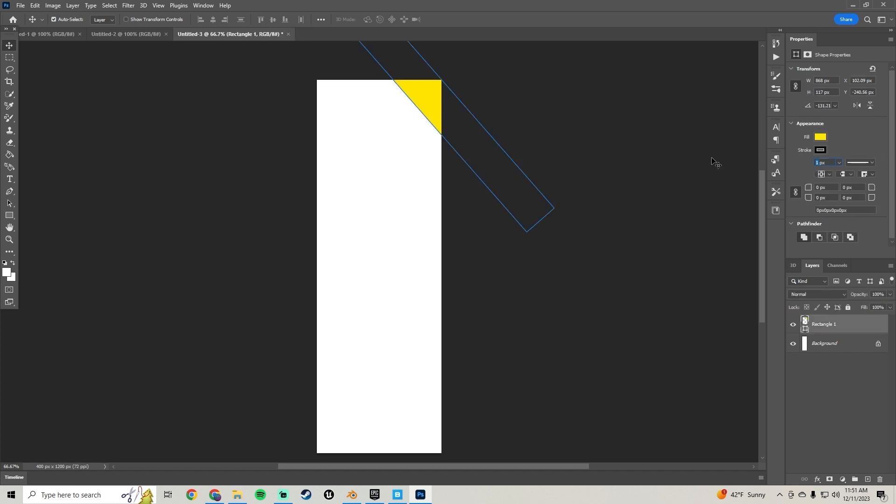
text(5)
key(Return)
click(149, 138)
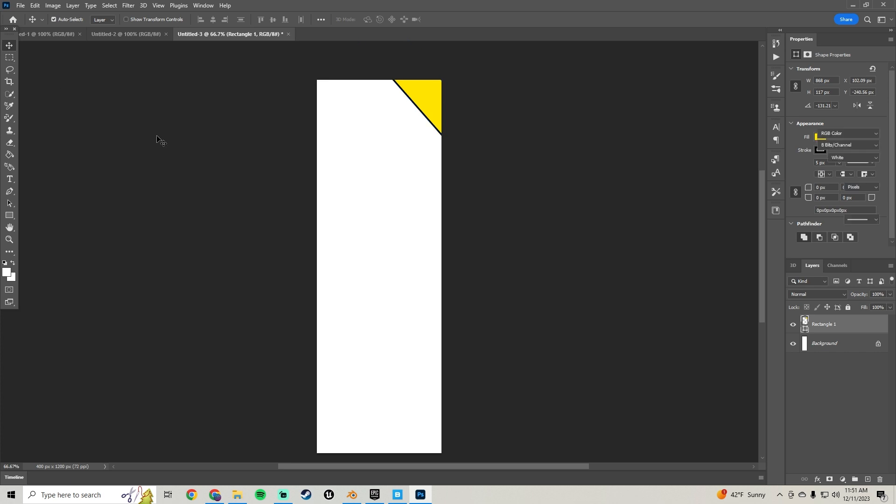
Switch to Blender to examine the black-and-yellow strip in the reference image up close, and return to Photoshop
click(352, 495)
middle_drag(328, 263, 547, 252)
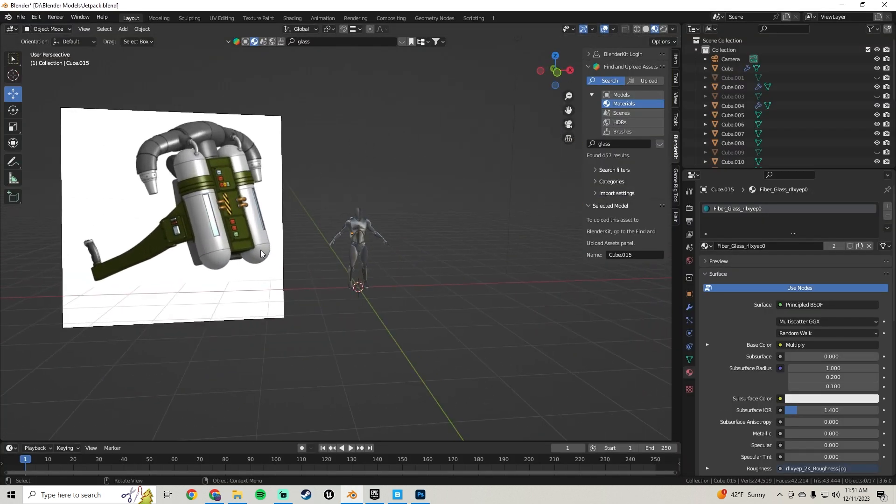
scroll(158, 187, up, 6)
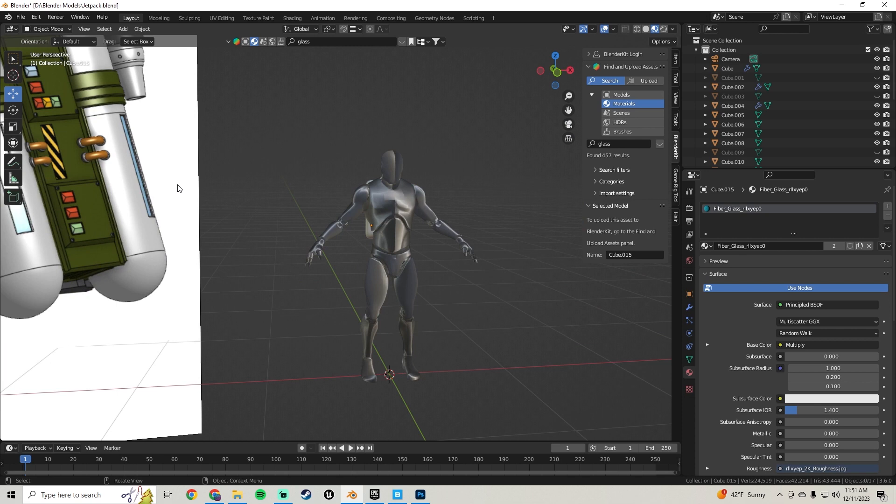
middle_drag(177, 189, 122, 187)
click(420, 495)
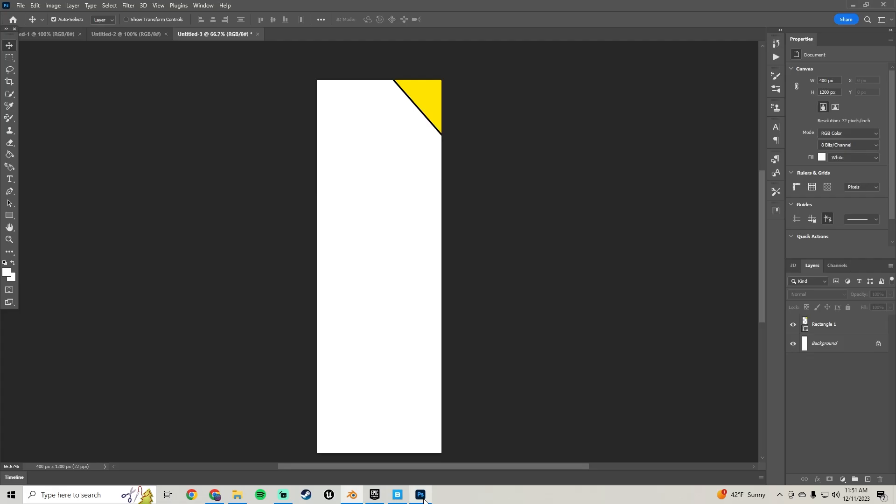
Duplicate the yellow stripe layer and place the copy directly below the original, edge to edge
click(432, 112)
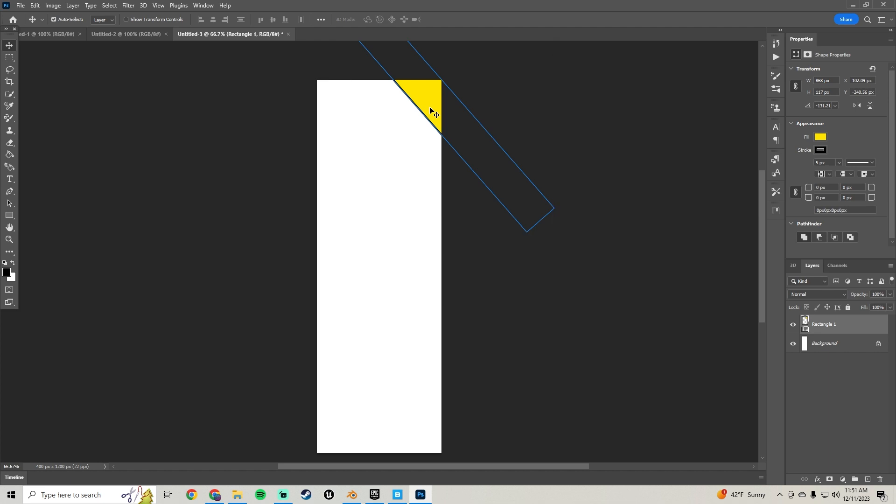
right_click(830, 321)
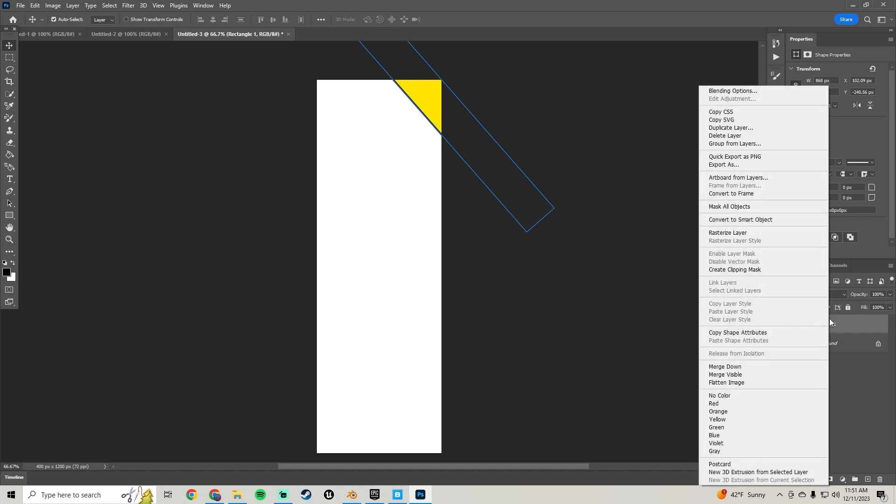
click(738, 128)
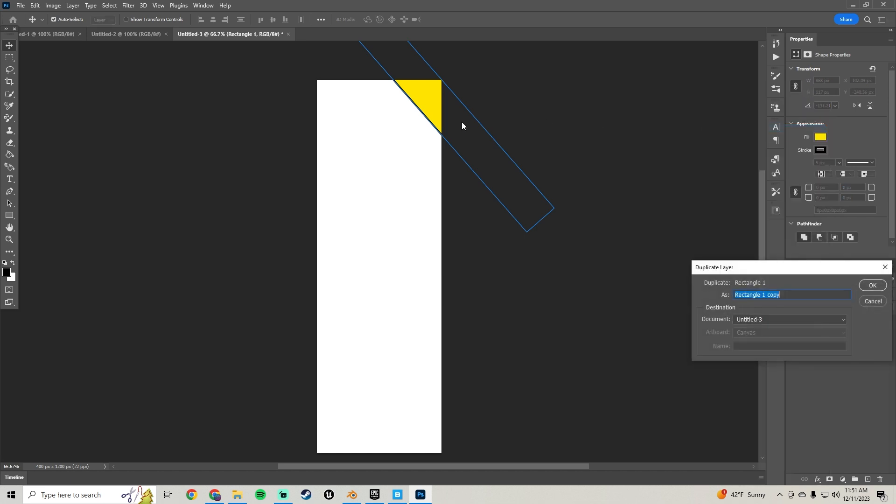
click(872, 285)
drag(435, 120, 411, 144)
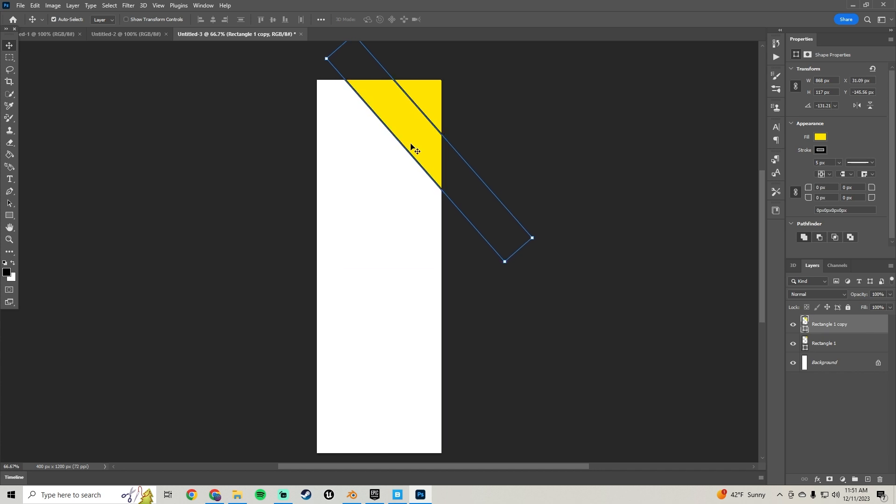
Fill the duplicated second stripe with black and deselect it
click(820, 137)
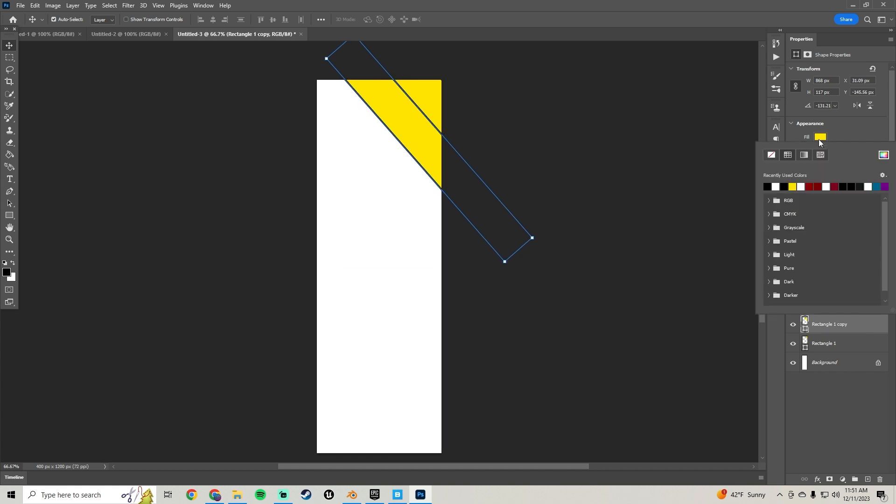
click(768, 187)
click(13, 49)
click(217, 164)
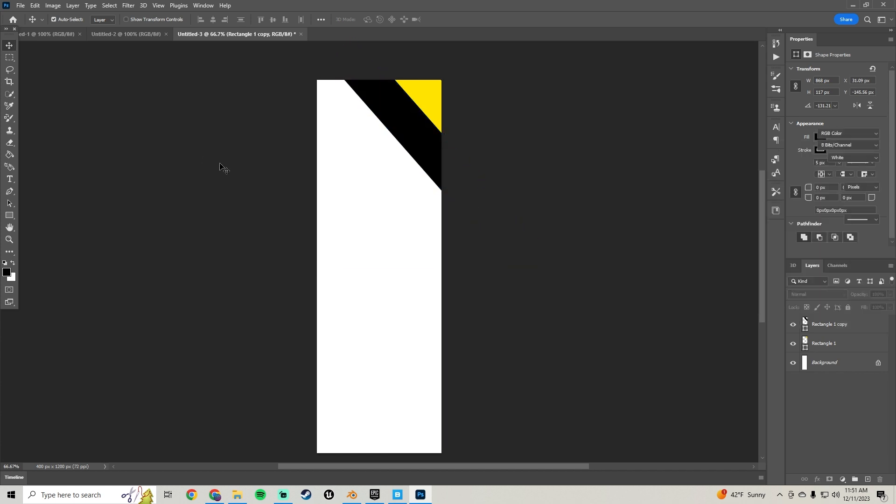
Duplicate the yellow corner stripe and move the copy directly below the black stripe as the third stripe
click(421, 98)
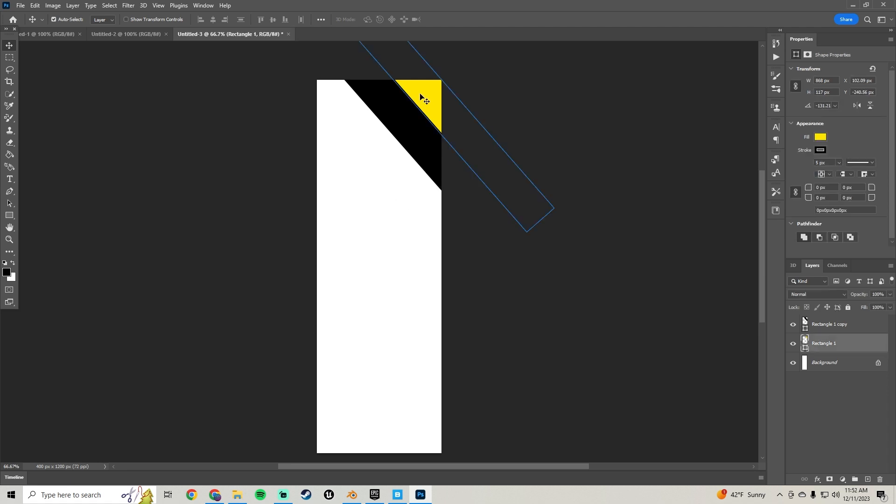
right_click(833, 347)
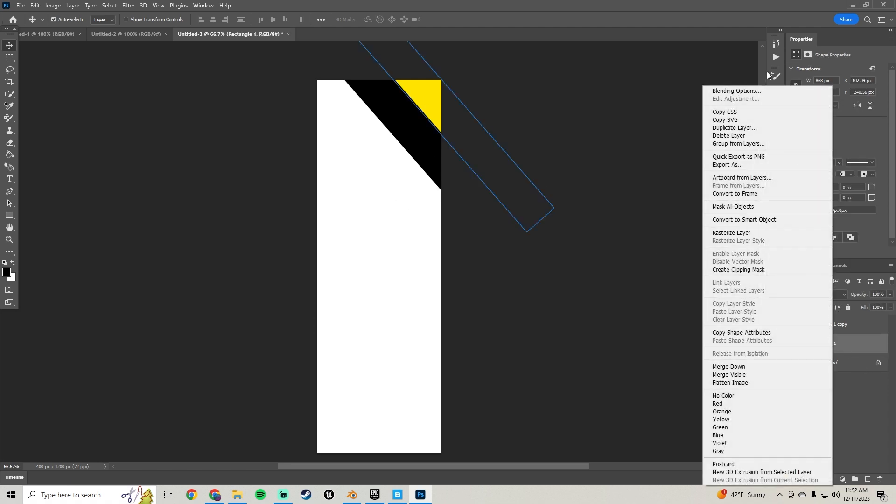
click(749, 124)
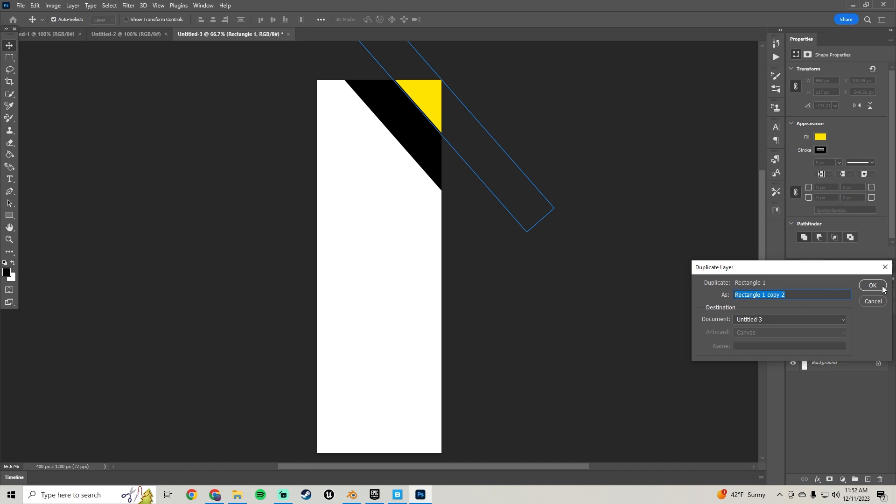
click(883, 288)
drag(431, 100, 384, 157)
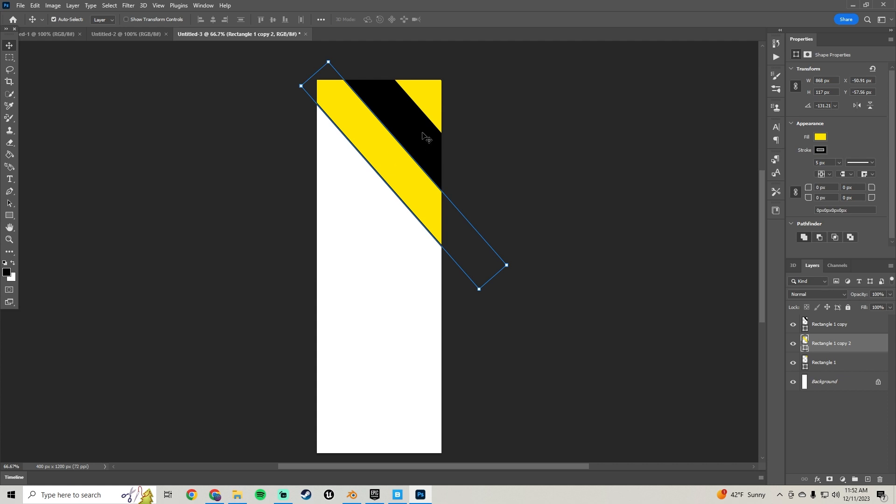
click(607, 164)
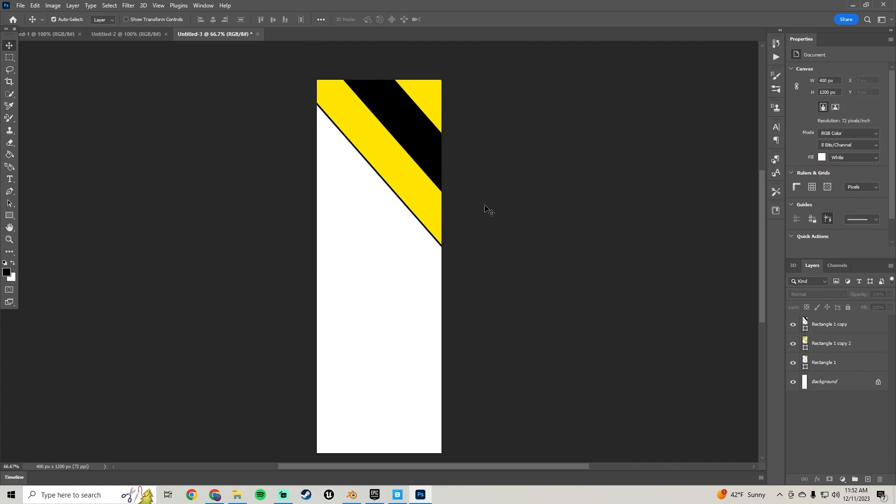
Duplicate the black stripe and move the copy below the second yellow stripe as the fourth stripe
click(416, 124)
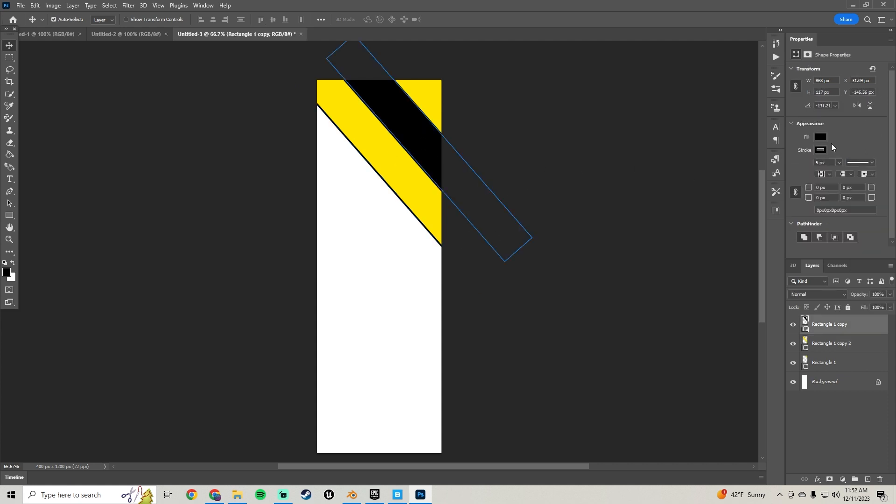
right_click(835, 328)
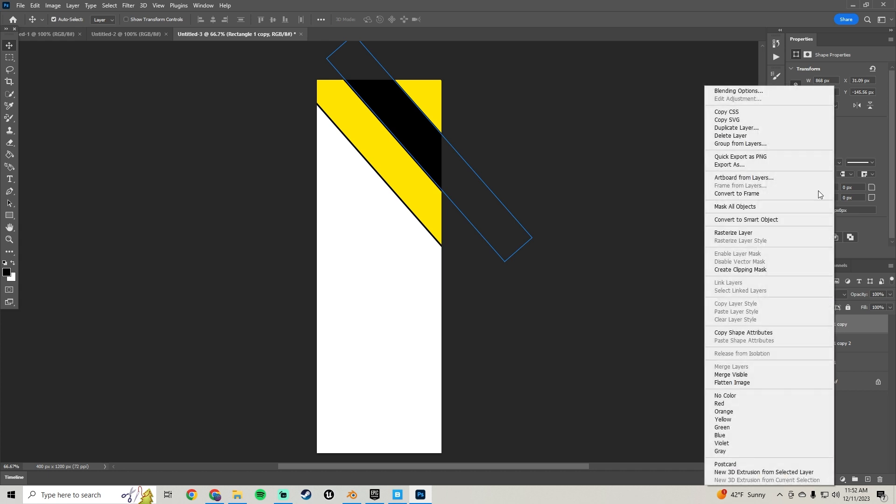
click(737, 127)
click(873, 286)
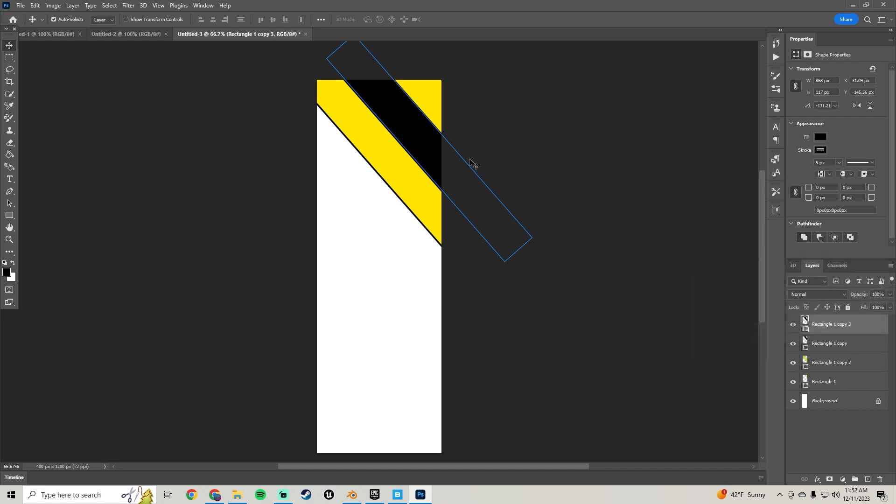
drag(418, 140, 373, 188)
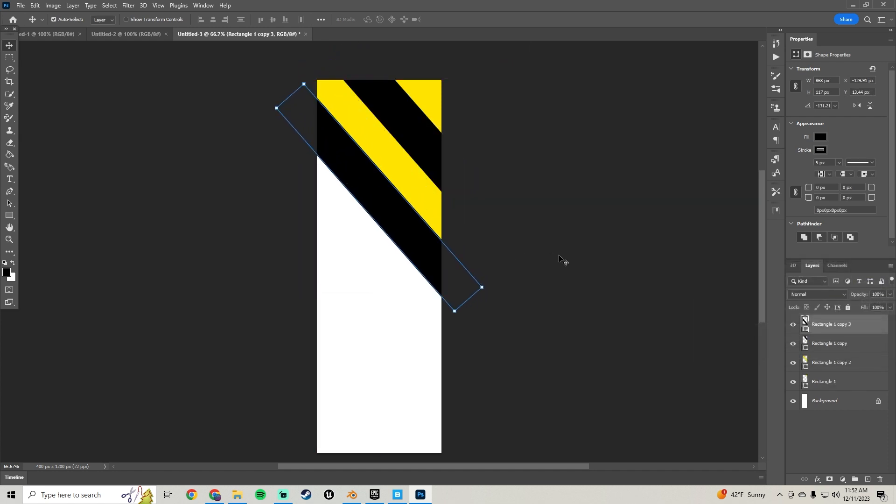
click(541, 220)
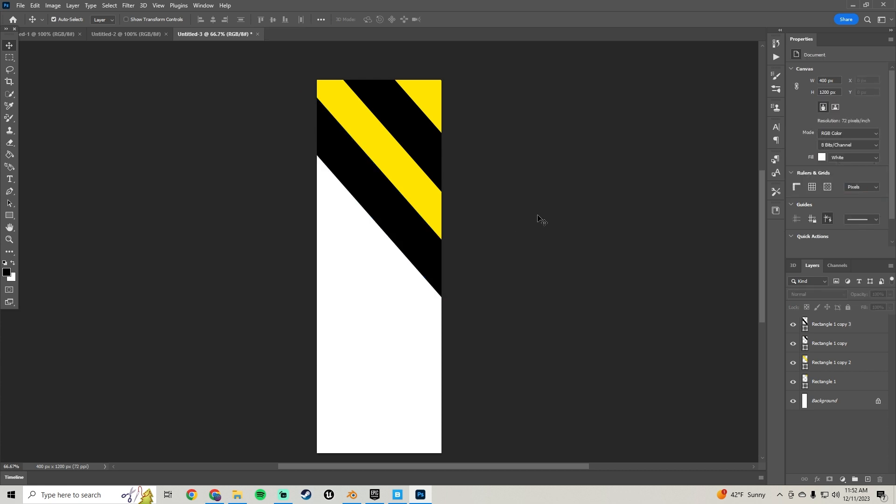
Shift the lower black stripe slightly down and to the left so it overlaps less of the yellow stripe above
click(428, 190)
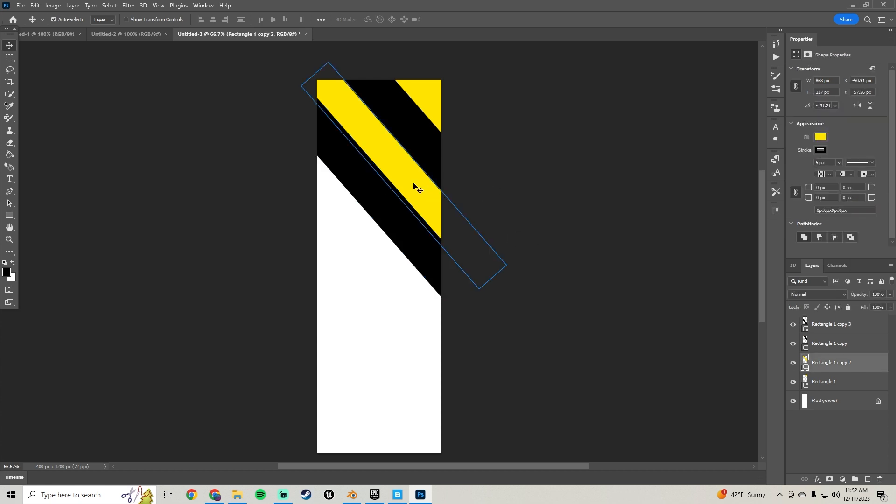
click(387, 194)
key(ctrl+t)
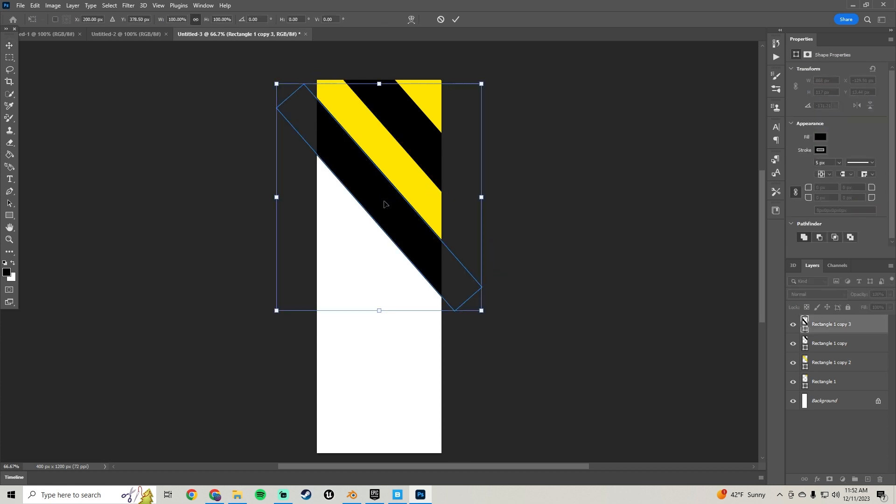
drag(386, 204, 378, 210)
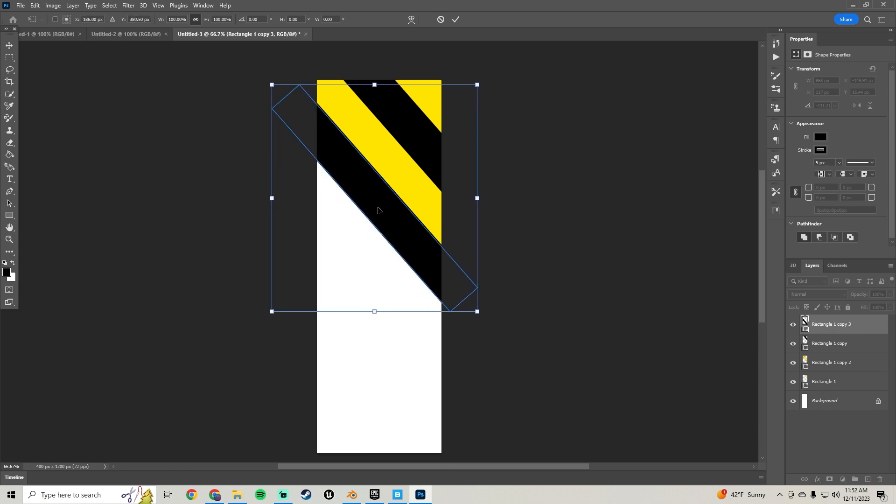
key(Return)
click(567, 242)
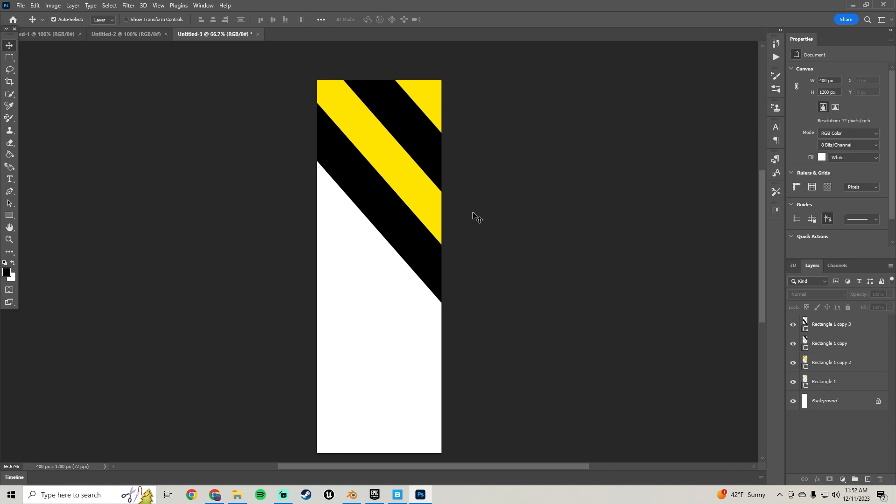
Duplicate the middle yellow stripe and move the copy directly below the lower black stripe as the fifth stripe
click(423, 187)
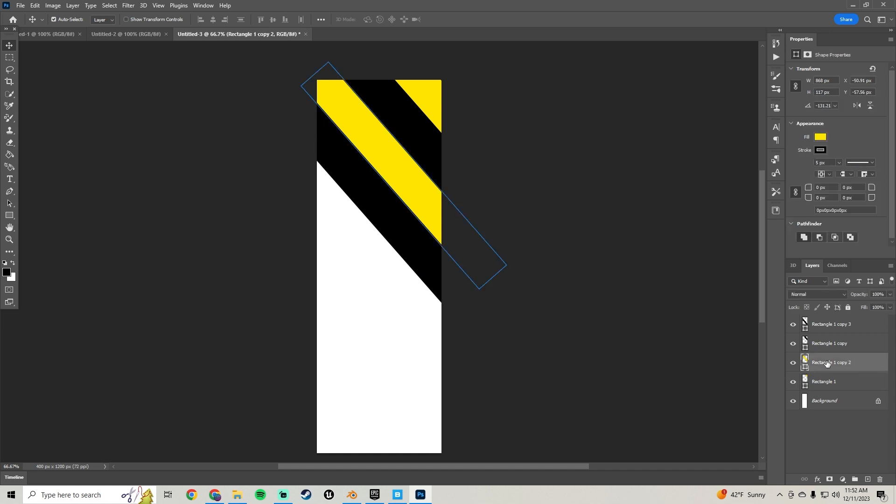
right_click(827, 364)
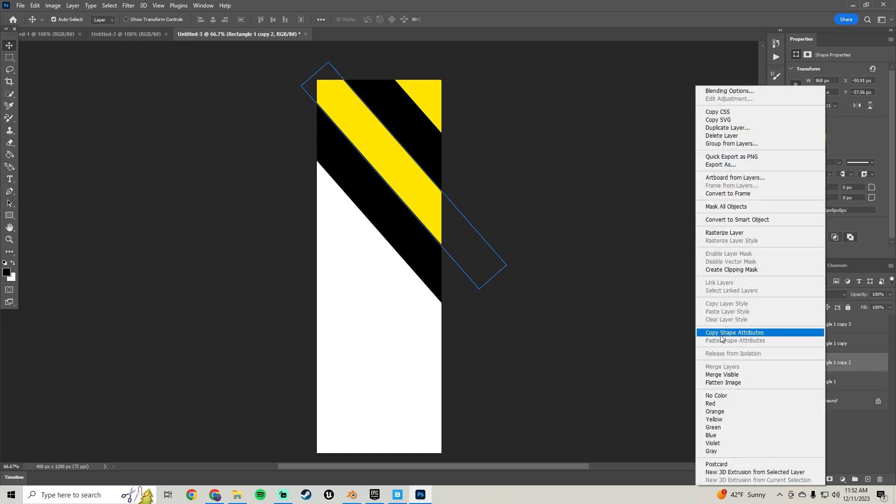
click(728, 127)
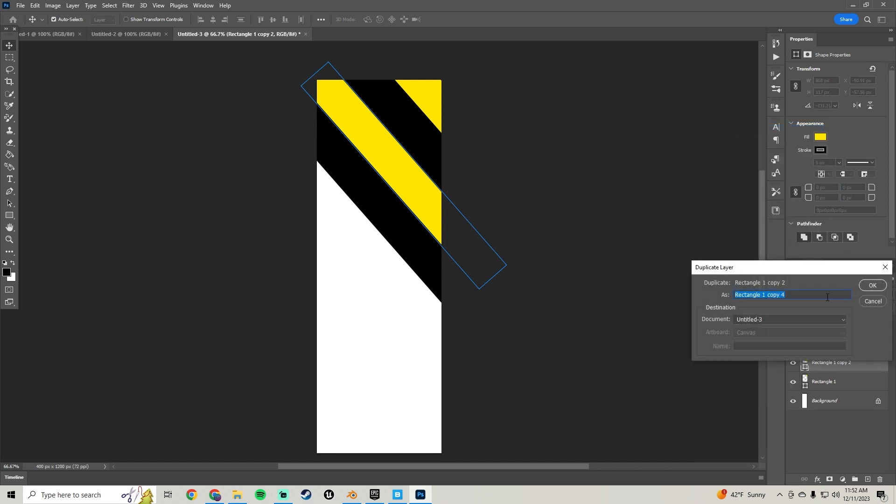
click(873, 286)
drag(407, 180, 371, 247)
click(547, 260)
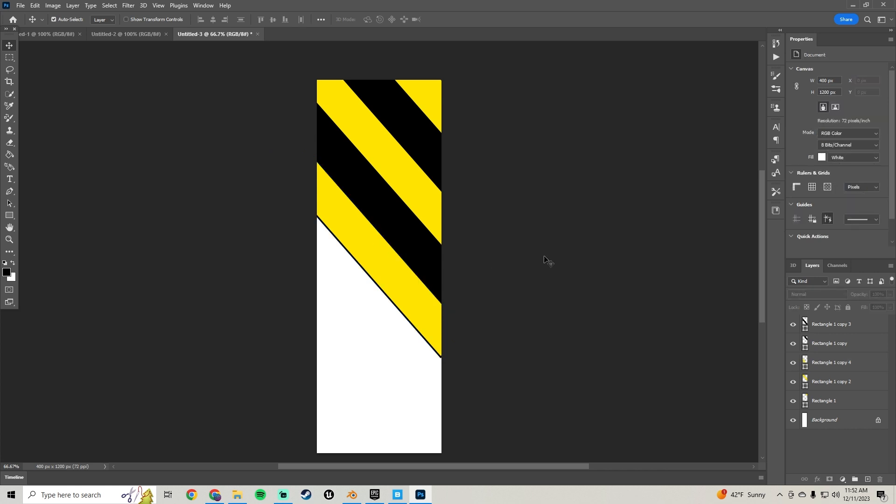
Duplicate the lower black stripe's layer and place the copy directly below the lowest yellow stripe, at about X -175 px, Y 335 px
click(394, 224)
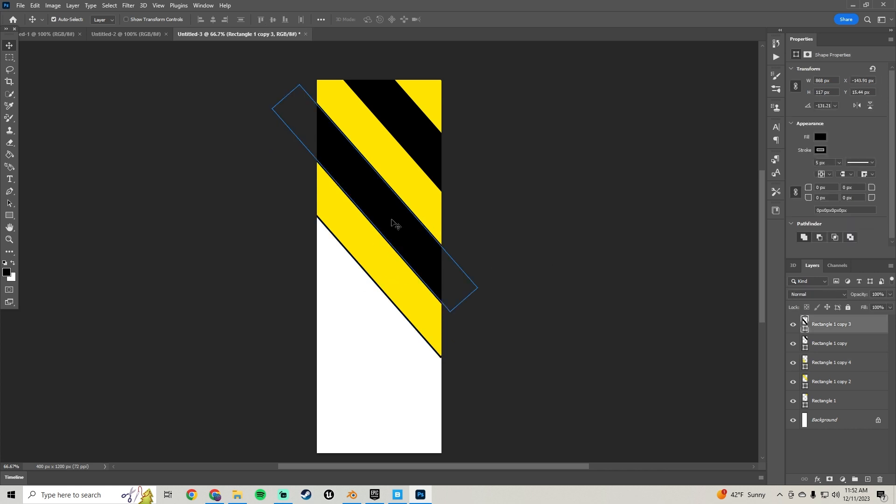
right_click(816, 323)
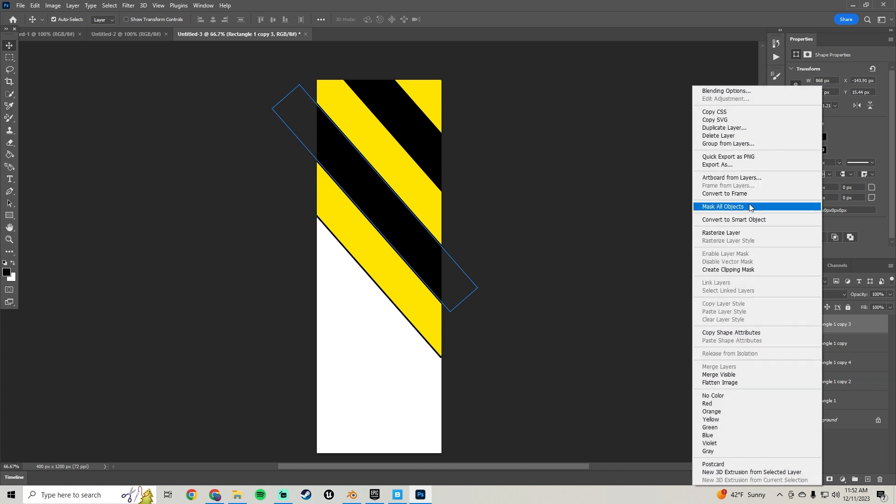
click(721, 128)
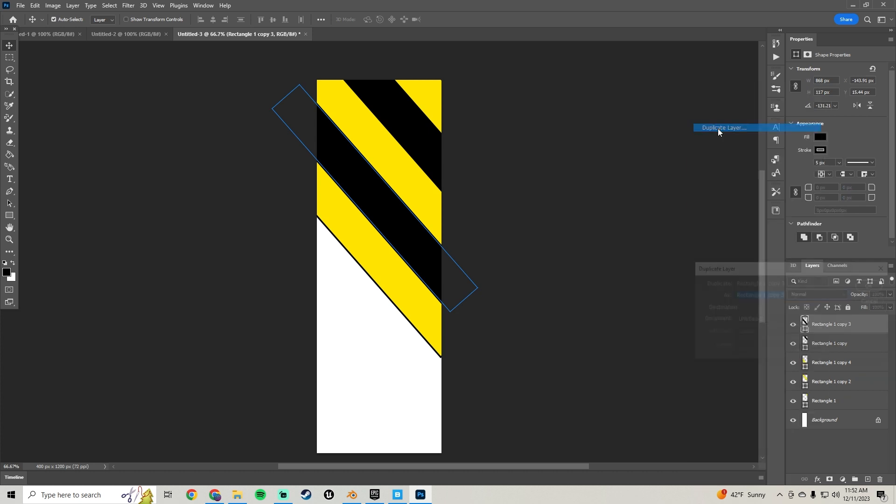
click(872, 285)
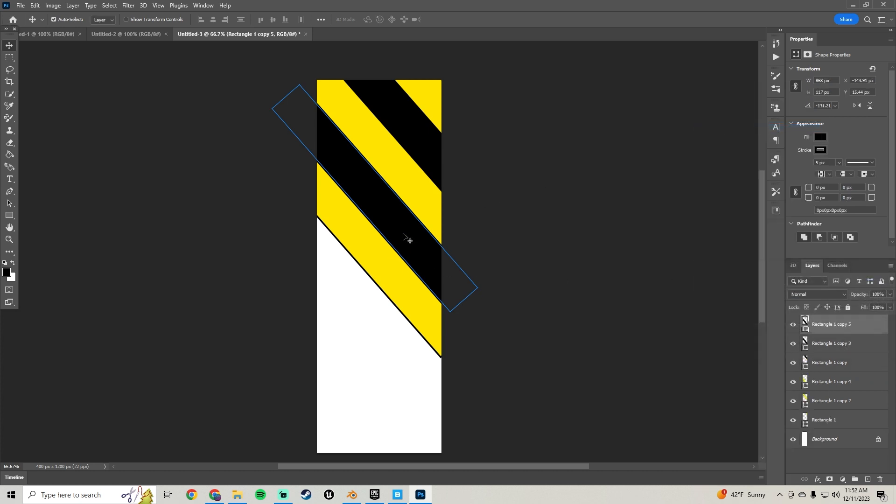
drag(405, 228, 396, 327)
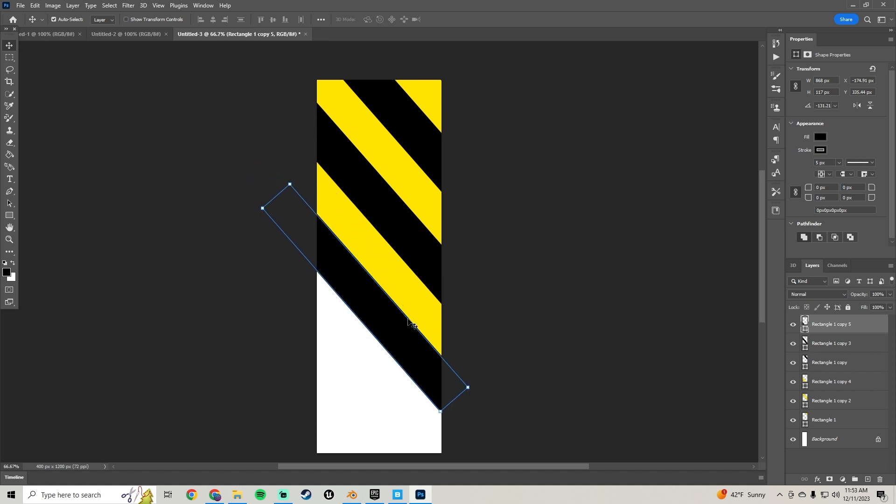
click(565, 295)
Duplicate the lowest yellow stripe's layer and place the copy directly below the lowest black stripe, at about X -175 px, Y 512 px
click(411, 295)
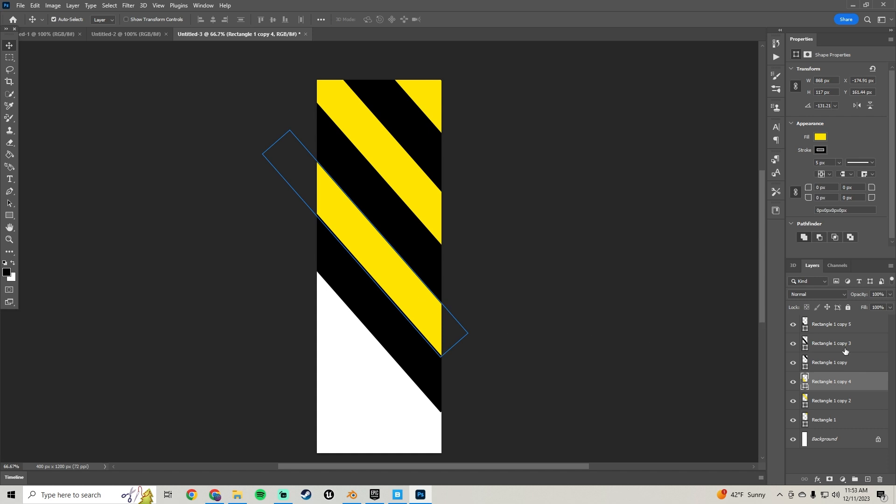
right_click(829, 383)
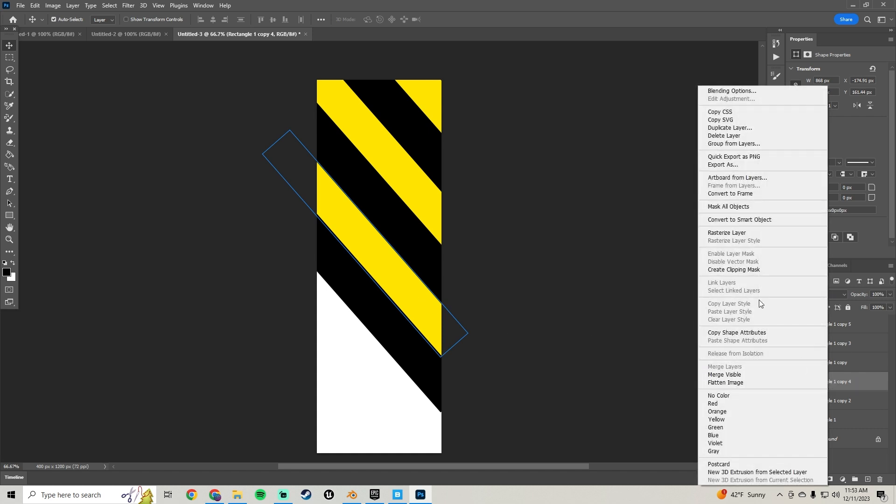
click(737, 128)
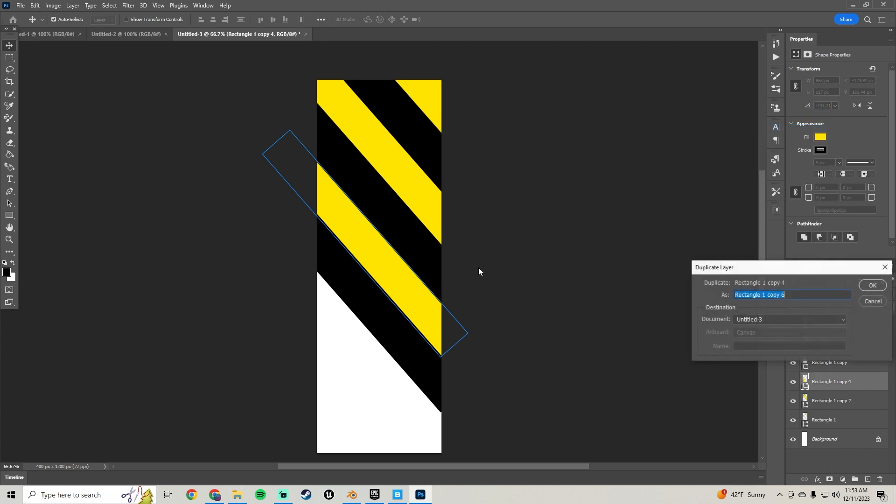
click(872, 286)
drag(400, 290, 400, 390)
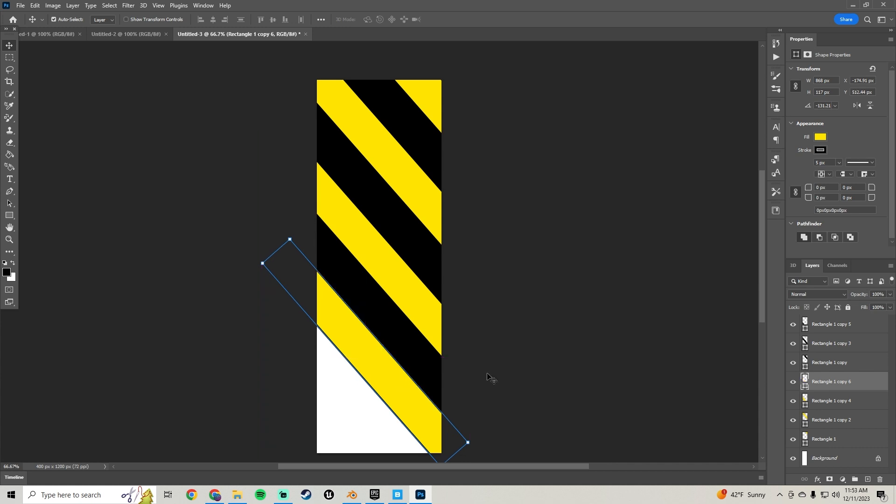
scroll(516, 369, down, 1)
click(519, 362)
Duplicate the lowest black stripe's layer and place the copy directly below the new yellow stripe, at about X -228 px, Y 633 px
scroll(520, 360, down, 1)
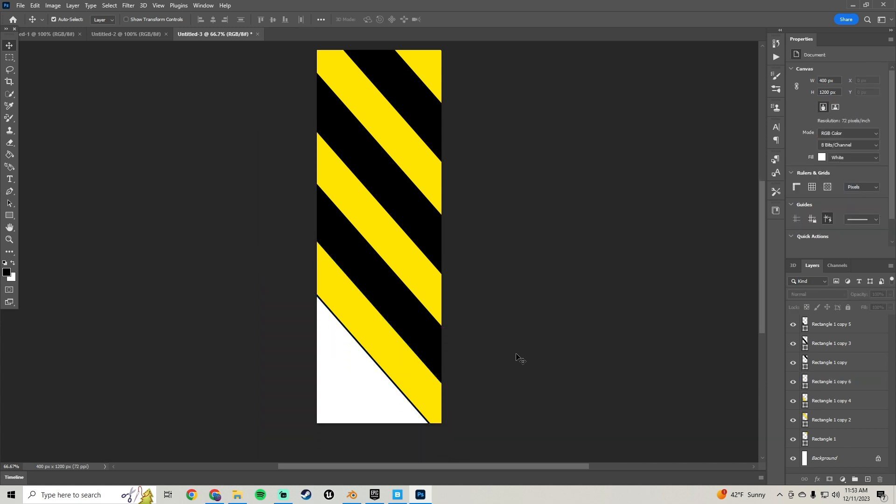
click(367, 278)
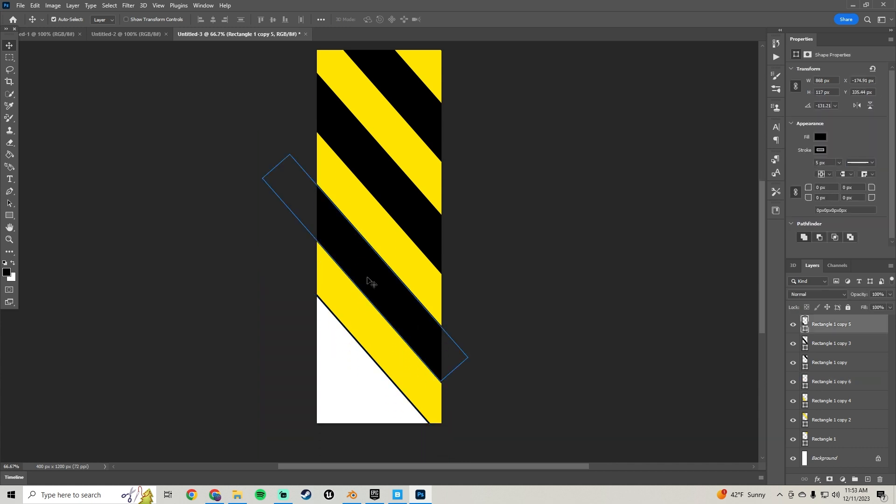
right_click(829, 327)
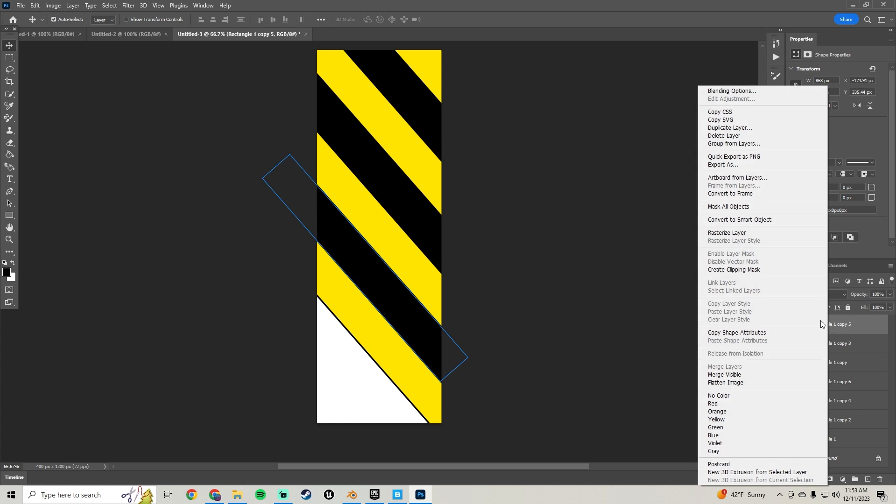
click(742, 128)
click(872, 285)
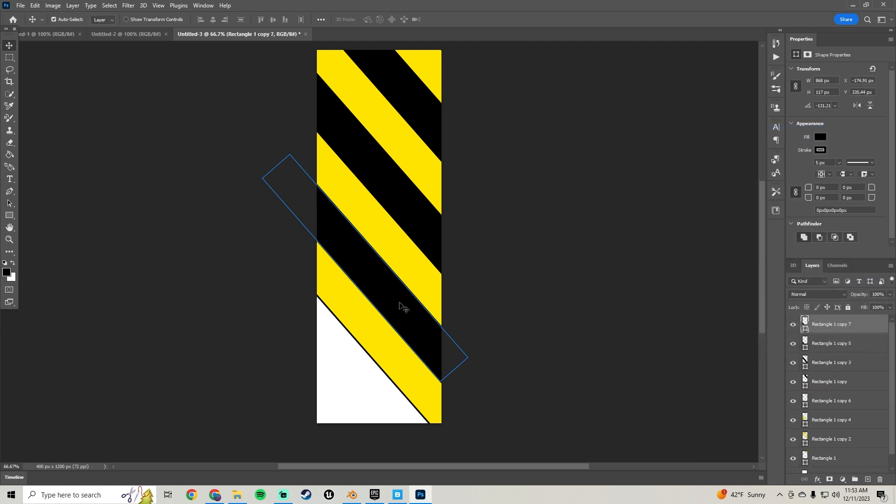
drag(400, 306, 384, 395)
click(516, 364)
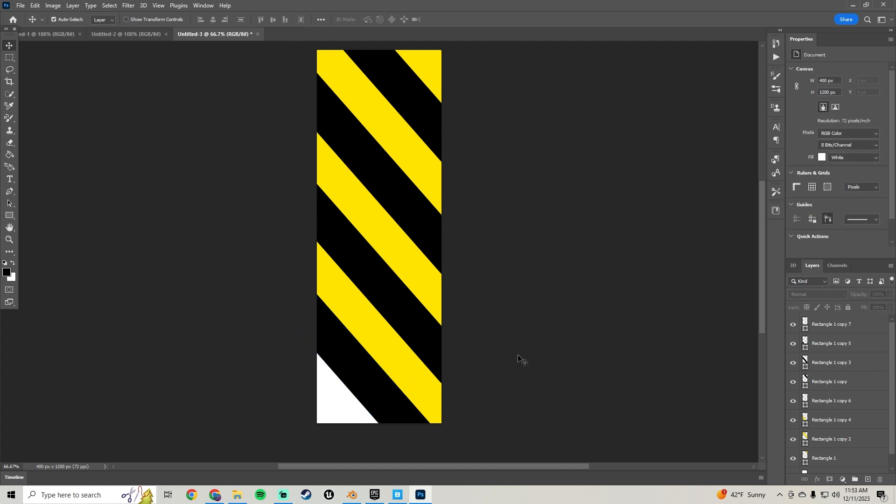
Duplicate the lowest yellow stripe's layer and place the copy below the last black stripe, at about X -299 px, Y 733 px
scroll(515, 365, down, 1)
scroll(518, 369, down, 2)
click(394, 310)
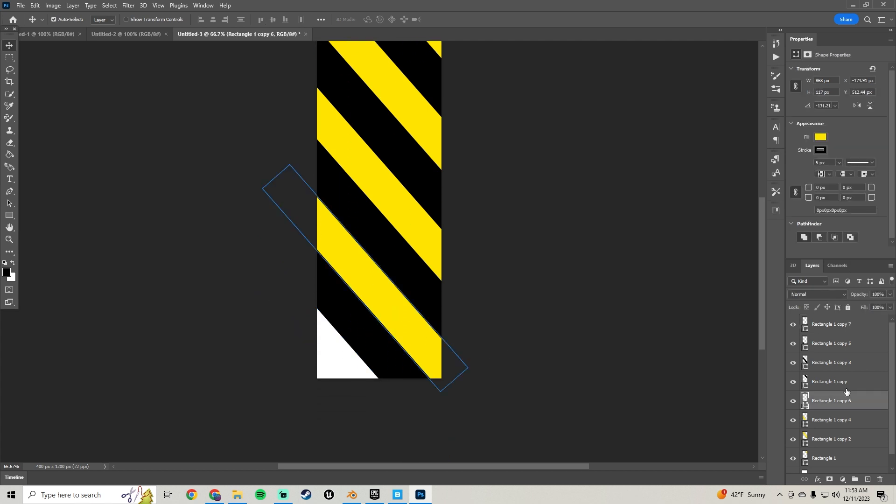
right_click(834, 402)
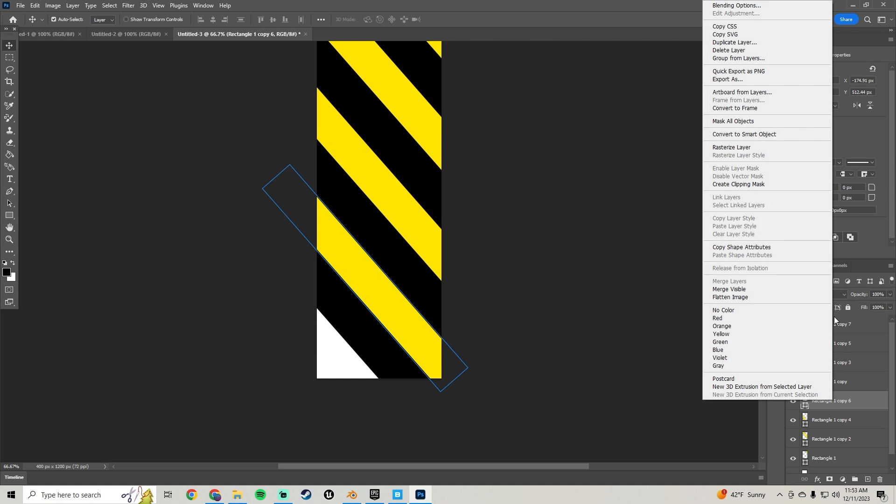
click(731, 47)
click(873, 286)
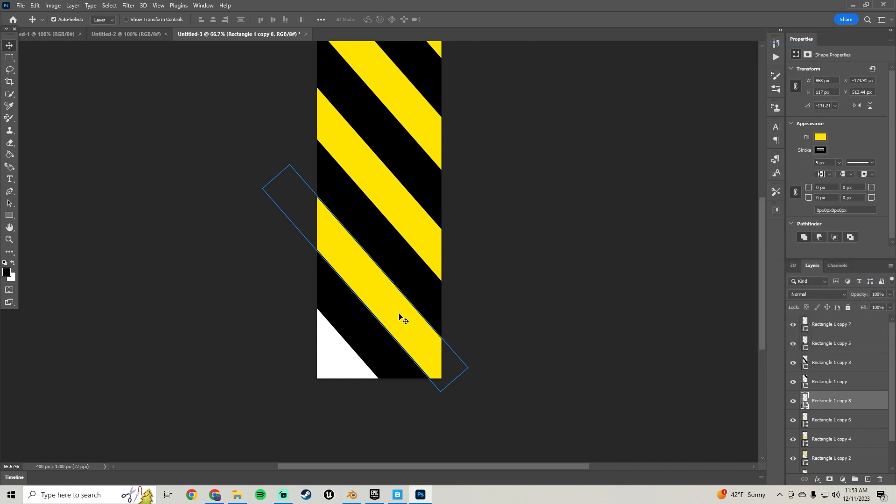
drag(402, 316, 362, 385)
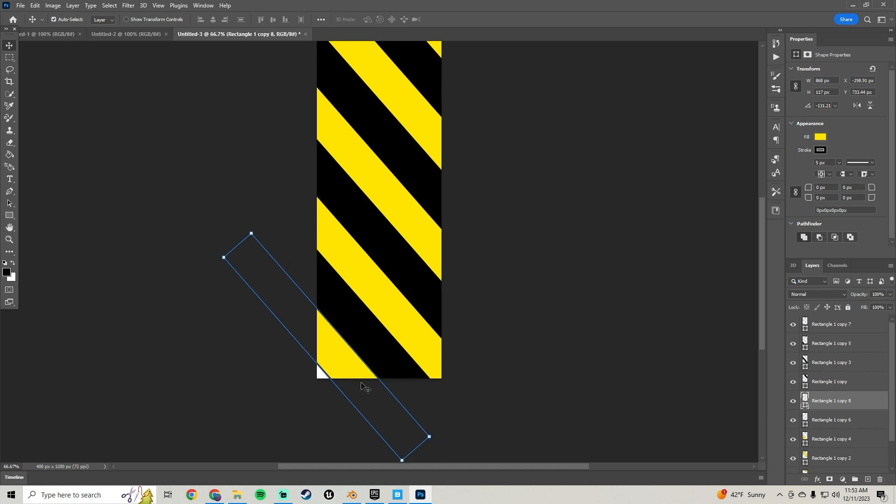
Duplicate the lowest black stripe's layer and move the copy over the remaining white corner at the canvas's lower left
click(400, 353)
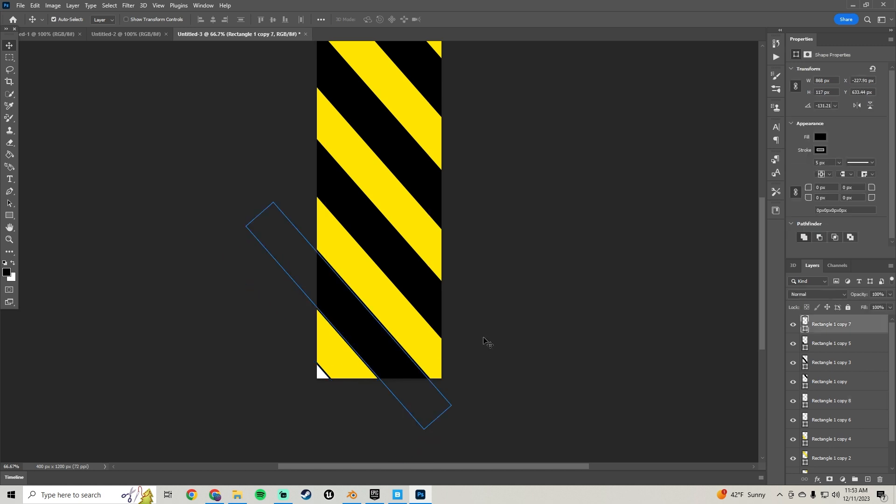
right_click(825, 326)
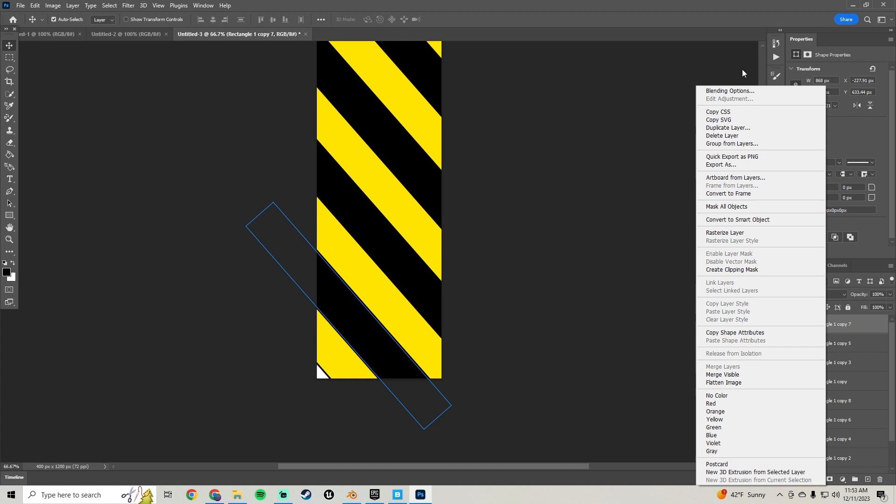
click(732, 128)
click(870, 290)
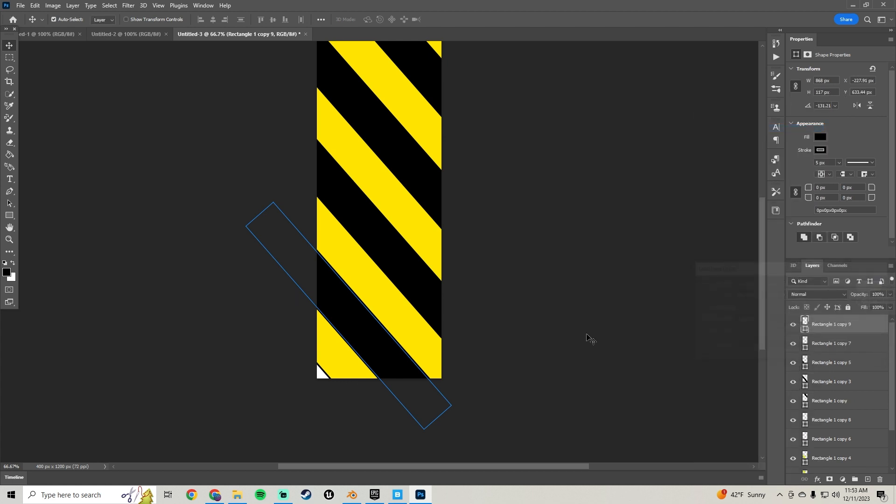
drag(372, 352, 330, 412)
click(532, 343)
Start a quick PNG export of the black-and-yellow stripe artwork
scroll(478, 296, up, 3)
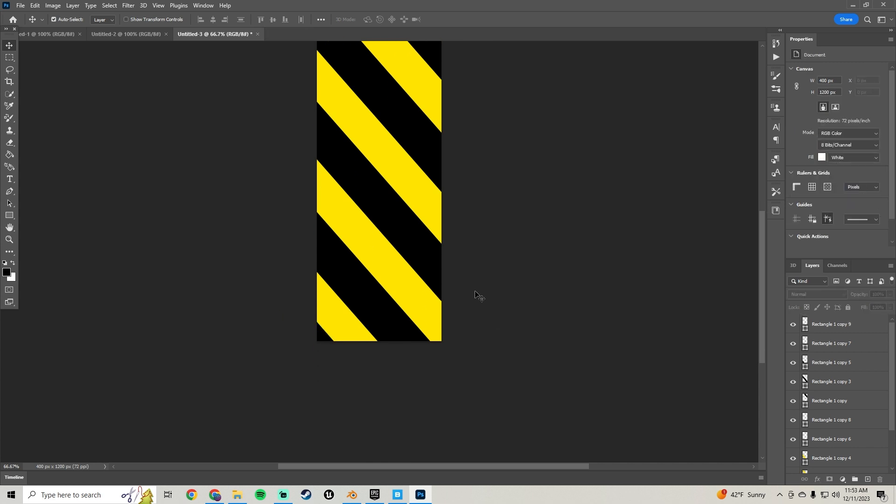
scroll(470, 214, up, 2)
scroll(470, 214, right, 1)
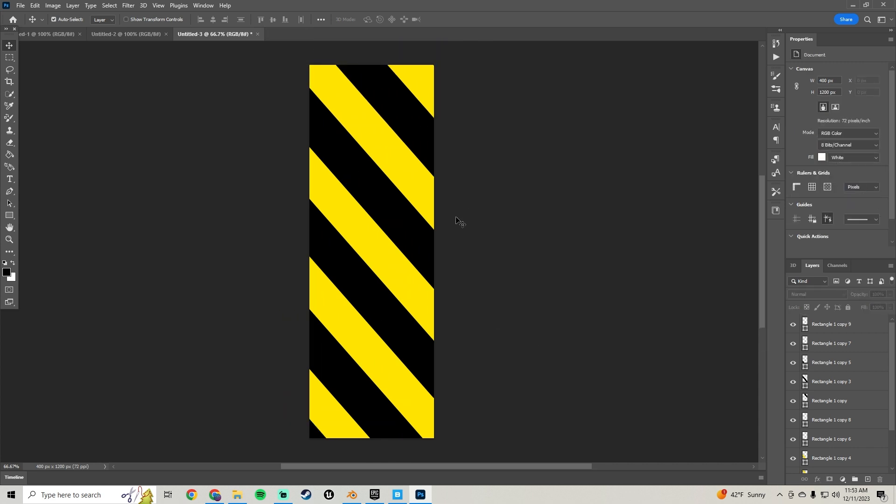
alt+scroll(460, 223, down, 2)
scroll(446, 285, down, 2)
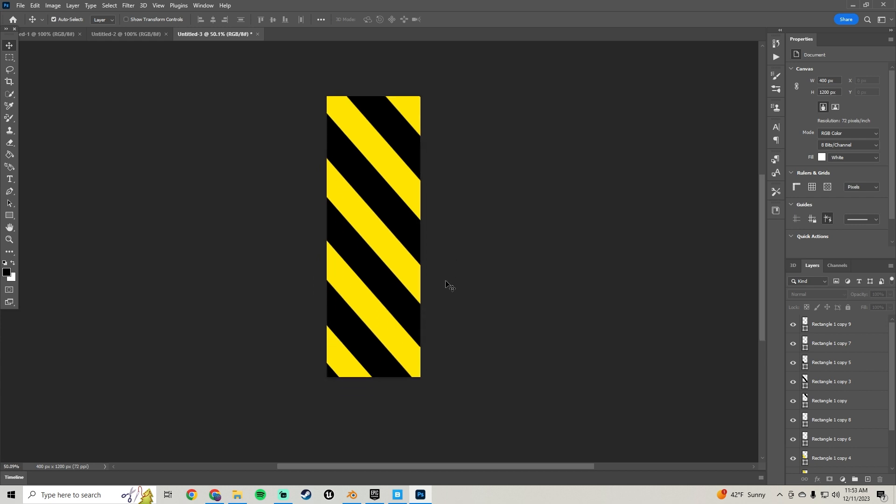
scroll(446, 284, up, 1)
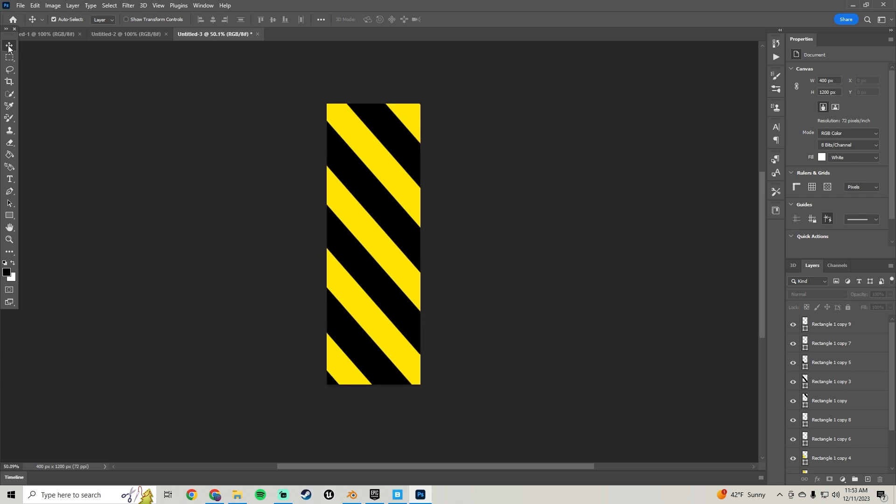
click(21, 5)
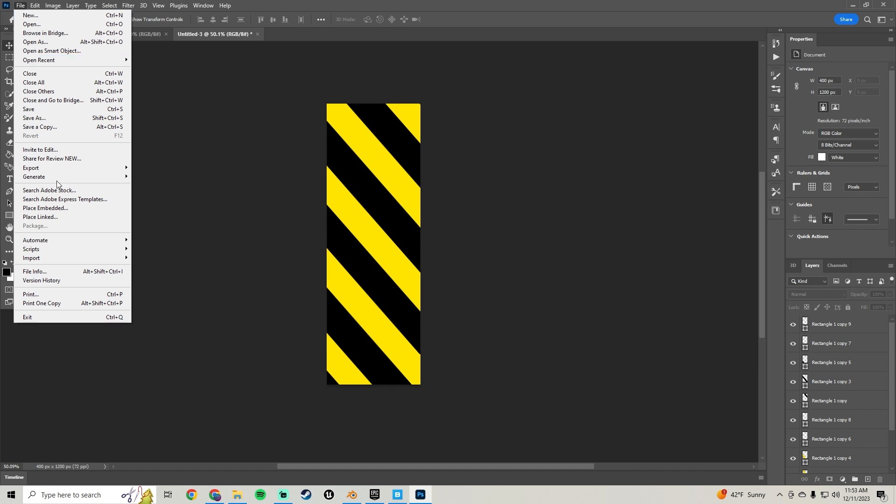
mouse_move(74, 169)
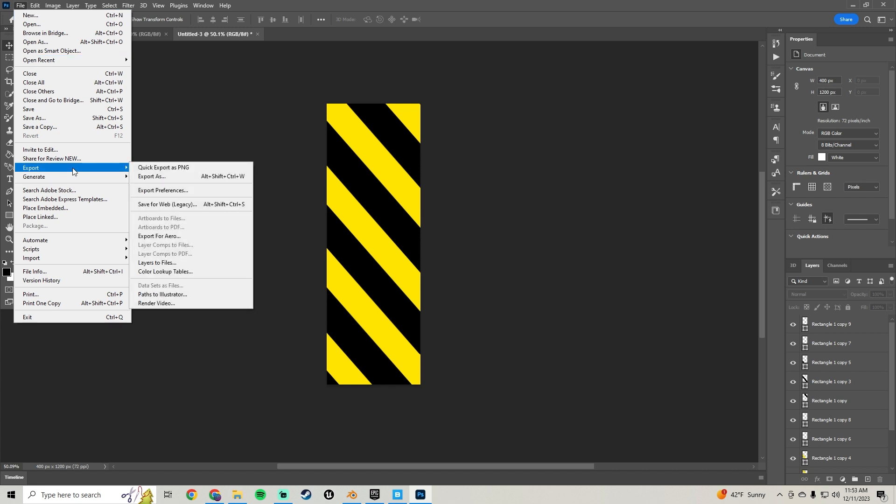
click(183, 169)
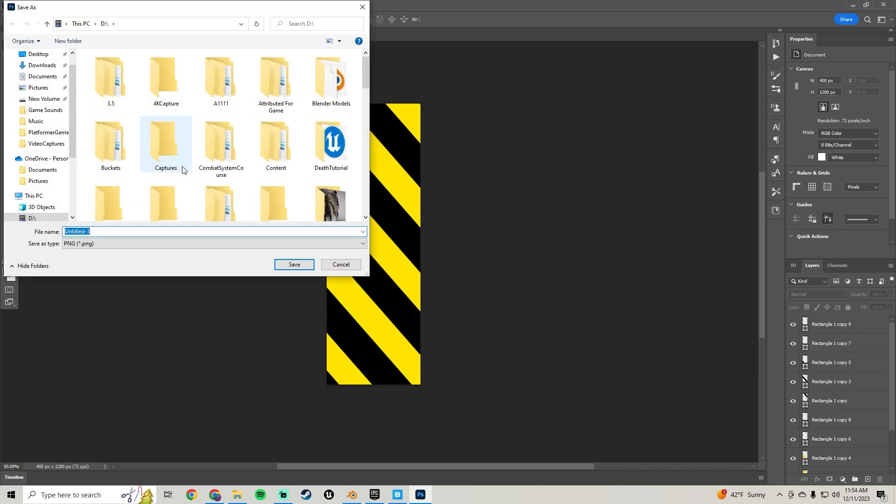
Name the exported PNG CautionTape and save it in the D:\Textures folder
text(CautionTape)
scroll(178, 153, down, 6)
scroll(184, 177, up, 2)
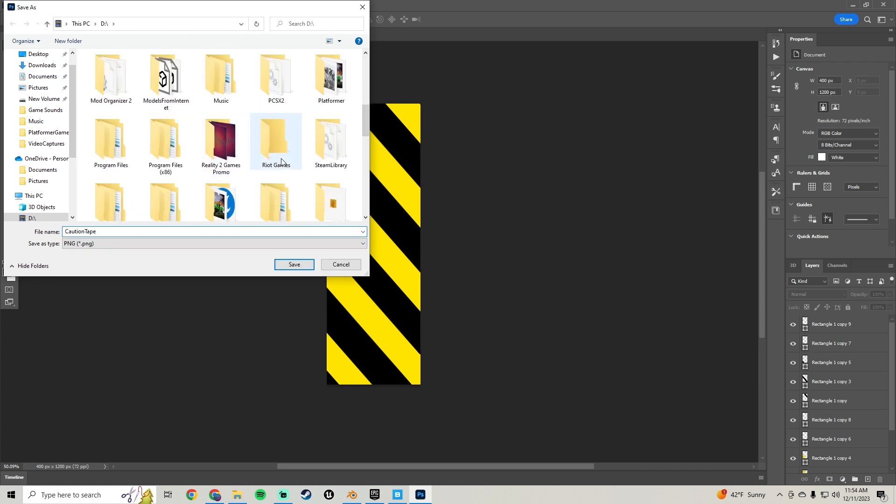
scroll(201, 180, down, 2)
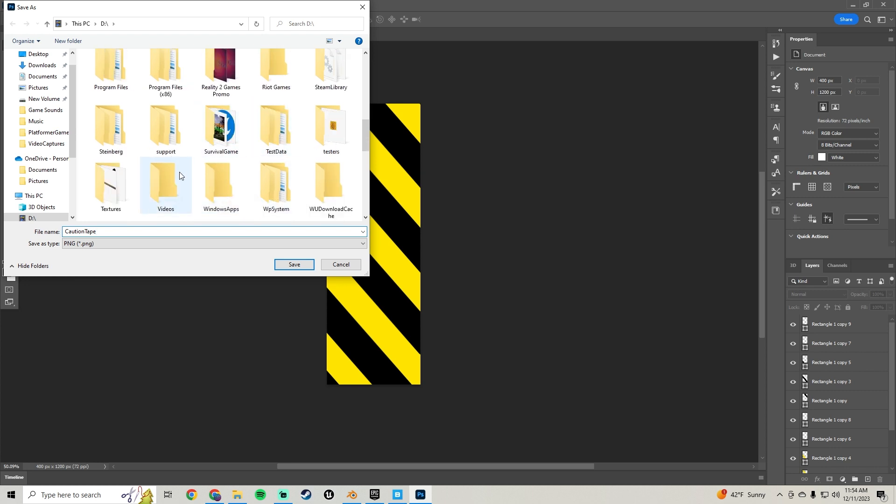
double_click(116, 186)
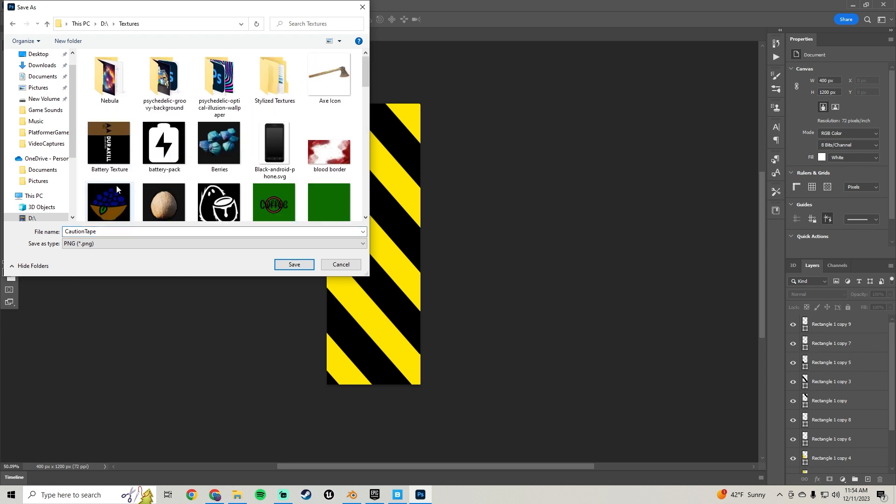
click(293, 264)
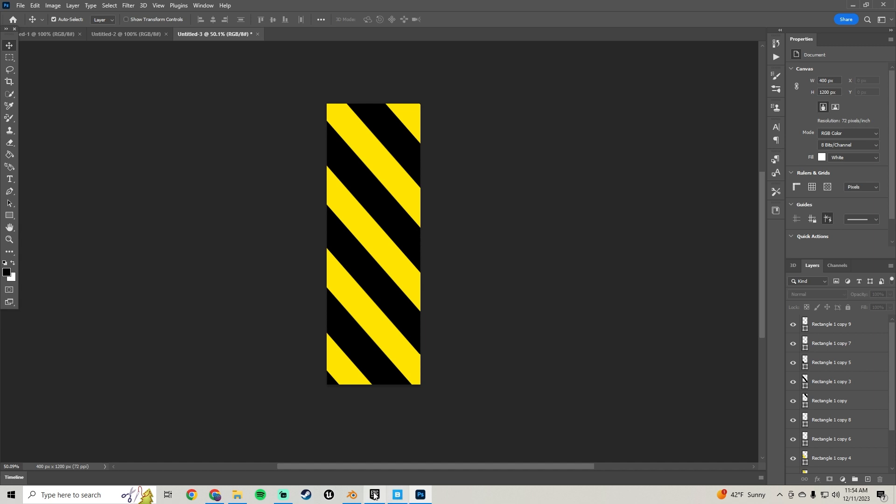
Switch to Blender and select the jetpack's dark green centre panel between the two white tanks
click(418, 495)
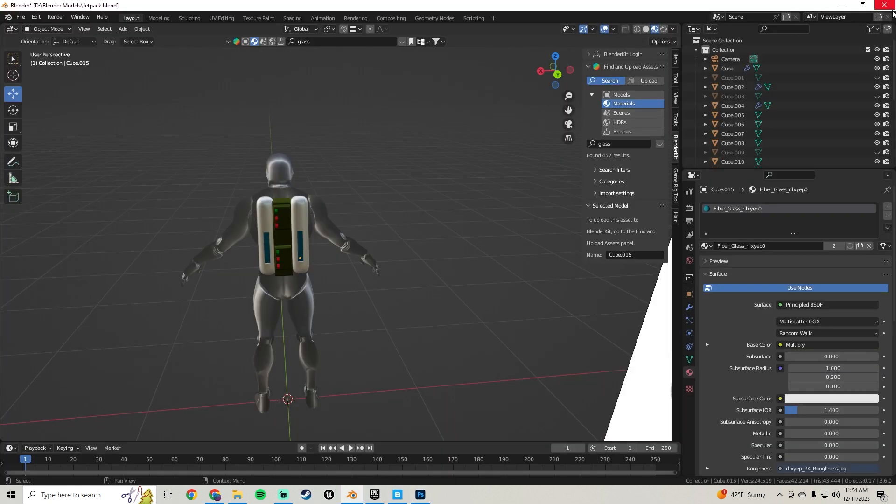
scroll(390, 254, down, 1)
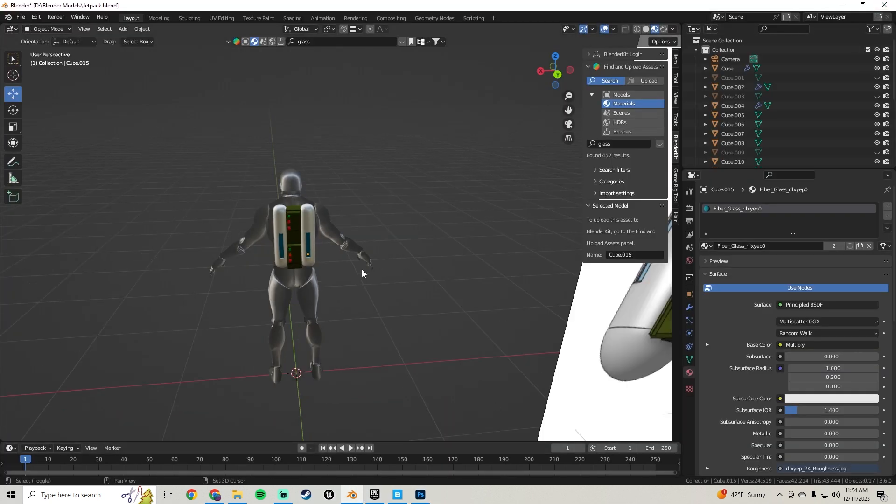
shift+middle_drag(362, 270, 326, 231)
scroll(340, 162, up, 6)
click(344, 209)
scroll(343, 209, up, 5)
scroll(343, 209, down, 3)
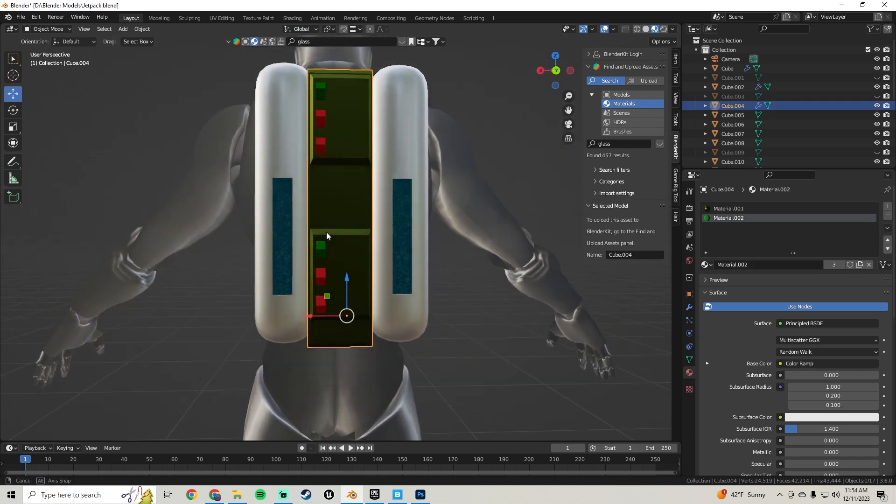
Create a new brush texture of type Image or Movie and start opening an image for it
click(130, 29)
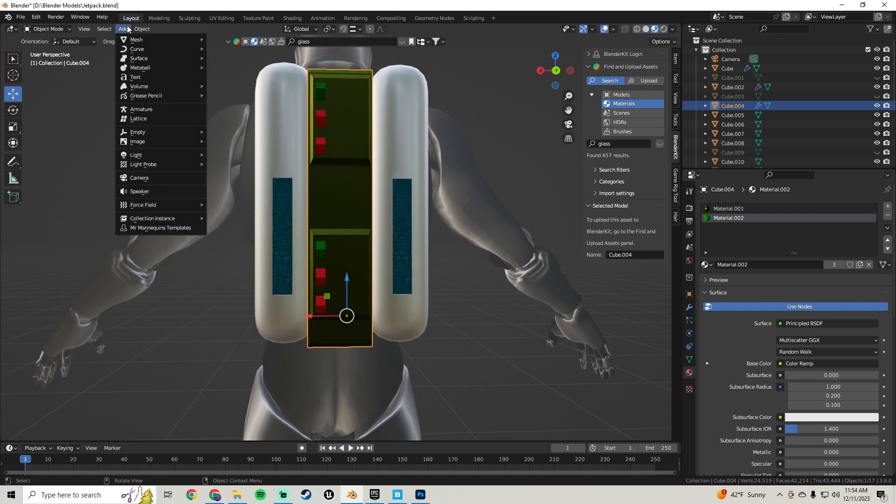
click(690, 389)
click(743, 218)
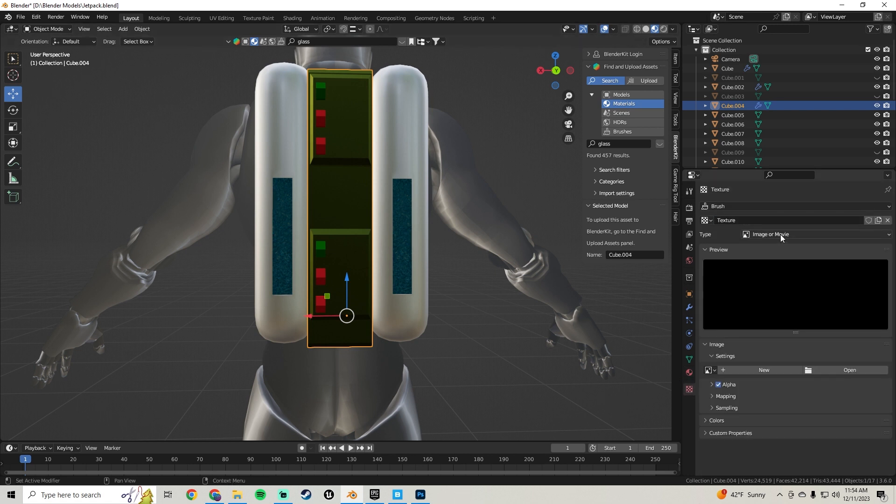
click(837, 369)
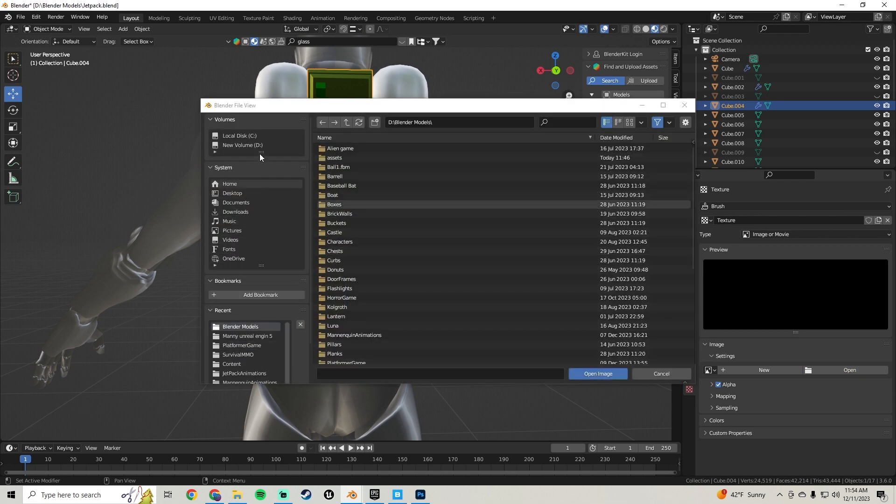
Load CautionTape.png from the D:\Textures folder as the brush texture's image
click(252, 144)
scroll(362, 283, down, 2)
scroll(362, 290, down, 5)
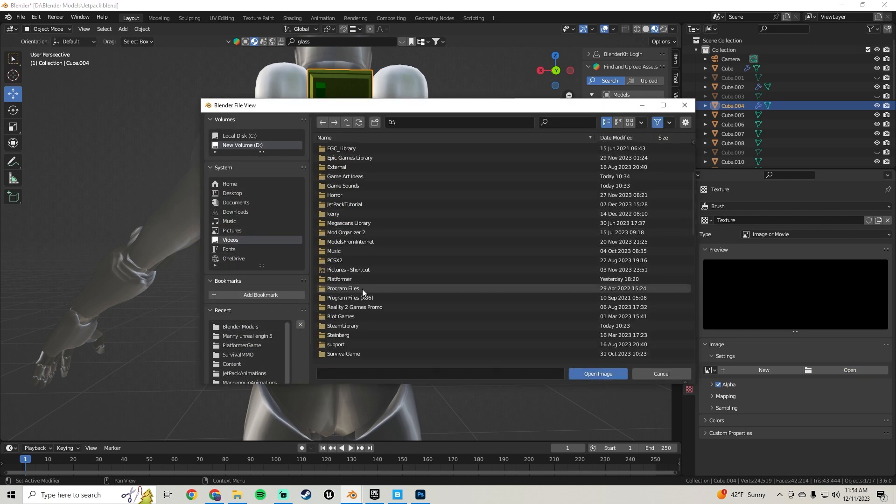
click(344, 343)
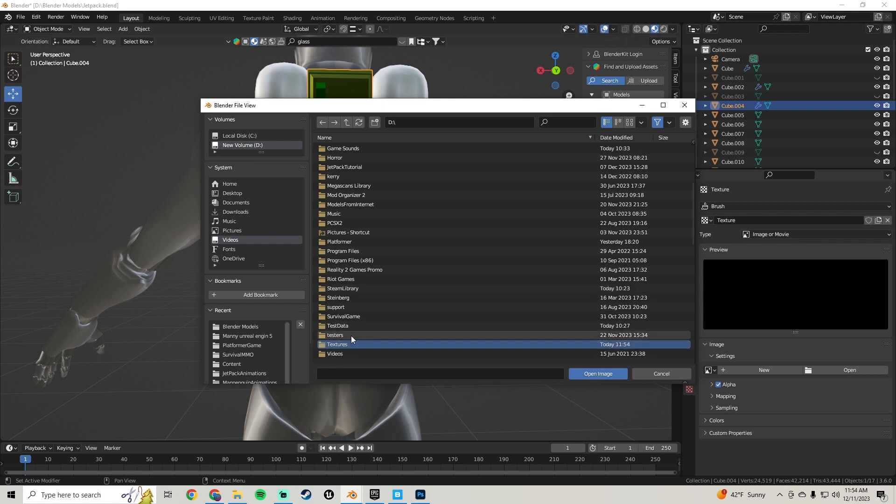
double_click(346, 344)
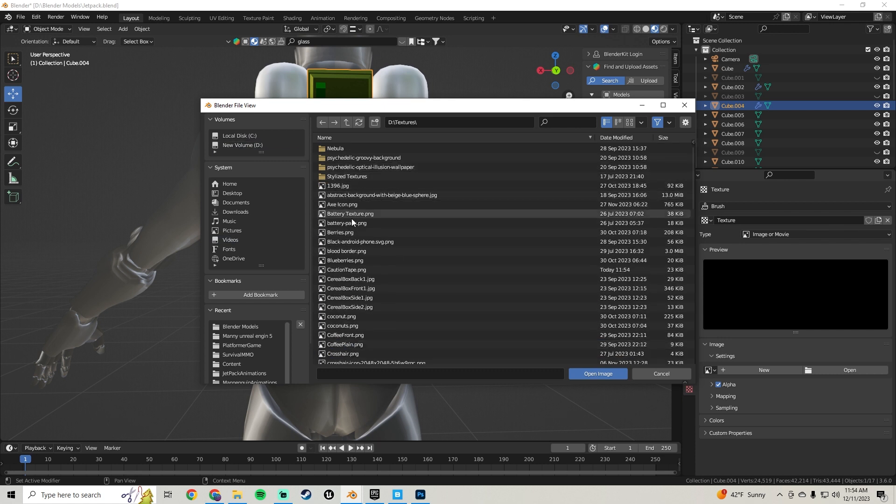
click(358, 270)
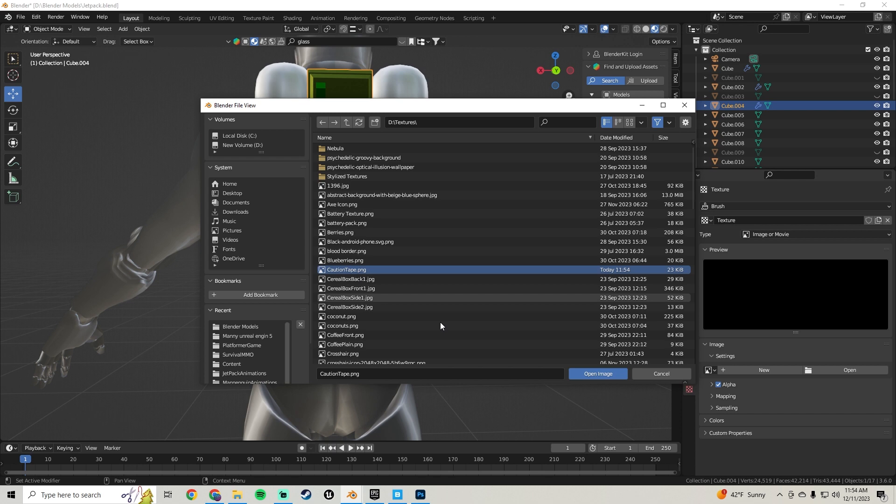
click(598, 374)
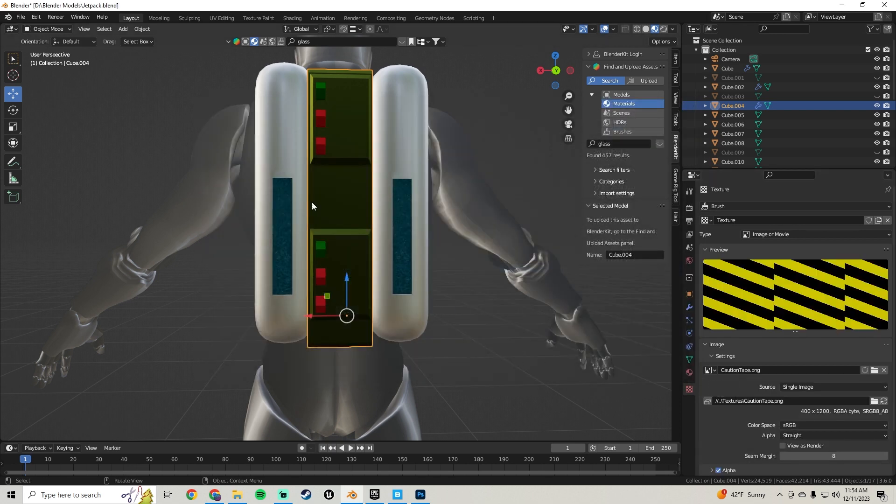
Look over the brush texture's image settings and deselect the jetpack's centre panel
click(41, 29)
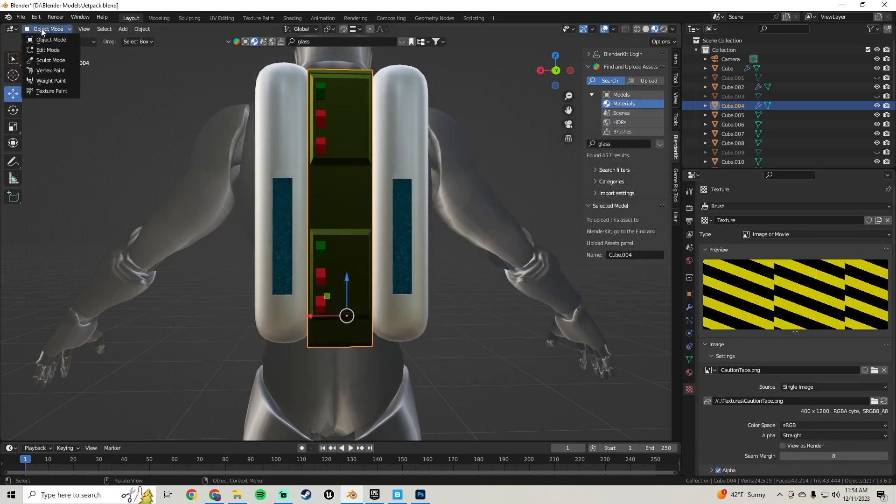
click(40, 29)
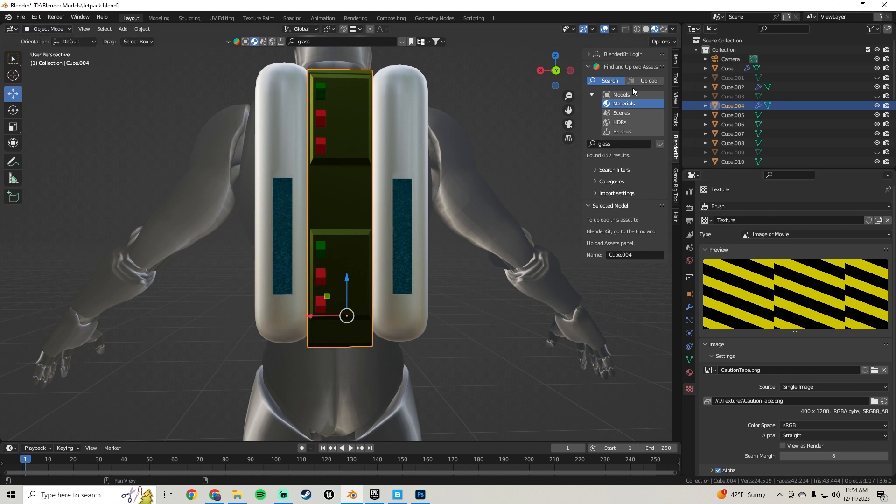
scroll(741, 351, down, 3)
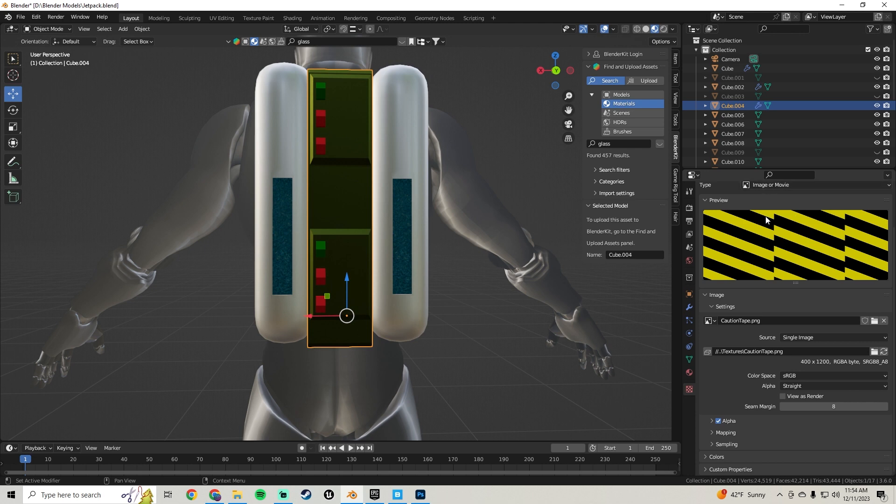
scroll(766, 186, up, 3)
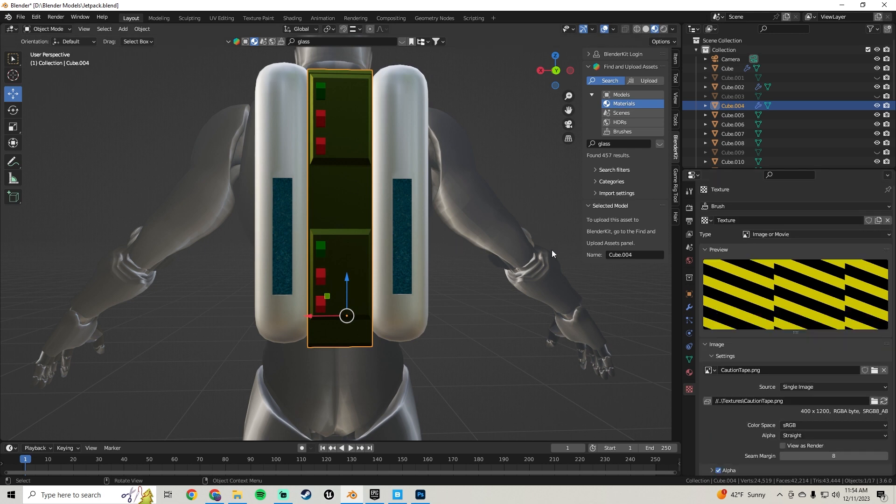
click(520, 177)
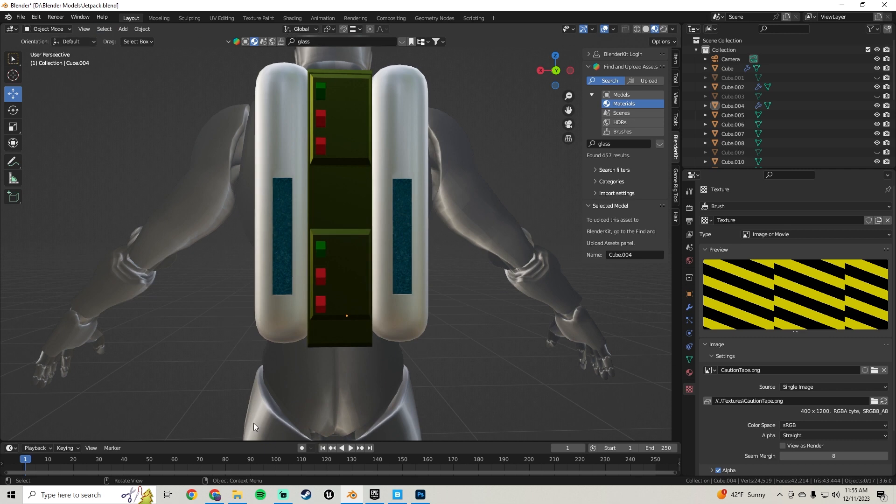
Switch to Chrome, search YouTube for "blender brush" and look through the video results
click(215, 494)
click(126, 13)
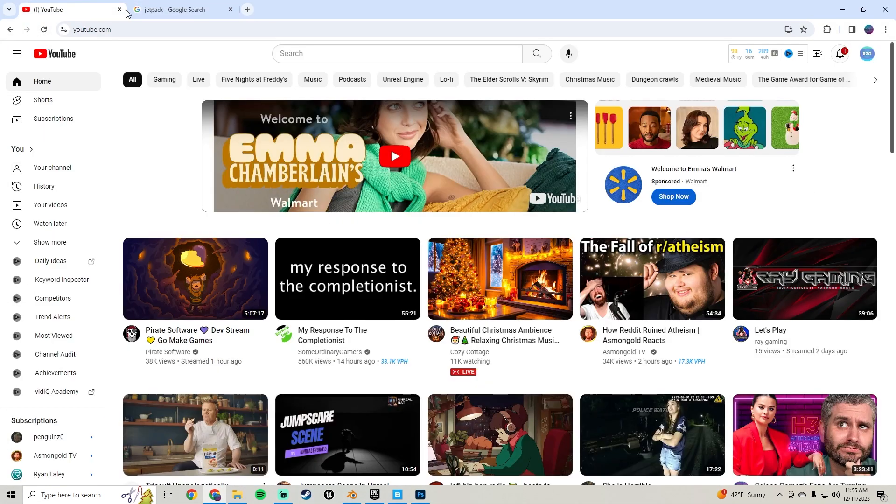
click(339, 53)
text(blender brush)
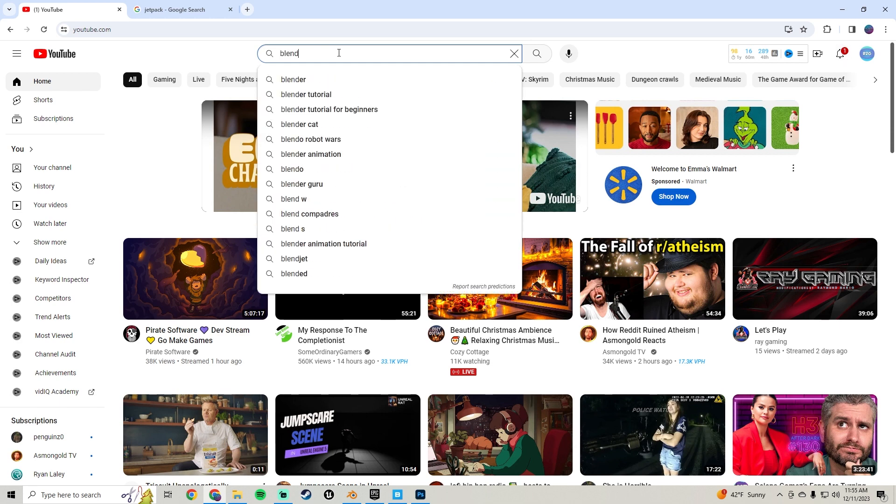
key(Return)
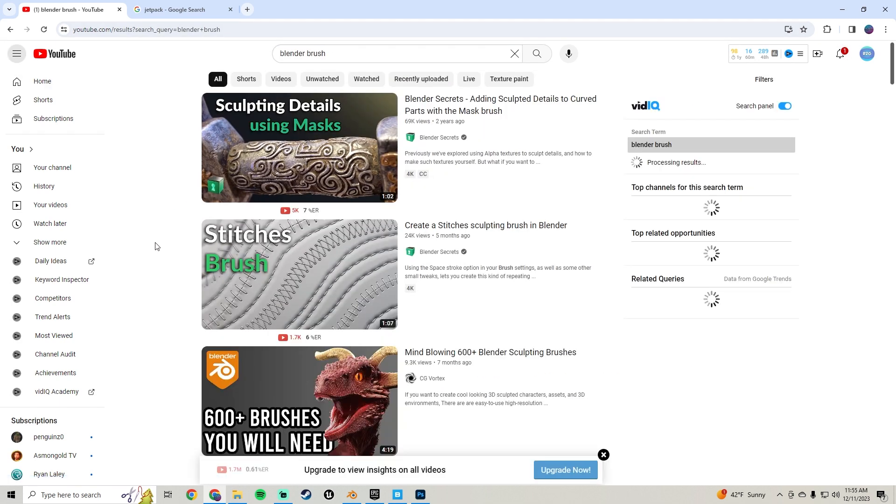
scroll(156, 242, down, 5)
scroll(156, 243, down, 14)
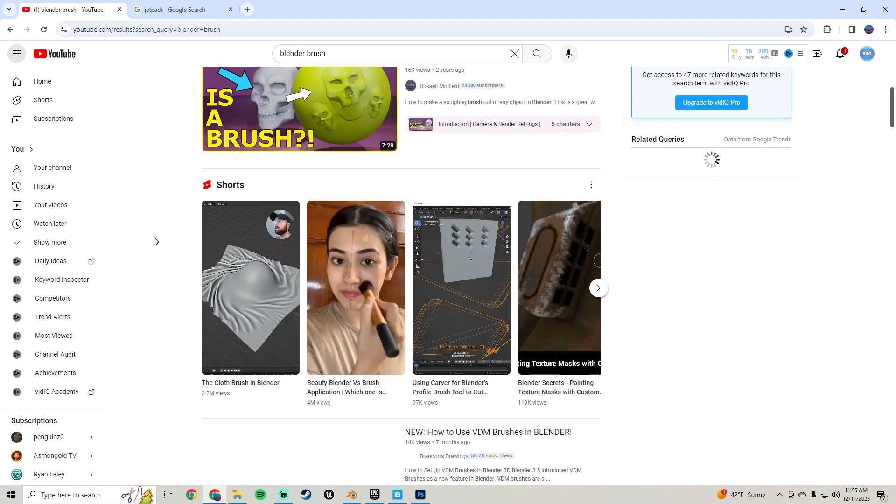
scroll(156, 240, down, 9)
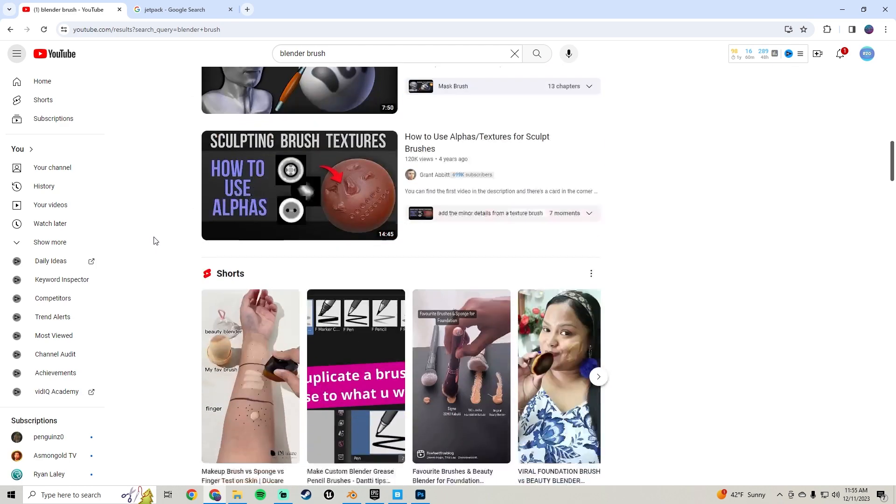
scroll(156, 241, down, 14)
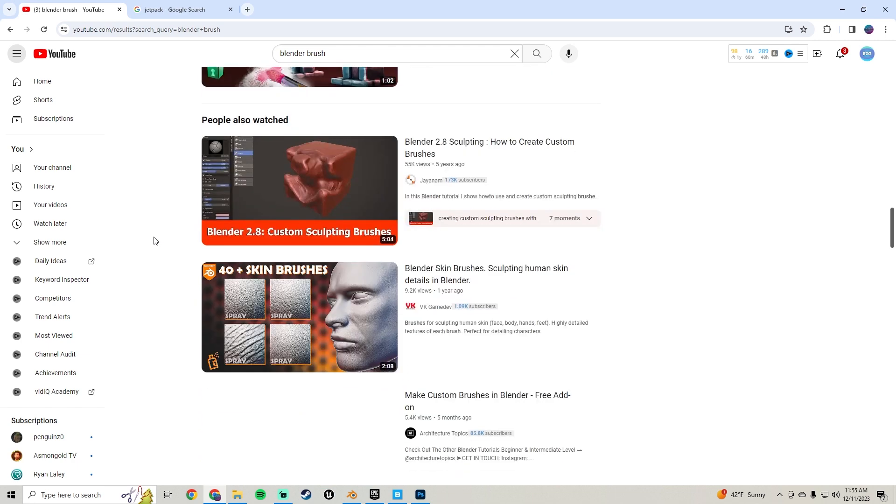
scroll(155, 241, down, 6)
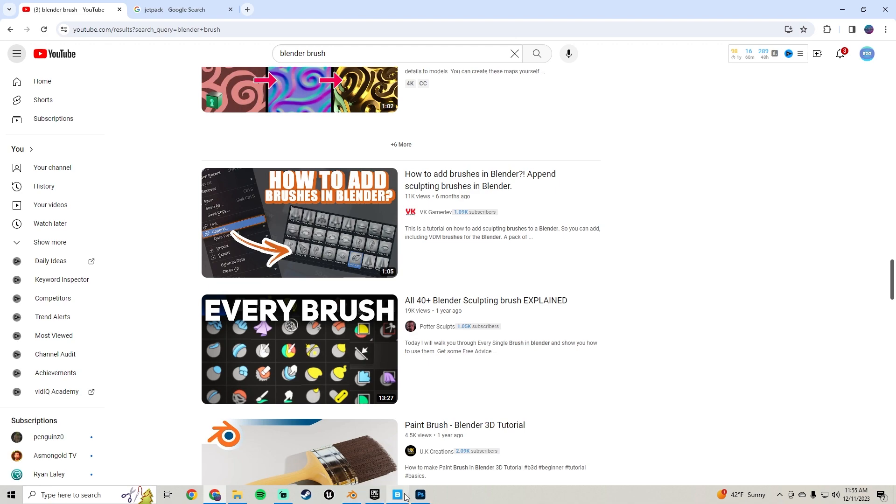
Switch back to Blender and add a mesh plane to the scene at the character's feet
click(352, 495)
shift+middle_drag(314, 163, 331, 197)
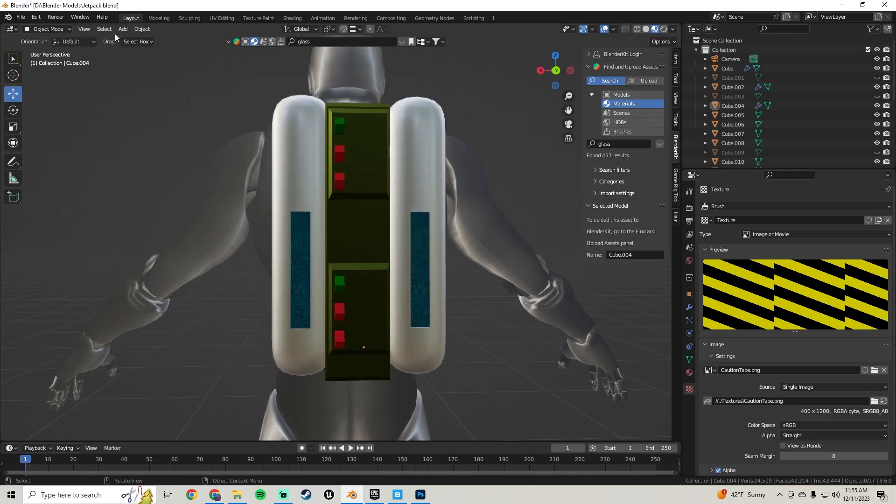
click(122, 32)
mouse_move(127, 37)
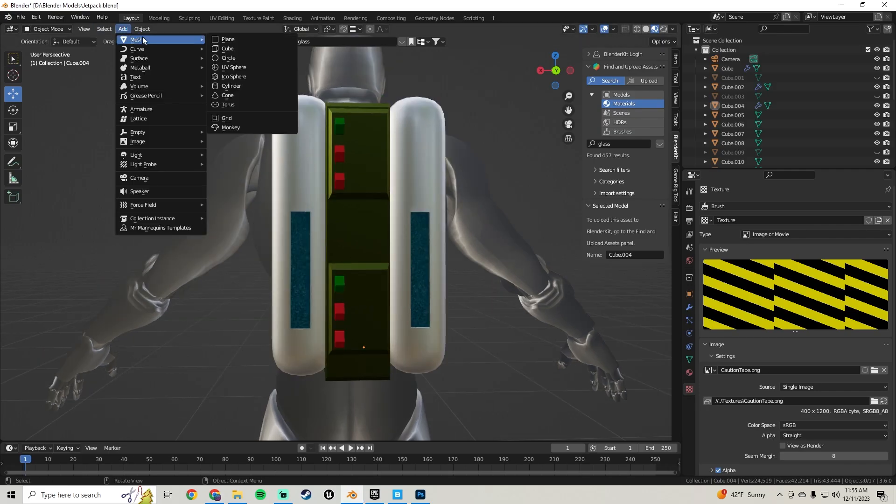
click(234, 40)
scroll(513, 244, down, 7)
shift+middle_drag(453, 318, 403, 131)
Create a new material for the plane
click(690, 373)
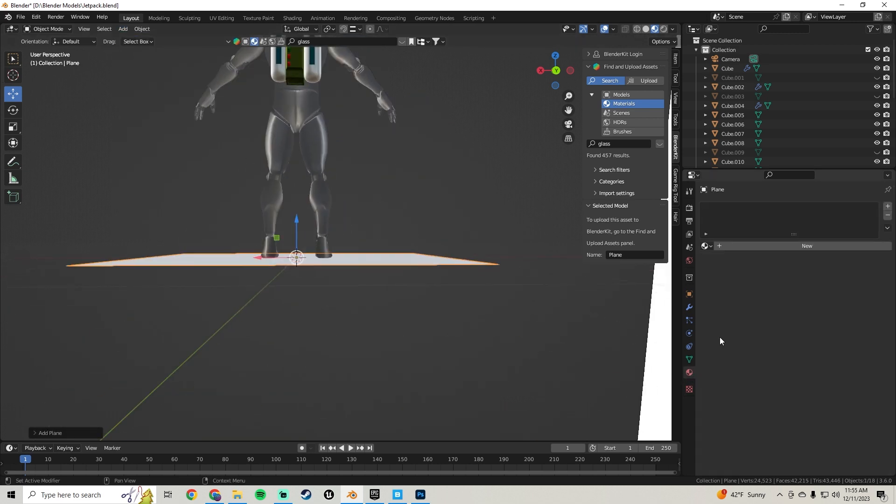
click(706, 246)
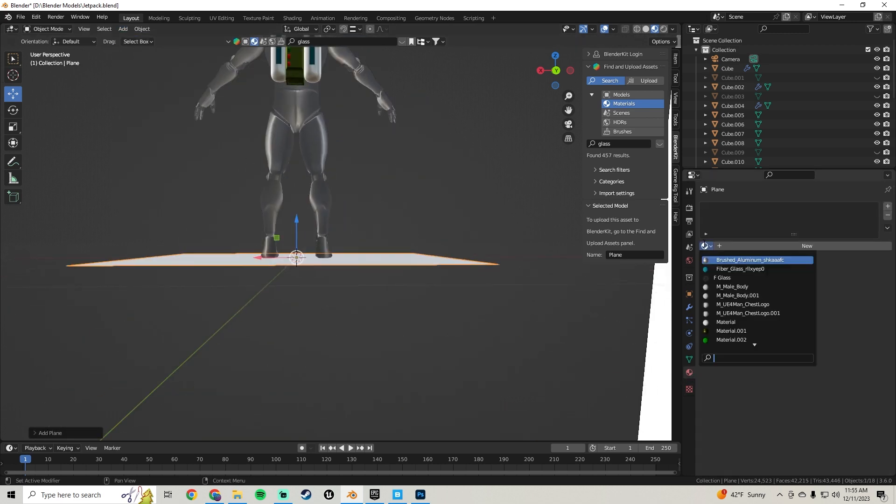
click(817, 245)
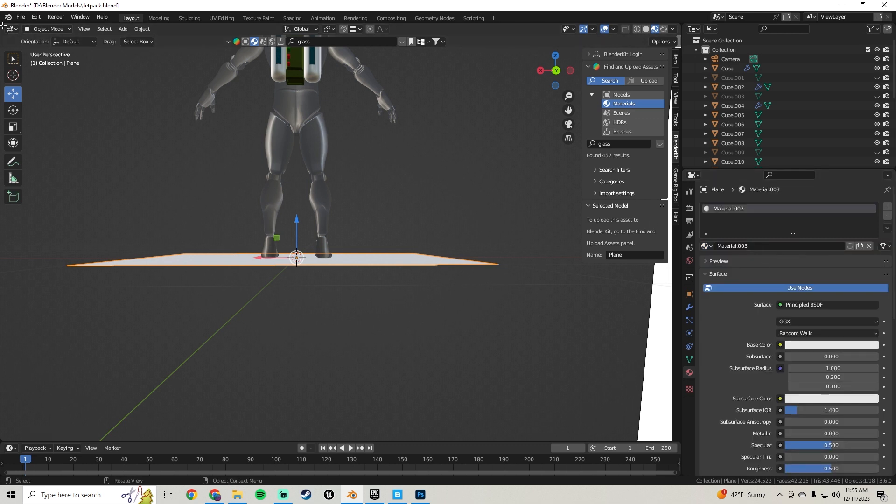
Split the 3D viewport vertically and turn the new area into a Shader Editor showing the plane's material
drag(37, 34, 271, 29)
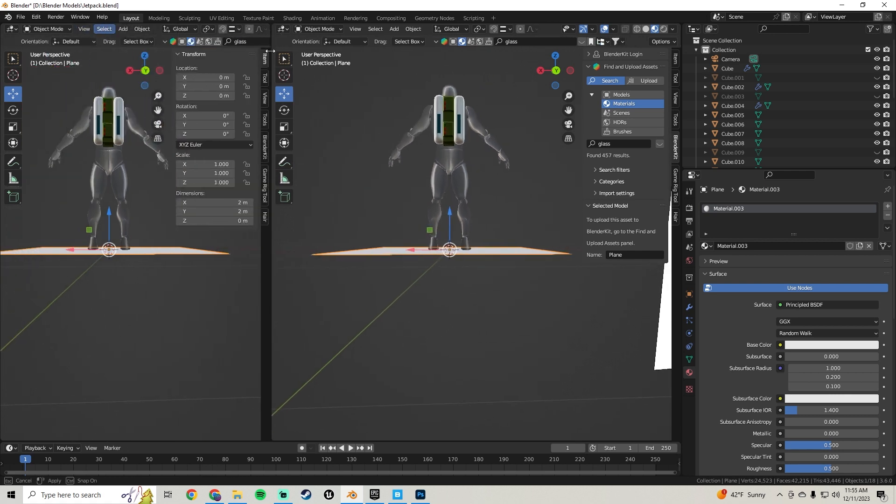
click(10, 29)
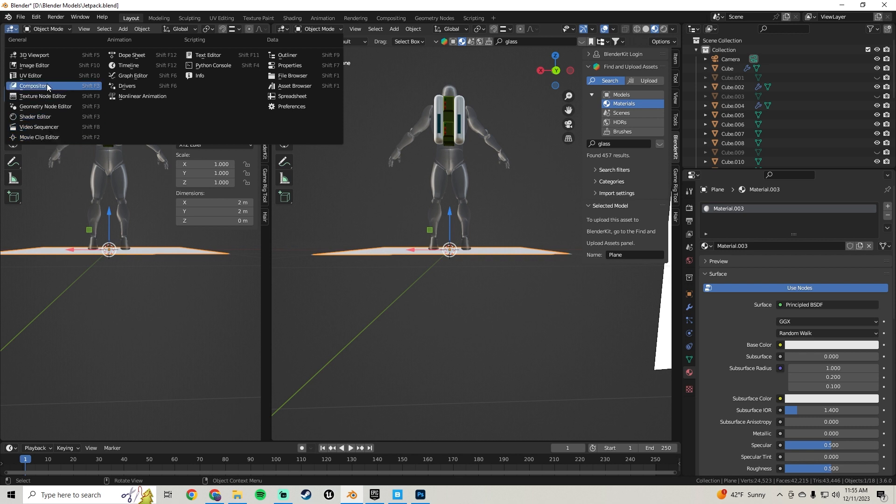
click(46, 117)
middle_drag(13, 251, 129, 200)
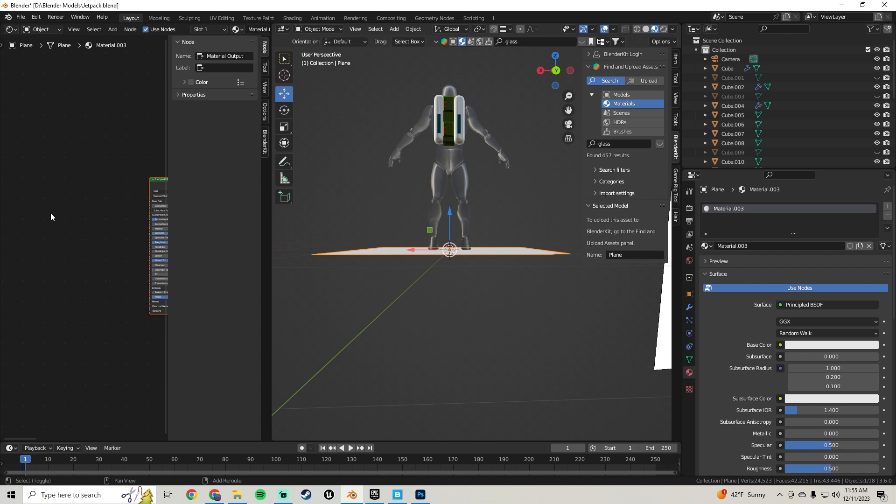
Add an Image Texture node beside the Principled BSDF node in the plane's material
key(shift+a)
click(51, 213)
text(image)
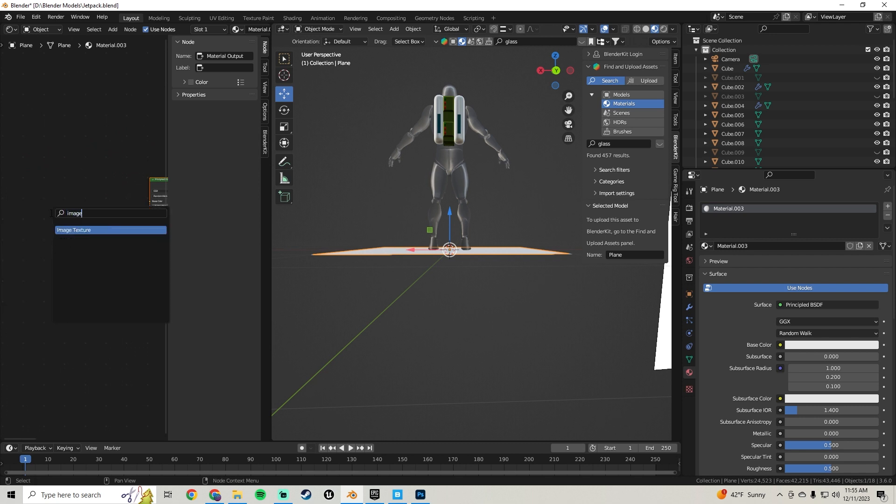
click(74, 230)
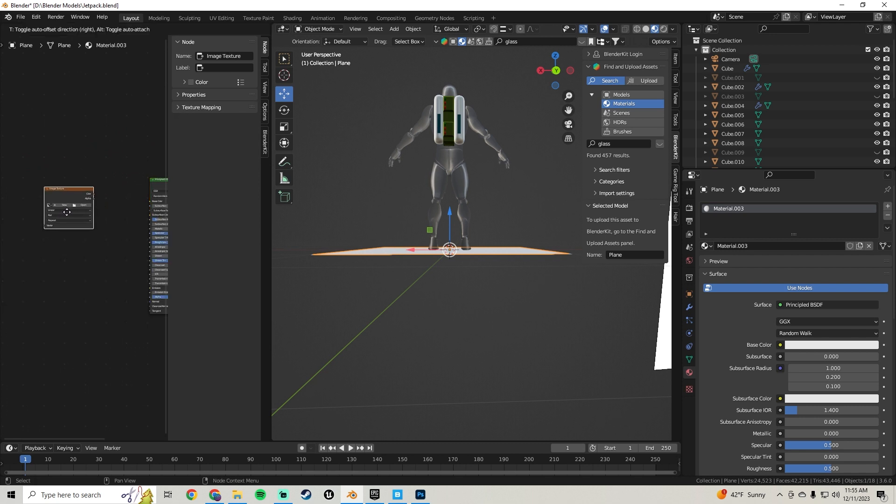
click(71, 213)
Load CautionTape.png from the D:\Textures folder into the Image Texture node
click(85, 206)
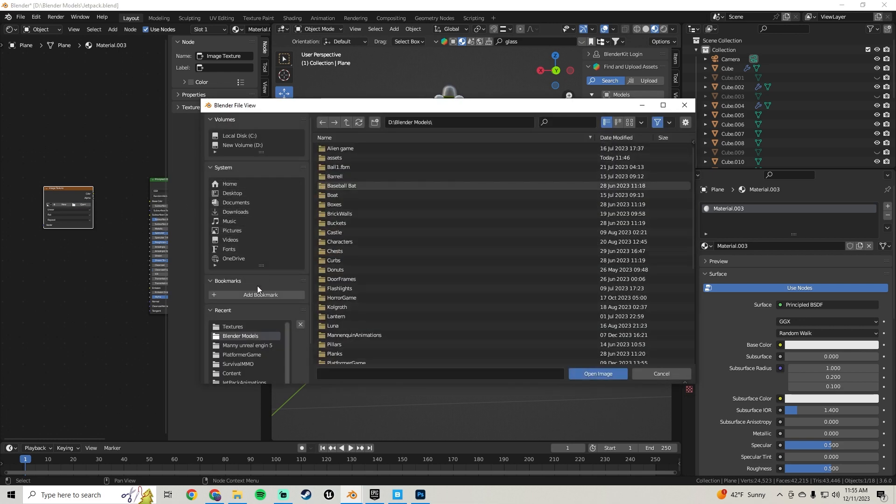
click(242, 328)
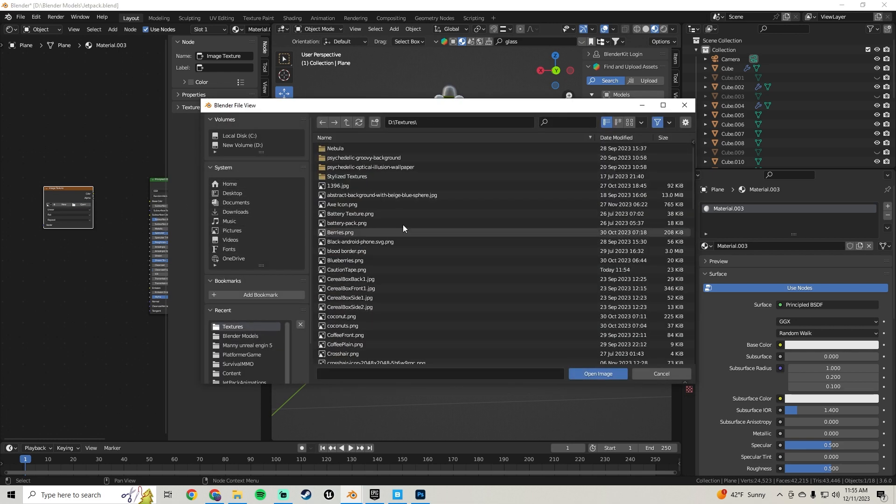
click(348, 267)
click(592, 372)
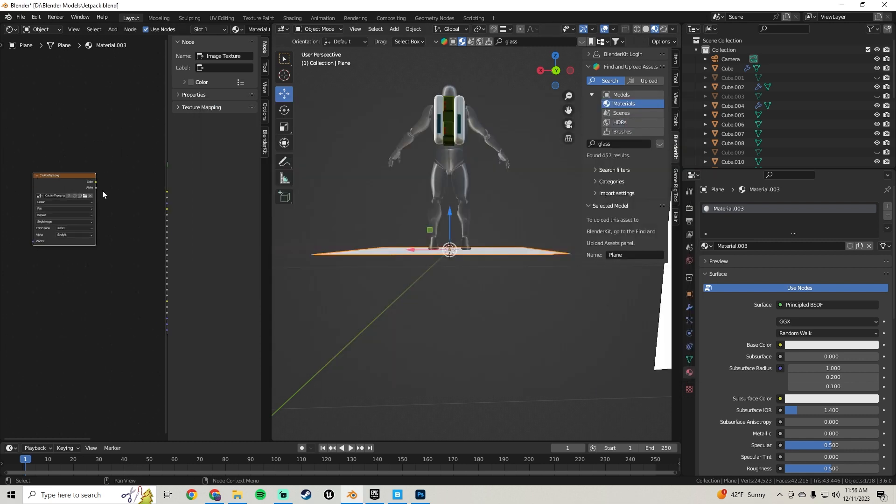
Connect the caution-tape image's Color output to the Principled BSDF's Base Color and check the stripes on the plane
drag(96, 183, 120, 200)
drag(113, 189, 112, 191)
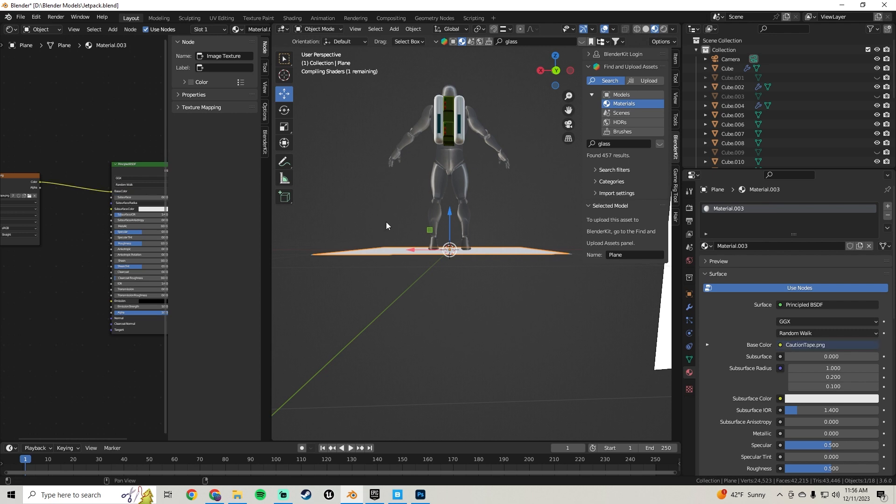
middle_drag(385, 223, 502, 185)
scroll(434, 271, down, 3)
scroll(531, 282, up, 8)
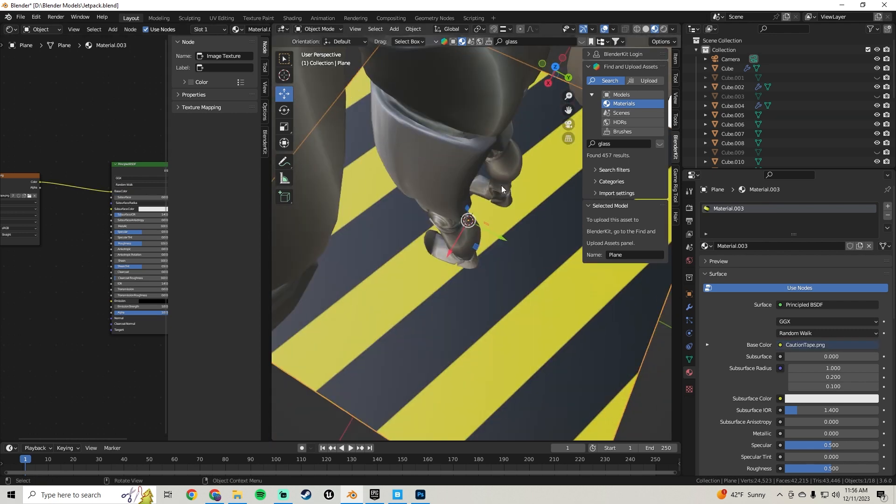
Lower the plane's Principled BSDF Specular to 0.077 and Roughness to 0.141, and check the striped plane beside the character
scroll(104, 242, up, 5)
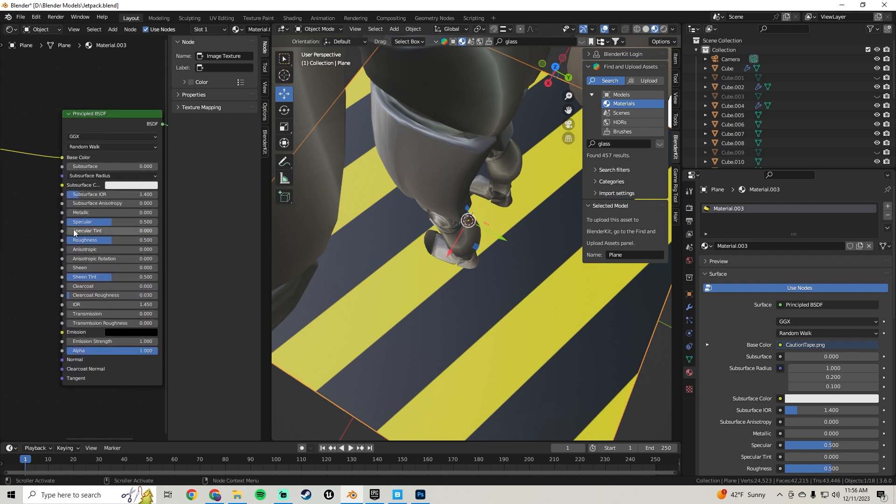
drag(102, 219, 87, 241)
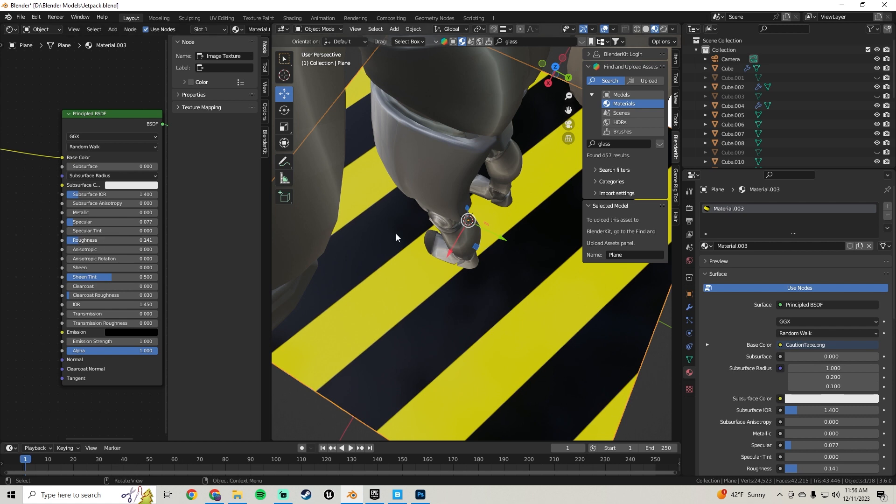
scroll(396, 237, down, 6)
middle_drag(396, 237, 379, 174)
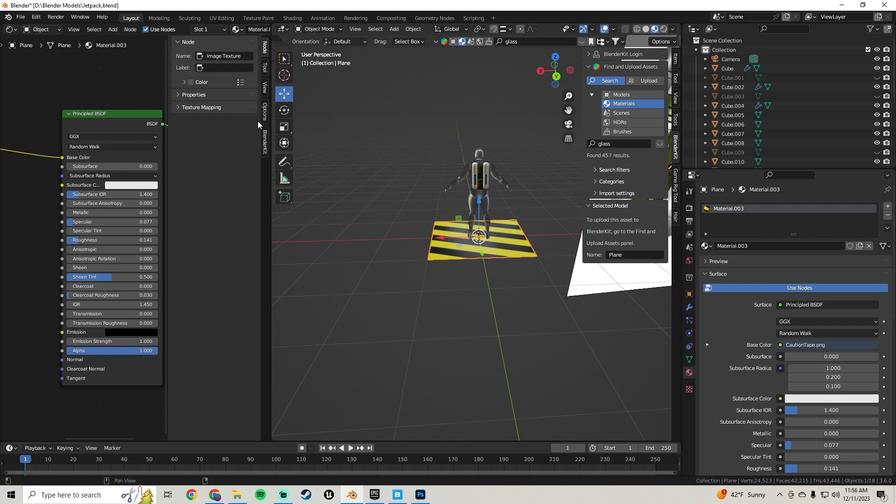
scroll(492, 262, up, 6)
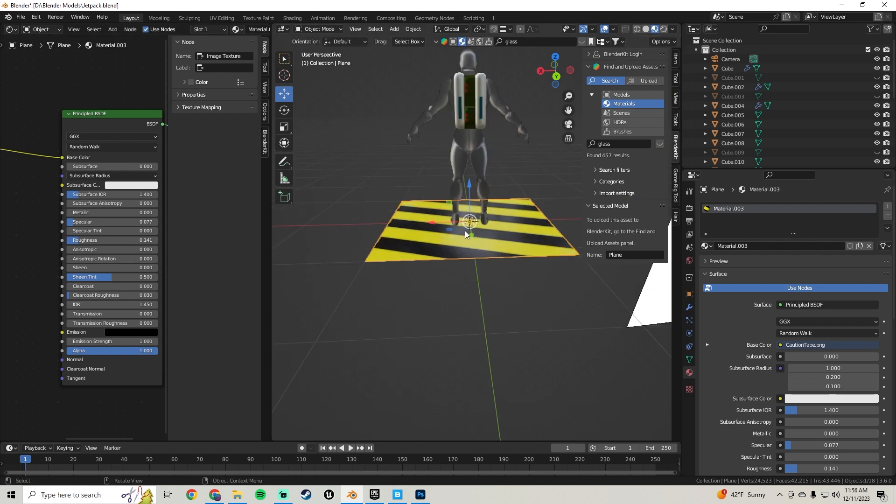
Rotate the striped plane 90 degrees about the X axis so it stands upright behind the character
middle_drag(465, 230, 541, 233)
text(r)
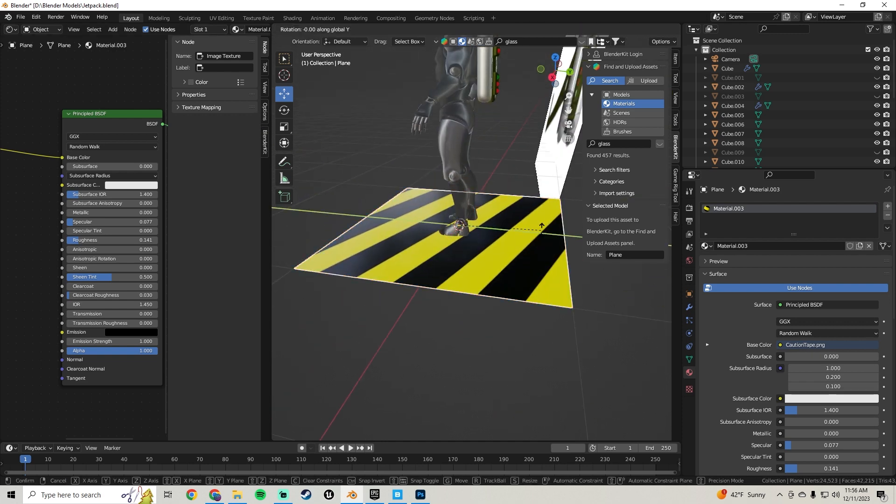
text(y90)
key(Escape)
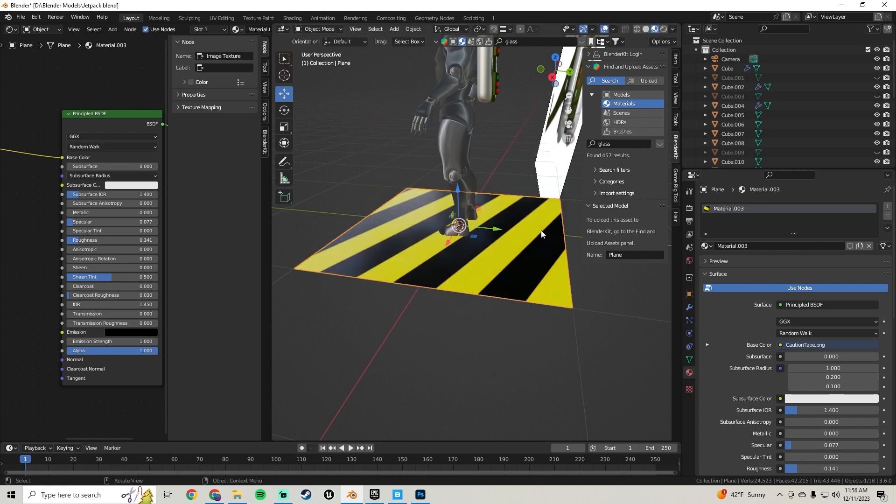
text(ry90)
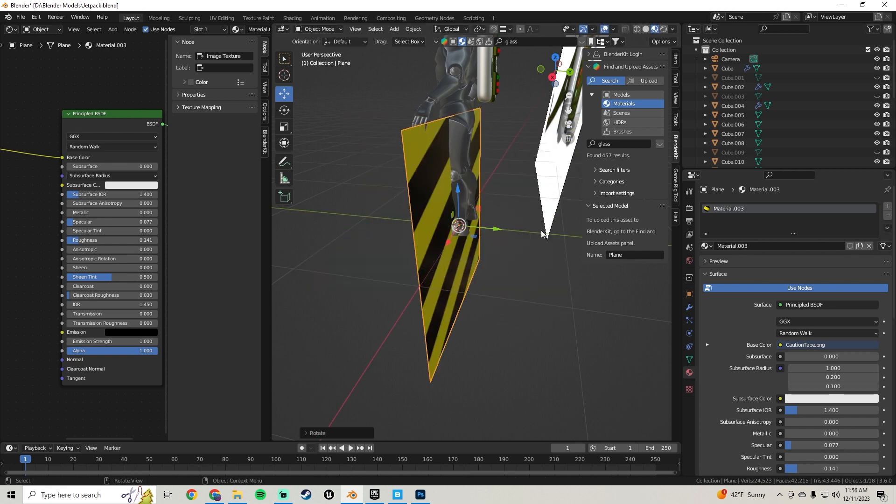
key(Return)
Close the Shader Editor area so the 3D viewport takes its space, and view the plane from behind the character
scroll(514, 189, down, 4)
middle_drag(486, 217, 444, 224)
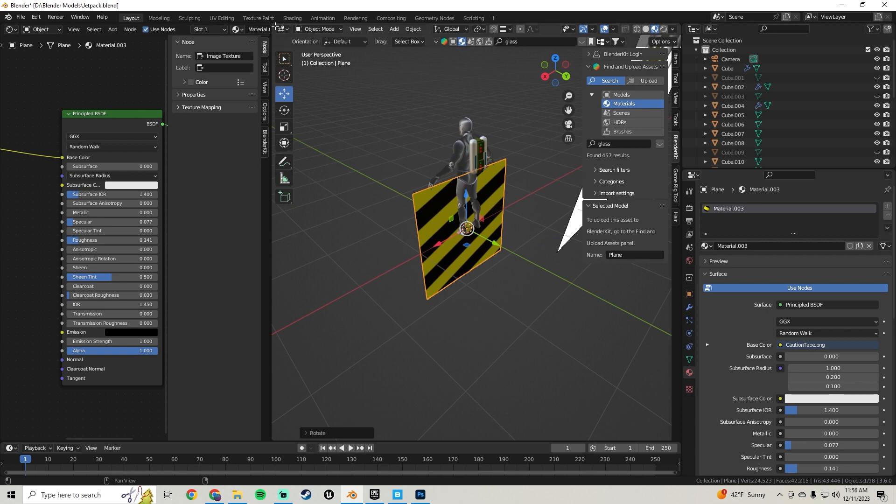
drag(274, 27, 224, 66)
scroll(305, 166, down, 3)
middle_drag(363, 177, 319, 149)
scroll(318, 164, up, 5)
scroll(335, 156, down, 3)
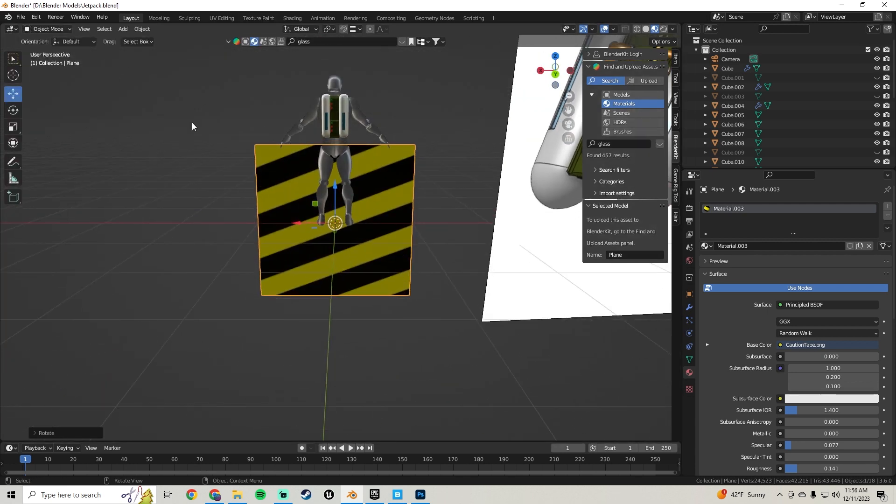
In Edit Mode with edge selection, move the plane's left vertical edge inward along X to narrow it
key(Tab)
scroll(226, 192, up, 2)
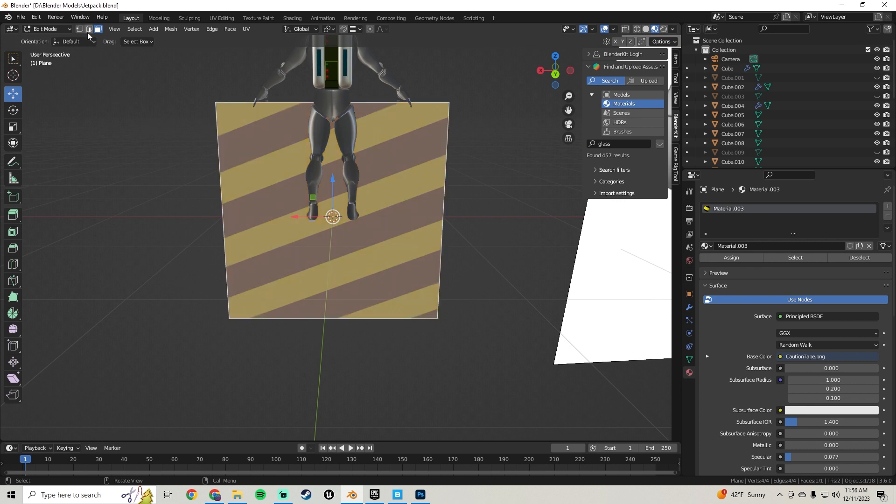
click(89, 29)
click(224, 199)
drag(198, 219, 300, 214)
Select the whole plane and unwrap it with Smart UV Project
key(a)
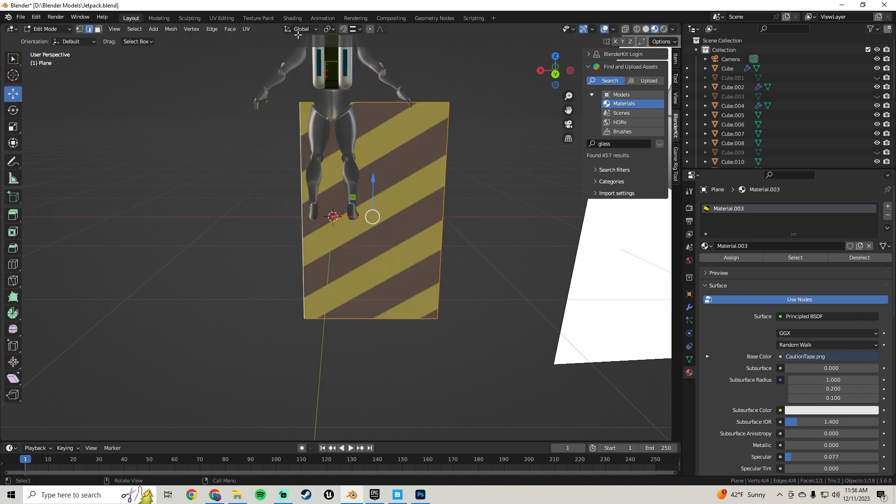
click(242, 31)
click(271, 54)
click(265, 144)
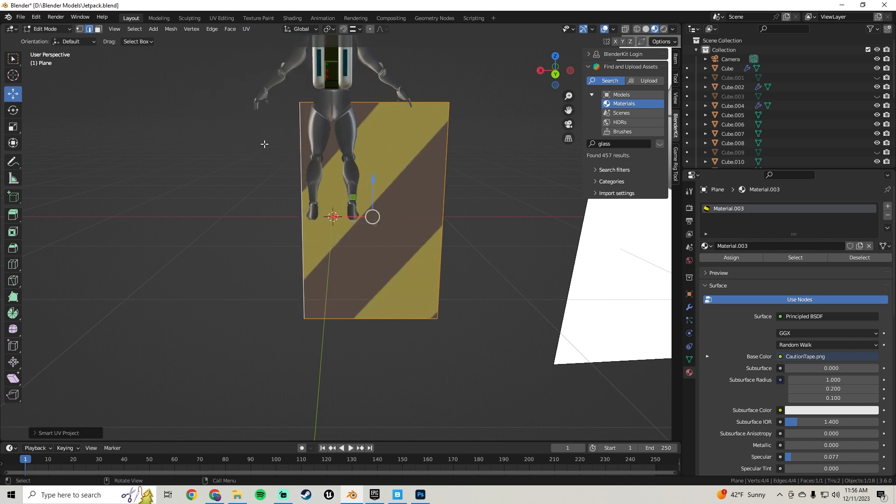
Scale the whole plane down to a small rectangle and unwrap it again with Smart UV Project
key(s)
click(388, 206)
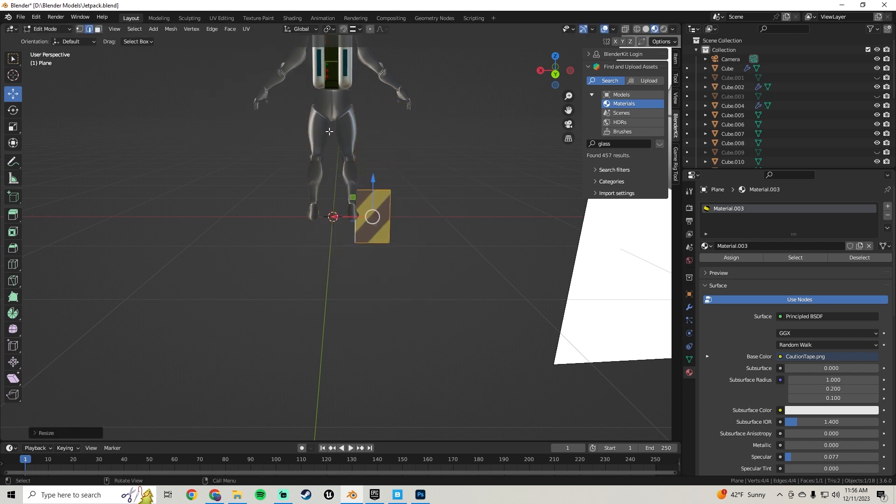
click(246, 28)
click(271, 54)
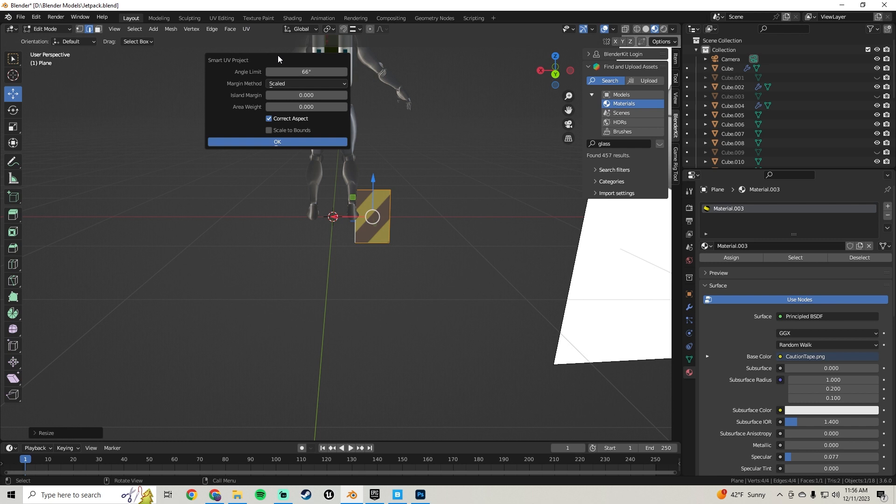
click(304, 144)
shift+middle_drag(358, 194, 366, 230)
scroll(380, 216, up, 2)
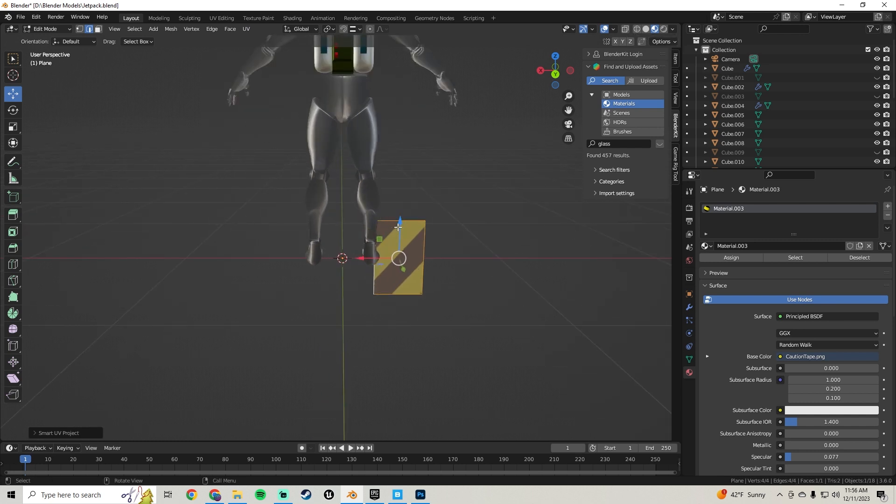
Raise the striped plane to jetpack height, bring it over the center panel, and scale it down further
drag(398, 227, 399, 95)
shift+middle_drag(398, 106, 395, 211)
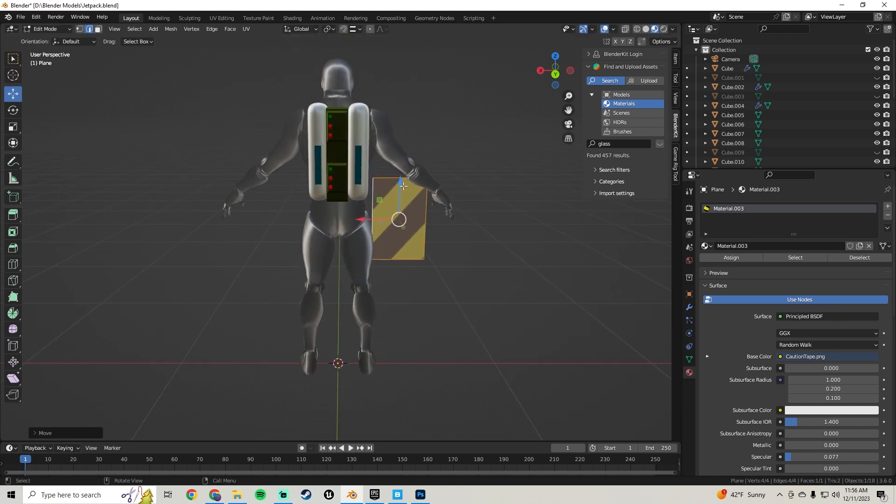
drag(403, 186, 314, 135)
scroll(403, 128, up, 3)
key(s)
click(452, 129)
Slide the striped plane along Y until it sits close to the back of the jetpack's center panel
middle_drag(314, 136, 416, 156)
shift+middle_drag(416, 156, 311, 210)
scroll(311, 210, up, 3)
drag(228, 204, 353, 222)
middle_drag(352, 222, 379, 233)
scroll(377, 233, up, 3)
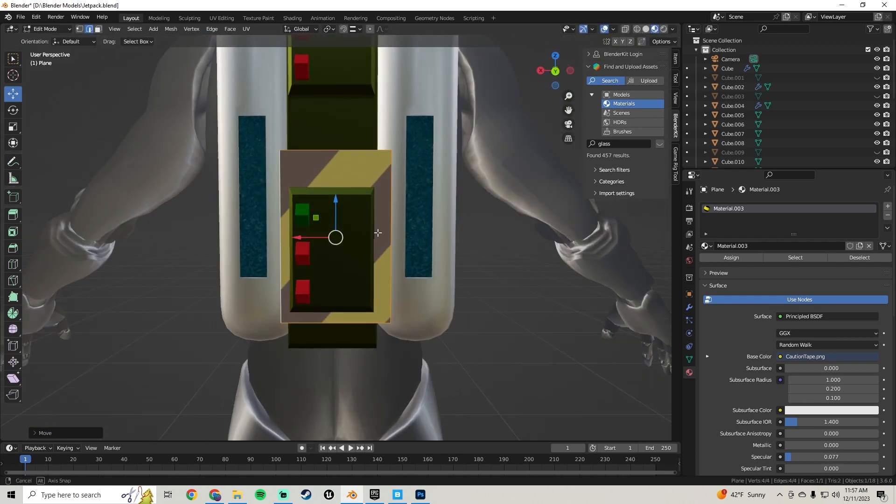
Scale the plane down and move it up along Z into the gap between the two button boxes
key(s)
click(386, 200)
key(g)
key(z)
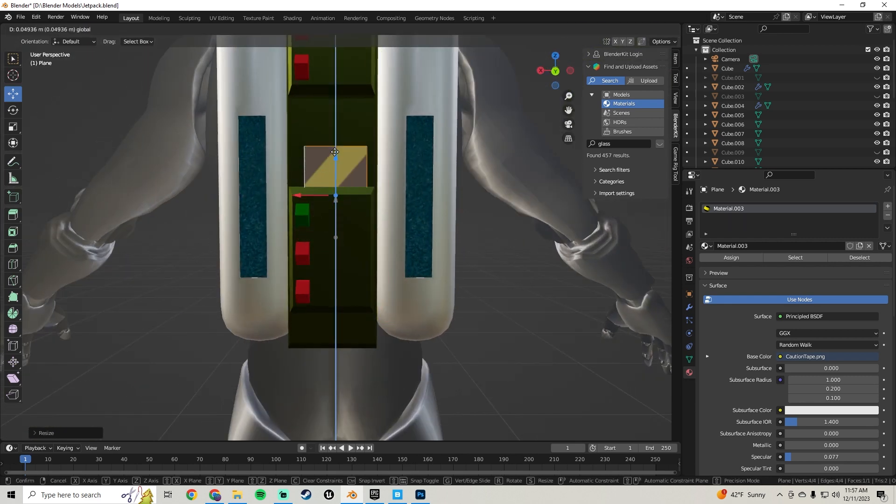
click(331, 98)
key(s)
click(415, 120)
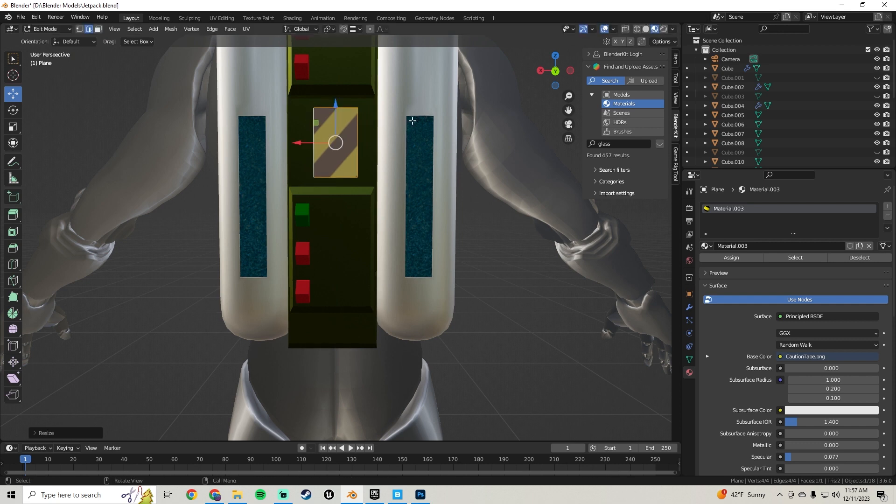
Move the plane about 0.025 m along X to the panel's left side and slide it closer to the panel's face
scroll(335, 132, up, 3)
shift+middle_drag(336, 132, 371, 182)
drag(355, 162, 319, 163)
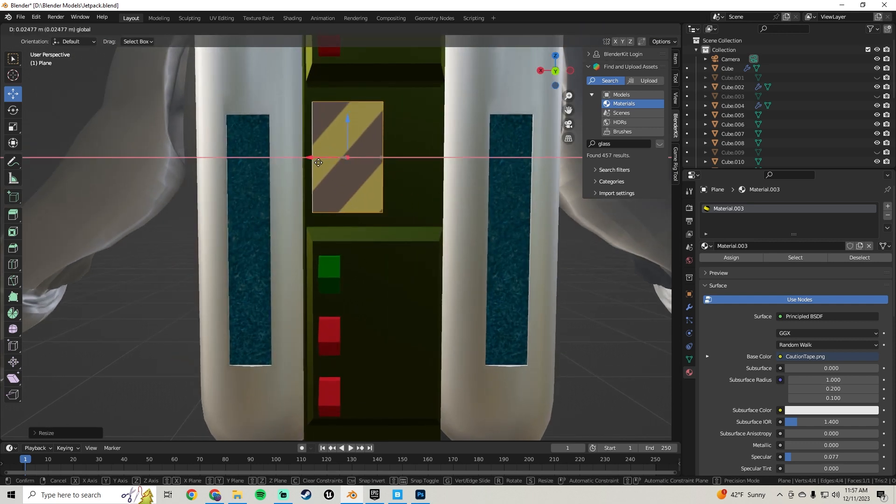
click(318, 163)
middle_drag(319, 162, 350, 194)
drag(389, 141, 330, 140)
middle_drag(330, 140, 275, 146)
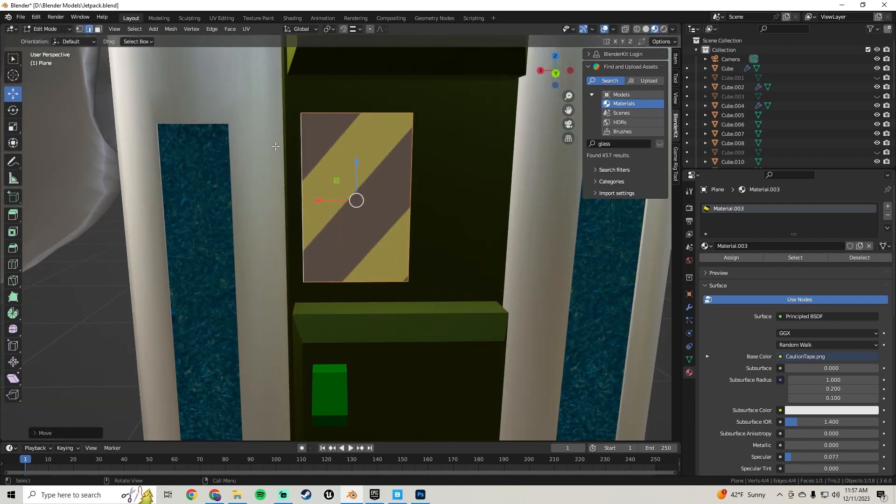
Narrow the striped plane by moving its left vertical edge inward, and select the whole plane again
click(303, 199)
drag(275, 200, 310, 202)
key(a)
middle_drag(310, 201, 413, 200)
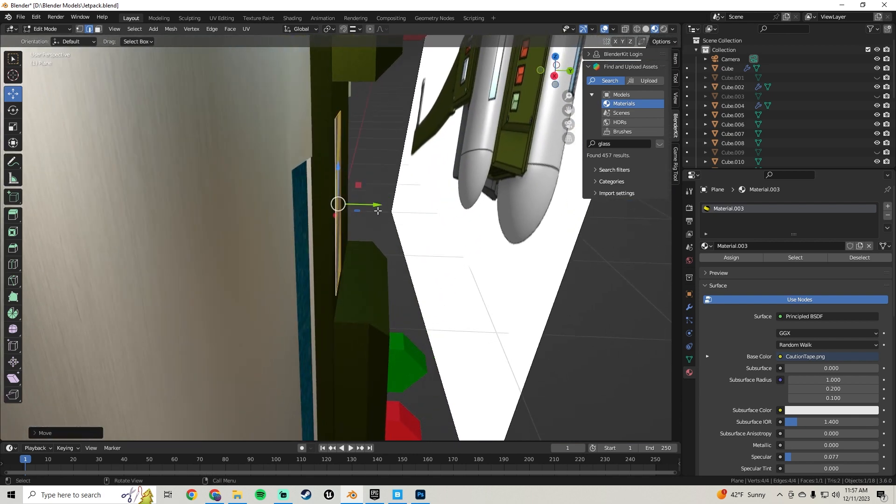
Turn on snapping and slide the plane along Y against the face of the center panel
drag(378, 211, 345, 56)
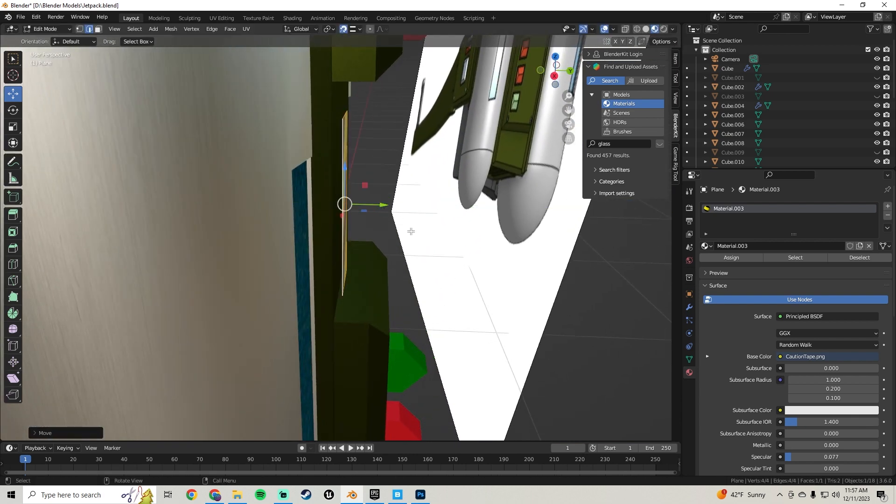
drag(375, 201, 353, 192)
middle_drag(420, 190, 401, 142)
scroll(326, 183, up, 2)
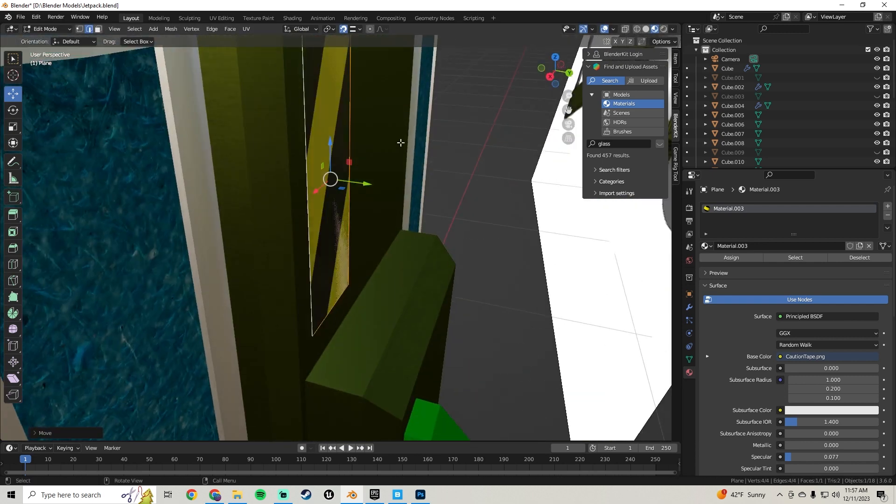
Nudge the plane's inner vertical edge slightly along Y to lie flush with the panel, and return to Object Mode
middle_drag(343, 35, 428, 148)
click(506, 174)
middle_drag(337, 187, 442, 191)
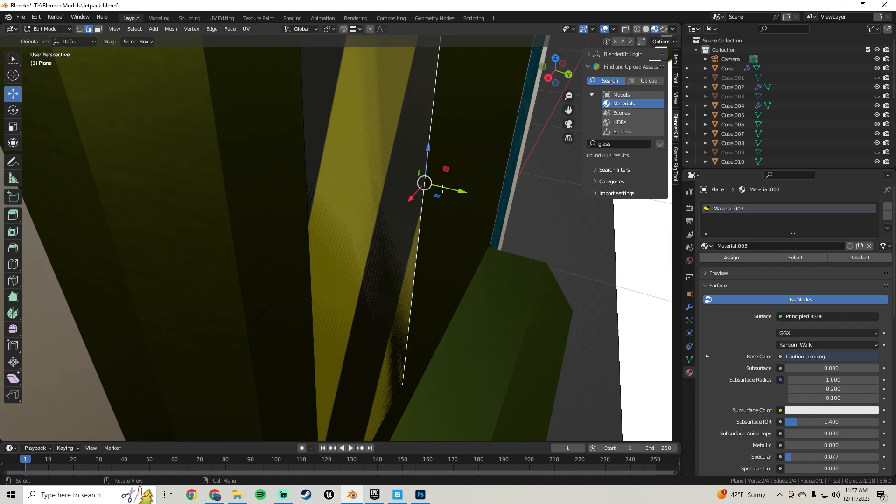
drag(441, 188, 444, 190)
middle_drag(370, 226, 299, 214)
scroll(298, 213, down, 7)
key(Tab)
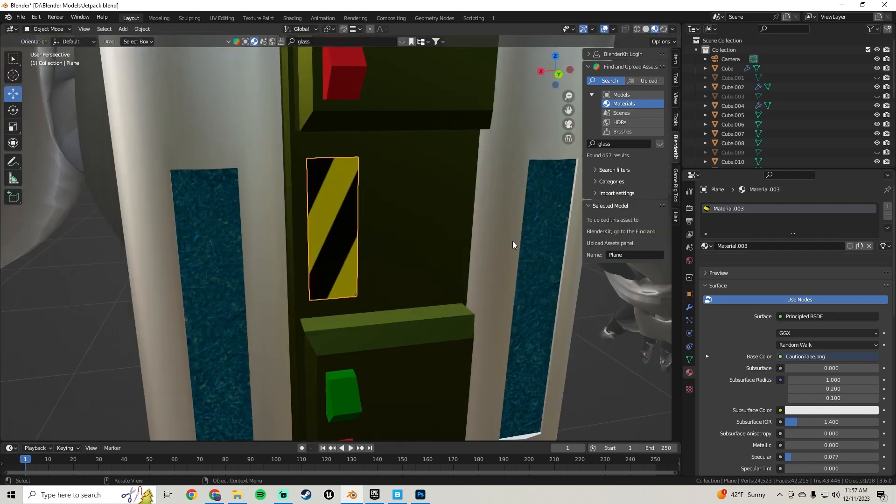
Re-enter Edit Mode, select the whole striped plane and unwrap its new proportions with Smart UV Project
key(Tab)
middle_drag(512, 240, 364, 231)
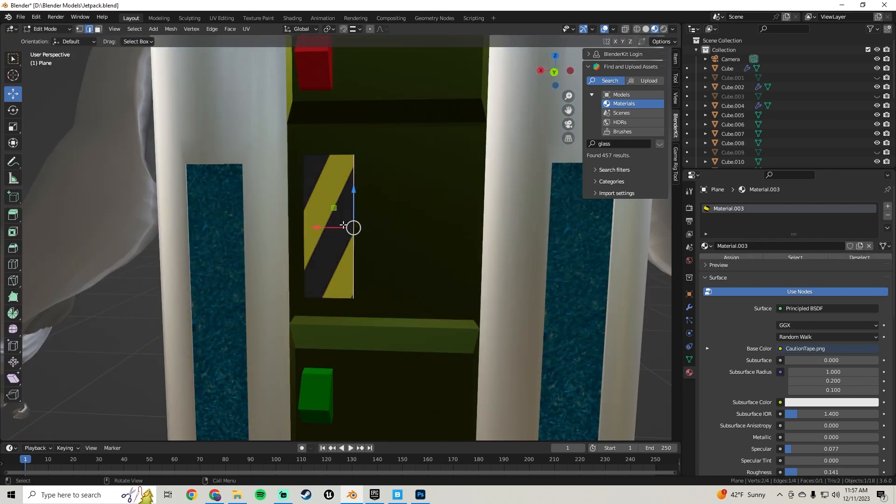
key(a)
click(246, 29)
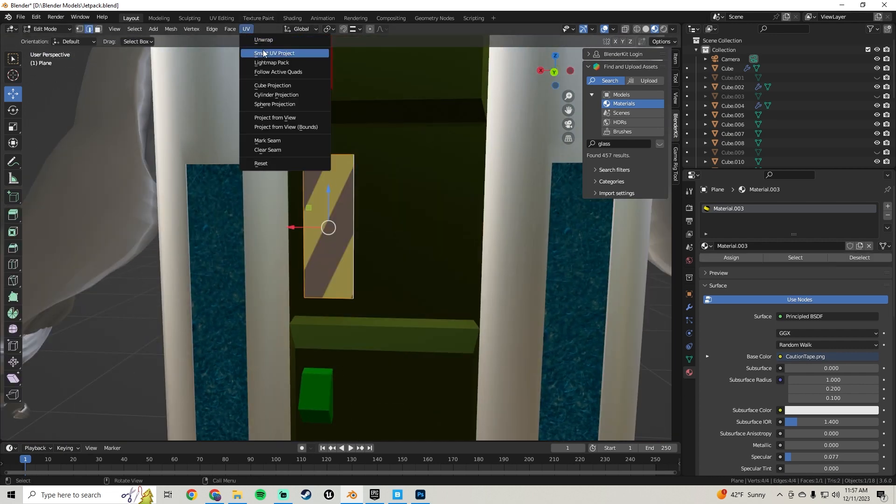
click(277, 52)
click(259, 135)
scroll(260, 152, down, 4)
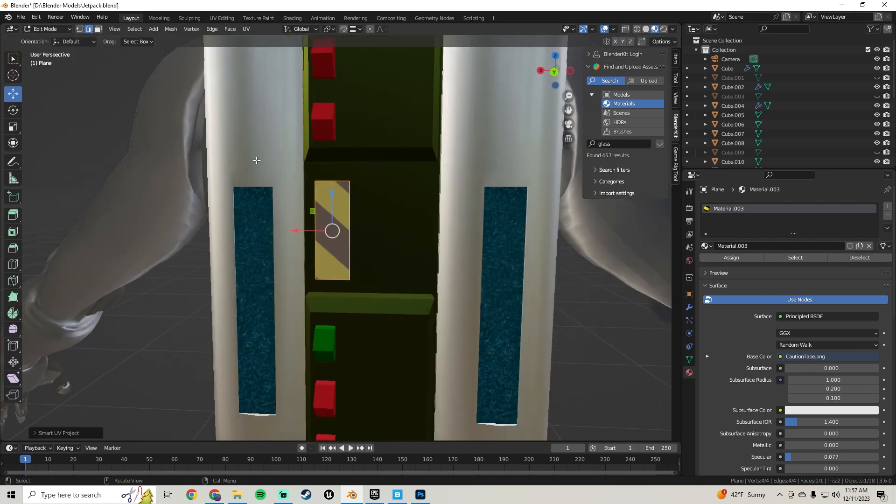
Split the 3D viewport vertically and turn the new area into a UV Editor showing the plane's UVs over the caution-tape image
drag(11, 27, 283, 49)
key(n)
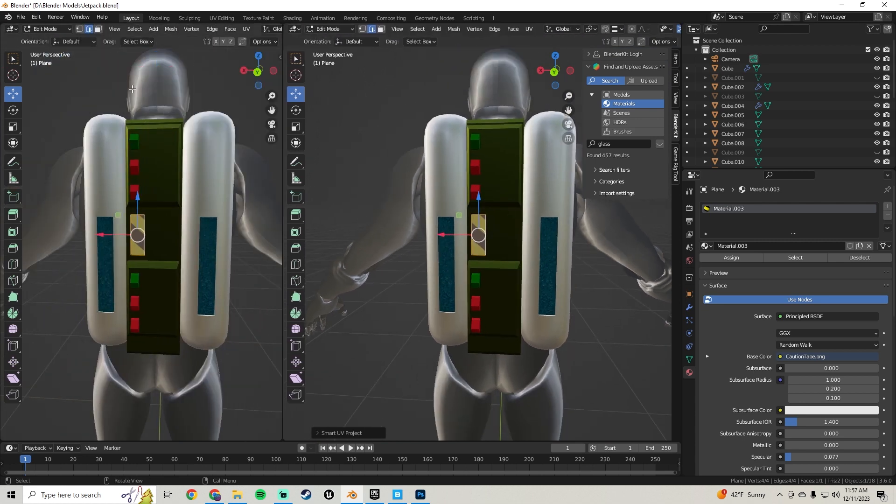
click(14, 29)
click(39, 117)
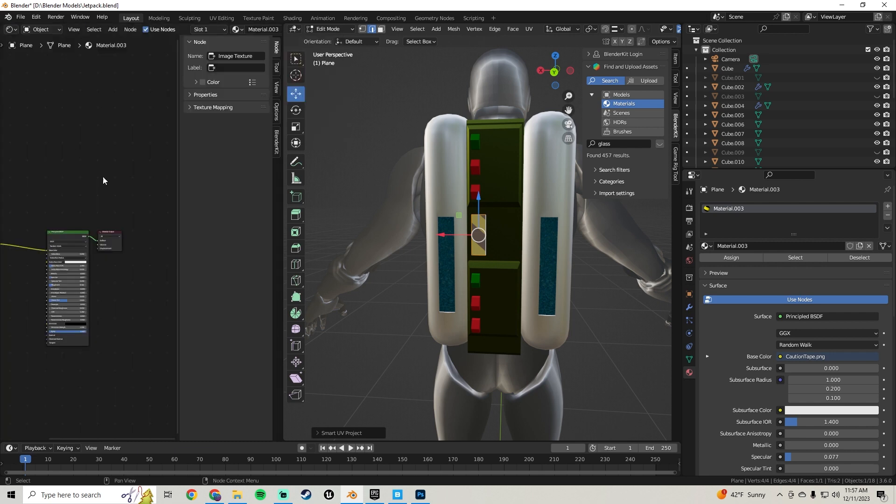
click(11, 29)
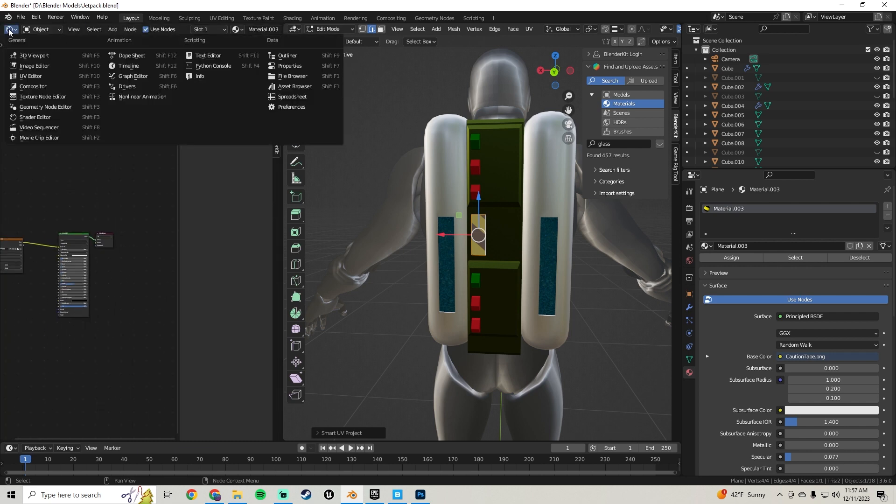
click(33, 76)
scroll(119, 222, down, 6)
scroll(126, 233, up, 2)
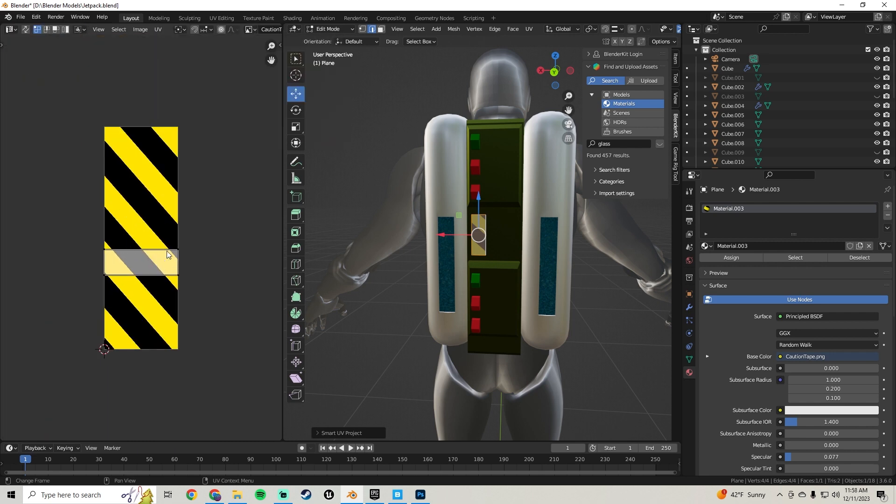
Select the plane's UV face, enlarge it to about three times its size and rotate it 90°
click(141, 254)
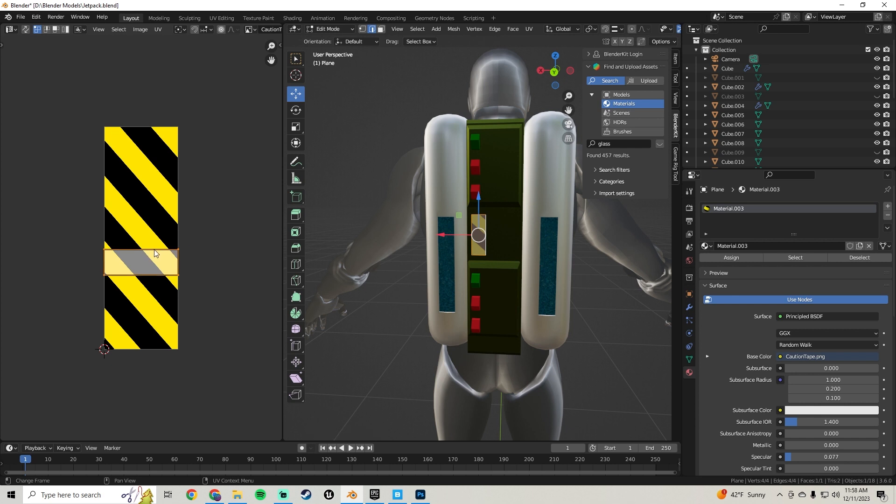
key(s)
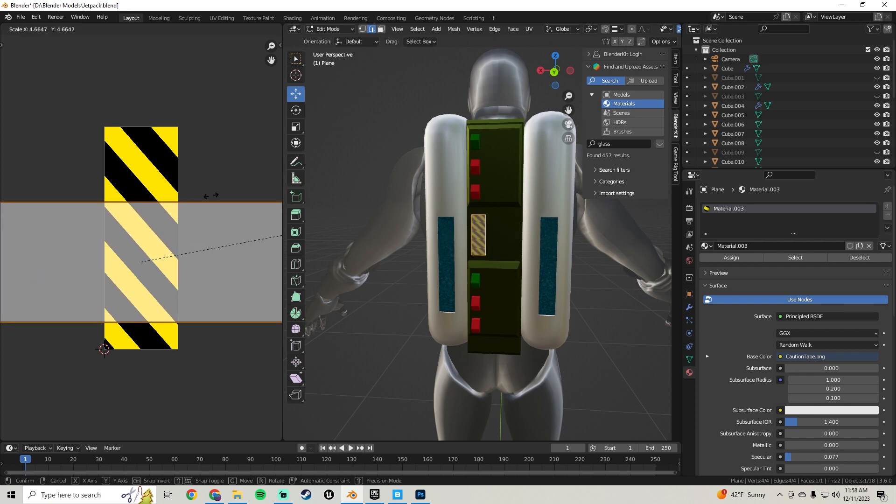
click(87, 210)
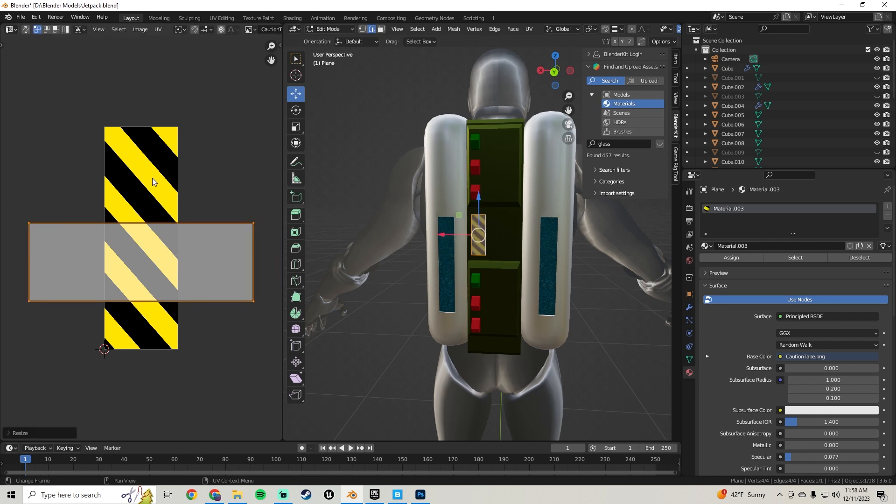
text(r90)
key(Return)
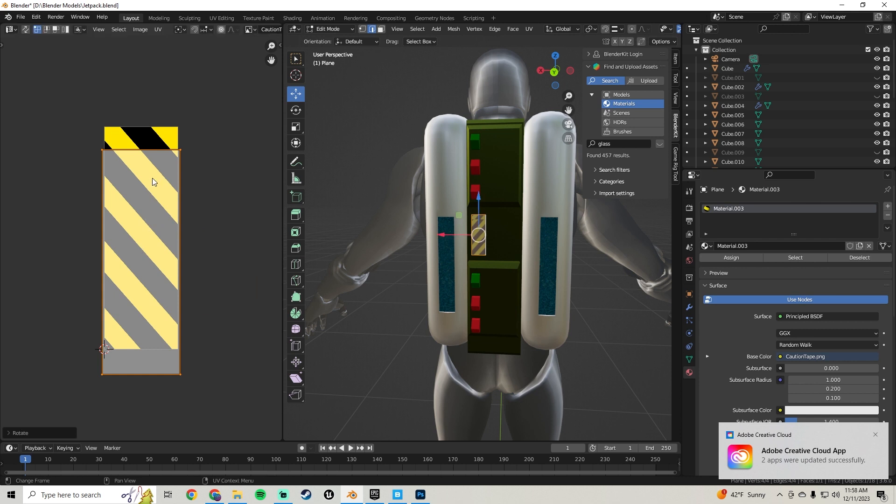
Move the UV face up until it covers the whole caution-tape image
scroll(138, 247, up, 1)
scroll(132, 245, down, 2)
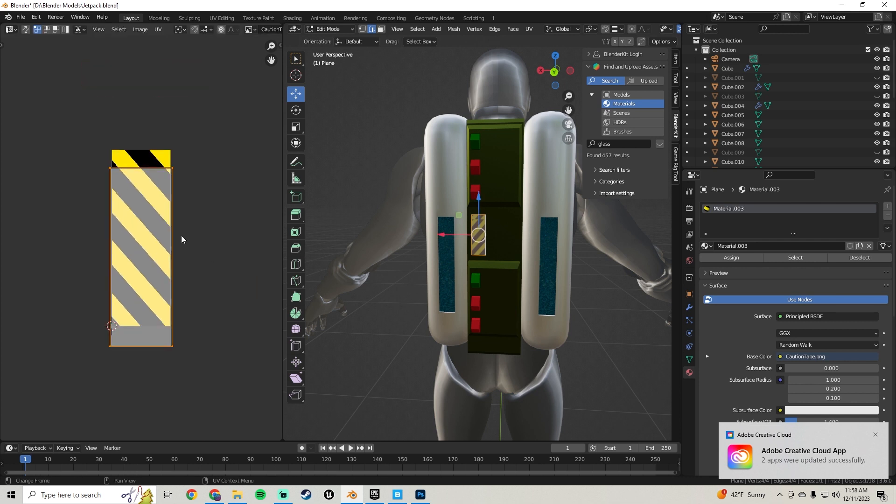
key(g)
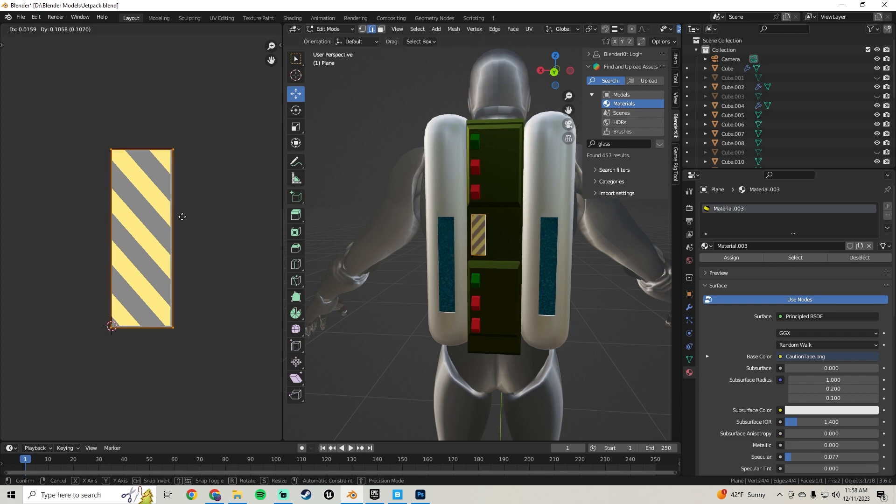
click(181, 215)
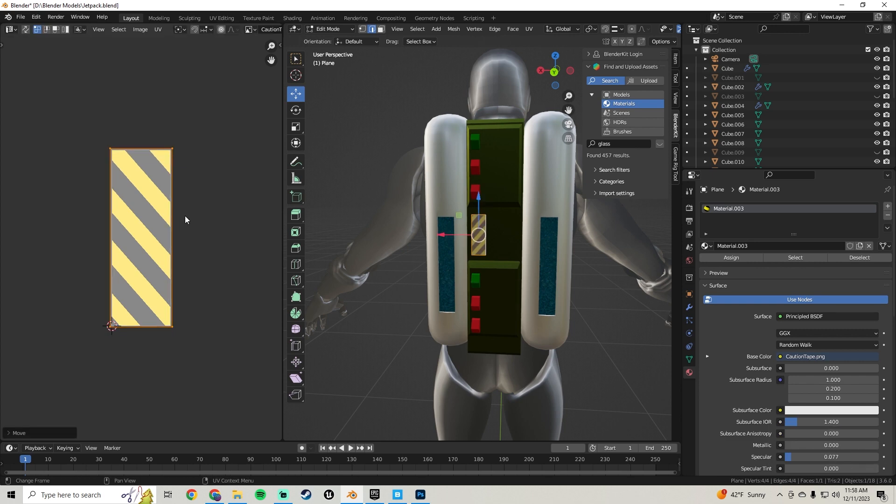
Rotate the UV face upright over the caution-tape image and scale it down slightly to fit the image's width
key(KP_Decimal)
middle_drag(351, 238, 683, 270)
scroll(496, 237, up, 5)
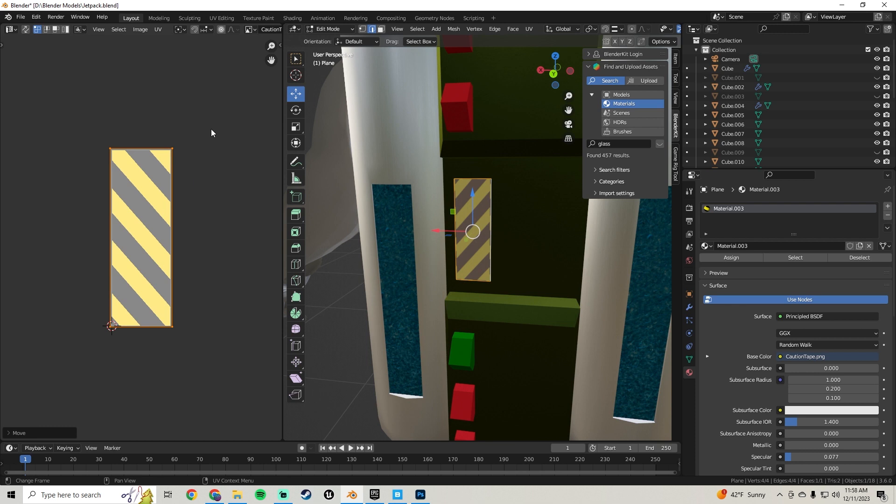
key(r)
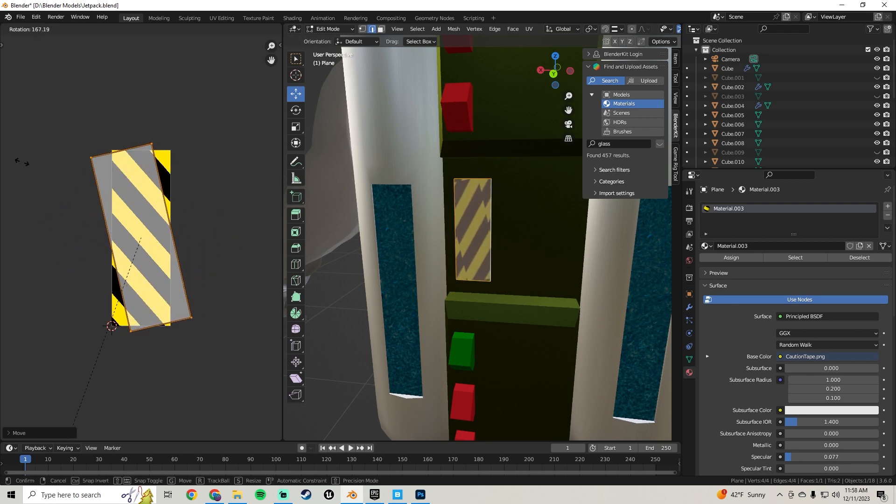
click(236, 123)
key(s)
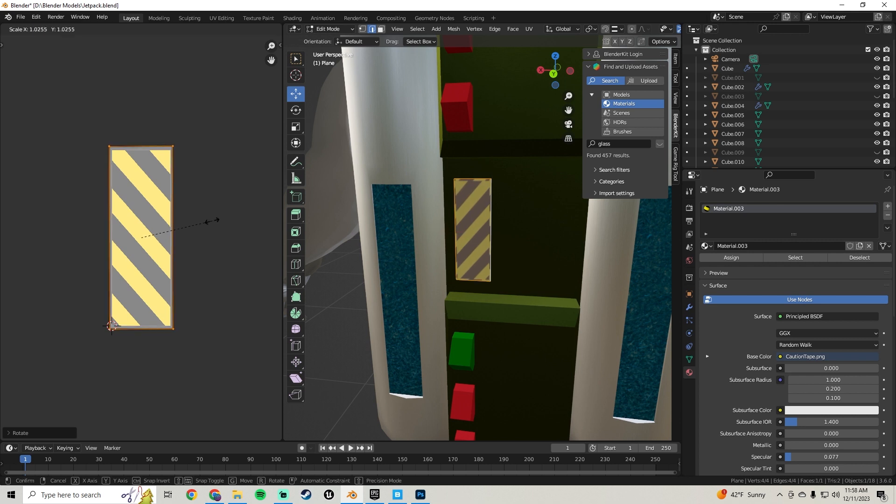
click(206, 219)
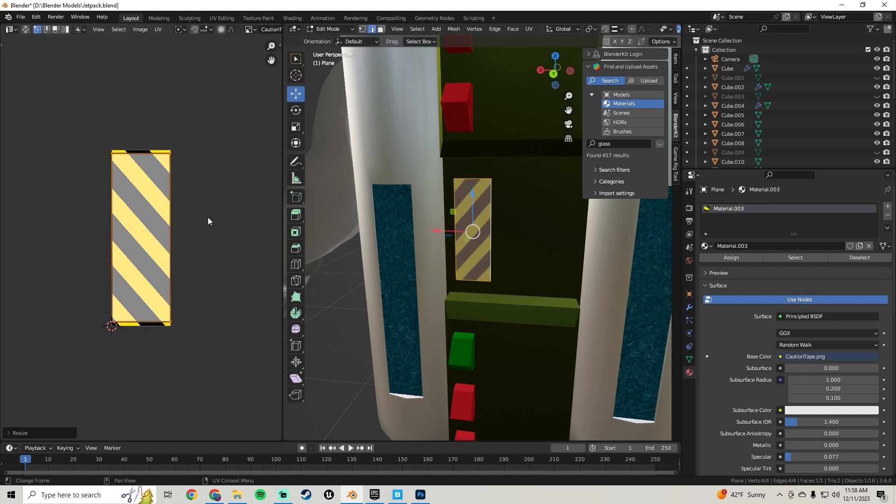
Fine-tune the UV face's position and scale it to about 0.97 inside the caution-tape image, and return to Object Mode
key(g)
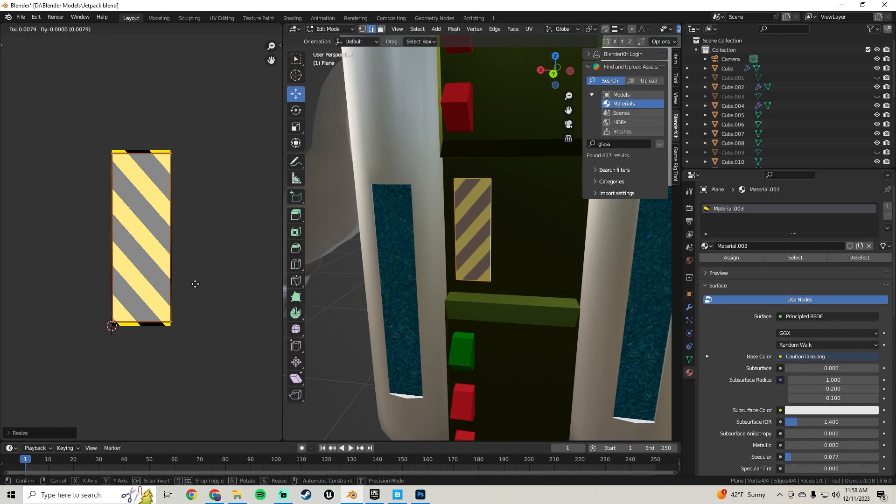
click(201, 283)
key(s)
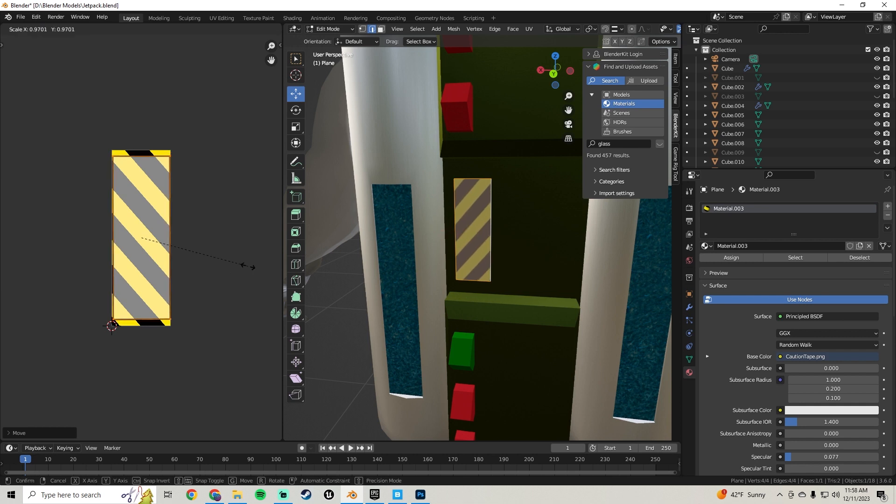
click(248, 268)
key(g)
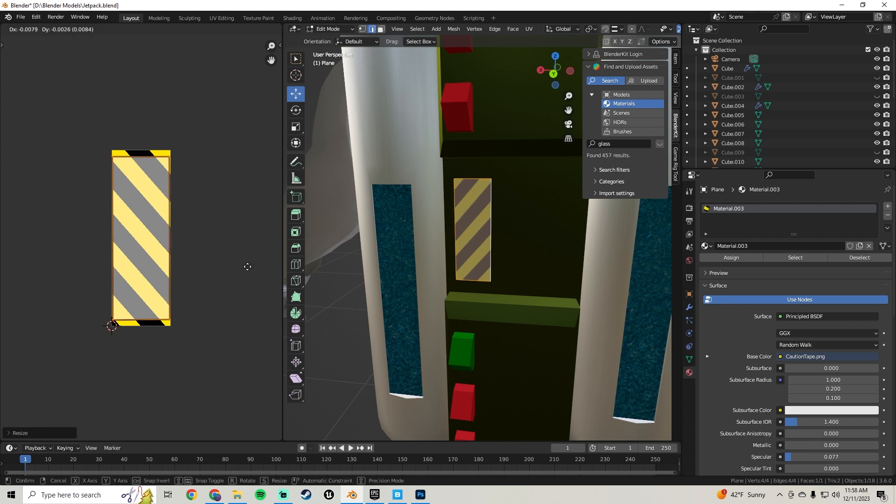
click(247, 267)
scroll(236, 267, down, 1)
key(Tab)
scroll(237, 267, down, 1)
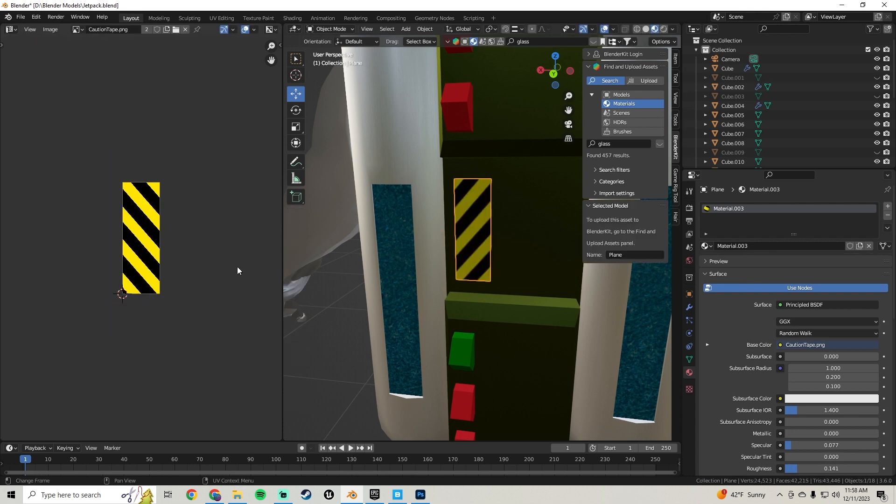
Narrow the striped plane slightly by moving its inner vertical edge along X in Edit Mode, and return to Object Mode
scroll(237, 267, down, 1)
scroll(560, 274, down, 6)
middle_drag(467, 273, 489, 231)
scroll(481, 223, up, 8)
key(Tab)
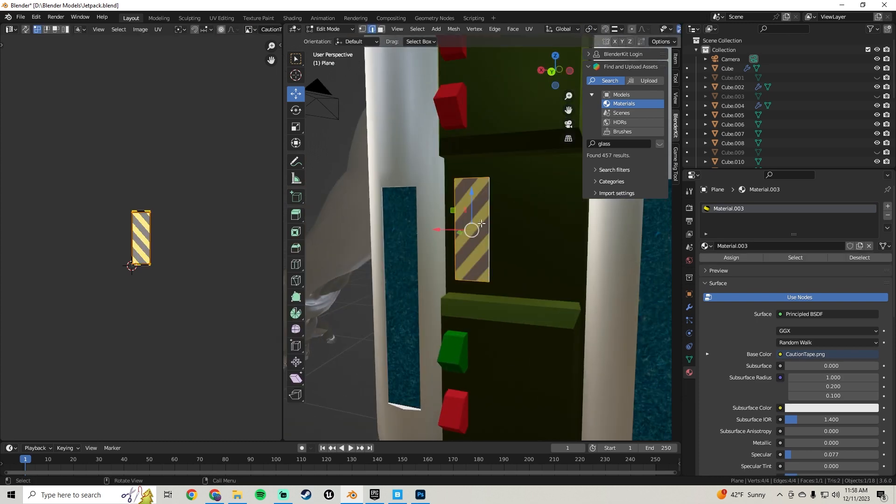
scroll(481, 223, up, 3)
click(497, 222)
drag(454, 225, 441, 227)
scroll(462, 228, down, 6)
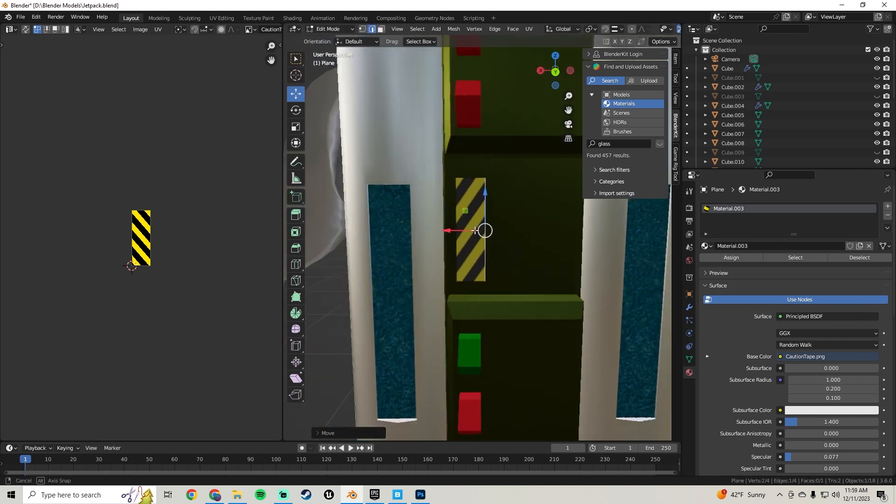
key(Tab)
Deselect the objects and merge the UV Editor area back into a single full-width 3D viewport
scroll(578, 251, down, 4)
click(555, 262)
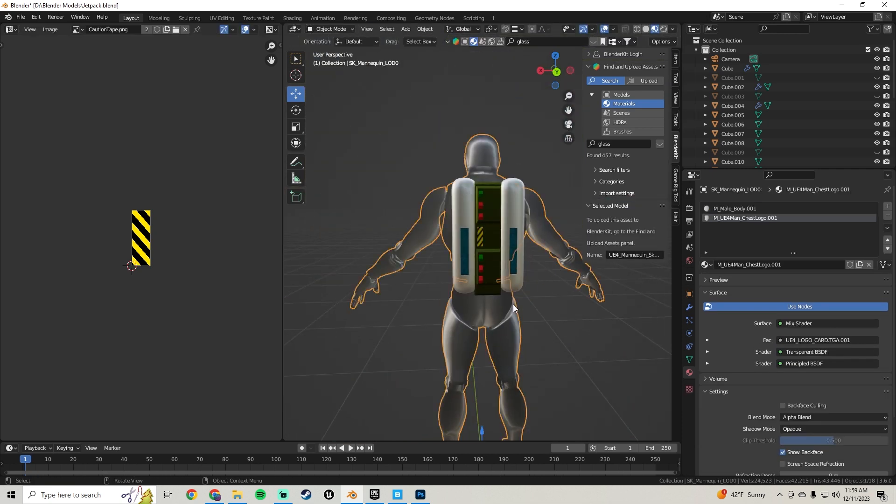
middle_drag(513, 304, 197, 13)
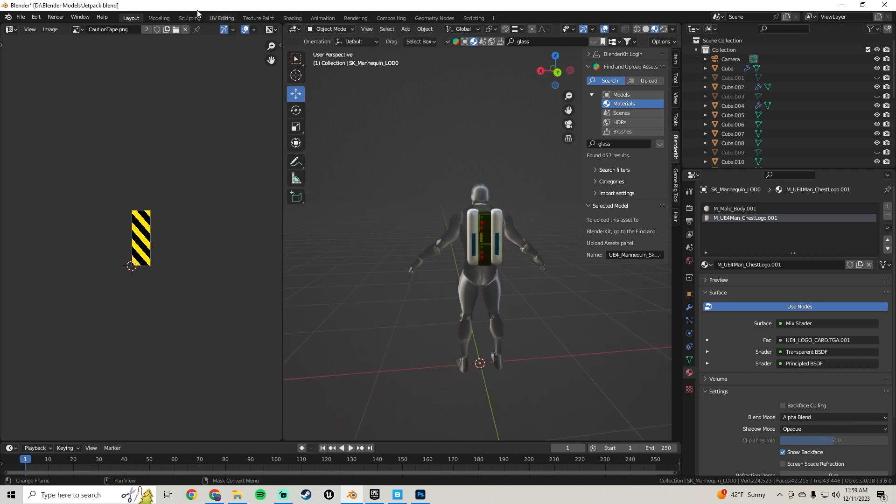
drag(277, 30, 243, 43)
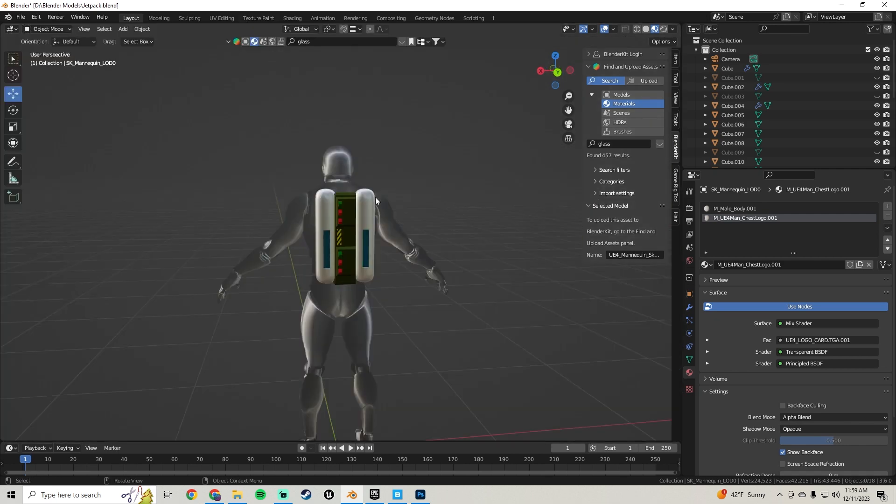
Bring the whole jetpack into view and save the Jetpack.blend file
scroll(324, 247, down, 3)
scroll(341, 251, up, 9)
middle_drag(342, 242, 270, 232)
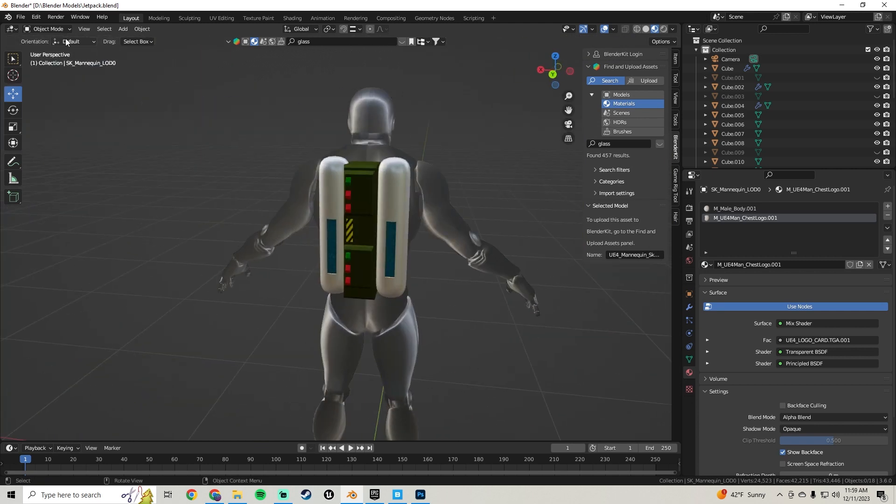
click(21, 21)
click(32, 80)
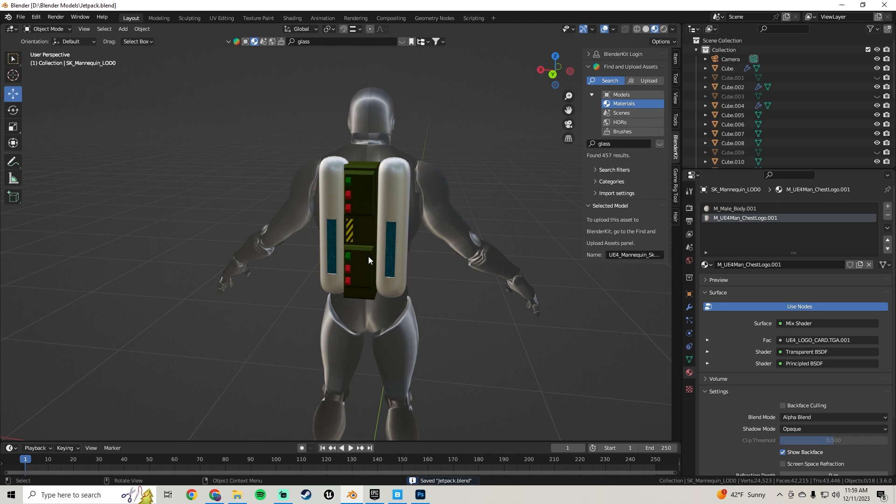
Examine the striped decal on the jetpack and compare it with the stripe and remaining details on the reference image
scroll(369, 256, up, 6)
middle_drag(341, 256, 395, 227)
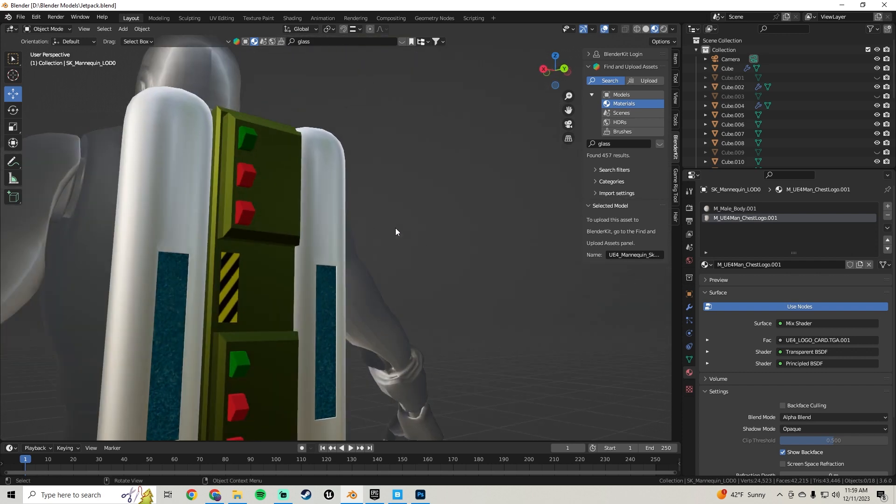
scroll(396, 227, down, 4)
middle_drag(333, 243, 367, 257)
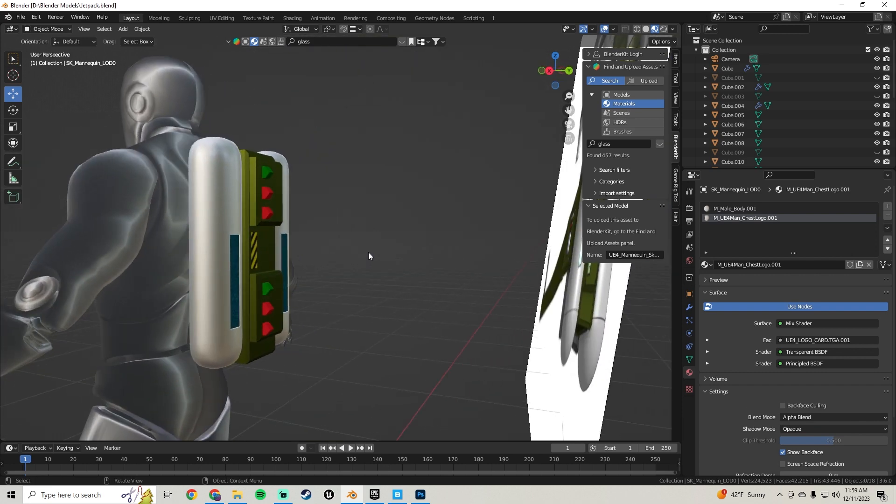
mouse_move(369, 254)
middle_down()
mouse_move(254, 248)
mouse_move(351, 258)
mouse_move(372, 244)
mouse_move(360, 247)
middle_up()
scroll(237, 240, down, 5)
shift+middle_drag(237, 240, 400, 248)
scroll(302, 134, up, 5)
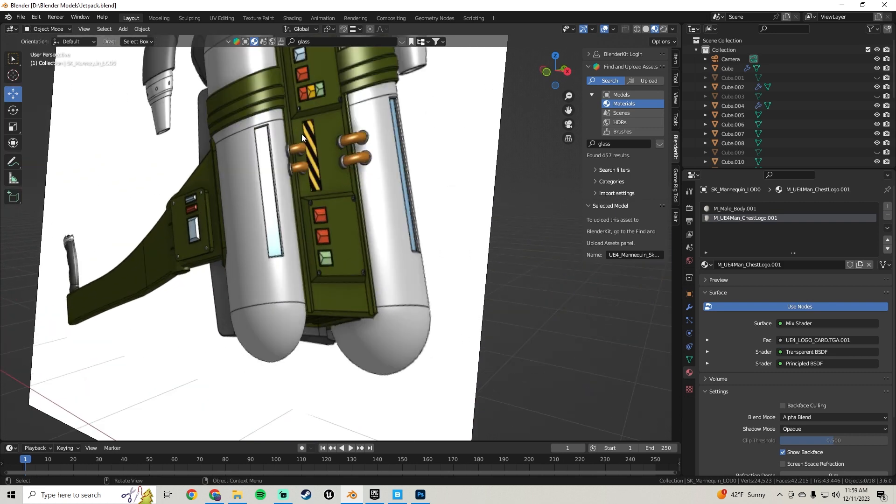
scroll(297, 138, down, 3)
middle_drag(316, 171, 326, 238)
scroll(418, 210, up, 3)
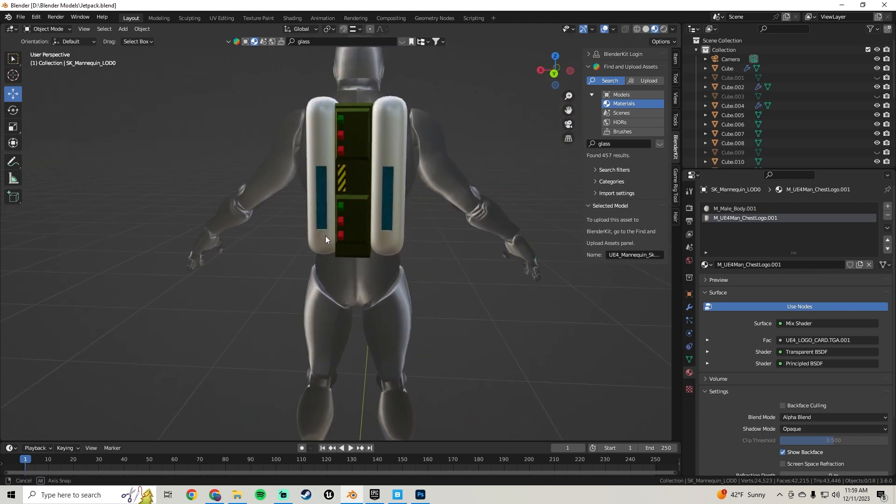
Switch to Photoshop and quit it without saving the Untitled-3 caution-tape document
click(420, 495)
click(884, 5)
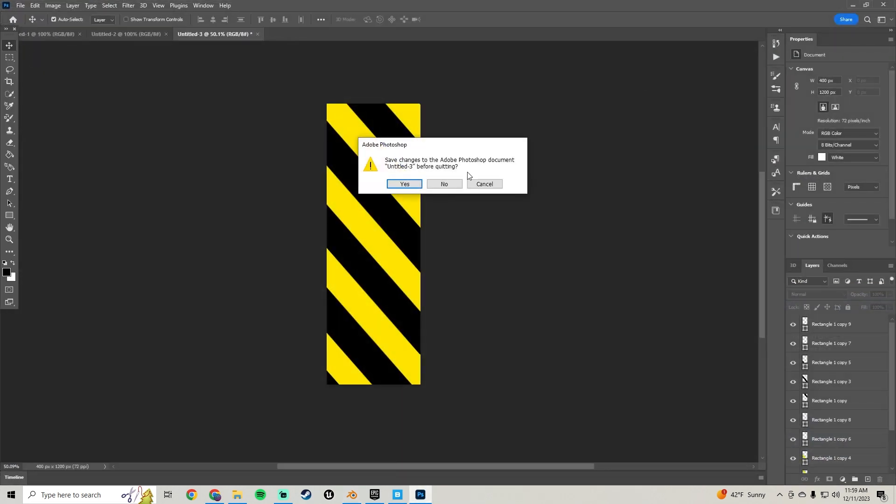
click(444, 184)
Switch to Quixel Bridge, leave the Tape search and browse the Metal category under Surfaces for a suitable material
click(397, 495)
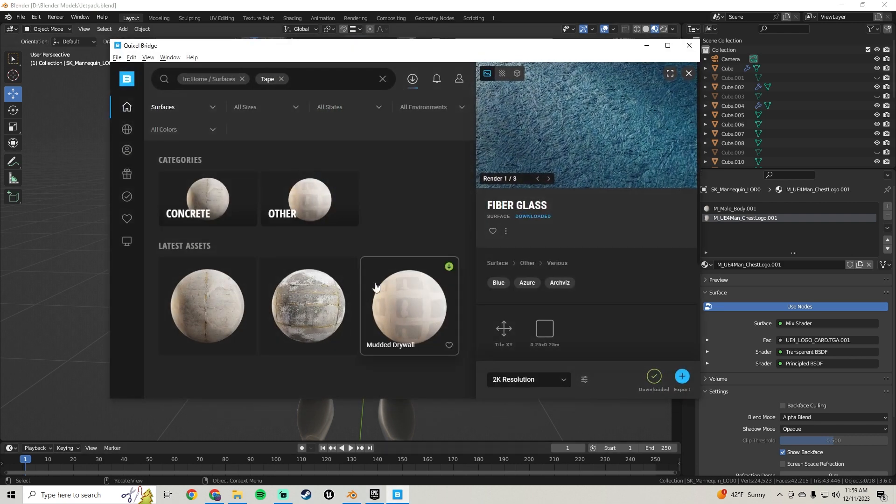
mouse_move(128, 157)
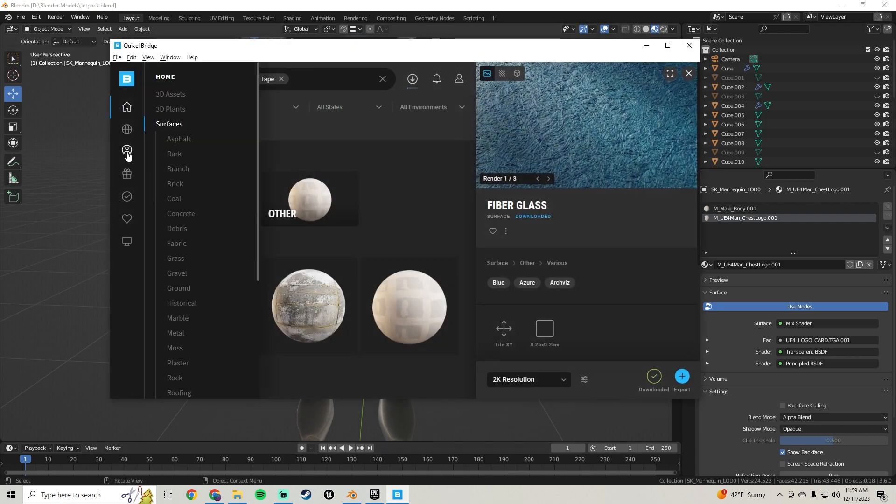
click(173, 124)
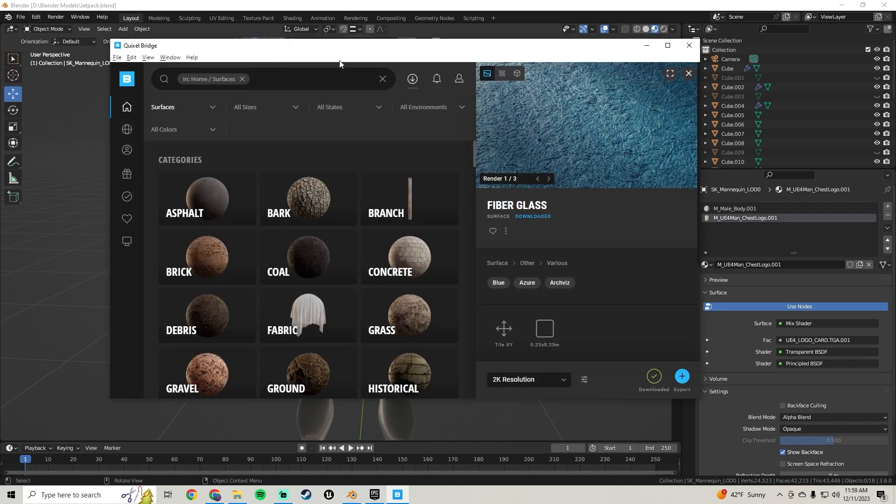
mouse_move(125, 186)
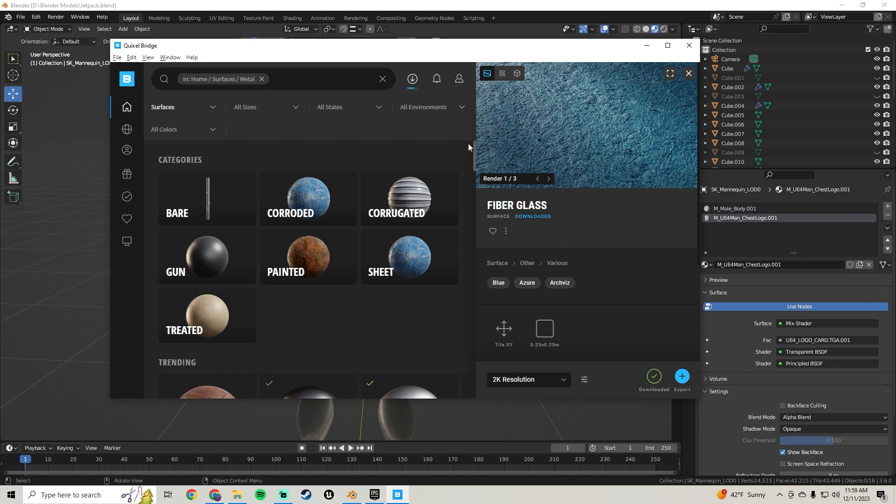
drag(475, 151, 480, 390)
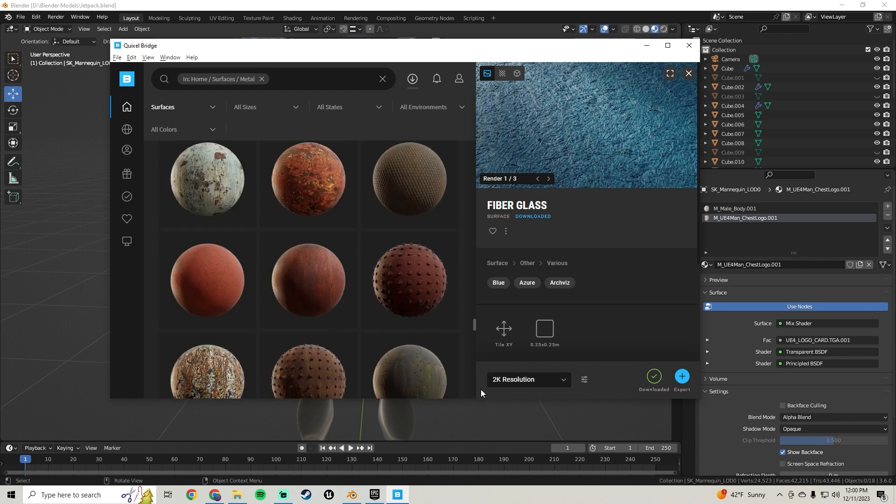
drag(475, 321, 473, 382)
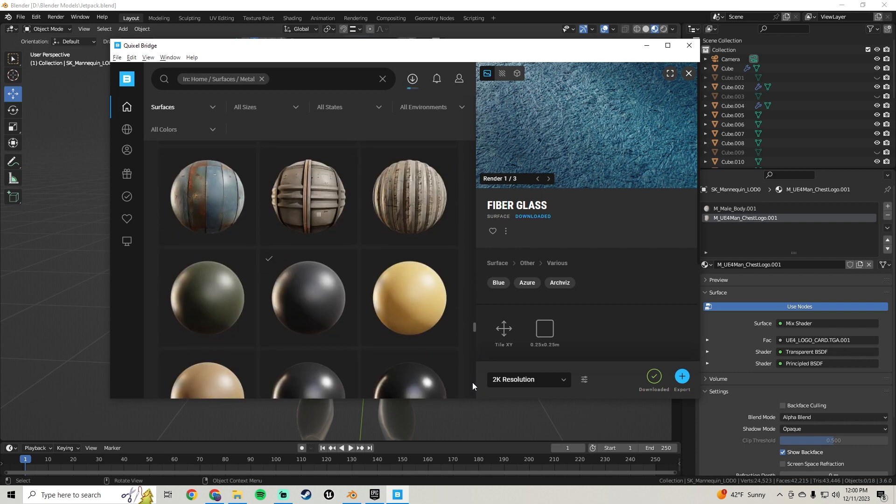
Select the Ceramic Coating - Black metal surface and download it at 2K resolution
click(288, 310)
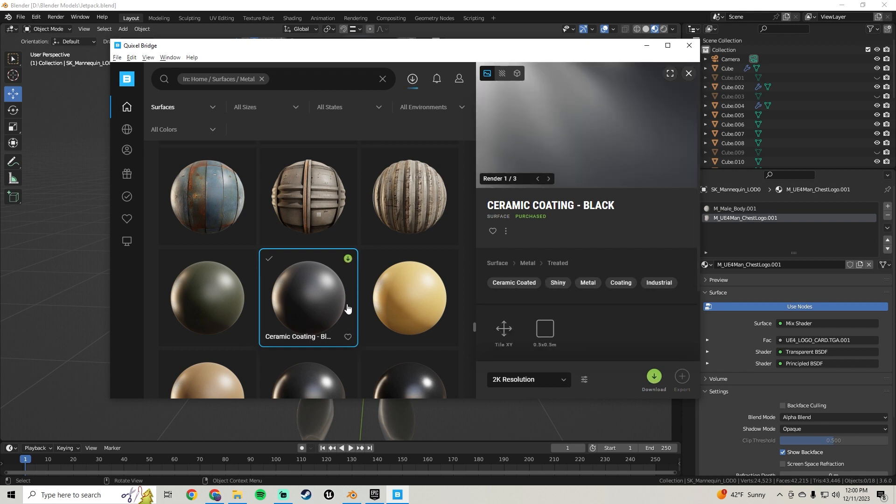
scroll(347, 308, down, 4)
scroll(326, 219, up, 3)
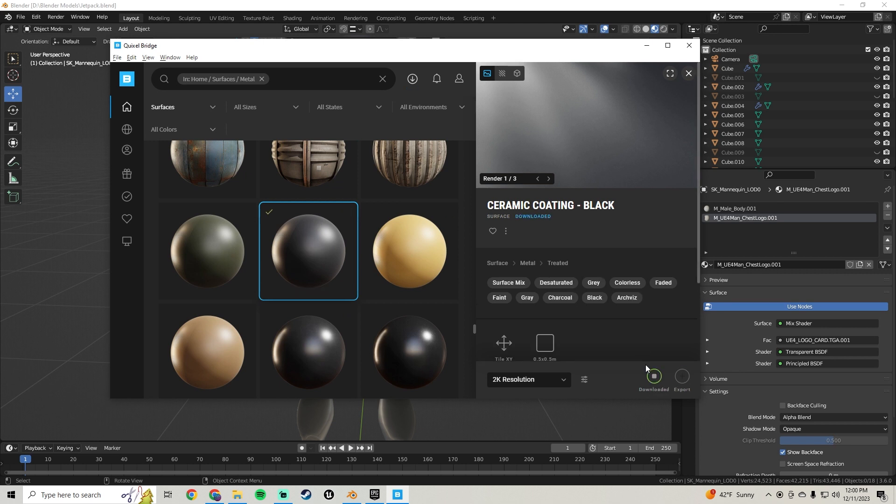
Export the downloaded Ceramic Coating - Black material to Blender and switch back to Blender
click(682, 378)
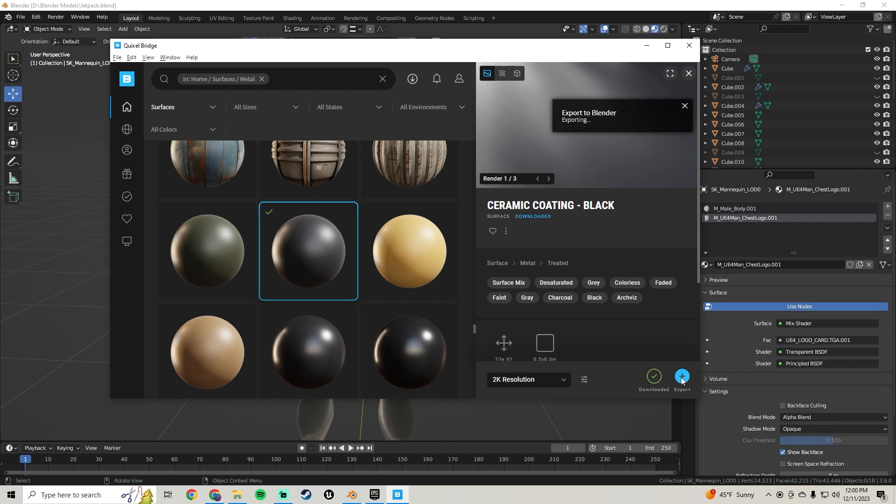
click(682, 376)
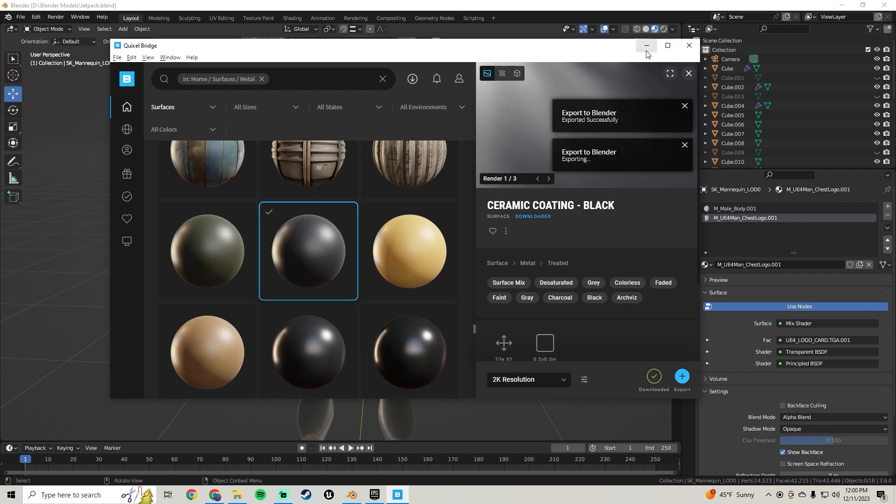
click(646, 47)
Add a cube and scale it down to about 0.51 m per side
scroll(320, 245, down, 3)
middle_drag(320, 245, 611, 344)
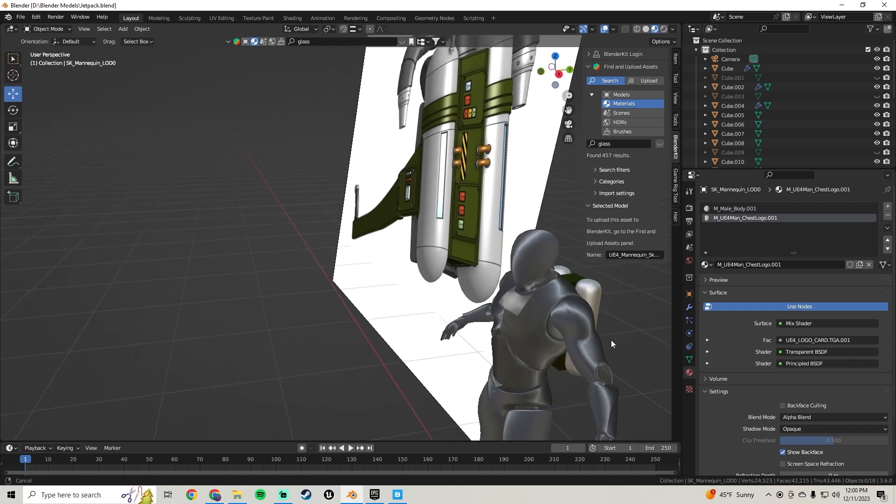
middle_drag(611, 344, 334, 167)
scroll(333, 164, up, 8)
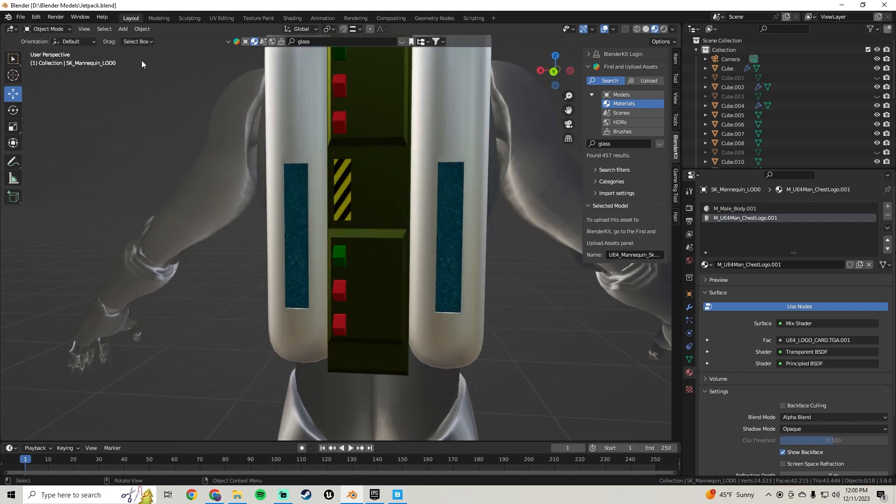
click(123, 28)
mouse_move(158, 40)
click(245, 49)
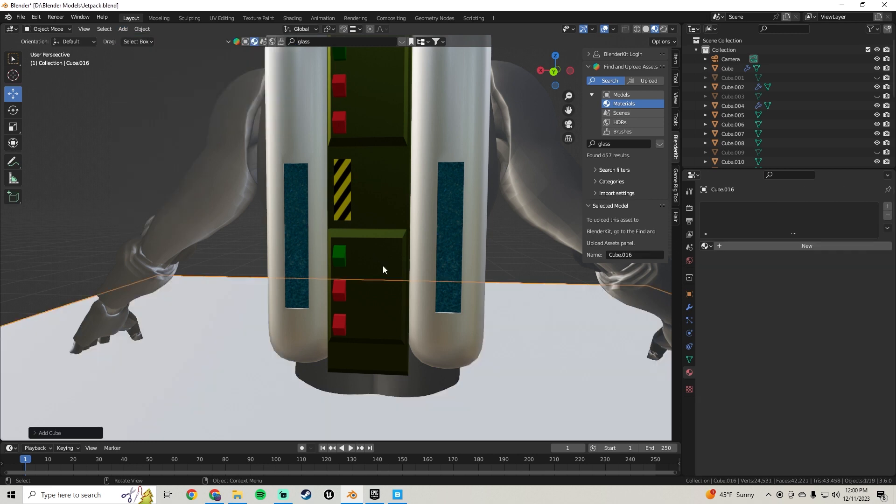
scroll(383, 266, down, 8)
key(s)
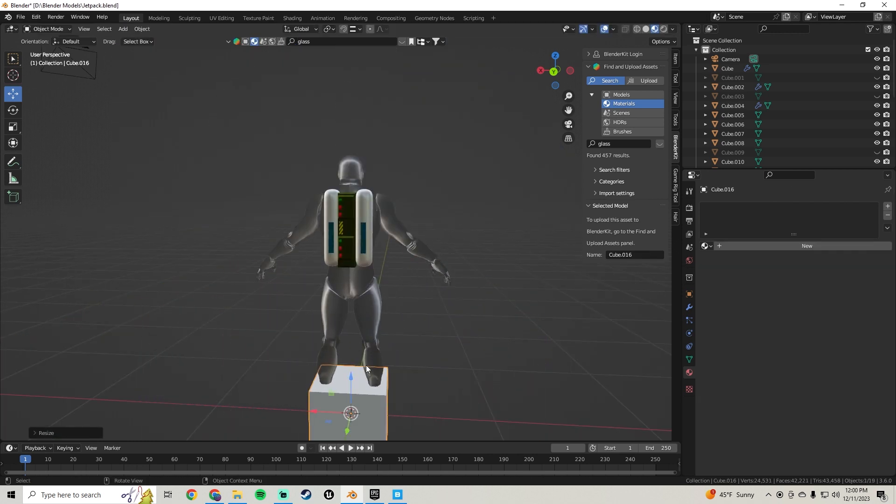
click(366, 365)
Raise the cube to jetpack height, at about Z 1.2 m, and move it along Y to about 0.34 m, clear of the mannequin's back
key(g)
key(z)
click(342, 169)
scroll(343, 170, up, 3)
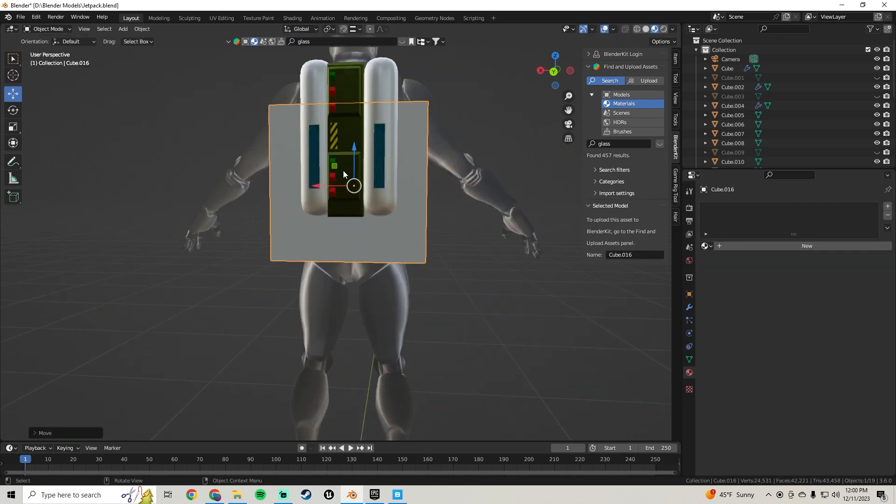
middle_drag(343, 170, 244, 231)
drag(449, 207, 322, 205)
scroll(332, 199, down, 3)
middle_drag(335, 198, 407, 180)
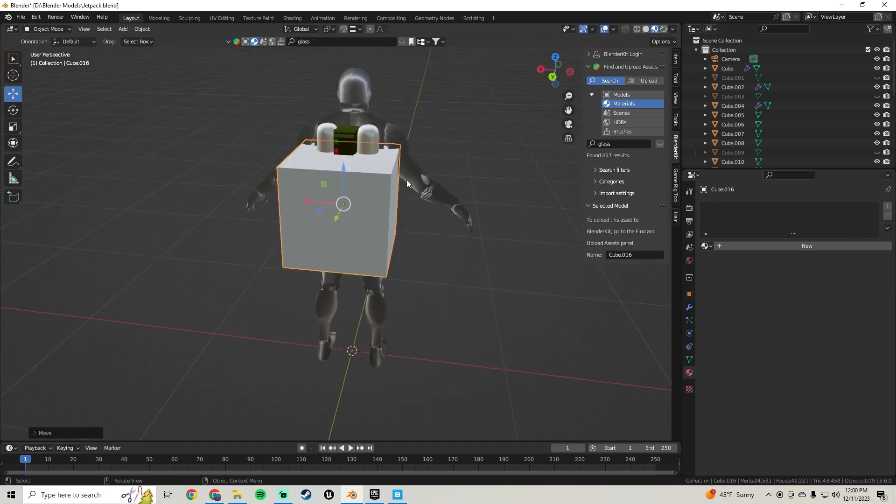
Add a Subdivision Surface modifier to the cube, shade it smooth and raise the viewport subdivision level
click(690, 307)
click(728, 208)
click(727, 378)
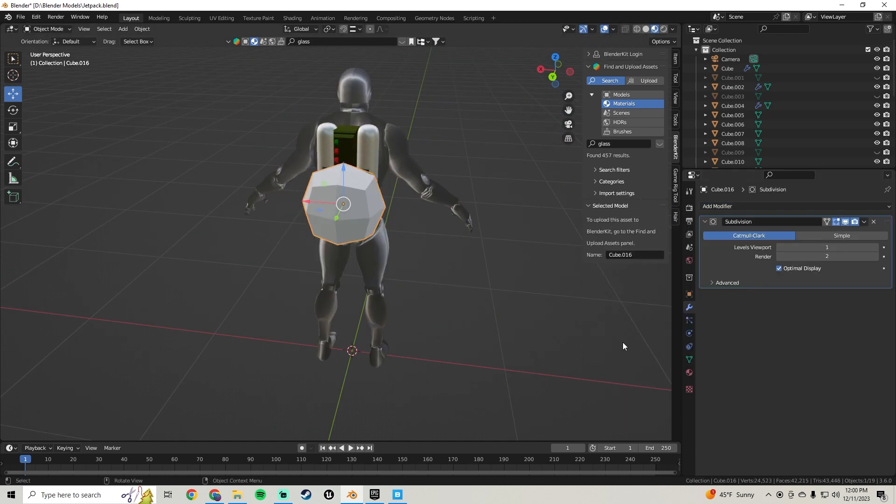
right_click(334, 183)
click(334, 184)
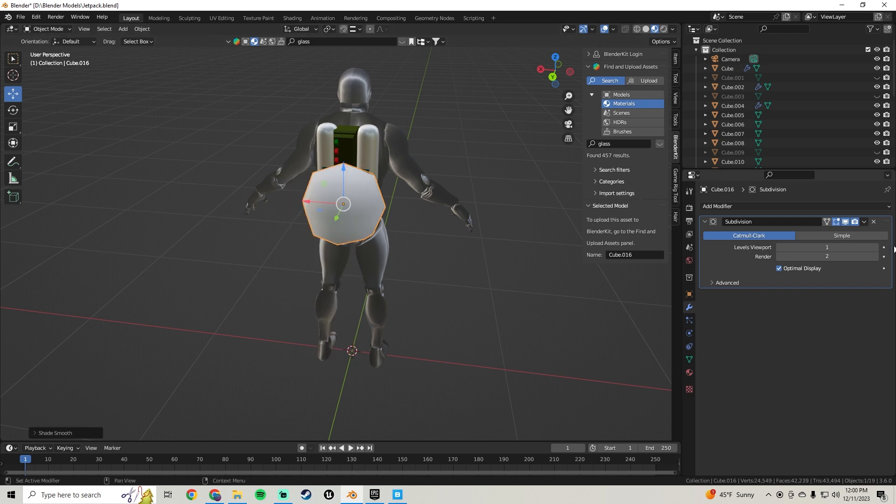
drag(827, 247, 840, 247)
Assign the imported Ceramic_Coating_-_shteahic material to the rounded cube
click(690, 373)
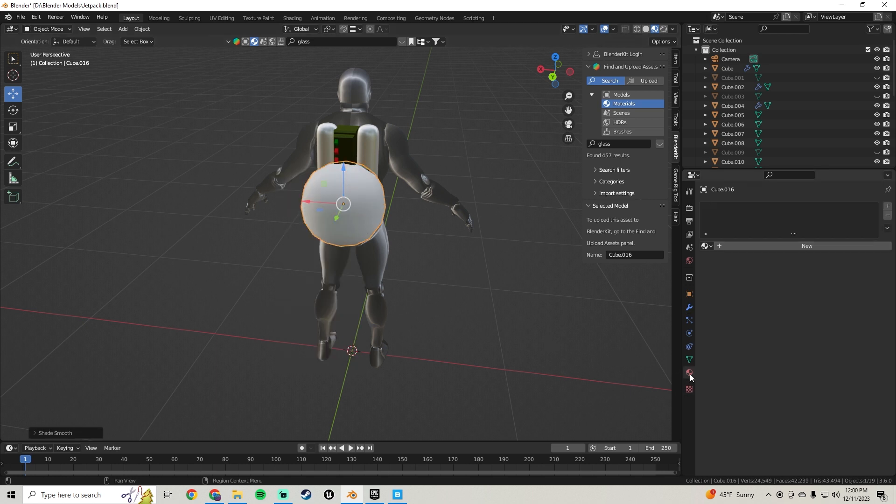
click(708, 247)
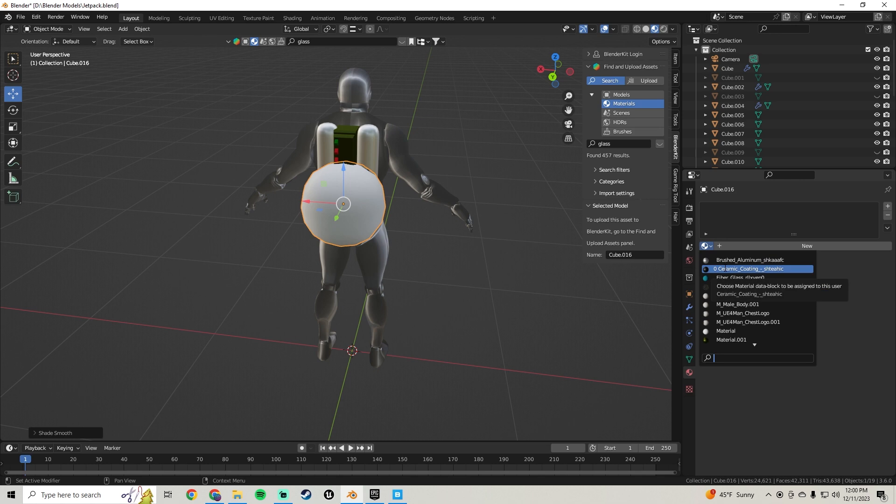
click(725, 268)
scroll(356, 217, up, 5)
mouse_move(347, 287)
middle_down()
mouse_move(466, 259)
mouse_move(450, 203)
mouse_move(454, 255)
mouse_move(356, 275)
mouse_move(369, 279)
mouse_move(355, 273)
middle_up()
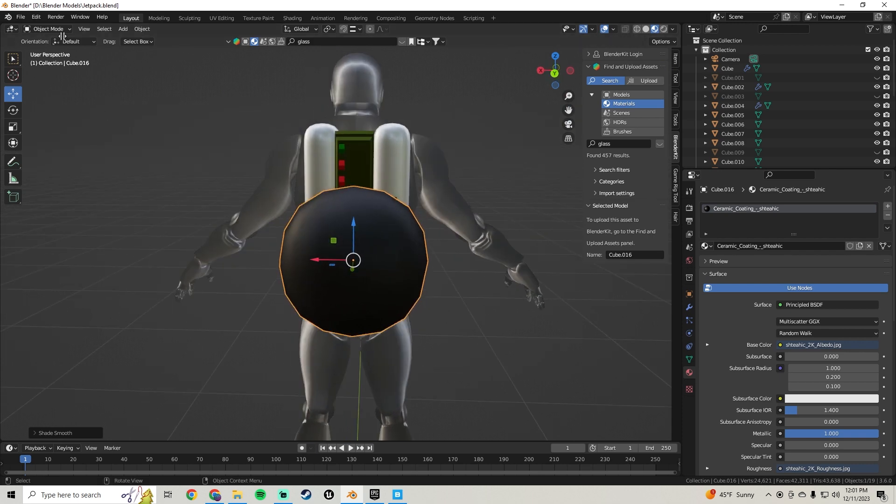
Split the 3D viewport vertically and turn the new area into a Shader Editor
drag(62, 36, 285, 51)
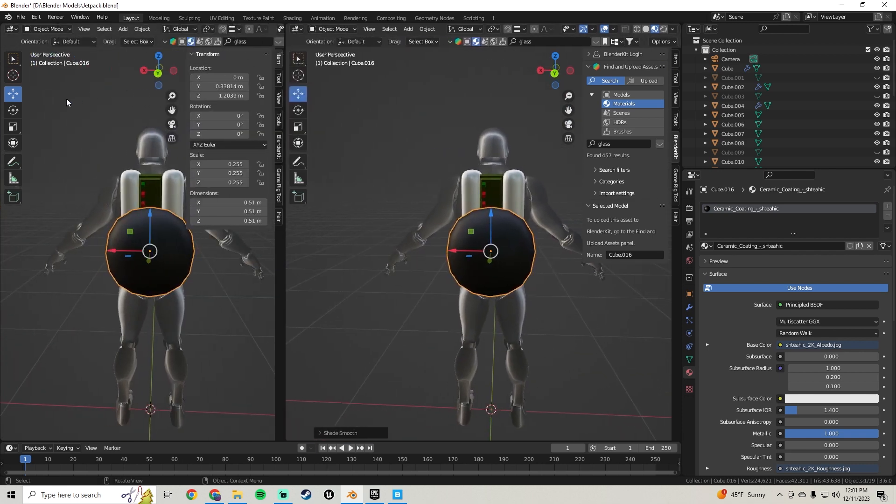
scroll(144, 177, down, 4)
middle_drag(314, 206, 645, 227)
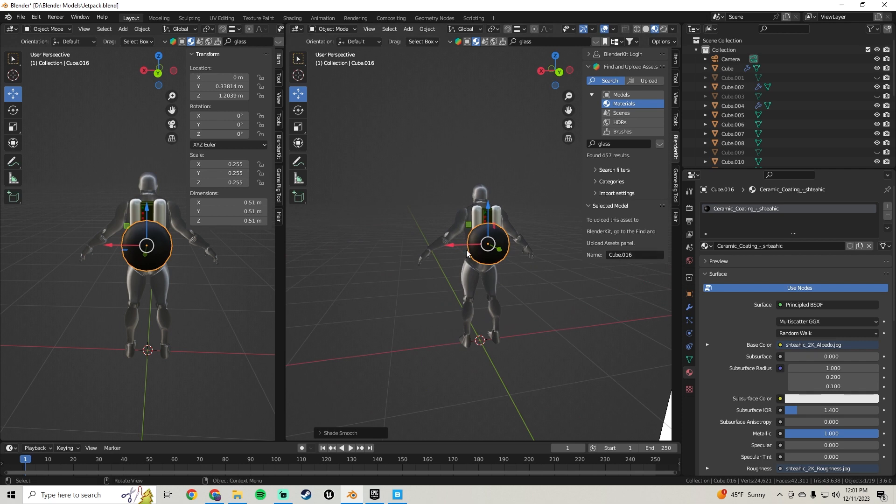
scroll(467, 253, up, 4)
shift+middle_drag(490, 255, 452, 225)
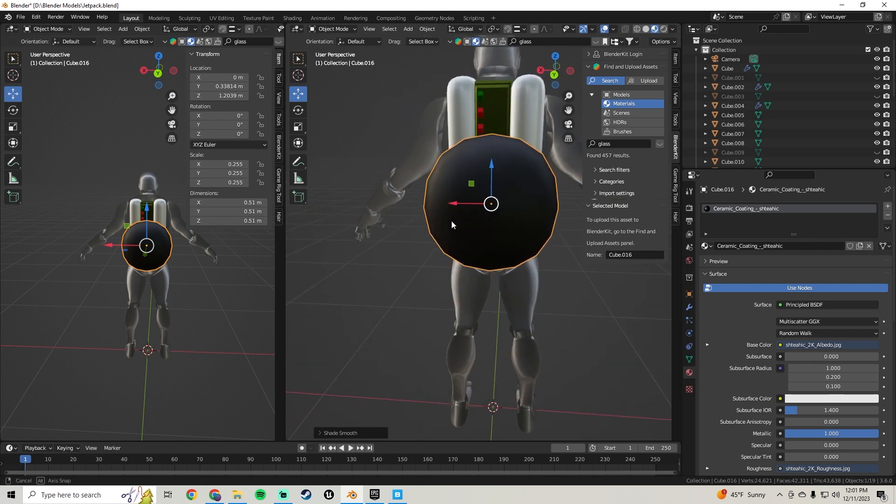
click(12, 29)
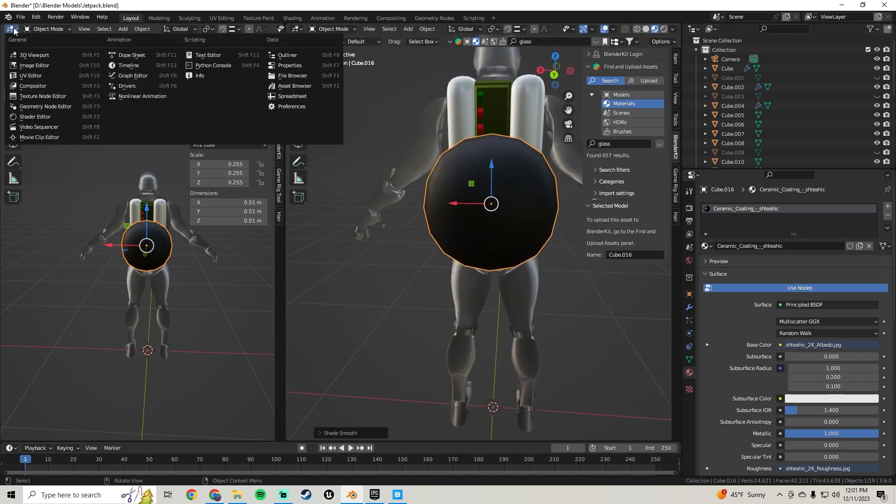
click(37, 118)
Insert a Color Ramp node between the albedo texture and the Principled BSDF's Base Color
middle_drag(56, 240, 124, 200)
scroll(125, 200, down, 1)
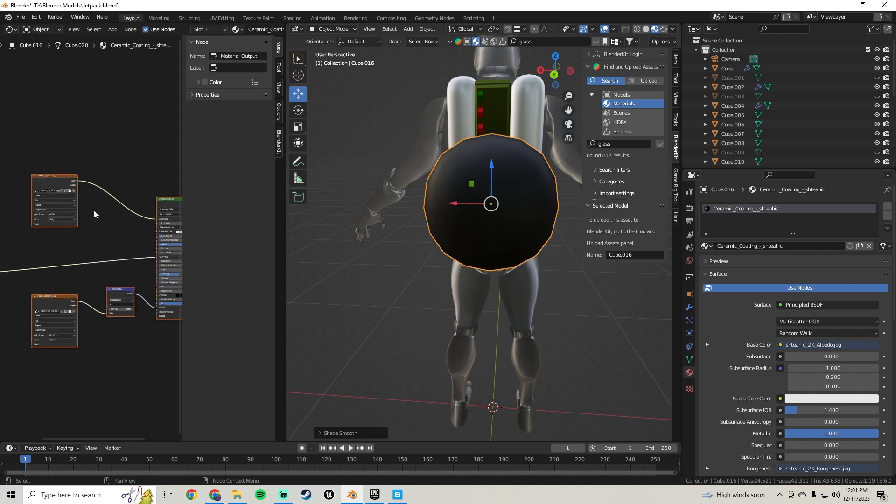
key(shift+a)
click(95, 213)
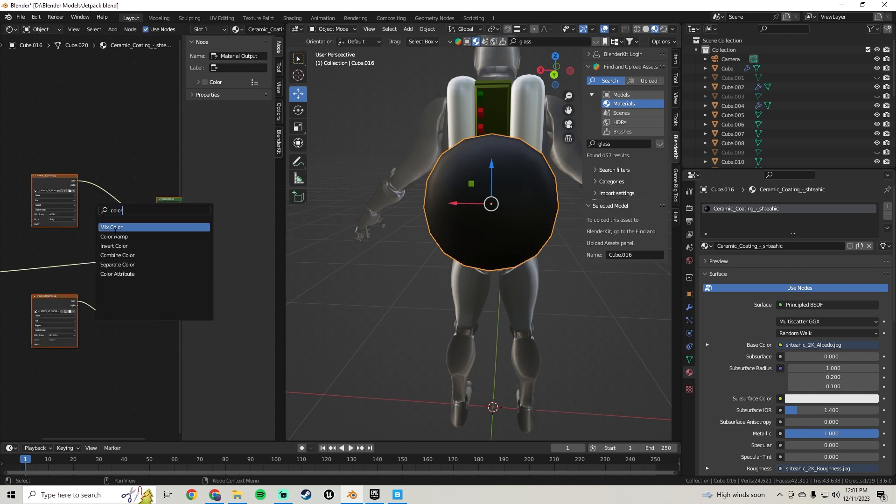
click(115, 236)
click(120, 215)
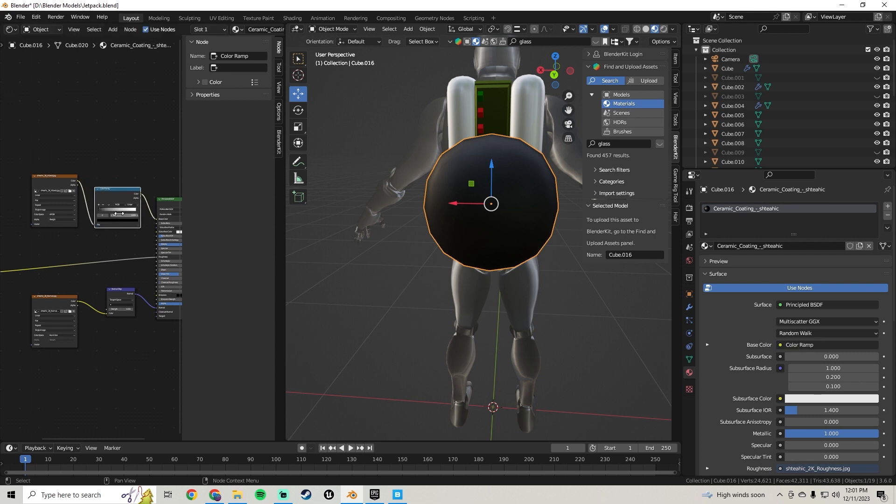
Lighten the Color Ramp's black stop to a grey so the ceramic coating looks less black
scroll(120, 214, up, 2)
middle_drag(148, 260, 98, 286)
scroll(94, 236, up, 6)
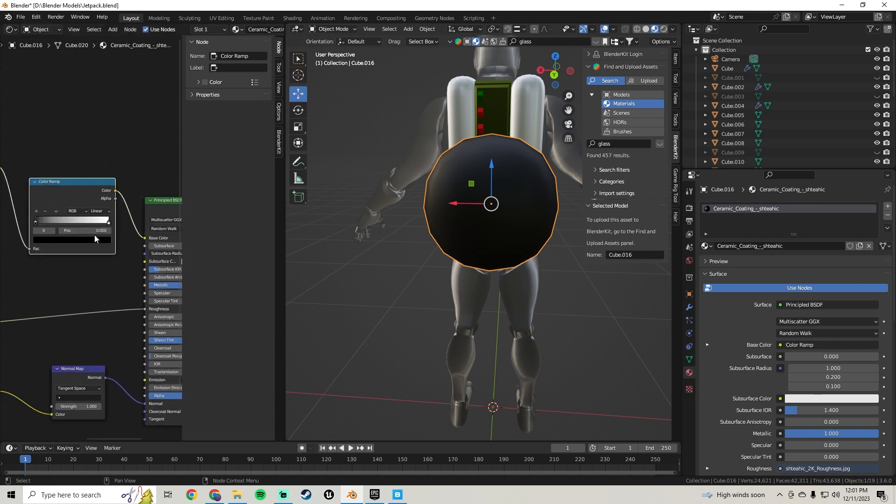
middle_drag(29, 253, 48, 255)
click(56, 243)
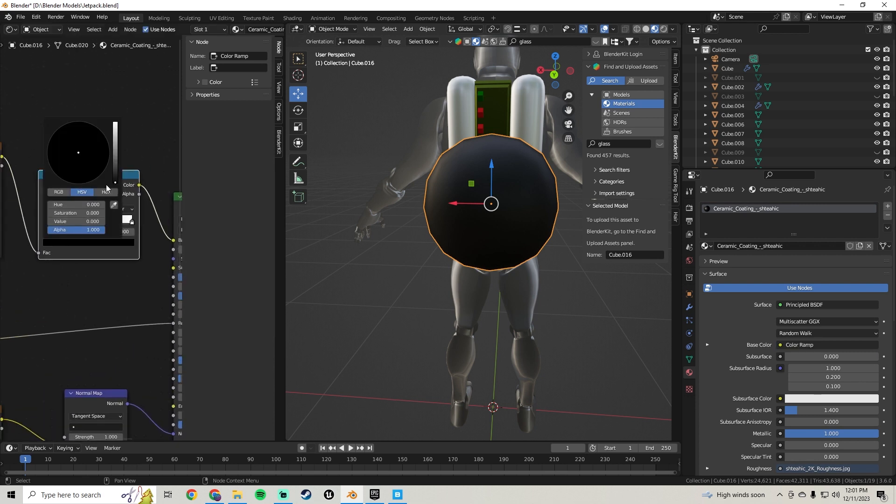
click(114, 167)
mouse_move(419, 212)
middle_down()
mouse_move(519, 228)
mouse_move(534, 212)
mouse_move(414, 247)
mouse_move(490, 225)
mouse_move(416, 225)
middle_up()
scroll(533, 212, down, 4)
scroll(490, 225, up, 3)
Merge the Shader Editor area back into the 3D viewport and save Jetpack.blend
drag(287, 29, 220, 46)
scroll(374, 211, down, 3)
middle_drag(430, 217, 239, 209)
scroll(389, 215, down, 3)
scroll(279, 237, up, 4)
scroll(279, 237, up, 3)
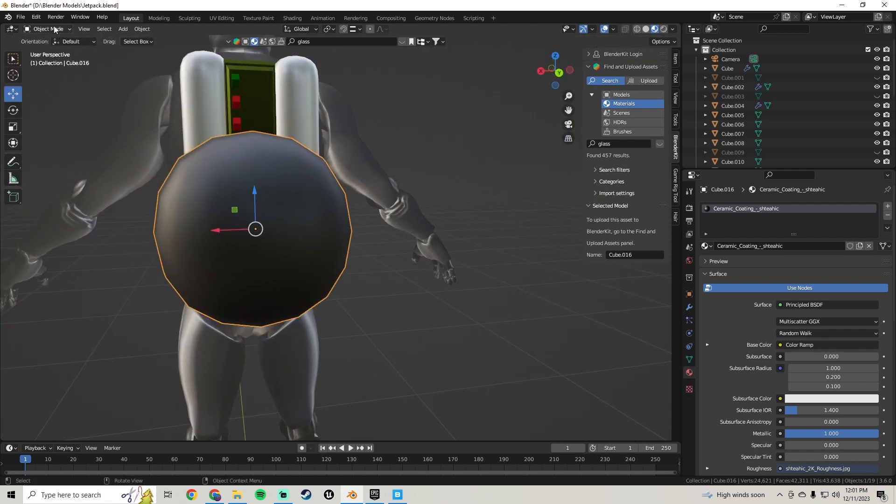
click(20, 17)
click(41, 80)
Scale the dark sphere down to about 0.2 of its size and raise it slightly in front of the center panel
middle_drag(286, 194, 366, 201)
key(s)
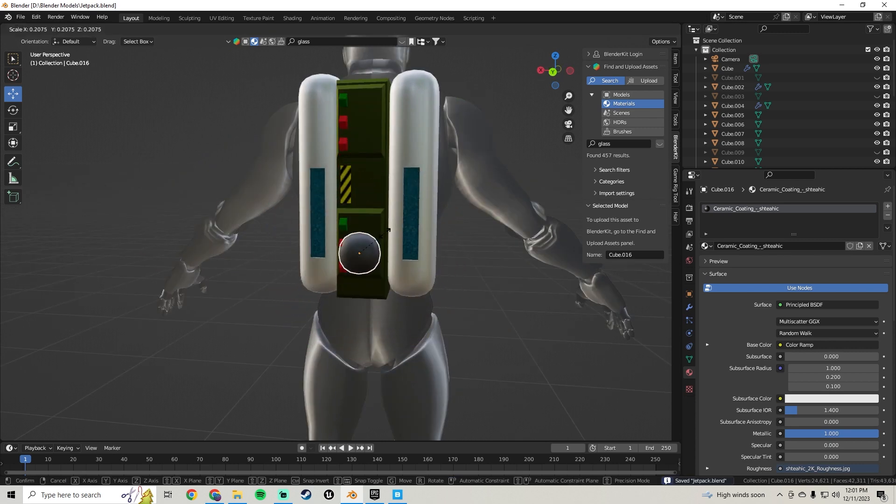
click(389, 230)
middle_drag(389, 229, 374, 254)
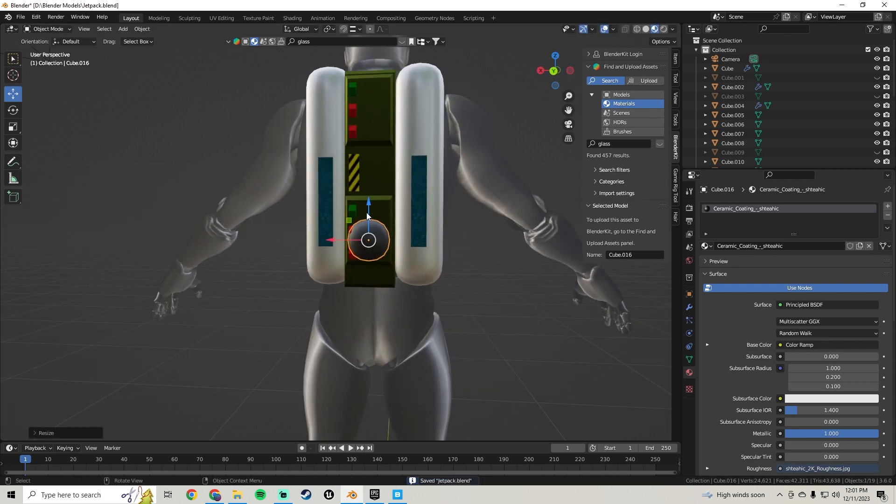
mouse_move(367, 216)
mouse_down()
mouse_move(367, 179)
mouse_move(367, 205)
mouse_up()
middle_drag(367, 206, 369, 261)
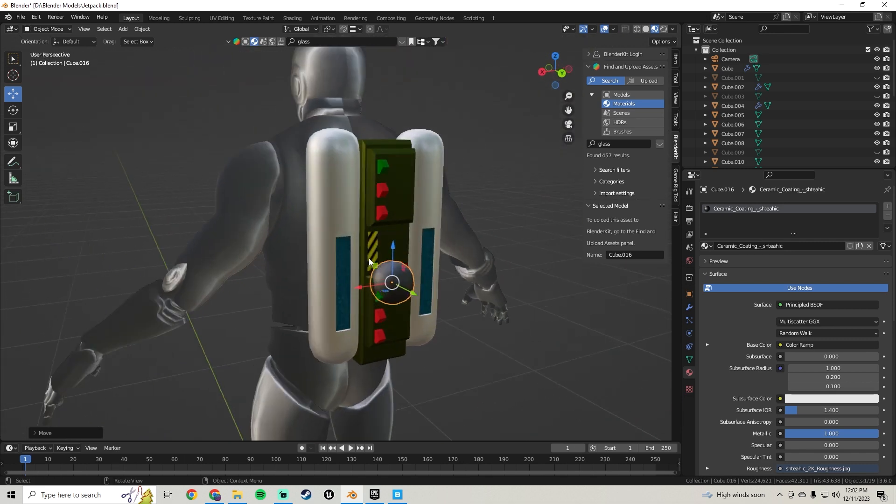
scroll(369, 262, up, 3)
Scale the sphere's mesh down further in Edit Mode, then deselect it and return to Object Mode
key(Tab)
scroll(430, 279, down, 4)
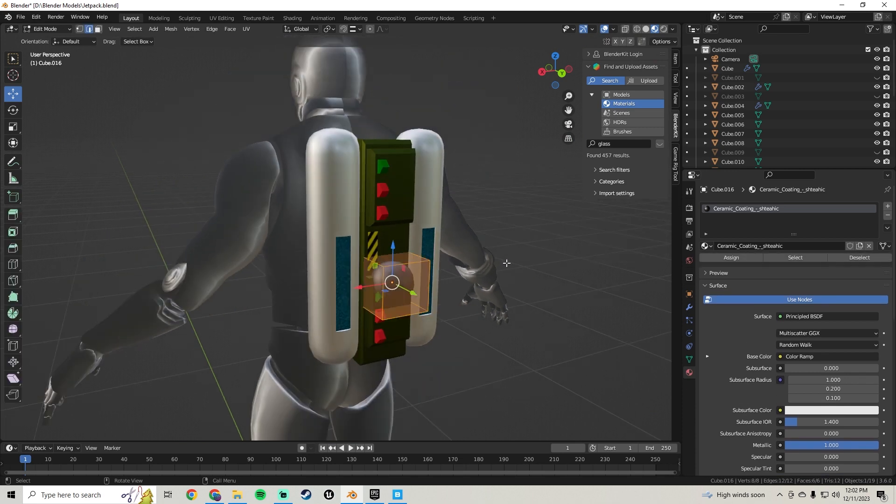
key(s)
click(466, 265)
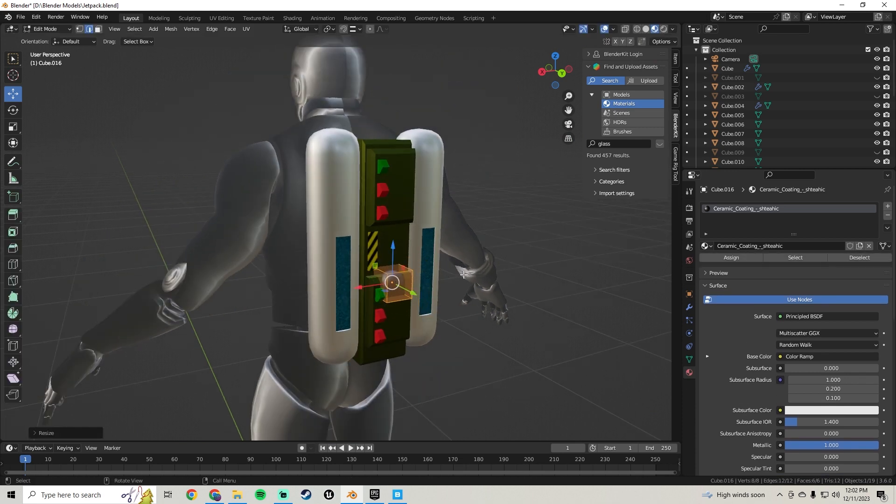
middle_drag(277, 250, 340, 196)
scroll(340, 196, up, 6)
key(alt+a)
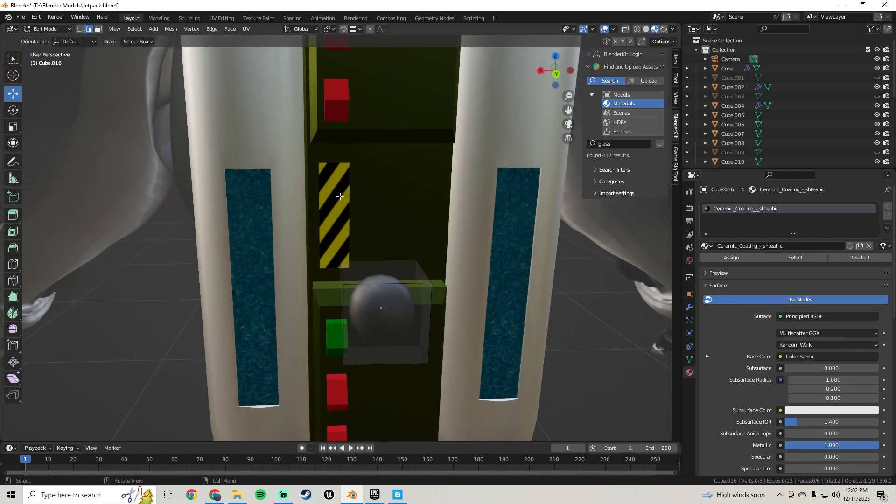
key(Tab)
Move the caution-stripe decal's mesh along X, slightly toward the middle of the center panel
click(341, 200)
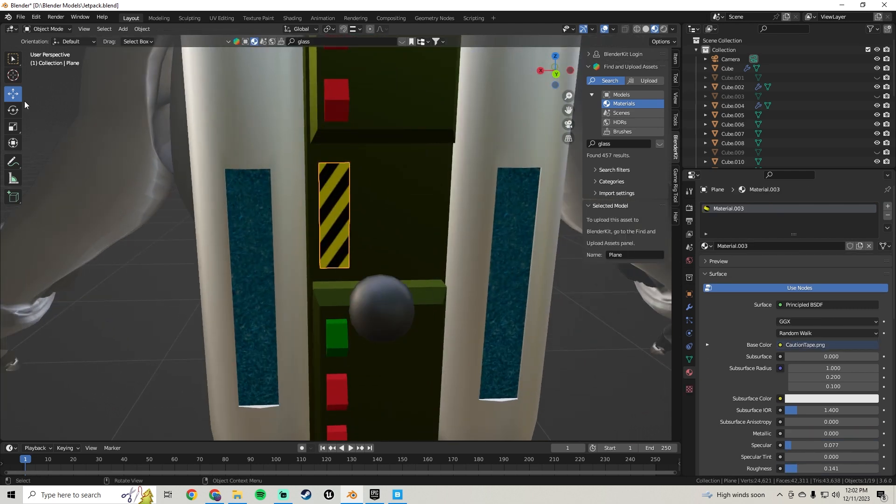
key(Tab)
drag(312, 217, 327, 226)
click(378, 305)
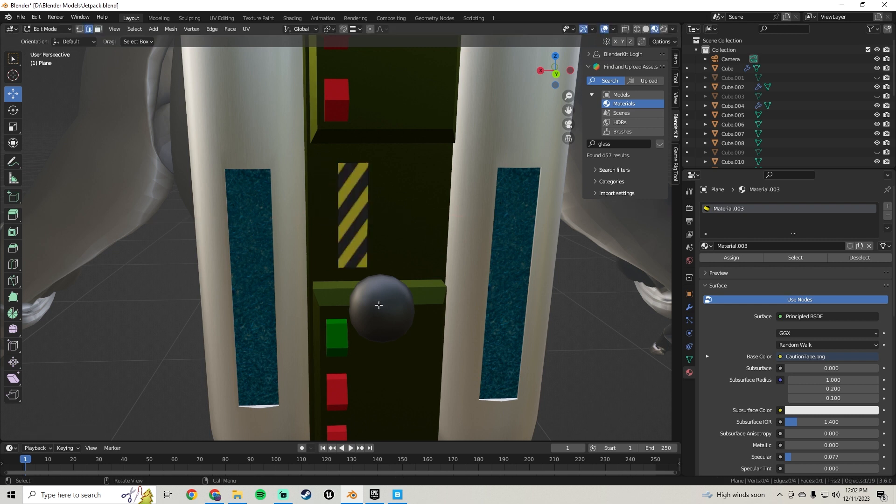
key(Tab)
Shrink the sphere's mesh to a small rivet and raise it beside the caution-stripe decal
click(382, 307)
key(Tab)
key(s)
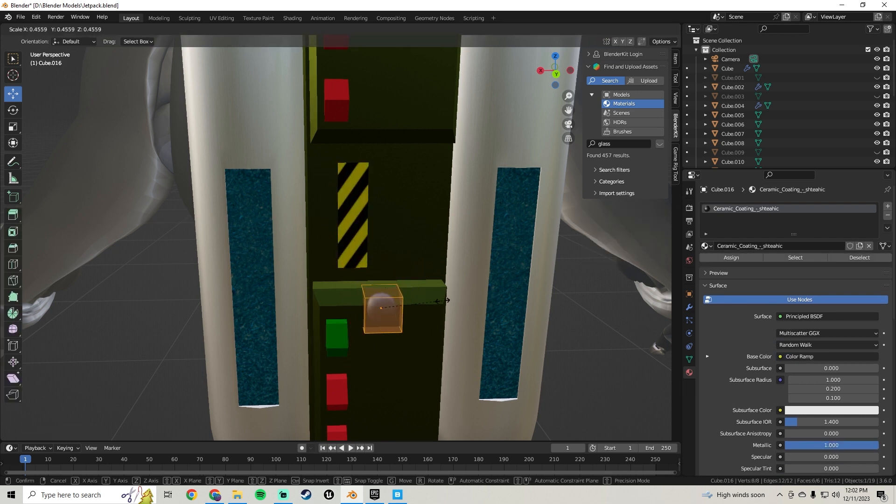
click(427, 313)
drag(382, 275, 384, 170)
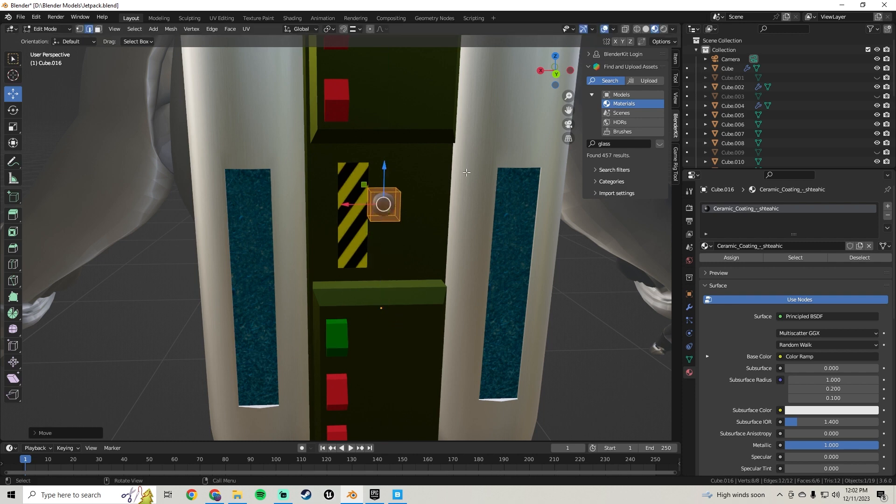
key(s)
click(424, 189)
Move the rivet mesh along X across the caution stripe to the panel's outer edge on the other side
middle_drag(409, 197, 234, 236)
scroll(362, 201, up, 8)
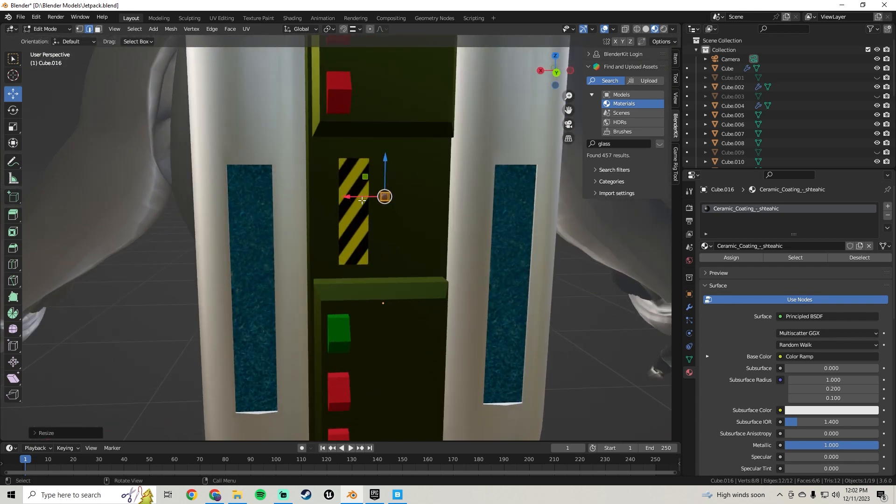
drag(362, 201, 282, 201)
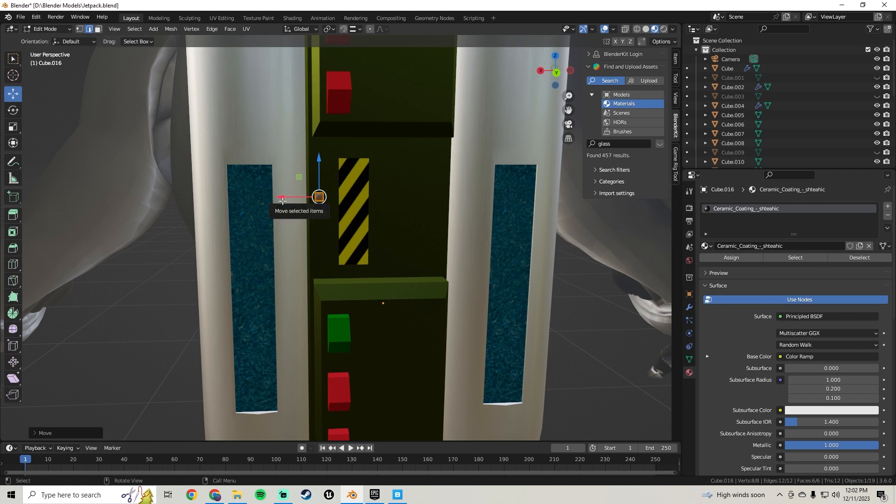
Move the rivet mesh along X closer to the panel's outer edge, and about 0.022 m along Y
scroll(283, 201, up, 5)
shift+middle_drag(294, 120, 348, 185)
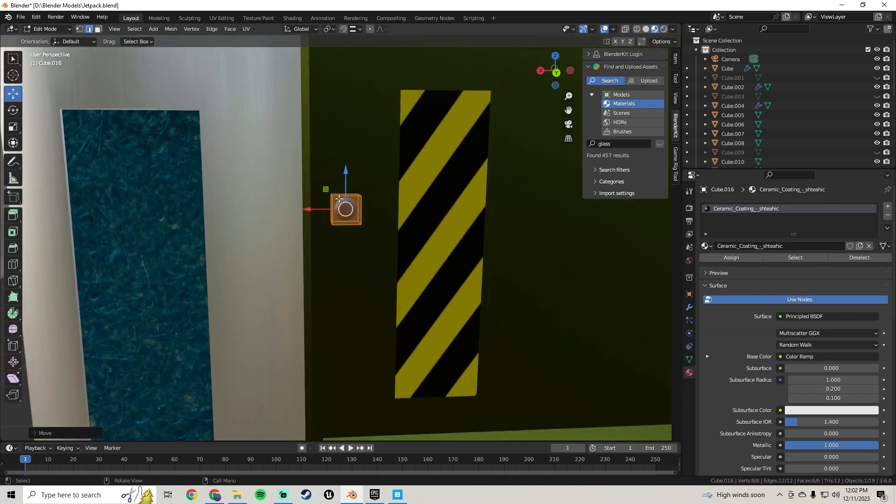
drag(322, 207, 307, 217)
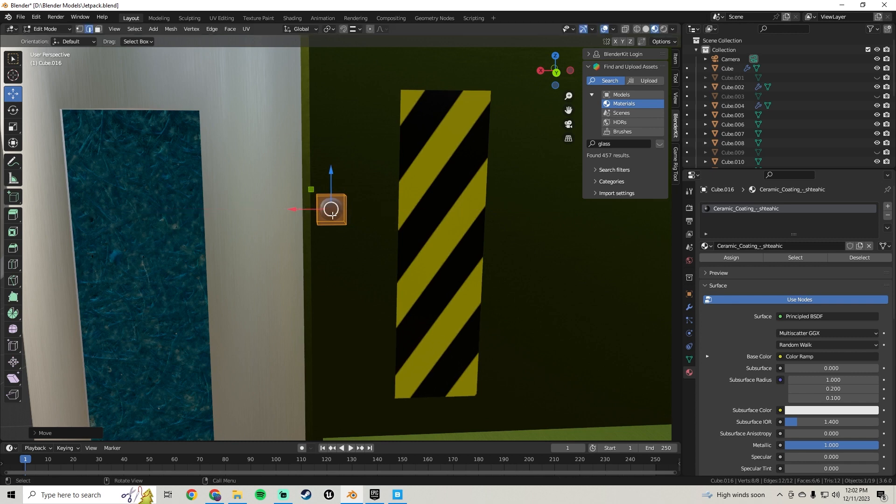
middle_drag(332, 215, 431, 211)
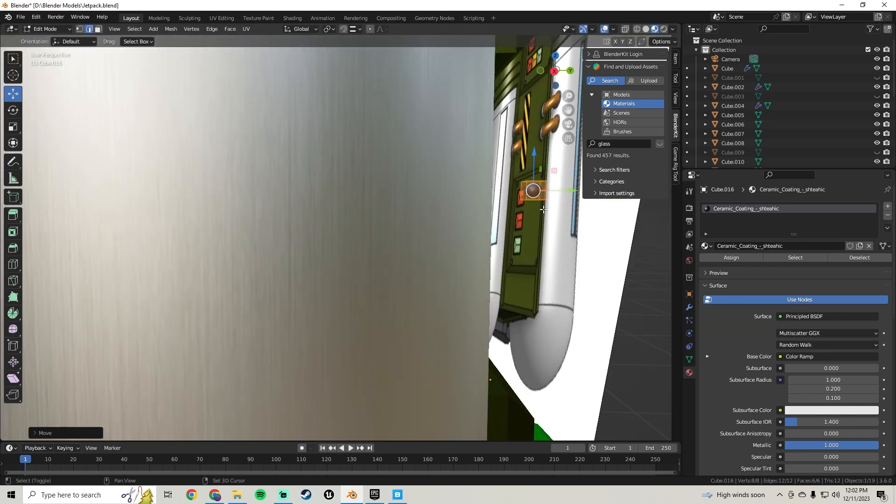
middle_drag(544, 209, 304, 227)
drag(122, 241, 208, 218)
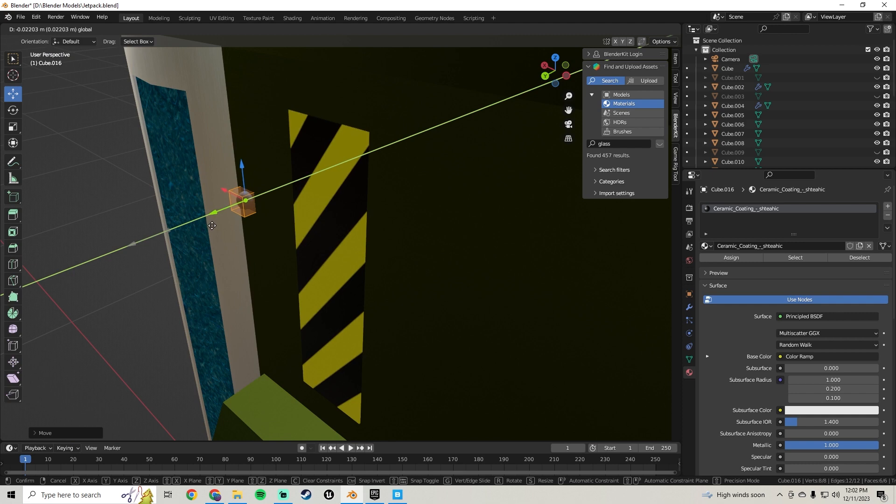
click(212, 222)
Scale the rivet mesh down slightly, then raise it and nudge it along X beside the panel's edge
scroll(304, 200, up, 5)
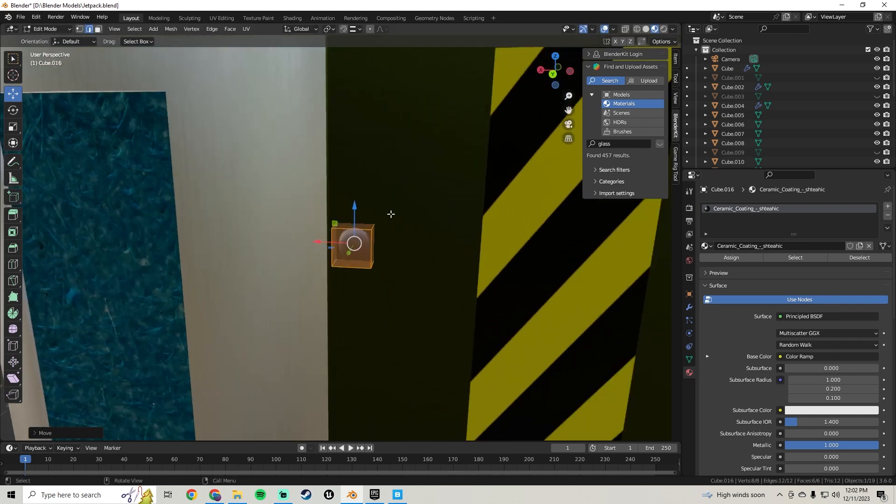
middle_drag(392, 214, 474, 196)
key(s)
click(447, 212)
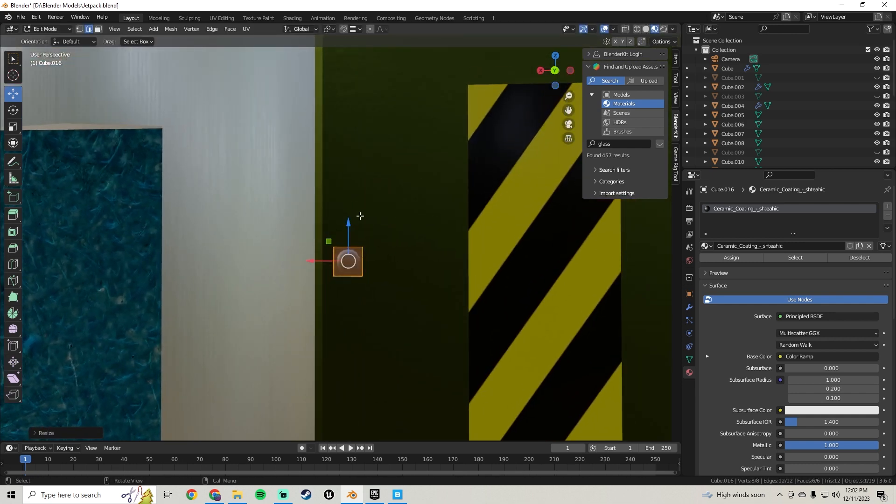
drag(350, 224, 350, 205)
mouse_move(351, 205)
middle_down()
mouse_move(368, 240)
mouse_move(334, 212)
middle_up()
drag(316, 229, 303, 224)
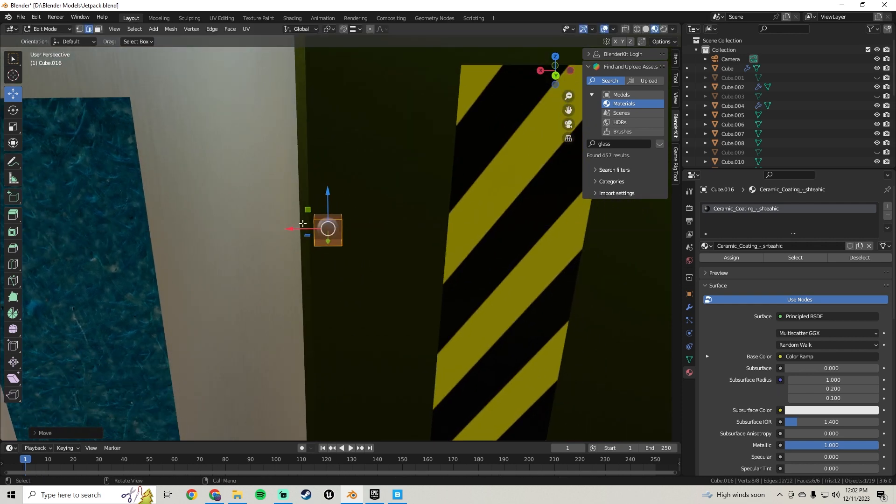
Extrude the rivet's top face upward and shift the new end face along X toward the caution stripe
click(98, 30)
click(340, 217)
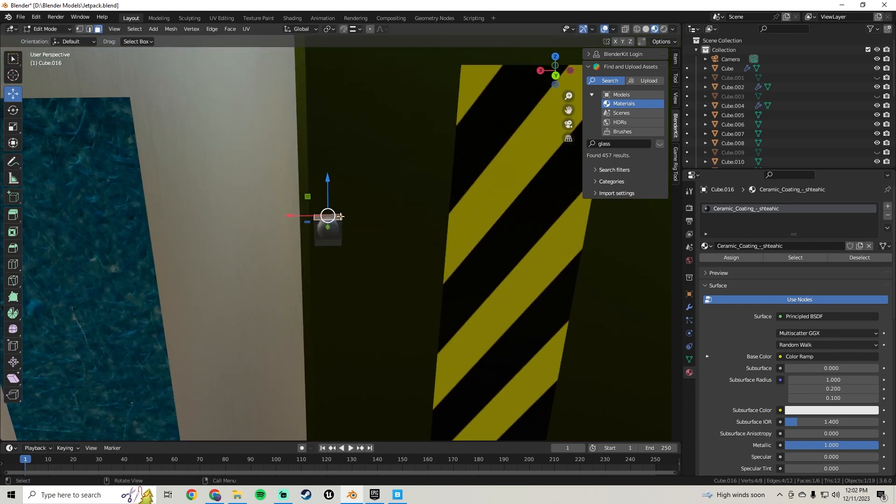
middle_drag(341, 217, 333, 196)
shift+middle_drag(334, 196, 349, 170)
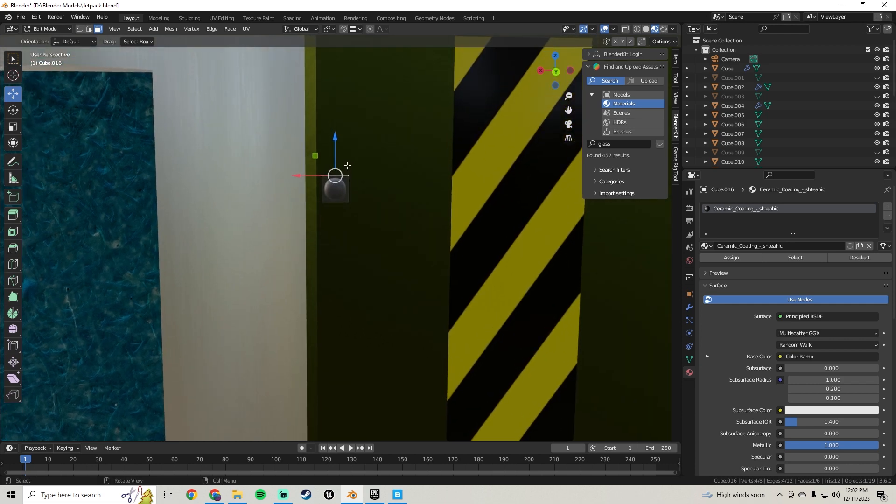
key(e)
click(350, 141)
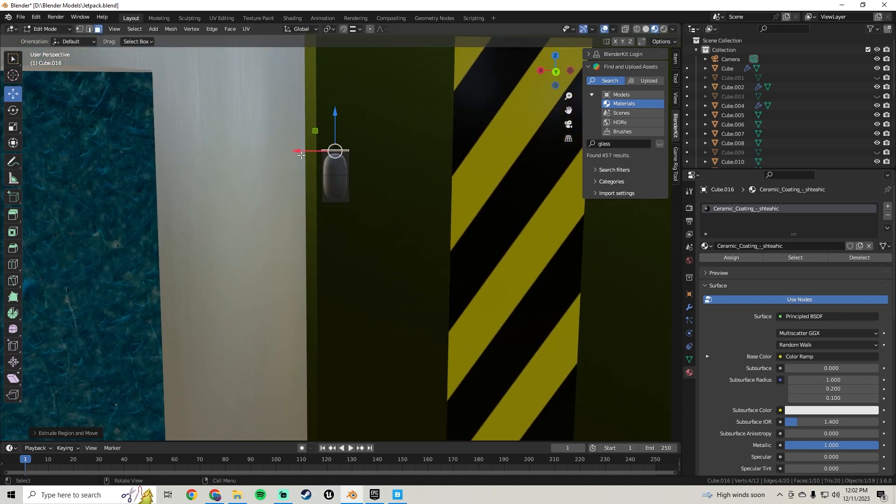
drag(301, 155, 341, 146)
Tilt the extruded end face about the Y axis toward the caution stripe to begin a pipe bend
key(r)
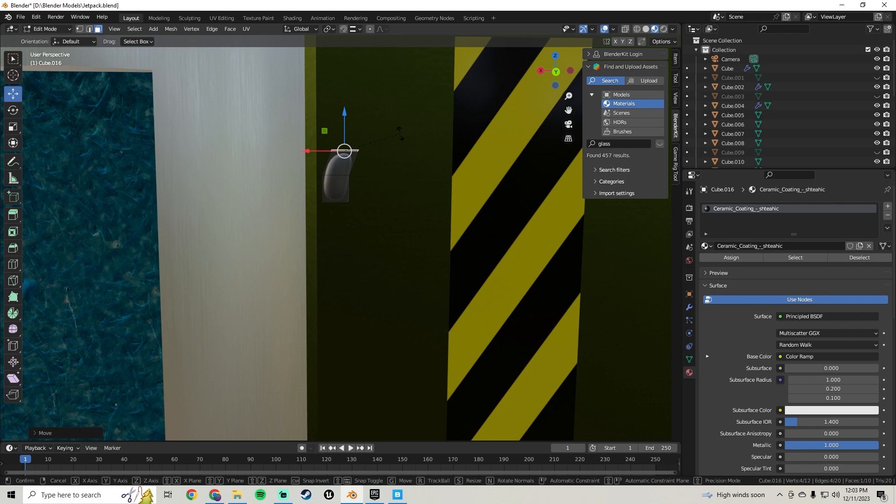
key(x)
click(410, 153)
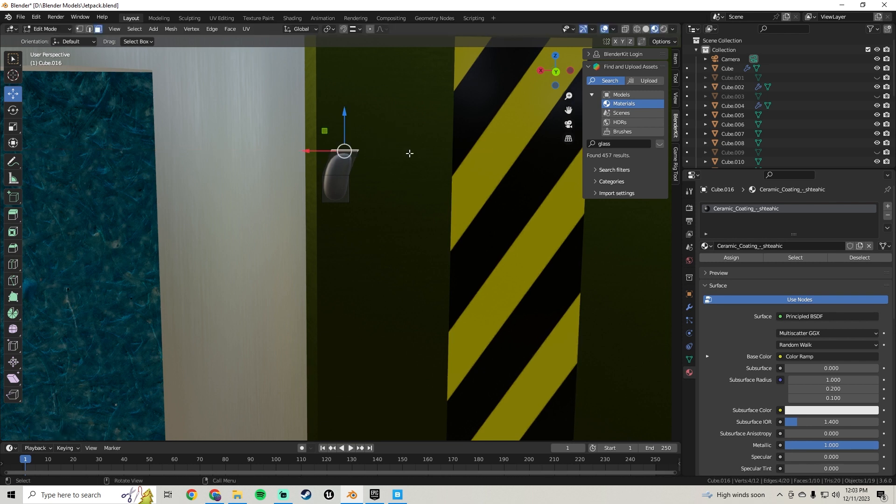
key(r)
key(y)
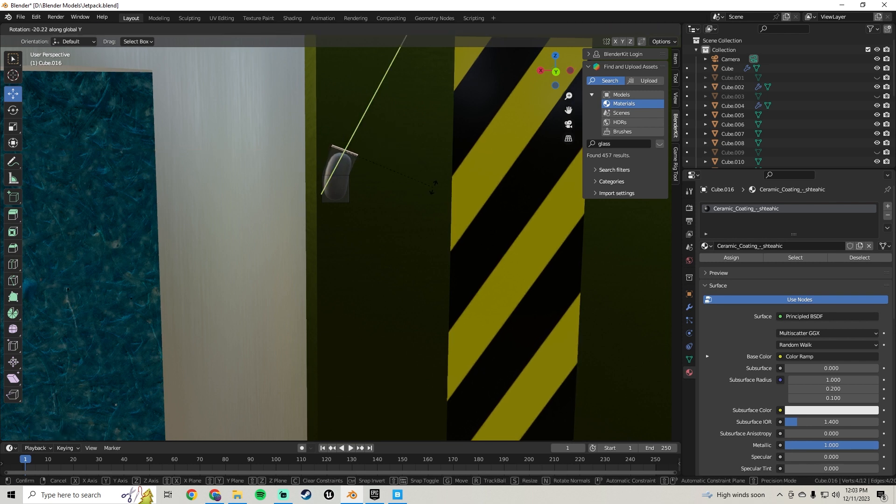
click(433, 186)
middle_drag(372, 214, 380, 212)
key(r)
key(y)
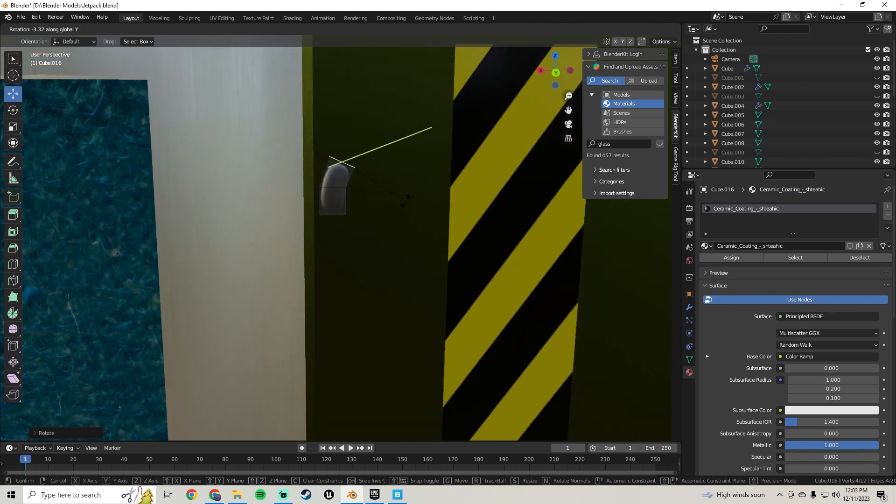
click(404, 201)
Extrude a second pipe segment, shift its end along X toward the stripe, and rotate it about -21° around Y
key(e)
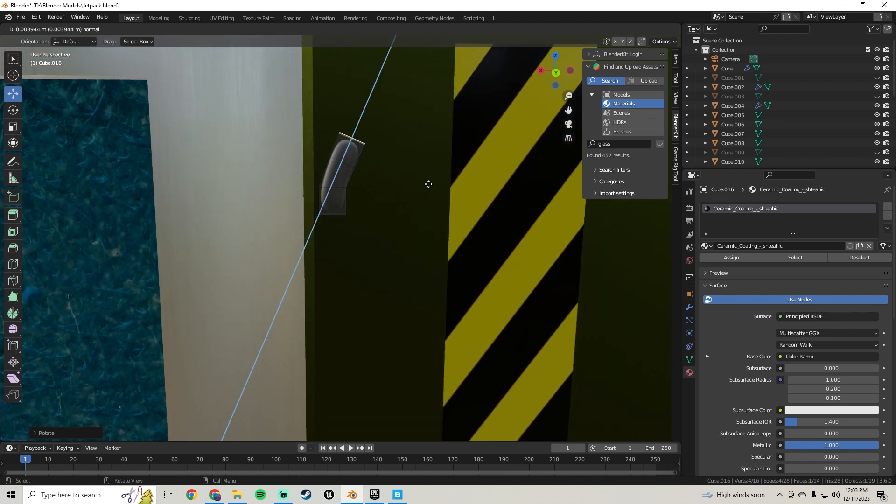
click(427, 186)
key(g)
key(x)
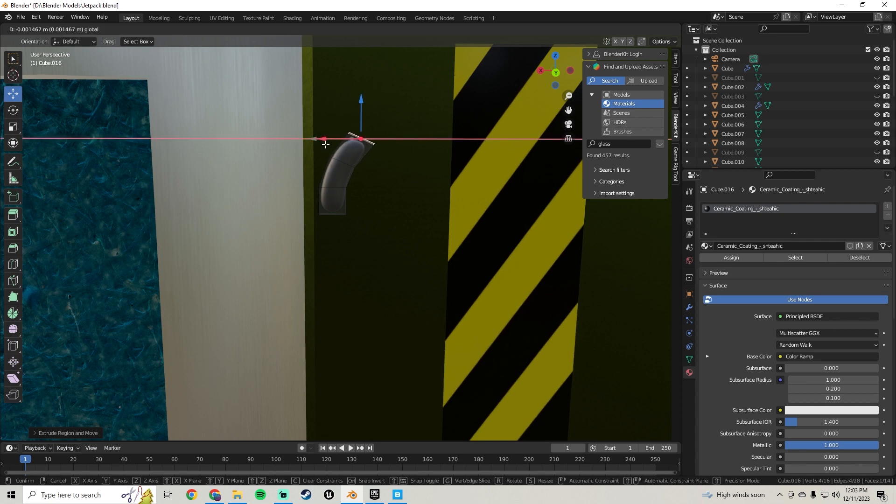
click(327, 142)
key(r)
key(y)
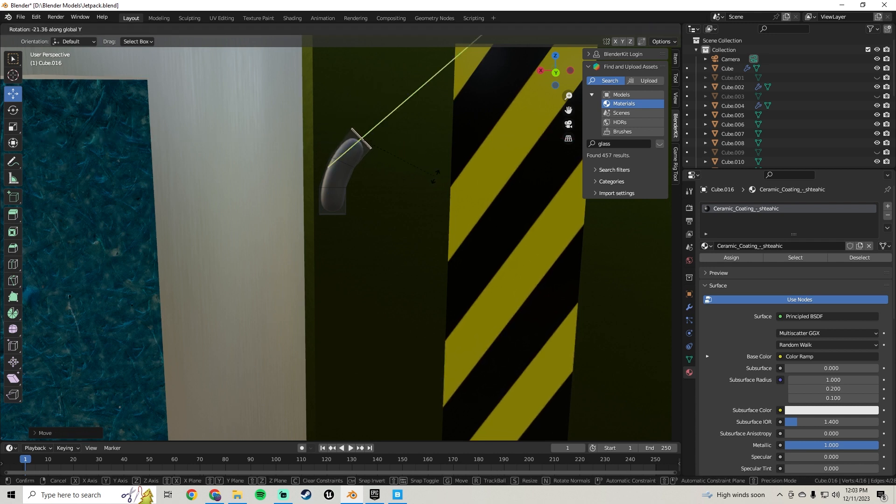
click(435, 176)
Extrude a third pipe segment toward the caution stripe and rotate its end face about -24° around Y
drag(361, 103, 364, 108)
drag(337, 139, 371, 129)
key(e)
click(367, 138)
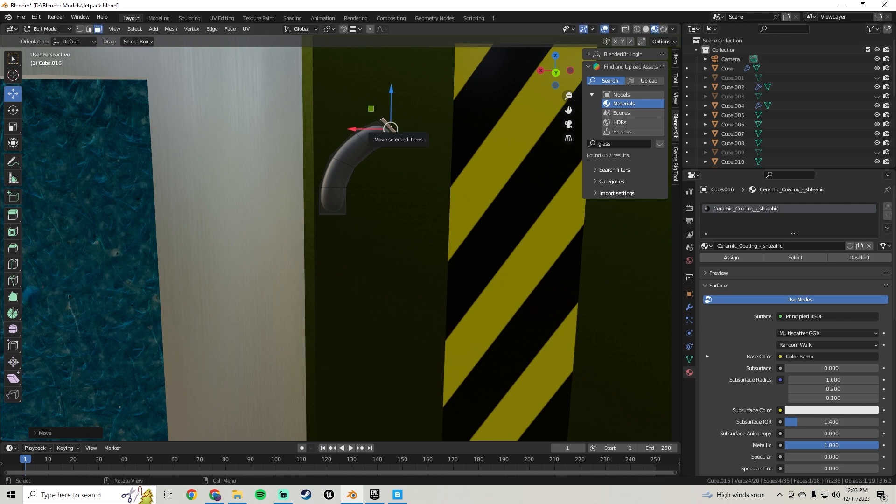
key(r)
key(y)
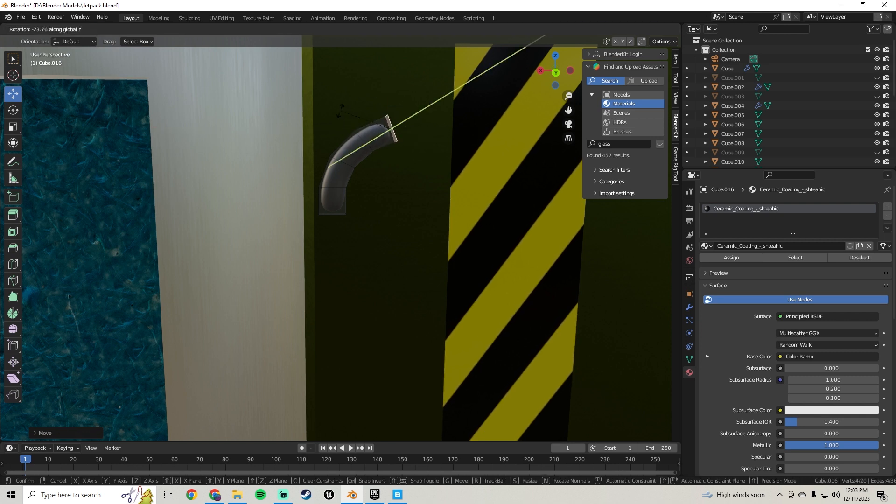
click(341, 111)
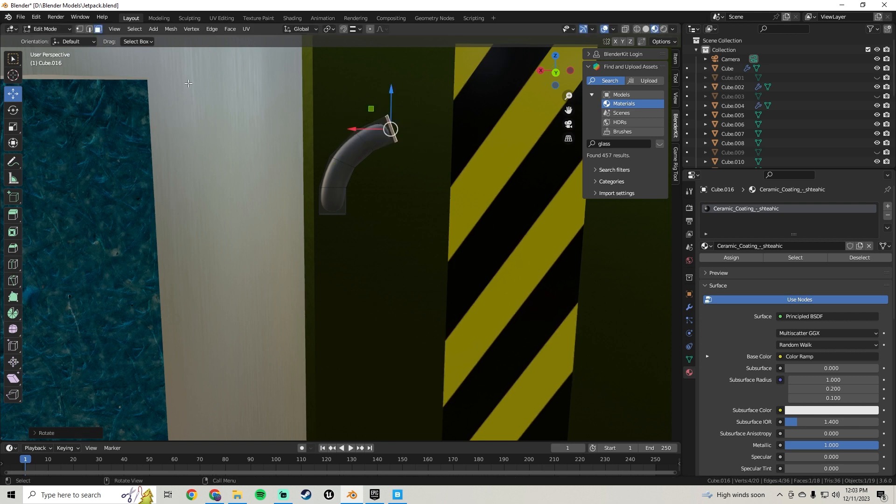
Move the edge loop before the pipe's last segment slightly along X, away from the caution stripe, to smooth the bend
click(90, 29)
alt+click(362, 144)
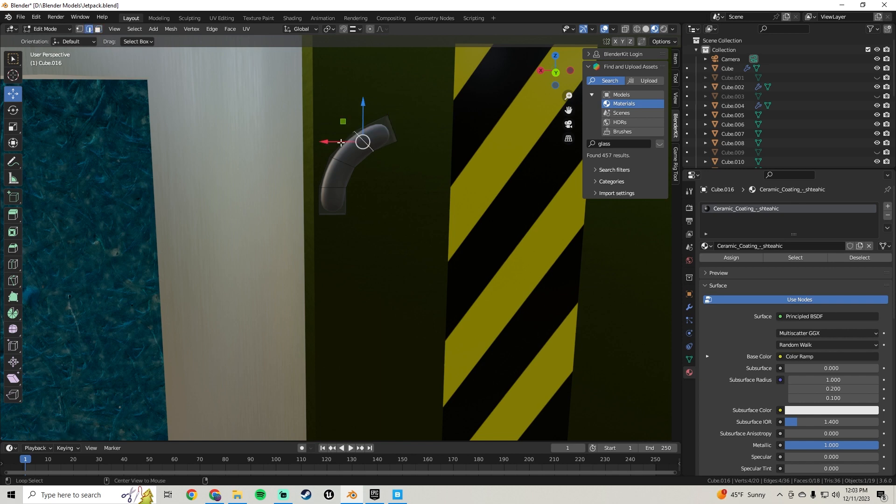
key(g)
key(x)
click(335, 138)
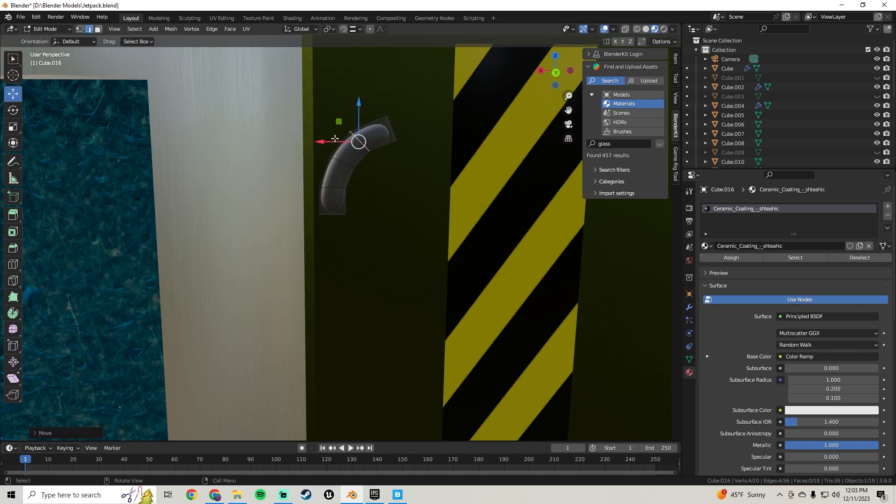
shift+middle_drag(370, 219, 361, 199)
scroll(360, 199, down, 3)
scroll(357, 197, up, 3)
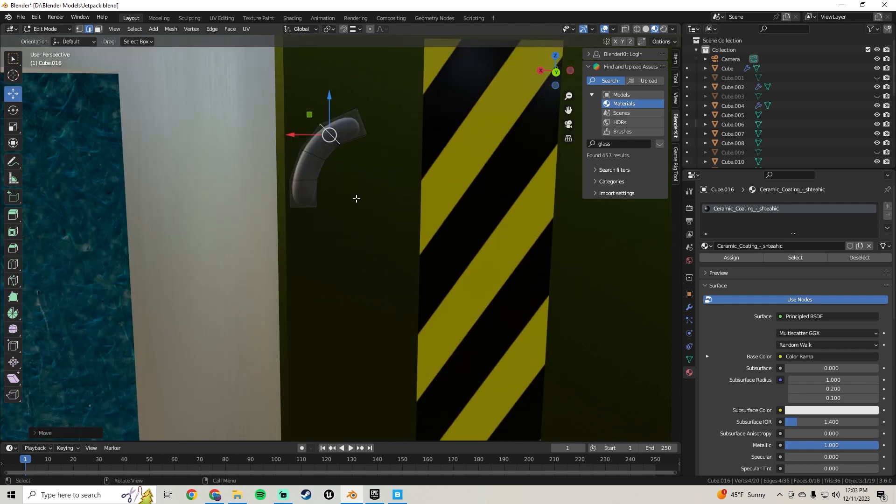
Undo the curved pipe extrusions back to the plain rivet mesh
key(ctrl+z)
key(ctrl+z)
key(ctrl+z)
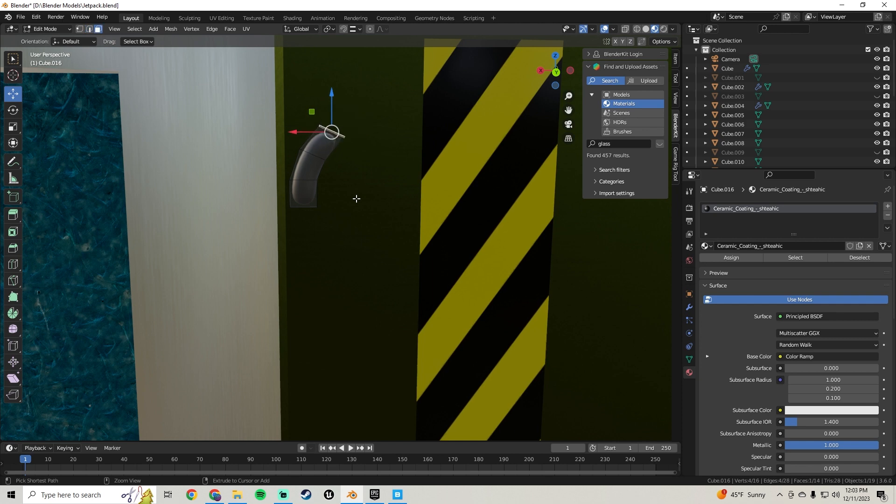
key(ctrl+z)
key(ctrl+z)
key(ctrl+z)
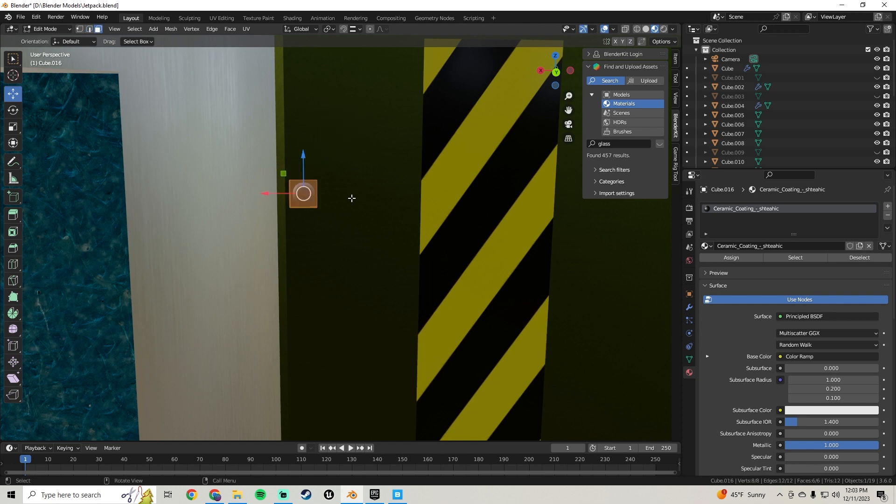
Undo the rivet's earlier moves and scaling back to the full-size sphere in Object Mode
scroll(280, 196, down, 3)
key(Tab)
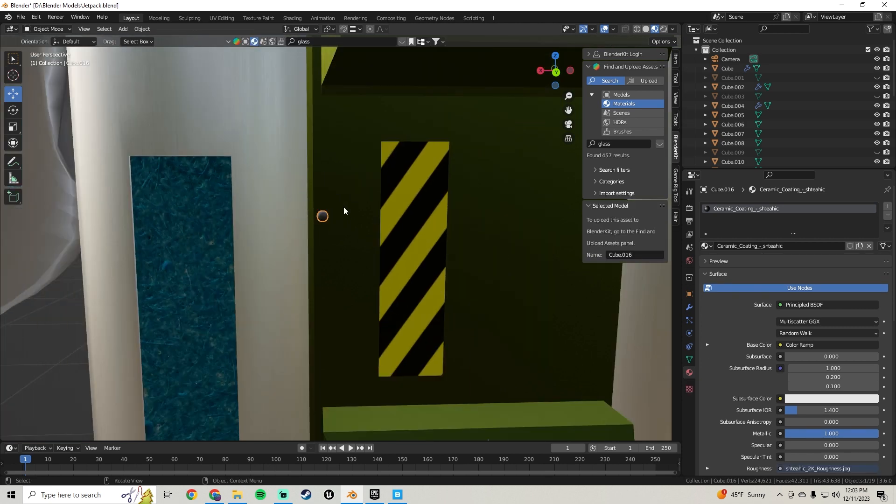
scroll(344, 206, down, 3)
scroll(348, 262, up, 2)
scroll(348, 256, up, 1)
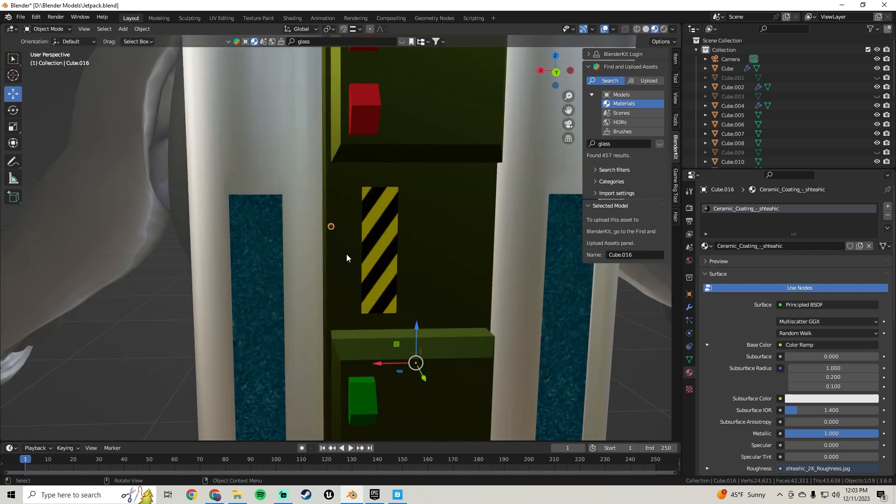
key(Tab)
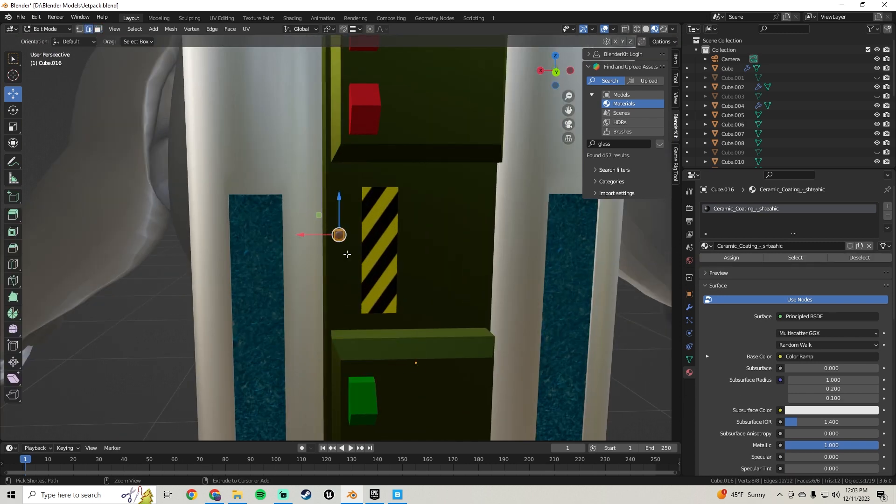
key(ctrl+z)
scroll(347, 254, down, 1)
scroll(363, 261, down, 4)
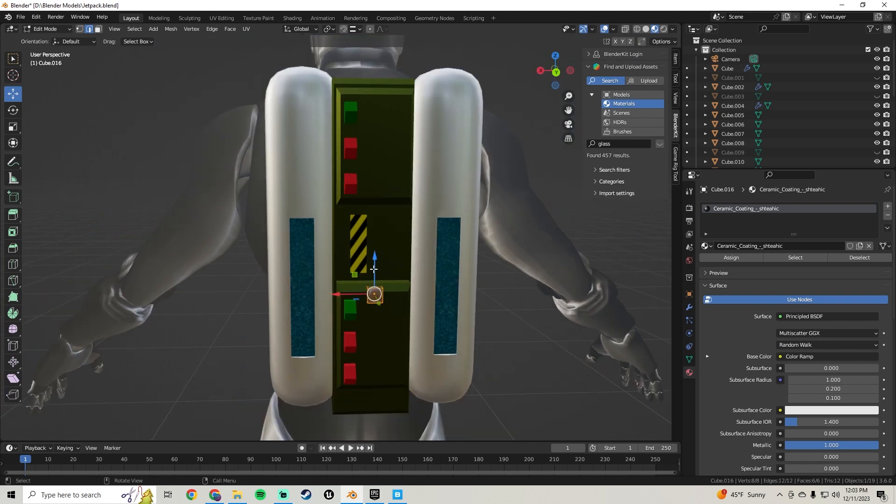
key(Tab)
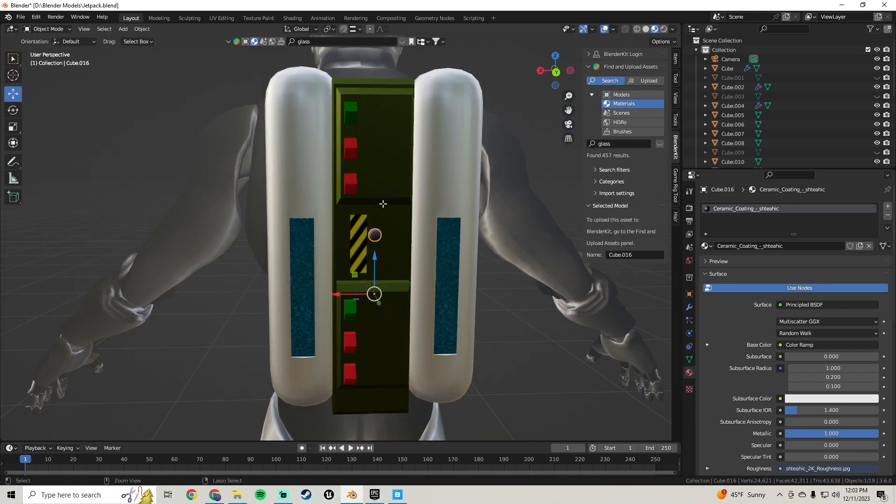
key(ctrl+z)
key(ctrl+z)
key(ctrl+z)
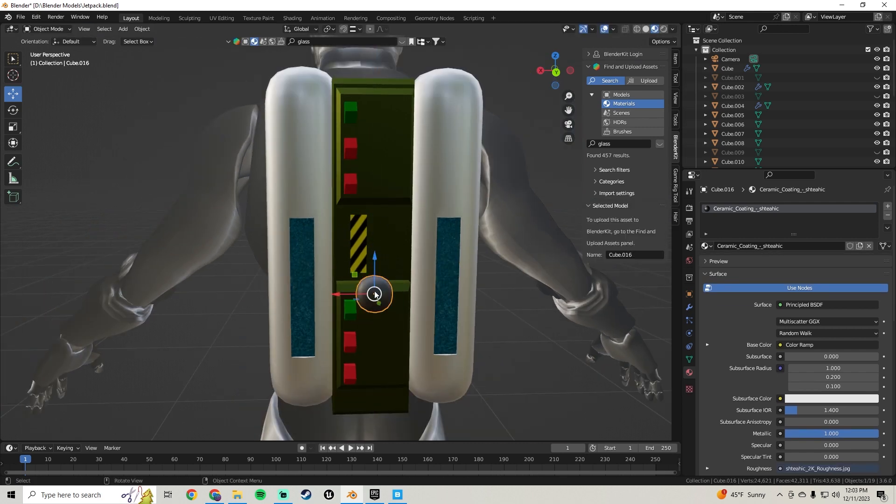
right_click(374, 294)
click(369, 291)
right_click(372, 292)
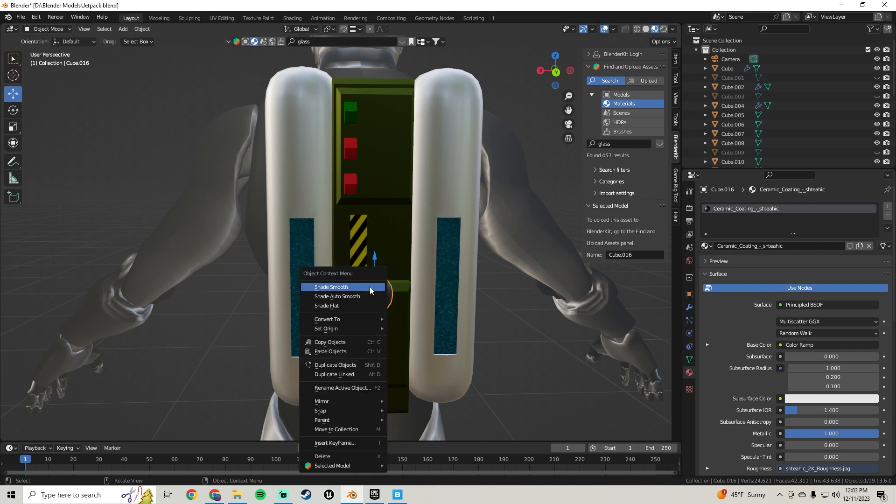
click(403, 259)
mouse_move(402, 262)
middle_down()
mouse_move(397, 248)
mouse_move(391, 261)
middle_up()
click(143, 29)
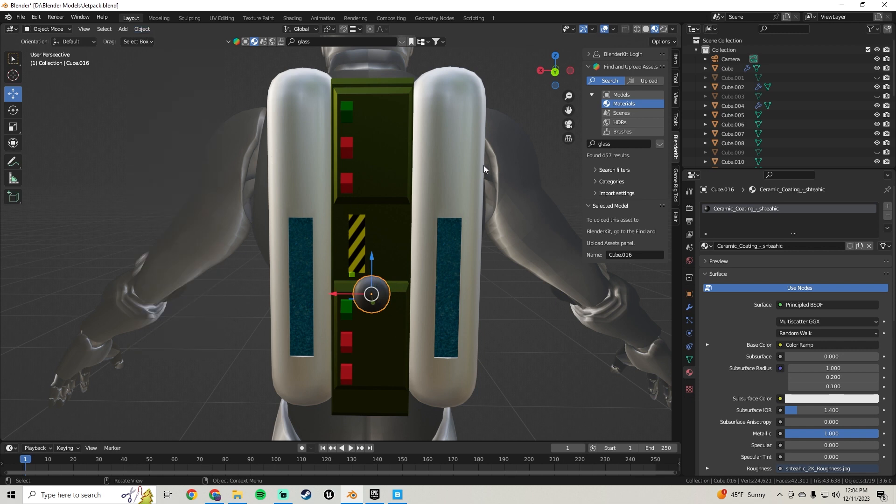
Add a Mirror modifier on the X axis to the ceramic-coated sphere
scroll(422, 242, up, 3)
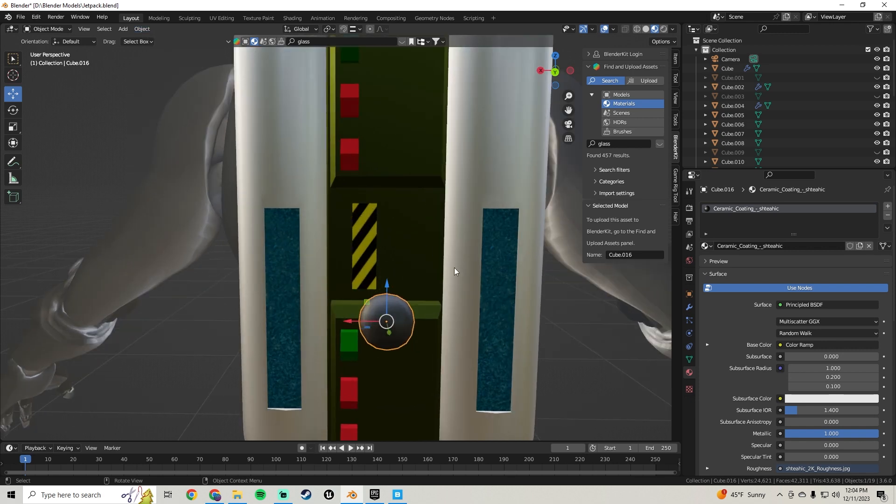
shift+middle_drag(455, 268, 408, 151)
right_click(352, 187)
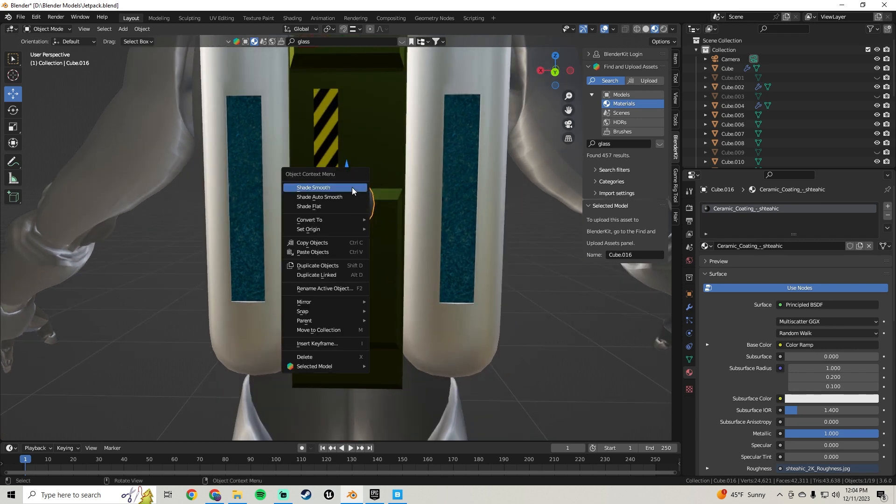
mouse_move(349, 364)
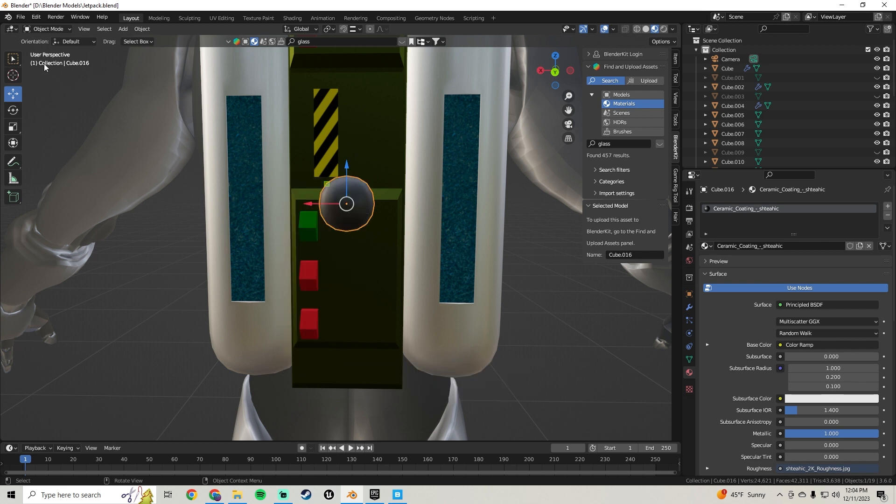
click(126, 29)
click(689, 307)
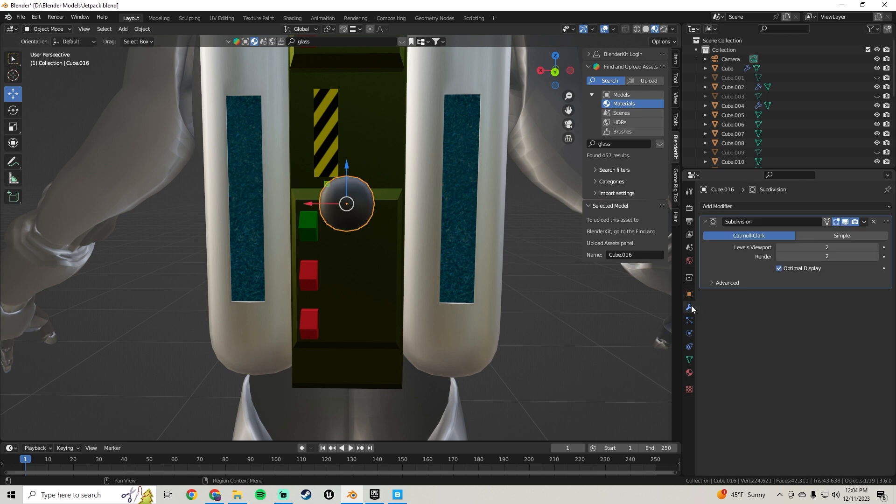
click(754, 207)
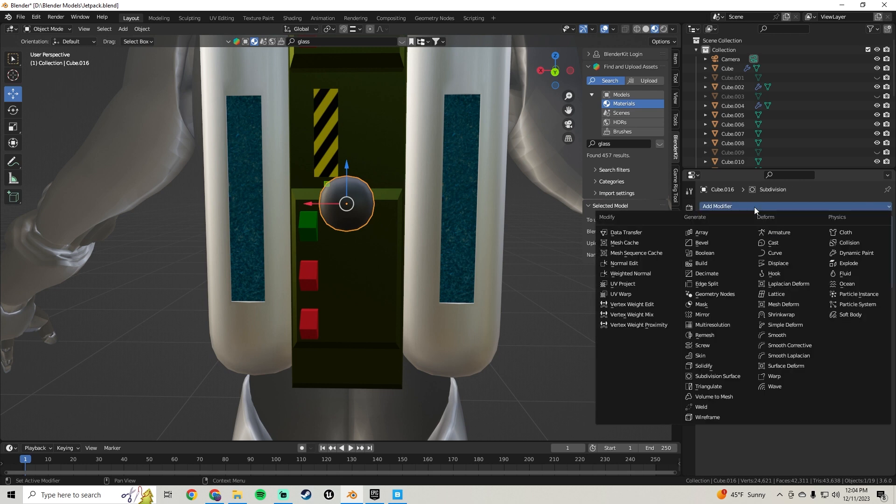
click(702, 315)
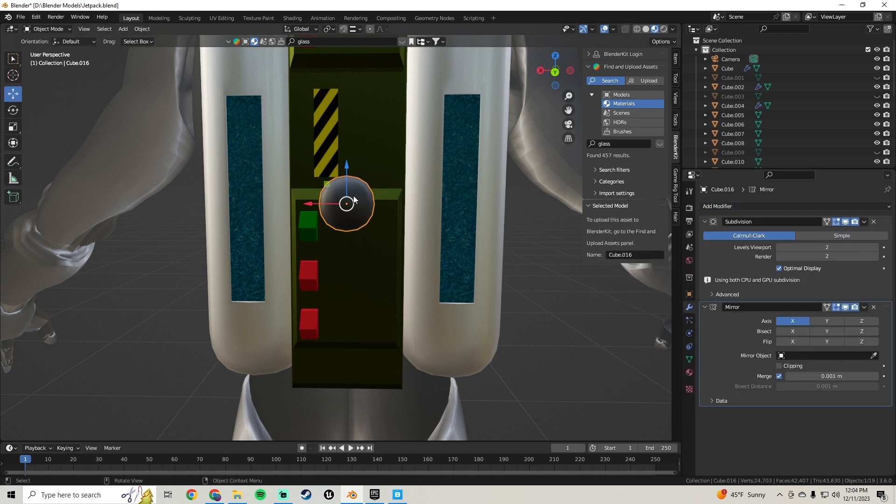
Offset the sphere's mesh along X in Edit Mode so the mirror produces two separate spheres
key(Tab)
drag(317, 206, 287, 206)
key(Tab)
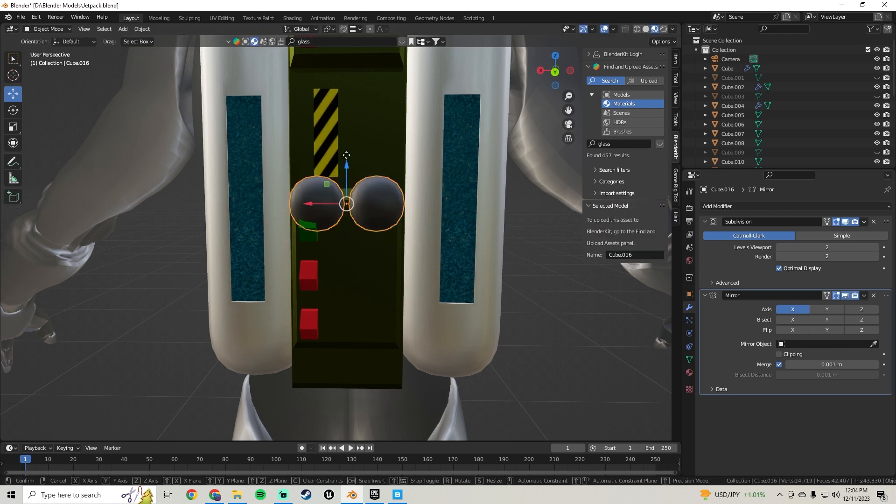
Move the mirrored spheres up to the caution stripe's lower end and scale them down to rivet size
key(g)
click(336, 154)
key(s)
click(369, 149)
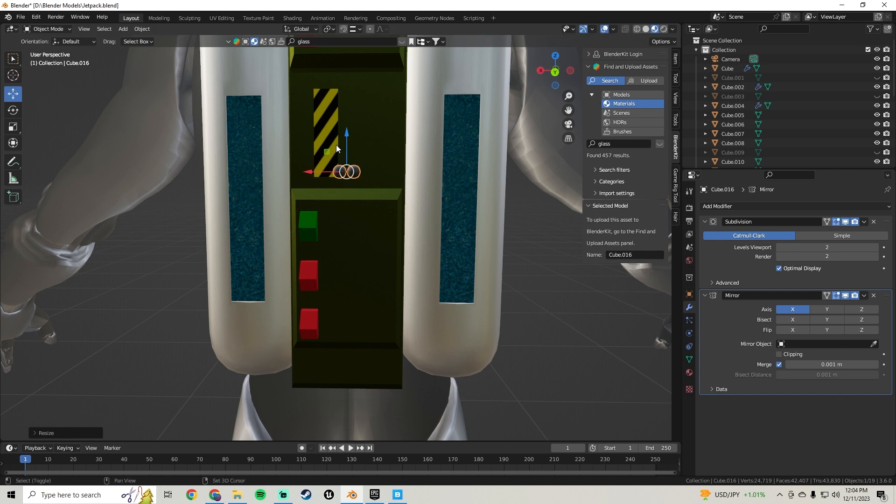
Move the rivet pair off the caution stripe toward the panel's edge, raise it to mid-stripe height and shrink it slightly
scroll(380, 223, up, 5)
drag(374, 219, 310, 228)
key(Tab)
key(Tab)
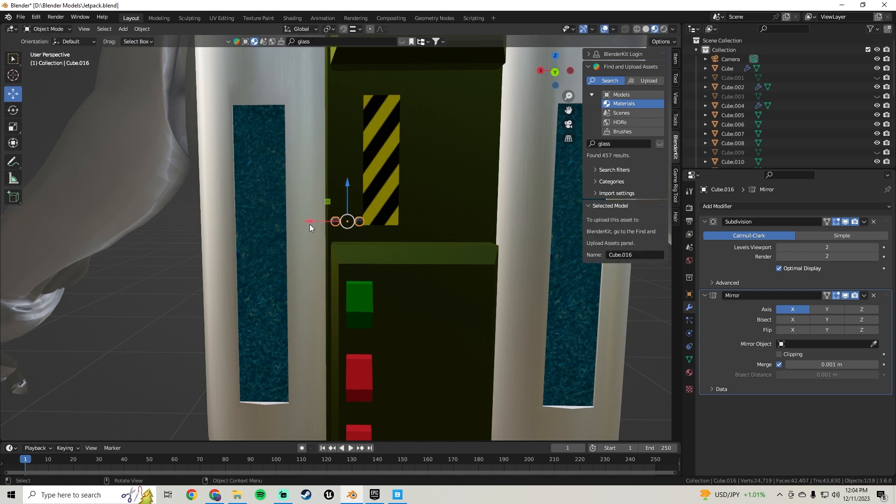
drag(346, 199, 346, 142)
key(s)
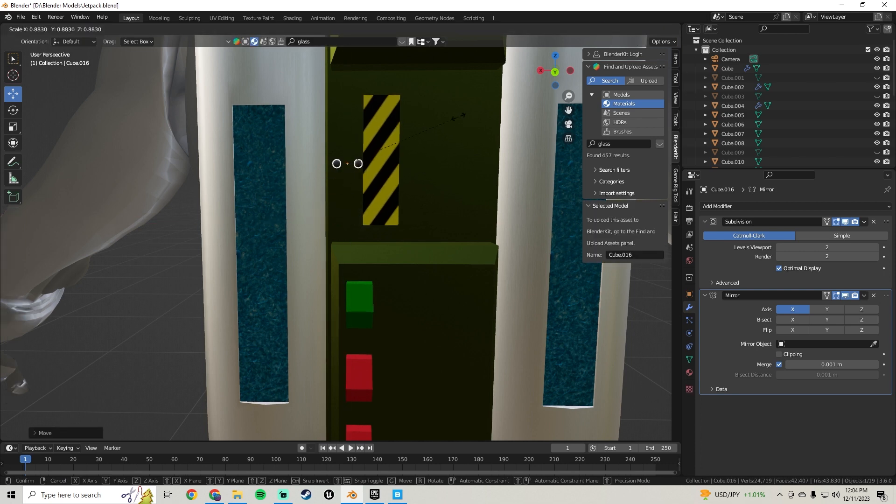
click(413, 124)
Shift the rivet pair along X into the gap between the panel's edge and the caution stripe
scroll(357, 230, up, 4)
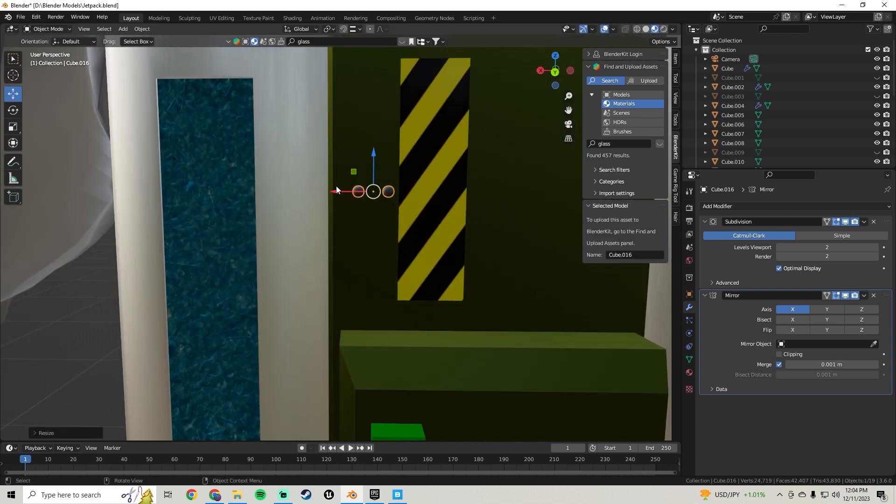
key(g)
key(x)
click(321, 188)
middle_drag(321, 188, 447, 251)
drag(447, 255, 383, 250)
scroll(328, 218, up, 6)
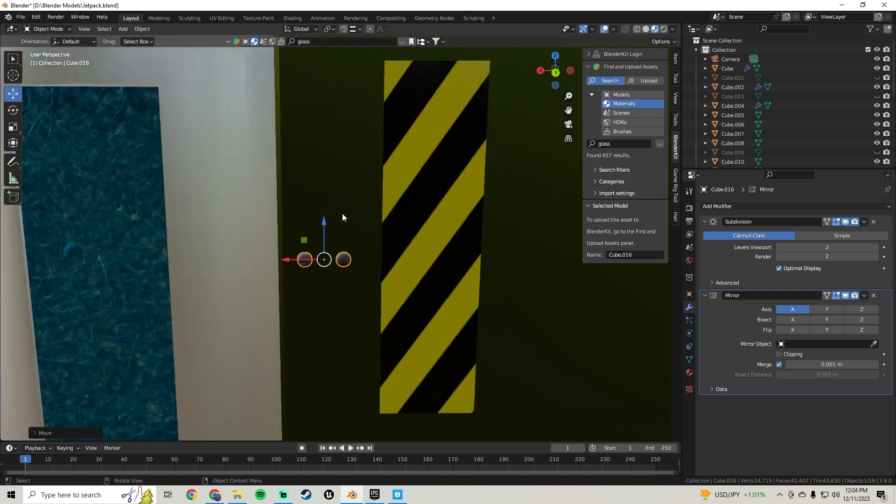
Spread the two rivets farther apart by moving the mesh along X in Edit Mode
key(Tab)
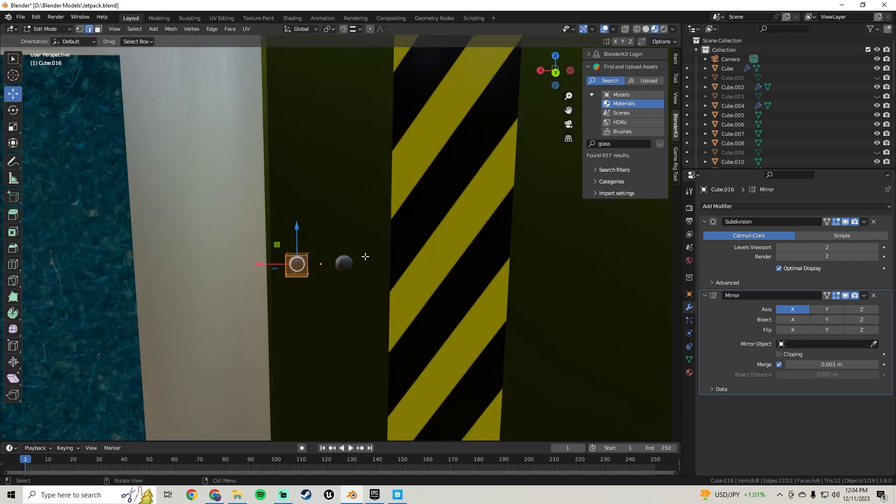
mouse_move(277, 262)
mouse_down()
mouse_move(259, 263)
mouse_move(287, 269)
mouse_up()
key(Tab)
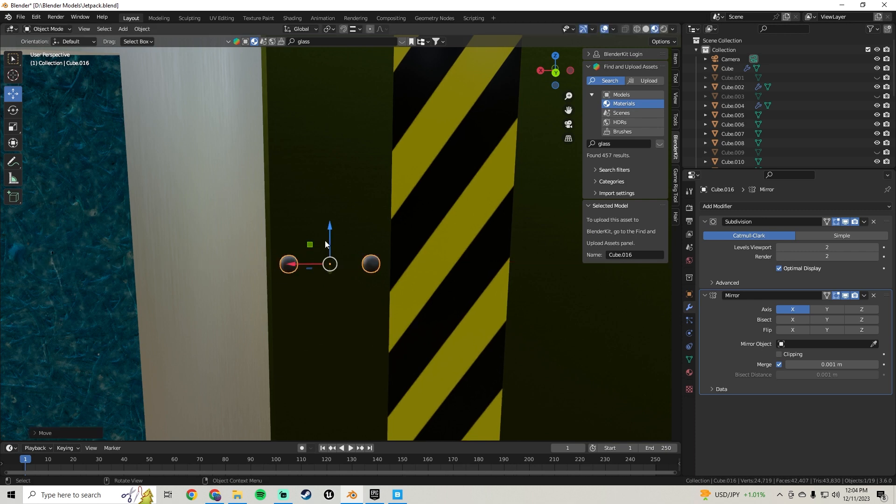
Raise the rivet pair along Z beside the caution stripe's upper half and center it in the gap
drag(331, 231, 340, 173)
middle_drag(341, 173, 374, 234)
scroll(471, 230, down, 3)
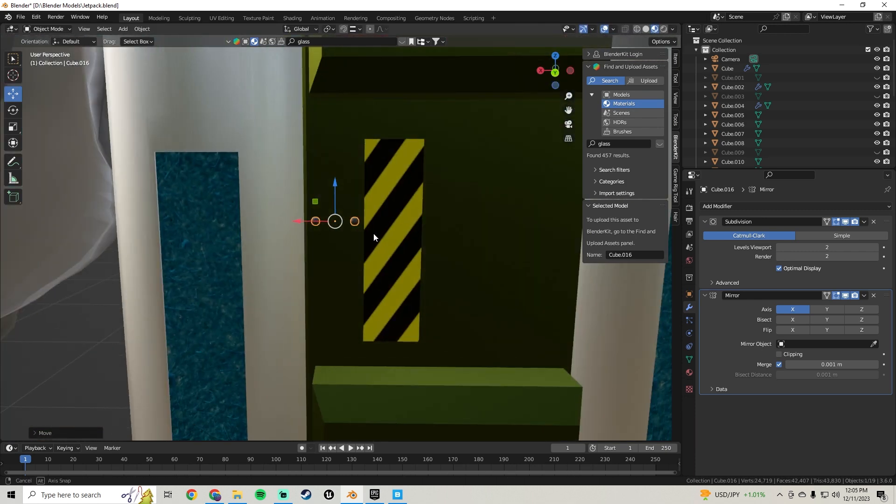
scroll(343, 222, up, 4)
drag(331, 176, 329, 110)
scroll(362, 200, down, 10)
scroll(338, 223, down, 5)
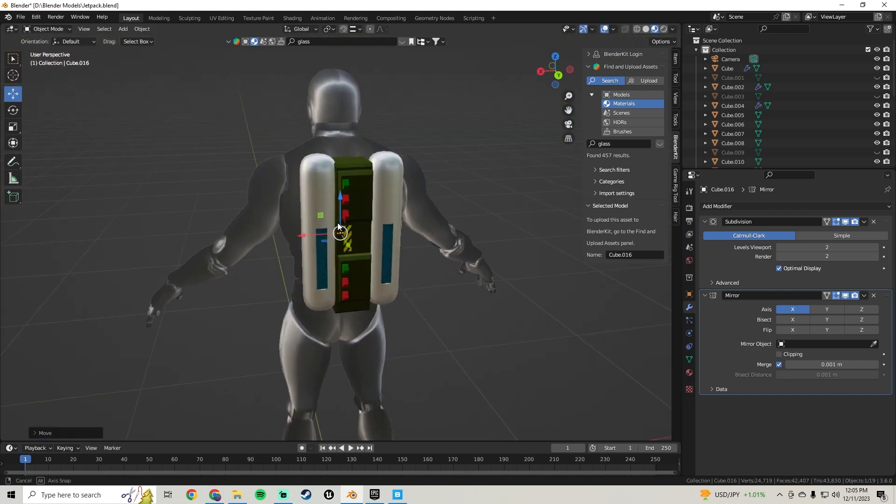
mouse_move(337, 223)
middle_down()
mouse_move(446, 195)
mouse_move(323, 213)
middle_up()
scroll(335, 228, up, 4)
scroll(334, 227, up, 7)
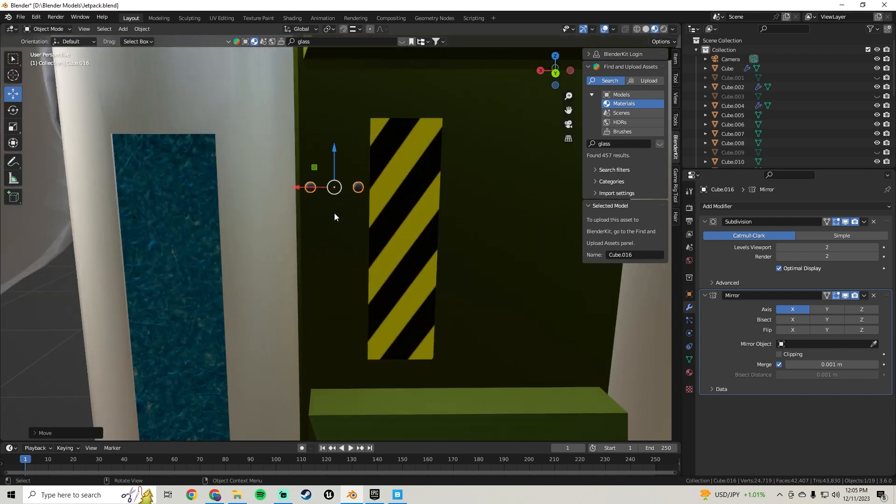
drag(350, 175, 328, 174)
shift+middle_drag(383, 168, 324, 226)
scroll(375, 222, up, 4)
Select the top face of the rivet's cage in face mode and extrude it upward into a short pipe segment
key(Tab)
click(298, 226)
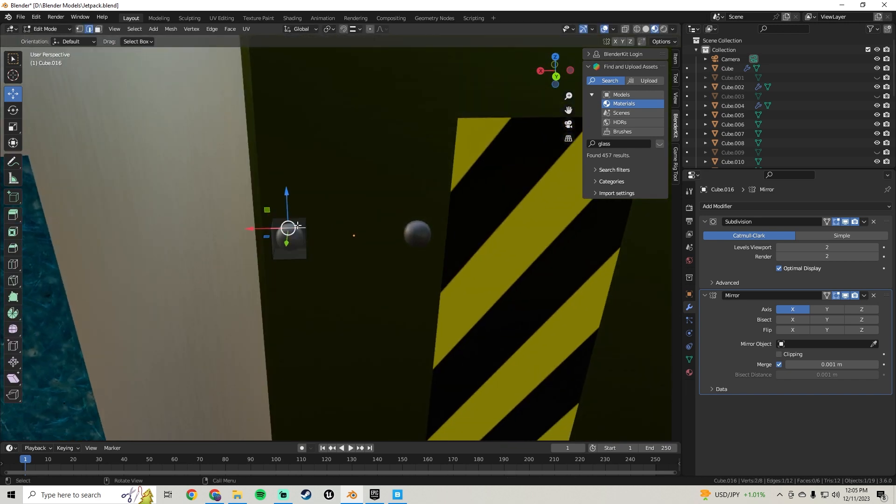
click(98, 29)
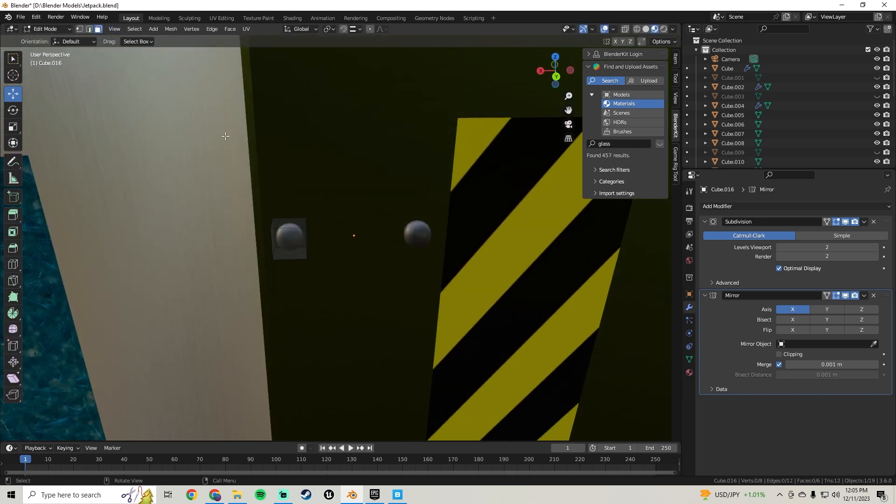
click(296, 219)
middle_drag(296, 219, 290, 159)
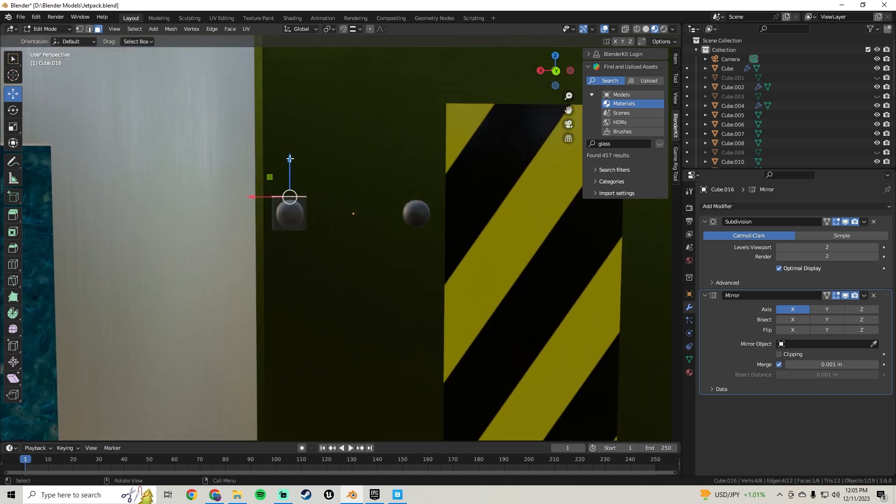
drag(290, 159, 290, 164)
key(e)
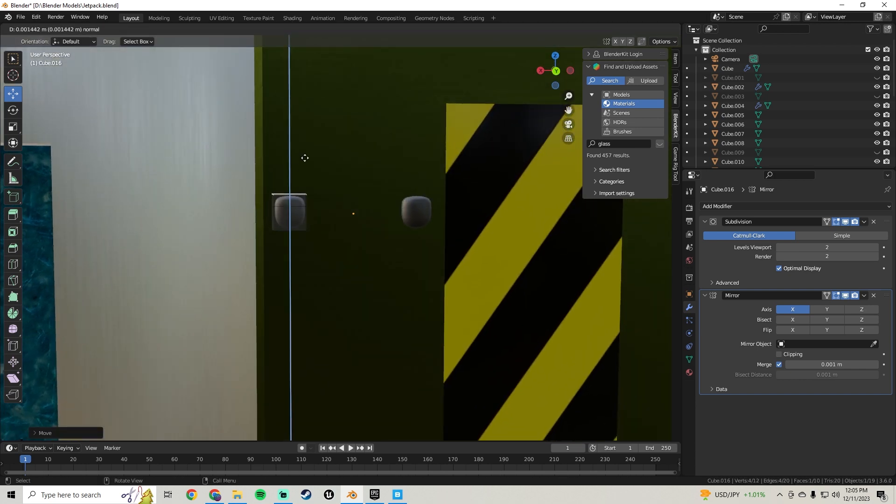
click(306, 150)
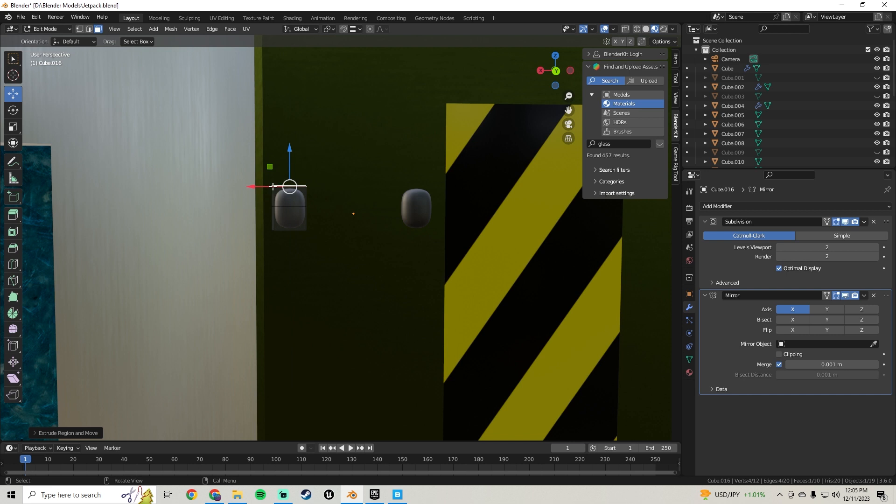
Shift the extruded end face along X toward the mirror center and tilt it inward
drag(273, 187, 283, 186)
key(g)
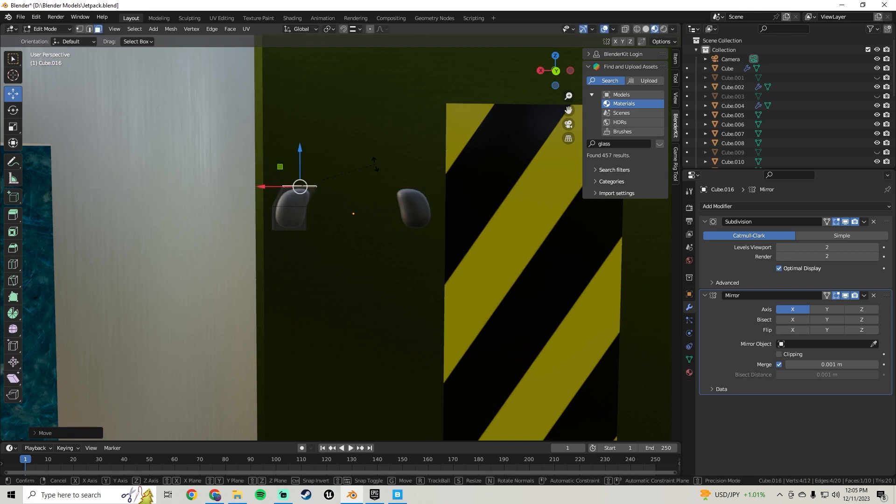
key(r)
click(409, 198)
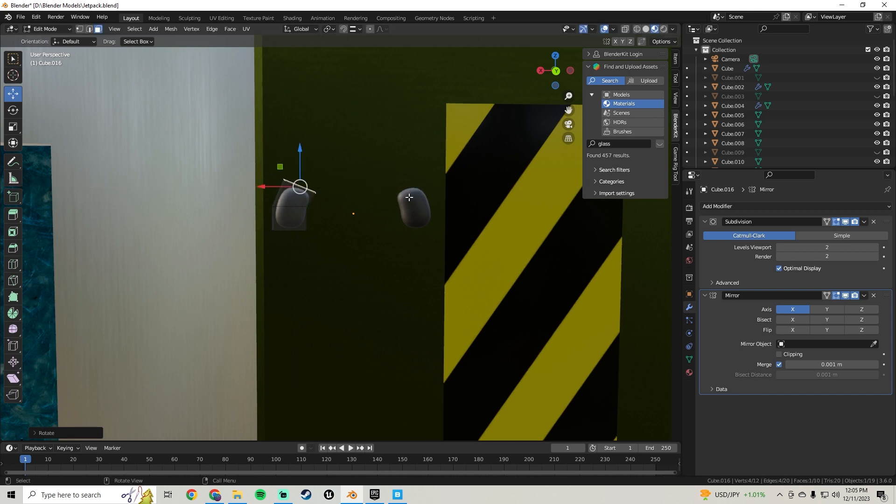
Extrude a second pipe segment, rotate its end face around Y and move it toward the mirror center to curve the pipe
key(w)
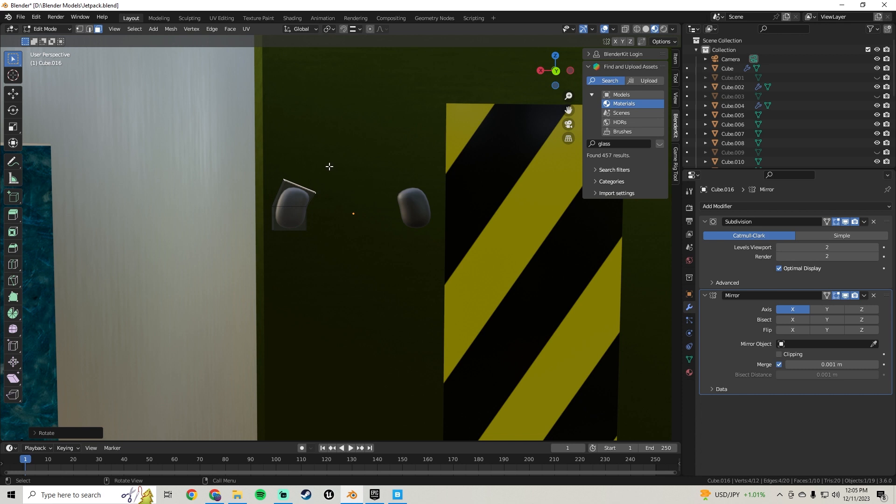
click(10, 96)
key(e)
click(349, 163)
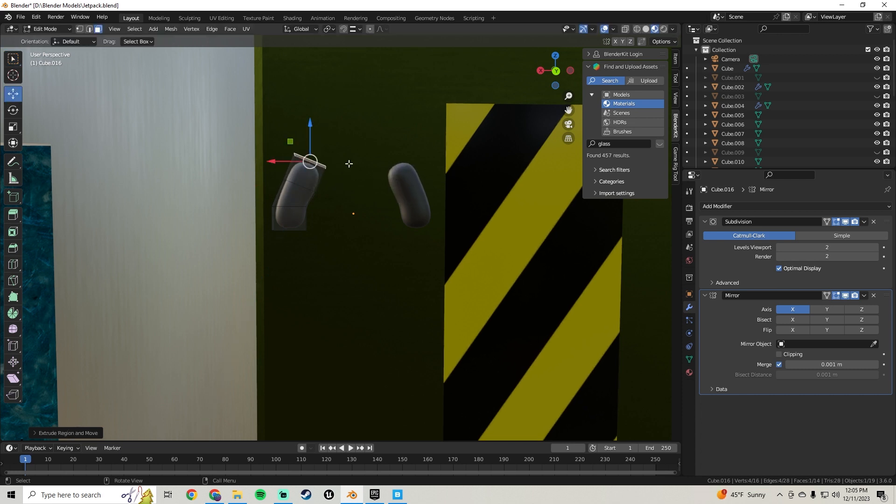
key(r)
key(y)
click(344, 180)
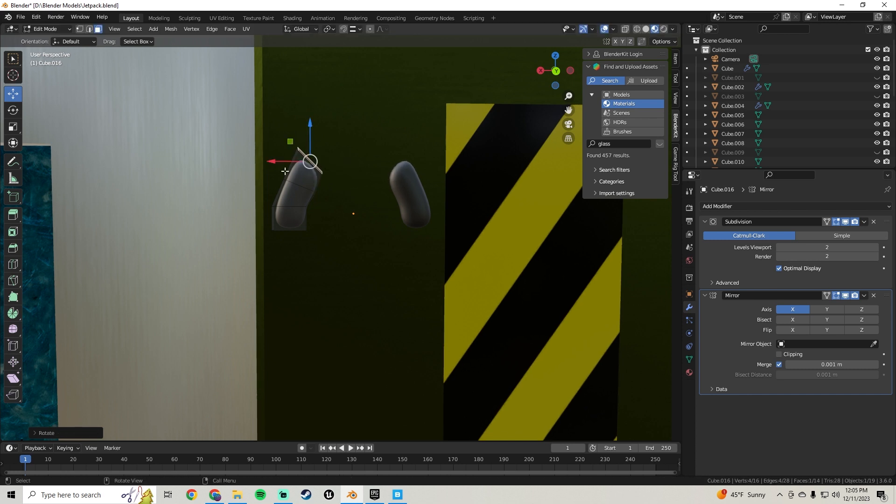
drag(278, 163, 293, 167)
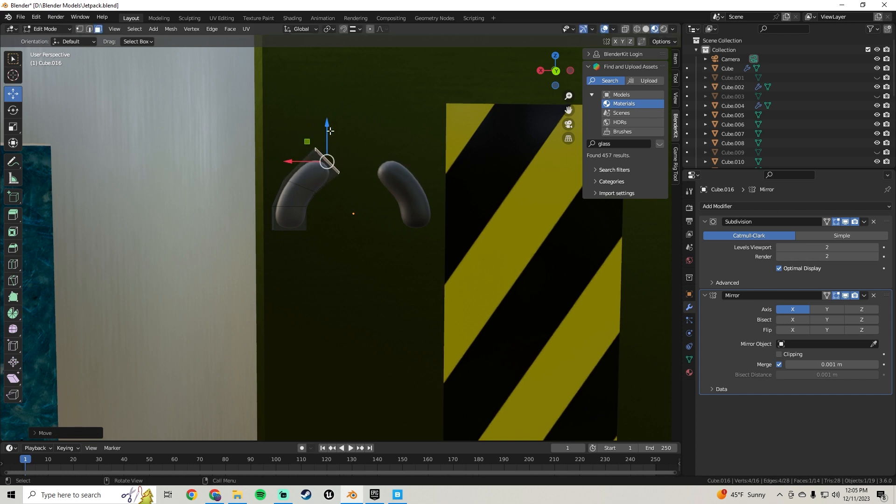
drag(330, 131, 333, 135)
Extrude a third pipe segment, rotate its end face nearly vertical and position it just short of the mirror center to form an arch
key(e)
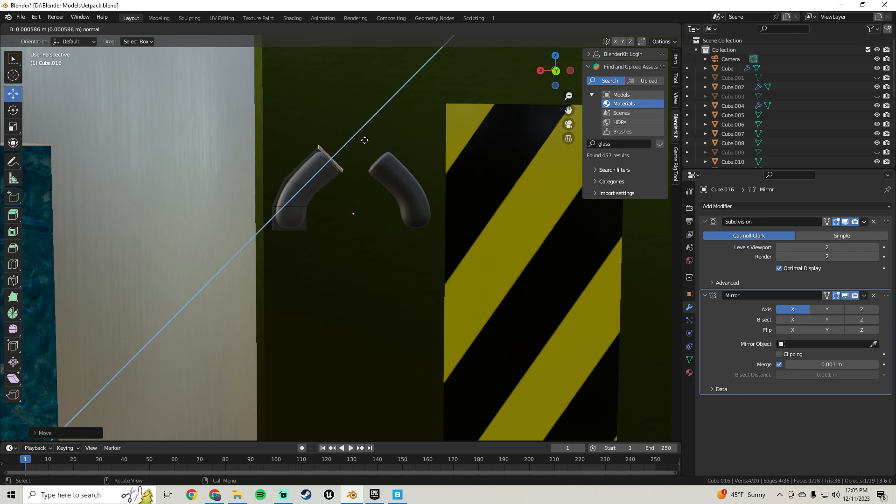
click(381, 131)
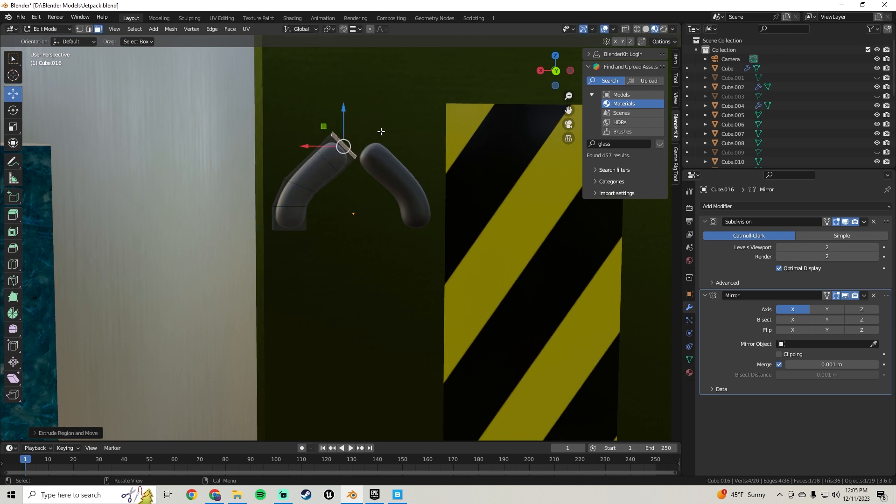
key(r)
click(384, 157)
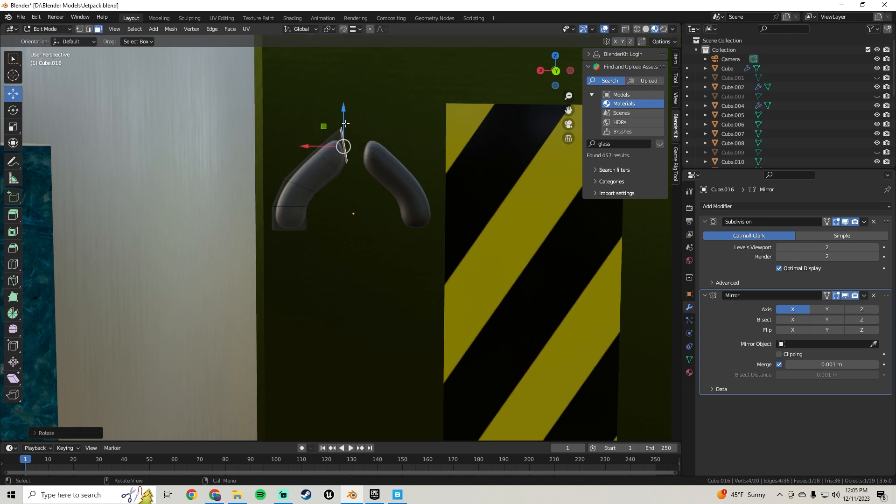
drag(346, 123, 359, 137)
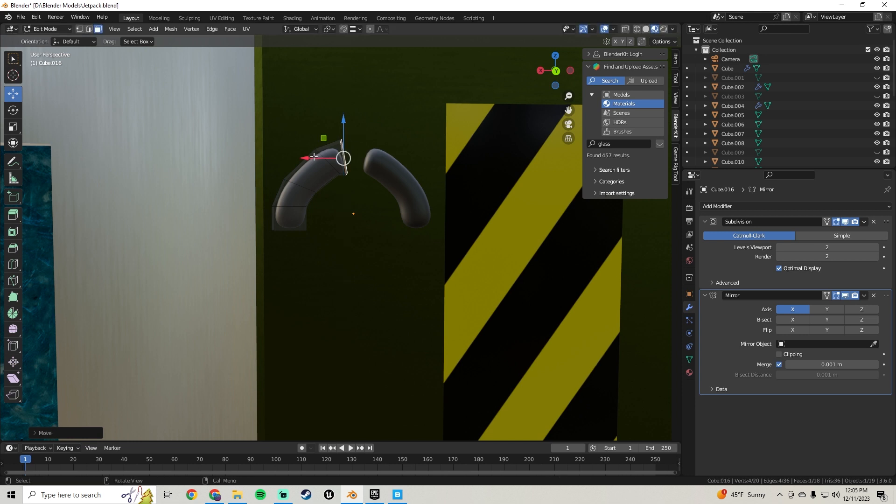
drag(314, 157, 323, 160)
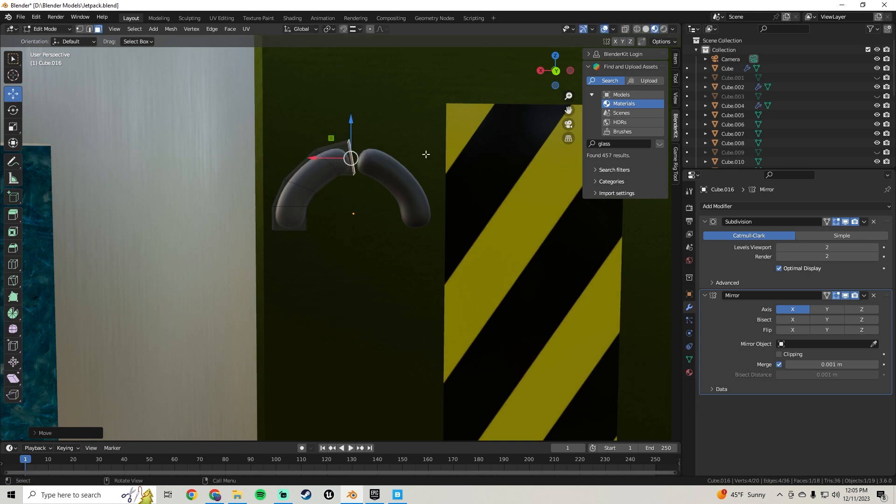
Try to extrude the arch's end face across the mirror center, and undo that extrusion
middle_drag(427, 154, 425, 162)
key(e)
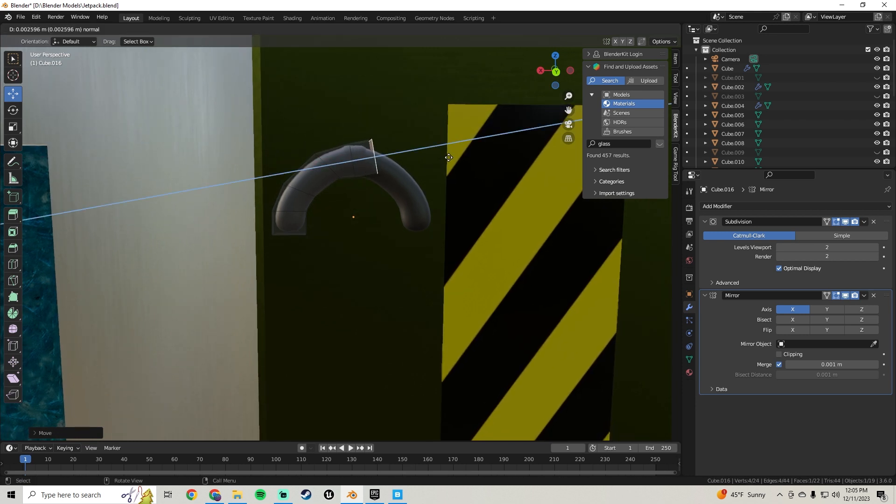
click(484, 198)
key(ctrl+z)
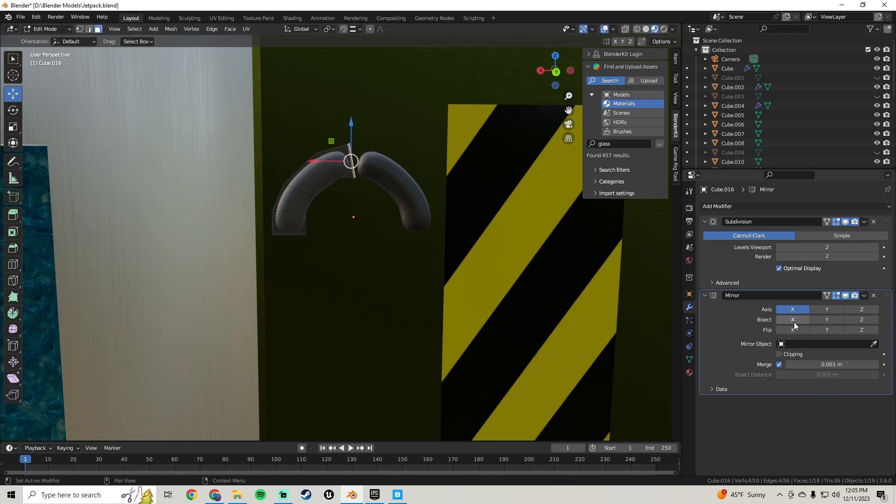
Try extruding the arch's end face across the mirror center with Mirror clipping enabled, and undo that attempt
click(779, 355)
key(e)
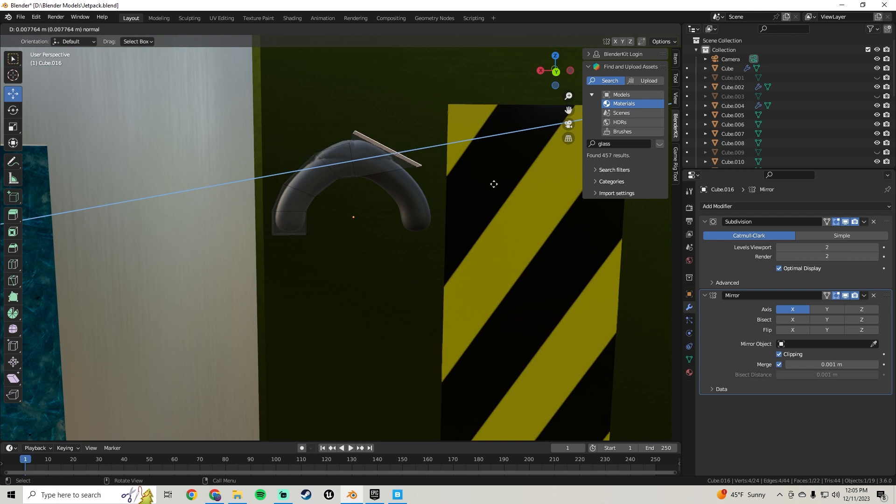
click(426, 201)
key(ctrl+z)
click(779, 355)
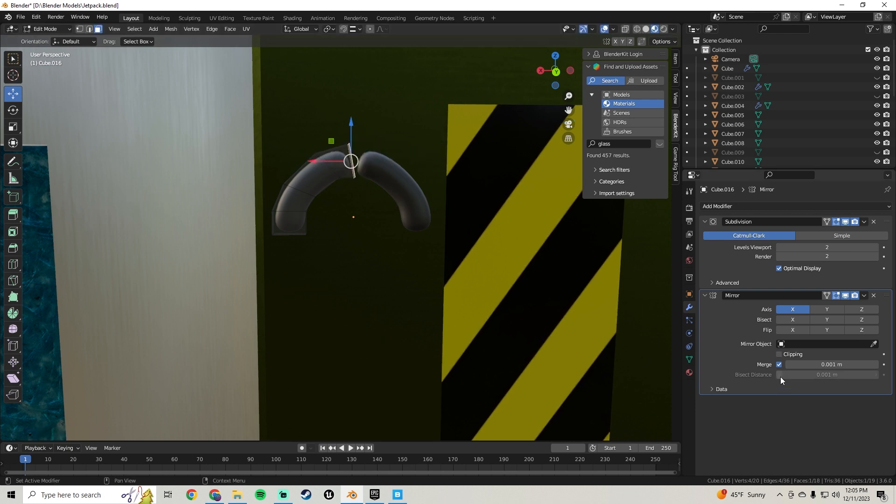
Enable Mirror clipping, extrude the arch's end face to the mirror center, and rotate it around Y until it stands vertical at the seam
click(779, 354)
scroll(412, 135, up, 2)
key(e)
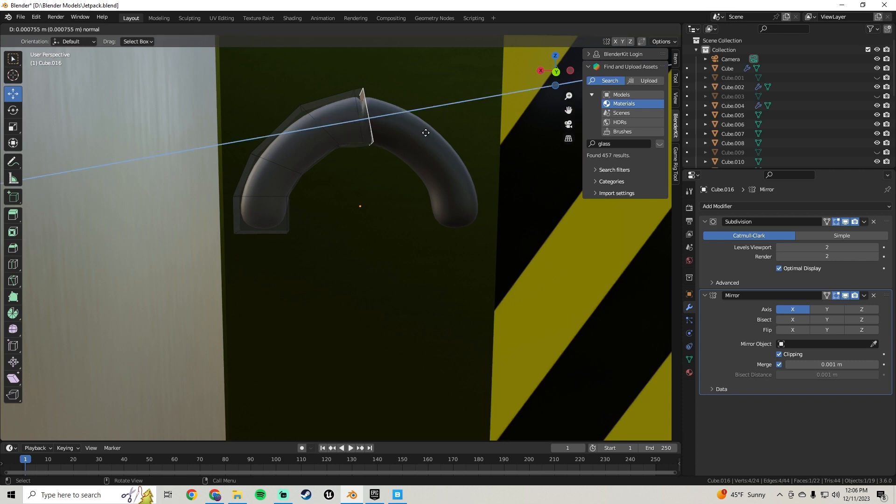
click(425, 133)
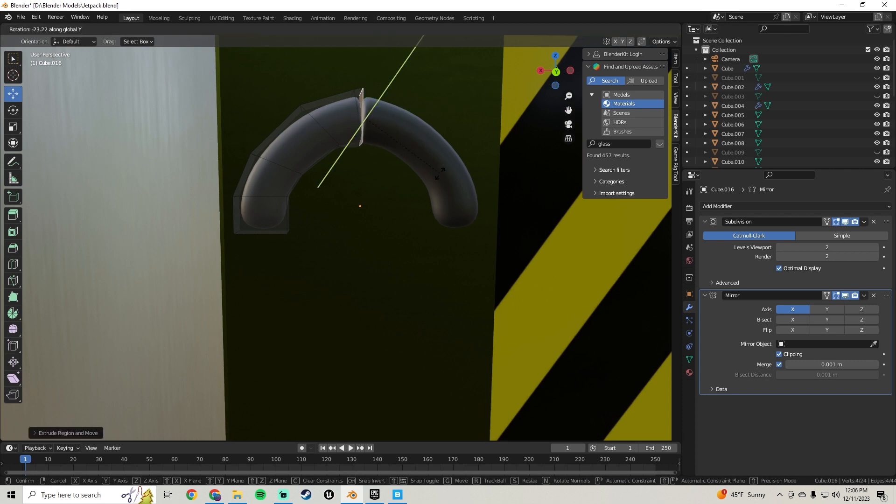
click(341, 142)
drag(335, 118, 377, 132)
Examine the seam at the top of the mirrored arch in Object Mode
key(Tab)
scroll(411, 157, down, 2)
middle_drag(396, 157, 391, 168)
scroll(391, 168, up, 2)
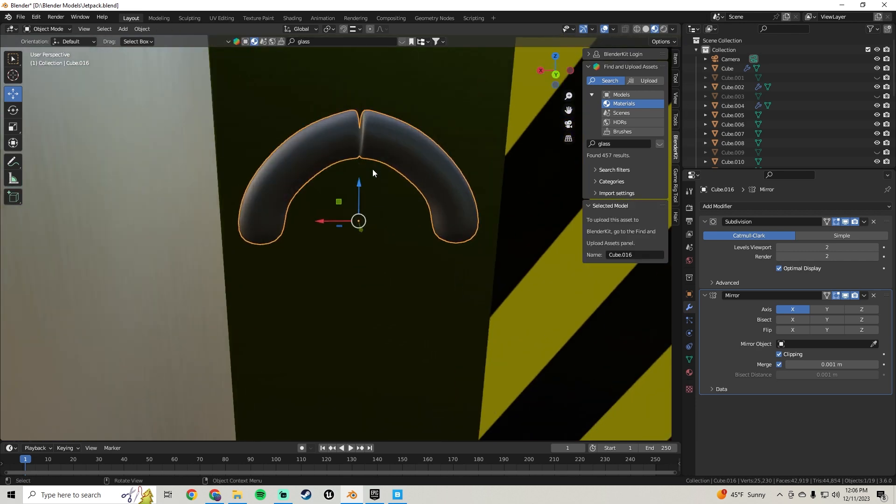
scroll(366, 146, down, 1)
middle_drag(334, 165, 358, 173)
key(Tab)
scroll(364, 181, up, 2)
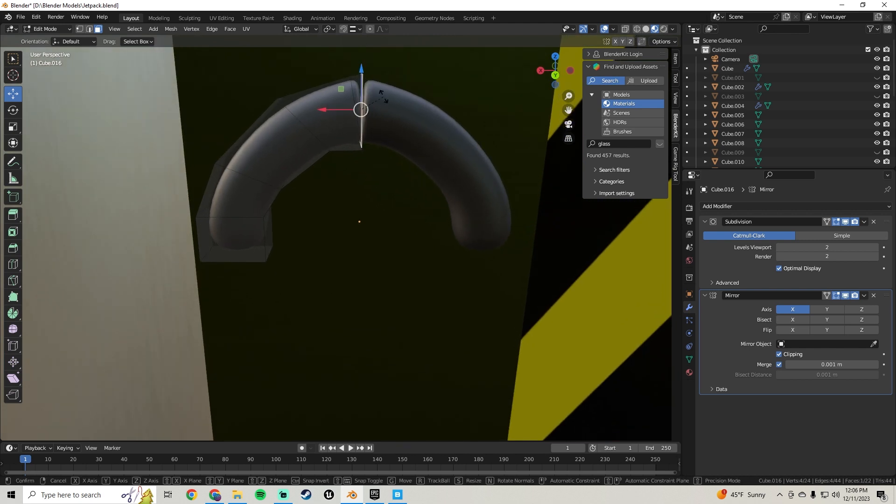
Try rotating the seam's end face freely and around Y, and undo both rotations
key(r)
click(393, 142)
key(ctrl+z)
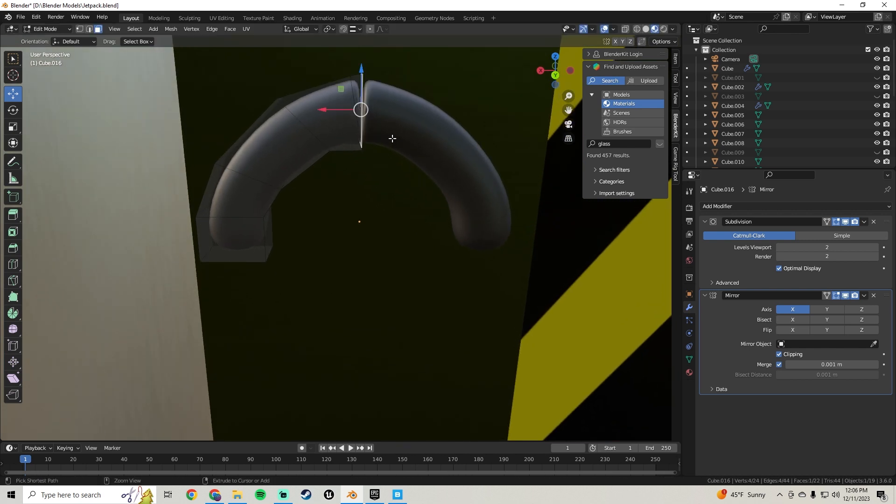
key(r)
key(y)
click(402, 85)
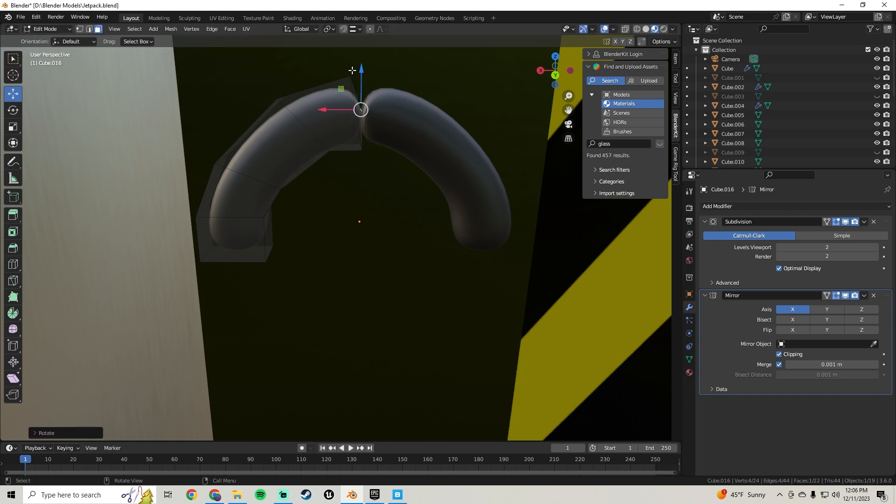
key(ctrl+z)
middle_drag(429, 114, 396, 127)
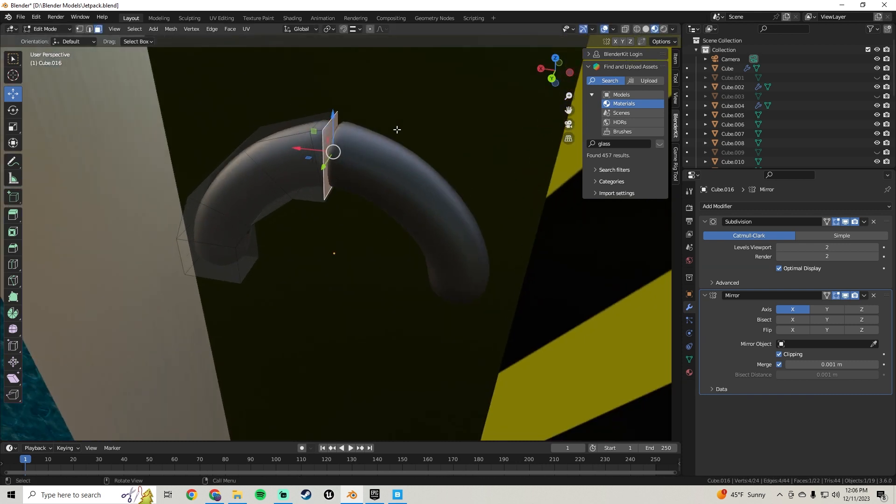
key(r)
key(x)
right_click(379, 107)
key(r)
key(y)
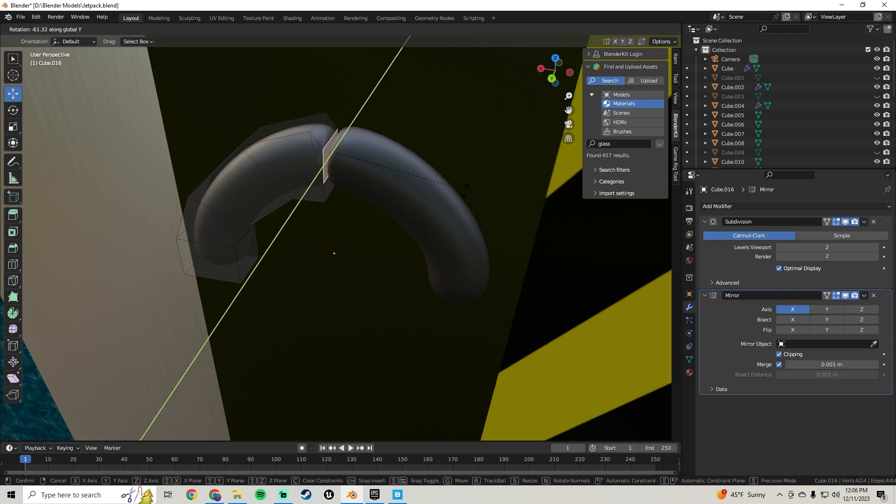
right_click(397, 190)
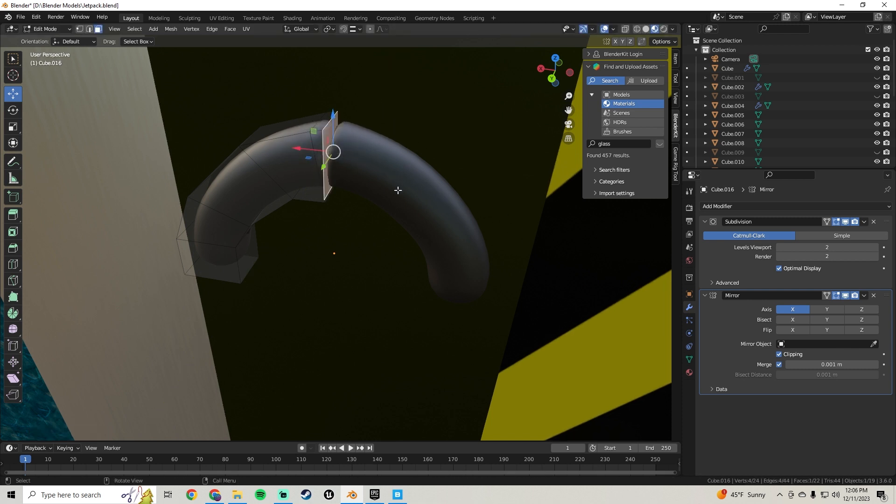
middle_drag(396, 190, 437, 207)
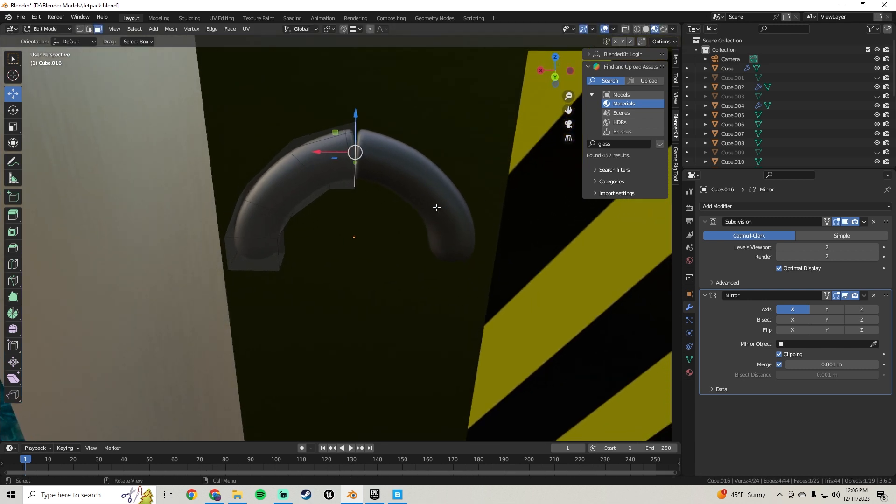
Set the Mirror merge distance to 0 m, try moving the end face along X into the seam, and undo these changes
click(841, 365)
text(0)
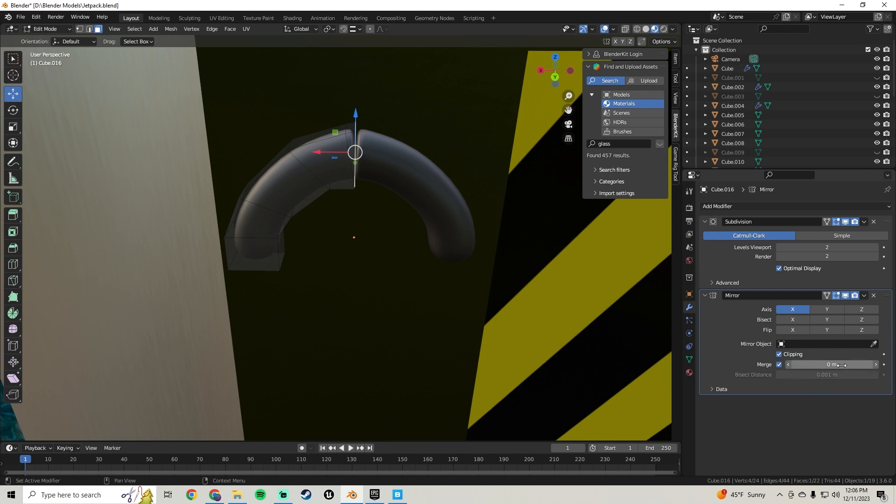
key(Return)
drag(333, 156, 372, 157)
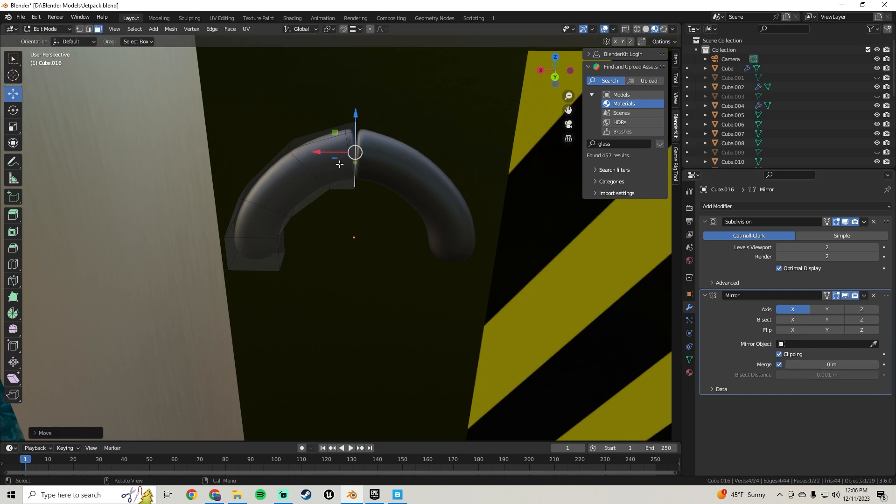
key(ctrl+z)
key(ctrl+z)
key(ctrl+z)
Reselect the arch for mesh editing, pick its lower end face, and add Z to the Mirror axes to form a ring
scroll(366, 195, down, 5)
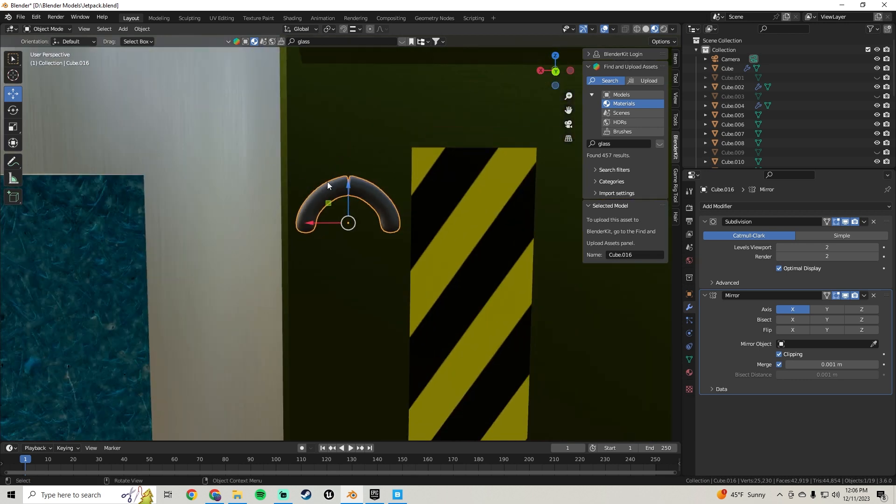
click(323, 186)
key(Tab)
key(Tab)
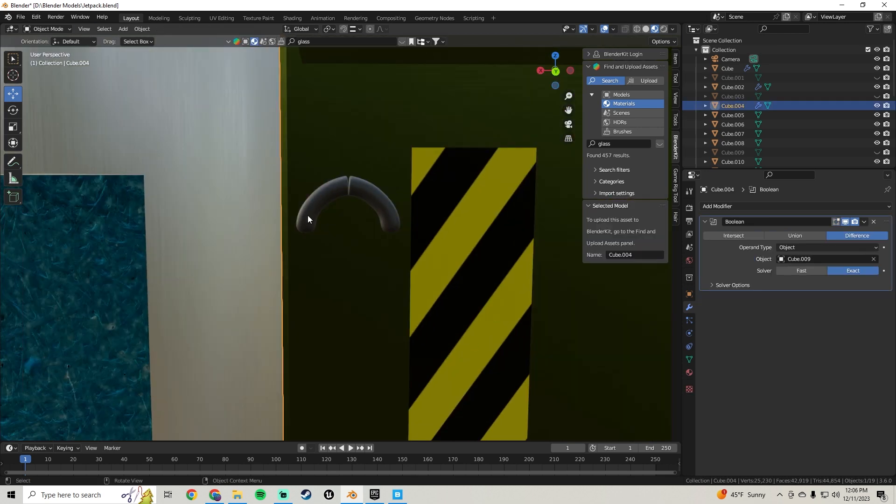
click(308, 215)
key(Tab)
middle_drag(326, 246, 308, 260)
click(309, 207)
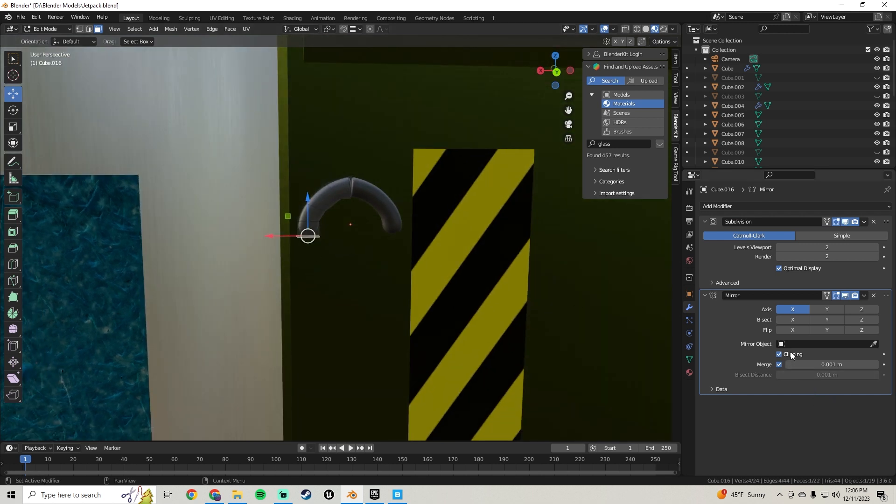
click(827, 310)
click(863, 310)
Raise the pipe's end face at the top seam along Z and shift the neighboring edge loops outward to round the ring
scroll(350, 258, up, 3)
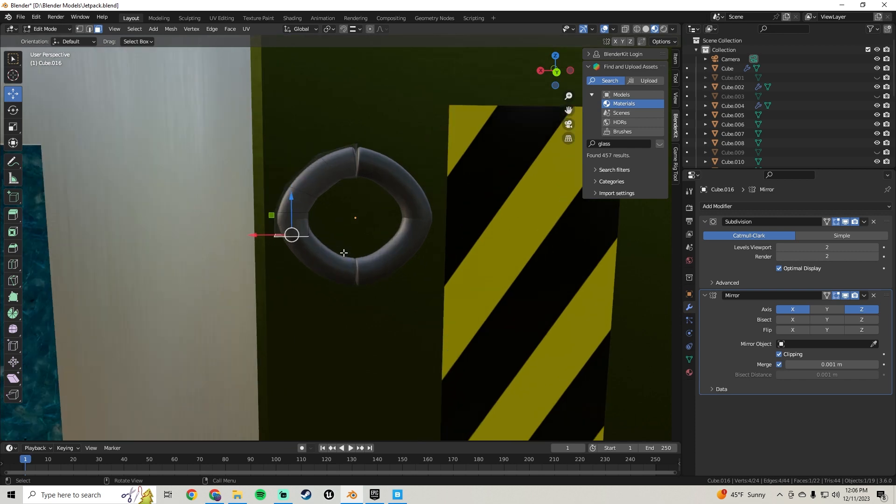
middle_drag(340, 244, 401, 195)
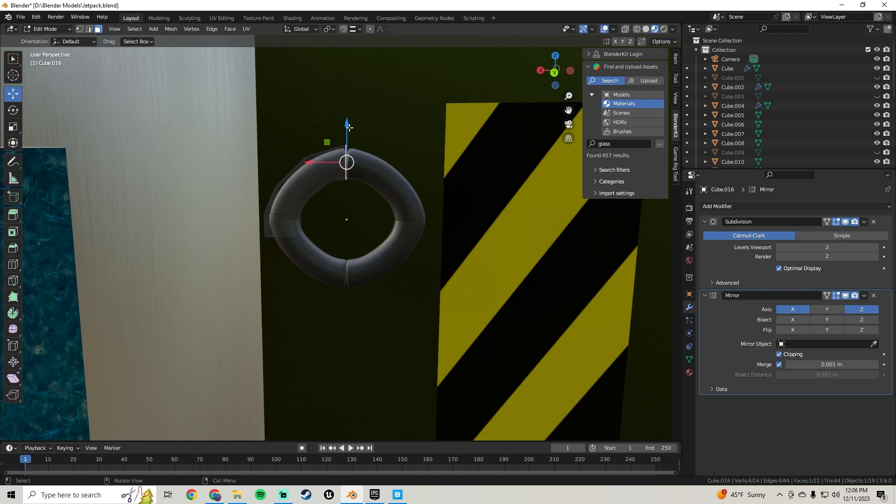
drag(349, 127, 354, 107)
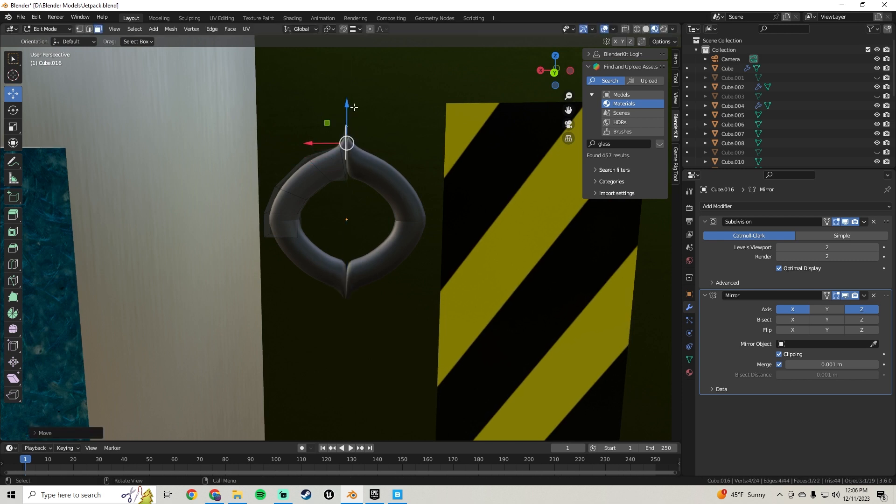
click(88, 30)
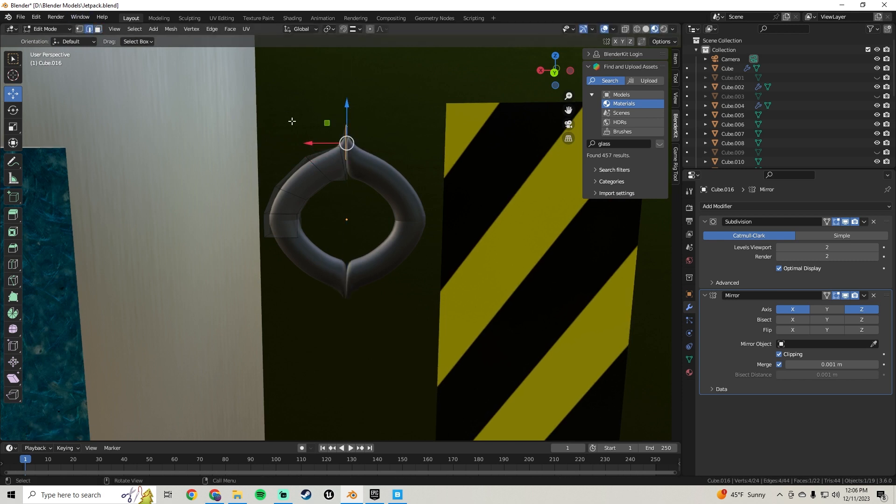
alt+click(344, 163)
drag(344, 130, 304, 154)
key(x)
scroll(357, 157, up, 2)
mouse_move(357, 157)
middle_down()
mouse_move(360, 133)
mouse_move(366, 161)
middle_up()
drag(322, 121, 257, 141)
click(319, 143)
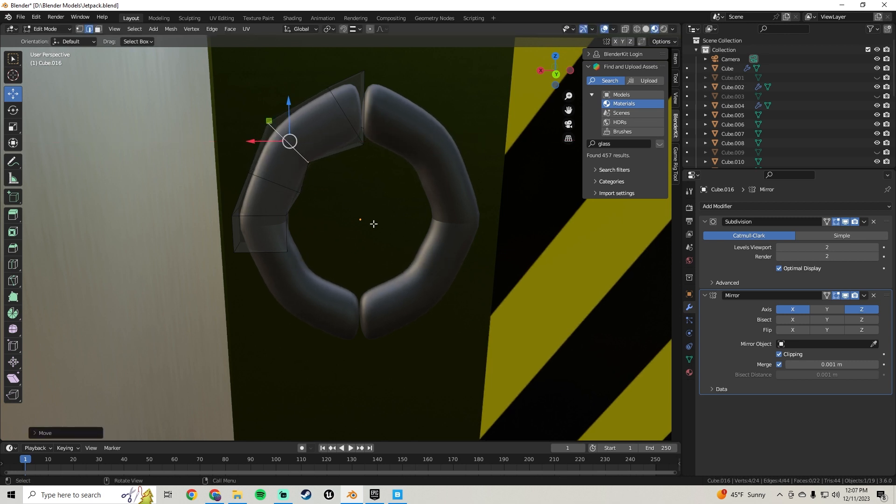
Return to Object Mode and apply Shade Smooth to the pipe ring
scroll(372, 224, down, 2)
middle_drag(372, 224, 373, 207)
key(Tab)
right_click(407, 174)
key(Escape)
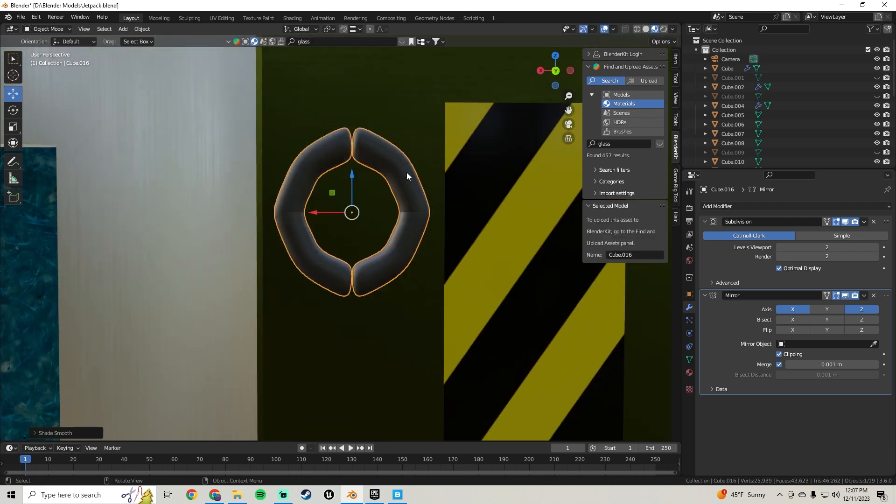
Select the pipe's lower end face in Edit Mode and move it up along Z to the horizontal mirror line
key(Tab)
mouse_move(301, 223)
middle_down()
mouse_move(289, 229)
mouse_move(323, 210)
mouse_move(303, 217)
middle_up()
click(285, 216)
click(284, 211)
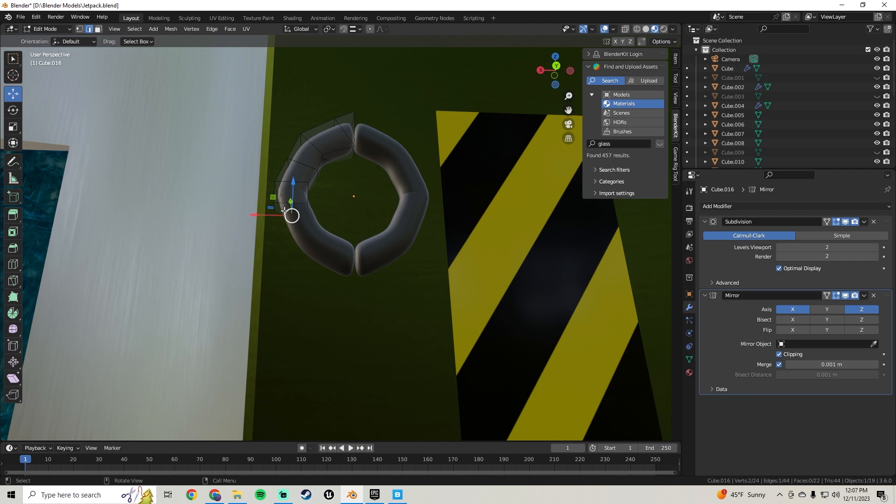
click(100, 30)
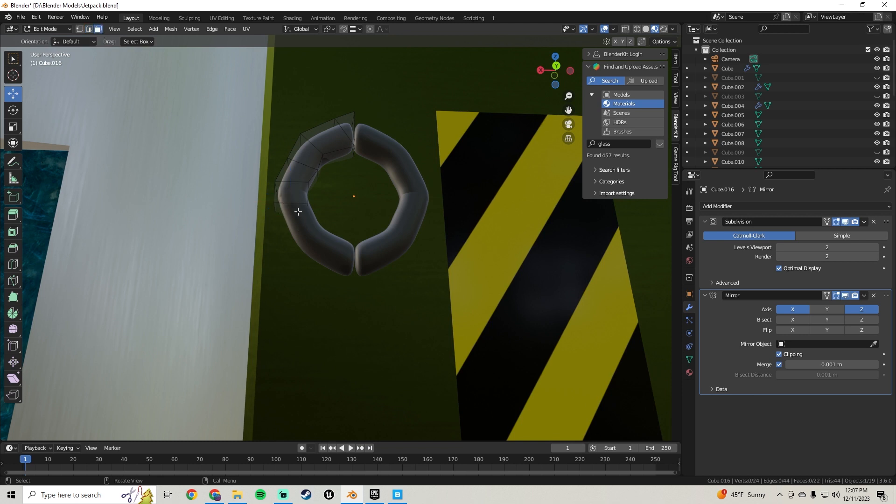
click(298, 210)
mouse_move(293, 177)
mouse_down()
mouse_move(295, 158)
mouse_move(309, 150)
mouse_move(306, 187)
mouse_up()
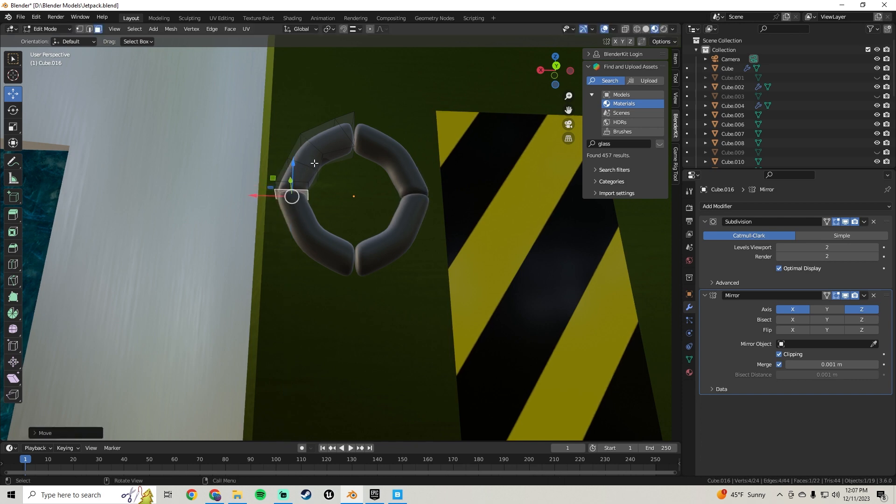
Nudge the lower end face slightly down along Z at the side seam and check the ring's shape
middle_drag(322, 201, 331, 214)
scroll(331, 215, up, 4)
drag(245, 167, 259, 184)
middle_drag(370, 134, 391, 159)
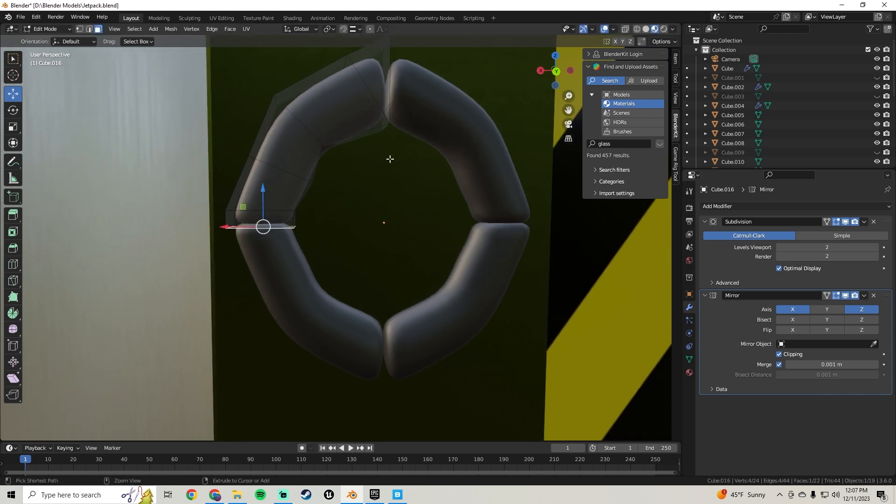
drag(265, 193, 265, 199)
scroll(416, 195, down, 5)
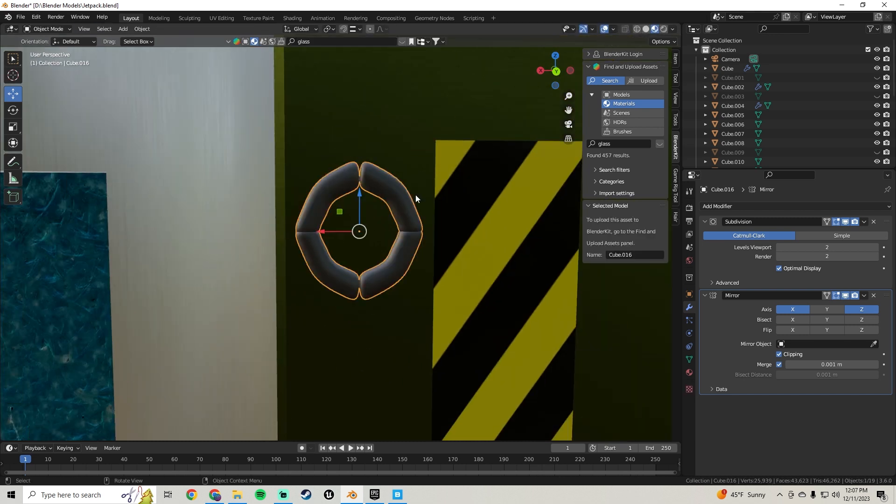
scroll(398, 206, up, 3)
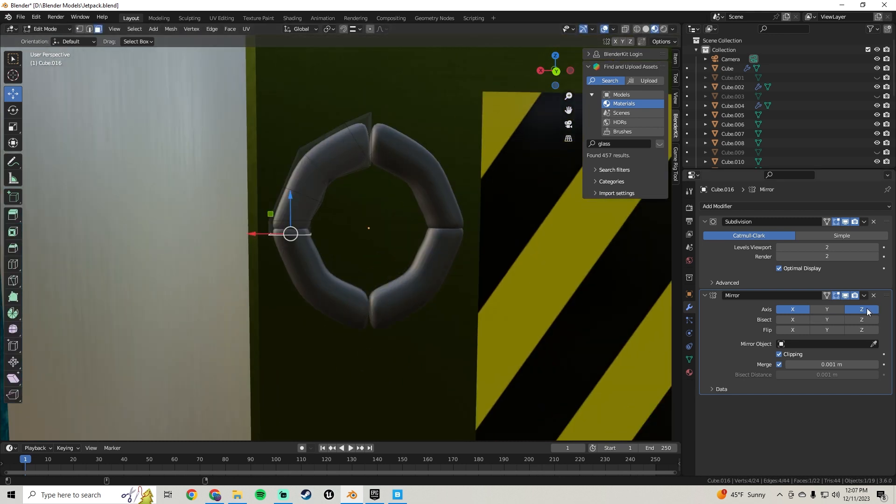
Turn off Z mirroring, then move the edge loop above the pipe's lower end outward along X to smooth the bend
click(867, 308)
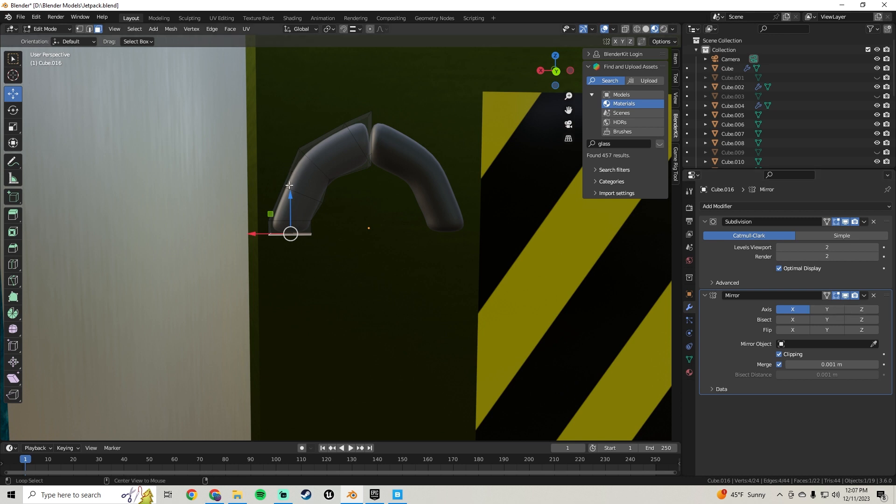
key(l)
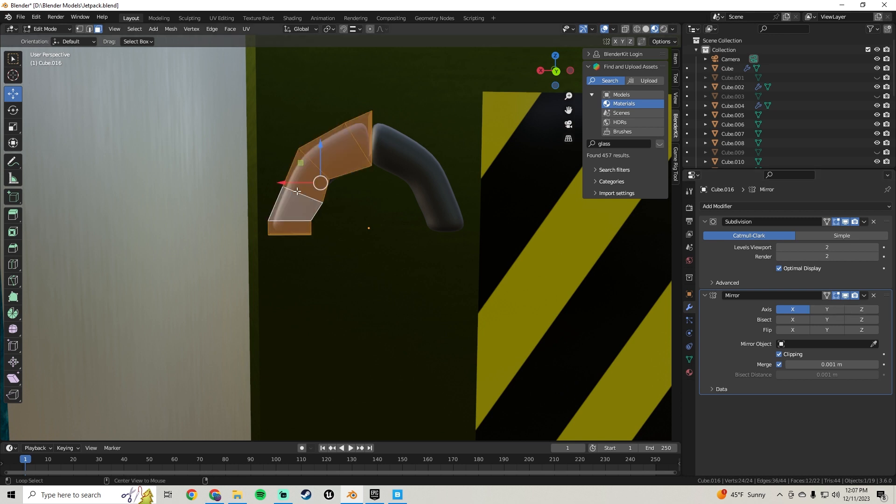
click(93, 30)
alt+click(302, 191)
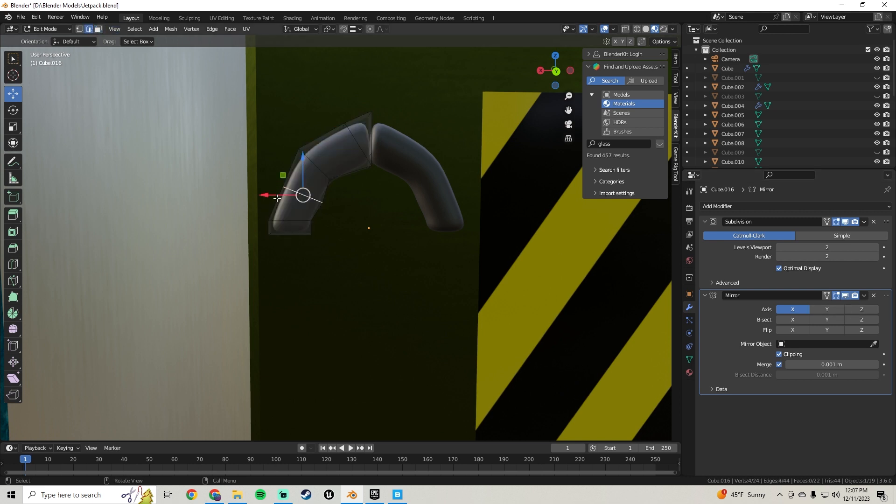
drag(277, 198, 271, 196)
drag(299, 155, 298, 156)
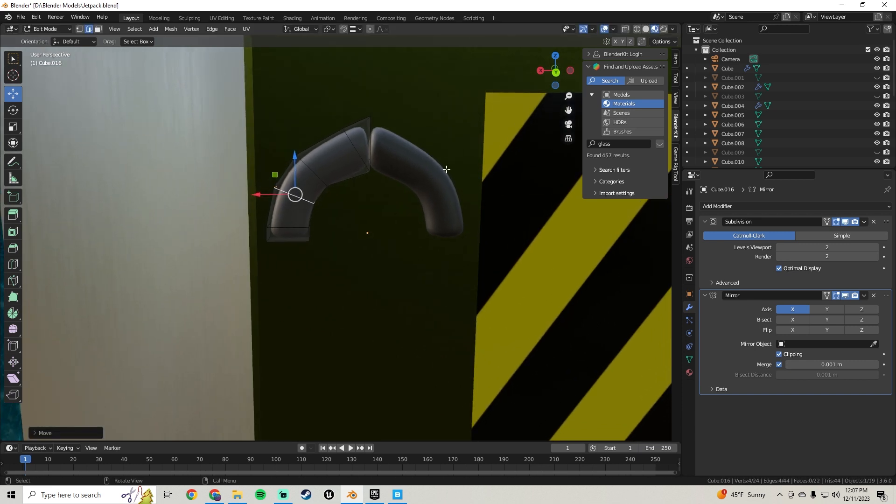
Remove the Mirror modifier from the pipe, keeping only the Subdivision modifier
click(865, 296)
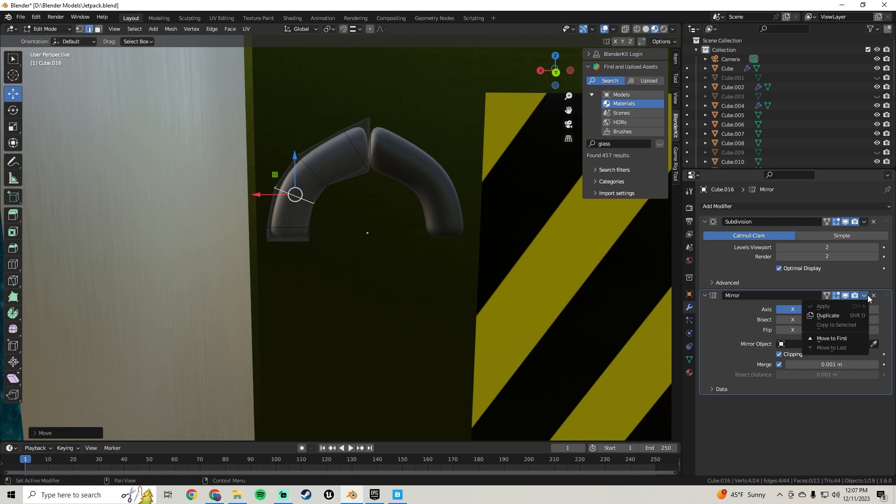
click(868, 295)
click(867, 296)
click(874, 295)
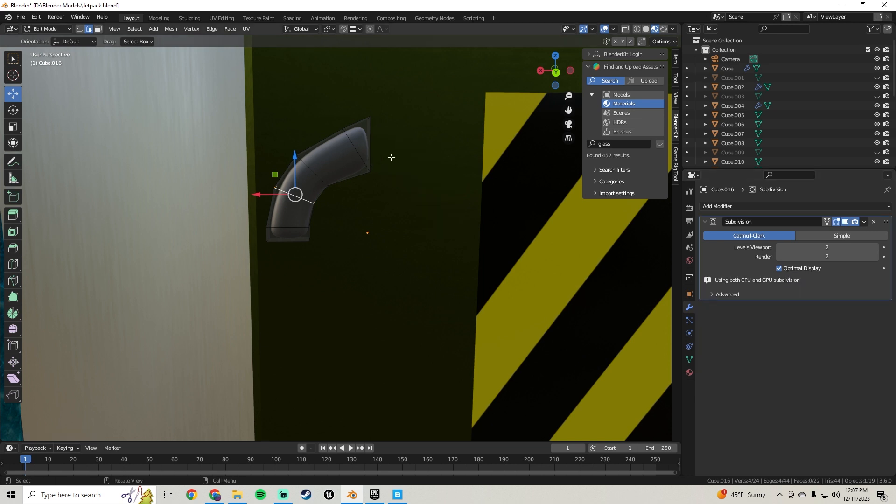
Select the pipe's upper end face and move it outward along X toward the caution stripes
middle_drag(391, 158, 354, 164)
scroll(348, 174, up, 2)
key(ctrl+z)
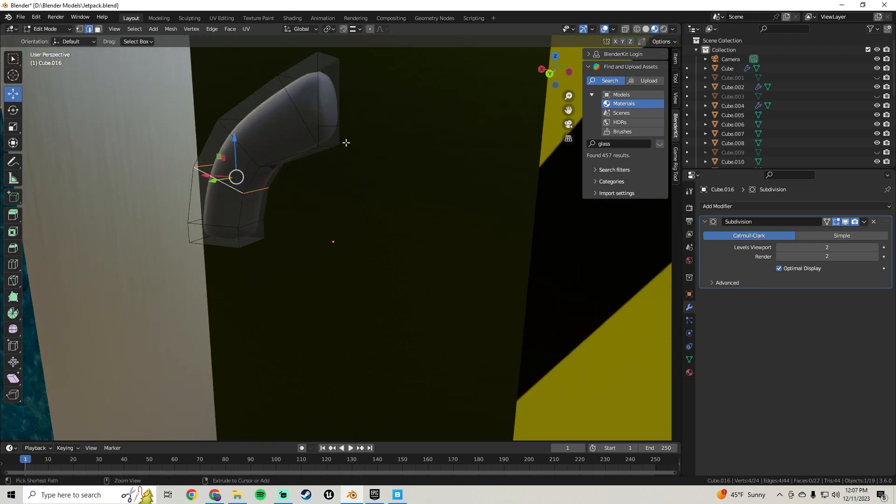
click(329, 88)
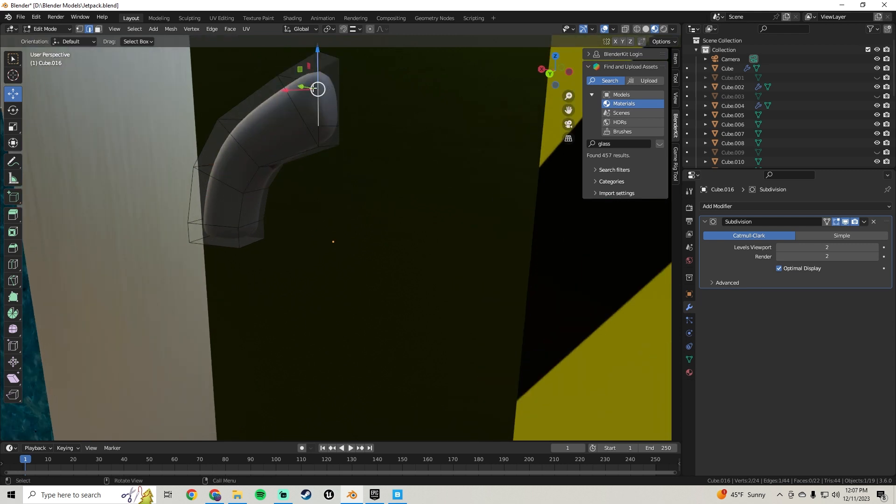
click(96, 31)
click(325, 89)
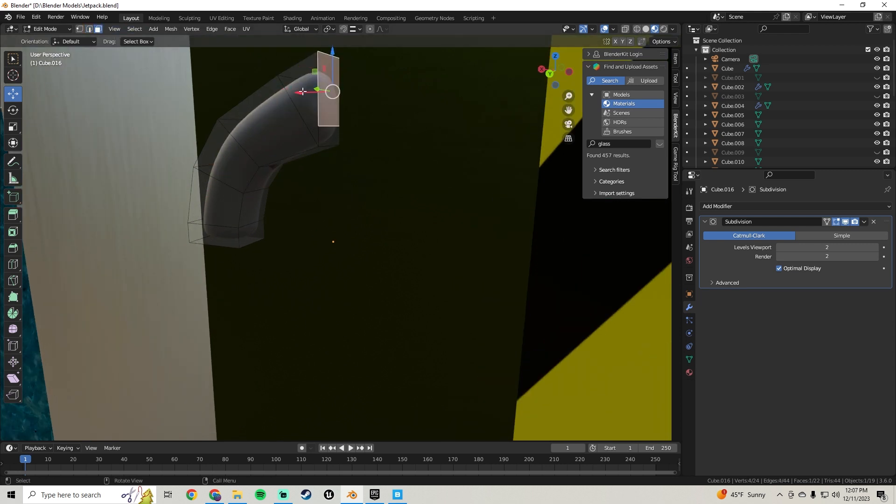
drag(303, 92, 329, 107)
middle_drag(377, 118, 390, 120)
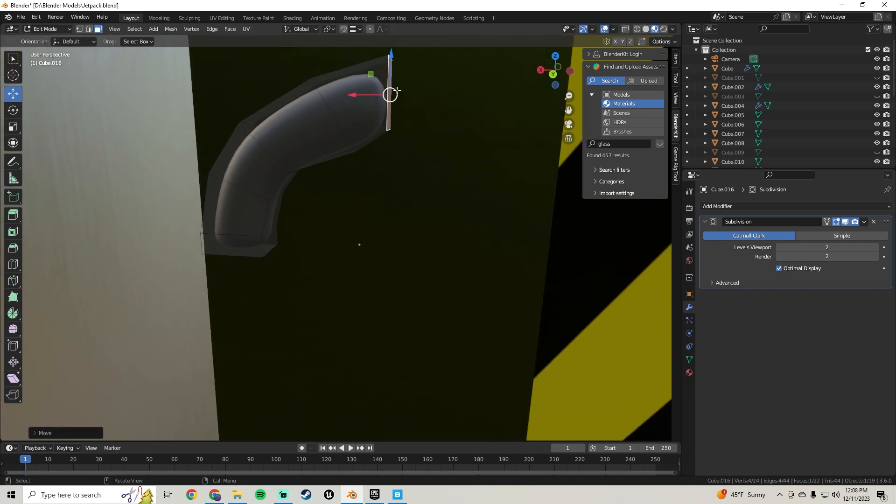
key(ctrl+z)
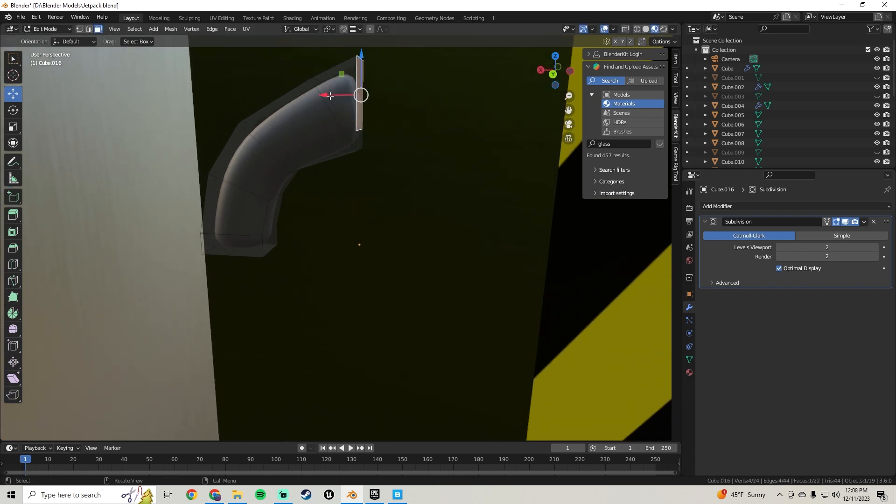
drag(331, 95, 380, 78)
Try to extrude the pipe's upper end face straight toward the caution stripes
scroll(375, 157, down, 3)
middle_drag(375, 158, 398, 150)
key(e)
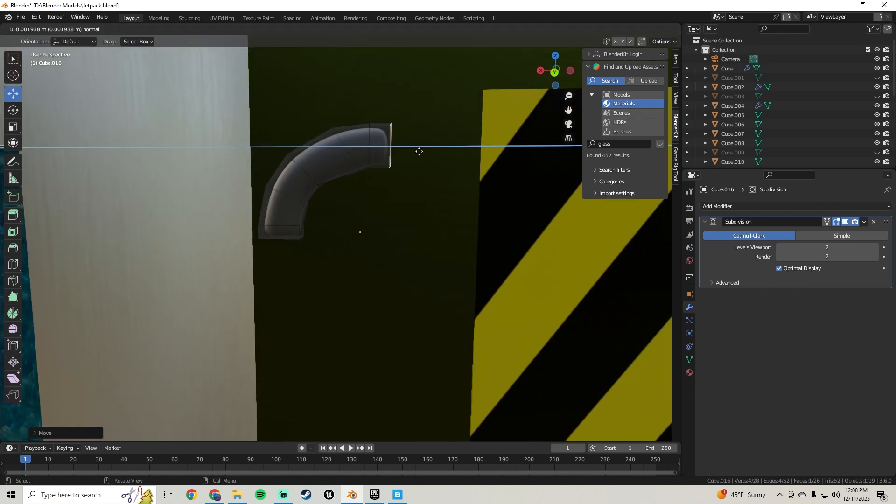
click(433, 152)
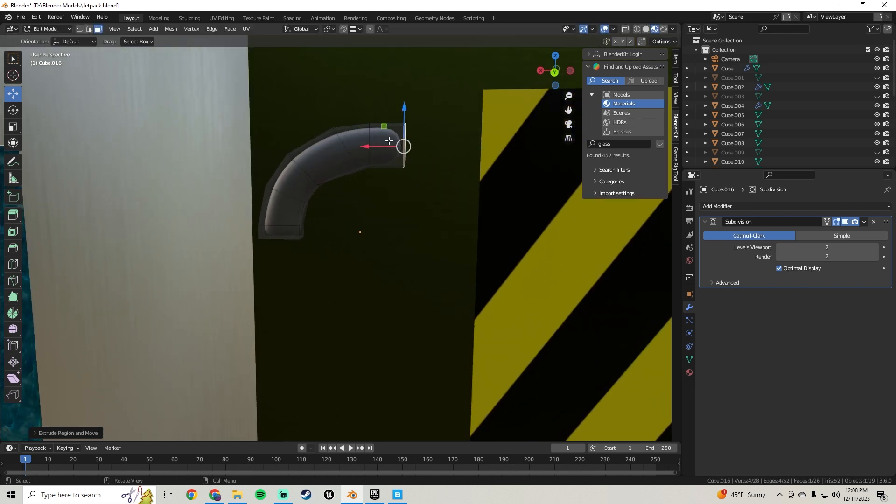
middle_drag(373, 186, 373, 165)
click(293, 208)
middle_drag(294, 208, 302, 226)
middle_drag(433, 143, 430, 150)
key(ctrl+z)
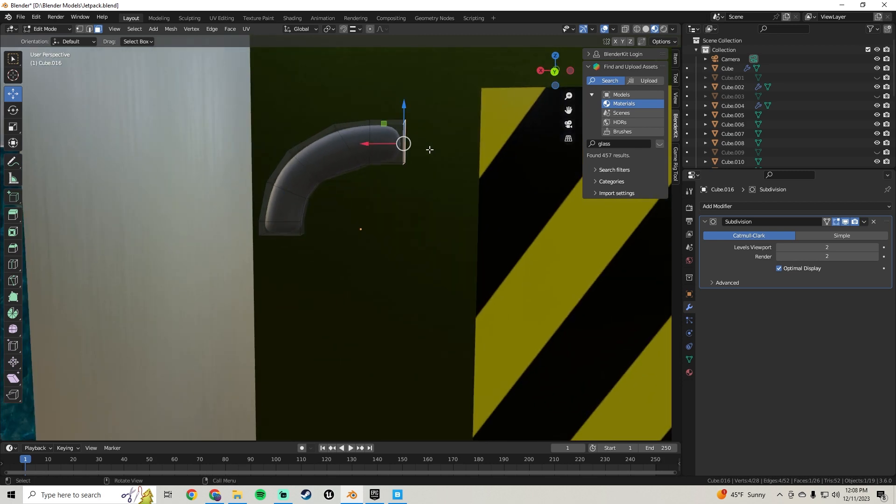
key(ctrl+z)
Examine the pipe's curve beside the caution stripes in Object Mode, then return to Edit Mode
scroll(384, 201, down, 8)
middle_drag(380, 210, 381, 231)
scroll(345, 226, up, 3)
scroll(345, 226, up, 2)
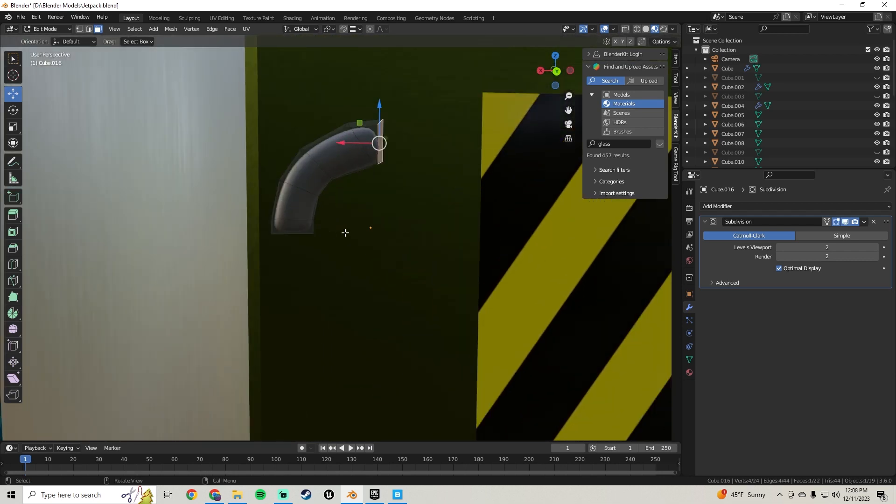
key(Tab)
mouse_move(332, 215)
middle_down()
mouse_move(455, 220)
mouse_move(325, 220)
middle_up()
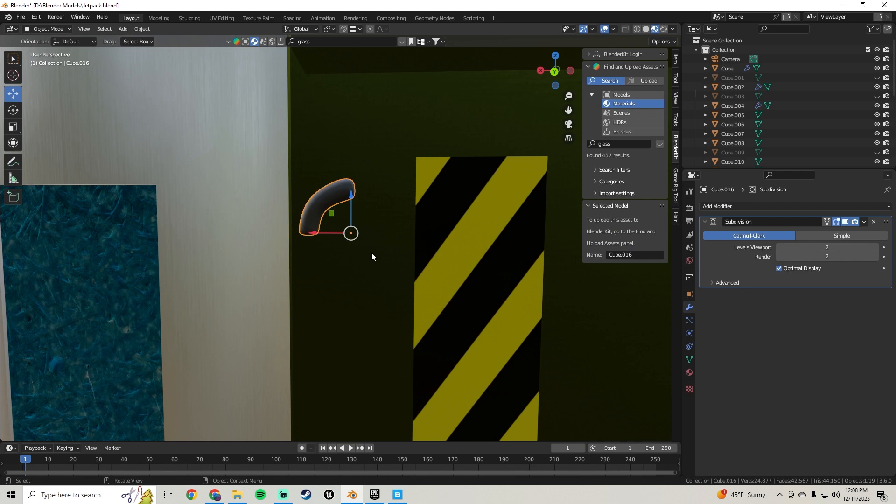
scroll(317, 227, up, 3)
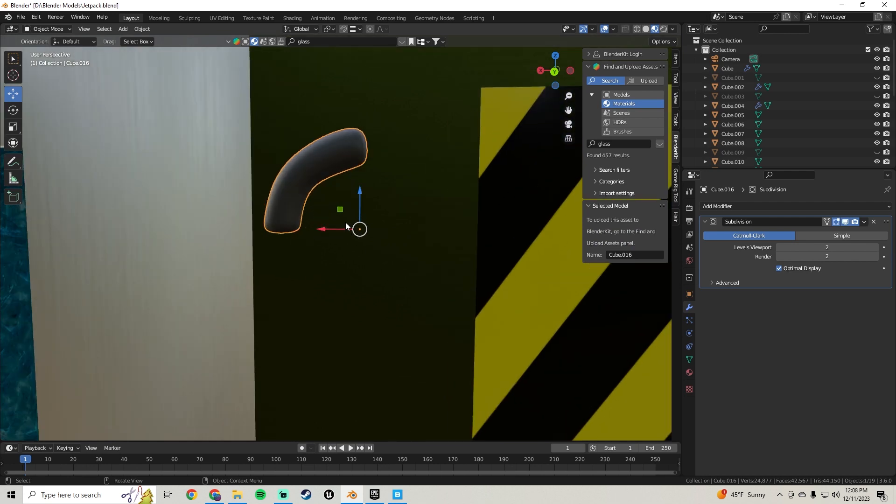
key(Tab)
key(Tab)
key(Tab)
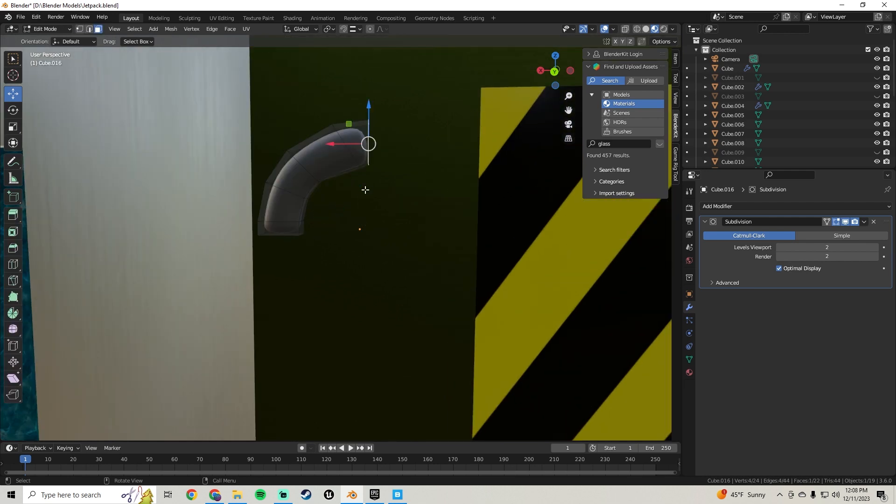
Extrude the pipe's upper end face twice along its normal toward the caution stripes, the second segment about 0.003 m long
key(e)
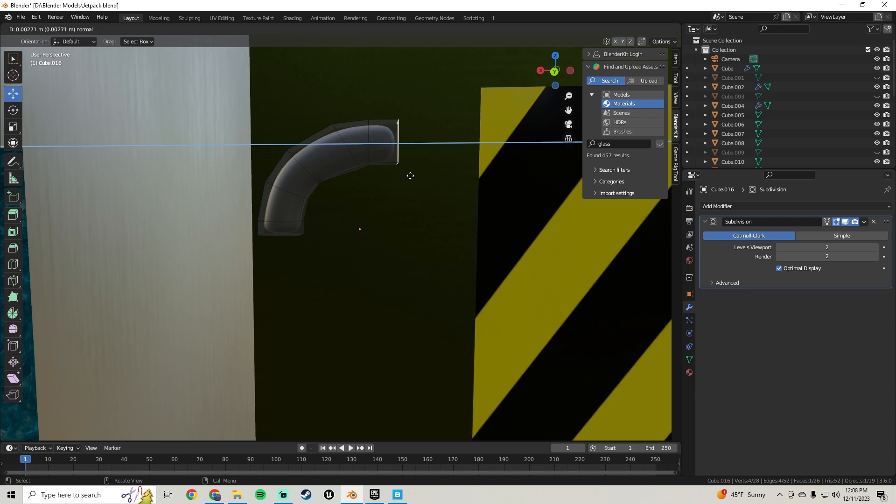
click(405, 175)
key(e)
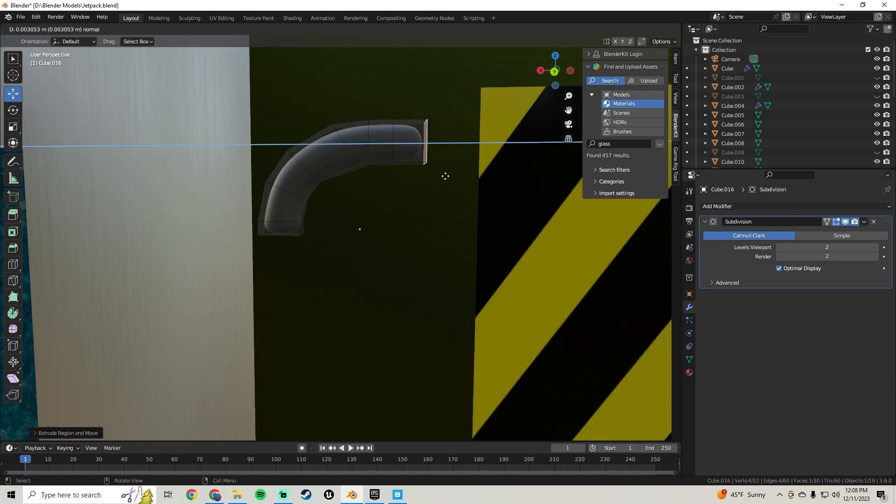
click(444, 175)
Lower the new upper end face along Z and rotate it about global Y to bend the pipe downward
drag(430, 126, 429, 129)
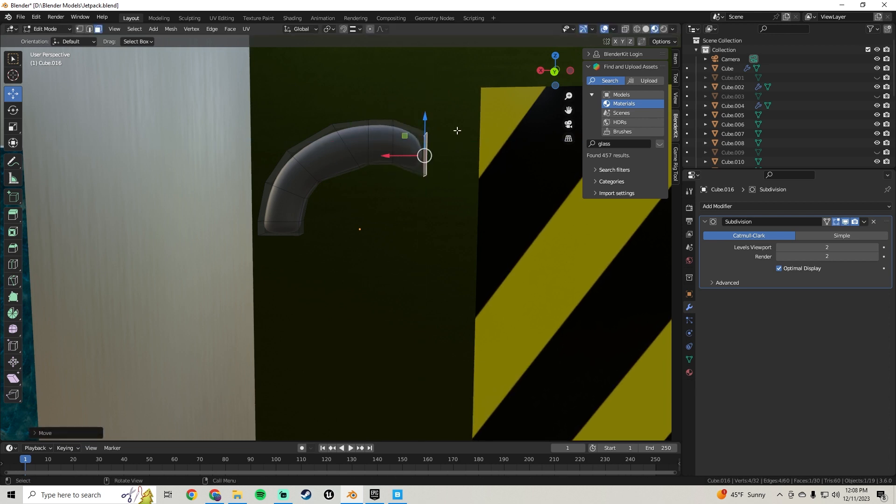
key(r)
key(y)
click(471, 145)
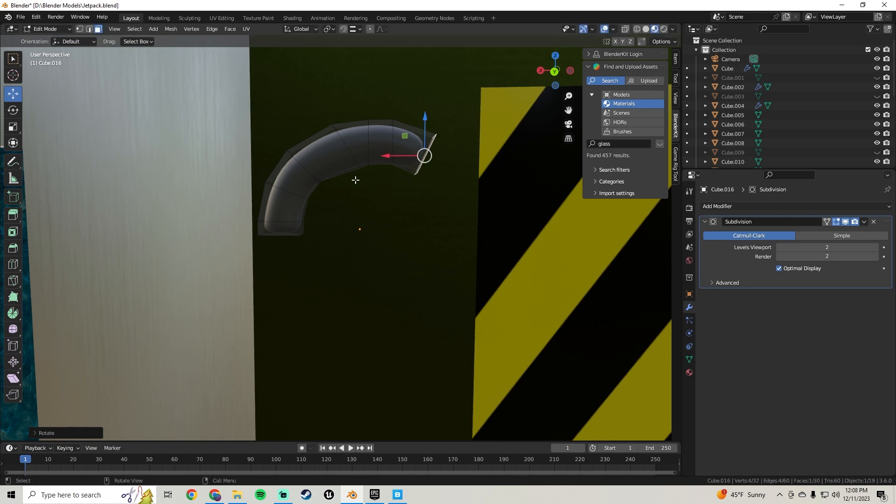
Select the inner edge under the pipe's top bend and shift it about 0.0013 m along X
middle_drag(332, 212, 393, 175)
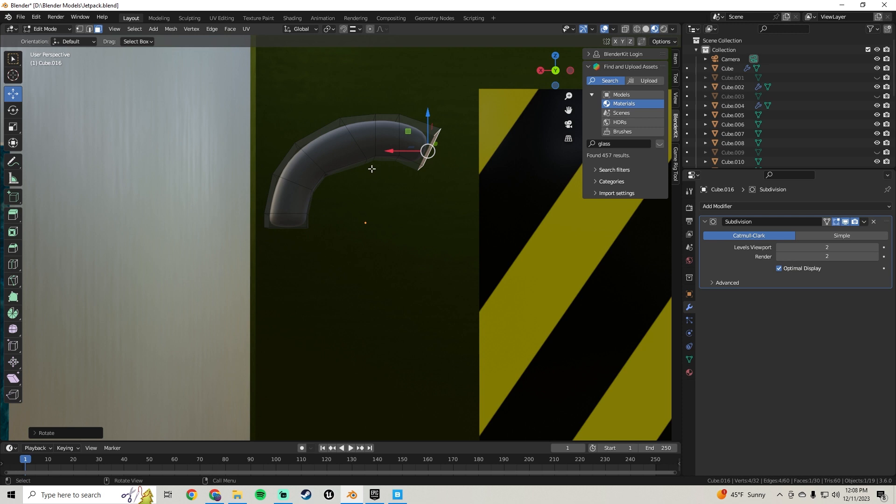
middle_drag(372, 169, 361, 161)
click(89, 29)
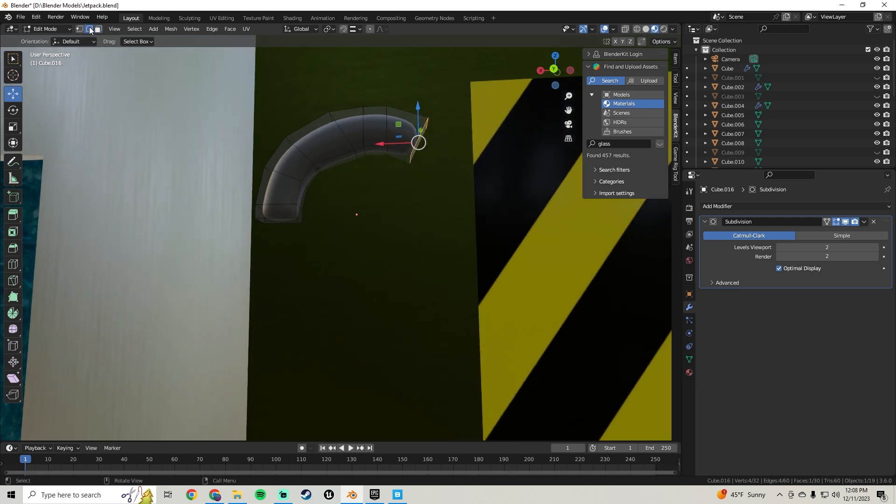
click(356, 157)
drag(318, 155, 306, 152)
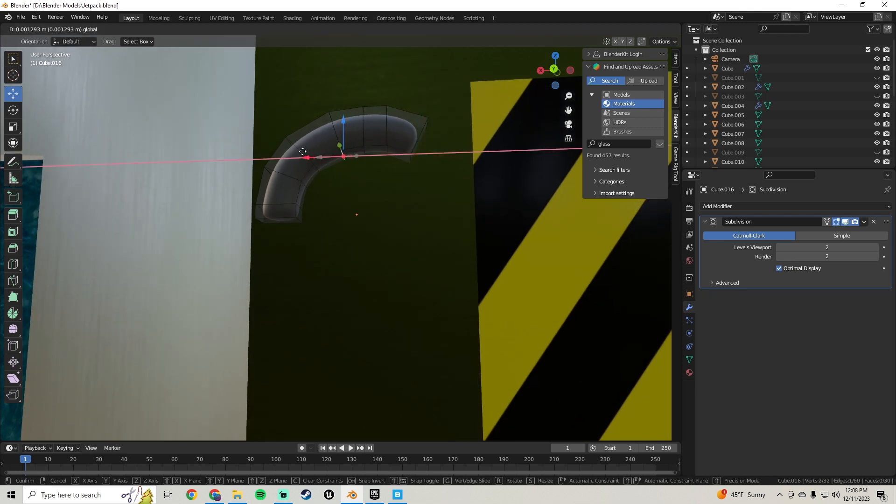
click(302, 151)
Select the pipe's lower end face and extrude it about 0.0024 m downward along its normal
middle_drag(407, 186, 273, 209)
click(97, 31)
click(278, 163)
key(e)
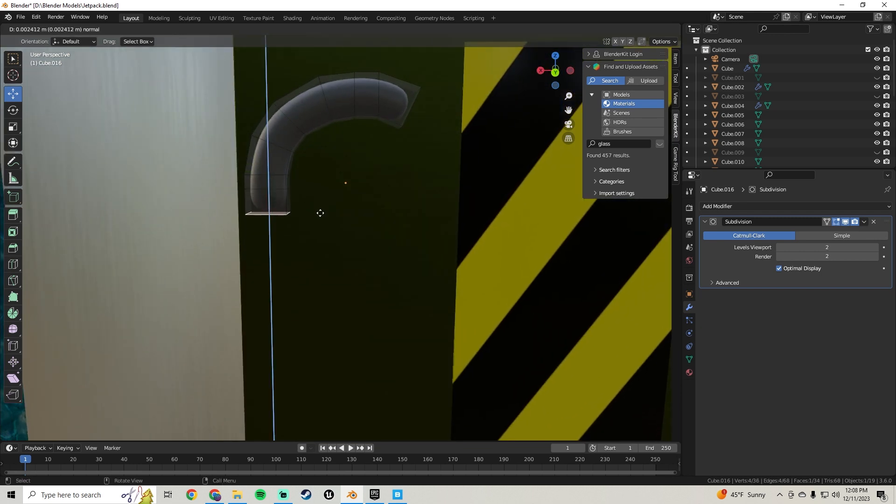
click(320, 214)
Move the new lower end face inward along X and down along Z, and tilt it about global Y
drag(245, 219, 249, 227)
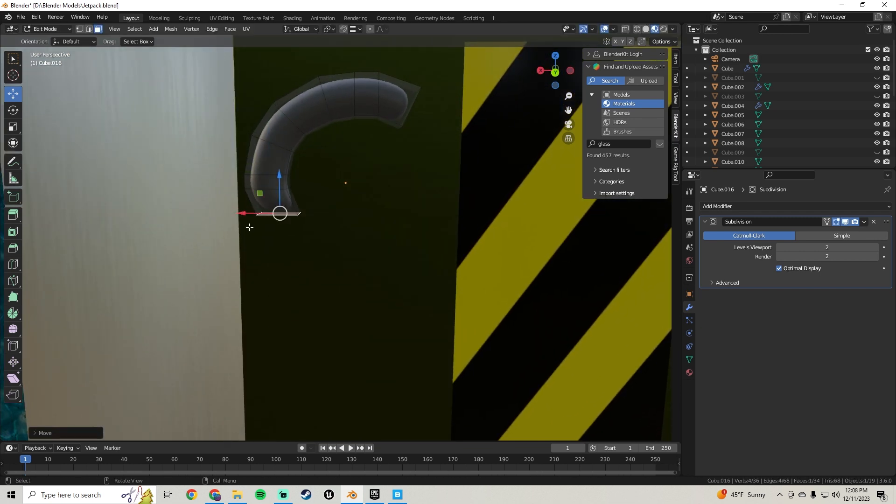
drag(279, 178, 280, 185)
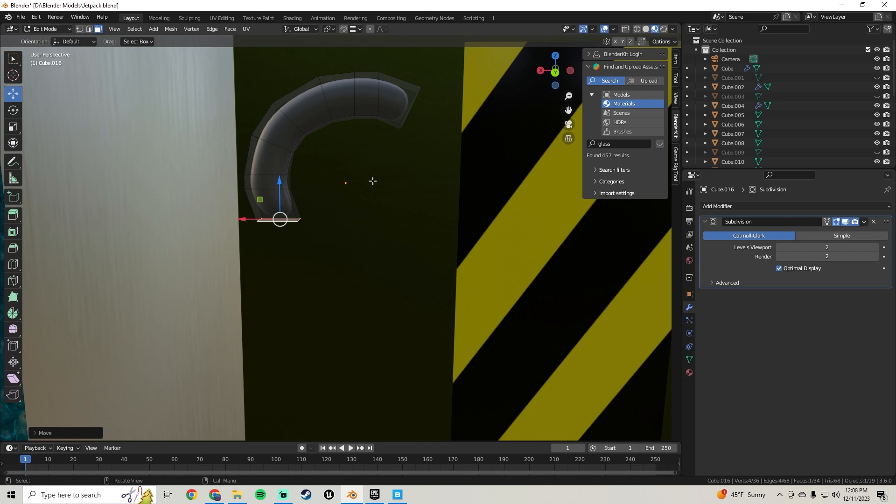
key(r)
key(y)
click(356, 156)
Extrude the tilted lower end face again, shifting the new end inward along X and down along Z
key(e)
click(374, 171)
scroll(381, 186, down, 7)
middle_drag(381, 188, 350, 214)
scroll(350, 211, up, 4)
scroll(349, 214, up, 2)
drag(256, 227, 260, 228)
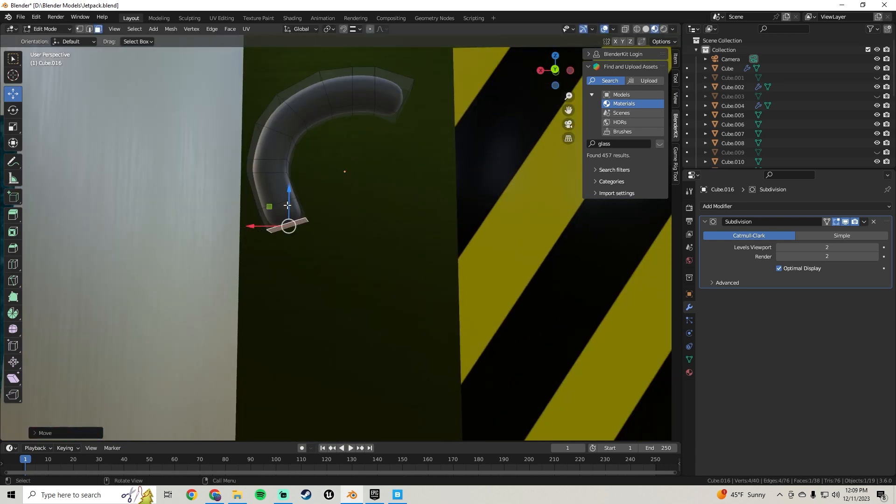
drag(288, 193, 289, 199)
Select the edge loop just above the pipe's lower end and move it up along Z and outward along X
middle_drag(371, 200, 375, 208)
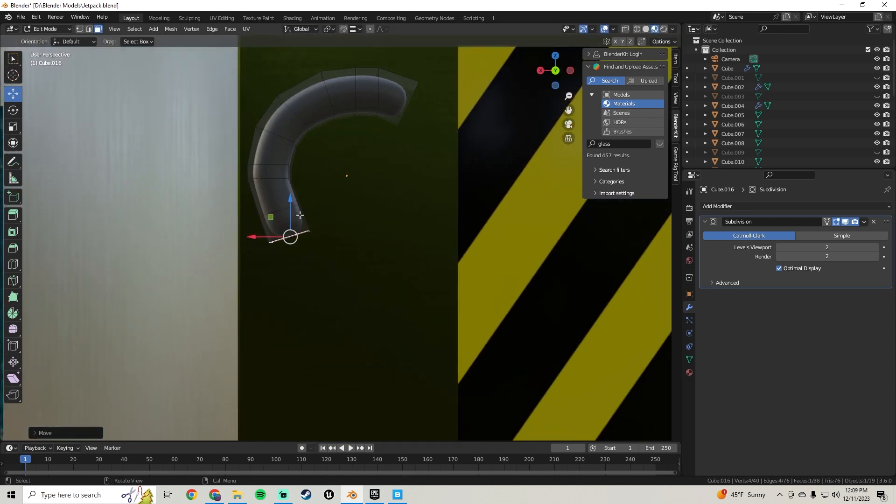
middle_drag(300, 216, 302, 218)
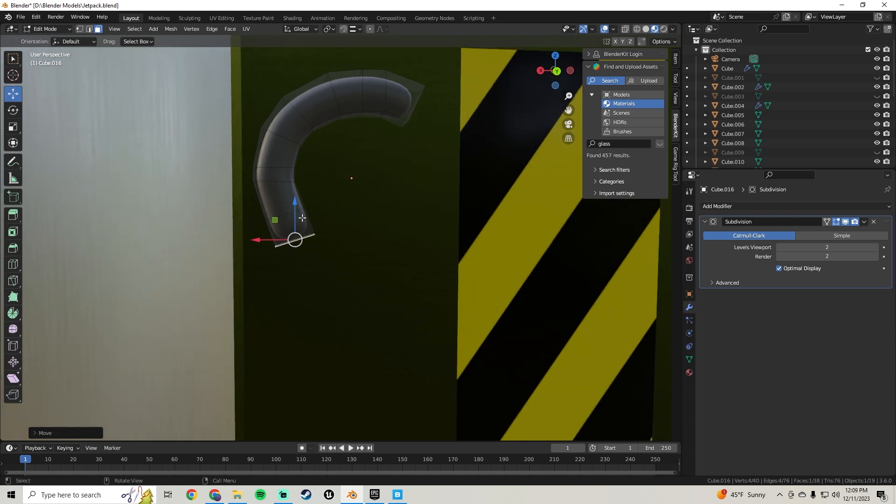
click(88, 31)
alt+click(273, 217)
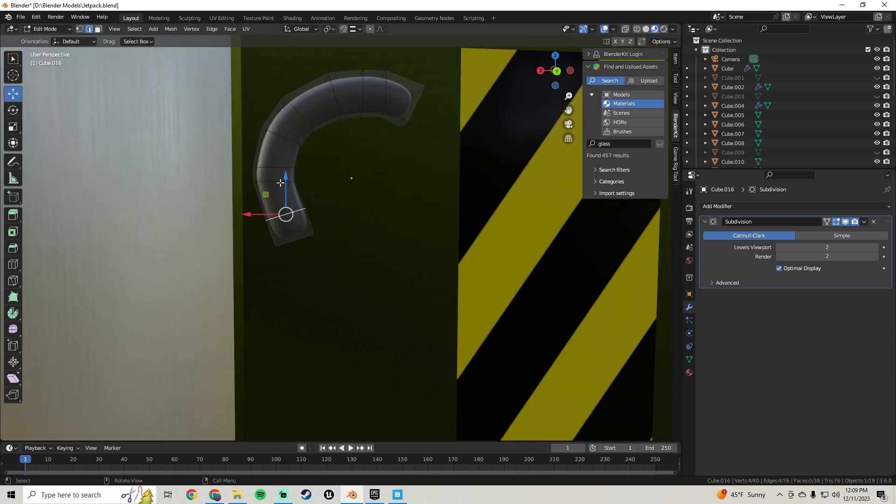
drag(289, 170, 289, 163)
drag(254, 204, 244, 204)
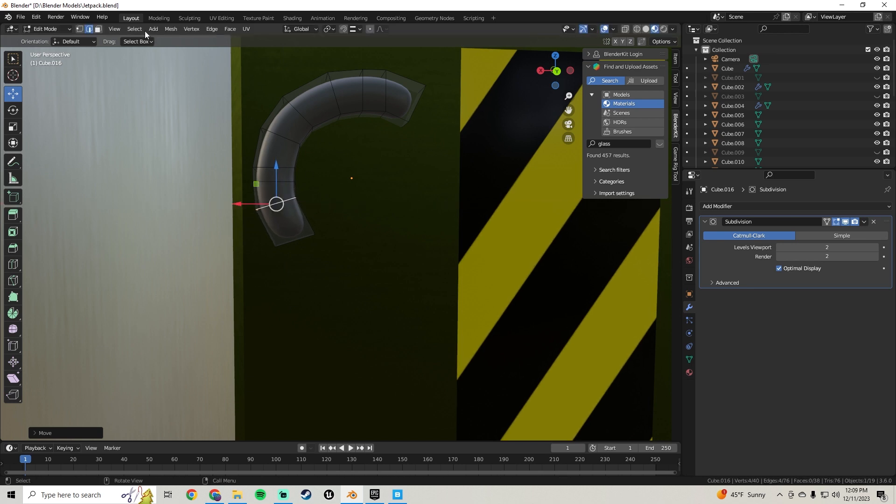
Select the pipe's upper end face and extrude another segment toward the caution stripes
click(98, 29)
middle_drag(452, 139, 414, 130)
click(377, 108)
key(e)
click(422, 142)
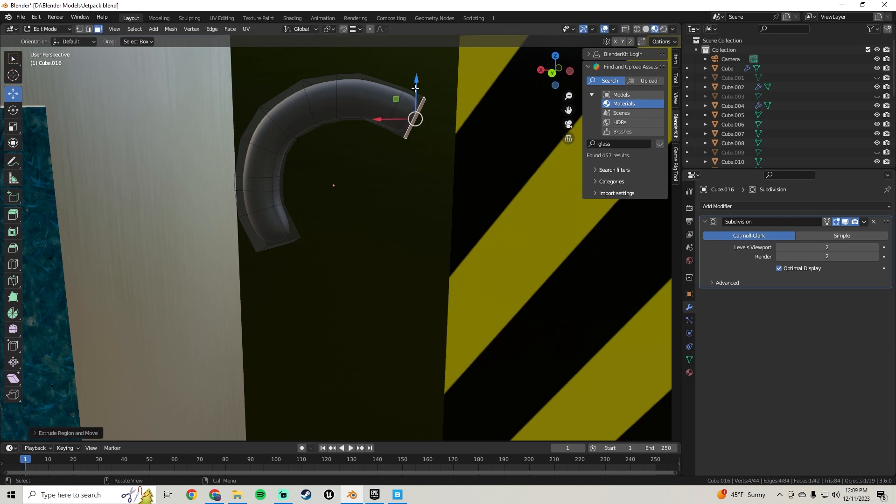
Lower the new upper end face along Z, rotate it about 30 degrees around global Y, and adjust its X position
drag(415, 88, 415, 84)
key(r)
key(y)
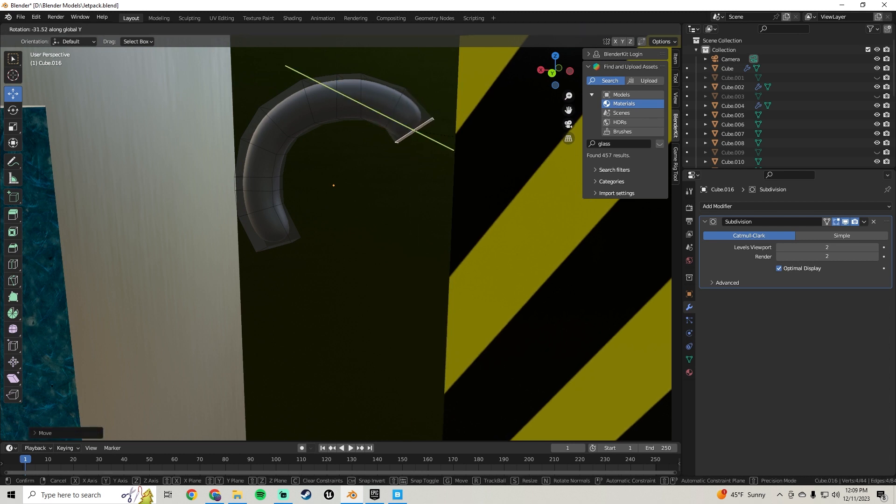
click(483, 141)
middle_drag(459, 149, 472, 146)
drag(426, 99, 428, 100)
drag(402, 134, 406, 135)
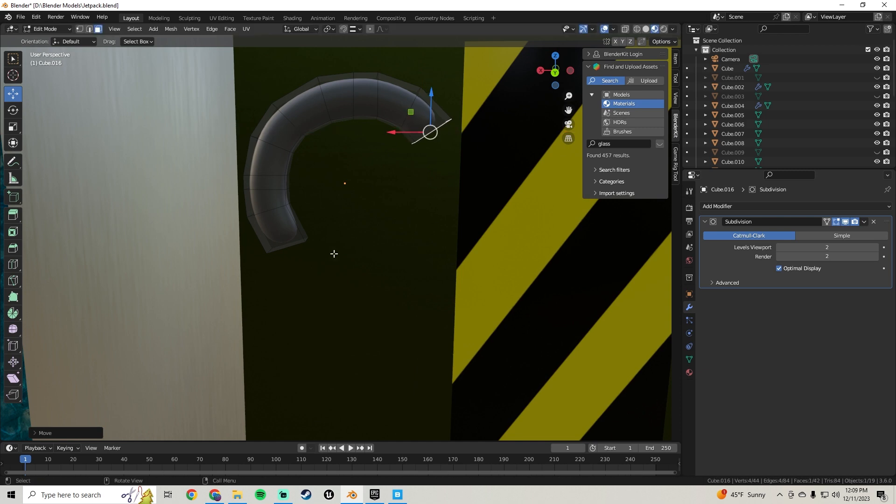
Select the pipe's lower end face for editing
middle_drag(334, 254, 316, 240)
click(296, 211)
key(t)
key(y)
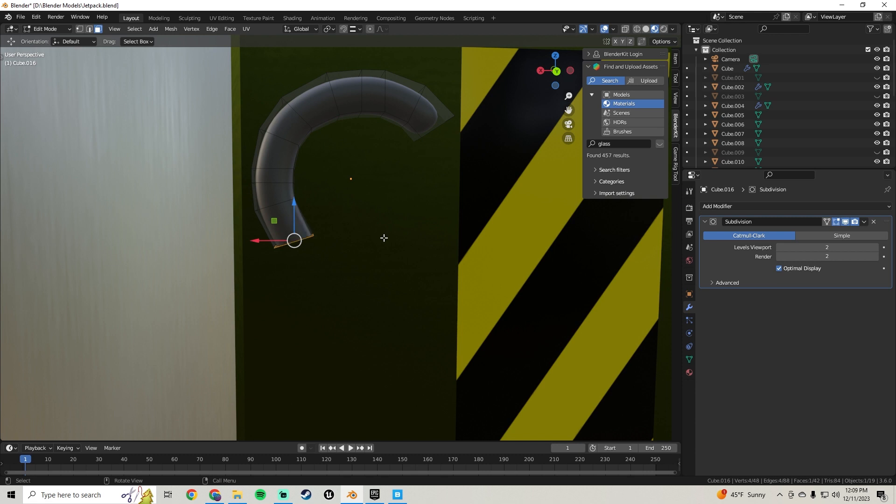
key(ctrl+z)
middle_drag(316, 234, 318, 205)
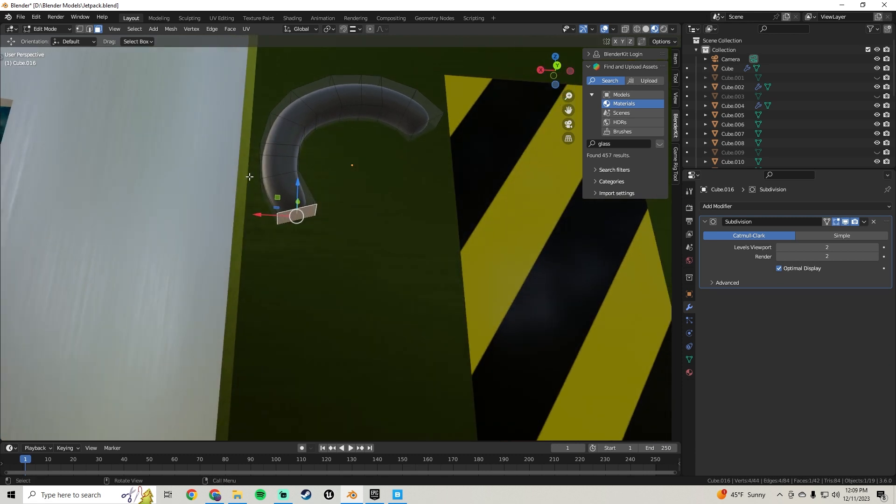
key(y)
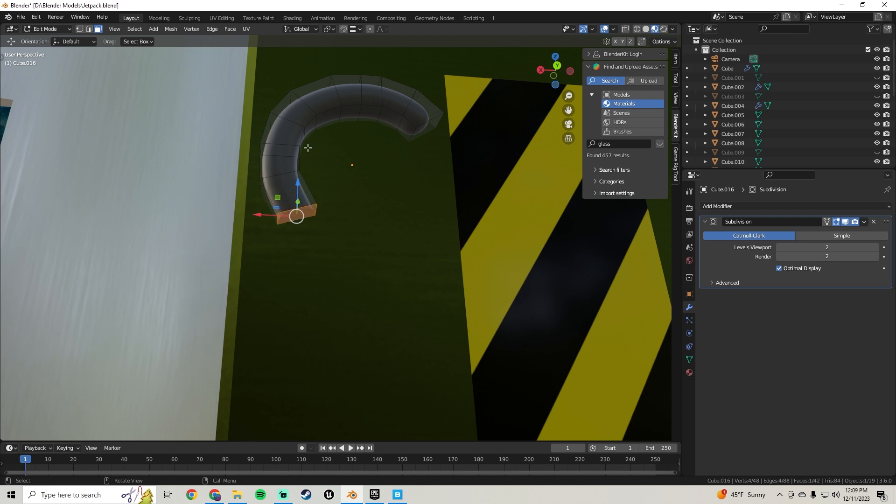
middle_drag(351, 204, 336, 234)
key(ctrl+z)
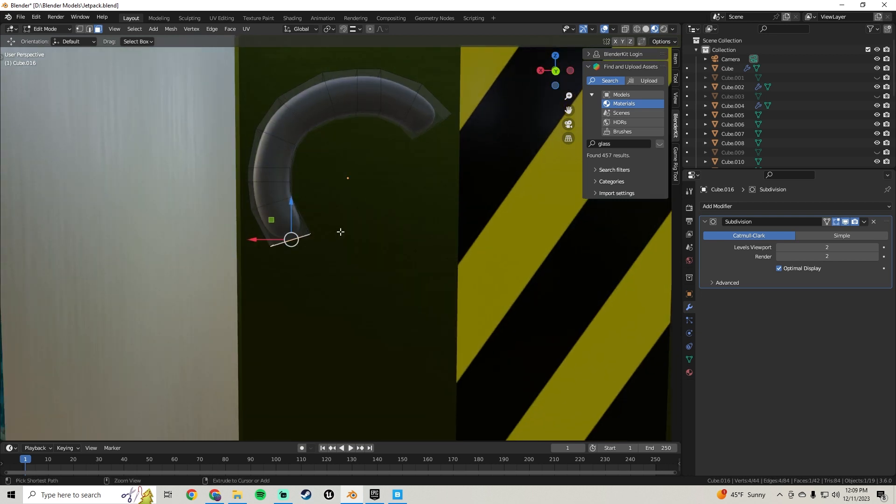
Extrude a new segment from the pipe's lower end face and shift it along X toward the caution stripes
key(e)
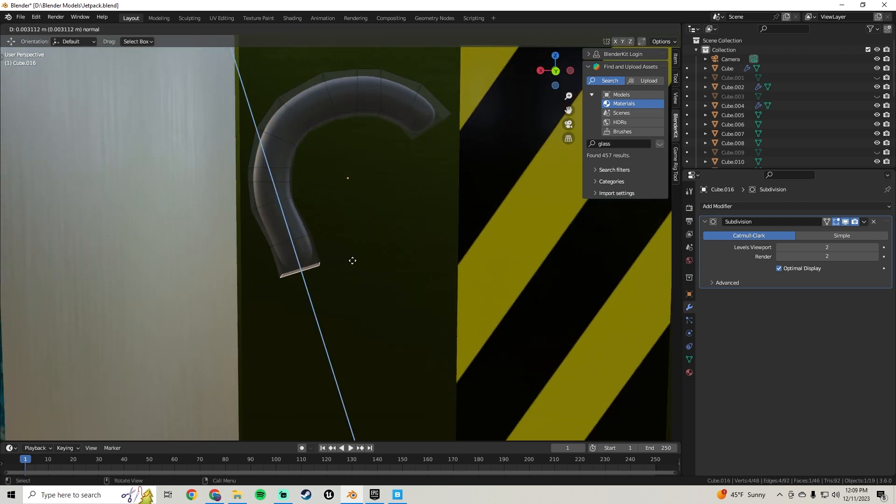
click(352, 260)
drag(268, 273, 282, 279)
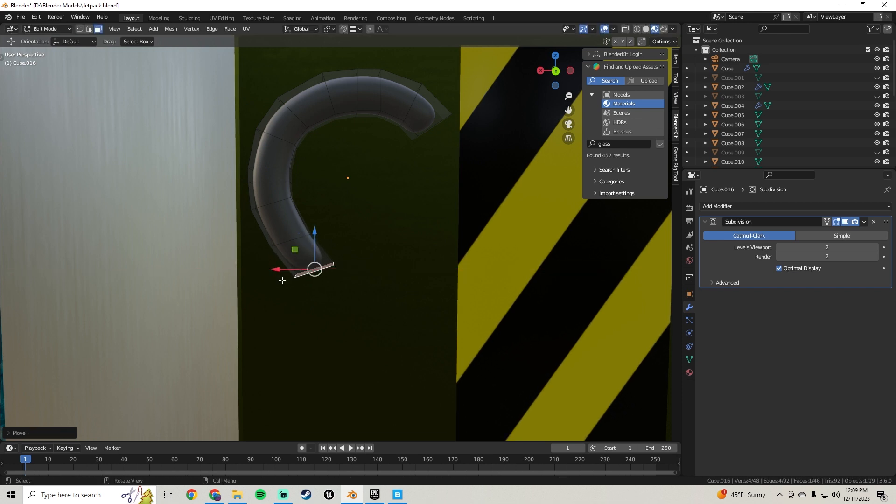
key(i)
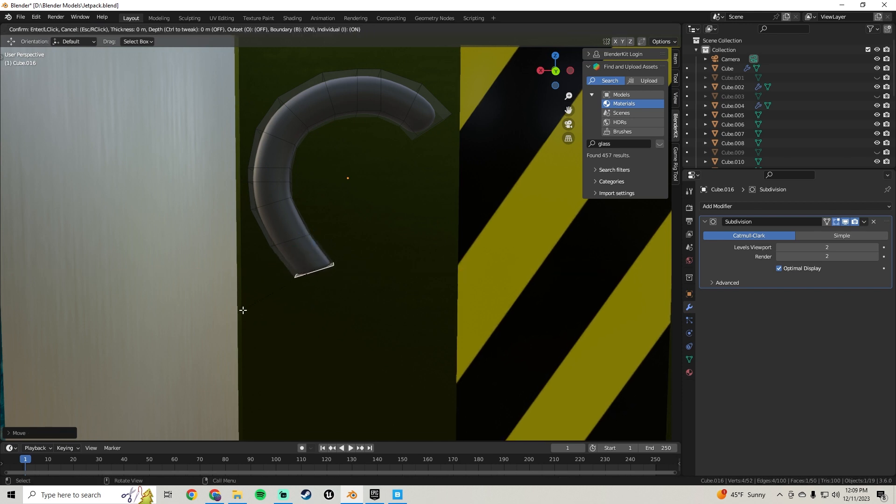
key(Escape)
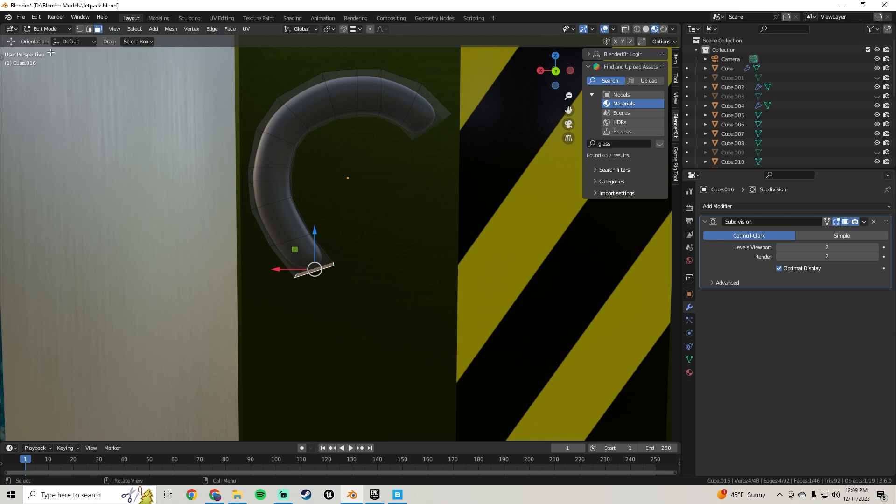
click(71, 19)
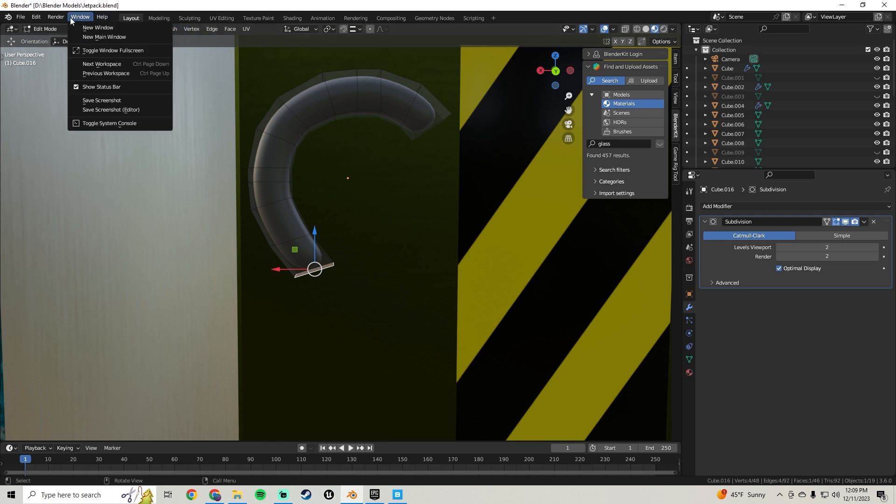
click(73, 18)
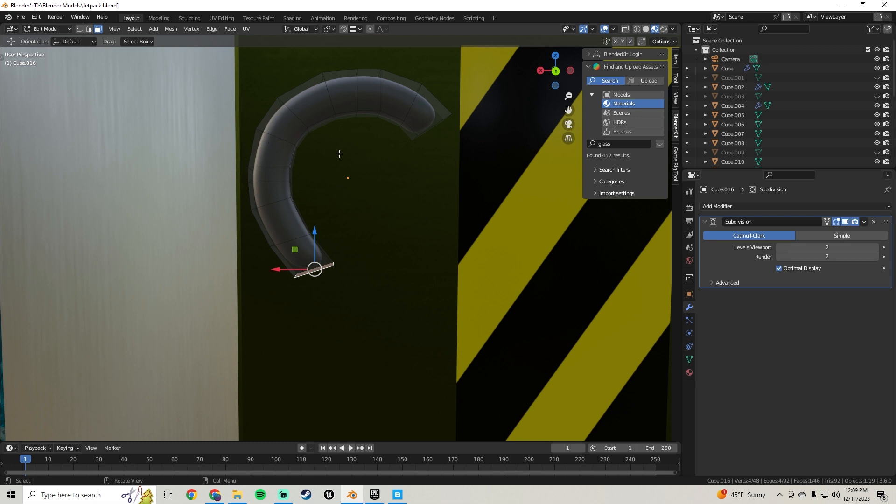
key(y)
key(ctrl+z)
Tilt the pipe's lower end face further into the curve, raise it slightly along Z and nudge it along X toward the stripes
key(t)
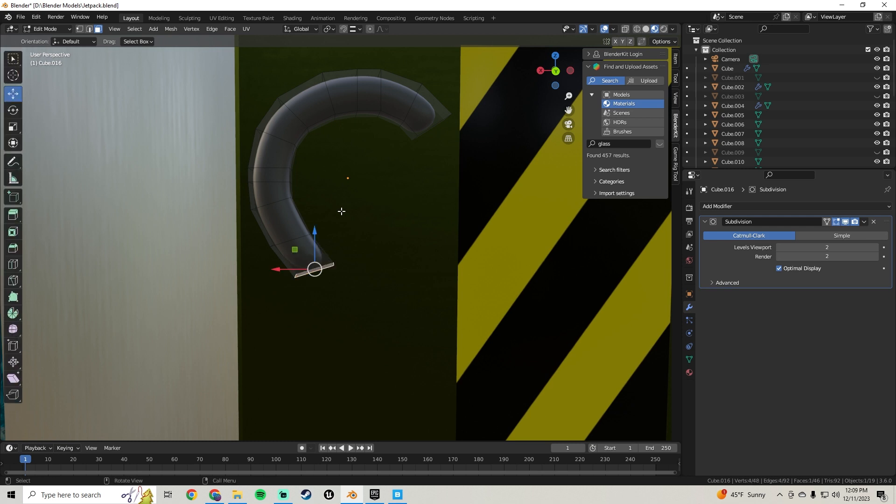
middle_drag(331, 348, 403, 236)
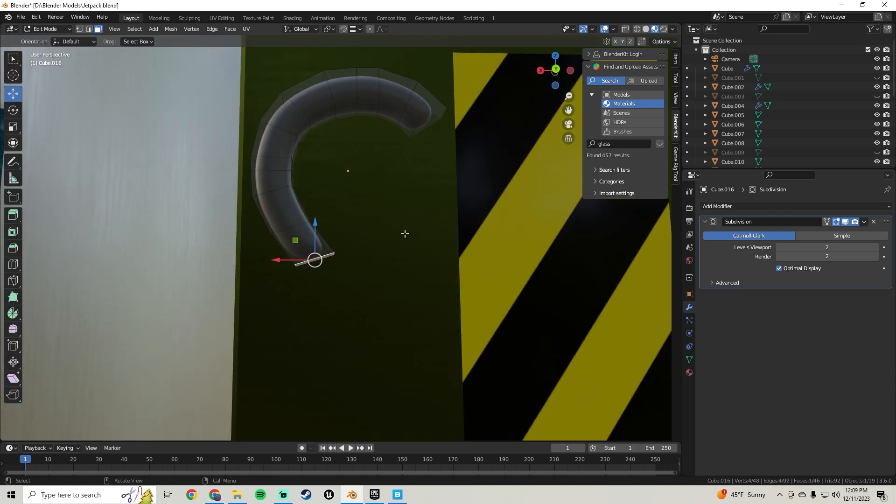
key(r)
click(380, 205)
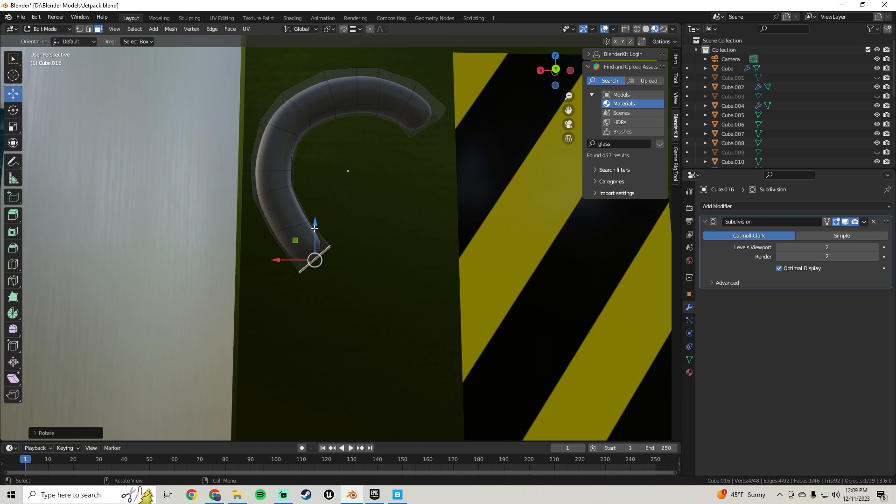
drag(314, 228, 311, 219)
drag(282, 254, 286, 254)
key(r)
click(386, 204)
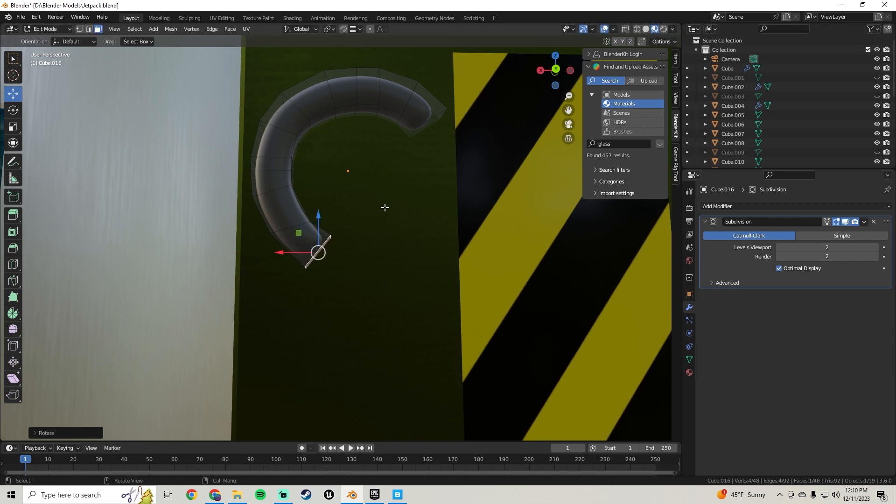
Extrude another segment from the lower end face, raising it along Z and shifting it along X toward the stripes
key(g)
key(z)
key(z)
click(407, 217)
drag(340, 229, 339, 220)
drag(304, 261, 314, 261)
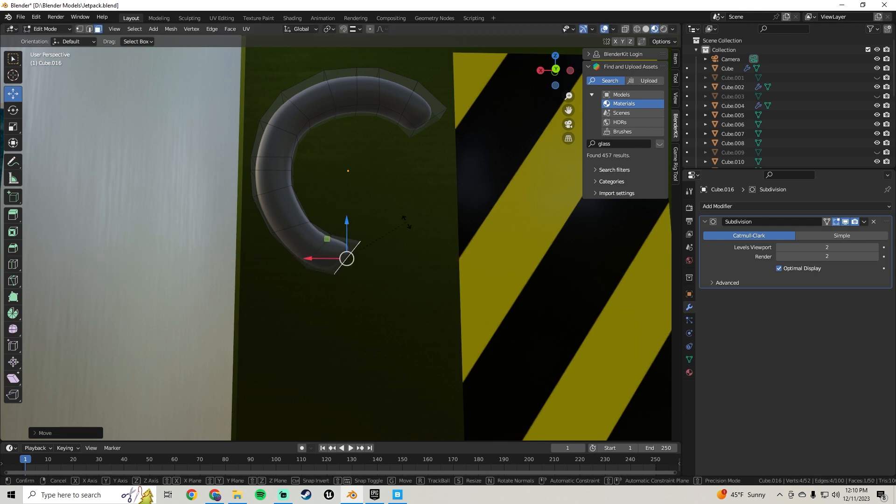
Rotate the lower end face around global Y until it stands vertical, and fine-tune its position
key(r)
key(y)
click(369, 199)
scroll(363, 206, down, 2)
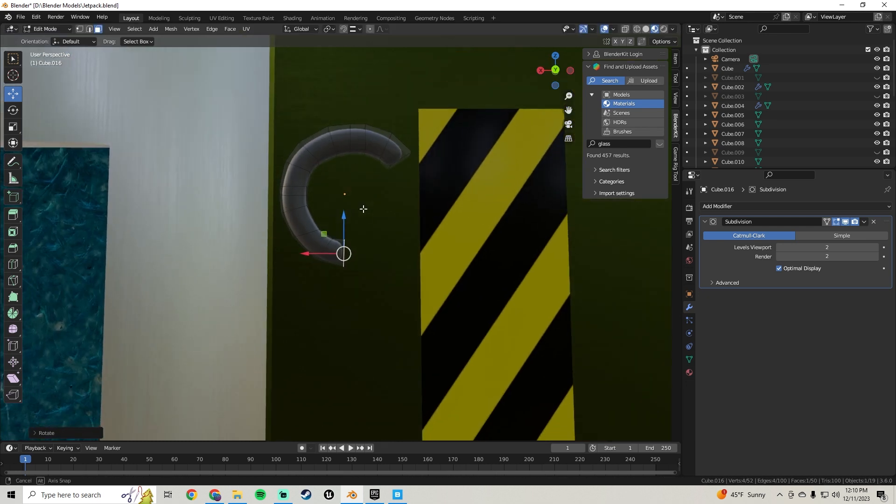
scroll(346, 239, up, 2)
drag(345, 222, 342, 222)
Extrude a short segment from the vertical end face, raise it slightly along Z and rotate it about 2 degrees around global Y
key(e)
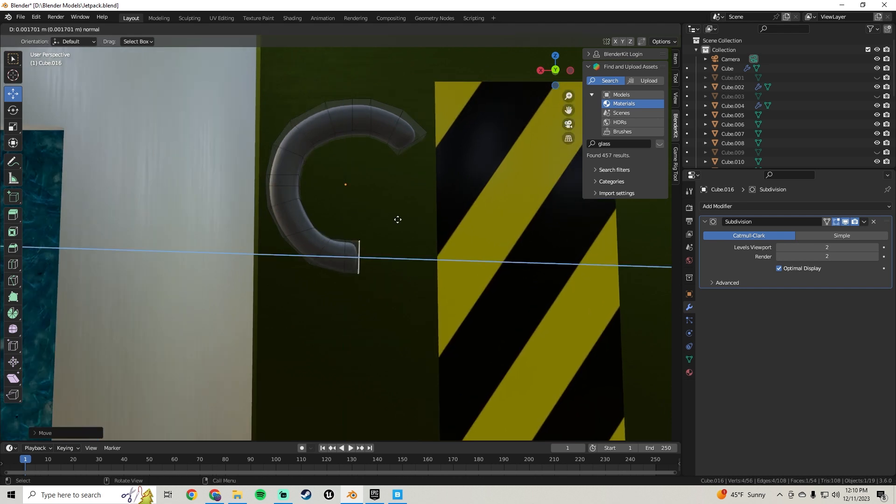
click(398, 218)
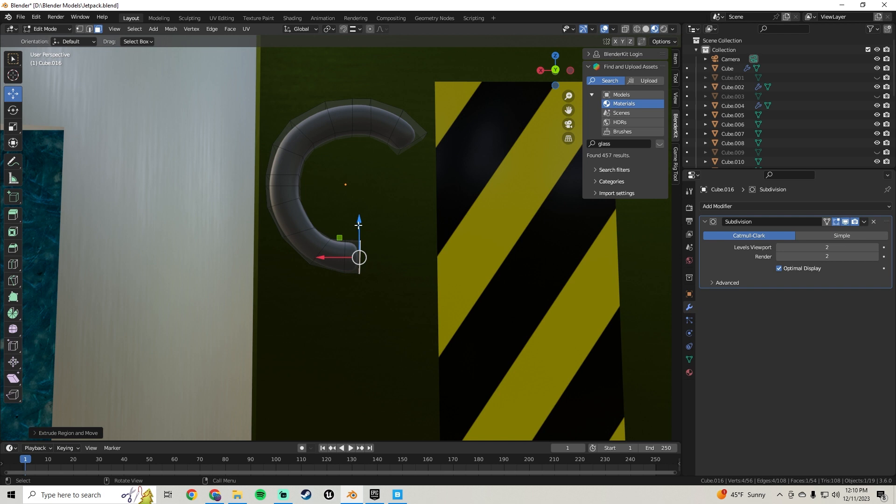
drag(358, 225, 358, 224)
key(r)
key(y)
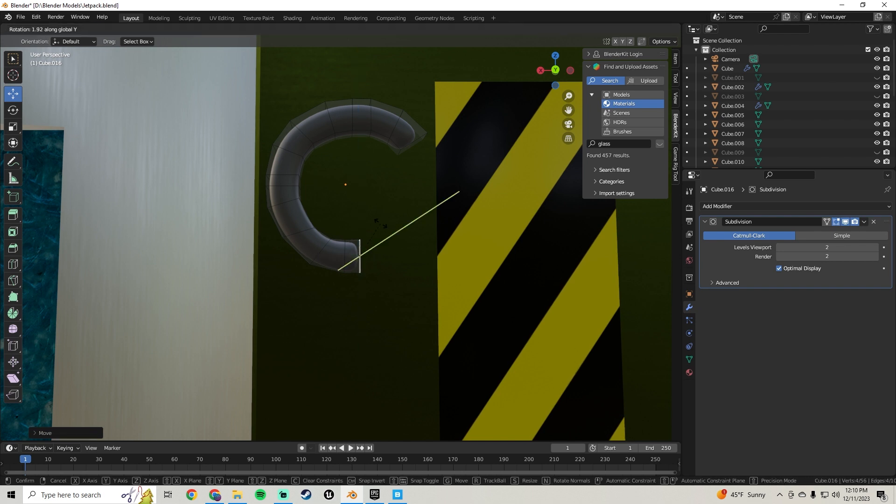
click(380, 225)
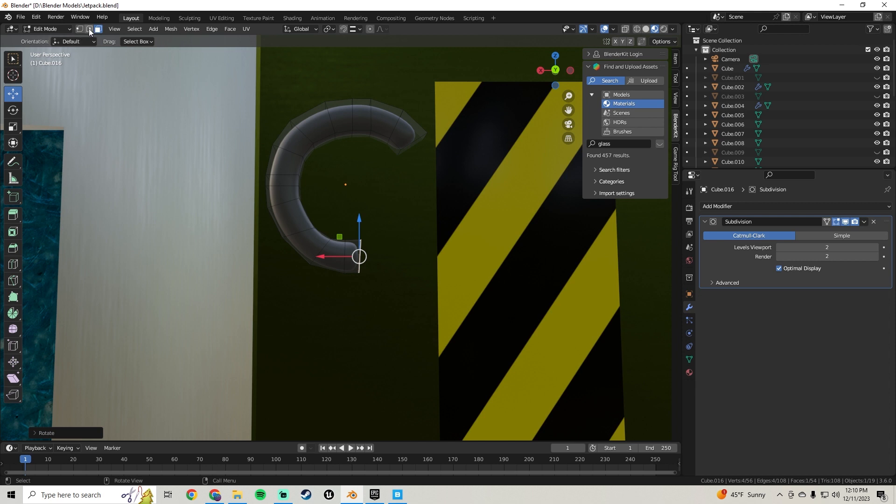
Move the edge loop at the pipe's lower bend outward along X, and select the neighbouring loop above it
click(89, 29)
alt+click(321, 251)
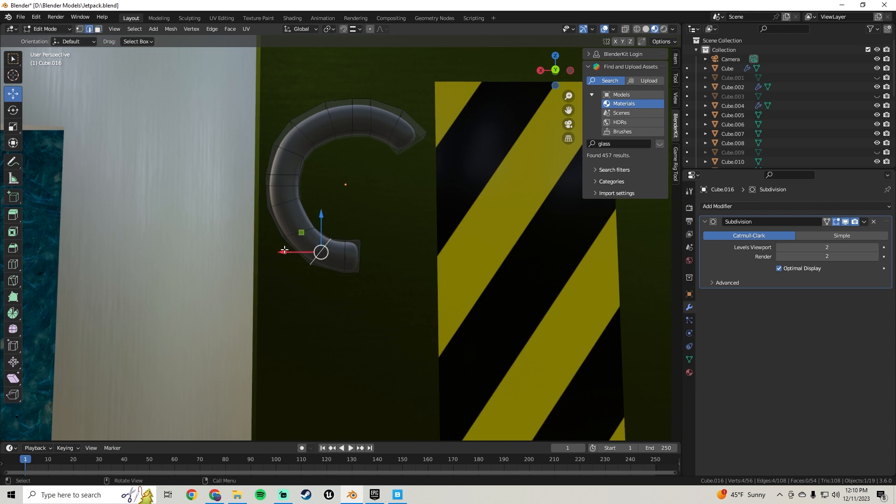
drag(282, 251, 261, 234)
alt+click(299, 233)
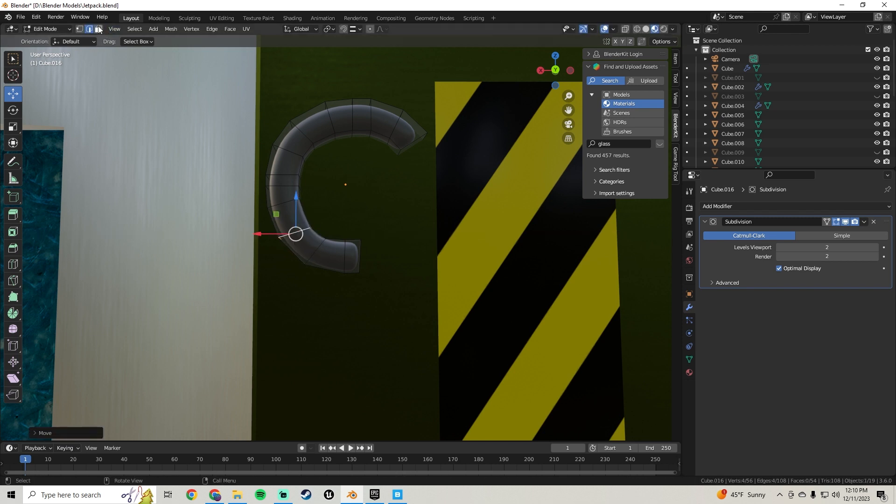
Return to face selection and rotate the pipe's lower end face slightly around global Y
click(99, 29)
mouse_move(369, 250)
middle_down()
mouse_move(336, 252)
mouse_move(366, 252)
middle_up()
click(337, 251)
key(r)
key(y)
click(415, 237)
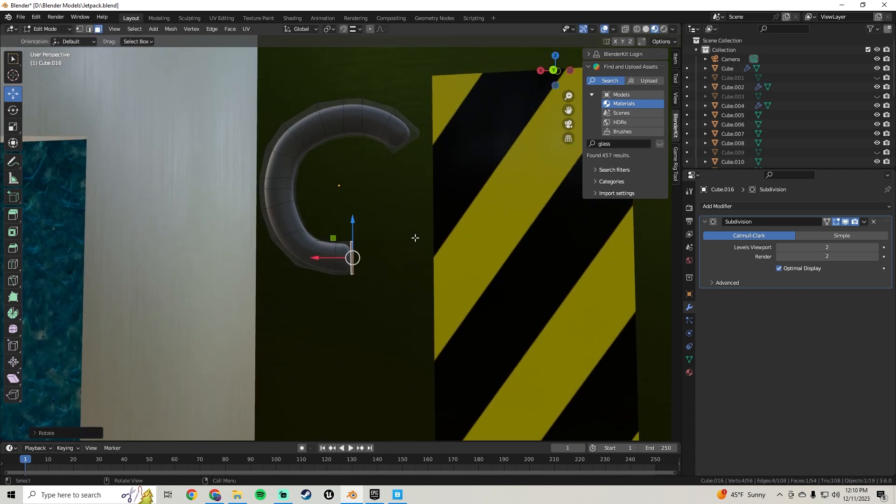
Leave mesh editing and save the Jetpack.blend file
scroll(396, 253, down, 8)
key(Tab)
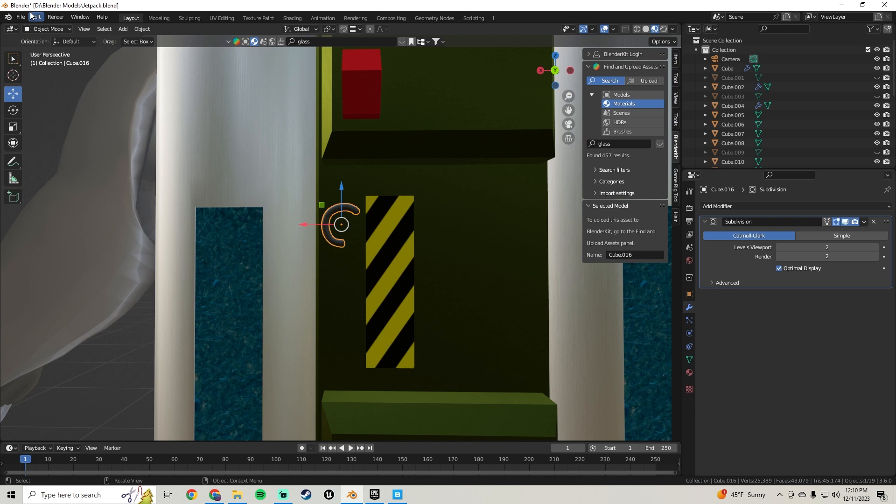
click(23, 17)
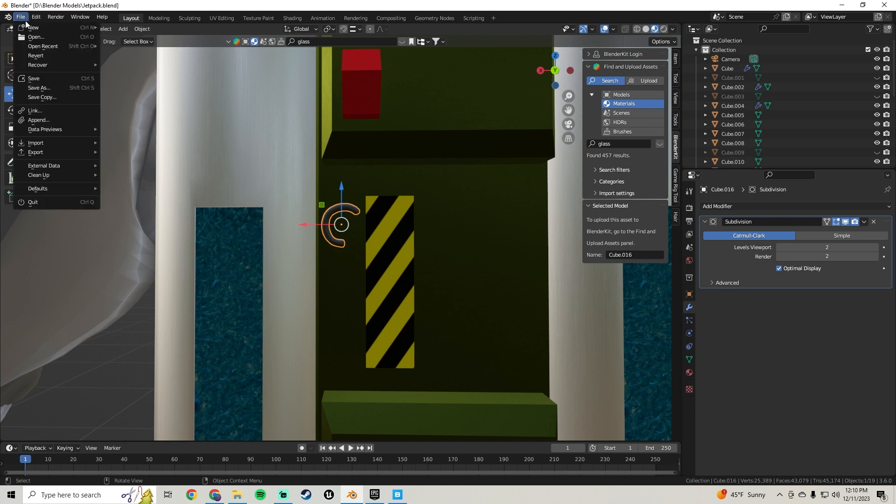
click(34, 85)
click(52, 119)
Reopen the pipe's mesh for editing and raise the edge loop on its upper curve slightly along Z
scroll(166, 201, down, 4)
scroll(338, 265, up, 5)
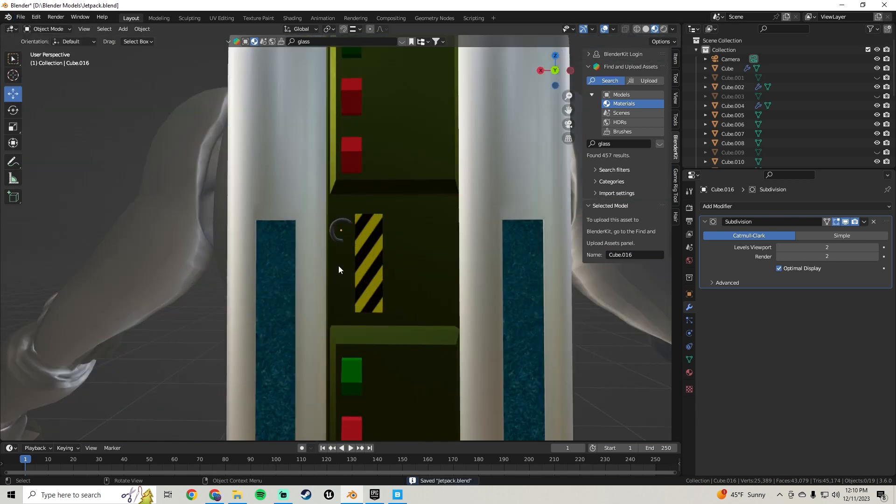
scroll(368, 229, up, 3)
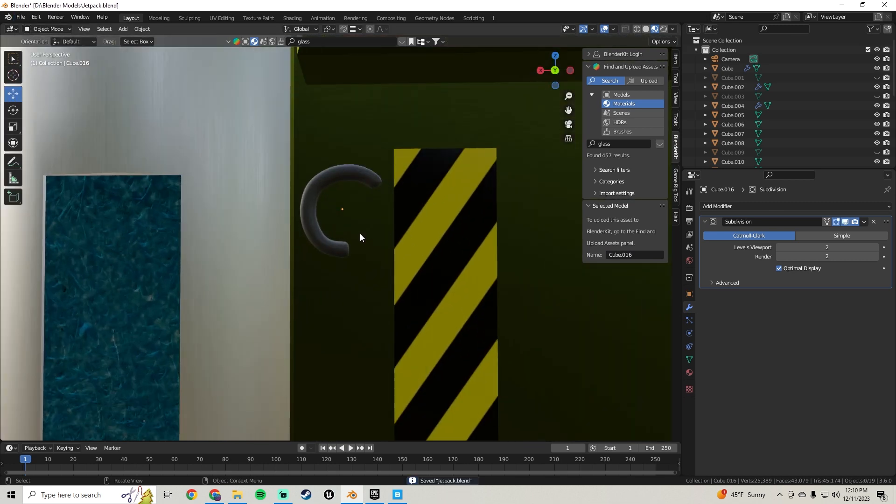
click(335, 243)
scroll(335, 243, up, 2)
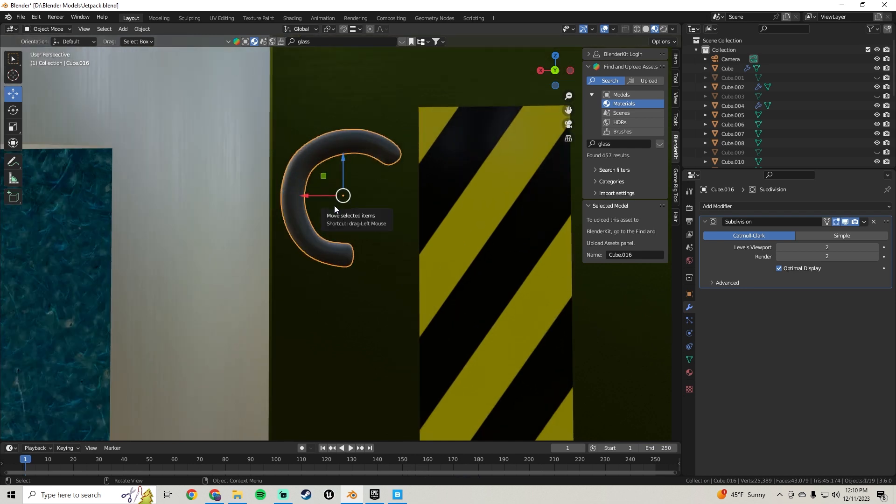
key(Tab)
click(330, 139)
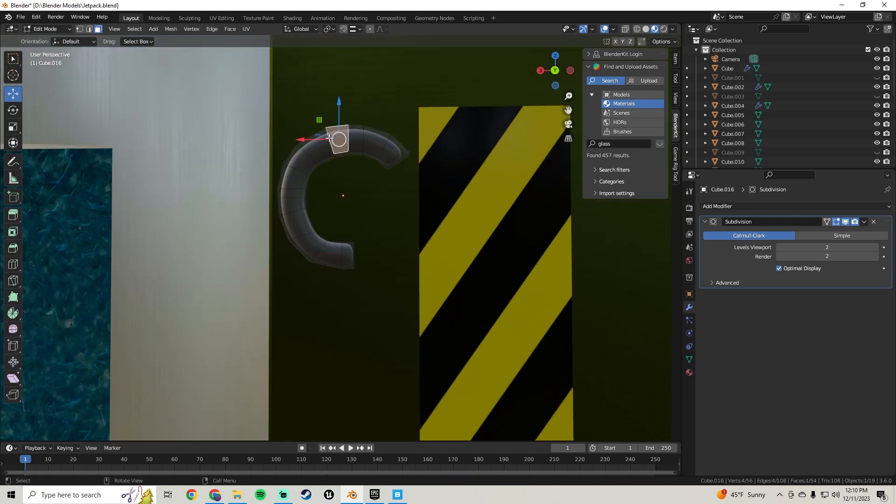
key(2)
alt+click(334, 149)
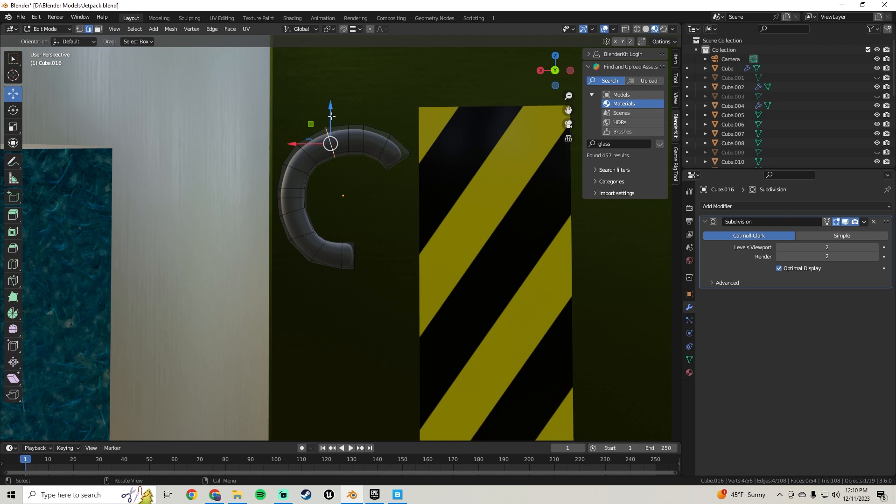
drag(332, 105, 331, 104)
Select the pipe's lower end face and extrude a new segment toward the caution stripes
scroll(332, 122, down, 1)
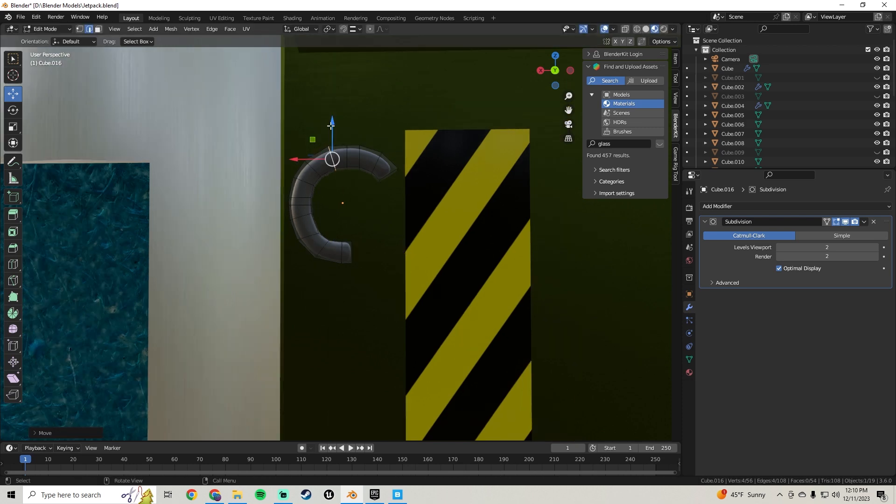
key(Tab)
middle_drag(380, 204, 265, 211)
key(Tab)
click(98, 31)
click(318, 252)
middle_drag(318, 252, 379, 231)
key(e)
click(402, 254)
Raise the new lower end face slightly and rotate it about 22 degrees around global Y
scroll(378, 229, up, 2)
drag(375, 219, 387, 214)
key(r)
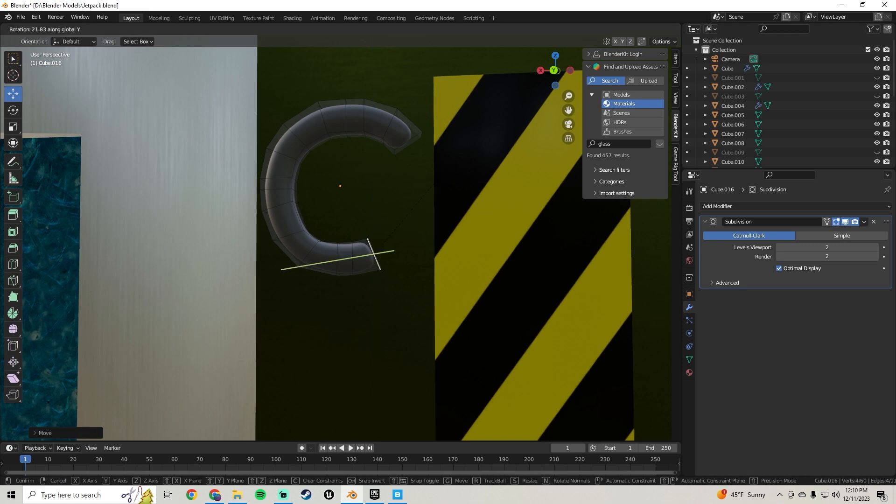
click(439, 175)
Extrude another segment from the tilted lower end face and adjust its position along X and Z
key(e)
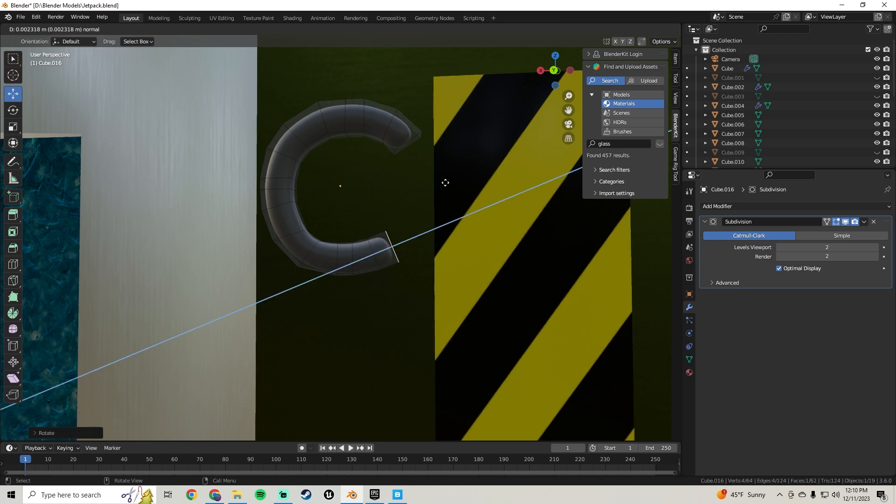
click(448, 182)
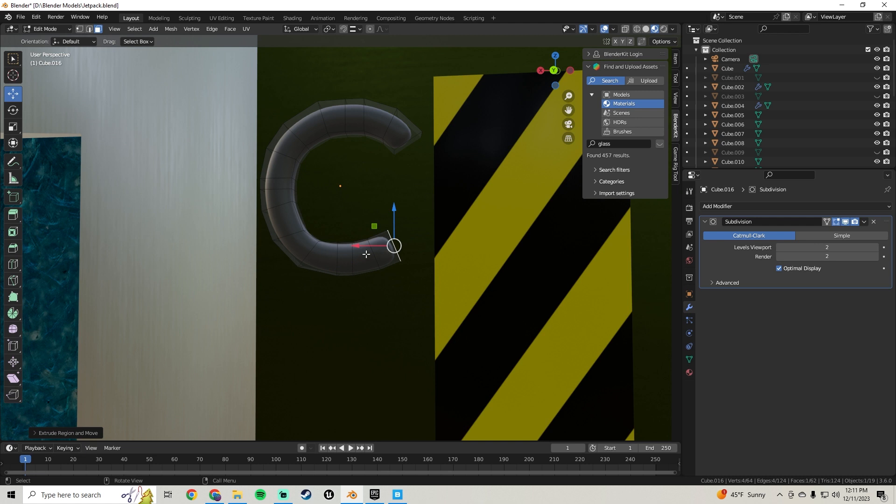
key(g)
key(x)
click(379, 247)
key(g)
key(z)
click(381, 244)
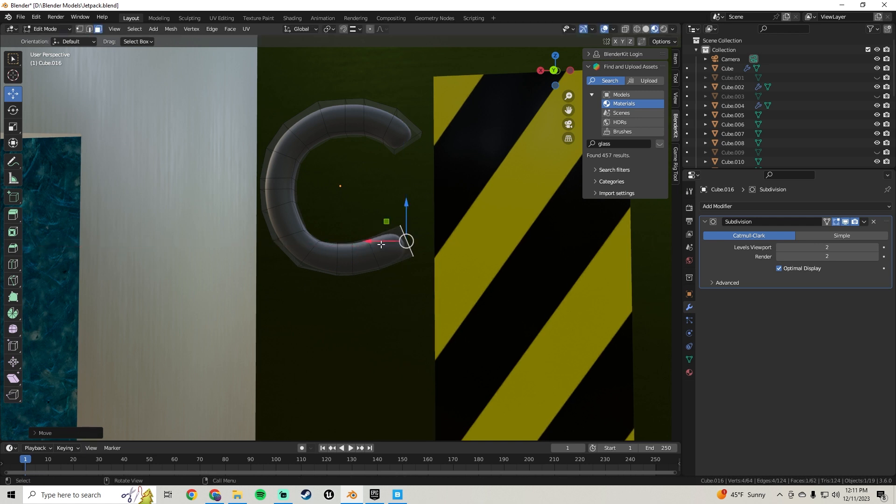
key(g)
key(x)
click(371, 237)
Rotate the lower end face about 16 degrees around global Y and fine-tune its X position
key(r)
key(y)
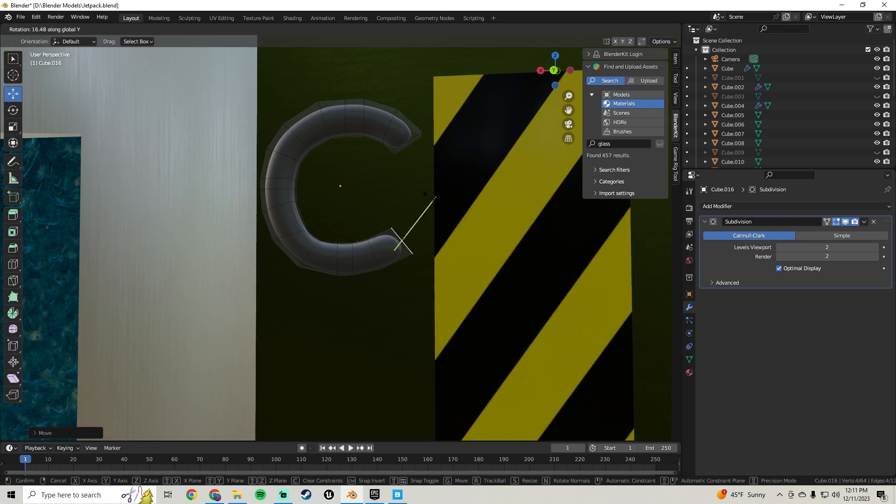
click(427, 196)
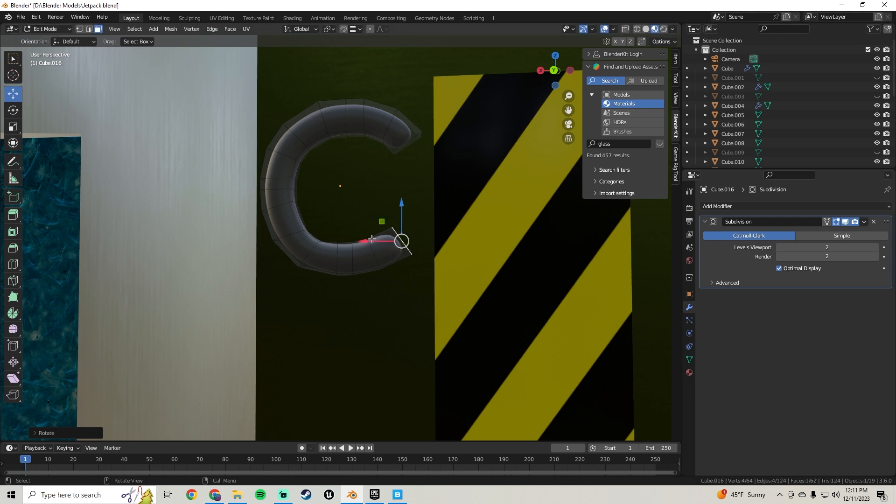
key(g)
key(x)
click(366, 235)
Extrude the lower end face up toward the pipe's other end and shift the new face along X
key(e)
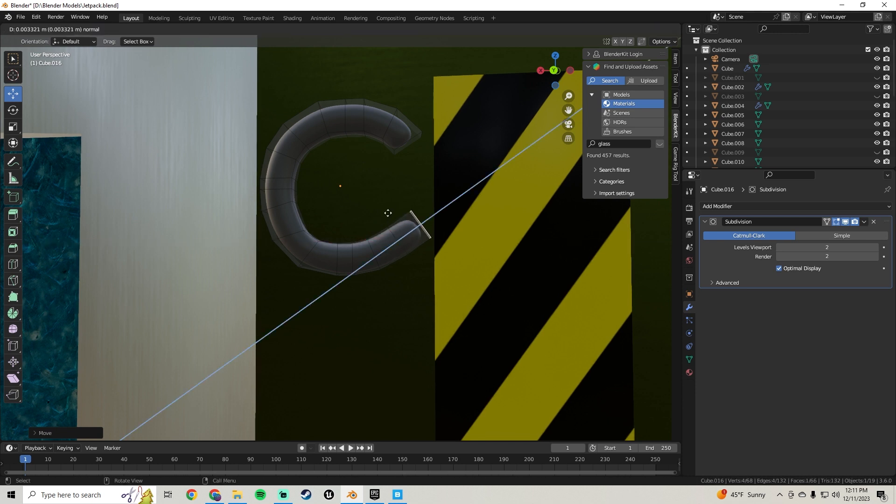
click(391, 210)
key(g)
key(x)
click(423, 198)
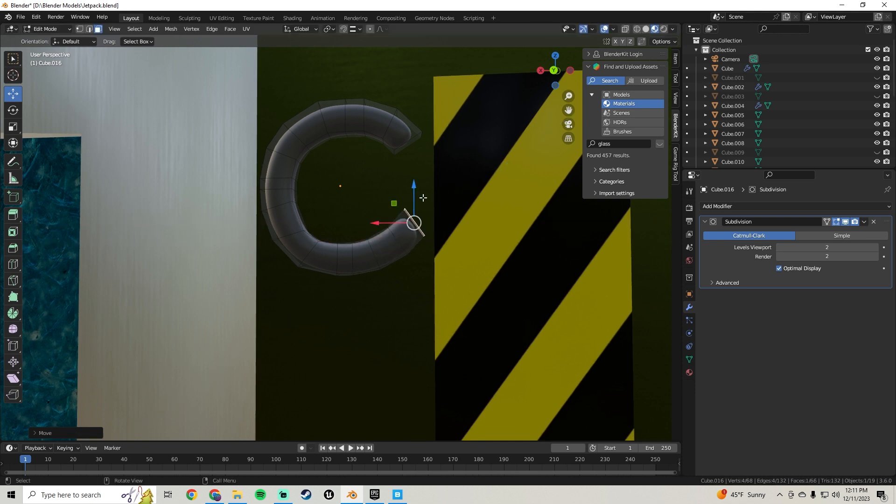
Rotate the pipe's lower end face around global Y to keep curving it toward the upper end
key(r)
key(z)
key(y)
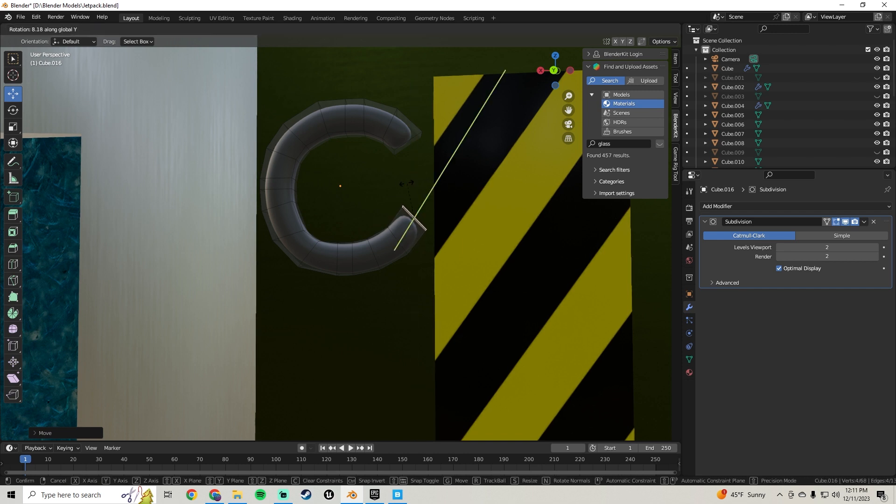
click(398, 182)
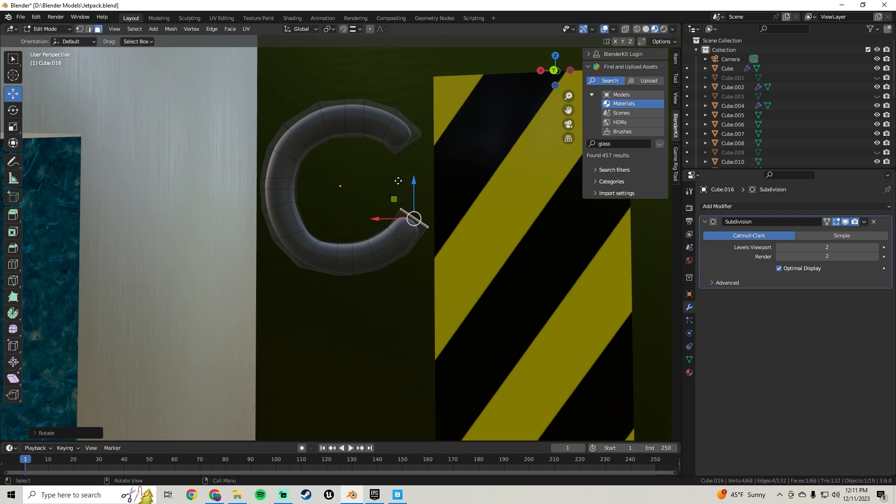
Extrude the lower end face upward, adjust the new face along X and Z, and tilt it around global Y
key(e)
click(400, 159)
drag(400, 201, 391, 202)
drag(416, 172, 415, 166)
key(r)
key(y)
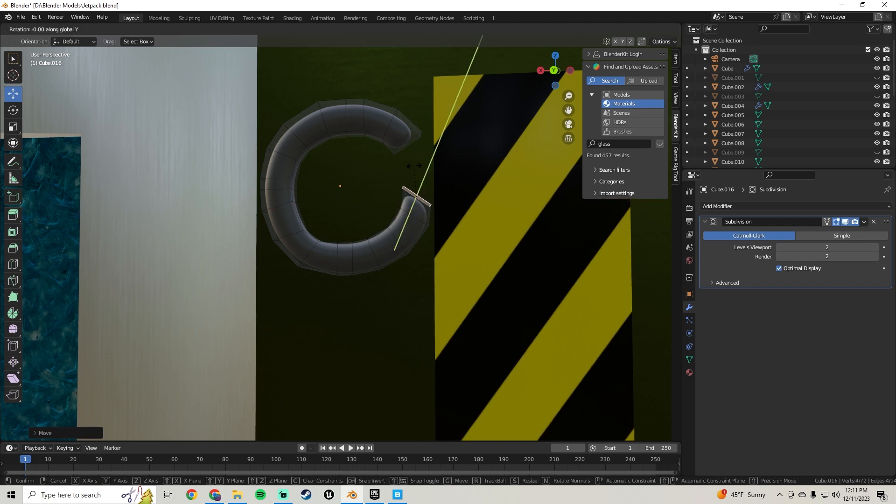
click(401, 162)
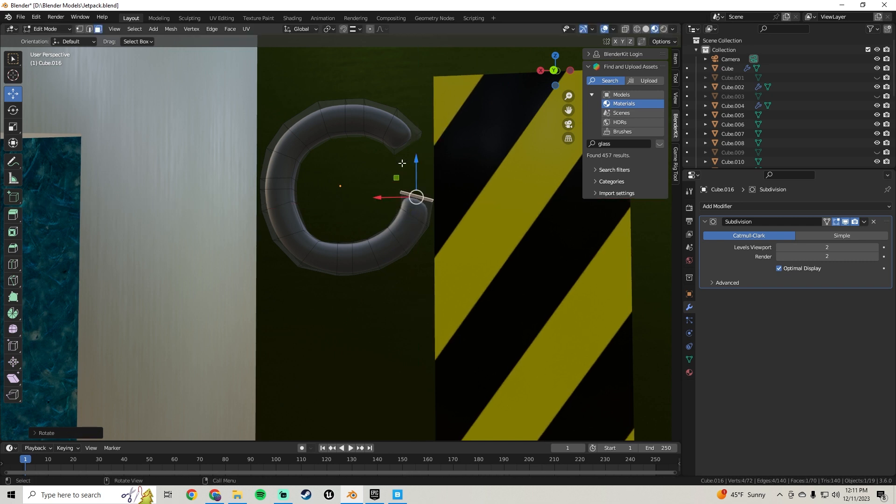
Extrude the lower end face again, shift it inward along X, and rotate it about 16 degrees around global Y
key(e)
click(404, 147)
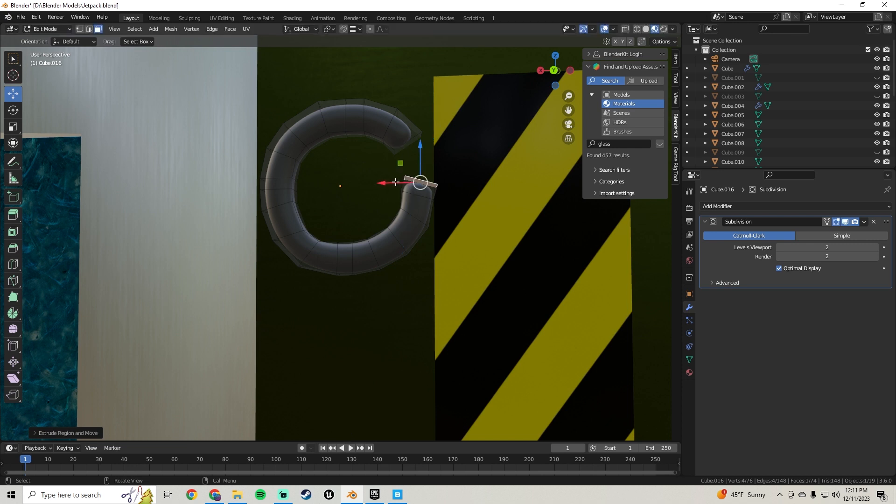
drag(396, 182, 419, 154)
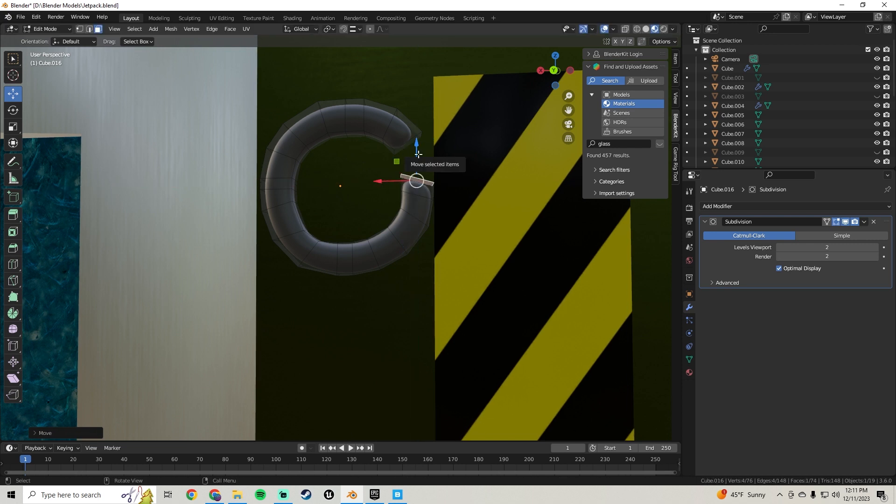
key(r)
key(y)
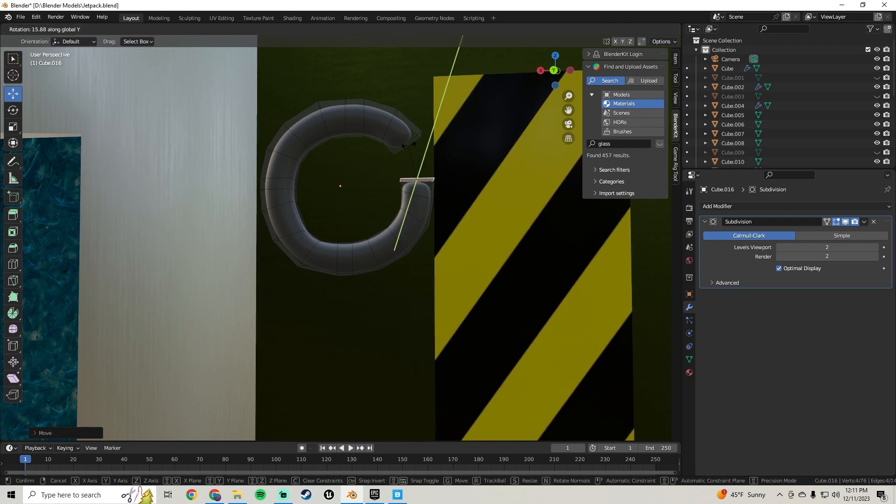
click(409, 146)
Extrude the upper end face down toward the lower end and rotate it around global Y to face the opposite end squarely
click(410, 143)
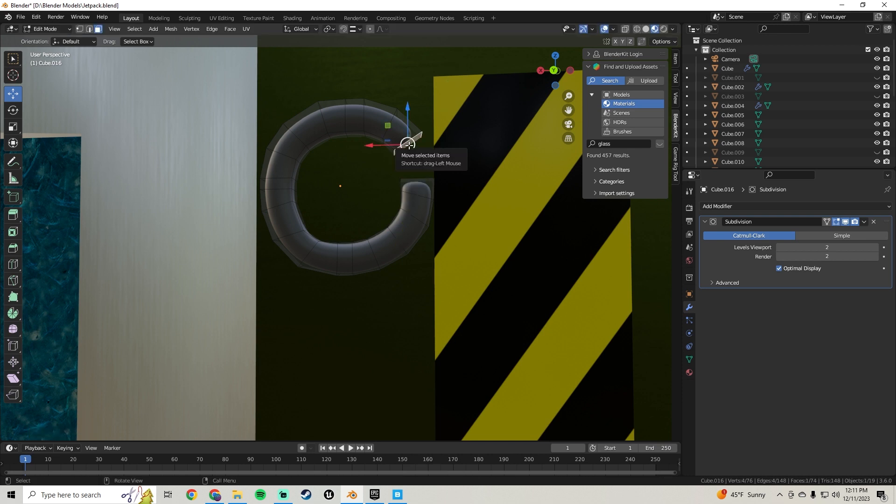
key(e)
click(415, 157)
drag(391, 157, 389, 161)
key(r)
key(y)
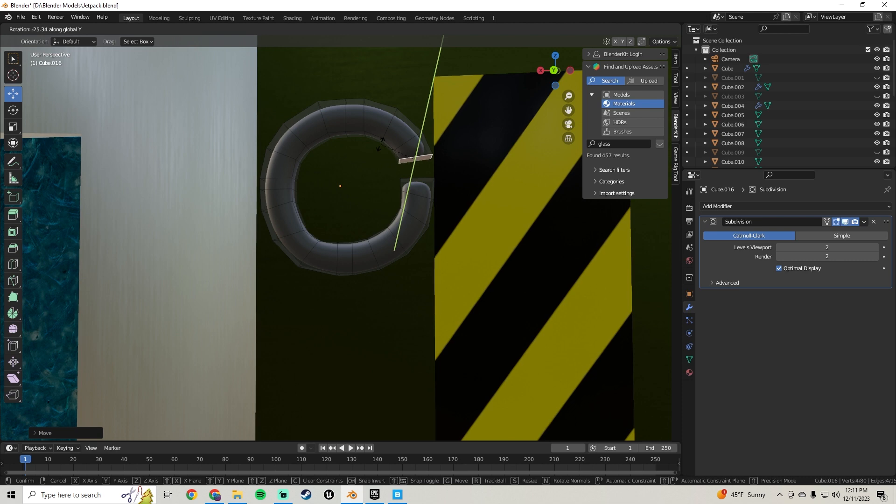
click(379, 138)
middle_drag(384, 142, 394, 159)
drag(417, 135, 419, 147)
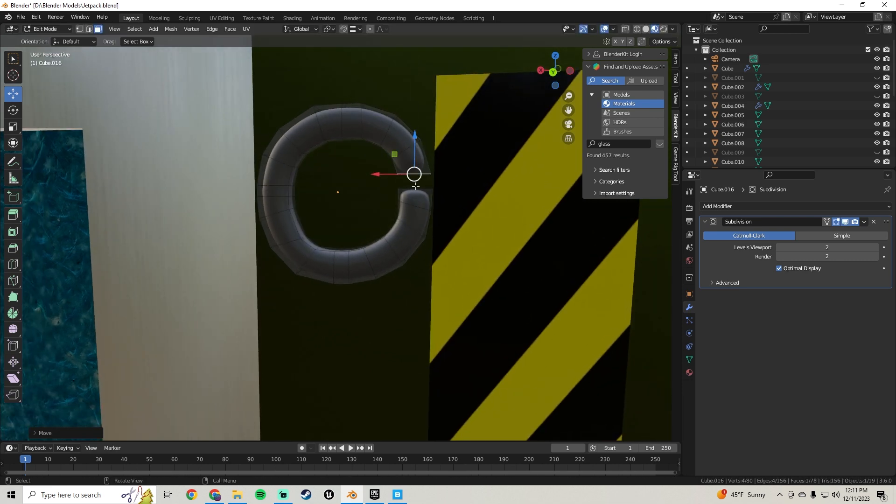
Bridge the pipe's two facing end faces to close the ring
middle_drag(419, 182, 418, 213)
shift+click(418, 215)
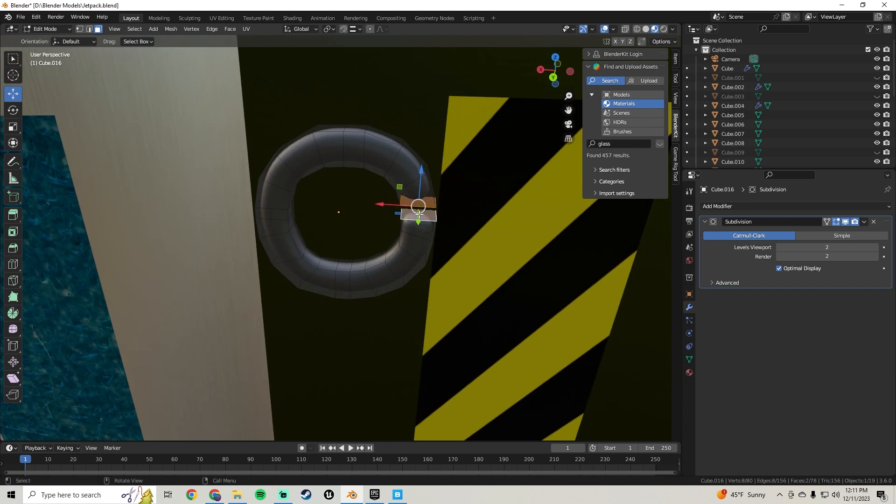
right_click(419, 214)
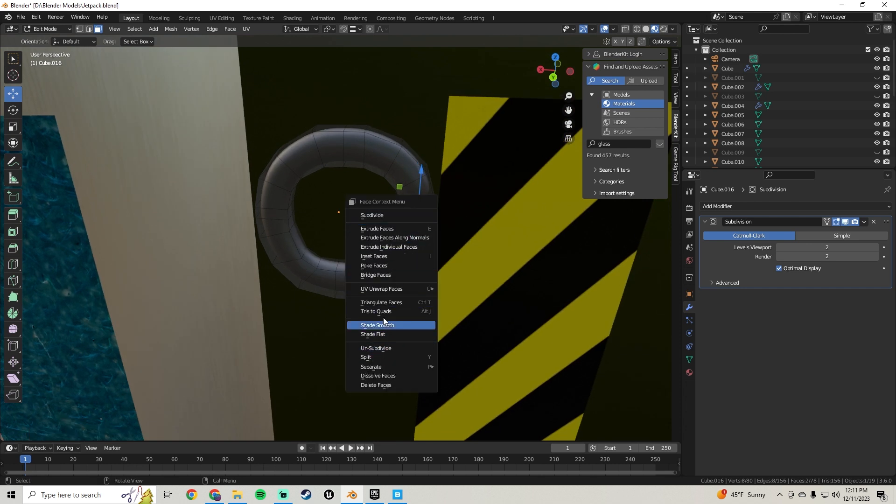
click(384, 274)
key(Tab)
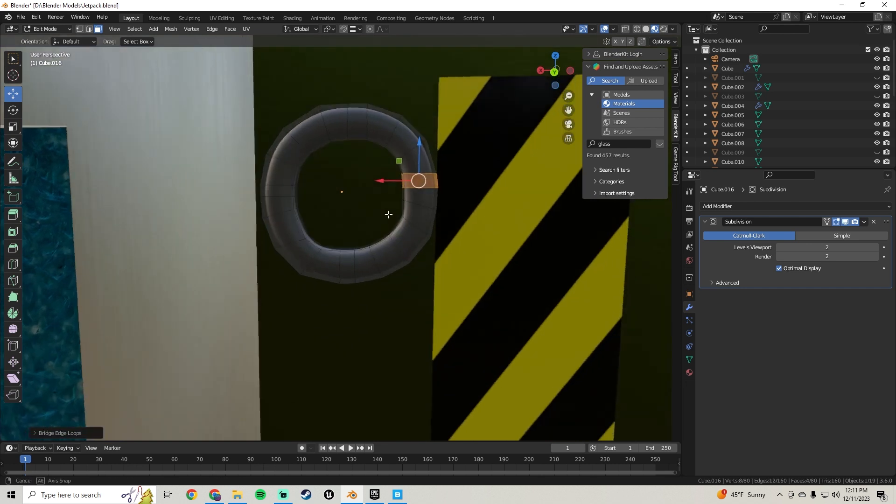
Unwrap the whole ring with Smart UV Project at a 66° angle limit and return to Object Mode
scroll(373, 214, down, 5)
middle_drag(372, 214, 348, 222)
key(Tab)
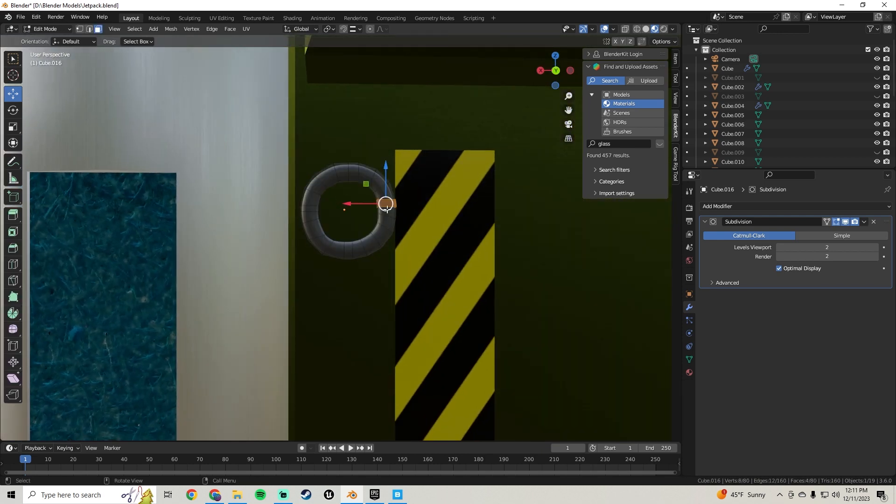
key(a)
click(245, 29)
click(256, 54)
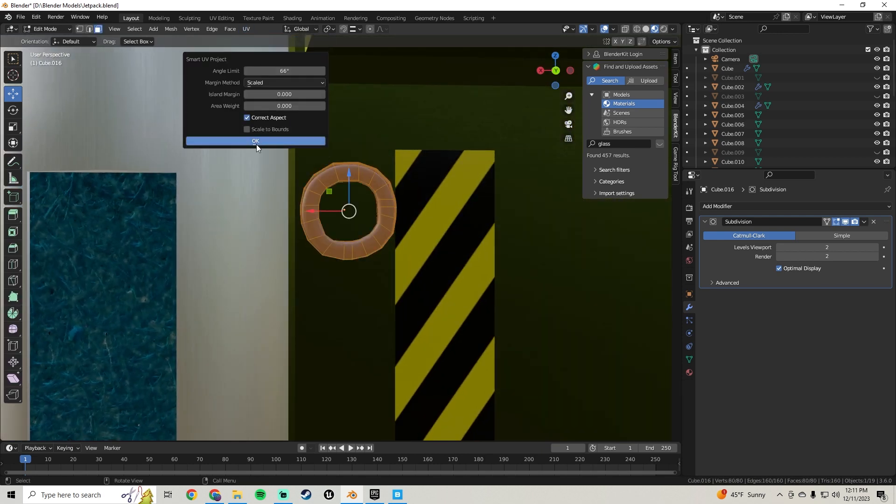
click(256, 142)
key(Tab)
scroll(363, 241, down, 8)
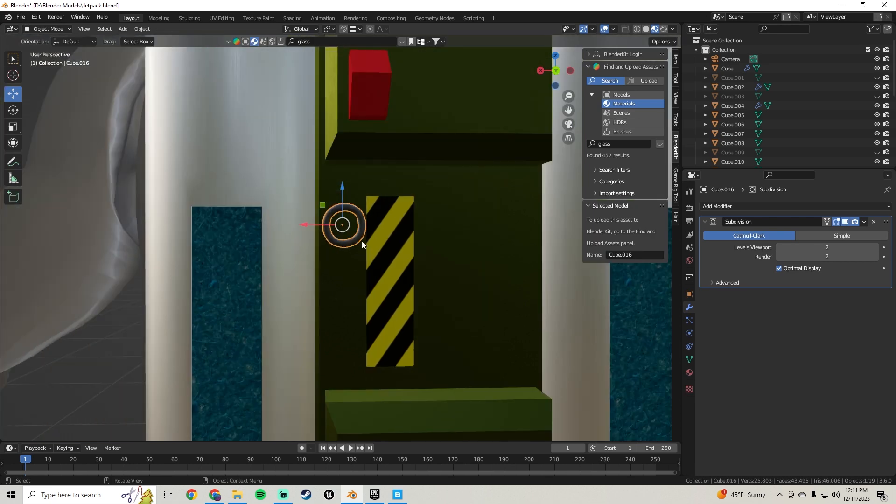
click(205, 188)
middle_drag(163, 157, 420, 220)
click(471, 195)
scroll(468, 192, down, 5)
scroll(354, 237, up, 2)
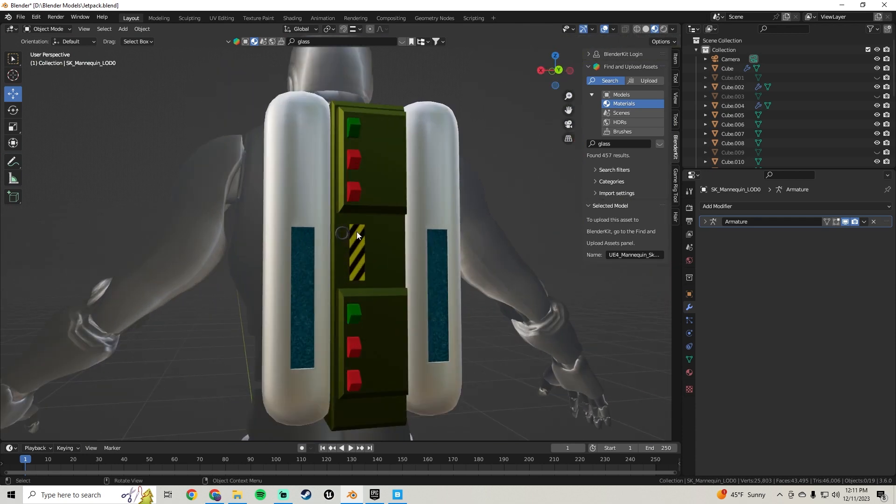
Move the center body's face nearest the mannequin along Y, away from its back, to make the body thinner
scroll(357, 232, down, 4)
middle_drag(293, 223, 315, 158)
scroll(307, 242, up, 3)
click(285, 160)
key(Tab)
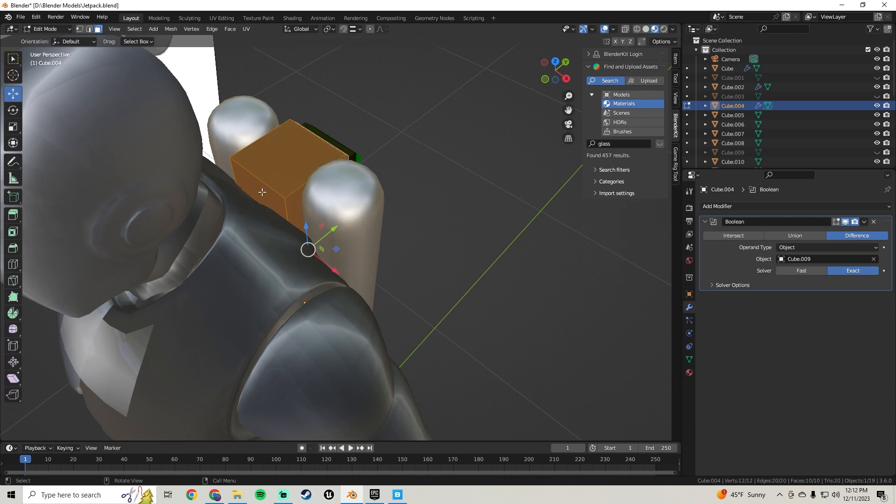
click(270, 192)
middle_drag(270, 192, 240, 199)
drag(308, 238, 327, 236)
middle_drag(424, 222, 381, 192)
Unwrap all faces of the center body with Smart UV Project and return to Object Mode
key(a)
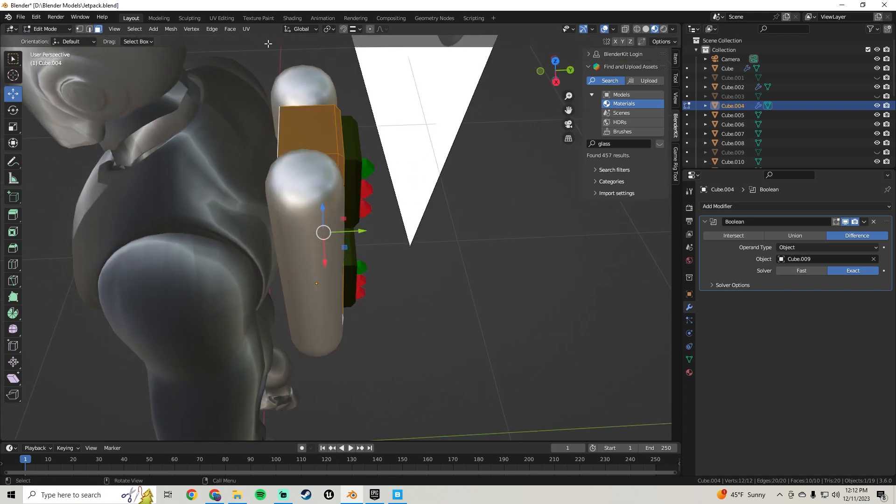
click(245, 30)
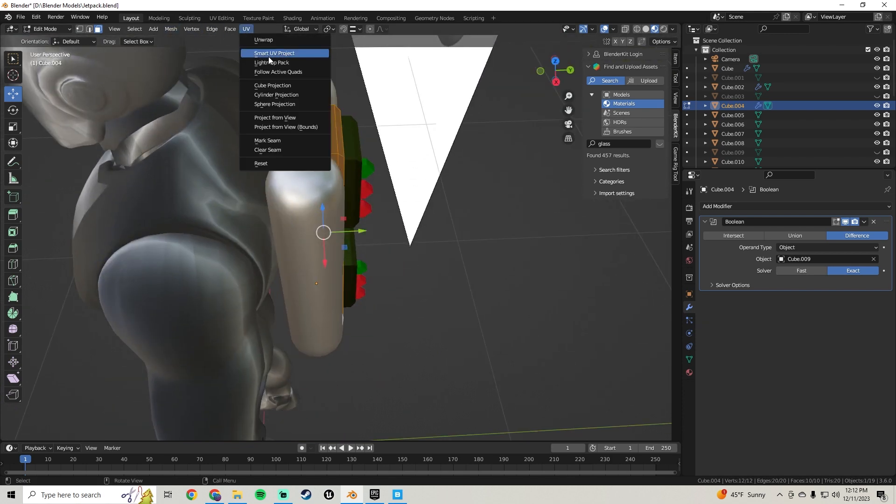
click(268, 57)
click(278, 142)
key(Tab)
Move both side tanks together with their blue panels along Y, away from the mannequin's back
middle_drag(372, 163, 343, 211)
middle_drag(380, 251, 346, 233)
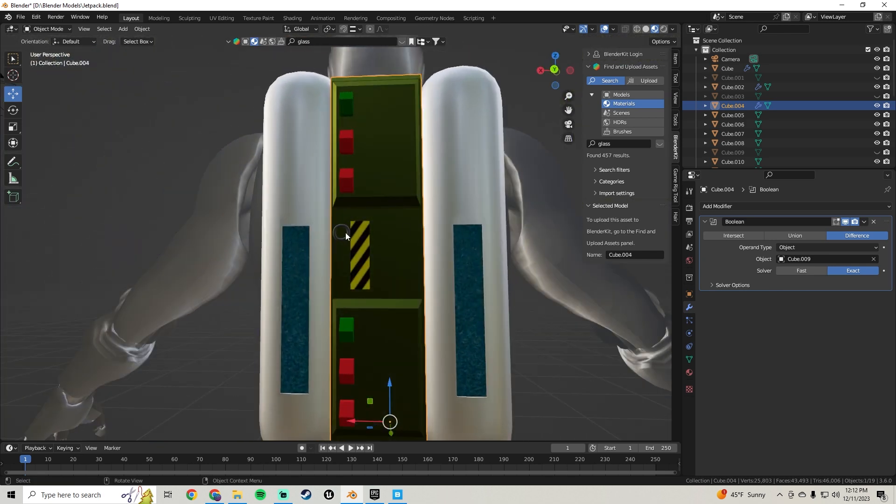
click(427, 180)
shift+click(469, 252)
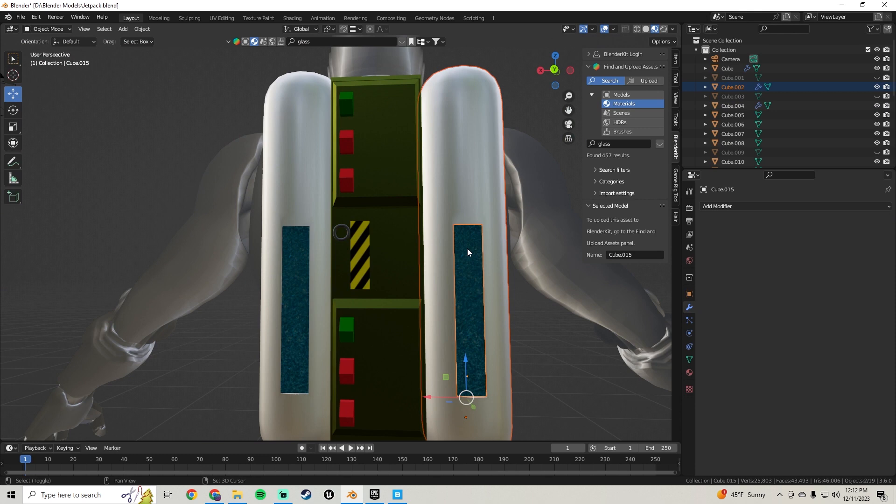
shift+click(302, 258)
shift+click(295, 172)
middle_drag(295, 172, 385, 240)
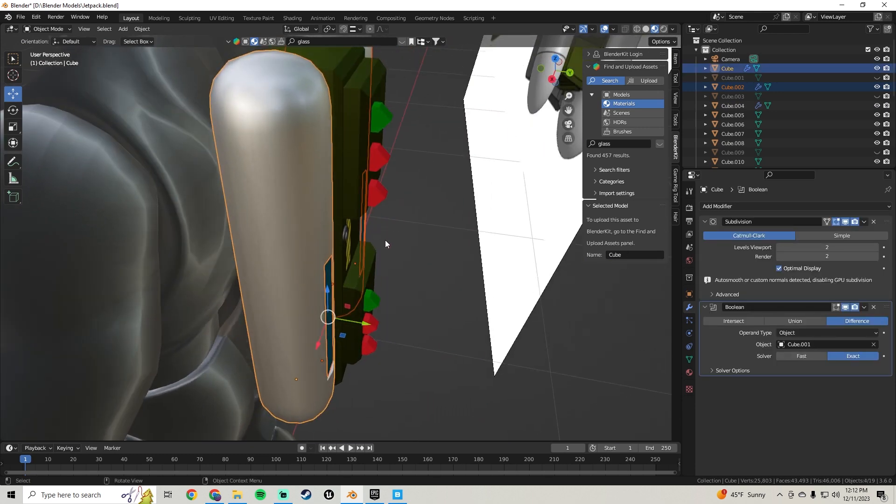
drag(361, 323, 382, 331)
Move the caution-stripe decal's geometry along X, away from the ring, to widen the gap between them
scroll(292, 253, down, 4)
mouse_move(273, 240)
middle_down()
mouse_move(298, 248)
mouse_move(267, 242)
middle_up()
scroll(407, 262, up, 4)
middle_drag(425, 266, 365, 229)
middle_drag(393, 385, 351, 253)
scroll(351, 253, up, 4)
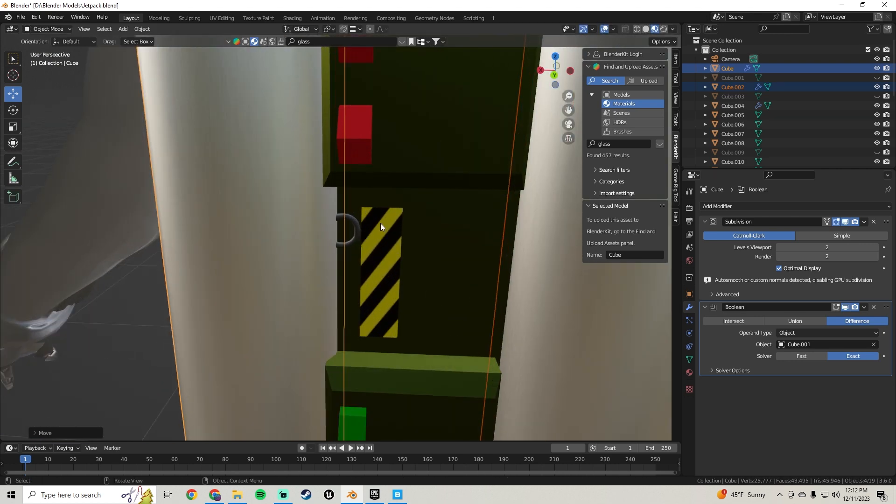
click(380, 234)
key(Tab)
key(a)
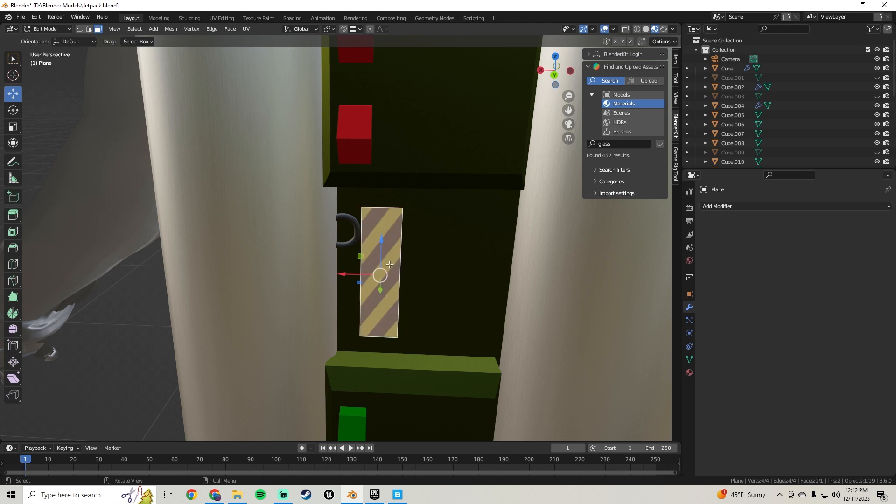
key(g)
key(x)
click(359, 283)
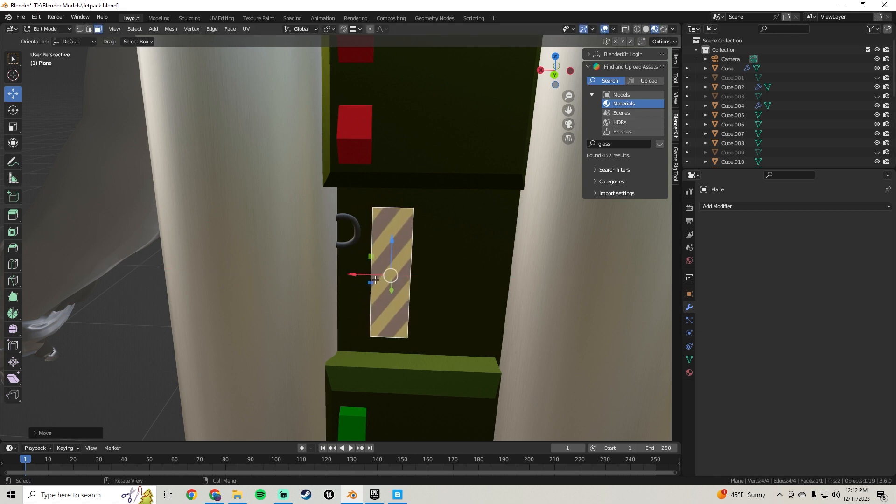
drag(359, 277, 358, 245)
key(alt+a)
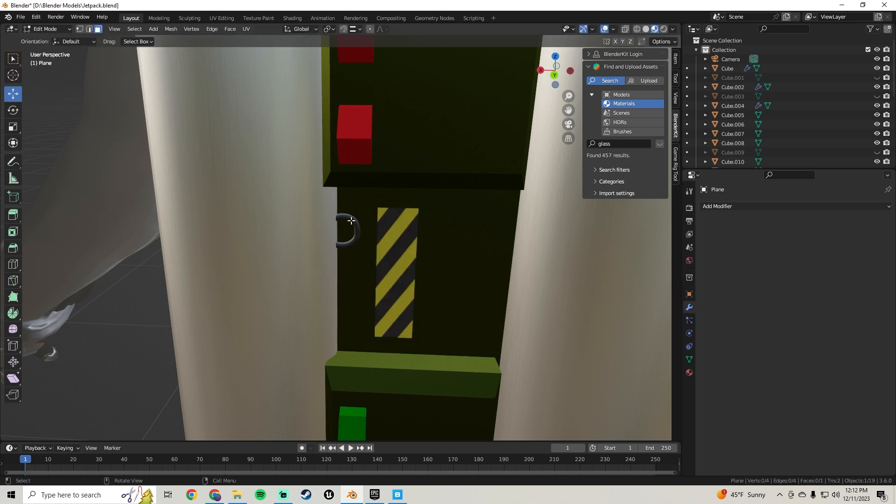
key(Tab)
Move the ring along X onto the center panel, closer to the caution-stripe decal
click(351, 217)
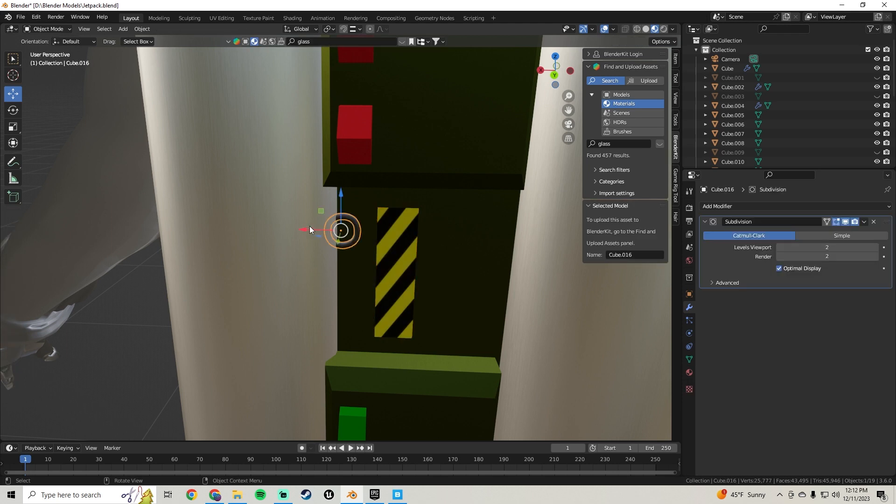
drag(310, 230, 326, 233)
middle_drag(340, 230, 395, 242)
Duplicate the ring and move the copy about 0.025 m in the XY plane, outward from the center panel
key(shift+d)
key(Escape)
scroll(366, 229, down, 8)
scroll(396, 243, up, 5)
scroll(340, 242, up, 5)
middle_drag(341, 242, 306, 253)
scroll(356, 233, up, 4)
drag(319, 238, 291, 254)
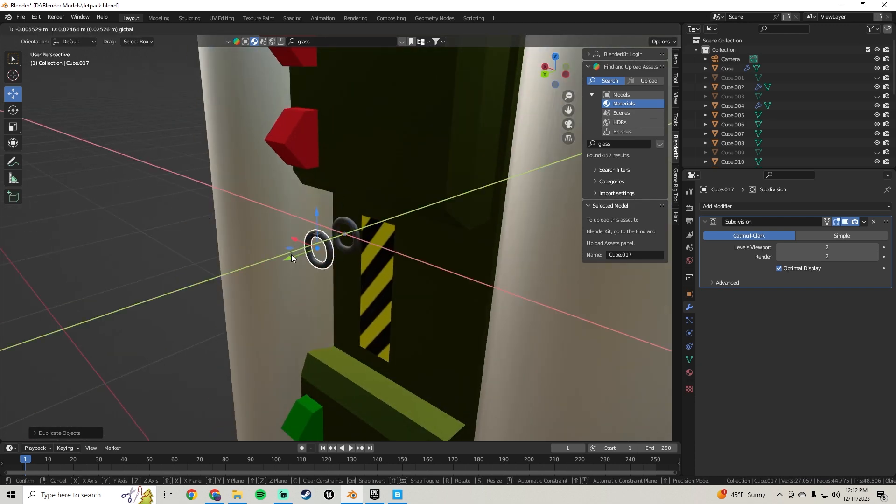
Rotate the duplicate ring 90° around global Z and shift it along X toward the neighboring tank
middle_drag(291, 253, 325, 250)
key(r)
key(z)
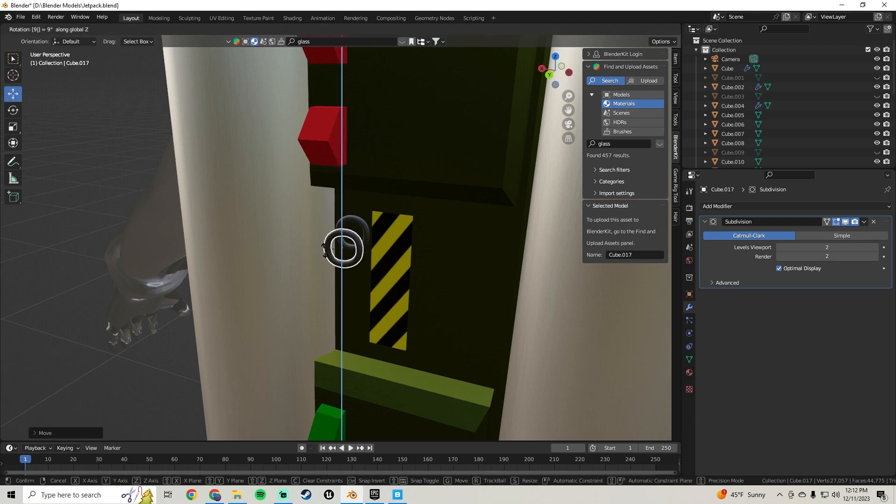
key(9)
key(0)
key(Return)
drag(310, 242, 279, 241)
middle_drag(316, 242, 360, 259)
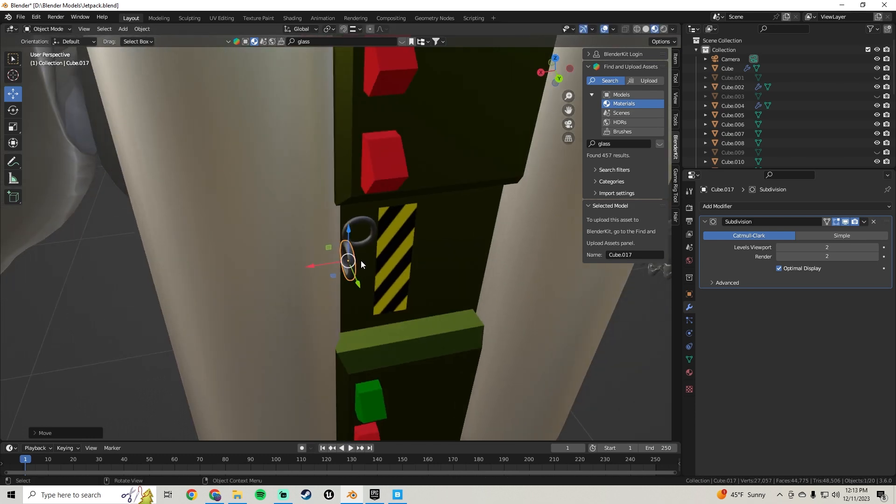
scroll(360, 260, up, 2)
drag(330, 275, 307, 279)
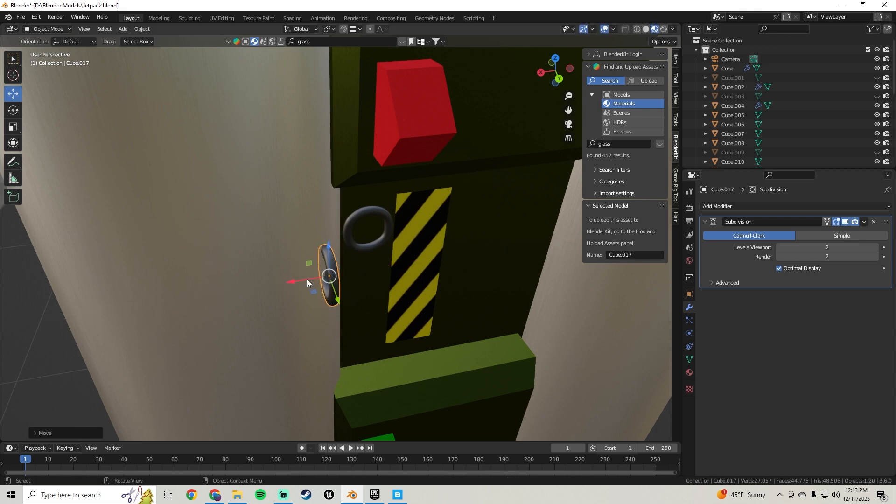
Rotate the duplicate ring about -41 degrees around global Z so it sits at an angle to the first ring
key(r)
key(z)
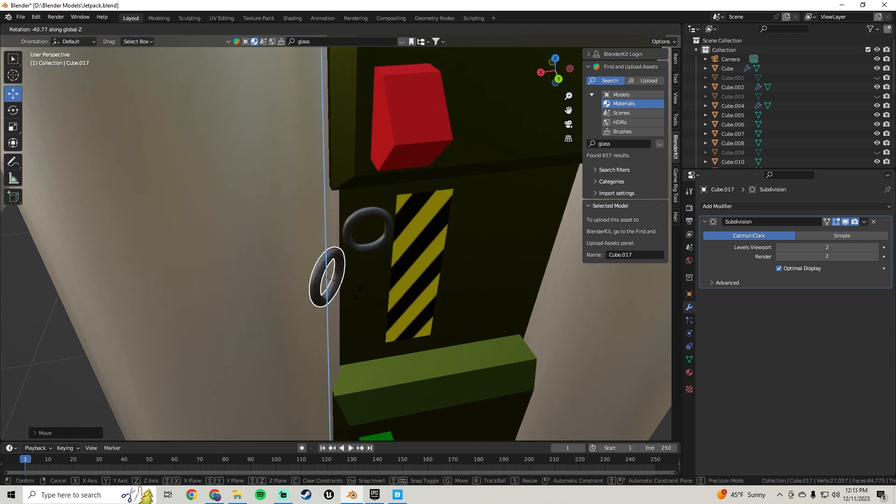
click(359, 297)
Nudge the angled duplicate ring along X, then about -0.003 m along Y, to place it between the first ring and the tank
middle_drag(360, 296, 412, 279)
key(g)
key(x)
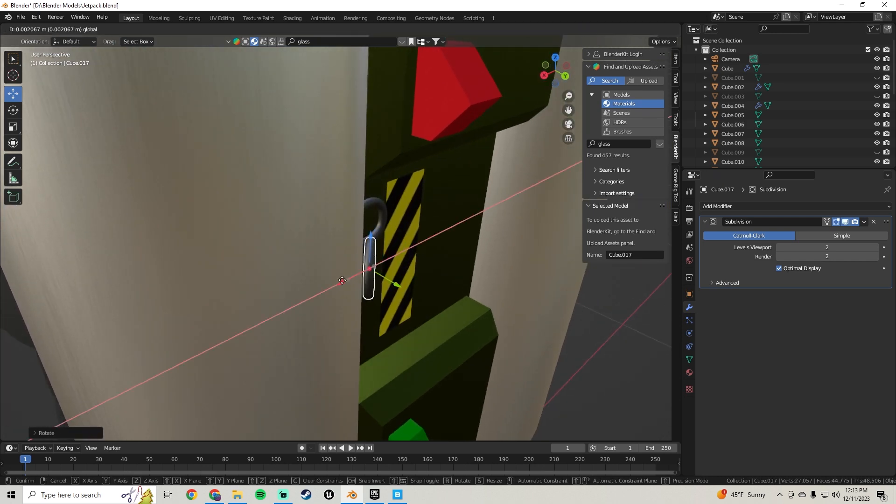
key(y)
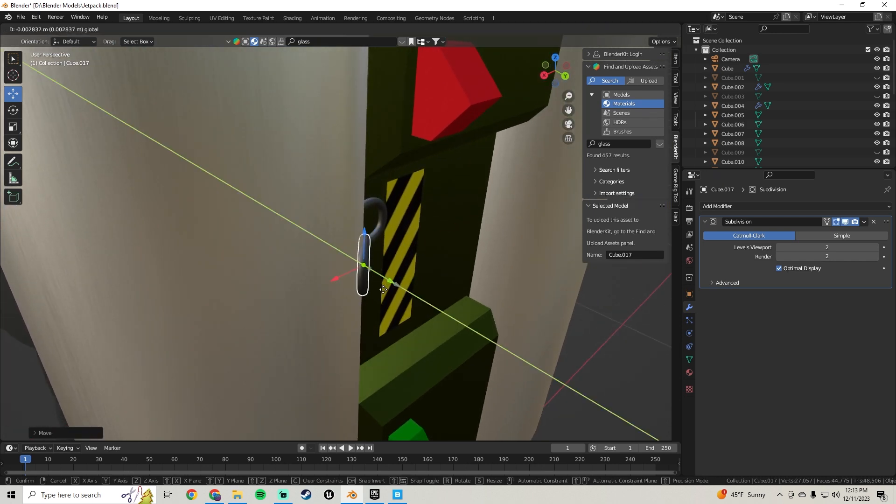
click(383, 289)
middle_drag(384, 290, 419, 249)
scroll(399, 259, down, 3)
scroll(400, 259, down, 2)
scroll(419, 249, down, 2)
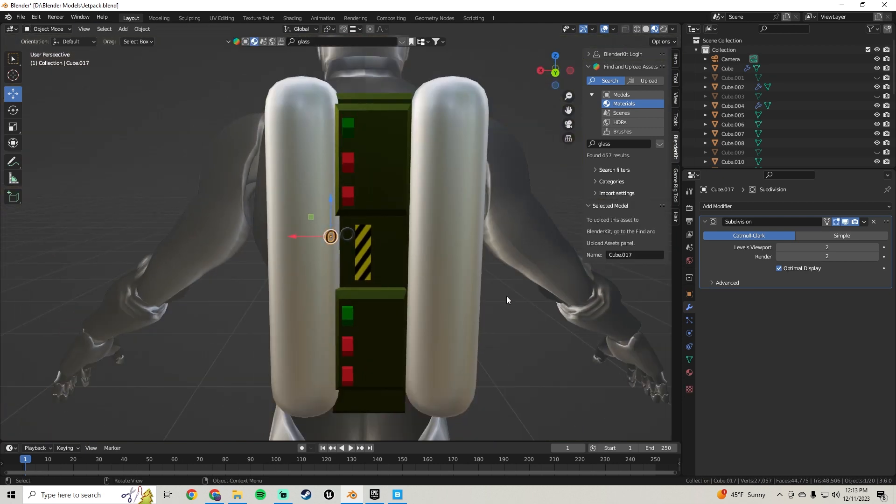
Deselect the ring and save the jetpack file
click(506, 296)
scroll(494, 290, down, 2)
middle_drag(493, 290, 456, 293)
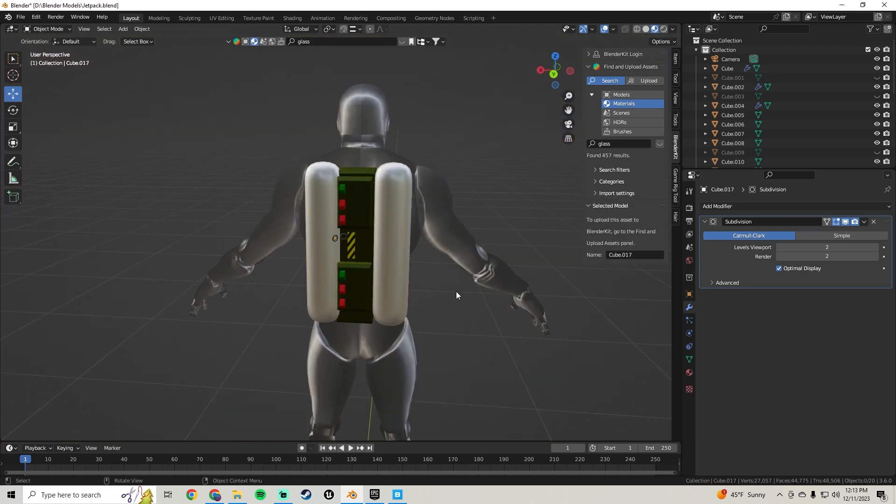
scroll(386, 270, up, 4)
scroll(386, 271, up, 3)
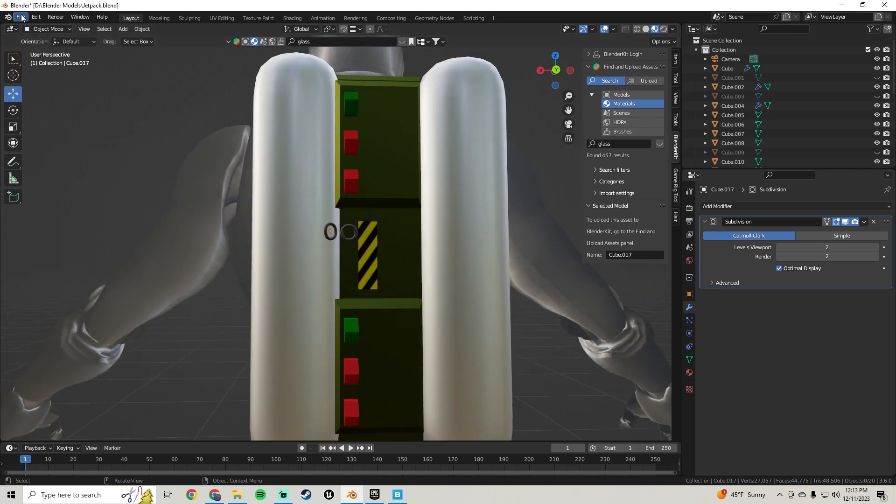
click(22, 18)
click(42, 80)
Add a cylinder mesh and shade it smooth
scroll(414, 255, down, 2)
middle_drag(414, 255, 263, 252)
scroll(396, 274, down, 6)
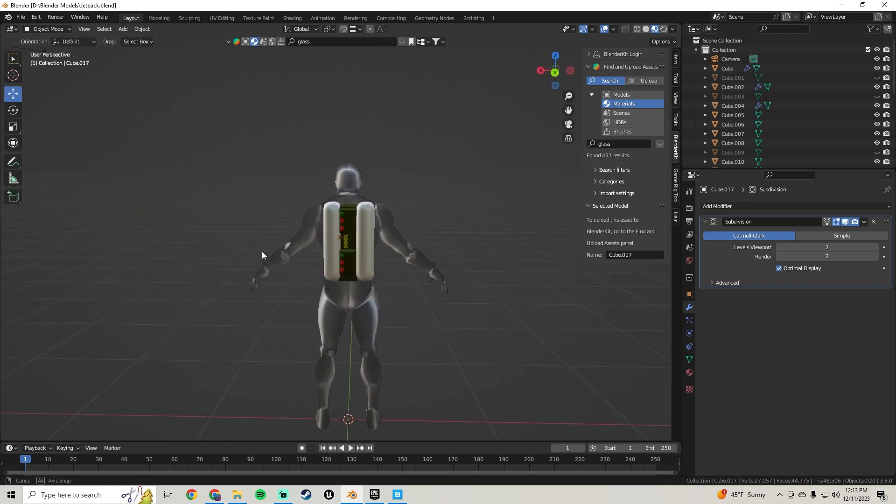
scroll(376, 245, up, 5)
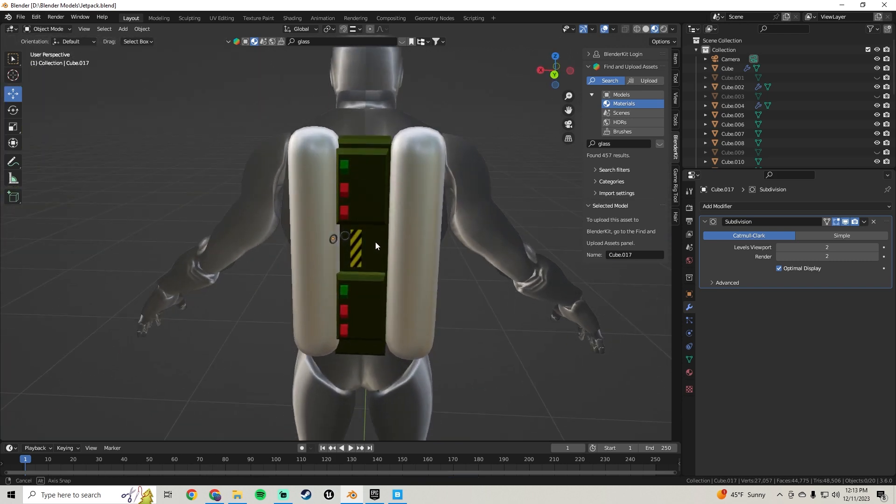
scroll(359, 219, up, 4)
shift+middle_drag(366, 188, 340, 228)
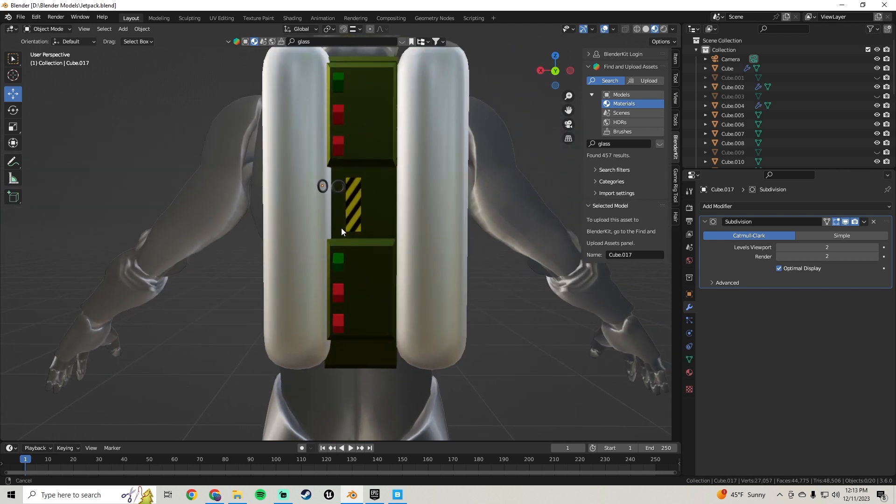
scroll(344, 223, up, 2)
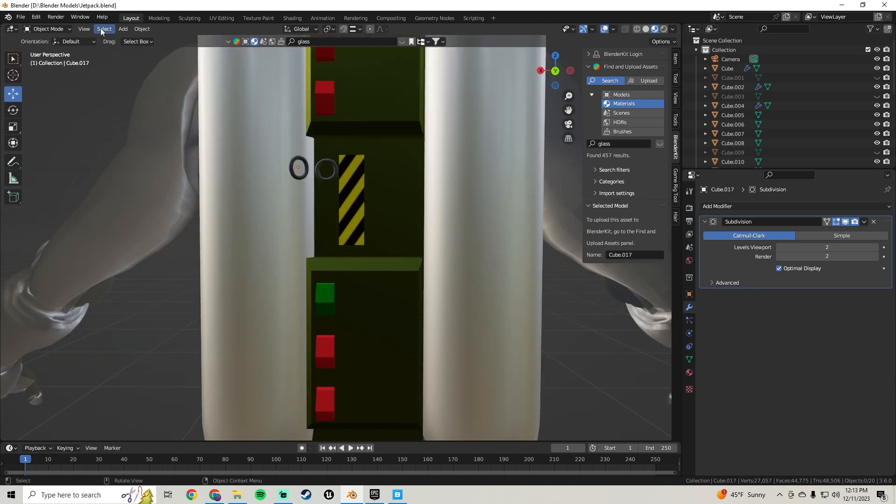
click(122, 28)
mouse_move(139, 39)
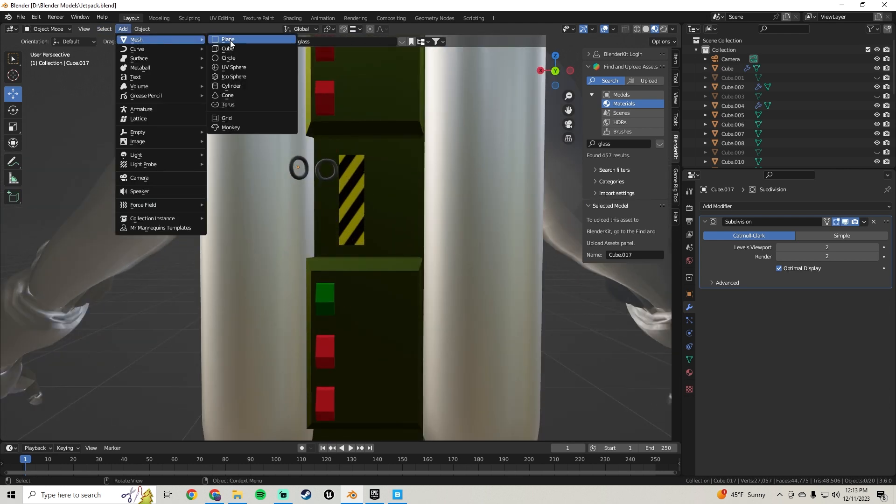
click(239, 86)
scroll(441, 254, down, 6)
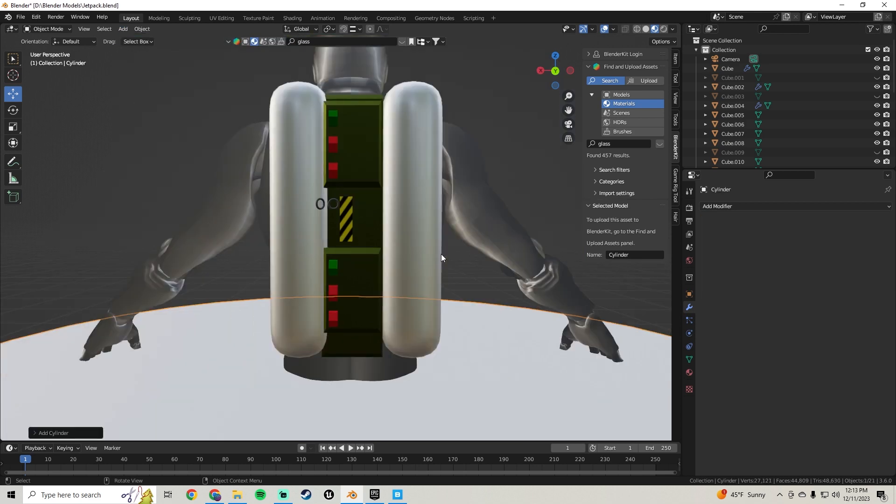
right_click(360, 321)
click(344, 291)
Scale the cylinder down uniformly to about the size of the mannequin's feet
scroll(373, 280, down, 5)
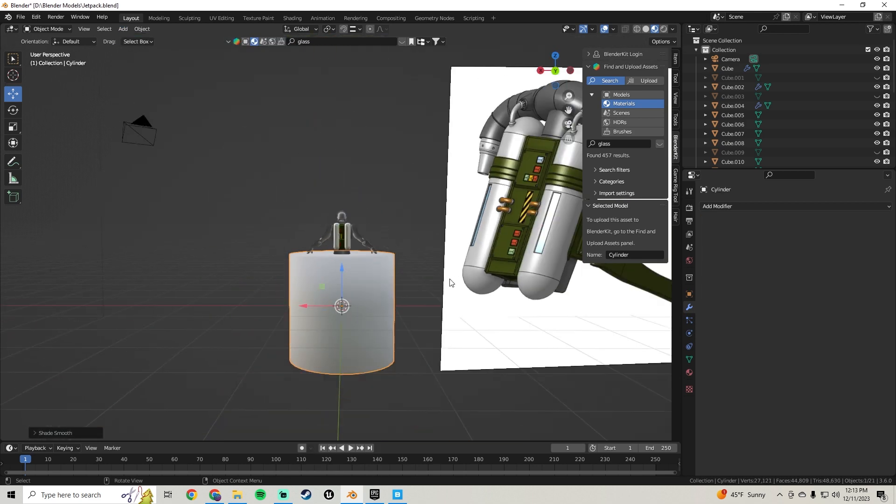
key(s)
click(355, 308)
scroll(346, 312, up, 5)
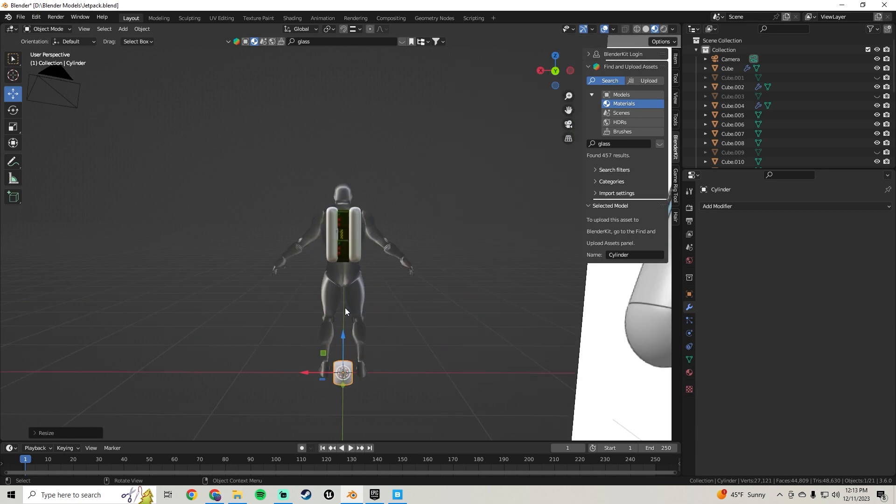
Raise the cylinder along Z to the middle of the jetpack and scale it down to about 0.10
drag(342, 337, 363, 199)
scroll(363, 199, up, 5)
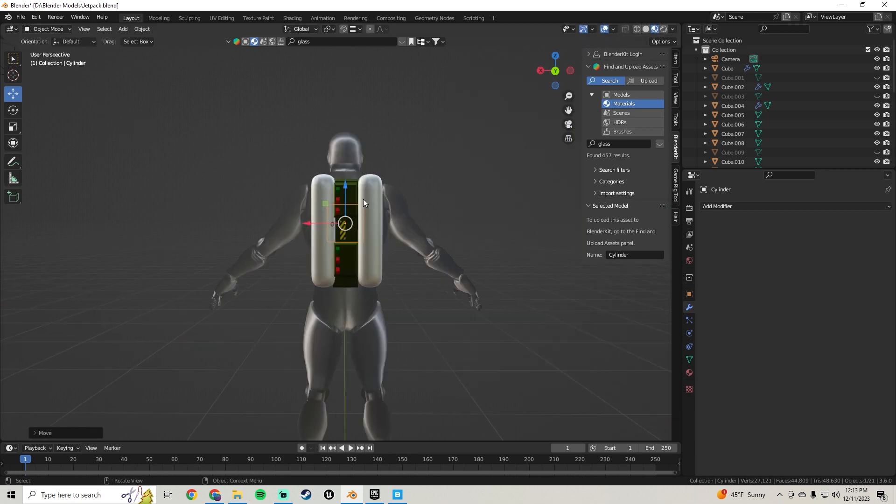
middle_drag(364, 200, 410, 230)
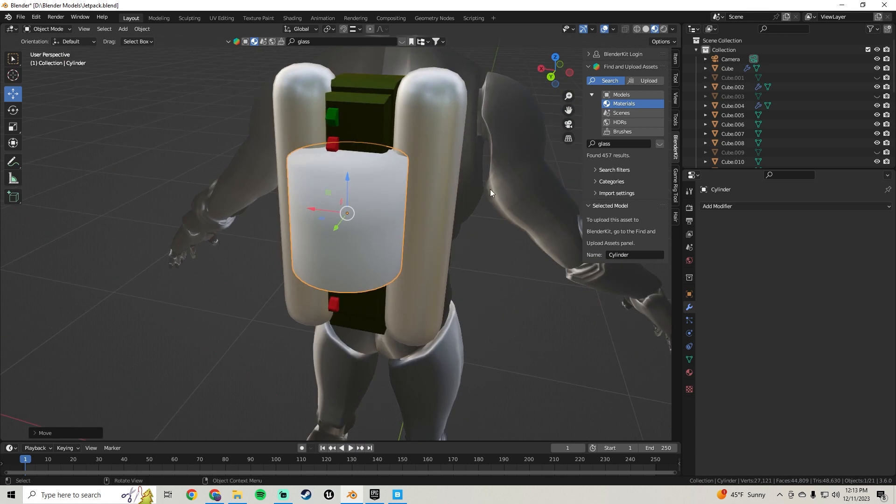
key(s)
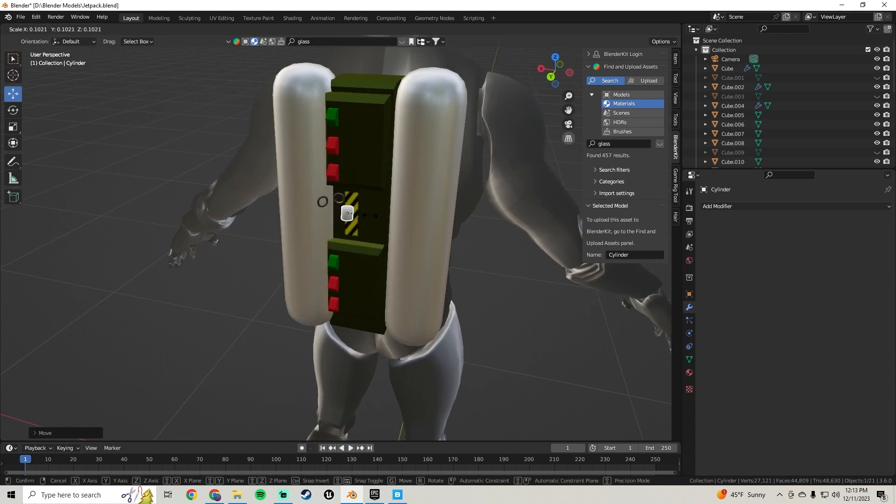
click(369, 215)
scroll(399, 197, up, 4)
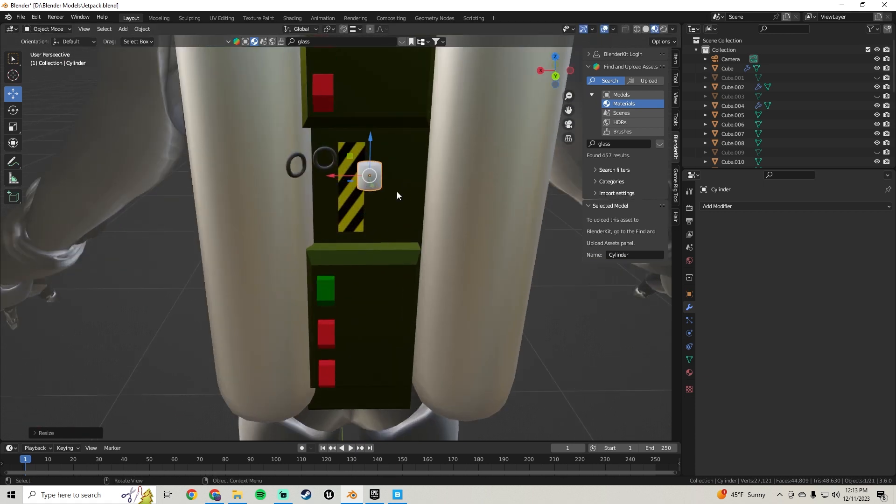
Rotate the small cylinder 90 degrees, shift it along X toward the rings, and turn it 90 degrees about Z
text(r90)
key(Return)
drag(330, 176, 317, 165)
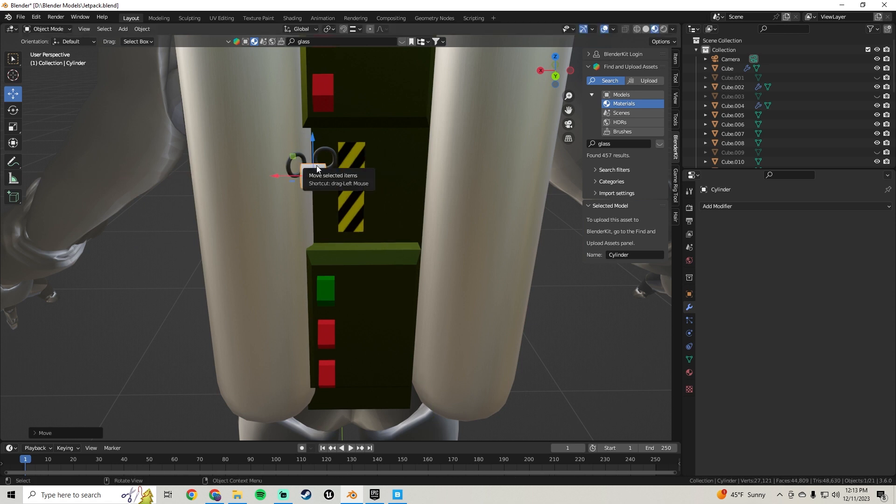
text(rz90)
key(Return)
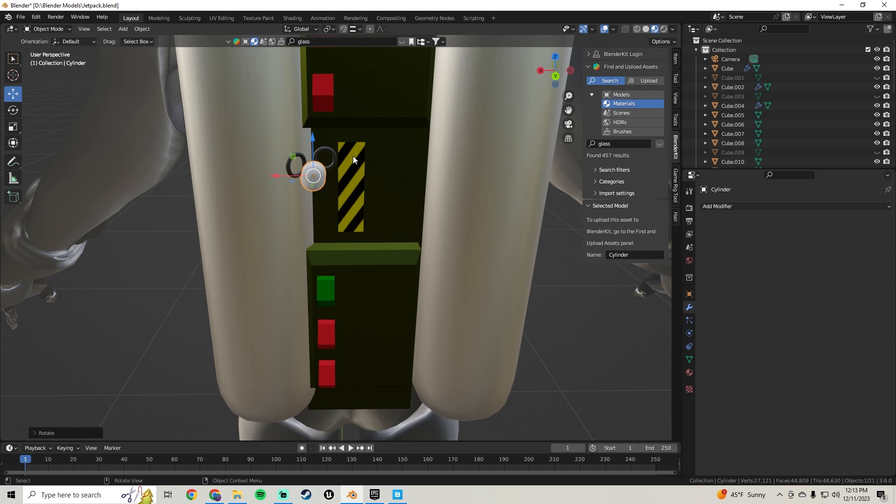
Bring the cylinder out from the pack and align it with the black ring beside the hazard stripes
middle_drag(353, 156, 271, 187)
drag(271, 186, 376, 201)
middle_drag(387, 198, 488, 166)
scroll(394, 172, up, 4)
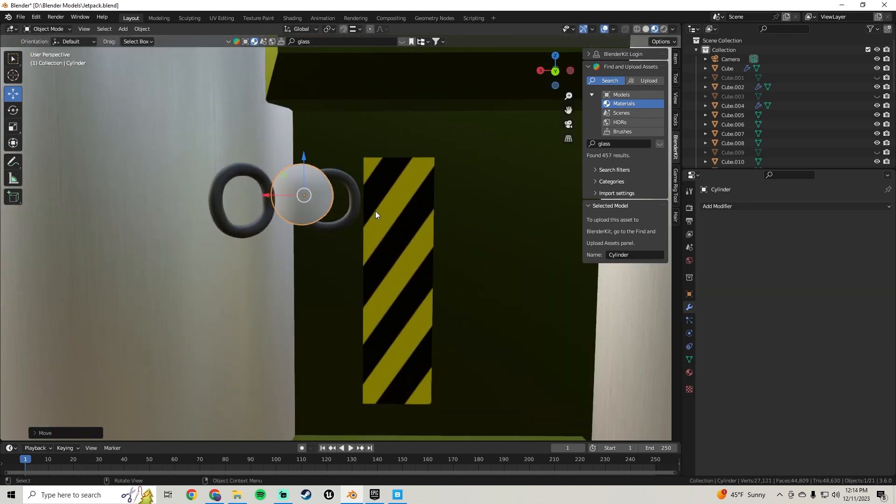
drag(272, 196, 295, 196)
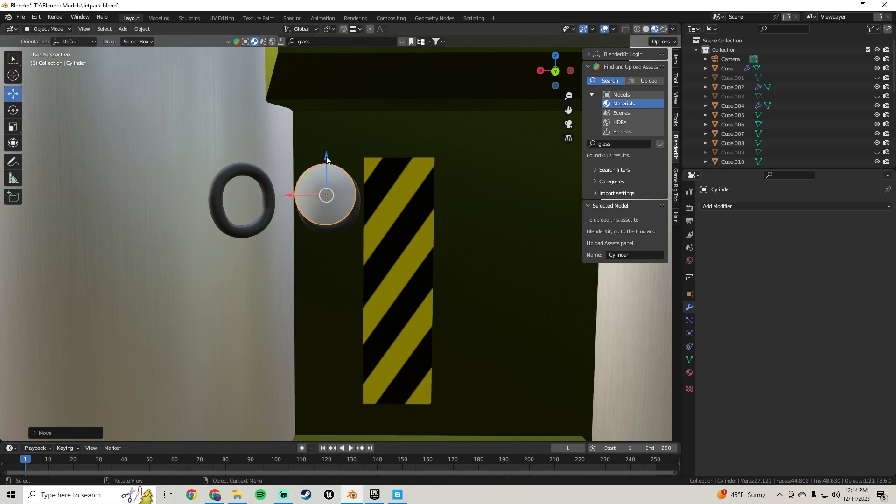
drag(326, 158, 327, 163)
mouse_move(328, 163)
middle_down()
mouse_move(339, 188)
mouse_move(326, 181)
middle_up()
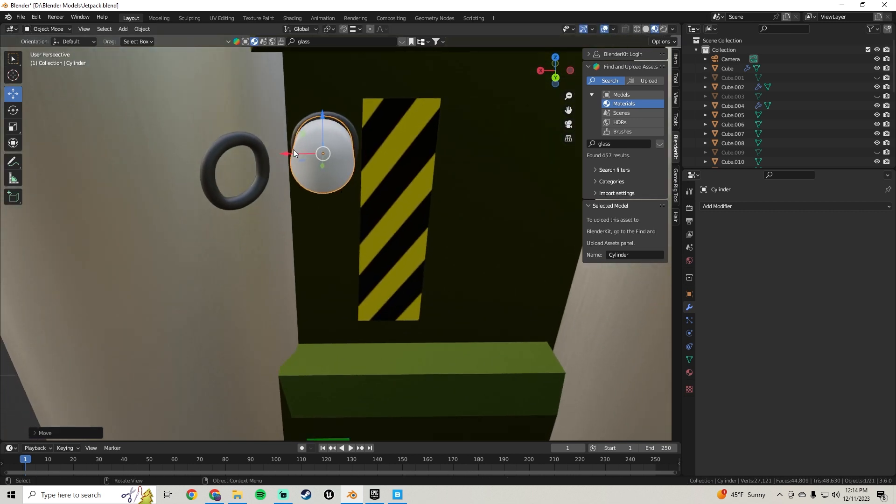
drag(293, 151, 294, 162)
Shorten the cylinder by moving its outer end face back along Y toward the ring
middle_drag(294, 161, 538, 186)
middle_drag(363, 209, 241, 253)
middle_drag(397, 247, 377, 245)
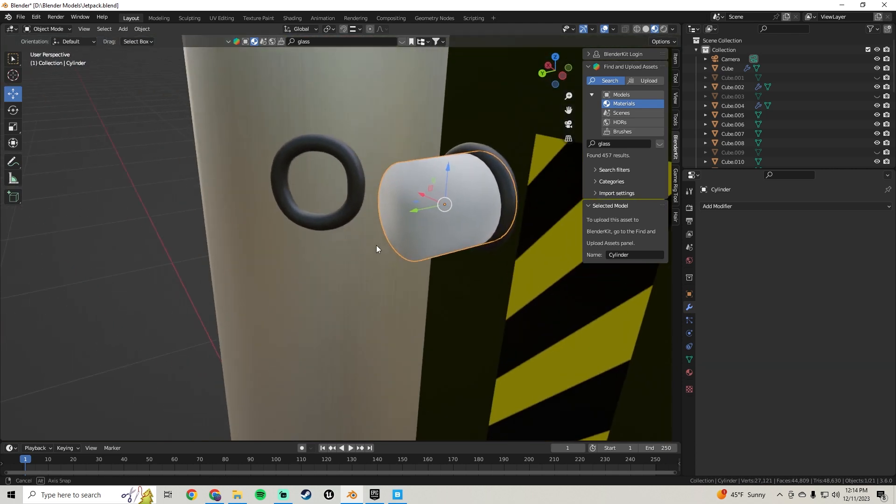
key(Tab)
click(424, 208)
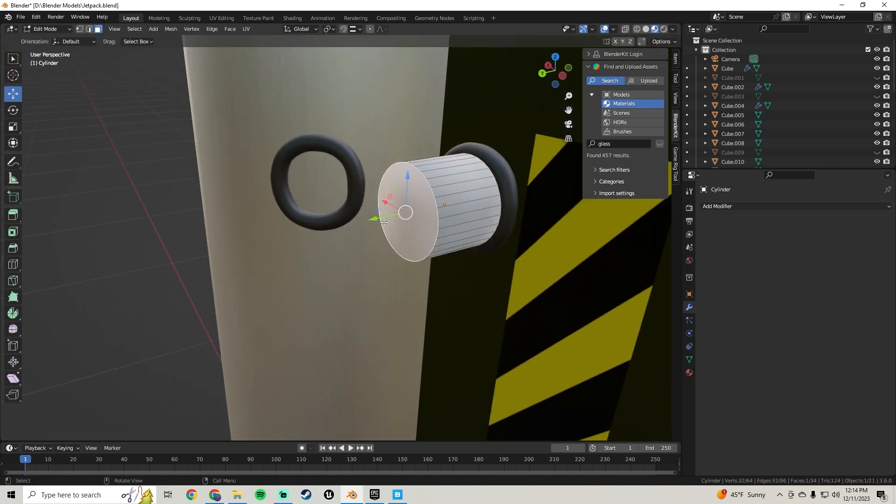
drag(395, 214, 406, 220)
click(424, 225)
key(Tab)
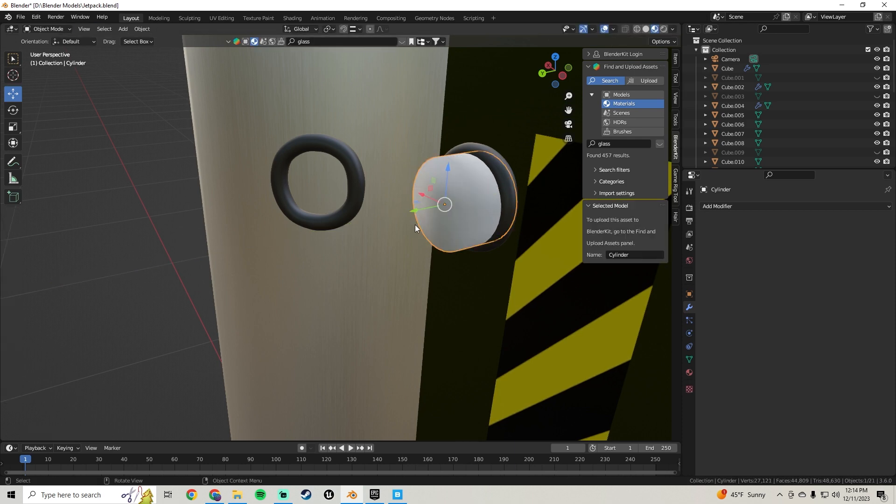
Slide the cylinder slightly outward along Y and extrude its outer end face to lengthen the pipe
mouse_move(415, 225)
middle_down()
mouse_move(332, 225)
mouse_move(434, 195)
mouse_move(320, 226)
mouse_move(402, 220)
middle_up()
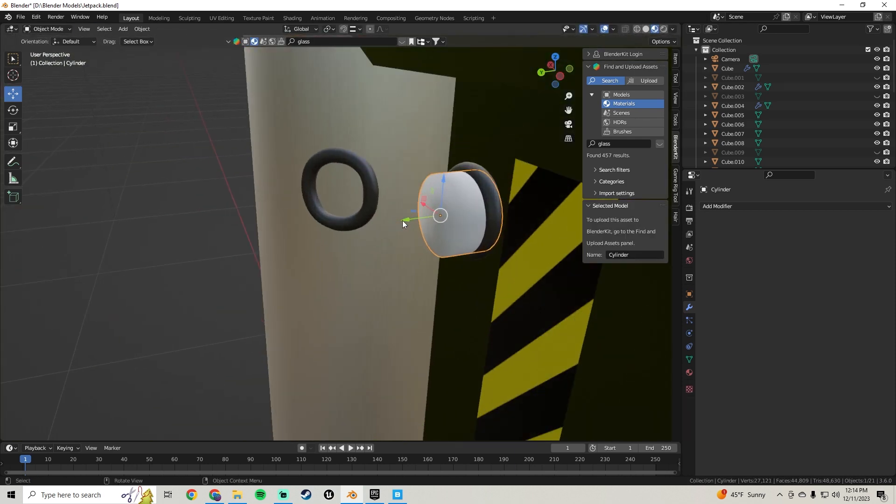
drag(402, 220, 400, 215)
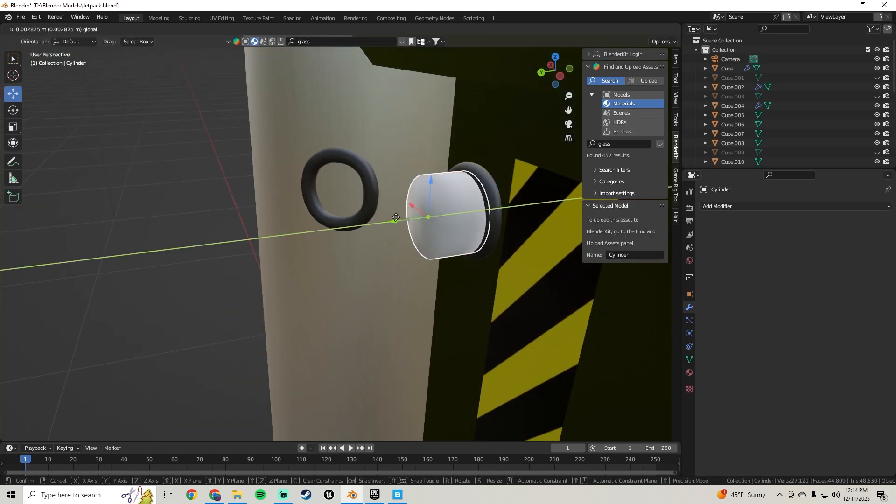
click(396, 217)
key(Tab)
key(e)
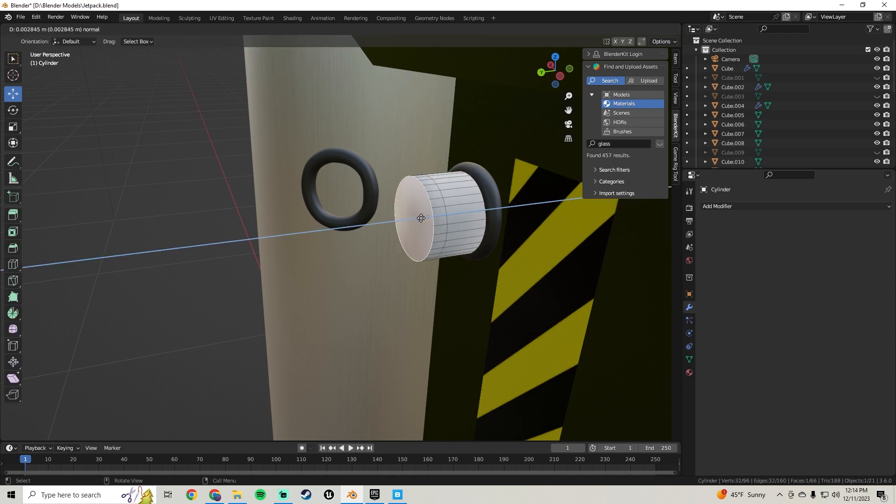
click(394, 223)
middle_drag(396, 224, 432, 247)
Rotate the pipe's end face about -20 degrees around Z and shift it along X toward the ring on the tank
key(r)
key(z)
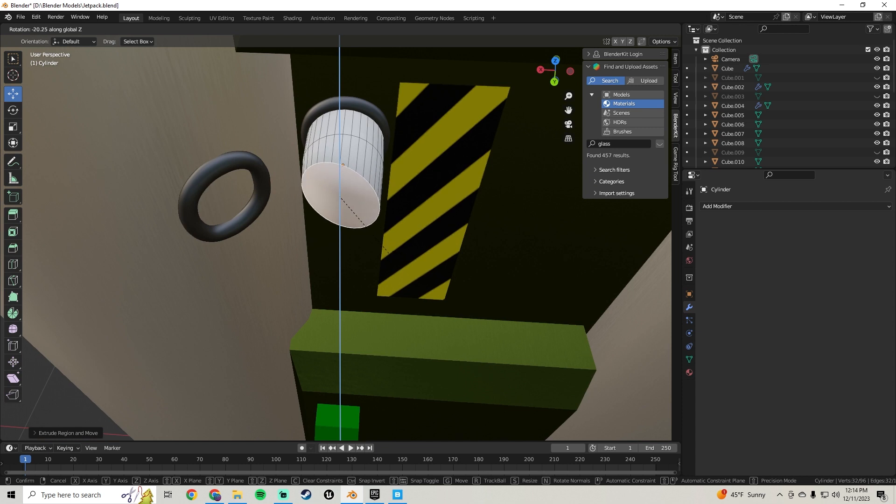
click(371, 241)
key(g)
key(x)
click(298, 197)
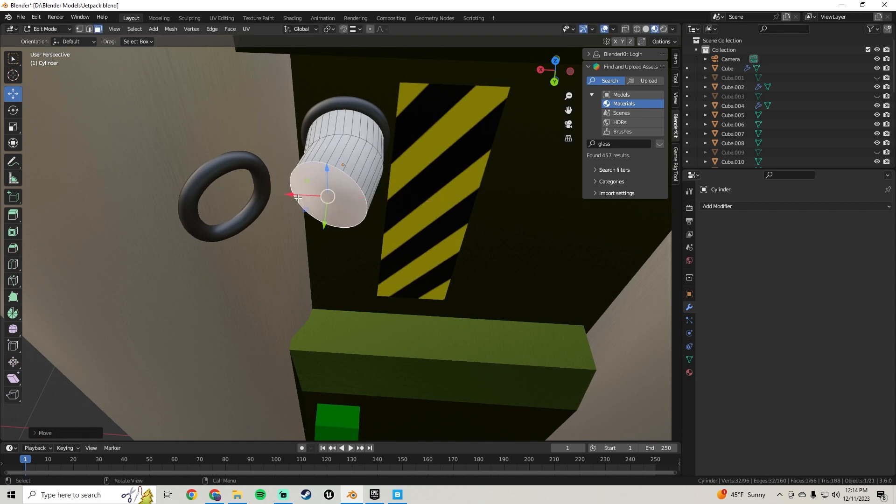
Extrude another pipe segment, turn its end face about Z, and move it along X toward the tank's ring
key(e)
key(r)
key(z)
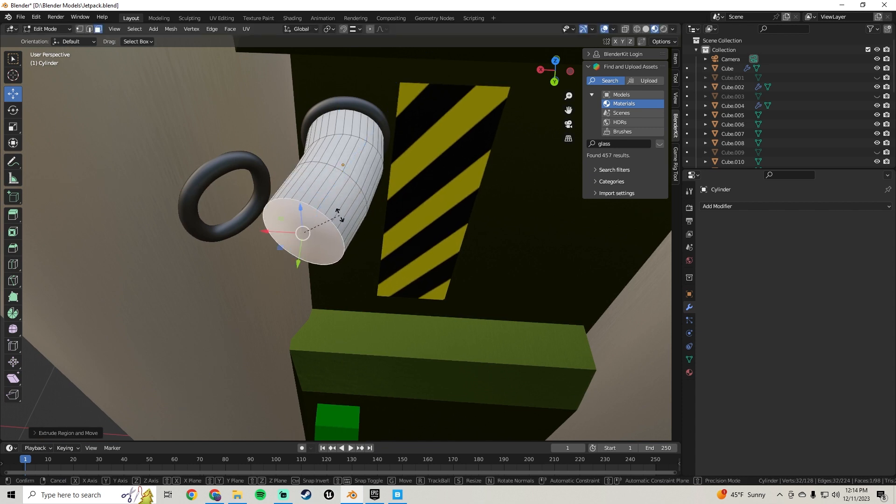
click(306, 234)
drag(273, 233, 248, 223)
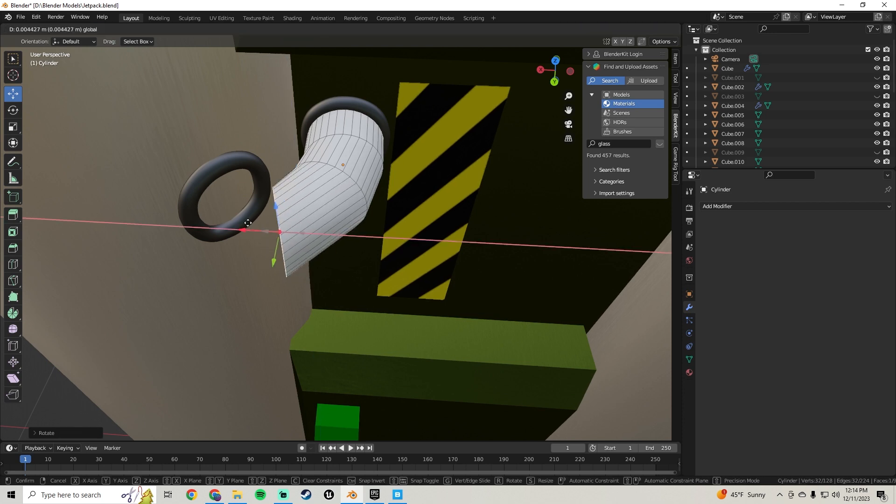
click(246, 222)
Pull the pipe's end face and its bend edge loop back along Y toward the pack to tighten the curve
middle_drag(250, 220, 229, 202)
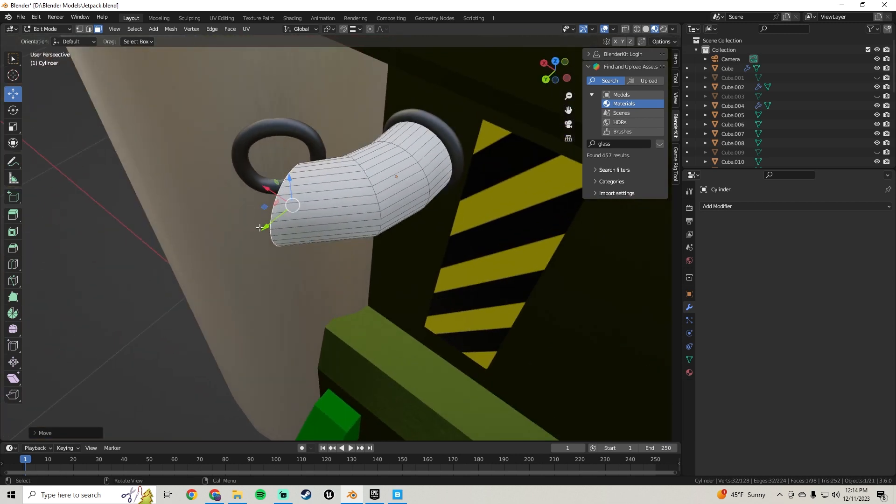
drag(260, 227, 289, 219)
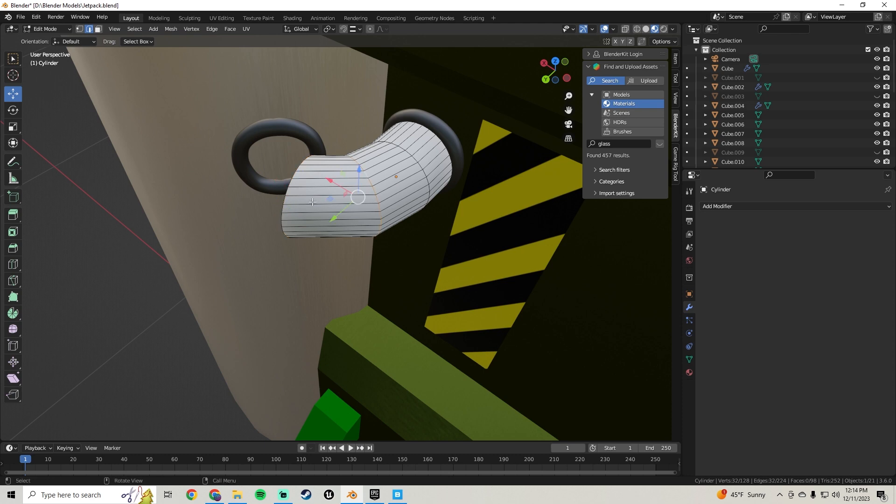
drag(334, 218, 353, 211)
middle_drag(353, 211, 424, 198)
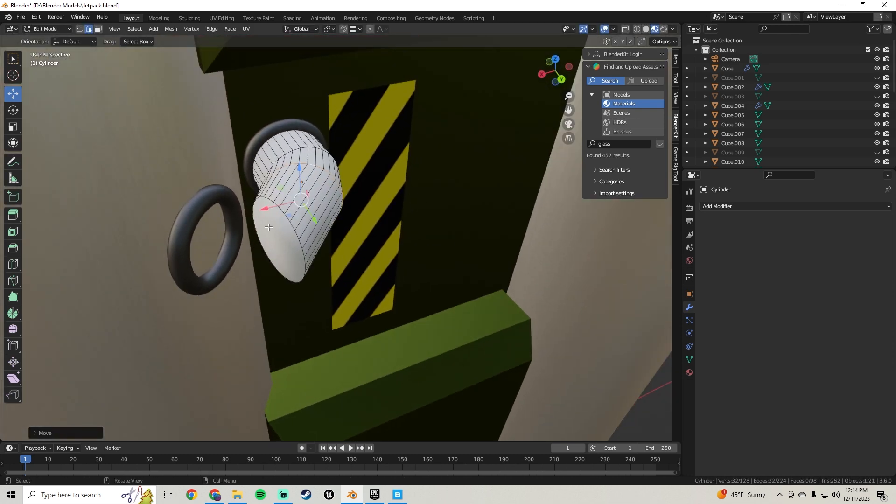
middle_drag(285, 221, 189, 230)
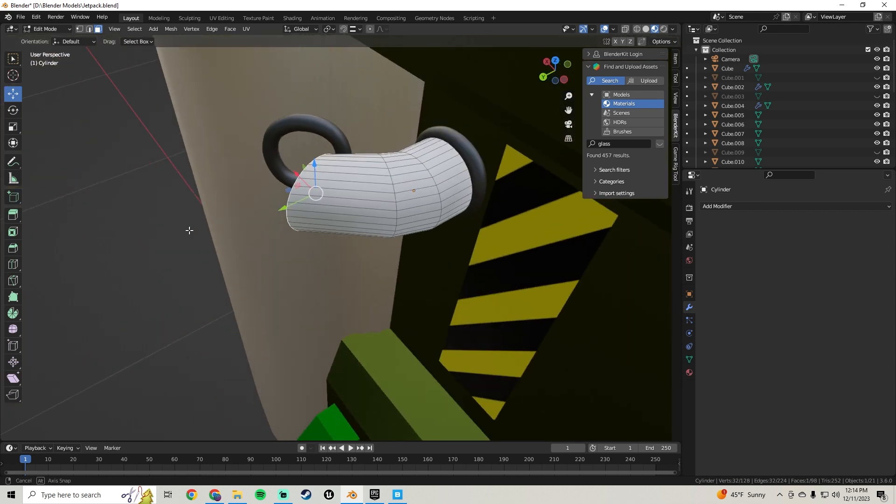
middle_drag(284, 209, 288, 218)
drag(287, 218, 300, 214)
middle_drag(300, 213, 382, 216)
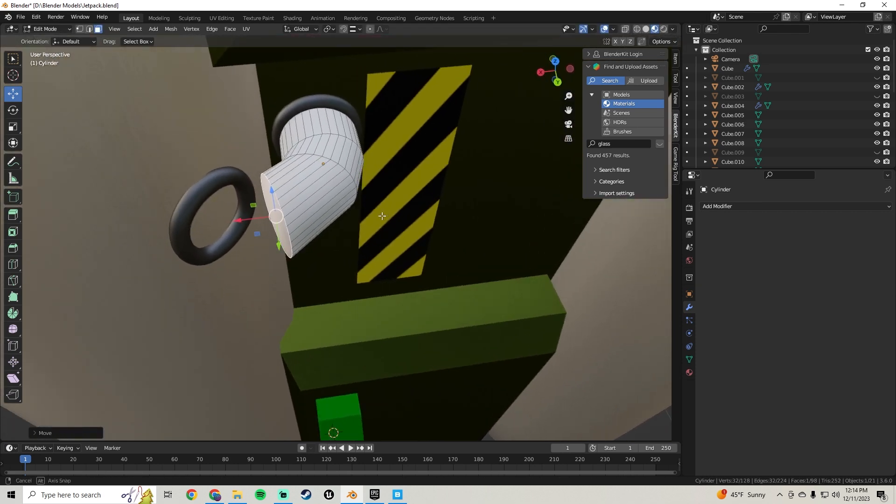
Rotate the pipe's end face about Z and shift it back along X toward the bend
key(r)
key(z)
click(403, 191)
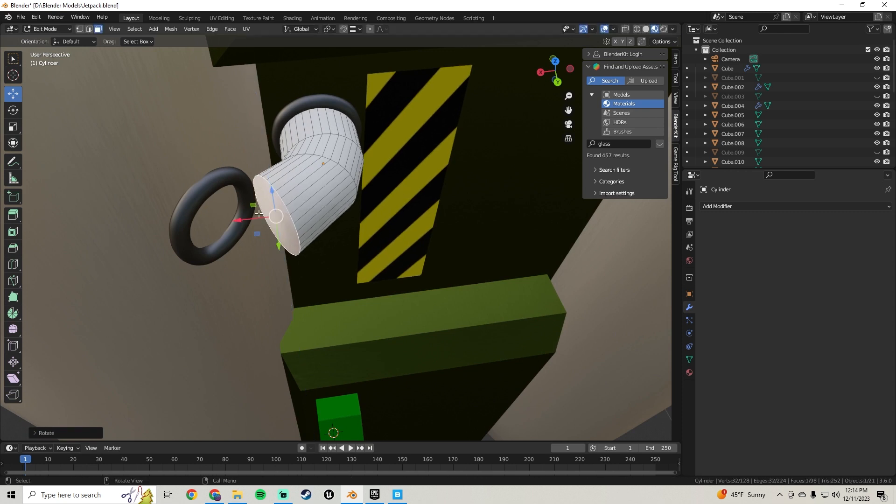
drag(242, 221, 260, 230)
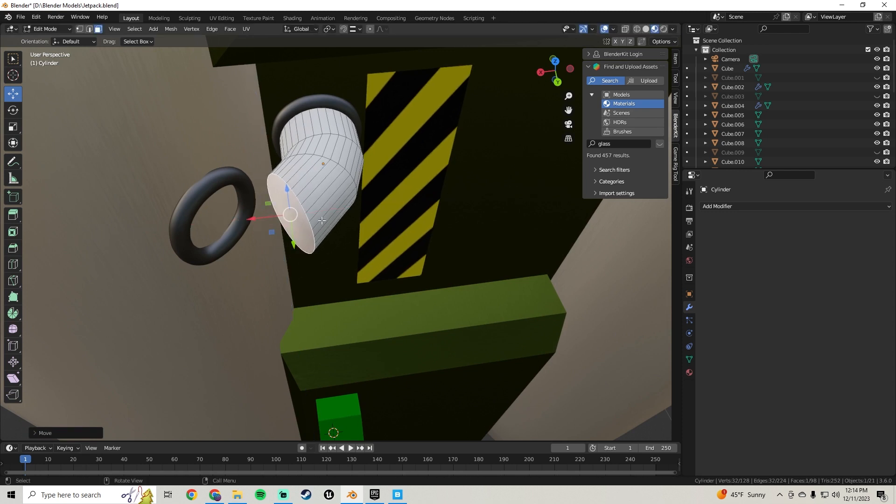
Extrude the next pipe segment, rotate its end face about Z toward the tank, and pull it in along Y
key(e)
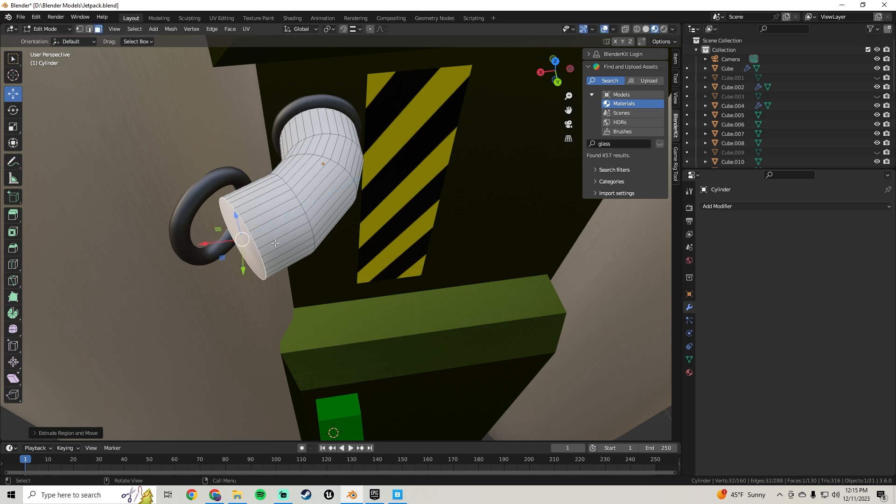
key(r)
key(z)
click(258, 268)
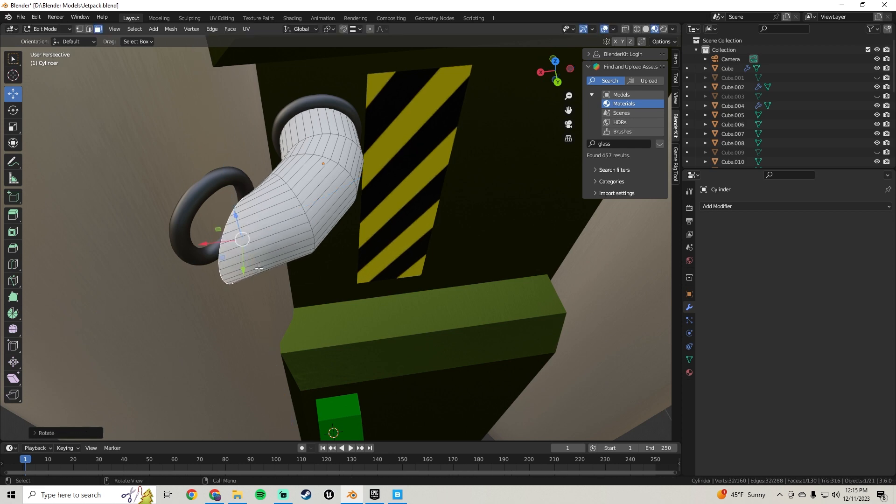
middle_drag(258, 268, 303, 265)
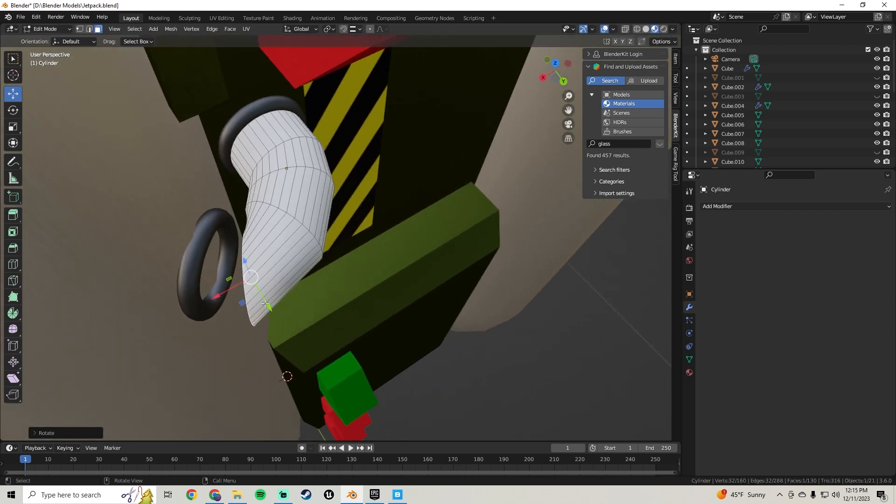
drag(265, 304, 263, 286)
Extrude a final pipe segment up to the tank's ring and rotate its end face about Z
middle_drag(264, 286, 260, 236)
key(e)
click(241, 234)
key(r)
key(x)
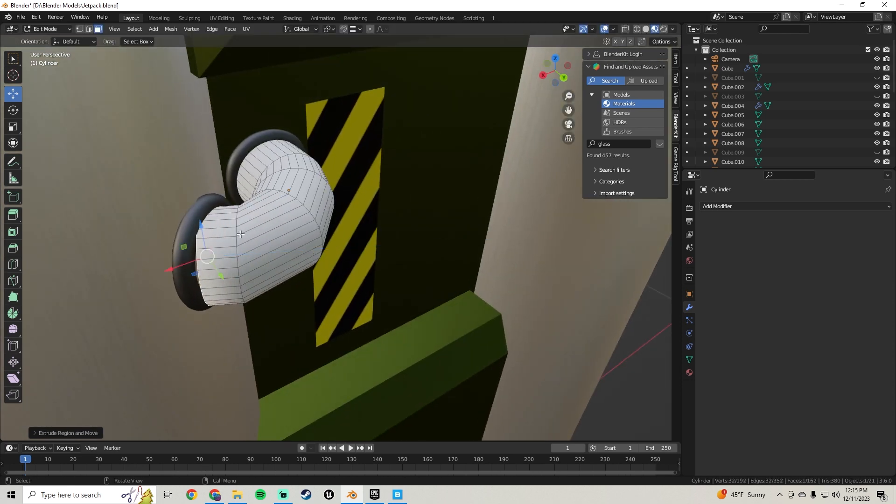
key(z)
click(241, 243)
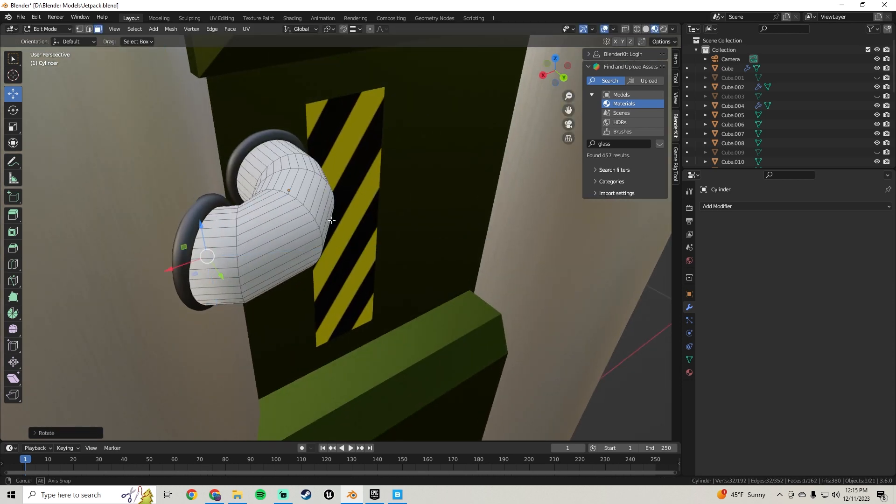
Move the pipe's end face along X back from the tank's ring and rotate it about Z
middle_drag(241, 243, 344, 261)
scroll(331, 299, up, 2)
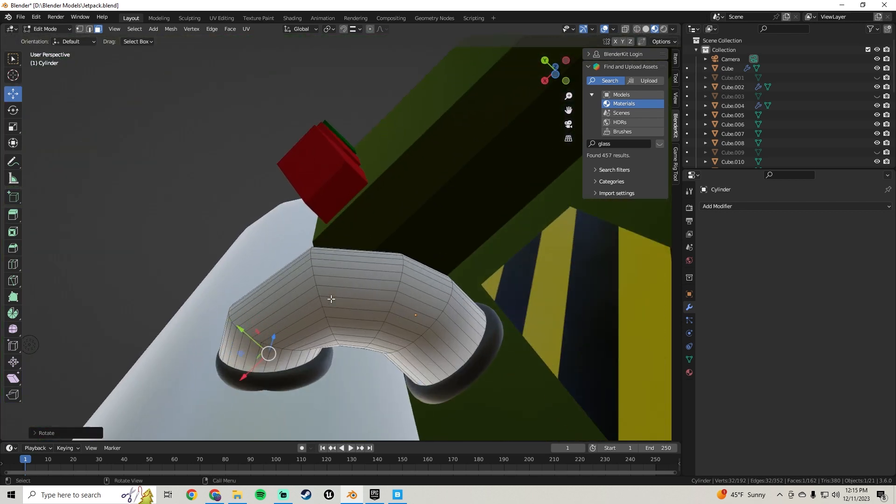
drag(247, 375, 260, 370)
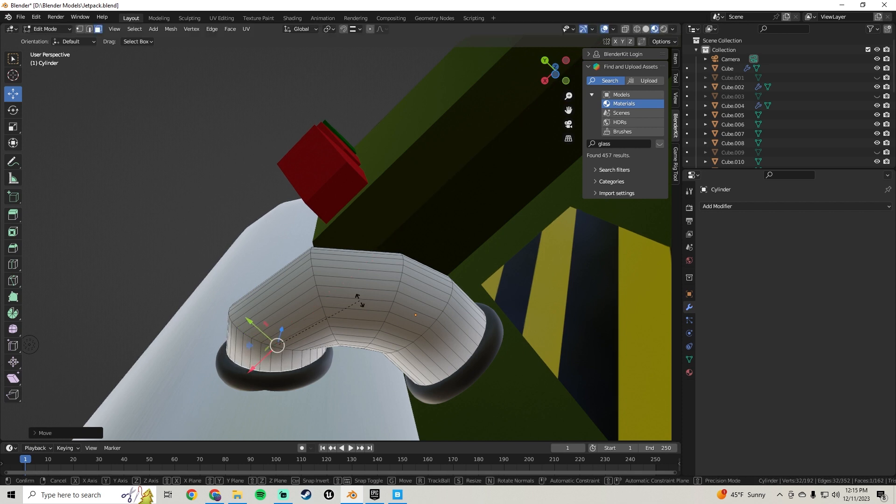
key(r)
key(z)
click(356, 299)
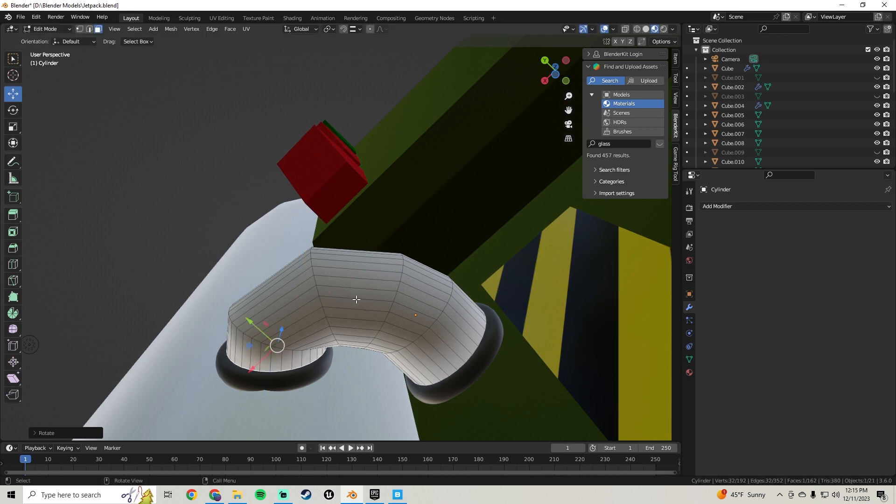
Rotate the pipe's end face about -1.85° around Z, push it along X into the tank's ring, and leave mesh editing with nothing selected
key(r)
key(z)
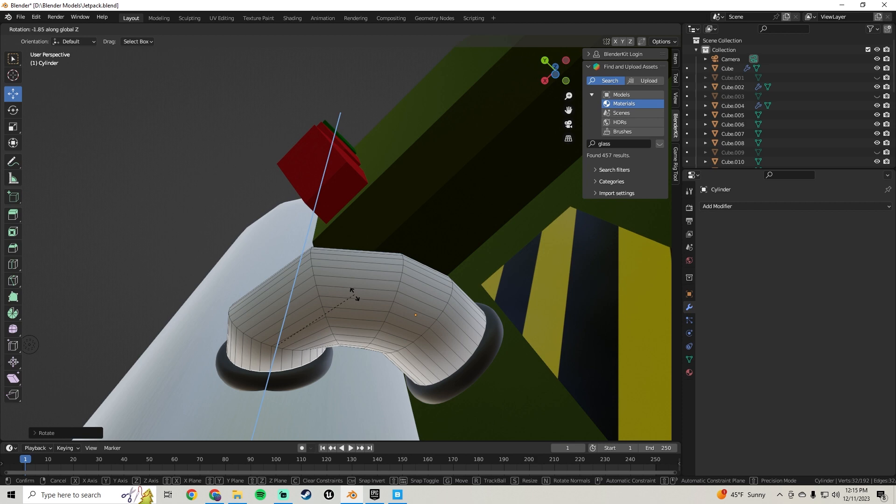
click(354, 295)
drag(263, 357, 257, 361)
scroll(280, 289, down, 4)
middle_drag(301, 187, 350, 266)
scroll(350, 266, down, 8)
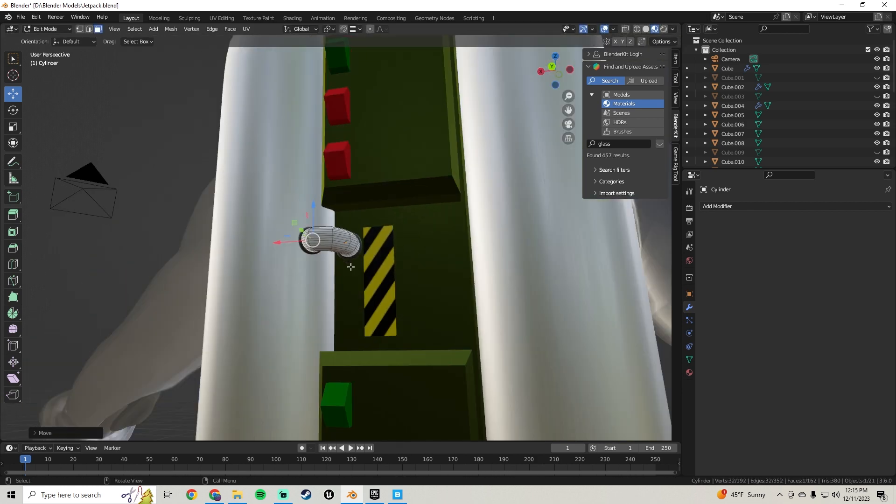
key(Tab)
key(alt+a)
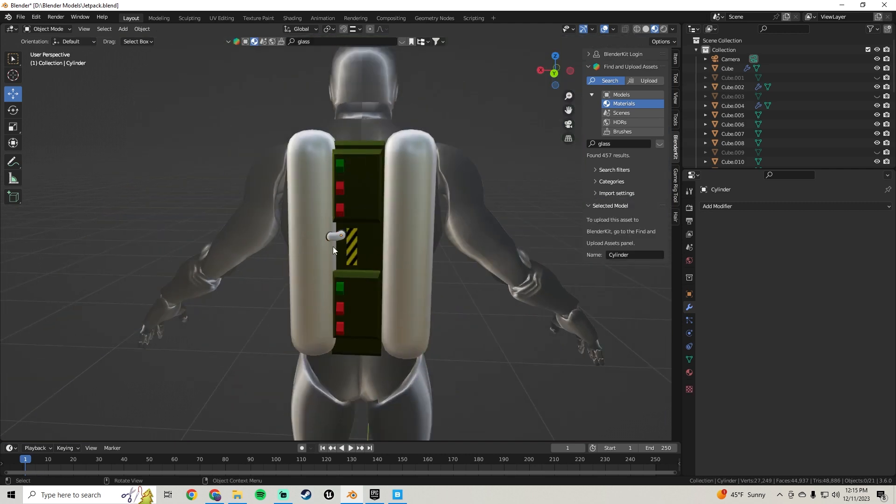
Subdivide the selected end face of the pipe in Edit Mode and return to Object Mode
scroll(332, 247, up, 6)
scroll(329, 229, up, 3)
middle_drag(320, 237, 371, 284)
key(Tab)
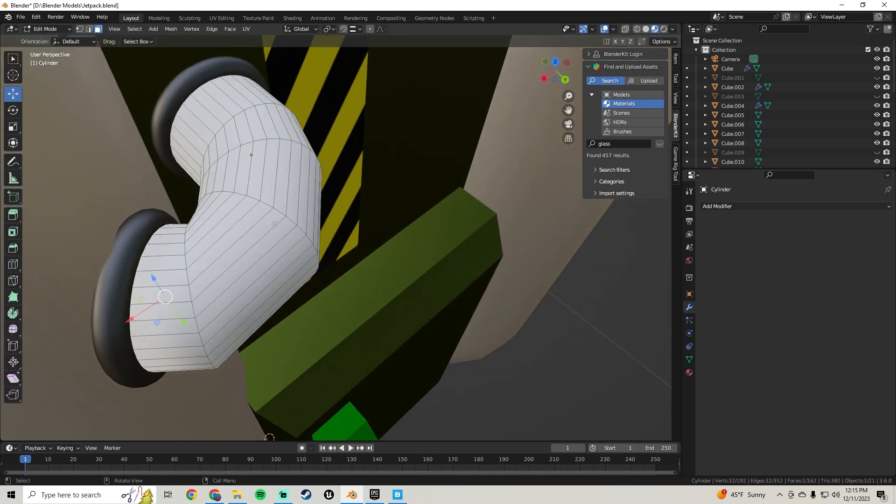
right_click(272, 216)
click(271, 214)
scroll(290, 217, down, 1)
key(Tab)
scroll(372, 222, down, 4)
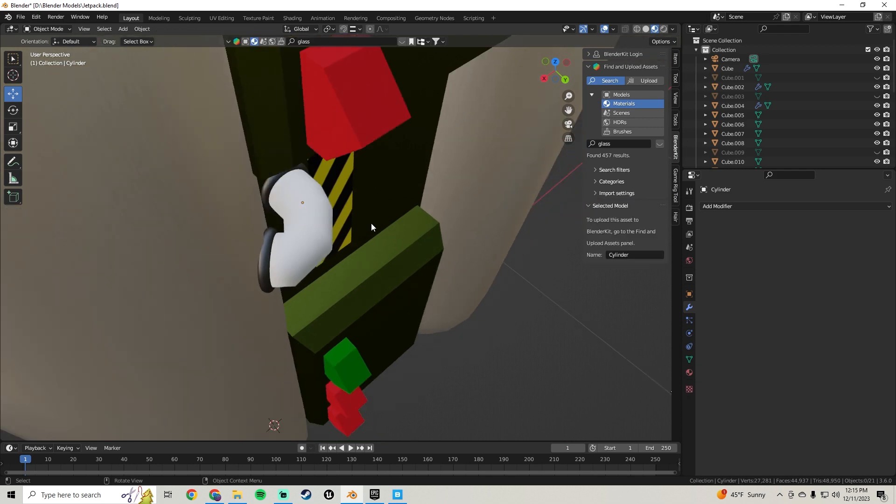
Save the Jetpack.blend file with the pipe in place
middle_drag(413, 234, 353, 228)
scroll(357, 224, down, 7)
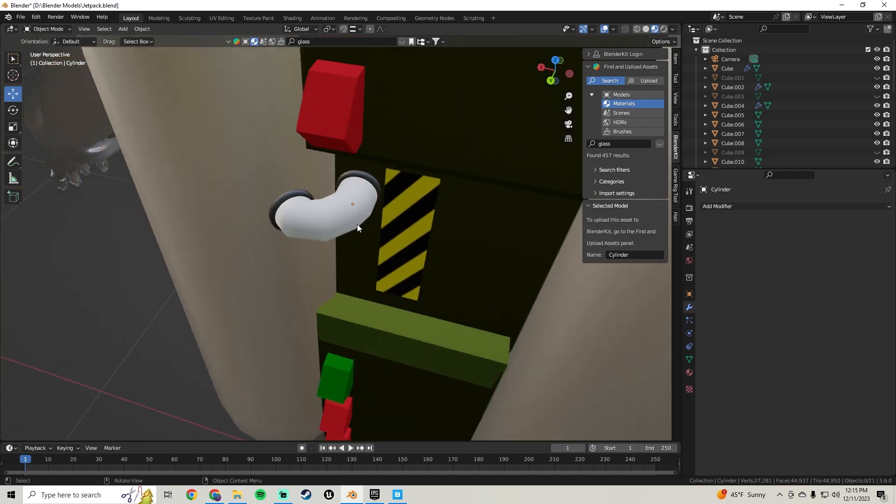
middle_drag(347, 259, 380, 195)
scroll(371, 217, down, 4)
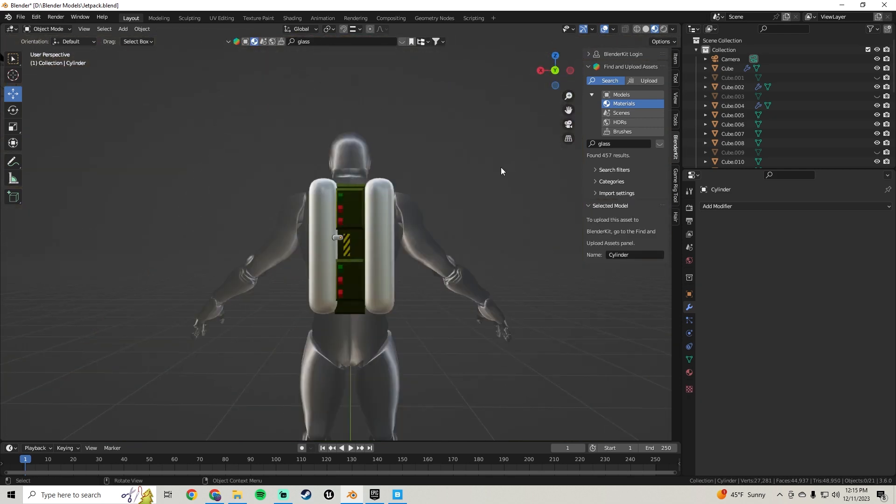
middle_drag(500, 167, 389, 205)
scroll(368, 224, up, 5)
click(26, 17)
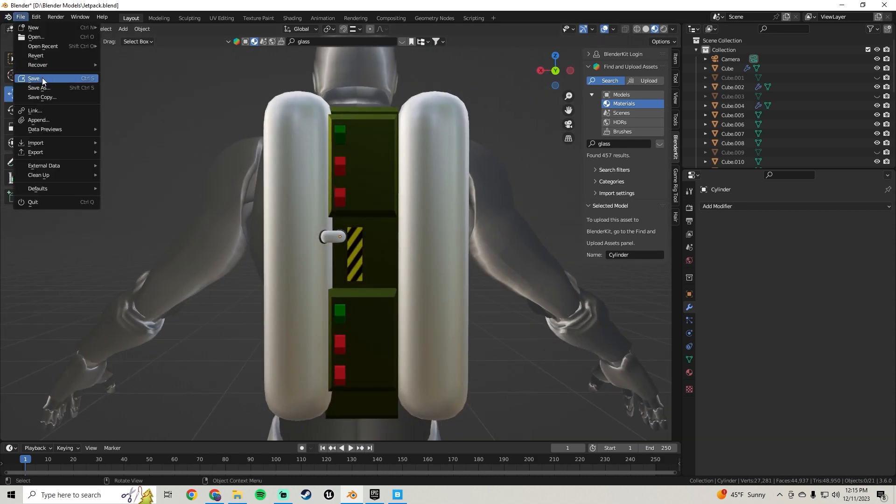
click(29, 78)
Examine the pipe and the whole jetpack on the figure's back from several angles and distances
scroll(378, 237, down, 3)
middle_drag(346, 236, 319, 260)
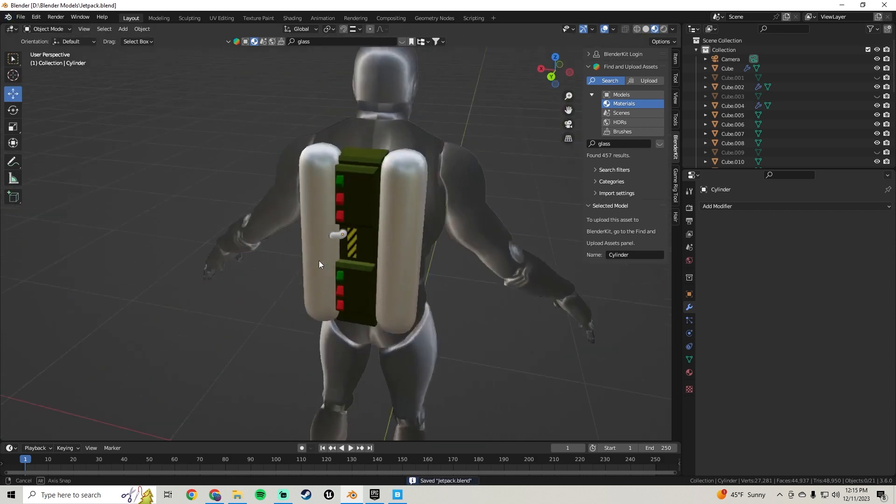
scroll(367, 237, up, 4)
middle_drag(367, 237, 383, 218)
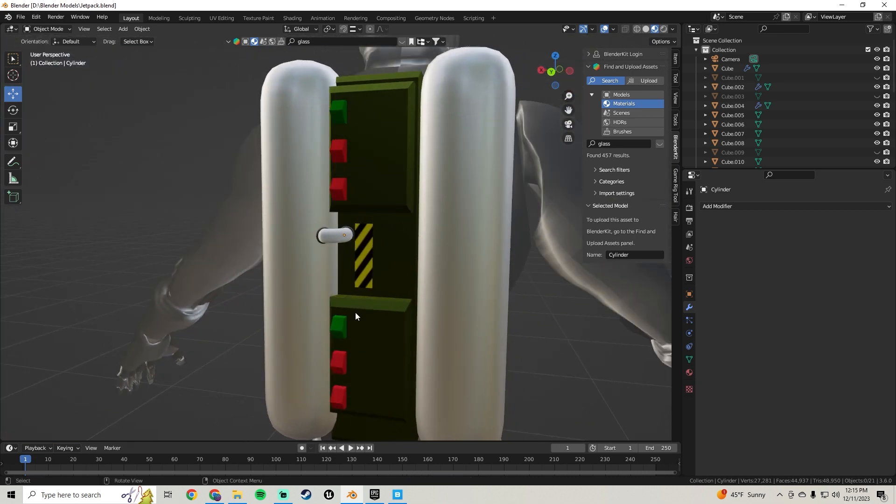
middle_drag(282, 228, 341, 257)
scroll(417, 245, down, 2)
scroll(461, 253, down, 3)
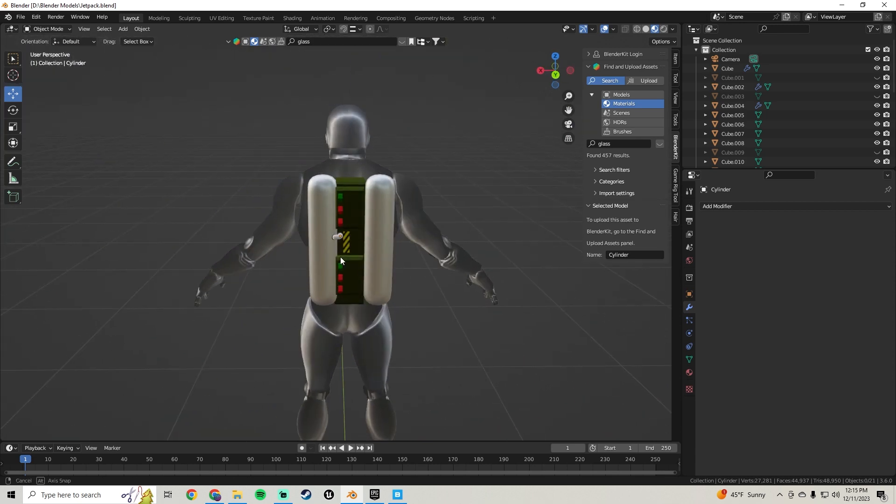
scroll(340, 257, up, 4)
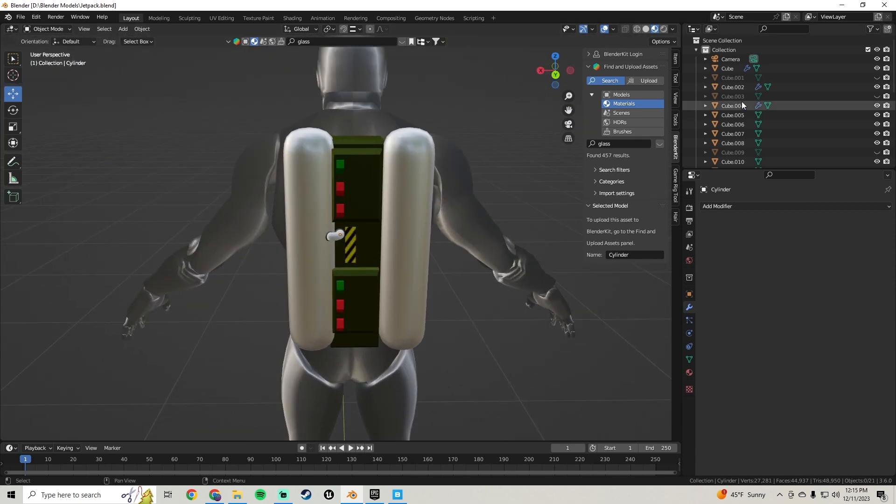
scroll(298, 240, up, 6)
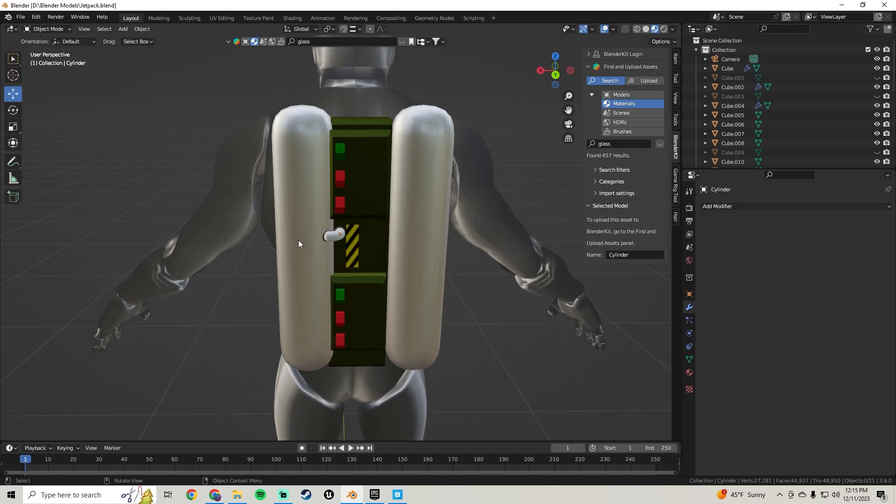
Select the tank Cube from inside, try to shift it with its move gizmo, and undo the shift
middle_drag(365, 248, 421, 309)
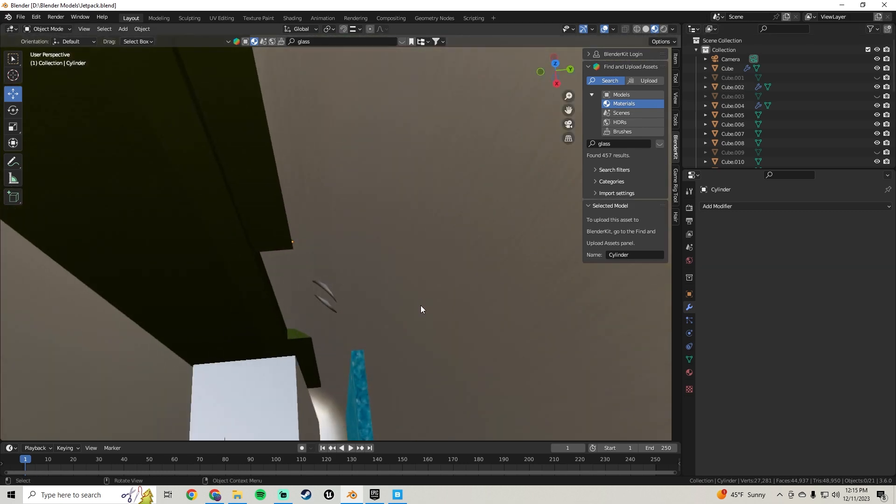
click(279, 384)
shift+middle_drag(346, 375, 393, 280)
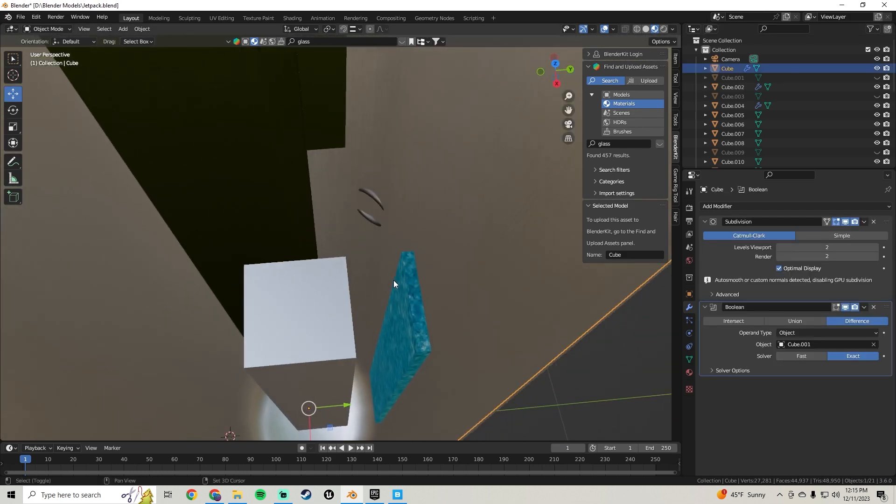
middle_drag(391, 178, 457, 199)
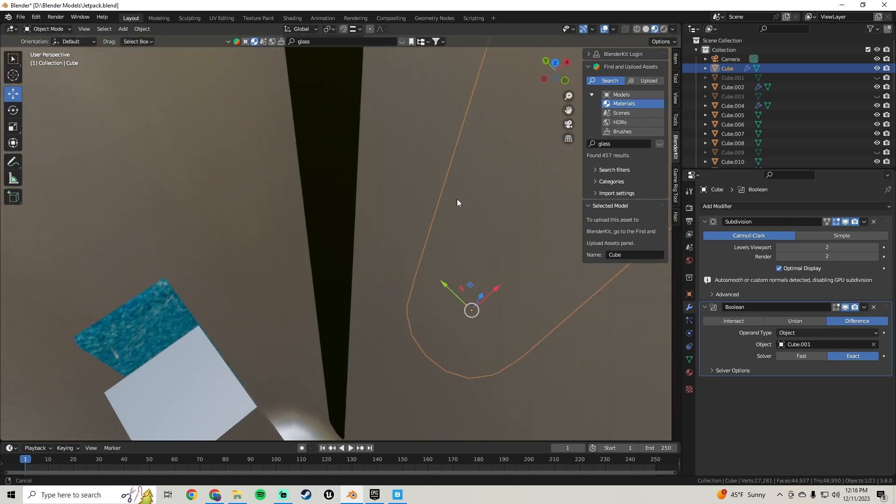
shift+click(184, 357)
middle_drag(324, 282, 349, 321)
scroll(359, 322, up, 2)
drag(387, 316, 404, 301)
key(ctrl+z)
Try to select the white box inside the tanks
middle_drag(387, 257, 375, 296)
click(293, 301)
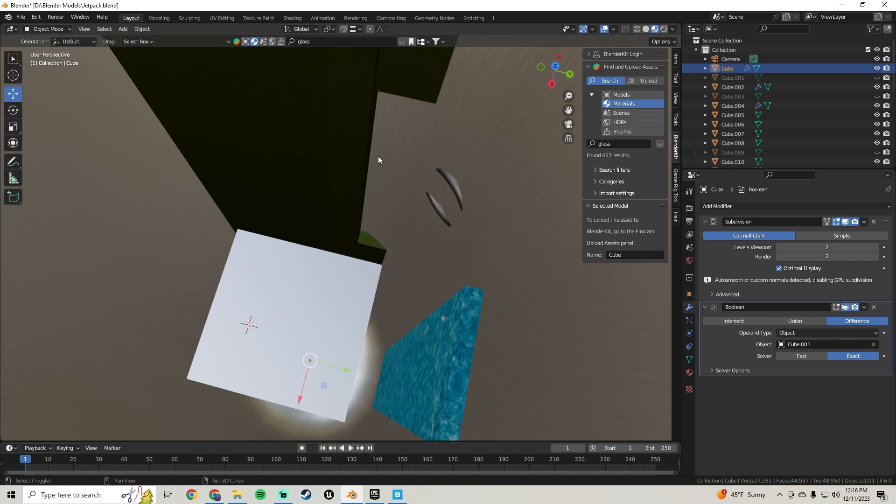
middle_drag(378, 156, 343, 79)
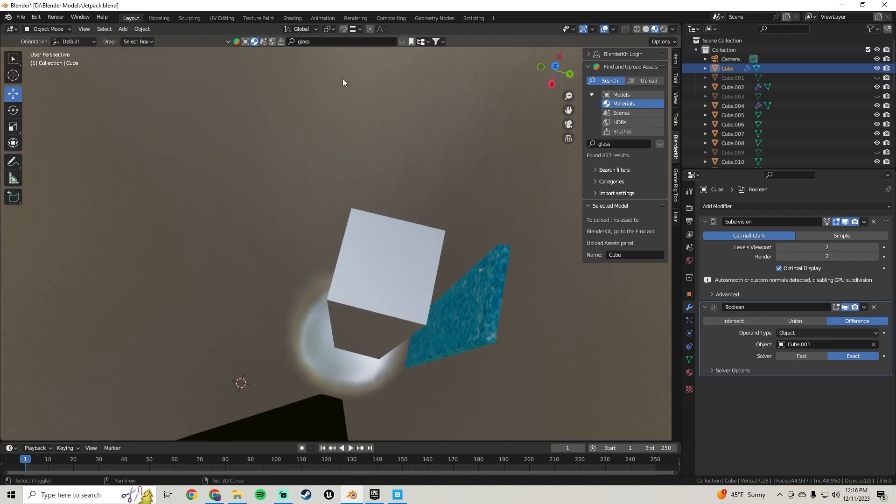
shift+click(386, 242)
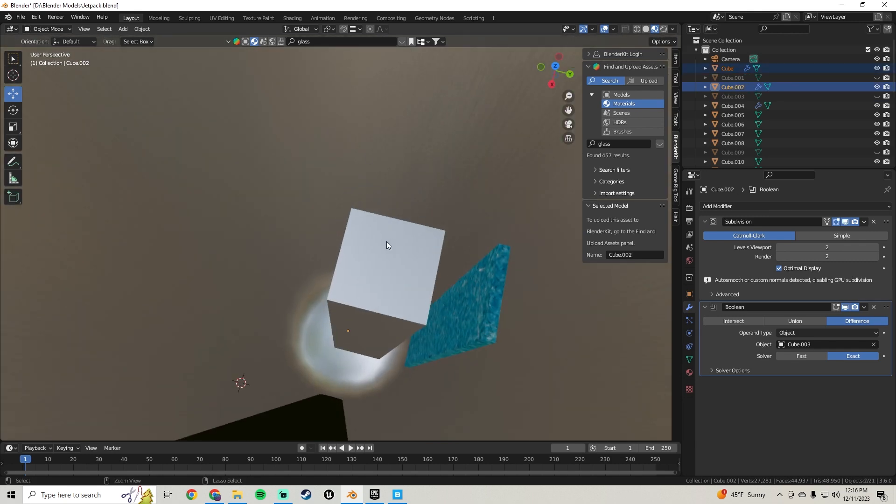
click(376, 243)
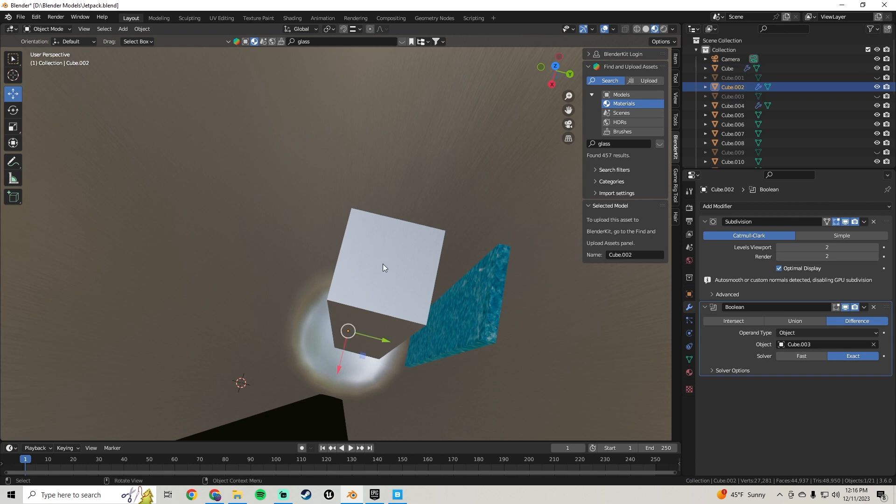
ctrl+middle_drag(383, 264, 393, 413)
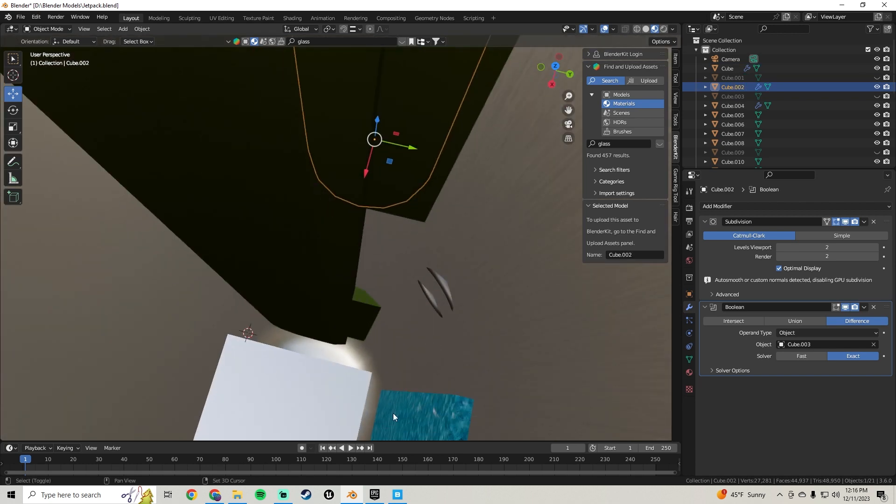
Unhide all hidden objects and select the tank's boolean cutter box Cube.001
click(279, 386)
middle_drag(278, 384, 370, 303)
key(alt+h)
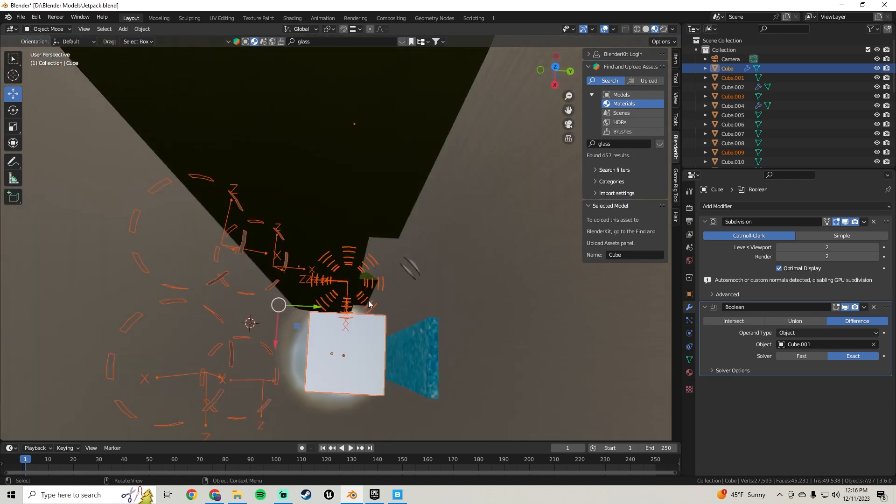
click(315, 355)
shift+middle_drag(384, 247, 371, 293)
scroll(371, 293, up, 3)
scroll(373, 337, down, 2)
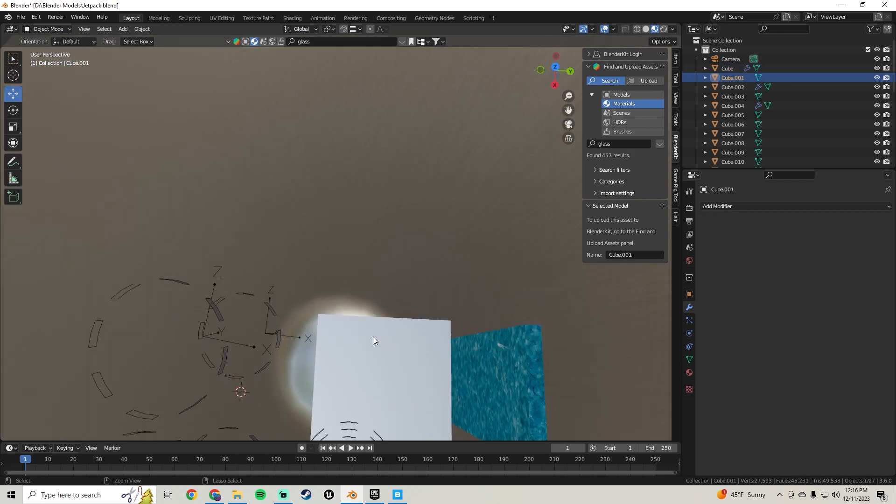
Select the other tank, Cube.002, and try to move it 0.2 m along Y
middle_drag(374, 332, 494, 261)
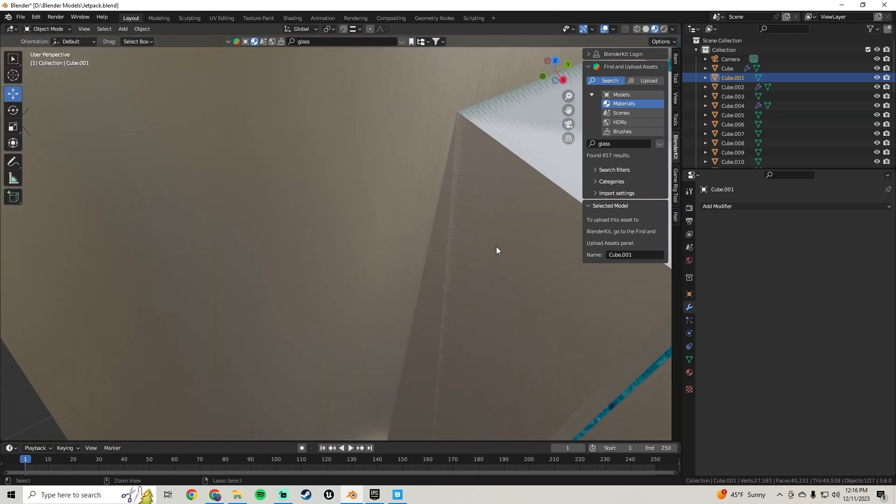
click(495, 139)
scroll(494, 139, up, 3)
middle_drag(494, 139, 385, 212)
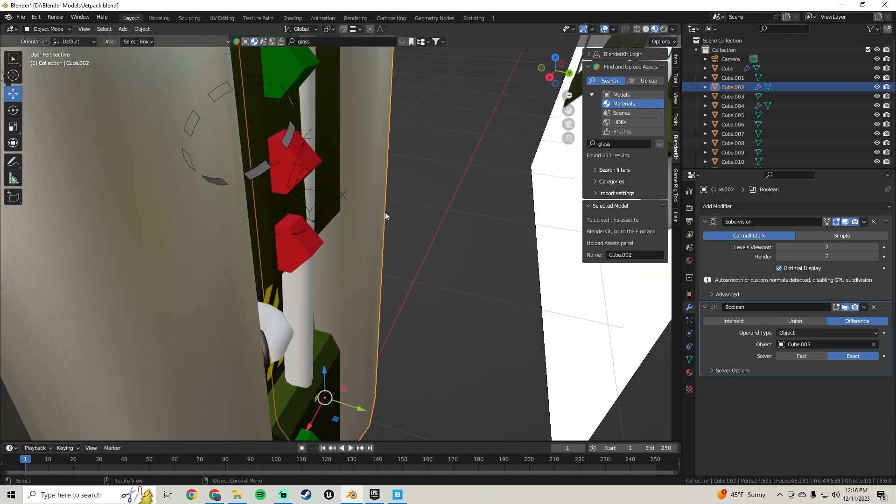
text(gy.2)
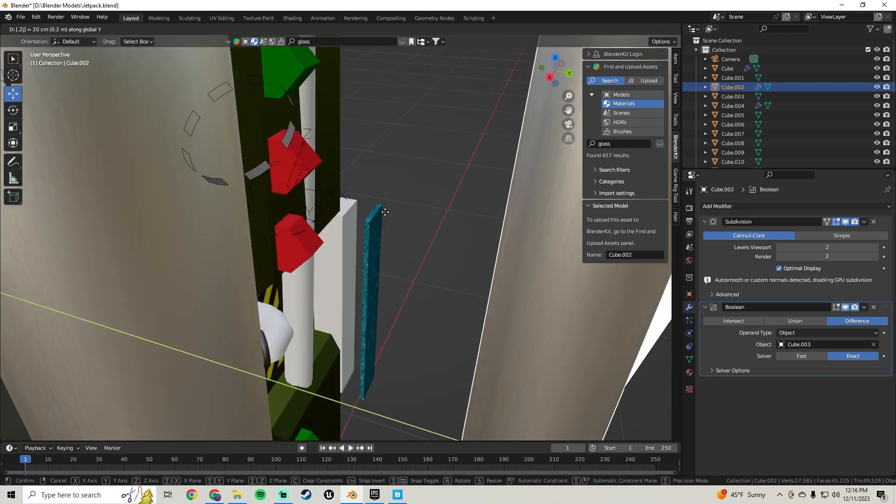
key(Return)
middle_drag(385, 212, 374, 266)
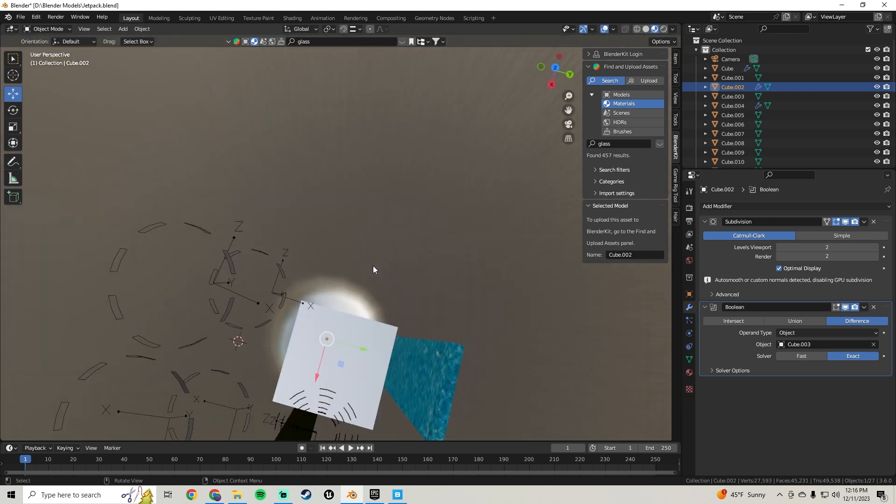
Select the cutter box Cube.003, try to move it 0.2 m along Y, and undo the move
click(335, 337)
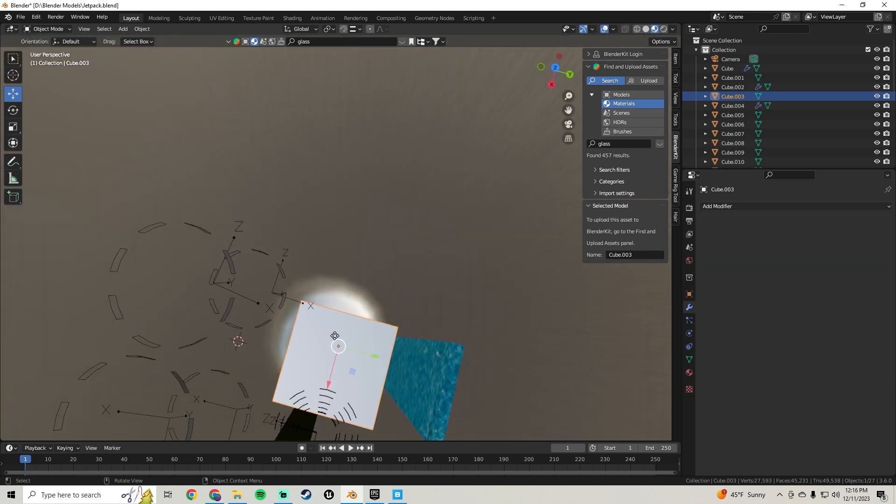
text(gy.)
text(2)
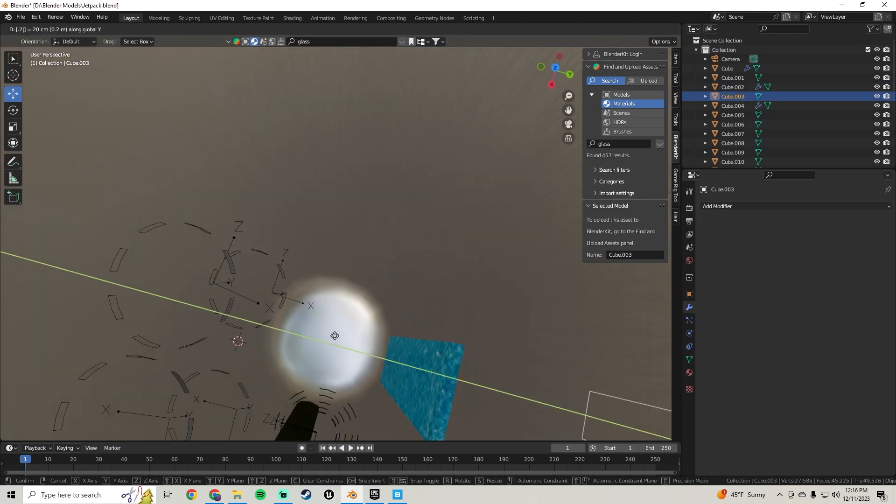
key(Return)
middle_drag(334, 335, 338, 292)
key(ctrl+z)
Try to rotate the cutter box Cube.003 about Y and undo the rotation
scroll(338, 246, up, 5)
scroll(338, 292, up, 3)
shift+middle_drag(356, 331, 364, 275)
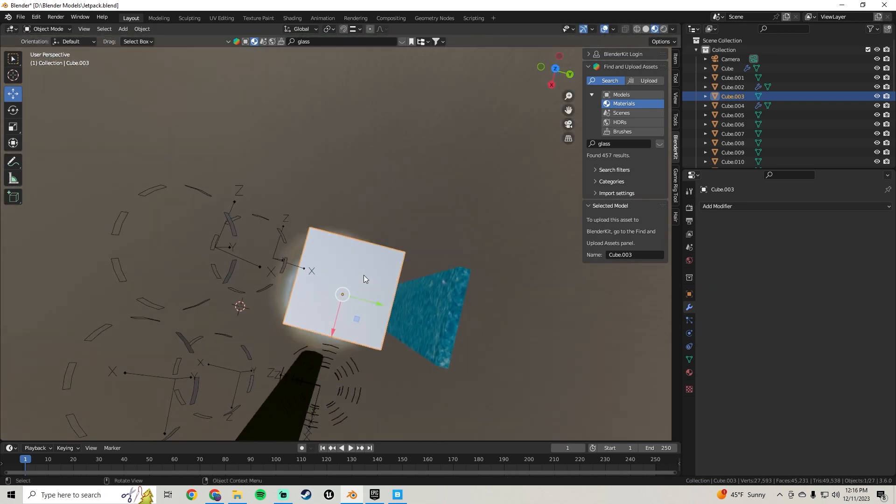
key(r)
key(y)
key(Return)
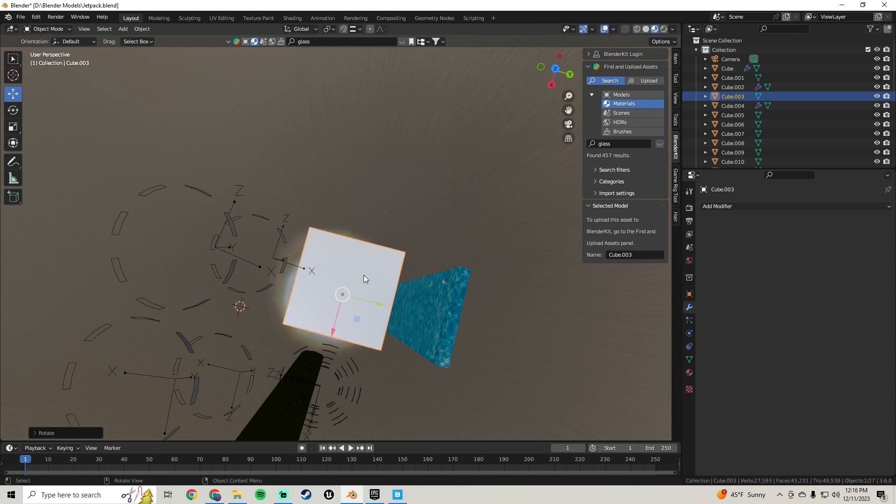
key(ctrl+z)
scroll(363, 275, down, 3)
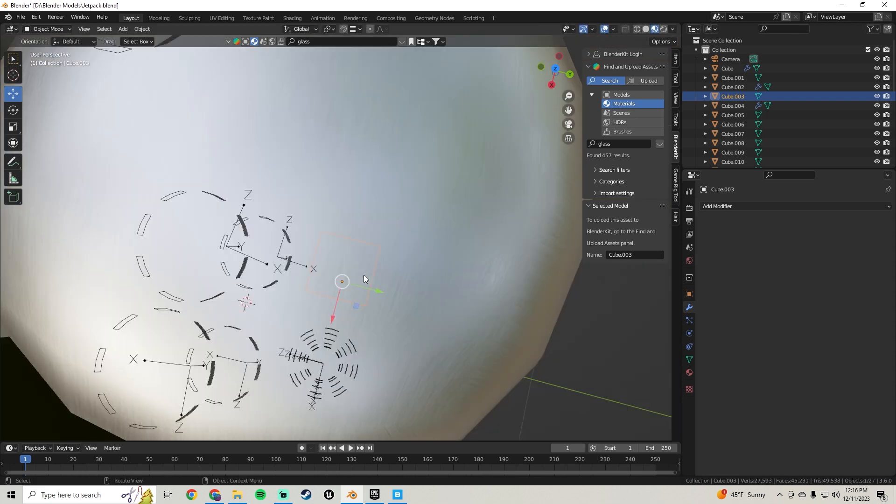
Try to move the cutter box Cube.003 by 0.02 m along Y, and undo the move
scroll(362, 273, up, 3)
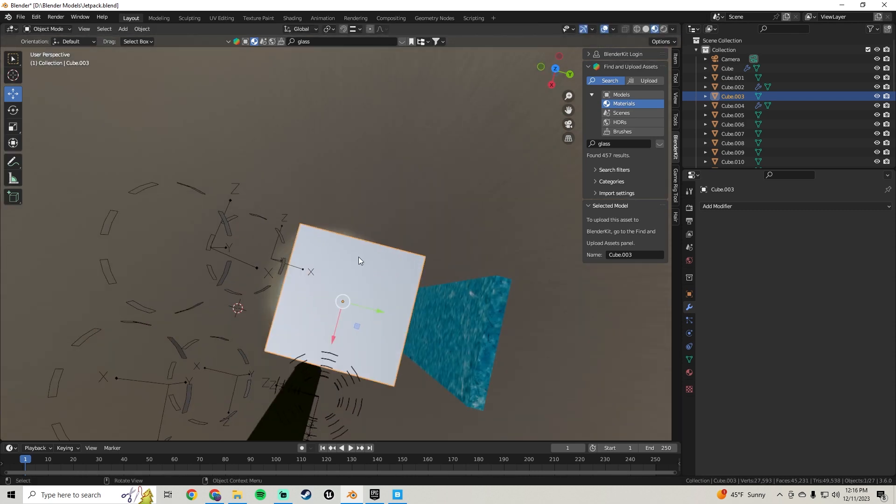
key(ctrl+z)
key(ctrl+shift+z)
key(g)
key(y)
key(period)
text(0)
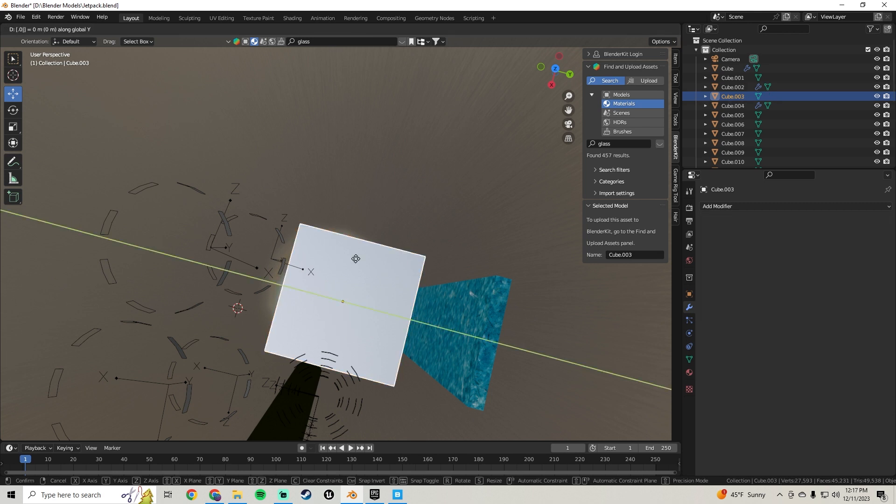
text(2)
key(Return)
key(ctrl+z)
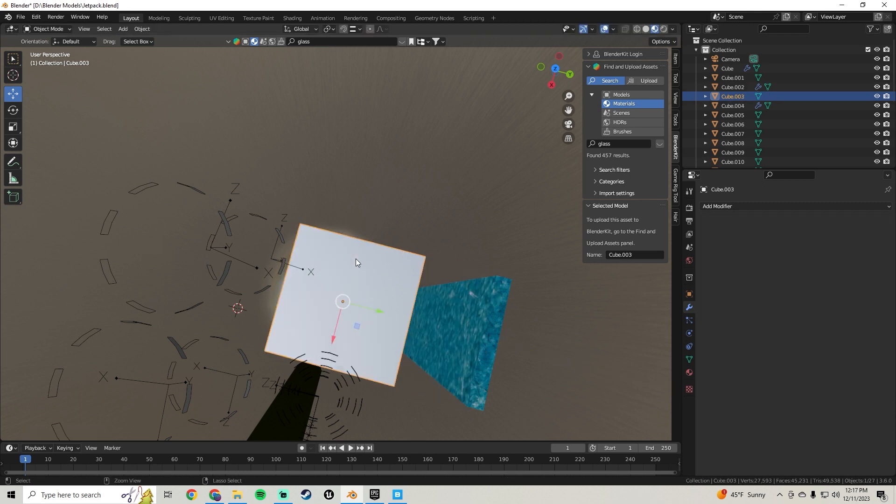
Move the cutter box Cube.003 by 0.05 m along Y and hide it
text(gy.05)
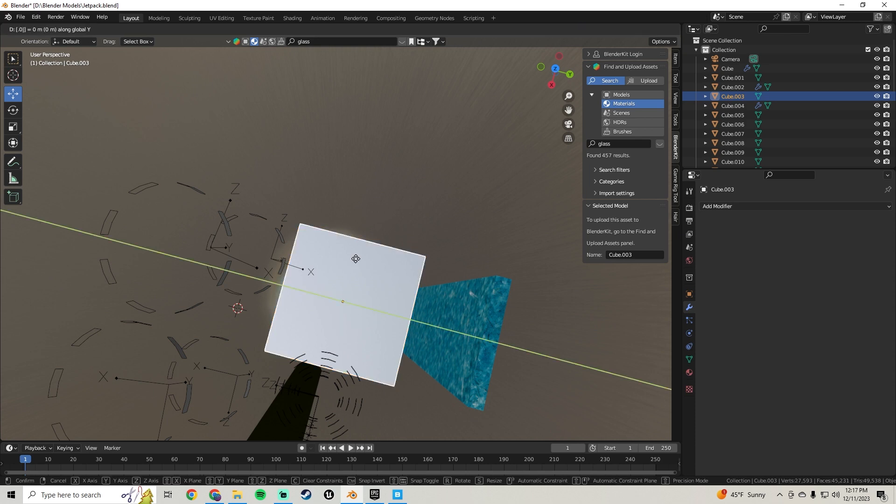
key(Return)
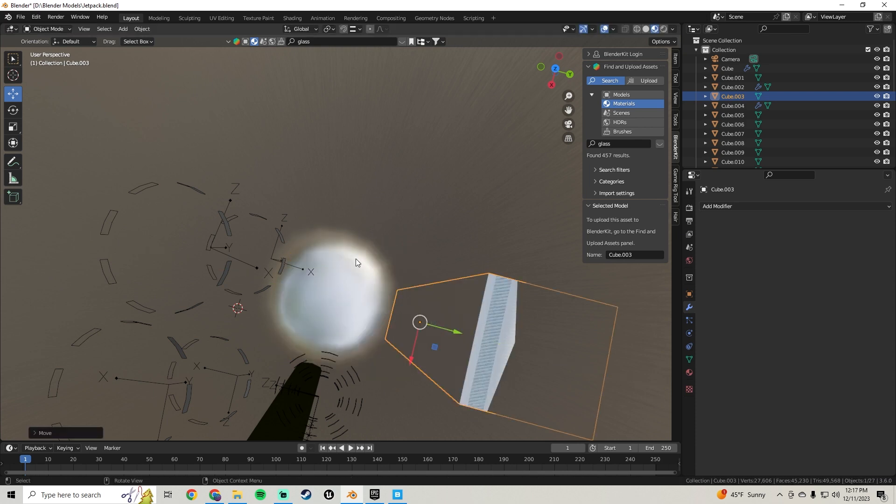
mouse_move(356, 252)
middle_down()
mouse_move(308, 185)
mouse_move(281, 172)
mouse_move(332, 219)
mouse_move(290, 229)
mouse_move(358, 223)
mouse_move(418, 296)
mouse_move(363, 243)
mouse_move(350, 316)
mouse_move(350, 253)
middle_up()
key(h)
Move the other tank's cutter box Cube.001 by 0.05 m along Y and hide it
click(284, 307)
click(265, 285)
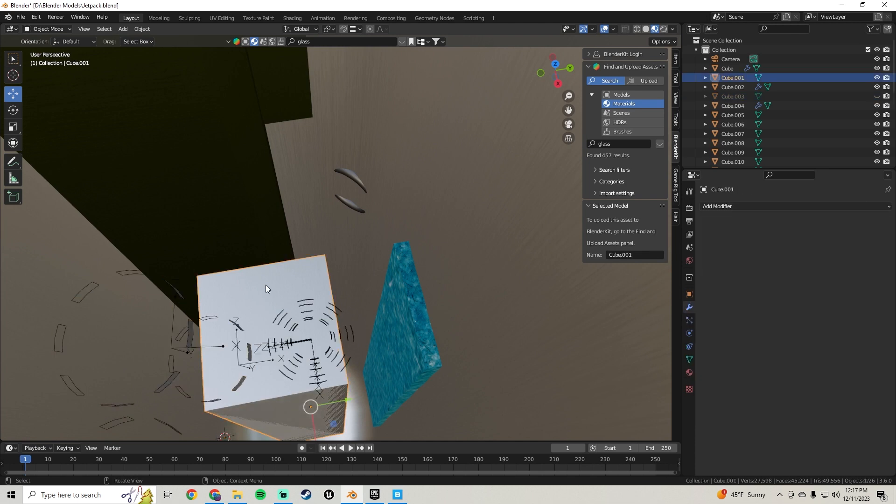
click(265, 283)
click(275, 272)
text(gy.5)
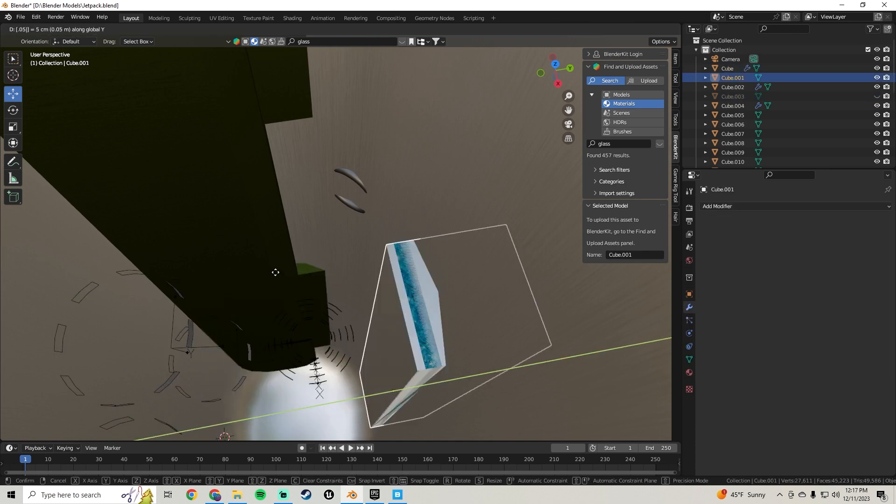
key(Return)
middle_drag(275, 276, 212, 226)
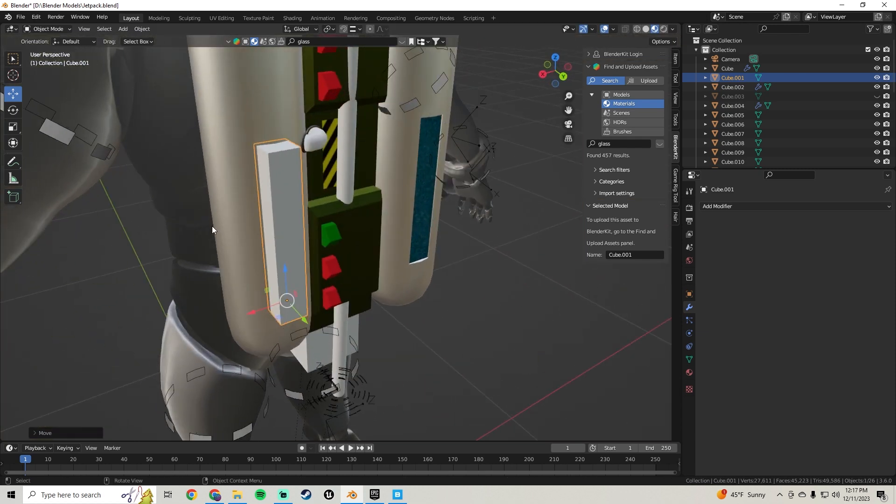
key(h)
Hide the vertical rigging object running along the jetpack and the mannequin's armature with its bone shapes
scroll(330, 202, down, 2)
middle_drag(329, 202, 360, 119)
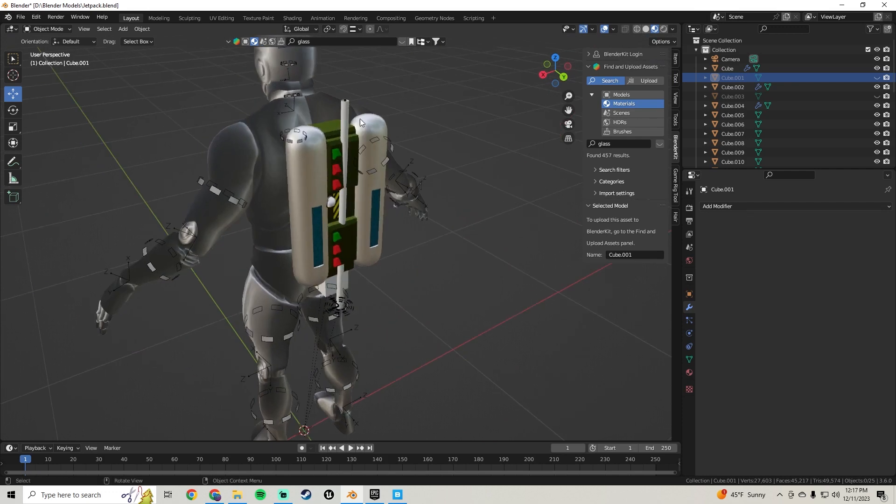
click(344, 116)
key(h)
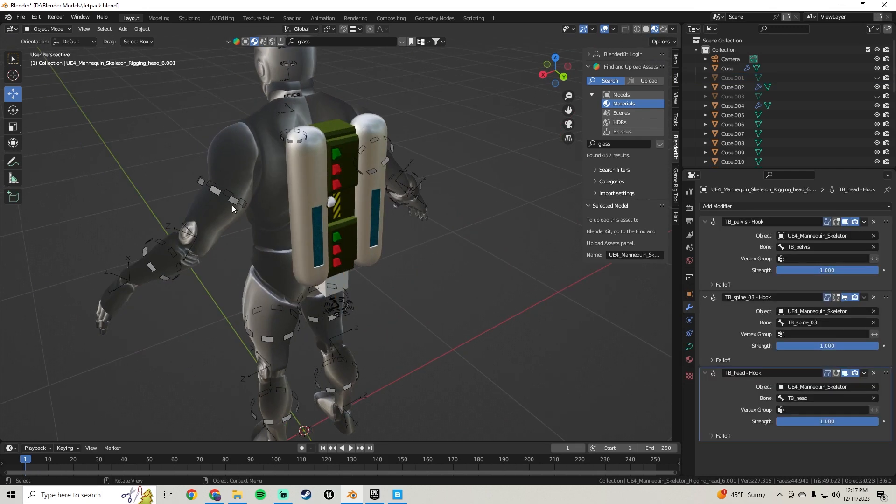
click(235, 201)
key(h)
Shrink the box Cube.009 beneath the centre panel and shift it slightly along Y to sit behind the panel's lower end
middle_drag(461, 264, 346, 270)
click(323, 308)
scroll(344, 270, up, 3)
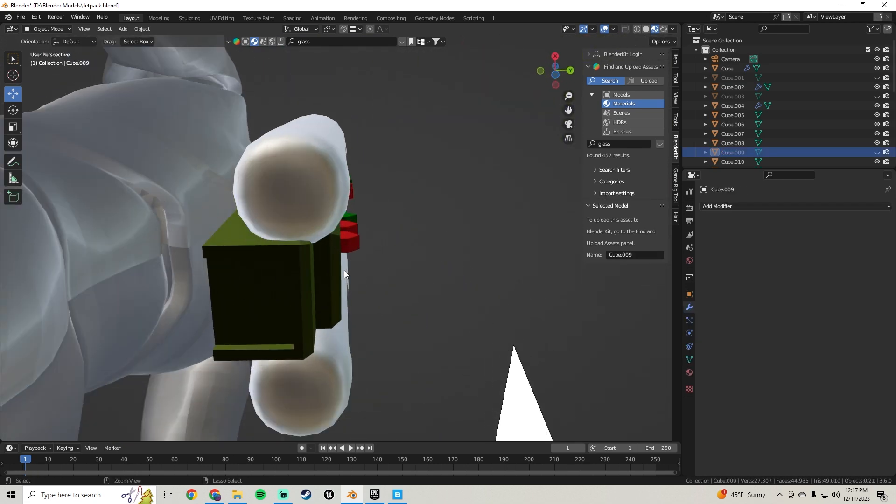
key(ctrl+z)
drag(270, 320, 284, 326)
middle_drag(285, 326, 359, 296)
key(s)
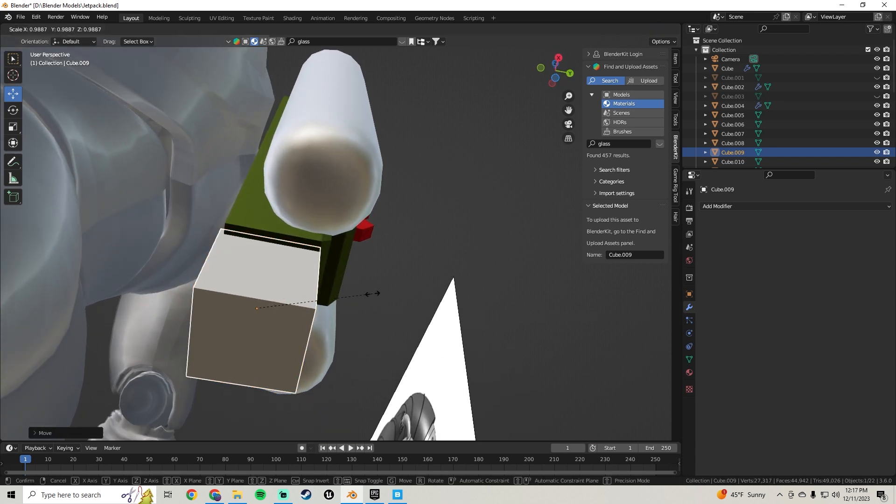
click(284, 310)
drag(284, 310, 299, 311)
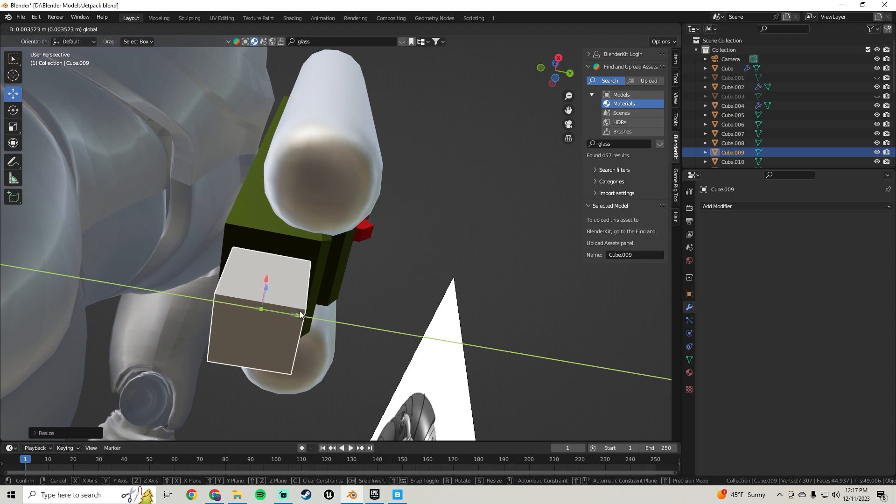
Raise the box Cube.009 slightly along Z and rescale it to fit the underside of the centre panel
mouse_move(300, 311)
middle_down()
mouse_move(331, 333)
mouse_move(334, 349)
mouse_move(290, 358)
mouse_move(249, 347)
mouse_move(326, 276)
mouse_move(306, 318)
middle_up()
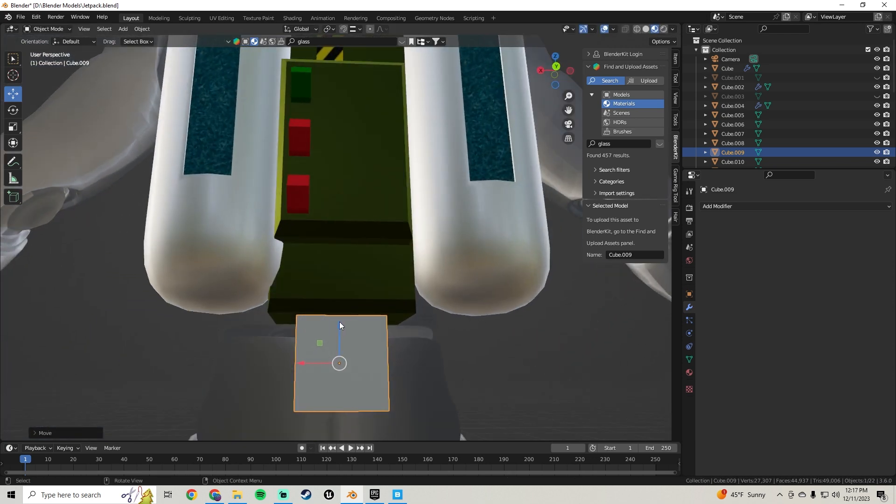
drag(340, 321, 340, 311)
middle_drag(339, 312, 337, 267)
key(s)
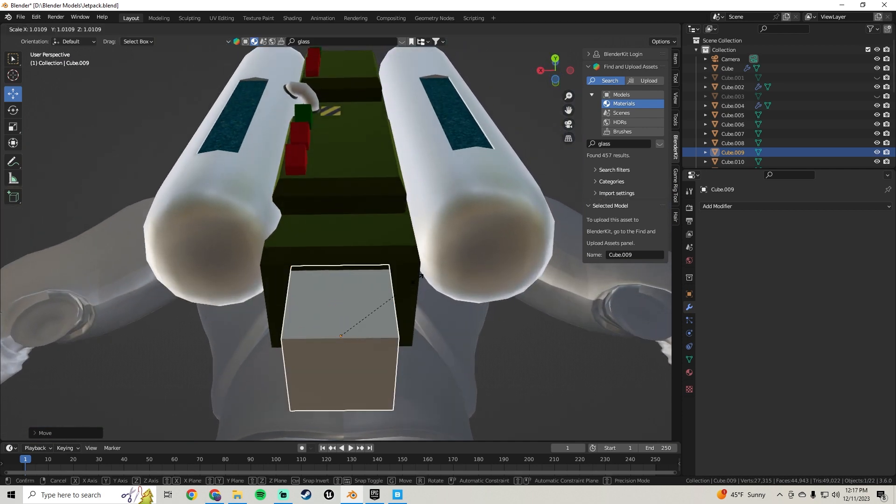
click(438, 281)
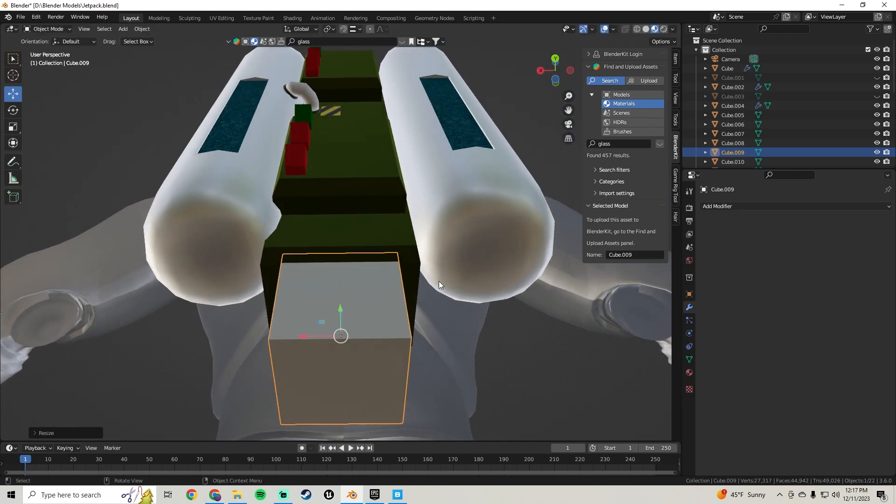
middle_drag(438, 281, 405, 314)
key(s)
click(432, 304)
Hide the box Cube.009 and save the Jetpack file
key(h)
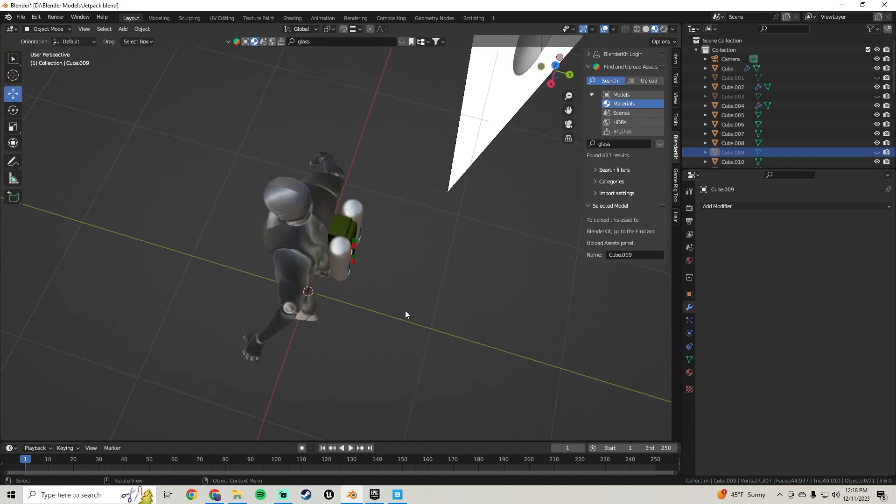
click(19, 16)
click(37, 79)
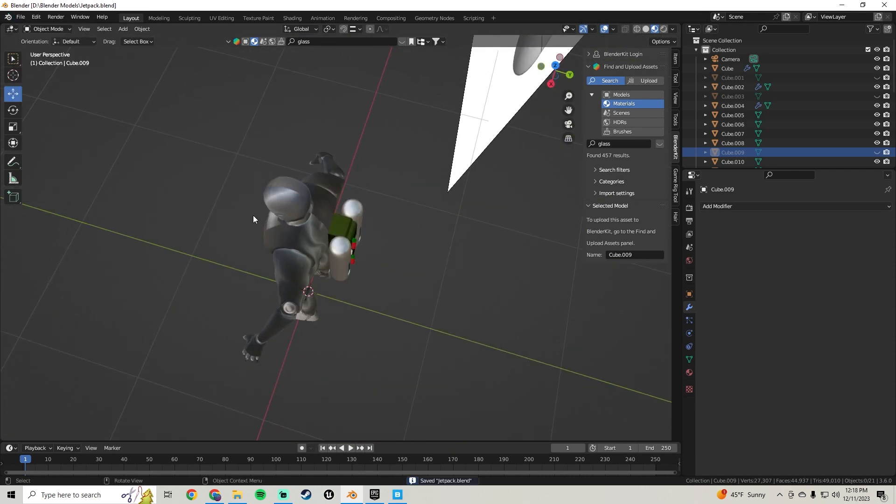
Select the curved pipe beside the hazard stripes and give it a new material
middle_drag(253, 215, 363, 264)
scroll(370, 240, up, 5)
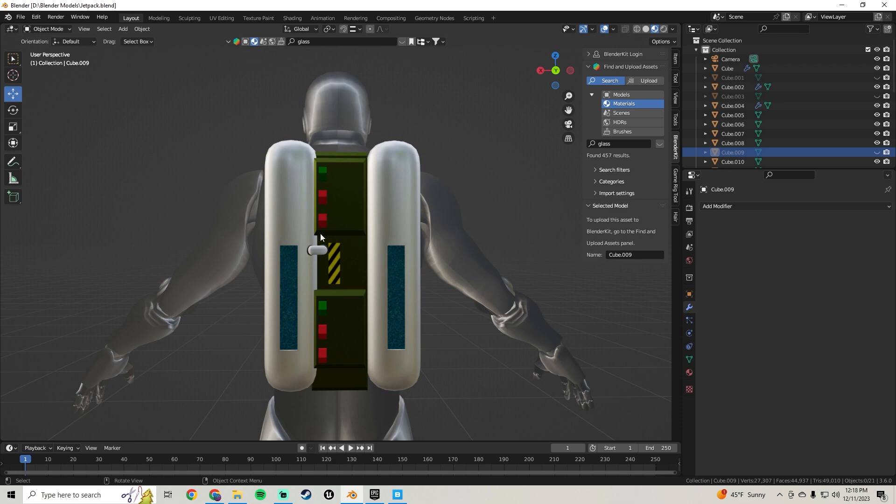
scroll(320, 237, down, 4)
middle_drag(180, 222, 147, 230)
scroll(259, 238, up, 2)
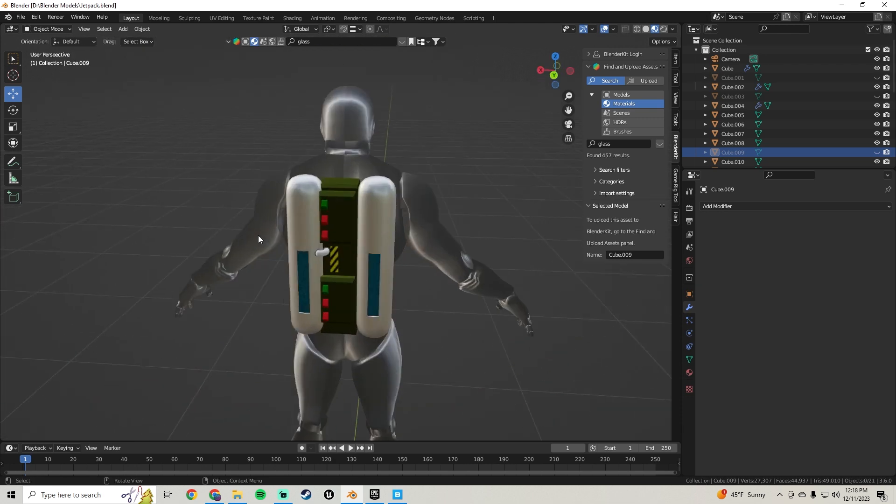
scroll(258, 238, up, 2)
click(274, 213)
click(320, 256)
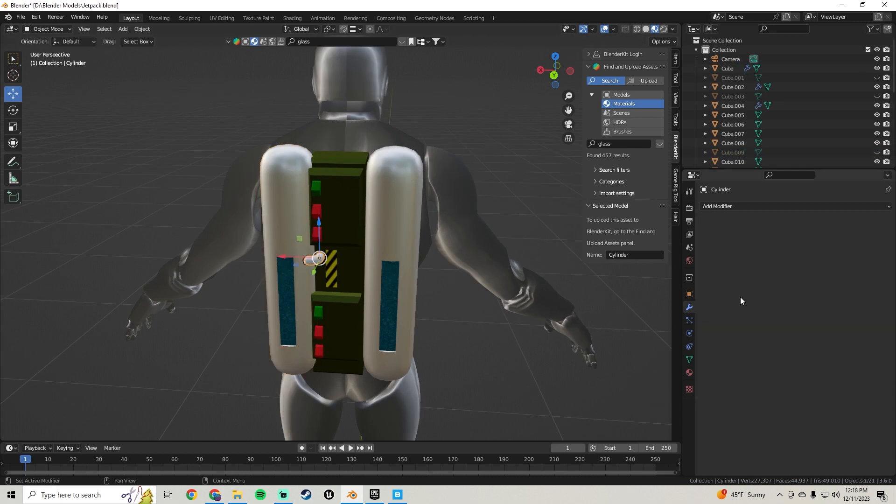
click(689, 372)
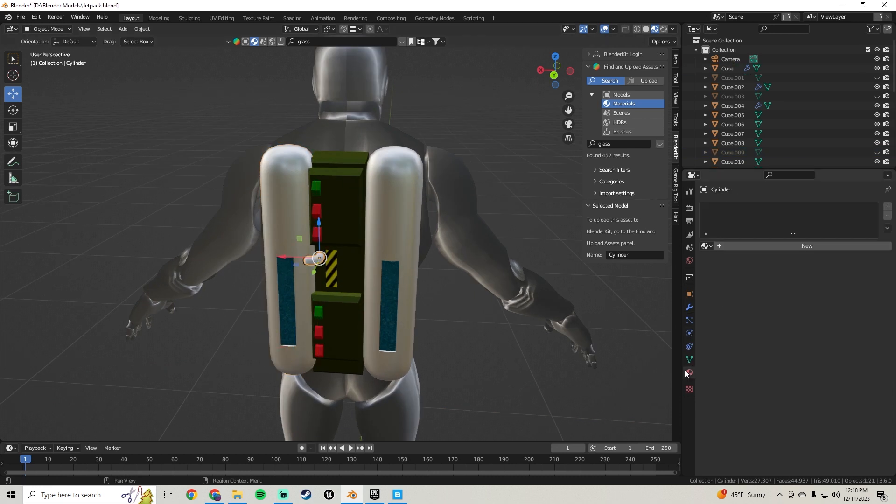
click(789, 249)
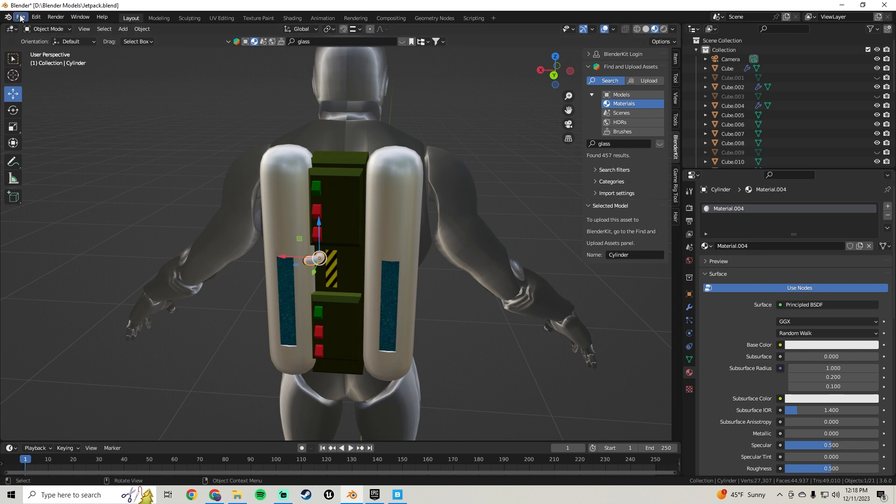
Split the viewport into two areas and turn the new one into a Shader Editor
drag(12, 28, 304, 40)
click(18, 29)
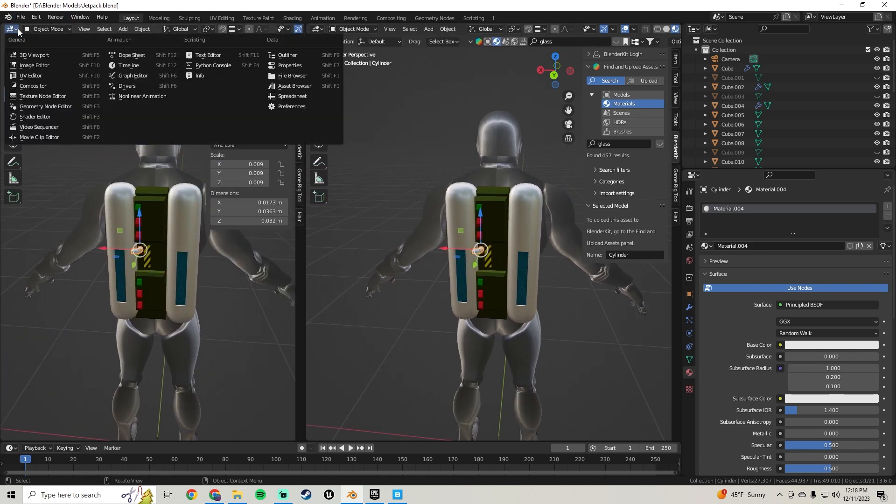
click(38, 119)
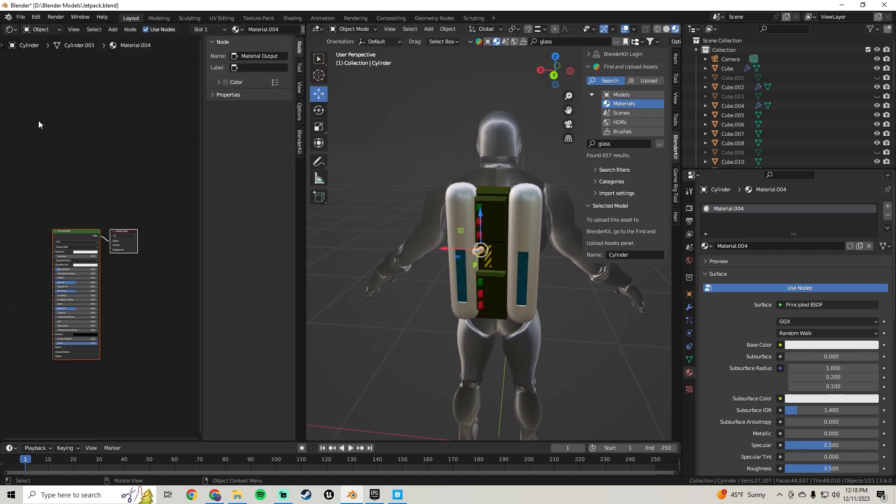
Select the tank on the pipe's side and all nodes of its Brushed_Aluminum material
click(456, 212)
scroll(153, 223, down, 3)
drag(142, 192, 15, 324)
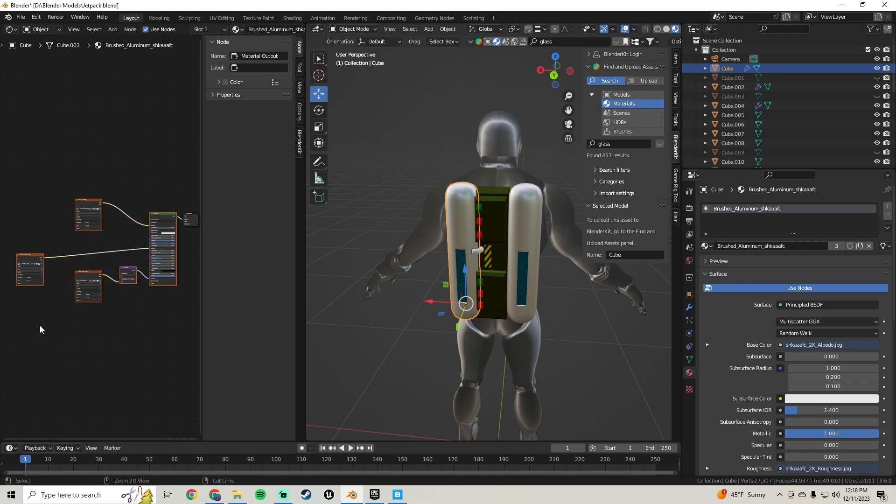
Copy the shader nodes of the centre panel's Material.001 and paste them into the curved pipe's material
click(492, 220)
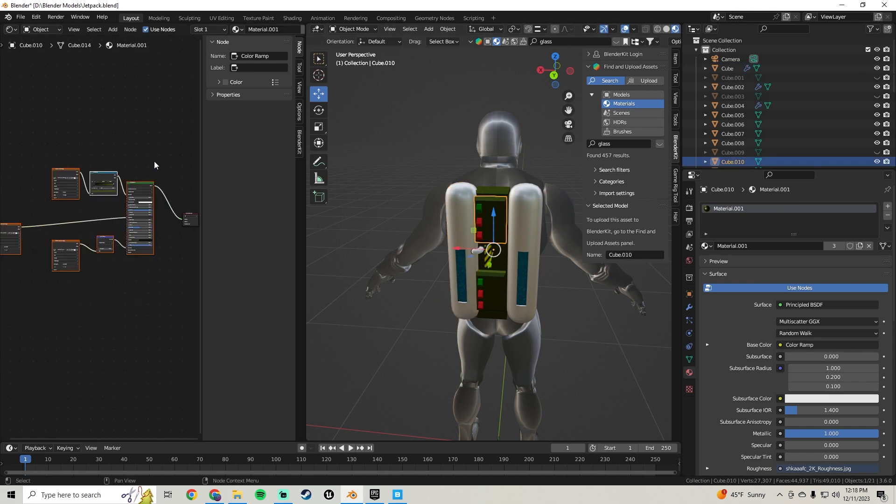
drag(155, 166, 7, 354)
scroll(443, 282, up, 8)
click(442, 282)
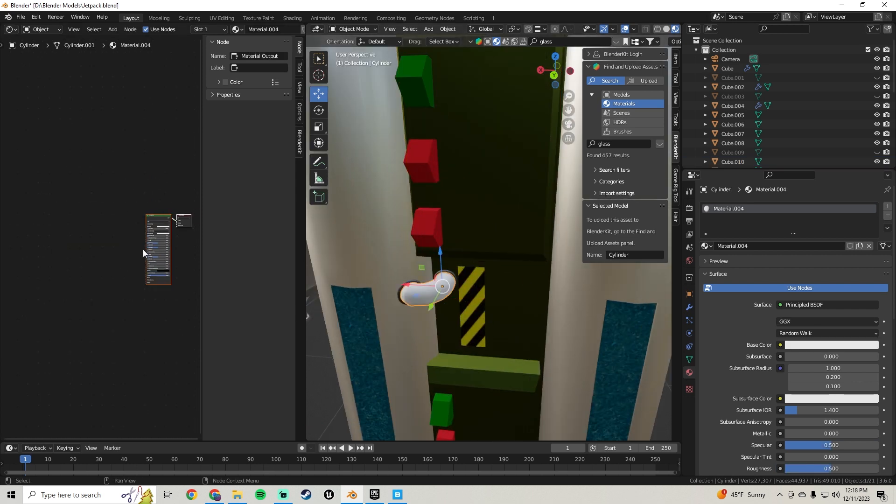
key(ctrl+v)
scroll(93, 224, up, 2)
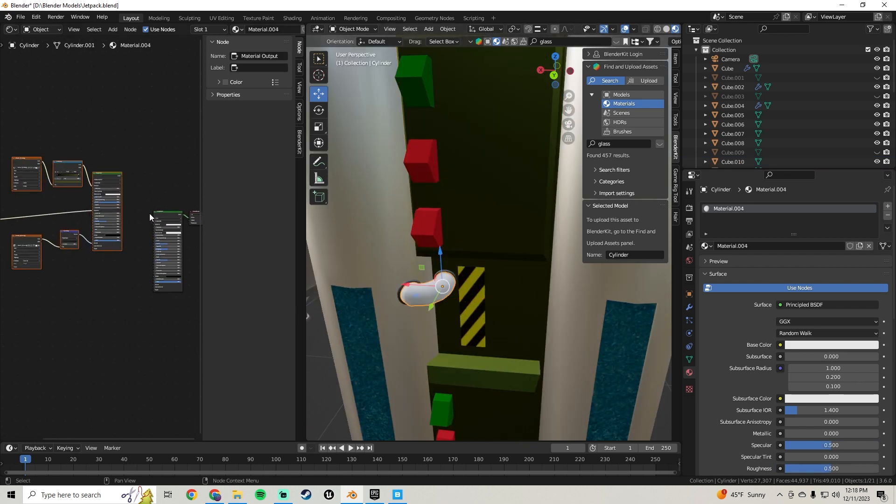
Delete the pipe material's default Principled BSDF and connect the pasted Principled BSDF to the Material Output
drag(173, 171, 164, 252)
key(x)
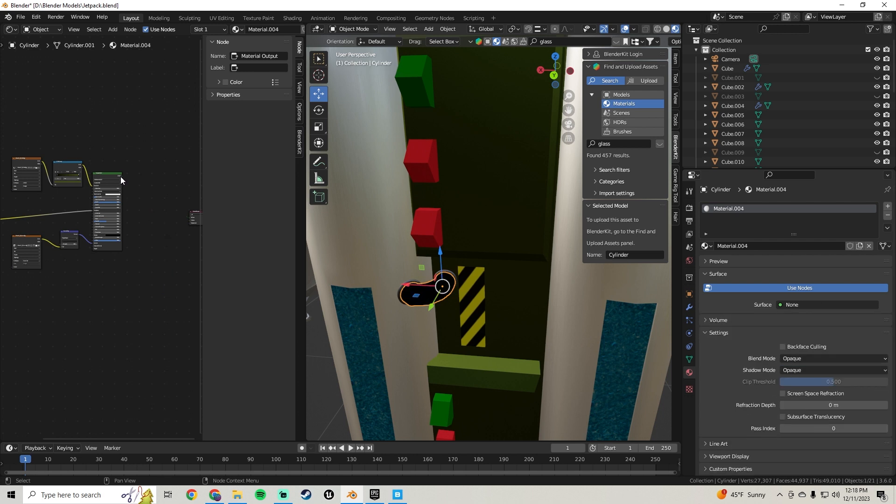
mouse_move(121, 176)
mouse_down()
mouse_move(191, 208)
mouse_move(179, 222)
mouse_move(150, 217)
mouse_move(162, 218)
mouse_move(118, 172)
mouse_up()
scroll(155, 187, up, 4)
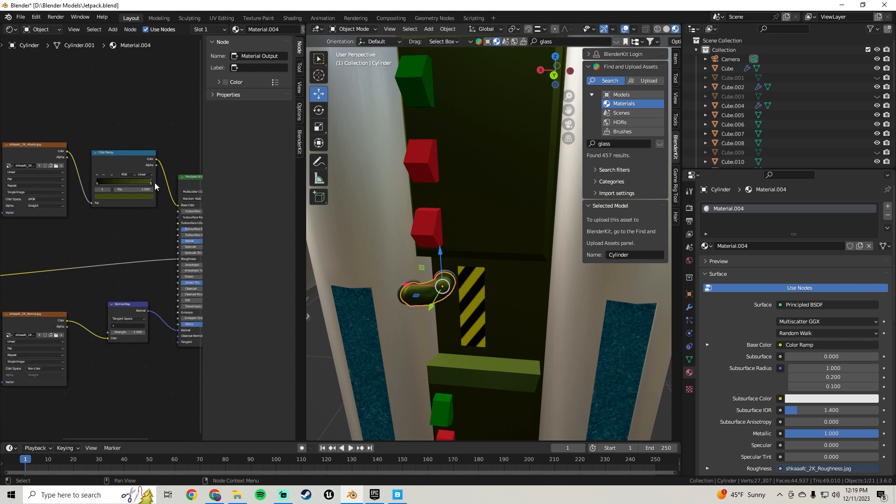
Change the selected Color Ramp stop of the pipe's material from olive green to a dark golden brown
click(131, 200)
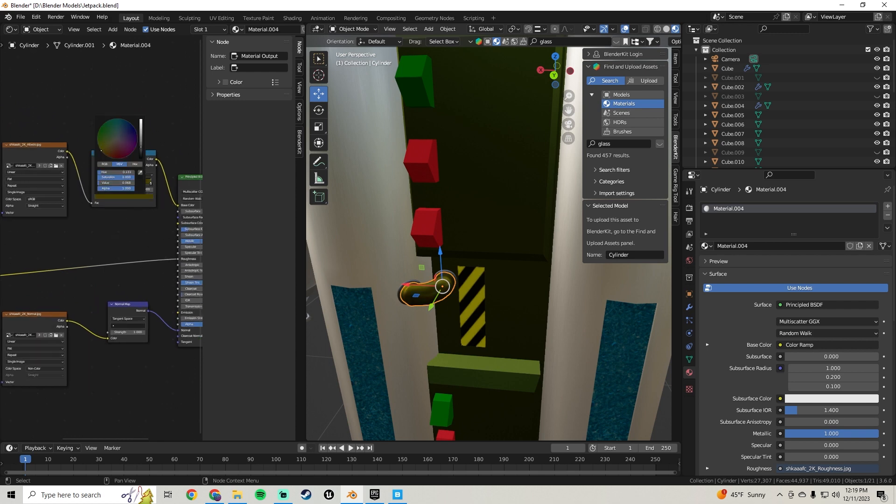
drag(101, 150, 104, 154)
scroll(440, 288, down, 4)
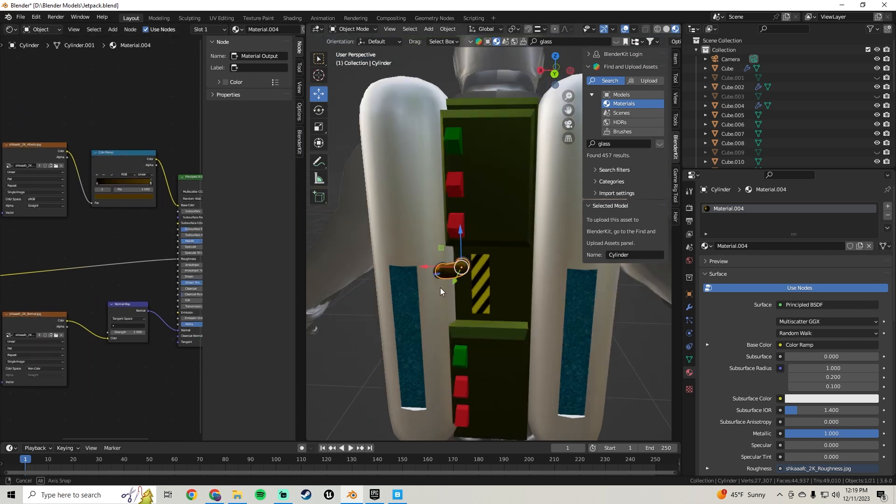
Examine the recoloured pipe up close and against the whole jetpack with nothing selected
middle_drag(442, 268, 377, 265)
scroll(478, 270, up, 5)
scroll(478, 270, up, 2)
middle_drag(478, 270, 435, 272)
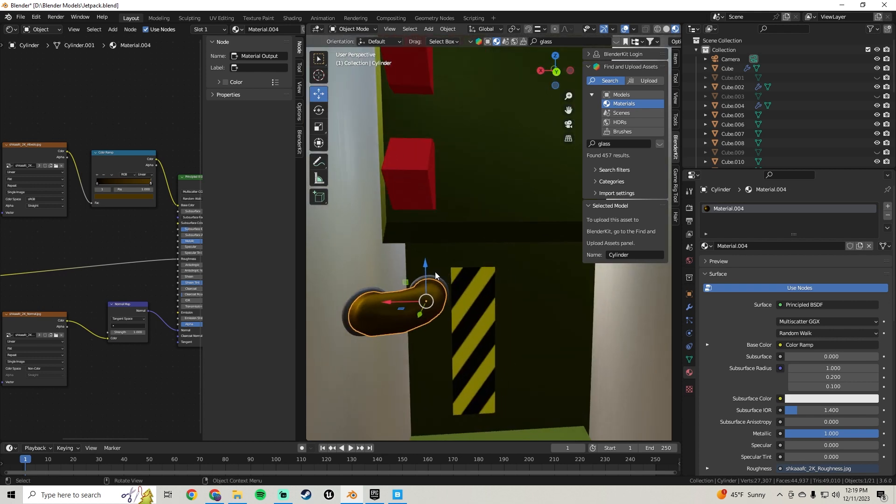
scroll(425, 273, up, 4)
scroll(424, 273, down, 6)
scroll(424, 273, down, 5)
click(390, 125)
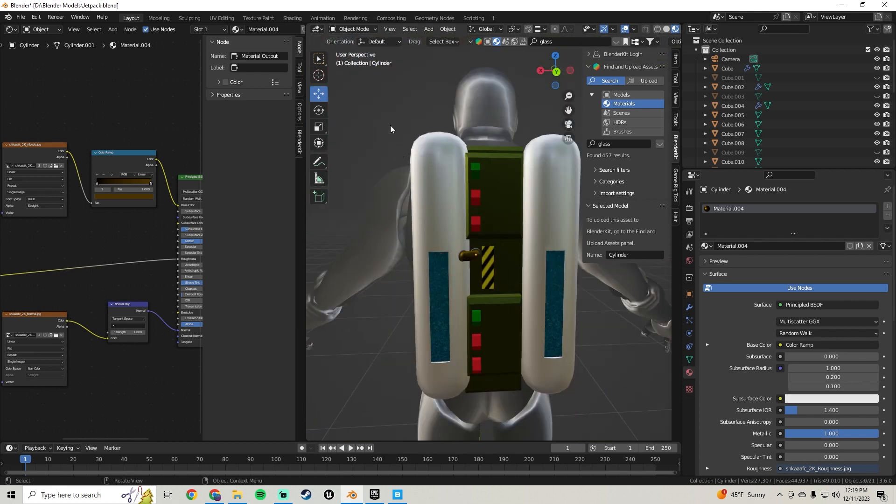
Close the shader editor area so the 3D viewport takes its space, and save the jetpack file
scroll(438, 220, down, 1)
middle_drag(438, 219, 481, 261)
scroll(481, 263, up, 5)
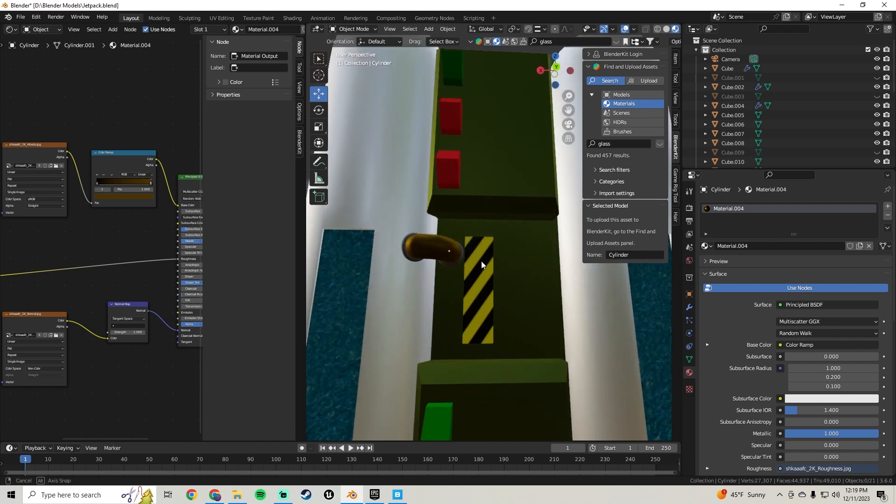
scroll(480, 262, down, 5)
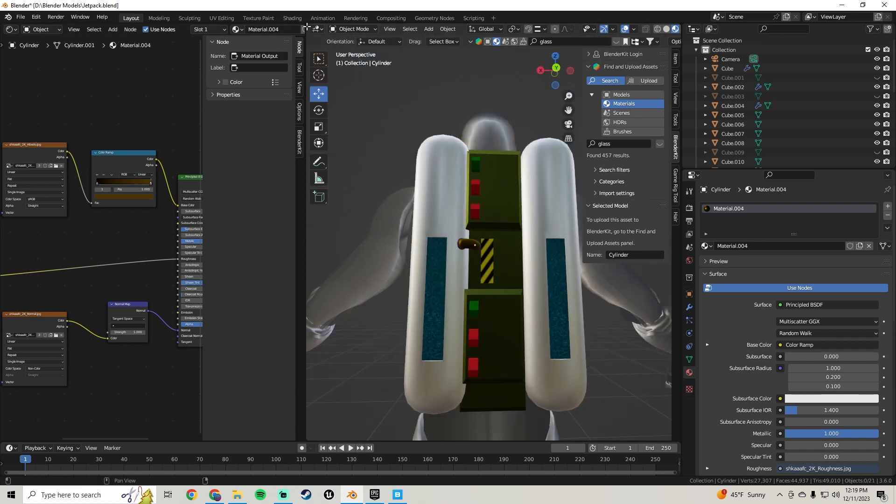
drag(302, 29, 297, 35)
scroll(312, 251, down, 6)
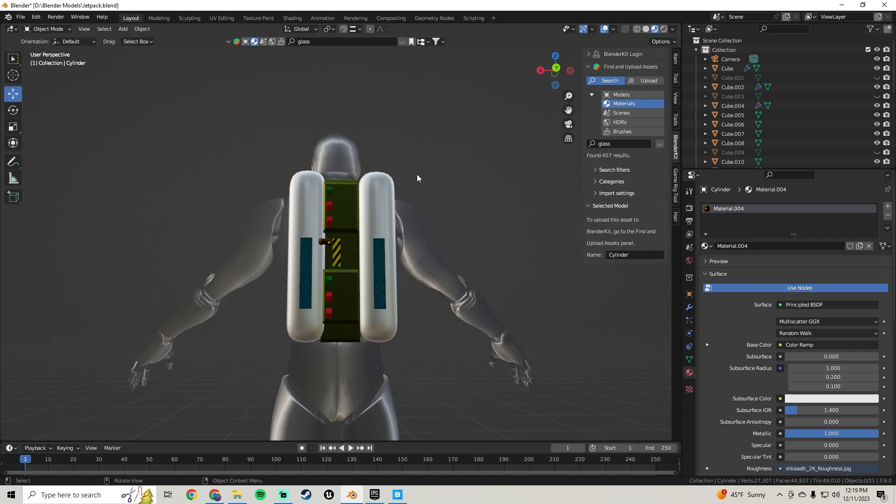
middle_drag(417, 178, 306, 230)
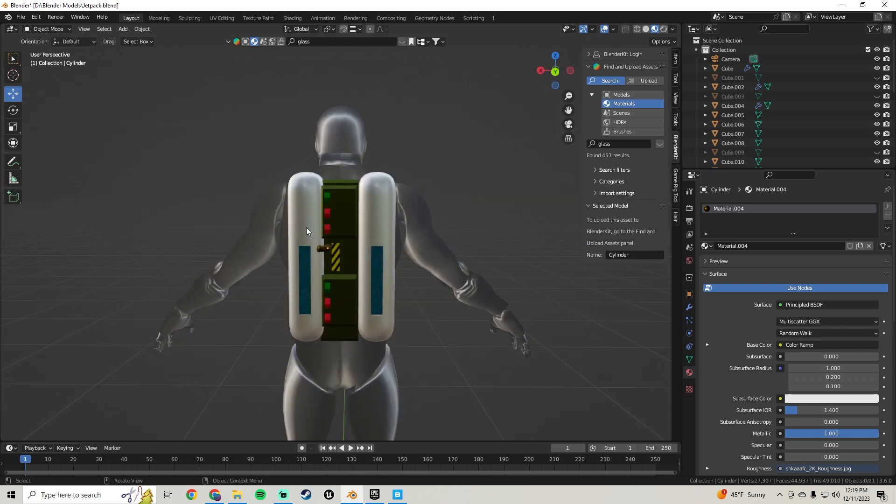
click(21, 17)
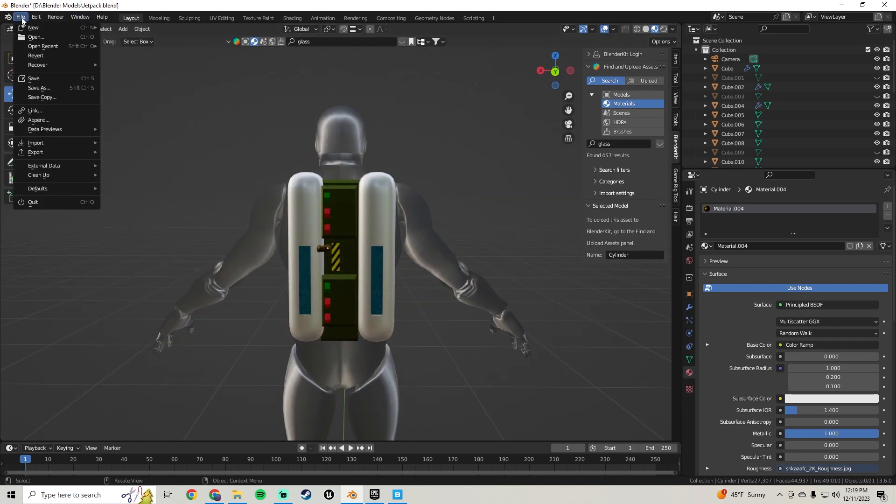
click(32, 77)
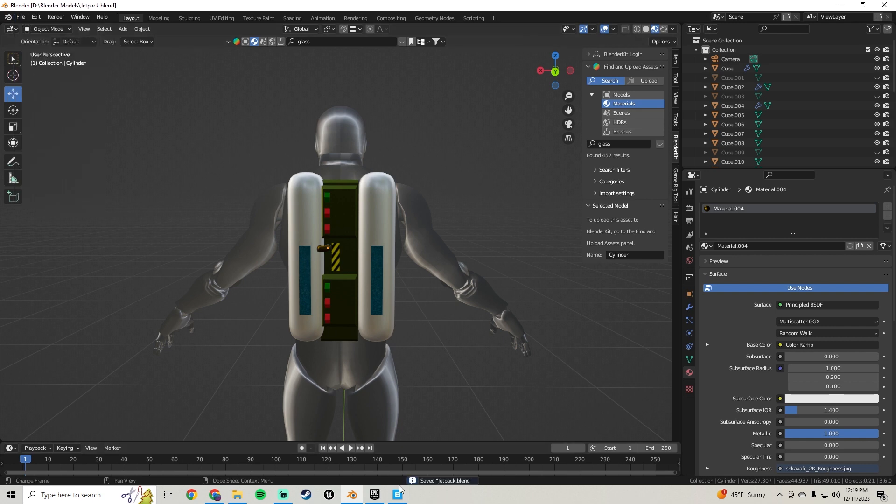
Duplicate the curved pipe together with its two end rings and move the copy straight down, just below the original
middle_drag(295, 266, 303, 212)
click(269, 190)
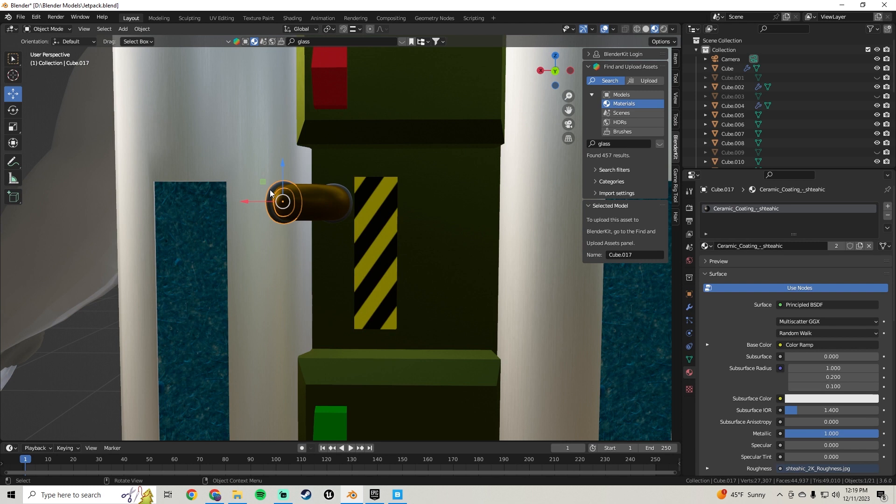
shift+click(333, 191)
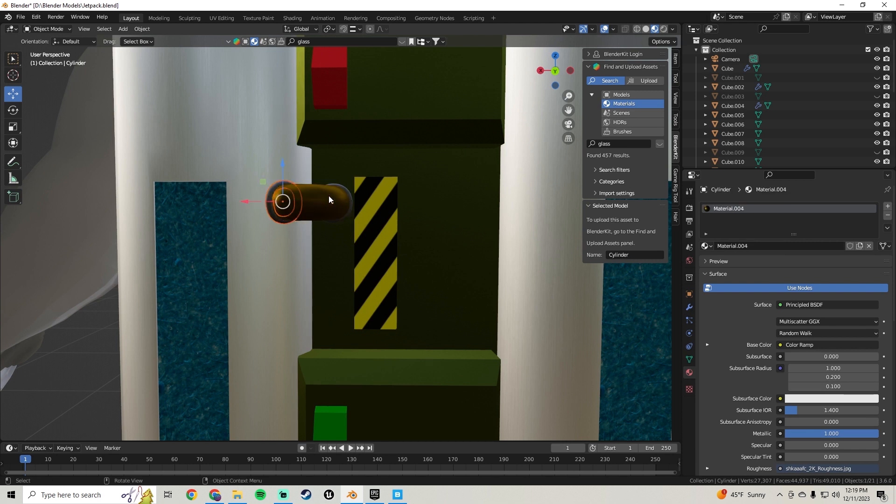
shift+click(268, 198)
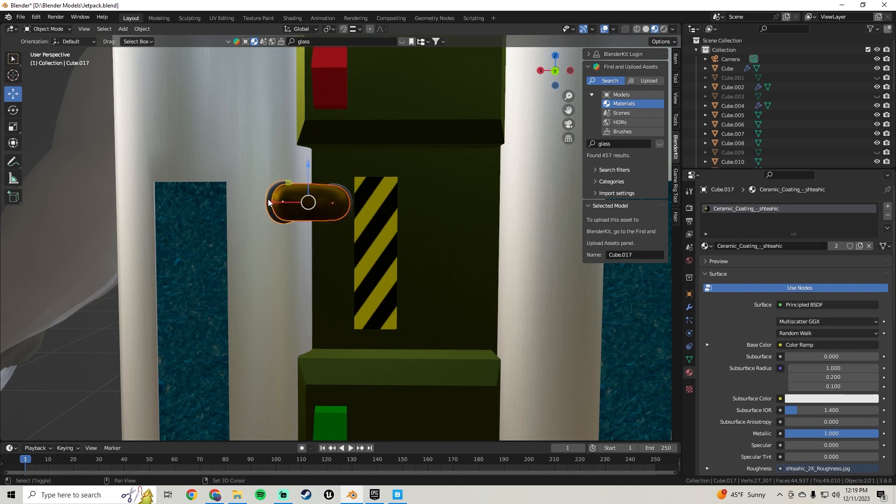
shift+click(349, 191)
middle_drag(348, 190, 325, 211)
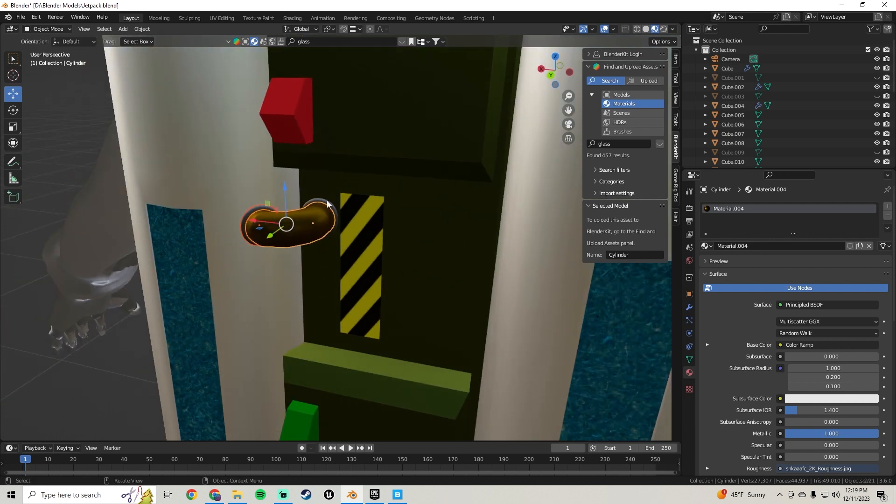
shift+click(329, 206)
shift+click(259, 222)
shift+click(252, 214)
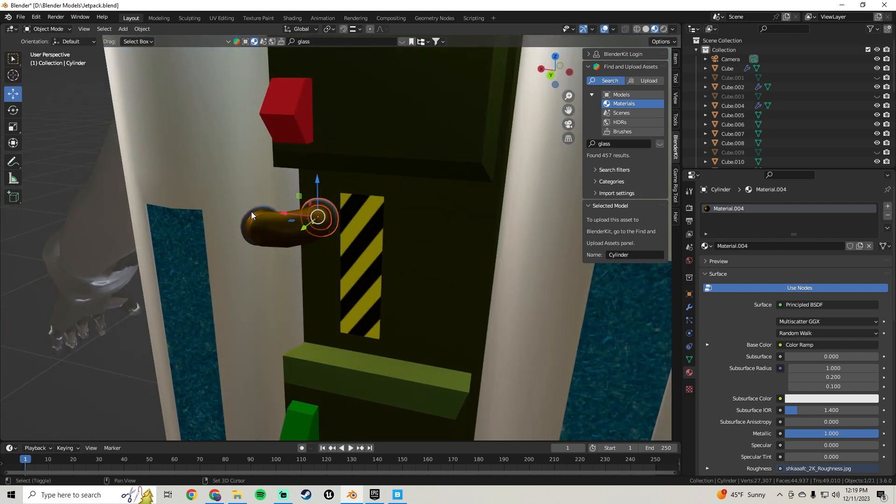
shift+click(251, 214)
shift+click(284, 229)
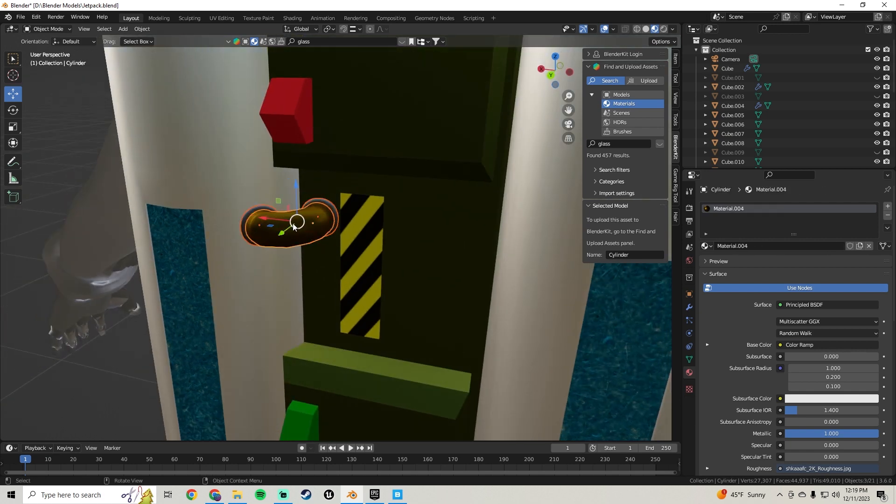
middle_drag(294, 227, 327, 211)
key(shift+d)
right_click(328, 210)
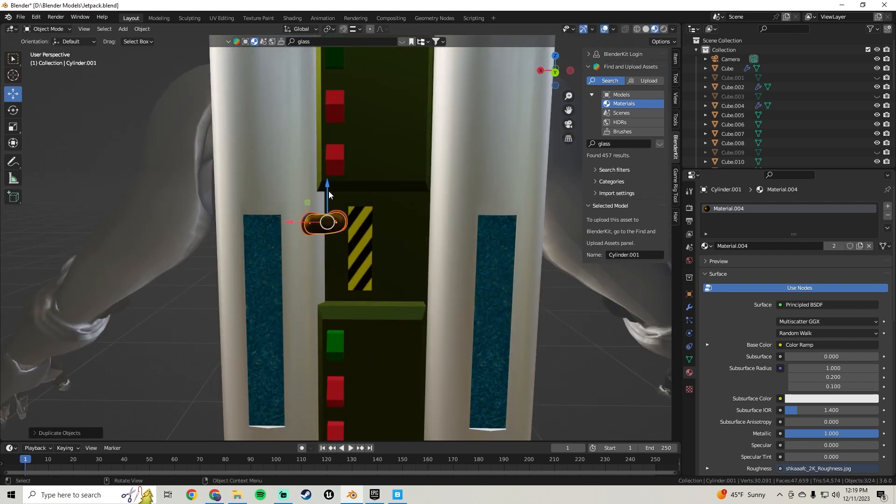
drag(329, 194, 325, 224)
click(123, 149)
Save the jetpack file with the second pipe in place
mouse_move(436, 229)
middle_down()
mouse_move(344, 215)
mouse_move(465, 230)
mouse_move(428, 235)
middle_up()
scroll(445, 242, down, 8)
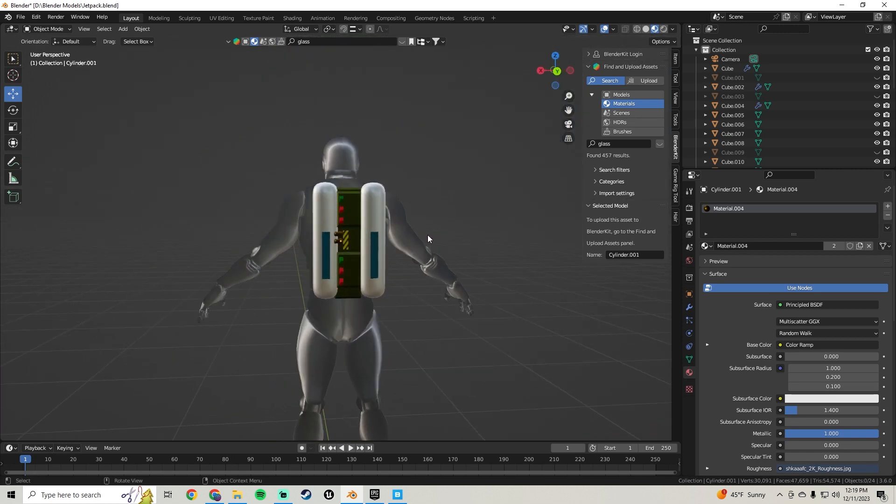
scroll(443, 238, up, 6)
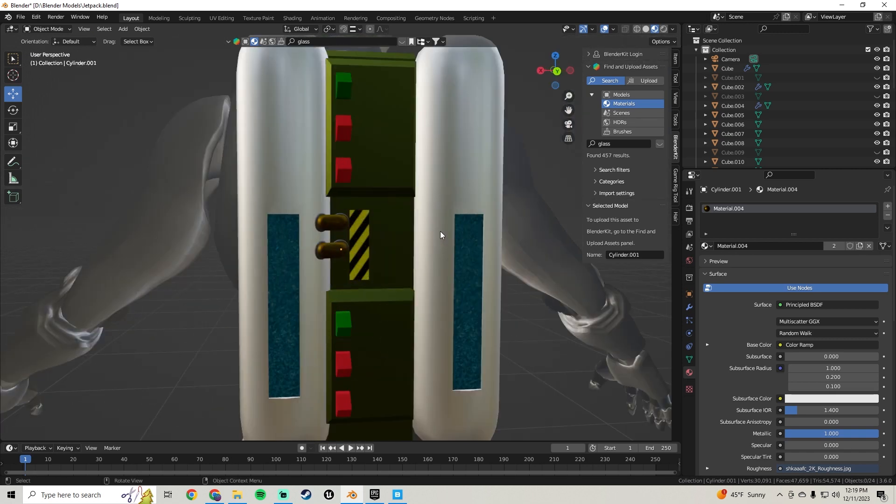
click(21, 17)
click(32, 84)
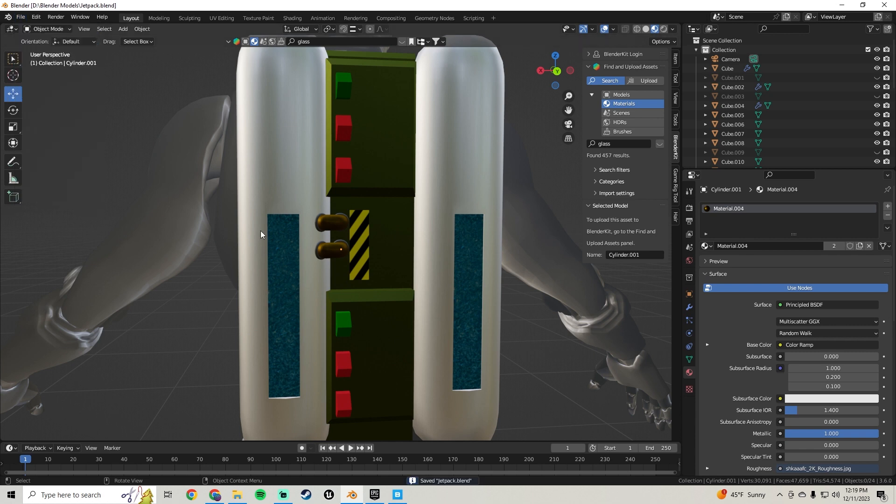
Duplicate both curved pipes with their four end rings and move the copies along X to the other side of the caution stripe
scroll(428, 235, down, 5)
mouse_move(283, 222)
middle_down()
mouse_move(416, 205)
mouse_move(436, 213)
mouse_move(423, 241)
mouse_move(423, 210)
mouse_move(286, 226)
middle_up()
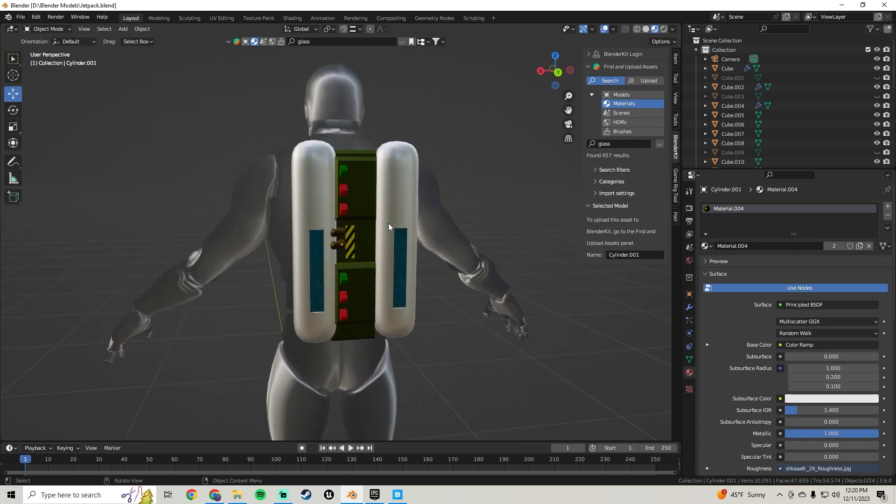
scroll(389, 228, up, 4)
shift+middle_drag(380, 251, 327, 222)
scroll(290, 221, up, 4)
shift+middle_drag(297, 184, 326, 238)
click(264, 201)
shift+click(327, 215)
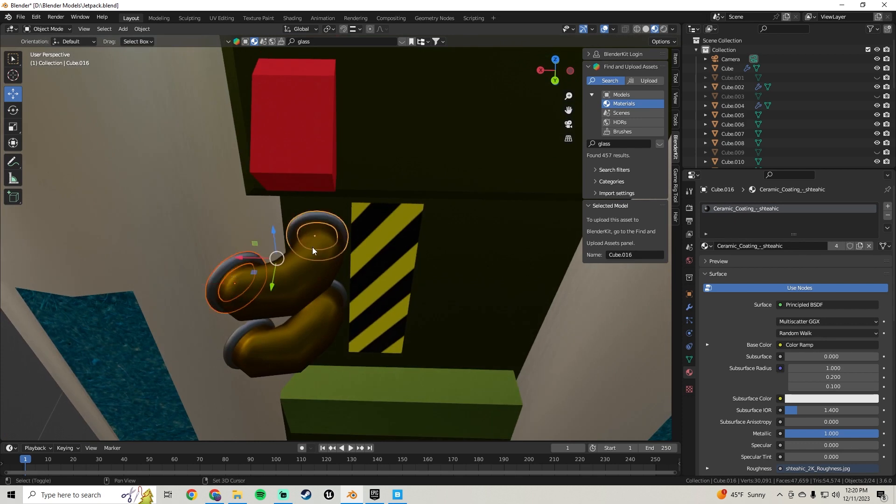
shift+click(312, 247)
middle_drag(340, 288, 238, 268)
shift+click(226, 273)
shift+click(280, 287)
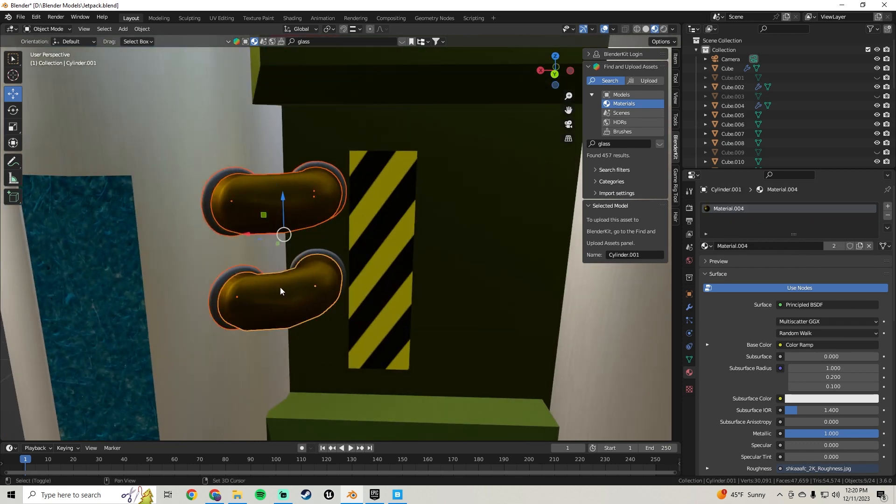
shift+click(331, 255)
scroll(329, 255, down, 7)
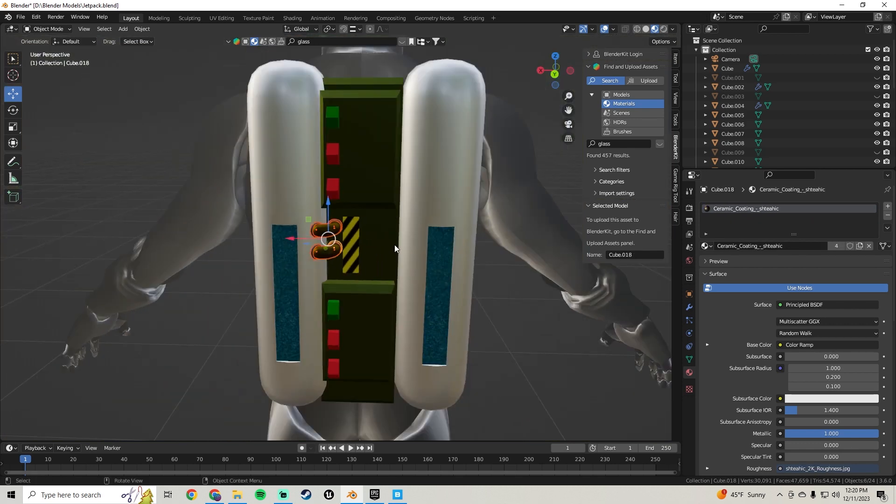
key(shift+d)
key(x)
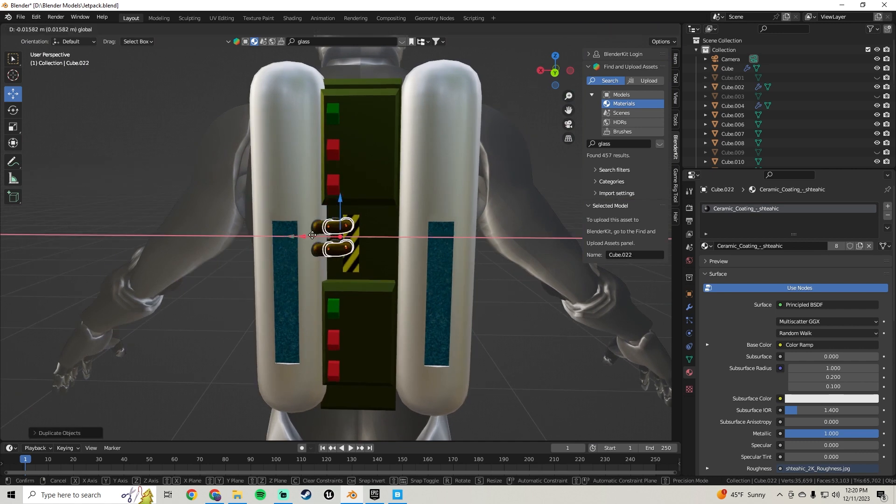
click(344, 237)
Mirror the duplicated pipes and rings along their local X axis
scroll(399, 205, up, 5)
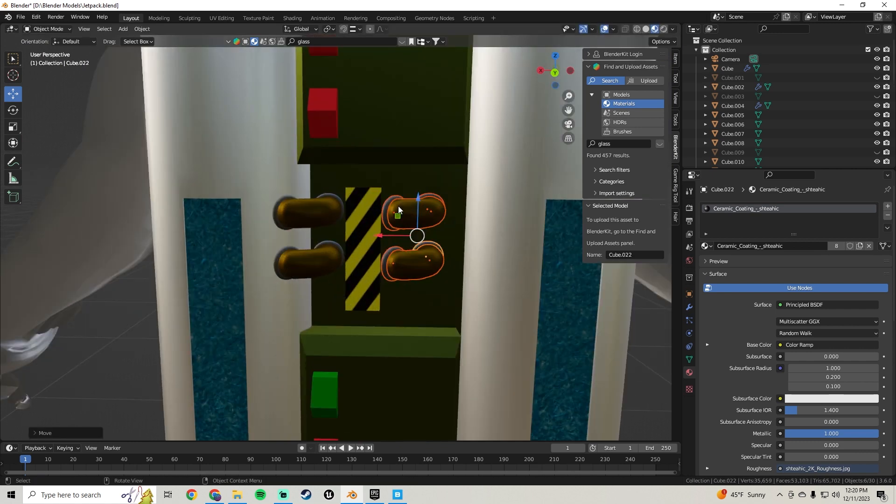
right_click(399, 206)
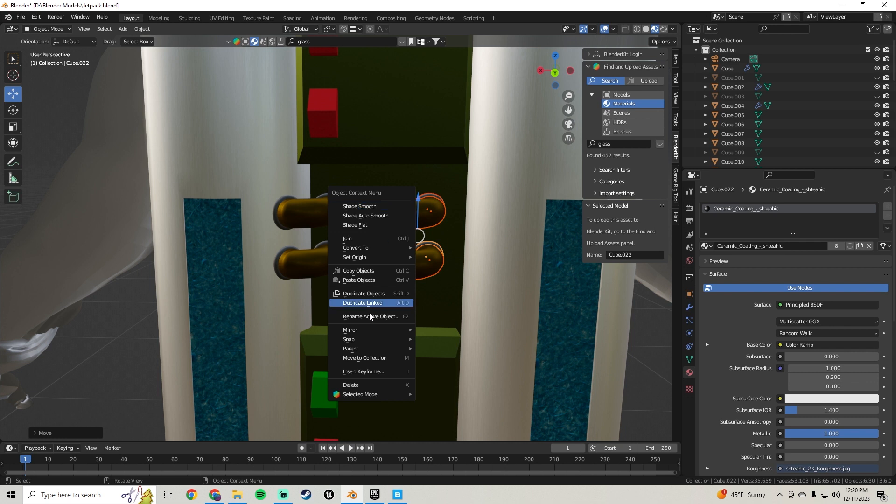
mouse_move(377, 329)
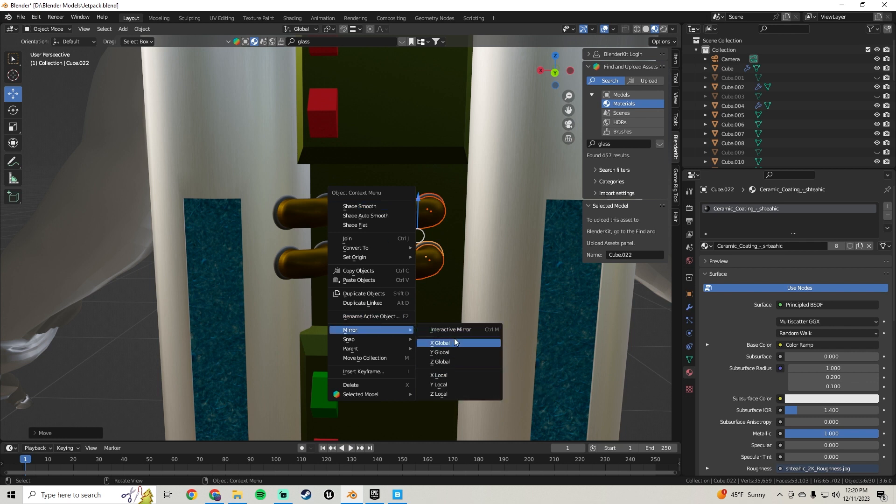
click(449, 375)
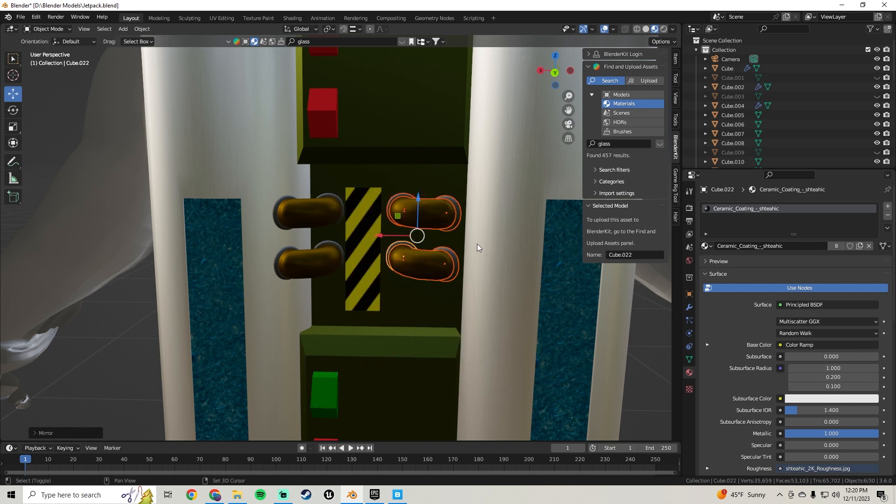
Move the mirrored pipes along X until their outer rings meet the right tank, and deselect them
shift+middle_drag(477, 244, 377, 240)
drag(327, 232, 371, 243)
middle_drag(371, 243, 350, 276)
mouse_move(318, 282)
mouse_down()
mouse_move(327, 243)
mouse_move(322, 276)
mouse_up()
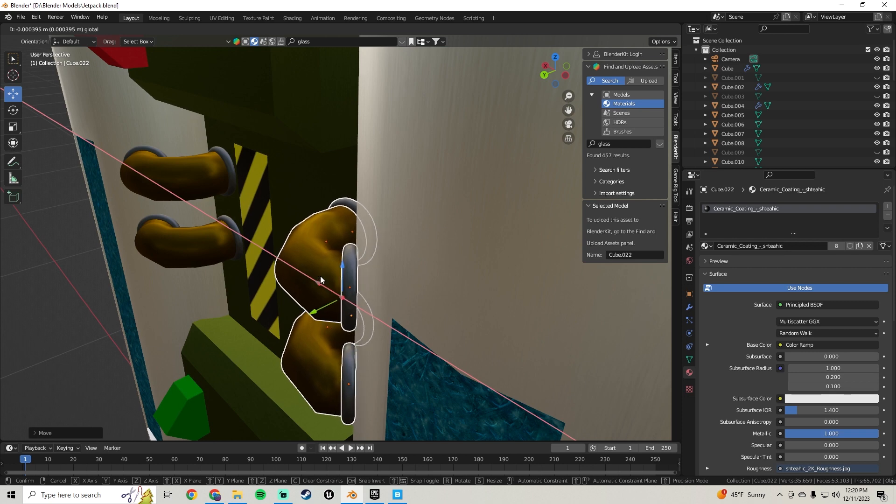
middle_drag(321, 276, 371, 237)
scroll(371, 237, down, 10)
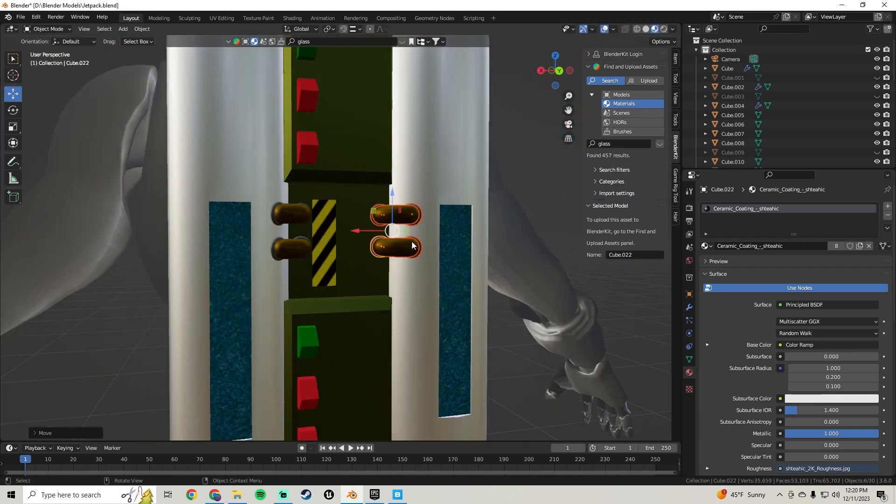
click(428, 187)
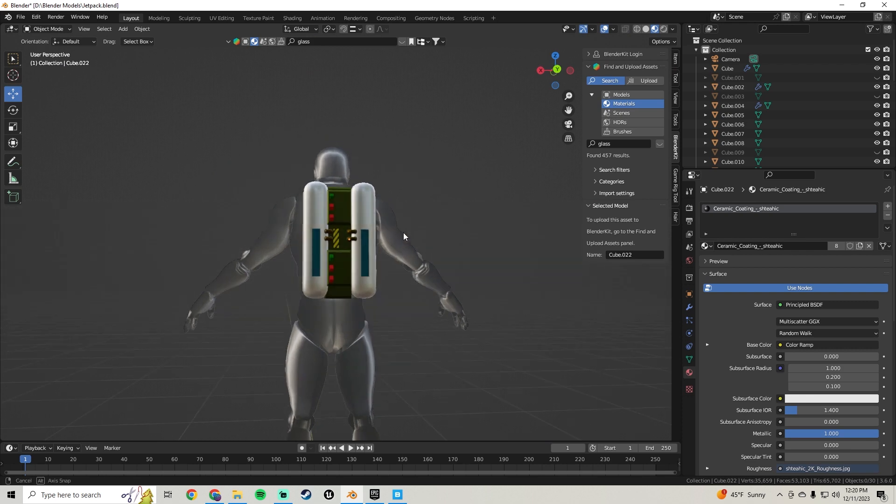
Shift all of the caution stripe plane's geometry slightly along X towards the middle of the centre panel in Edit Mode
scroll(394, 233, up, 5)
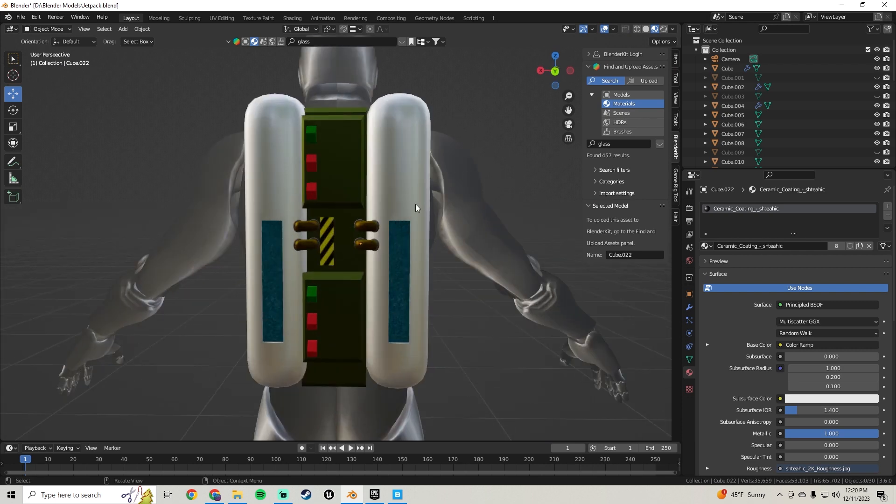
scroll(423, 218, up, 4)
click(317, 227)
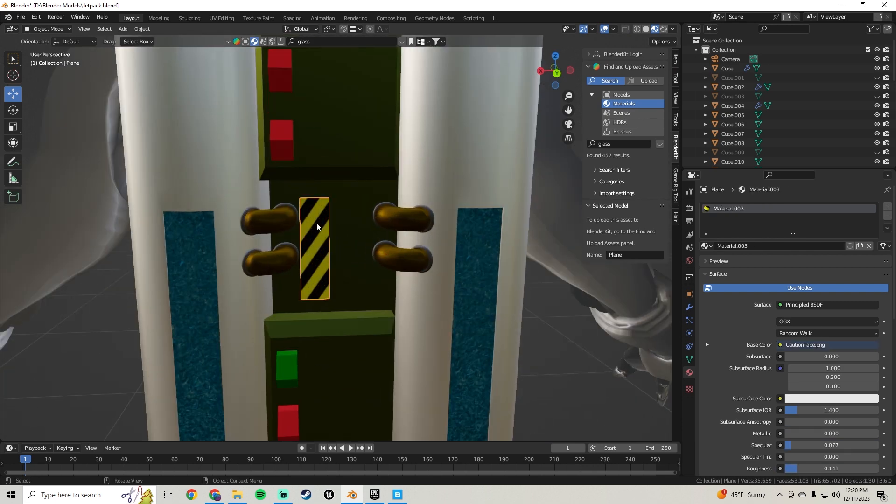
key(Tab)
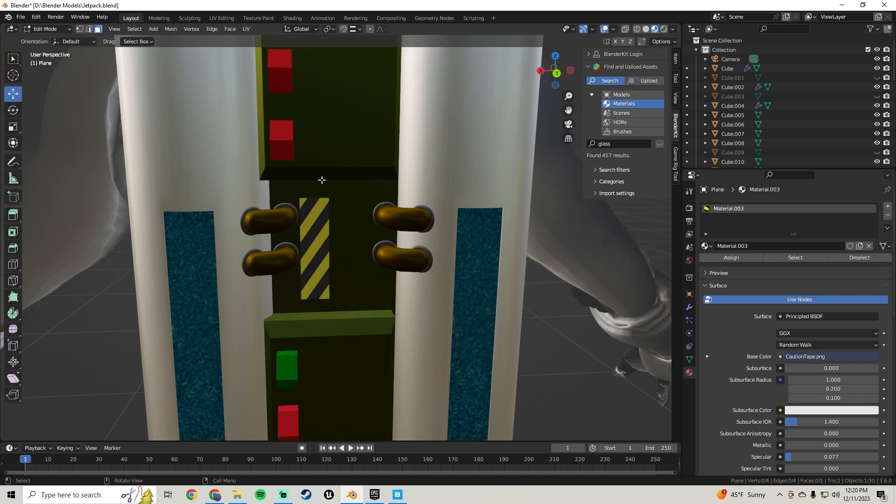
key(a)
drag(282, 252, 286, 248)
key(Tab)
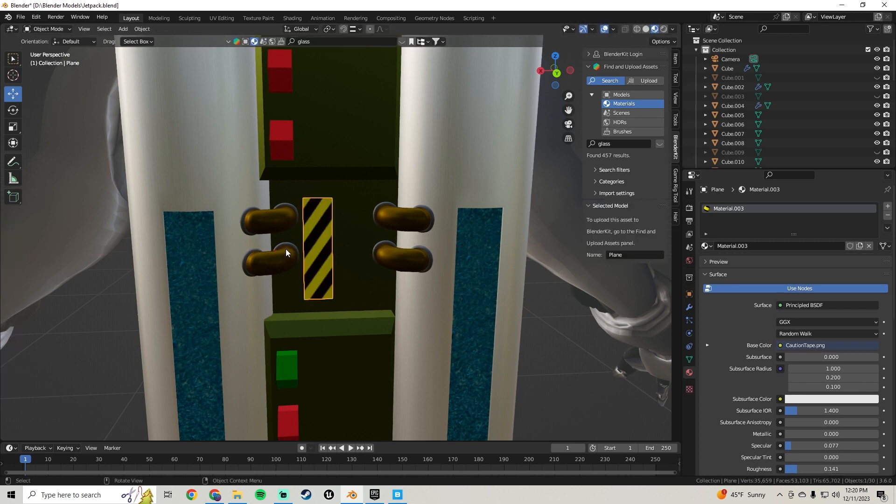
Deselect the caution stripe, save the jetpack file and view the finished pipes on the whole model
scroll(286, 248, down, 8)
click(181, 111)
middle_drag(344, 218, 363, 225)
scroll(347, 245, up, 5)
click(20, 17)
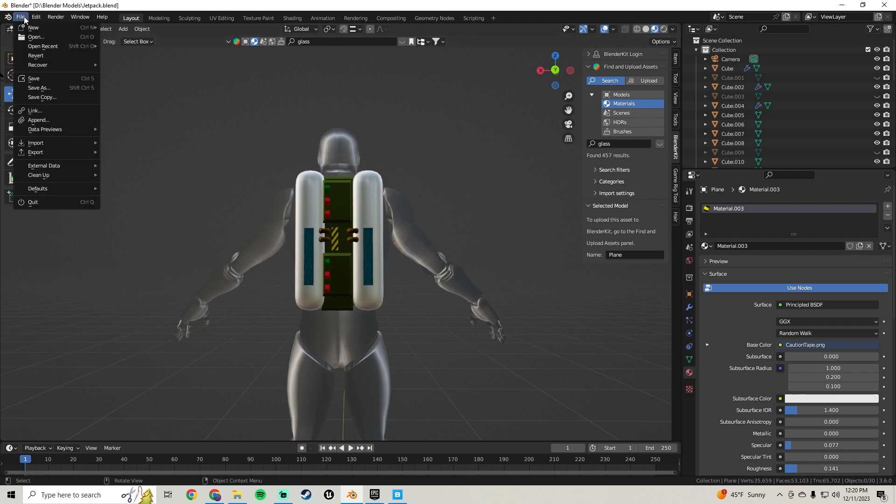
click(40, 78)
middle_drag(332, 261, 284, 256)
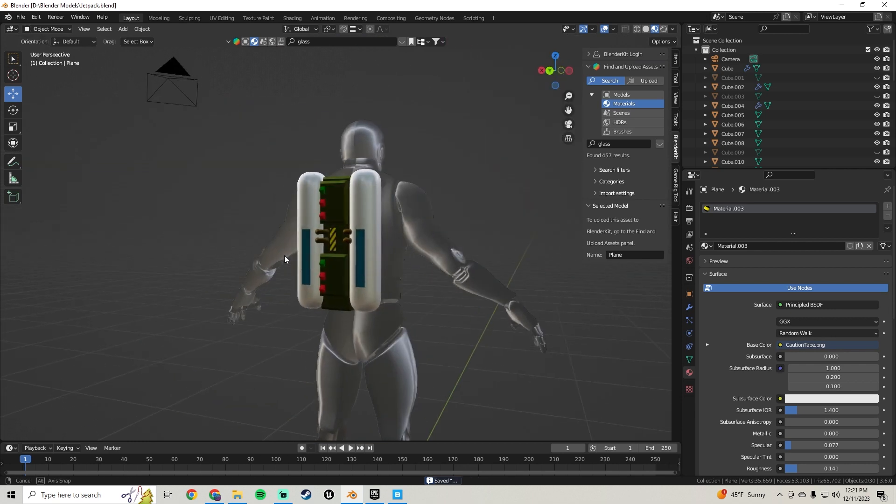
scroll(326, 256, up, 6)
middle_drag(354, 225, 354, 258)
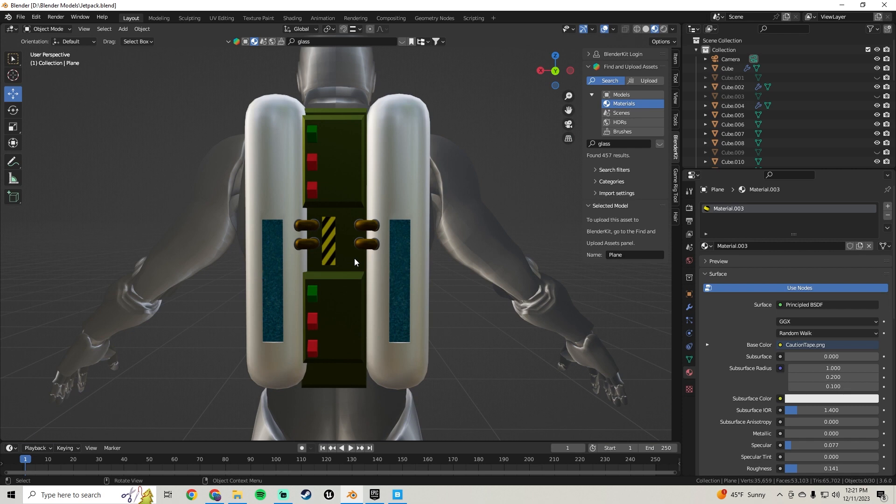
Examine the jetpack on the mannequin from the back, front and side, and compare it with the reference image
scroll(355, 248, down, 6)
middle_drag(396, 189, 438, 221)
scroll(283, 261, down, 4)
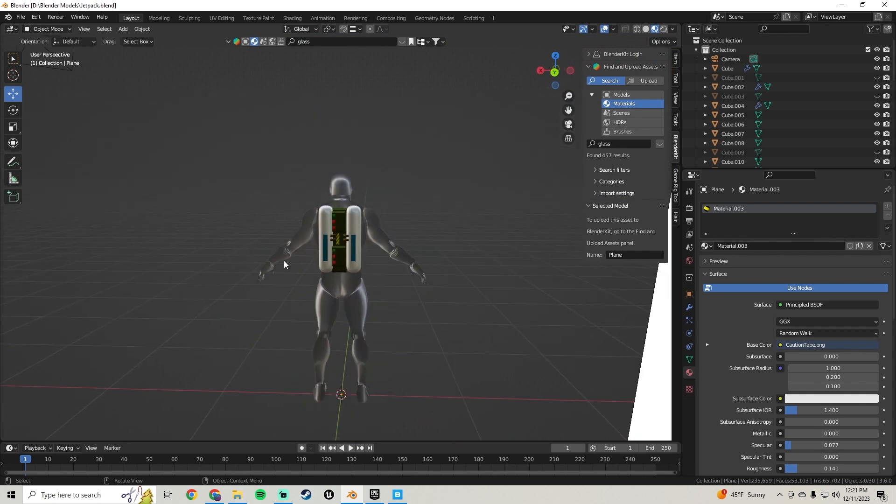
middle_drag(283, 263, 475, 255)
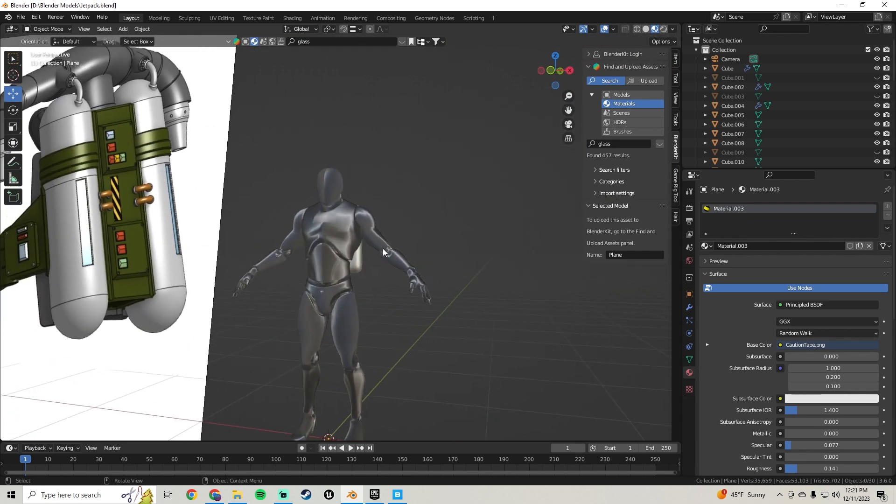
scroll(383, 252, down, 4)
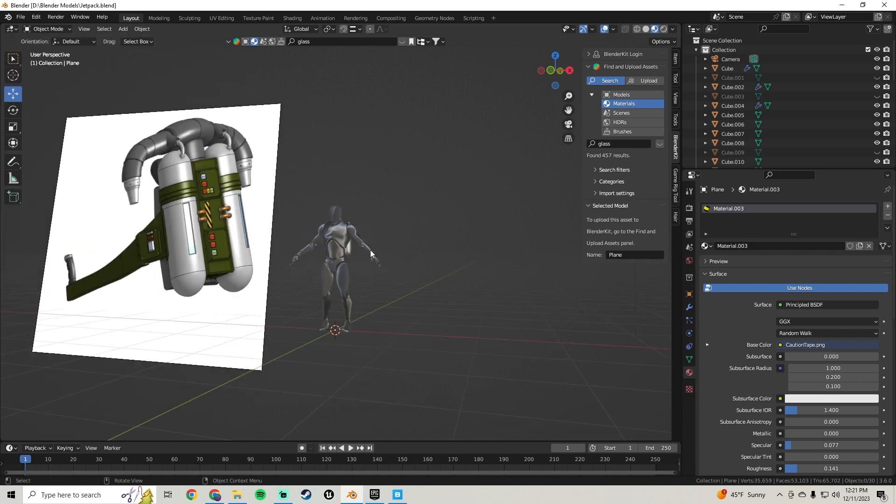
middle_drag(370, 250, 282, 261)
scroll(284, 257, up, 5)
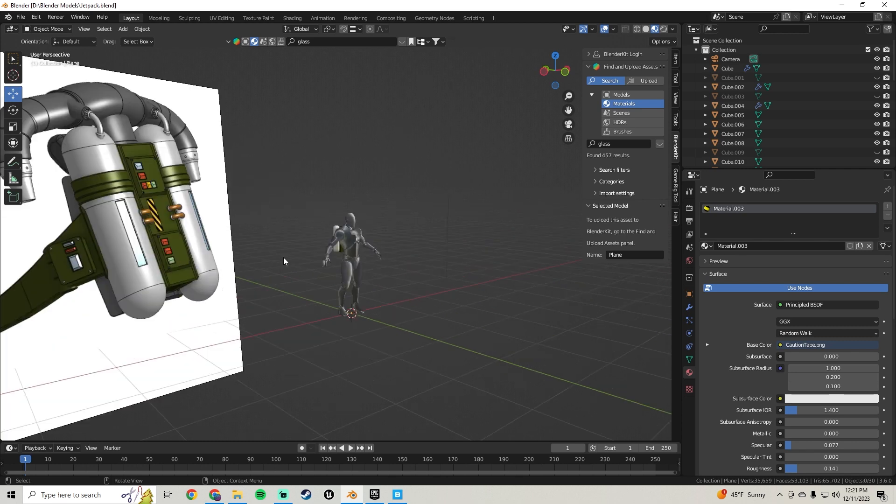
middle_drag(335, 228, 323, 261)
scroll(308, 240, up, 8)
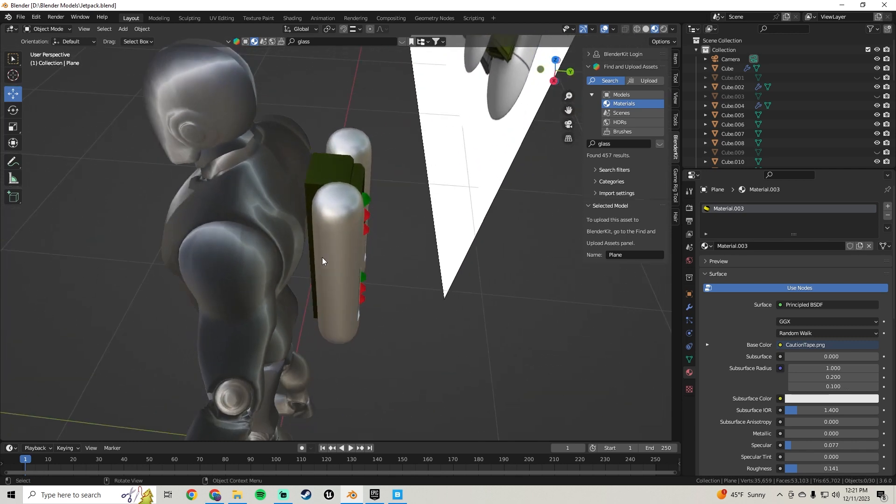
Switch to Quixel Bridge and open the Leather category of the Fabric surfaces
click(397, 494)
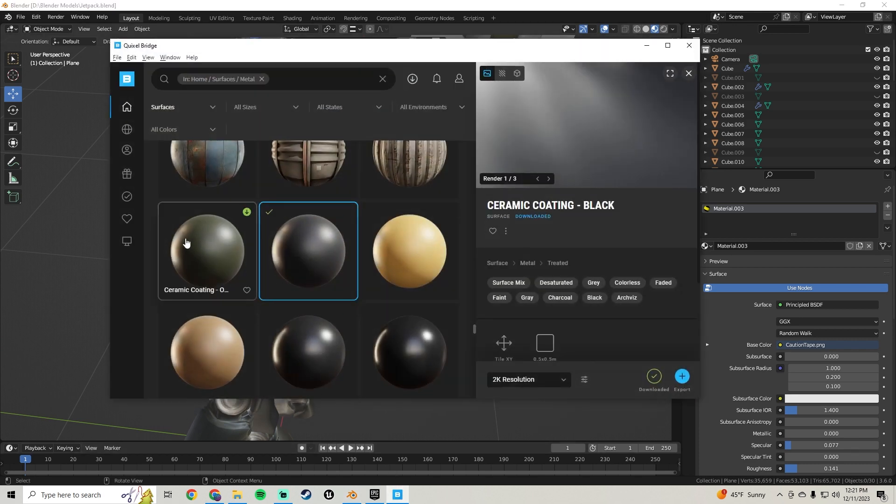
mouse_move(135, 156)
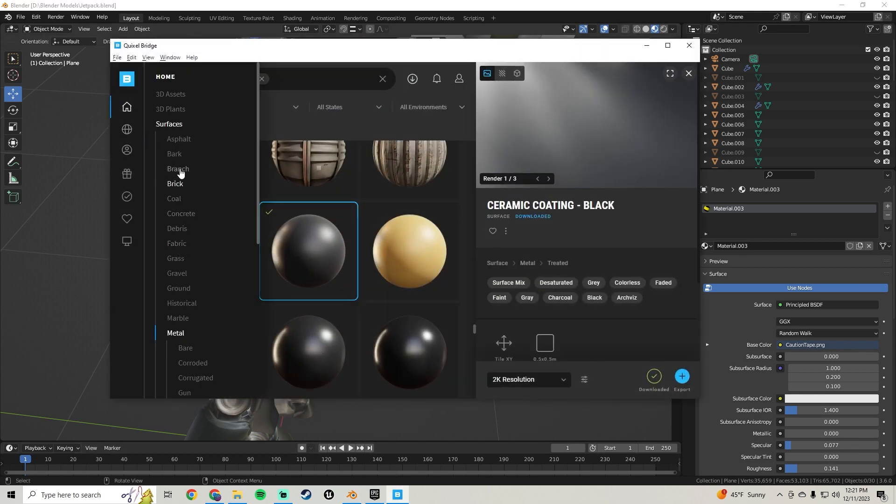
click(182, 246)
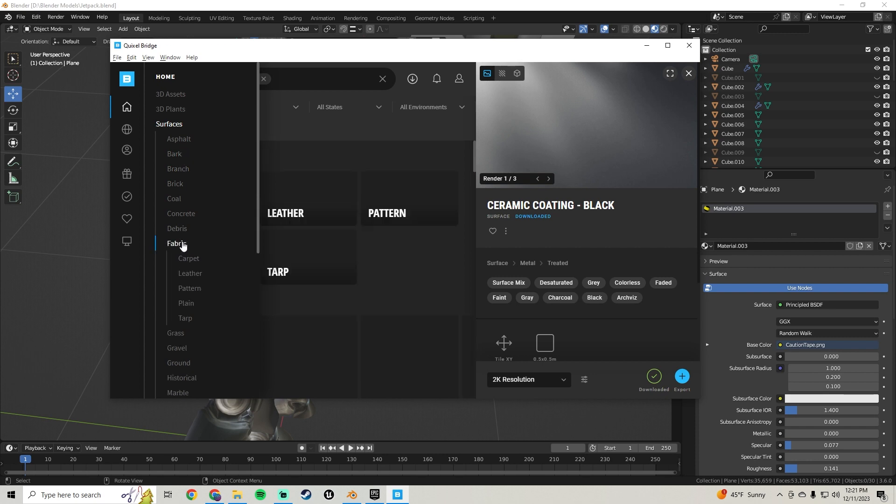
click(314, 211)
Browse the leather surfaces and preview the two black ones at the end of the collection
scroll(317, 280, down, 8)
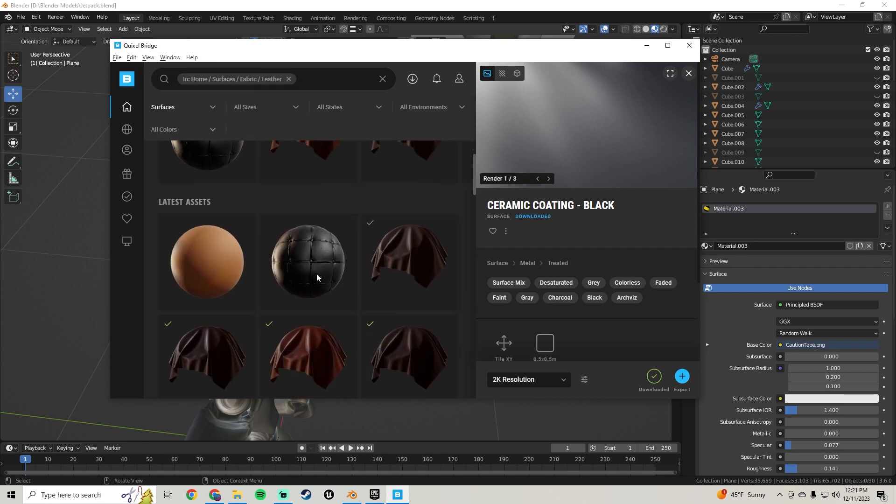
scroll(315, 271, down, 6)
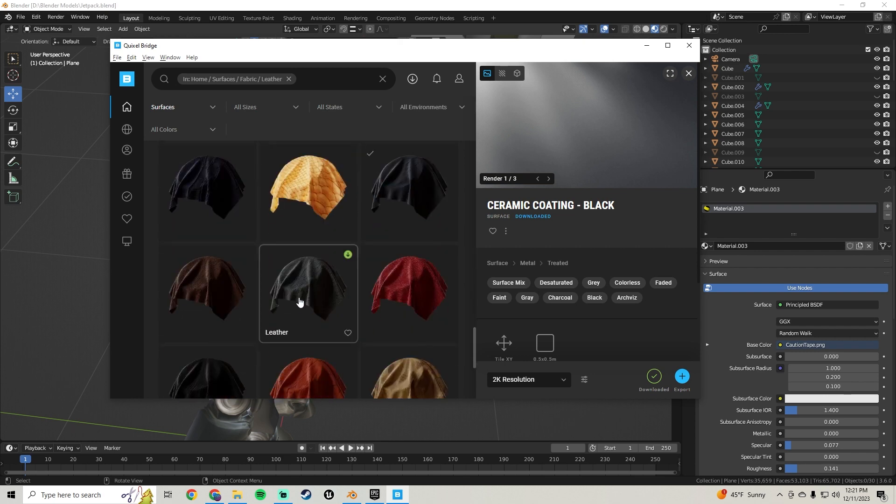
scroll(304, 285, down, 3)
scroll(207, 252, down, 1)
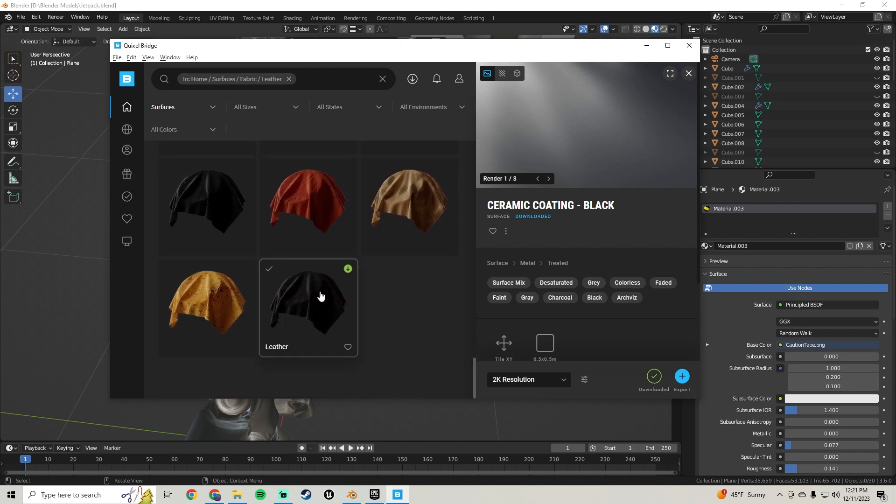
click(324, 297)
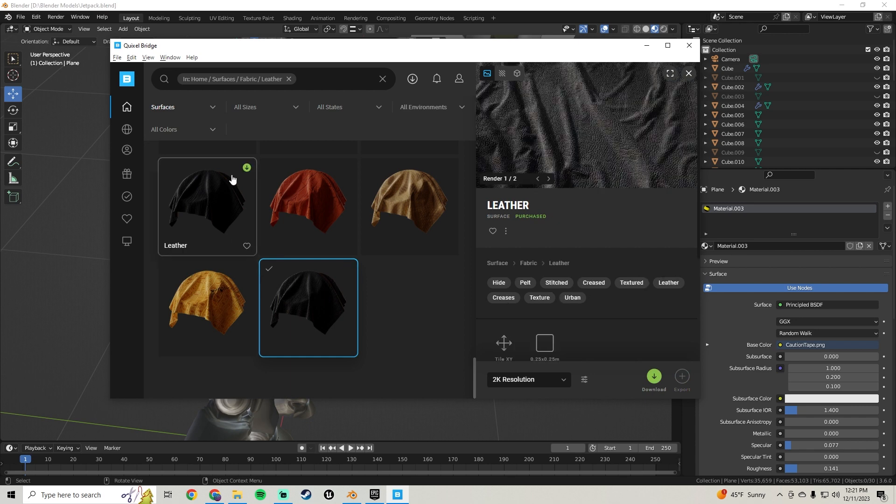
click(224, 200)
scroll(299, 258, up, 3)
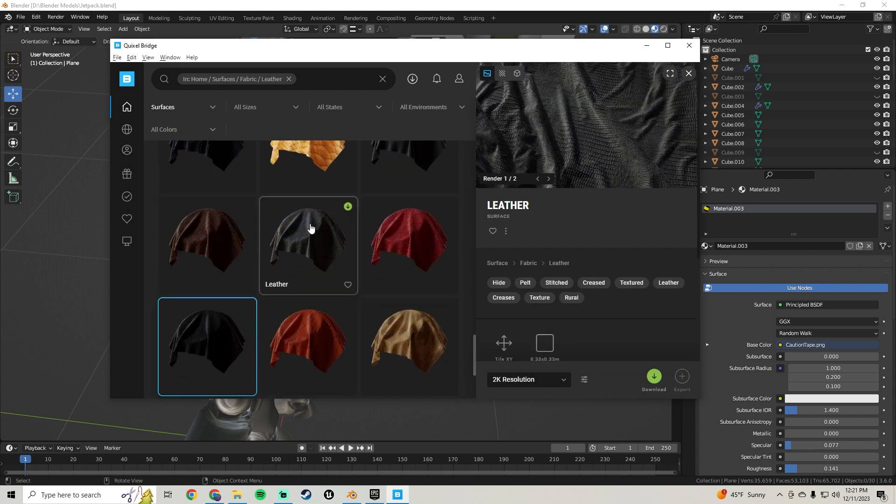
scroll(310, 228, up, 3)
scroll(333, 262, up, 1)
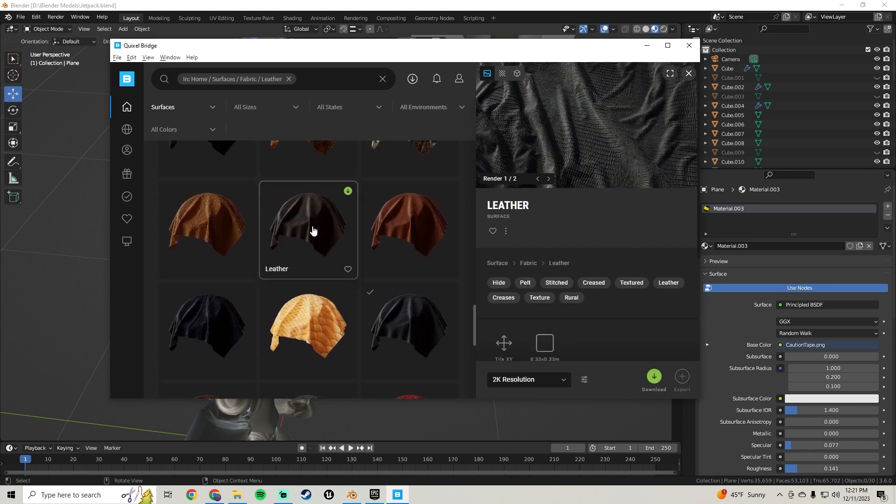
Preview the downloaded reddish and dark brown leathers among the latest assets
scroll(322, 238, up, 20)
scroll(329, 243, down, 4)
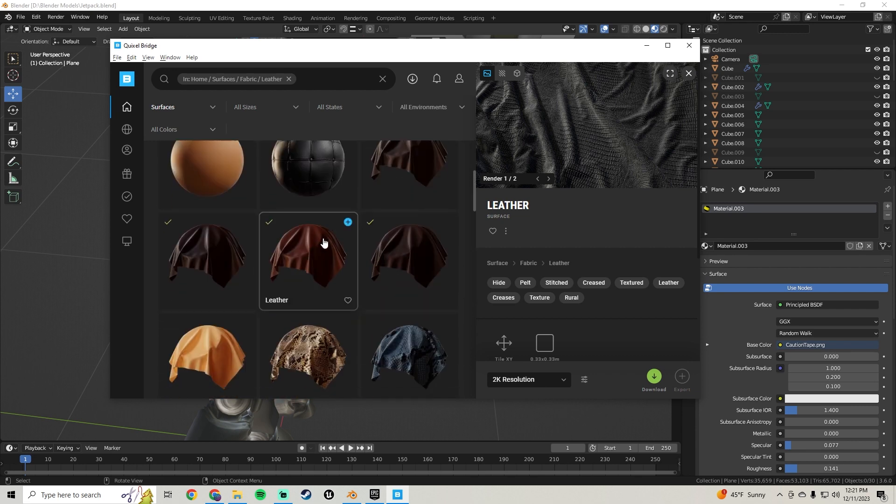
click(315, 243)
click(215, 252)
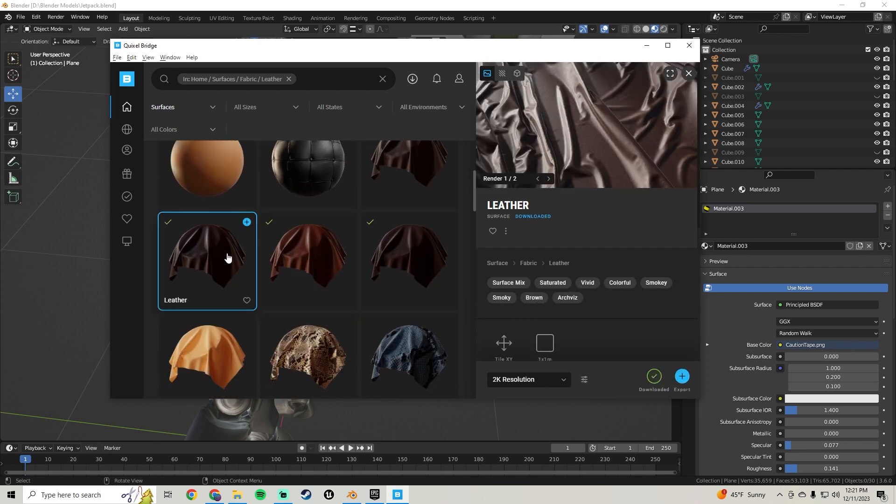
scroll(394, 294, up, 2)
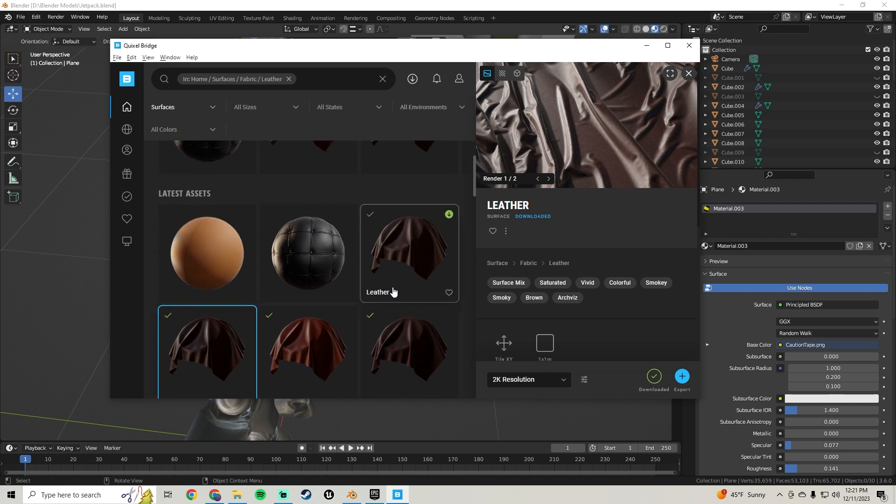
click(420, 330)
scroll(416, 333, up, 2)
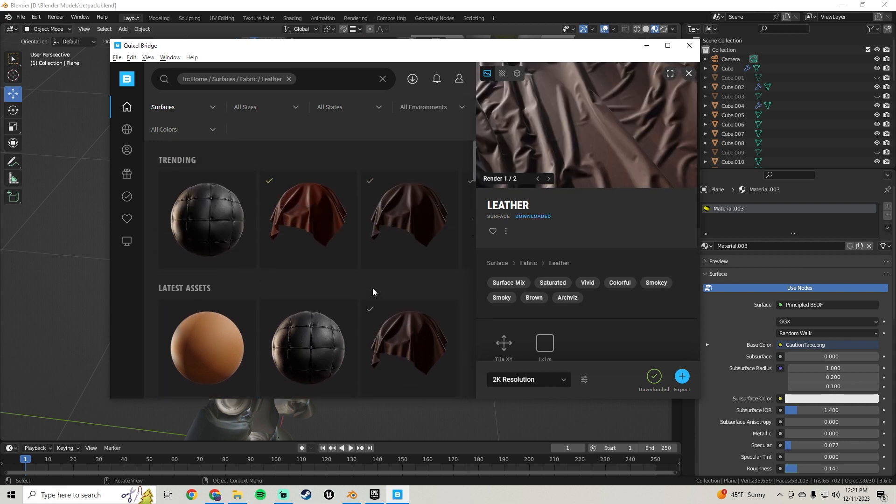
Download the trending smooth dark brown Leather surface at 2K Resolution and export it to Blender
click(400, 224)
scroll(400, 225, down, 1)
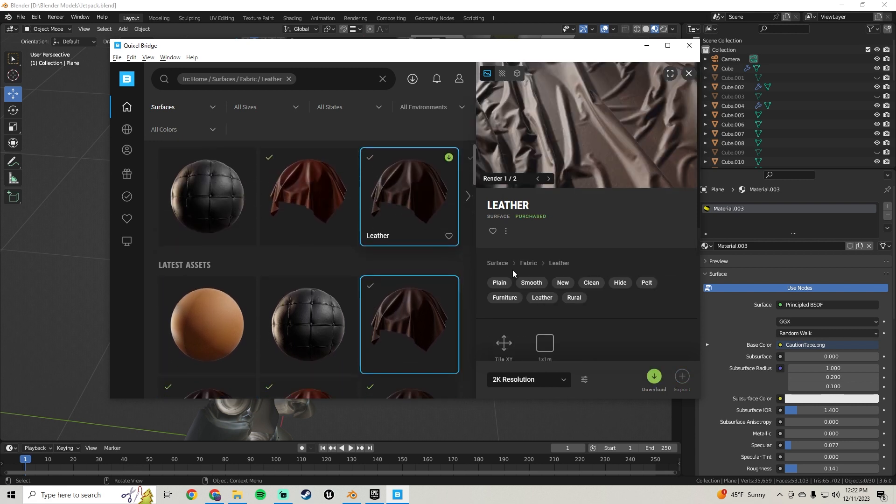
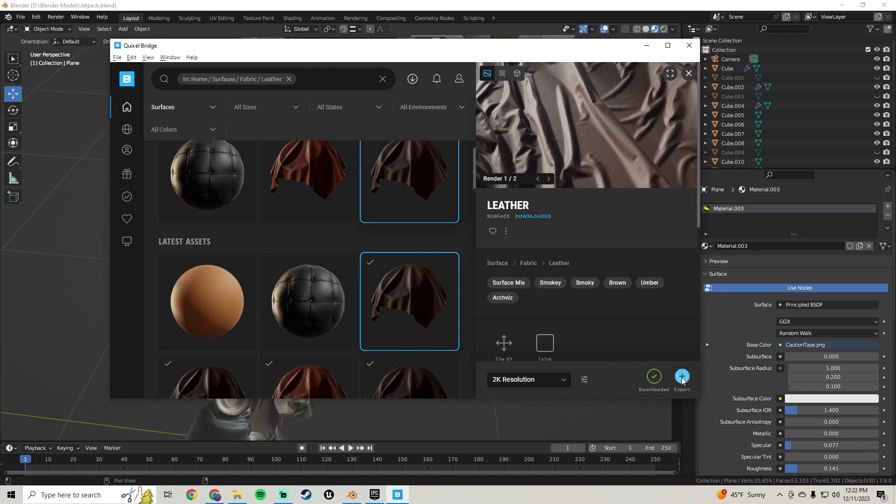
click(682, 378)
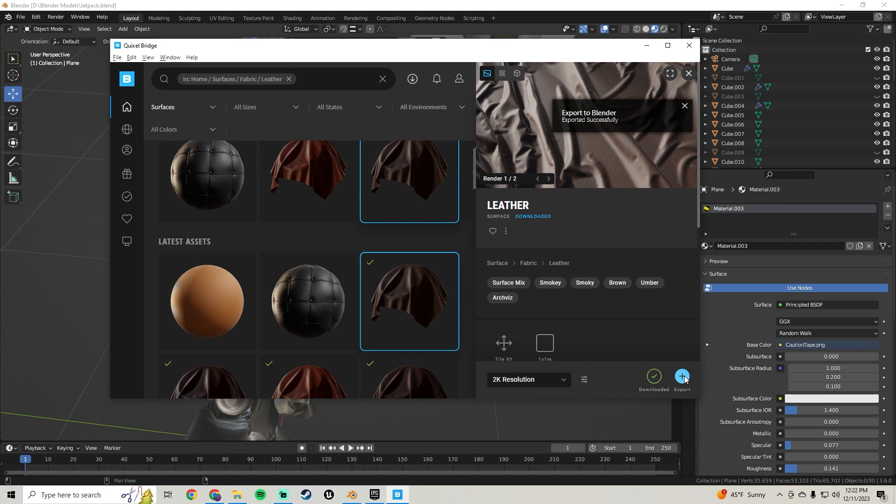
key(XF86Mail)
key(XF86HomePage)
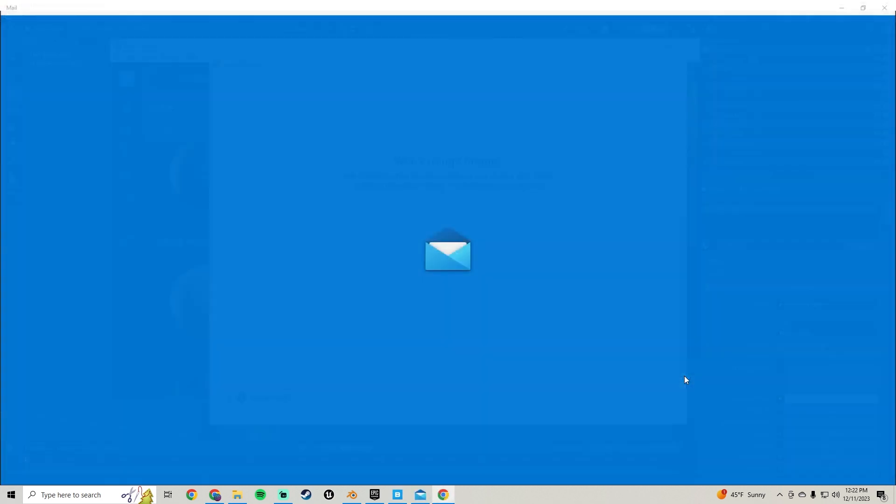
key(XF86Calculator)
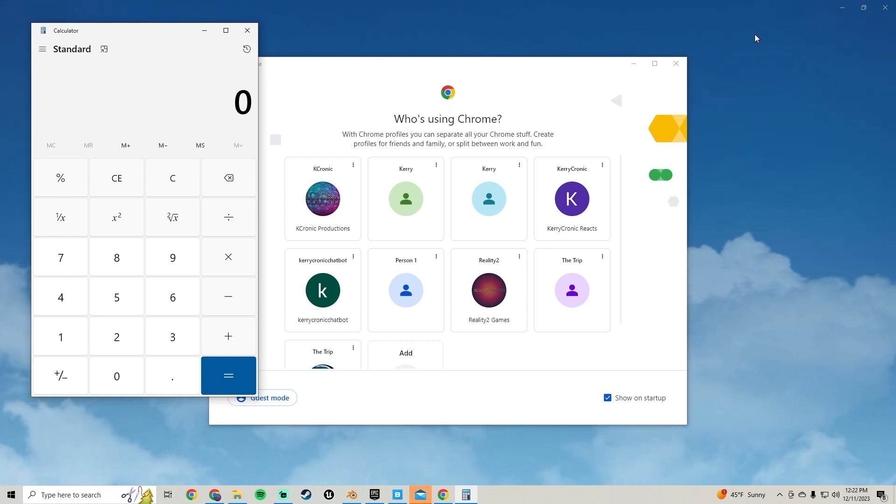
click(247, 31)
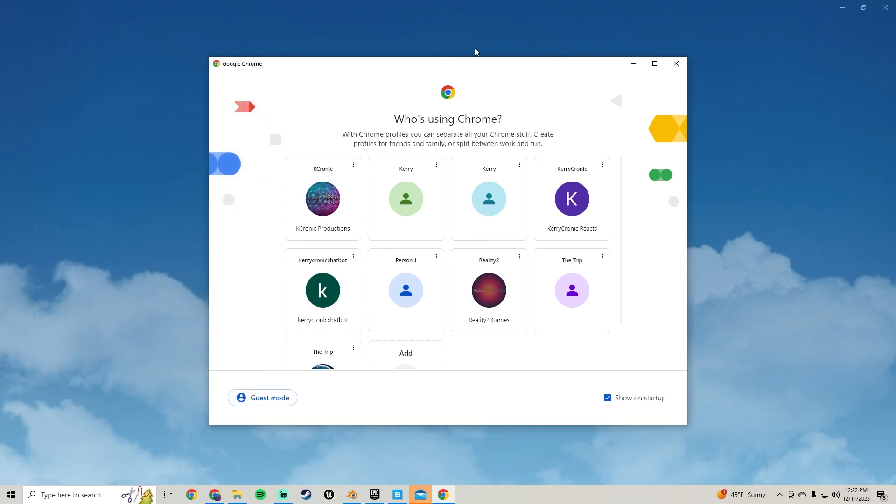
click(678, 65)
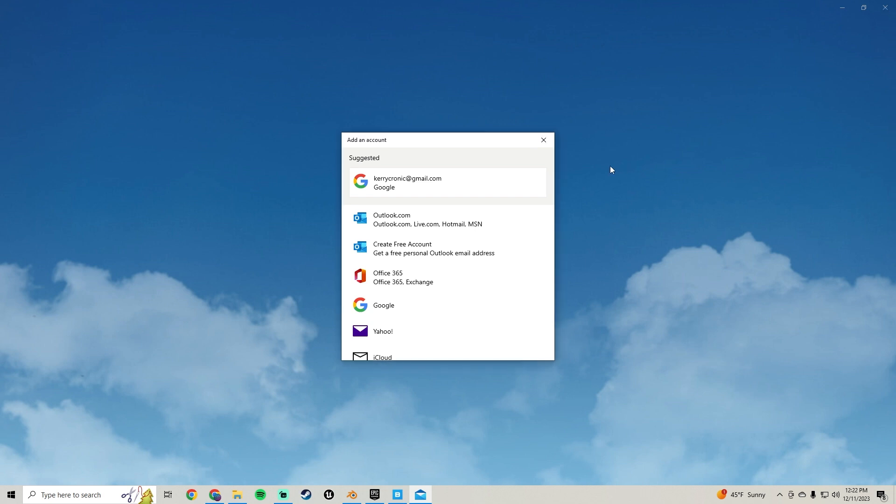
click(544, 140)
click(885, 8)
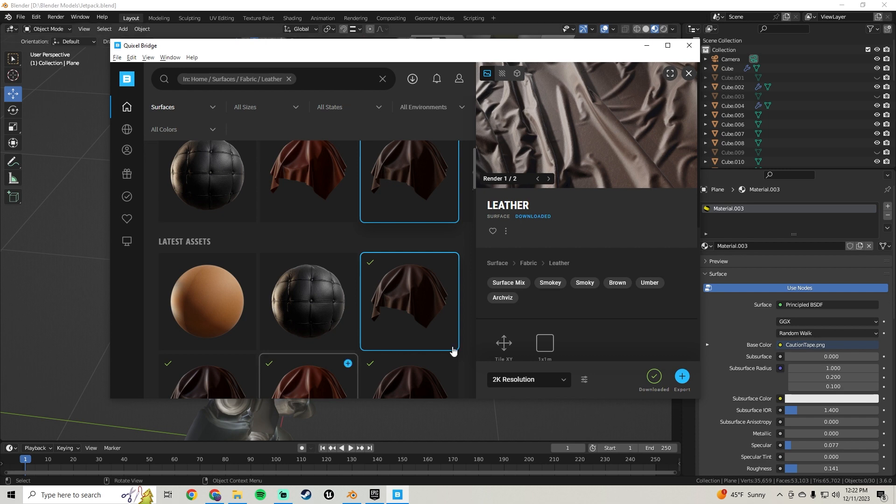
Export the selected brown leather surface to Blender again, and switch back to the jetpack model in Blender
click(682, 376)
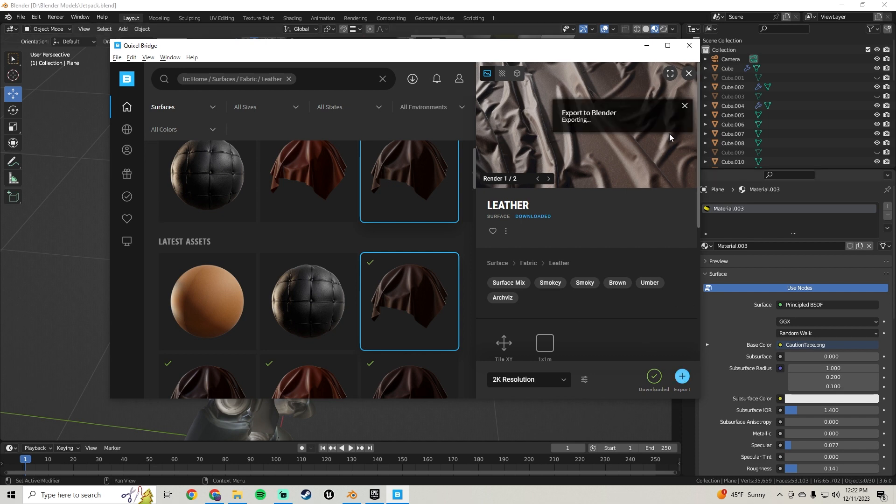
click(647, 46)
middle_drag(373, 220, 416, 171)
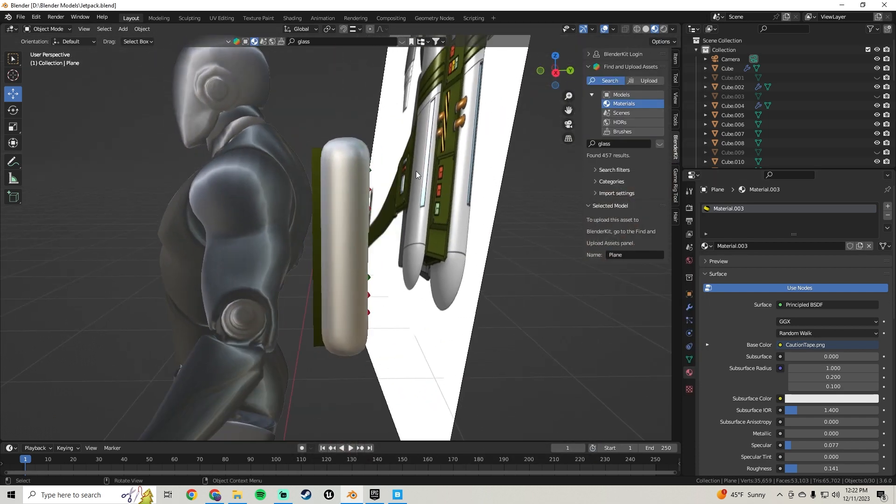
mouse_move(380, 194)
middle_down()
mouse_move(380, 160)
mouse_move(371, 192)
middle_up()
scroll(371, 192, down, 4)
middle_drag(254, 209, 334, 204)
middle_drag(221, 222, 212, 100)
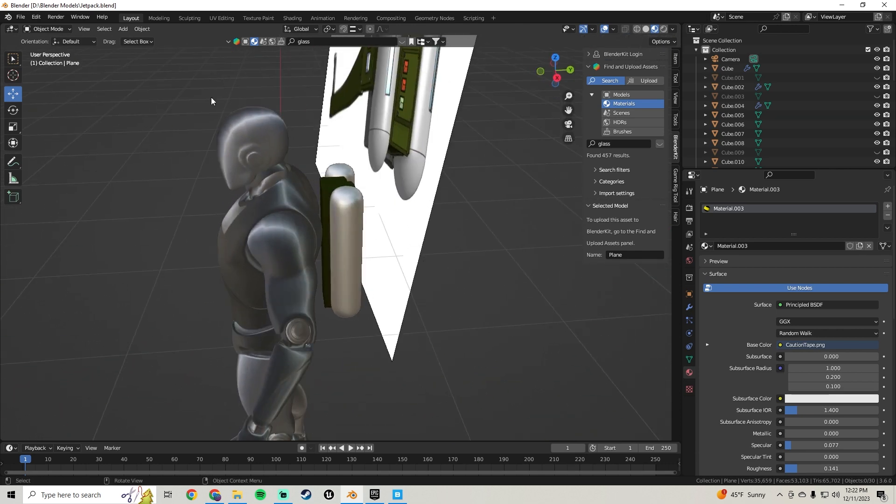
Add a cube mesh to the scene and assign it the Leather_sjqecg1c material
click(123, 28)
mouse_move(196, 39)
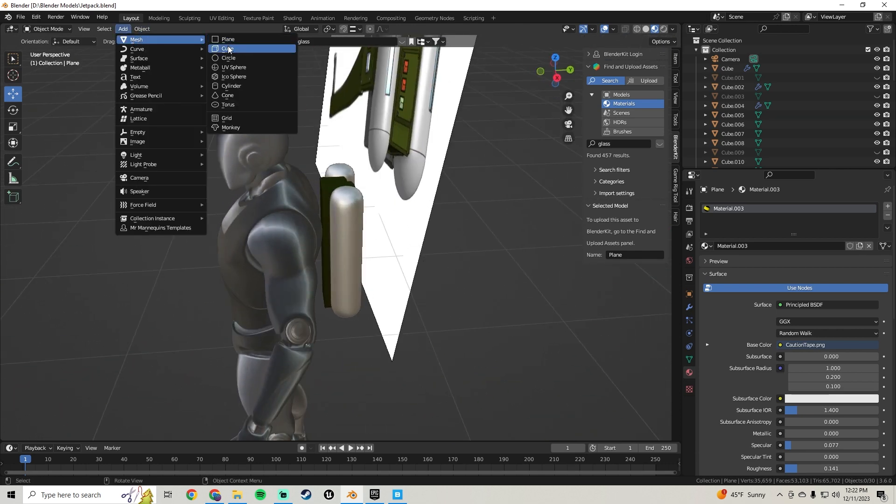
click(228, 46)
scroll(401, 240, down, 5)
middle_drag(402, 239, 441, 240)
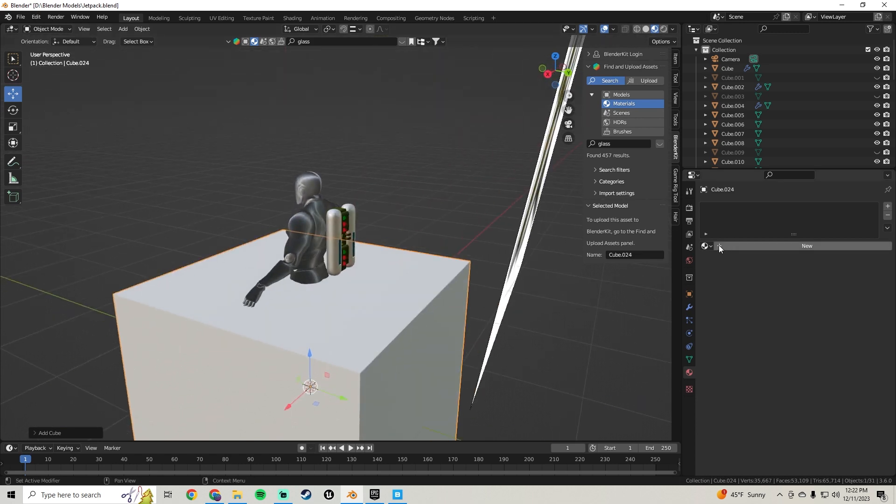
click(707, 246)
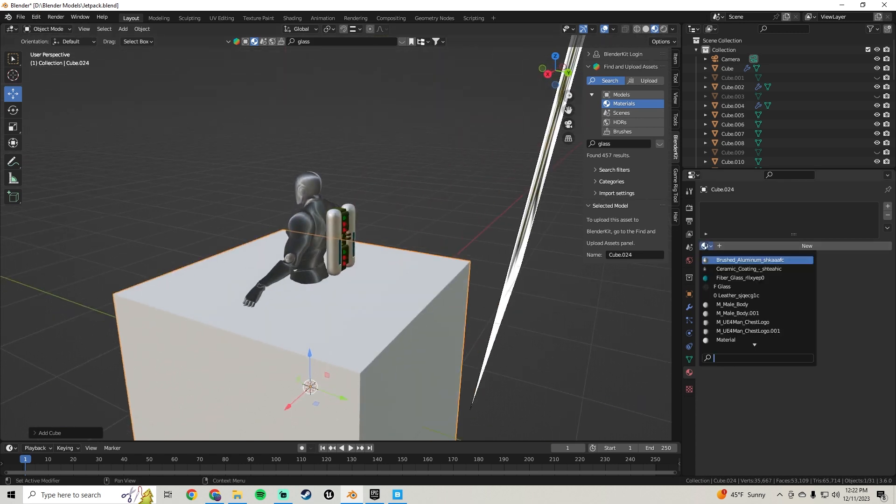
click(738, 295)
Scale the leather cube down uniformly until it surrounds only the mannequin's lower legs
scroll(424, 281, down, 3)
middle_drag(424, 281, 407, 237)
key(s)
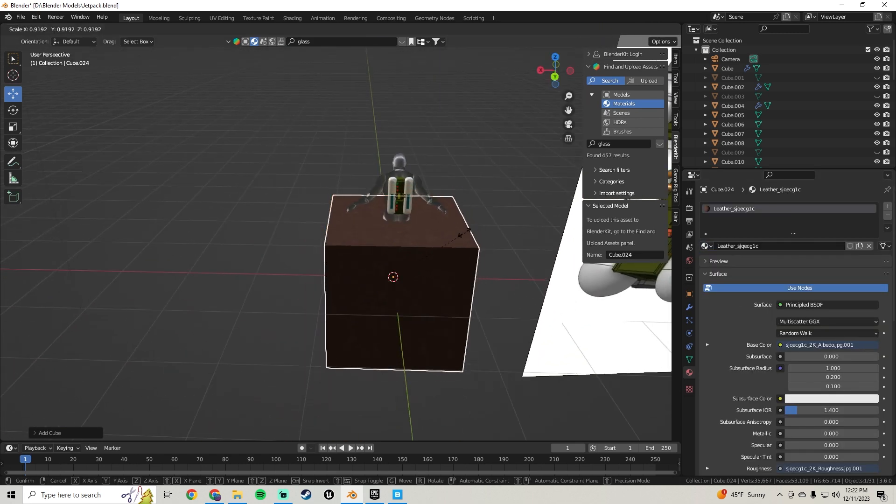
click(407, 252)
middle_drag(402, 273, 411, 237)
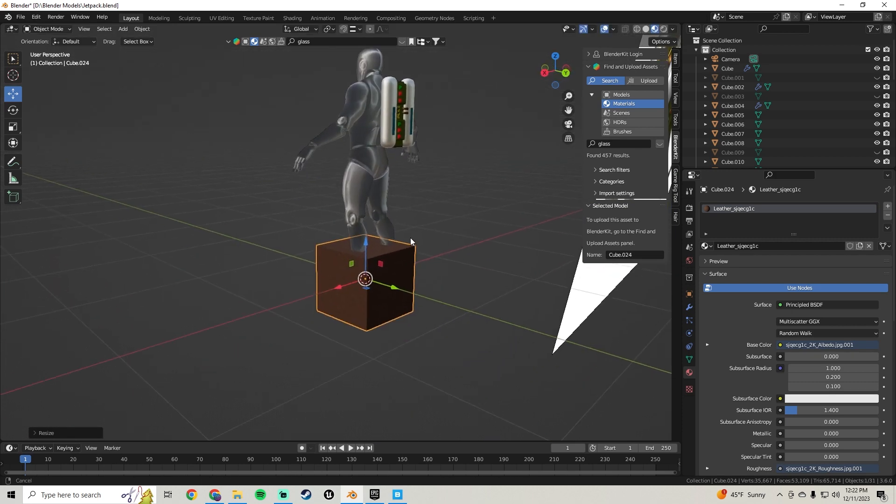
scroll(402, 235, up, 4)
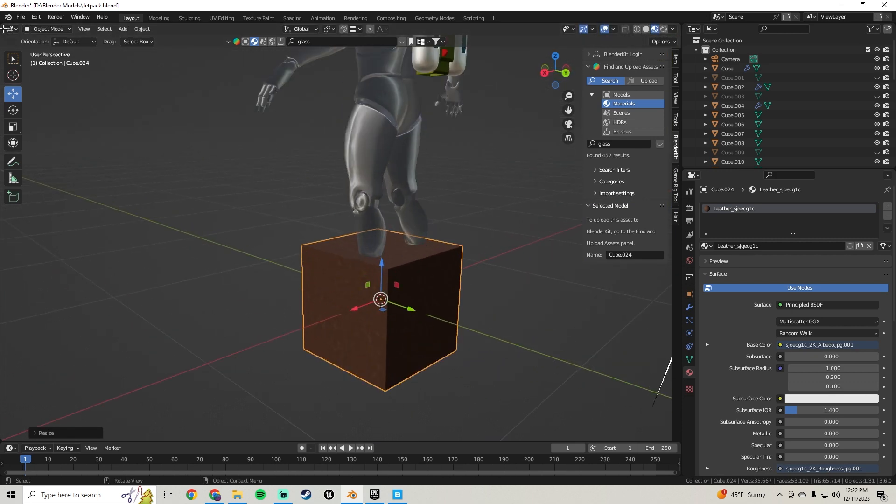
Split the 3D viewport vertically and turn the new narrow area into a Shader Editor showing the leather material
drag(4, 29, 227, 38)
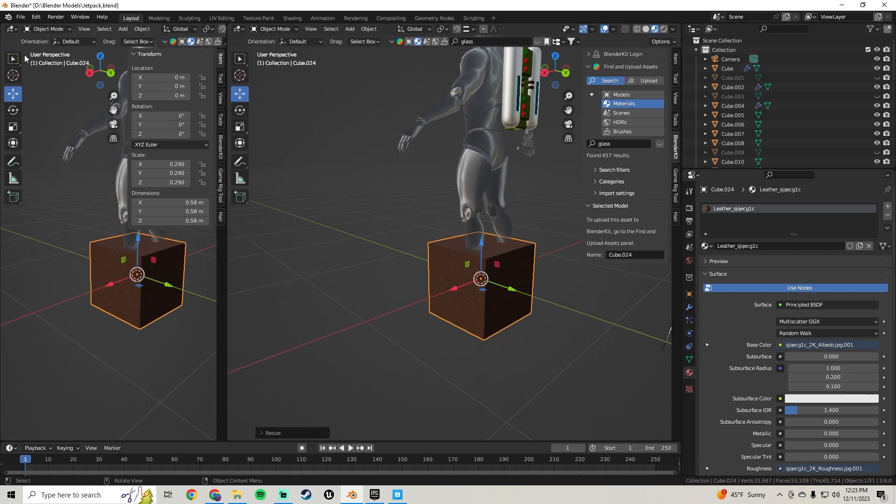
click(10, 29)
click(30, 116)
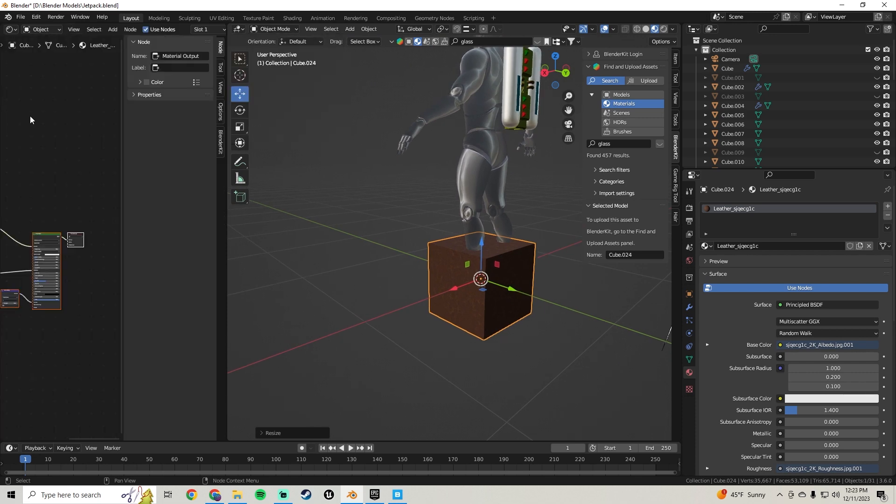
Add a Color Ramp node between the leather's albedo texture and the Base Color of the Principled BSDF
scroll(47, 228, up, 3)
key(shift+a)
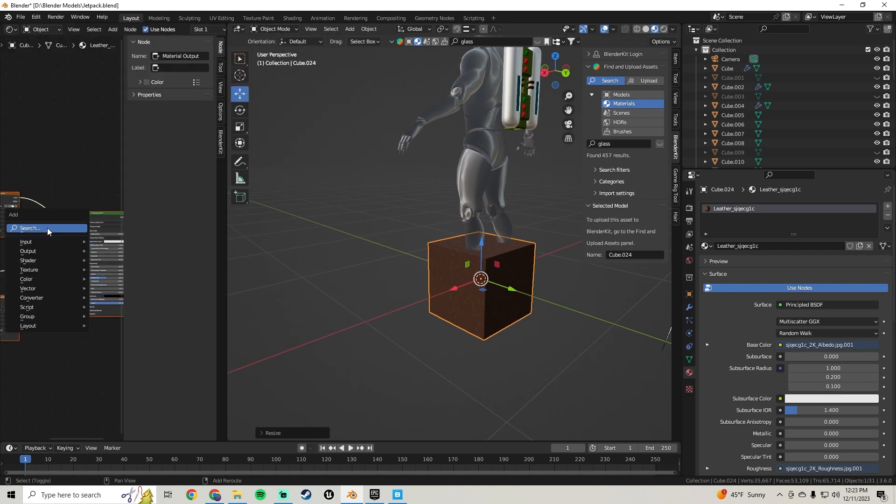
click(47, 228)
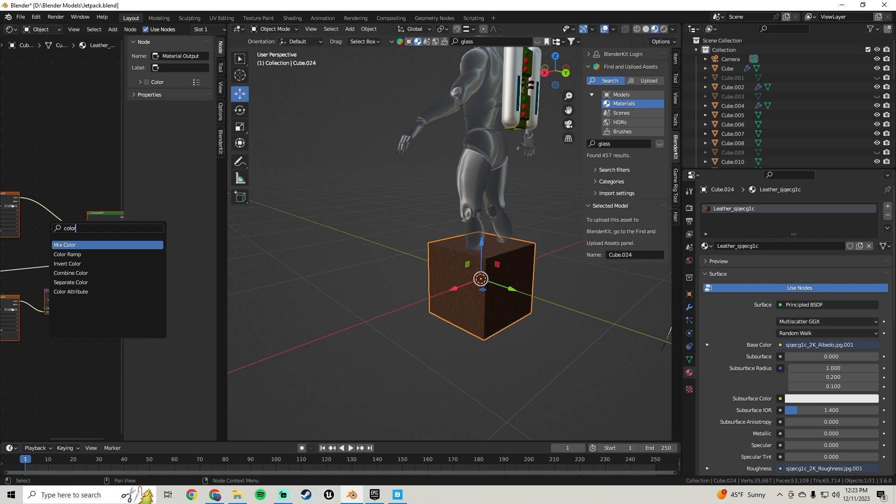
key(Down)
key(Down)
key(Up)
key(Return)
click(66, 225)
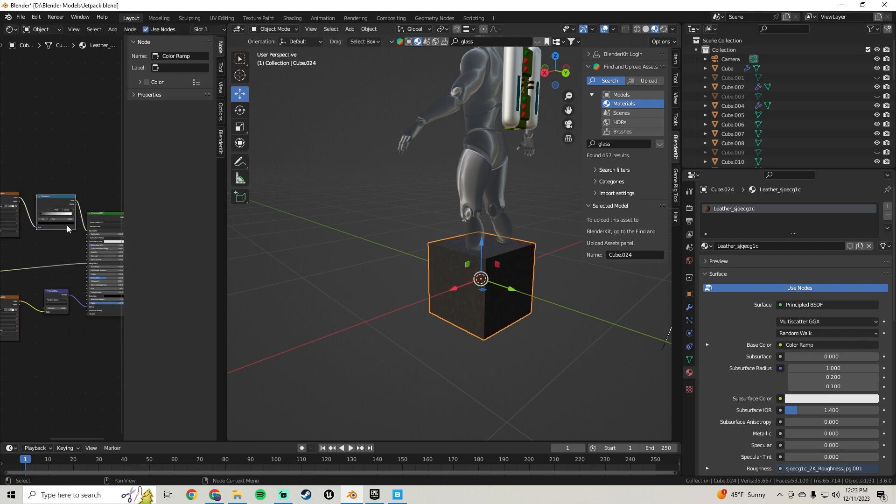
Examine the leather cube's surface from several sides along with its Color Ramp and Principled BSDF nodes
scroll(66, 225, up, 3)
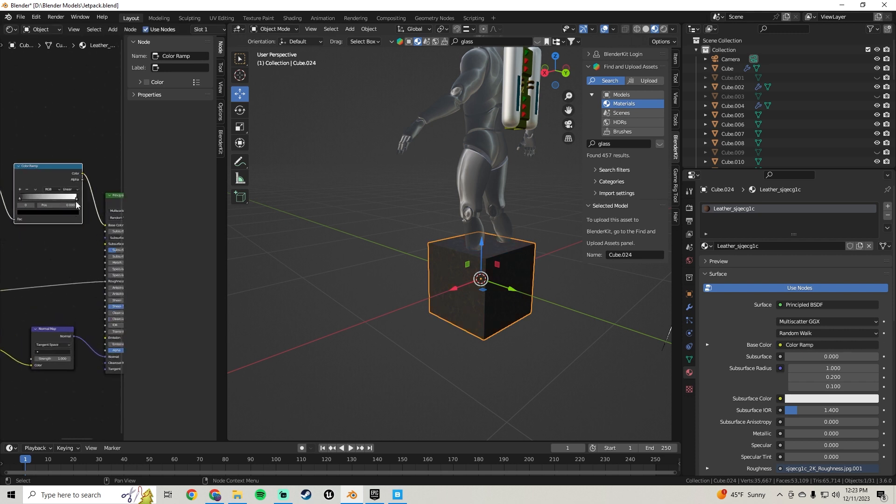
middle_drag(396, 278, 207, 188)
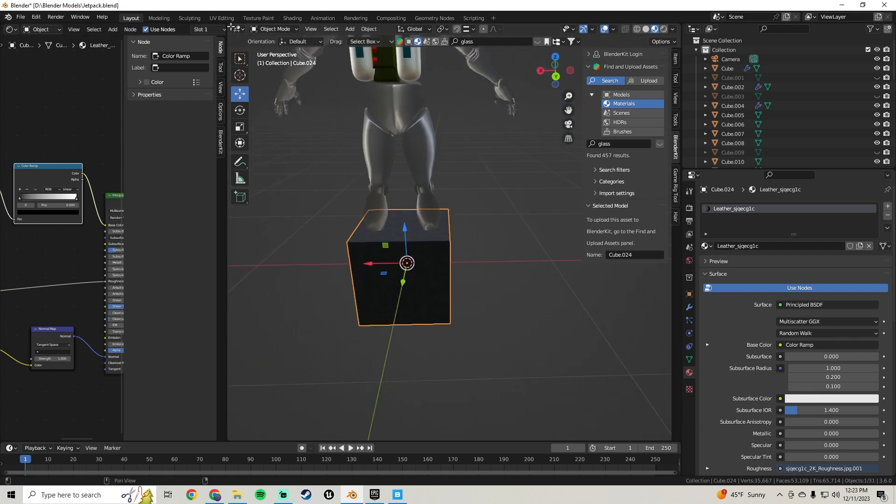
scroll(51, 303, up, 5)
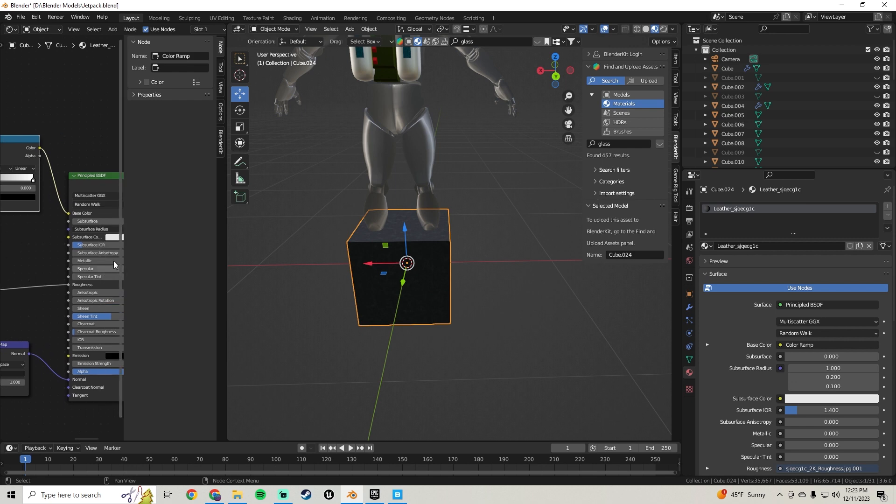
middle_drag(58, 278, 16, 254)
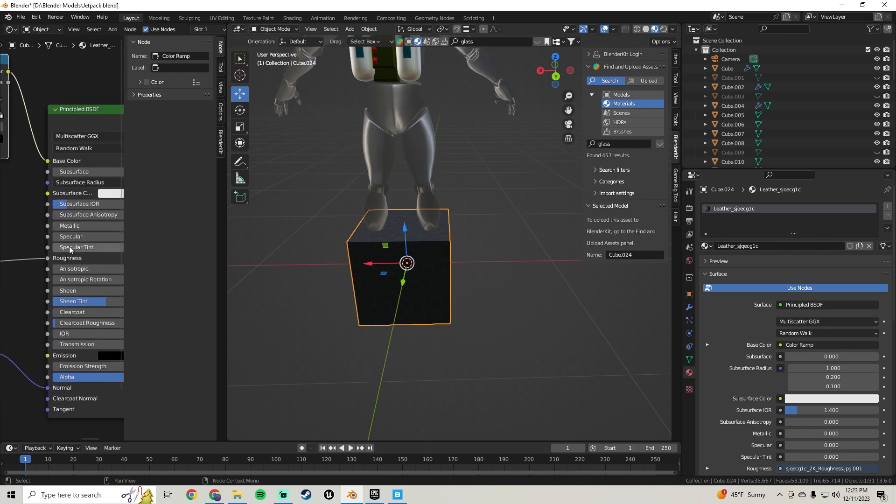
middle_drag(413, 255, 521, 259)
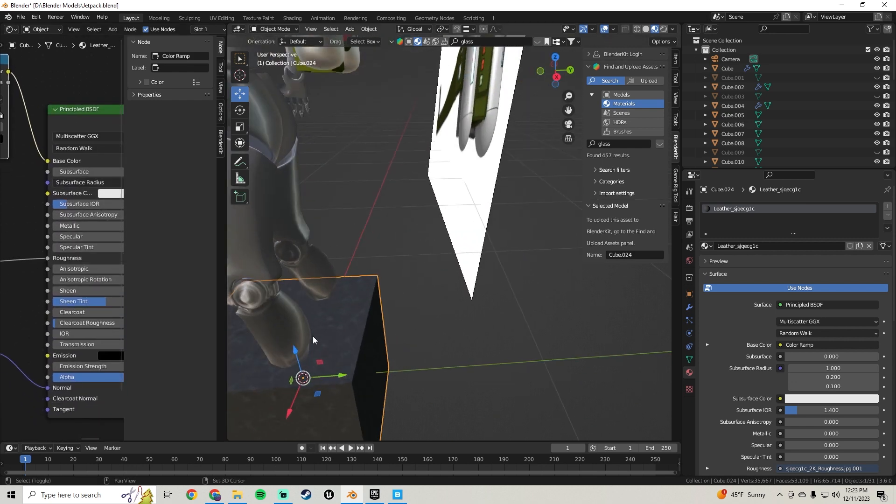
shift+middle_drag(313, 336, 449, 253)
scroll(23, 290, down, 1)
middle_drag(23, 290, 49, 256)
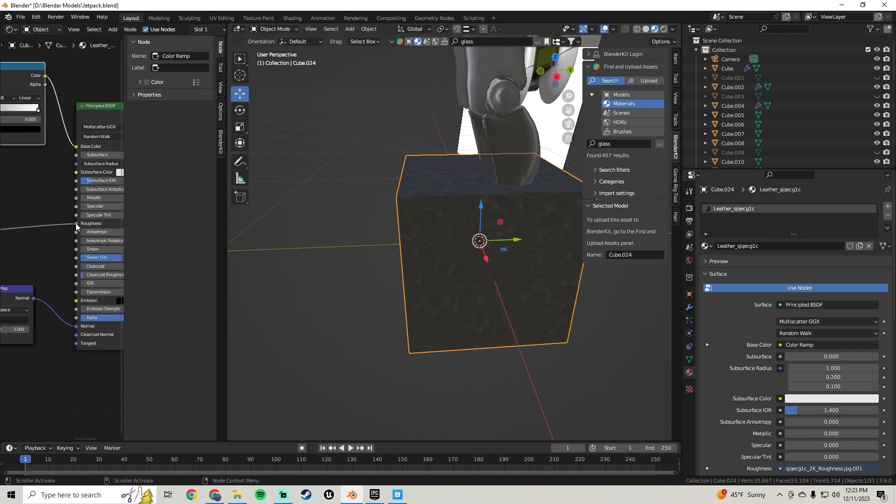
middle_drag(480, 260, 450, 315)
scroll(458, 238, down, 3)
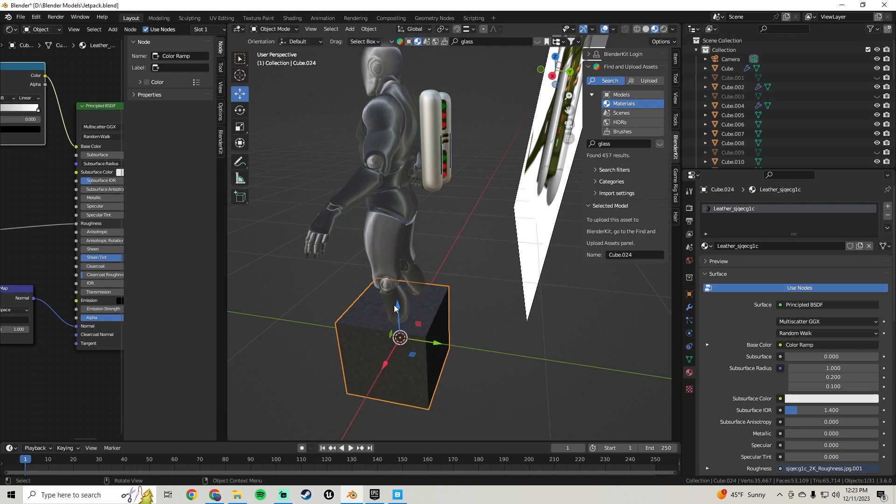
Move the leather cube up to the mannequin's torso and scale it down uniformly
drag(407, 255, 408, 256)
click(352, 344)
drag(397, 311, 435, 155)
middle_drag(435, 155, 439, 240)
key(s)
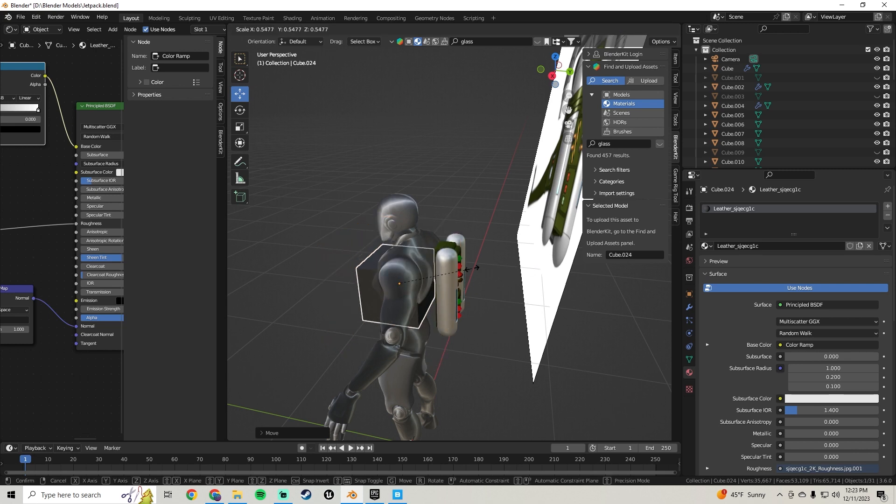
click(446, 279)
Try to move the mannequin away from the leather cube, and undo the change
scroll(447, 279, up, 3)
middle_drag(456, 303, 415, 259)
scroll(366, 276, down, 3)
click(438, 267)
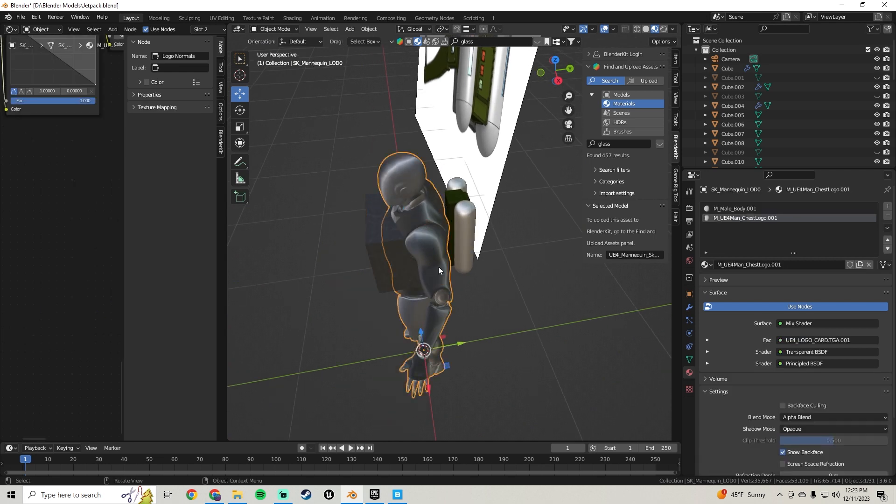
middle_drag(460, 344, 489, 311)
key(alt+h)
key(ctrl+z)
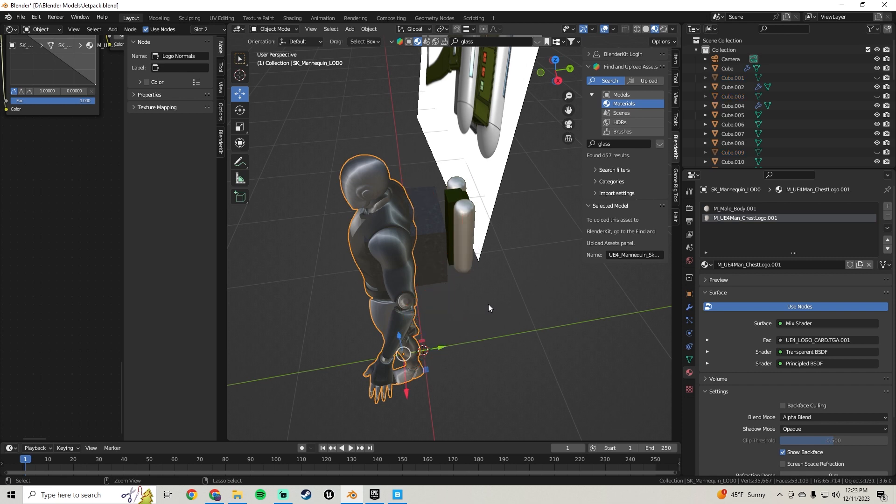
key(ctrl+z)
Frame the leather cube, select all the jetpack parts, and reveal the hidden objects
click(376, 247)
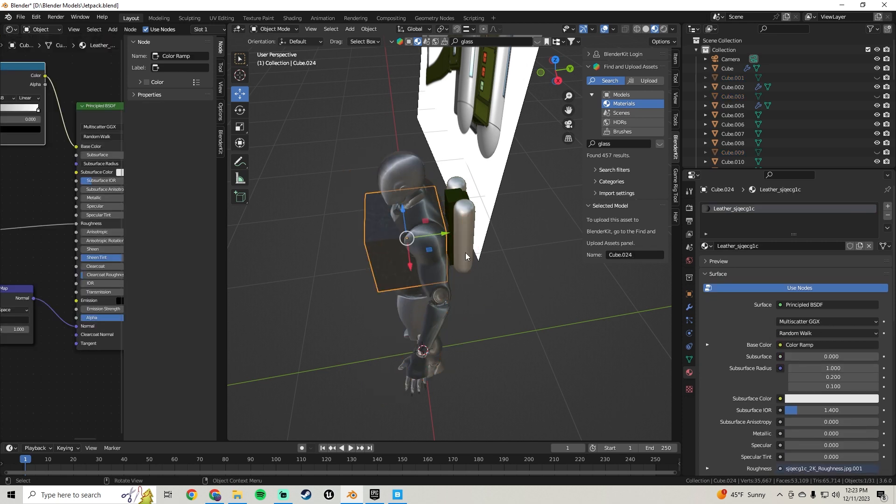
key(KP_Decimal)
middle_drag(472, 236, 461, 236)
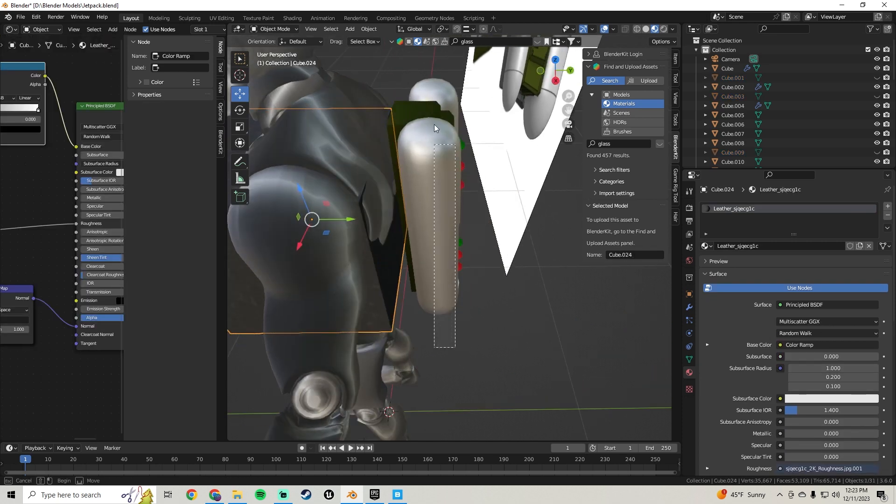
drag(434, 124, 433, 70)
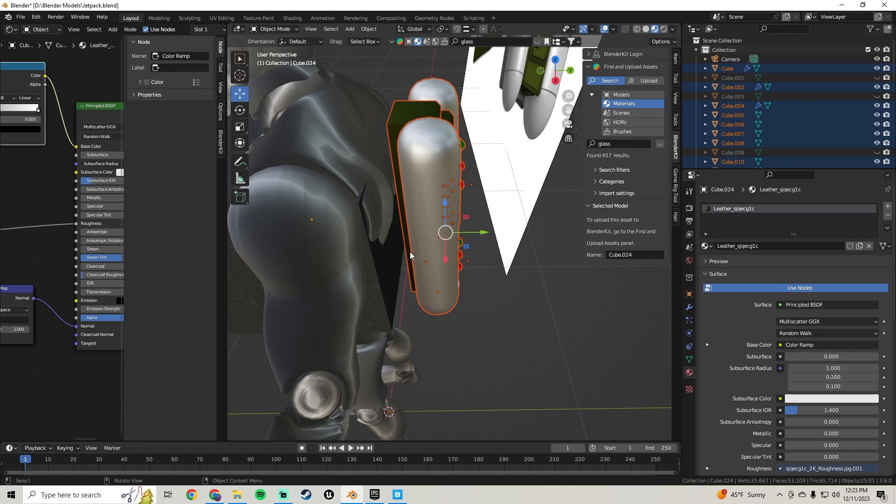
key(alt+h)
Try to move the jetpack parts away from the mannequin's back, and undo the move
middle_drag(476, 303, 487, 334)
click(464, 340)
drag(464, 347, 441, 85)
middle_drag(441, 85, 388, 219)
drag(453, 270, 540, 290)
key(ctrl+z)
Hide the thin white rod behind the jetpack and the mannequin's rig
click(301, 256)
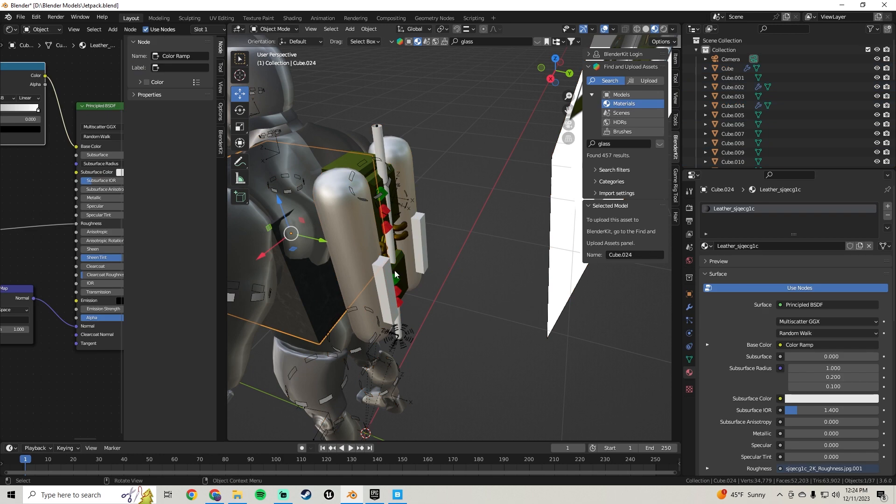
click(385, 319)
mouse_move(461, 298)
middle_down()
mouse_move(394, 239)
mouse_move(437, 269)
mouse_move(430, 235)
mouse_move(361, 275)
mouse_move(422, 237)
mouse_move(402, 261)
mouse_move(412, 265)
middle_up()
scroll(429, 235, up, 3)
click(422, 236)
scroll(423, 235, down, 4)
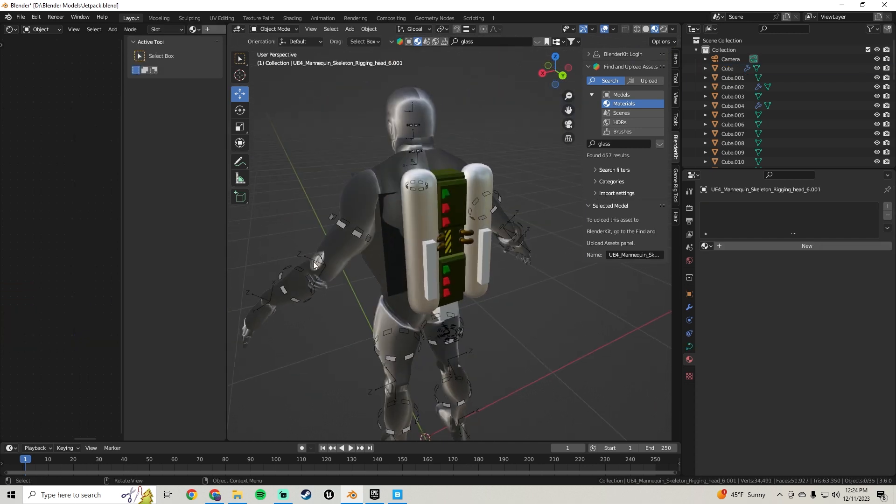
click(355, 235)
key(h)
middle_drag(480, 274, 516, 256)
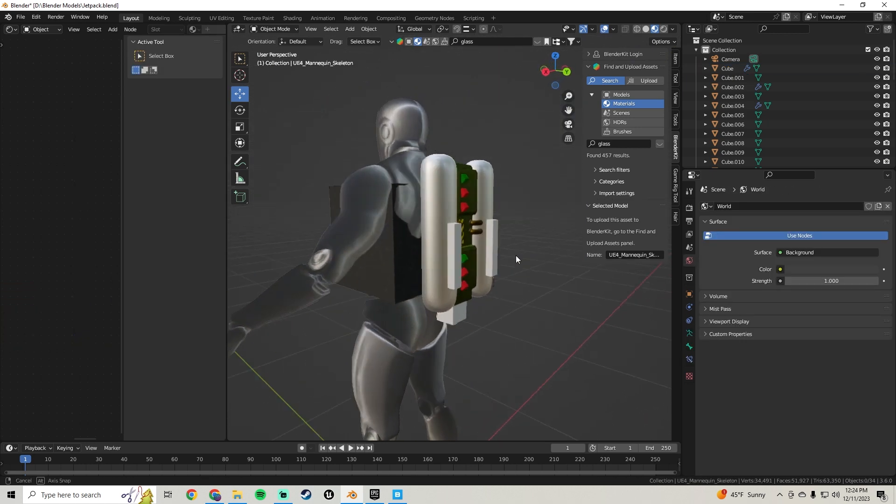
Select the white block on the jetpack's left tank together with the fiberglass strip behind it
scroll(480, 257, up, 8)
click(508, 243)
scroll(508, 242, up, 3)
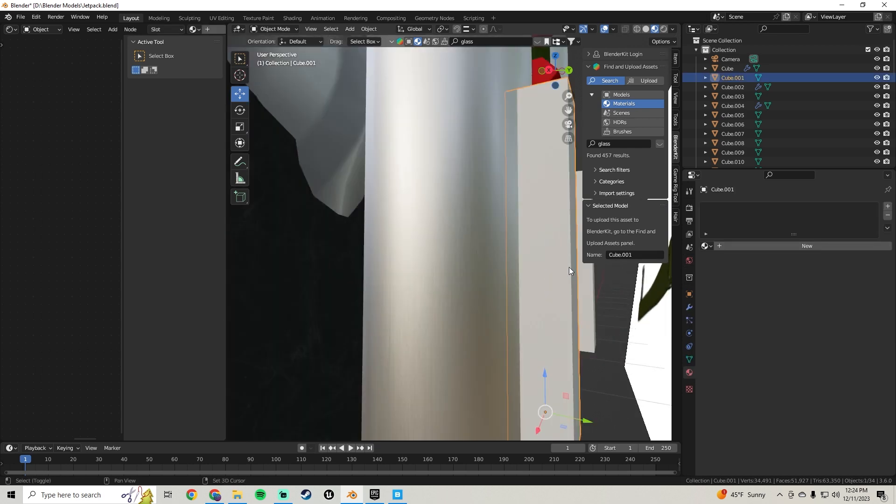
shift+middle_drag(569, 267, 486, 228)
scroll(472, 245, up, 4)
click(438, 239)
scroll(439, 240, down, 8)
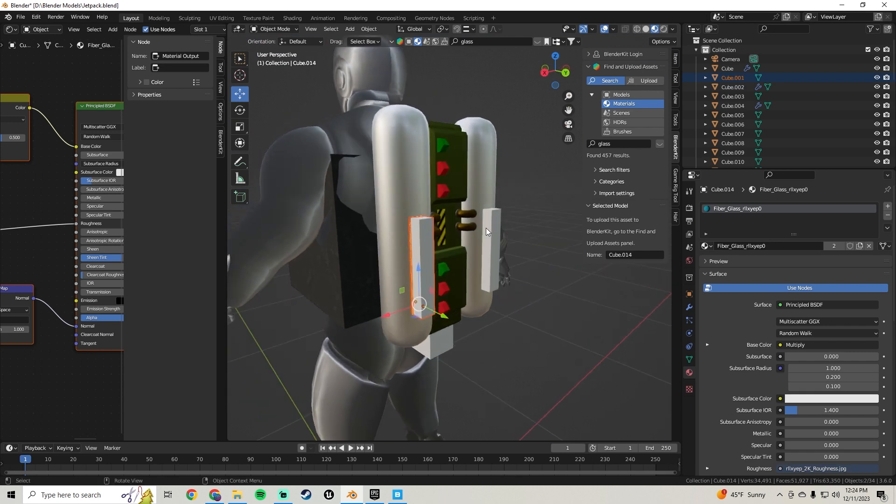
Select the jetpack's upper green panel, lower-left bronze pipe, the pipe's ceramic-coated collar and the caution-stripe plane
click(489, 181)
middle_drag(487, 181, 445, 206)
scroll(422, 243, up, 4)
mouse_move(422, 247)
middle_down()
mouse_move(390, 235)
mouse_move(419, 247)
middle_up()
click(351, 235)
scroll(418, 246, up, 3)
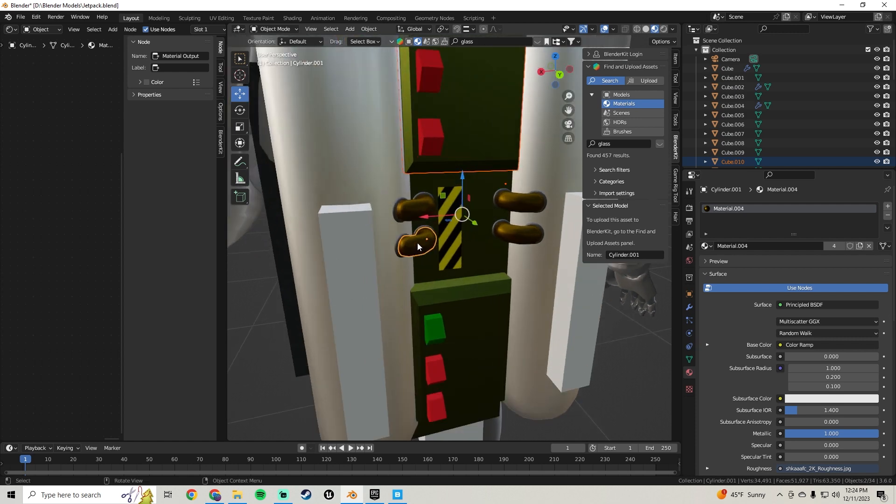
click(376, 251)
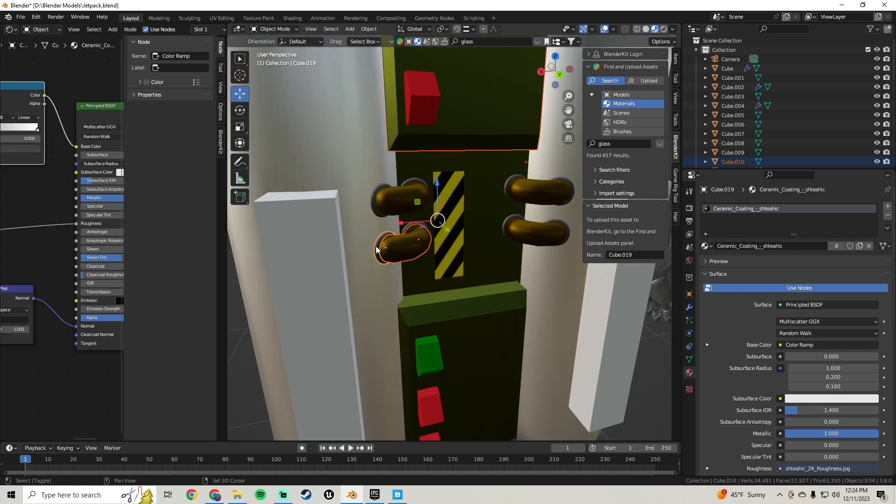
scroll(426, 230, up, 3)
click(438, 229)
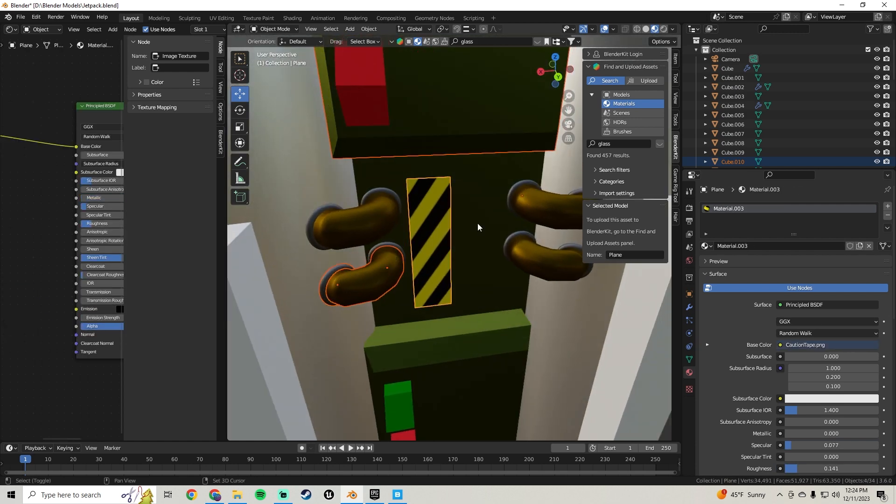
shift+click(398, 245)
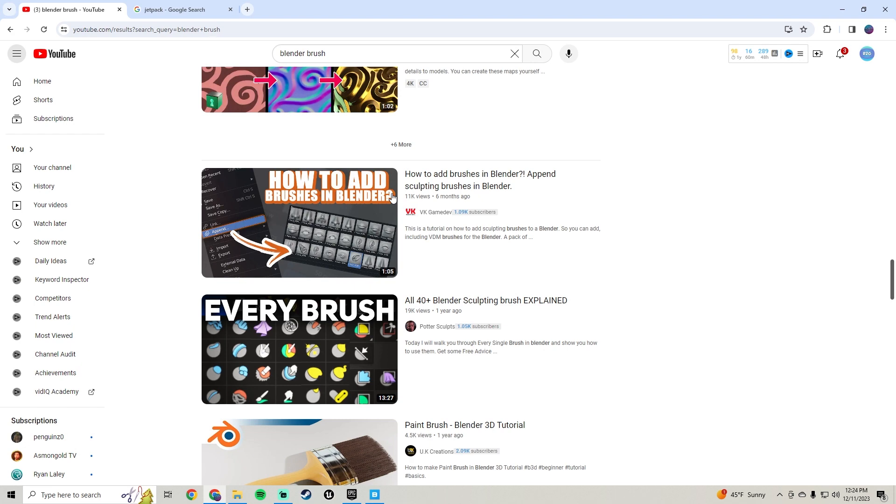
Relaunch Blender and reopen the recent file Jetpack.blend
click(11, 495)
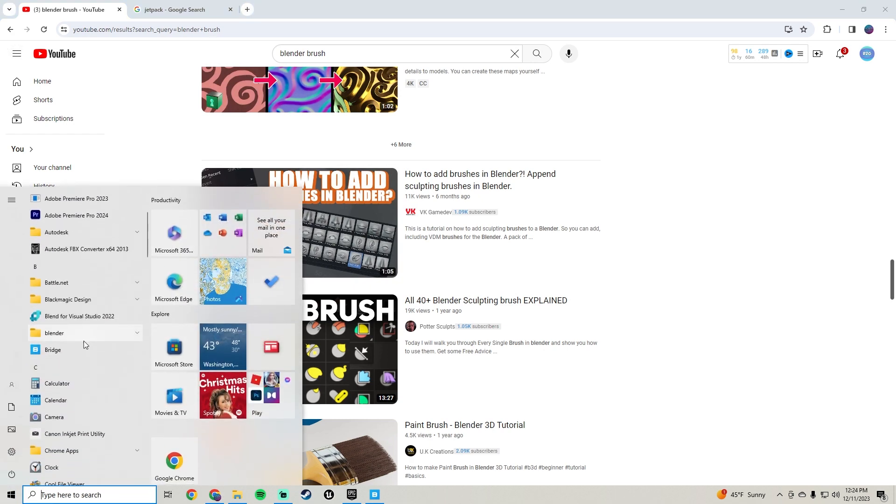
click(85, 335)
click(91, 351)
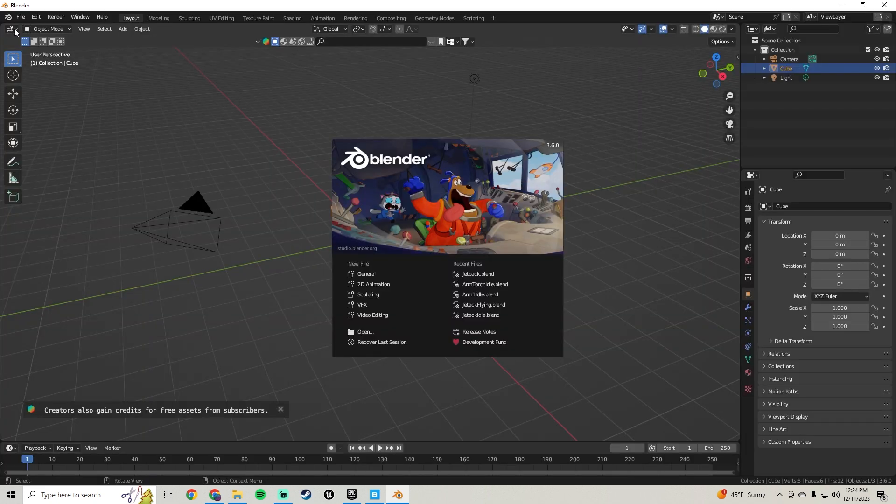
click(21, 16)
click(21, 16)
mouse_move(60, 46)
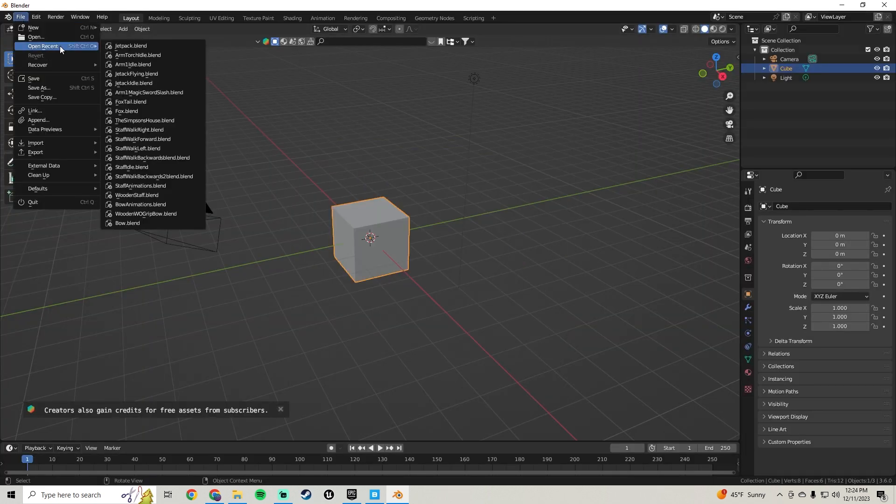
click(133, 46)
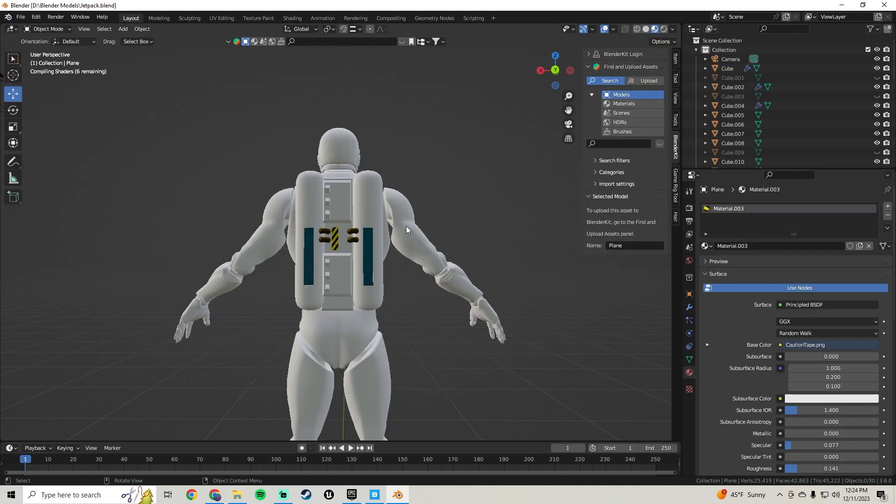
Select the jetpack's left tank, its teal fiberglass strip and the green bottom housing
middle_drag(407, 228, 289, 219)
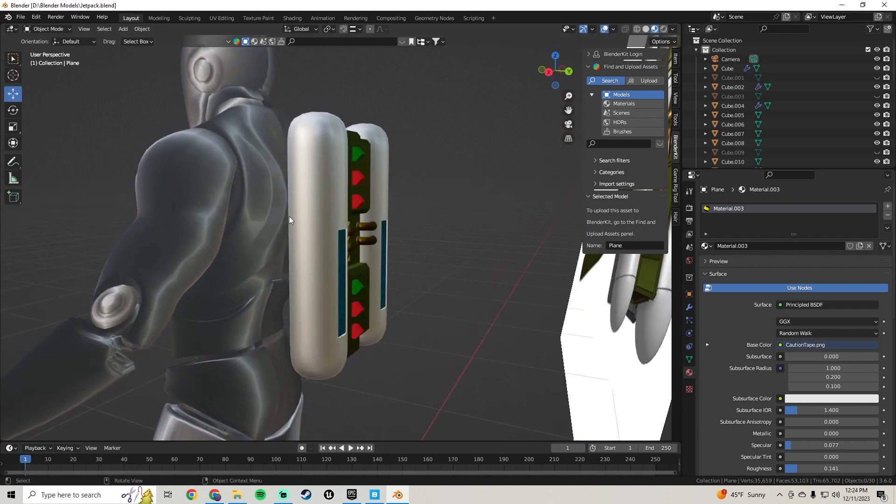
click(326, 278)
middle_drag(342, 280, 298, 206)
shift+click(320, 174)
scroll(341, 175, up, 3)
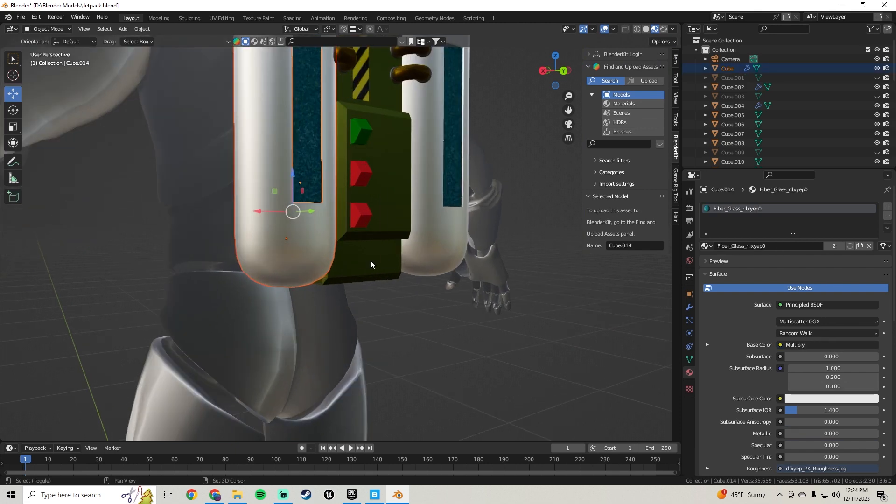
shift+click(371, 260)
Reveal all hidden objects in the scene and view the jetpack from below
middle_drag(370, 253, 408, 167)
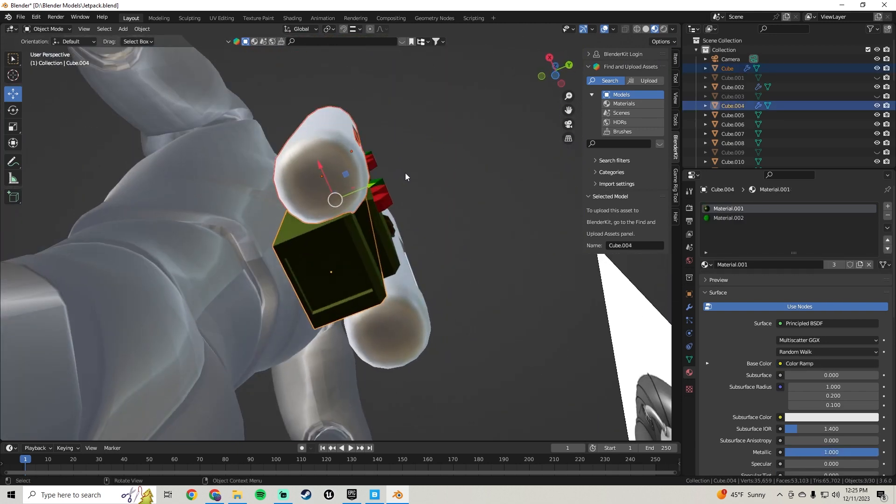
key(alt+h)
middle_drag(377, 239, 352, 276)
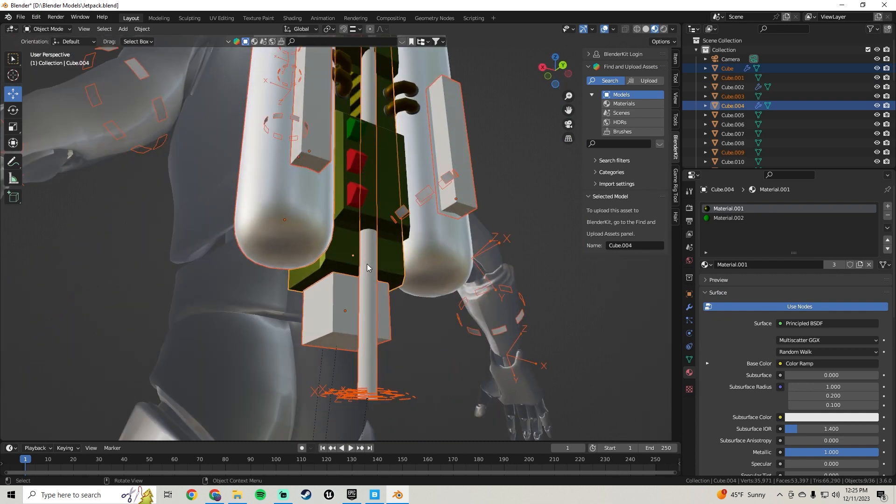
Hide the central rod and the white side boxes on both tanks, and save the file
click(367, 265)
key(h)
middle_drag(363, 243, 327, 149)
click(458, 135)
key(h)
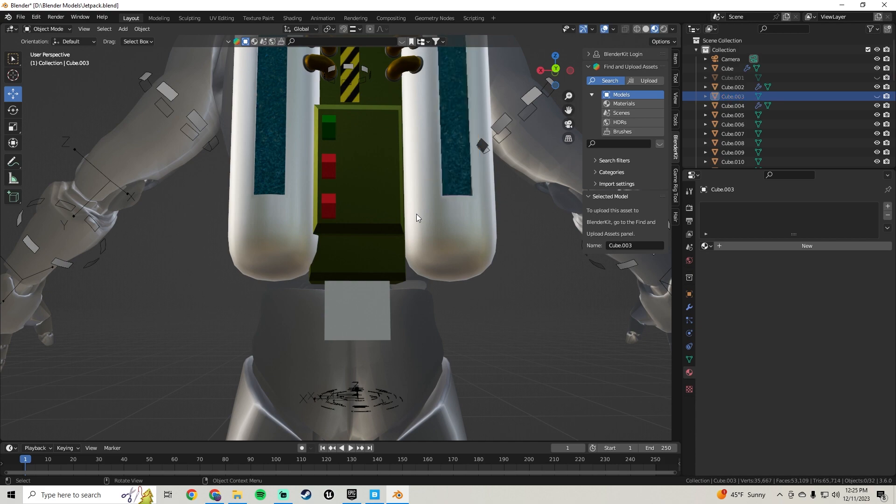
middle_drag(352, 235, 270, 142)
scroll(315, 243, down, 6)
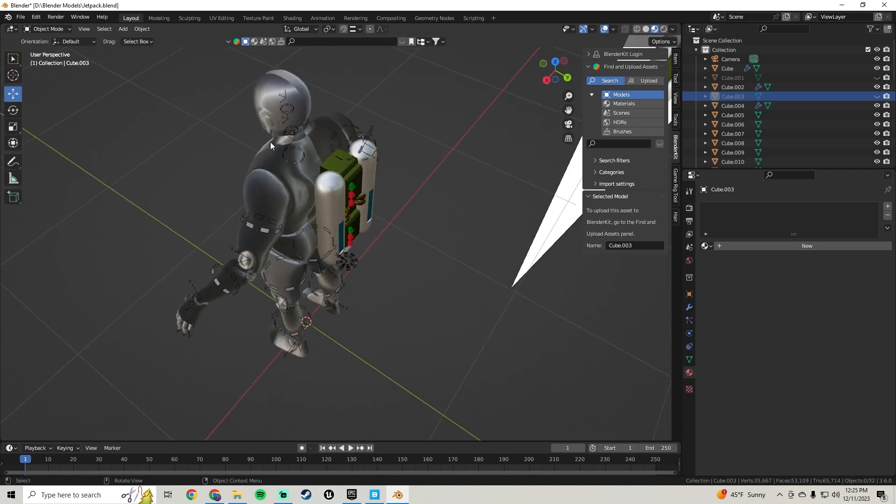
click(20, 17)
click(45, 78)
Select both jetpack tanks together with their teal fiberglass strips
scroll(341, 247, up, 2)
middle_drag(341, 247, 303, 175)
scroll(376, 189, up, 2)
click(357, 202)
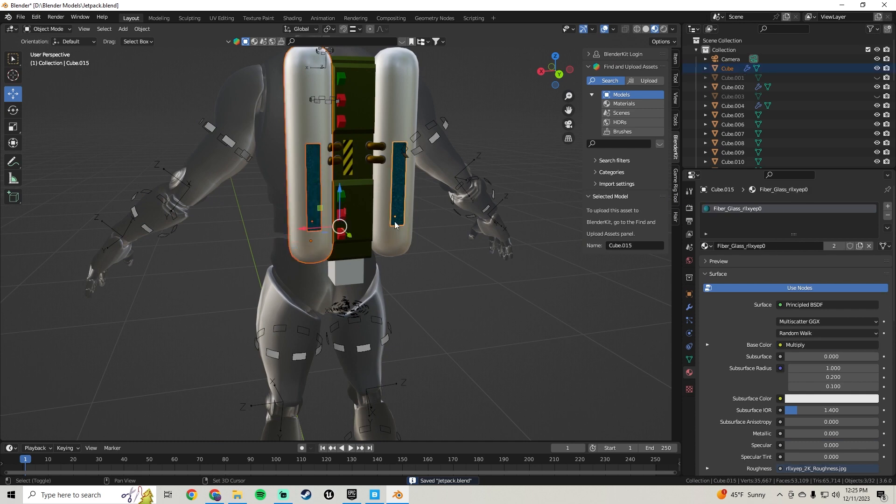
shift+click(388, 231)
middle_drag(385, 235, 362, 158)
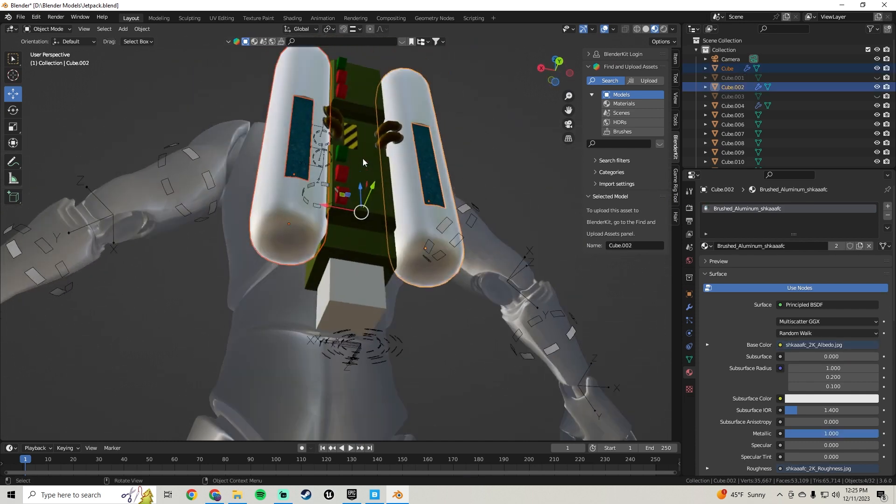
Add the white bottom box, the green bottom housing, the lower panel and its three buttons to the selection
shift+click(346, 279)
shift+click(349, 244)
middle_drag(350, 231, 344, 253)
middle_drag(340, 209, 356, 234)
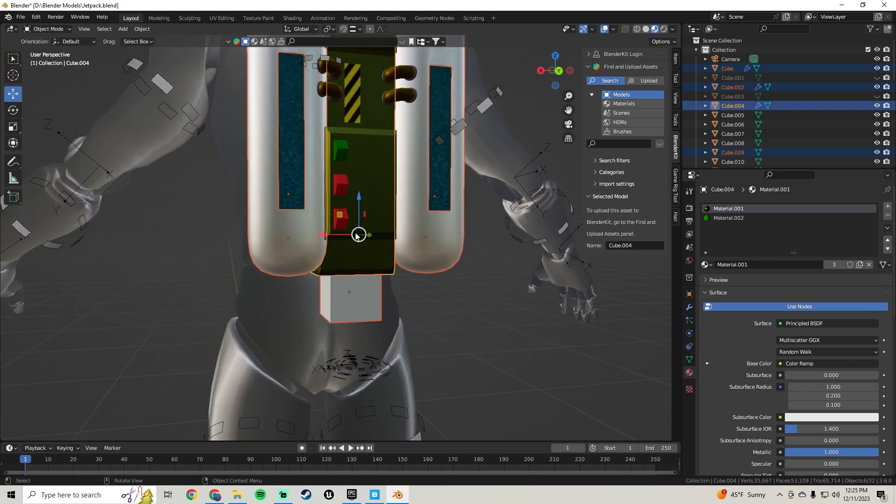
shift+click(364, 199)
shift+click(344, 215)
shift+click(339, 186)
shift+click(340, 152)
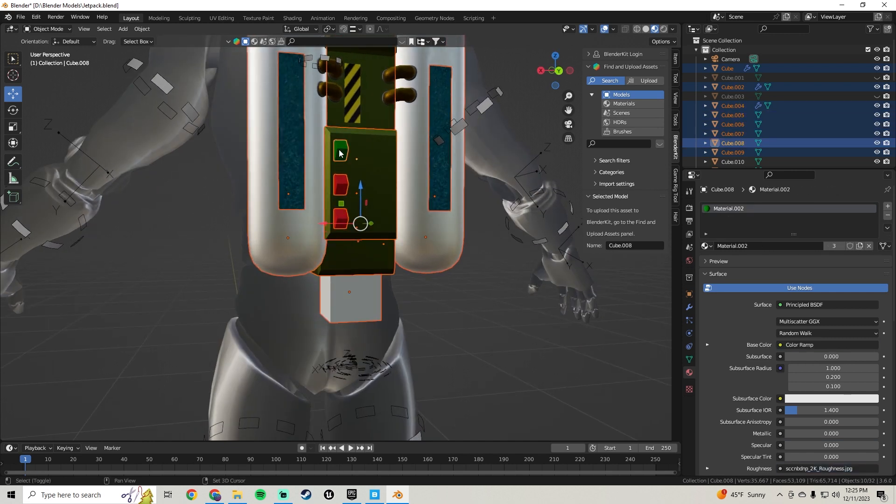
Add the caution-stripe plane and the upper green panel with its buttons to the selection
shift+middle_drag(377, 103, 384, 200)
shift+click(366, 198)
shift+click(363, 187)
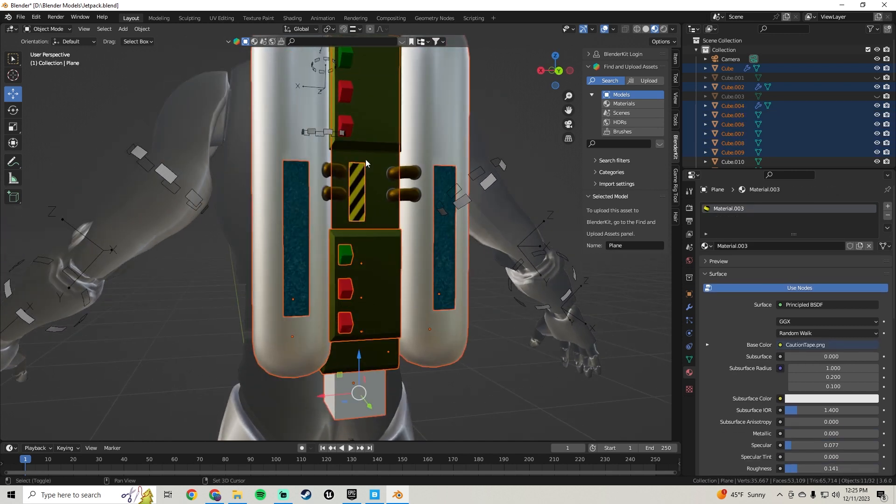
shift+middle_drag(365, 131, 367, 215)
shift+click(369, 194)
shift+click(348, 202)
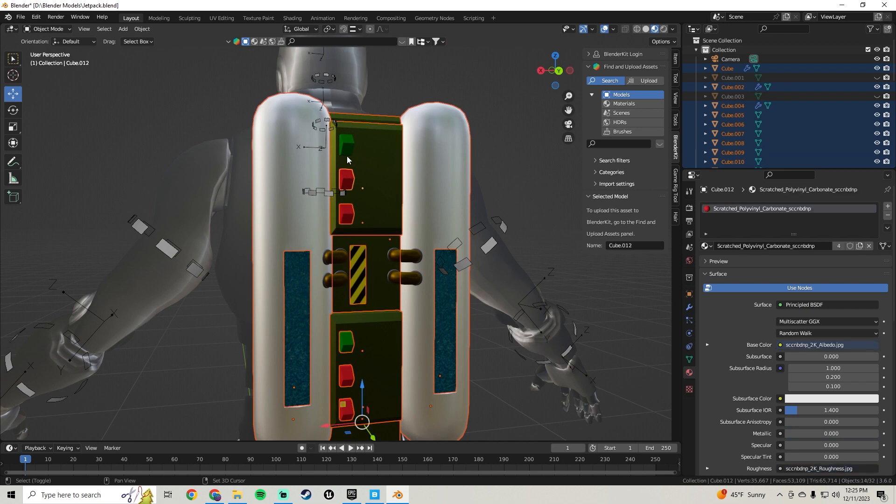
shift+click(346, 139)
Add the two left bronze pipes and their ceramic-coated collars to the selection
scroll(345, 237, up, 3)
shift+middle_drag(344, 324, 348, 230)
scroll(328, 229, up, 3)
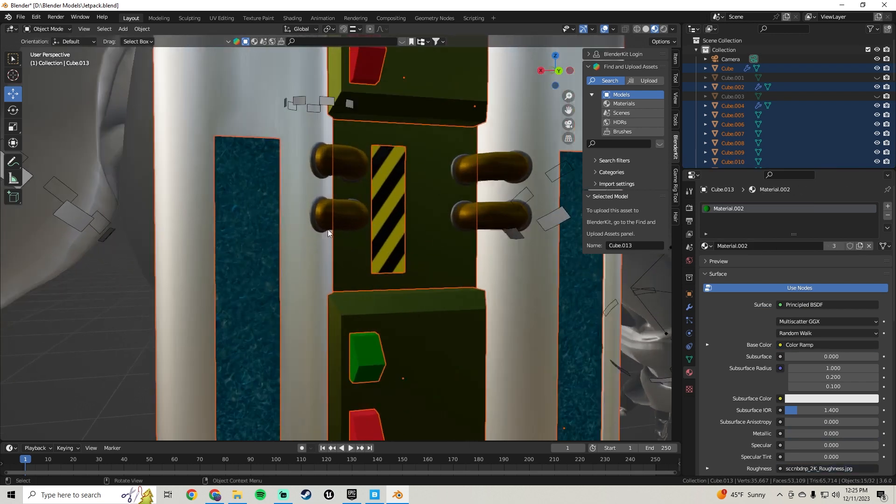
shift+click(294, 192)
shift+click(326, 195)
middle_drag(400, 205, 368, 231)
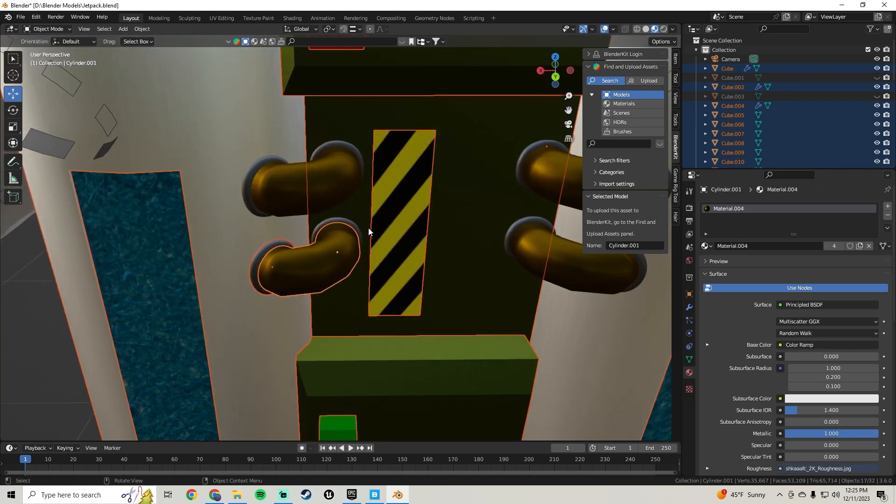
shift+click(349, 222)
shift+click(343, 142)
shift+click(337, 170)
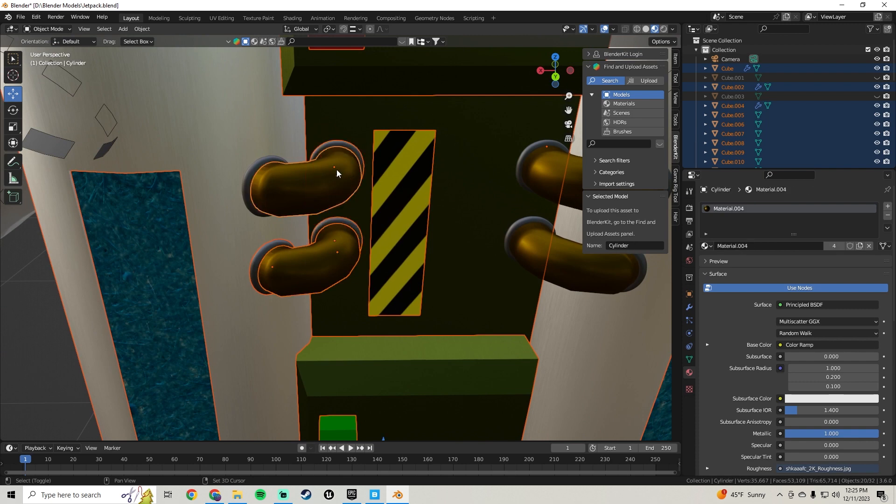
shift+click(248, 183)
Add the two right bronze pipes and their ceramic-coated collars to the selection
ctrl+scroll(404, 208, down, 5)
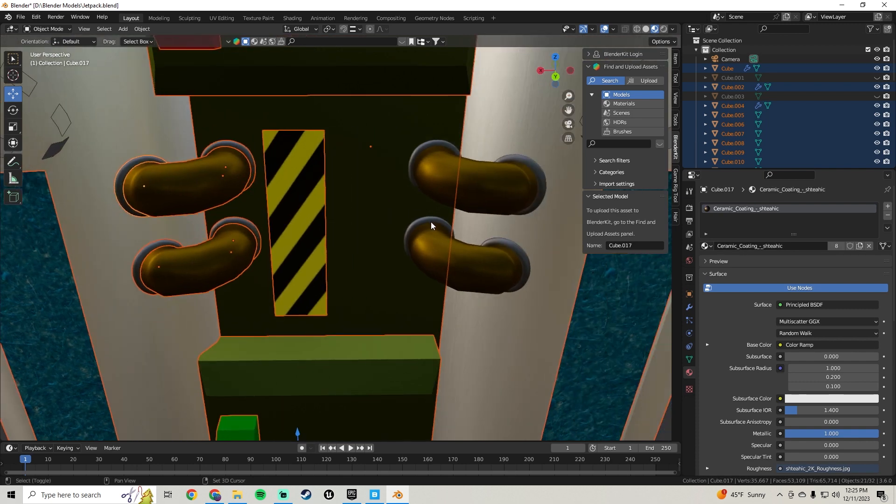
shift+click(429, 220)
shift+click(444, 249)
shift+click(518, 252)
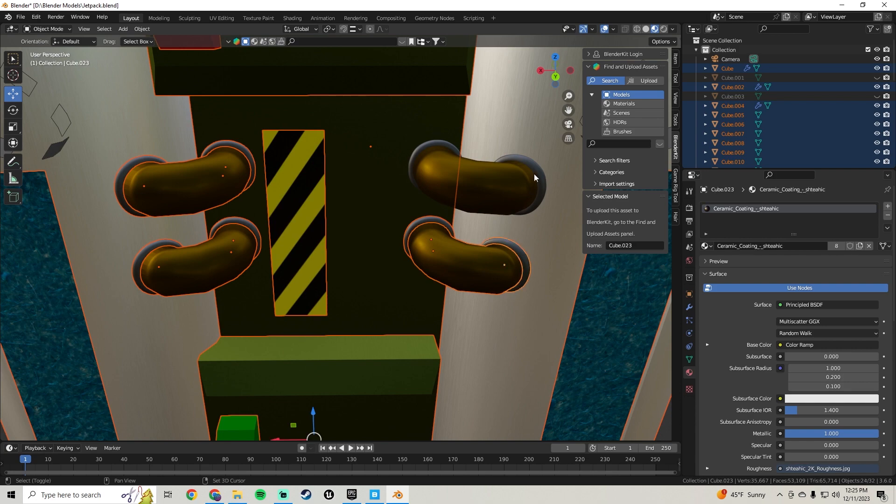
shift+click(523, 177)
shift+click(445, 175)
shift+click(423, 150)
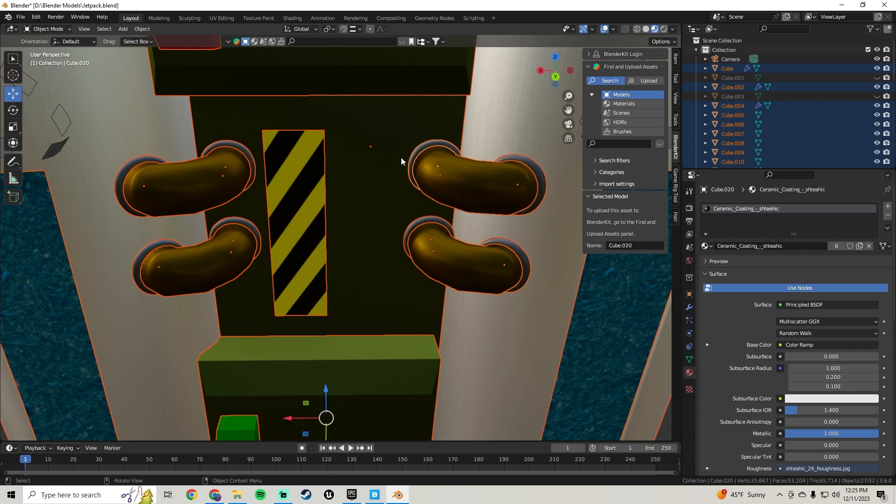
Move the selected jetpack parts backward along the Y axis, away from the mannequin's back
scroll(402, 156, down, 5)
middle_drag(368, 180, 390, 237)
drag(381, 315, 483, 338)
scroll(483, 338, down, 5)
middle_drag(375, 294, 404, 282)
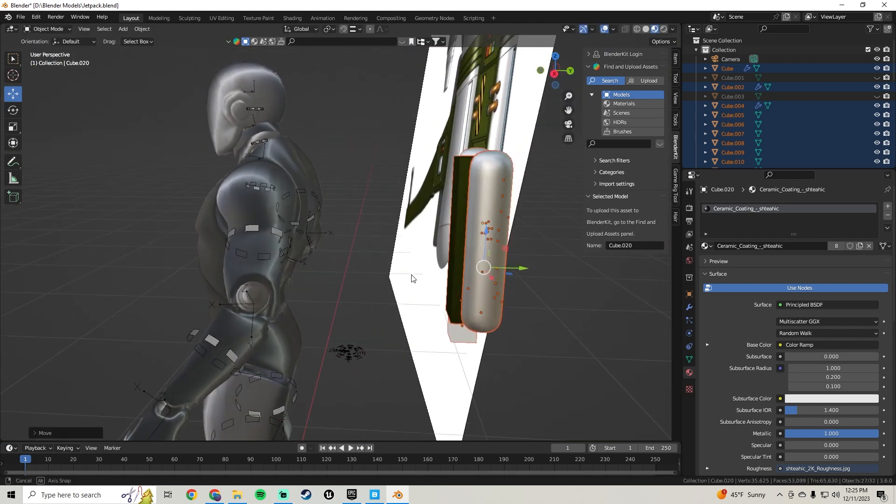
drag(387, 265, 405, 271)
middle_drag(404, 272, 267, 254)
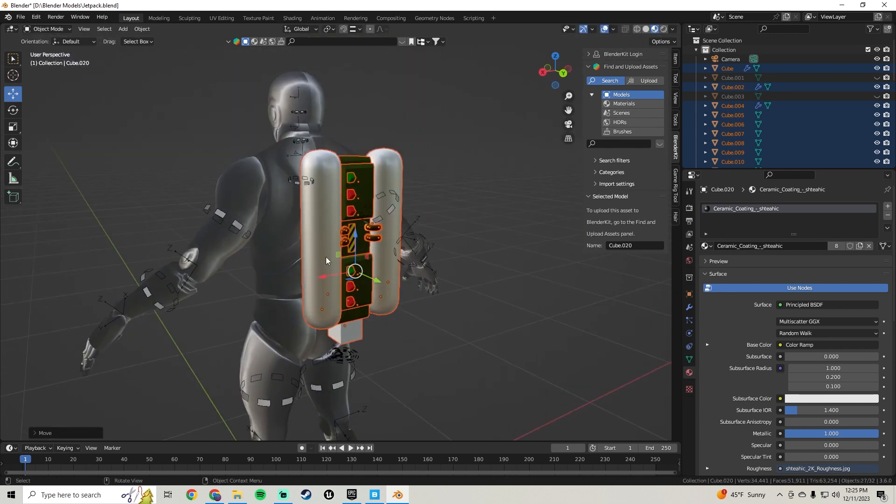
Reveal all hidden objects in the scene
scroll(371, 265, up, 3)
shift+middle_drag(372, 265, 407, 208)
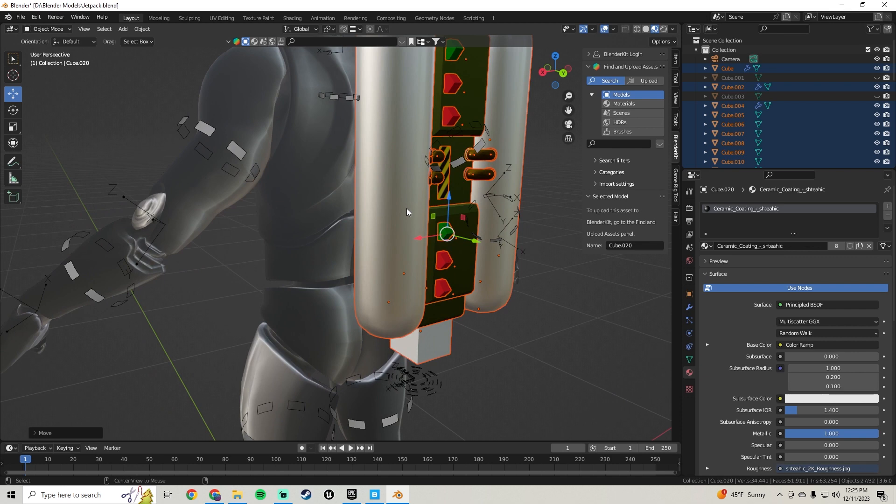
key(alt+h)
Select the two white side boxes on the tanks and move them about 0.044 m along the Y axis
scroll(405, 214, up, 1)
scroll(405, 213, up, 1)
scroll(351, 226, up, 2)
shift+middle_drag(469, 222, 269, 175)
scroll(388, 299, up, 1)
click(345, 217)
click(369, 190)
shift+middle_drag(362, 205, 313, 120)
shift+click(342, 320)
scroll(285, 275, down, 3)
middle_drag(281, 271, 359, 243)
scroll(335, 266, up, 2)
drag(316, 296, 368, 316)
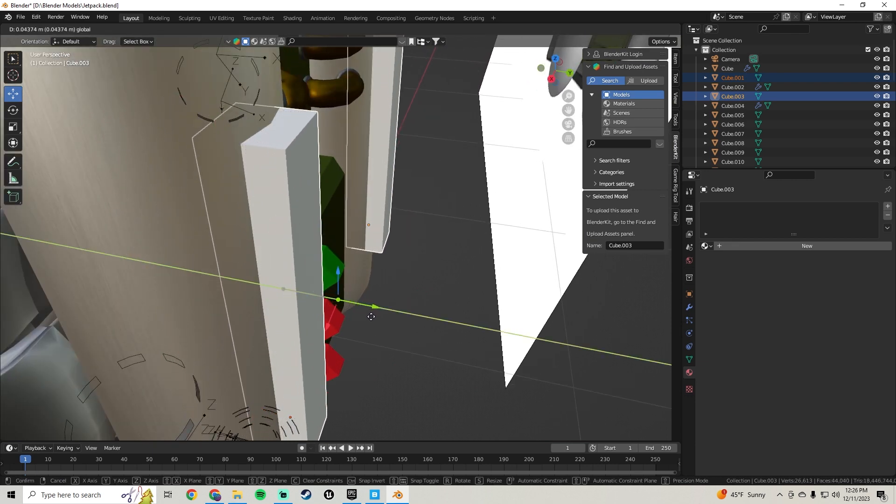
Hide the repositioned white side boxes one after the other and save Jetpack.blend
scroll(349, 281, down, 3)
middle_drag(348, 281, 378, 273)
click(323, 236)
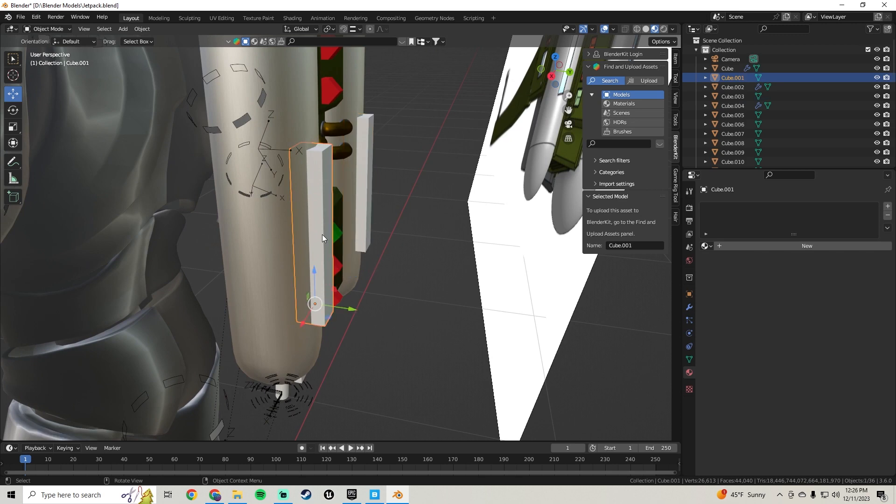
key(h)
click(366, 174)
key(h)
scroll(373, 201, down, 6)
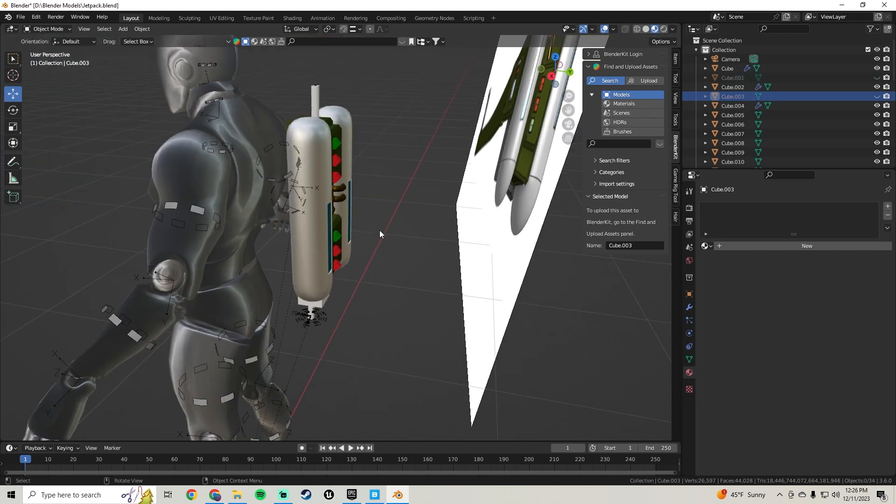
scroll(294, 284, down, 2)
middle_drag(311, 295, 313, 260)
click(10, 18)
mouse_move(18, 20)
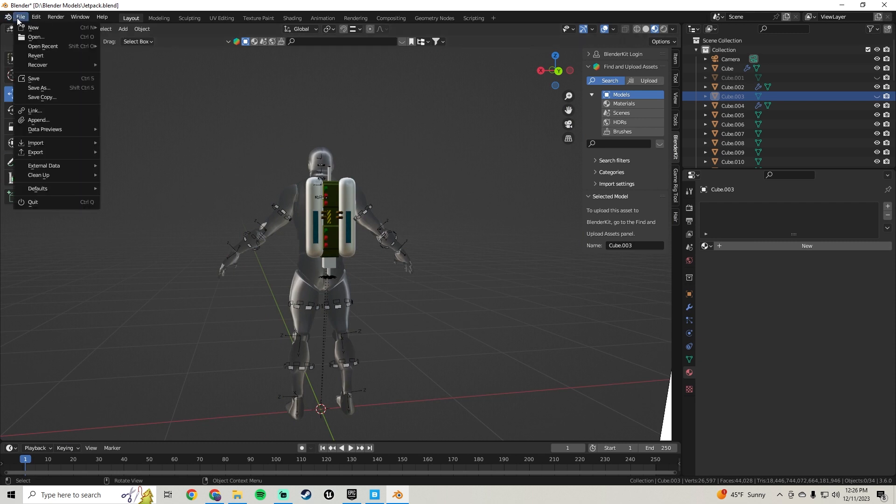
click(34, 77)
Add a cube mesh at the mannequin's feet
click(123, 29)
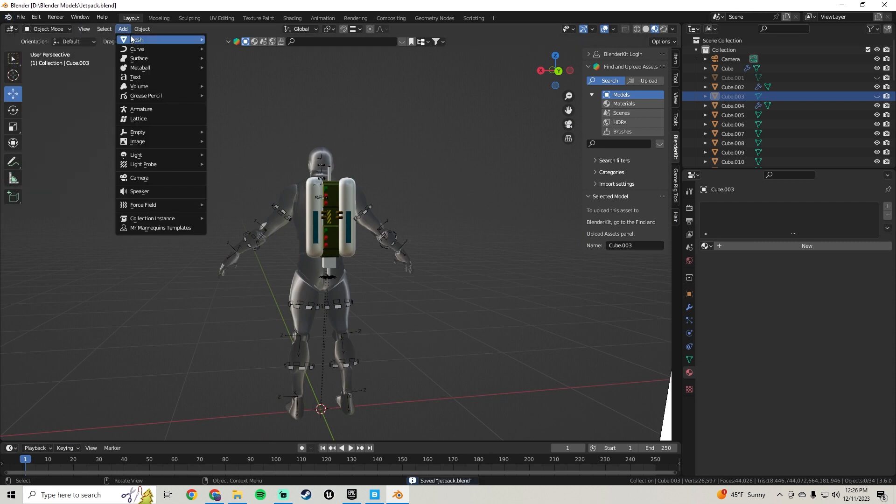
mouse_move(170, 39)
click(237, 48)
scroll(367, 301, down, 5)
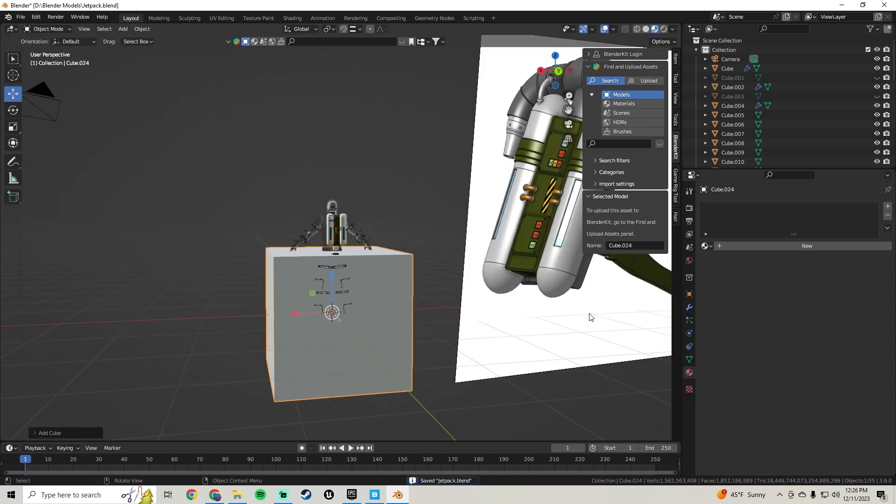
Look through the existing materials for a leather one for the new cube
click(705, 248)
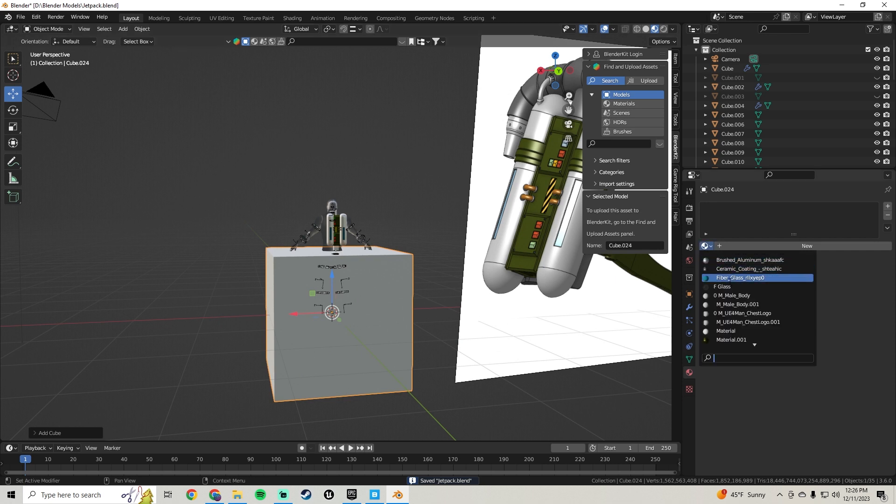
scroll(745, 332, down, 7)
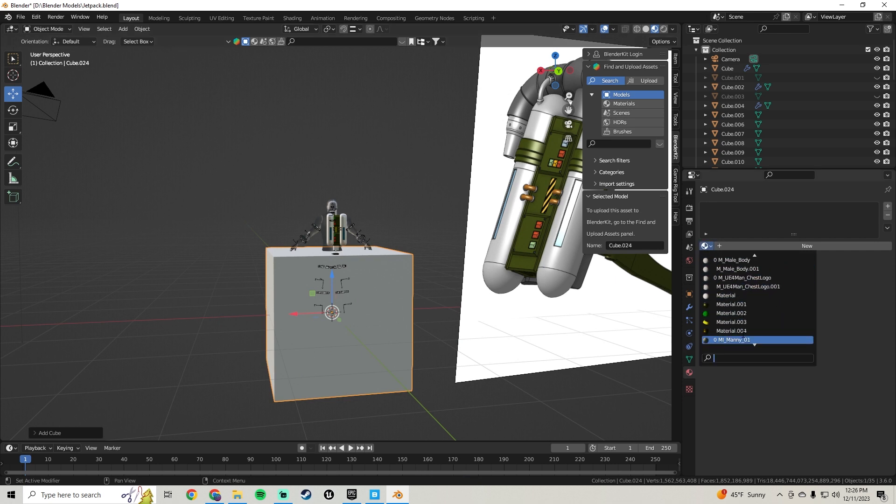
scroll(743, 331, up, 4)
scroll(743, 323, up, 10)
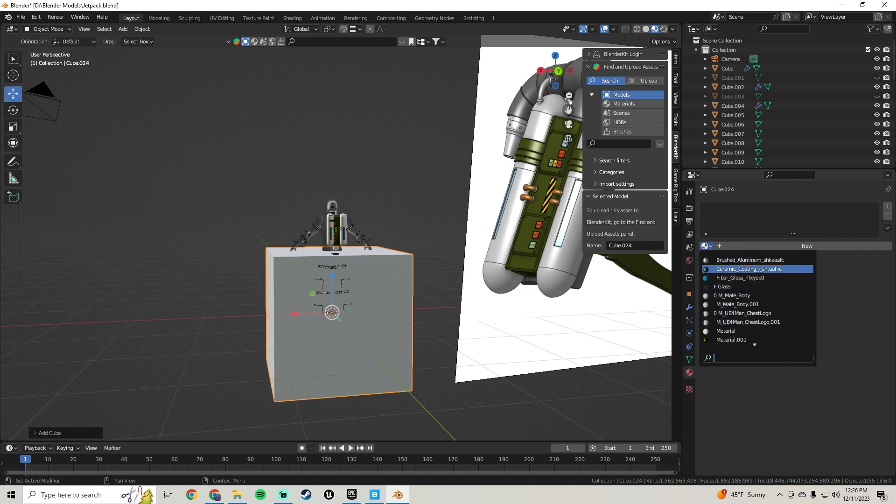
scroll(744, 339, down, 4)
scroll(758, 340, down, 2)
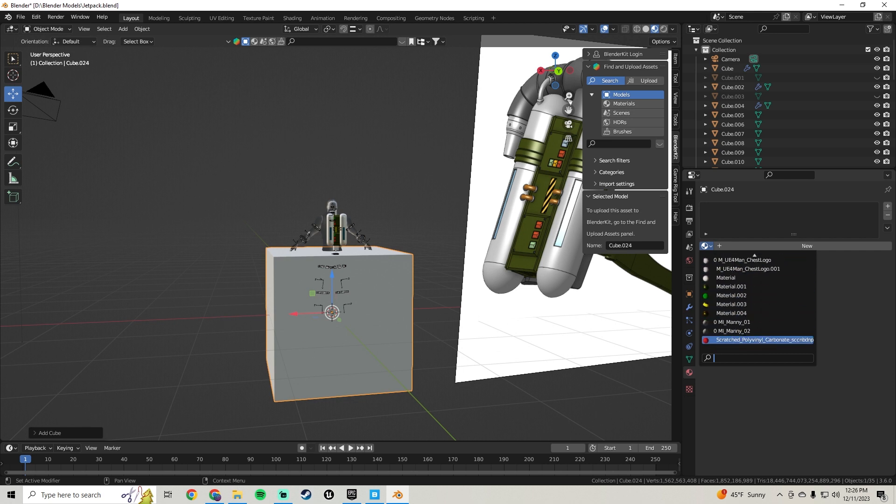
Switch to Quixel Bridge, export the brown Leather surface in 2K resolution to Blender, and assign Leather_sjqecg1c to the new cube
click(375, 496)
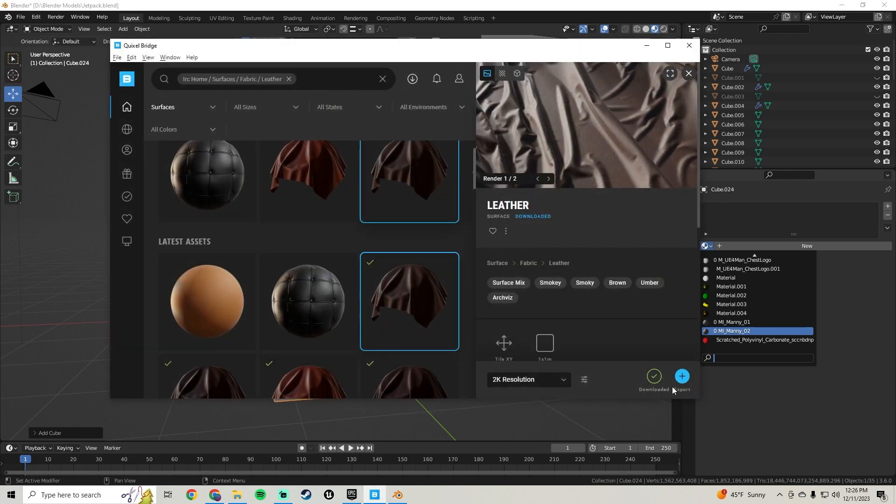
click(683, 376)
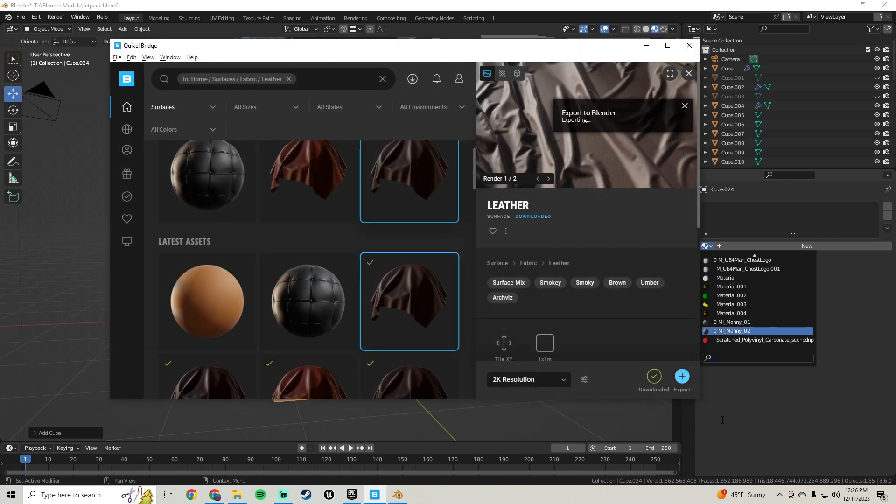
click(758, 395)
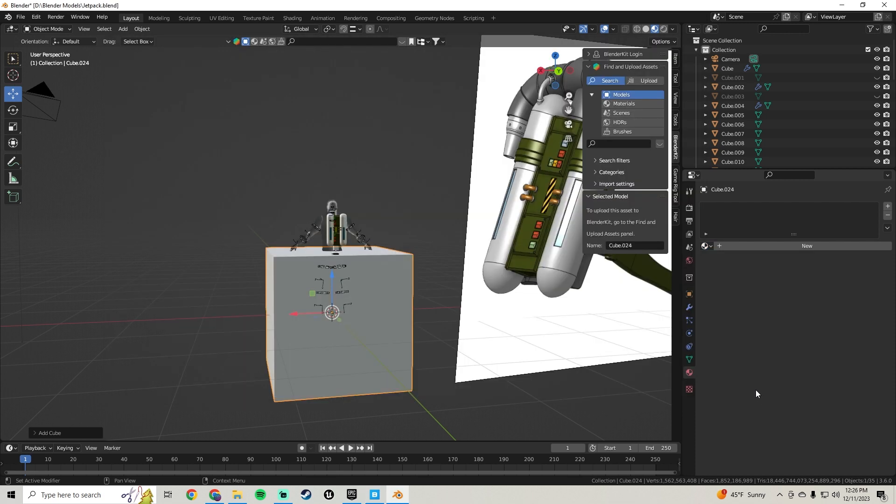
click(708, 246)
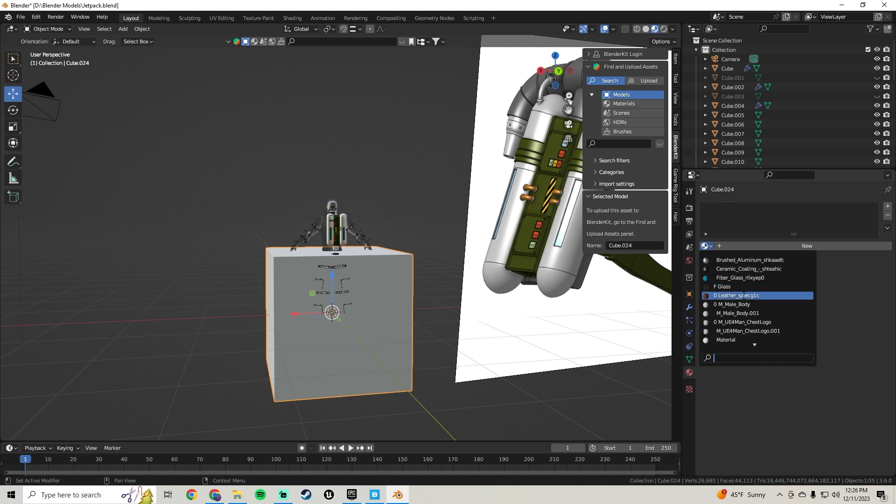
click(744, 296)
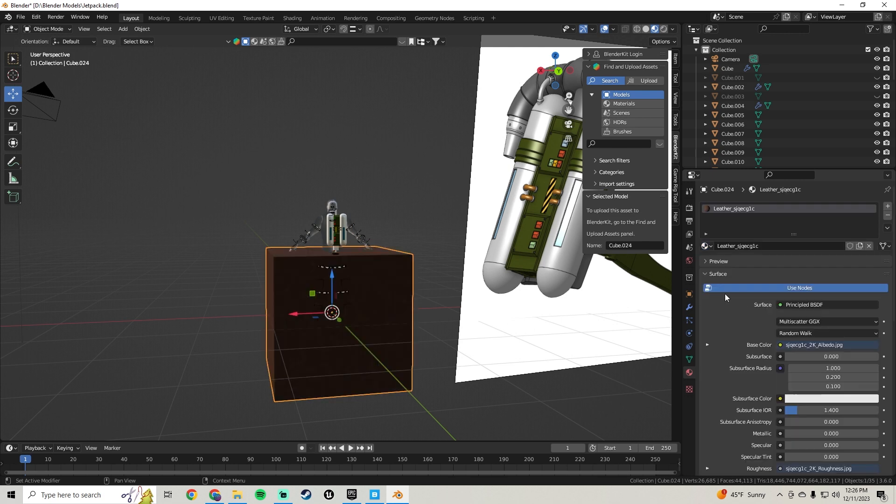
Split the viewport vertically and show the leather material's whole node tree in a Shader Editor in the left half
drag(4, 26, 299, 42)
click(10, 30)
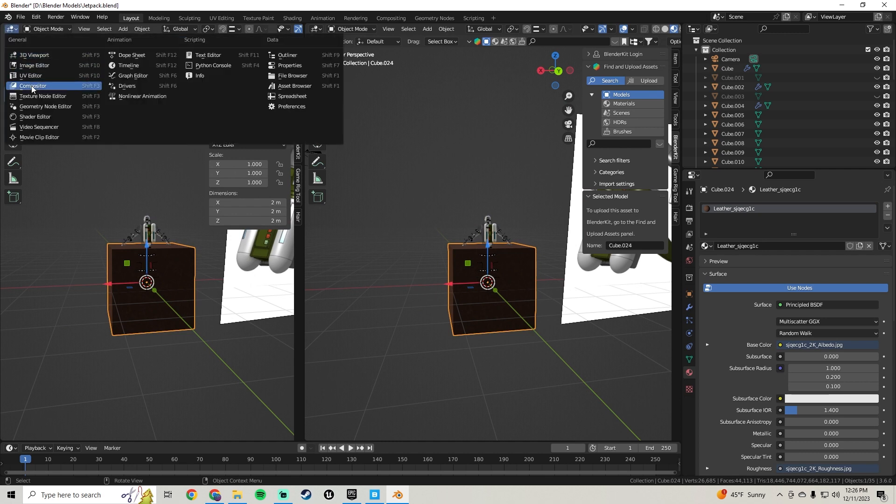
click(41, 120)
key(Home)
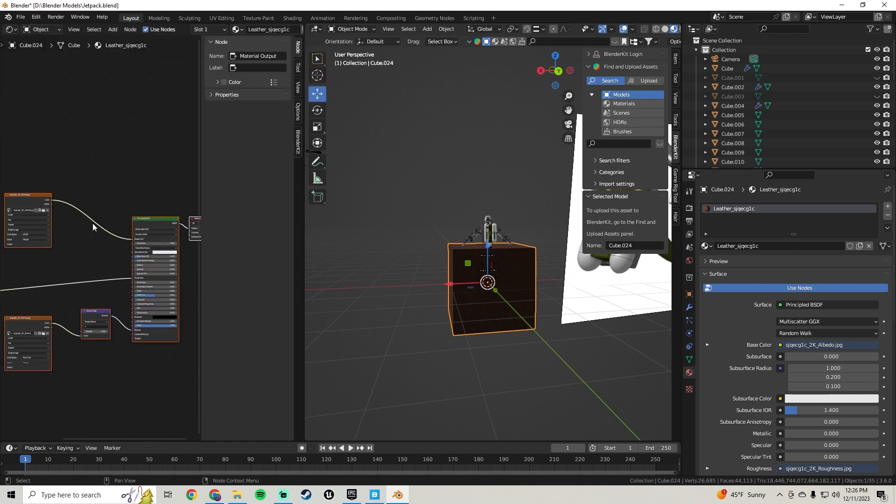
Insert a Color Ramp node between the leather's albedo texture and the Principled BSDF base color
key(shift+a)
click(90, 224)
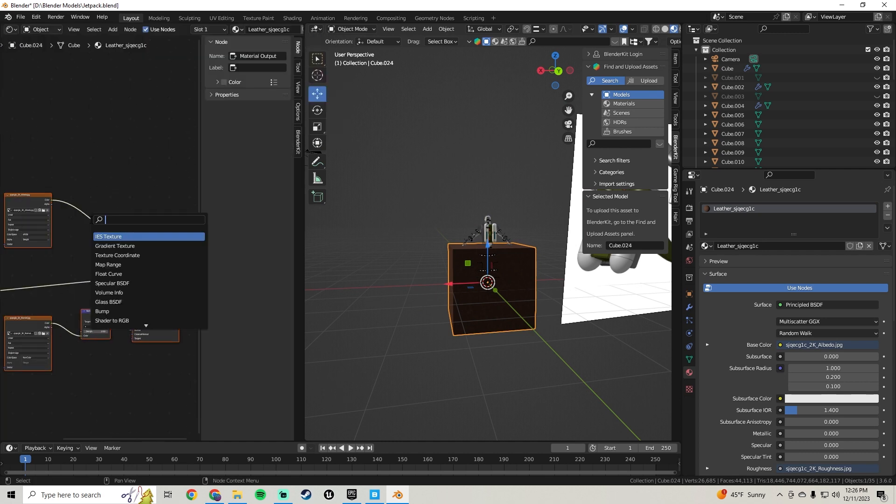
text(color)
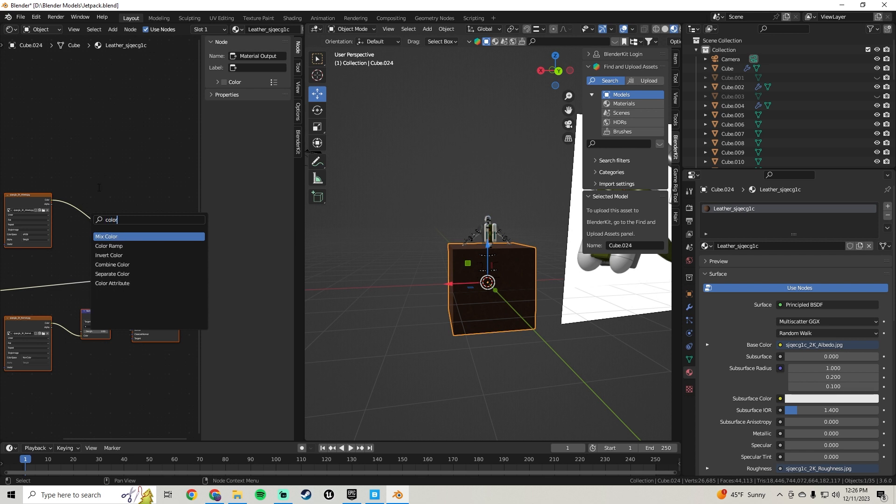
click(99, 246)
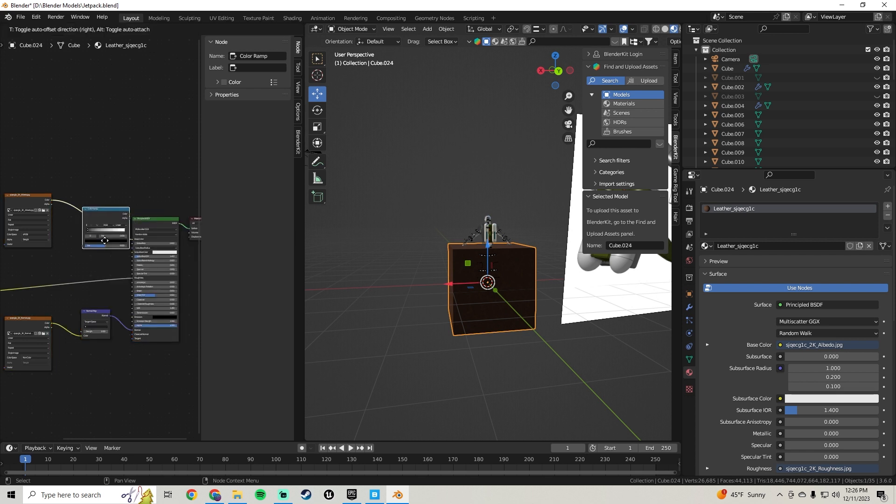
click(100, 239)
scroll(431, 328, up, 4)
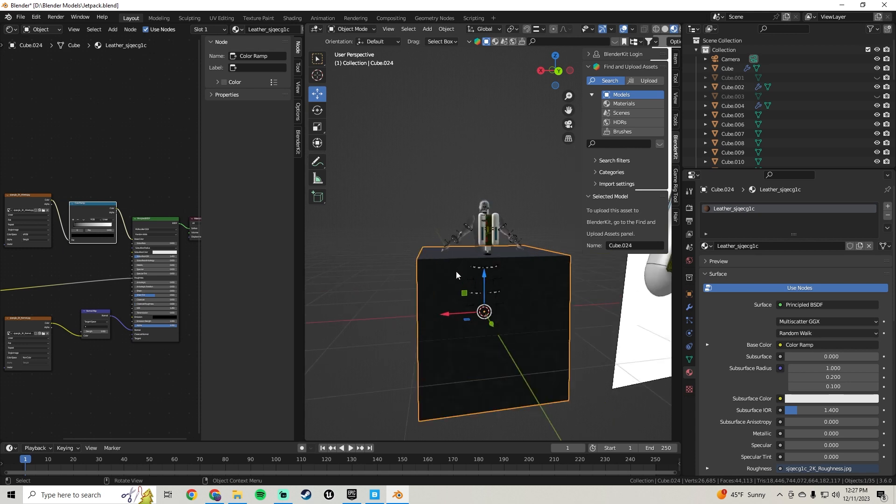
middle_drag(448, 308, 464, 289)
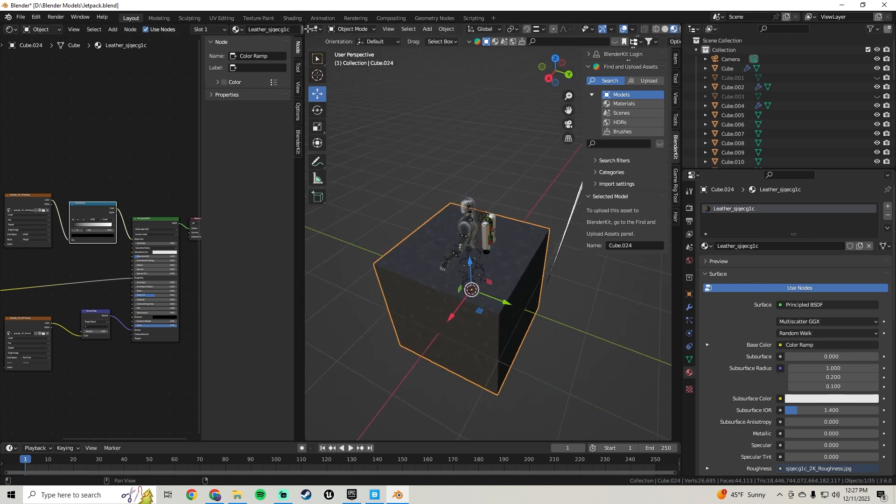
Close the Shader Editor area so the 3D viewport fills the space again, and save the file
drag(307, 29, 90, 77)
click(21, 17)
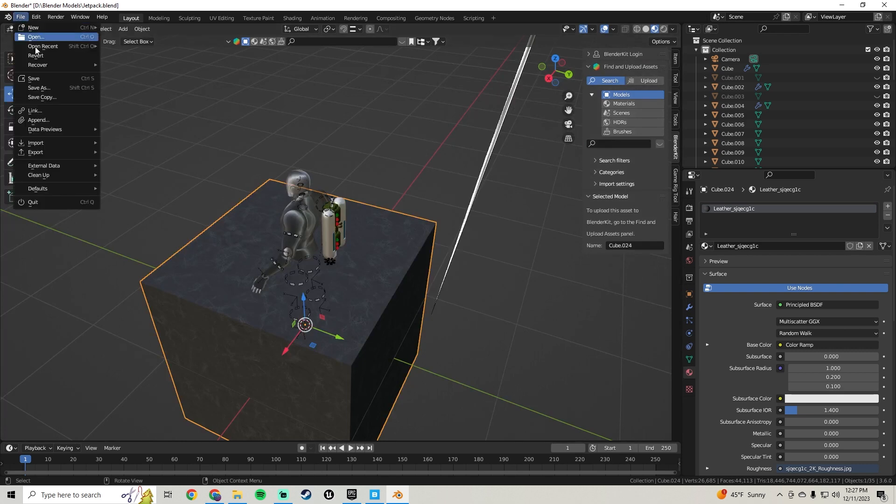
click(45, 79)
Scale the leather cube down and move it up along Z to the mannequin's lower back
shift+middle_drag(330, 225, 319, 151)
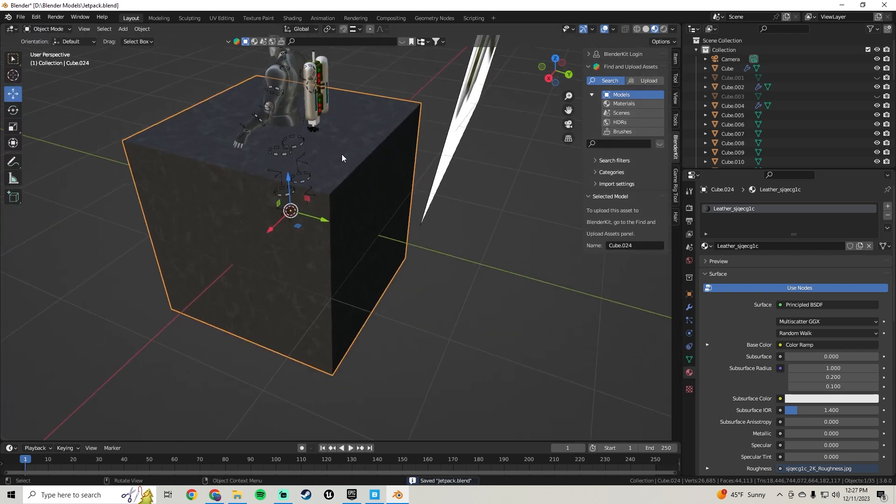
key(s)
click(329, 203)
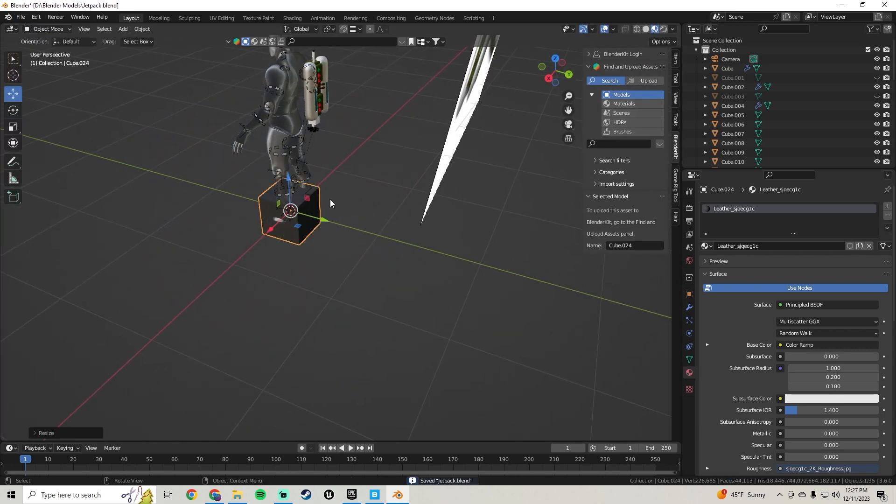
scroll(330, 178, up, 3)
drag(329, 181, 330, 54)
Shrink the leather cube further and raise it behind the mannequin's upper back, level with the jetpack
middle_drag(334, 296, 407, 351)
scroll(402, 312, up, 2)
middle_drag(419, 306, 467, 311)
key(s)
click(327, 276)
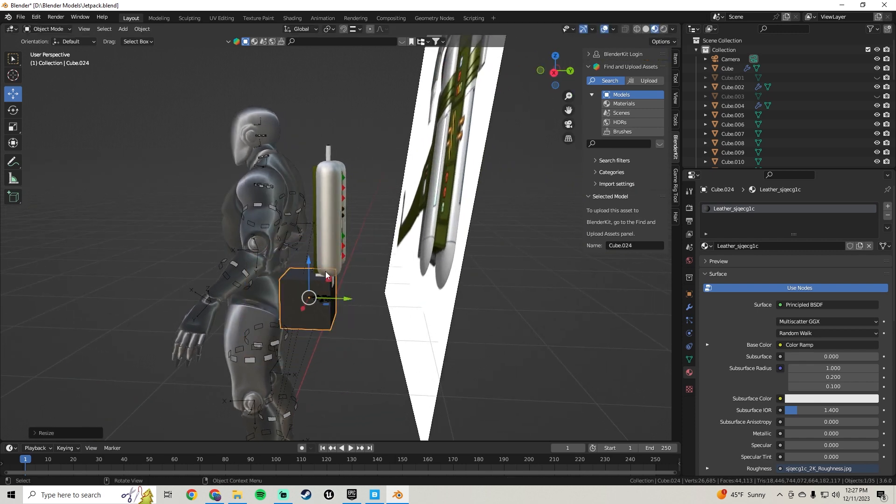
drag(309, 265, 309, 184)
middle_drag(336, 271, 353, 272)
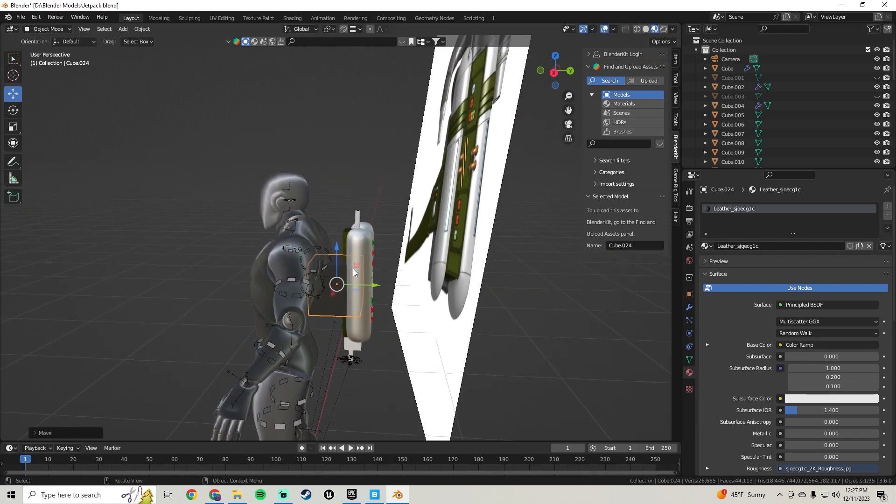
Edit the cube's mesh and thin it along Y to fit between the mannequin's back and the jetpack
scroll(353, 276, up, 2)
key(Tab)
scroll(315, 274, up, 2)
middle_drag(263, 256, 240, 300)
scroll(328, 316, up, 2)
scroll(327, 314, up, 4)
scroll(407, 242, up, 2)
scroll(261, 300, up, 4)
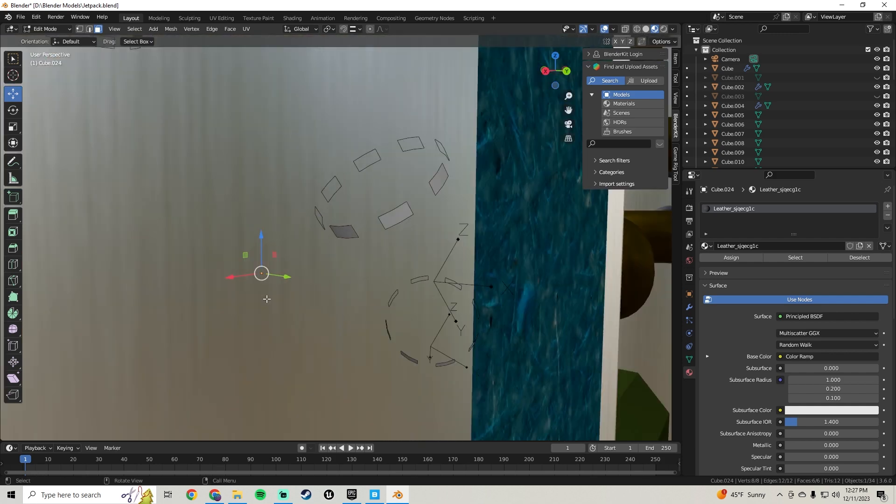
click(372, 251)
scroll(313, 260, down, 4)
middle_drag(313, 260, 372, 273)
key(a)
drag(425, 248, 321, 254)
scroll(314, 265, down, 4)
middle_drag(313, 266, 349, 290)
Raise the cube's top face and lower its bottom face to span about the tanks' height, and select the whole mesh
click(307, 198)
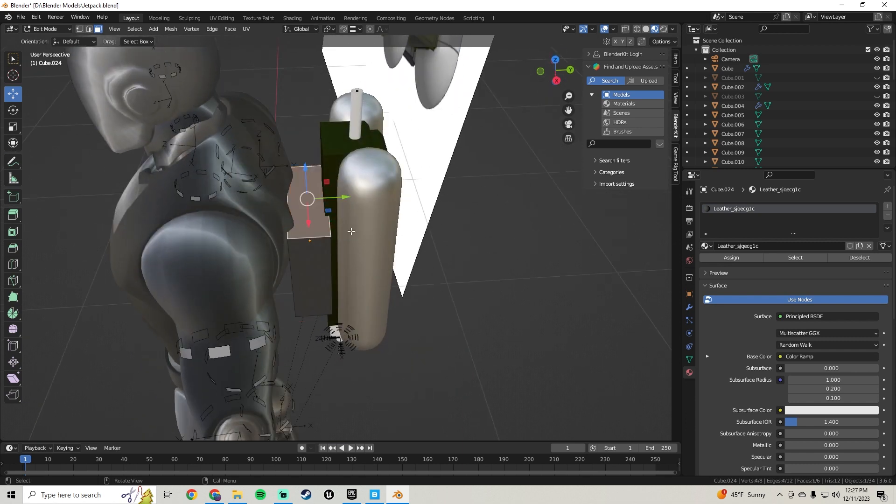
scroll(348, 231, down, 5)
mouse_move(347, 231)
middle_down()
mouse_move(272, 217)
mouse_move(345, 211)
mouse_move(326, 234)
mouse_move(280, 234)
mouse_move(334, 232)
middle_up()
scroll(322, 189, up, 10)
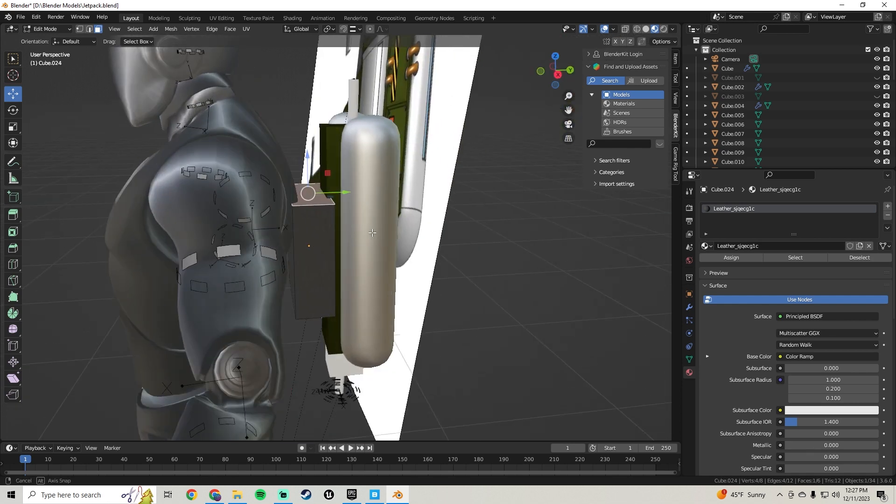
drag(307, 155, 329, 89)
middle_drag(330, 89, 326, 247)
drag(325, 246, 326, 286)
middle_drag(326, 286, 301, 137)
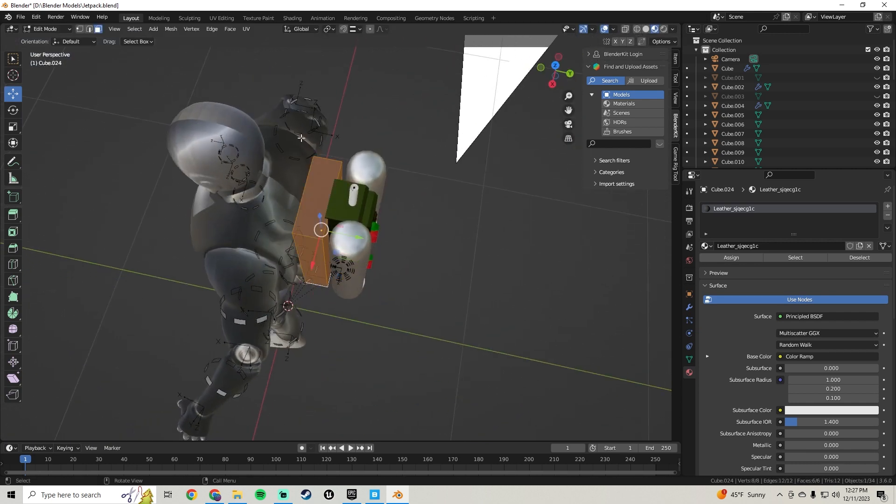
Unwrap the leather block with Smart UV Project and shade it smooth in Object Mode
click(246, 28)
click(260, 54)
click(289, 136)
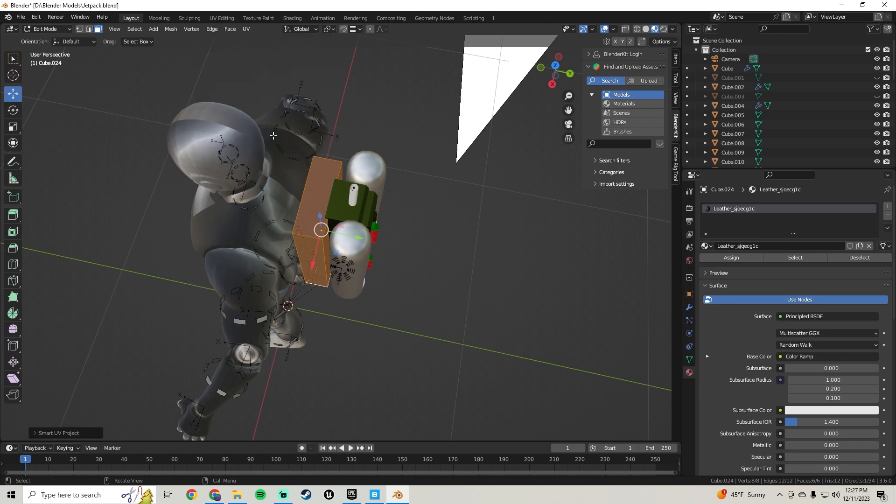
key(Tab)
right_click(321, 187)
click(322, 189)
middle_drag(357, 245, 325, 164)
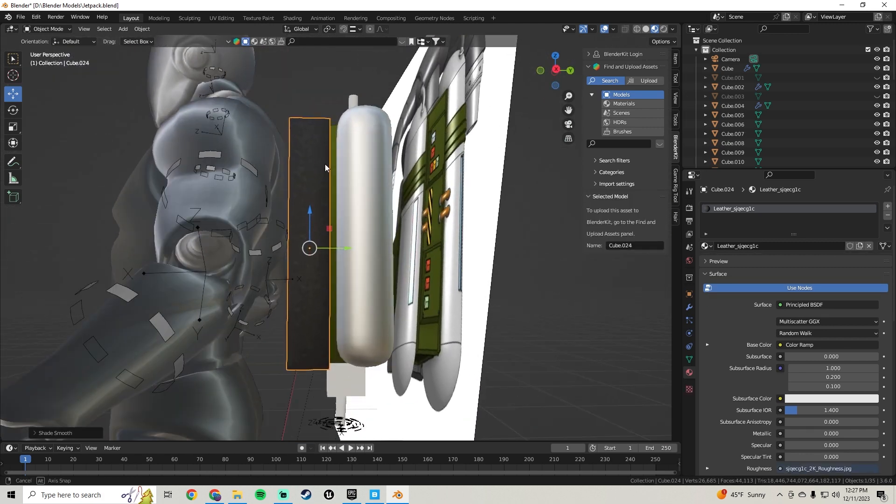
Return the leather block to Edit Mode and select its +X end face
click(689, 307)
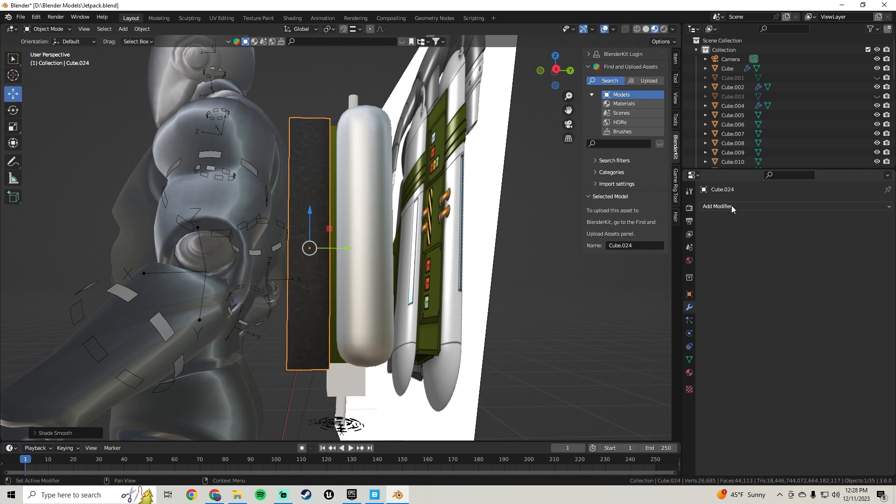
key(Tab)
middle_drag(410, 265, 397, 313)
click(332, 229)
middle_drag(330, 227, 310, 280)
key(e)
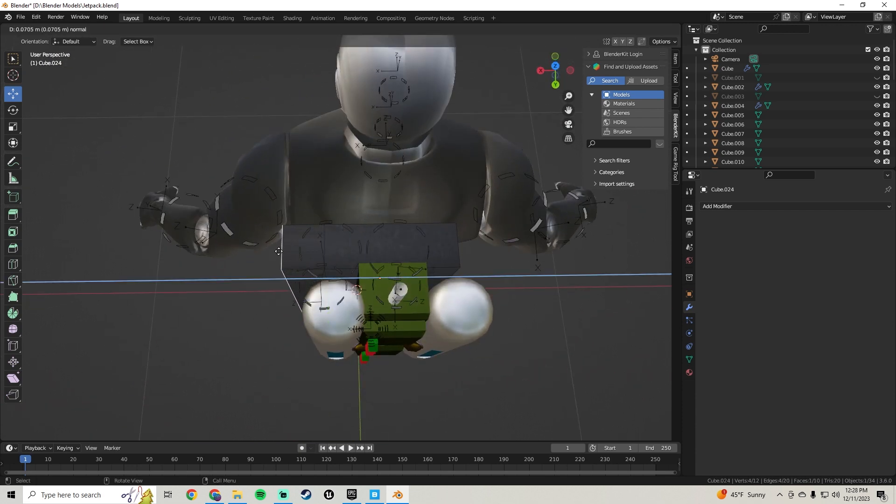
click(281, 255)
key(z)
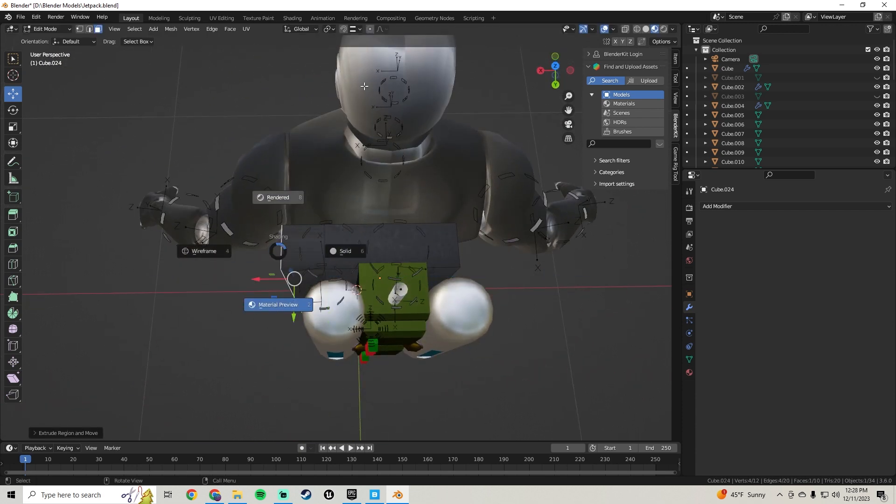
key(Escape)
key(ctrl+z)
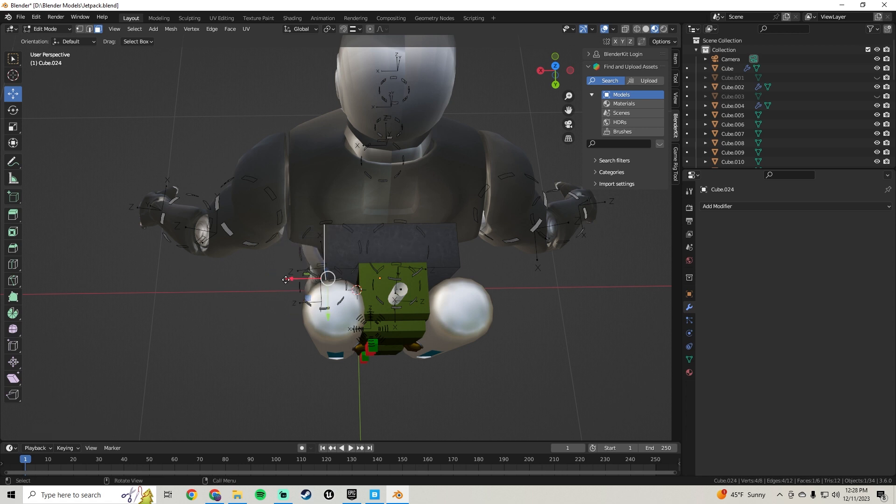
Extrude the +X end face of the leather block outward along X, past the adjacent tank
key(e)
right_click(264, 278)
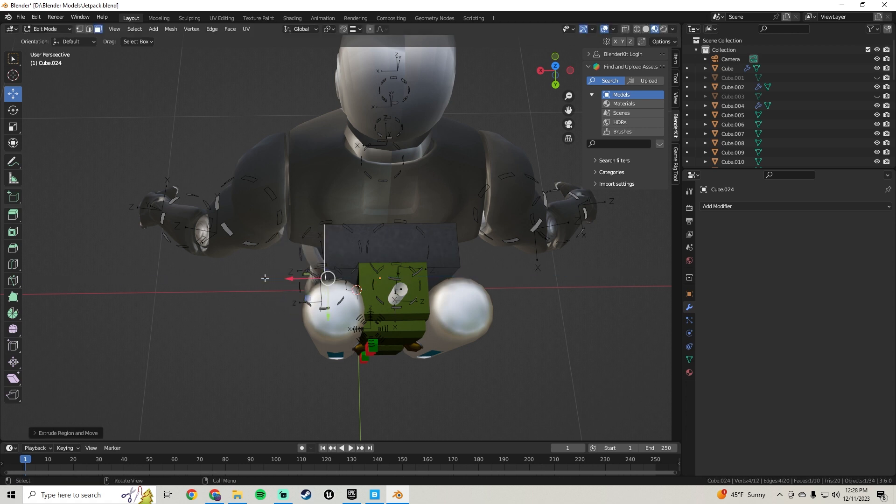
text(gx)
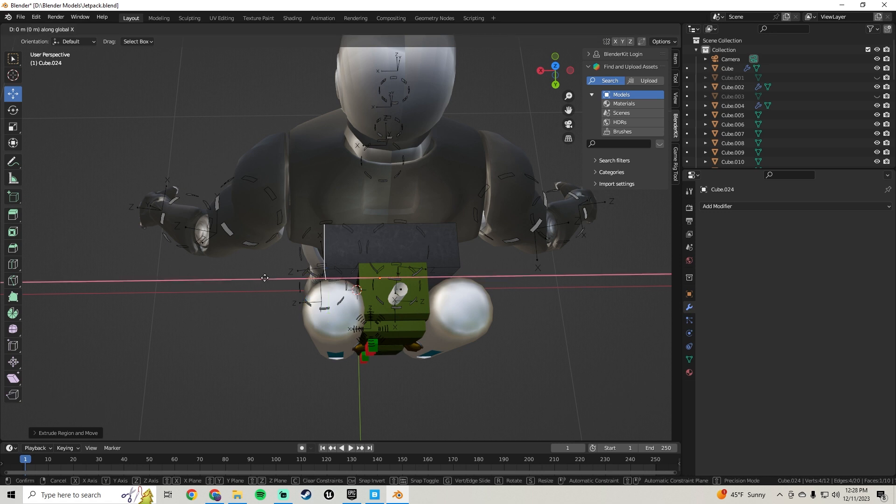
text(.02)
key(Return)
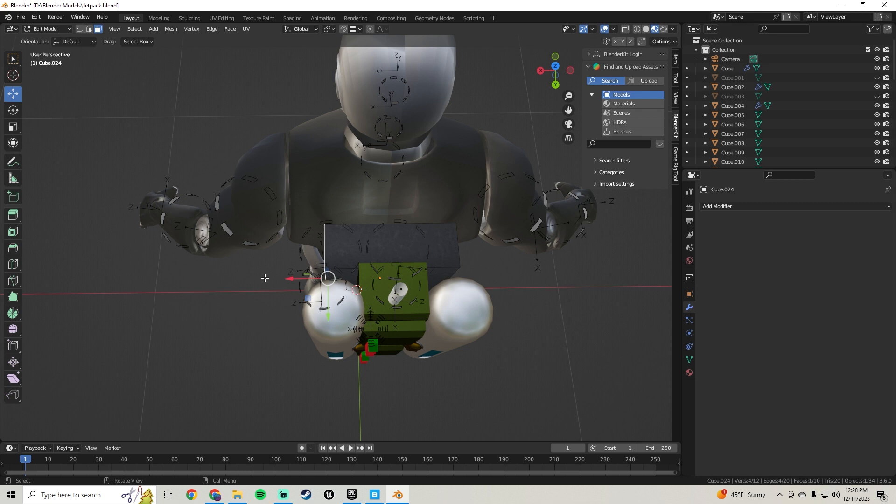
text(gx.)
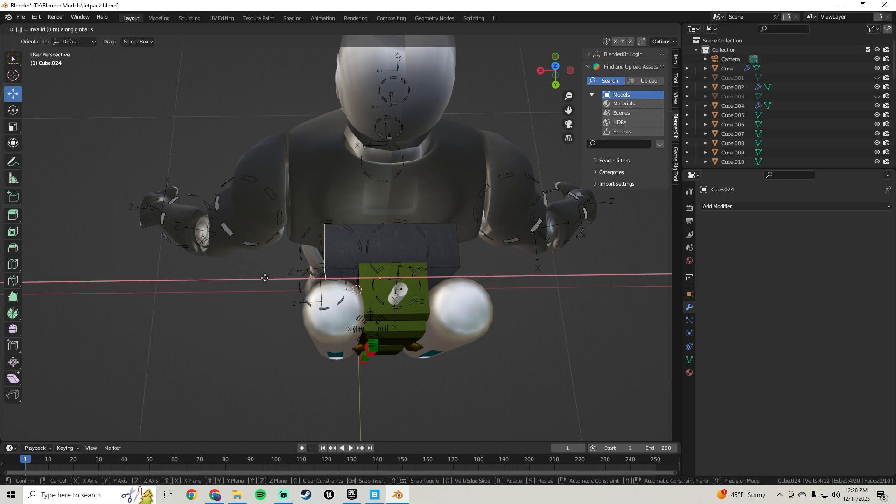
key(Escape)
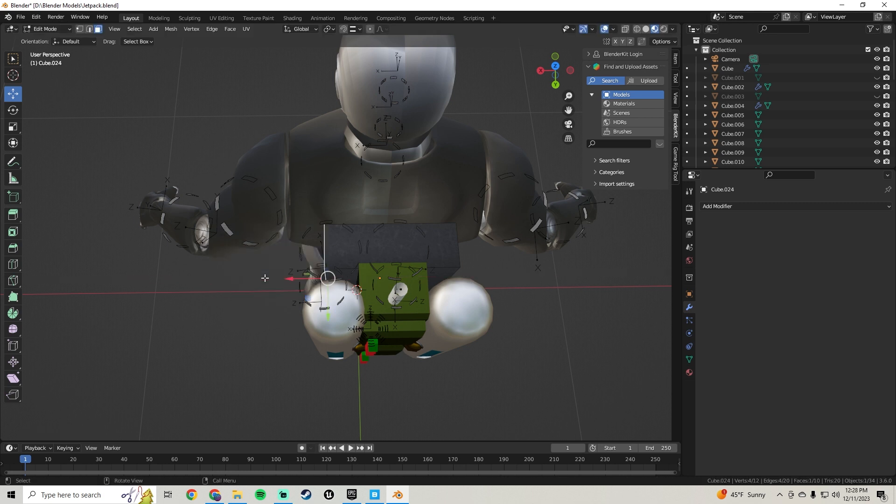
key(g)
key(x)
key(BackSpace)
click(265, 277)
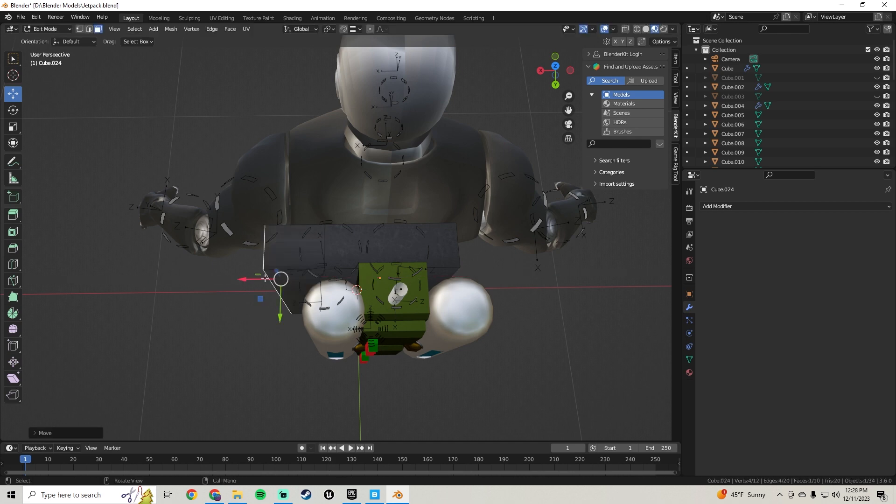
middle_drag(335, 243, 400, 235)
text(gy)
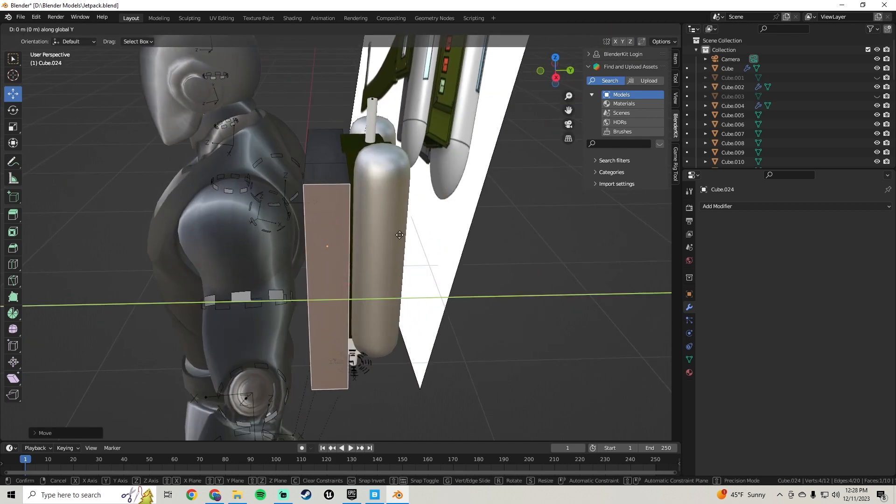
text(.2)
key(Return)
key(ctrl+z)
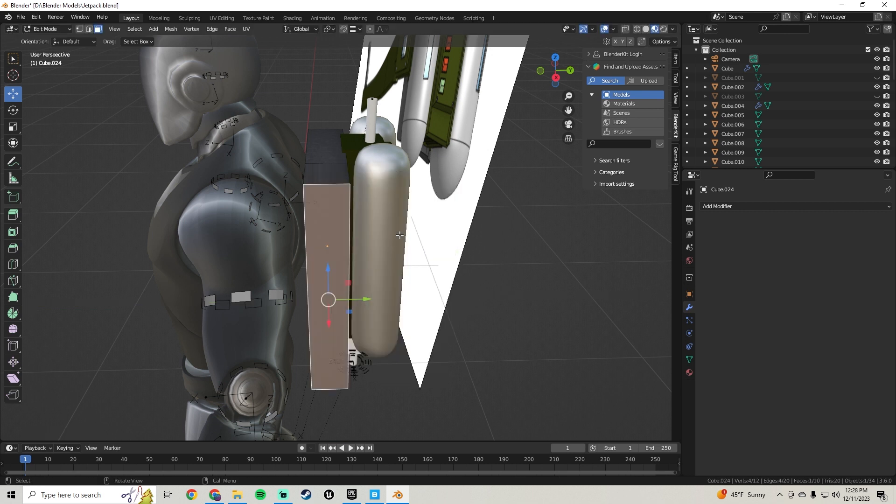
Move the extruded end face -0.02 m along Y, toward the mannequin
key(g)
key(y)
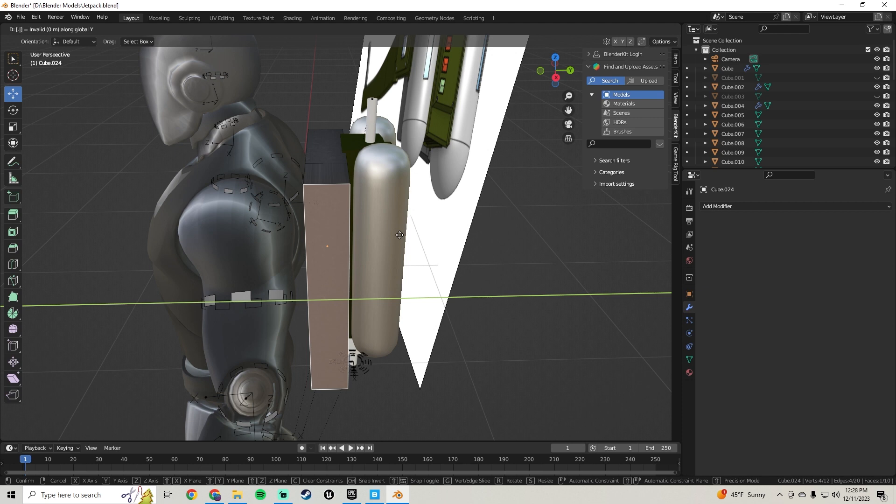
text(-(.02)
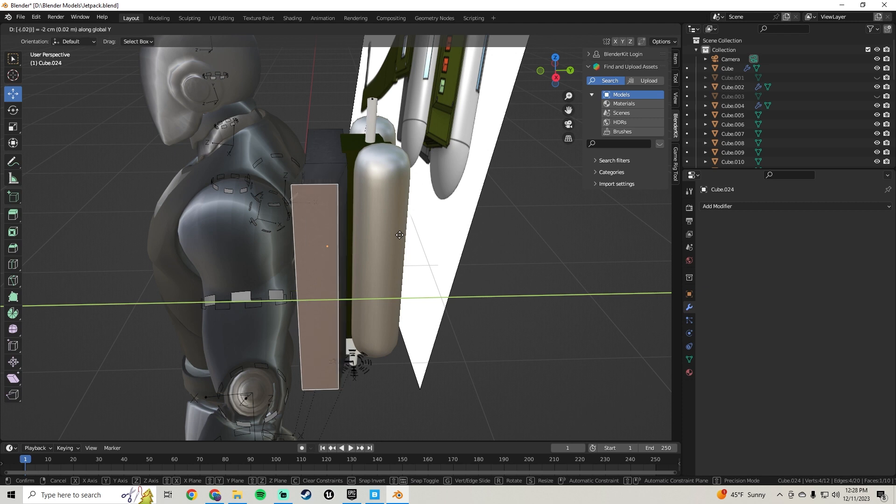
key(Return)
middle_drag(403, 220, 401, 292)
mouse_move(437, 230)
middle_down()
mouse_move(422, 243)
mouse_move(413, 224)
mouse_move(439, 190)
mouse_move(439, 217)
middle_up()
key(r)
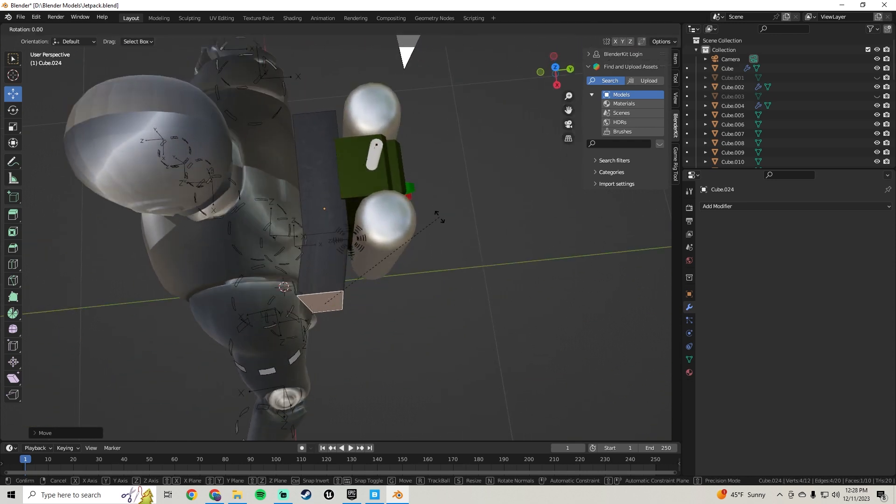
key(z)
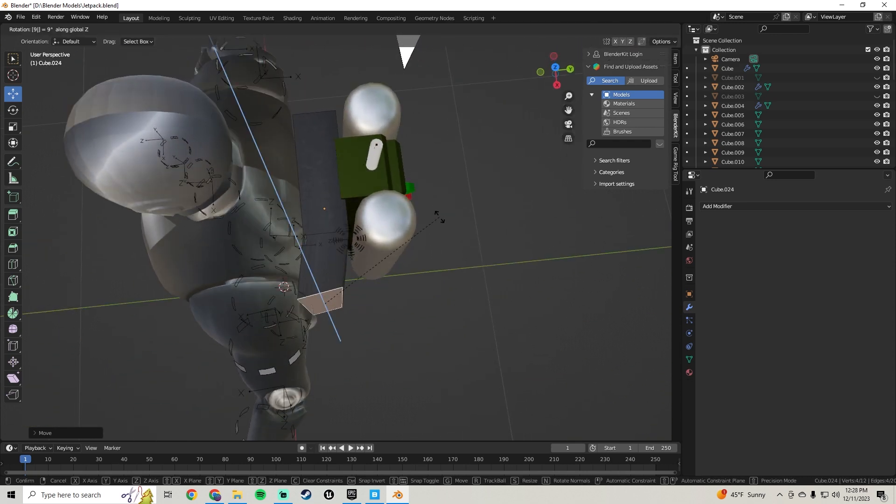
key(Escape)
key(r)
key(z)
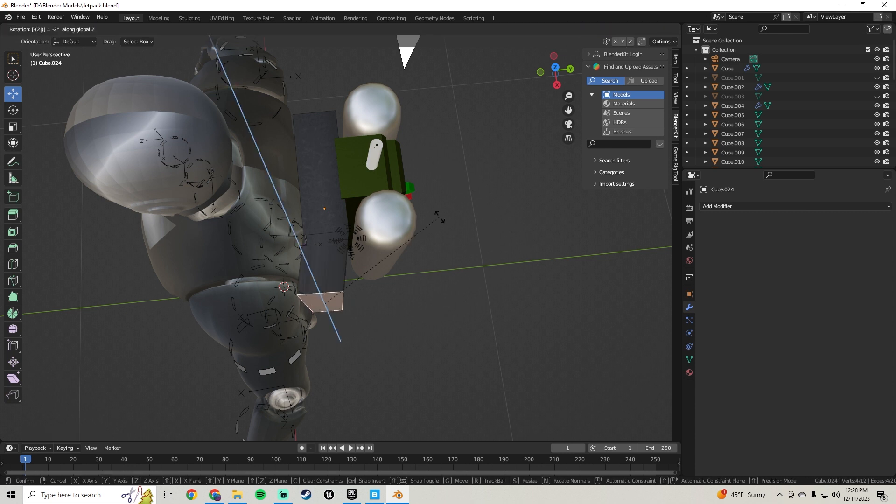
key(0)
key(Escape)
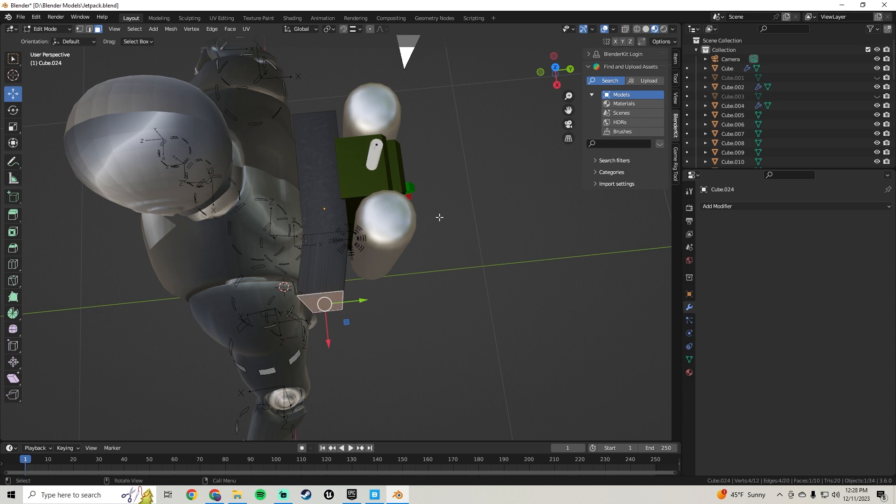
Rotate the +X end face of the leather block about Z and shift it along Y toward the mannequin
text(rz)
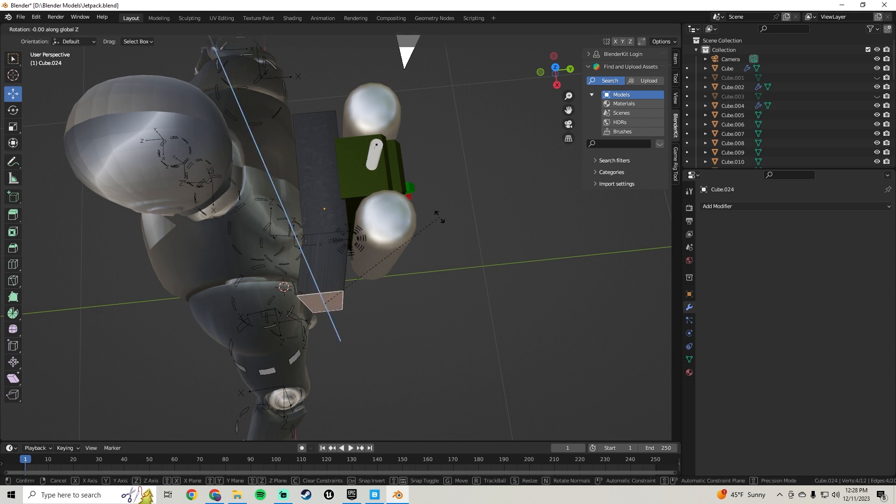
text(90)
key(Return)
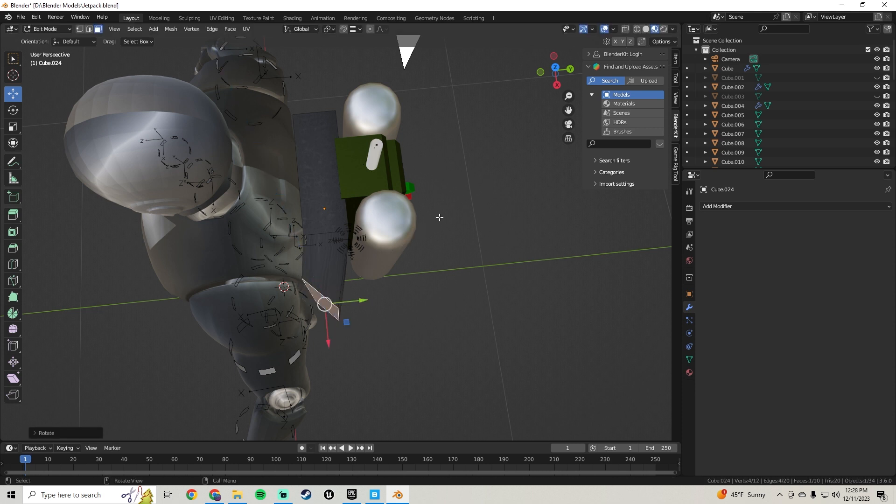
drag(363, 301, 349, 305)
middle_drag(349, 305, 466, 276)
Unwrap all faces of the leather block with Smart UV Project, return to Object Mode and shade it smooth
key(a)
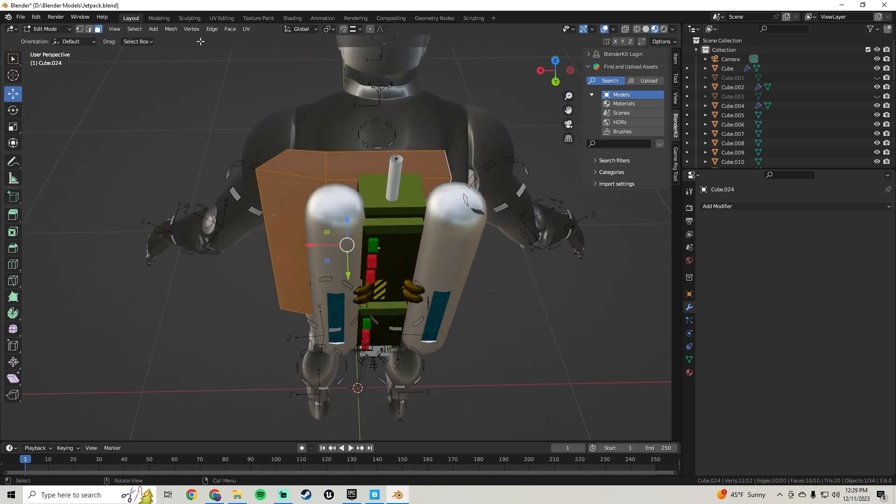
click(247, 29)
click(265, 53)
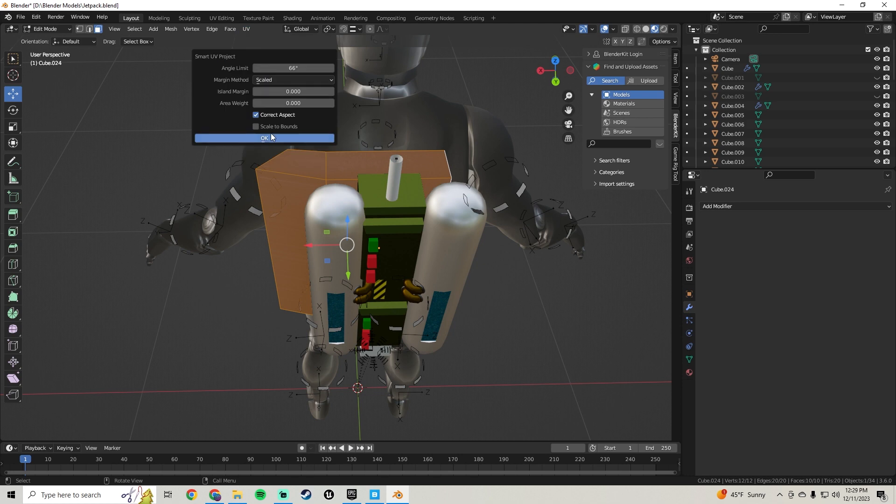
click(271, 139)
key(Tab)
middle_drag(303, 237, 326, 240)
right_click(296, 213)
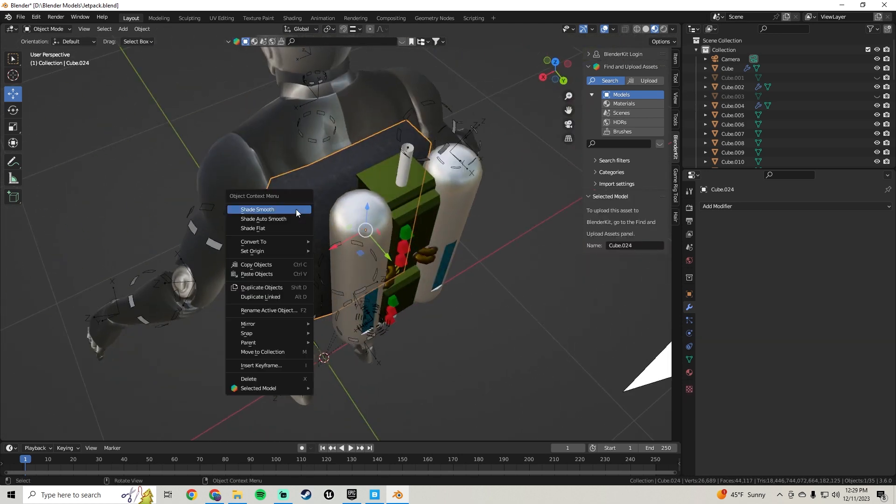
click(296, 209)
Add a Subdivision Surface modifier to the leather block and switch off its viewport display in Edit Mode
click(720, 206)
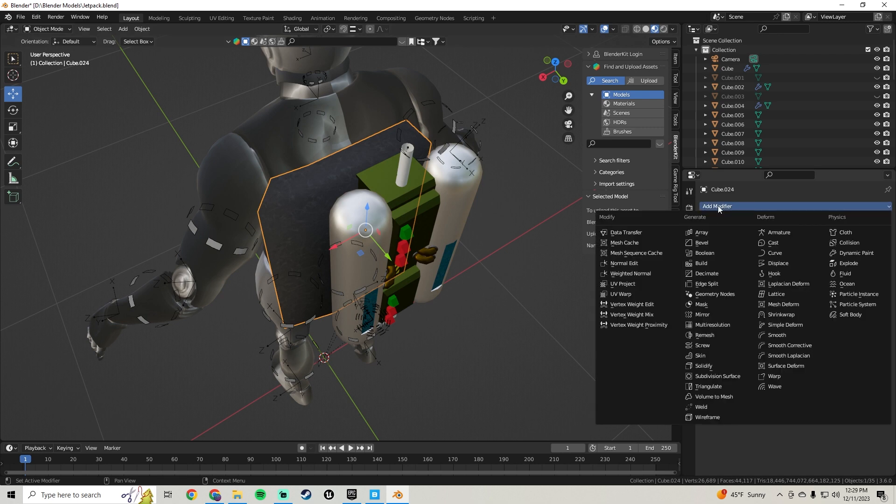
click(713, 380)
middle_drag(467, 262, 523, 262)
key(Tab)
key(Tab)
scroll(394, 223, down, 5)
key(Tab)
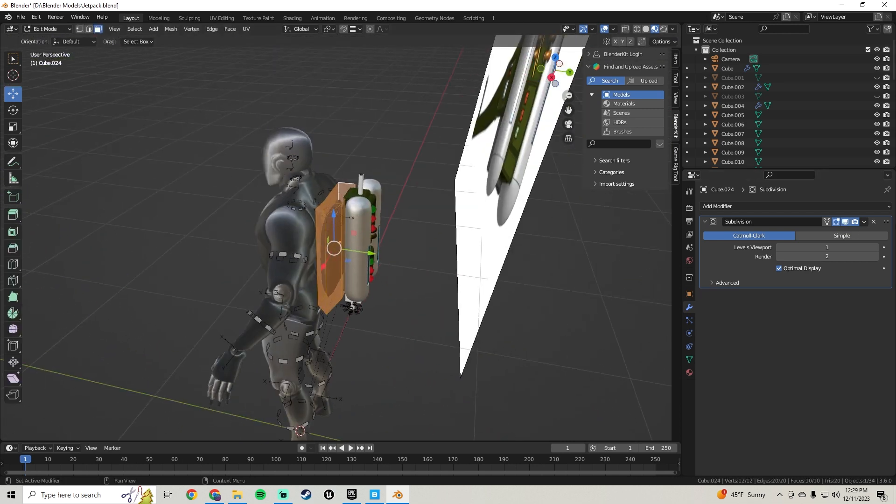
click(848, 223)
Extrude the -X end face of the leather block outward along X, past the adjacent tank
middle_drag(429, 206, 428, 206)
middle_drag(340, 252, 416, 288)
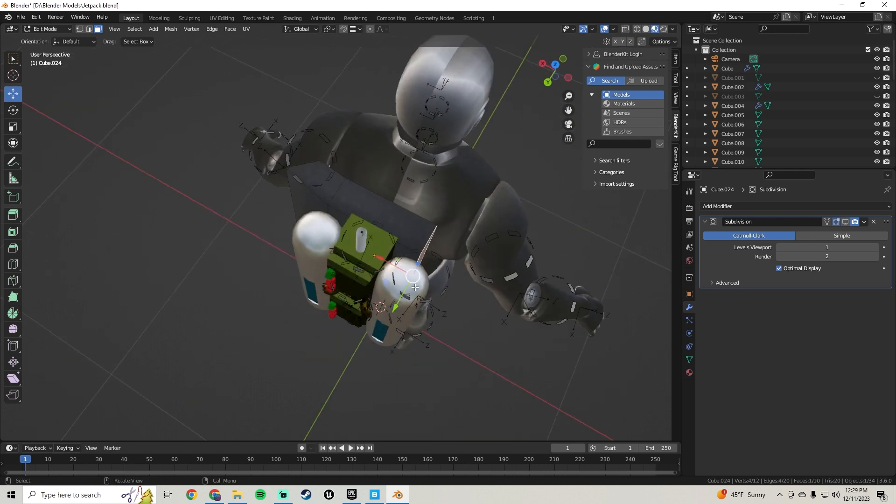
key(e)
click(393, 266)
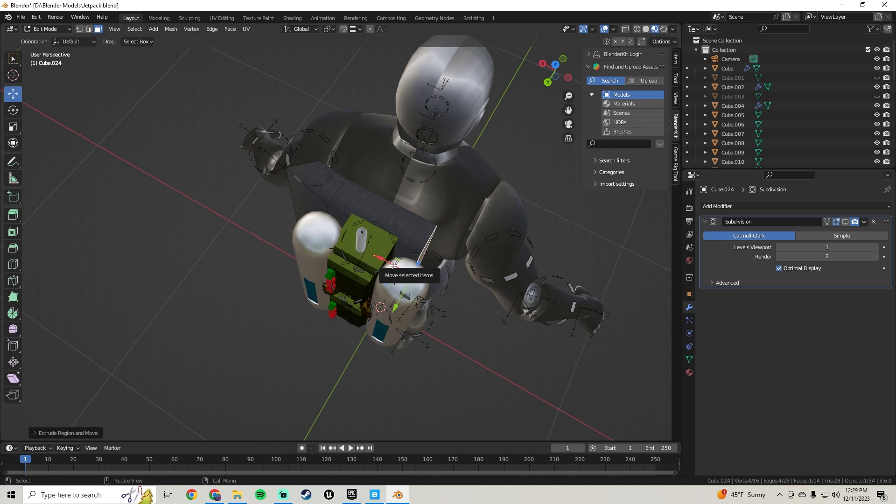
key(g)
key(x)
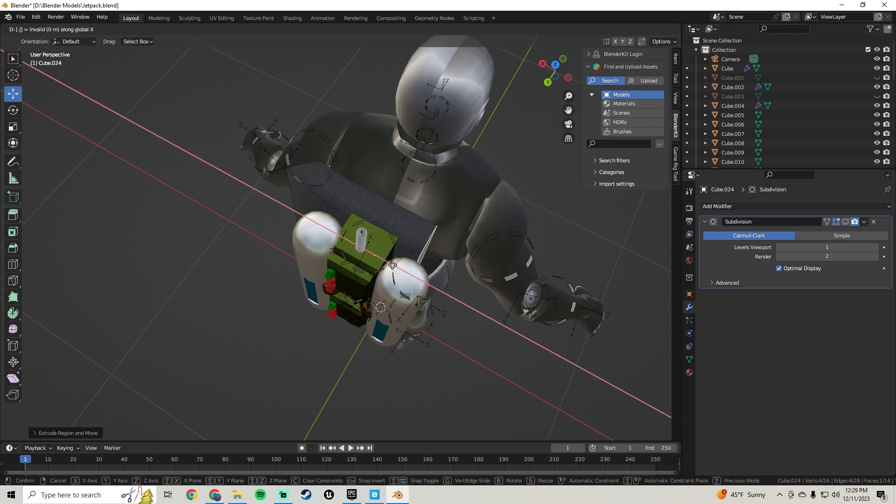
key(Return)
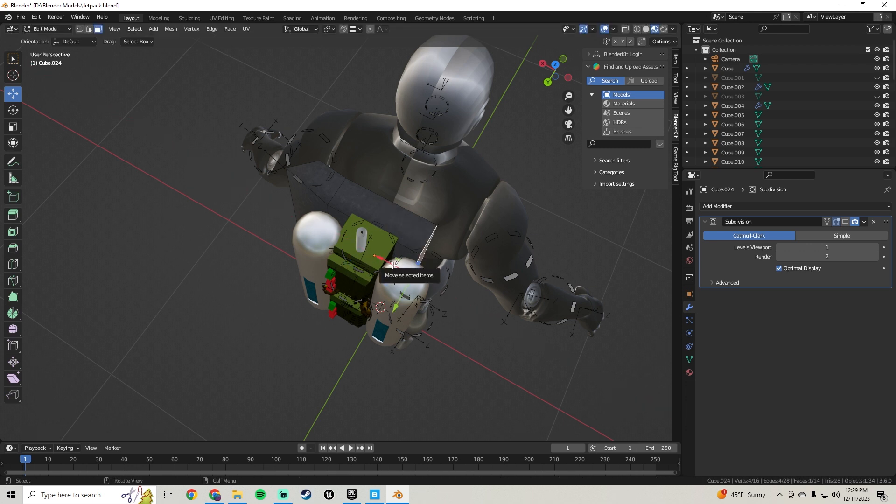
drag(394, 265, 394, 265)
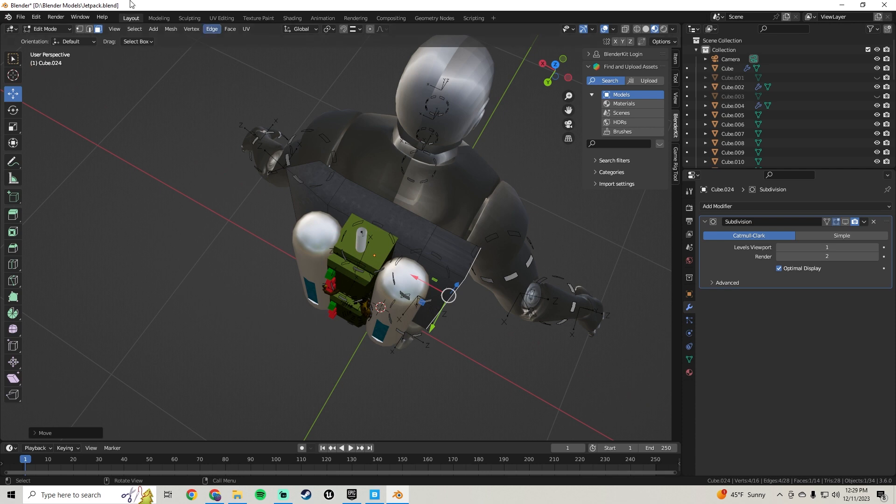
Rotate the extruded -X end face 30° about Z and save the file
middle_drag(518, 225, 385, 240)
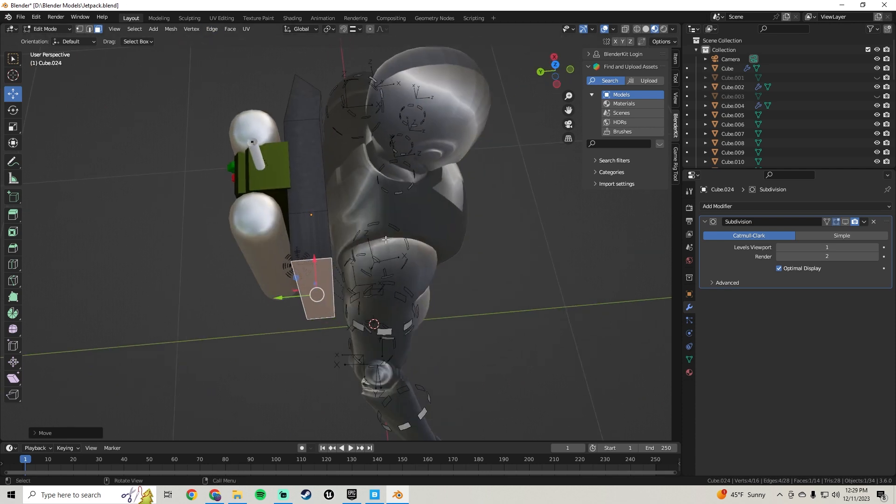
text(r)
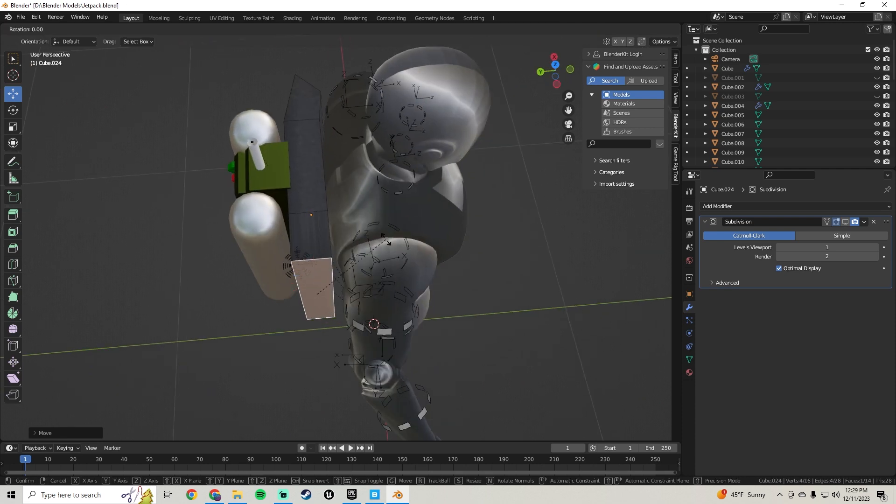
text(z30)
key(Return)
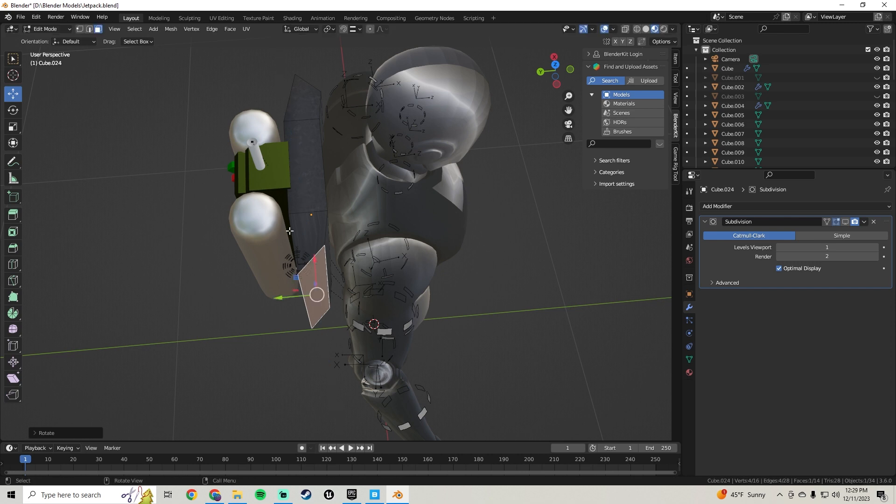
middle_drag(289, 230, 118, 71)
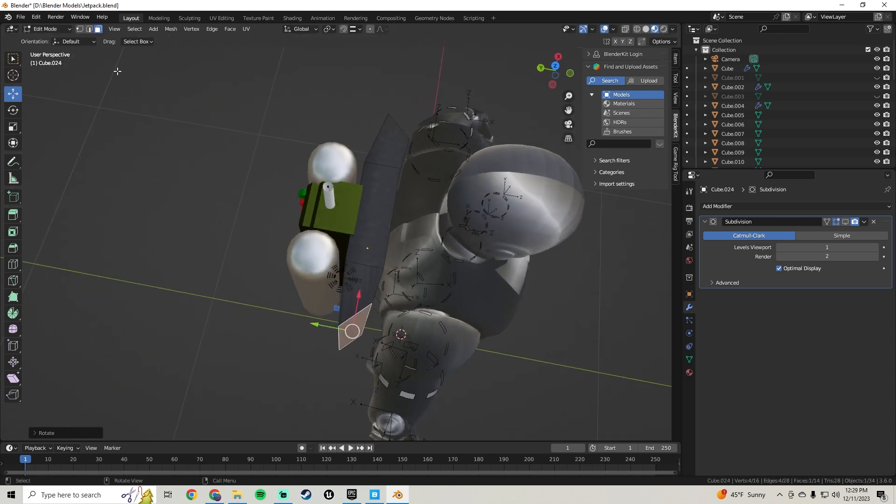
click(21, 17)
click(28, 77)
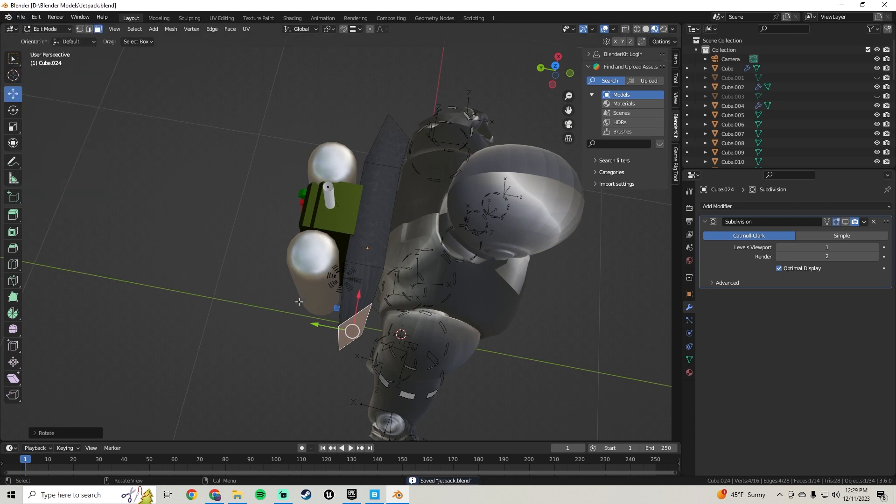
Move the rotated -X end face -0.01 m along Y, toward the mannequin
middle_drag(143, 170, 315, 299)
key(g)
key(y)
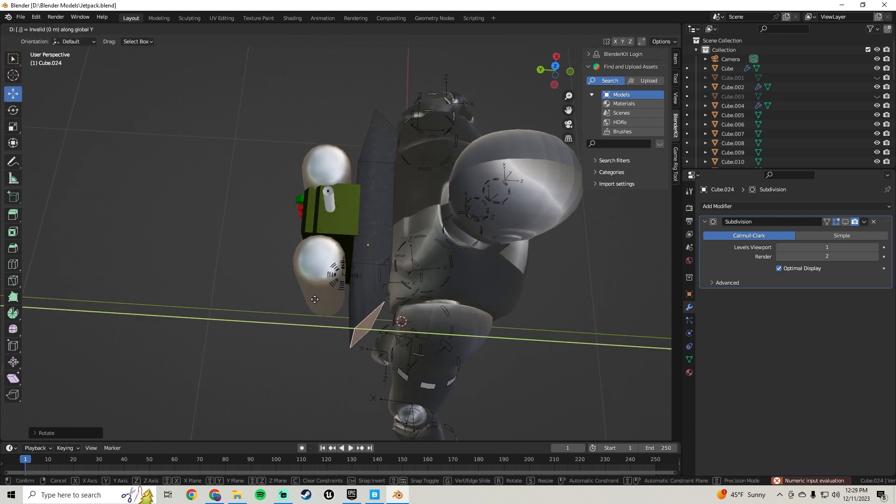
key(Return)
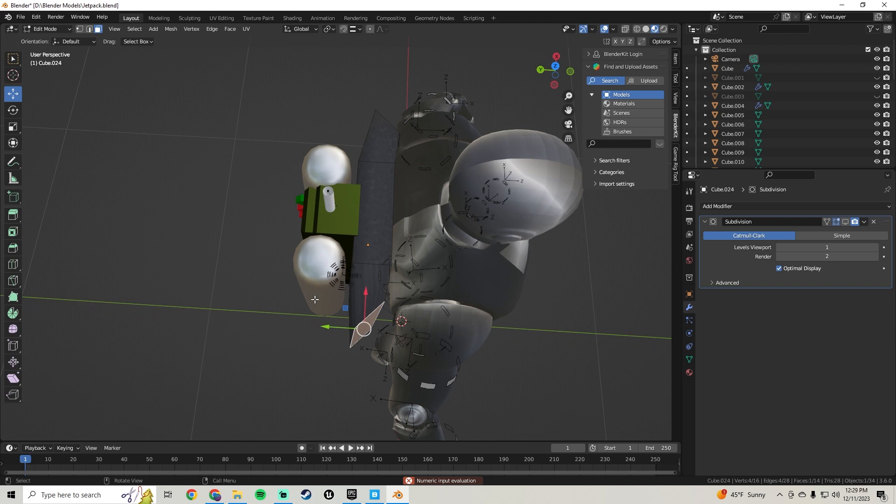
text(gy)
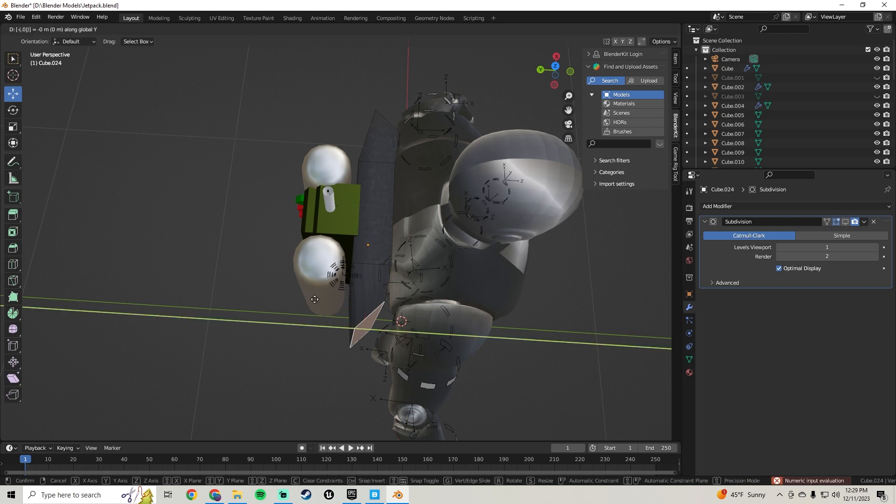
text(1)
key(Return)
Unwrap the complete leather pad again with Smart UV Project and return to Object Mode
middle_drag(305, 271, 312, 304)
key(a)
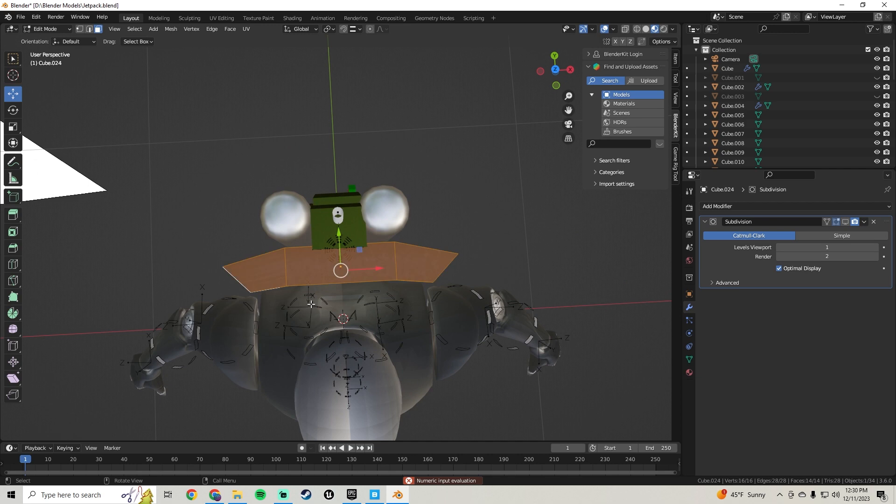
click(246, 29)
click(247, 51)
click(243, 138)
key(Tab)
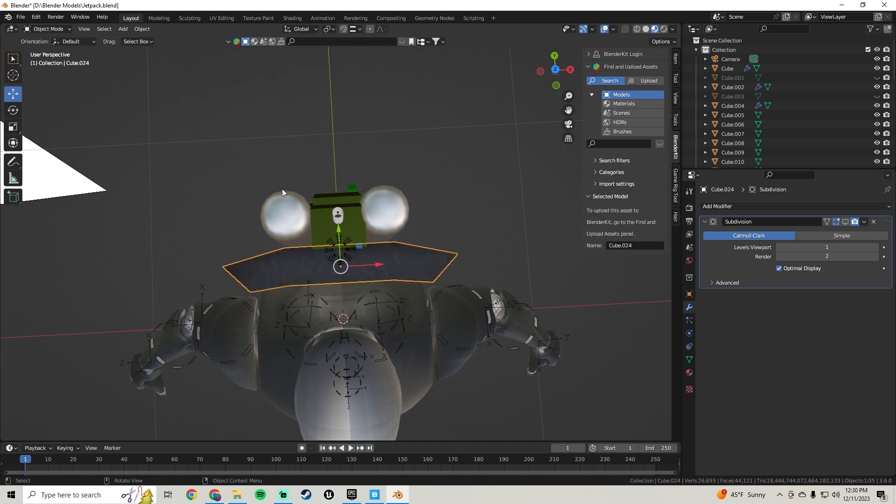
middle_drag(282, 189, 268, 134)
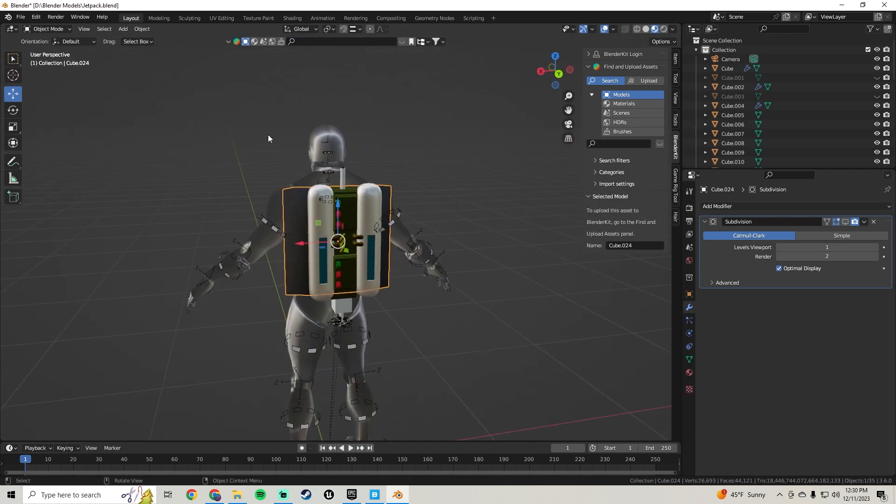
Hide the mannequin's rig control shapes, the white tube on top of the jetpack and the white block beneath it
click(409, 153)
middle_drag(340, 204, 332, 234)
click(307, 223)
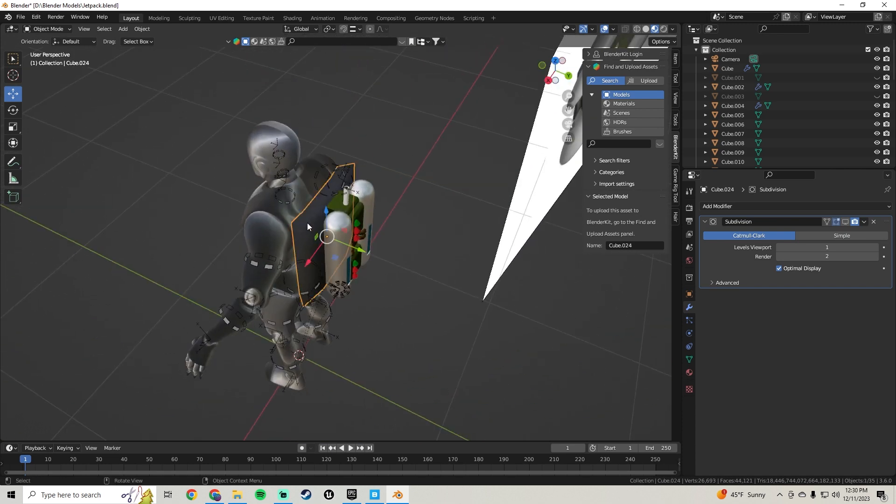
click(270, 268)
middle_drag(271, 268, 320, 299)
click(338, 175)
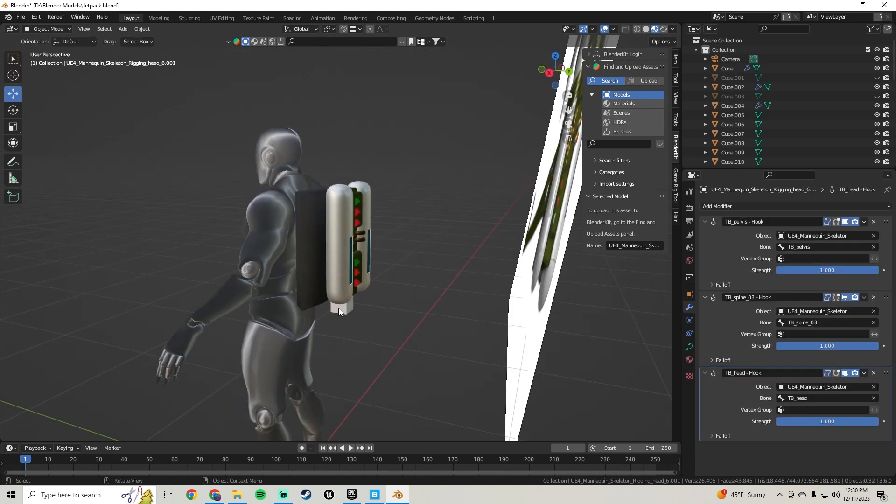
click(338, 308)
Select the leather pad and turn its Subdivision modifier's viewport display back on
click(315, 220)
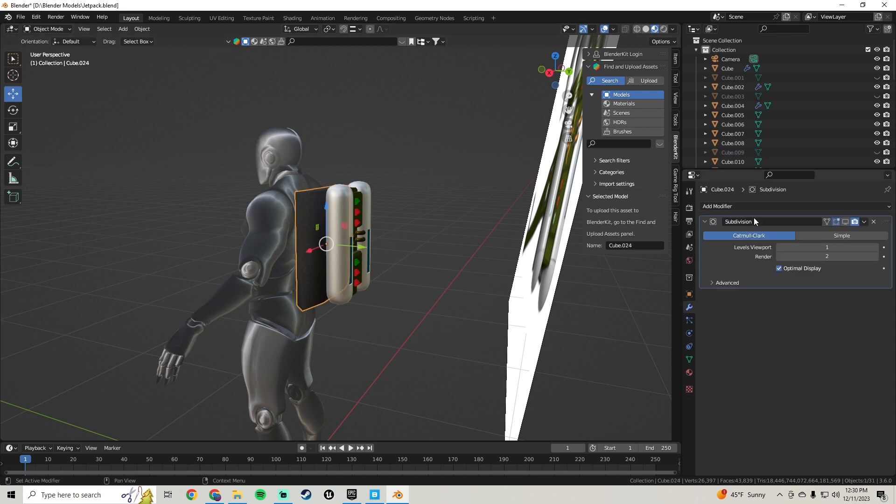
click(846, 221)
middle_drag(449, 223, 458, 244)
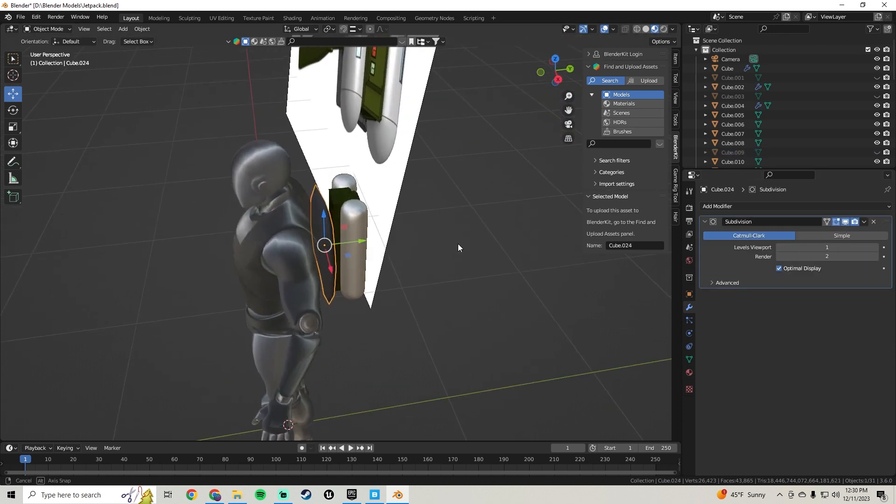
scroll(328, 236, up, 5)
middle_drag(322, 234, 340, 285)
Subdivide the entire leather pad mesh once in Edit Mode, return to Object Mode and deselect it
key(Tab)
right_click(316, 243)
click(316, 239)
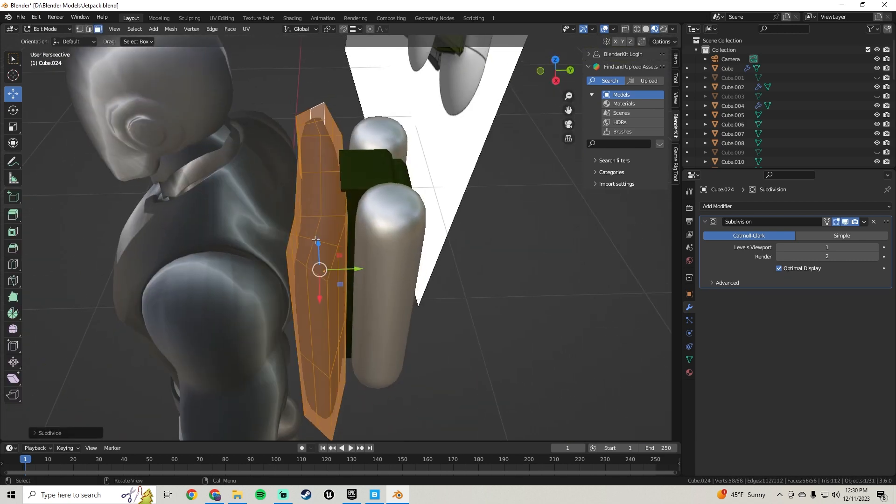
key(Tab)
middle_drag(417, 239, 381, 253)
scroll(281, 245, down, 3)
scroll(476, 203, up, 3)
click(475, 203)
middle_drag(475, 204, 417, 218)
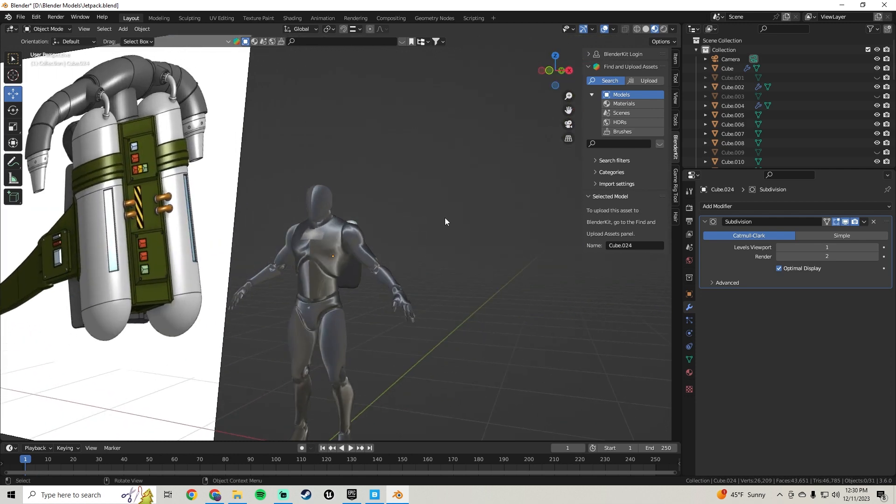
Extrude the four middle top faces of the leather pad upward to about the mannequin's head height
middle_drag(455, 218, 326, 207)
key(Tab)
click(342, 212)
shift+click(335, 208)
shift+click(411, 192)
shift+click(396, 211)
key(e)
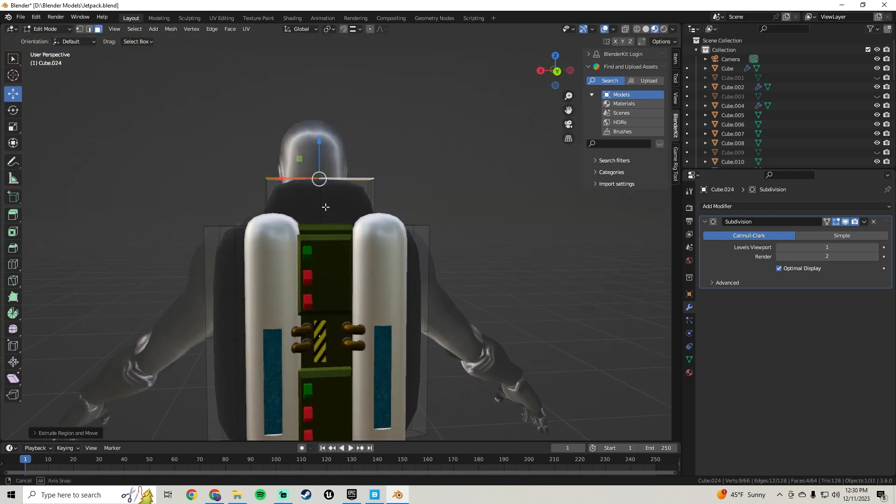
drag(325, 152, 319, 106)
middle_drag(319, 106, 403, 216)
Apply Smart UV Project to all faces of the extended leather pad and deselect it in Object Mode
scroll(403, 216, up, 3)
key(a)
click(247, 29)
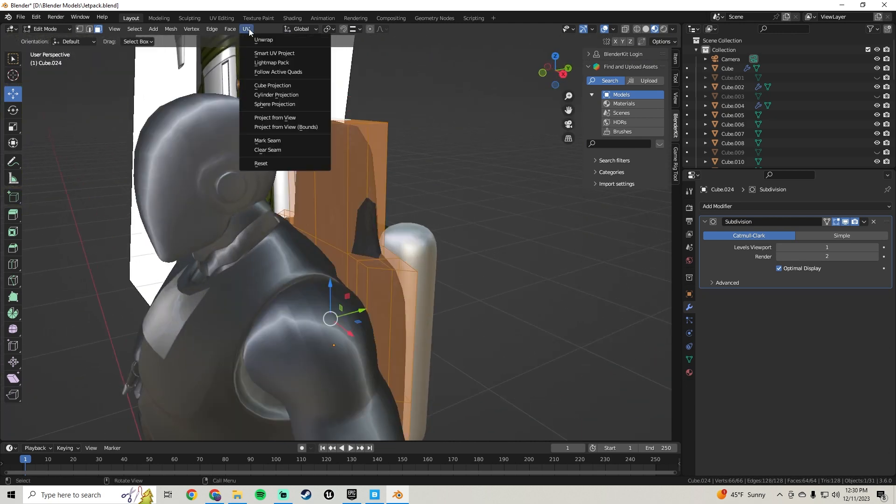
click(262, 53)
click(266, 141)
key(Tab)
click(492, 200)
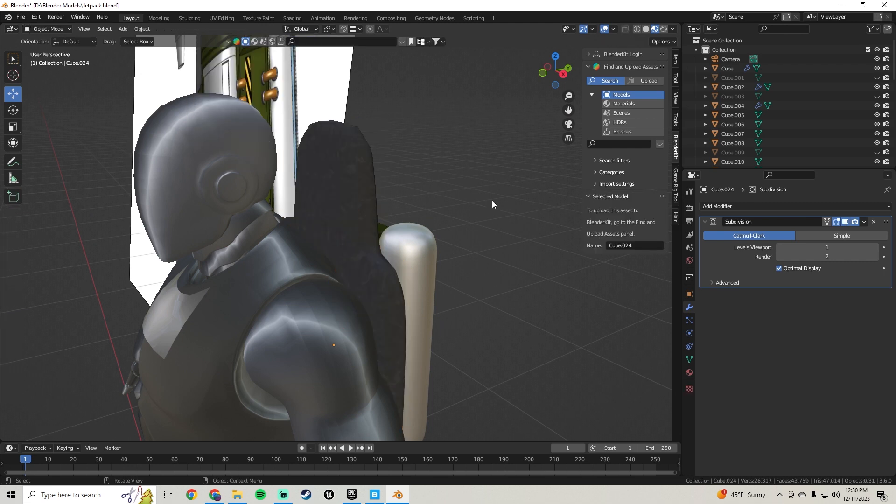
Add two loop cuts on the tank cube next to its uppermost edge loop, below the rounded top
middle_drag(456, 158, 371, 248)
scroll(361, 252, down, 3)
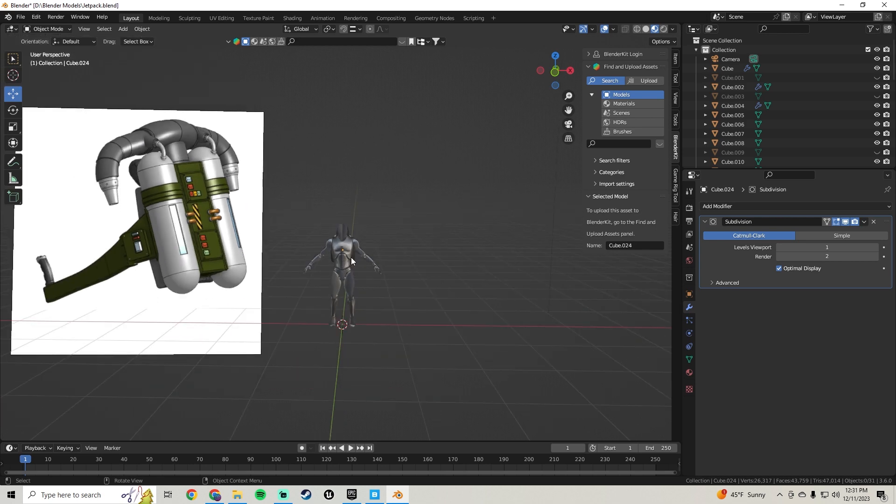
middle_drag(351, 257, 463, 224)
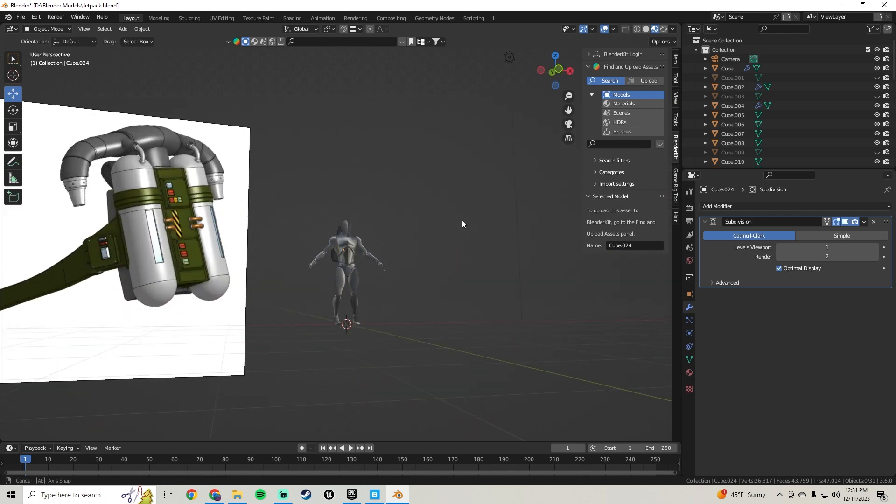
middle_drag(462, 224, 332, 206)
click(322, 268)
scroll(317, 269, up, 4)
key(Tab)
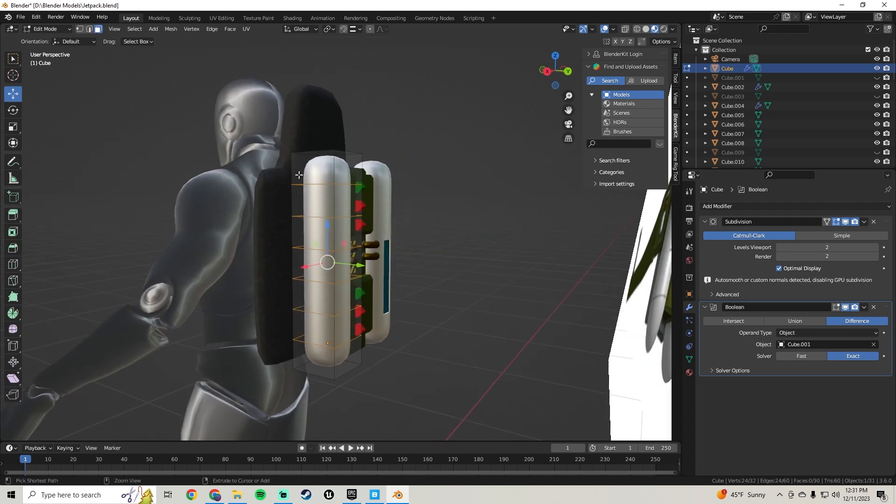
key(ctrl+r)
click(299, 174)
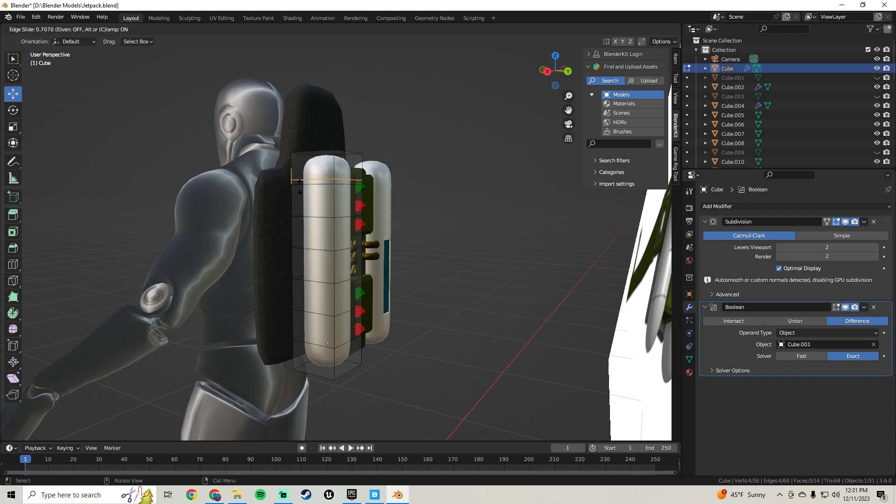
click(299, 184)
key(ctrl+r)
click(296, 195)
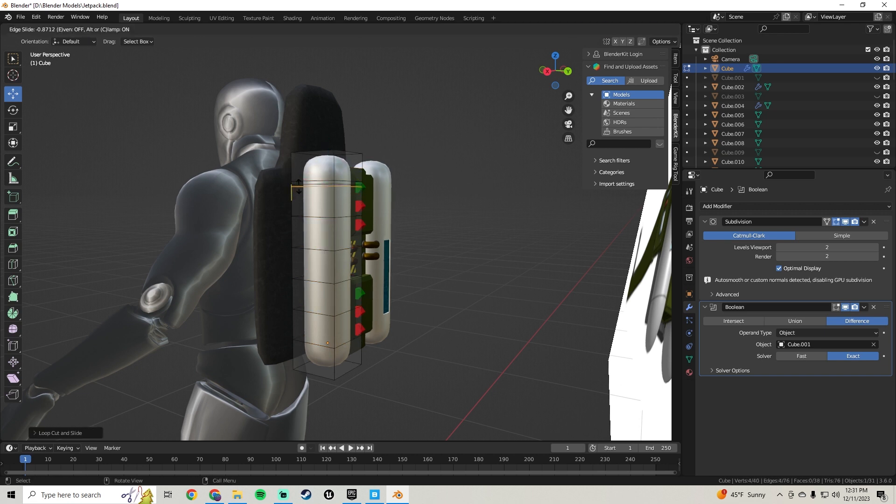
click(298, 186)
Scale the middle edge near the tank's top to about 0.6 and lower the edge loop above it to form a groove
scroll(316, 210, up, 4)
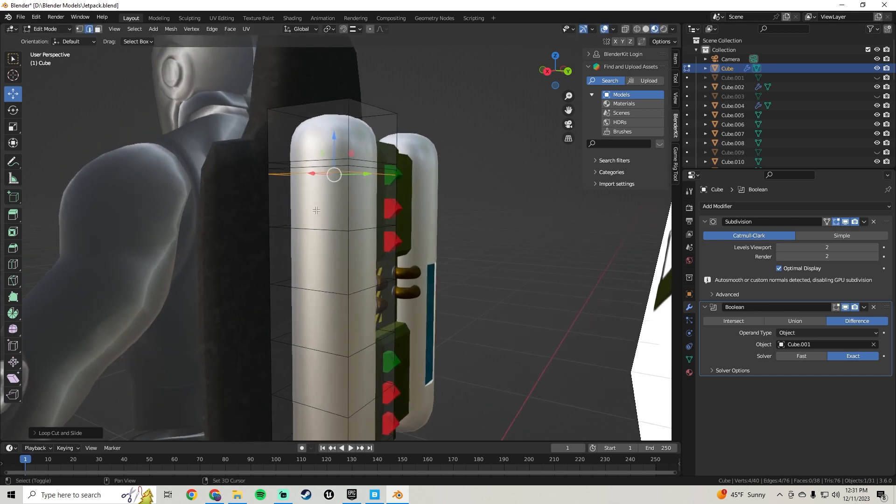
click(299, 169)
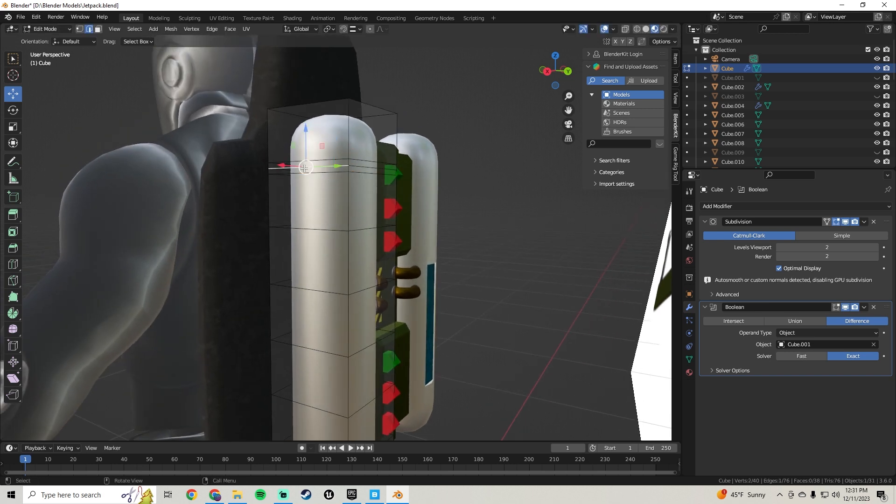
key(s)
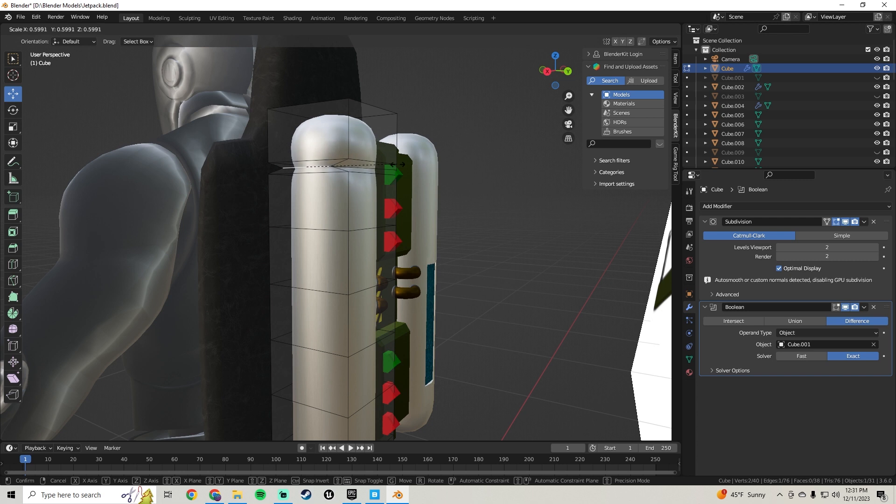
click(388, 167)
alt+click(308, 162)
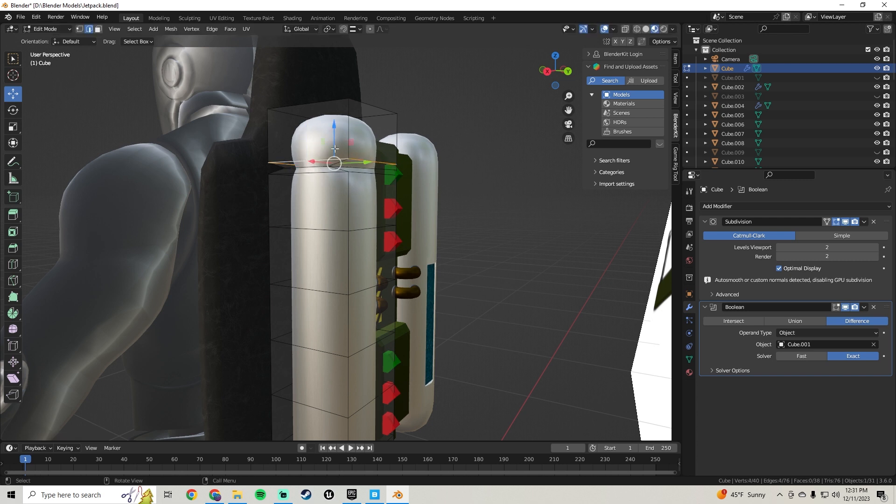
drag(332, 133, 335, 140)
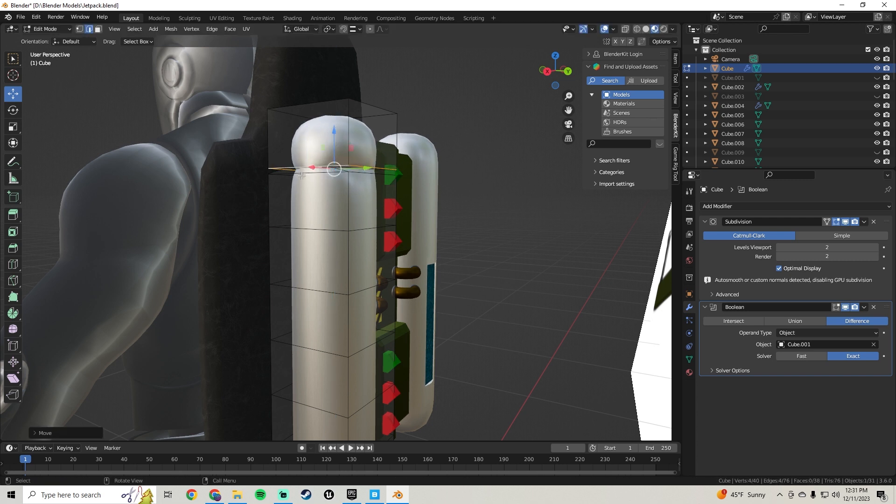
Tighten the tank's groove by raising the edge loop below it slightly and nudging the loop above it down
click(302, 175)
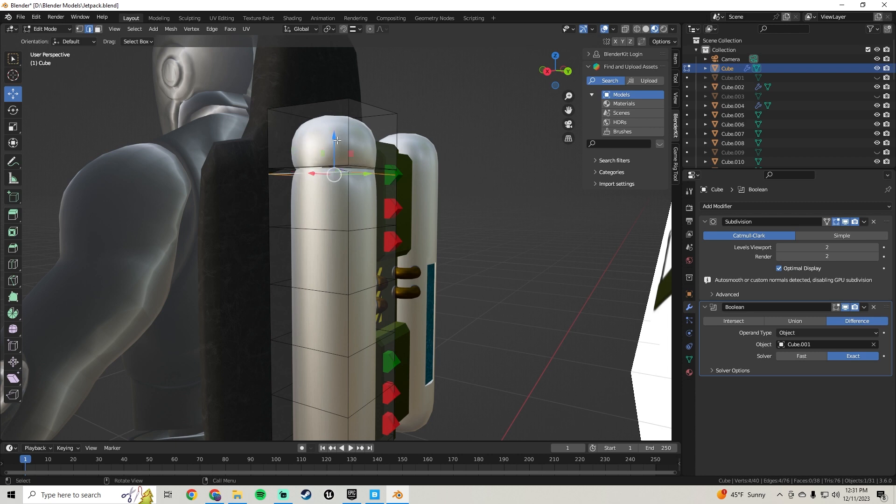
key(Tab)
middle_drag(337, 140, 371, 198)
scroll(374, 192, up, 7)
scroll(377, 190, down, 3)
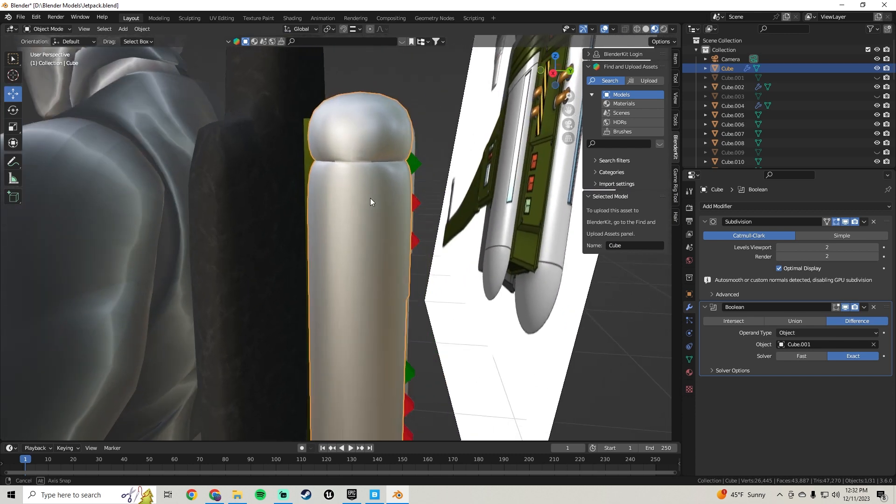
key(Tab)
scroll(351, 156, up, 3)
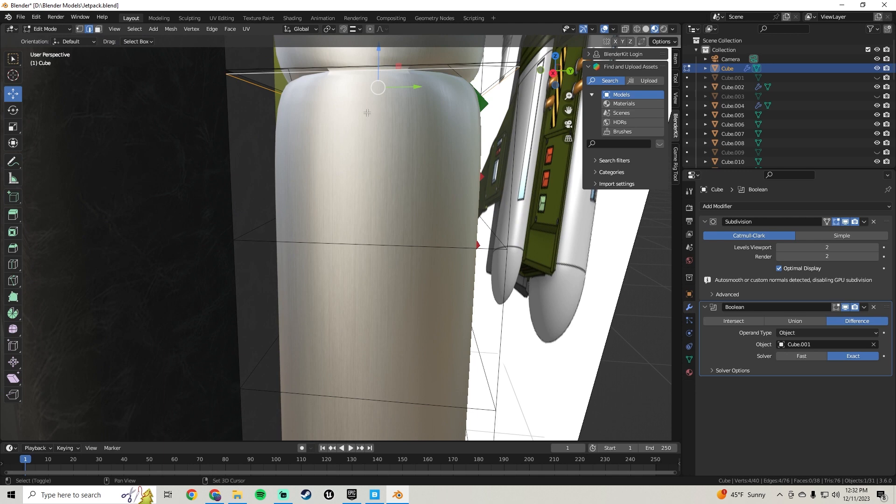
shift+middle_drag(367, 113, 351, 145)
drag(356, 94, 356, 89)
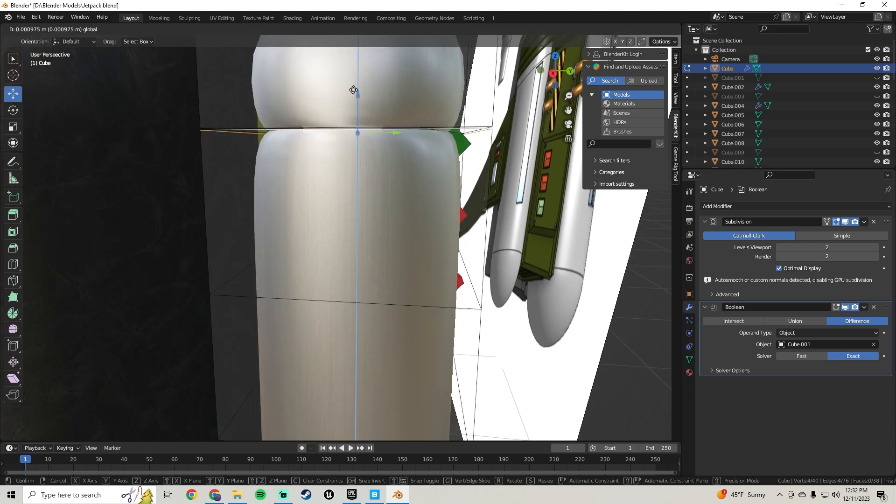
alt+click(265, 123)
key(Tab)
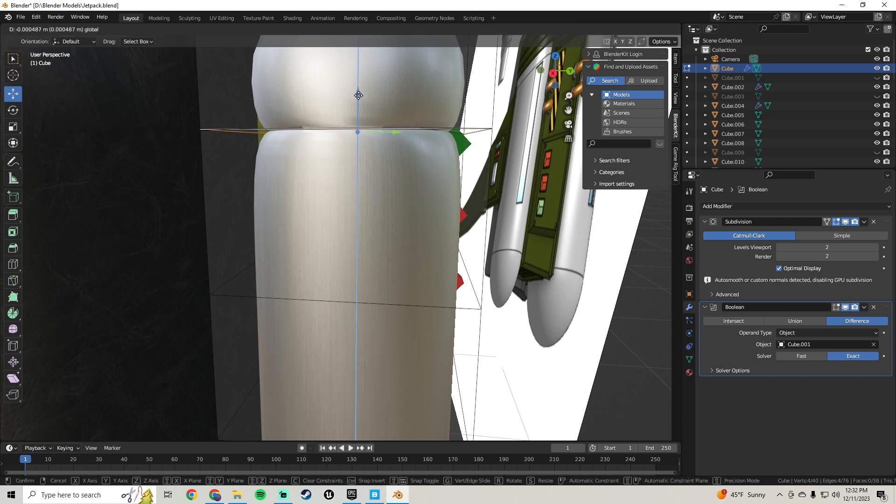
Examine the groove around the tank's upper end close up from several angles
scroll(369, 182, down, 4)
middle_drag(370, 182, 355, 181)
key(Tab)
scroll(325, 179, up, 4)
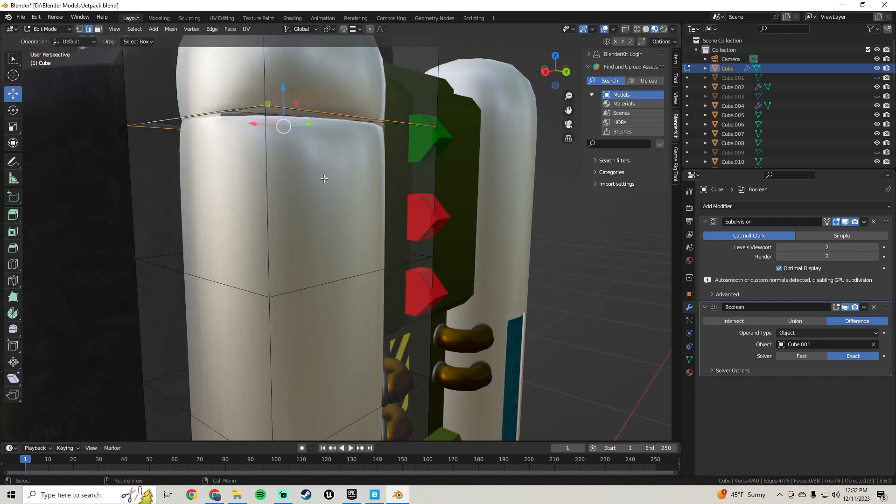
shift+middle_drag(248, 125, 368, 232)
scroll(298, 169, up, 2)
scroll(342, 198, up, 1)
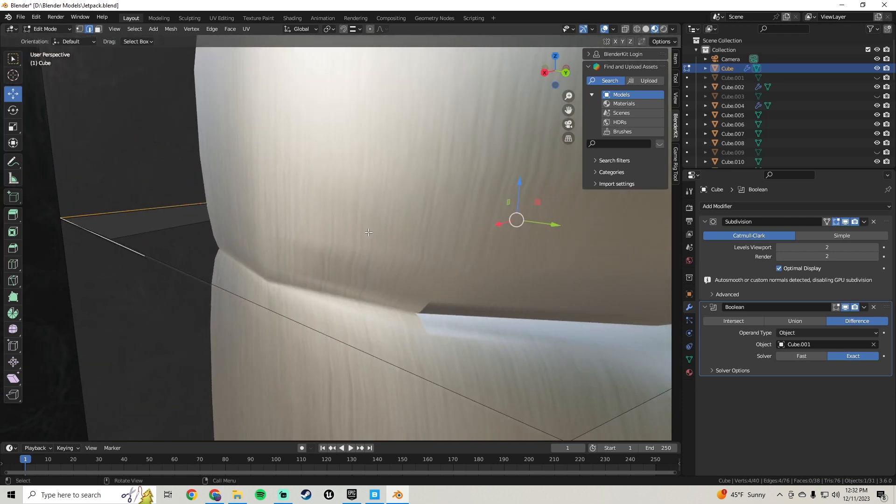
scroll(422, 296, up, 1)
middle_drag(427, 300, 413, 285)
scroll(341, 250, down, 1)
scroll(332, 183, up, 1)
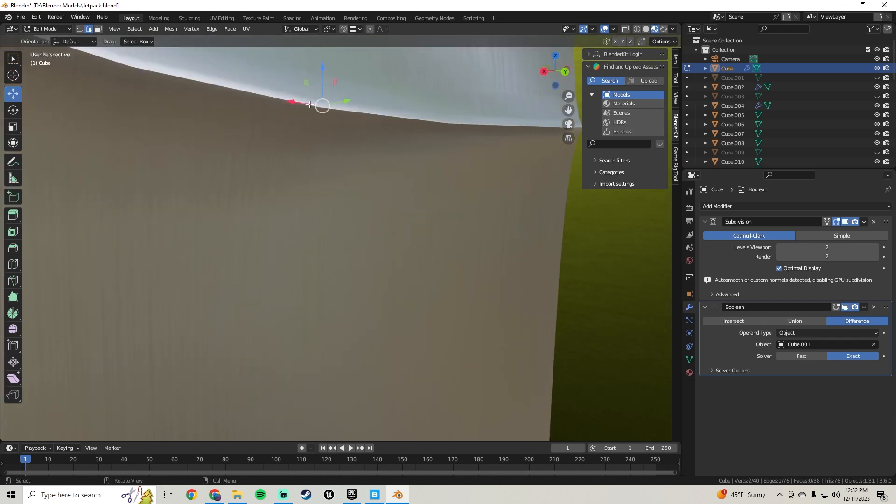
middle_drag(307, 116, 331, 146)
scroll(396, 227, down, 2)
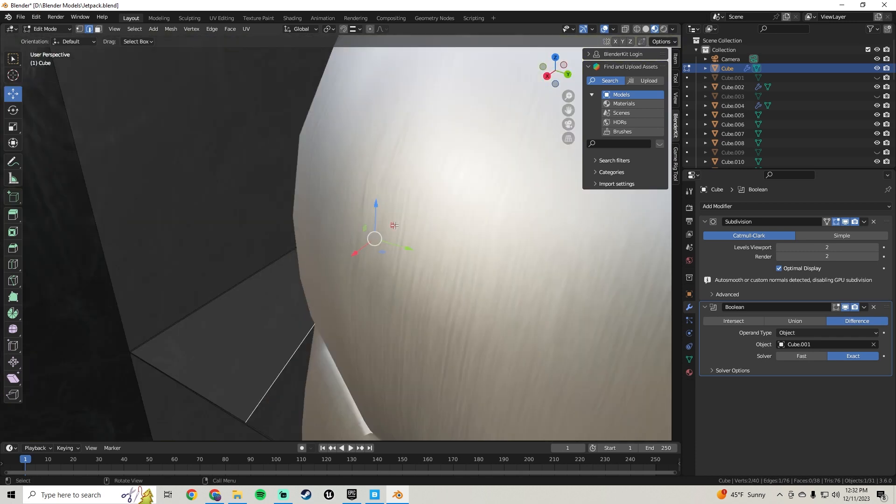
middle_drag(395, 226, 398, 218)
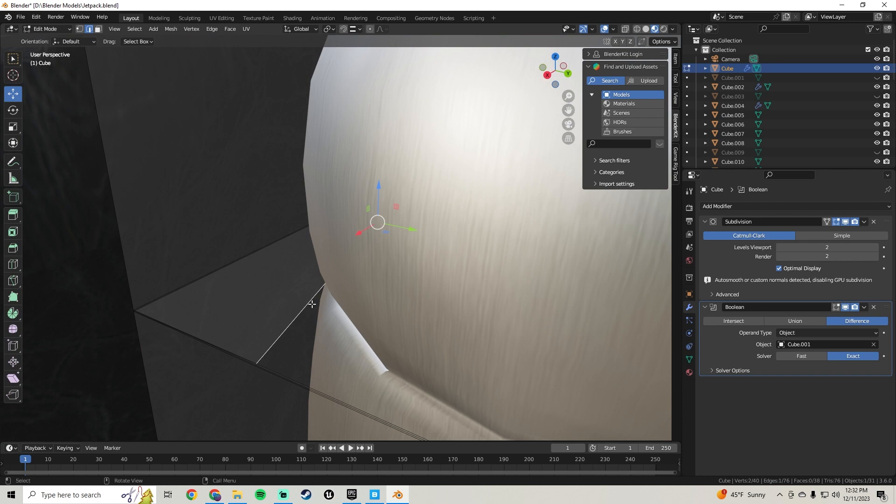
alt+middle_click(308, 299)
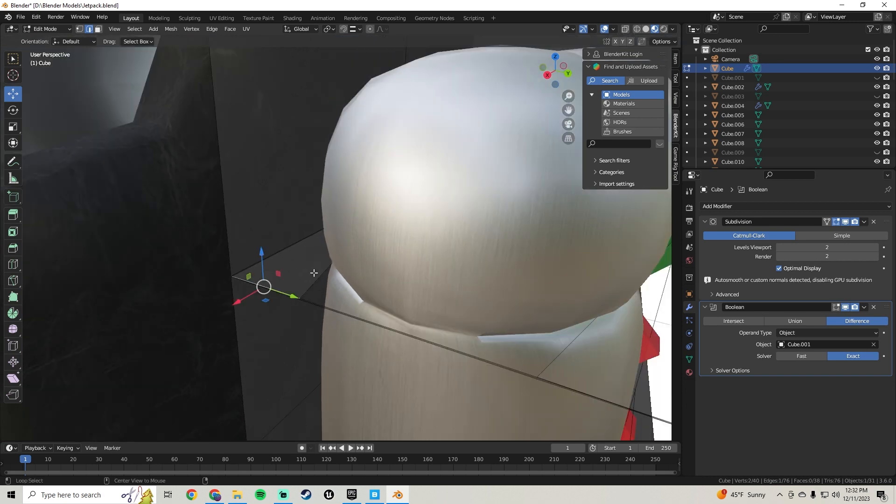
Select a full edge loop at the tank's groove and scale it inward
key(ctrl+z)
middle_drag(353, 270, 323, 243)
scroll(302, 265, up, 2)
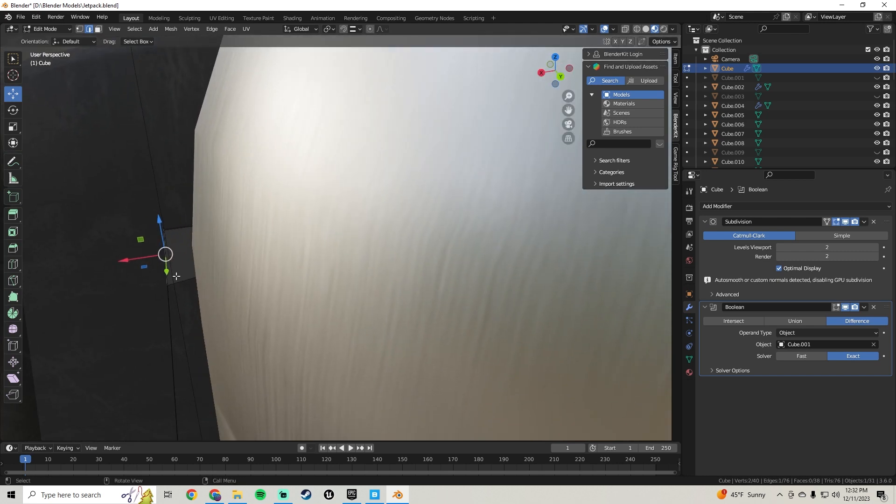
alt+click(180, 282)
scroll(234, 279, down, 5)
middle_drag(238, 278, 378, 236)
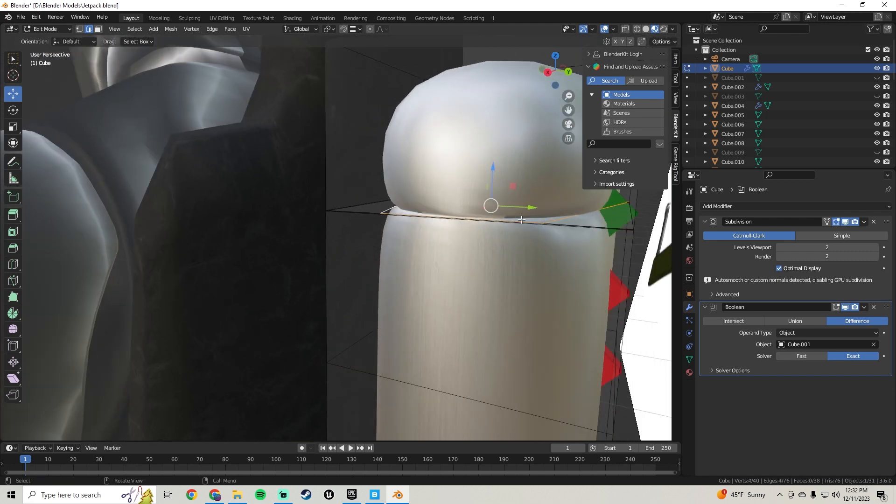
key(s)
click(531, 213)
middle_drag(531, 213, 421, 254)
Undo all groove edits and loop cuts on the tank
key(ctrl+z)
key(ctrl+z)
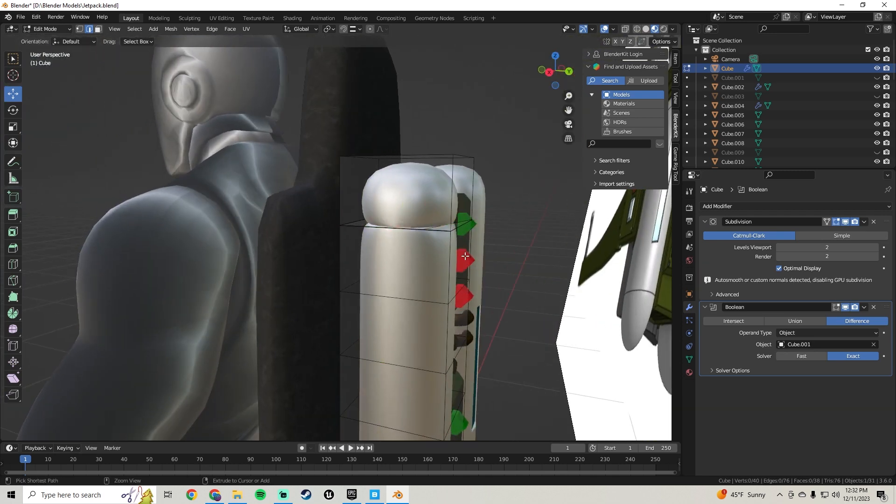
key(ctrl+z)
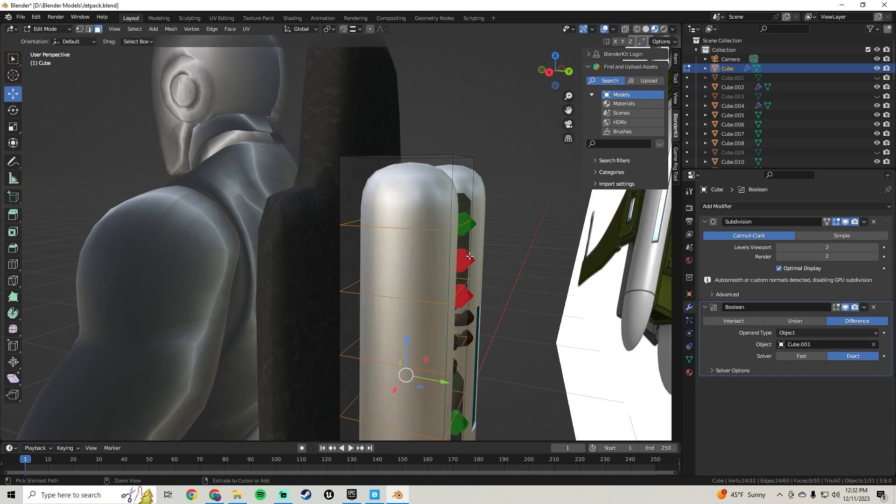
scroll(470, 256, down, 4)
Return to Object Mode, deselect the tank and save the jetpack file
key(Tab)
click(468, 231)
middle_drag(468, 231, 305, 234)
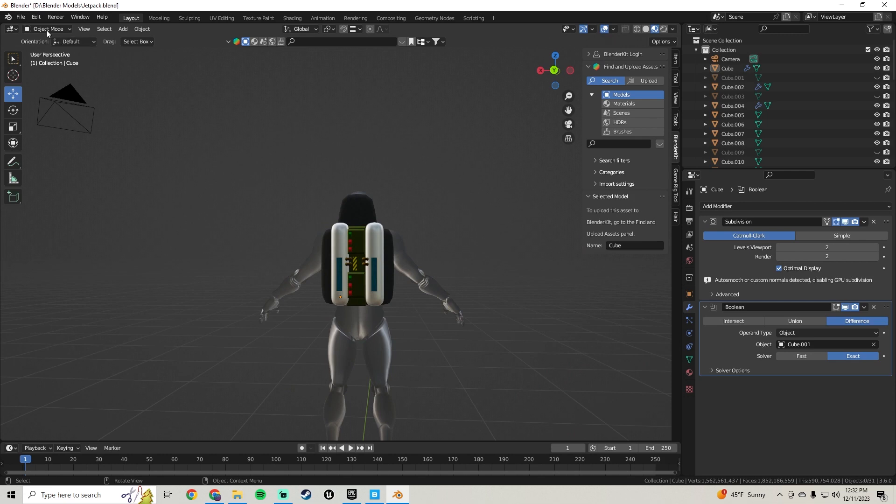
click(21, 17)
click(34, 81)
Examine the tanks and leather pad on the mannequin against the reference image from the back and side
scroll(245, 250, down, 3)
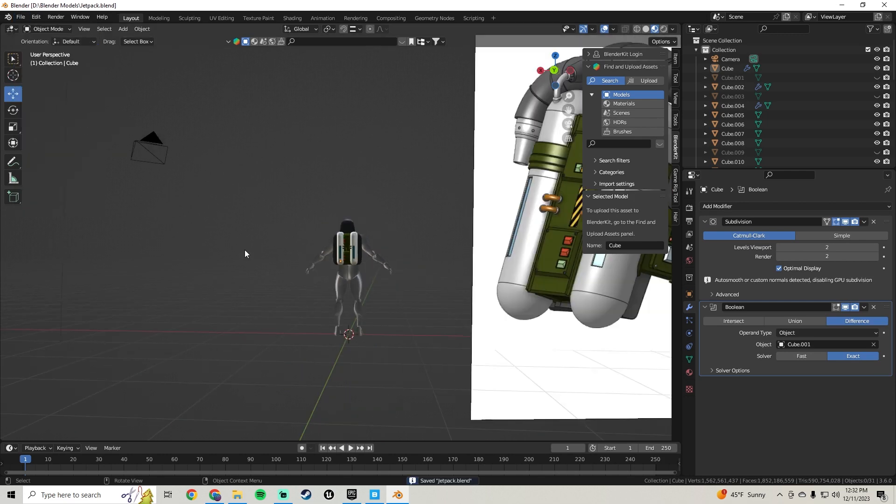
middle_drag(245, 250, 354, 253)
scroll(358, 222, up, 5)
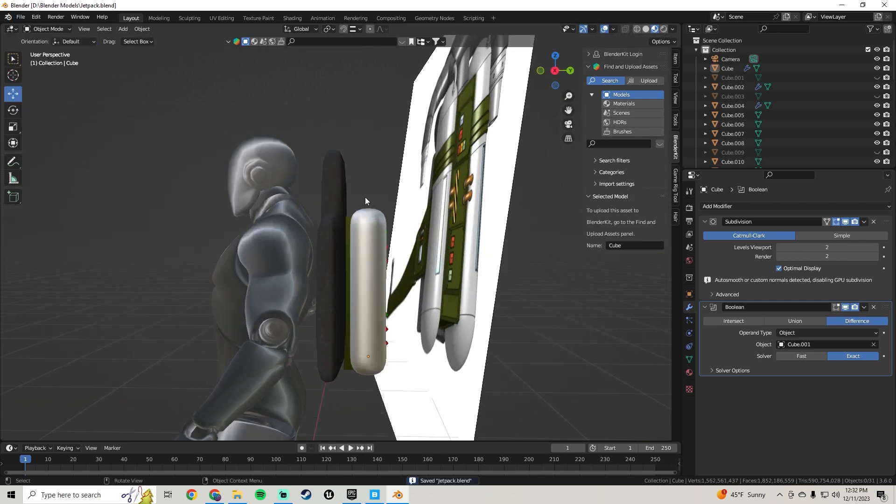
middle_drag(382, 175, 389, 203)
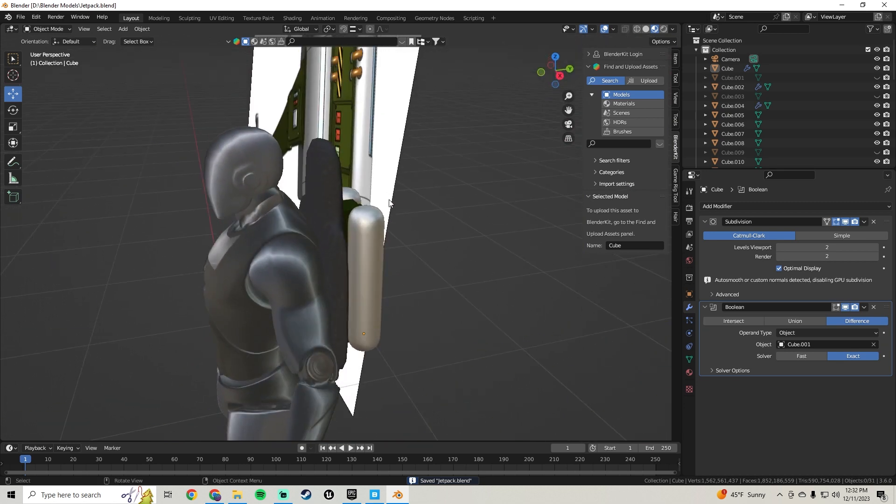
scroll(228, 189, down, 4)
middle_drag(229, 189, 349, 203)
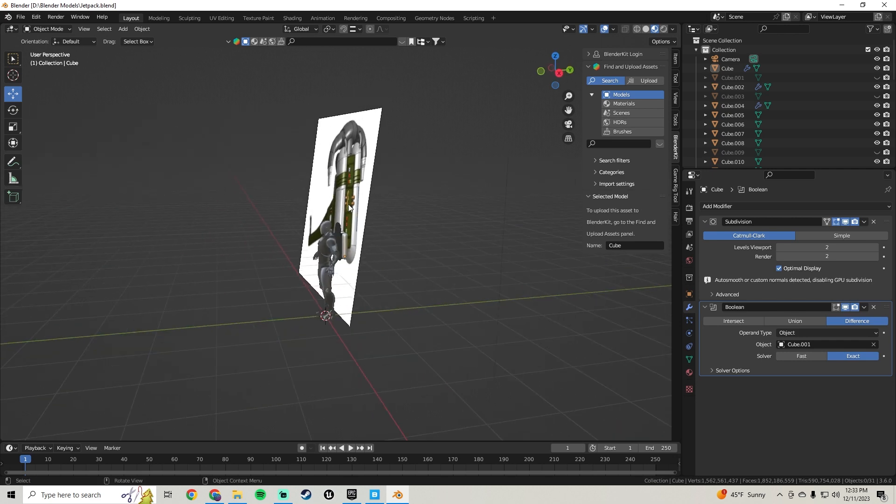
scroll(348, 203, up, 5)
scroll(332, 206, up, 3)
Move the four top faces of the leather pad forward toward the mannequin's head in Edit Mode
key(Tab)
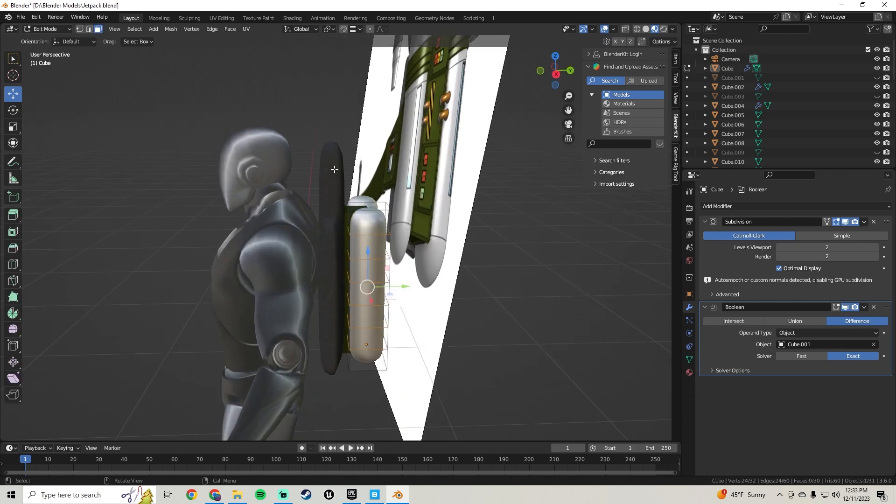
key(Tab)
click(334, 169)
key(Tab)
middle_drag(334, 169, 344, 222)
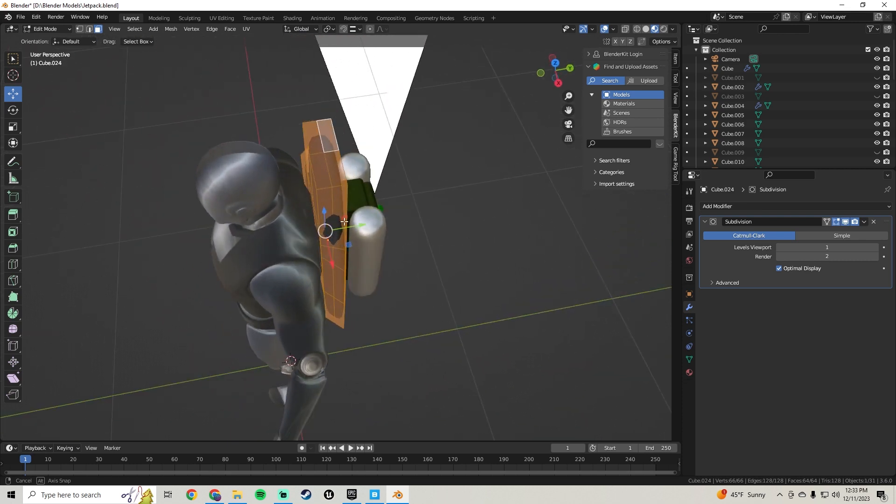
click(309, 135)
ctrl+click(325, 156)
ctrl+click(329, 177)
middle_drag(329, 177, 343, 139)
drag(352, 138, 345, 138)
middle_drag(344, 138, 451, 161)
middle_drag(299, 188, 404, 151)
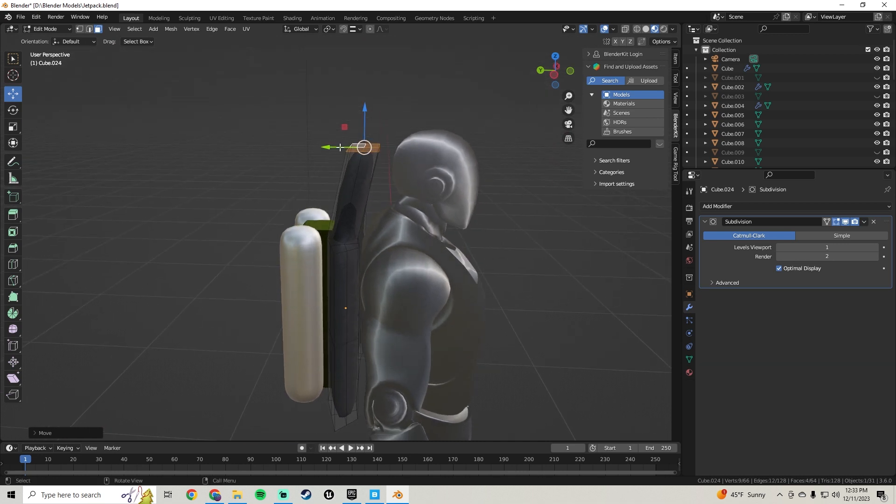
drag(340, 147, 340, 148)
Rotate the leather pad's top faces about the global X axis to follow the forward bend
key(r)
key(x)
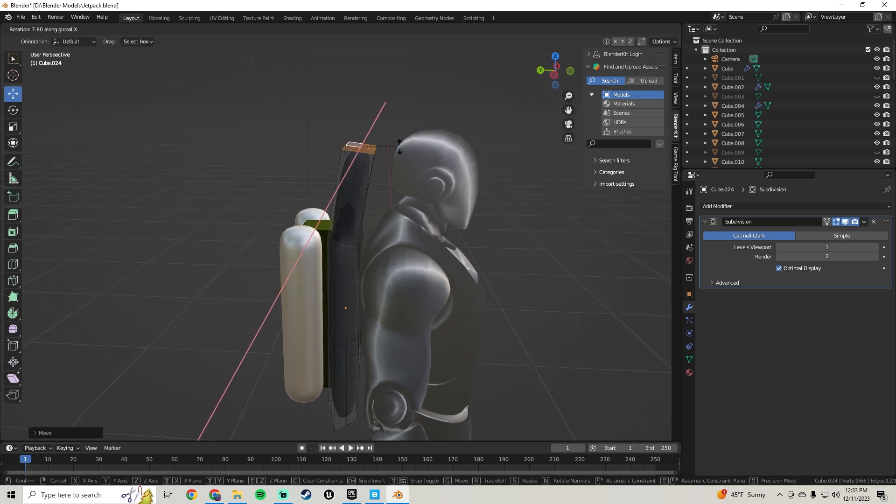
click(406, 164)
Unwrap all faces of the leather pad with Smart UV Project at a 66° angle limit and return to Object Mode
middle_drag(406, 164, 431, 176)
key(a)
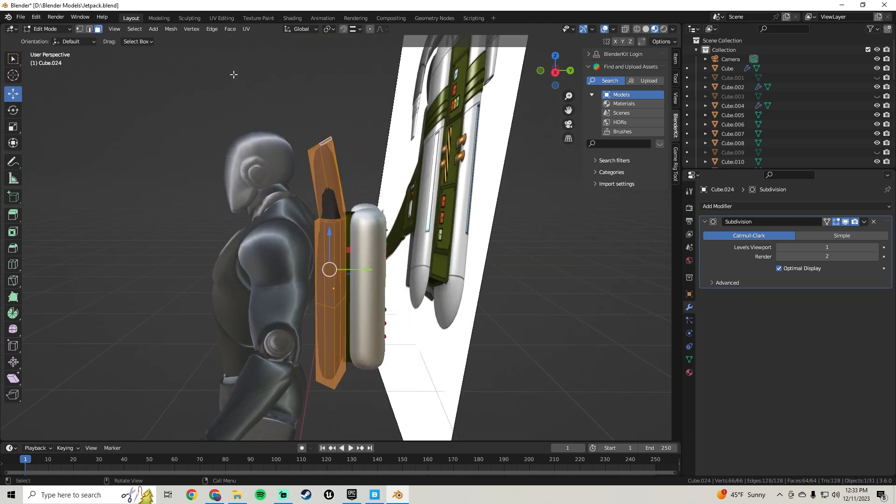
click(246, 29)
click(261, 56)
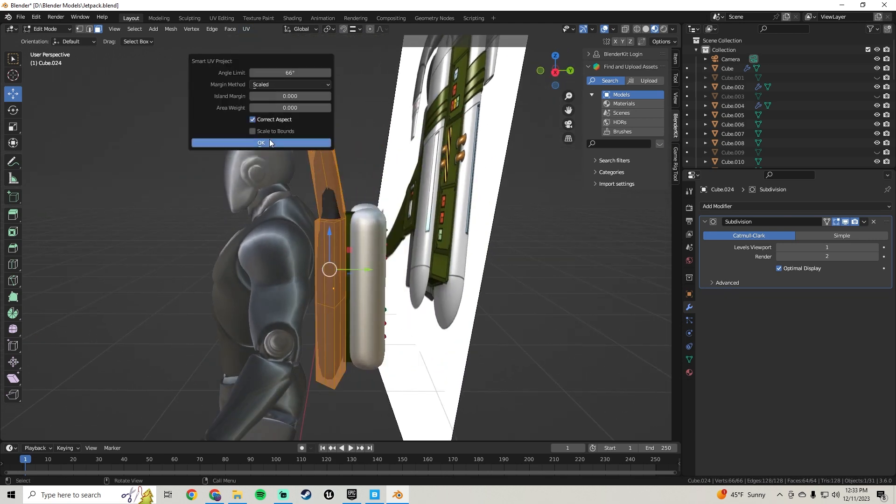
click(270, 142)
key(Tab)
middle_drag(326, 115, 332, 206)
scroll(338, 219, down, 4)
shift+middle_drag(407, 269, 319, 239)
scroll(292, 190, up, 3)
click(288, 187)
key(Tab)
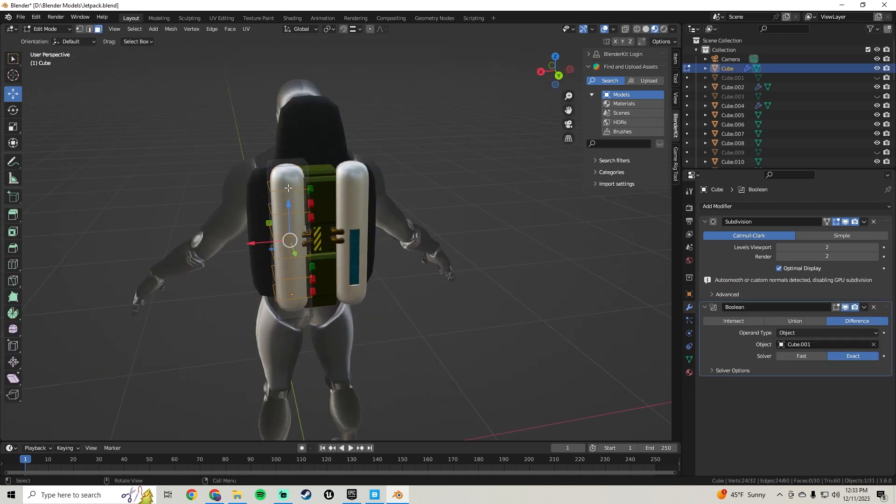
middle_drag(288, 188, 271, 203)
key(a)
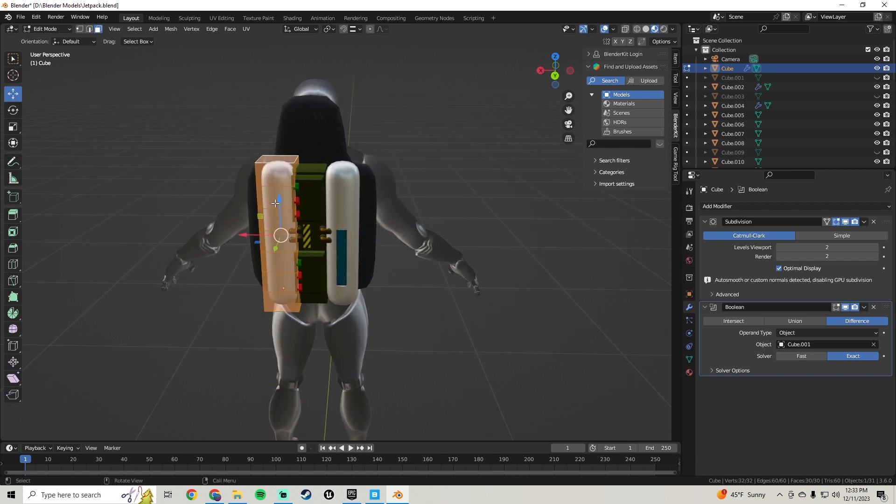
middle_drag(275, 199, 279, 177)
key(shift+s)
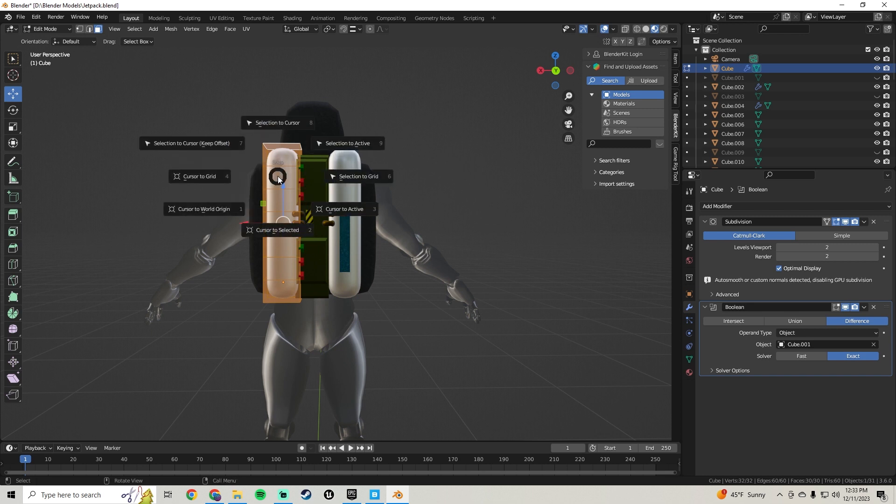
click(452, 91)
key(Tab)
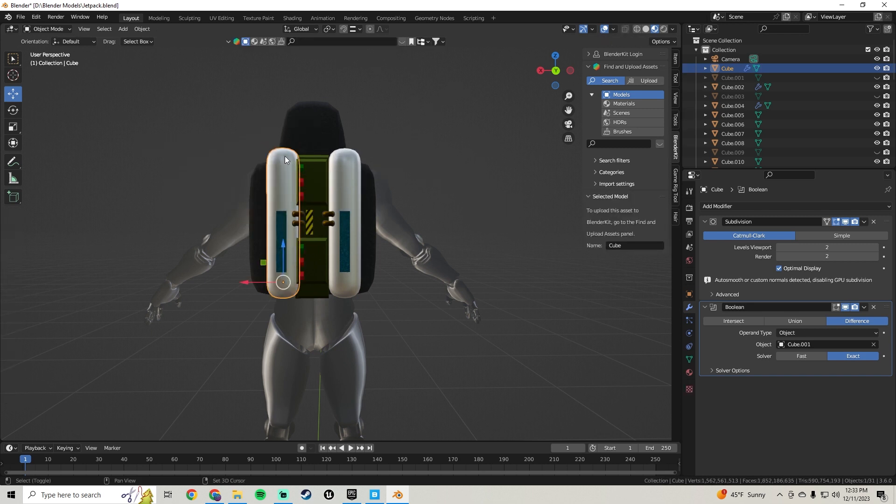
Duplicate the selected tank, move the copy along X between the two tanks and raise it along Z above the centre block
key(shift+d)
key(Escape)
key(g)
key(x)
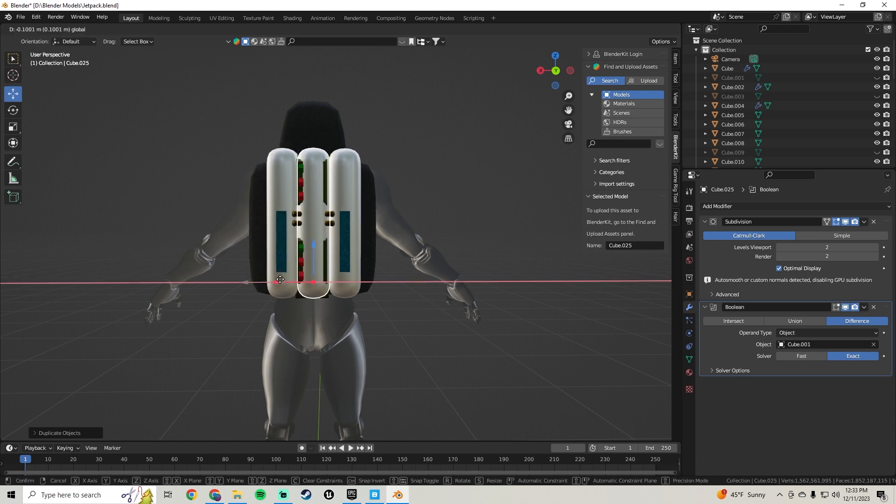
click(281, 279)
key(g)
key(z)
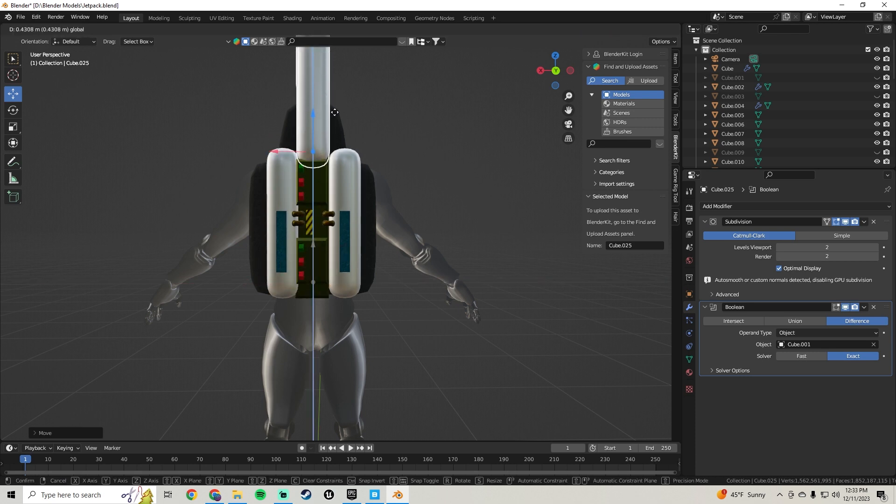
click(335, 112)
Scale the tank copy and, in Edit Mode, shift its geometry along Y toward the leather pad
middle_drag(340, 126, 403, 208)
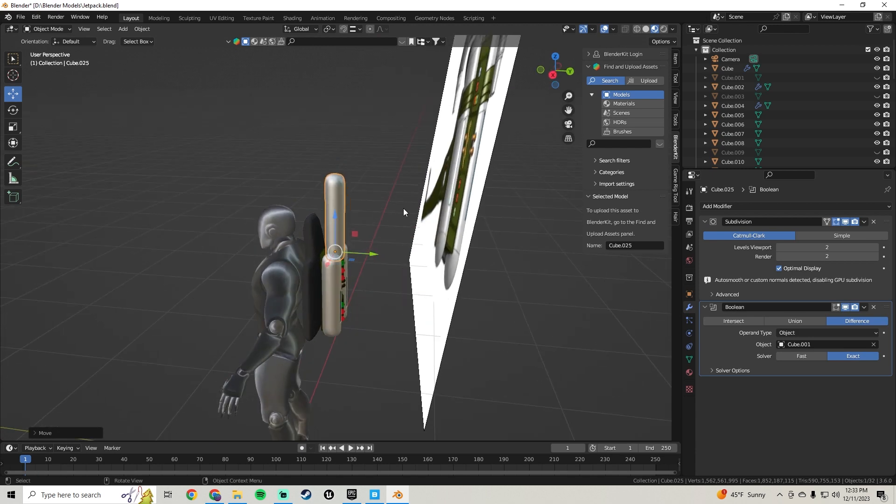
key(s)
click(373, 225)
scroll(352, 251, up, 5)
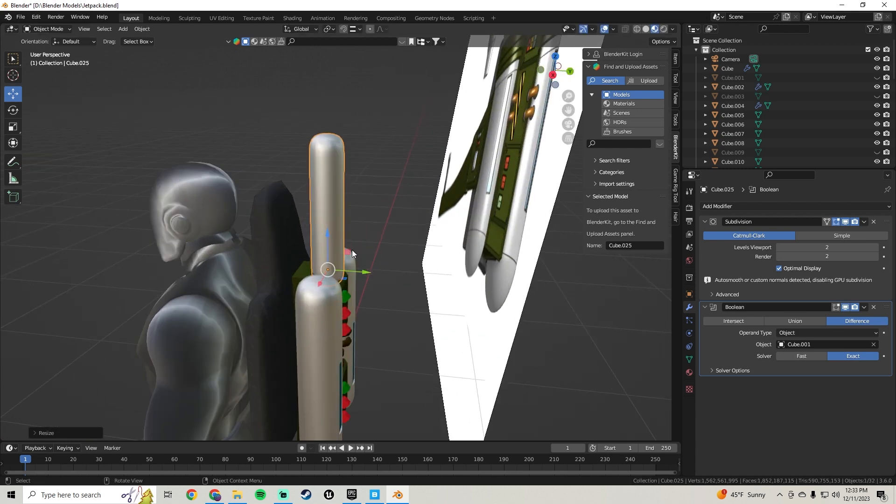
key(Tab)
middle_drag(352, 250, 371, 206)
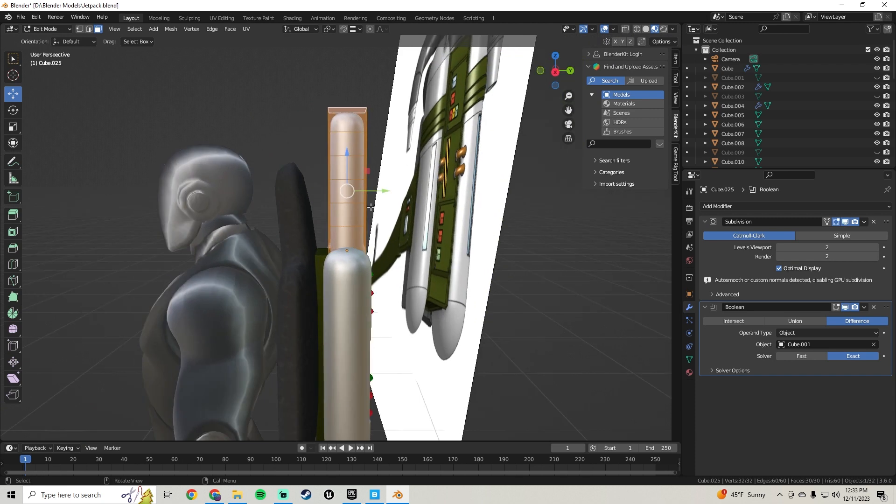
drag(385, 192, 372, 195)
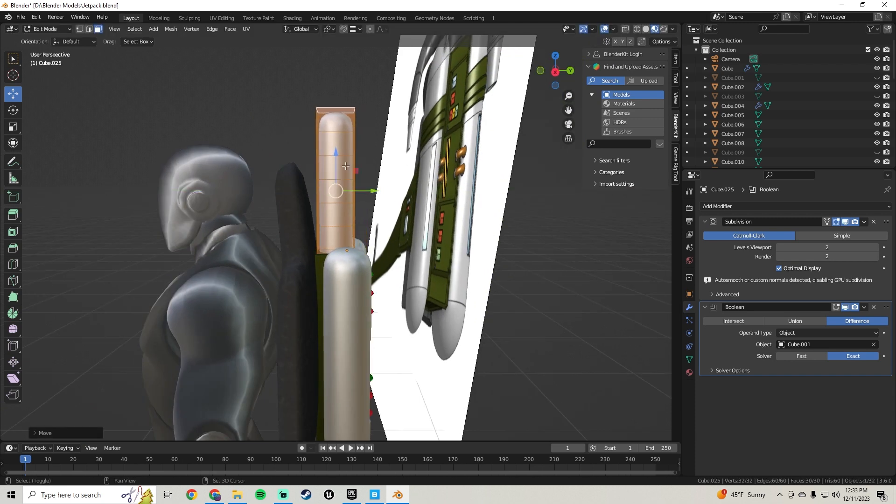
shift+middle_drag(331, 142, 334, 201)
scroll(338, 206, up, 2)
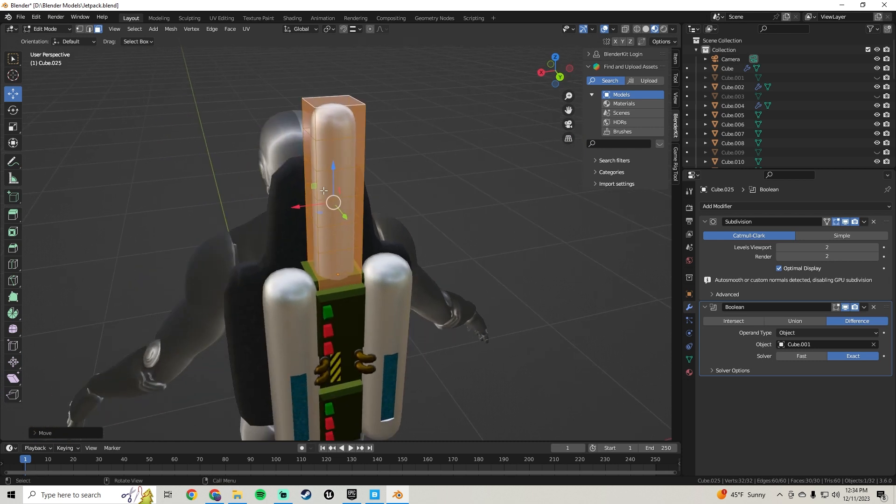
Return to Object Mode and delete the duplicated tank above the centre block
scroll(310, 206, down, 3)
right_click(310, 205)
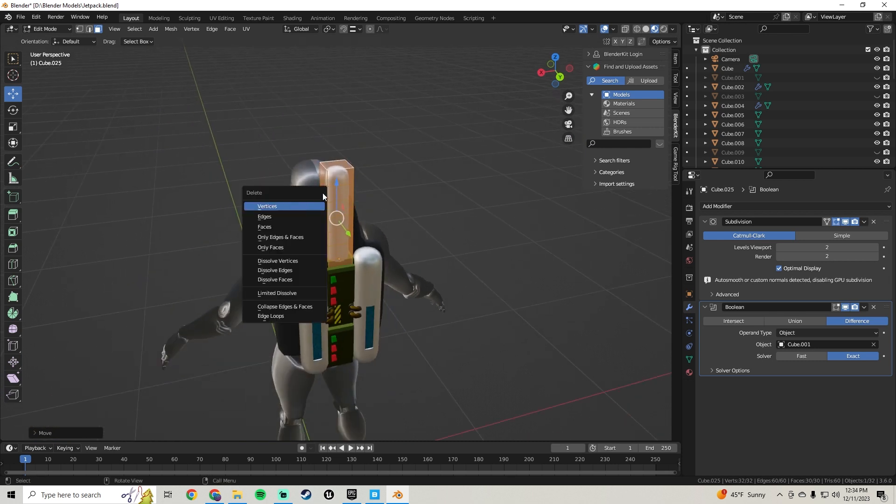
key(Tab)
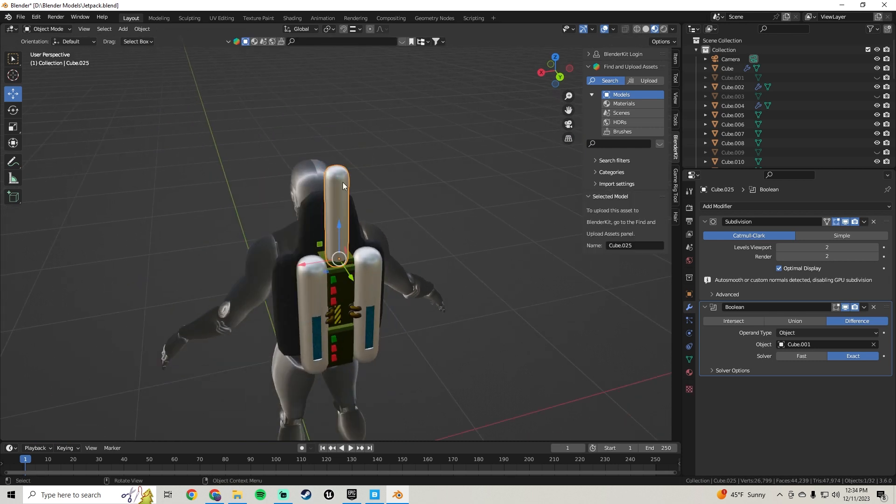
key(Delete)
Add a cube mesh, scale it down and raise it along Z to the mannequin's head
click(122, 29)
mouse_move(185, 42)
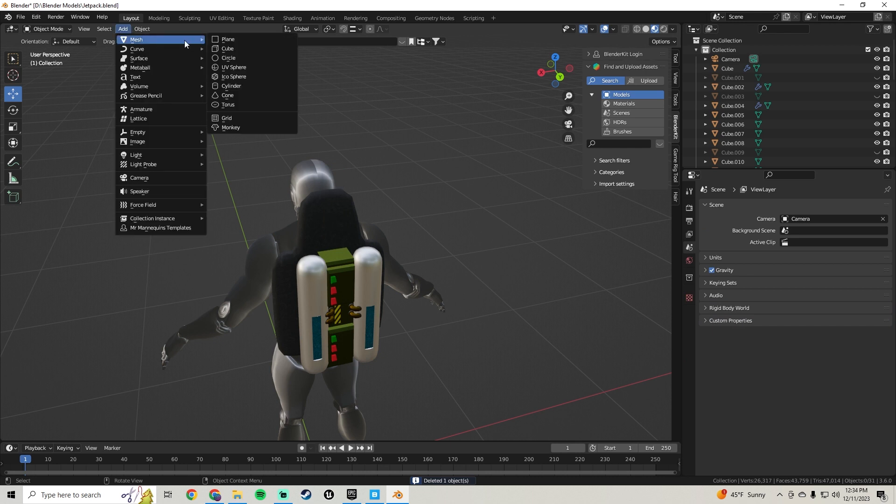
click(238, 49)
middle_drag(345, 243, 420, 262)
key(s)
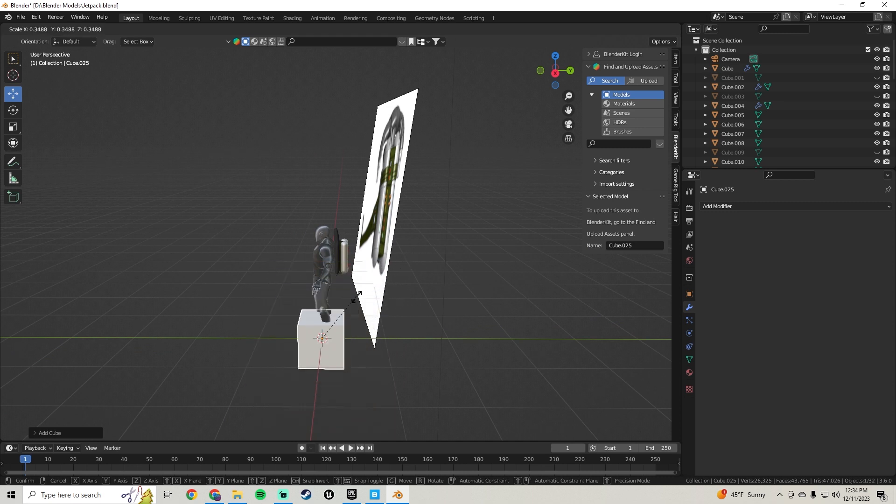
click(346, 314)
drag(323, 303, 323, 195)
scroll(436, 291, up, 3)
Assign the existing Ceramic_Coating_-_shteahic material to the new cube
click(689, 373)
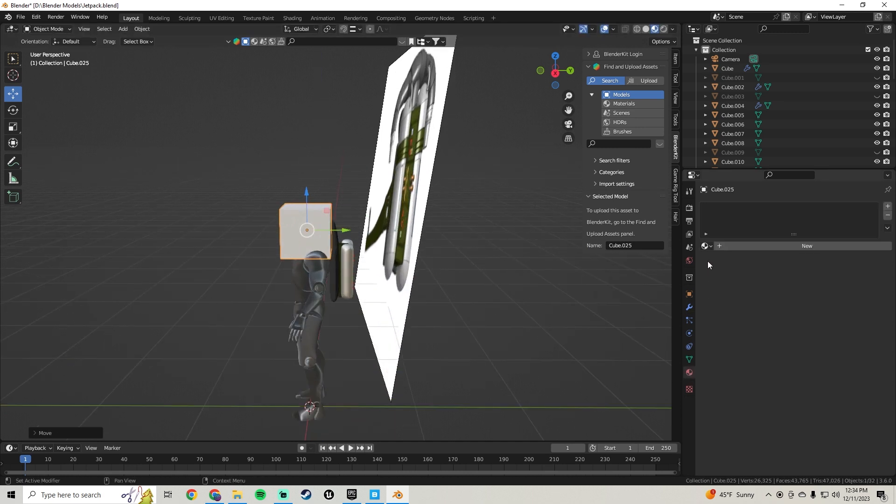
click(707, 246)
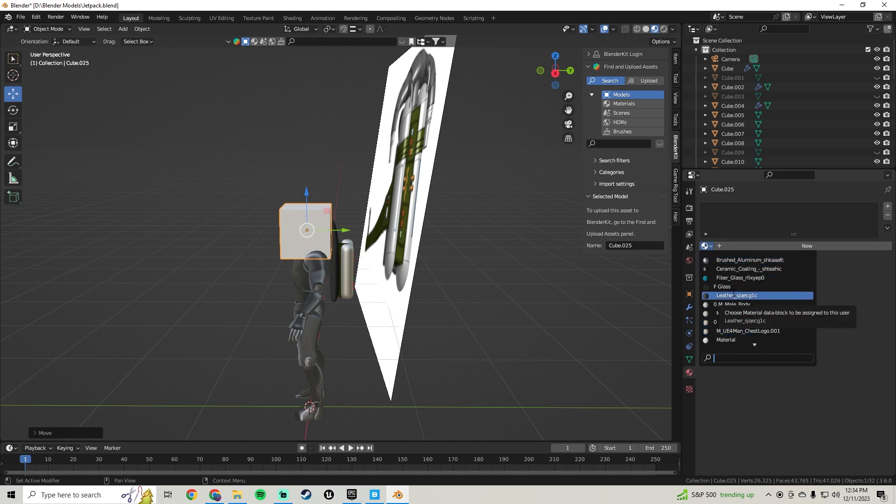
scroll(738, 340, down, 7)
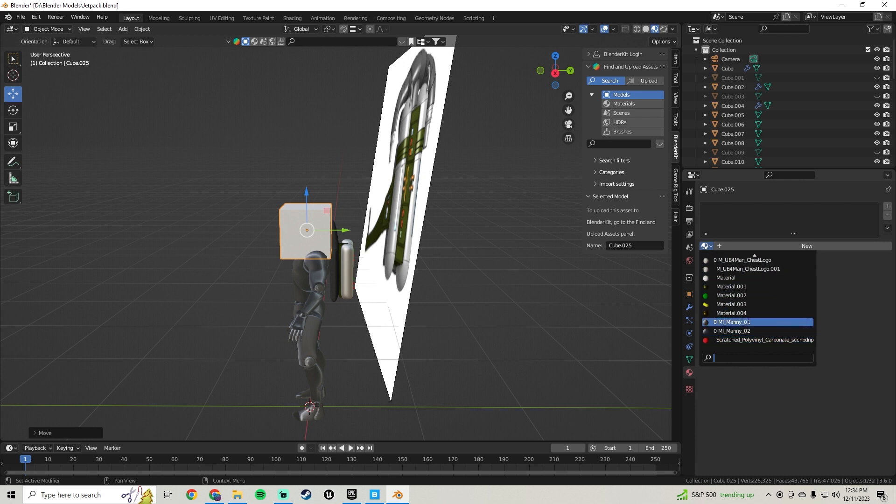
scroll(750, 322, up, 11)
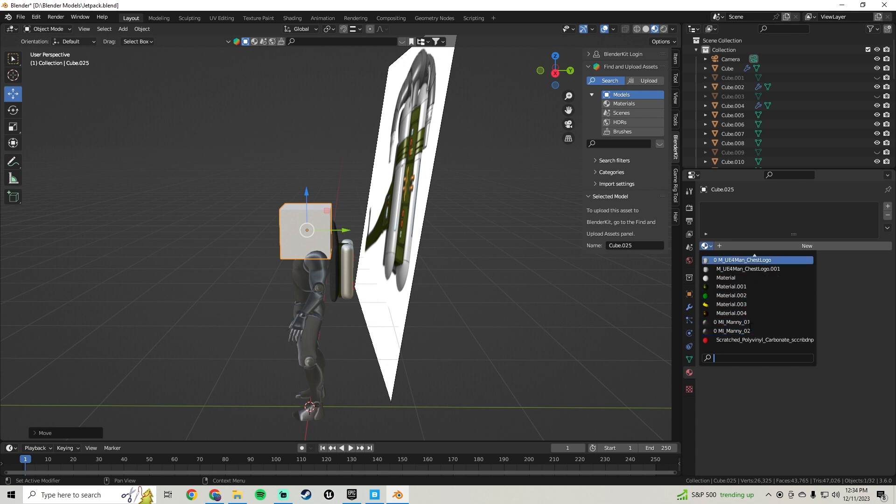
scroll(750, 327, up, 3)
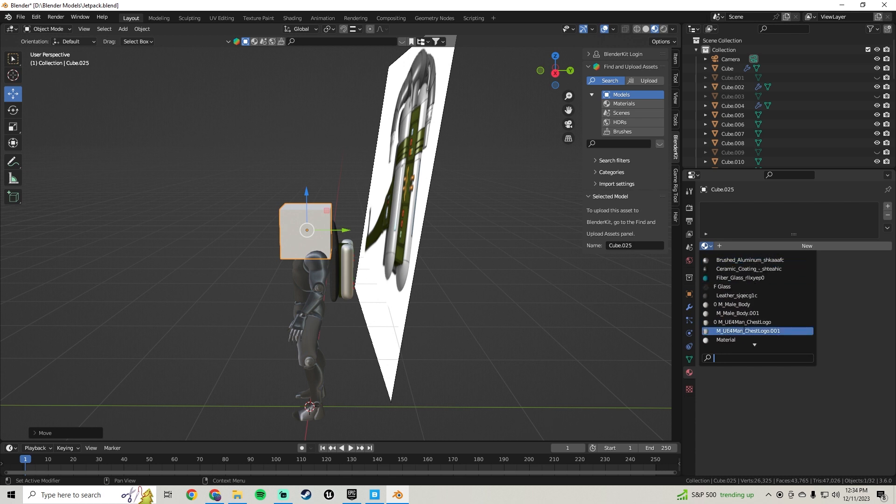
click(747, 269)
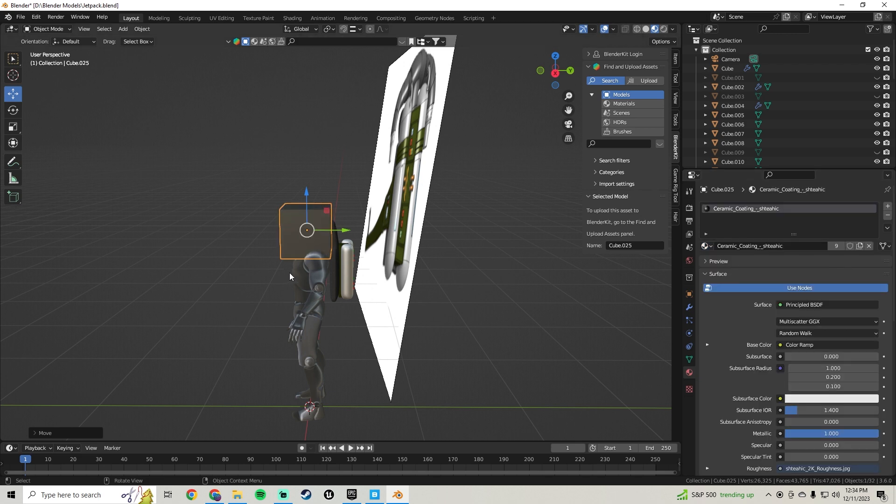
Examine the cube and mannequin beside the jetpack reference image, and check the recording in Streamlabs Desktop before returning to Blender
scroll(290, 273, up, 8)
middle_drag(332, 241, 382, 209)
scroll(362, 215, down, 6)
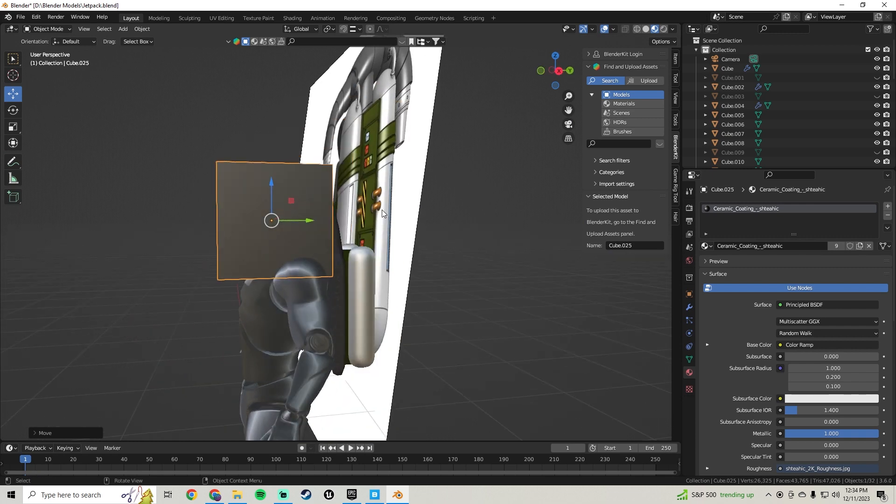
scroll(382, 209, down, 8)
middle_drag(280, 239, 353, 232)
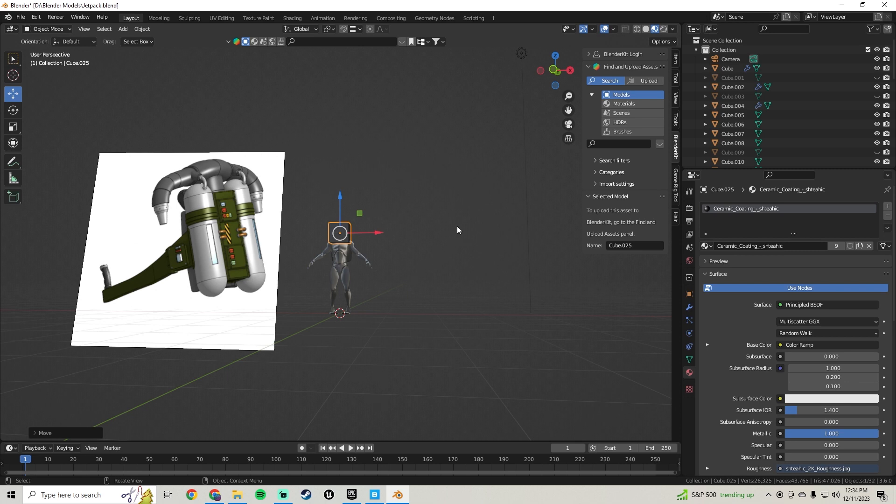
middle_drag(457, 230, 321, 250)
click(282, 498)
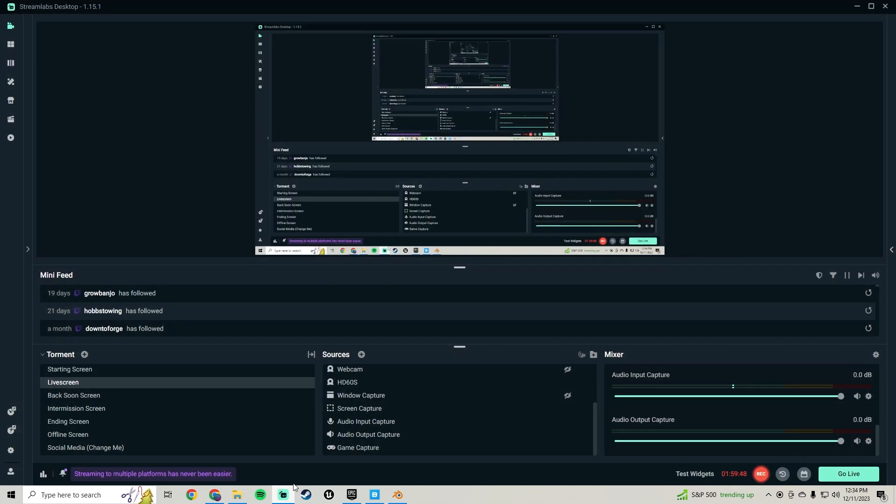
click(405, 500)
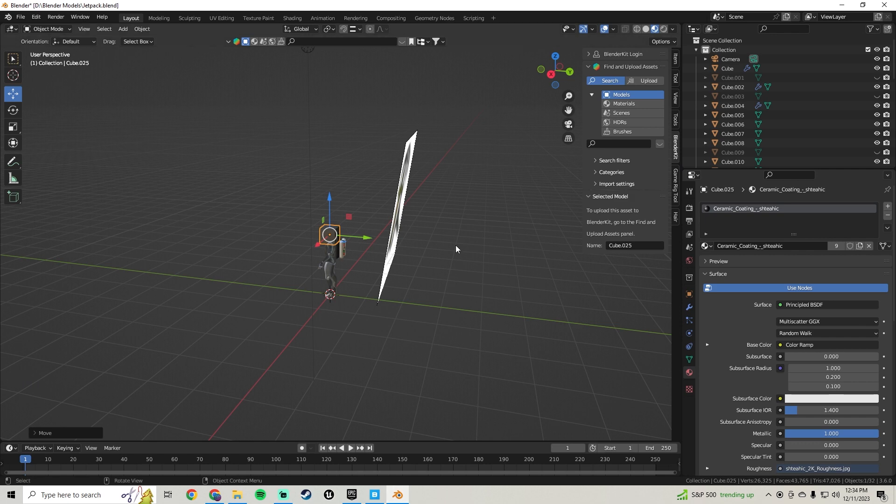
Move the cube along Y to behind the leather pad and scale it down to a small block above the tanks
middle_drag(456, 249, 382, 254)
scroll(355, 229, up, 10)
middle_drag(348, 222, 340, 196)
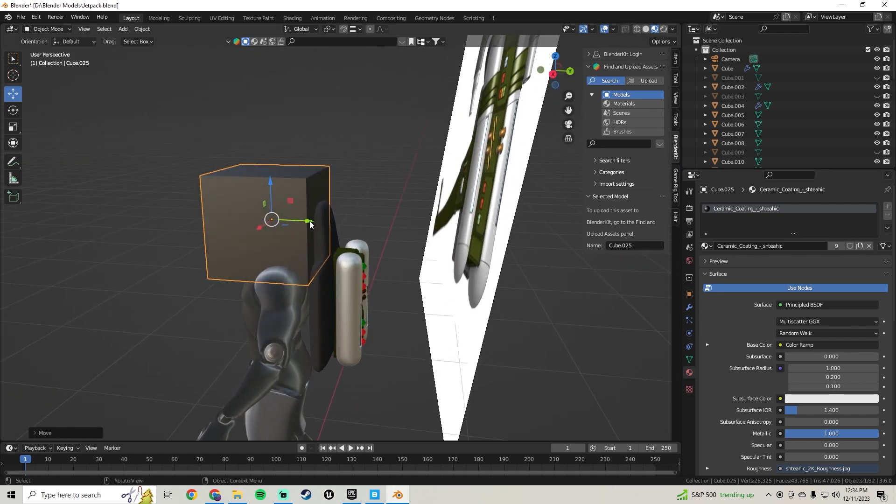
drag(310, 225, 405, 225)
key(s)
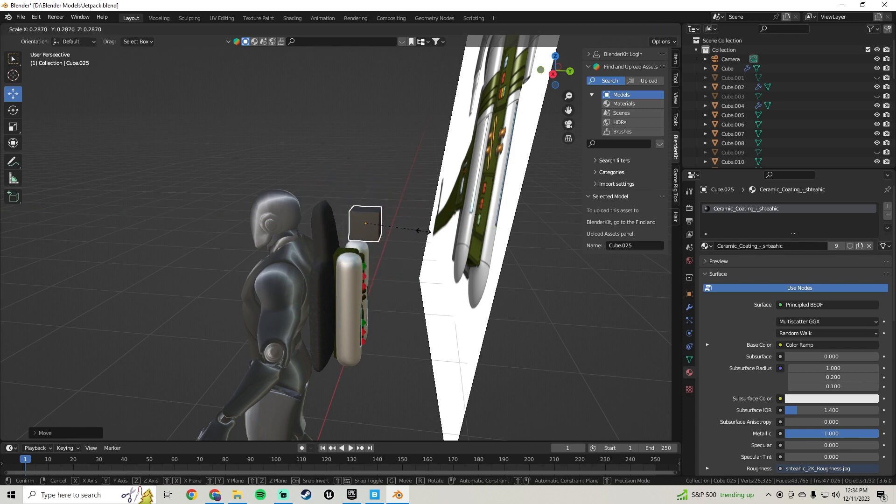
click(415, 235)
Shift the cube along Y toward the pad, lower it onto the green centre block and adjust its scale to fit
middle_drag(415, 234, 440, 193)
middle_drag(388, 206, 457, 254)
scroll(395, 225, up, 3)
drag(488, 238, 460, 238)
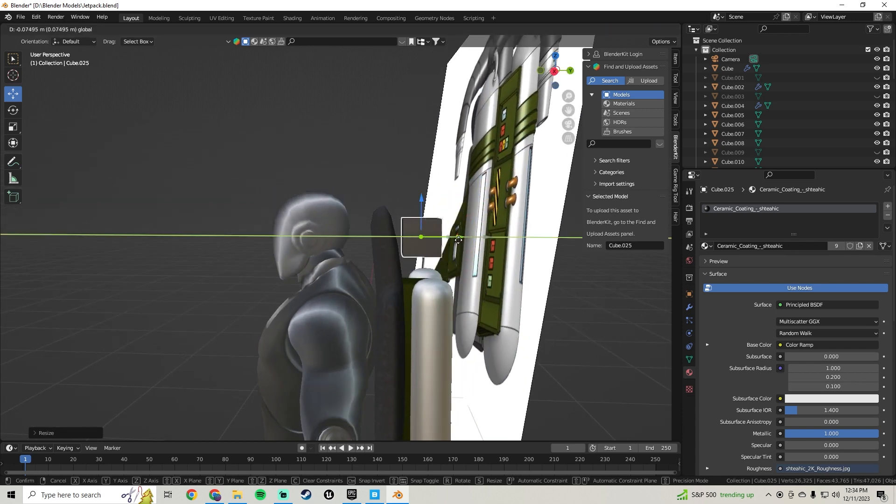
shift+middle_drag(446, 237, 397, 219)
drag(370, 180, 371, 204)
middle_drag(371, 204, 604, 310)
key(s)
click(486, 205)
scroll(390, 233, up, 4)
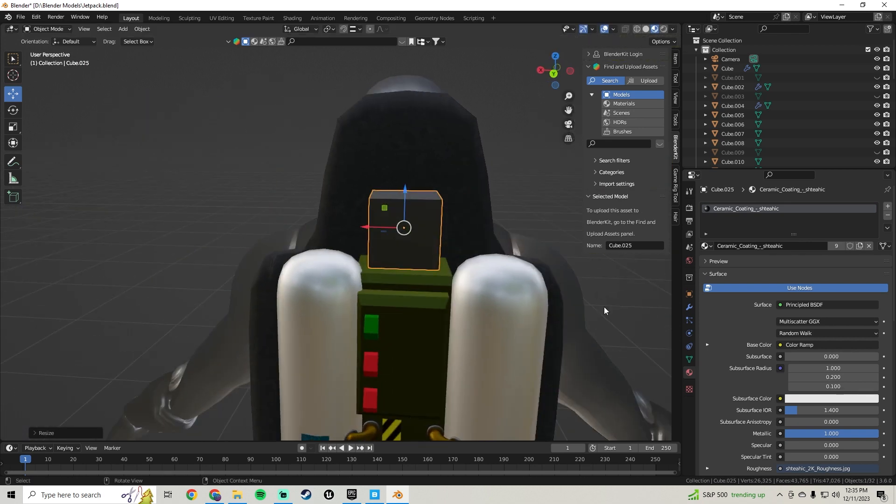
Add a Subdivision Surface modifier to the cube, shade it smooth and set its viewport levels to 2
click(690, 308)
click(736, 208)
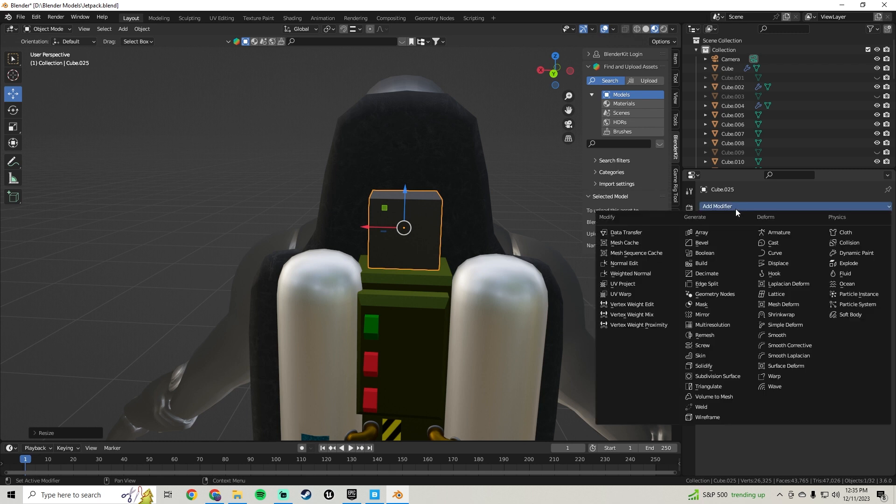
click(724, 376)
middle_drag(392, 262, 393, 208)
right_click(394, 208)
click(394, 208)
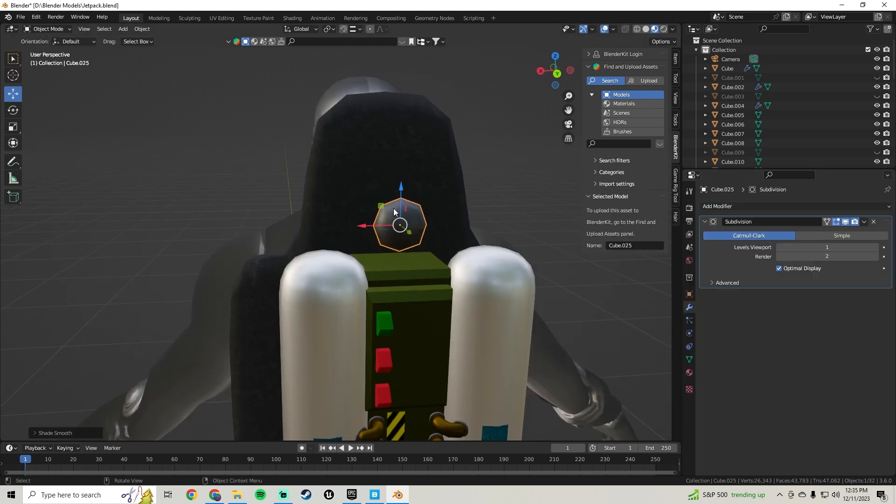
scroll(417, 239, up, 4)
click(876, 247)
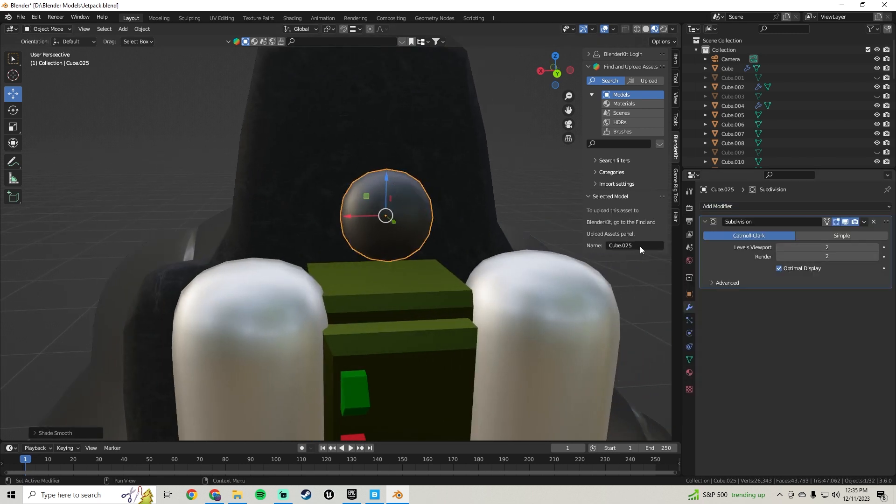
Lower the smoothed cube's mesh onto the green centre block and raise its top face to stretch it upward
middle_drag(640, 246, 355, 224)
key(Tab)
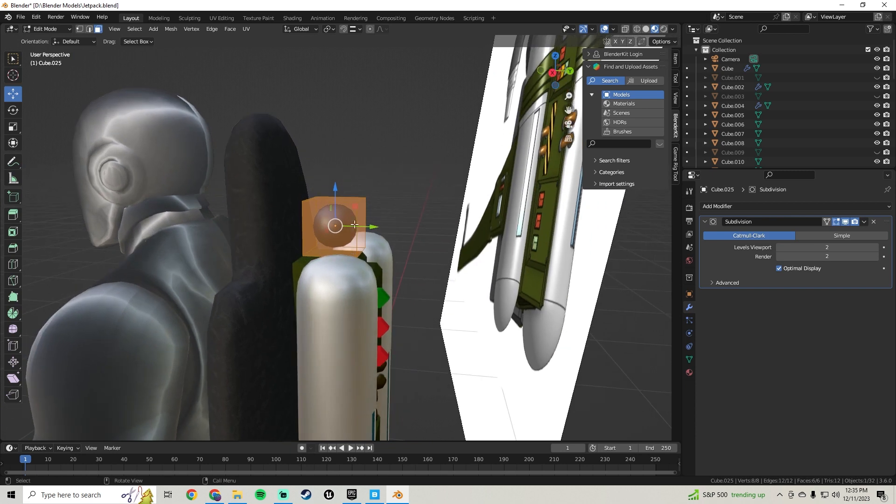
drag(333, 187, 336, 220)
mouse_move(336, 219)
middle_down()
mouse_move(397, 239)
mouse_move(422, 206)
mouse_move(426, 216)
mouse_move(285, 230)
mouse_move(322, 210)
middle_up()
scroll(299, 229, up, 6)
drag(368, 195, 373, 162)
Scale the entire stretched mesh up uniformly by about 1.2 above the centre block
key(a)
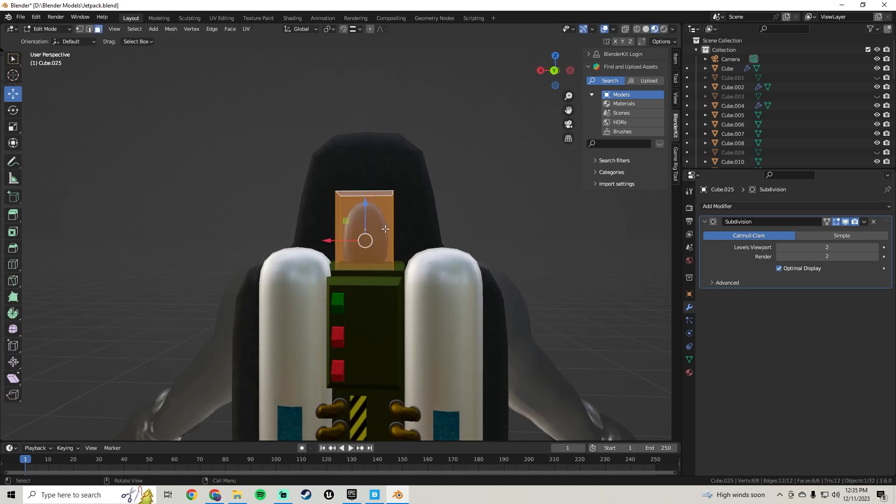
key(s)
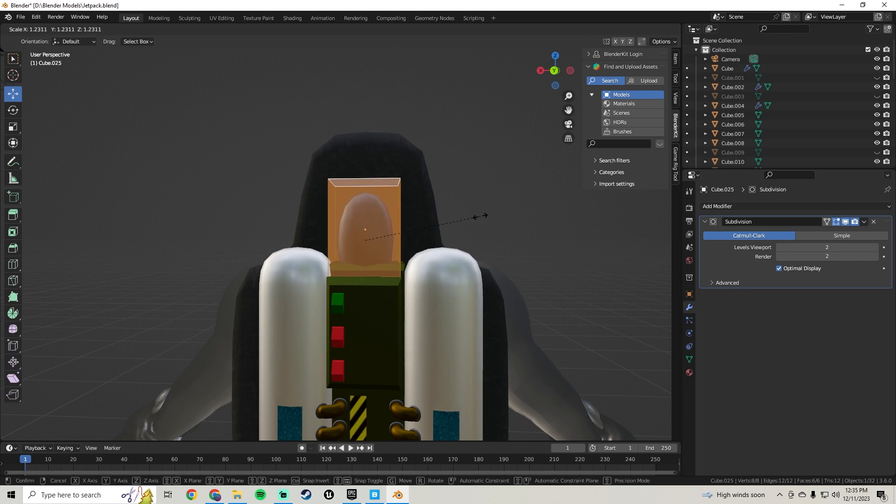
click(472, 211)
Add three evenly spaced horizontal edge loops around the stretched mesh, then leave Edit Mode and deselect it
middle_drag(472, 211, 355, 231)
key(ctrl+r)
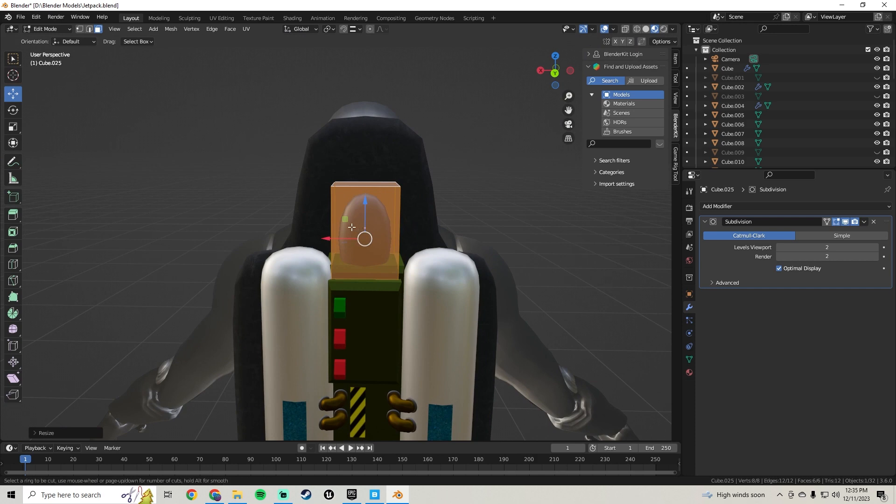
click(332, 216)
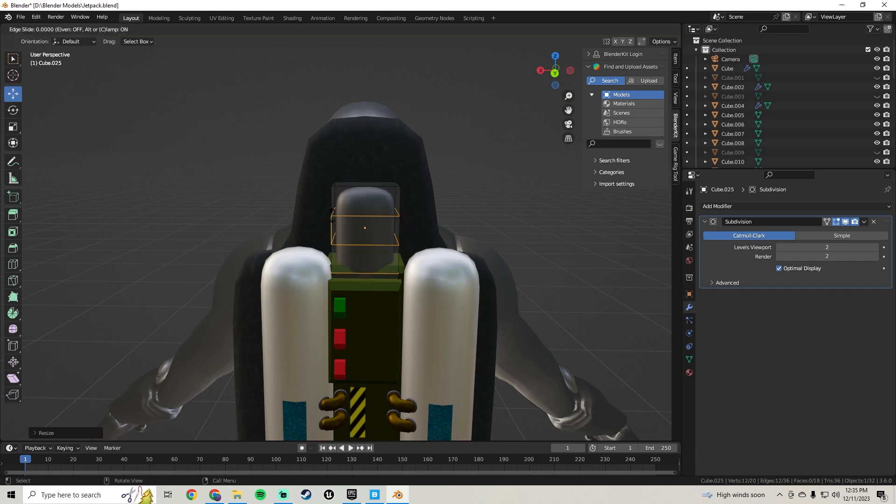
middle_drag(332, 215, 400, 226)
scroll(416, 215, down, 4)
key(Tab)
scroll(302, 234, down, 4)
click(404, 210)
Raise the pipe piece's top face along Z to lengthen it up the leather pad
key(Tab)
scroll(352, 232, up, 4)
click(356, 204)
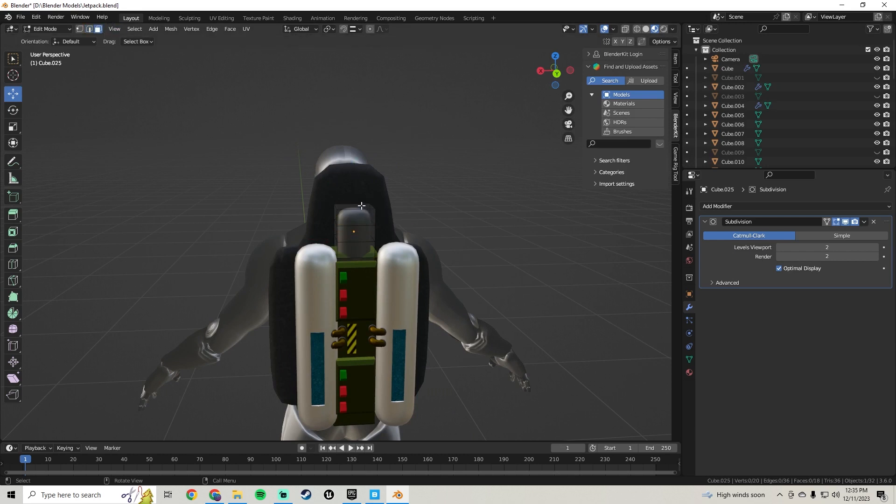
drag(353, 170, 354, 143)
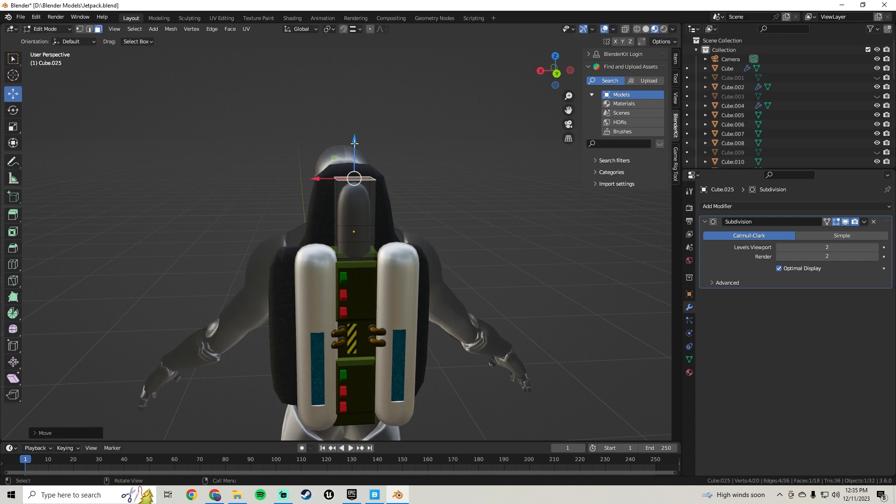
Add three evenly spaced edge loops to the pipe's lengthened upper section and return to Object Mode
key(ctrl+r)
scroll(340, 209, up, 1)
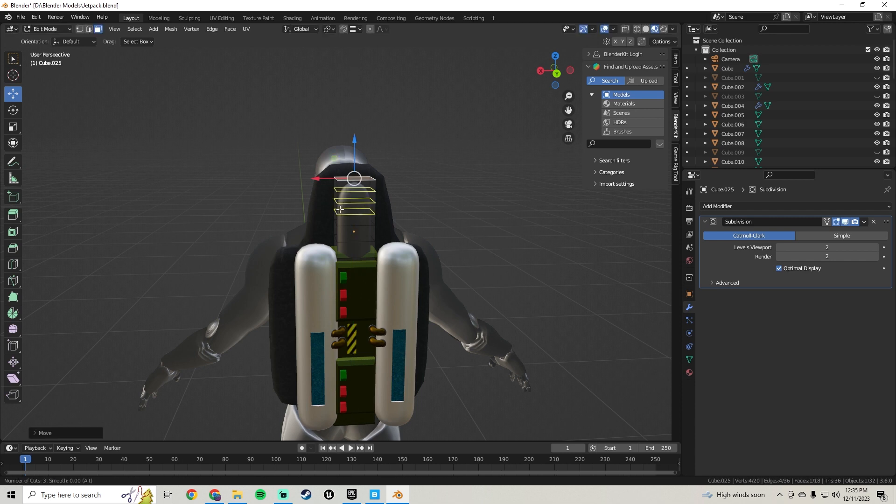
click(339, 210)
click(340, 210)
key(Tab)
click(281, 215)
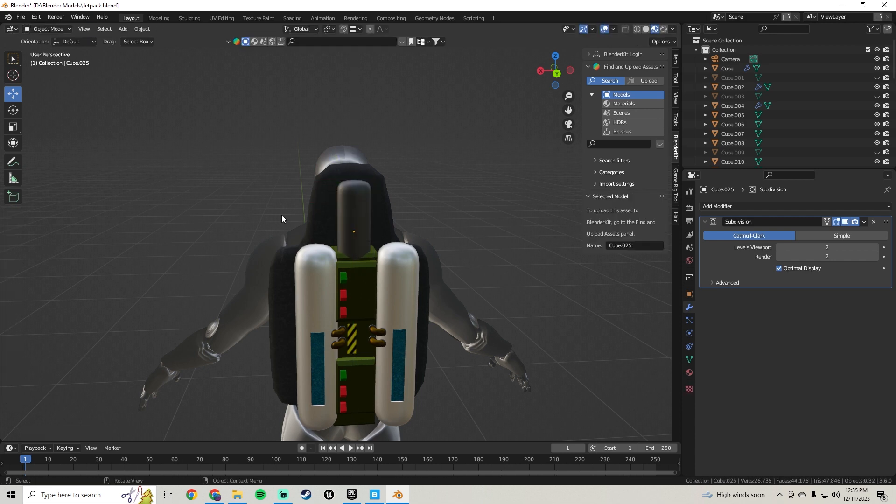
View the pipe piece from the side and back, and save the jetpack project
middle_drag(278, 215, 408, 210)
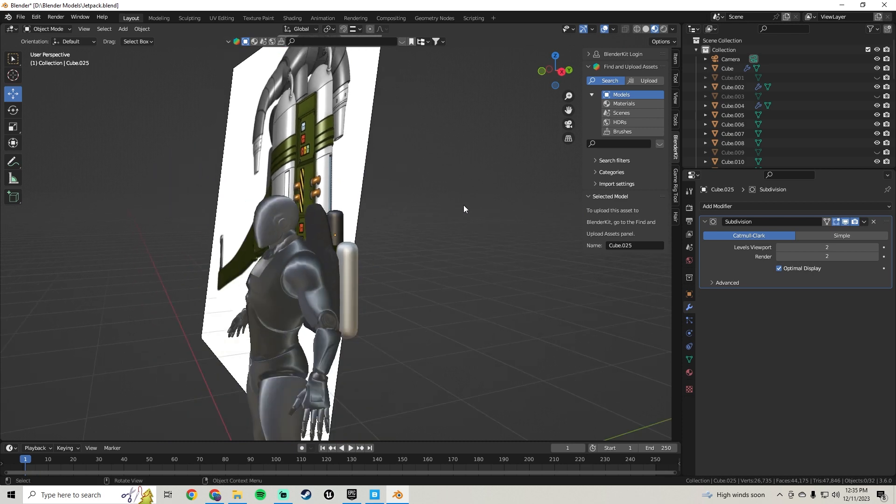
middle_drag(464, 208, 325, 225)
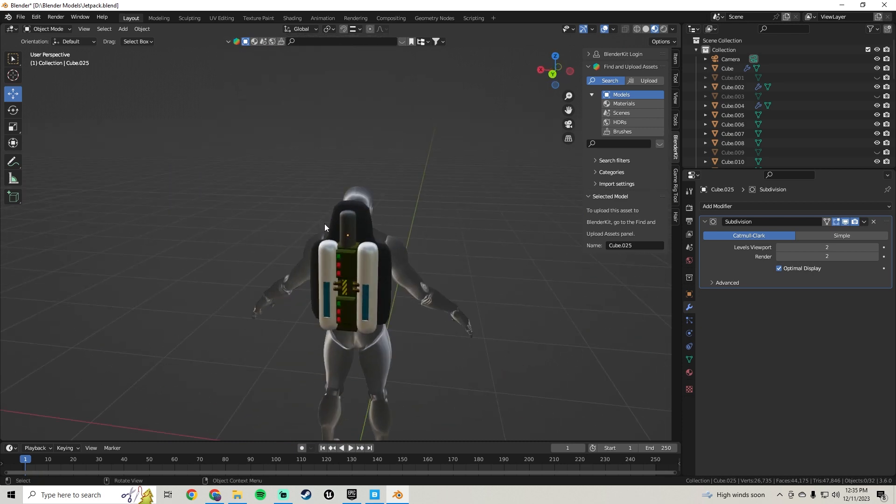
click(21, 16)
click(32, 78)
Examine the curved pipes and tank details in the jetpack reference image and compare them with the modelled jetpack's back
middle_drag(378, 202, 365, 232)
scroll(365, 232, down, 3)
middle_drag(306, 222, 281, 211)
scroll(227, 193, up, 6)
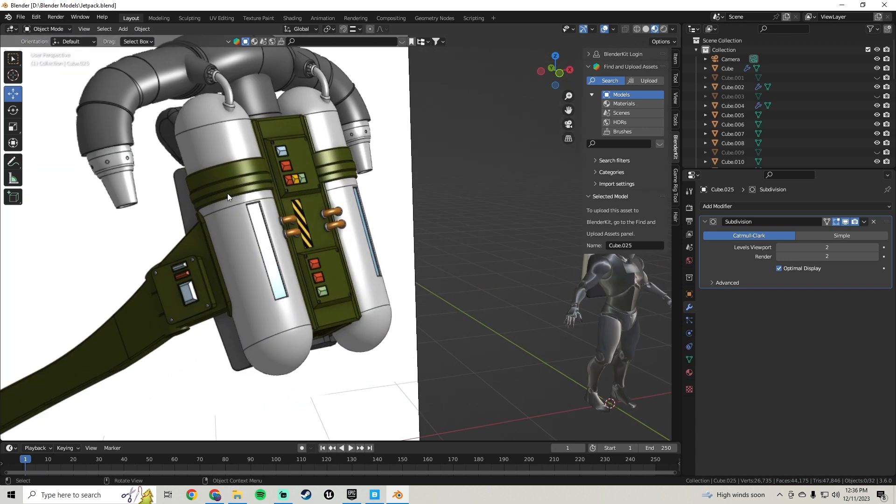
scroll(228, 193, down, 3)
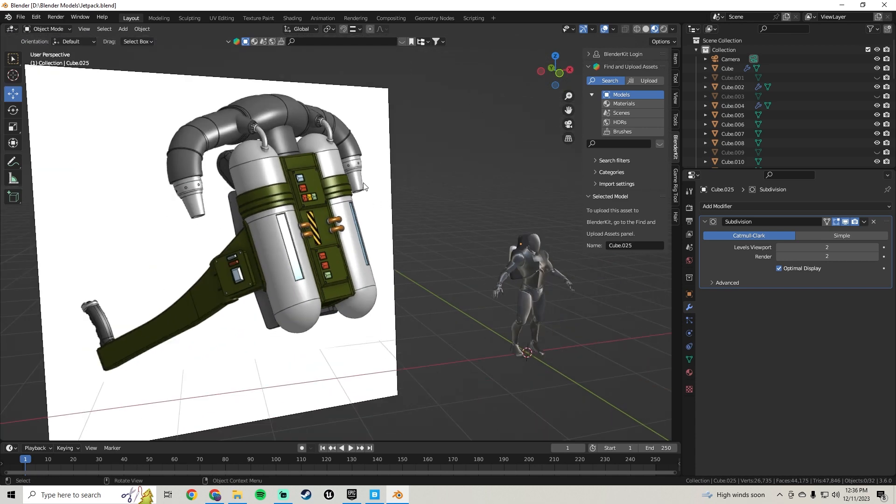
shift+middle_drag(413, 186, 318, 196)
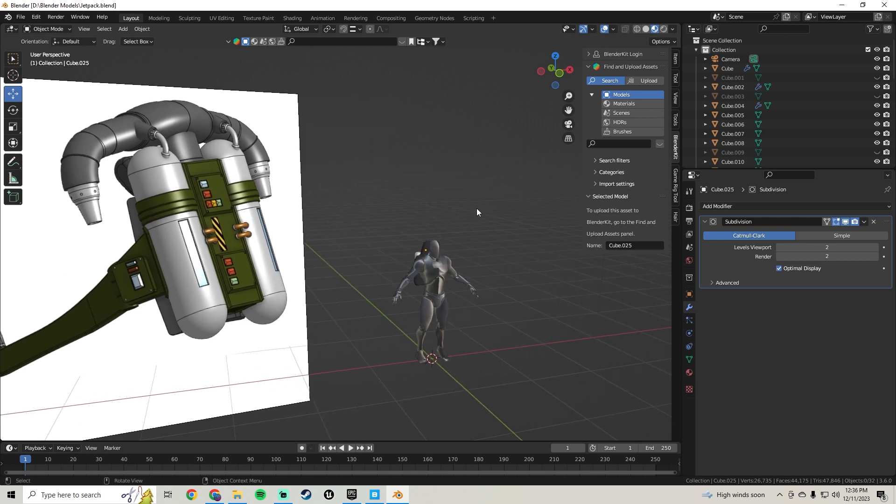
middle_drag(477, 208, 297, 172)
scroll(342, 231, up, 5)
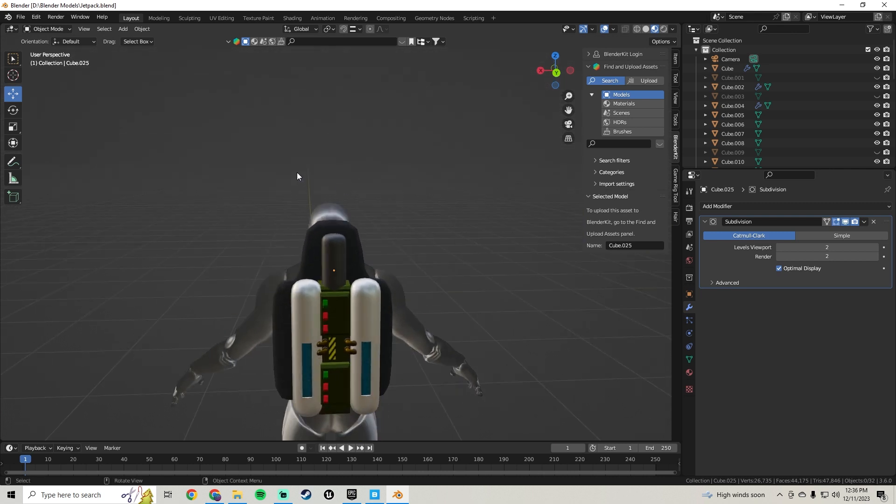
Add a new mesh cube to the scene for the next jetpack part
click(125, 29)
mouse_move(145, 42)
click(248, 48)
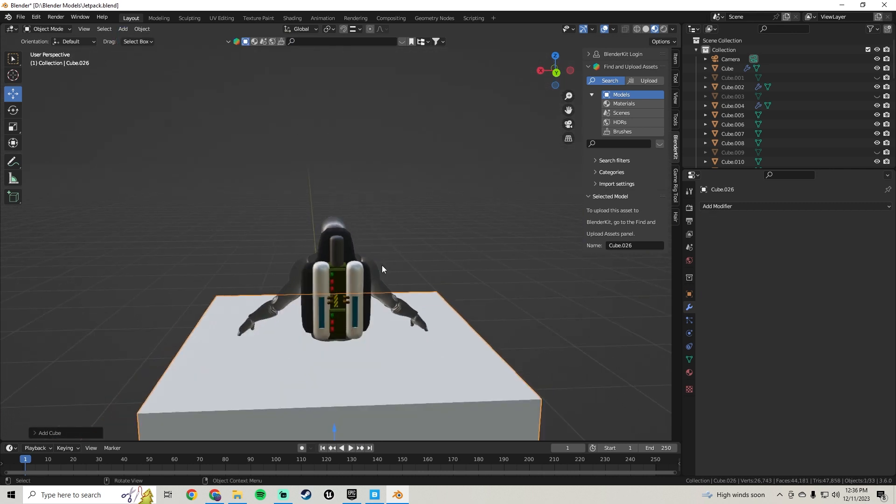
Raise the large cube above the ground beside the mannequin and scale it down to about half its size
scroll(382, 269, down, 6)
drag(351, 242, 330, 148)
middle_drag(330, 148, 377, 254)
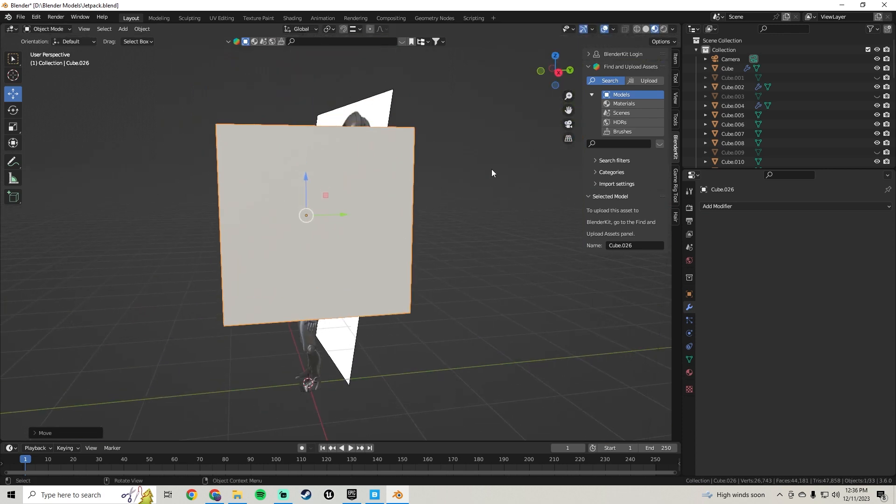
key(s)
click(357, 198)
middle_drag(358, 197, 310, 189)
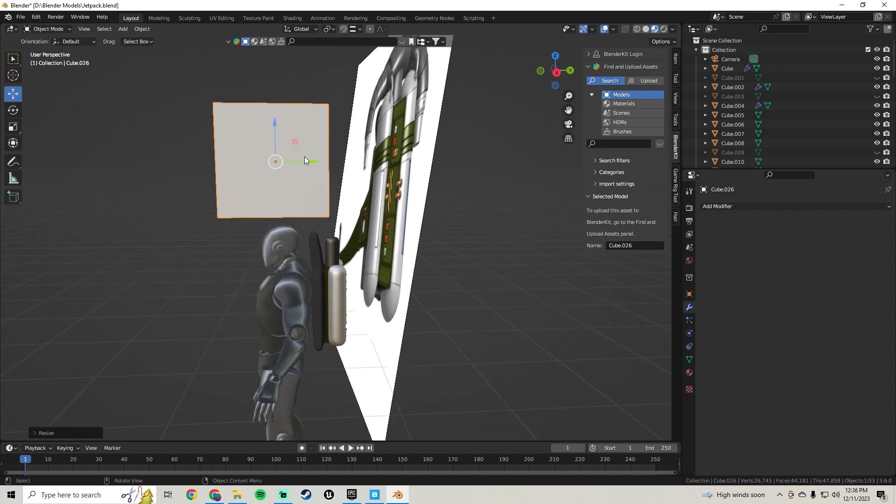
Position the cube directly above the jetpack's central tube, behind the mannequin's head, and shrink it to about a third of its size
drag(304, 156, 360, 165)
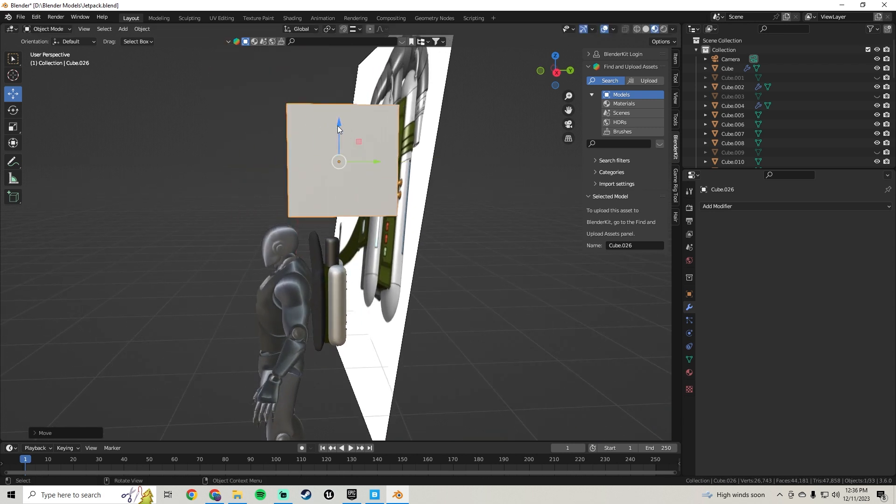
drag(338, 125, 338, 180)
key(s)
click(390, 211)
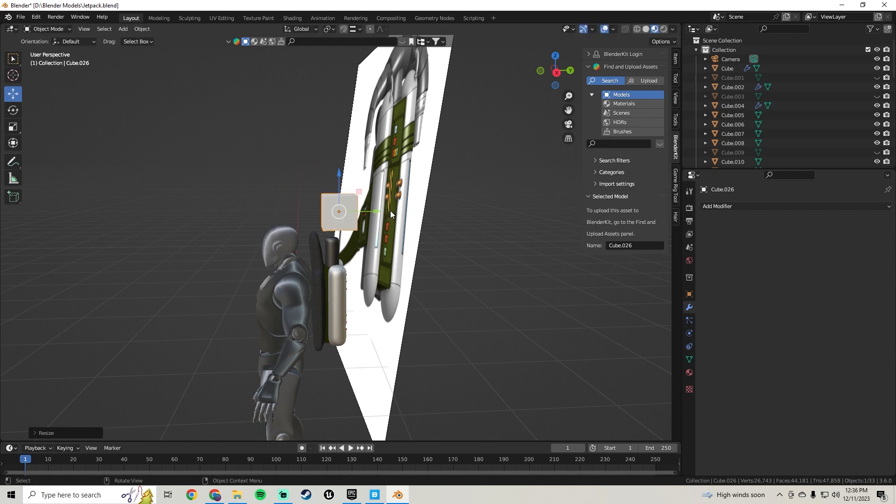
middle_drag(390, 211, 291, 218)
scroll(374, 193, up, 2)
middle_drag(374, 193, 409, 194)
scroll(434, 187, up, 2)
drag(371, 179, 335, 174)
middle_drag(335, 174, 644, 209)
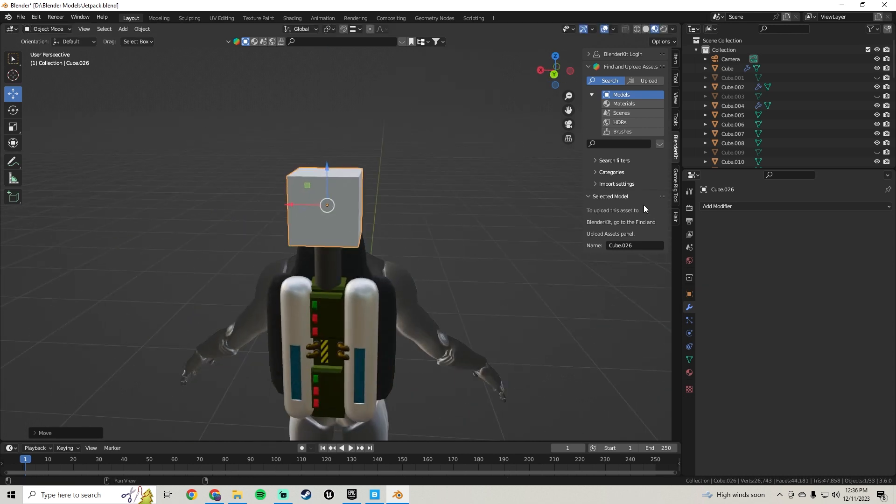
Assign the existing Ceramic_Coating_-_shteahic material to the cube
click(689, 372)
click(706, 246)
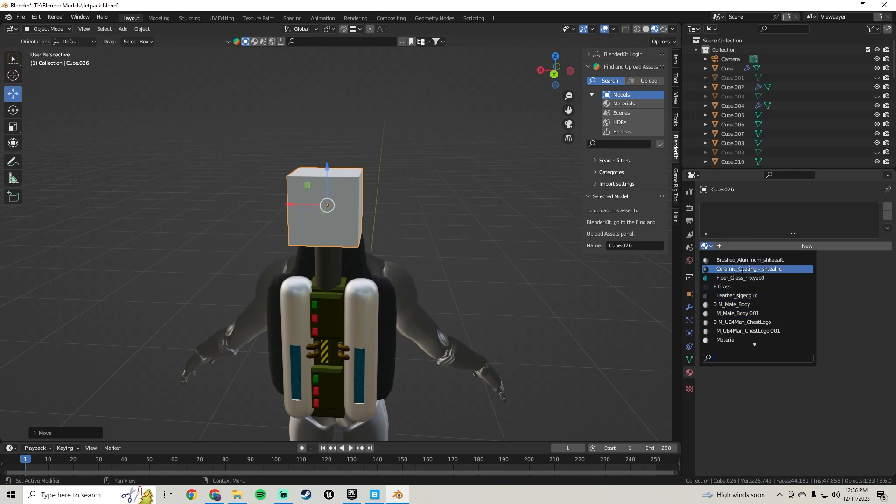
click(737, 269)
Scale the cube down slightly and lower it until it rests on top of the jetpack's central tube
middle_drag(574, 238, 473, 209)
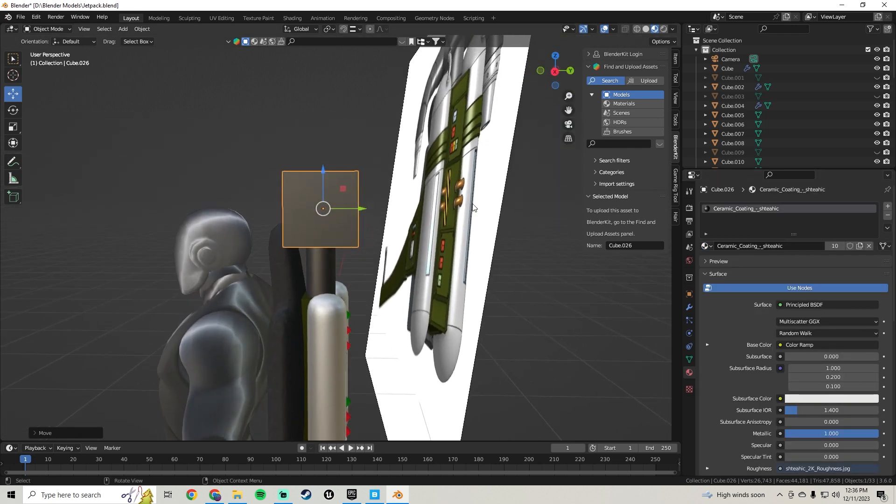
key(s)
click(418, 210)
mouse_move(419, 210)
middle_down()
mouse_move(485, 211)
mouse_move(422, 212)
middle_up()
drag(360, 195, 354, 196)
drag(315, 163, 315, 183)
middle_drag(409, 206, 297, 226)
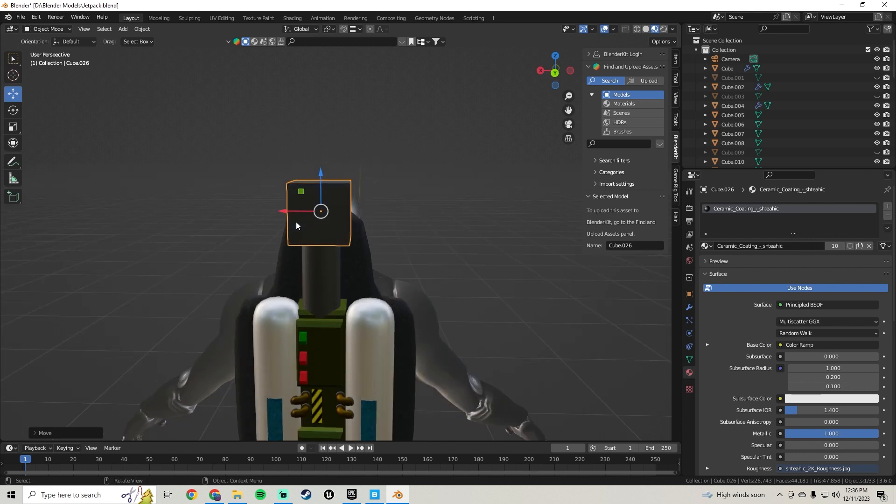
Add a Mirror modifier on the X axis to the cube
key(Tab)
click(430, 185)
key(Tab)
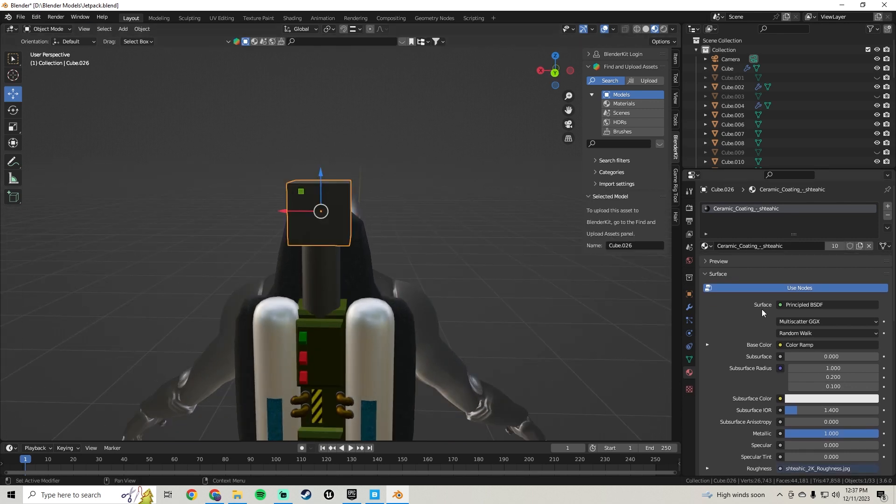
click(689, 307)
click(742, 206)
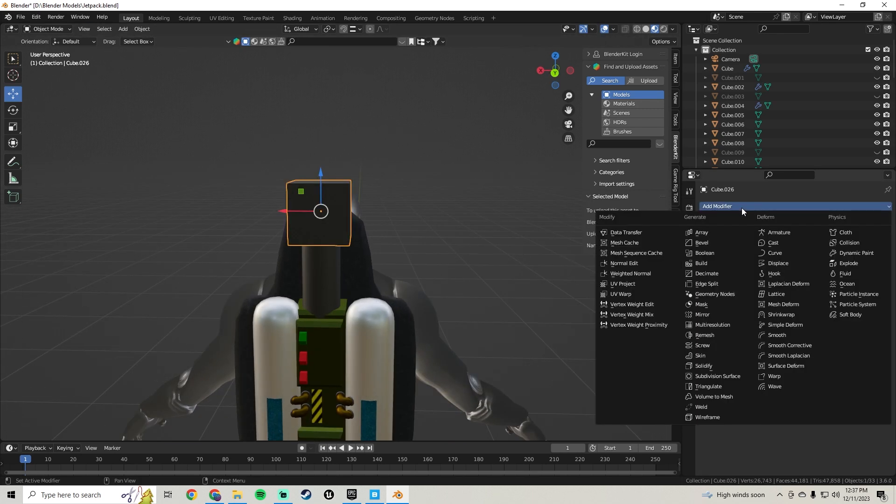
click(715, 315)
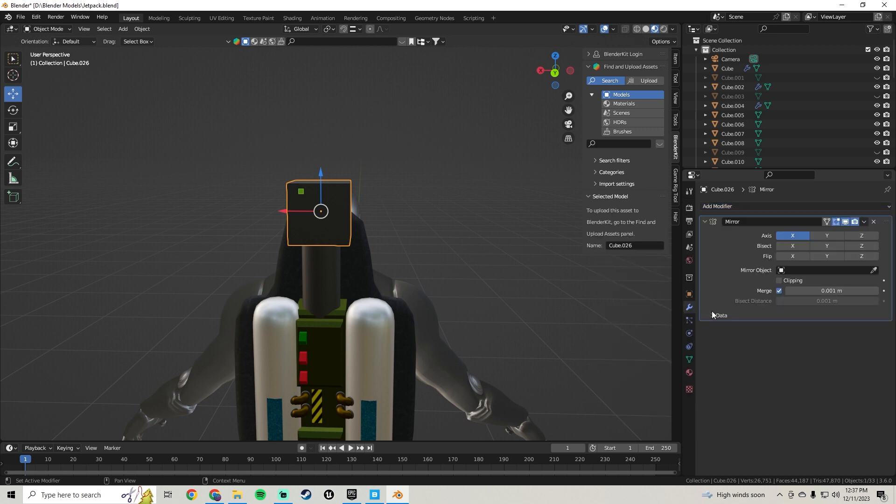
Move all of the cube's geometry along the X axis so its mirrored copy sits beside it over the tube
key(Tab)
key(a)
key(alt+a)
key(a)
key(g)
key(x)
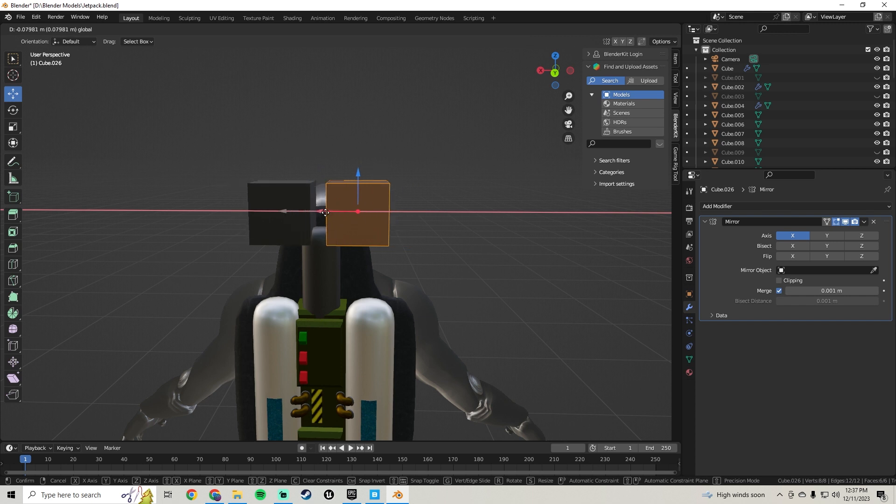
click(311, 218)
Slide the half-block against the mirror plane with Clipping enabled and scale its geometry down slightly
shift+middle_drag(324, 222, 377, 227)
scroll(386, 230, up, 2)
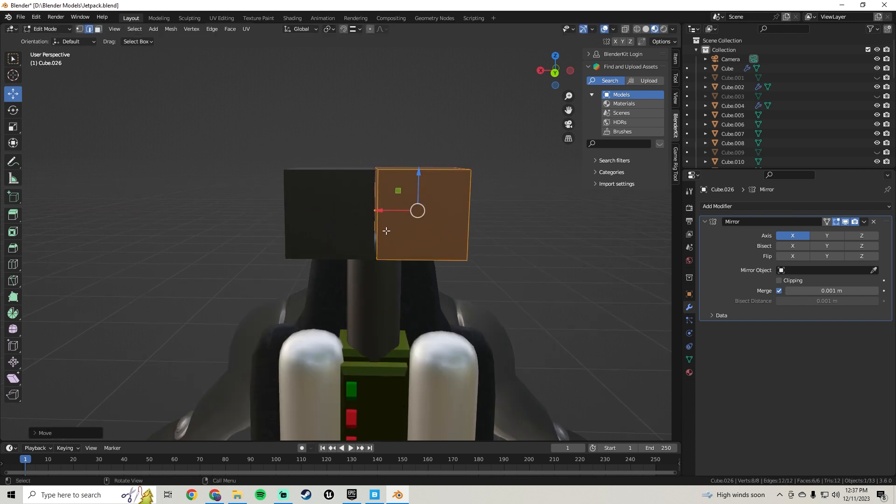
mouse_move(387, 210)
mouse_down()
mouse_move(397, 210)
mouse_move(372, 203)
mouse_move(380, 203)
mouse_up()
middle_drag(380, 204, 275, 218)
scroll(405, 231, up, 4)
middle_drag(406, 232, 437, 228)
scroll(431, 228, up, 1)
key(s)
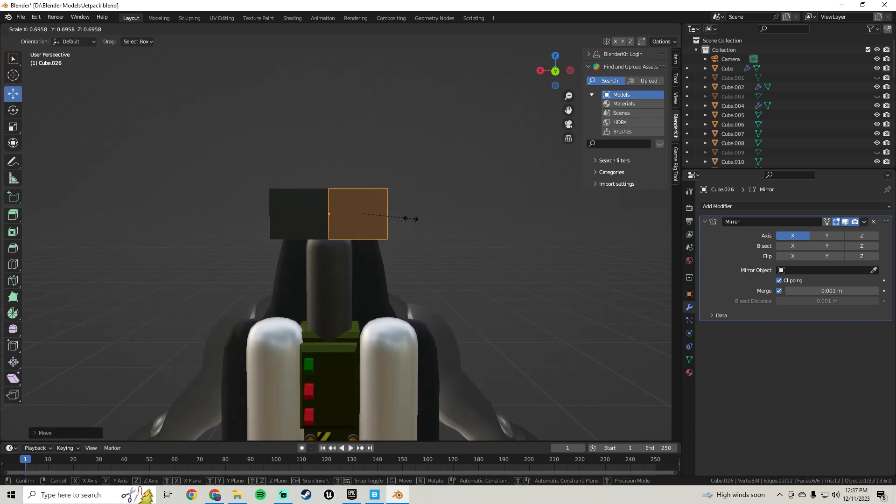
click(426, 221)
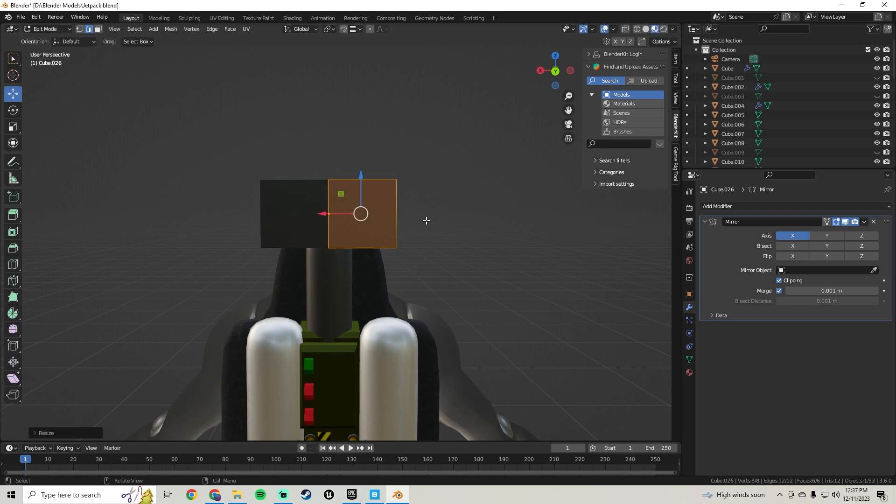
Add a Subdivision Surface modifier to the mirrored block
middle_drag(406, 221, 619, 261)
click(725, 207)
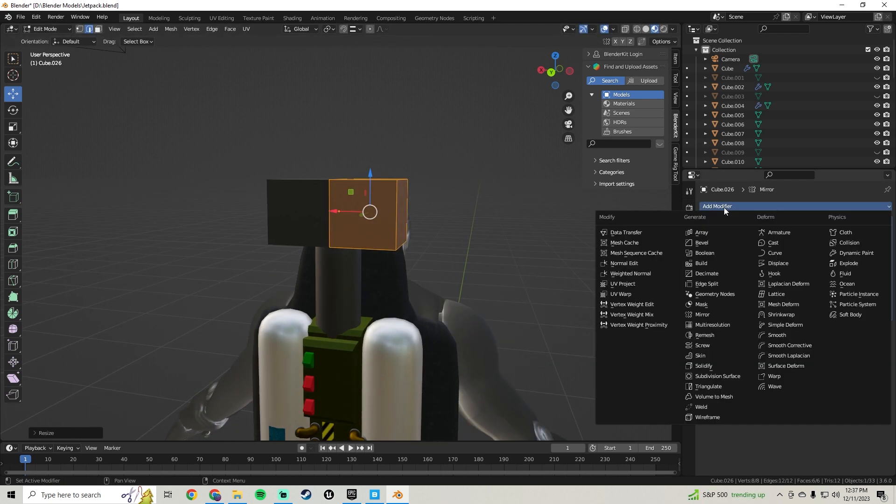
click(721, 374)
scroll(310, 191, up, 3)
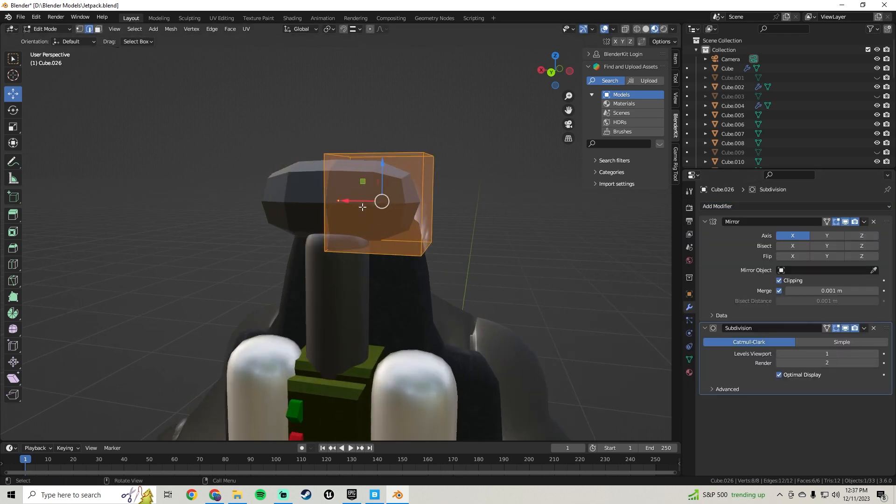
Try subdividing the half-block's mesh once, and undo the subdivision
right_click(312, 194)
click(315, 195)
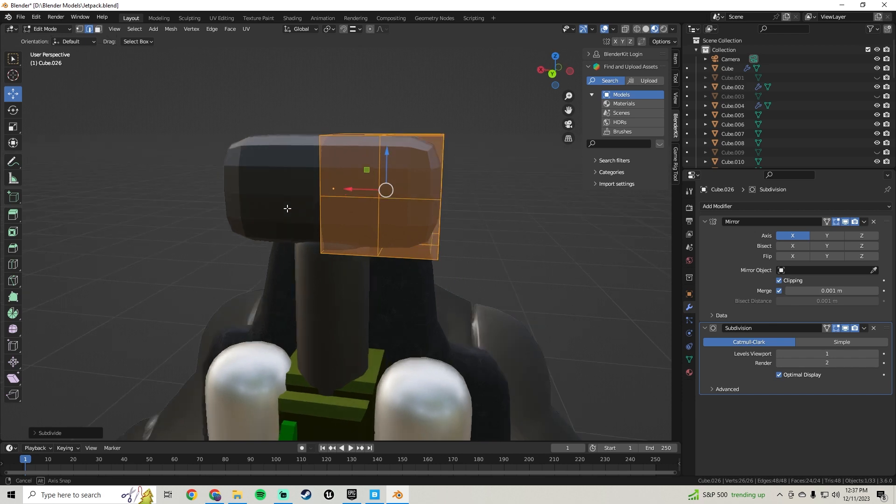
middle_drag(288, 206, 312, 236)
key(ctrl+z)
Return to Object Mode and apply Shade Smooth to the mirrored block
key(Tab)
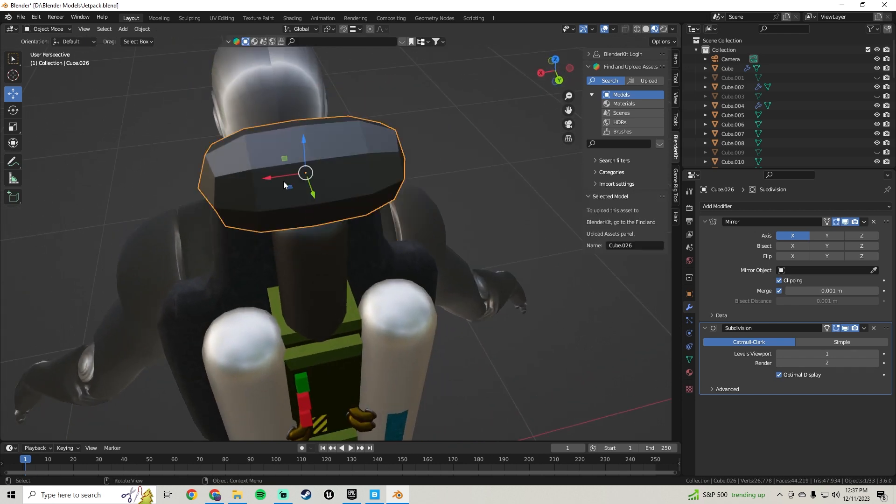
right_click(284, 181)
click(285, 181)
middle_drag(452, 197, 252, 229)
scroll(362, 235, up, 4)
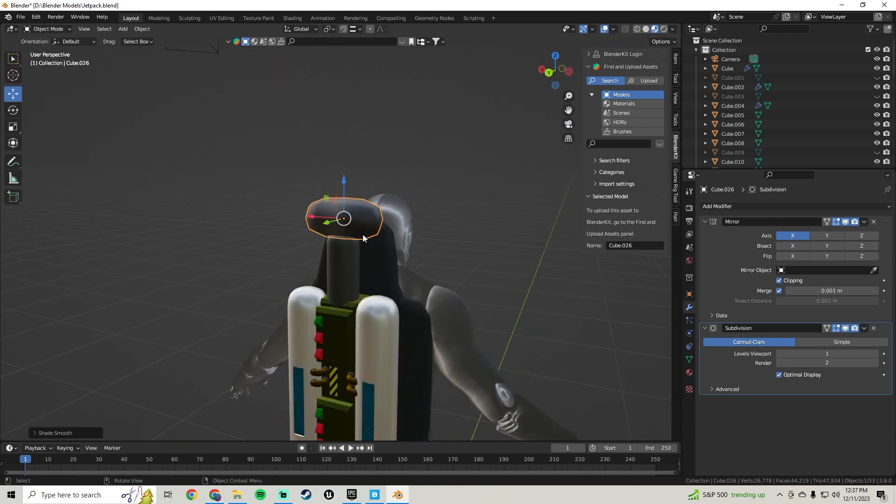
Select the half-block's outer end face, then move it outward and slightly down to widen and droop the shape
key(Tab)
click(398, 216)
middle_drag(398, 216, 419, 215)
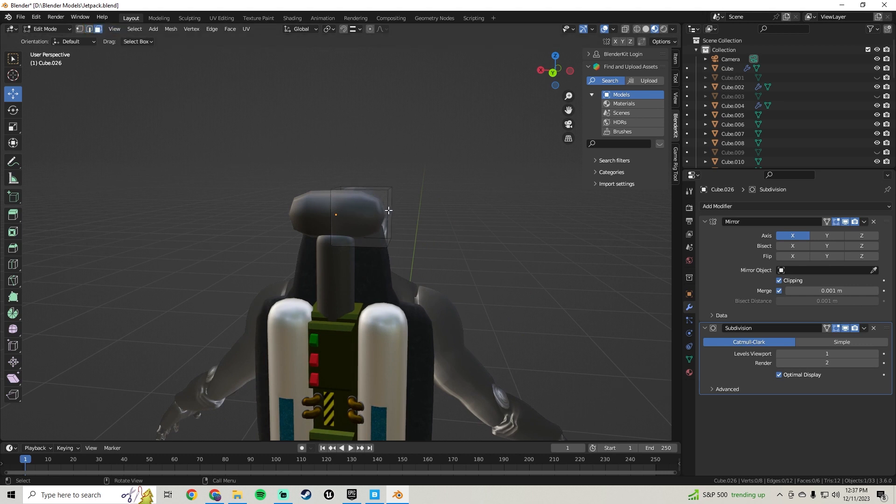
mouse_move(355, 218)
mouse_down()
mouse_move(376, 217)
mouse_move(369, 211)
mouse_up()
drag(413, 180, 412, 205)
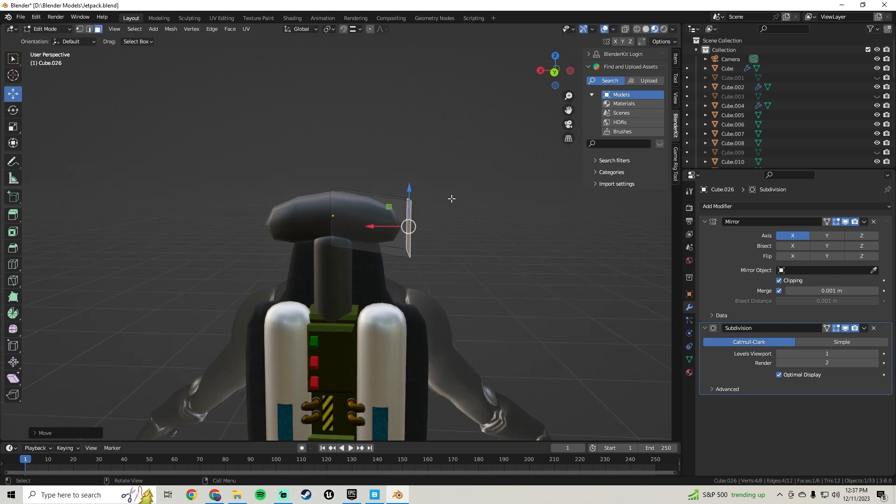
Try rotating the outer end face about the X axis, and undo the rotation
key(r)
key(x)
click(461, 219)
key(ctrl+z)
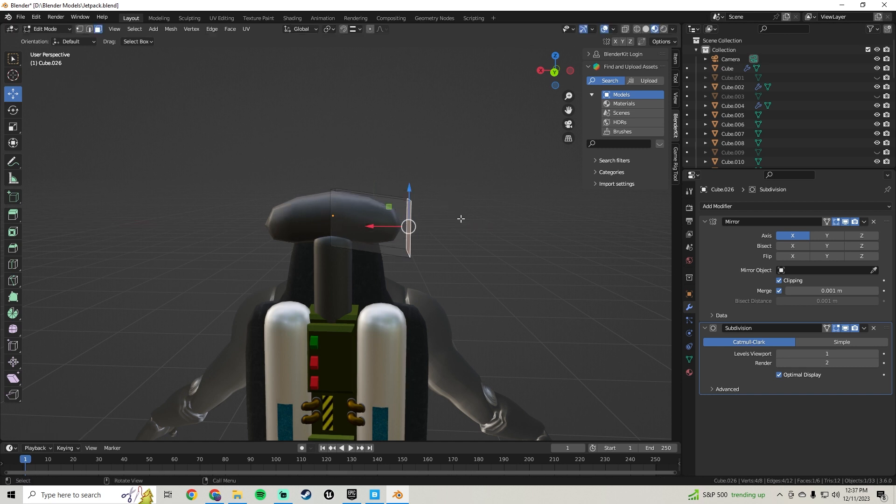
Rotate the outer end face about the Y axis so it tilts along the drooping shape
key(r)
key(y)
click(468, 228)
scroll(456, 225, up, 1)
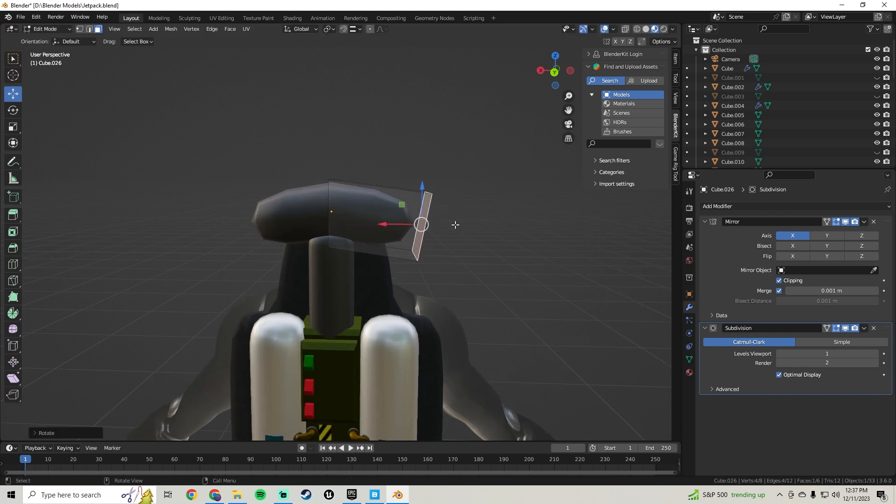
Set the Subdivision modifier's viewport level to 2 and return to Object Mode
click(877, 356)
key(Tab)
scroll(453, 228, down, 1)
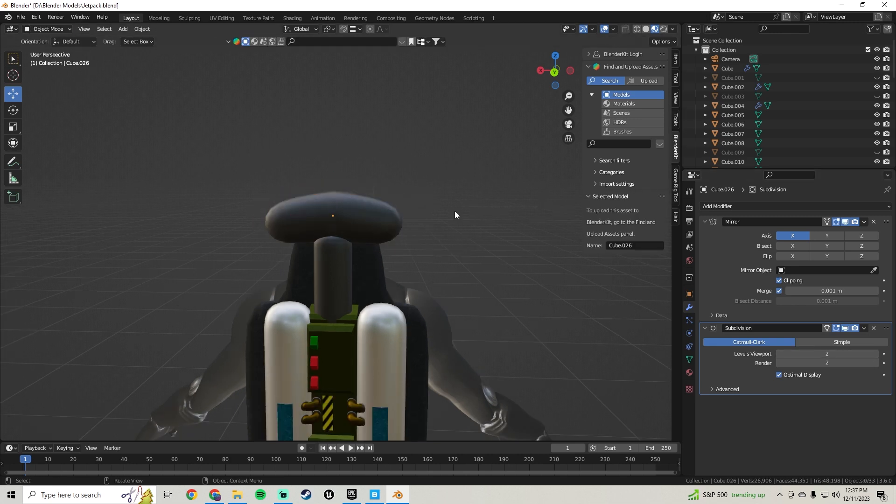
Select the block's inner face at the mirror plane and scale it up slightly to thicken the middle
middle_drag(455, 216, 354, 210)
scroll(327, 236, up, 5)
key(Tab)
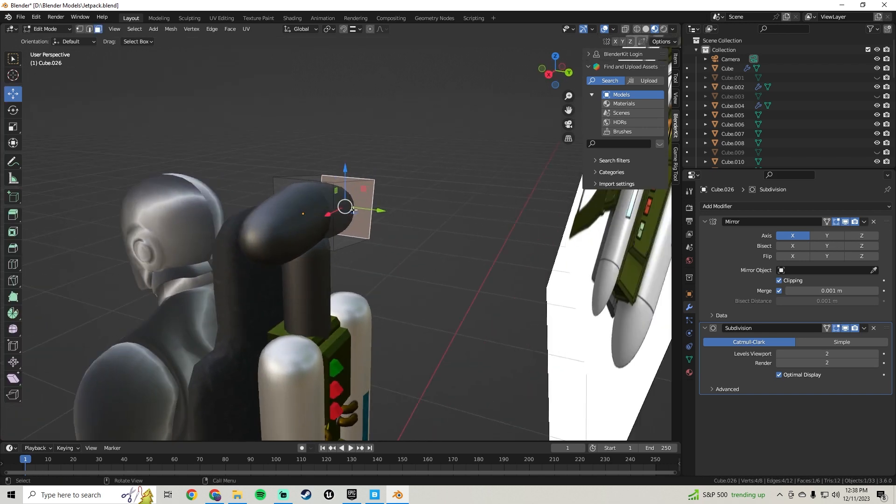
click(316, 200)
key(s)
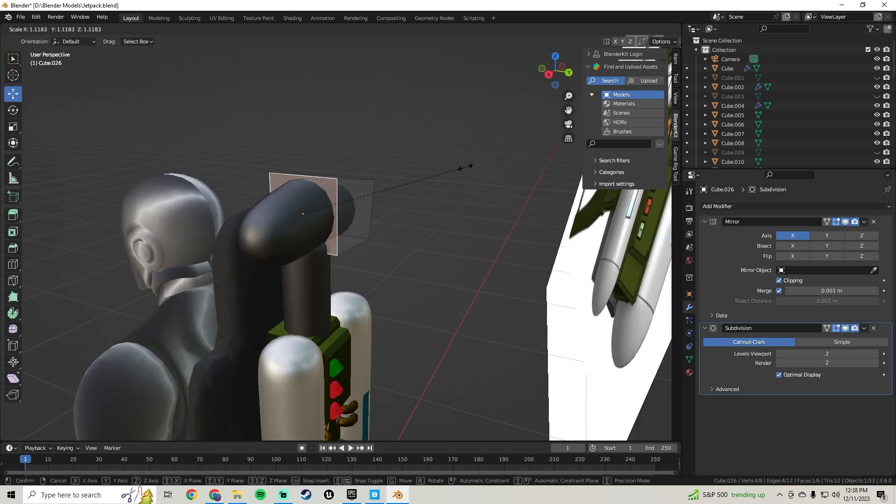
click(474, 168)
key(Tab)
Check the rounded top piece from behind and save the Jetpack.blend file
middle_drag(466, 175, 391, 175)
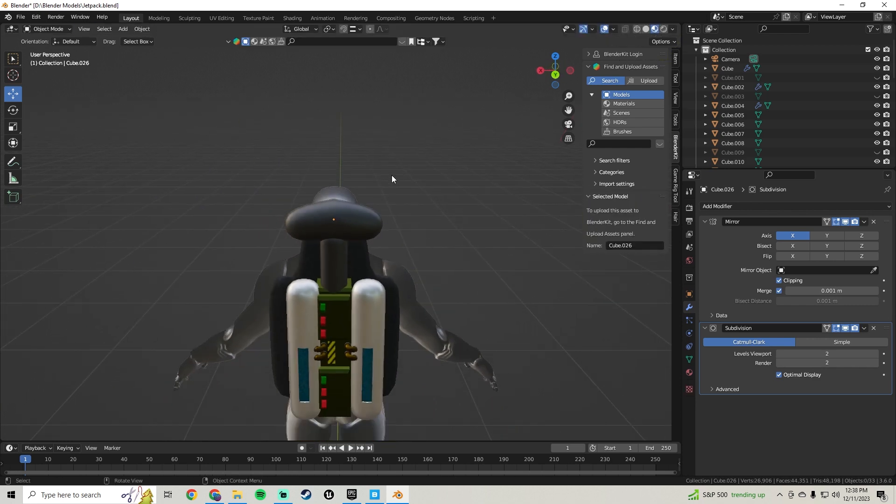
key(Tab)
scroll(368, 183, up, 4)
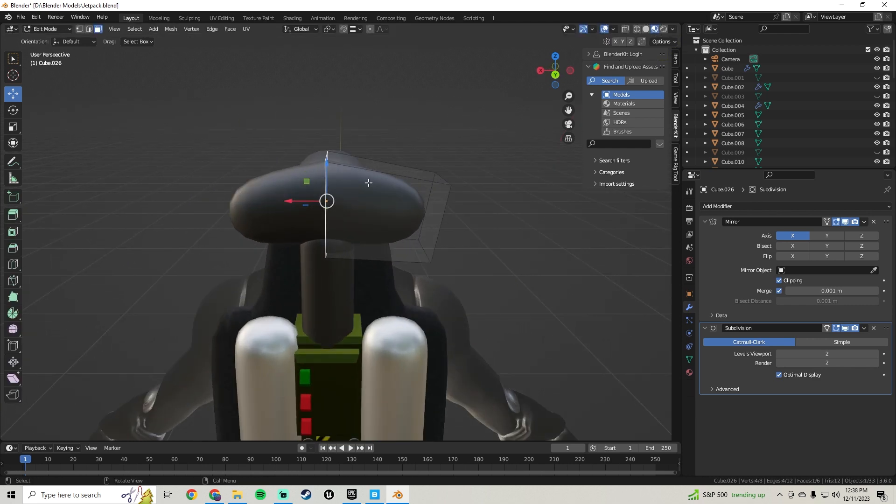
scroll(434, 123, down, 5)
scroll(376, 184, up, 5)
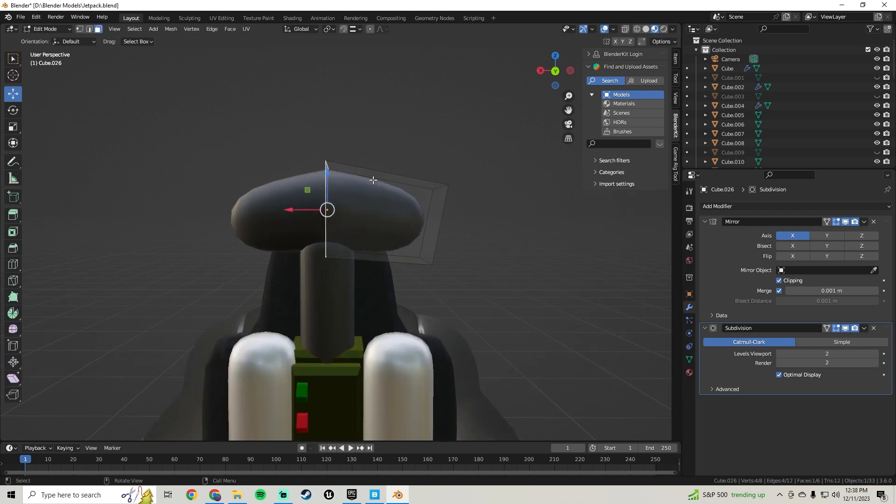
key(Tab)
middle_drag(458, 153, 398, 227)
click(20, 17)
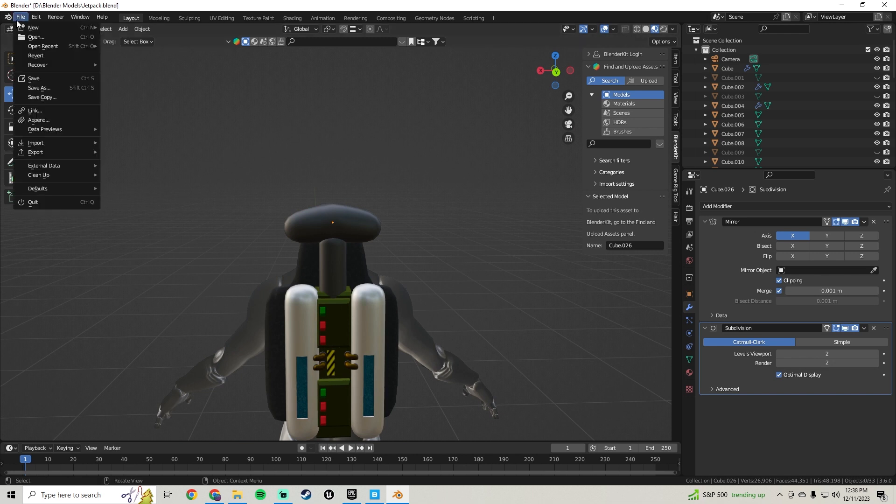
click(31, 78)
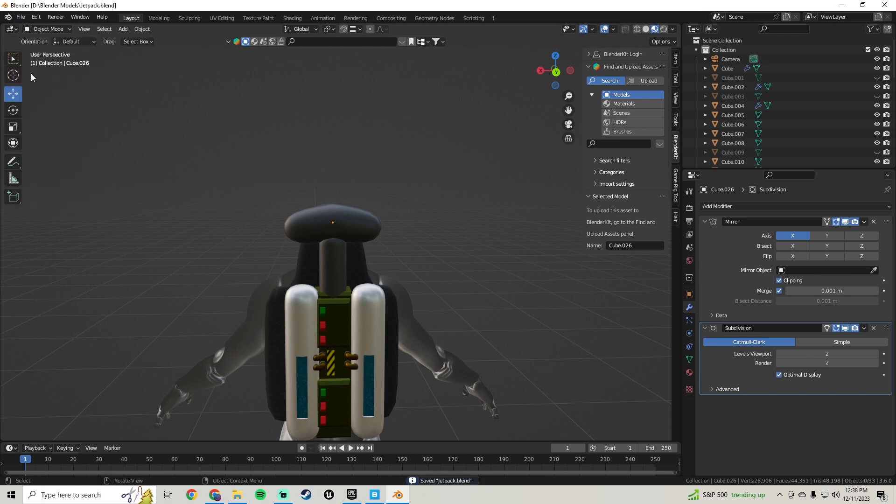
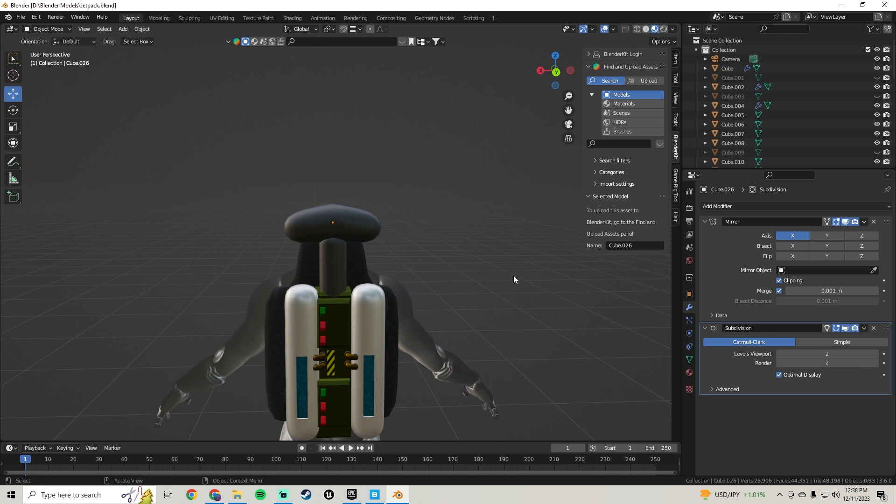
Examine the rounded top piece on the jetpack and compare it with the hose assembly in the reference image
middle_drag(255, 258, 107, 262)
scroll(391, 234, up, 7)
middle_drag(368, 233, 351, 224)
scroll(314, 226, up, 4)
key(Tab)
scroll(343, 224, down, 5)
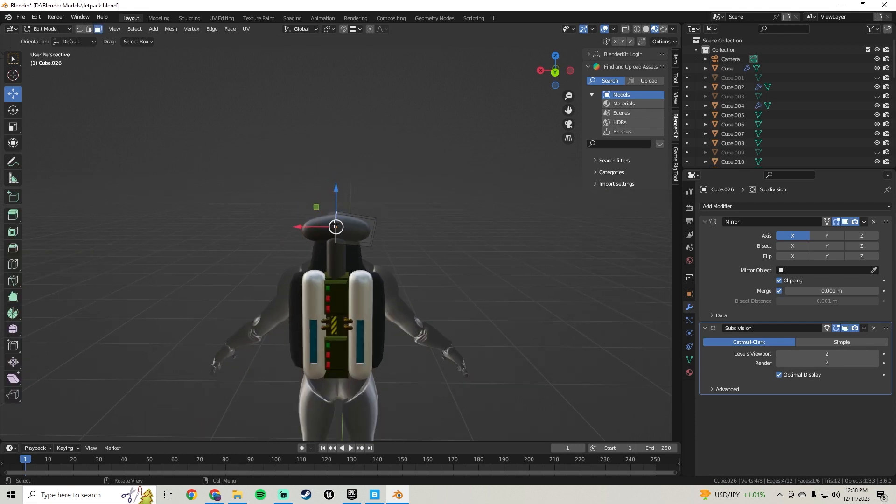
key(Tab)
middle_drag(259, 198, 409, 195)
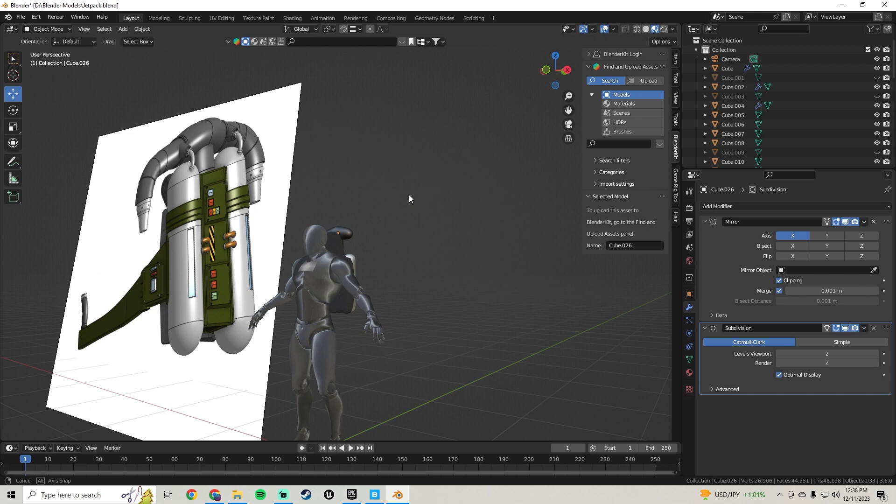
Try extruding the outer end face of the rounded top piece, shrinking it and moving it slightly outward along X
middle_drag(408, 195, 358, 241)
scroll(363, 228, up, 4)
key(Tab)
scroll(358, 240, up, 3)
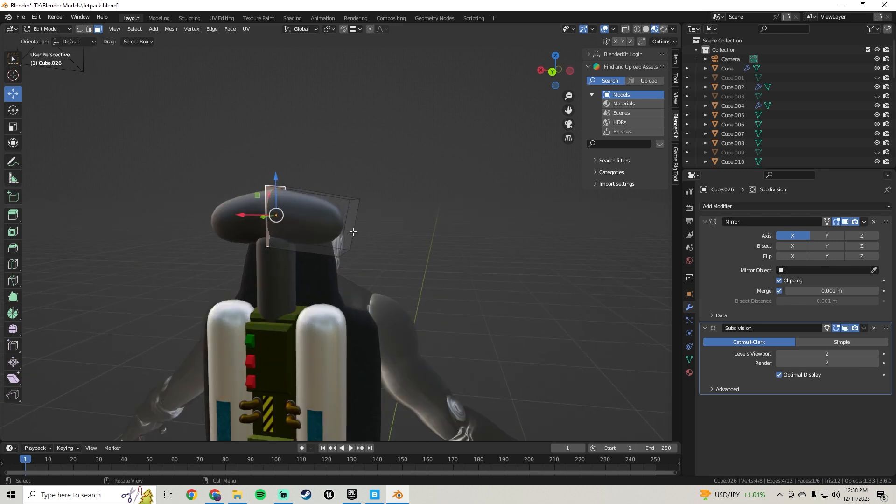
click(361, 231)
key(e)
click(364, 232)
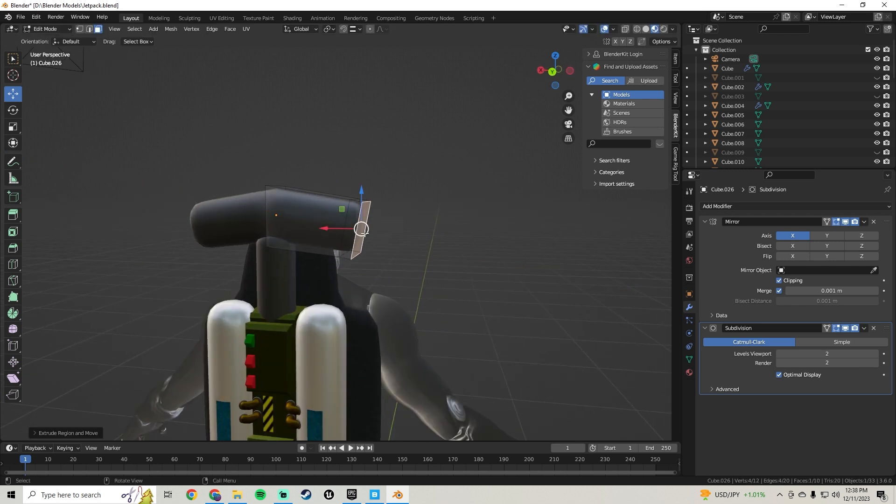
key(s)
click(398, 224)
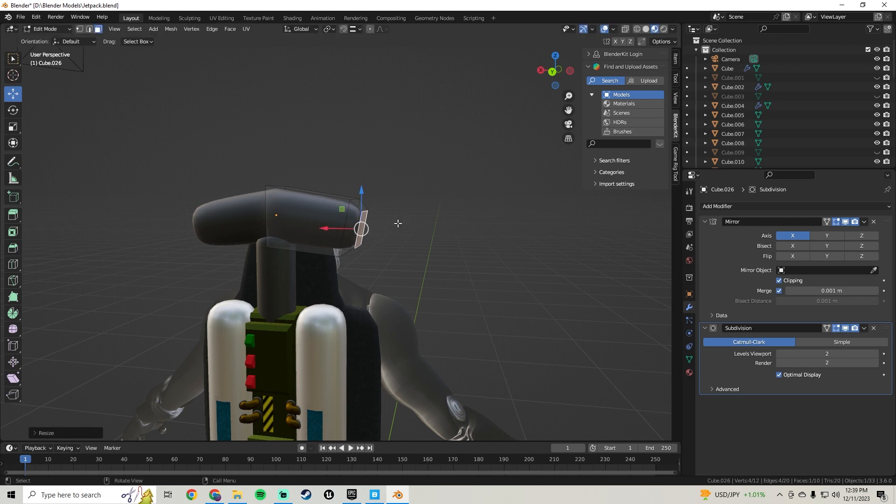
middle_drag(349, 228, 365, 256)
drag(322, 222, 318, 220)
scroll(355, 232, up, 4)
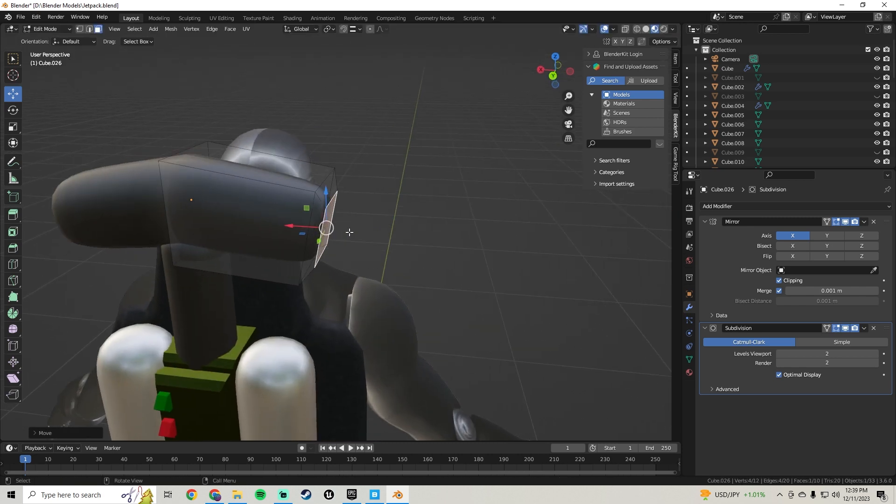
Try extruding a second smaller end section from the top piece and moving it outward and down, and compare it with the reference
key(e)
click(369, 235)
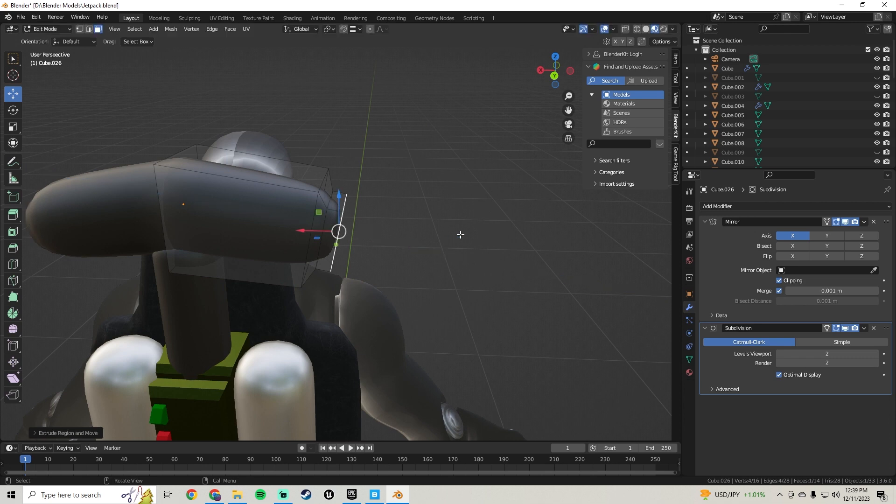
key(s)
click(442, 231)
drag(305, 231, 304, 231)
key(Tab)
mouse_move(303, 231)
middle_down()
mouse_move(396, 239)
mouse_move(345, 211)
mouse_move(370, 190)
mouse_move(425, 200)
mouse_move(411, 217)
mouse_move(305, 237)
middle_up()
key(Tab)
drag(305, 236, 355, 239)
drag(380, 203, 386, 227)
key(Tab)
middle_drag(387, 230, 461, 235)
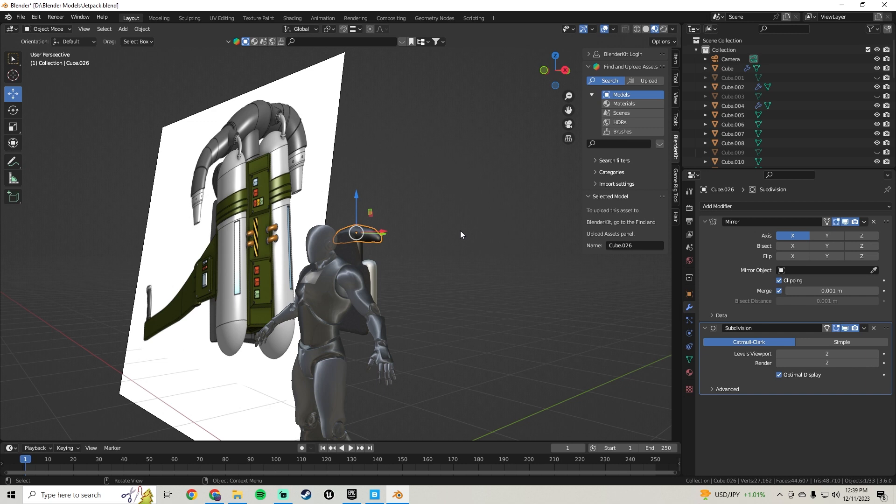
Undo both extrusions at the outer end of the rounded top piece
middle_drag(394, 121, 337, 242)
scroll(311, 239, up, 2)
scroll(337, 242, up, 3)
key(Tab)
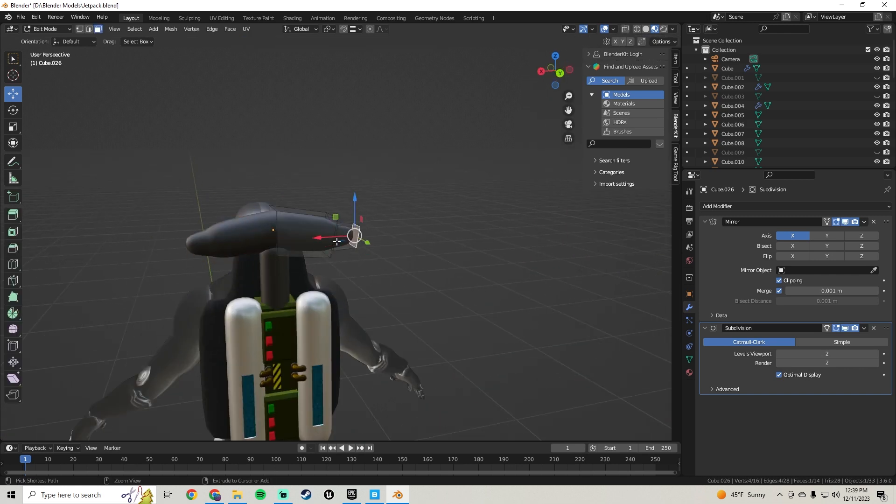
click(335, 242)
middle_drag(340, 236, 337, 235)
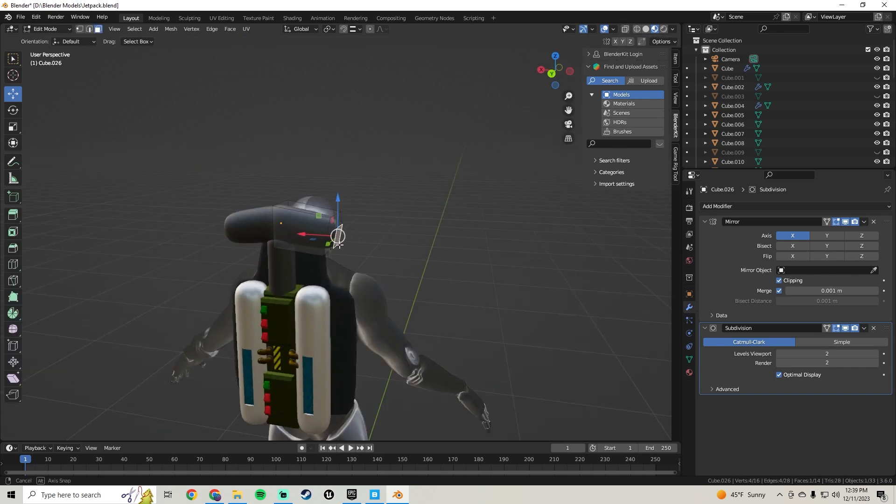
scroll(352, 245, up, 3)
key(ctrl+z)
key(ctrl+z)
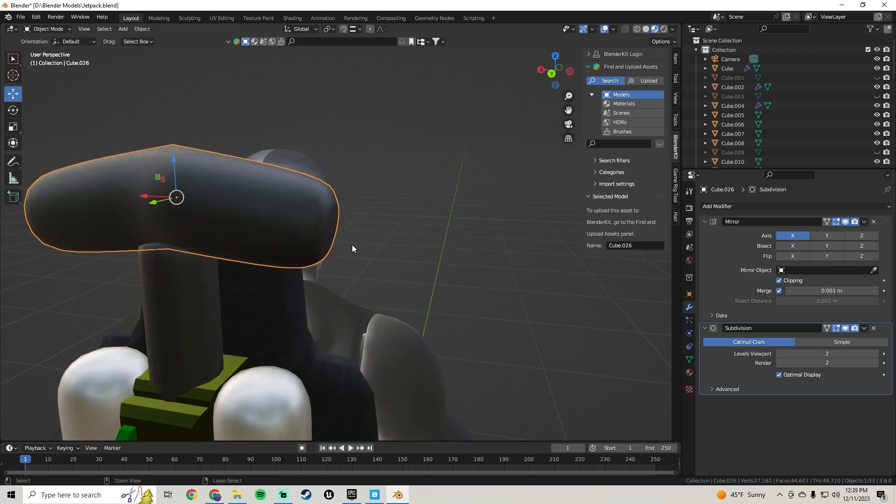
key(ctrl+z)
key(ctrl+z)
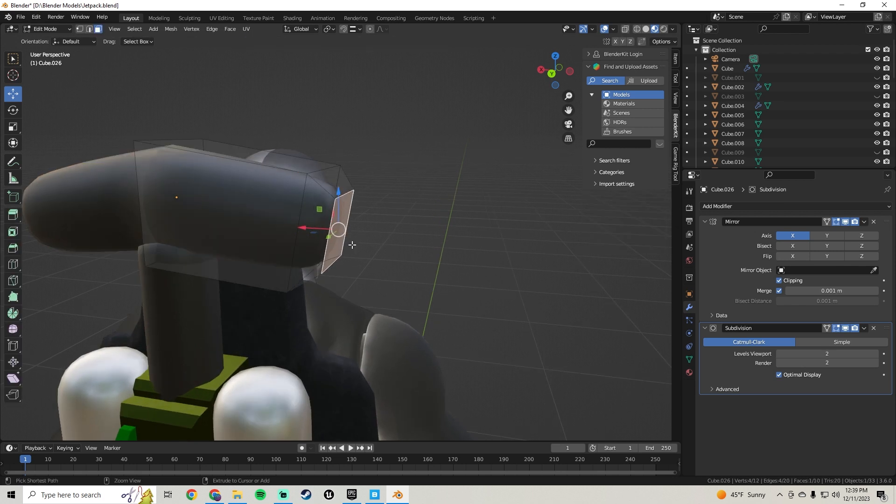
key(ctrl+z)
Scale down the outer end face of the top piece to taper both mirrored ends, and return to Object Mode
middle_drag(352, 245, 478, 247)
scroll(447, 247, down, 4)
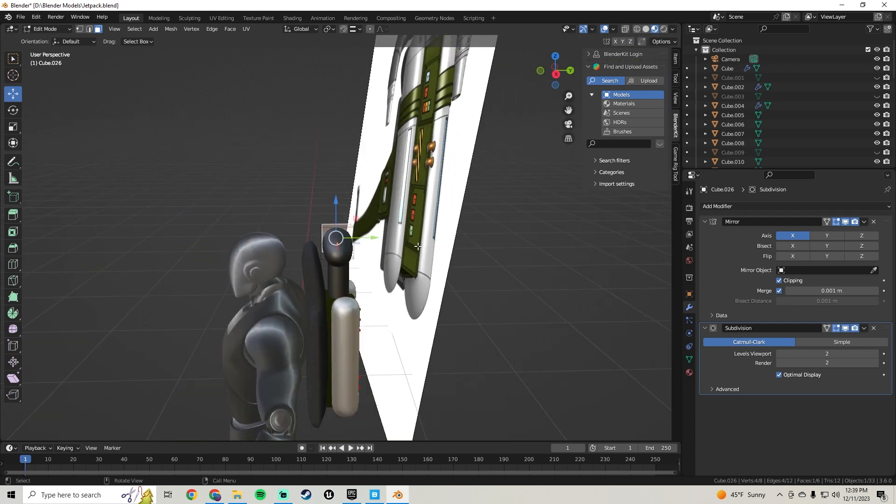
middle_drag(418, 247, 393, 214)
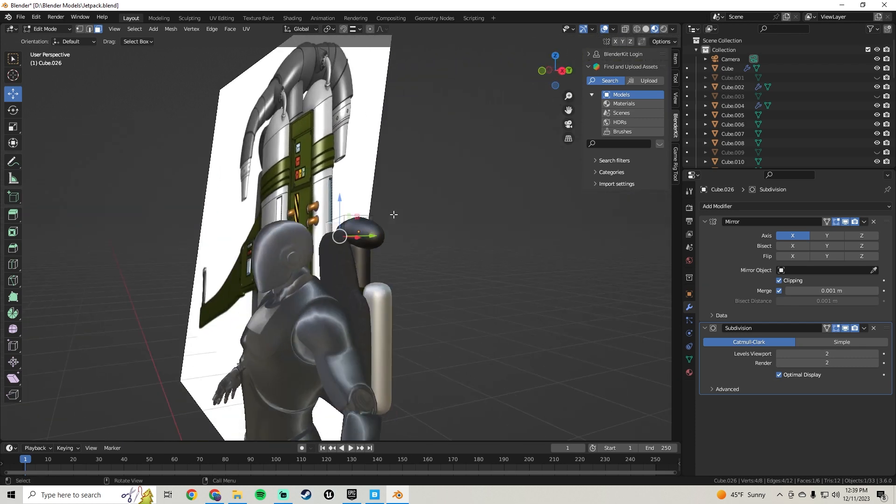
middle_drag(478, 200, 364, 226)
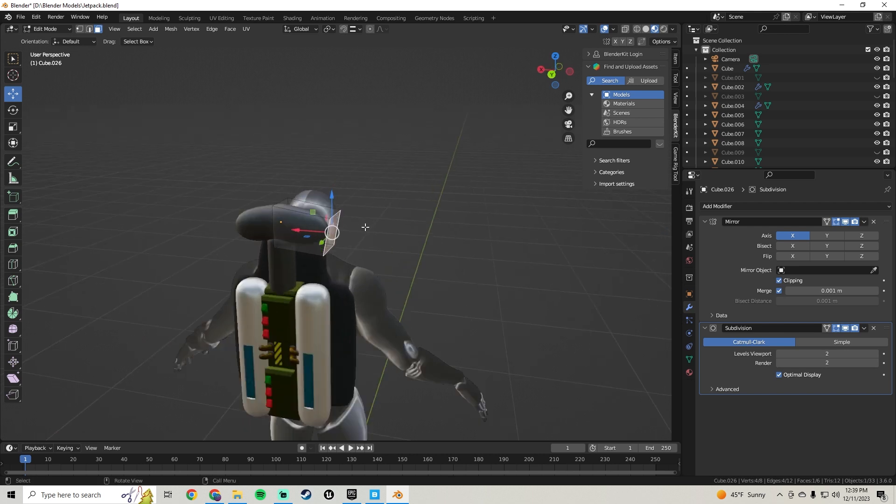
scroll(365, 226, up, 3)
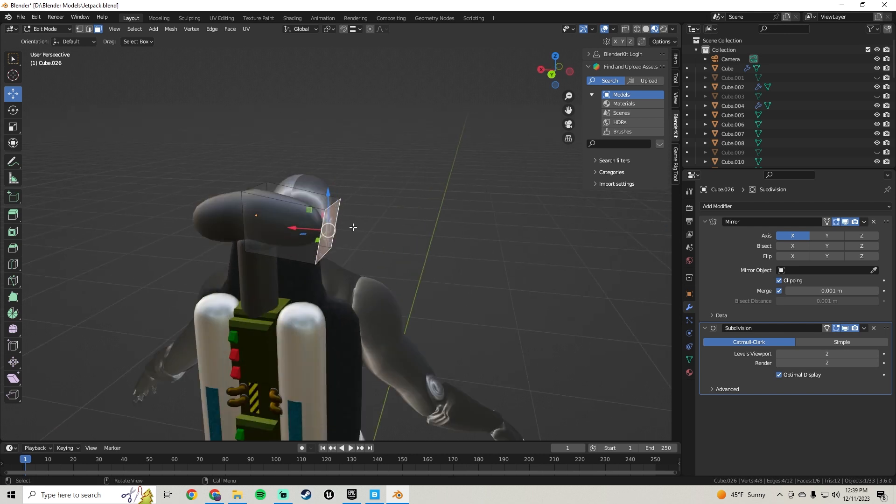
key(s)
click(345, 226)
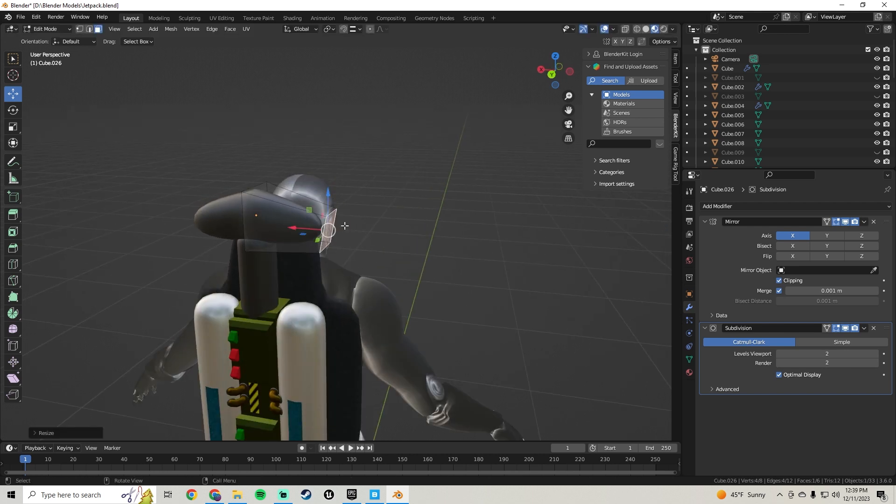
key(Tab)
middle_drag(295, 232, 322, 237)
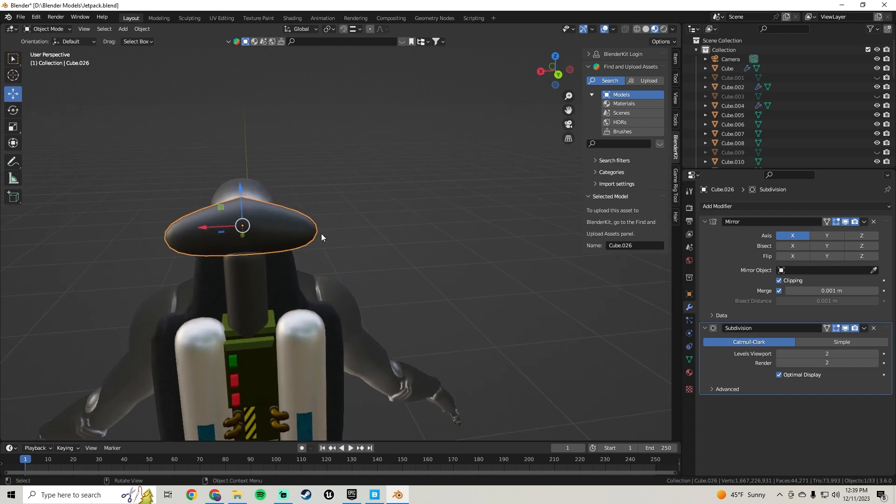
Add a centred vertical loop cut across the top piece's half and raise the loop slightly along Z
key(Tab)
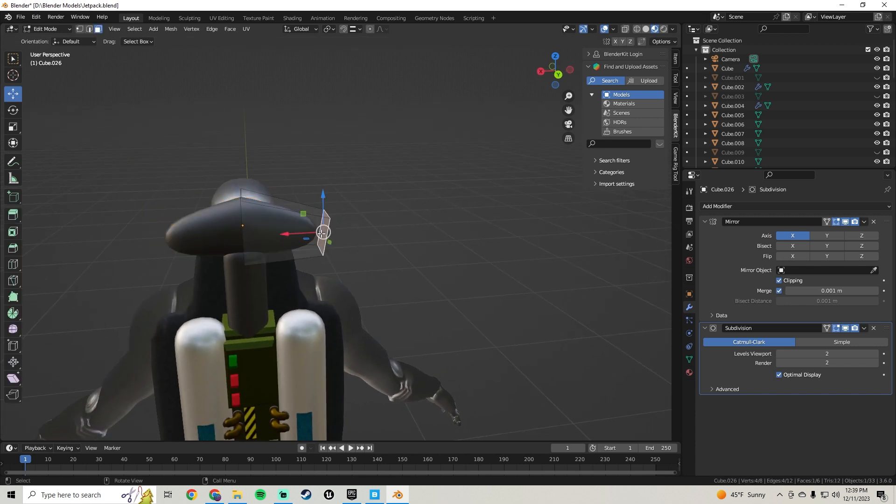
key(ctrl+r)
click(287, 219)
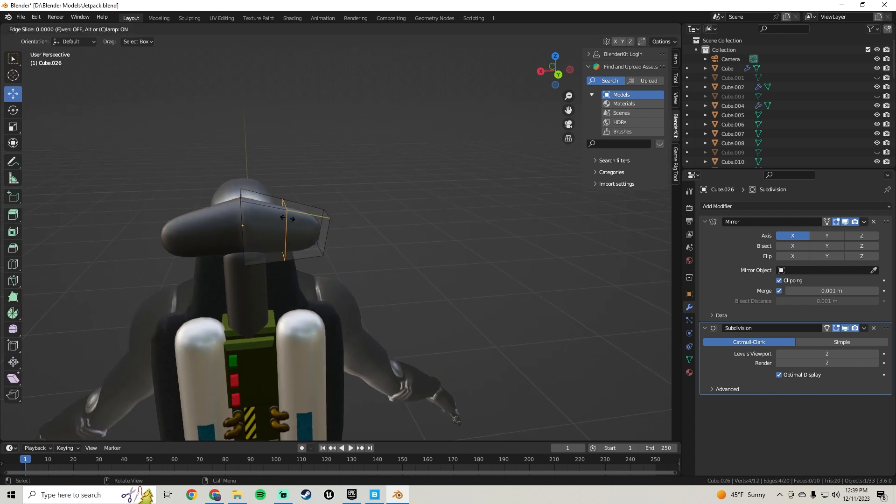
click(287, 219)
middle_drag(287, 218, 280, 191)
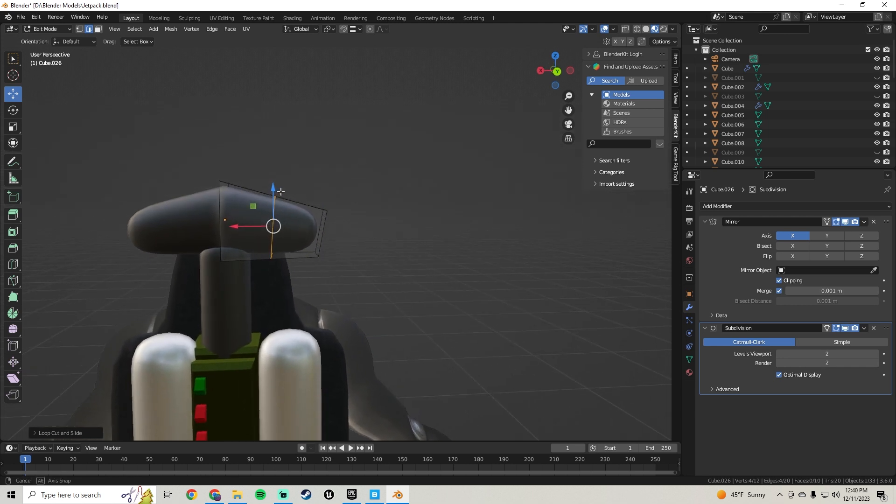
drag(273, 187, 269, 184)
scroll(347, 215, down, 4)
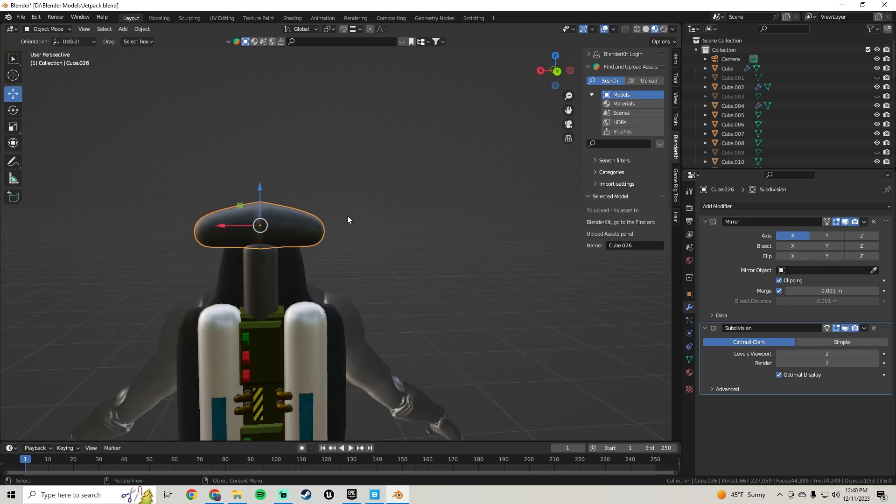
Select the whole top piece mesh and unwrap it with Smart UV Project at a 66° angle limit
middle_drag(348, 215, 358, 216)
key(a)
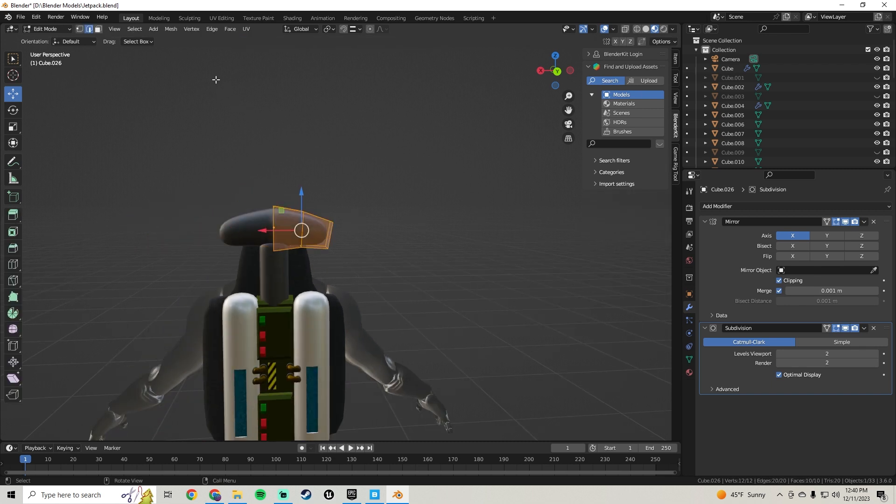
click(246, 29)
click(270, 55)
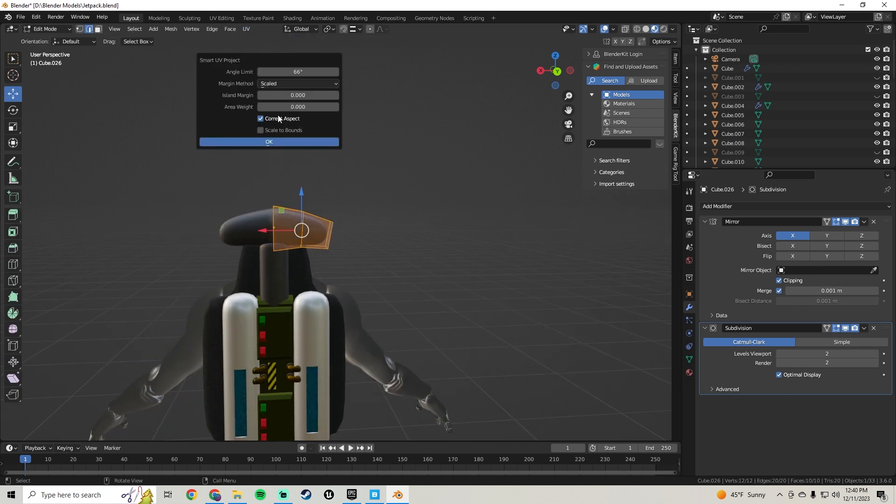
click(277, 143)
key(Tab)
Scale the upper edge at the top piece's mirror plane down to about 0.87 and return to Object Mode
scroll(410, 237, down, 5)
middle_drag(260, 221, 339, 262)
scroll(334, 248, up, 5)
key(Tab)
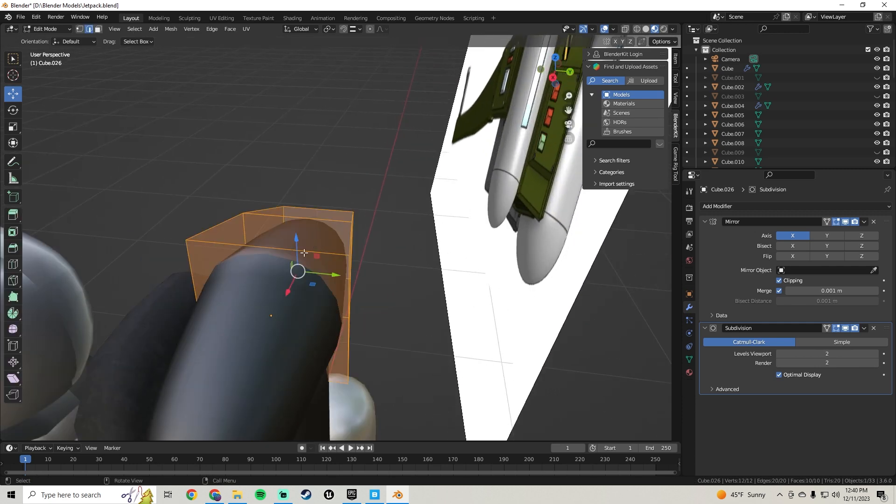
click(304, 253)
key(s)
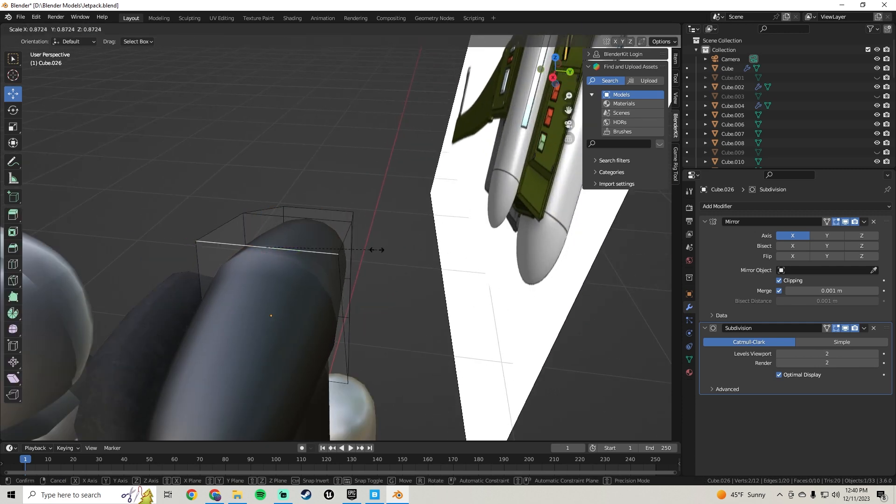
click(376, 250)
key(Tab)
Inspect the top piece from behind and compare its shape with the hose assembly in the reference image
middle_drag(376, 252, 201, 214)
right_click(202, 206)
click(209, 205)
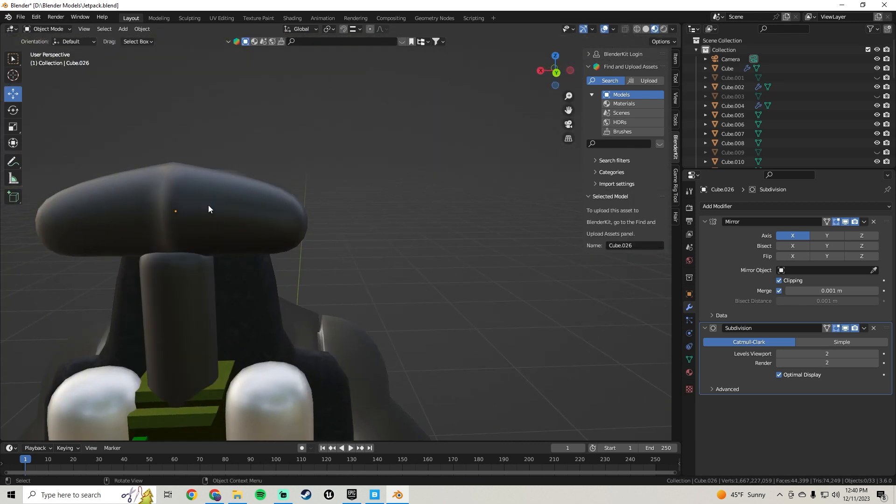
key(Tab)
key(Tab)
middle_drag(368, 226, 356, 243)
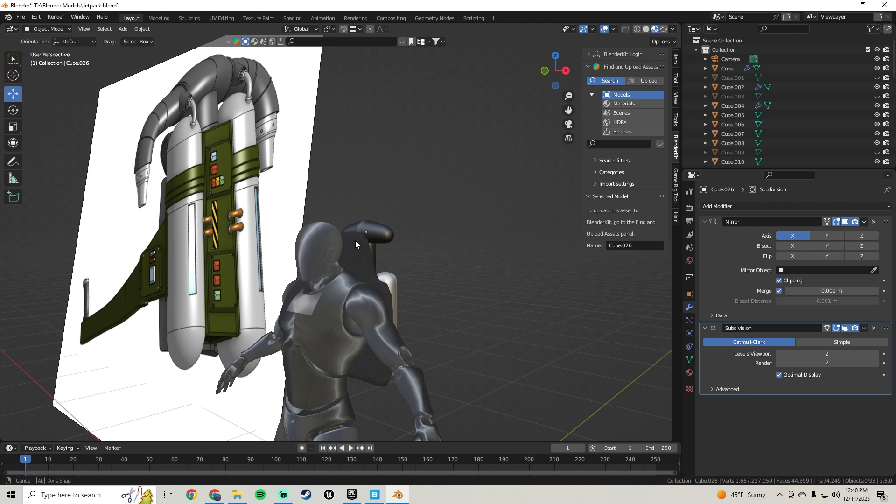
middle_drag(356, 243, 355, 244)
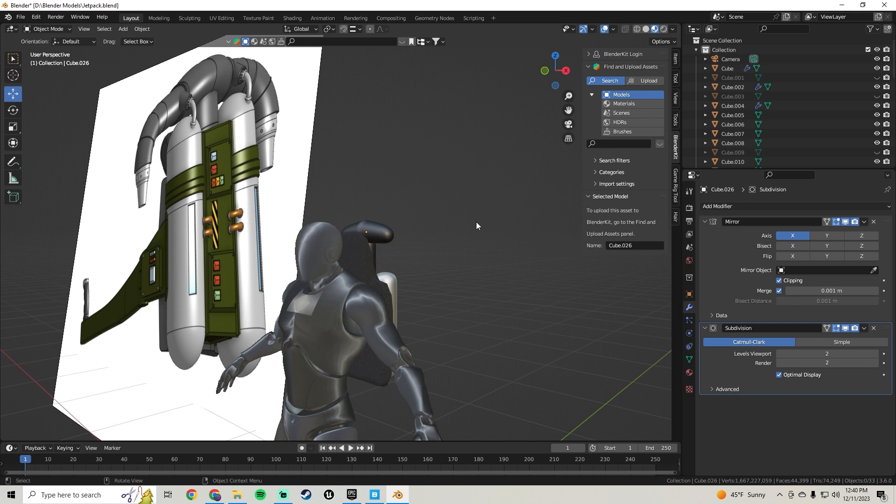
Duplicate the rounded top piece, leaving the copy in its original position
middle_drag(421, 219, 372, 178)
click(304, 225)
scroll(304, 222, up, 3)
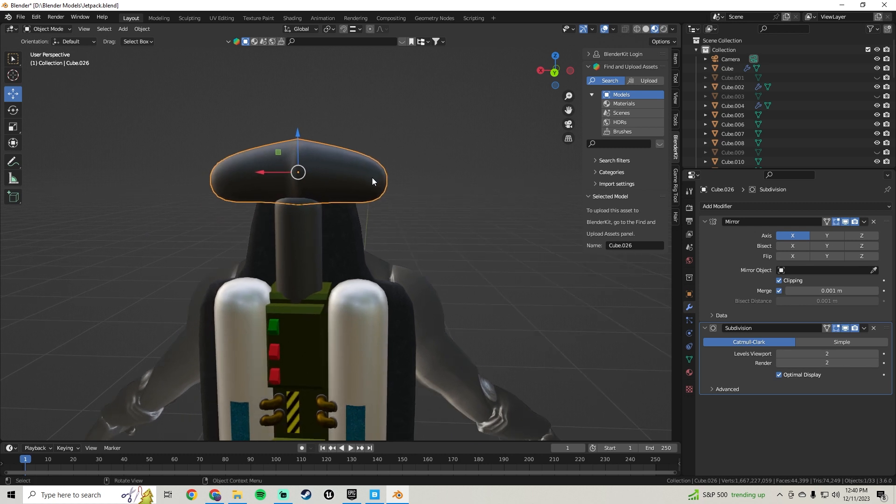
key(shift+d)
right_click(372, 177)
Try to move the duplicate's mesh sideways along X in Edit Mode, undo it, and return to Object Mode
key(Tab)
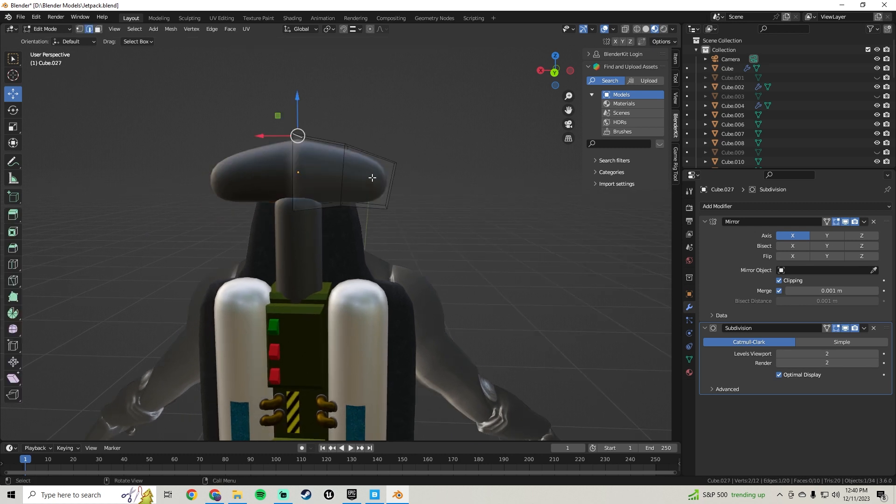
drag(306, 182, 363, 181)
key(ctrl+z)
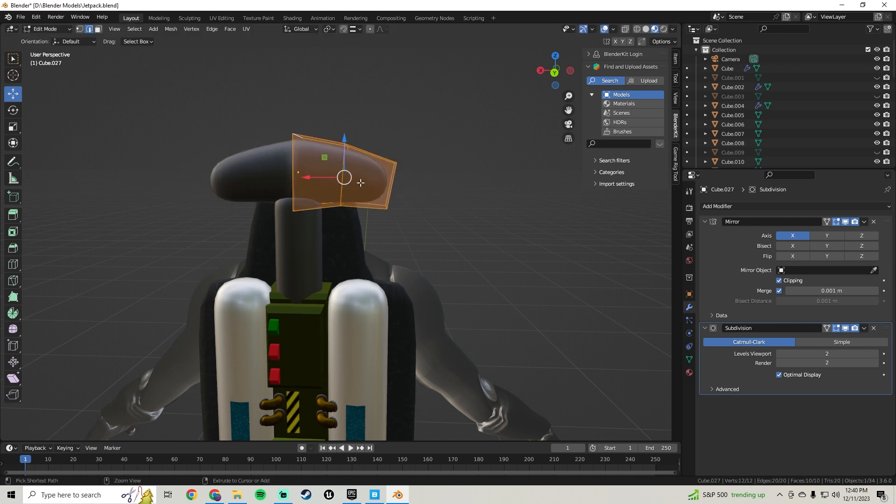
key(ctrl+z)
key(Tab)
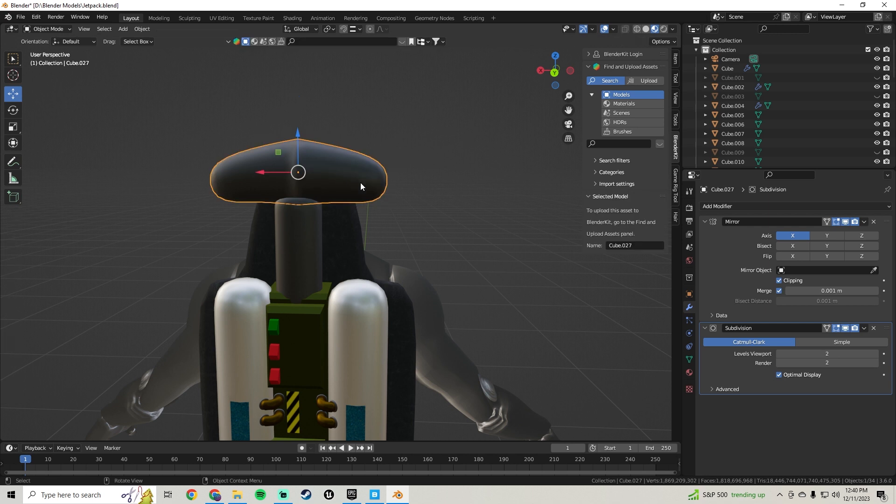
Try shifting the duplicate sideways along X, undo that move, and try shifting its upper centre edge along X instead
drag(252, 183, 420, 172)
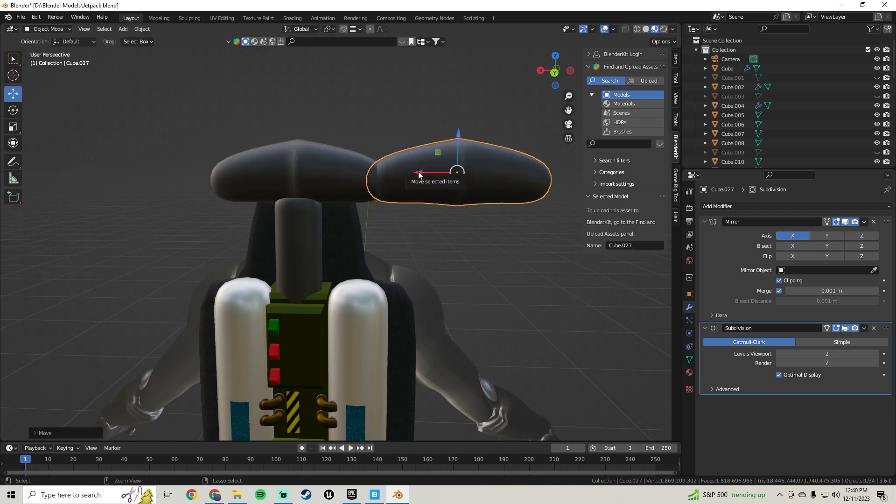
key(ctrl+z)
key(Tab)
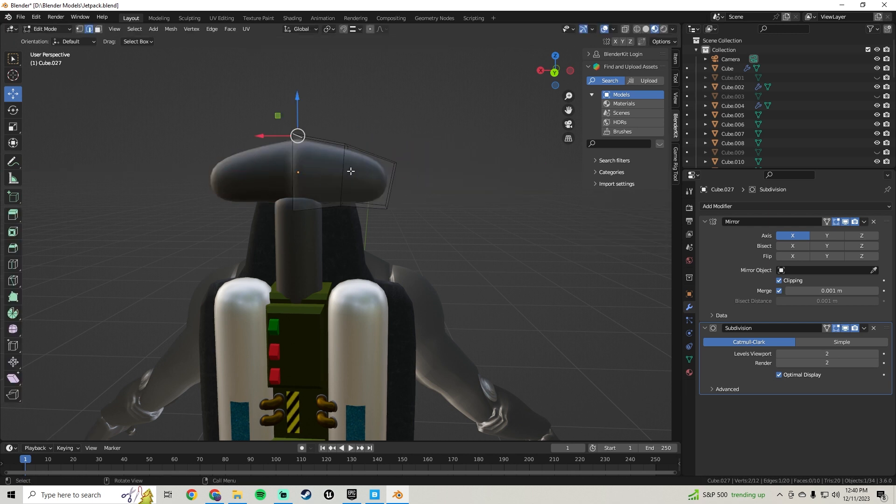
drag(266, 138, 288, 140)
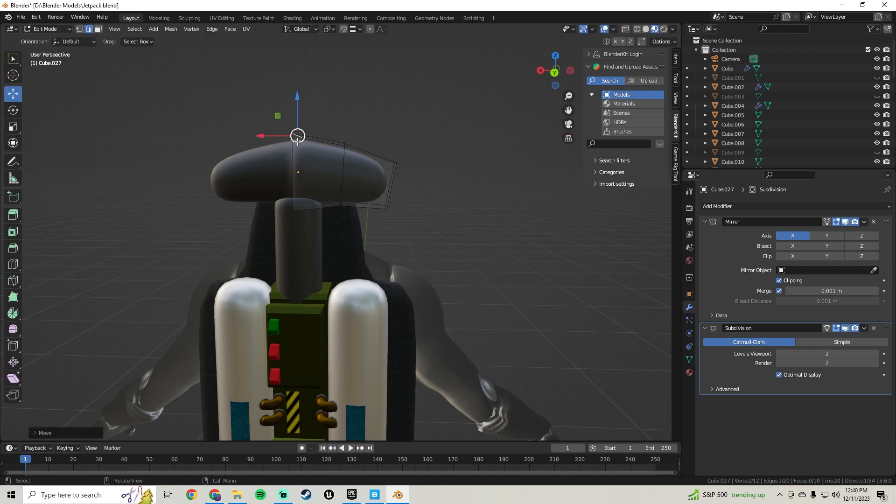
key(Tab)
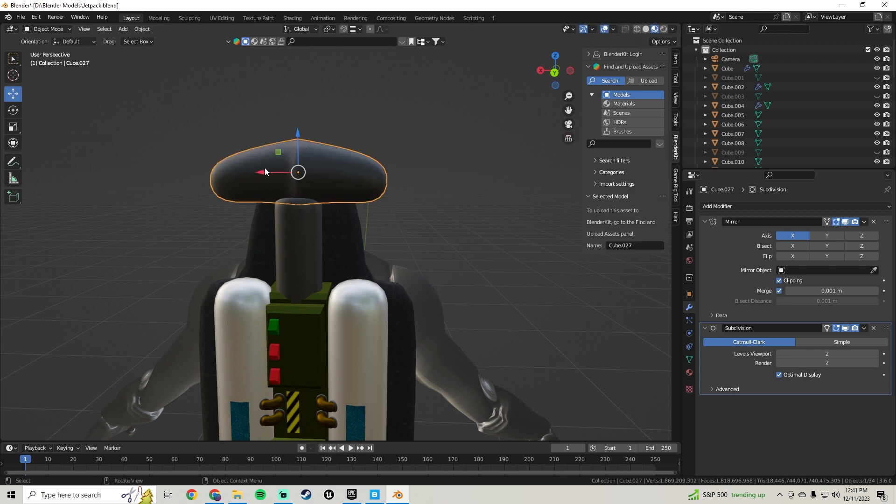
Try shifting the duplicated top piece sideways along X in Object Mode
drag(293, 172, 347, 169)
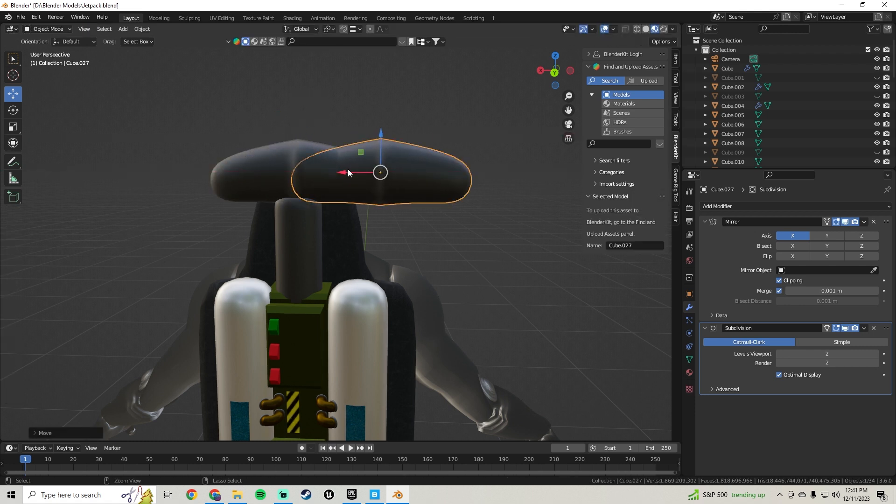
right_click(348, 170)
Turn off clipping in the duplicate's Mirror modifier and move its whole mesh outward along X and slightly down in Edit Mode
key(Tab)
drag(268, 140, 296, 139)
key(ctrl+z)
key(a)
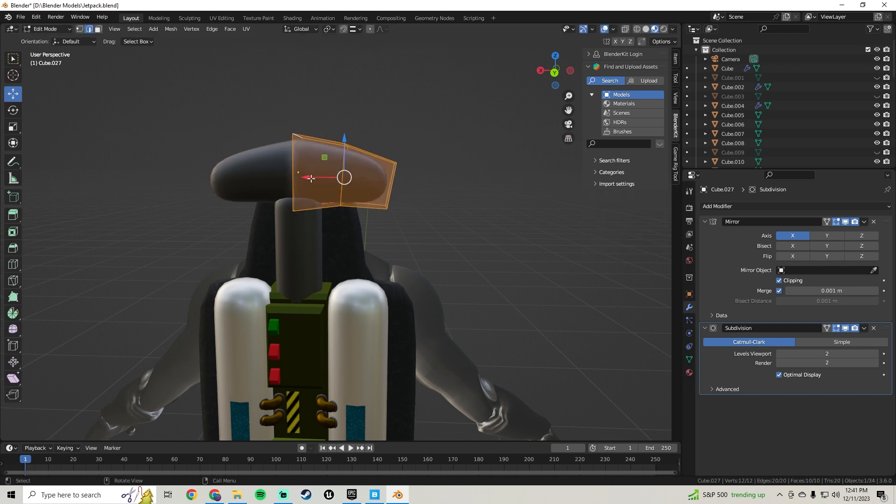
drag(311, 178, 359, 178)
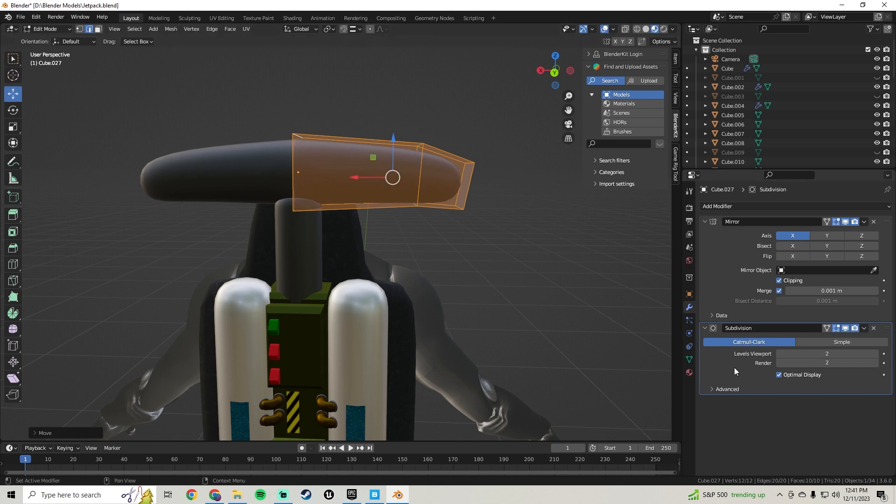
key(ctrl+z)
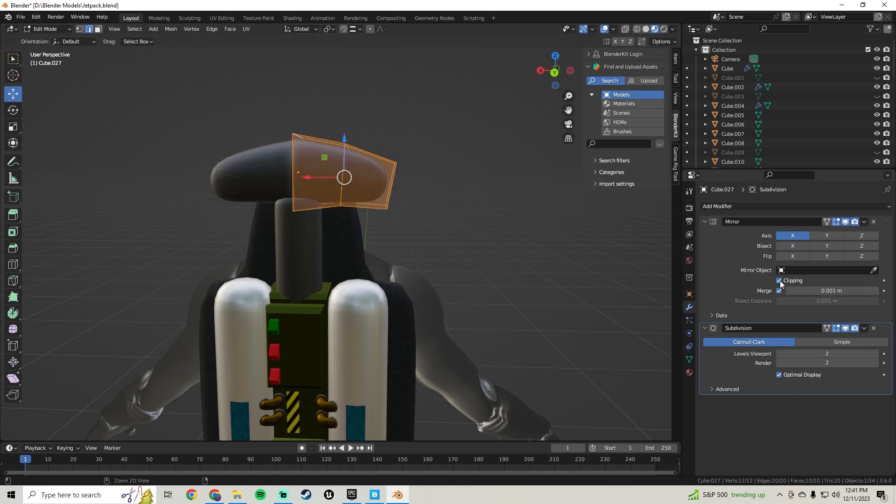
drag(301, 175, 399, 186)
drag(411, 142, 416, 161)
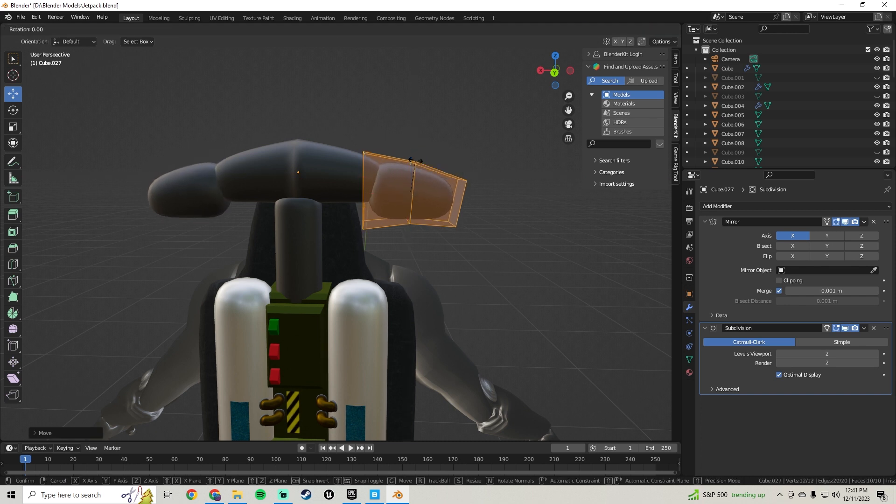
Rotate the duplicate's mesh to slope downward, scale it down, and move it back against the end of the top piece
key(r)
click(672, 373)
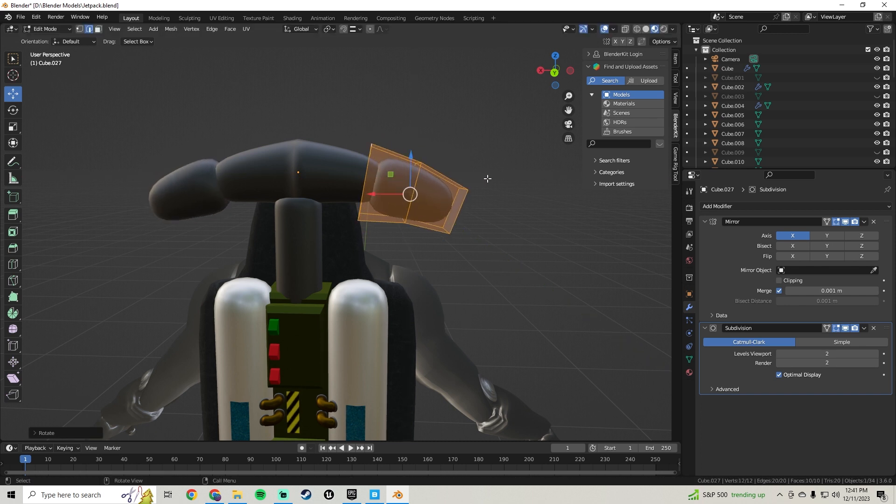
key(s)
click(463, 180)
drag(379, 194, 395, 161)
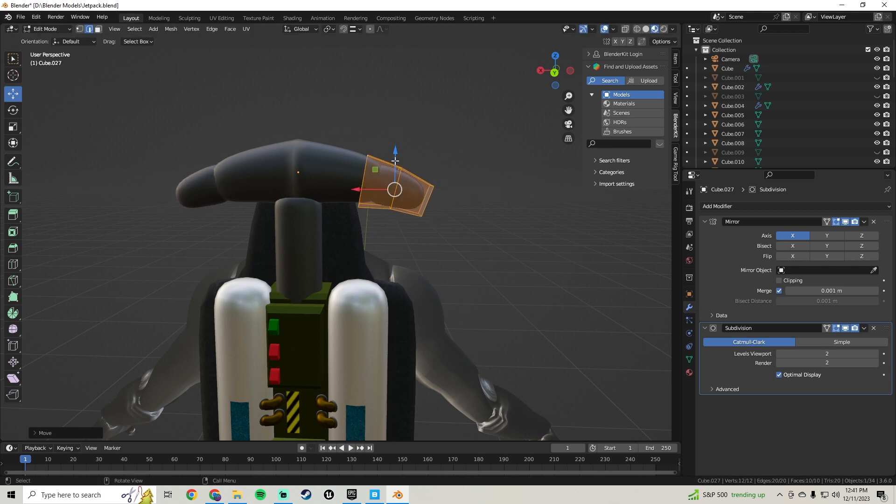
Tilt the mirrored end pieces slightly more, adjust their height along Z, and return to Object Mode
key(r)
click(411, 177)
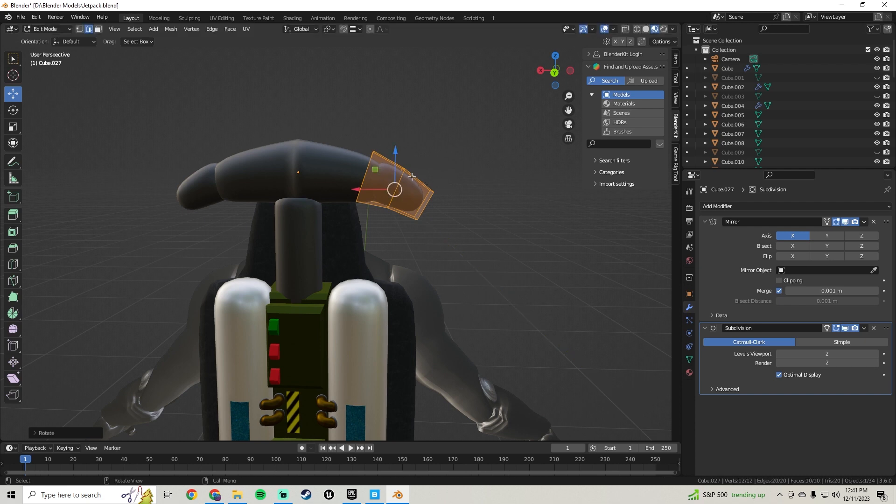
drag(396, 159, 396, 163)
key(Tab)
scroll(346, 223, down, 1)
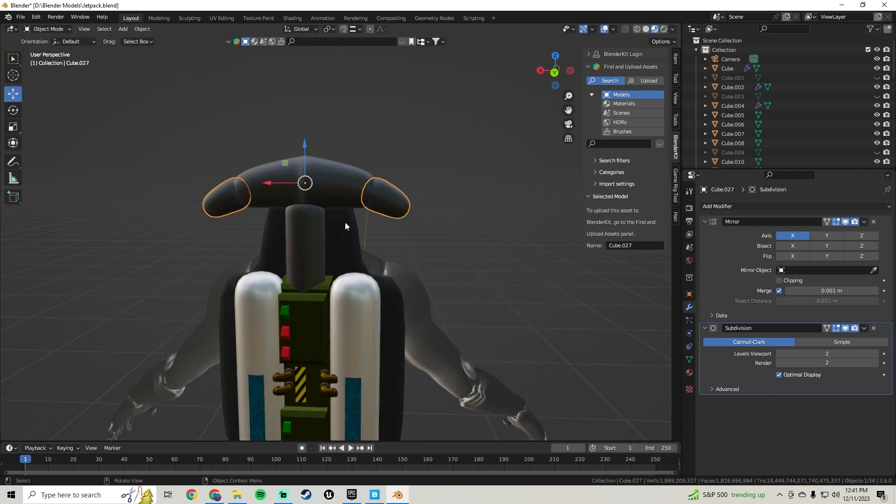
key(Tab)
key(Tab)
Scale the mirrored end pieces' mesh down slightly in Edit Mode and check their fit against the top piece
click(452, 200)
mouse_move(453, 200)
middle_down()
mouse_move(332, 194)
mouse_move(307, 225)
mouse_move(383, 234)
mouse_move(468, 197)
mouse_move(459, 189)
middle_up()
scroll(460, 178, up, 3)
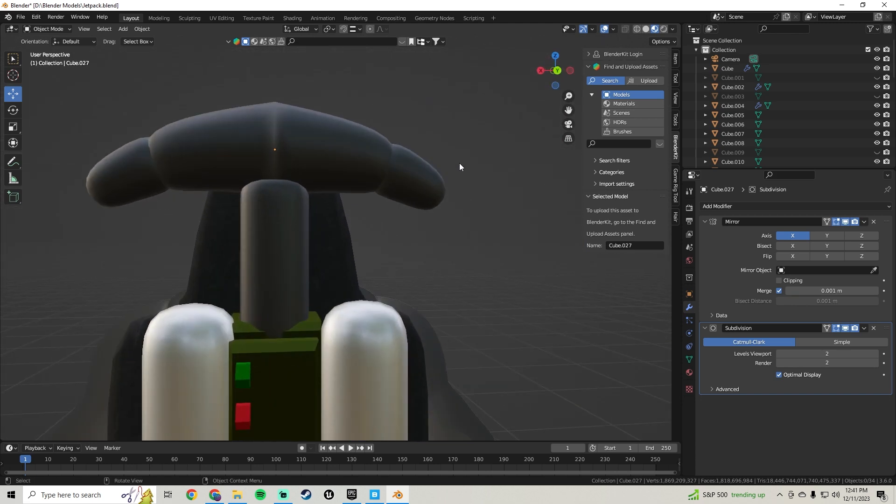
click(411, 180)
key(Tab)
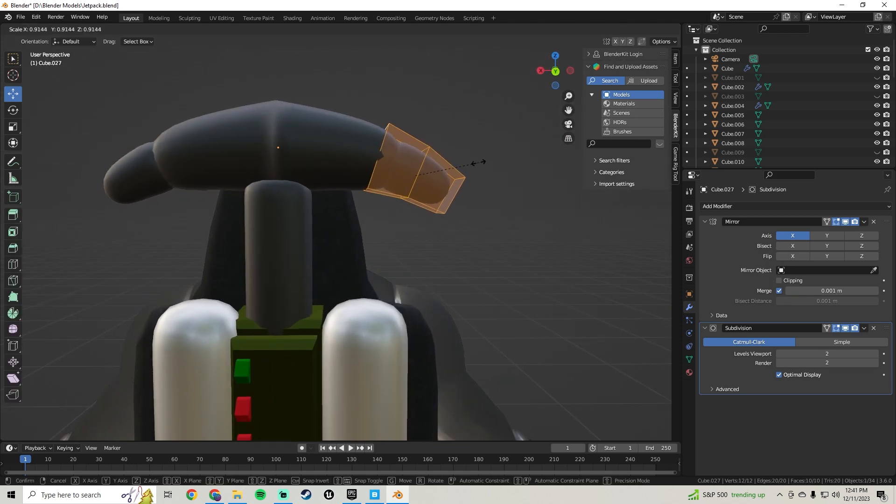
key(Tab)
middle_drag(477, 161, 439, 170)
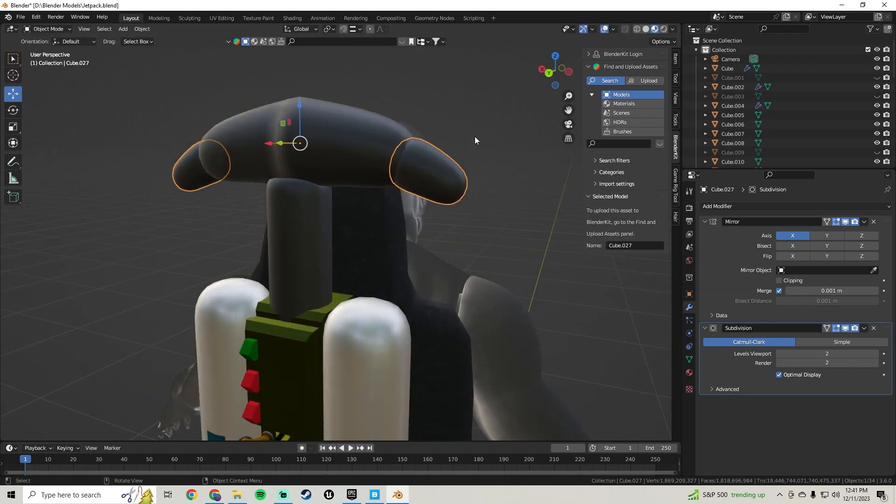
click(475, 137)
middle_drag(475, 138, 306, 190)
scroll(390, 224, up, 6)
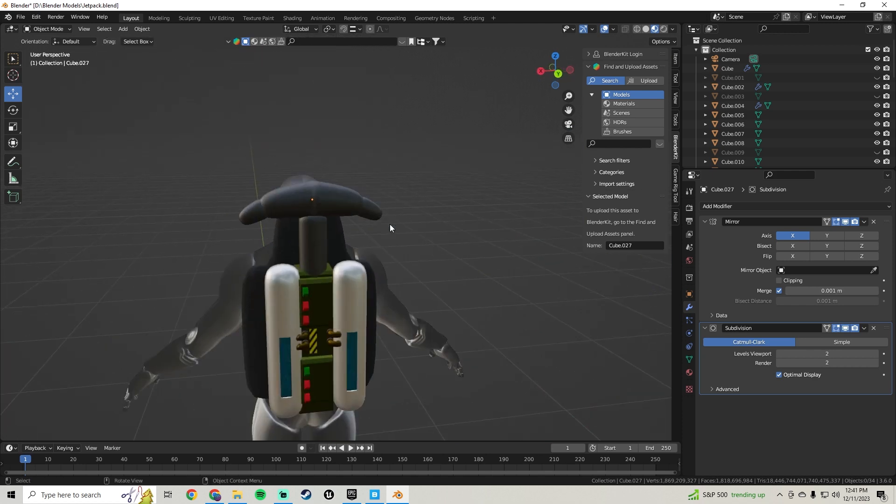
mouse_move(391, 224)
middle_down()
mouse_move(295, 220)
mouse_move(389, 217)
middle_up()
Duplicate the mirrored end pieces, leaving the copy in its original position
click(387, 199)
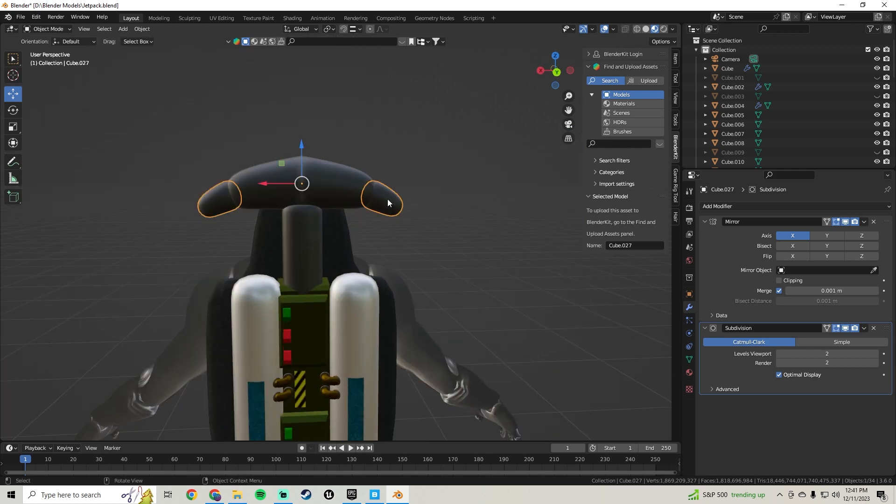
key(shift+d)
right_click(388, 199)
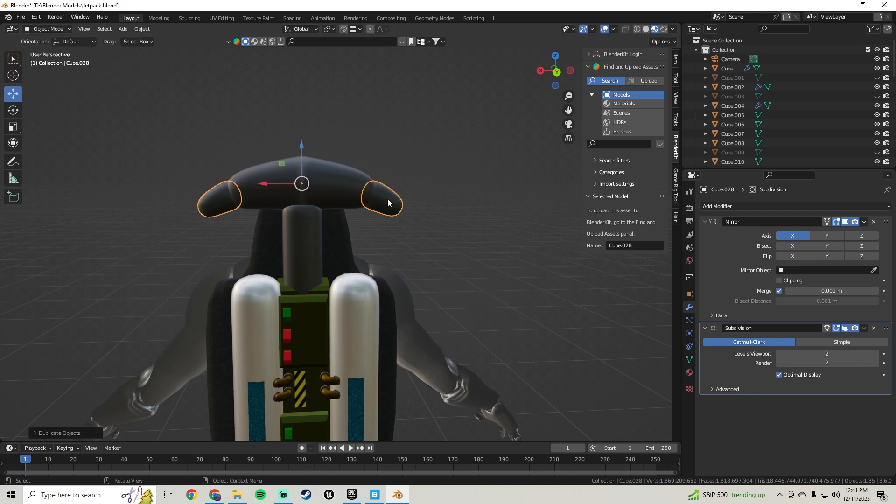
Add a Boolean modifier to the large central top piece
click(349, 189)
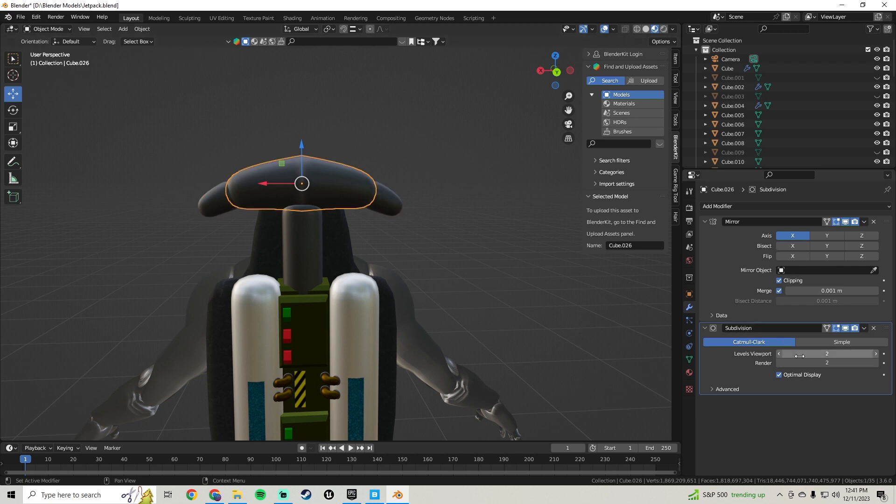
click(755, 206)
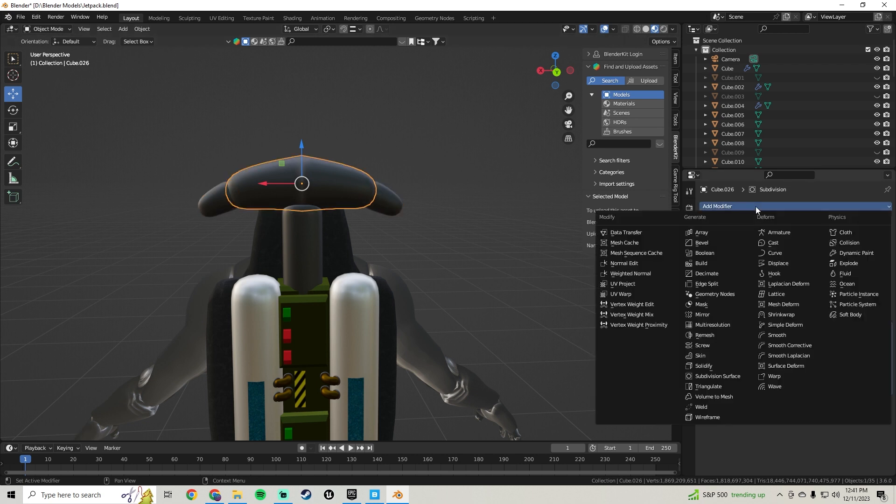
click(714, 255)
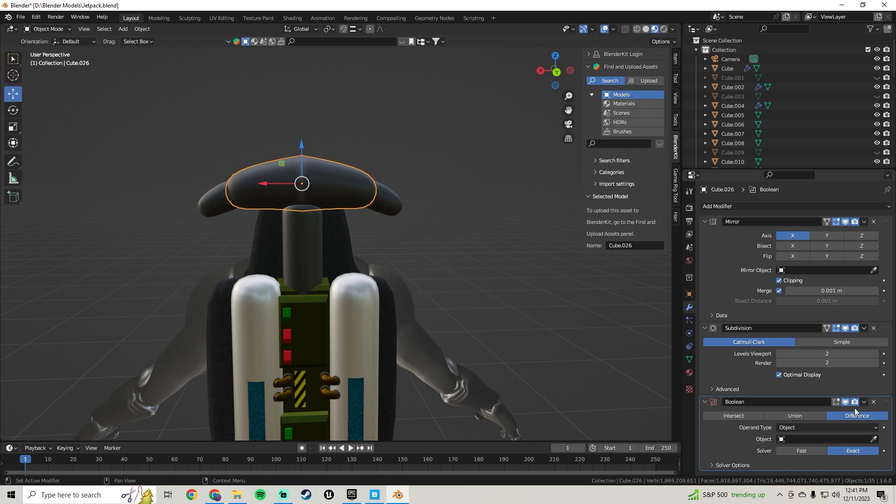
click(385, 198)
drag(278, 185, 350, 169)
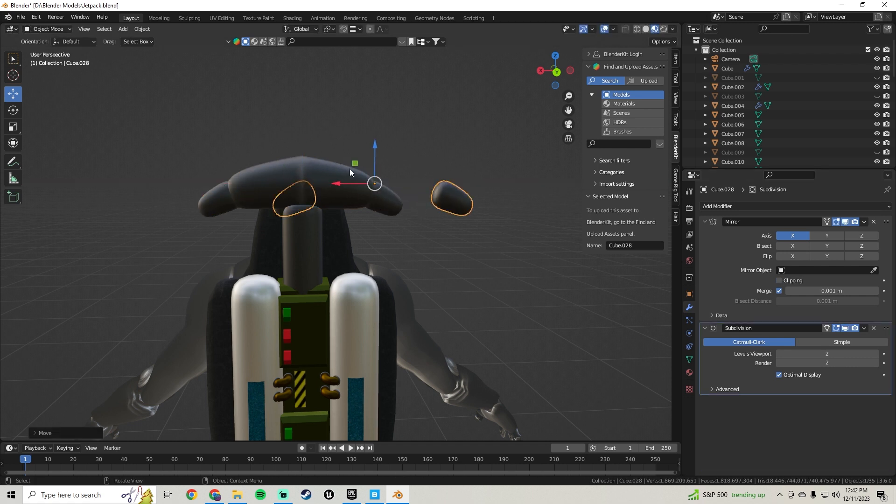
key(ctrl+z)
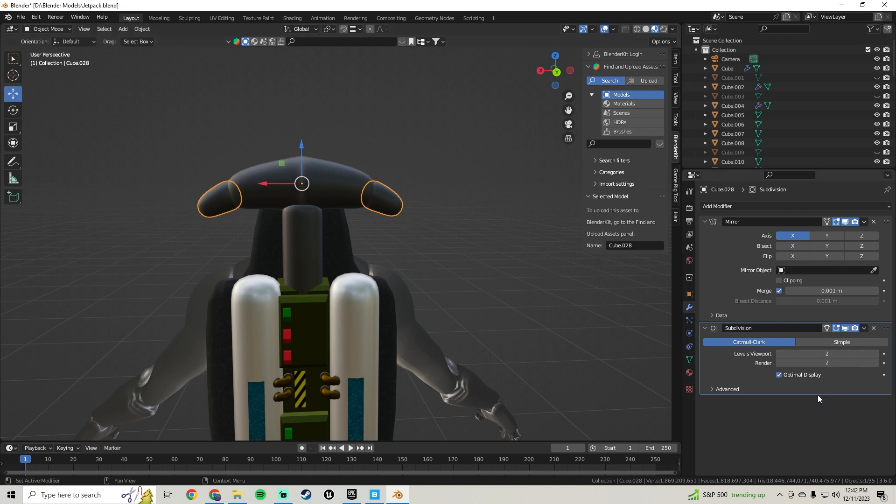
Set the end pieces Cube.027 as the object of the top piece's Boolean Difference modifier
click(331, 179)
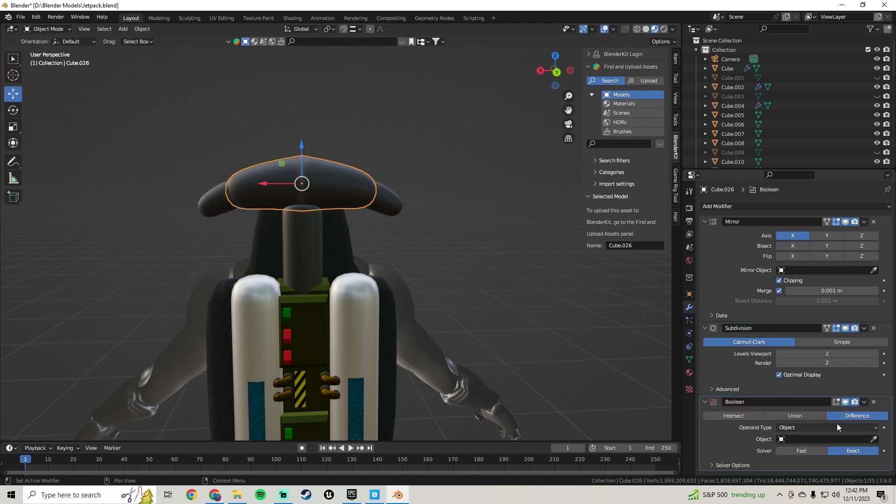
click(873, 439)
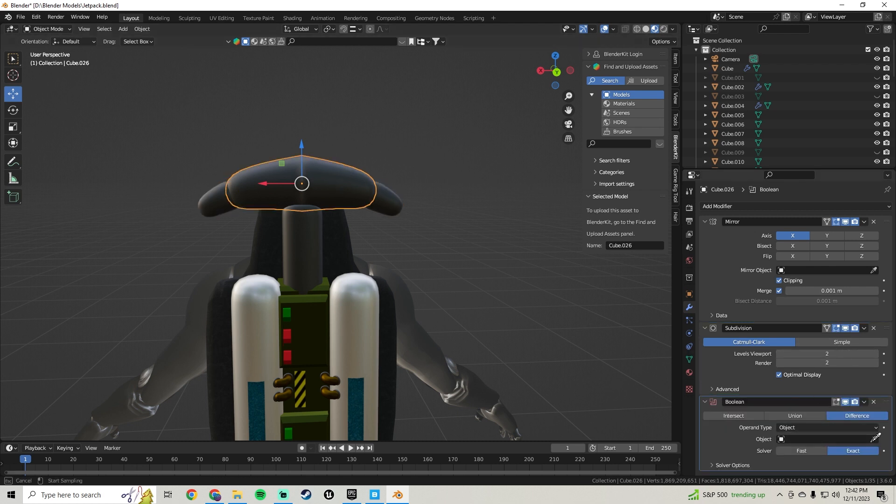
click(389, 198)
Hide the duplicated end pieces and shade the central top piece smooth
click(389, 201)
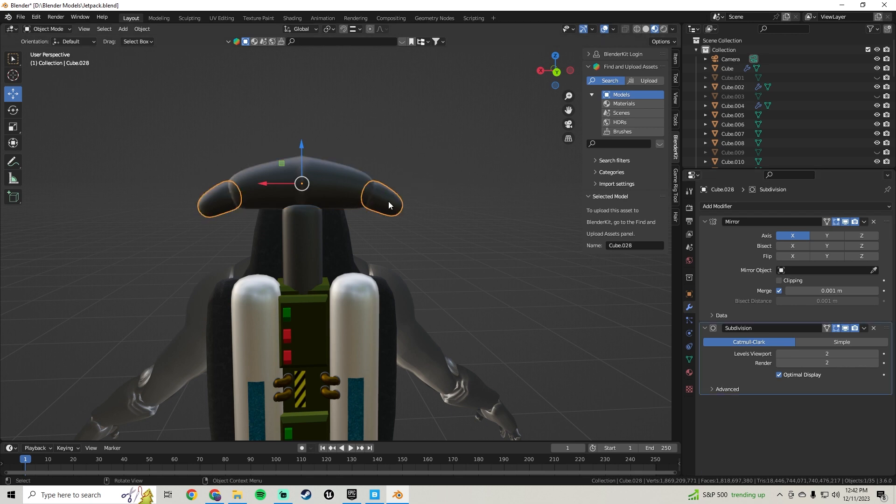
key(h)
middle_drag(436, 202, 391, 55)
scroll(432, 172, up, 3)
click(386, 120)
right_click(385, 120)
click(385, 121)
middle_drag(370, 124, 471, 224)
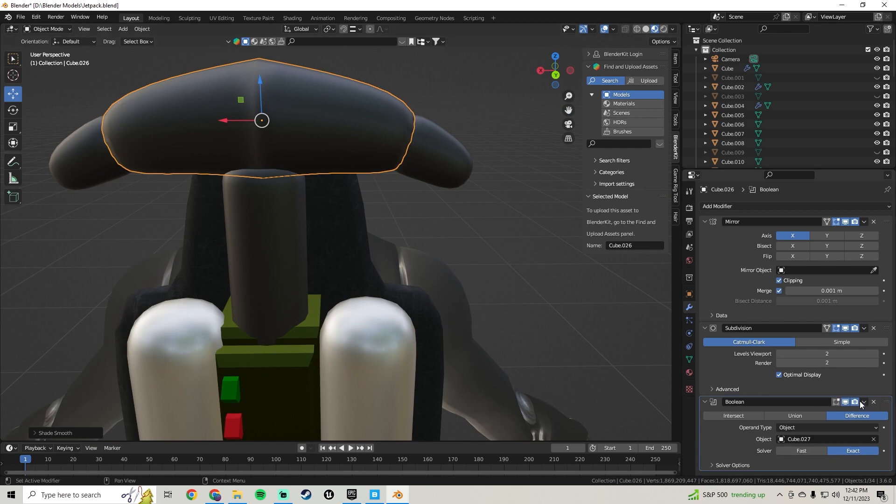
Apply the Boolean modifier on the top piece and delete the end pieces used as its cutter
click(865, 402)
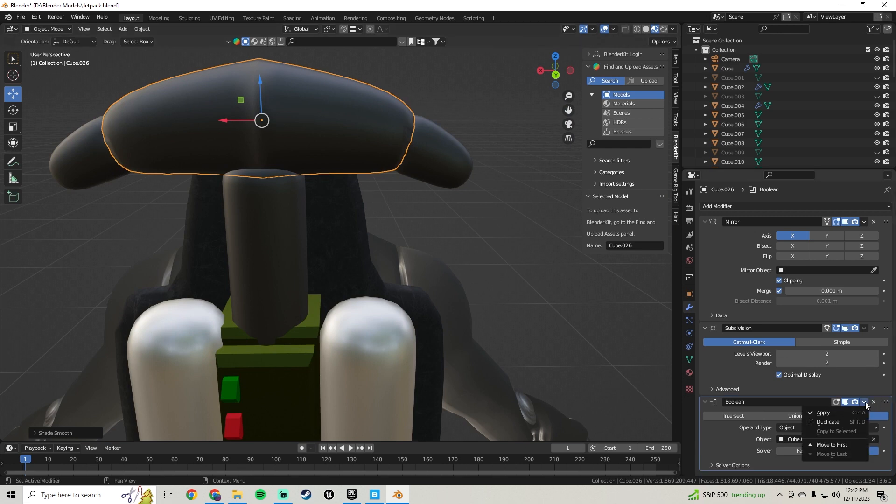
click(833, 411)
middle_drag(435, 221, 366, 189)
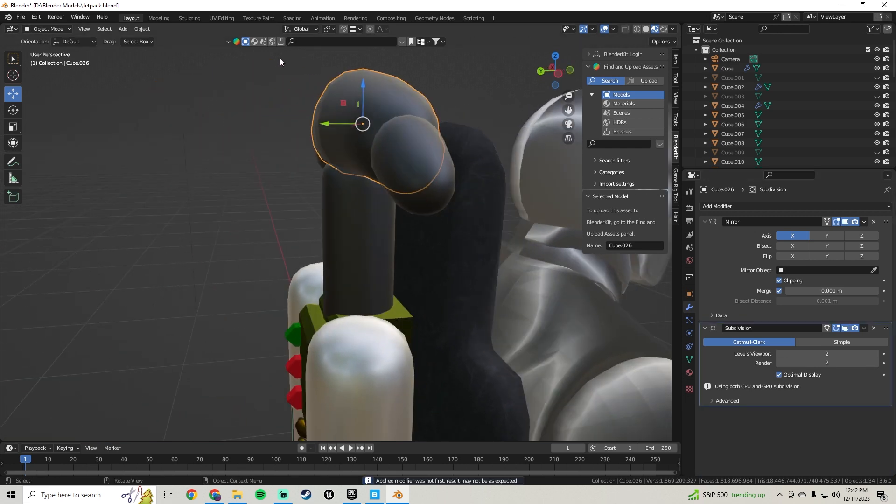
click(253, 102)
middle_drag(253, 103, 261, 125)
click(410, 196)
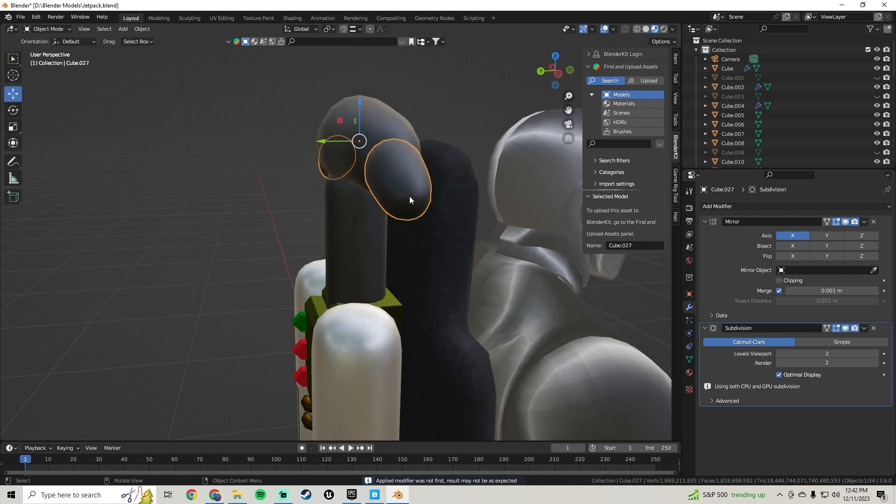
key(Delete)
middle_drag(405, 187, 483, 186)
Undo the cutter deletion, the Boolean application, the smooth shading and the hiding of the duplicated end pieces
key(ctrl+z)
key(ctrl+z)
key(ctrl+z)
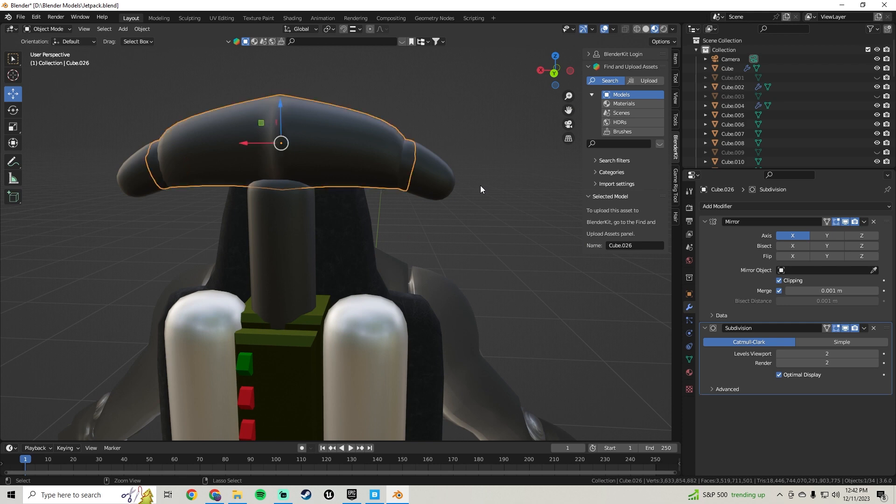
key(ctrl+z)
key(ctrl+z)
key(ctrl+z)
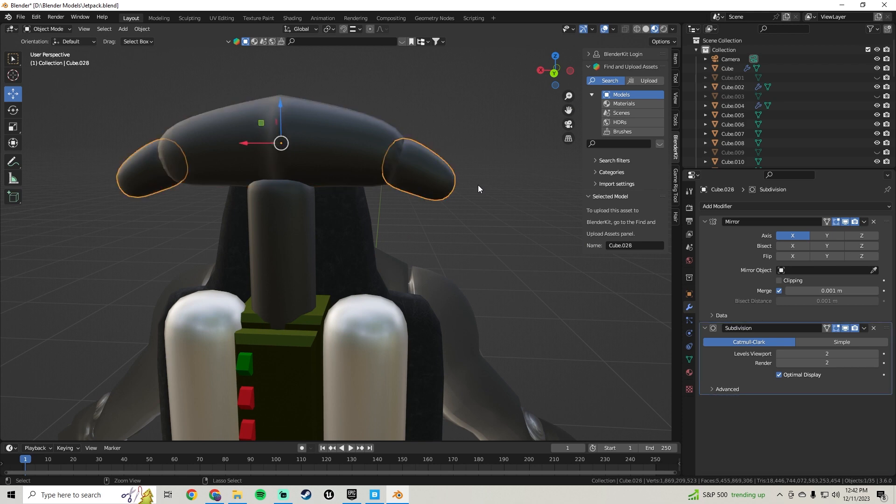
middle_drag(478, 184, 417, 184)
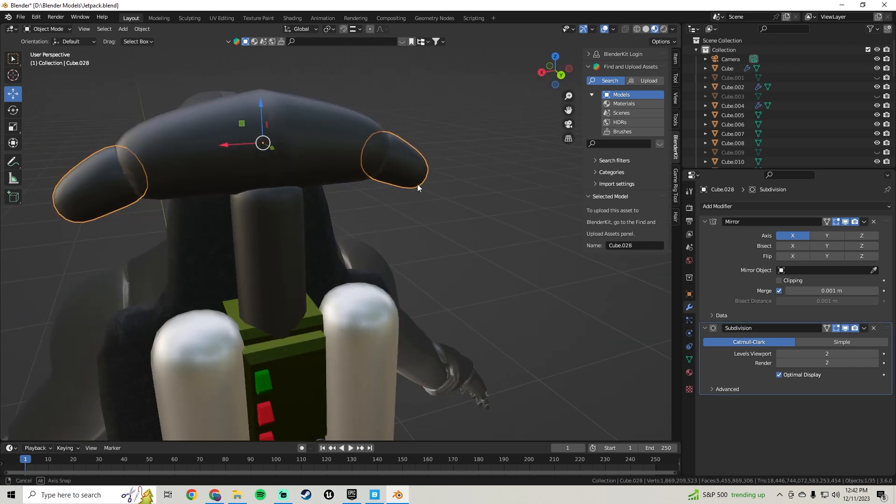
Open the central top piece in Edit Mode, try subdividing its selected upper centre edge, and undo the subdivision
click(345, 128)
key(Tab)
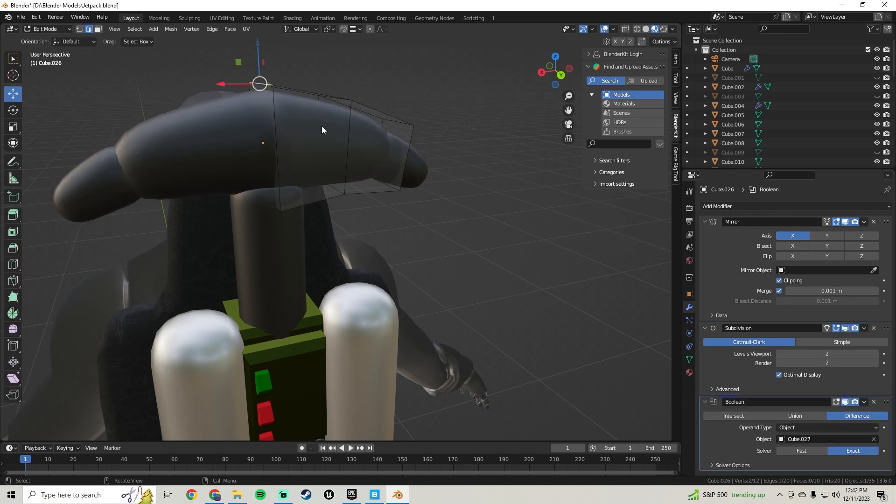
right_click(321, 126)
click(321, 126)
middle_drag(321, 126, 265, 140)
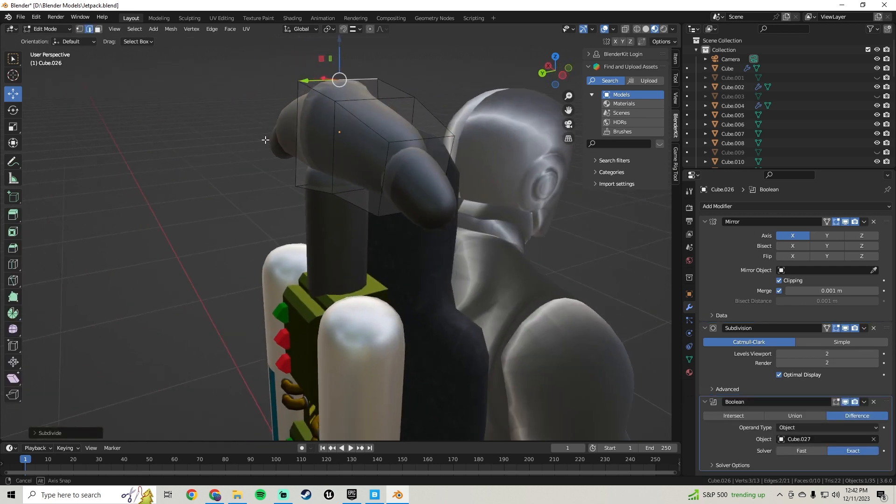
middle_drag(332, 143, 381, 143)
key(ctrl+z)
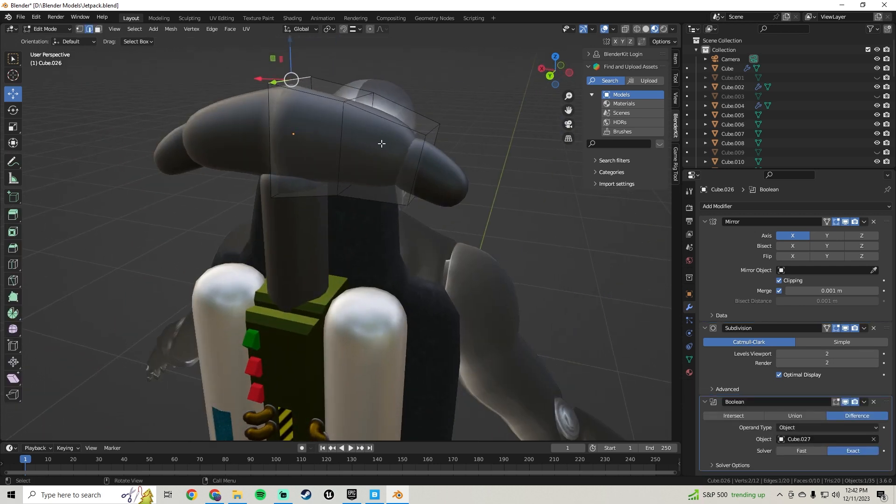
Subdivide the entire mesh of the central top piece, return to Object Mode, and check its shape from the side
key(a)
right_click(382, 144)
click(379, 144)
key(Tab)
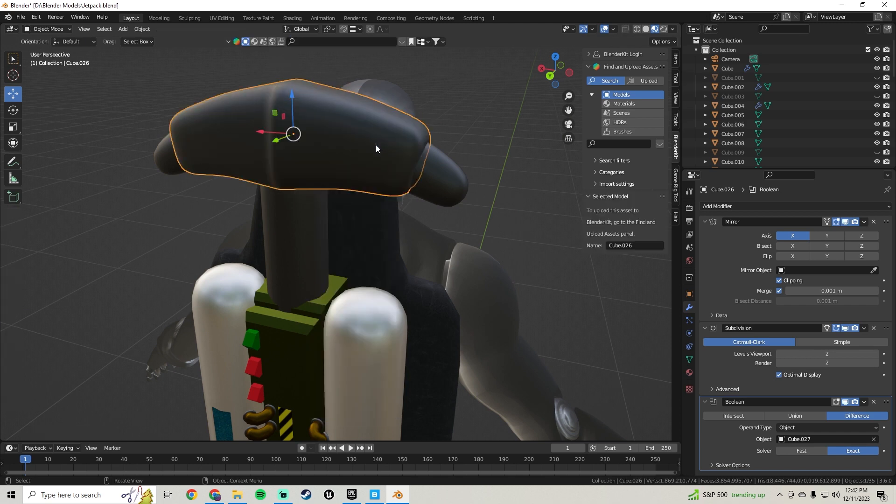
middle_drag(376, 146, 397, 184)
key(Tab)
scroll(368, 193, up, 4)
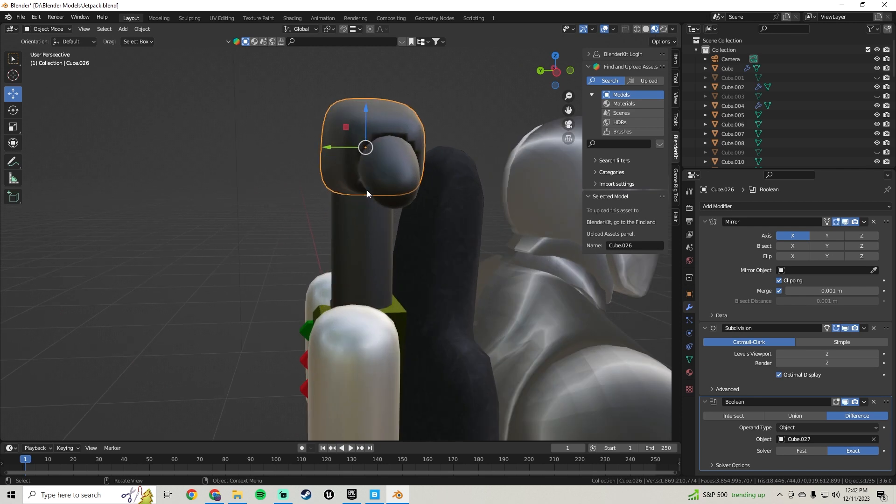
Undo the whole-mesh subdivision of the central top piece and recheck its cage and shape from behind
key(Tab)
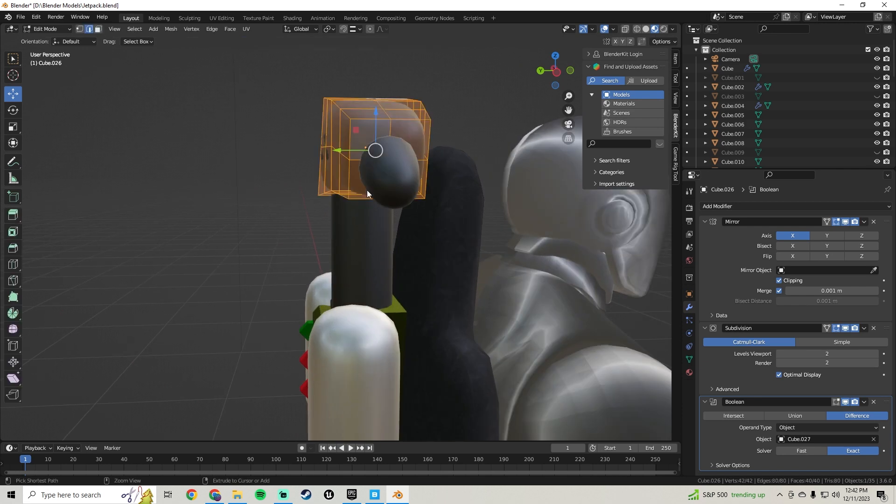
key(ctrl+z)
key(ctrl+z)
middle_drag(367, 189, 451, 186)
key(Tab)
click(472, 148)
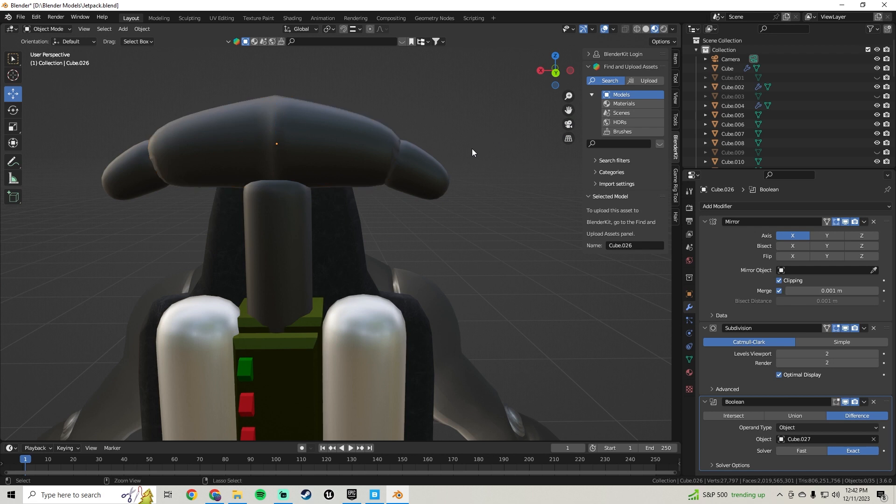
key(ctrl+z)
key(Tab)
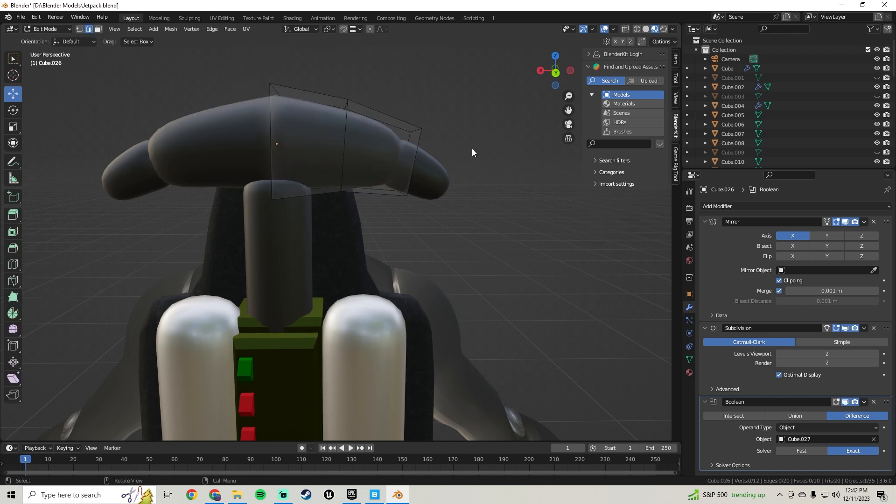
key(Tab)
Step back through the edit history to where the central top piece's Boolean modifier has no cutter object assigned
key(ctrl+z)
key(ctrl+z)
key(ctrl+z)
key(ctrl+z)
key(ctrl+z)
key(ctrl+z)
key(ctrl+z)
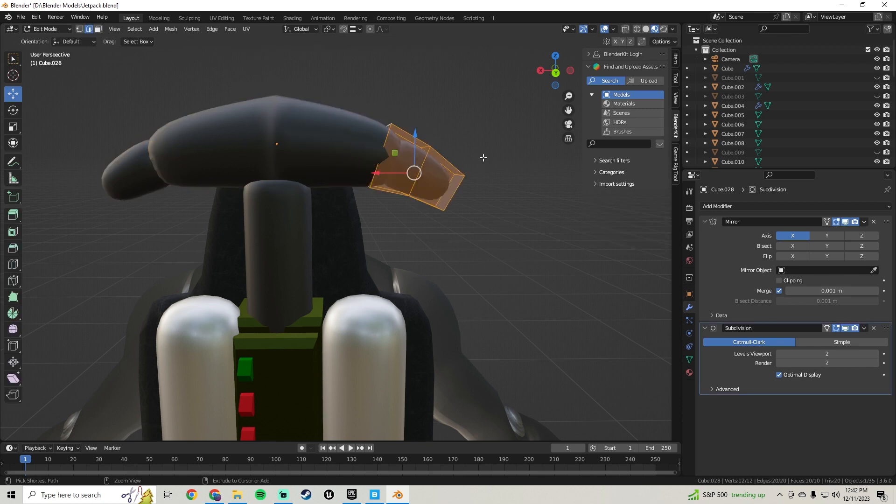
key(ctrl+shift+z)
key(ctrl+shift+z)
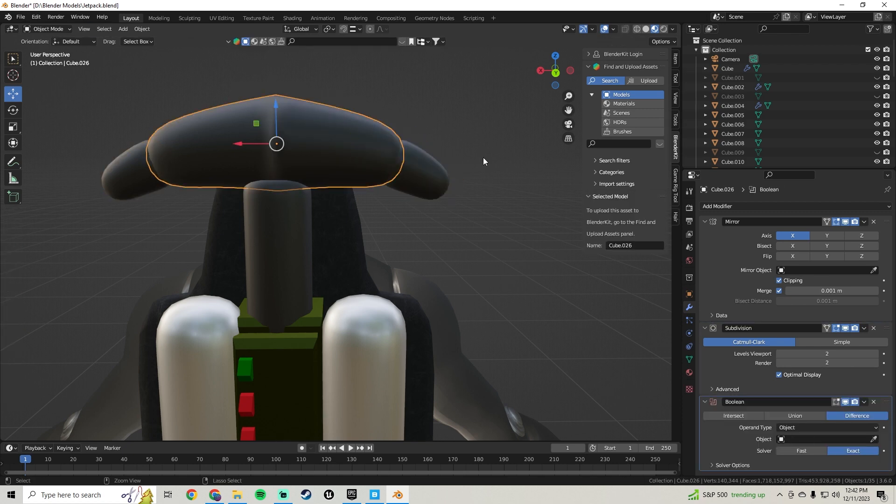
Delete one of the two overlapping sets of mirrored end pieces
scroll(456, 164, down, 3)
middle_drag(457, 165, 500, 198)
click(335, 230)
key(Delete)
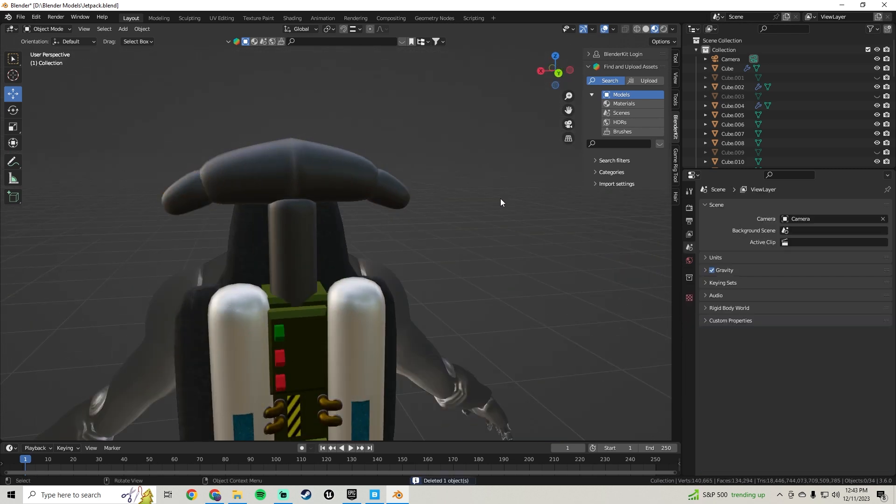
Delete the remaining set of mirrored end pieces and compare the top piece with the reference image
click(399, 194)
key(Delete)
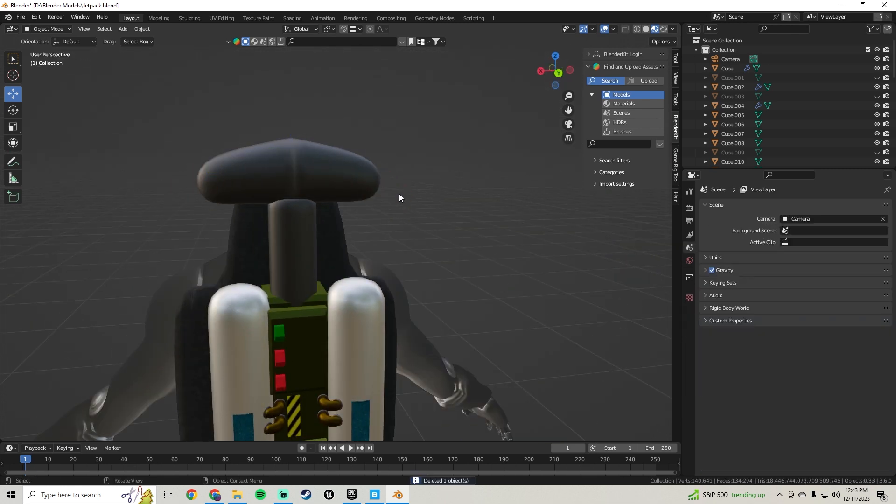
middle_drag(394, 160, 430, 199)
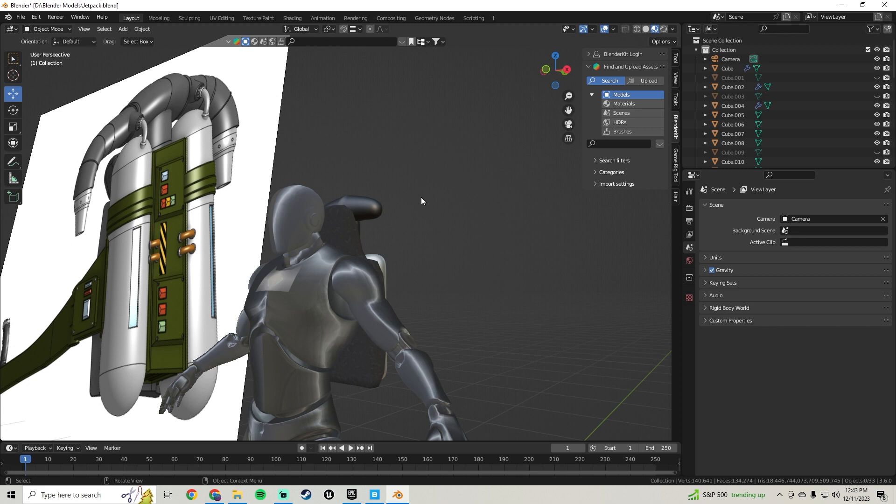
Open the central top piece in Edit Mode and inset its outer end face in face selection mode
middle_drag(421, 197, 386, 195)
click(359, 200)
key(Tab)
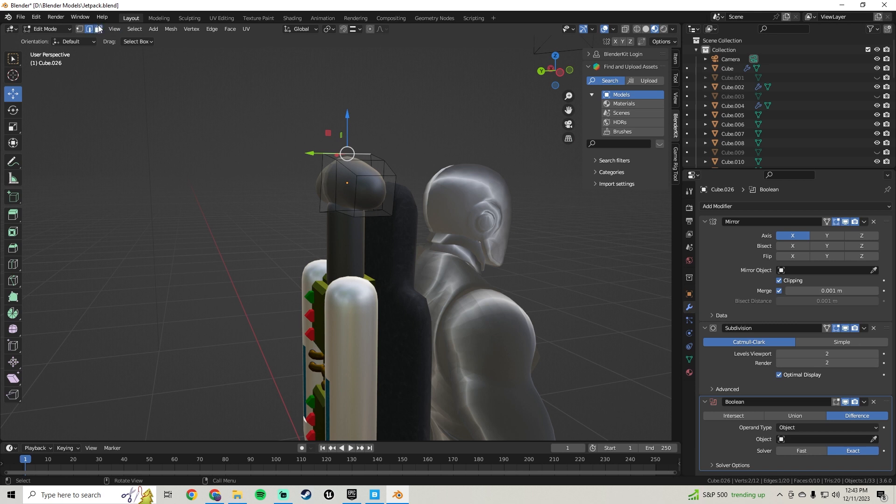
click(369, 191)
key(i)
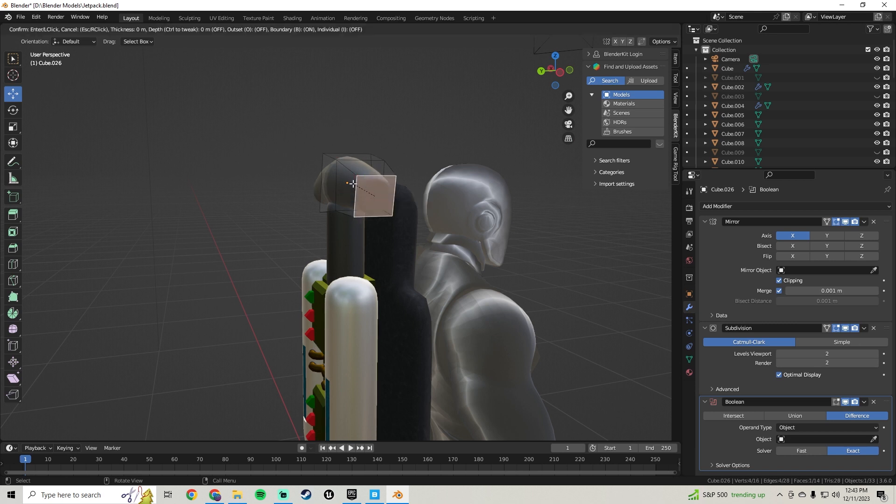
click(375, 196)
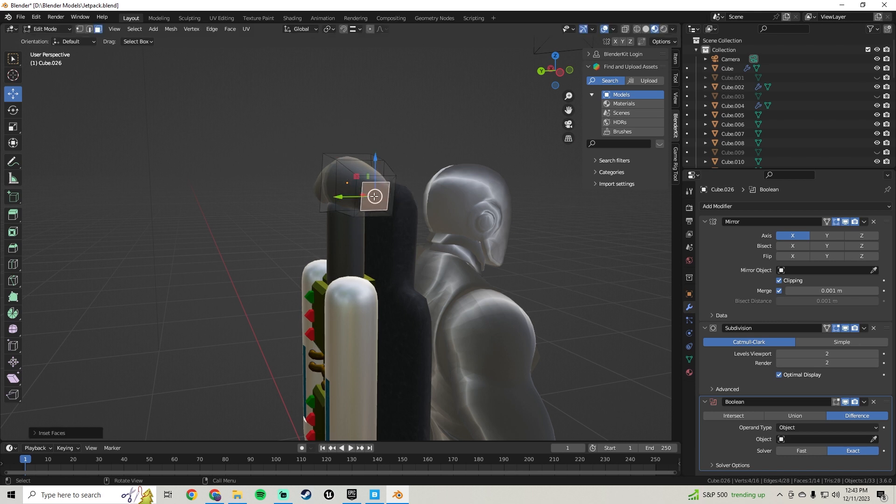
Move the inset end face inward along X and check the top piece in Object Mode
middle_drag(375, 196, 435, 201)
scroll(435, 202, down, 2)
key(g)
key(x)
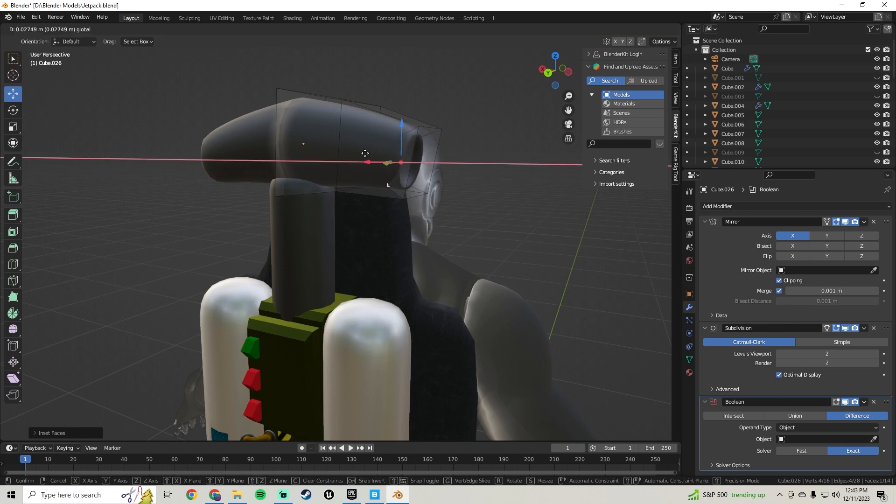
click(354, 149)
key(Tab)
middle_drag(452, 179, 410, 177)
key(Tab)
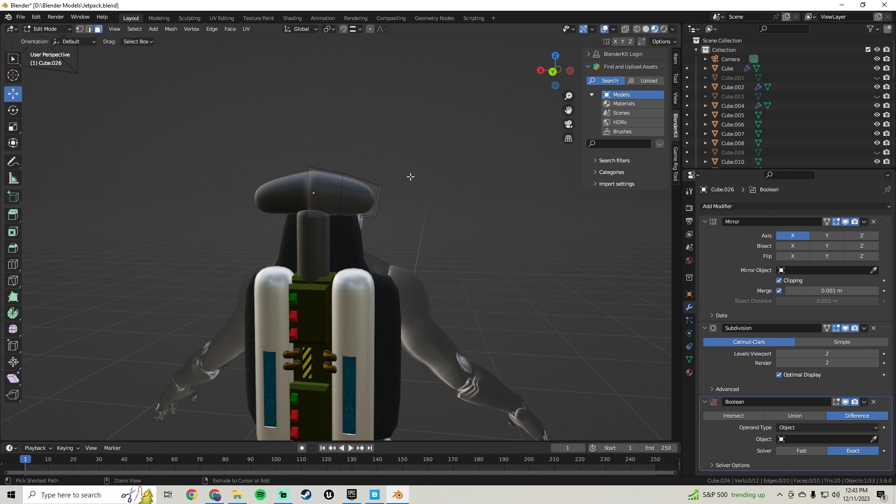
Undo the recessed face, the inset and the end-piece deletion, including a repeated deletion of the end pieces
key(ctrl+z)
key(ctrl+z)
key(ctrl+z)
key(ctrl+z)
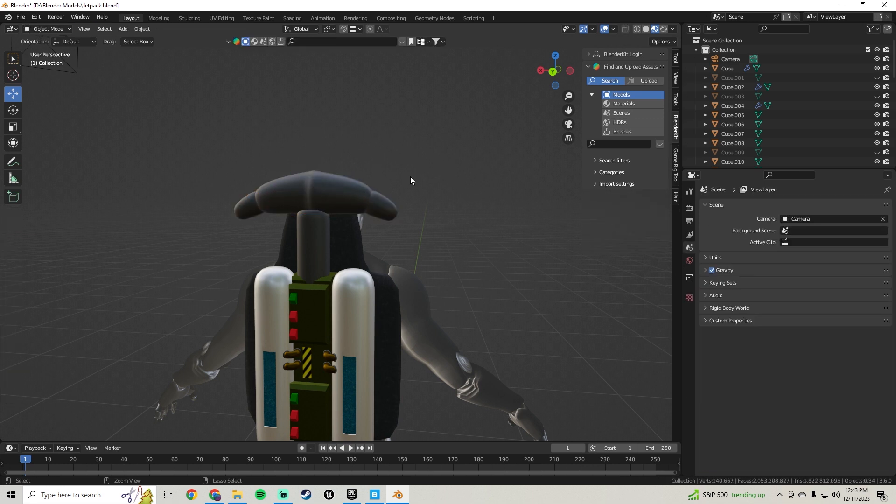
scroll(407, 180, up, 2)
click(415, 178)
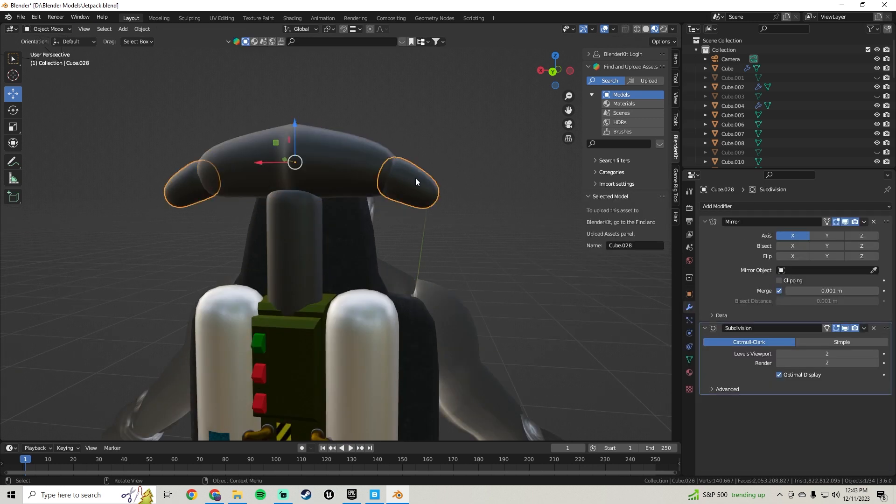
key(Delete)
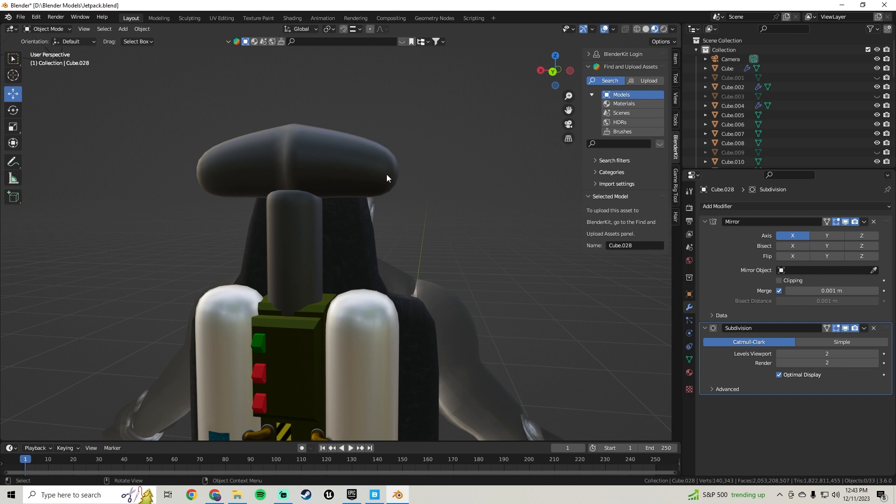
key(ctrl+z)
key(ctrl+z)
key(ctrl+z)
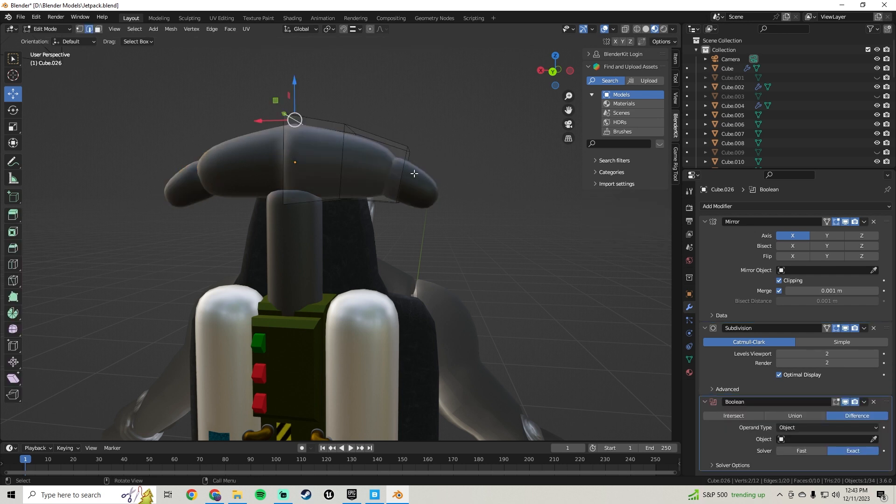
Inset the outer end face of the central top piece with the end pieces kept in place
middle_drag(414, 173, 354, 179)
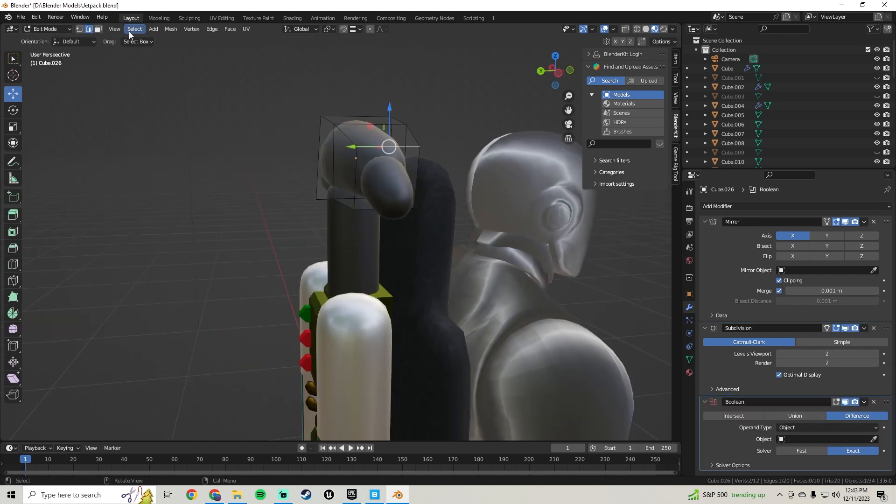
click(385, 155)
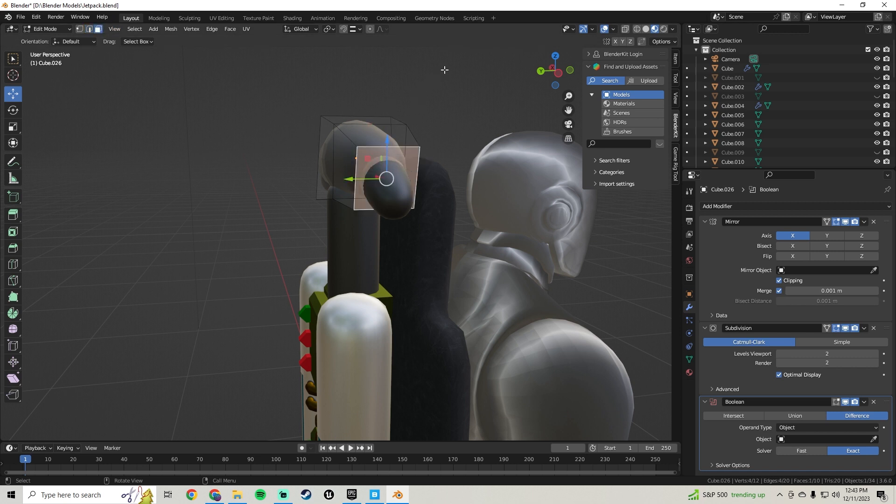
key(i)
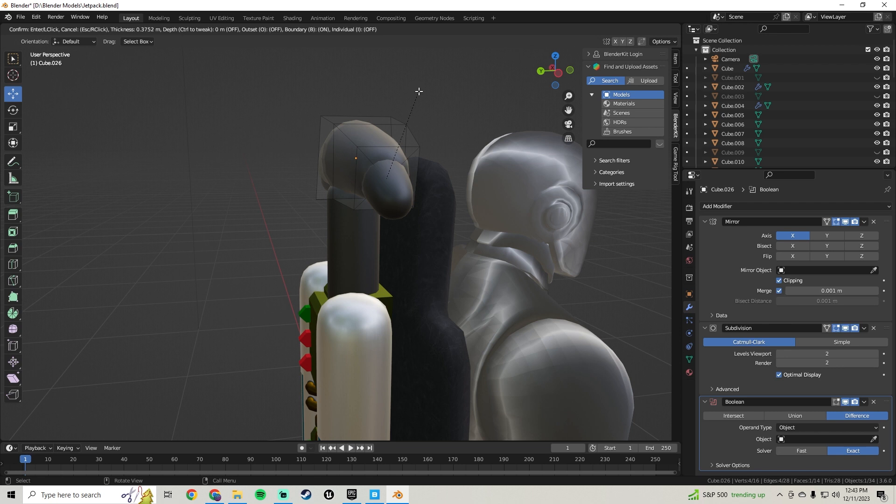
click(423, 86)
Push the inset face inward along X to form a recess, and check the end piece's fit from the side
middle_drag(409, 132, 405, 165)
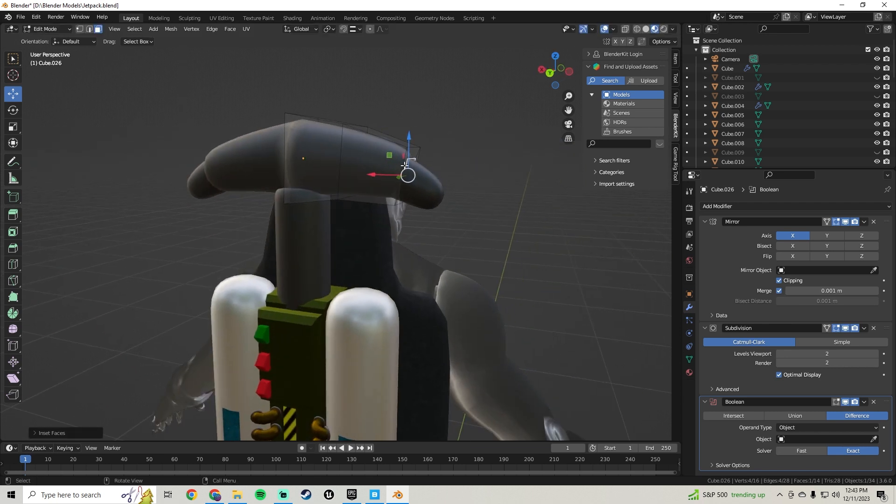
drag(379, 178, 343, 172)
middle_drag(496, 155, 435, 155)
key(Tab)
key(Tab)
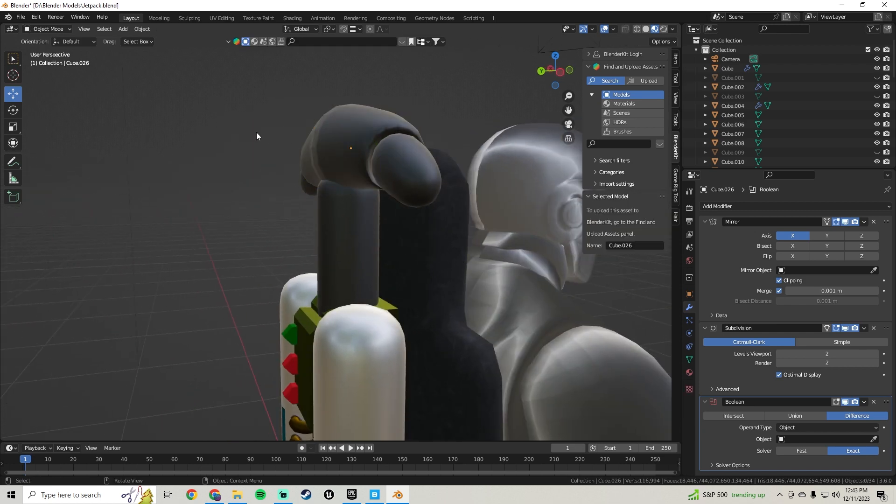
middle_drag(256, 133, 302, 148)
mouse_move(358, 163)
mouse_down()
mouse_move(369, 164)
mouse_move(358, 161)
mouse_up()
key(Tab)
middle_drag(358, 161, 268, 141)
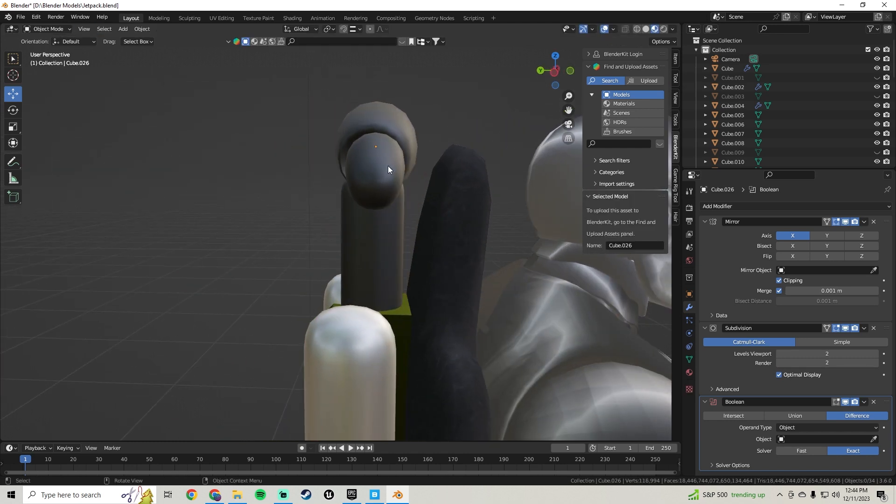
mouse_move(388, 166)
middle_down()
mouse_move(415, 191)
mouse_move(362, 147)
mouse_move(374, 158)
middle_up()
Scale the mirrored end pieces up to about 1.1 and shift them slightly along Y to centre them in the recess
click(362, 147)
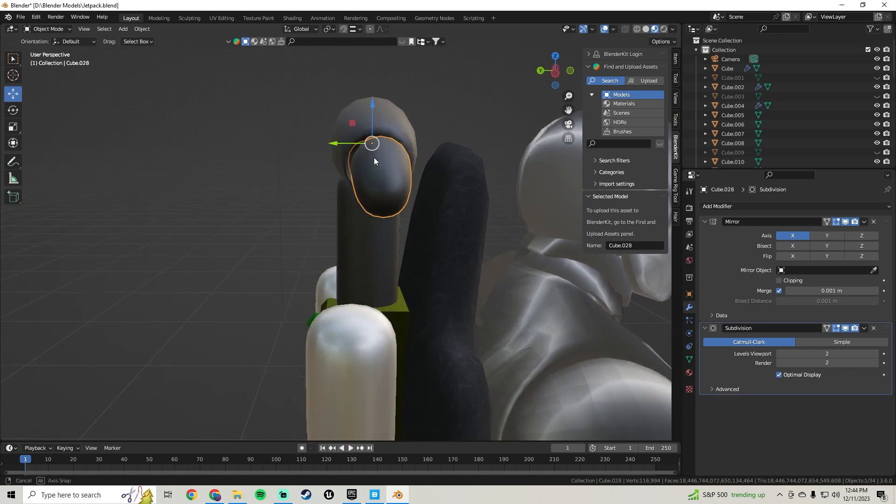
key(s)
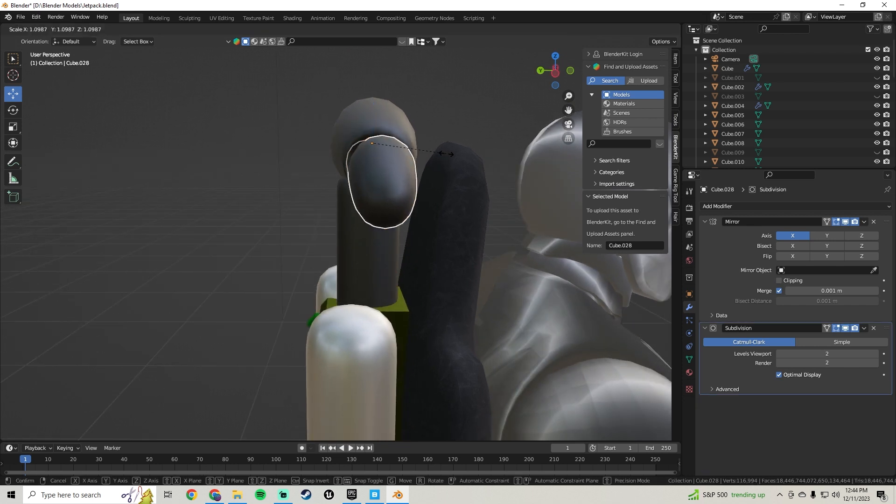
click(450, 154)
drag(335, 143, 330, 143)
middle_drag(449, 164, 551, 164)
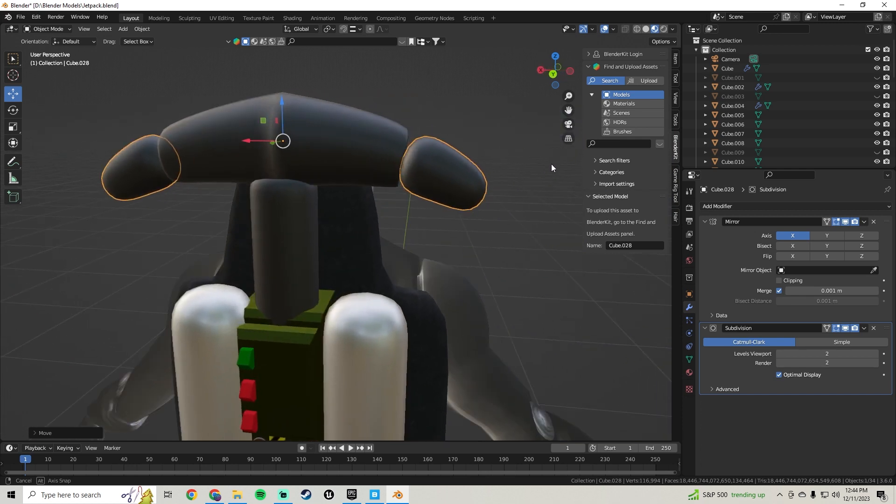
Move the end piece's whole mesh along X toward the central top piece so it sits in the recess
key(Tab)
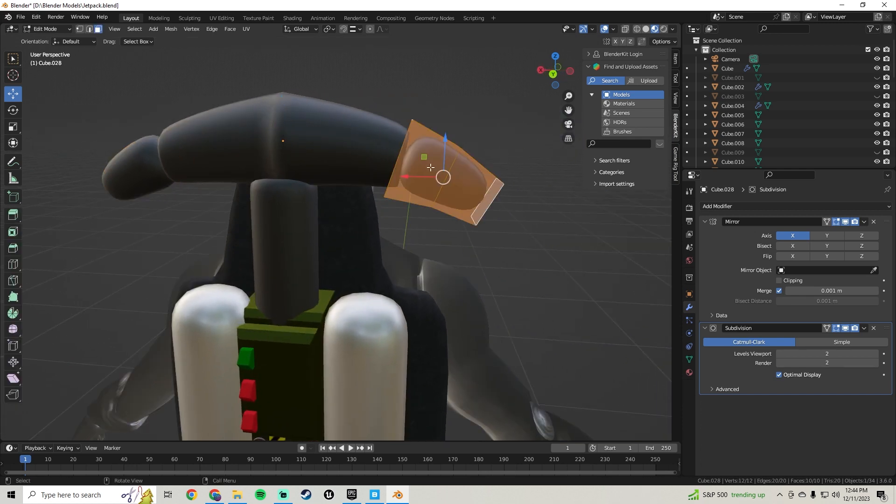
drag(420, 175, 404, 173)
middle_drag(529, 152, 425, 195)
key(Tab)
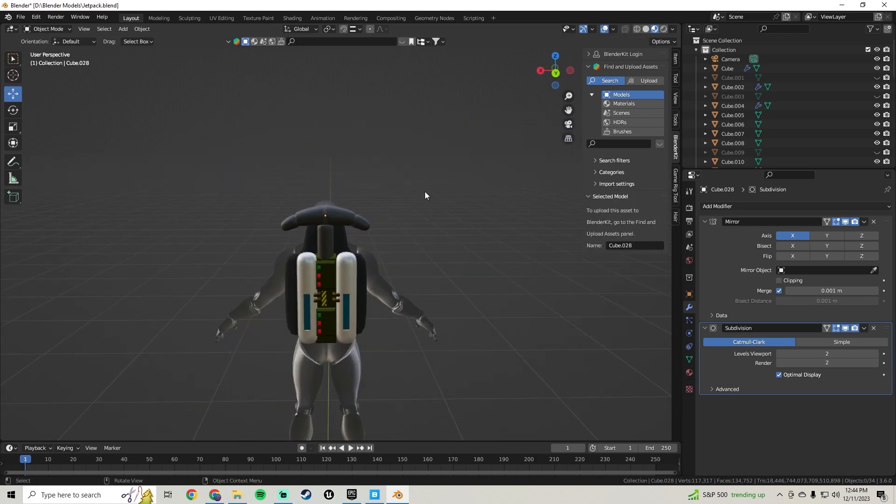
Try moving the end piece's mesh outward along X, undo the move and return to Object Mode
middle_drag(343, 223, 262, 239)
scroll(367, 229, up, 4)
click(382, 209)
scroll(376, 204, up, 2)
scroll(375, 205, up, 3)
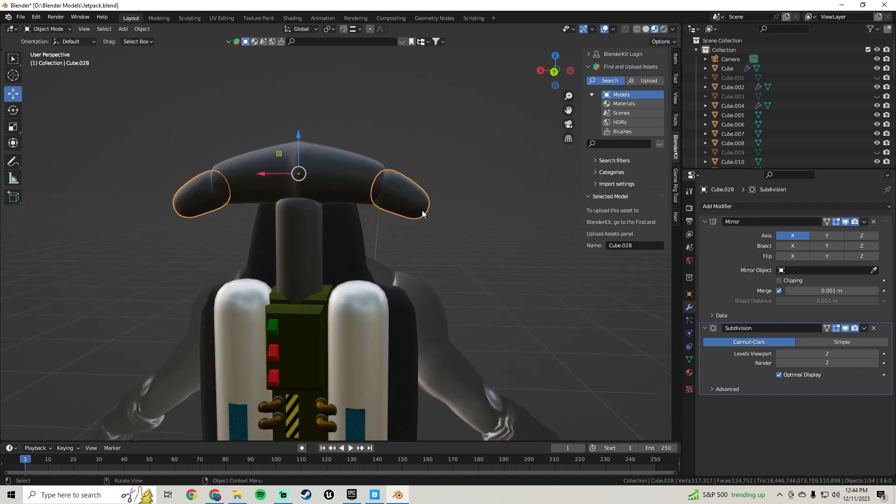
middle_drag(422, 212, 464, 215)
key(Tab)
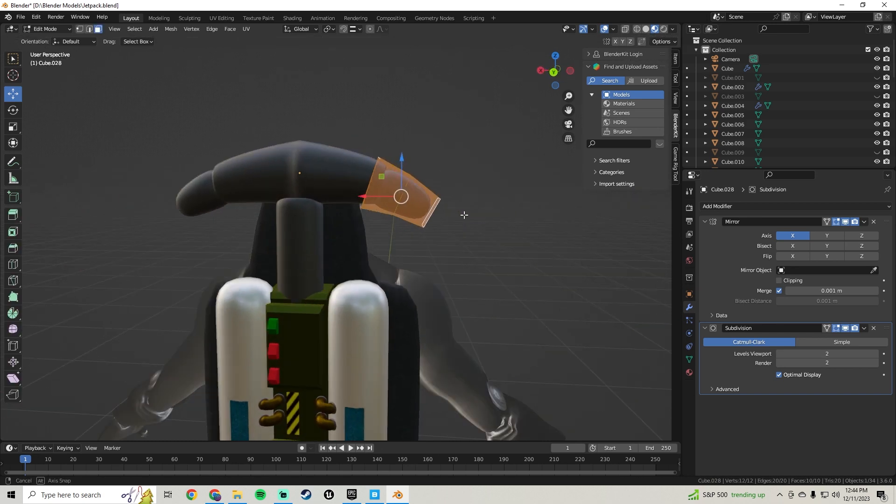
drag(371, 198, 436, 206)
key(ctrl+z)
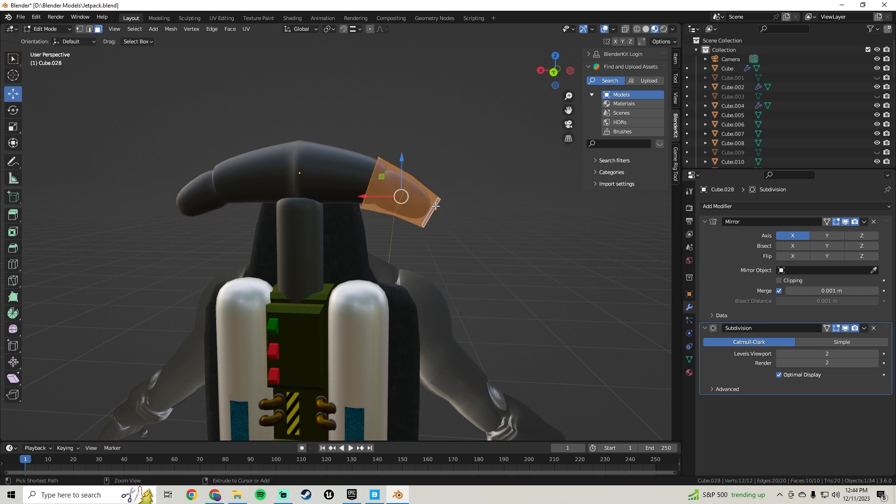
key(Tab)
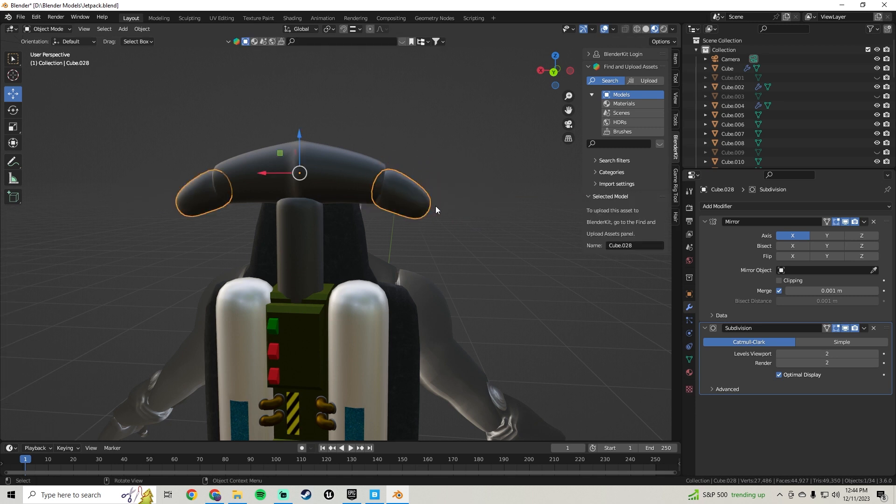
Duplicate the mirrored end pieces in place and move the duplicate's mesh outward along X beyond the originals
key(shift+d)
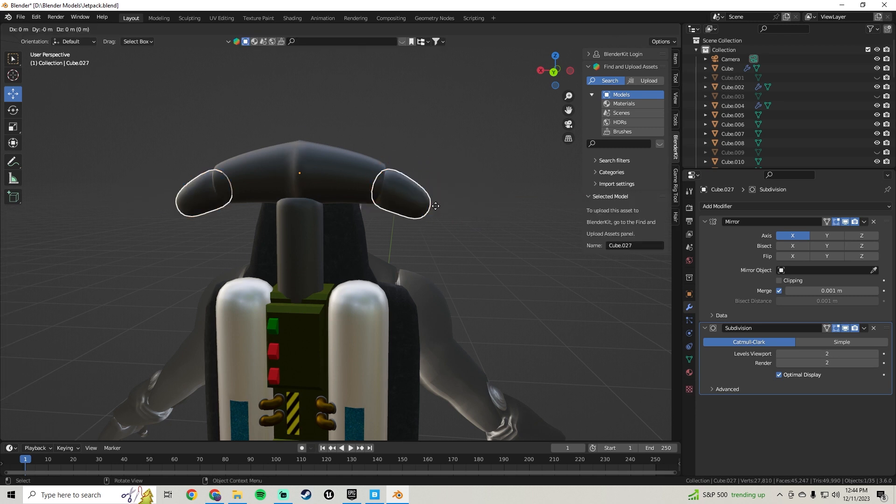
right_click(314, 176)
key(Tab)
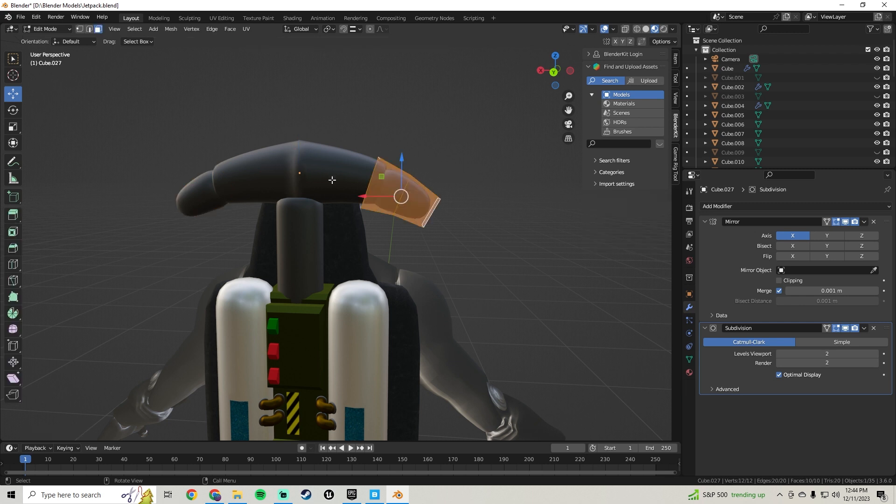
drag(377, 195, 431, 195)
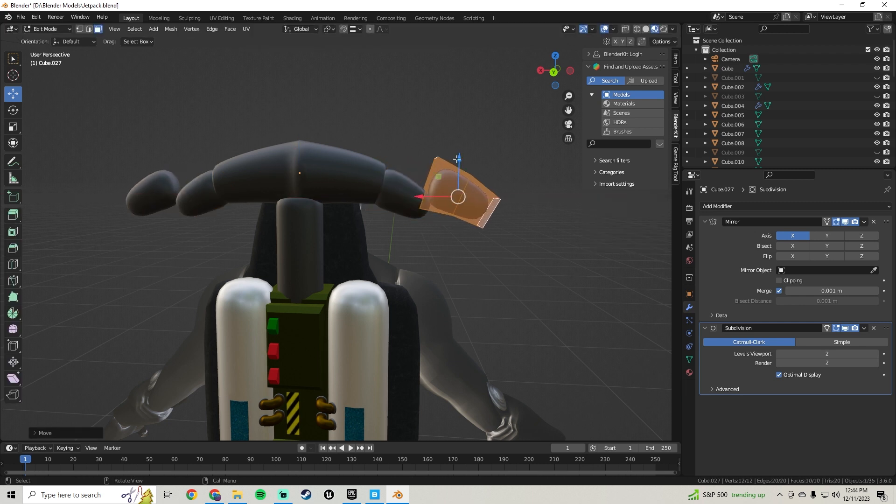
Move the outermost piece's mesh down and inward against the neighbouring segment, undo the extra shift, and rotate it about Y
drag(457, 162, 450, 185)
mouse_move(428, 220)
mouse_down()
mouse_move(419, 223)
mouse_move(437, 215)
mouse_move(412, 214)
mouse_up()
key(ctrl+z)
key(r)
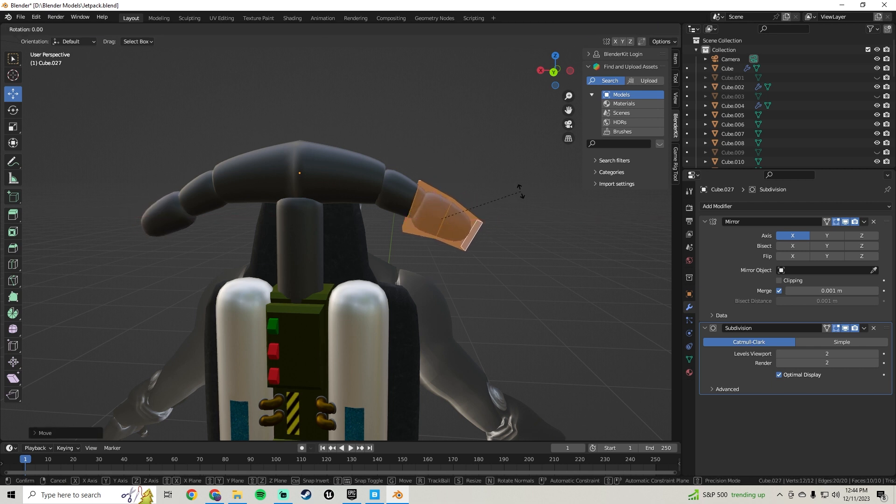
key(y)
click(533, 198)
Scale the outermost piece's mesh down to about 0.9 to taper the tube's end
key(s)
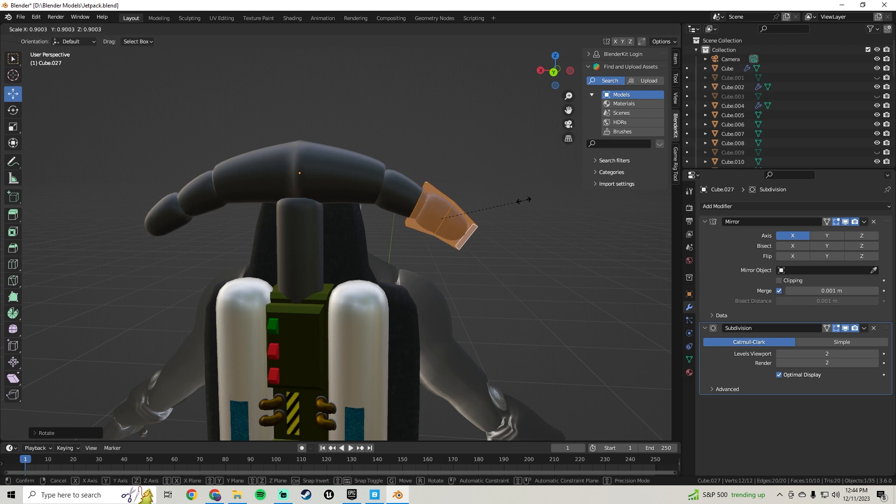
click(518, 199)
middle_drag(492, 200, 498, 195)
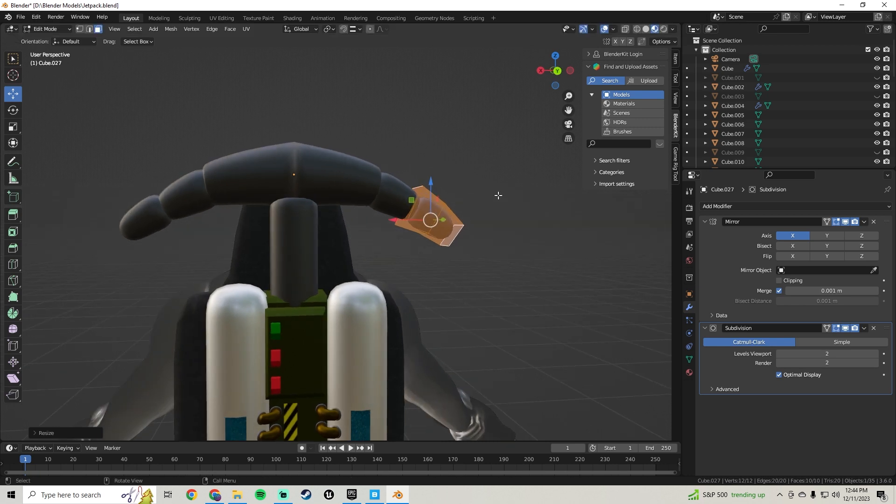
scroll(495, 197, down, 4)
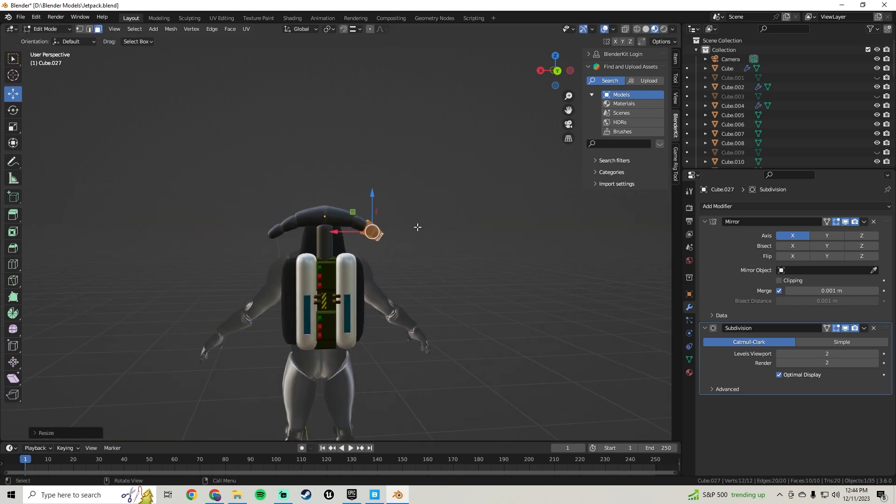
middle_drag(416, 224, 389, 229)
scroll(390, 229, up, 7)
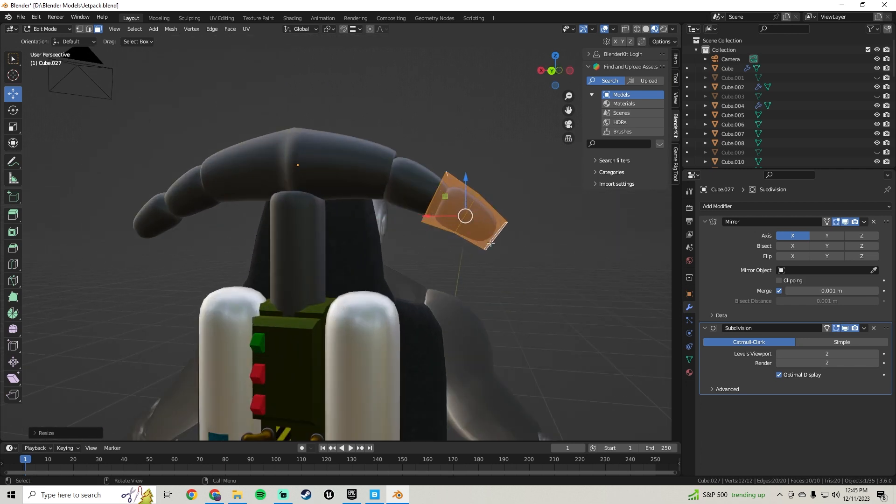
shift+middle_drag(532, 251, 431, 227)
scroll(442, 196, up, 3)
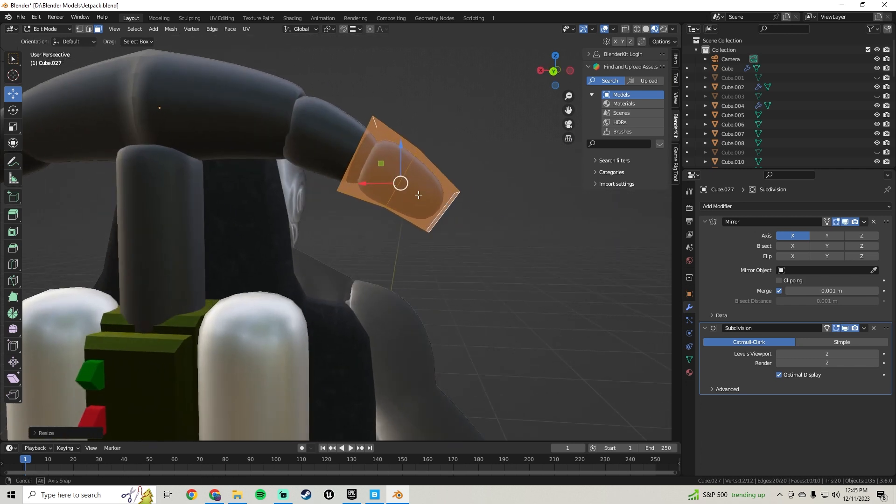
Rotate the tip piece's mesh slightly about global Y and lower it along Z to follow the tube's curve
key(r)
key(y)
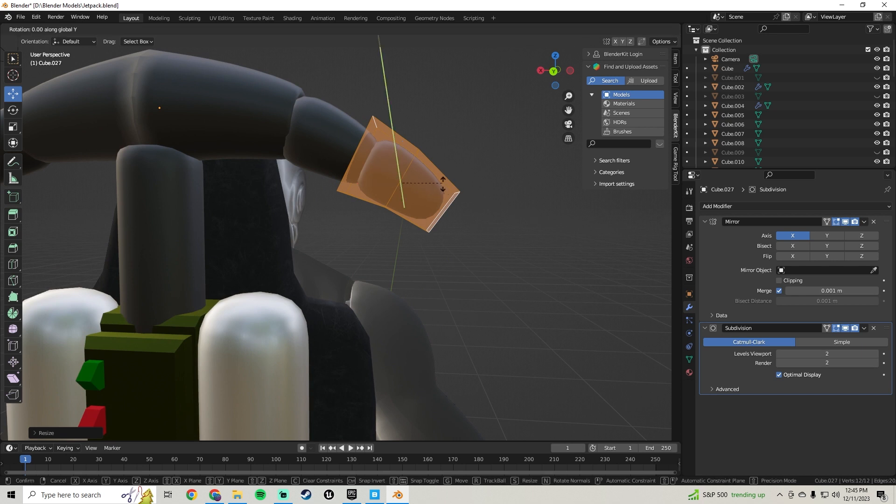
click(401, 183)
key(g)
key(z)
drag(400, 150, 400, 156)
Move the neighbouring segment's outer end face along Z and rotate it about -10.75 degrees around Y towards the tip piece
key(Tab)
click(342, 141)
key(Tab)
middle_drag(390, 167, 410, 150)
click(374, 159)
key(g)
key(z)
click(382, 151)
key(r)
key(y)
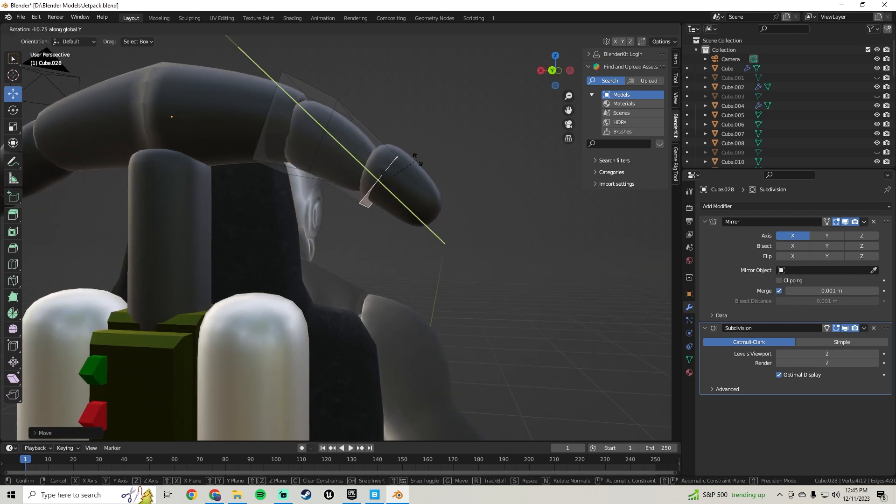
click(419, 162)
Lower the tip piece's whole mesh slightly along Z to line it up with the neighbouring segment's end face
key(Tab)
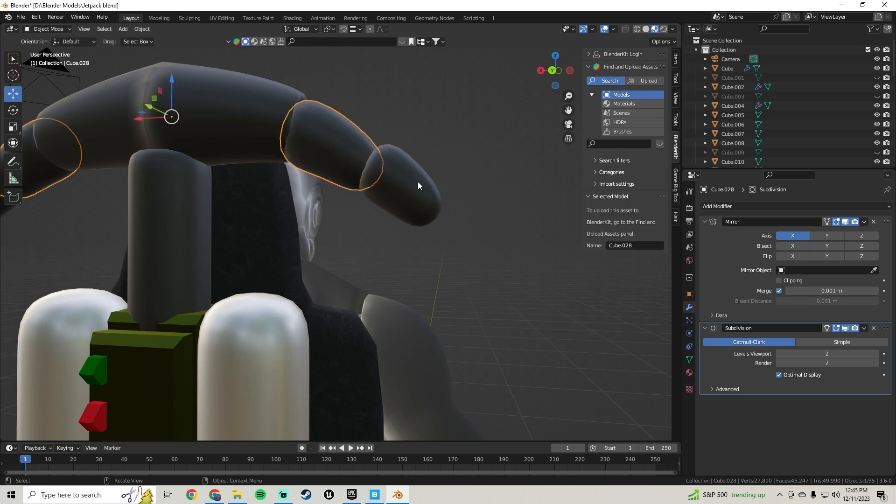
click(390, 161)
key(Tab)
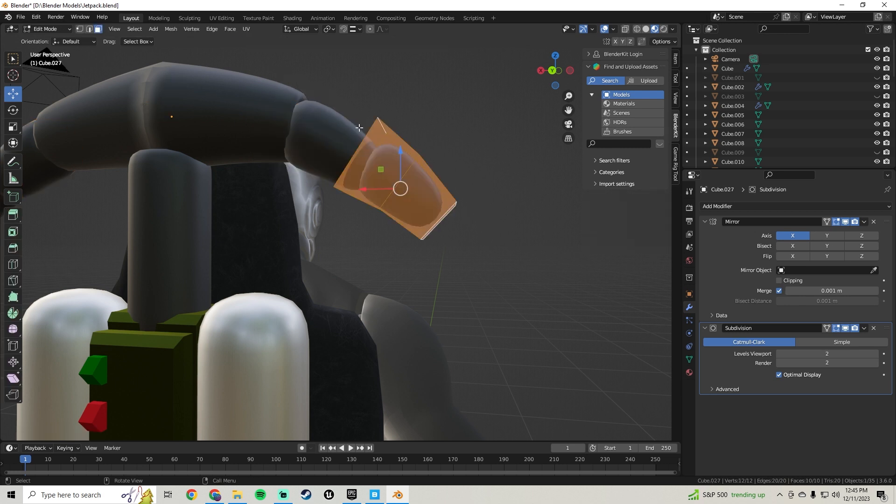
drag(404, 152, 336, 150)
key(Tab)
Inset the neighbouring segment's outer end face by about 0.012 m and push it inward along X and Z to form a recess
click(336, 150)
key(Tab)
middle_drag(362, 164, 400, 162)
key(i)
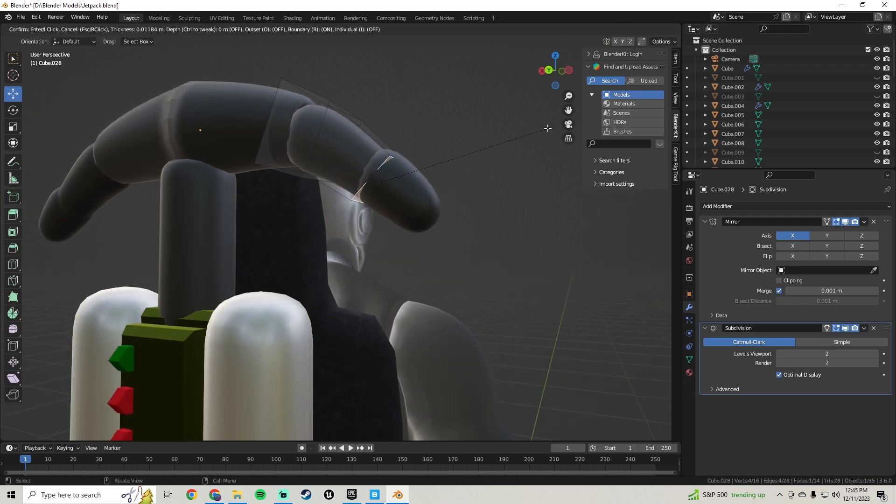
click(546, 126)
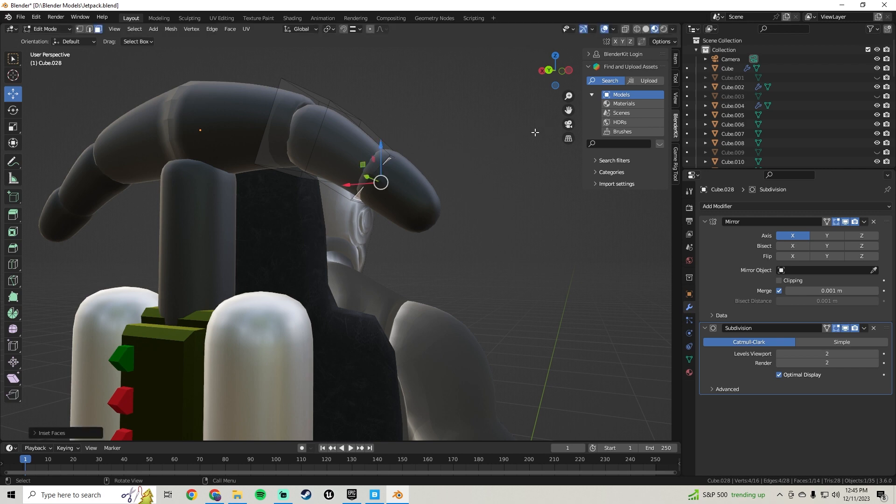
middle_drag(534, 134, 468, 174)
drag(361, 184, 348, 184)
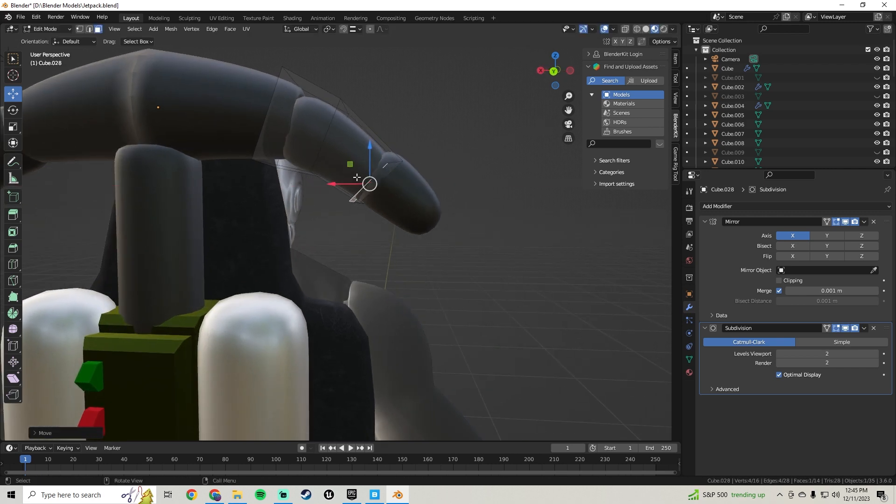
drag(375, 151, 363, 135)
Scale down the tip piece's mesh and move it along X so it sits in the neighbouring segment's recess
middle_drag(476, 154, 443, 180)
key(Tab)
click(366, 182)
key(Tab)
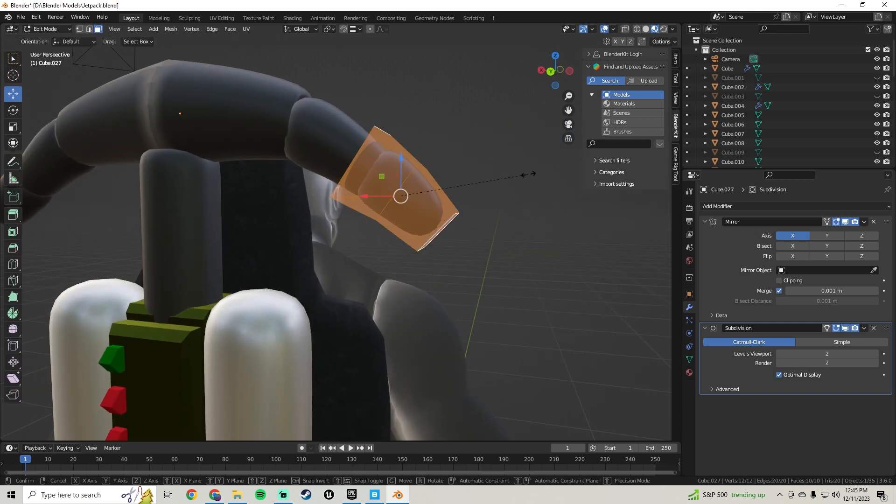
key(s)
click(502, 178)
middle_drag(451, 179, 395, 183)
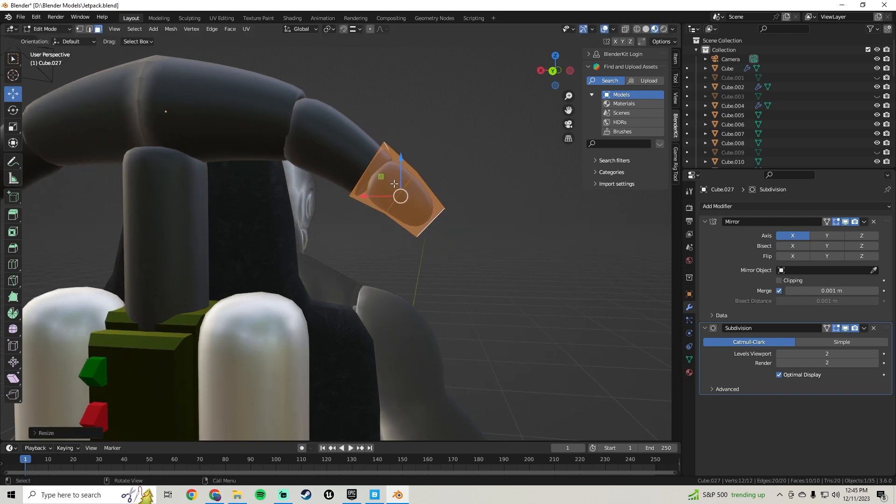
drag(372, 195, 364, 194)
Return to Object Mode, deselect the tip piece and save the Jetpack.blend file
middle_drag(510, 188, 433, 171)
key(Tab)
scroll(438, 170, down, 1)
click(438, 170)
scroll(401, 190, down, 4)
scroll(386, 245, up, 3)
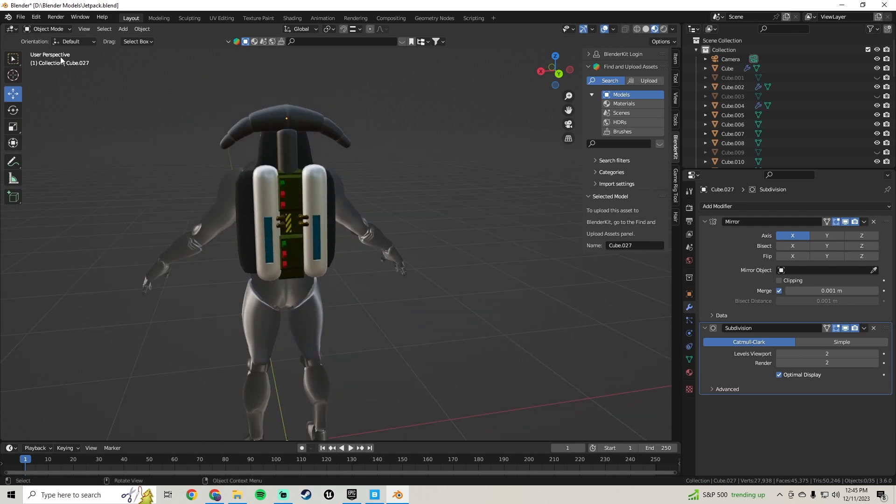
click(21, 17)
click(29, 77)
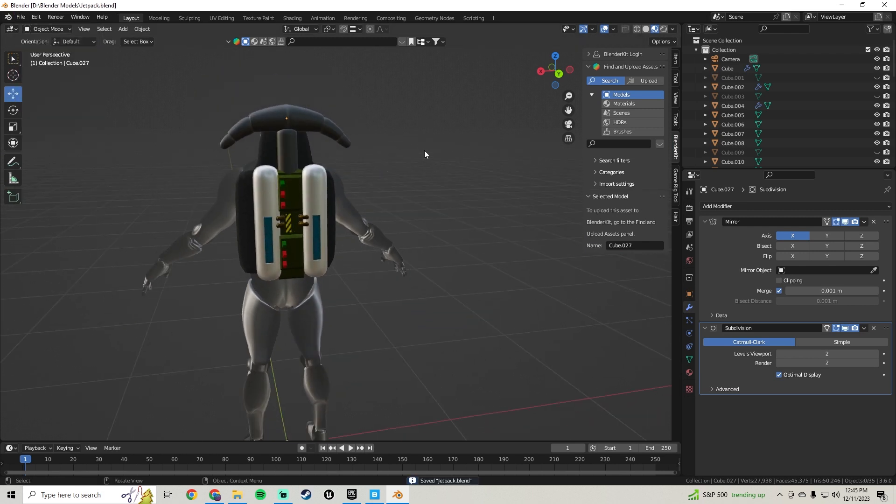
Scale all three objects of the segmented top tube together to about 1.27, then deselect them
middle_drag(424, 152, 321, 211)
scroll(380, 175, down, 3)
scroll(297, 184, up, 4)
scroll(368, 205, up, 7)
shift+middle_drag(379, 161, 379, 219)
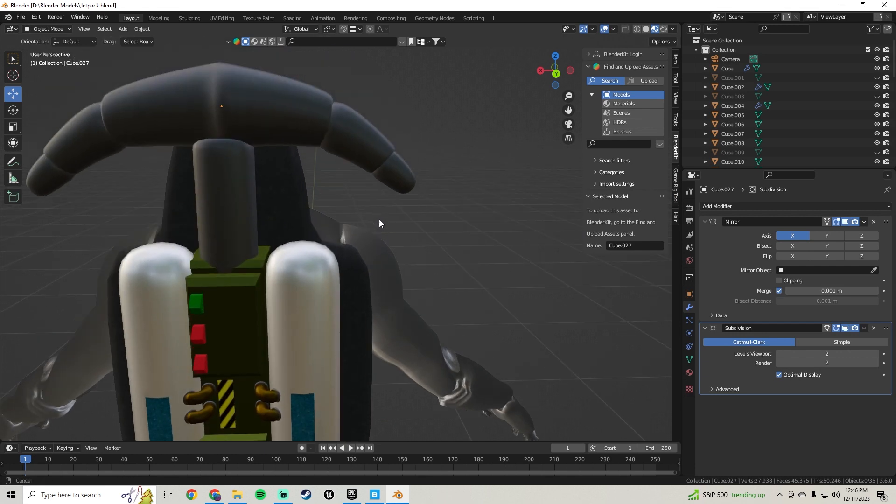
scroll(380, 218, down, 3)
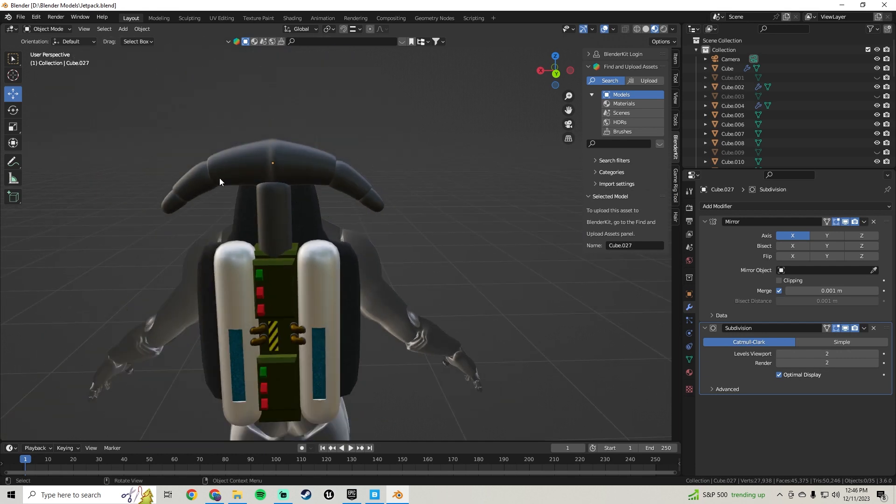
click(251, 169)
shift+click(369, 196)
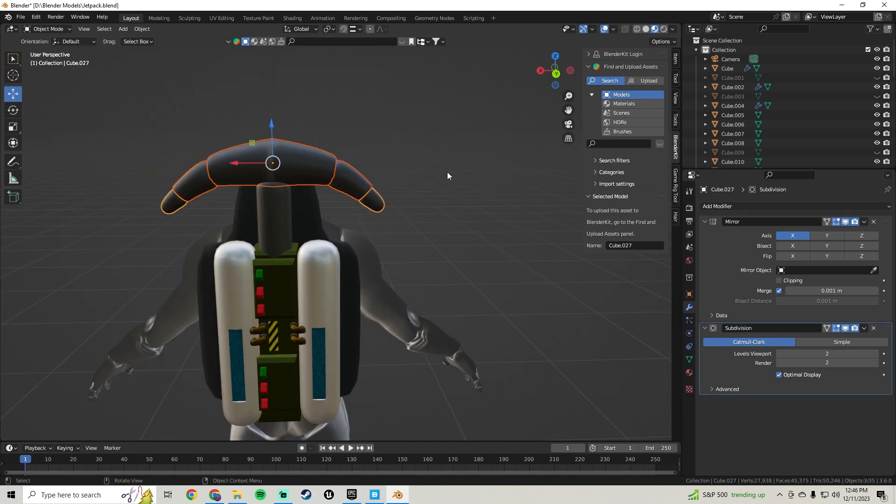
key(s)
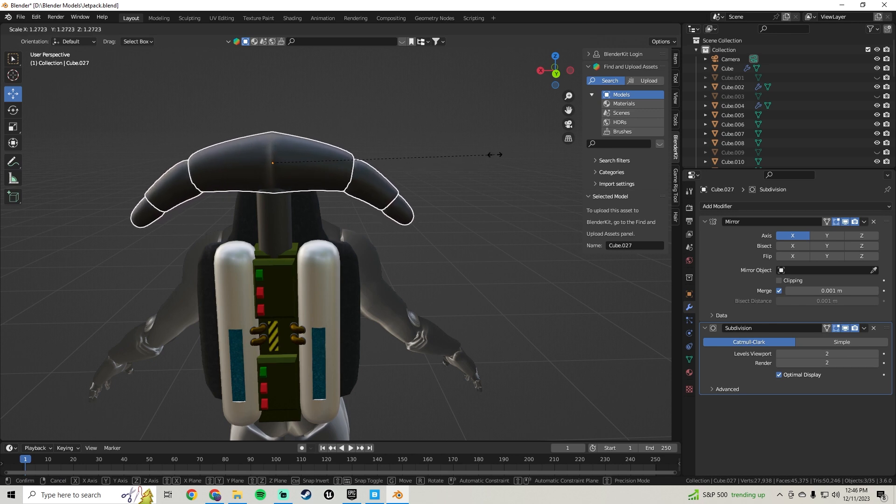
click(499, 155)
key(Tab)
key(Tab)
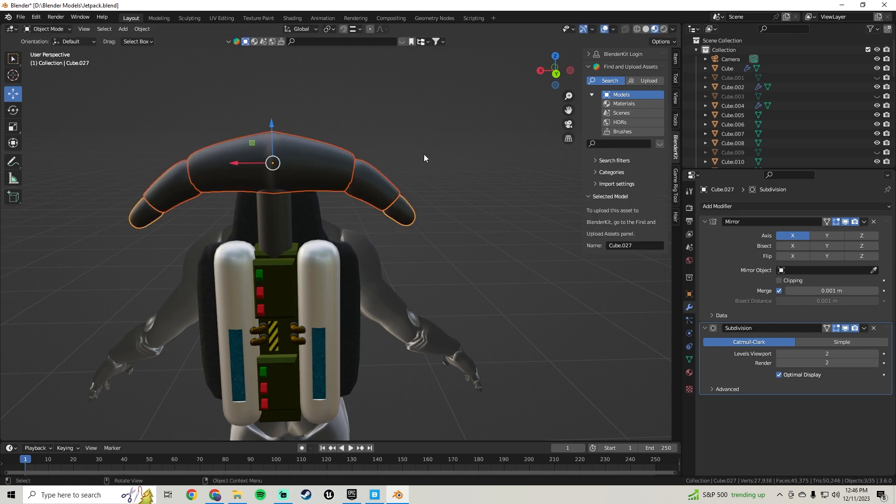
click(424, 154)
Apply the Mirror modifier on the central piece of the top tube
middle_drag(382, 169, 192, 181)
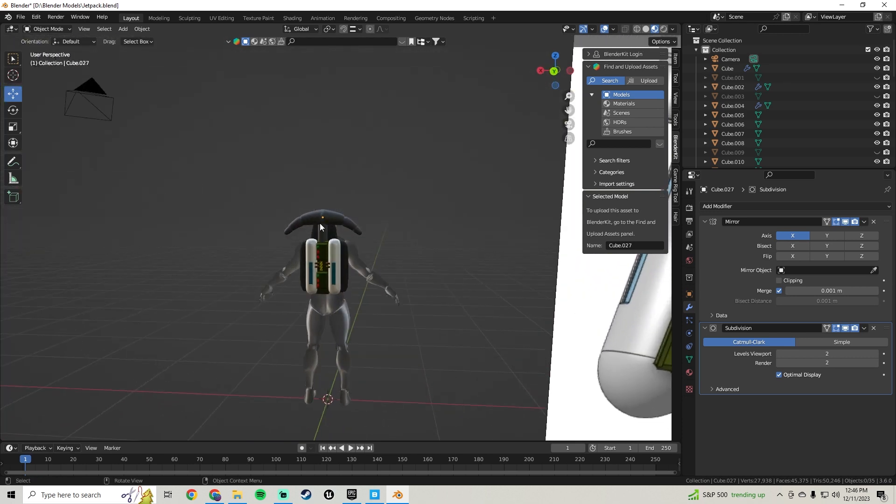
scroll(320, 223, up, 4)
scroll(411, 206, up, 3)
middle_drag(396, 206, 376, 208)
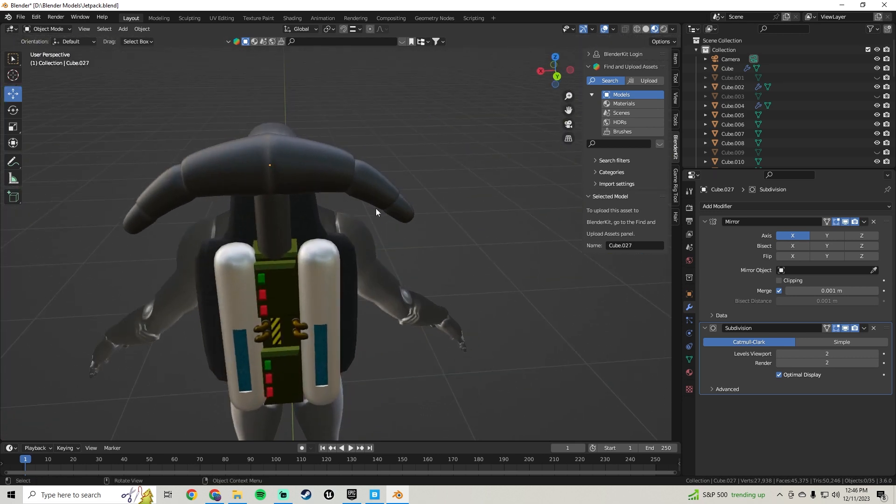
click(308, 167)
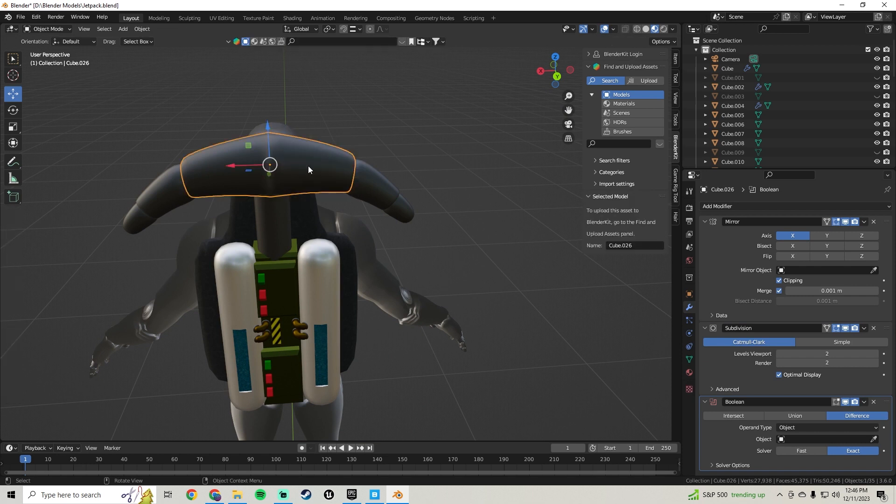
click(865, 223)
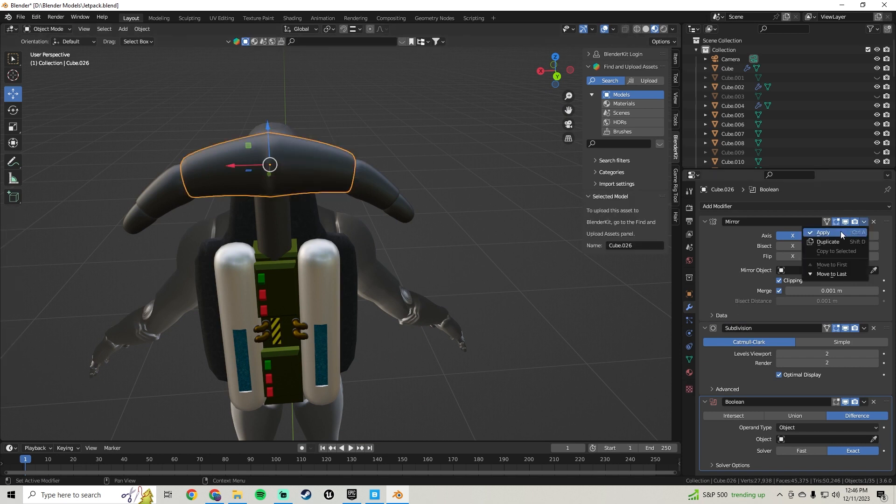
click(839, 233)
right_click(293, 169)
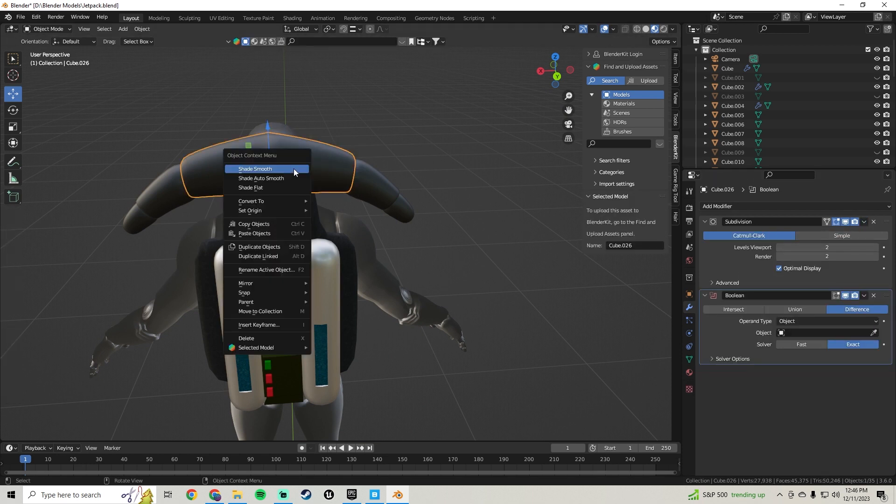
key(Escape)
Try moving a vertex on the central piece's middle seam along X, undo the move and return to Object Mode
key(Tab)
middle_drag(294, 168, 235, 204)
key(KP_Decimal)
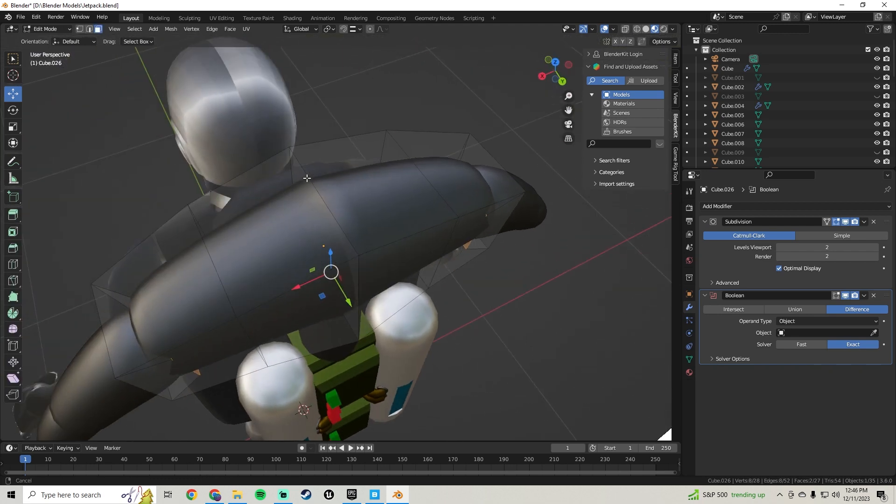
scroll(374, 239, up, 3)
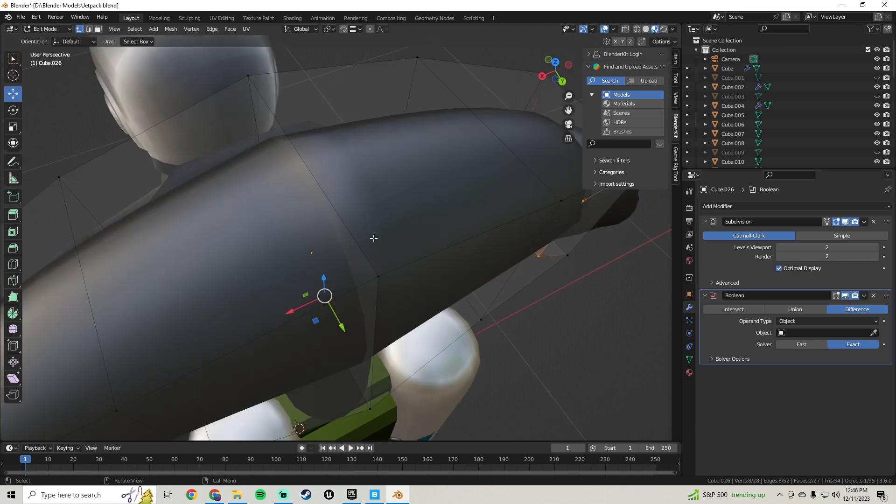
click(392, 269)
drag(358, 285, 377, 286)
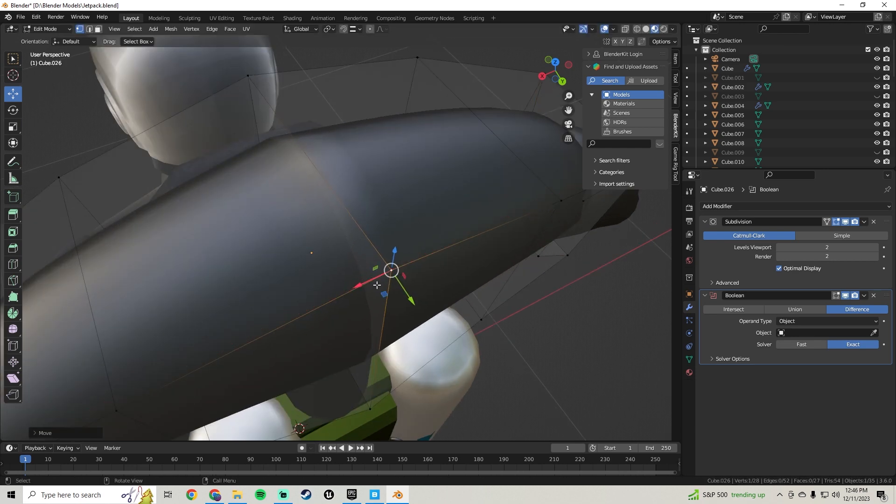
middle_drag(394, 288, 396, 255)
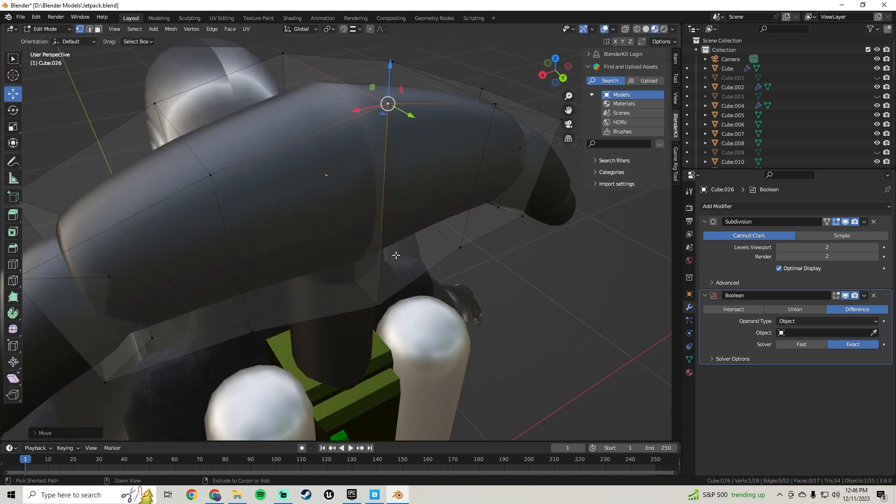
key(Tab)
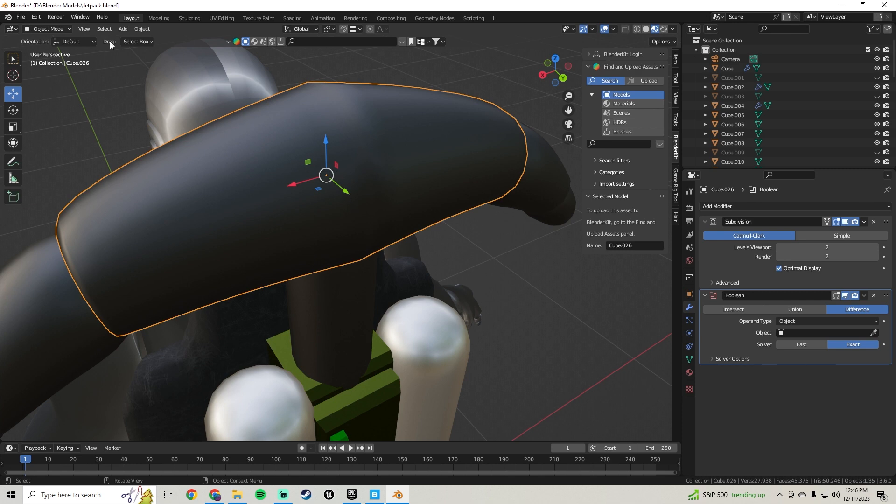
Recalculate the normals of the central tube piece's whole mesh to the outside and return to Object Mode
key(Tab)
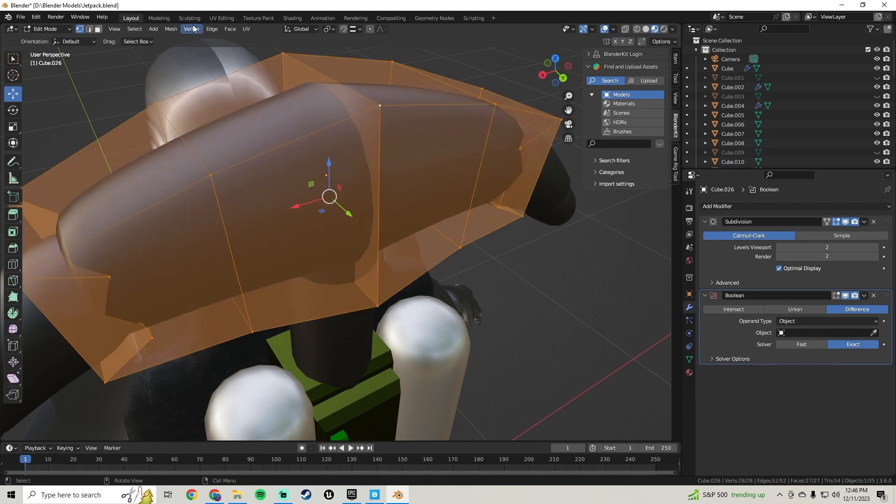
click(170, 30)
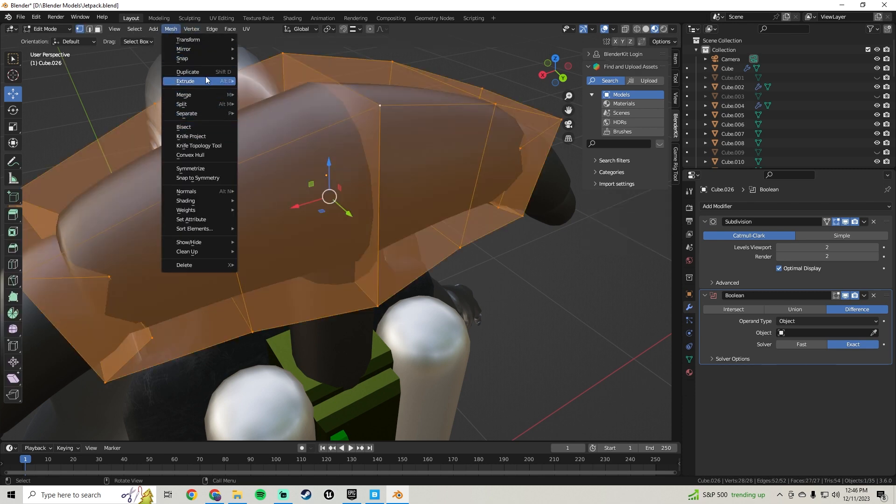
mouse_move(200, 189)
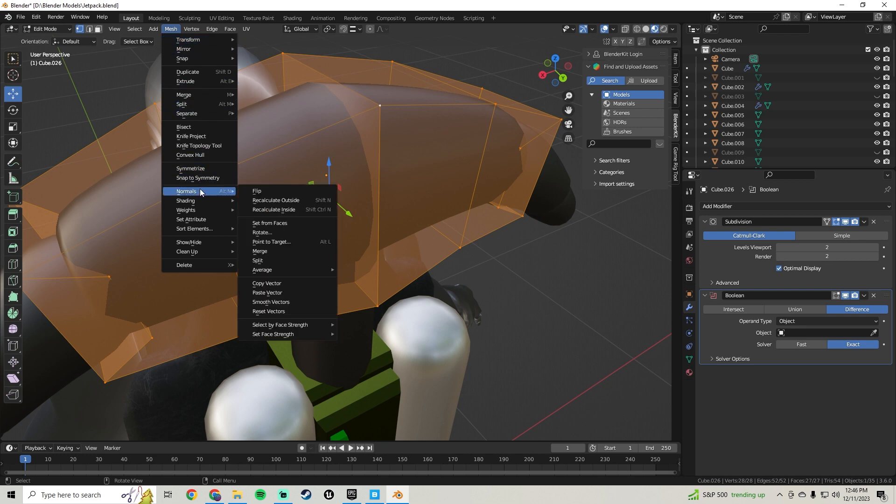
click(275, 201)
key(Tab)
right_click(321, 153)
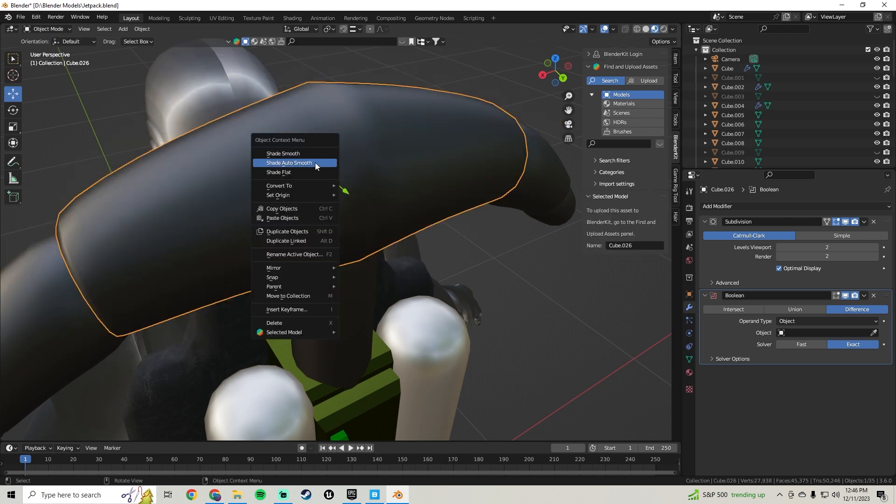
middle_drag(316, 163, 427, 68)
key(Tab)
key(Tab)
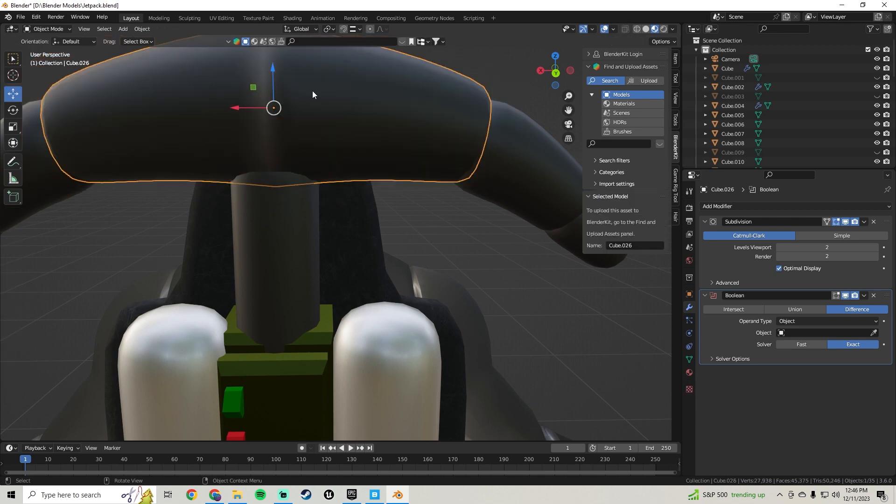
Try shifting the bottom vertex of the central piece's middle seam along X, undo it, and move the vertex along Y instead
middle_drag(312, 90, 319, 151)
key(Tab)
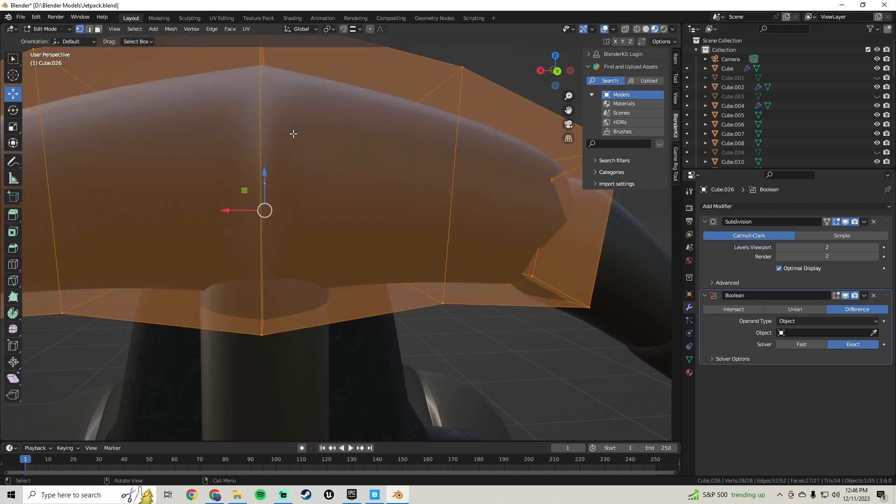
click(262, 335)
drag(240, 332, 284, 332)
key(ctrl+z)
middle_drag(250, 343, 244, 300)
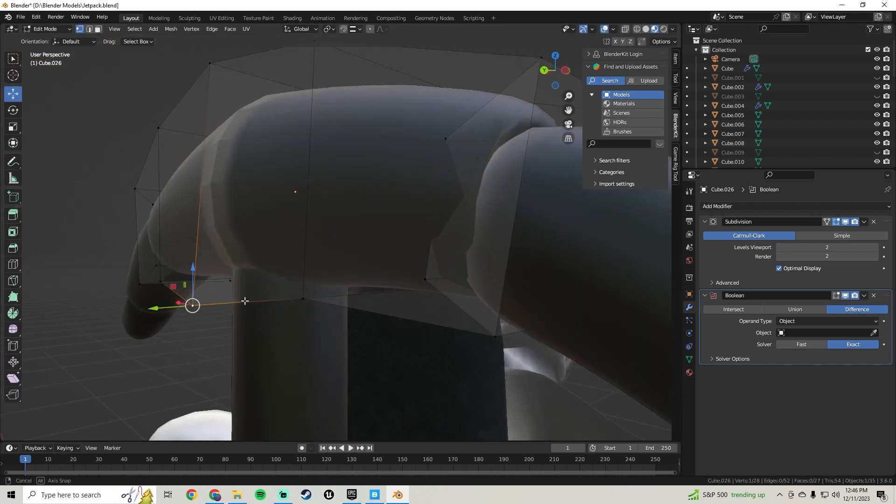
drag(168, 304, 238, 303)
middle_drag(238, 304, 326, 222)
Return to Object Mode and apply Shade Smooth, followed by Shade Auto Smooth, to the central tube piece
key(Tab)
right_click(315, 152)
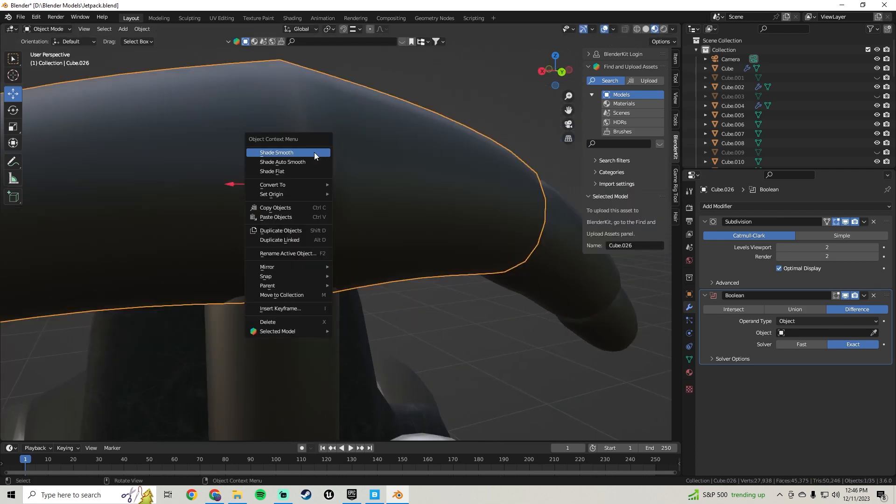
click(315, 152)
right_click(314, 153)
key(Escape)
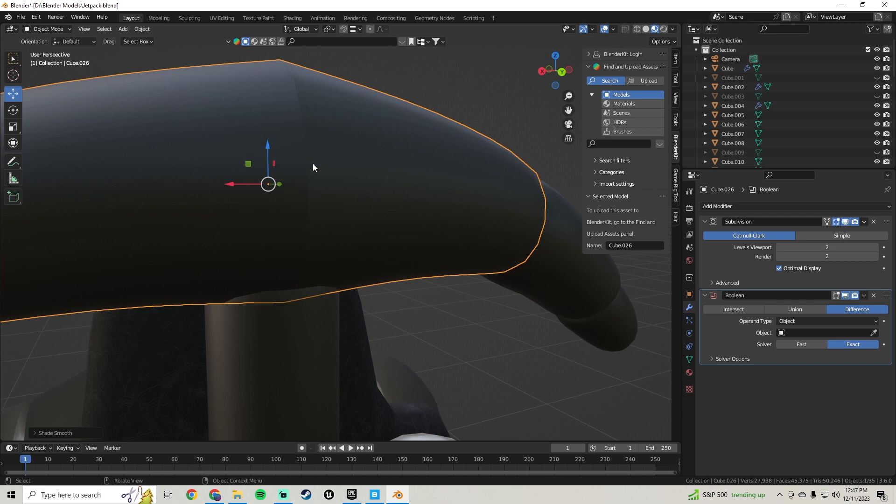
middle_drag(313, 163, 329, 208)
click(329, 209)
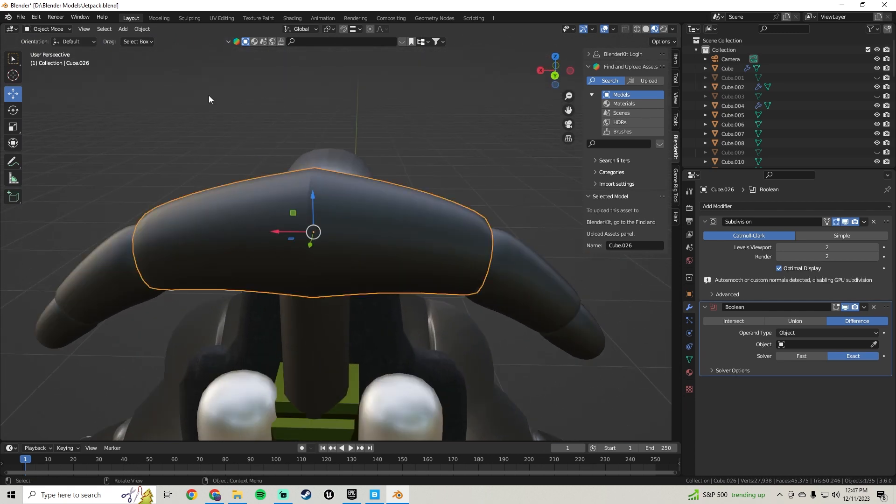
Apply Smooth Vectors to all normals of the central piece, then set the object to Shade Smooth in Object Mode
key(Tab)
key(a)
click(170, 30)
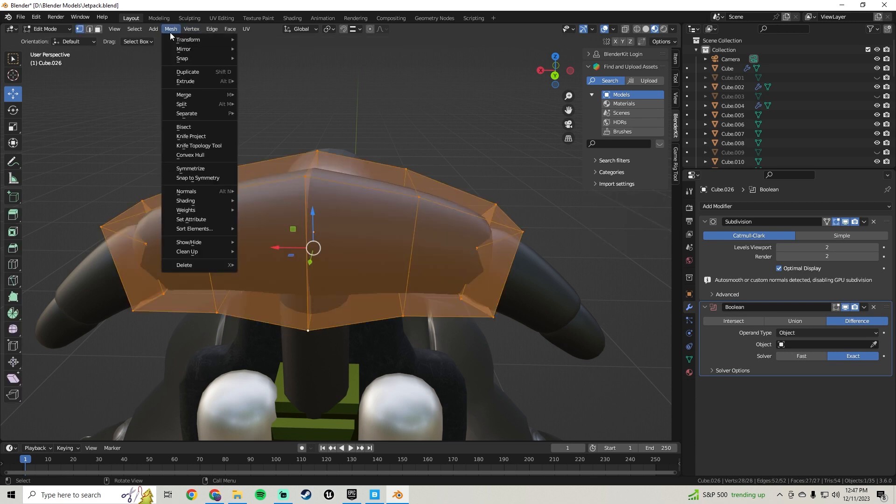
mouse_move(198, 187)
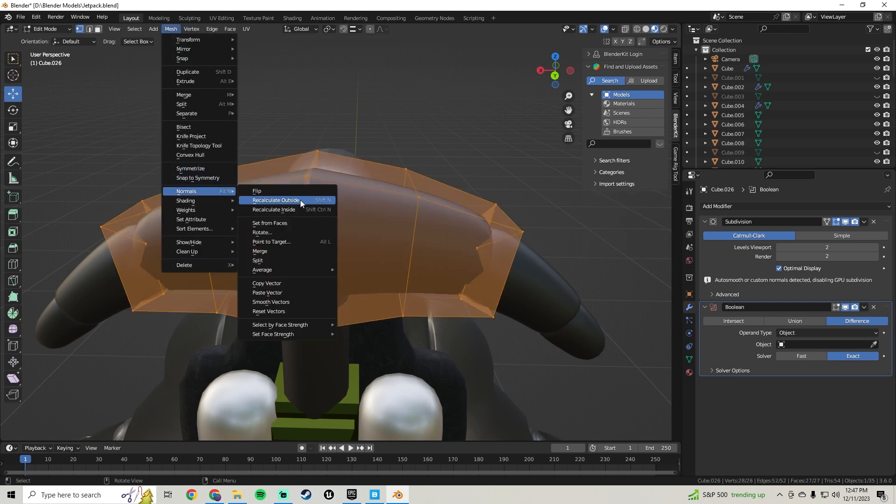
click(277, 303)
key(Tab)
middle_drag(333, 183, 470, 173)
right_click(320, 175)
click(321, 165)
Select the edge loop around the central piece's middle seam and scale it down slightly
key(Tab)
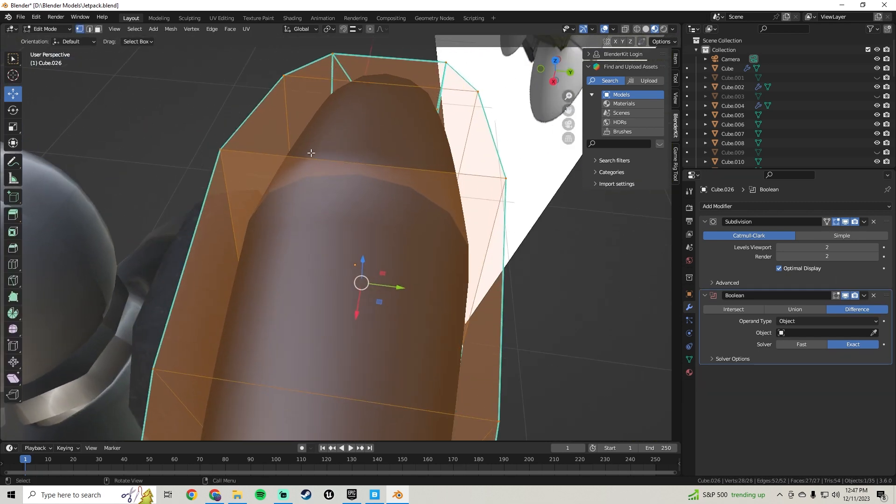
click(98, 29)
key(2)
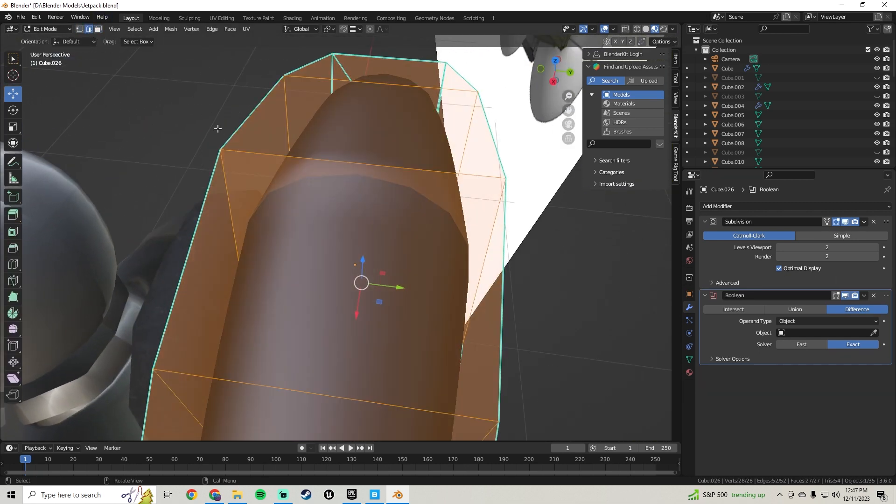
alt+click(322, 160)
middle_drag(322, 160, 384, 98)
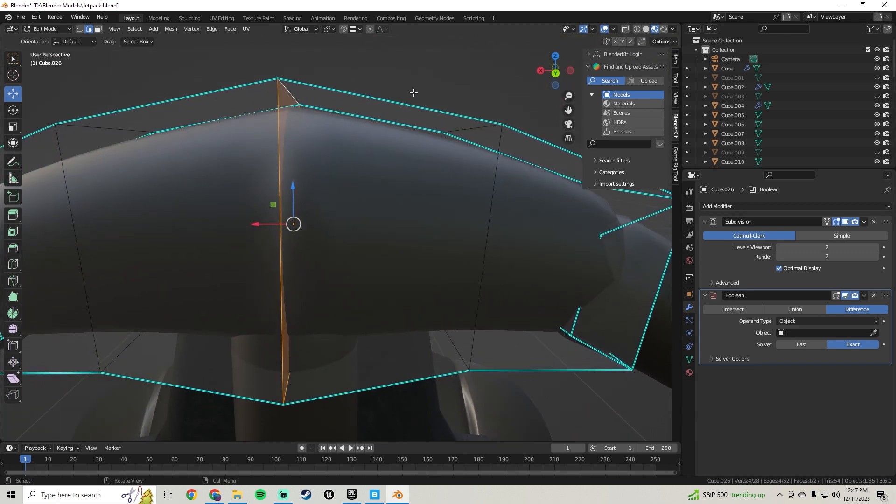
key(s)
click(376, 96)
Delete the interior face that spans the central piece's middle seam and return to Object Mode
click(99, 32)
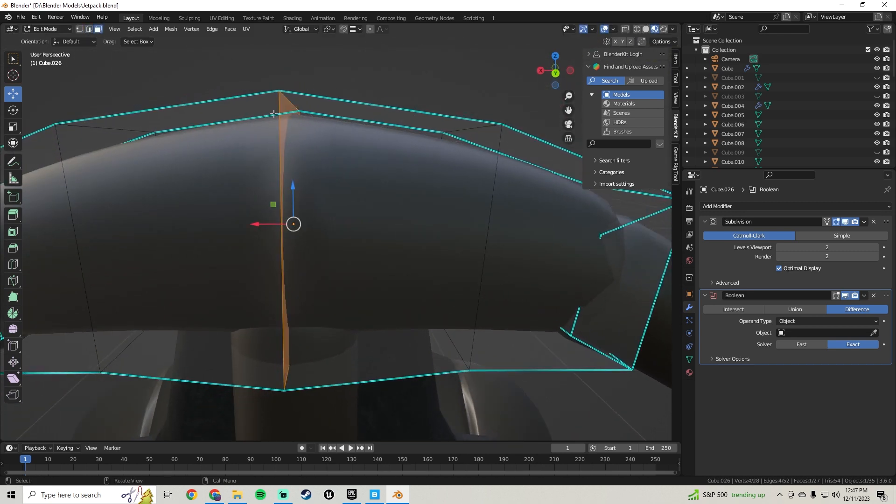
middle_drag(294, 115, 217, 132)
scroll(249, 115, up, 4)
middle_drag(135, 71, 256, 137)
click(256, 137)
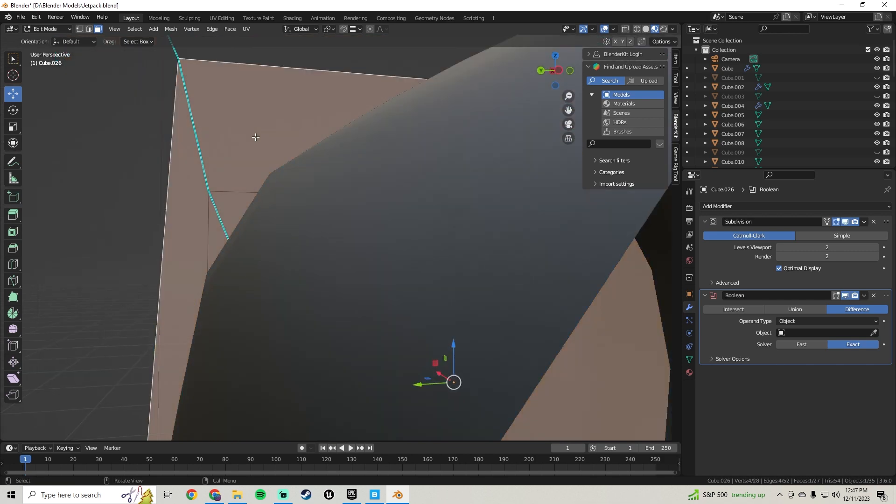
key(x)
click(245, 158)
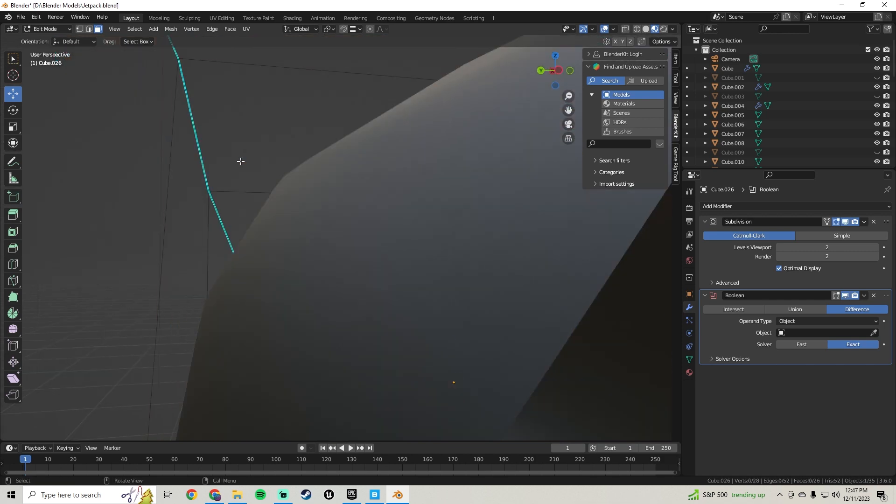
middle_drag(240, 161, 352, 189)
key(Tab)
Deselect the central piece and save the Jetpack.blend file
scroll(352, 189, down, 5)
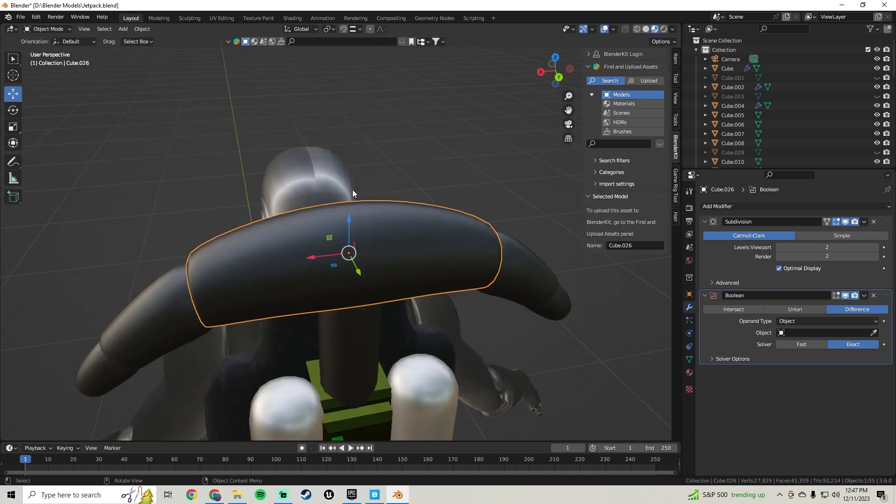
click(418, 101)
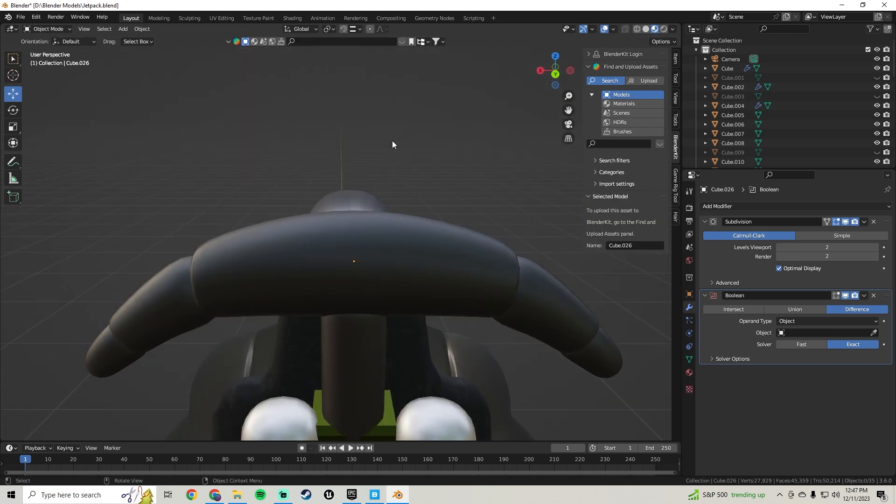
middle_drag(458, 176, 472, 218)
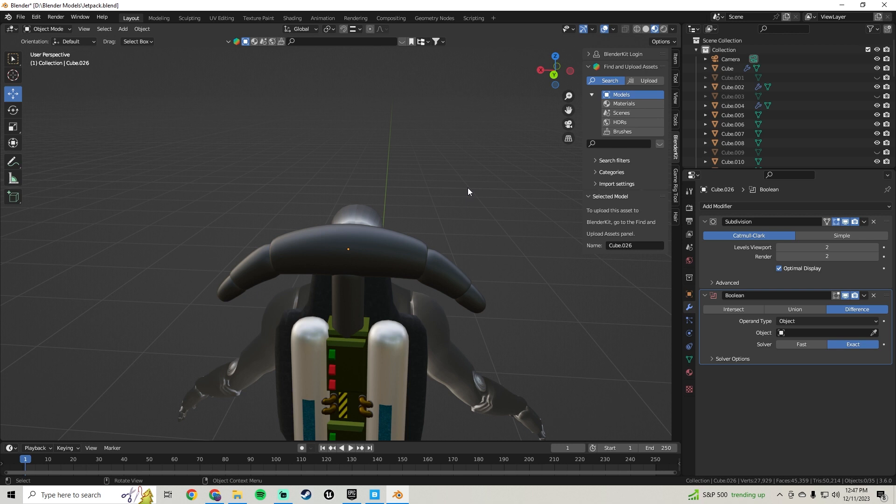
middle_drag(414, 300, 279, 217)
mouse_move(386, 194)
middle_down()
mouse_move(317, 228)
mouse_move(381, 226)
mouse_move(292, 203)
mouse_move(362, 208)
mouse_move(408, 164)
mouse_move(413, 135)
mouse_move(420, 168)
mouse_move(310, 171)
mouse_move(327, 158)
mouse_move(377, 215)
mouse_move(371, 195)
mouse_move(381, 200)
middle_up()
click(20, 17)
click(40, 80)
Duplicate the mirrored tip piece of the top tube, keeping the copy at the original position
click(366, 152)
drag(149, 148, 185, 154)
key(ctrl+z)
key(shift+d)
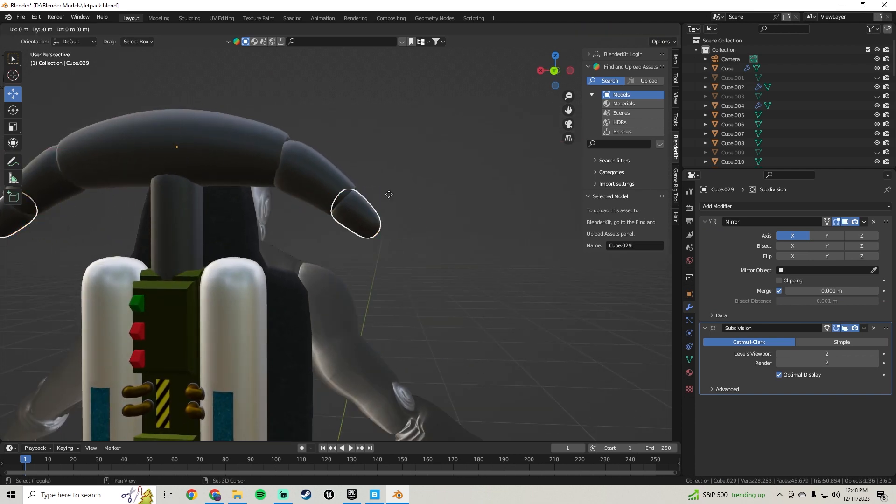
right_click(372, 198)
In Edit Mode, move the duplicated tip outward and down past the old tip and rotate it about -29° around Y
key(Tab)
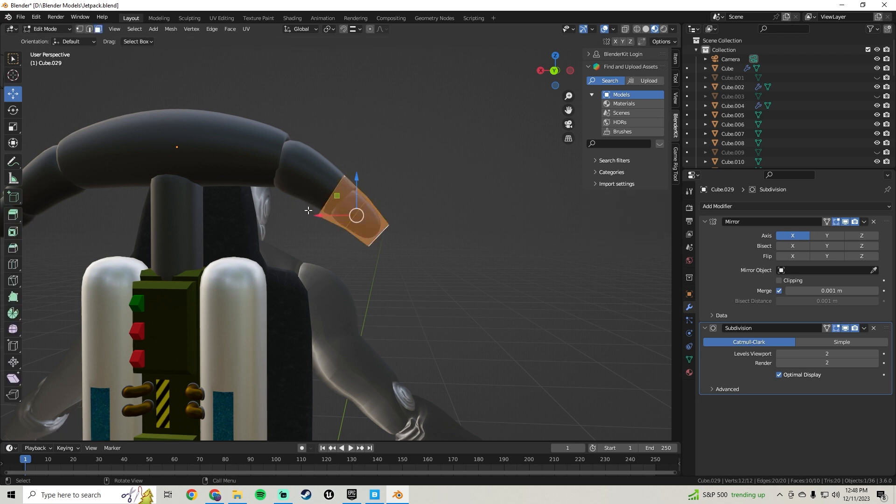
drag(321, 213, 395, 205)
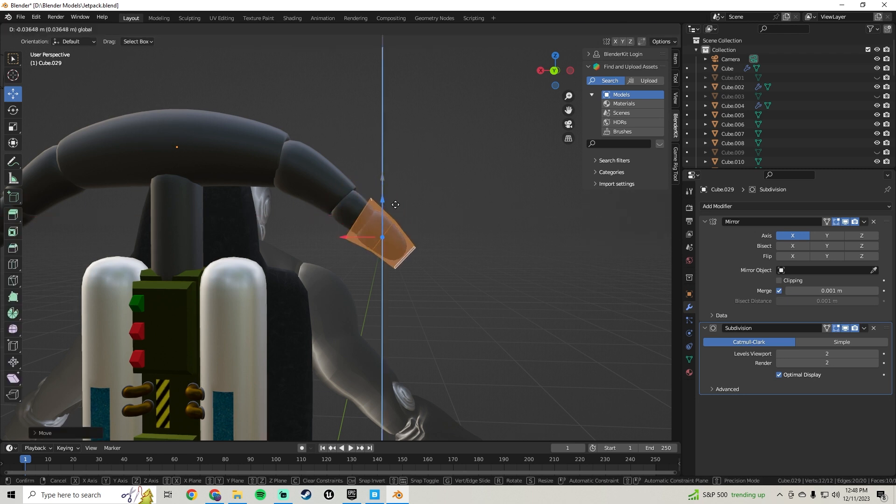
key(r)
key(y)
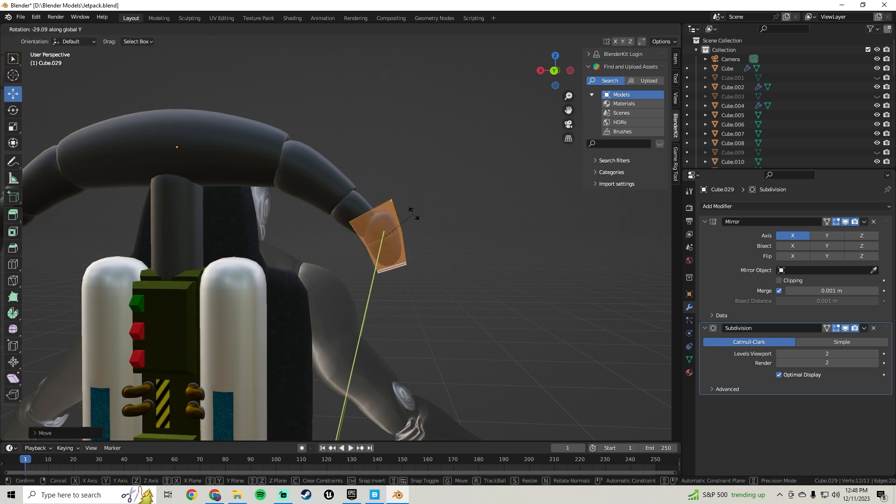
click(413, 214)
Lower the new tip piece further, rotate it about another -15° around Y and nudge it into line with the tube
drag(378, 206, 384, 225)
key(r)
key(y)
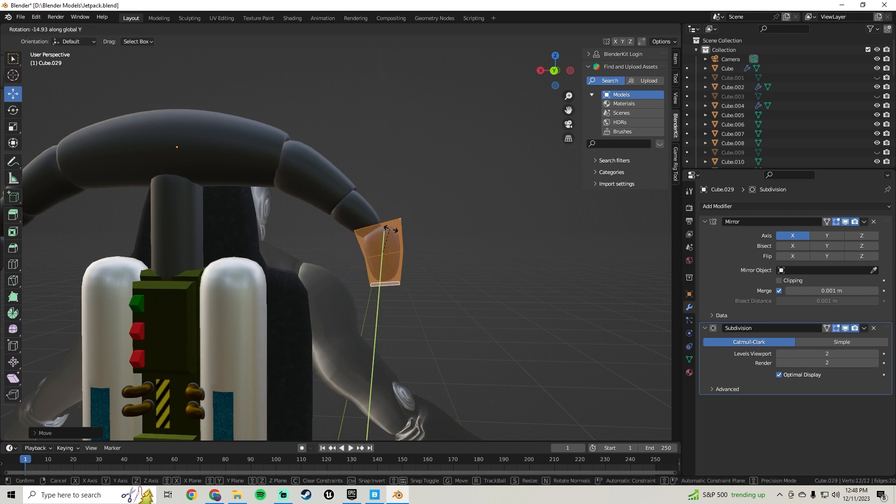
click(390, 229)
drag(353, 256, 351, 257)
scroll(379, 188, up, 4)
Edit the neighbouring former tip piece, rotating its outer end face about -27° around Y and nudging it along X
key(Tab)
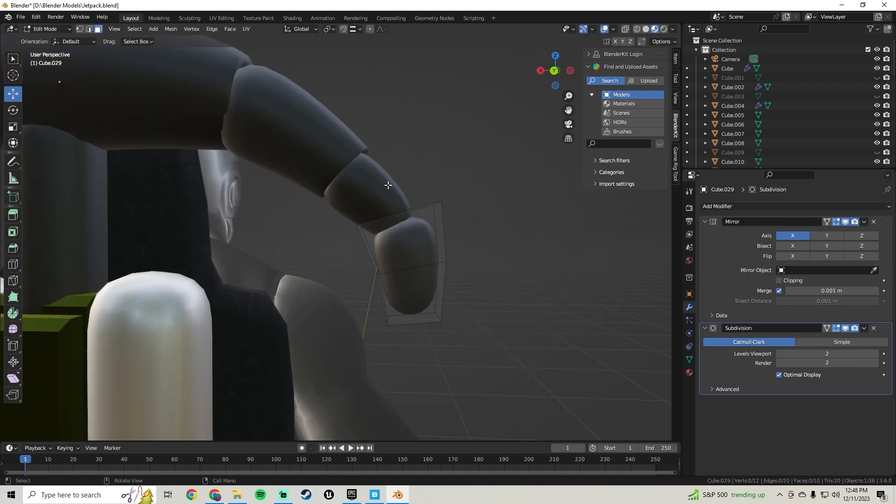
click(379, 186)
key(Tab)
middle_drag(445, 247, 446, 227)
click(413, 215)
key(r)
key(y)
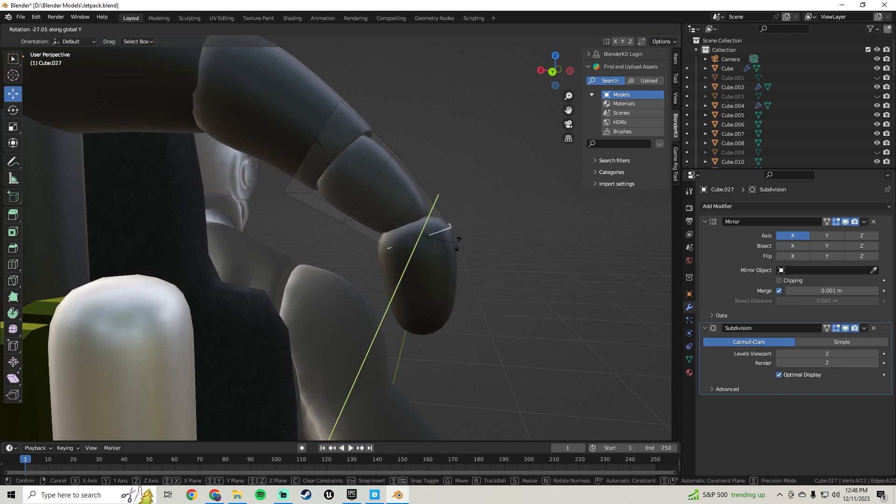
click(458, 242)
drag(380, 236, 384, 236)
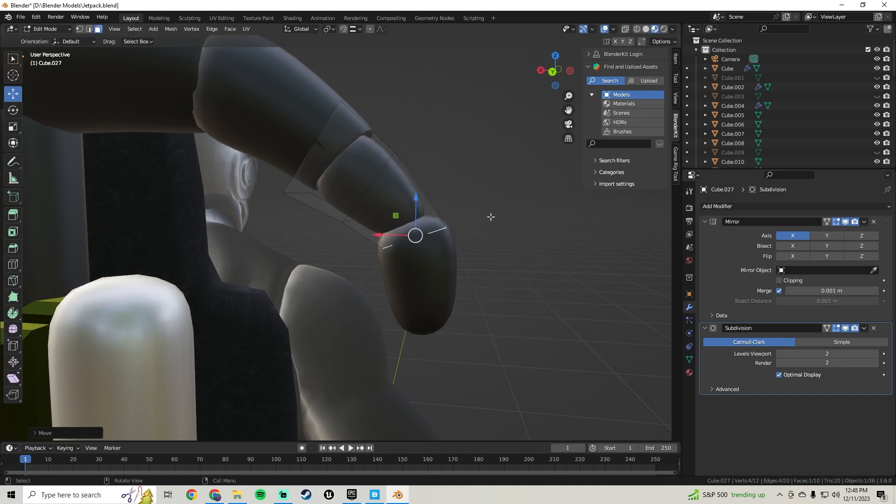
Scale that end face to about 1.53 and the same piece's middle edge loop to about 1.12, then return to Object Mode
key(s)
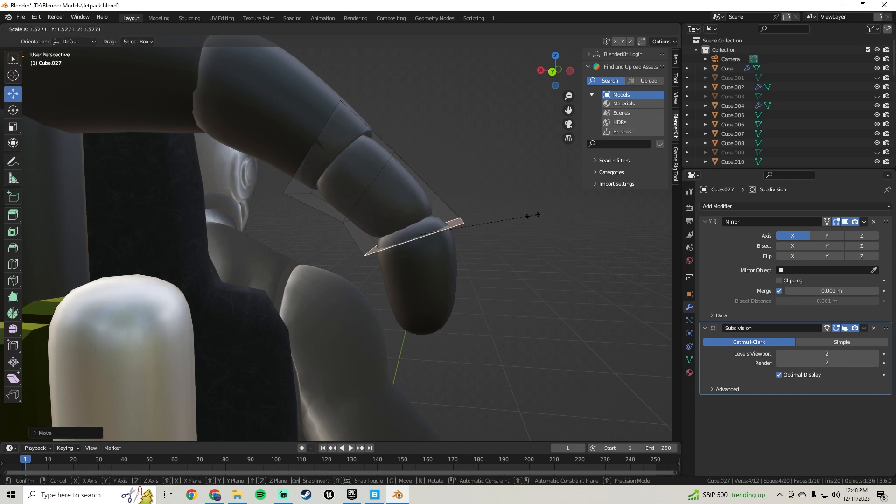
click(532, 215)
middle_drag(448, 224, 441, 225)
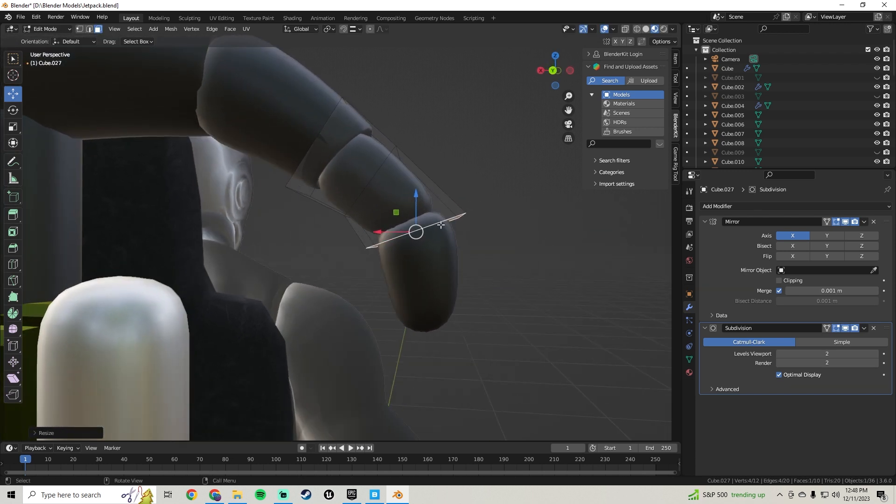
alt+click(366, 184)
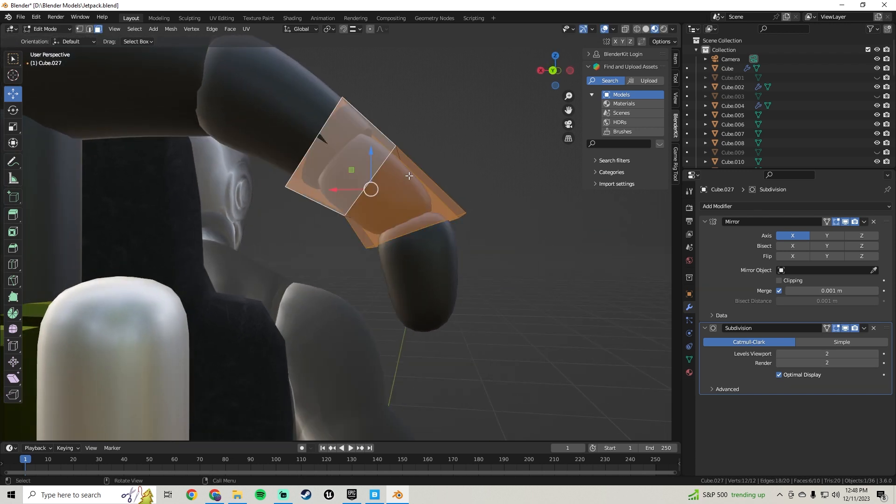
click(89, 29)
alt+click(366, 189)
key(s)
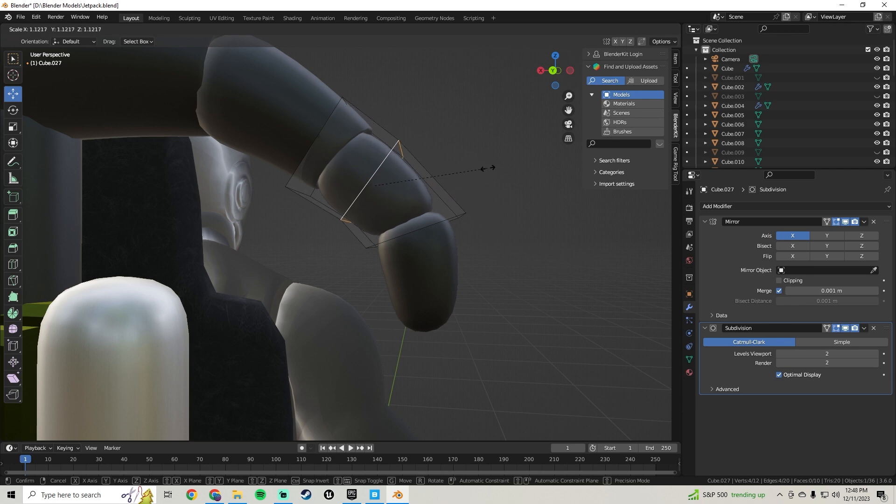
click(490, 169)
key(Tab)
scroll(467, 179, down, 5)
middle_drag(419, 201, 390, 160)
Inset the outer end face of the tube segment next to the tip
key(Tab)
scroll(376, 214, up, 3)
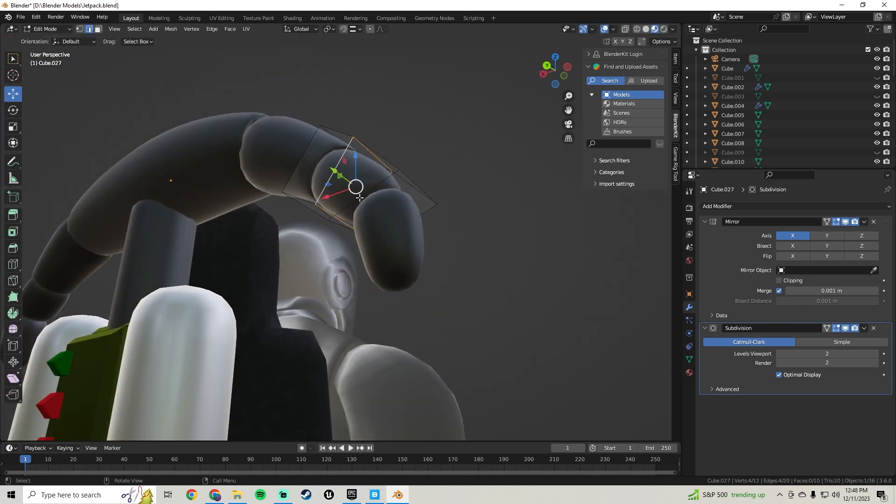
click(381, 207)
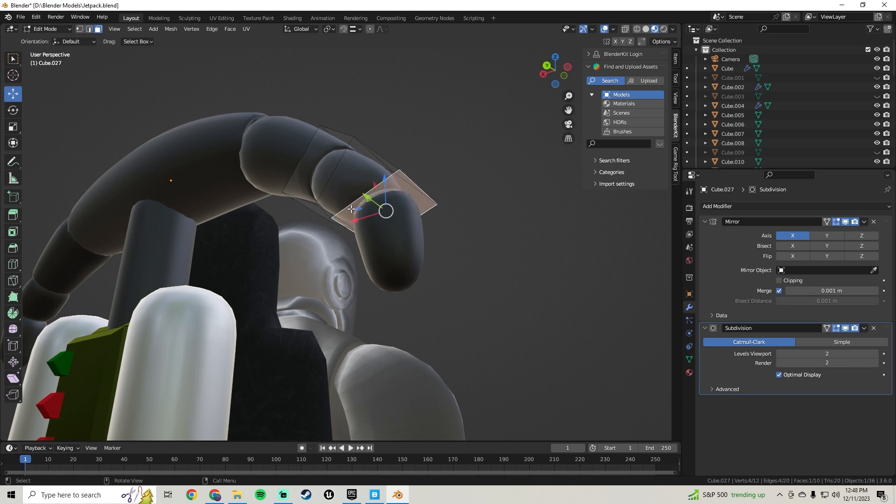
middle_drag(380, 207, 406, 243)
shift+middle_drag(464, 232, 333, 195)
key(i)
click(433, 178)
Nudge the inset end face along Z and X, rotate it around Y, and return to Object Mode
drag(351, 191, 348, 182)
drag(328, 214, 323, 210)
key(r)
key(y)
click(398, 185)
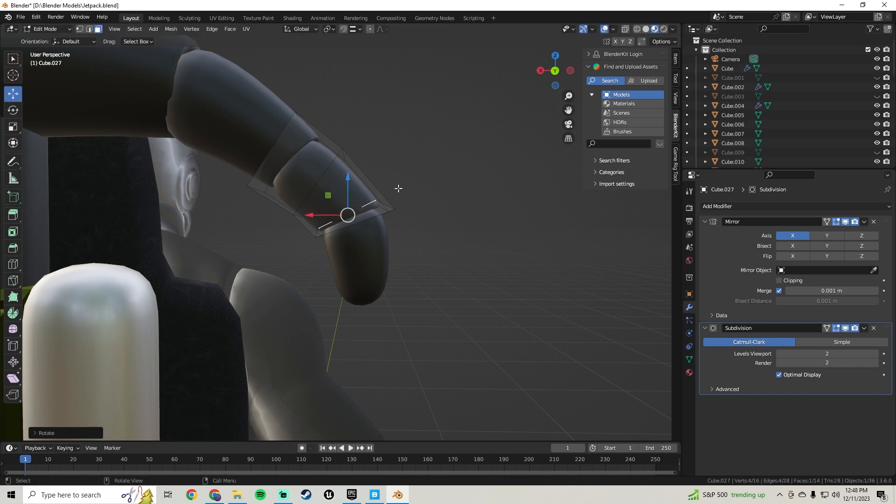
middle_drag(398, 185, 376, 162)
key(Tab)
middle_drag(430, 160, 501, 194)
scroll(342, 225, up, 8)
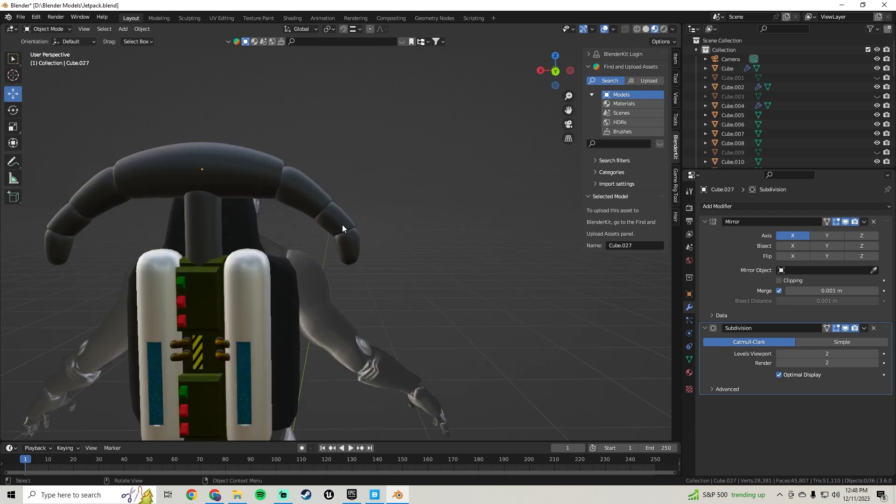
Select the four narrow faces around that segment's outer end and rotate them about -6° around Y, then leave Edit Mode
key(Tab)
middle_drag(362, 218, 318, 196)
ctrl+click(294, 225)
click(390, 180)
shift+click(377, 194)
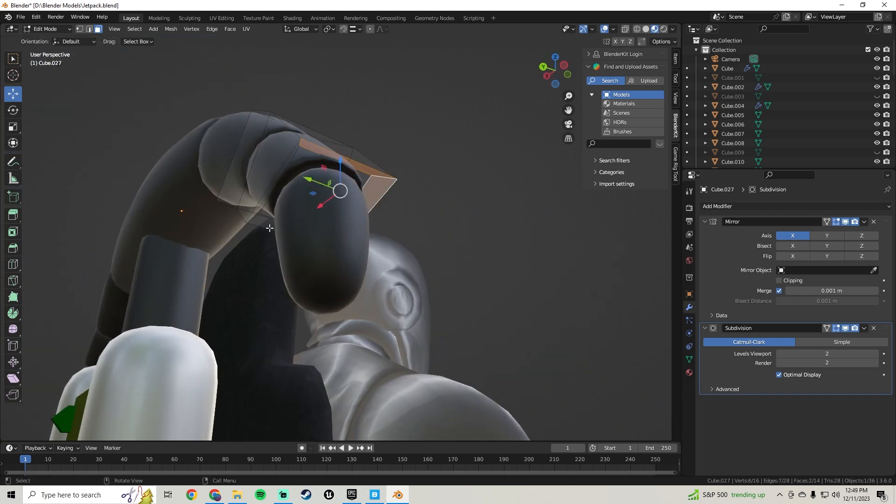
shift+click(267, 223)
middle_drag(268, 224, 371, 221)
shift+click(274, 163)
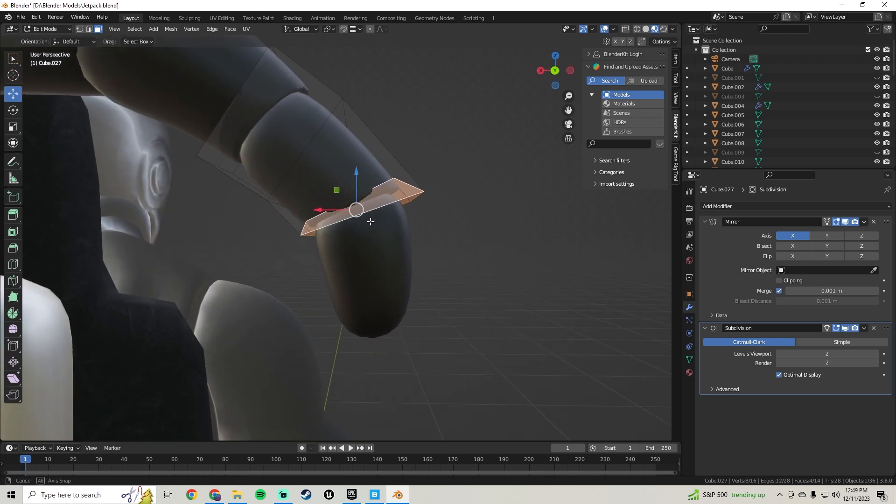
key(r)
key(y)
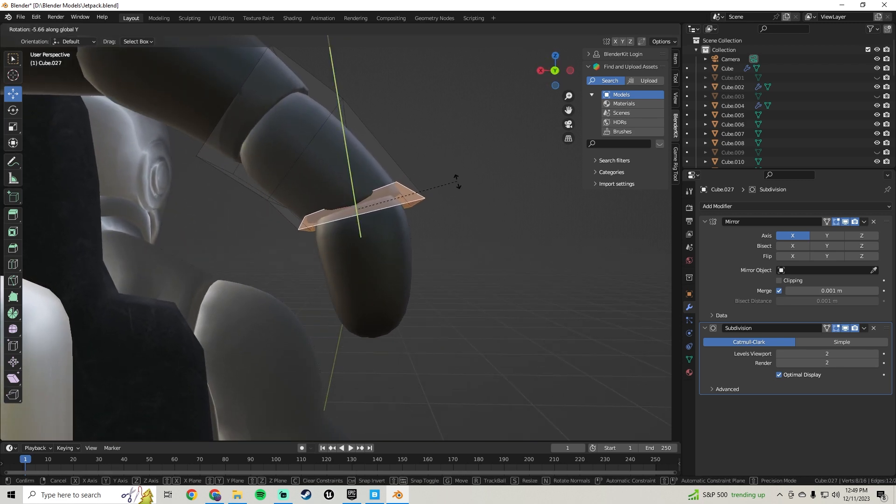
click(457, 183)
key(Tab)
click(446, 200)
Shift the same band of end faces inward along X in Edit Mode, then return to Object Mode
scroll(446, 202, down, 9)
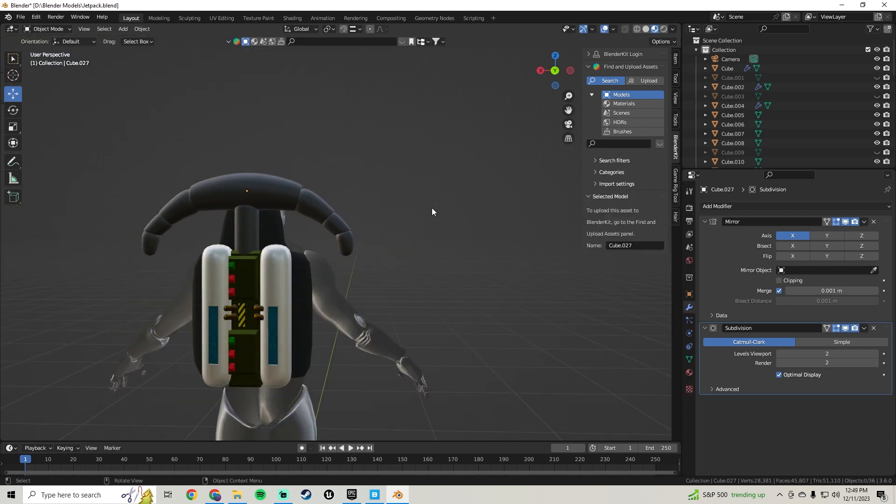
scroll(402, 213, down, 5)
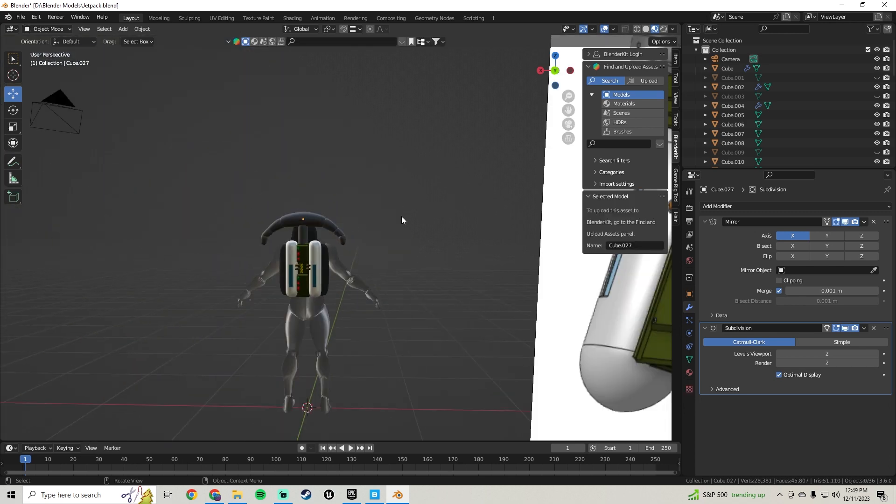
middle_drag(401, 216, 316, 234)
middle_drag(319, 215, 267, 234)
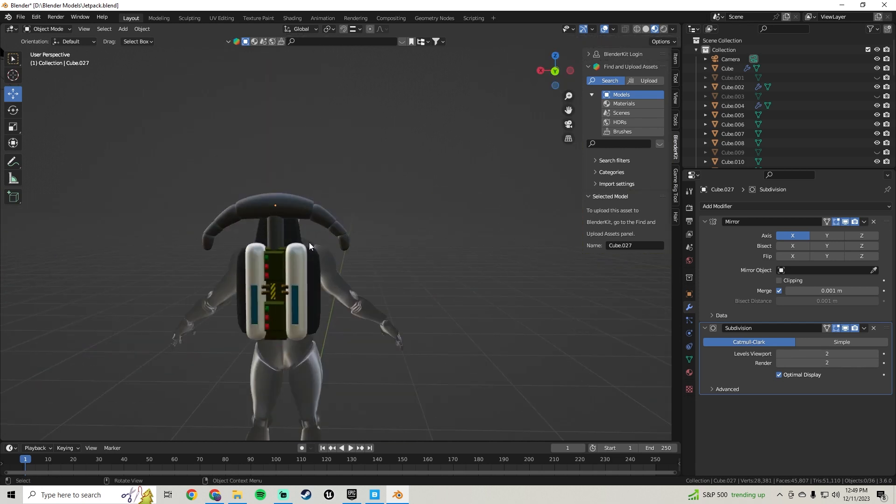
scroll(349, 239, up, 3)
key(Tab)
scroll(346, 222, up, 3)
click(346, 224)
scroll(345, 223, up, 2)
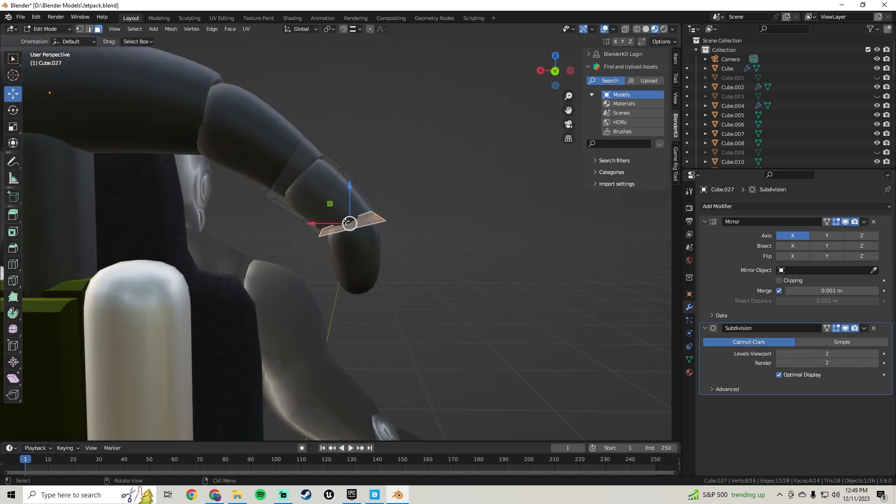
drag(330, 225, 316, 224)
key(Tab)
Move the whole tip piece's mesh about 0.013 m along X in Edit Mode, closer to its neighbour
scroll(359, 245, down, 4)
scroll(348, 243, up, 3)
click(348, 242)
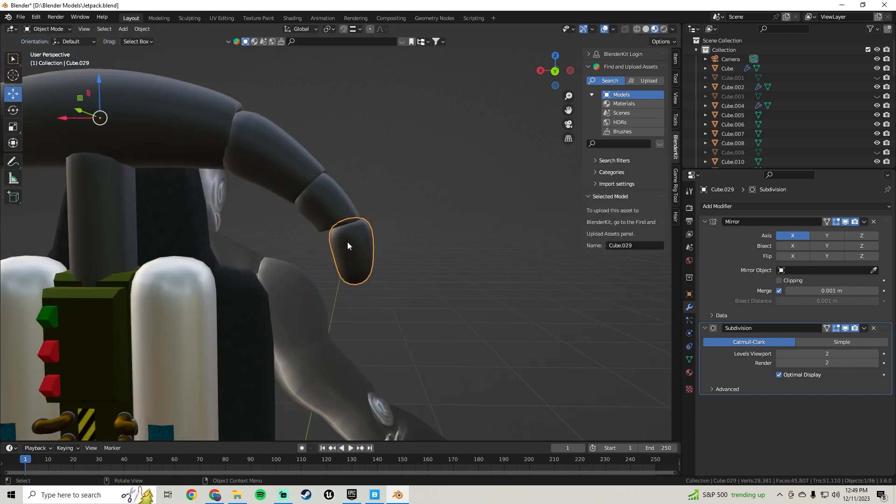
key(Tab)
drag(322, 251, 315, 254)
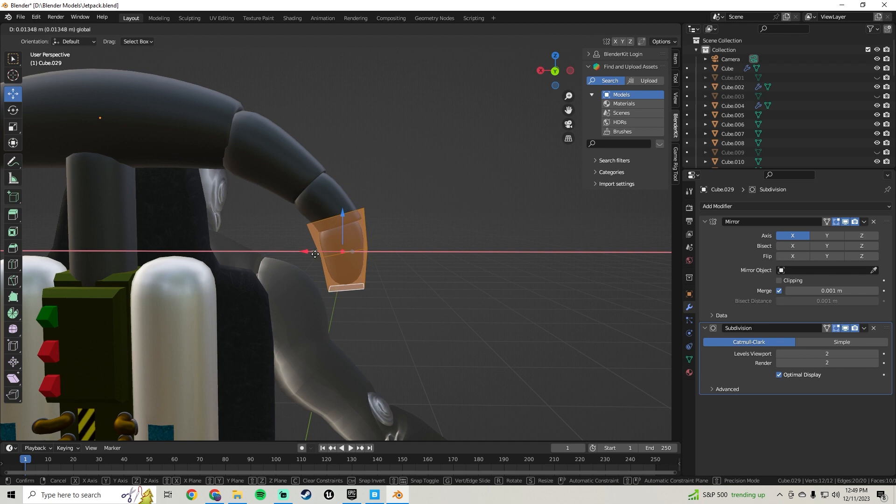
drag(315, 254, 315, 254)
key(Tab)
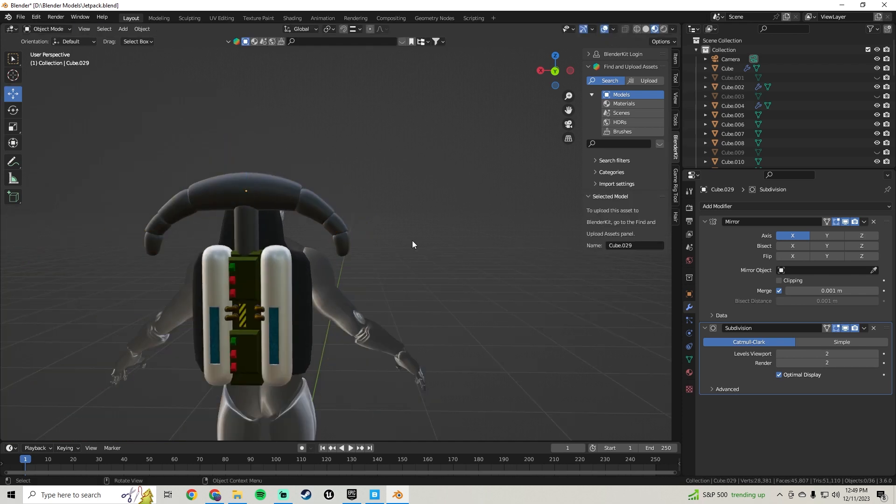
Save the Jetpack.blend file with the realigned tube tip
scroll(401, 243, down, 2)
scroll(363, 246, up, 5)
click(22, 18)
click(46, 78)
scroll(292, 174, down, 3)
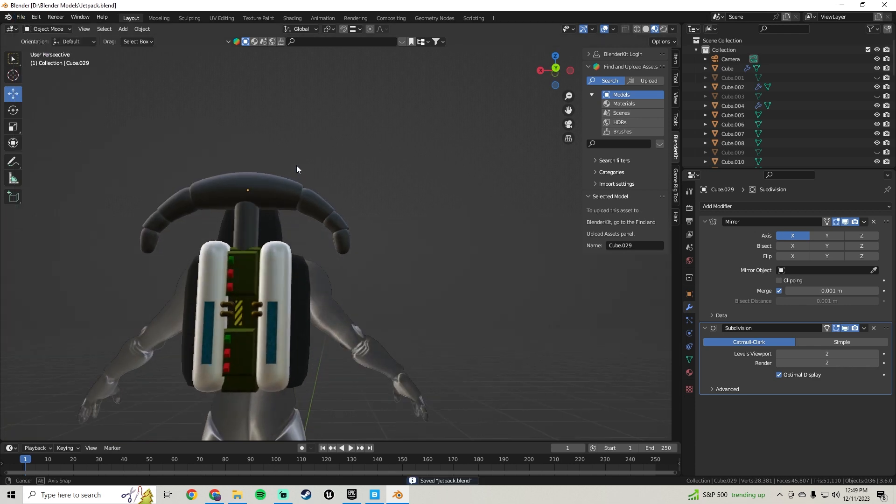
middle_drag(208, 264, 269, 270)
scroll(295, 267, down, 2)
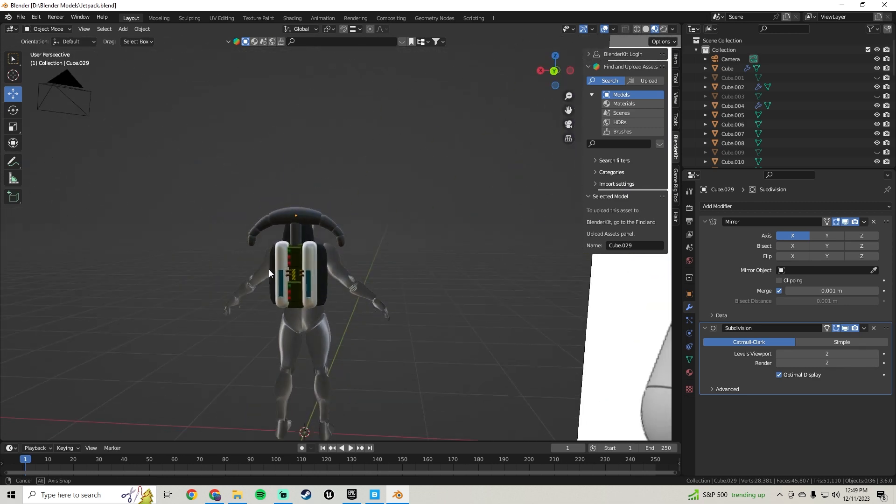
Add a loop cut to the tip piece and slide it close to the lower end to flatten that end
scroll(326, 274, up, 3)
scroll(331, 243, up, 2)
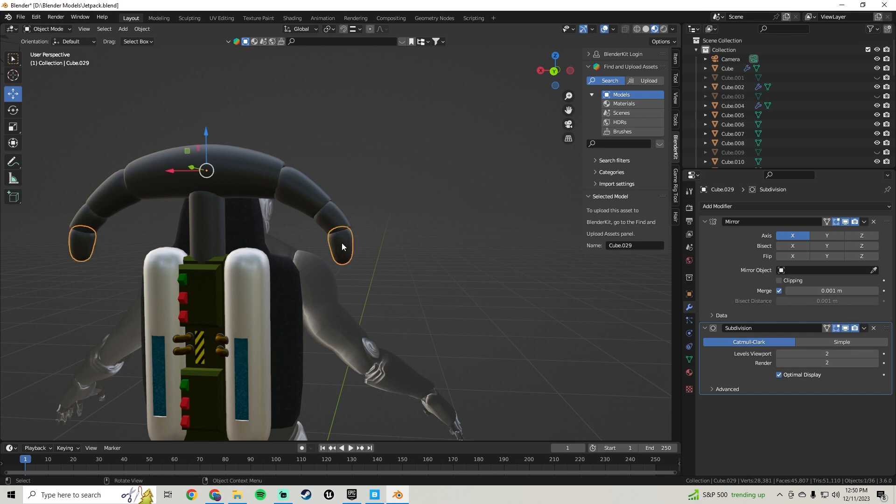
middle_drag(342, 243, 392, 242)
scroll(360, 204, up, 4)
key(Tab)
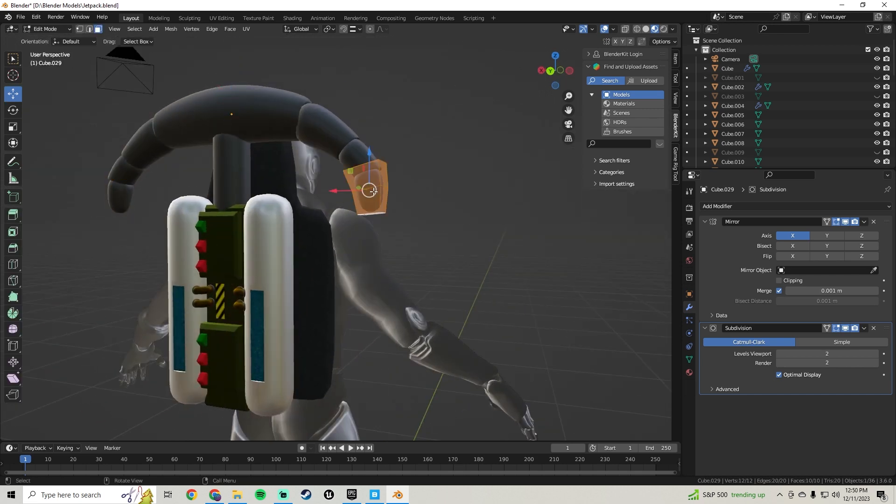
scroll(374, 192, up, 5)
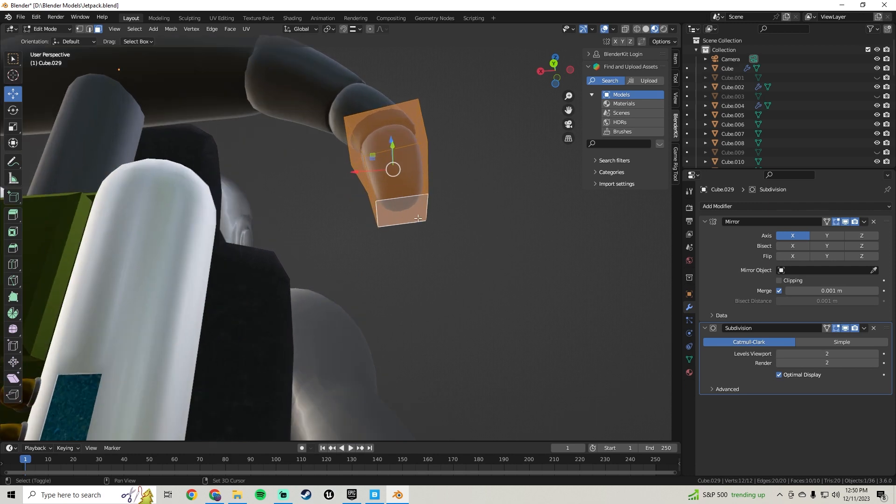
shift+middle_drag(418, 219, 374, 280)
scroll(368, 251, up, 3)
key(ctrl+r)
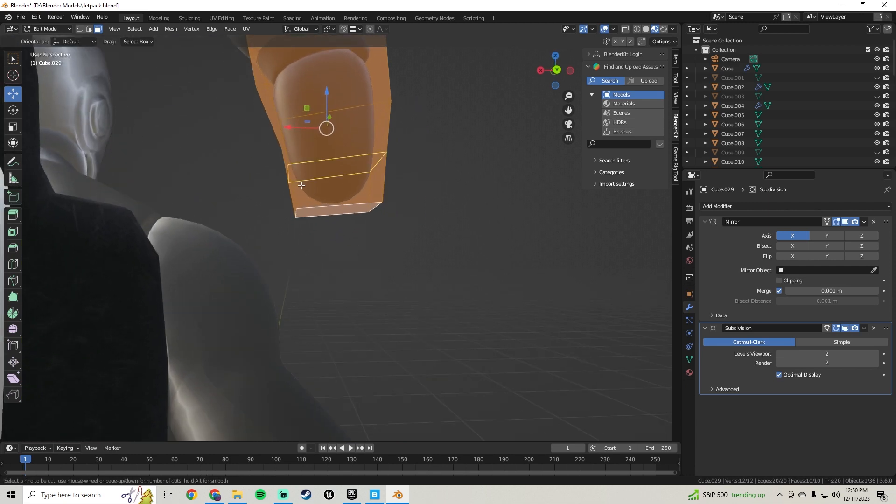
click(302, 186)
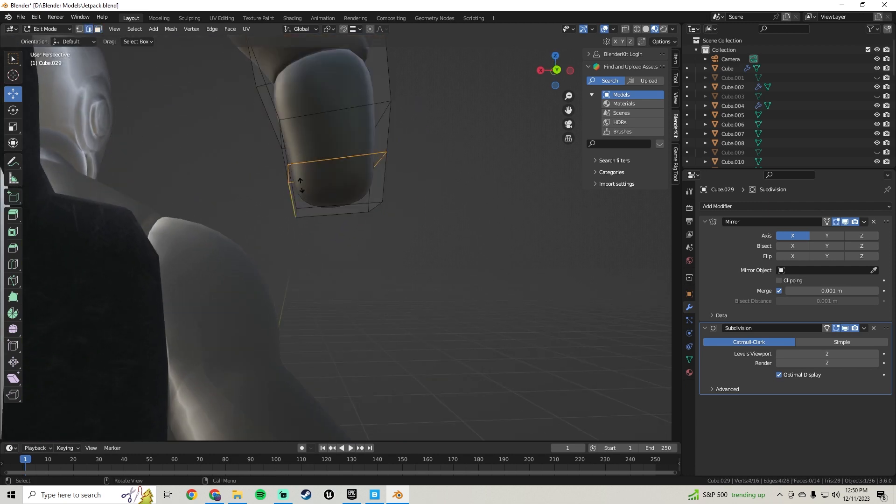
click(313, 223)
key(Tab)
Save the Jetpack.blend file again with the flattened tip
scroll(320, 235, down, 3)
scroll(395, 203, down, 4)
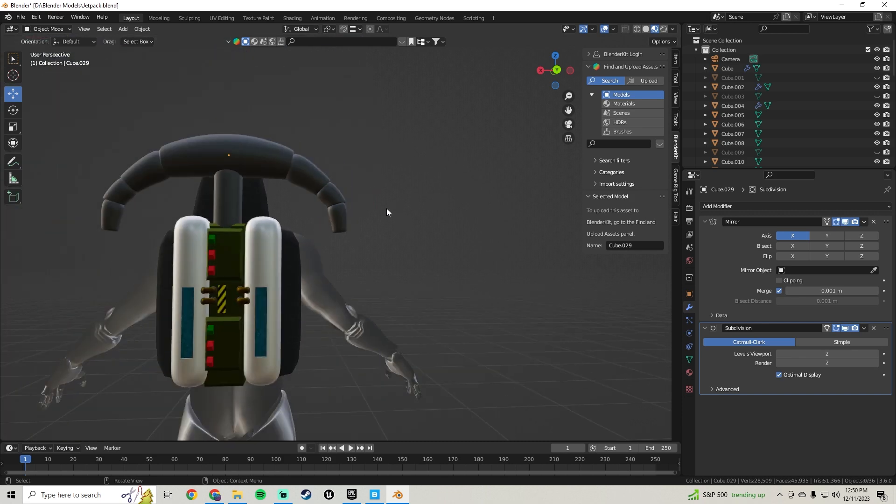
middle_drag(386, 209, 369, 220)
click(21, 17)
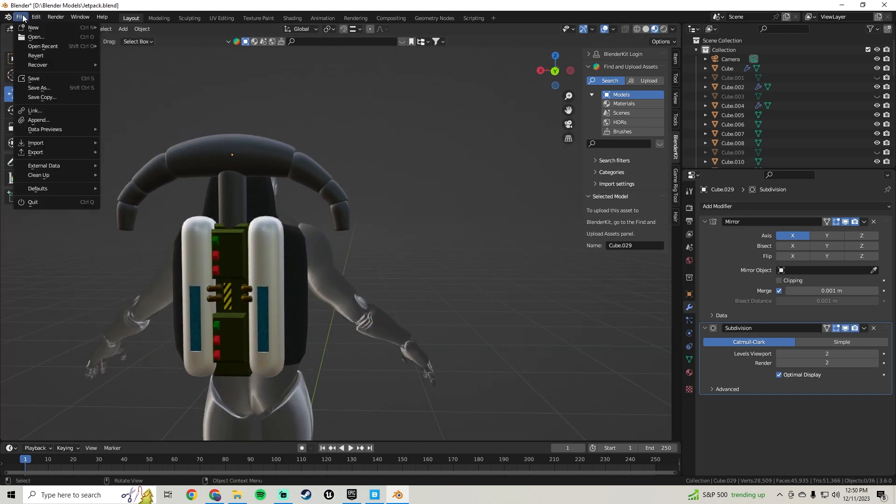
click(28, 77)
middle_drag(400, 290, 193, 256)
Duplicate the tube's tip piece in Object Mode
scroll(289, 256, up, 5)
mouse_move(290, 253)
middle_down()
mouse_move(402, 249)
mouse_move(291, 256)
middle_up()
scroll(350, 242, up, 3)
click(340, 212)
scroll(347, 228, up, 3)
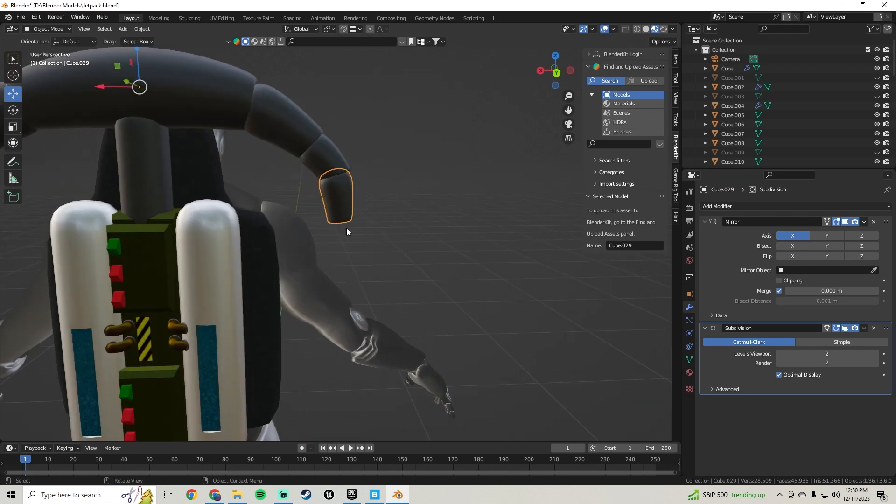
key(shift+d)
click(339, 227)
In Edit Mode, move the duplicate's whole mesh down below the old tip and rotate it about -14° around Y
key(Tab)
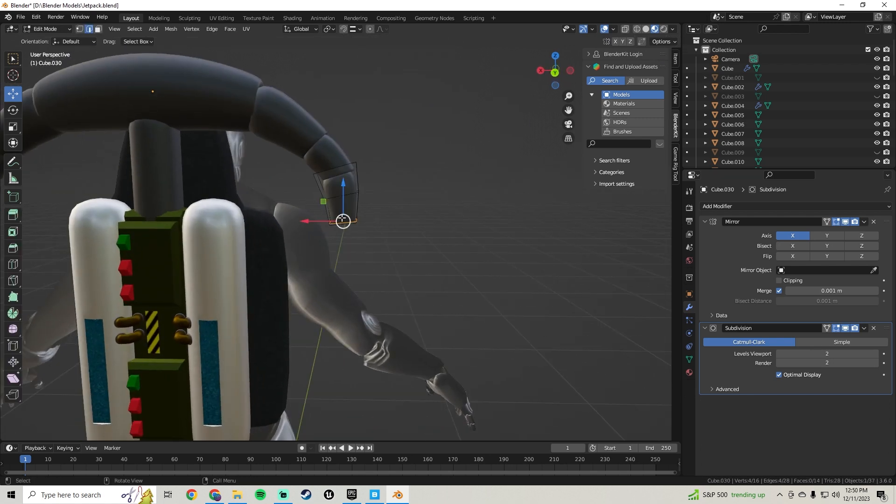
key(a)
drag(343, 172, 348, 223)
key(r)
key(y)
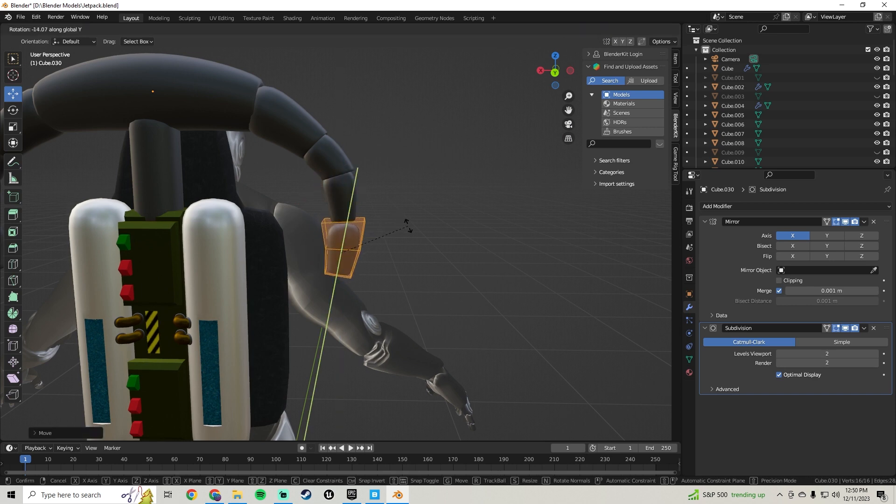
click(408, 226)
Nudge the new piece's bottom end face along X and delete that face to open the lower end
scroll(406, 226, up, 3)
middle_drag(411, 268, 346, 270)
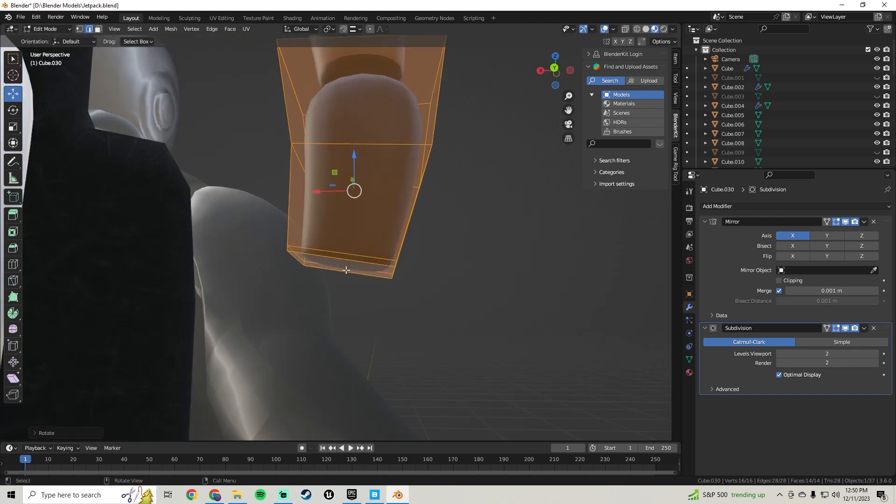
click(346, 271)
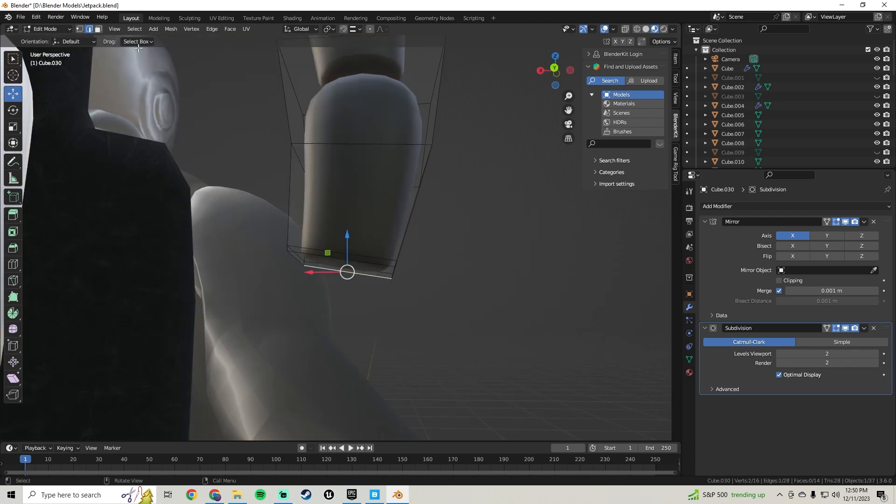
click(326, 271)
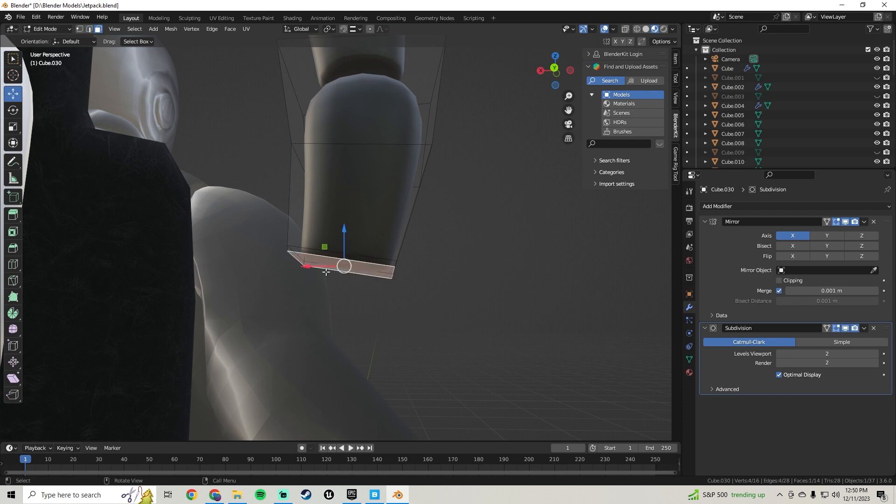
drag(312, 270, 330, 276)
middle_drag(346, 270, 377, 230)
key(x)
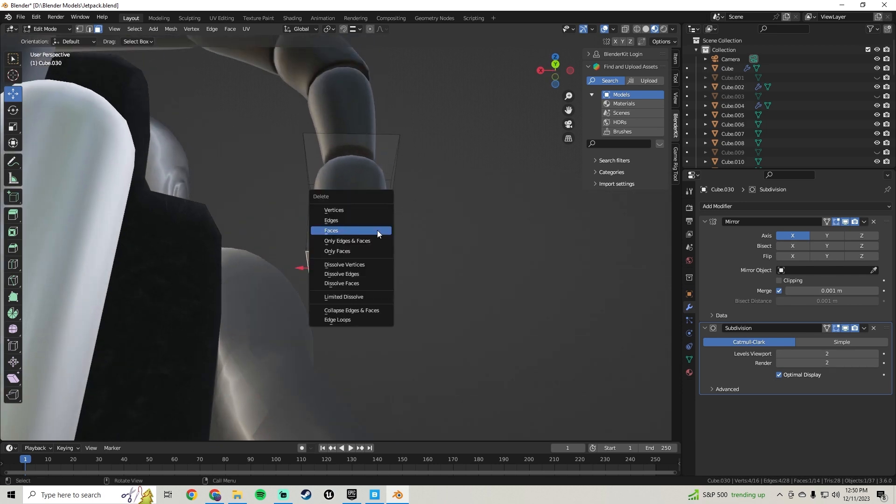
click(377, 230)
Select the four narrow faces around the open lower end and shift them outward along X
middle_drag(344, 274, 534, 277)
ctrl+click(338, 256)
ctrl+click(494, 245)
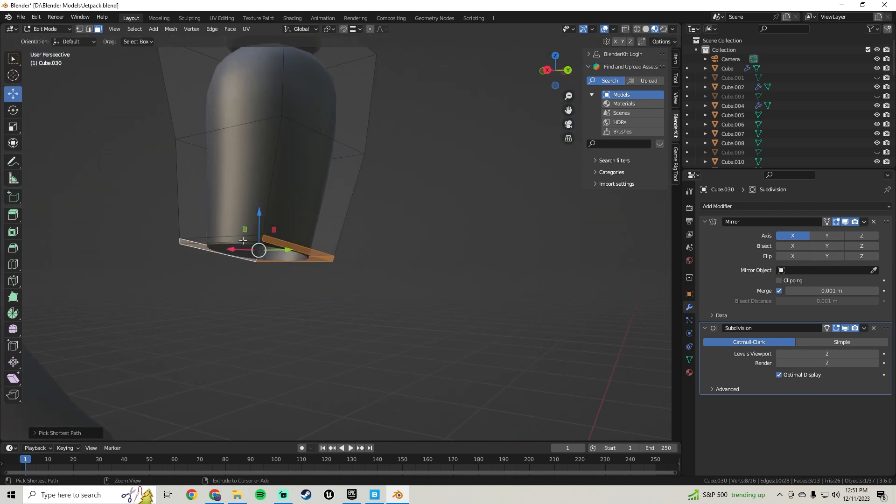
ctrl+click(243, 240)
middle_drag(243, 240, 328, 250)
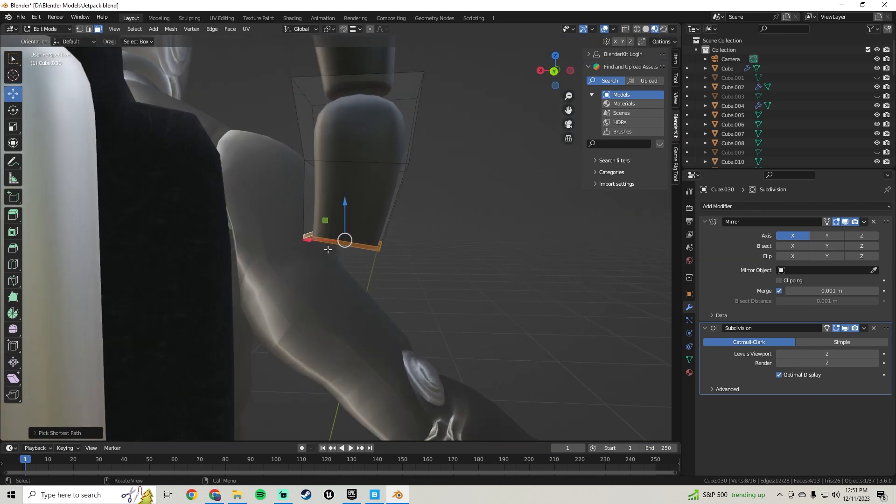
scroll(327, 249, up, 2)
drag(312, 242, 330, 250)
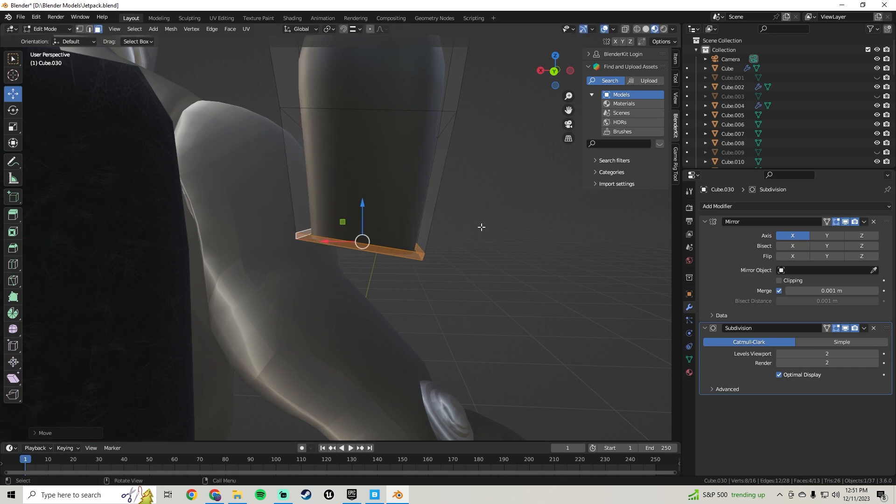
Rotate the band of faces at the open end around Y to level it and nudge it along X
key(r)
key(y)
click(477, 208)
scroll(474, 210, down, 3)
middle_drag(474, 210, 456, 229)
drag(316, 241, 320, 243)
Rotate the edge loop around the middle of the new tip about 3.6° around Y
middle_drag(320, 243, 344, 203)
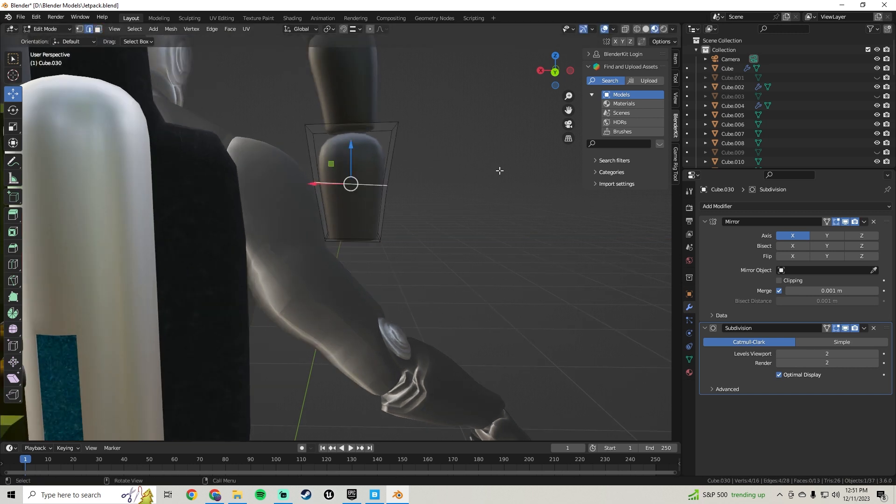
key(r)
key(y)
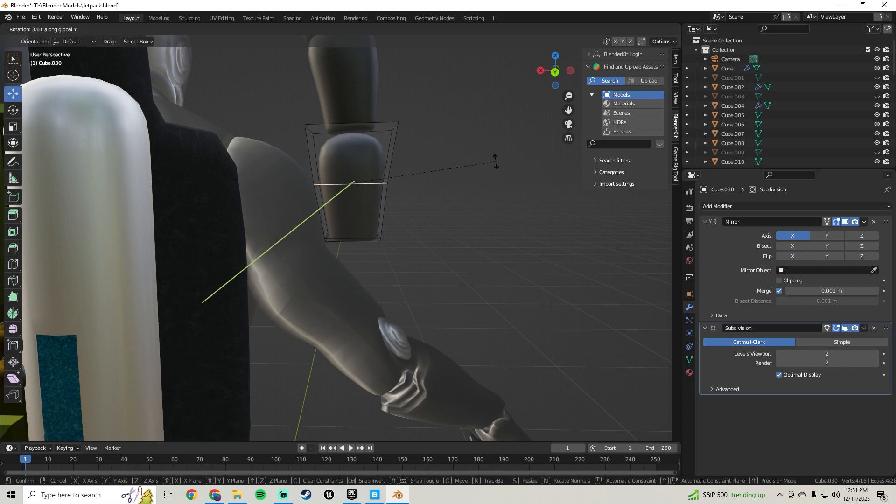
click(496, 162)
Shrink the tip's upper end face uniformly to about 0.82 of its size
middle_drag(381, 144, 360, 175)
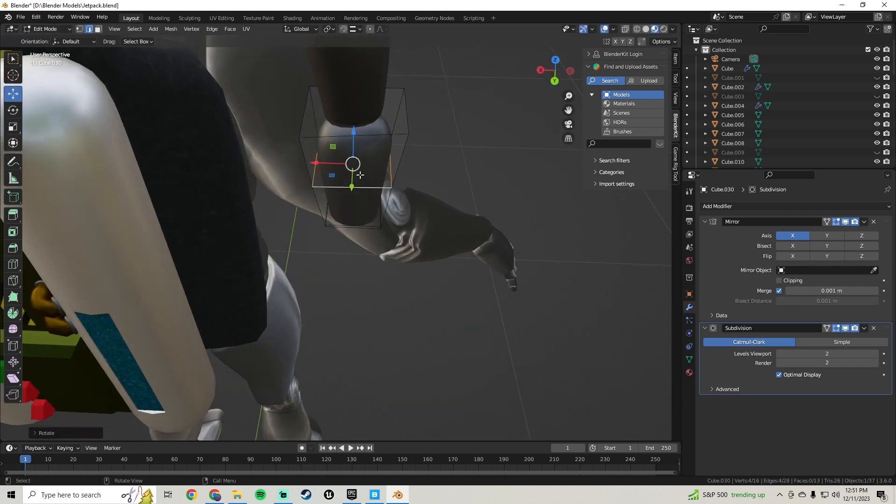
click(317, 119)
key(s)
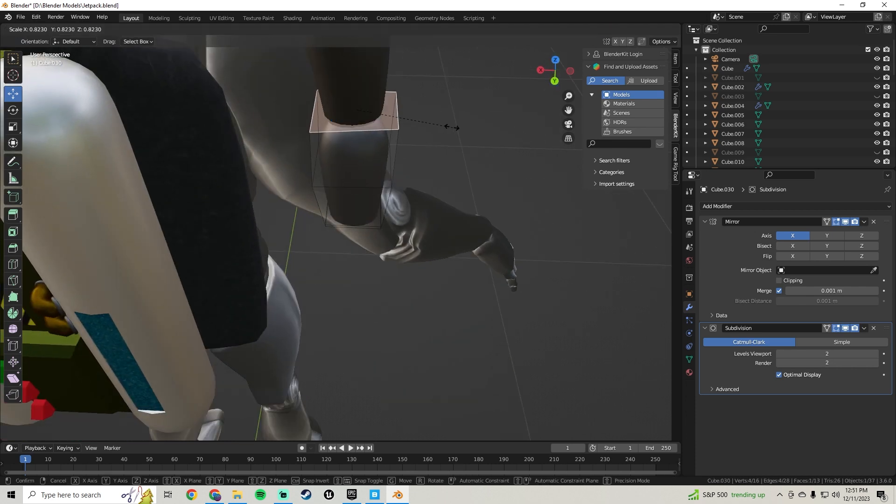
click(445, 126)
Raise the tip's whole mesh slightly into the segment above and return to Object Mode
middle_drag(430, 174, 394, 169)
key(a)
drag(353, 212, 354, 199)
key(Tab)
Replace the tip's ceramic coating material with Brushed_Aluminum_shkaaafc
scroll(379, 280, down, 4)
middle_drag(379, 280, 395, 248)
scroll(489, 301, down, 3)
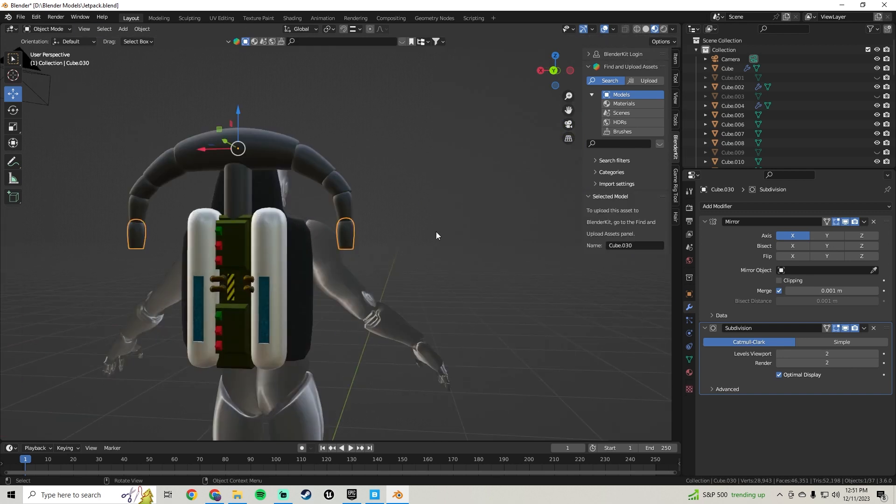
scroll(423, 239, up, 4)
scroll(422, 238, down, 3)
click(361, 237)
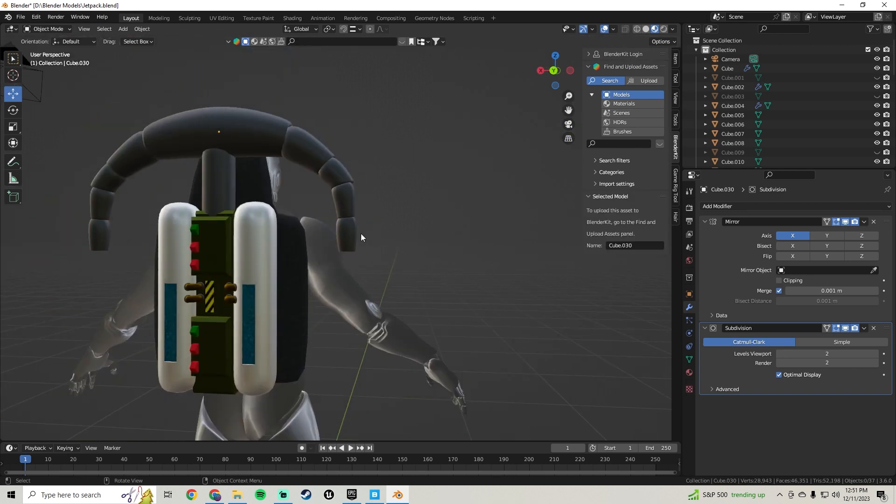
click(690, 373)
click(706, 246)
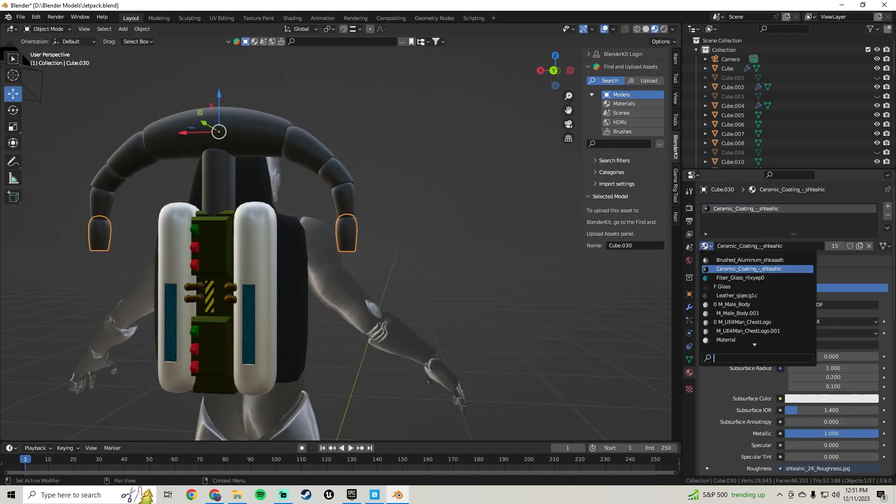
click(751, 260)
Add a Solidify modifier to the open-ended tip and set its thickness to 0.09 m
scroll(385, 212, down, 5)
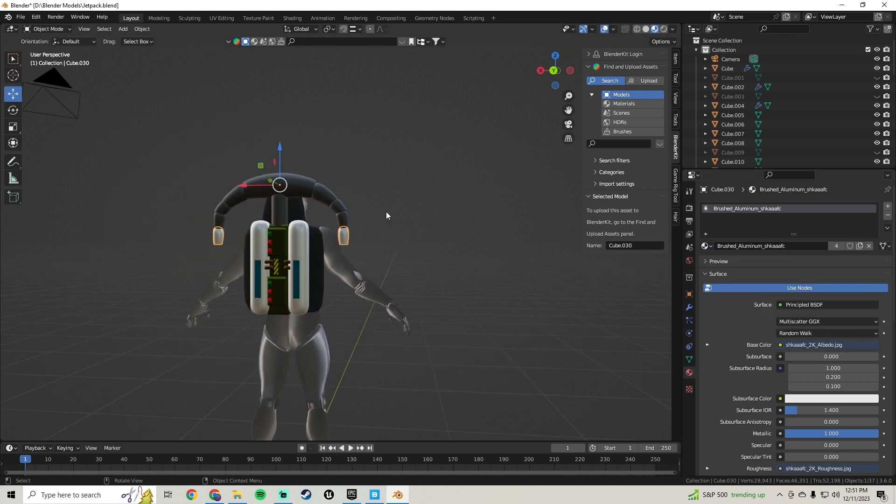
middle_drag(383, 228, 346, 266)
scroll(355, 207, up, 6)
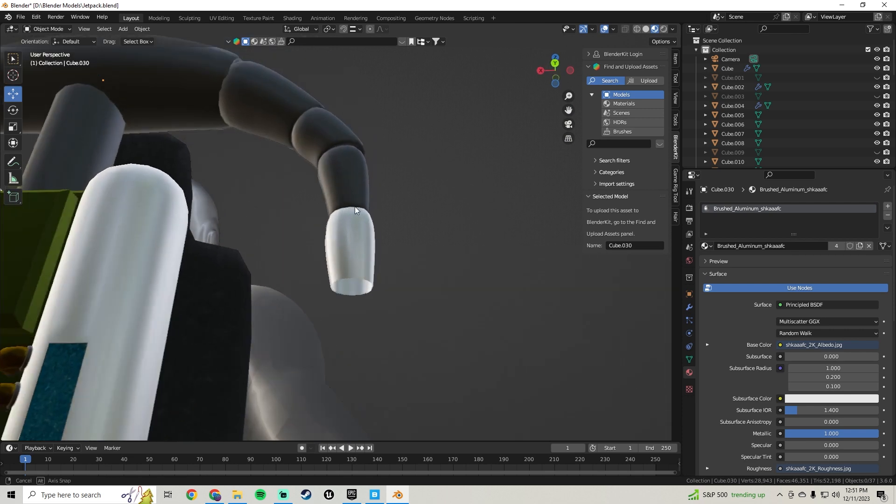
click(689, 307)
click(743, 208)
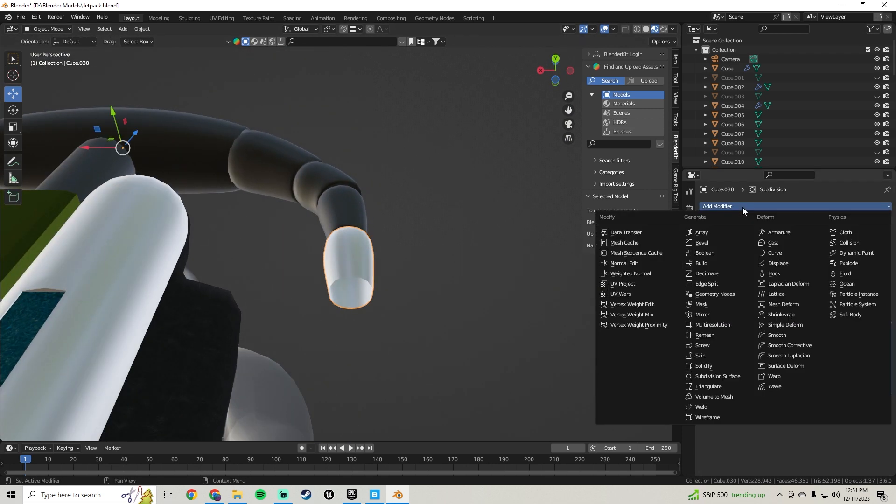
click(704, 366)
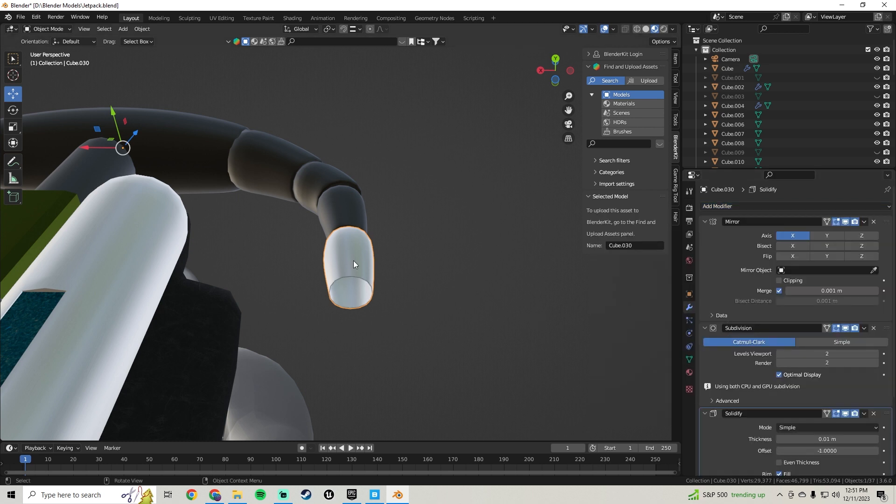
middle_drag(353, 261, 407, 290)
scroll(751, 391, down, 3)
scroll(750, 391, down, 2)
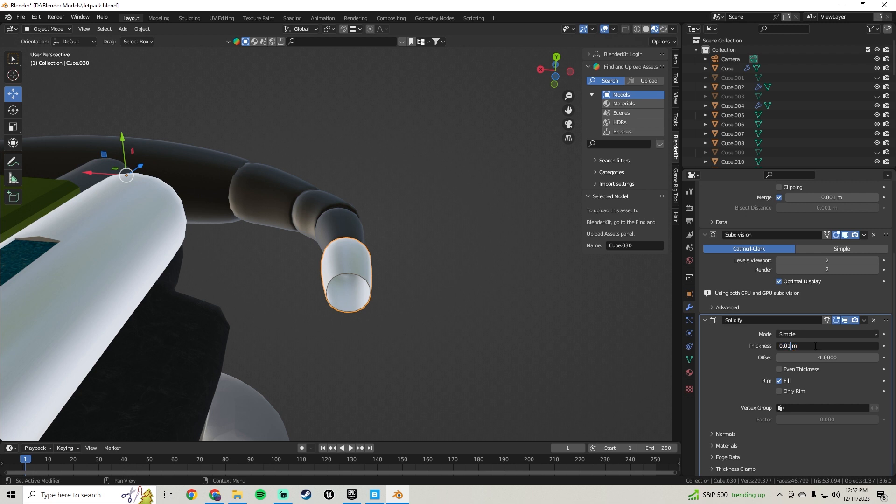
key(Return)
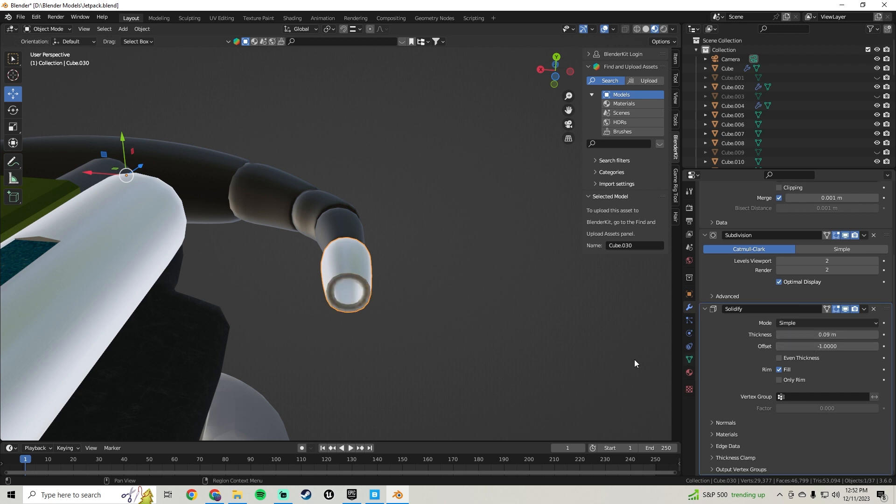
Examine the thickened opening of the tip up close and its fit on the tube from behind
middle_drag(378, 244, 368, 209)
scroll(369, 210, up, 3)
key(Tab)
middle_drag(415, 233, 429, 330)
key(Tab)
click(466, 239)
middle_drag(466, 239, 321, 229)
scroll(353, 298, down, 5)
scroll(321, 229, up, 4)
shift+middle_drag(361, 270, 448, 229)
scroll(418, 244, up, 3)
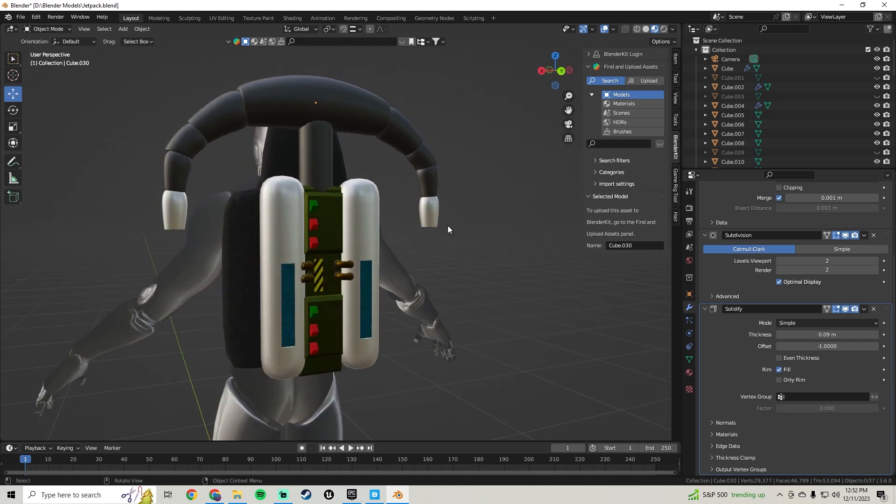
Save the Jetpack.blend file
click(21, 17)
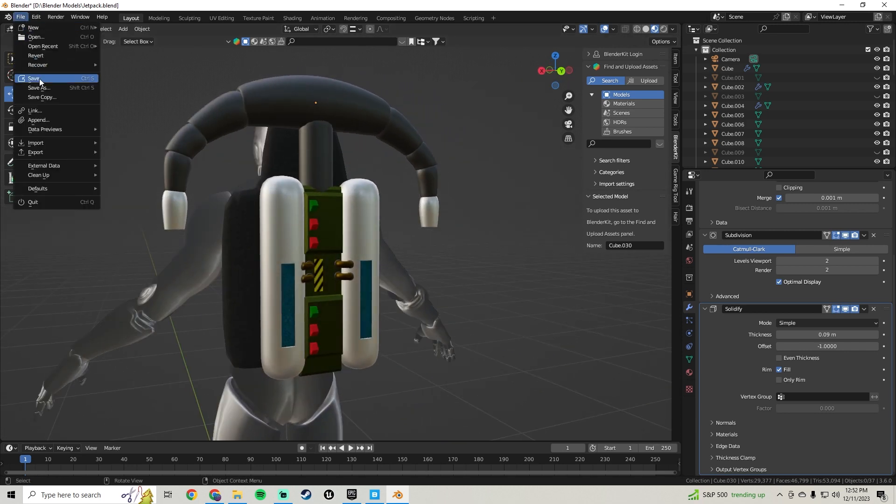
click(39, 78)
Look over the whole jetpack on the mannequin from several angles, alongside the reference image
middle_drag(336, 233, 444, 214)
scroll(343, 274, down, 3)
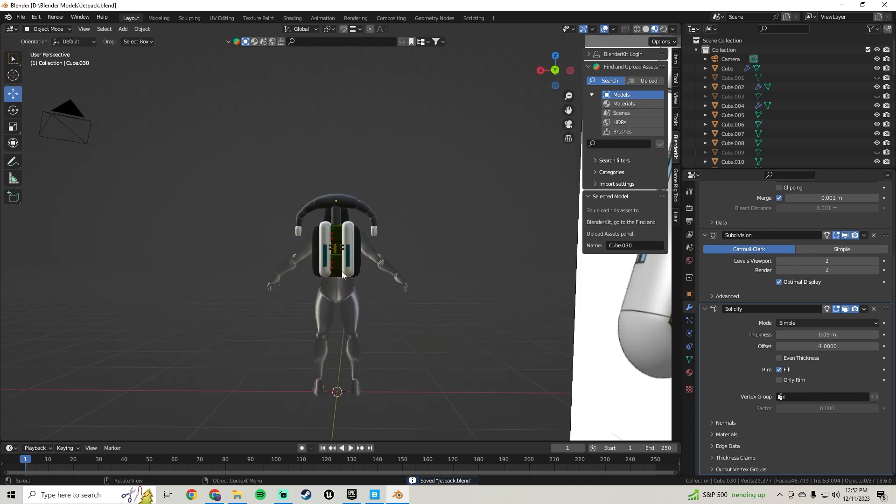
middle_drag(341, 271, 301, 279)
scroll(341, 261, up, 6)
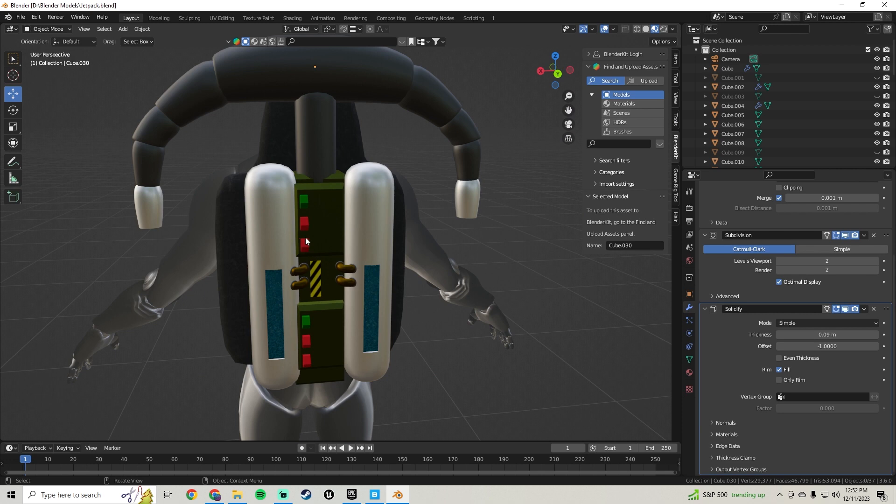
middle_drag(471, 225, 503, 206)
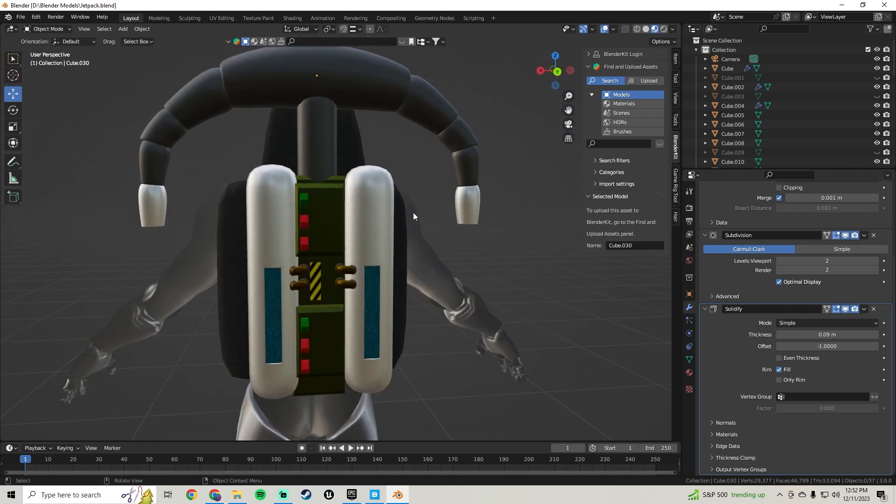
scroll(489, 220, down, 3)
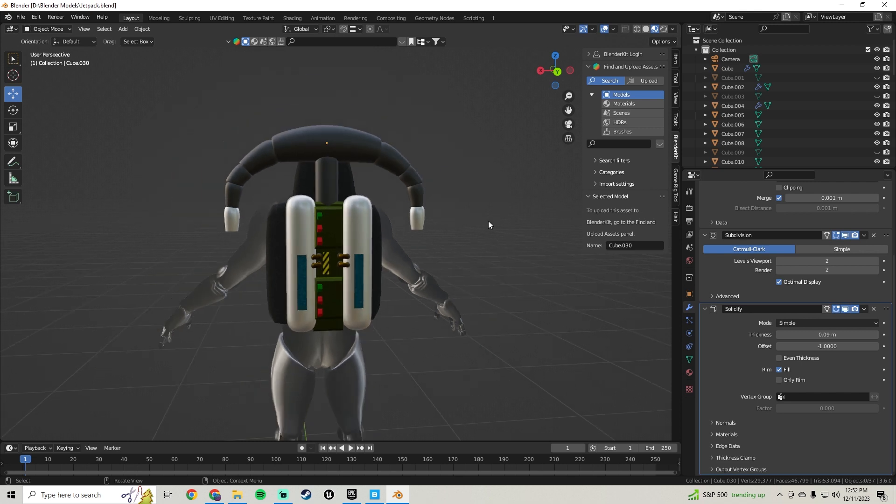
middle_drag(488, 220, 327, 219)
scroll(396, 222, up, 2)
Unwrap the entire mesh of the central curved tube with Smart UV Project, keeping the 66° angle limit
click(349, 122)
key(Tab)
key(a)
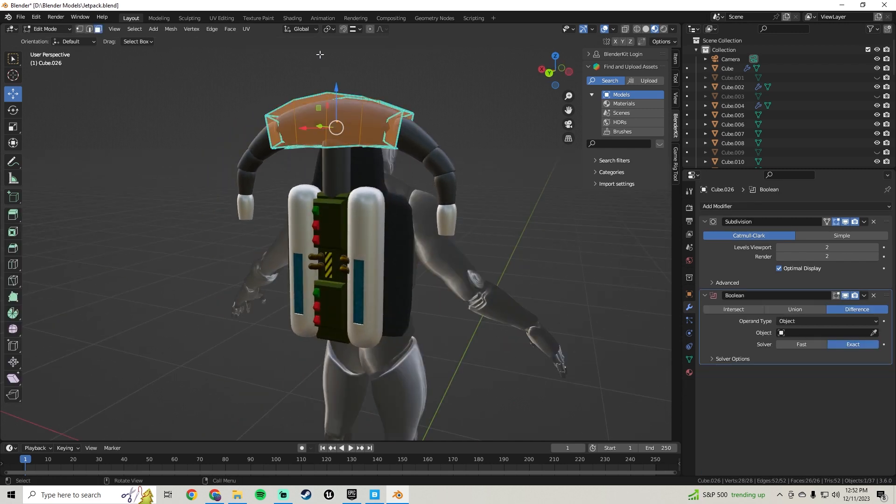
click(246, 29)
click(255, 52)
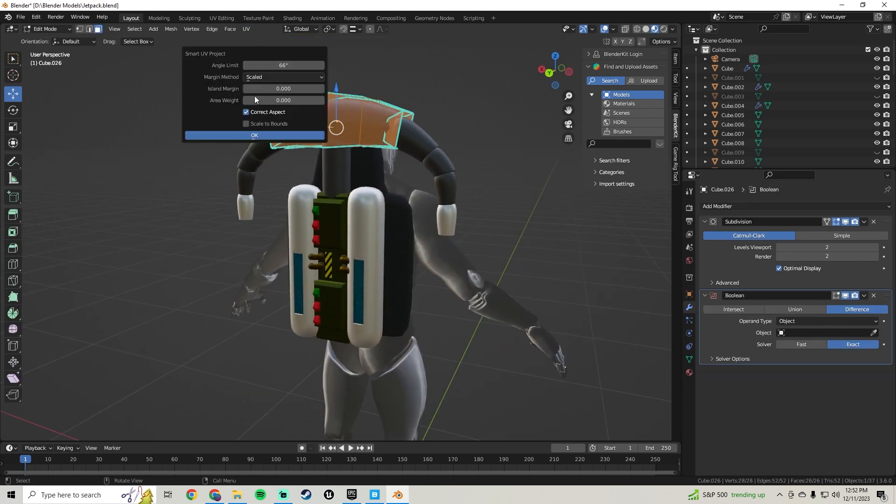
click(245, 135)
key(Tab)
Apply Smart UV Project to the tube segment next to the central curved piece, with the 66° angle limit
click(424, 138)
key(Tab)
click(246, 29)
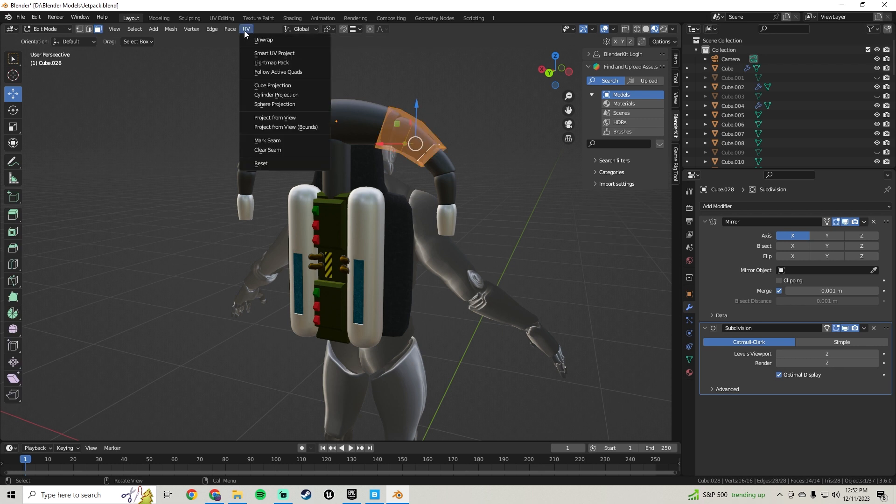
click(254, 54)
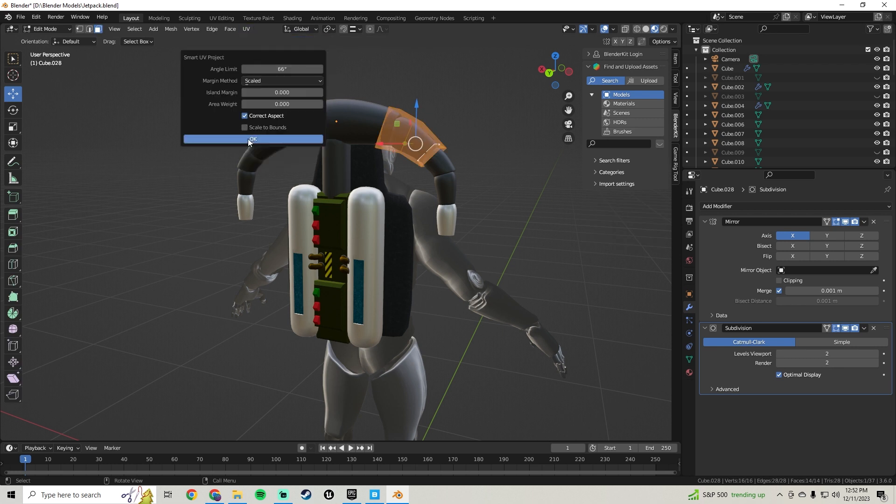
Unwrap the short bent segment below it with Smart UV Project
click(444, 163)
key(Tab)
click(247, 29)
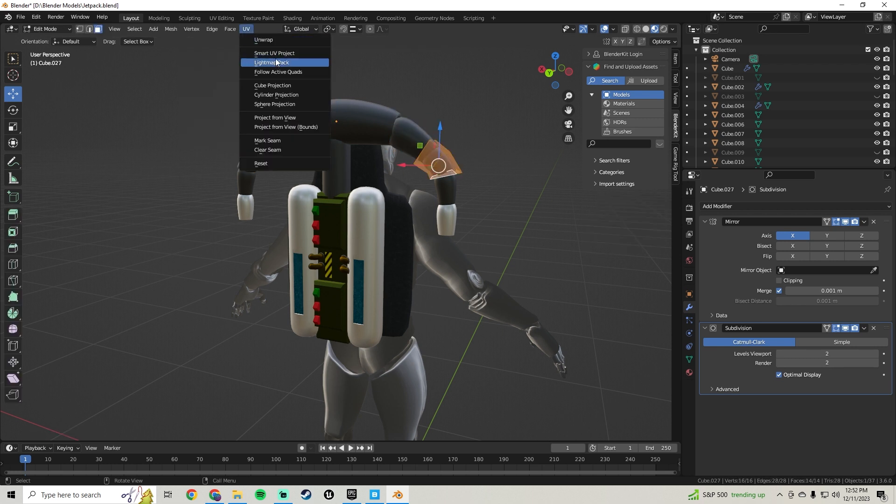
click(262, 62)
click(289, 139)
key(Tab)
Run Smart UV Project at a 66° angle limit on the segment directly above the metal tip
click(447, 196)
key(Tab)
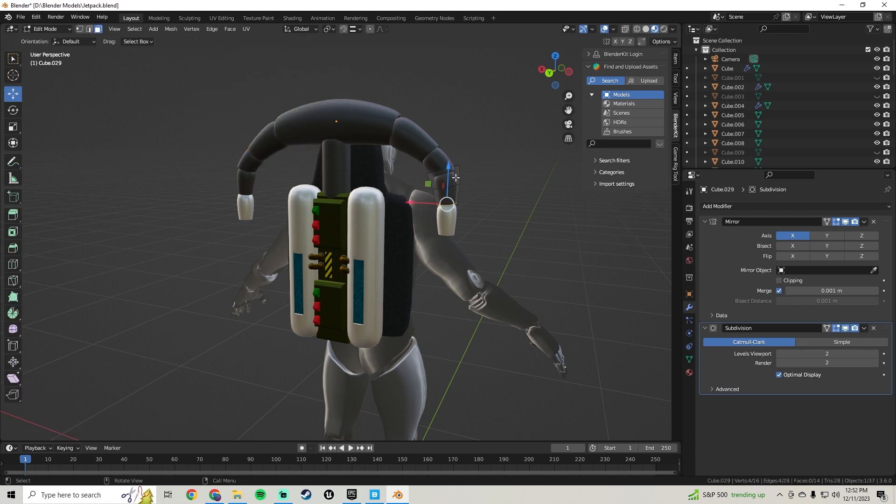
click(246, 29)
click(261, 56)
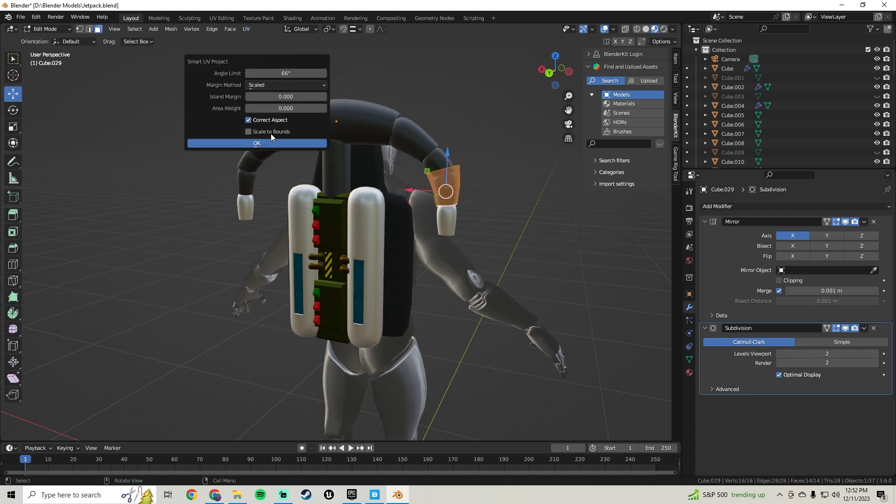
click(271, 138)
key(Tab)
Unwrap the brushed aluminum tip with Smart UV Project at a 66° angle limit, and leave Edit Mode
click(453, 212)
key(Tab)
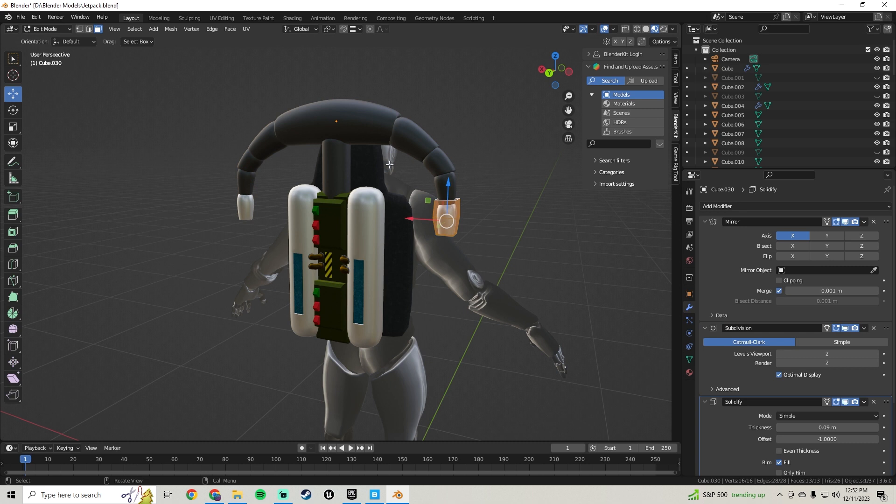
click(245, 29)
click(259, 54)
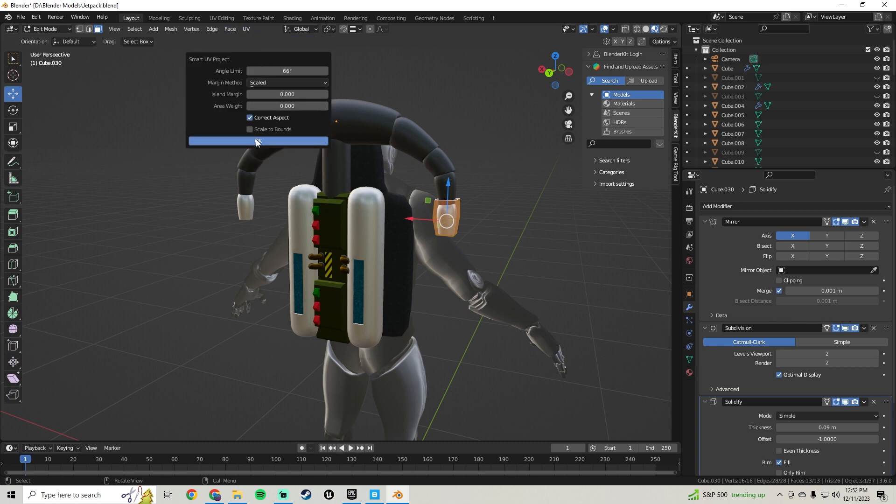
click(256, 141)
key(Tab)
Check the unwrapped tube segments and tips from around the model, near and far
middle_drag(366, 201, 420, 205)
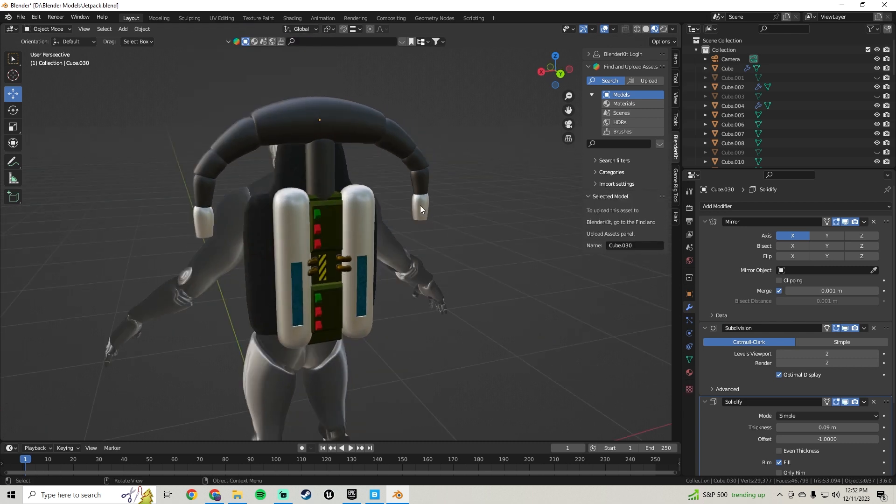
key(Tab)
key(Tab)
key(Tab)
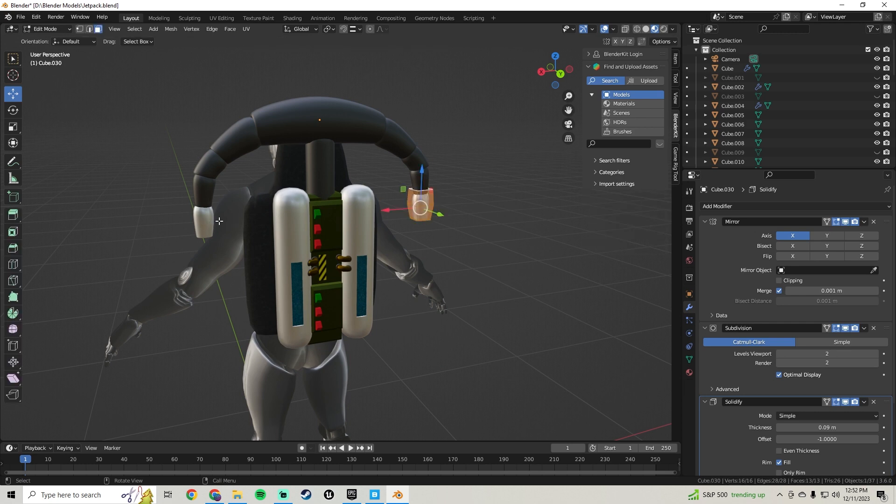
key(Tab)
middle_drag(503, 193, 411, 273)
scroll(382, 265, down, 6)
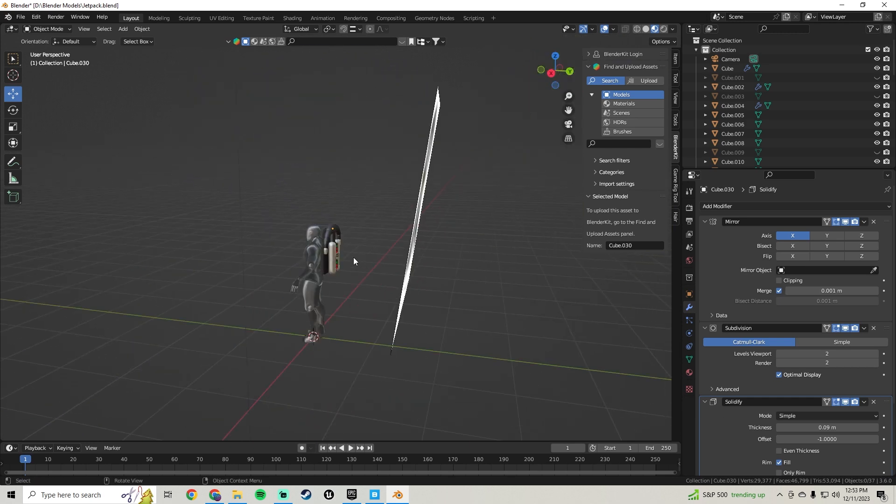
middle_drag(353, 257, 272, 246)
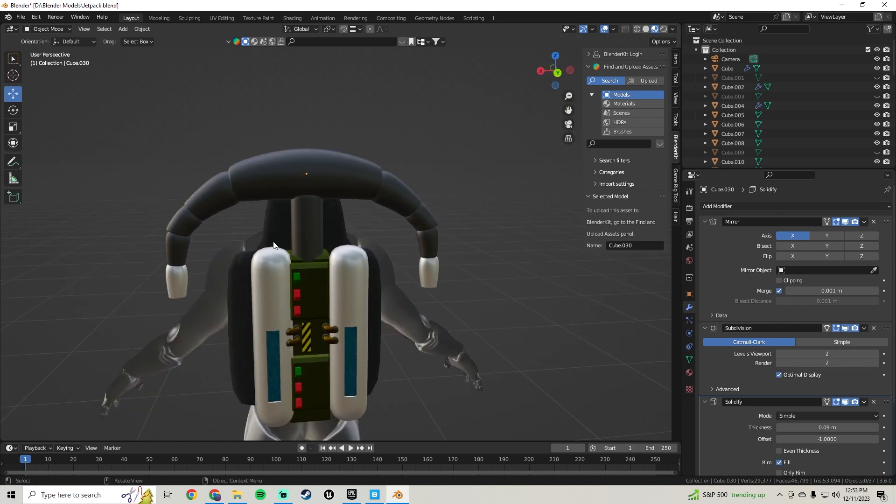
middle_drag(315, 150, 273, 200)
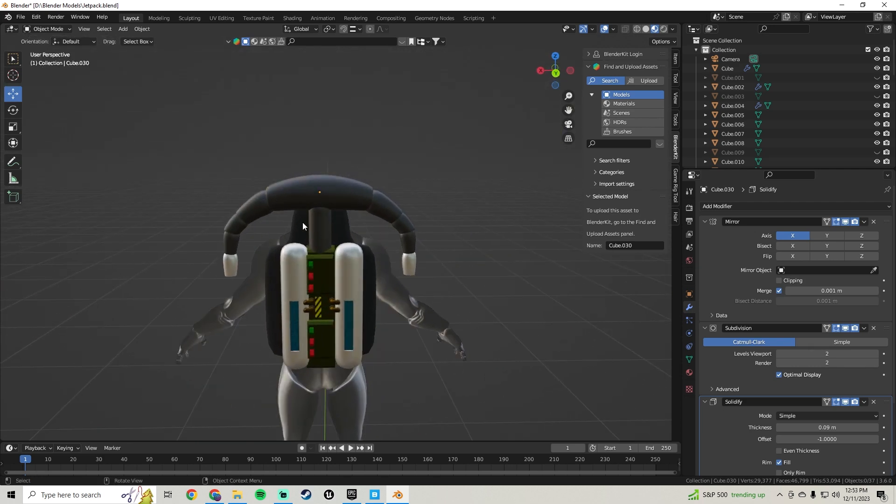
middle_drag(330, 257, 329, 234)
scroll(329, 233, up, 3)
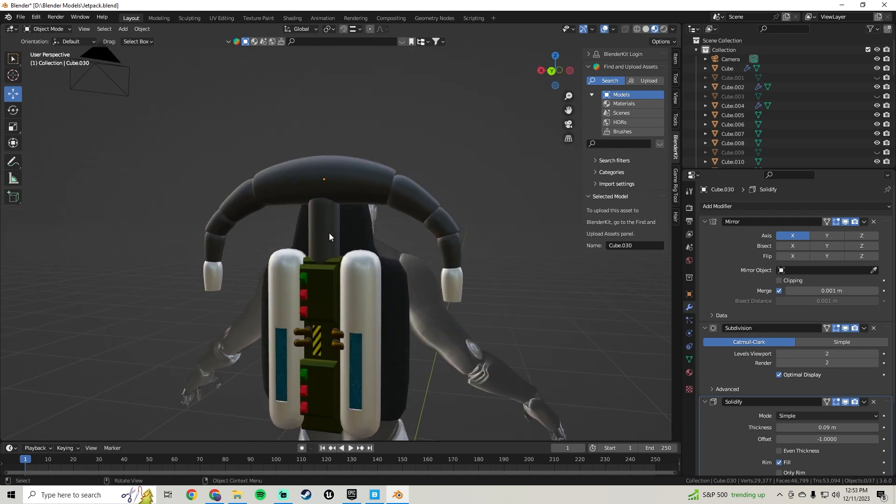
Select the center post, curved top tube, side segments and metal tips, lower them together toward the jetpack, and deselect
click(326, 228)
shift+click(345, 180)
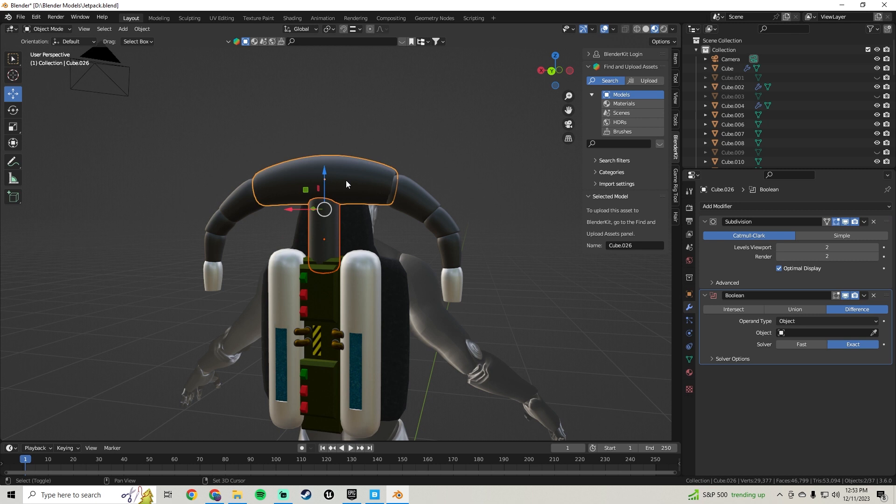
shift+click(408, 194)
shift+click(444, 227)
shift+click(449, 266)
shift+click(448, 277)
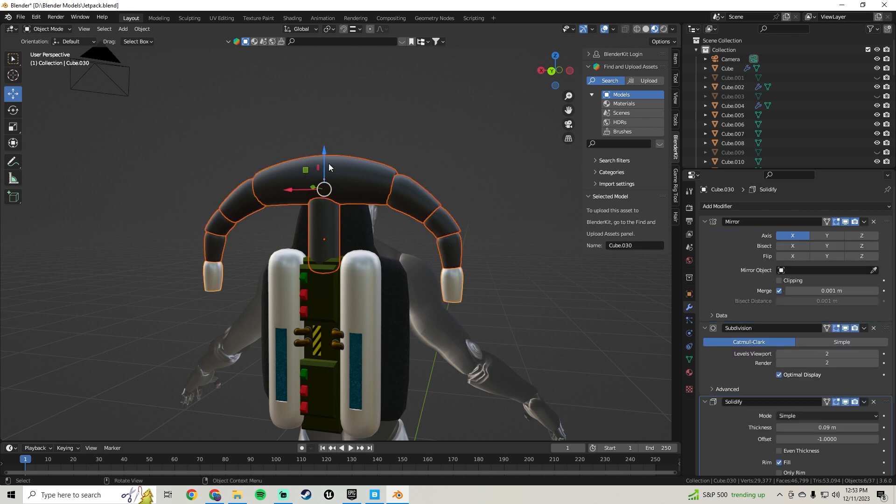
drag(324, 154, 330, 203)
key(alt+a)
Duplicate the side segment next to the central tube in place, and move the copy's mesh inward above the tank in Edit Mode
middle_drag(352, 229, 432, 235)
scroll(391, 227, down, 5)
scroll(355, 248, up, 5)
click(427, 250)
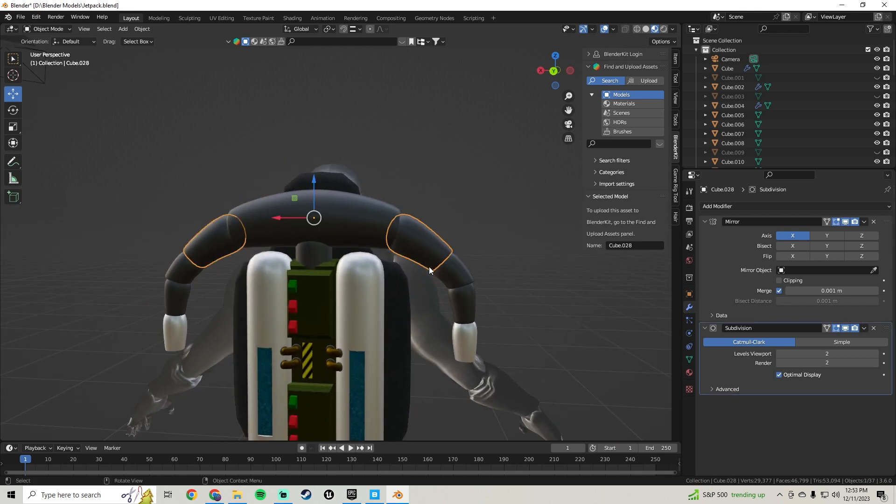
key(shift+d)
right_click(409, 256)
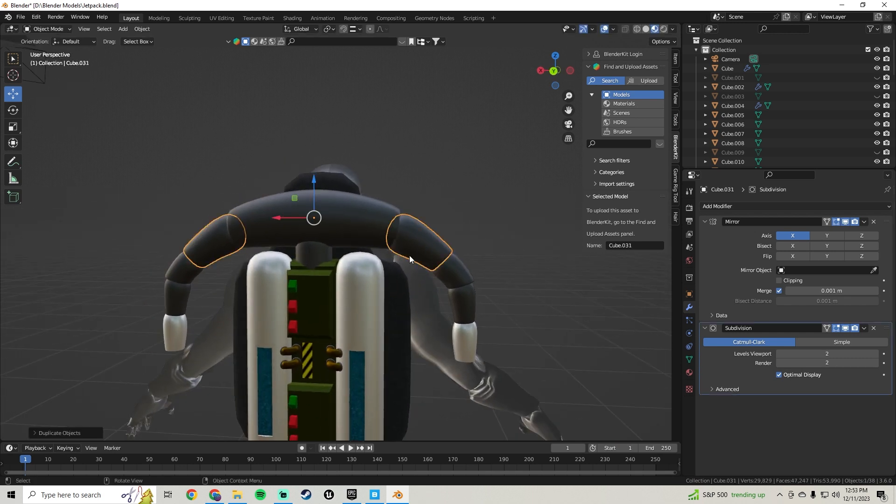
middle_drag(410, 256, 414, 255)
key(Tab)
drag(398, 239, 350, 238)
Rotate the copied segment's mesh about the global Z axis so it points backward from the tube
key(r)
key(z)
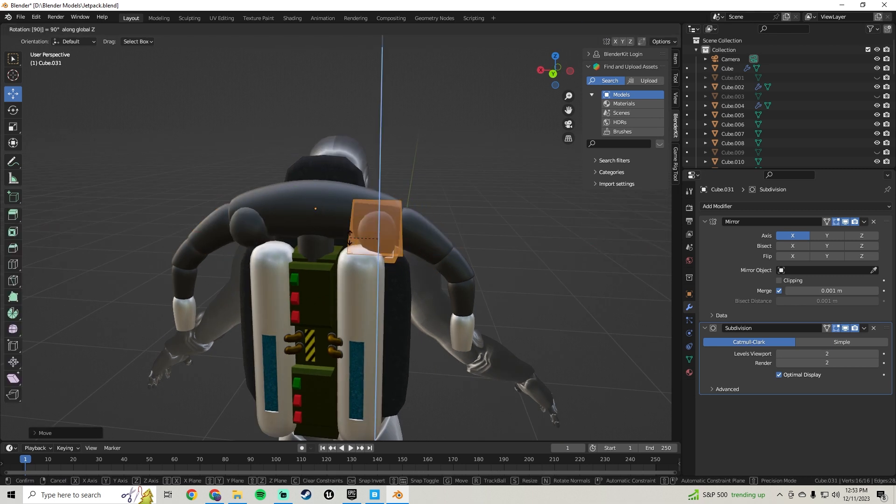
right_click(350, 238)
key(r)
key(z)
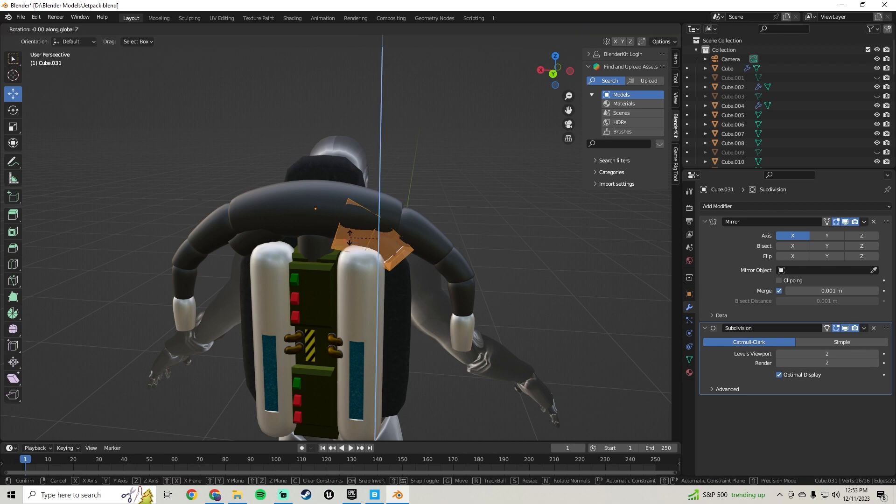
key(Return)
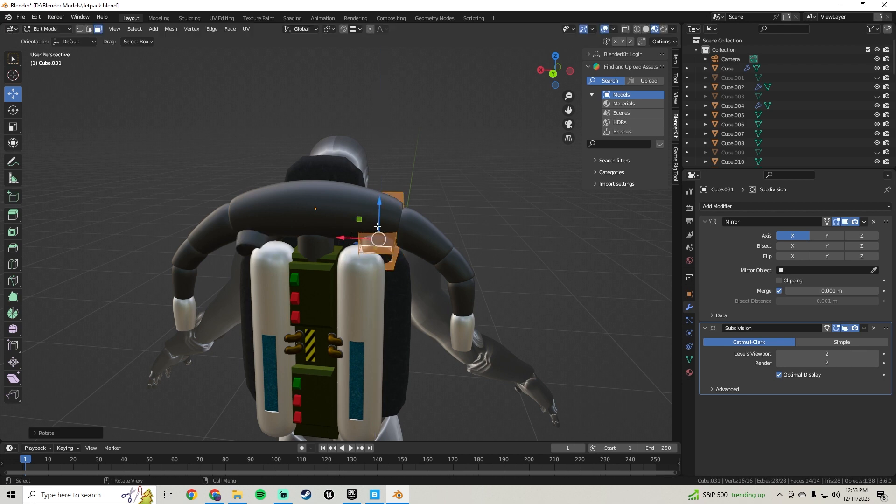
Position the rotated segment above the tank on the back of the top tube, and resize it
drag(345, 244, 334, 239)
mouse_move(334, 240)
middle_down()
mouse_move(441, 247)
mouse_move(336, 243)
middle_up()
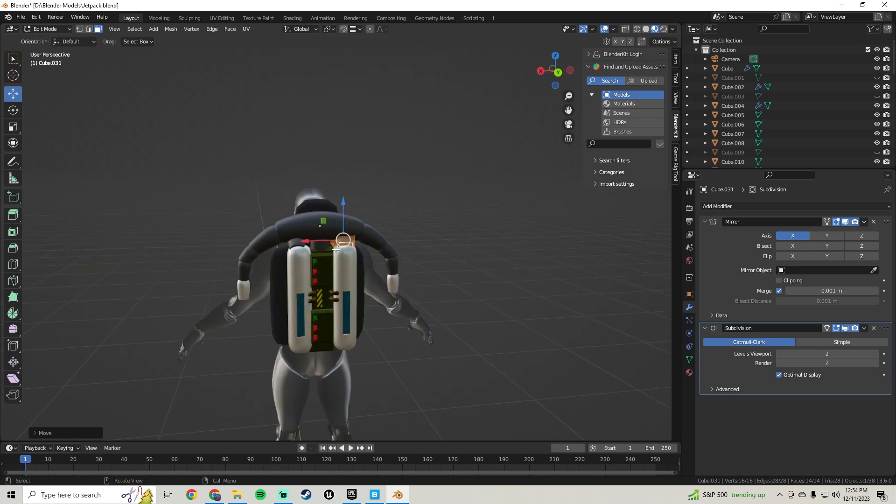
scroll(345, 224, up, 3)
scroll(345, 220, up, 3)
drag(349, 198, 464, 200)
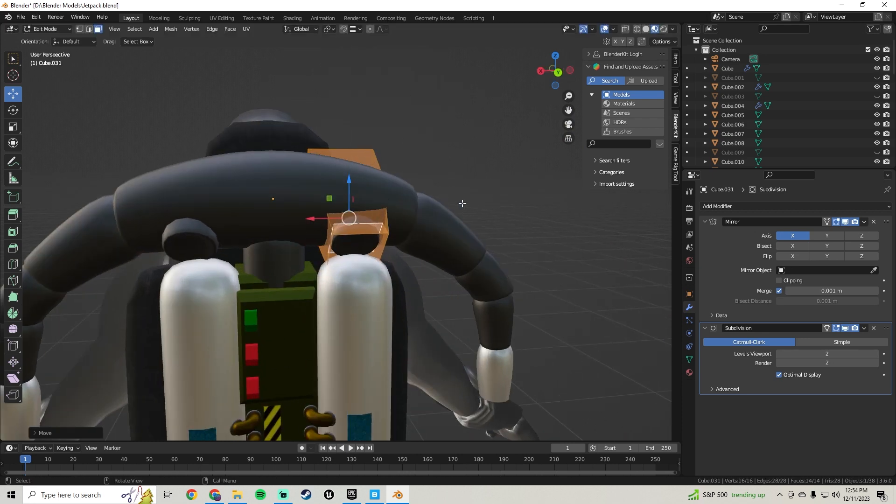
middle_drag(464, 200, 364, 219)
drag(396, 238, 359, 236)
middle_drag(360, 236, 537, 233)
key(s)
click(477, 239)
Push the copied segment into the top tube along the Y axis, and scale it down to a slim pipe
middle_drag(476, 239, 345, 253)
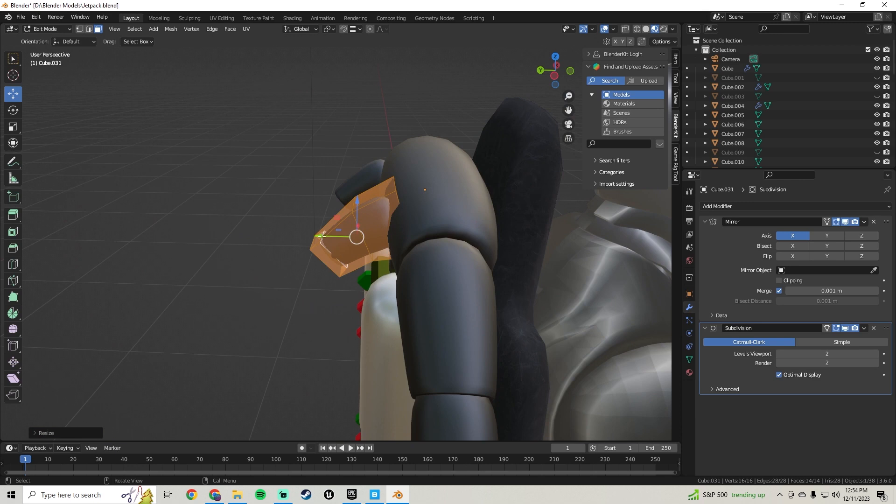
drag(322, 237, 341, 242)
key(s)
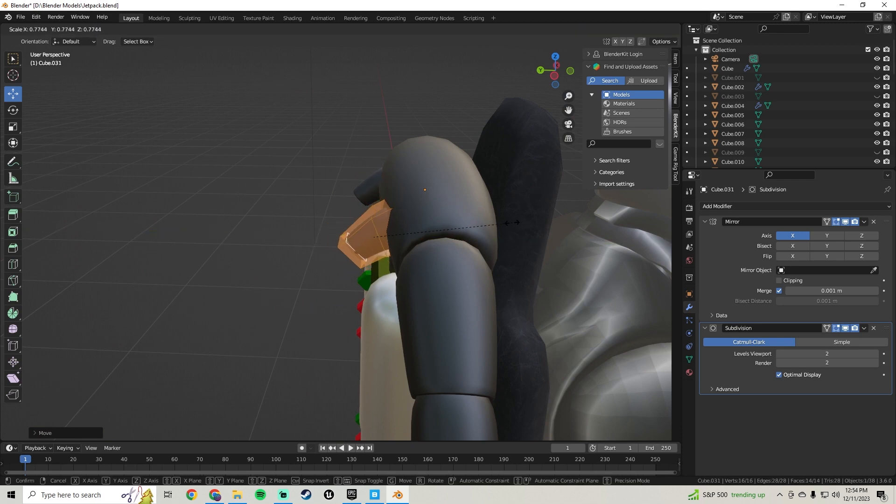
click(488, 224)
middle_drag(487, 224, 584, 236)
middle_drag(450, 250, 347, 212)
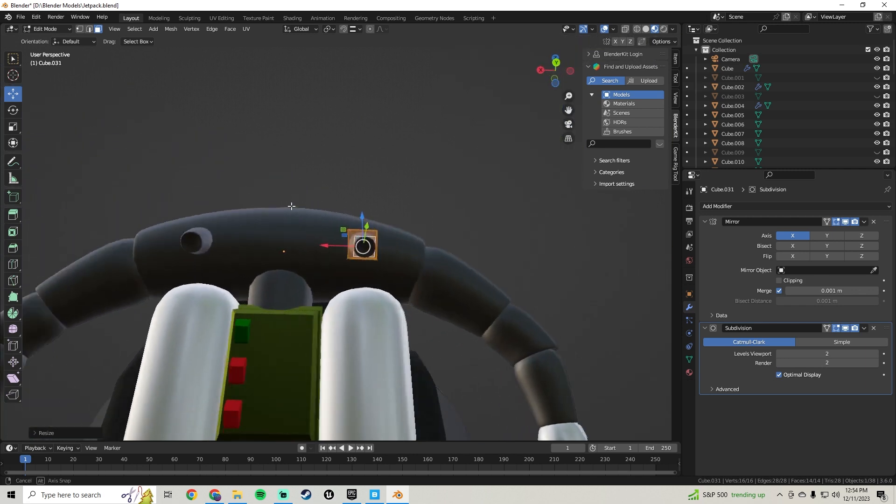
Try to lengthen the small pipe by pulling its end face outward and tilting the face about the X axis
scroll(435, 259, up, 6)
click(434, 260)
middle_drag(434, 260, 367, 239)
drag(377, 222, 407, 255)
middle_drag(406, 256, 384, 206)
drag(385, 183, 386, 184)
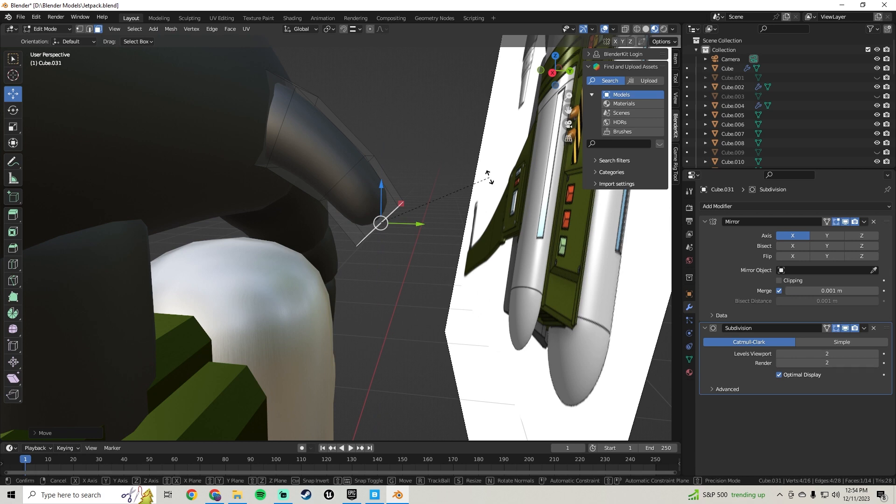
key(y)
click(498, 199)
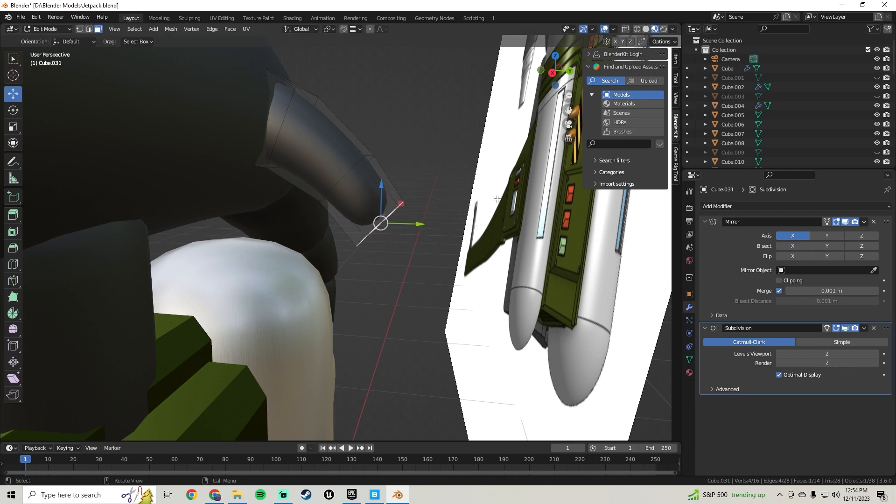
key(r)
key(x)
click(501, 223)
key(Tab)
Undo the end-face changes on the small pipe, and leave Edit Mode
mouse_move(503, 226)
middle_down()
mouse_move(410, 220)
mouse_move(460, 245)
mouse_move(495, 237)
middle_up()
scroll(410, 219, down, 4)
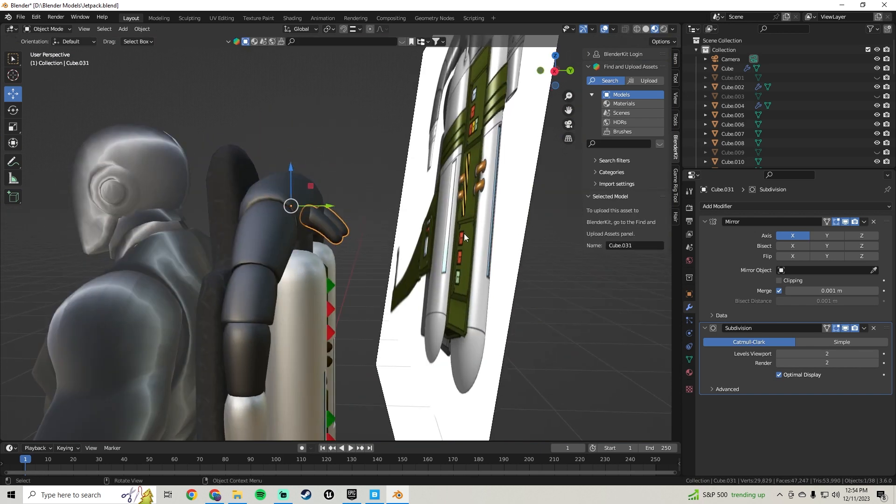
scroll(421, 243, down, 3)
middle_drag(384, 252, 348, 250)
scroll(353, 248, up, 5)
key(Tab)
click(357, 244)
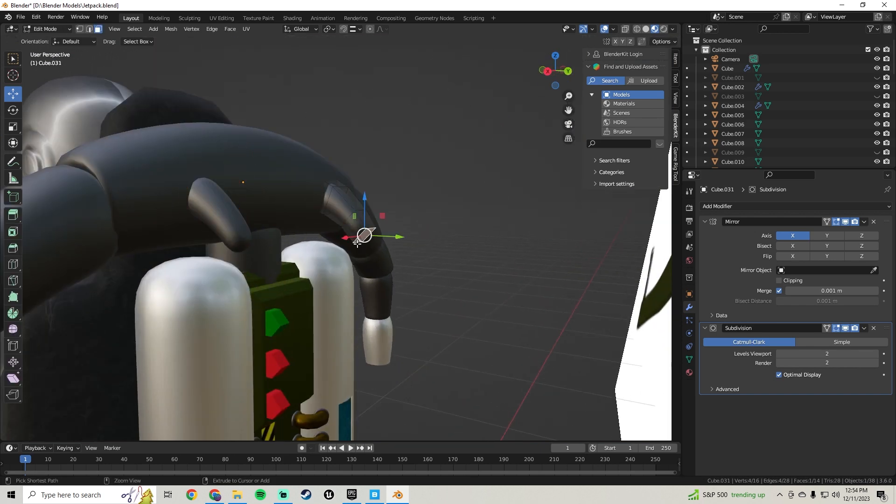
key(Tab)
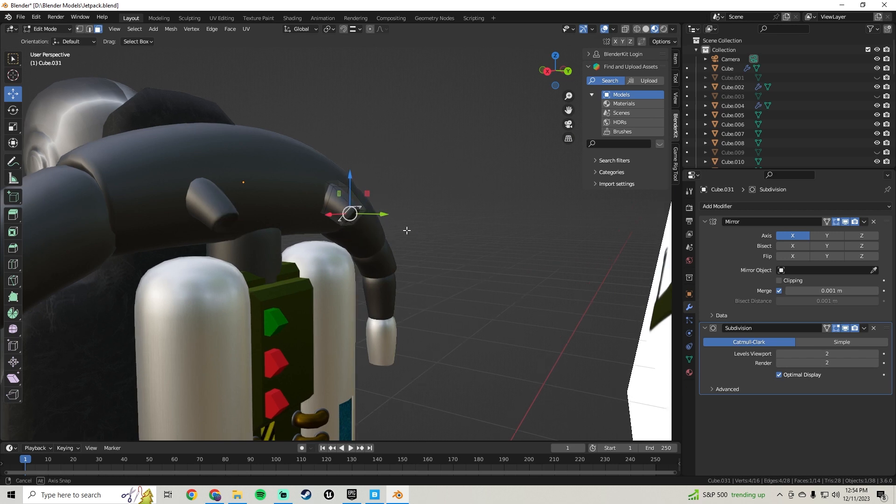
scroll(357, 244, down, 2)
middle_drag(357, 244, 404, 236)
middle_drag(455, 176, 395, 227)
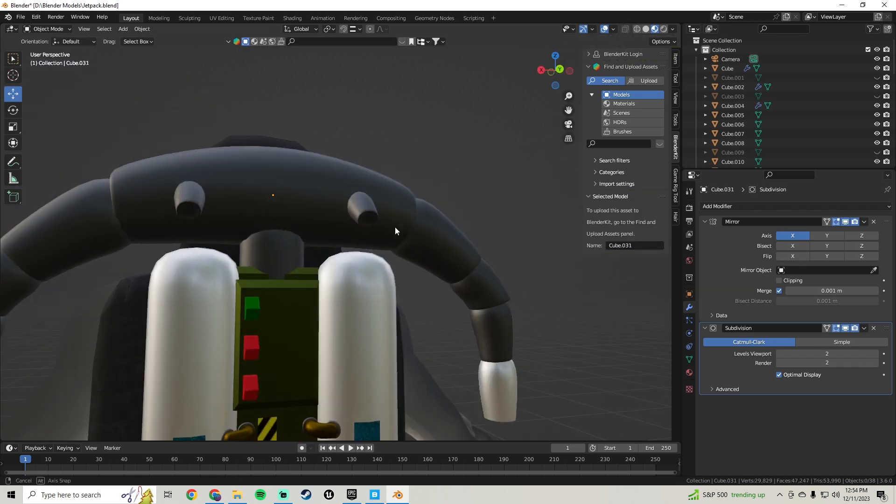
Save the jetpack file
click(42, 19)
mouse_move(21, 17)
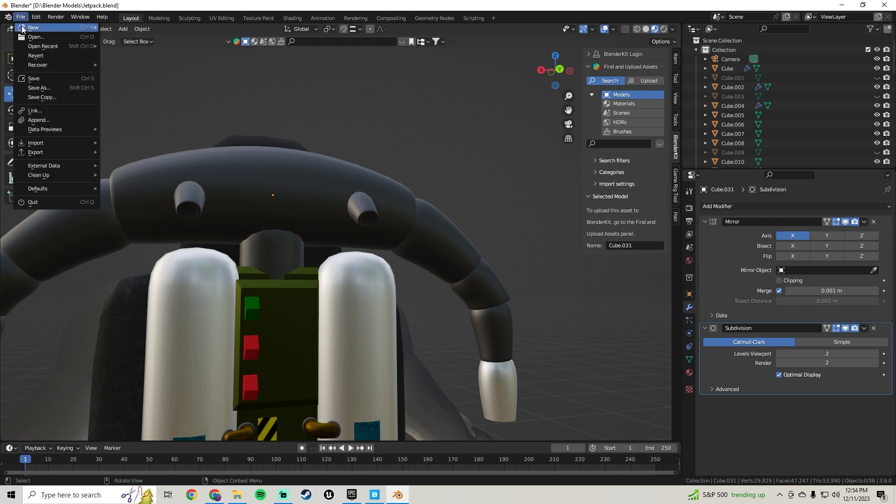
click(34, 78)
Duplicate the small pipe, and move the copy's mesh backward and down to the outer end of the first piece
middle_drag(181, 174, 363, 203)
click(340, 192)
key(shift+d)
right_click(363, 203)
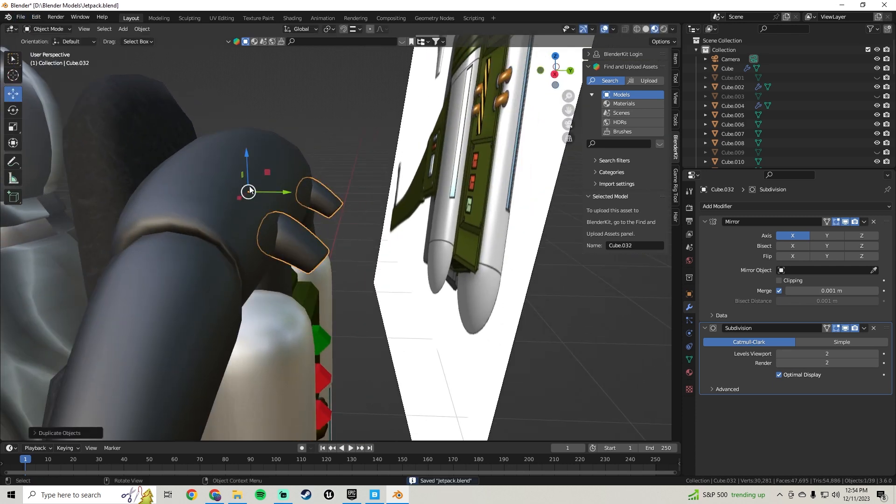
key(Tab)
drag(356, 201, 387, 201)
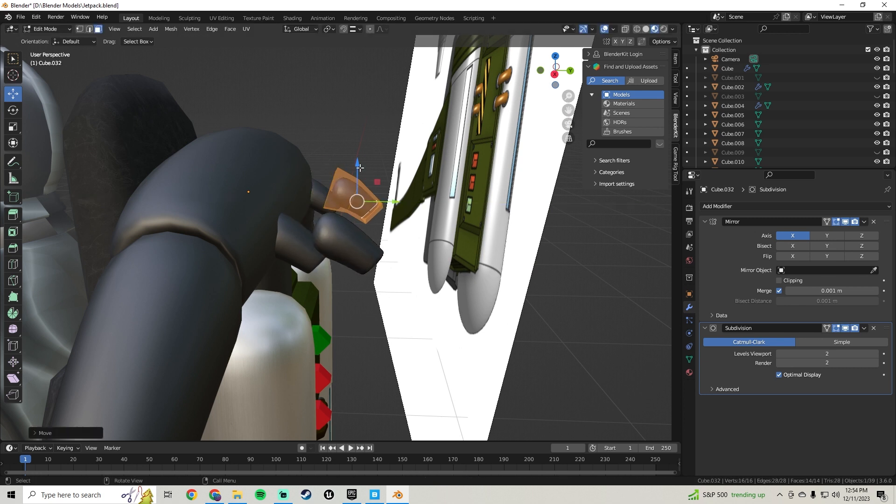
drag(353, 161, 358, 185)
Rotate the copied pipe piece about the X axis so it bends down toward the tank
key(r)
key(y)
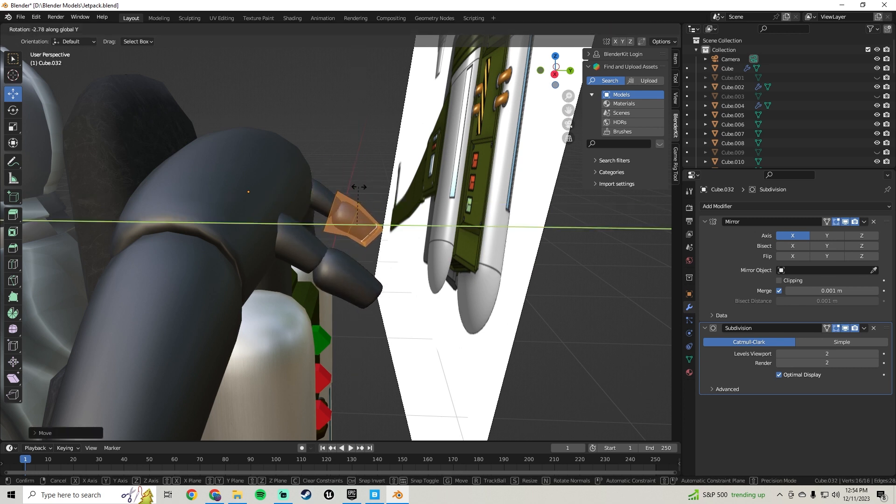
click(364, 193)
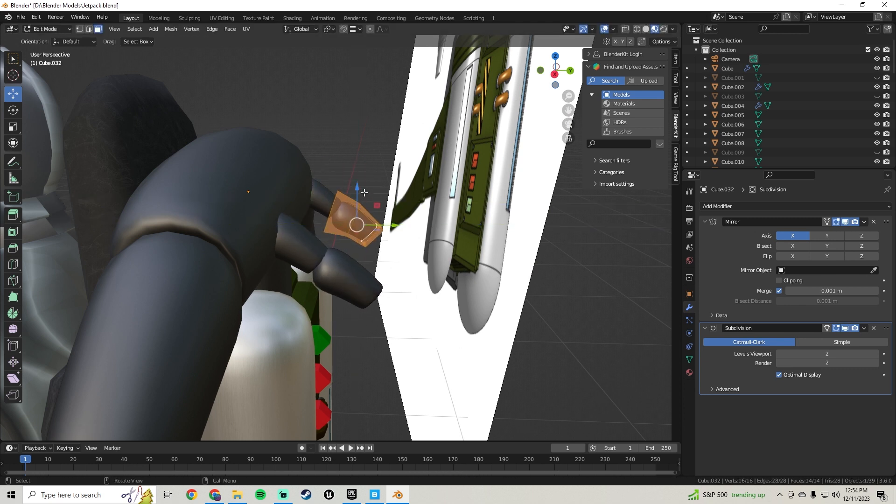
key(r)
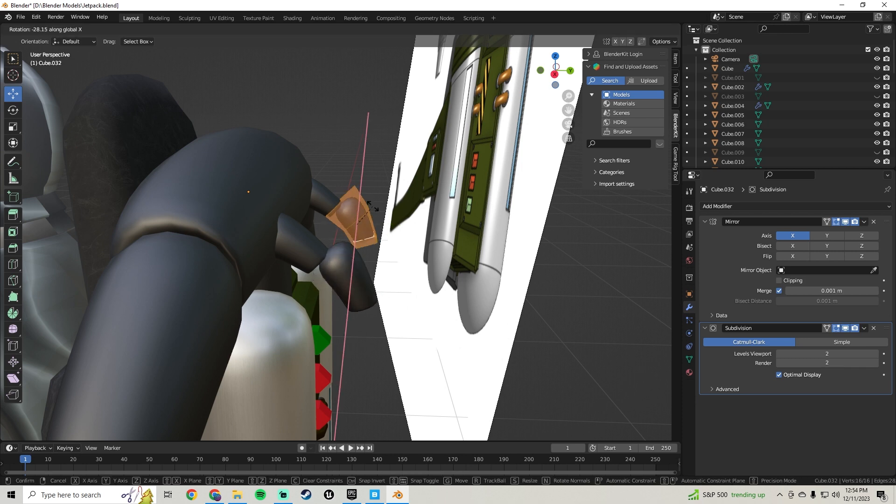
click(366, 197)
Scale the lower pipe piece to about 0.85, fit it against the end of the upper piece, and leave Edit Mode
middle_drag(366, 197, 361, 177)
drag(361, 178, 340, 183)
drag(304, 141, 314, 148)
key(s)
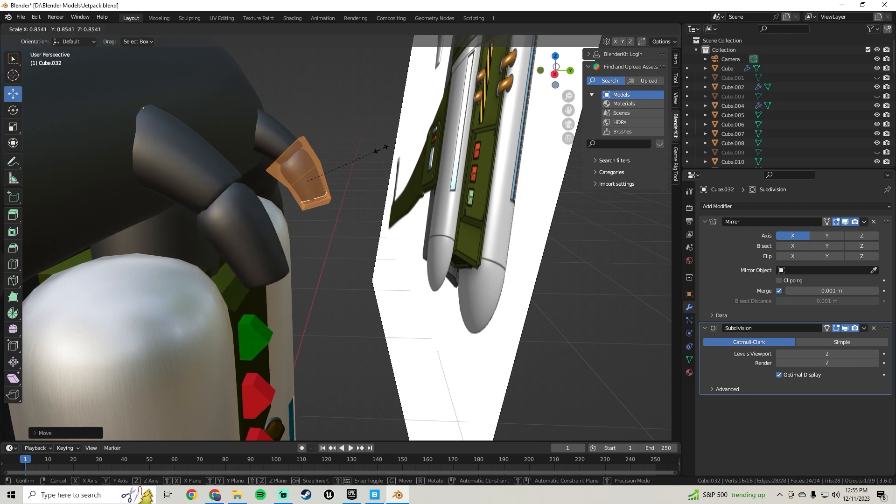
click(381, 146)
middle_drag(367, 146, 390, 200)
drag(331, 234, 354, 234)
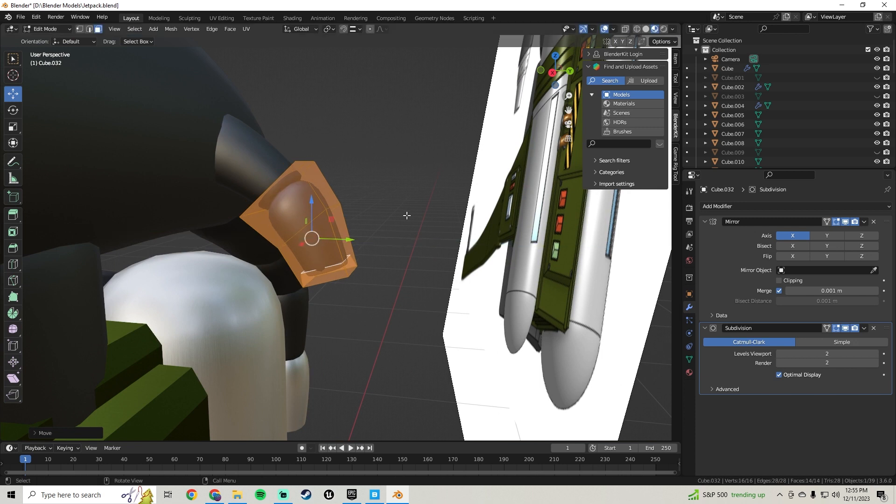
drag(313, 204, 303, 186)
drag(346, 227, 343, 221)
key(Tab)
Examine how the two-piece pipes sit between the top tube and the tanks, from behind and close up
middle_drag(393, 219, 310, 216)
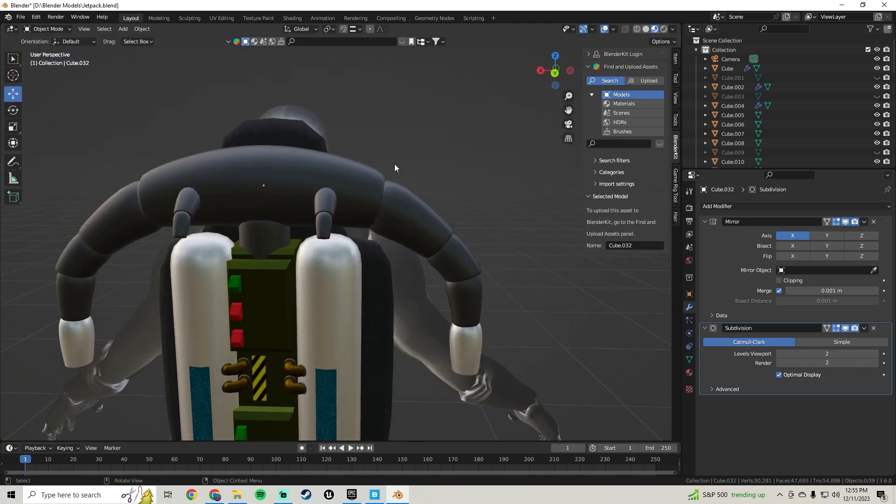
middle_drag(395, 168, 332, 260)
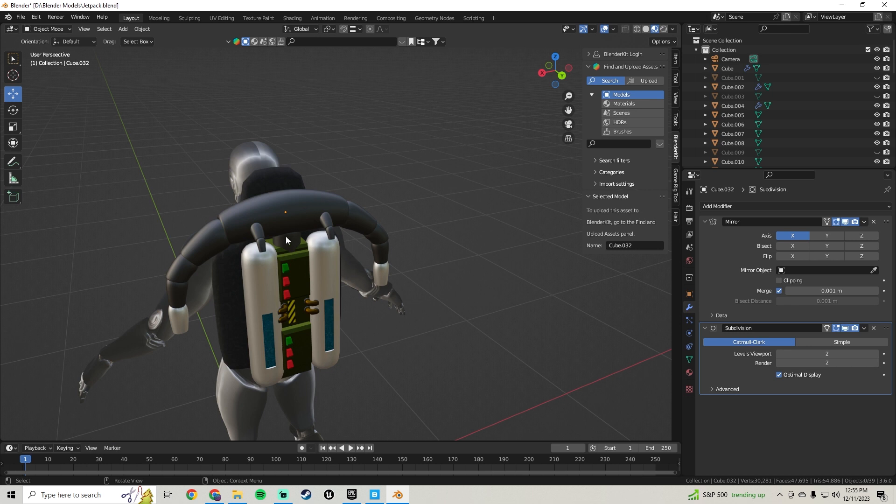
scroll(286, 243, up, 5)
middle_drag(286, 244, 323, 281)
scroll(350, 246, down, 5)
scroll(335, 244, up, 5)
middle_drag(362, 226, 313, 228)
scroll(337, 253, down, 3)
scroll(332, 245, up, 5)
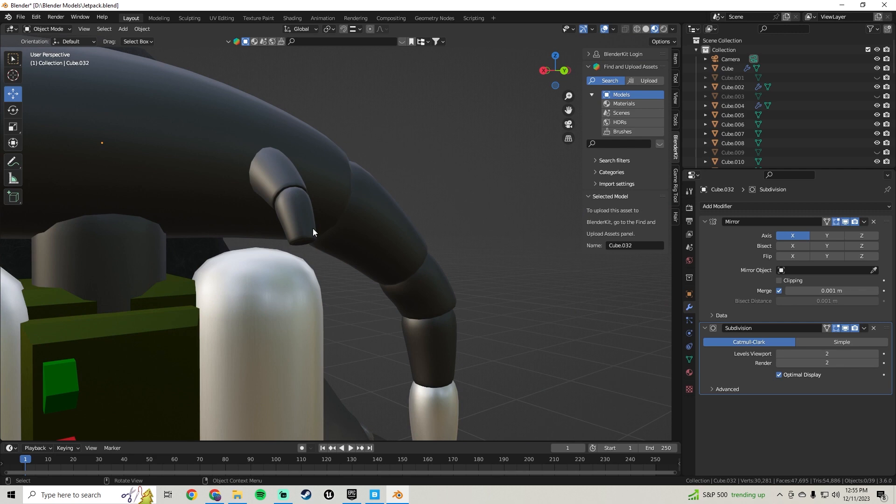
Lengthen the lower pipe piece by moving its end face down toward the tank and slightly backward, and leave Edit Mode
middle_drag(313, 228, 297, 245)
key(Tab)
click(296, 183)
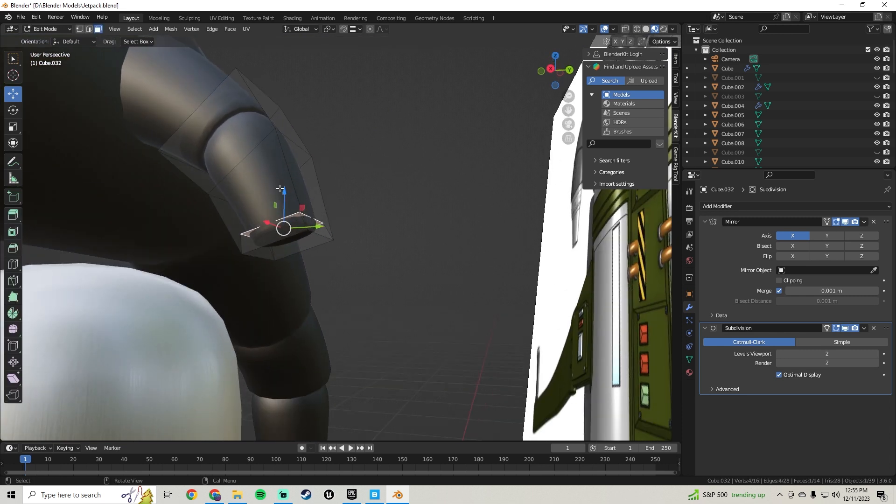
drag(282, 193, 297, 255)
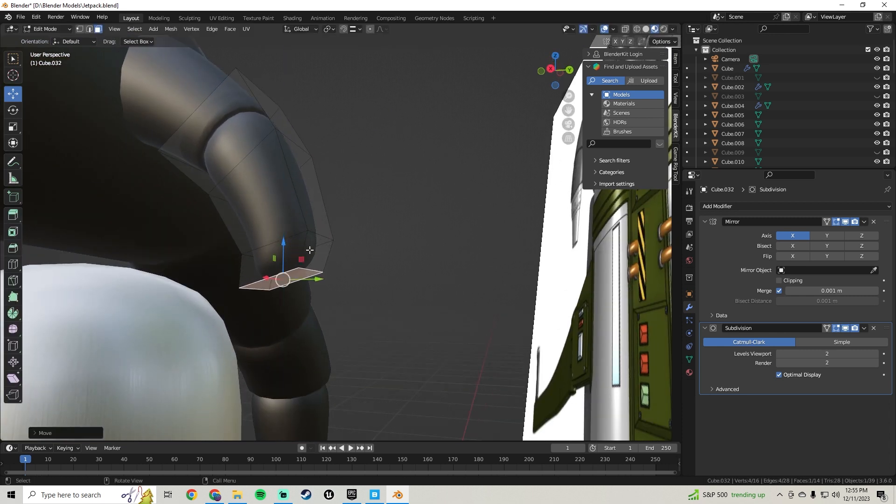
middle_drag(297, 255, 347, 277)
drag(344, 301, 364, 314)
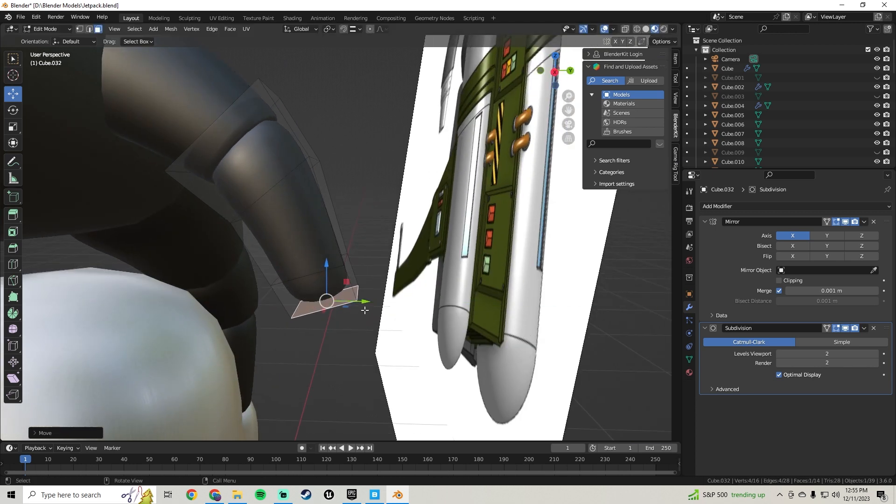
scroll(365, 310, down, 4)
key(Tab)
Change the lower pipe piece's material to Brushed_Aluminum_shkaaafc
scroll(406, 287, down, 3)
middle_drag(417, 281, 313, 287)
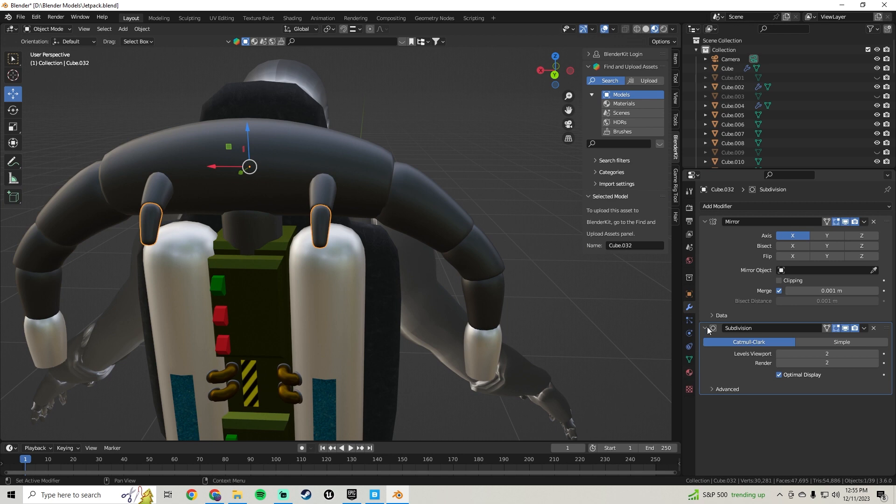
click(690, 373)
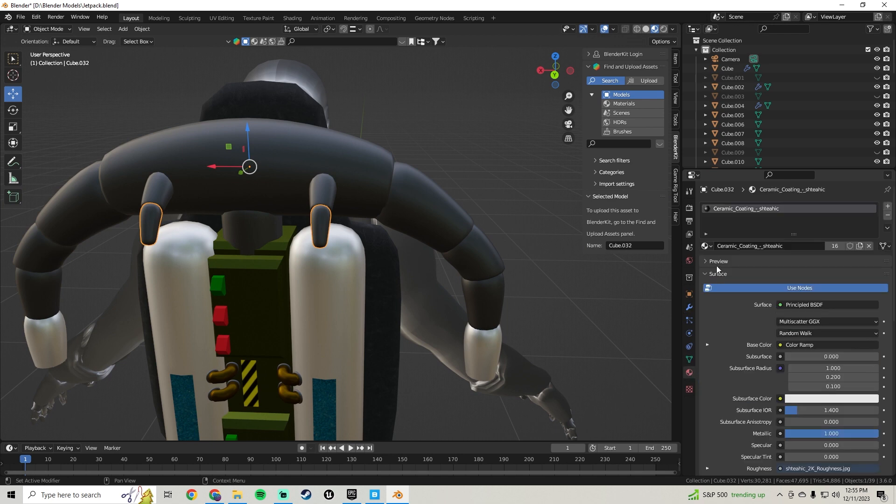
click(707, 246)
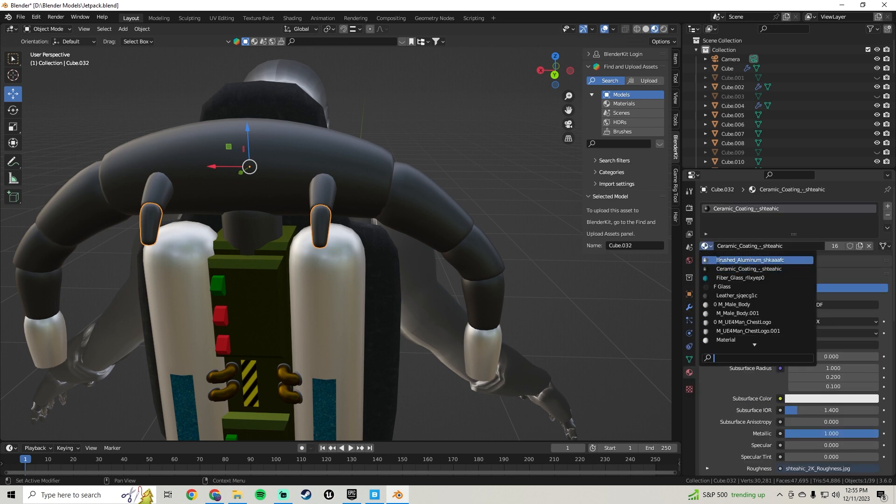
click(717, 260)
Move the lower pipe piece's end face further down and rotate it about -14.6° around the X axis to level it
mouse_move(355, 224)
middle_down()
mouse_move(400, 242)
mouse_move(326, 262)
mouse_move(339, 233)
mouse_move(330, 260)
middle_up()
key(Tab)
middle_drag(379, 279, 365, 275)
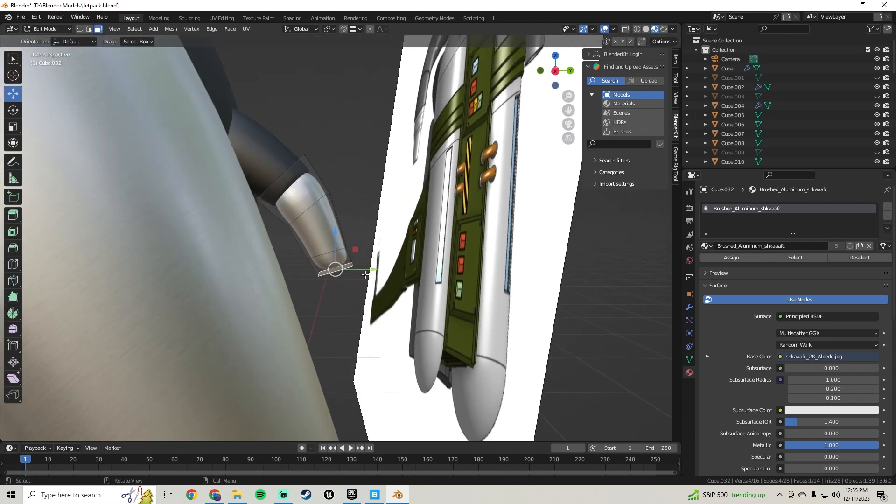
drag(336, 236, 341, 259)
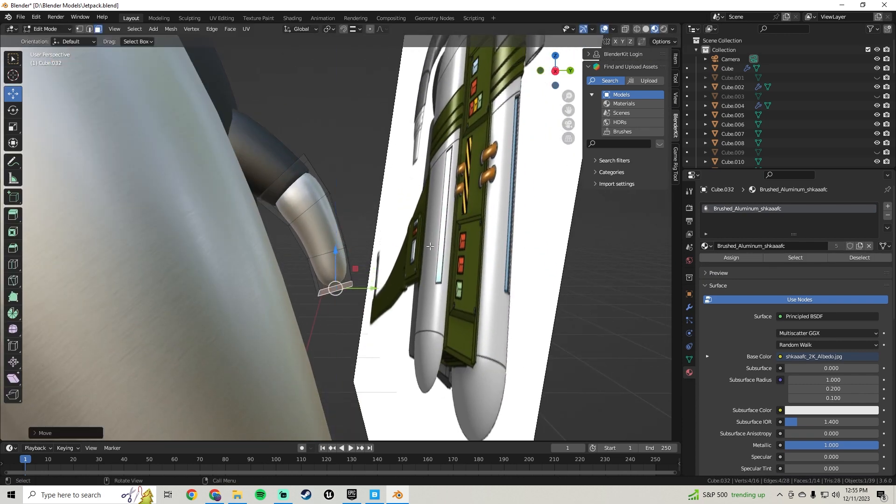
click(463, 256)
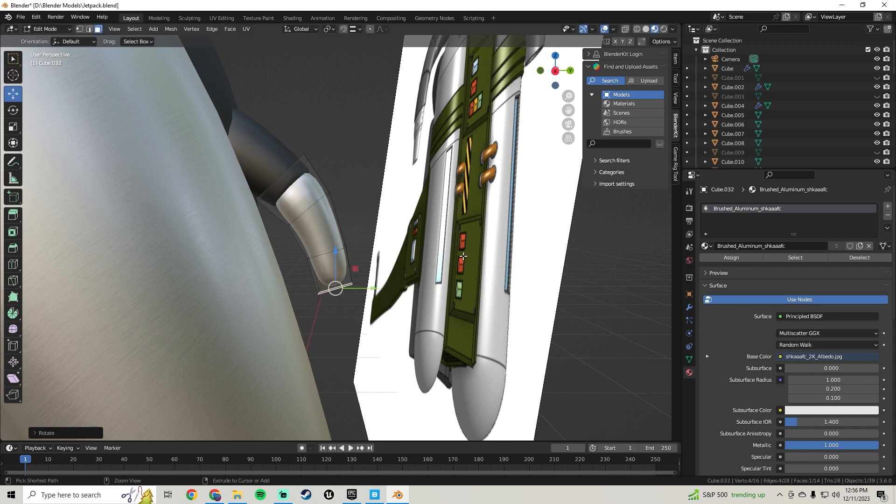
key(r)
key(x)
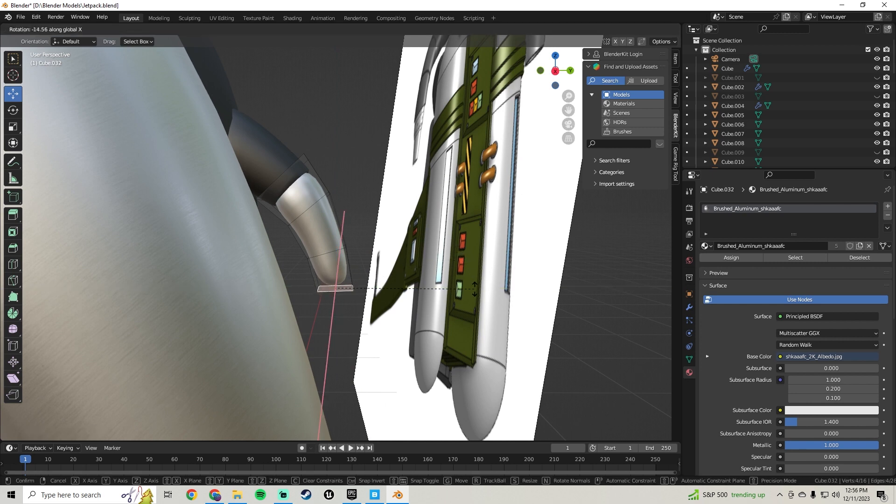
click(475, 289)
Extrude the levelled end face of the lower pipe downward and leave Edit Mode
shift+middle_drag(446, 299, 448, 238)
middle_drag(327, 249, 279, 258)
key(e)
click(423, 252)
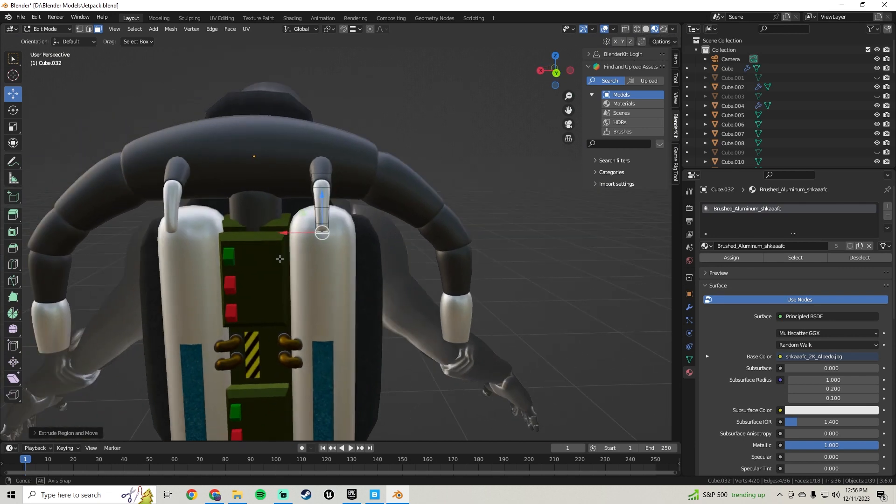
key(Tab)
Duplicate the dark upper pipe piece, move the copy down along Z, and shift it along Y beside the tank
click(330, 167)
middle_drag(329, 167, 396, 190)
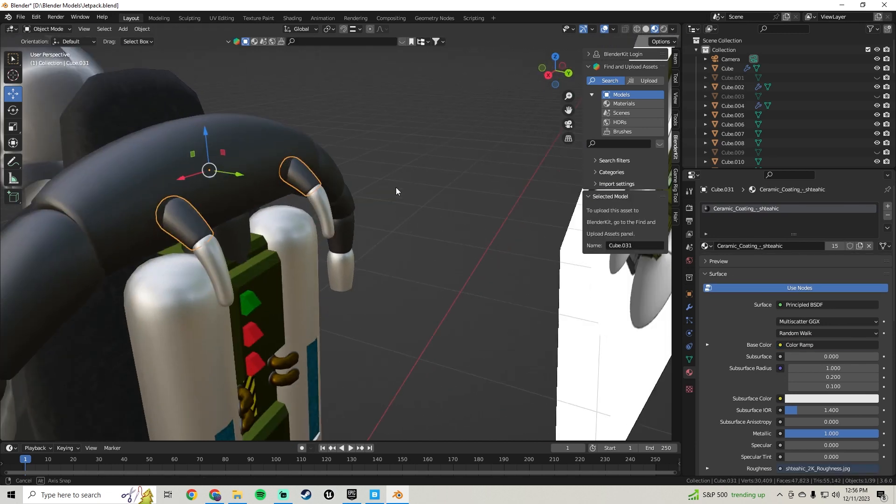
key(Tab)
key(g)
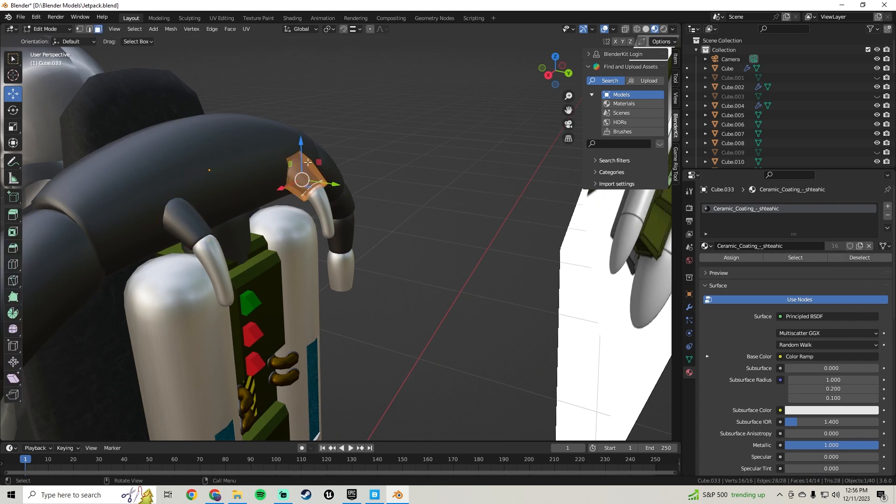
key(z)
key(z)
key(y)
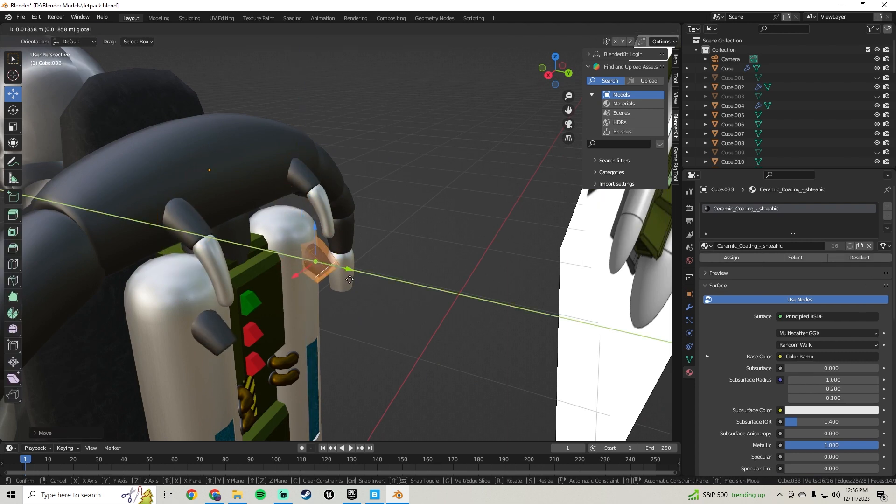
click(310, 260)
Leave Edit Mode and mirror the copied pipe piece along its local Z axis
right_click(309, 260)
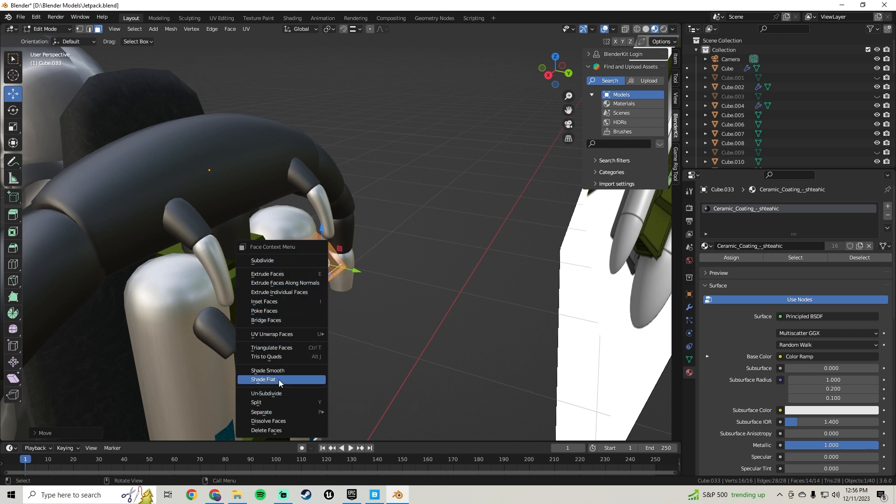
key(Escape)
key(Tab)
right_click(314, 259)
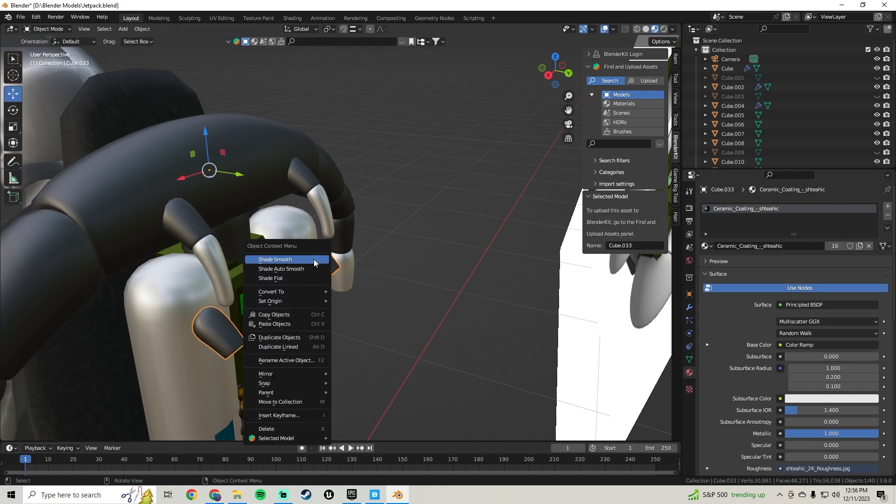
mouse_move(300, 371)
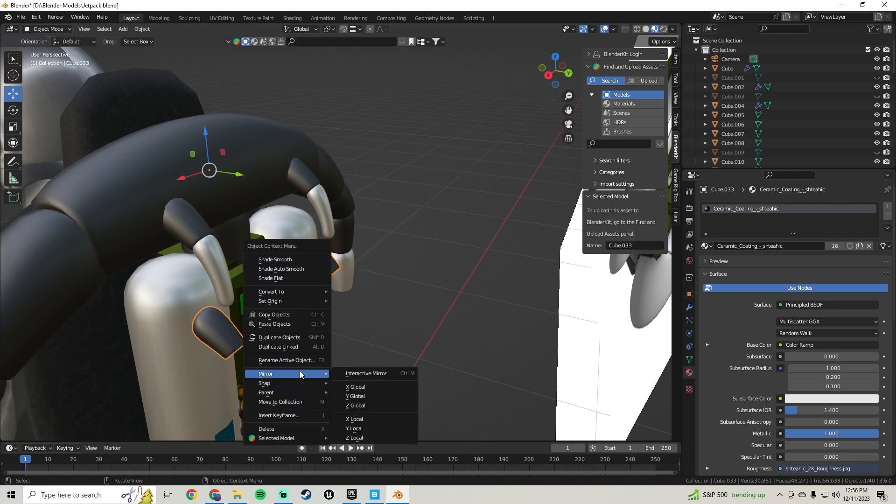
click(360, 436)
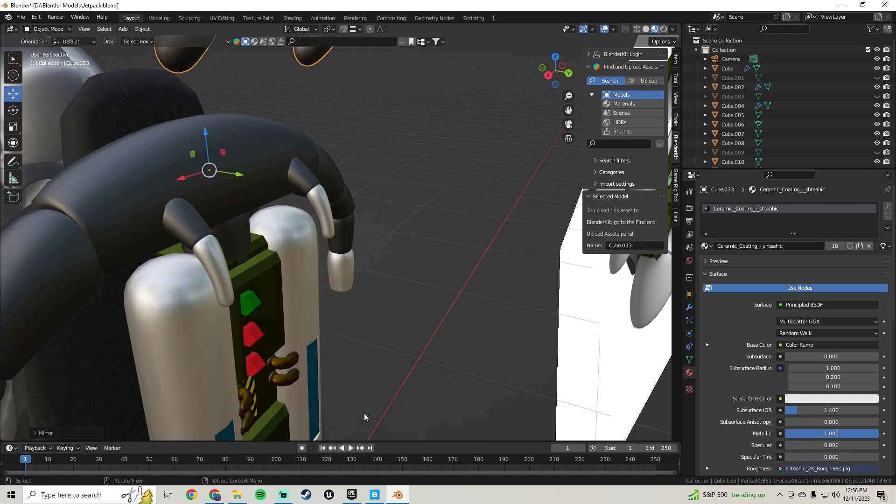
Move the mirrored copy's mesh back down along Z to the upper part of the tank
scroll(373, 251, down, 5)
key(Tab)
drag(332, 118, 322, 165)
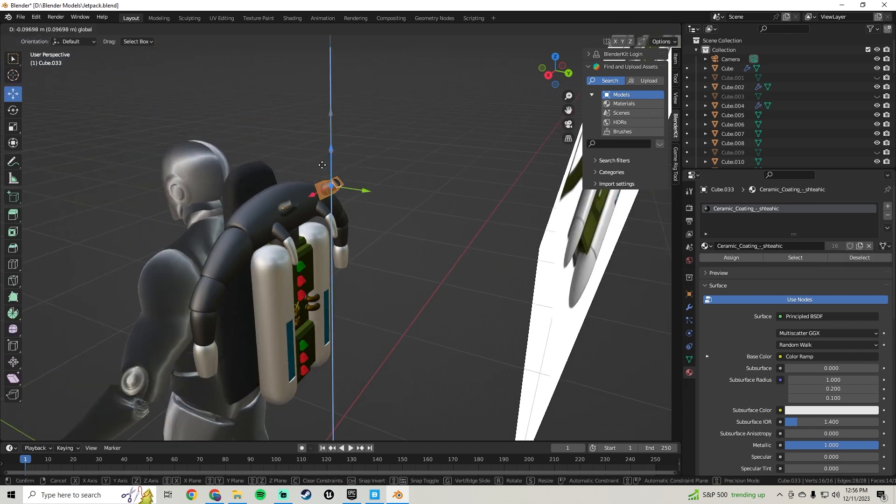
drag(324, 229, 325, 233)
Scale the mirrored piece to about 0.54, push it along Y into the tank as a stub, and leave Edit Mode
scroll(345, 249, up, 5)
middle_drag(346, 250, 438, 202)
key(s)
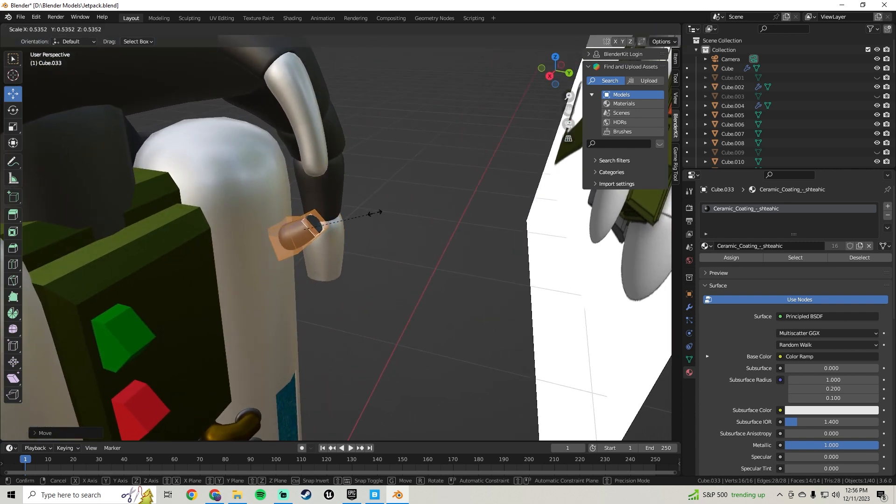
click(376, 213)
middle_drag(376, 213, 321, 215)
key(g)
key(y)
click(290, 231)
key(Tab)
Change the material of the small stubs on the tanks to Brushed_Aluminum_shkaaafc
scroll(268, 220, down, 5)
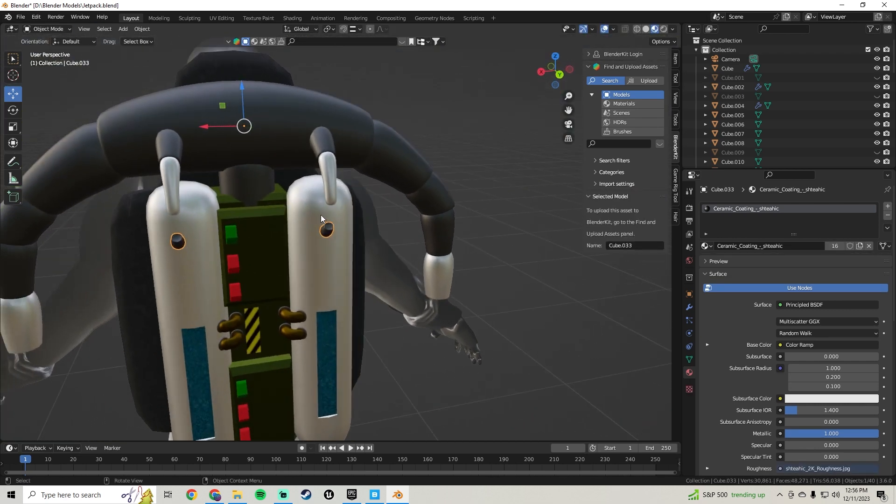
scroll(321, 215, up, 4)
scroll(385, 216, down, 5)
middle_drag(385, 216, 252, 257)
scroll(356, 208, up, 4)
scroll(332, 230, up, 2)
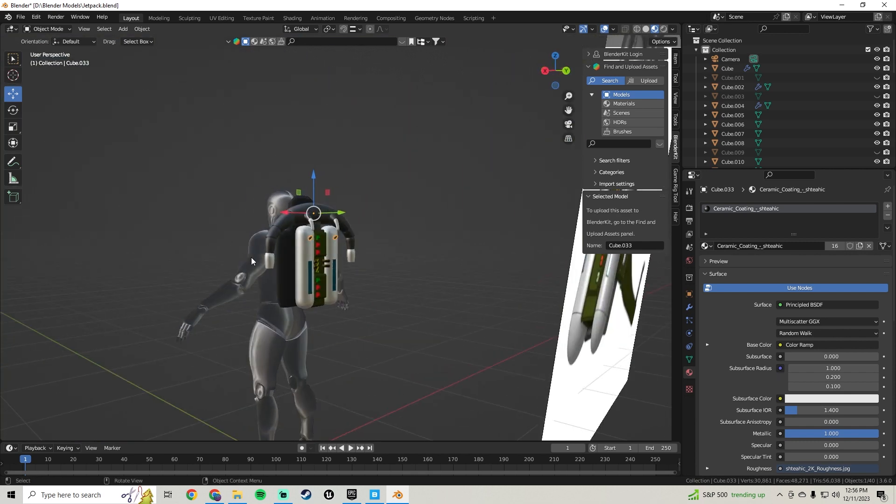
scroll(314, 243, up, 5)
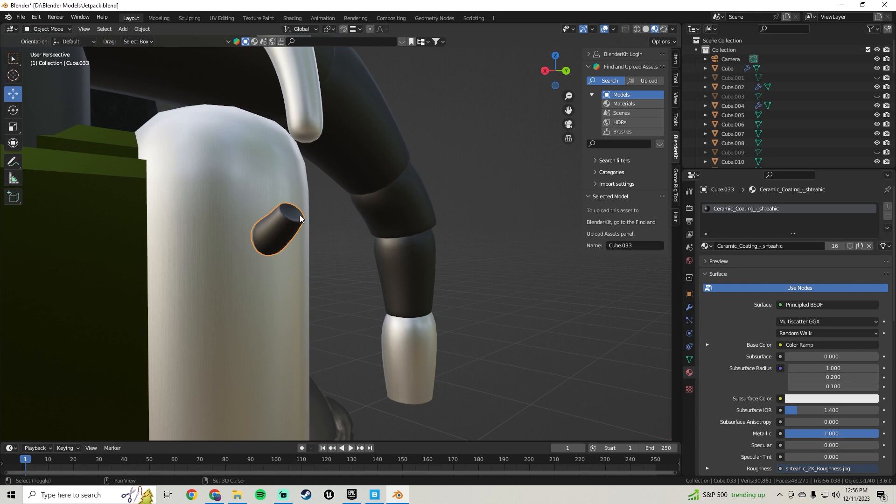
shift+middle_drag(300, 215, 383, 243)
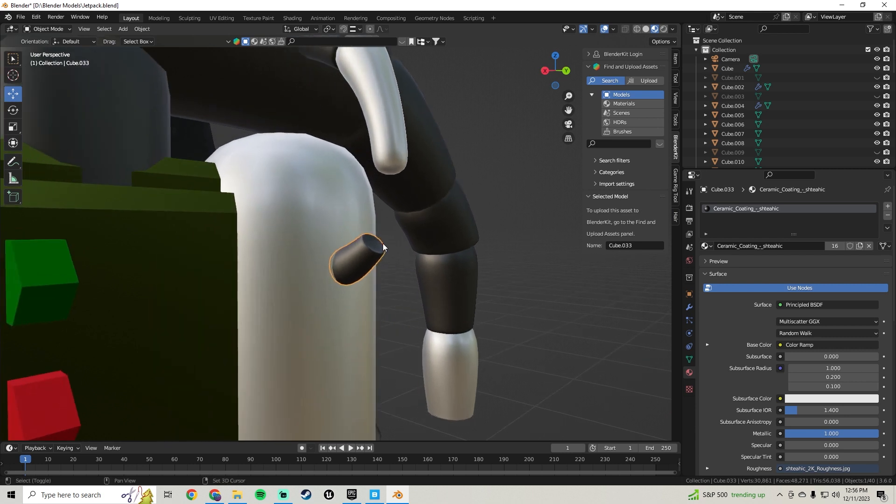
click(707, 246)
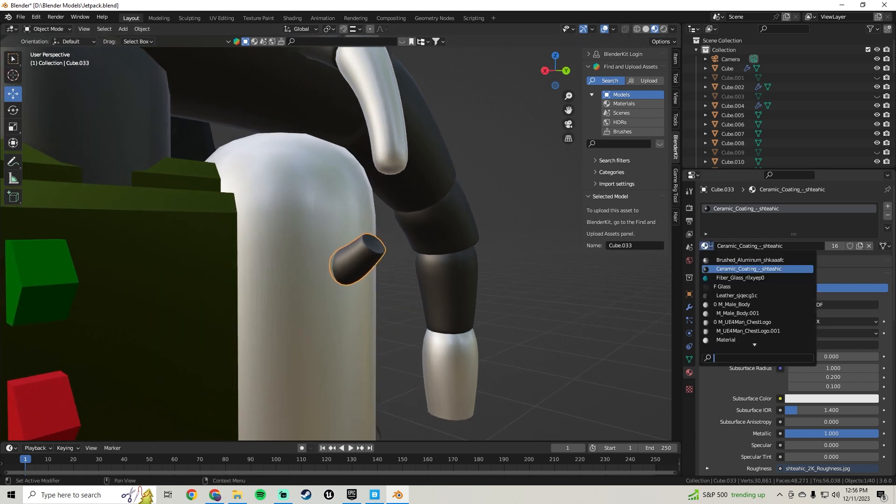
click(728, 260)
Extrude the end face of the long aluminum pipe downward toward the tank stub and nudge it slightly outward along Y
mouse_move(466, 233)
middle_down()
mouse_move(244, 242)
mouse_move(281, 217)
middle_up()
click(321, 158)
key(Tab)
middle_drag(338, 225, 451, 200)
middle_drag(390, 182, 430, 196)
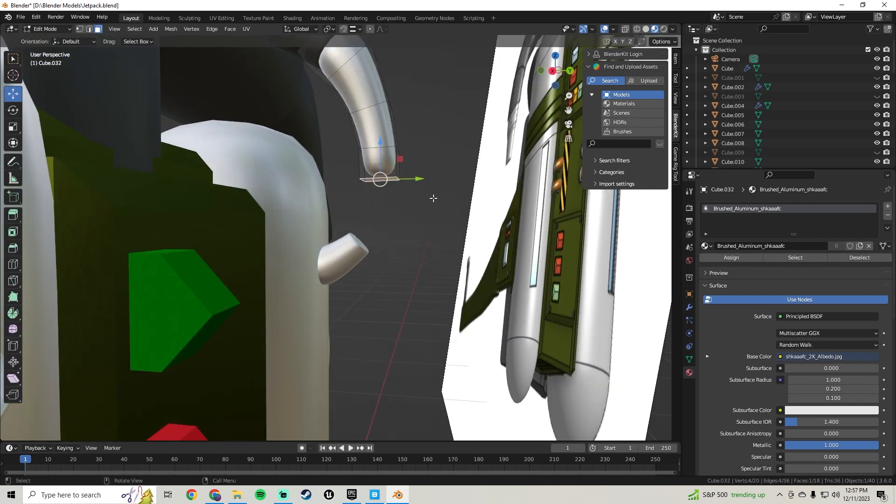
key(e)
click(429, 223)
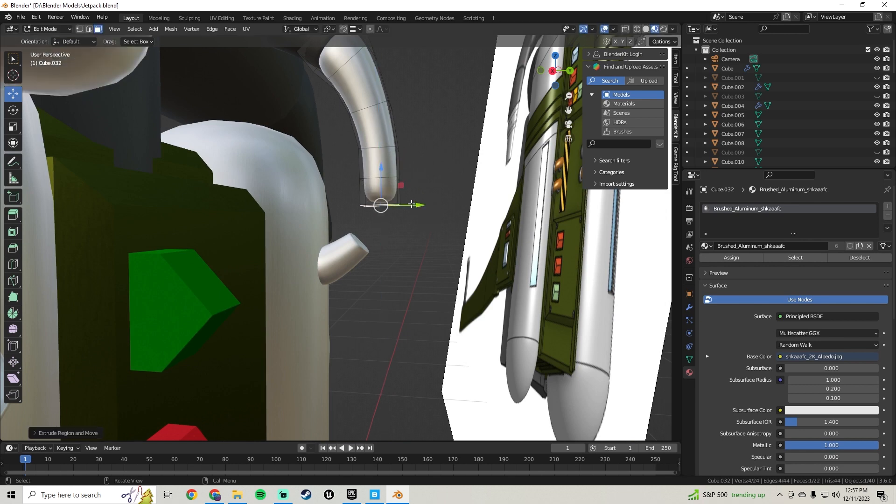
drag(412, 205, 414, 205)
middle_drag(439, 200, 438, 200)
Extrude the long pipe's end again, tilt the face toward the stub, and move it slightly down and inward
key(e)
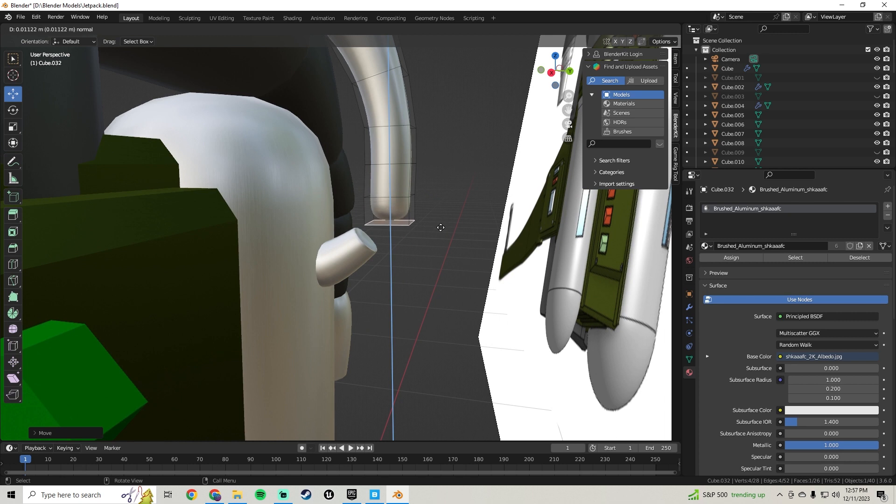
key(r)
key(y)
key(y)
key(y)
key(y)
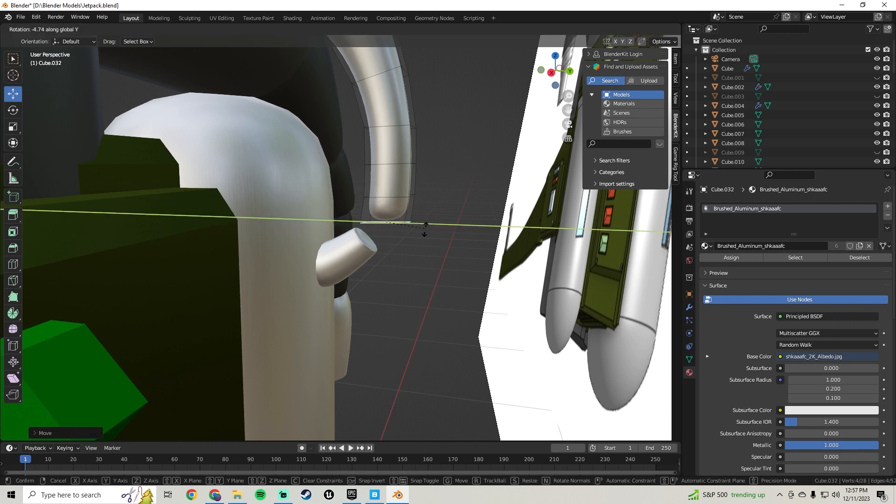
click(426, 236)
key(r)
key(x)
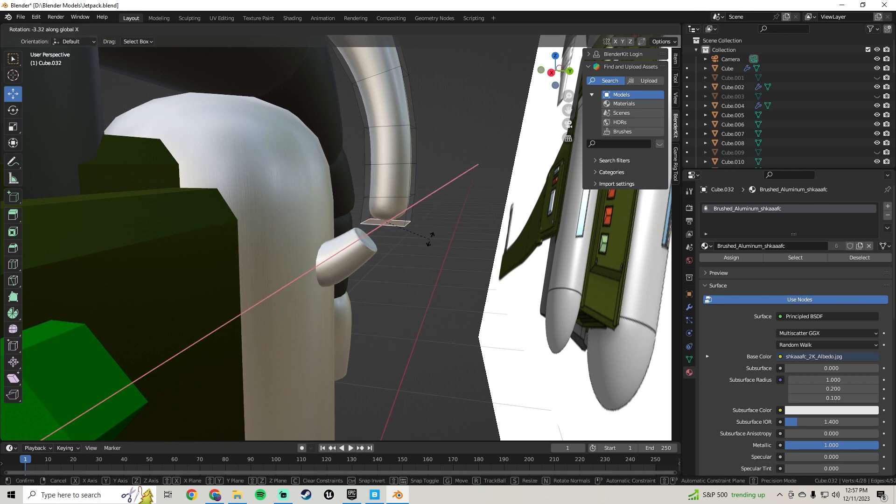
click(430, 249)
drag(386, 189, 388, 198)
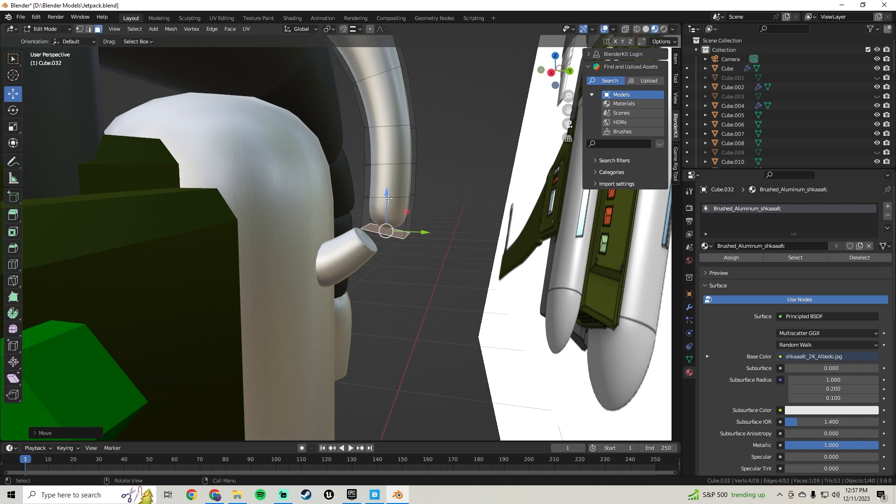
drag(422, 231, 416, 232)
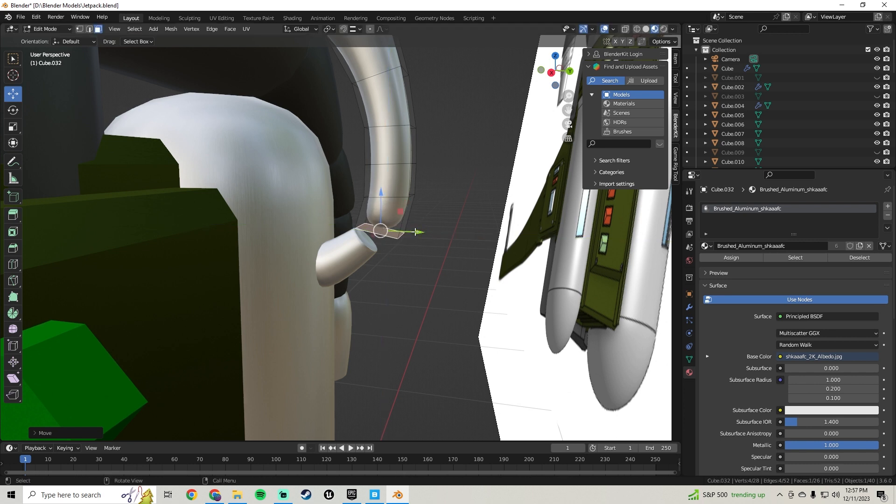
Extrude another segment at the pipe's end, rotate it about -27° around the X axis, and shift it toward the stub
key(e)
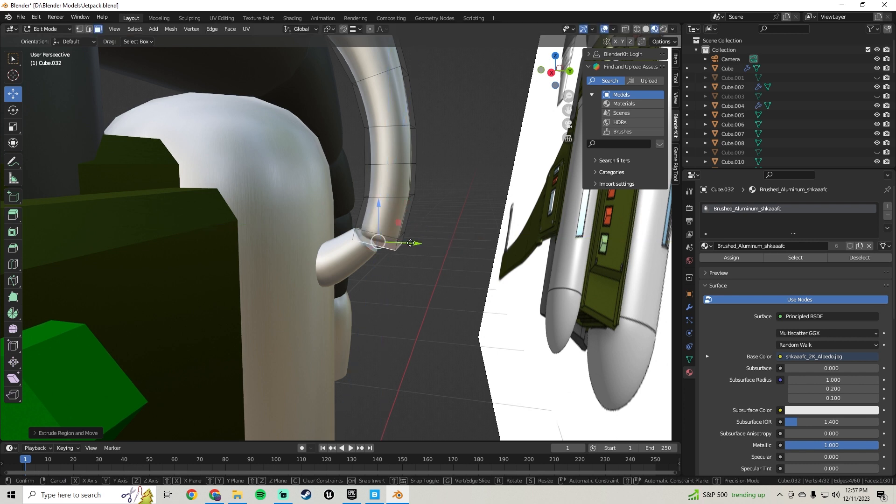
click(407, 243)
key(r)
key(x)
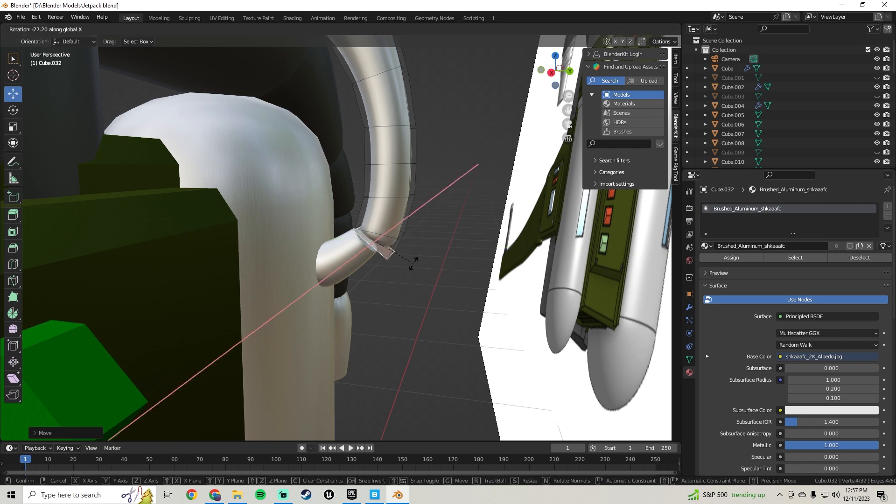
click(409, 259)
drag(413, 245, 401, 243)
Adjust the height, size and Y position of the pipe's end face to meet the tank stub, and leave Edit Mode
drag(371, 207, 400, 246)
scroll(400, 246, up, 2)
middle_drag(387, 250, 395, 249)
drag(369, 215, 372, 221)
key(s)
click(502, 228)
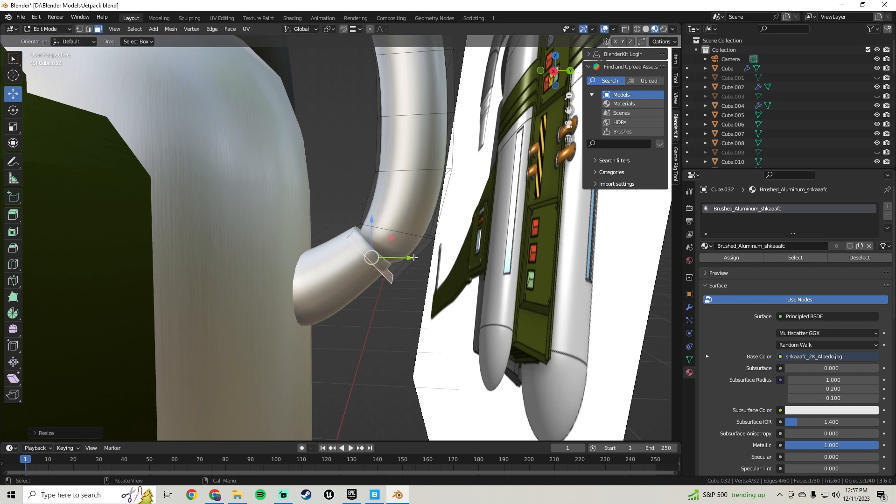
drag(414, 257, 403, 257)
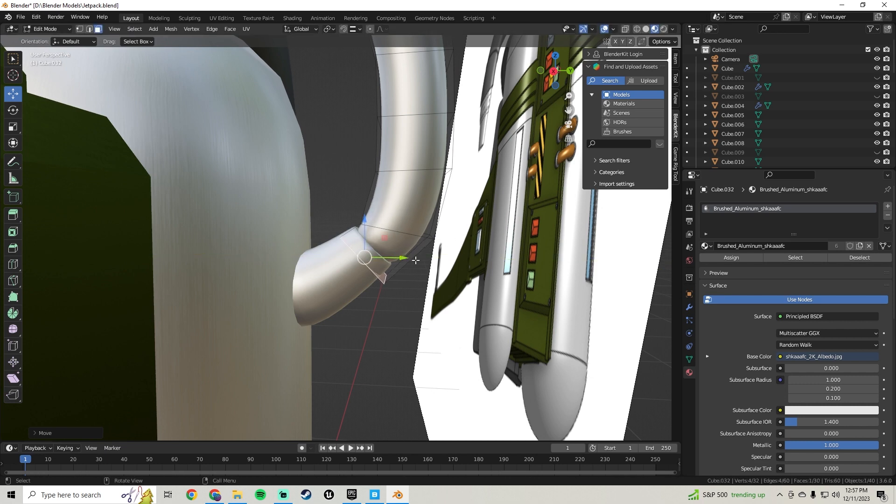
middle_drag(403, 257, 252, 262)
key(Tab)
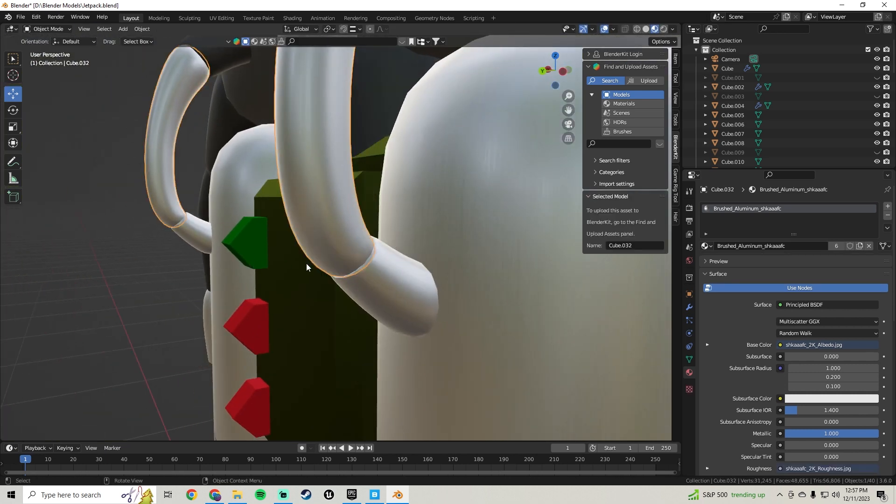
Nudge three edge loops in the middle of the long aluminum pipe slightly along Y to smooth its outer curve
middle_drag(306, 264, 289, 262)
click(182, 201)
middle_drag(181, 202, 331, 269)
key(Tab)
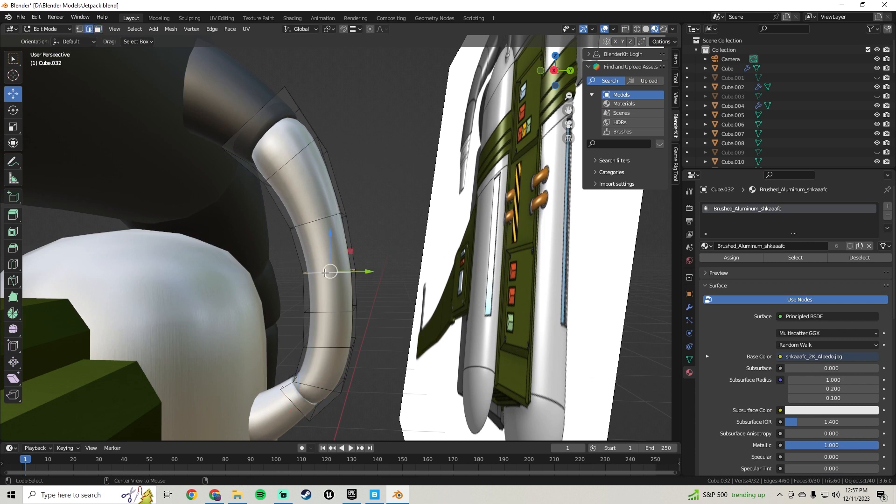
drag(366, 272, 371, 273)
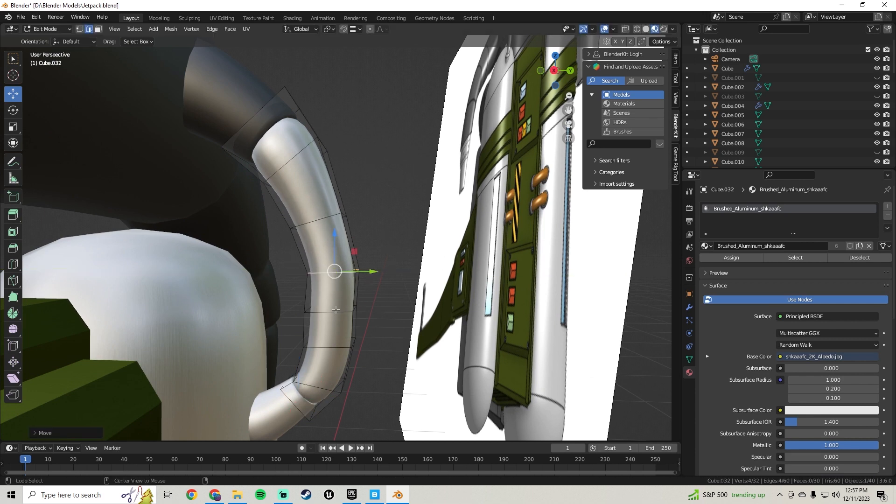
drag(365, 310, 375, 313)
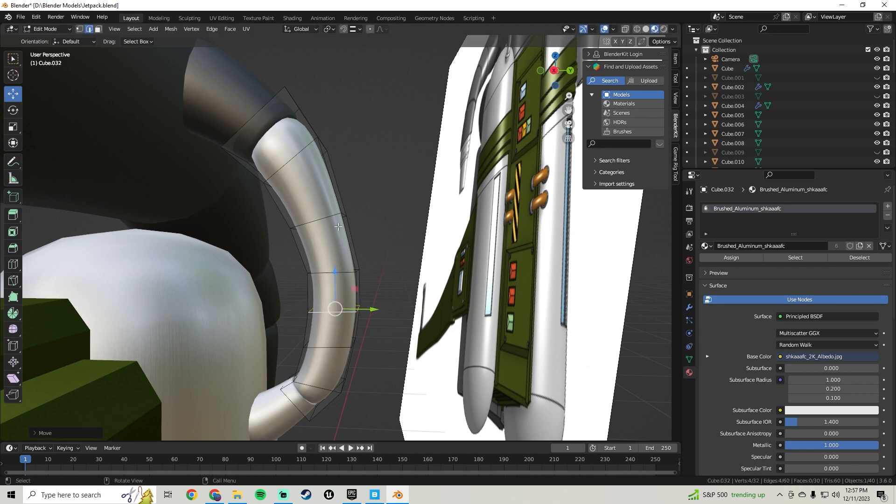
drag(359, 222, 358, 219)
key(Tab)
Add a centred loop cut across the upper segment of the long pipe and nudge it slightly along Y
scroll(383, 261, up, 2)
middle_drag(401, 256, 326, 269)
key(Tab)
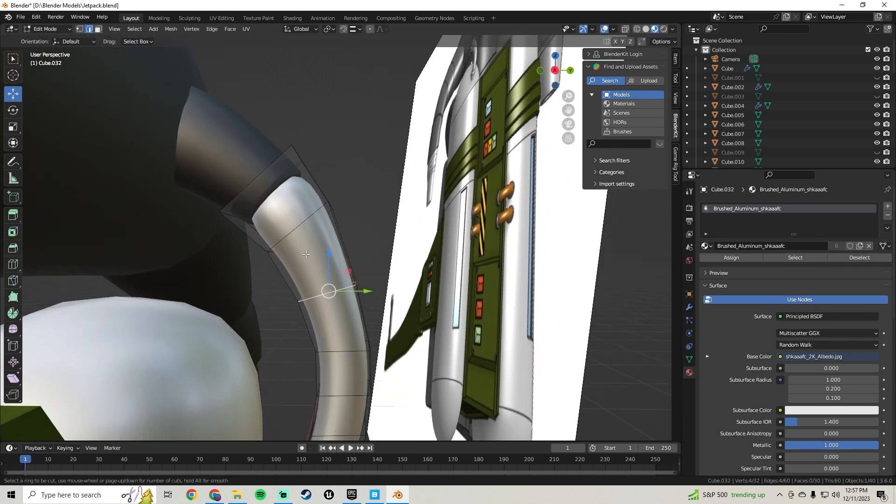
click(282, 259)
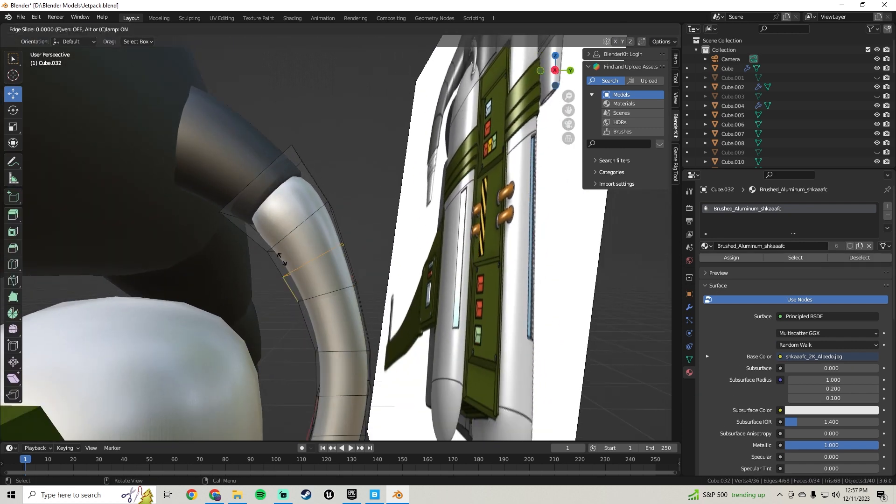
click(311, 241)
drag(353, 253, 351, 258)
key(Tab)
Nudge an edge loop in the pipe's upper bend outward along Y, and leave Edit Mode
scroll(369, 258, down, 4)
middle_drag(377, 258, 170, 287)
key(Tab)
scroll(346, 258, up, 3)
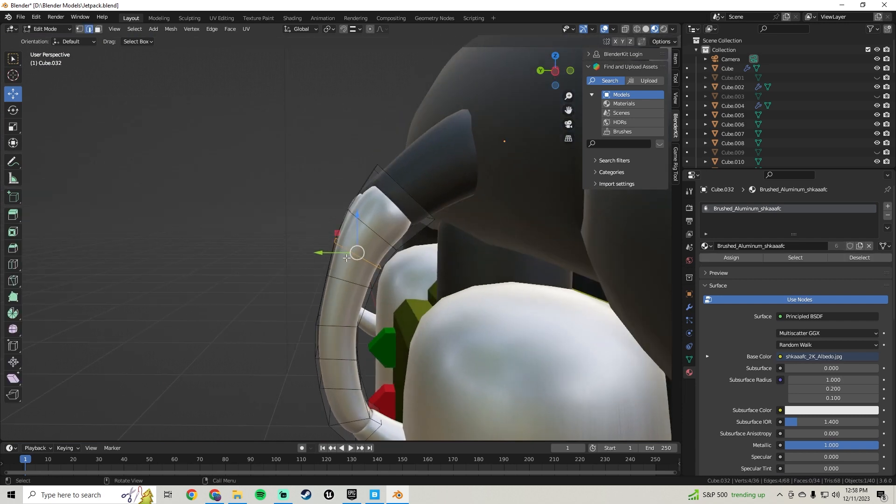
drag(319, 278, 311, 275)
key(Tab)
scroll(307, 293, down, 3)
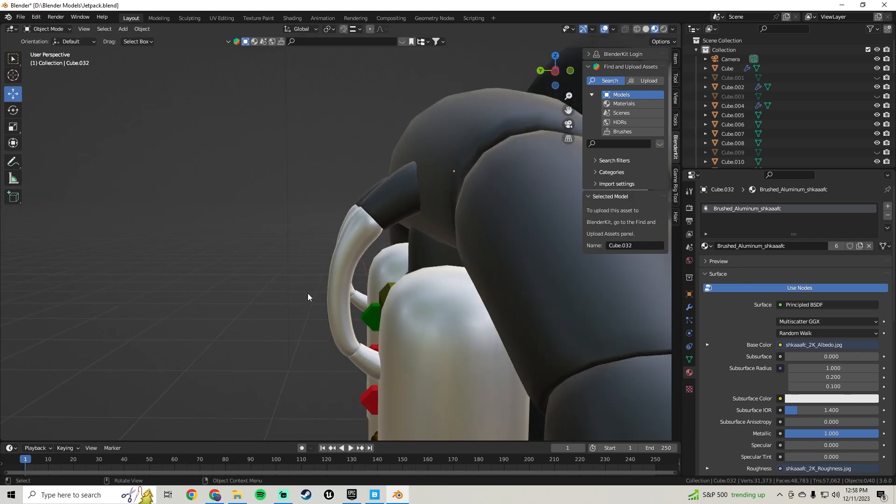
Unwrap the entire long pipe mesh with Smart UV Project at a 66° angle limit, then return to Object Mode
middle_drag(307, 293, 451, 296)
scroll(376, 281, down, 4)
scroll(346, 265, down, 4)
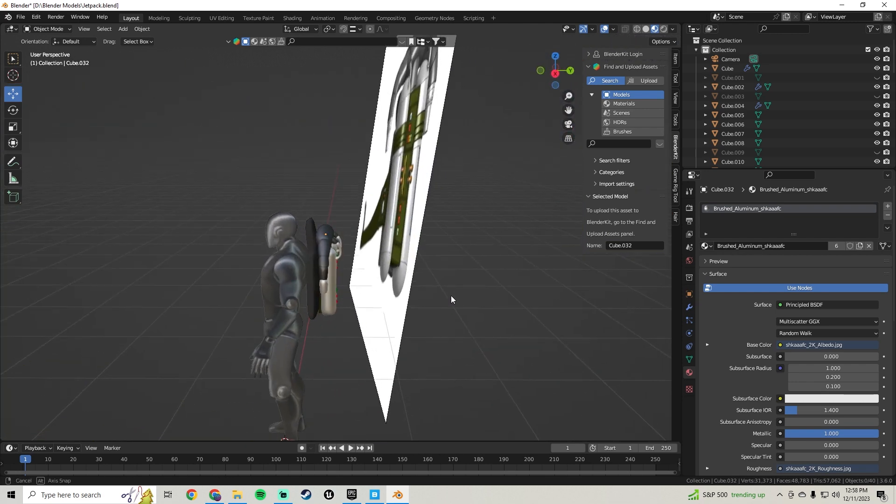
scroll(367, 270, up, 7)
middle_drag(364, 271, 296, 265)
scroll(323, 255, up, 3)
key(Tab)
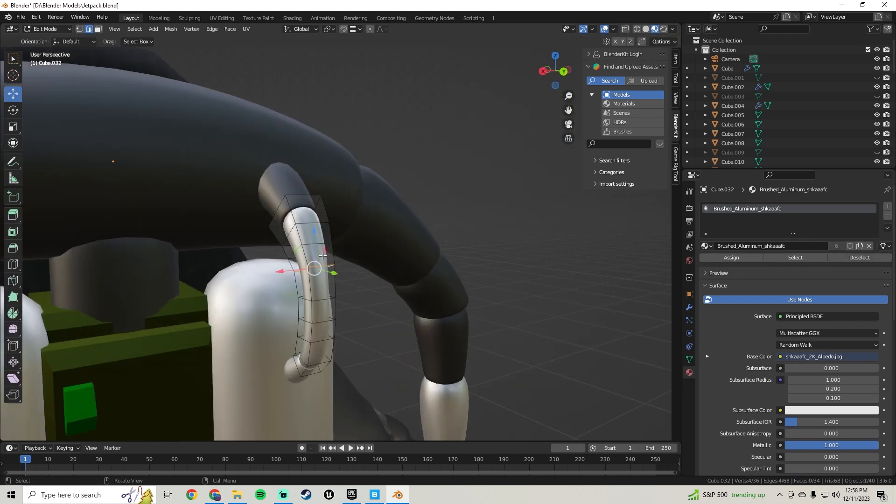
key(a)
click(246, 29)
click(259, 53)
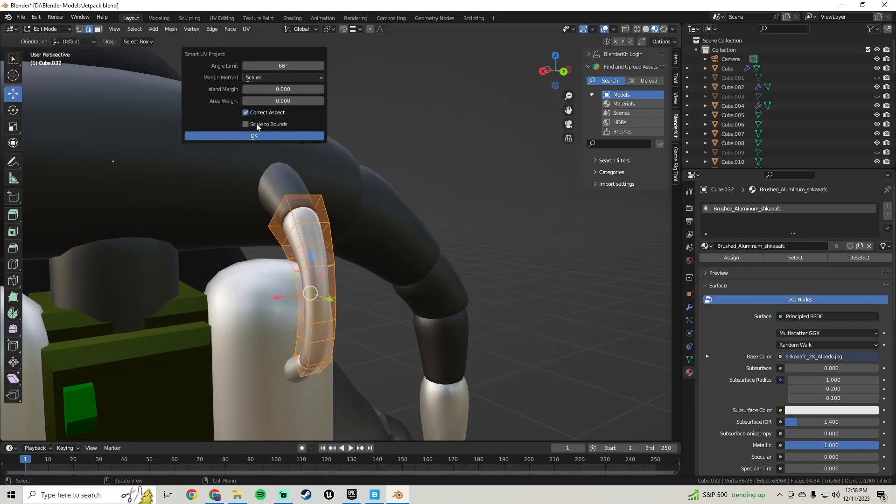
click(256, 136)
key(Tab)
Unwrap the aluminum tank stub with Smart UV Project using the default settings
click(293, 372)
key(Tab)
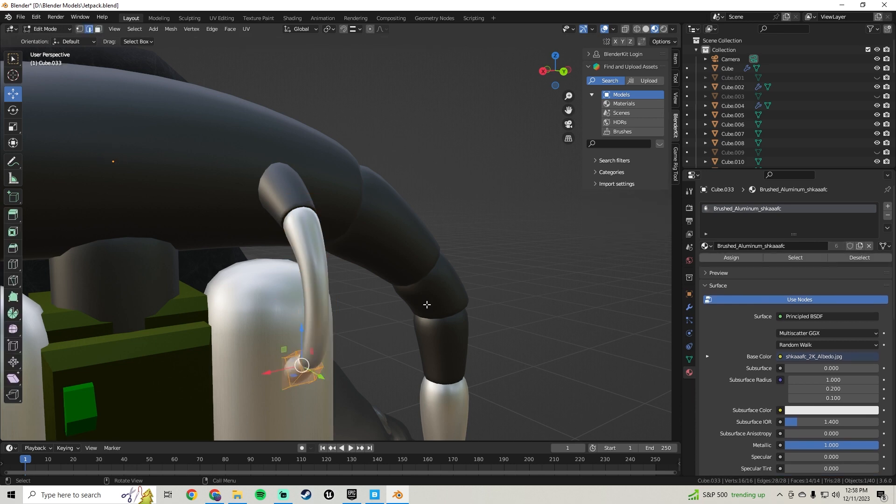
click(246, 29)
click(256, 53)
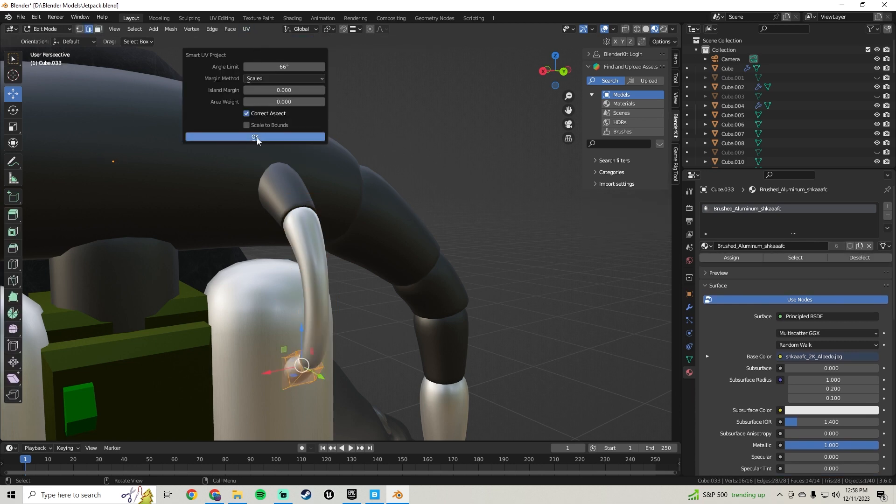
click(257, 137)
key(Tab)
Scale down the edge loop at the open lower end of the aluminum nozzle to narrow its opening
scroll(417, 165, down, 5)
middle_drag(418, 169, 351, 195)
middle_drag(297, 251, 315, 227)
scroll(350, 252, up, 6)
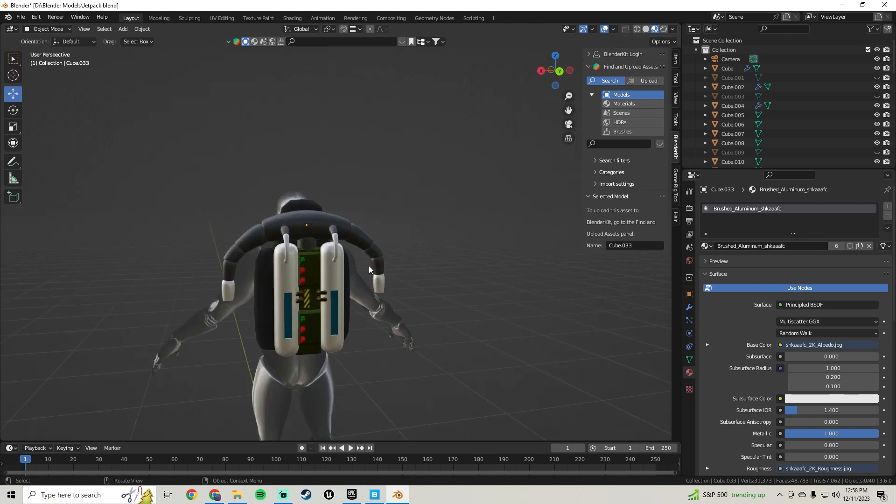
middle_drag(413, 281, 352, 206)
click(351, 207)
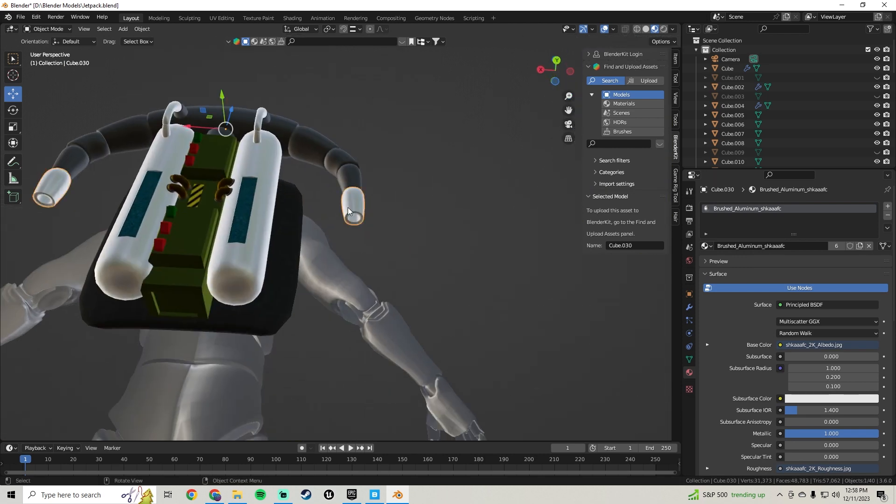
key(Tab)
scroll(350, 206, up, 6)
click(386, 149)
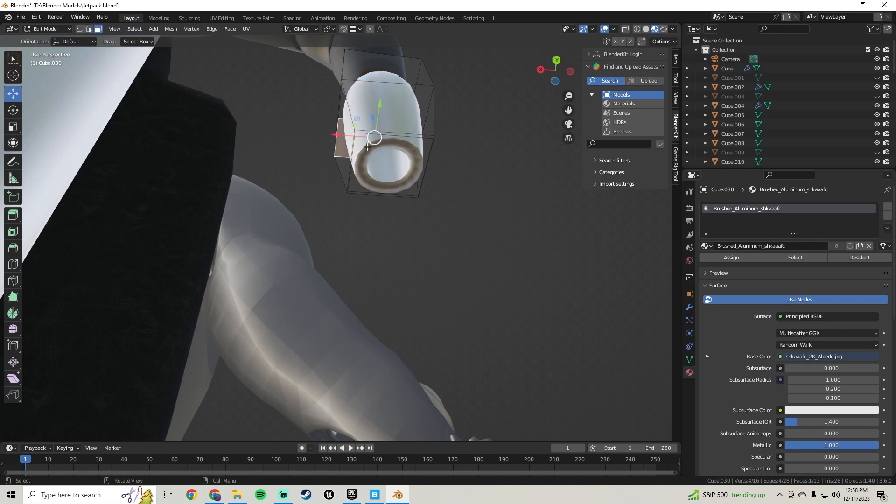
middle_drag(387, 142, 173, 89)
click(359, 107)
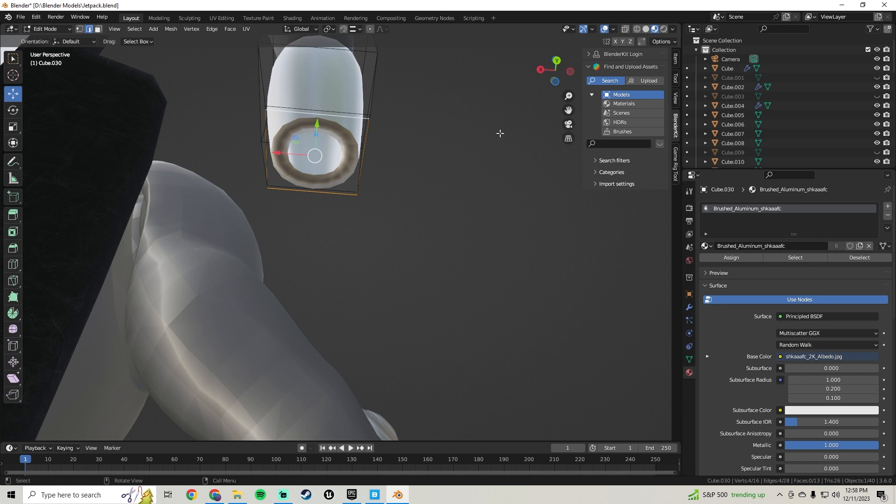
key(s)
click(463, 133)
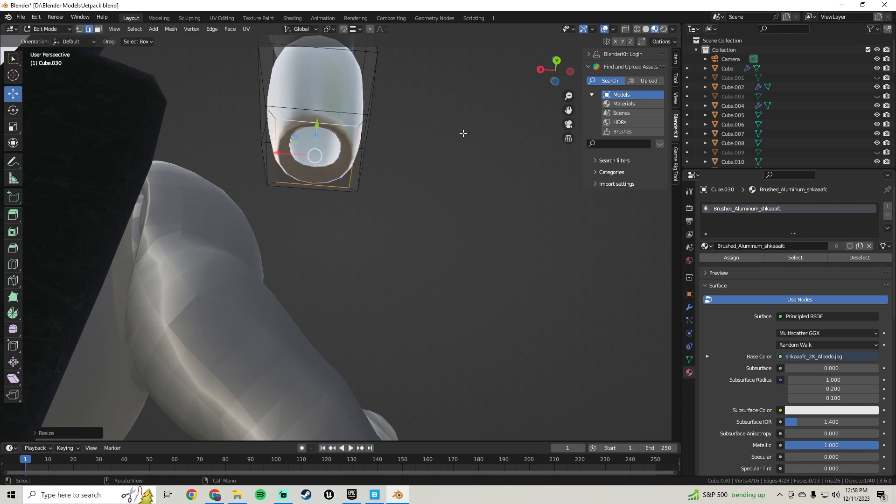
Shrink the nozzle's end loop a little more and move it down along Z to lengthen the tapered nozzle
middle_drag(462, 134, 439, 172)
key(s)
click(430, 174)
key(g)
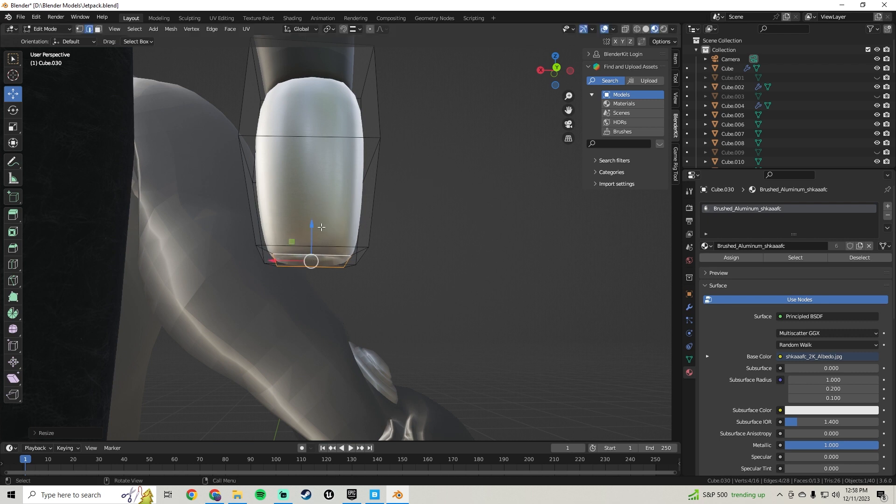
key(z)
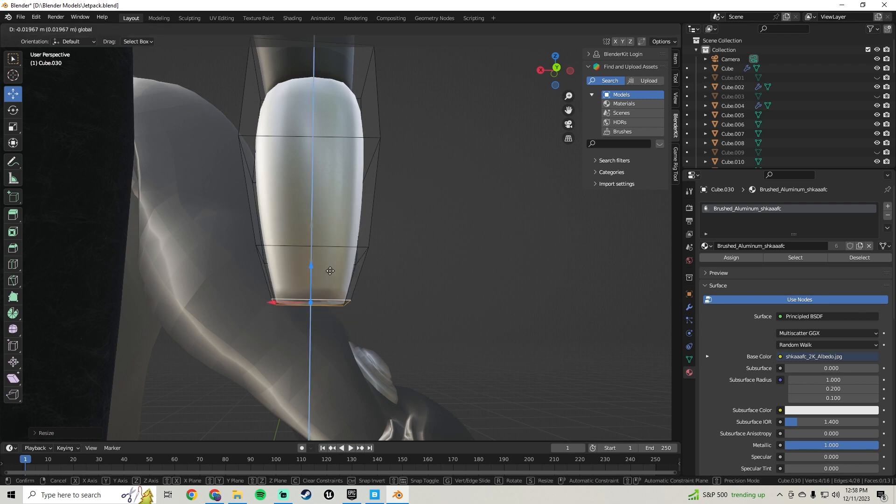
click(339, 279)
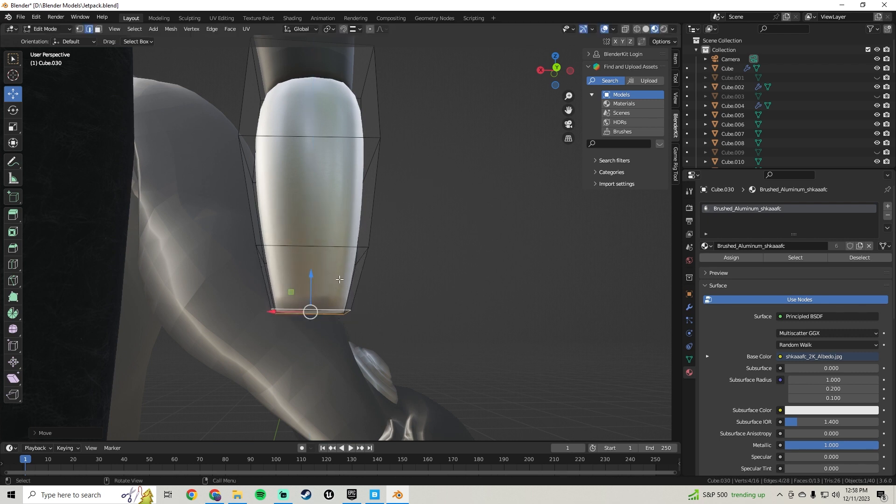
Select the whole nozzle mesh, unwrap it with Smart UV Project, and deselect it in Object Mode
scroll(345, 273, down, 6)
middle_drag(354, 255, 371, 189)
scroll(371, 189, up, 1)
middle_drag(371, 189, 369, 160)
key(Tab)
middle_drag(427, 158, 368, 194)
scroll(365, 192, down, 5)
key(Tab)
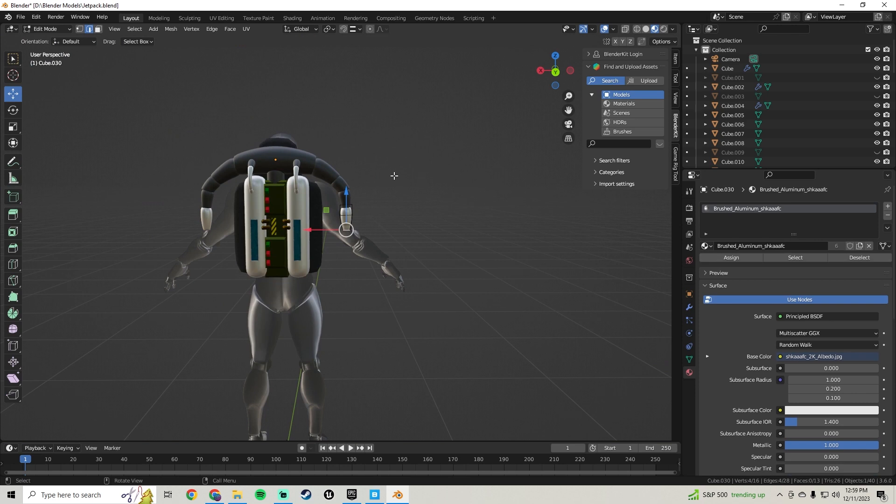
scroll(394, 176, up, 4)
click(247, 29)
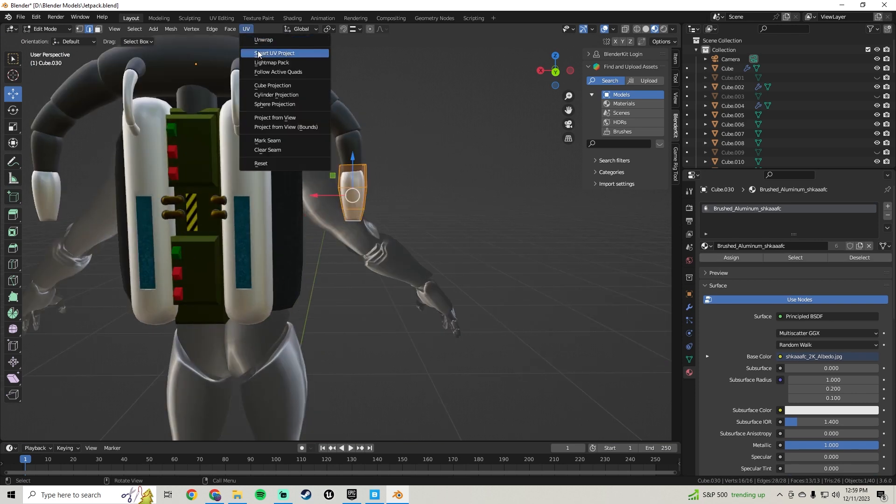
click(258, 50)
click(265, 138)
key(Tab)
click(383, 164)
Examine the jetpack from several sides and compare it with the reference image
scroll(307, 180, down, 5)
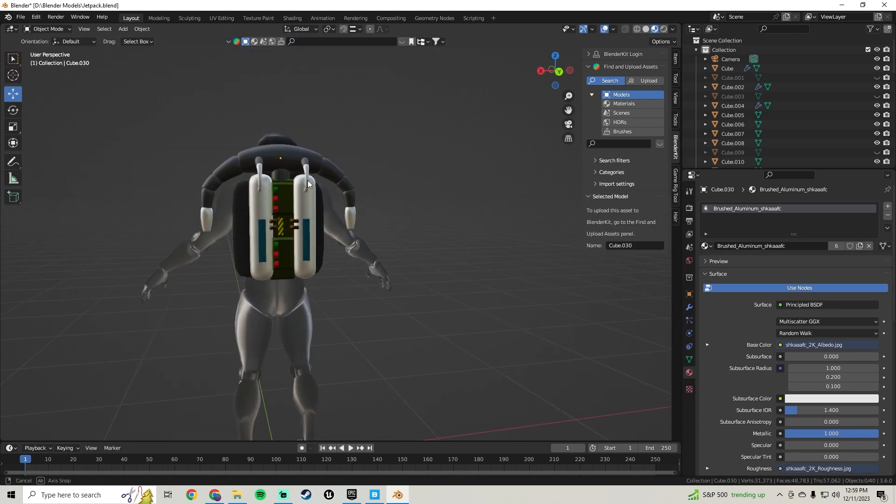
middle_drag(307, 180, 382, 200)
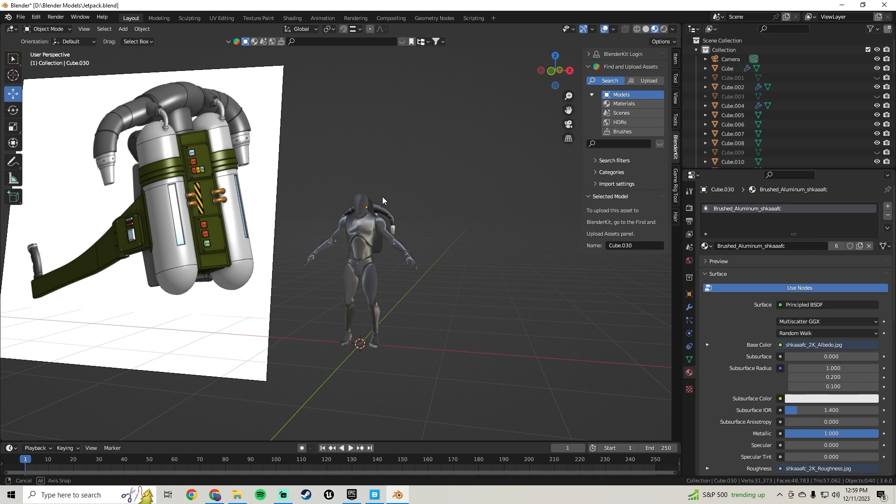
middle_drag(382, 197, 328, 206)
scroll(411, 197, down, 5)
scroll(300, 210, up, 6)
middle_drag(328, 214, 326, 219)
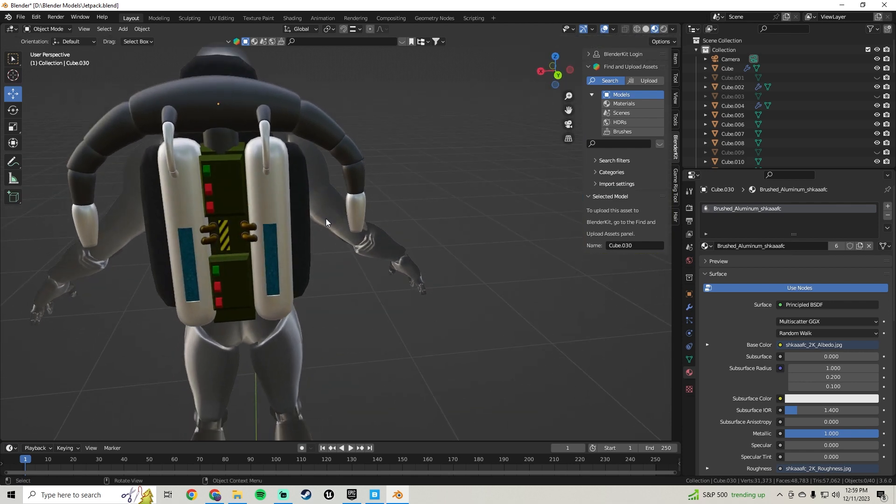
scroll(323, 217, down, 5)
scroll(275, 192, up, 7)
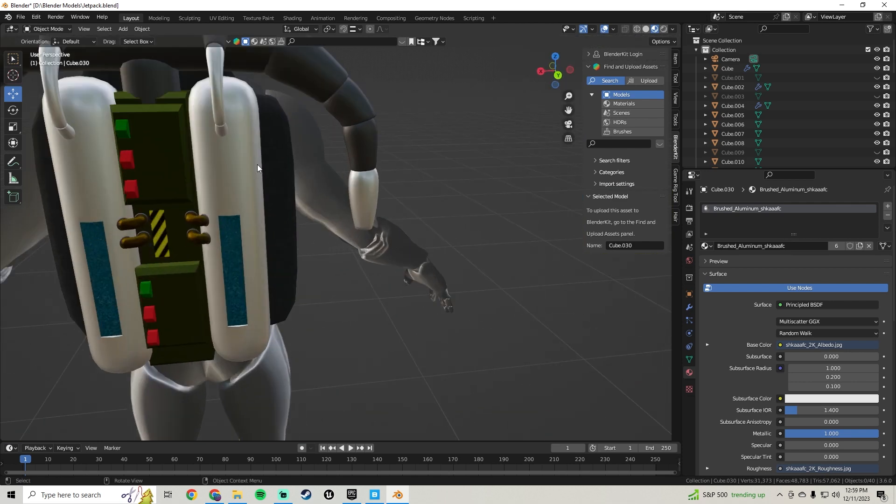
Select the central neck, the curved top tube's segments and the nozzles, shift them slightly along Y, and deselect them
click(154, 92)
middle_drag(222, 97, 344, 200)
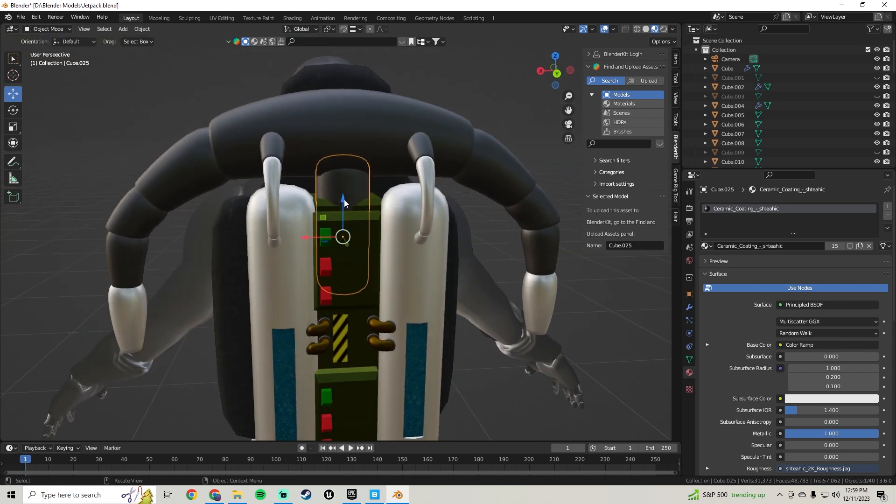
shift+click(309, 138)
shift+click(204, 161)
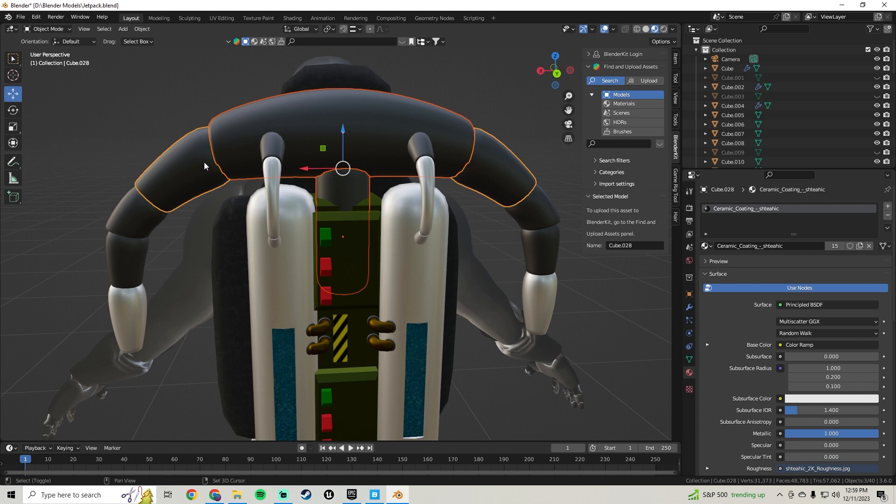
shift+click(141, 231)
shift+click(137, 256)
shift+click(131, 304)
middle_drag(130, 303, 403, 190)
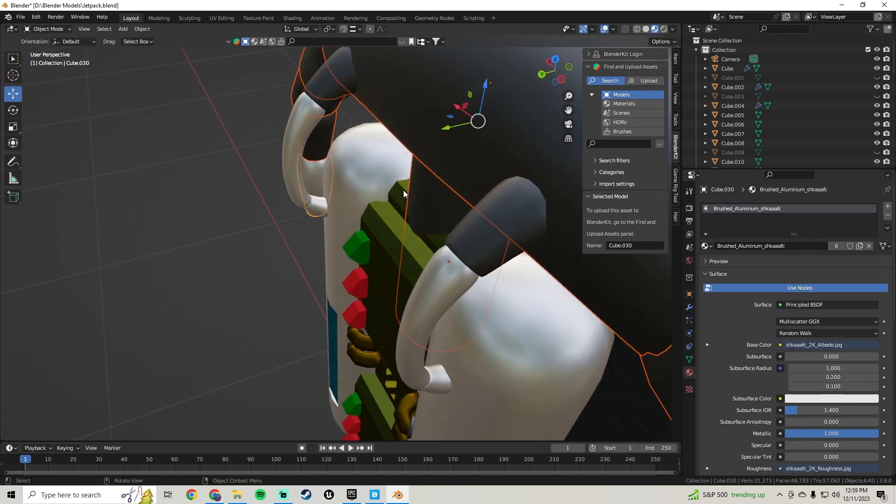
drag(449, 124, 446, 129)
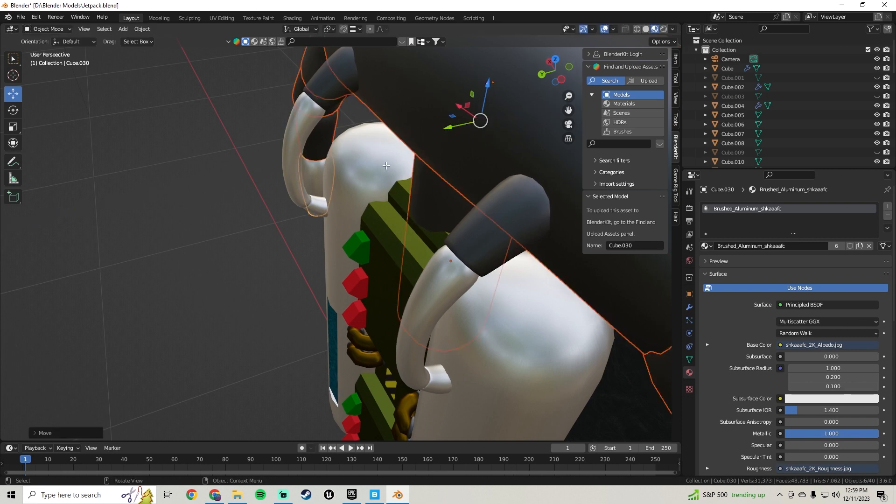
key(Tab)
key(Tab)
click(234, 153)
Scale down the selected edge loops of the dark neck between the green body and top tube, and leave Edit Mode
middle_drag(234, 153, 290, 150)
middle_drag(416, 183, 358, 166)
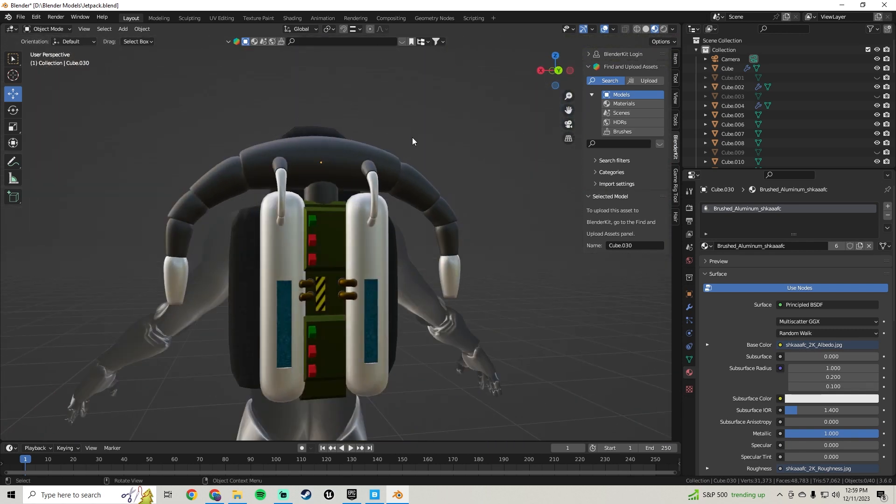
middle_drag(413, 138, 331, 215)
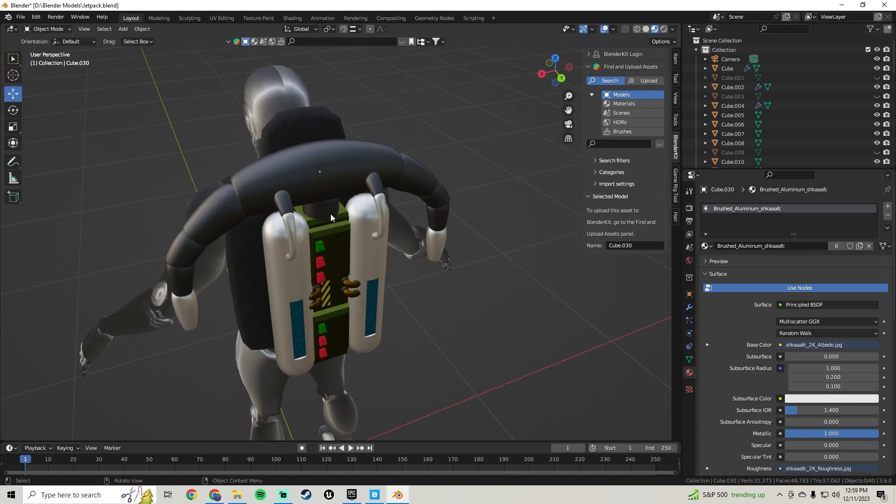
click(330, 213)
scroll(360, 190, up, 5)
key(Tab)
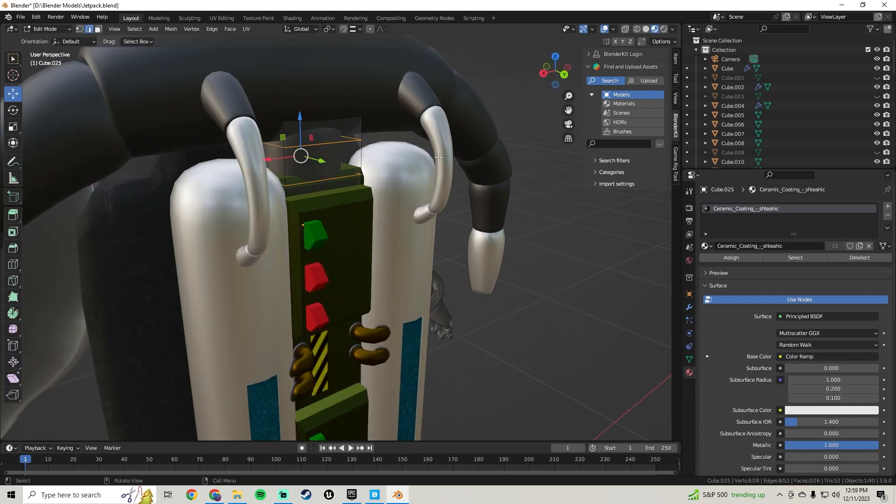
key(s)
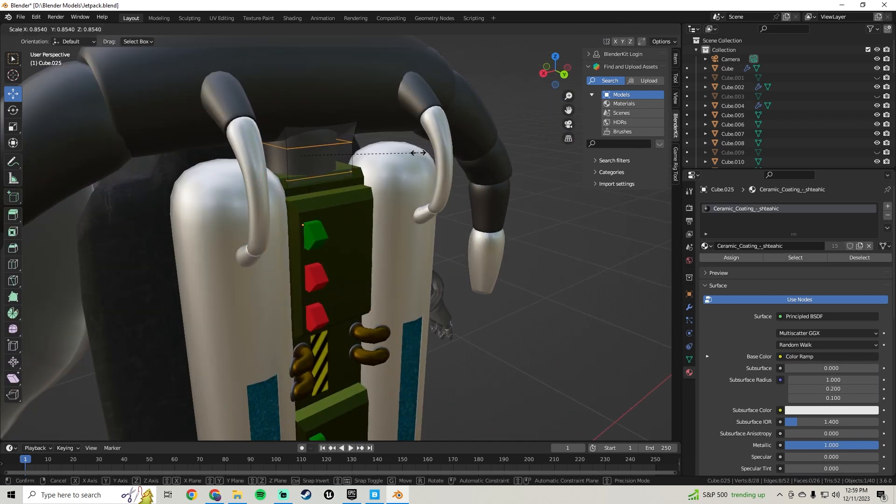
click(410, 153)
key(Tab)
scroll(410, 152, down, 5)
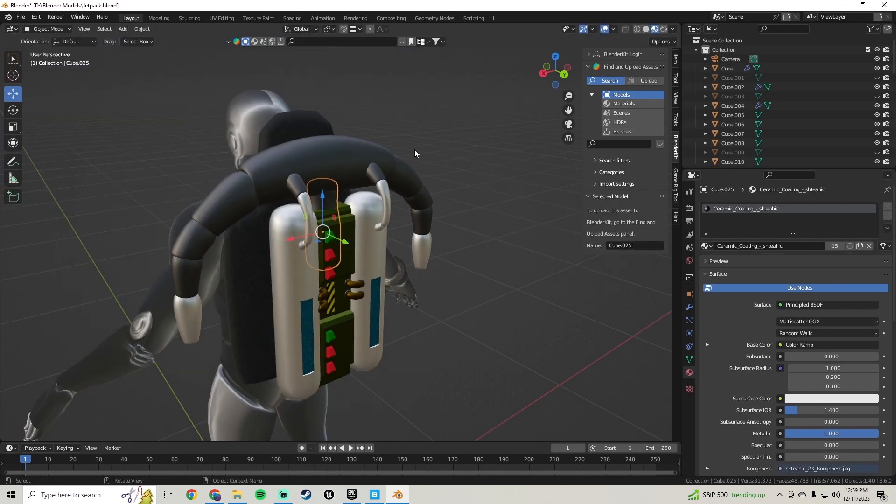
Check the dark neck joint from behind the jetpack and save the file
middle_drag(425, 181, 349, 217)
scroll(311, 192, up, 4)
key(Tab)
scroll(312, 193, up, 2)
key(Tab)
scroll(349, 217, down, 5)
middle_drag(421, 132, 351, 171)
click(18, 18)
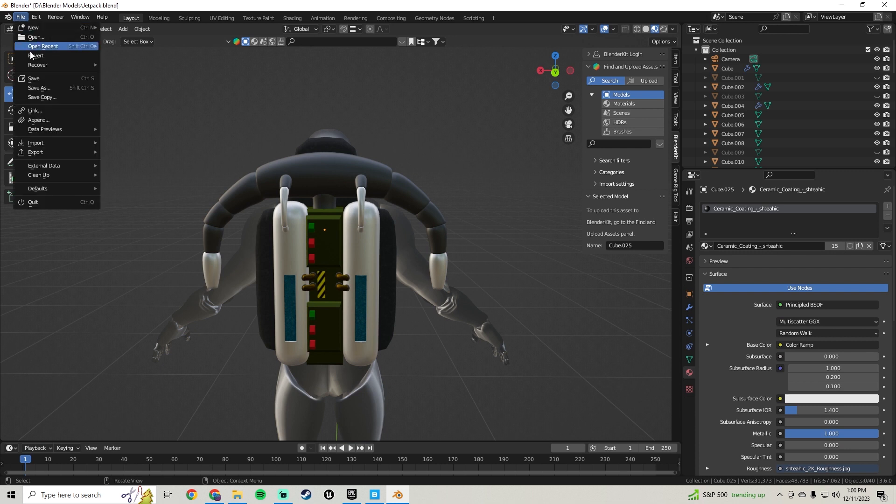
click(40, 84)
Select the dark neck between the green body and top tube and undo its last edits
scroll(280, 180, up, 3)
click(307, 169)
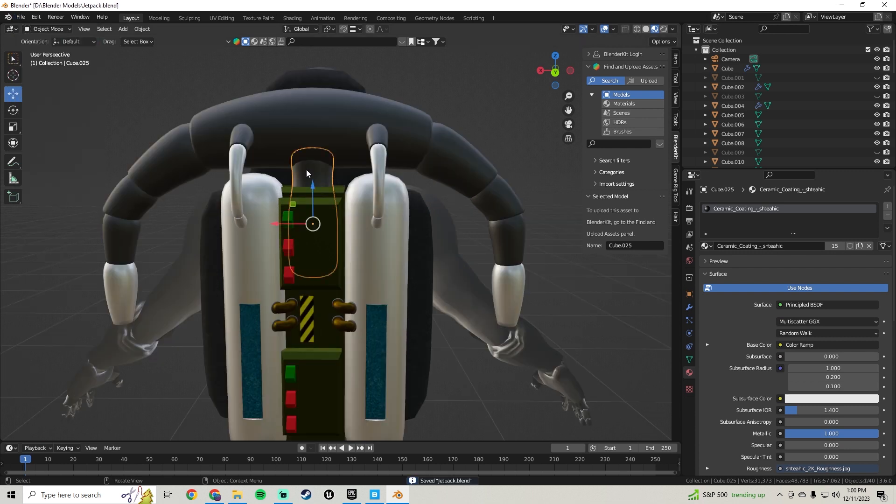
key(Tab)
key(ctrl+z)
key(ctrl+z)
key(ctrl+z)
key(ctrl+z)
key(ctrl+z)
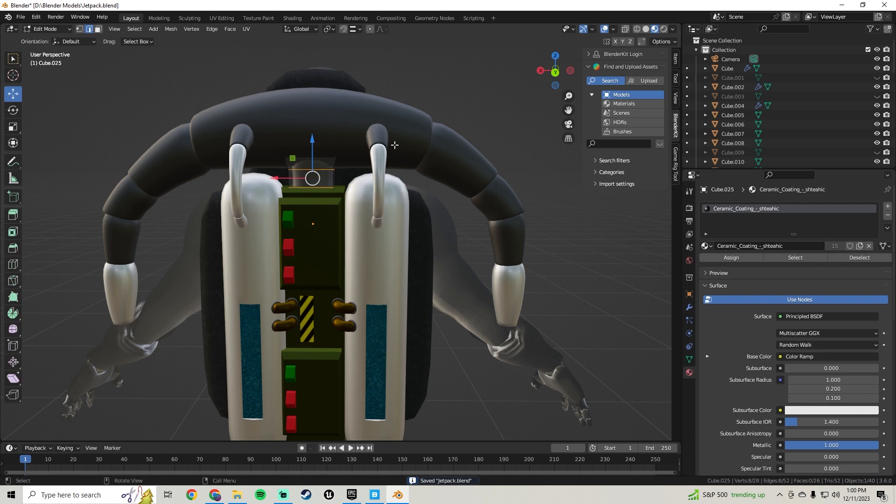
key(ctrl+z)
key(ctrl+z)
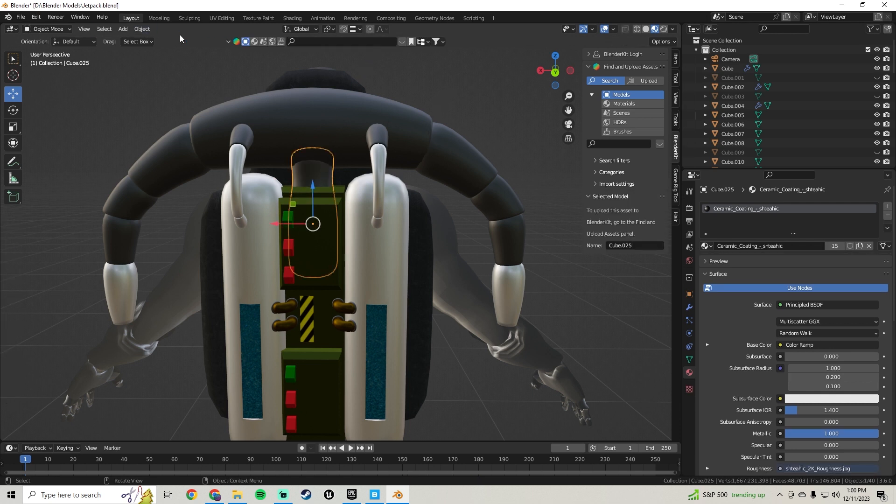
Unwrap the whole neck mesh with Smart UV Project and return to Object Mode
click(120, 32)
key(Tab)
click(247, 29)
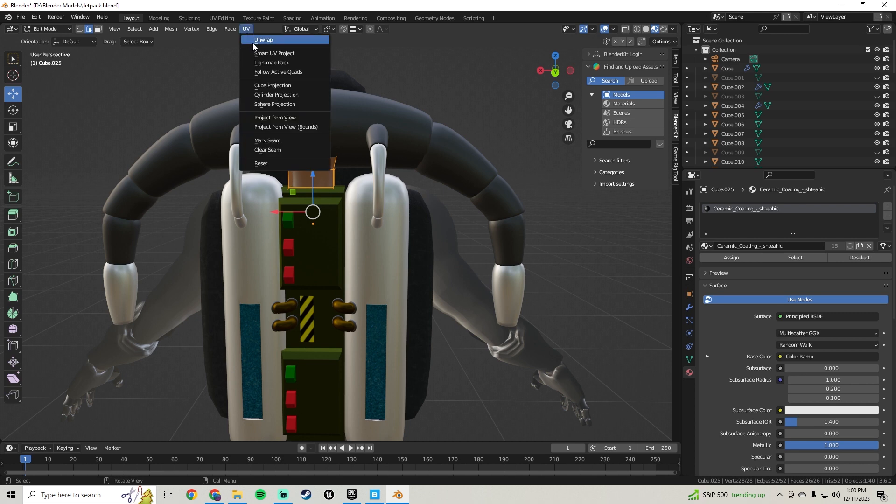
click(268, 54)
click(264, 134)
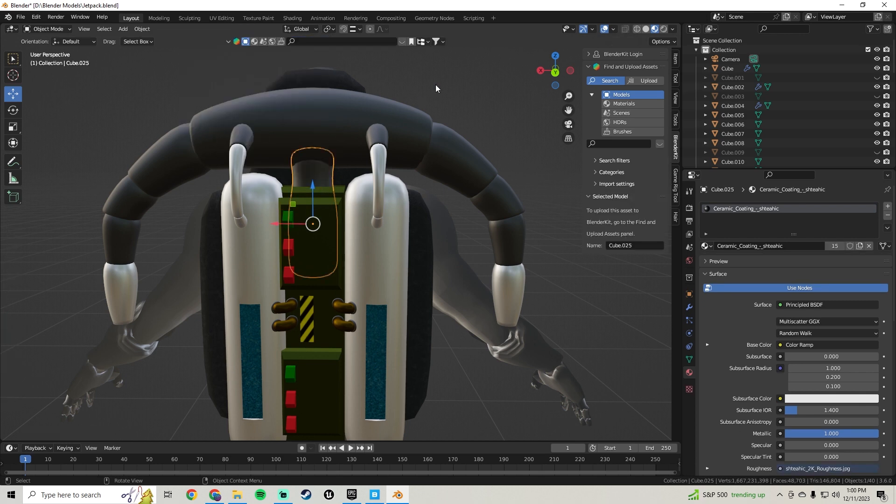
key(Tab)
Compare the jetpack with the reference image, add a cube mesh, and assign it the existing green Material.001
middle_drag(377, 170, 320, 215)
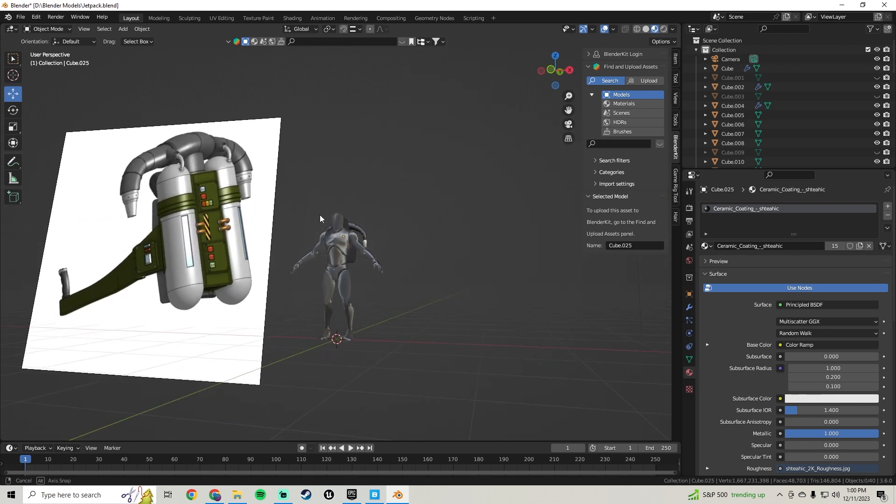
middle_drag(320, 218, 120, 229)
scroll(334, 254, up, 10)
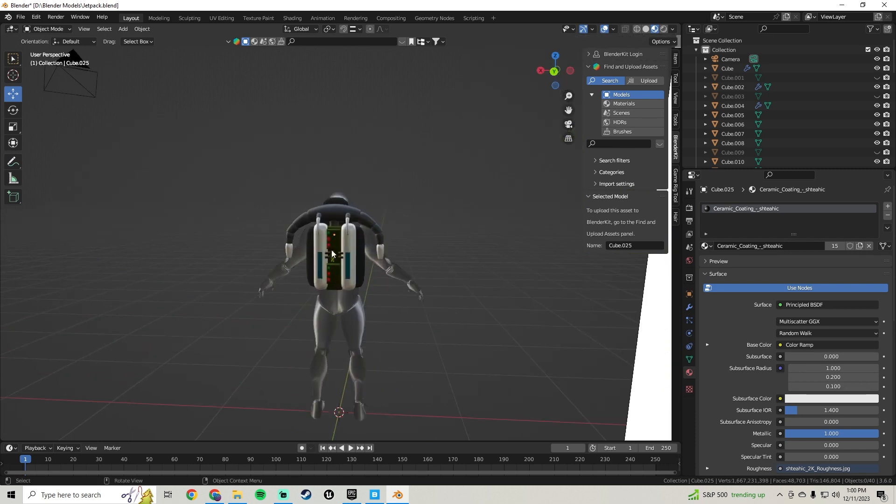
middle_drag(323, 240, 314, 268)
scroll(399, 235, down, 5)
scroll(328, 242, up, 5)
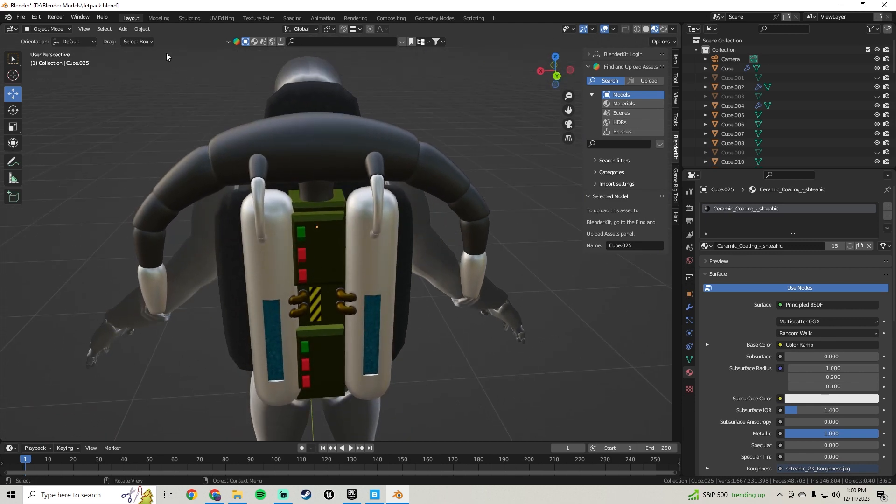
click(123, 28)
mouse_move(142, 42)
click(231, 48)
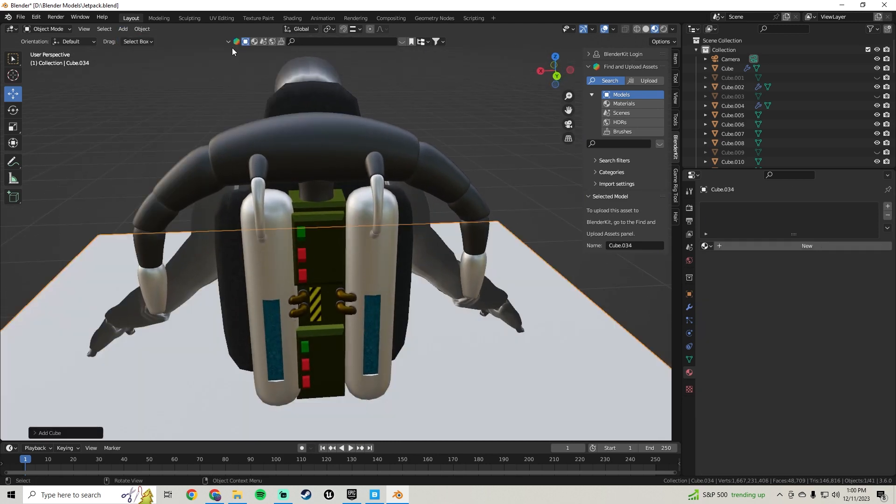
scroll(334, 201, down, 5)
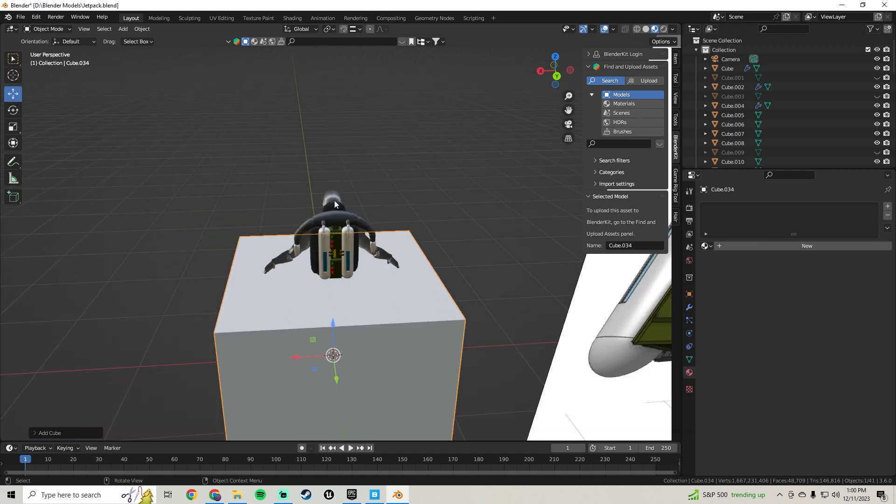
click(706, 247)
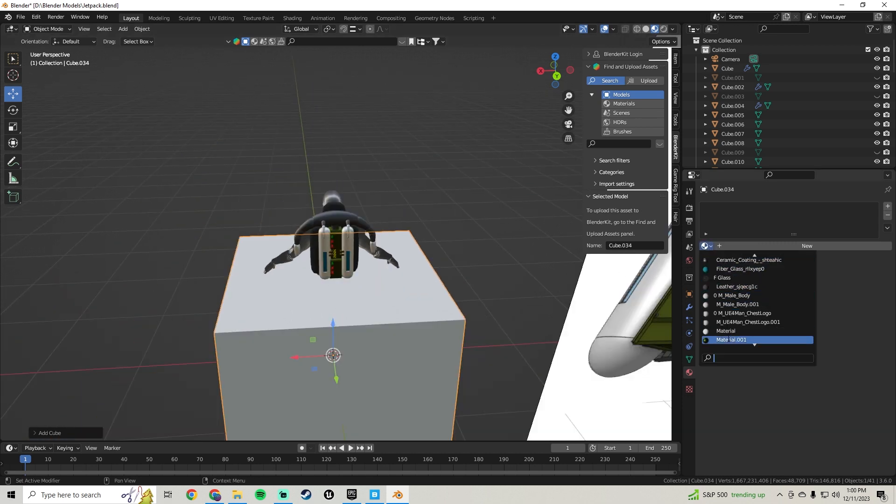
click(727, 340)
Scale the new green cube down to about the jetpack's size and raise it along Z to the mannequin's back
scroll(380, 290, down, 3)
middle_drag(380, 291, 433, 261)
key(s)
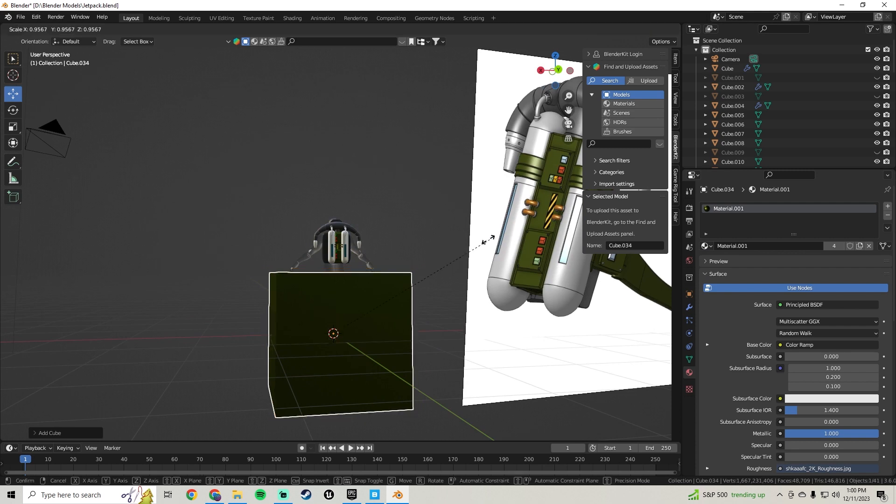
click(357, 313)
drag(334, 298, 347, 214)
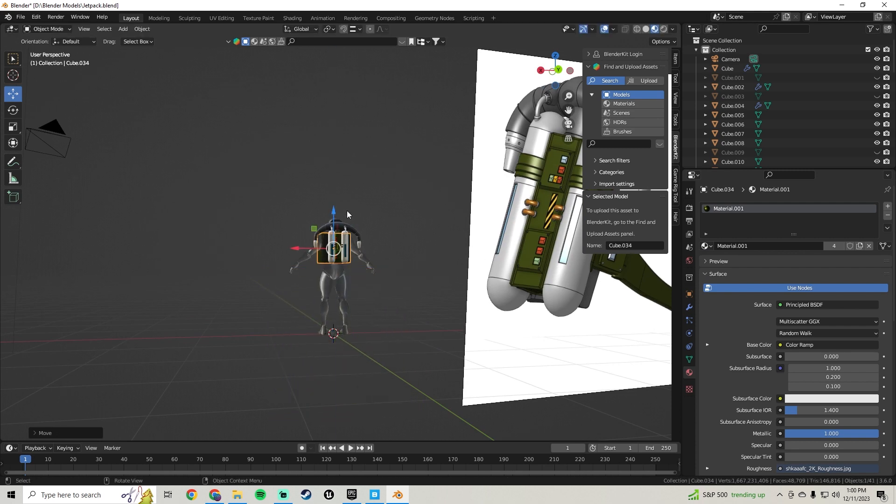
scroll(353, 227, up, 7)
middle_drag(354, 228, 408, 233)
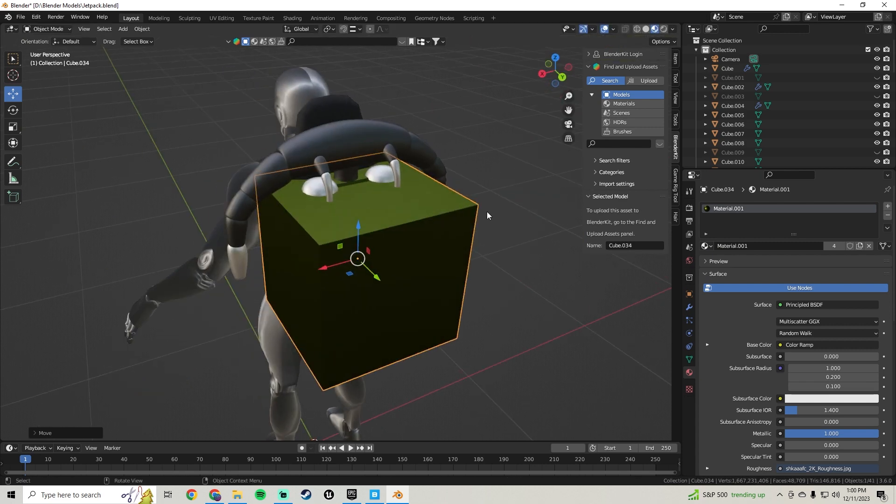
Scale the green cube down further and shift it along X from the central green body onto the left tank
scroll(514, 162, down, 3)
key(s)
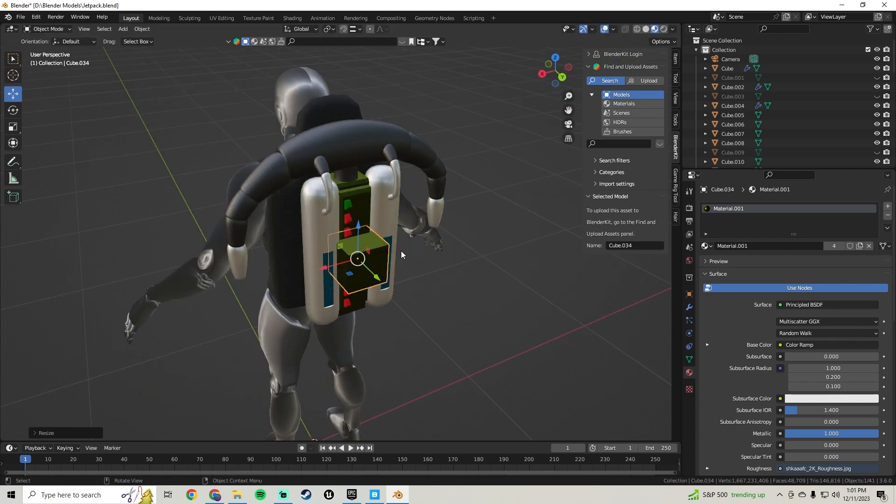
click(353, 237)
scroll(353, 236, up, 4)
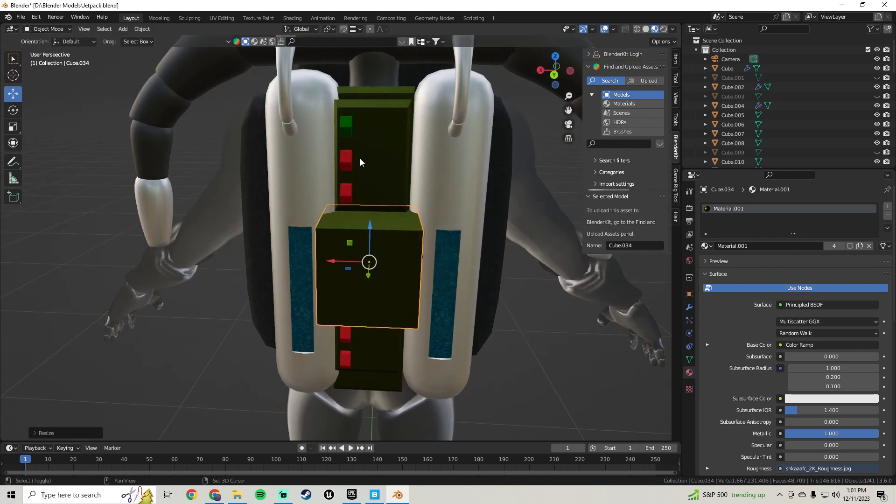
drag(330, 297, 289, 296)
key(s)
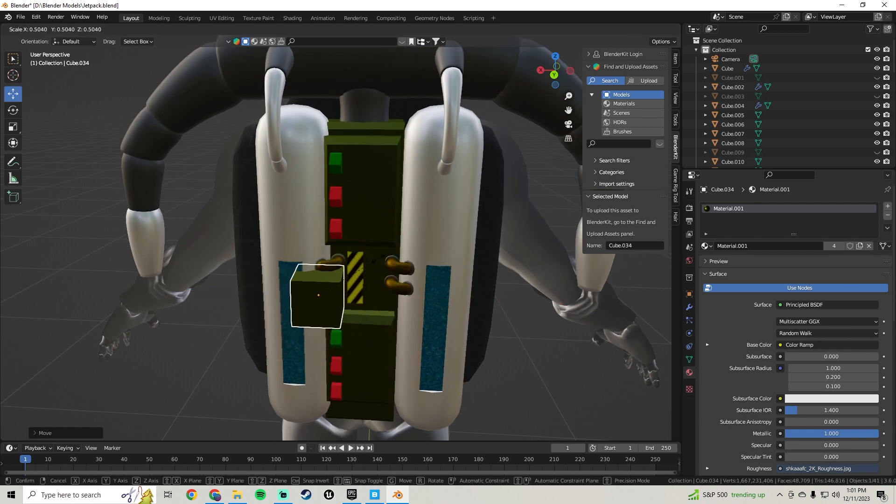
Scale down the new cube and move it along Z and Y onto the tank beside the upper control panel
click(370, 274)
drag(321, 268, 321, 173)
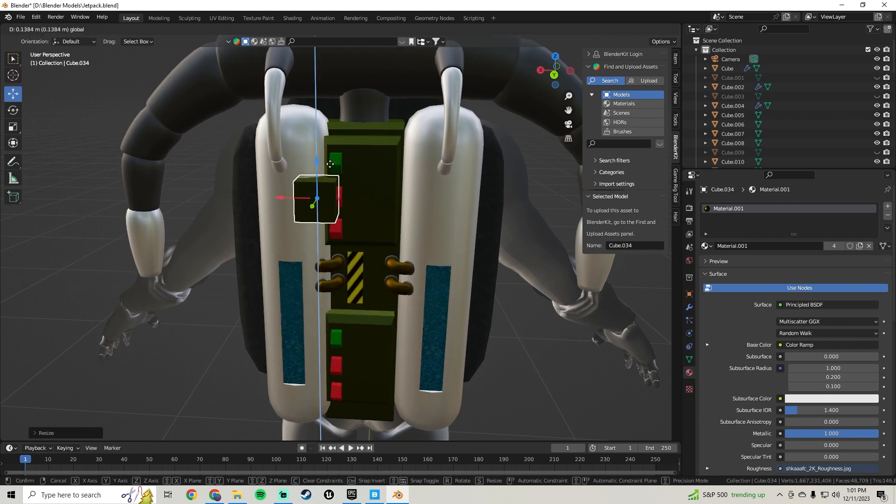
middle_drag(321, 174, 397, 225)
drag(391, 236, 380, 233)
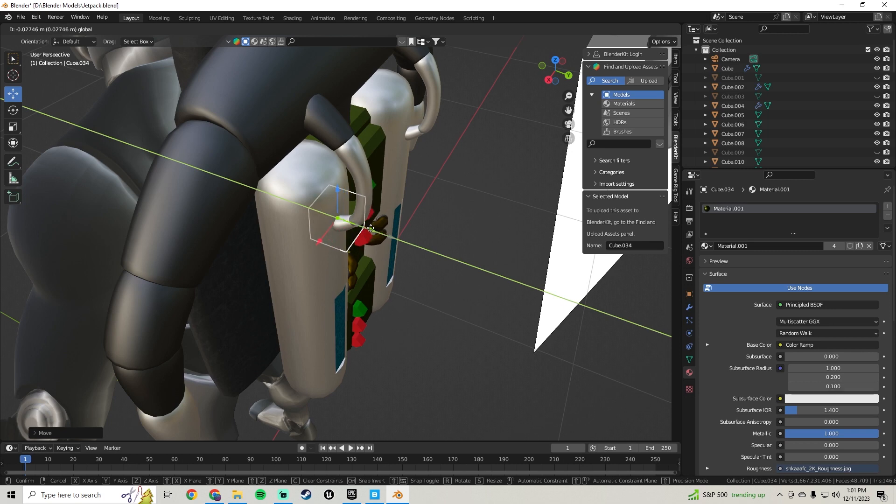
click(371, 228)
Flatten the cube into a thin plate by moving its outer side face inward along X in Edit Mode
middle_drag(371, 228, 345, 215)
scroll(306, 218, up, 4)
key(Tab)
scroll(344, 214, up, 4)
click(292, 179)
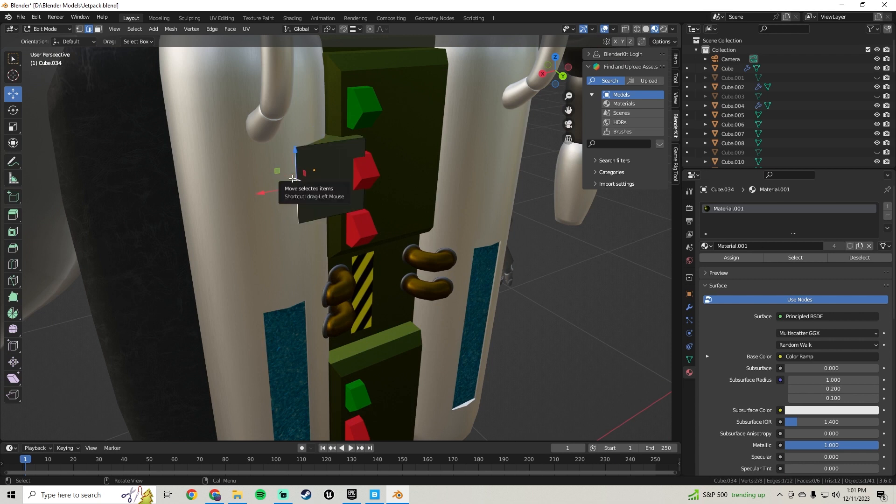
drag(276, 191, 325, 182)
key(ctrl+z)
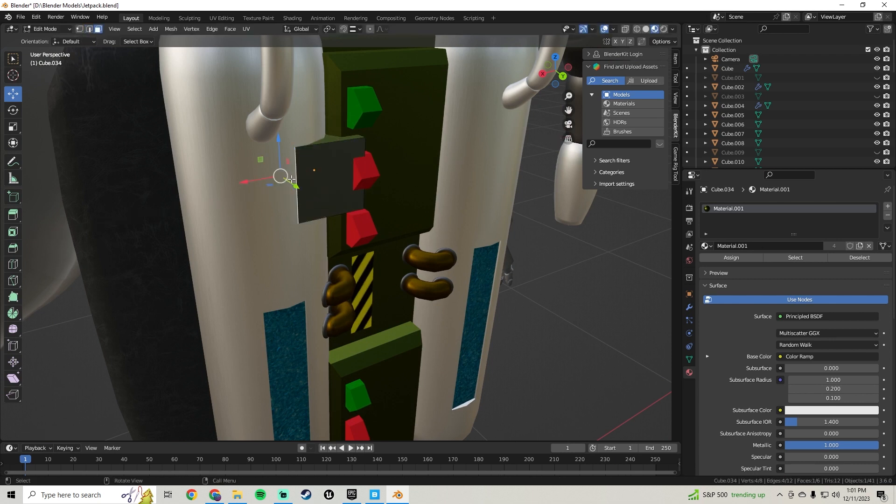
drag(243, 182, 299, 178)
Move the whole plate along Y and X into the gap between the tank and the control panel
key(a)
middle_drag(457, 150, 321, 204)
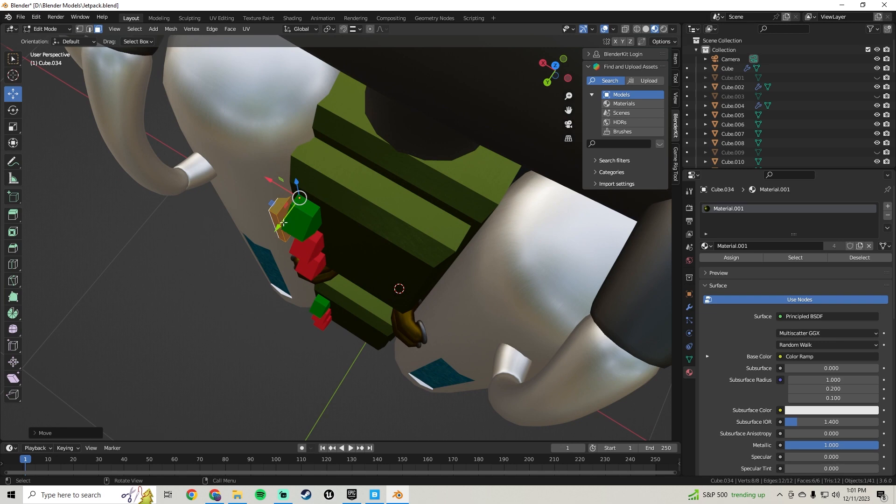
drag(284, 222, 247, 271)
middle_drag(247, 270, 350, 221)
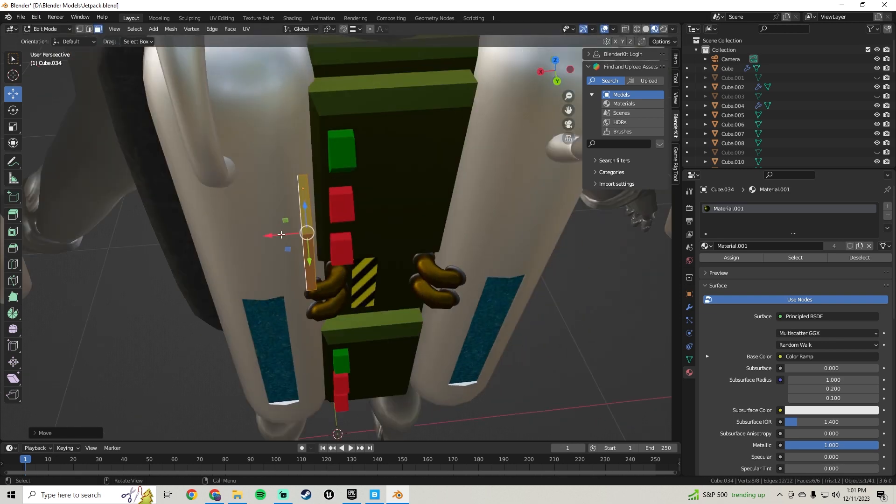
drag(282, 235, 319, 230)
key(y)
middle_drag(318, 231, 363, 242)
scroll(363, 242, up, 2)
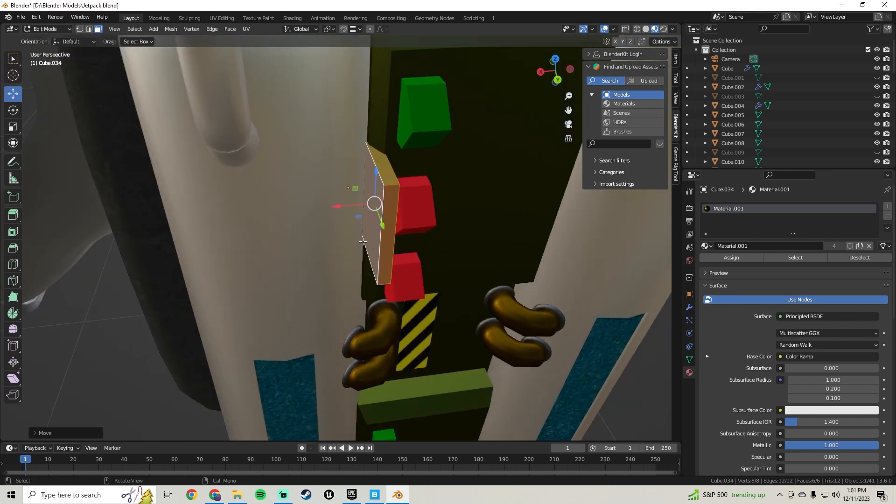
Shorten the plate by moving its front face back, and rotate the whole plate slightly around Z
click(391, 230)
drag(396, 263, 387, 234)
key(a)
key(r)
key(z)
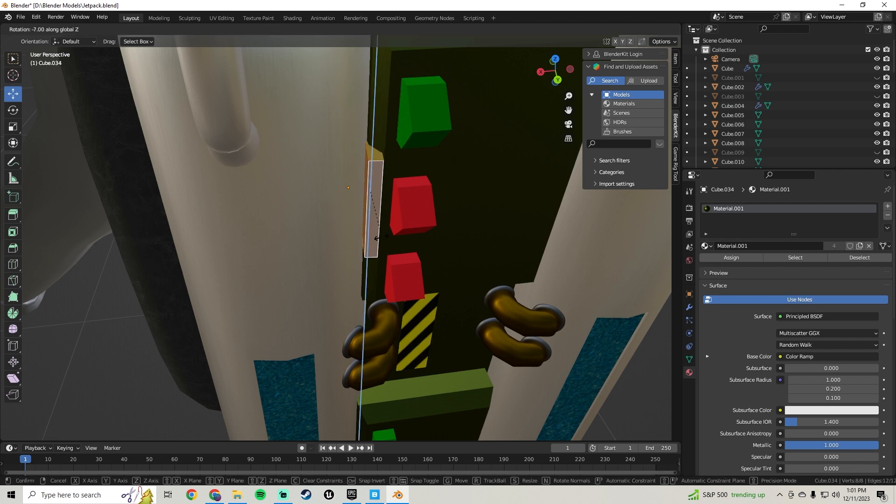
click(371, 239)
Nudge the rotated plate along X and Y so it sits against the side of the tank
middle_drag(371, 239, 407, 215)
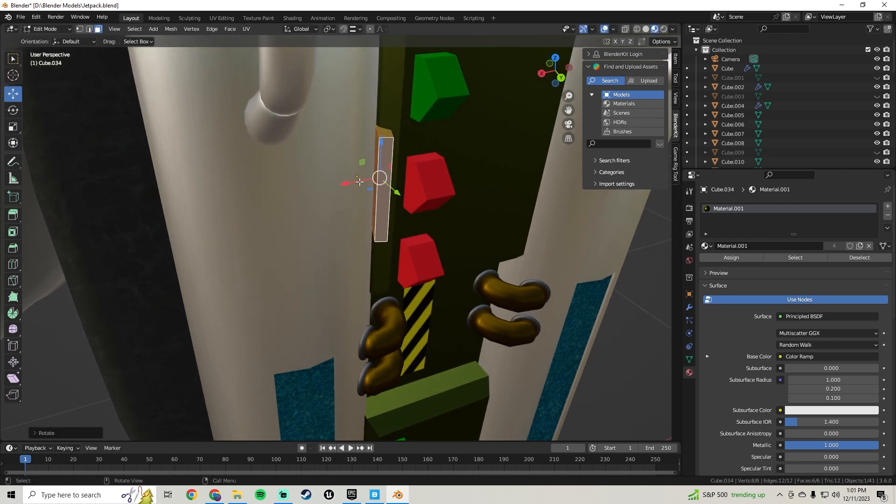
drag(359, 182, 353, 182)
middle_drag(404, 188, 405, 221)
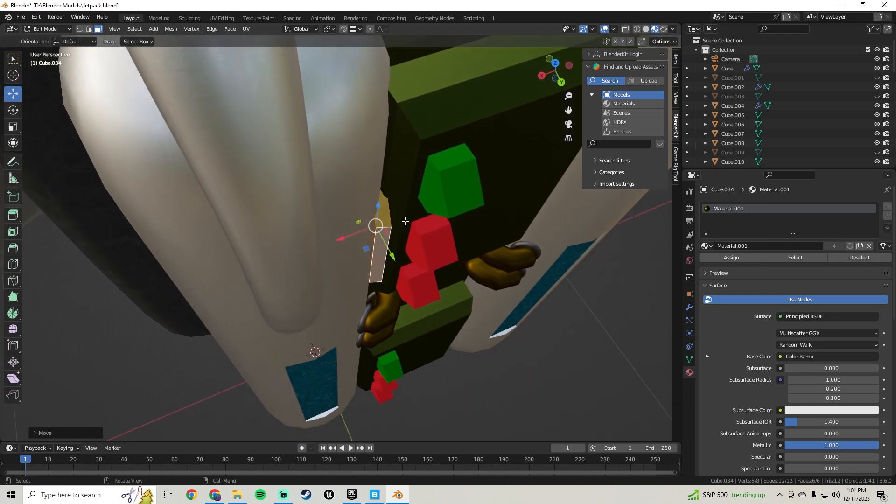
drag(383, 244, 392, 240)
Reduce the plate's height by lowering its top face, and raise the whole plate higher on the tank
middle_drag(391, 239, 356, 241)
scroll(324, 209, down, 2)
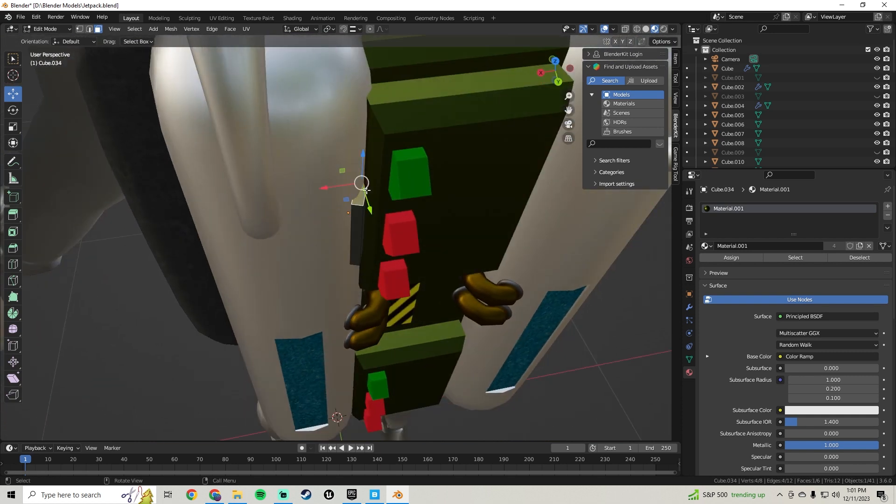
drag(362, 153, 372, 185)
middle_drag(371, 186, 362, 149)
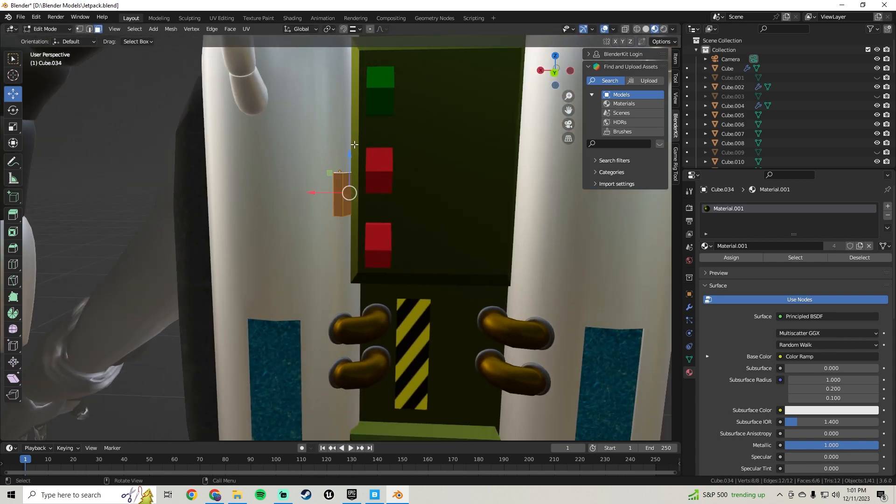
drag(346, 163, 349, 107)
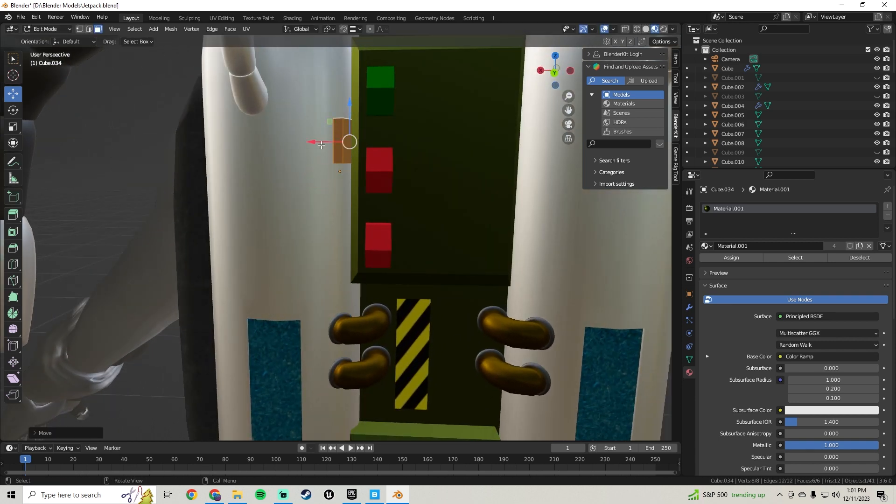
middle_drag(349, 106, 326, 214)
Extrude the plate's front face into a second segment and shift its end along X to follow the tank
scroll(357, 187, up, 4)
shift+middle_drag(372, 171, 353, 266)
click(376, 270)
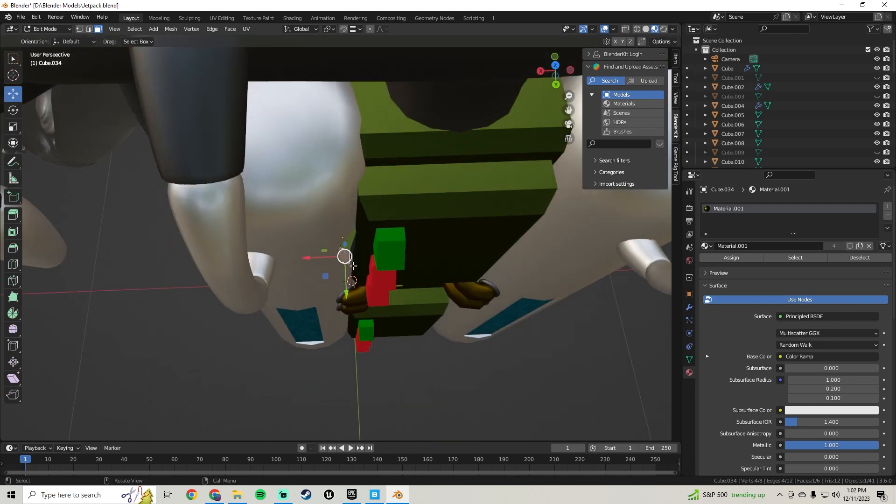
scroll(354, 265, up, 2)
key(e)
click(338, 284)
drag(310, 294, 287, 293)
middle_drag(297, 291, 348, 300)
drag(392, 343, 390, 341)
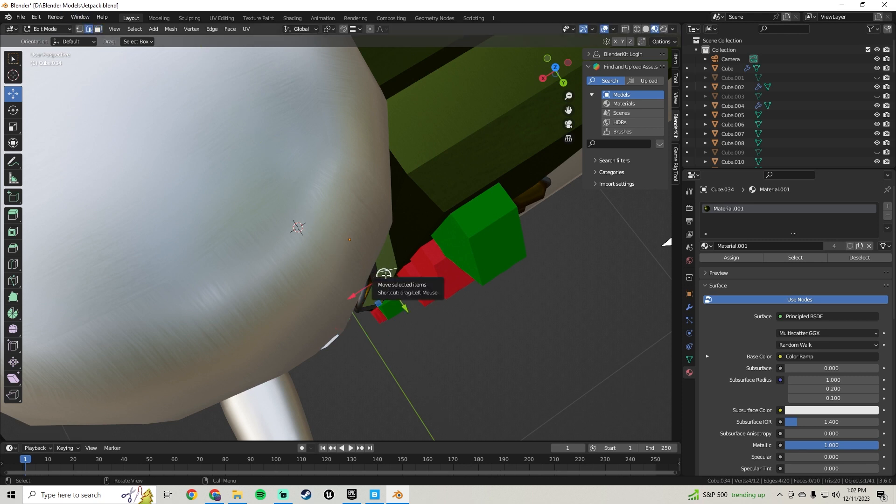
drag(363, 288, 393, 297)
middle_drag(392, 296, 364, 263)
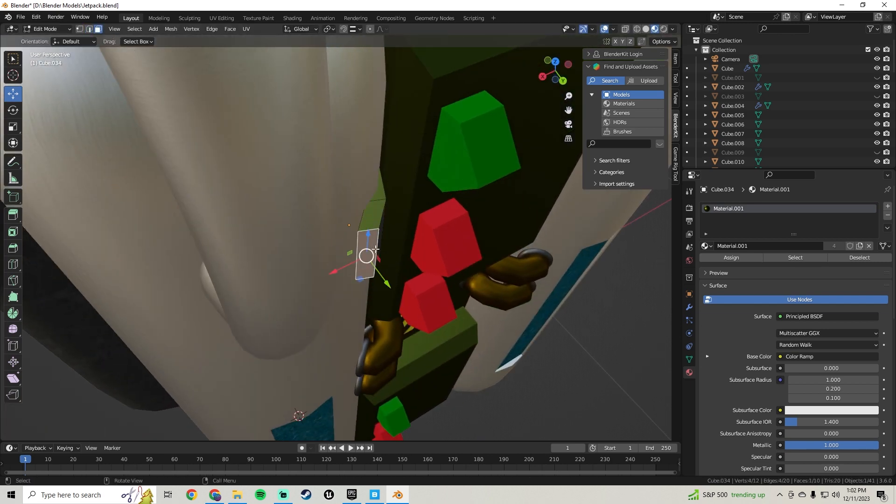
Rotate the extruded end face around Z and move it along Y to match the tank's curve
middle_drag(376, 250, 396, 272)
key(r)
key(z)
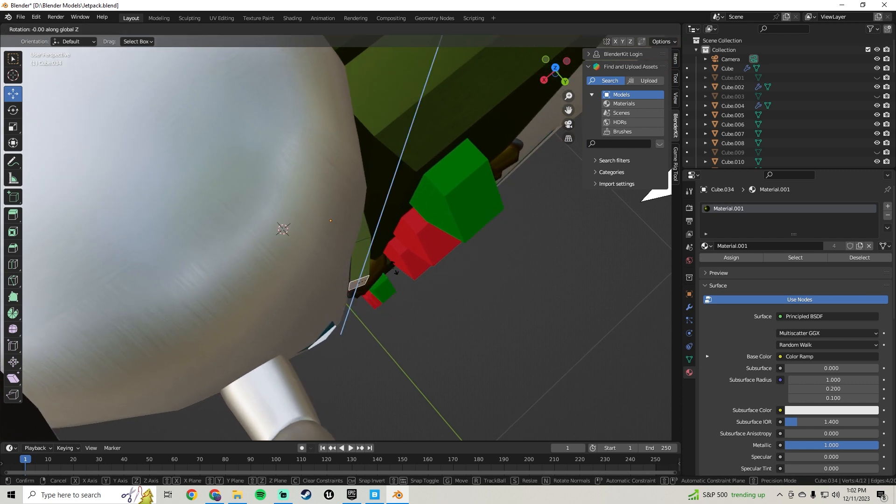
click(393, 281)
key(g)
key(y)
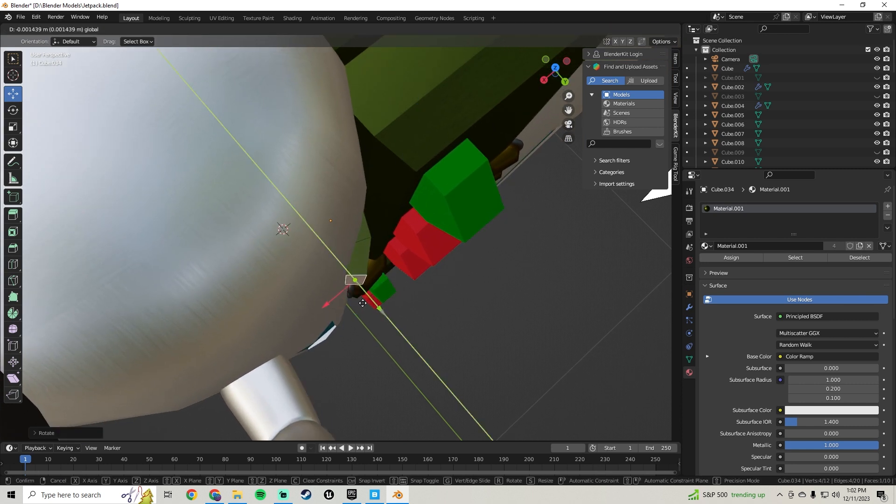
click(363, 303)
middle_drag(363, 304, 340, 300)
key(r)
key(z)
click(387, 301)
Extrude another strap segment across the tank, rotate its end face around Z and pull it back along Y
key(e)
click(344, 266)
key(r)
key(z)
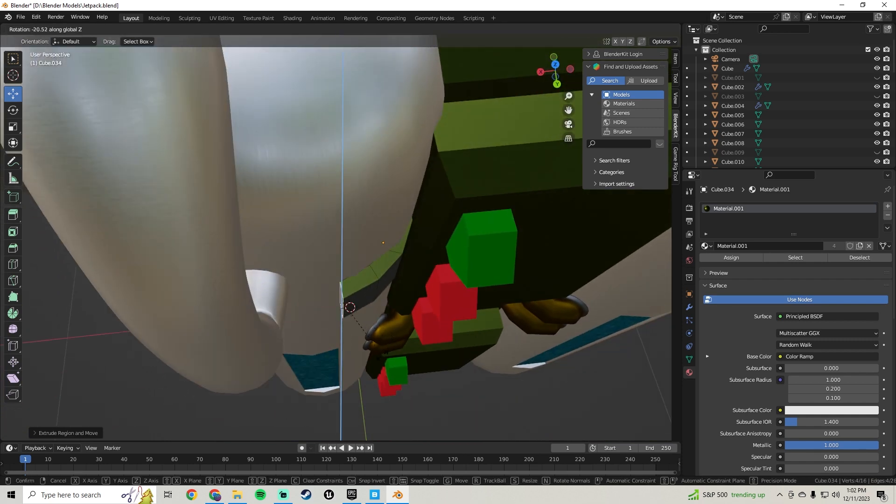
click(370, 337)
middle_drag(369, 337, 477, 251)
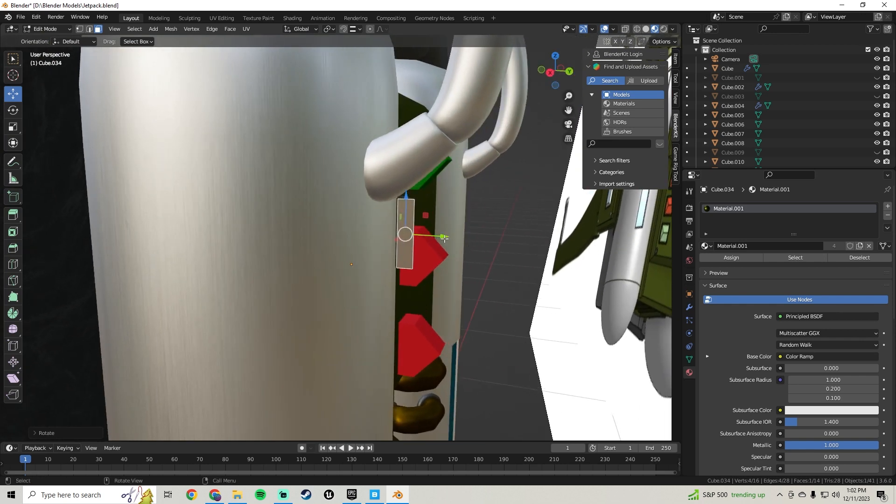
drag(445, 238, 439, 238)
Unwrap all faces of the curved strap with Smart UV Project using the default settings
middle_drag(438, 238, 369, 199)
scroll(395, 267, up, 6)
key(a)
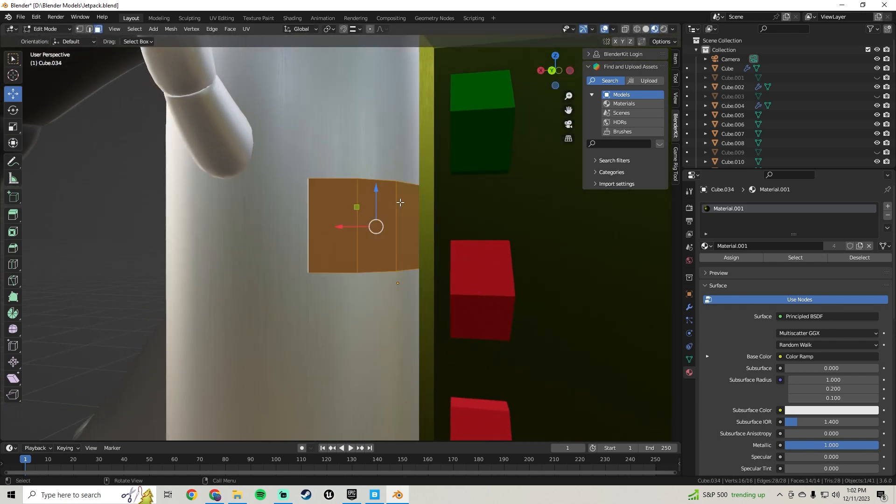
click(244, 29)
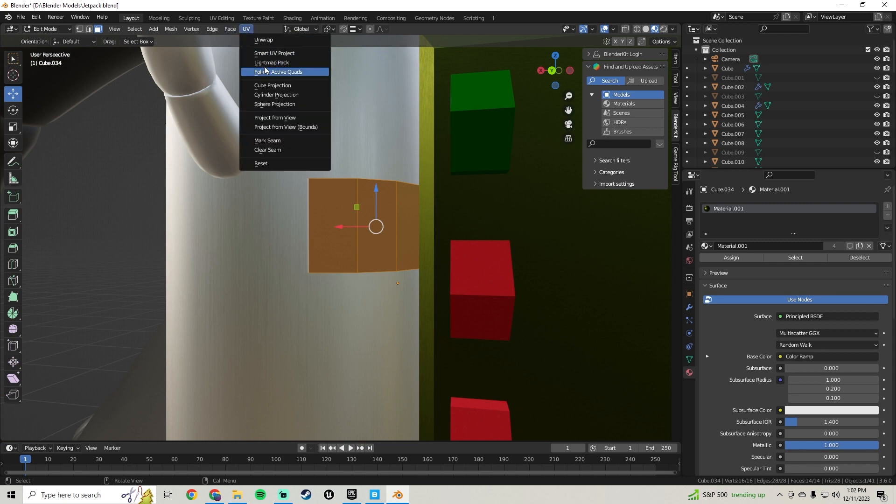
click(270, 55)
click(283, 141)
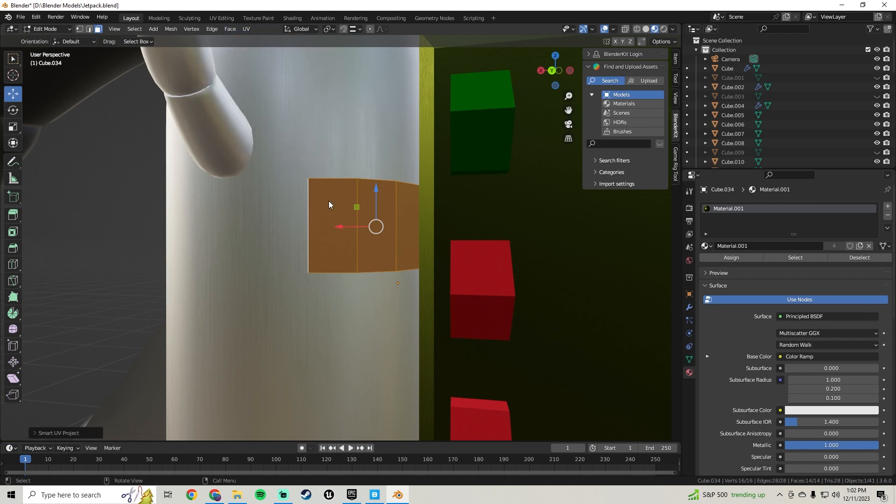
Apply Shade Smooth to the strap in Object Mode and inspect its shape on the tank
key(Tab)
right_click(342, 218)
click(308, 105)
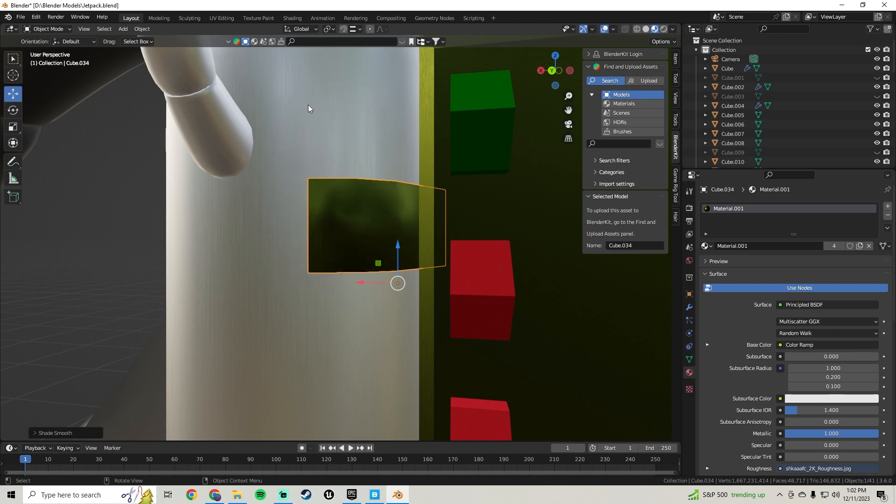
scroll(333, 234, down, 8)
mouse_move(323, 223)
middle_down()
mouse_move(271, 226)
mouse_move(323, 227)
middle_up()
scroll(344, 170, up, 5)
middle_drag(343, 170, 369, 160)
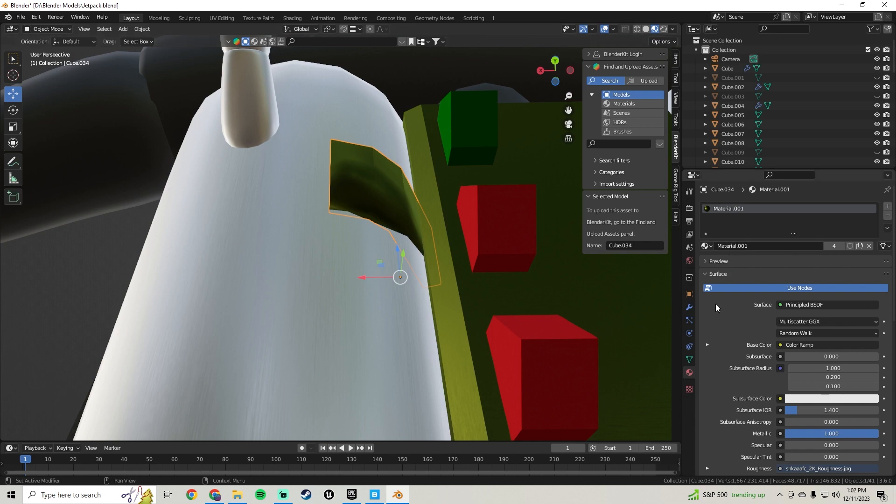
Add a Subdivision Surface modifier to the strap
click(689, 308)
click(717, 207)
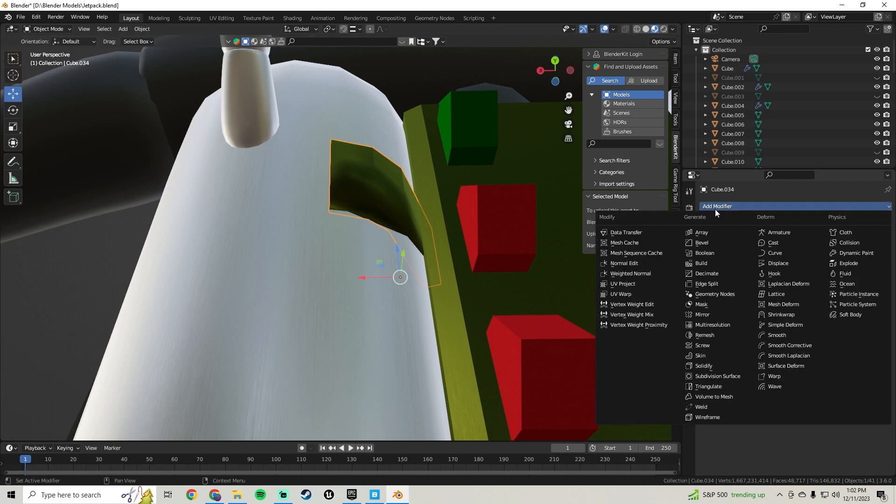
click(727, 376)
Lengthen the strap by extruding its outer end face farther across the front of the tank
middle_drag(346, 167, 357, 208)
key(Tab)
click(357, 207)
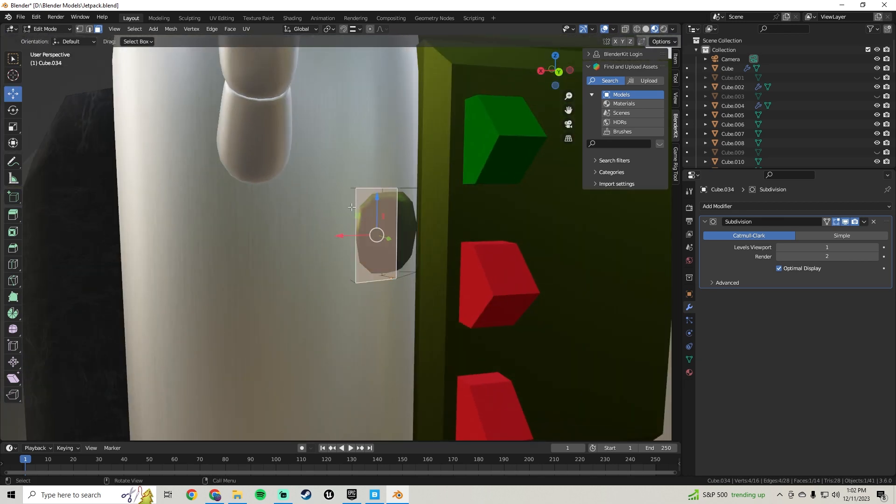
key(e)
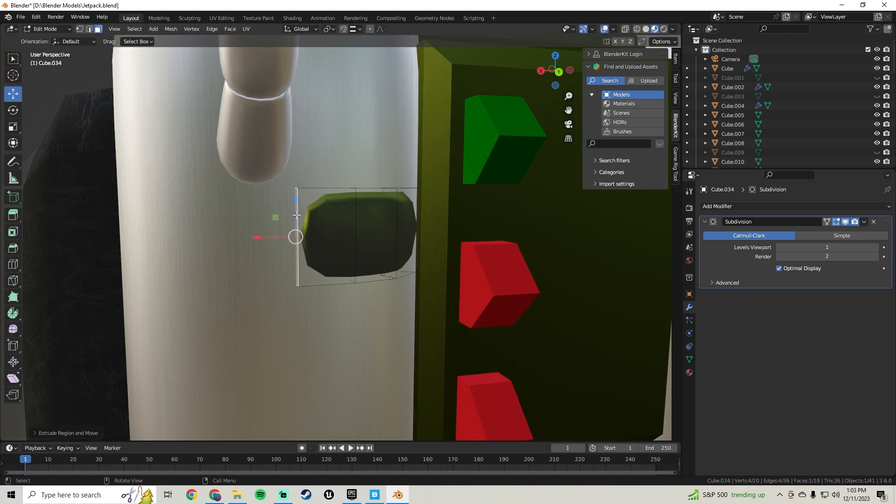
Reposition the strap's inner end face along X and Y so the strap meets the side of the control panel
middle_drag(296, 215, 307, 252)
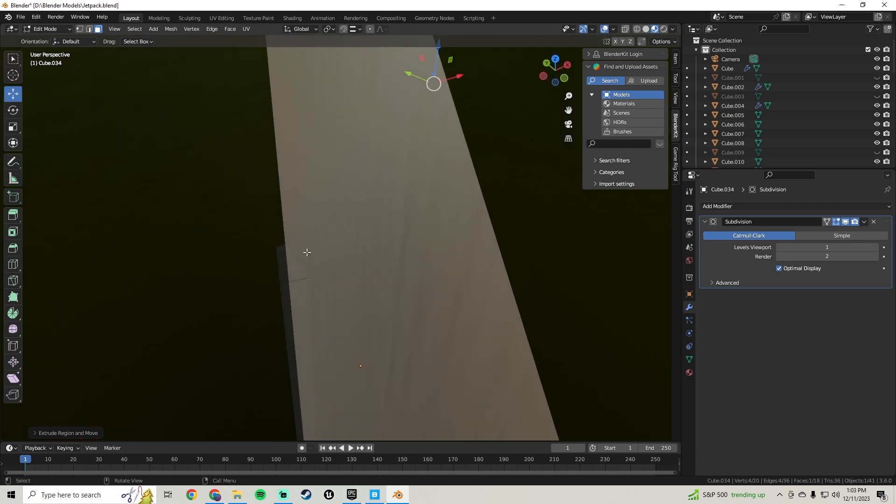
scroll(306, 252, up, 3)
middle_drag(284, 305, 329, 284)
scroll(345, 190, up, 2)
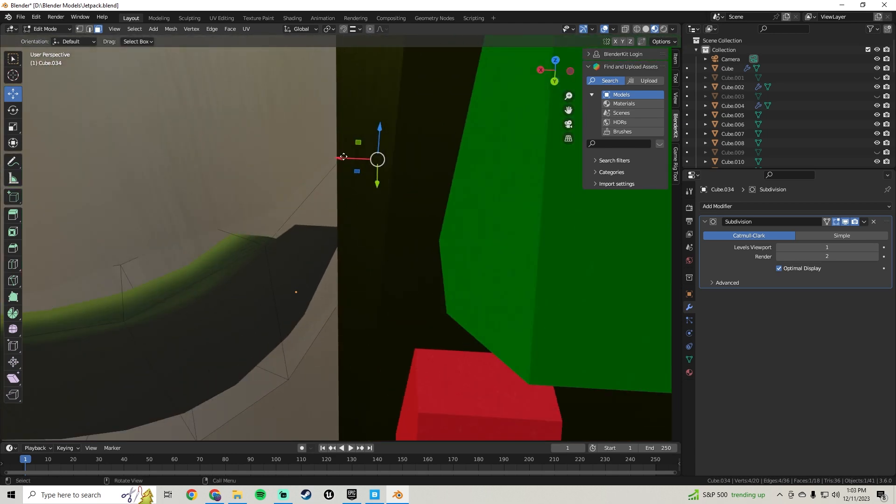
drag(344, 156, 354, 159)
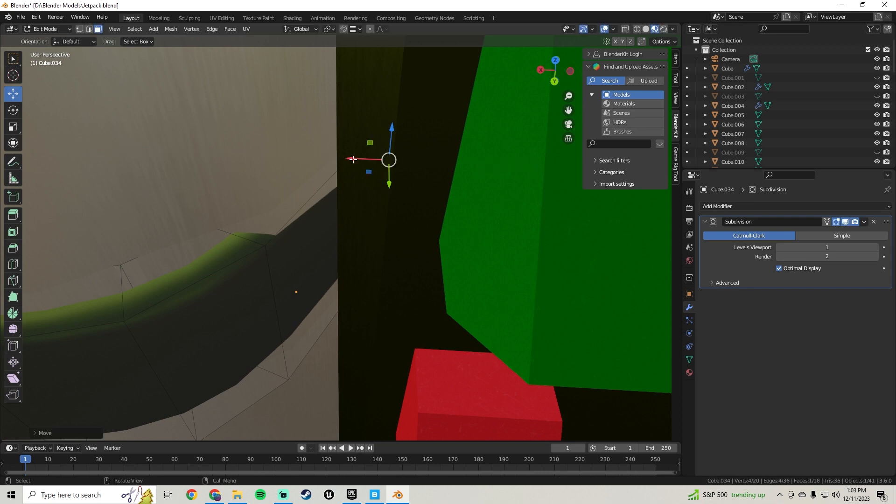
middle_drag(355, 159, 389, 220)
mouse_move(409, 180)
mouse_down()
mouse_move(423, 190)
mouse_move(416, 195)
mouse_up()
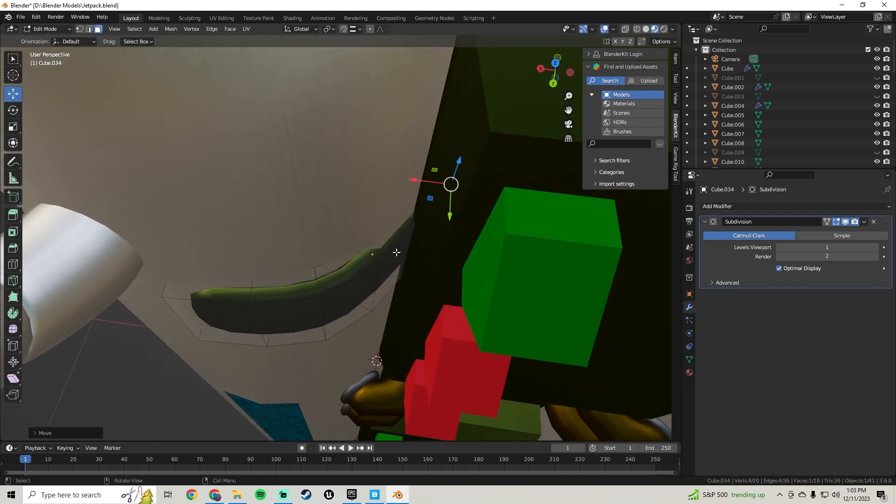
mouse_move(397, 252)
middle_down()
mouse_move(356, 220)
mouse_move(397, 246)
middle_up()
drag(446, 214, 446, 241)
drag(420, 209, 398, 208)
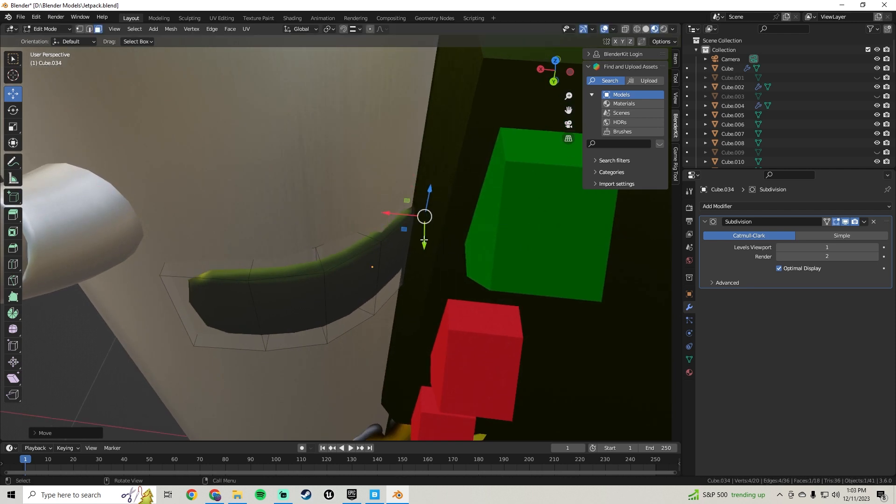
drag(424, 241, 424, 272)
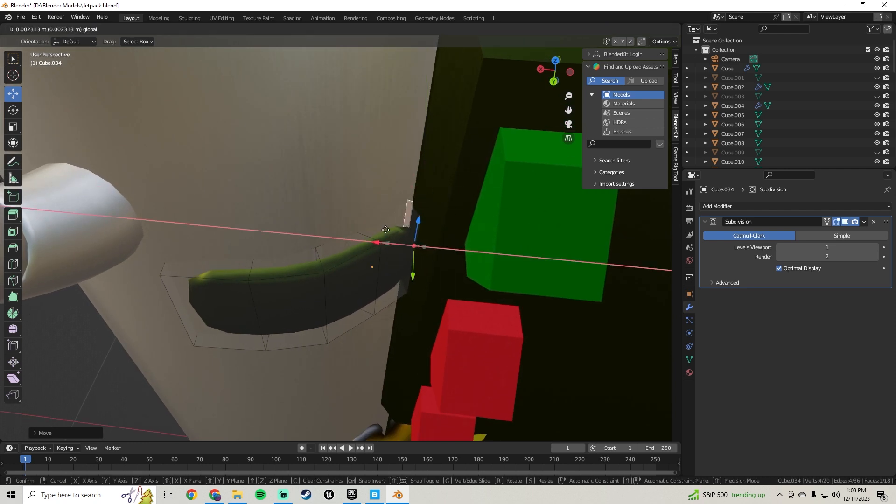
drag(384, 227, 383, 227)
Inspect the repositioned strap in Object Mode and scale its whole mesh up to about 1.2 times in Edit Mode
key(Tab)
middle_drag(306, 229, 254, 253)
scroll(319, 189, down, 5)
scroll(355, 228, up, 5)
key(Tab)
click(280, 251)
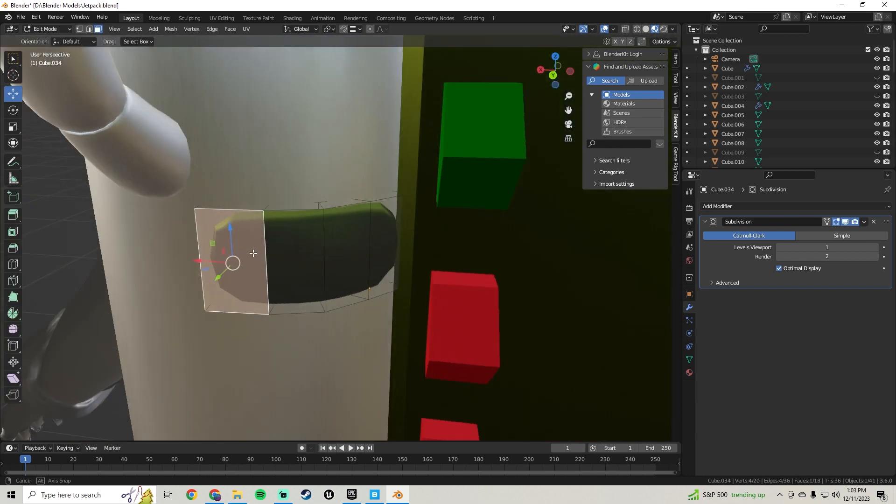
ctrl+click(398, 221)
mouse_move(397, 221)
middle_down()
mouse_move(388, 272)
mouse_move(391, 210)
middle_up()
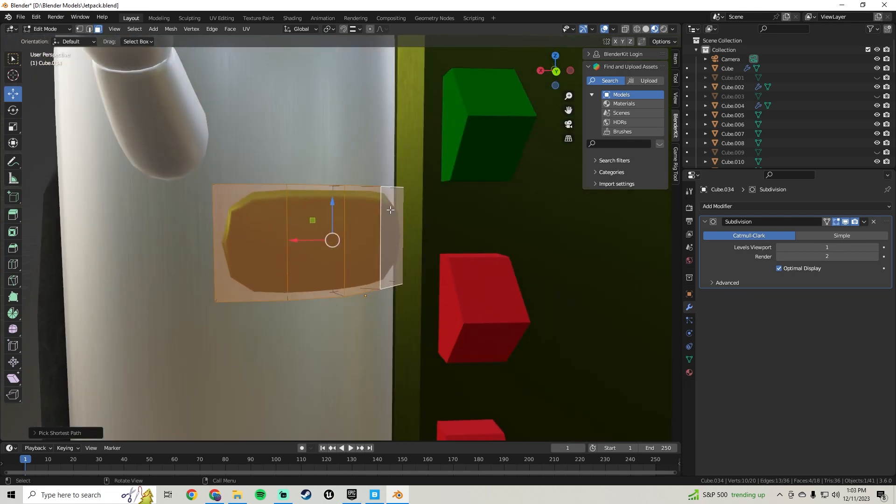
key(s)
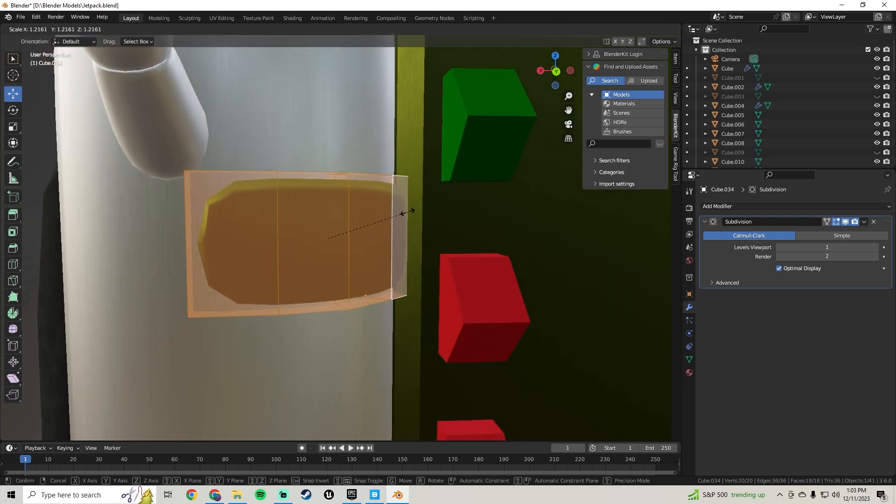
click(411, 213)
Check the strap's proportions against the whole jetpack and enlarge its complete mesh again by about 1.6 times
key(Tab)
middle_drag(412, 213, 270, 225)
scroll(455, 217, down, 5)
scroll(321, 233, up, 4)
key(Tab)
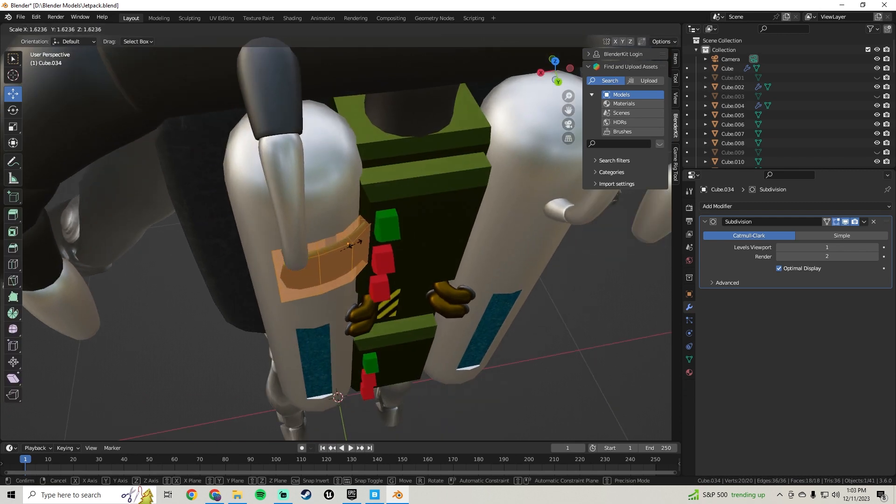
click(349, 243)
Select the faces along the strap's upper side and lower them along Z to narrow the strap below the pipe
middle_drag(355, 242, 309, 144)
click(270, 246)
ctrl+click(374, 230)
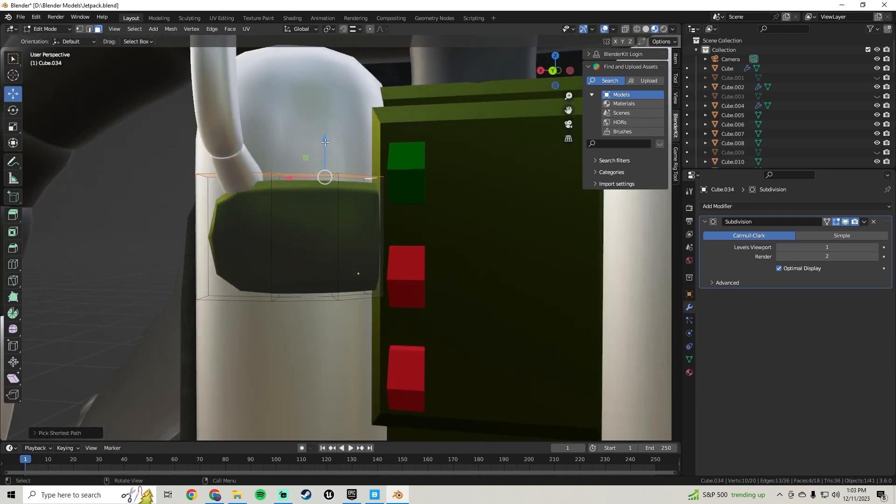
drag(325, 142, 328, 180)
middle_drag(328, 180, 350, 250)
key(Tab)
click(411, 202)
Pull the strap's outer end face toward the tank along Y and rotate it about -15 degrees around Z
scroll(388, 264, up, 5)
key(Tab)
click(364, 257)
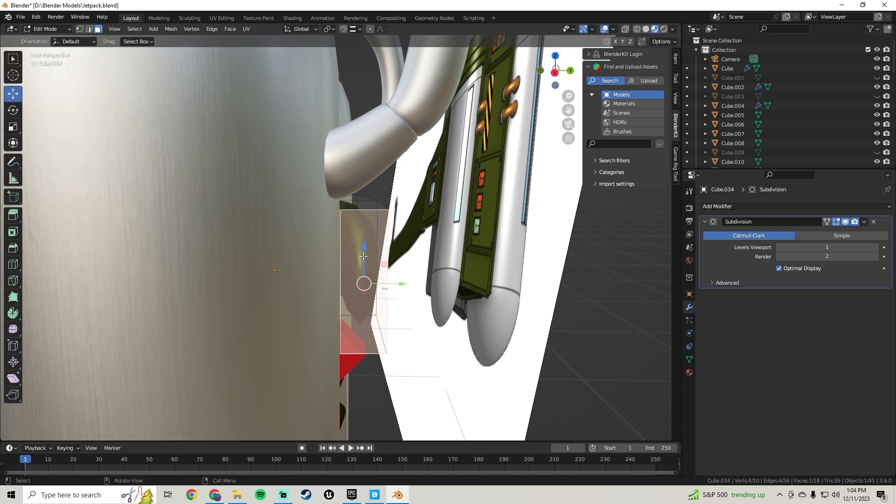
drag(402, 283, 377, 280)
middle_drag(377, 280, 411, 275)
key(r)
key(z)
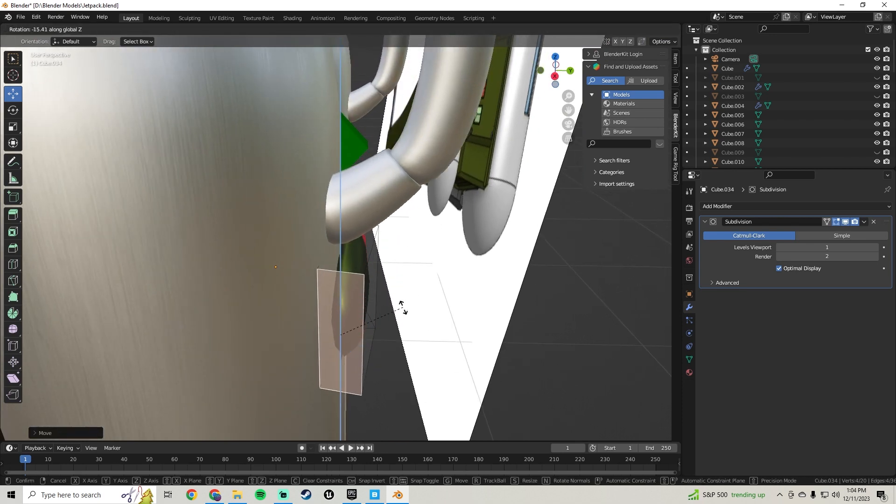
click(402, 309)
middle_drag(340, 341, 296, 344)
alt+click(320, 235)
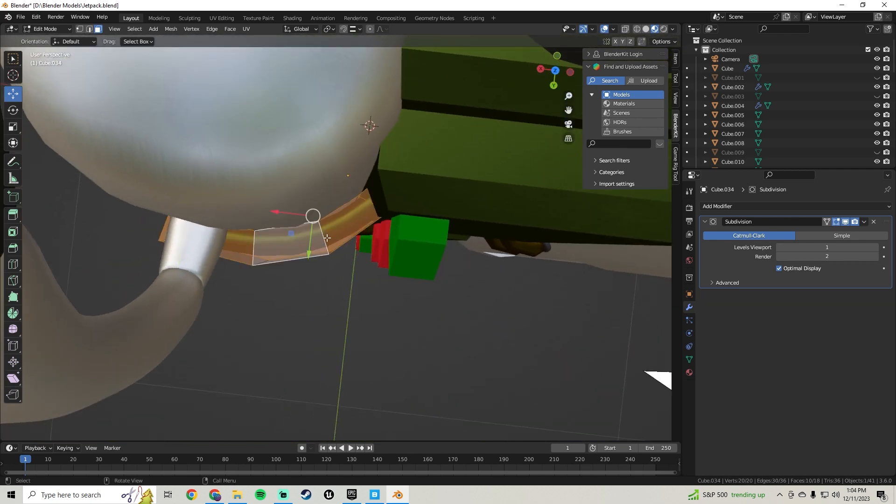
click(325, 238)
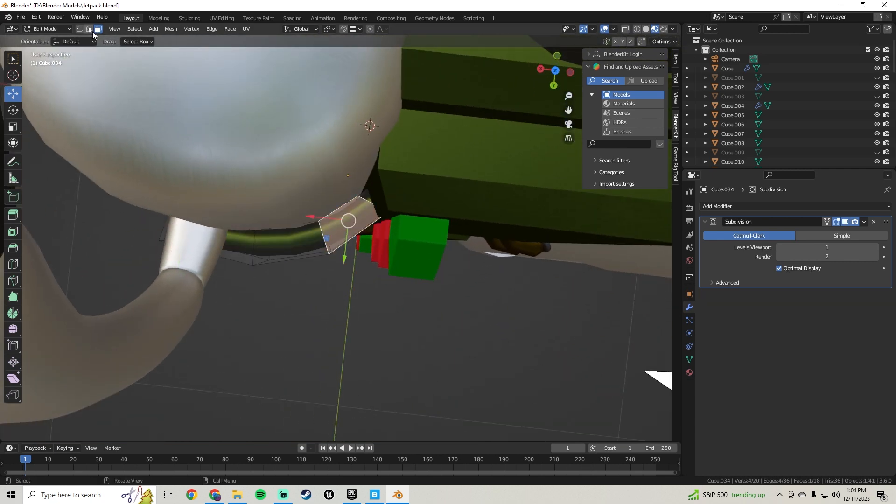
middle_drag(187, 137, 166, 126)
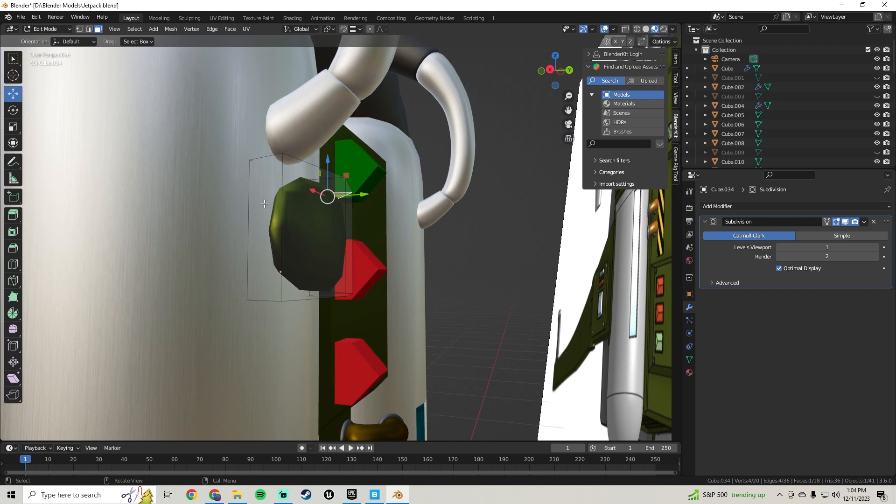
Extrude the strap's outer end face about 0.03 m along its normal across the tank
click(264, 204)
scroll(264, 204, down, 4)
middle_drag(270, 204, 312, 222)
middle_drag(312, 222, 332, 199)
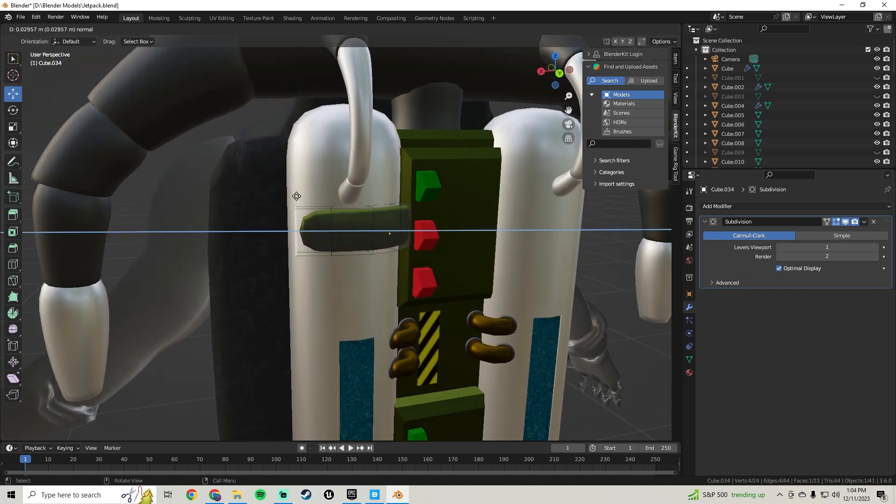
click(297, 196)
Move the extruded end face in against the tank and rotate it about -28 degrees around Z to follow the curve
middle_drag(298, 236, 354, 278)
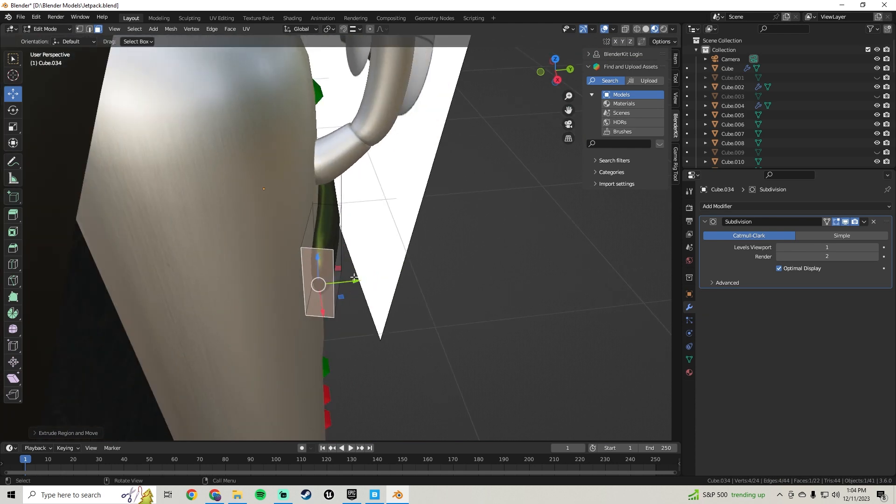
drag(354, 279, 317, 277)
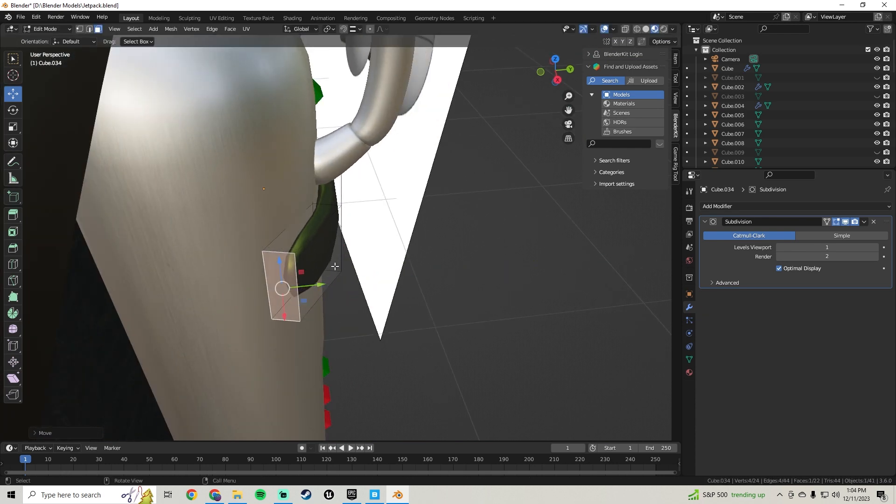
middle_drag(318, 277, 262, 299)
drag(262, 299, 284, 303)
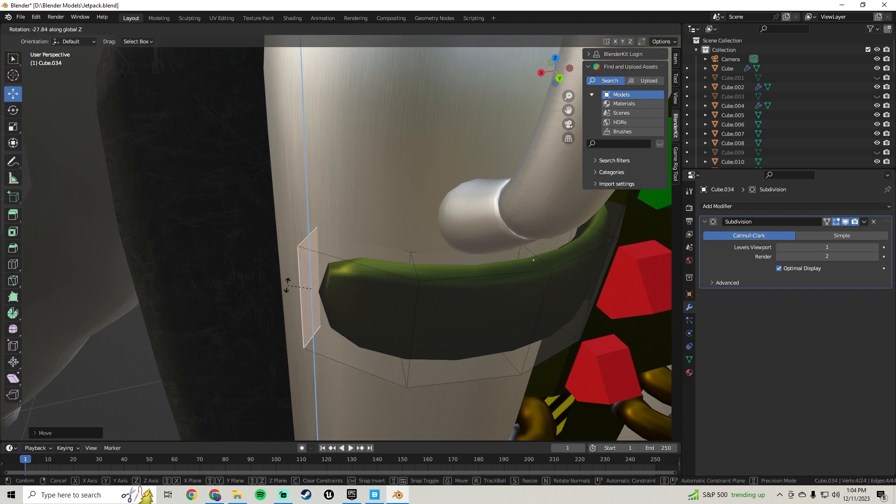
click(287, 284)
Extrude another segment around the tank's side, shift its end face along X and rotate it to follow the surface
middle_drag(288, 284, 364, 250)
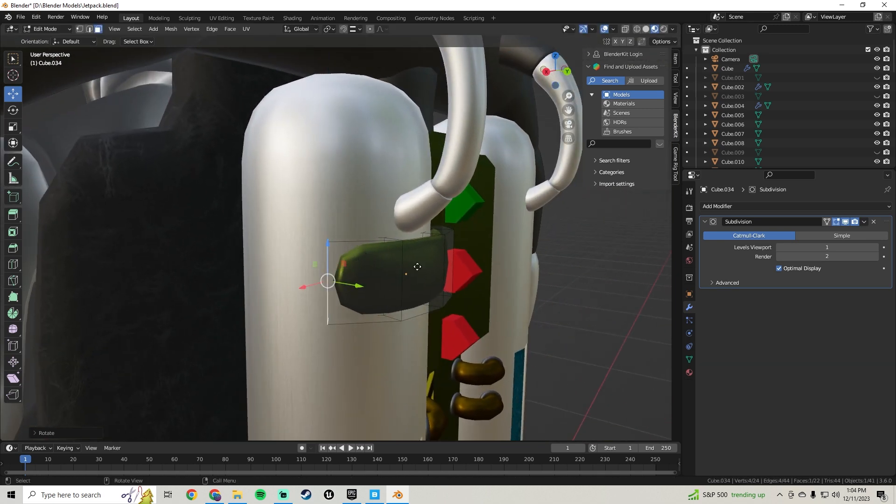
click(359, 271)
middle_drag(359, 271, 355, 317)
key(g)
key(x)
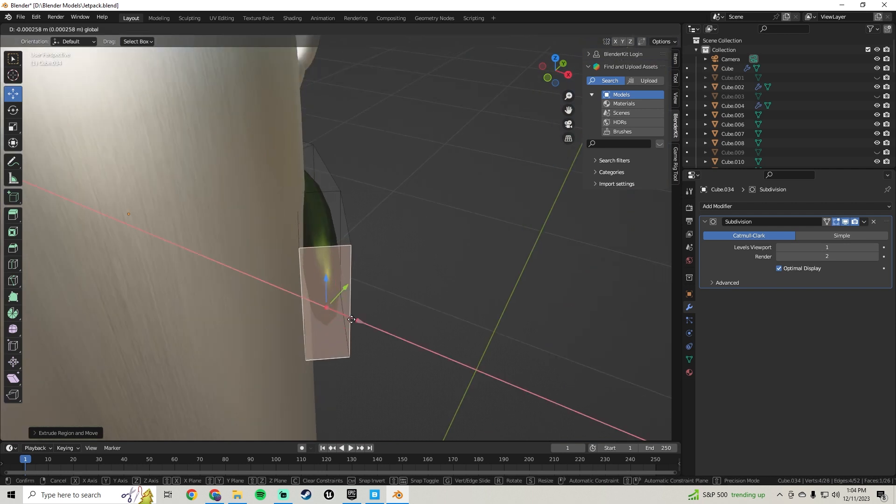
right_click(335, 312)
key(r)
click(326, 336)
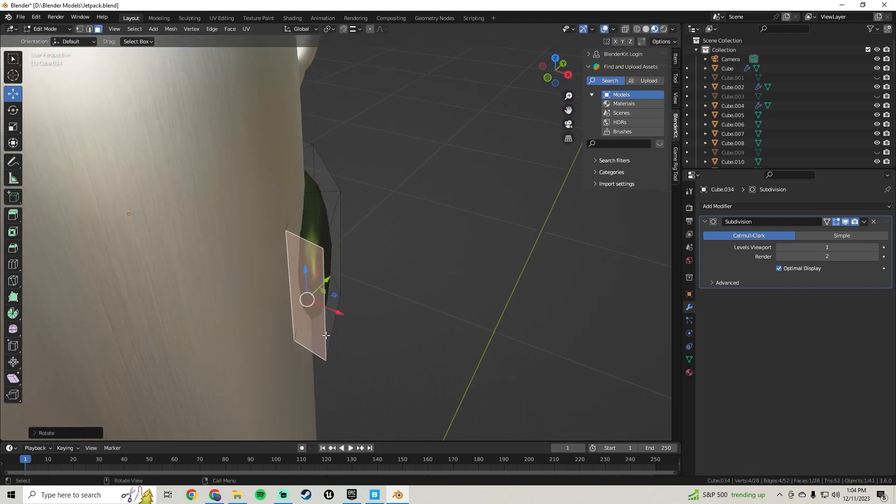
Fine-tune the side segment's end face along Y and X so it sits against the tank
drag(327, 281, 327, 321)
key(g)
key(x)
middle_drag(328, 320, 210, 305)
Extrude the strap's end face about 0.024 m farther around the tank's side and adjust its distance from the surface
scroll(210, 306, down, 4)
middle_drag(411, 262, 465, 248)
scroll(346, 248, up, 2)
middle_drag(339, 251, 351, 254)
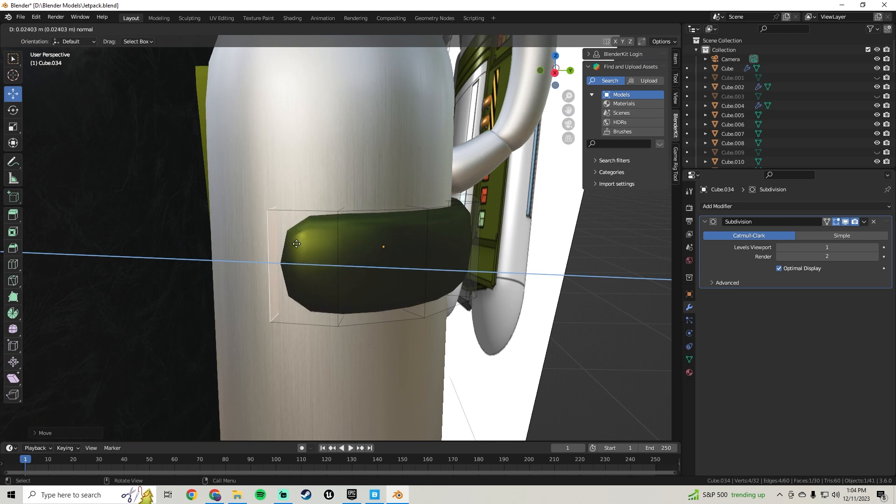
middle_drag(291, 246, 433, 301)
drag(369, 366, 388, 355)
middle_drag(486, 310, 371, 286)
scroll(350, 293, down, 2)
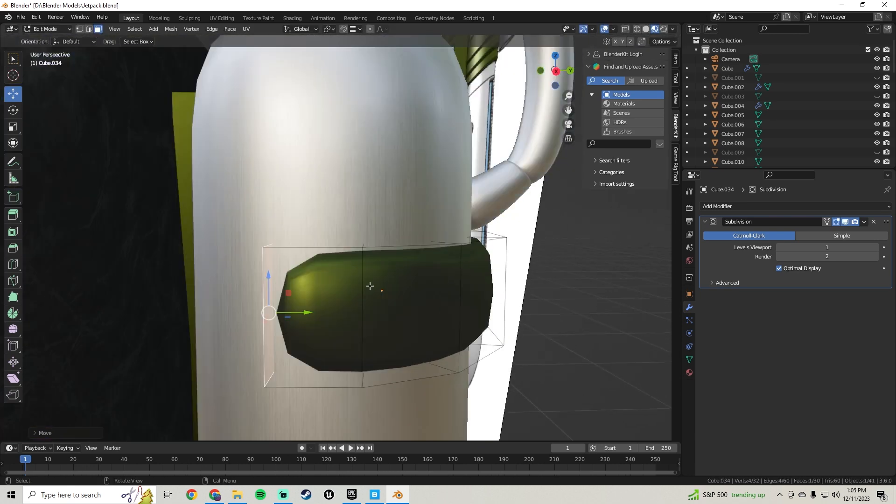
Extrude a segment toward the tank's rear, fit its end along X and around Z, and extrude one more segment from it
key(e)
middle_drag(308, 272, 422, 303)
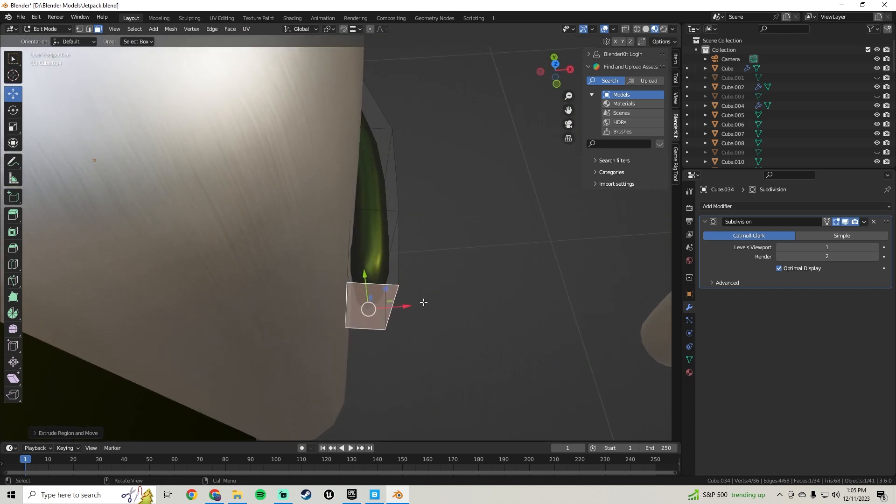
drag(397, 307, 371, 314)
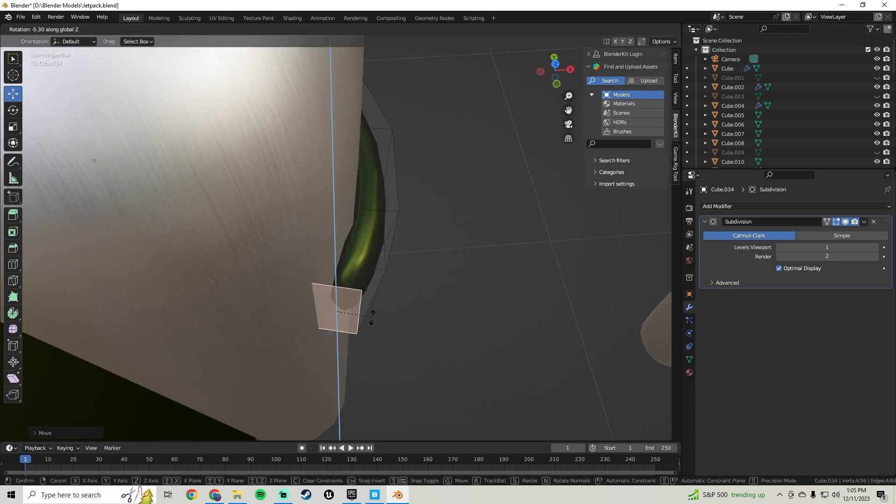
click(369, 337)
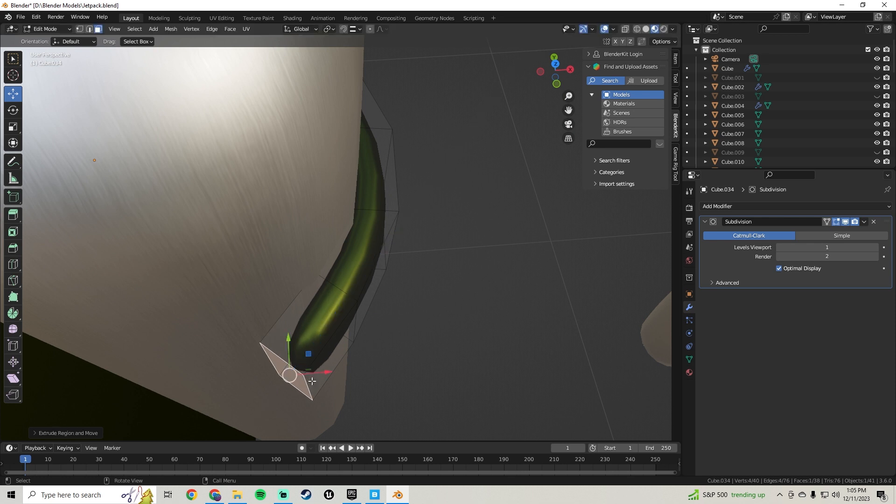
Move the newest end face inward against the tank's rear curve and rotate it around Z
middle_drag(312, 381, 406, 278)
drag(396, 282, 379, 284)
drag(333, 235, 333, 236)
key(r)
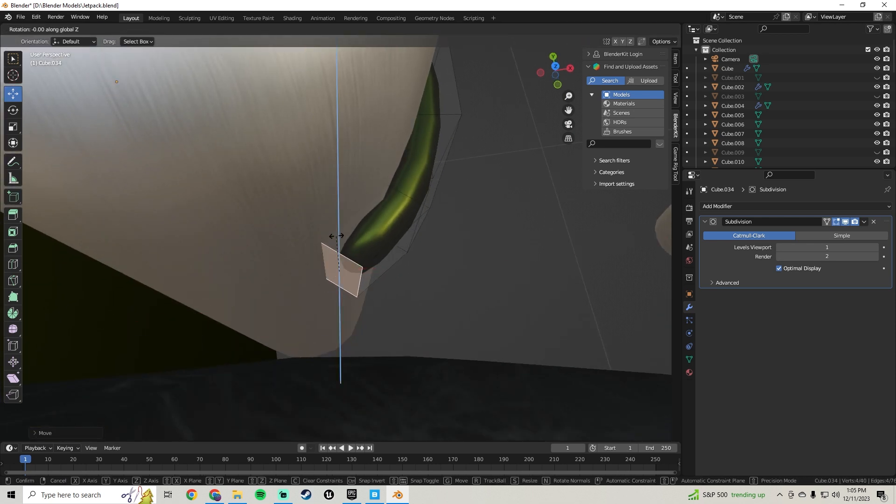
click(349, 231)
Extrude the end face about 0.017 m around the rear curve, move it inward along Y and rotate it to match
middle_drag(368, 231, 403, 246)
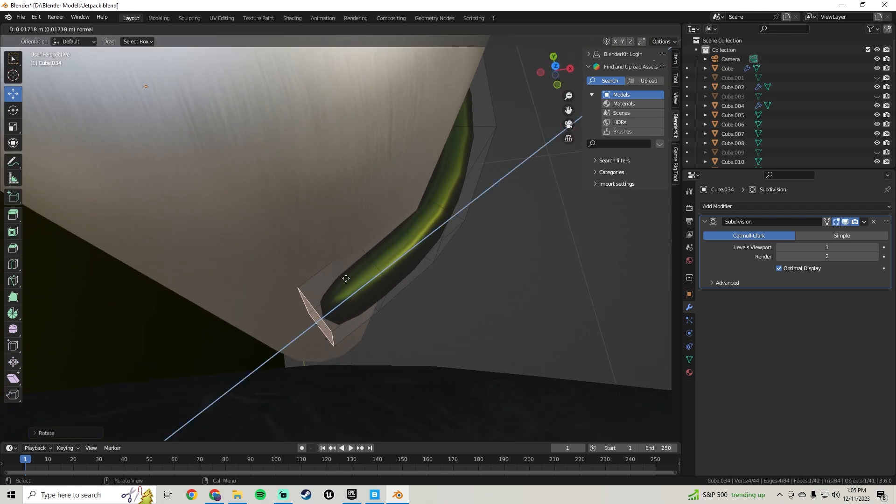
middle_drag(369, 273, 426, 267)
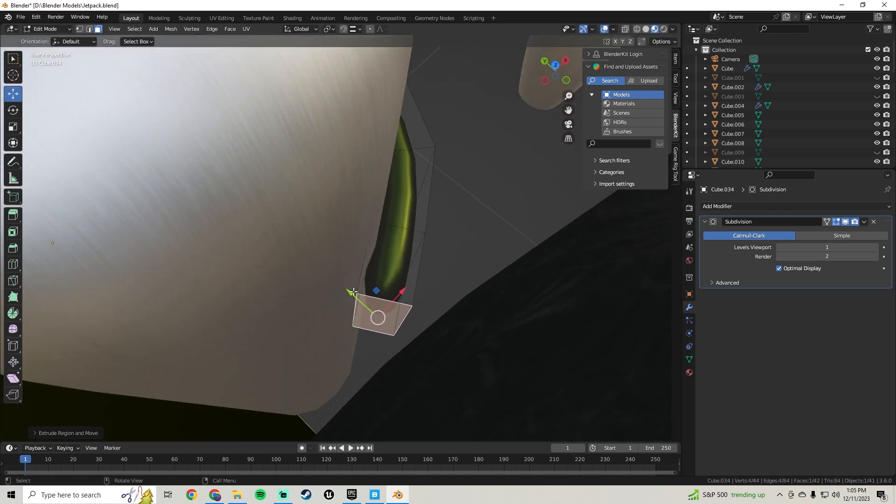
drag(353, 292, 337, 281)
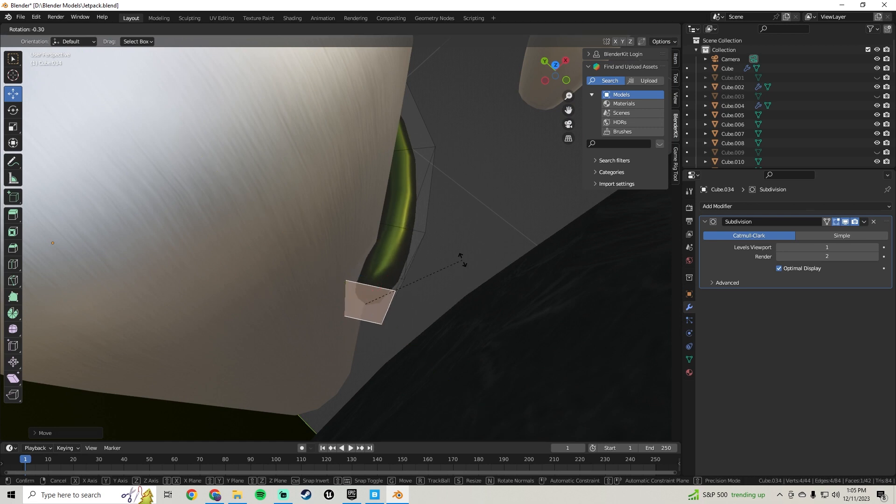
click(460, 290)
Extrude another segment across the back of the tank, move its end face along Y and straighten it by rotation
middle_drag(460, 290, 390, 259)
key(e)
click(351, 253)
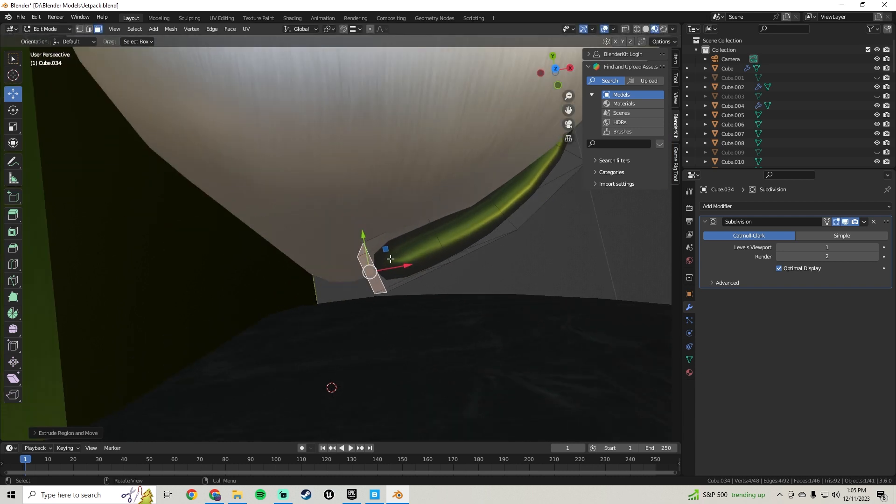
click(368, 224)
key(r)
click(470, 237)
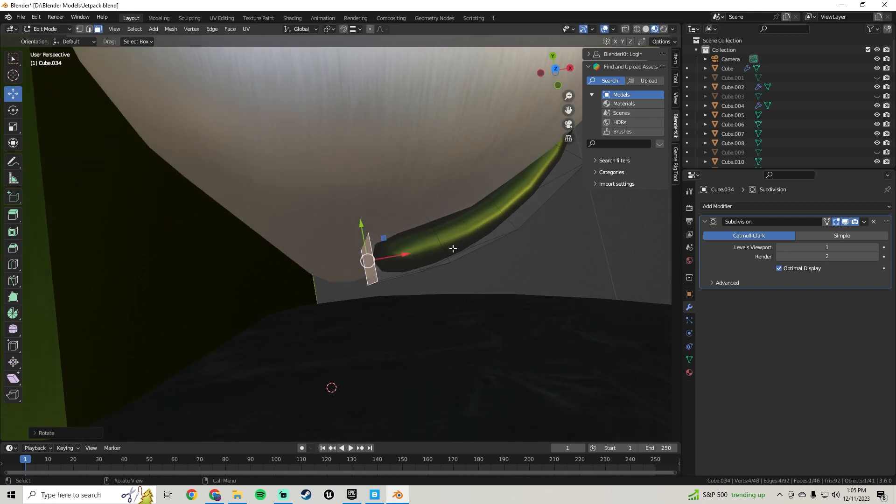
Extend the strap behind the tank with two more extruded segments, moving their ends along Y and rotating the last around Z
middle_drag(452, 248, 419, 249)
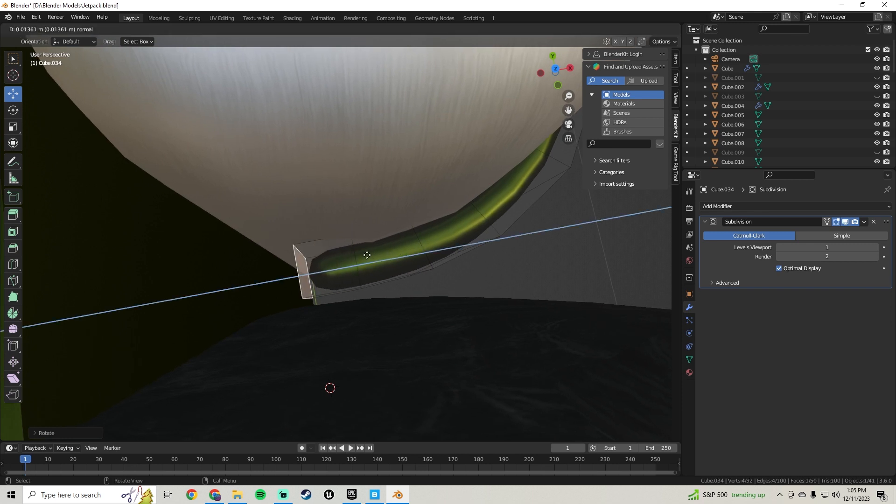
drag(282, 240, 283, 219)
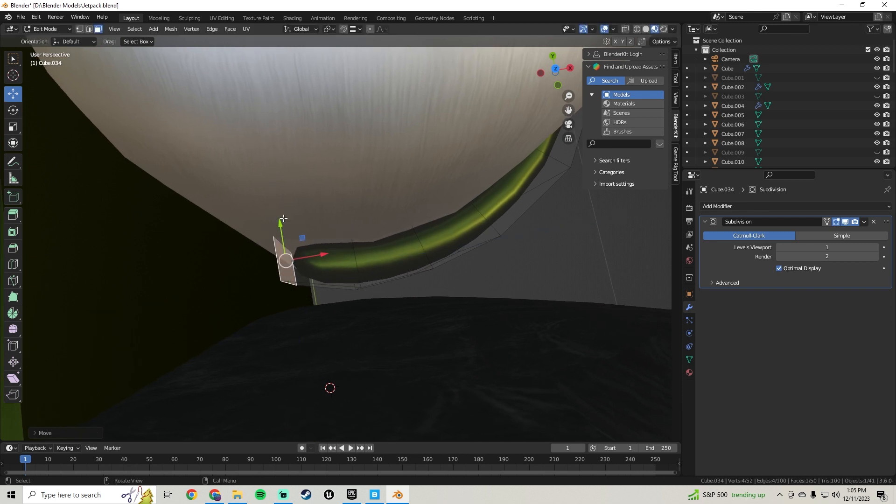
click(344, 227)
shift+middle_drag(347, 230, 419, 222)
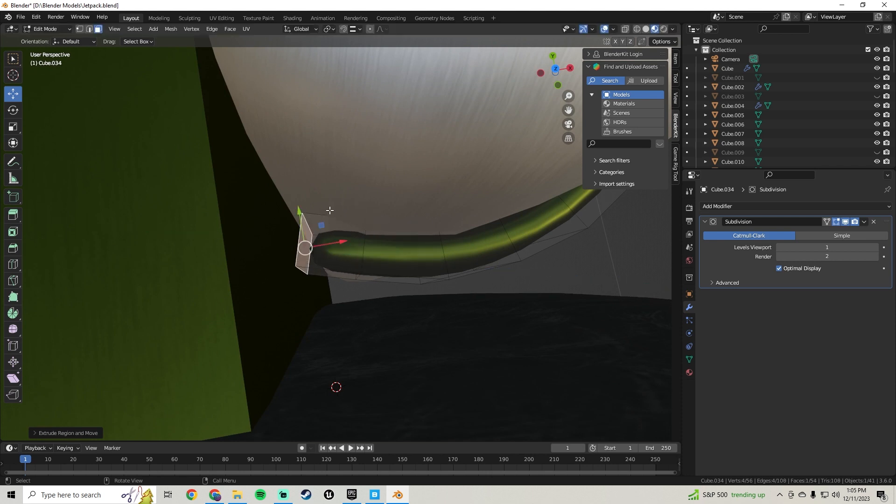
drag(301, 212, 400, 187)
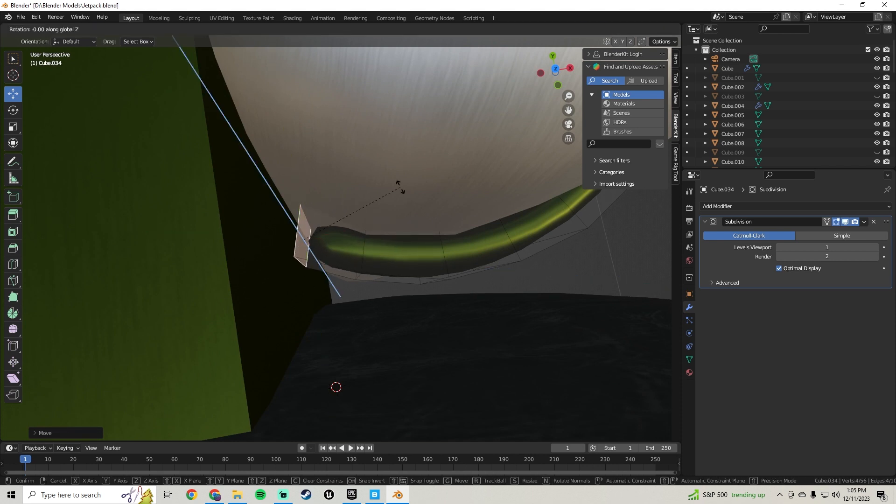
click(419, 202)
Extrude the strap's next segment behind the tank, rotate its end face around Z and reposition it along Y and X
middle_drag(420, 200, 534, 213)
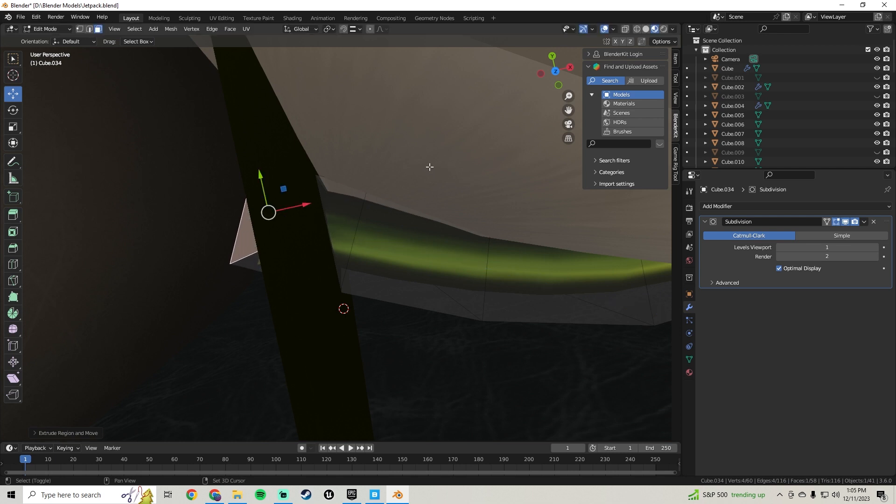
shift+middle_drag(430, 167, 395, 192)
drag(291, 203, 331, 167)
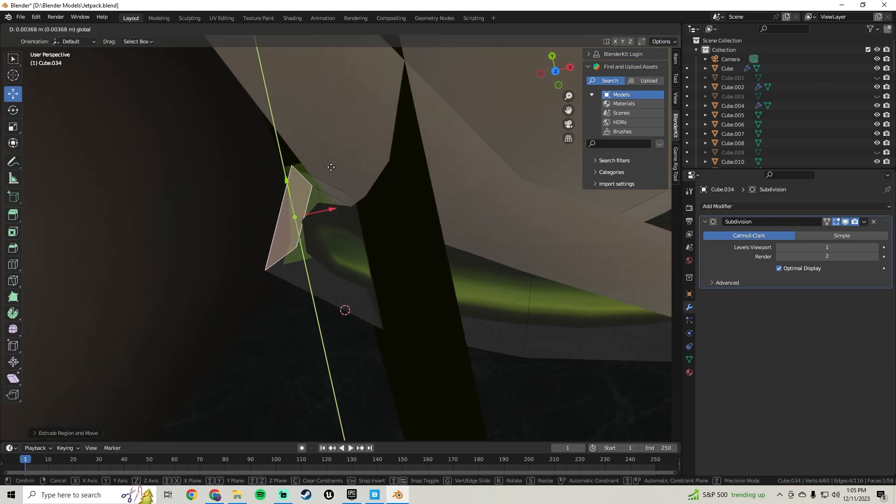
click(343, 149)
key(r)
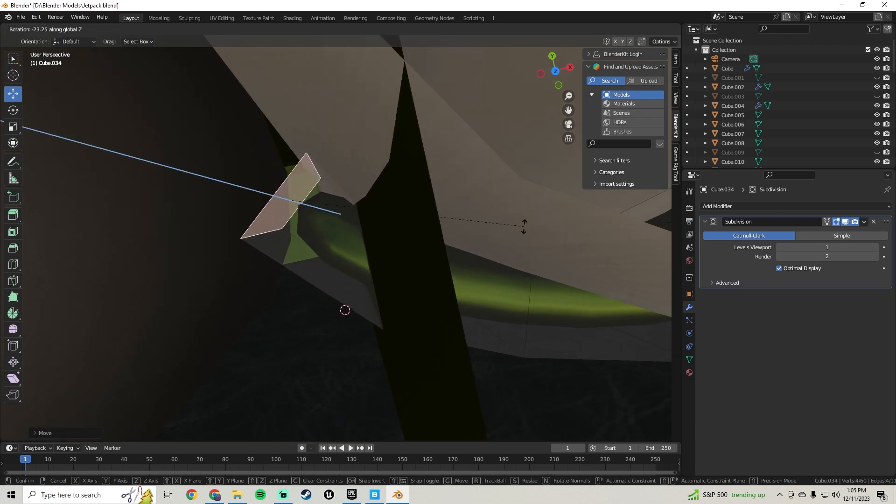
click(569, 253)
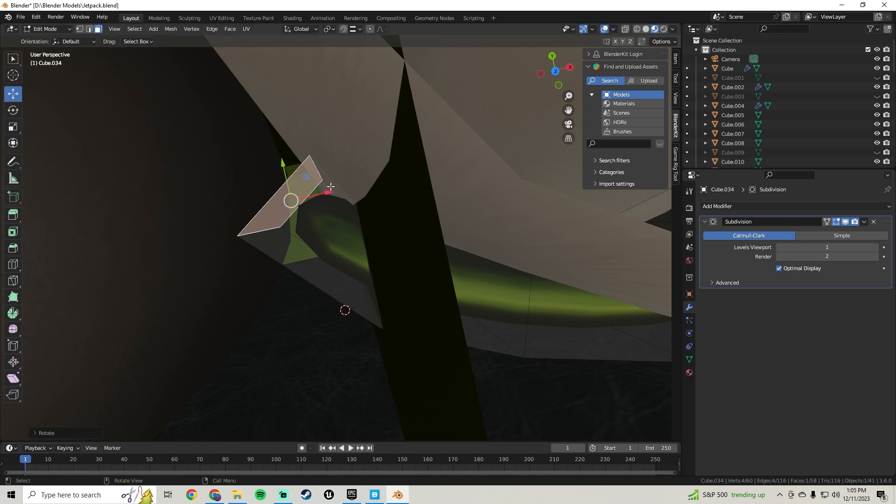
drag(329, 191, 337, 180)
Extrude the end face about 0.016 m towards the control panel and move it along Y and X to follow the tank
middle_drag(476, 182, 359, 305)
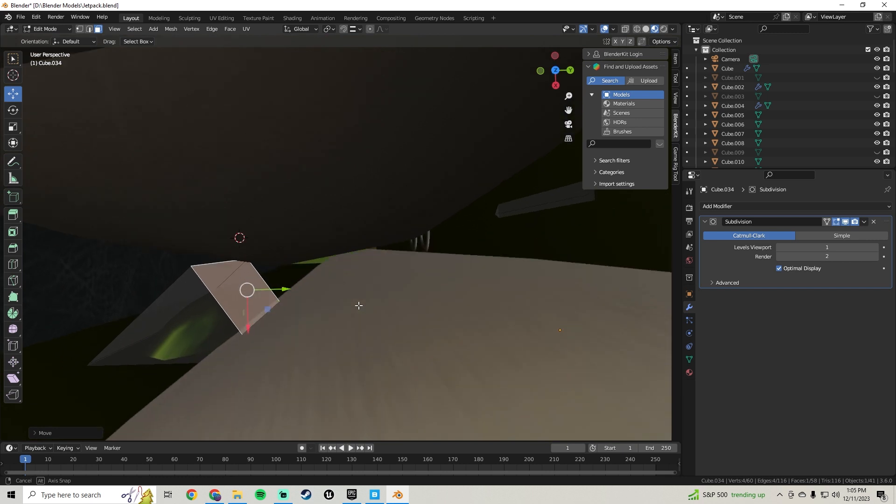
key(e)
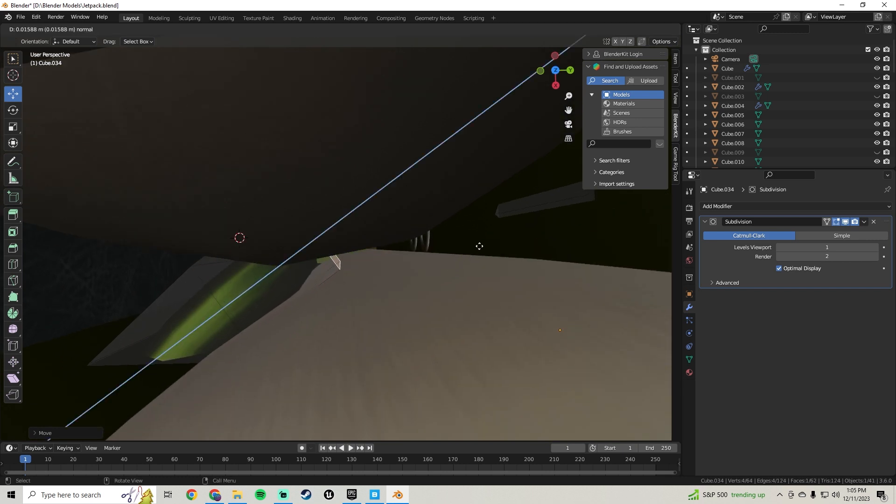
drag(356, 237, 405, 240)
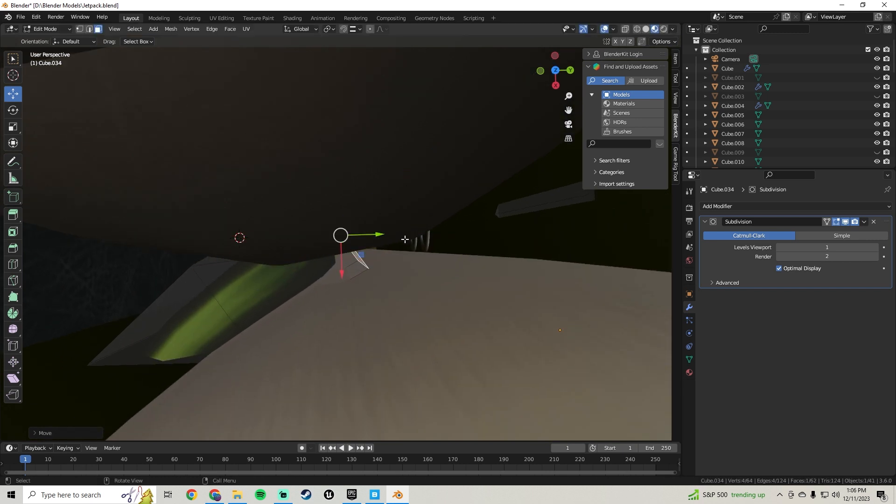
click(370, 255)
drag(340, 267, 342, 276)
Extrude another segment between tank and control panel, rotate its end face around Z and shift it along Y and X
key(e)
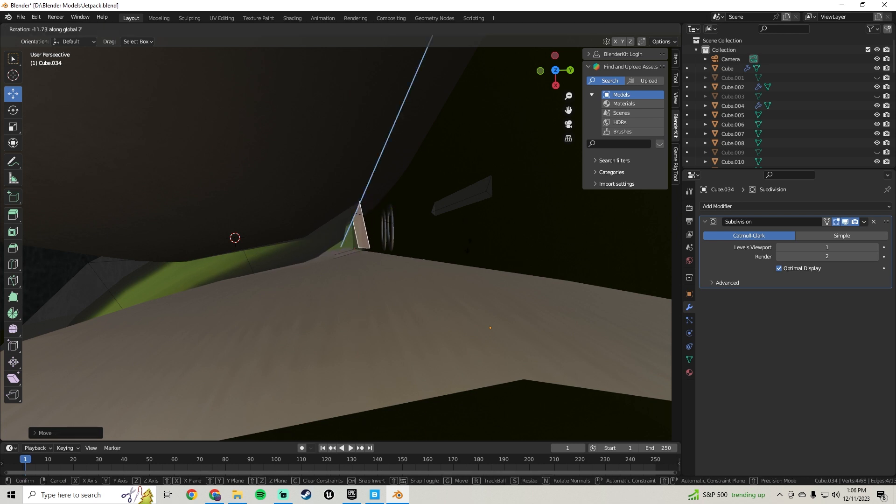
key(g)
key(y)
key(y)
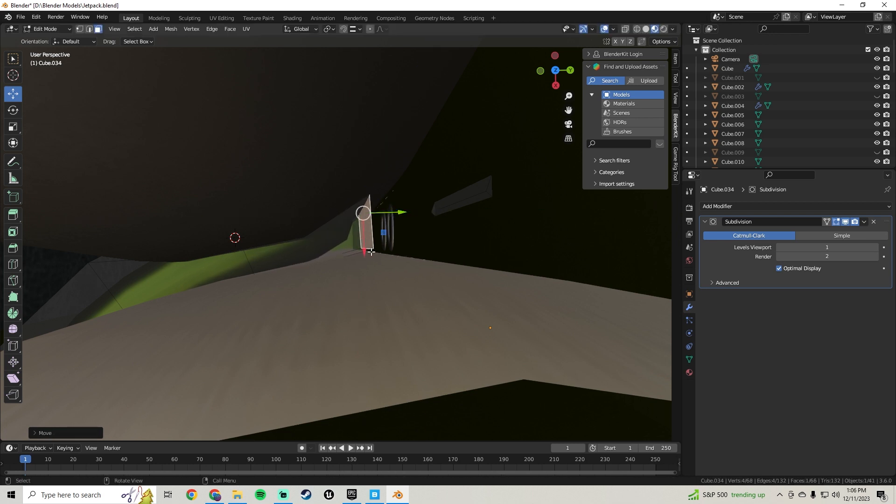
key(x)
click(408, 254)
Extrude one more segment towards the front of the tank, rotate its end face around Z and move it along X
key(e)
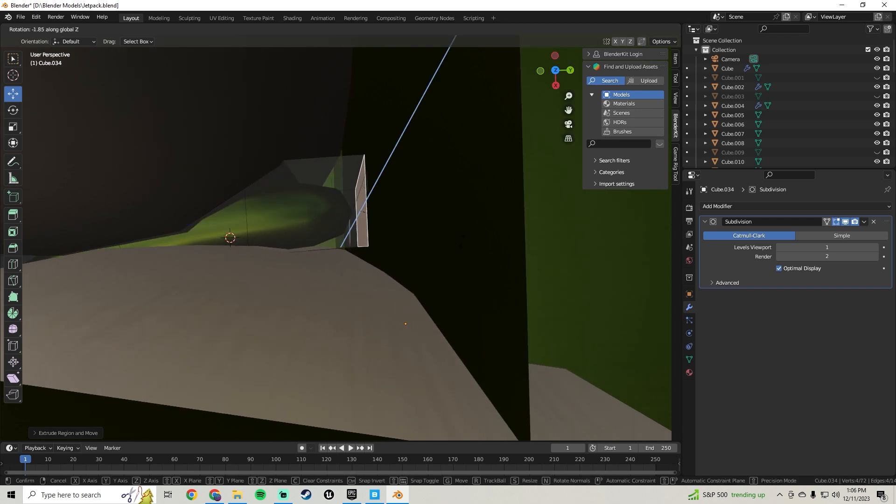
click(462, 258)
drag(363, 251, 363, 270)
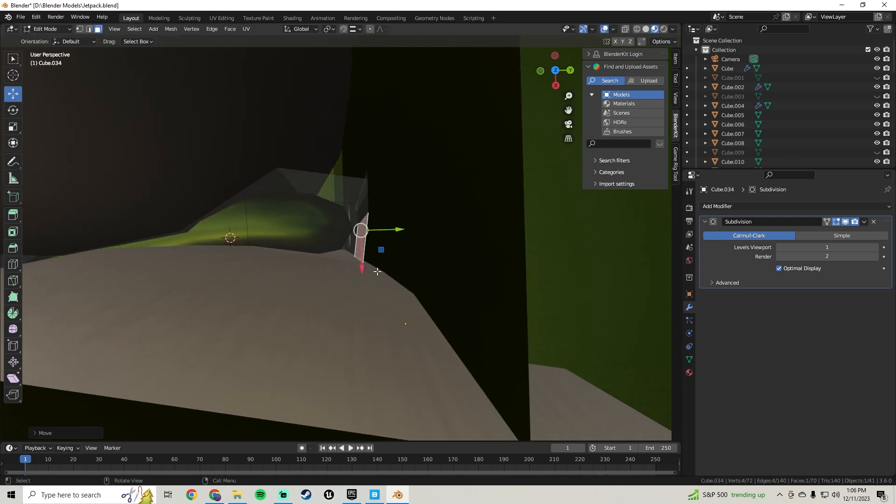
shift+middle_drag(442, 252, 261, 158)
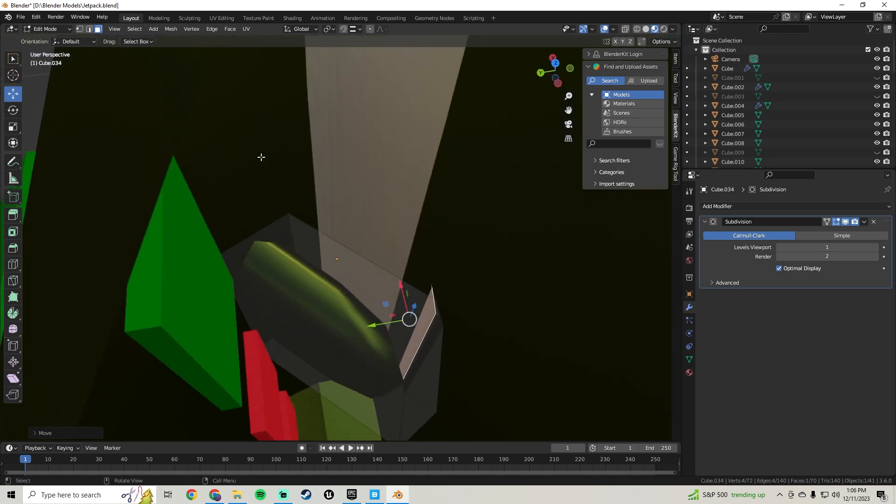
Adjust the position of the end face opposite the strap's starting face, undoing the first move
middle_drag(443, 283, 317, 312)
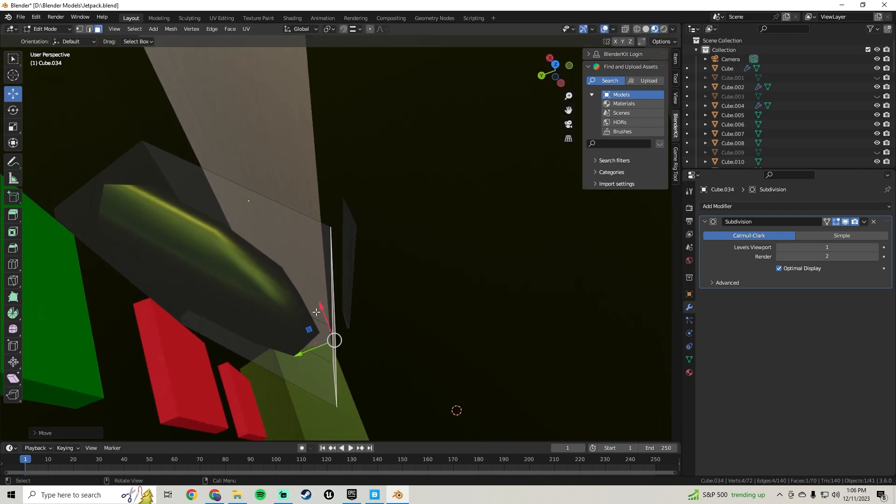
drag(307, 268, 308, 269)
key(ctrl+z)
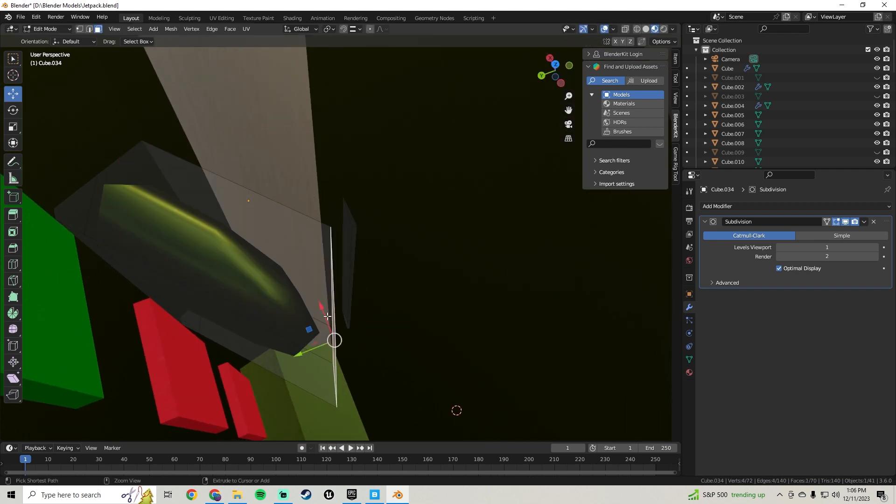
drag(311, 351, 295, 258)
key(x)
Bridge the strap's two facing end faces to close the loop, undoing a mistaken Poke Faces on them
middle_drag(295, 258, 370, 265)
shift+click(362, 245)
right_click(362, 245)
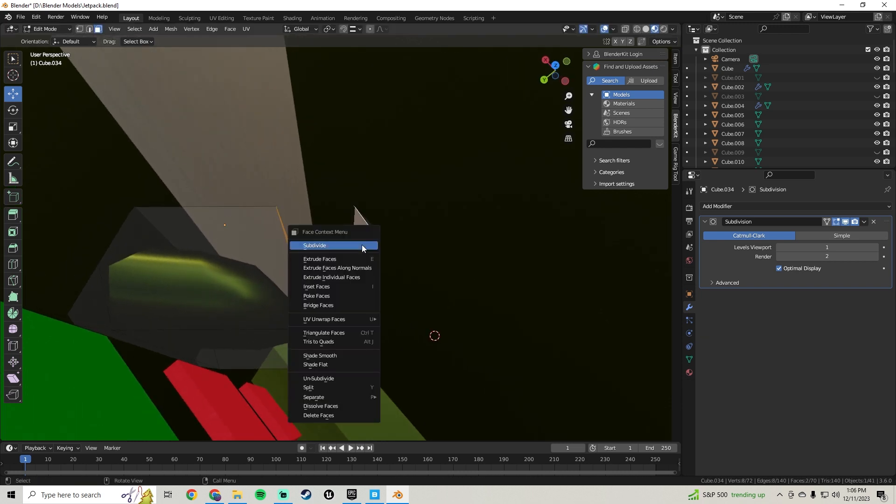
click(334, 293)
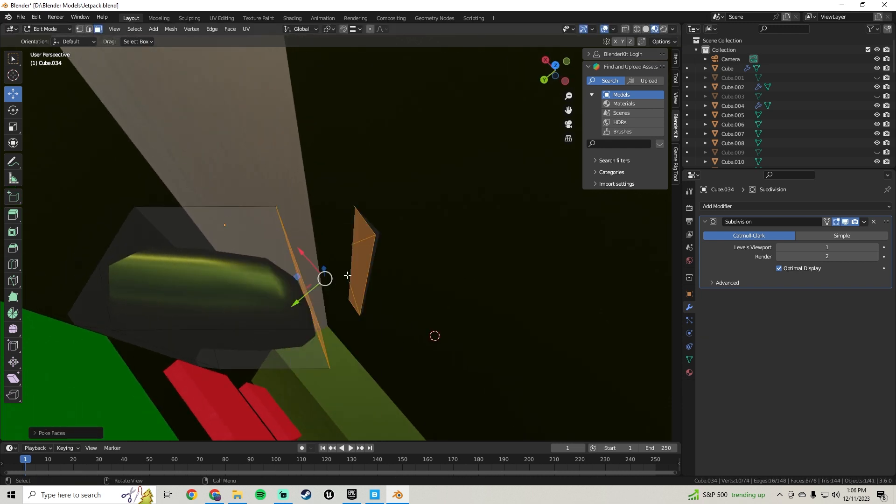
middle_drag(333, 294, 429, 268)
key(ctrl+z)
right_click(377, 256)
click(344, 265)
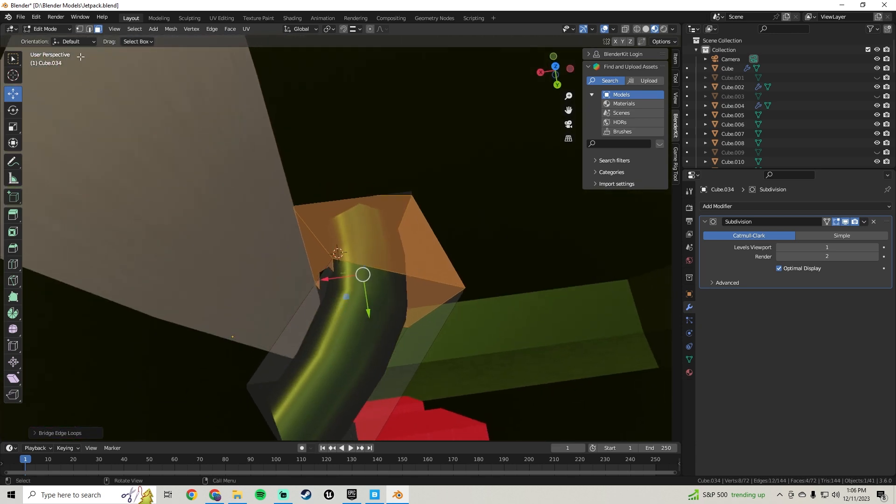
Select the edge loop beside the bridged section in edge mode and move it along X
click(92, 29)
alt+click(368, 267)
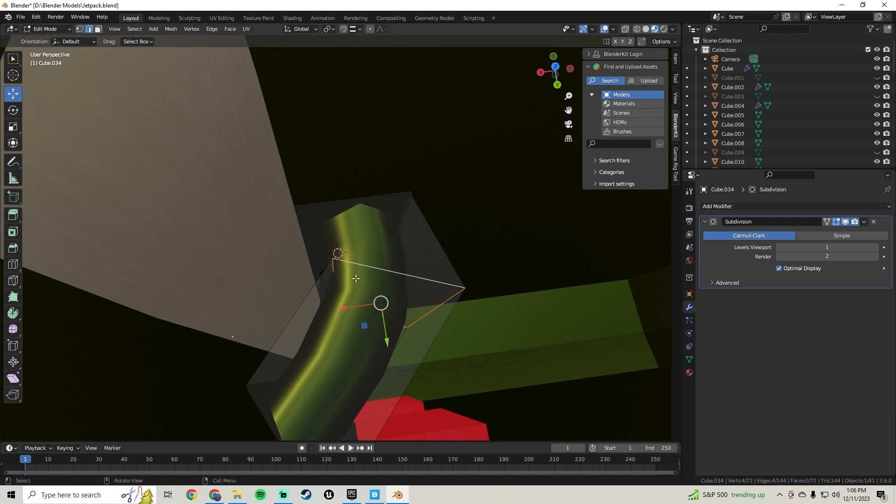
drag(357, 312, 319, 315)
middle_drag(318, 315, 369, 226)
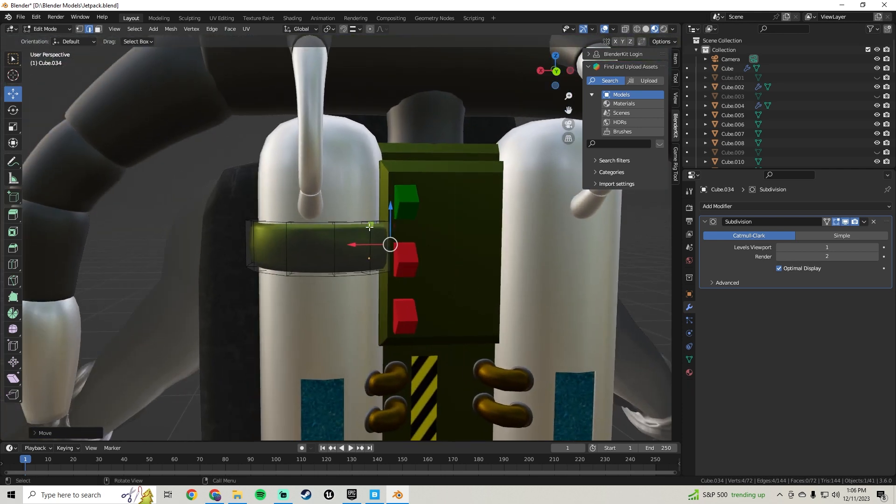
Unwrap the whole strap mesh with Smart UV Project at its default settings and return to Object Mode
key(a)
click(244, 32)
click(250, 53)
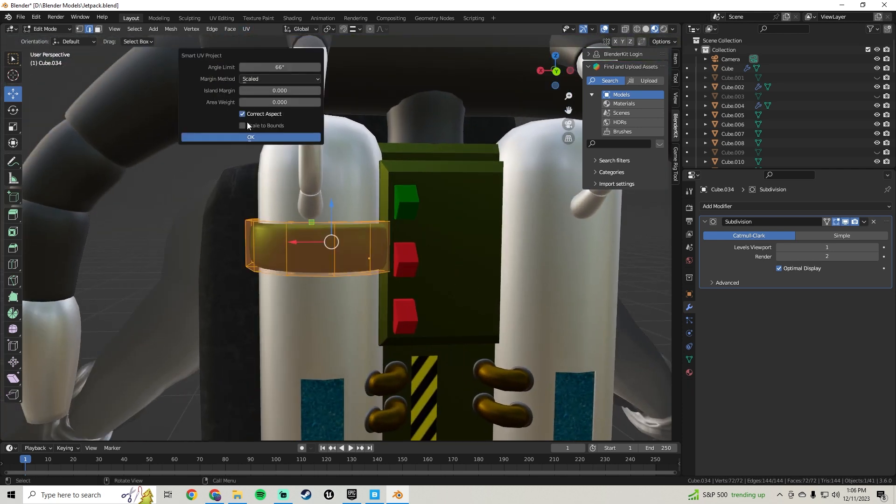
click(244, 137)
key(Tab)
scroll(301, 178, down, 4)
scroll(304, 179, down, 2)
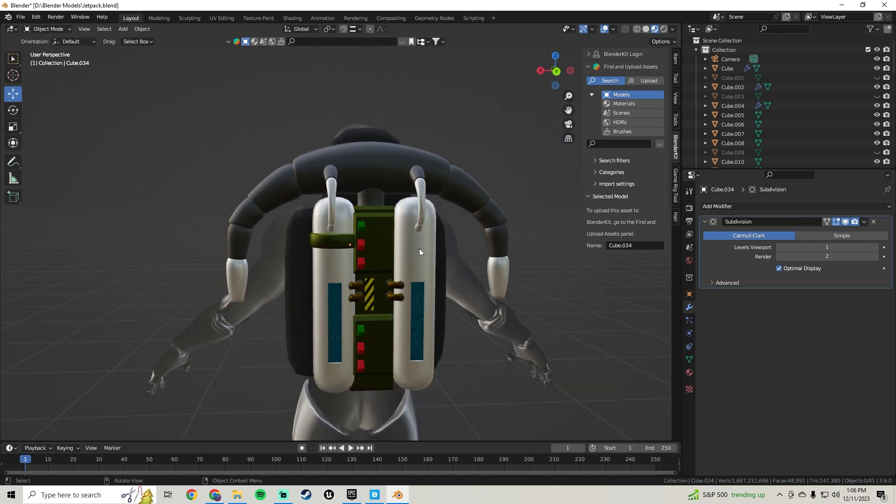
Duplicate the strap about 0.031 m down along Z and scale the copy down slightly
middle_drag(419, 252, 332, 207)
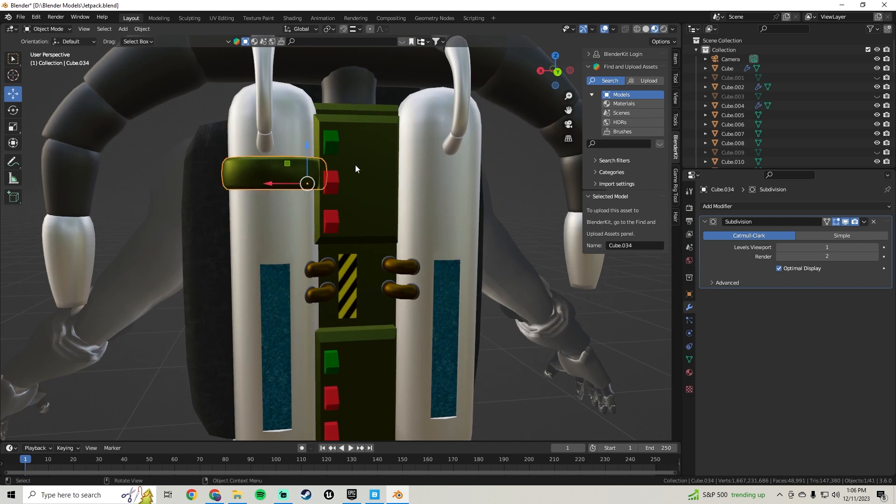
key(shift+d)
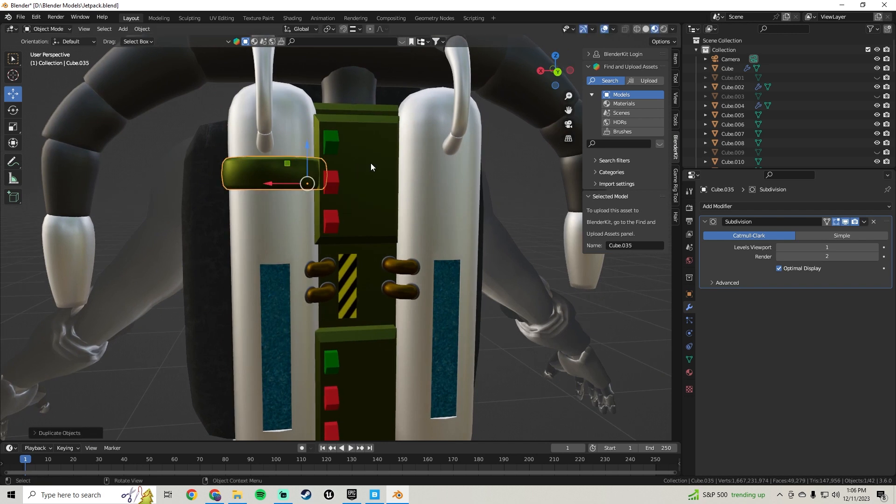
key(z)
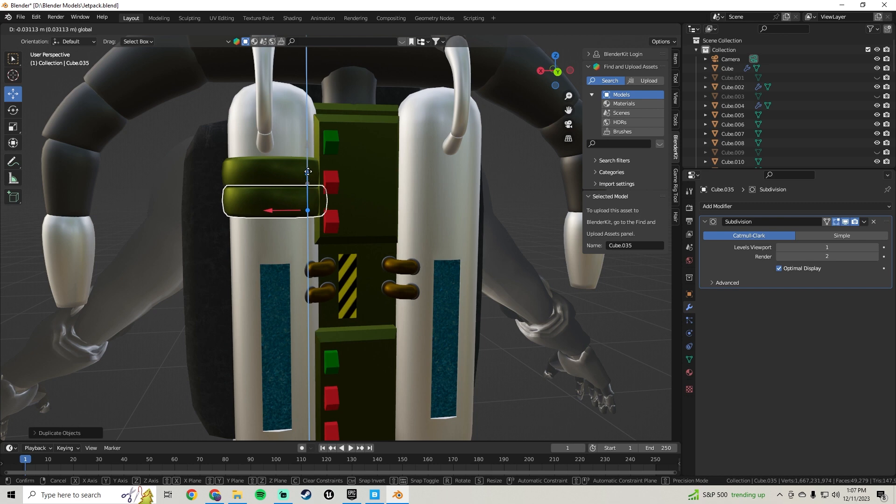
click(308, 172)
key(s)
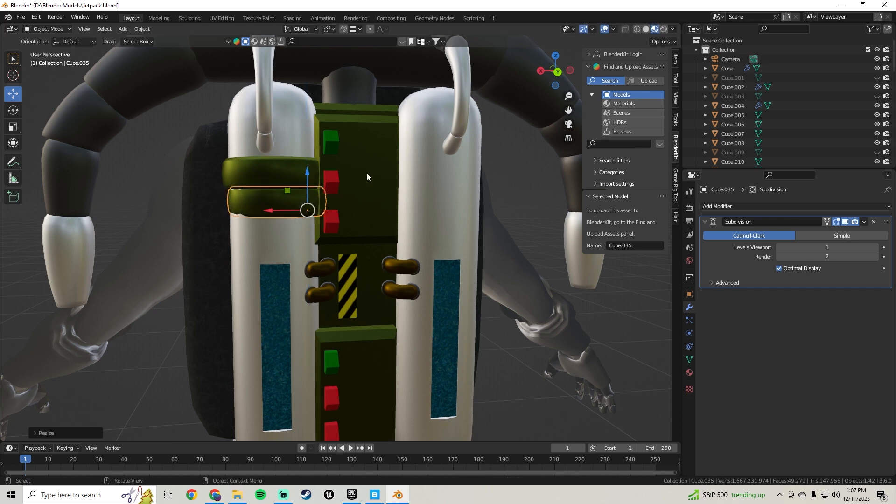
Shift the second strap's whole mesh about 0.003 m along X in Edit Mode to centre it on the tank
key(Tab)
key(Tab)
key(KP_Decimal)
key(Tab)
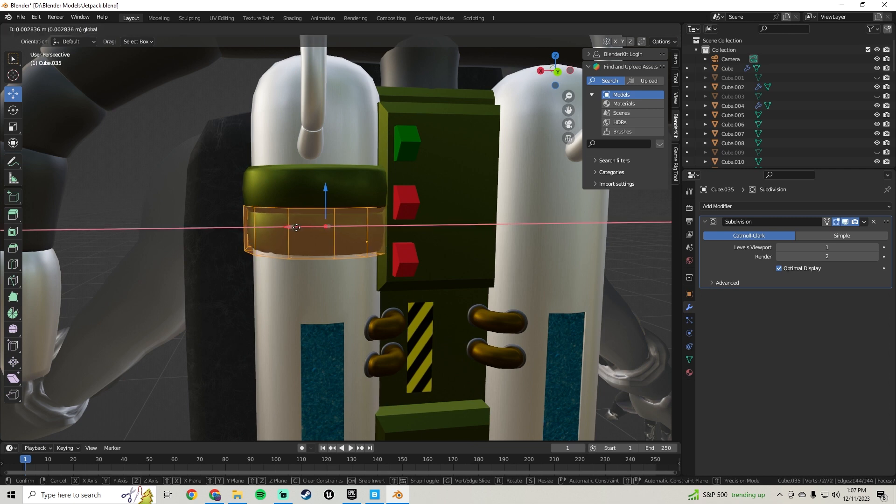
drag(296, 228, 296, 229)
key(Tab)
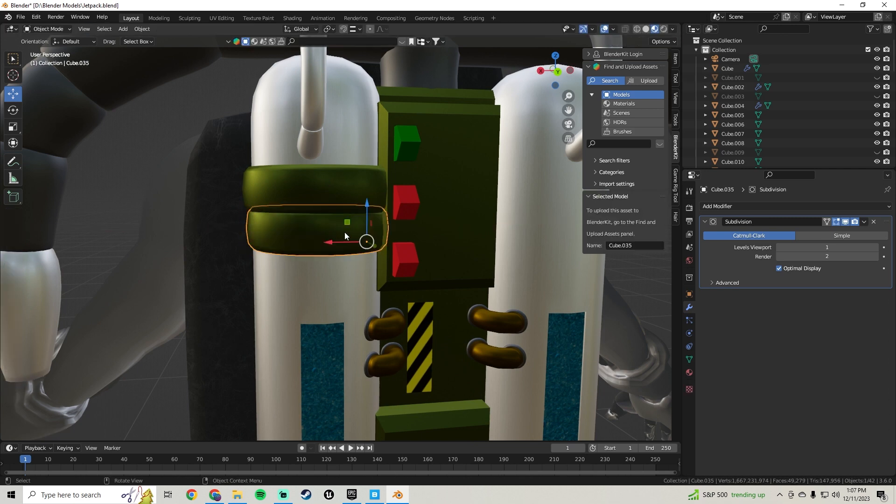
Duplicate the second strap about 0.031 m down along Z and scale the third strap down slightly
scroll(317, 220, down, 3)
click(173, 121)
scroll(211, 187, down, 2)
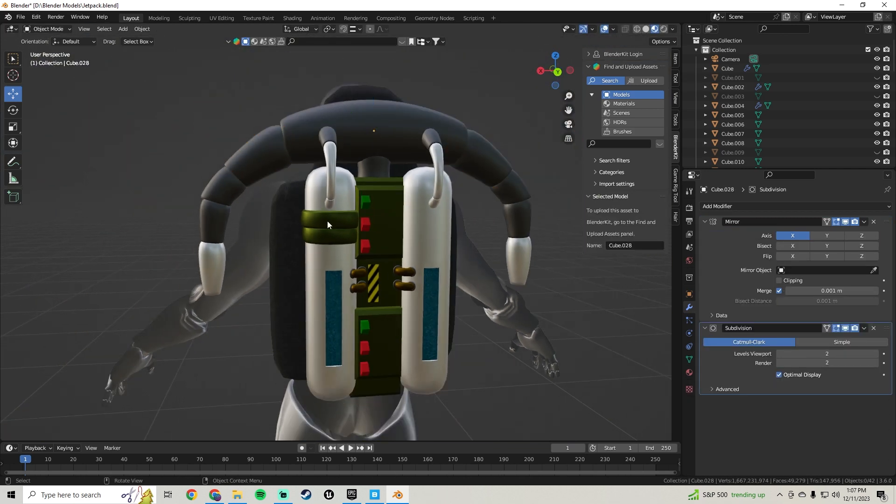
scroll(328, 224, up, 1)
click(326, 236)
scroll(344, 242, up, 3)
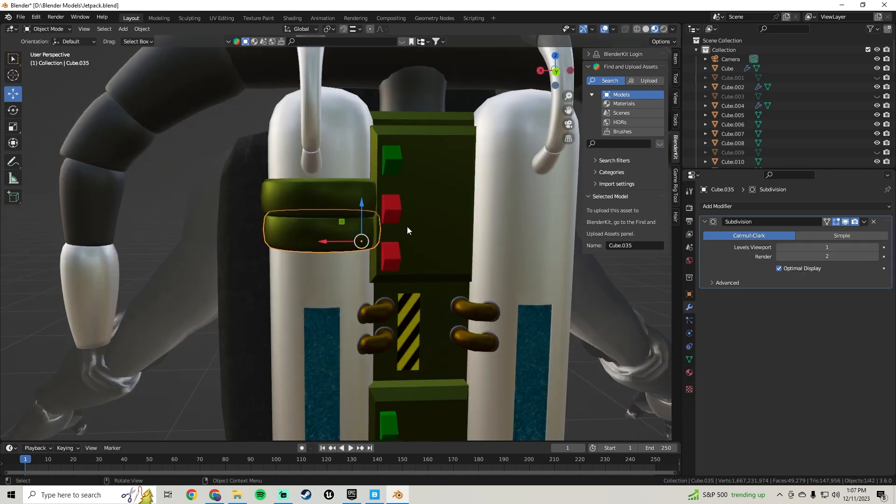
key(shift+d)
key(z)
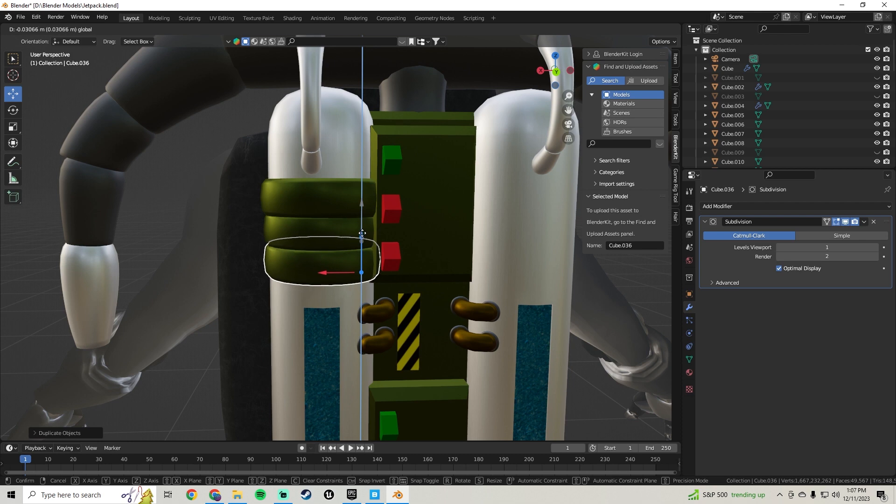
click(360, 270)
key(s)
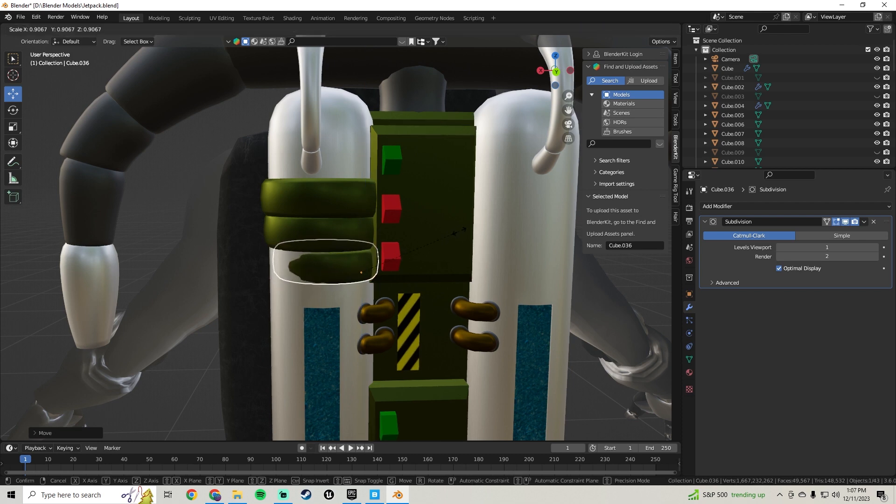
scroll(380, 256, up, 4)
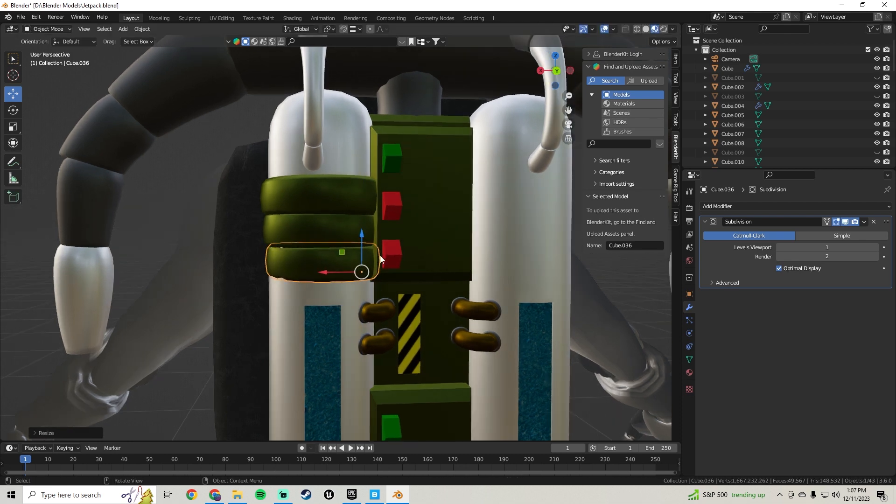
Move the third strap about 0.003 m along X to align it with the straps above, and deselect it
key(g)
key(x)
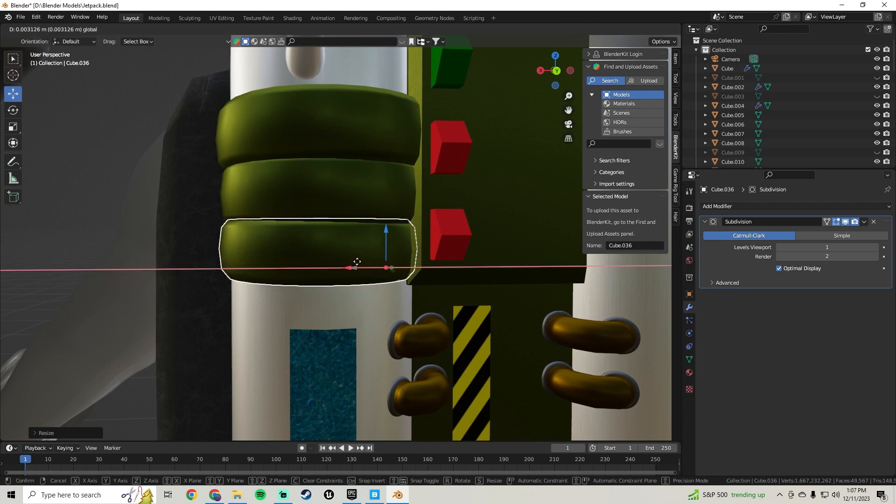
click(358, 261)
scroll(357, 261, down, 4)
scroll(274, 228, down, 2)
click(275, 227)
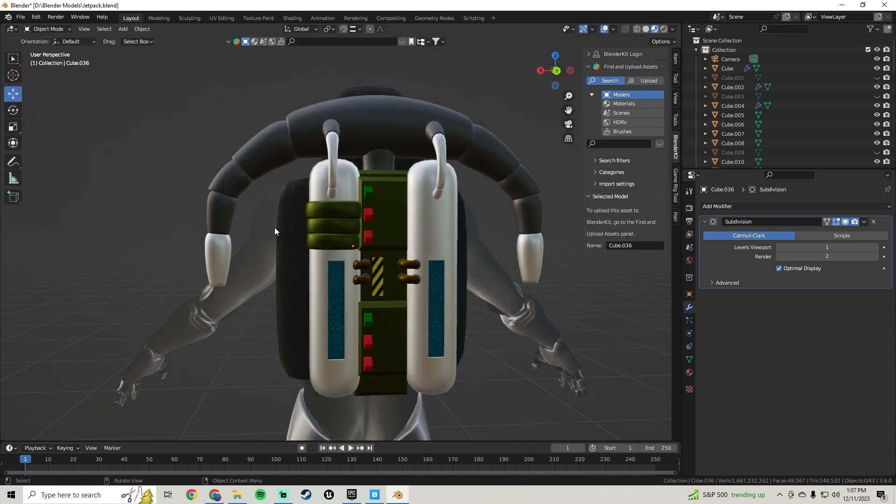
Move the third strap about 0.002 m horizontally to centre it on the tank
middle_drag(275, 228, 377, 251)
scroll(337, 255, up, 4)
scroll(322, 250, up, 4)
click(333, 249)
key(g)
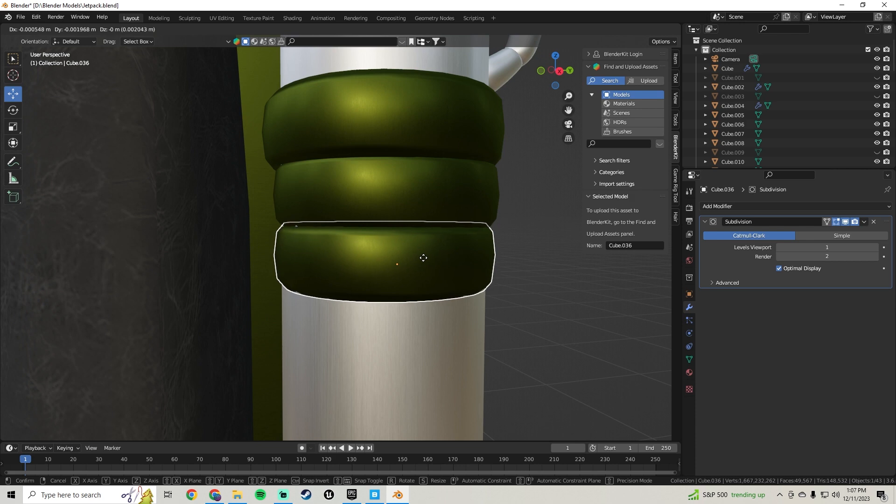
click(423, 259)
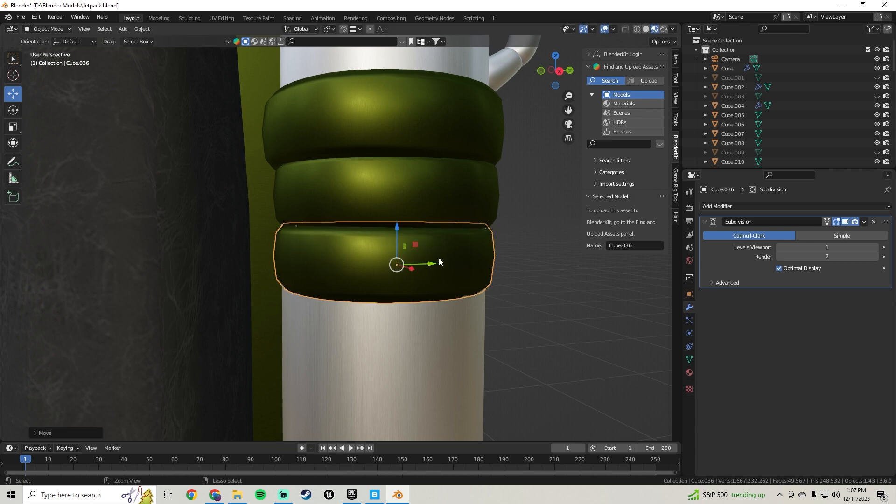
mouse_move(441, 260)
mouse_down()
mouse_move(430, 262)
mouse_move(456, 261)
mouse_up()
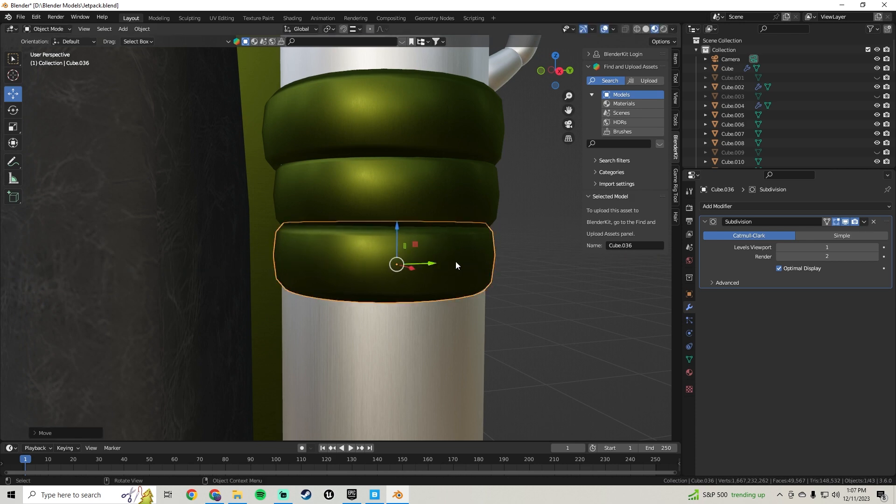
Scale the third strap up by a factor of about 1.02
middle_drag(455, 261, 421, 254)
key(s)
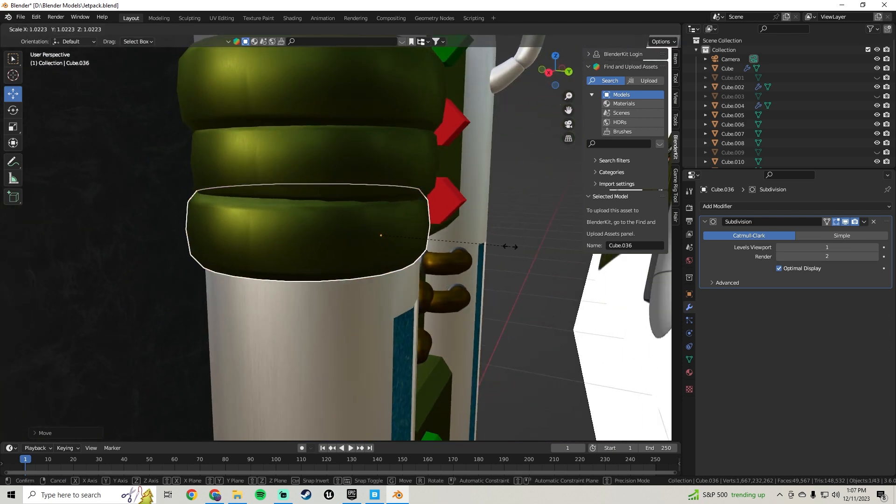
click(511, 246)
middle_drag(500, 250, 320, 282)
Delete the third strap beneath the upper two
key(Tab)
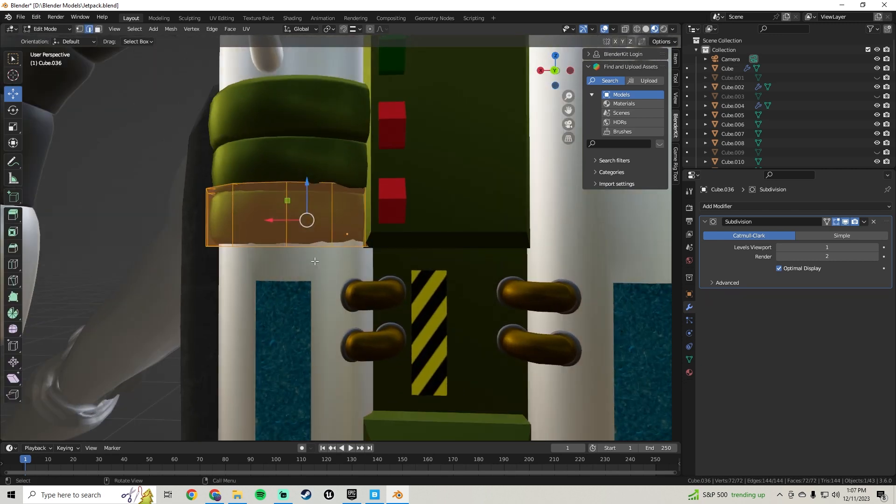
scroll(315, 262, down, 3)
right_click(315, 261)
click(315, 261)
key(Tab)
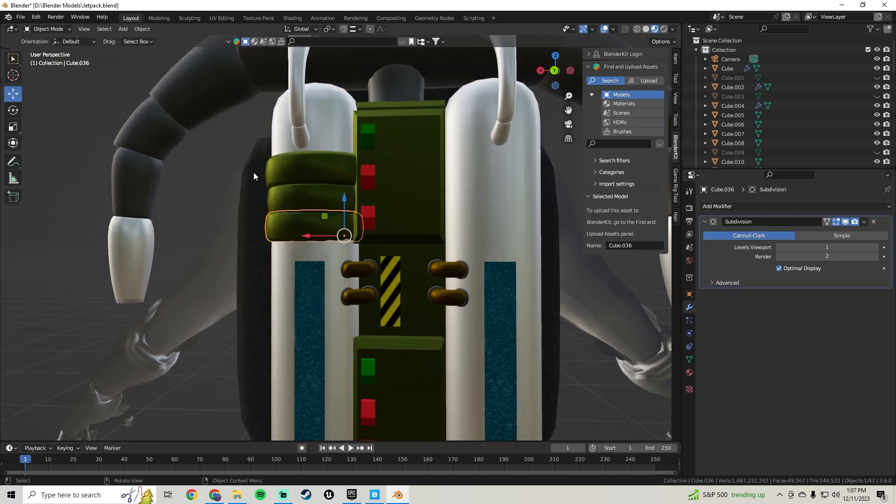
key(Delete)
Nudge the second strap's whole mesh slightly in Edit Mode, including along Y, to centre it on the tank
click(303, 203)
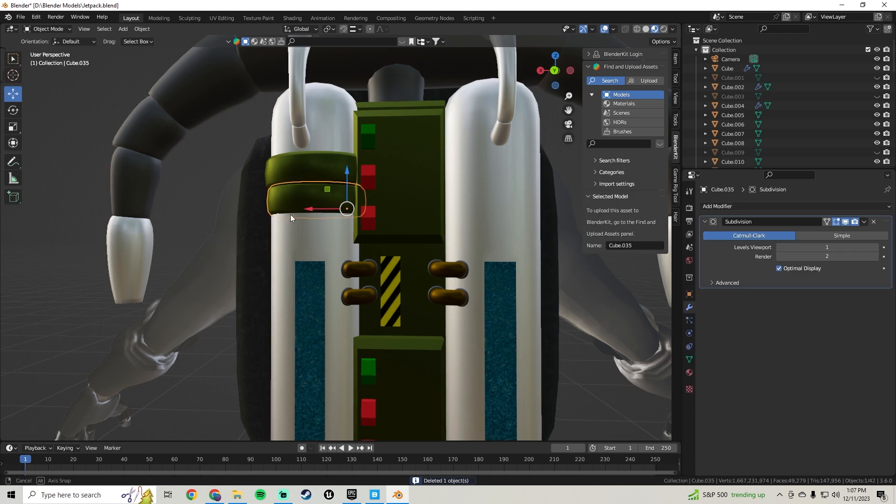
middle_drag(290, 214, 326, 146)
key(Tab)
key(Tab)
drag(335, 162, 332, 161)
key(Tab)
key(Tab)
middle_drag(272, 189, 374, 214)
key(Tab)
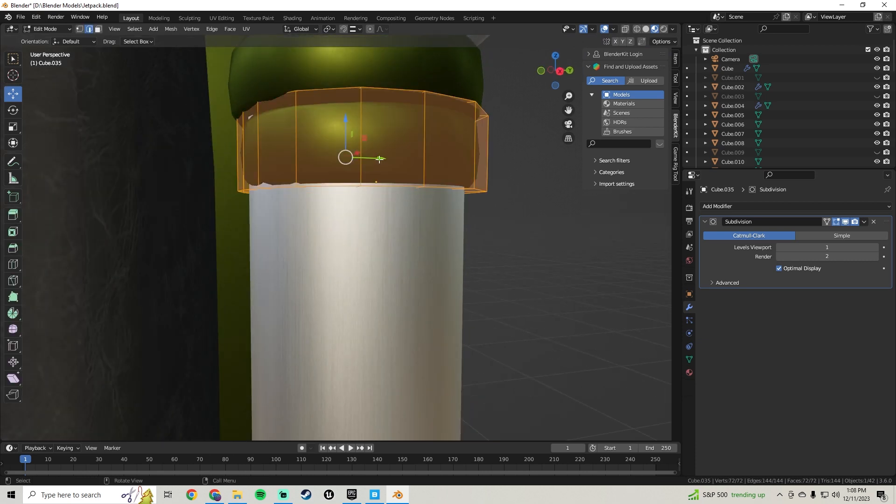
drag(376, 159, 375, 159)
key(Tab)
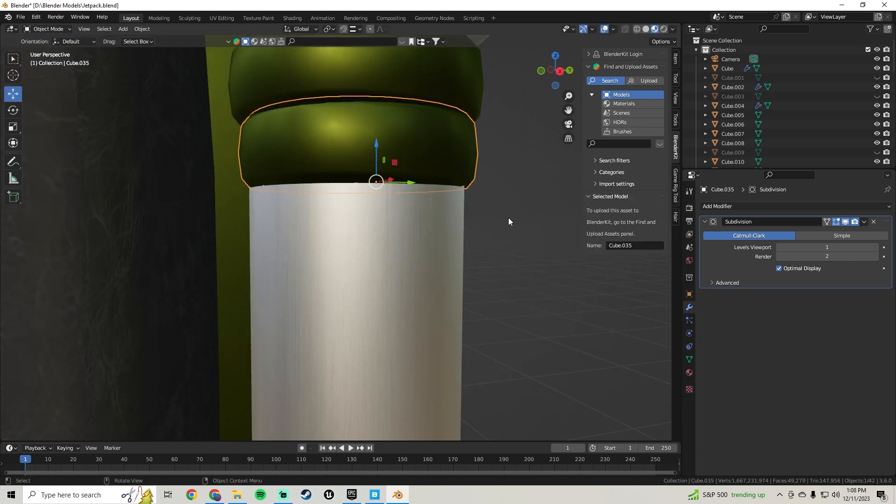
Scale the second strap's mesh up by a factor of about 1.012 in Edit Mode
middle_drag(508, 218, 426, 215)
scroll(425, 214, up, 3)
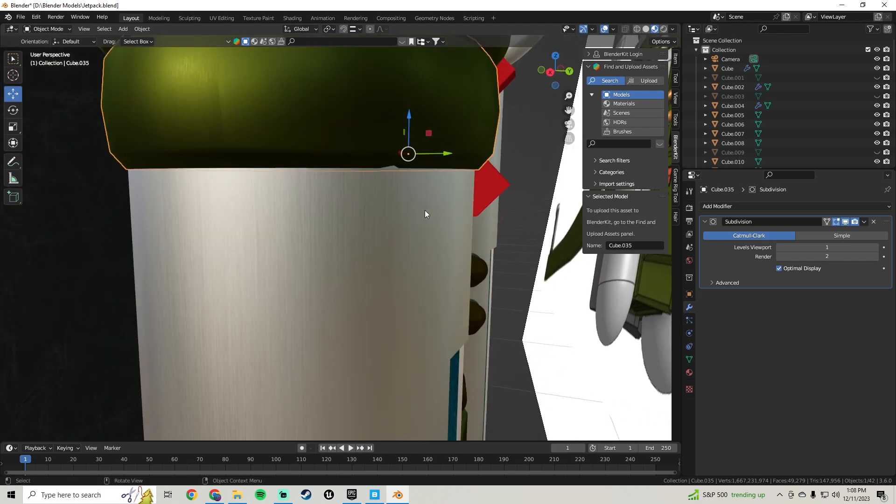
key(Tab)
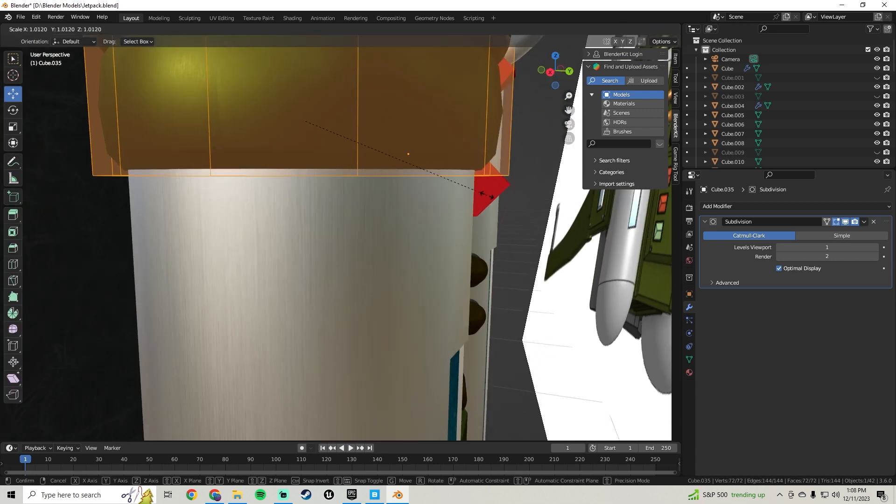
key(Tab)
scroll(487, 196, down, 5)
middle_drag(484, 198, 391, 205)
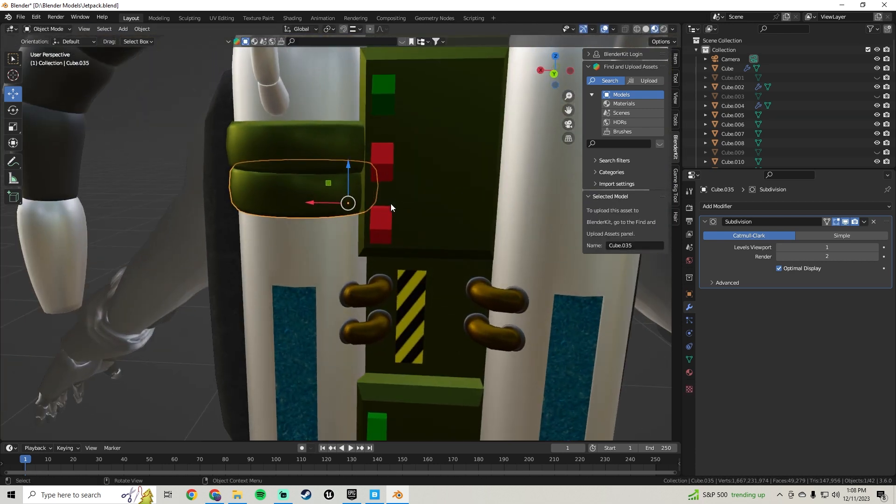
Duplicate the second strap straight down along Z to form a new third strap, and deselect it
scroll(390, 205, down, 3)
middle_drag(301, 224, 312, 203)
click(311, 203)
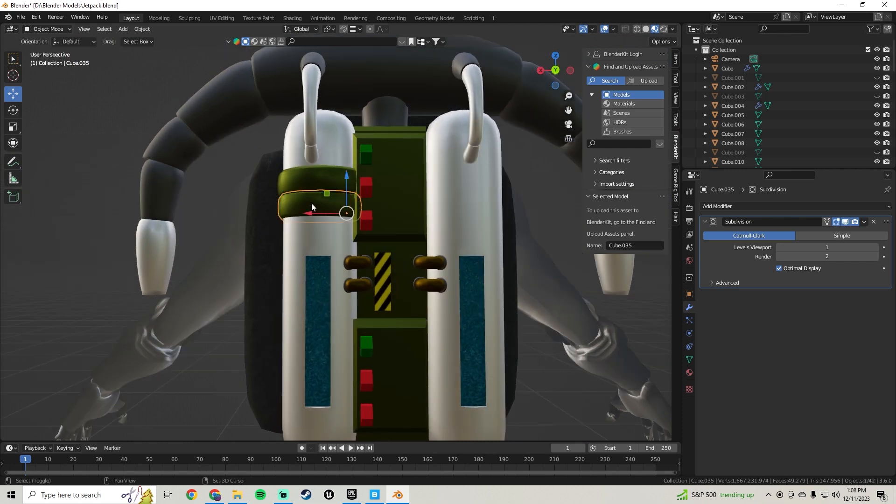
key(shift+d)
right_click(316, 199)
drag(347, 176, 367, 181)
scroll(349, 202, up, 4)
scroll(359, 218, up, 2)
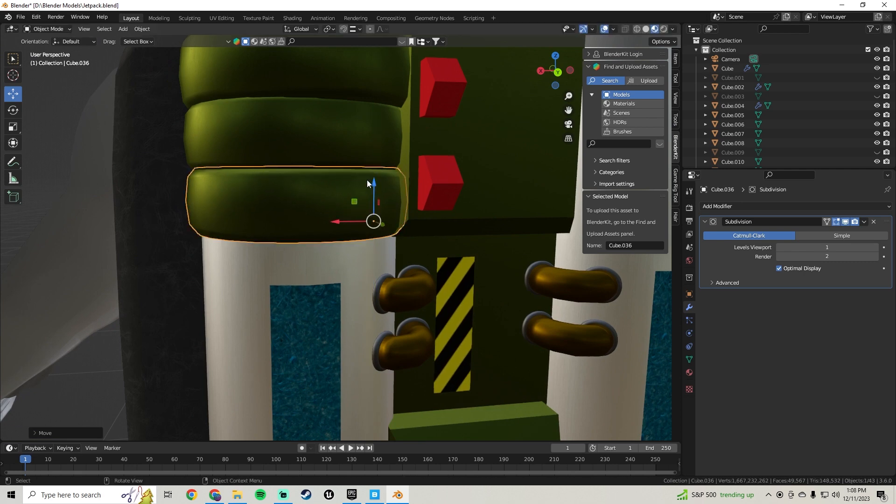
scroll(359, 197, down, 8)
click(228, 147)
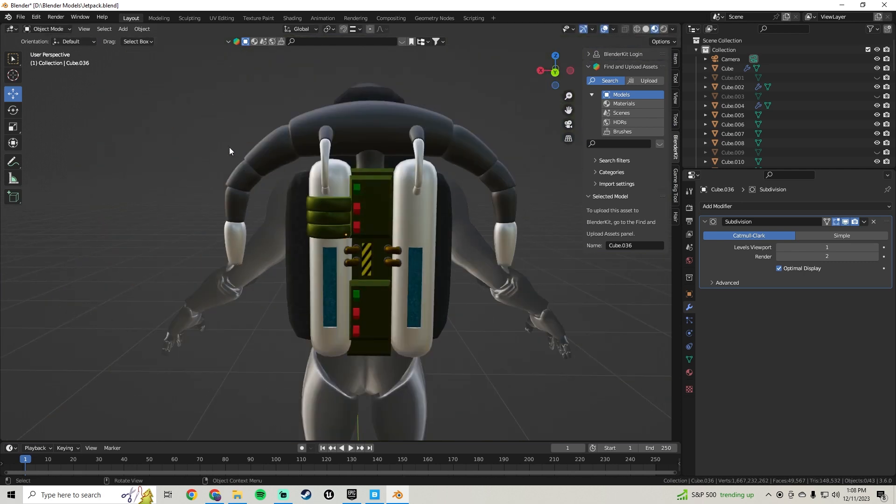
Duplicate all three straps together and move the copies along X onto the other tank
scroll(229, 147, down, 3)
middle_drag(359, 282, 361, 257)
scroll(330, 195, up, 4)
middle_drag(330, 195, 332, 234)
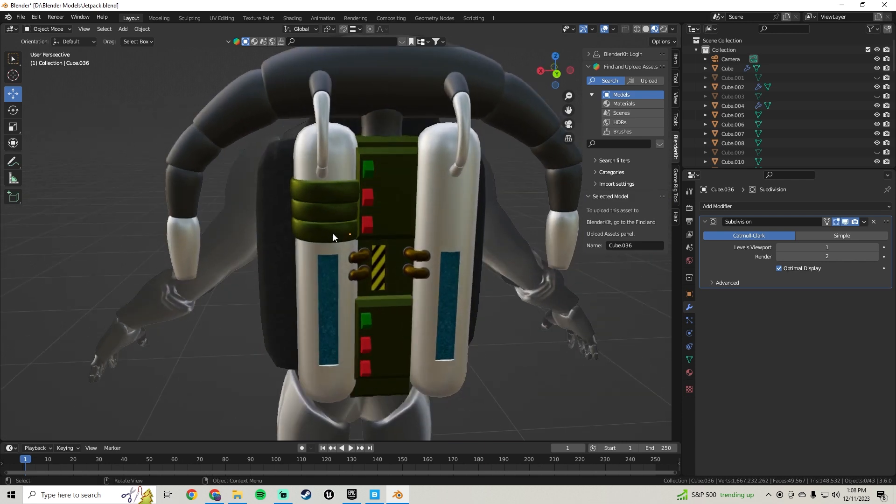
scroll(332, 233, up, 3)
click(332, 174)
shift+click(335, 202)
shift+click(337, 220)
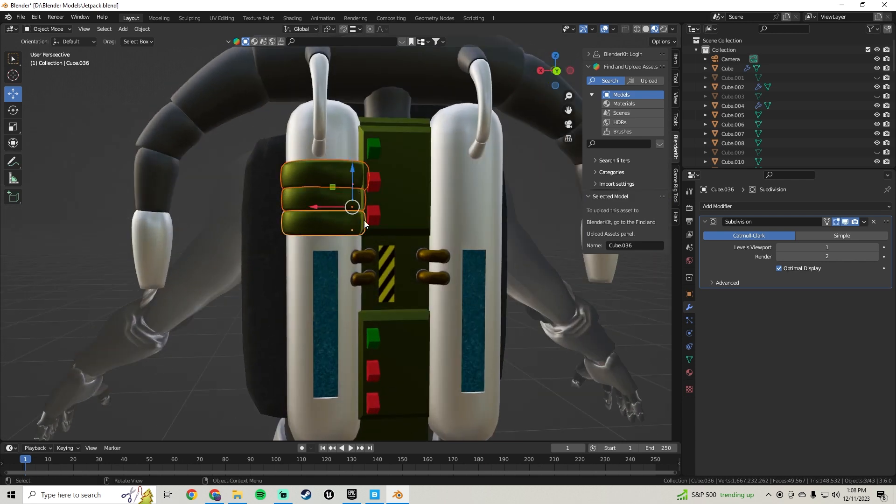
scroll(443, 240, down, 2)
drag(318, 217, 420, 224)
Fine-tune the copied straps along X to centre them on the second tank
shift+middle_drag(444, 231, 340, 359)
scroll(351, 311, up, 2)
shift+middle_drag(341, 360, 343, 245)
scroll(339, 242, up, 3)
drag(357, 242, 350, 240)
Check the copied straps from several sides and save Jetpack.blend
middle_drag(444, 265, 418, 208)
scroll(336, 238, up, 5)
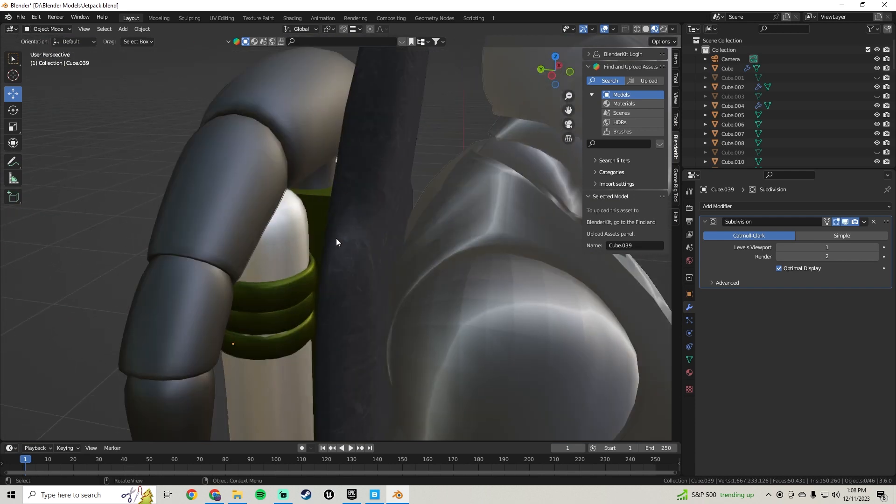
scroll(337, 241, up, 8)
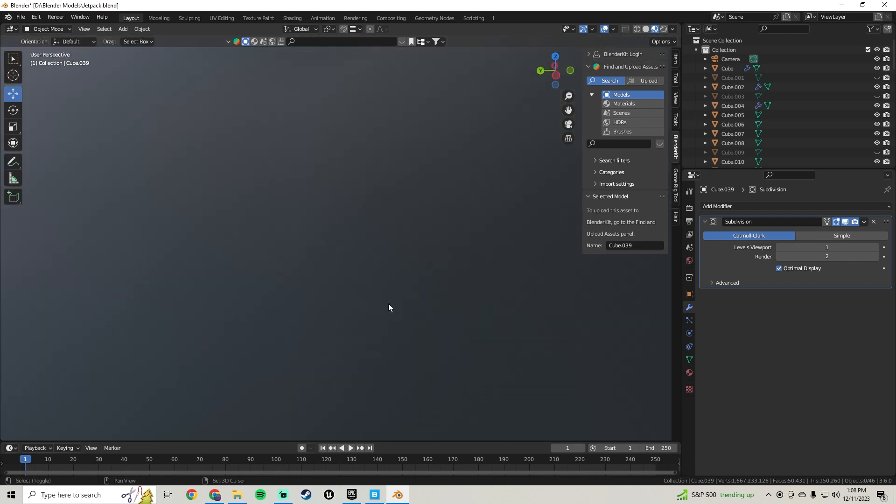
scroll(402, 262, up, 3)
shift+middle_drag(388, 304, 462, 266)
scroll(373, 267, down, 7)
scroll(359, 267, down, 6)
scroll(450, 246, down, 2)
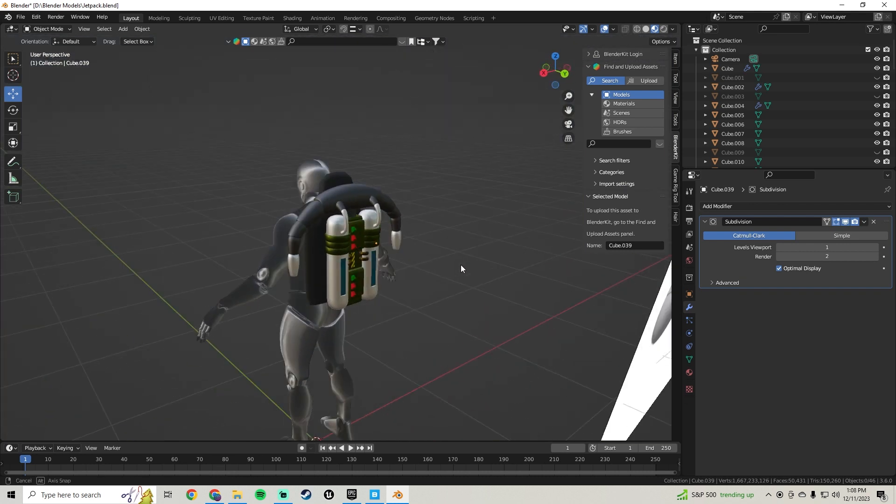
click(26, 20)
click(29, 81)
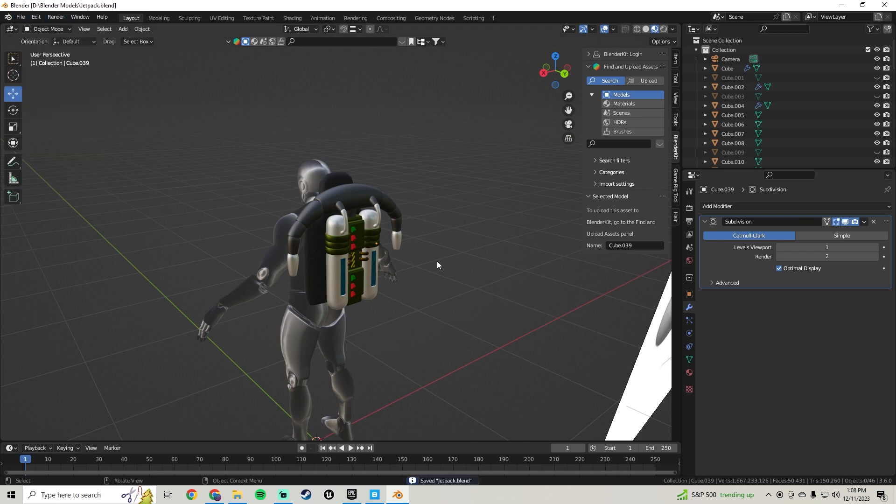
Examine the strap sets on both tanks from behind and up close
scroll(438, 264, up, 6)
middle_drag(467, 263, 391, 240)
scroll(391, 240, down, 3)
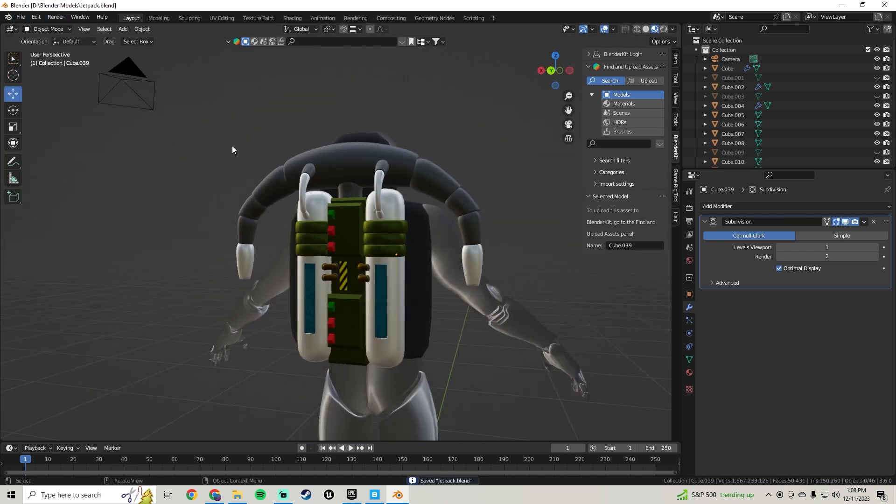
middle_drag(212, 201, 368, 254)
scroll(357, 261, up, 6)
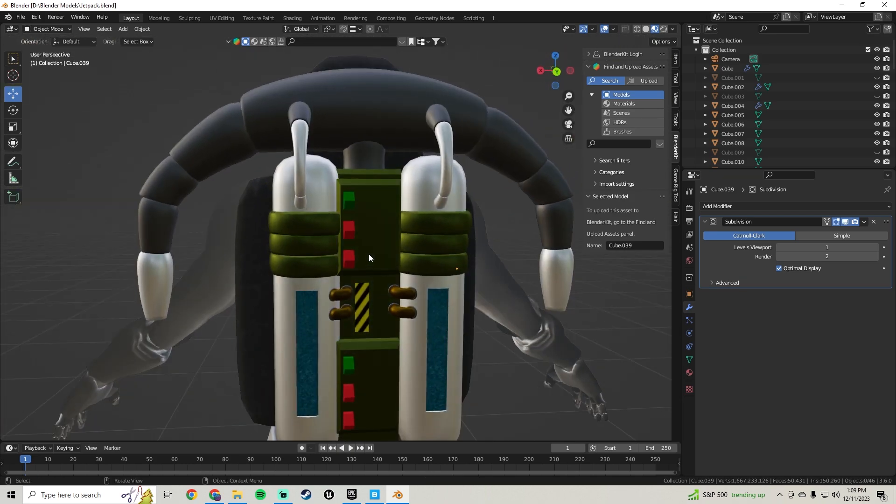
scroll(370, 254, down, 3)
scroll(500, 209, down, 2)
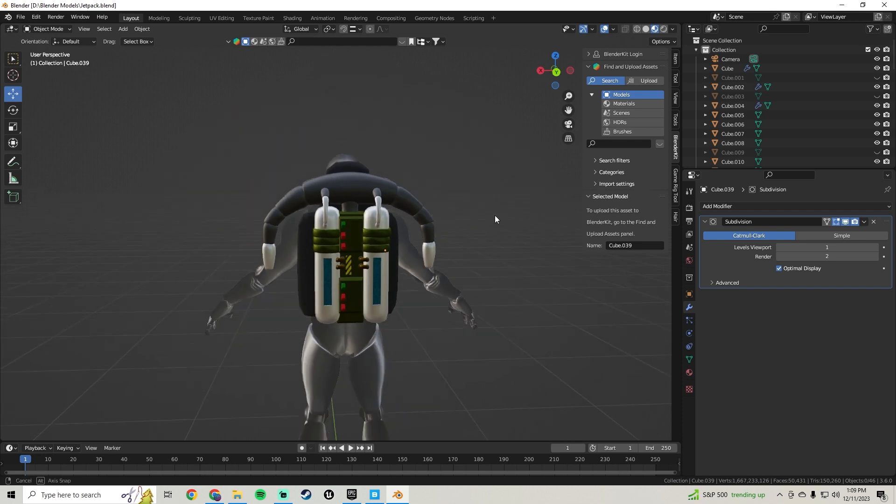
middle_drag(495, 215, 315, 246)
scroll(347, 234, up, 5)
scroll(343, 235, down, 2)
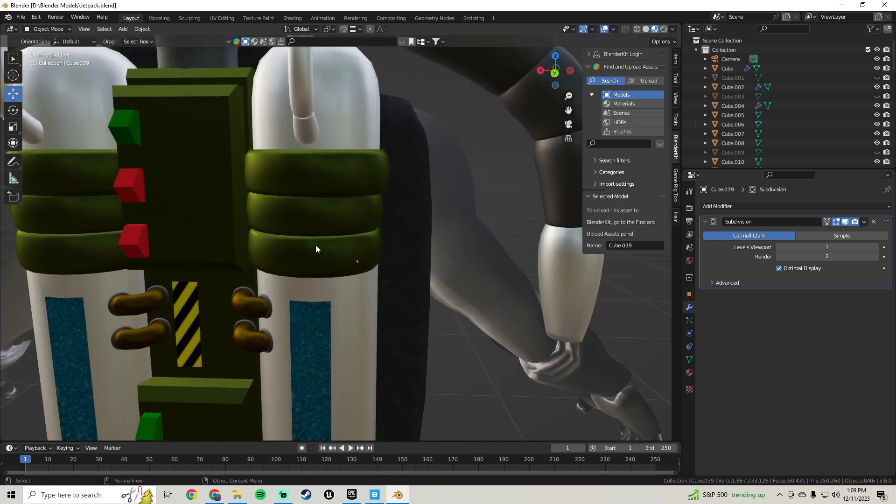
Select the three straps on the second tank, nudge them slightly along X to centre them, and deselect them
click(316, 245)
middle_drag(396, 200, 400, 240)
scroll(250, 256, up, 4)
drag(256, 252, 257, 253)
click(546, 336)
middle_drag(412, 277, 393, 266)
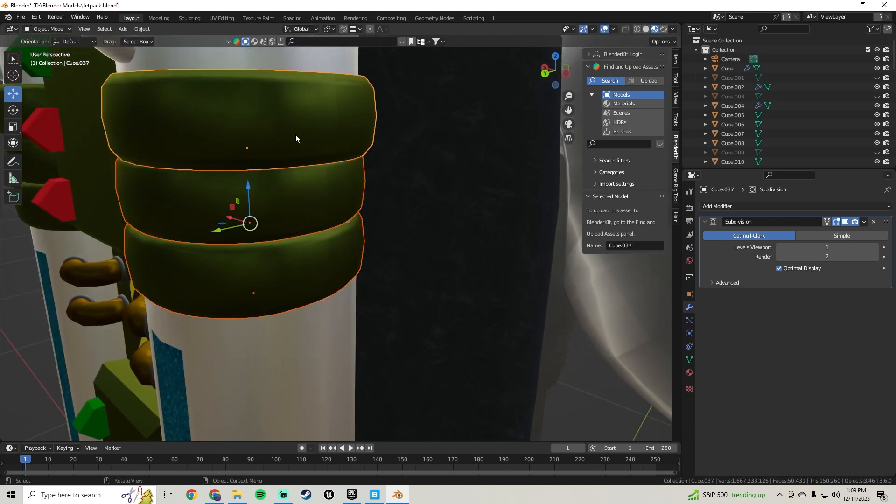
middle_drag(296, 135, 238, 219)
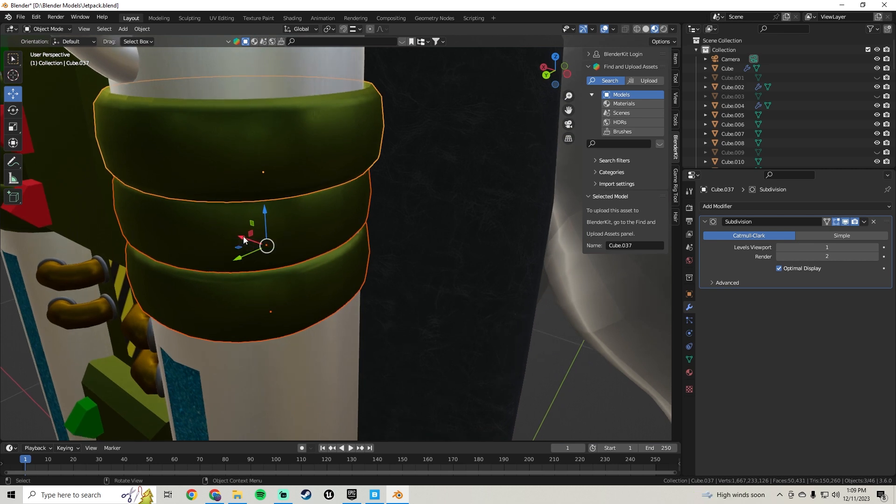
drag(242, 236, 245, 238)
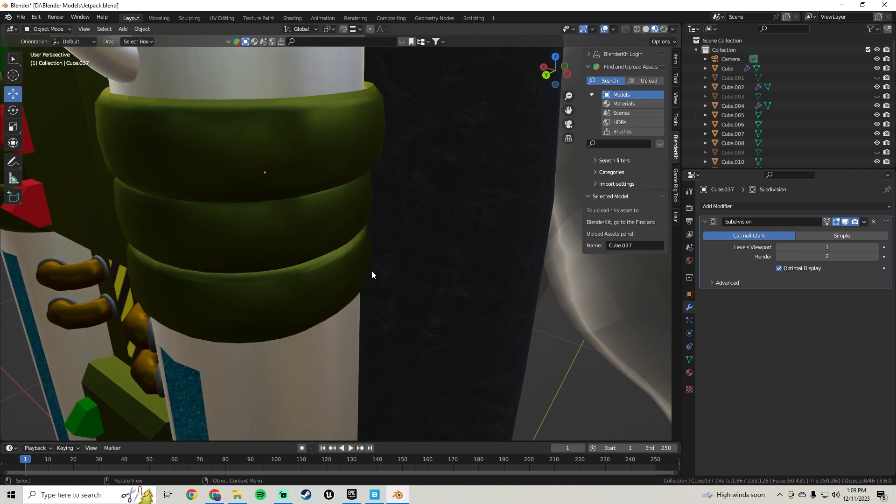
middle_drag(372, 272, 438, 251)
middle_drag(356, 293, 438, 267)
Save the adjusted strap positions to Jetpack.blend
scroll(386, 304, down, 5)
scroll(446, 256, down, 6)
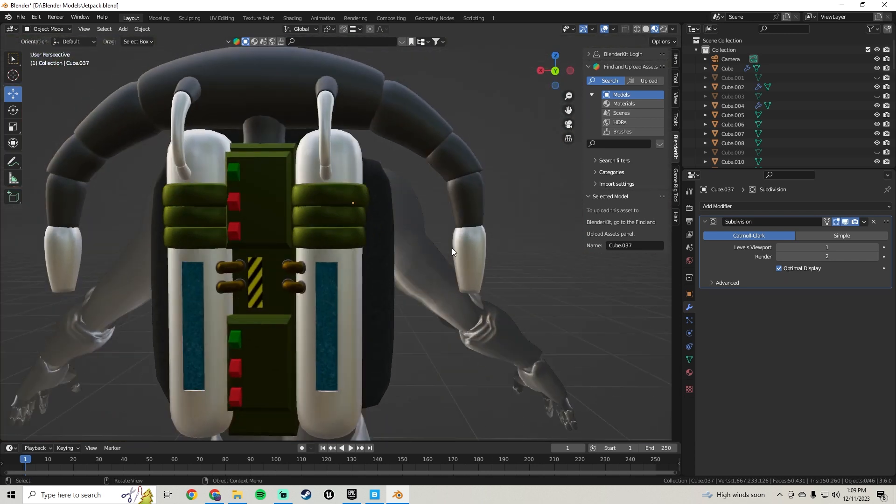
scroll(448, 218, down, 2)
middle_drag(424, 216, 128, 74)
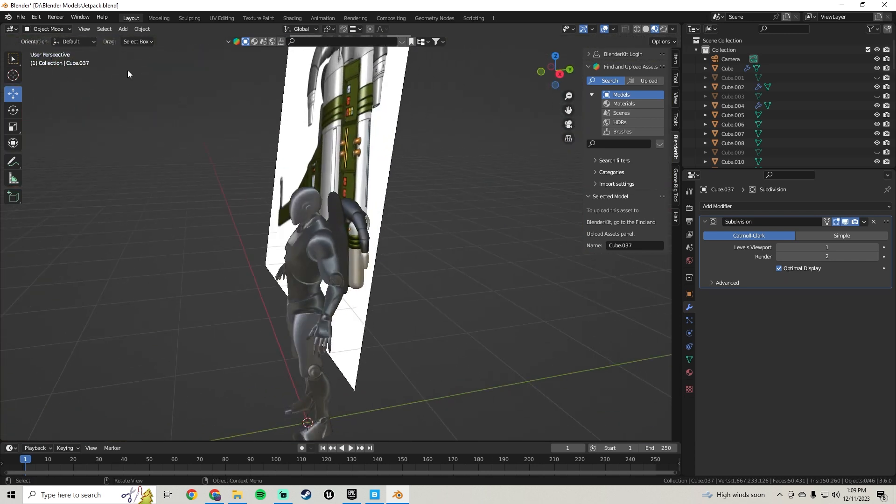
click(21, 18)
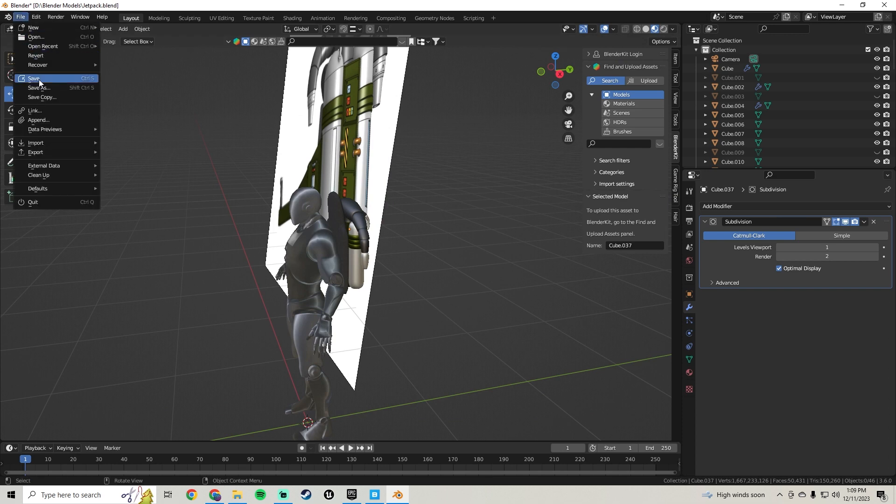
click(39, 79)
click(292, 499)
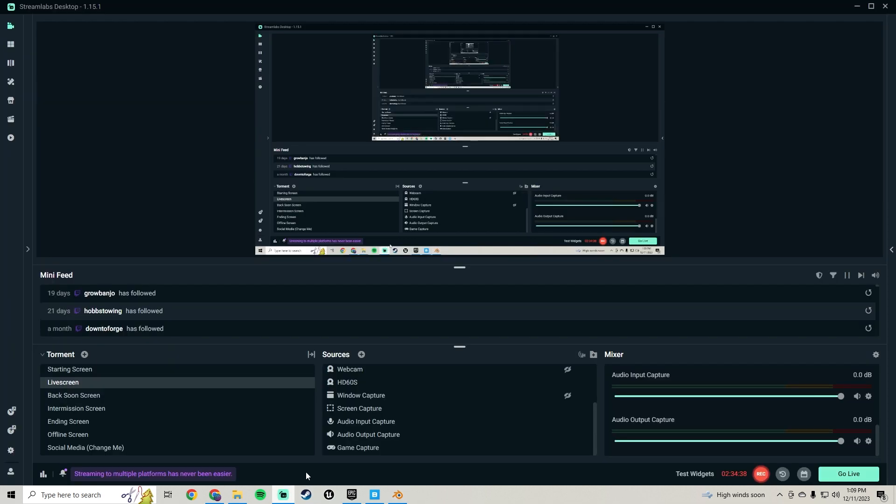
click(401, 497)
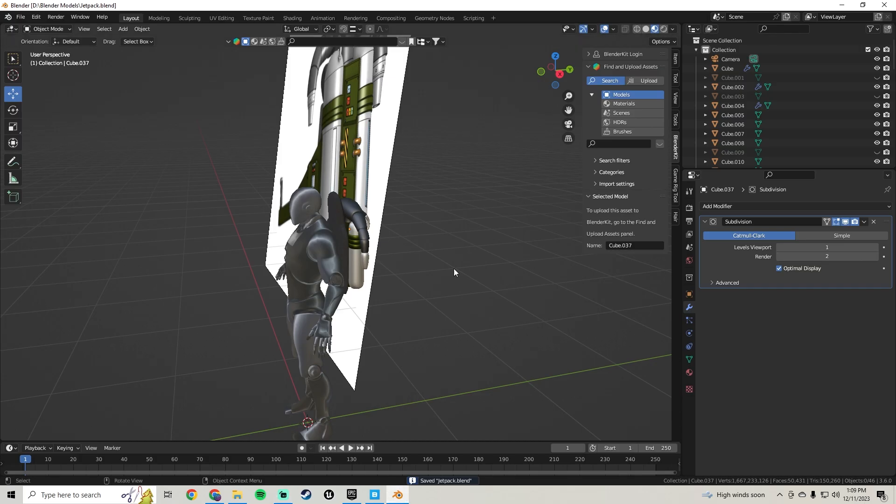
middle_drag(457, 223, 344, 202)
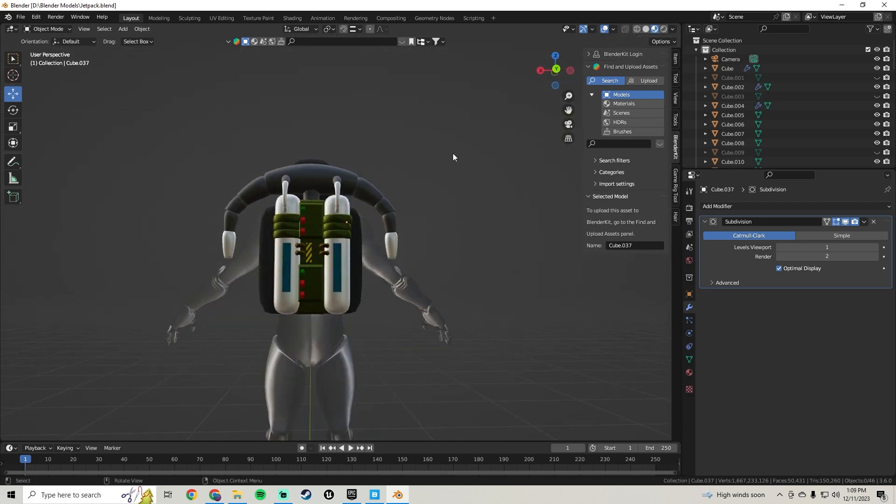
middle_drag(207, 238, 182, 252)
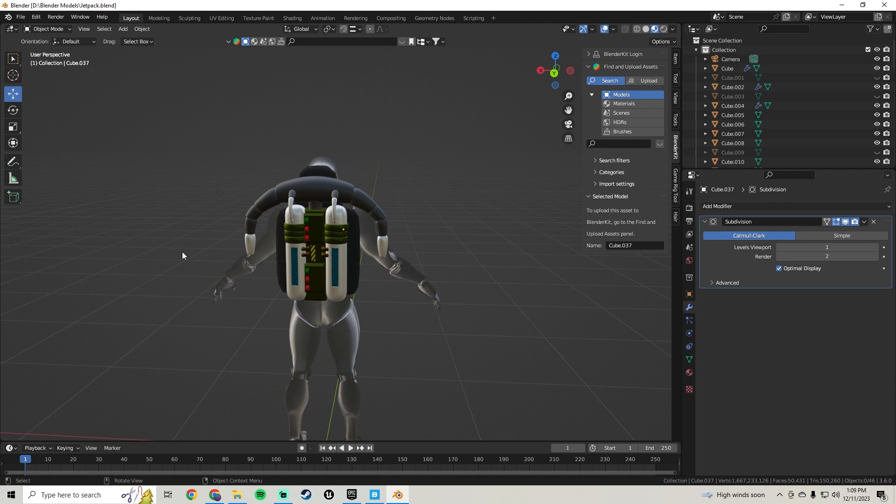
Compare the jetpack's side and back with the reference image to examine the arm bracket on the tank
middle_drag(209, 144, 298, 141)
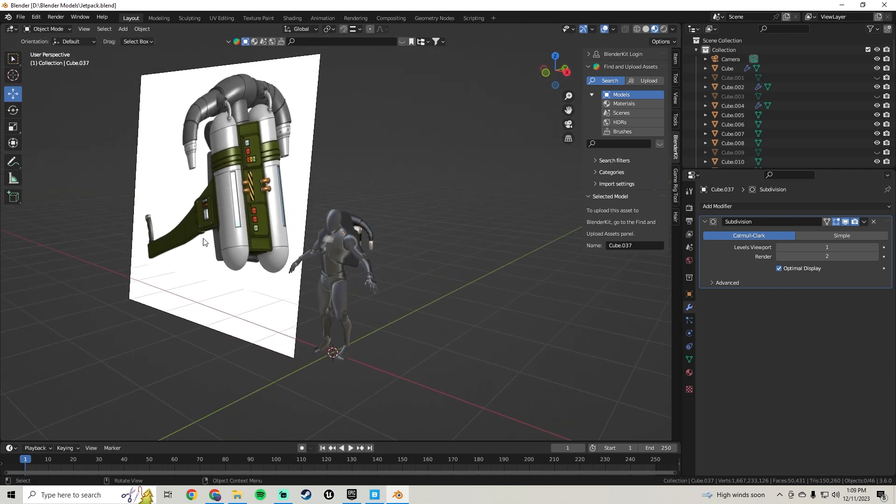
middle_drag(346, 237, 327, 260)
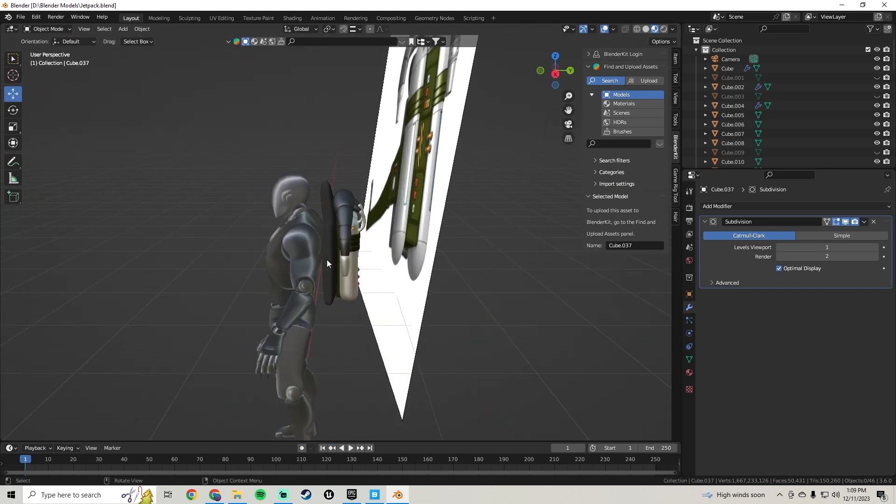
scroll(354, 252, up, 5)
scroll(347, 271, down, 6)
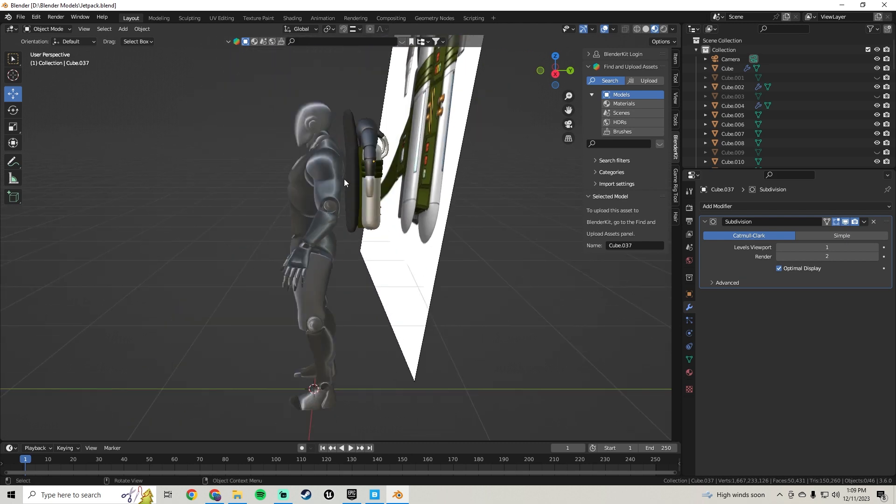
middle_drag(343, 180, 336, 229)
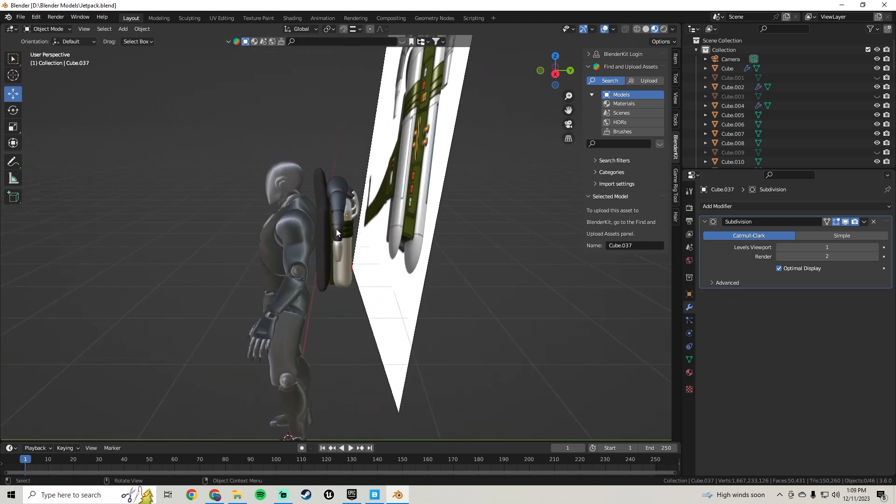
scroll(314, 231, up, 5)
scroll(364, 137, down, 6)
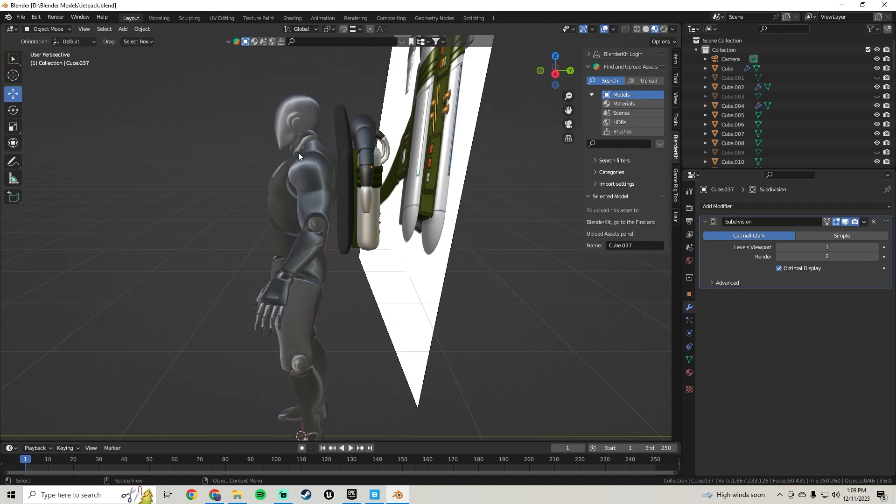
middle_drag(307, 166, 361, 212)
scroll(357, 179, down, 3)
scroll(386, 218, up, 5)
scroll(328, 222, up, 3)
Add a cube mesh and assign the existing green Material.001 to it
click(124, 29)
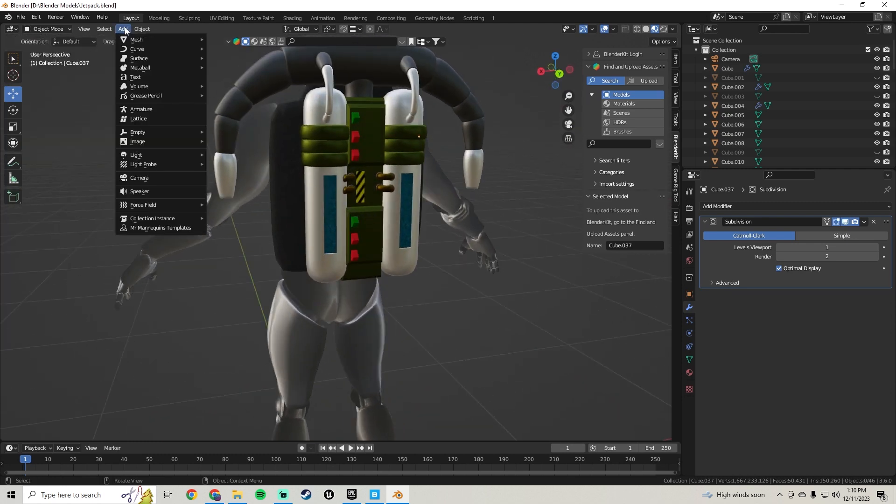
mouse_move(160, 41)
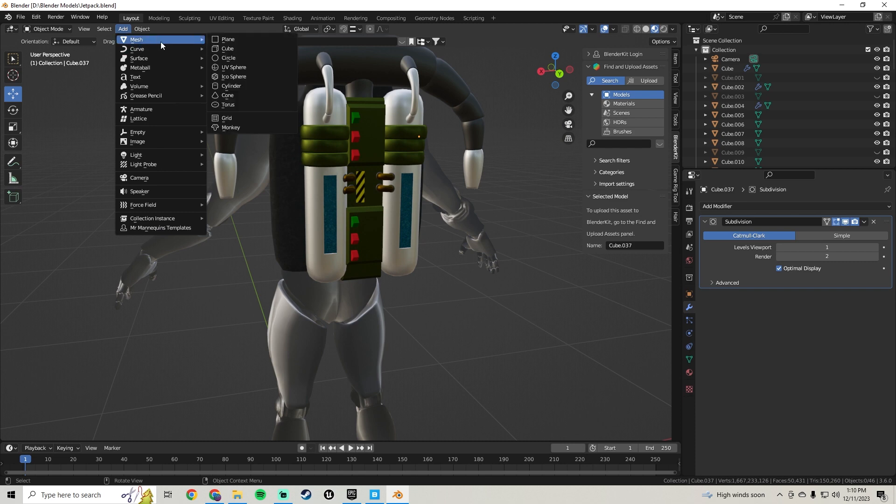
click(228, 49)
scroll(314, 193, down, 8)
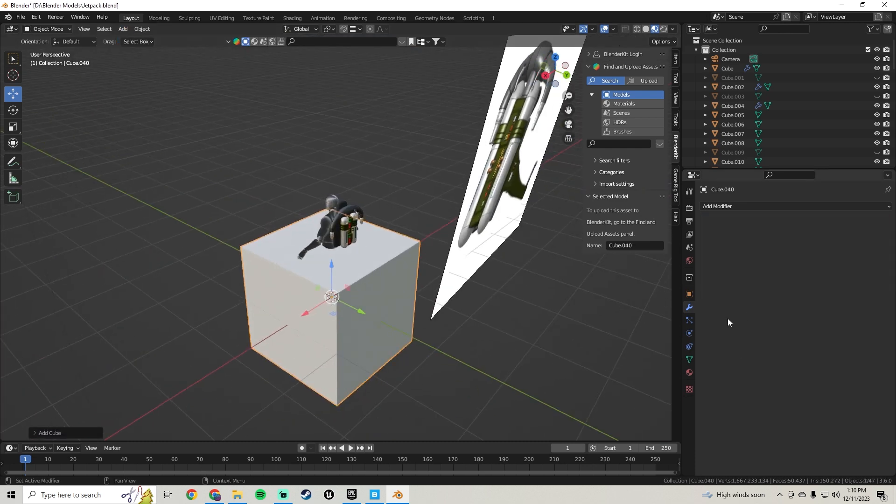
click(690, 374)
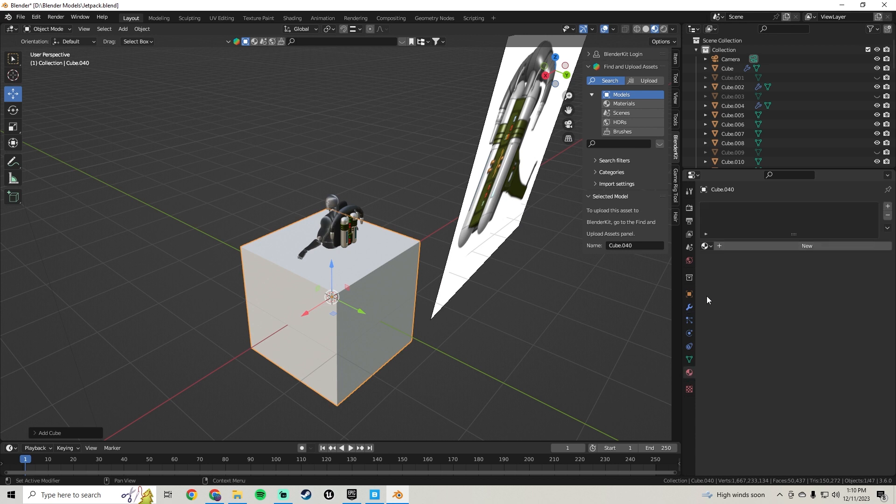
click(707, 246)
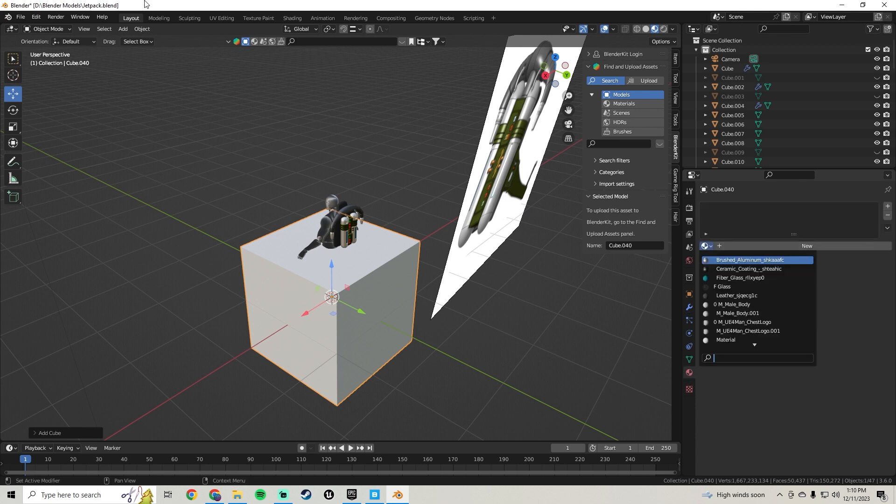
scroll(747, 336, down, 5)
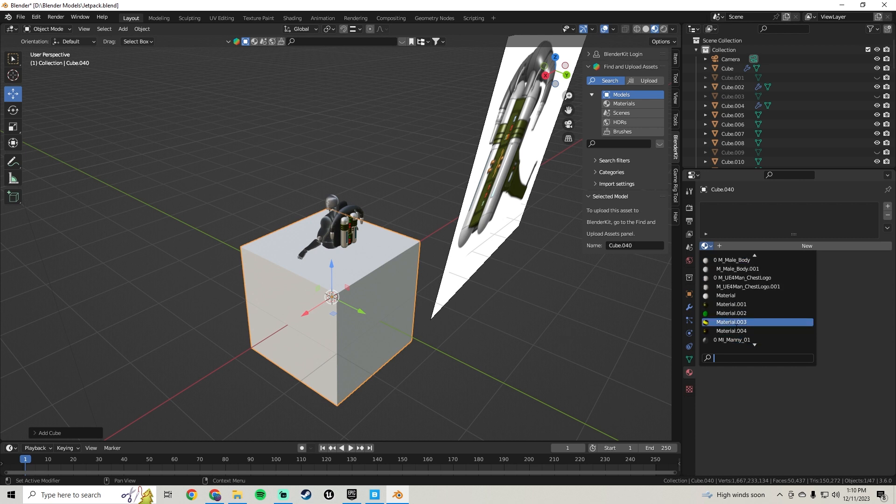
click(741, 304)
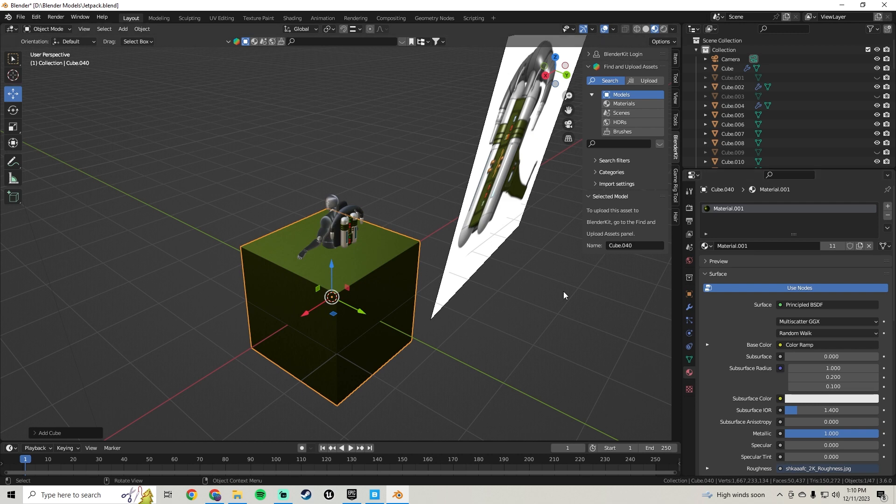
Scale down the green cube, raise it along Z, and move it back along Y behind the mannequin
key(s)
click(366, 279)
mouse_move(367, 280)
middle_down()
mouse_move(326, 288)
mouse_move(365, 263)
mouse_move(358, 272)
middle_up()
drag(333, 319, 334, 191)
shift+middle_drag(378, 227, 335, 307)
scroll(371, 296, up, 3)
scroll(378, 302, up, 2)
drag(334, 307, 389, 316)
Shrink the green cube further until it is only slightly wider than one jetpack tank
key(s)
click(414, 295)
middle_drag(413, 295, 333, 297)
scroll(337, 253, up, 3)
scroll(338, 246, up, 2)
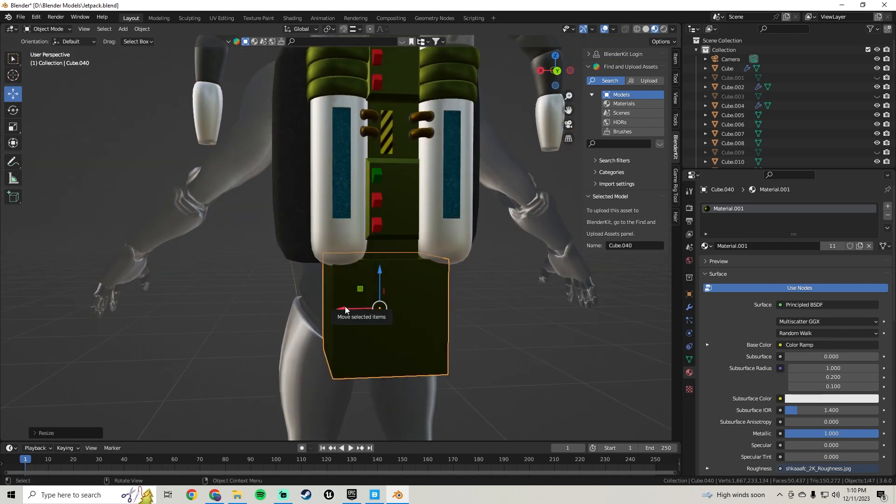
key(s)
click(442, 290)
mouse_move(348, 298)
middle_down()
mouse_move(382, 310)
mouse_move(356, 310)
middle_up()
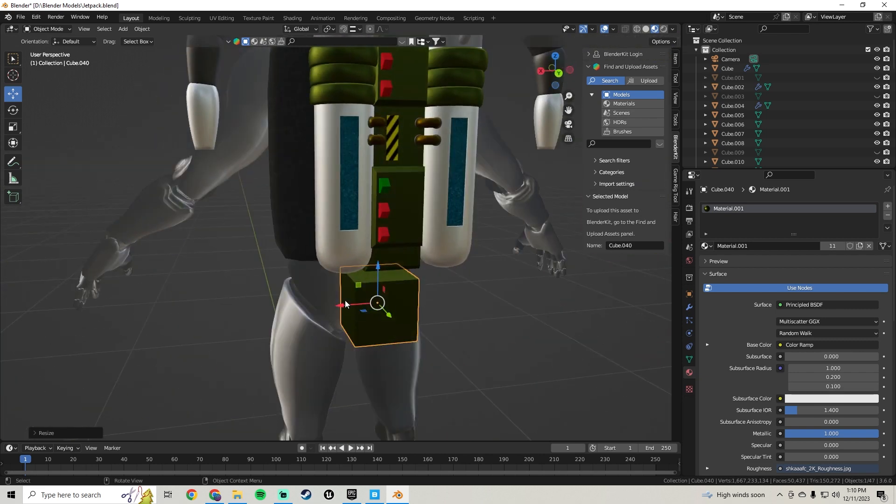
Move the cube to the lower end of the left tank, align it along Y, and scale it down
drag(345, 304, 318, 199)
middle_drag(318, 198, 211, 301)
drag(211, 301, 262, 302)
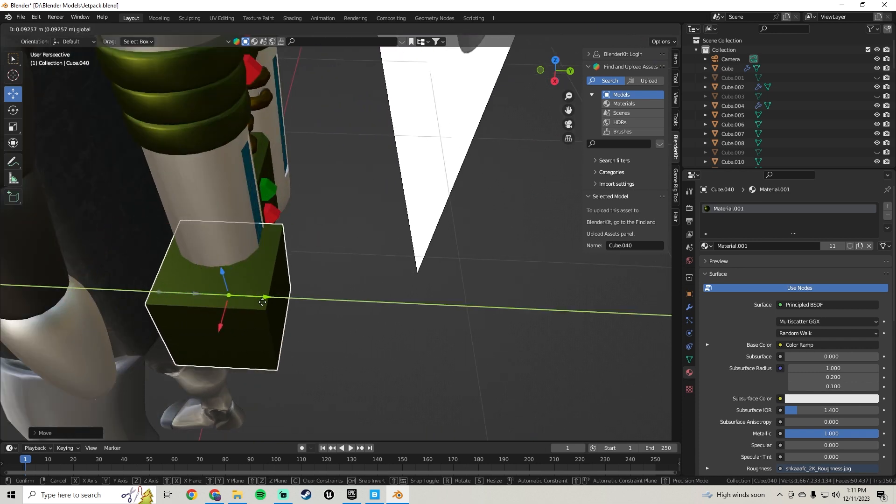
middle_drag(262, 302, 355, 262)
key(s)
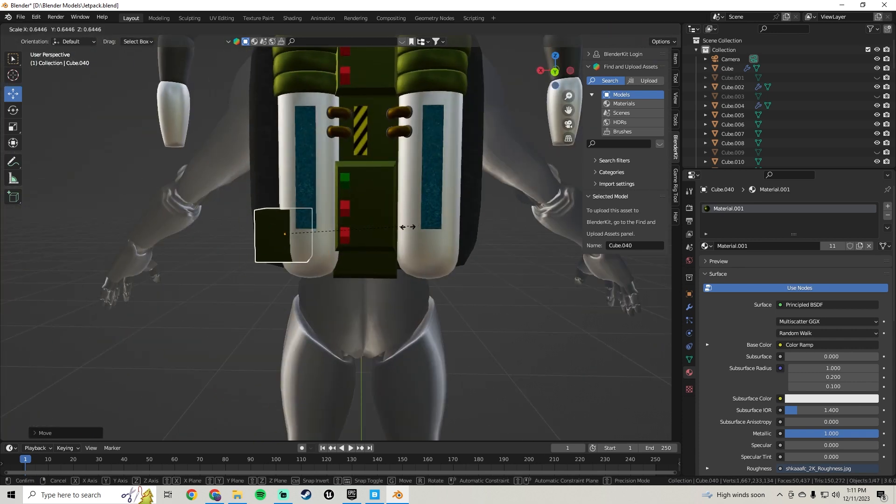
click(398, 227)
Move the cube outward along X beside the left tank and check its placement from the side
scroll(323, 237, up, 3)
shift+middle_drag(298, 231, 366, 280)
scroll(359, 281, up, 1)
drag(284, 288, 234, 277)
middle_drag(238, 280, 246, 303)
scroll(313, 310, down, 6)
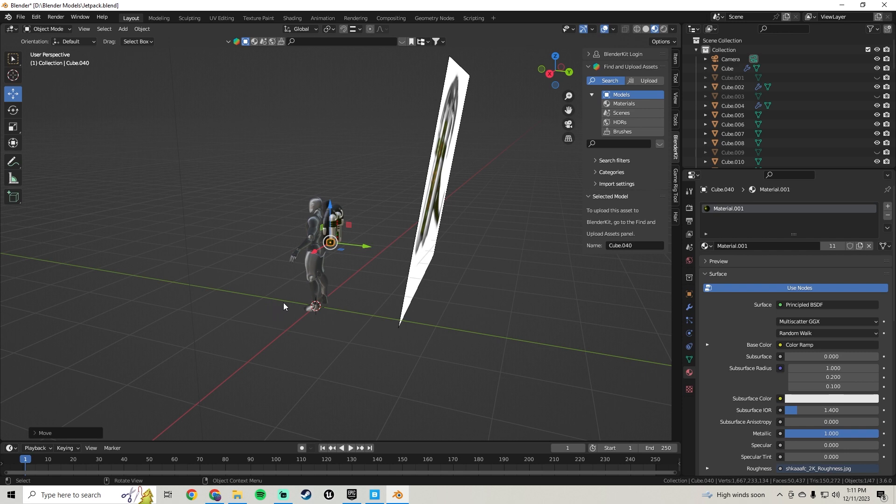
scroll(285, 303, up, 12)
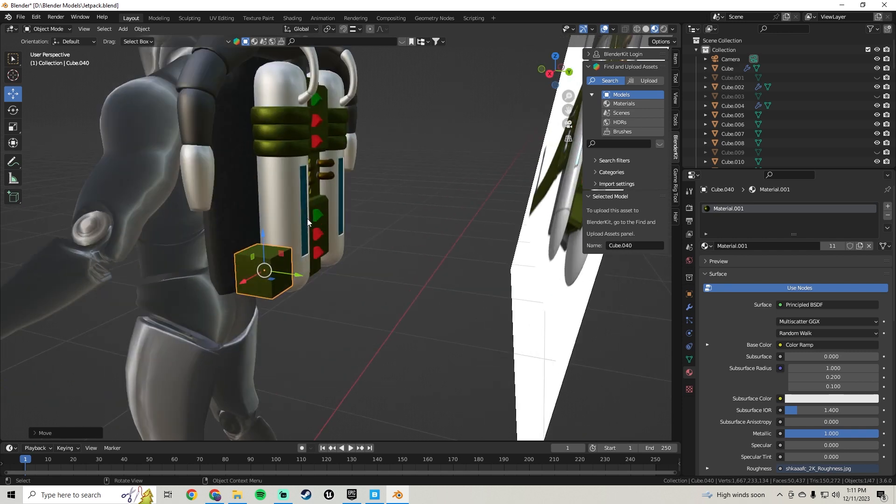
middle_drag(307, 219, 340, 215)
scroll(319, 232, down, 10)
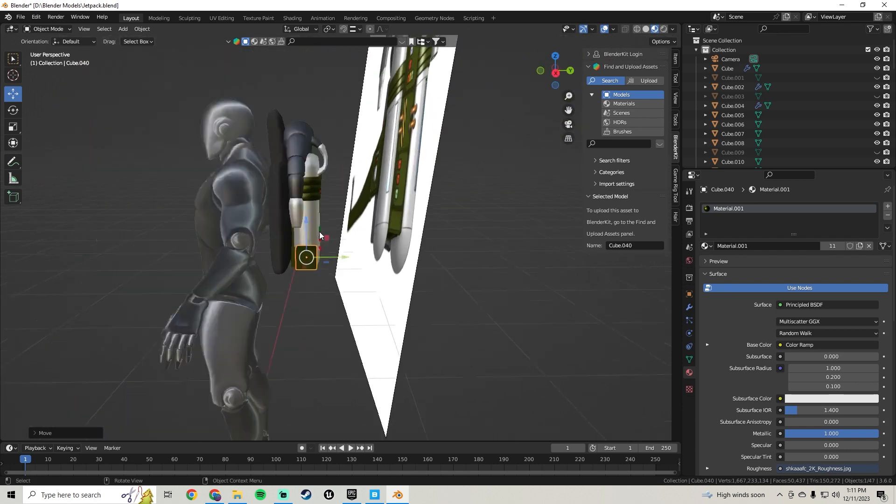
middle_drag(207, 248, 339, 235)
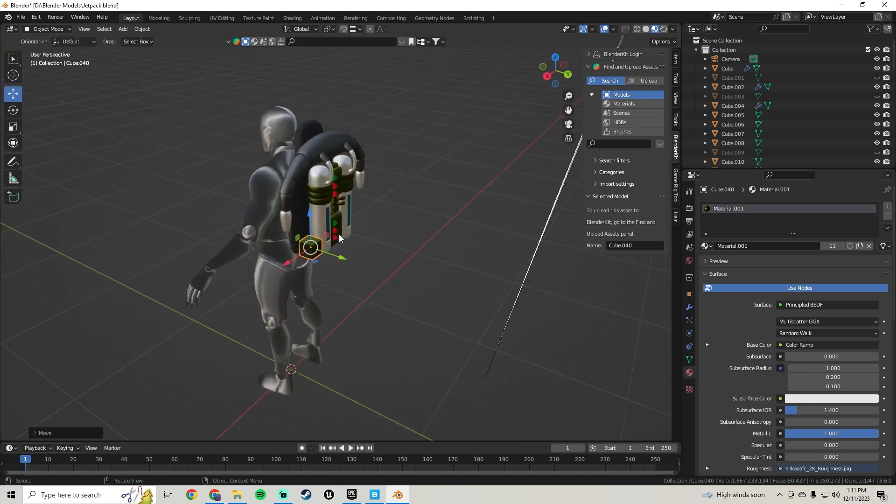
Scale the cube down to a small block and move it along X against the left tank's outer side
scroll(256, 251, up, 5)
middle_drag(256, 251, 317, 321)
scroll(396, 274, up, 2)
key(s)
click(400, 304)
scroll(317, 321, up, 3)
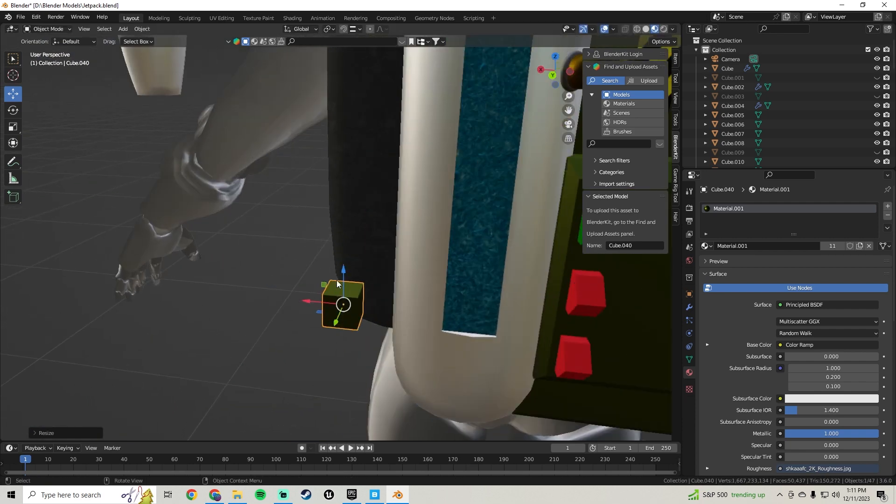
middle_drag(338, 284, 372, 257)
drag(266, 262, 312, 268)
In Edit Mode, push the block's outer side face inward along X to make it thinner
middle_drag(334, 269, 308, 215)
scroll(331, 289, down, 3)
scroll(304, 336, up, 4)
key(Tab)
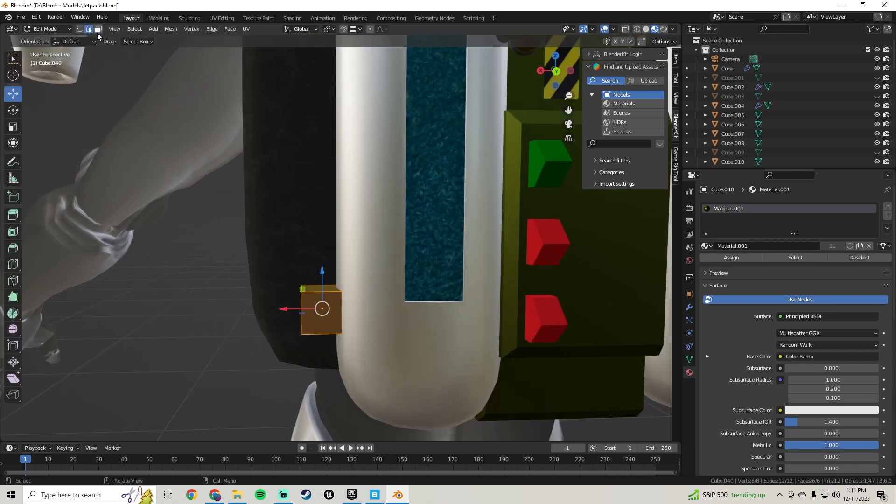
click(98, 32)
scroll(304, 335, up, 2)
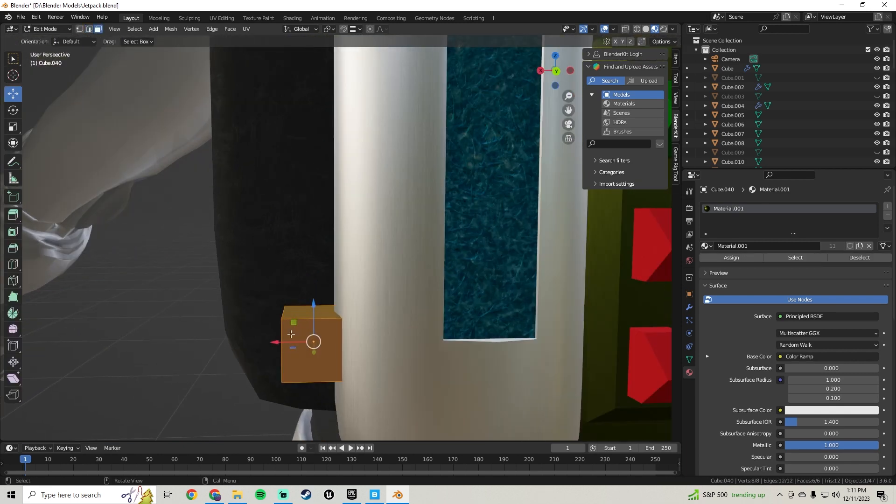
shift+middle_drag(290, 335, 292, 304)
click(331, 292)
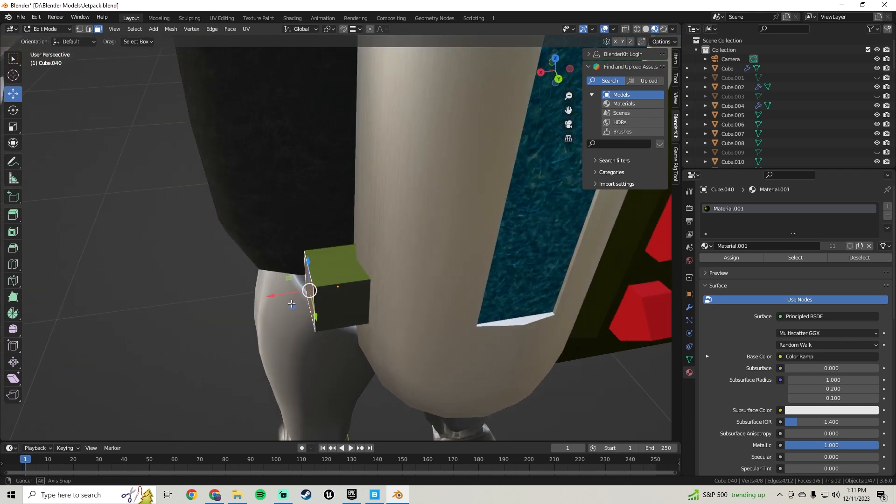
drag(270, 296, 308, 295)
Stretch the block upward along Z into a tall strip on the left tank's outer side
middle_drag(308, 295, 395, 264)
scroll(395, 268, down, 13)
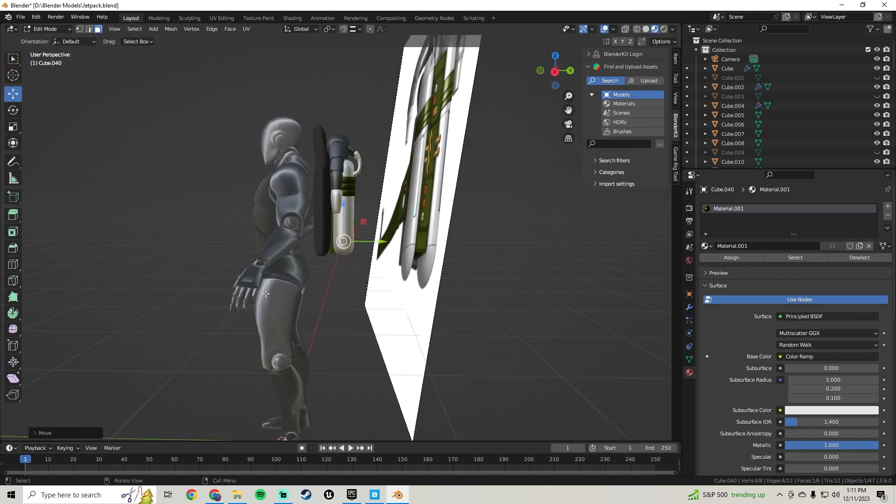
middle_drag(278, 289, 303, 254)
scroll(353, 244, up, 10)
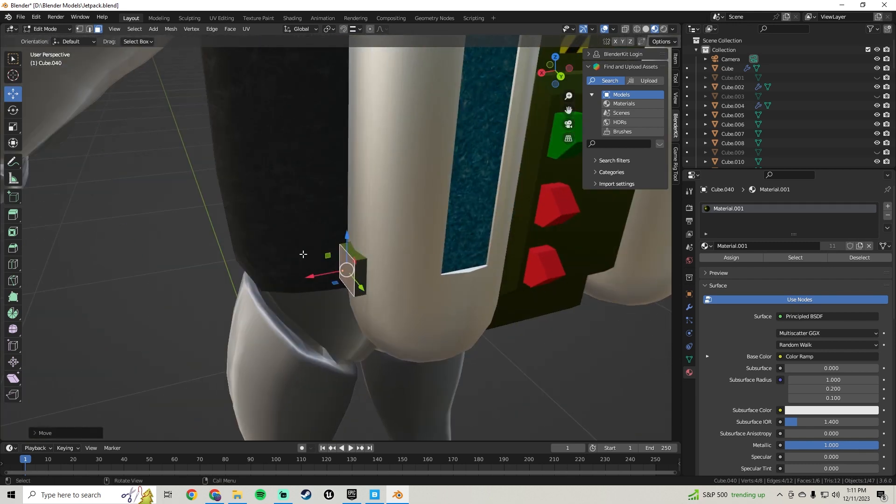
key(ctrl+z)
scroll(352, 251, down, 3)
drag(346, 212, 352, 91)
scroll(340, 182, down, 7)
middle_drag(340, 182, 282, 242)
scroll(395, 237, down, 3)
scroll(347, 208, up, 7)
shift+middle_drag(347, 206, 345, 235)
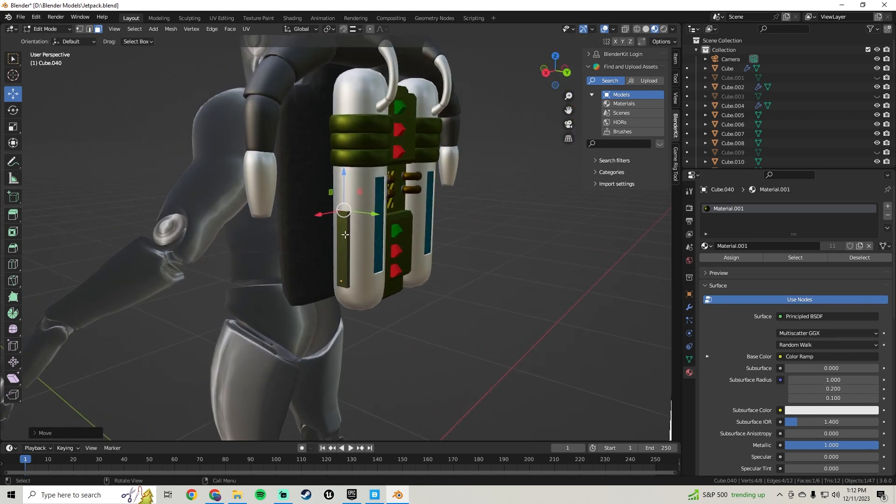
Raise the whole strip slightly along Z and extend its top face upward toward the straps
key(a)
drag(346, 208, 353, 197)
scroll(351, 192, up, 3)
middle_drag(350, 168, 344, 194)
click(346, 185)
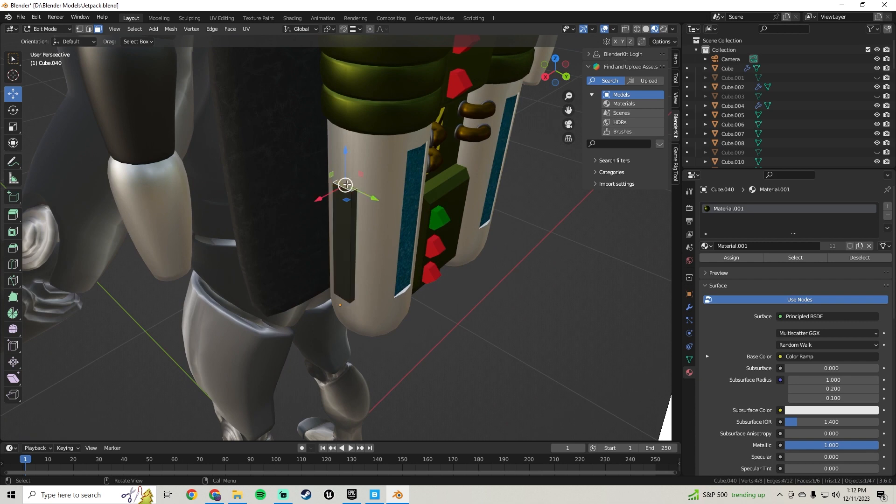
drag(348, 165, 345, 125)
Unwrap all faces of the strip with Smart UV Project at the default settings and return to Object Mode
middle_drag(374, 212, 402, 248)
scroll(404, 249, up, 4)
key(a)
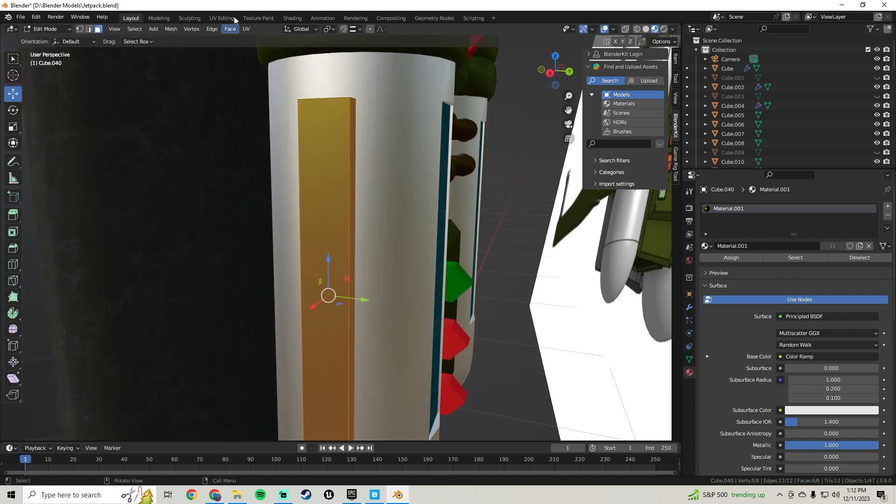
click(246, 29)
click(275, 53)
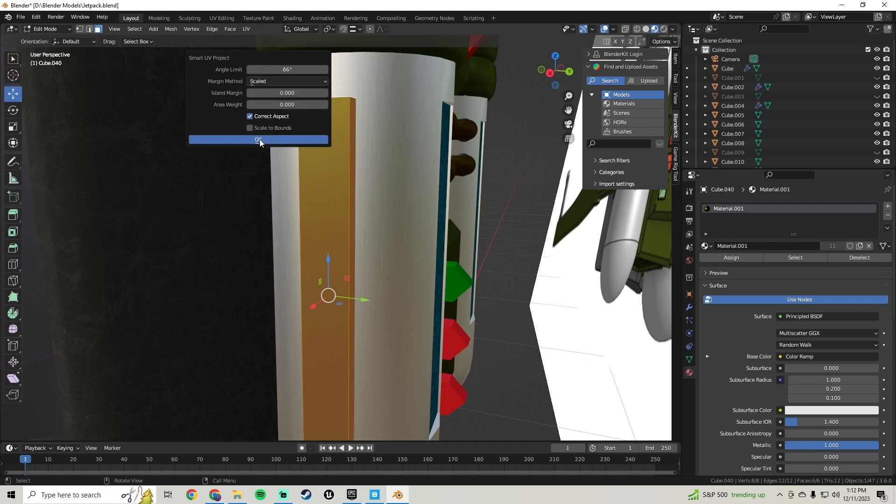
click(260, 137)
key(Tab)
Compare the strip on the tank's side with the arm bracket in the reference image
middle_drag(507, 205, 381, 195)
scroll(379, 196, down, 5)
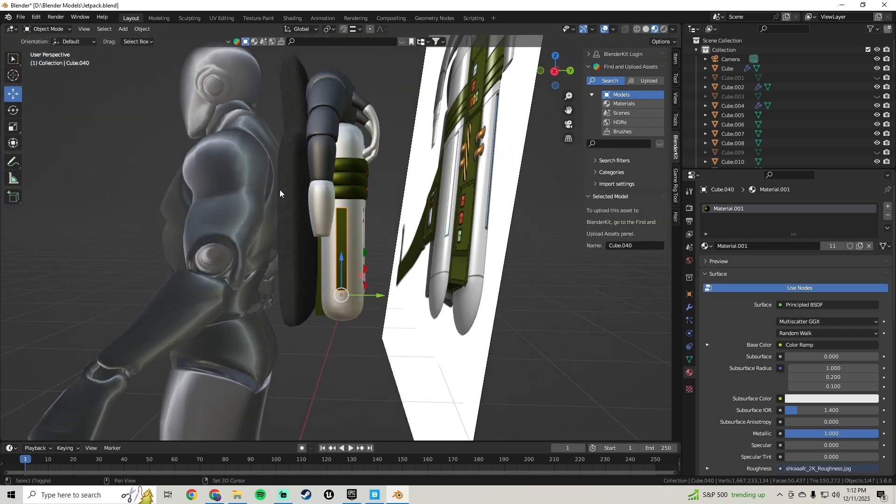
middle_drag(279, 190, 373, 183)
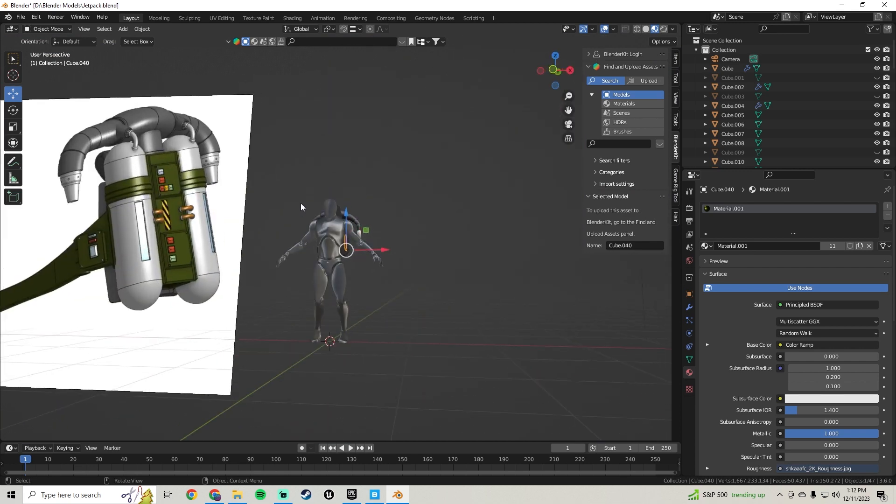
middle_drag(301, 203, 388, 210)
scroll(388, 210, down, 2)
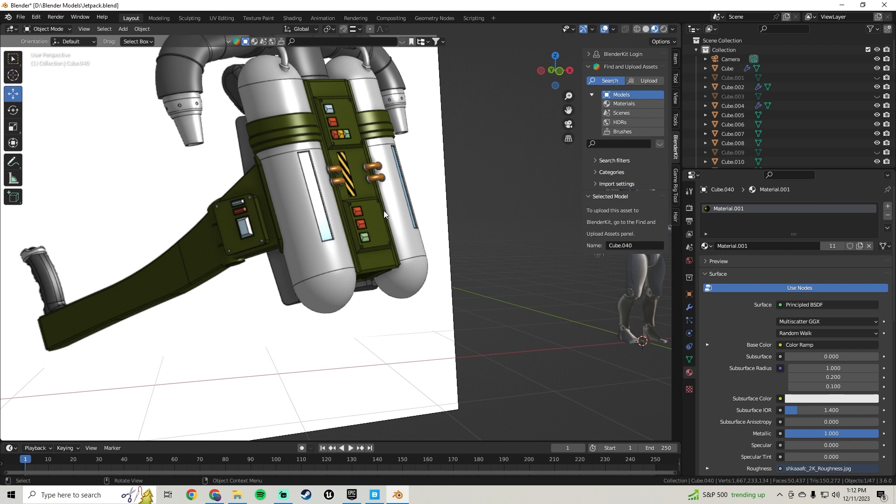
scroll(384, 211, down, 3)
scroll(383, 211, up, 3)
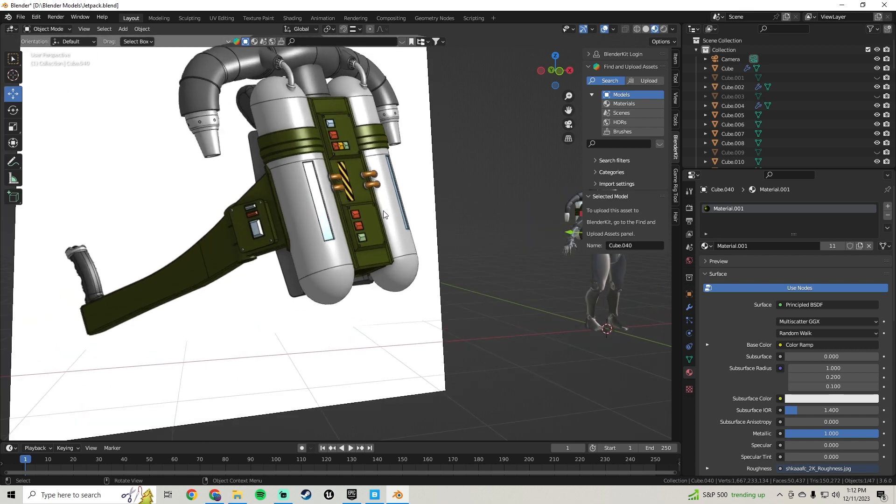
middle_drag(416, 211, 342, 223)
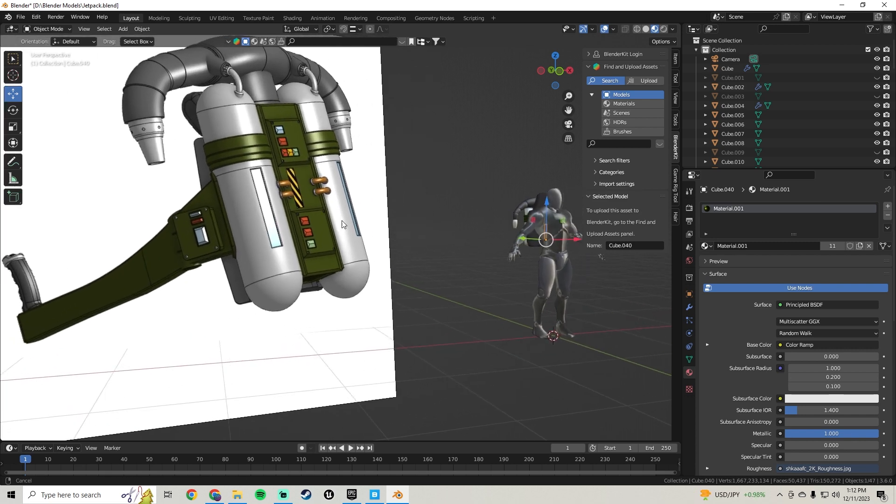
Add 14 evenly spaced horizontal loop cuts along the green strip on the left tank
shift+middle_drag(411, 213, 252, 239)
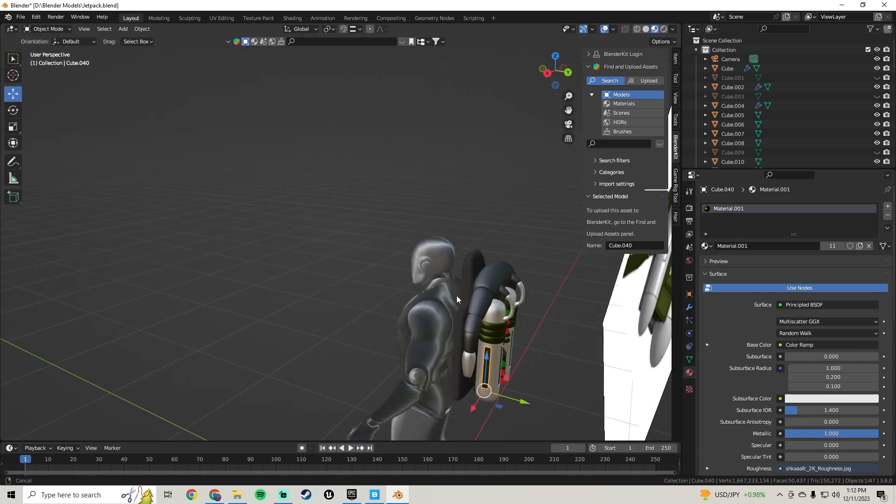
shift+middle_drag(457, 296, 388, 267)
shift+middle_drag(523, 252, 397, 181)
key(Tab)
key(ctrl+r)
scroll(392, 178, up, 4)
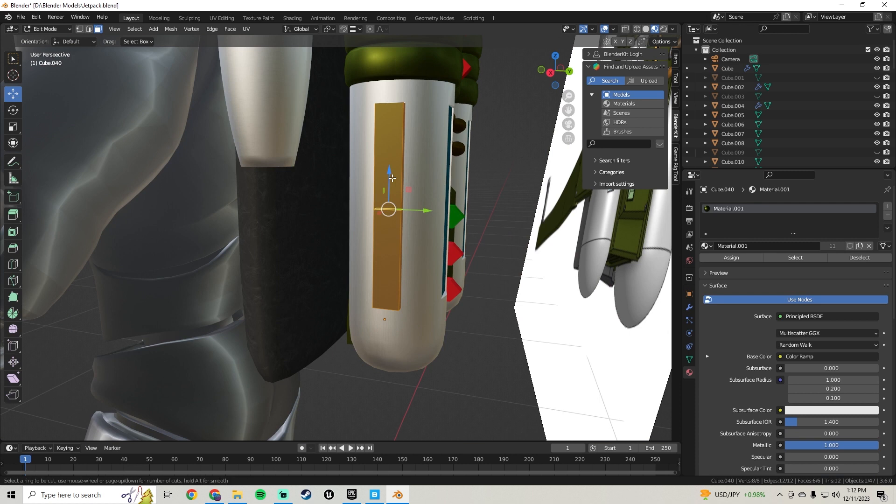
scroll(392, 178, up, 9)
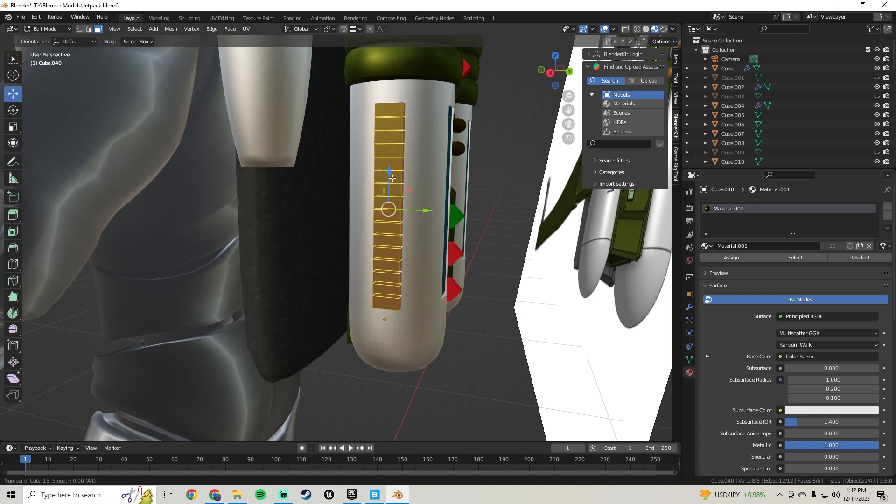
scroll(392, 177, down, 1)
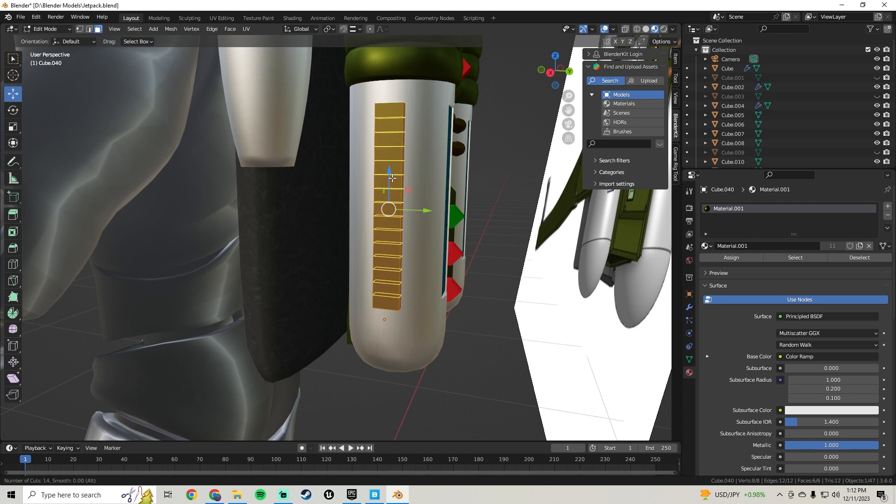
click(392, 177)
click(392, 178)
Move the corner edges at both ends of the strip inward along Y so the ends taper
shift+middle_drag(393, 178, 545, 248)
scroll(358, 236, down, 6)
middle_drag(412, 239, 309, 187)
scroll(397, 200, up, 5)
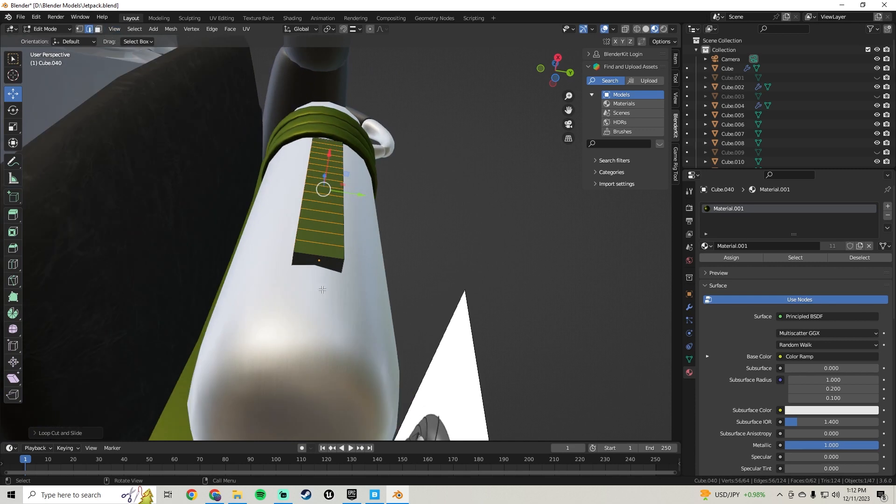
middle_drag(368, 205, 331, 289)
drag(320, 382, 332, 387)
middle_drag(332, 387, 361, 213)
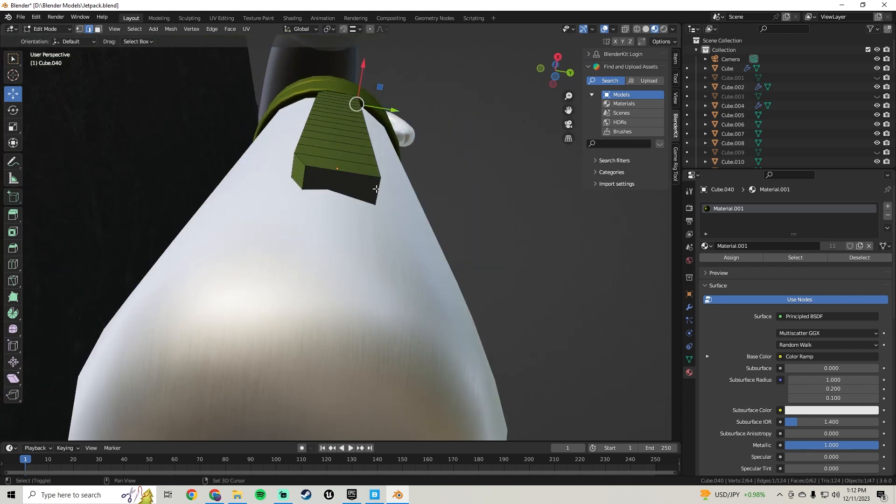
drag(396, 135, 383, 136)
middle_drag(384, 135, 490, 265)
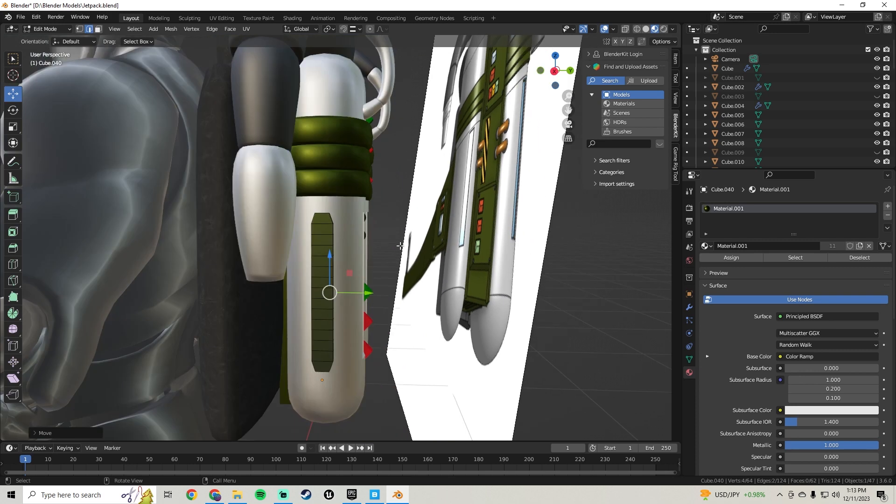
Unwrap the tapered strip again with Smart UV Project at the default settings and return to Object Mode
click(245, 29)
click(263, 54)
click(265, 139)
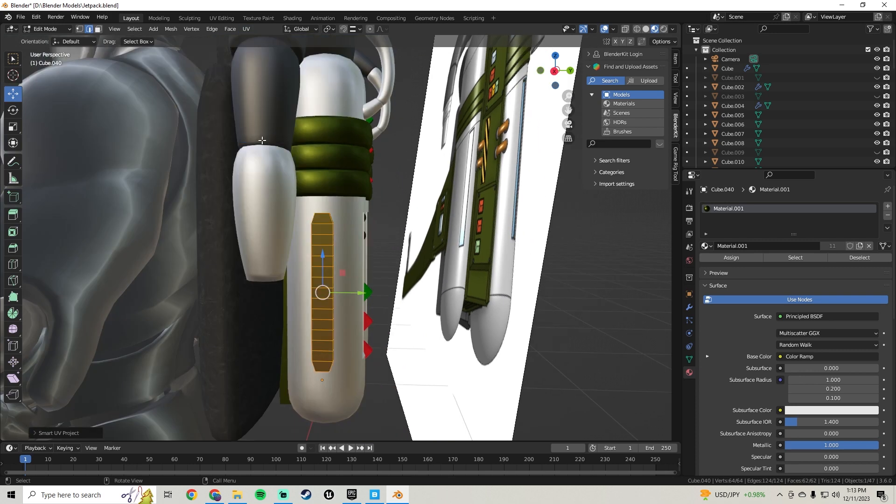
key(Tab)
scroll(362, 197, down, 3)
click(402, 210)
middle_drag(391, 209, 296, 214)
scroll(300, 226, up, 3)
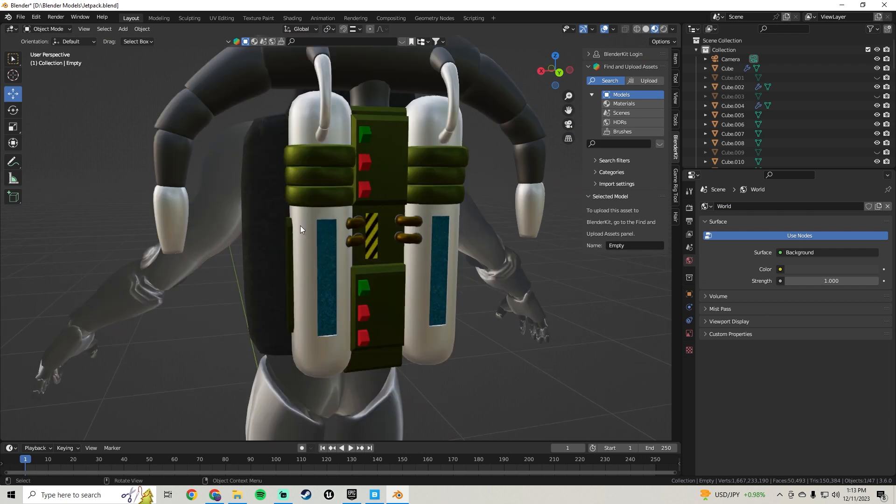
click(290, 251)
middle_drag(377, 245, 369, 197)
key(shift+d)
right_click(369, 197)
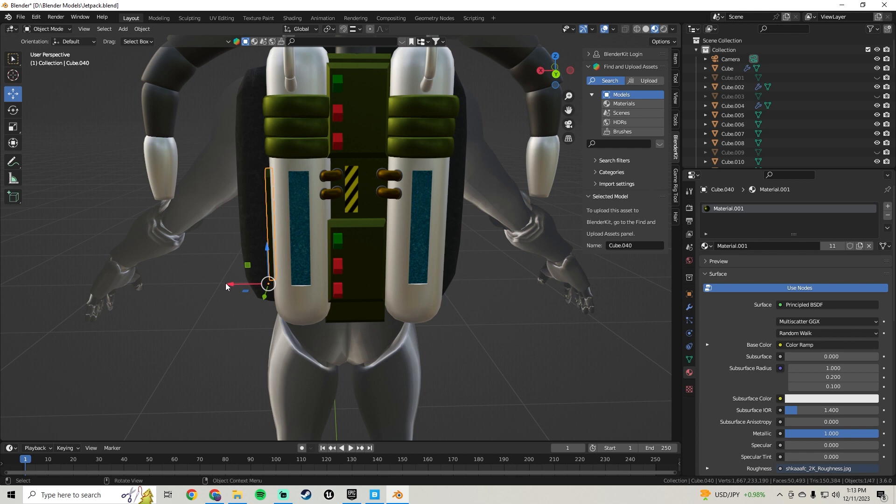
key(ctrl+z)
Add a new cube and assign it the green Material.001
middle_drag(193, 274, 181, 119)
click(125, 29)
mouse_move(133, 40)
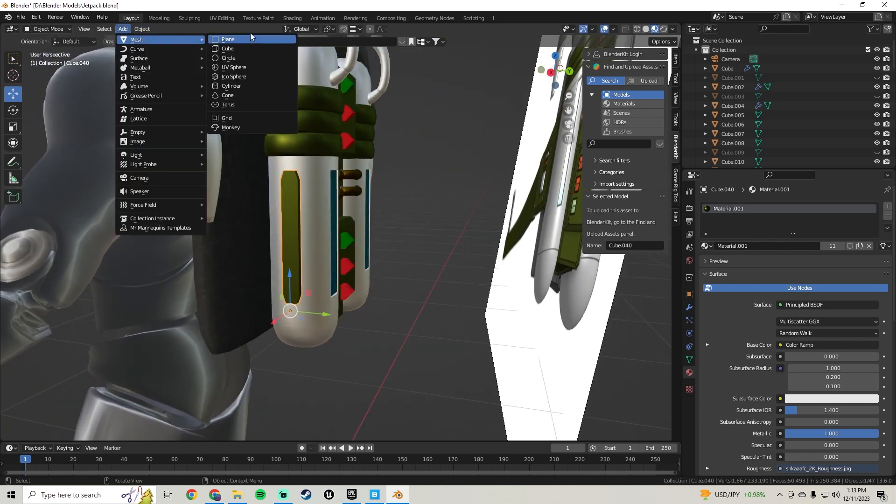
click(252, 47)
scroll(350, 226, down, 4)
scroll(350, 226, down, 4)
click(706, 246)
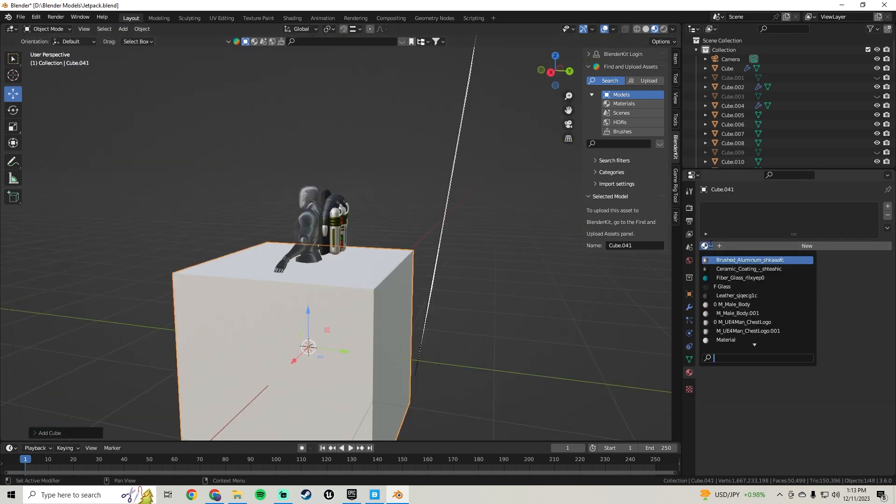
scroll(721, 339, down, 7)
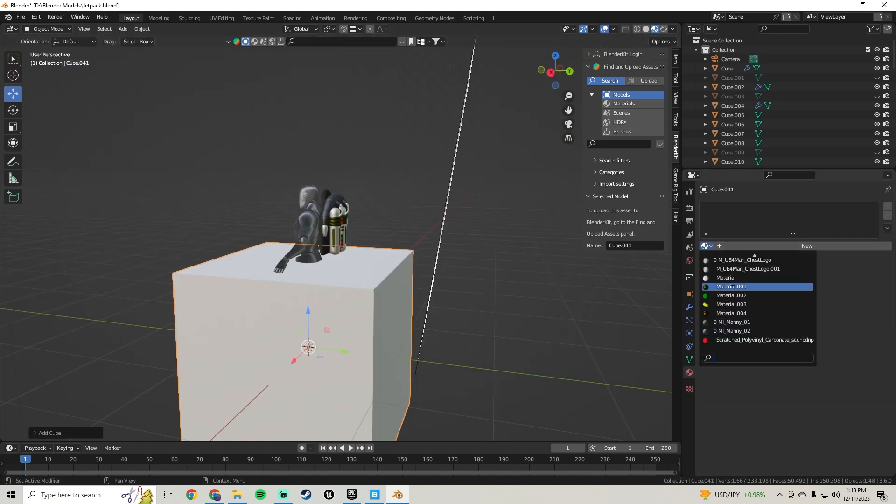
click(733, 287)
Scale the green cube down and move it up beside the figure on the left tank's side
middle_drag(400, 234, 417, 226)
key(s)
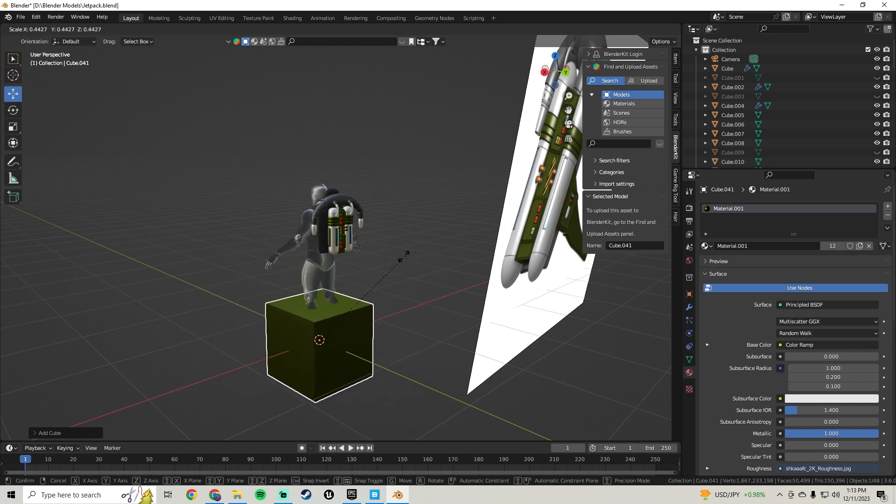
click(357, 318)
middle_drag(359, 309, 387, 223)
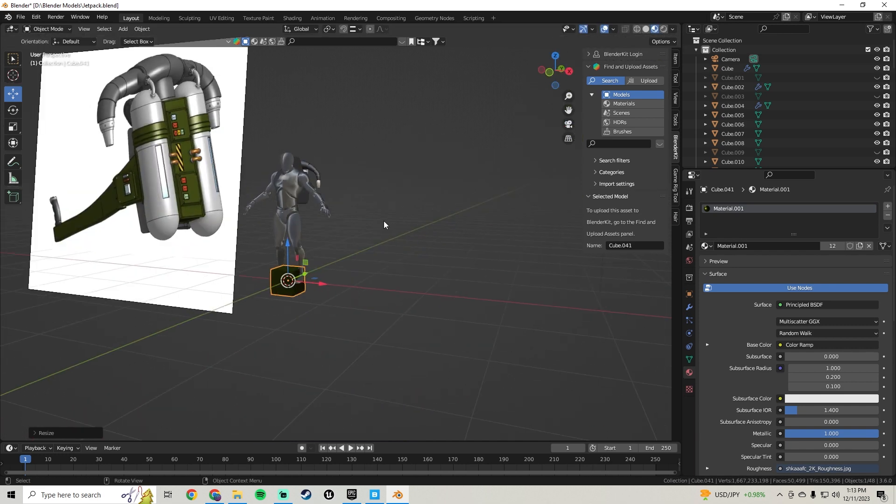
middle_drag(384, 221, 270, 235)
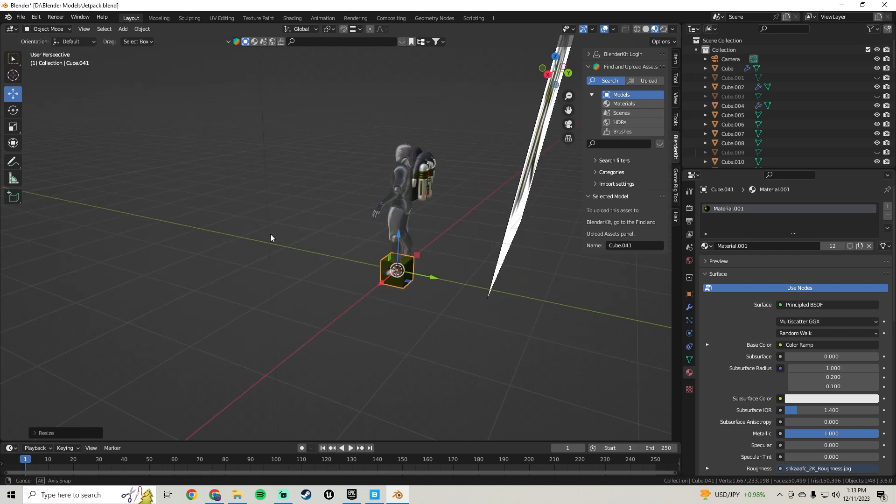
middle_drag(441, 241, 350, 247)
scroll(326, 301, up, 5)
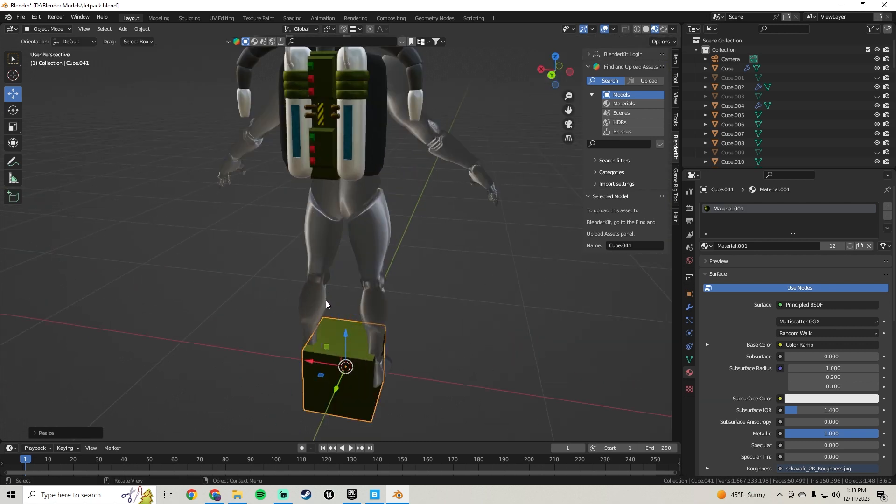
drag(322, 360, 232, 353)
middle_drag(232, 352, 339, 340)
drag(462, 353, 520, 351)
drag(478, 321, 520, 140)
scroll(336, 238, down, 4)
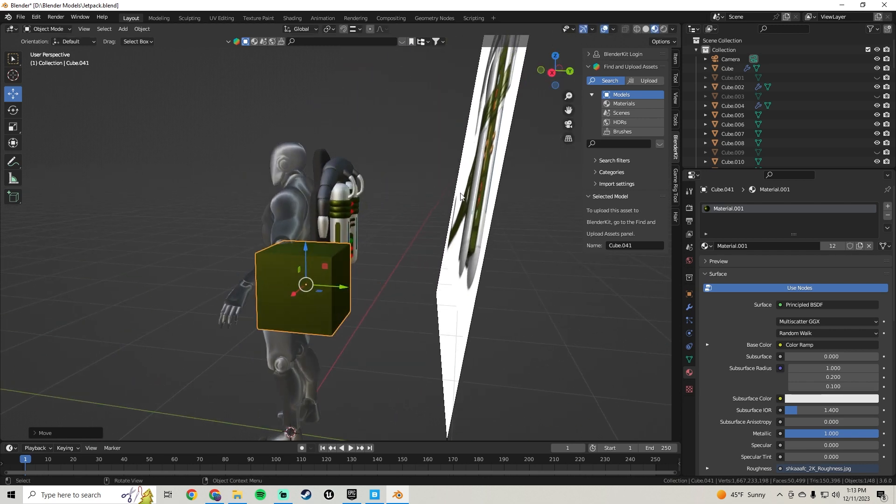
Shrink the cube further and move it along X closer to the left tank
key(s)
click(388, 232)
middle_drag(389, 232, 274, 253)
scroll(353, 222, up, 5)
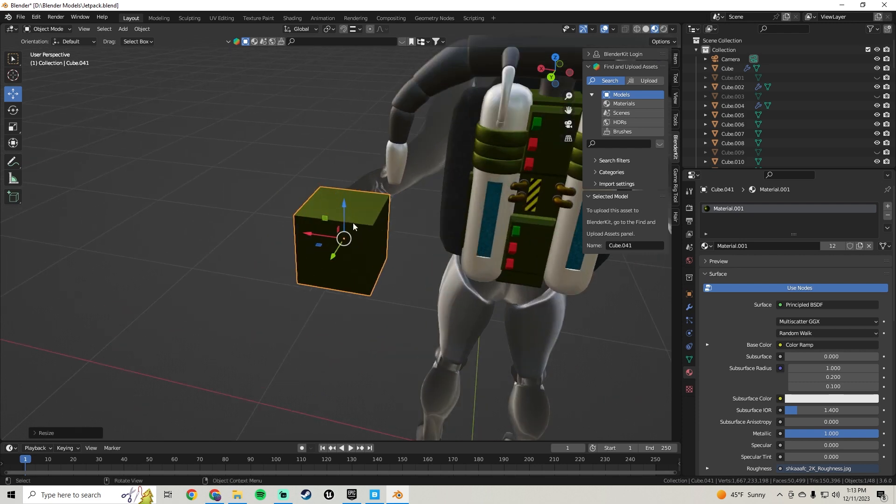
drag(292, 253, 382, 257)
Shift the cube along Y in line with the tank, shrink it, and raise it to the strip's height
middle_drag(382, 257, 483, 263)
scroll(345, 222, up, 3)
middle_drag(346, 223, 357, 263)
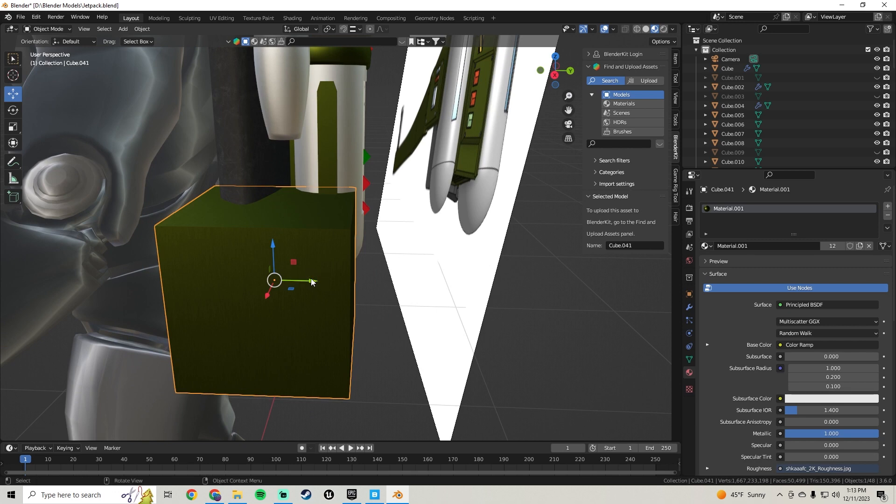
drag(311, 282, 359, 282)
key(s)
click(409, 256)
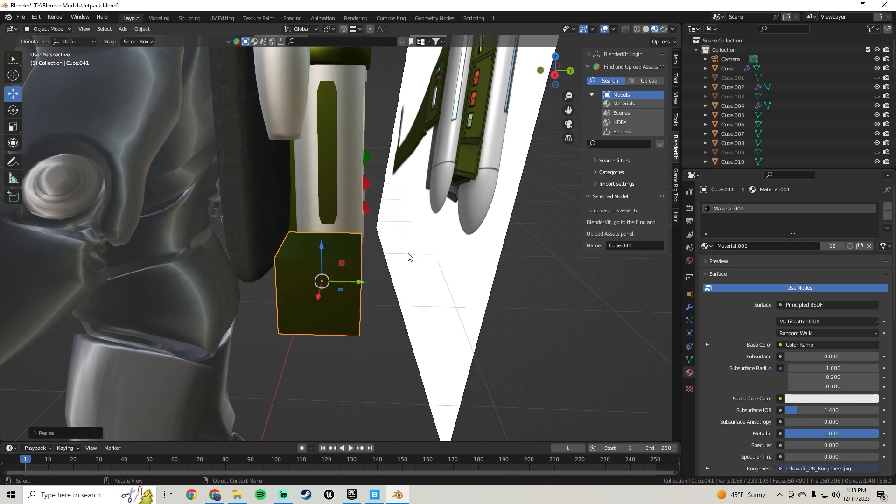
drag(322, 247, 366, 147)
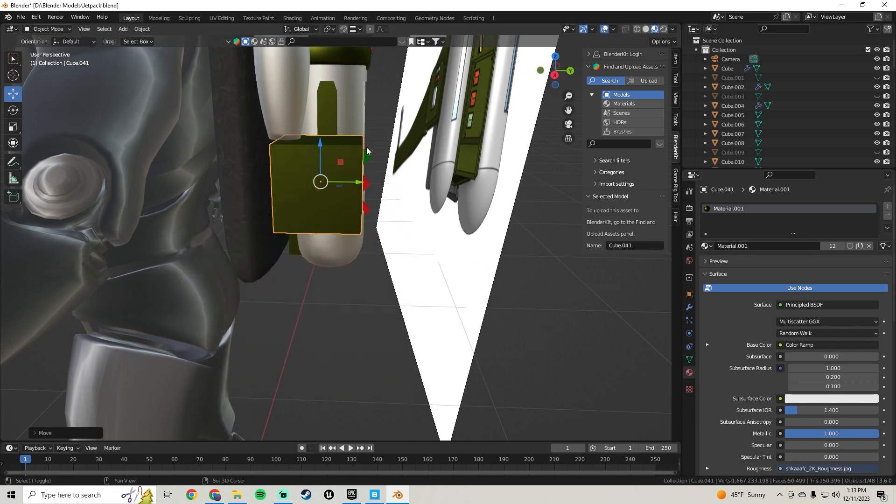
Centre the cube along Y over the strip and scale it to about 0.38 of its size
middle_drag(366, 147, 333, 181)
drag(310, 223, 323, 222)
key(s)
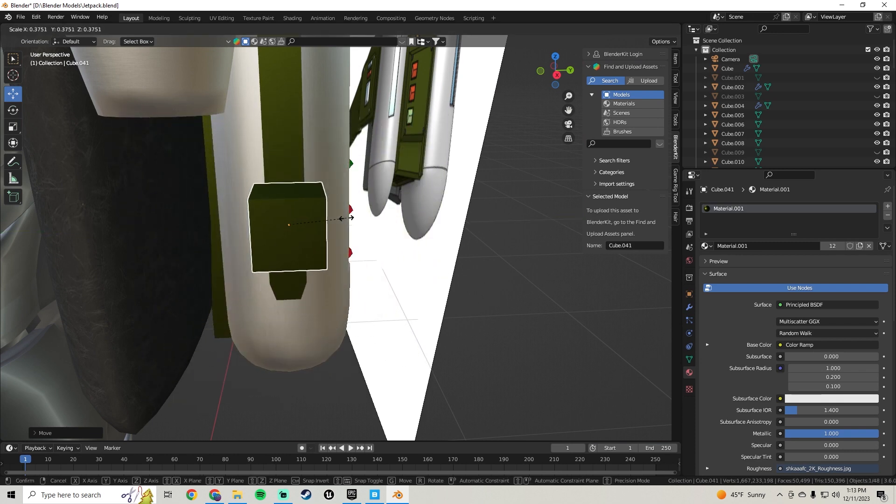
click(347, 220)
Move the cube along X toward the strip, recentre it along Y, and scale it down again
middle_drag(347, 221, 283, 220)
drag(239, 231, 320, 232)
middle_drag(337, 234, 392, 241)
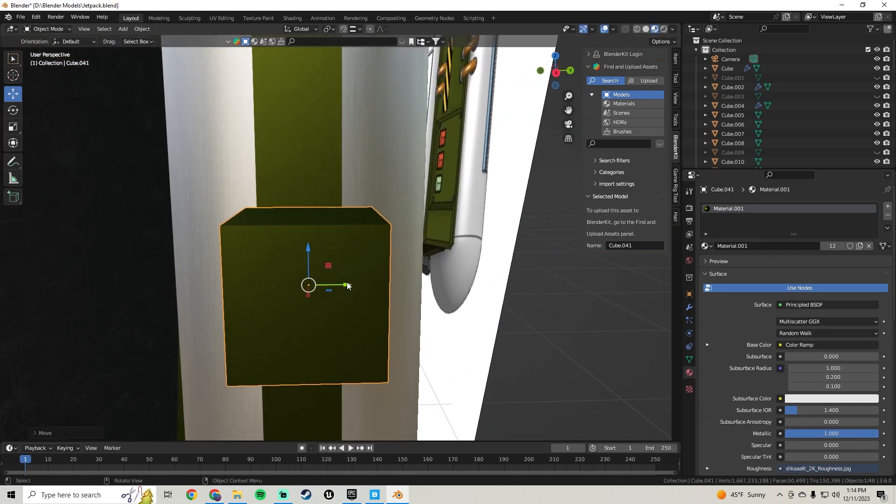
drag(336, 285, 414, 267)
key(s)
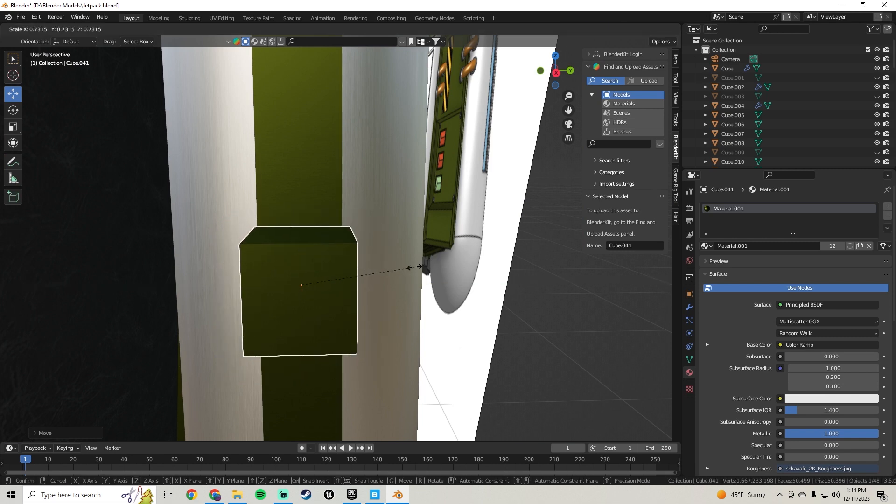
click(404, 273)
Bring the cube closer to the strip along X and shrink it to roughly the strip's width
middle_drag(404, 273, 315, 238)
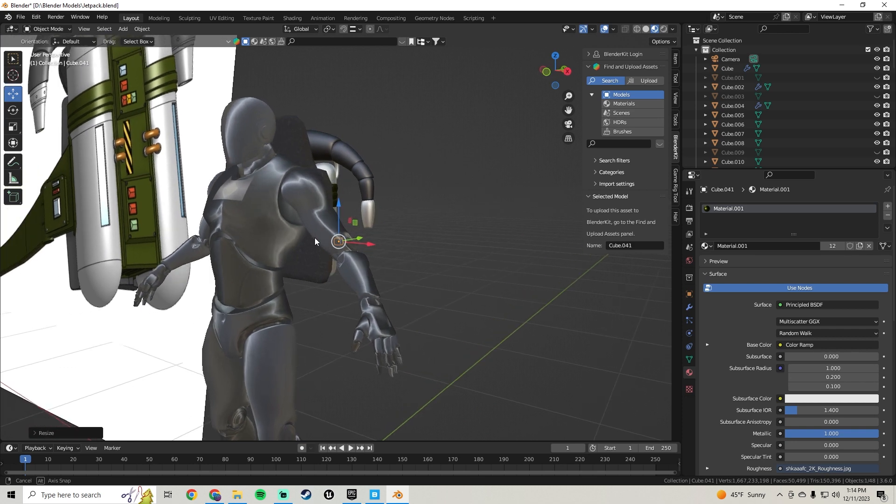
mouse_move(315, 237)
middle_down()
mouse_move(231, 239)
mouse_move(360, 220)
mouse_move(300, 237)
middle_up()
scroll(369, 231, up, 5)
middle_drag(357, 237, 397, 233)
scroll(346, 231, up, 4)
middle_drag(311, 239, 284, 236)
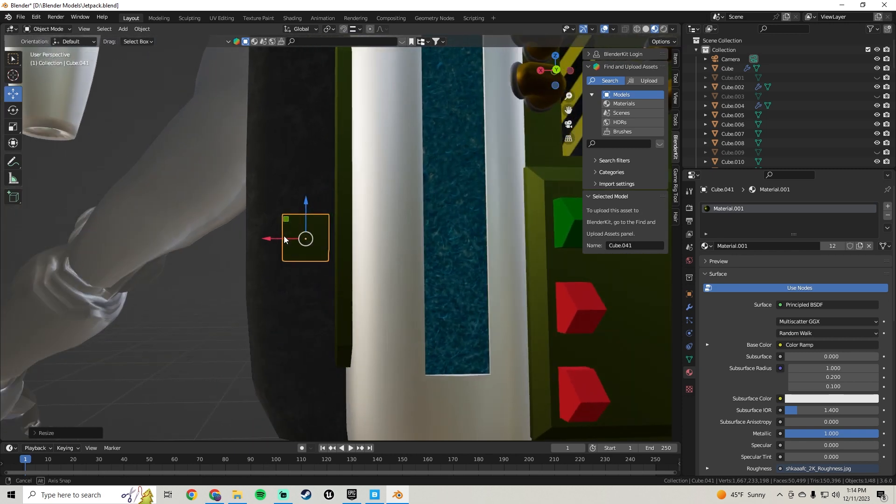
drag(271, 238, 284, 242)
middle_drag(284, 243, 439, 251)
key(s)
click(485, 219)
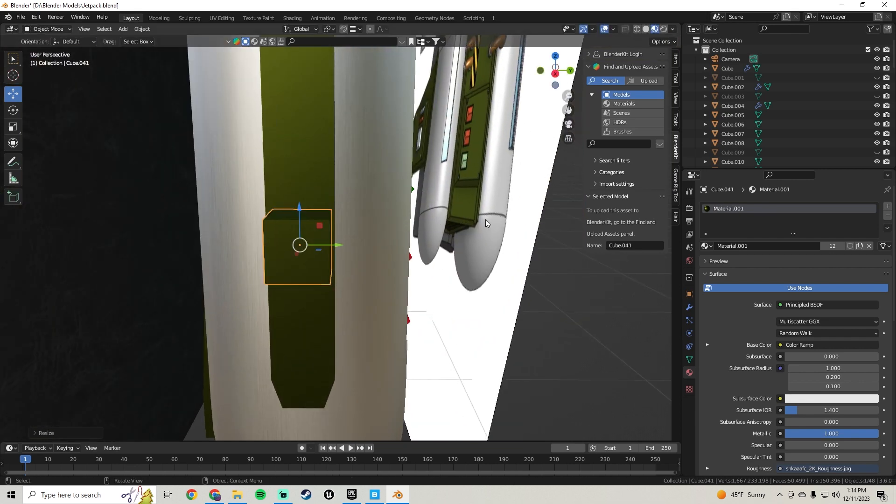
Nudge the cube along X against the strip and fine-tune its Y alignment
middle_drag(485, 219, 285, 258)
drag(286, 258, 291, 260)
middle_drag(291, 260, 416, 293)
drag(381, 258, 377, 256)
middle_drag(377, 256, 294, 254)
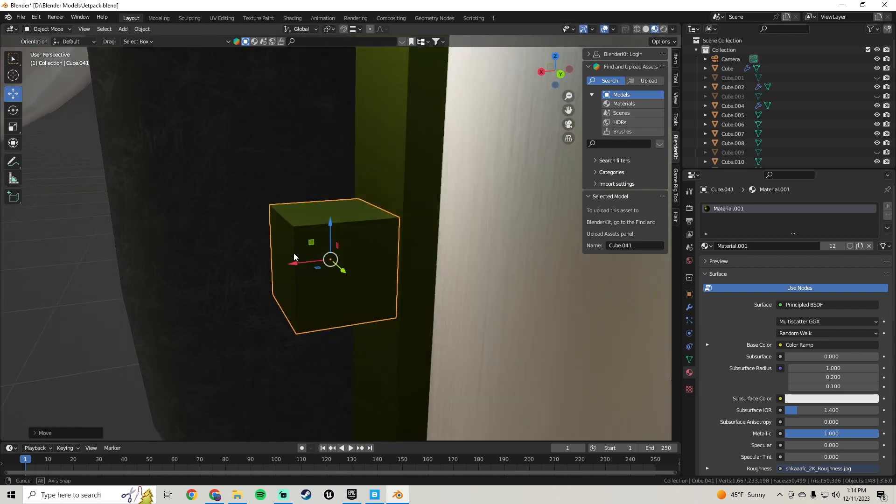
Extend the cube's top face upward along Z to near the strip's upper end
scroll(293, 253, down, 3)
key(Tab)
click(338, 225)
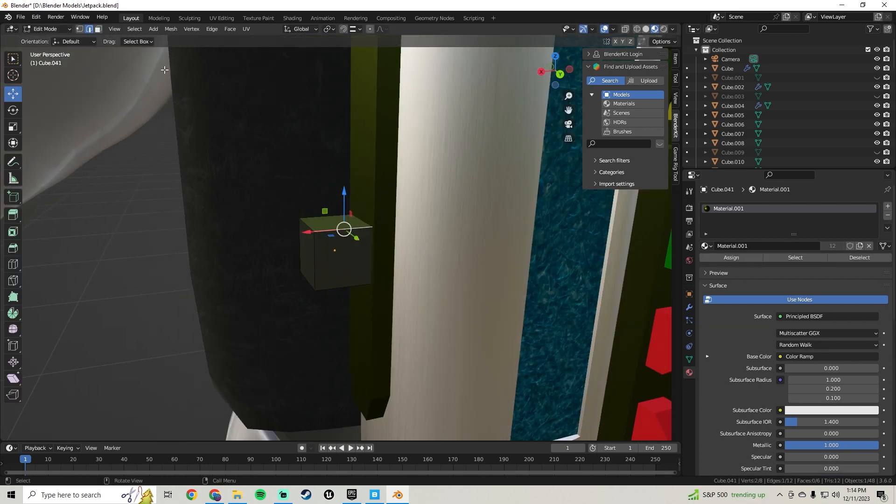
click(335, 225)
scroll(335, 225, down, 4)
drag(338, 193, 355, 71)
middle_drag(355, 71, 334, 259)
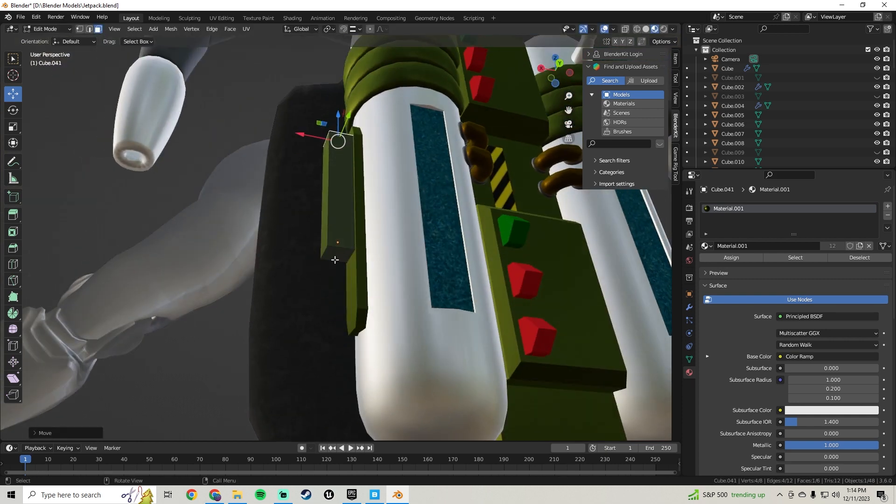
Extend the block's bottom face downward along Z to near the strip's lower end
drag(342, 228, 357, 283)
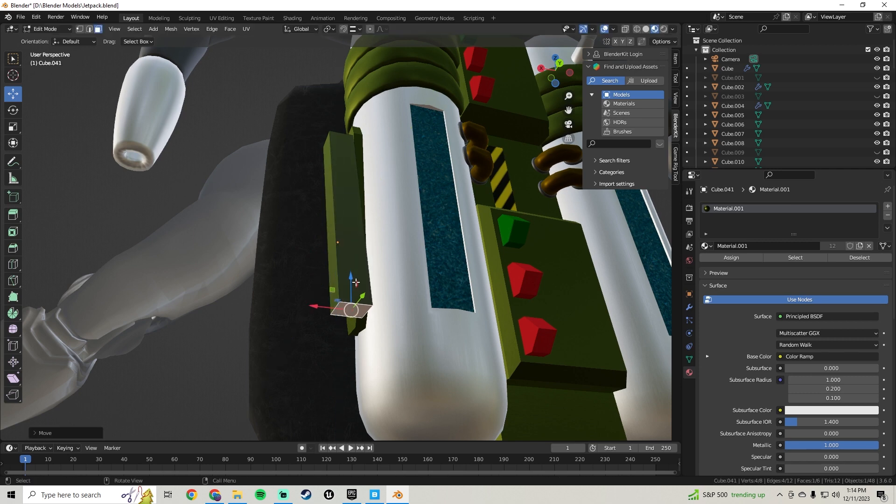
key(ctrl+z)
middle_drag(358, 271, 433, 294)
scroll(433, 293, up, 3)
drag(342, 246, 342, 249)
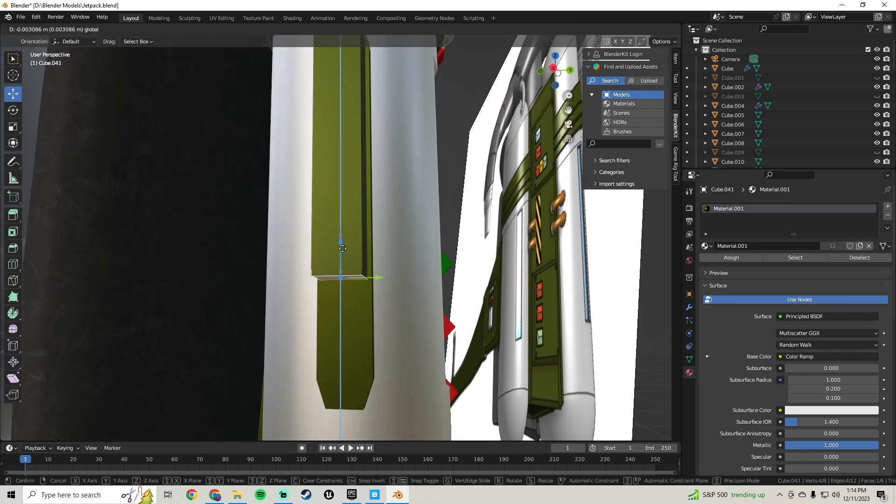
drag(357, 337, 357, 338)
Unwrap all faces of the block with Smart UV Project at its default settings and return to Object Mode
middle_drag(357, 338, 336, 290)
key(a)
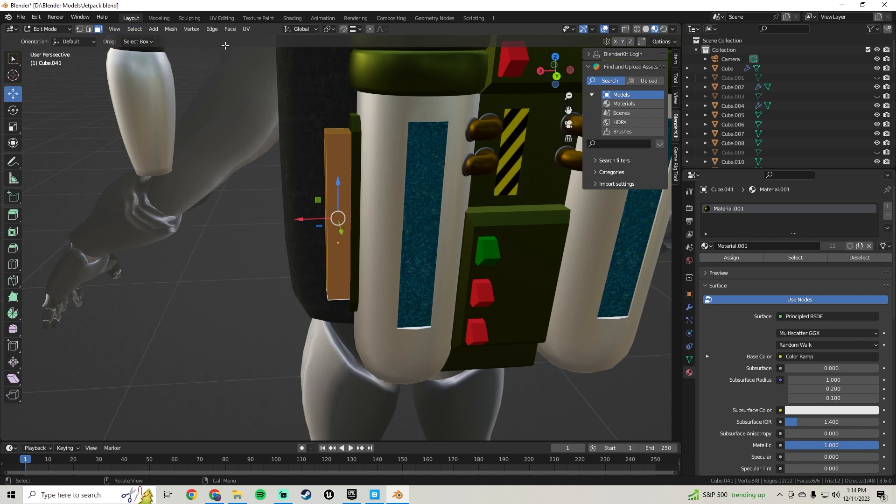
click(246, 29)
click(263, 50)
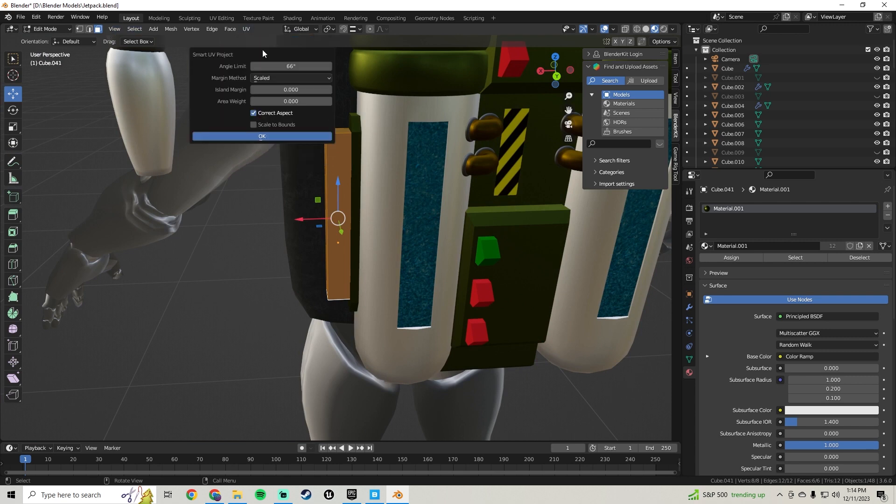
click(251, 133)
key(Tab)
middle_drag(252, 137, 199, 200)
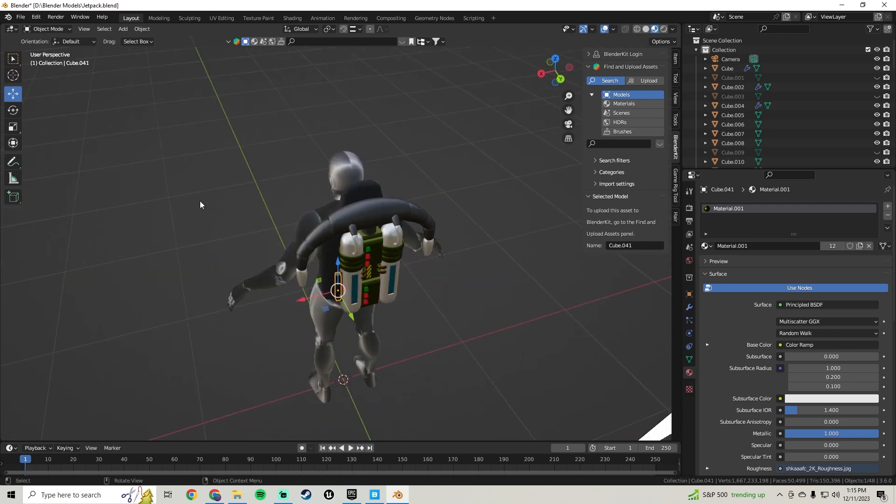
Extrude the block's outer side face away from the tank and shift the new end slightly along Y
scroll(200, 201, up, 4)
shift+middle_drag(315, 359, 332, 222)
scroll(332, 222, up, 3)
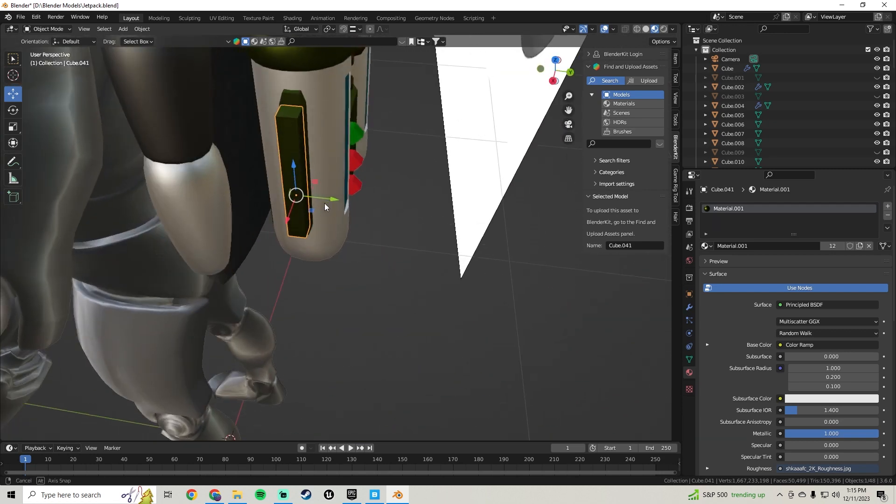
key(Tab)
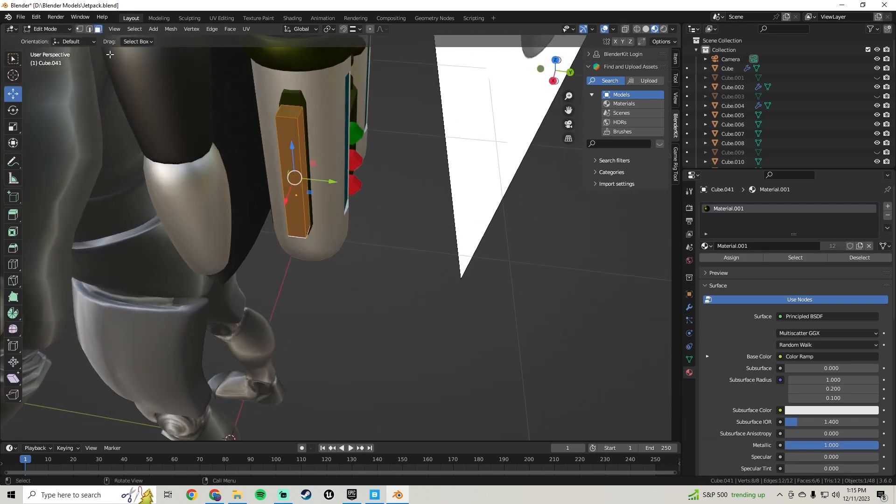
click(284, 139)
middle_drag(283, 139, 322, 241)
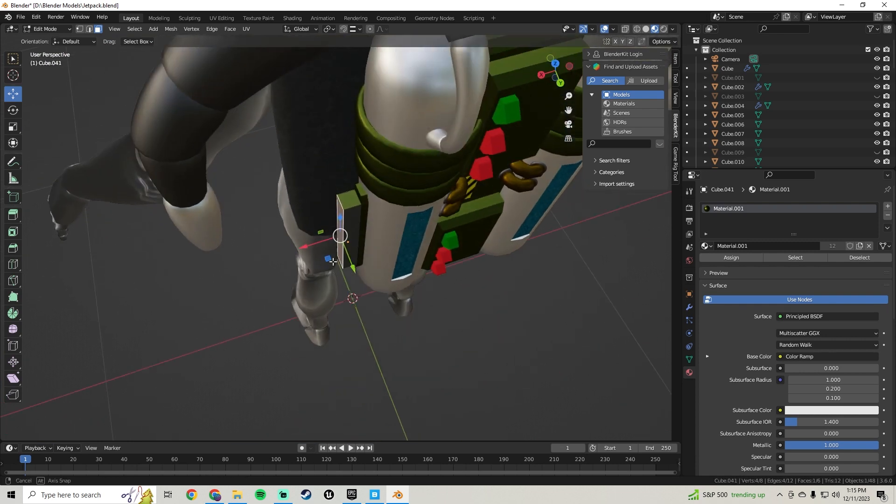
key(e)
click(287, 253)
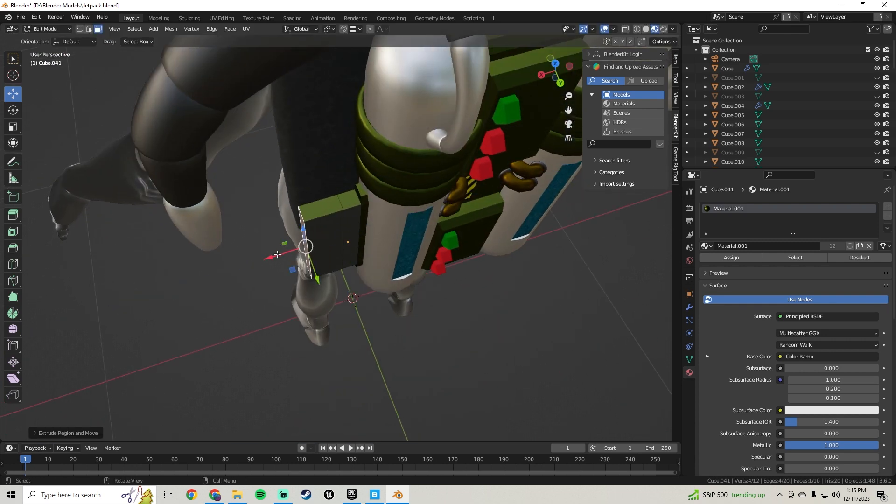
drag(316, 276, 313, 264)
Rotate the extruded end face about Z to start the arm's bend, then nudge it back along X
middle_drag(322, 237, 503, 154)
key(r)
key(z)
click(352, 233)
scroll(504, 154, down, 6)
middle_drag(298, 199, 312, 271)
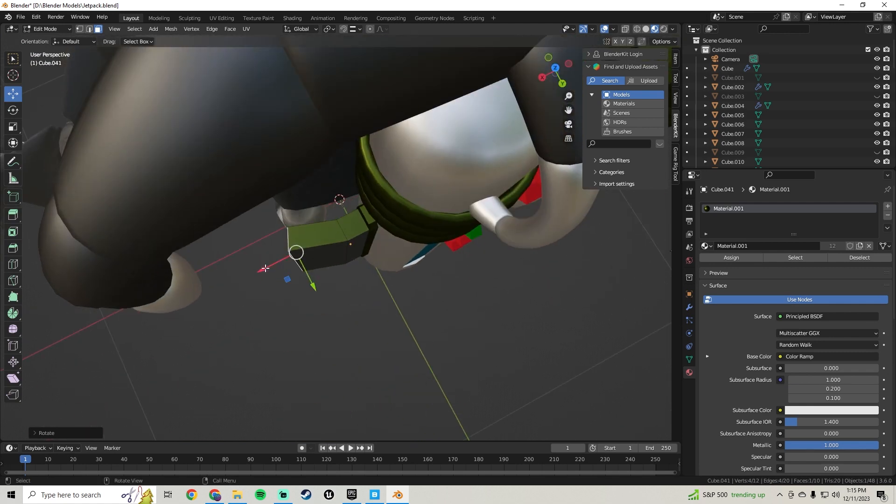
drag(265, 269, 274, 267)
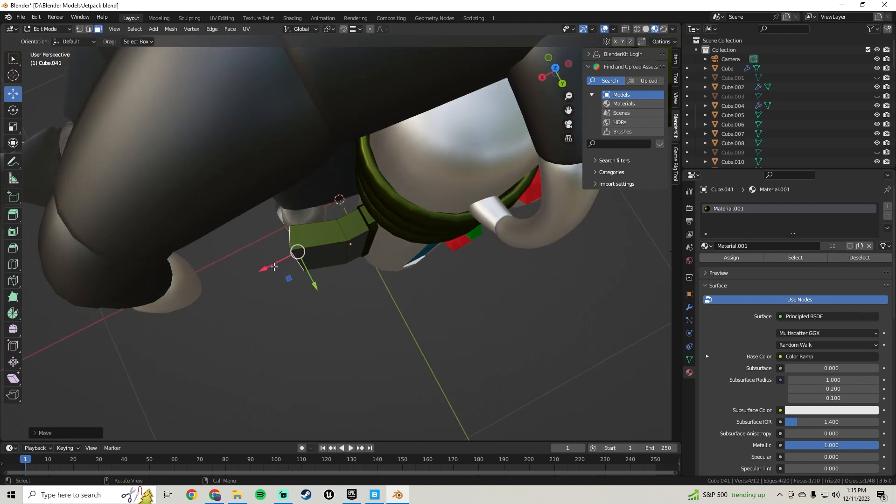
Extrude a second arm segment outward and adjust its end face along Y, about Z and along X to continue the curve
click(200, 244)
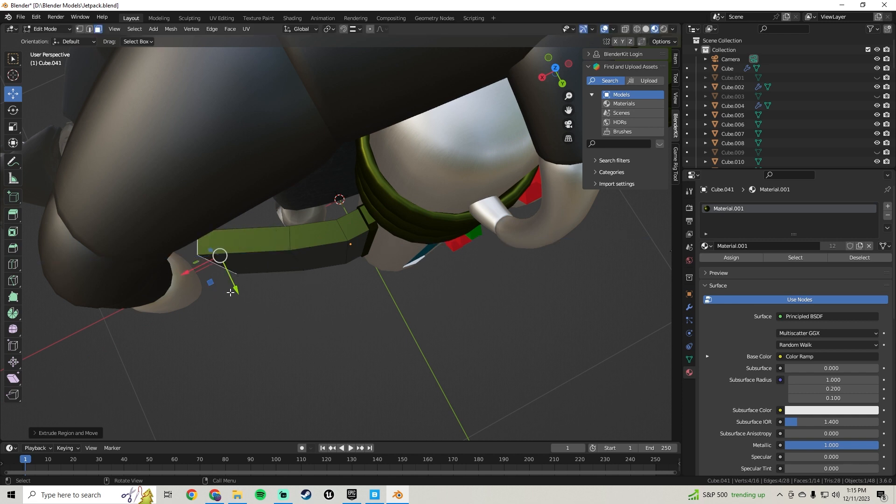
drag(234, 290, 229, 278)
shift+middle_drag(256, 236, 252, 172)
key(r)
key(z)
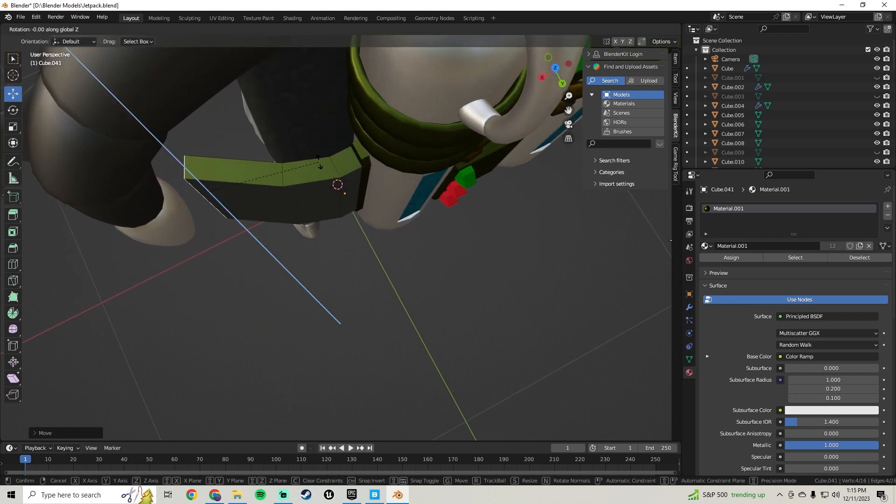
click(335, 193)
drag(182, 203, 197, 196)
Extrude a third arm segment from the end face and shift it along Y toward the figure's front
scroll(243, 187, down, 2)
middle_drag(267, 183, 239, 91)
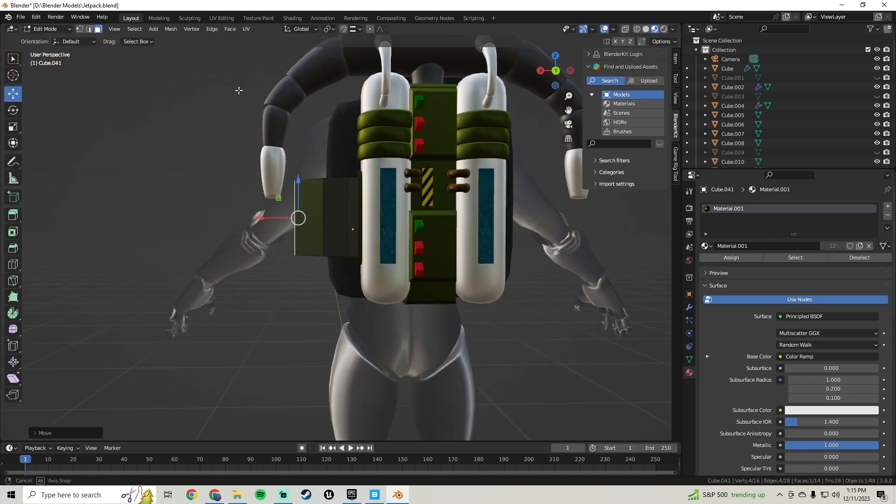
middle_drag(279, 214, 330, 242)
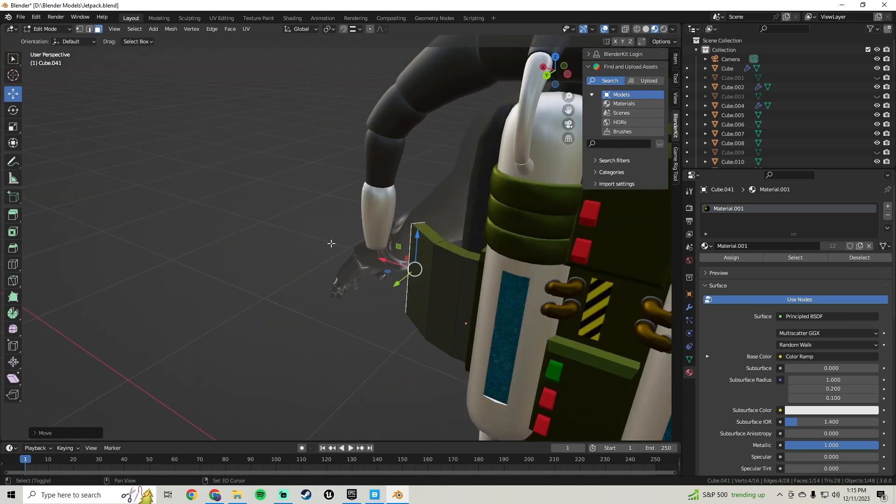
shift+middle_drag(410, 234, 455, 234)
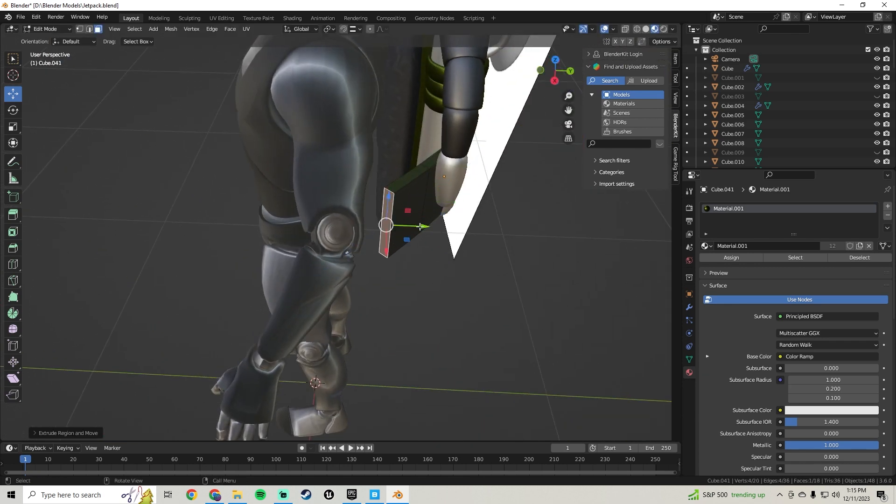
drag(420, 227, 362, 223)
middle_drag(362, 223, 344, 217)
Rotate the third segment's end face about Z to follow the curve and nudge it along X
key(r)
key(z)
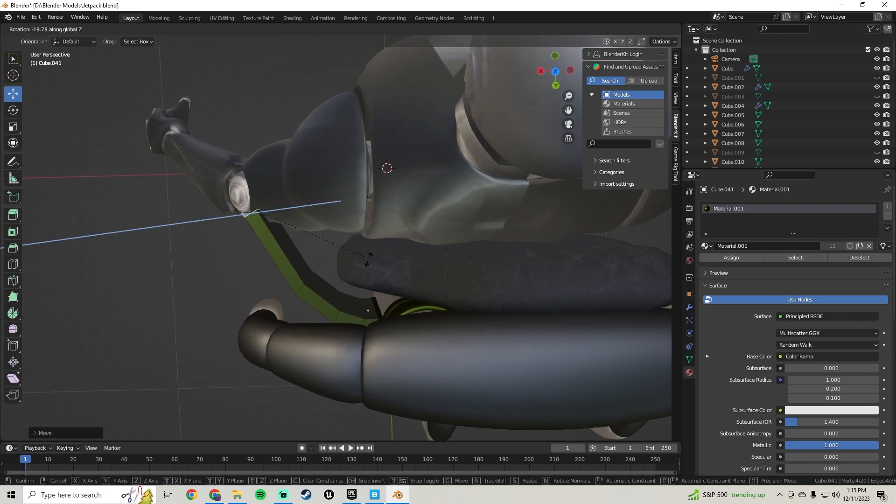
click(375, 298)
drag(228, 212, 239, 219)
Add a loop cut across the third segment, offset it outward, and rotate it about 15° around Z to smooth the bend
middle_drag(239, 218, 280, 223)
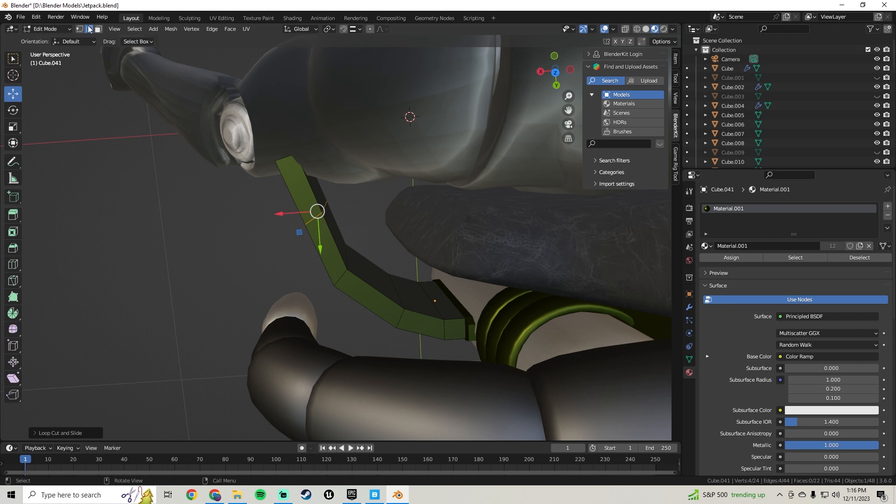
drag(289, 218, 286, 212)
key(r)
key(z)
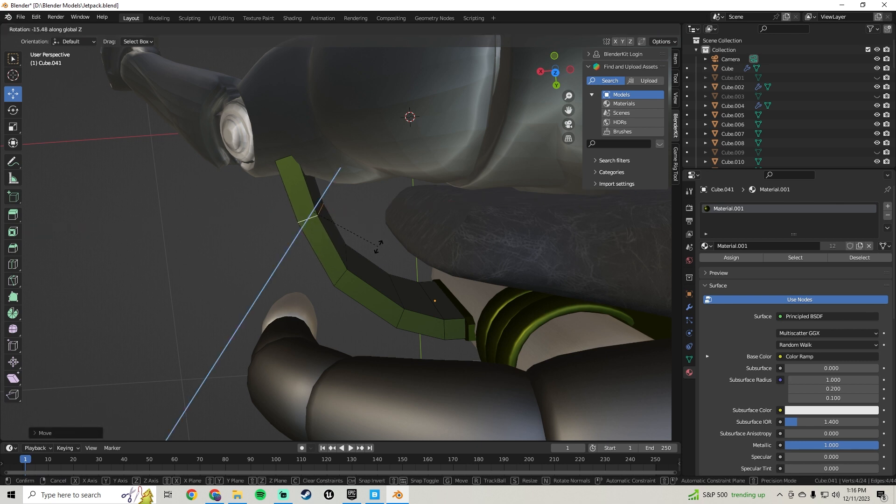
click(379, 247)
middle_drag(379, 247, 604, 117)
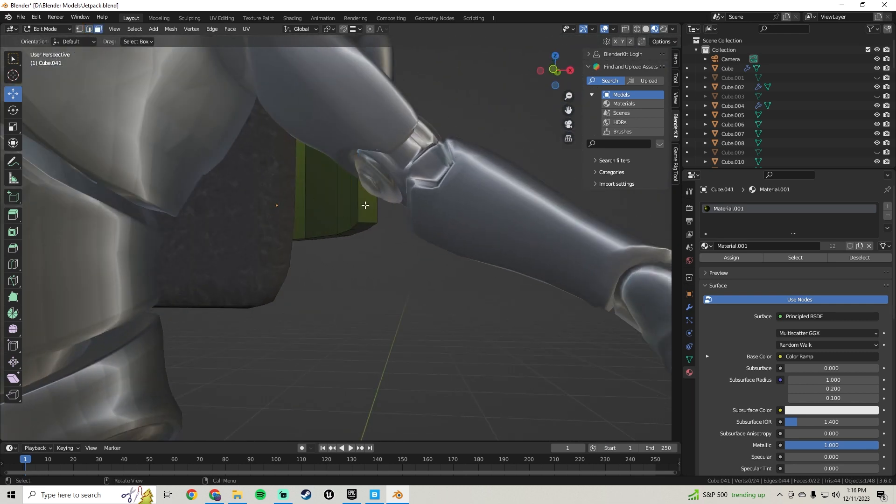
Extrude the arm's end face forward past the elbow by about 0.13 m and shift it inward along X
click(365, 205)
mouse_move(365, 205)
middle_down()
mouse_move(280, 196)
mouse_move(210, 294)
mouse_move(261, 206)
mouse_move(353, 237)
mouse_move(327, 201)
mouse_move(348, 173)
mouse_move(337, 173)
mouse_move(374, 200)
middle_up()
key(e)
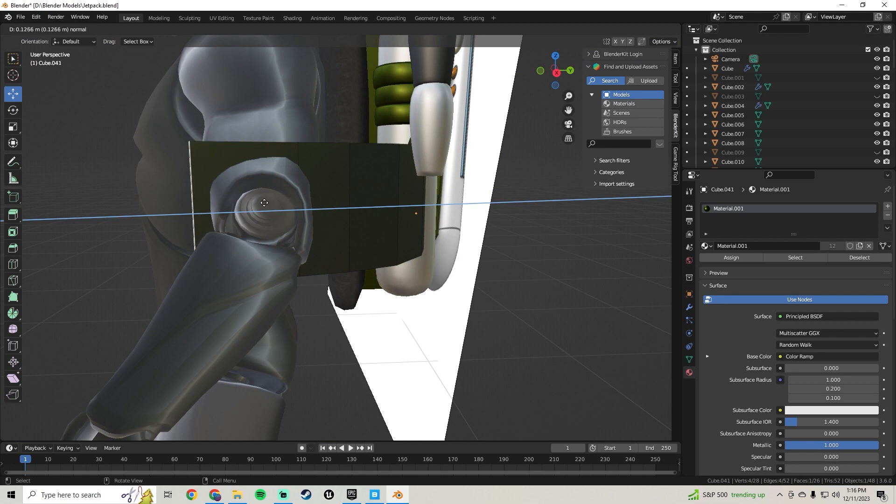
click(264, 202)
middle_drag(265, 203, 425, 270)
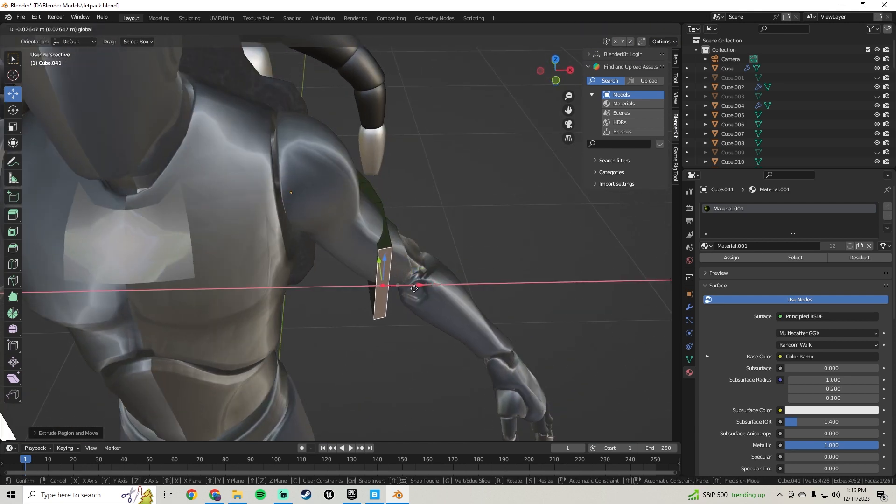
click(414, 288)
Rotate the new end face about Z to square it with the arm and adjust its position along X
key(r)
key(r)
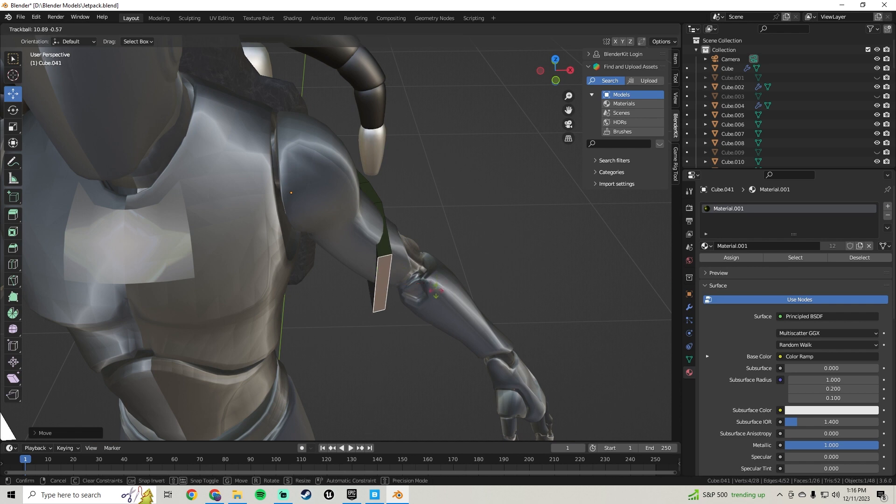
key(z)
click(431, 308)
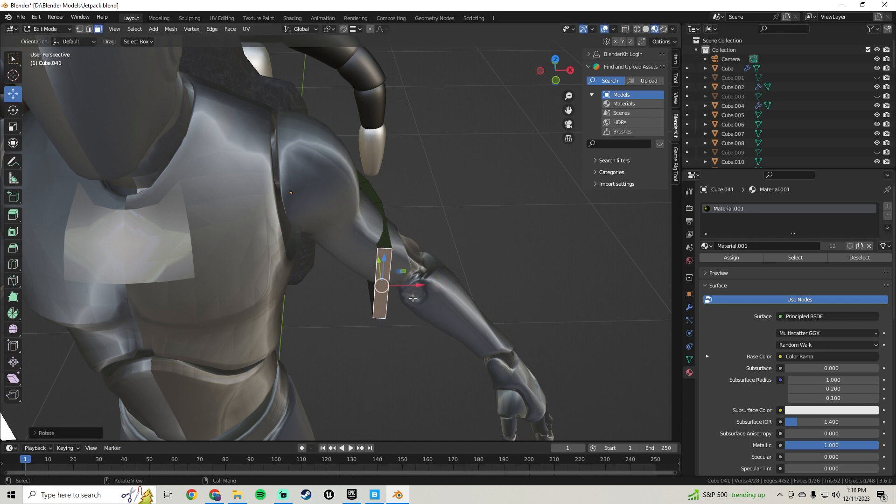
key(g)
key(x)
click(415, 286)
Extrude another segment forward, shift its end face slightly along X, and rotate it a few degrees about Z
middle_drag(414, 286, 415, 262)
key(e)
click(292, 244)
scroll(410, 280, up, 3)
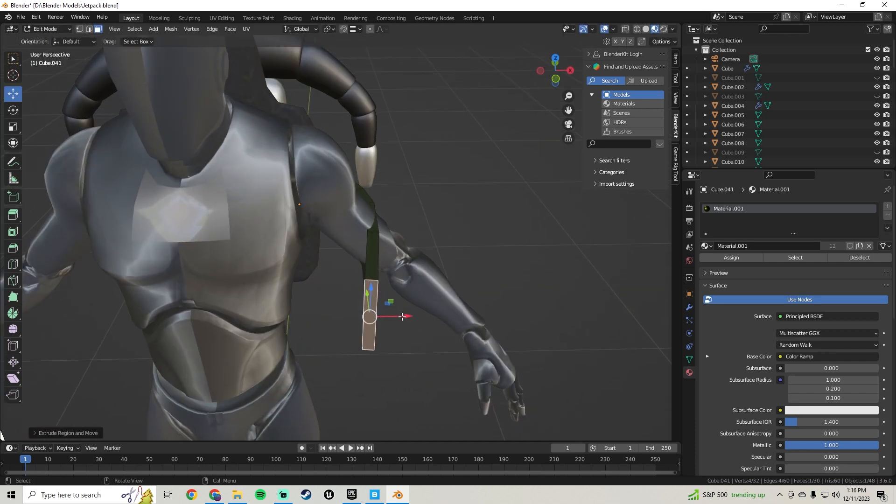
drag(402, 317, 408, 317)
key(r)
key(z)
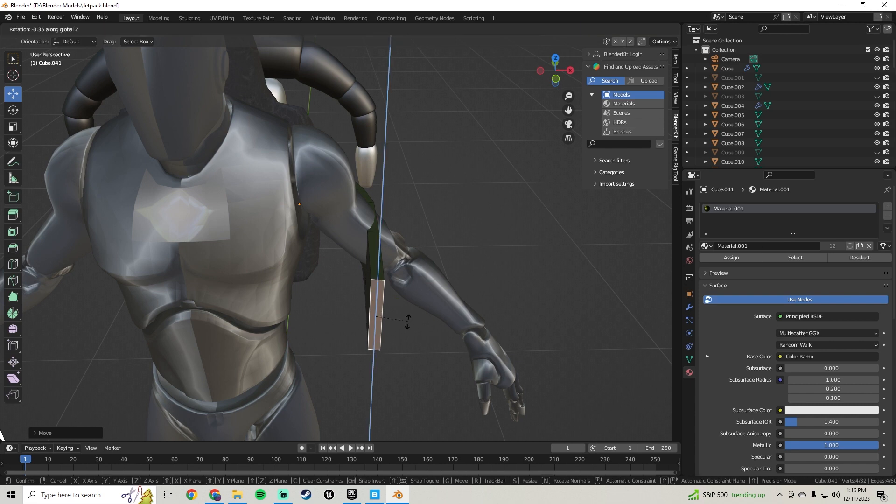
click(407, 320)
Extrude two more segments at the front of the arm and save the file
middle_drag(407, 314, 354, 243)
click(298, 240)
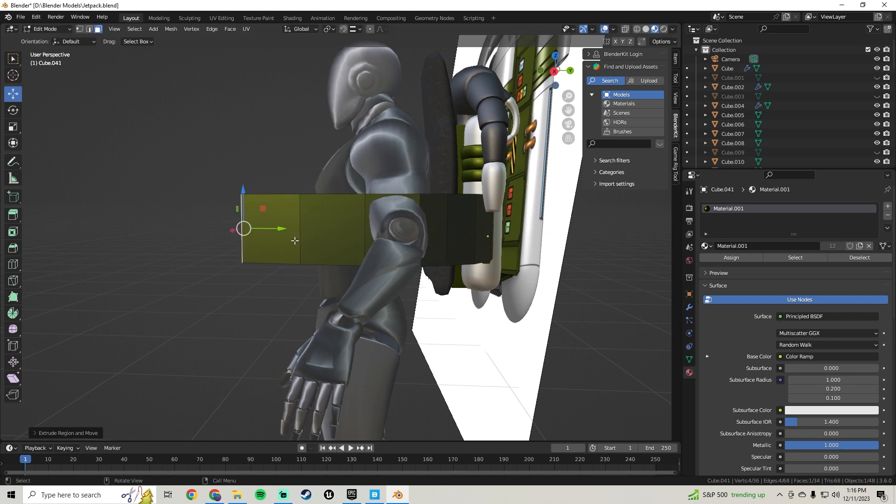
middle_drag(299, 241, 403, 235)
scroll(284, 245, up, 3)
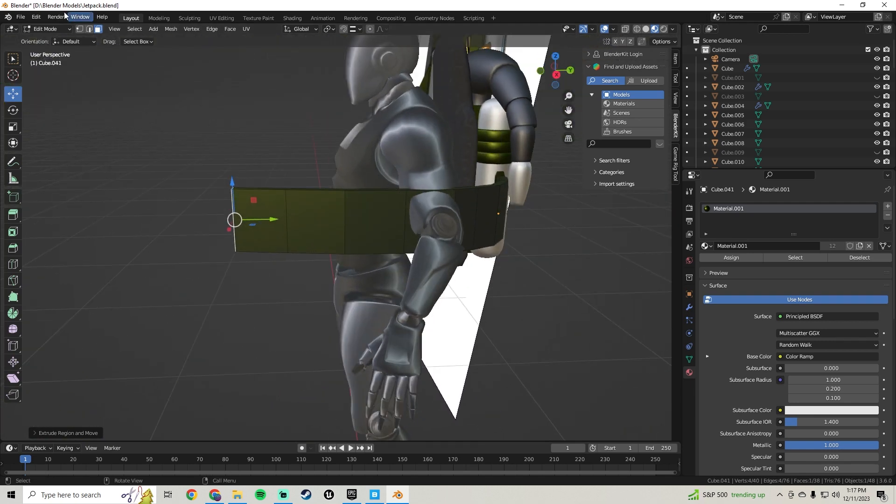
click(20, 18)
click(35, 79)
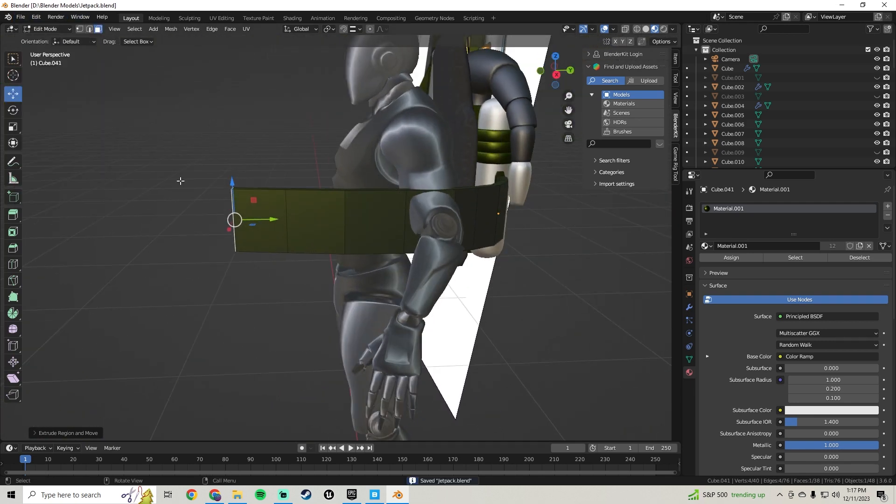
Lower the top edge of the arm's front end along Z to form a sloped tip
middle_drag(181, 181, 120, 166)
scroll(175, 144, down, 7)
shift+middle_drag(222, 186, 298, 191)
scroll(199, 187, up, 5)
middle_drag(285, 192, 345, 185)
scroll(344, 186, up, 3)
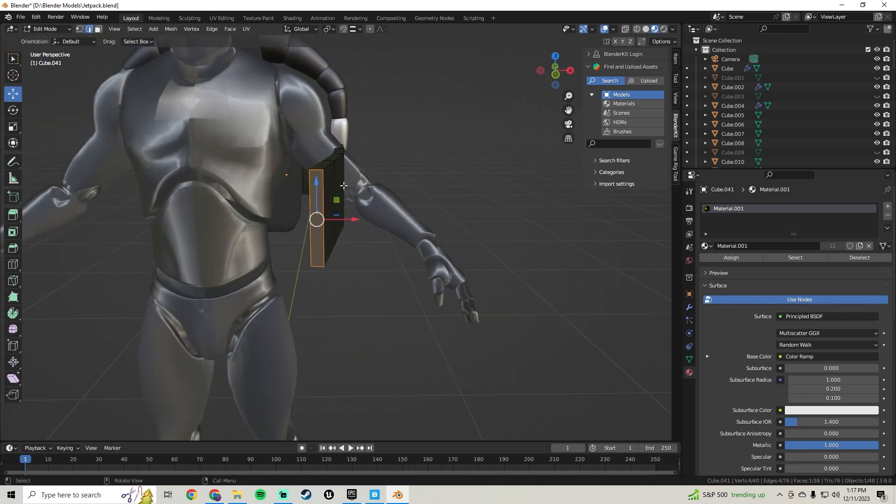
drag(315, 158, 324, 139)
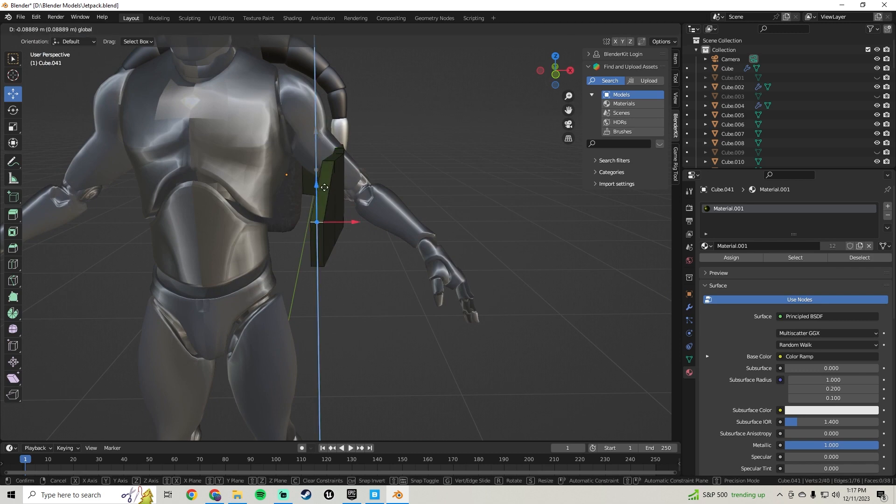
drag(326, 205, 326, 206)
Lower the second top edge from the arm's tip along Z and fine-tune its height to extend the taper
middle_drag(451, 214, 286, 224)
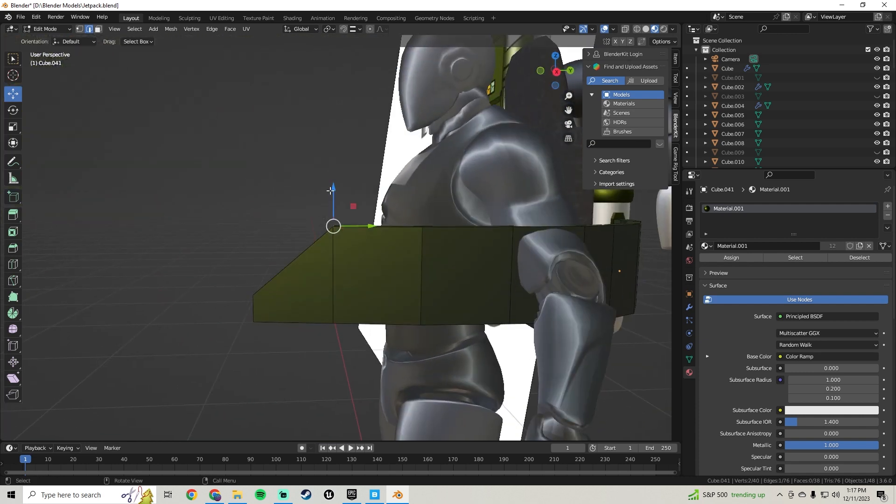
drag(334, 193, 343, 240)
scroll(344, 240, down, 4)
middle_drag(344, 240, 336, 256)
scroll(336, 257, up, 6)
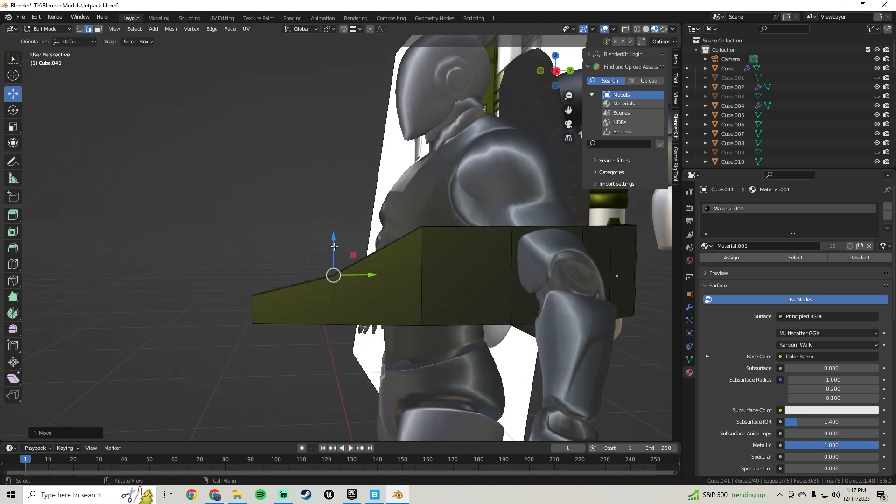
drag(334, 246, 333, 253)
shift+middle_drag(416, 244, 375, 206)
drag(297, 213, 297, 217)
Lower the top edges farther back toward the elbow along Z so the taper continues smoothly
middle_drag(298, 218, 380, 184)
drag(380, 184, 396, 213)
middle_drag(458, 206, 420, 216)
middle_drag(355, 179, 383, 185)
mouse_move(382, 185)
mouse_down()
mouse_move(392, 183)
mouse_move(395, 196)
mouse_up()
Lower the arm's top edges just behind the elbow along Z to carry the slope toward the tank
middle_drag(395, 196, 401, 242)
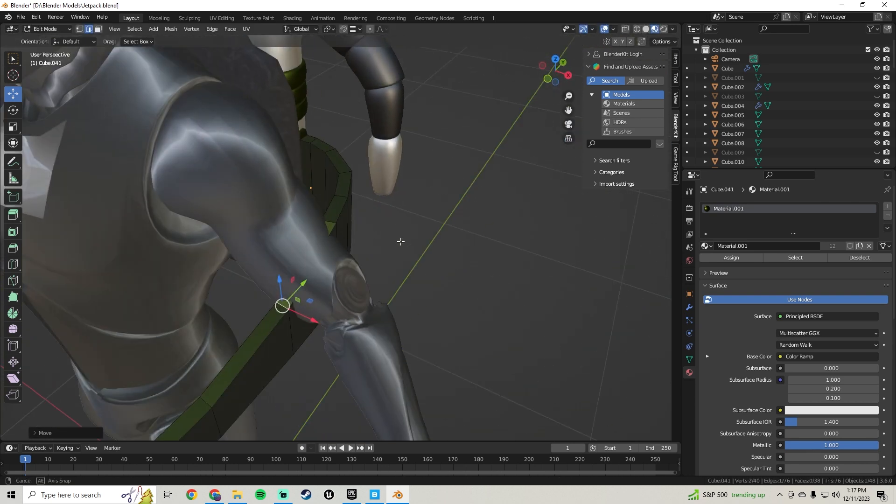
middle_drag(334, 223, 309, 191)
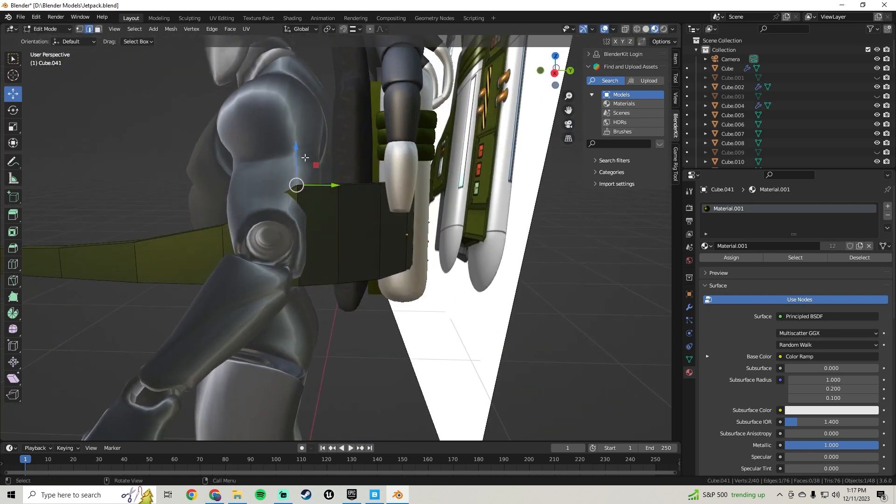
drag(297, 152, 303, 178)
middle_drag(303, 178, 330, 160)
mouse_move(335, 156)
mouse_down()
mouse_move(344, 147)
mouse_move(348, 160)
mouse_up()
middle_drag(348, 159, 462, 211)
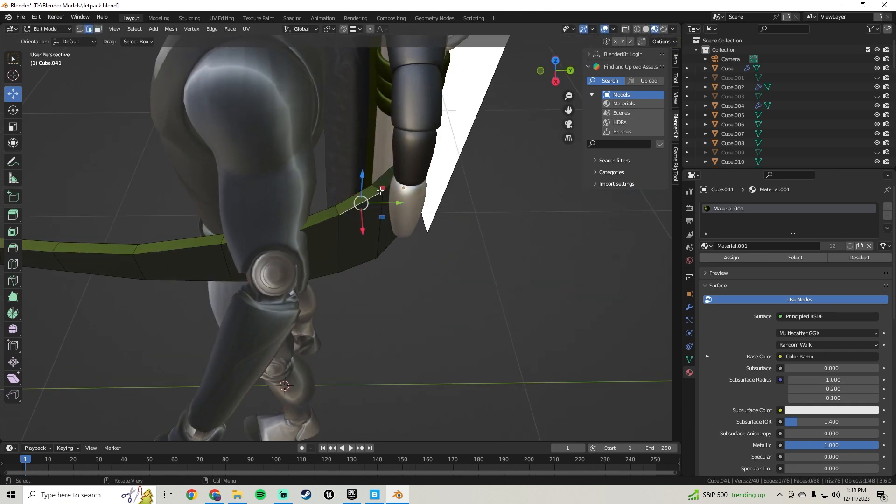
Adjust the heights of the remaining top edges near the tank to even out the slope, then return to Object Mode
middle_drag(412, 191, 452, 181)
drag(351, 159, 324, 175)
middle_drag(456, 196, 317, 182)
scroll(326, 215, up, 4)
drag(319, 161, 323, 167)
middle_drag(360, 214, 359, 234)
scroll(334, 233, down, 4)
key(Tab)
scroll(389, 236, down, 4)
scroll(309, 248, up, 4)
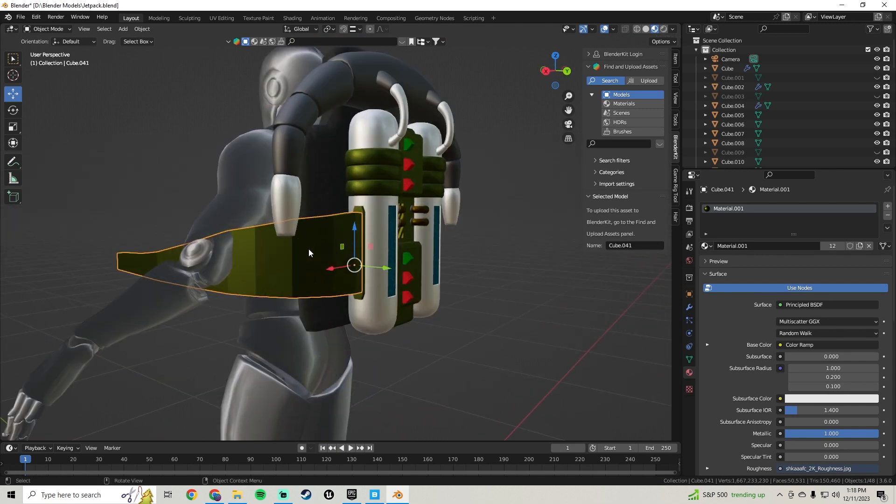
Apply smooth shading to the green control arm
right_click(331, 232)
click(331, 233)
middle_drag(282, 244, 262, 263)
scroll(393, 251, down, 5)
scroll(326, 246, up, 5)
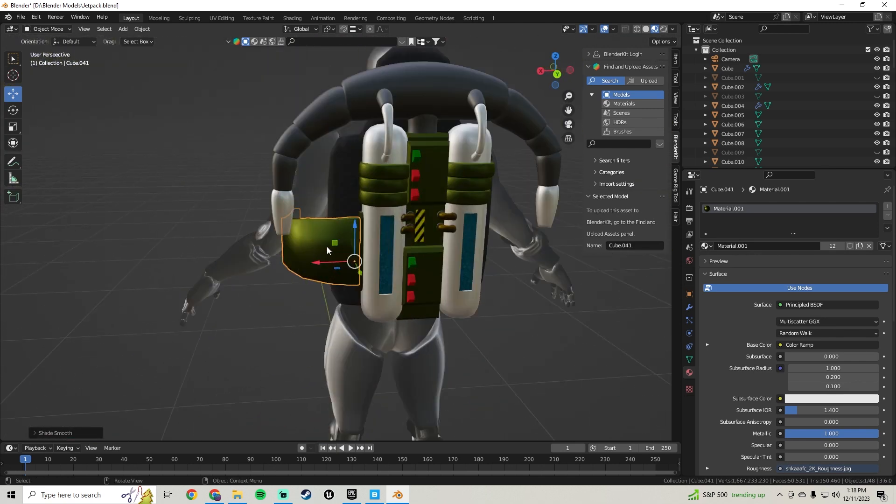
scroll(326, 245, up, 4)
middle_drag(326, 245, 311, 243)
scroll(312, 243, down, 3)
Compare the smooth-shaded control arm with the arm in the reference image from the front, back and side
click(220, 180)
middle_drag(221, 180, 308, 228)
scroll(270, 192, down, 4)
scroll(308, 228, down, 5)
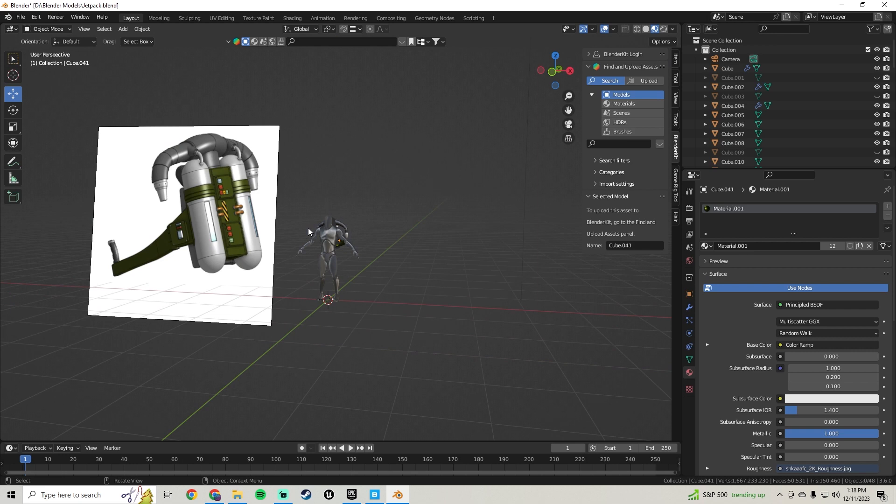
scroll(358, 227, up, 8)
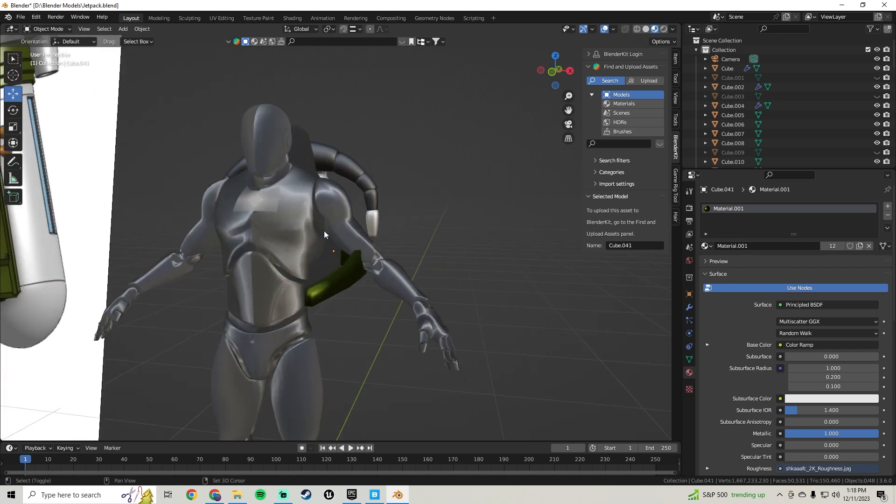
shift+middle_drag(324, 231, 551, 222)
scroll(359, 205, down, 3)
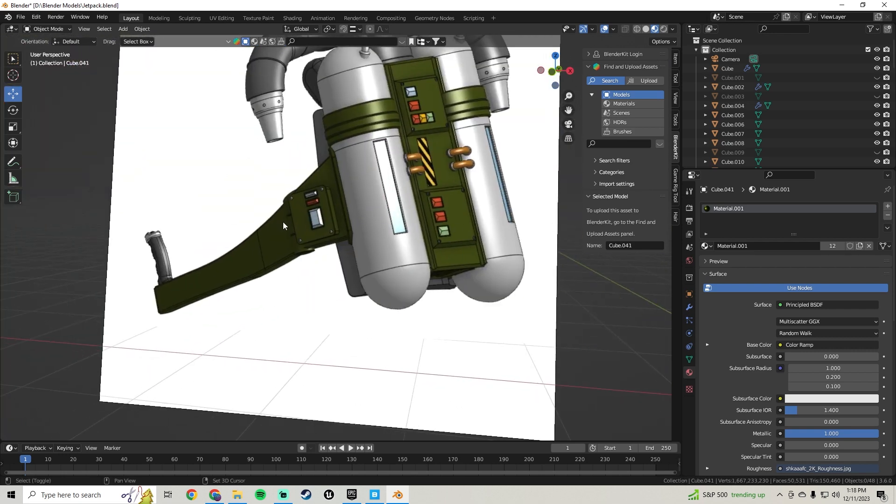
scroll(283, 225, down, 3)
shift+middle_drag(406, 216, 310, 236)
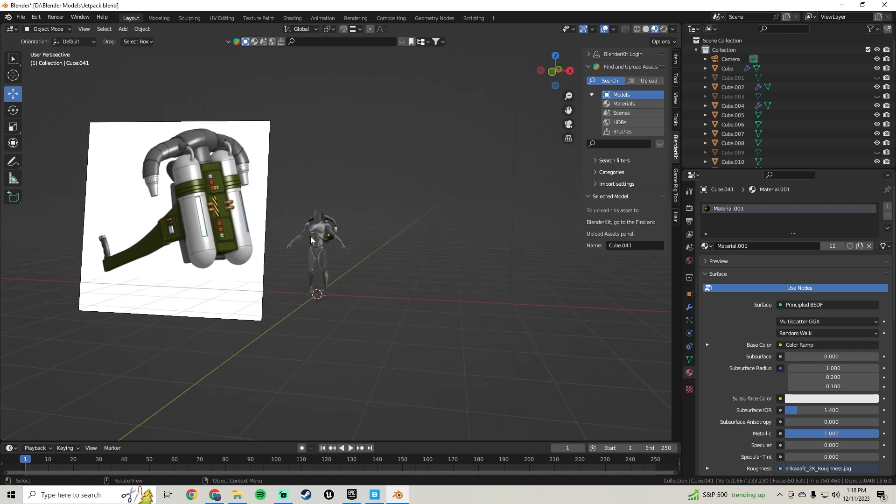
scroll(330, 230, up, 6)
mouse_move(377, 229)
middle_down()
mouse_move(267, 240)
mouse_move(410, 241)
mouse_move(232, 238)
mouse_move(314, 232)
mouse_move(522, 244)
mouse_move(374, 240)
middle_up()
scroll(315, 232, down, 4)
scroll(377, 239, up, 4)
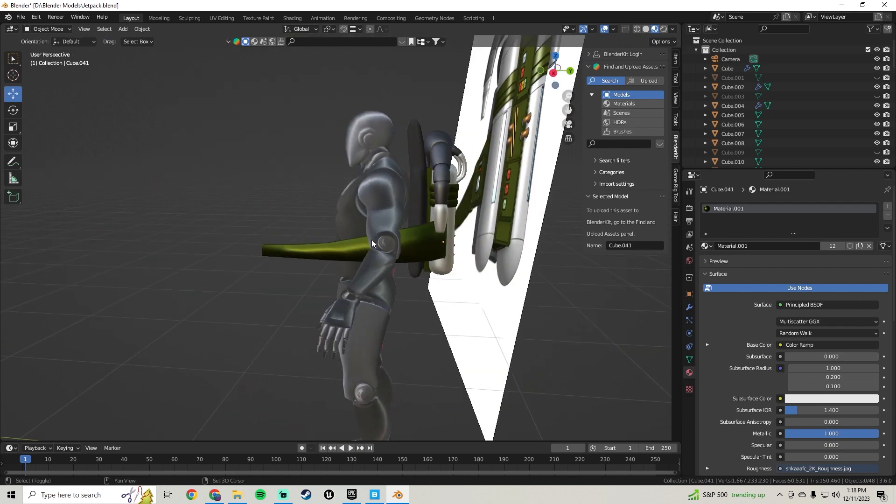
Select the control arm again and save the Jetpack.blend file
scroll(372, 239, up, 3)
click(201, 260)
mouse_move(201, 260)
middle_down()
mouse_move(320, 254)
mouse_move(209, 254)
middle_up()
scroll(237, 255, down, 6)
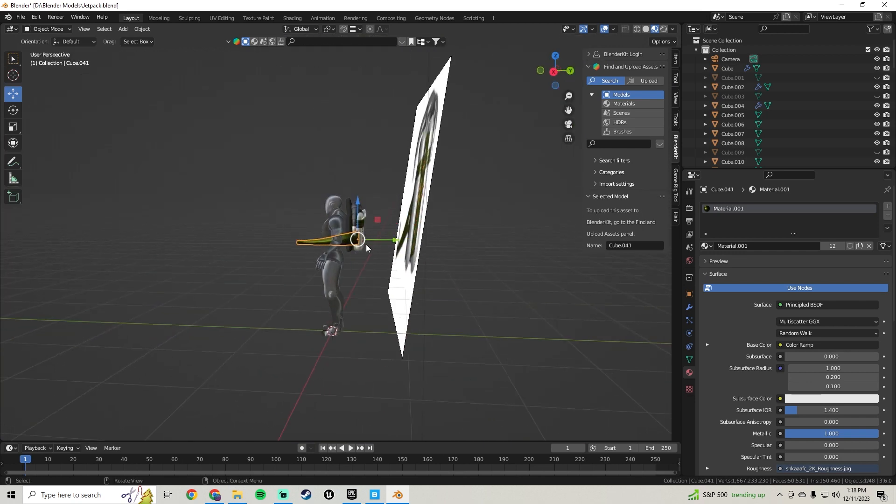
click(24, 17)
click(49, 80)
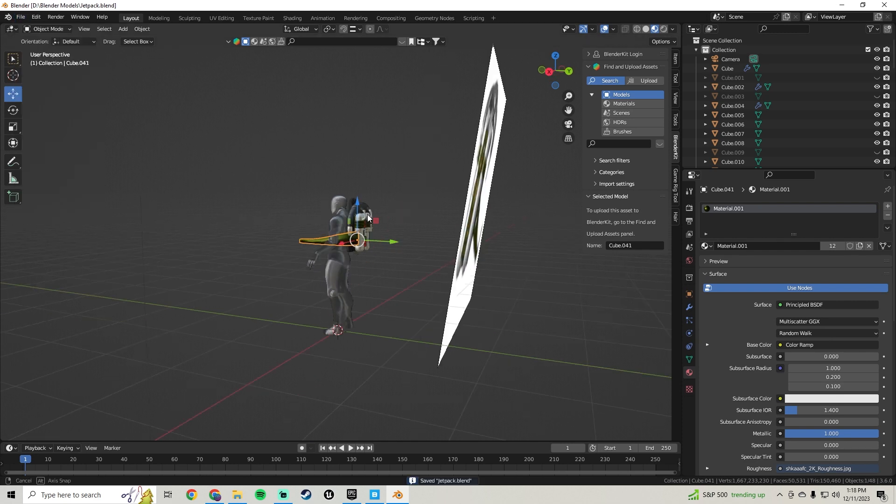
Duplicate the lower green panel between the tanks and move the copy along X past the left tank to the arm
middle_drag(224, 231, 334, 230)
scroll(334, 229, up, 6)
scroll(364, 237, up, 3)
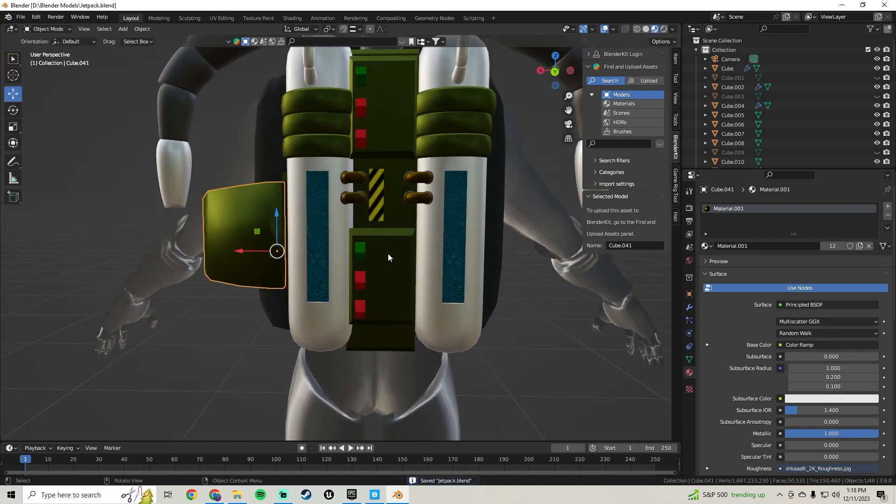
click(371, 275)
middle_drag(368, 288, 390, 262)
scroll(397, 261, down, 4)
key(shift+d)
right_click(391, 262)
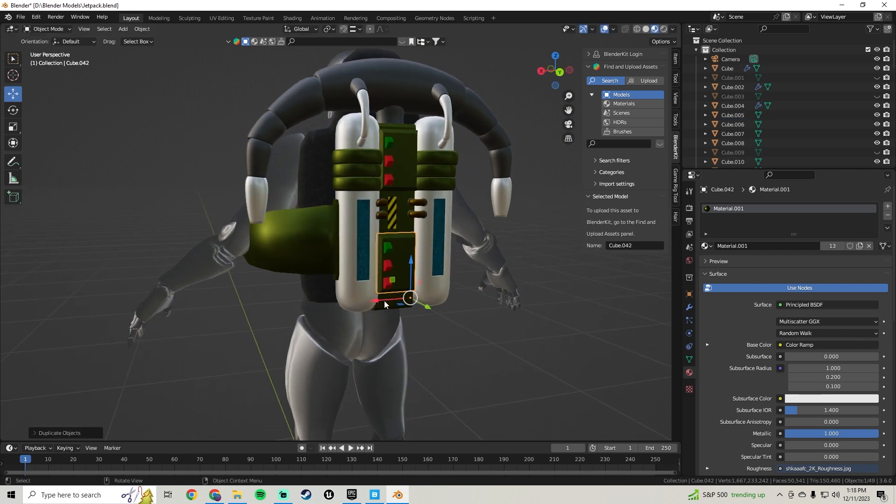
drag(382, 298, 294, 301)
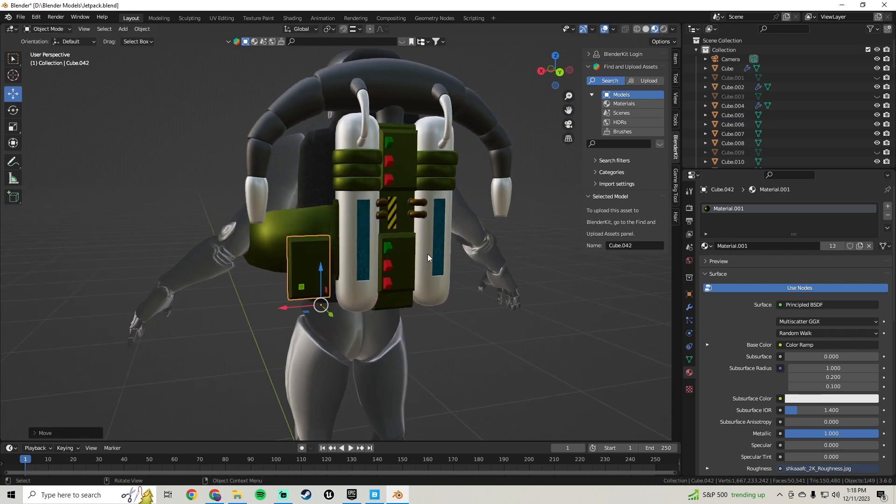
Rotate the panel copy around Z to follow the arm and move it up against the arm's rear section
key(r)
key(z)
click(405, 292)
middle_drag(404, 294, 372, 242)
scroll(372, 242, up, 2)
drag(376, 265, 319, 207)
middle_drag(385, 205, 341, 279)
scroll(348, 244, up, 3)
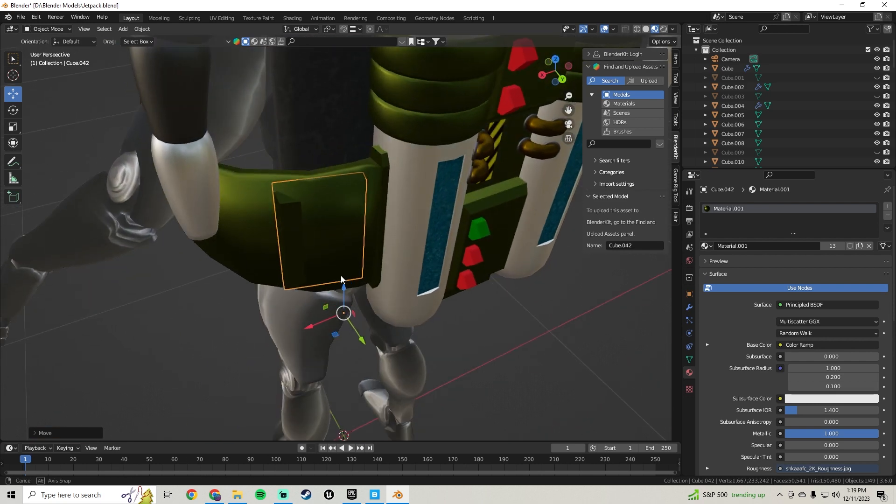
Refine the panel copy's Z rotation and reposition it so its front stands out from the arm's surface
key(z)
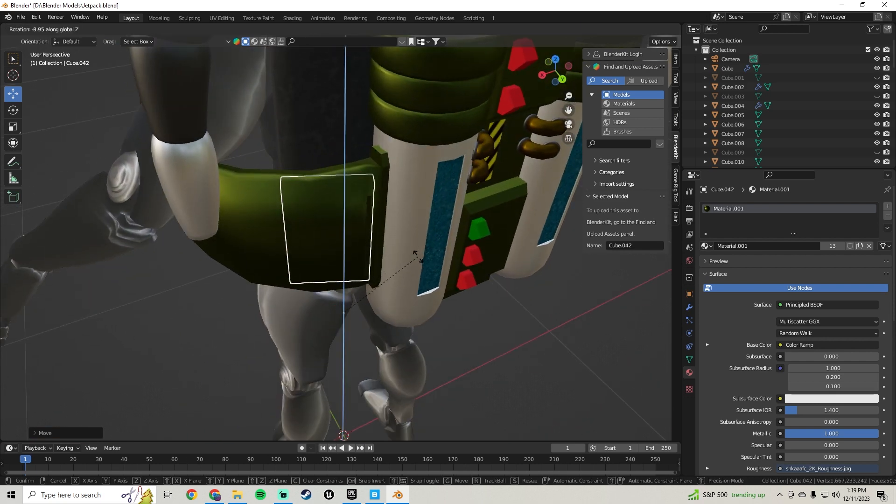
click(418, 259)
drag(360, 332, 314, 329)
drag(358, 350, 357, 351)
key(r)
key(z)
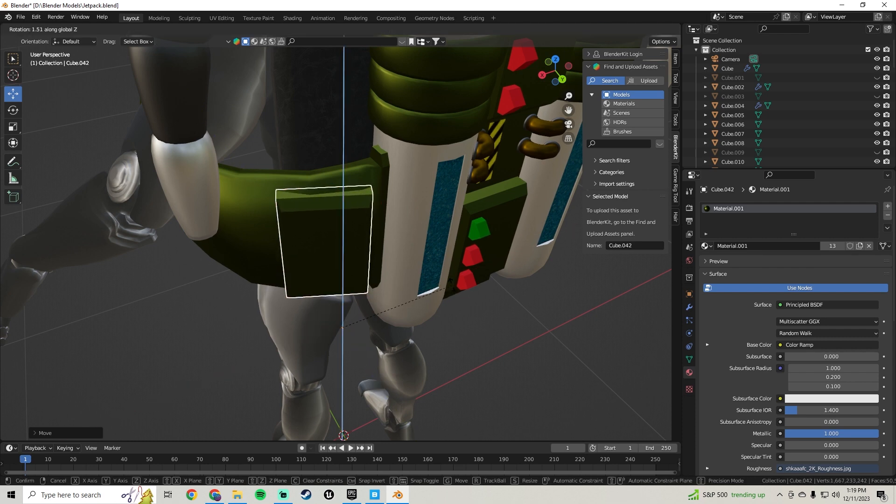
click(450, 281)
key(Tab)
key(Tab)
middle_drag(388, 282, 378, 239)
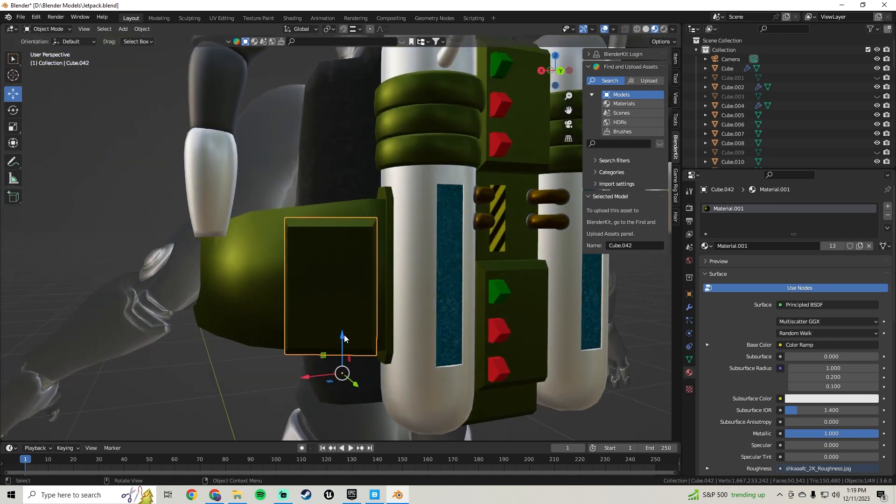
Scale the panel copy down and reposition it vertically and sideways to fit the arm's rear section
drag(344, 335, 372, 246)
key(s)
click(498, 267)
middle_drag(372, 328, 303, 227)
drag(247, 229, 257, 227)
middle_drag(257, 227, 363, 268)
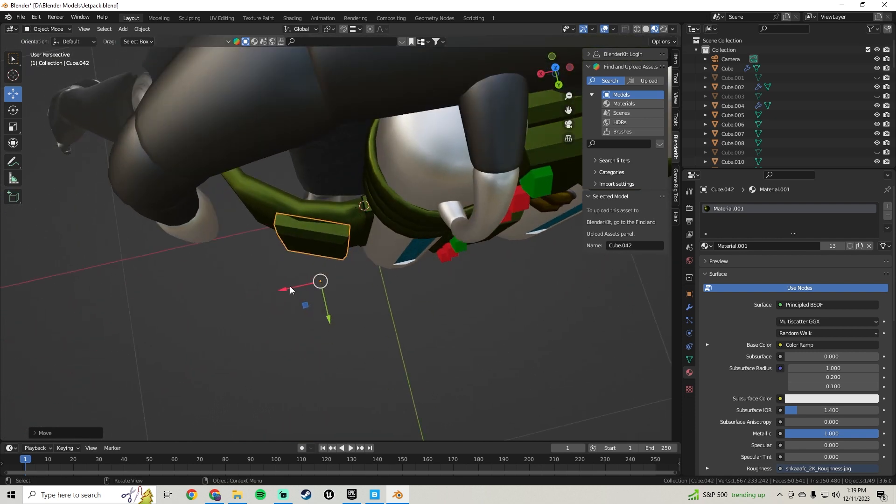
Rotate the panel copy around Z to line it up with the arm's outer face
key(r)
key(x)
key(Escape)
key(r)
key(z)
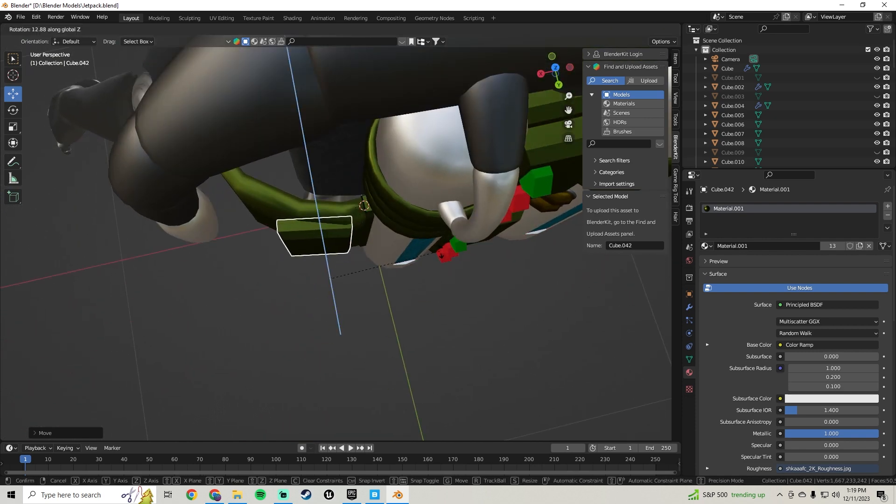
key(Escape)
Shift the panel copy along X and Y to place it on the arm beside the tank bracket
key(g)
key(x)
key(y)
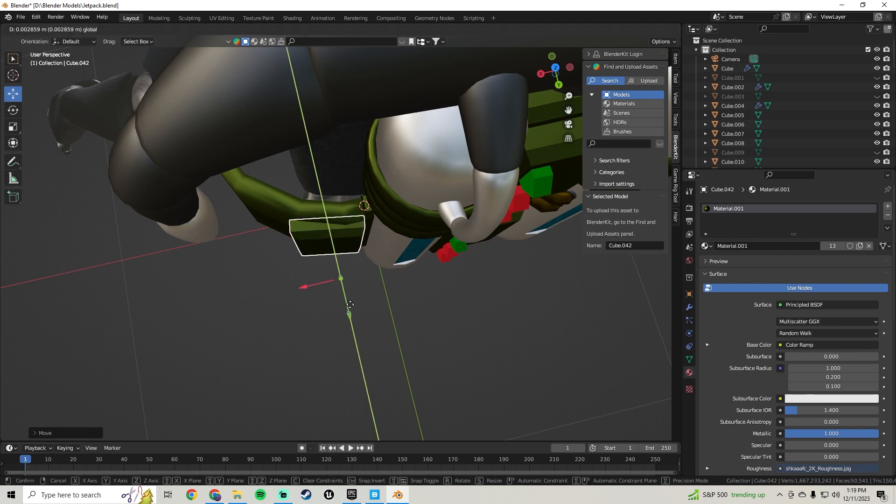
click(354, 304)
middle_drag(390, 270, 301, 302)
key(g)
key(x)
click(308, 334)
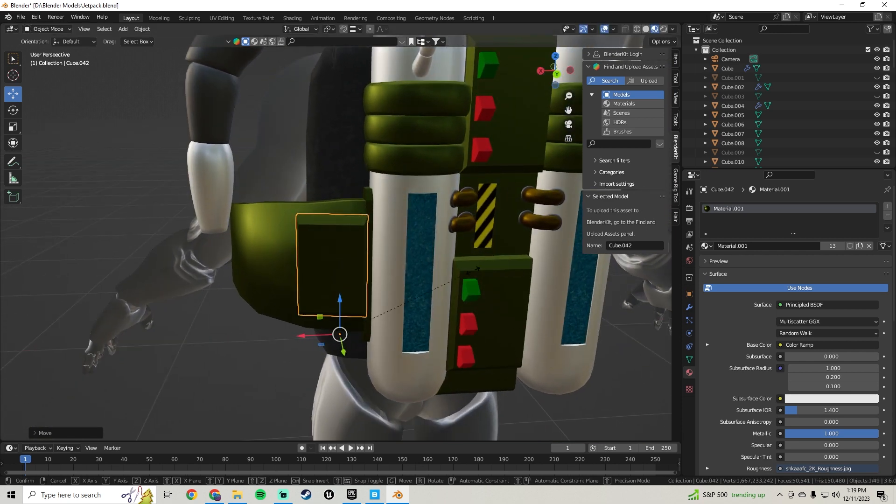
Scale the panel copy down further and raise it along Z to center it on the arm's height
key(s)
click(402, 276)
key(g)
key(z)
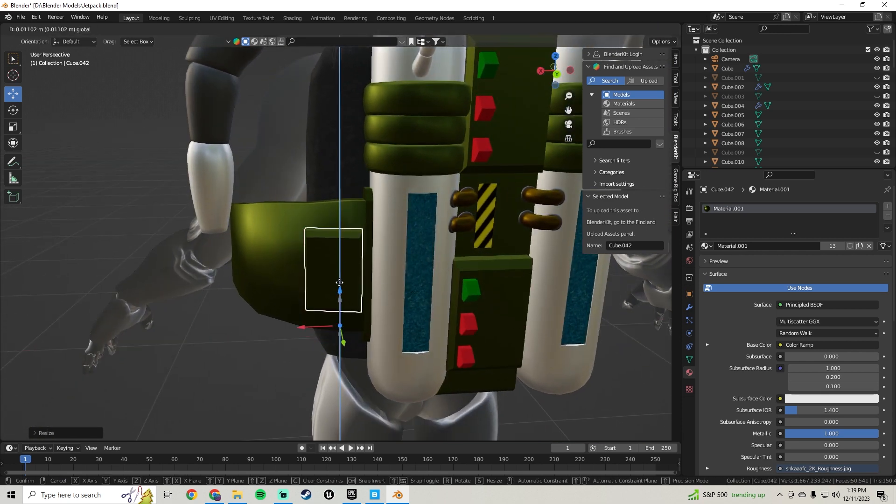
click(340, 279)
Move the panel copy along Y to set its depth against the arm's surface
middle_drag(340, 279, 361, 258)
key(g)
key(y)
click(395, 306)
scroll(361, 255, up, 3)
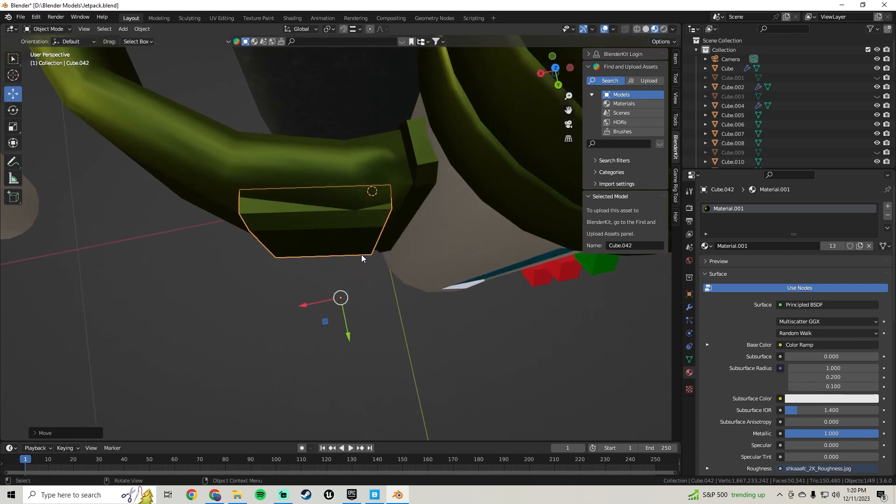
Rotate the panel copy around Z to match the arm's angle and shift it slightly along X away from the tank
click(315, 170)
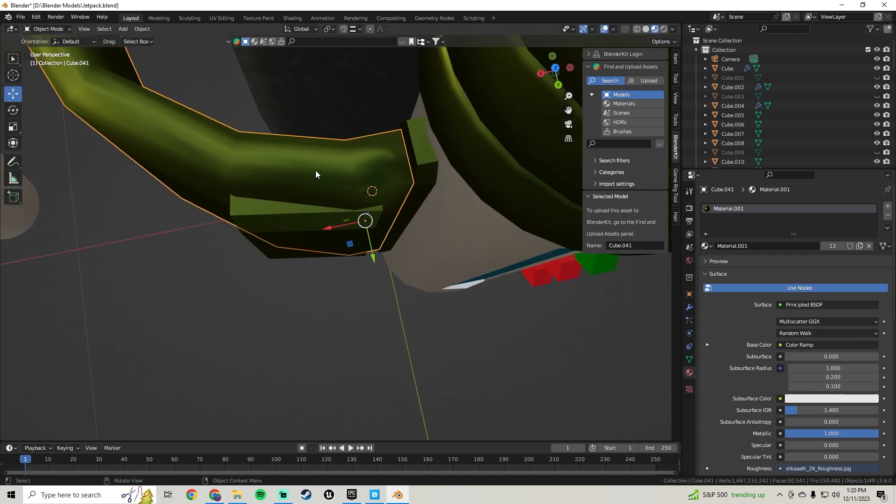
key(Tab)
middle_drag(315, 171, 325, 140)
key(Tab)
click(293, 216)
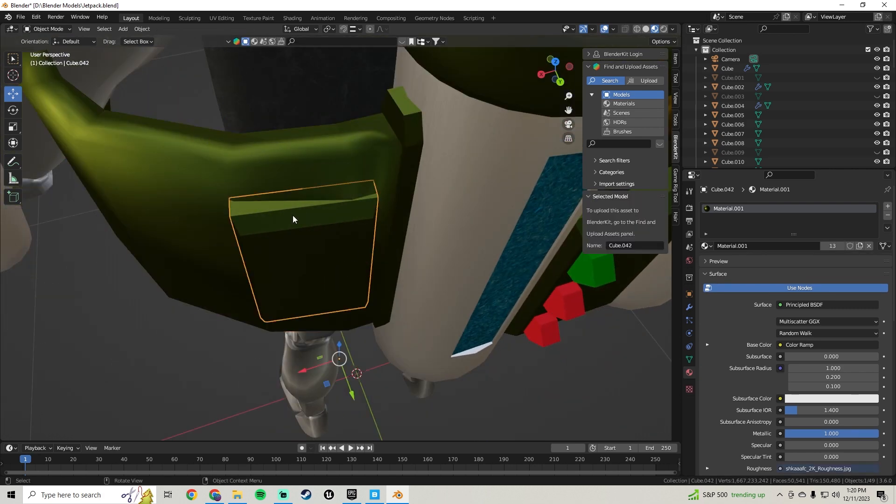
key(r)
key(z)
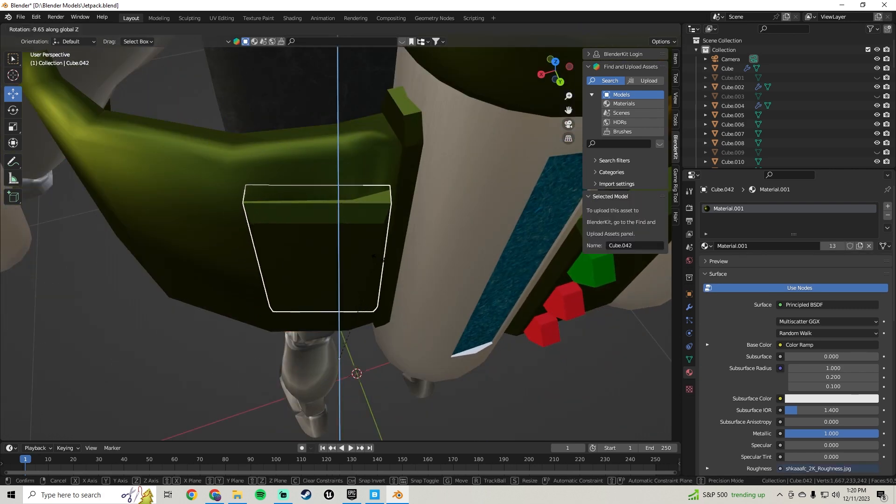
click(377, 254)
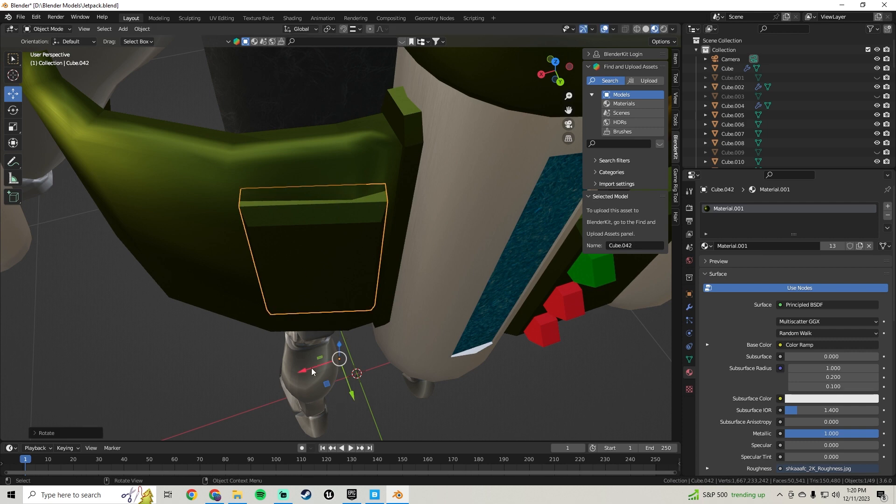
drag(312, 371, 292, 369)
middle_drag(293, 369, 312, 259)
Deselect the panel copy and save the Jetpack.blend file
scroll(292, 240, down, 6)
click(236, 161)
scroll(236, 163, down, 5)
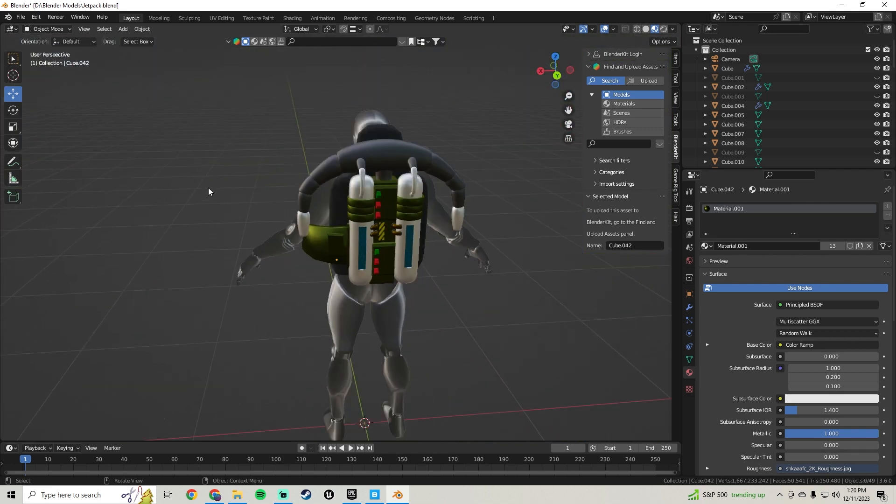
middle_drag(208, 188, 269, 197)
scroll(270, 197, down, 3)
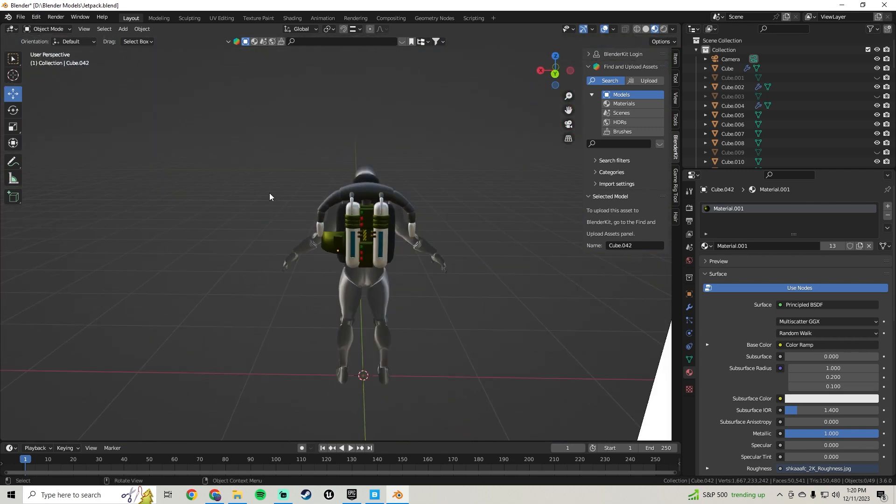
click(21, 17)
click(41, 77)
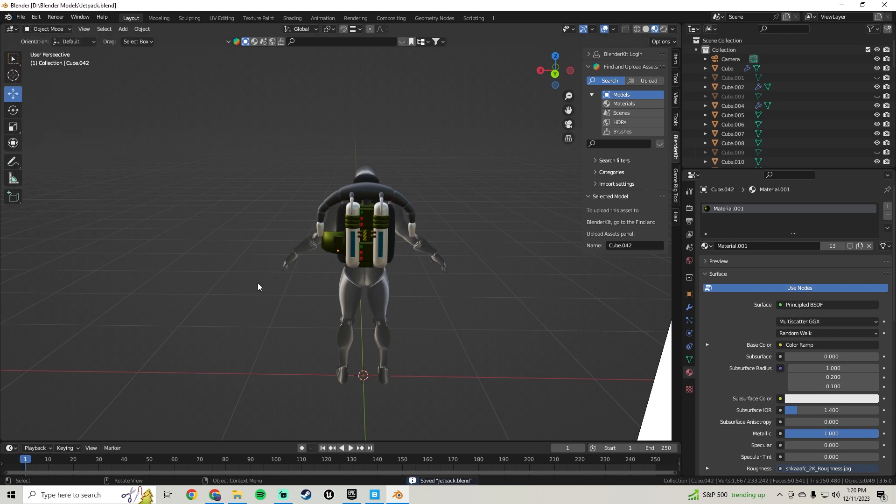
Check the arm and its new panel against the reference image, viewing the figure from the front, back and above
middle_drag(258, 282, 302, 236)
scroll(382, 242, up, 4)
scroll(302, 236, down, 5)
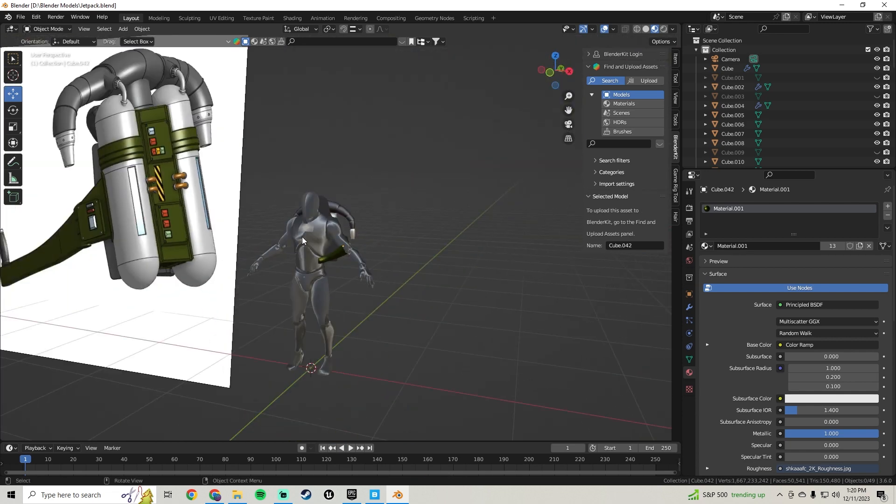
middle_drag(382, 236, 254, 254)
scroll(327, 251, up, 6)
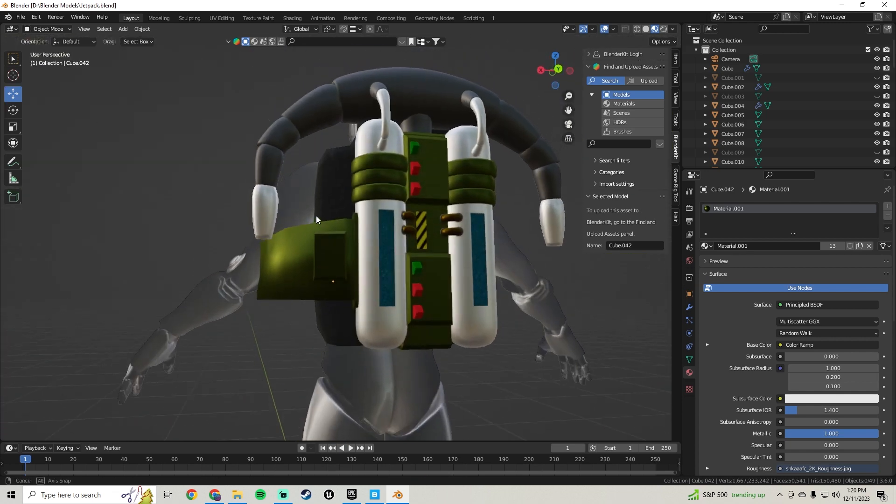
middle_drag(315, 216, 383, 281)
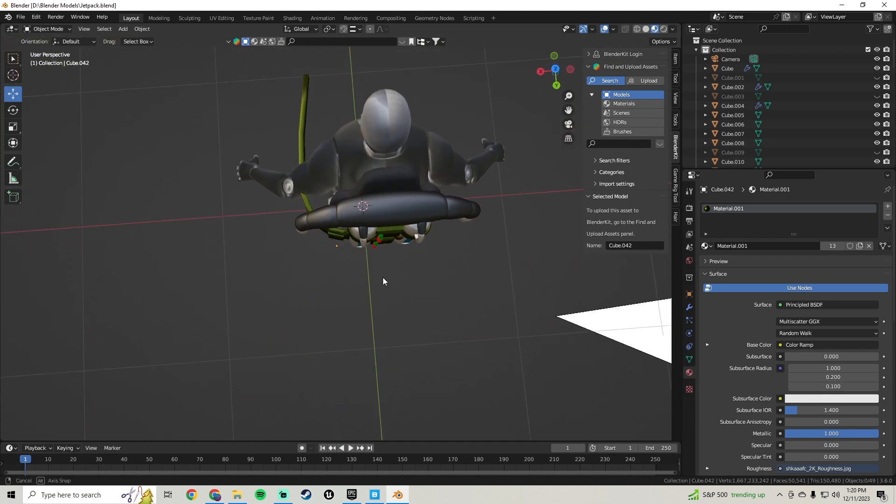
middle_drag(288, 201, 518, 166)
middle_drag(445, 242, 346, 266)
Enter Edit Mode on the control arm and move the edge loop just behind its tip outward along X
click(345, 265)
key(Tab)
scroll(357, 288, up, 3)
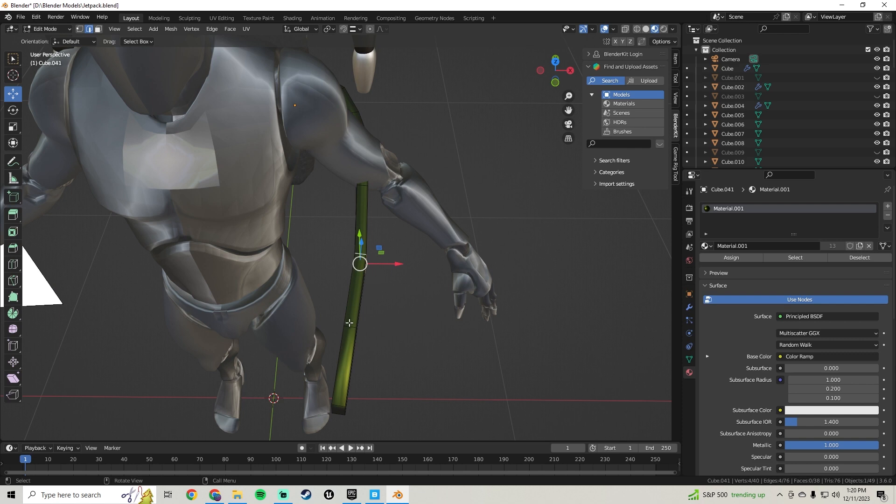
drag(385, 333, 391, 336)
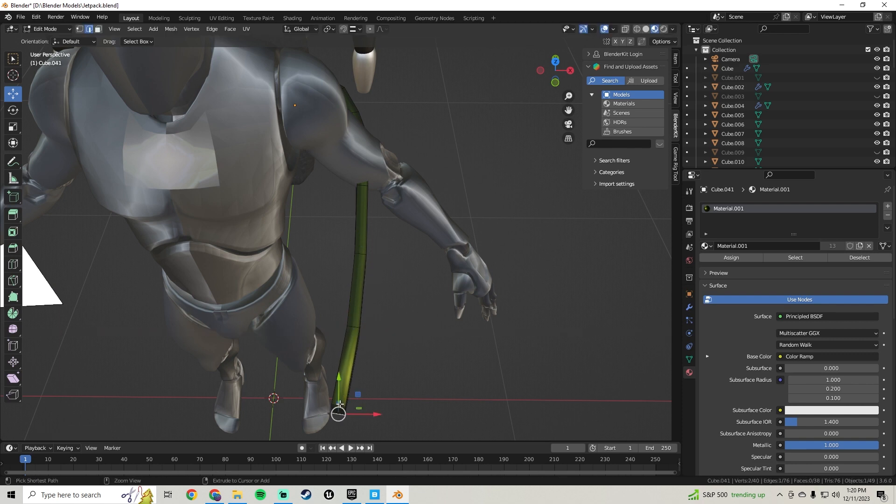
Move the arm's end face outward along X and rotate it around Z to straighten the tip
ctrl+click(339, 405)
middle_drag(360, 376, 376, 316)
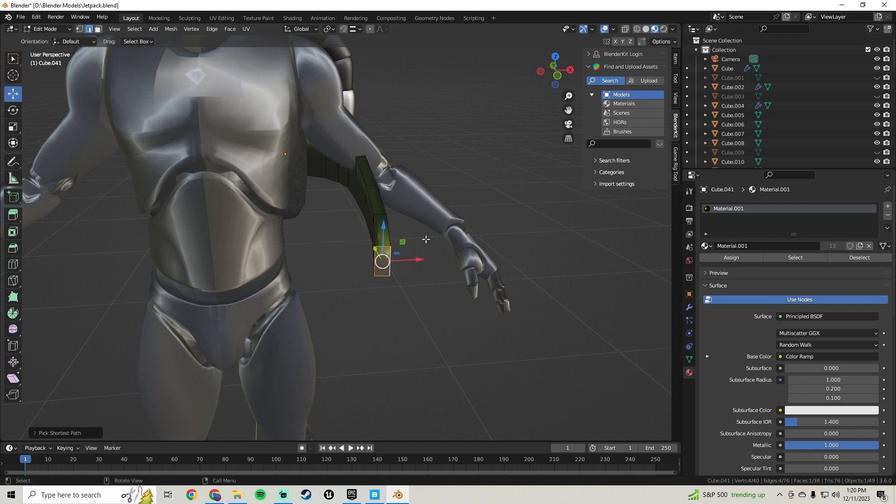
middle_drag(426, 239, 398, 330)
drag(378, 423, 384, 422)
key(r)
key(z)
click(426, 374)
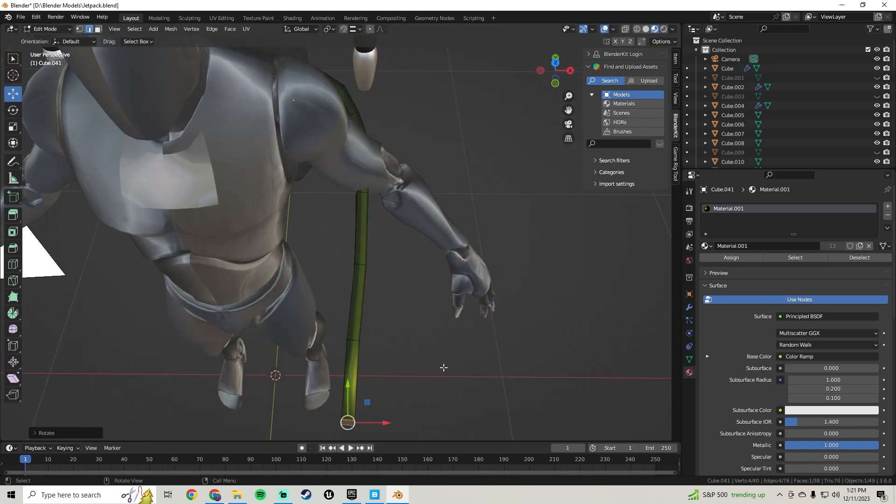
Return to Object Mode and check the straightened control arm from the front and back of the figure
middle_drag(426, 374, 474, 298)
key(Tab)
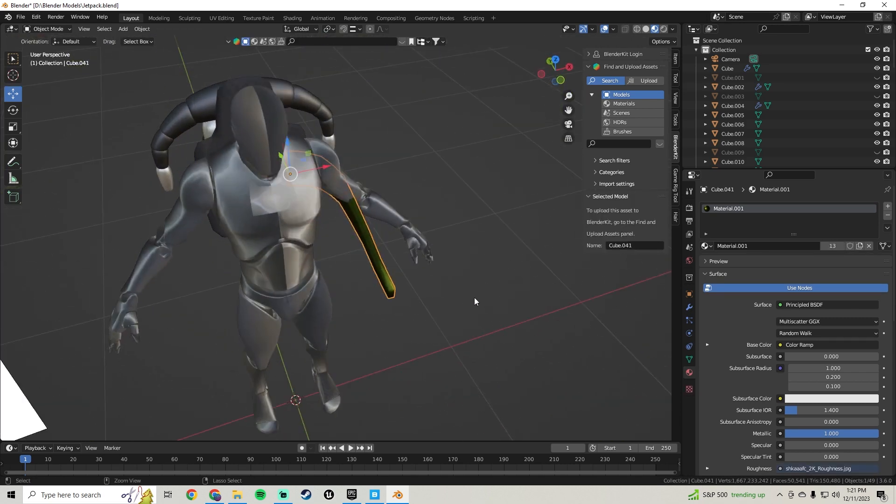
key(Tab)
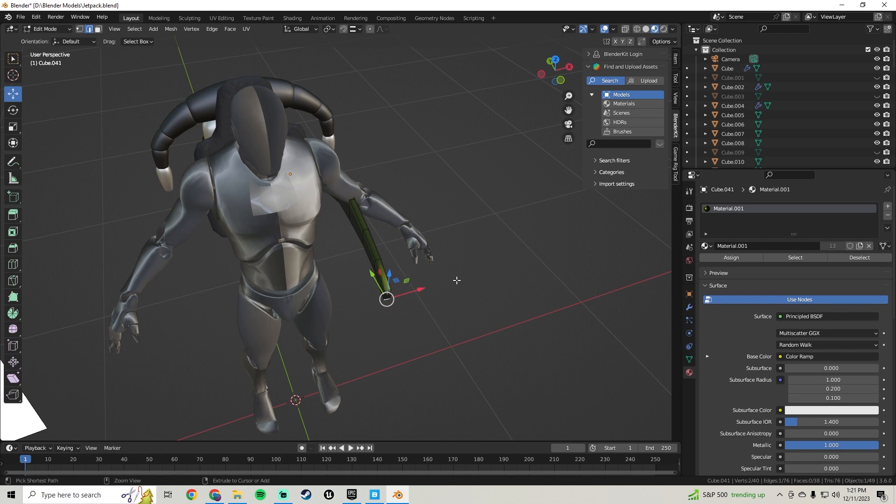
key(Tab)
middle_drag(457, 280, 246, 236)
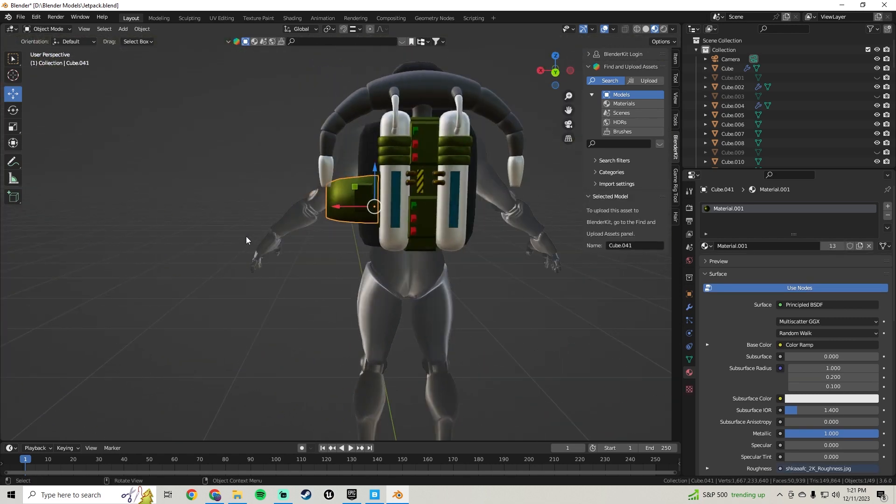
Deselect the control arm and save the Jetpack.blend file
click(249, 97)
middle_drag(326, 207, 533, 231)
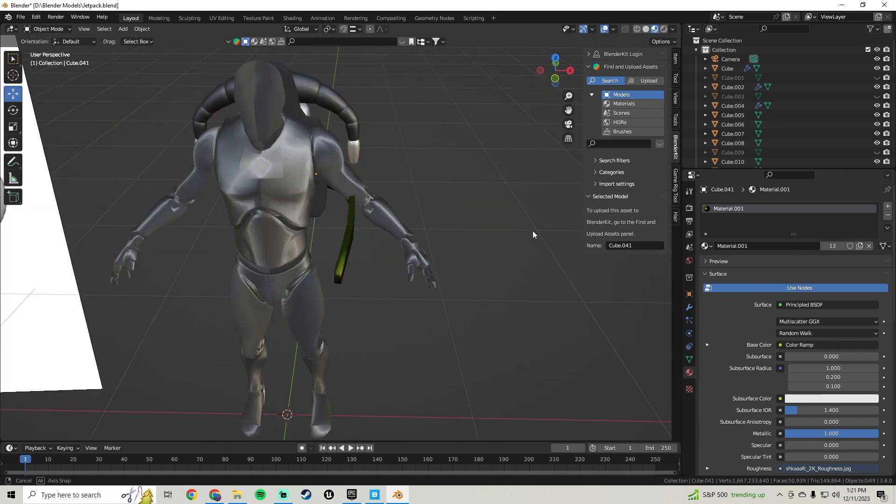
click(22, 17)
click(31, 79)
Add a cube mesh to the scene and assign it the existing Leather_sjqecg1c material
middle_drag(322, 252, 304, 262)
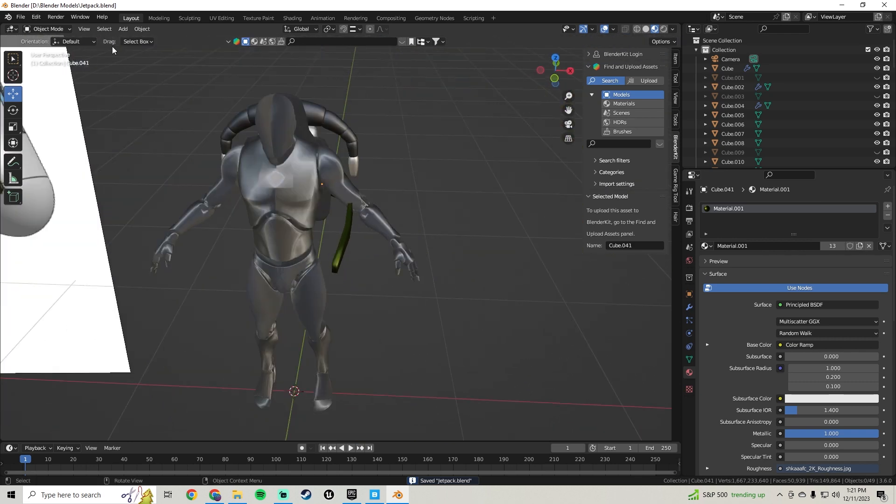
click(125, 31)
mouse_move(135, 40)
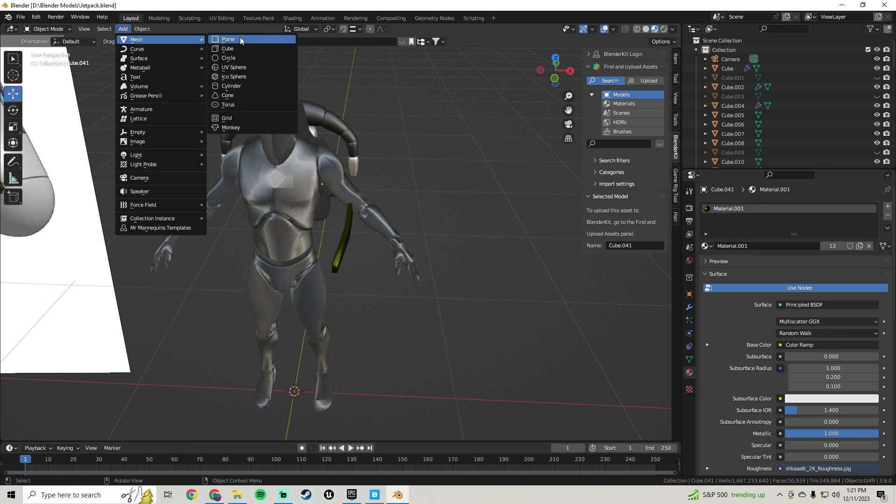
click(240, 46)
middle_drag(326, 224, 466, 307)
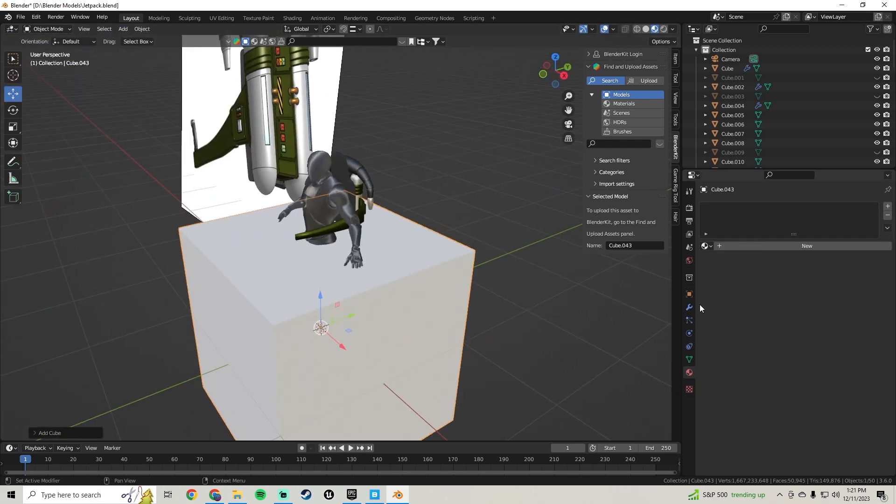
click(707, 246)
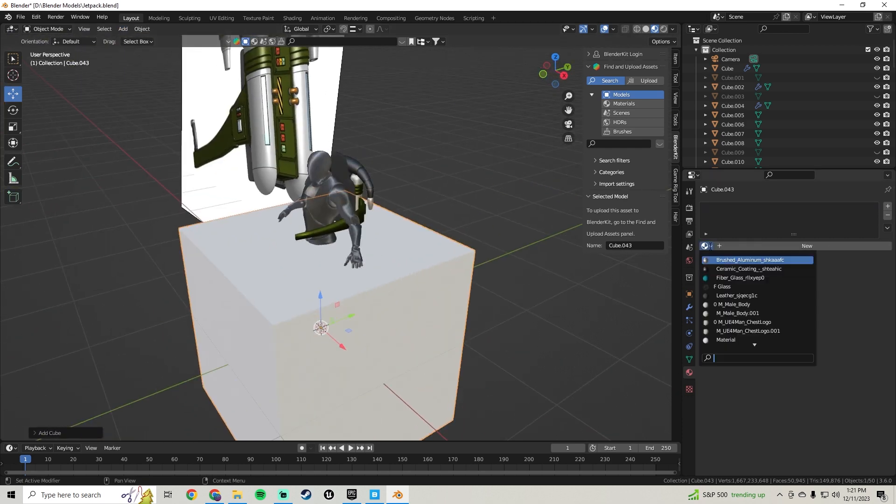
click(742, 302)
Scale the leather cube down evenly and raise it along Z to the height of the control arm
scroll(332, 276, up, 3)
key(s)
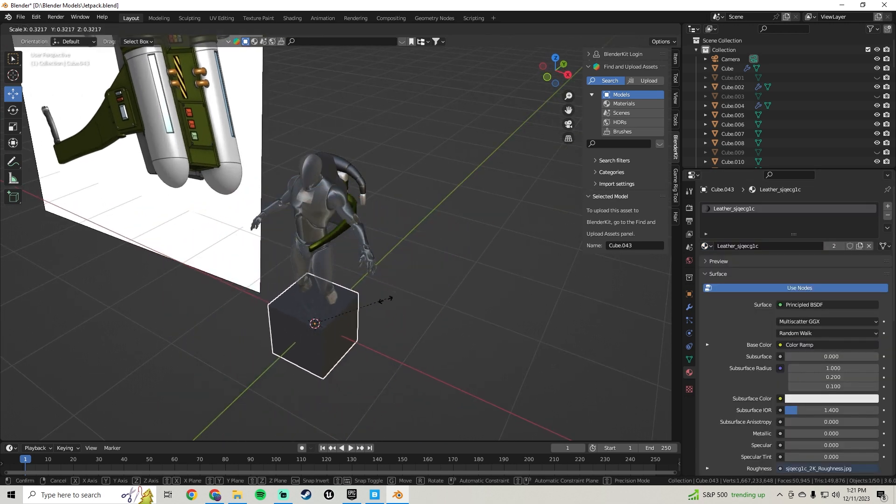
click(360, 321)
scroll(336, 319, up, 1)
middle_drag(317, 327, 358, 294)
scroll(313, 323, up, 1)
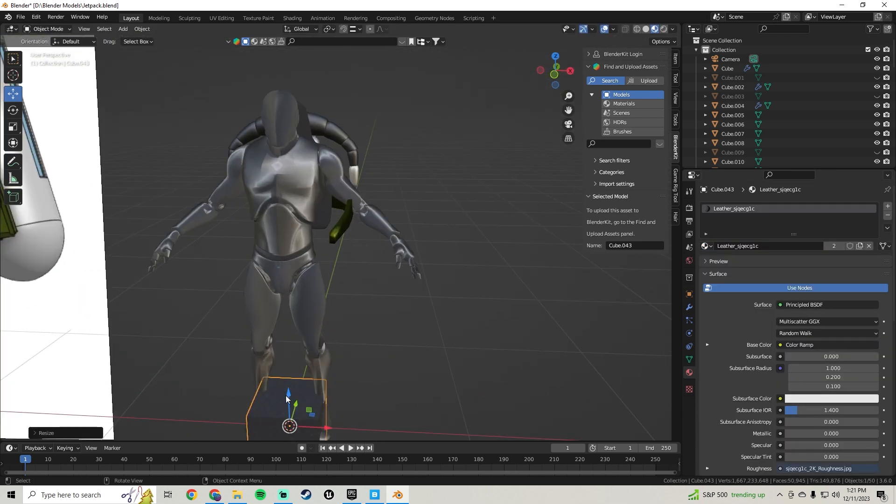
key(g)
key(z)
click(322, 238)
Move the cube outward along X and forward along Y towards the control arm's tip
key(g)
key(x)
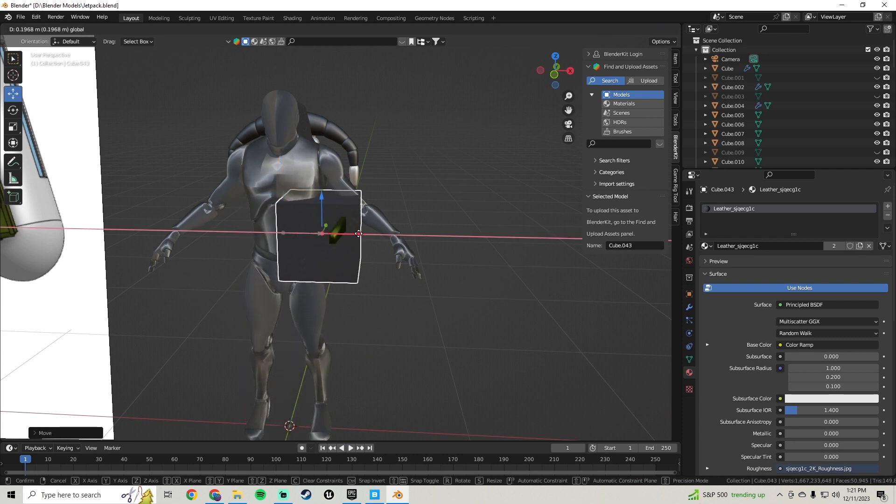
drag(359, 234, 387, 235)
middle_drag(387, 238, 384, 285)
scroll(397, 285, up, 3)
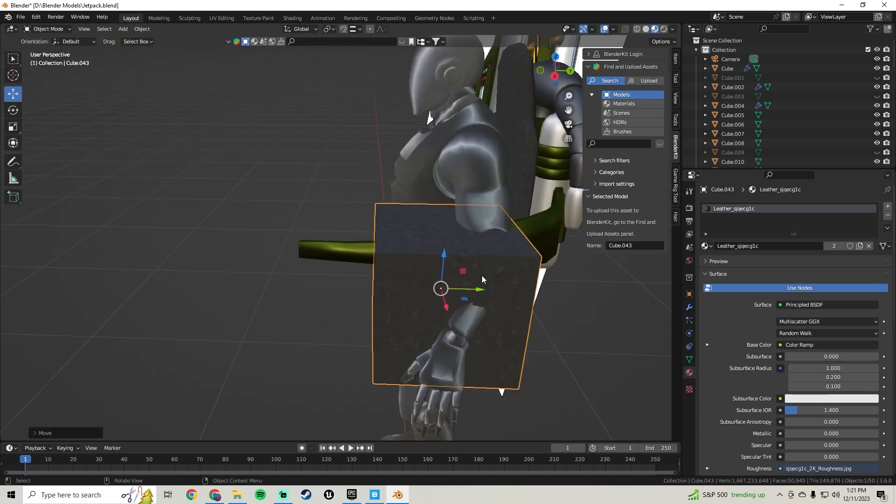
drag(468, 289, 381, 283)
middle_drag(381, 283, 509, 276)
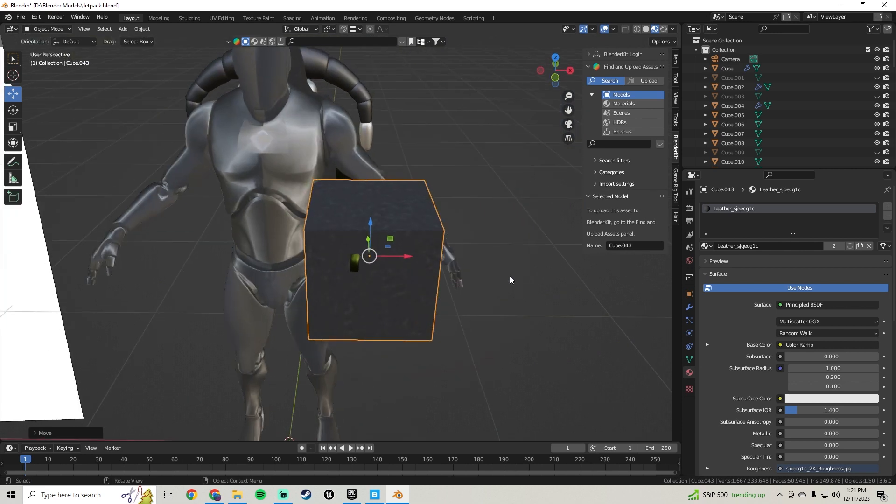
Shrink the cube in two passes and position it over the control arm's forward tip
key(s)
click(434, 269)
middle_drag(434, 269, 319, 267)
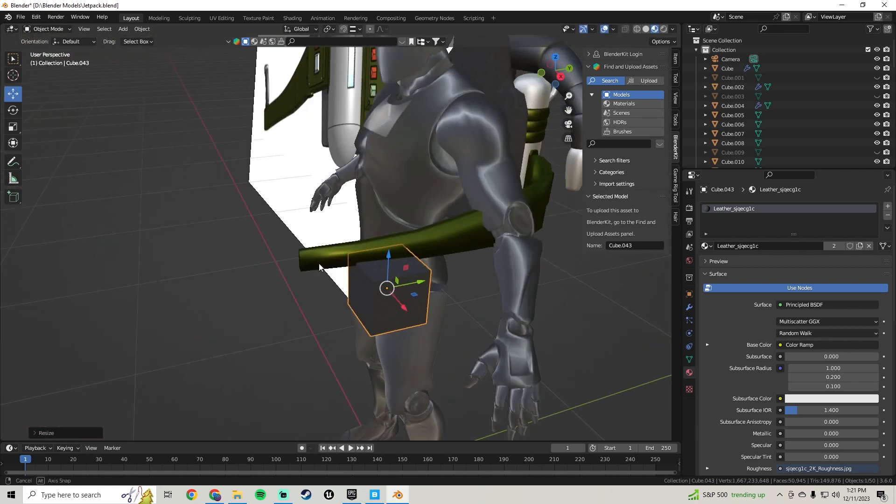
drag(416, 284, 360, 292)
middle_drag(361, 292, 436, 291)
drag(415, 288, 357, 239)
key(s)
click(451, 251)
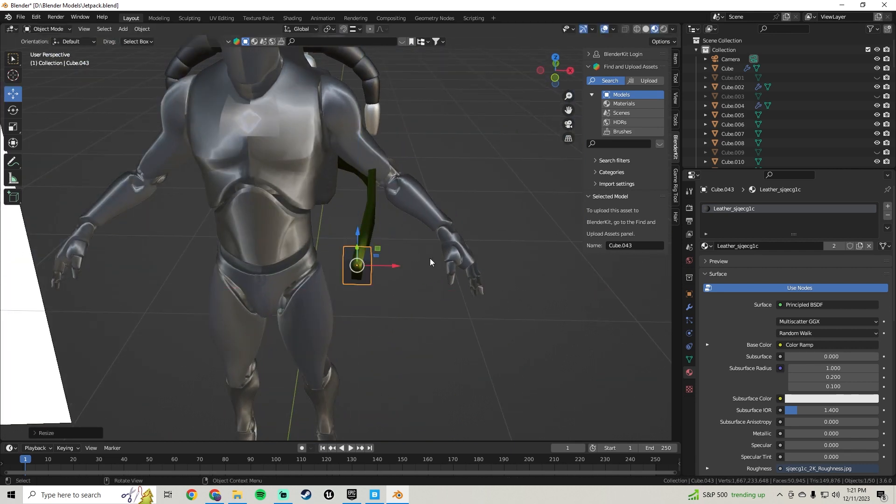
Add a Subdivision modifier with 2 viewport levels to the cube and shade it smooth
scroll(355, 272, up, 3)
click(689, 310)
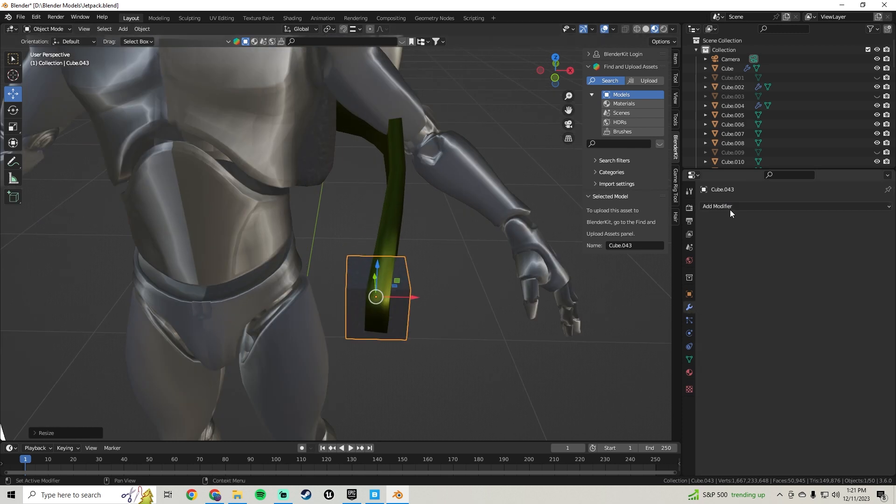
click(731, 207)
click(708, 379)
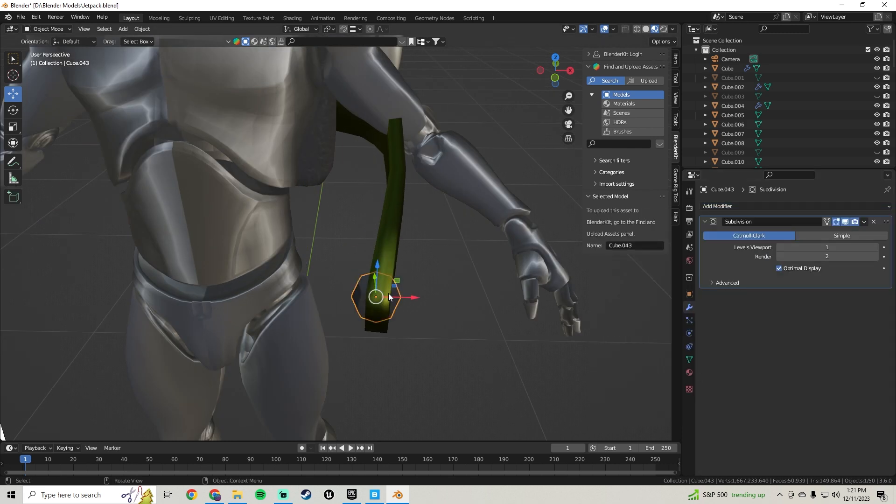
right_click(361, 289)
click(355, 290)
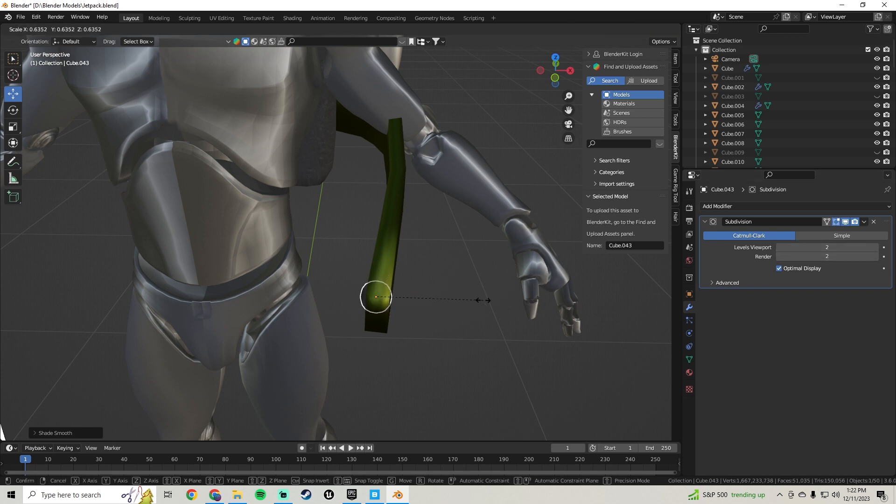
Scale the rounded cube down, raise it to the arm's upper surface and shift it forward along Y near the tip
click(460, 307)
drag(376, 267, 424, 259)
middle_drag(423, 259, 315, 293)
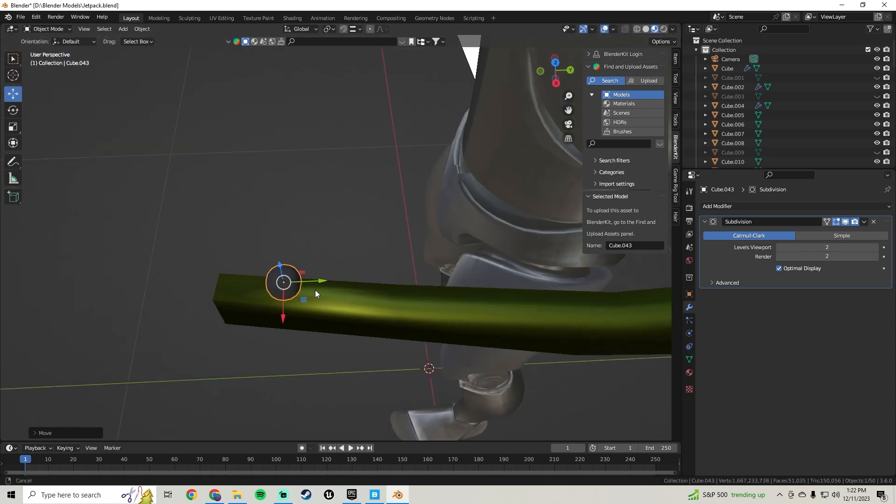
drag(327, 281, 296, 283)
scroll(296, 283, down, 3)
middle_drag(296, 283, 349, 272)
scroll(344, 245, down, 3)
scroll(383, 271, up, 3)
scroll(350, 272, up, 1)
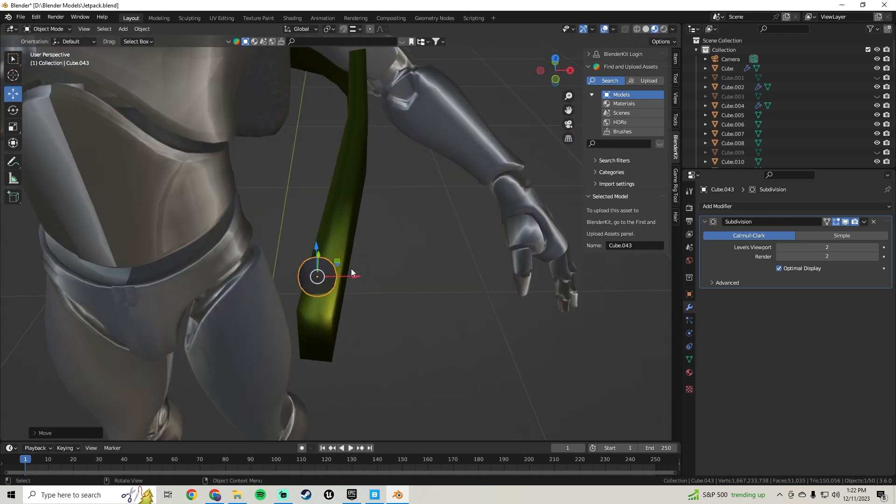
Centre the rounded piece on the arm along X and scale it to about 0.9
key(g)
key(x)
click(368, 279)
key(s)
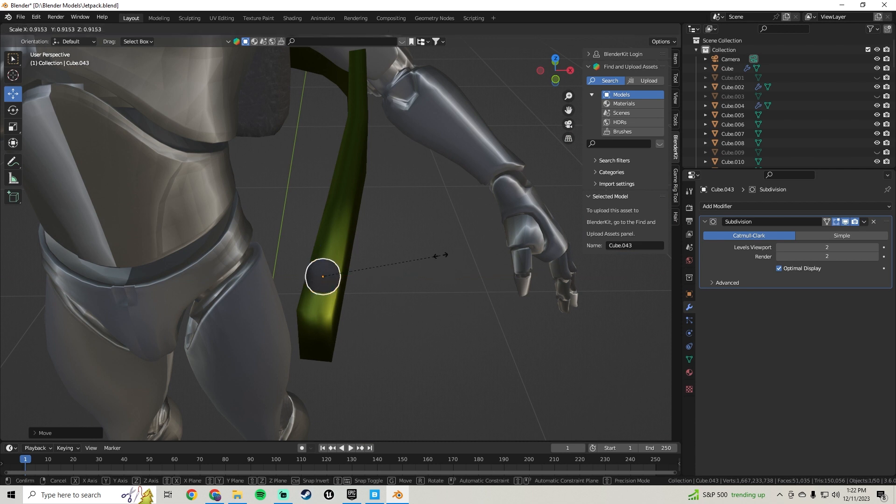
click(437, 259)
Enter Edit Mode and rotate the piece's whole mesh about -9° around Z to align it with the arm
key(Tab)
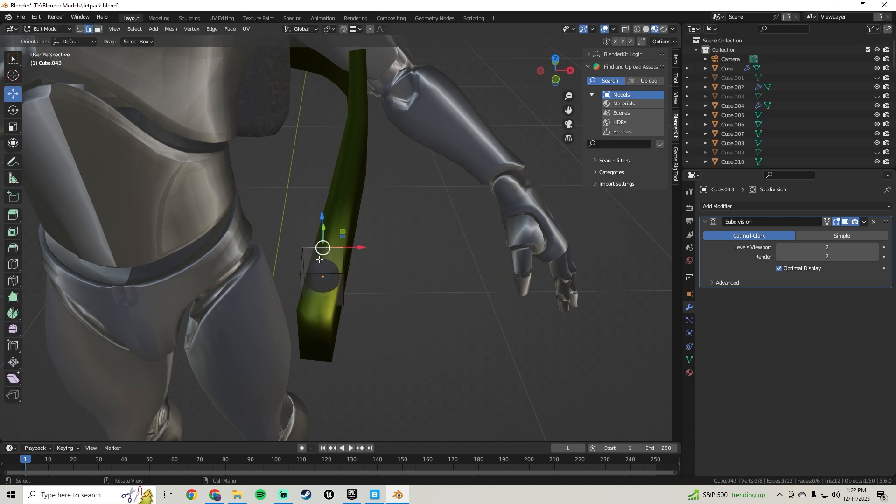
key(r)
key(z)
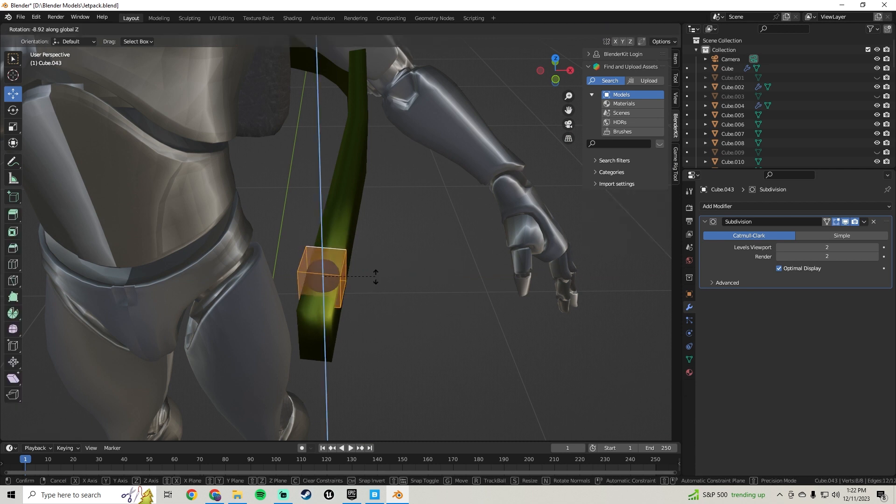
click(377, 275)
Extrude the piece's top face upward in three stages to form an upright control stick on the arm's tip
mouse_move(334, 246)
middle_down()
mouse_move(368, 249)
mouse_move(317, 252)
mouse_move(336, 236)
middle_up()
key(e)
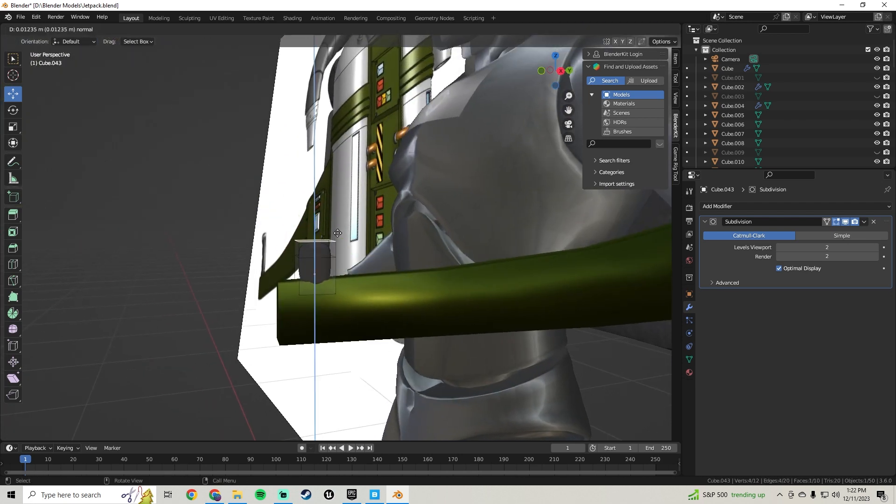
click(338, 218)
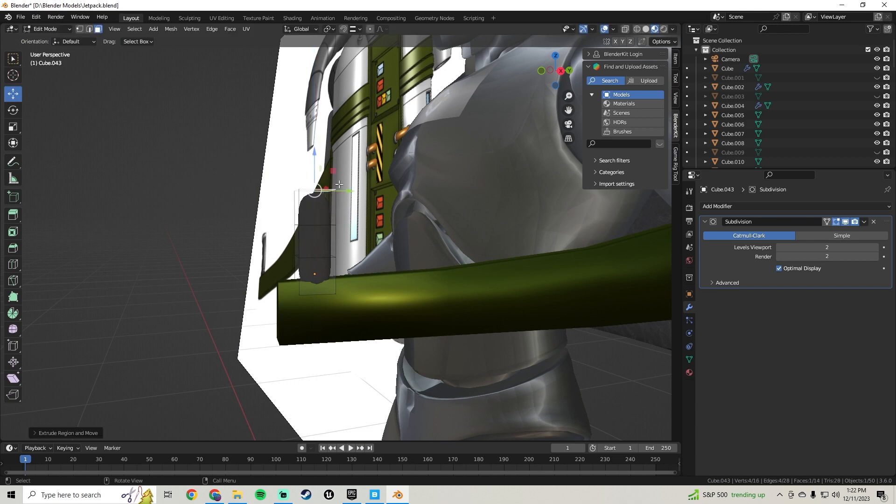
middle_drag(339, 184, 344, 222)
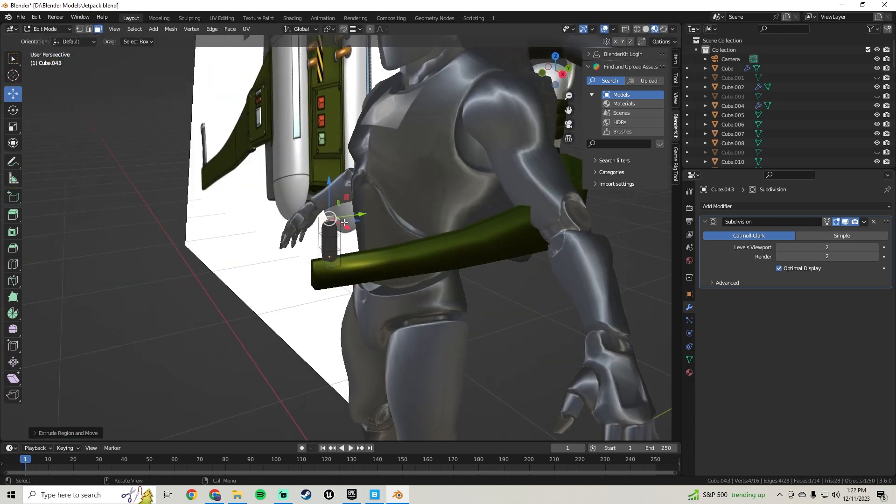
click(348, 190)
middle_drag(348, 190, 373, 230)
scroll(397, 236, down, 6)
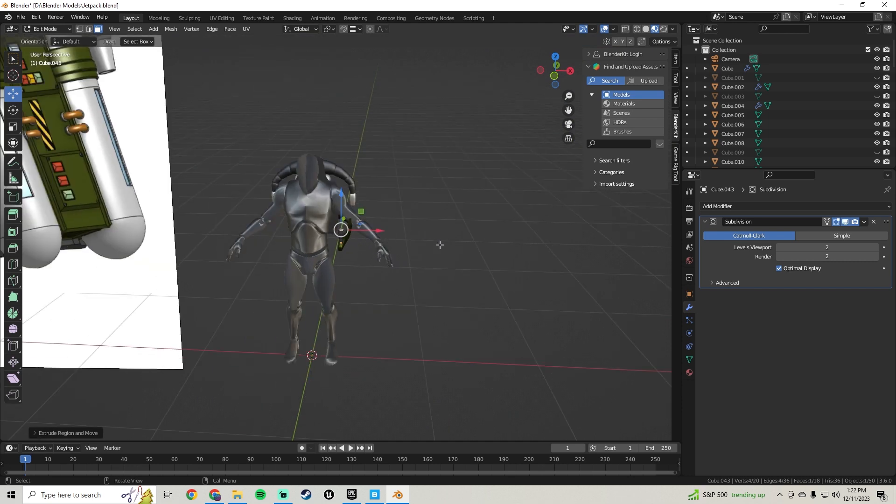
middle_drag(440, 244, 377, 214)
scroll(295, 277, up, 7)
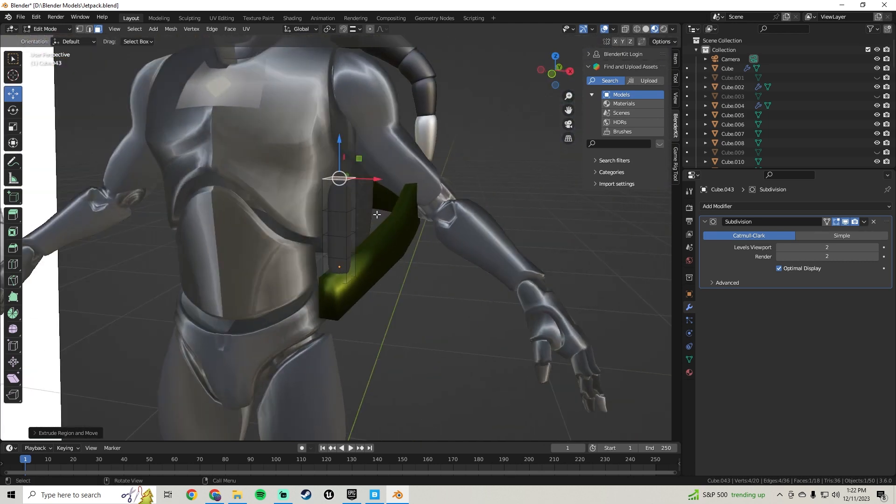
click(324, 206)
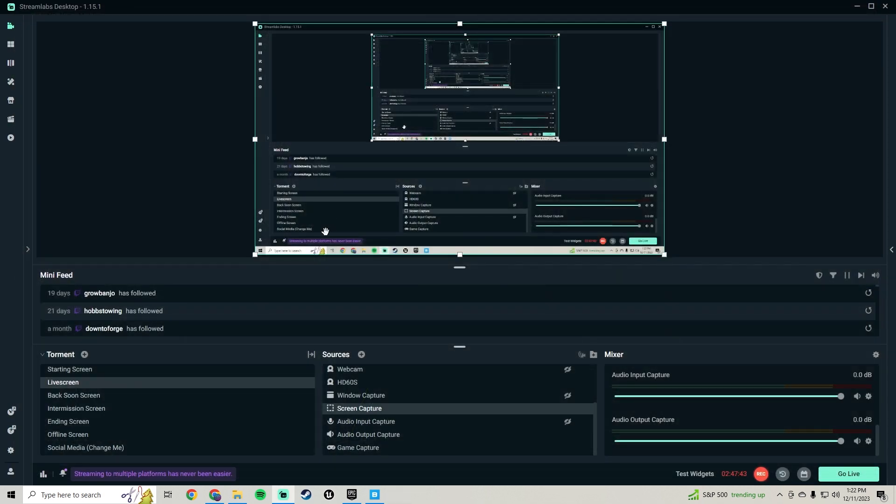
Relaunch Blender and reopen the recent Jetpack.blend file
click(16, 501)
scroll(68, 430, down, 2)
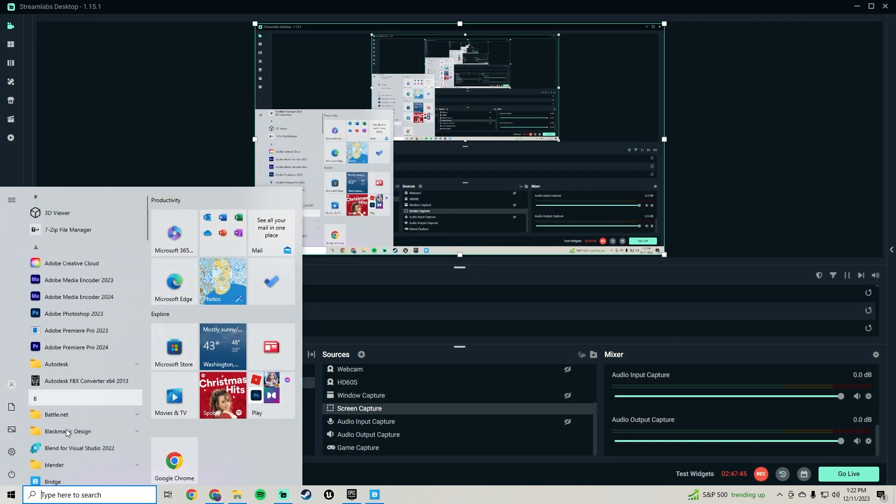
click(72, 412)
click(63, 426)
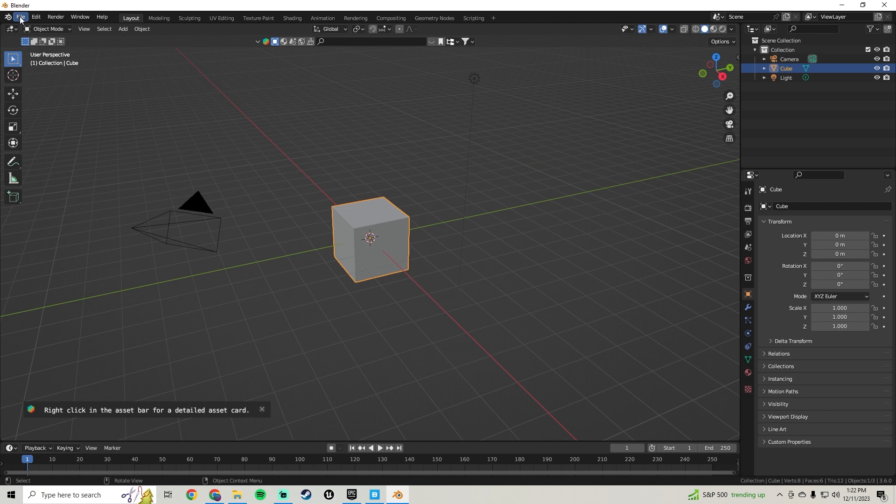
click(21, 18)
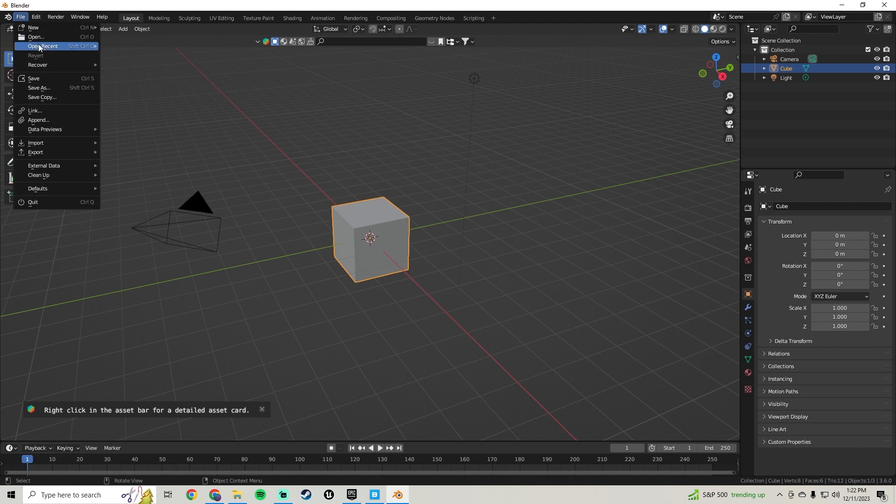
mouse_move(47, 46)
click(153, 45)
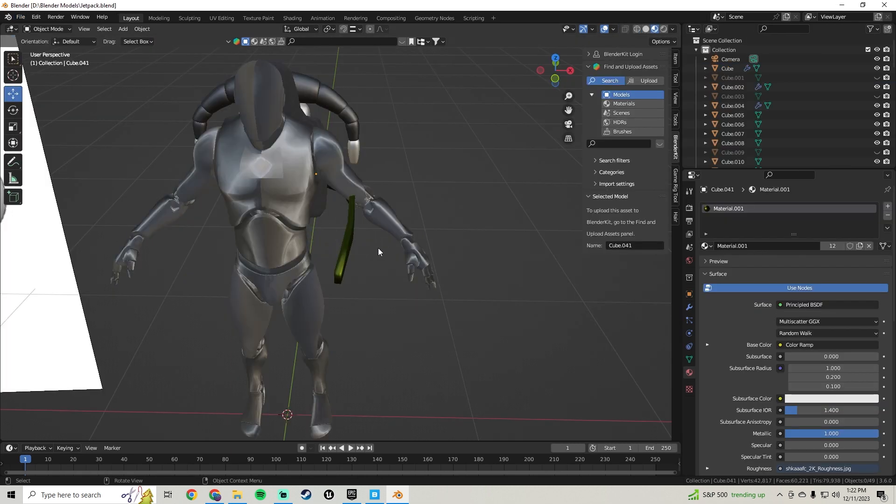
Add a cube, assign it the existing Leather_sjqecg1c material, and save the file
middle_drag(378, 249, 264, 114)
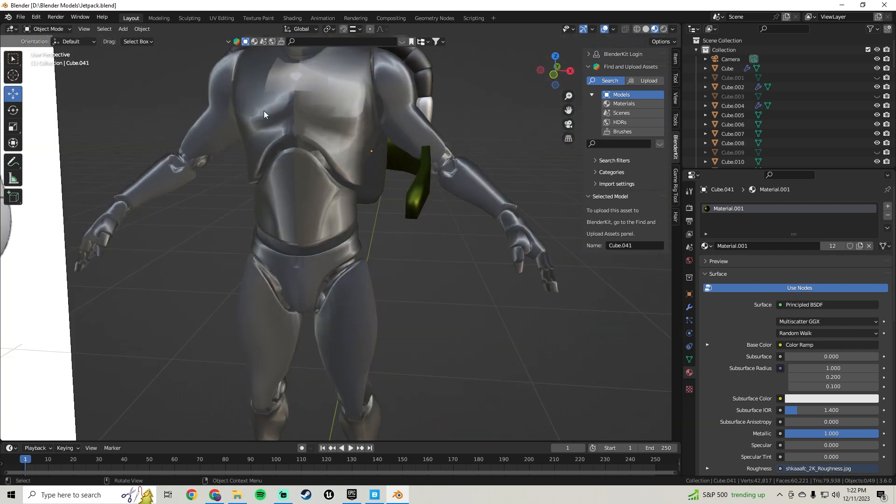
click(124, 29)
mouse_move(146, 40)
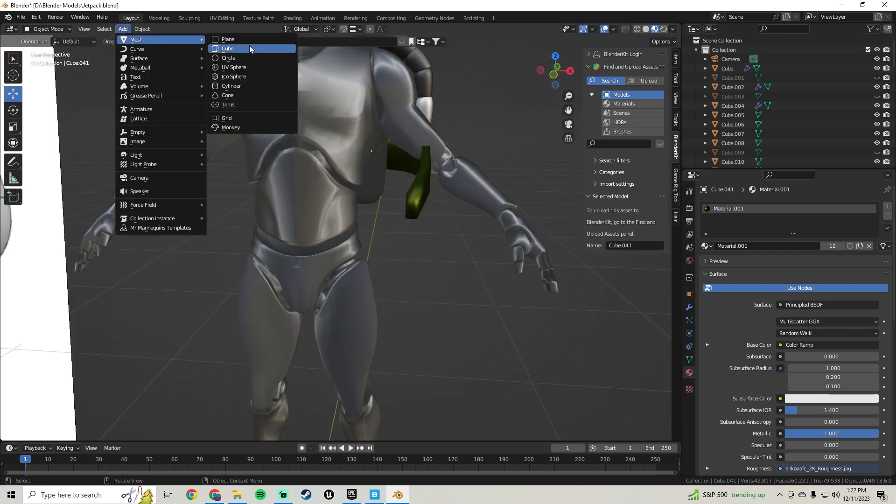
click(250, 49)
scroll(418, 268, down, 4)
click(706, 246)
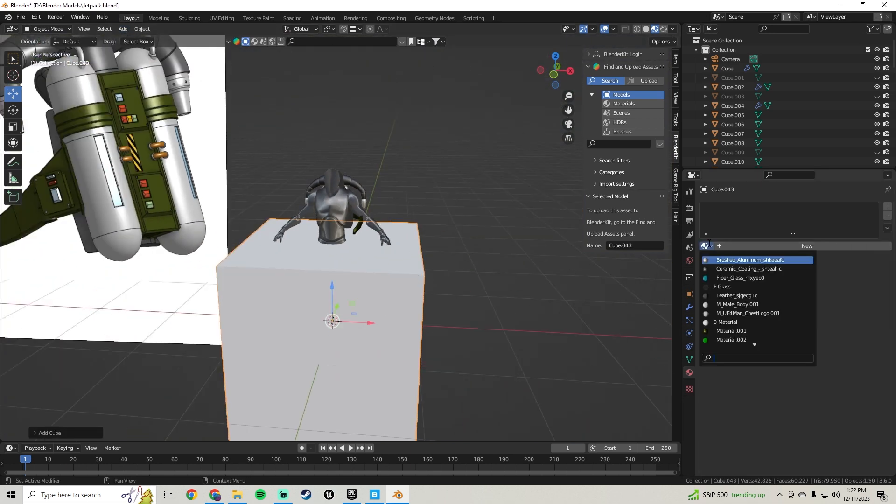
click(730, 299)
click(20, 17)
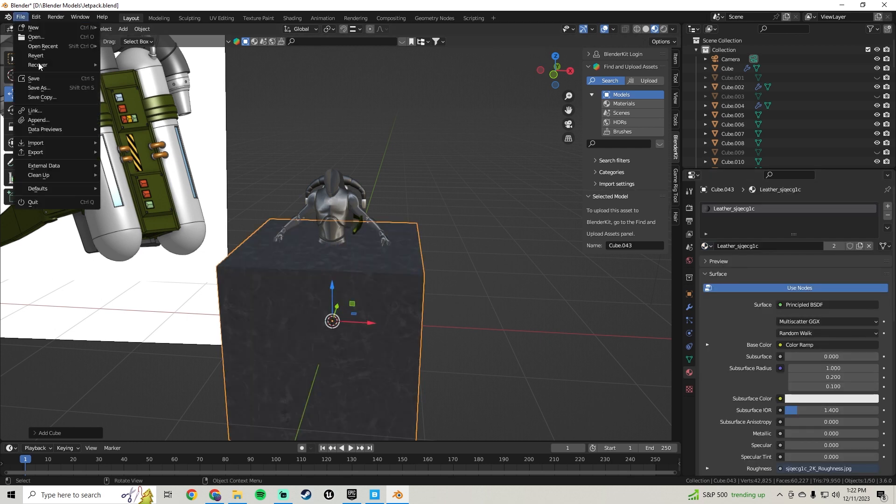
click(48, 85)
Scale the leather cube down to about 0.2 and raise it to the mannequin's torso height
key(s)
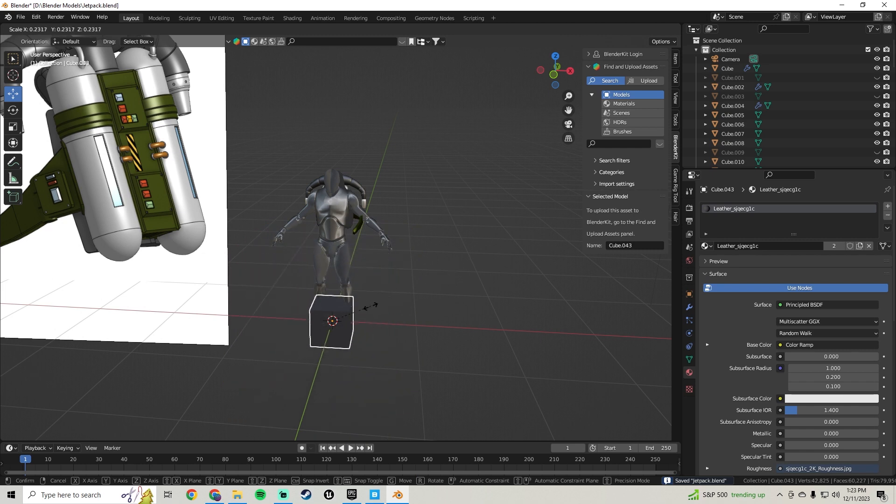
click(332, 311)
drag(333, 293, 333, 193)
middle_drag(343, 199, 201, 236)
scroll(338, 290, up, 5)
middle_drag(338, 290, 413, 285)
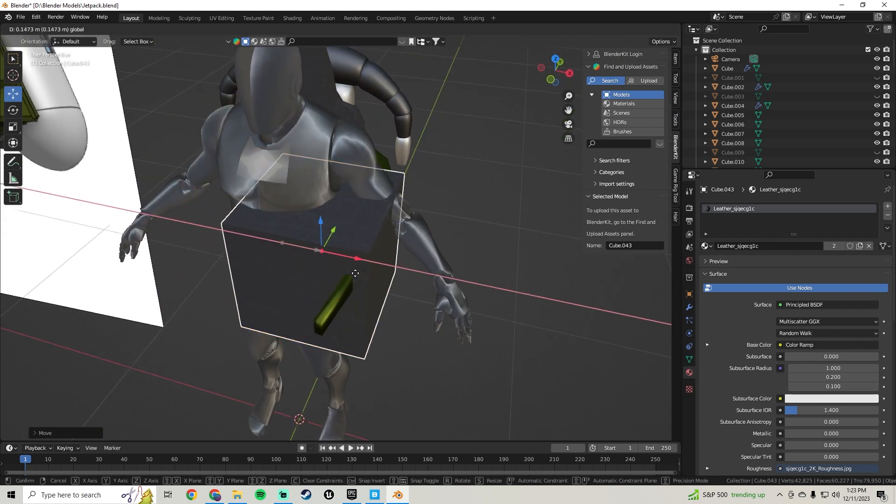
Shrink the cube further and move it along X and Y onto the front part of the green control arm
scroll(413, 284, up, 2)
key(s)
click(371, 264)
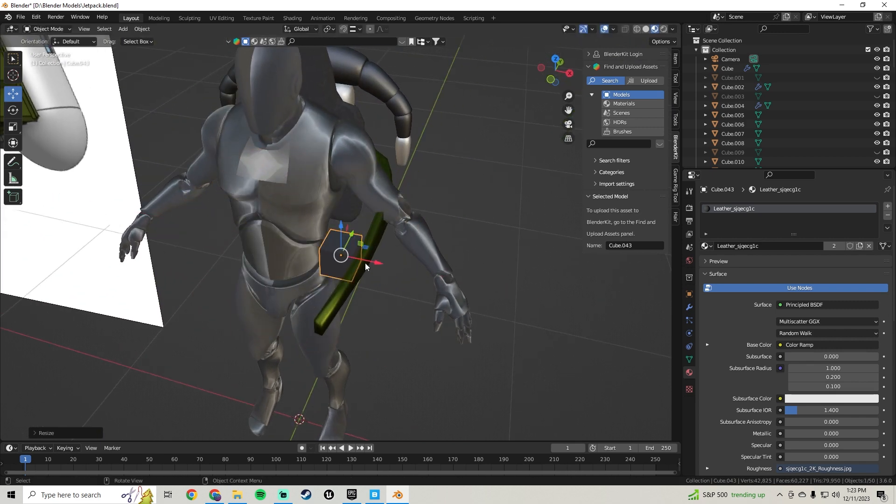
drag(371, 264, 396, 276)
drag(374, 242, 337, 290)
key(s)
click(364, 306)
scroll(450, 255, up, 4)
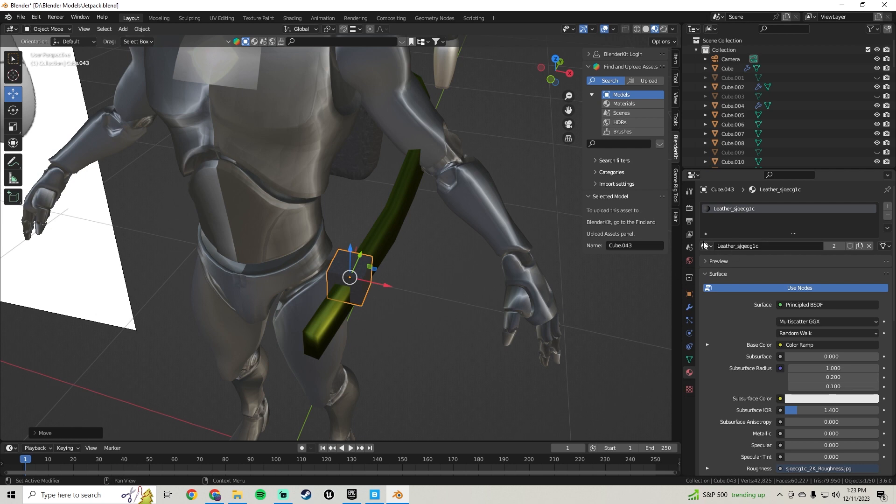
Add a Subdivision Surface modifier to the leather cube and shade it smooth
click(689, 308)
click(724, 206)
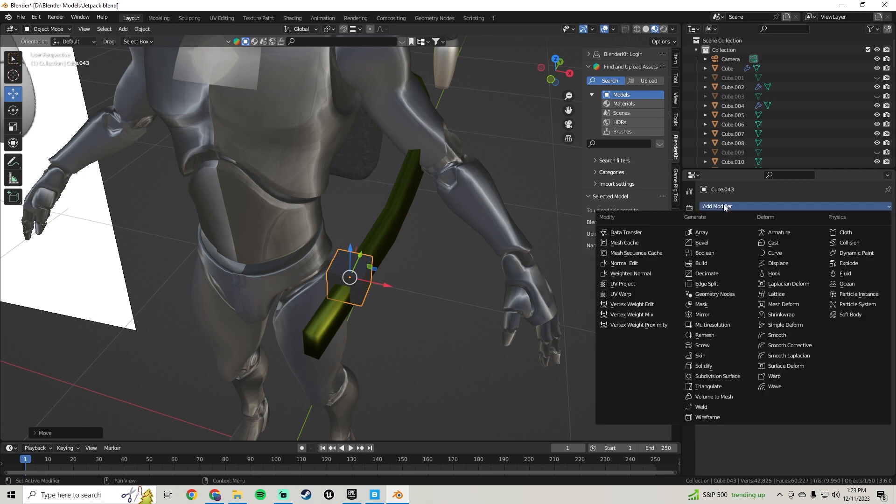
click(707, 374)
middle_drag(358, 286, 315, 253)
scroll(271, 280, up, 3)
right_click(310, 253)
click(309, 252)
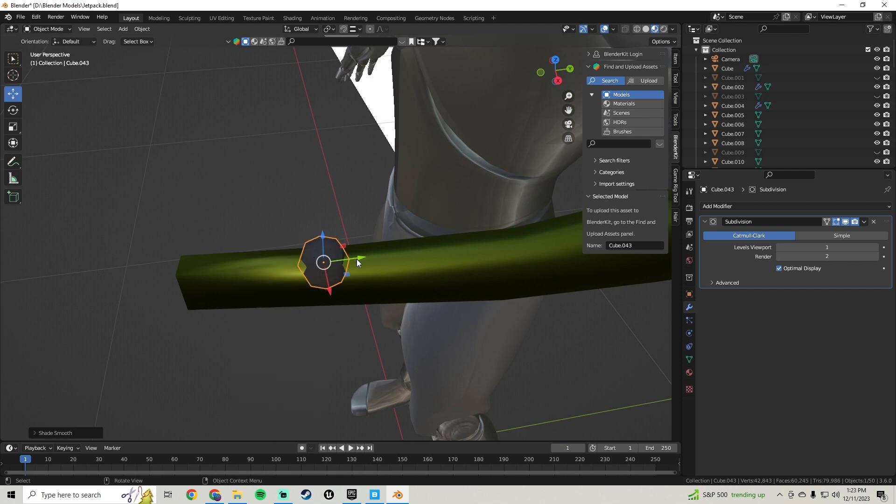
Move the rounded piece forward along Y, scale it down to the arm's width, and centre it on the arm along X
drag(356, 260, 273, 245)
middle_drag(273, 245, 399, 221)
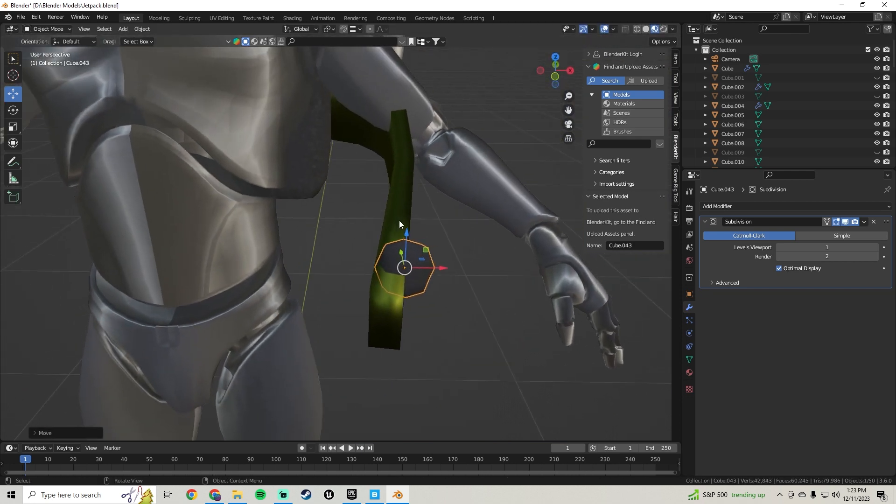
key(s)
click(468, 253)
key(g)
key(x)
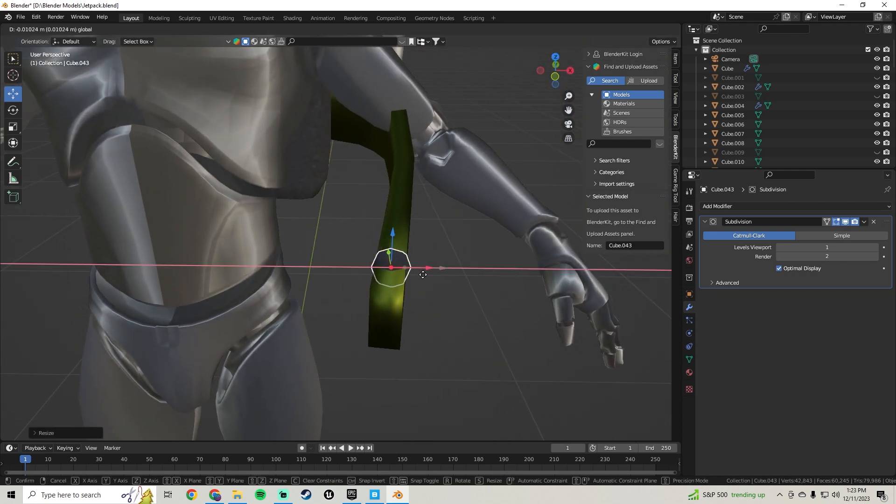
click(455, 262)
Shrink the rounded piece slightly, raise it along Z onto the arm's upper surface, and save the file
middle_drag(454, 263, 428, 244)
key(s)
click(358, 262)
key(g)
key(z)
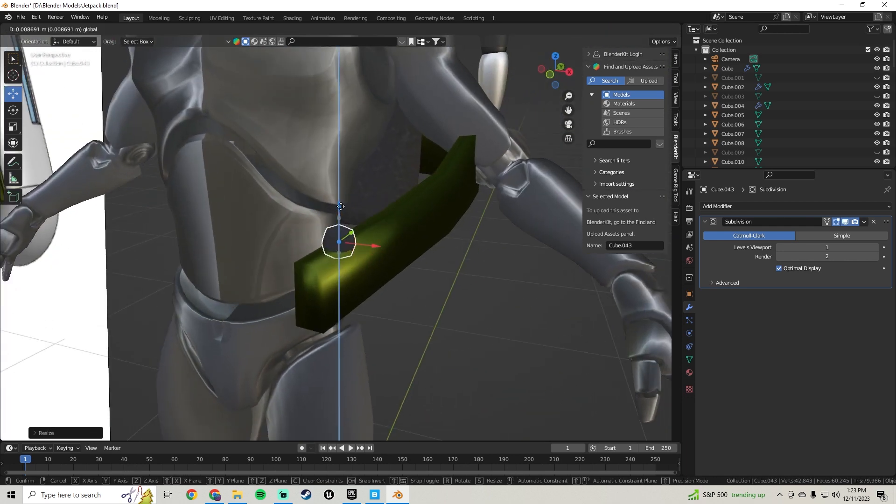
click(341, 224)
middle_drag(342, 224, 369, 252)
click(21, 18)
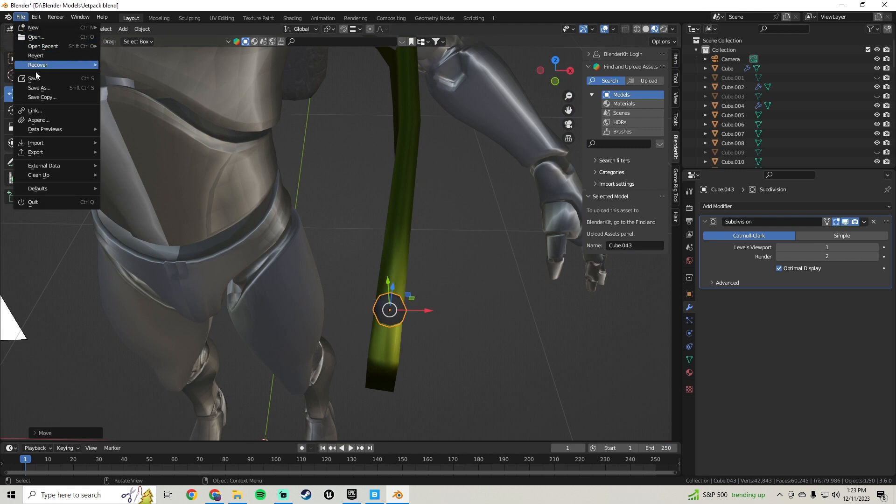
click(37, 78)
Rotate the piece's whole mesh slightly around Z in Edit Mode to align it with the arm
key(Tab)
key(r)
key(z)
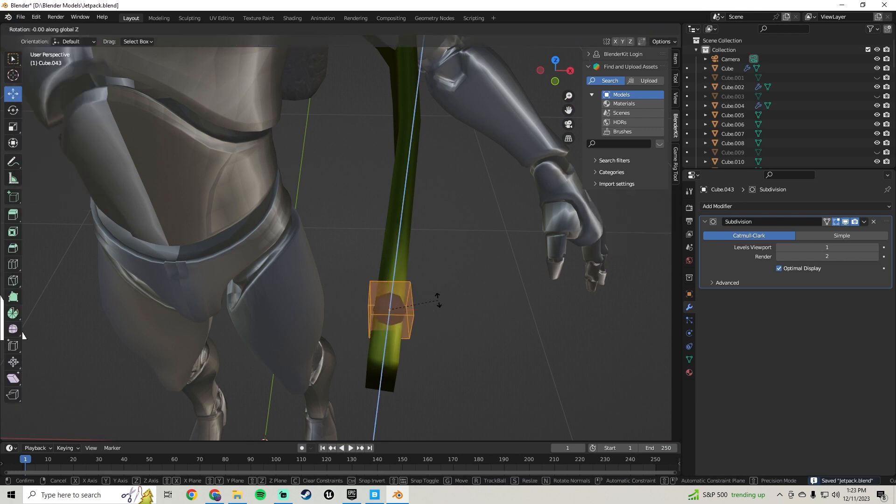
click(449, 309)
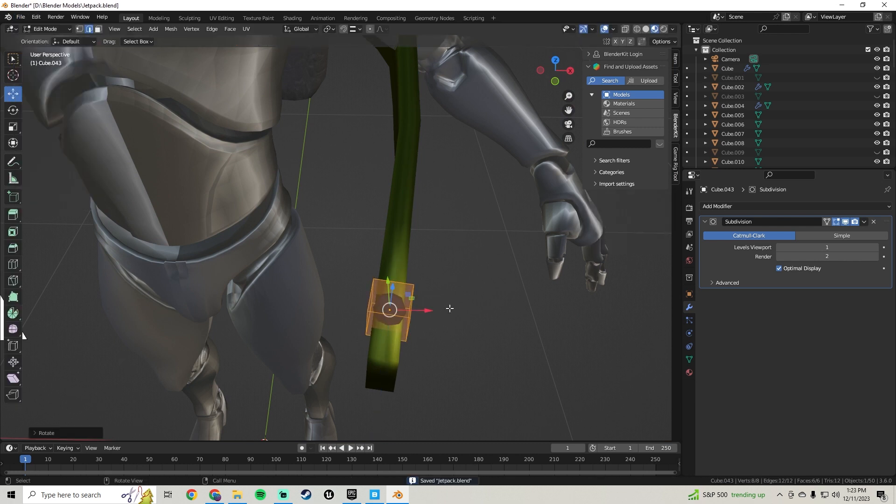
key(Tab)
scroll(438, 294, up, 2)
middle_drag(438, 294, 434, 274)
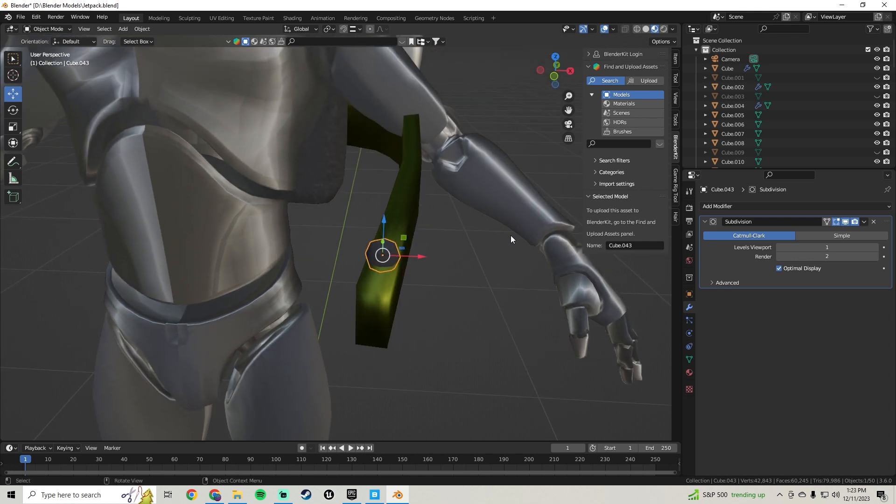
Scale the piece's whole mesh to about 0.87 in Edit Mode and nudge it along X on the arm
key(Tab)
key(s)
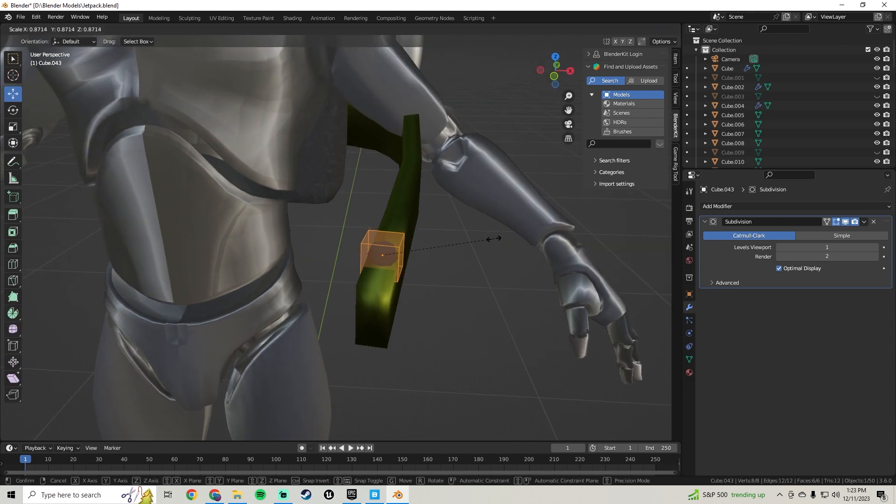
click(489, 239)
drag(420, 257, 421, 256)
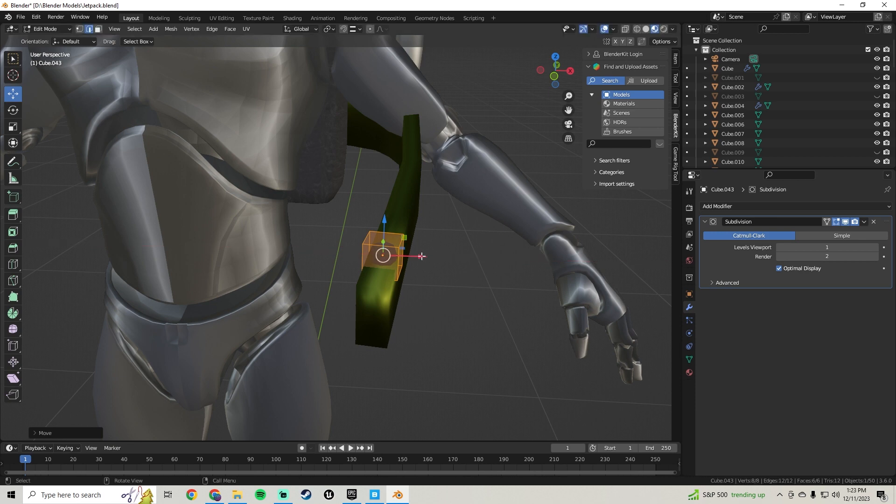
Extrude the piece's top face upward in four stages to form an upright control stick
click(98, 28)
click(388, 245)
middle_drag(387, 245, 373, 265)
key(e)
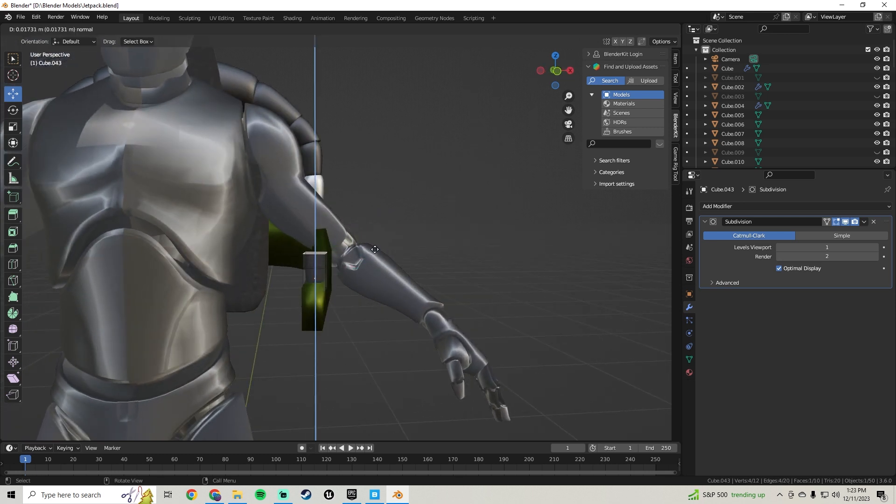
click(375, 248)
key(e)
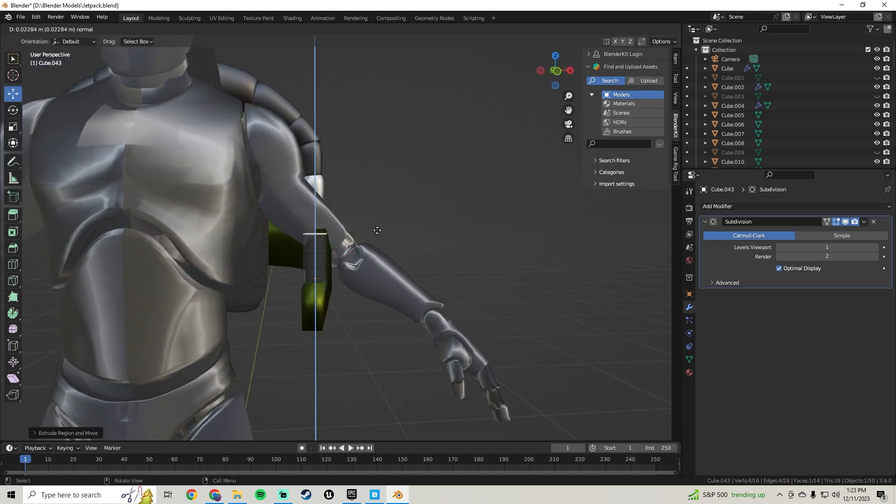
click(378, 228)
key(e)
click(381, 213)
middle_drag(314, 214, 322, 247)
key(e)
click(256, 205)
scroll(321, 251, up, 3)
Unwrap the control stick's whole mesh with Smart UV Project at default settings and save the file
key(a)
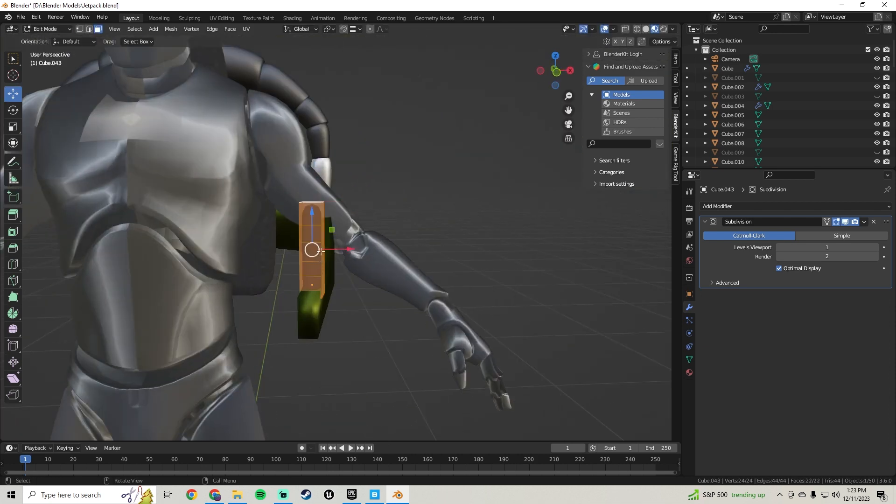
click(247, 29)
click(260, 54)
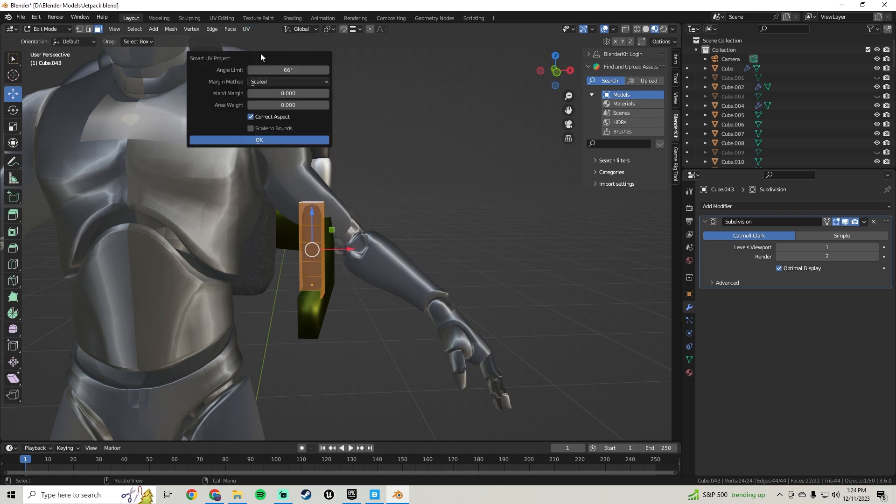
click(275, 139)
key(Tab)
click(20, 17)
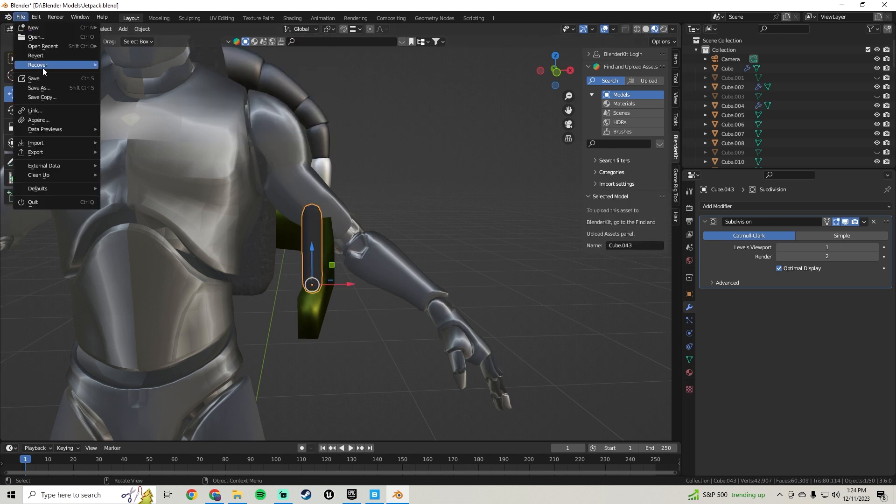
click(44, 79)
Scale down the control stick's lowest edge loop and the loop third from its base to shape finger grips
key(Tab)
scroll(315, 234, up, 3)
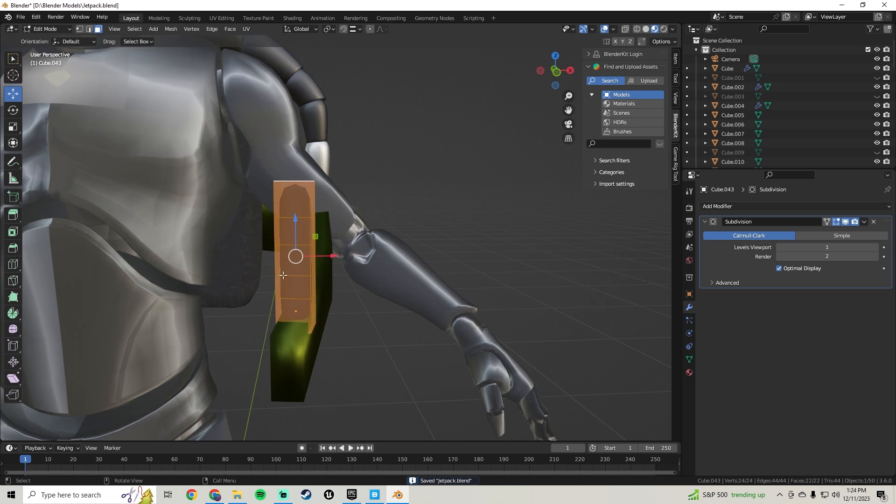
click(89, 30)
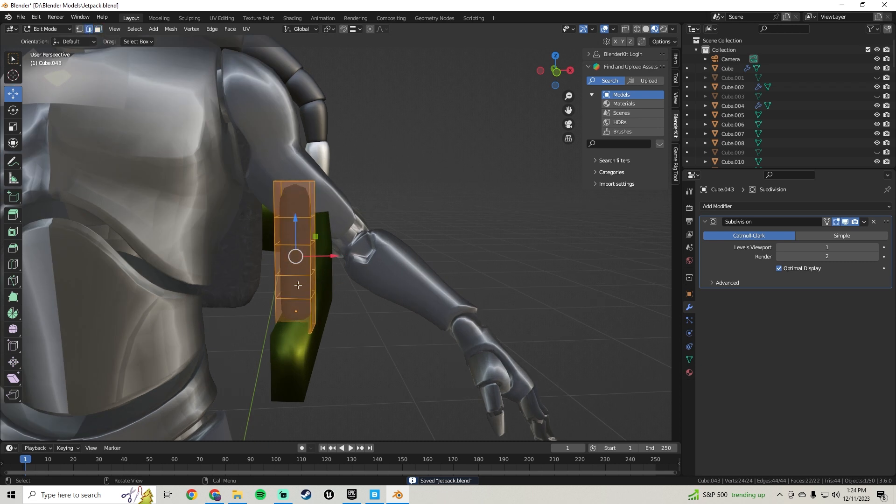
alt+click(288, 298)
key(s)
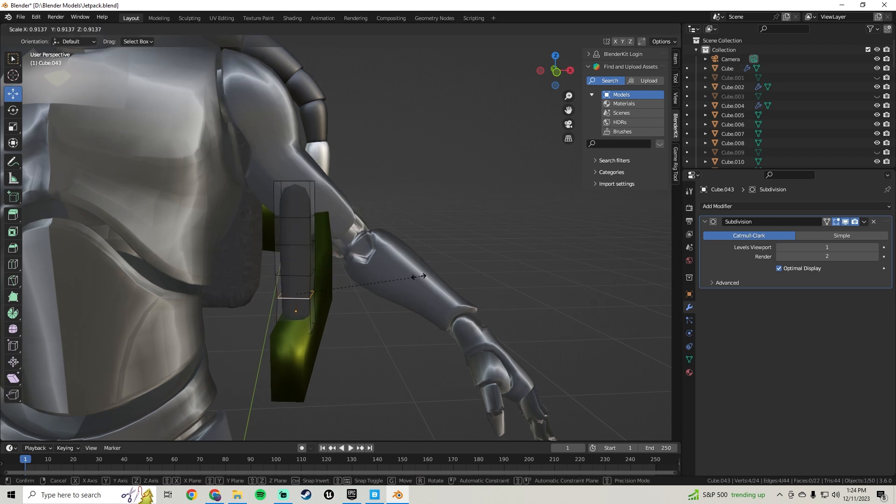
click(402, 274)
alt+click(299, 246)
key(s)
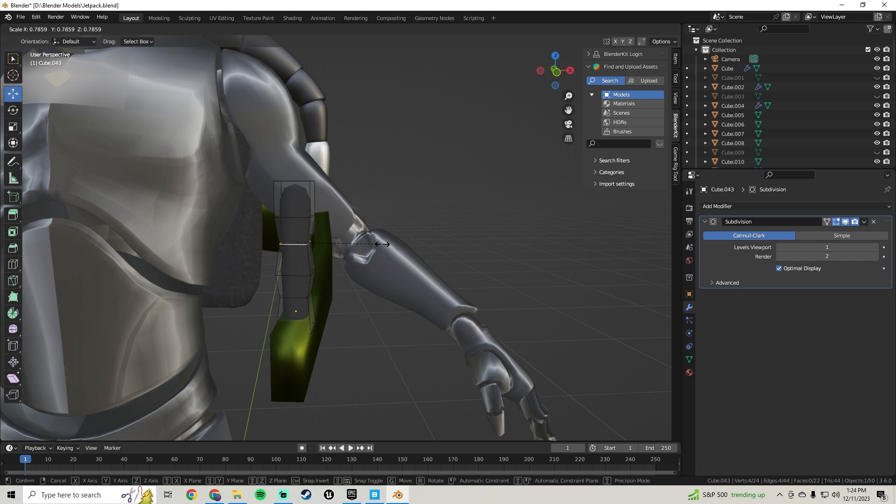
click(370, 236)
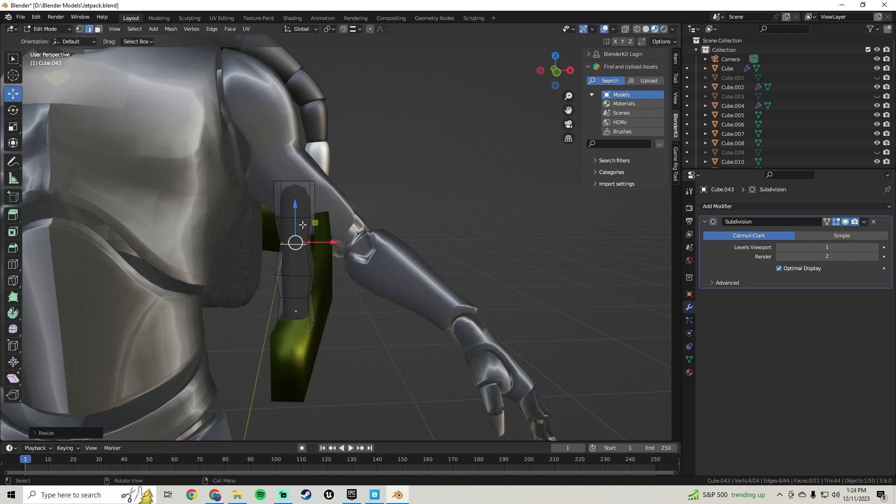
Unwrap the reshaped control stick again with Smart UV Project at default settings
key(Tab)
middle_drag(396, 277, 281, 281)
scroll(281, 282, up, 3)
key(Tab)
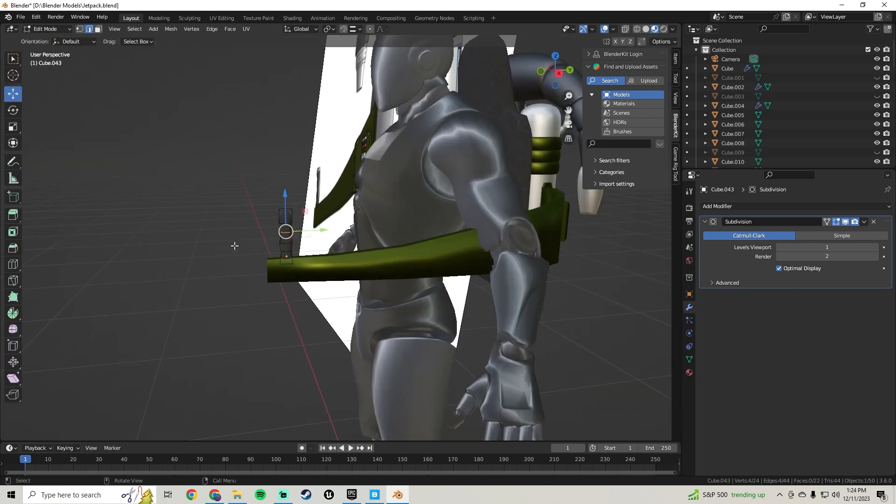
key(Tab)
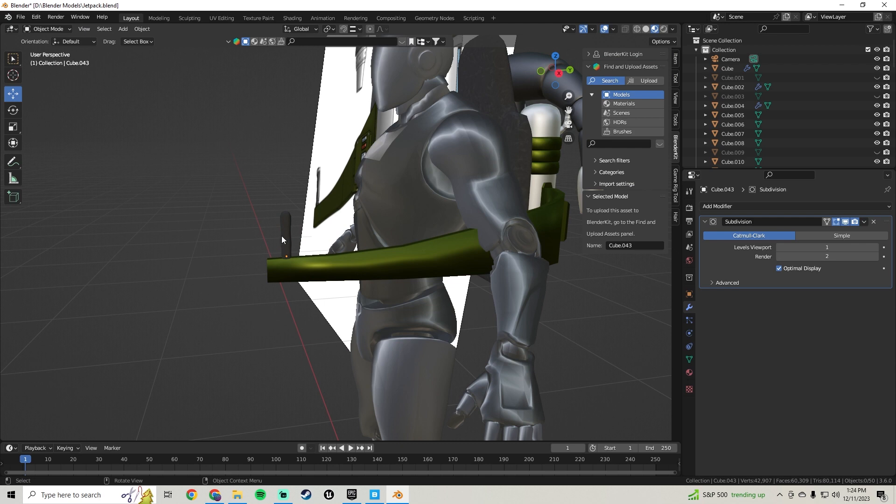
key(Tab)
click(251, 29)
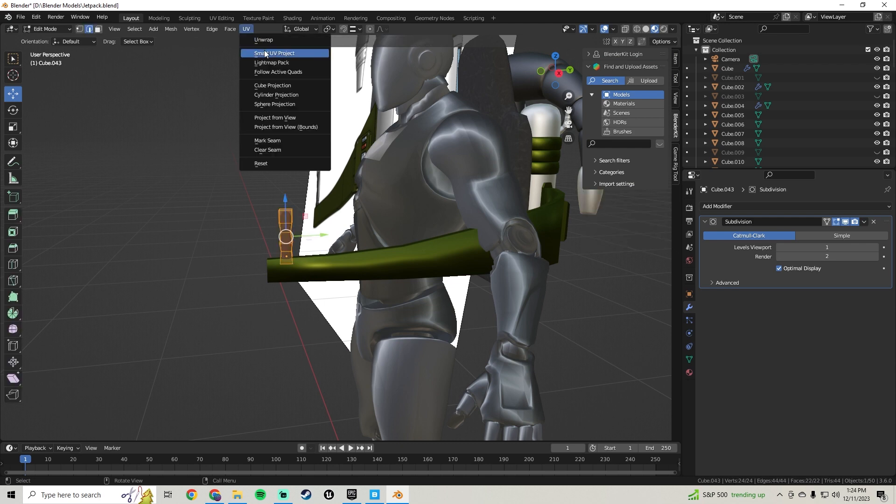
click(256, 54)
click(256, 134)
key(Tab)
Examine the jetpack and its control arm from several sides against the reference image
scroll(260, 147, down, 3)
drag(261, 148, 179, 152)
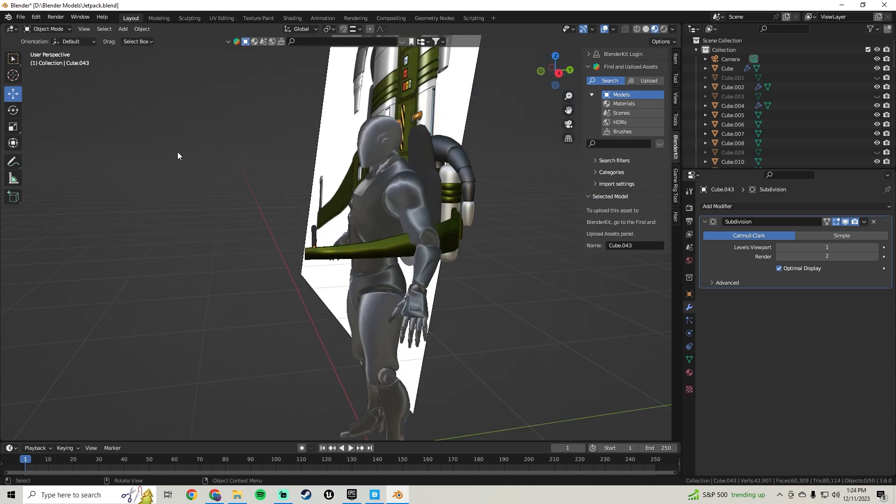
scroll(222, 138, down, 5)
middle_drag(223, 138, 287, 143)
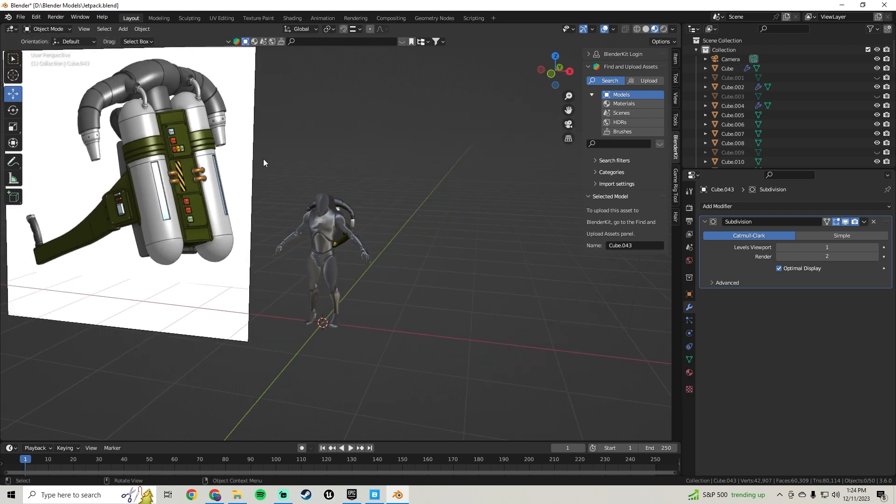
middle_drag(430, 200, 284, 189)
scroll(298, 192, up, 6)
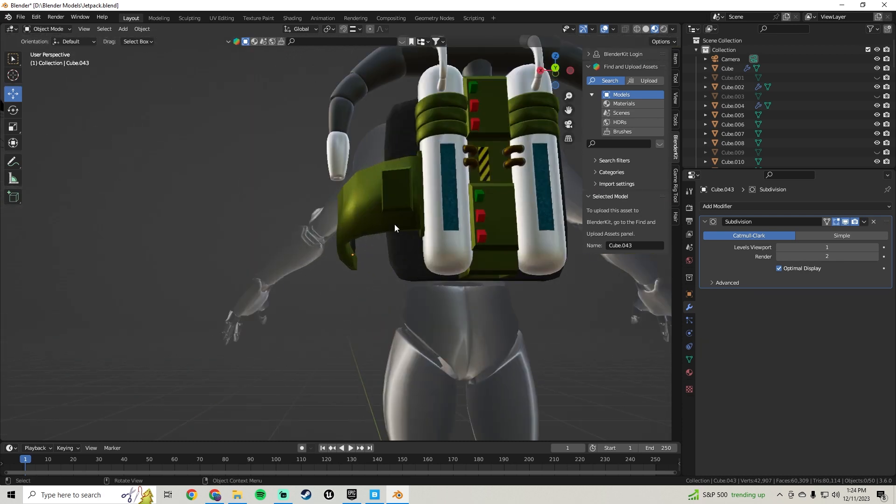
Duplicate the green and two red buttons of the lower central panel and move the copies along X to the green arm
shift+middle_drag(423, 233, 400, 249)
scroll(384, 234, up, 2)
scroll(399, 249, down, 5)
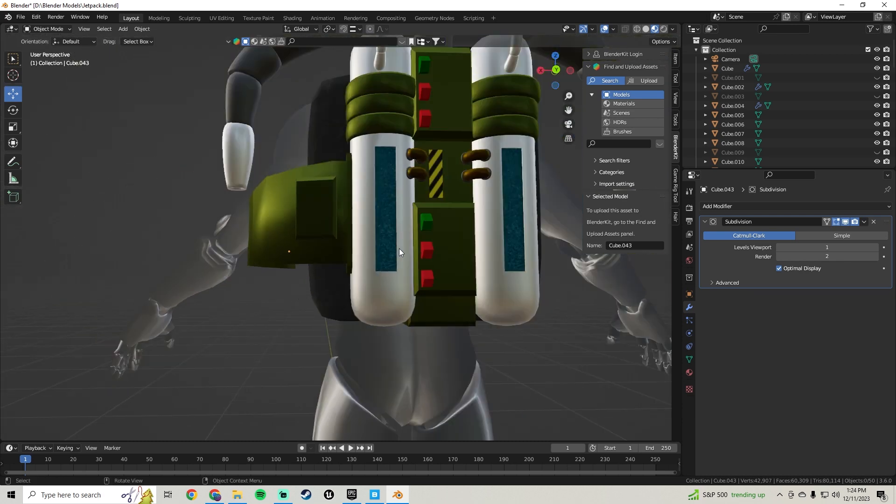
click(428, 279)
shift+click(426, 252)
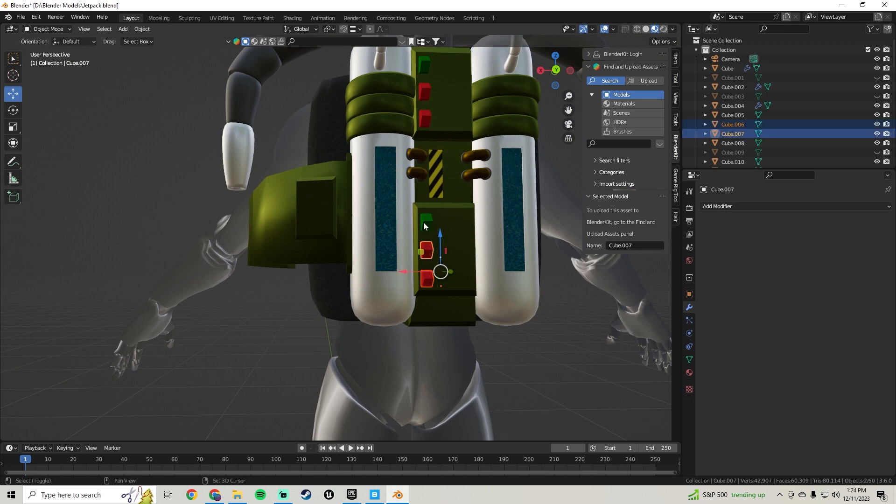
shift+click(424, 222)
middle_drag(424, 222, 430, 225)
key(shift+d)
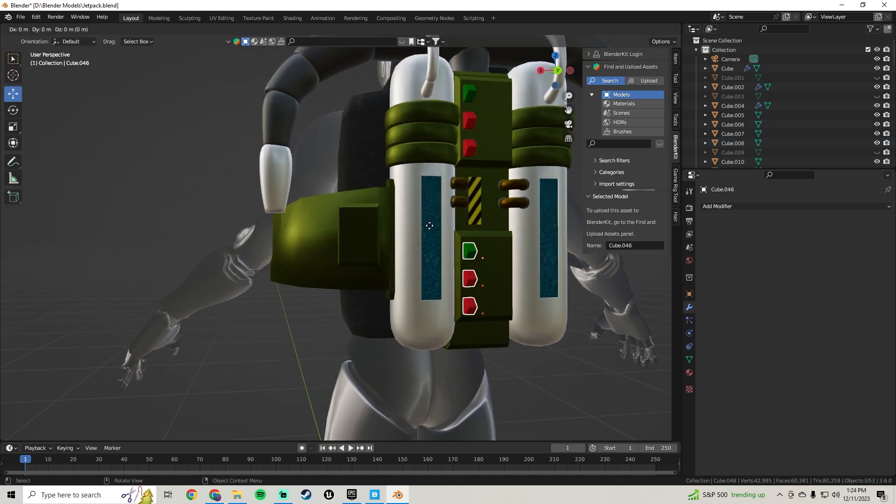
right_click(450, 270)
drag(447, 286, 357, 287)
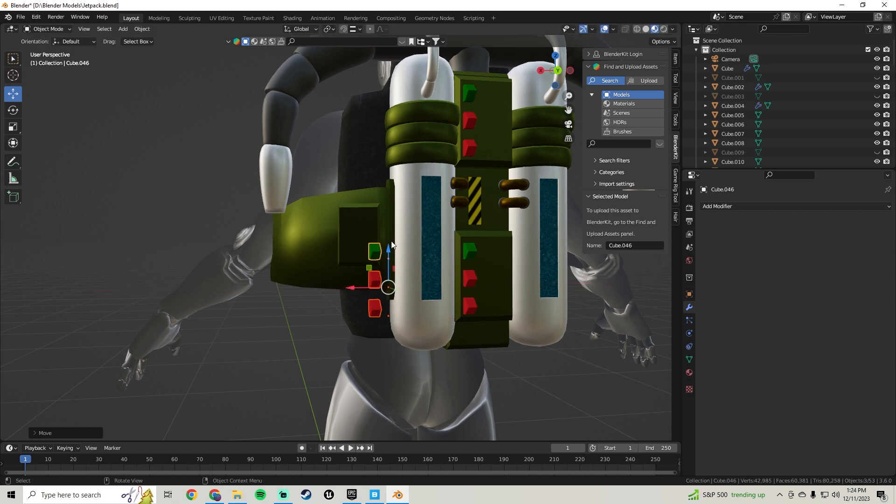
Scale down the three copied buttons and rotate them about the global Z axis towards the arm's angle
middle_drag(357, 287, 328, 121)
scroll(303, 187, up, 3)
shift+middle_drag(302, 187, 399, 215)
key(s)
click(413, 201)
key(r)
key(z)
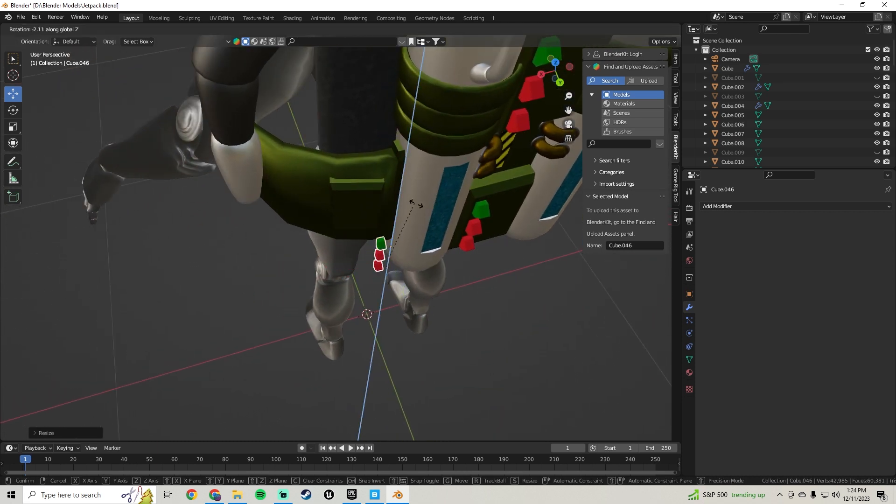
click(427, 216)
Select all geometry of the copied buttons in Edit Mode, shift it along Y, and set the transform orientation to Local
middle_drag(396, 241, 398, 210)
key(Tab)
key(a)
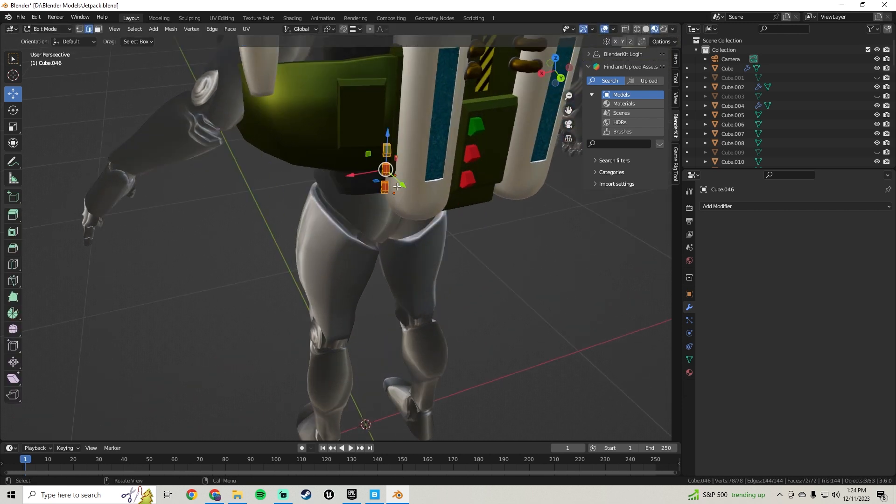
drag(402, 180, 395, 174)
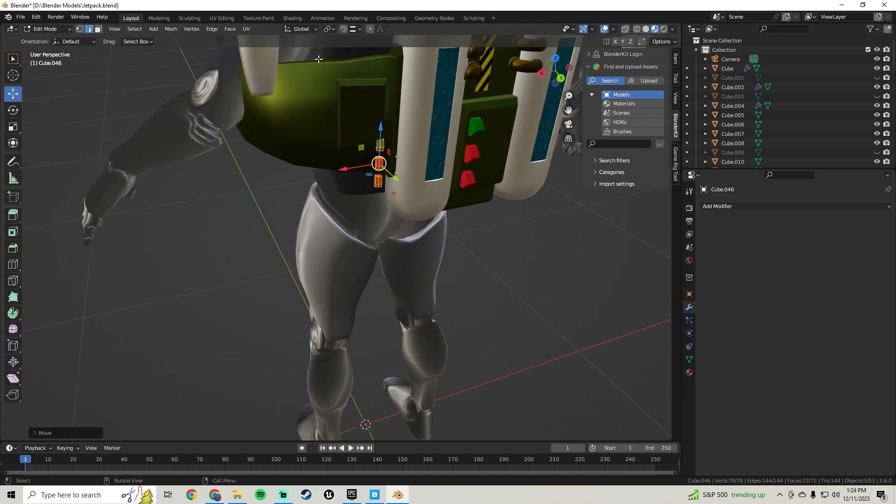
click(301, 29)
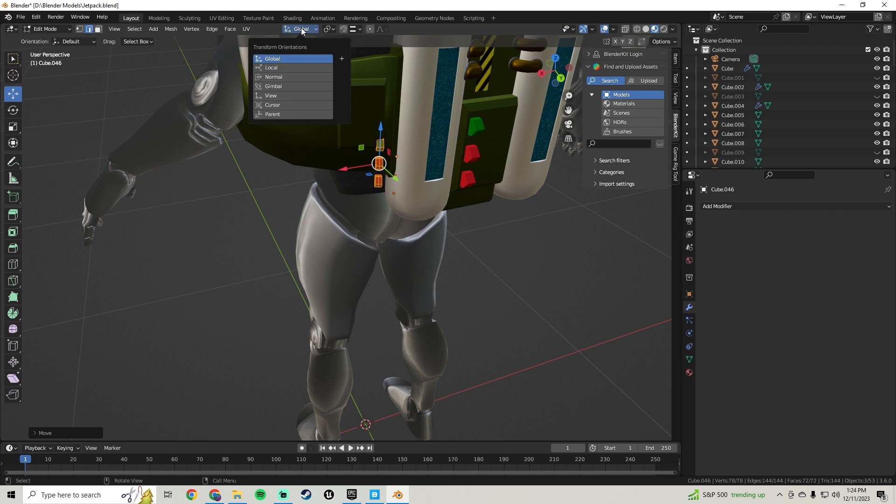
click(287, 70)
shift+middle_drag(360, 128, 350, 204)
scroll(350, 204, up, 1)
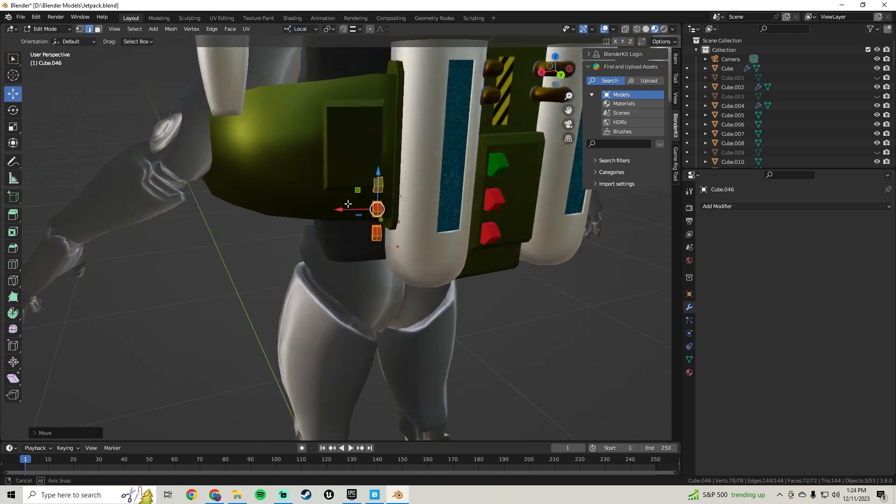
Move the copied buttons up and across onto the raised panel of the green arm, adjusting their depth to its surface
scroll(364, 199, up, 1)
drag(389, 185, 390, 129)
drag(360, 161, 301, 161)
drag(332, 122, 337, 98)
middle_drag(334, 156, 330, 296)
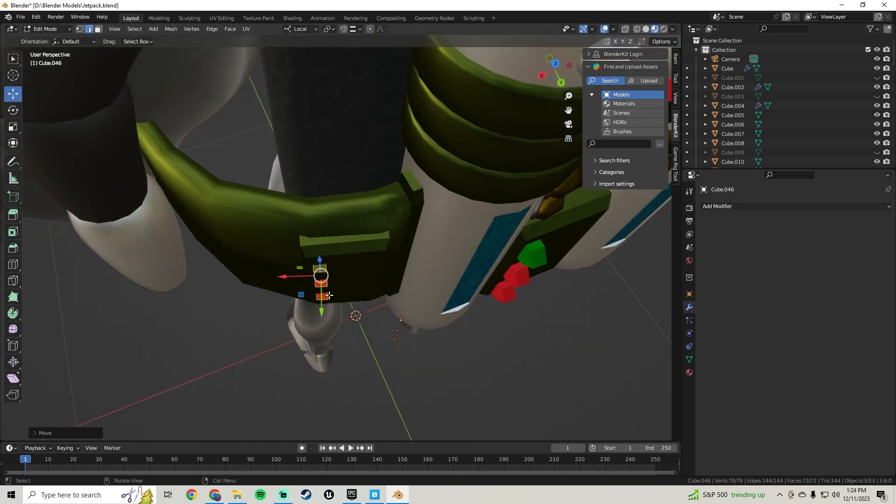
drag(322, 310, 332, 322)
Rotate the copied buttons about their local Z axis to line up with the arm panel's face
key(r)
key(z)
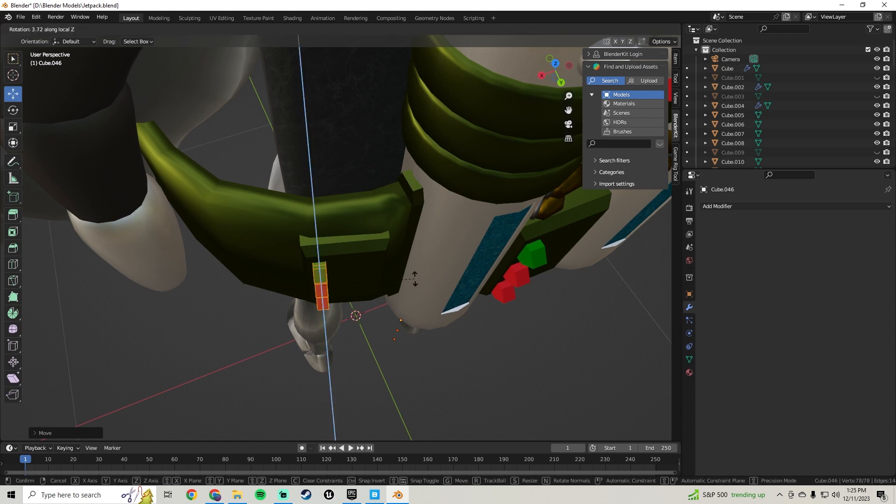
click(415, 283)
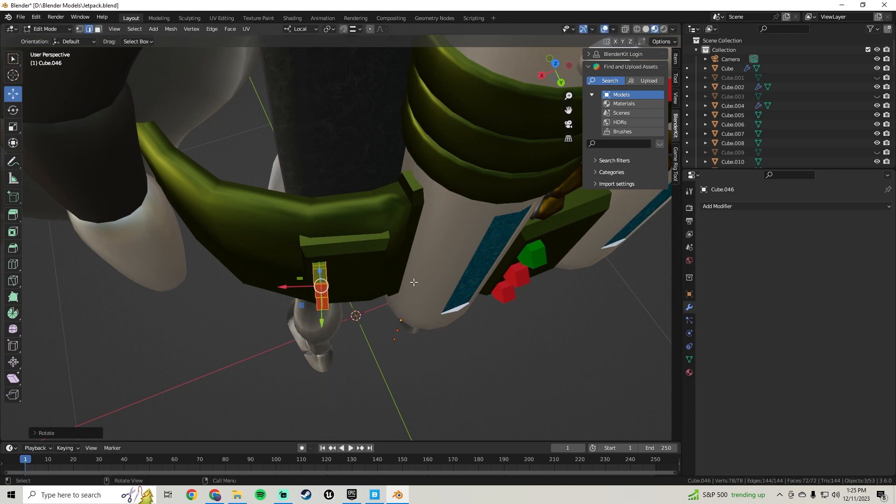
key(r)
key(z)
click(413, 279)
middle_drag(414, 279, 361, 207)
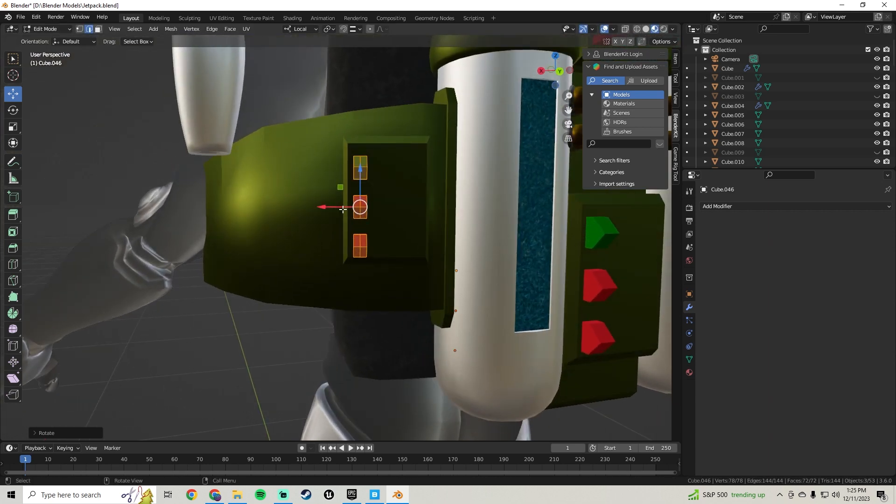
Finish positioning the buttons on the arm panel, return to Object Mode with nothing selected, and save the file
drag(343, 210, 357, 172)
scroll(309, 187, down, 4)
key(Tab)
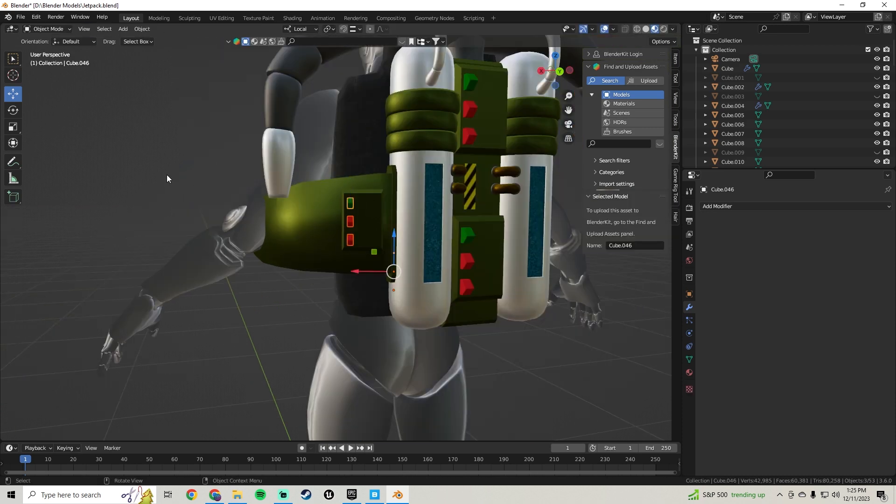
click(167, 168)
scroll(167, 169, down, 4)
middle_drag(186, 204, 322, 212)
click(21, 16)
click(38, 72)
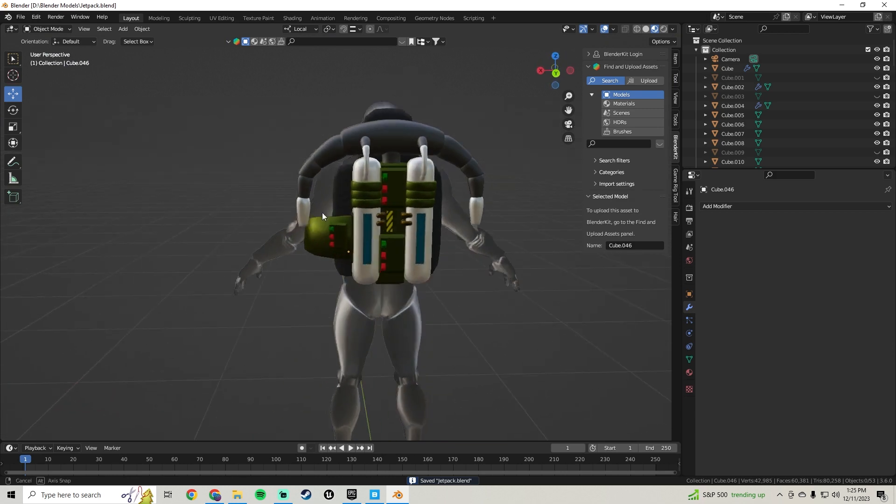
Select the whole arm assembly: the green arm, its raised panel, the three buttons and the control stick
scroll(335, 229, up, 5)
click(336, 229)
shift+click(368, 229)
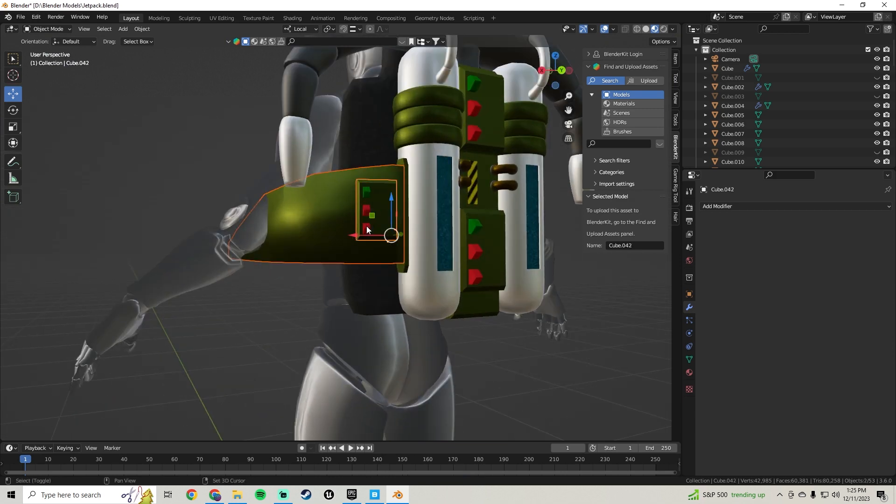
mouse_move(321, 217)
middle_down()
mouse_move(254, 222)
mouse_move(318, 226)
middle_up()
shift+click(13, 227)
key(ctrl+1)
middle_drag(13, 227, 617, 254)
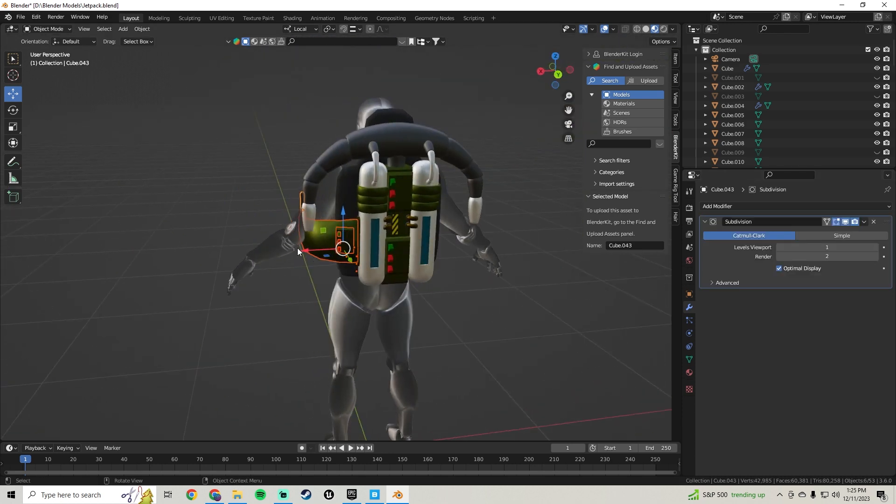
Try to move the selected arm assembly outward with the Local orientation, undoing each move
drag(298, 251, 210, 260)
middle_drag(210, 259, 282, 256)
key(ctrl+z)
drag(281, 257, 141, 261)
key(ctrl+z)
Set the transform orientation to Global and test it with an outward move of the arm assembly, undoing the move
click(302, 31)
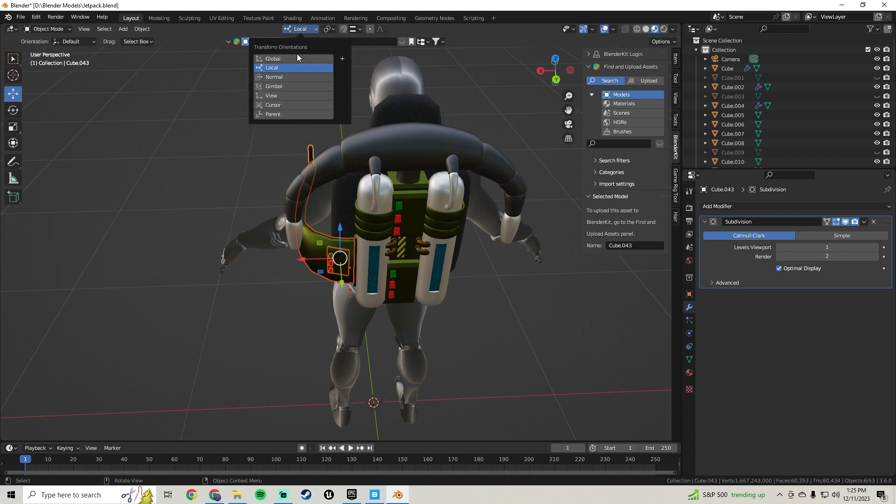
click(291, 58)
drag(298, 258, 92, 261)
key(ctrl+z)
scroll(292, 249, down, 2)
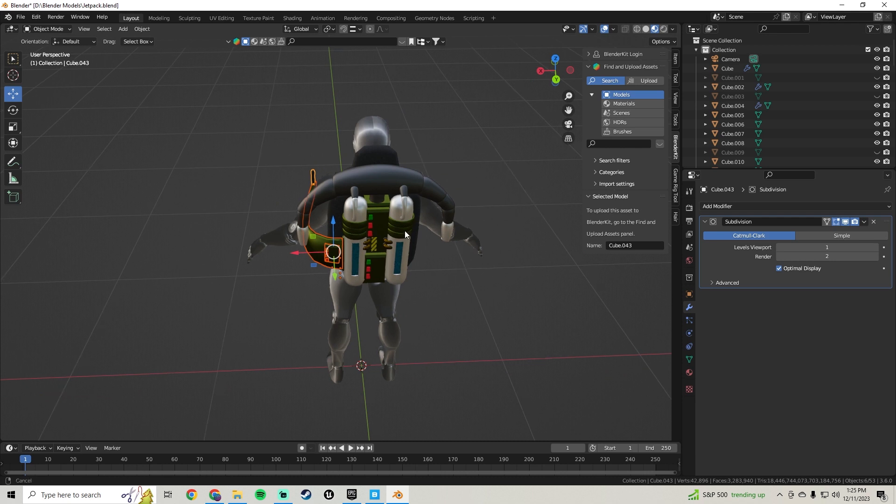
Try duplicating the arm assembly to the jetpack's other side along X and mirroring the copy on X Local
shift+middle_drag(405, 230, 354, 242)
key(shift+d)
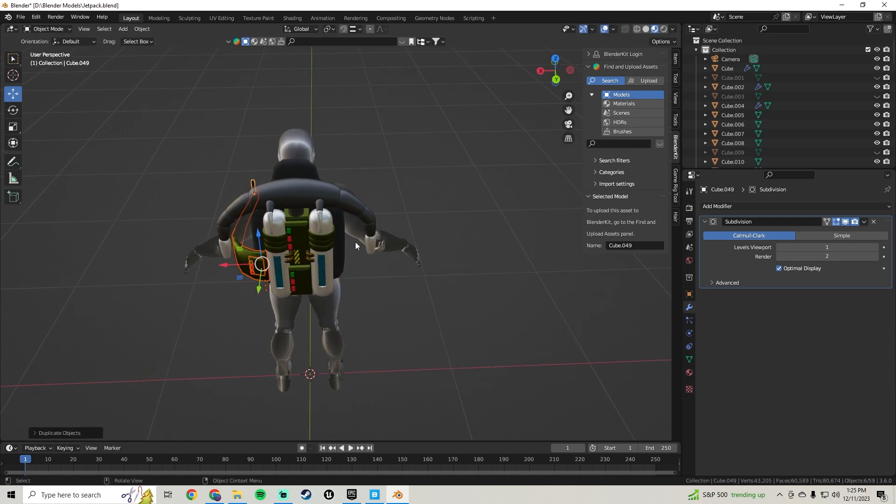
key(x)
click(331, 263)
right_click(340, 251)
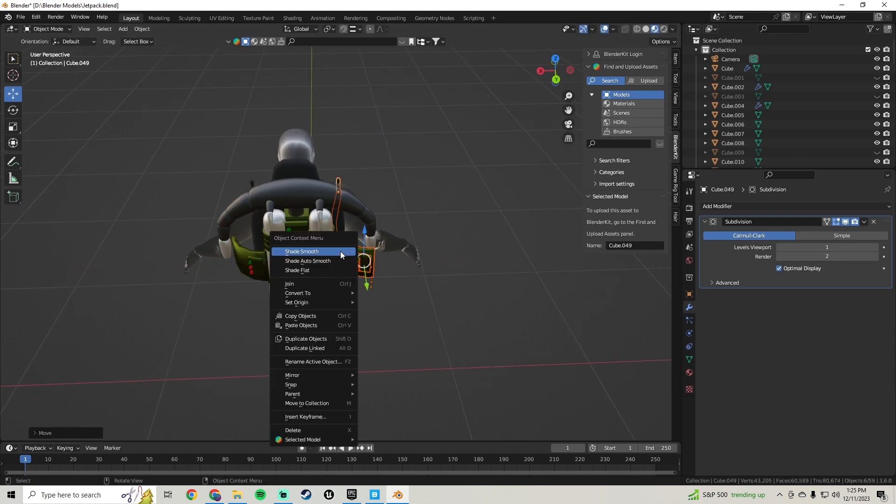
mouse_move(338, 373)
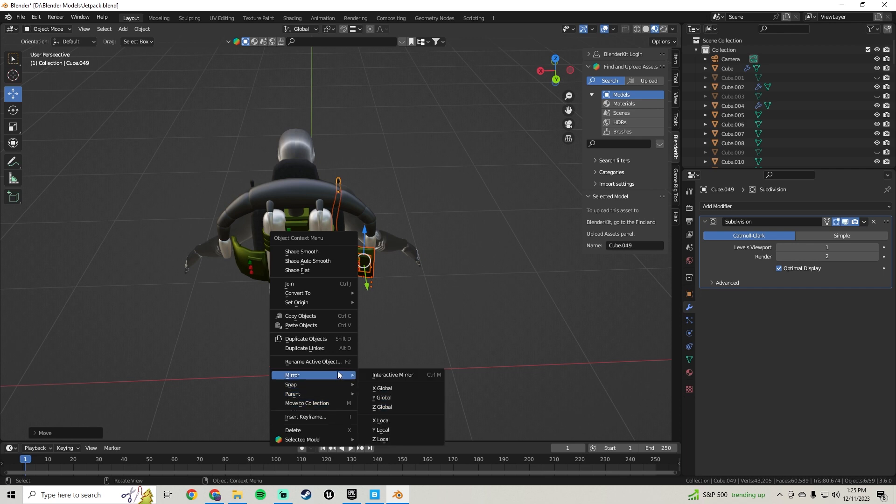
click(388, 421)
Try to move the mirrored arm copy along X until it meets the side of the opposite tank
scroll(352, 296, up, 4)
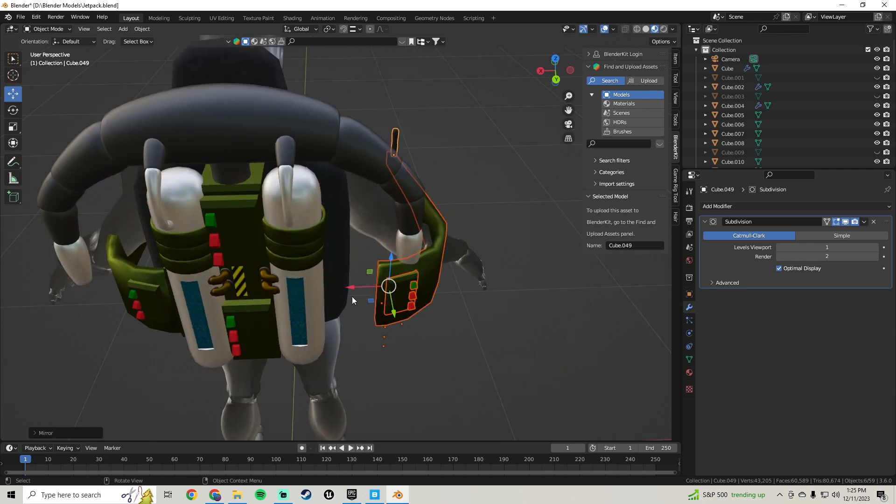
key(g)
key(x)
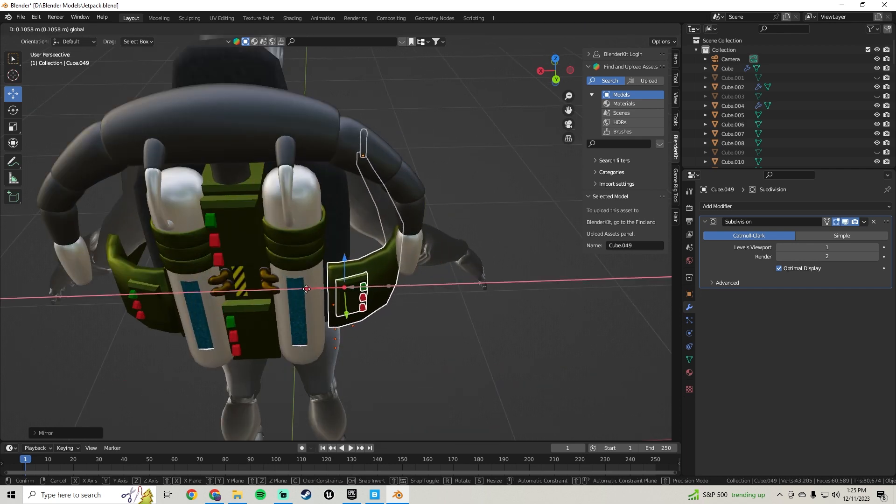
drag(301, 289, 301, 288)
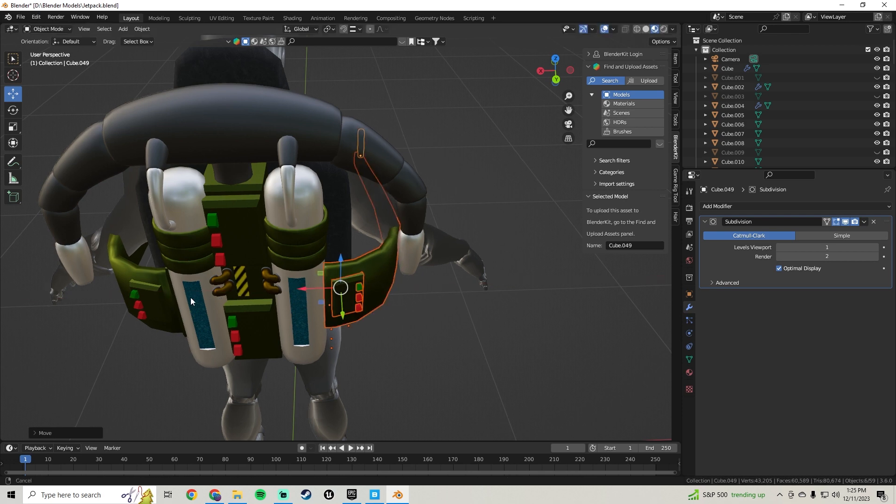
scroll(270, 292, up, 5)
shift+middle_drag(190, 298, 231, 267)
Undo the mirrored arm copy and the test moves, returning to the original arm assembly selection
key(ctrl+z)
scroll(231, 267, down, 5)
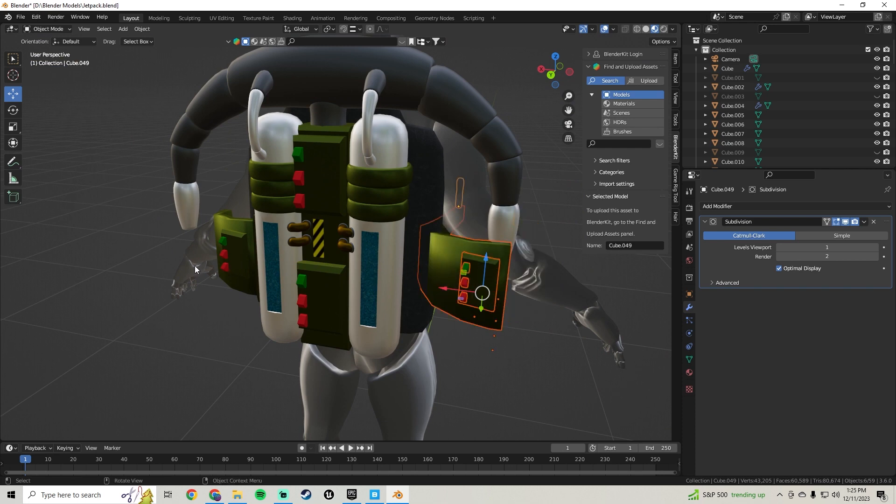
key(ctrl+shift+z)
middle_drag(208, 265, 262, 273)
drag(260, 282, 184, 292)
key(ctrl+z)
key(ctrl+z)
drag(245, 282, 164, 285)
key(ctrl+z)
scroll(272, 228, up, 2)
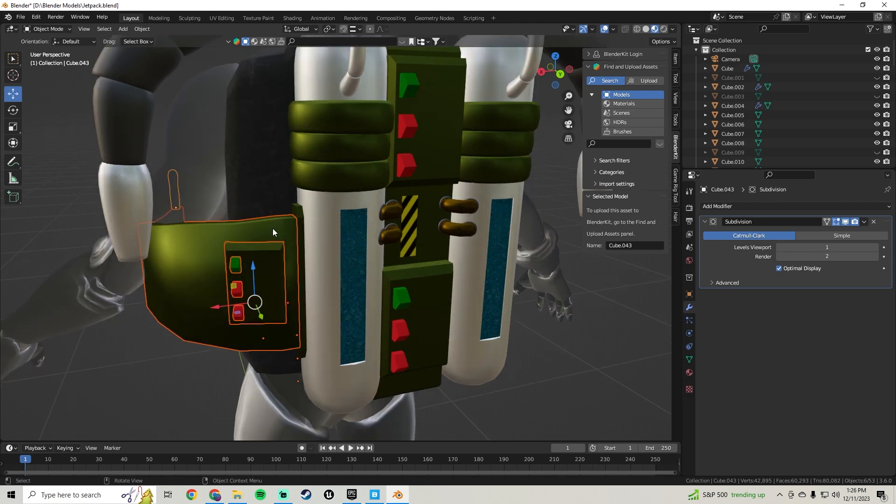
Add the arm's mounting plate to the selection, duplicate the assembly, and move the copy along X to the opposite side
shift+click(296, 212)
scroll(296, 212, down, 3)
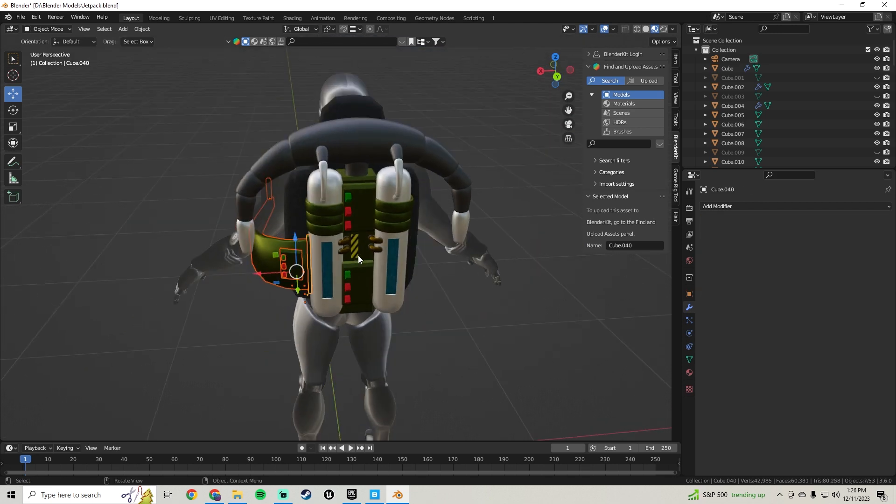
key(shift+d)
right_click(358, 256)
key(g)
key(x)
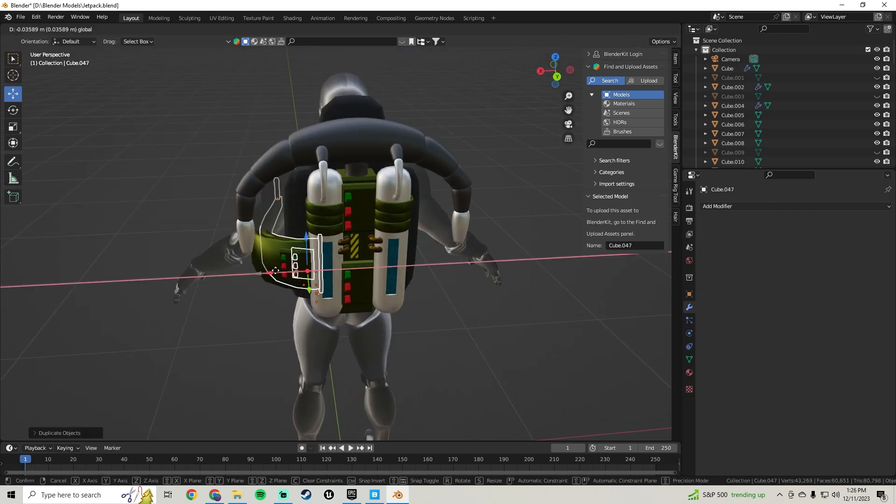
click(387, 273)
Mirror the duplicated arm assembly on X Local
scroll(456, 246, up, 3)
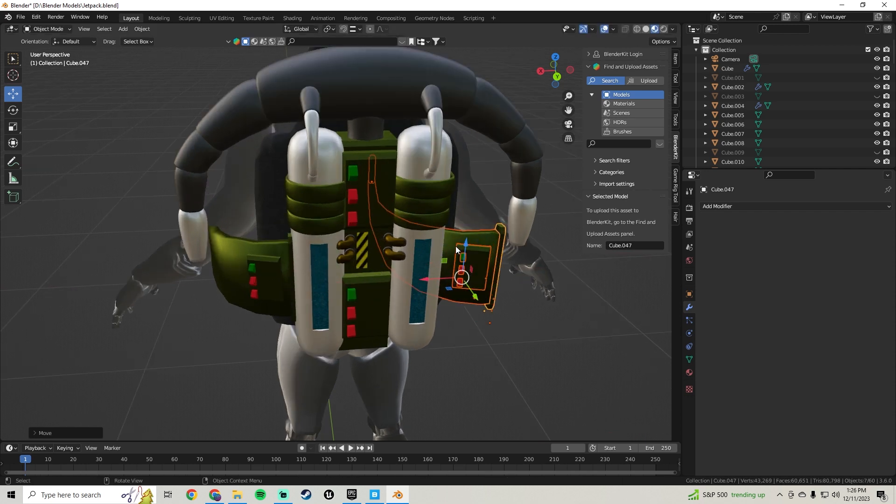
right_click(489, 239)
mouse_move(489, 239)
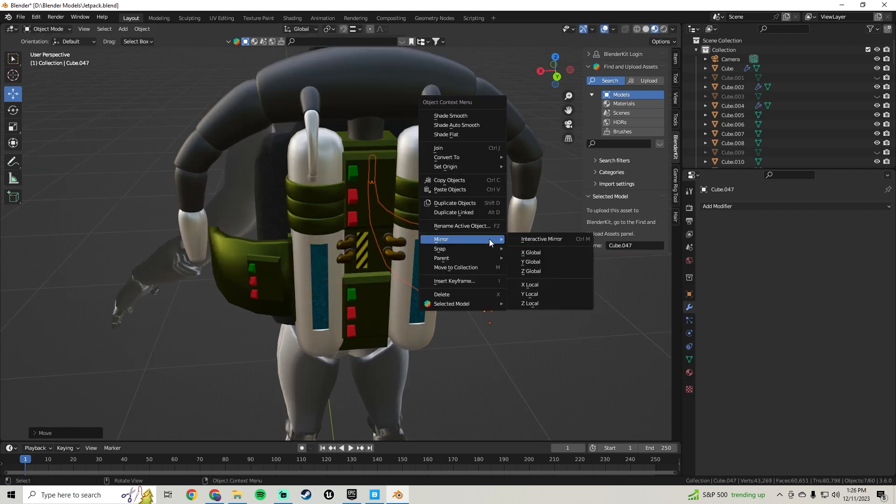
click(532, 284)
Move the mirrored arm assembly along X until its mounting plate sits flush against the adjacent tank
middle_drag(531, 284, 422, 276)
scroll(364, 283, up, 3)
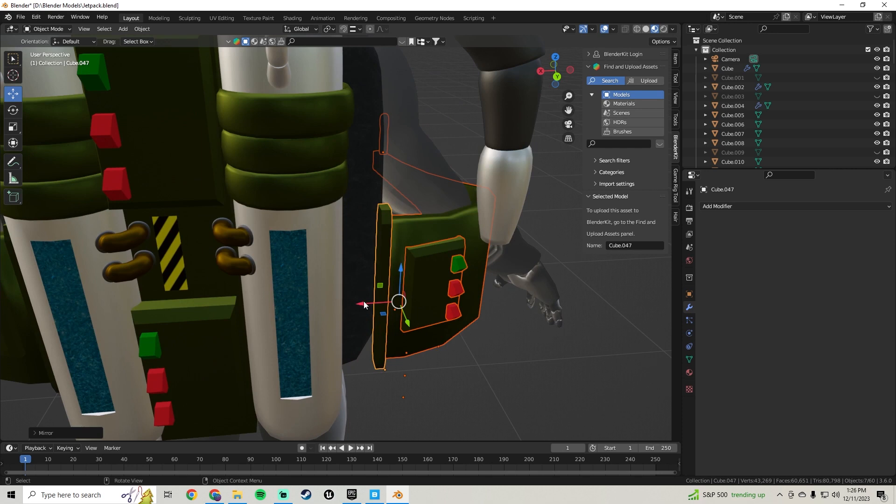
drag(364, 304, 334, 305)
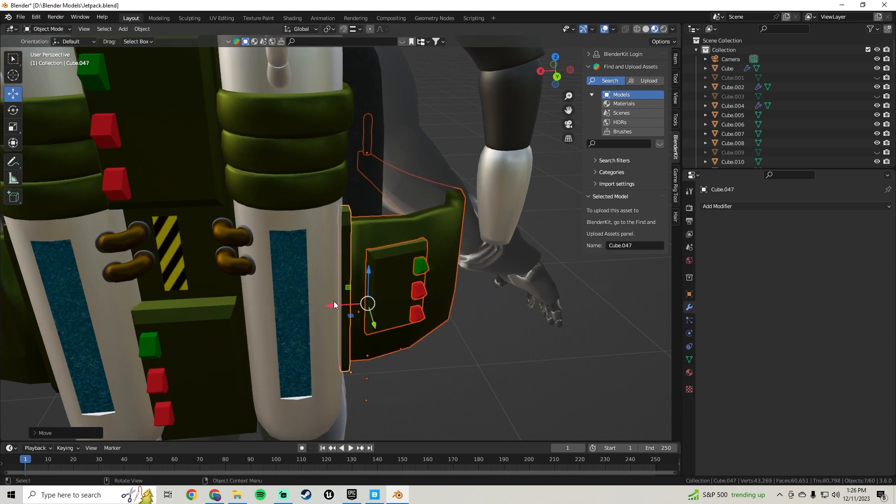
scroll(369, 286, down, 4)
scroll(327, 279, up, 4)
scroll(327, 268, up, 4)
drag(317, 308, 315, 309)
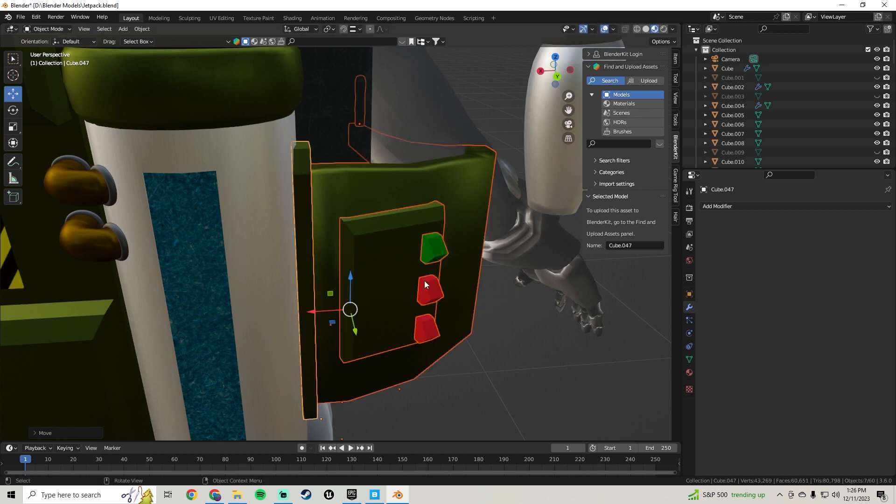
Save the jetpack file with the mirrored arm assembly in place
middle_drag(424, 281, 401, 248)
scroll(402, 248, up, 5)
middle_drag(497, 209, 293, 237)
click(21, 17)
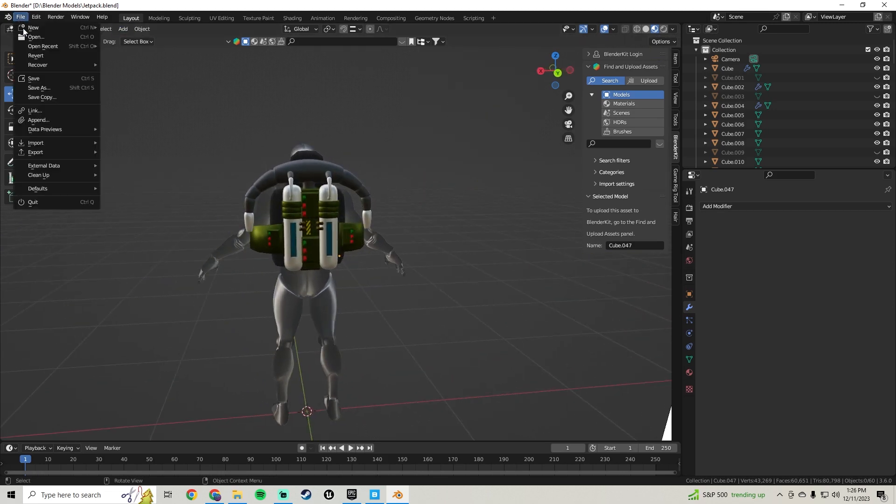
click(37, 80)
Hide the mannequin so only the jetpack and reference image remain, and save the file
middle_drag(299, 273, 267, 237)
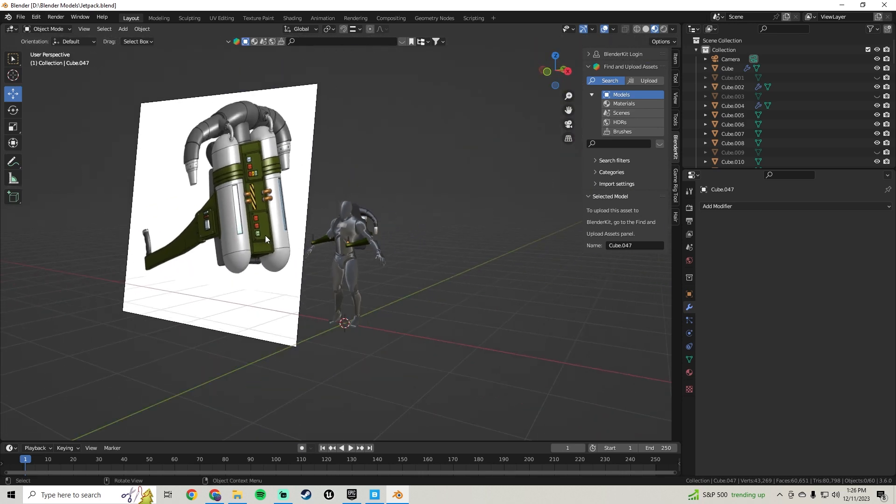
middle_drag(391, 218, 635, 244)
click(287, 240)
key(h)
scroll(390, 252, down, 5)
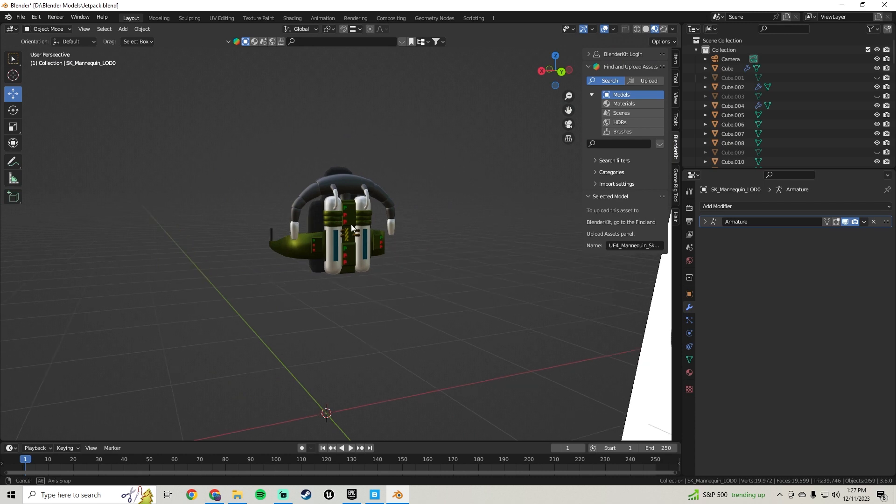
middle_drag(389, 252, 391, 232)
scroll(417, 224, up, 3)
click(20, 17)
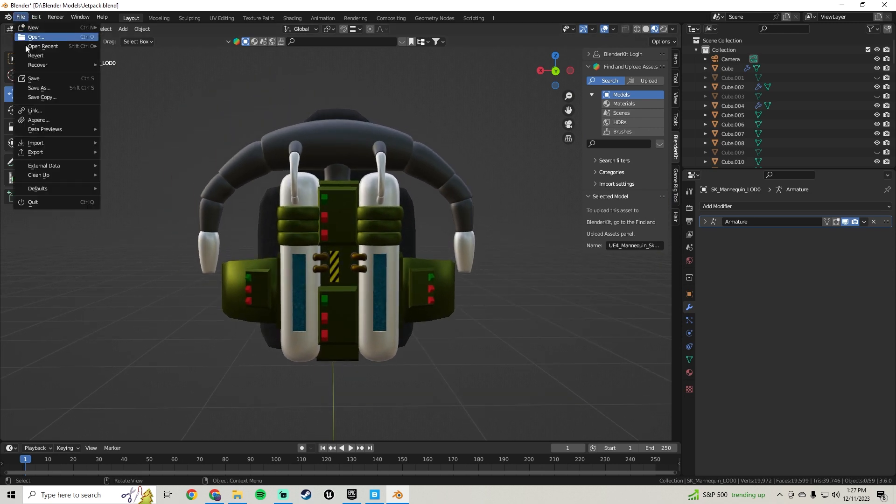
click(29, 80)
Apply smooth shading to the mounting plate of the original arm beside the tank
middle_drag(399, 272, 267, 241)
scroll(355, 256, up, 4)
scroll(397, 255, up, 2)
middle_drag(397, 255, 435, 248)
scroll(412, 259, up, 5)
click(436, 263)
right_click(435, 263)
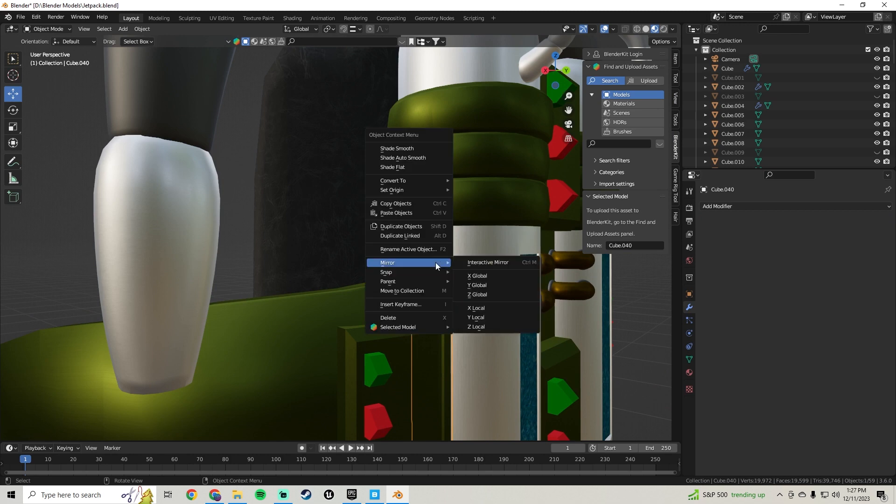
click(411, 151)
Apply smooth shading to the mounting plate of the mirrored arm on the opposite tank
middle_drag(401, 226, 294, 211)
click(293, 211)
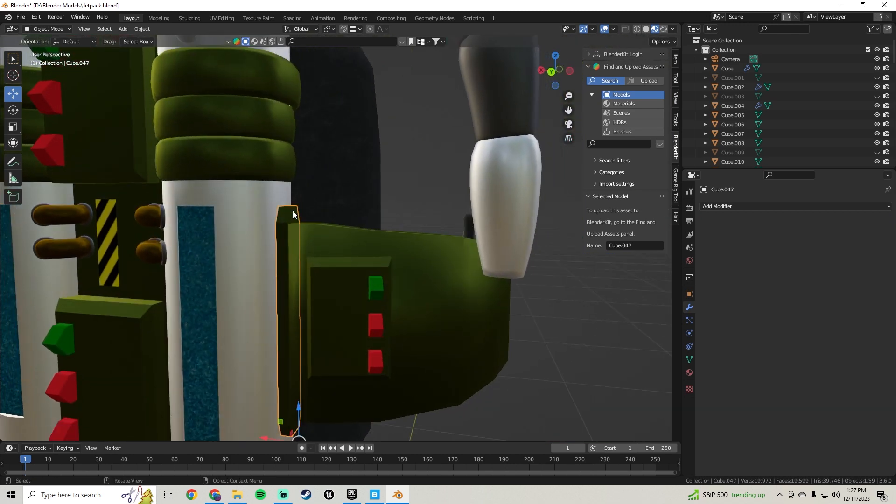
right_click(292, 211)
middle_drag(413, 234, 452, 239)
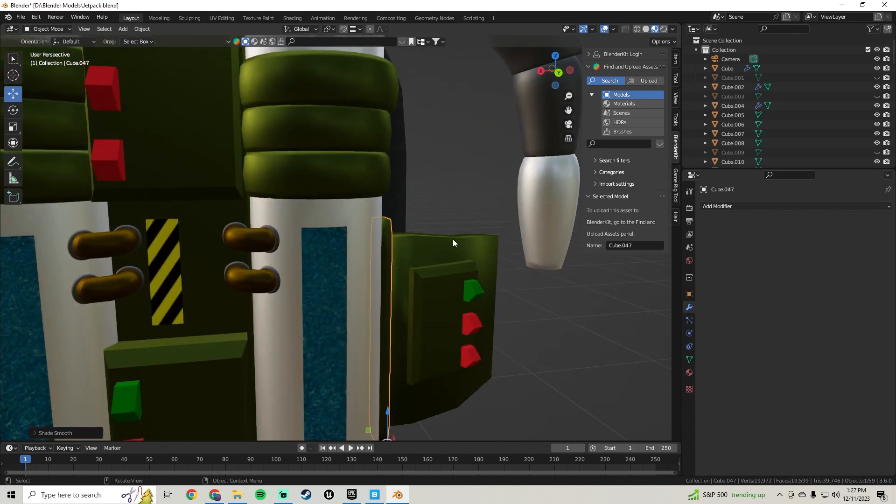
Apply smooth shading to the upper green button panel between the two tanks
scroll(392, 228, down, 5)
click(290, 175)
scroll(291, 175, up, 3)
shift+right_drag(290, 176, 251, 129)
middle_drag(265, 120, 301, 165)
scroll(301, 164, up, 3)
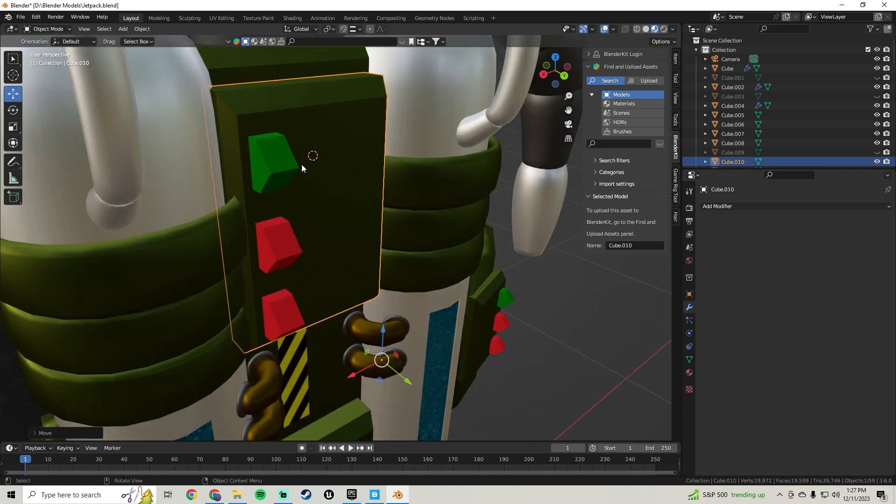
right_click(302, 165)
click(324, 138)
scroll(322, 133, down, 3)
Apply smooth shading to the tall green centre body behind the button panels
middle_drag(320, 129, 381, 149)
click(380, 146)
right_click(380, 146)
click(380, 145)
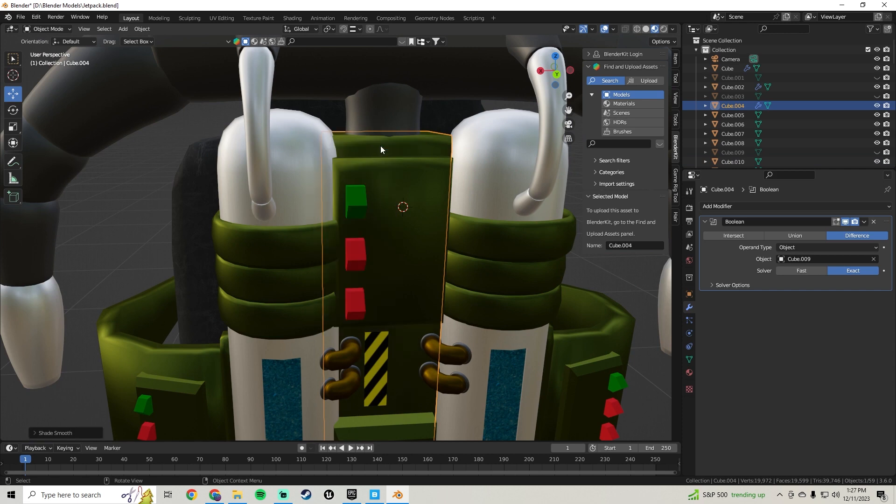
Apply smooth shading to the lower green button panel between the tanks
middle_drag(434, 183, 376, 198)
scroll(358, 156, down, 3)
scroll(386, 192, up, 3)
click(397, 194)
right_click(397, 195)
click(397, 195)
Inspect the arms, buttons, tanks and shading of the jetpack from several sides
scroll(287, 194, up, 3)
click(290, 179)
scroll(376, 200, down, 5)
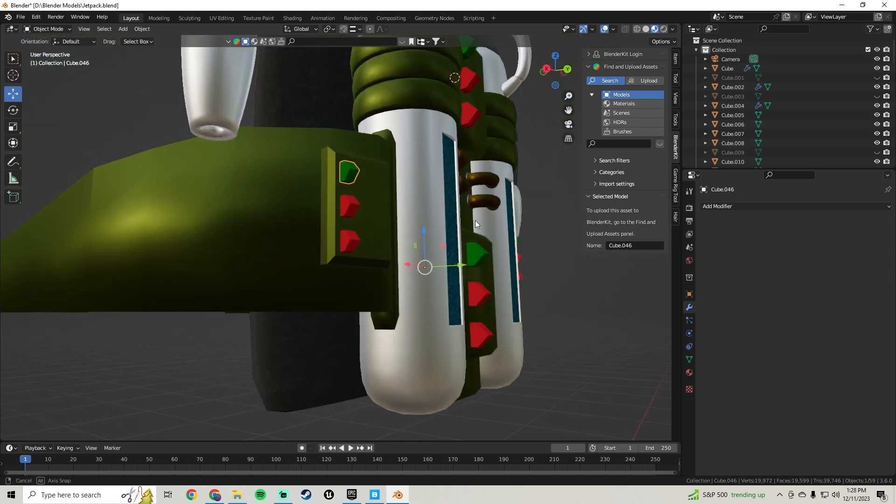
middle_drag(475, 221, 306, 237)
middle_drag(376, 225, 239, 200)
scroll(301, 189, down, 4)
scroll(396, 204, up, 3)
middle_drag(396, 204, 447, 131)
scroll(352, 214, up, 3)
scroll(254, 192, down, 3)
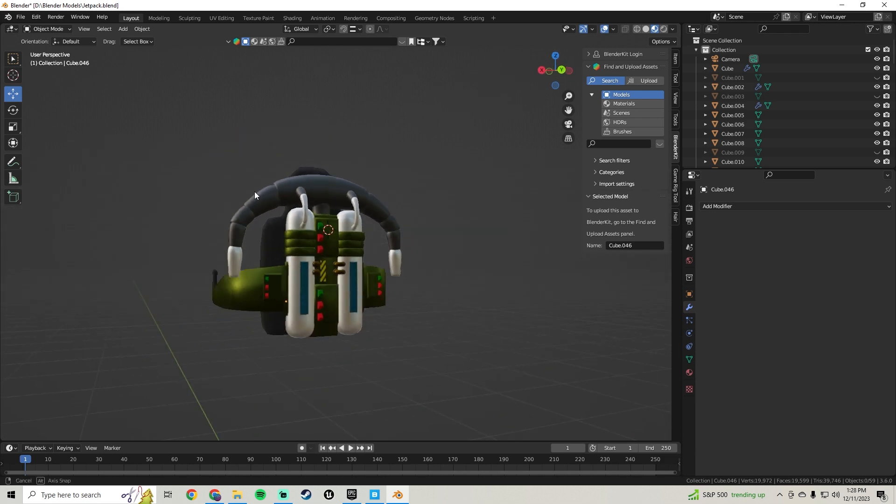
Save the jetpack file with the smooth-shaded parts
middle_drag(254, 191, 254, 226)
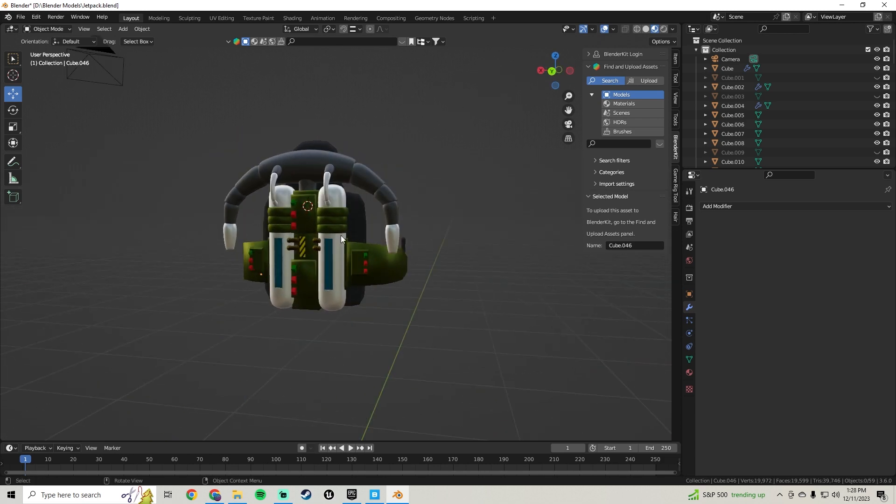
click(20, 17)
click(33, 78)
Delete the jetpack reference image from the scene and save the file
middle_drag(396, 242, 464, 240)
click(205, 188)
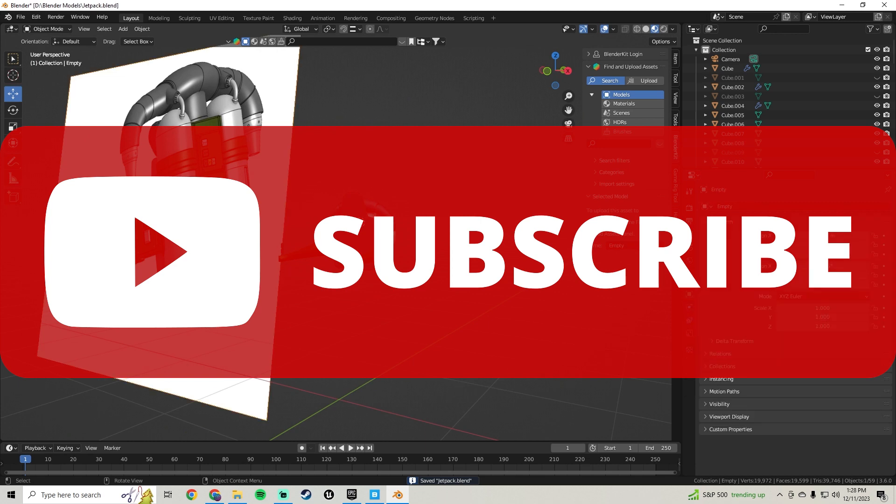
key(Delete)
middle_drag(274, 200, 50, 102)
click(21, 17)
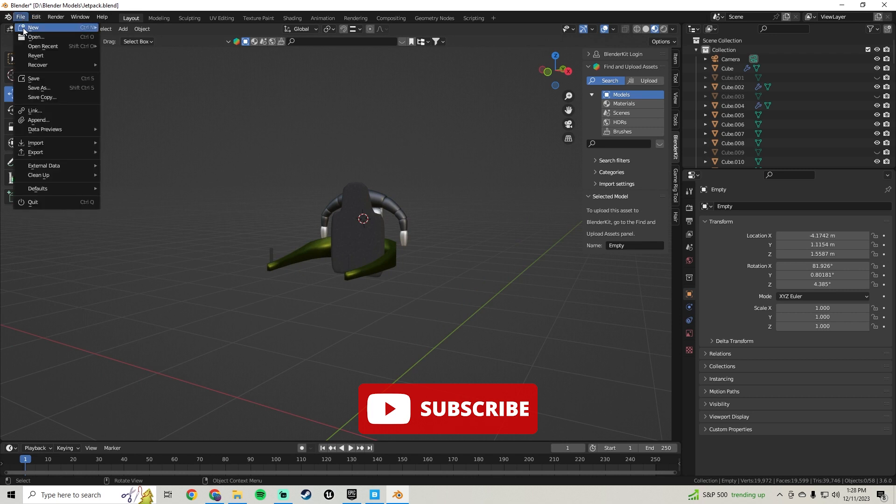
click(49, 77)
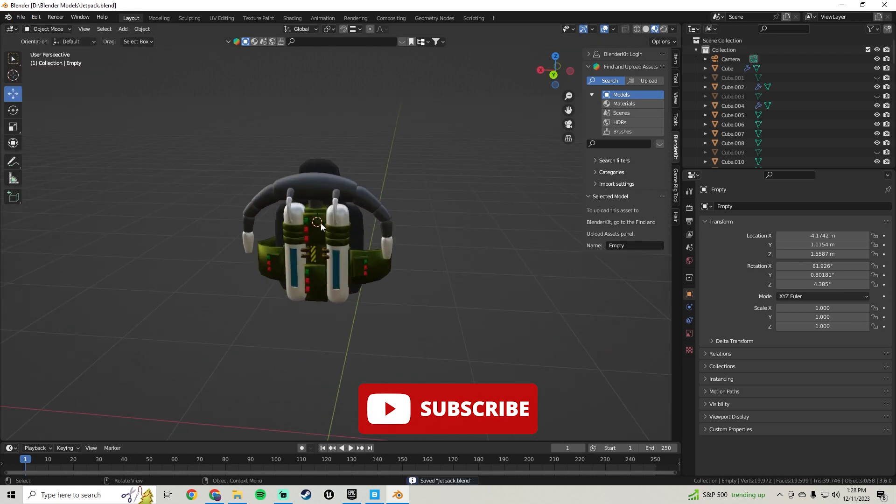